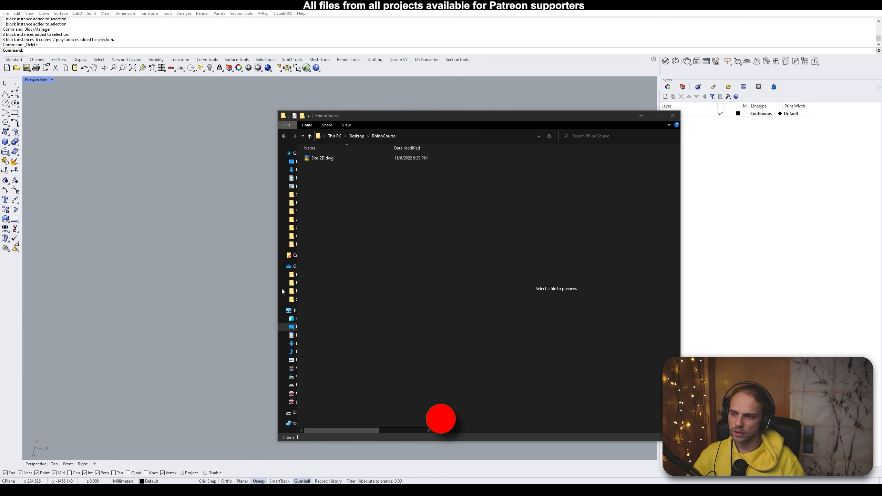
Import Site_2D.dwg from the RhinoCourse folder into the current model, with model and layout units in millimeters
click(326, 158)
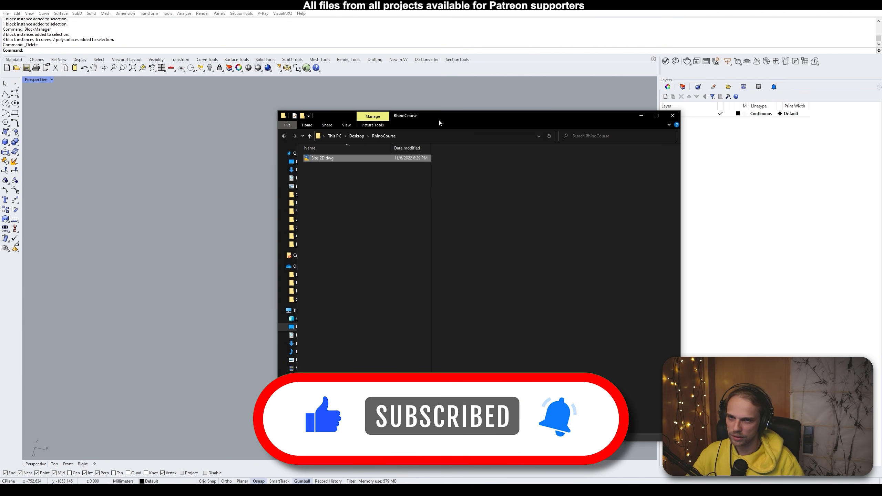
drag(448, 116, 585, 130)
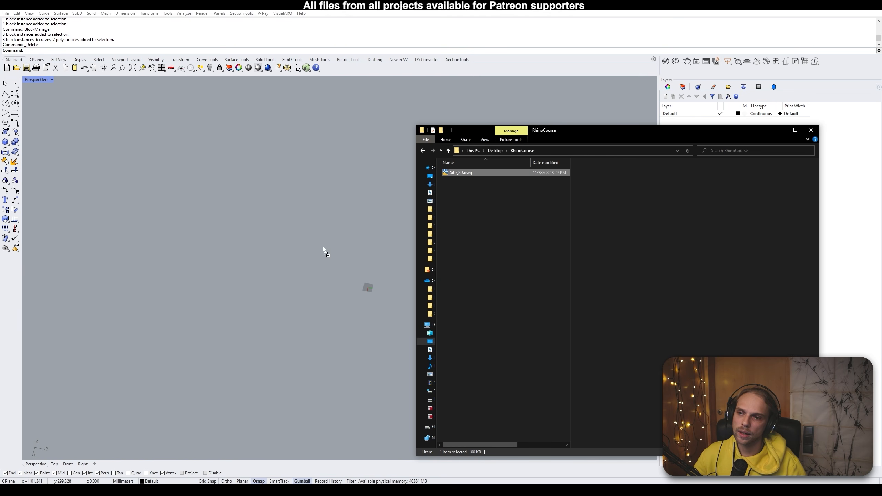
drag(328, 252, 328, 253)
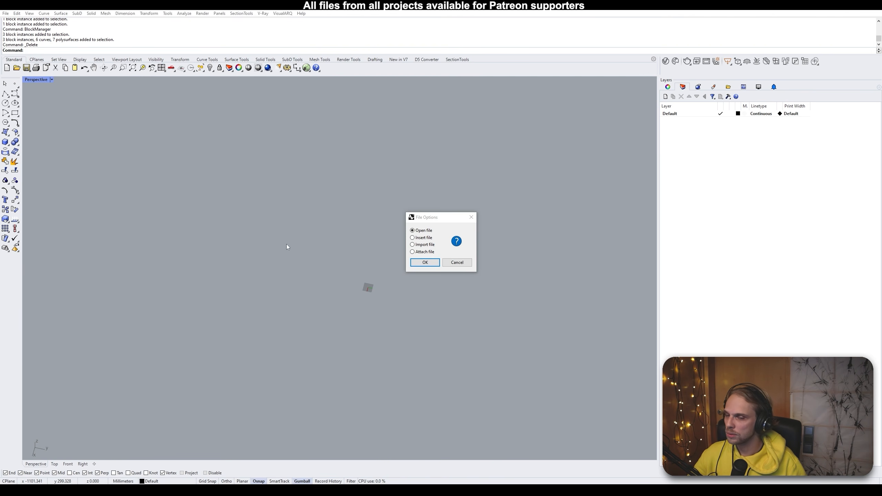
drag(425, 221, 351, 199)
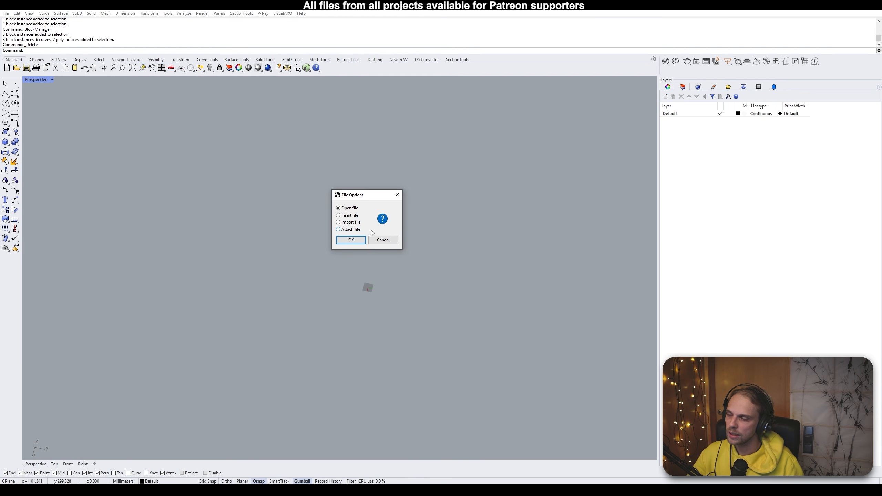
click(345, 222)
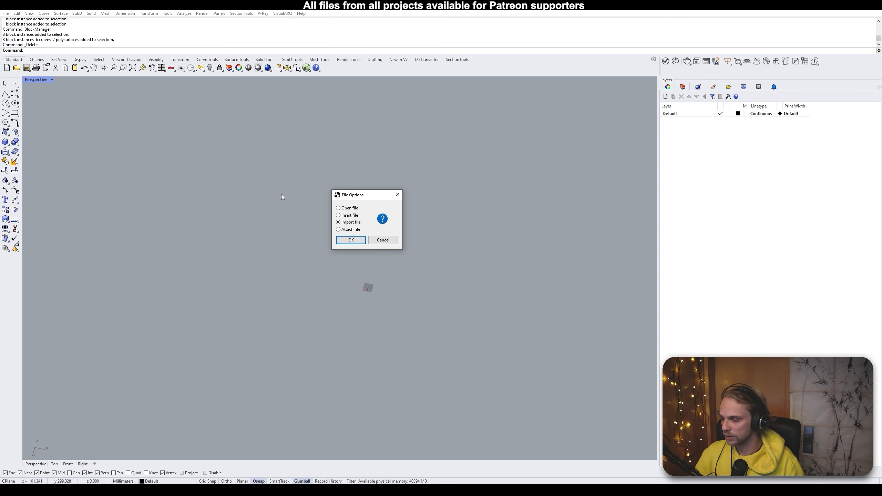
click(362, 241)
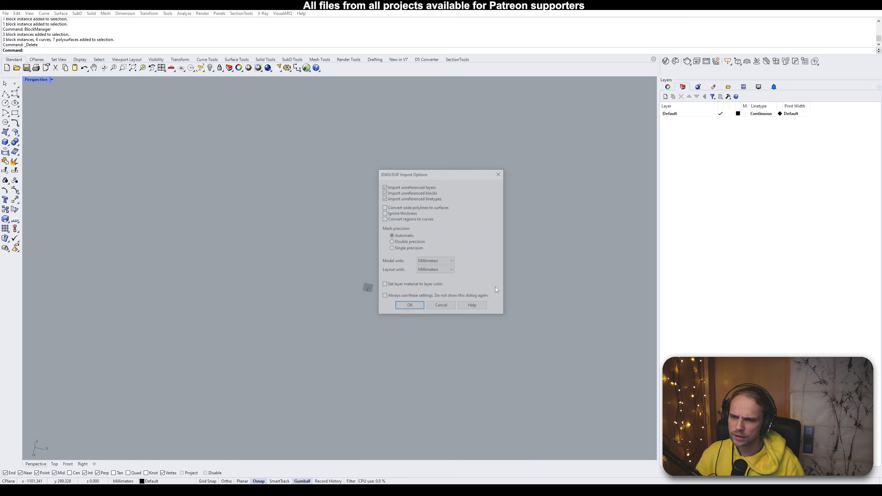
drag(438, 173, 319, 141)
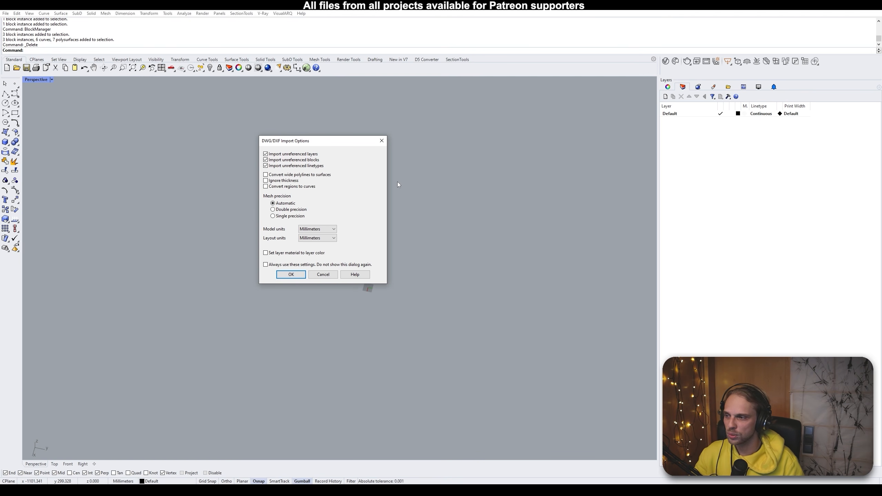
click(292, 274)
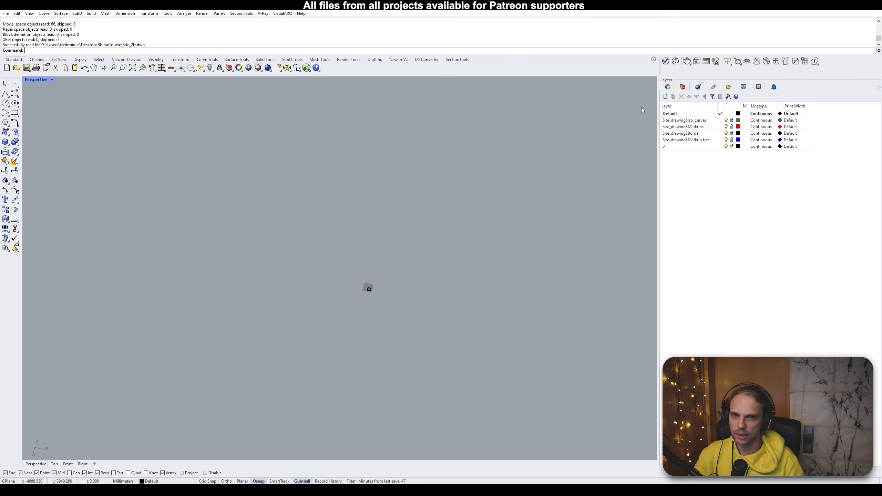
Go through the imported site layers and examine the drawing, testing whether its objects can be selected
click(679, 121)
click(679, 127)
click(678, 133)
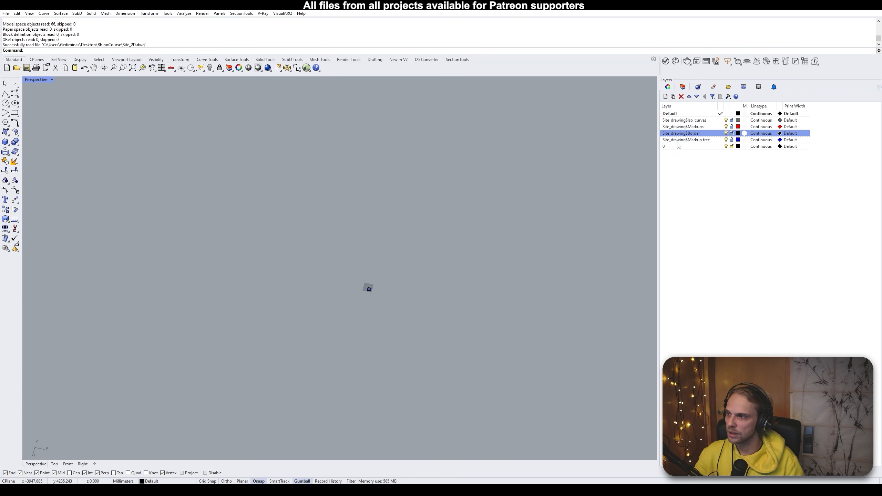
click(678, 141)
click(676, 147)
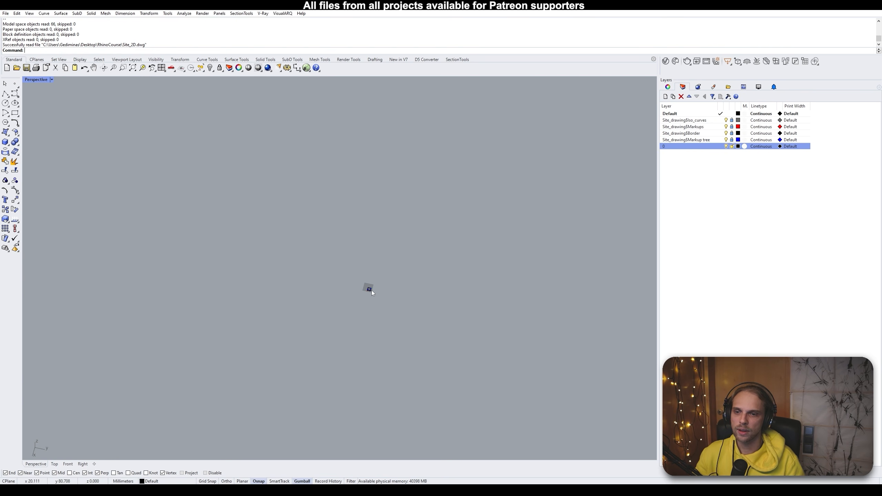
scroll(369, 290, up, 6)
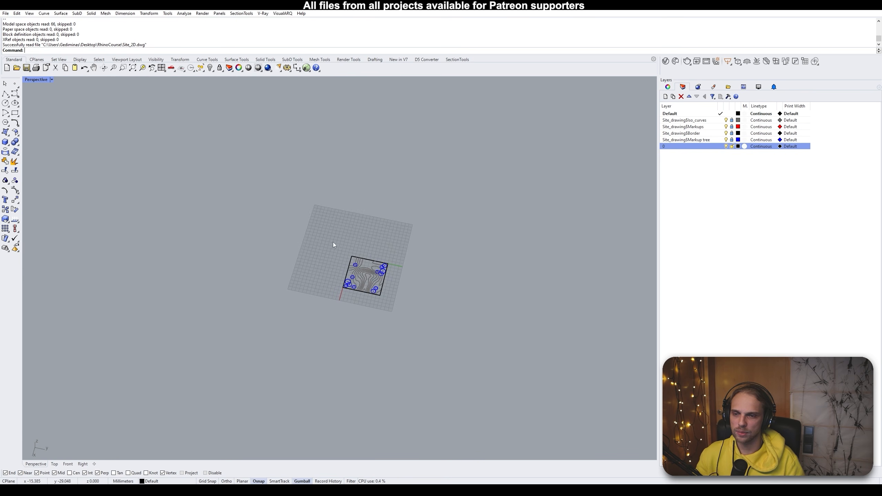
mouse_move(333, 242)
mouse_down()
mouse_move(421, 317)
mouse_move(285, 206)
mouse_up()
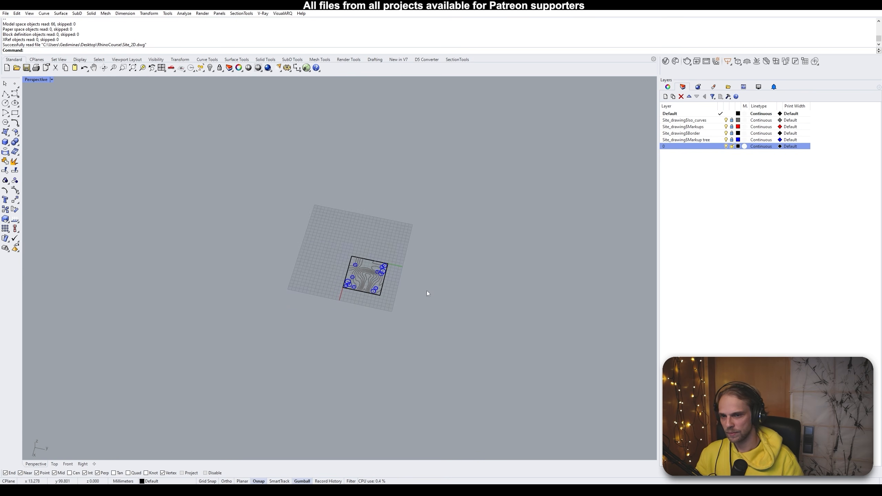
scroll(427, 292, up, 1)
drag(382, 221, 420, 314)
Unlock the iso_curves, Markups, Border and Markup tree layers of the site drawing
click(732, 121)
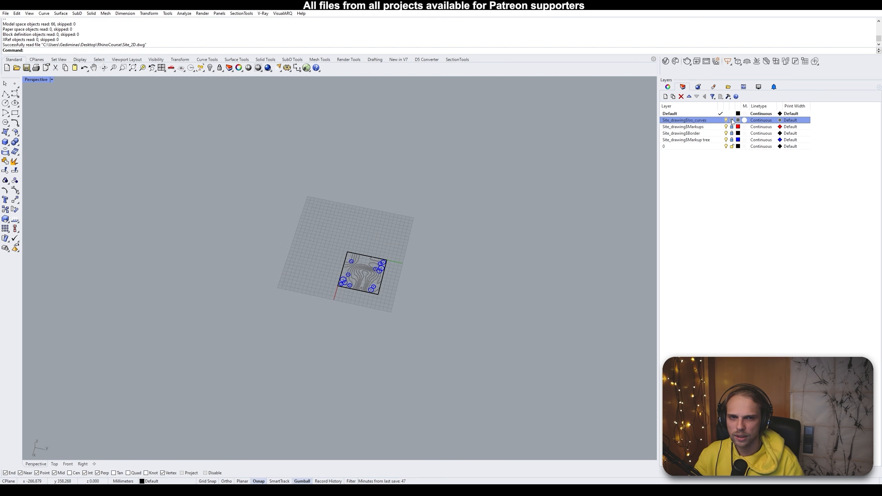
click(732, 126)
click(732, 133)
click(732, 140)
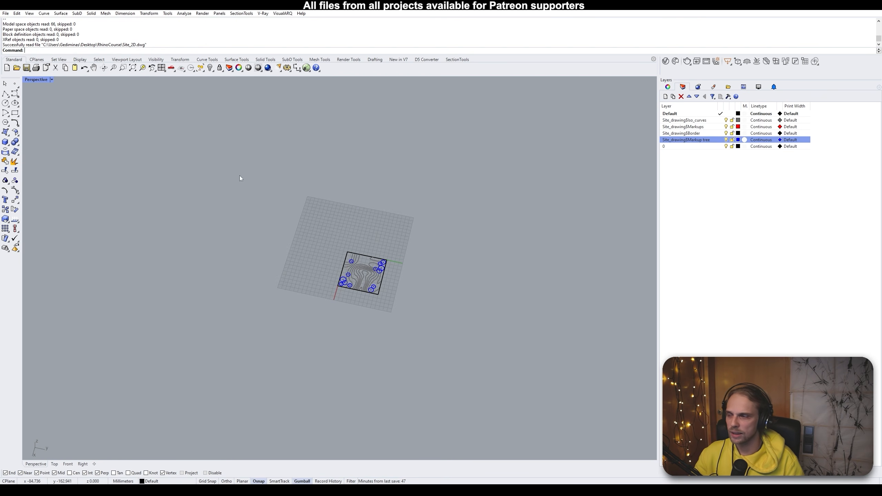
Select all the imported site curves and texts, zoom to the selection, and clear it
mouse_move(311, 232)
mouse_down()
mouse_move(384, 337)
mouse_move(433, 364)
mouse_up()
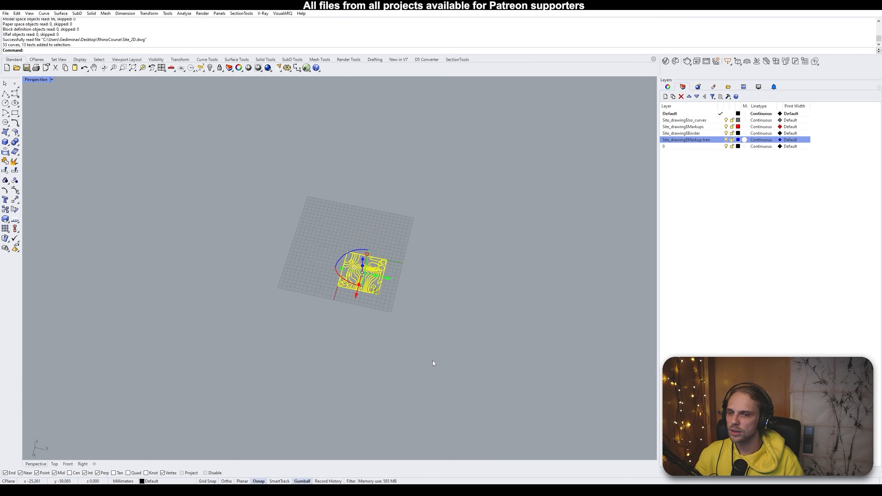
text(Z)
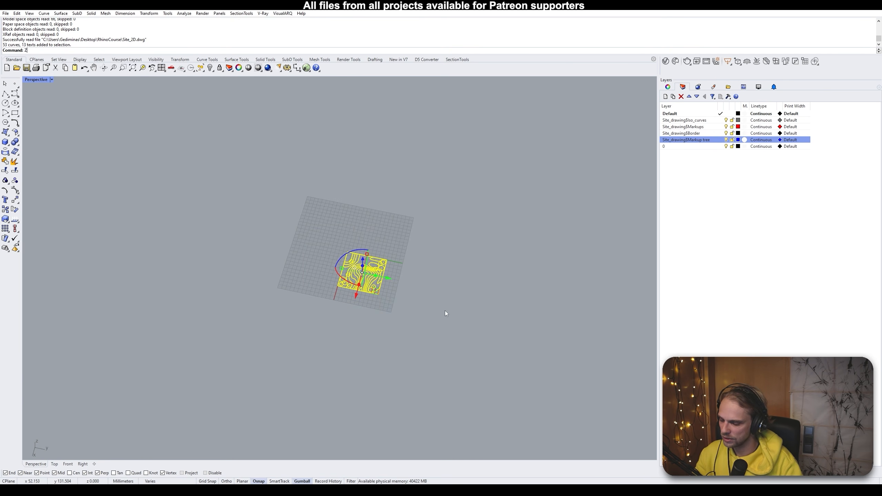
text(S)
key(Return)
mouse_move(445, 314)
right_down()
mouse_move(389, 282)
mouse_move(154, 281)
right_up()
click(155, 281)
Examine the site's contour lines, red elevation labels and tree circles from above and at an angle
right_drag(234, 272, 258, 279)
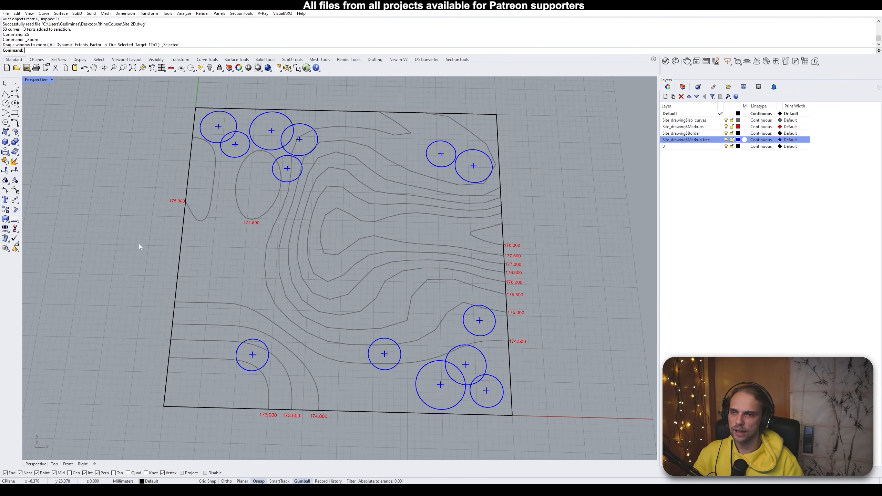
right_drag(223, 275, 476, 361)
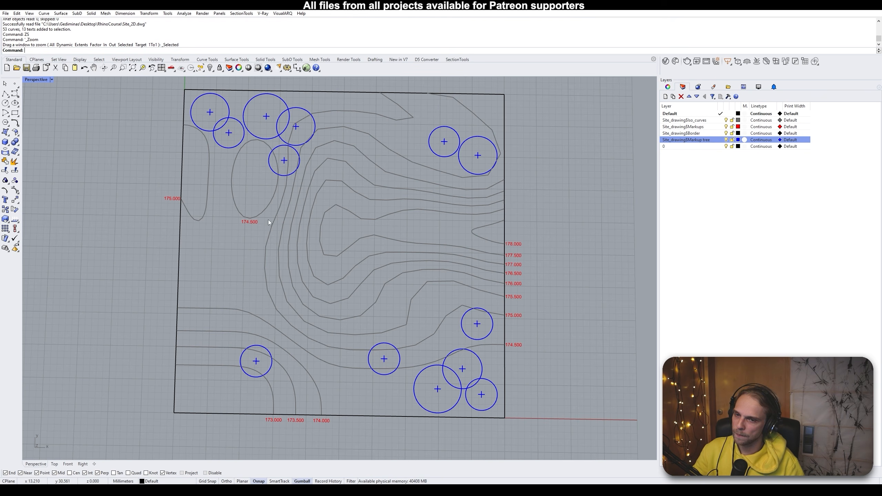
right_drag(372, 272, 293, 372)
scroll(293, 371, up, 2)
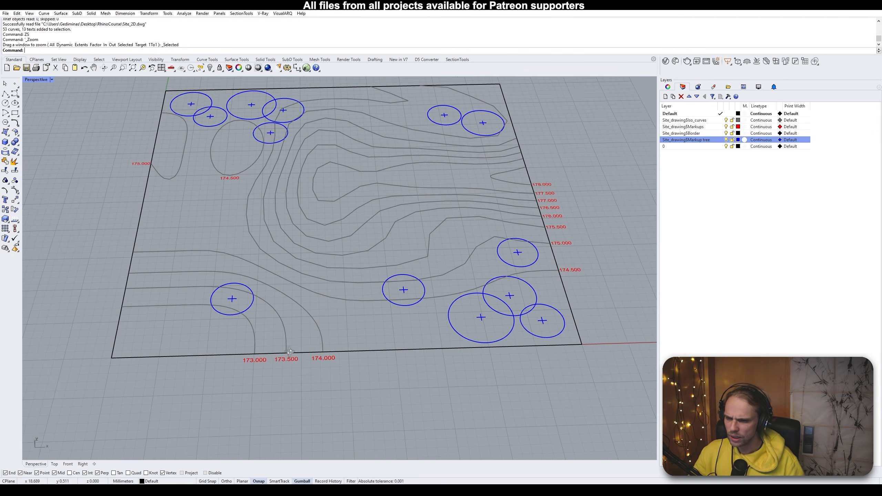
scroll(242, 342, up, 3)
scroll(366, 284, down, 3)
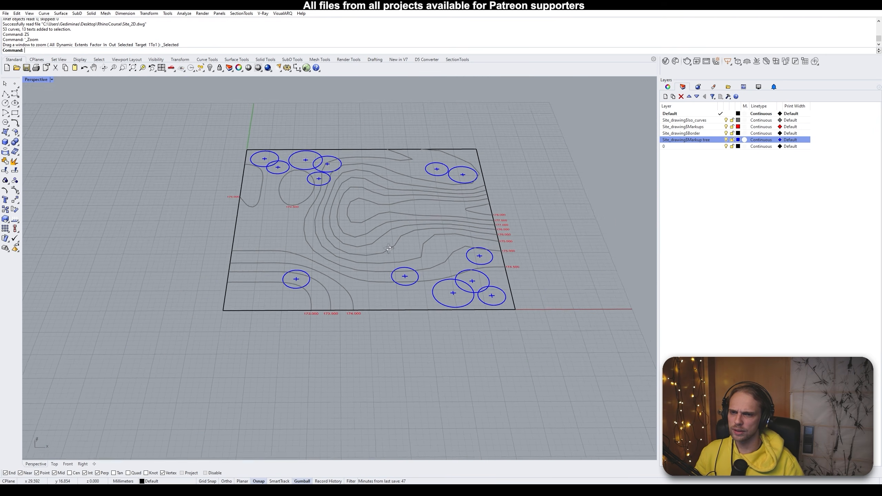
right_drag(366, 283, 430, 231)
right_drag(175, 215, 274, 283)
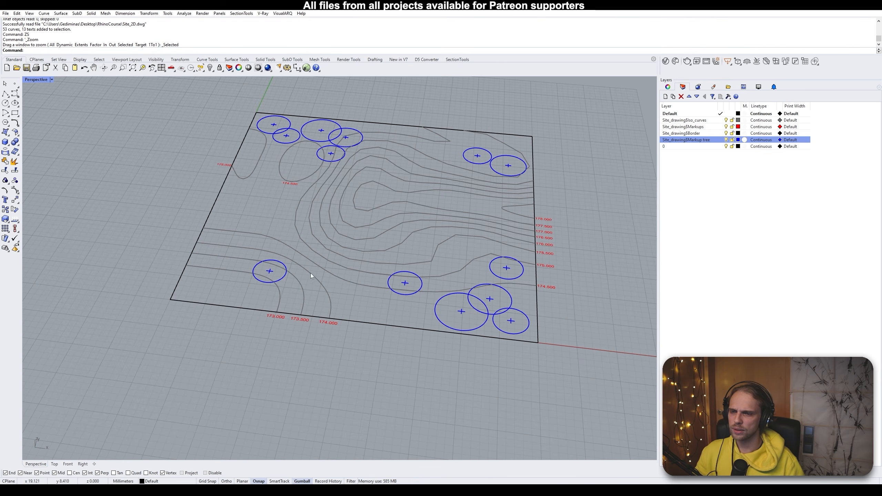
Select the 173.000 contour to check its flat position, clear the selection, and compare the contours with their elevation labels
click(278, 296)
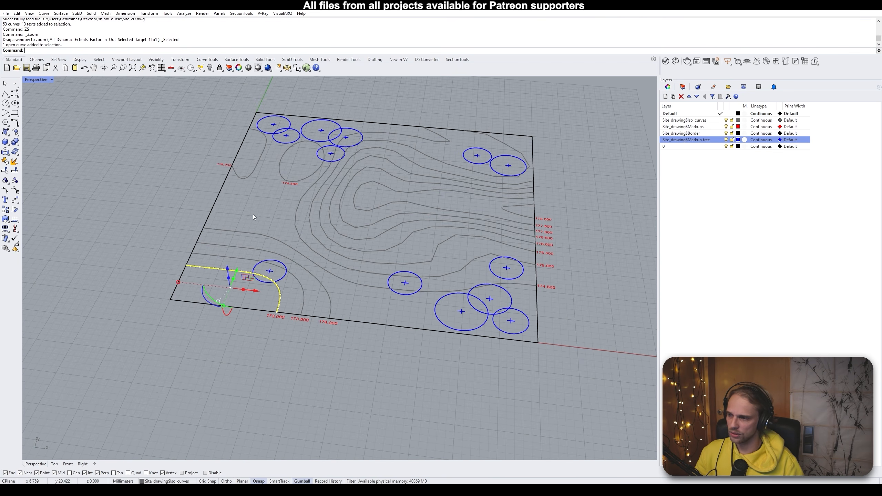
right_drag(253, 213, 246, 236)
click(247, 237)
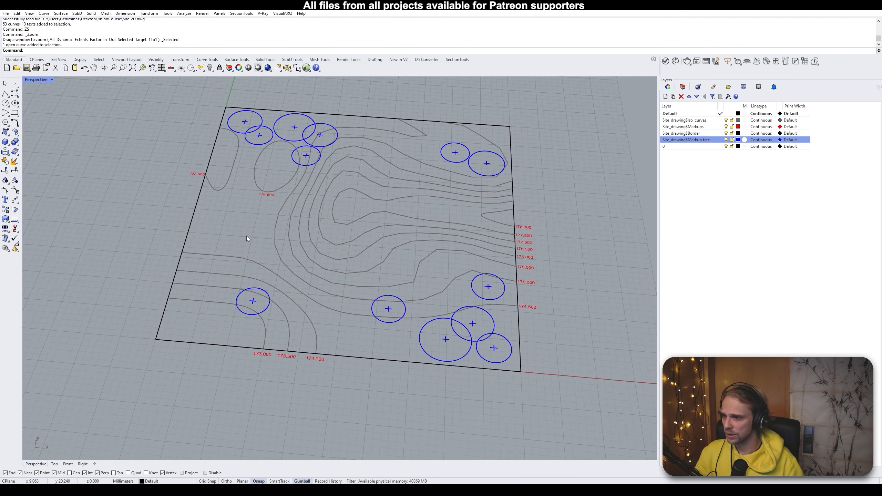
right_drag(308, 327, 315, 330)
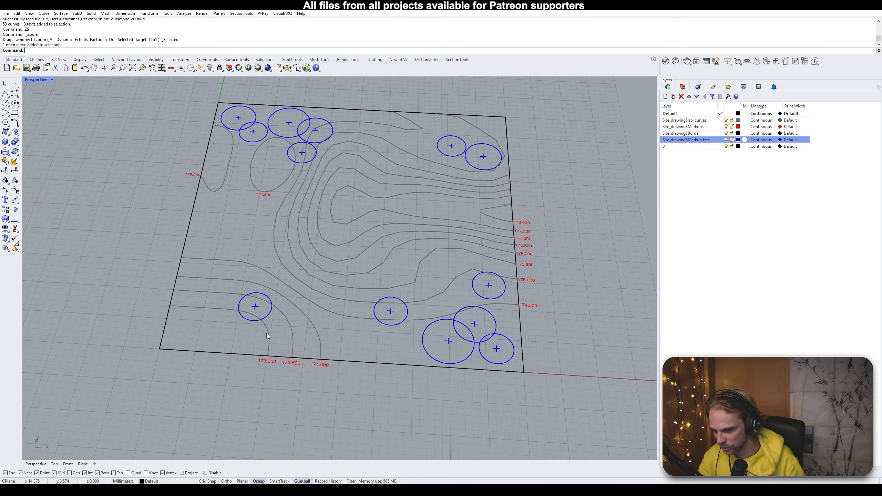
scroll(242, 323, up, 3)
scroll(230, 306, down, 4)
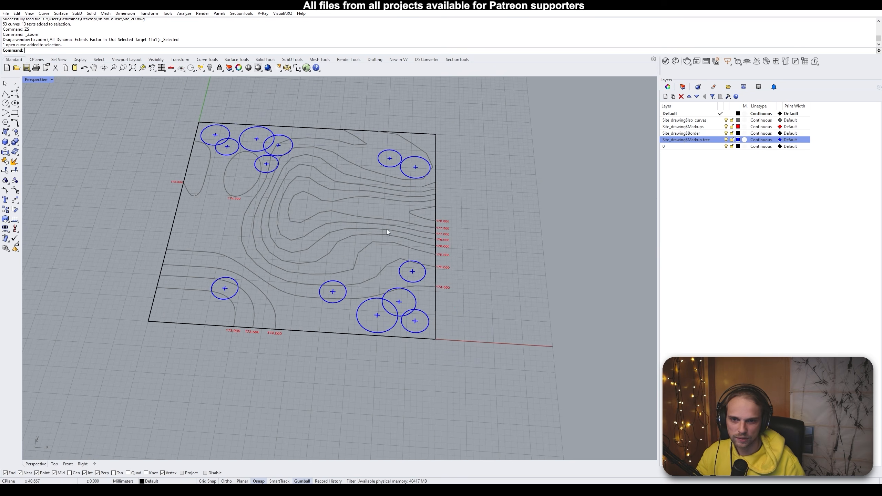
scroll(320, 243, up, 3)
scroll(253, 219, up, 3)
scroll(254, 219, down, 3)
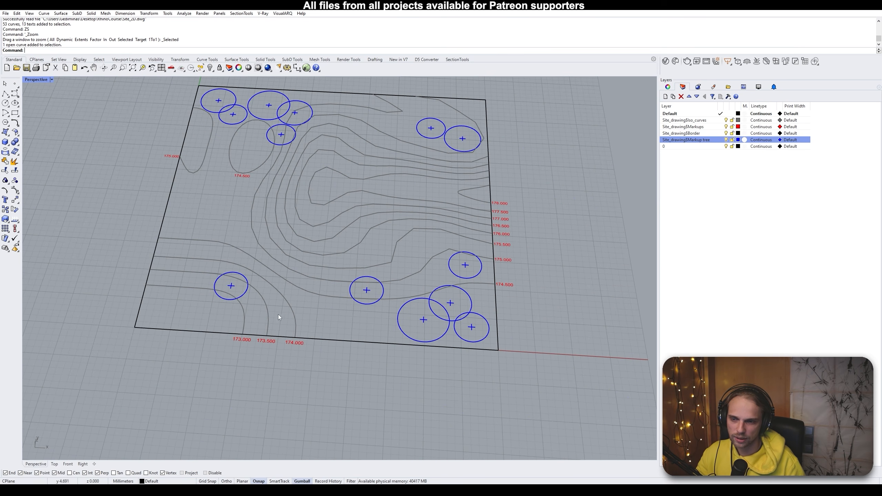
Select the 173.500 contour, inspect it closely beside its elevation label, and deselect it
click(264, 323)
scroll(269, 312, up, 5)
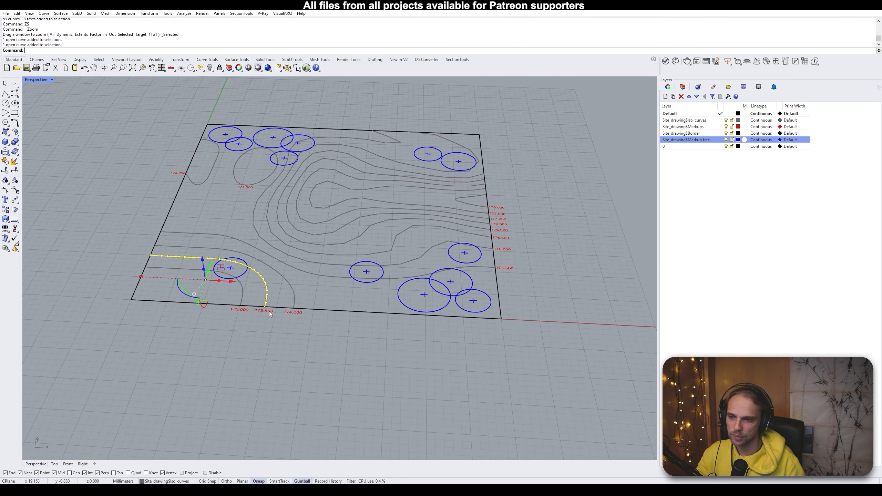
scroll(234, 247, up, 1)
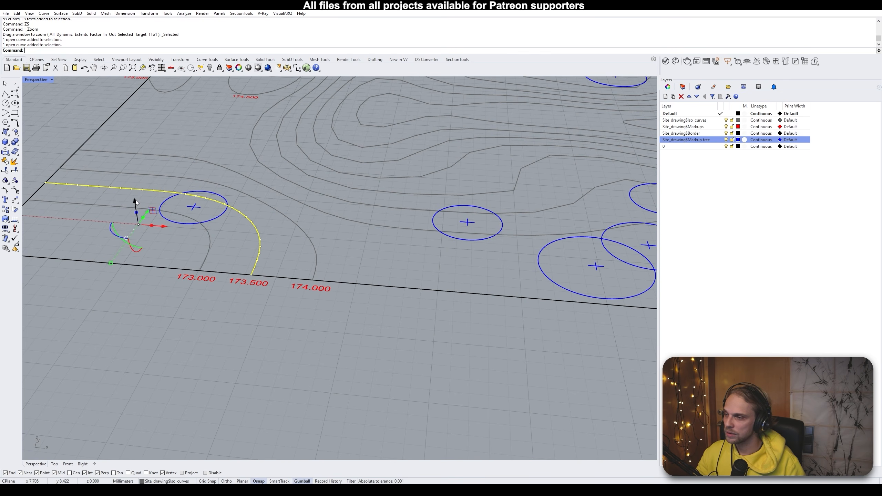
key(Escape)
scroll(274, 301, down, 10)
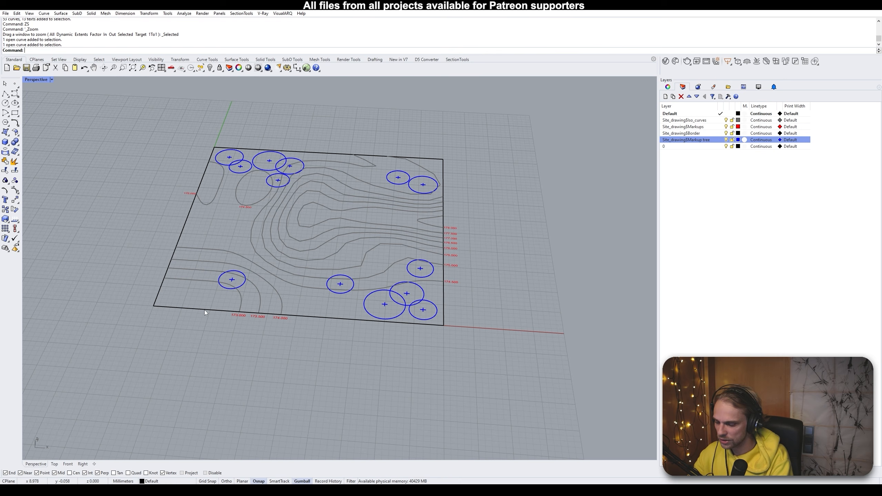
Measure the radius of the tree circle near the 173.000 contour, from its center cross to its edge
text(Distance)
key(Return)
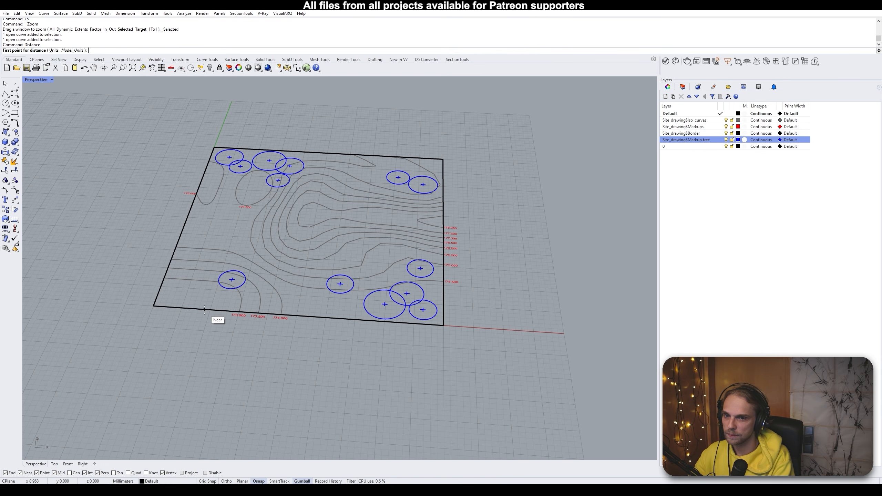
scroll(214, 302, up, 1)
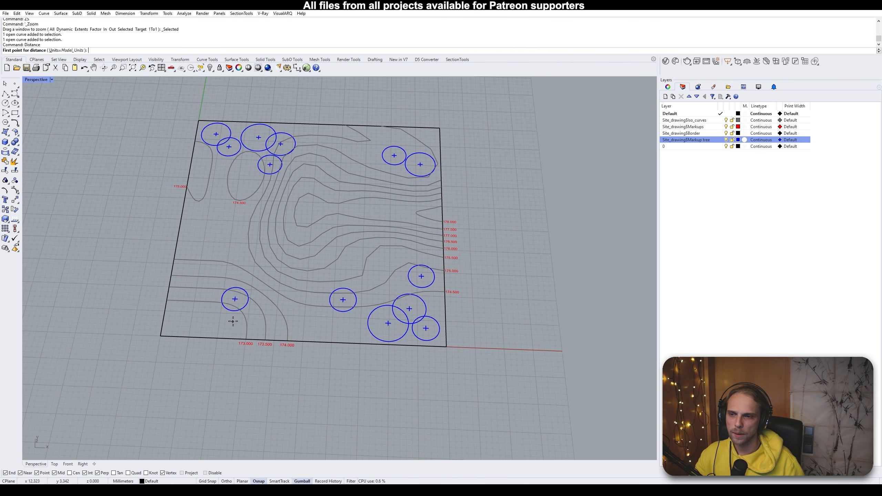
scroll(231, 288, up, 10)
click(219, 282)
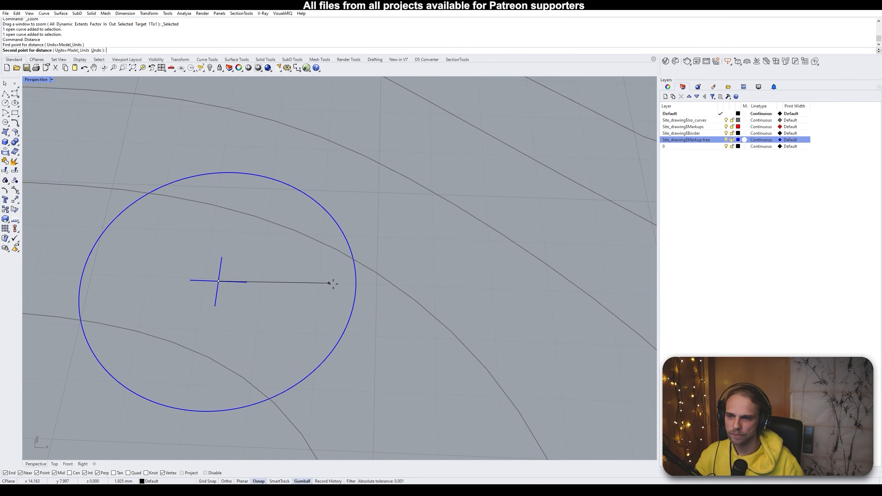
click(355, 287)
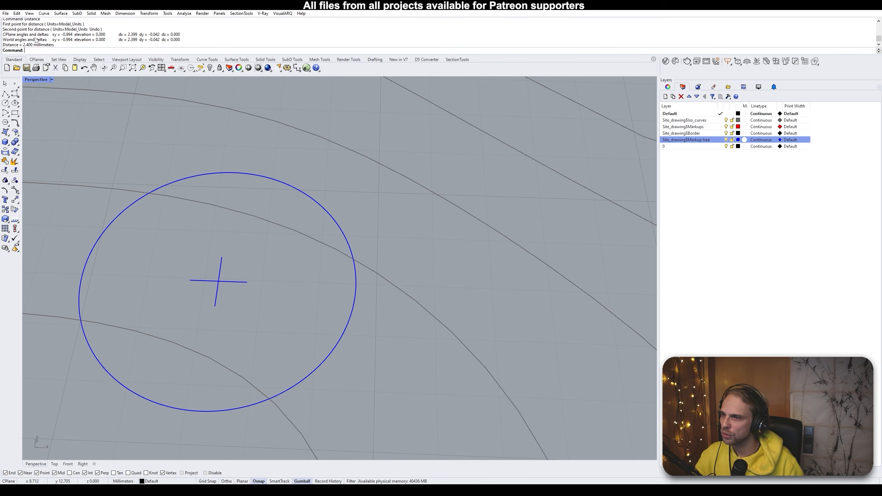
Measure the distance along the site border between the ends of the 173.000 and 173.500 contours
scroll(215, 309, down, 10)
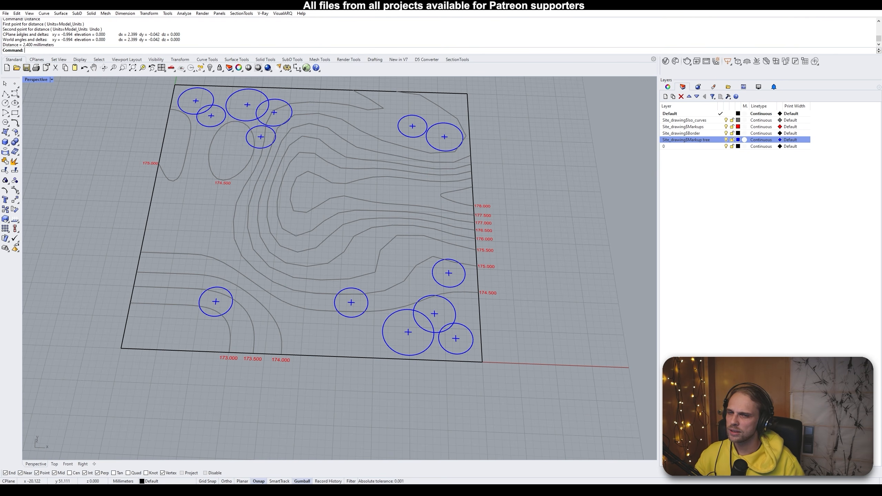
key(Return)
scroll(229, 360, up, 5)
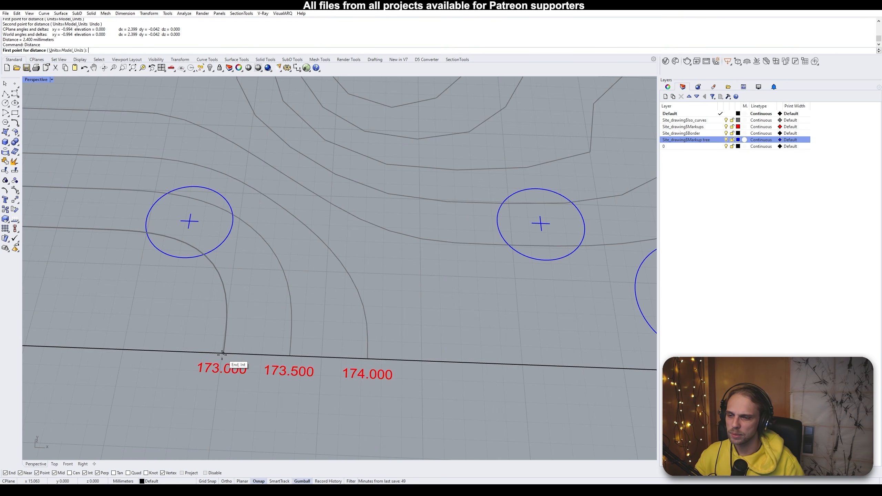
click(223, 353)
click(286, 357)
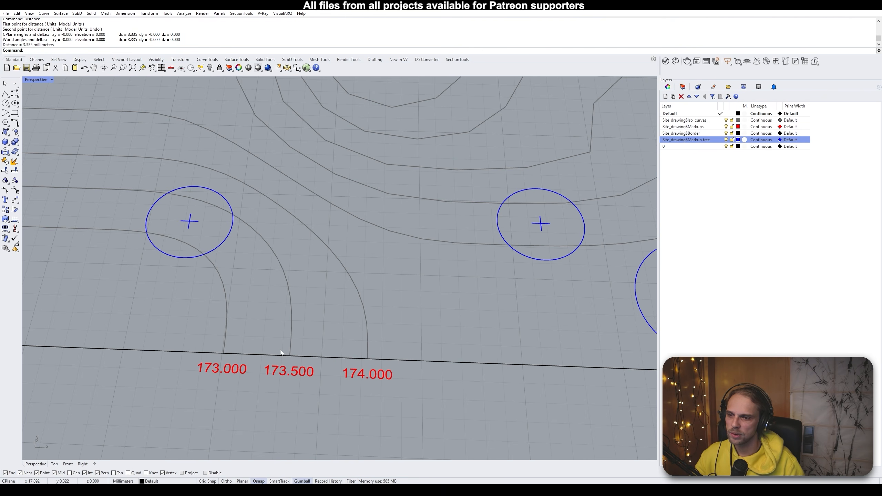
Scale the entire site drawing by a factor of 1000 from the border corner at the origin
scroll(280, 350, down, 8)
drag(440, 410, 156, 160)
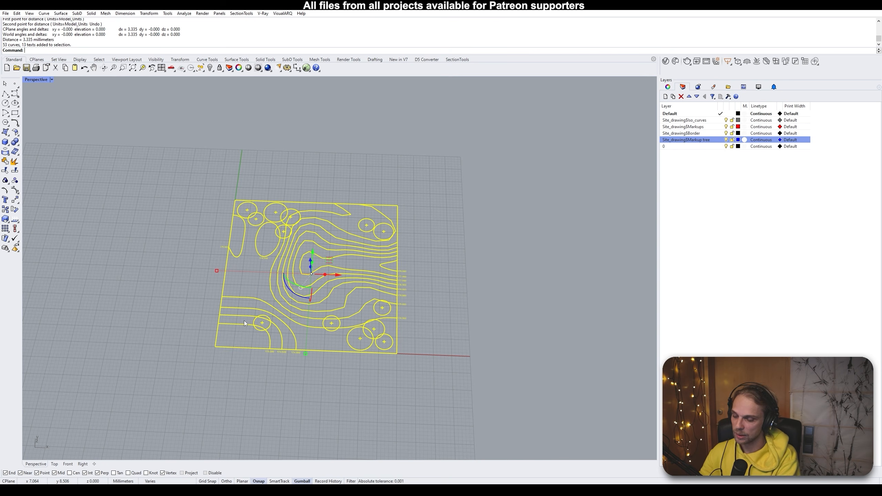
text(Distance)
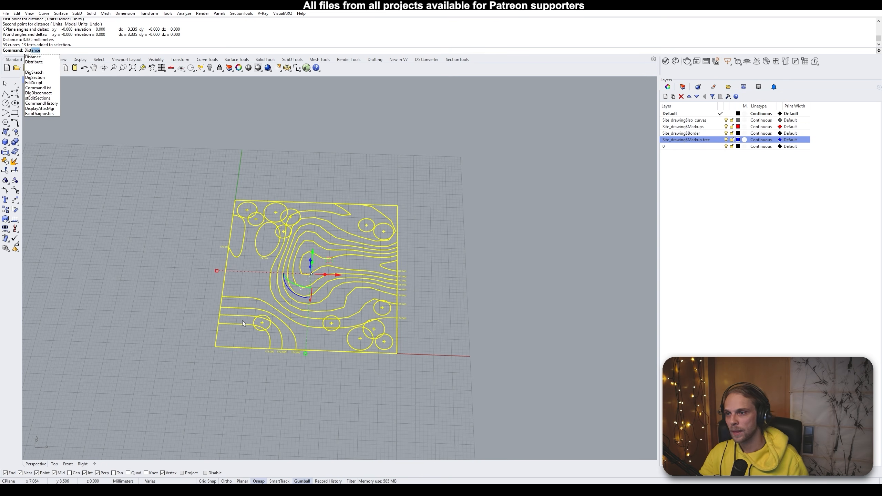
key(Escape)
scroll(270, 351, up, 3)
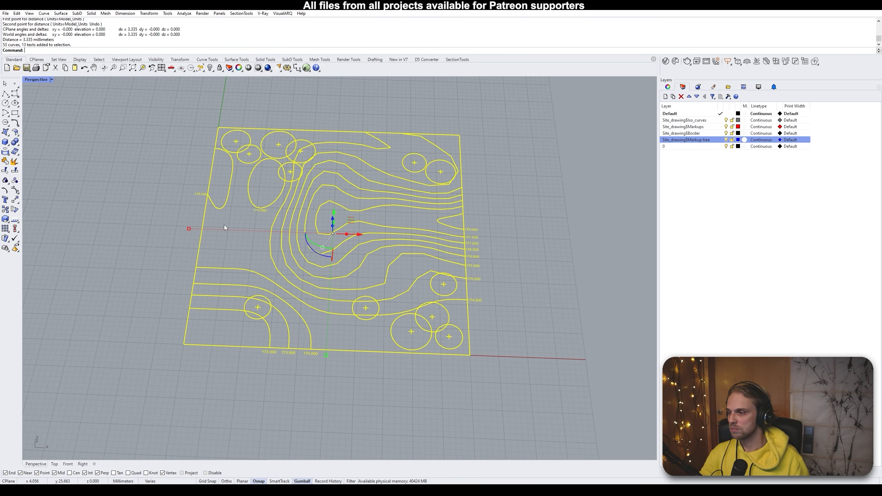
scroll(244, 240, down, 3)
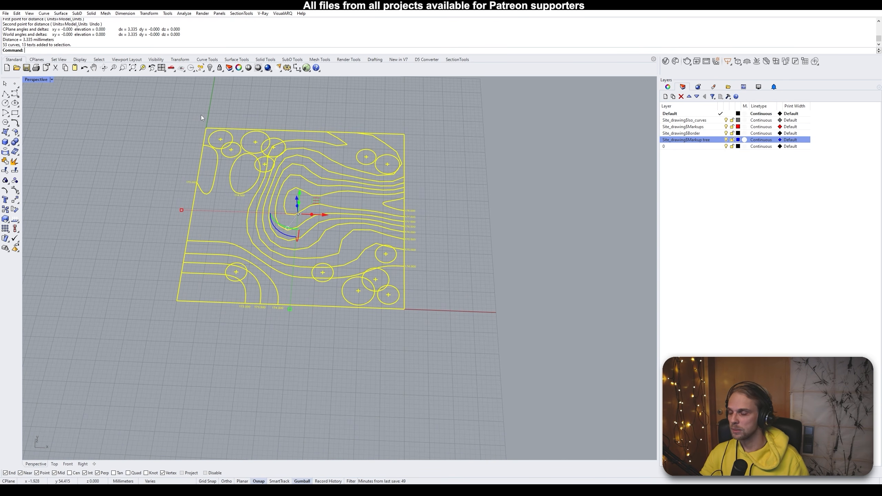
text(cale)
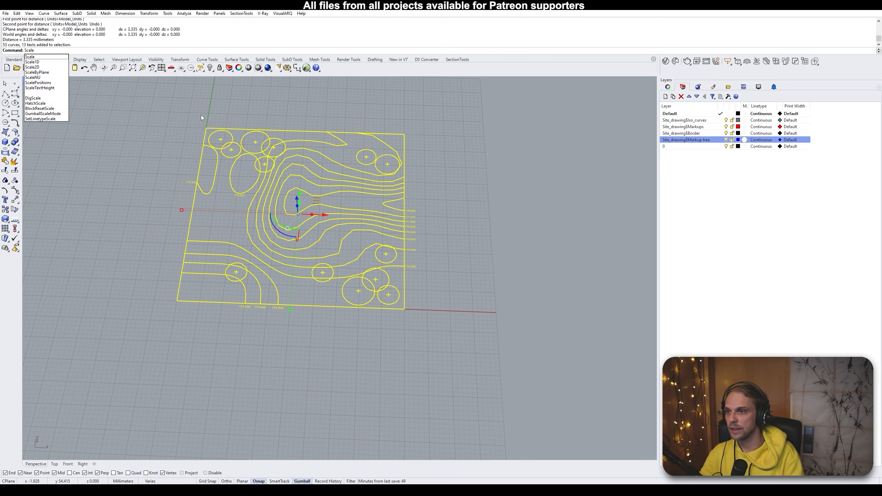
key(Return)
click(177, 301)
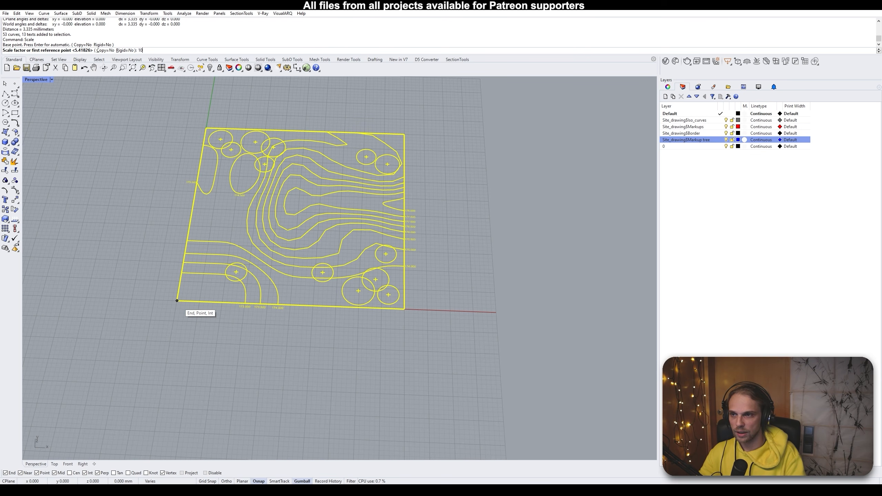
text(1000)
key(Return)
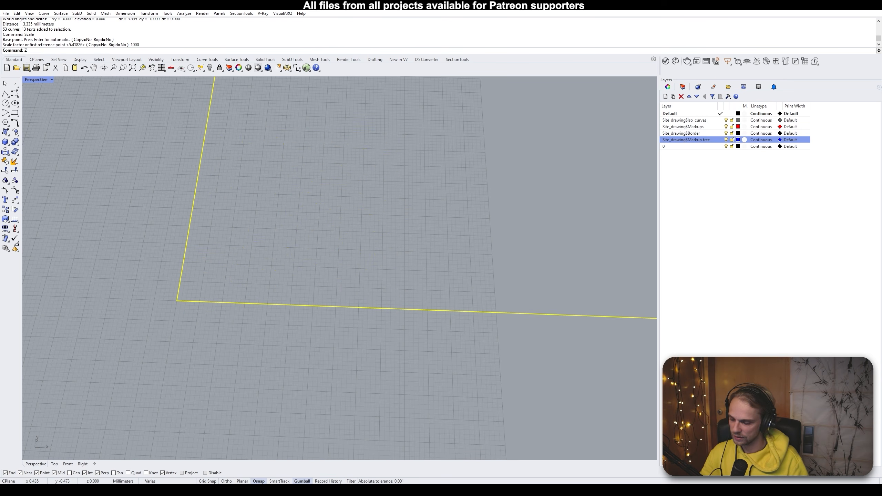
Examine the scaled site drawing from several angles, checking a contour near the 173.000 corner and the 173.000 elevation label
text(ZS)
key(Return)
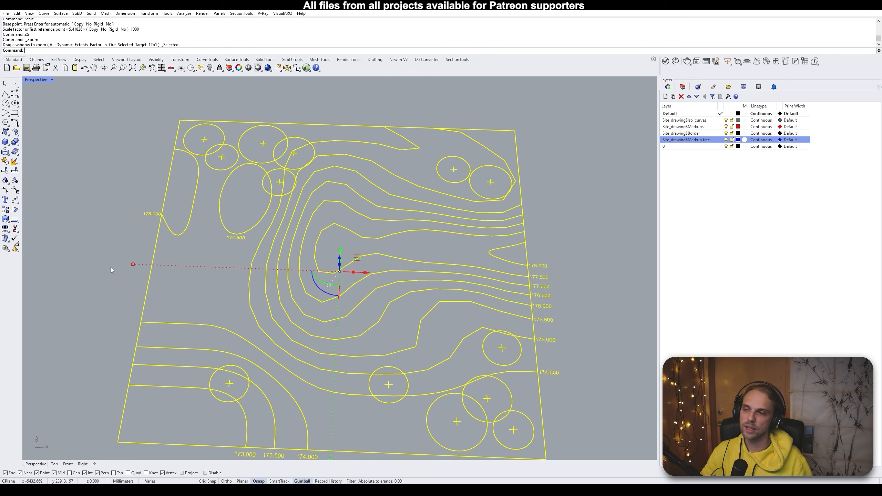
shift+right_drag(227, 364, 192, 297)
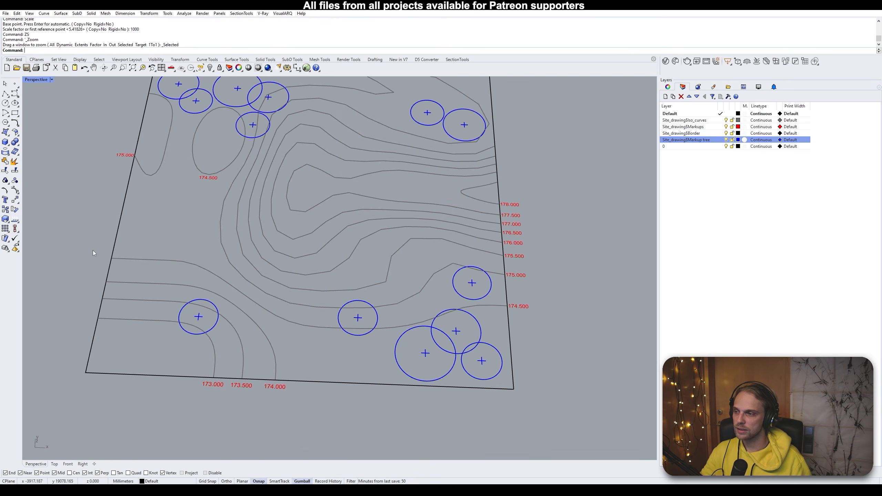
right_drag(285, 203, 262, 214)
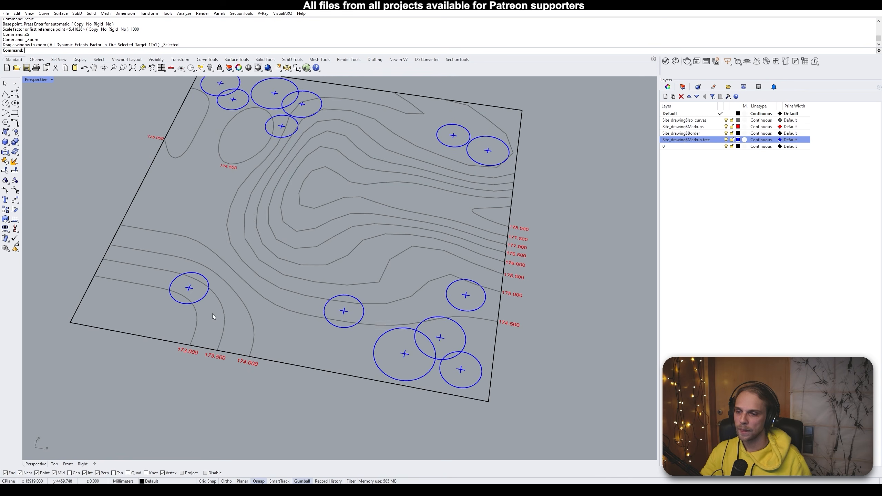
right_drag(212, 314, 290, 307)
click(230, 326)
key(Escape)
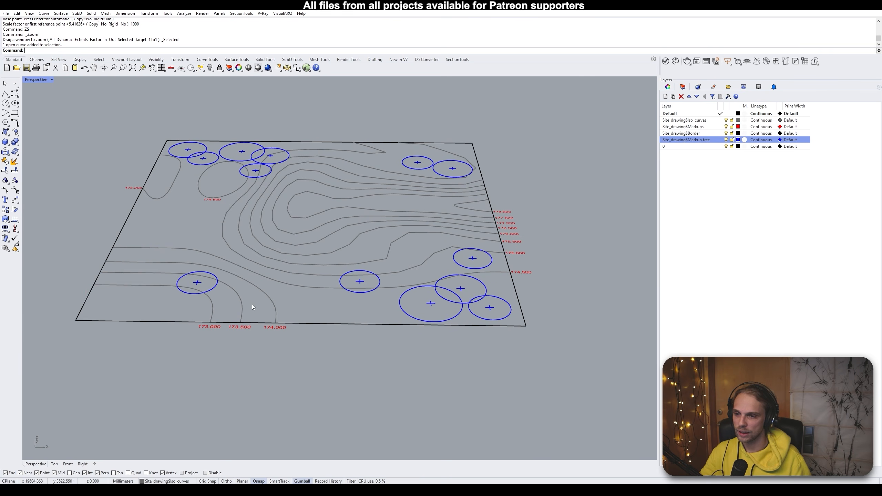
scroll(194, 344, up, 3)
click(185, 348)
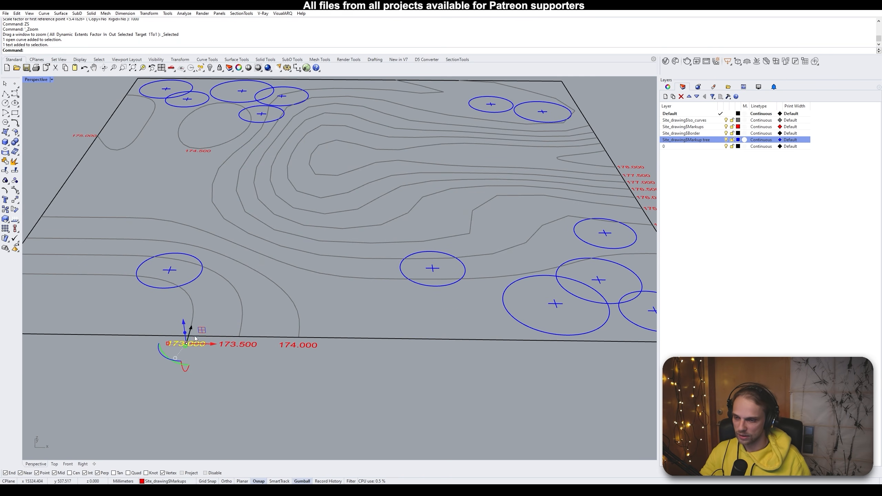
Raise the 173.500 contour vertically by 500 mm
click(239, 316)
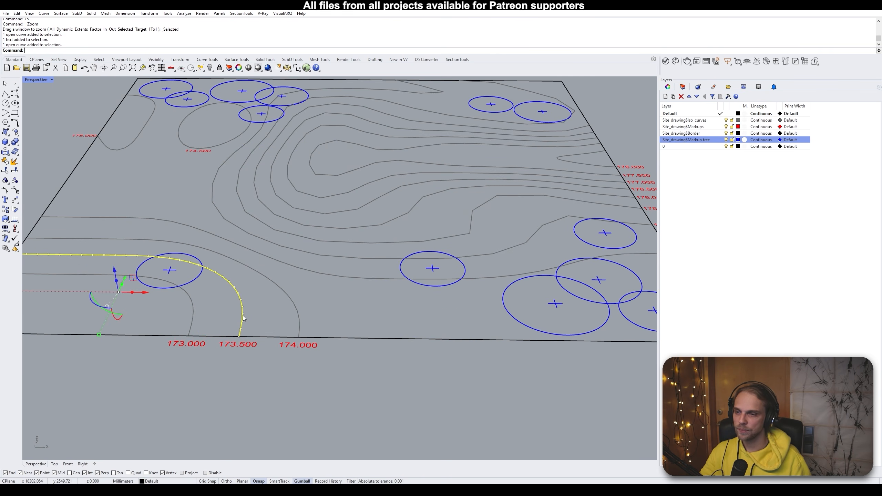
scroll(230, 280, down, 3)
scroll(203, 289, up, 2)
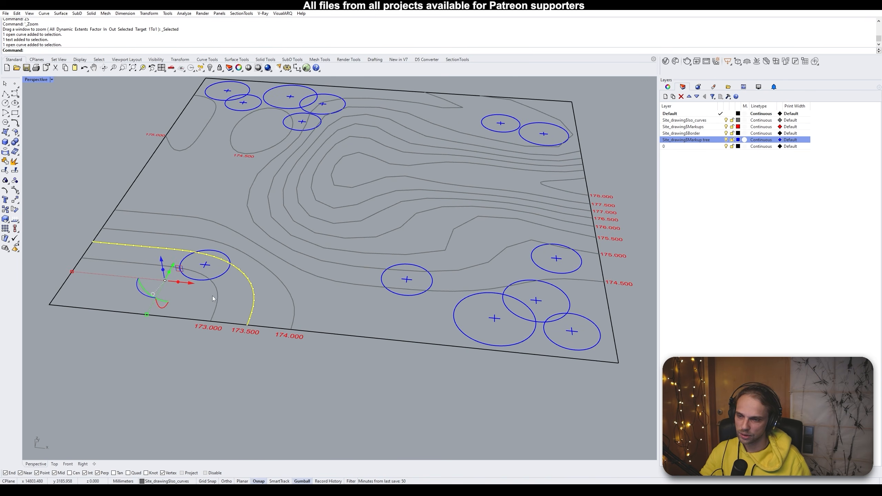
click(161, 261)
text(500)
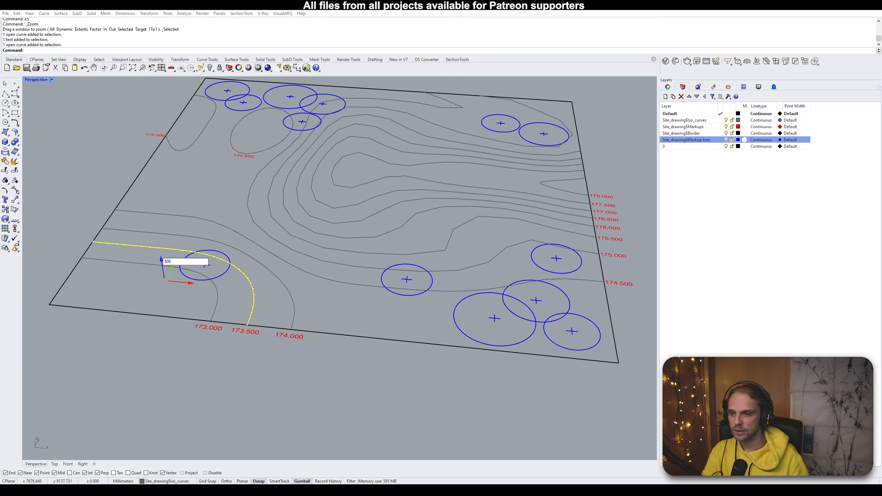
key(Return)
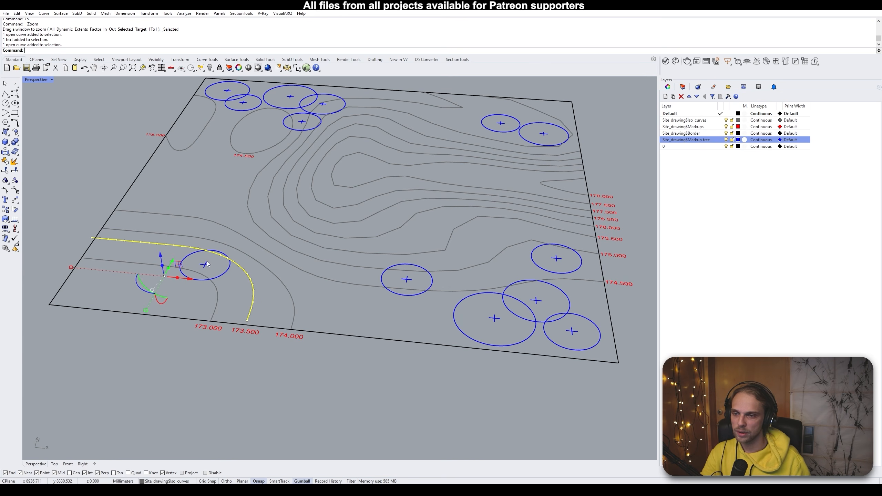
Try to raise the 174.000 contour vertically by 1000 mm, and undo the last contour move
shift+click(295, 302)
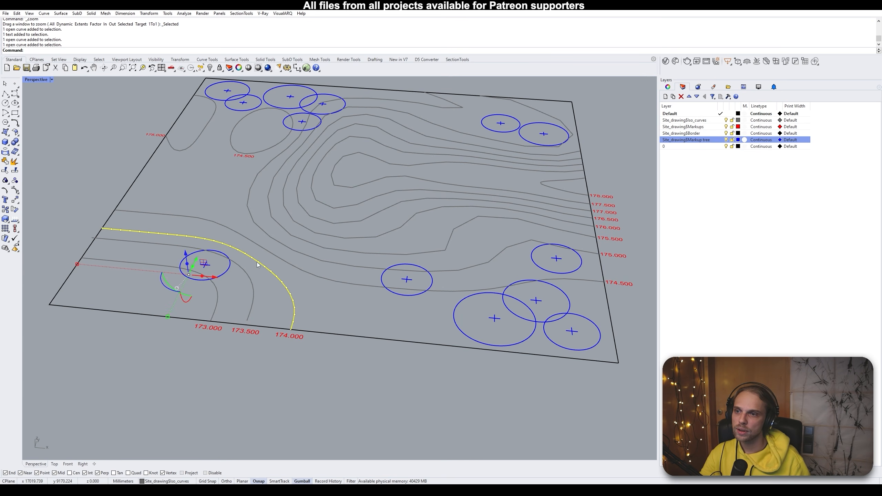
right_drag(257, 262, 258, 267)
click(186, 260)
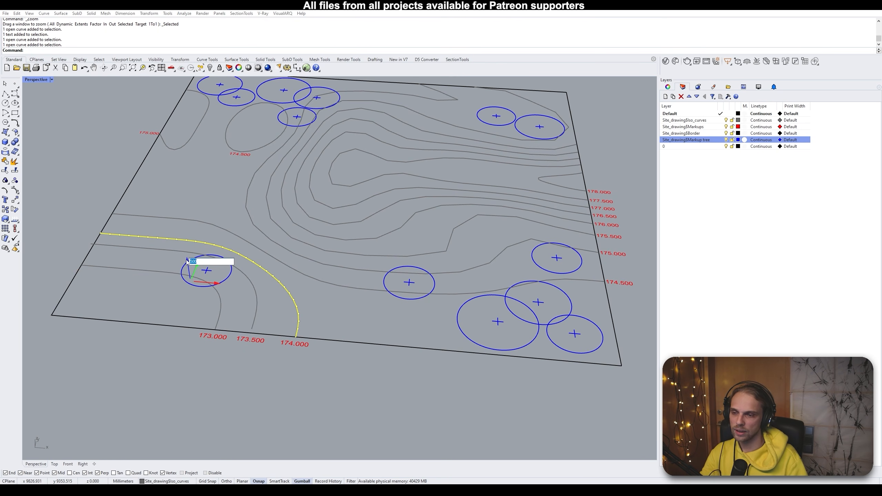
text(1000)
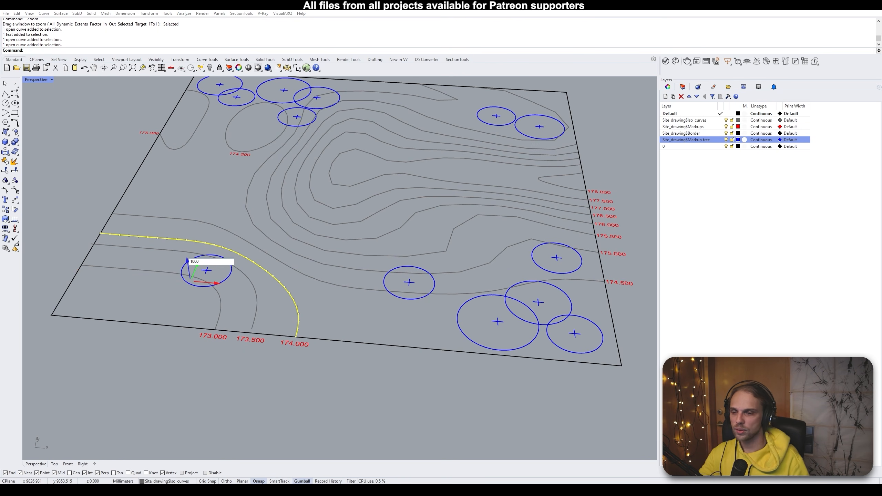
key(Return)
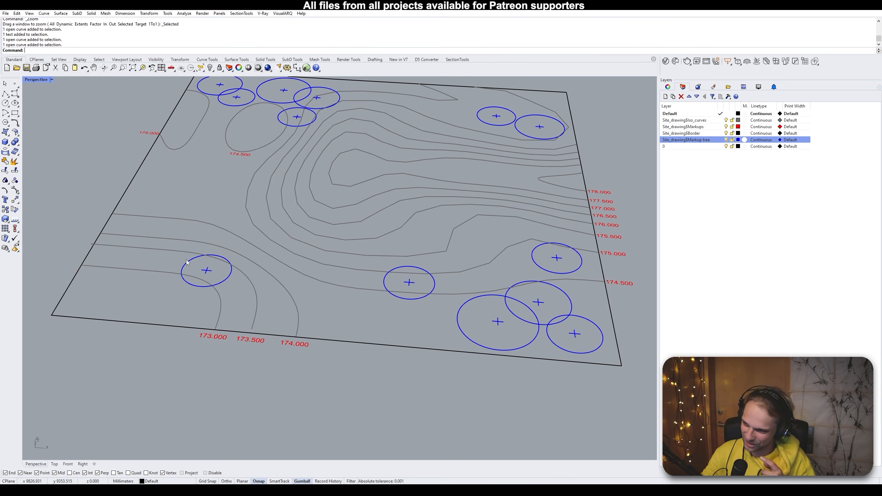
key(ctrl+z)
Select the 173.500, 174.000 and 174.500 contours together with the larger contours around the hill, leaving out the 173.000 contour
click(359, 284)
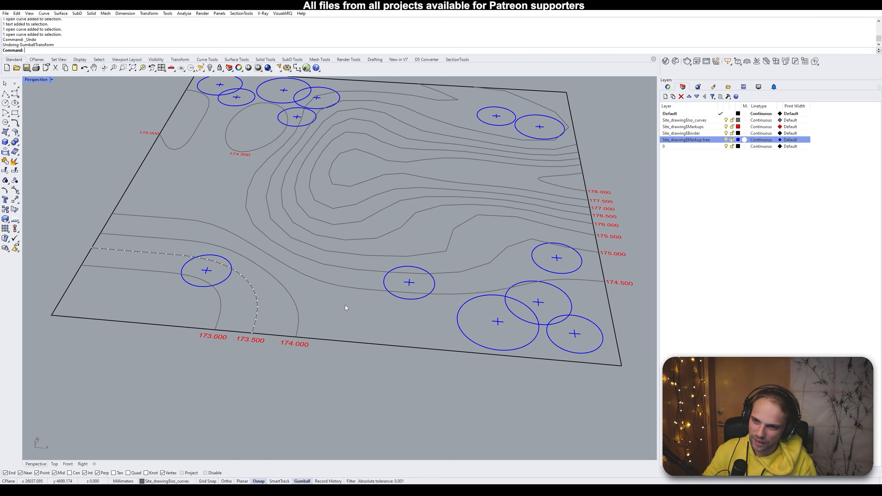
drag(303, 305, 233, 280)
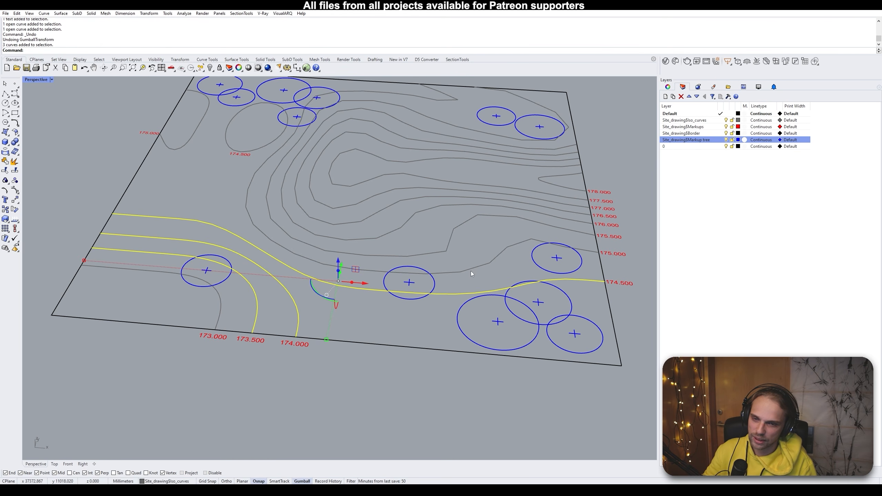
shift+drag(506, 269, 411, 154)
shift+right_drag(468, 188, 474, 315)
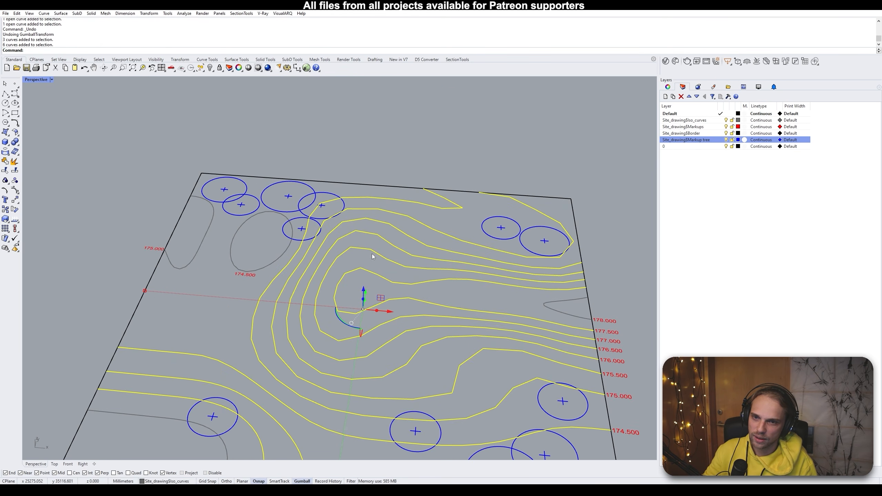
Lock the tree markup, elevation markup and border layers of the site drawing, keeping the contour layer editable
click(732, 139)
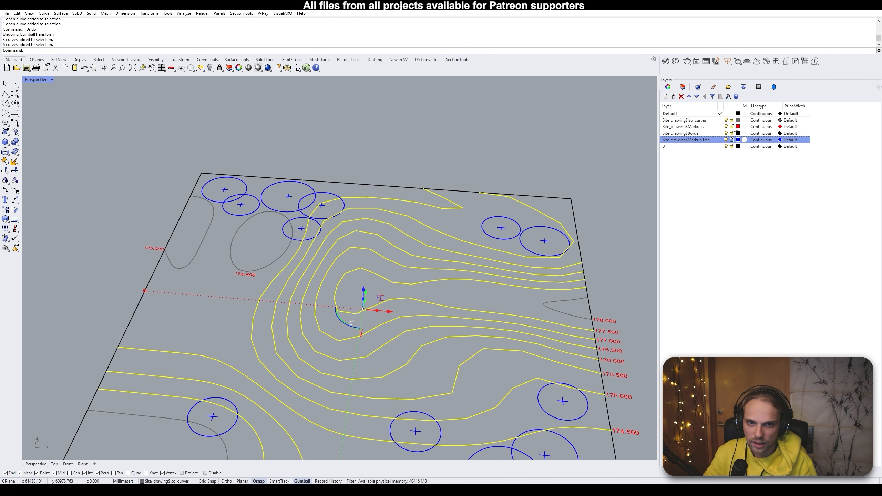
click(732, 127)
click(733, 127)
click(733, 133)
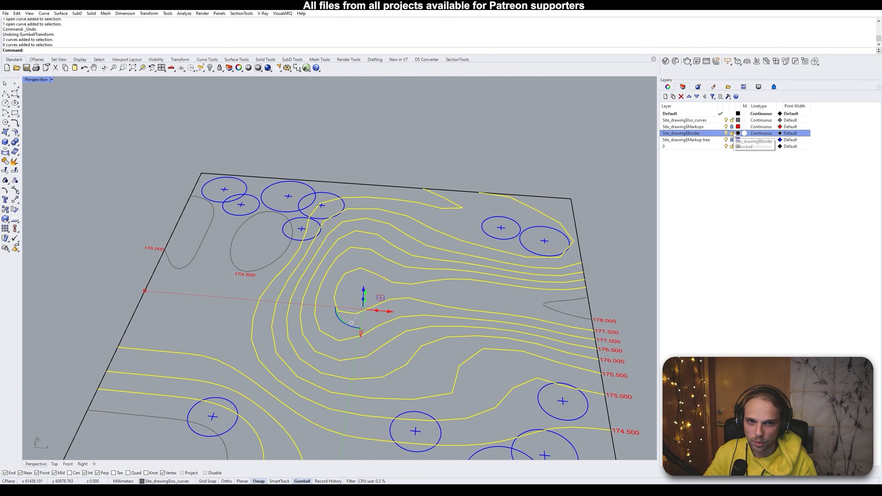
Add the small 178.000, 174.500 and 175.000 contours to the selection and raise all contours above 173.000 by 500 mm
scroll(363, 248, down, 6)
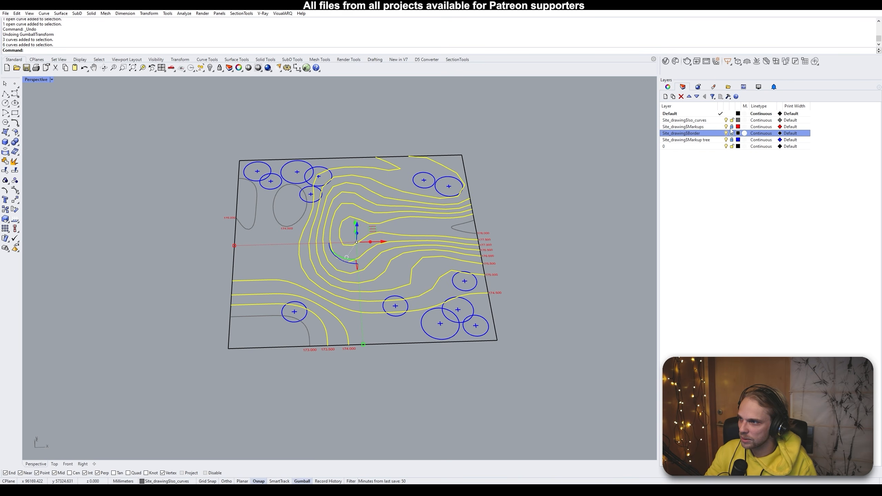
right_drag(463, 245, 456, 261)
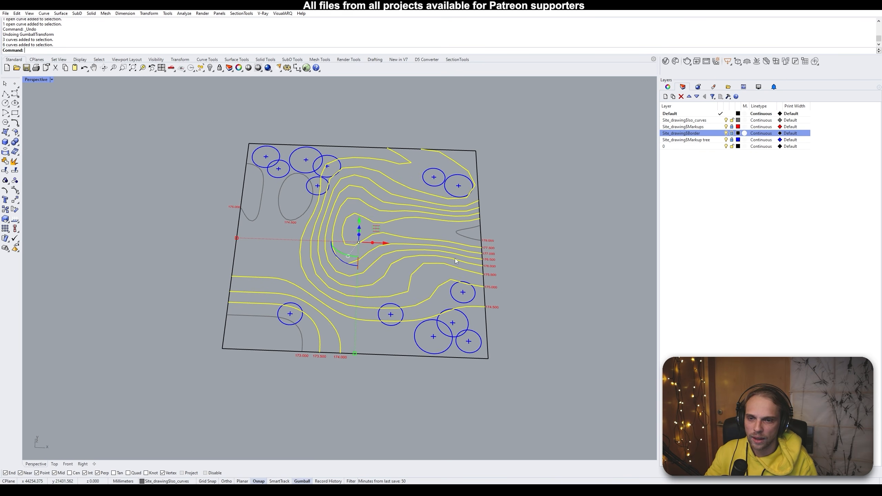
scroll(450, 250, up, 2)
click(455, 251)
scroll(299, 260, up, 2)
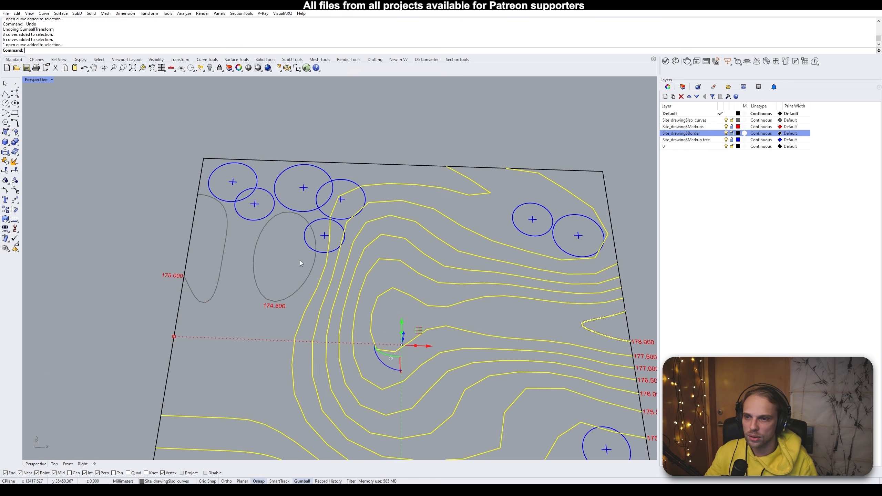
scroll(300, 262, up, 1)
shift+click(245, 263)
shift+click(208, 255)
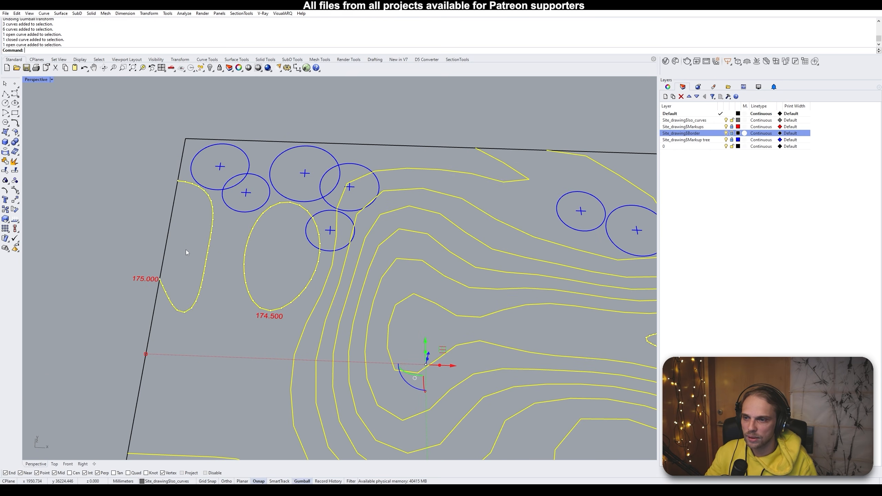
scroll(186, 249, down, 4)
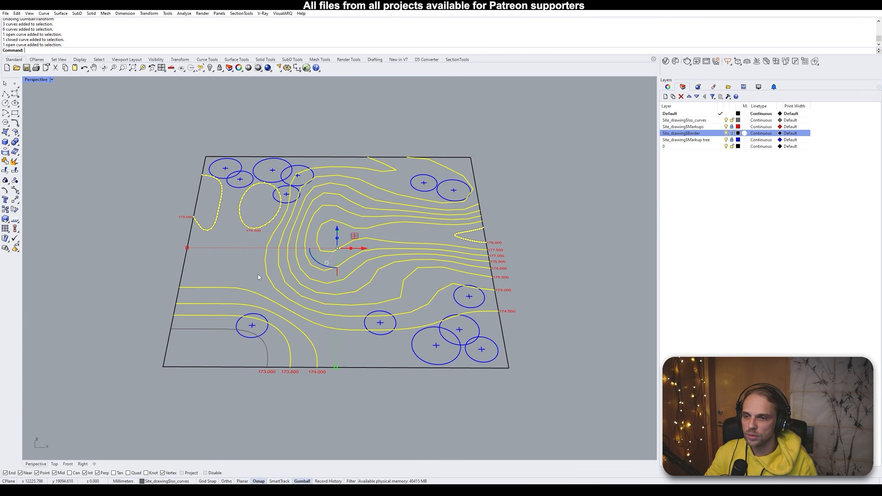
right_drag(344, 247, 334, 200)
click(338, 229)
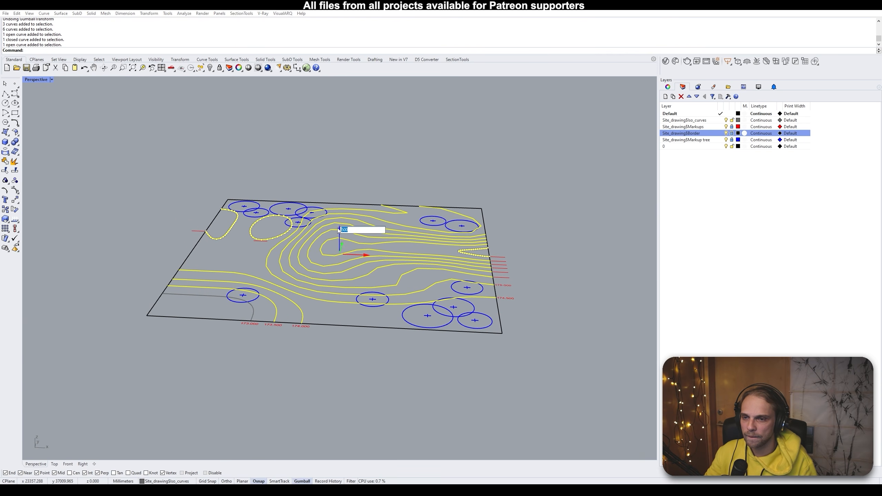
key(Return)
right_drag(314, 270, 311, 293)
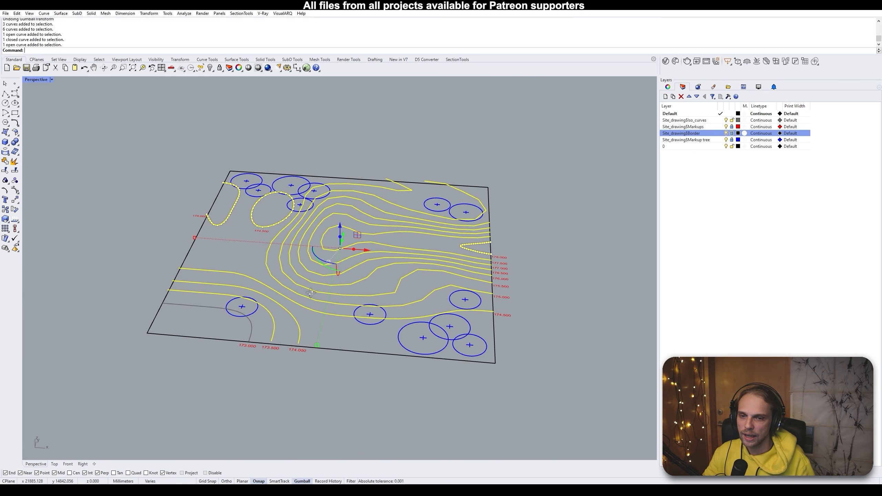
Remove the 173.500 contour from the selection and raise the remaining selected contours by 500 mm
scroll(305, 305, up, 2)
scroll(288, 332, up, 2)
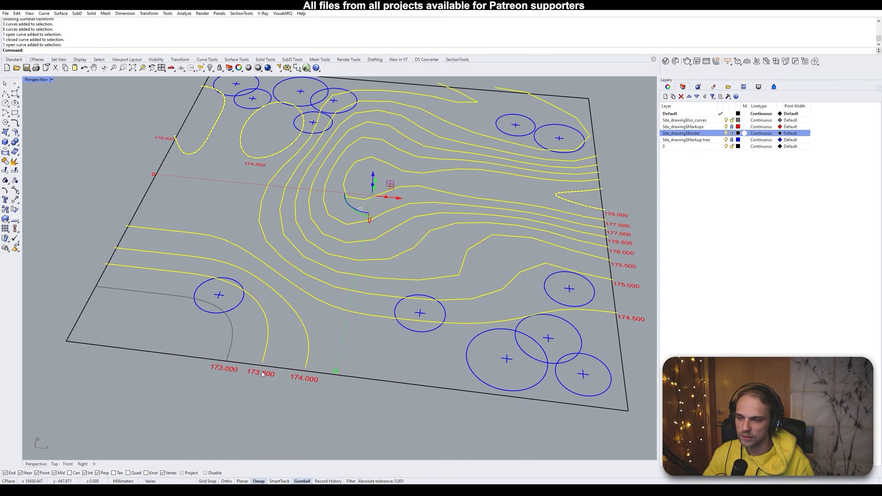
ctrl+click(267, 324)
click(373, 177)
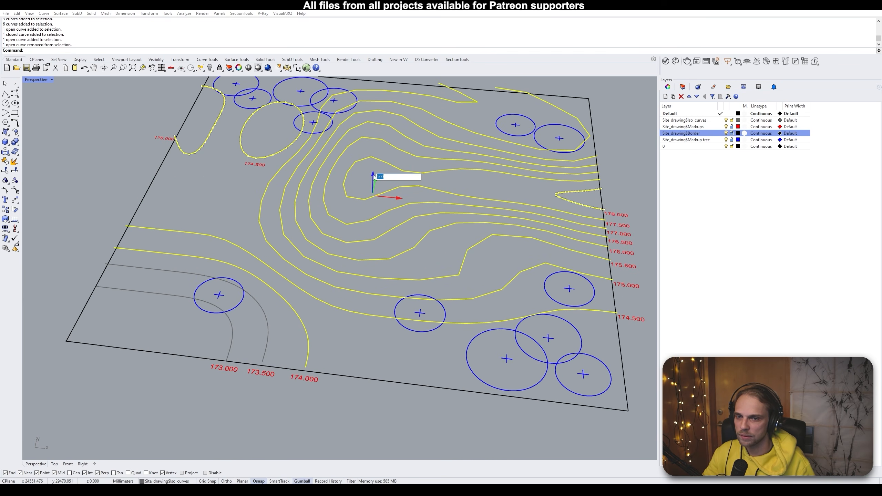
key(Return)
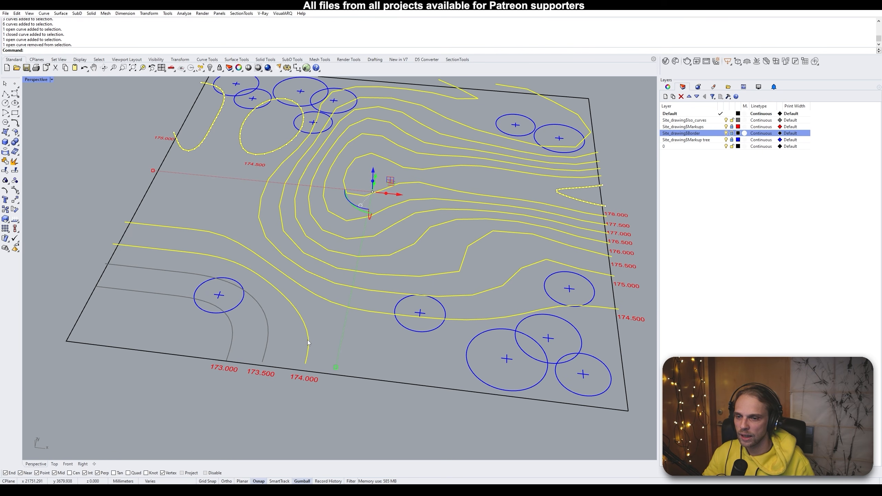
Leave the 174.000 contour out of the selection and raise the contours above it by another 500 mm
ctrl+click(288, 299)
click(378, 152)
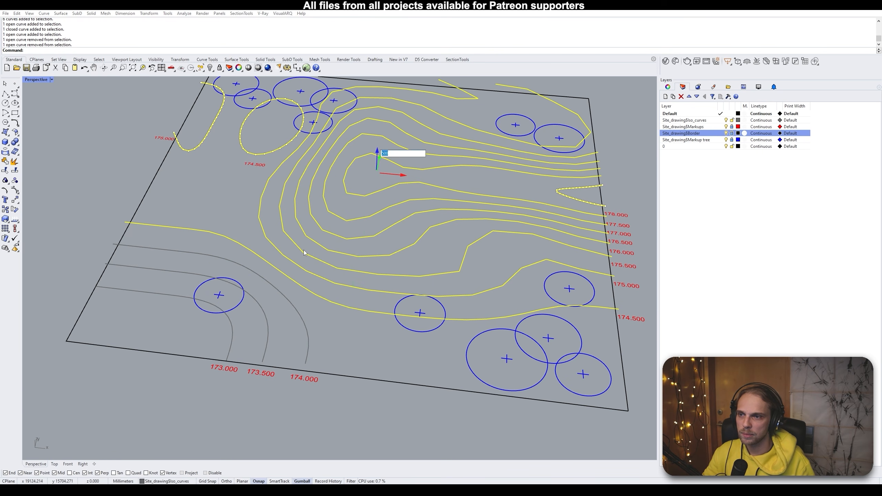
text(500)
key(Return)
Deselect the long 174.500 contour and the small closed 174.500 contour, and raise the remaining selection by 500 mm
shift+right_drag(304, 247, 274, 292)
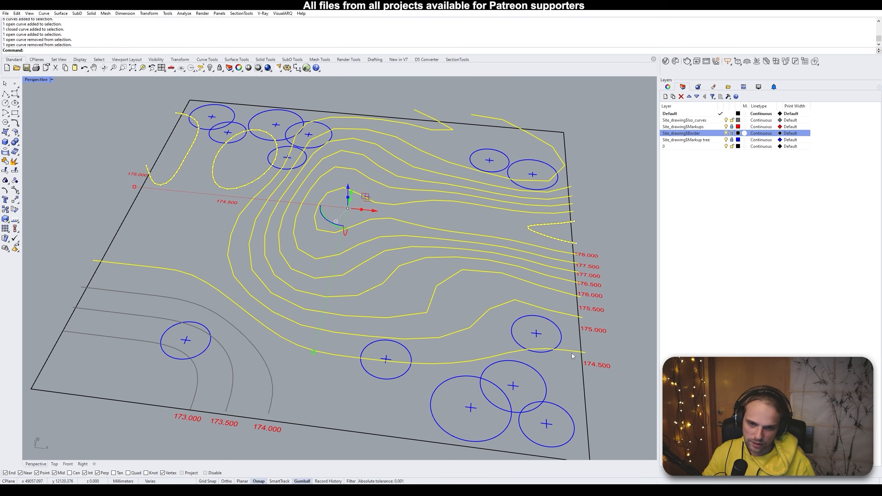
ctrl+click(129, 264)
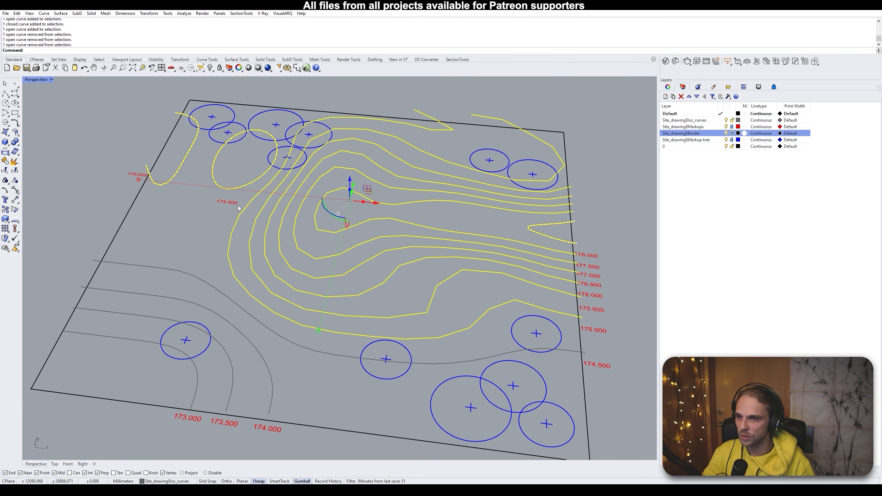
scroll(225, 192, up, 5)
ctrl+click(226, 197)
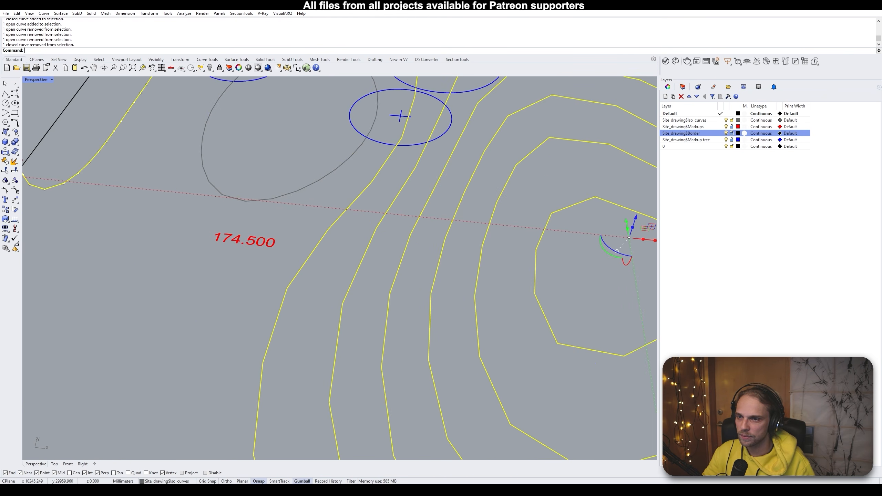
scroll(349, 207, down, 8)
click(348, 205)
key(Return)
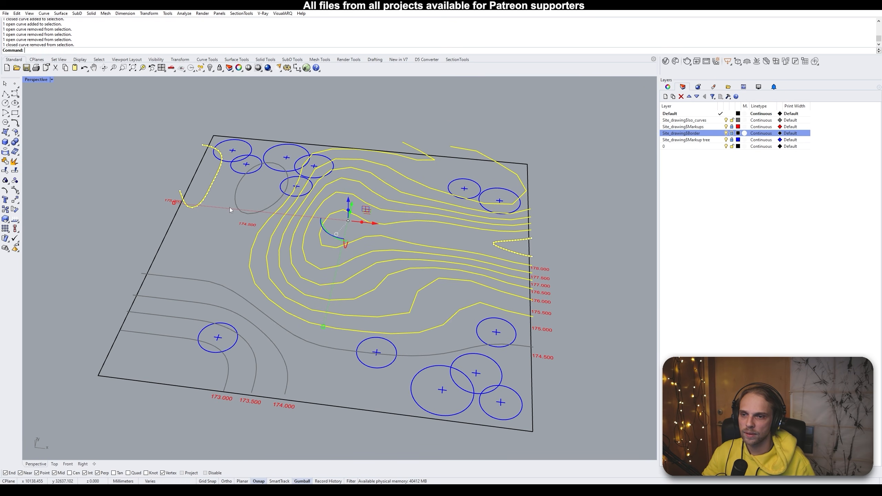
Deselect the small open 175.000 contour and the large 175.000 contour around the hill, and raise the remaining contours by 500 mm
scroll(177, 208, up, 6)
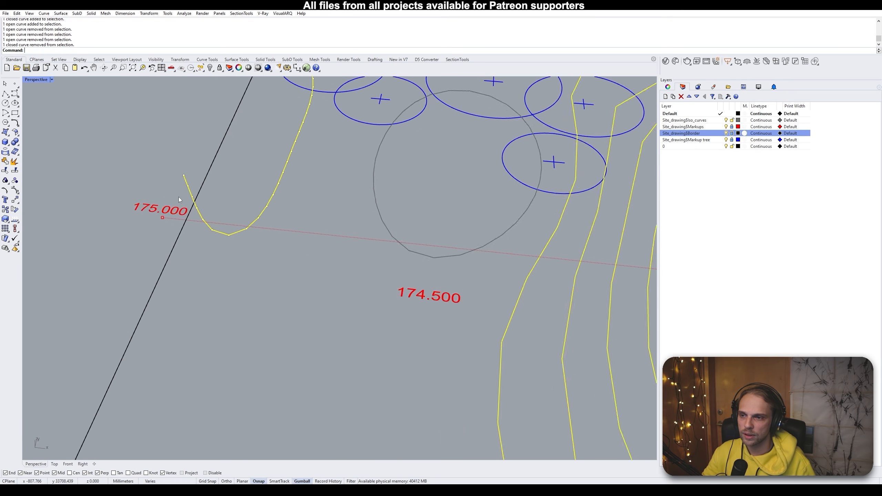
ctrl+click(196, 193)
scroll(200, 201, down, 6)
scroll(403, 342, down, 1)
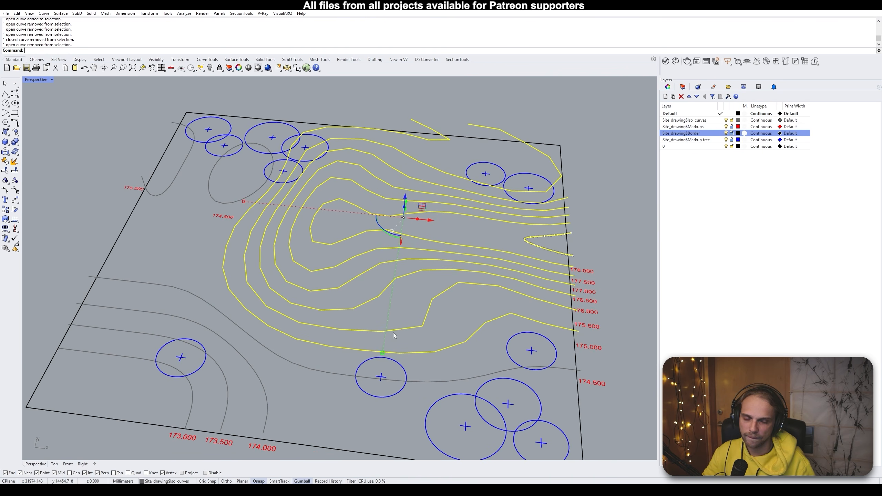
ctrl+click(535, 328)
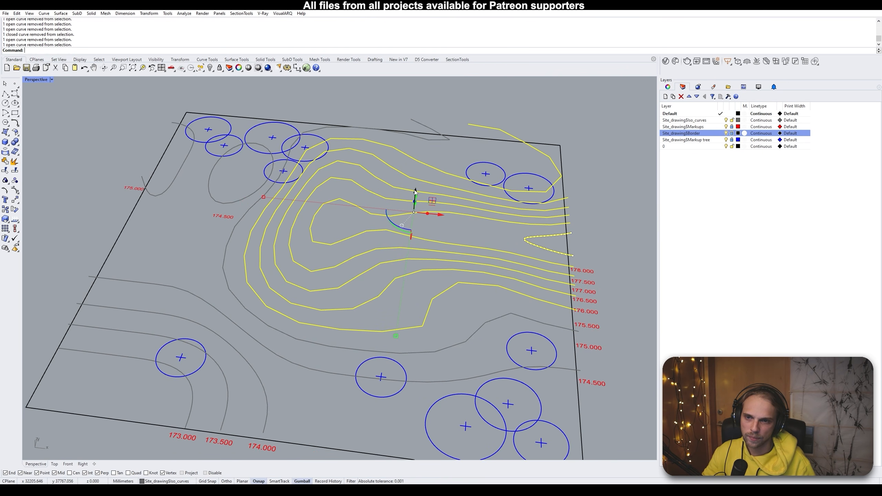
scroll(410, 190, down, 1)
right_drag(409, 189, 421, 202)
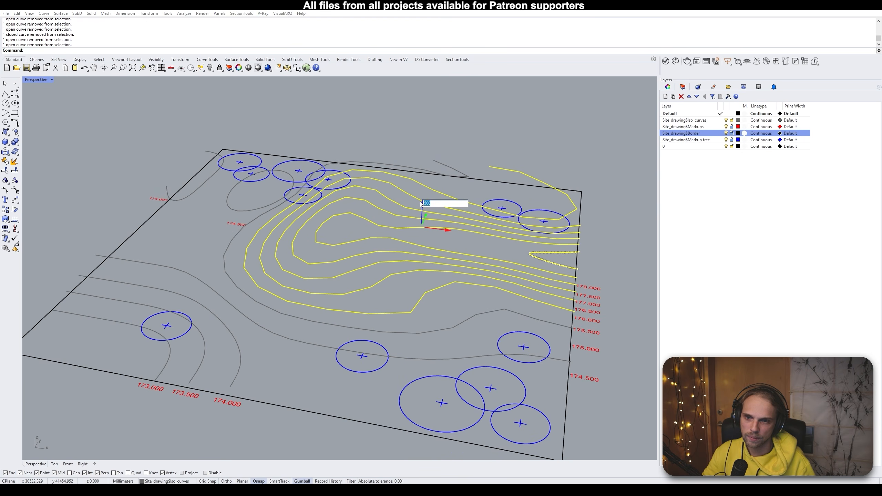
key(Return)
Drop the 175.500 and 176.000 contours from the selection one at a time, raising the remaining contours by 500 mm after each
ctrl+click(441, 282)
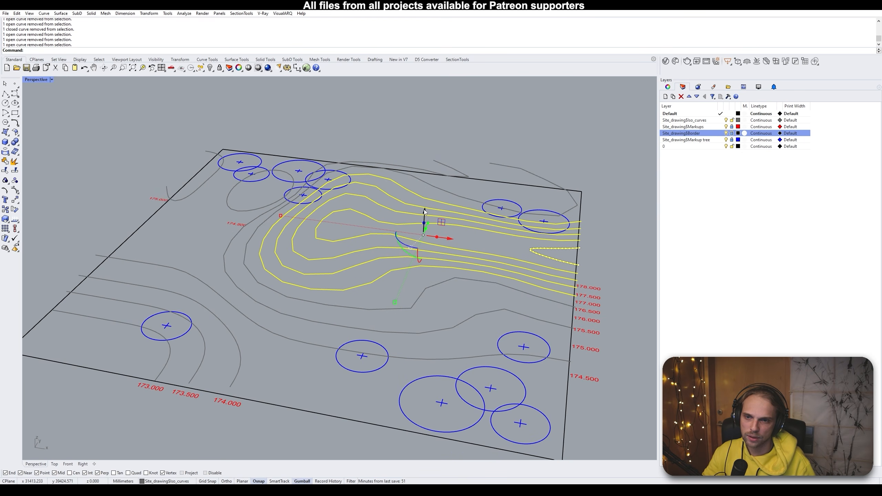
click(425, 212)
text(500)
key(Return)
ctrl+click(425, 262)
click(431, 209)
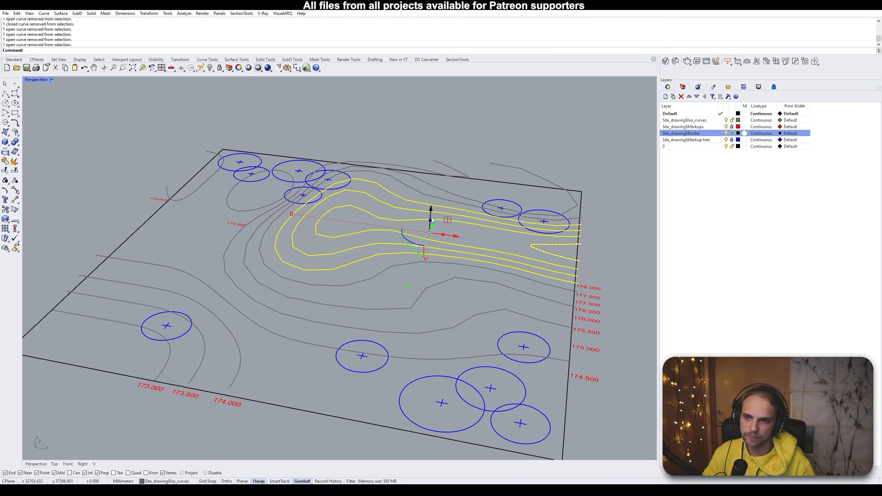
text(500)
key(Return)
Drop the 176.500 and 177.000 contours from the selection one at a time, raising the remaining contours by 500 mm after each
ctrl+click(452, 252)
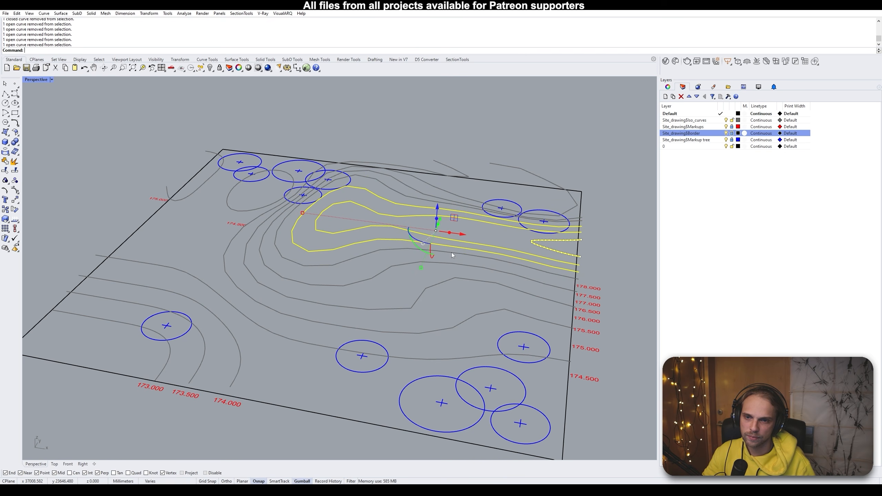
click(435, 207)
text(500)
key(Return)
ctrl+click(479, 247)
click(448, 209)
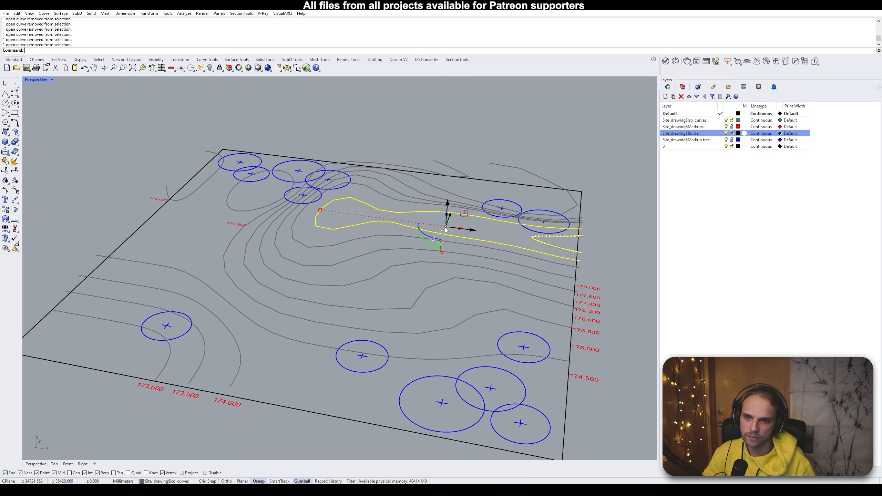
text(500)
key(Return)
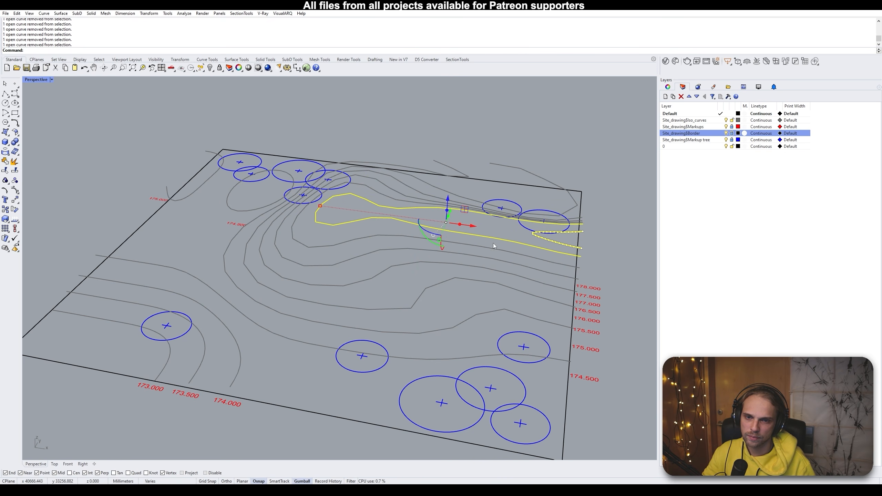
Deselect the 177.500 contour, raise only the 178.000 contour by 500 mm, and clear the selection
shift+right_drag(493, 242, 437, 227)
ctrl+click(431, 275)
click(473, 236)
text(500)
key(Return)
click(542, 318)
Select all the raised contours of the site and open the Patch surface options for them
right_drag(542, 318, 298, 299)
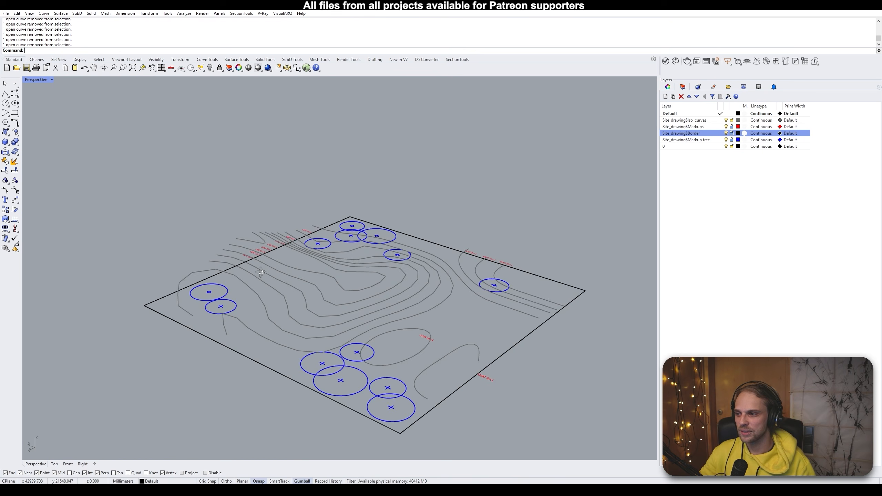
right_drag(287, 269, 220, 278)
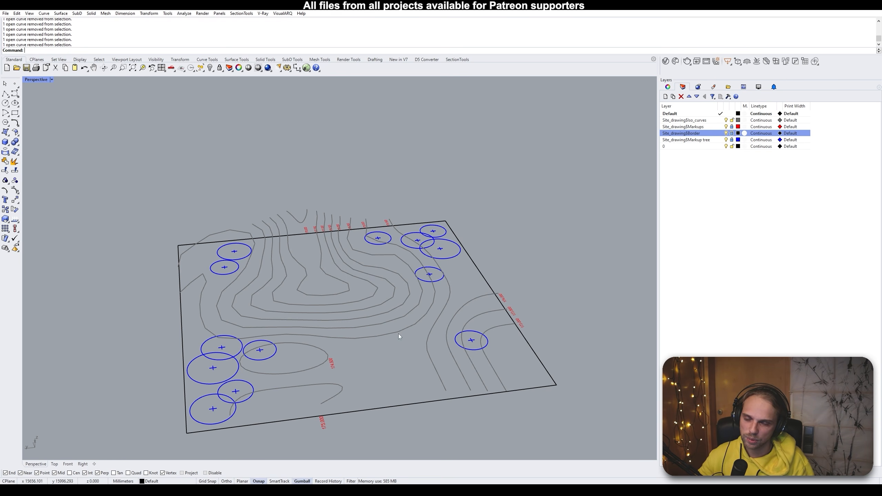
right_drag(398, 334, 495, 397)
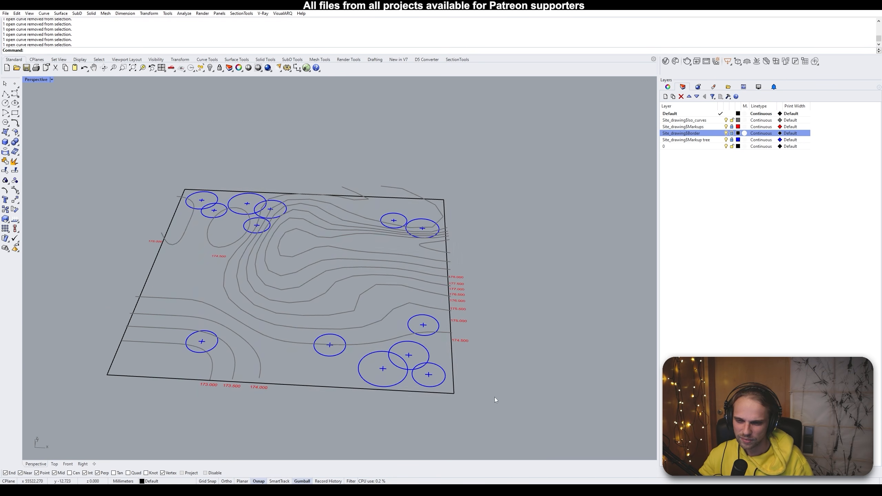
drag(516, 414, 78, 147)
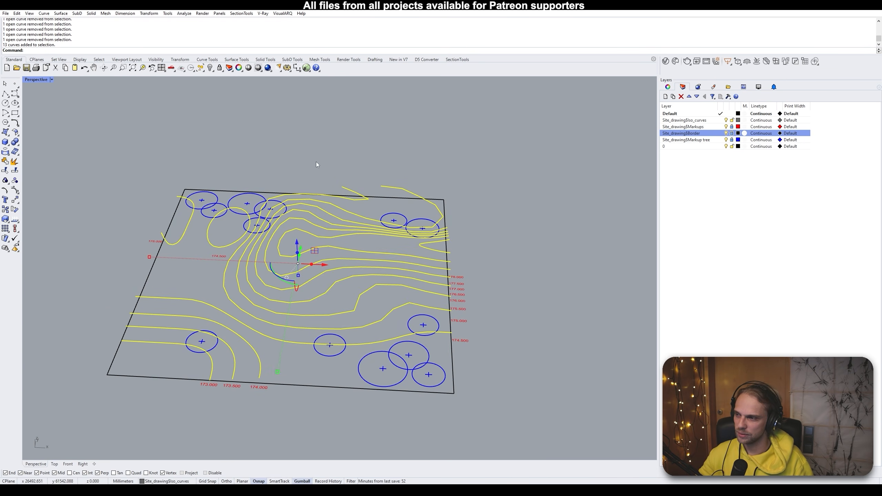
right_drag(316, 164, 151, 277)
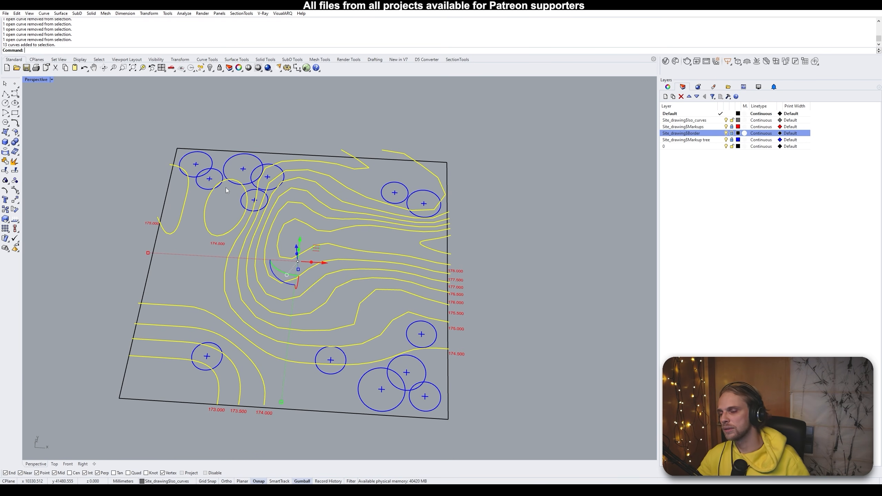
right_drag(226, 188, 247, 152)
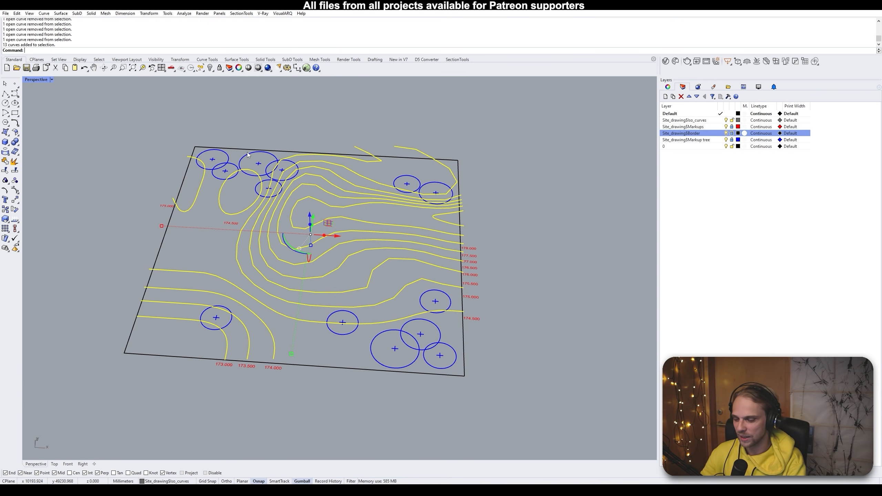
text(patch)
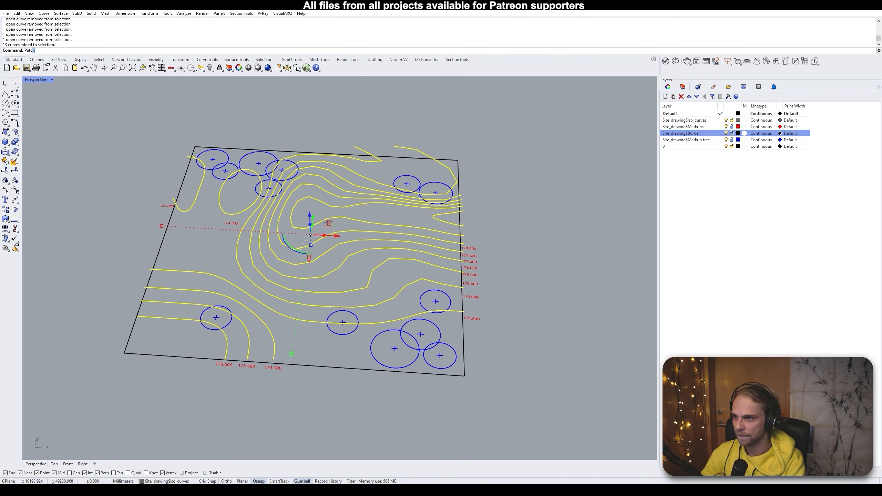
key(Return)
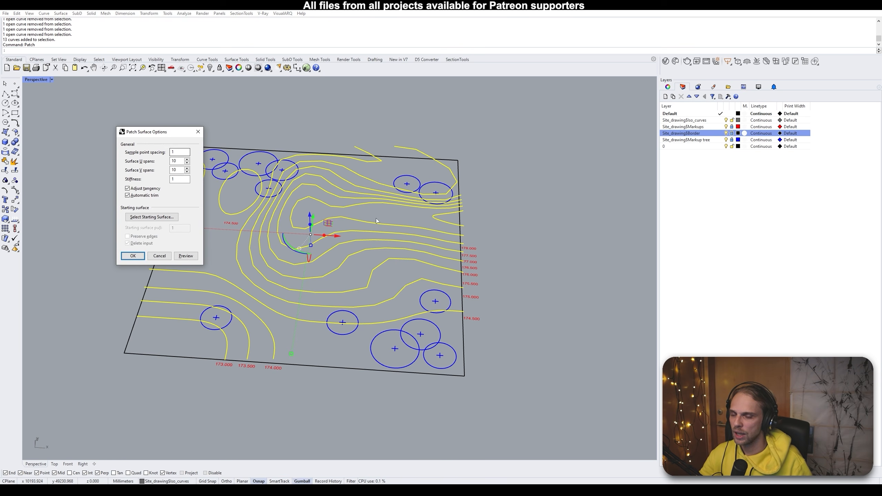
Preview the patch surface with 10 U and V spans and automatic trim on, and inspect it around the closed 174.500 contour
drag(175, 135, 597, 255)
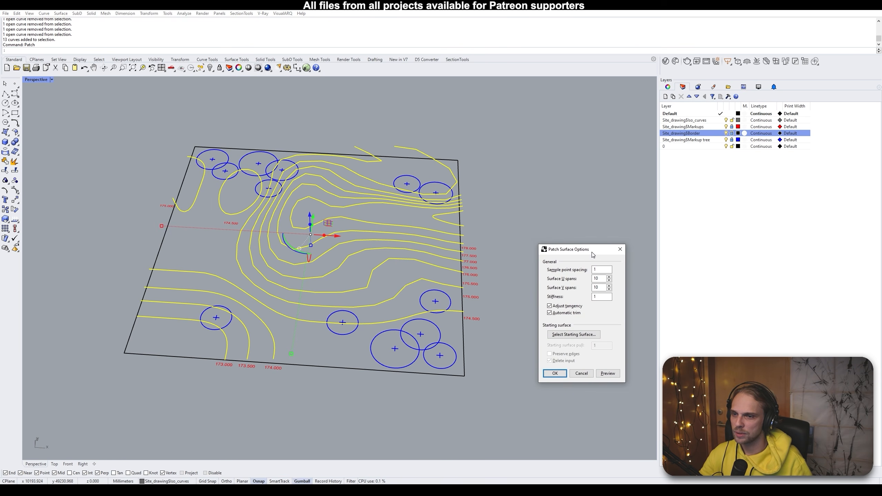
right_drag(328, 313, 347, 264)
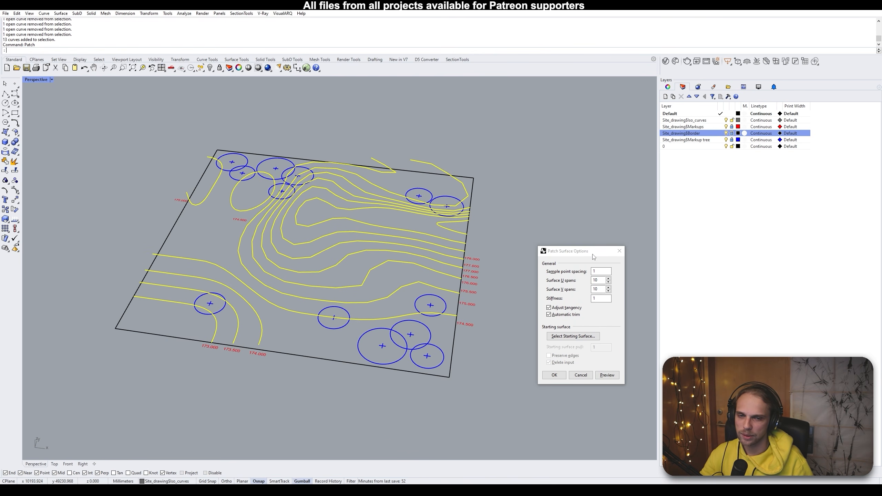
drag(594, 257, 550, 135)
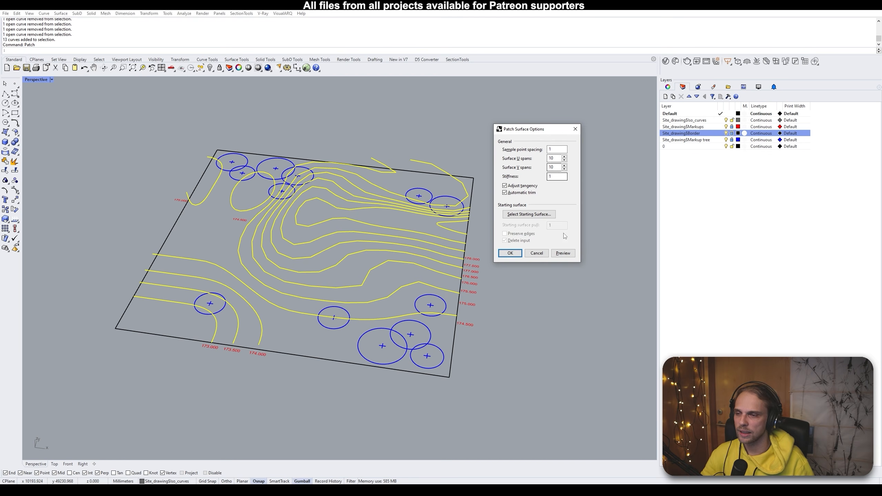
click(563, 253)
right_drag(466, 263, 357, 259)
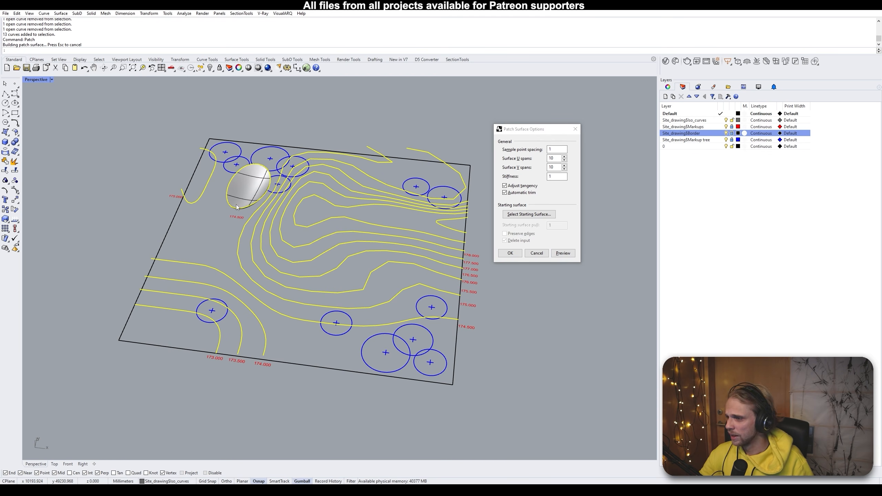
scroll(252, 173, up, 3)
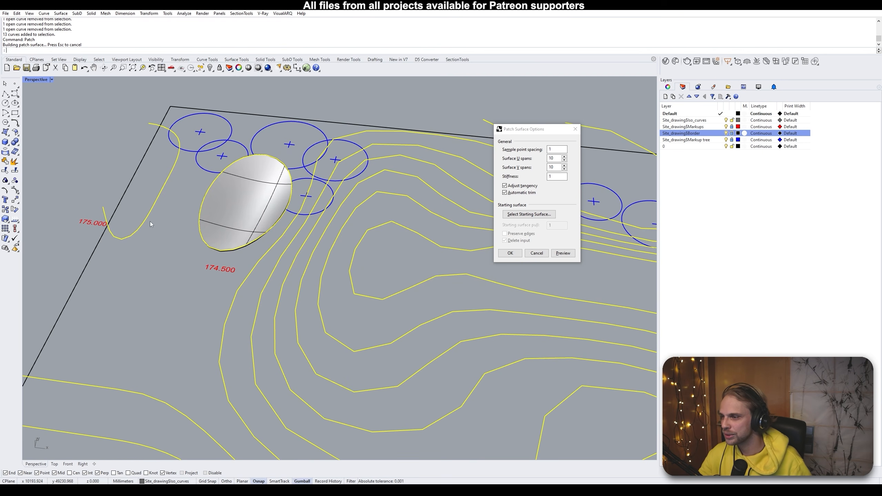
scroll(167, 219, down, 4)
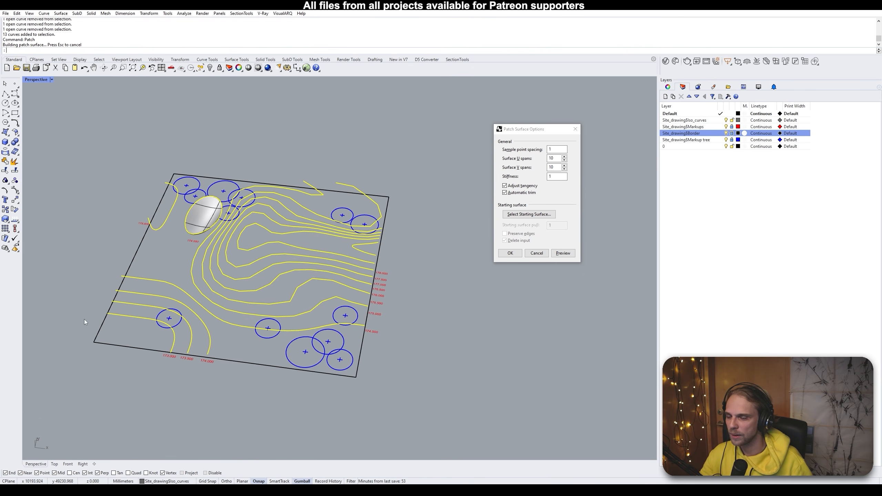
Turn off automatic trim for the patch, preview the surface again, and inspect how it follows the contours
drag(537, 130, 504, 120)
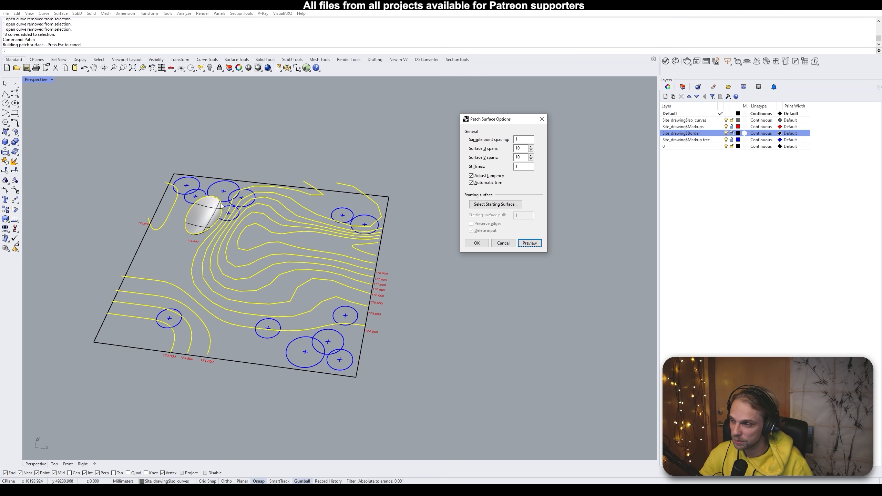
click(472, 182)
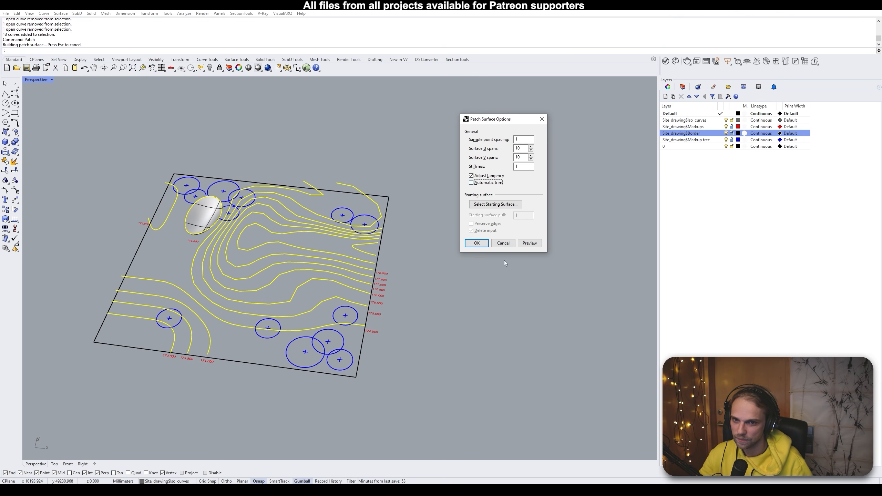
click(530, 243)
right_drag(300, 281, 317, 256)
right_drag(177, 307, 201, 296)
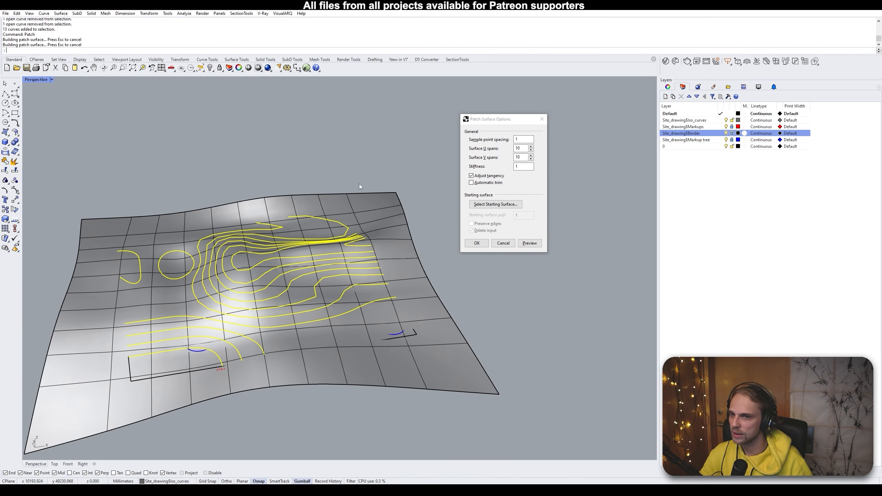
Set the patch's U and V spans to 30, preview the surface, and inspect how closely it follows the contours
double_click(520, 148)
text(30)
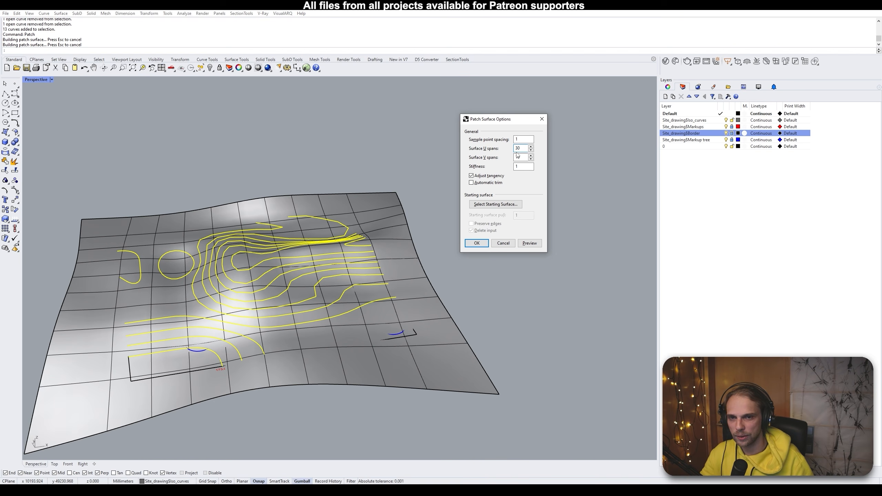
key(Tab)
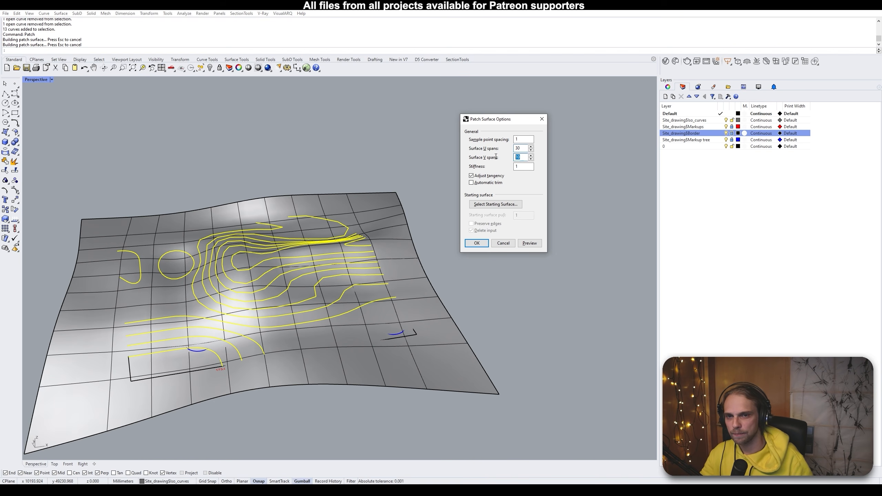
text(30)
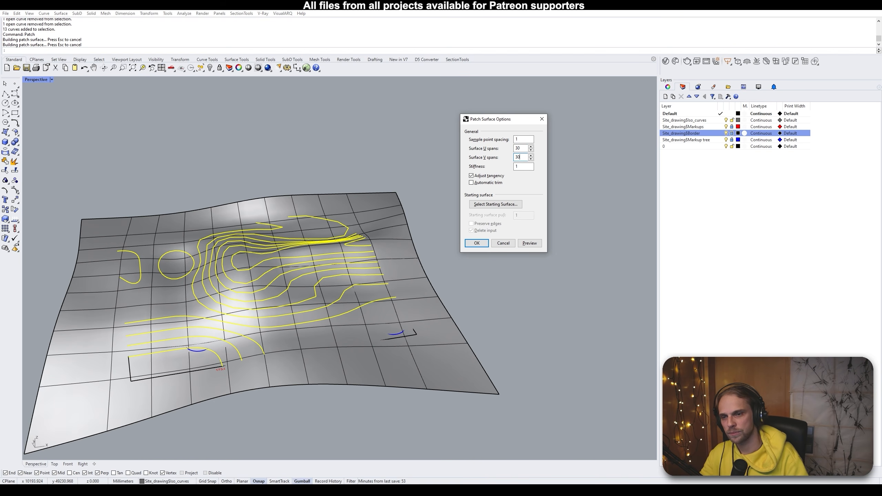
click(524, 167)
click(529, 243)
scroll(378, 258, up, 5)
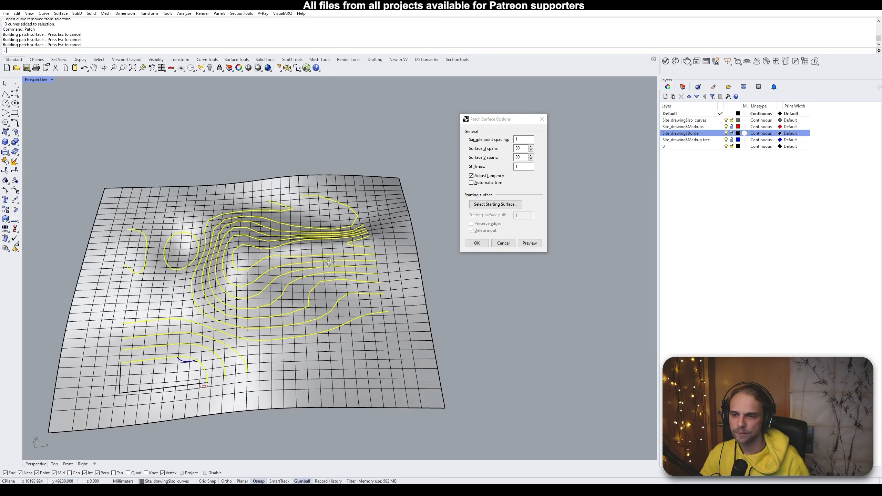
right_drag(378, 258, 351, 235)
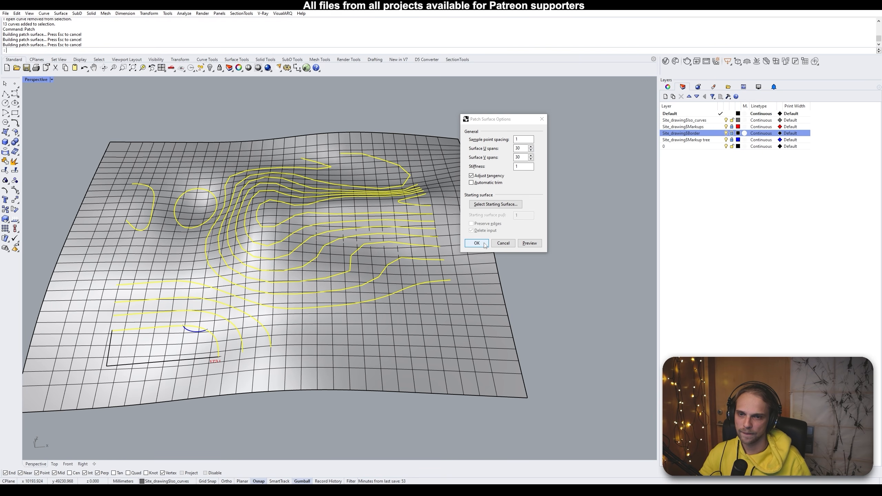
scroll(275, 227, up, 5)
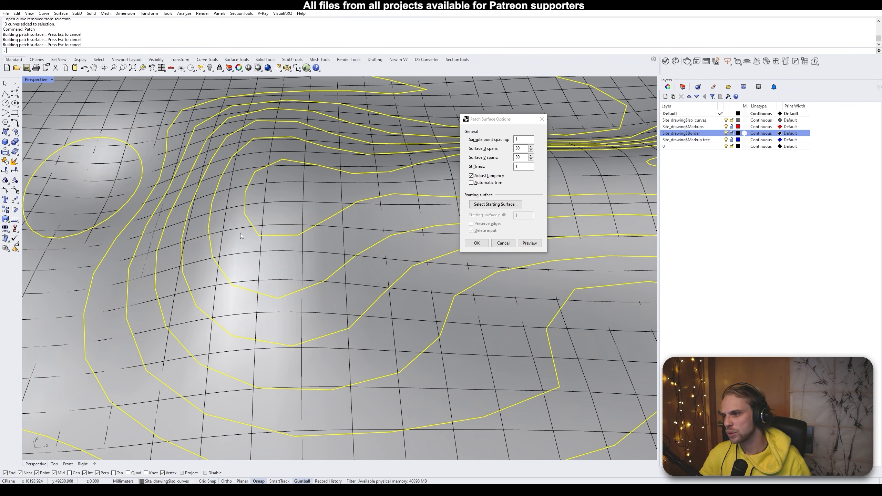
Set the patch's U and V spans to 40, preview the surface, and create it
double_click(518, 148)
text(40)
key(Tab)
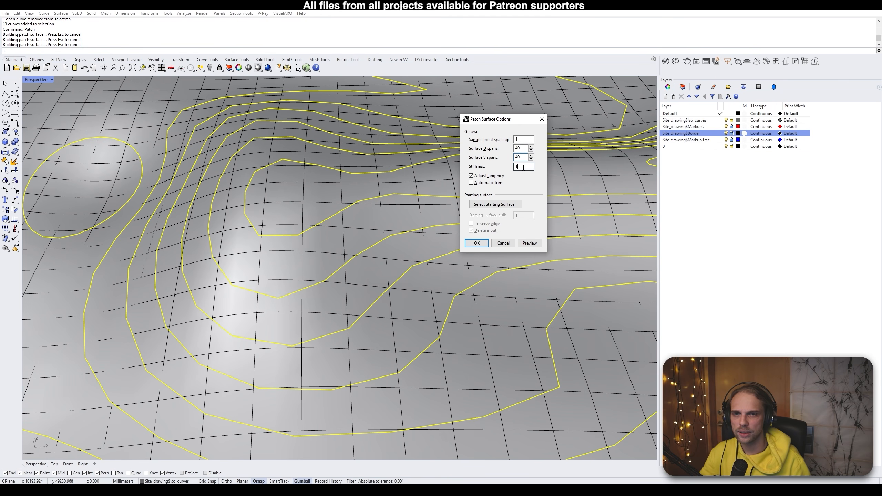
click(529, 244)
scroll(365, 174, down, 8)
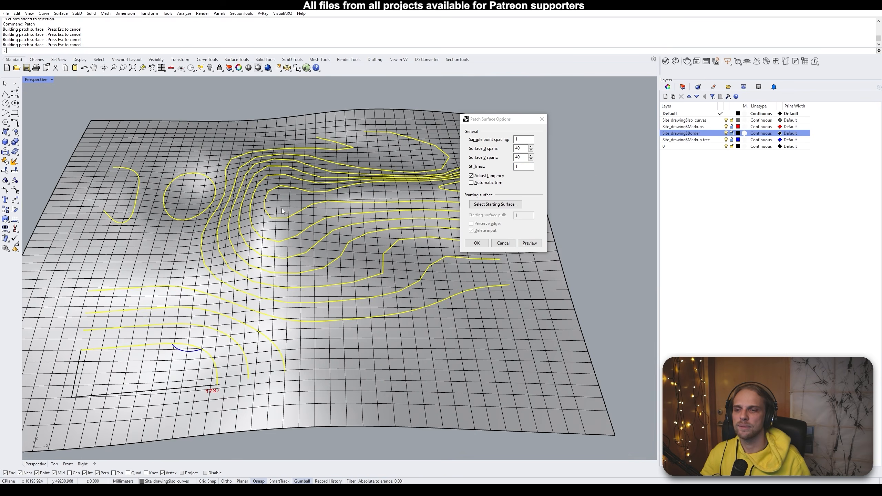
right_drag(361, 150, 365, 194)
right_drag(331, 277, 342, 214)
click(477, 244)
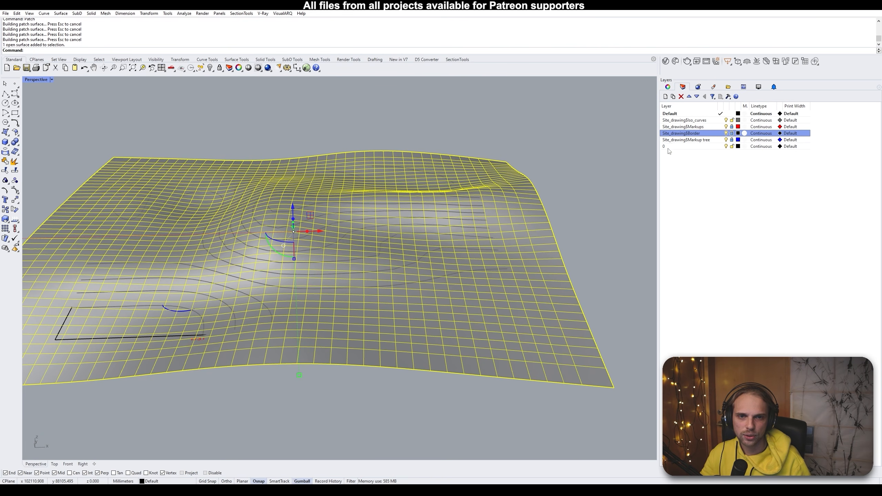
Create a new layer named Landscape_nurbs
click(665, 96)
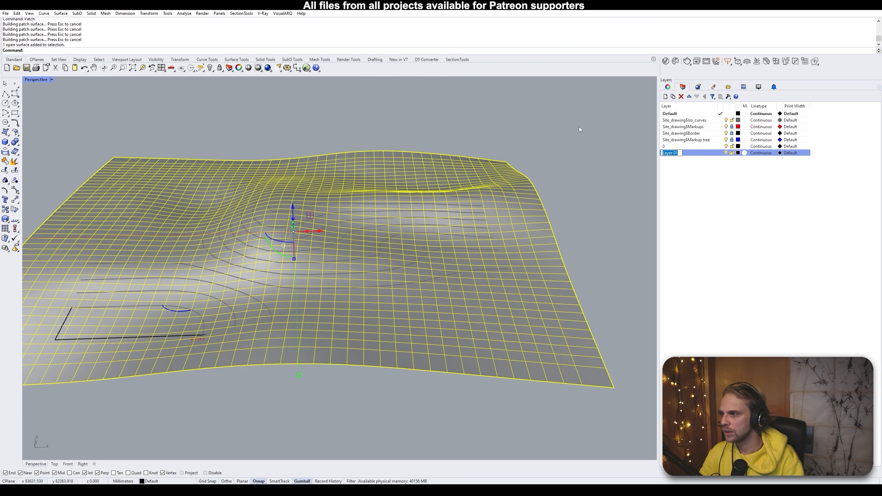
text(F)
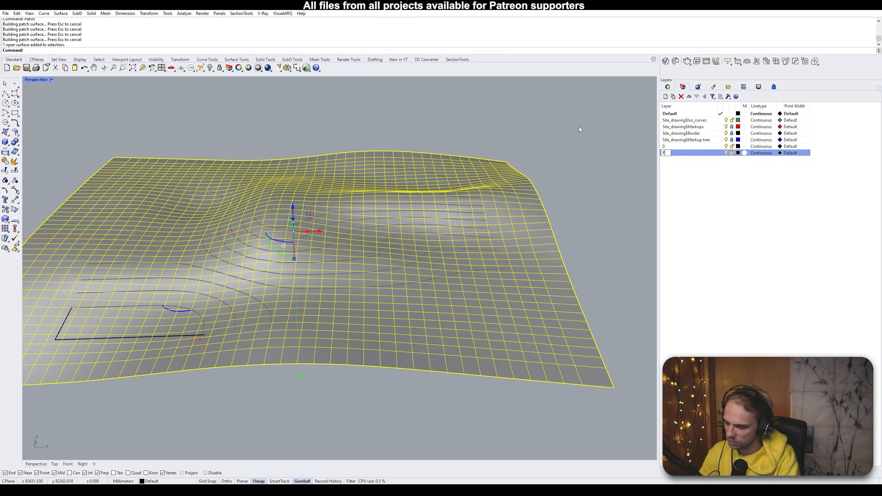
text(andscap)
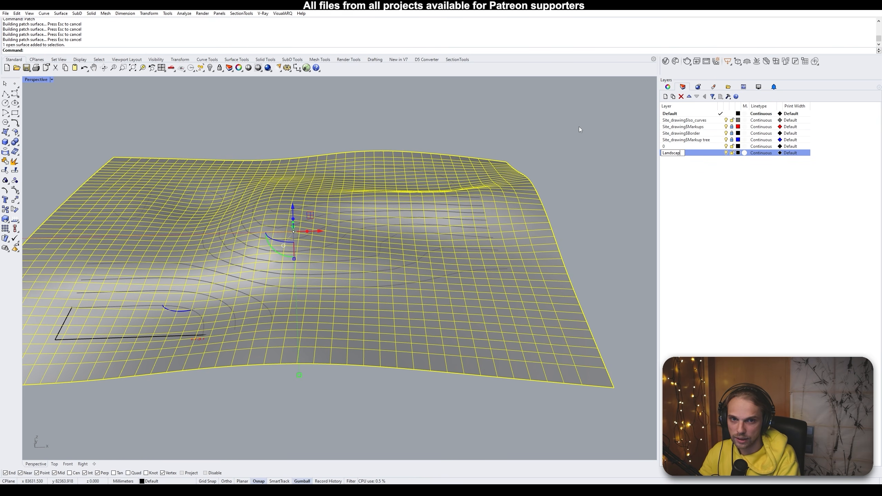
text(e_nuirbs)
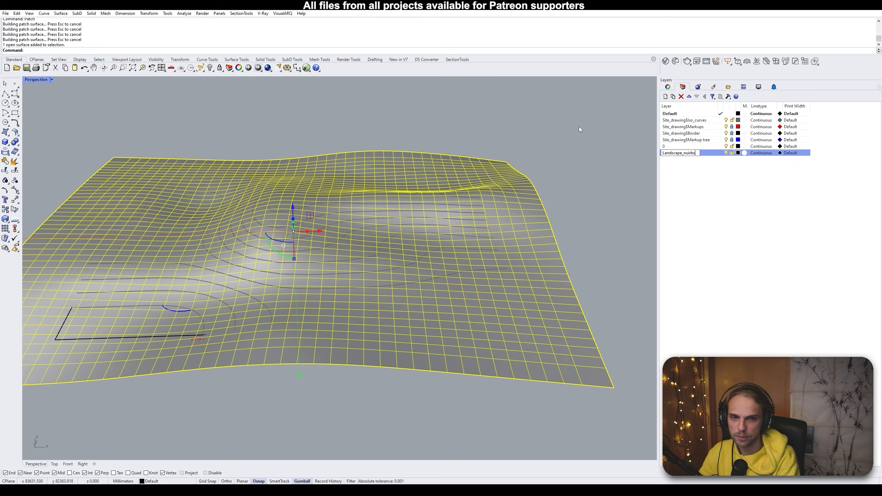
key(BackSpace)
key(BackSpace)
key(BackSpace)
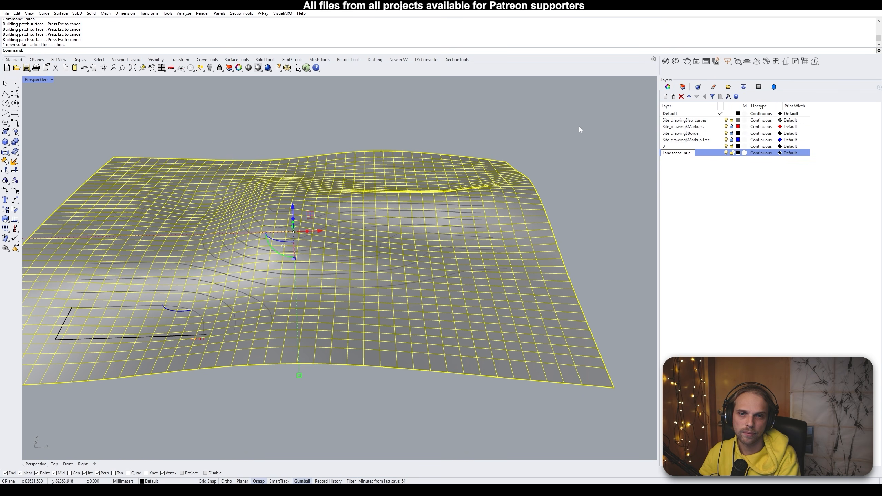
text(bs)
key(Return)
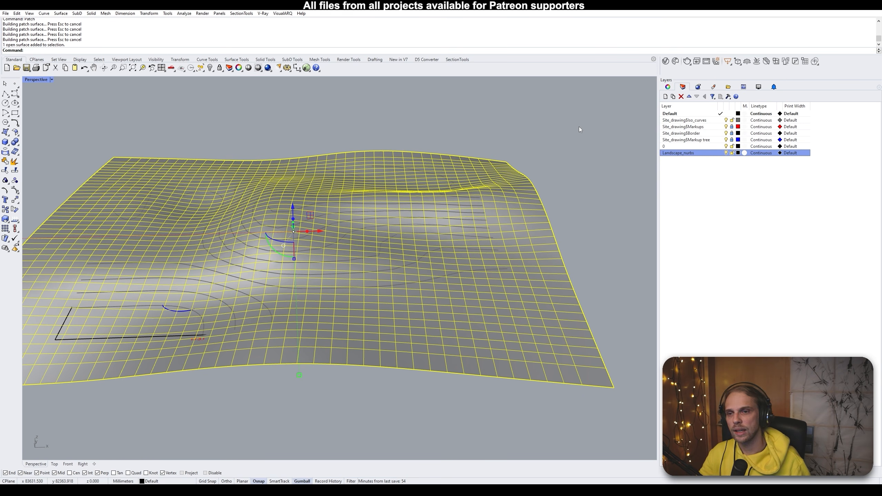
Move the selected patch surface to the Landscape_nurbs layer and clear the selection
right_click(708, 154)
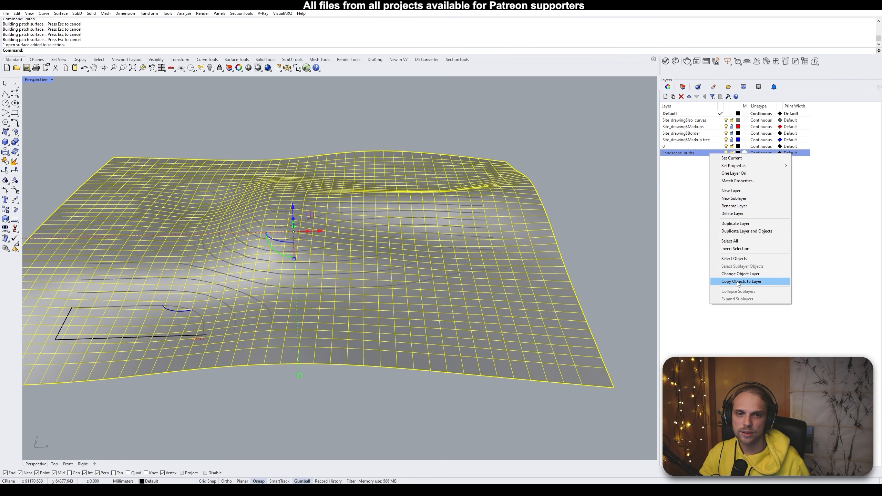
click(739, 274)
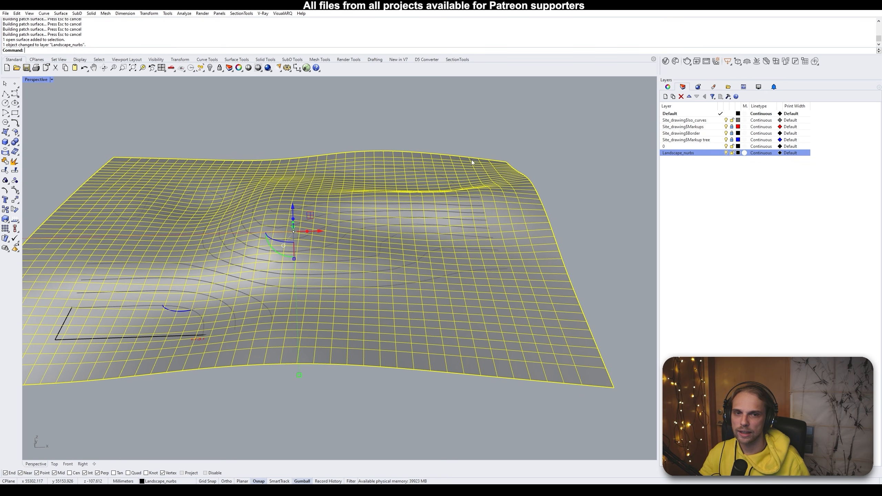
click(573, 168)
Select the terrain surface, lift it about 9940 mm above the site drawing to look beneath it, and undo the move
right_drag(572, 168, 568, 200)
click(517, 198)
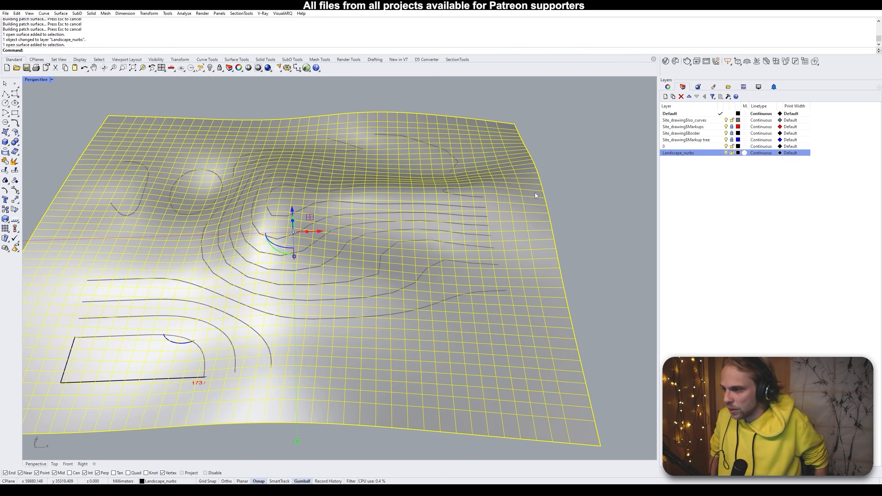
right_drag(351, 193, 309, 190)
drag(295, 204, 307, 128)
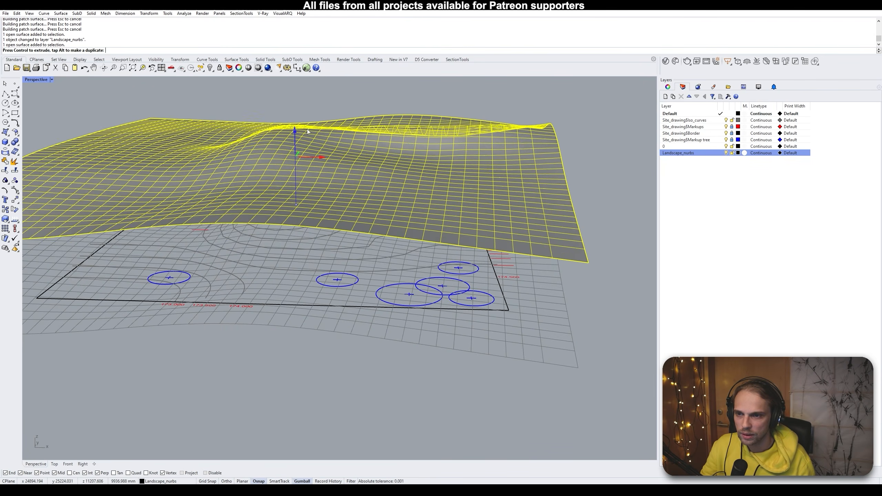
click(487, 322)
key(ctrl+z)
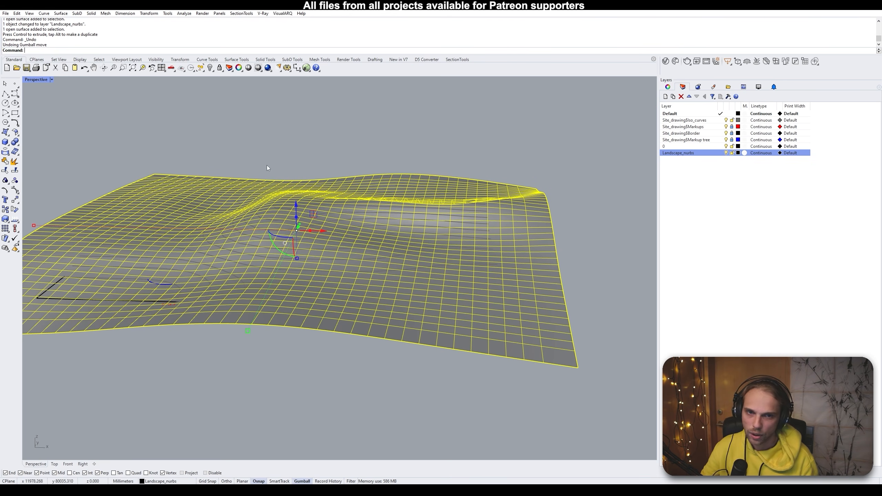
Clear the selection and examine the terrain surface's slopes and contours from several angles
click(327, 135)
right_drag(327, 135, 330, 191)
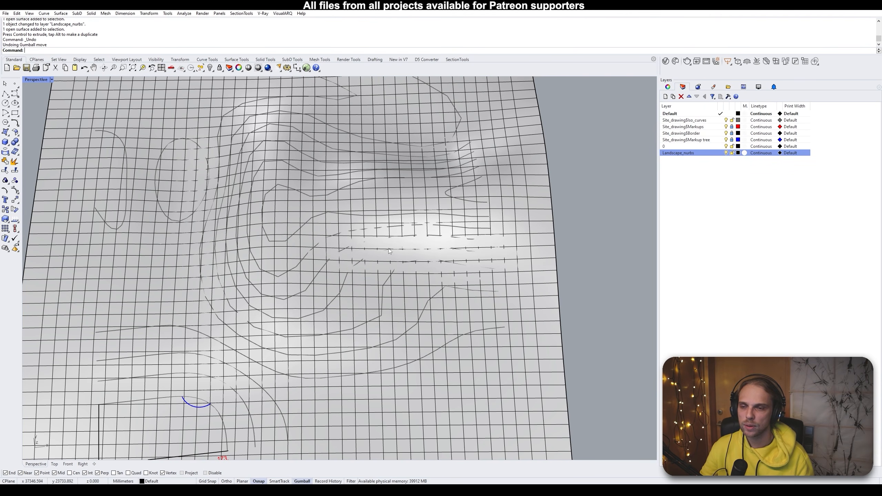
right_drag(450, 272, 394, 179)
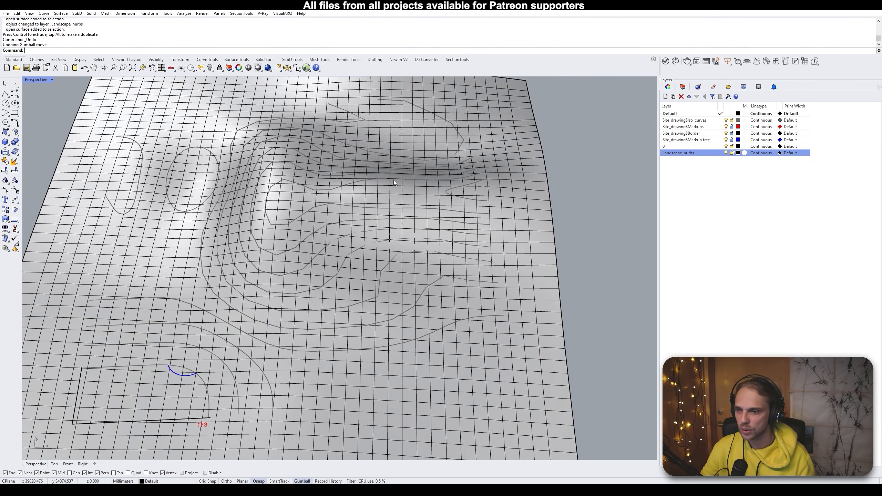
mouse_move(236, 273)
right_down()
mouse_move(272, 208)
mouse_move(278, 149)
mouse_move(252, 269)
right_up()
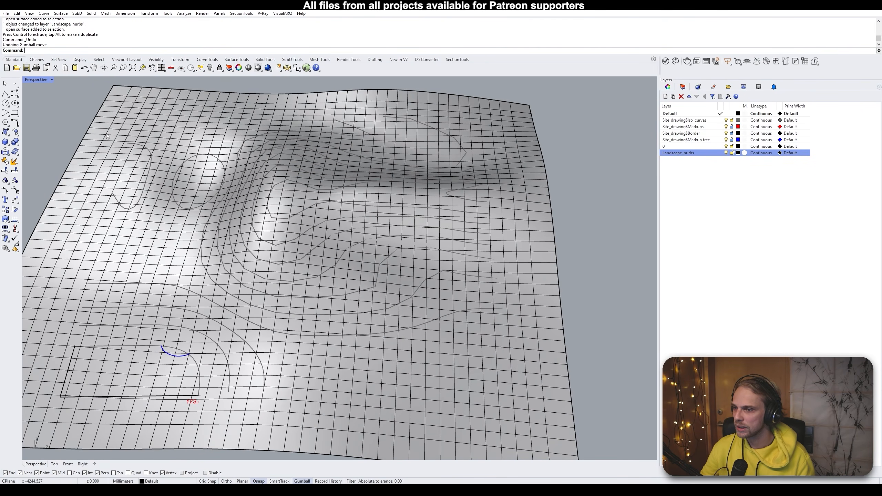
Switch from the perspective to a maximized Top view and frame the site's contours and elevation labels
double_click(34, 80)
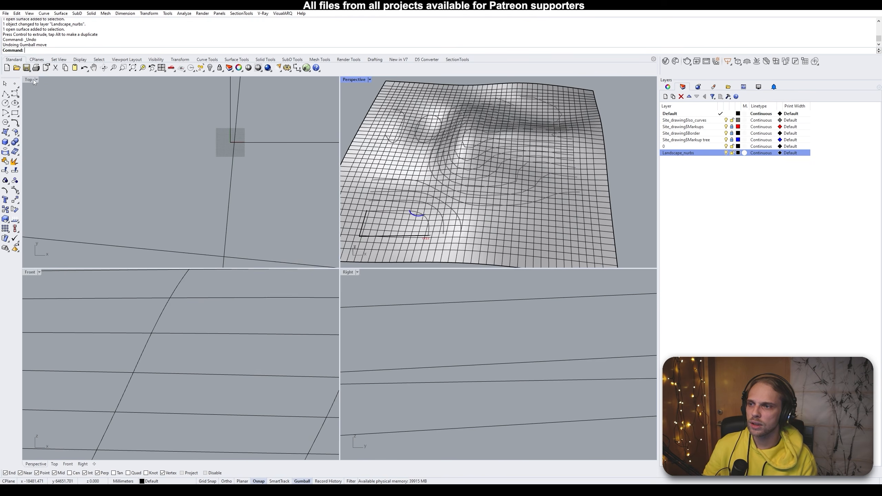
double_click(33, 79)
scroll(237, 187, down, 15)
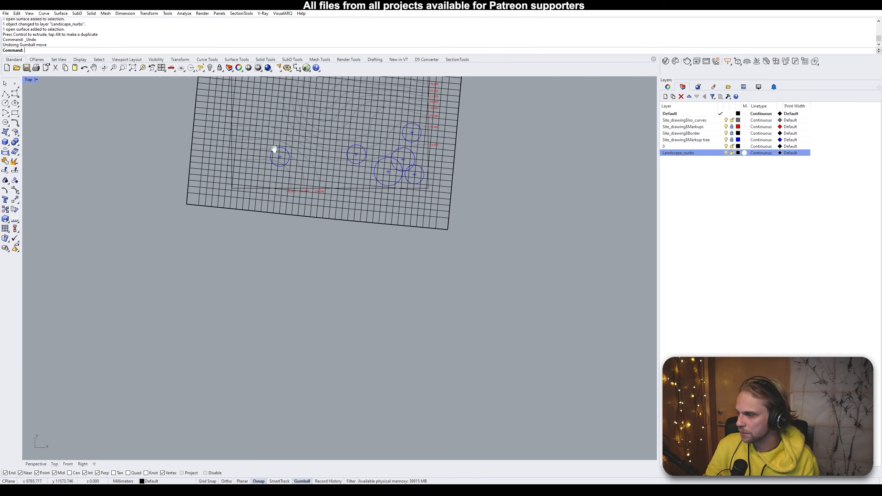
scroll(289, 214, up, 4)
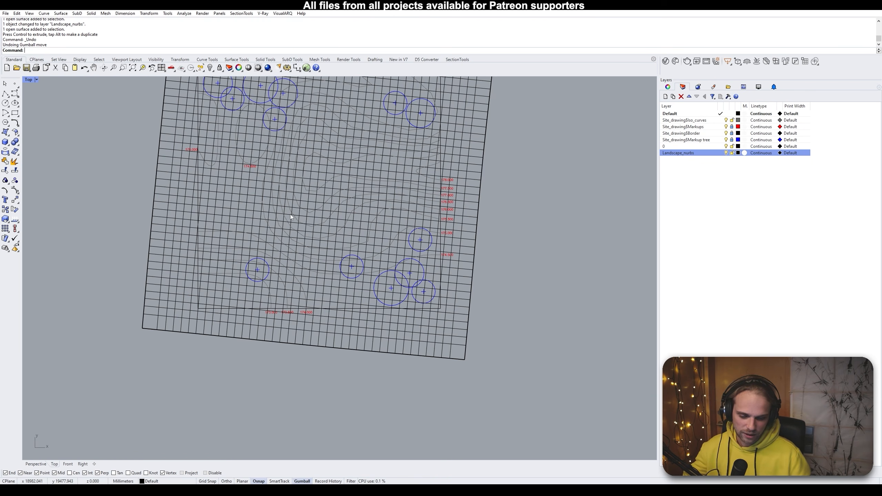
mouse_move(328, 203)
right_down()
mouse_move(301, 243)
mouse_move(335, 226)
right_up()
scroll(270, 219, up, 6)
scroll(265, 219, down, 2)
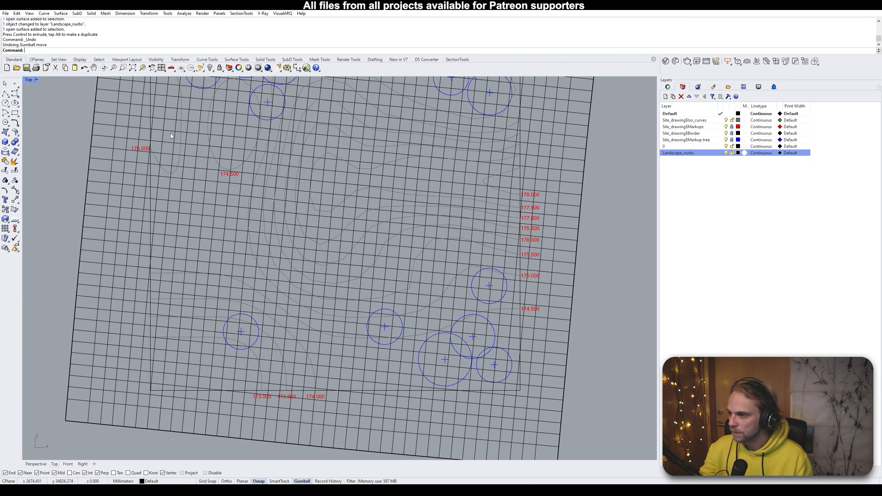
Draw a box on the site, starting east of the 174.500 label, with length 5000 mm, width 15000 mm and height equal to its width
click(6, 142)
scroll(335, 207, up, 3)
scroll(259, 180, down, 2)
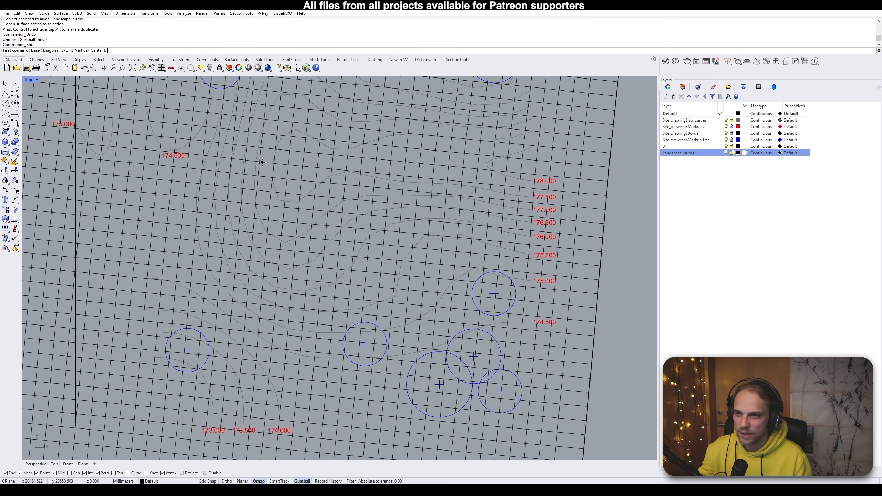
click(263, 161)
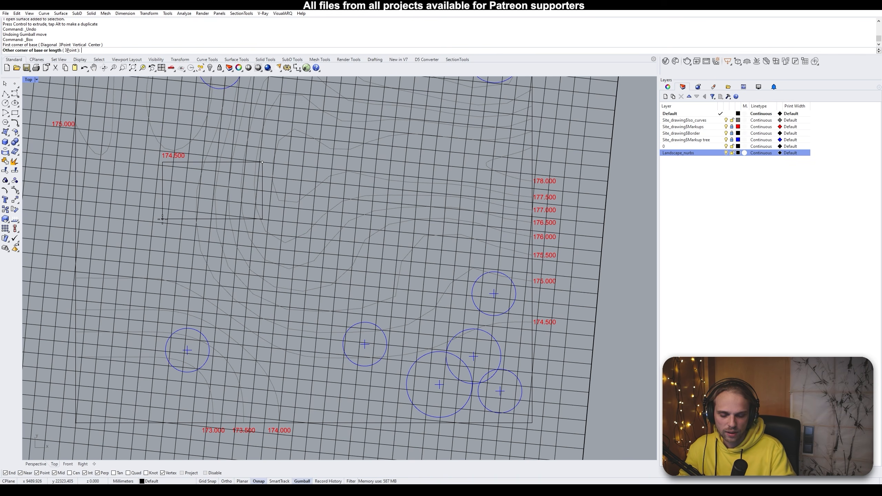
text(500)
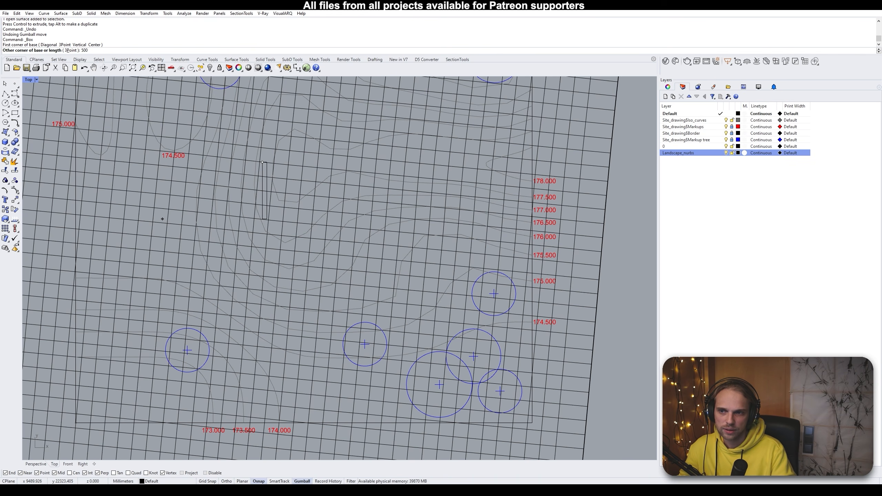
text(0)
key(Return)
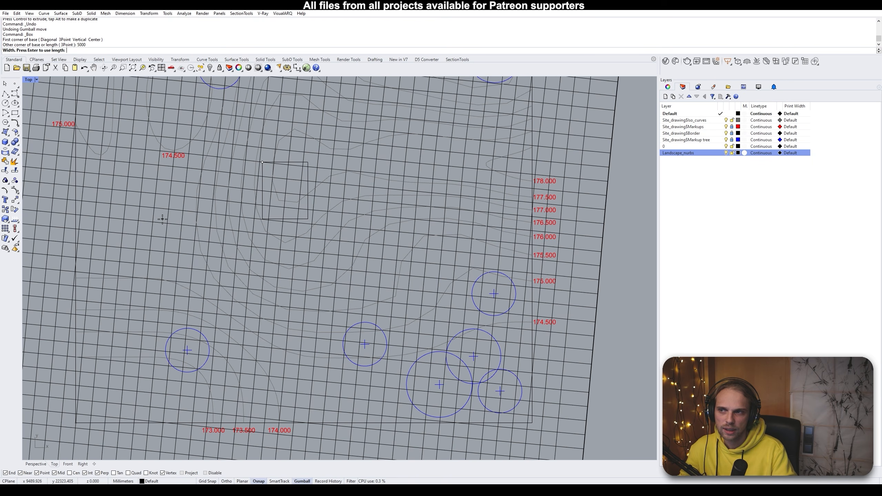
text(158)
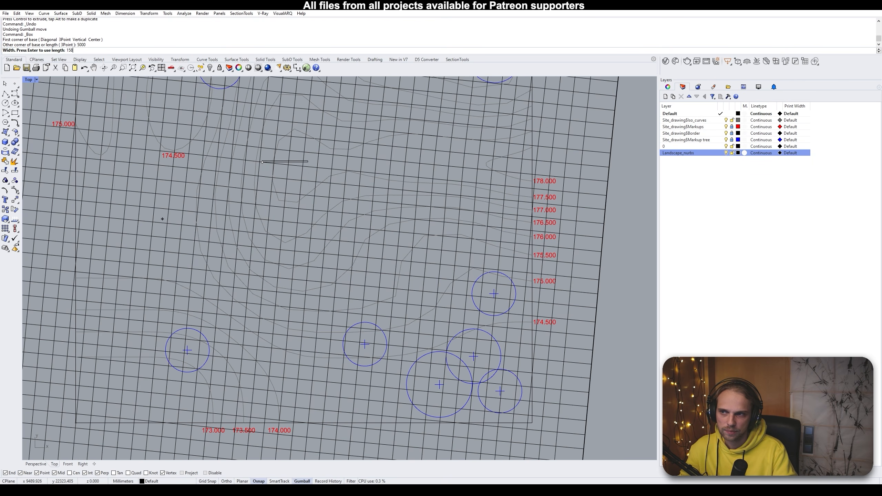
text(000)
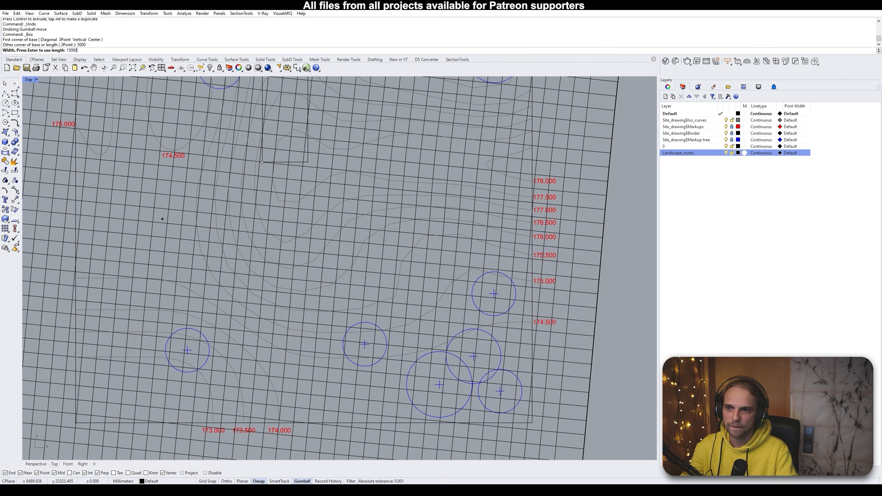
key(Return)
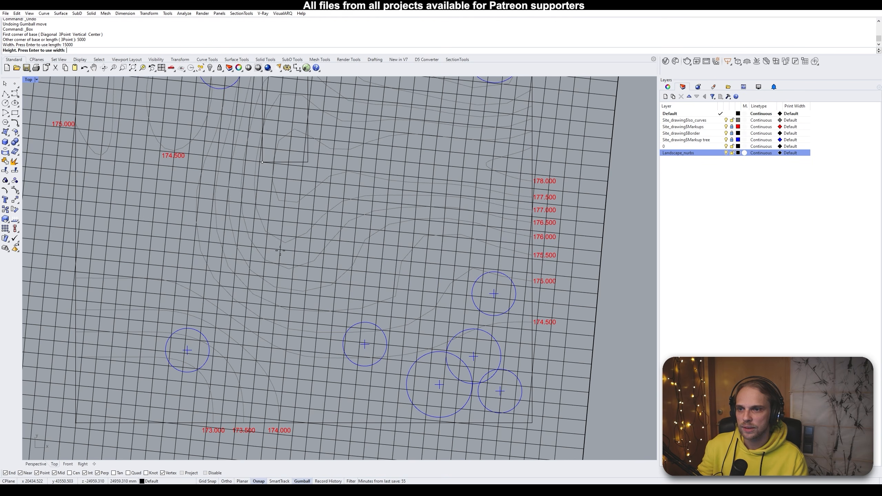
right_drag(284, 262, 280, 333)
scroll(281, 333, down, 5)
key(Return)
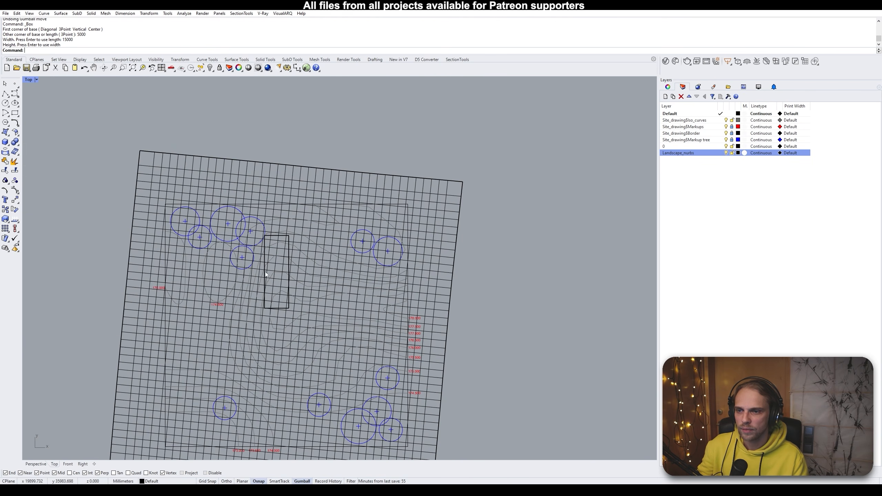
Switch from the Top view to a maximized Perspective view and lift the box clear above the terrain surface
scroll(264, 272, up, 3)
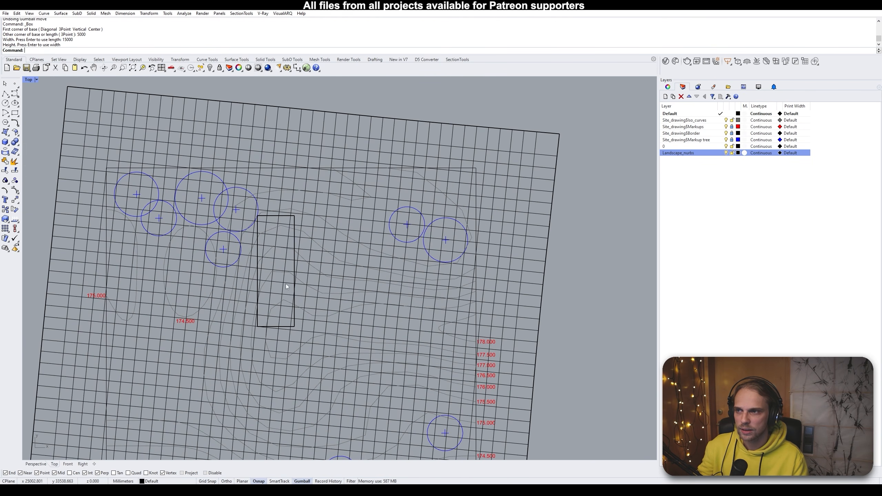
double_click(28, 79)
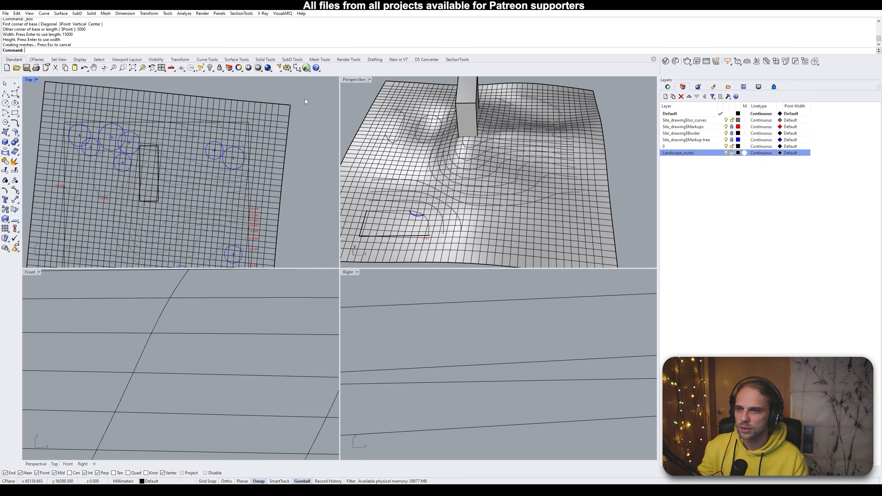
double_click(351, 81)
right_drag(195, 226, 328, 212)
click(268, 212)
scroll(266, 212, down, 5)
drag(328, 212, 352, 159)
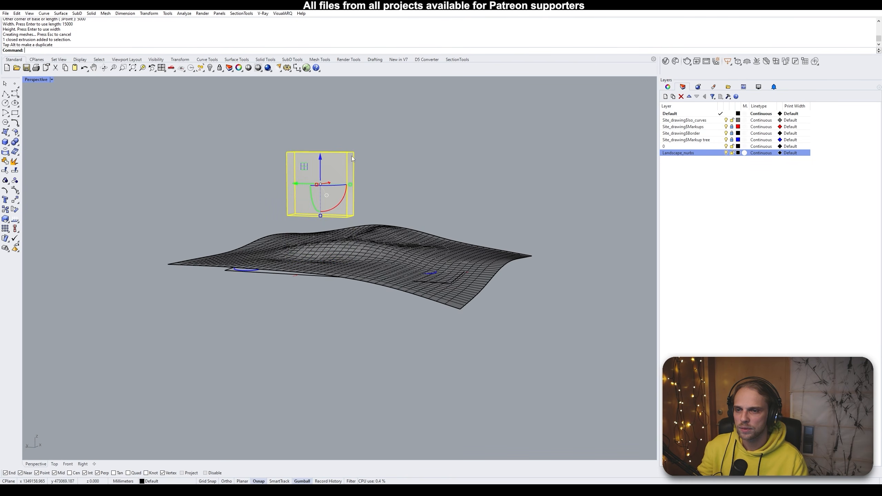
click(373, 155)
Scale the box vertically with Scale1D, from its lower corner with the upper corner as reference, to a height of 4000 mm
right_drag(373, 156, 331, 183)
scroll(332, 183, up, 4)
click(332, 183)
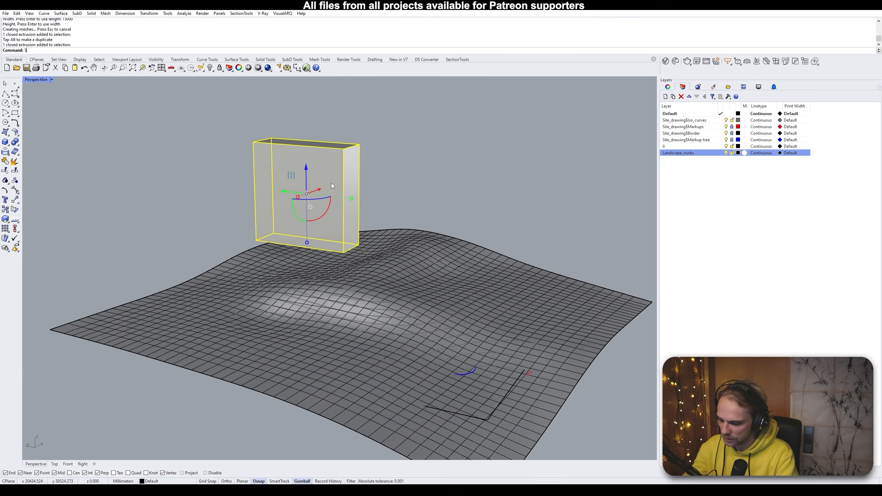
text(Scale1D)
key(Return)
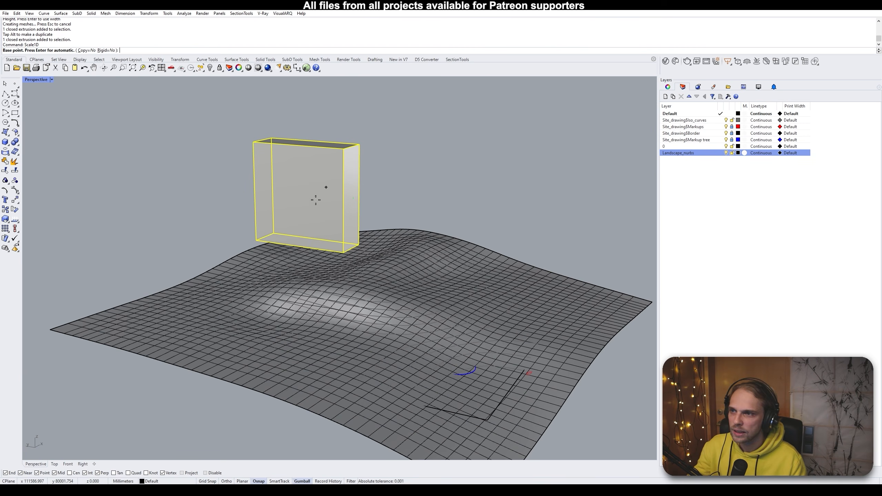
click(256, 240)
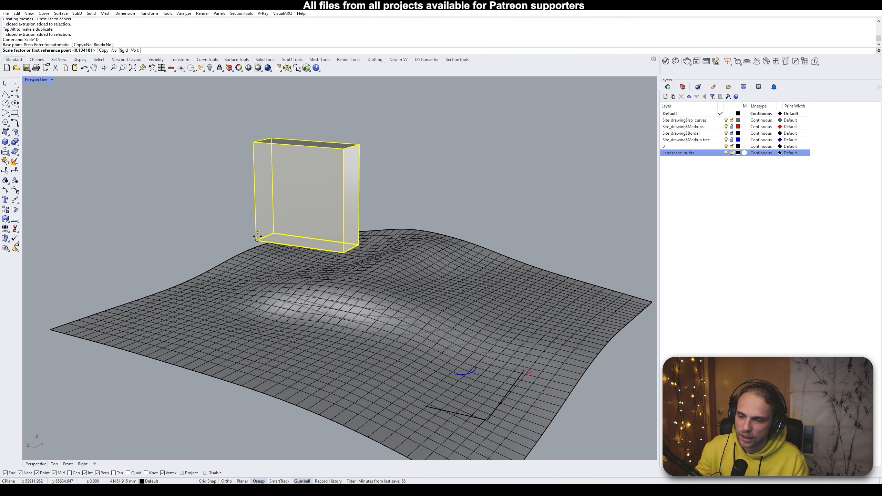
click(253, 142)
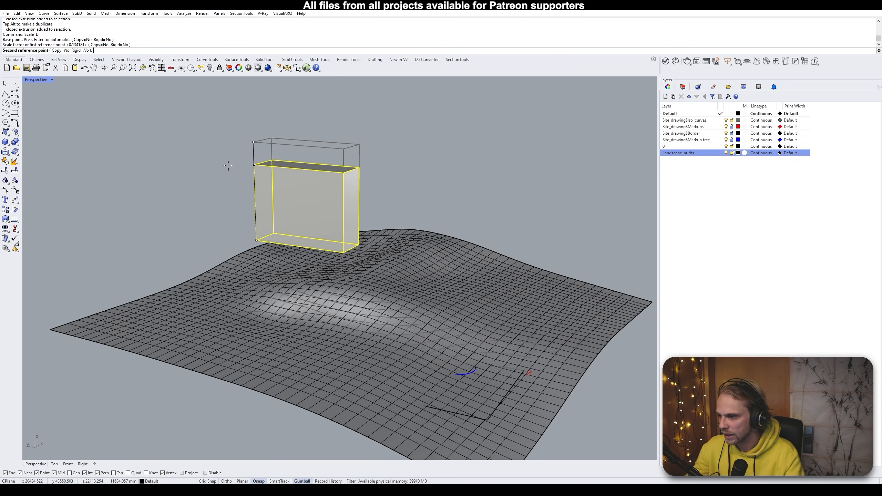
text(4000)
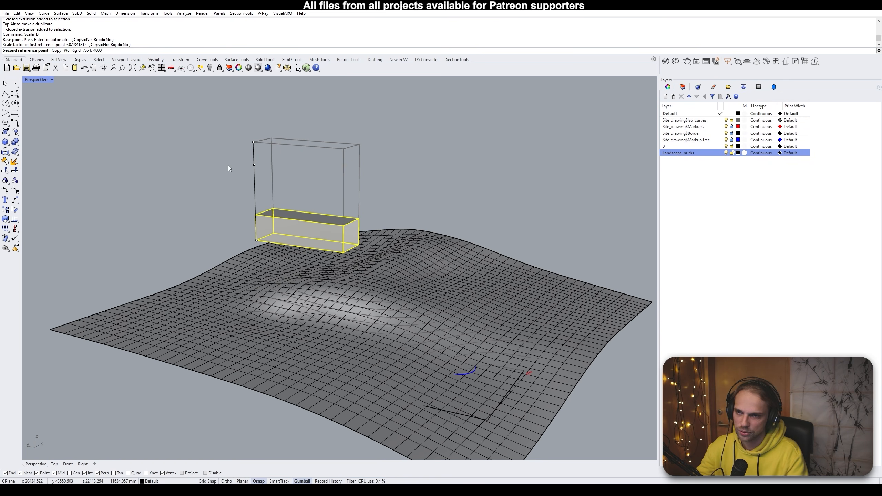
key(Return)
right_drag(259, 202, 217, 239)
click(177, 181)
Duplicate the 4000 mm high box straight upward so the copy floats above the original
right_drag(178, 181, 226, 155)
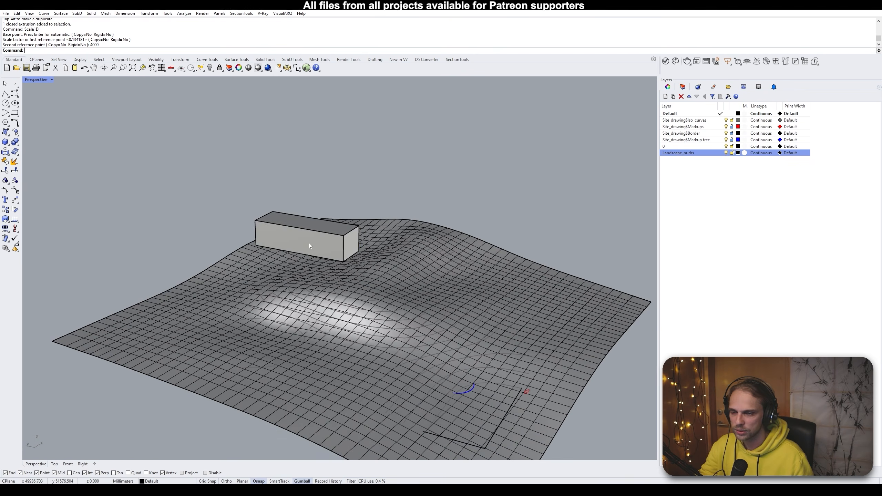
scroll(308, 242, up, 4)
right_drag(279, 269, 344, 238)
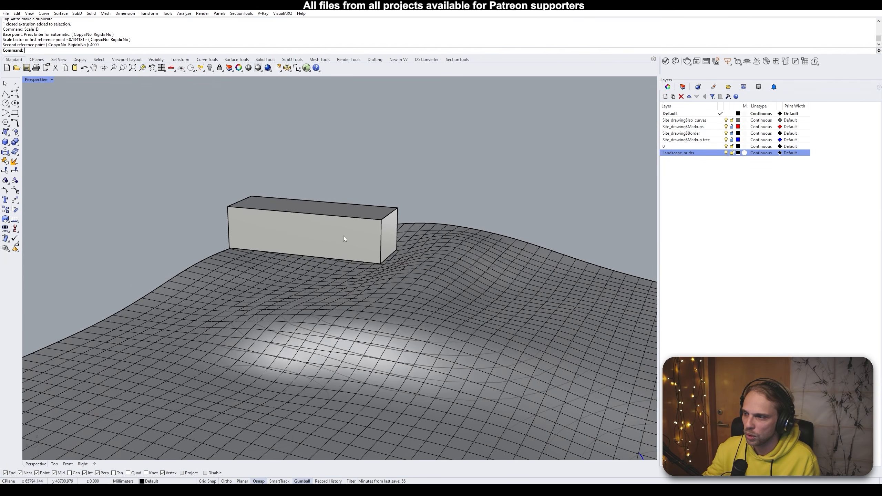
click(332, 227)
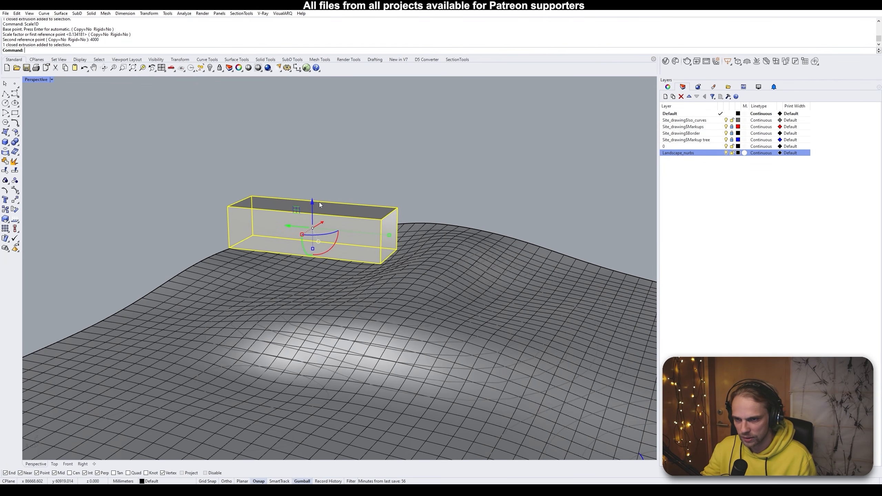
drag(313, 203, 314, 146)
key(alt)
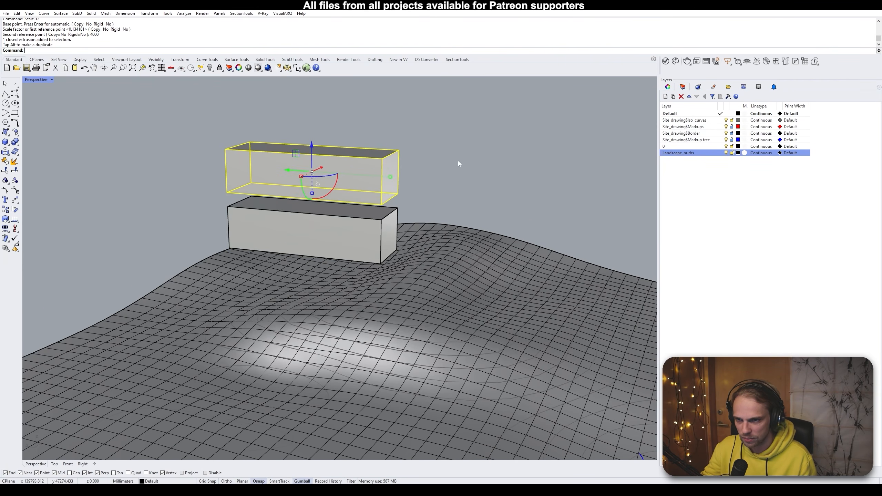
click(458, 161)
Rotate the upper box in plan so it crosses the lower one at an angle, and shift it sideways
right_drag(458, 161, 439, 182)
click(307, 212)
right_drag(307, 212, 251, 232)
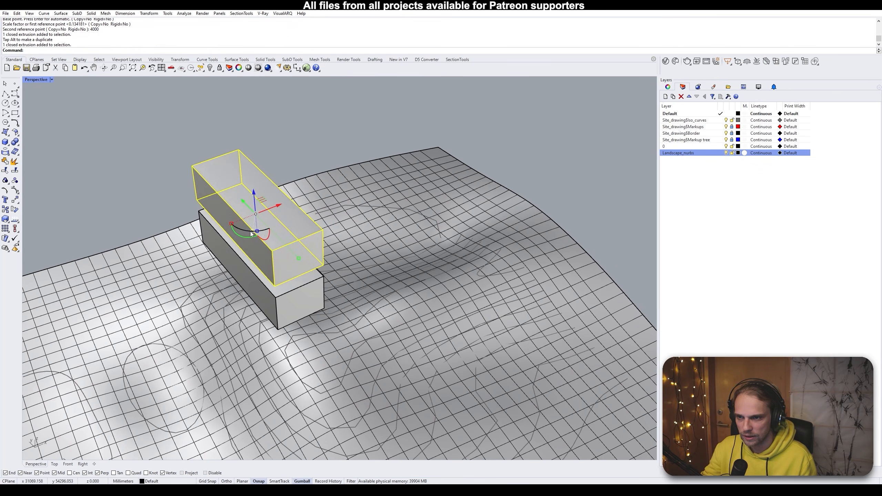
mouse_move(253, 234)
mouse_down()
mouse_move(215, 232)
mouse_move(262, 229)
mouse_up()
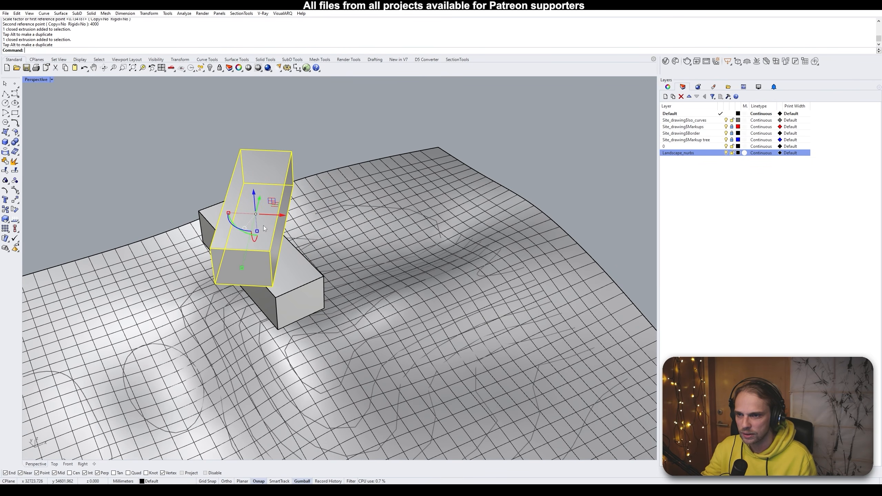
right_drag(276, 221, 254, 243)
drag(258, 246, 291, 259)
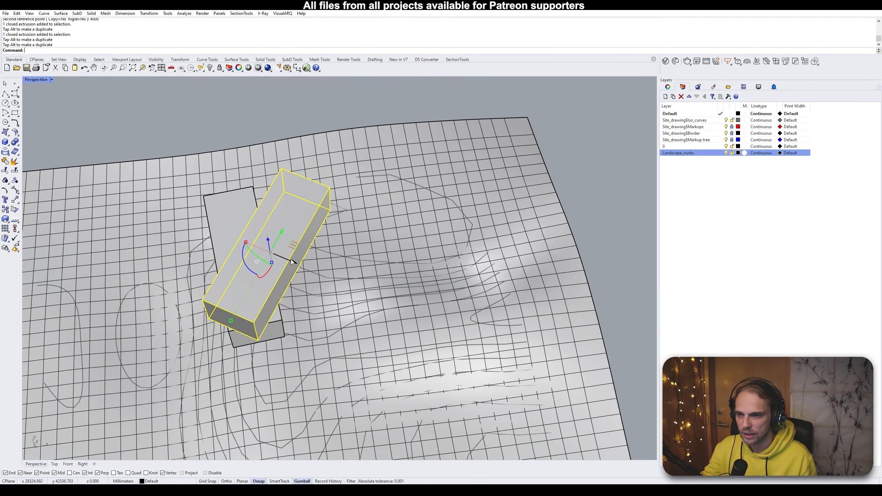
right_drag(291, 262, 275, 158)
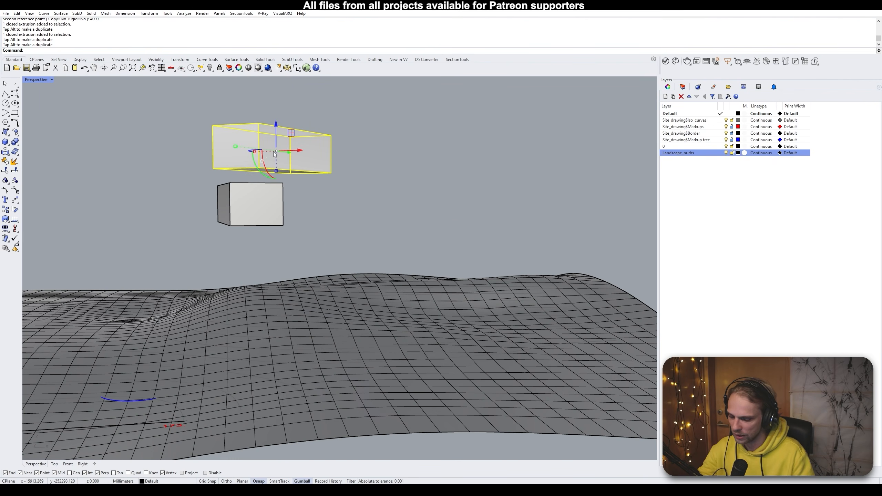
text(m)
key(Return)
right_drag(305, 197, 346, 216)
key(Escape)
key(Escape)
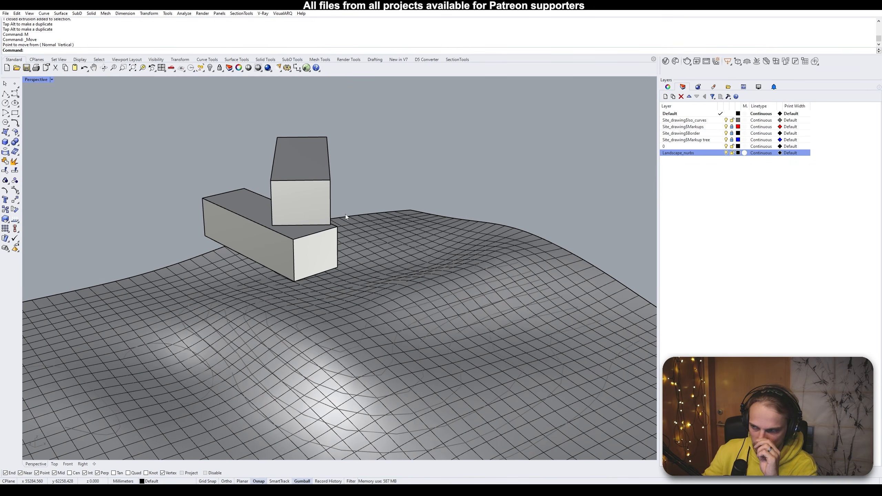
Lower the upper box slightly toward the top of the lower box
right_drag(347, 212, 351, 235)
click(332, 160)
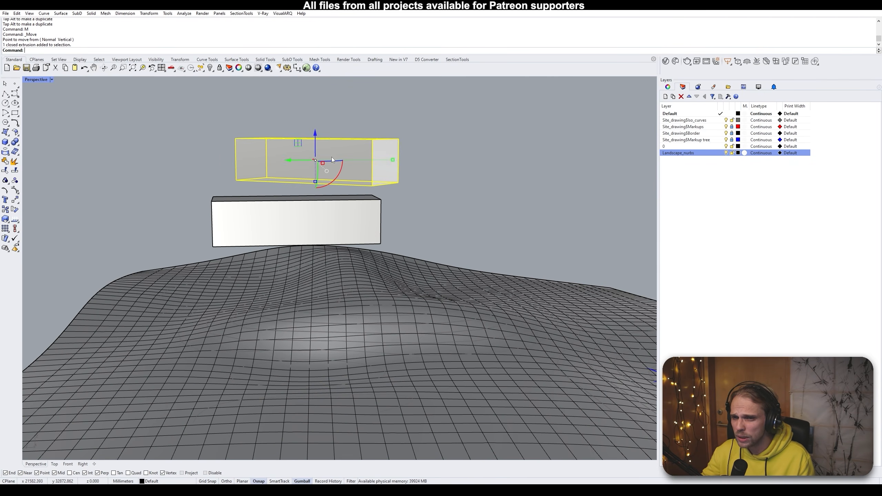
click(286, 208)
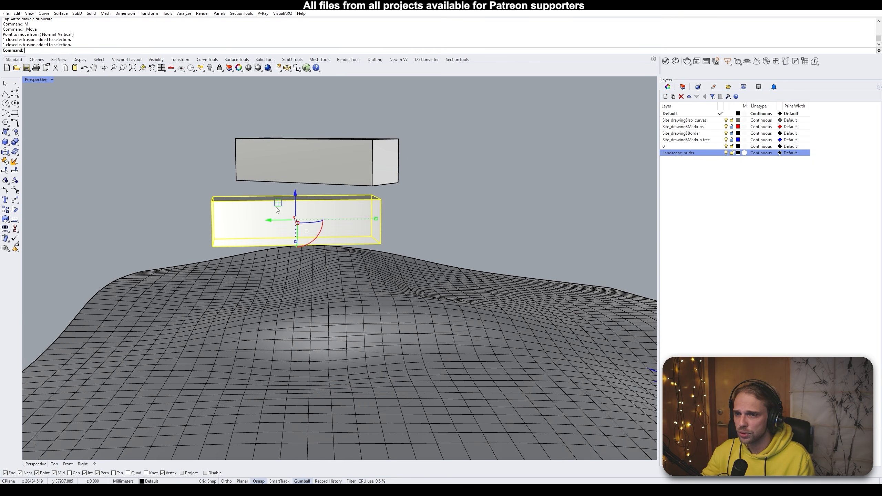
scroll(284, 200, up, 3)
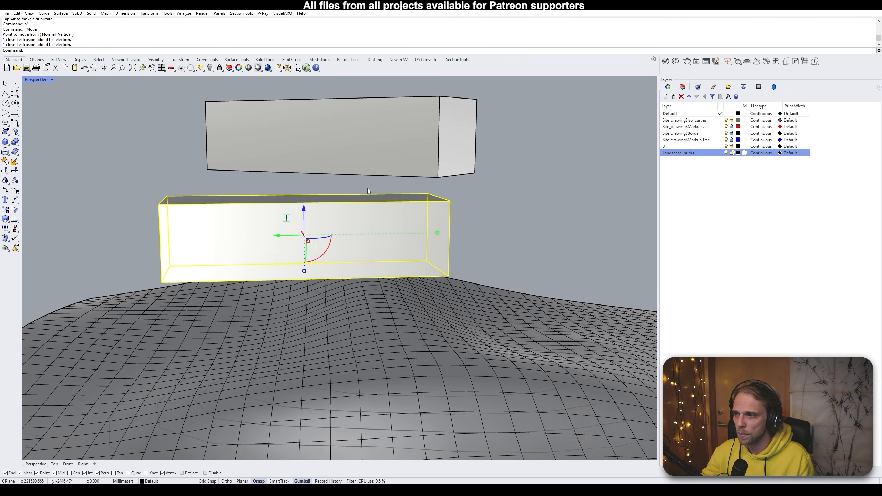
click(489, 184)
right_drag(489, 184, 438, 165)
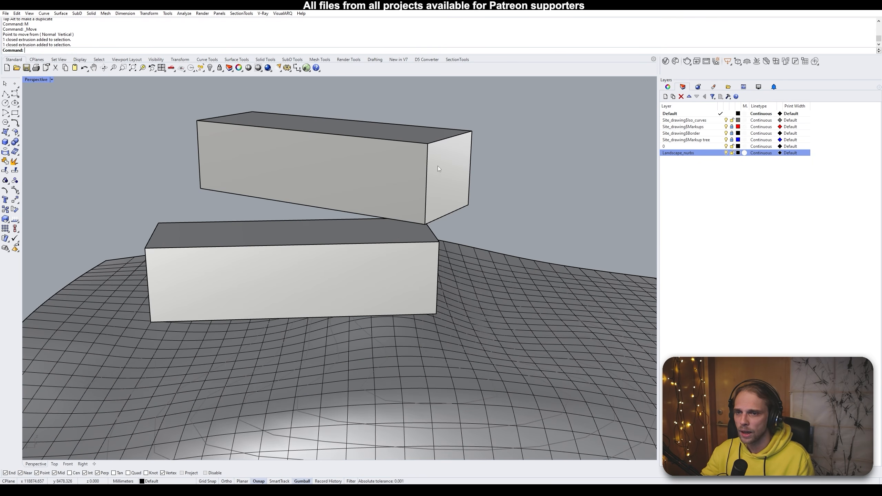
click(432, 196)
right_drag(432, 196, 326, 90)
mouse_move(326, 90)
mouse_down()
mouse_move(324, 105)
mouse_move(331, 97)
mouse_up()
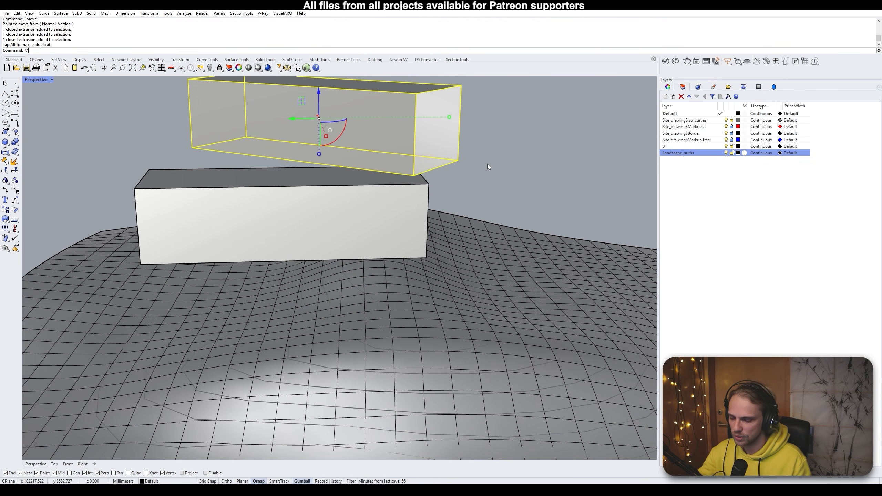
text(M)
key(Return)
click(413, 175)
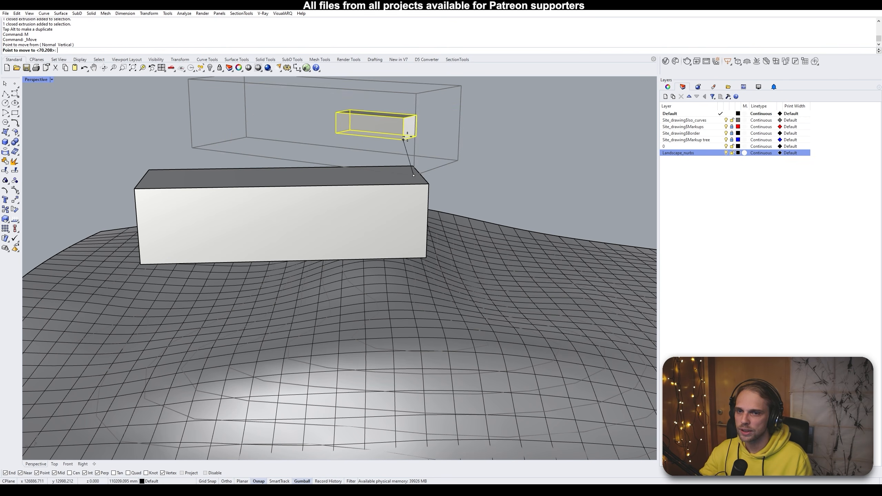
key(Escape)
mouse_move(415, 147)
right_down()
mouse_move(415, 136)
mouse_move(410, 154)
right_up()
key(Escape)
scroll(416, 144, up, 3)
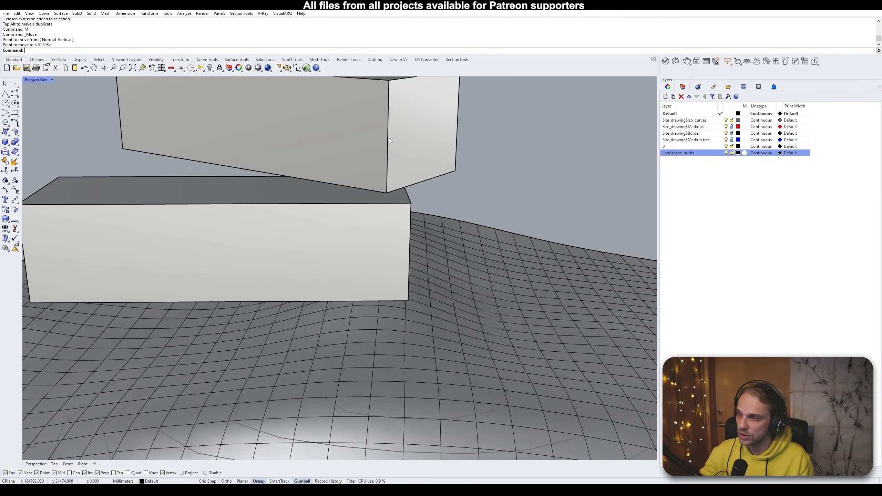
scroll(311, 224, down, 5)
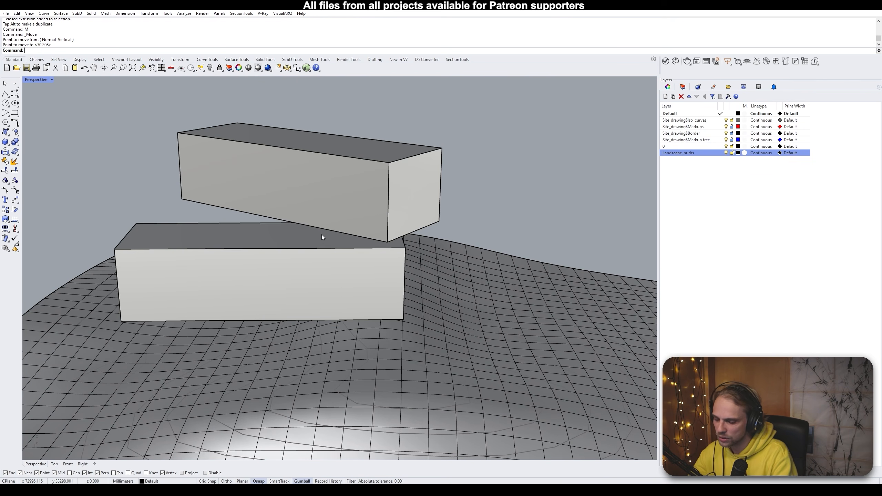
Move the upper box with the Vertical option from its bottom corner to the lower box's top corner, seating it on the lower box
click(339, 202)
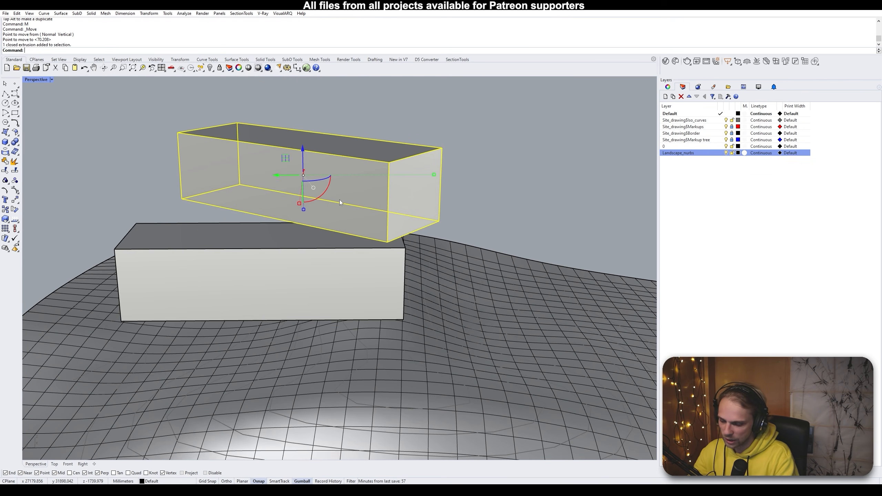
key(Return)
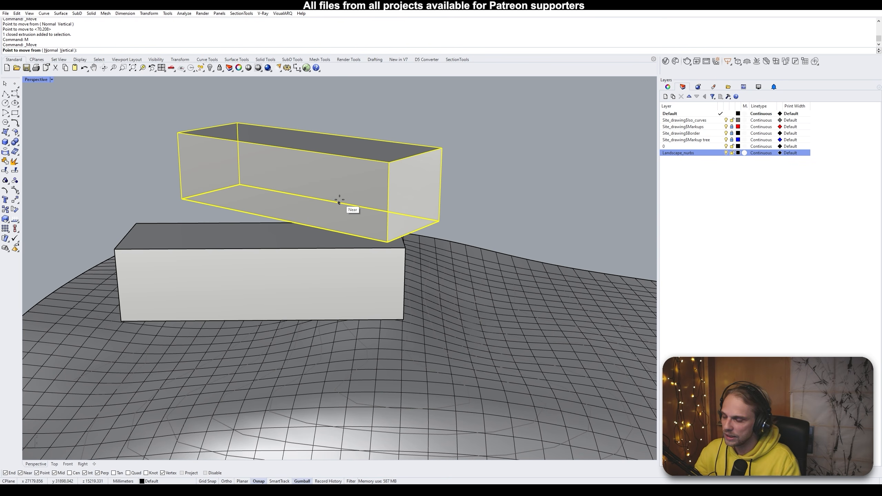
click(68, 51)
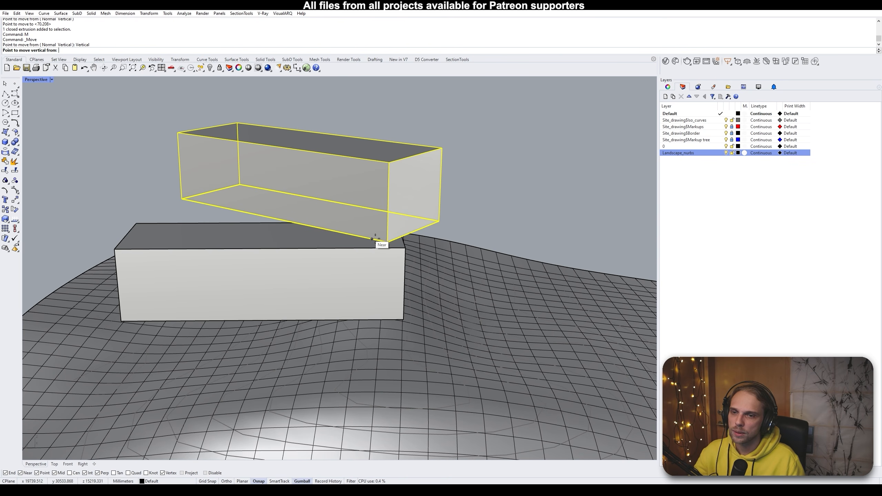
click(385, 242)
scroll(387, 242, up, 4)
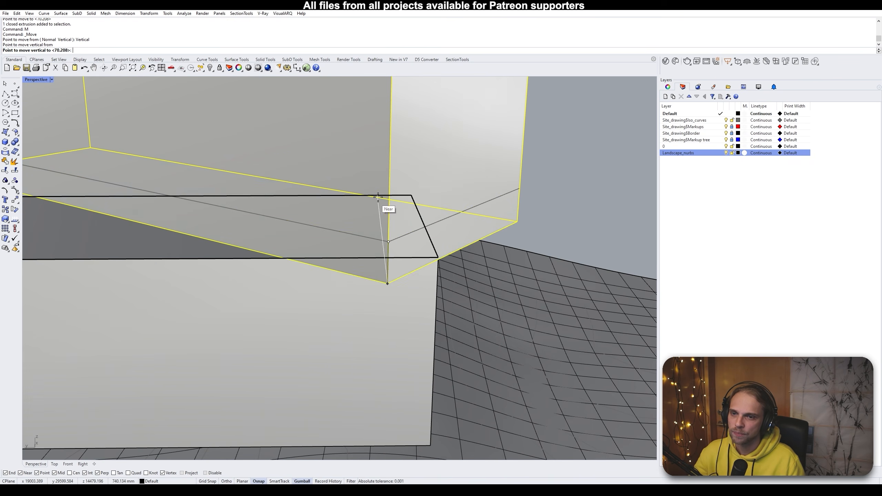
scroll(257, 198, down, 5)
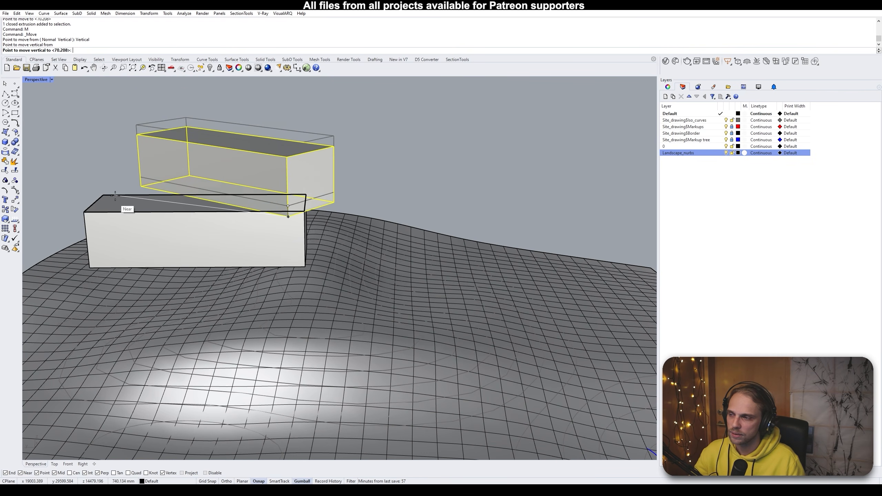
scroll(88, 201, up, 5)
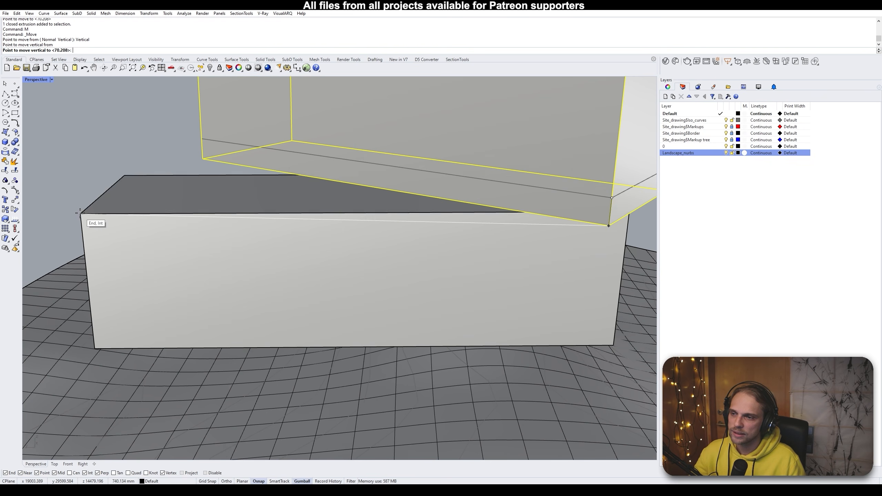
click(84, 214)
scroll(174, 204, down, 4)
click(135, 141)
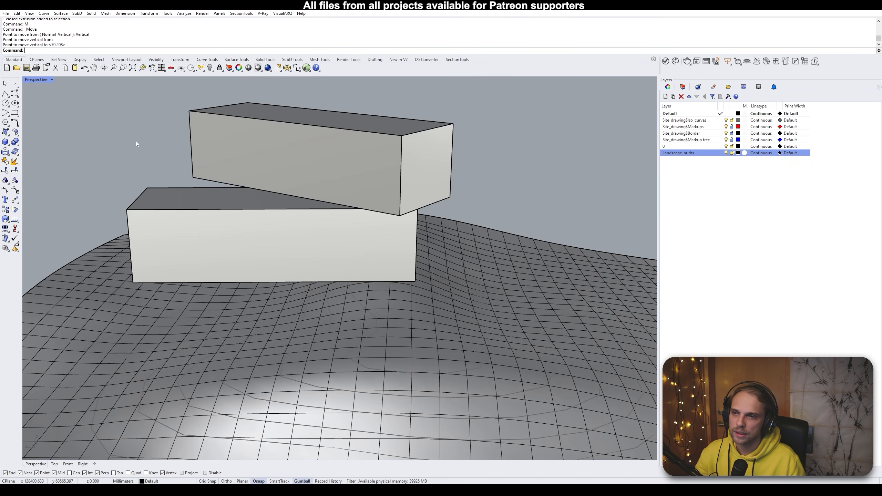
right_drag(156, 198, 330, 213)
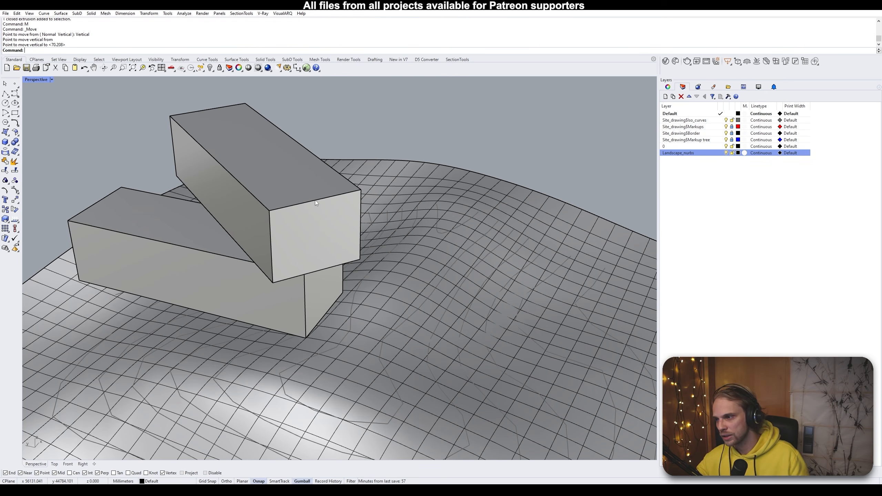
click(291, 226)
shift+click(291, 268)
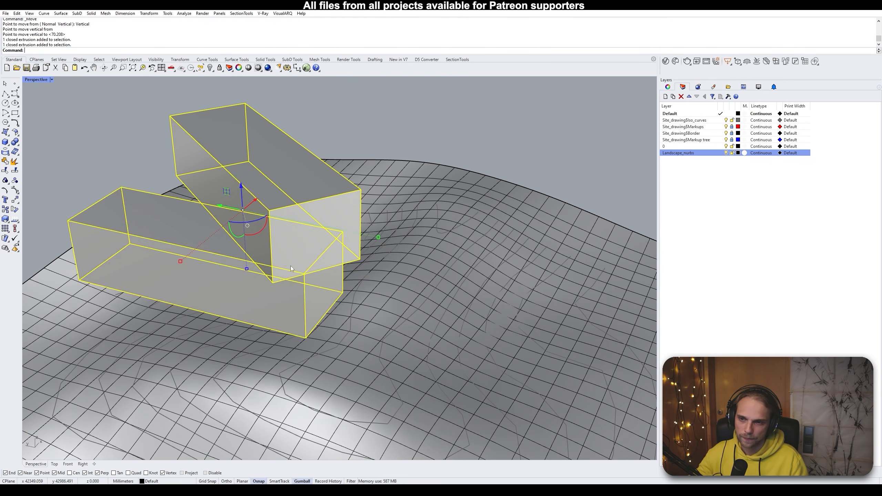
right_drag(290, 266, 251, 262)
key(Escape)
Examine the overlap and contact between the two stacked boxes from above, from below and from the sides
shift+right_drag(250, 263, 330, 231)
ctrl+shift+click(325, 220)
right_drag(409, 261, 332, 198)
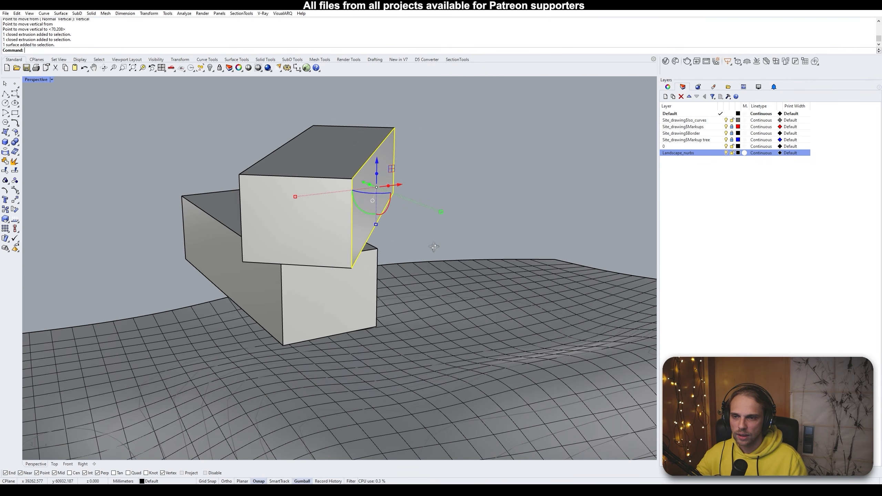
click(401, 237)
right_drag(401, 237, 525, 175)
scroll(525, 174, up, 4)
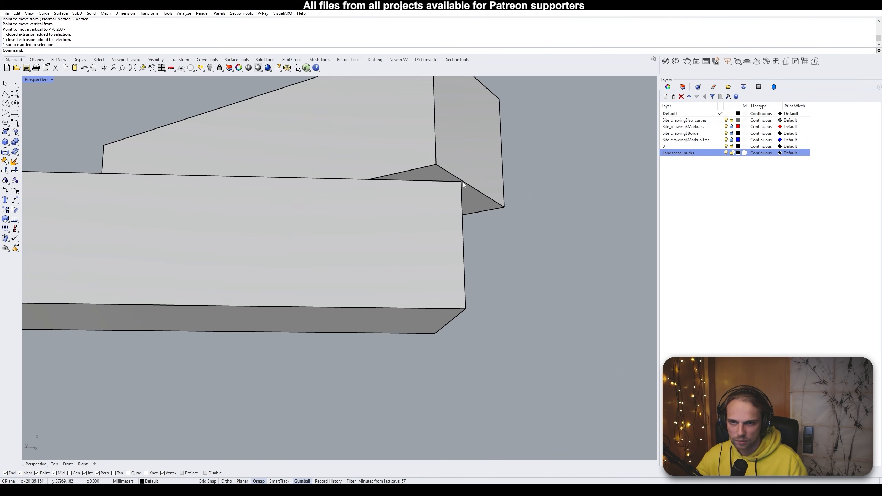
scroll(464, 183, down, 6)
right_drag(465, 184, 320, 240)
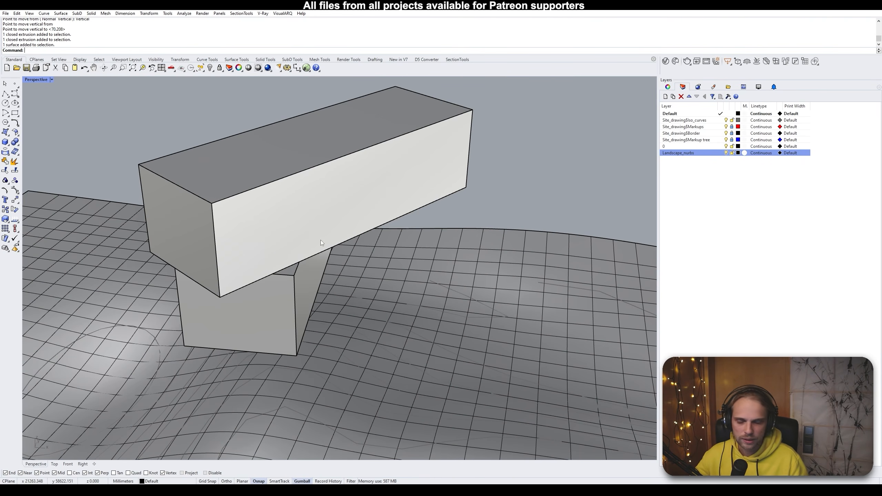
right_drag(265, 282, 331, 215)
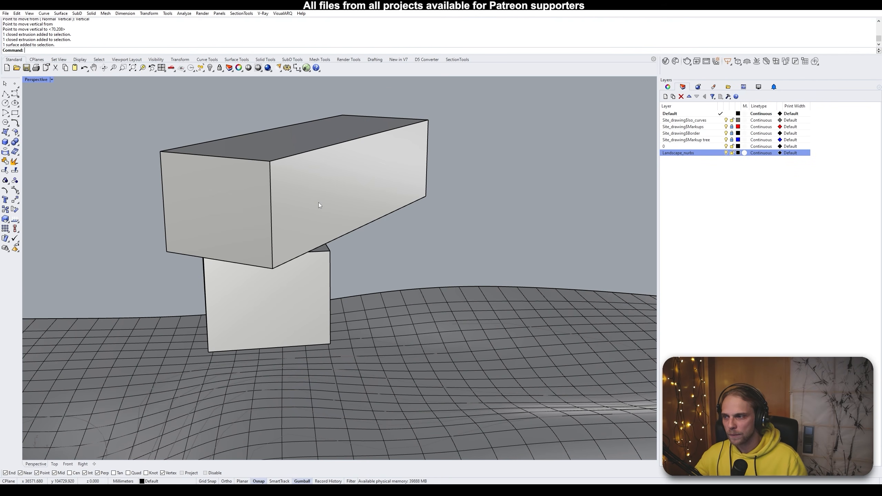
Try to widen the upper box to 7000 mm with Scale1D, using the corners of its end face as references
click(326, 183)
text(Scale1D)
key(Return)
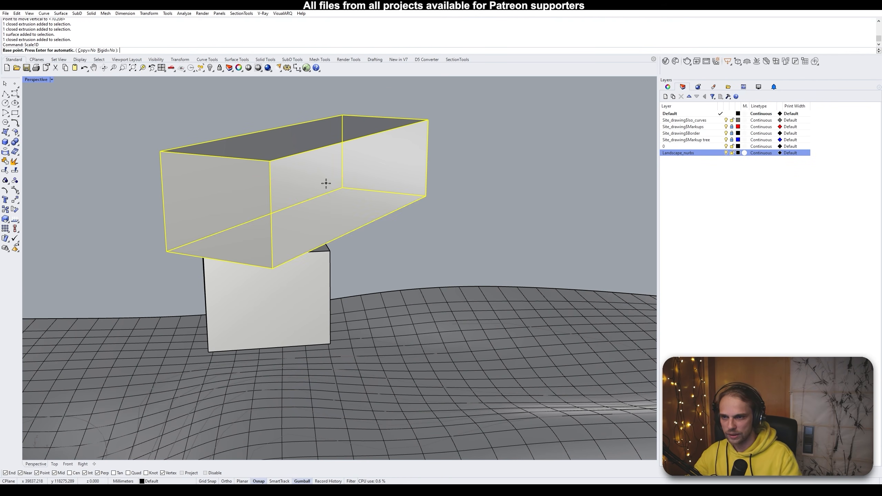
click(160, 151)
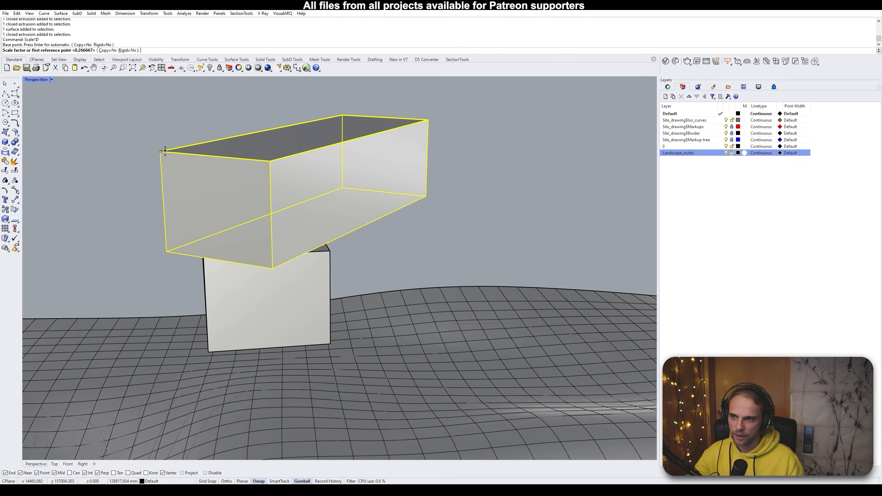
click(270, 162)
text(7000)
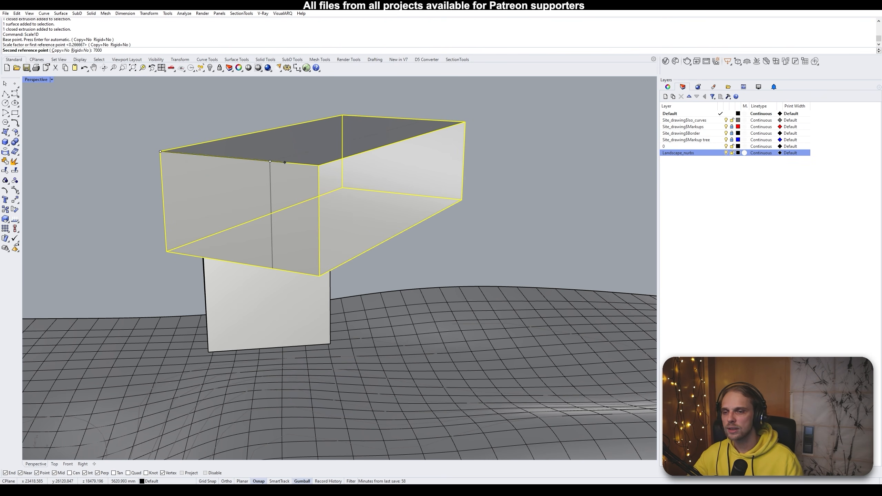
key(Return)
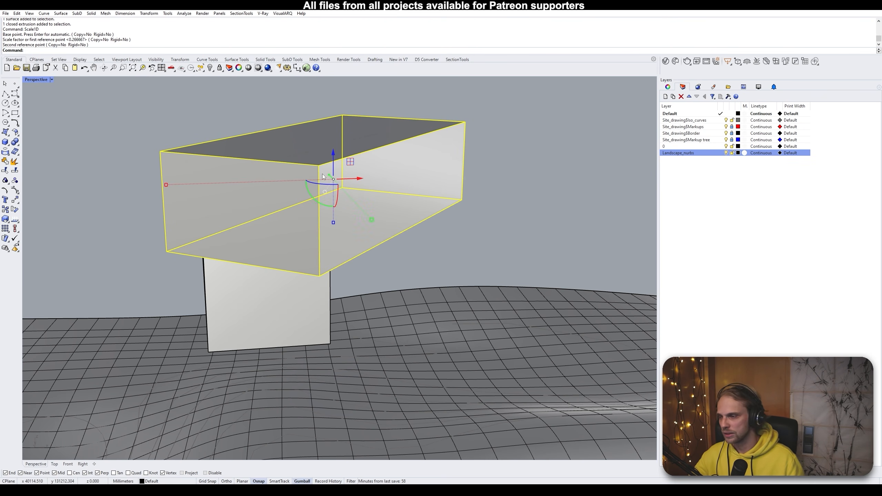
key(Escape)
right_drag(496, 225, 459, 244)
key(ctrl+z)
key(Escape)
Set the gumball alignment to Object and push the upper box's long side face outward by 2000 mm
right_click(302, 482)
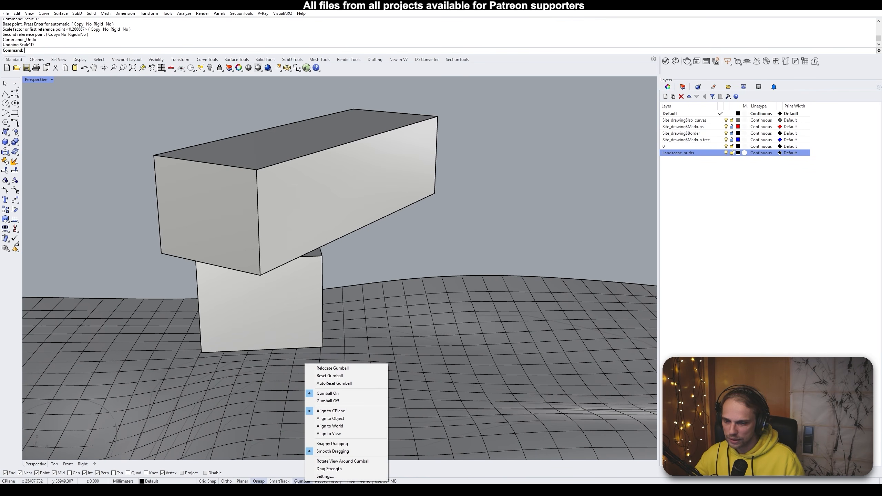
click(358, 420)
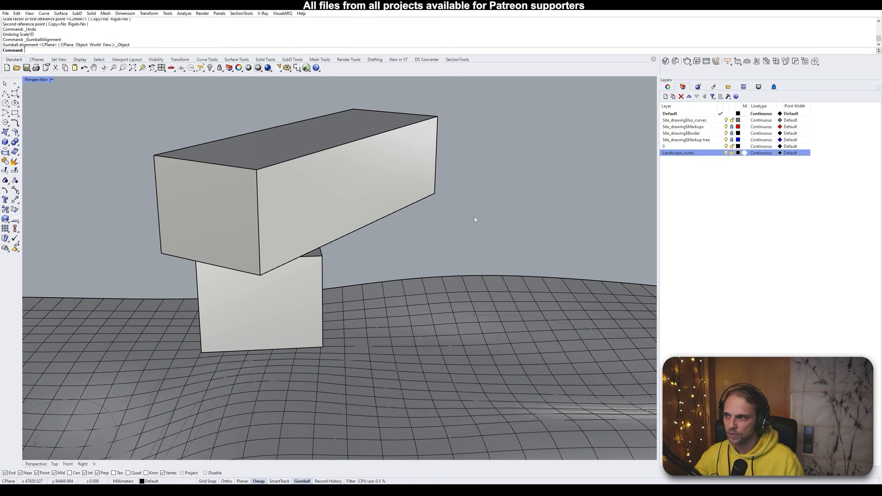
ctrl+shift+click(345, 187)
right_drag(411, 221, 435, 231)
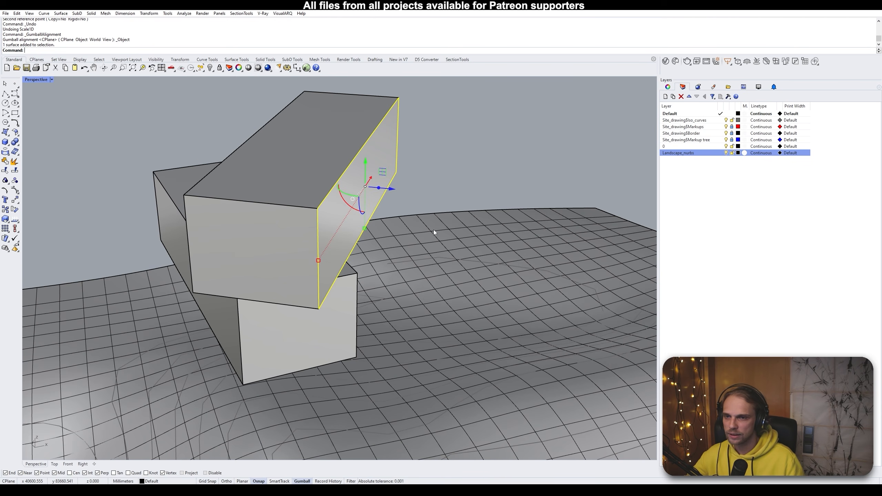
click(394, 189)
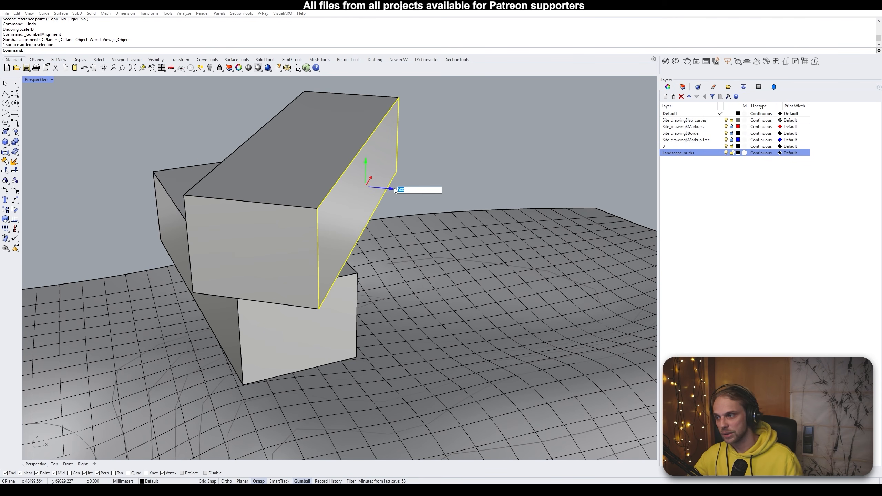
text(2000)
key(Return)
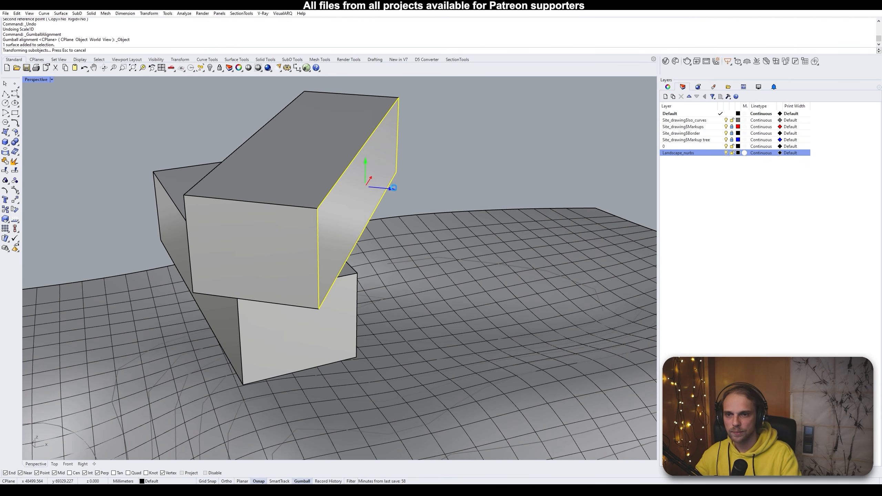
click(557, 174)
Lengthen the upper box by pulling its end face outward freehand
right_drag(428, 203, 124, 200)
ctrl+shift+click(271, 171)
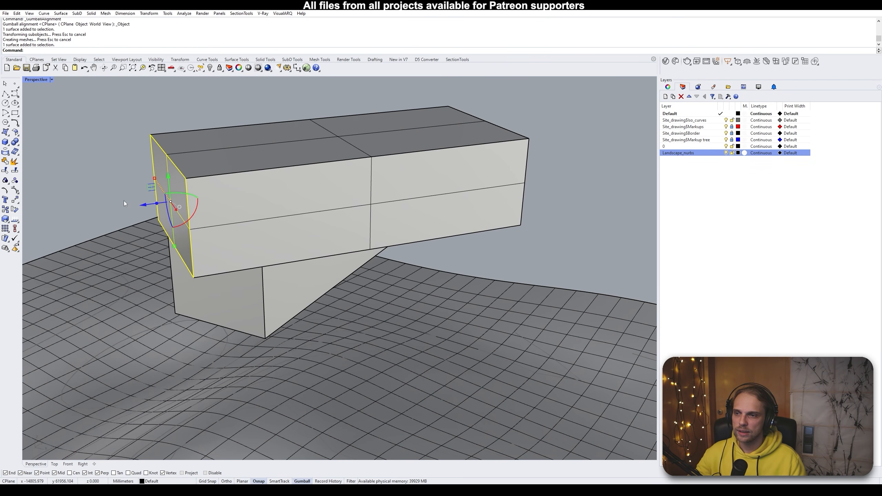
drag(140, 205, 89, 213)
click(79, 158)
Move the whole upper box down by 600 mm so it sinks into the lower box
right_drag(79, 157, 152, 138)
click(325, 157)
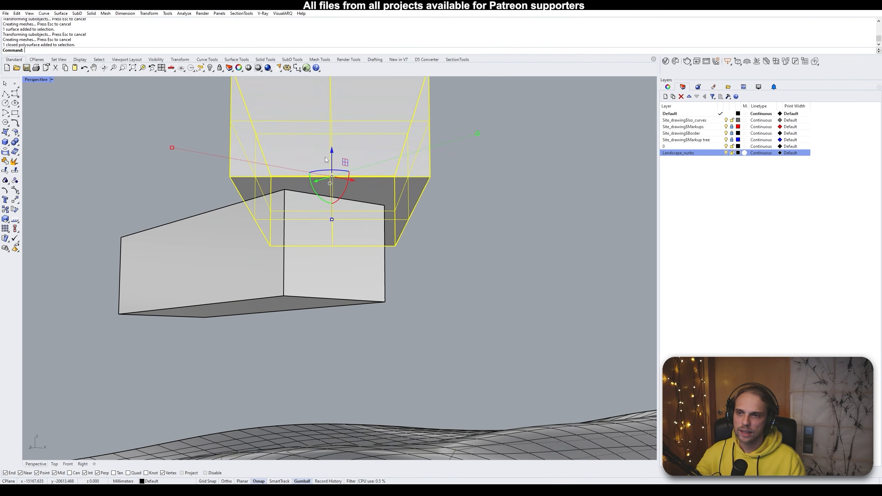
right_drag(326, 157, 323, 175)
click(323, 175)
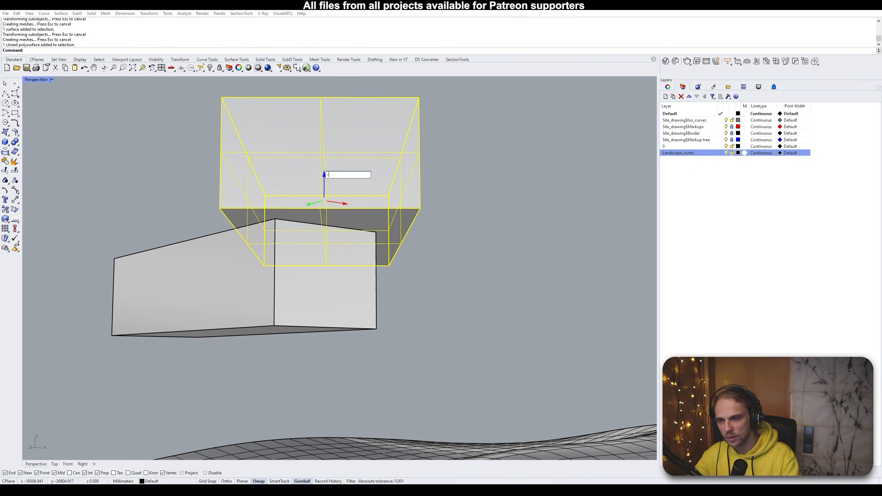
text(-600)
key(Return)
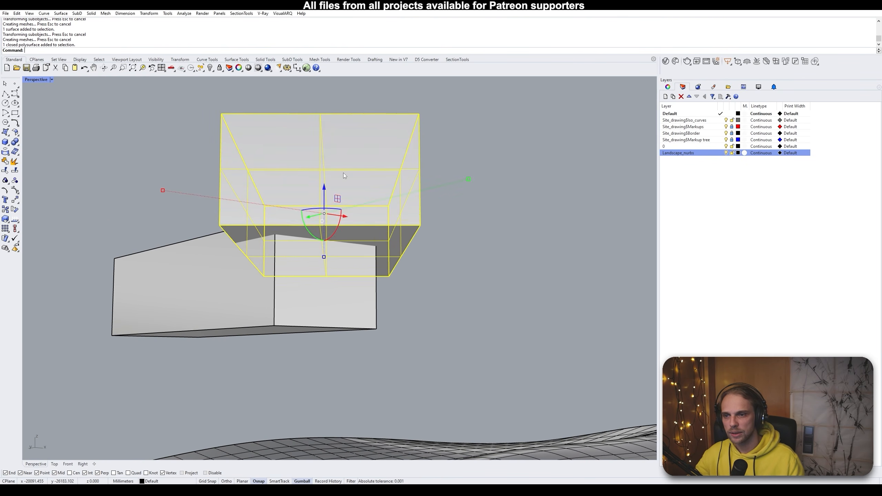
click(510, 238)
right_drag(510, 238, 467, 271)
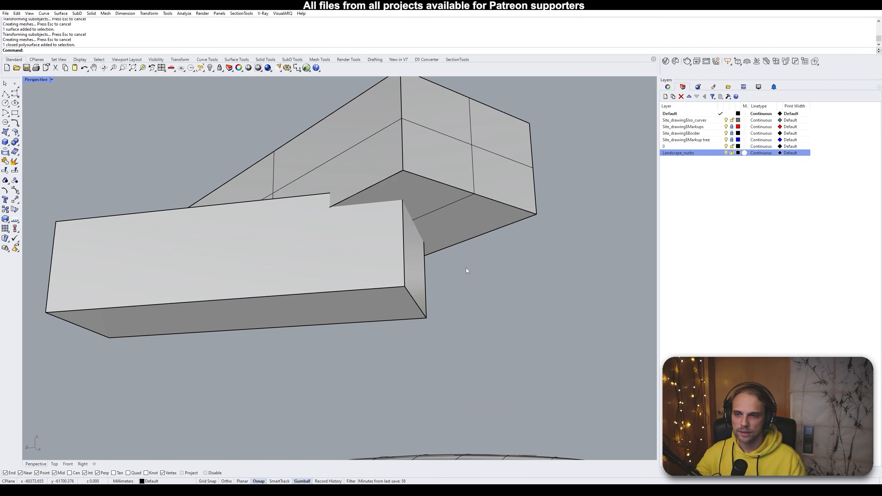
Move the lower box's free end face along the box's length with a numeric gumball distance
ctrl+shift+click(355, 308)
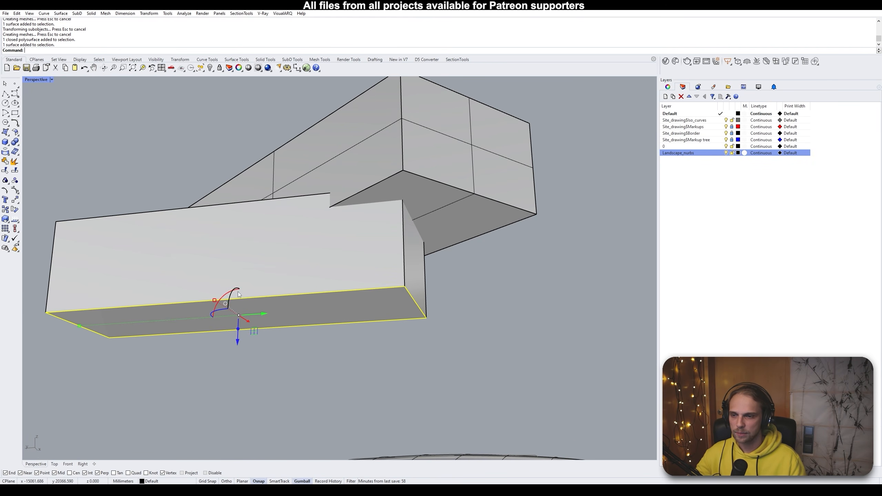
click(243, 335)
right_drag(243, 335, 372, 269)
ctrl+shift+click(390, 252)
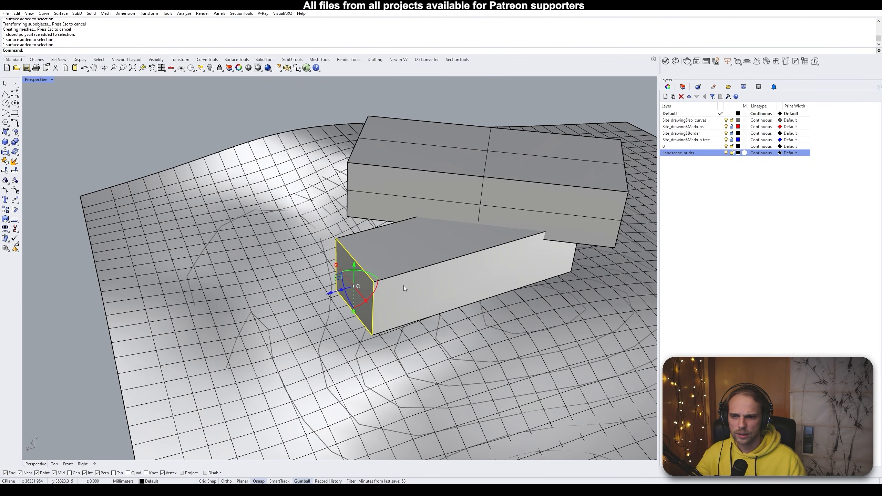
click(330, 294)
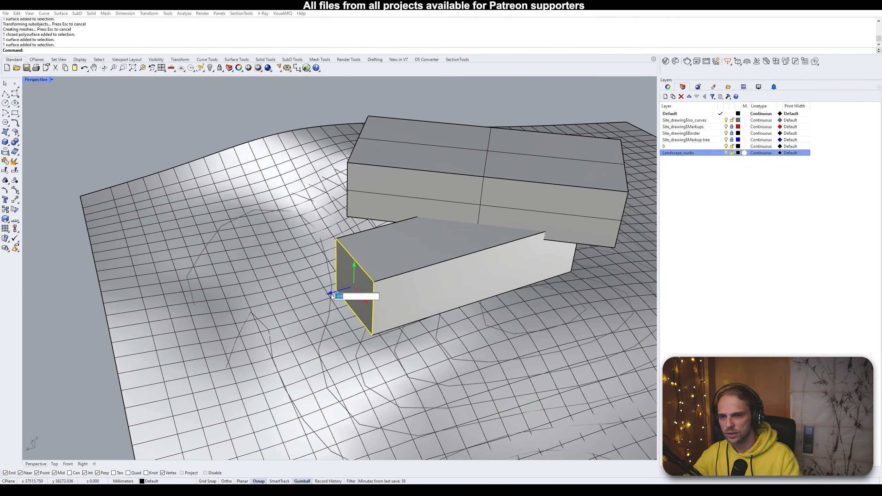
key(Return)
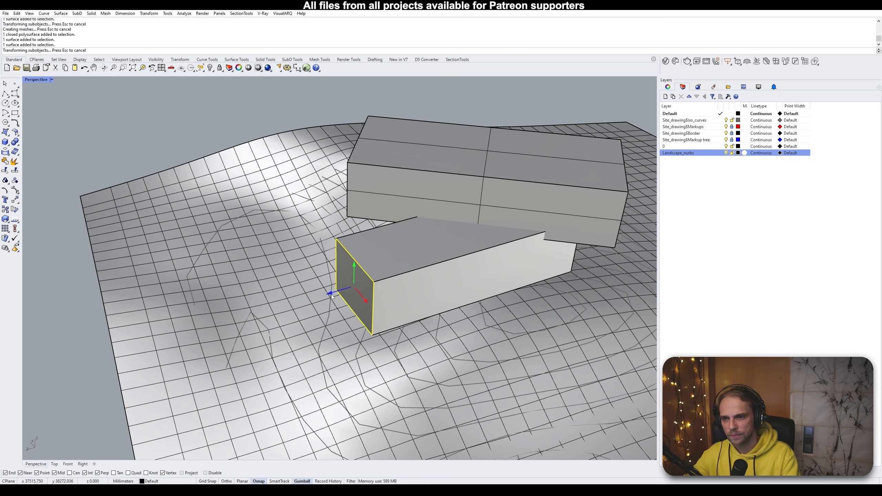
scroll(330, 294, down, 5)
right_drag(235, 236, 345, 242)
scroll(344, 244, up, 5)
ctrl+shift+click(345, 245)
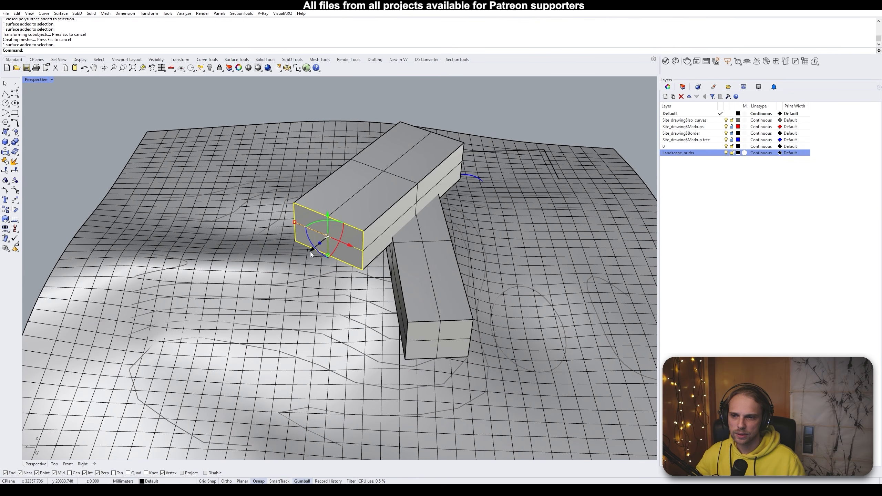
key(Escape)
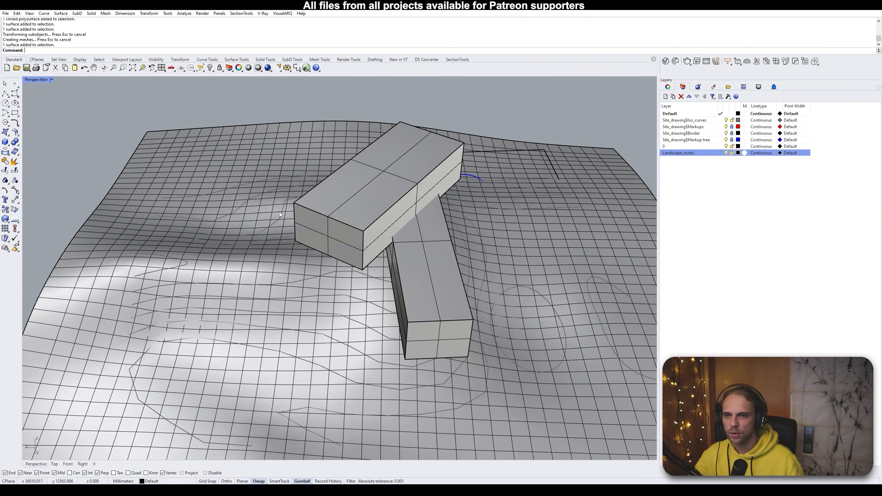
Try to move the vertical corner edge at the upper box's end sideways with the Move command
right_drag(279, 211, 317, 261)
ctrl+shift+click(289, 225)
click(321, 243)
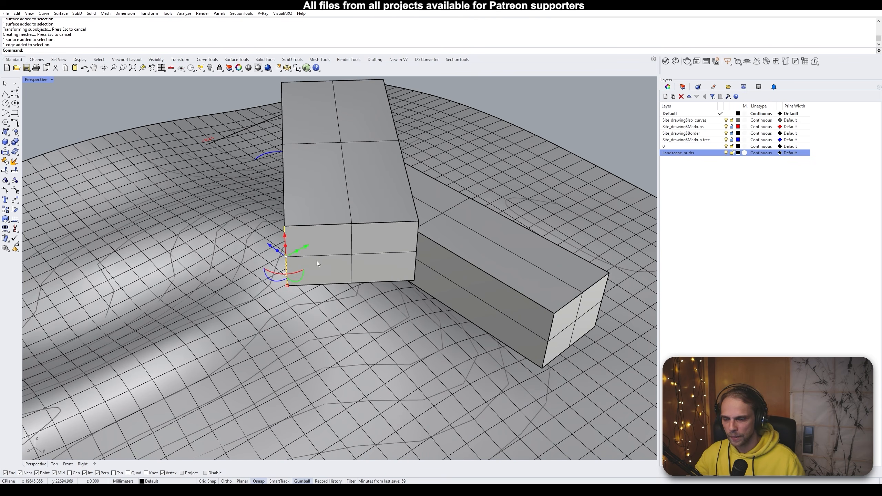
text(m)
key(Return)
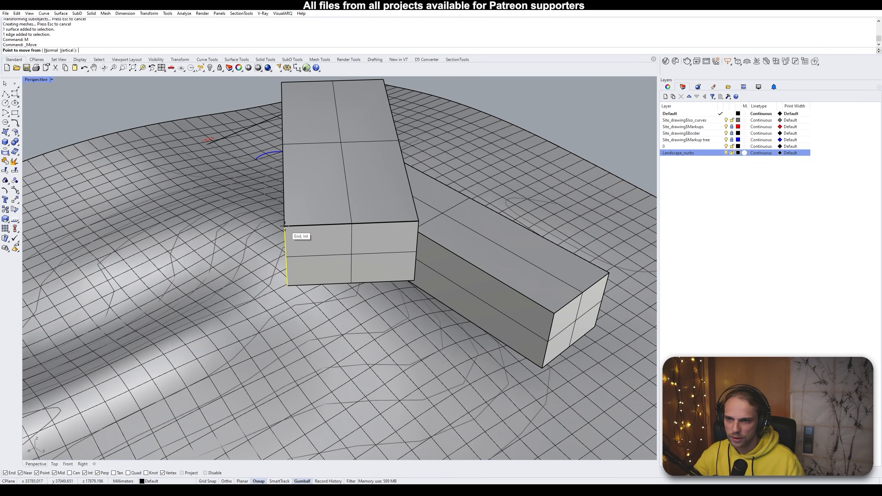
click(292, 236)
click(358, 237)
right_drag(330, 248, 330, 208)
click(430, 199)
key(ctrl+z)
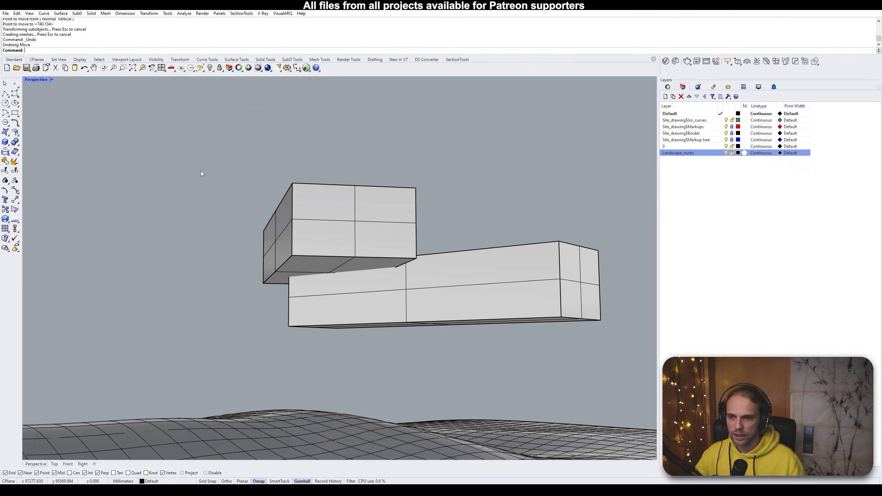
Join the upper and lower boxes into one solid with BooleanUnion
right_drag(199, 174, 376, 207)
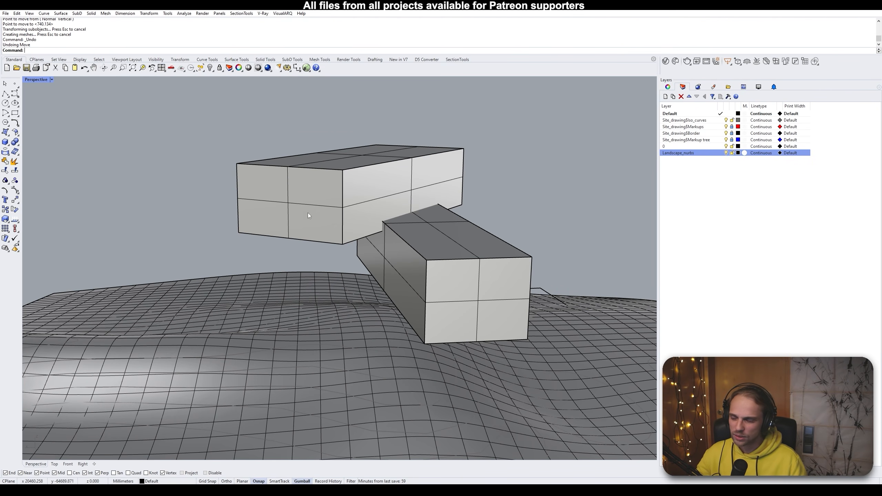
right_drag(543, 198, 428, 212)
right_drag(471, 165, 404, 182)
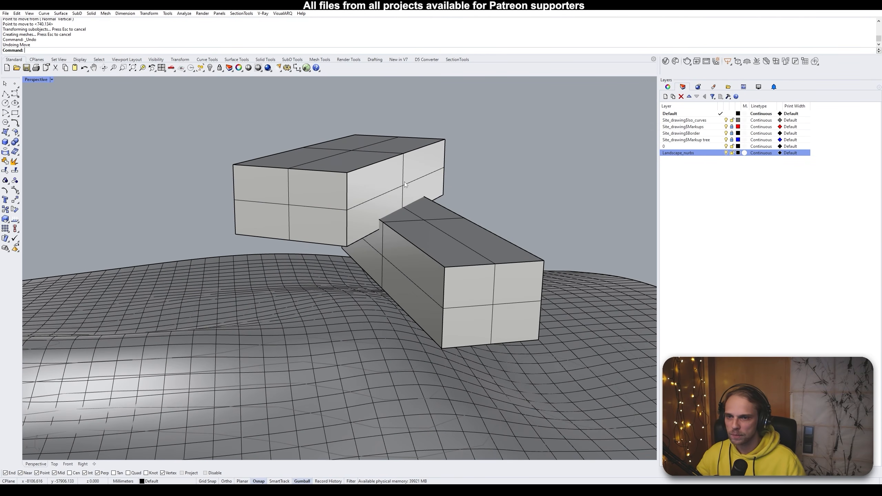
click(318, 184)
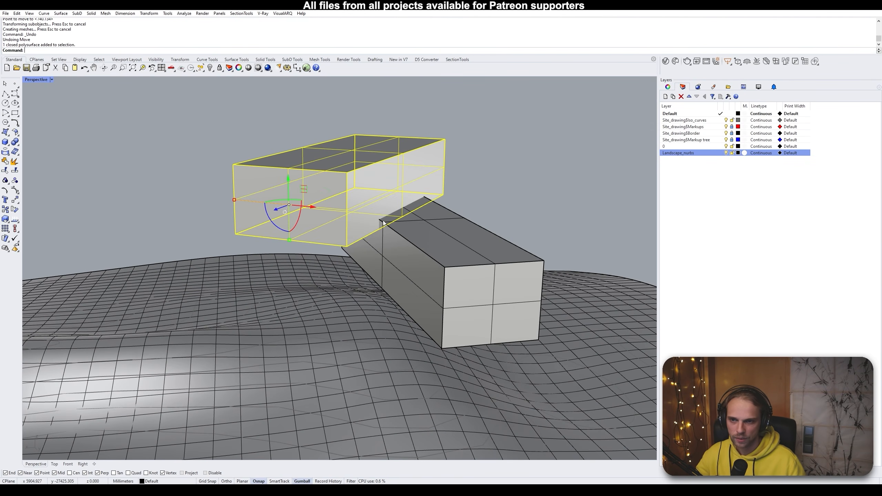
shift+click(413, 248)
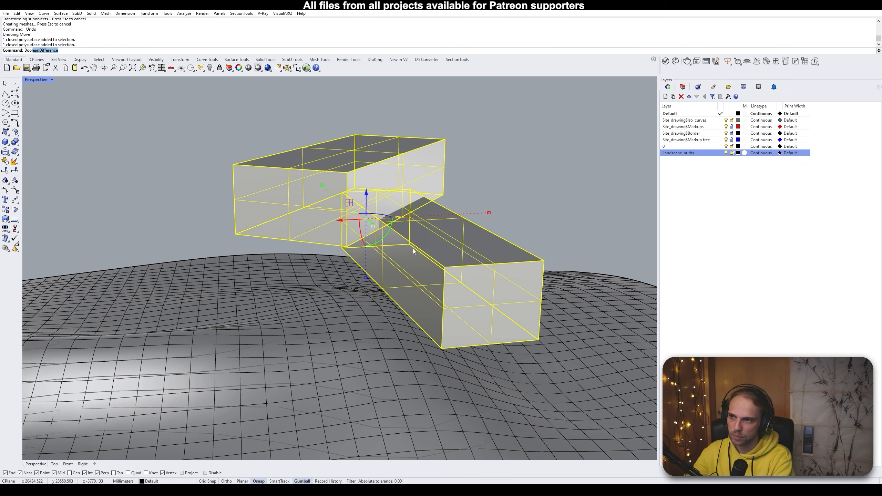
text(le)
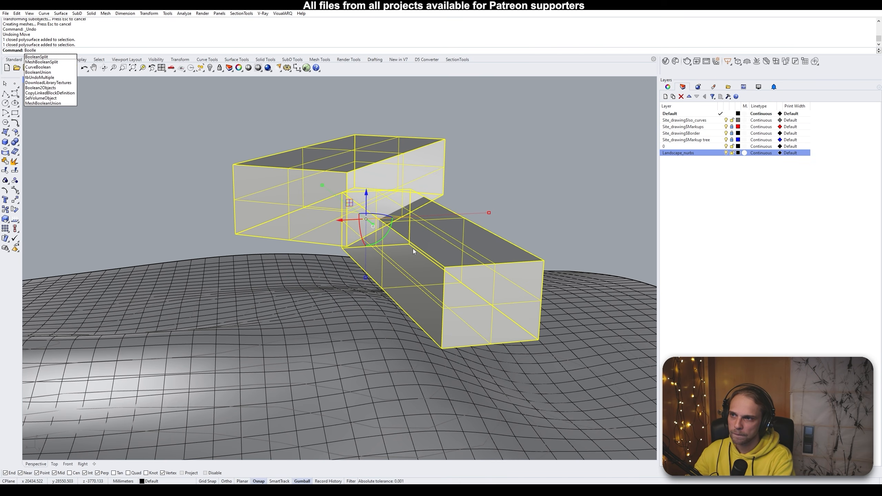
text(anu)
key(Return)
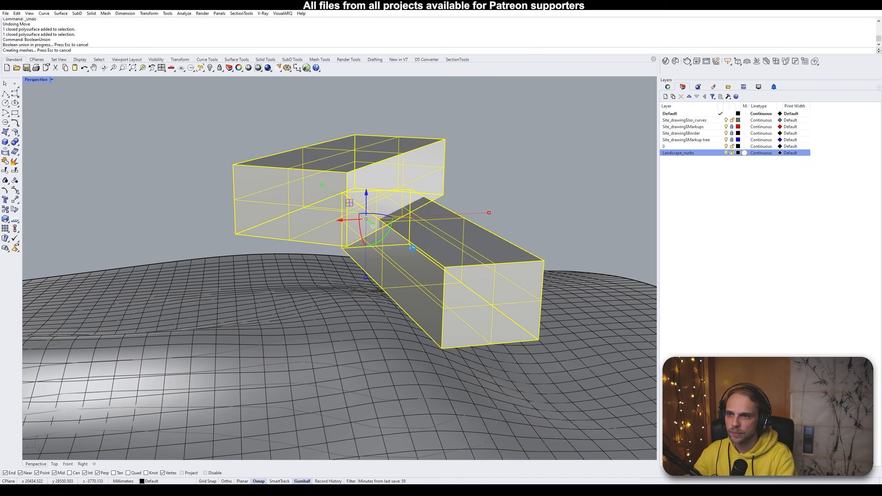
Lower the united building volume freehand so that it sits into the terrain slope
right_drag(521, 146, 425, 218)
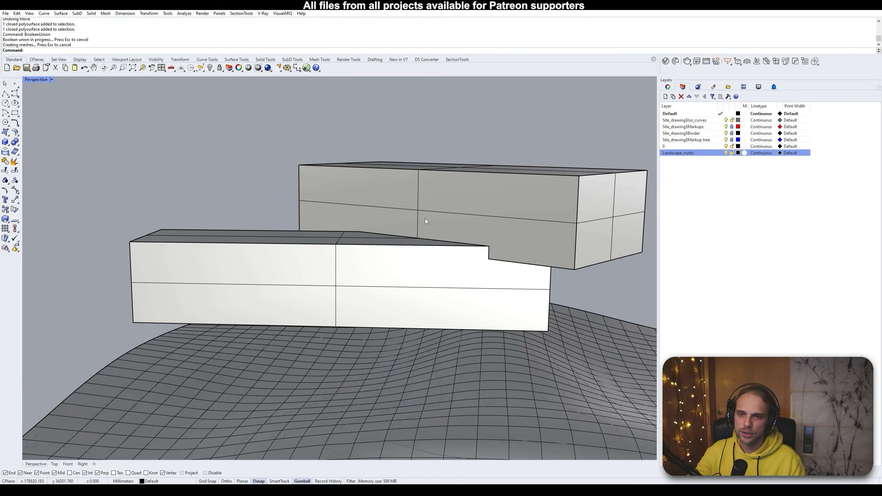
click(424, 220)
scroll(370, 274, down, 8)
right_drag(305, 313, 384, 309)
shift+right_drag(384, 317, 377, 267)
click(261, 386)
mouse_move(375, 222)
right_down()
mouse_move(392, 271)
mouse_move(392, 323)
mouse_move(363, 233)
right_up()
click(362, 232)
drag(384, 198, 379, 251)
click(242, 215)
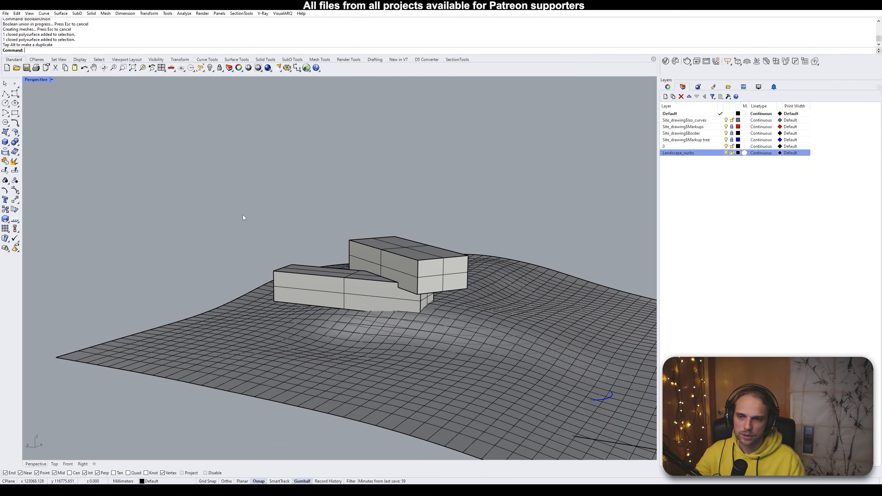
Examine how the building volume meets the terrain from several sides, including the underside of the lower box
right_drag(428, 266, 263, 266)
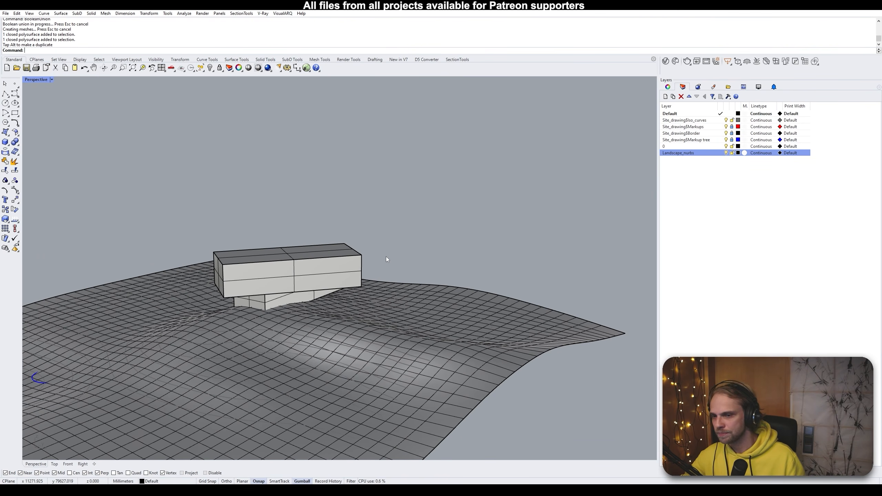
right_drag(386, 256, 170, 267)
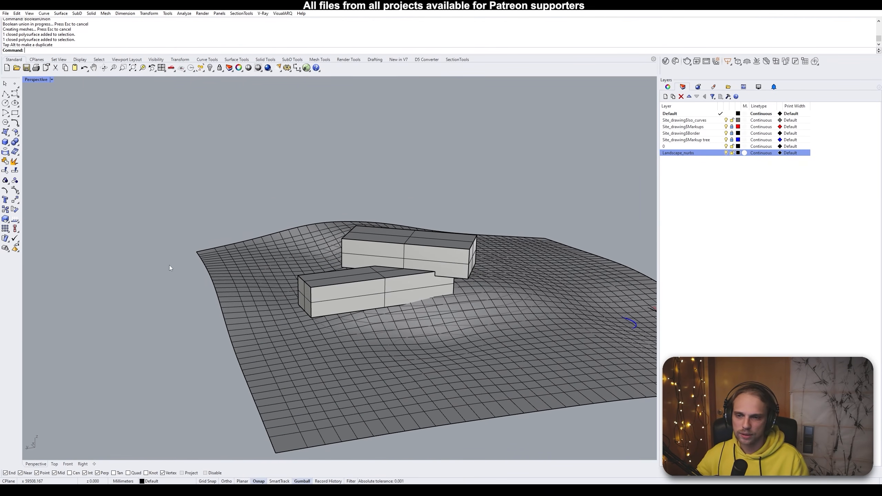
right_drag(448, 246, 321, 314)
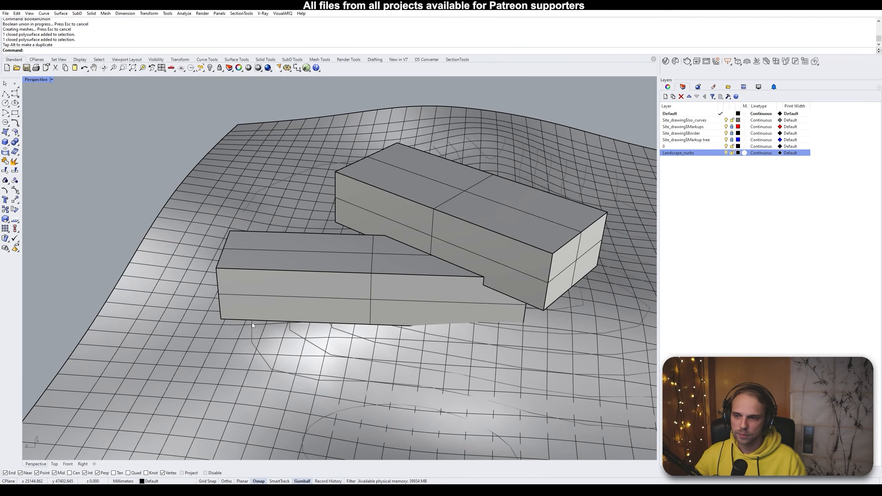
right_drag(252, 323, 357, 289)
ctrl+shift+click(358, 293)
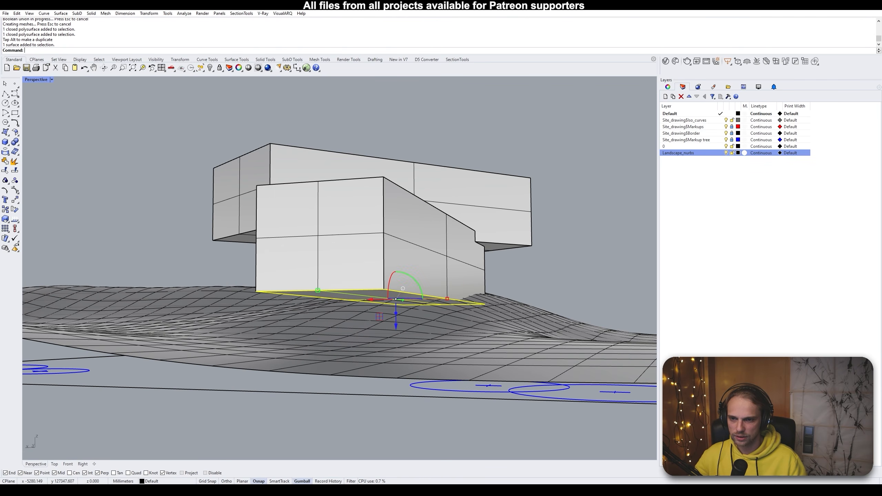
mouse_move(375, 261)
right_down()
mouse_move(313, 303)
mouse_move(343, 295)
mouse_move(370, 251)
mouse_move(368, 259)
right_up()
key(Escape)
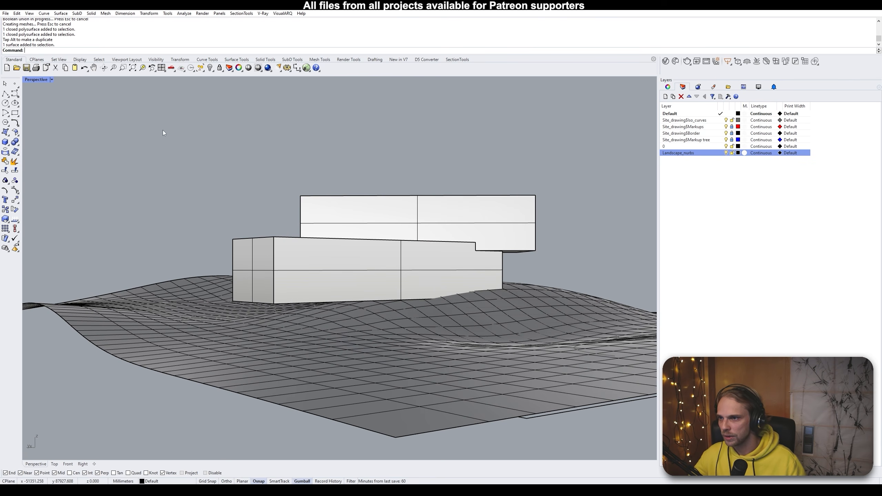
Draw a polyline along the bottom edge of the lower box's free end, from corner to corner
click(5, 93)
right_drag(282, 309, 270, 356)
click(250, 334)
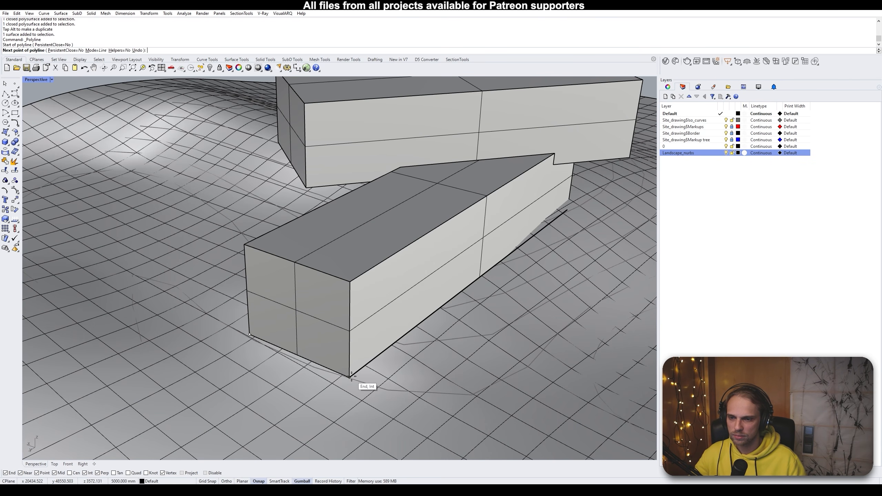
click(350, 377)
scroll(384, 351, down, 5)
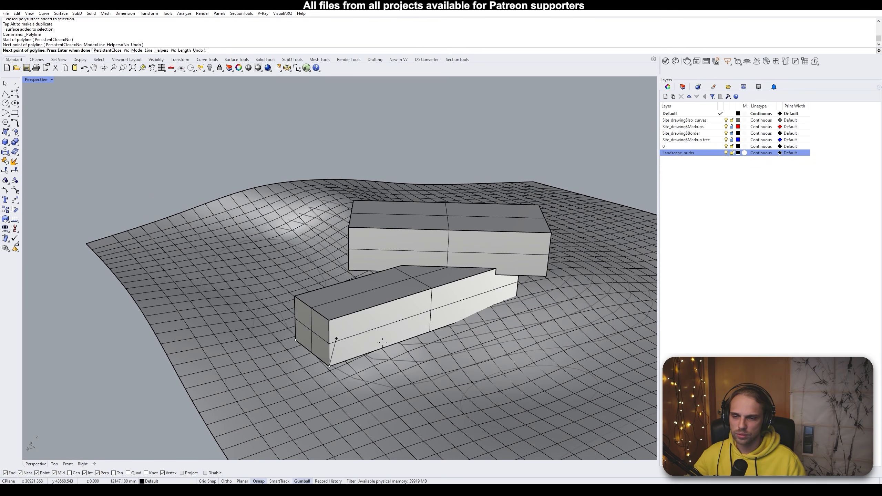
key(Return)
right_drag(406, 345, 394, 289)
right_drag(413, 319, 419, 359)
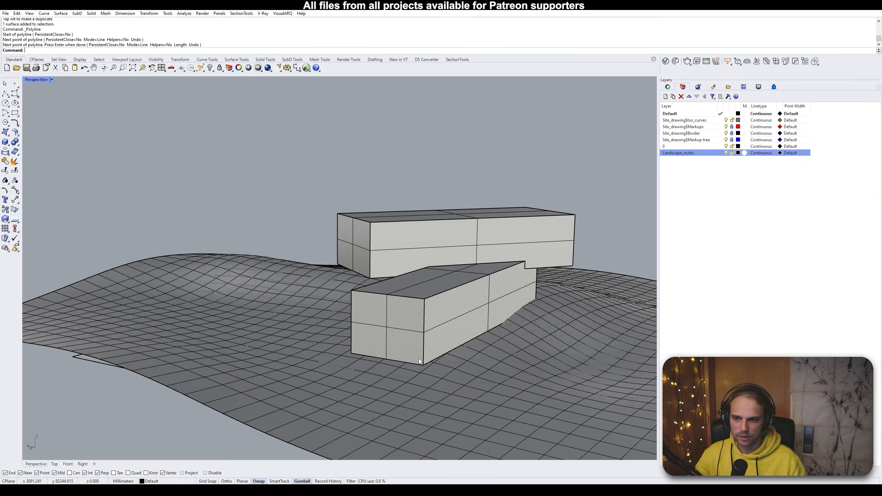
Hide the terrain surface and duplicate the four bottom edges of the lower box with DupEdge
click(261, 318)
key(ctrl+h)
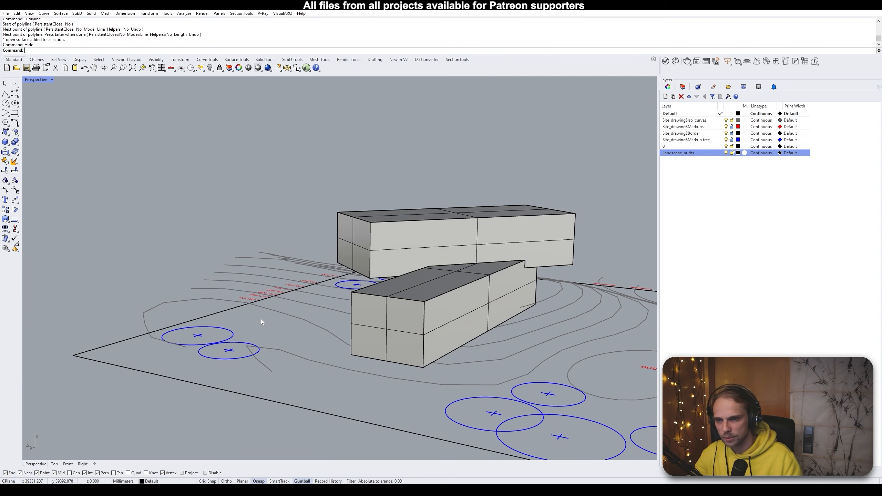
right_drag(305, 360, 356, 288)
ctrl+shift+click(359, 286)
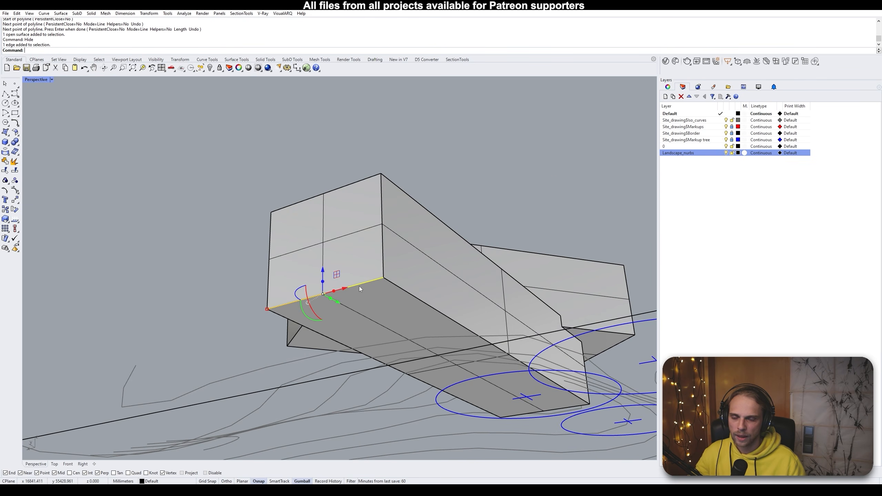
ctrl+shift+click(409, 294)
ctrl+shift+click(563, 410)
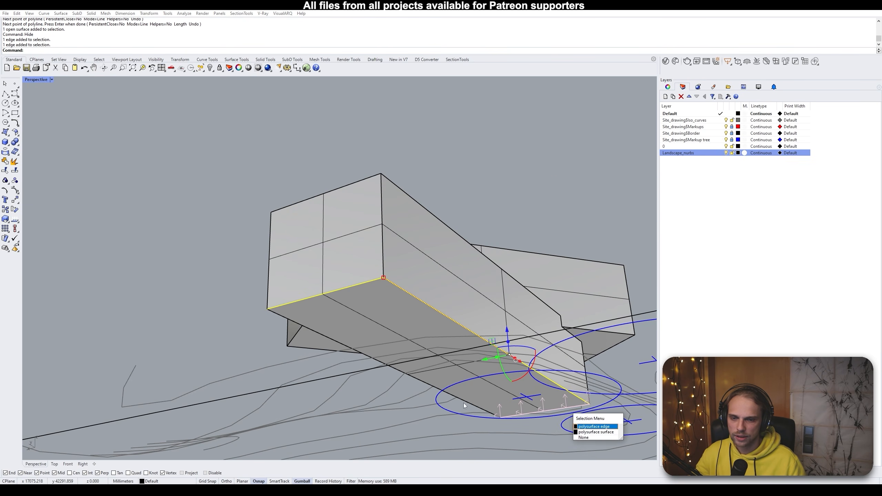
click(599, 430)
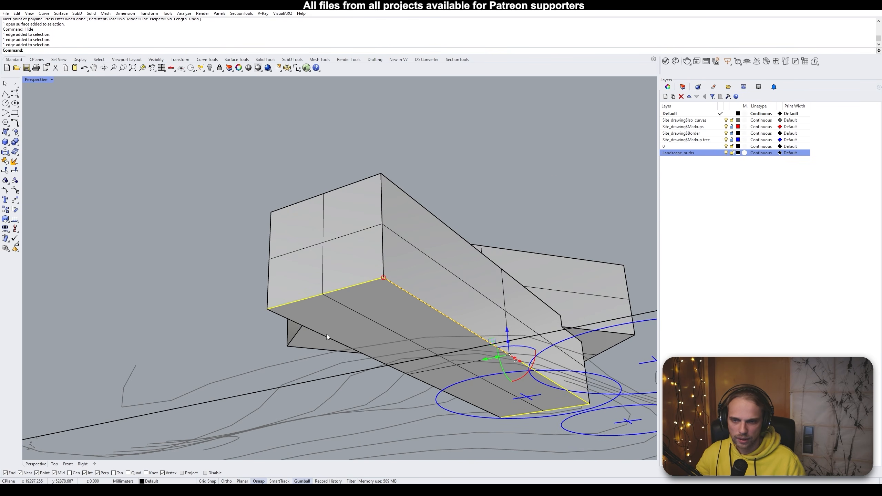
ctrl+shift+click(294, 323)
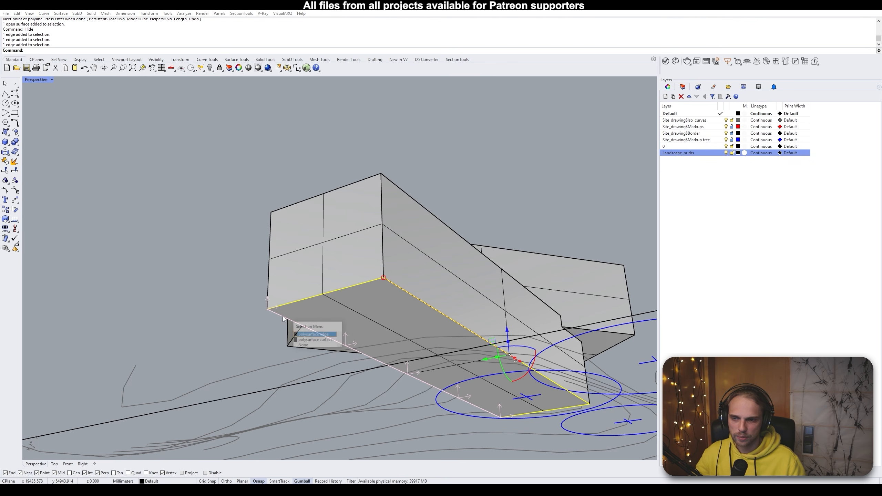
click(301, 335)
text(DupEdge)
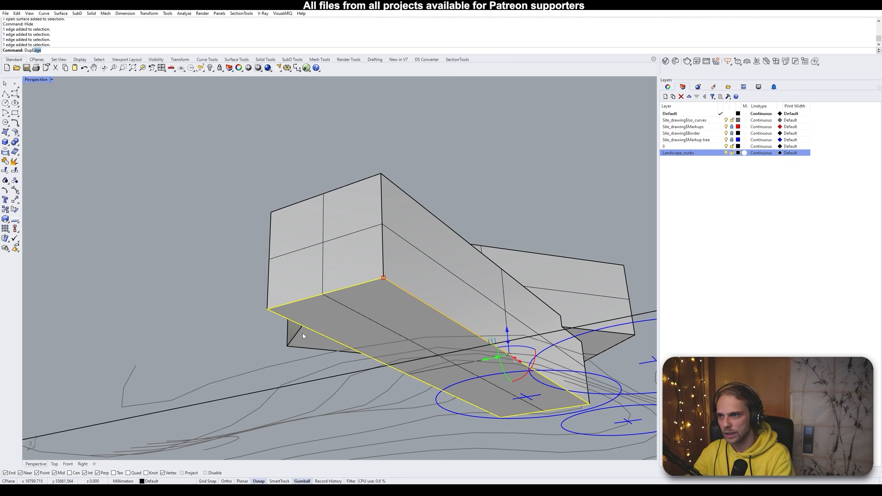
key(Return)
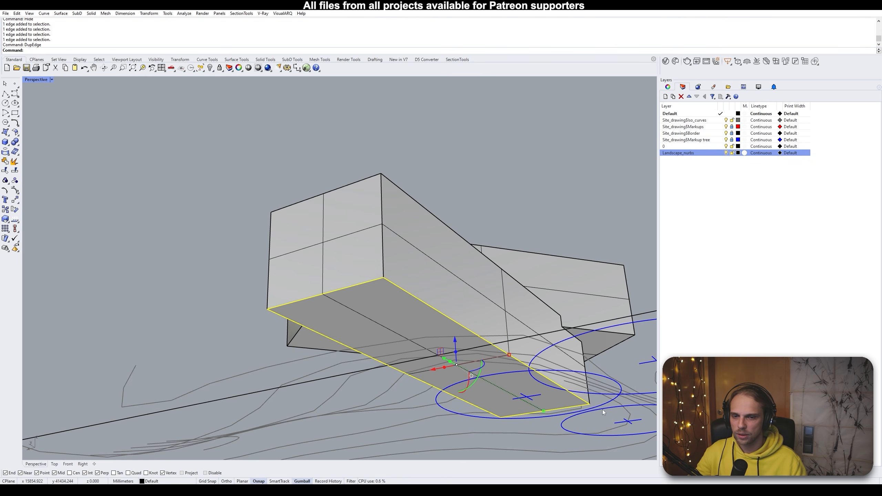
Join the four duplicated bottom edges into one closed footprint curve and select it
right_drag(603, 410, 405, 432)
text(Join)
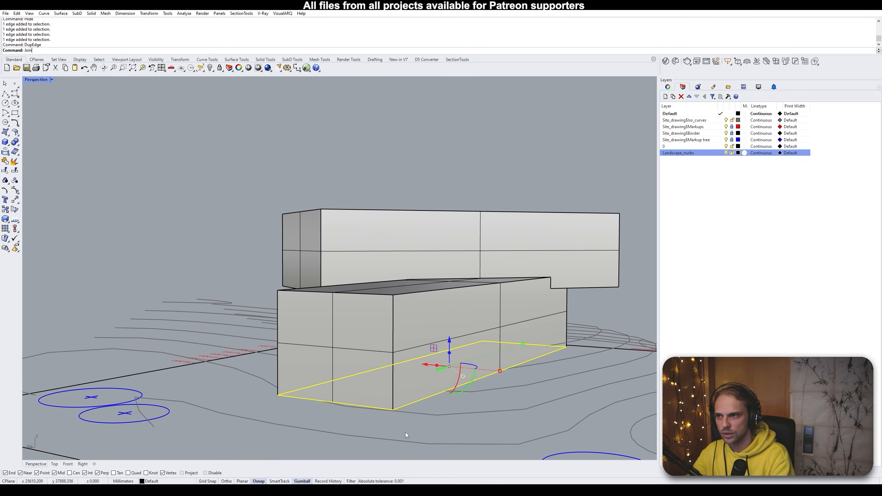
key(Return)
key(Escape)
click(428, 402)
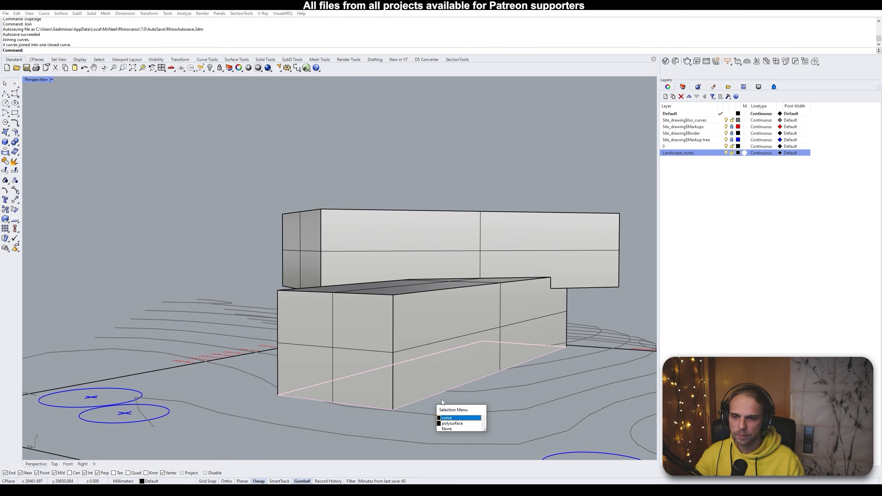
click(455, 418)
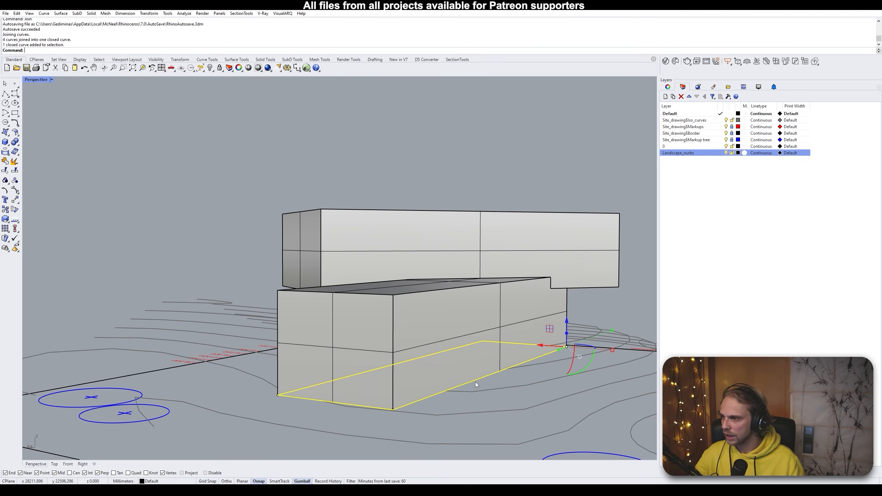
Clear the footprint curve selection and bring back the hidden terrain surface with Show
key(Escape)
text(Show)
key(Return)
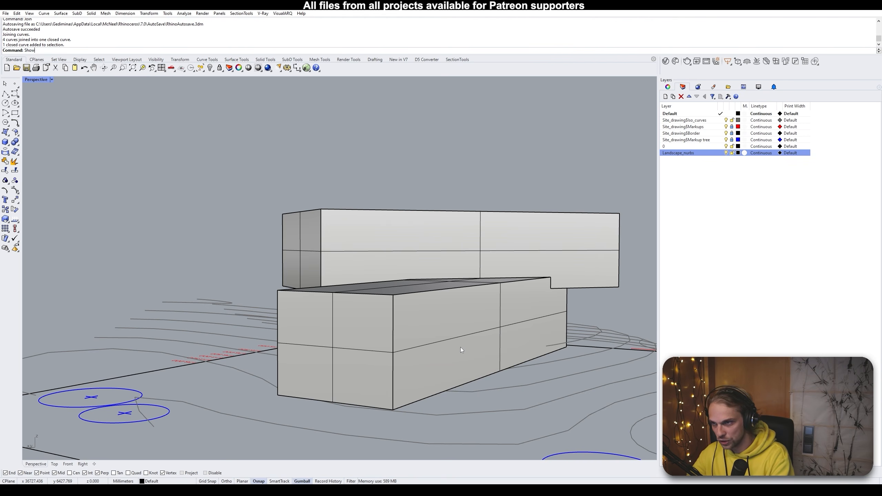
click(350, 313)
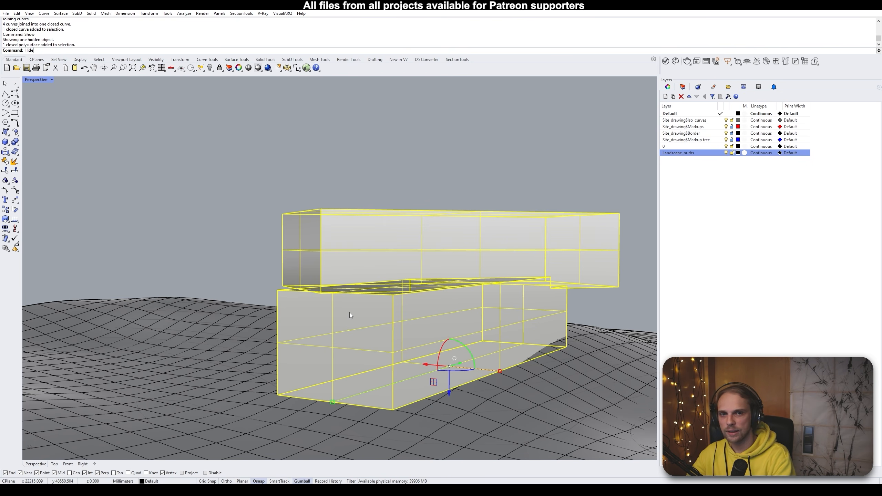
text(Hide)
key(Return)
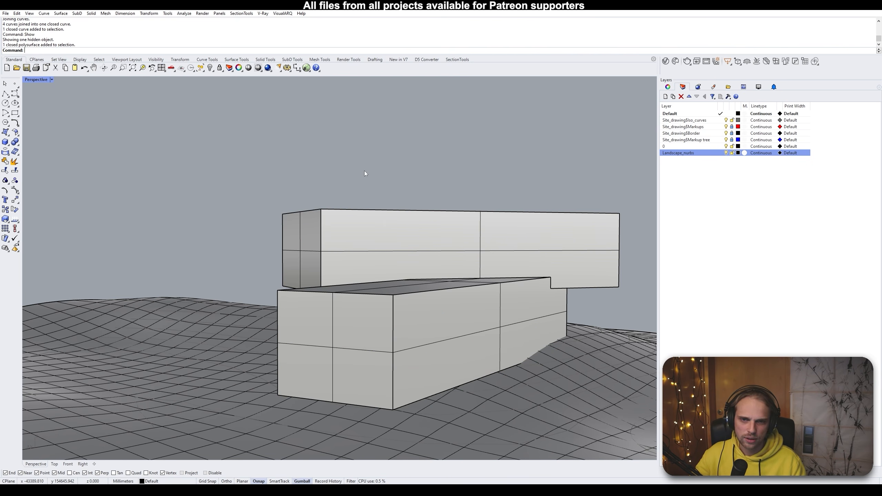
Create a layer named "Building volume" and move the united building solid onto it
click(665, 96)
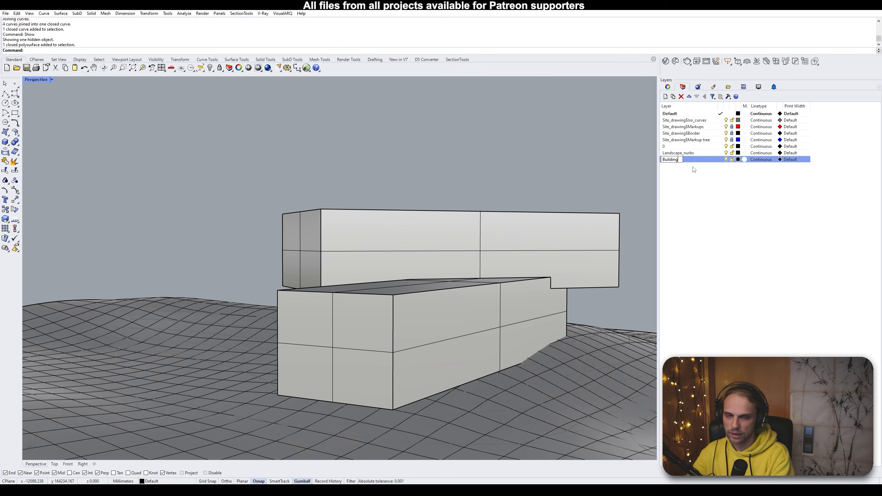
text(Building volume)
key(Return)
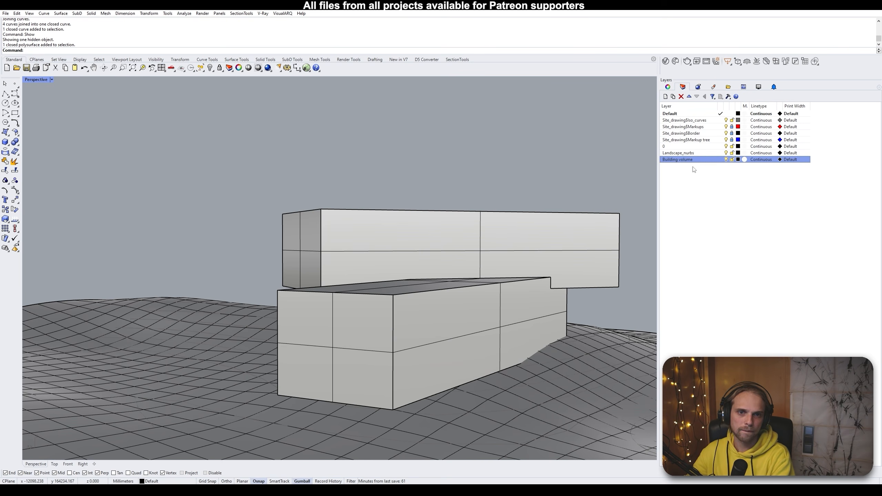
click(465, 232)
right_click(697, 162)
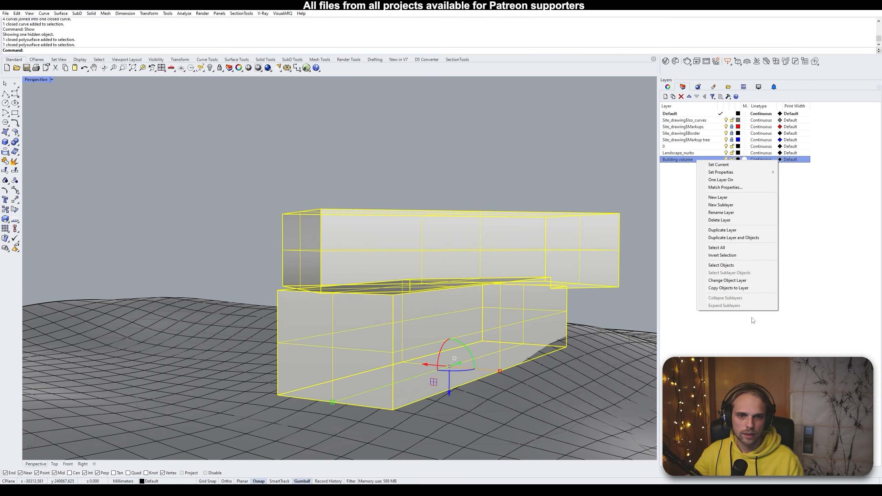
click(722, 281)
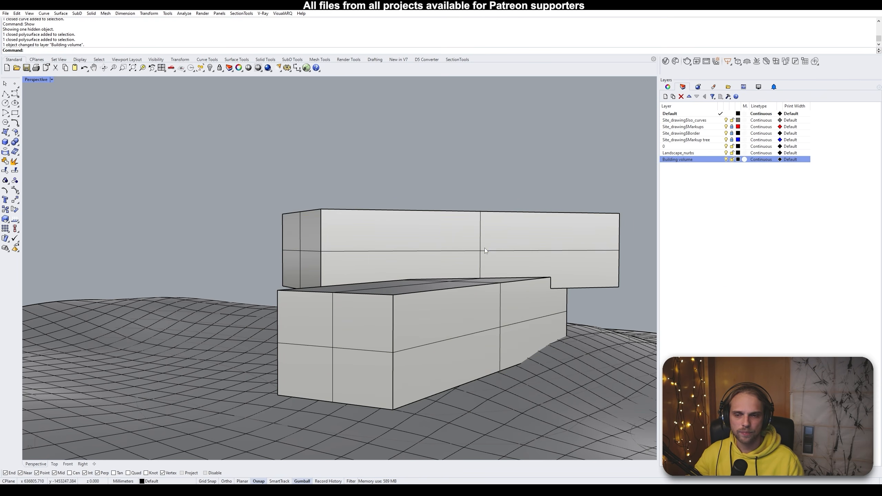
Turn off the "Building volume" layer so that the terrain and footprint curve are left on display
click(436, 296)
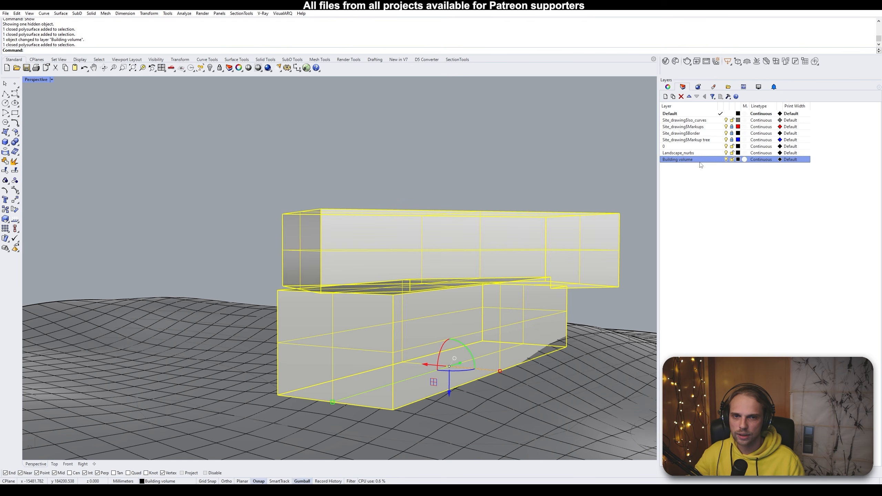
right_click(713, 162)
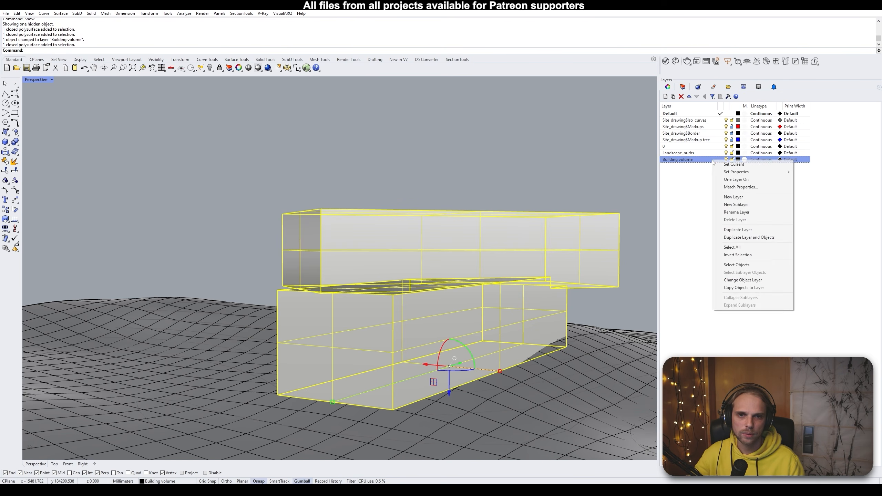
click(705, 204)
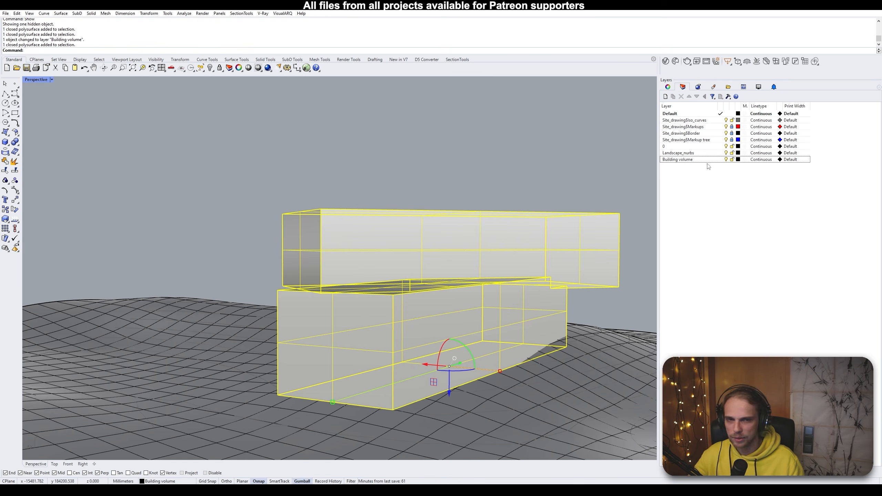
click(725, 159)
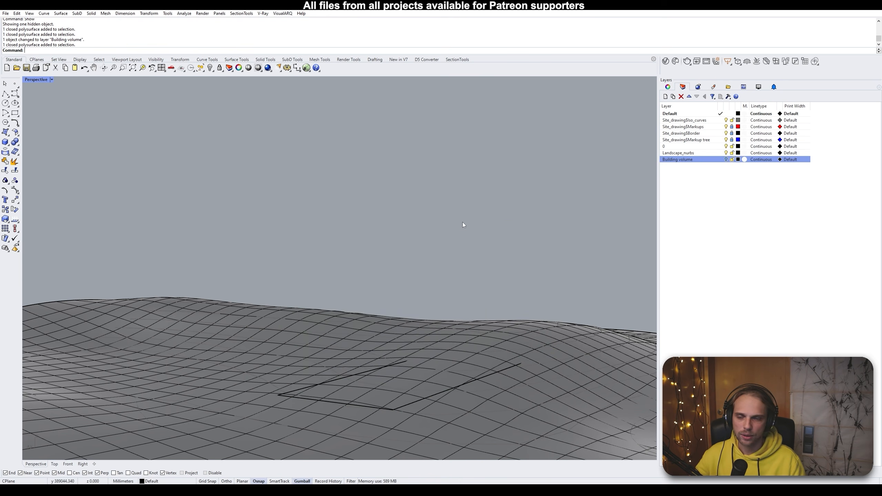
Raise the closed footprint curve freehand along the vertical axis until it is above the terrain surface
right_drag(463, 224, 530, 243)
click(339, 271)
click(362, 290)
drag(532, 253, 537, 230)
click(522, 150)
right_drag(522, 150, 476, 247)
Project the footprint curve flat onto the construction plane with ProjectToCPlane, deleting the input curve
click(452, 259)
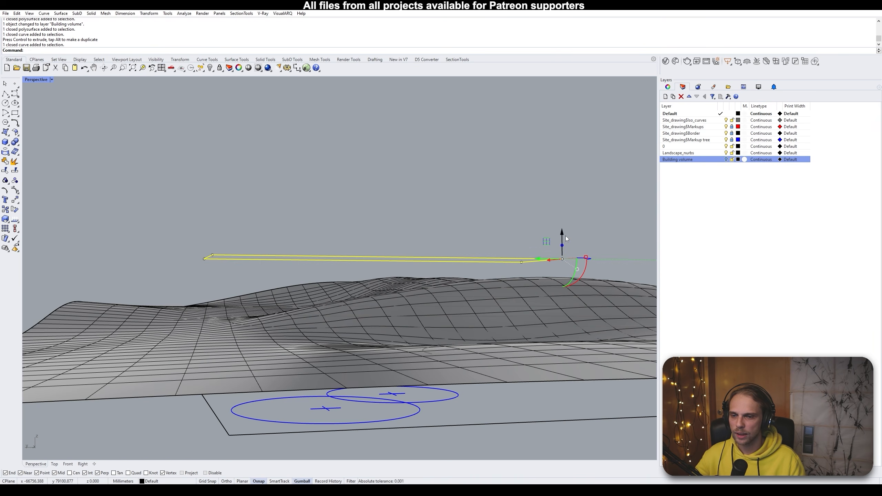
right_drag(565, 236, 504, 216)
right_drag(519, 207, 500, 205)
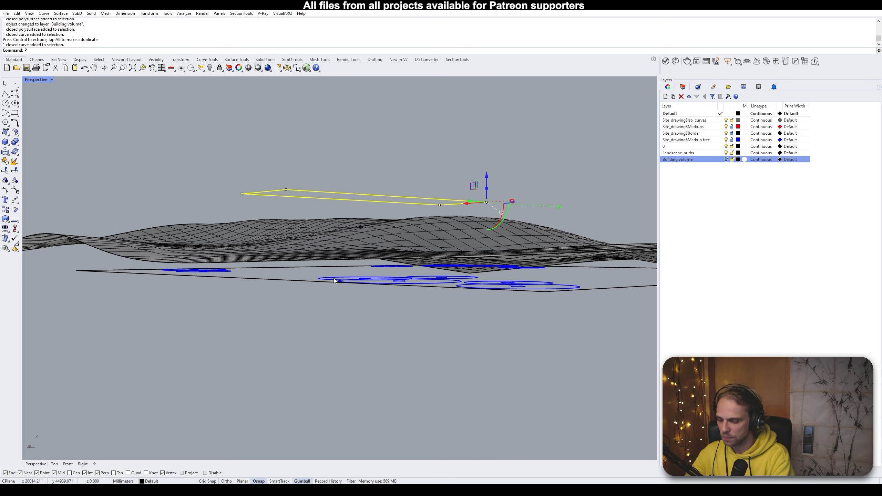
text(rojectToCPlane)
key(Return)
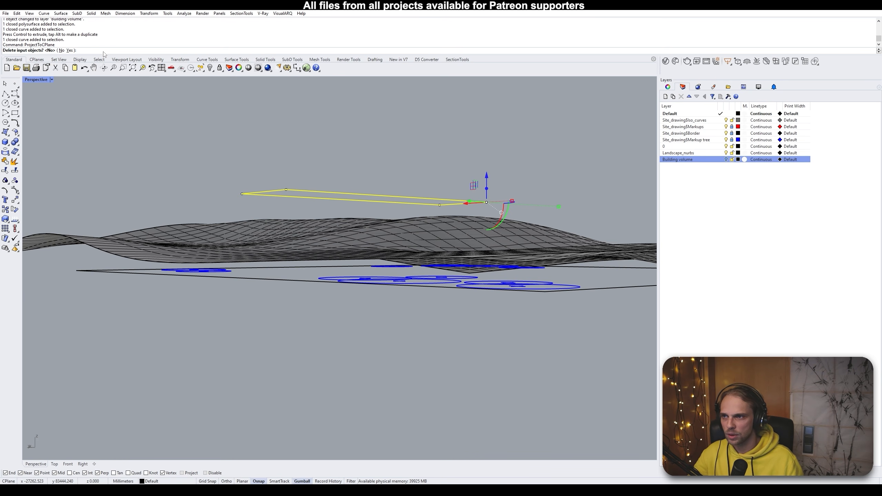
click(70, 50)
click(260, 161)
right_drag(259, 163, 301, 275)
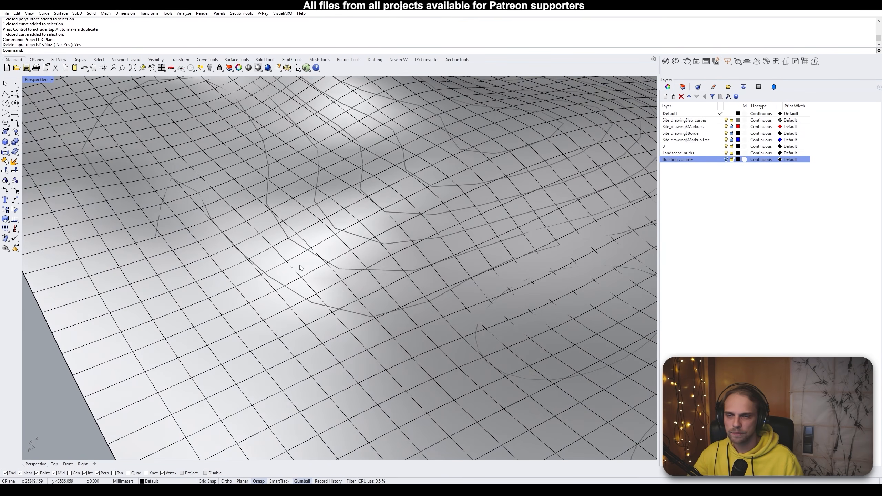
Examine the flattened footprint curve beneath the terrain surface, viewing the terrain from above and below
scroll(301, 271, down, 4)
right_drag(435, 215, 229, 166)
click(172, 164)
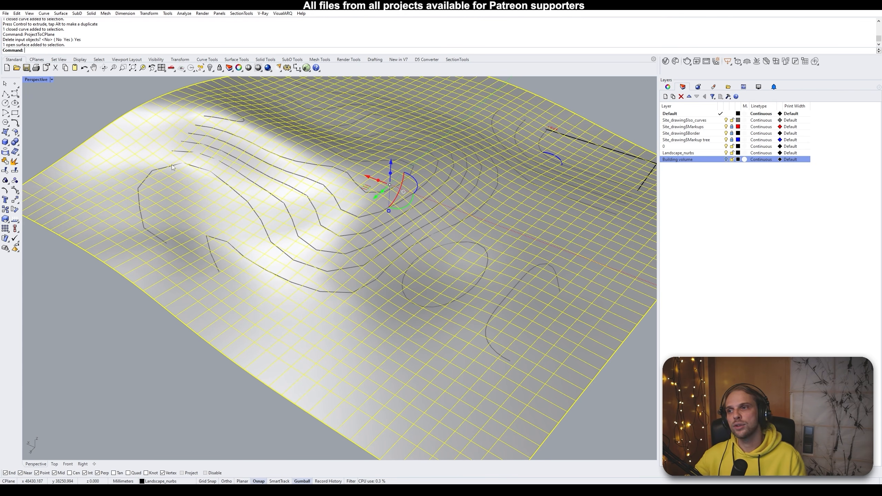
right_drag(242, 259, 326, 251)
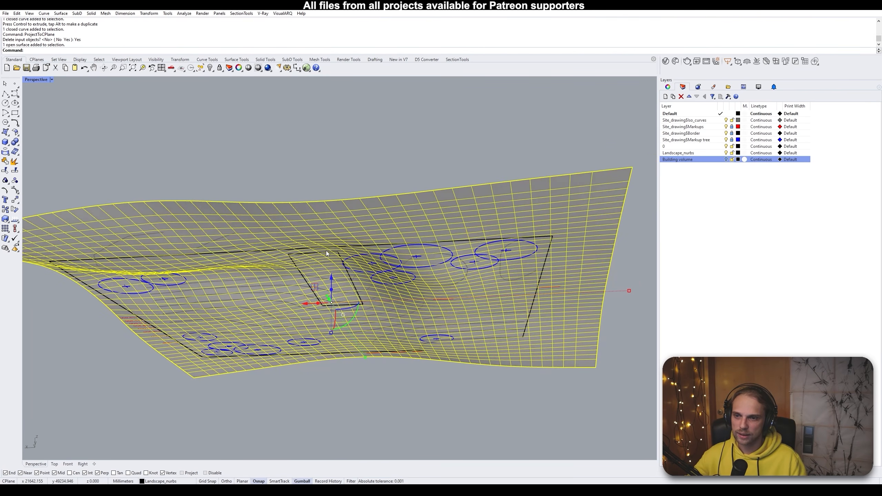
scroll(328, 249, up, 3)
click(346, 260)
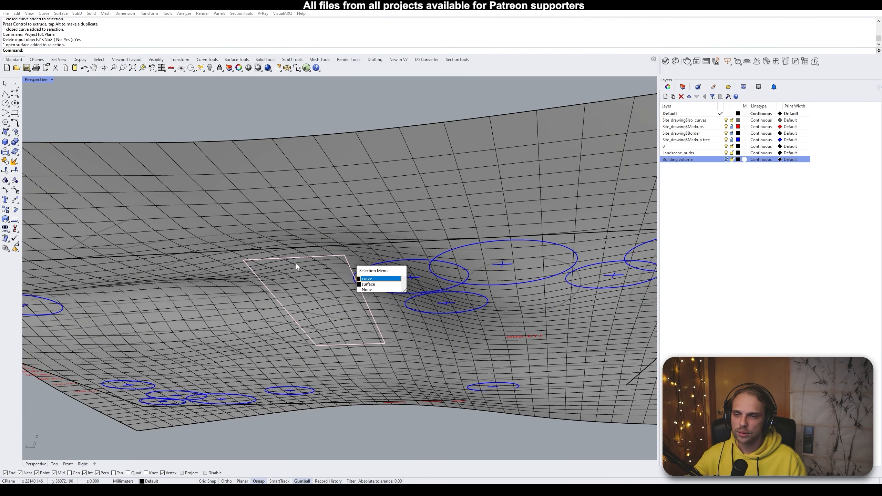
click(386, 279)
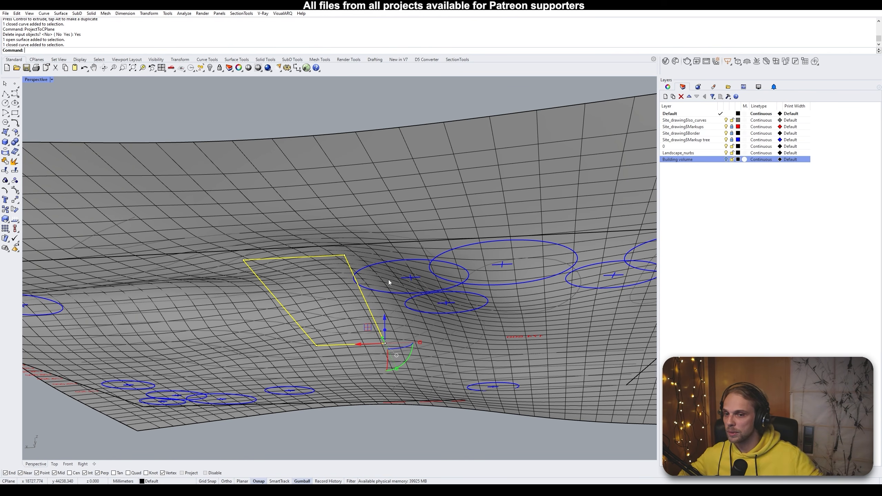
right_drag(405, 275, 406, 337)
key(Escape)
scroll(337, 184, down, 6)
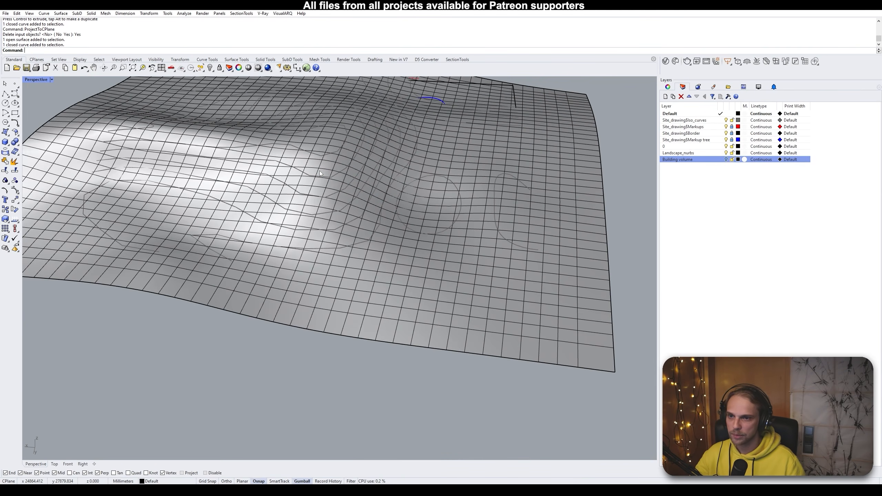
scroll(362, 215, up, 3)
scroll(363, 215, down, 4)
right_drag(365, 215, 344, 155)
scroll(305, 237, up, 3)
click(297, 231)
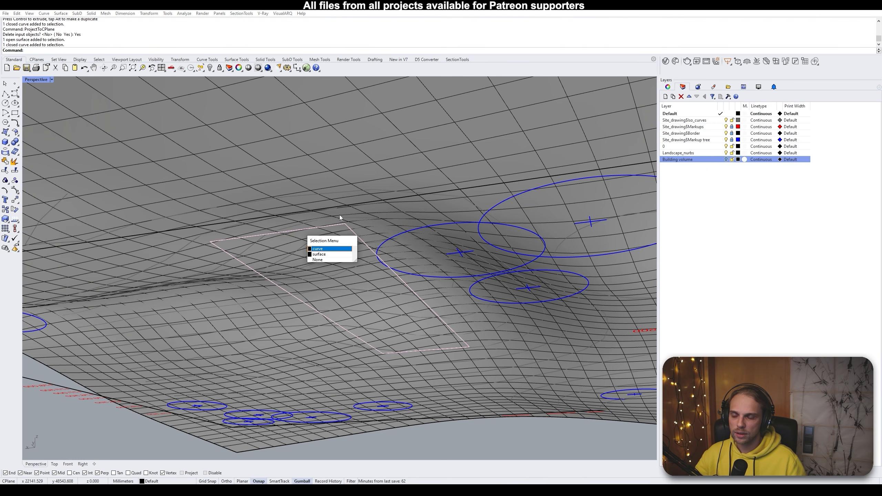
click(318, 249)
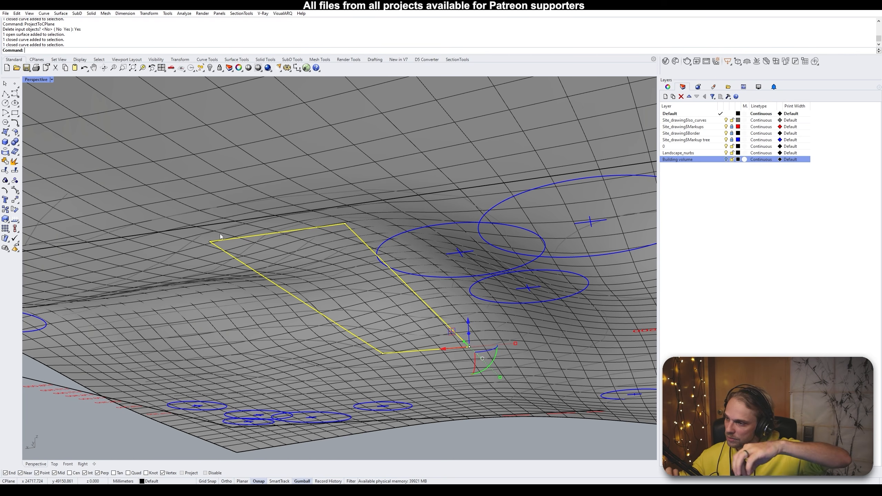
scroll(401, 257, down, 2)
right_drag(401, 257, 375, 295)
click(328, 284)
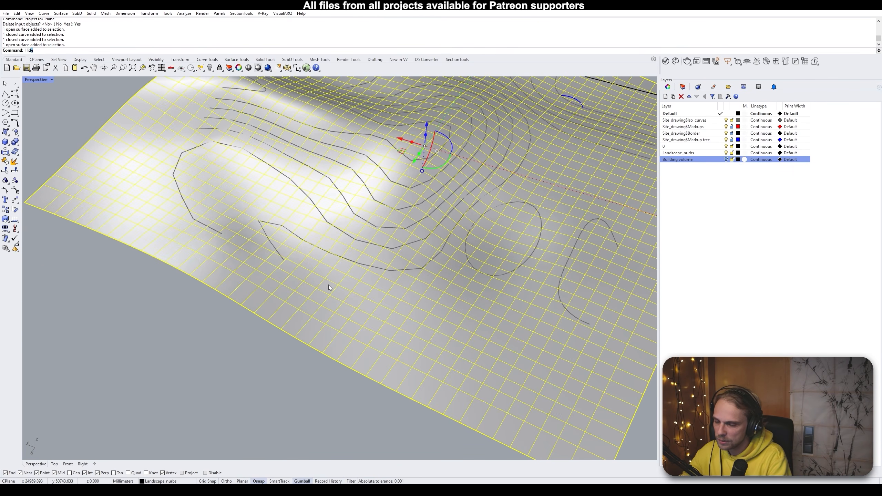
key(ctrl+h)
key(ctrl+z)
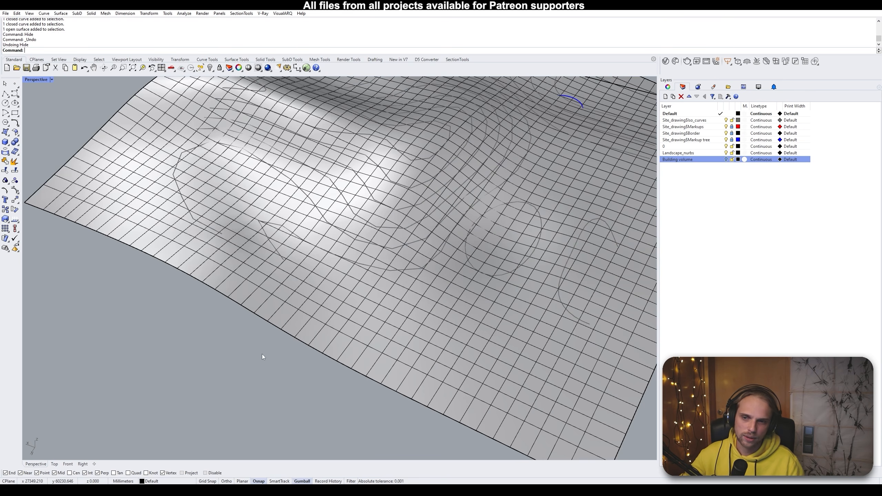
Turn off the "Landscape_nurbs" layer and all four Site_drawing layers so that only the footprint curve is displayed in the Top view
click(726, 153)
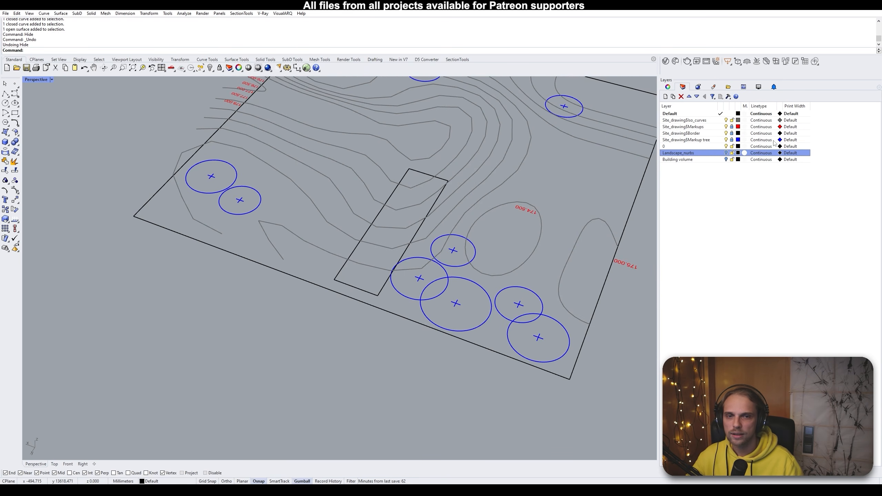
right_drag(601, 144, 376, 200)
scroll(476, 181, down, 5)
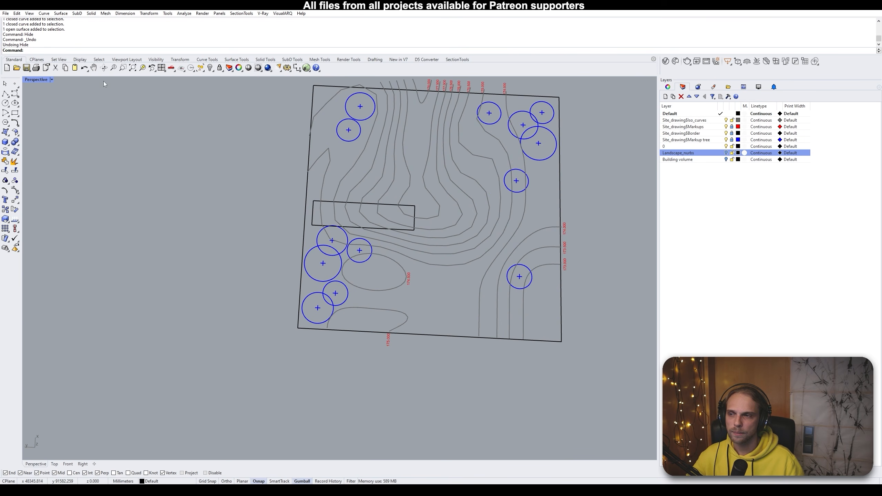
double_click(40, 79)
double_click(35, 80)
right_drag(265, 259, 284, 210)
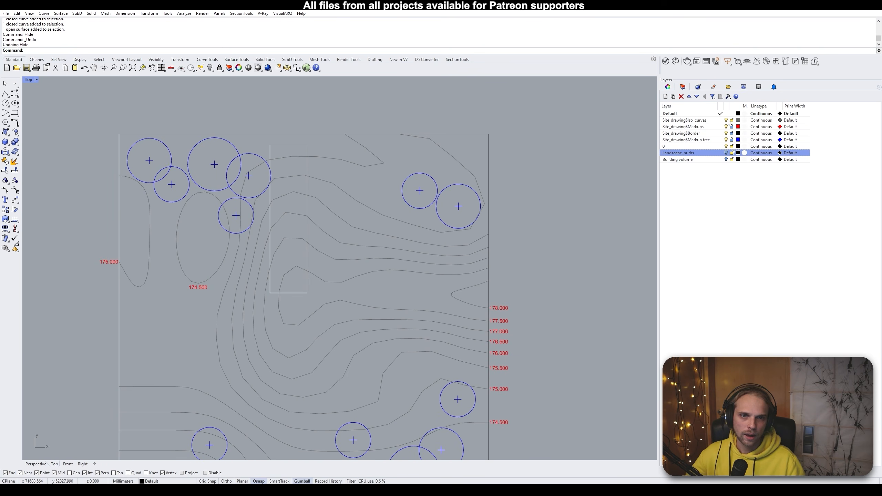
drag(727, 120, 726, 140)
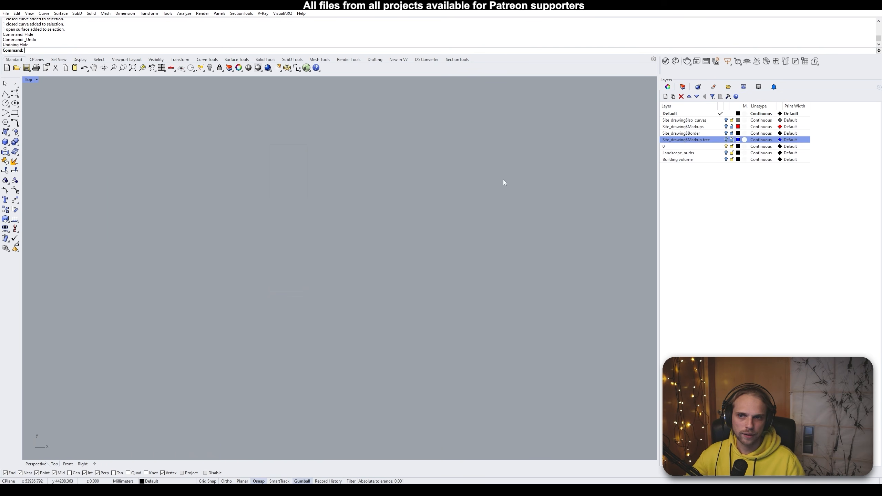
Examine the isolated footprint rectangle in the Top view and the Perspective view
mouse_move(212, 110)
mouse_down()
mouse_move(402, 390)
mouse_move(373, 319)
mouse_move(408, 357)
mouse_up()
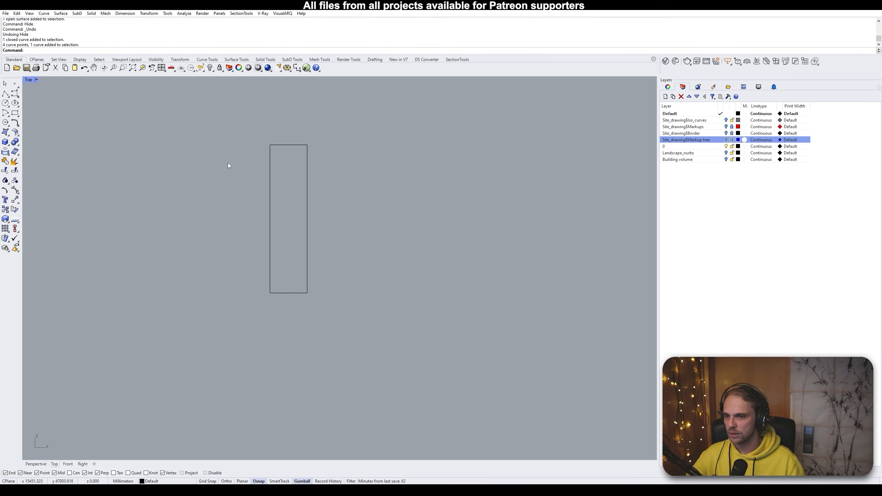
right_drag(416, 170, 495, 197)
scroll(361, 152, up, 2)
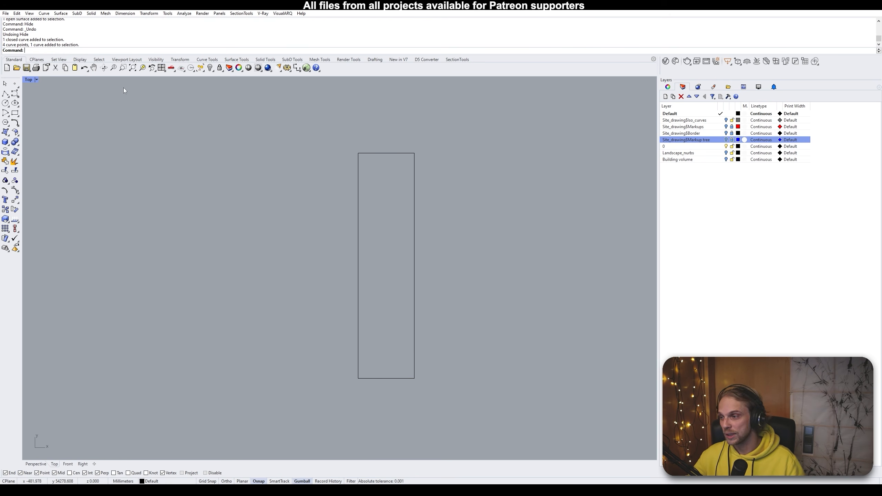
double_click(27, 80)
double_click(351, 80)
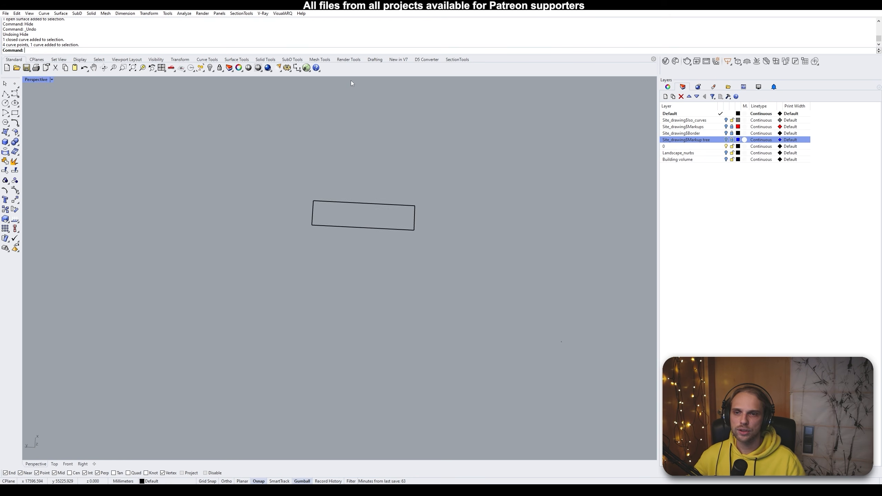
right_drag(351, 80, 418, 171)
scroll(241, 234, up, 6)
shift+right_drag(297, 246, 264, 301)
Turn on the "Building volume" layer and compare the building solid with the footprint curve in the Perspective and Top views
click(726, 160)
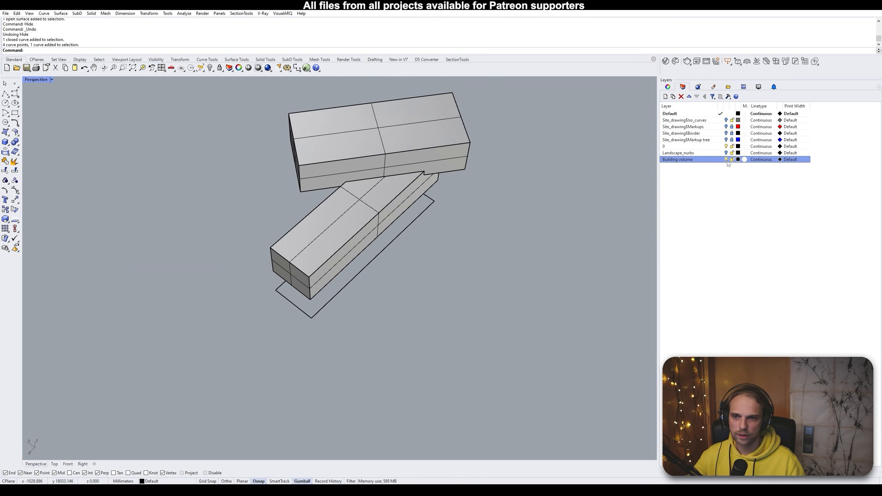
right_drag(480, 270, 438, 237)
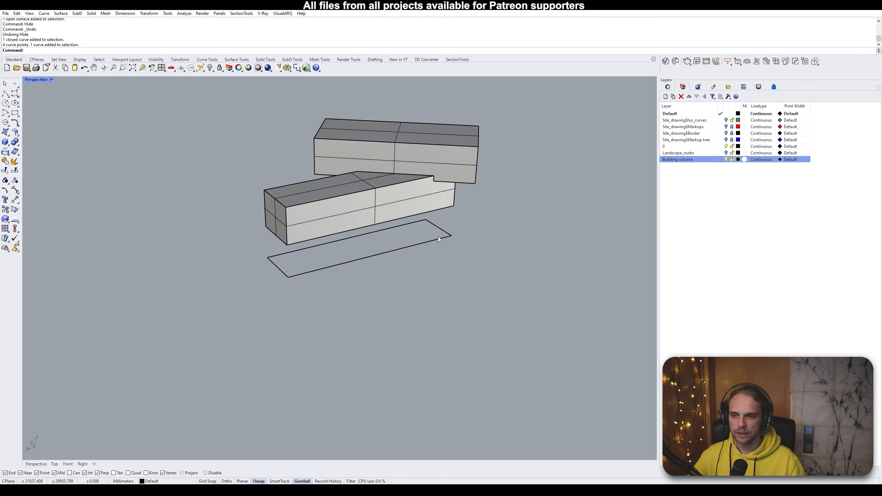
scroll(438, 237, up, 3)
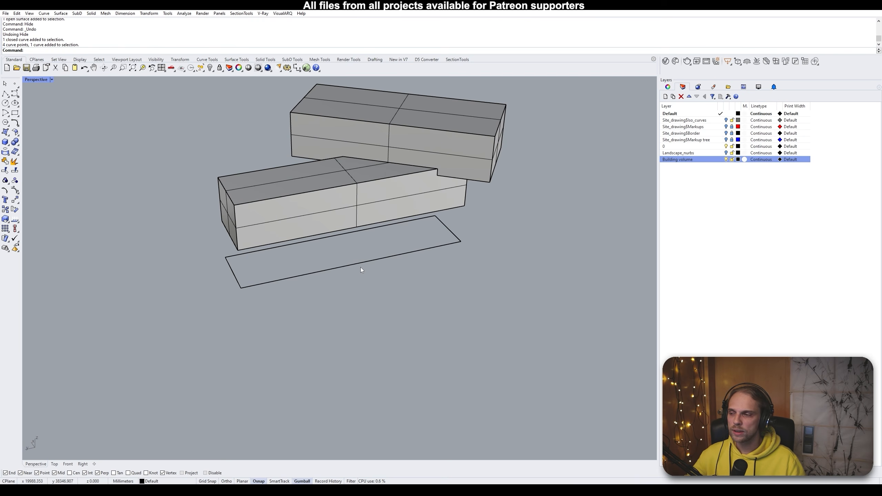
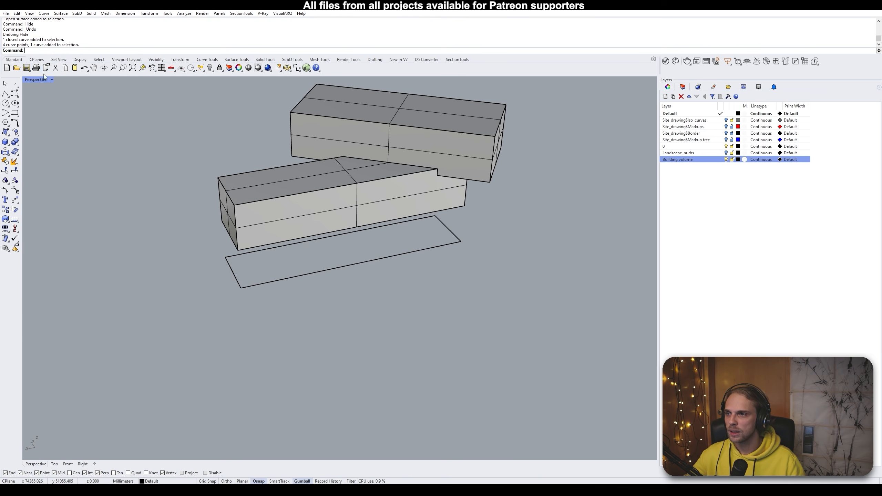
double_click(36, 78)
double_click(25, 80)
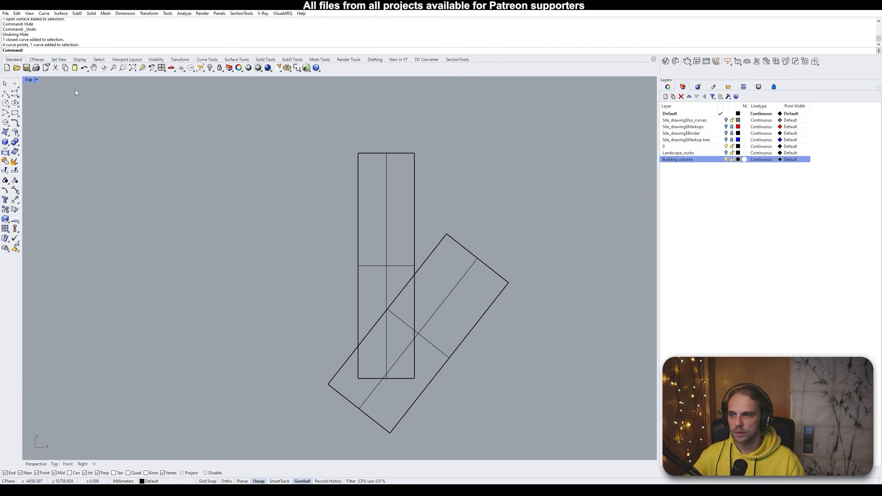
double_click(28, 80)
double_click(361, 79)
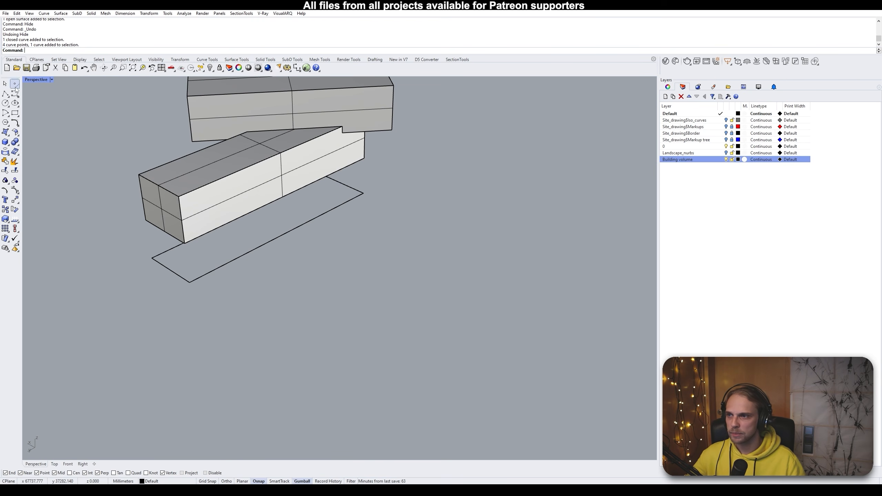
click(5, 93)
key(Escape)
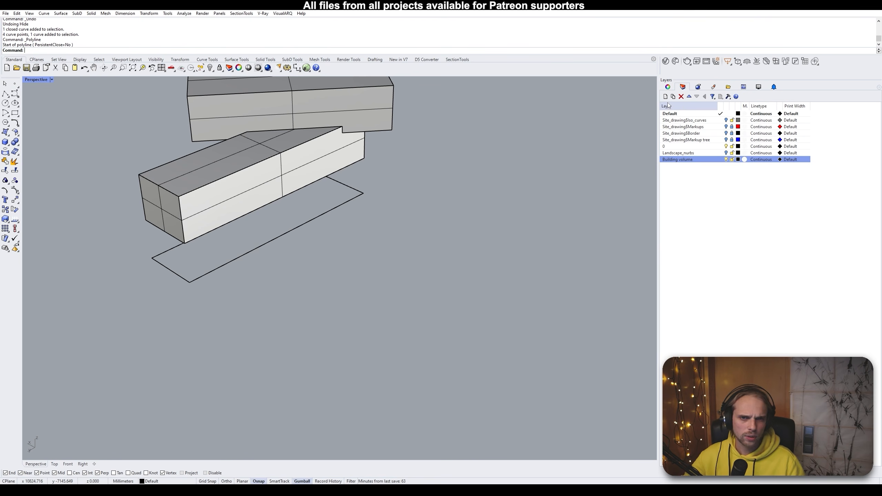
Create a layer named "Helper lines" and set its colour to Blue
click(666, 97)
text(Hel)
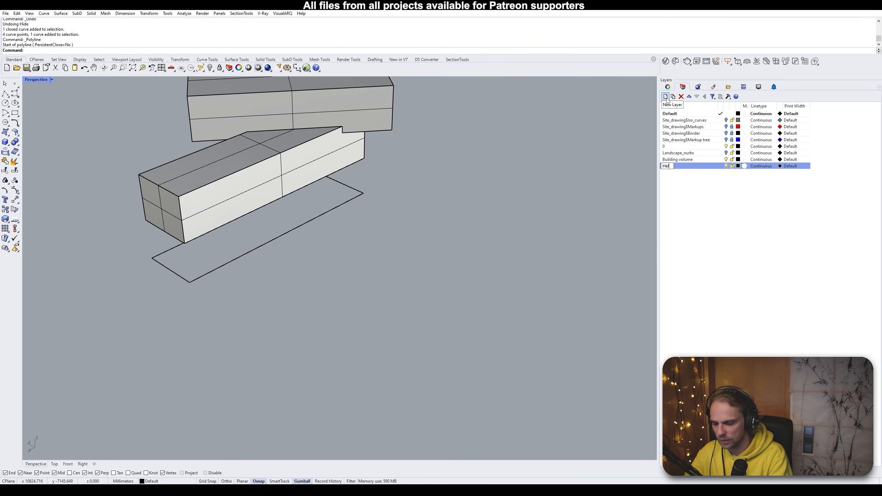
text(per lines)
key(Return)
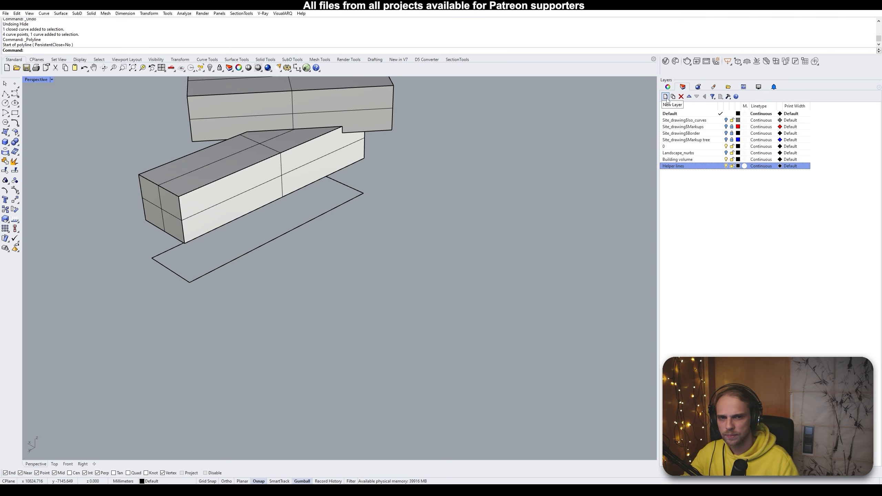
click(739, 166)
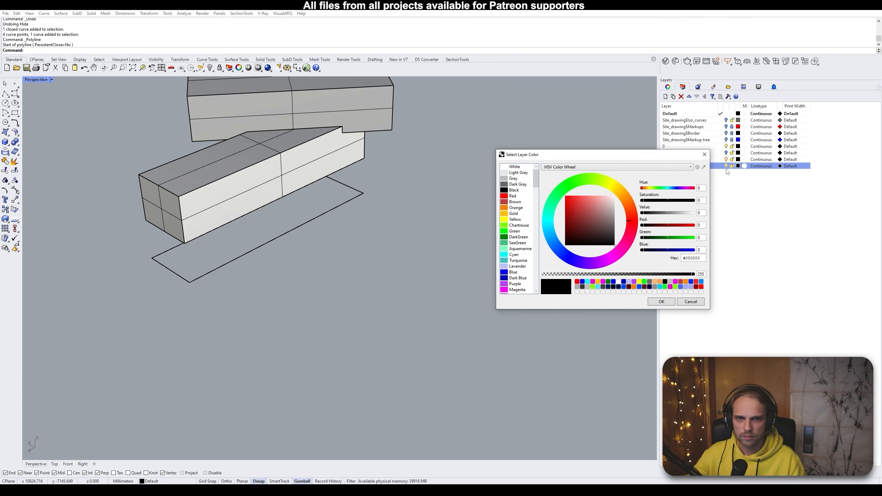
click(512, 273)
click(658, 302)
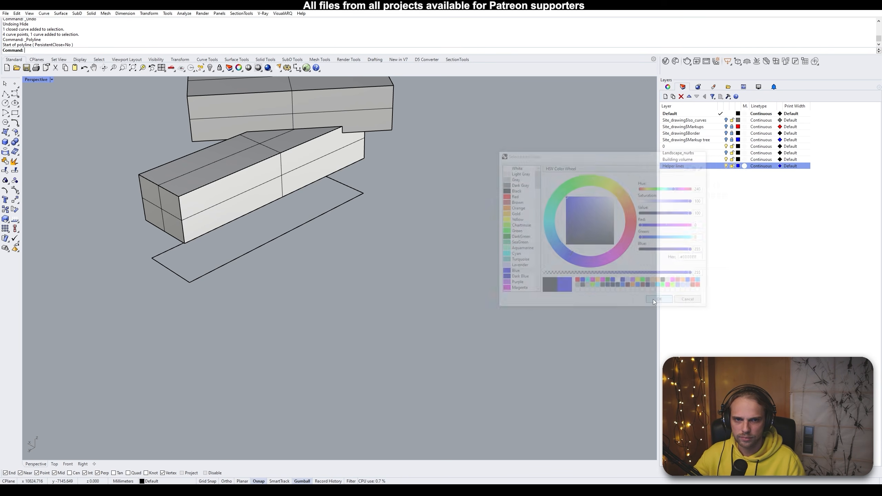
Move the footprint curve onto the "Helper lines" layer and make that layer current
click(326, 212)
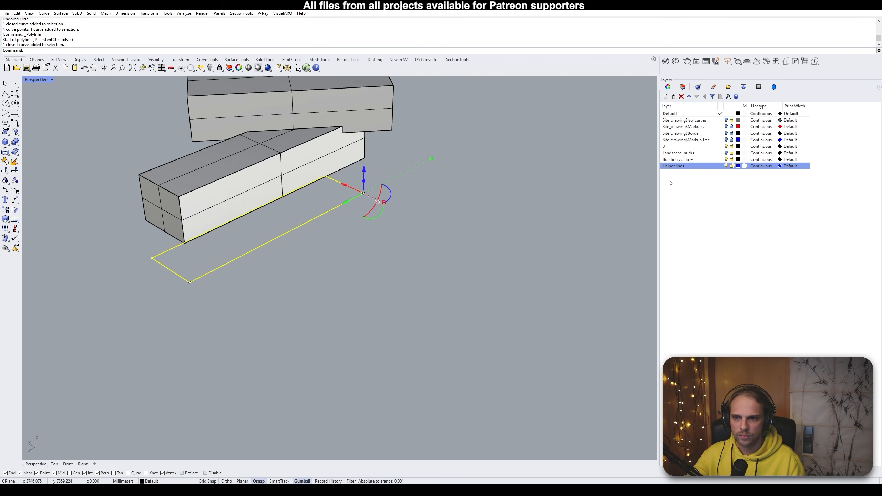
right_click(696, 167)
click(737, 290)
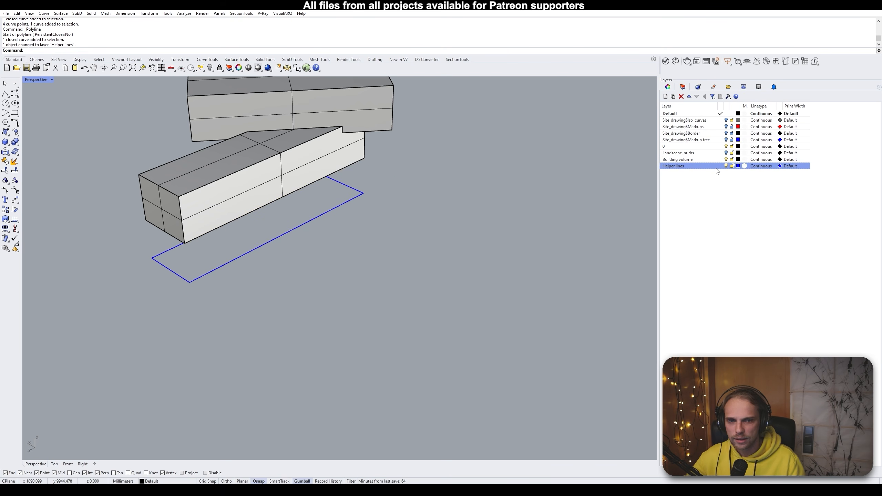
click(672, 168)
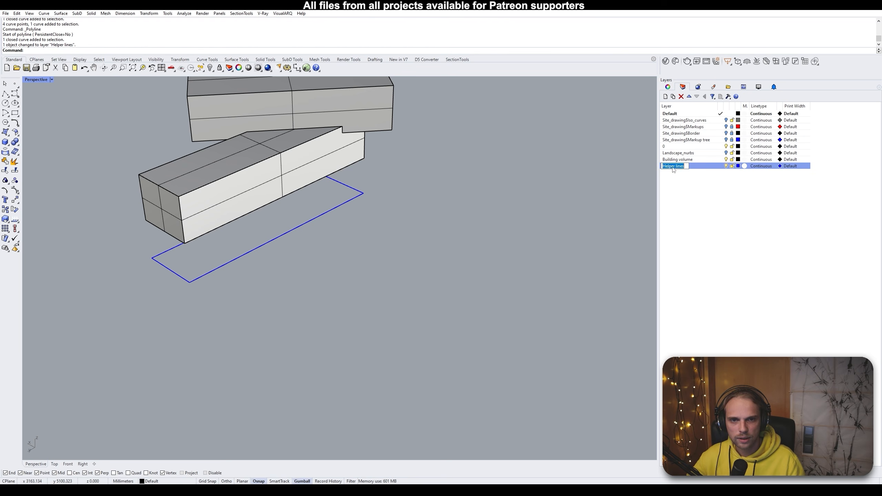
click(672, 168)
click(695, 172)
double_click(700, 168)
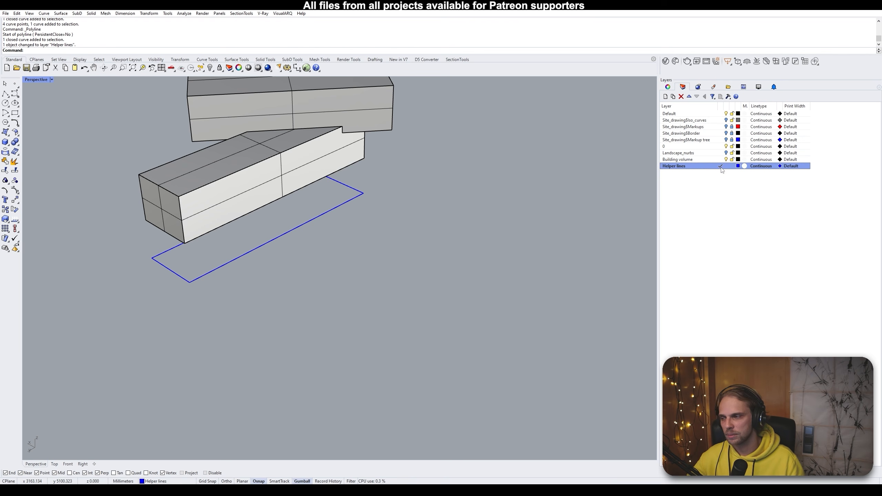
Start a polyline at the footprint's far outer corner and, with Ortho on, run its first segment 5000 mm outward from the long side
right_drag(364, 196, 439, 214)
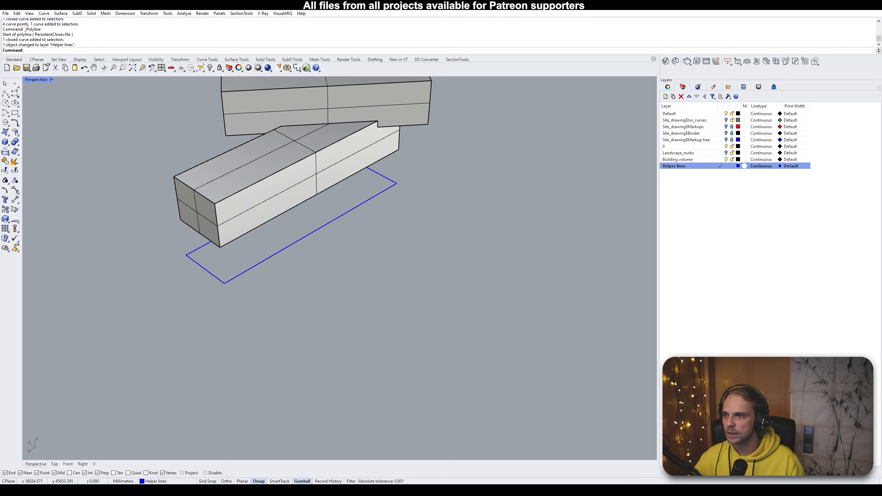
click(5, 94)
scroll(365, 179, up, 4)
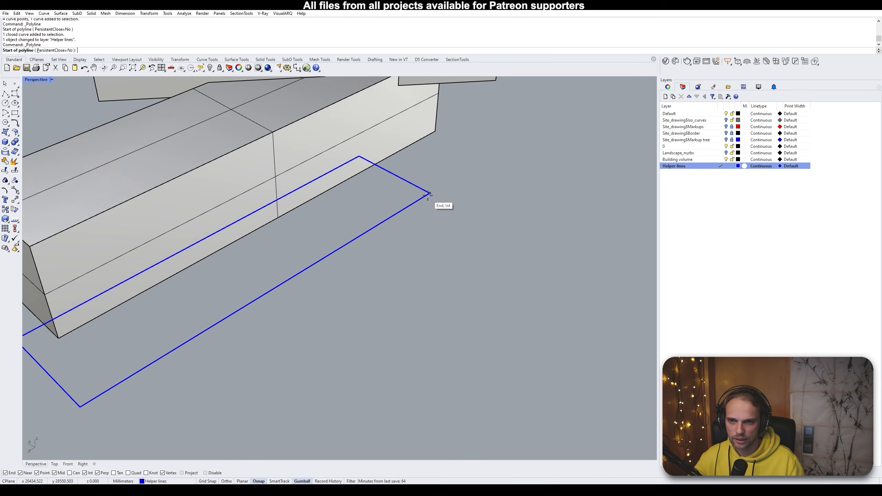
click(429, 194)
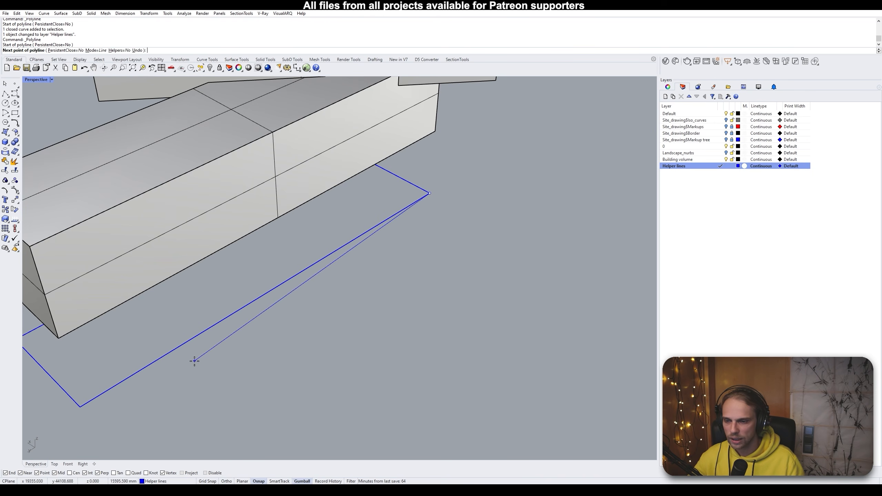
click(226, 481)
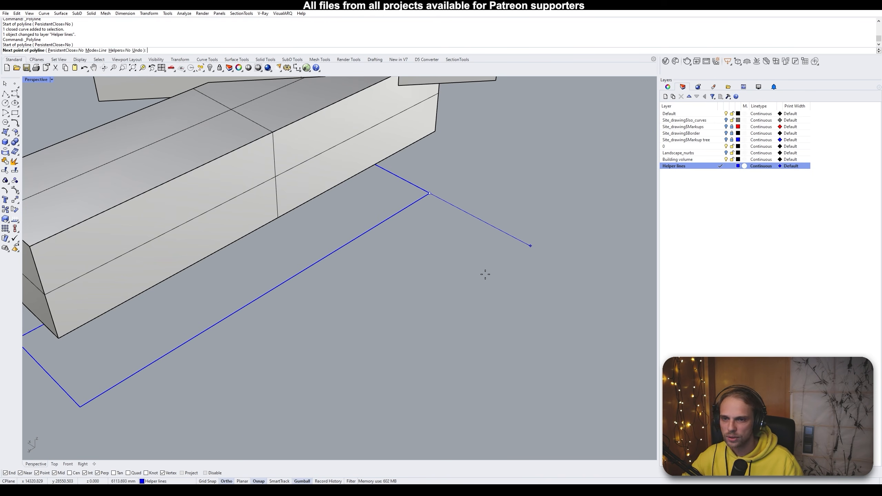
scroll(484, 272, down, 5)
right_drag(485, 272, 391, 268)
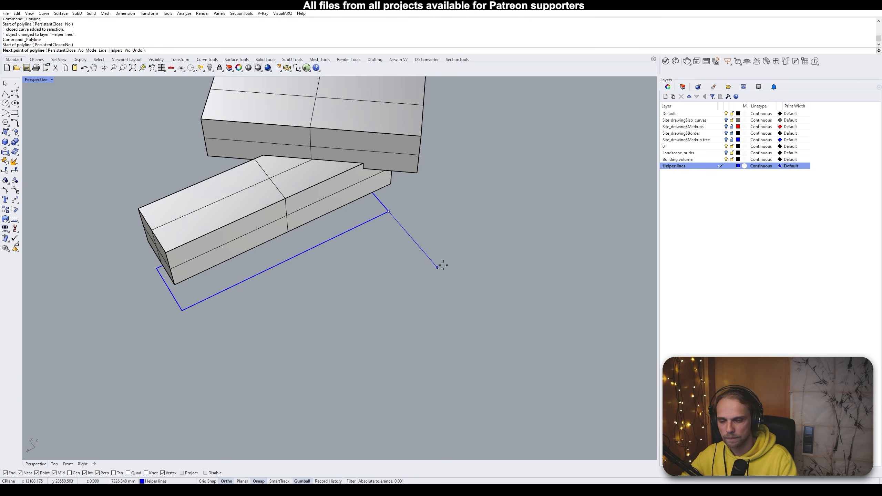
text(5000)
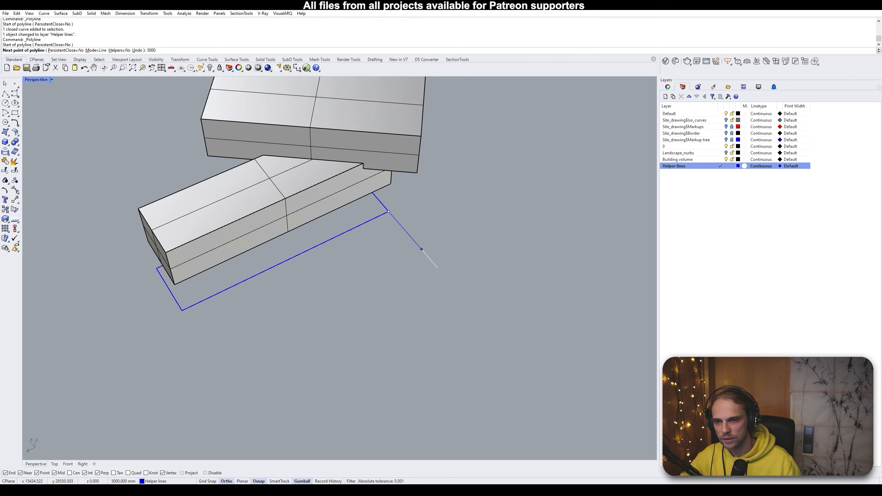
key(Return)
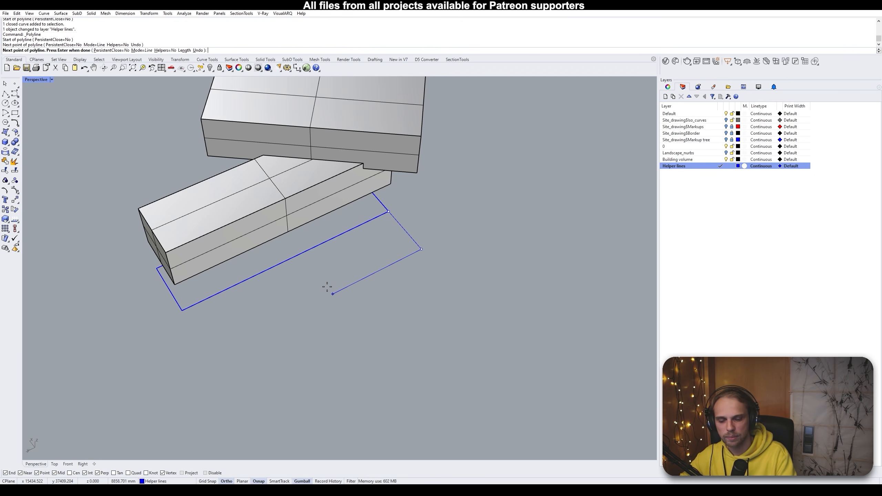
Continue the polyline 3500 mm parallel to the footprint's long side, bring it back perpendicular to the footprint edge, and finish it
text(30005)
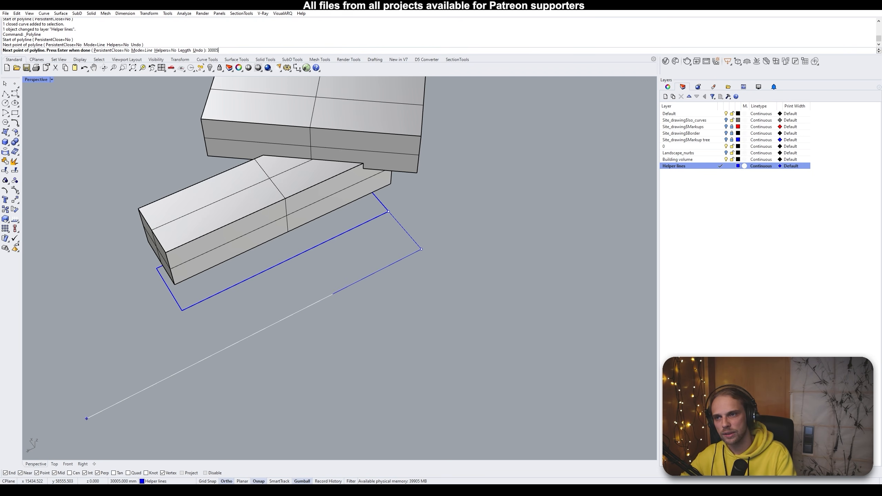
key(BackSpace)
key(BackSpace)
key(BackSpace)
key(BackSpace)
text(500)
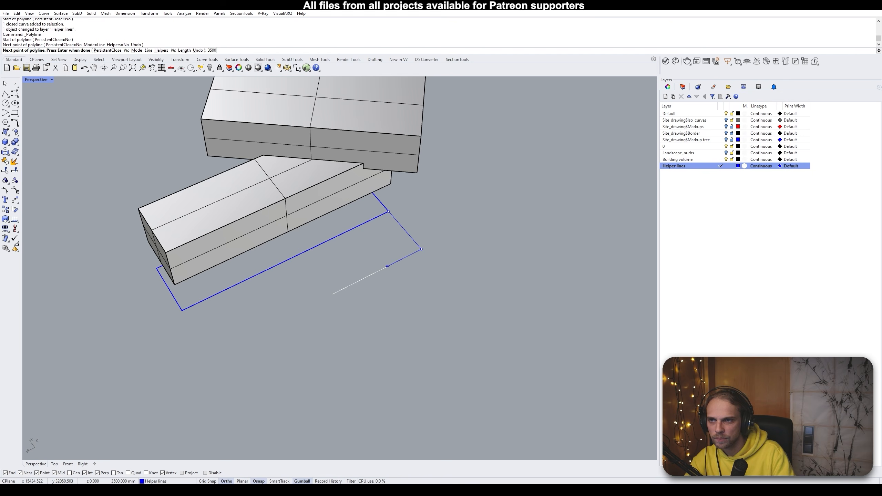
key(Return)
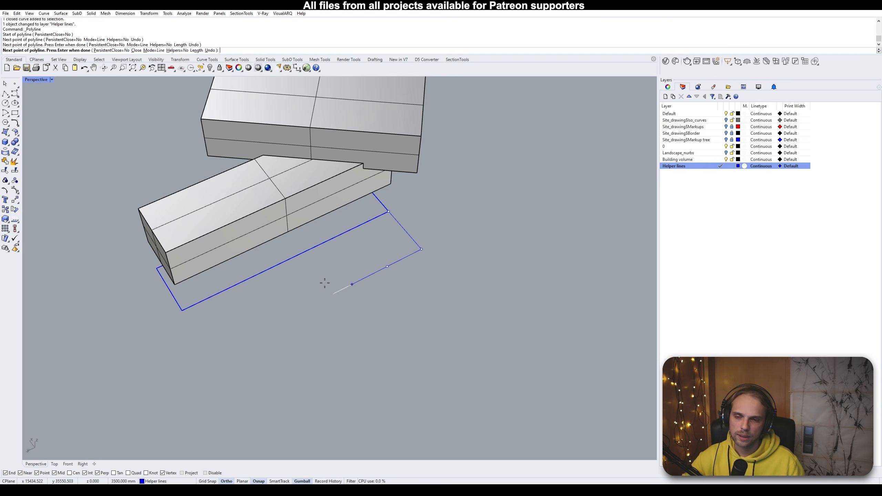
click(355, 228)
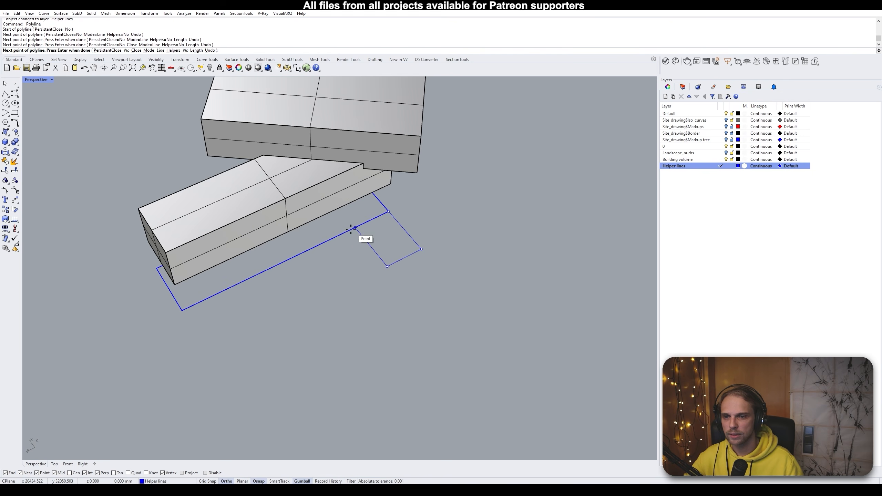
key(Return)
scroll(366, 209, up, 2)
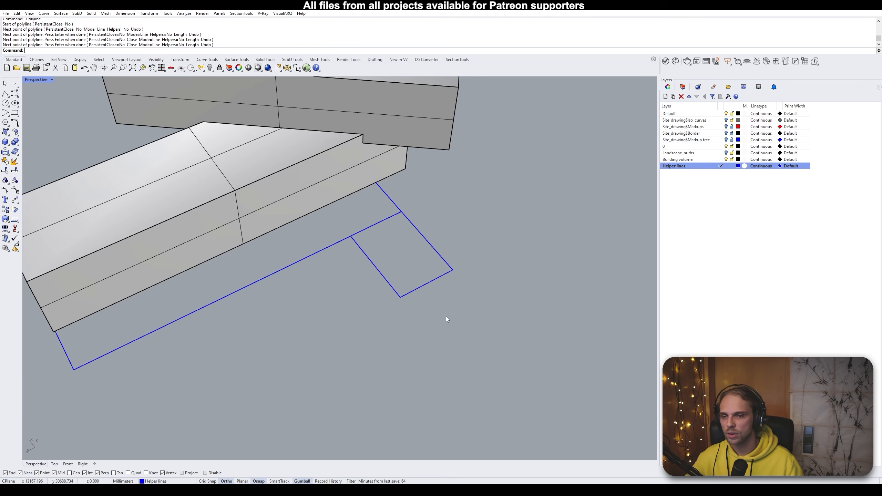
scroll(220, 322, down, 2)
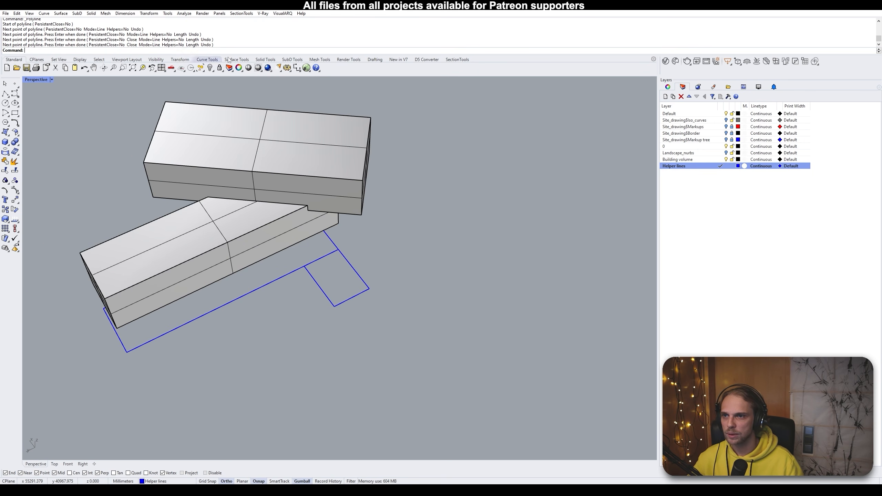
shift+right_drag(228, 262, 339, 178)
scroll(339, 178, up, 5)
key(Return)
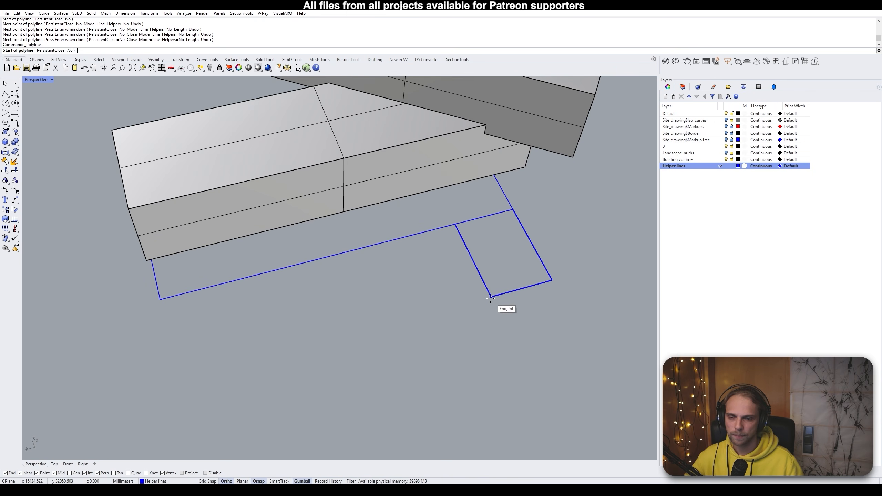
click(491, 297)
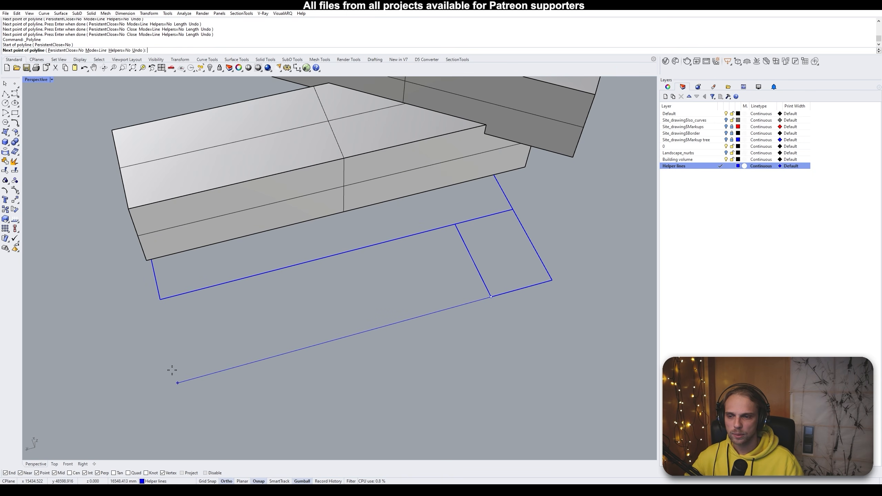
key(Escape)
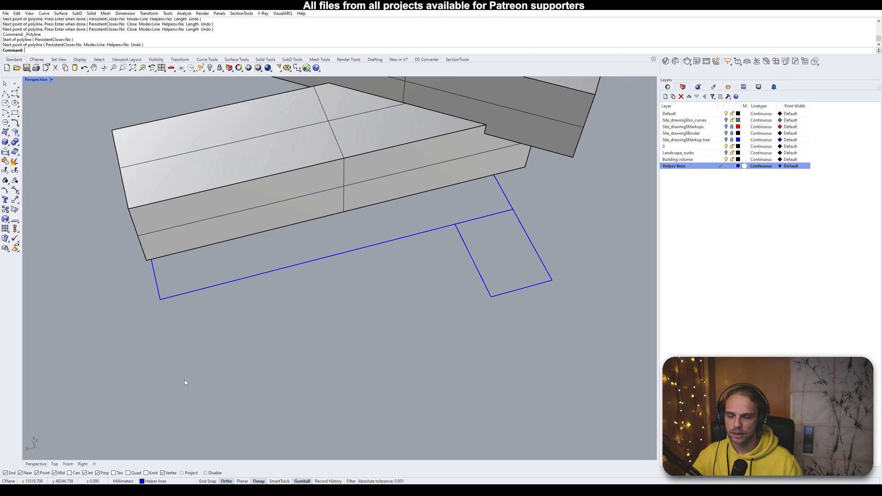
Draw a polyline from the footprint's near outer corner 5000 mm outward, ending at the free corner of the 3500 mm wide outline
key(Return)
click(161, 300)
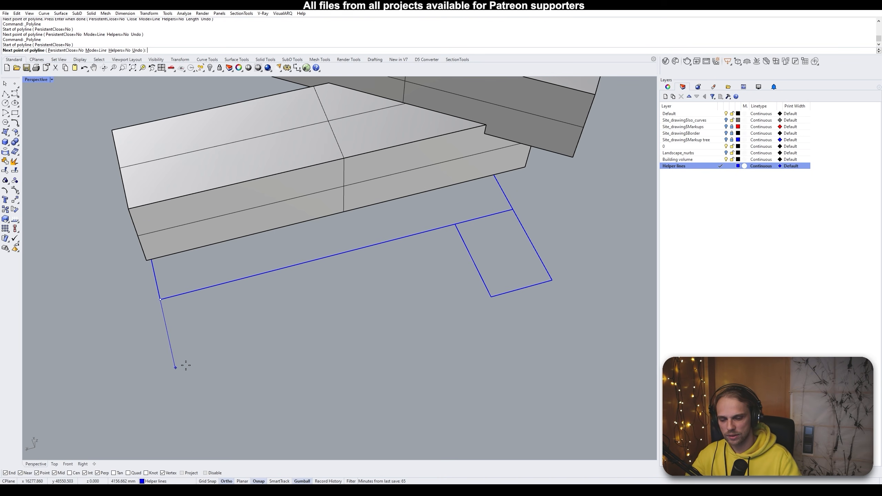
text(5000)
key(Return)
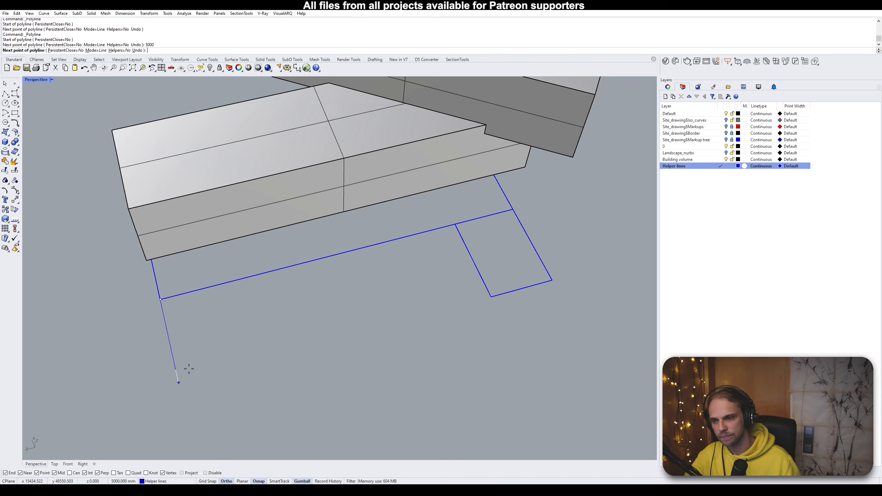
click(189, 369)
click(491, 298)
key(Return)
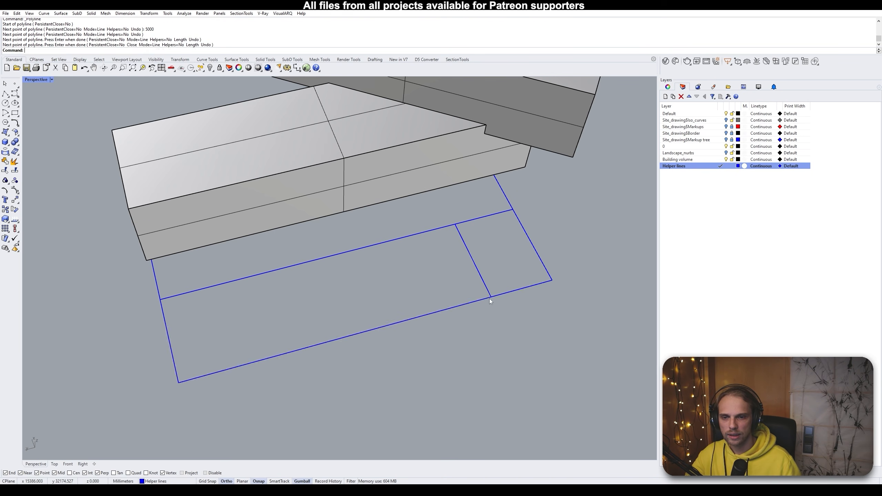
Show the "Landscape_nurbs" layer temporarily to check the building against the terrain, and hide it again
scroll(485, 288, down, 5)
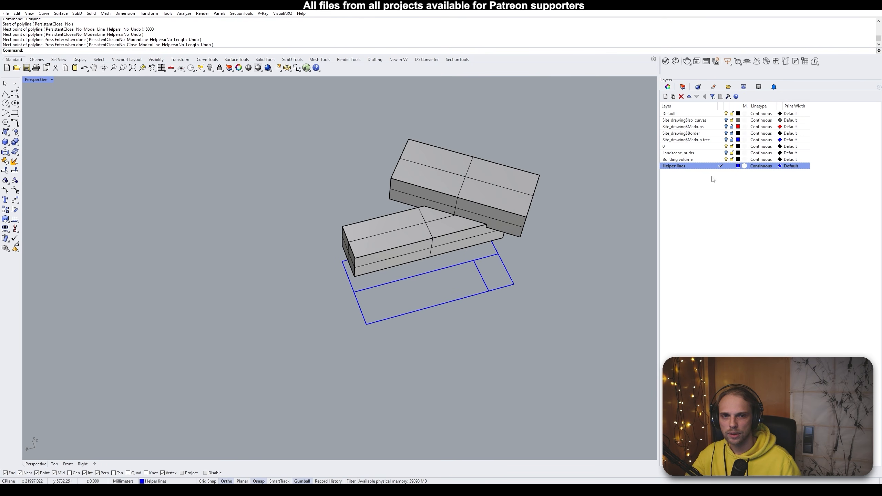
click(725, 153)
right_drag(452, 195, 468, 244)
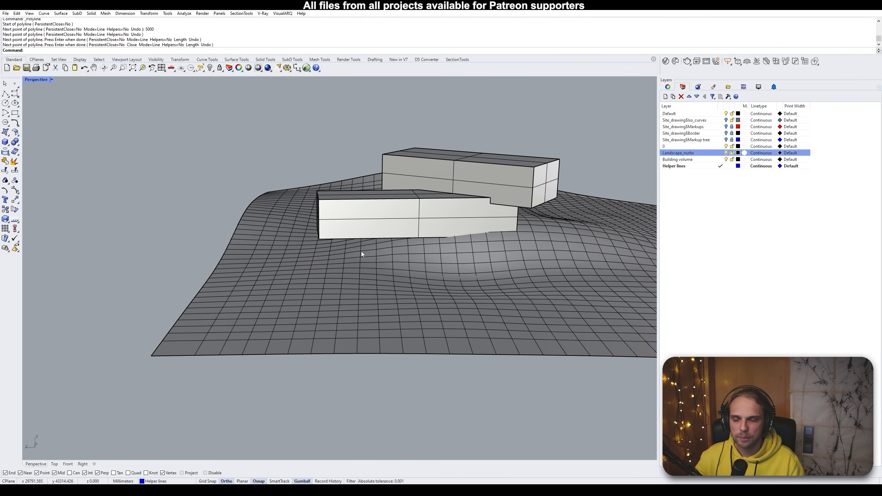
click(726, 153)
Draw a polyline extending about 3137 mm beyond the near end of the 5000 mm side strip, from its inner corner to its outer corner
right_drag(223, 223, 328, 313)
right_drag(365, 260, 378, 292)
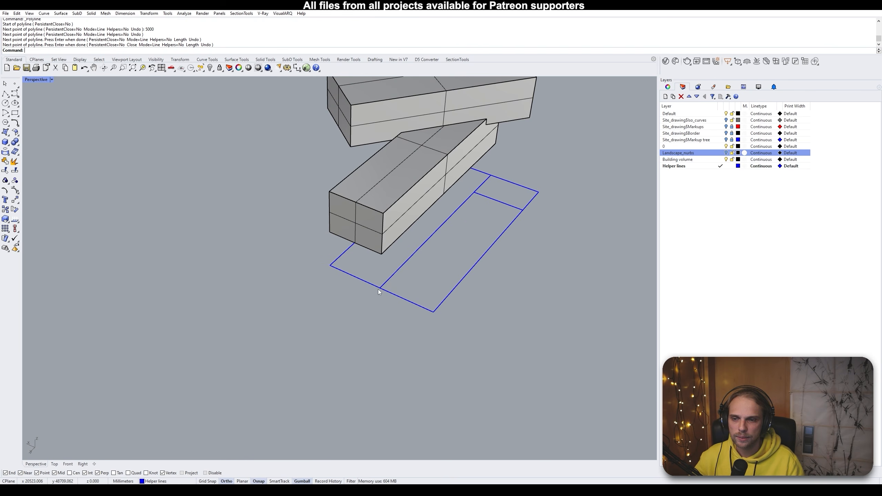
right_click(379, 292)
click(380, 288)
click(358, 309)
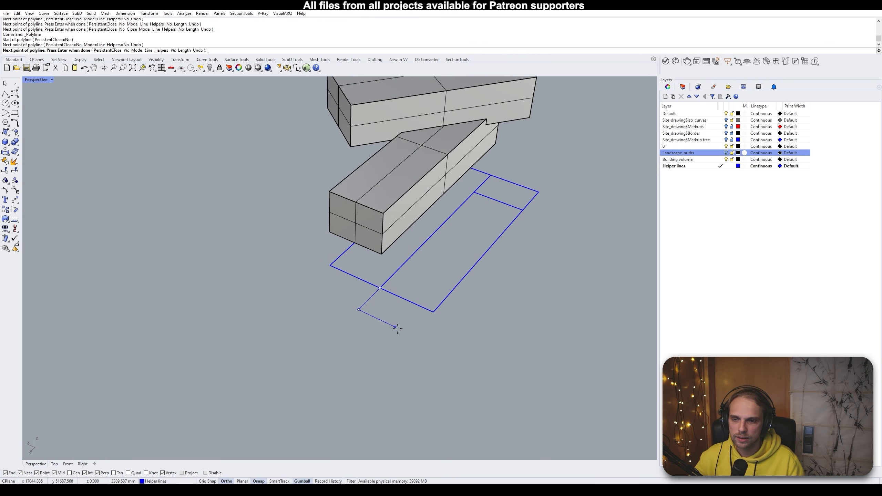
scroll(413, 336, up, 4)
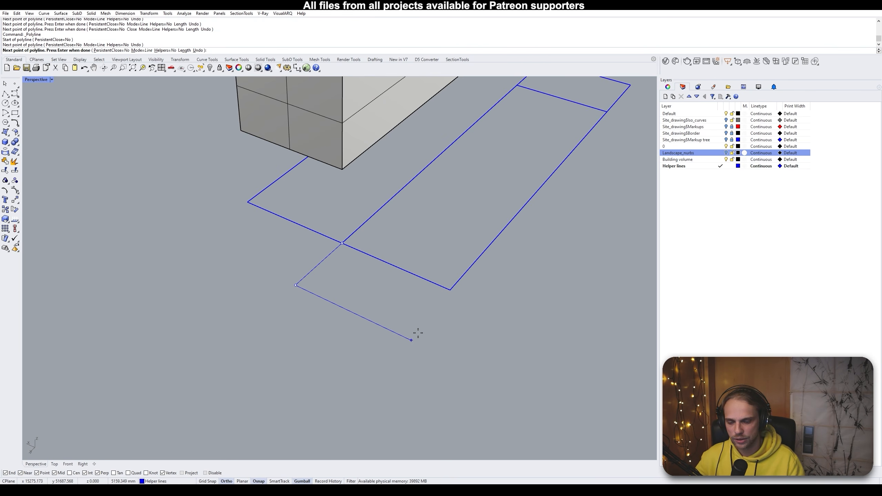
click(415, 334)
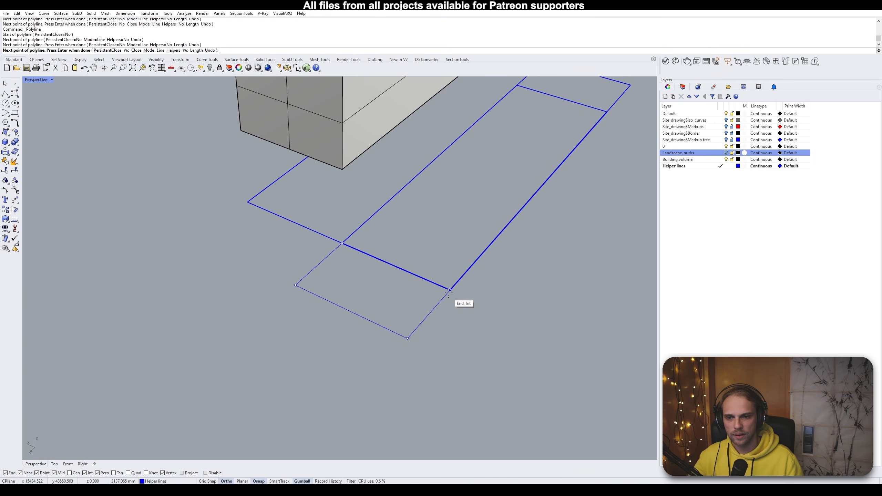
click(449, 293)
right_click(427, 285)
Draw a polyline from the end extension's inner corner across the footprint's width and back to the footprint's remaining near corner
right_click(317, 252)
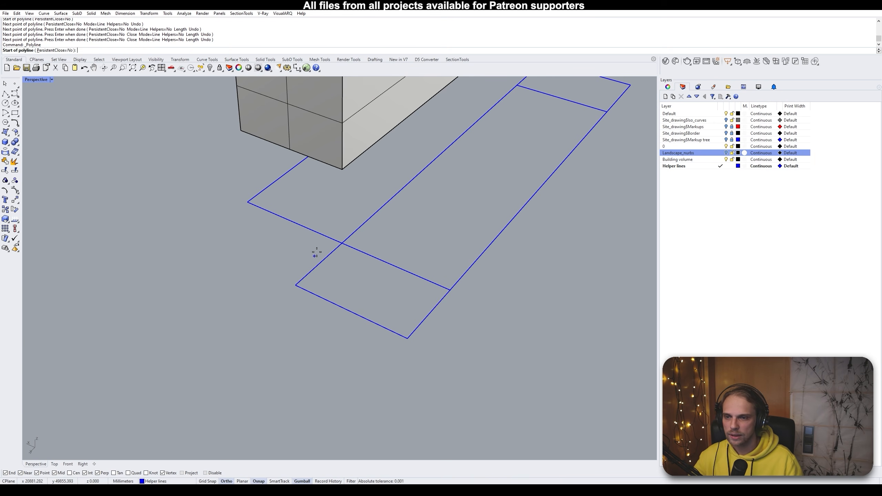
click(296, 286)
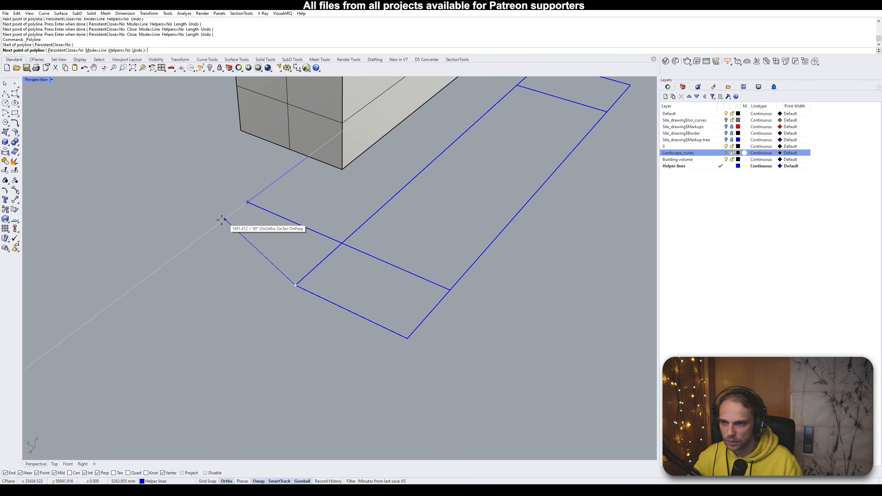
click(198, 239)
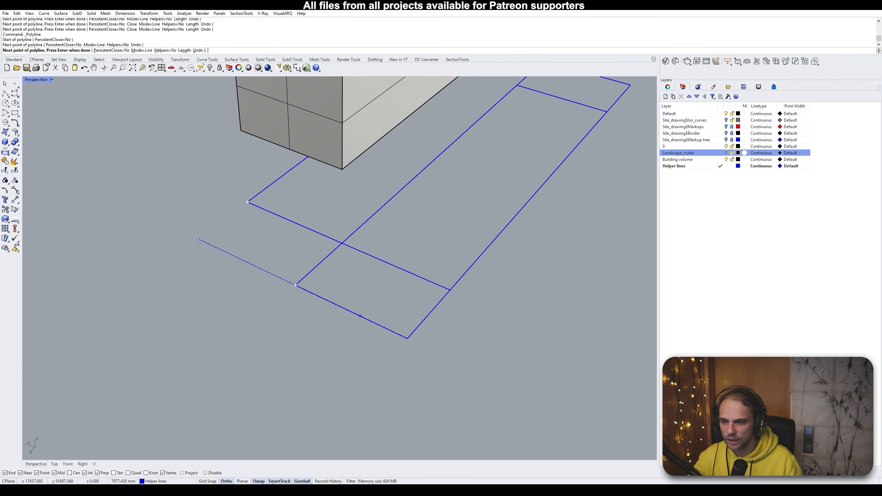
click(248, 202)
key(Return)
Draw a line across the footprint's far end, continuing the side strip's 3500 mm divider to the opposite long edge
scroll(248, 203, down, 6)
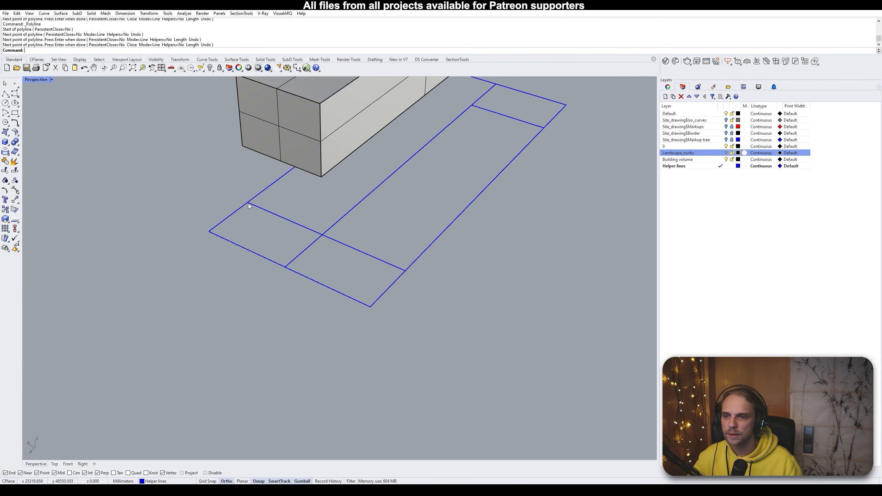
right_drag(249, 203, 139, 220)
shift+right_drag(397, 238, 333, 226)
scroll(336, 213, up, 6)
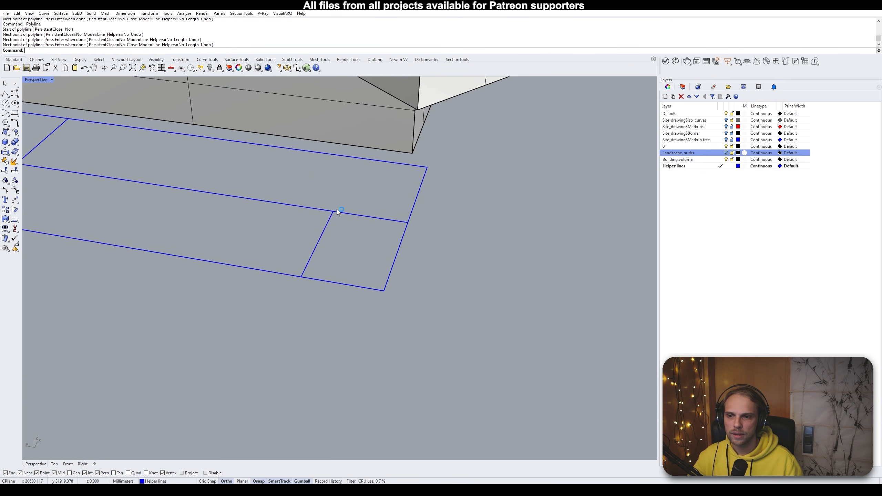
key(Return)
click(335, 211)
click(359, 158)
key(Return)
Mirror a copy of the three side-strip curves across the footprint's lengthwise centreline onto its opposite long side
scroll(360, 158, down, 5)
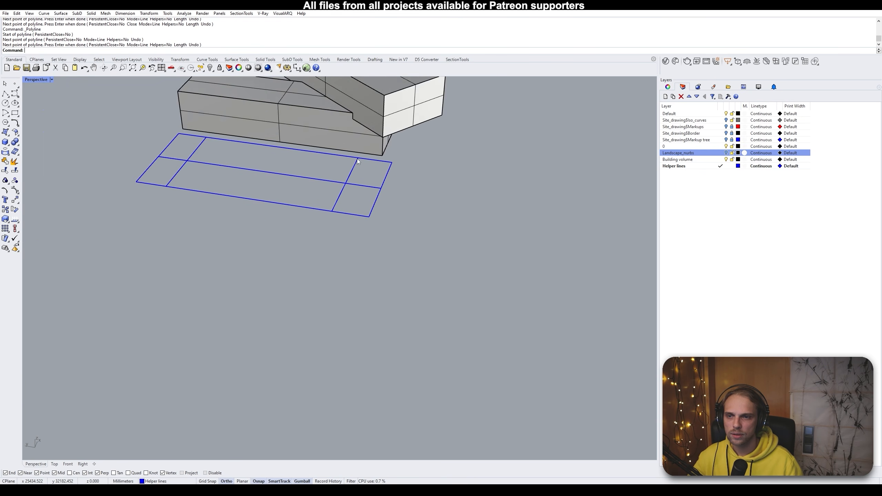
right_drag(383, 195, 338, 188)
drag(311, 218, 278, 163)
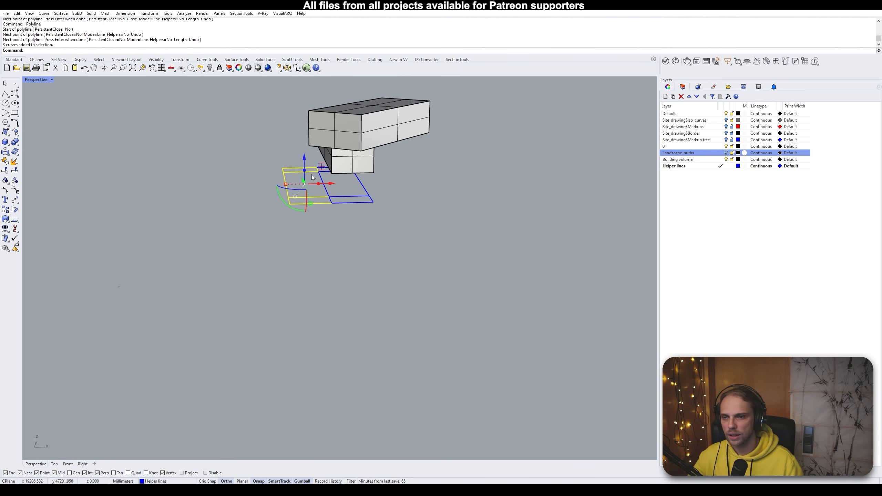
right_drag(321, 171, 307, 184)
text(mirror)
key(Return)
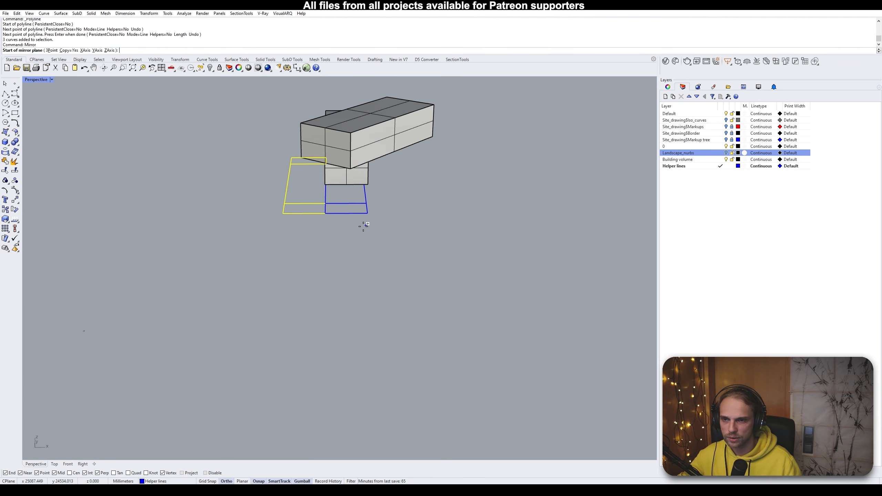
click(346, 213)
click(347, 247)
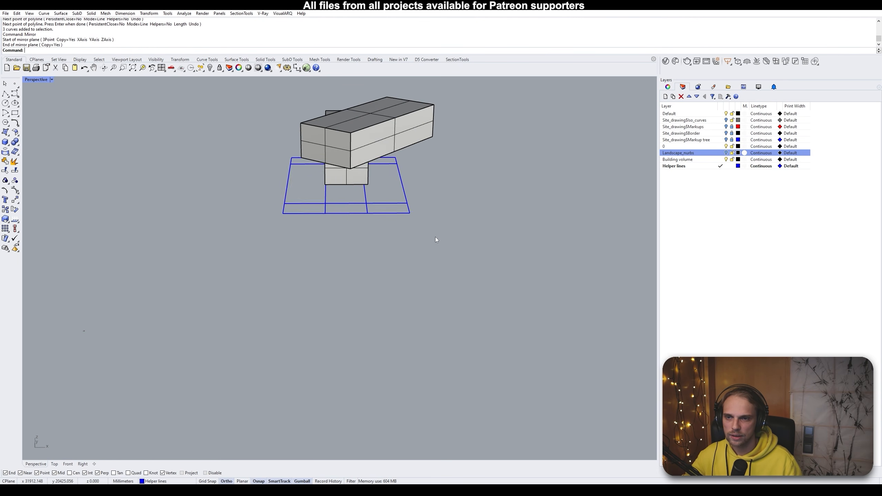
right_drag(435, 237, 303, 195)
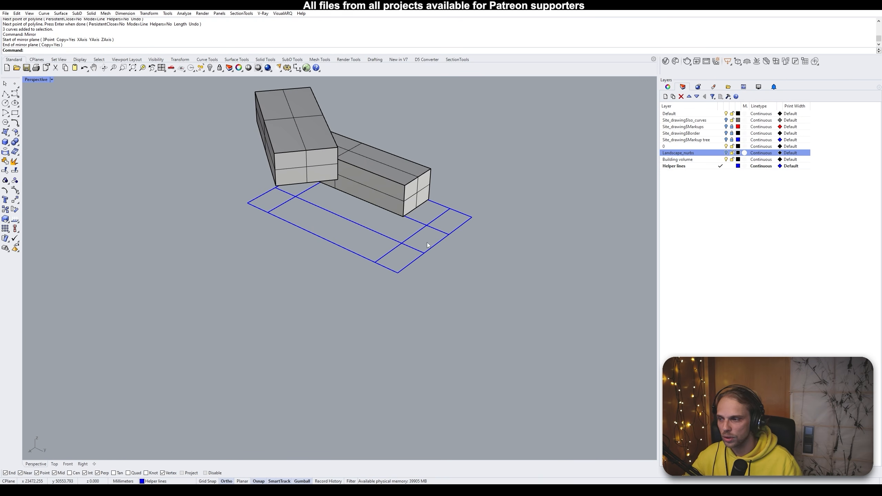
Create a new layer named SubD and make it the current layer
right_drag(428, 243, 380, 208)
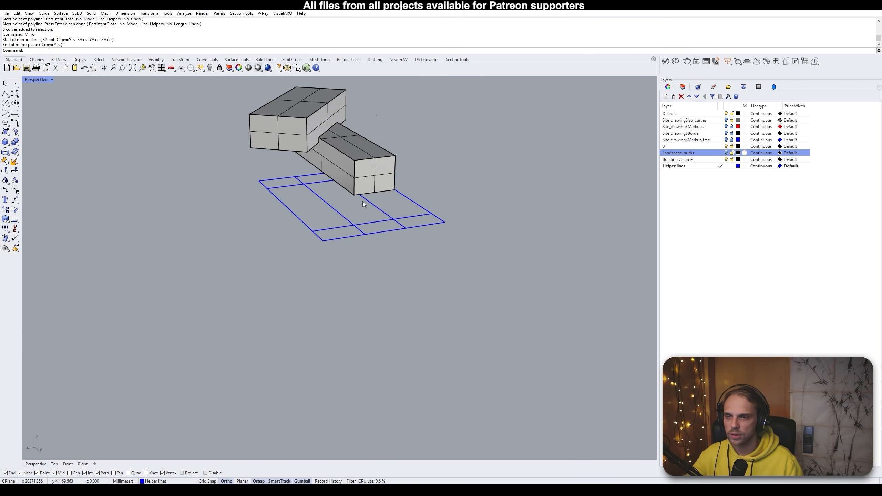
right_drag(381, 238, 441, 243)
scroll(274, 191, up, 5)
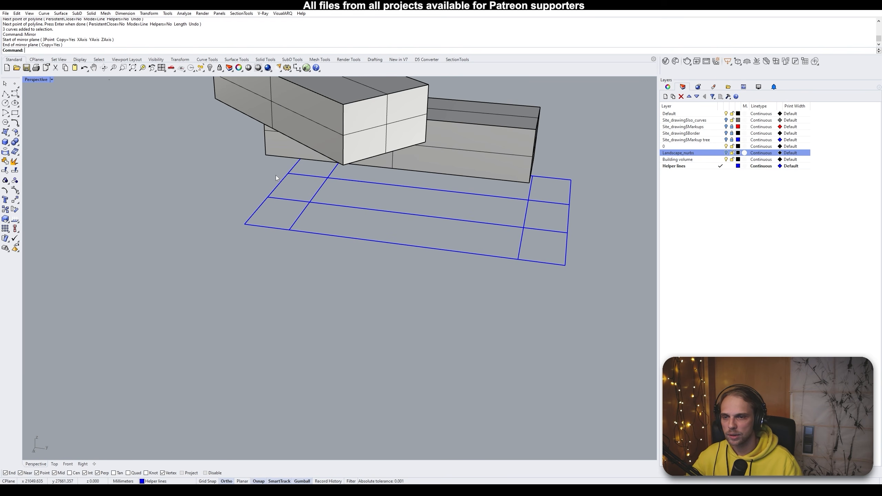
right_drag(428, 235, 265, 184)
shift+right_drag(323, 166, 399, 222)
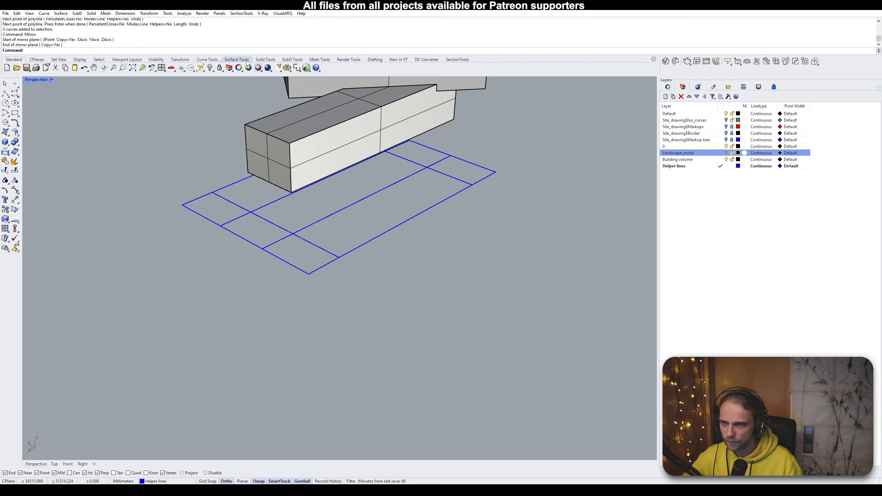
click(292, 59)
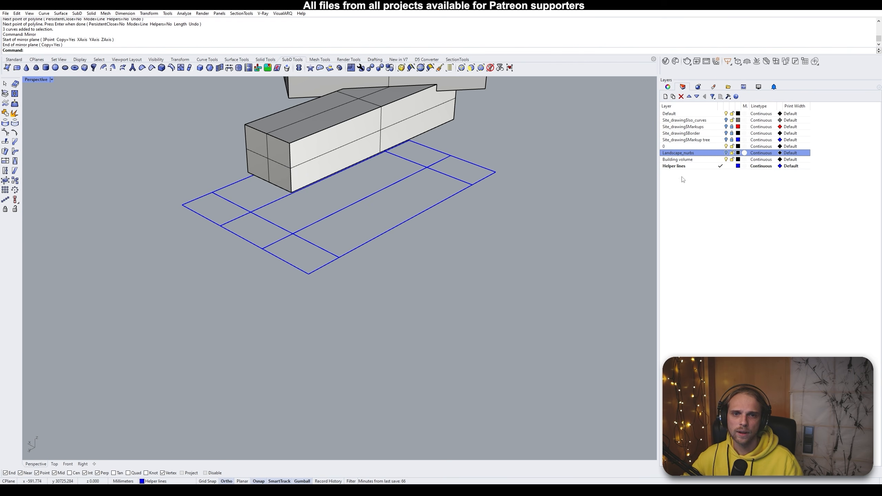
click(666, 96)
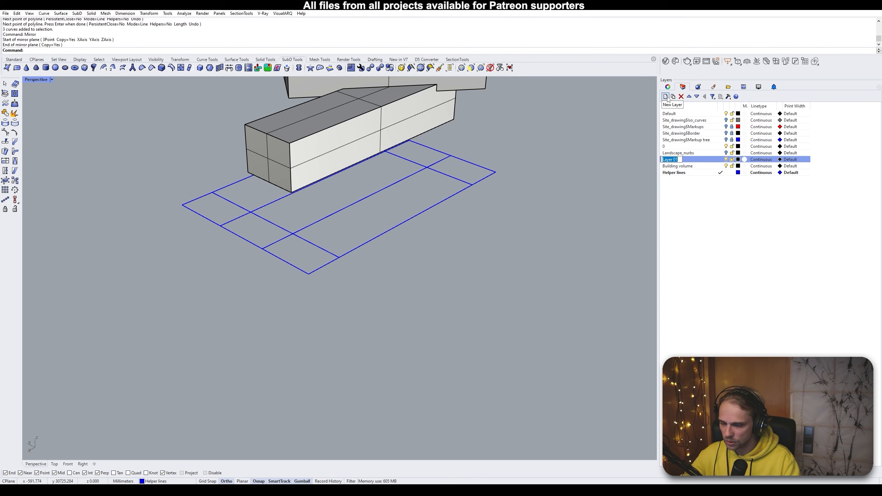
text(SubD)
key(Return)
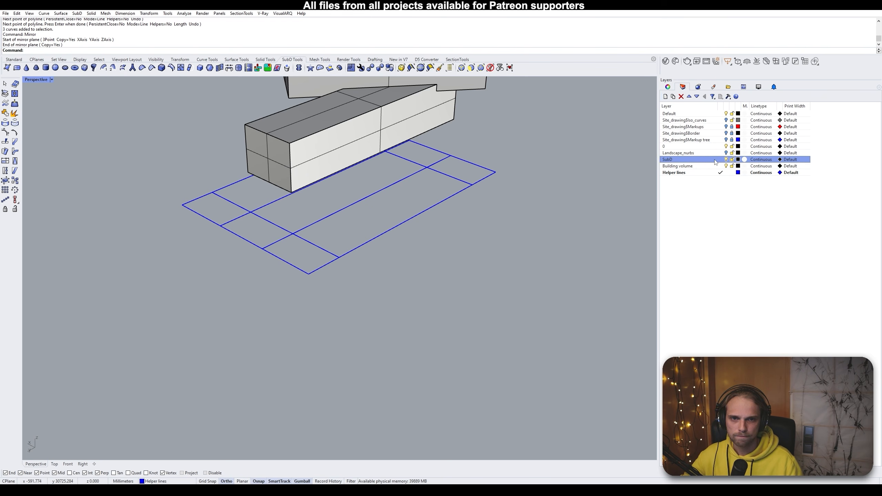
right_drag(641, 177, 452, 209)
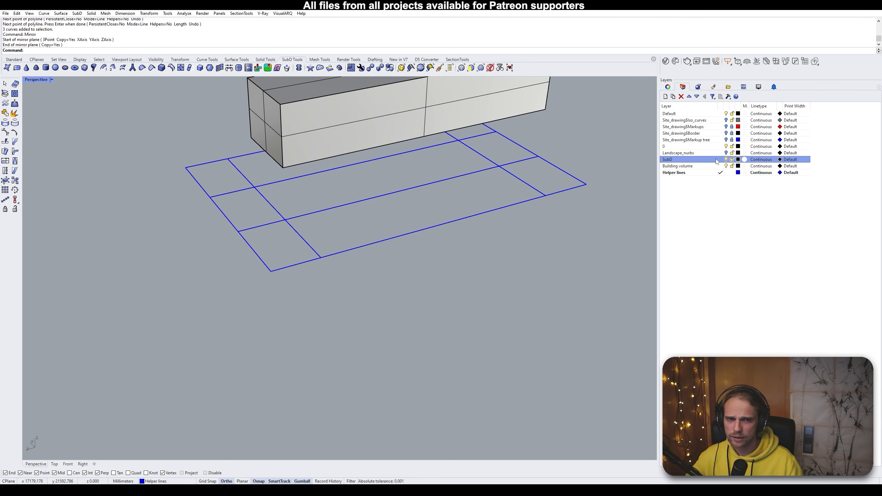
click(720, 160)
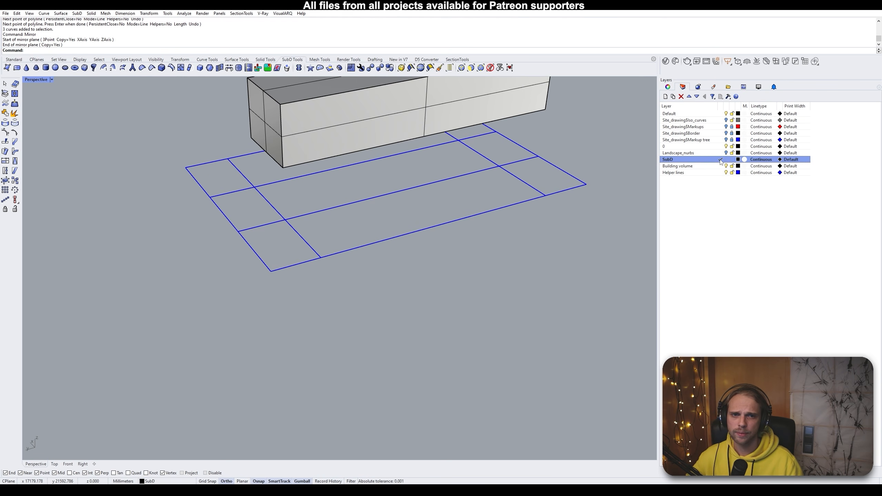
Create a four-point SubD face over one corner cell of the 3137 mm end strip and switch the SubD display to flat
click(7, 68)
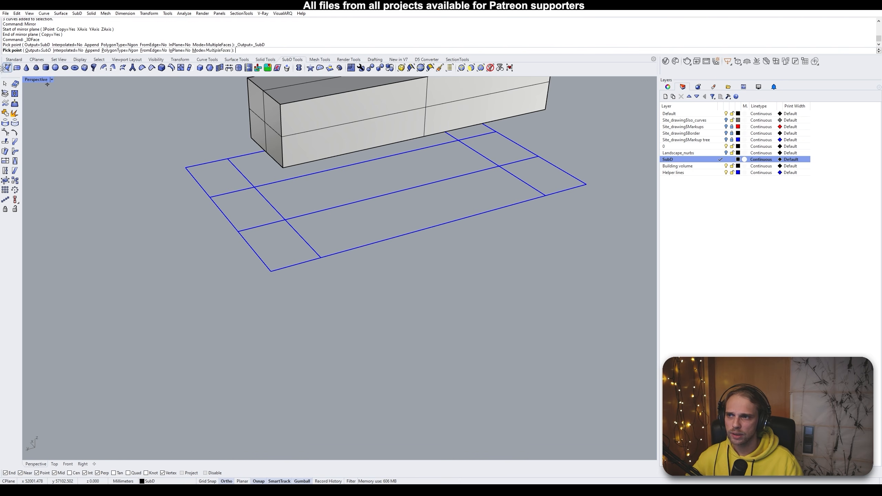
click(186, 168)
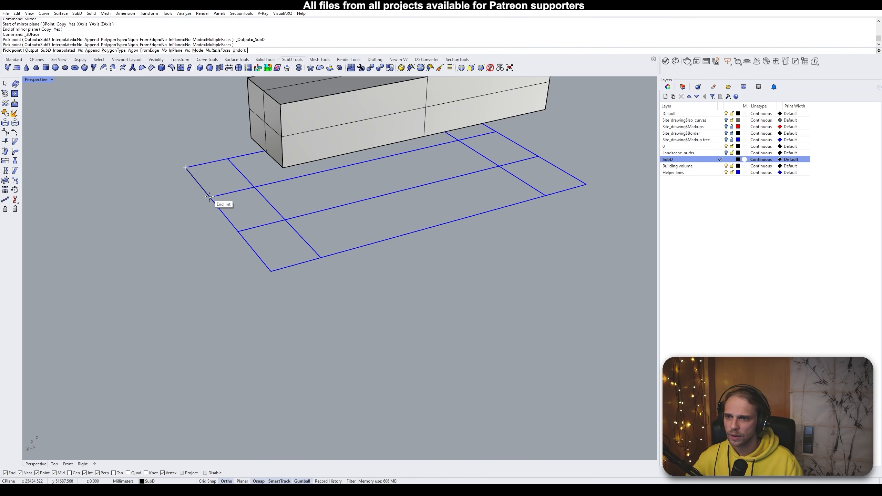
click(210, 197)
click(254, 187)
click(227, 158)
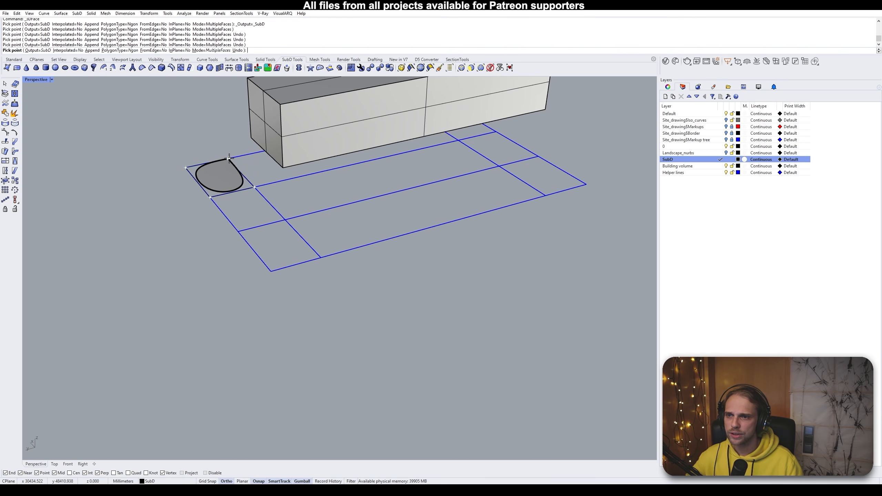
key(Return)
scroll(171, 169, up, 4)
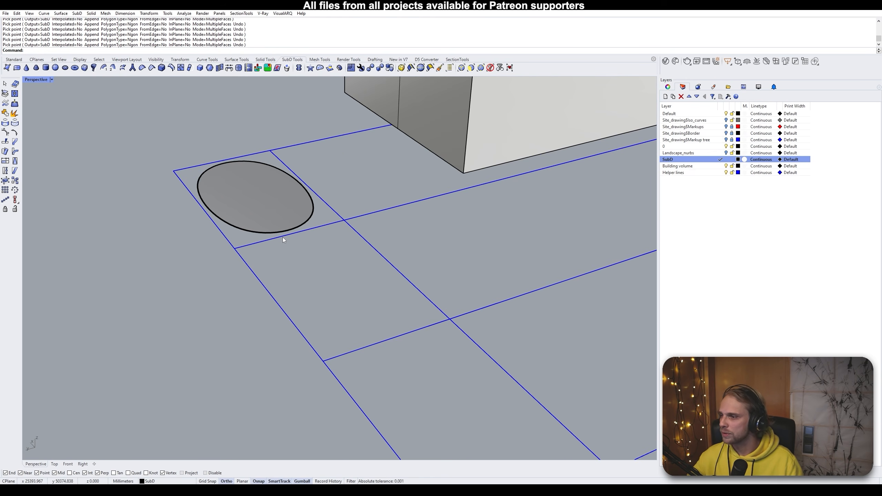
right_drag(283, 237, 430, 242)
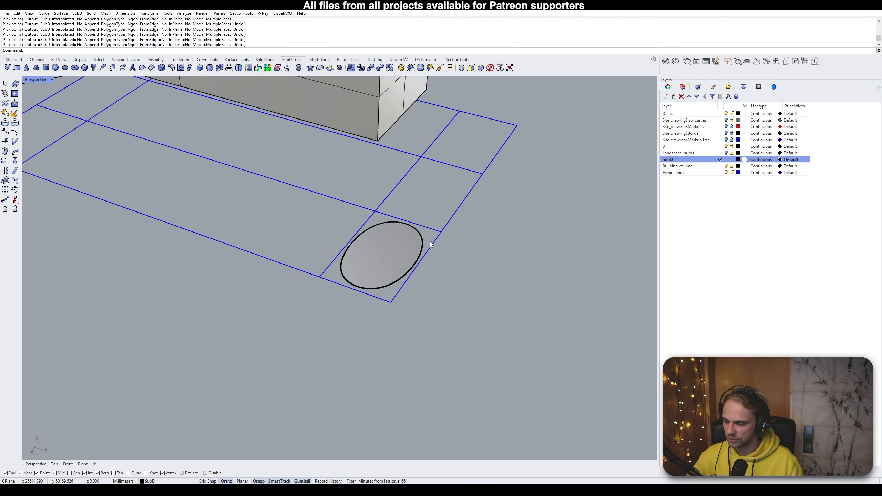
key(Tab)
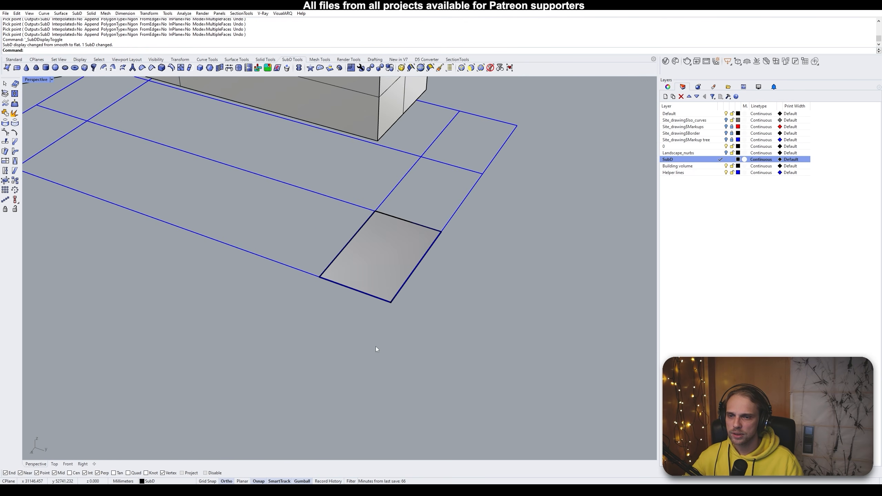
Use AppendFace on the corner SubD to add a face over the adjoining middle cell of the 3137 mm end strip
right_drag(312, 243, 302, 257)
right_drag(399, 270, 413, 248)
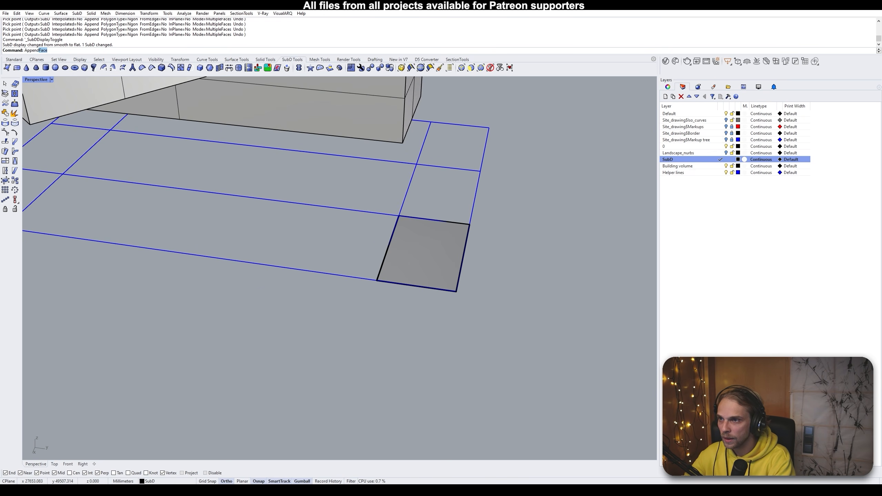
key(Return)
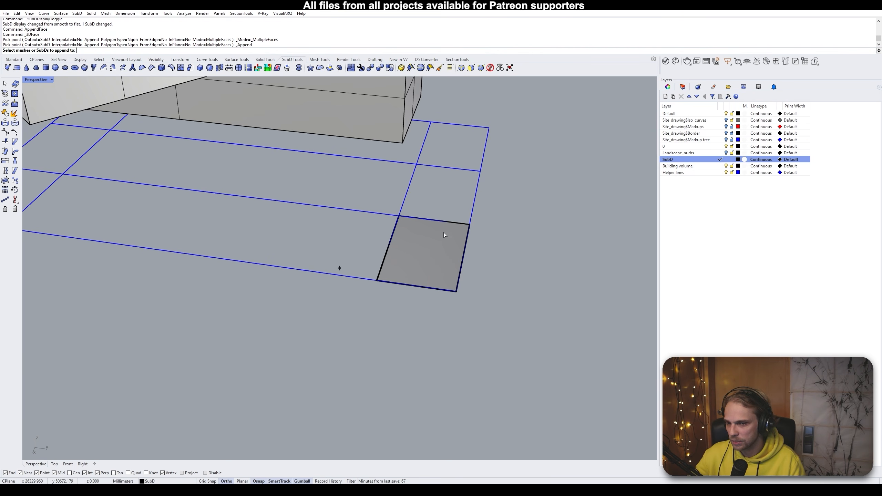
right_drag(450, 240, 405, 279)
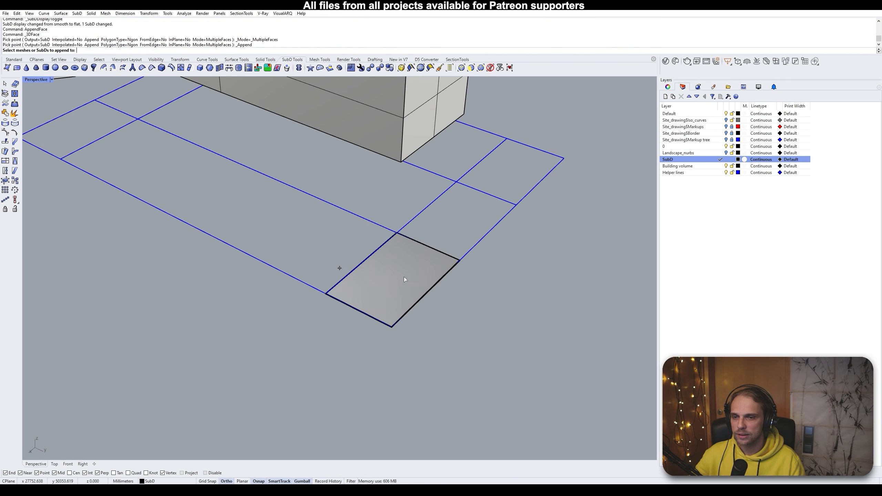
click(417, 259)
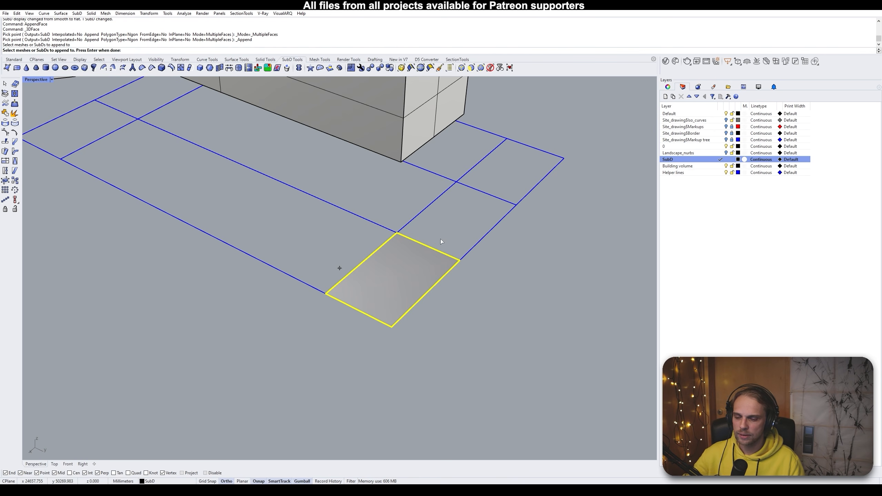
key(Return)
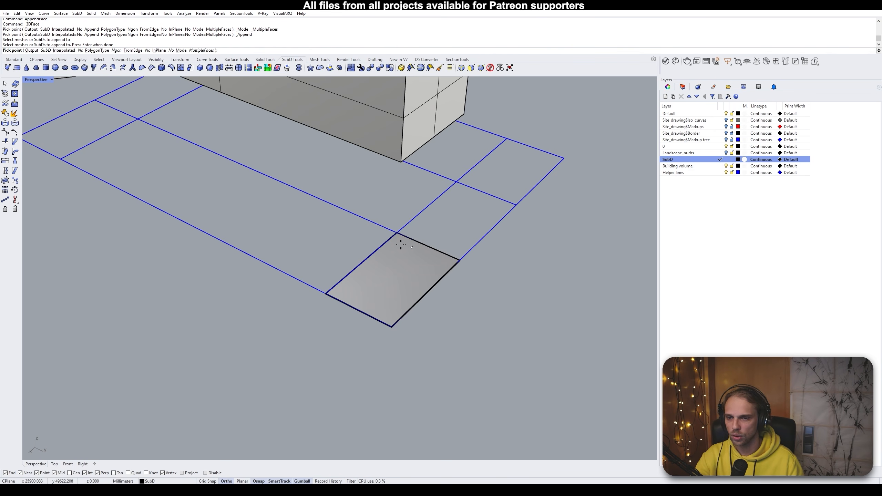
shift+right_drag(402, 250, 288, 250)
scroll(306, 267, up, 4)
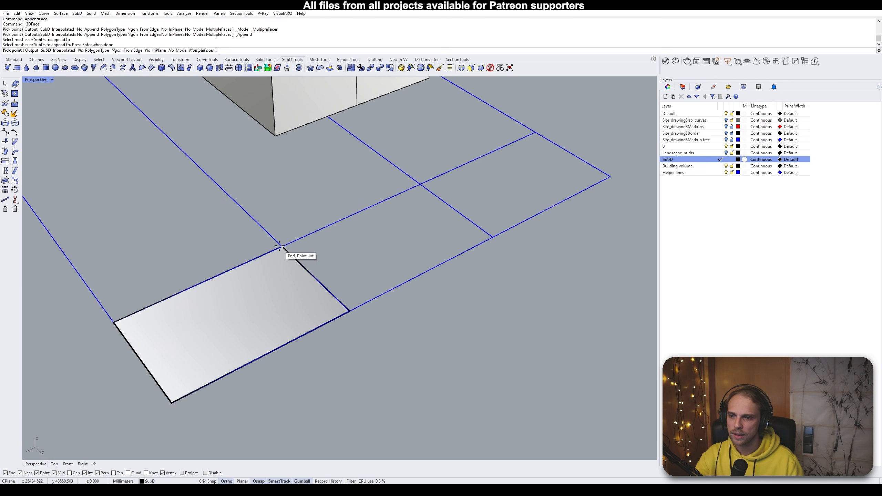
click(279, 246)
click(421, 184)
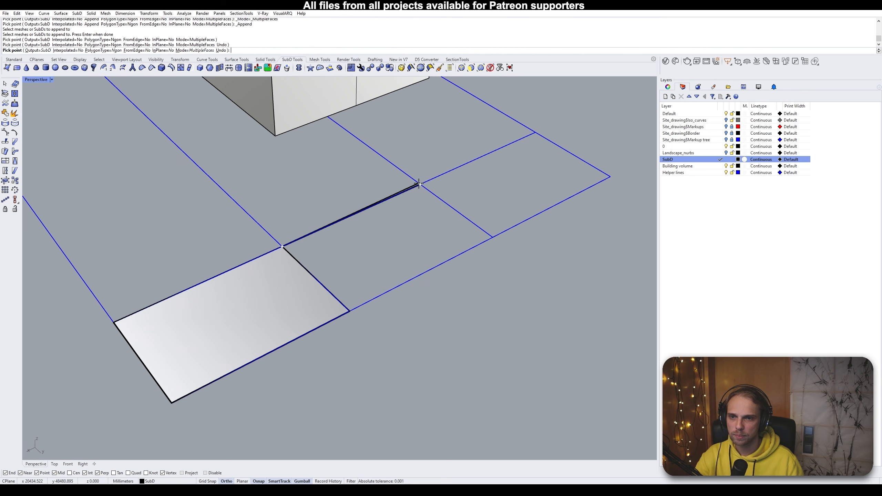
click(492, 237)
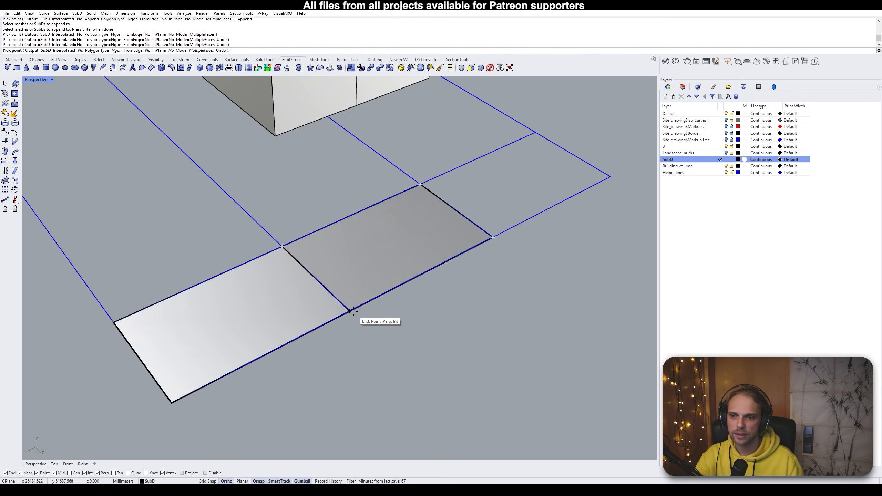
click(363, 307)
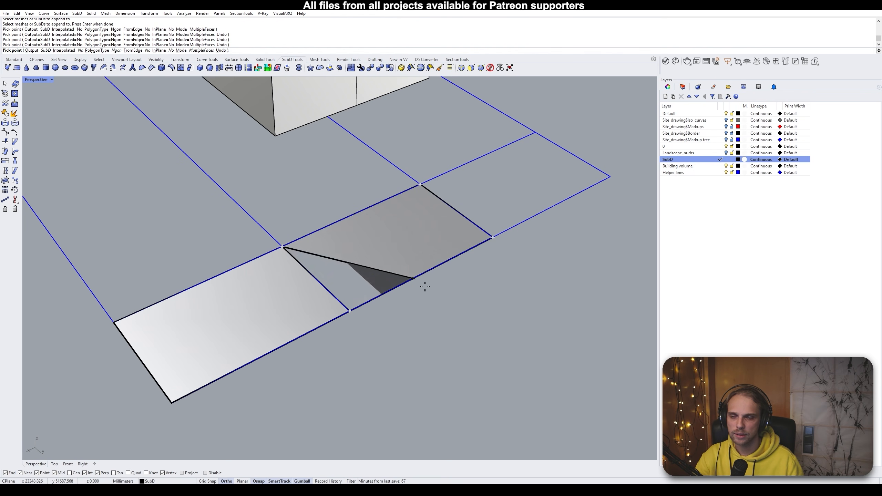
click(347, 309)
Append a SubD face over the remaining corner cell of the 3137 mm end strip
right_drag(397, 306, 395, 263)
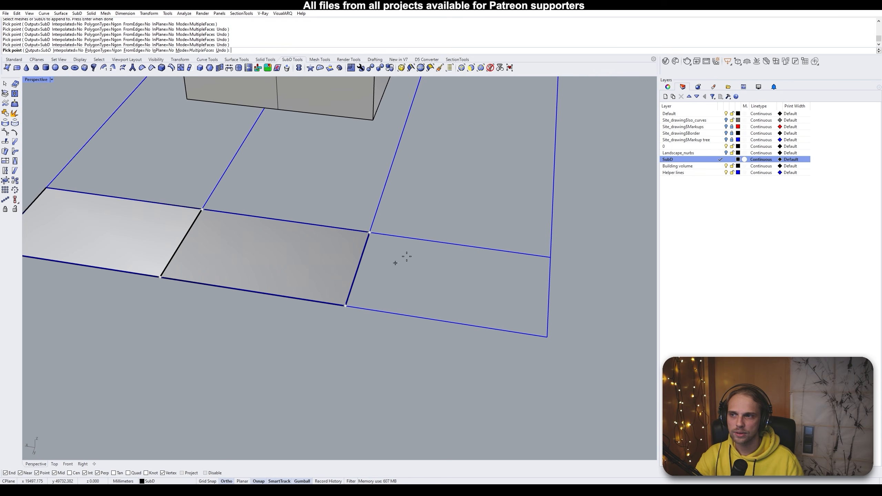
click(370, 233)
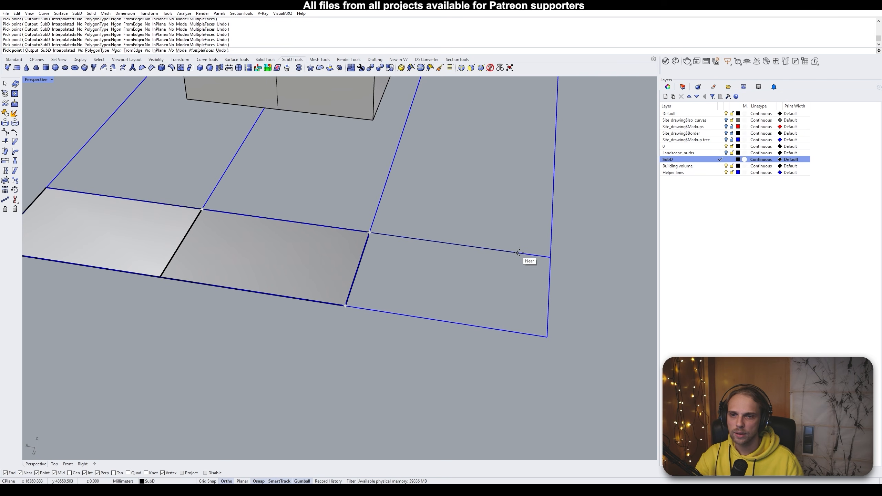
click(548, 257)
click(547, 336)
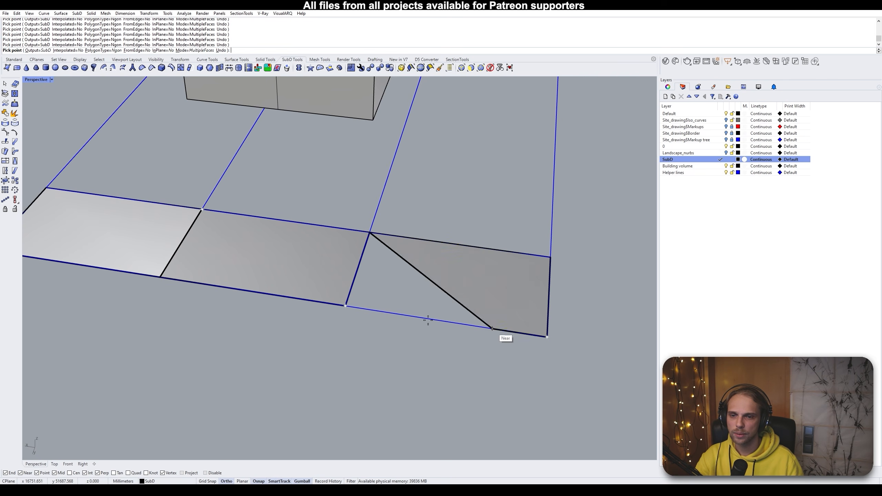
click(346, 305)
Append a SubD face over the long side cell adjoining the last corner face, up to the 3500 mm divider line
right_drag(367, 292, 338, 284)
click(336, 295)
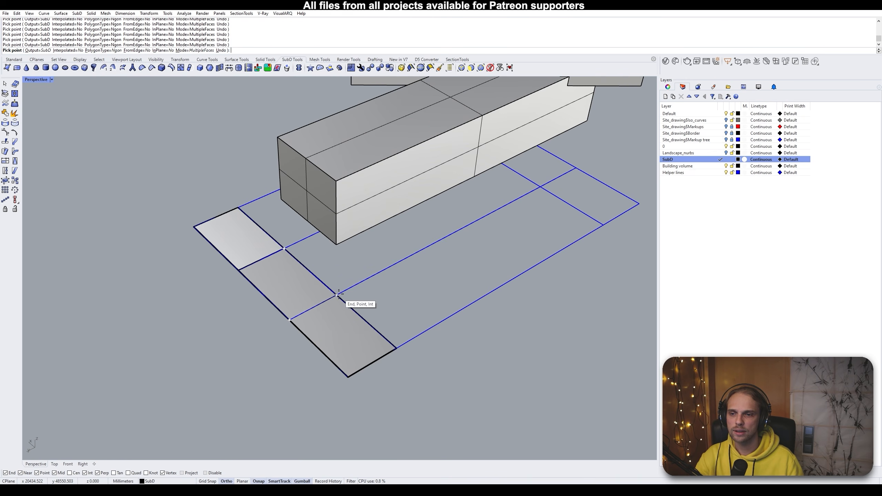
click(541, 187)
click(603, 225)
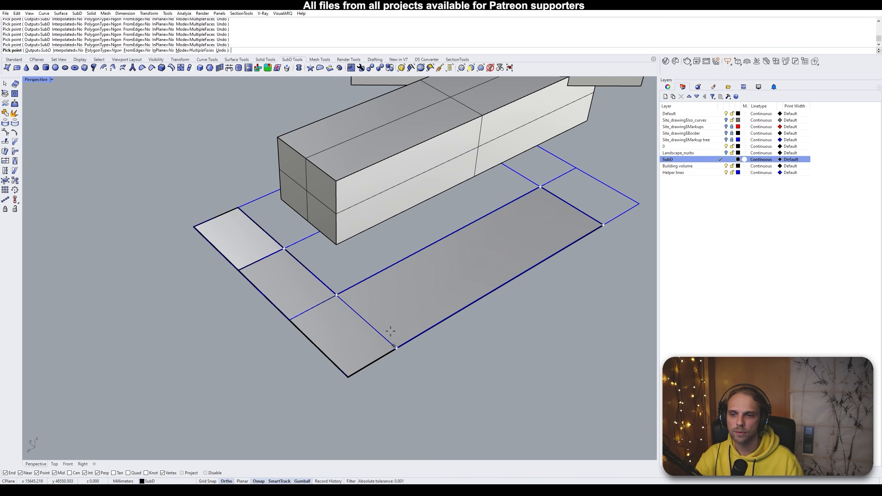
Append SubD faces over the long central cell and the remaining long side cell, completing the three lengthwise strips between the end strips
right_drag(331, 287, 341, 257)
scroll(341, 328, up, 2)
click(334, 343)
click(269, 292)
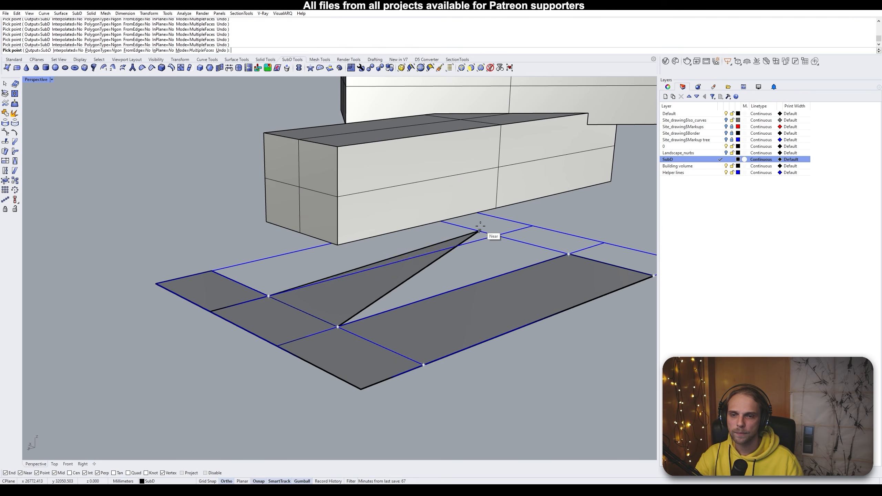
click(504, 238)
click(568, 254)
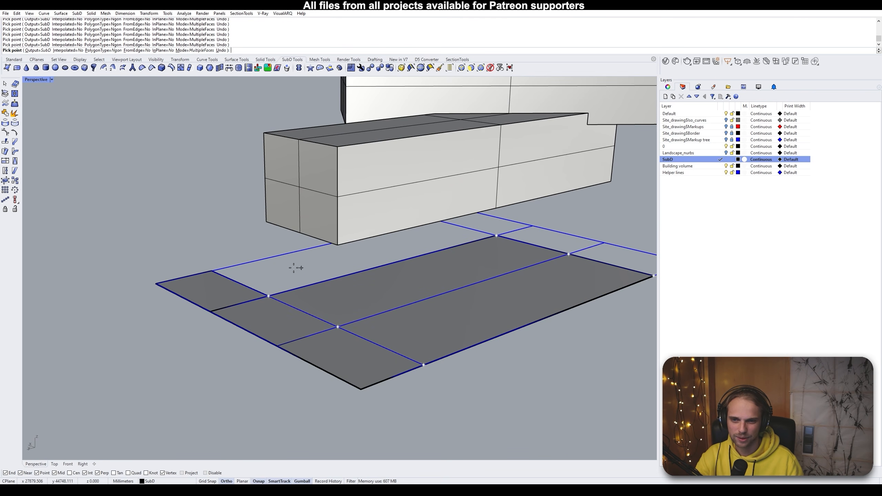
click(267, 295)
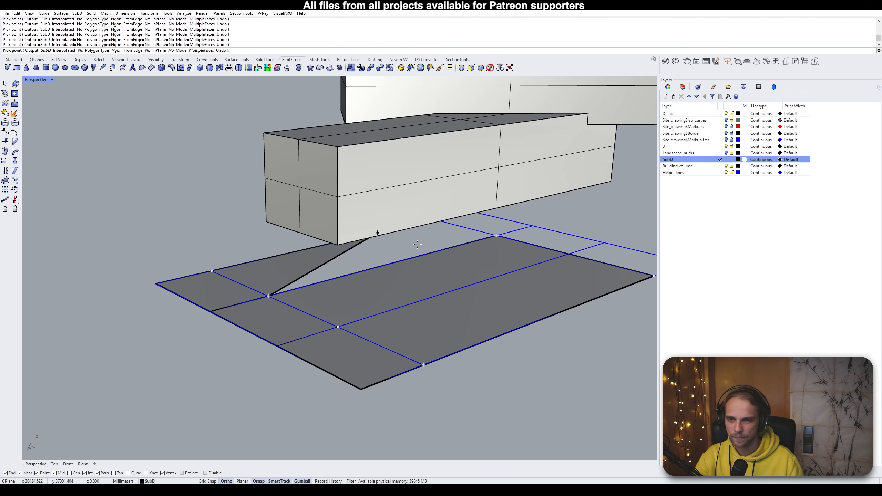
right_drag(374, 233, 422, 239)
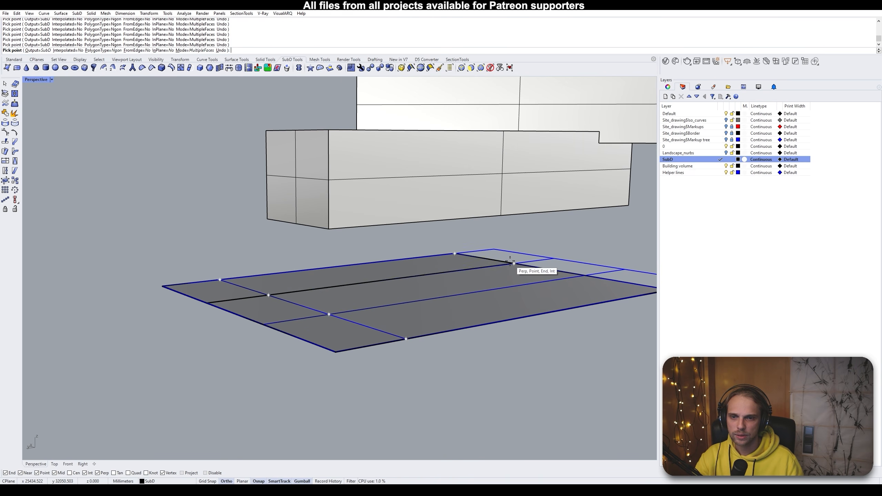
Append a SubD face over the corner cell of the 3500 mm far-end strip, adjoining the most recently added long face
right_drag(347, 264, 503, 295)
shift+right_drag(290, 297, 414, 287)
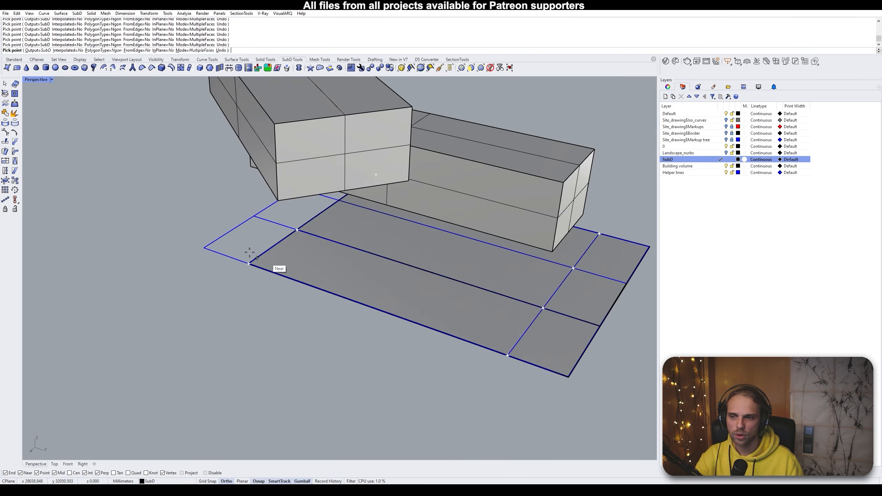
scroll(251, 266, up, 4)
click(251, 269)
click(185, 246)
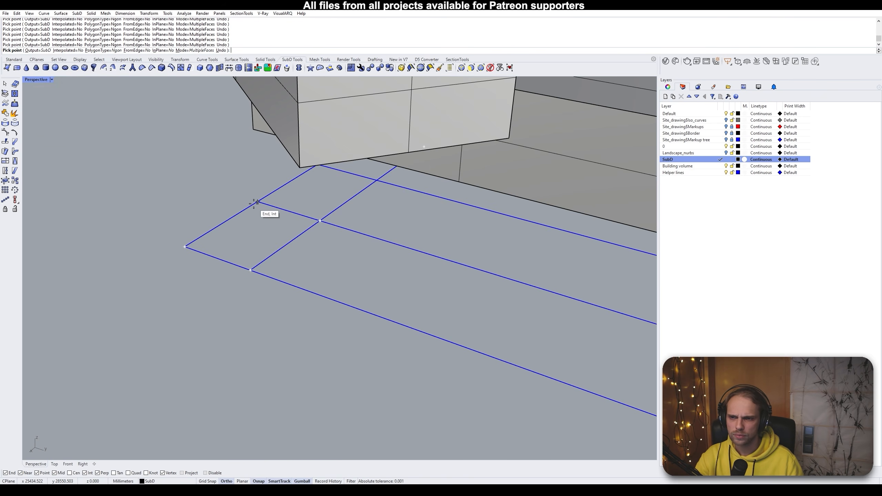
click(258, 202)
click(319, 221)
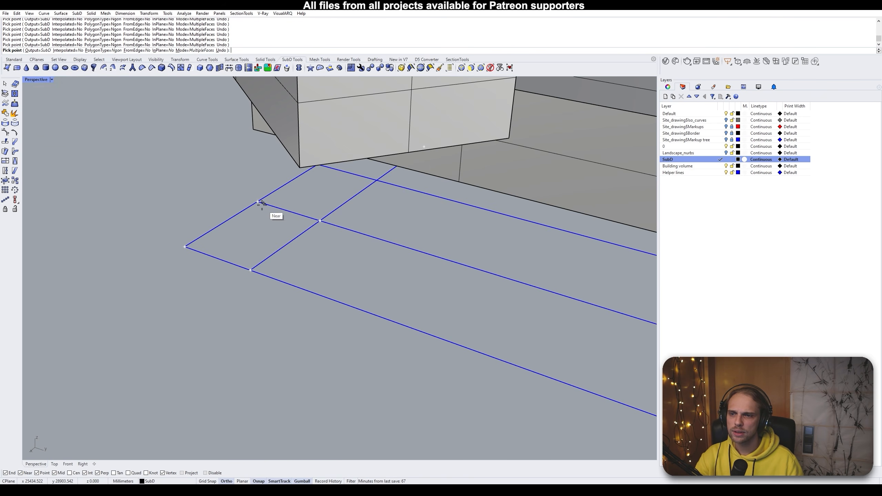
Append a SubD face over the middle cell of the far-end strip, adjoining the corner face just added
key(Return)
key(Return)
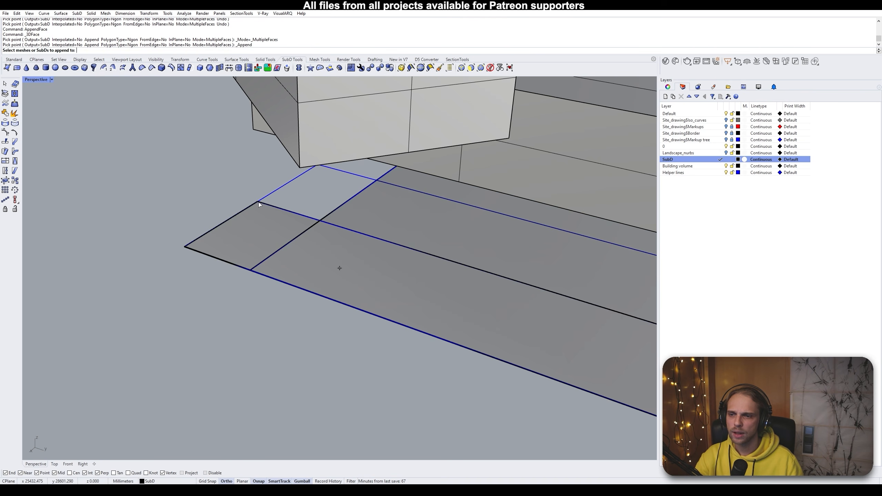
click(339, 268)
click(258, 202)
right_drag(307, 177, 308, 188)
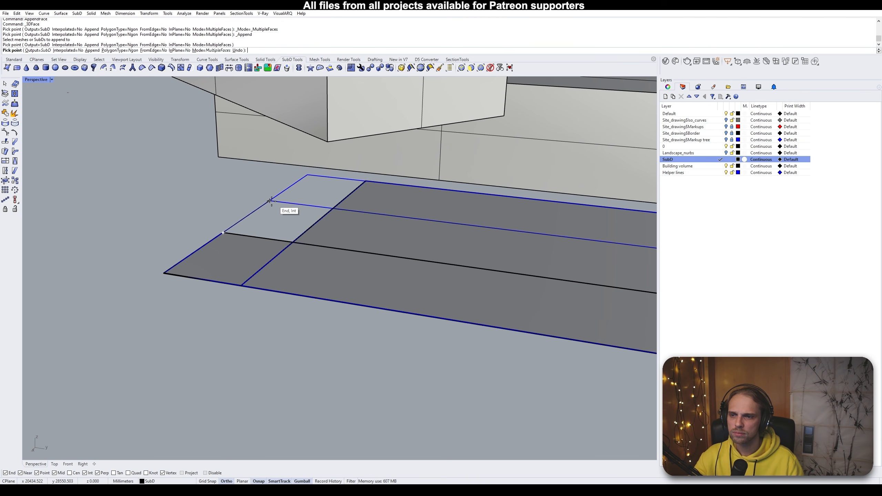
click(269, 201)
click(333, 208)
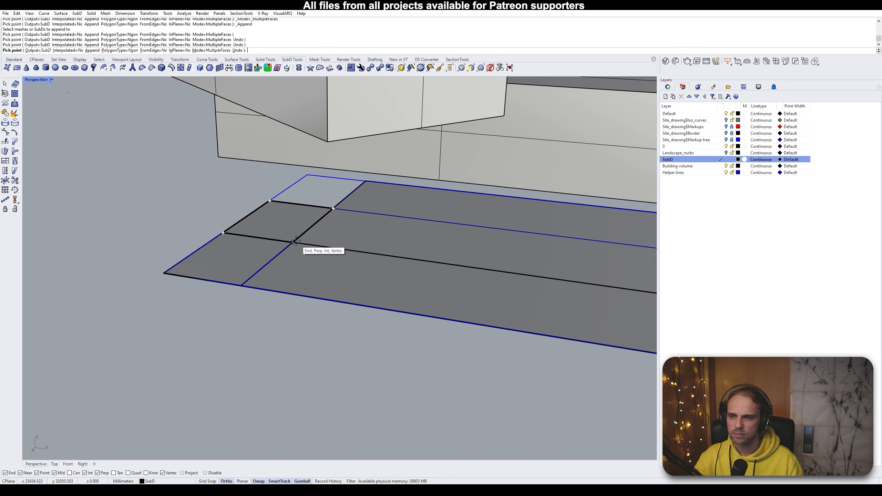
click(293, 242)
key(Return)
Append a SubD face over the remaining corner cell of the far-end strip to complete the grid
click(269, 201)
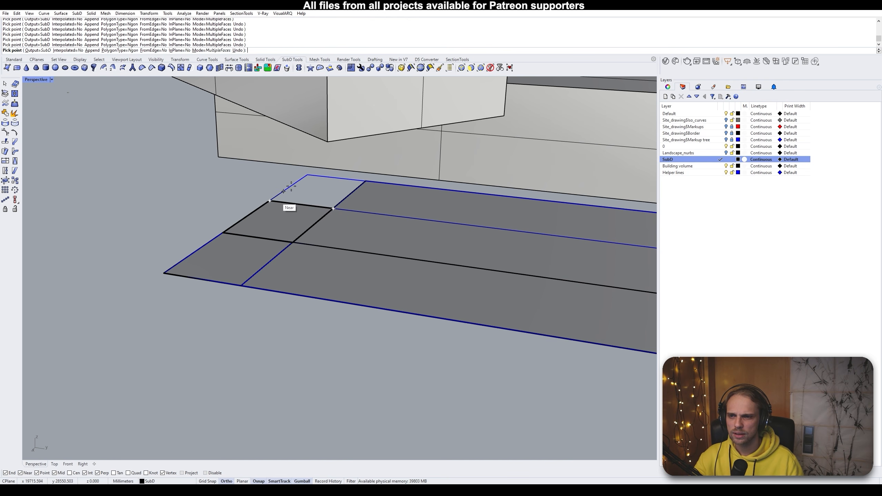
click(308, 175)
click(366, 180)
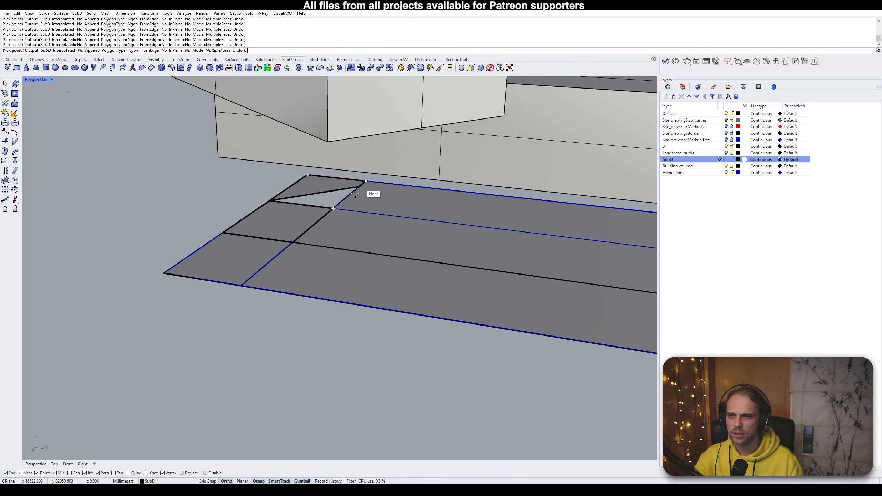
click(333, 208)
key(Return)
Hide the Helper lines layer so only the SubD faces and building volumes are displayed
right_drag(314, 243, 334, 245)
scroll(327, 251, down, 8)
scroll(354, 258, up, 2)
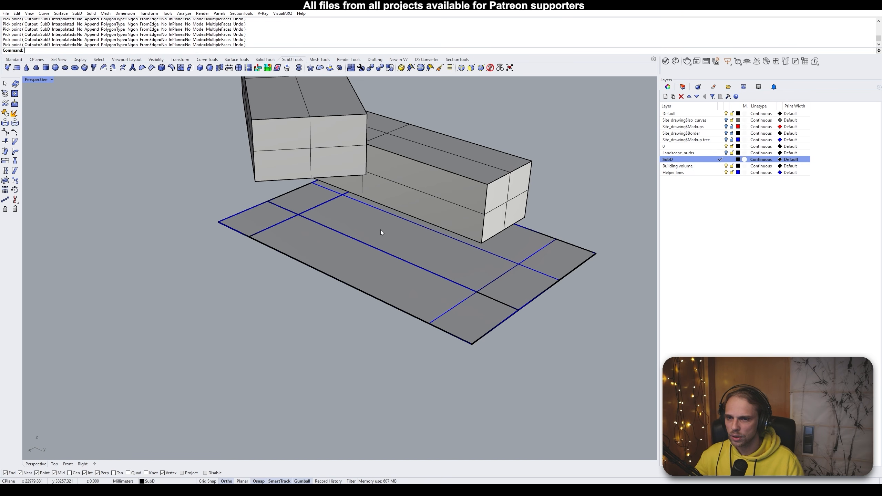
click(726, 172)
right_drag(443, 237, 335, 260)
scroll(448, 275, up, 5)
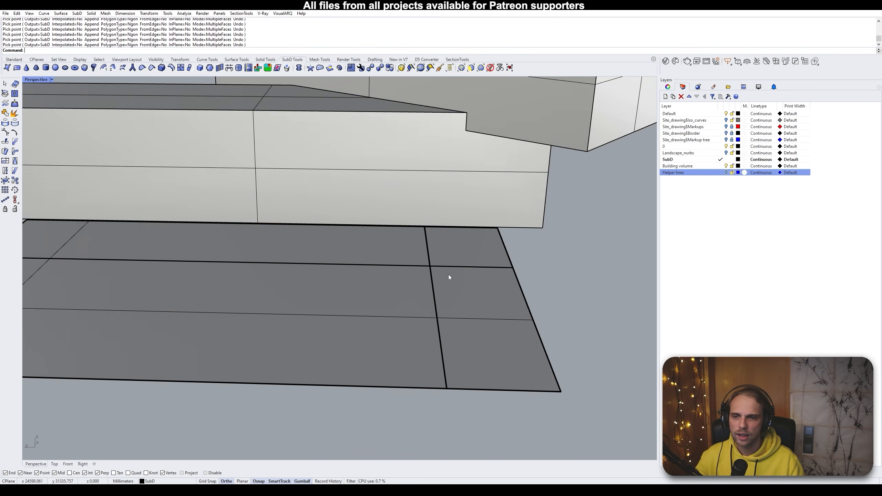
scroll(431, 267, down, 5)
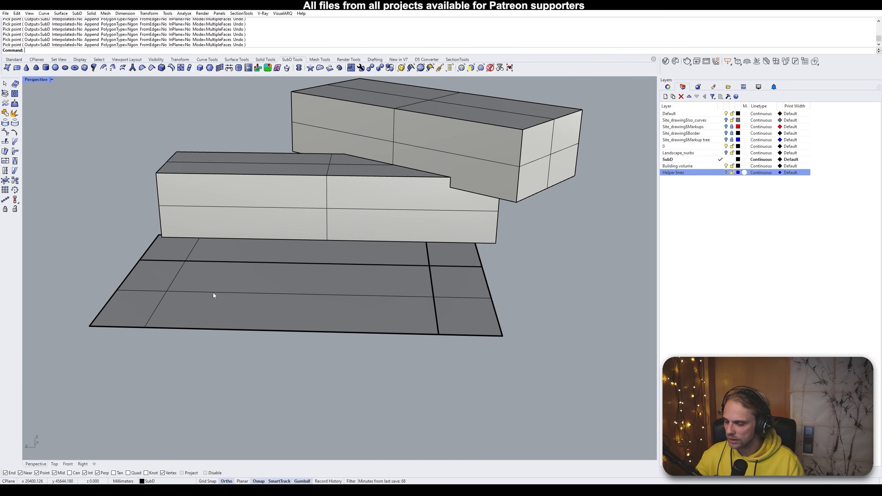
Examine how the SubD faces connect in smooth display, and return to flat display
key(Tab)
right_drag(282, 299, 307, 279)
scroll(454, 281, up, 5)
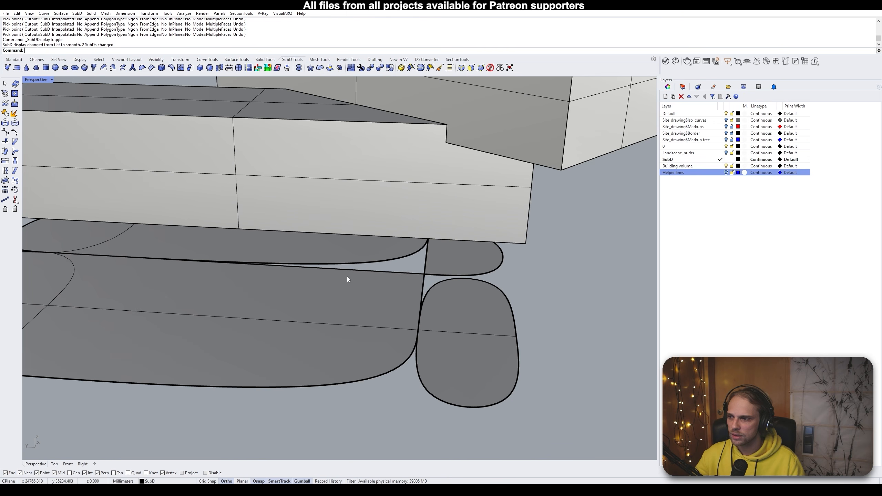
scroll(382, 275, down, 4)
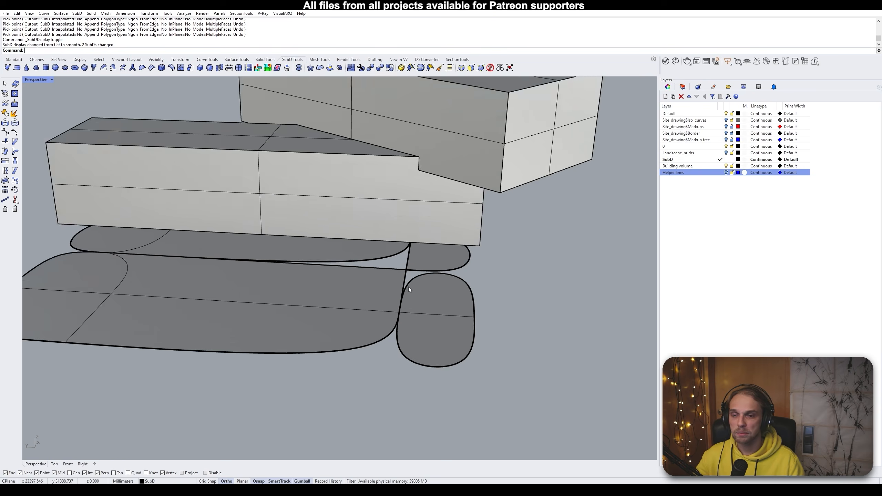
scroll(417, 326, up, 2)
scroll(384, 329, down, 2)
key(Tab)
Check which faces belong to each of the two separate SubDs by selecting them individually and together
click(379, 326)
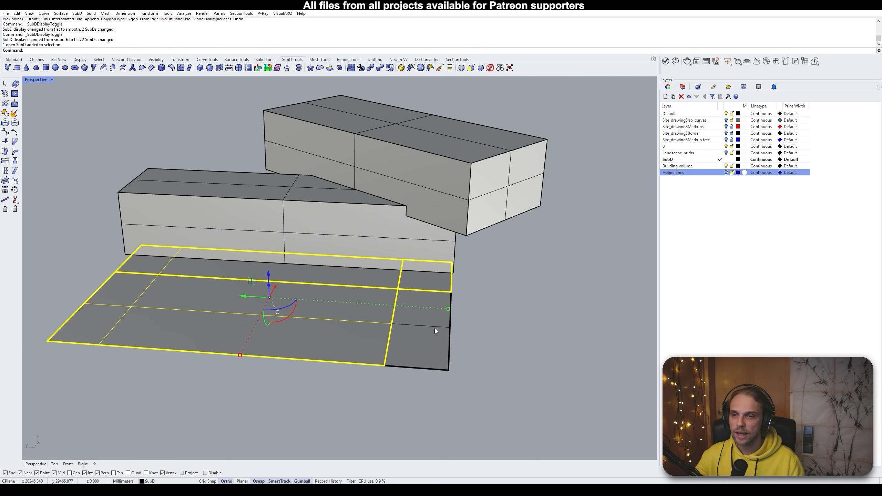
click(434, 328)
click(321, 327)
click(436, 350)
click(340, 344)
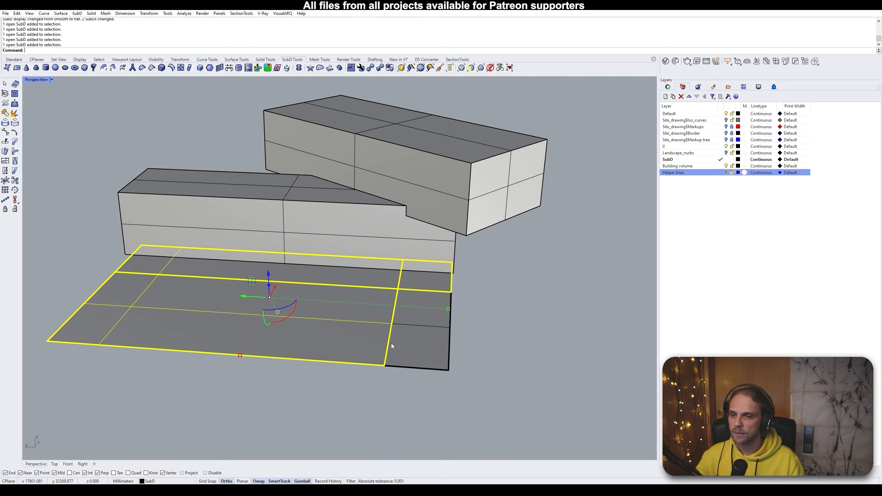
click(420, 346)
click(275, 347)
click(475, 405)
drag(506, 422, 241, 280)
right_drag(226, 316, 229, 276)
shift+right_drag(341, 378, 379, 361)
click(434, 372)
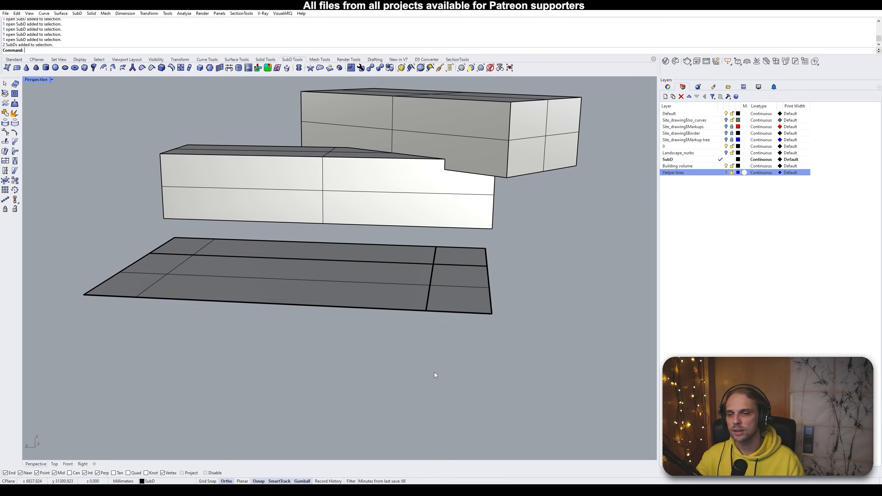
Join the two SubDs under the building into one, with smooth joined edges
drag(568, 364, 90, 250)
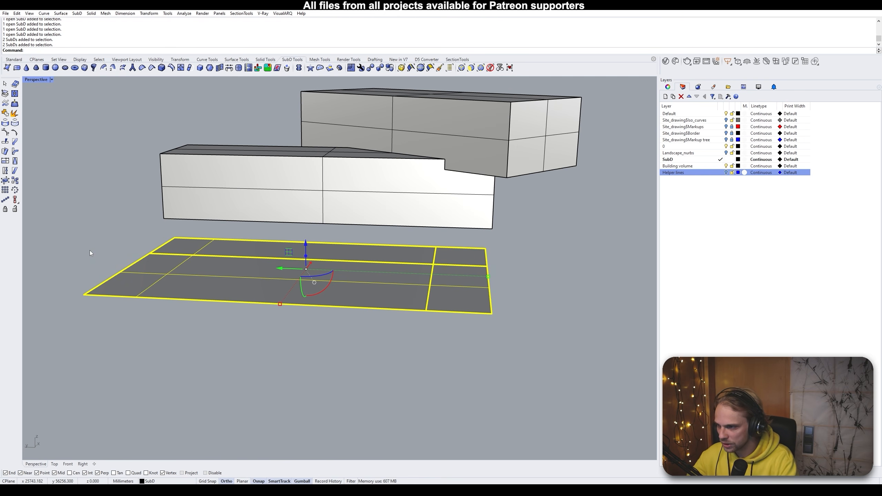
text(join)
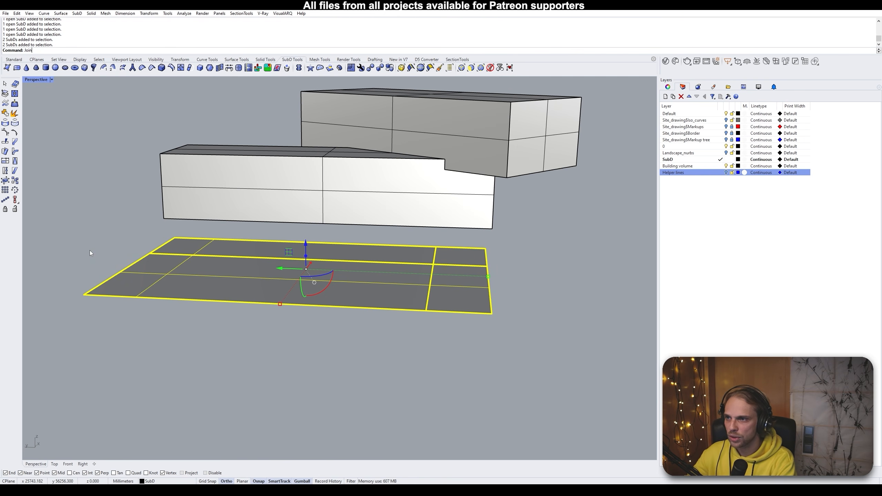
key(Return)
key(Return)
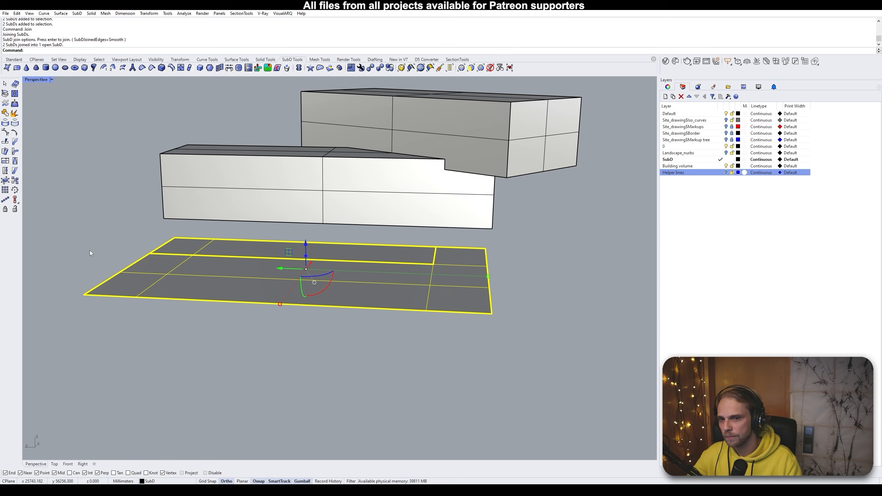
click(97, 250)
Examine the seams still open inside the joined SubD by switching between smooth and flat display
scroll(472, 282, up, 3)
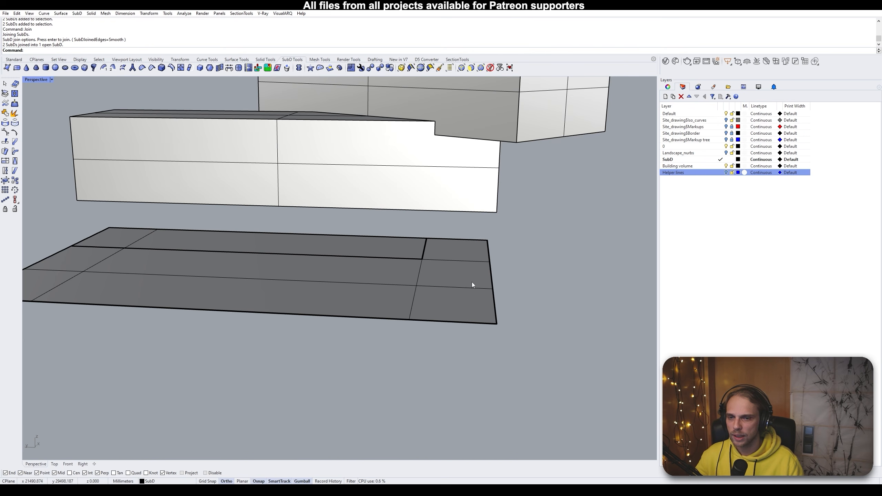
key(Tab)
key(Tab)
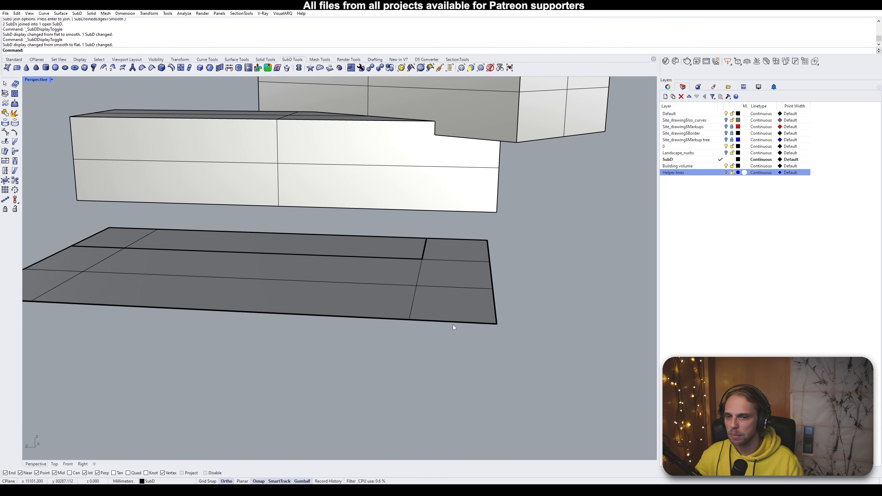
right_drag(378, 301, 514, 270)
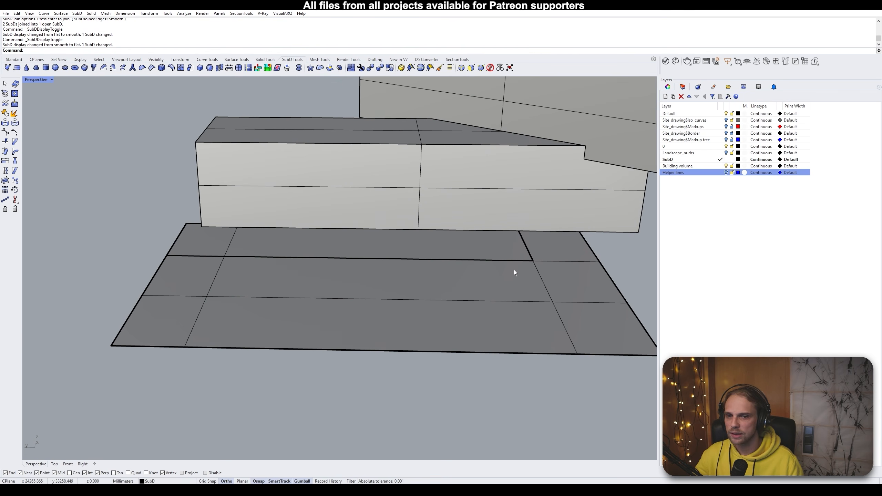
scroll(518, 258, up, 8)
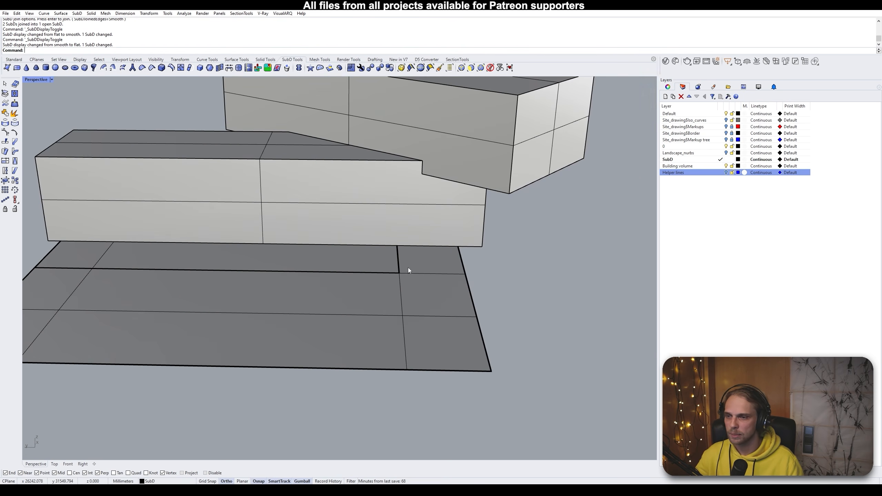
key(Tab)
scroll(381, 278, down, 1)
key(Tab)
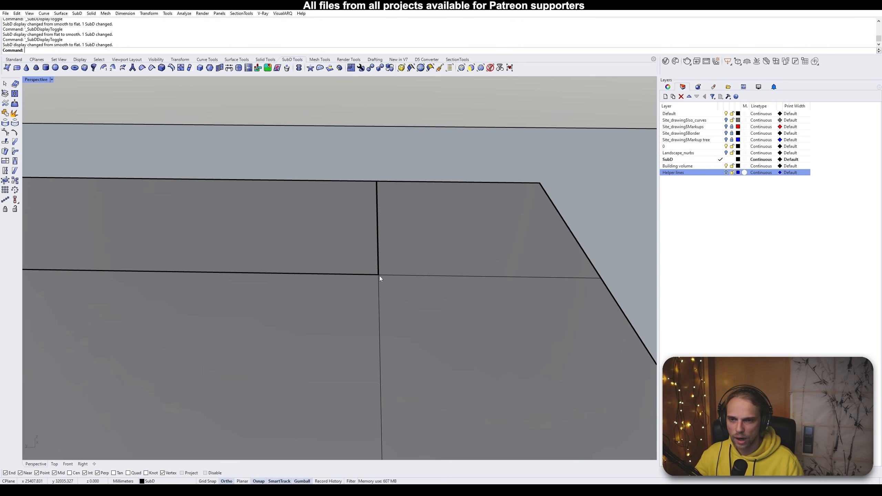
Nudge the SubD vertex at the inner corner of the open seam vertically to expose the unjoined edges
ctrl+shift+click(380, 277)
mouse_move(380, 252)
mouse_down()
mouse_move(379, 212)
mouse_move(380, 249)
mouse_up()
right_drag(388, 249, 239, 281)
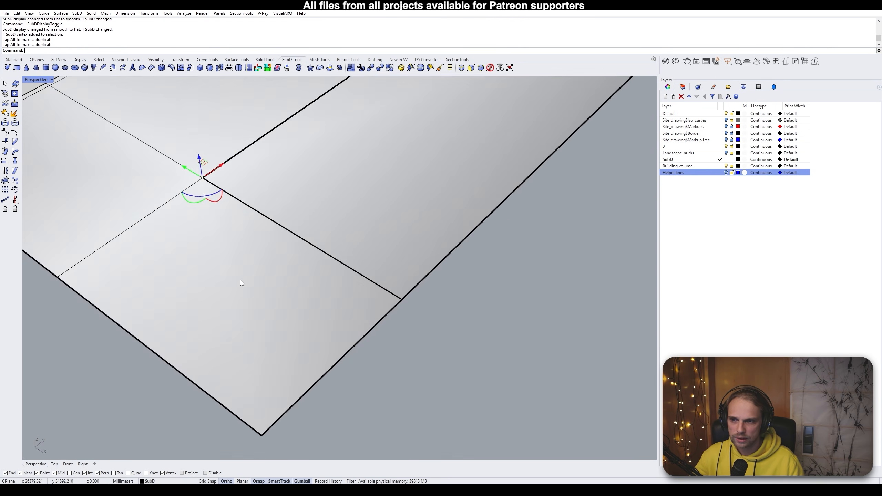
scroll(205, 186, up, 6)
shift+right_drag(205, 187, 290, 271)
right_drag(291, 271, 211, 299)
scroll(304, 246, up, 5)
key(Escape)
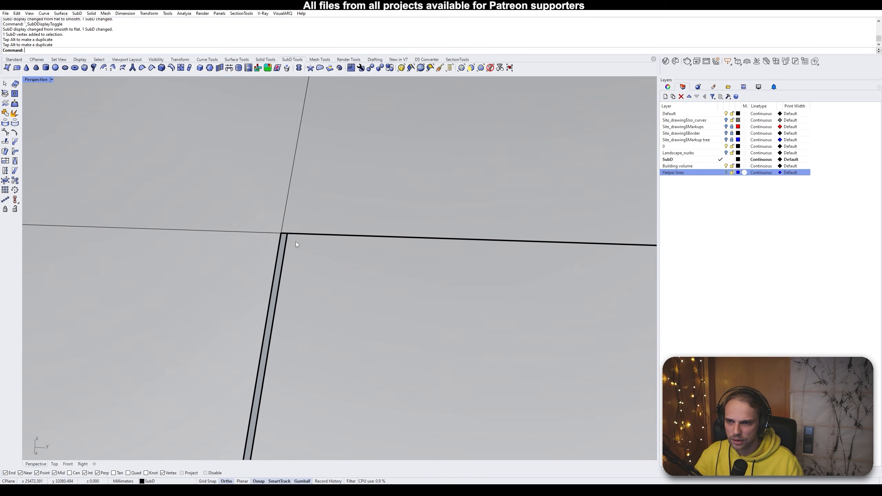
Pull the long side face's loose inner corner vertex horizontally away from the neighbouring vertex, opening a gap along both seams
scroll(293, 242, up, 2)
click(282, 223)
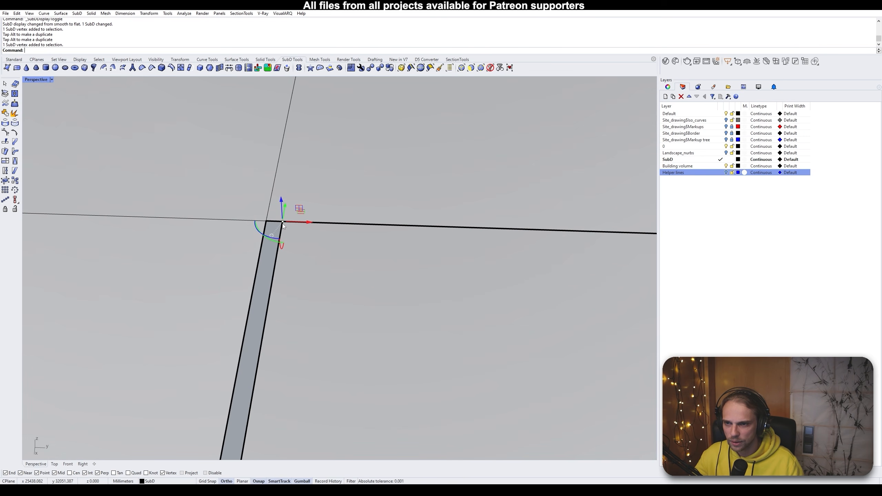
drag(303, 225, 384, 211)
right_drag(384, 210, 380, 294)
drag(396, 236, 297, 291)
key(Escape)
scroll(217, 317, down, 3)
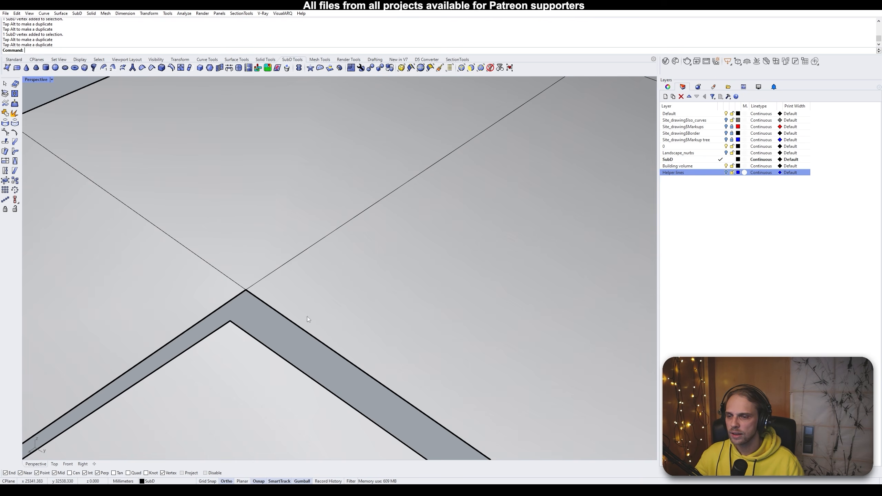
Stitch the loose corner vertex to the neighbouring grid vertex, using the neighbouring vertex's position as the stitch location
scroll(305, 316, down, 8)
scroll(305, 316, up, 5)
right_drag(304, 342, 300, 314)
scroll(288, 310, up, 5)
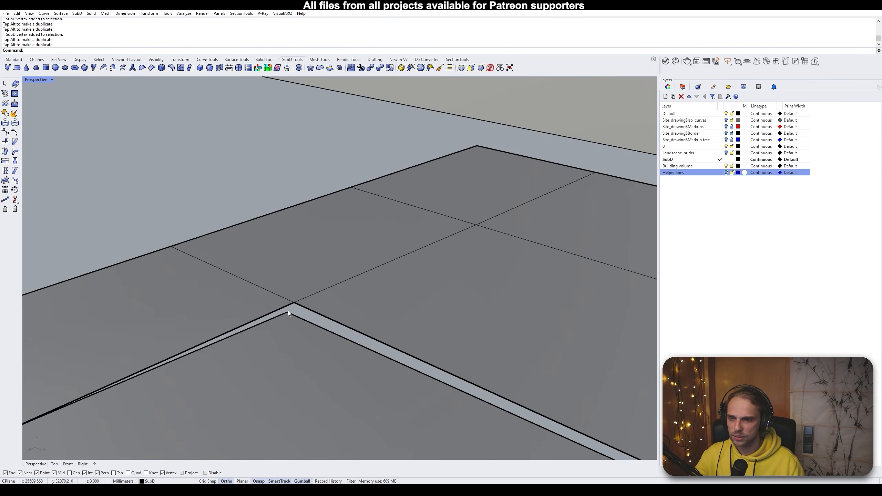
scroll(288, 310, up, 3)
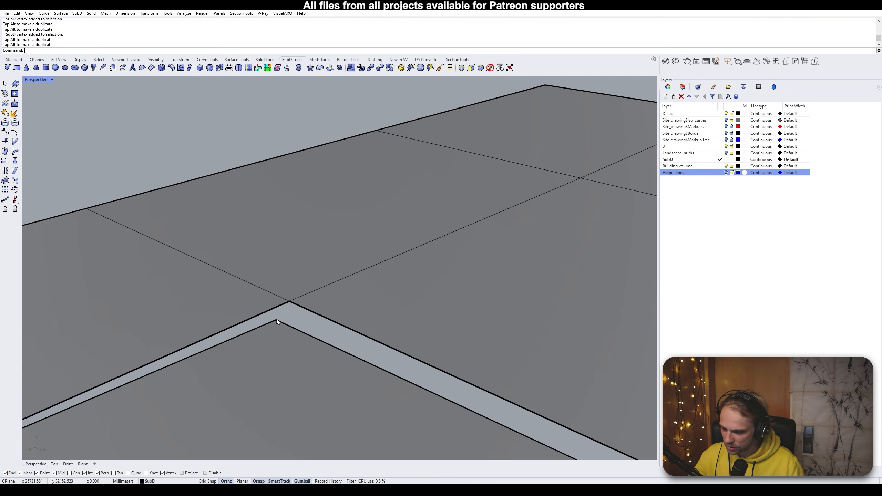
click(276, 319)
shift+click(290, 301)
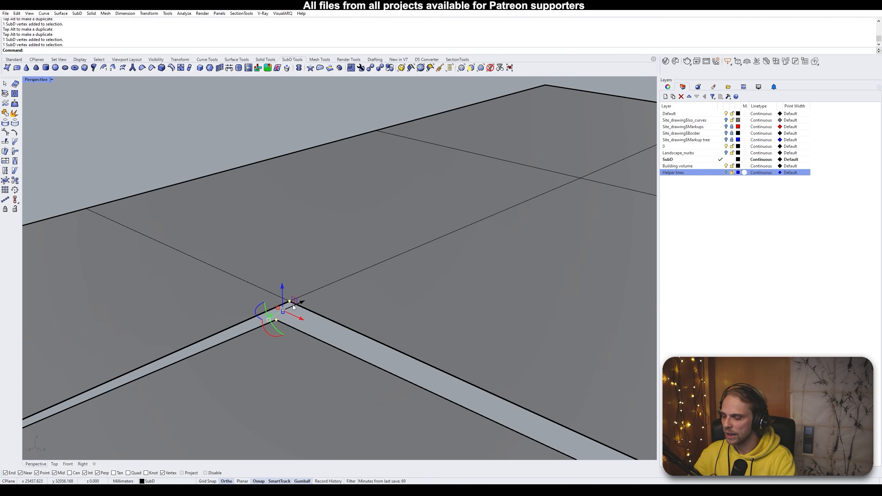
text(st)
key(Return)
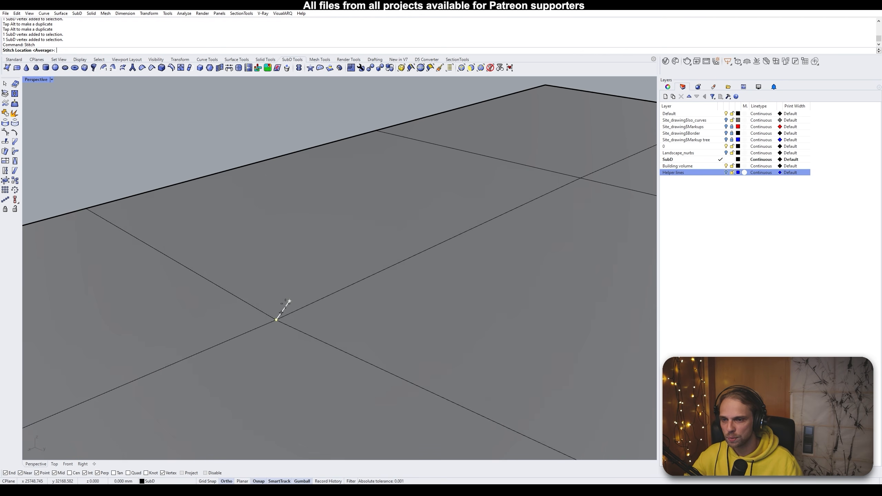
click(289, 299)
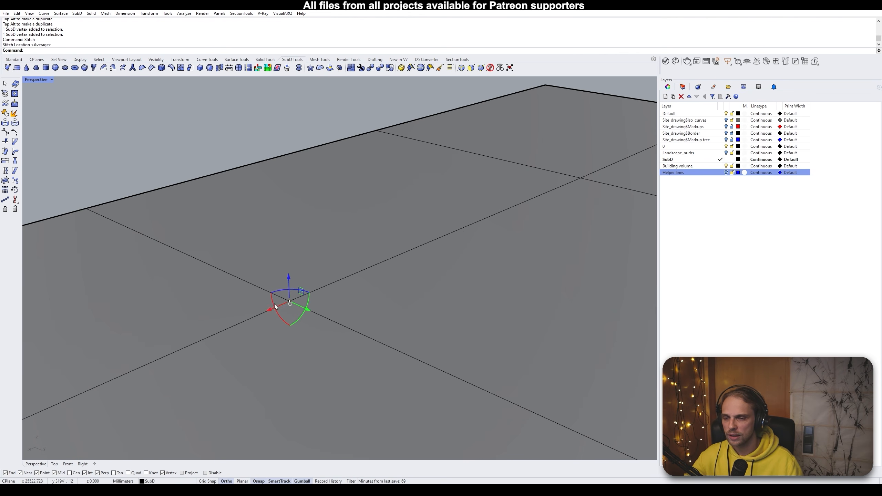
scroll(271, 305, down, 8)
scroll(315, 358, up, 10)
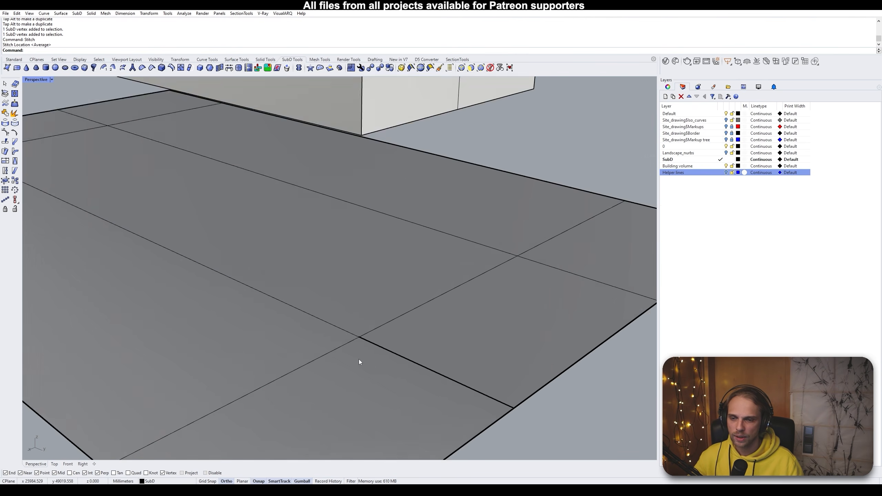
scroll(382, 355, down, 5)
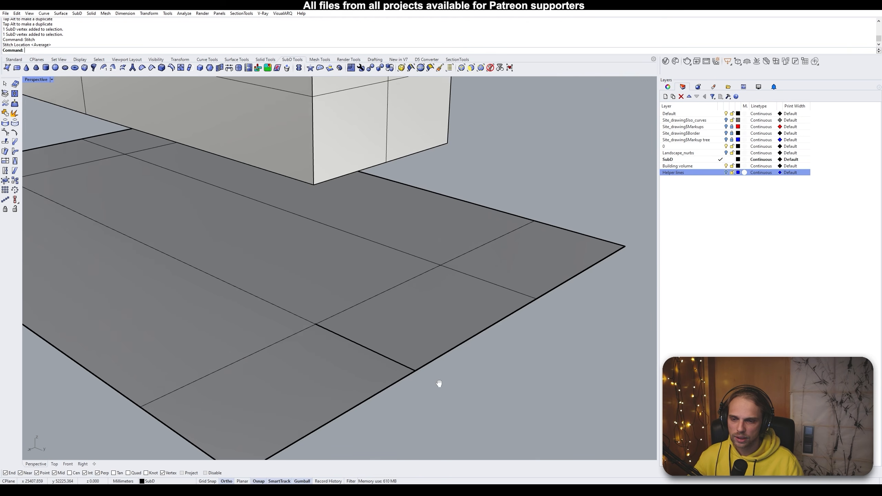
Pull one of the SubD vertices at the outer end of the ground surface's seam away along the border
scroll(374, 355, up, 8)
scroll(348, 347, up, 2)
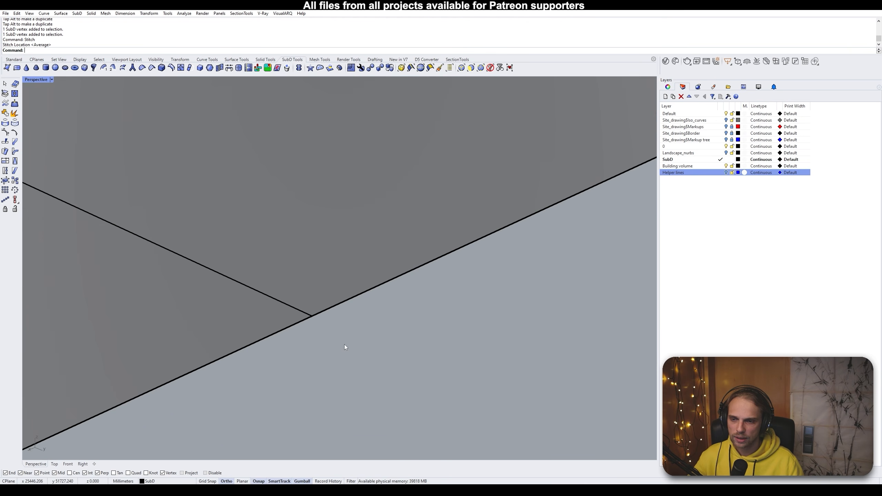
ctrl+shift+click(316, 315)
click(319, 330)
ctrl+shift+click(313, 319)
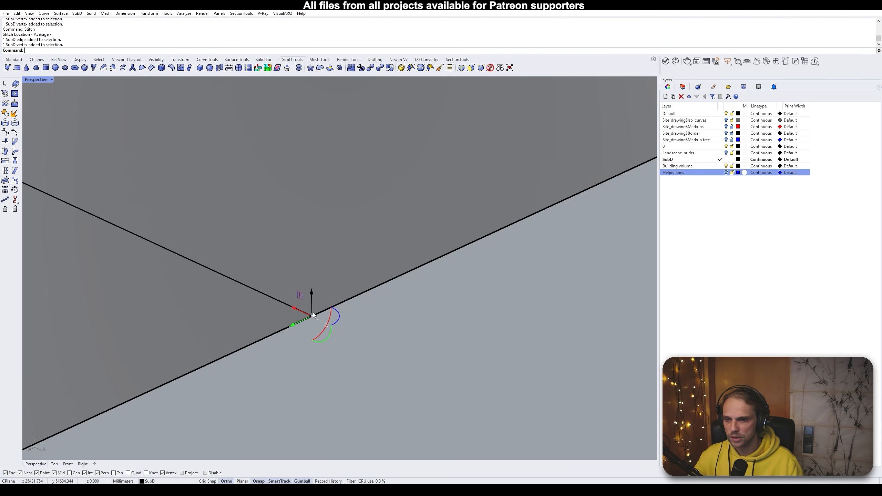
drag(292, 325, 396, 339)
scroll(396, 339, down, 10)
scroll(298, 290, up, 8)
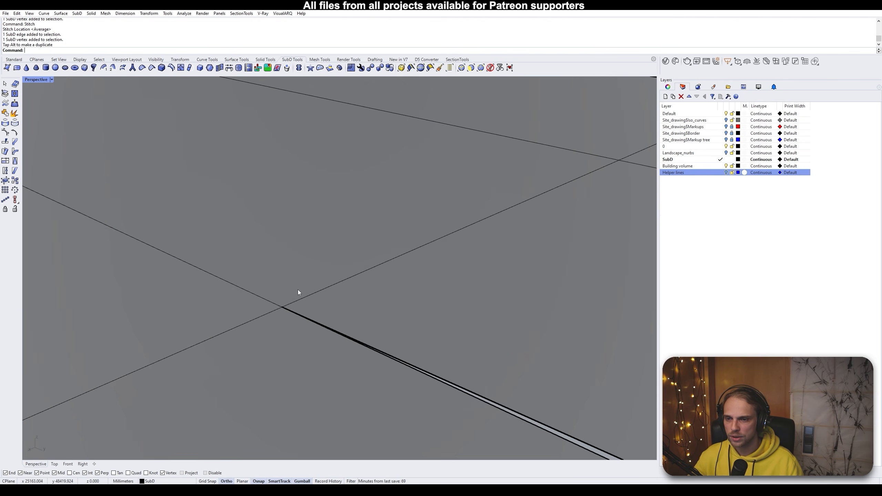
Stitch the two separated border vertices together at the location of the vertex on the narrower corner face
scroll(312, 308, down, 5)
shift+right_drag(318, 314, 139, 249)
scroll(269, 320, up, 5)
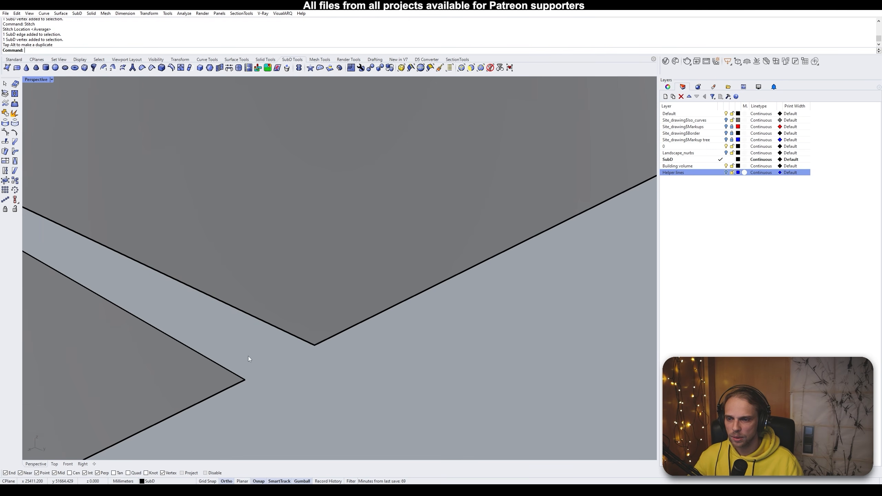
click(245, 379)
click(313, 346)
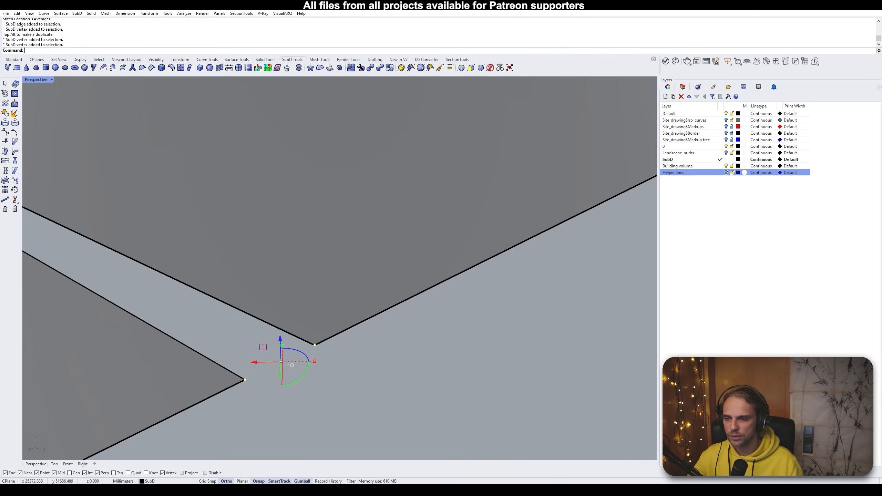
key(Return)
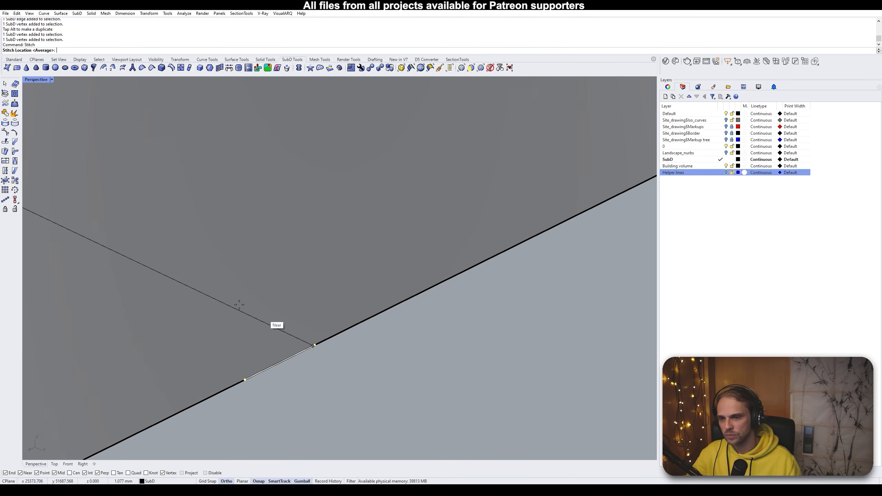
click(245, 379)
key(Escape)
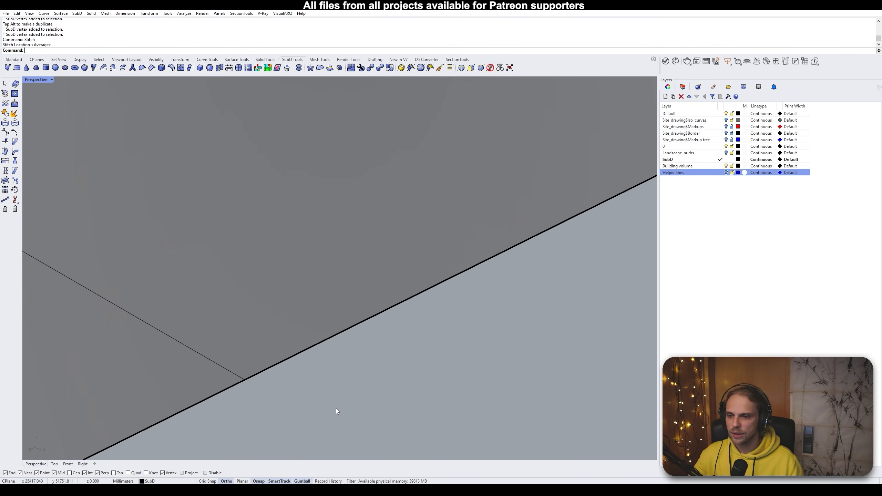
Compare the ground SubD in smooth and flat display, examining how the edge loop runs into the stitched border vertex
scroll(253, 353, down, 5)
key(Tab)
scroll(285, 364, up, 2)
right_drag(285, 364, 321, 336)
scroll(330, 371, down, 5)
scroll(321, 336, up, 5)
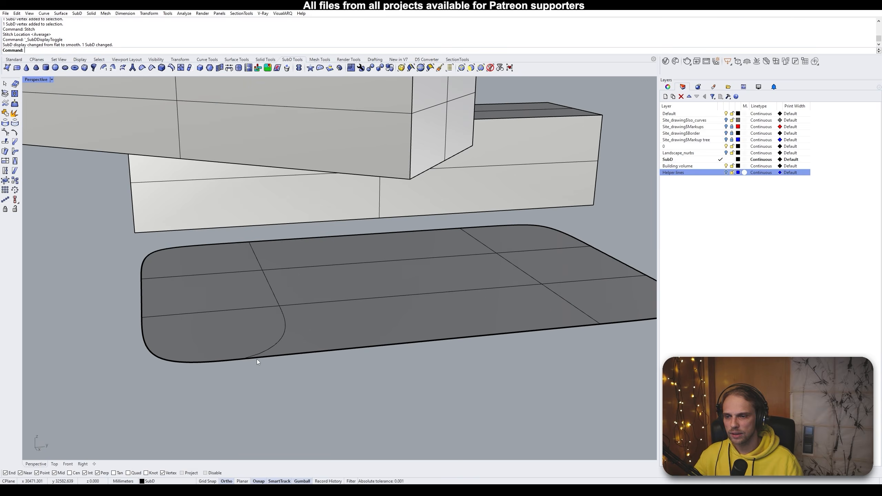
scroll(268, 370, down, 5)
right_drag(264, 369, 249, 370)
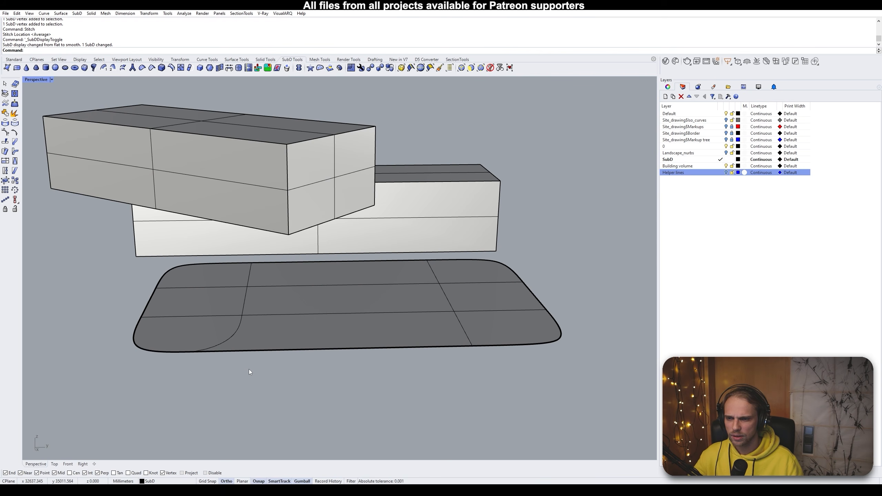
key(Tab)
key(Tab)
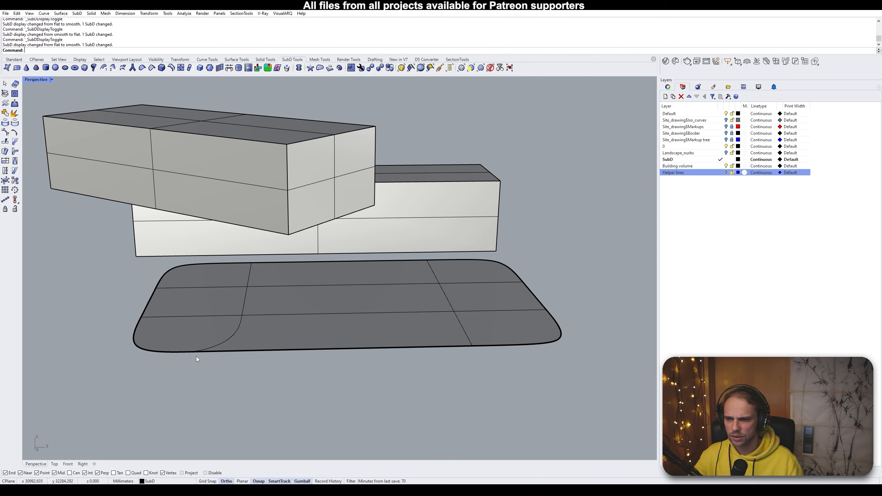
scroll(189, 356, up, 3)
key(Tab)
key(Tab)
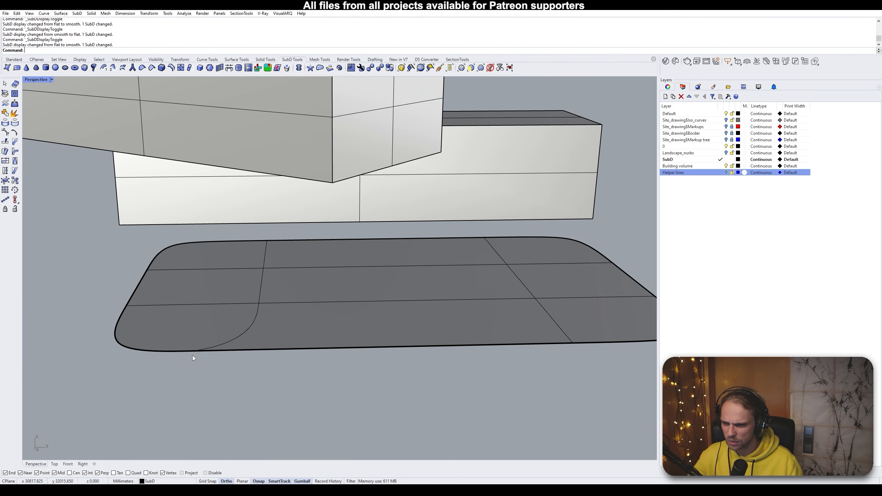
key(Tab)
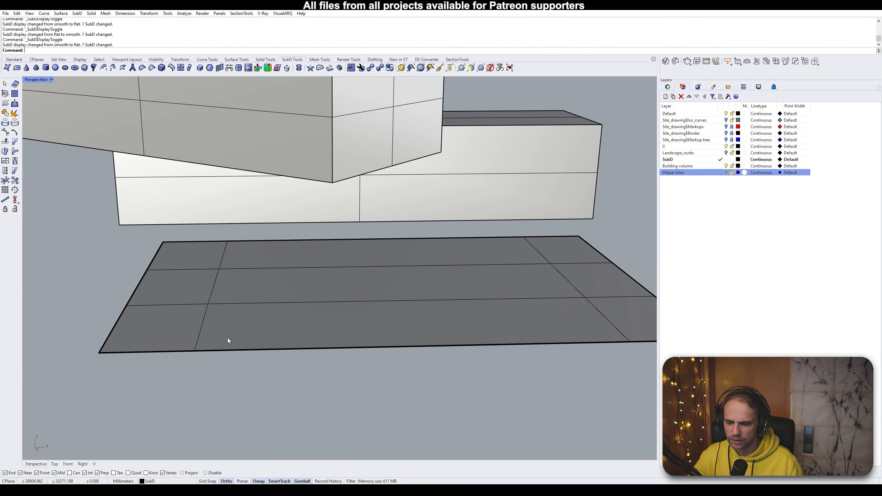
Try sliding the stitched vertex along the ground SubD's front border, undo each move, and check the surface in smooth display
ctrl+shift+click(195, 352)
drag(224, 351, 274, 370)
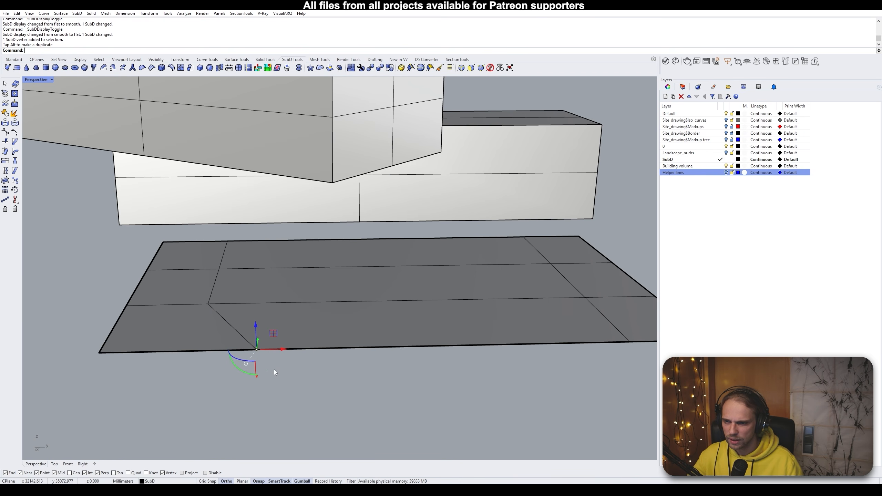
key(ctrl+z)
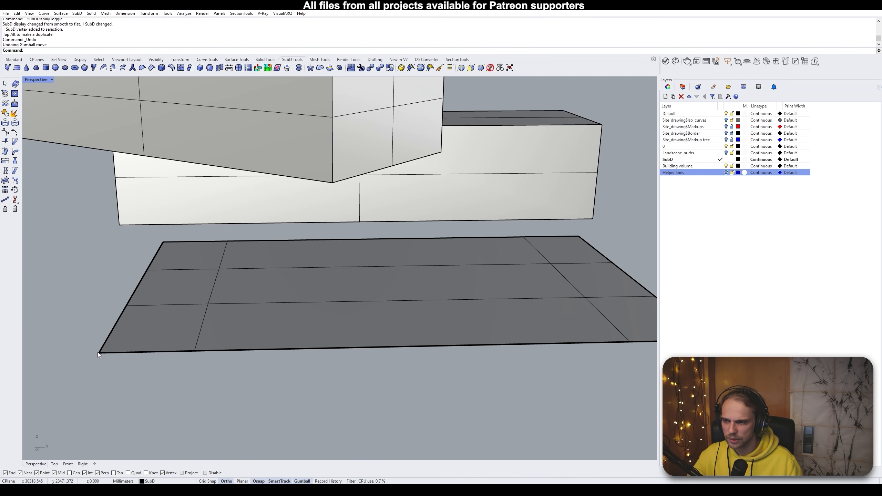
key(Tab)
scroll(234, 370, down, 3)
right_drag(237, 369, 261, 408)
key(Tab)
drag(248, 413, 296, 383)
click(291, 400)
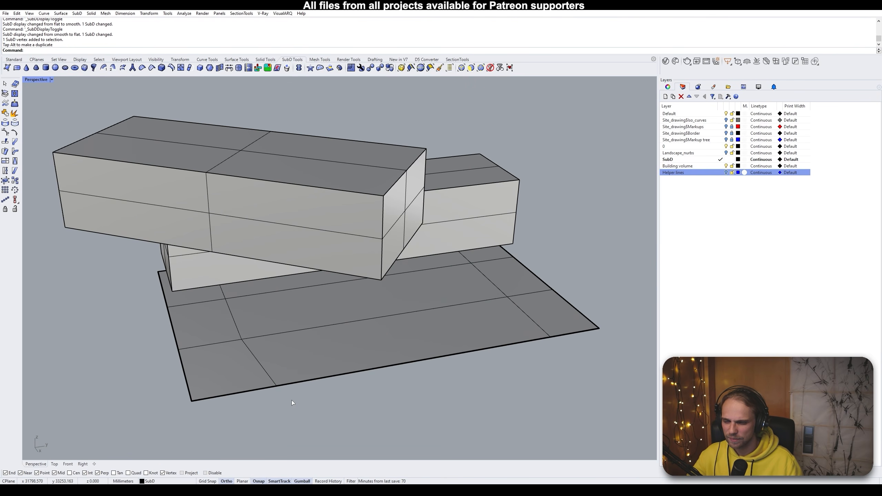
key(ctrl+z)
key(Tab)
right_drag(277, 405, 369, 373)
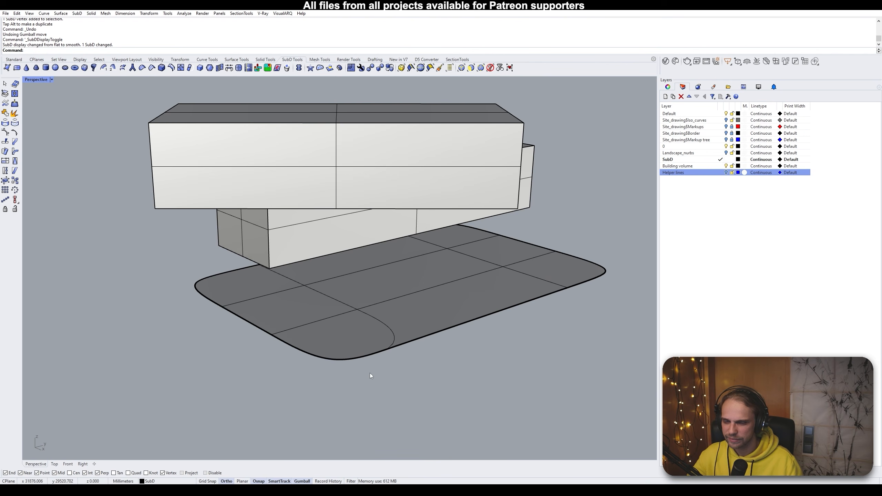
Try extruding the three front border edges of the flat ground SubD outward, inspect the new faces, and undo the extrusion
key(Tab)
click(356, 360)
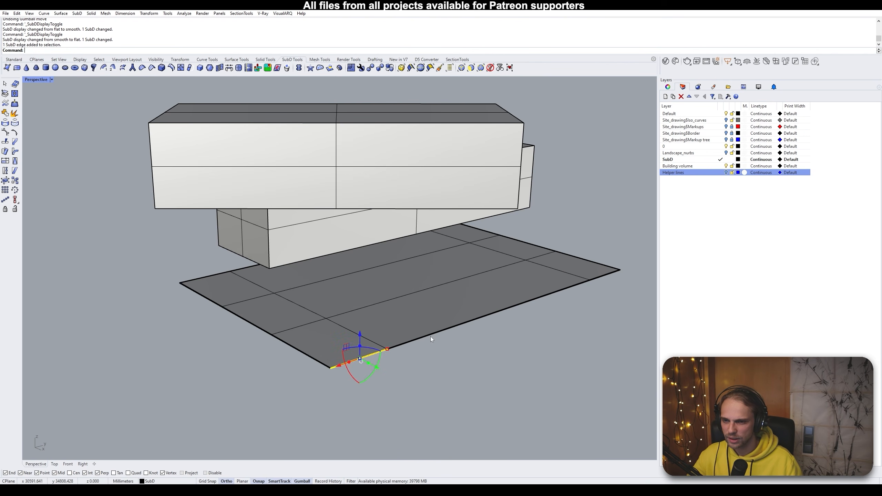
shift+click(490, 317)
shift+click(606, 278)
shift+right_drag(577, 321, 426, 286)
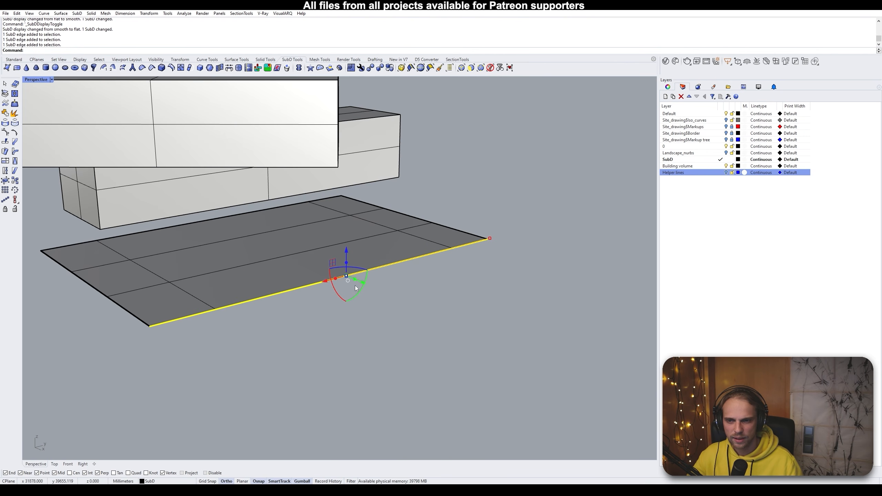
drag(356, 278, 429, 330)
click(428, 390)
scroll(428, 390, up, 8)
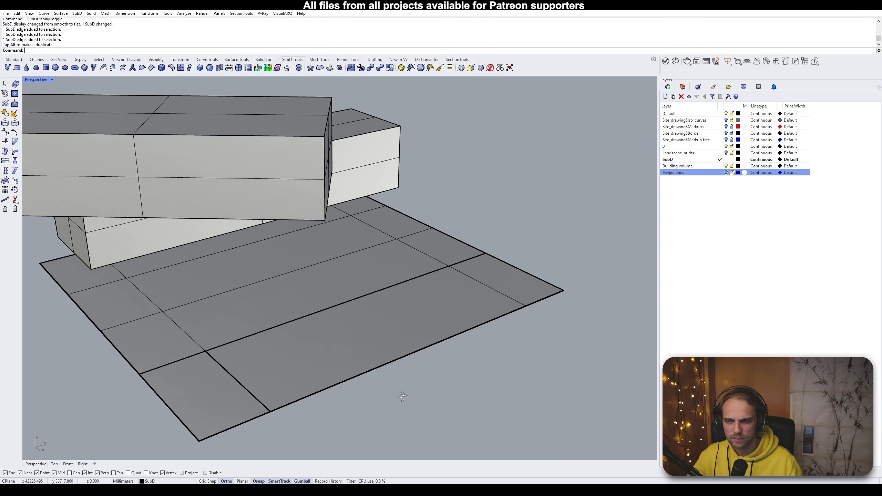
scroll(200, 346, down, 6)
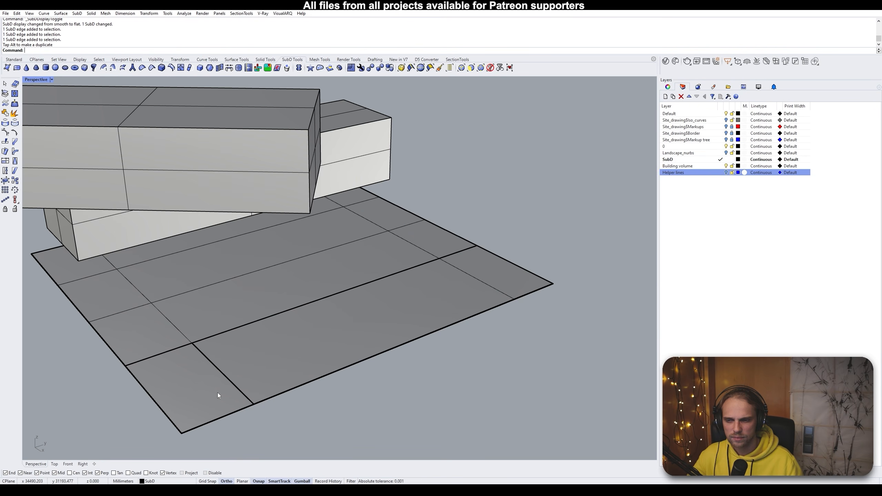
key(ctrl+z)
Inspect the front border vertex up close and check the nearby edge flow in smooth and flat display
scroll(93, 362, up, 8)
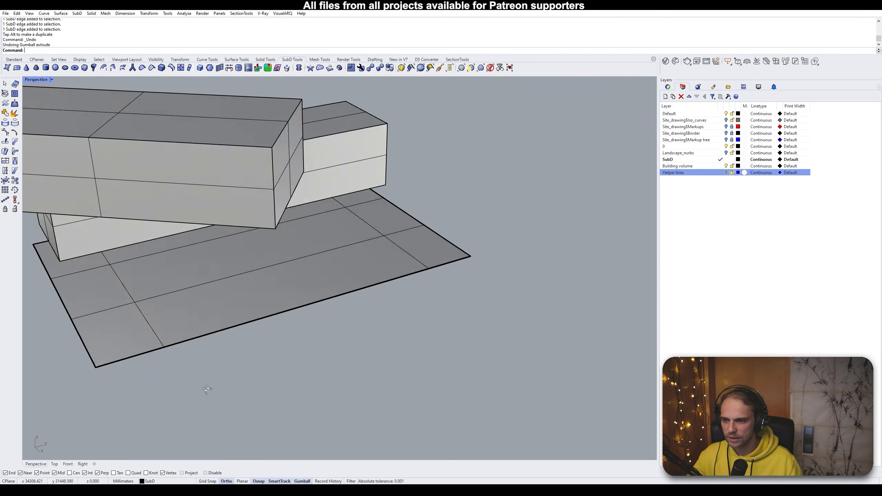
scroll(176, 306, up, 2)
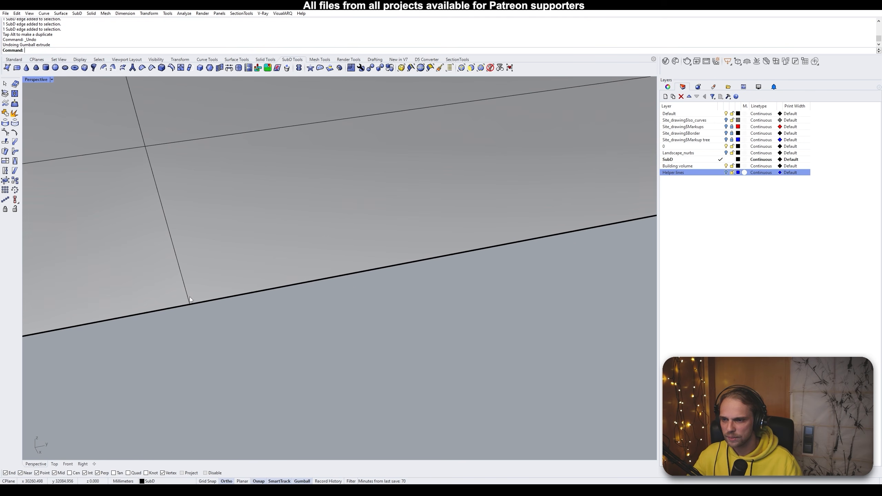
scroll(198, 305, down, 10)
key(Tab)
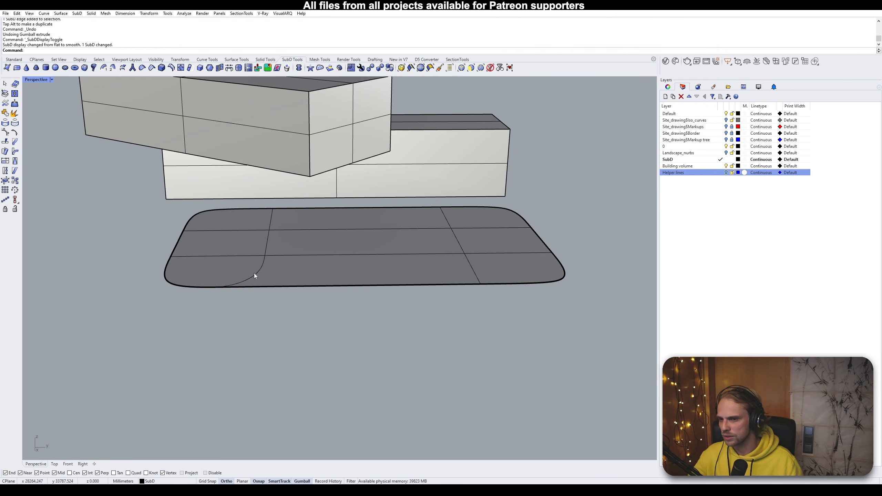
scroll(234, 266, up, 5)
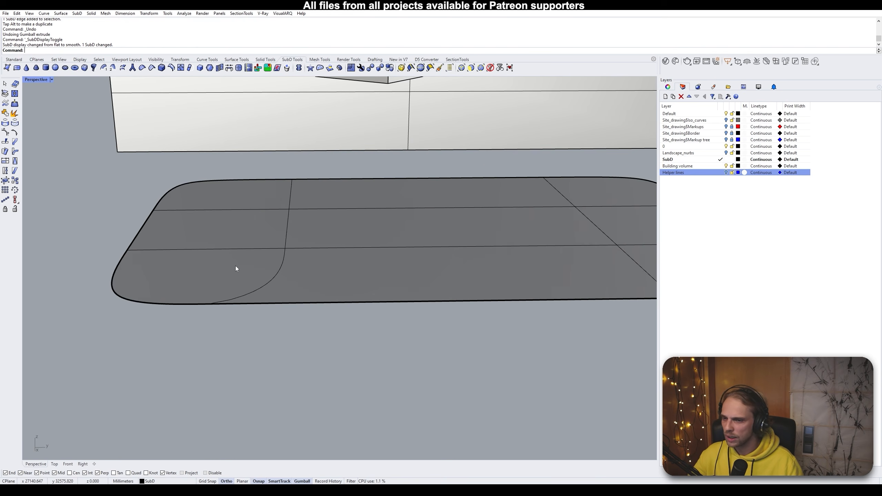
key(Tab)
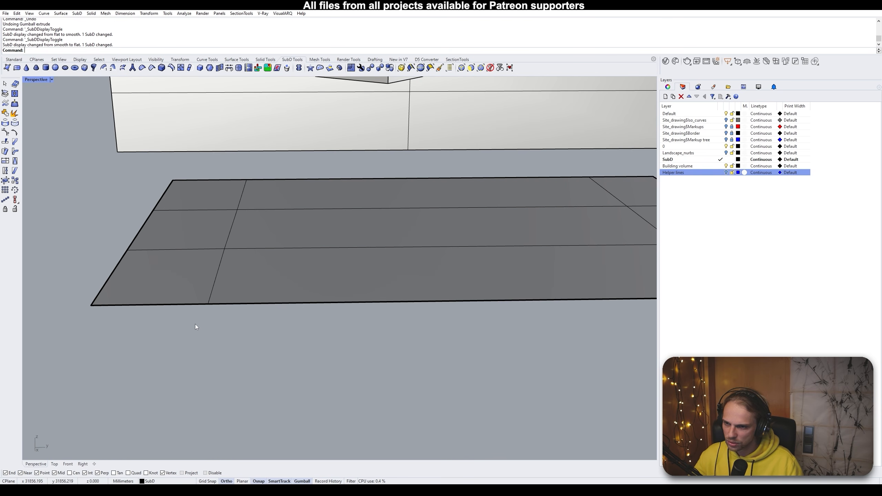
drag(195, 324, 234, 287)
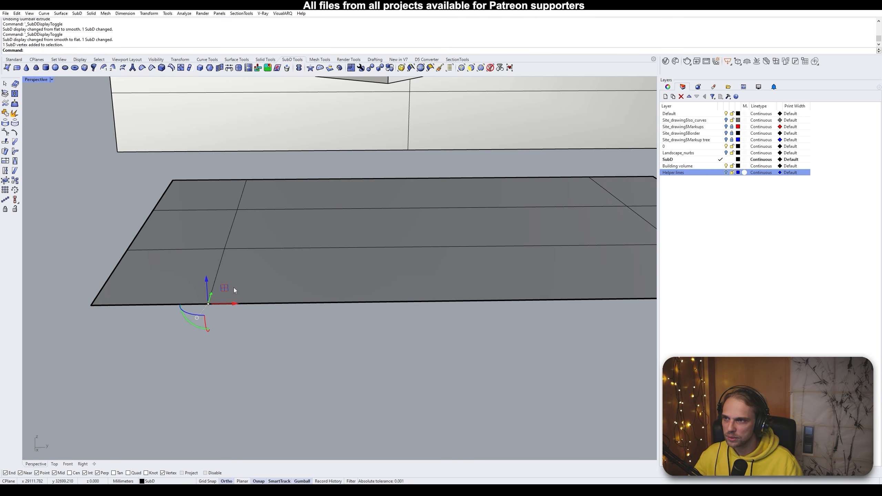
right_click(20, 51)
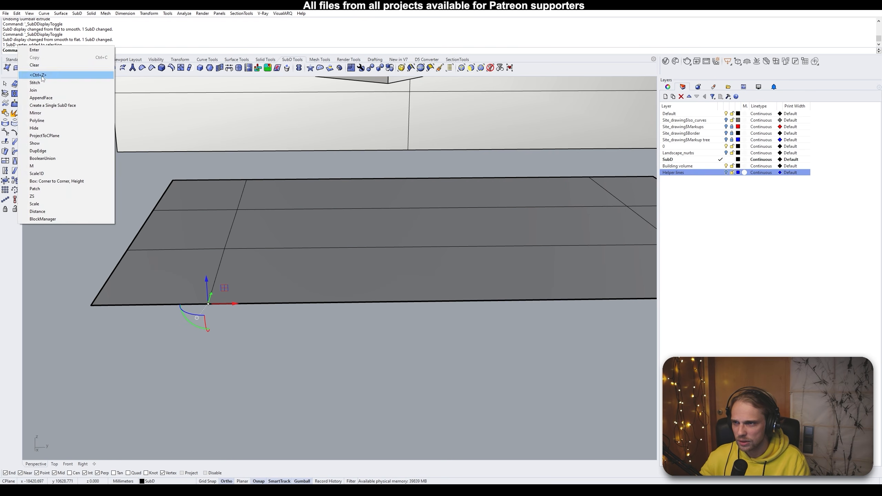
click(143, 132)
click(96, 342)
ctrl+shift+drag(69, 321, 146, 270)
key(Escape)
click(181, 332)
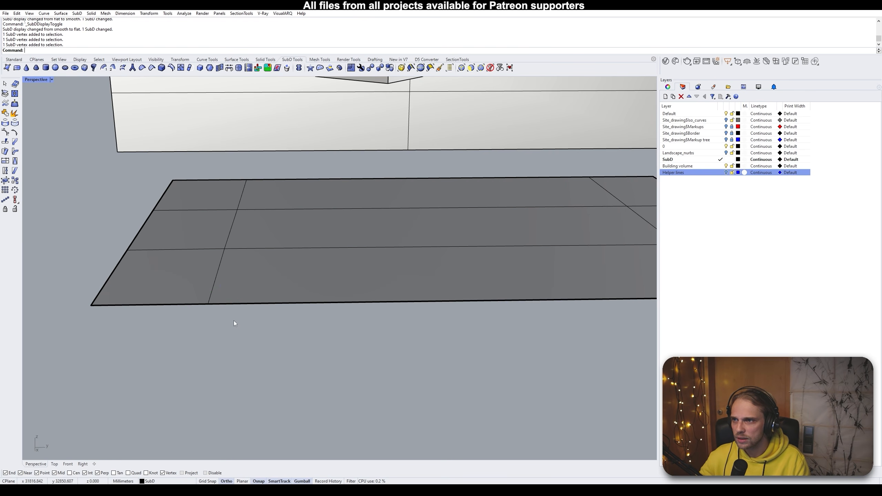
Extrude all three front border edges of the ground SubD outward to add a new row of faces
scroll(248, 319, down, 6)
right_drag(269, 317, 224, 303)
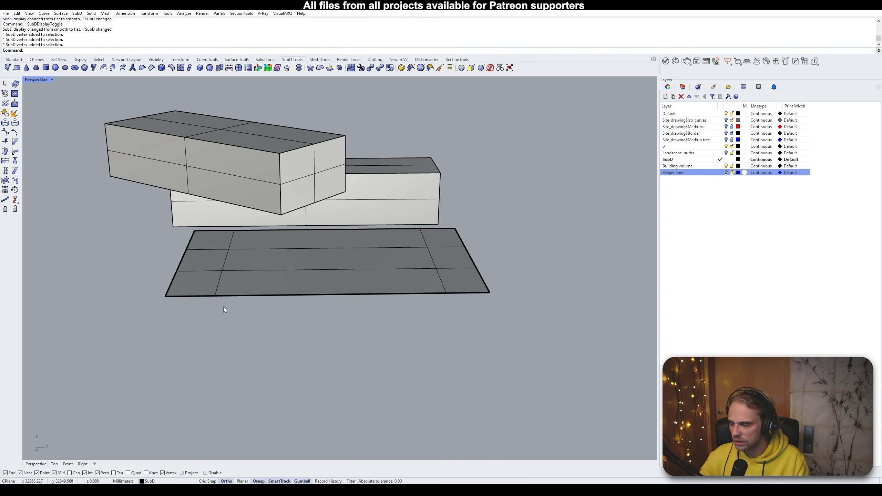
ctrl+shift+click(192, 296)
ctrl+shift+click(275, 295)
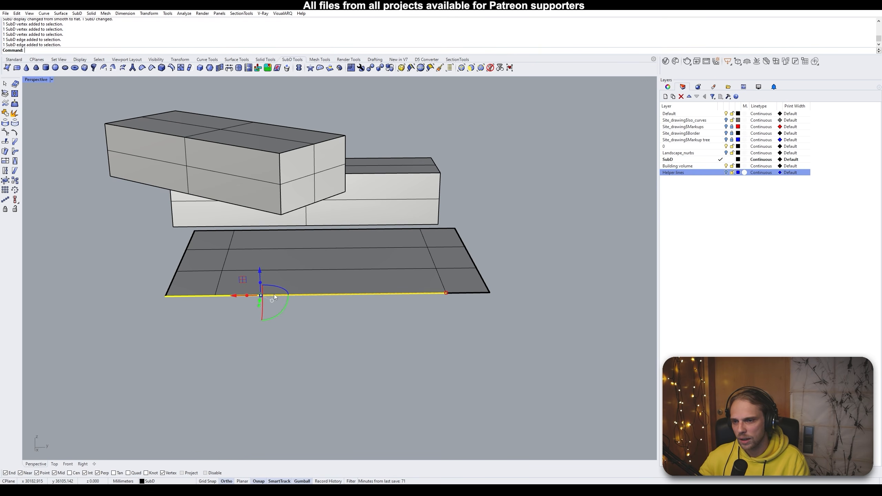
ctrl+shift+click(467, 293)
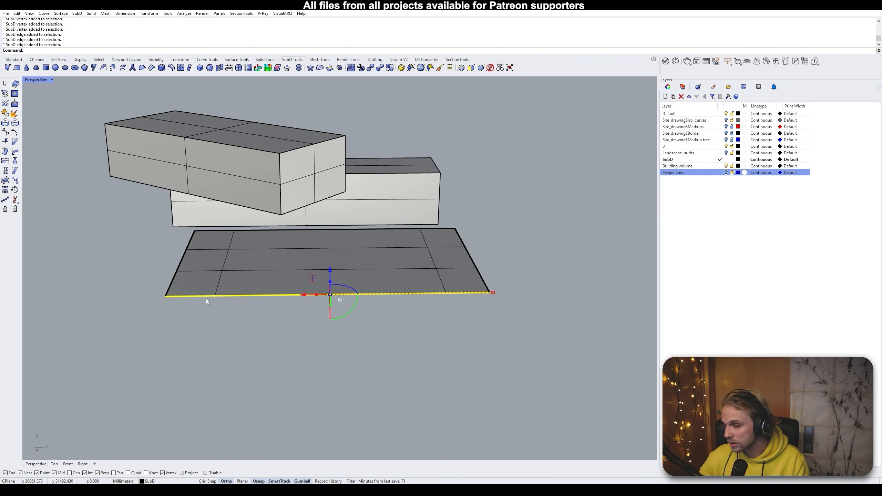
right_drag(211, 298, 312, 283)
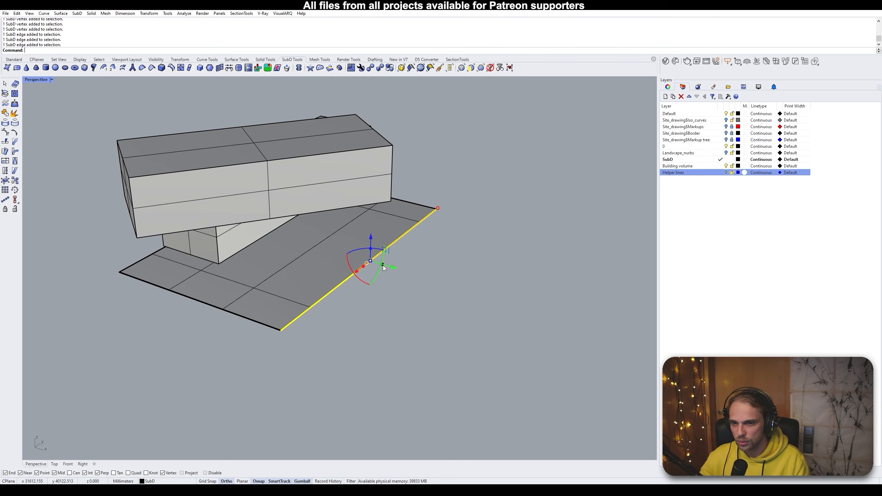
click(306, 325)
ctrl+shift+click(298, 317)
ctrl+shift+click(357, 272)
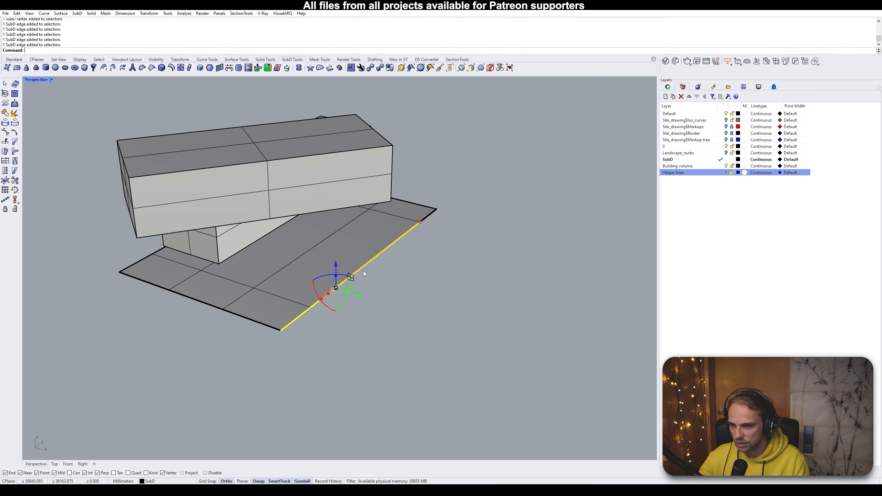
ctrl+shift+click(431, 215)
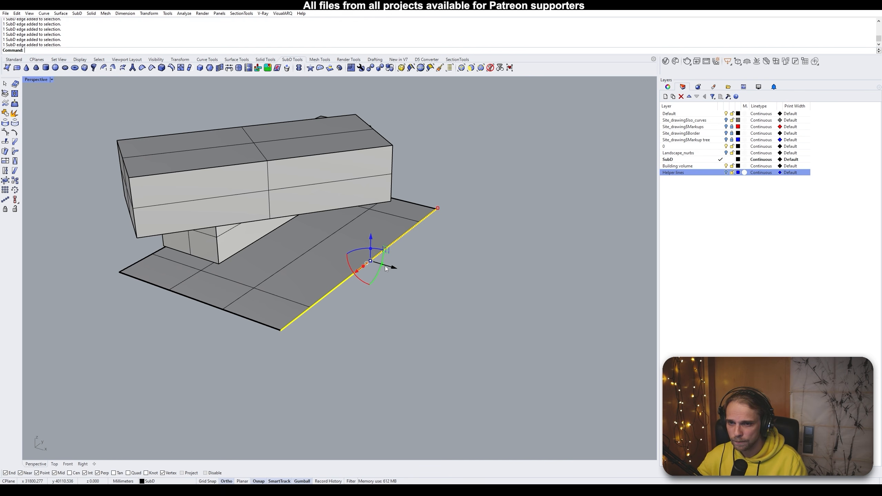
drag(383, 266, 434, 285)
key(Escape)
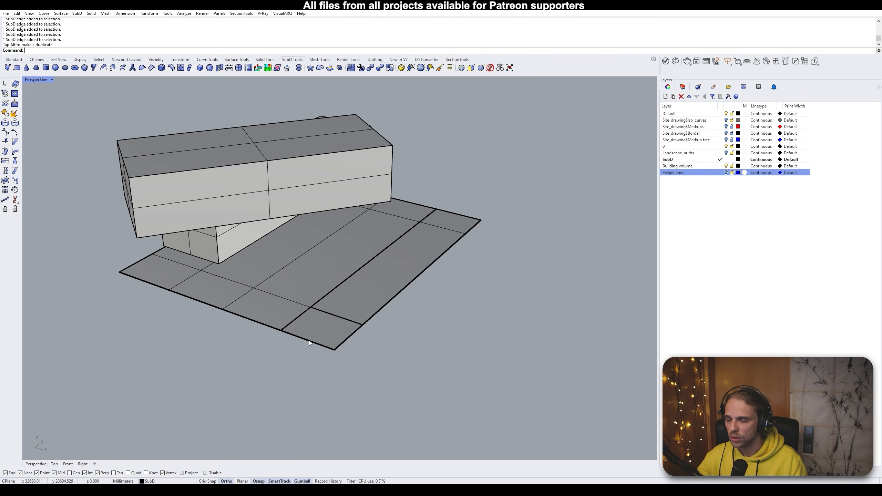
Examine the interior creased edges on the extended ground SubD, comparing its smooth and flat display
right_drag(309, 340, 397, 288)
scroll(372, 298, up, 8)
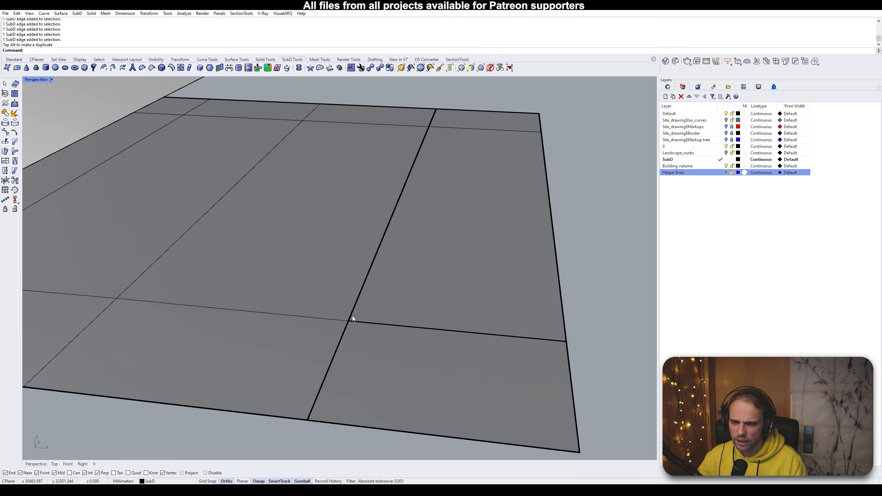
scroll(353, 321, down, 5)
key(Tab)
key(Tab)
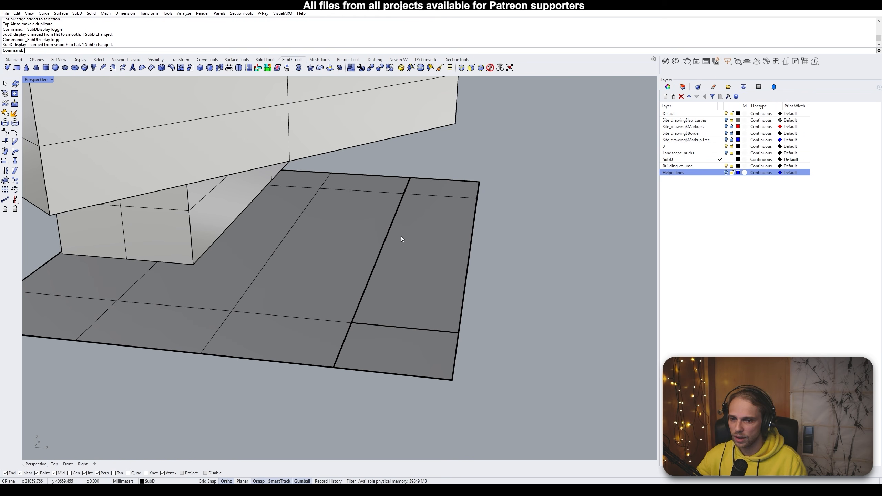
key(Tab)
key(Tab)
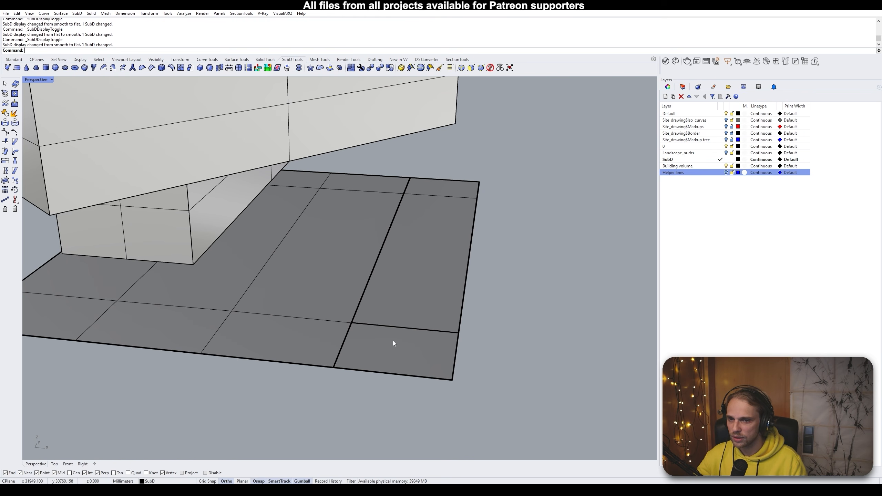
scroll(377, 303, up, 3)
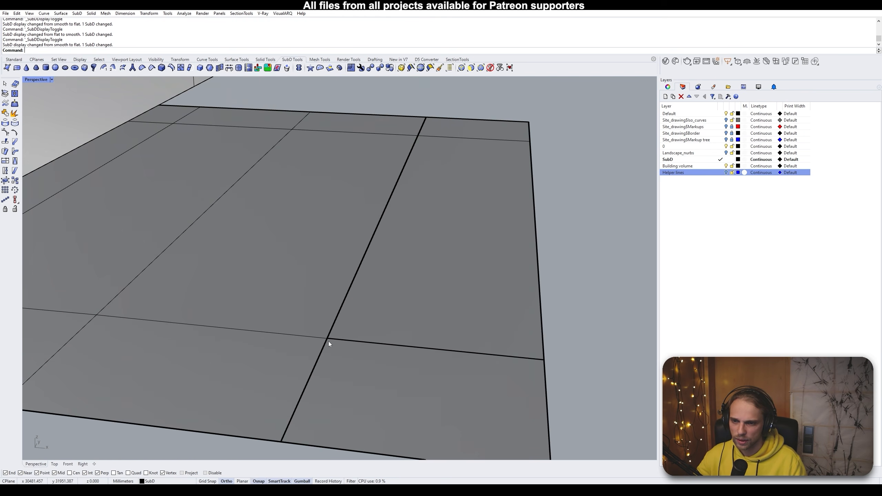
Check the vertex where the creased edges meet in Wireframe display, and return the viewport to Shaded
click(52, 80)
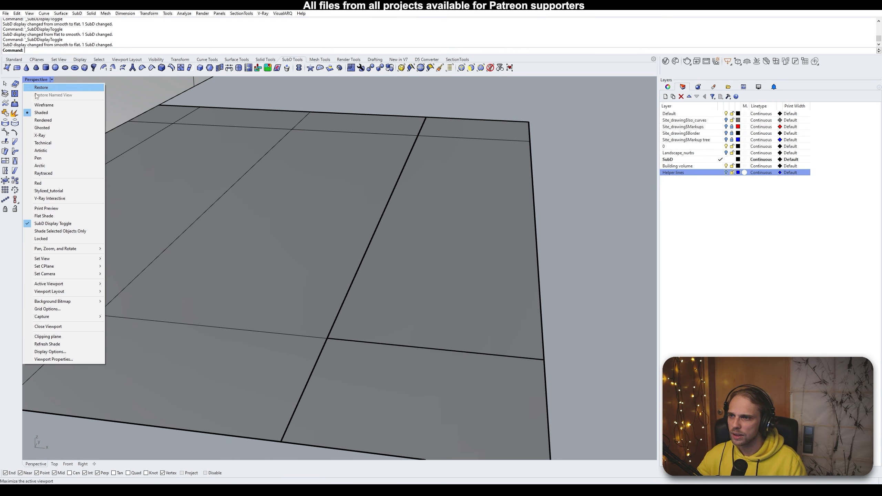
click(46, 104)
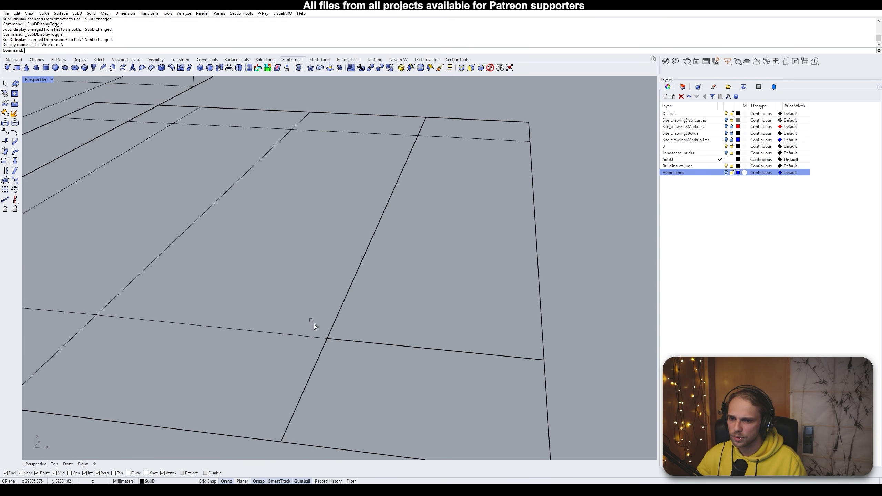
mouse_move(342, 352)
mouse_down()
mouse_move(348, 357)
mouse_move(338, 354)
mouse_up()
key(Escape)
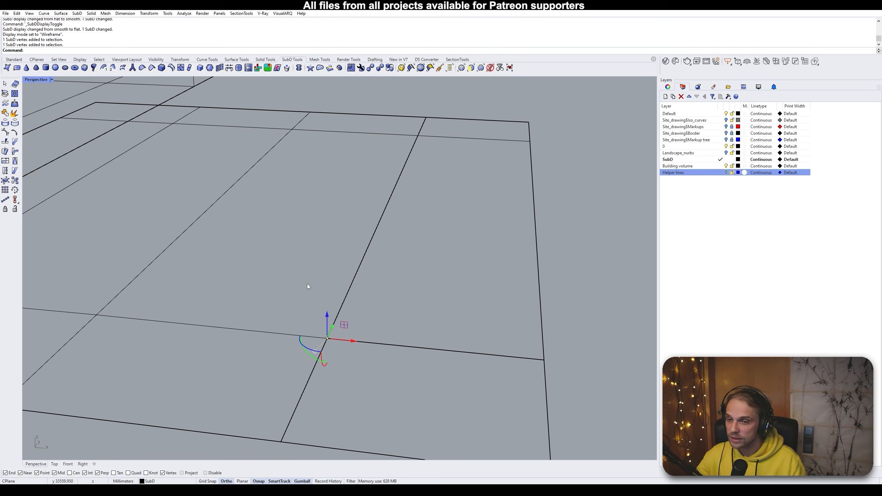
click(38, 79)
click(69, 114)
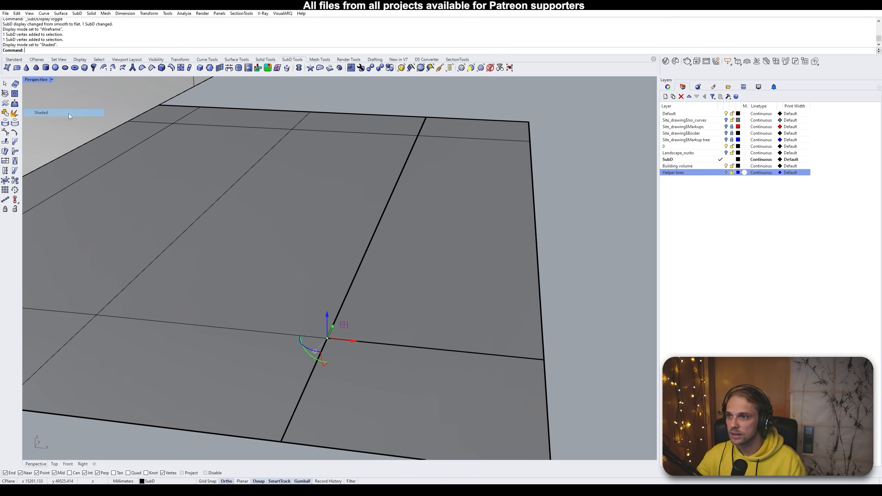
Examine the extruded row of the ground SubD from several sides and check the vertex at the crease's end
scroll(404, 284, down, 5)
click(503, 318)
right_drag(511, 319, 441, 333)
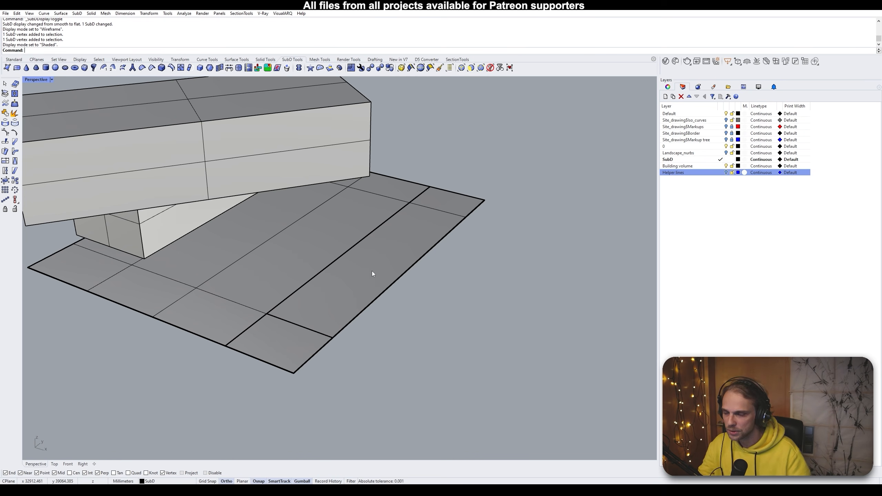
right_drag(367, 268, 295, 256)
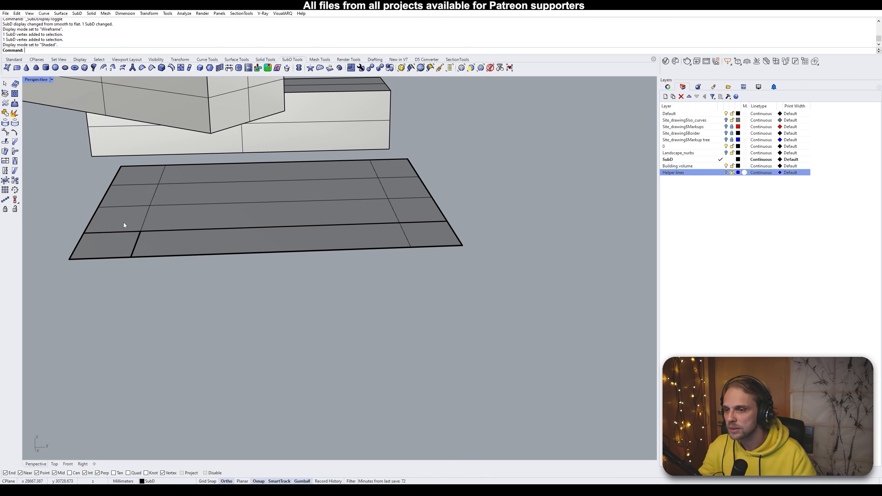
right_drag(173, 257, 190, 230)
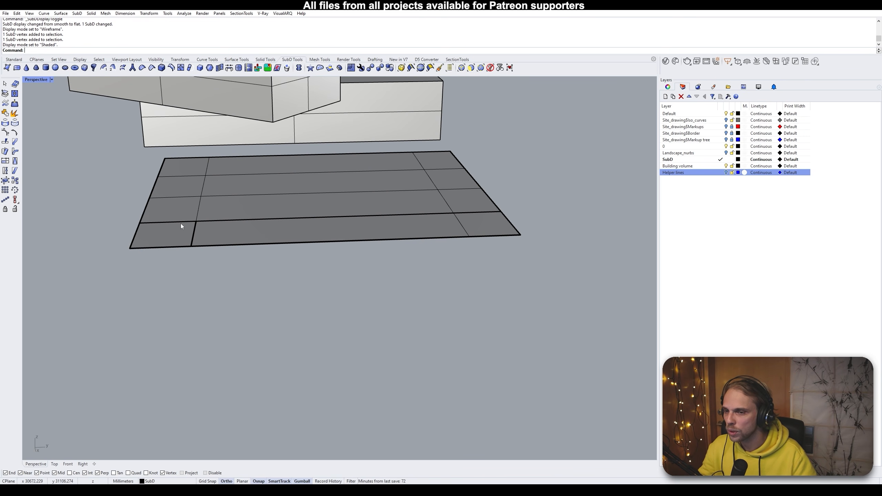
ctrl+shift+click(140, 222)
key(Escape)
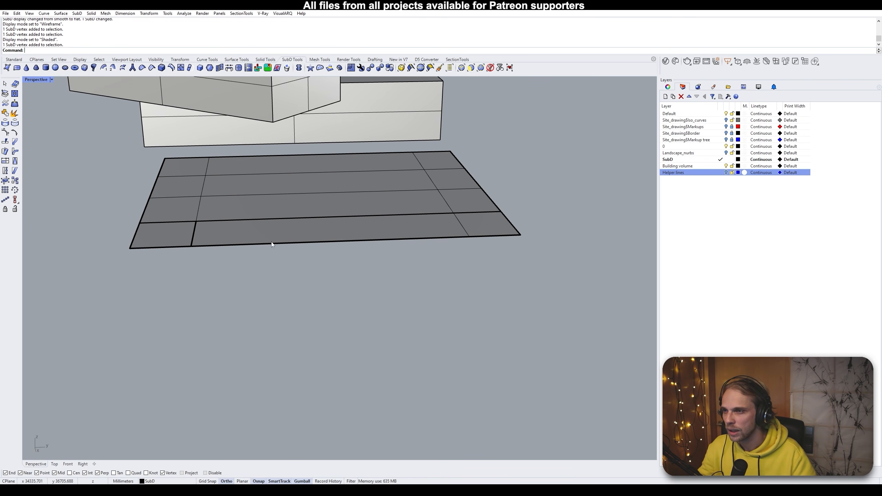
right_drag(271, 244, 298, 237)
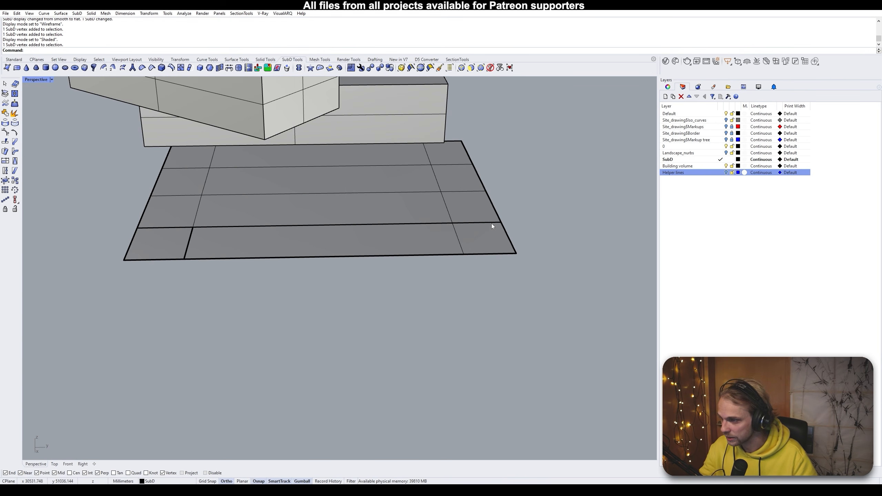
Draw a test SubD box with two faces in each direction beside the ground surface and compare its smooth and flat display
scroll(346, 240, down, 6)
shift+right_drag(357, 232, 262, 246)
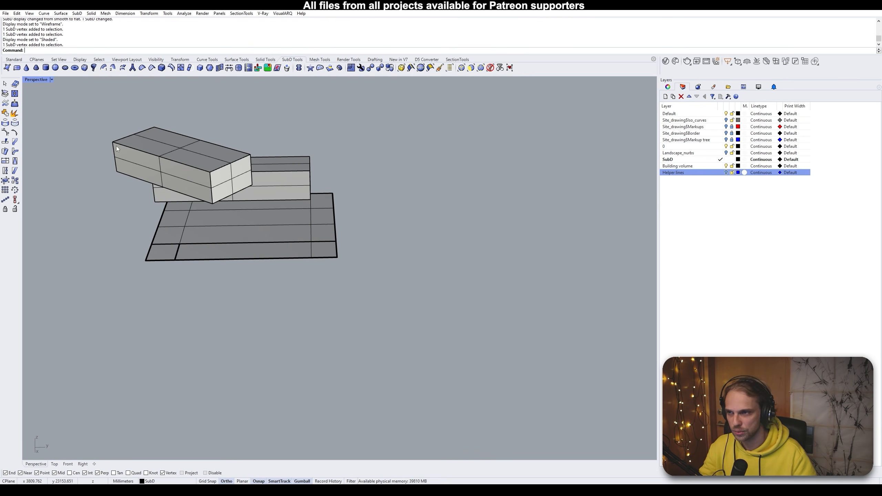
click(84, 68)
click(376, 289)
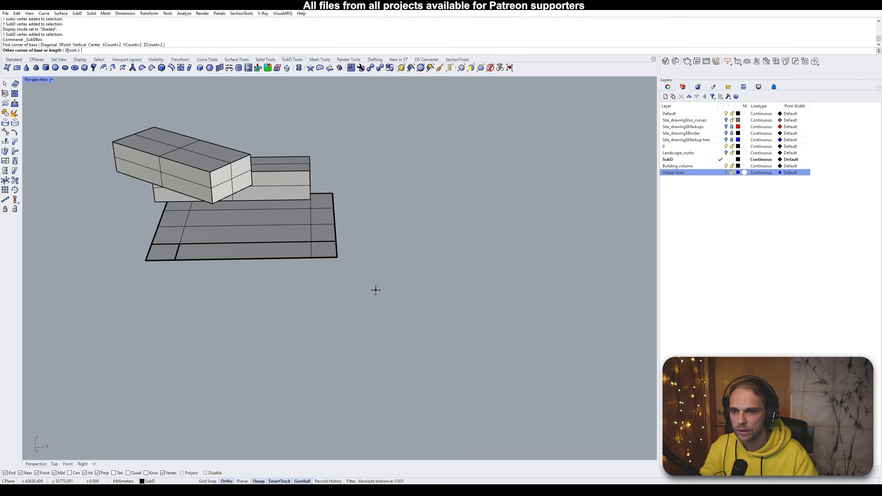
click(447, 235)
click(448, 160)
right_drag(483, 225, 541, 235)
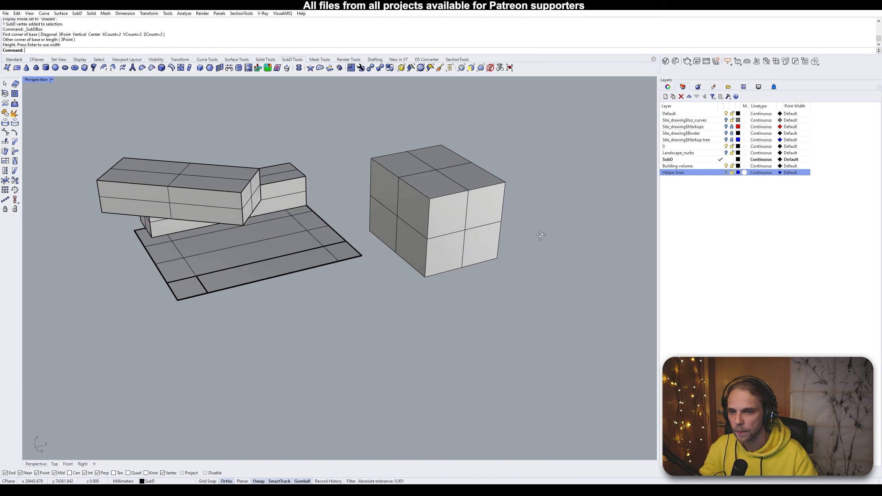
shift+right_drag(452, 193, 403, 213)
scroll(391, 220, up, 5)
key(Tab)
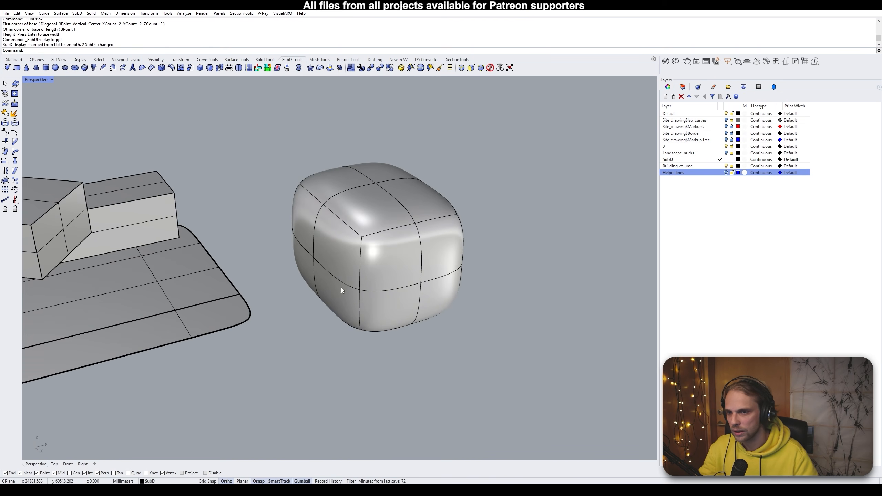
key(Tab)
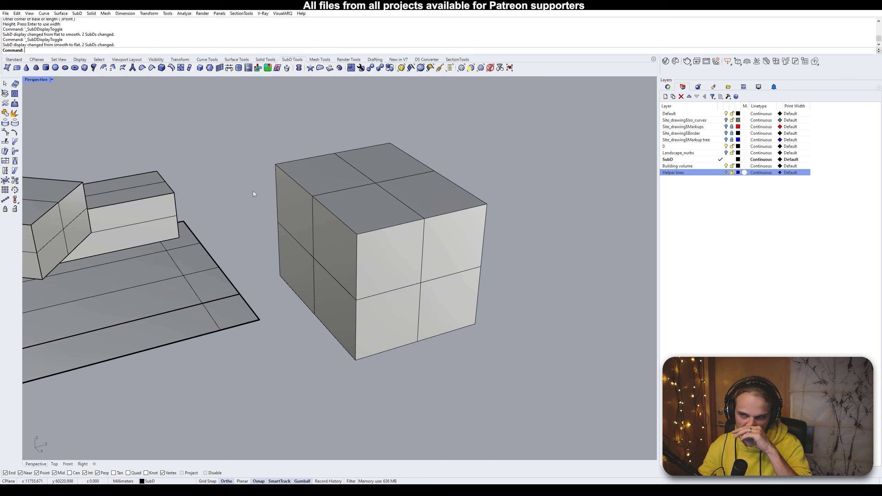
Crease the two collinear edges along one upper side of the test SubD box
ctrl+shift+click(393, 226)
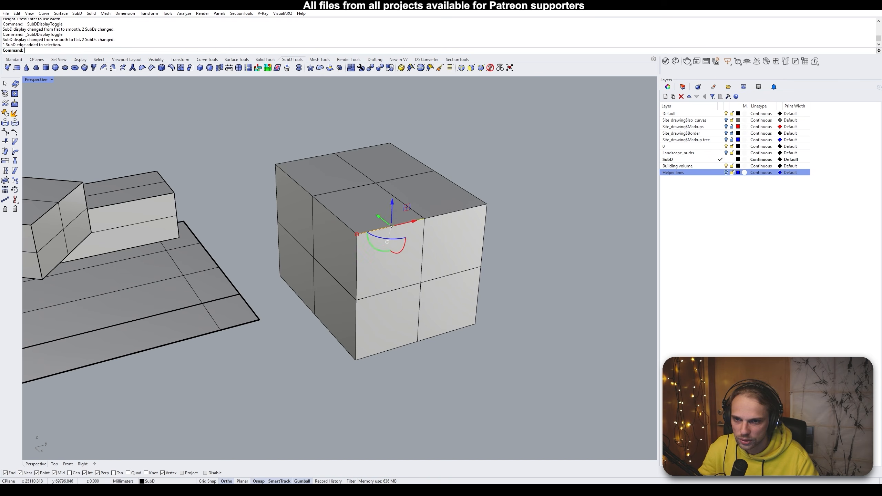
ctrl+shift+click(436, 215)
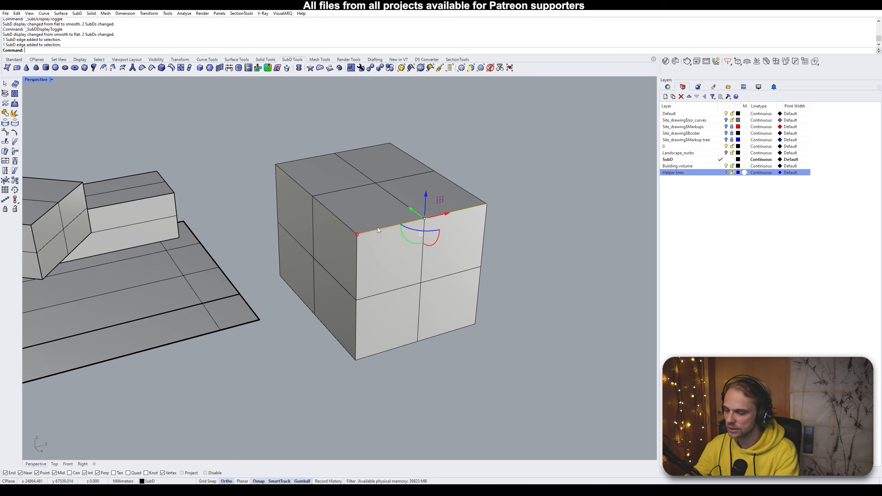
text(crease)
key(Return)
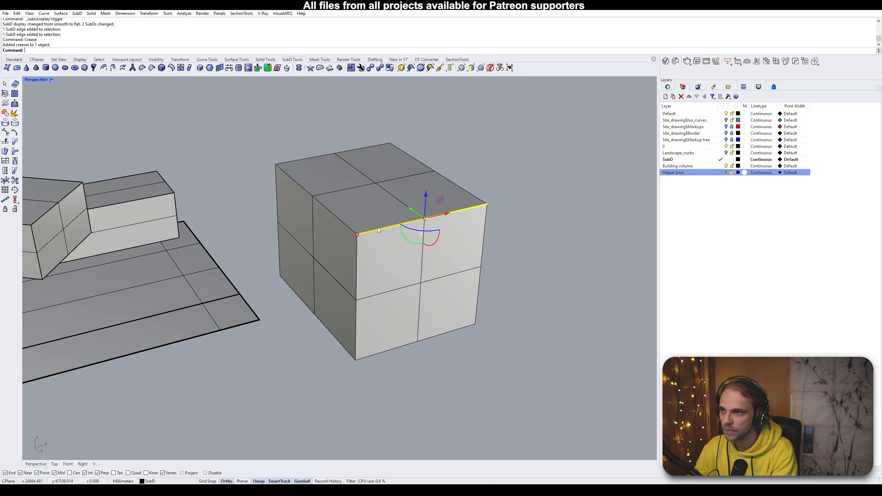
click(515, 206)
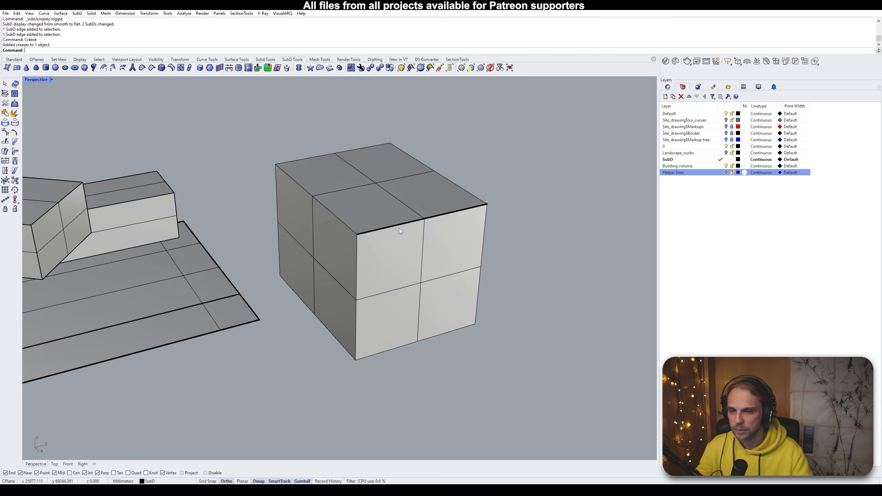
Inspect the test box's creased edge up close in smooth display, return to flat display, and delete the box
key(Tab)
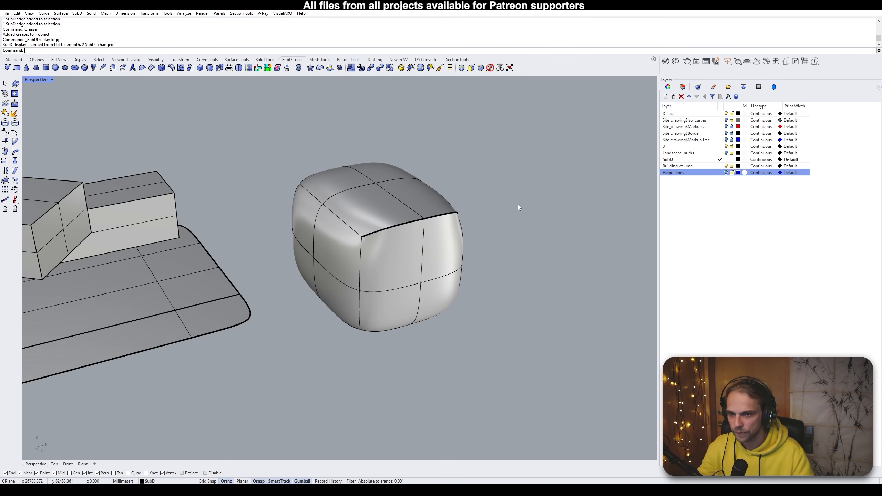
right_drag(470, 257, 530, 227)
scroll(497, 142, up, 8)
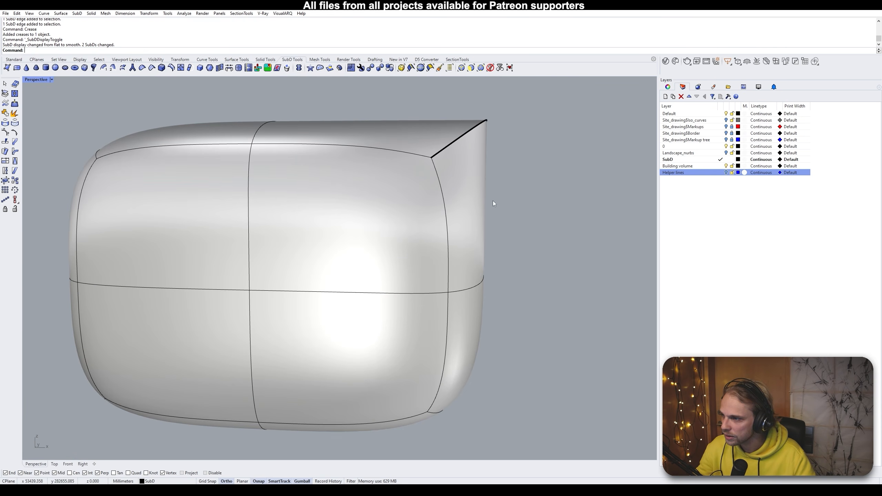
right_drag(494, 204, 446, 207)
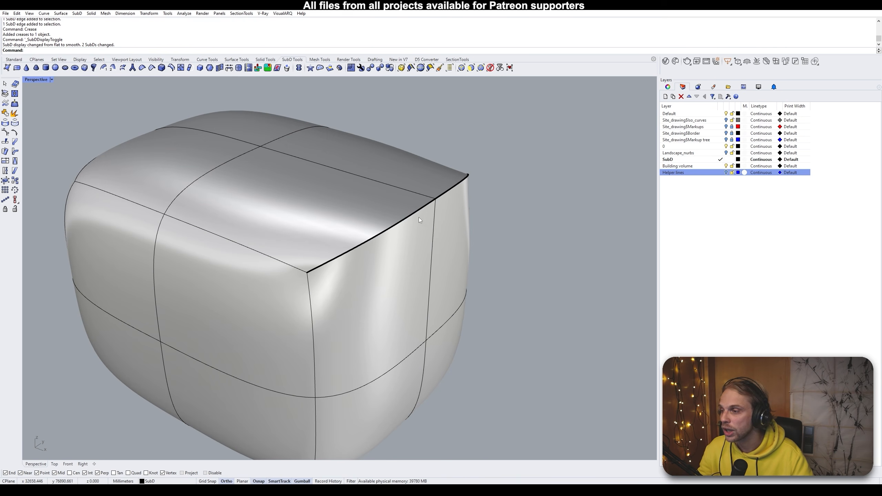
scroll(367, 233, down, 3)
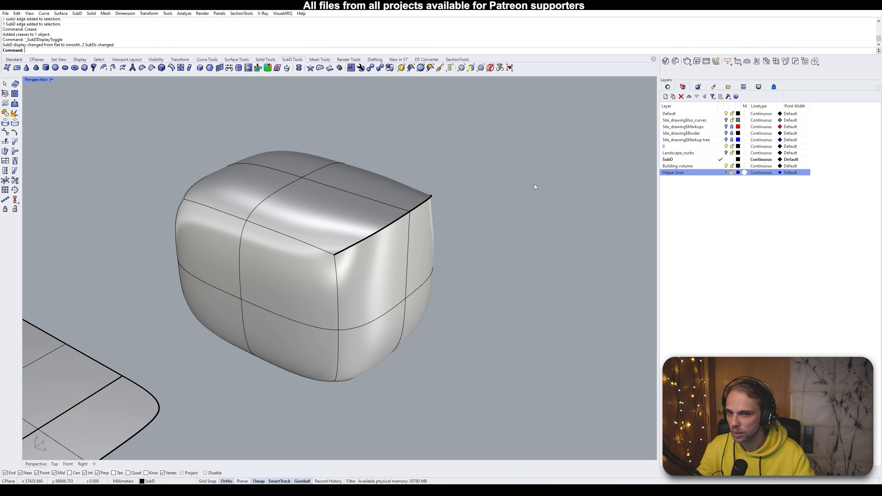
key(Tab)
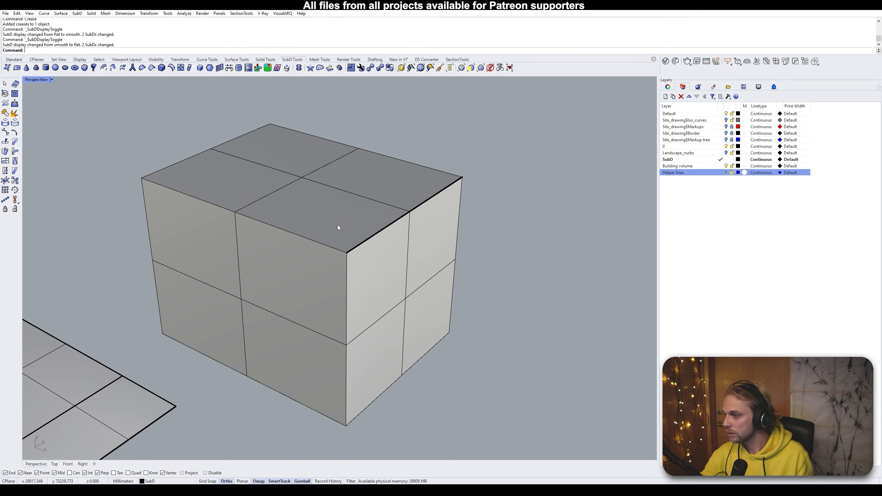
click(354, 237)
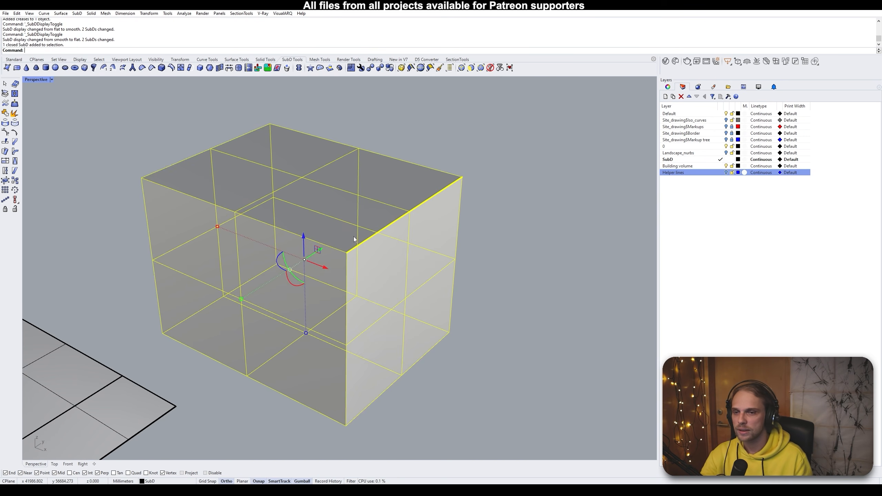
key(Delete)
Remove the creases from all edges and vertices of the ground SubD with RemoveCrease and check its inner edges
right_drag(287, 272, 194, 246)
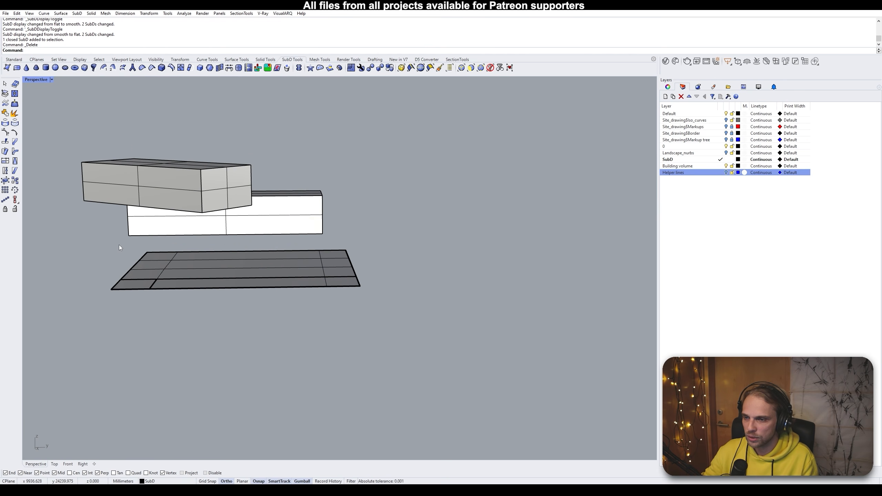
drag(81, 240, 419, 328)
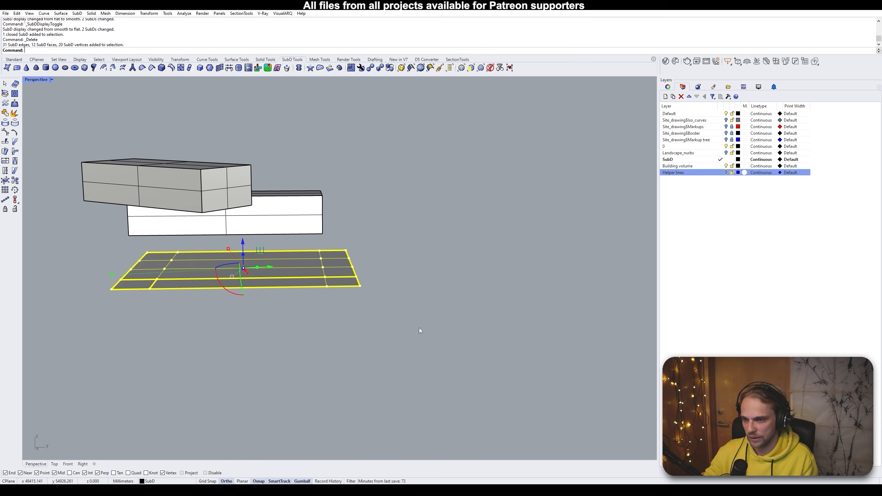
drag(65, 239, 428, 336)
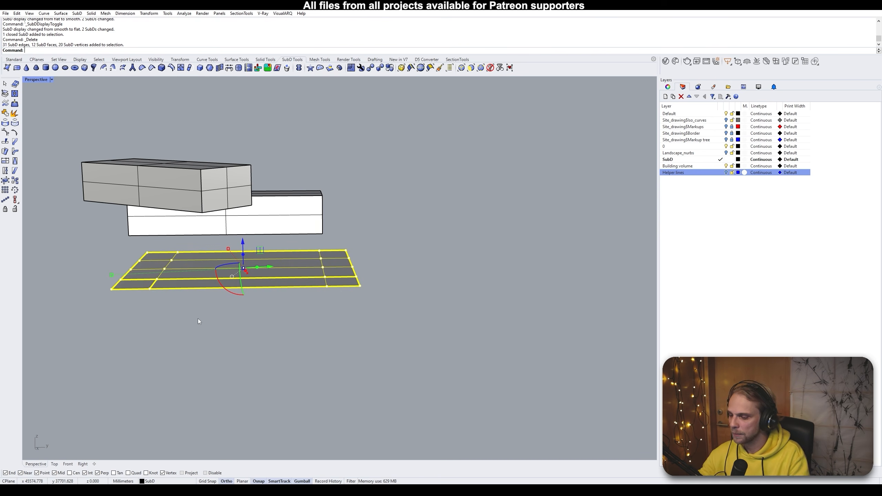
text(RemoveCrease)
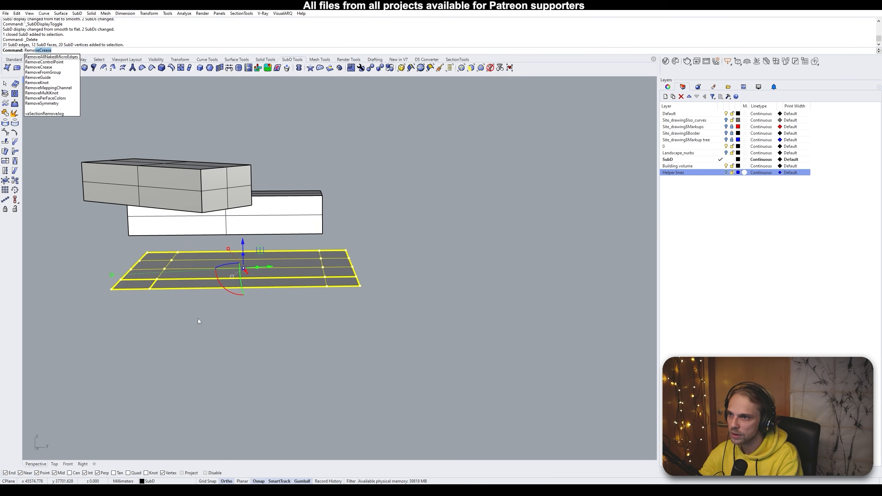
key(Return)
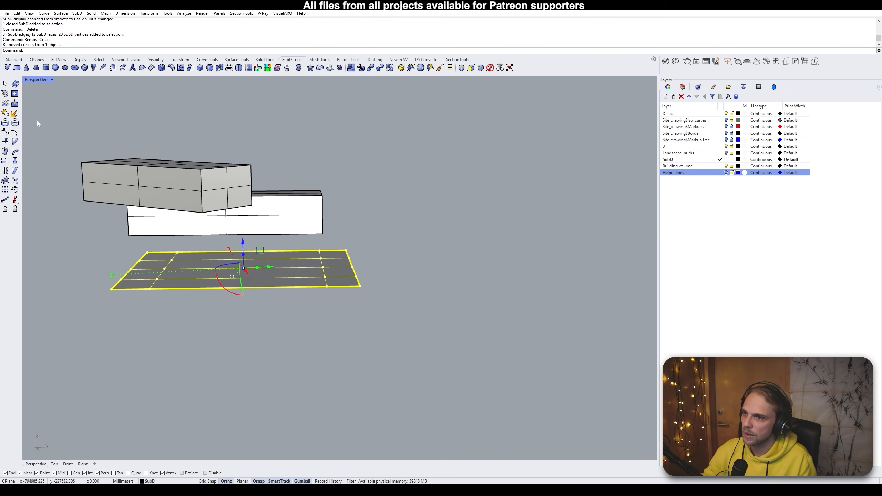
click(106, 287)
right_drag(187, 272, 146, 257)
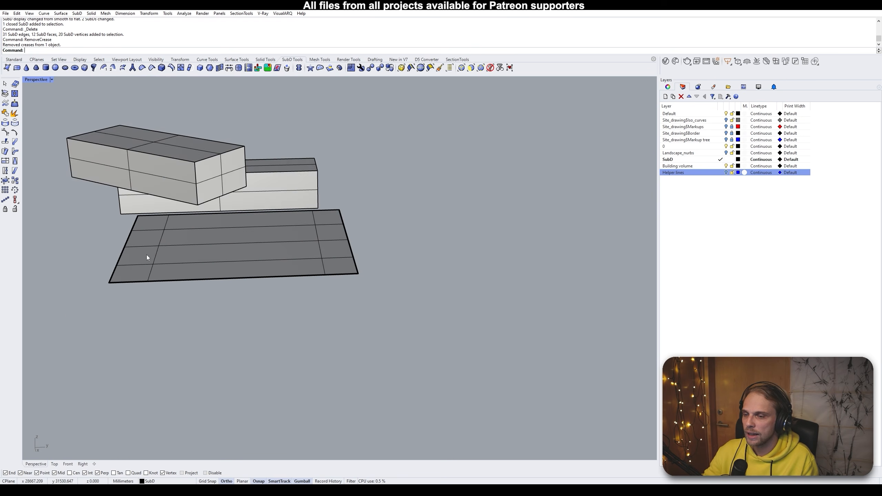
scroll(355, 244, up, 3)
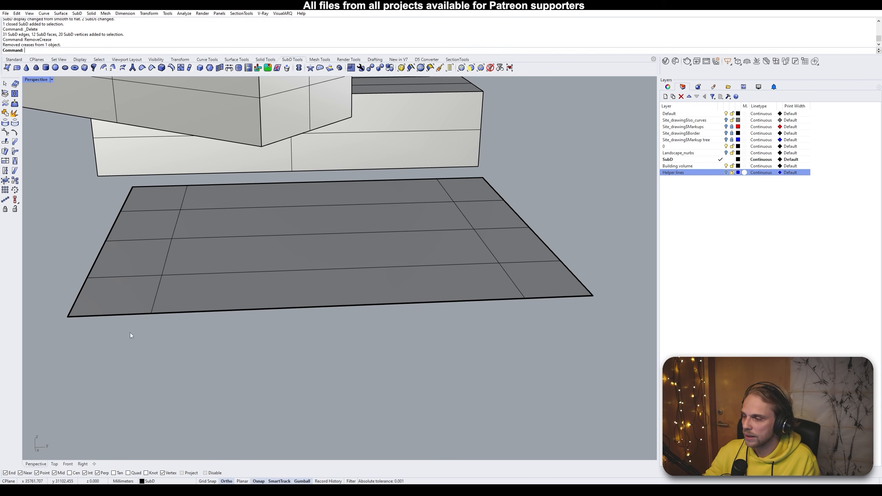
Check the ground SubD in smooth display, return it to flat display, and look at it from another side
key(Tab)
scroll(228, 247, down, 5)
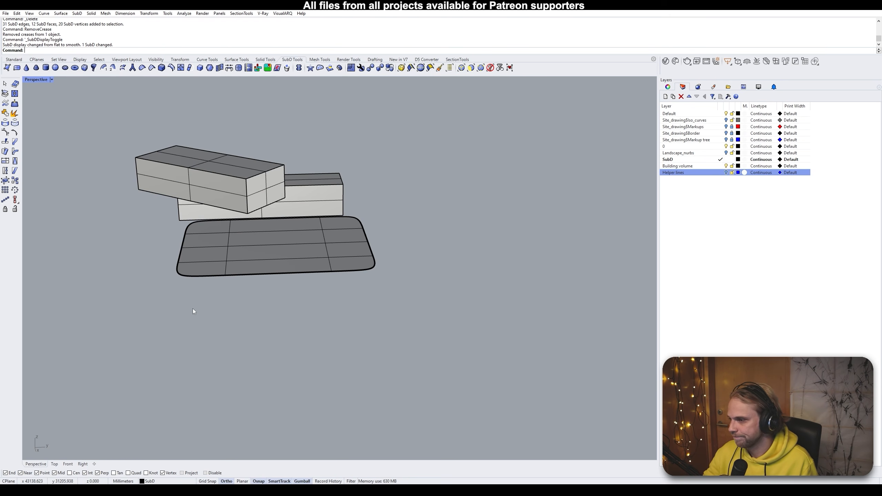
key(Tab)
right_drag(193, 309, 299, 292)
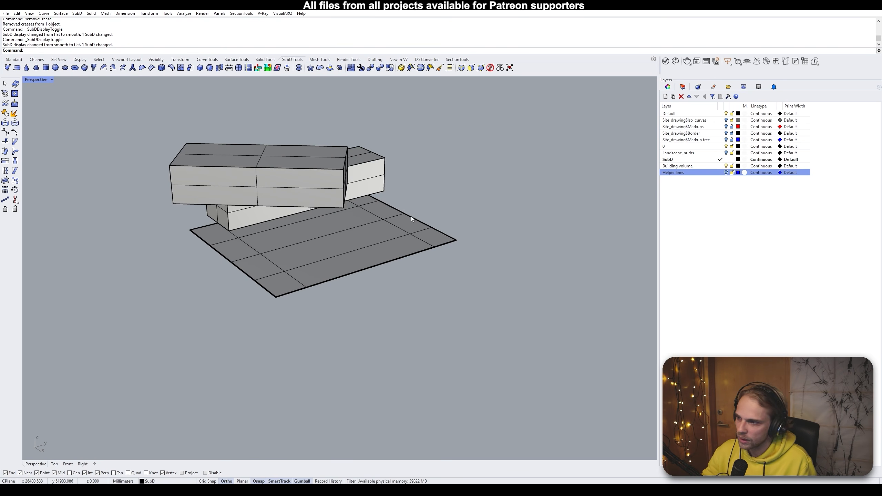
Extrude the four border edges on the ground SubD's short side outward to add a strip of faces
right_drag(411, 217, 157, 217)
ctrl+shift+click(312, 292)
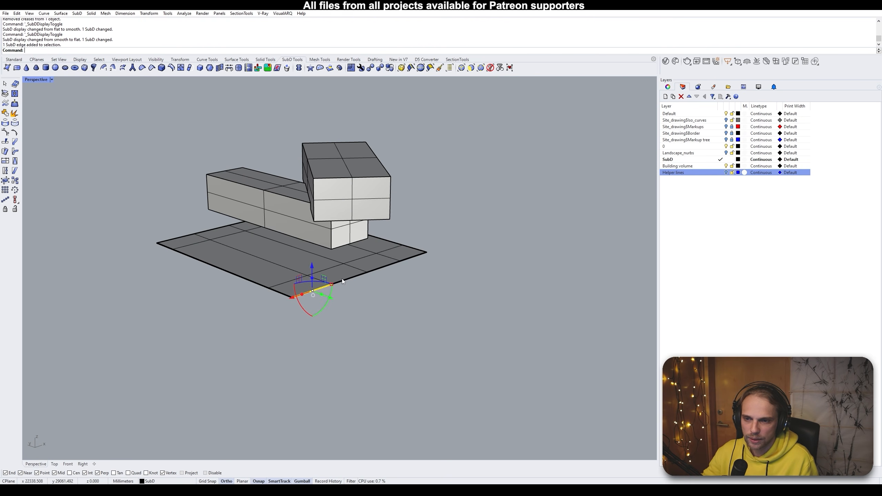
ctrl+shift+click(347, 279)
ctrl+shift+click(386, 266)
ctrl+shift+click(414, 256)
right_drag(415, 255, 393, 272)
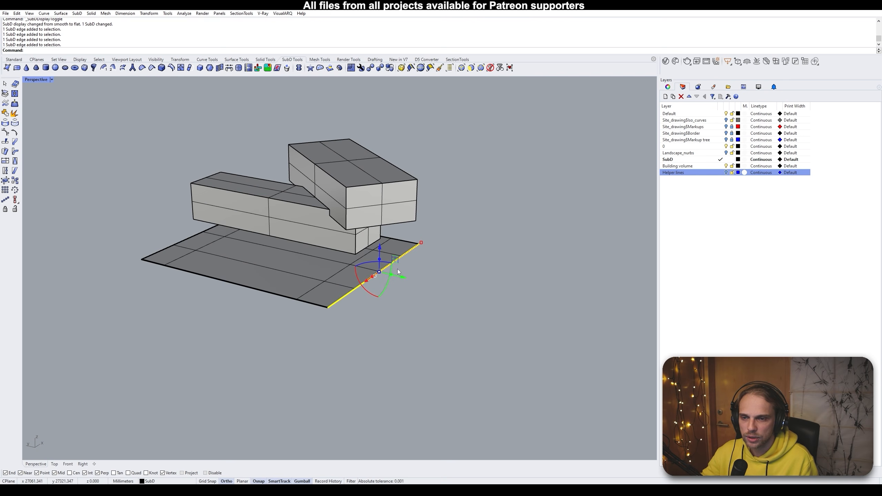
drag(391, 275, 424, 285)
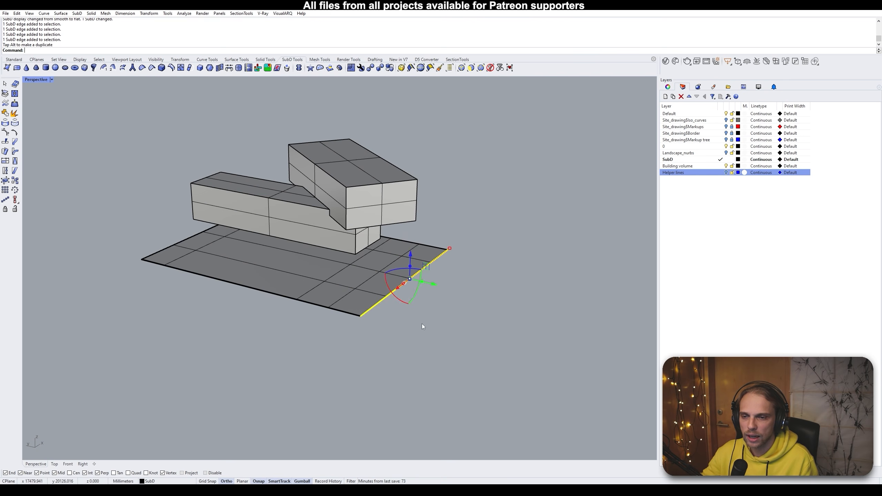
click(422, 324)
Extrude the four border edges along one long side of the ground SubD outward as a new strip of faces
ctrl+shift+click(344, 312)
ctrl+shift+click(310, 303)
ctrl+shift+click(276, 295)
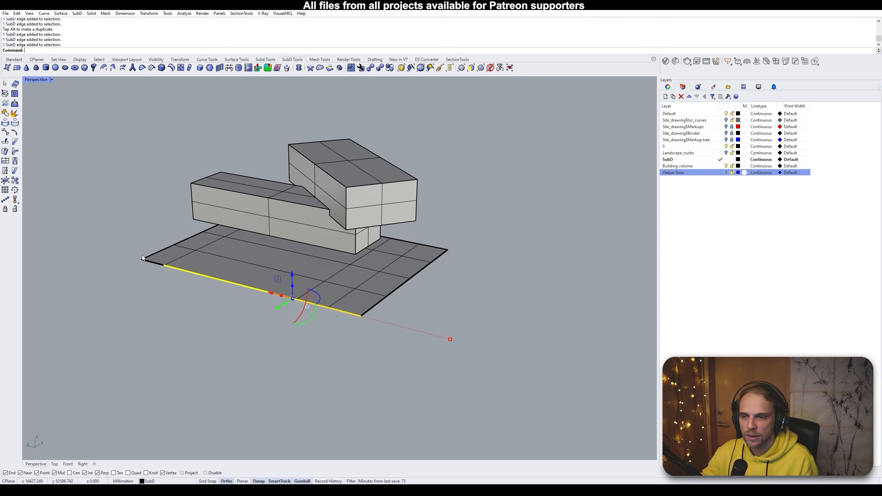
ctrl+shift+click(148, 260)
drag(240, 294, 223, 317)
click(370, 367)
right_drag(370, 367, 249, 362)
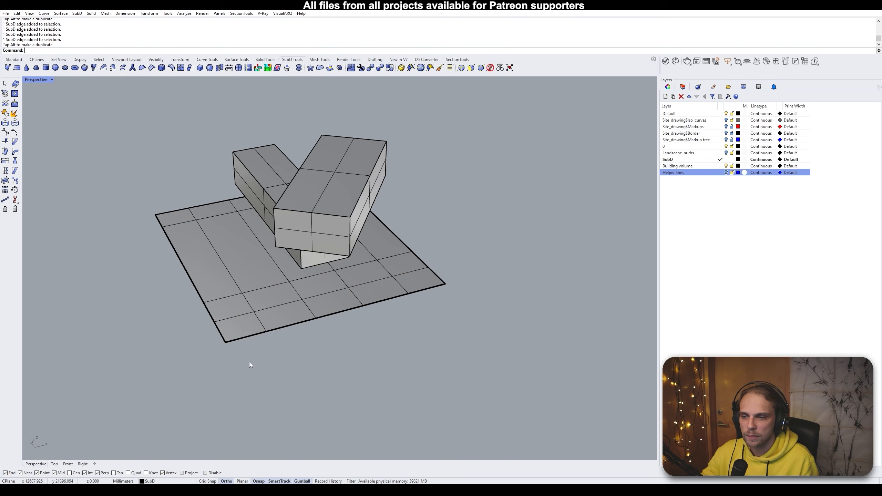
ctrl+shift+click(246, 337)
ctrl+shift+click(290, 325)
ctrl+shift+click(339, 312)
ctrl+shift+click(387, 298)
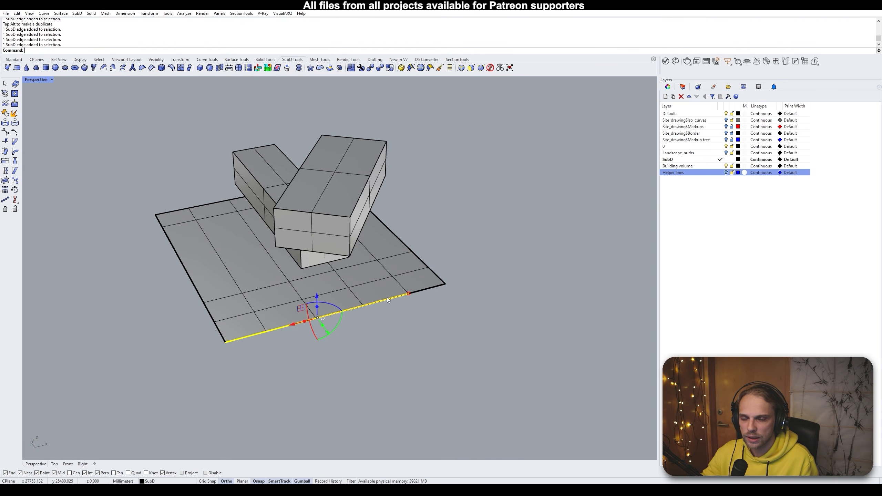
ctrl+shift+click(423, 286)
click(446, 349)
ctrl+shift+click(261, 333)
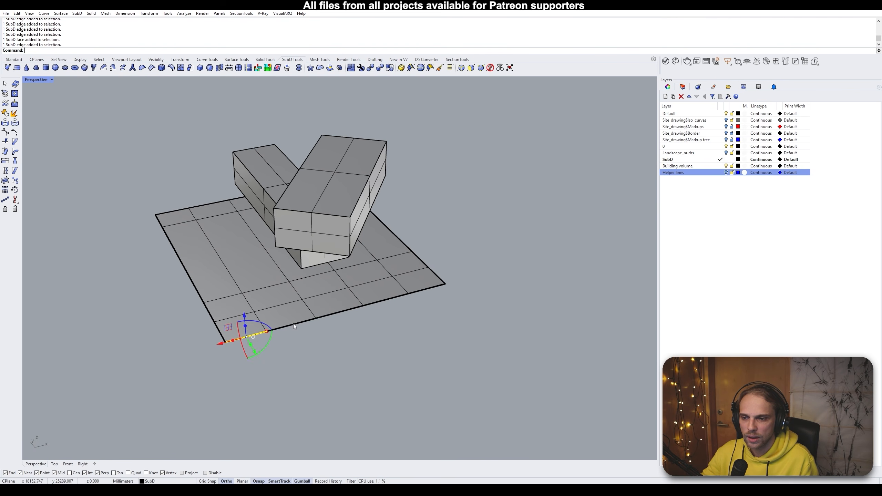
ctrl+shift+click(294, 324)
ctrl+shift+click(338, 307)
key(Escape)
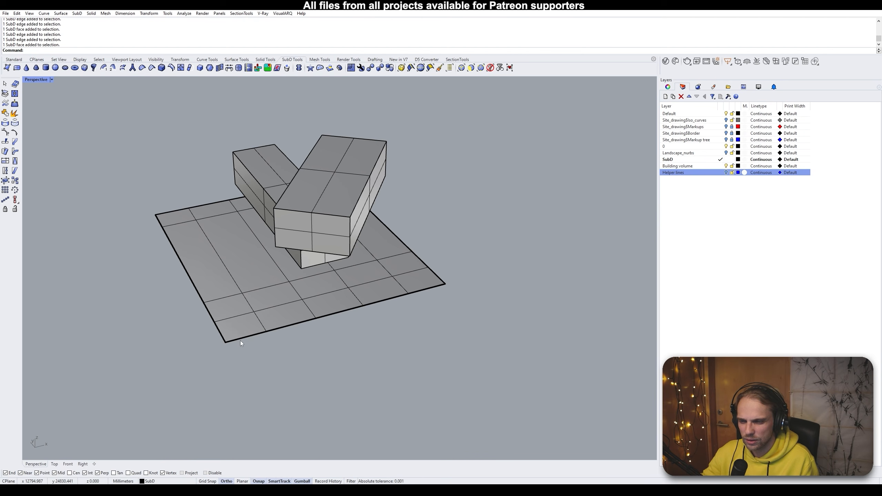
Extrude all five edges of the already extended short side outward again to add a second strip of faces
ctrl+shift+click(241, 338)
ctrl+shift+click(290, 325)
ctrl+shift+click(342, 311)
ctrl+shift+click(386, 300)
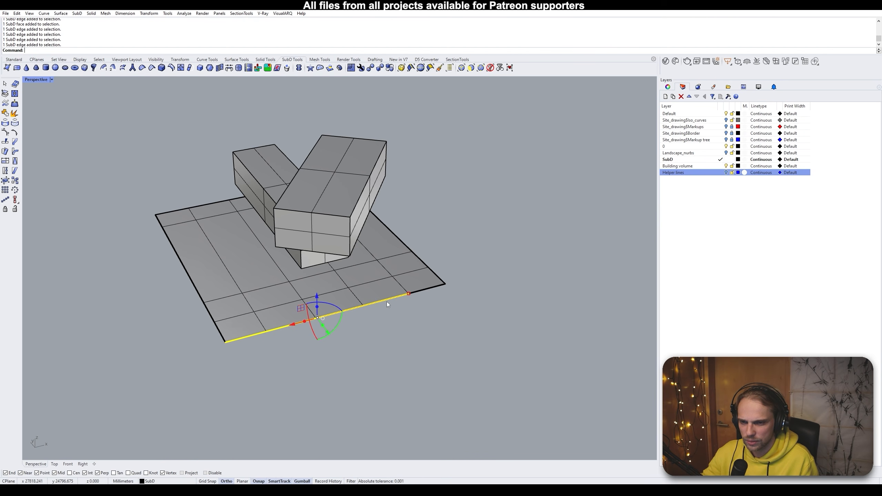
ctrl+shift+click(429, 289)
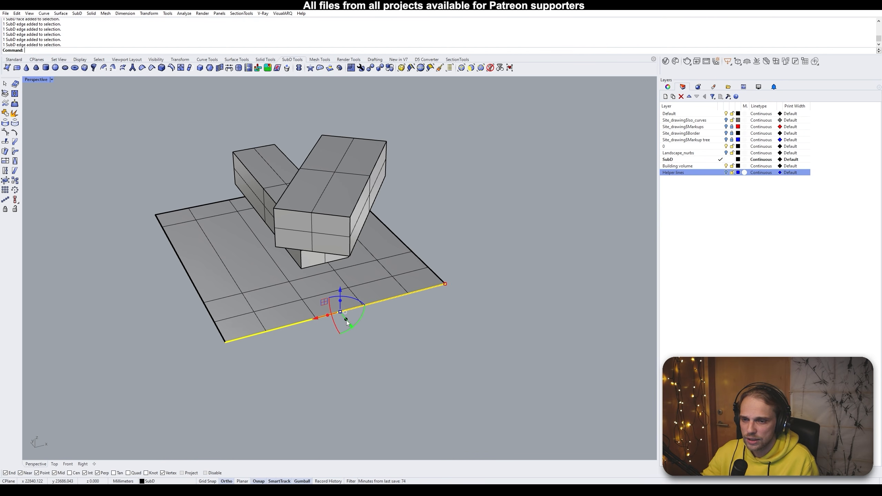
drag(347, 322, 290, 366)
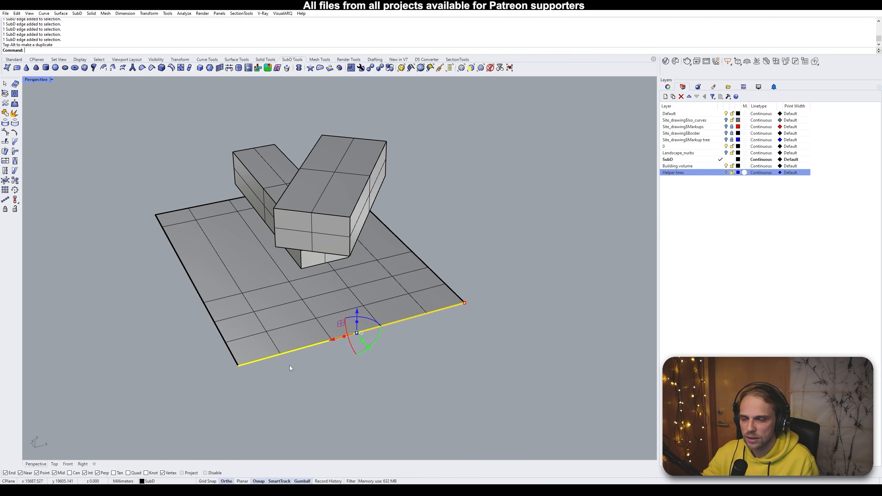
right_drag(289, 366, 434, 226)
scroll(460, 366, down, 4)
shift+right_drag(409, 365, 462, 355)
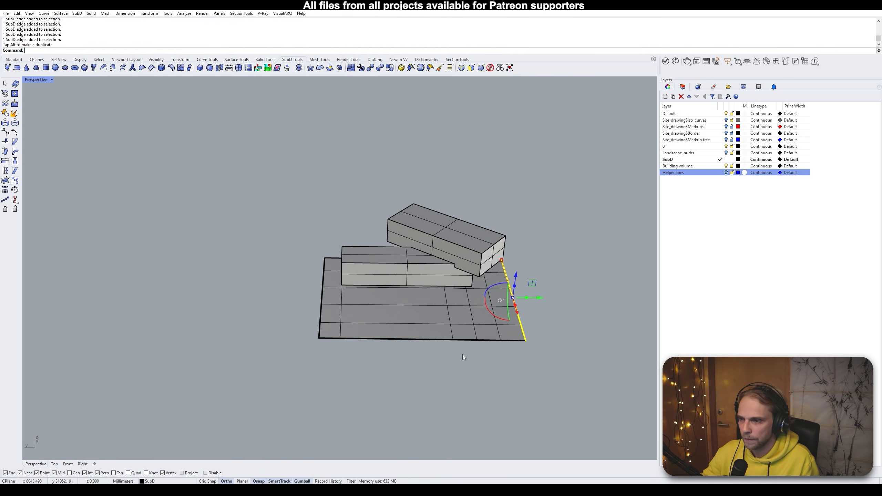
click(462, 354)
Extrude all border edges of the opposite short side of the ground SubD outward by one strip of faces
right_drag(283, 349, 321, 330)
scroll(321, 329, up, 4)
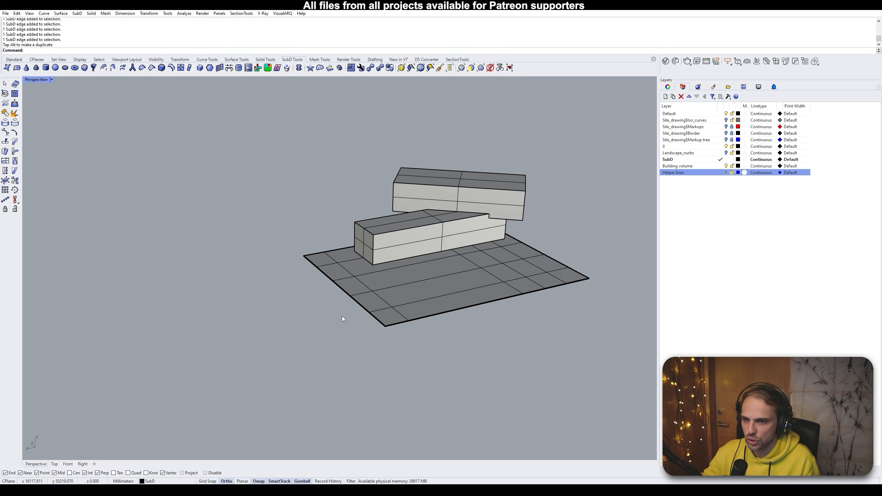
ctrl+shift+click(396, 321)
click(378, 325)
ctrl+shift+click(385, 317)
ctrl+shift+click(361, 298)
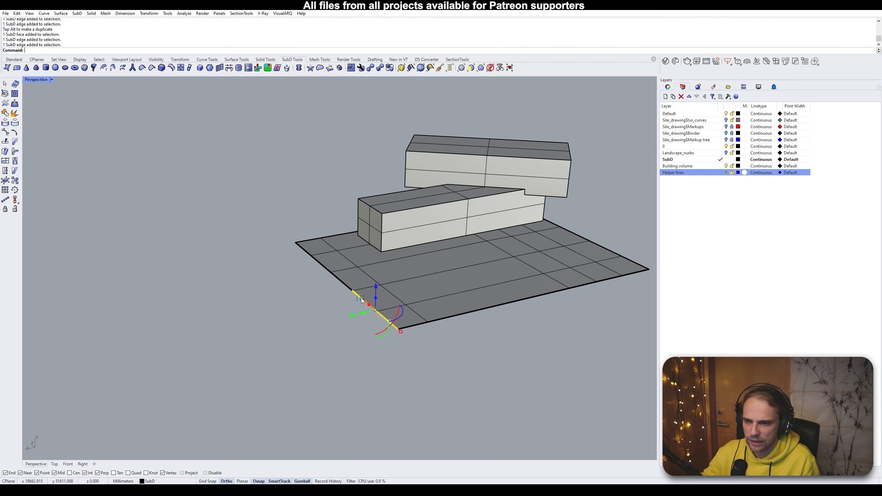
ctrl+shift+click(339, 278)
ctrl+shift+click(312, 256)
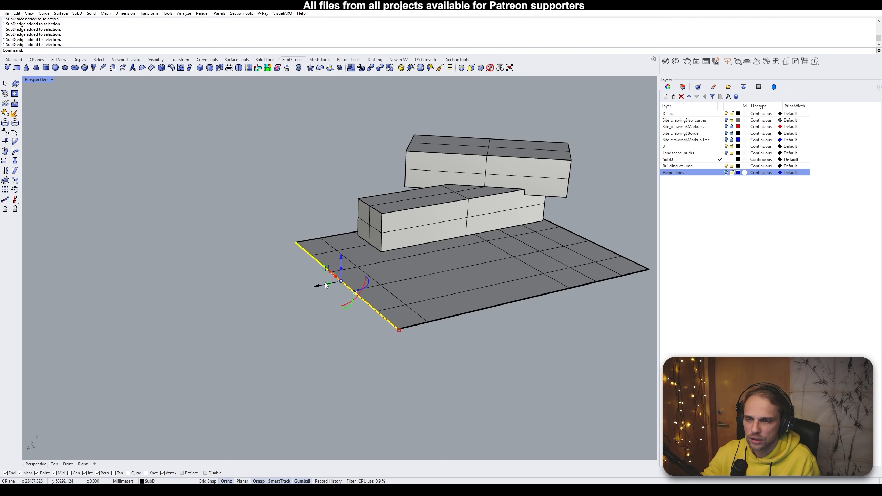
drag(325, 283, 283, 324)
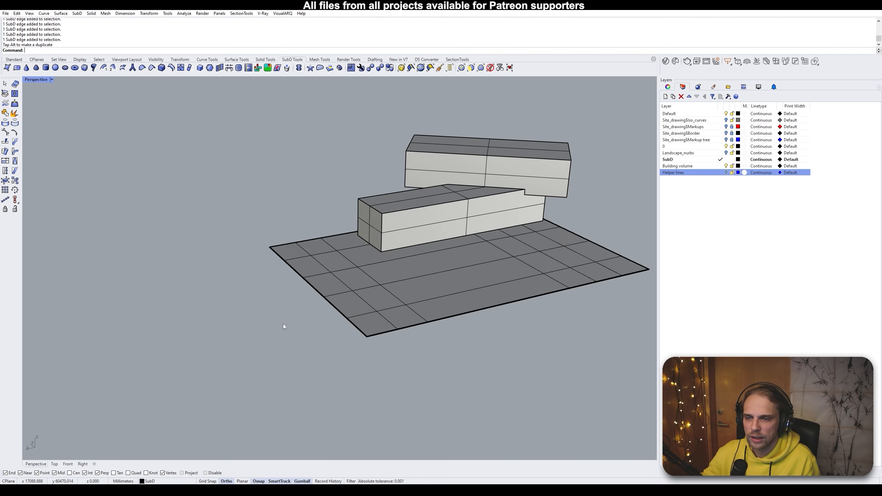
right_drag(283, 324, 255, 243)
shift+right_drag(378, 304, 288, 278)
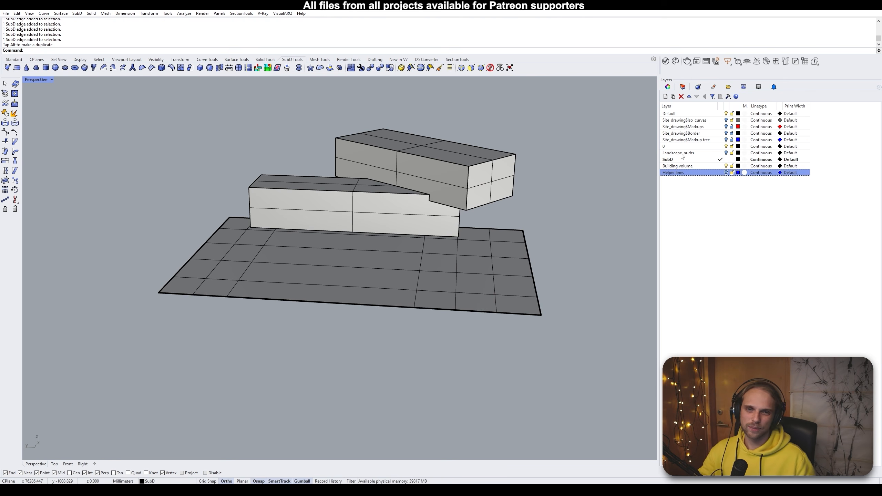
Hide the Building volume layer and show the Landscape_nurbs layer
click(726, 166)
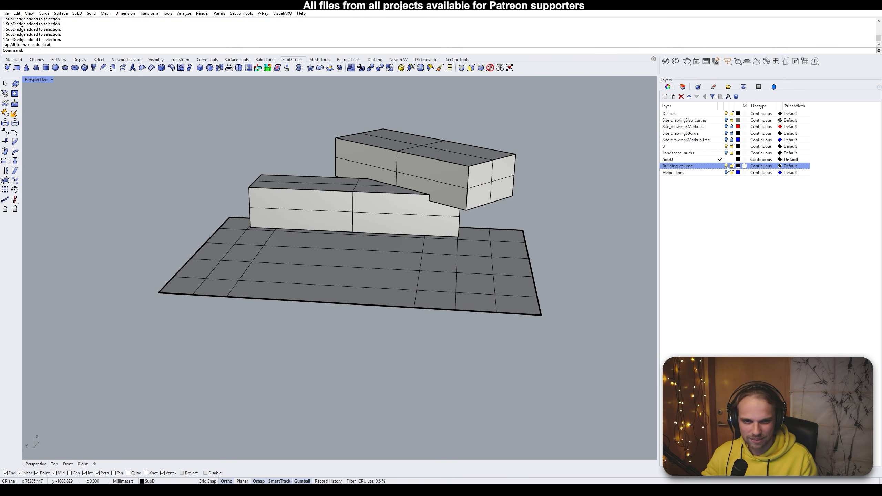
click(726, 153)
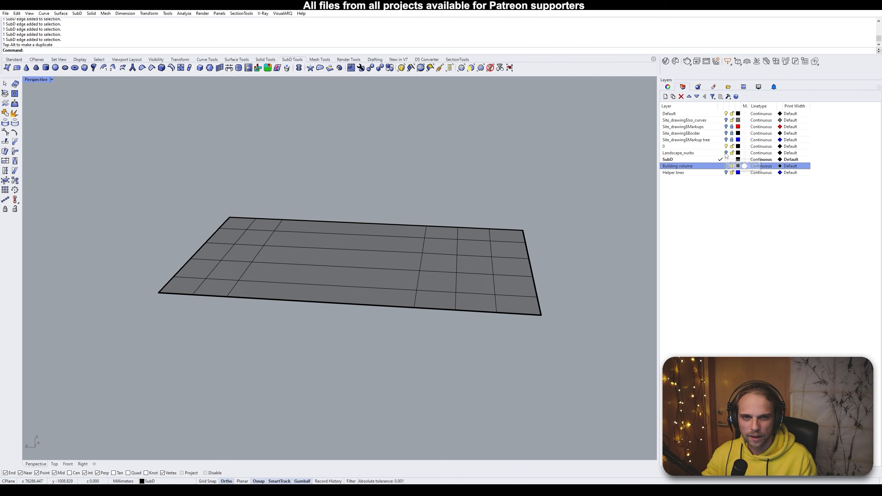
right_drag(374, 179, 418, 178)
Move the whole ground SubD vertically upward until it sits clear above the landscape surface
click(330, 234)
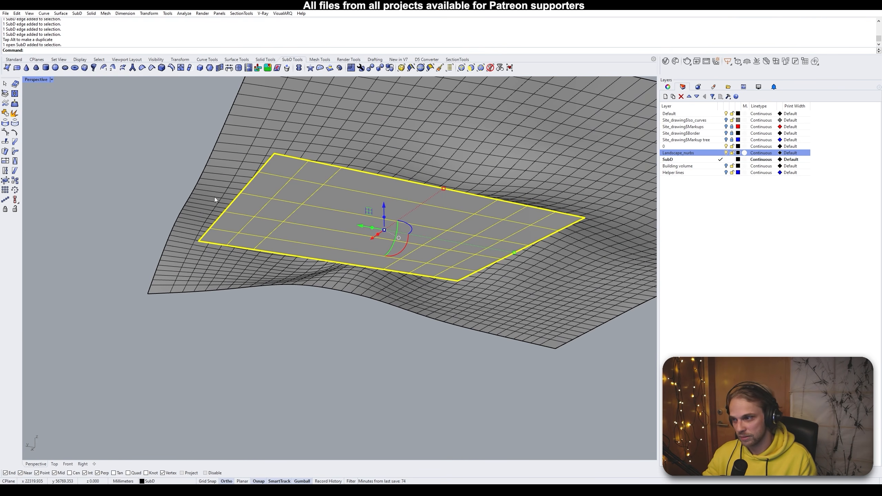
right_drag(214, 198, 200, 222)
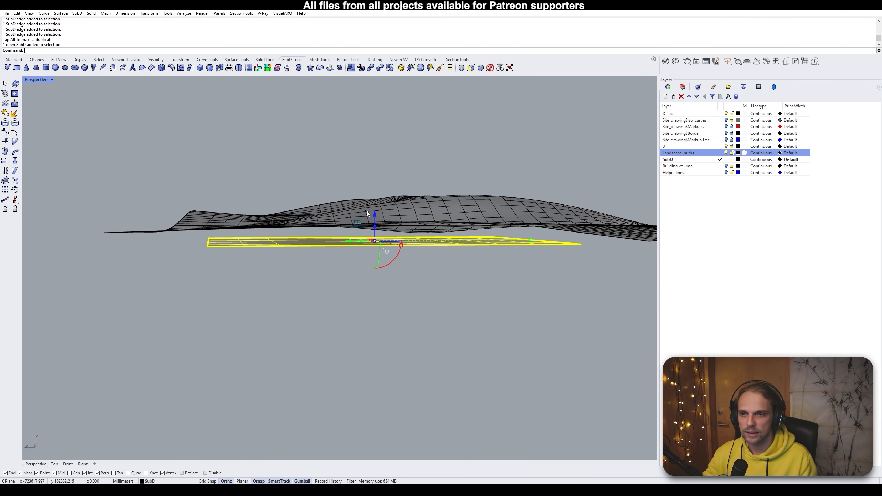
drag(367, 212, 387, 135)
key(Escape)
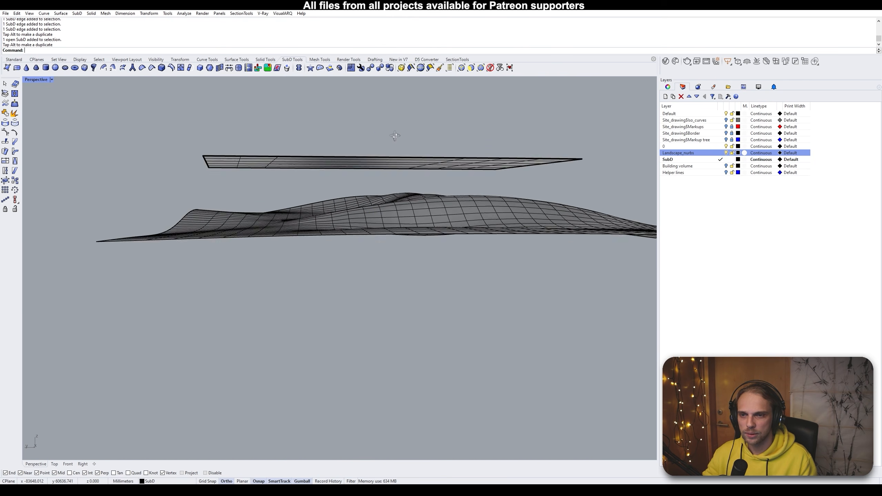
right_drag(395, 138, 381, 154)
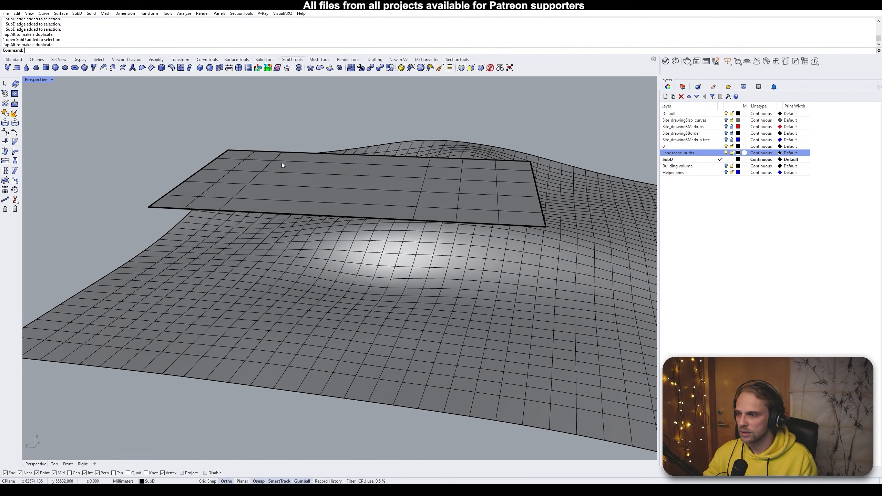
right_drag(201, 249, 226, 242)
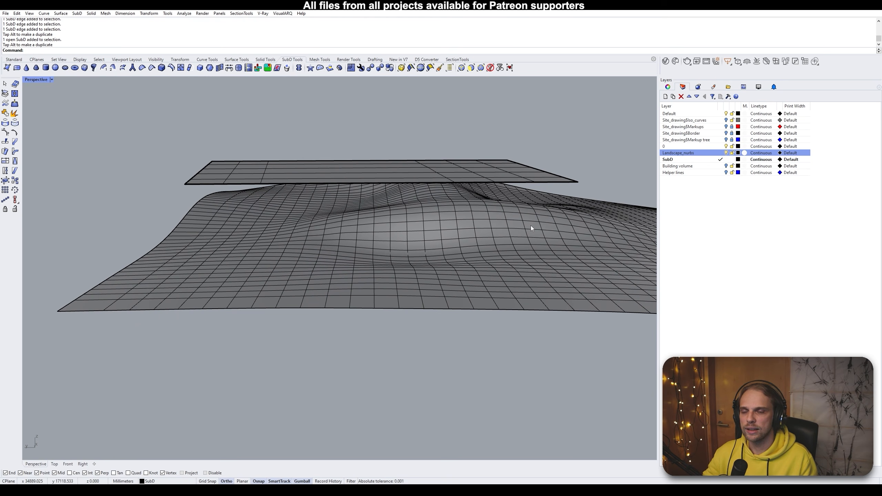
right_drag(278, 255, 281, 256)
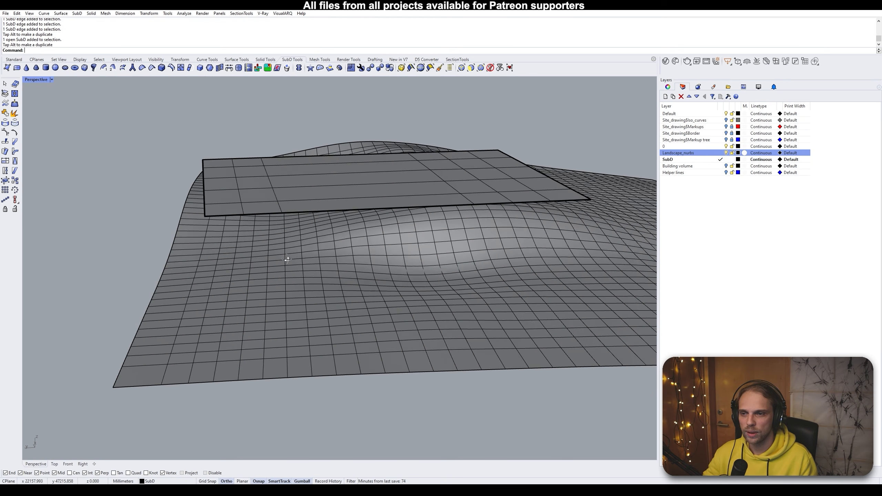
click(284, 257)
click(90, 190)
right_drag(93, 187, 209, 181)
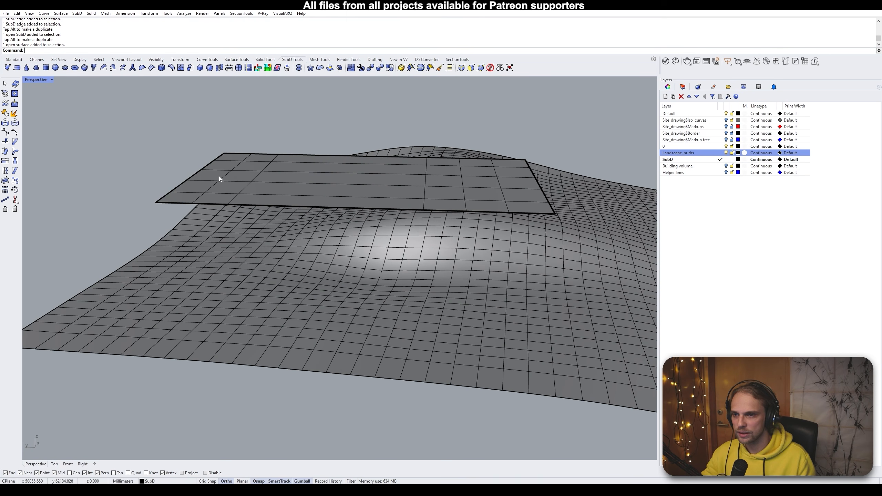
Try to project the whole ground SubD onto the landscape surface with the Project command
click(288, 192)
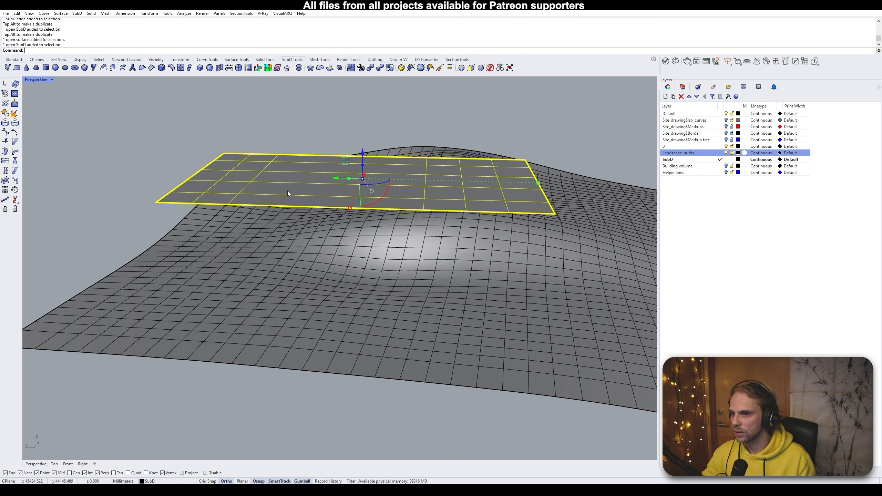
text(Project)
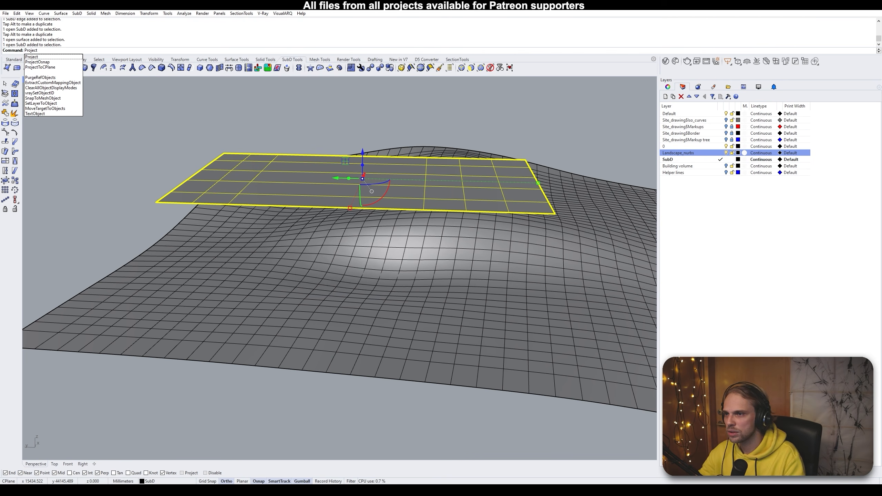
key(Return)
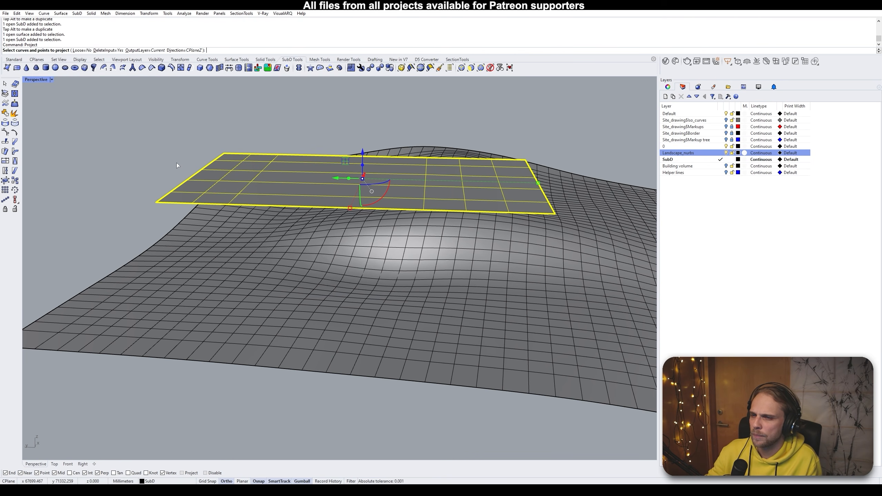
right_drag(177, 163, 158, 152)
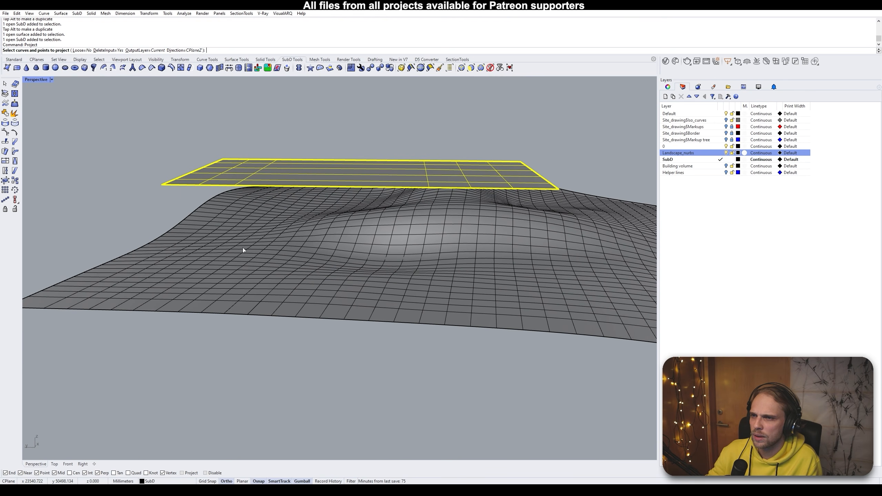
key(Escape)
key(Escape)
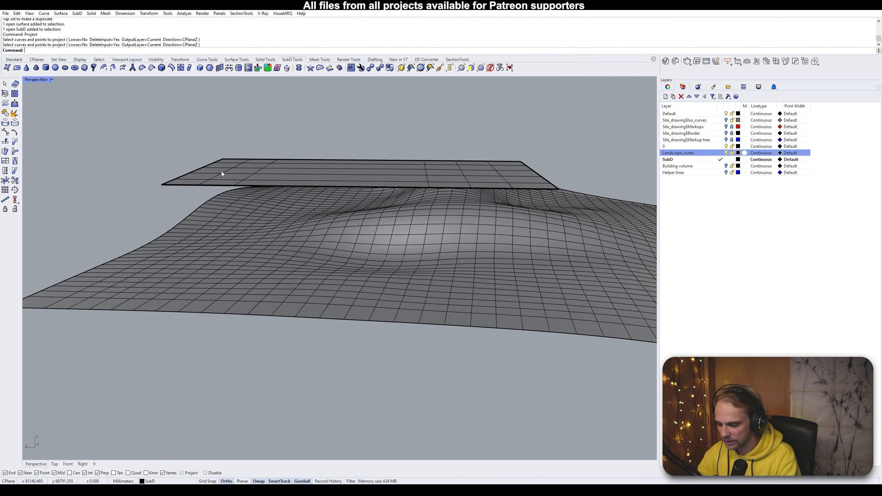
Project all vertices of the flat ground SubD along CPlaneZ onto the landscape NURBS surface with the Project command
text(Project)
key(Return)
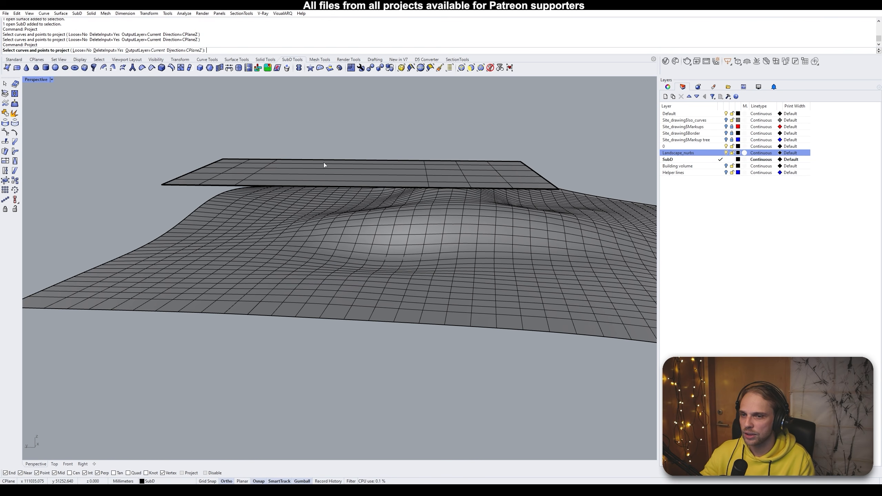
click(272, 165)
scroll(261, 170, up, 2)
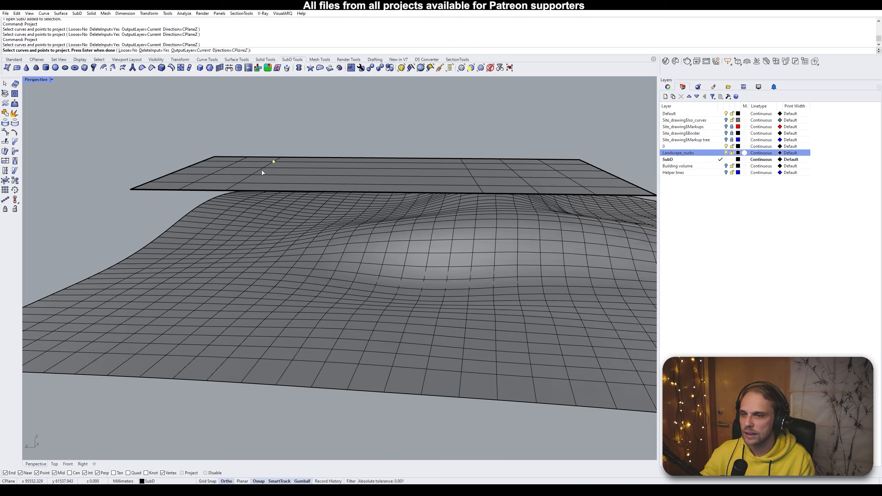
scroll(262, 173, up, 1)
click(264, 167)
click(250, 176)
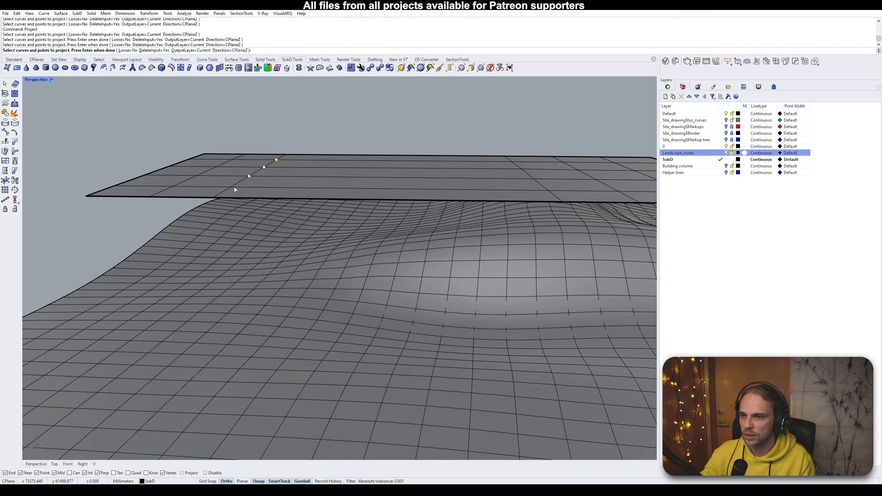
click(231, 187)
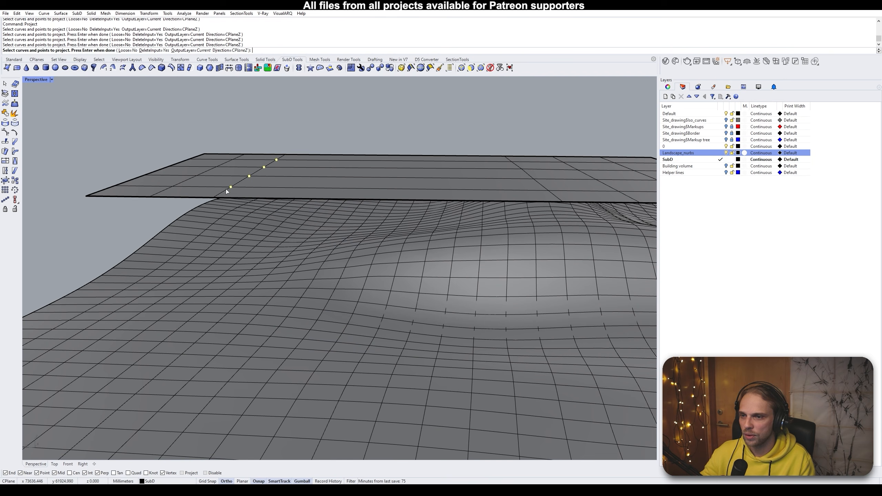
click(174, 186)
click(149, 198)
scroll(140, 202, down, 6)
right_drag(139, 203, 149, 196)
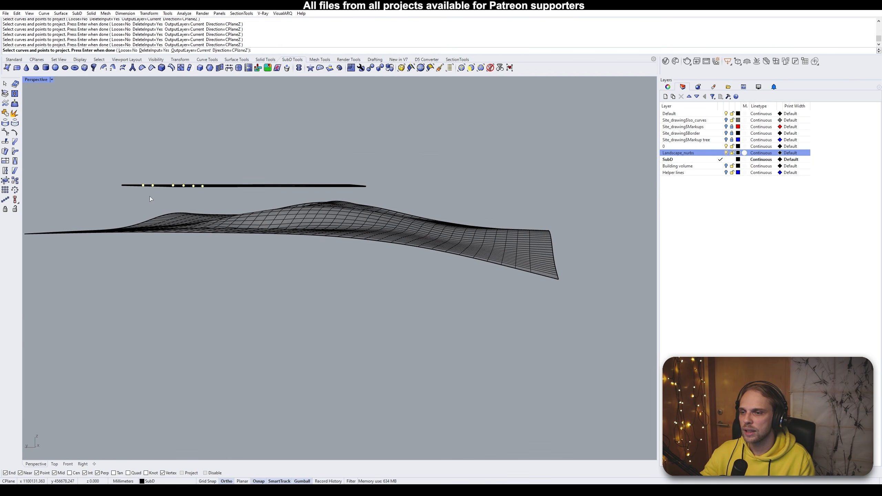
drag(102, 165, 375, 196)
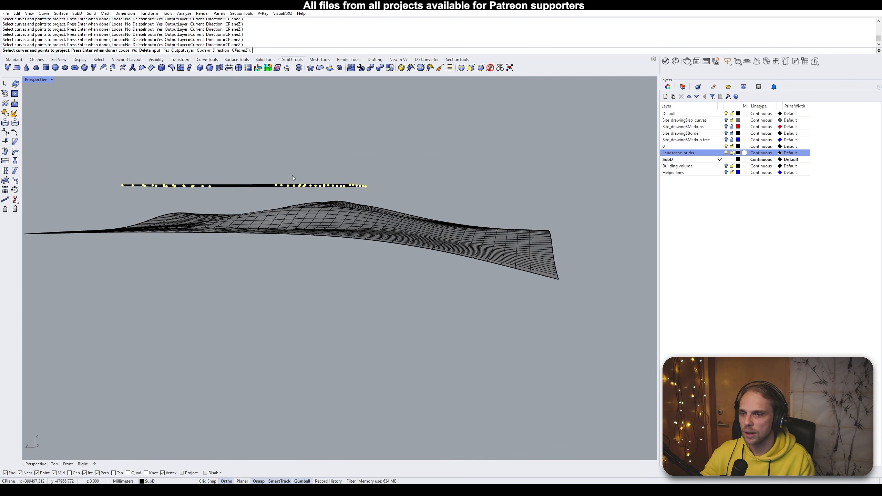
right_drag(292, 175, 206, 173)
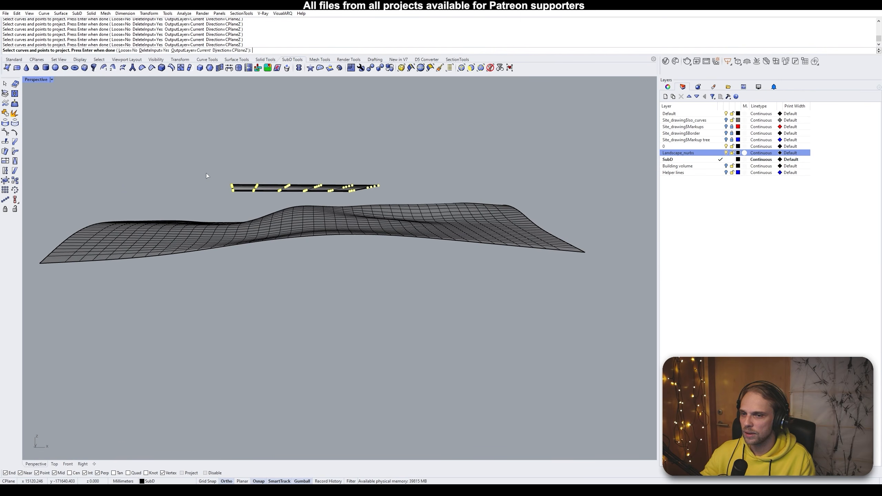
drag(207, 174, 389, 203)
right_drag(212, 147, 234, 162)
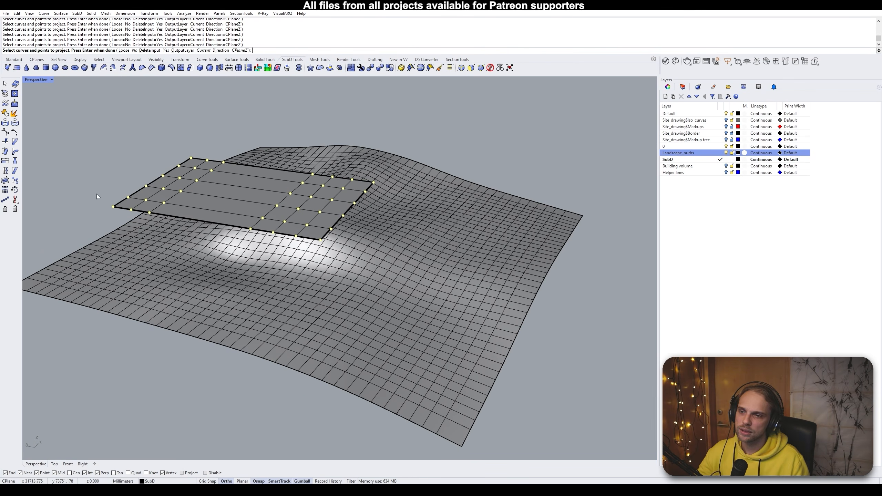
right_drag(300, 279, 316, 264)
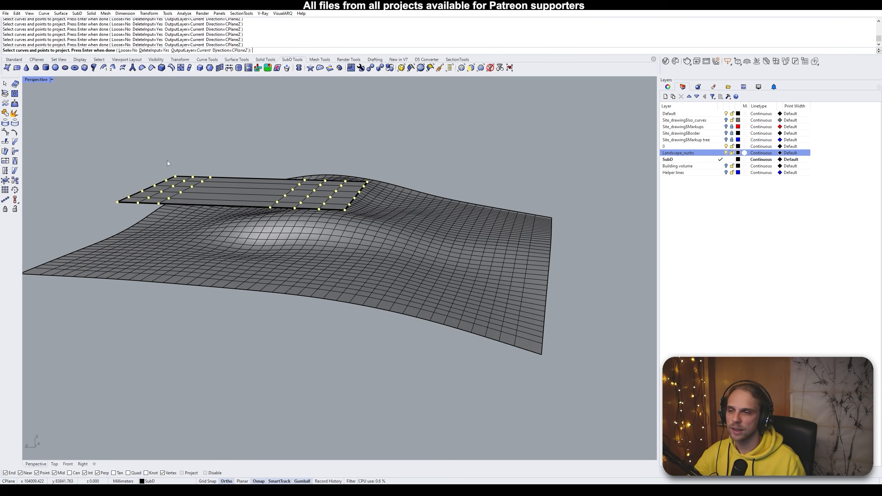
key(Return)
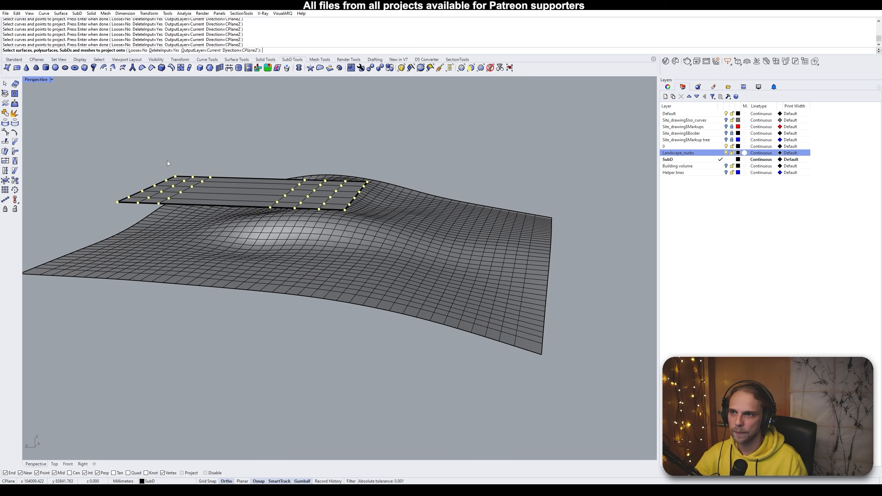
click(204, 249)
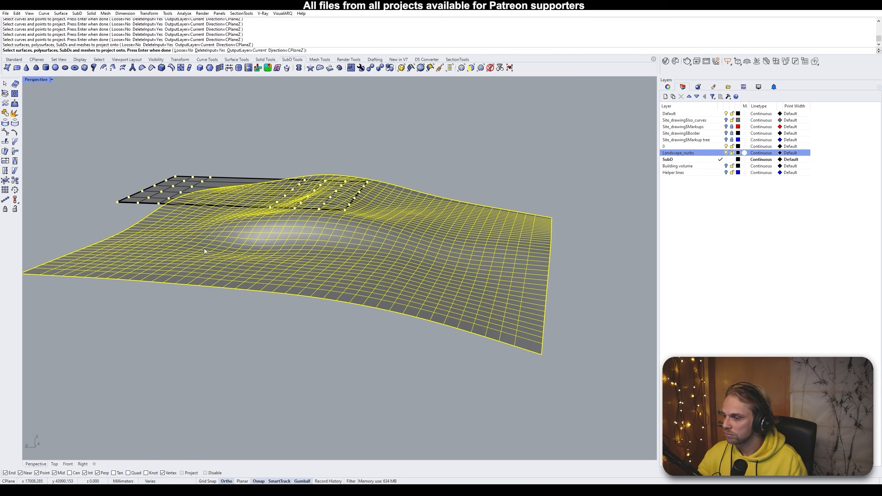
key(Return)
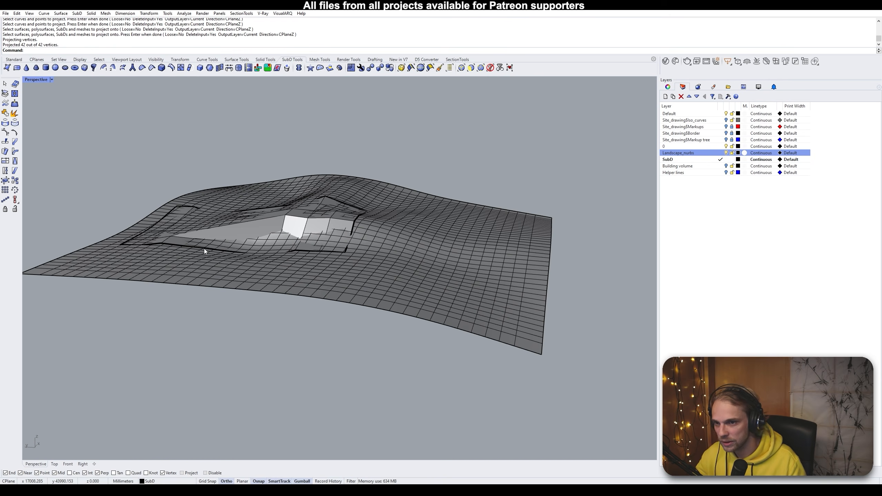
Switch the projected SubD to smooth display and examine how closely it follows the landscape surface
right_drag(285, 260, 284, 291)
scroll(284, 265, up, 2)
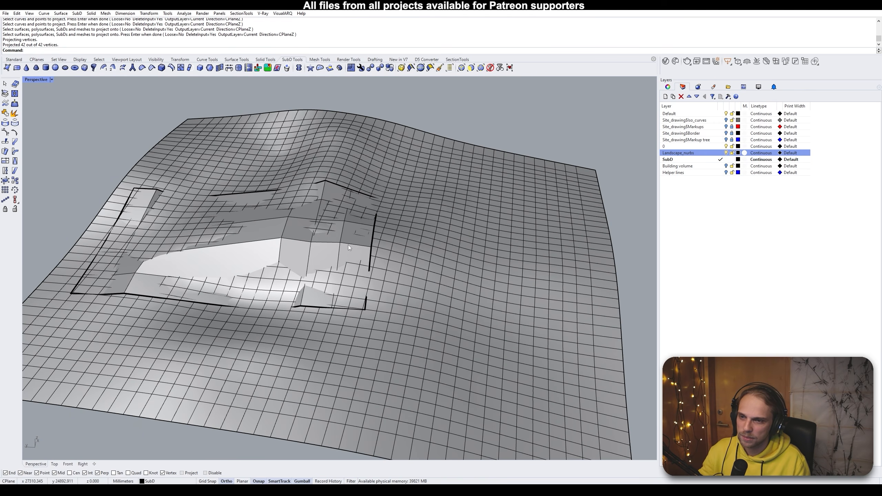
mouse_move(144, 265)
right_down()
mouse_move(174, 219)
mouse_move(228, 220)
mouse_move(158, 270)
right_up()
key(Tab)
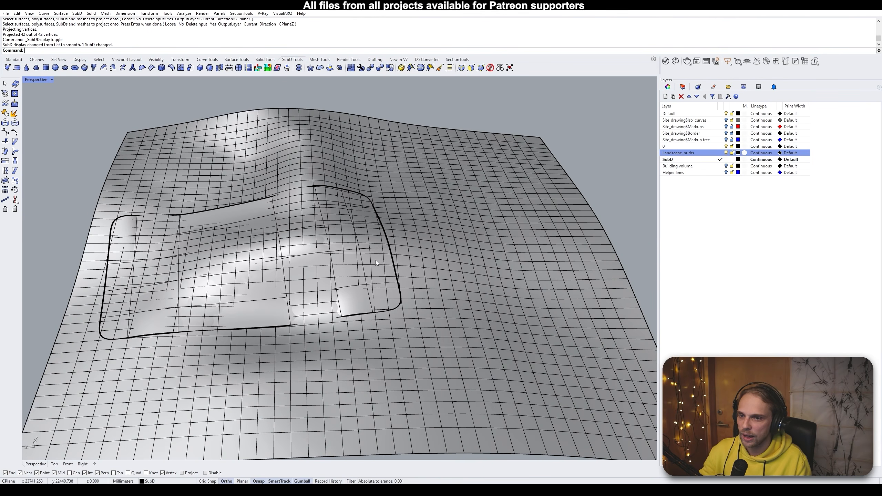
right_drag(375, 260, 369, 217)
mouse_move(126, 241)
right_down()
mouse_move(122, 209)
mouse_move(115, 237)
right_up()
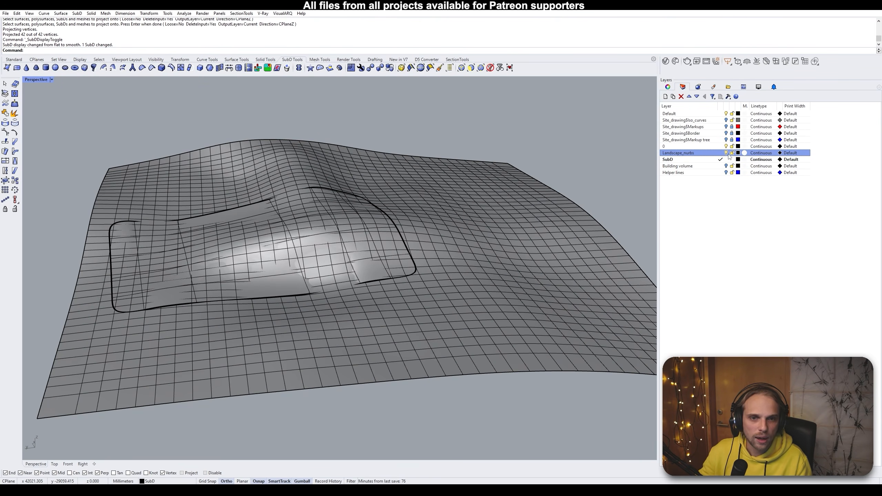
click(445, 346)
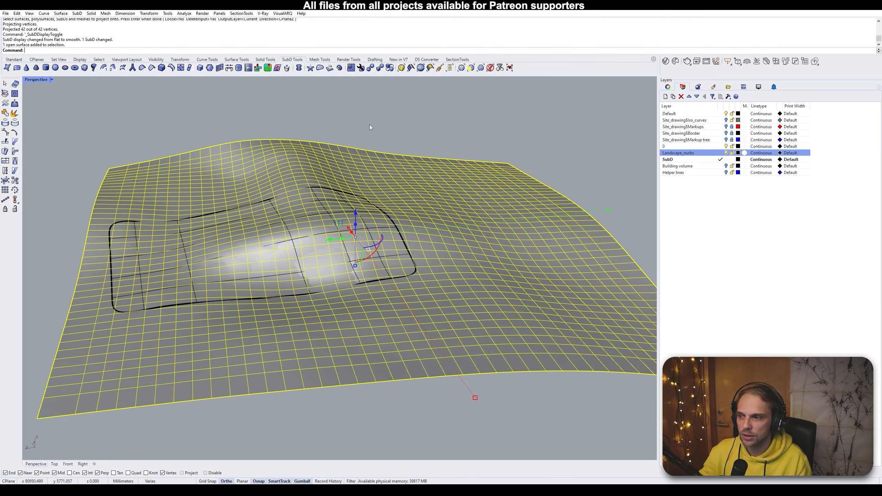
click(345, 113)
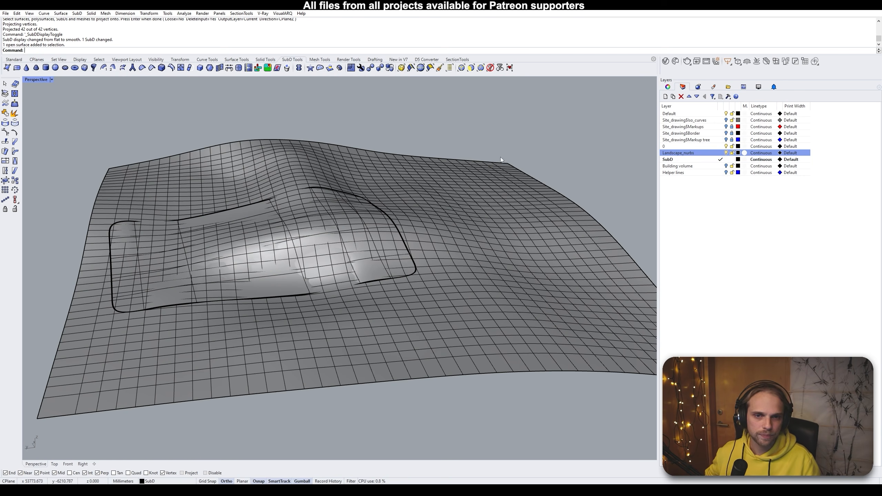
Hide the Landscape_nurbs layer and switch the ground SubD back to flat display
click(726, 153)
right_drag(473, 201, 320, 214)
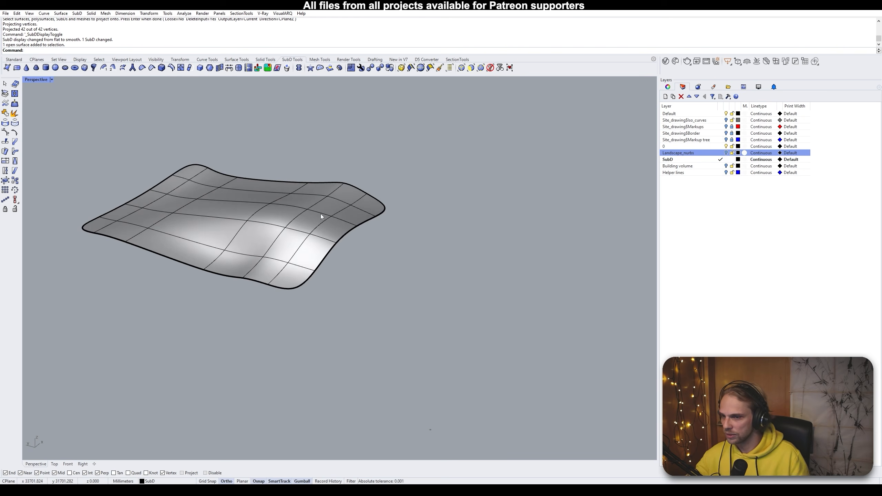
key(Tab)
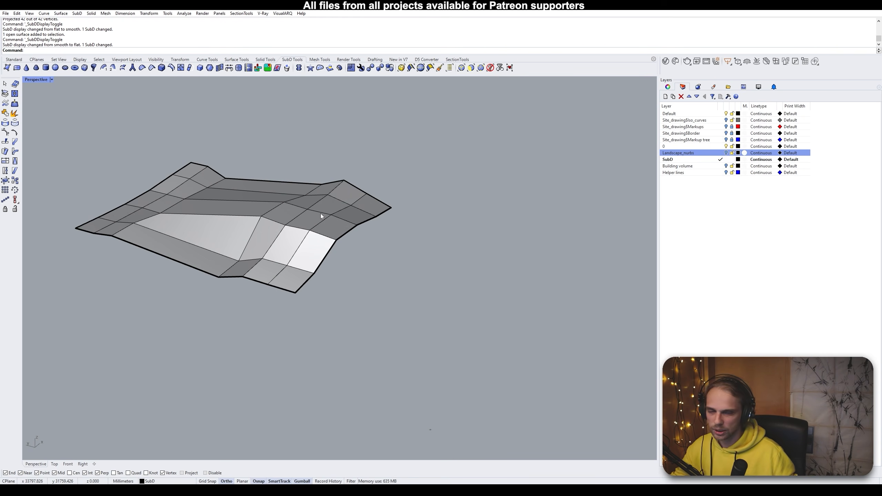
right_drag(319, 218, 329, 248)
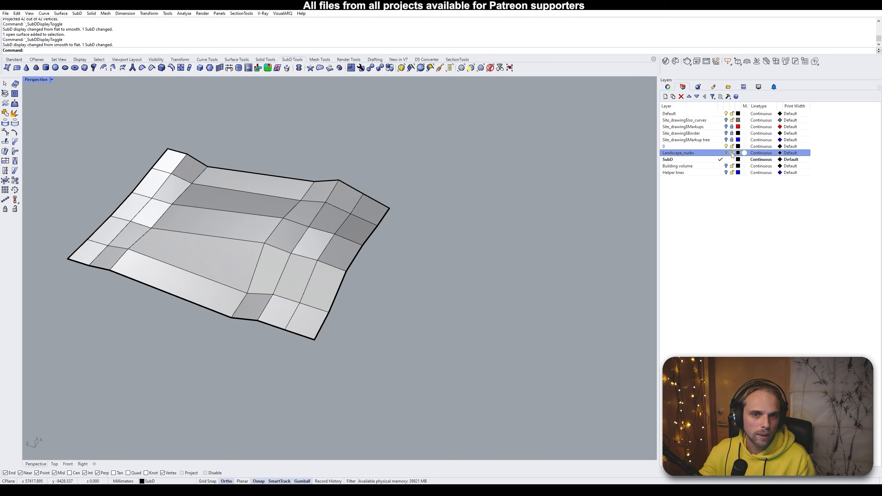
Show the Building volume layer and inspect where the lower building's end corners meet the flat-displayed ground SubD
click(726, 166)
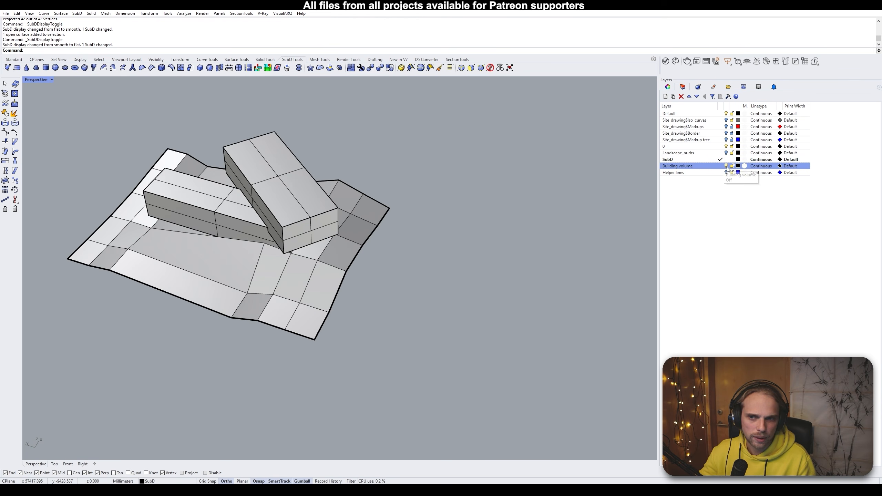
right_drag(361, 195, 386, 213)
scroll(328, 192, up, 8)
key(Tab)
key(Tab)
scroll(370, 181, up, 7)
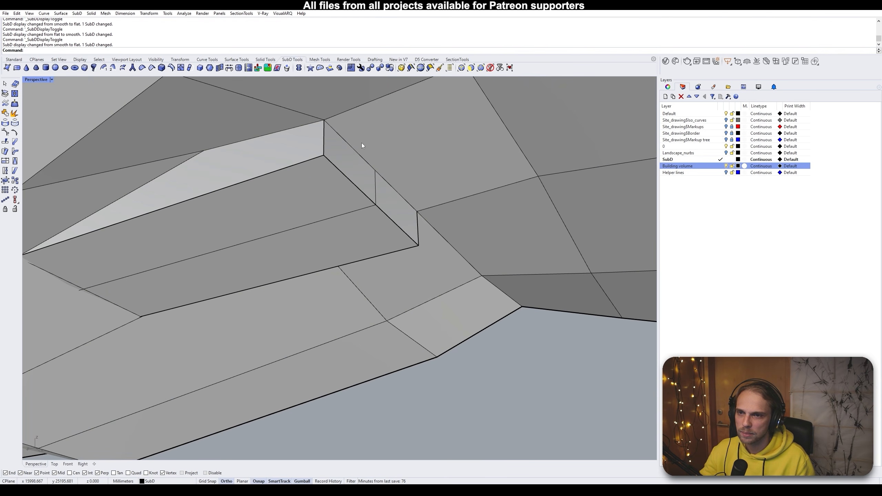
ctrl+shift+click(324, 120)
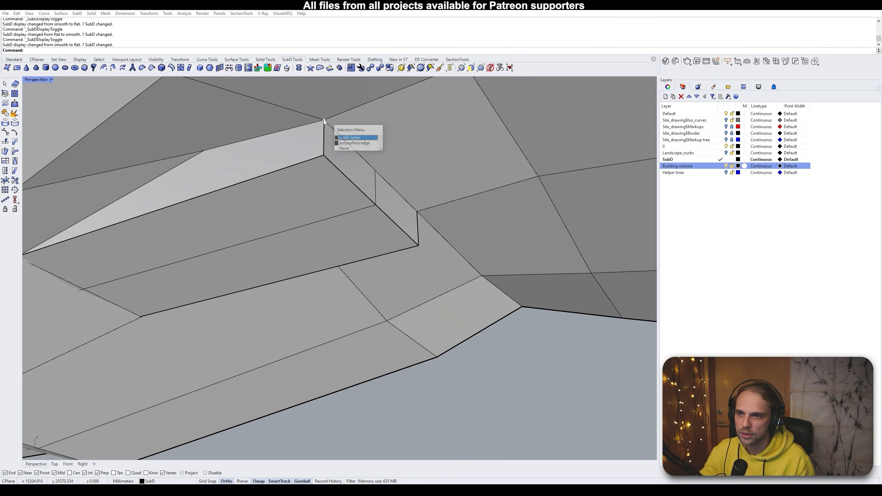
click(349, 138)
key(Escape)
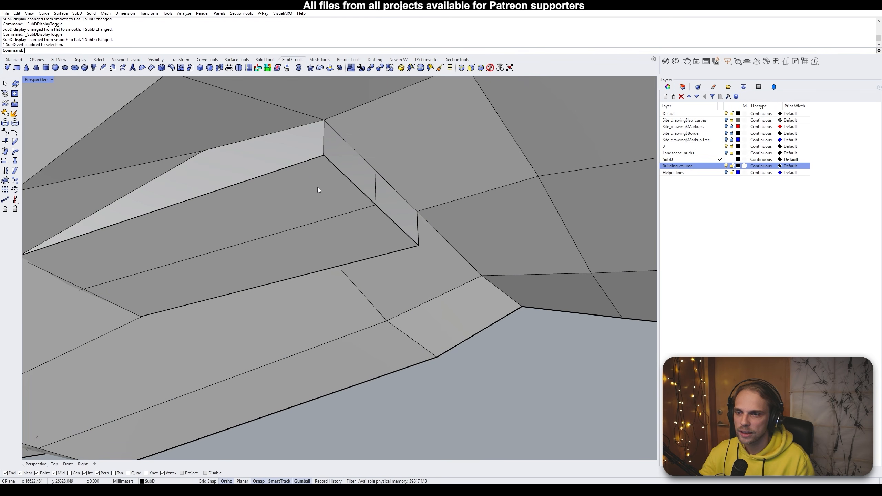
Lock the building volume polysurface so that only the ground SubD remains selectable
right_drag(278, 168, 343, 193)
scroll(298, 233, down, 4)
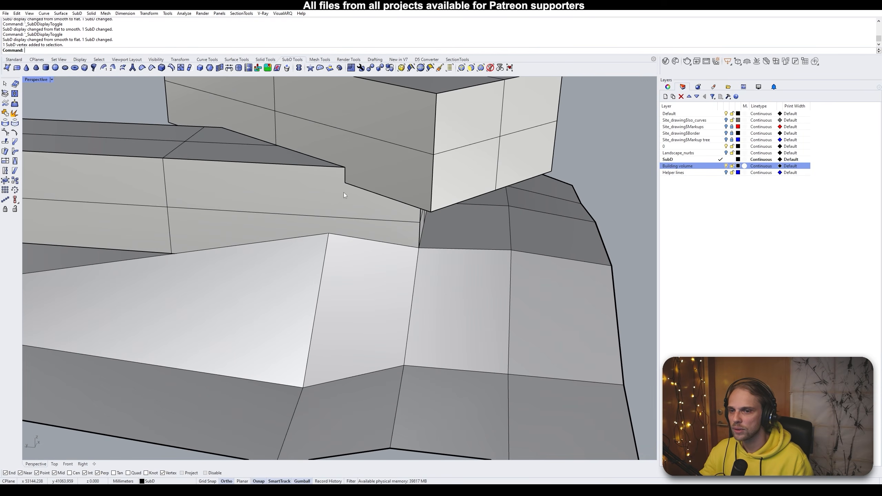
click(344, 193)
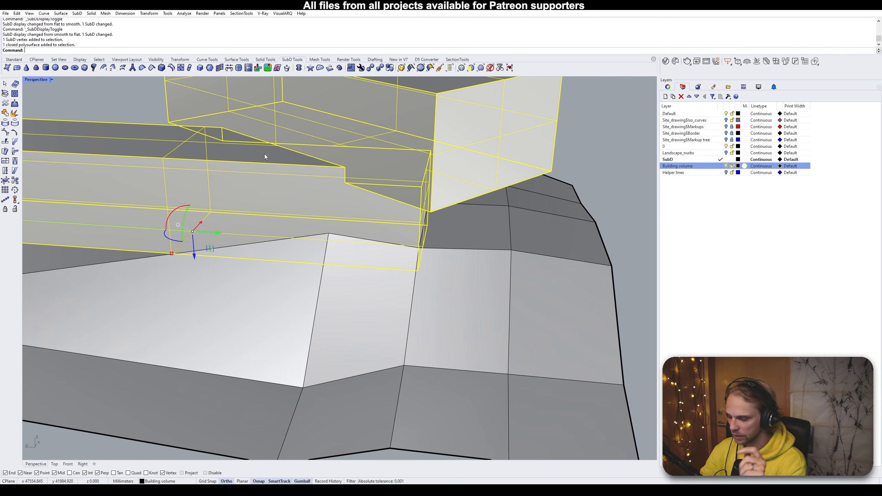
text(Lock)
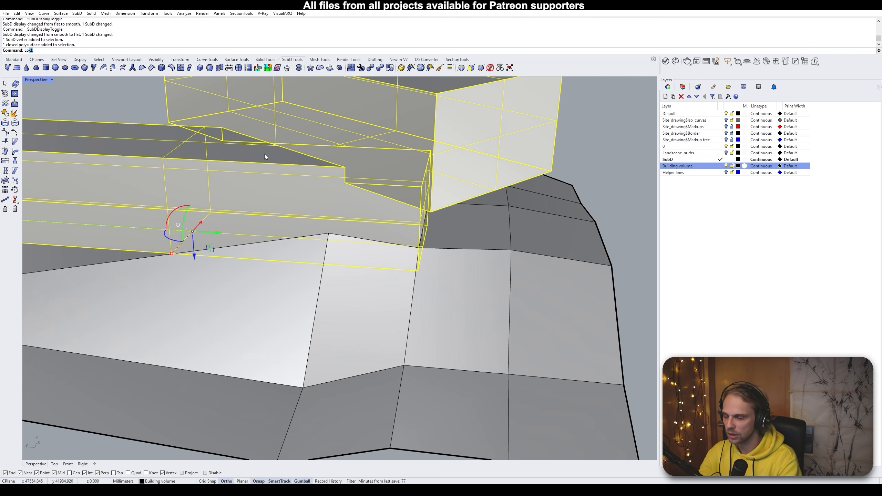
key(Return)
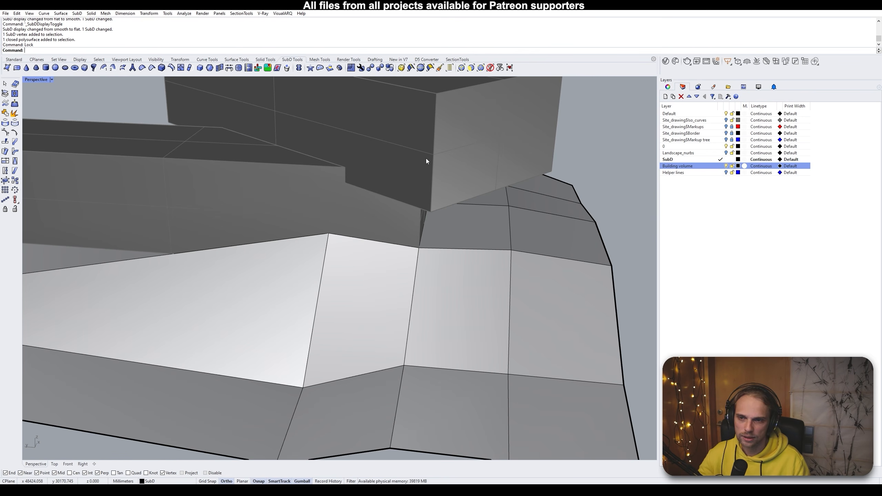
Move the SubD vertex at one end corner of the lower building volume vertically down onto that building's bottom corner
scroll(435, 183, down, 5)
right_drag(434, 184, 477, 266)
scroll(334, 196, up, 5)
ctrl+shift+click(467, 262)
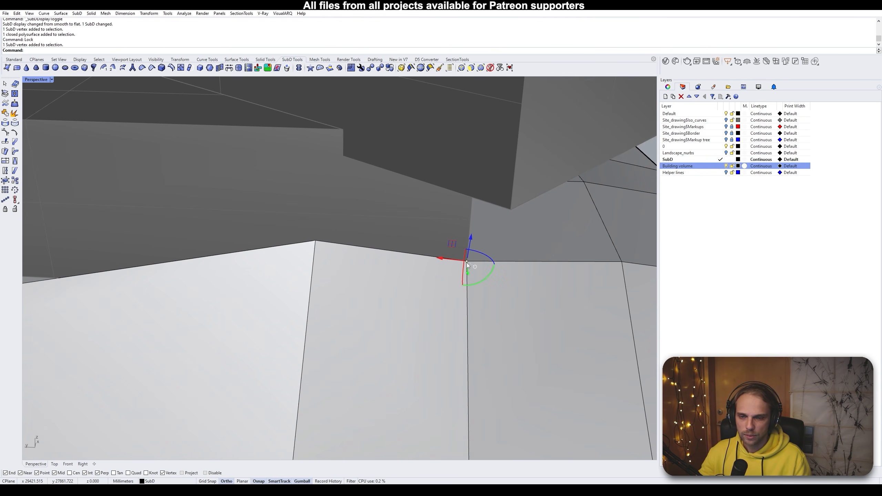
text(M)
key(Return)
click(467, 261)
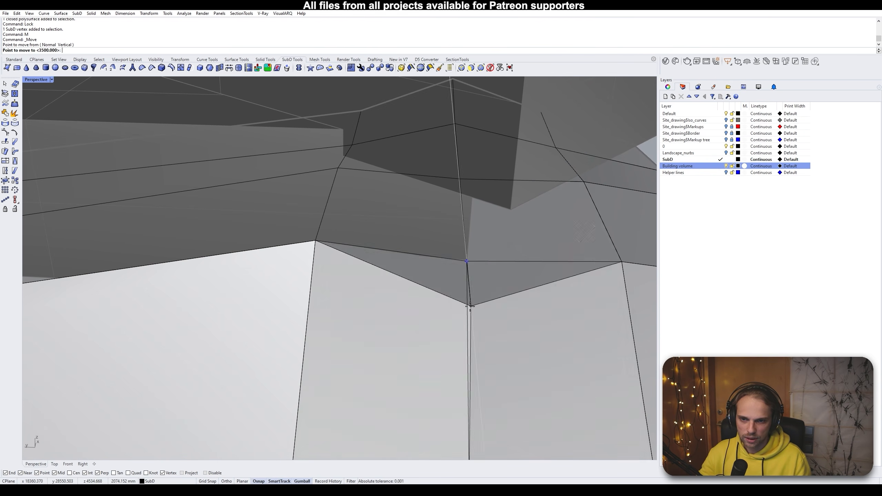
right_drag(470, 306, 458, 240)
shift+click(444, 136)
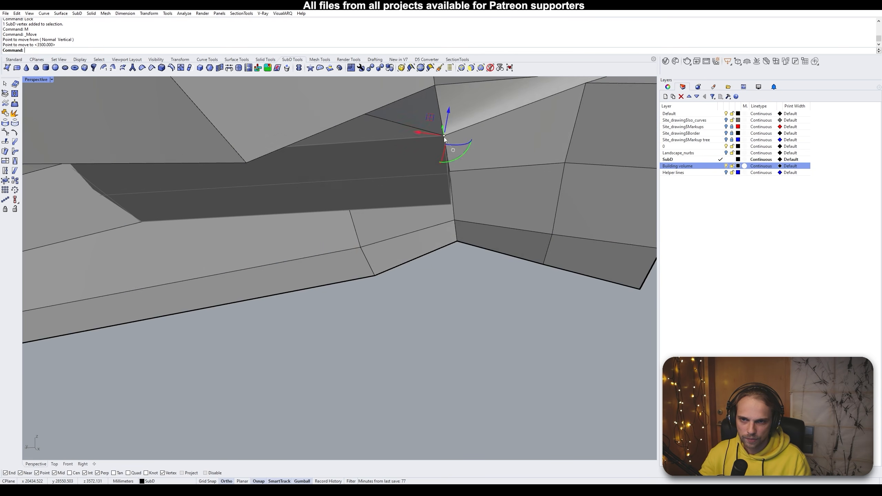
right_drag(493, 153, 376, 167)
text(M)
key(Return)
key(Escape)
key(Escape)
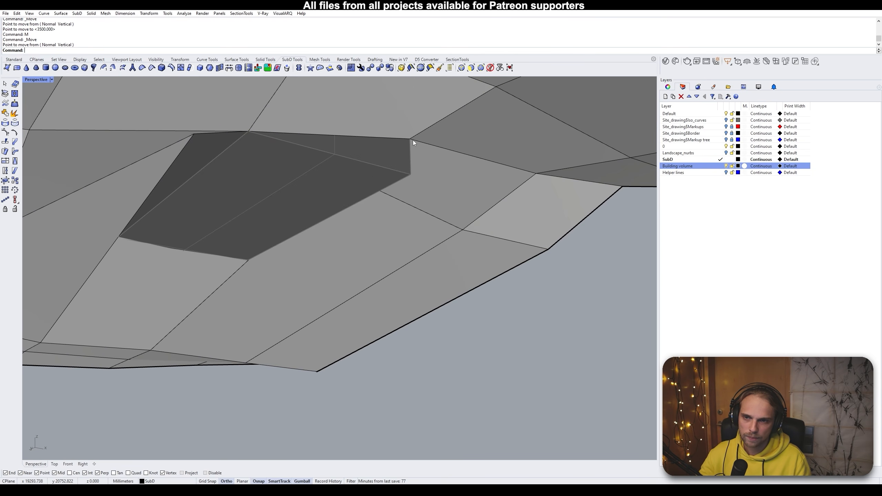
Move the SubD vertex at the other corner of the same building end down, snapping it to the building's bottom corner
ctrl+shift+click(410, 139)
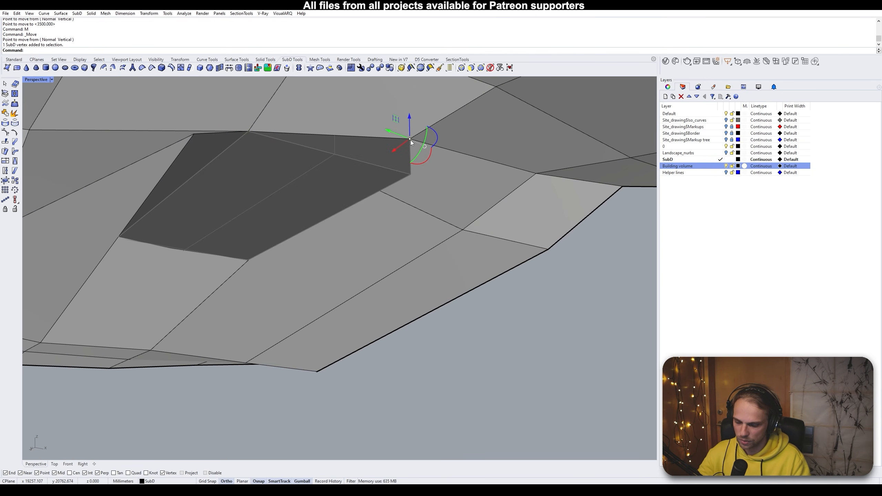
text(M)
key(Return)
click(410, 139)
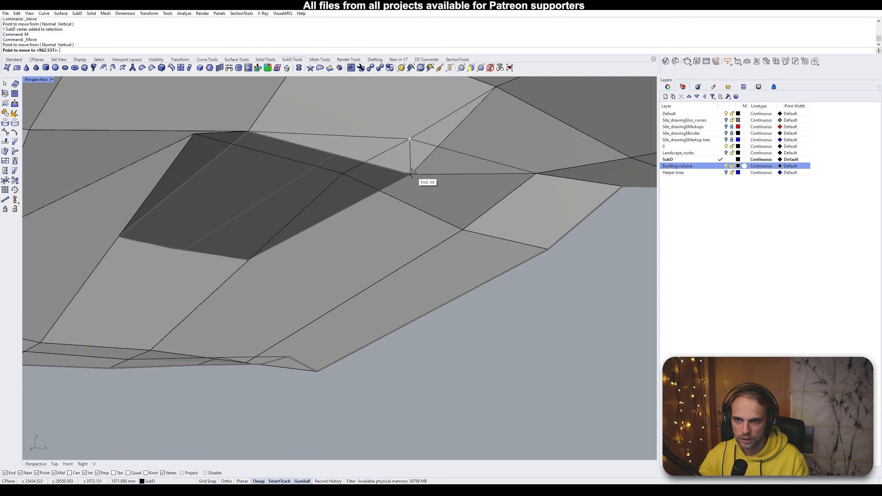
click(411, 175)
mouse_move(355, 168)
right_down()
mouse_move(337, 169)
mouse_move(366, 156)
mouse_move(365, 168)
right_up()
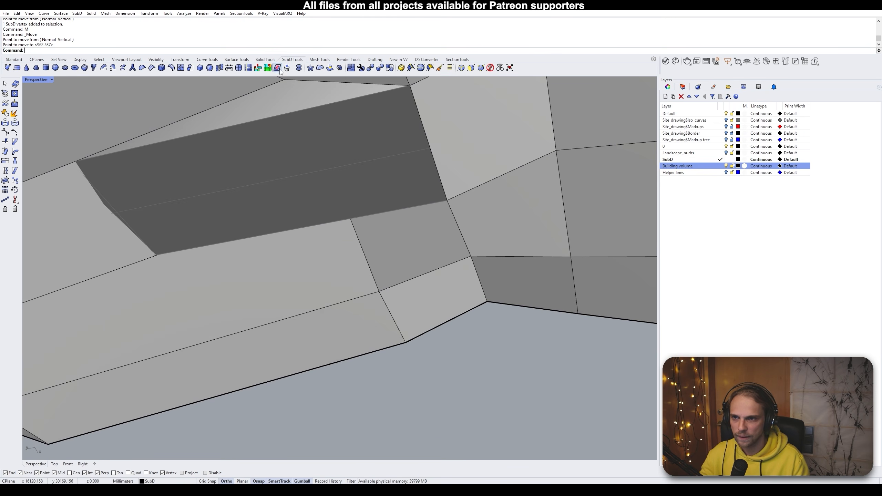
Move the next SubD vertex along the lower building volume straight down onto that building's bottom edge
shift+right_drag(288, 80, 300, 135)
scroll(295, 129, up, 5)
click(294, 128)
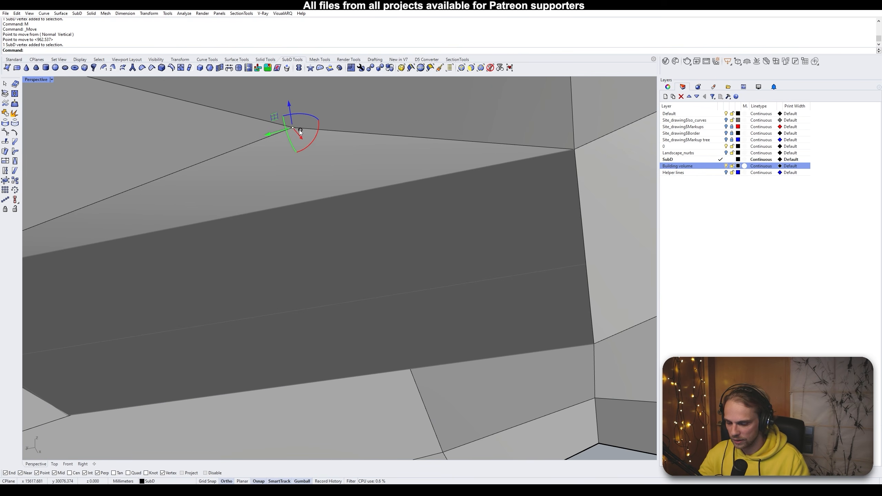
text(M)
key(Return)
click(298, 128)
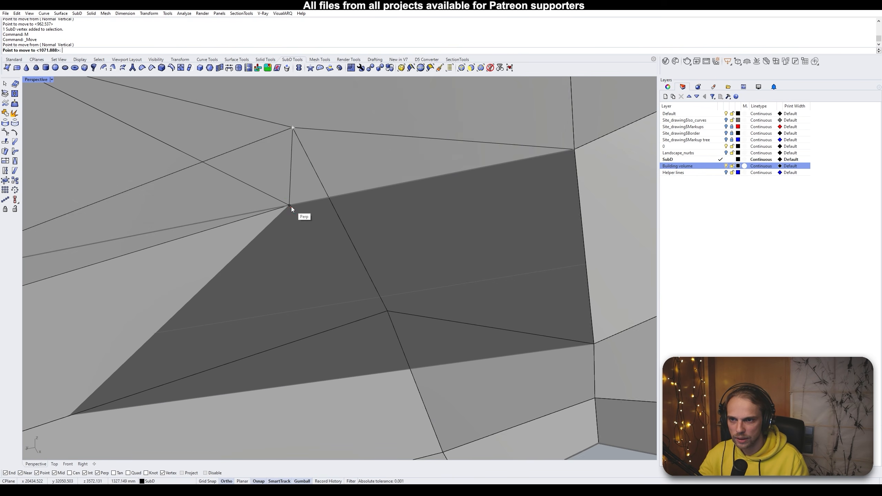
click(292, 206)
Move the SubD vertex at the far side of the same building end straight down to the level of the building's underside
scroll(314, 209, down, 6)
right_drag(326, 212, 218, 222)
scroll(372, 215, up, 5)
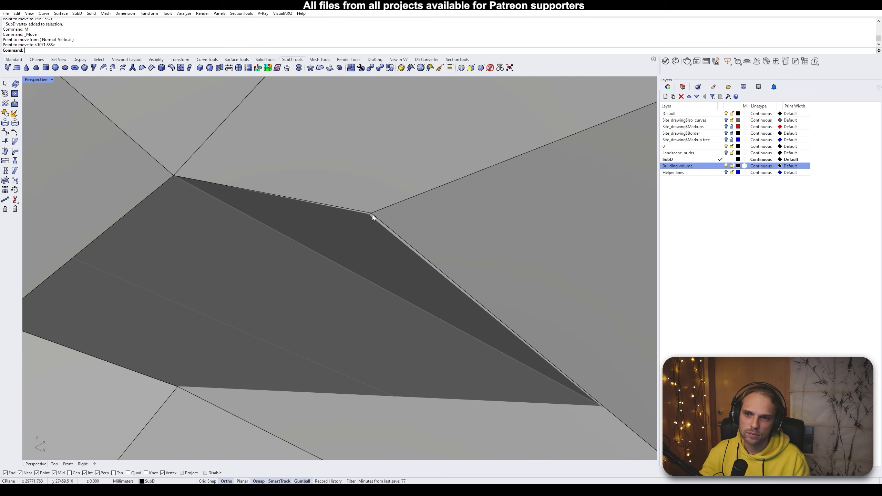
ctrl+shift+click(372, 214)
text(M)
key(Return)
click(371, 213)
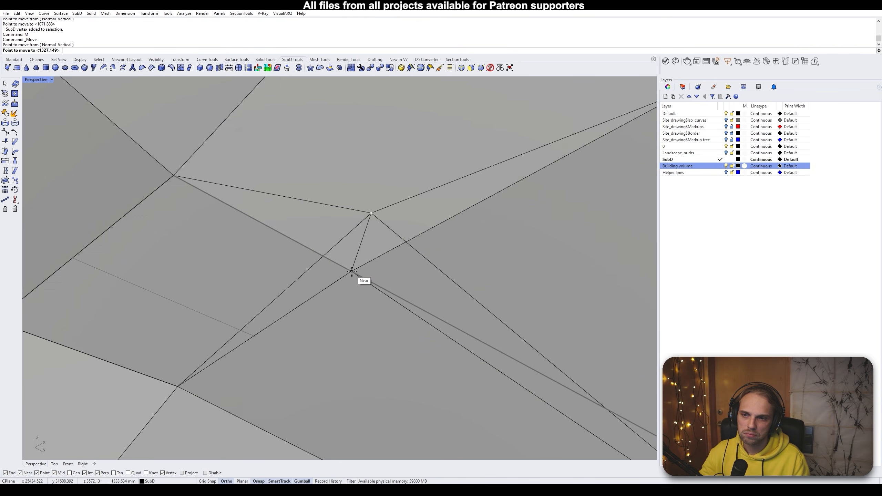
click(357, 275)
scroll(347, 250, down, 5)
key(Escape)
Raise the SubD vertex just outside the lower building's end vertically to the height of the building's bottom corner
right_drag(346, 247, 437, 219)
scroll(368, 265, down, 4)
right_drag(368, 264, 385, 311)
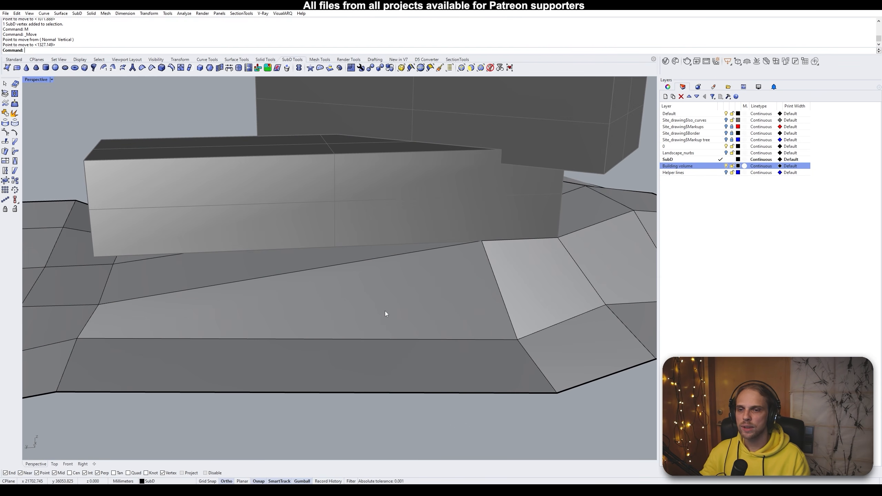
right_drag(514, 254, 380, 240)
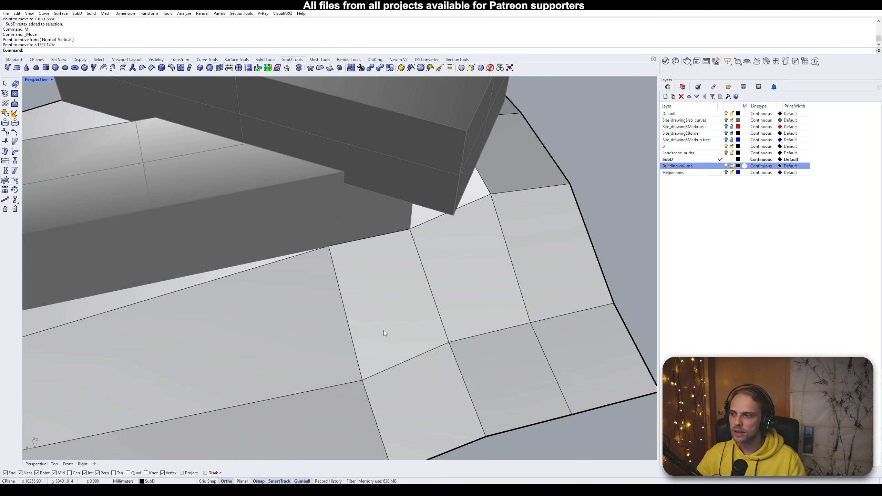
right_drag(384, 332, 301, 171)
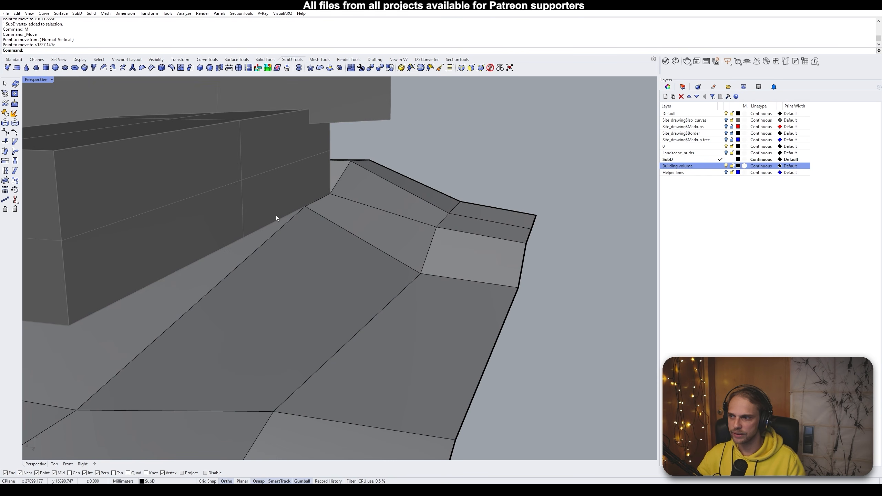
right_drag(247, 243, 297, 339)
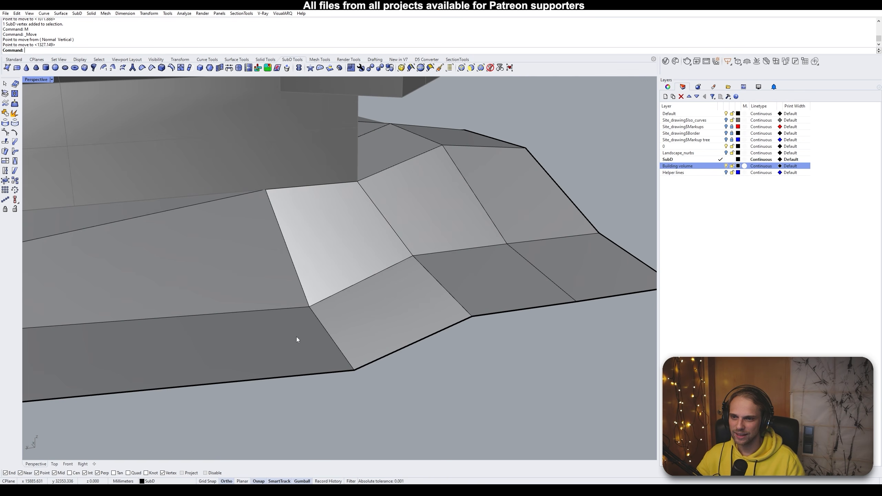
ctrl+shift+click(309, 307)
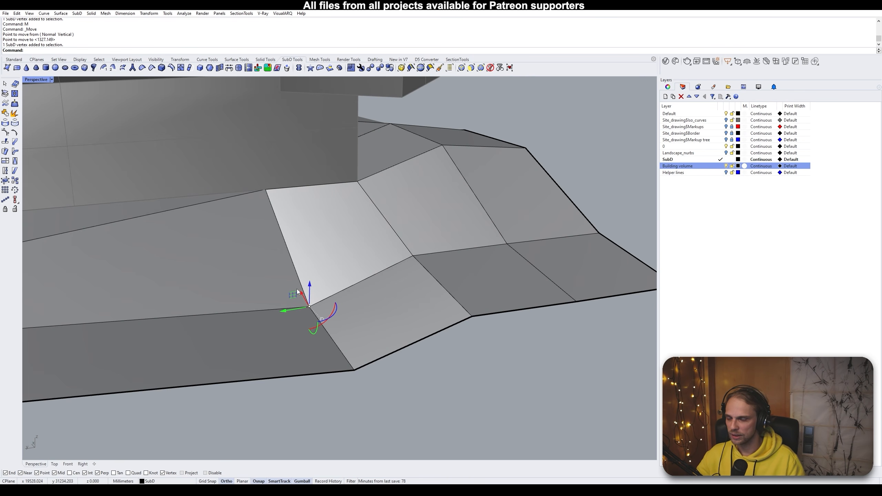
key(Return)
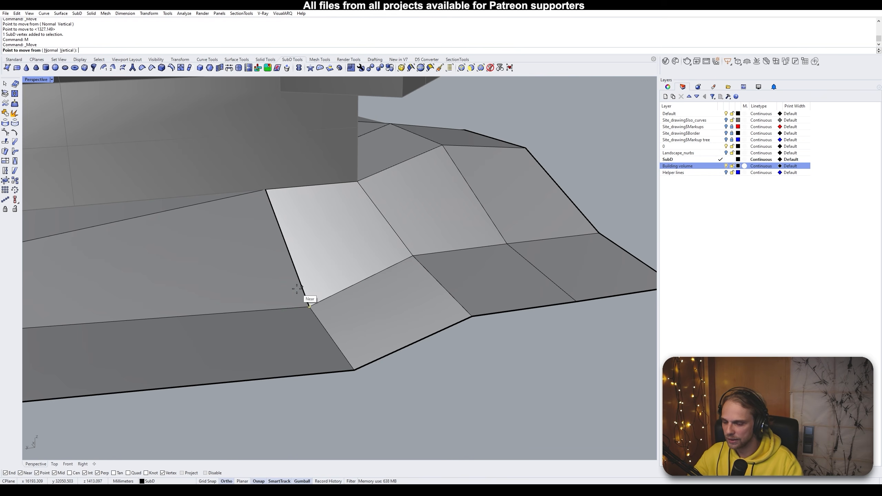
key(Return)
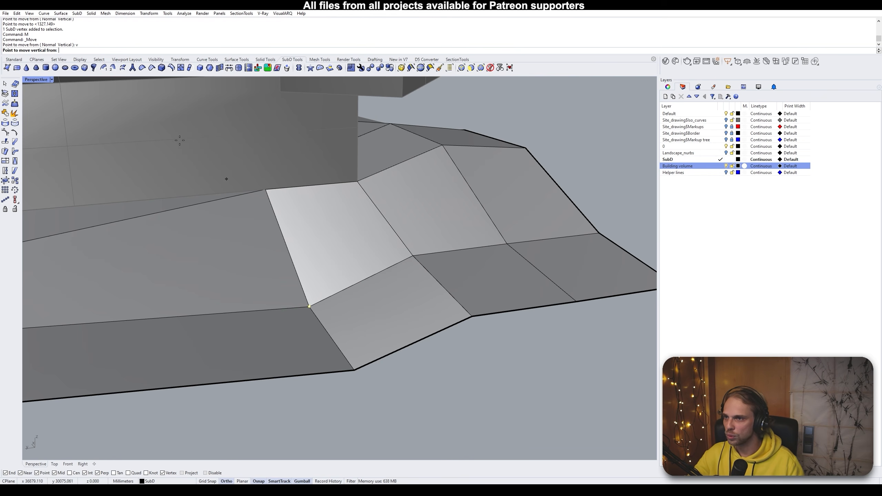
click(319, 311)
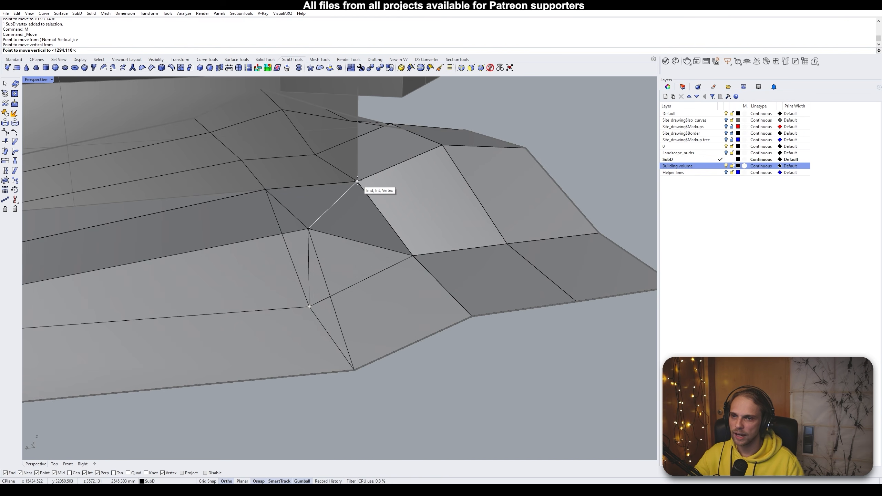
right_drag(357, 180, 330, 187)
scroll(358, 195, up, 4)
scroll(349, 196, down, 3)
click(349, 196)
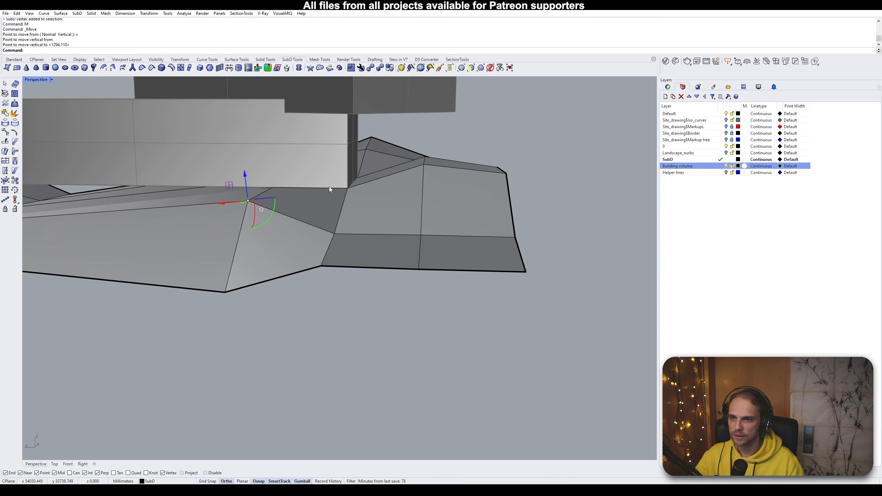
key(Escape)
scroll(332, 236, up, 5)
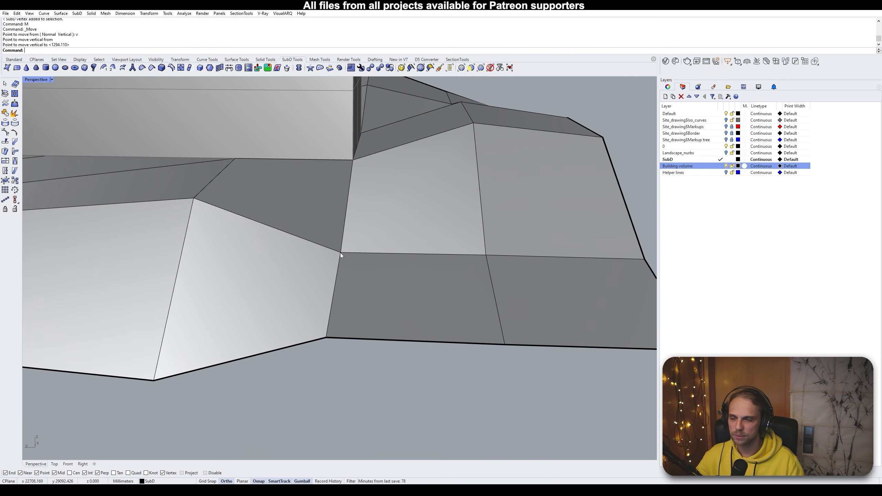
text(m)
key(space)
click(342, 252)
key(Escape)
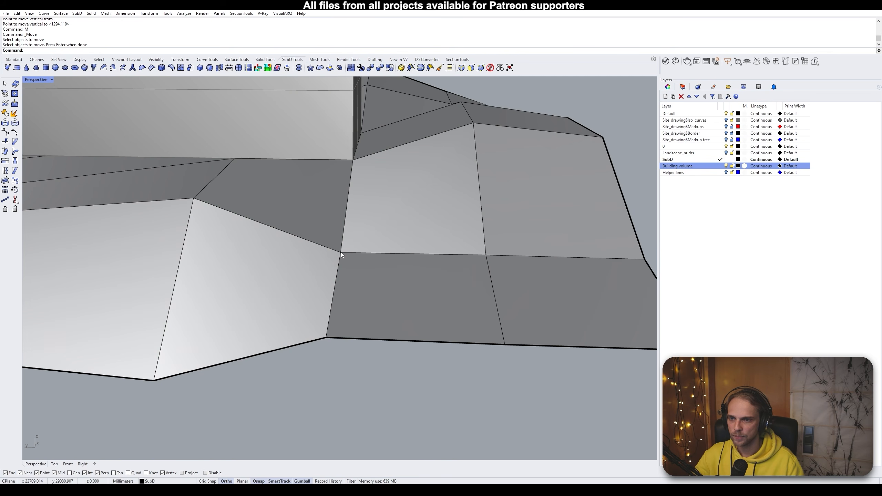
Move the adjacent SubD vertex in front of the lower building's end corner vertically up to the building's bottom corner height
ctrl+shift+click(341, 252)
text(m)
key(space)
click(341, 253)
key(Escape)
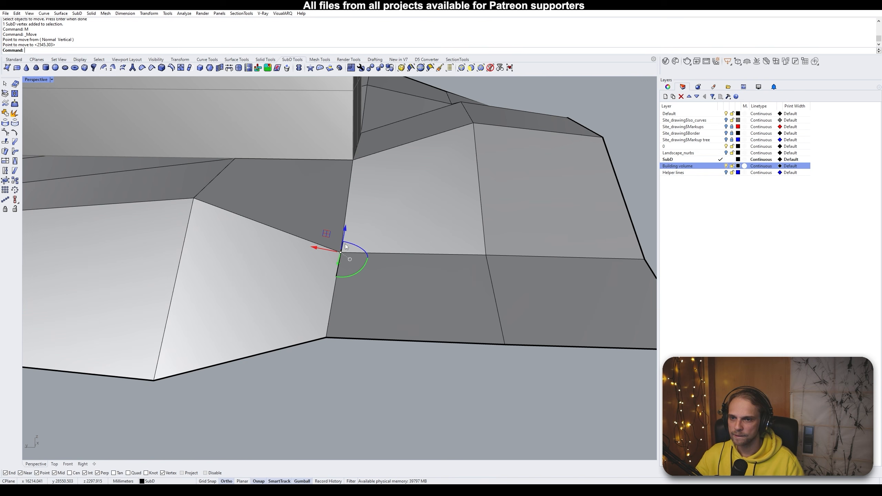
text(m)
key(space)
text(v)
key(space)
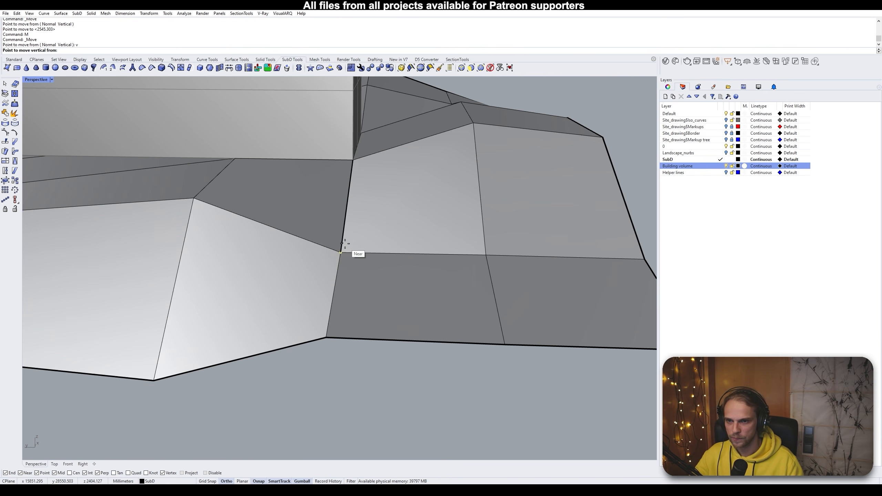
click(342, 253)
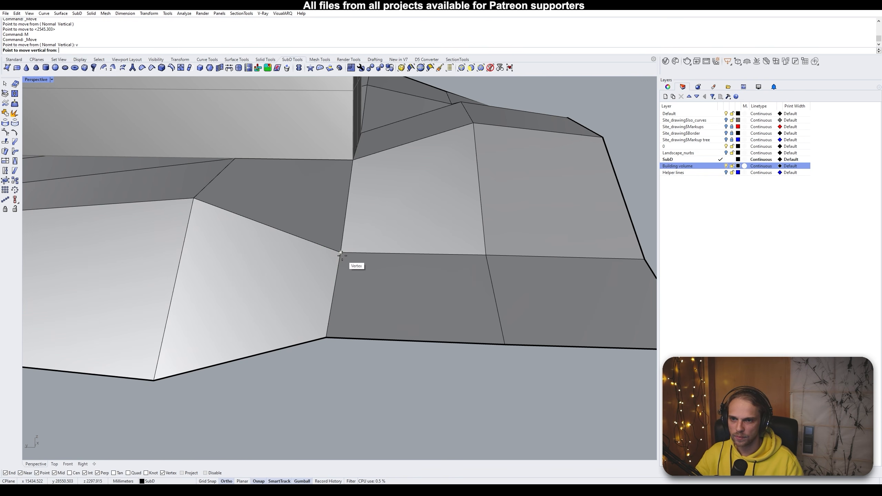
click(351, 162)
Switch the SubD display to smooth and back to flat, and examine how the ground meets the lower building's long side
right_drag(356, 173, 349, 222)
key(Tab)
key(Tab)
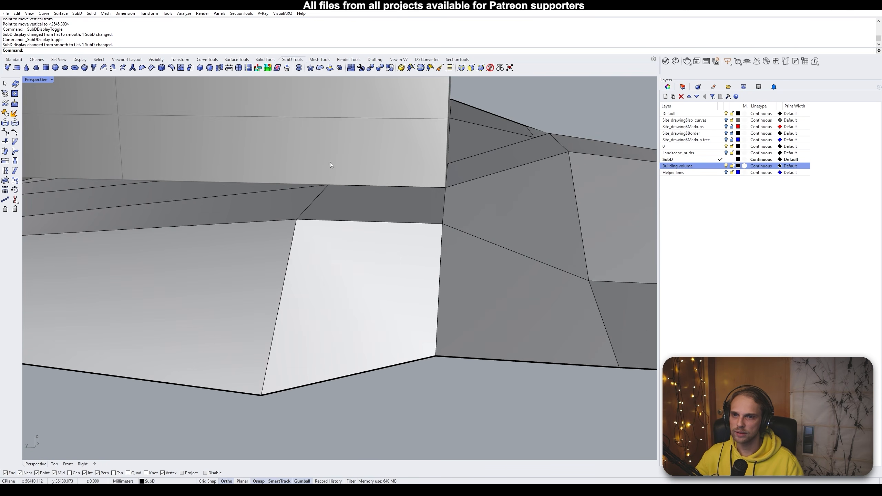
right_drag(330, 165, 353, 210)
right_drag(409, 194, 455, 192)
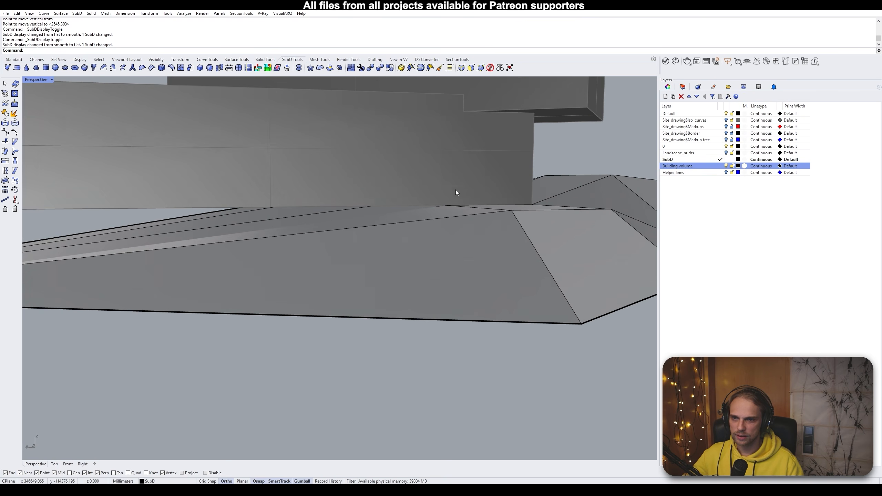
right_drag(219, 191, 343, 198)
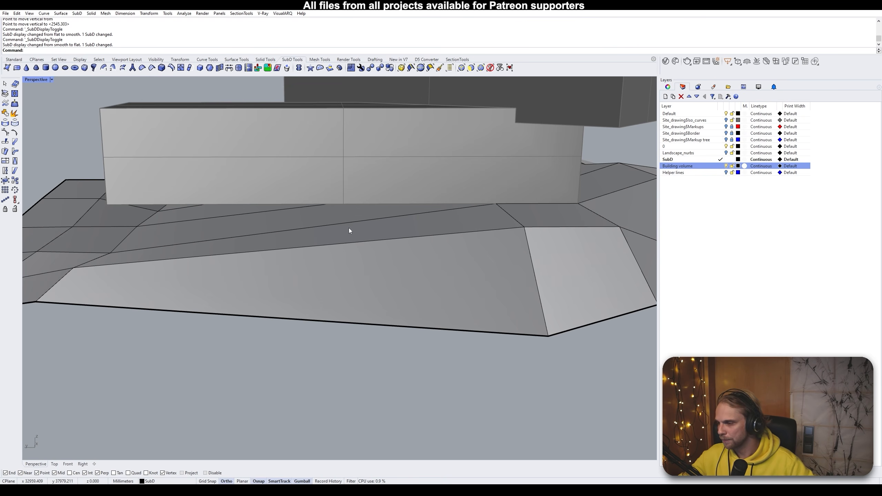
right_drag(324, 207, 412, 189)
right_drag(222, 218, 247, 303)
scroll(247, 306, down, 5)
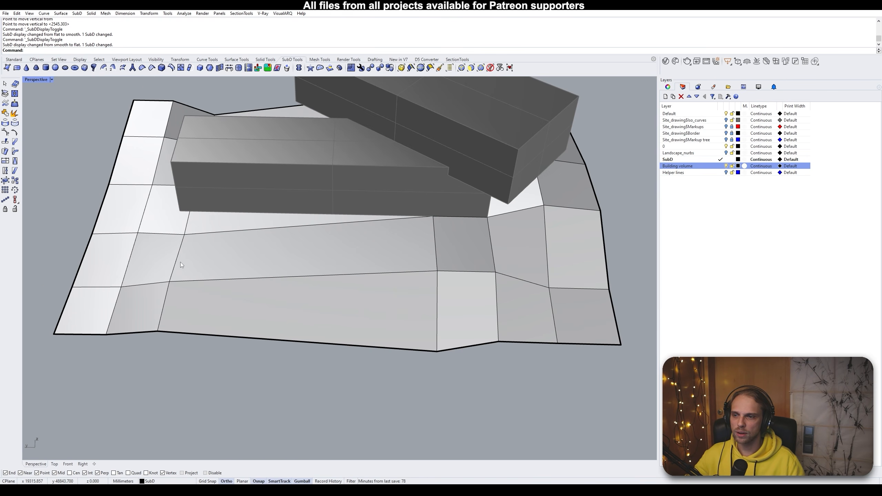
Insert an edge loop across the ground SubD, offset from the loop near the lower building's free end to about midway along the building
mouse_move(180, 262)
right_down()
mouse_move(194, 258)
mouse_move(244, 283)
mouse_move(323, 335)
right_up()
ctrl+shift+double_click(365, 331)
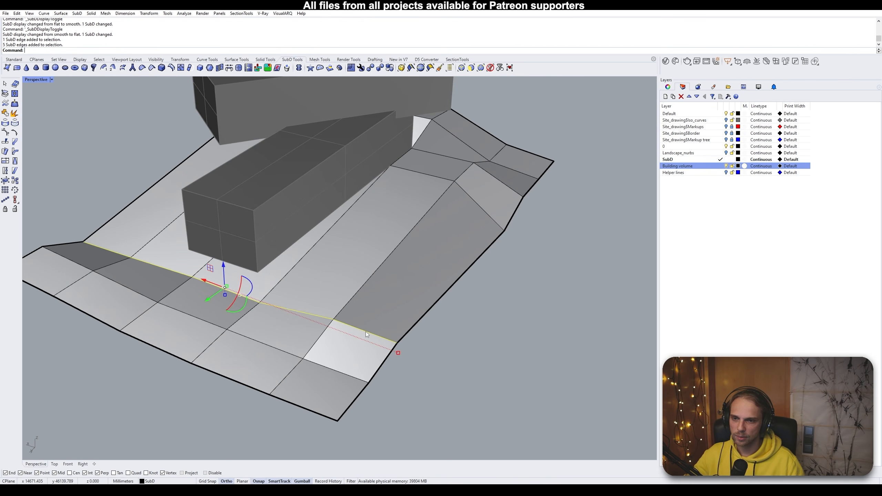
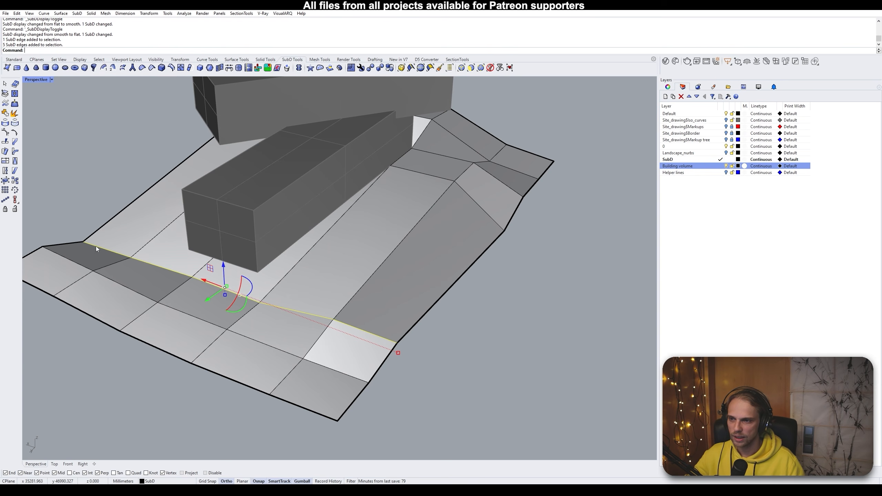
right_drag(350, 333, 354, 337)
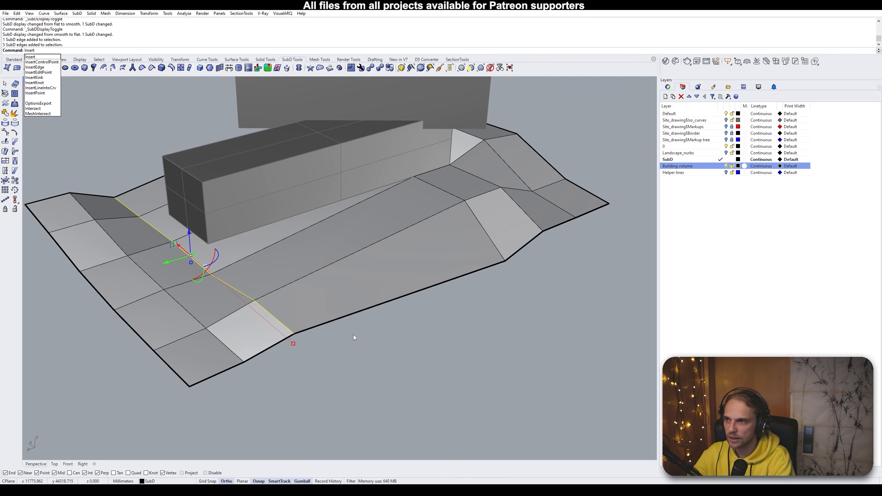
key(Return)
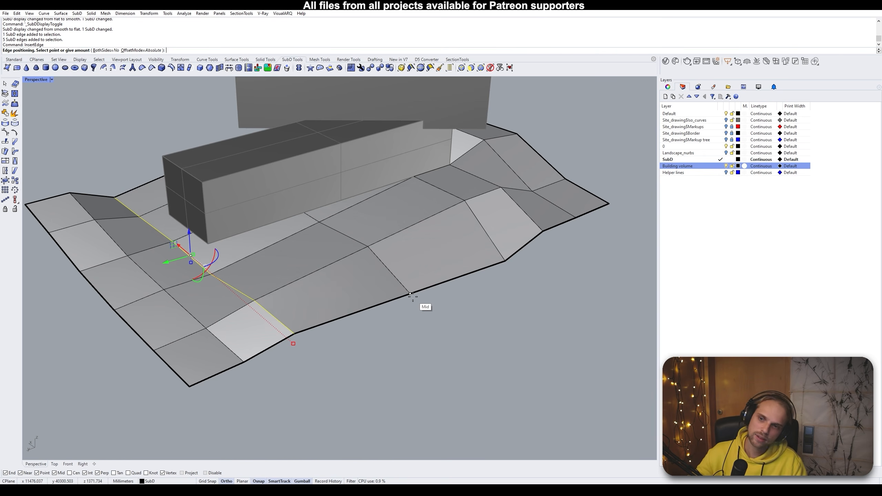
right_drag(420, 300, 356, 262)
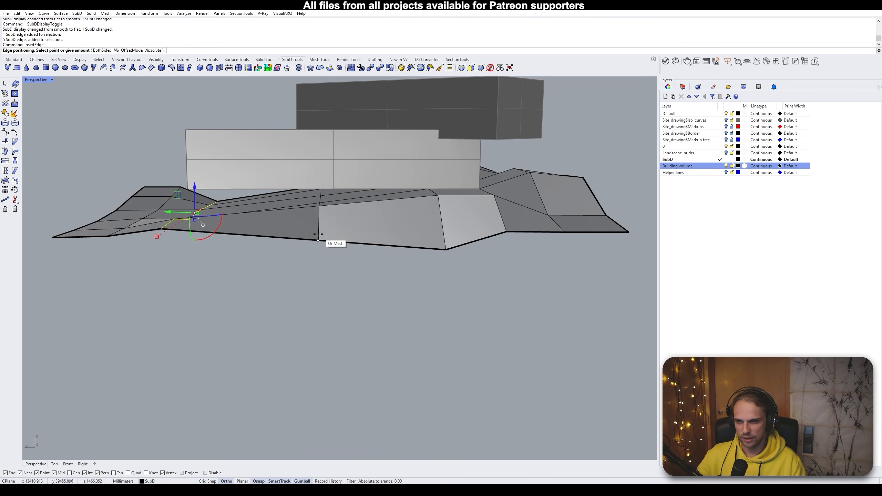
click(306, 239)
Raise the inserted loop's vertex beside the lower building's long side vertically to about the building's bottom edge level
right_drag(307, 239, 341, 265)
scroll(318, 263, up, 2)
scroll(340, 266, up, 4)
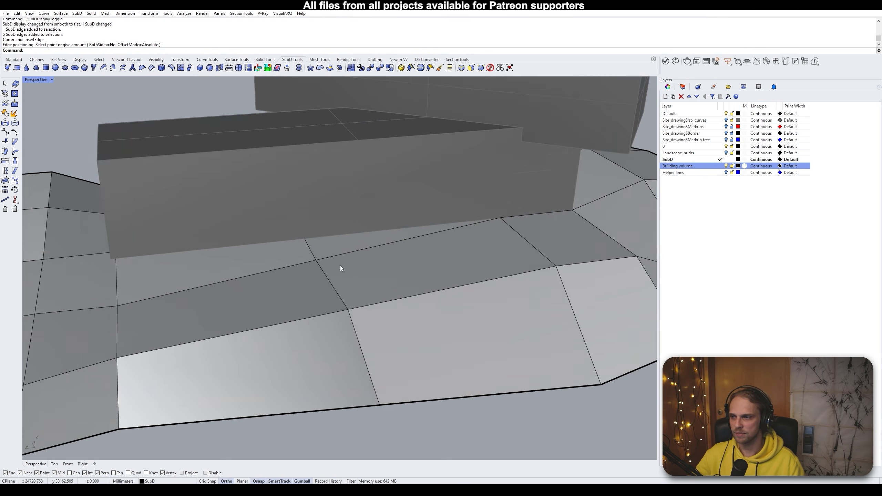
ctrl+shift+click(303, 258)
scroll(368, 259, down, 5)
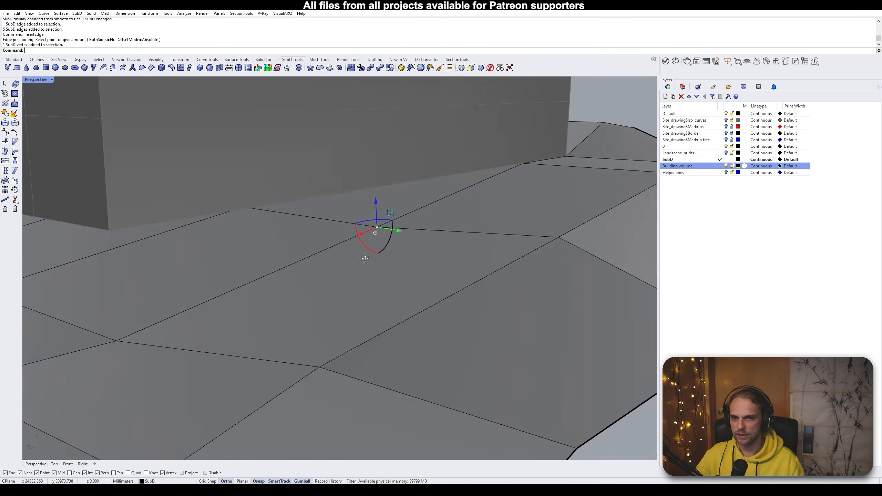
text(M)
key(Return)
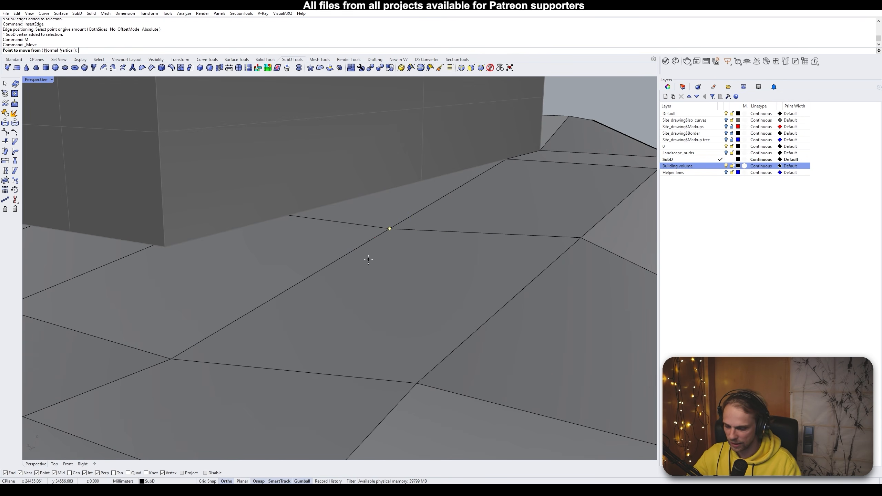
text(v)
key(Return)
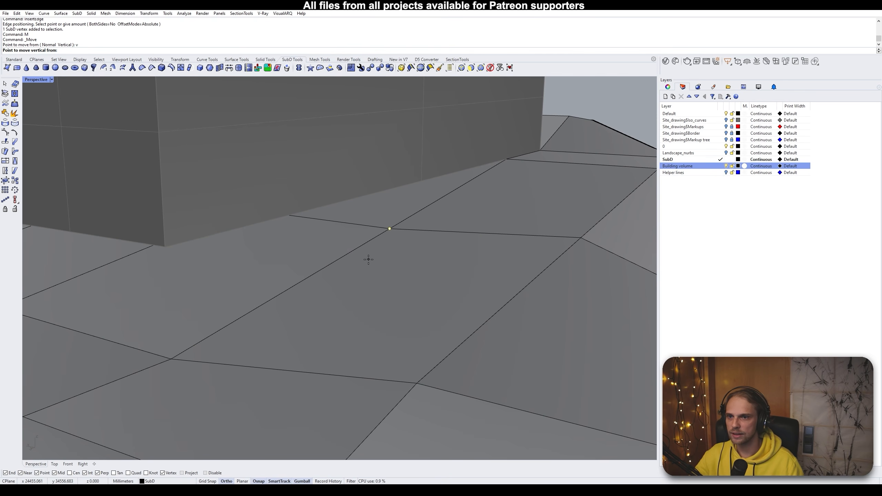
click(389, 229)
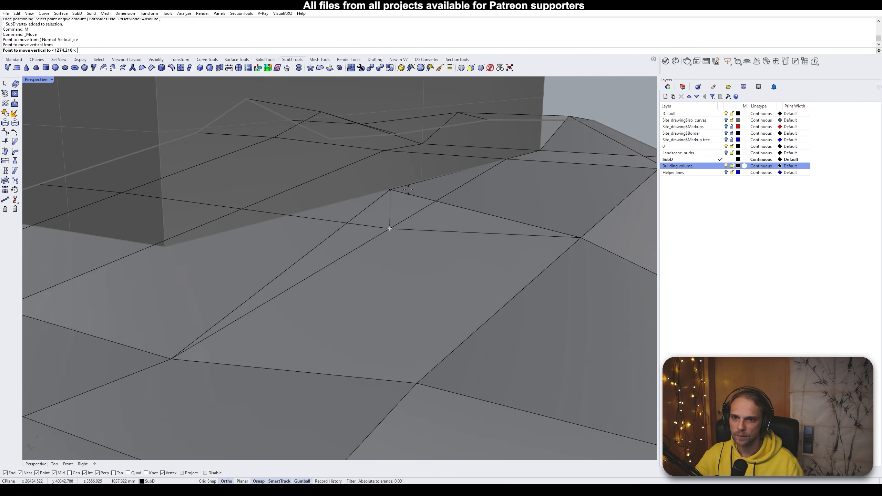
click(390, 189)
Raise the inserted loop's vertex beside the lower building's opposite long side vertically to about the bottom edge level and check the smooth display
scroll(372, 213, down, 5)
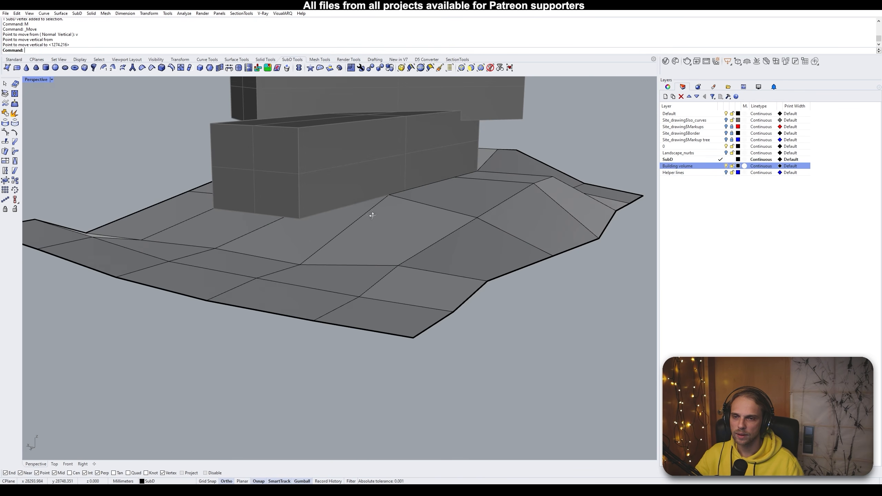
scroll(444, 215, up, 2)
scroll(418, 232, up, 6)
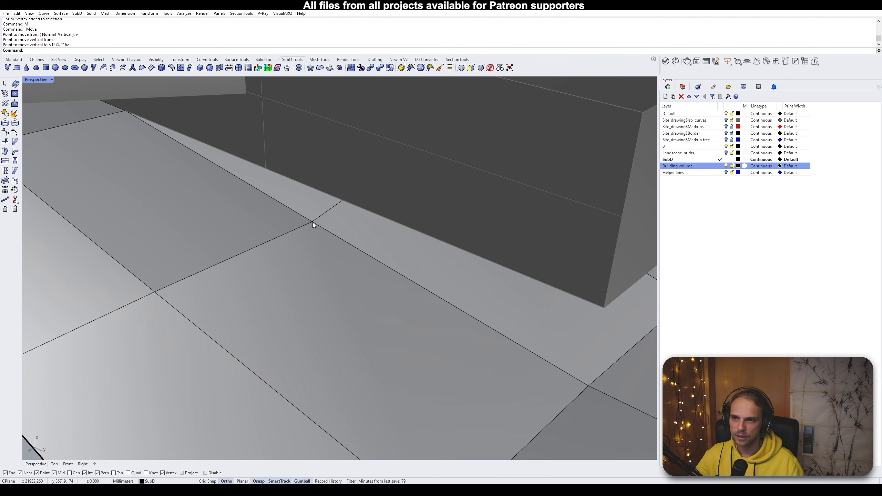
ctrl+shift+click(313, 222)
text(M)
key(Return)
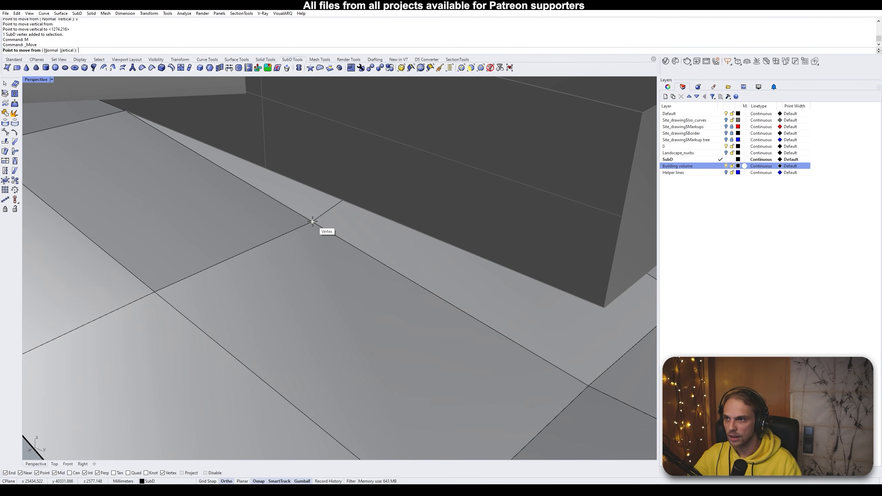
text(v)
key(Return)
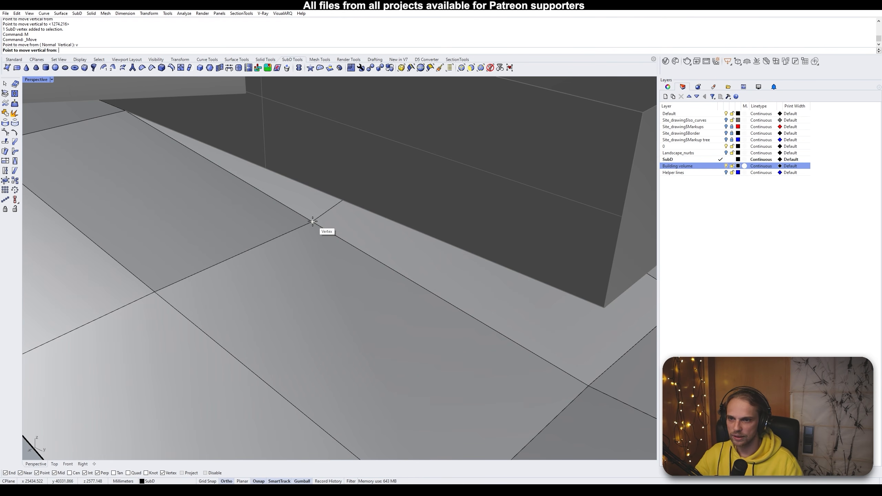
click(313, 221)
click(323, 203)
scroll(323, 205, down, 6)
right_drag(323, 205, 340, 215)
key(Tab)
key(Tab)
right_drag(340, 216, 195, 188)
ctrl+shift+click(147, 196)
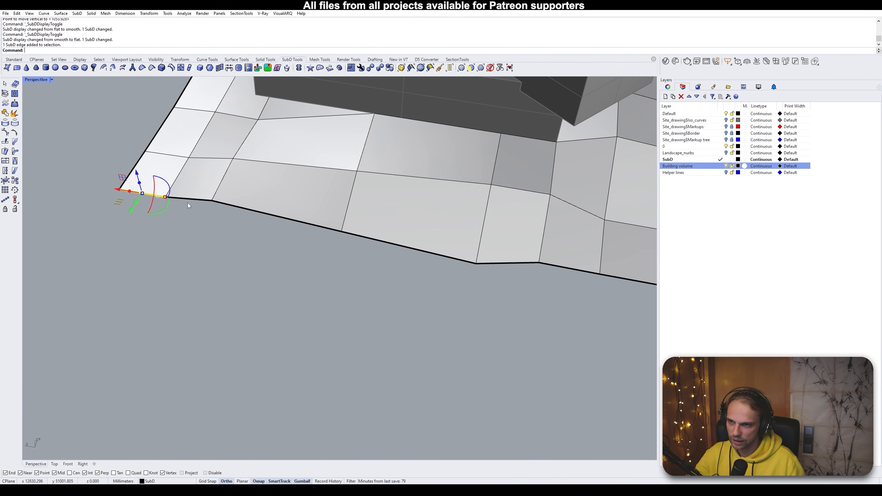
ctrl+shift+click(190, 199)
ctrl+shift+click(277, 216)
ctrl+shift+click(410, 248)
ctrl+shift+click(518, 257)
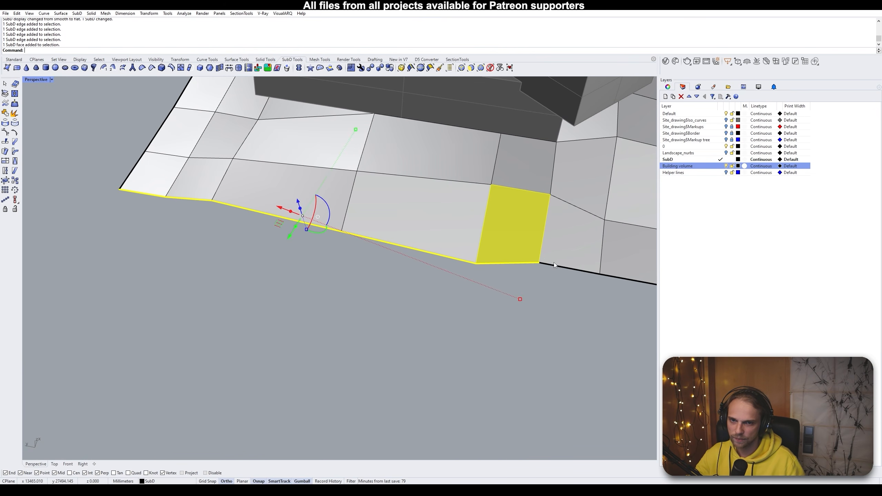
right_drag(522, 302, 474, 294)
key(Escape)
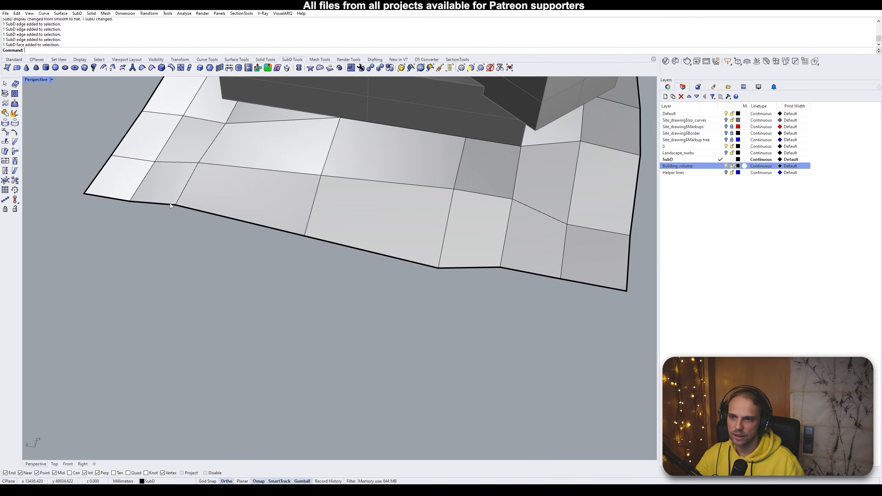
ctrl+shift+double_click(113, 200)
click(200, 251)
right_drag(199, 250, 184, 263)
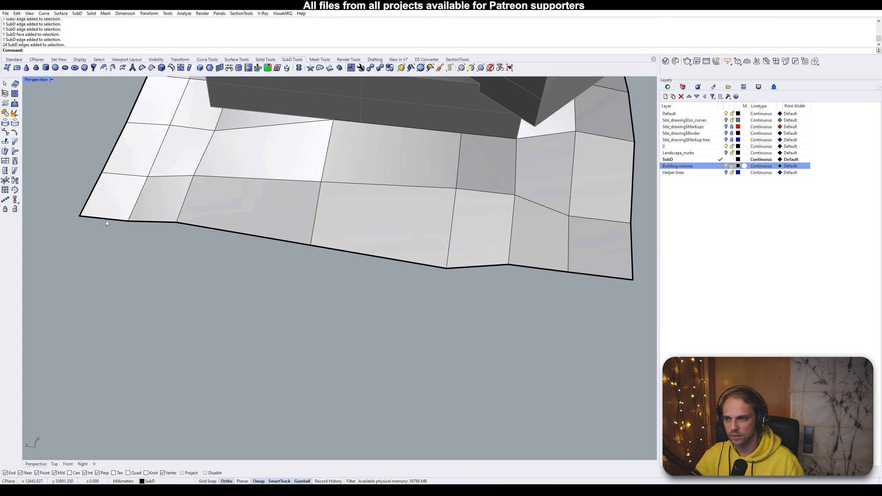
ctrl+shift+click(106, 220)
click(211, 279)
ctrl+shift+double_click(112, 219)
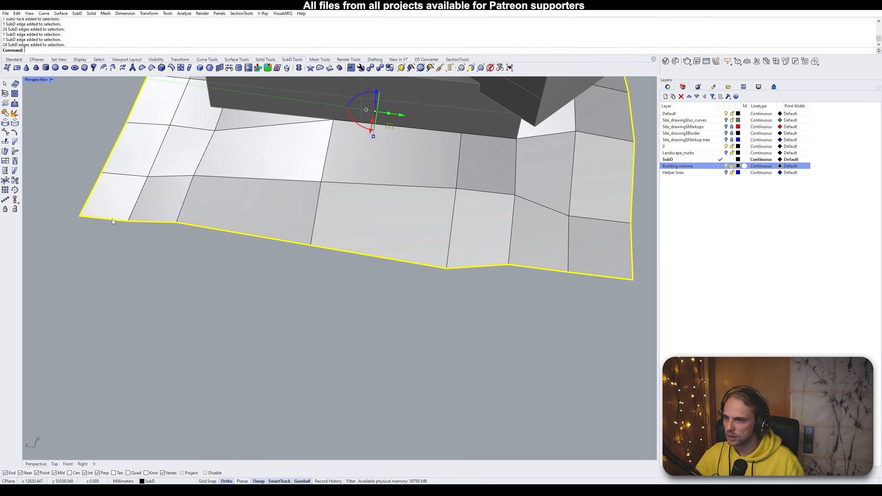
scroll(173, 201, down, 7)
shift+right_drag(188, 202, 209, 284)
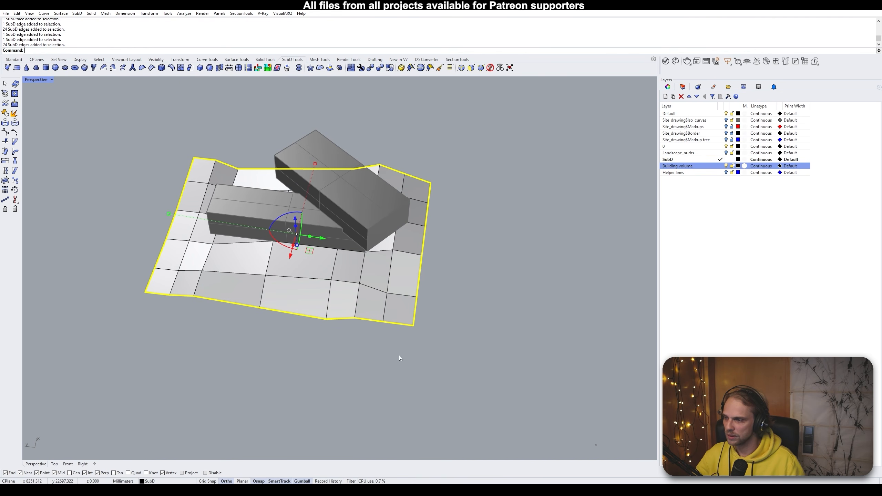
click(250, 337)
scroll(207, 283, up, 7)
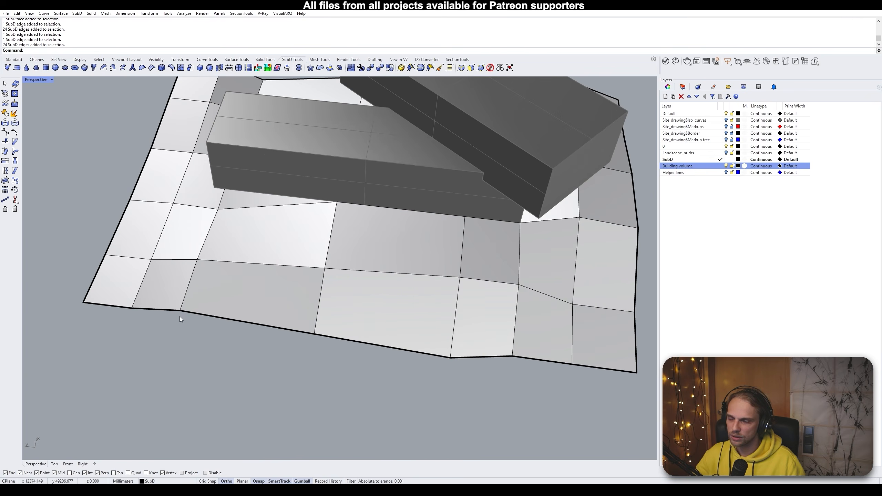
scroll(179, 317, down, 5)
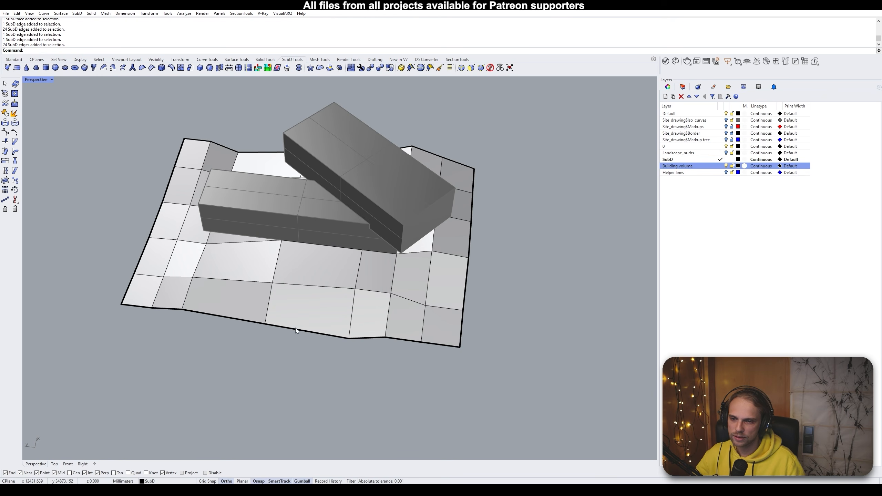
ctrl+shift+click(134, 306)
ctrl+shift+click(164, 308)
ctrl+shift+click(204, 314)
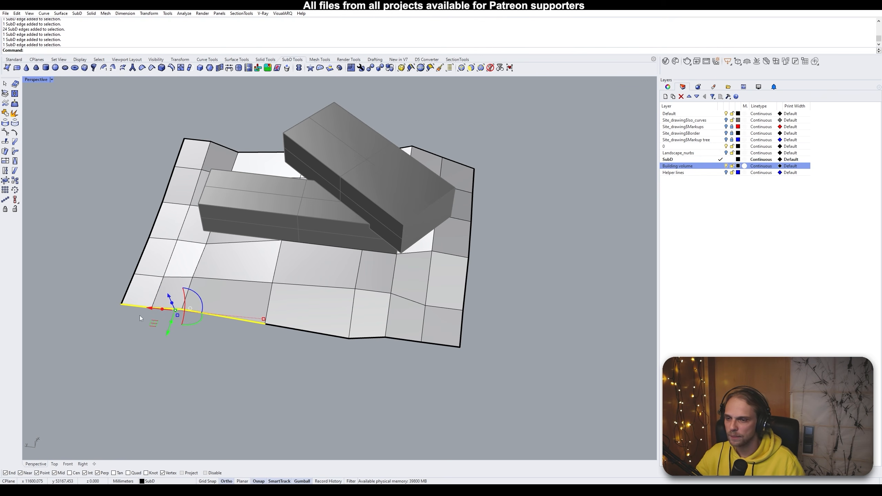
key(Escape)
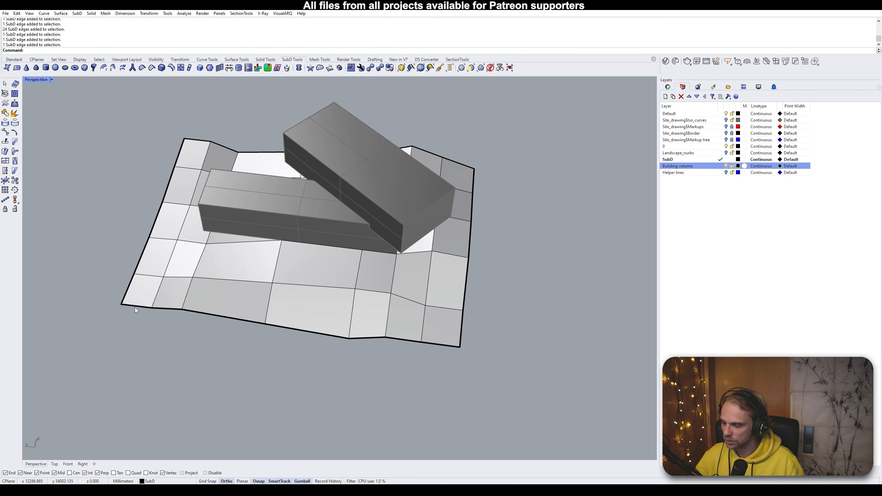
Align the gumball to the CPlane and move the full row of ground border edges along the lower building's long side horizontally outward
ctrl+shift+click(136, 307)
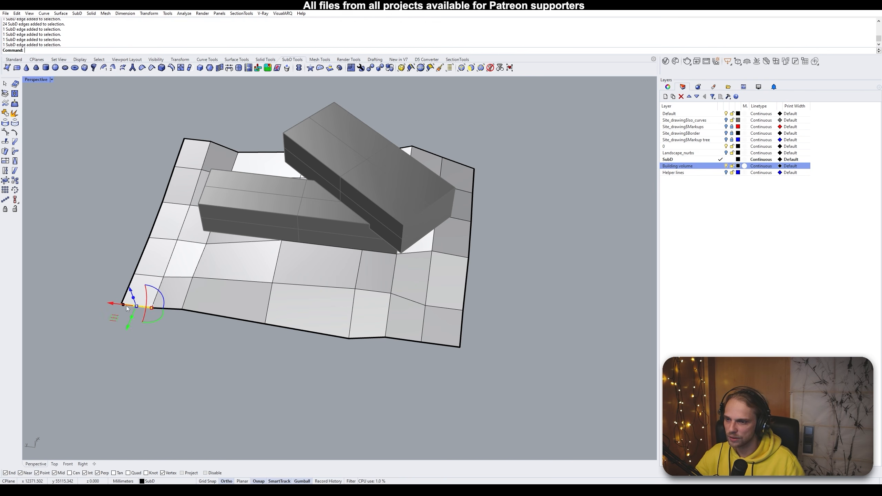
ctrl+shift+click(438, 346)
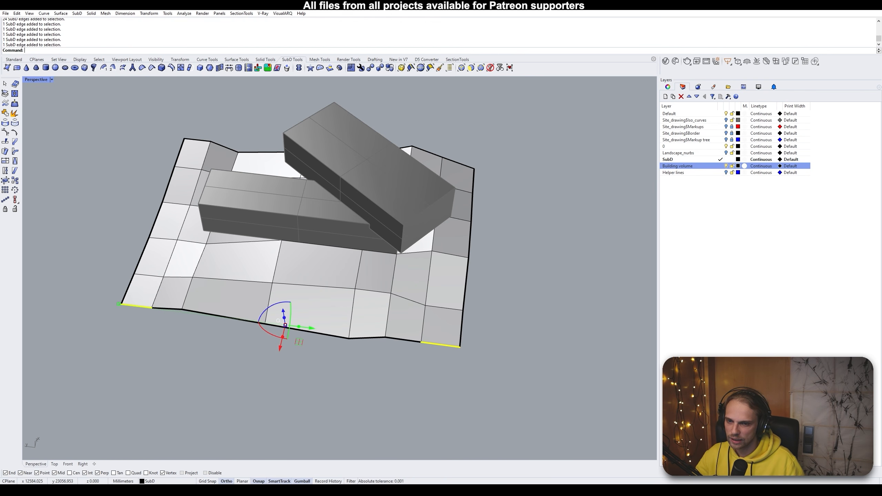
ctrl+shift+double_click(405, 339)
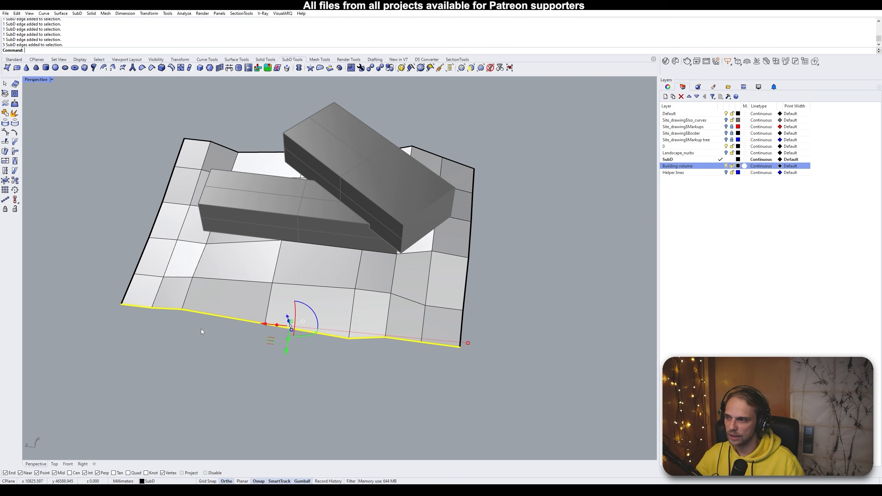
right_drag(374, 329, 221, 203)
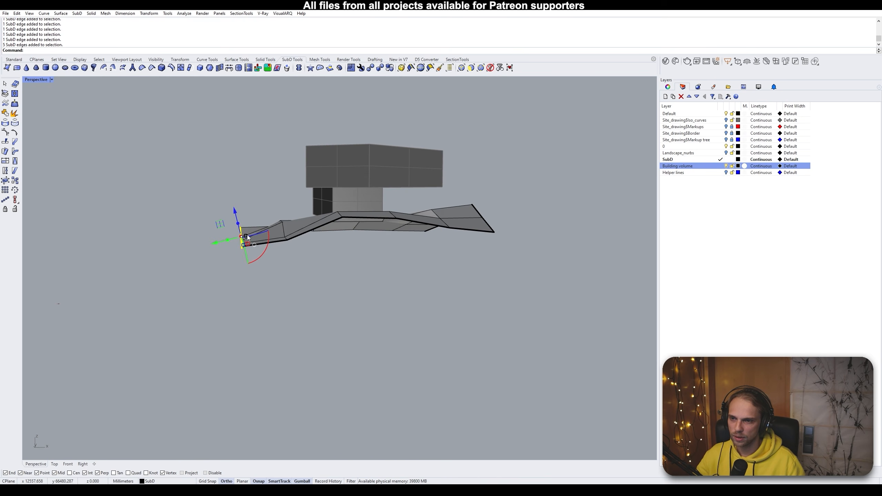
scroll(241, 234, up, 8)
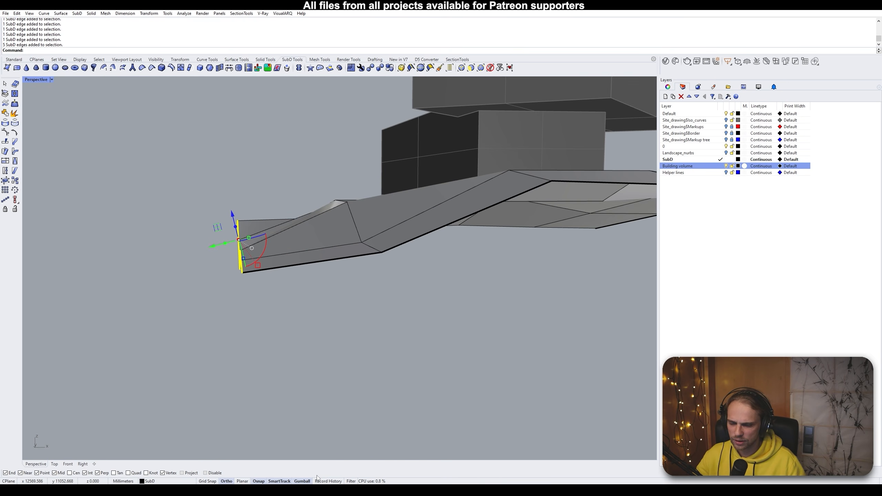
right_click(307, 482)
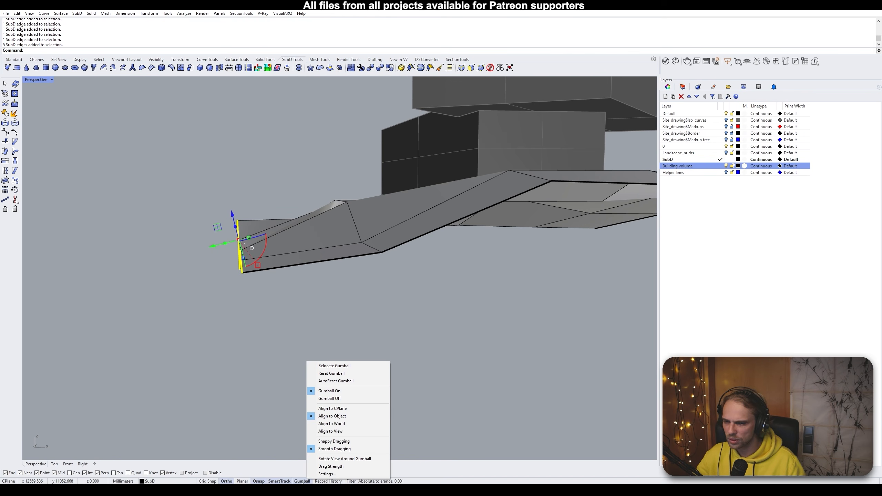
click(340, 409)
right_drag(257, 230, 308, 243)
drag(308, 213, 243, 215)
click(126, 264)
right_drag(128, 266, 310, 217)
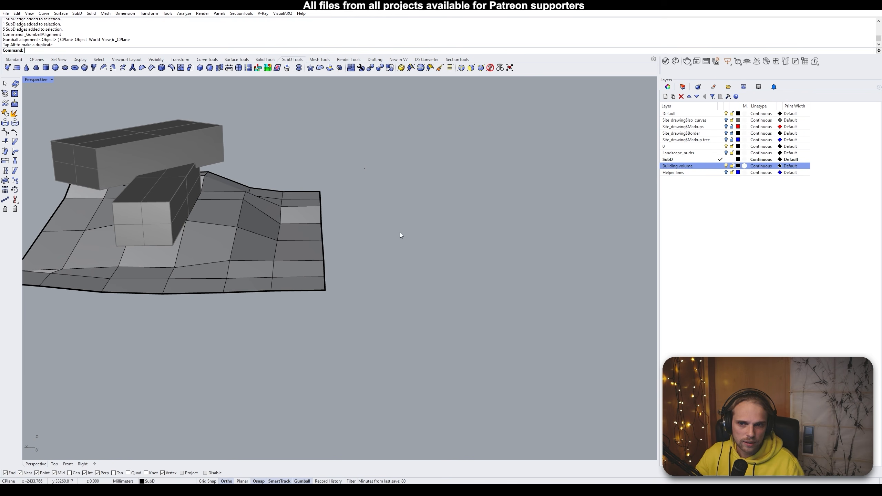
Turn on the Landscape_nurbs layer and compare the ground SubD's moved border with the landscape surface
click(726, 153)
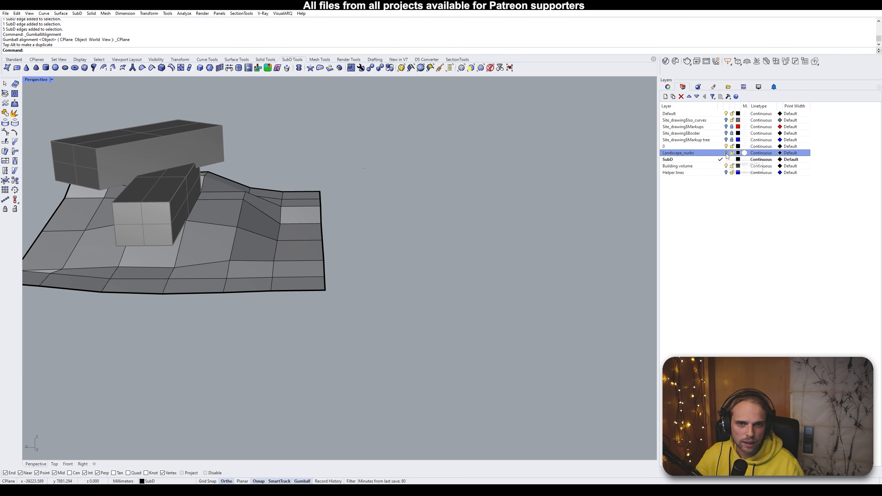
scroll(320, 235, up, 2)
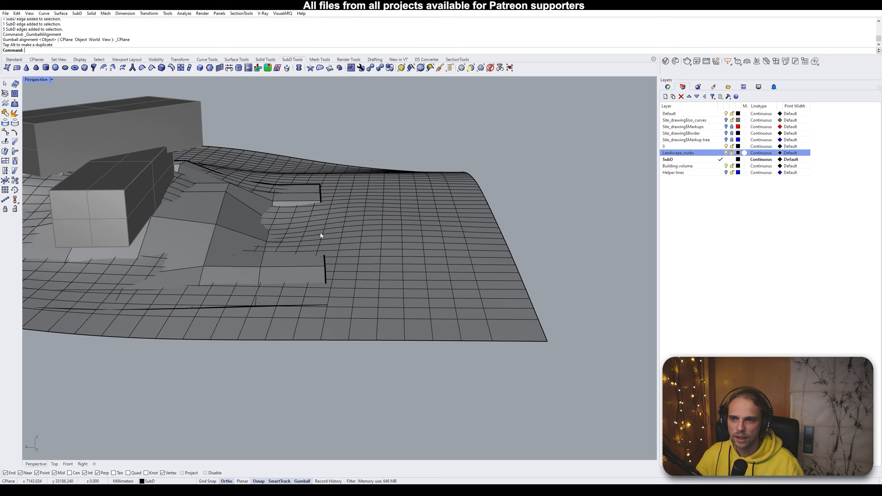
click(311, 196)
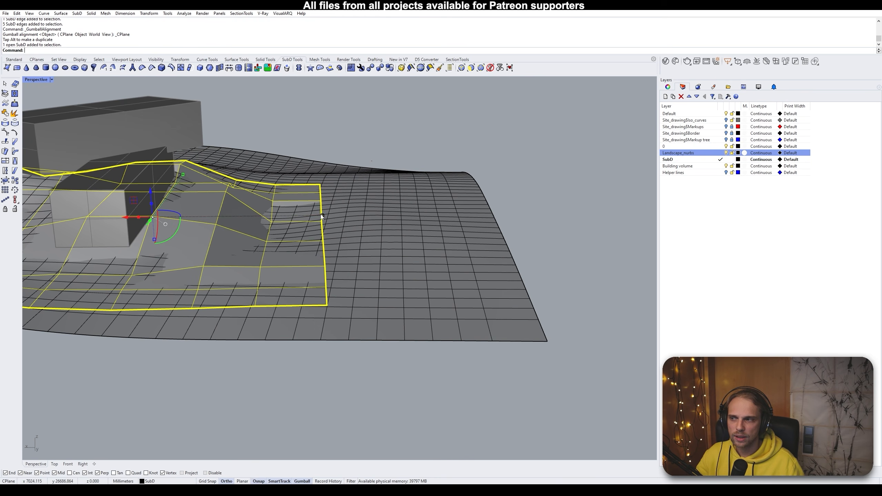
click(410, 136)
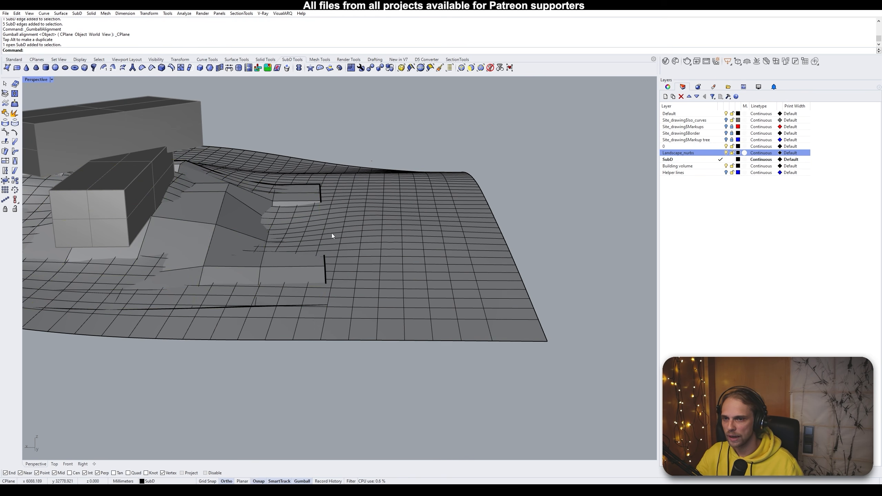
scroll(364, 242, up, 2)
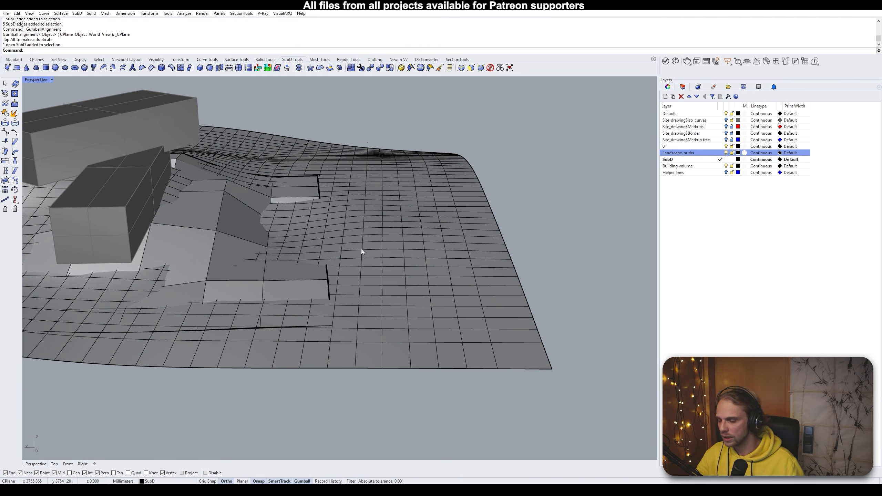
Project the vertices of the ground SubD's moved border along CPlane Z onto the landscape surface, and hide the Landscape_nurbs layer
key(Return)
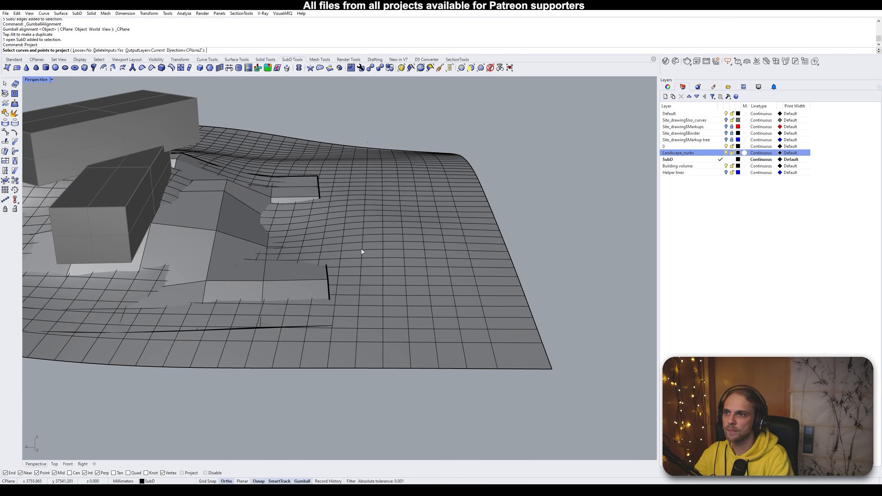
drag(319, 184, 372, 360)
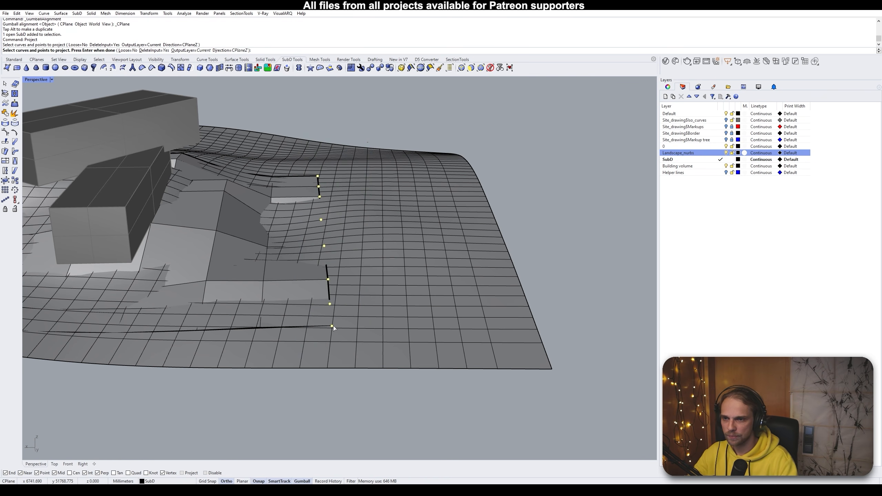
key(Return)
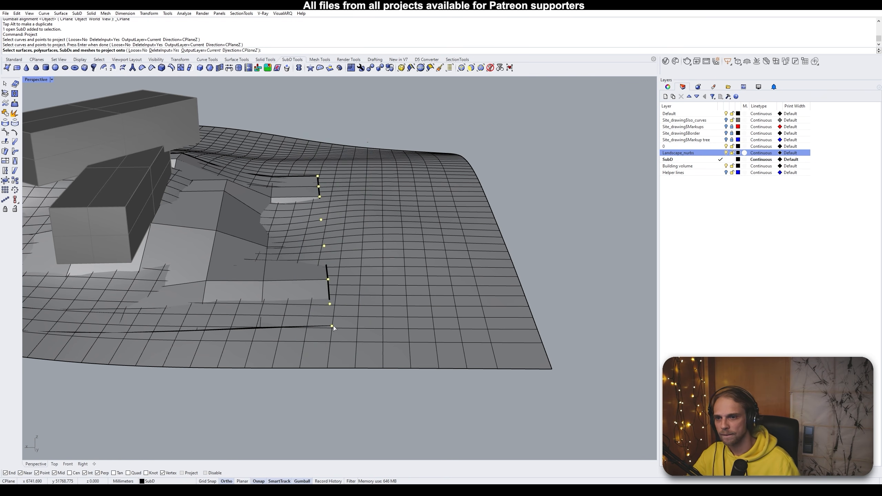
click(374, 255)
key(Return)
right_drag(373, 267, 301, 298)
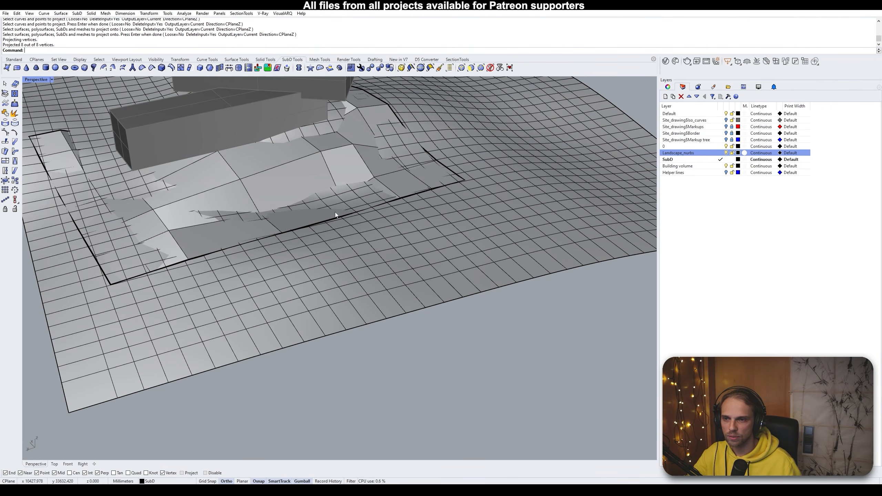
click(725, 153)
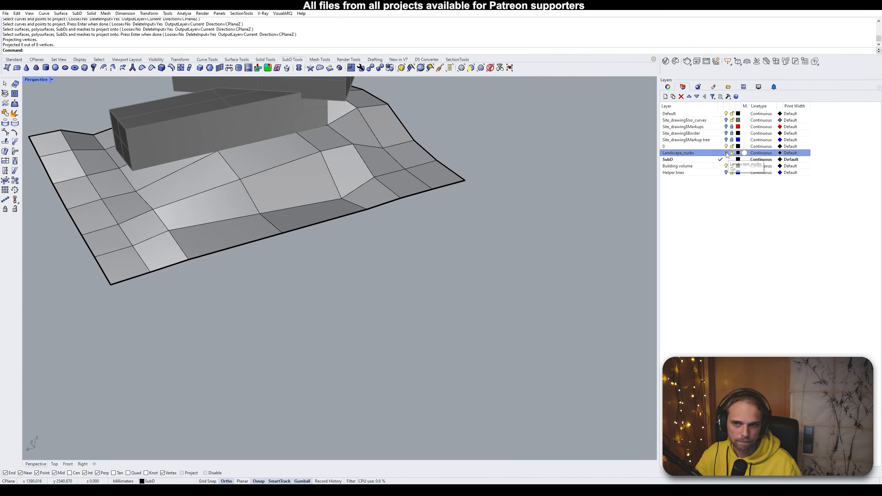
Switch the SubD display between smooth and flat, and examine how the ground meets the lower building's base and corners
key(Tab)
right_drag(376, 264, 229, 262)
scroll(333, 229, up, 5)
key(Tab)
scroll(344, 275, down, 5)
right_drag(295, 259, 232, 255)
shift+right_drag(429, 240, 368, 221)
scroll(405, 249, up, 3)
key(Tab)
key(Tab)
key(Tab)
right_drag(392, 239, 368, 141)
scroll(414, 174, up, 2)
key(Tab)
Insert an edge loop close to the ground SubD's loop that passes the lower building's end corner, on the side away from the long facade
ctrl+shift+double_click(355, 227)
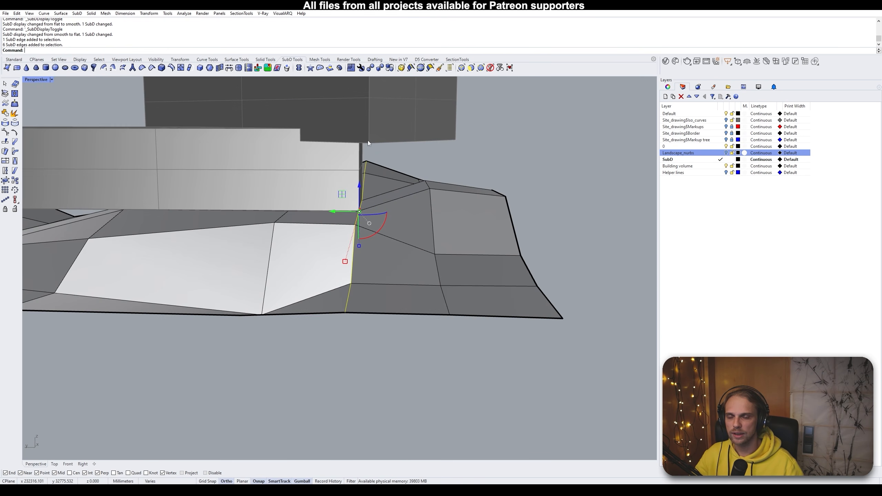
text(i)
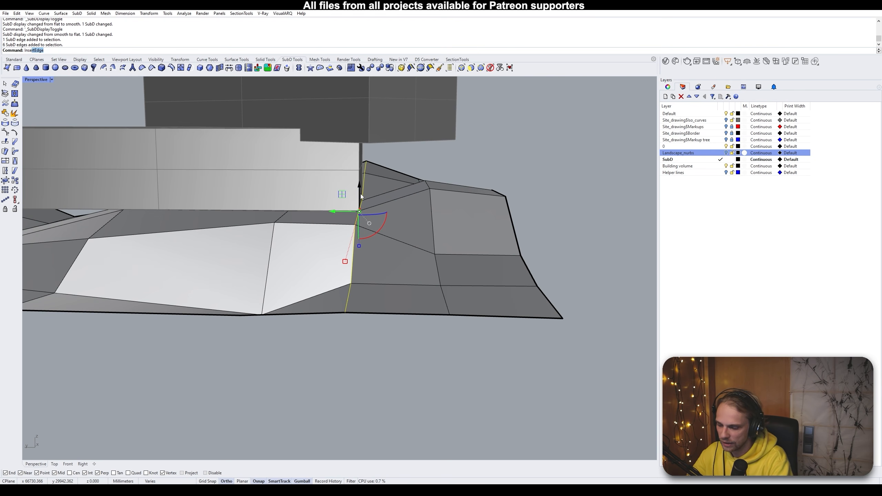
text(nserte)
key(Return)
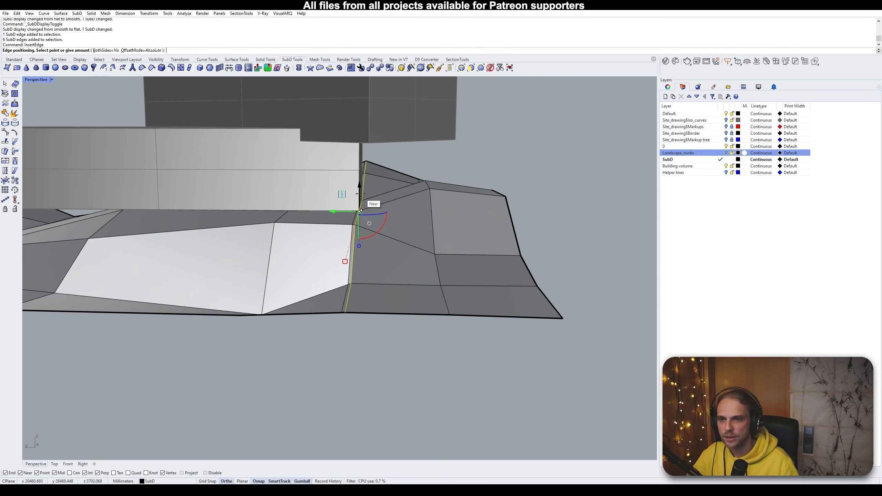
scroll(363, 200, up, 3)
scroll(360, 213, up, 2)
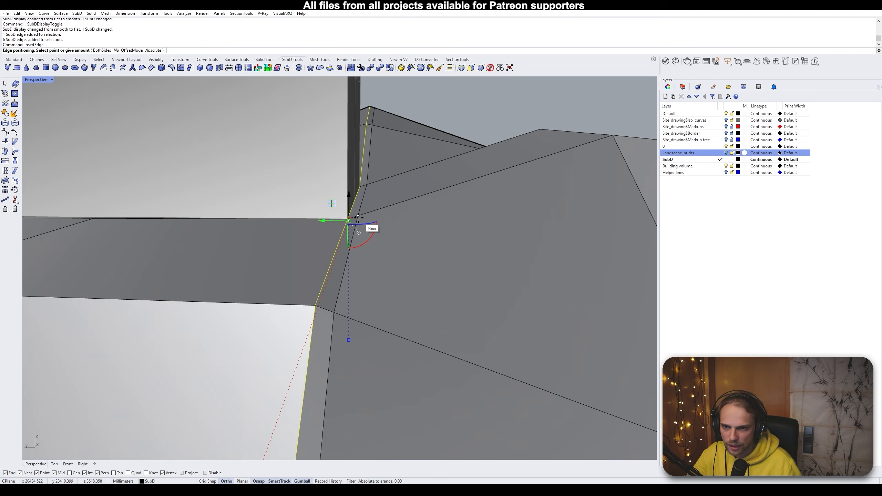
click(358, 216)
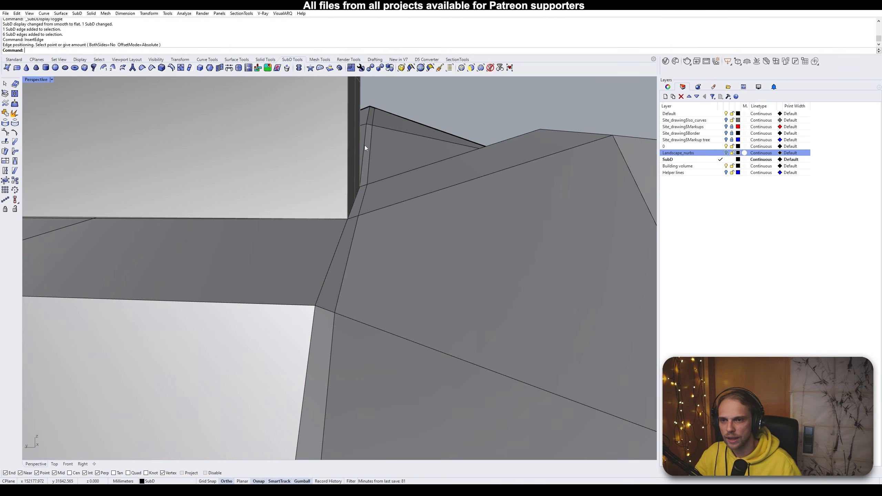
Compare the smooth and flat SubD display to examine how the ground meets the lower building's end corner
scroll(326, 304, down, 5)
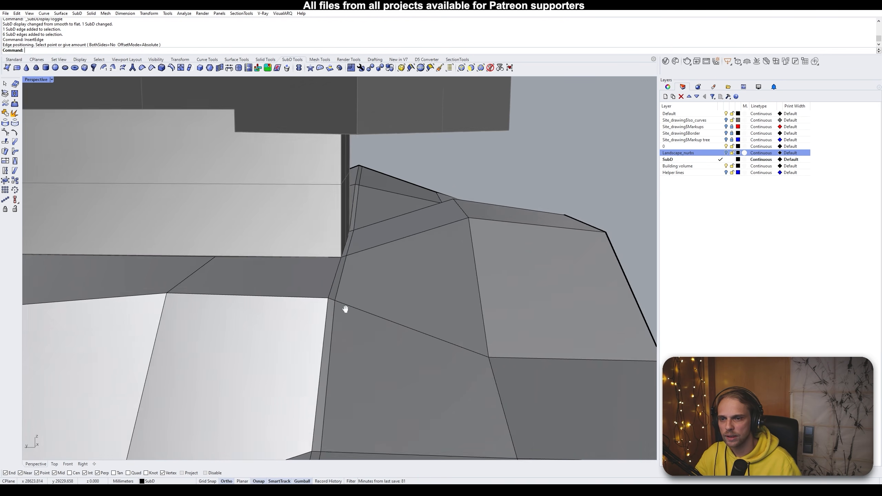
key(Tab)
shift+right_drag(345, 310, 386, 248)
scroll(381, 240, up, 5)
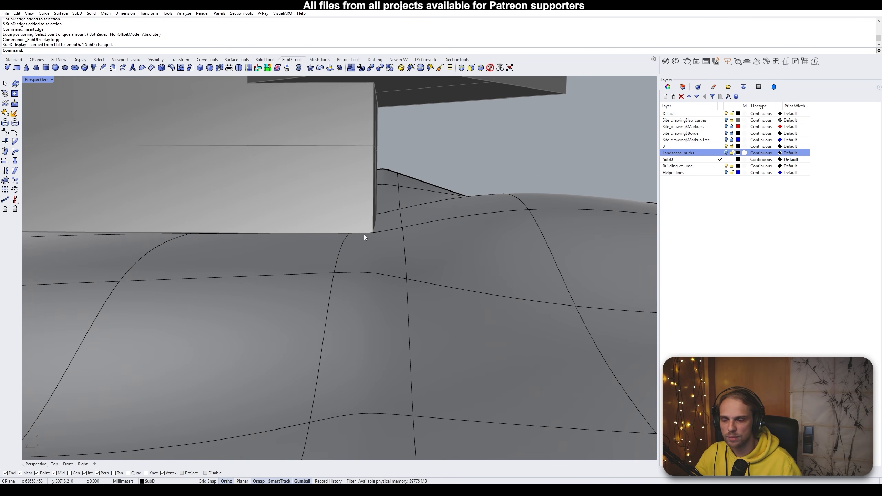
scroll(453, 177, down, 2)
key(Tab)
Insert an edge loop close beside the ground loop that meets the middle of the lower building's long side, towards the doubled corner loop
right_drag(453, 176, 475, 230)
scroll(475, 230, down, 2)
shift+right_drag(296, 236, 410, 217)
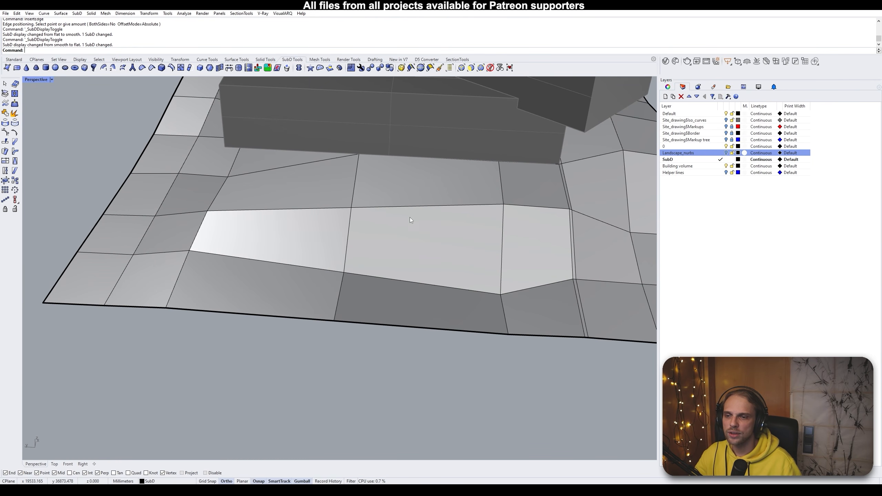
ctrl+shift+double_click(340, 292)
right_drag(341, 292, 376, 188)
scroll(334, 184, up, 3)
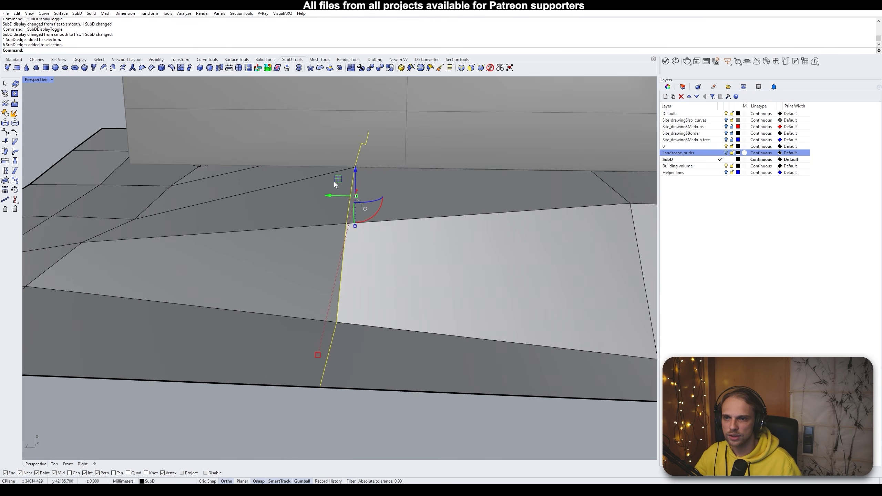
right_click(352, 161)
scroll(353, 168, up, 4)
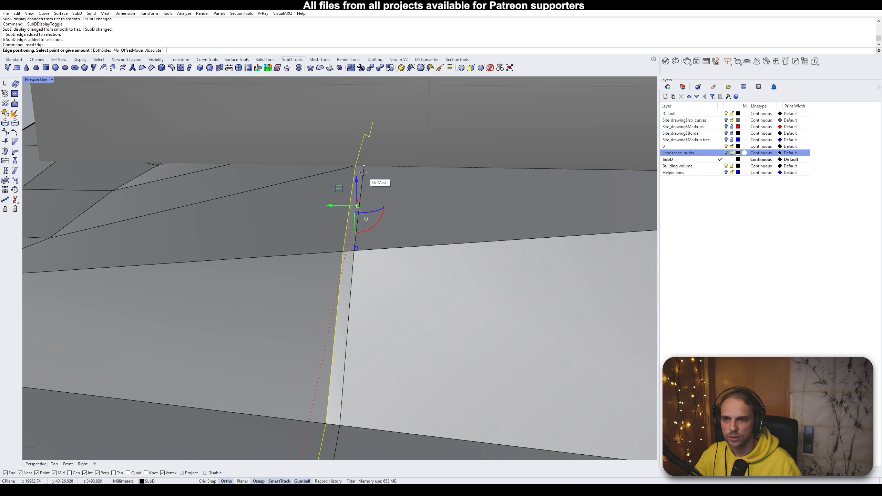
click(362, 171)
scroll(333, 199, down, 5)
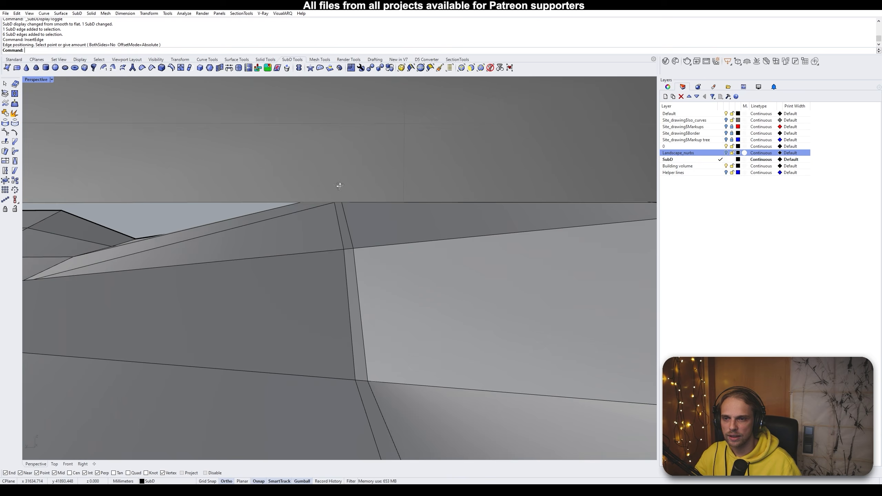
Check the slope in smooth display, and insert another close edge loop on the opposite side of the loop meeting the building's long side
key(Tab)
right_drag(338, 206, 391, 212)
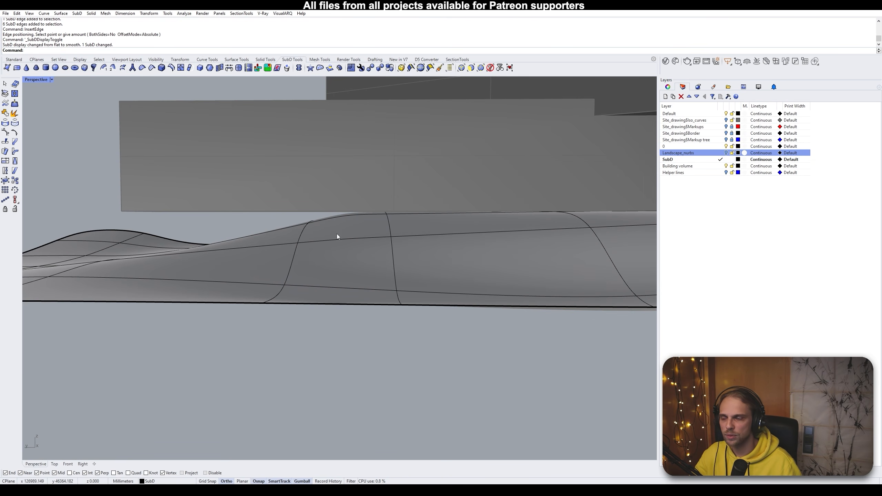
key(Tab)
scroll(340, 208, up, 5)
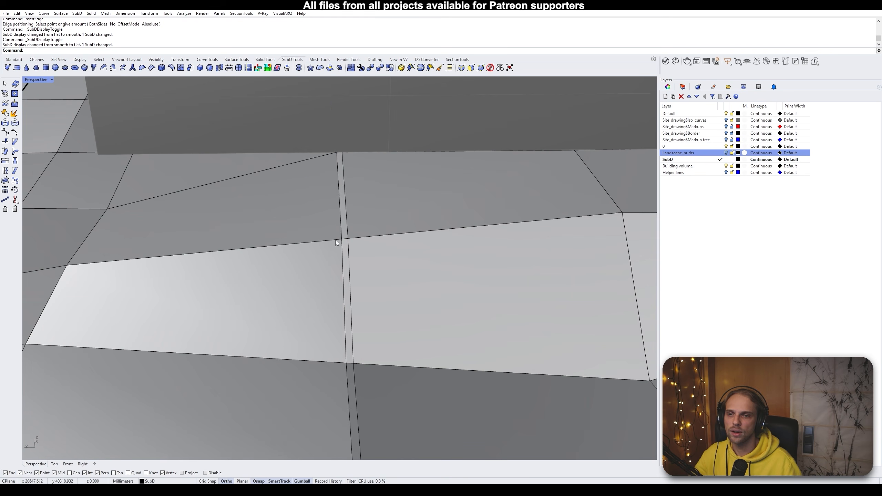
double_click(339, 219)
key(Return)
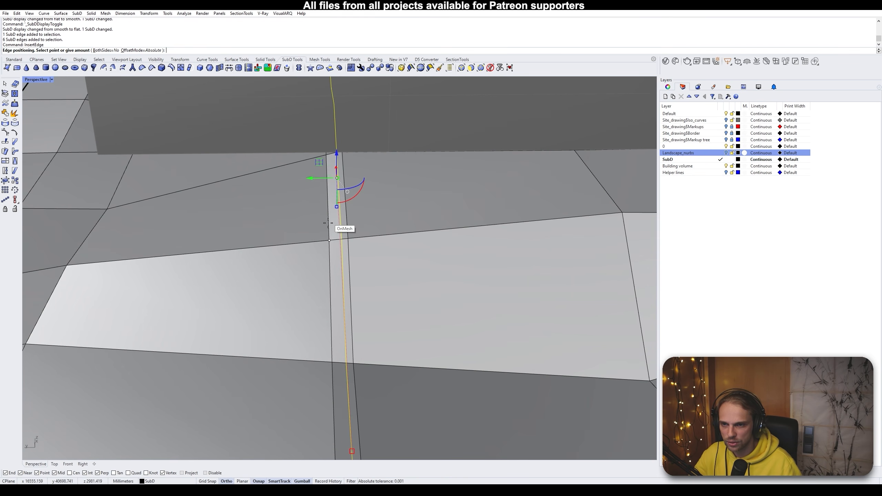
click(332, 239)
scroll(339, 238, down, 5)
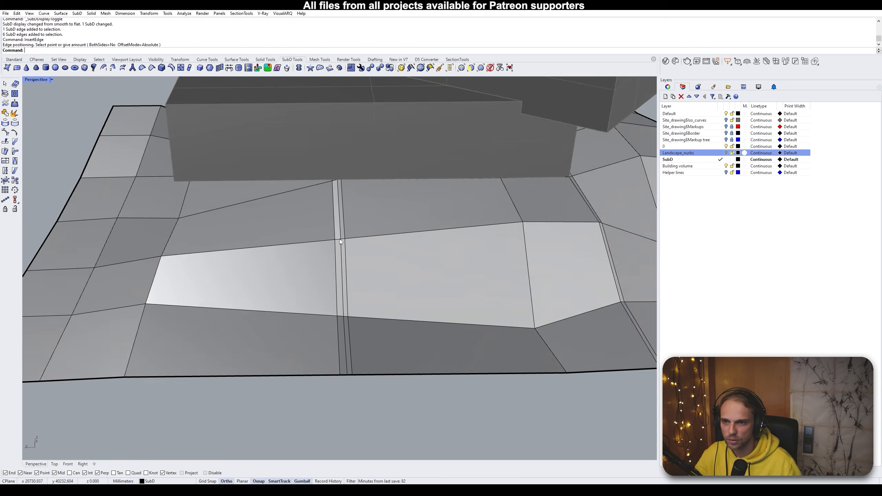
Examine the ground along the lower building's long side and end corner in smooth and flat SubD display
key(Tab)
scroll(340, 219, up, 5)
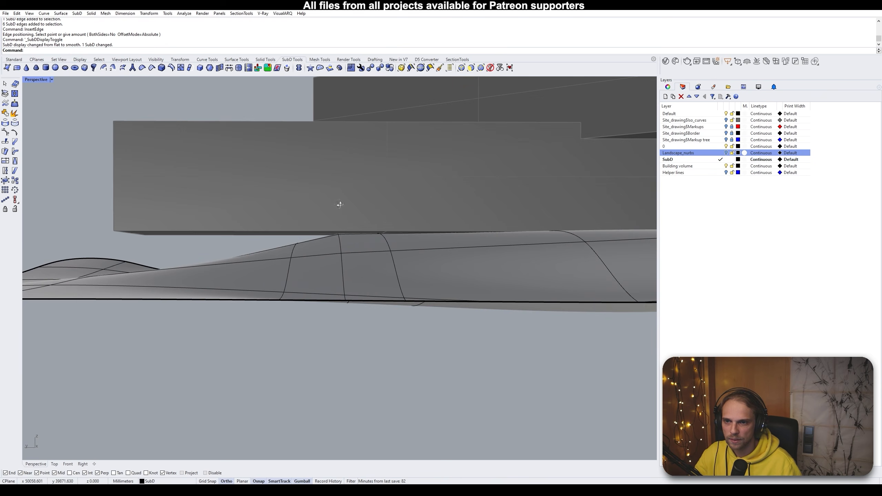
scroll(329, 242, down, 6)
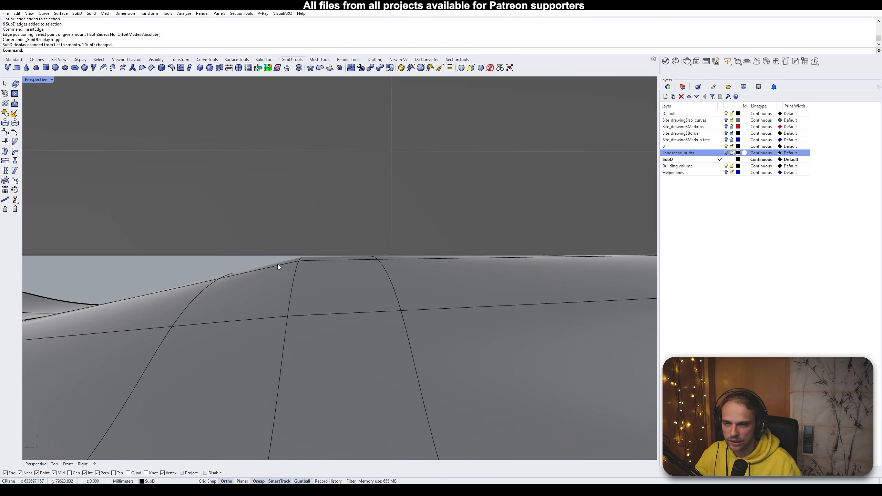
right_drag(300, 267, 355, 291)
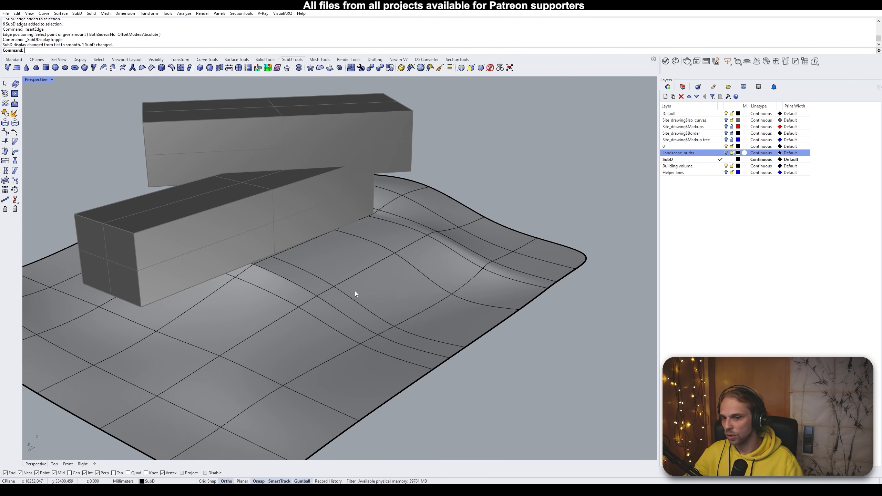
key(Tab)
right_drag(368, 287, 257, 330)
scroll(318, 300, up, 4)
right_drag(317, 300, 316, 273)
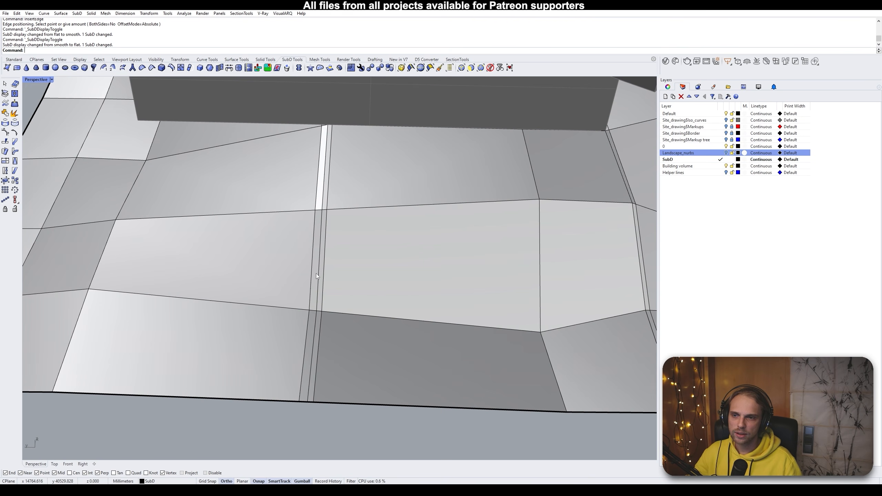
scroll(309, 351, up, 2)
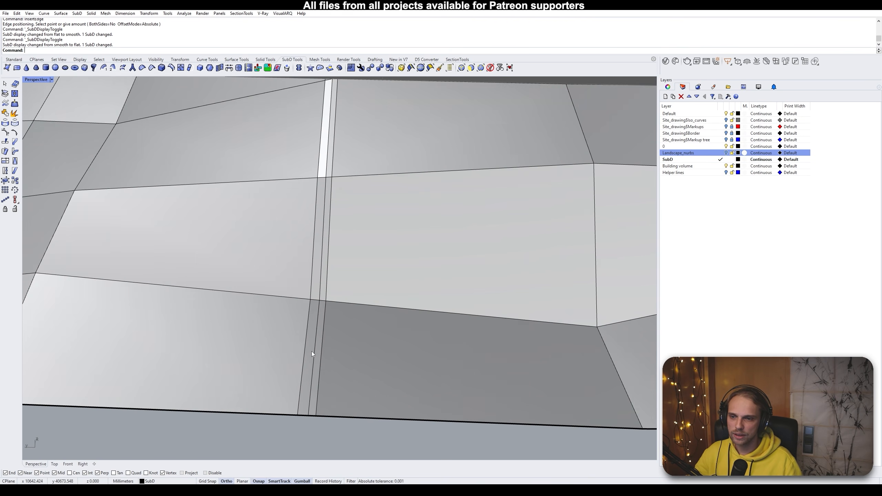
scroll(318, 344, down, 4)
mouse_move(318, 344)
shift+right_down()
mouse_move(325, 291)
mouse_move(322, 315)
mouse_move(320, 278)
mouse_move(314, 282)
shift+right_up()
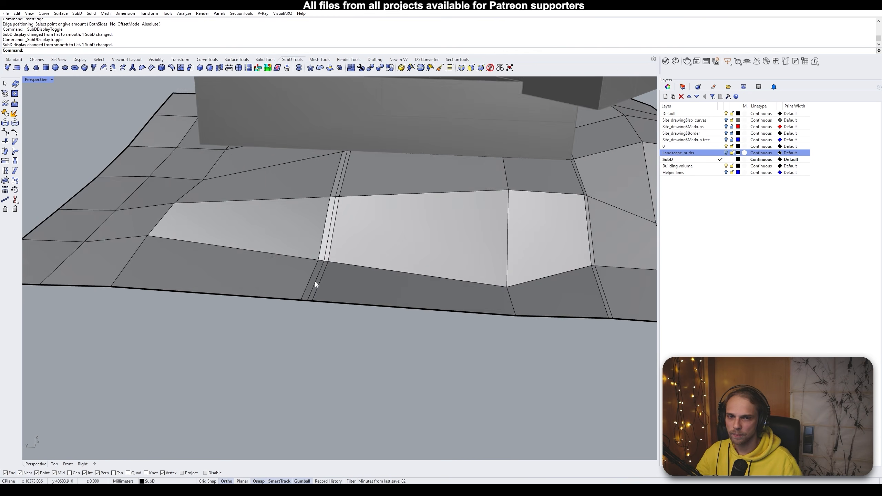
shift+right_drag(528, 240, 382, 274)
scroll(488, 165, up, 3)
right_drag(488, 165, 372, 237)
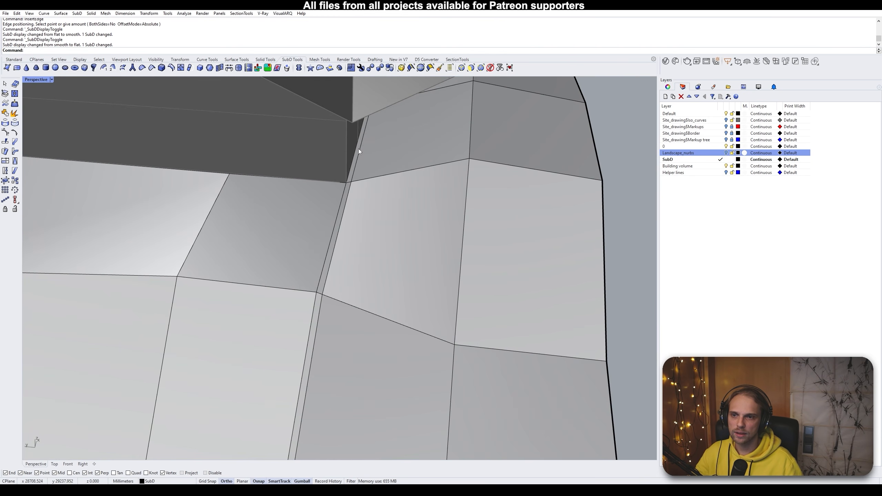
Return the SubD to smooth display and run EMap environment map analysis on the ground SubD
key(Tab)
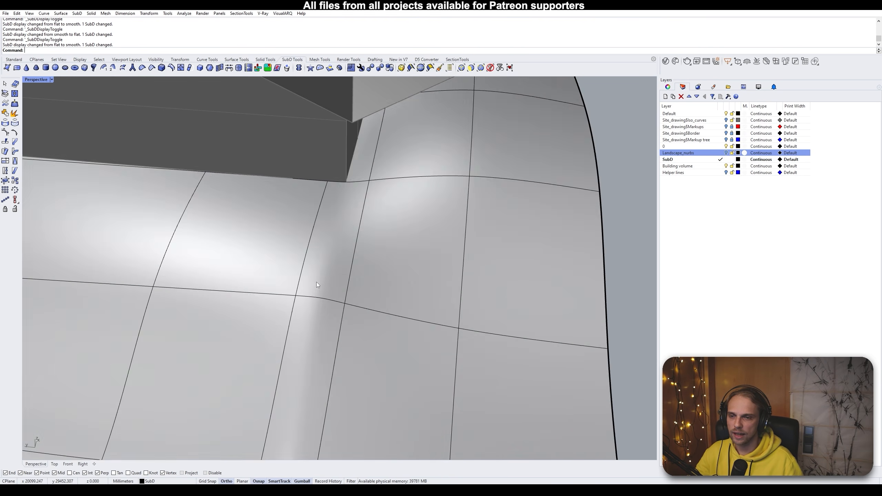
right_drag(317, 282, 346, 300)
click(346, 301)
text(EMa)
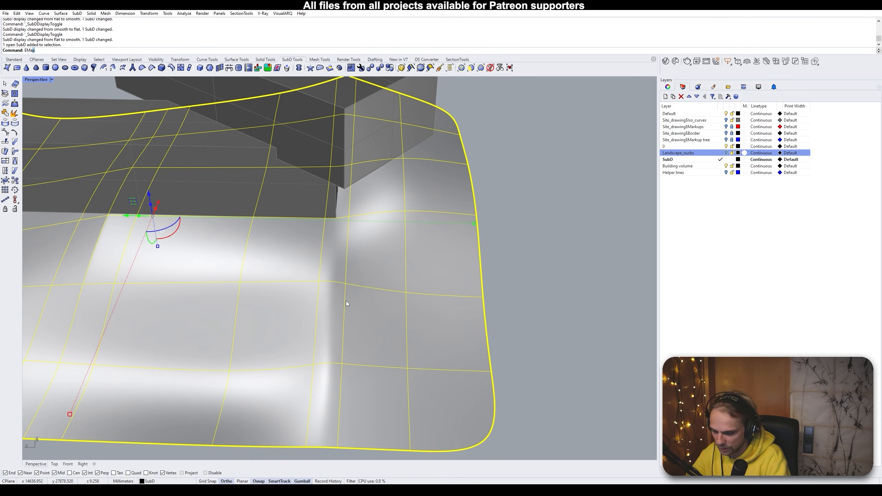
text(pOff)
key(Return)
text(EMa)
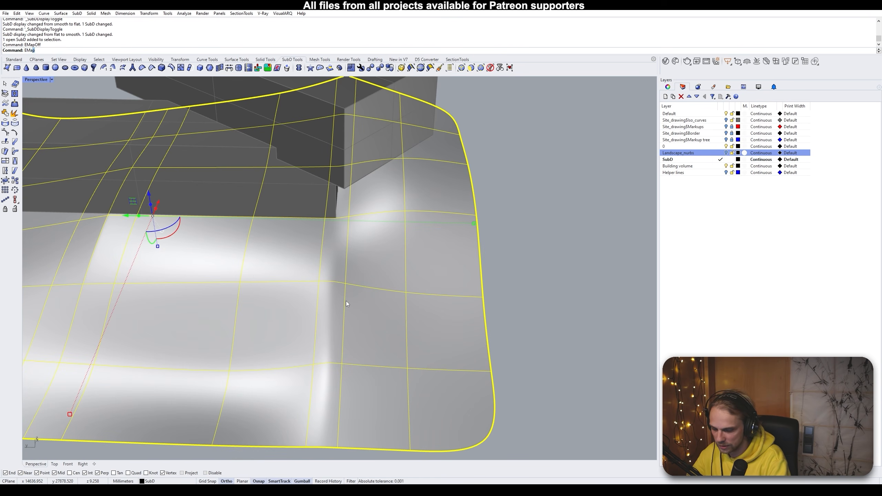
text(p)
key(Return)
click(514, 299)
right_drag(515, 304, 348, 291)
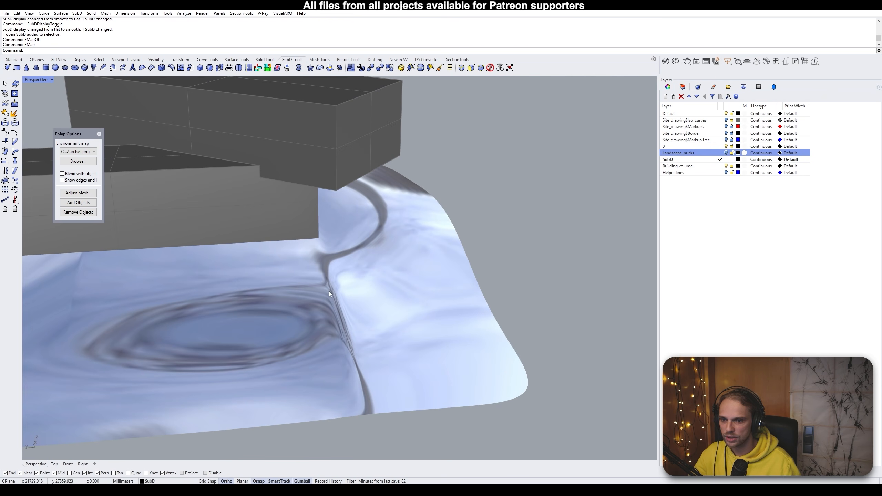
Inspect the environment map reflections along the doubled and tripled edge loops, and close the EMap analysis
right_drag(342, 331, 298, 295)
right_drag(299, 295, 333, 257)
scroll(306, 270, up, 6)
scroll(310, 327, down, 6)
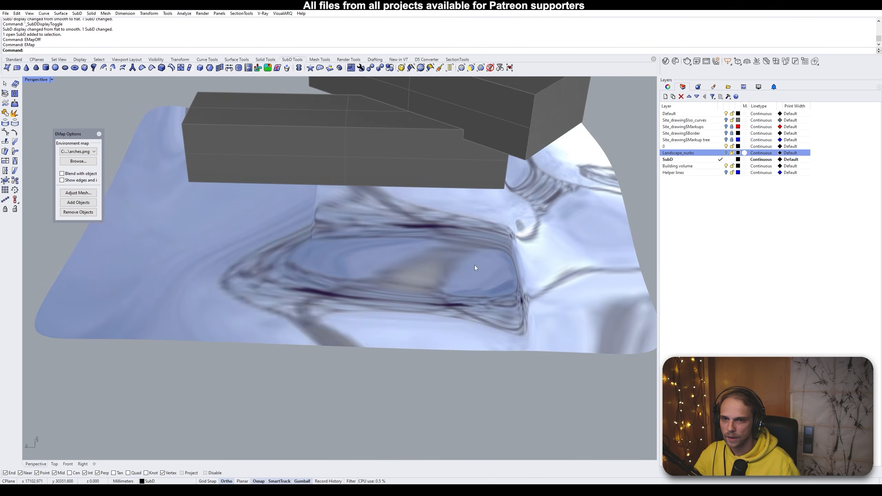
shift+right_drag(475, 271, 347, 268)
scroll(392, 294, up, 3)
scroll(392, 295, up, 2)
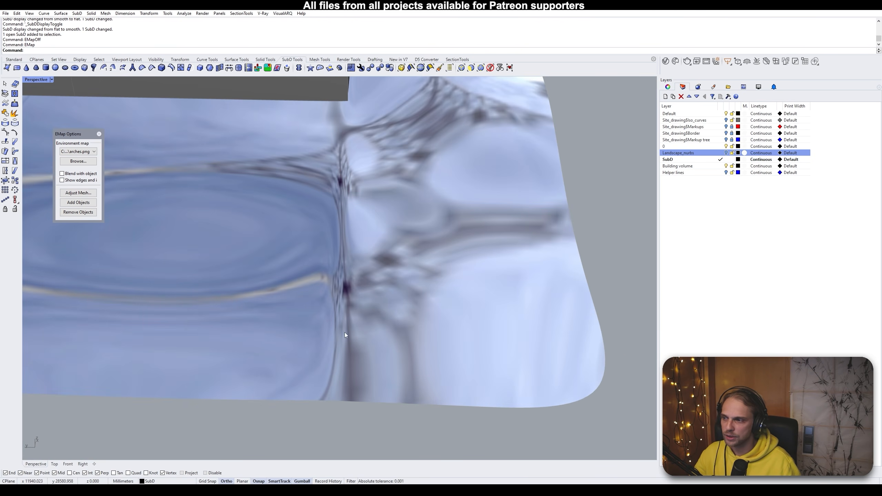
click(98, 134)
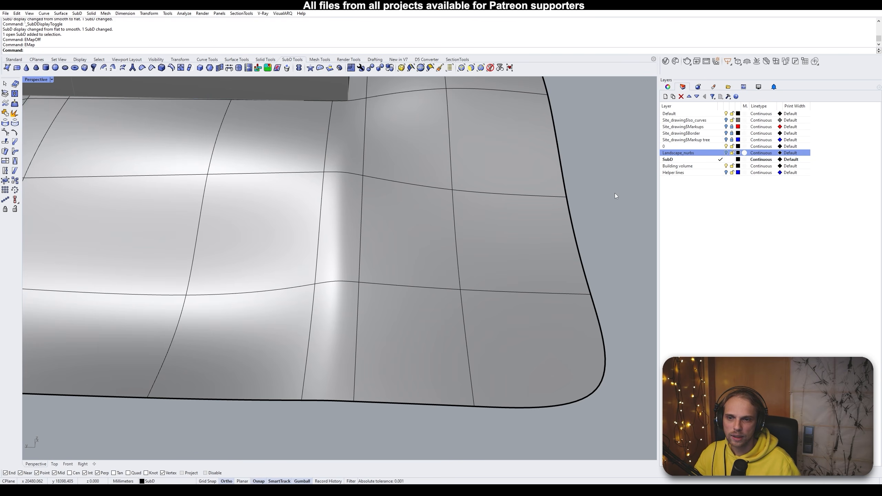
In flat display, stitch the doubled corner loops' two close vertices one row inside the border, at the original loop's vertex
key(Tab)
scroll(350, 273, up, 4)
right_drag(433, 247, 369, 240)
scroll(380, 232, down, 4)
shift+right_drag(369, 239, 354, 281)
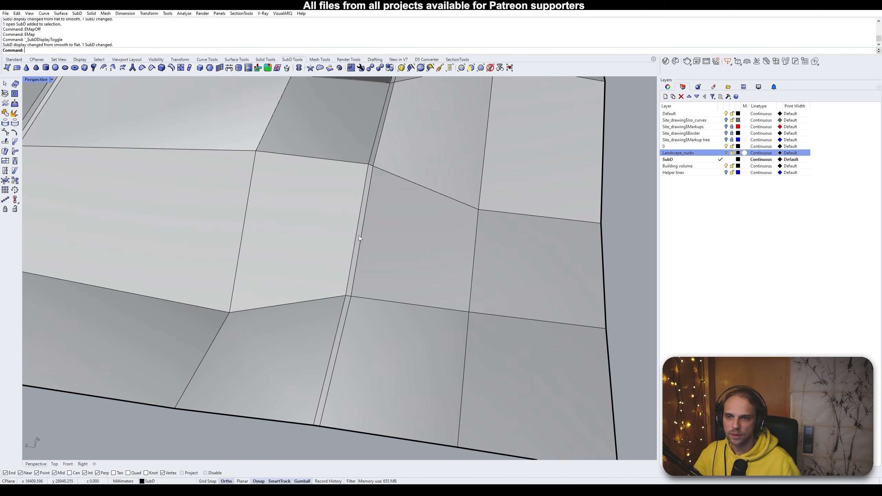
ctrl+shift+click(351, 296)
scroll(352, 297, up, 10)
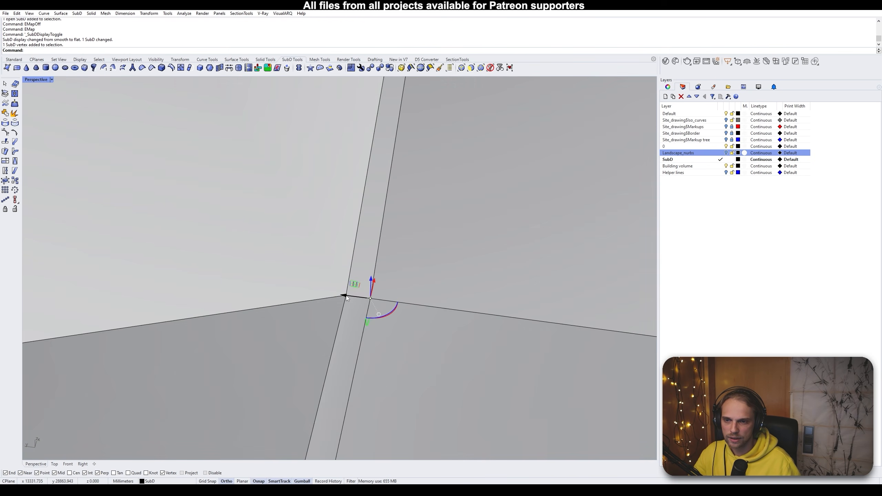
ctrl+shift+click(347, 295)
scroll(351, 294, down, 6)
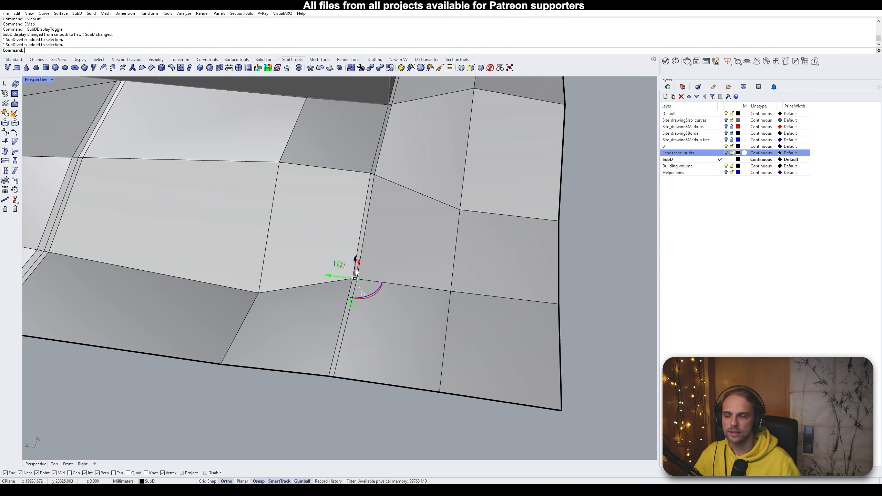
right_drag(356, 270, 369, 261)
scroll(361, 270, up, 6)
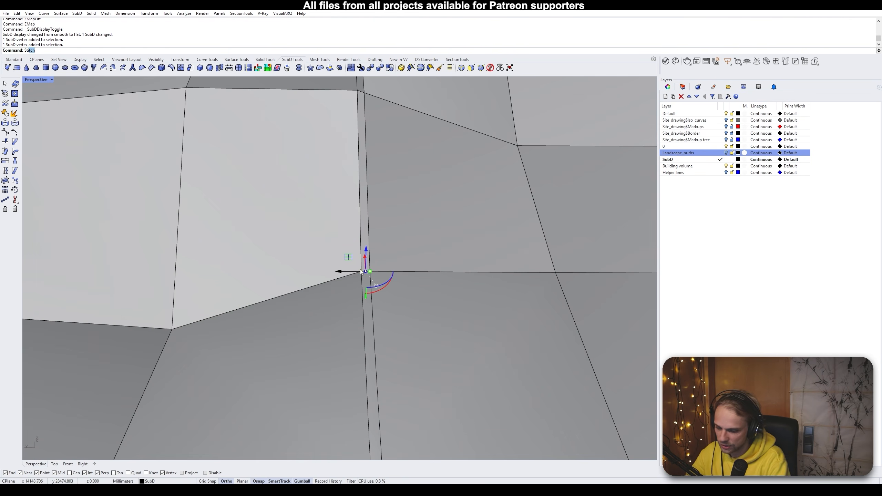
text(St)
key(Return)
click(361, 271)
scroll(363, 271, down, 9)
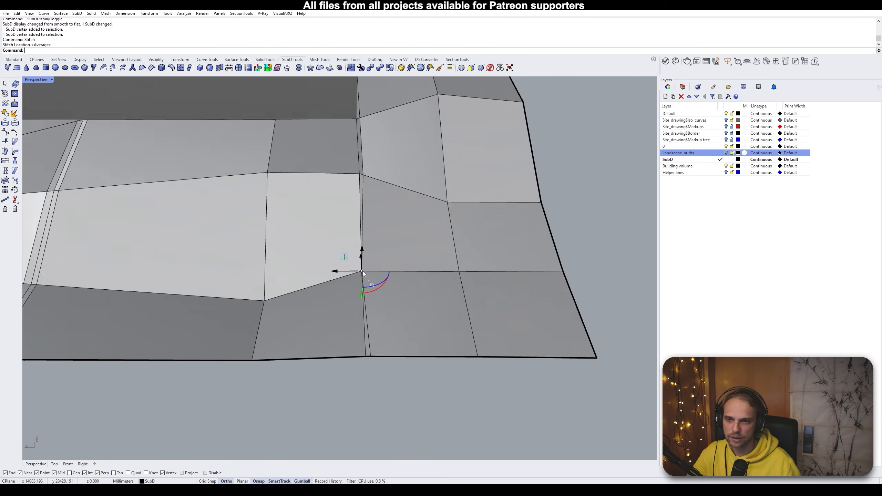
Stitch the doubled corner loops' two border vertices at the original loop's vertex and check the corner in smooth display
click(373, 380)
scroll(369, 342, up, 7)
click(368, 328)
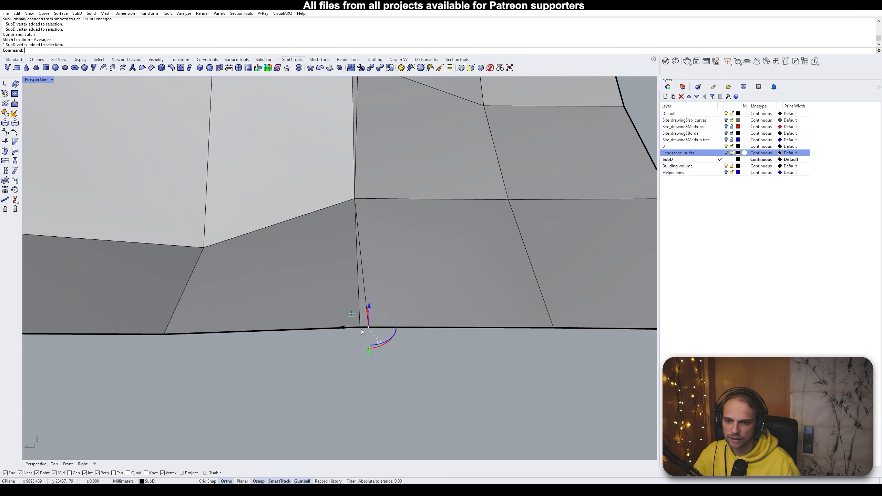
scroll(361, 326, up, 5)
shift+click(342, 336)
key(Return)
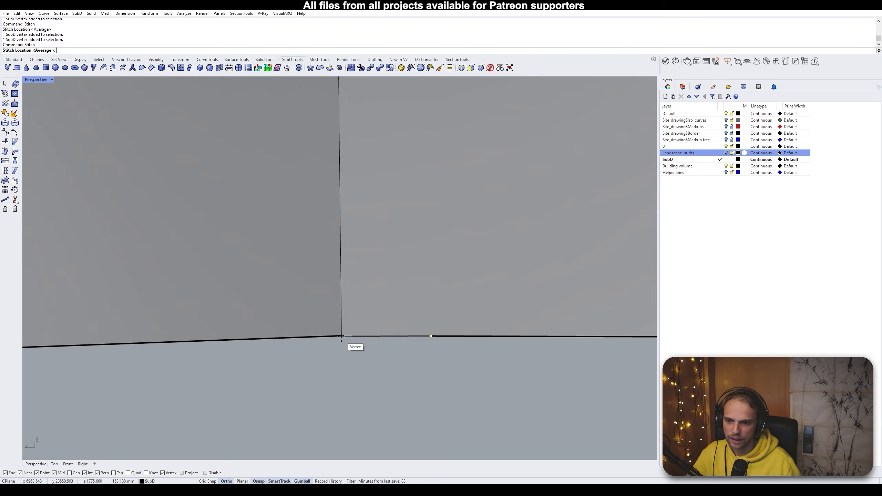
scroll(362, 362, down, 6)
key(Tab)
right_drag(379, 350, 385, 304)
scroll(381, 250, up, 6)
right_drag(370, 262, 357, 334)
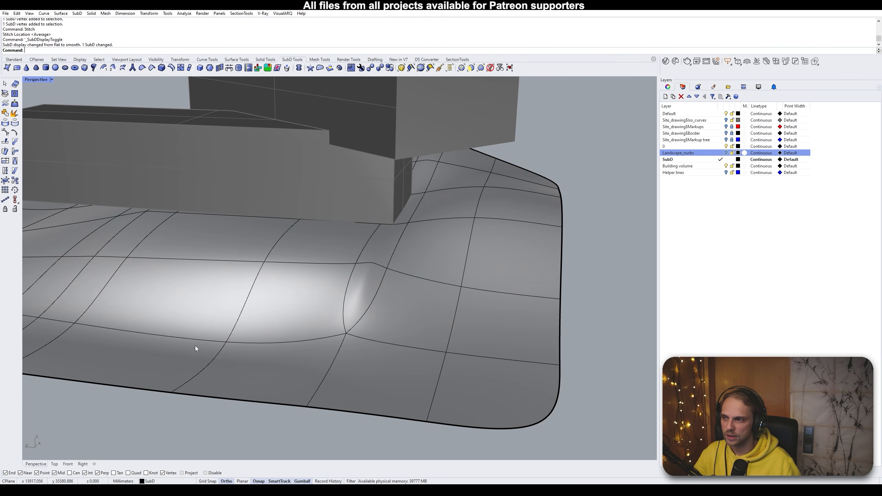
In flat display, stitch the tripled loop's middle edge and the adjacent edge nearer the corner in the border row
scroll(347, 368, down, 5)
key(Tab)
scroll(295, 379, up, 8)
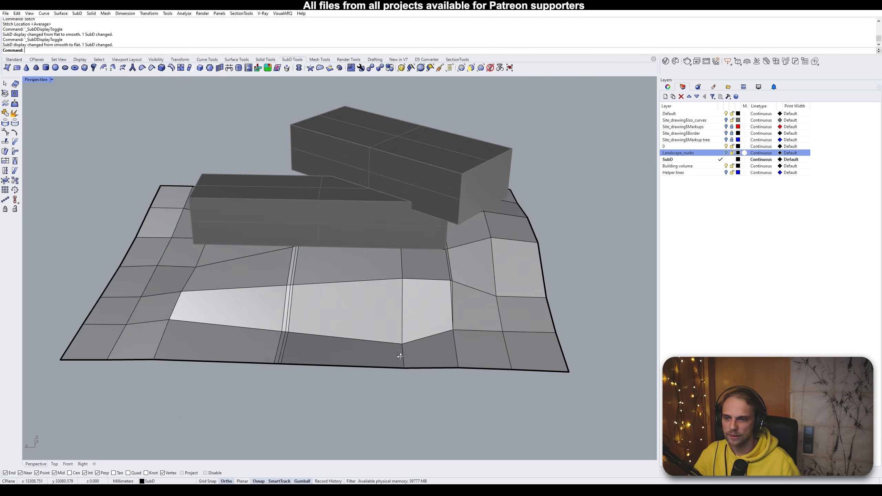
scroll(293, 376, up, 4)
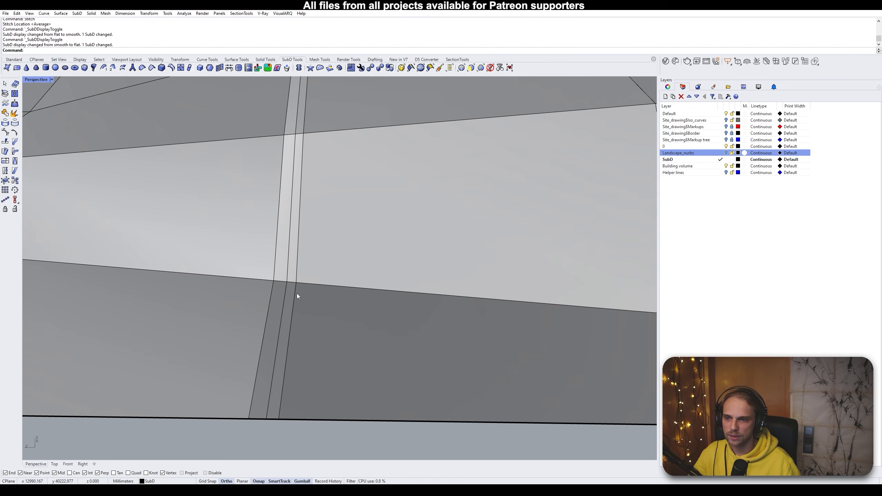
click(293, 303)
shift+click(286, 295)
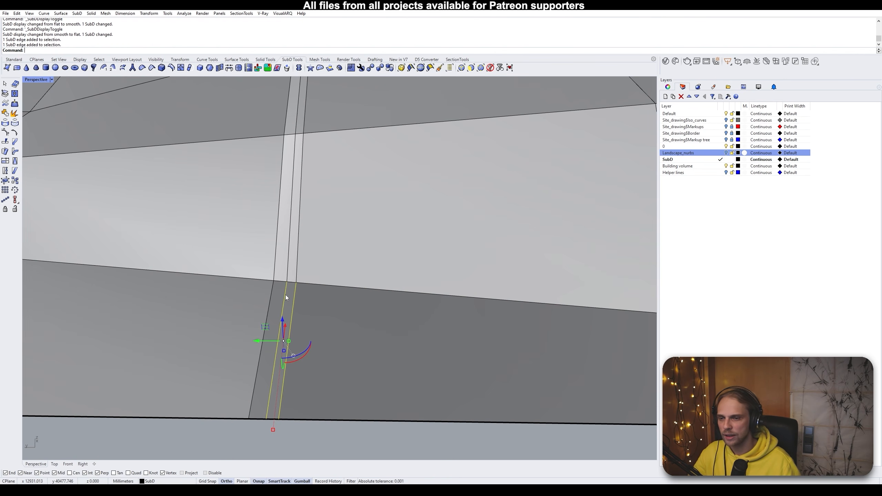
text(S)
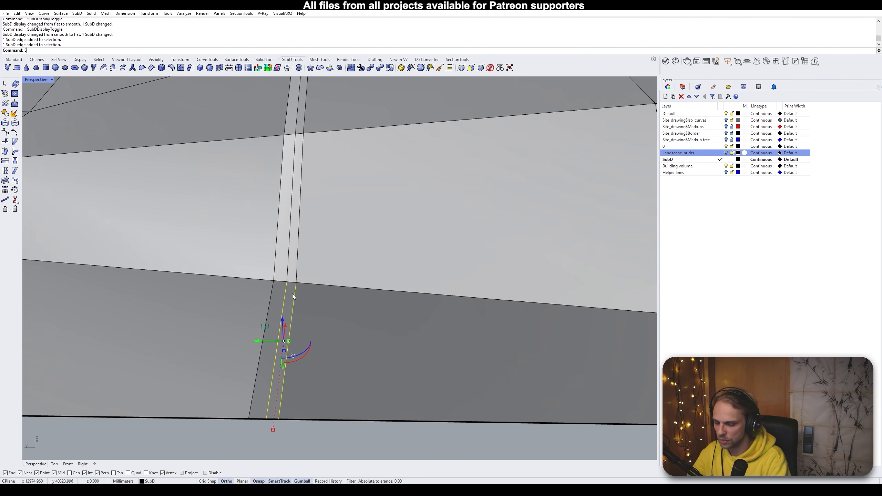
text(titch)
key(Return)
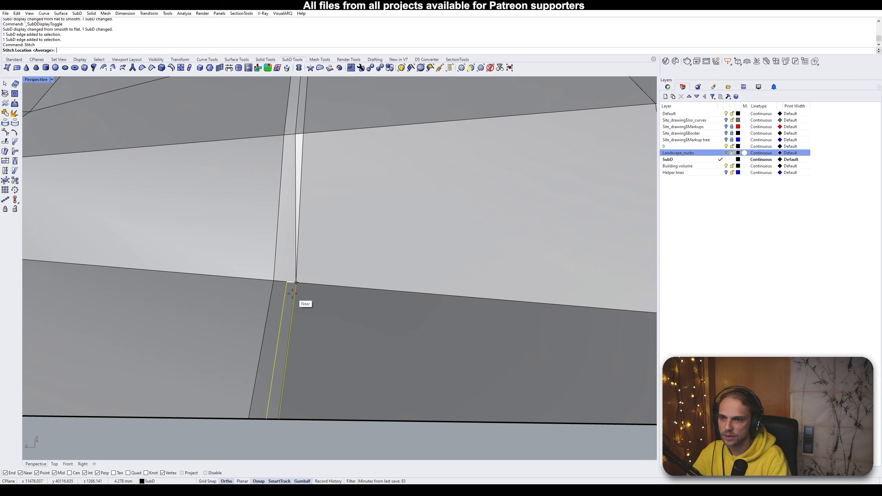
click(295, 283)
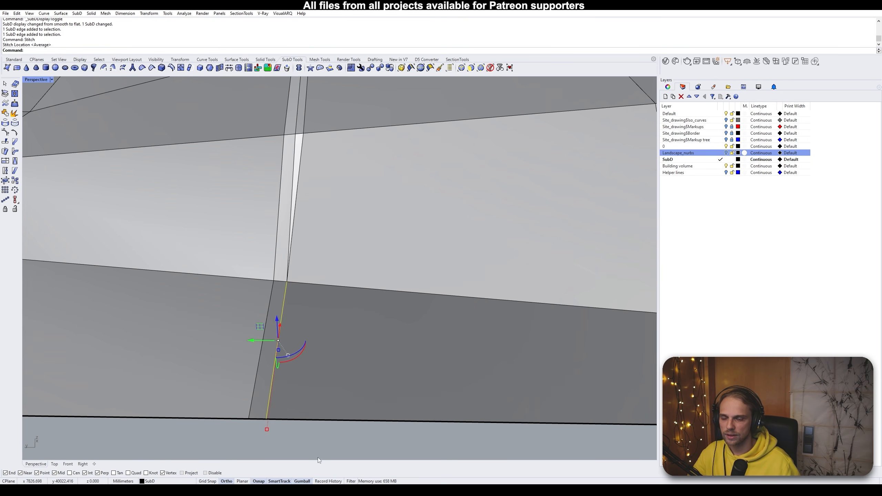
key(Escape)
Stitch the remaining outer edge in the border row onto the middle edge at its inner vertex
click(262, 341)
shift+click(284, 320)
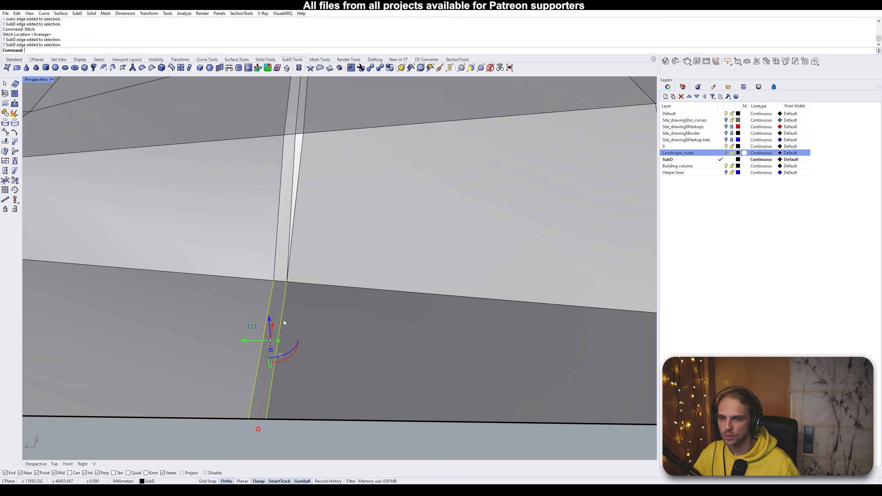
key(Return)
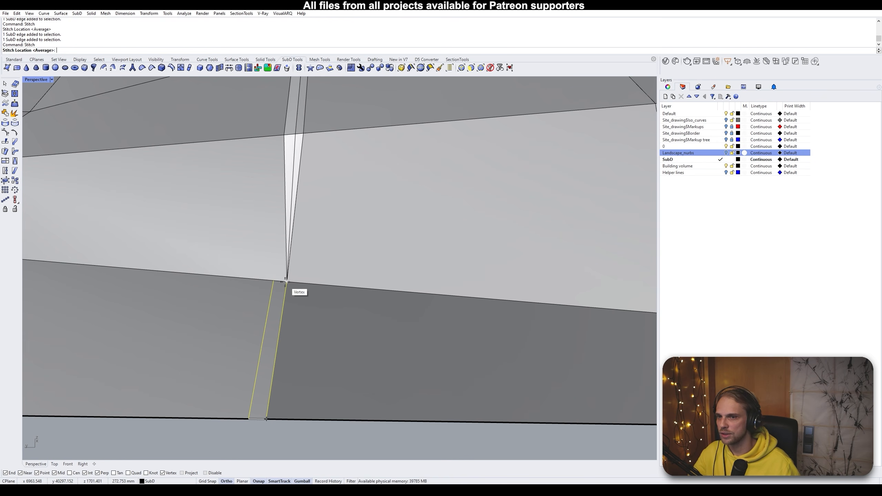
click(286, 280)
key(Escape)
Try deleting the middle edge inside the tapered wedge, compare the surface in smooth display, and undo the deletion
scroll(311, 299, down, 5)
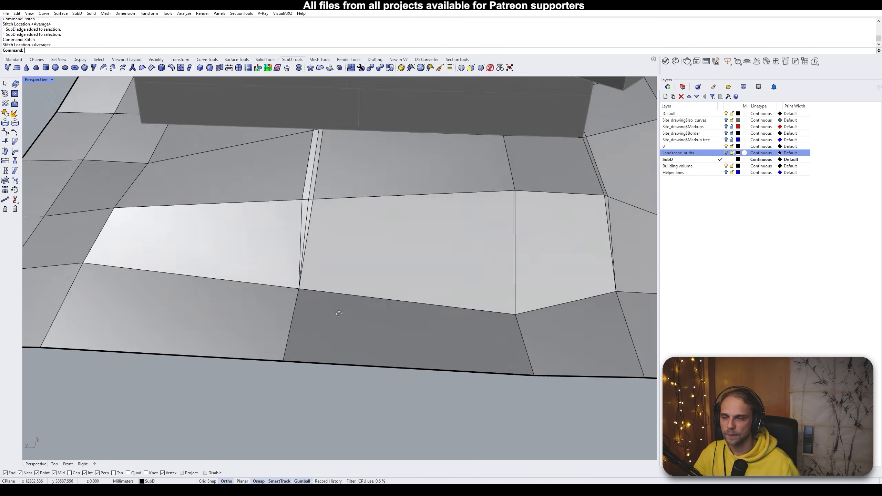
scroll(324, 192, up, 4)
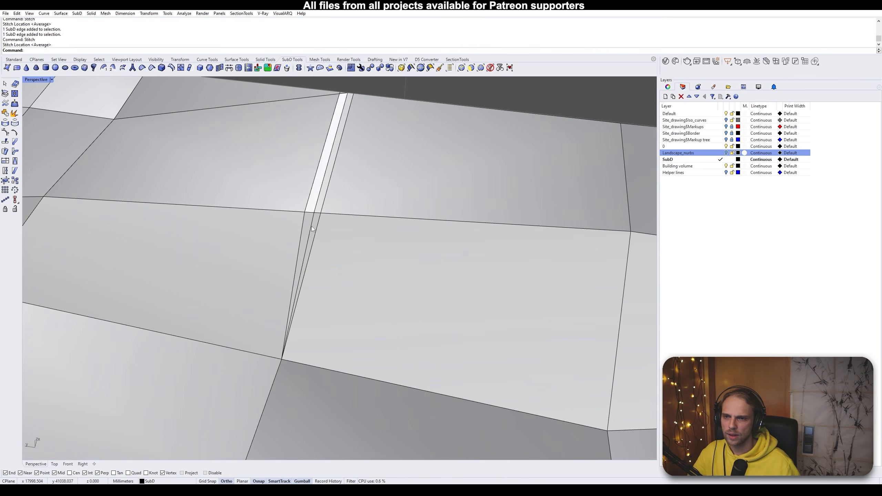
click(312, 225)
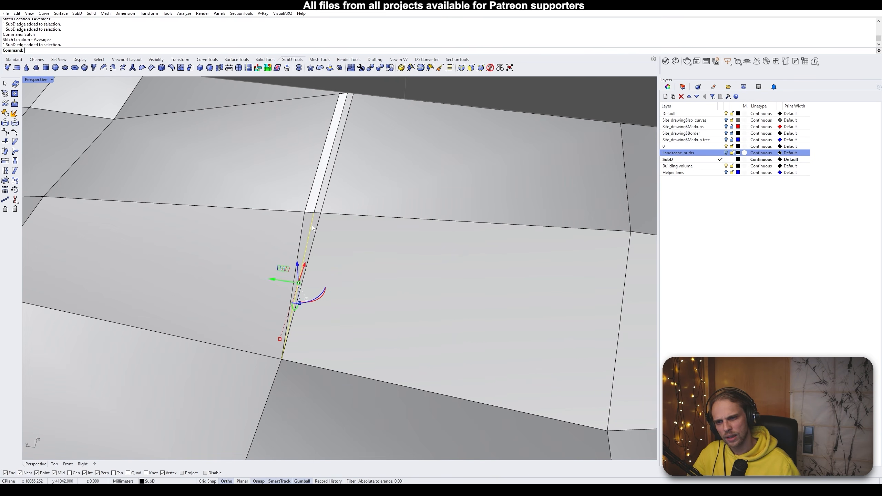
key(Delete)
scroll(312, 224, up, 3)
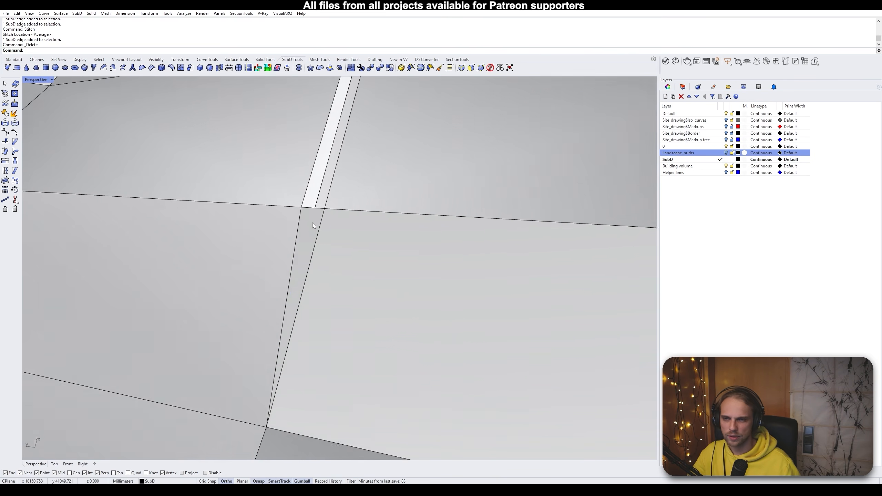
key(Tab)
scroll(312, 212, down, 5)
key(Tab)
key(Tab)
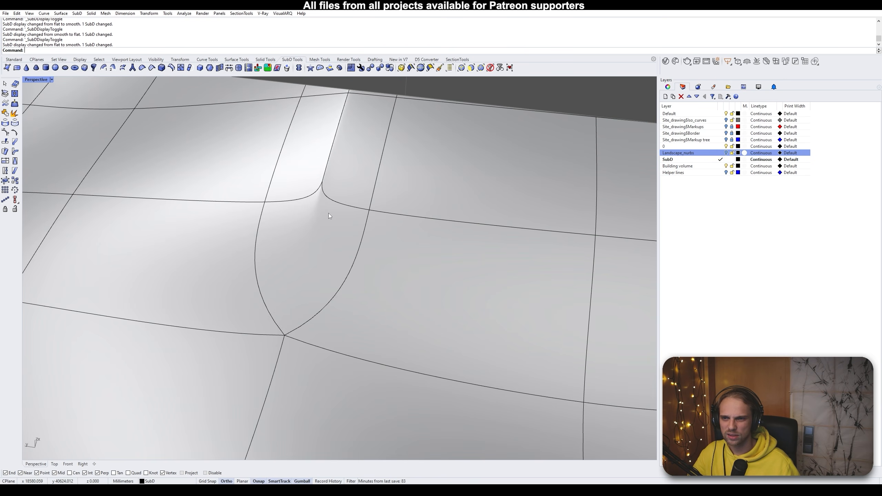
right_drag(328, 213, 351, 229)
key(Tab)
key(ctrl+z)
key(Tab)
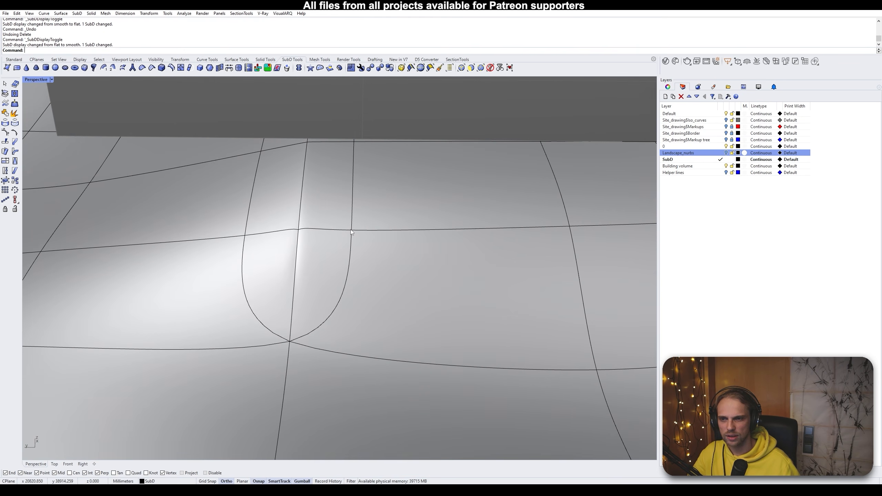
Try raising the middle vertex at the wedge's wide end, check it in smooth display, and undo the move
key(Tab)
scroll(350, 231, up, 8)
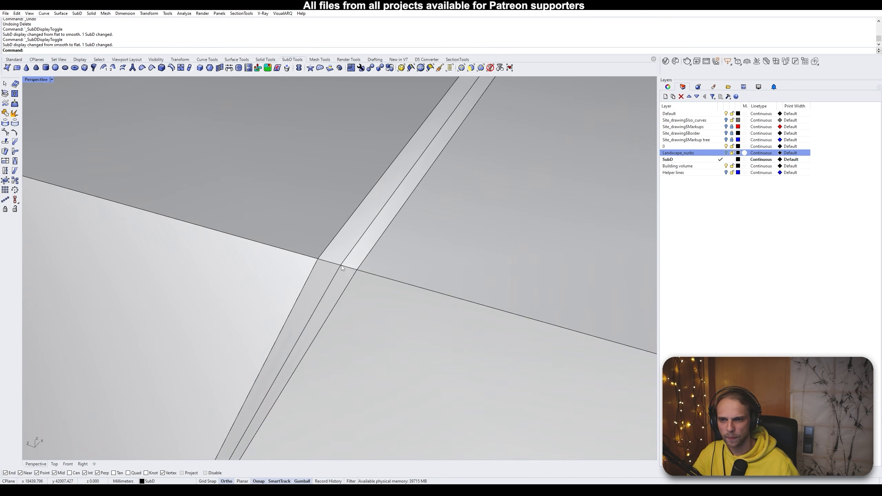
click(341, 265)
drag(342, 268, 342, 245)
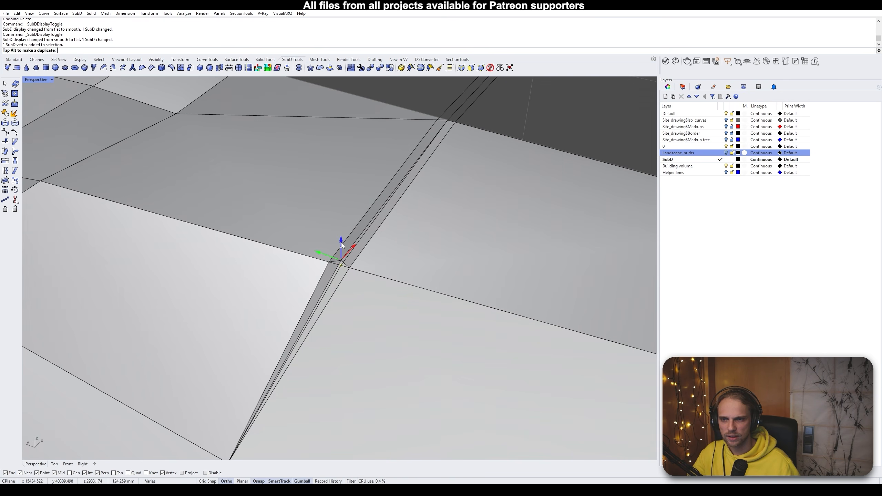
key(Tab)
right_drag(343, 245, 273, 247)
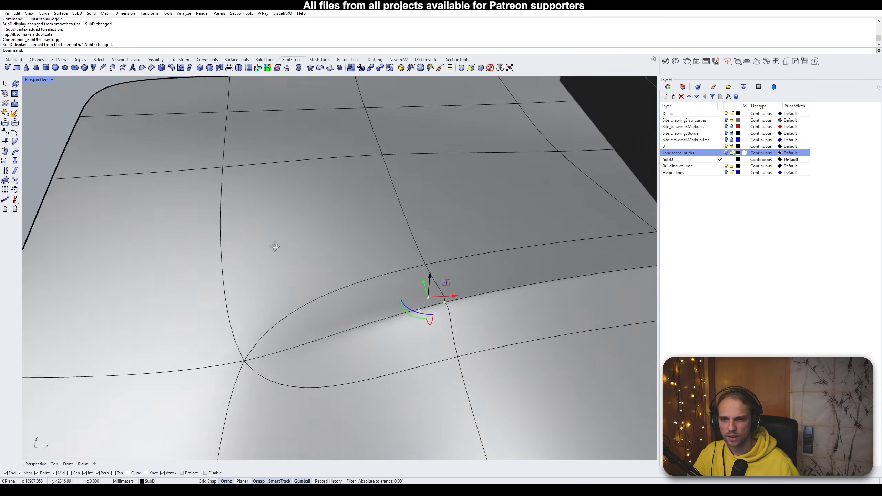
key(Tab)
key(ctrl+z)
Move the middle vertex at the wedge's wide end along the tripled loop towards the building
scroll(350, 292, up, 5)
right_drag(350, 292, 302, 204)
shift+right_drag(337, 174, 319, 216)
scroll(325, 228, up, 7)
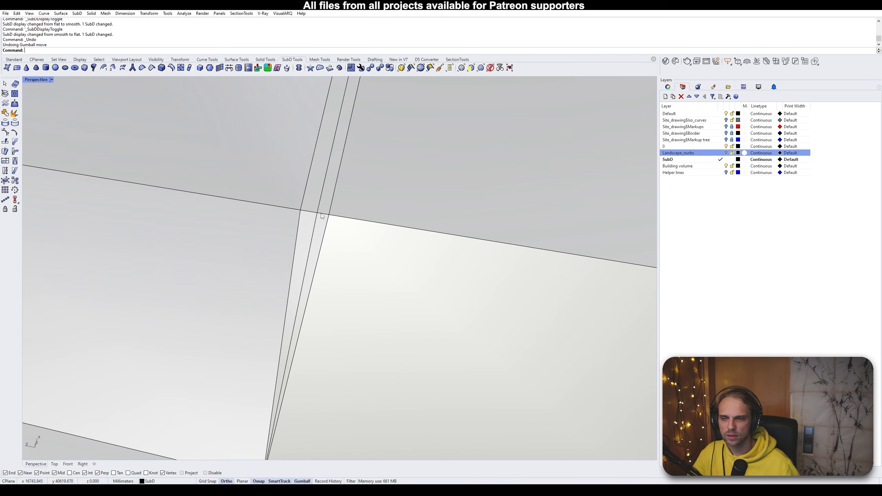
ctrl+shift+click(317, 213)
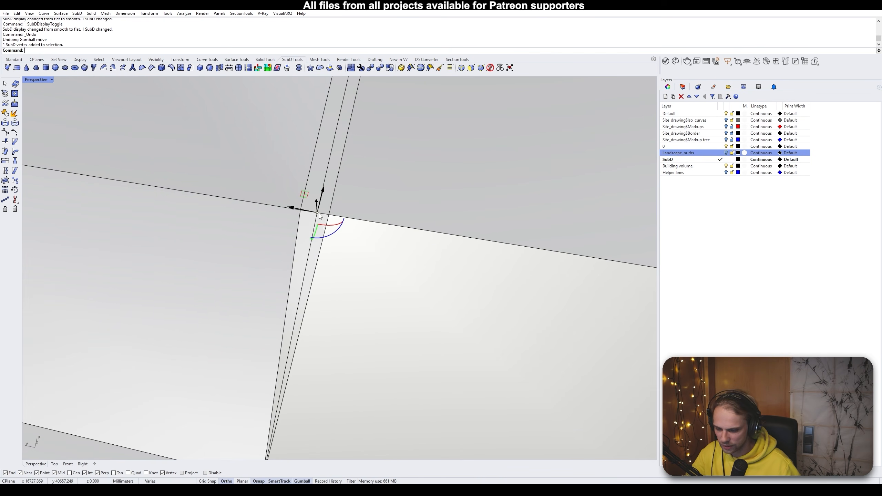
drag(324, 194, 334, 164)
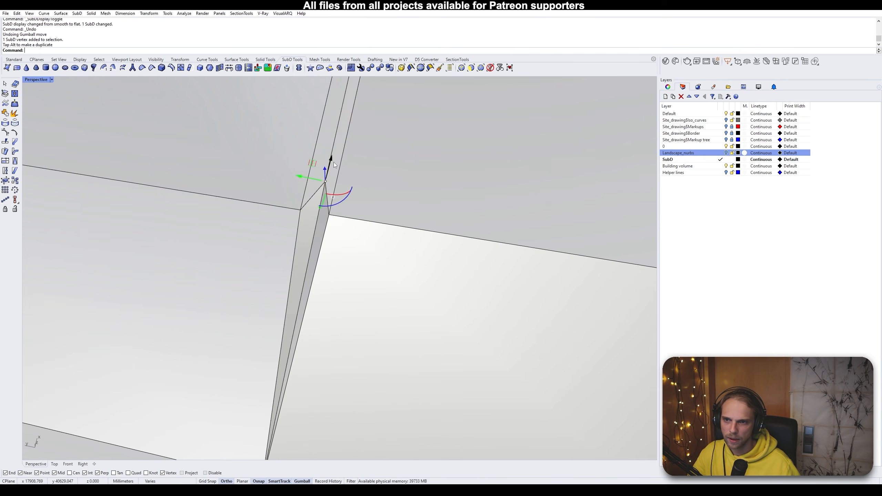
Delete the middle edge from the moved vertex to the wedge's tip and show the result in smooth display
ctrl+shift+click(319, 217)
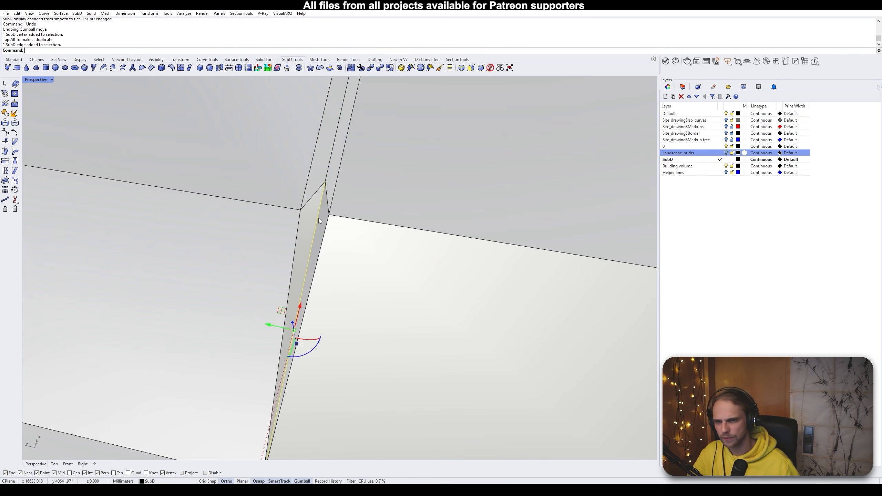
key(Delete)
key(Tab)
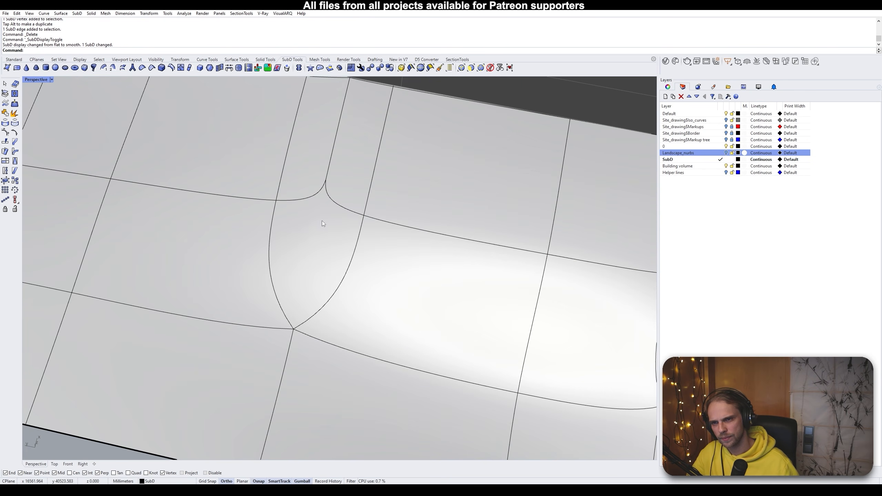
Return to flat display and delete the single wedge face below the moved vertex
key(Tab)
scroll(316, 220, up, 3)
ctrl+shift+click(315, 221)
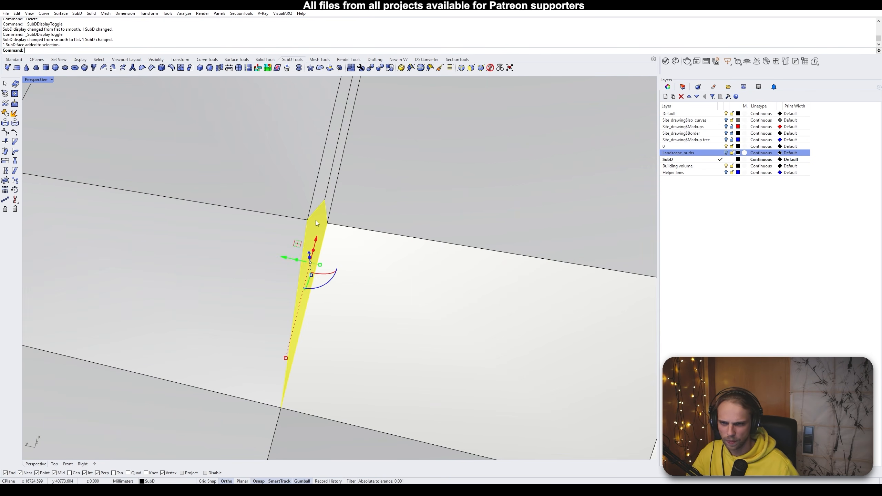
key(Delete)
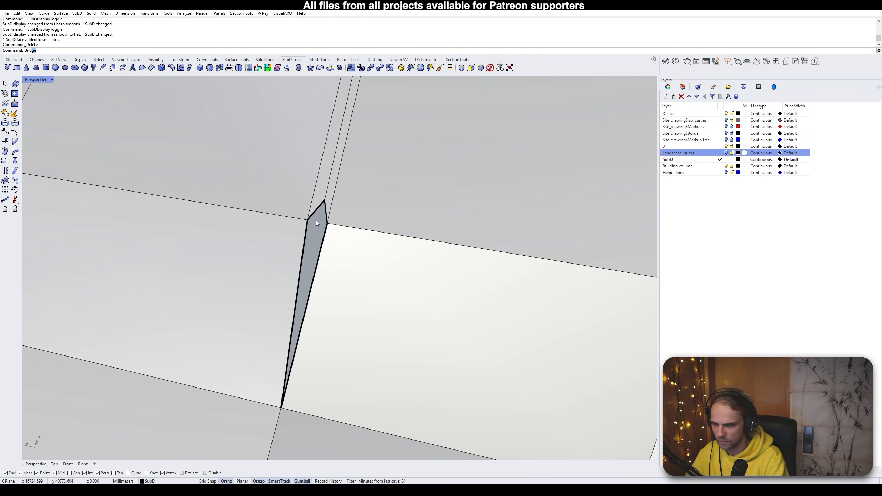
key(Return)
click(316, 226)
click(328, 214)
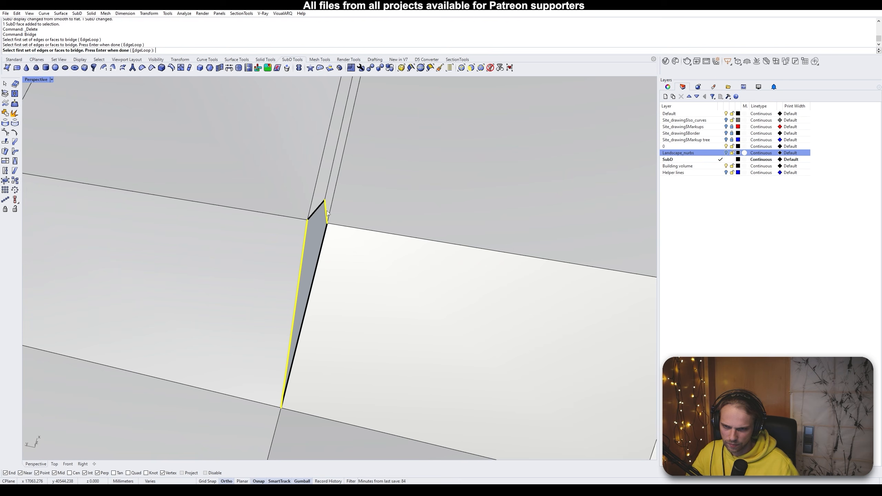
key(Return)
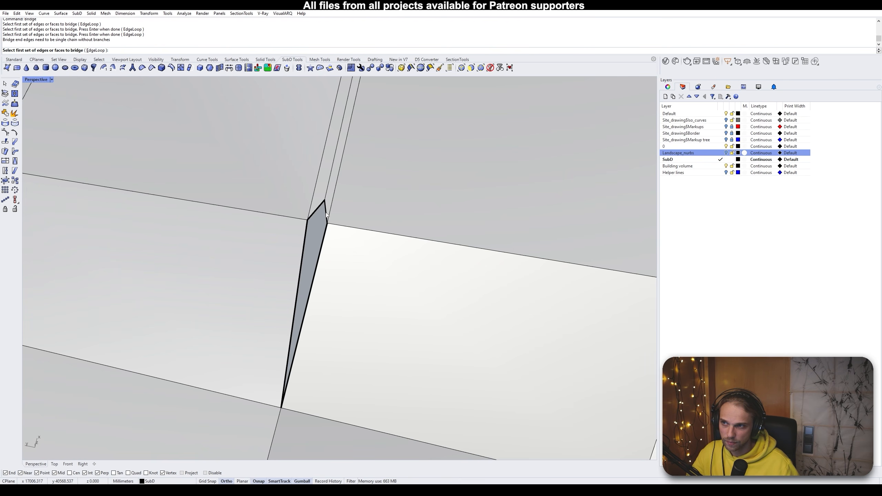
key(Escape)
Bridge the opening's long edge away from the corner with the short edge beside the moved vertex, keeping the default options
ctrl+shift+click(314, 223)
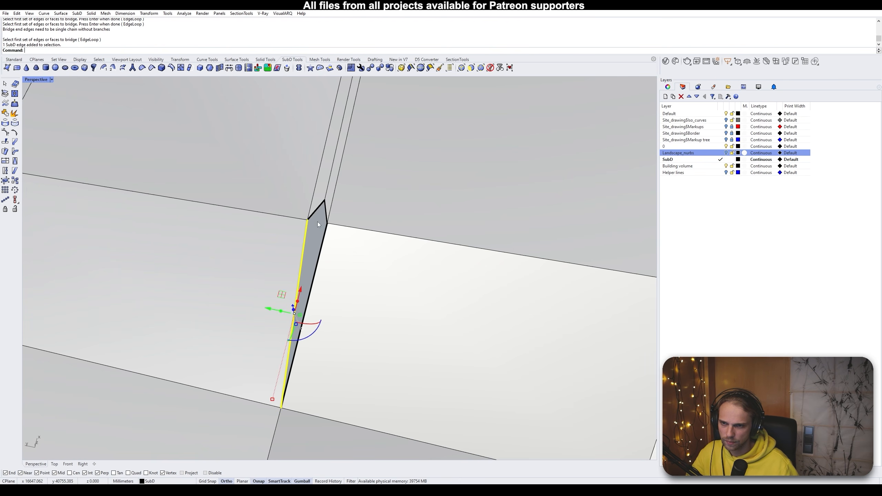
ctrl+shift+click(326, 216)
key(Return)
key(Return)
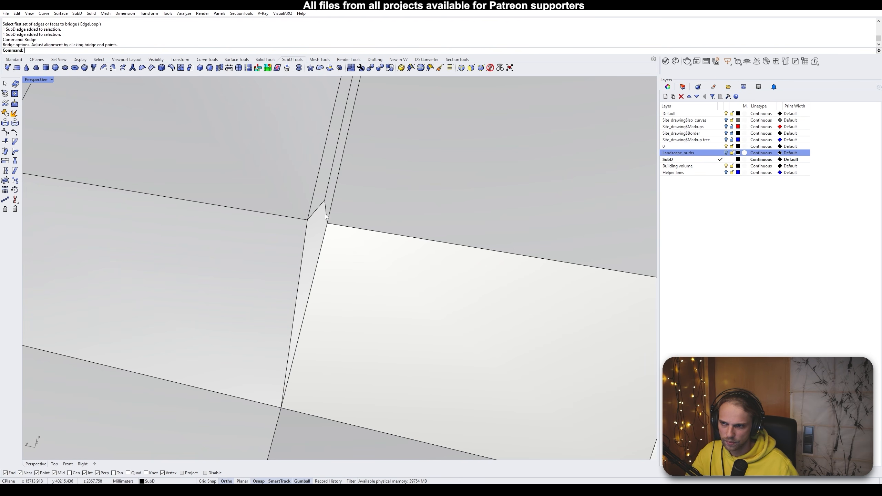
Examine the rebuilt wedge and its transition into the surrounding ground in smooth display from several angles
key(Tab)
scroll(326, 213, down, 10)
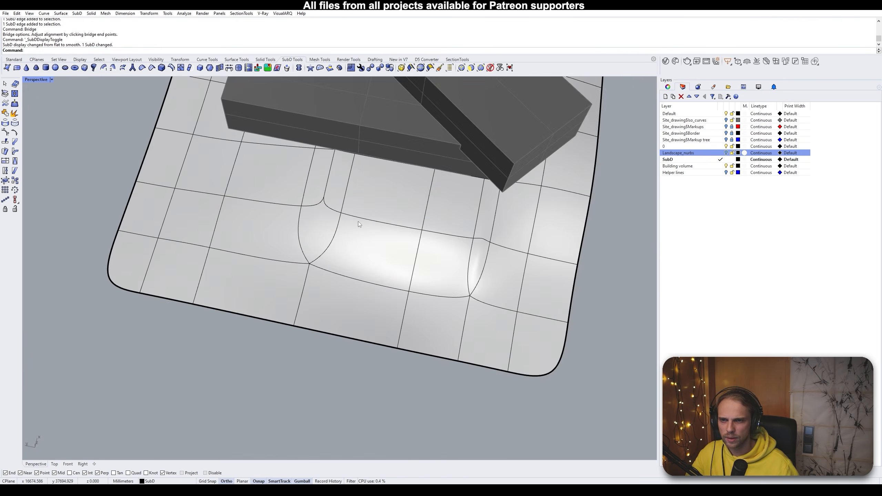
right_drag(359, 221, 313, 195)
scroll(367, 217, up, 5)
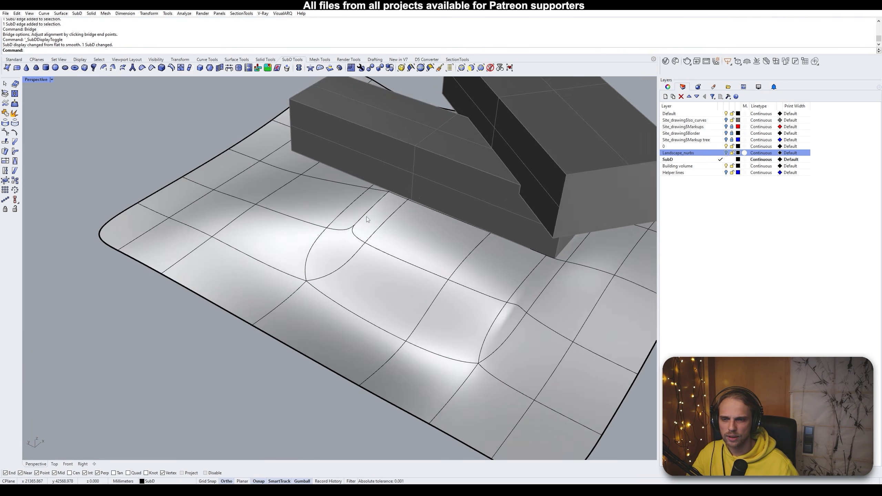
scroll(287, 264, up, 4)
scroll(354, 256, up, 3)
right_drag(325, 256, 399, 243)
right_drag(254, 326, 277, 306)
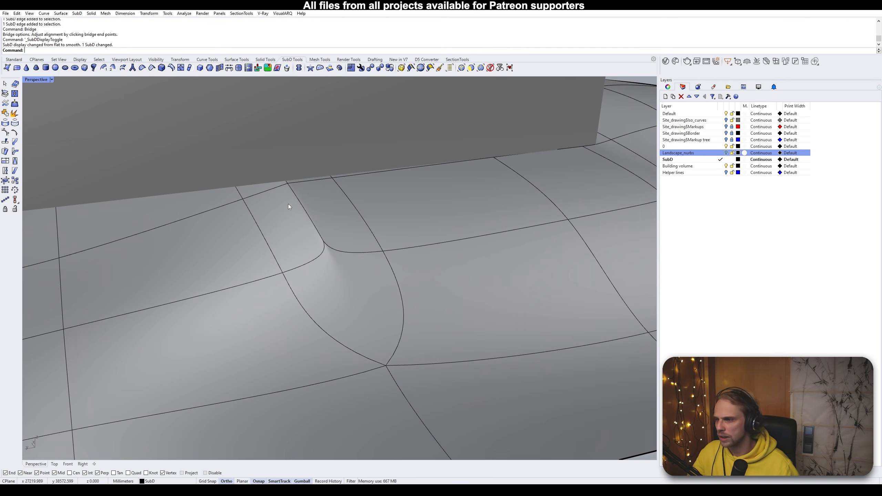
right_drag(372, 252, 282, 245)
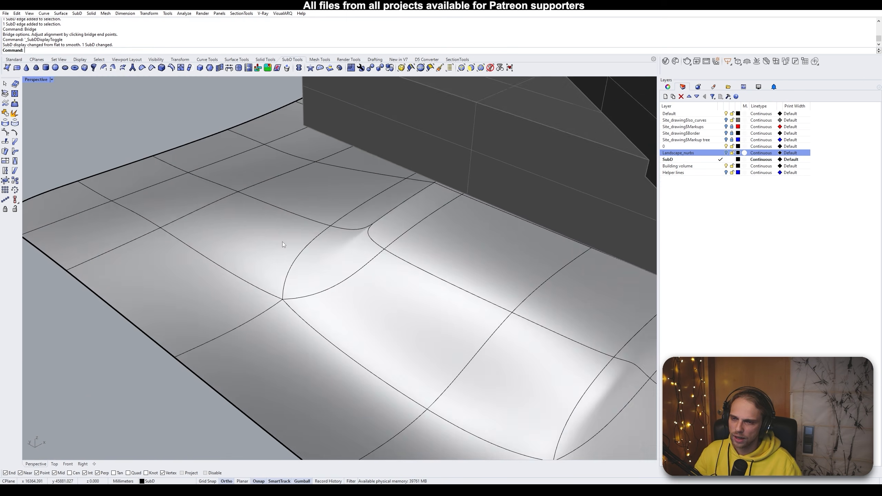
Examine the rebuilt wedge faces up close in flat display, and compare the surrounding landscape in smooth display
key(Tab)
scroll(330, 275, up, 10)
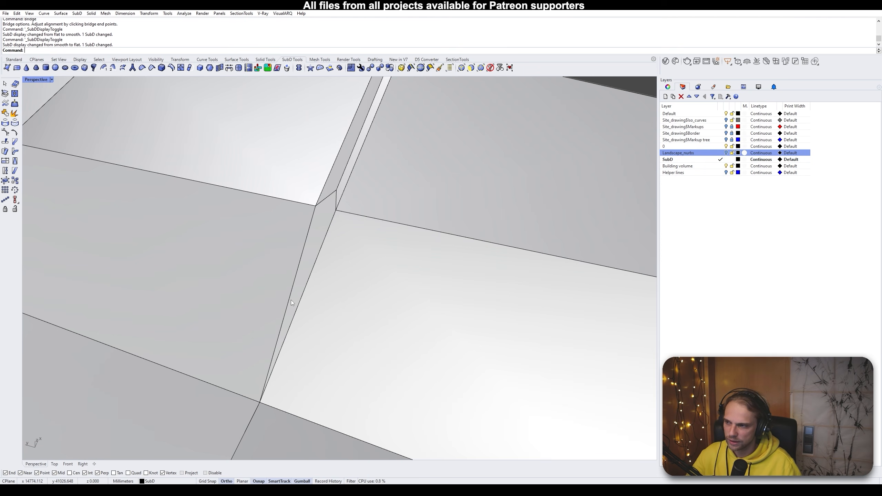
scroll(277, 266, down, 5)
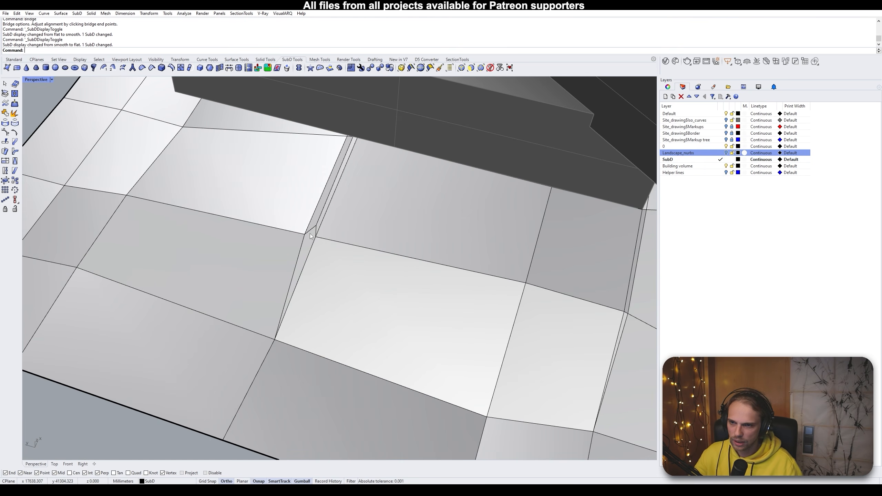
scroll(300, 246, up, 5)
ctrl+shift+click(300, 247)
key(Escape)
scroll(310, 254, down, 12)
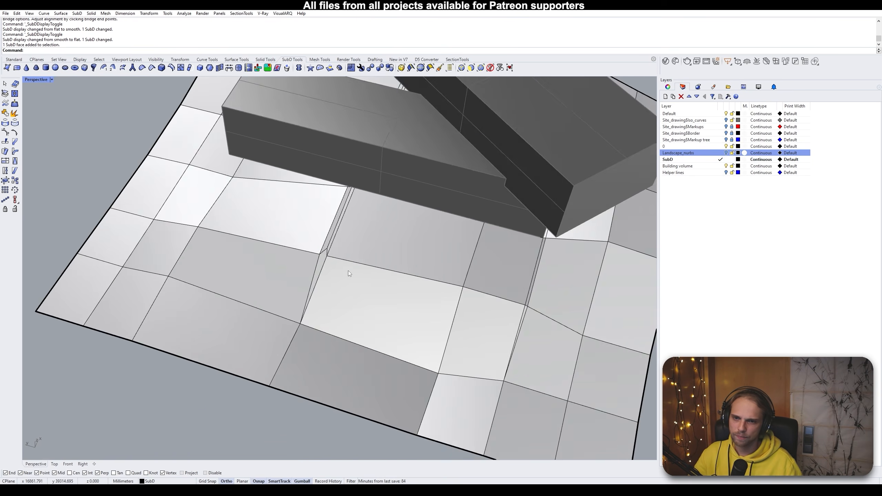
right_drag(348, 271, 345, 276)
key(Tab)
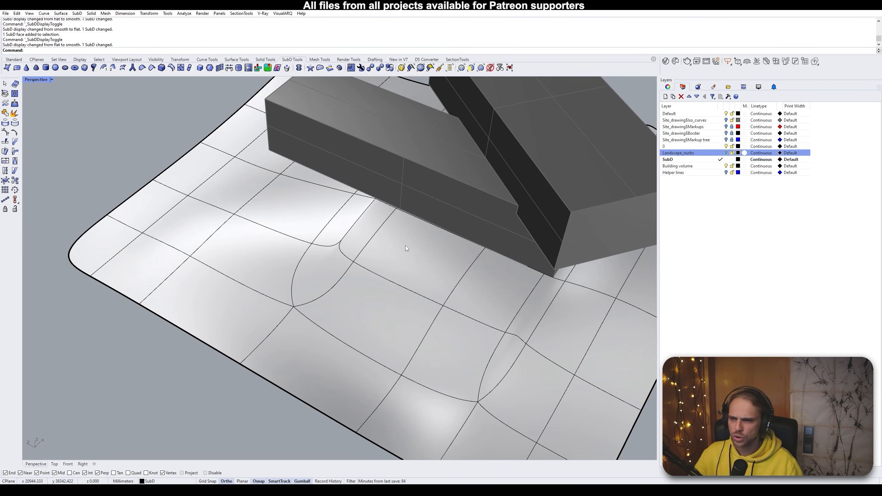
Run an EMap reflection analysis on the landscape SubD, check the surface flow beside the building, and close the analysis
click(329, 255)
text(EMap)
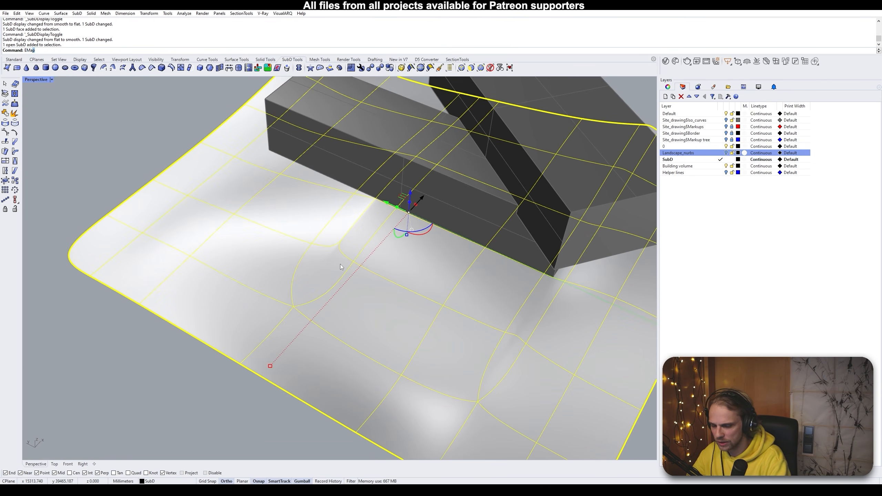
key(Return)
right_drag(195, 369, 325, 259)
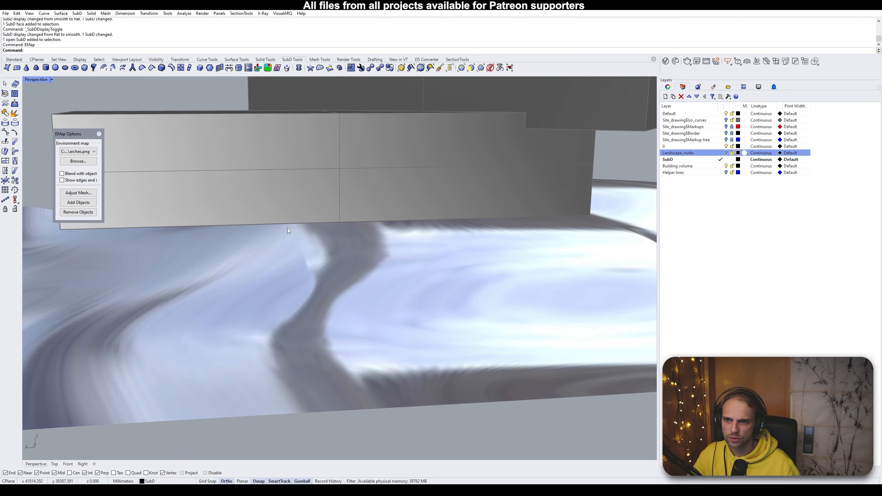
right_drag(287, 231, 291, 256)
right_drag(296, 224, 241, 287)
scroll(277, 299, down, 5)
right_drag(329, 291, 344, 302)
click(99, 134)
In flat display, move the whole chain of outer boundary edges beyond the building's end outward
key(Tab)
scroll(250, 267, up, 4)
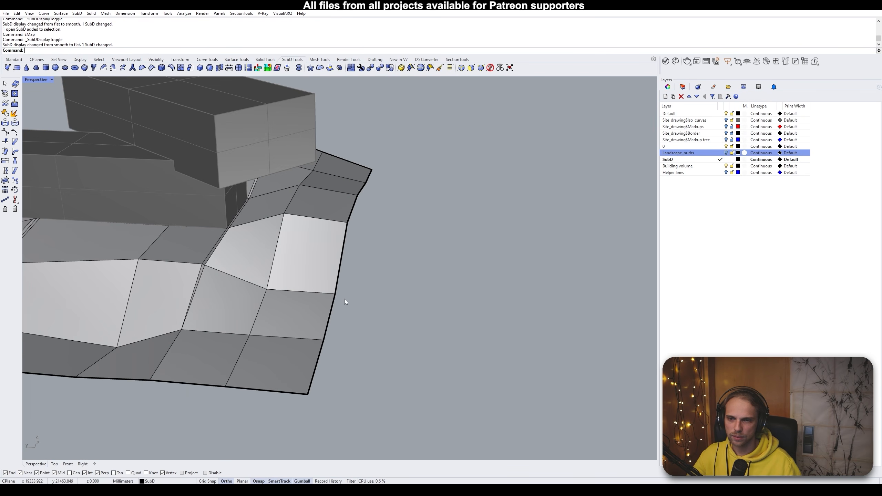
ctrl+shift+click(317, 361)
ctrl+shift+click(369, 177)
ctrl+shift+double_click(363, 188)
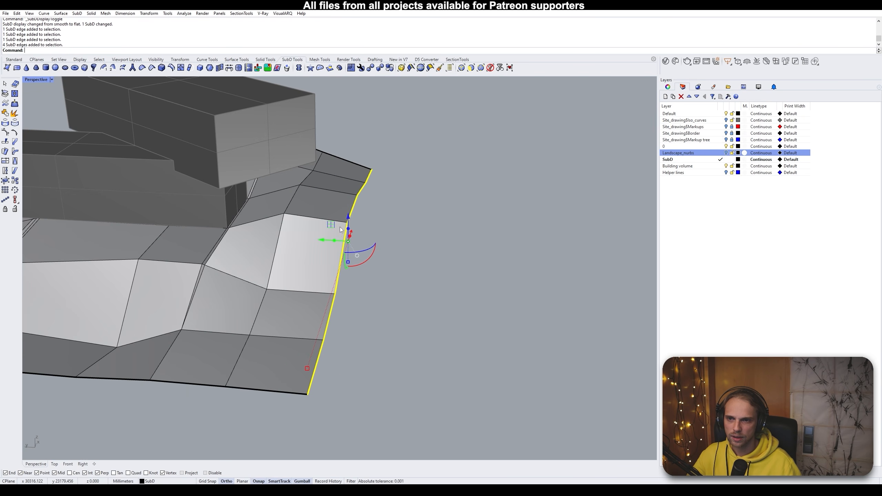
drag(334, 240, 389, 242)
click(464, 272)
Lower a single landscape edge near the moved boundary vertically
right_drag(464, 272, 358, 223)
ctrl+shift+click(352, 216)
drag(351, 184, 351, 204)
click(561, 161)
Stitch the two closely spaced parallel edges next to the outer boundary at their average location
right_drag(562, 161, 451, 212)
scroll(451, 213, up, 3)
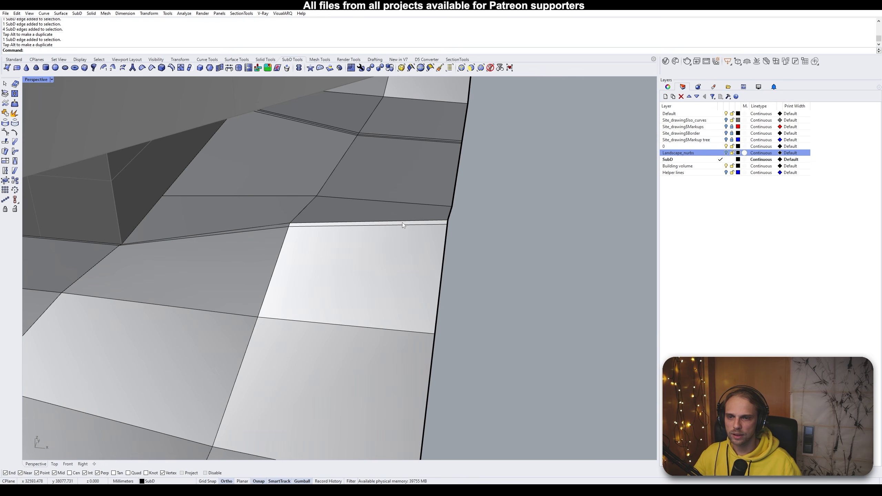
ctrl+shift+click(403, 222)
ctrl+shift+click(403, 225)
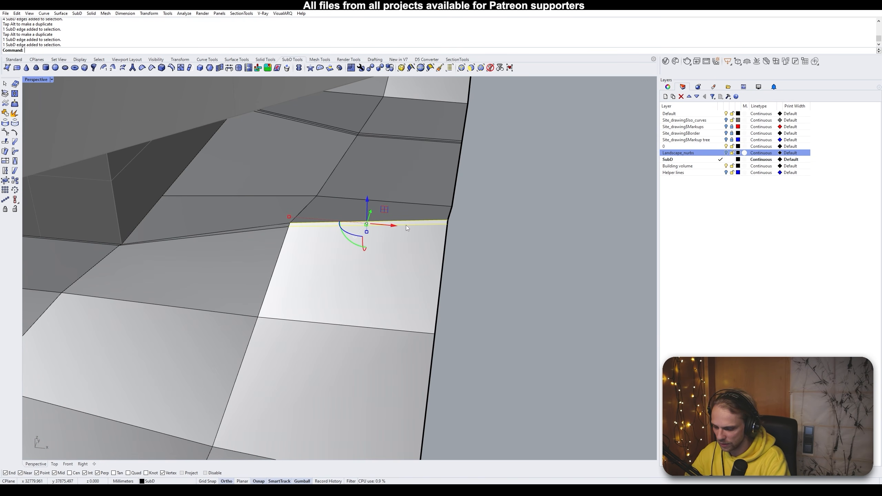
text(Stitch)
key(Return)
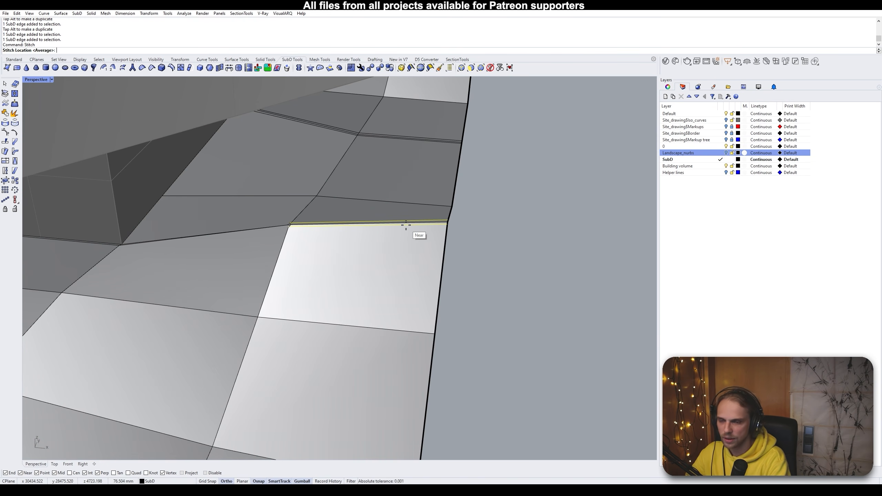
key(Return)
click(537, 235)
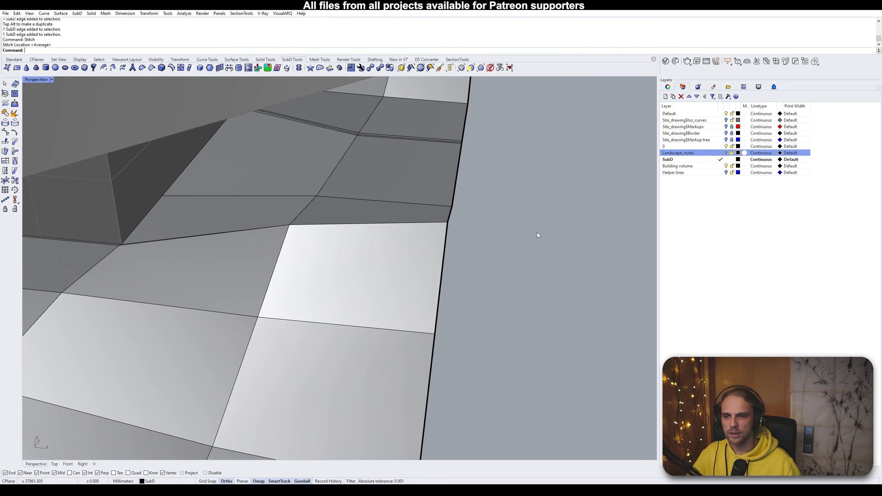
Check the stitched area and the opposite side of the landscape in smooth and flat display
right_drag(537, 235, 274, 165)
key(Tab)
key(Tab)
scroll(372, 236, down, 6)
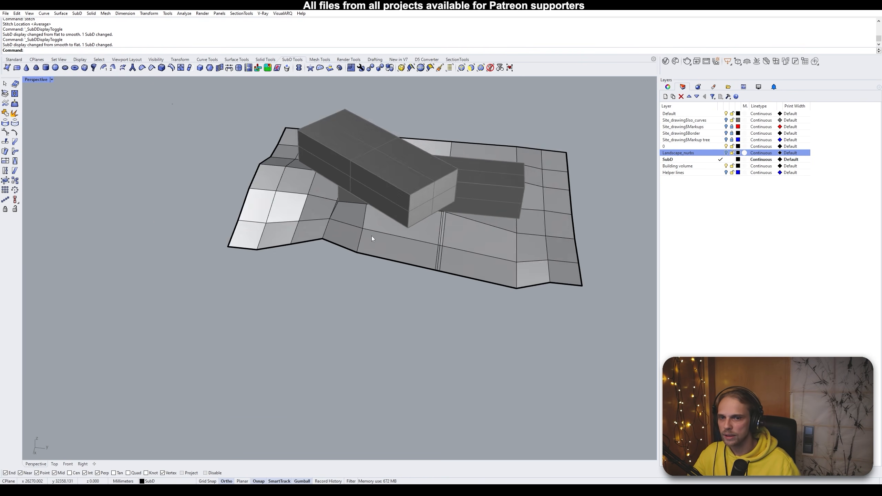
right_drag(371, 236, 352, 267)
scroll(351, 267, up, 4)
key(Tab)
key(Tab)
Stitch the outer edge of the three closely spaced boundary edges to the middle one, using the middle edge's vertex as location
scroll(348, 202, up, 6)
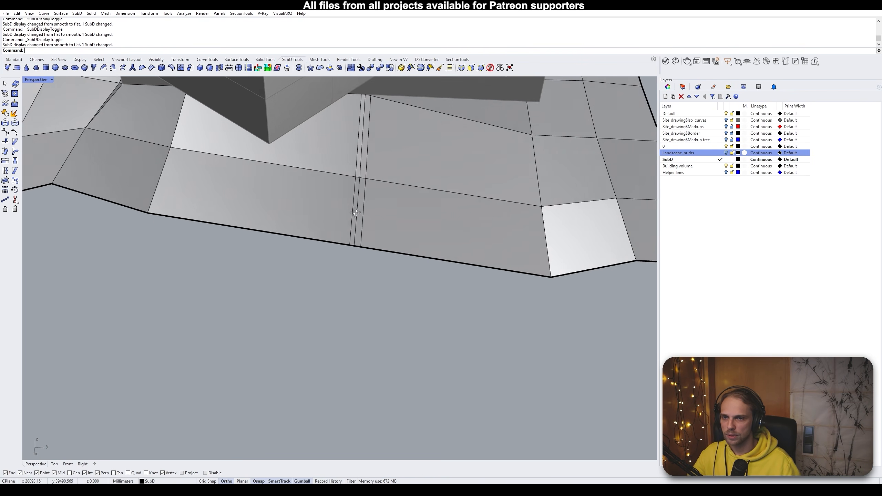
ctrl+shift+click(354, 187)
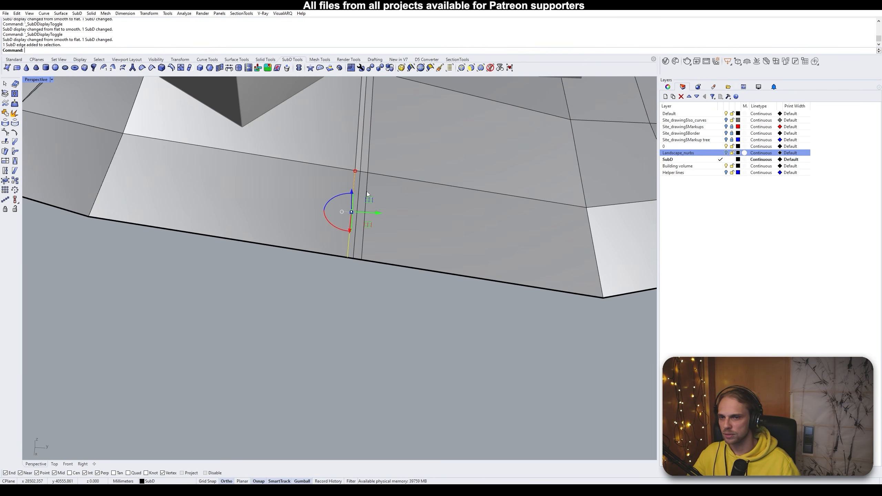
ctrl+shift+click(360, 184)
right_click(360, 184)
click(360, 173)
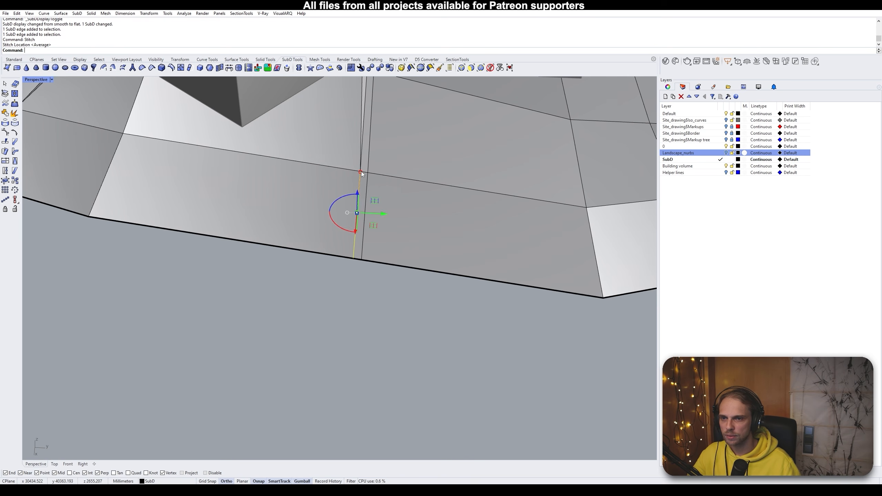
click(370, 299)
Stitch the remaining closely spaced edge onto the merged edge at the merged edge's vertex
ctrl+shift+click(366, 199)
ctrl+shift+click(359, 190)
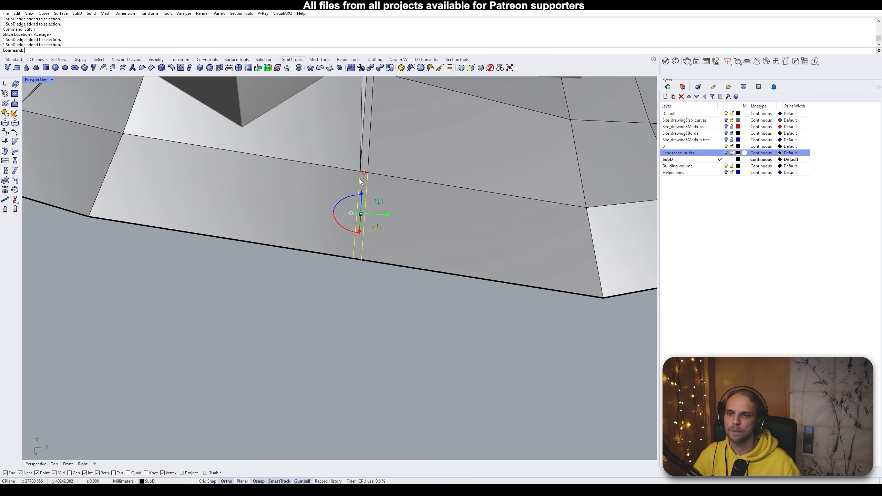
right_click(360, 183)
click(360, 173)
click(391, 303)
Examine the new wedge between the building and the merged edge in both smooth and flat display
scroll(386, 191, up, 10)
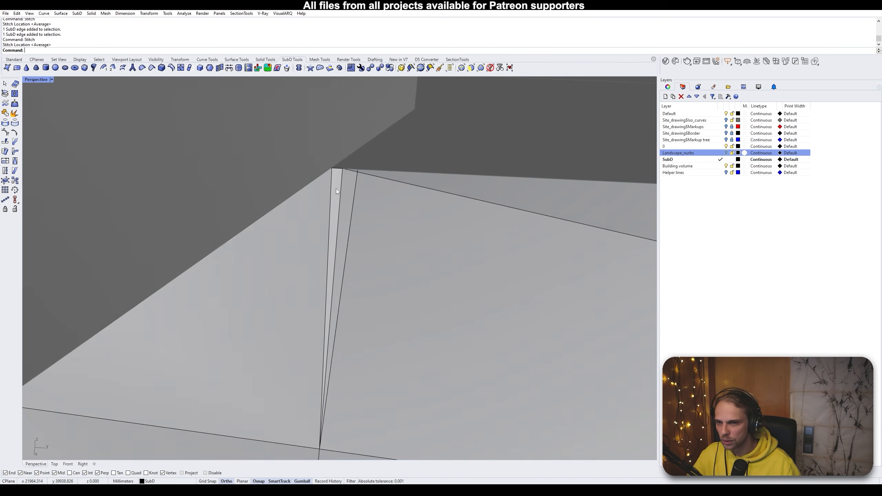
key(Tab)
scroll(339, 249, down, 10)
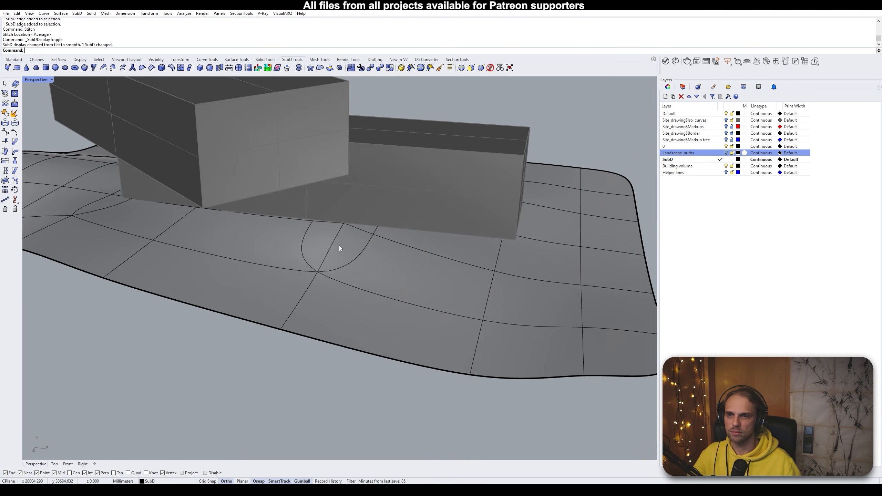
key(Tab)
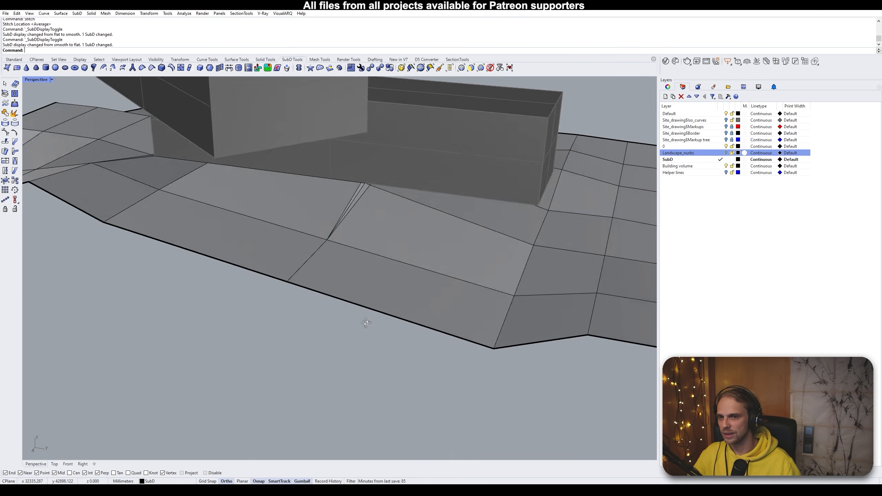
right_drag(238, 255, 448, 262)
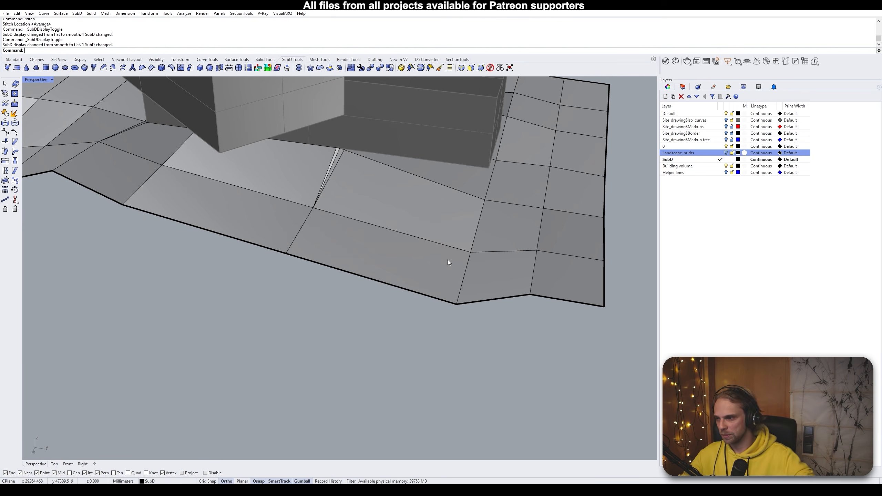
scroll(448, 263, down, 5)
right_drag(453, 269, 437, 288)
key(Tab)
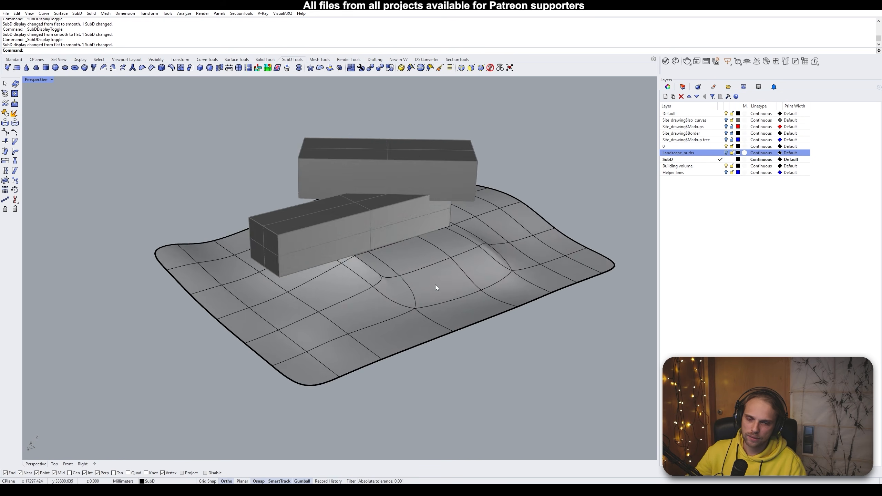
Examine the wedge faces and edge flow along the building's long side in flat display
key(Tab)
scroll(416, 250, up, 8)
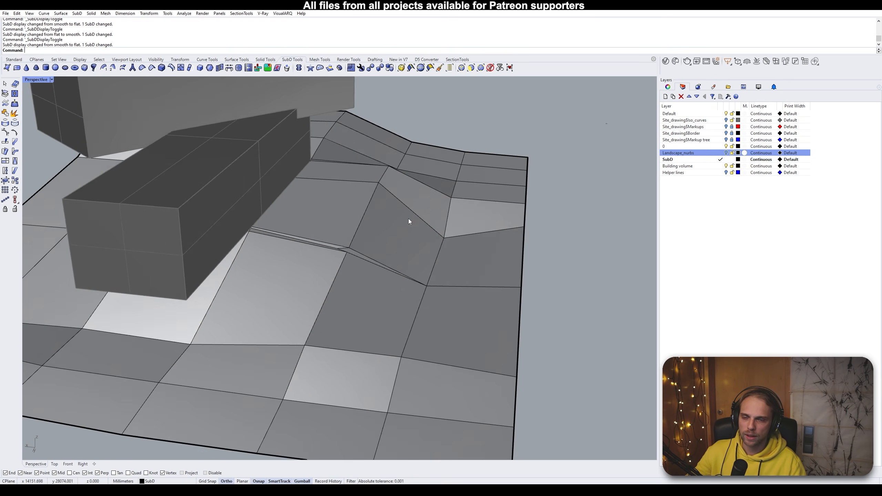
right_drag(409, 219, 375, 194)
scroll(376, 194, down, 3)
right_drag(395, 221, 397, 230)
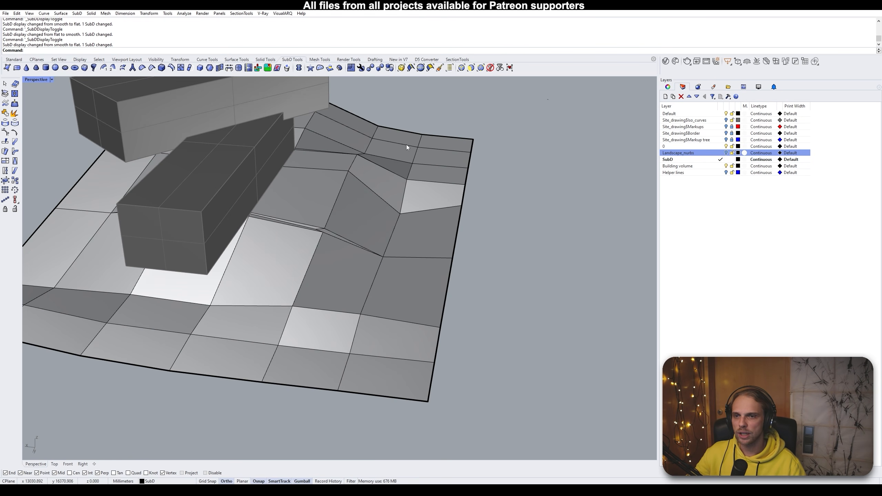
right_drag(407, 145, 337, 219)
scroll(333, 225, up, 5)
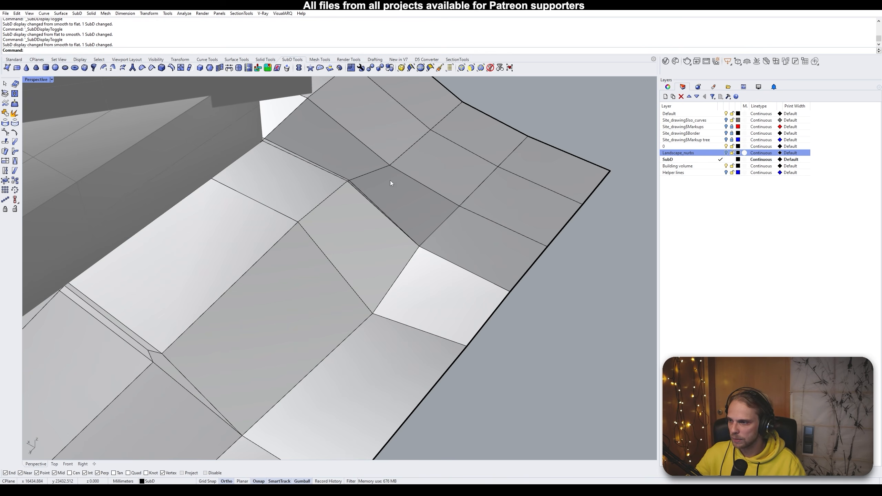
scroll(383, 234, down, 8)
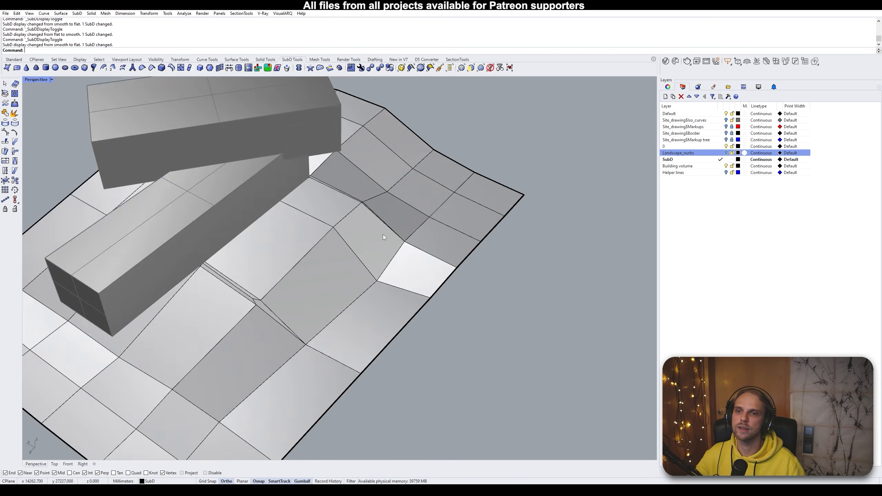
right_drag(383, 235, 448, 272)
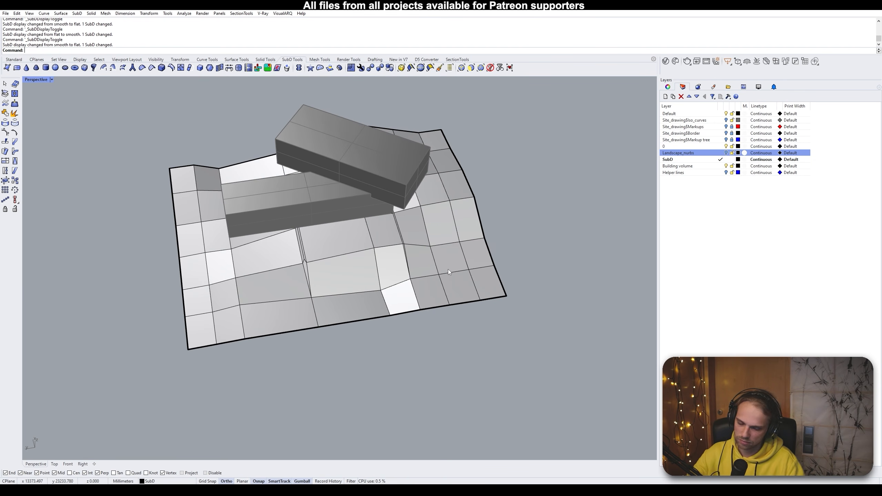
Examine the whole landscape SubD around the buildings in smooth display
click(449, 269)
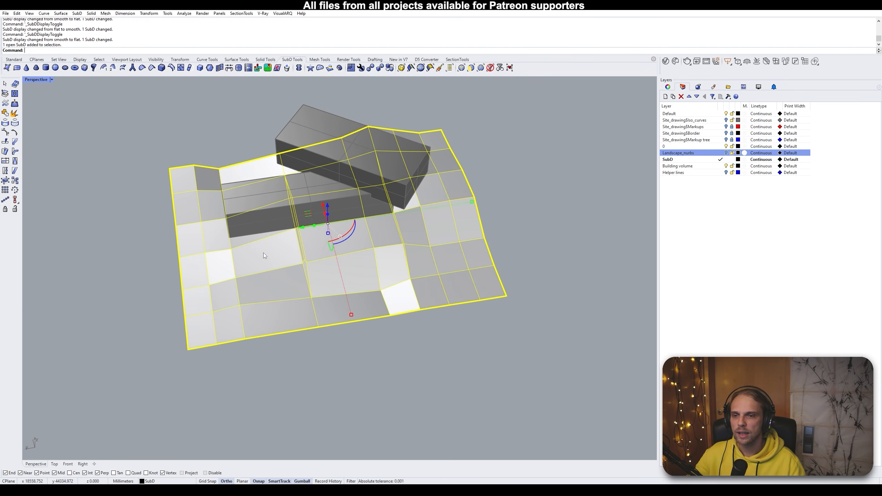
key(Tab)
right_drag(368, 368, 441, 334)
click(400, 351)
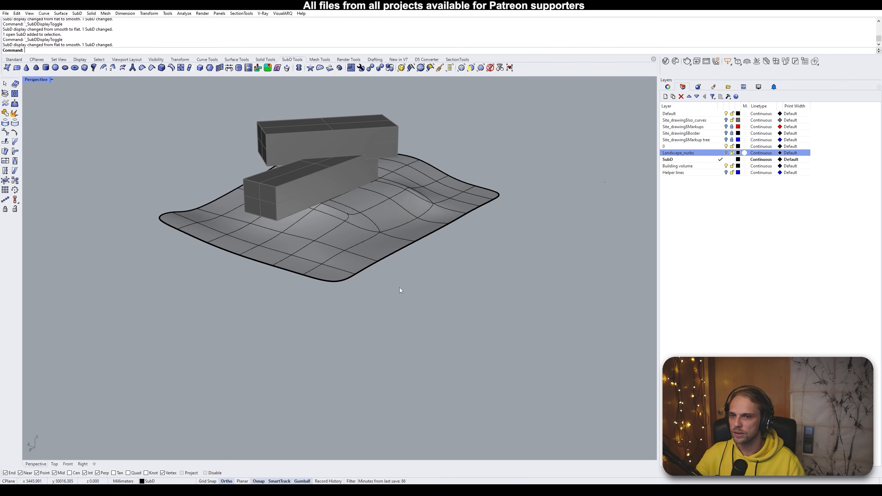
mouse_move(400, 287)
right_down()
mouse_move(373, 266)
mouse_move(393, 280)
mouse_move(434, 275)
mouse_move(425, 224)
mouse_move(421, 280)
mouse_move(407, 283)
right_up()
scroll(425, 224, up, 3)
scroll(421, 280, down, 3)
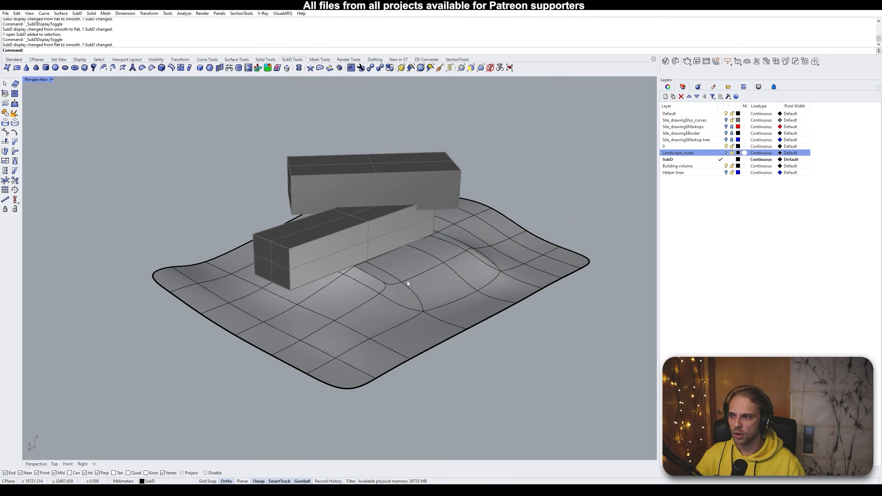
right_drag(313, 171, 355, 241)
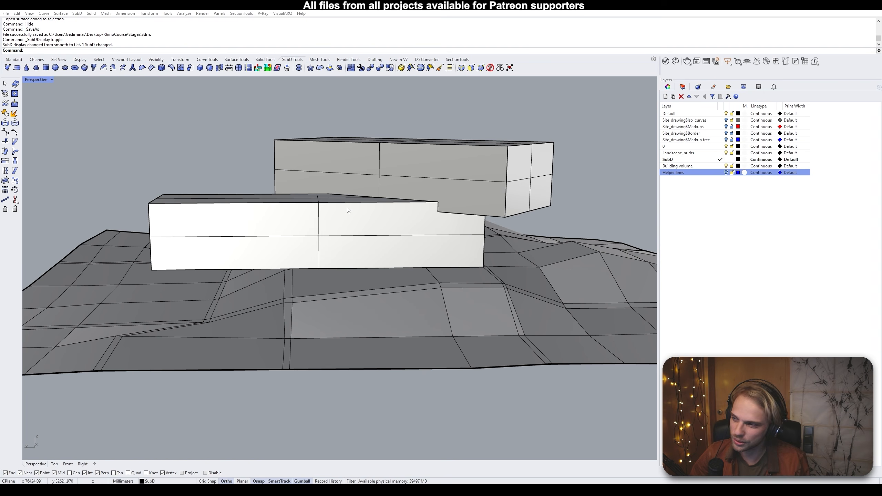
Move the SubD edge on the raised slope beside the building corner vertically downward to flatten the terrain
right_drag(376, 201, 364, 210)
scroll(360, 211, down, 4)
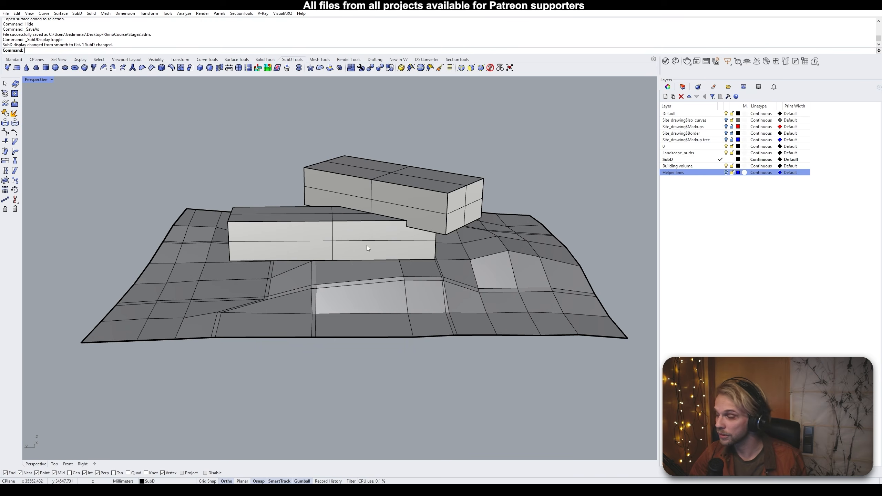
scroll(367, 246, up, 2)
right_drag(409, 249, 430, 242)
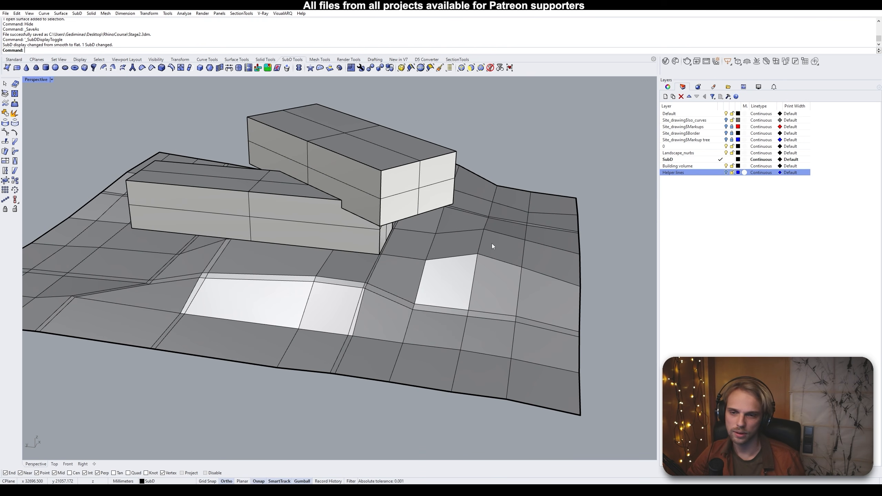
right_drag(492, 244, 488, 223)
scroll(498, 215, up, 5)
click(488, 231)
scroll(488, 226, up, 1)
text(m)
key(Return)
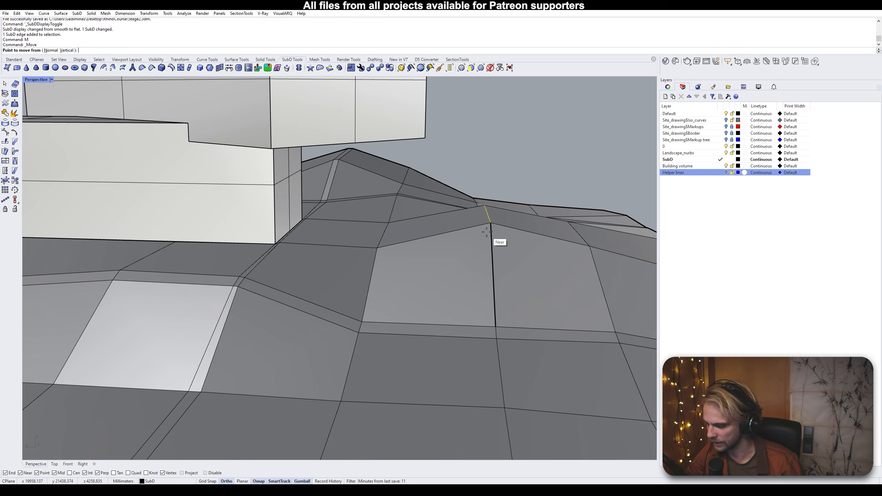
text(v)
key(Return)
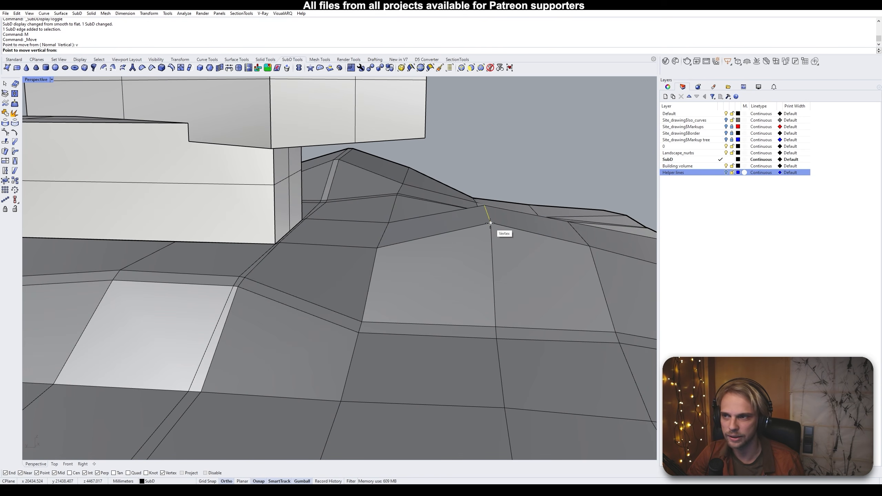
click(490, 223)
click(459, 265)
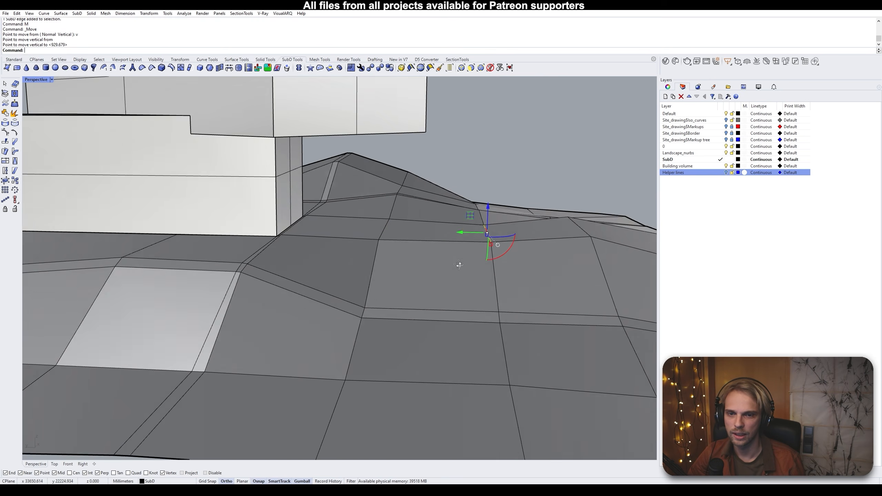
right_drag(459, 265, 483, 257)
scroll(463, 261, down, 2)
click(588, 174)
Lower the neighbouring edge nearer the landscape's border vertically to the height of the adjacent vertex
right_drag(498, 199, 493, 204)
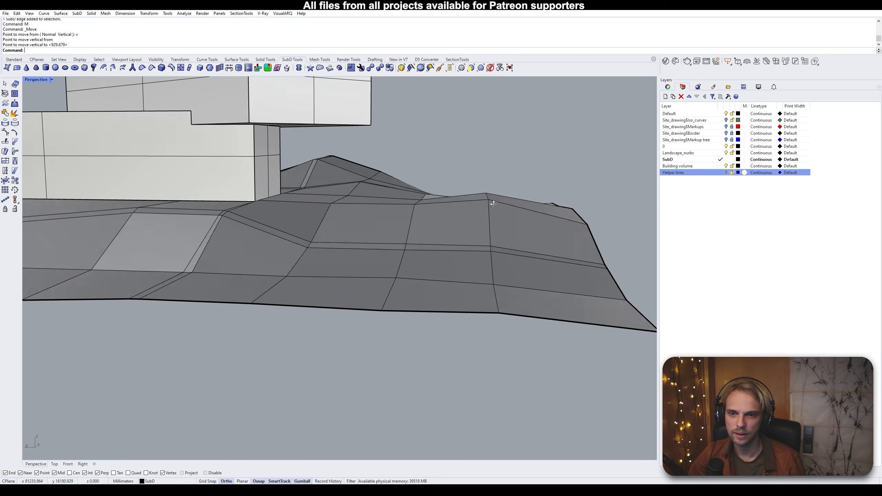
scroll(493, 204, up, 3)
click(487, 241)
text(m)
key(Return)
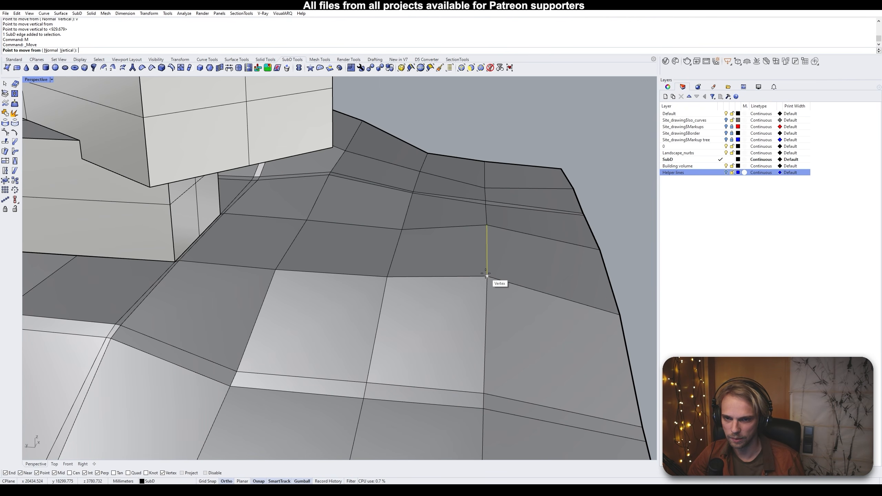
text(v)
key(Return)
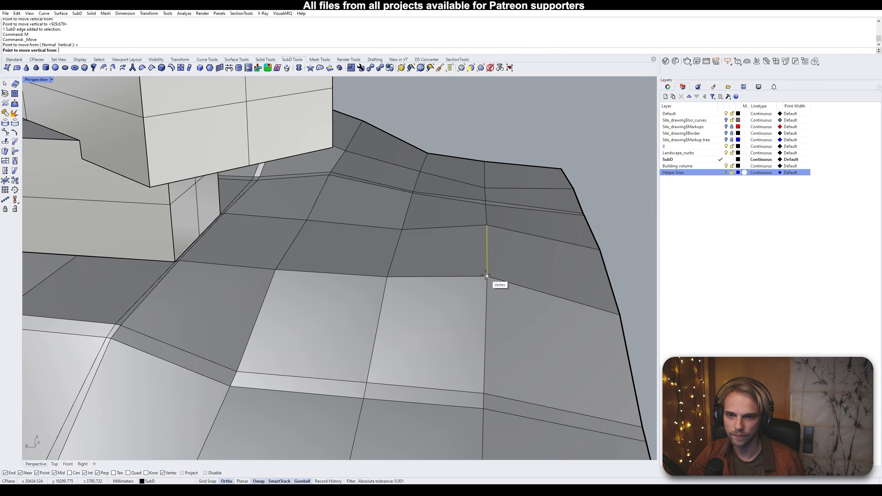
click(487, 275)
click(386, 281)
scroll(547, 159, down, 3)
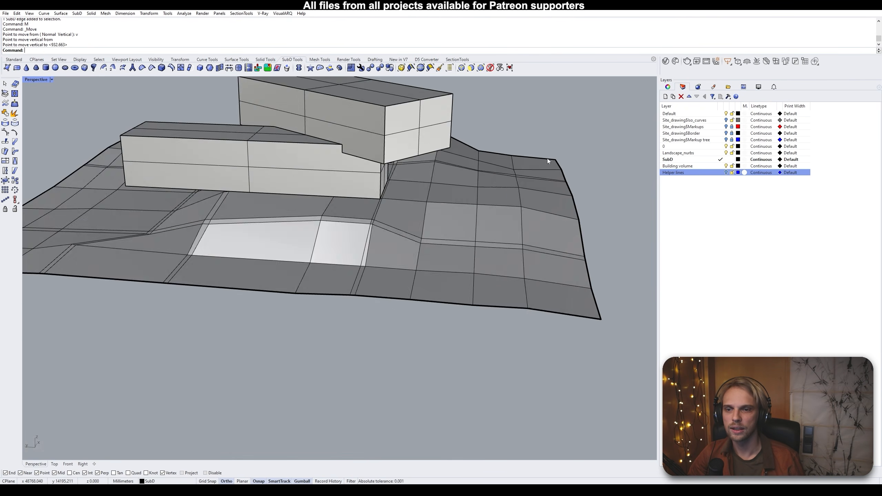
Examine the terrain around the building volumes and the edges along the long side in flat display
right_drag(547, 158, 360, 168)
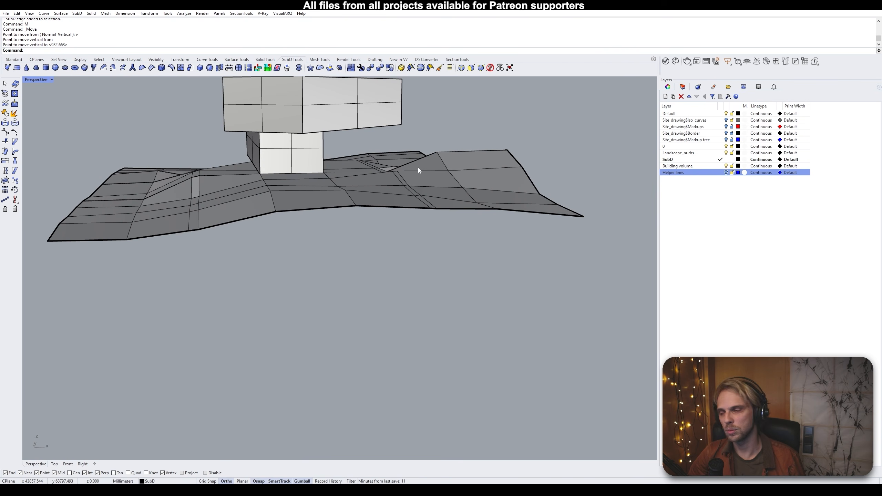
right_drag(417, 168, 263, 144)
right_drag(270, 238, 357, 226)
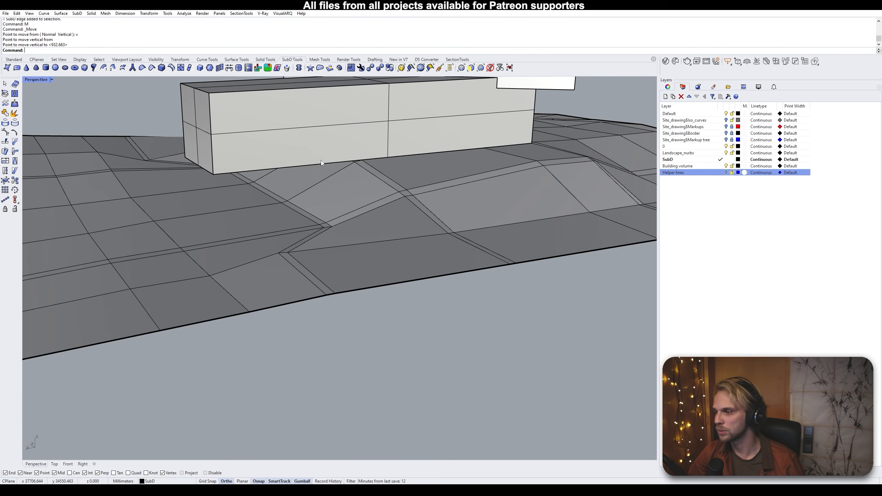
right_drag(321, 159, 295, 182)
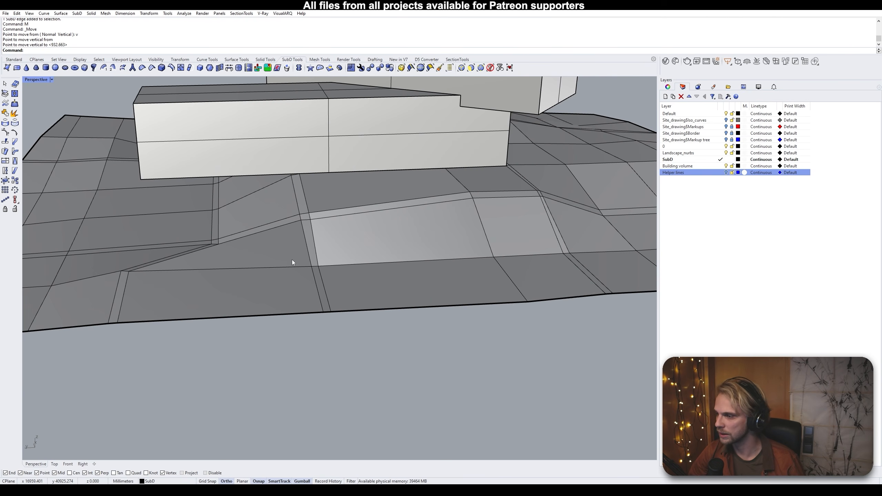
right_drag(295, 255, 393, 156)
scroll(337, 177, up, 3)
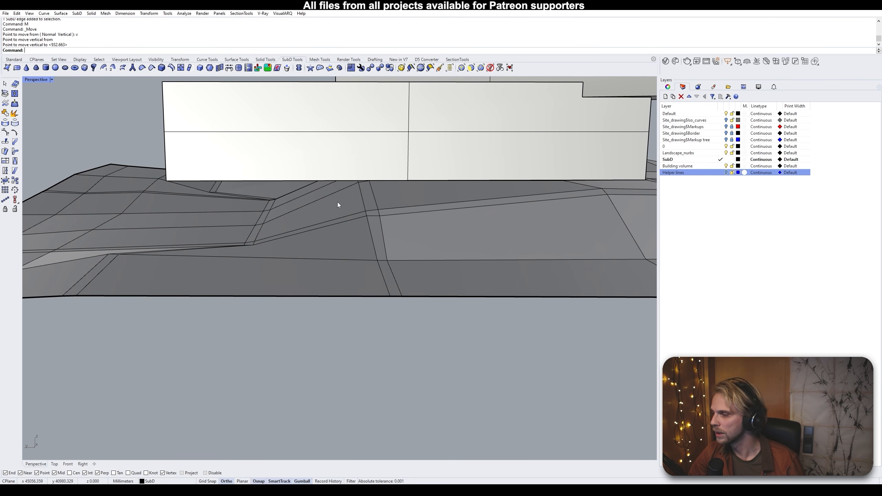
right_drag(355, 181, 255, 223)
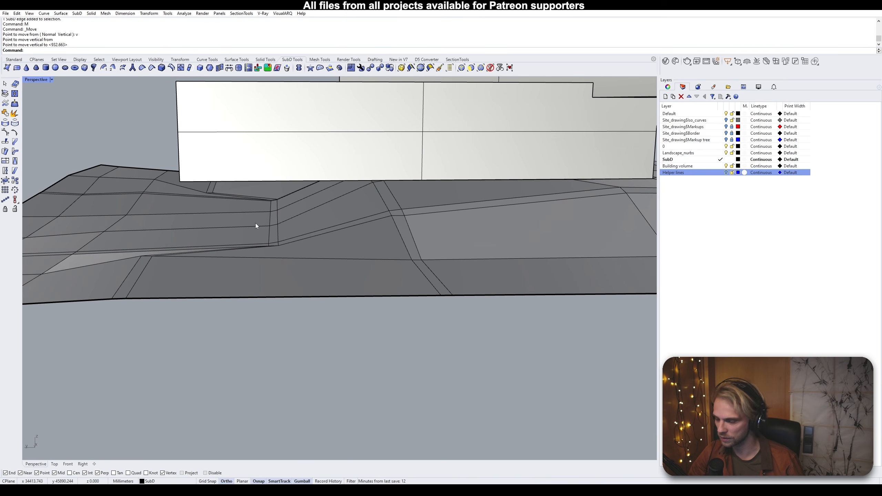
Switch the landscape SubD to smooth display and examine how it meets the underside of the lower building
key(Tab)
right_drag(320, 210, 350, 177)
scroll(369, 159, up, 5)
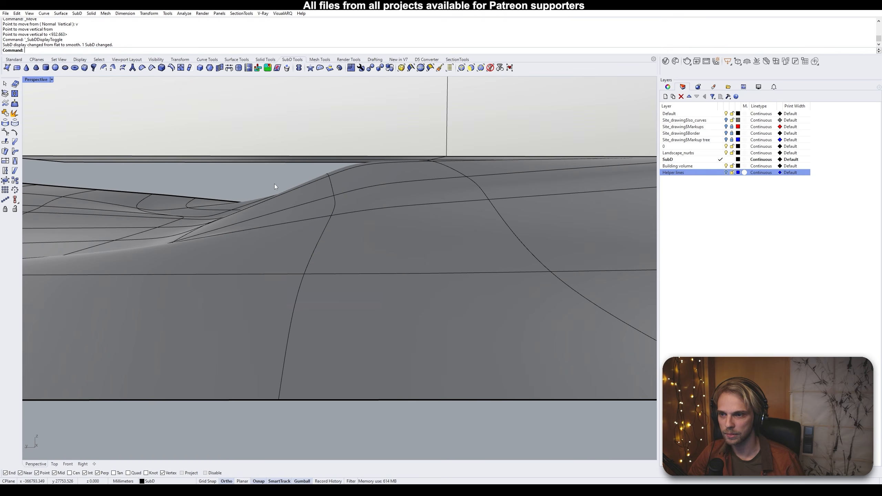
scroll(276, 198, down, 4)
right_drag(277, 209, 501, 190)
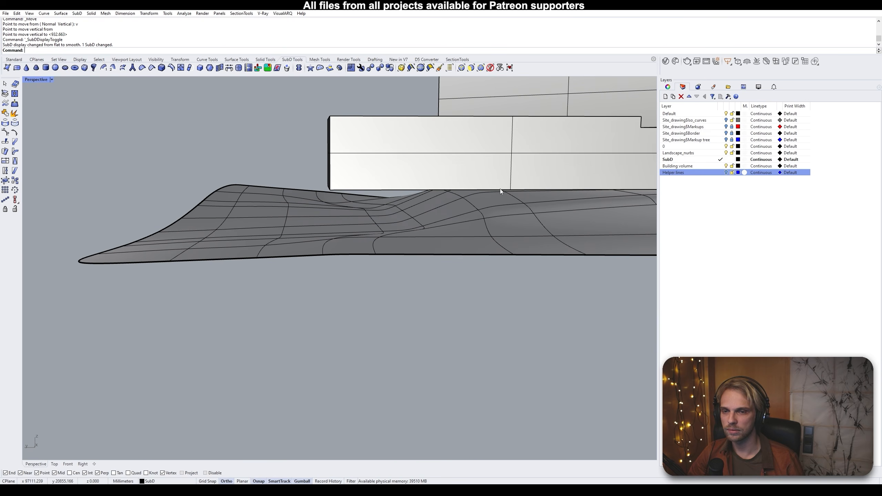
scroll(373, 216, up, 3)
right_drag(373, 216, 370, 209)
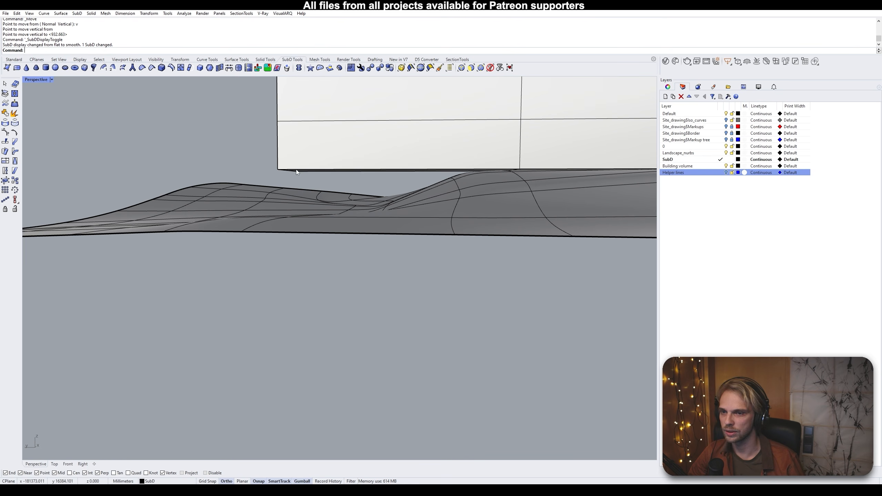
Examine the overall smooth landscape from above and around the lower building's short end
right_drag(333, 176, 486, 181)
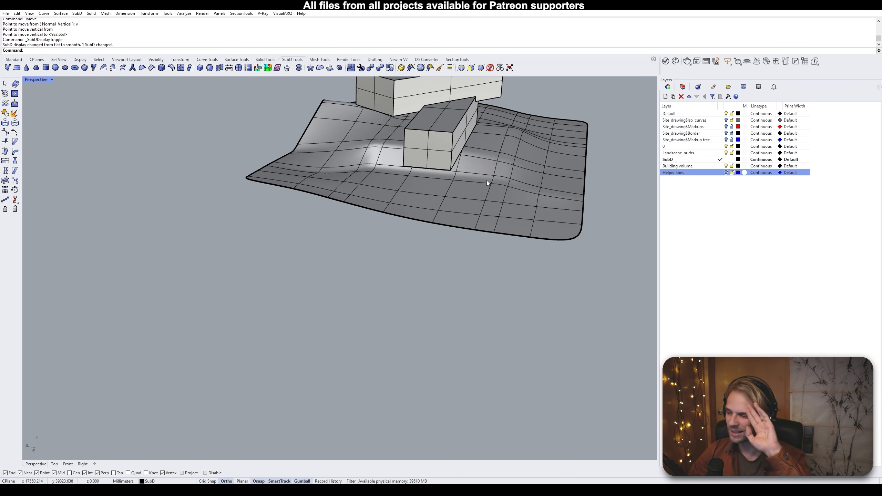
shift+right_drag(530, 163, 342, 237)
scroll(339, 245, up, 4)
right_drag(433, 239, 412, 240)
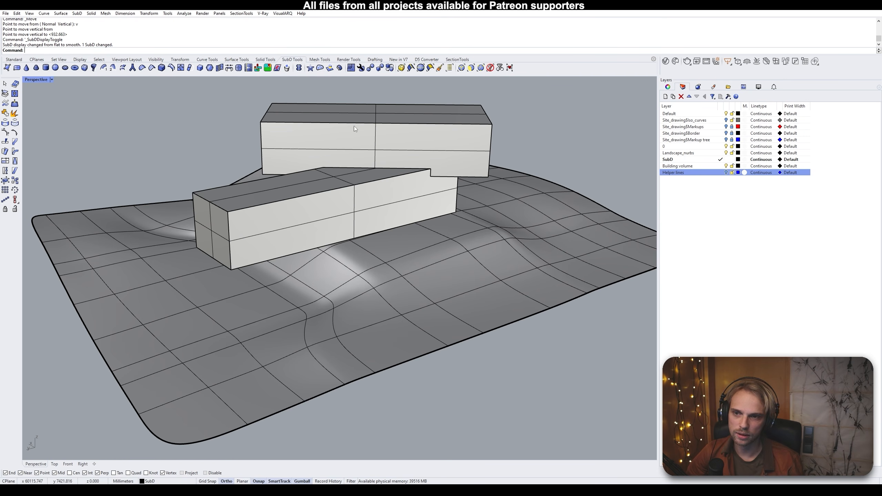
right_drag(306, 208, 337, 223)
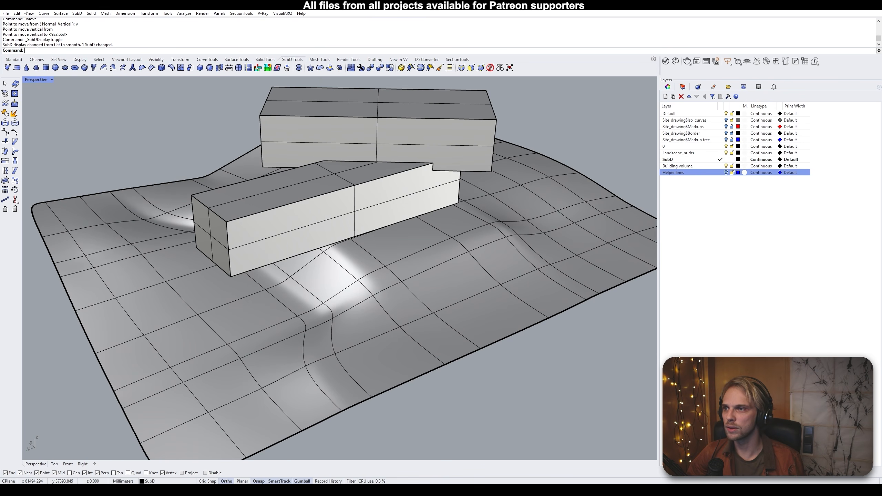
right_drag(242, 279, 261, 280)
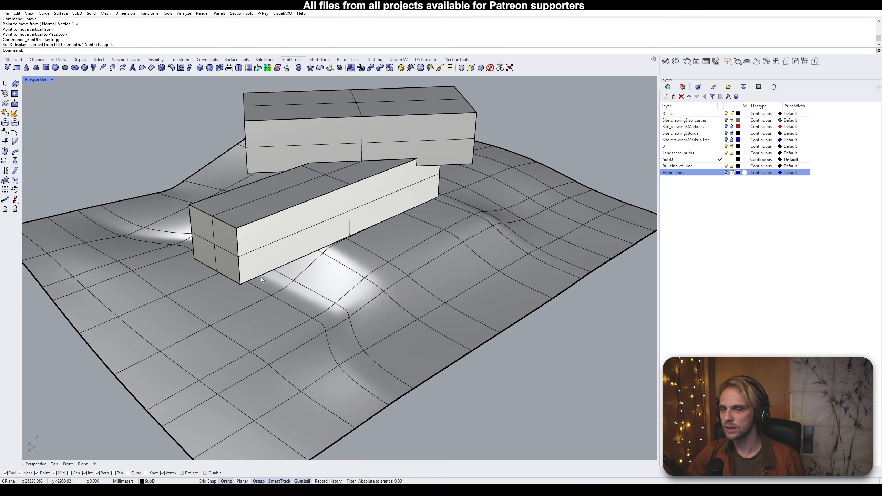
Save the model as a new file named Stage3.3dm in the RhinoCourse folder
click(5, 13)
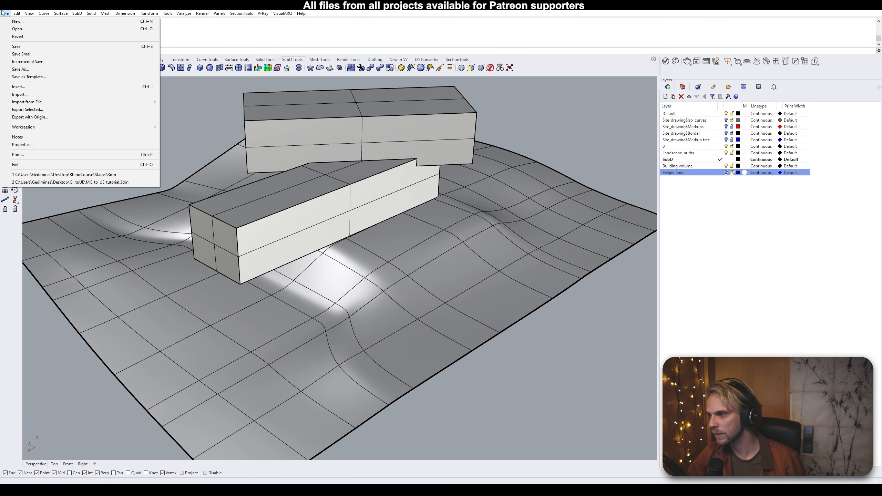
click(31, 69)
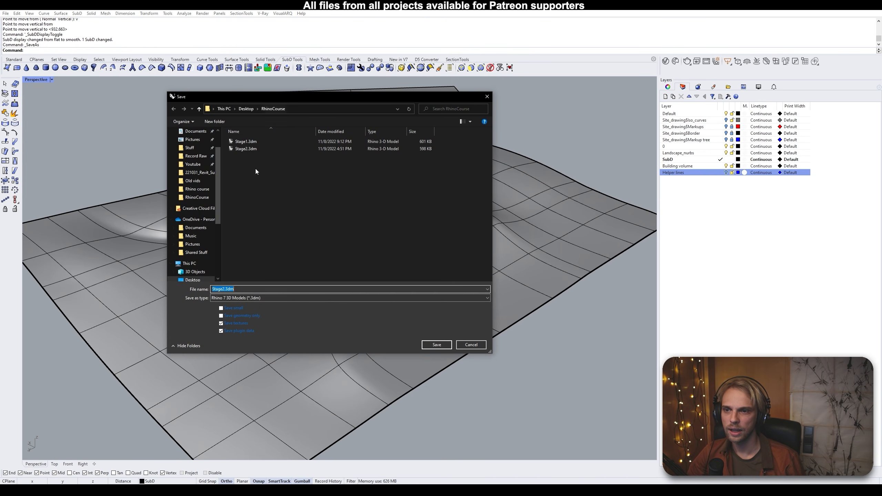
click(223, 289)
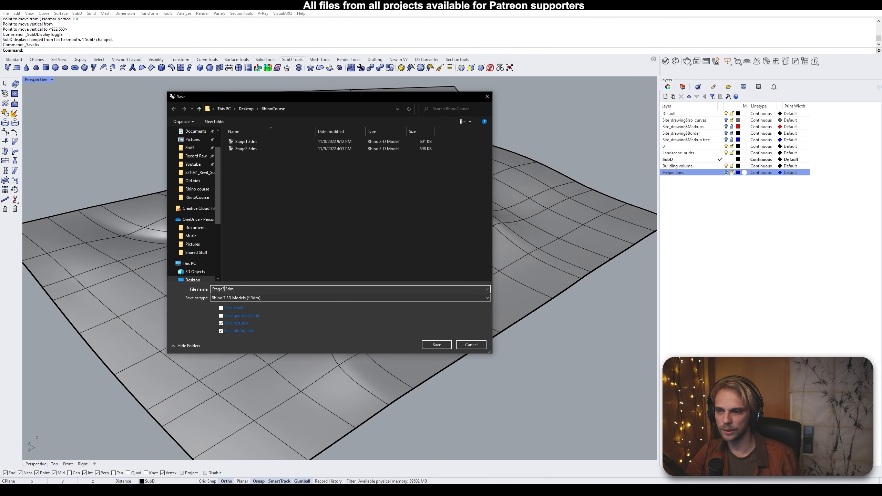
click(436, 344)
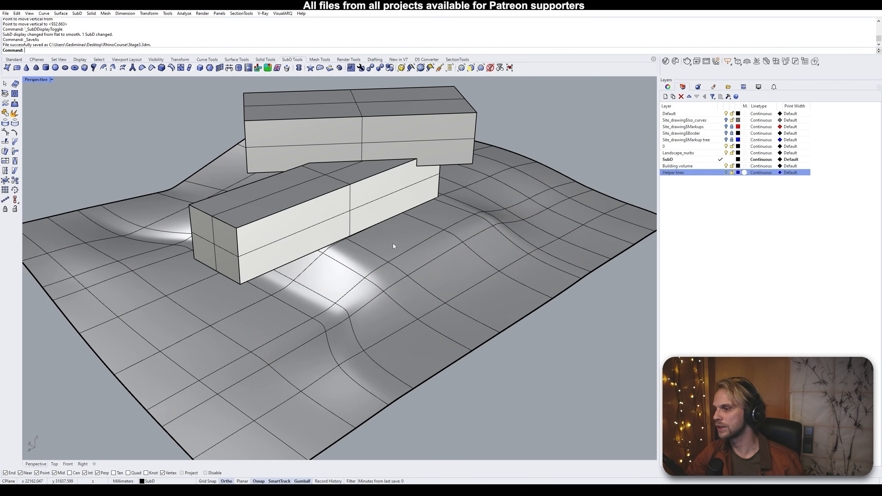
Examine the finished smooth landscape and both building volumes from several sides, including a low side view
right_drag(465, 236, 438, 229)
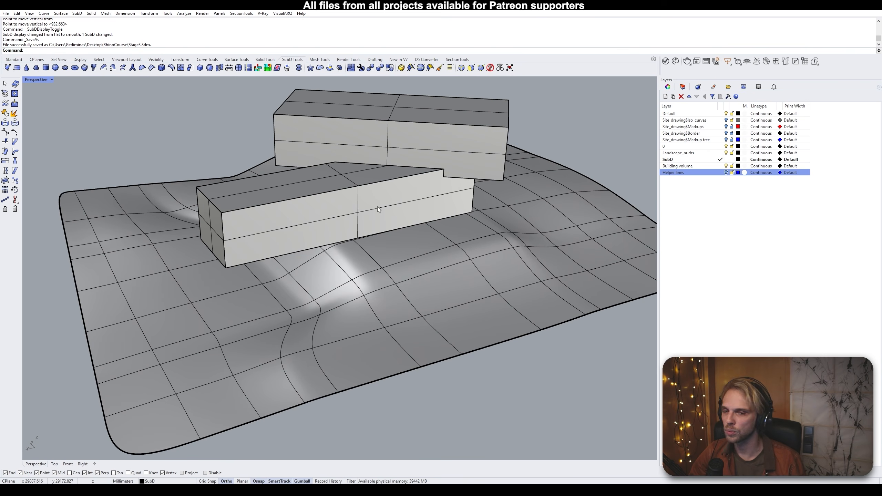
right_drag(337, 280, 211, 261)
right_drag(292, 232, 299, 257)
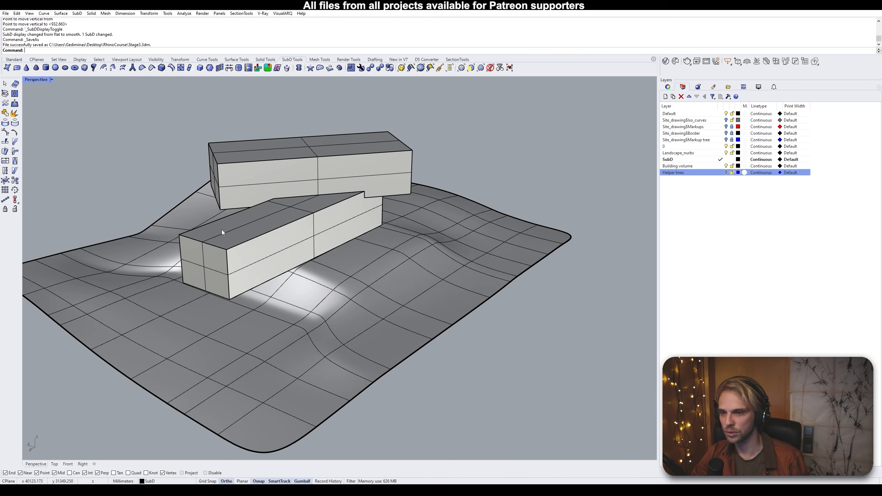
right_drag(222, 230, 313, 272)
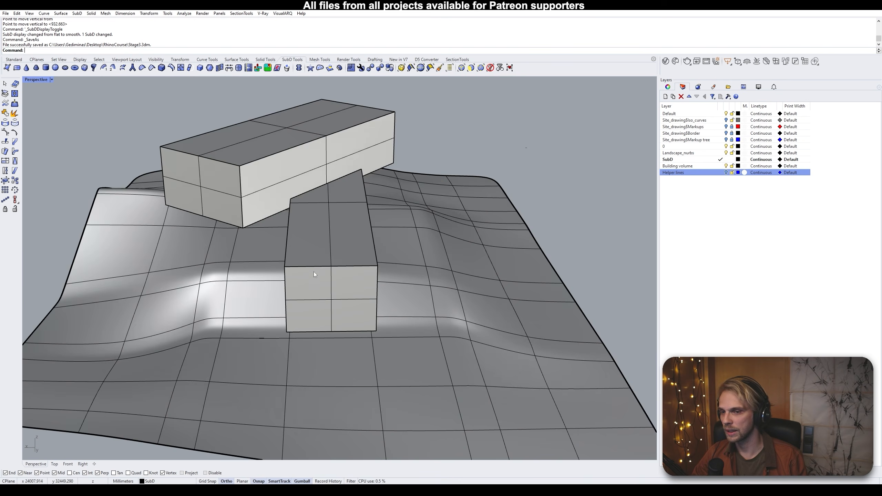
scroll(313, 272, down, 6)
shift+right_drag(550, 262, 321, 226)
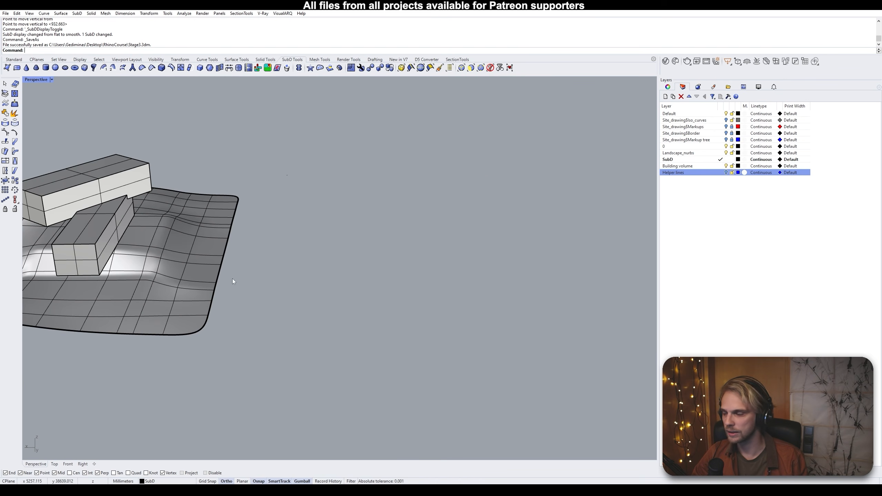
shift+right_drag(170, 296, 383, 313)
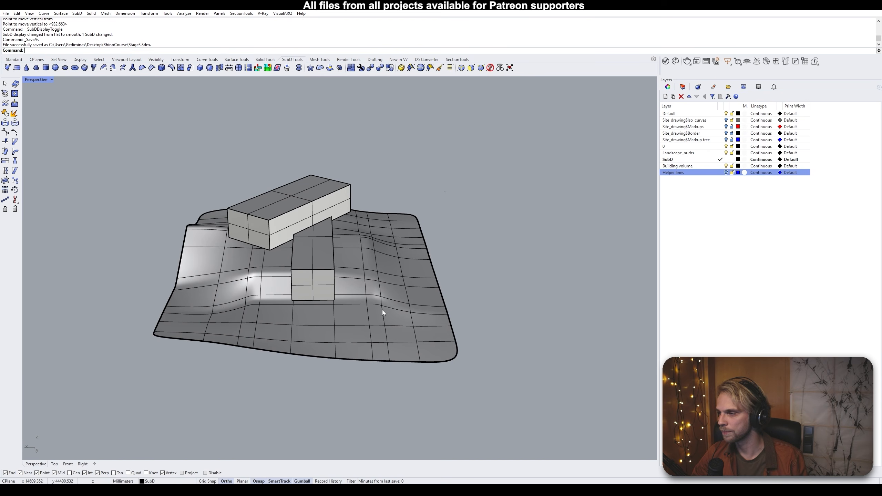
scroll(354, 284, up, 4)
shift+right_drag(502, 305, 247, 283)
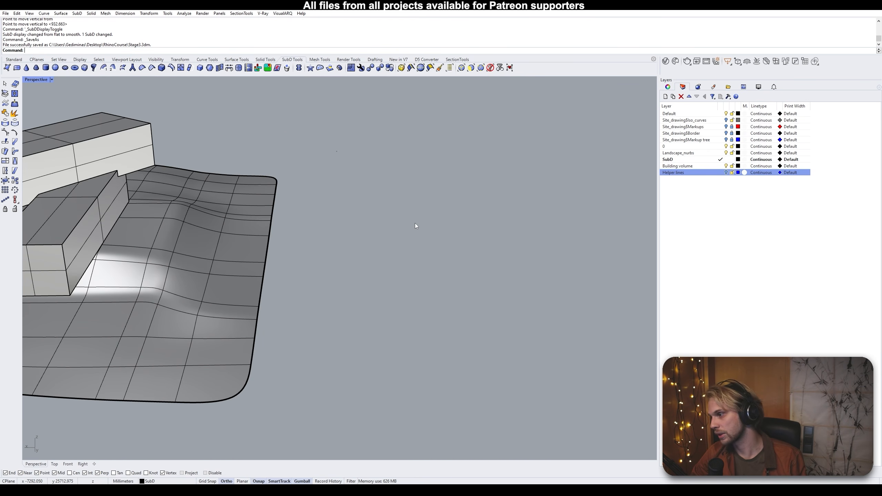
right_drag(271, 306, 237, 286)
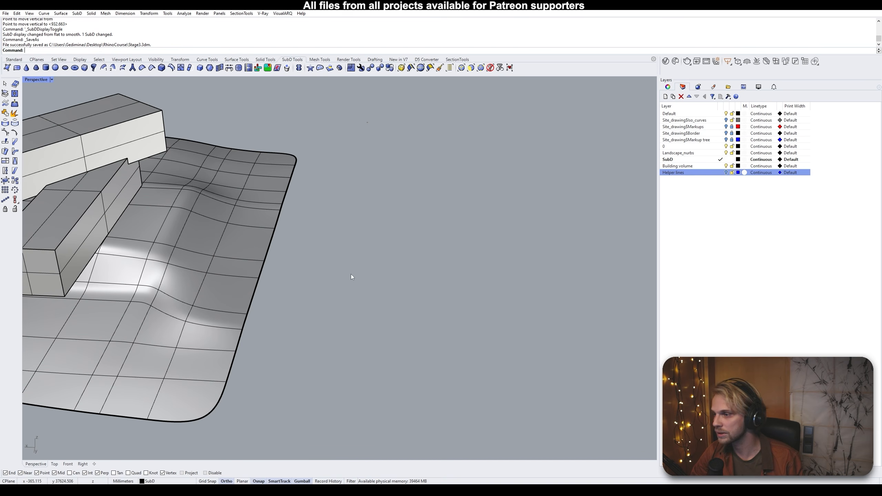
right_drag(351, 275, 405, 267)
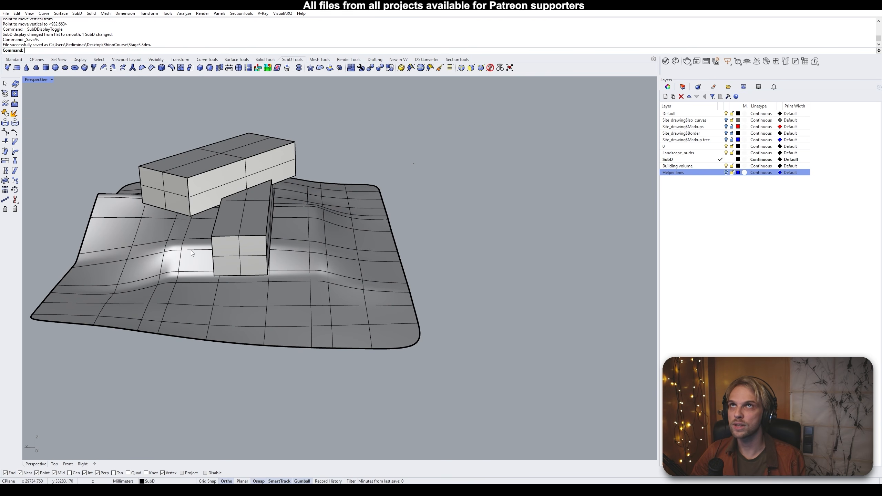
right_drag(219, 266, 278, 240)
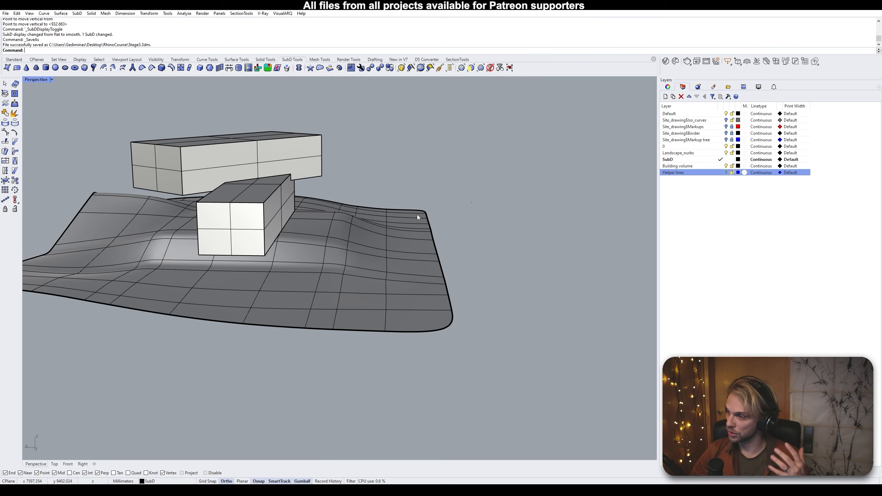
right_drag(417, 214, 215, 217)
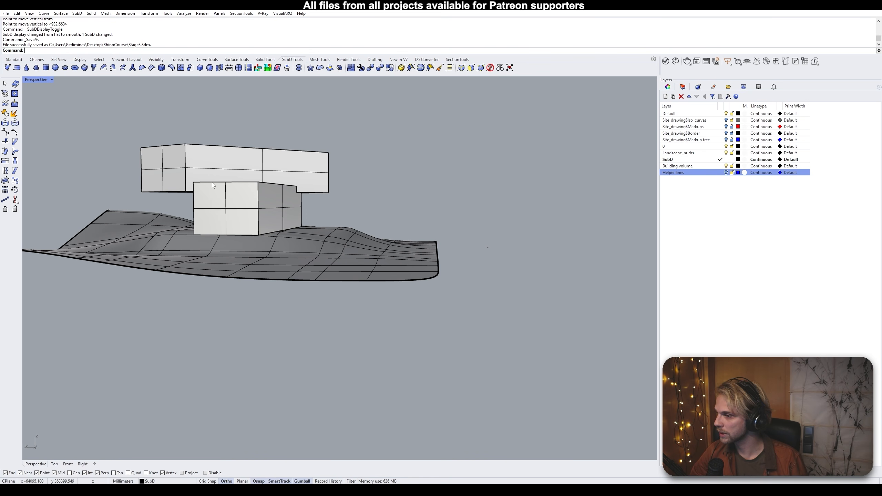
Create a horizontal rectangular clipping plane at ground level beside the landscape
right_drag(216, 186, 263, 239)
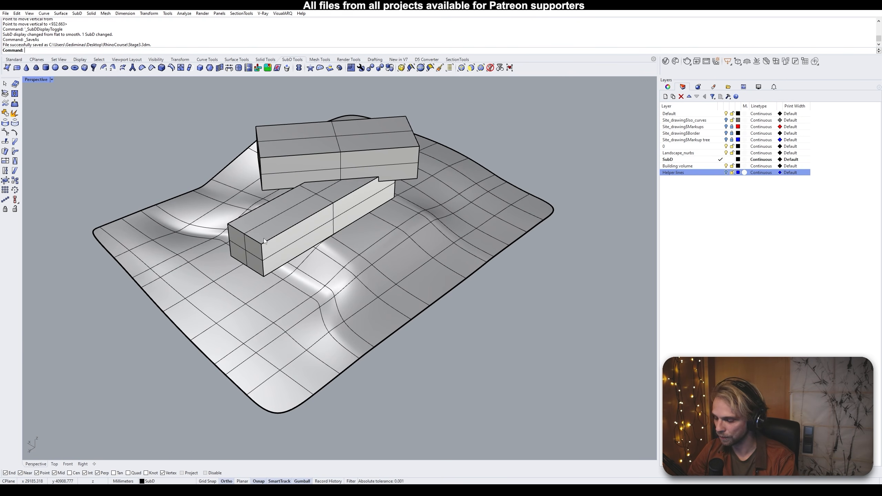
text(ClippingPlane)
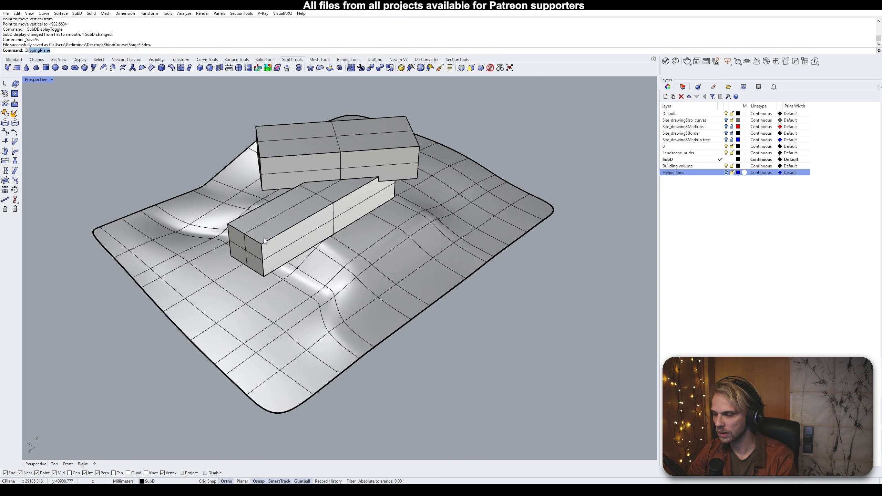
key(Return)
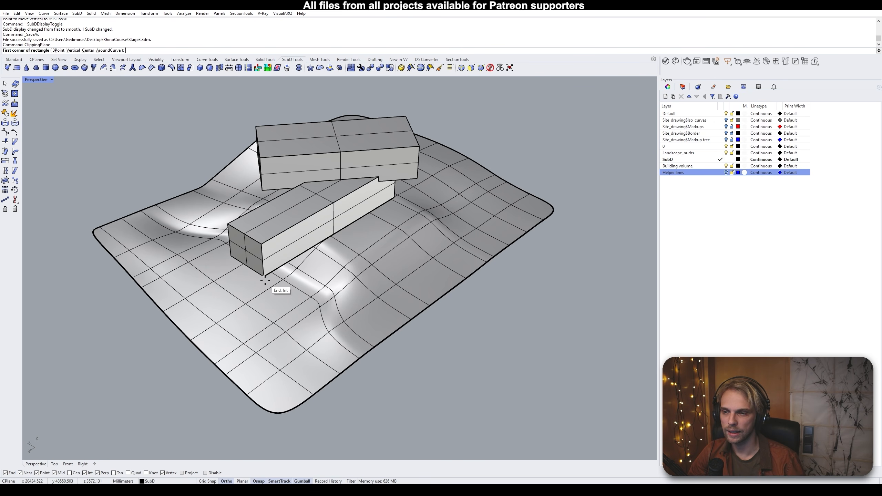
shift+right_drag(489, 366, 324, 300)
scroll(349, 271, down, 4)
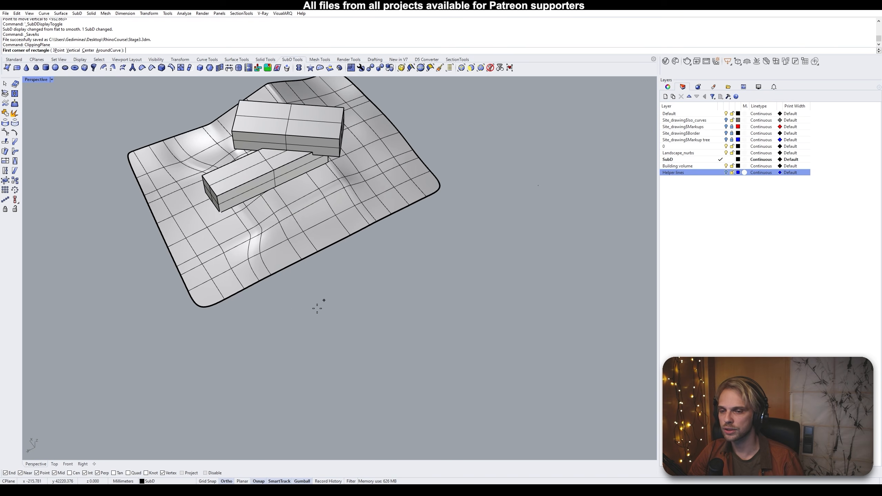
click(288, 417)
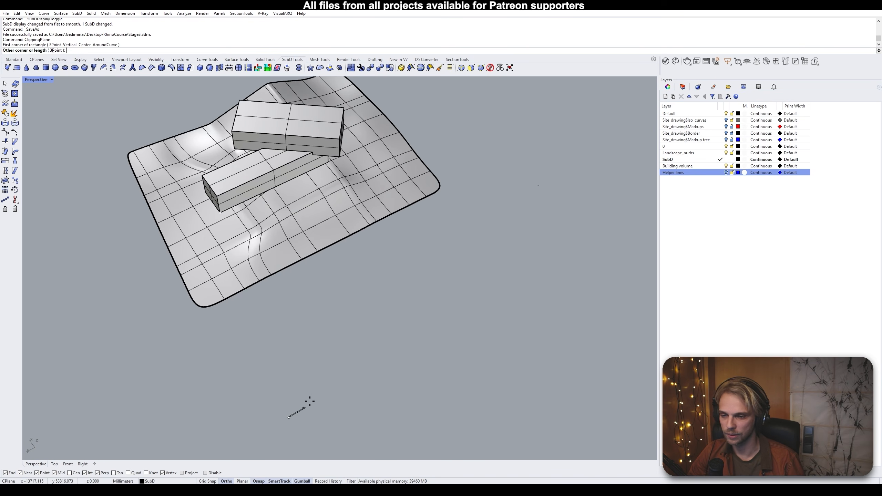
click(316, 328)
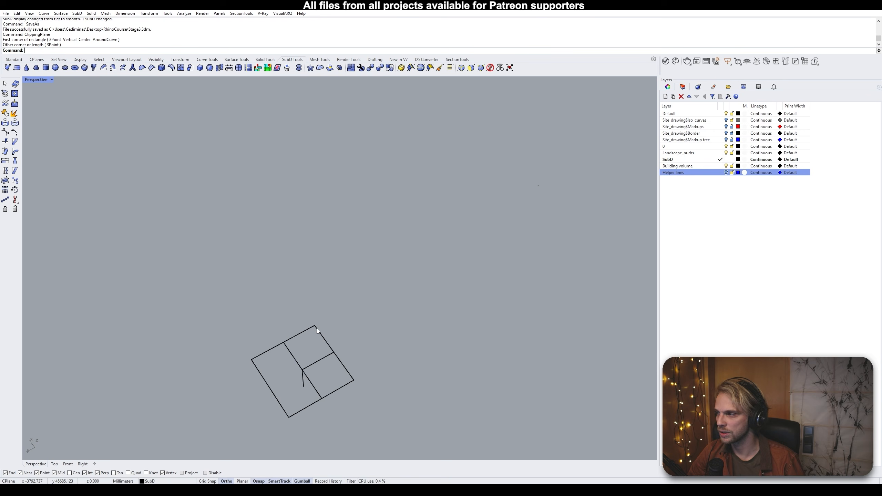
Raise the clipping plane above the terrain until it cuts horizontally through the lower building volume
right_drag(329, 426, 351, 344)
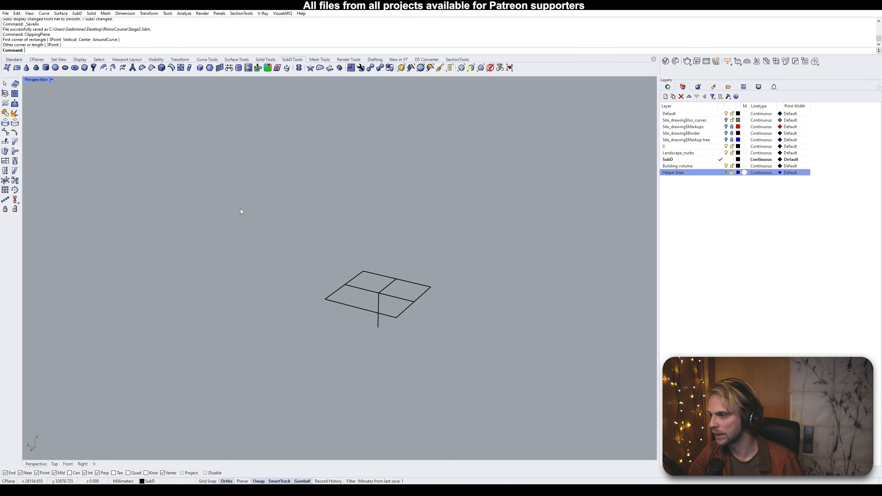
click(355, 290)
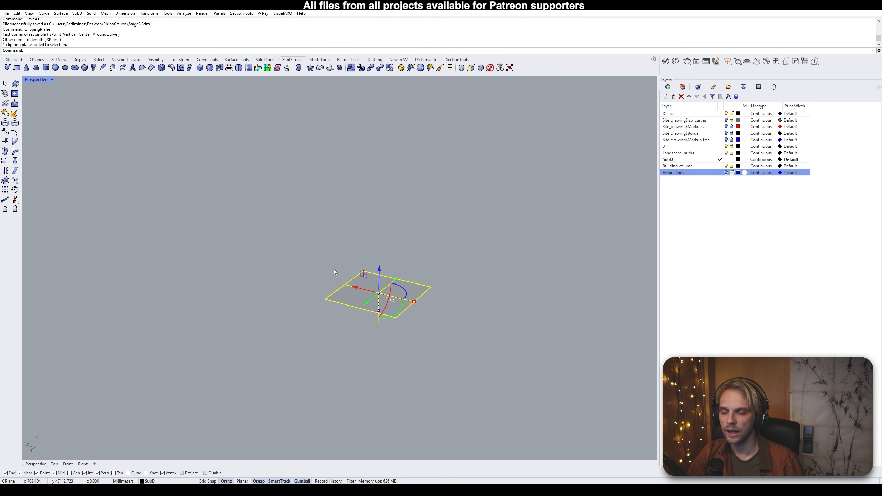
drag(379, 275, 243, 256)
scroll(263, 245, up, 5)
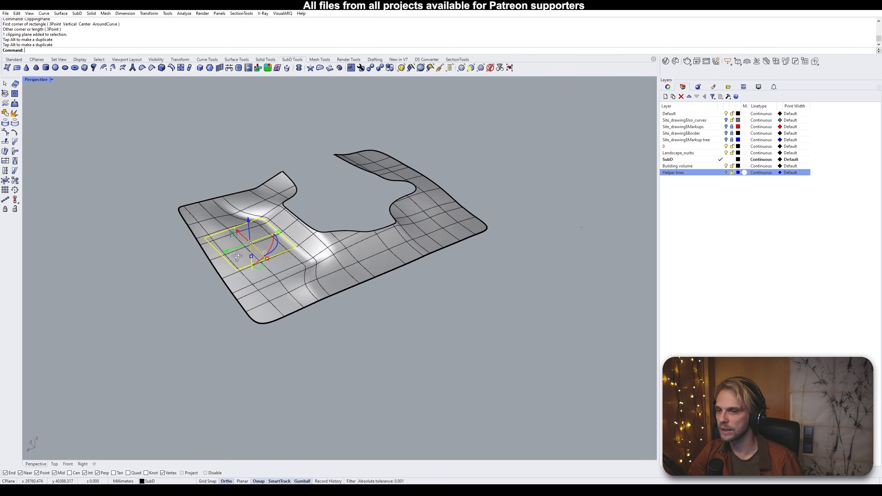
shift+right_drag(267, 221, 243, 220)
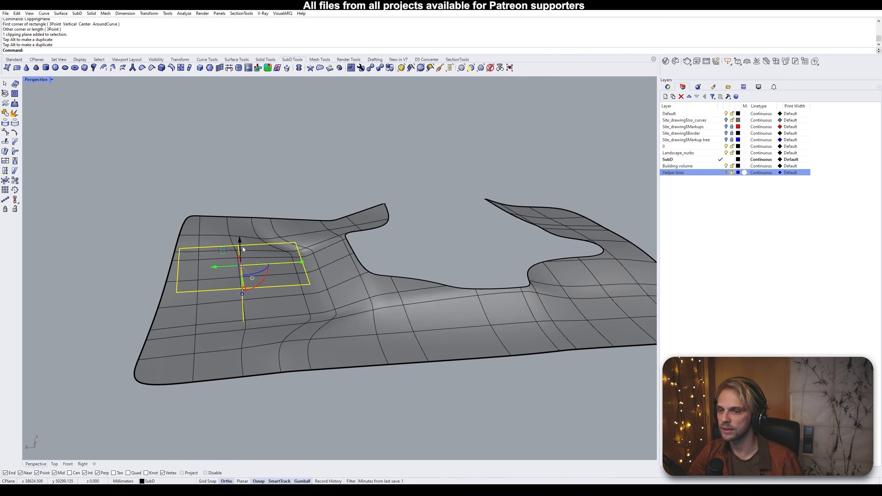
drag(242, 244, 157, 233)
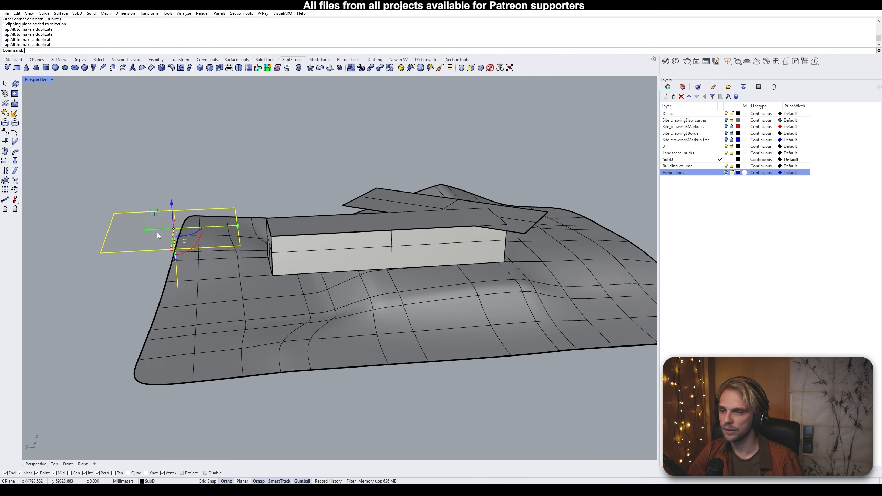
click(100, 218)
mouse_move(242, 259)
right_down()
mouse_move(231, 267)
mouse_move(354, 257)
mouse_move(226, 264)
right_up()
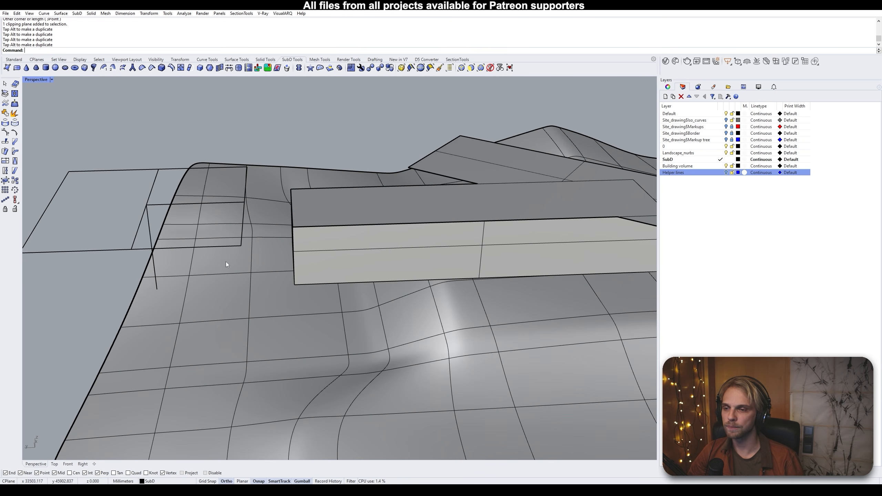
Lower the clipping plane slightly so it cuts the lower building volume closer to the ground, and check the cut all around
click(144, 206)
drag(144, 183, 147, 213)
click(246, 150)
scroll(245, 166, down, 5)
right_drag(331, 190, 402, 212)
scroll(313, 252, down, 4)
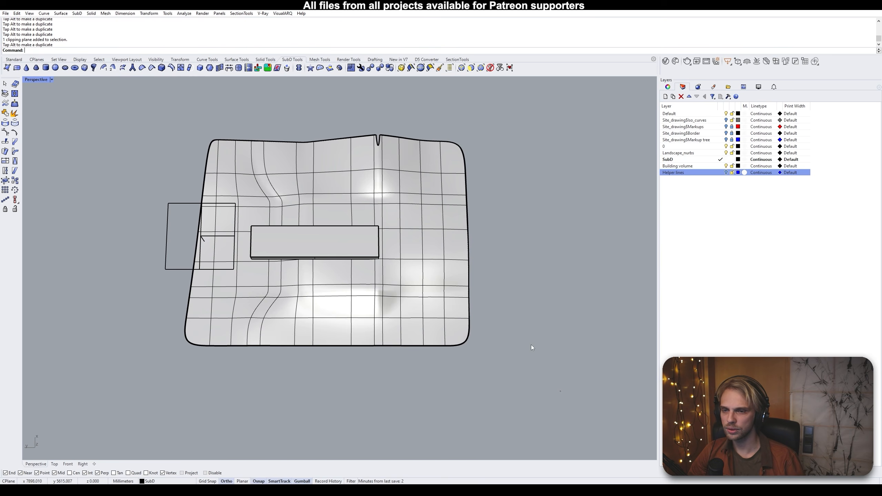
right_drag(289, 242, 209, 229)
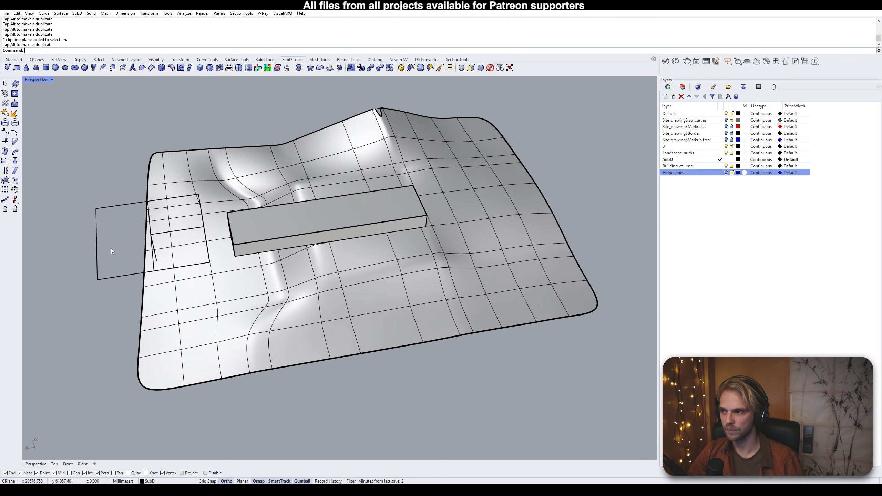
right_drag(102, 253, 105, 280)
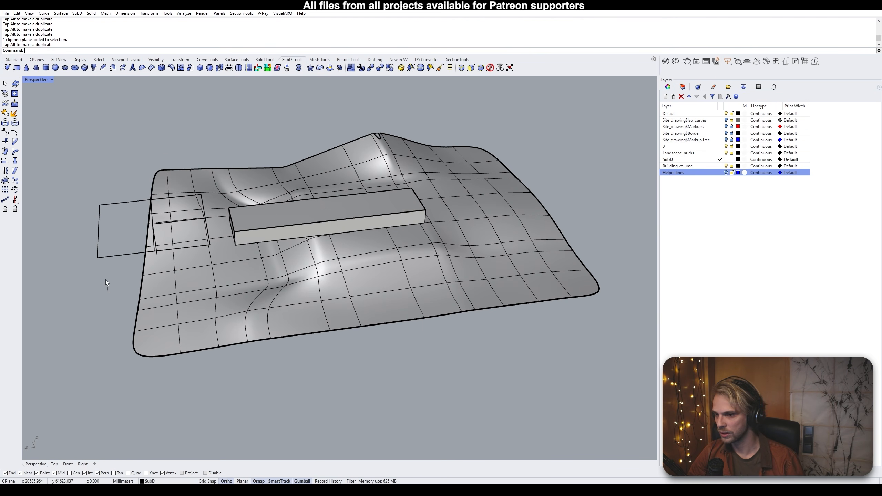
click(107, 257)
click(95, 332)
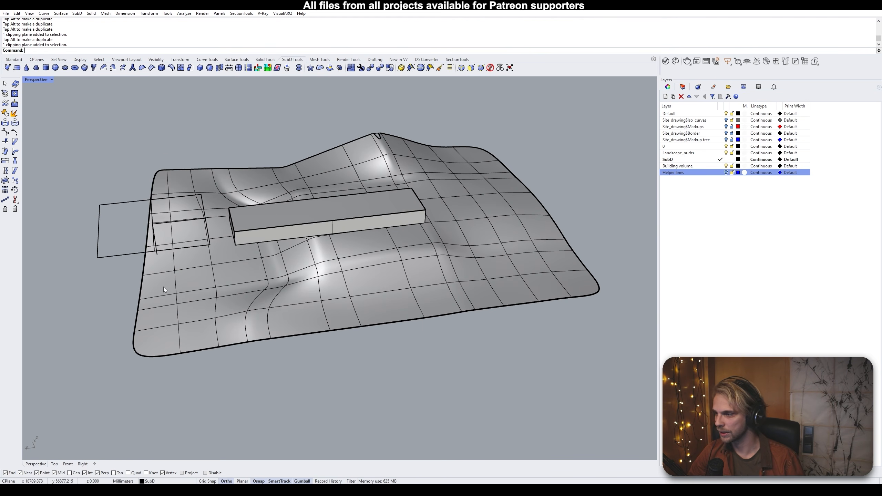
Maximize the Top view and set its display mode to Shaded
double_click(37, 80)
double_click(31, 80)
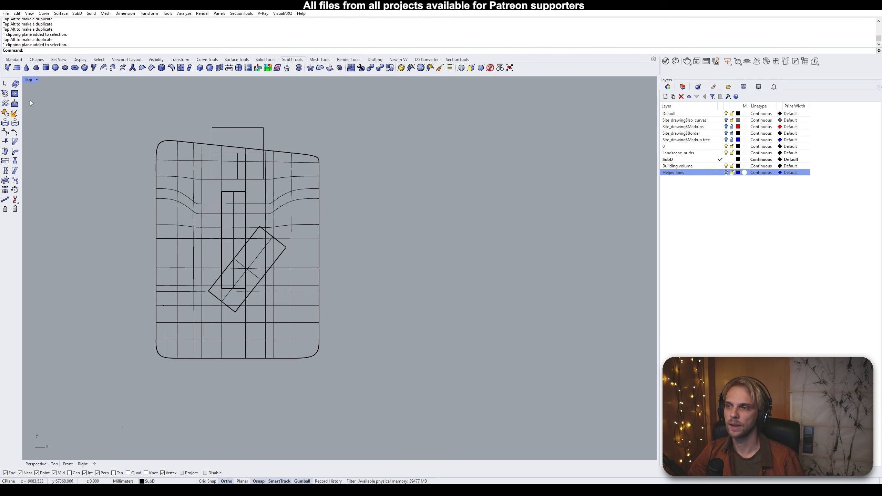
click(31, 80)
click(40, 114)
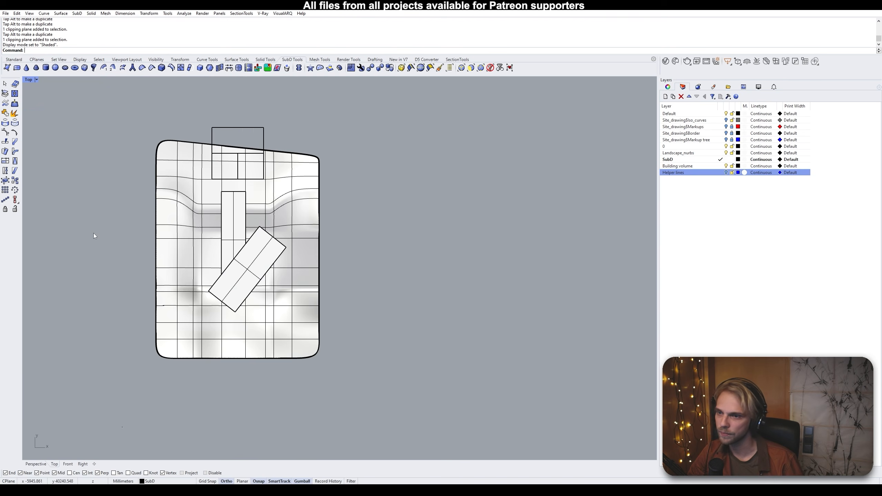
scroll(95, 235, down, 2)
right_drag(113, 257, 170, 246)
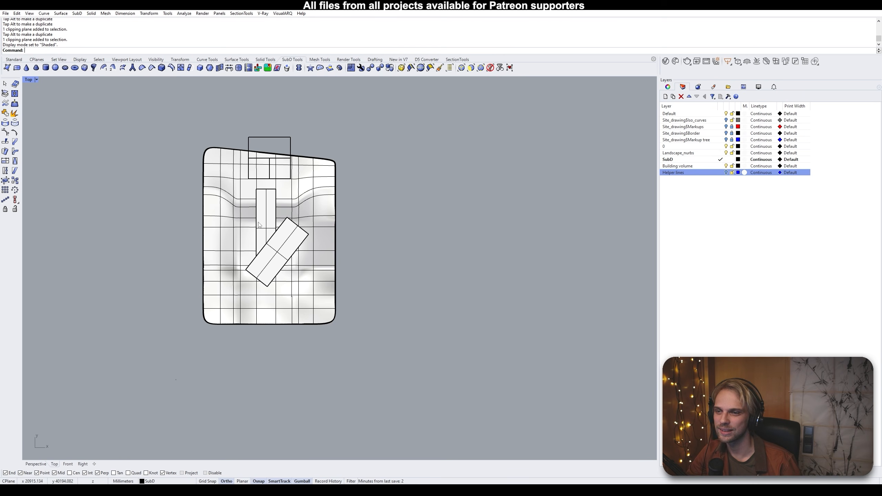
scroll(280, 137, up, 4)
drag(270, 143, 269, 144)
click(221, 82)
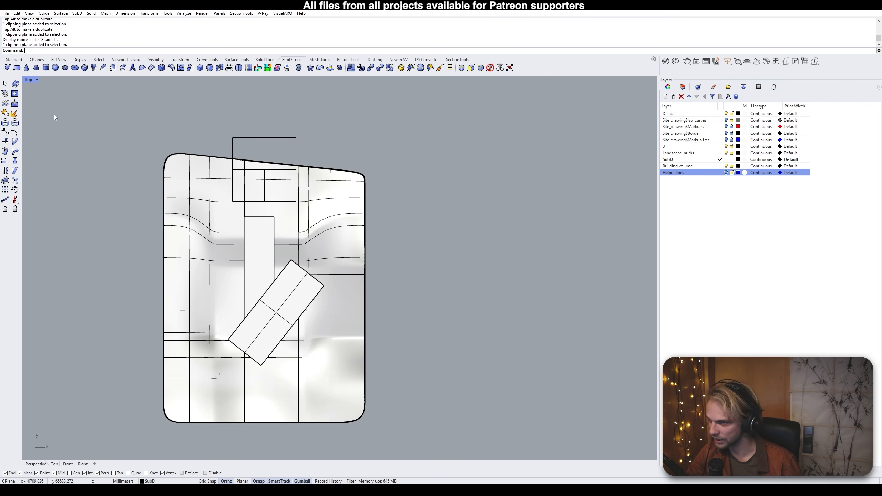
Return to the four-view layout and make the clipping plane also clip the Top view
double_click(29, 80)
click(358, 81)
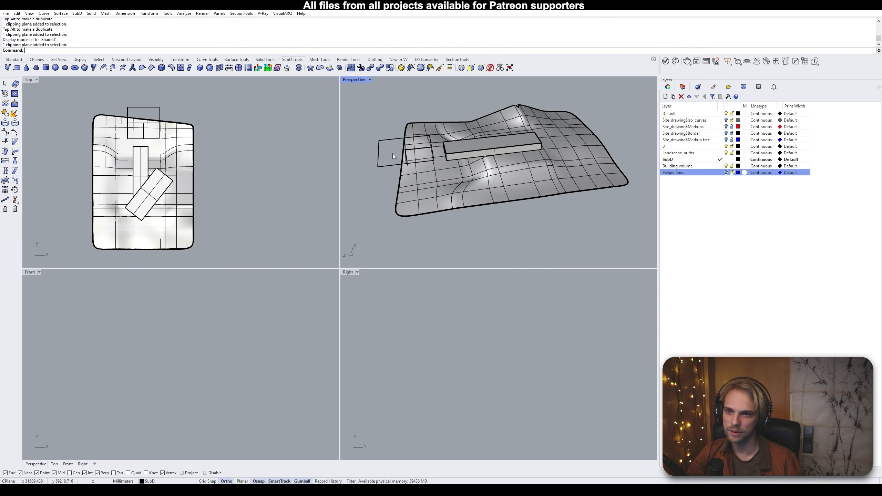
drag(392, 122, 356, 164)
click(474, 286)
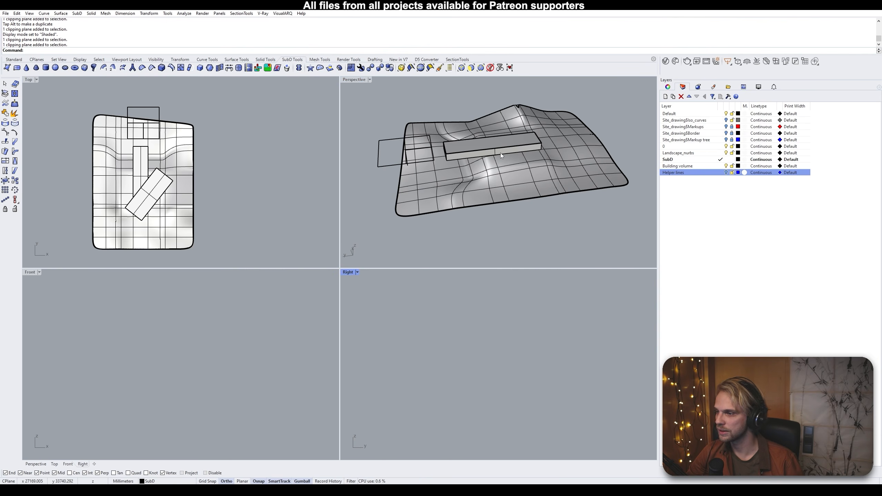
double_click(33, 81)
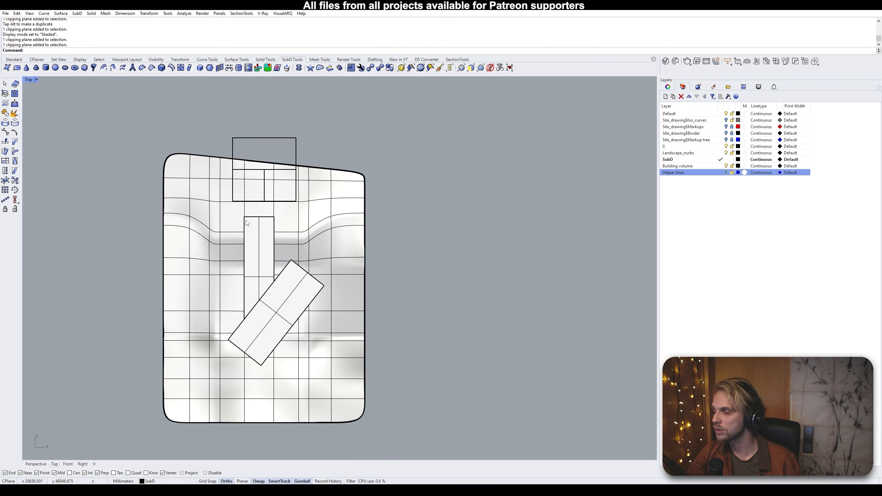
double_click(29, 80)
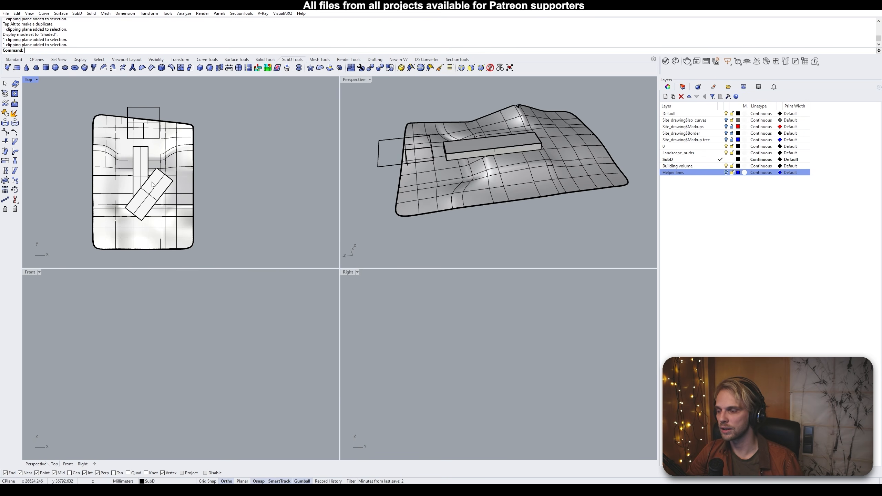
click(388, 166)
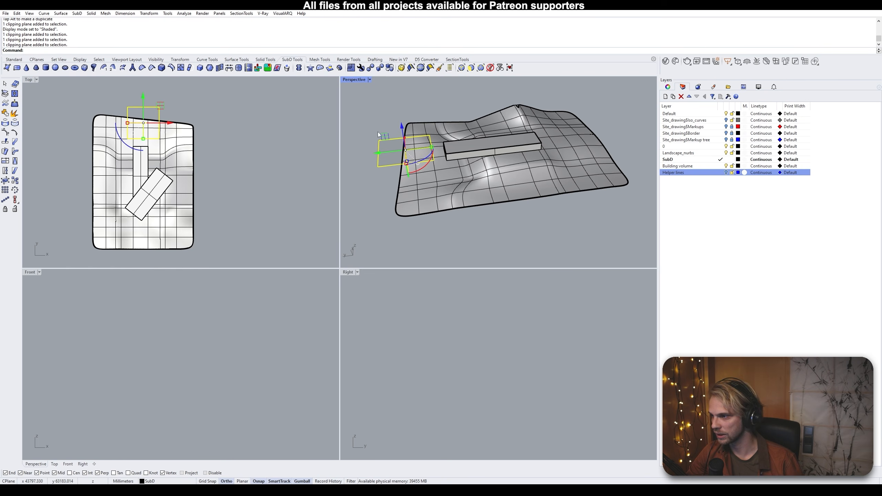
click(667, 87)
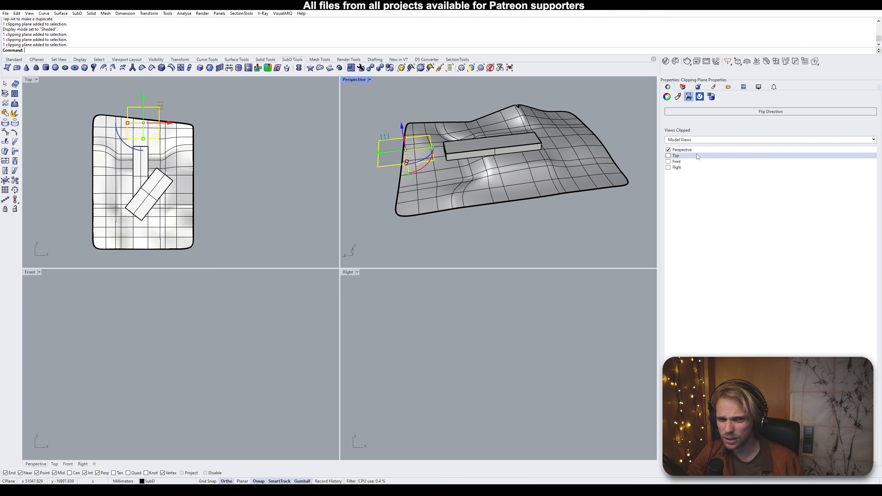
click(668, 156)
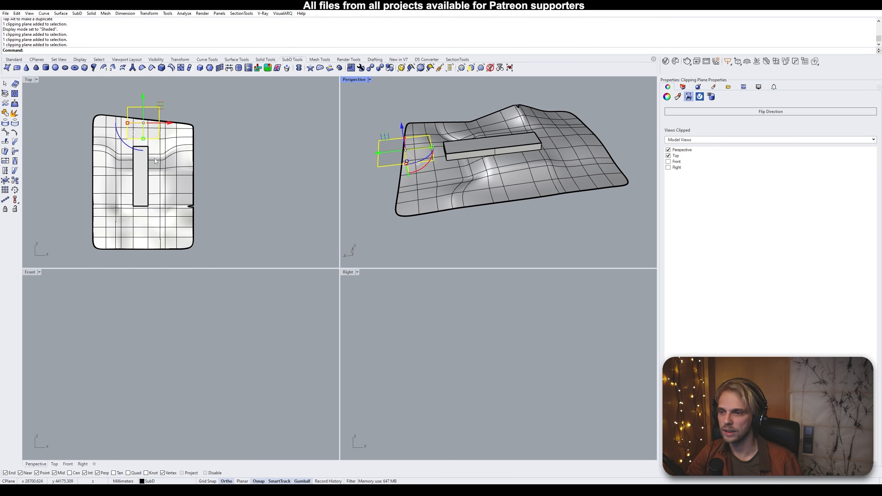
Maximize the clipped Top view and select the cut lower building volume
click(89, 163)
right_drag(89, 163, 166, 155)
double_click(31, 82)
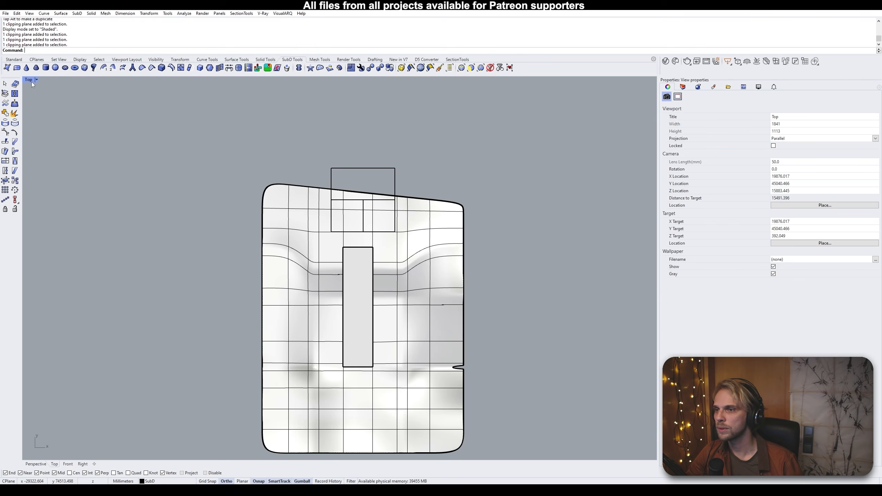
right_drag(345, 304, 338, 251)
click(341, 251)
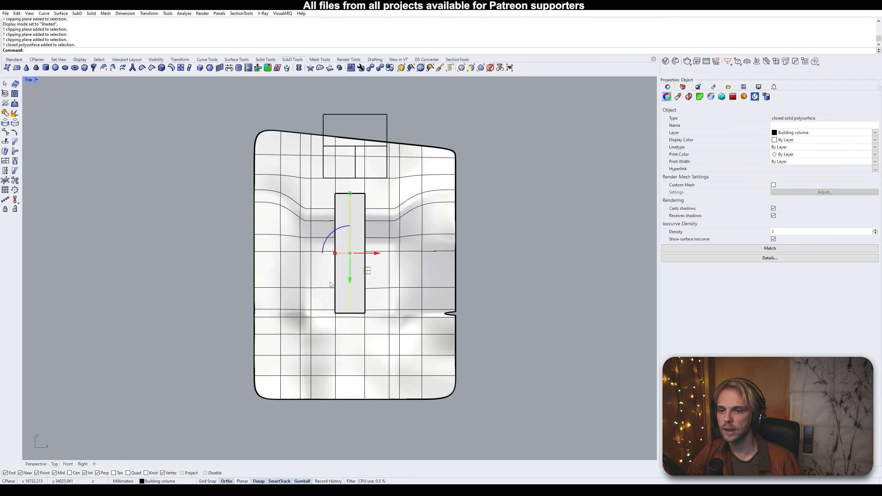
click(206, 260)
click(343, 270)
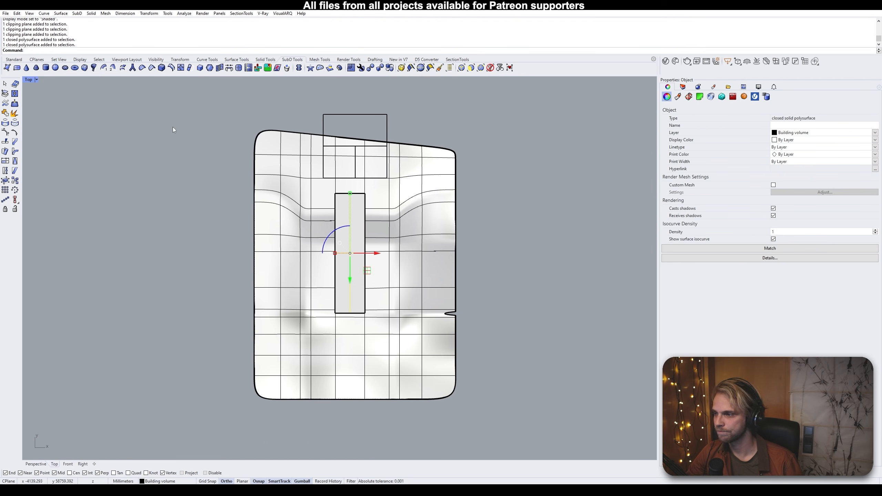
Compare the selected lower building volume in Top and Perspective, and open the Make2D options for it from the Top view
double_click(28, 80)
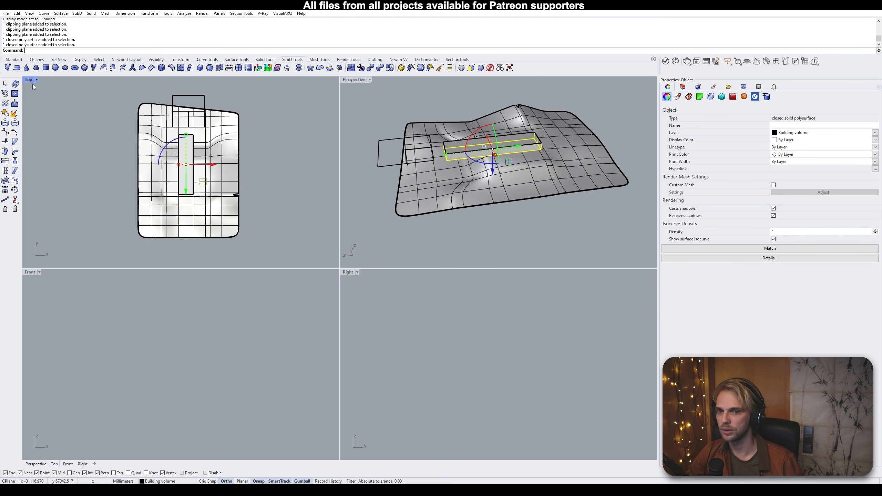
click(444, 239)
click(450, 151)
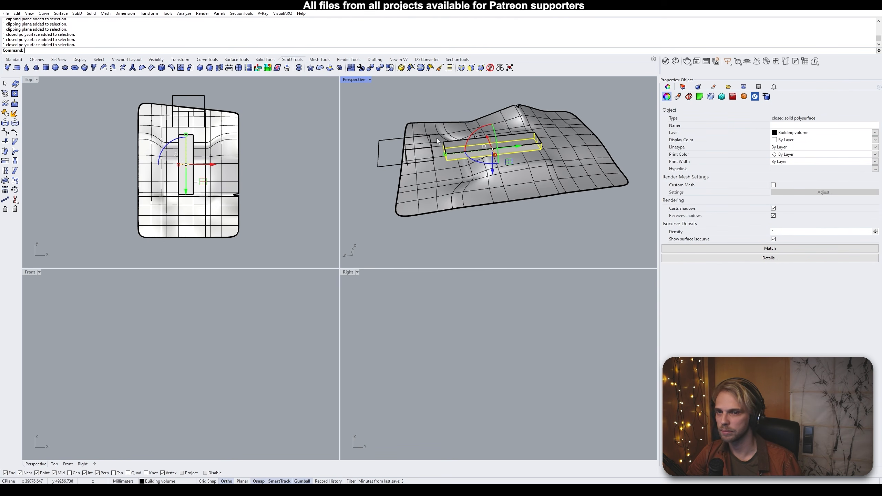
double_click(29, 80)
right_drag(299, 215, 264, 201)
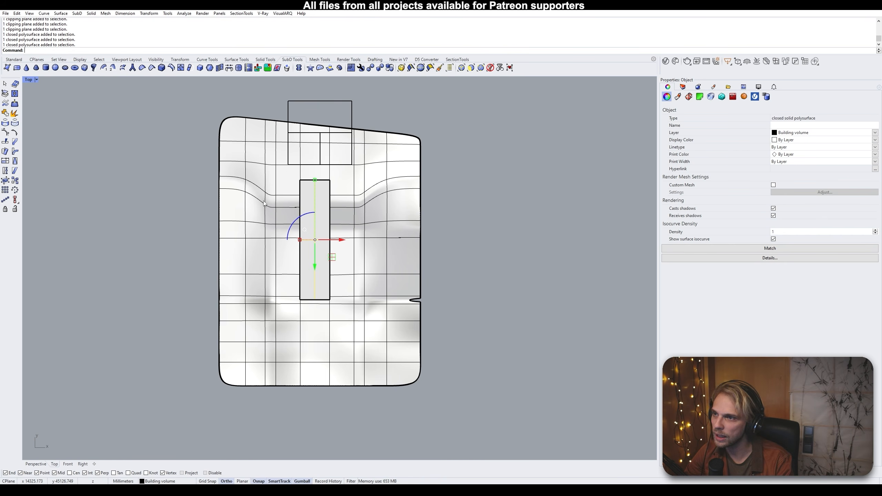
text(Make2D)
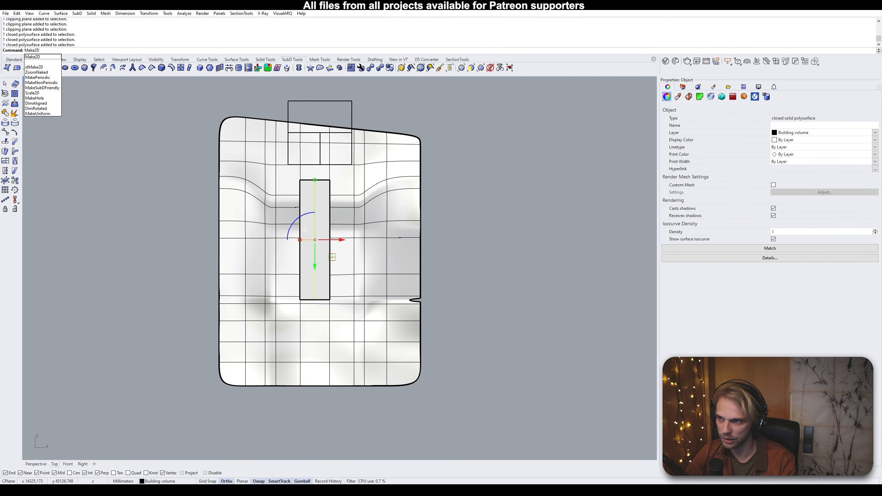
key(Return)
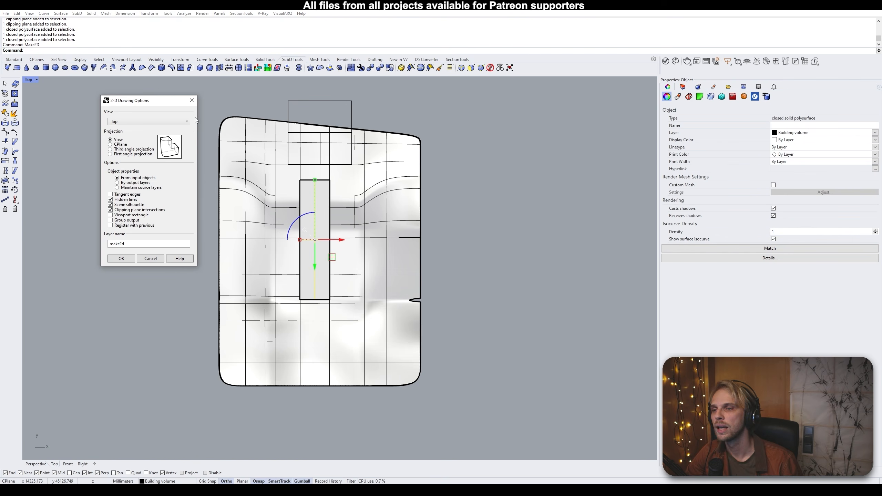
drag(130, 106, 124, 132)
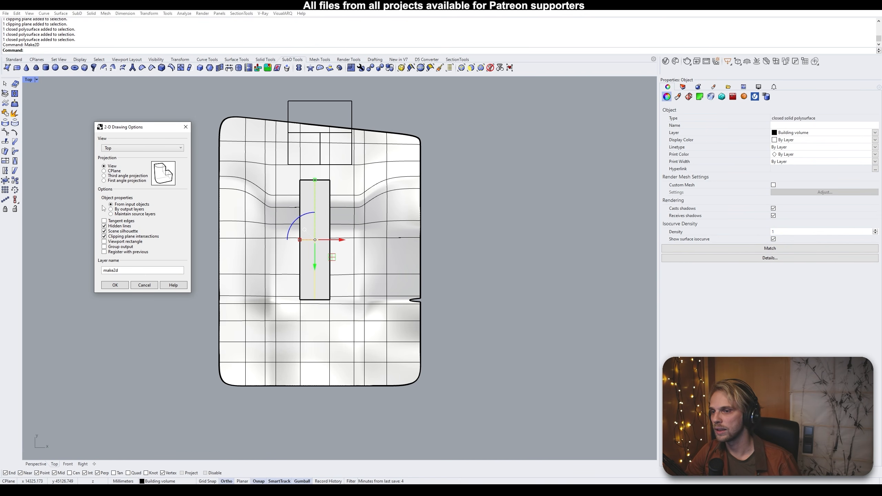
Set the 2D drawing's object properties to By output layers and turn off hidden lines and scene silhouette
click(128, 210)
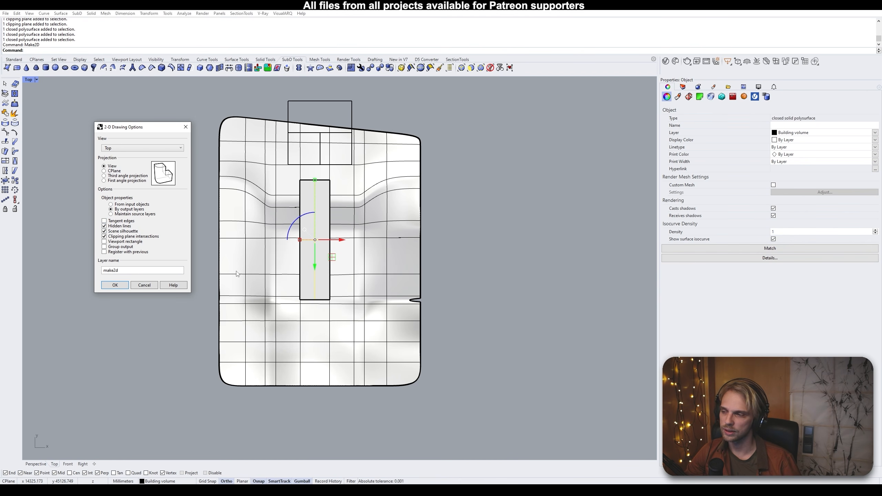
click(109, 227)
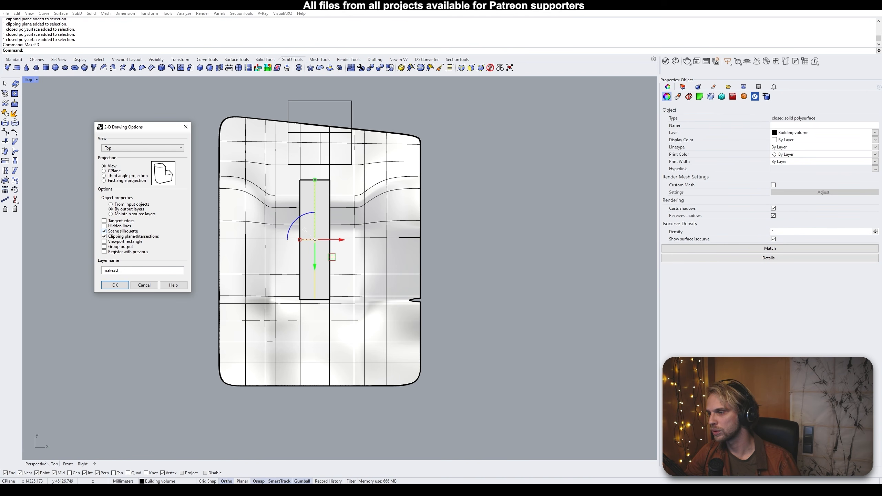
click(112, 232)
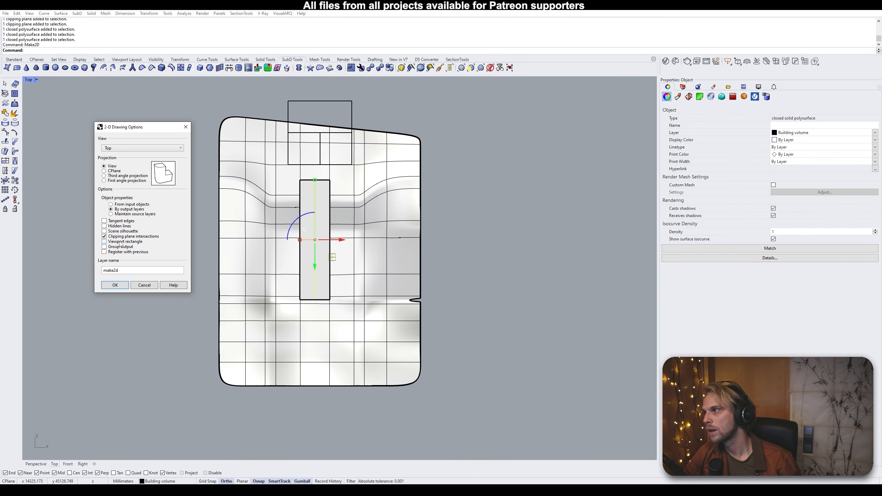
Name the output layer Make2D and generate the top-view 2D drawing of the building volume
double_click(140, 271)
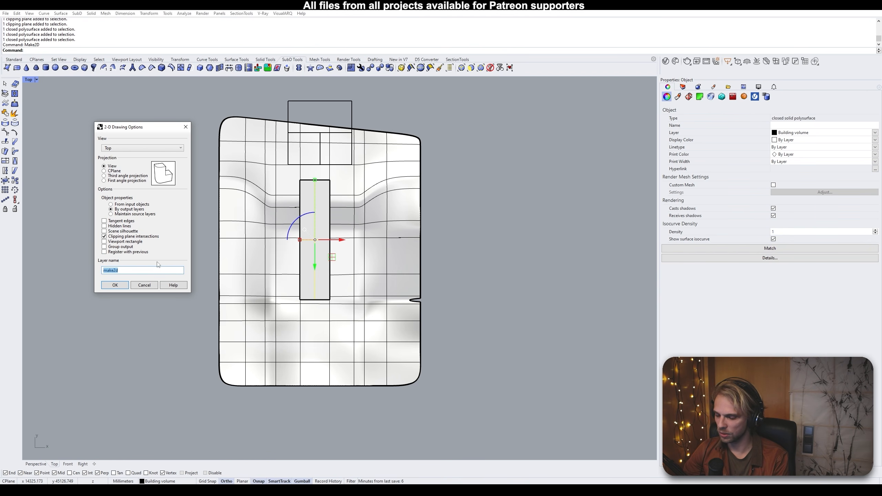
text(Fisrt fo)
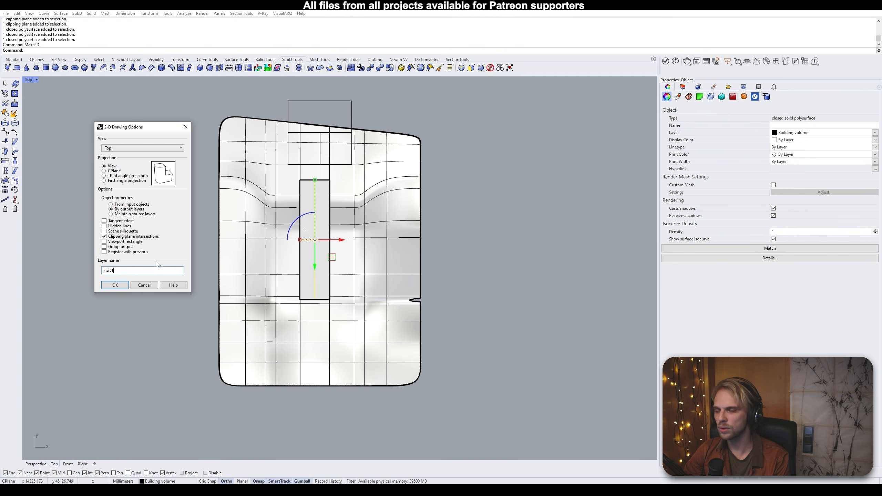
key(BackSpace)
key(BackSpace)
key(BackSpace)
key(BackSpace)
key(BackSpace)
key(BackSpace)
key(BackSpace)
text(Make)
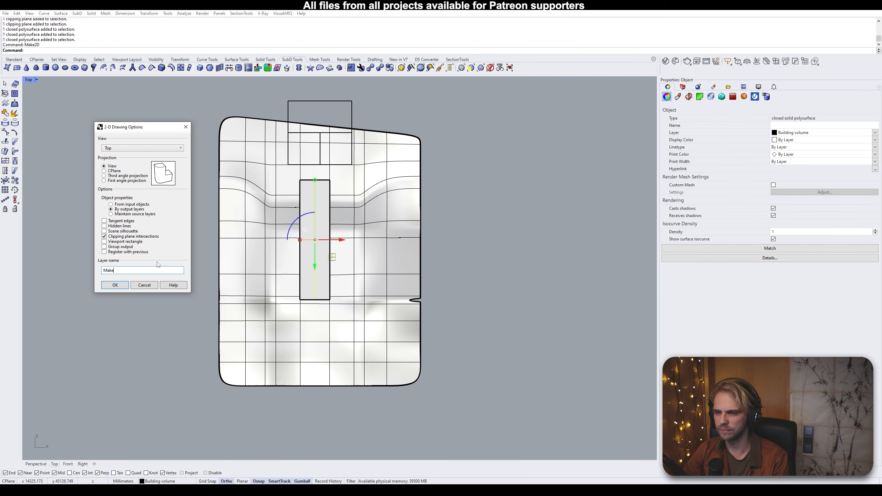
text(2D)
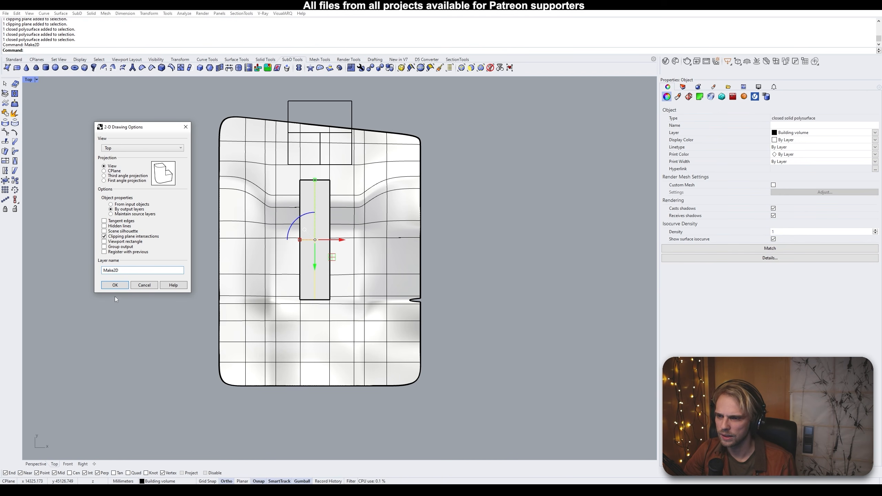
click(113, 287)
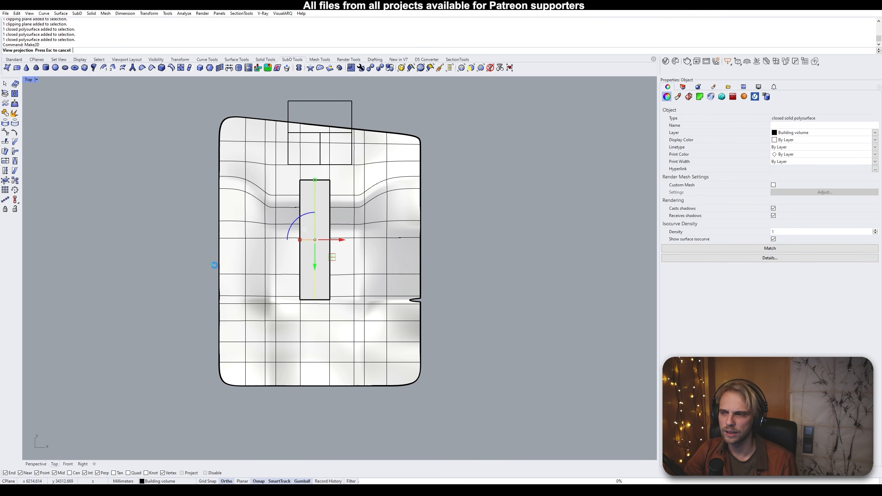
Move the generated rectangular outline farther away from the terrain along the positive X direction and deselect it
right_drag(475, 177, 307, 177)
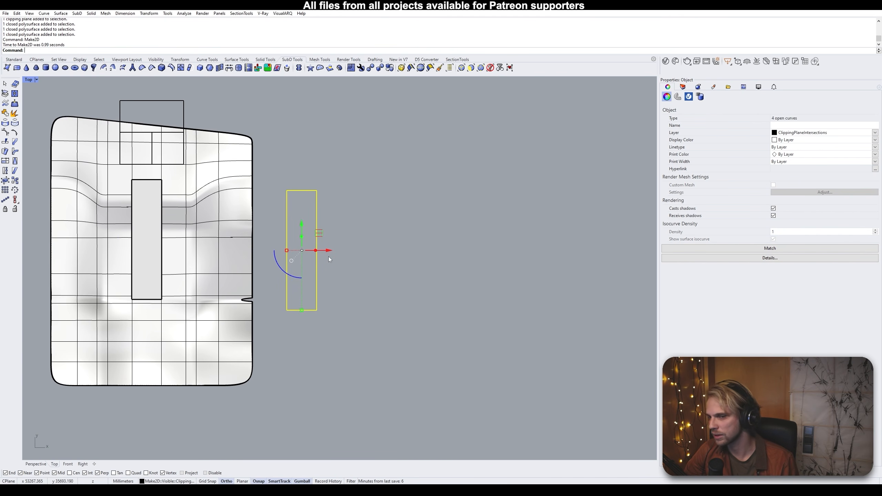
drag(329, 257, 463, 278)
key(Escape)
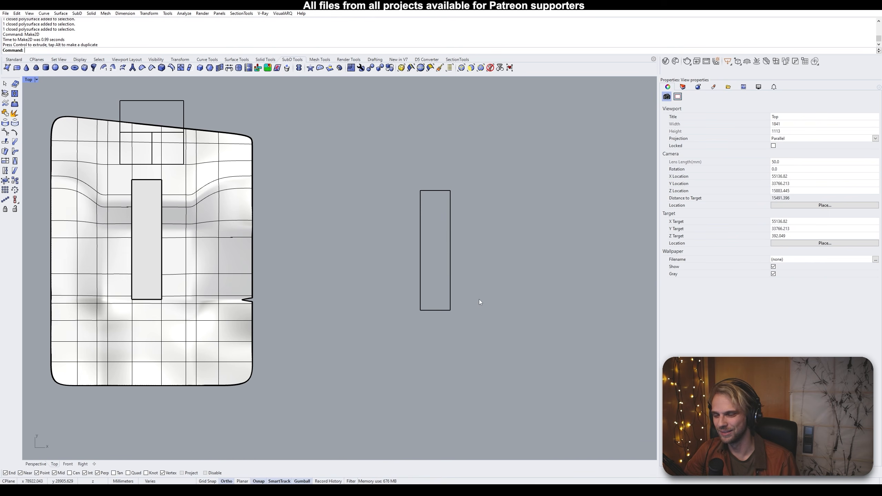
right_drag(479, 301, 401, 300)
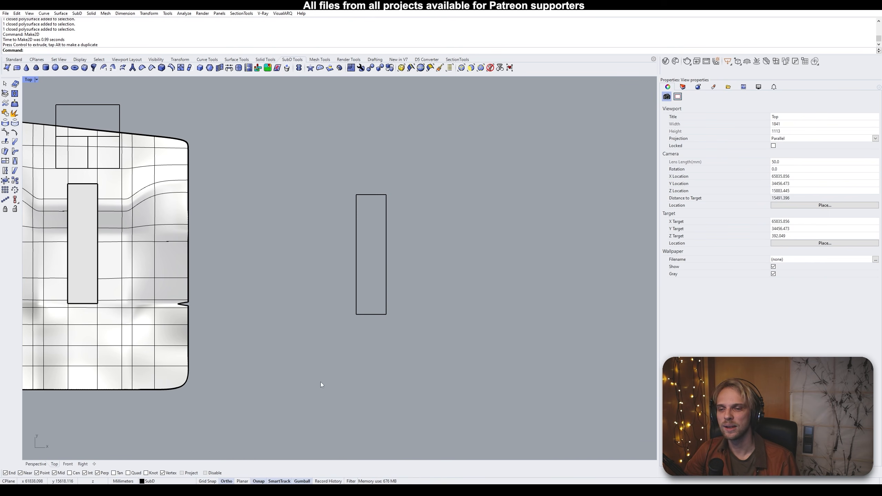
right_drag(102, 216, 219, 186)
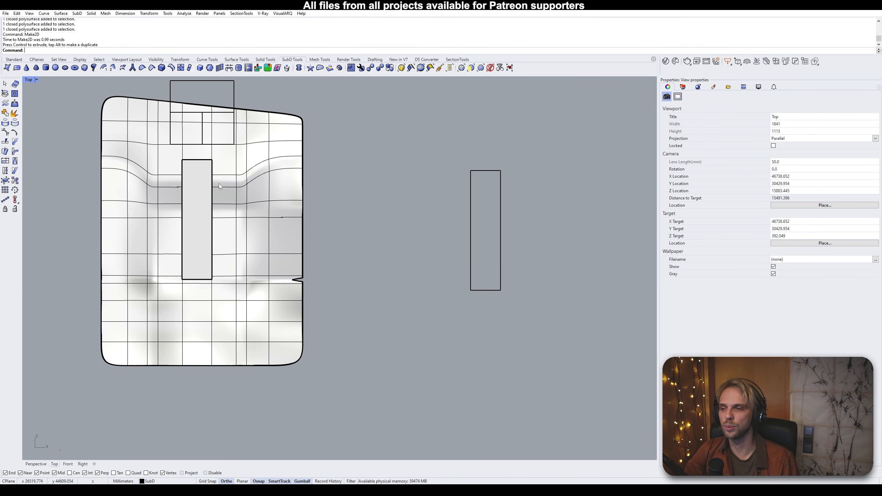
scroll(172, 171, down, 4)
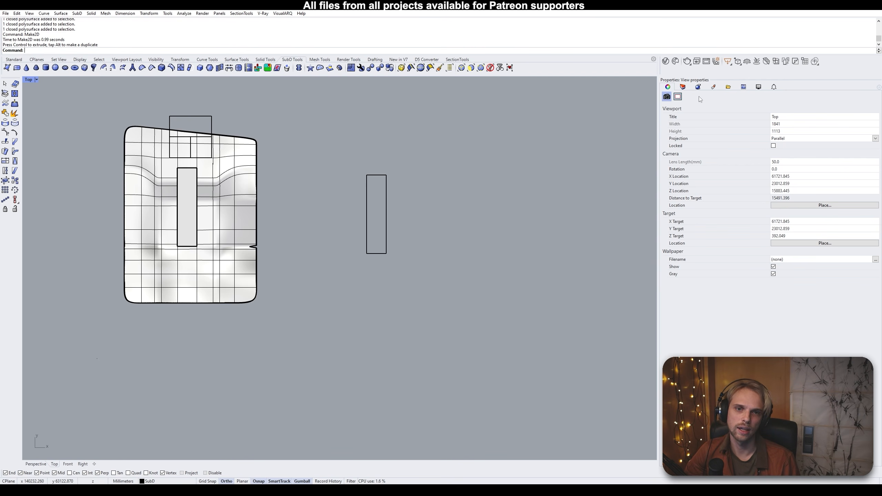
Widen the layer name column and set the colour of Make2D's ClippingPlaneIntersections sublayer to red
click(682, 87)
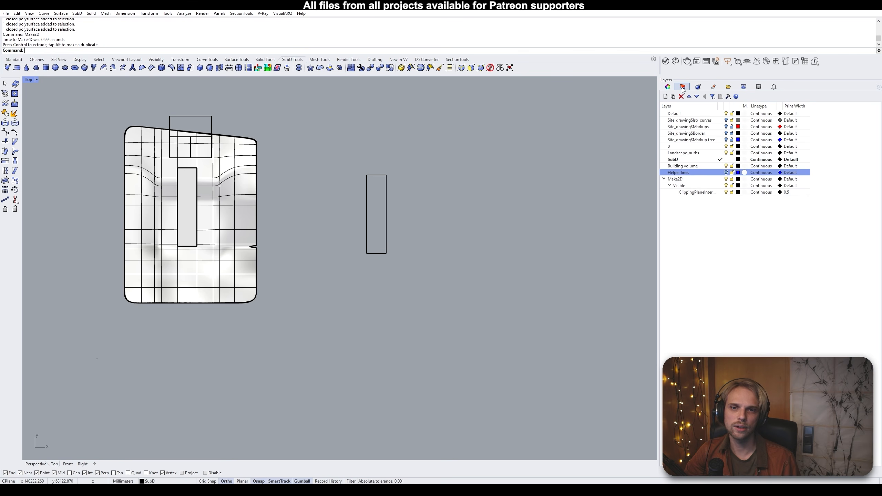
click(676, 180)
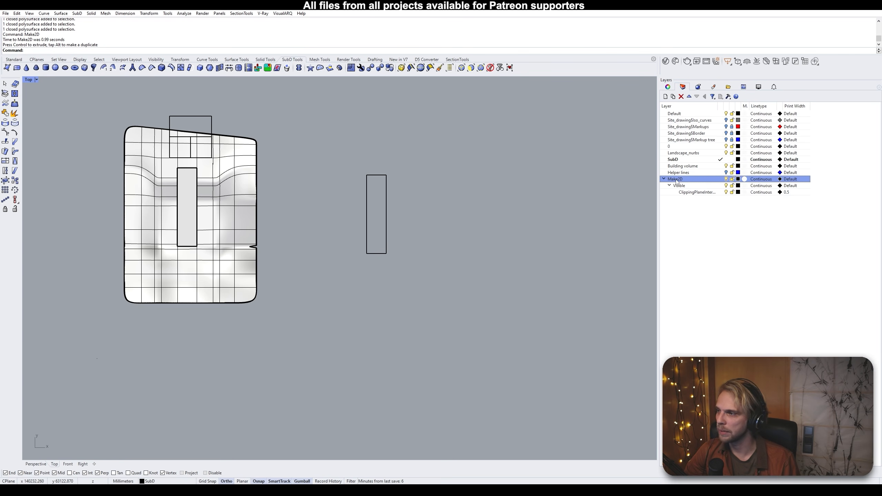
click(679, 185)
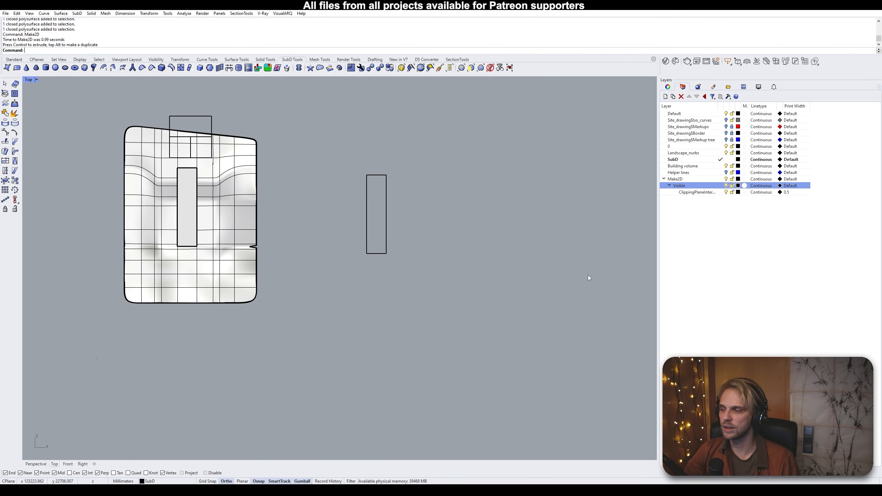
click(703, 192)
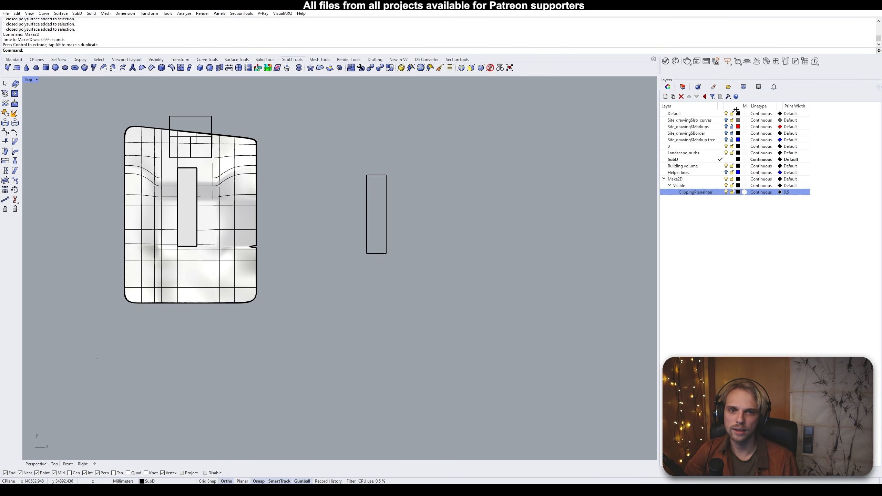
drag(717, 106, 739, 106)
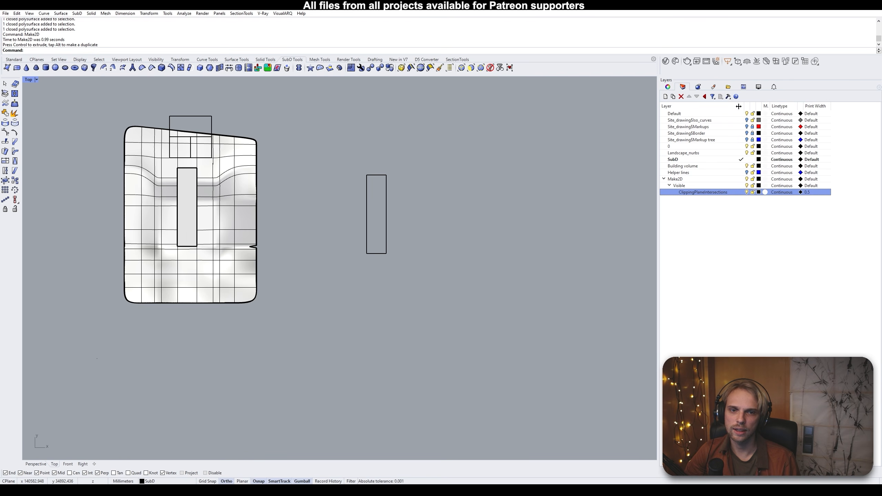
click(760, 194)
drag(649, 157, 569, 159)
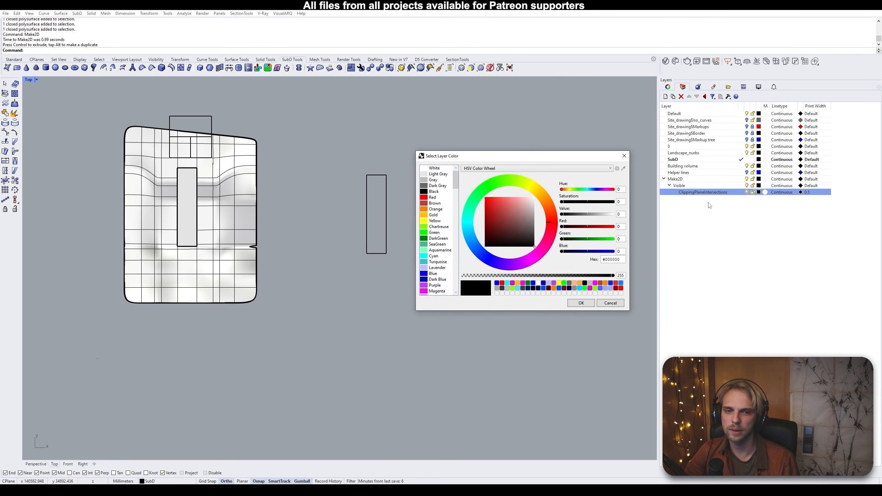
click(486, 198)
click(579, 303)
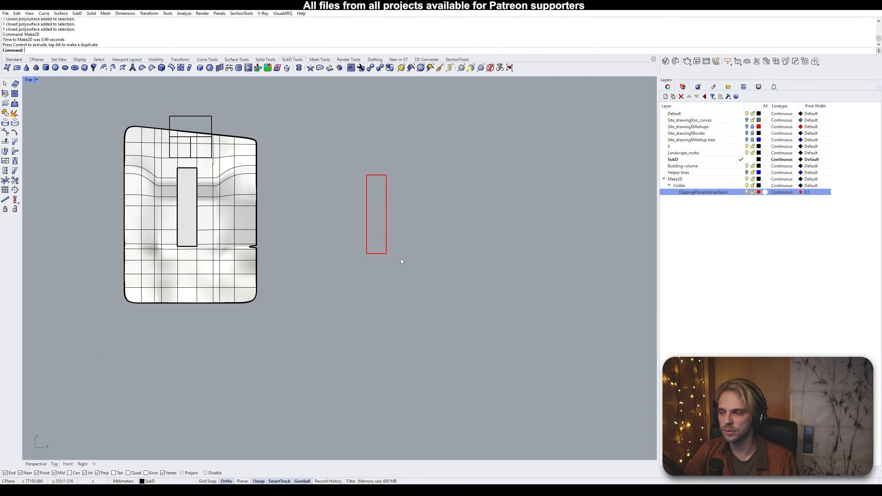
Select all curves of the red section outline to check them, and clear the selection
drag(412, 262, 317, 186)
drag(428, 323, 314, 153)
drag(437, 347, 315, 125)
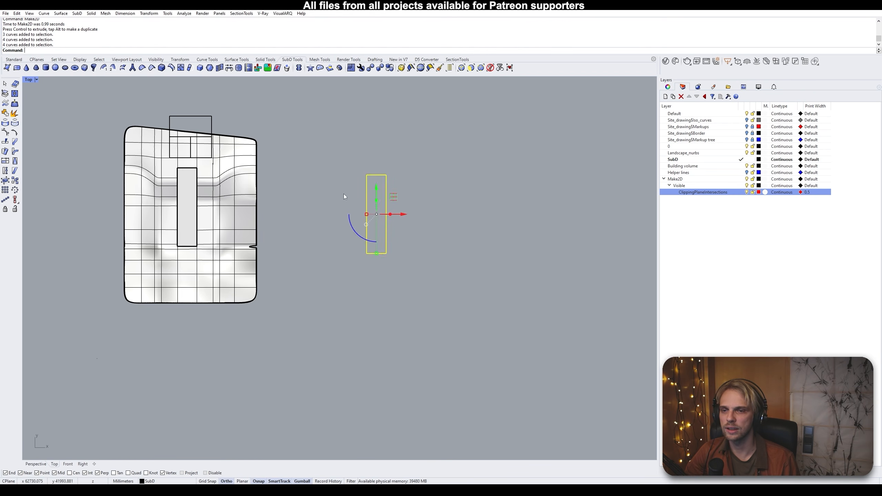
click(380, 175)
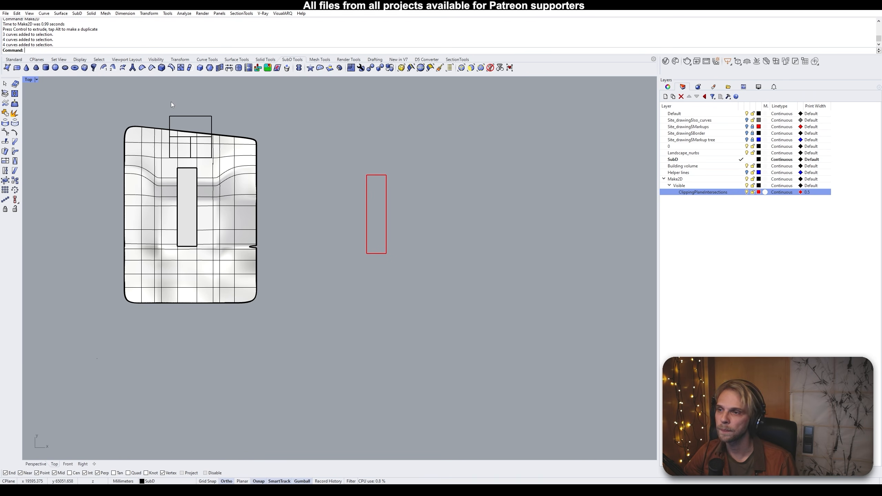
Raise the horizontal clipping plane in the Perspective view so that it cuts through the upper building volume
double_click(29, 79)
double_click(350, 80)
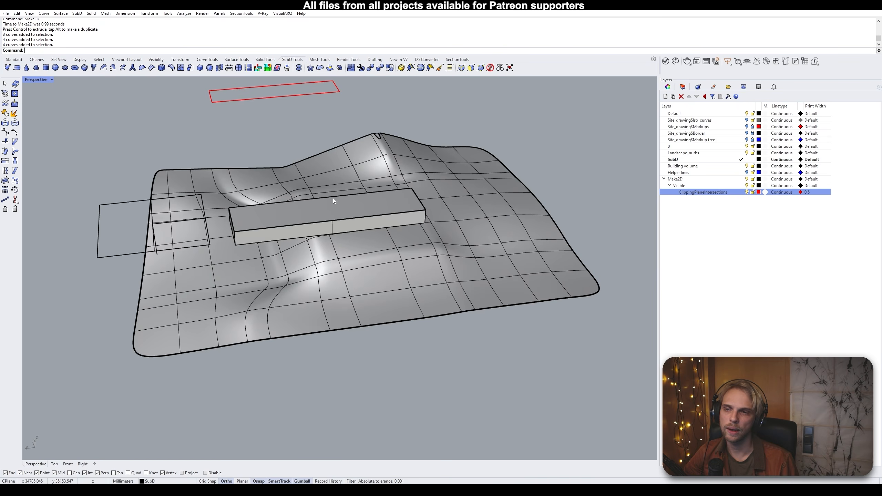
right_drag(333, 198, 124, 207)
click(145, 211)
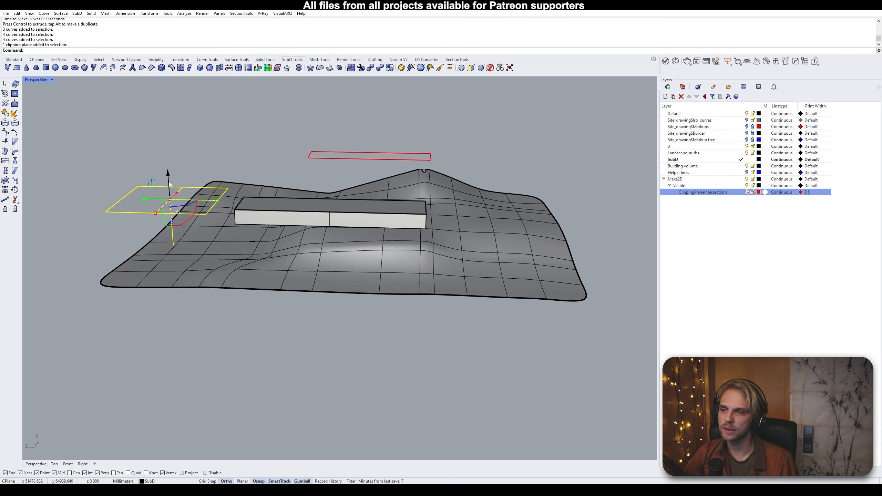
drag(169, 184, 176, 144)
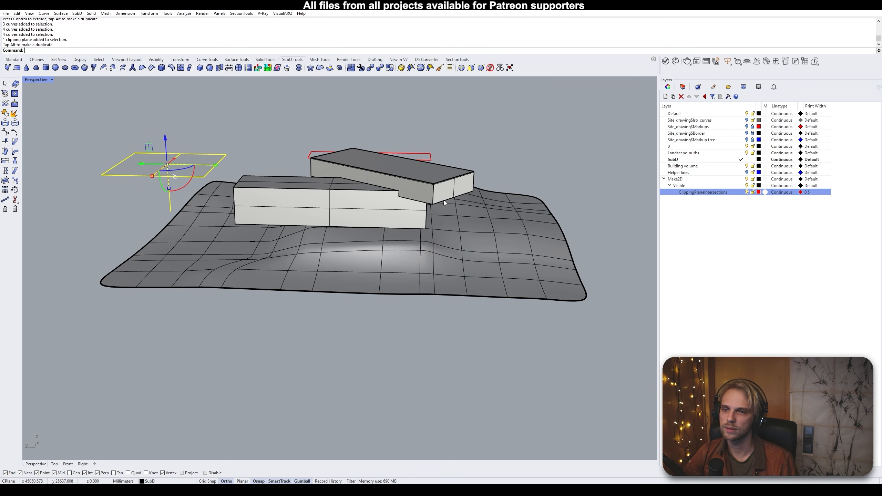
right_drag(443, 200, 383, 151)
click(383, 150)
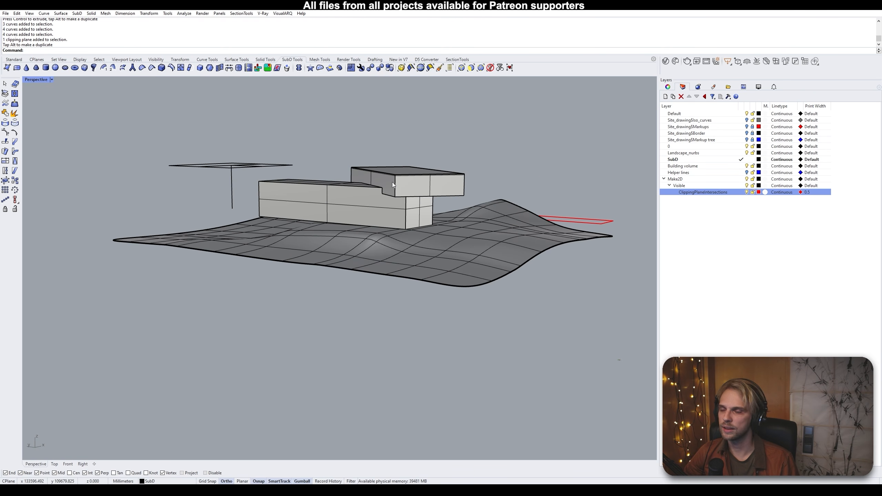
Generate a Make2D drawing of both building volumes from the Top view with clipping plane intersections on the Make2D layer
double_click(37, 79)
double_click(34, 78)
click(189, 194)
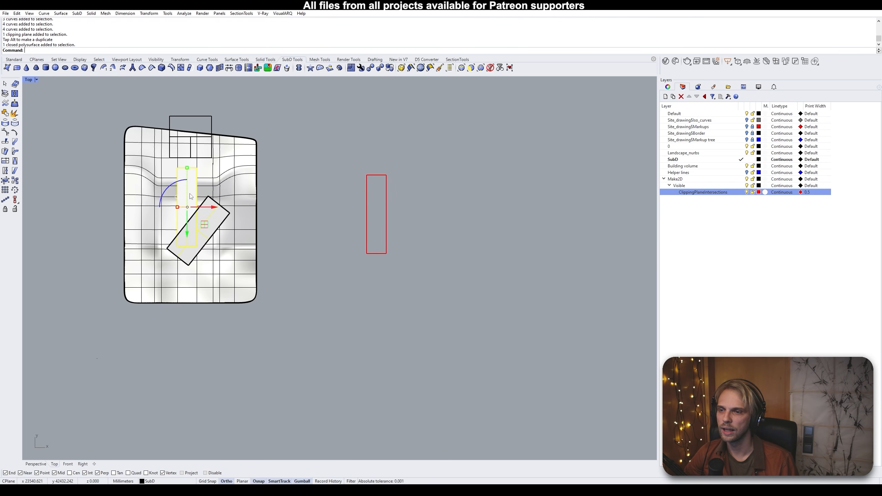
scroll(204, 214, up, 6)
shift+click(232, 213)
scroll(232, 212, down, 2)
scroll(233, 212, down, 4)
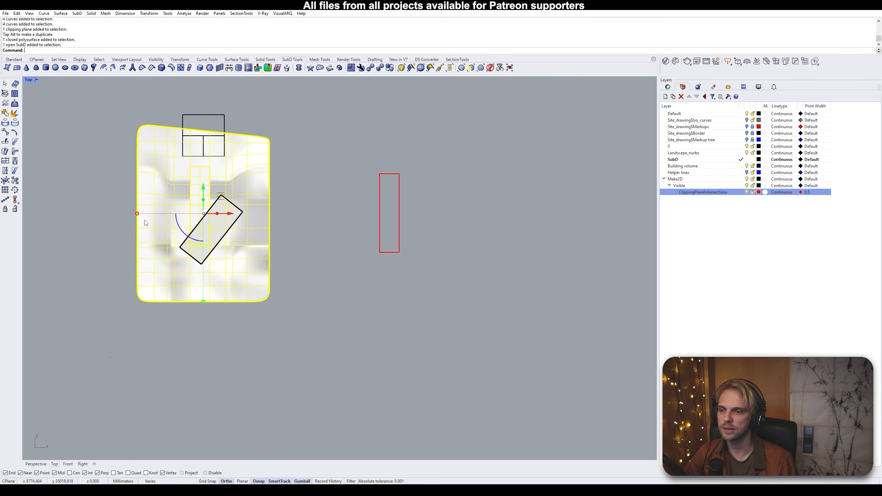
ctrl+click(138, 238)
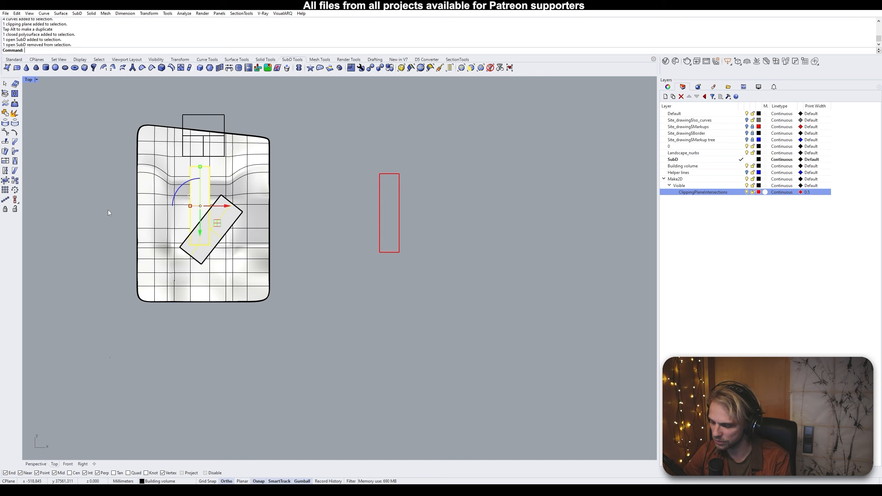
text(make2d)
key(Return)
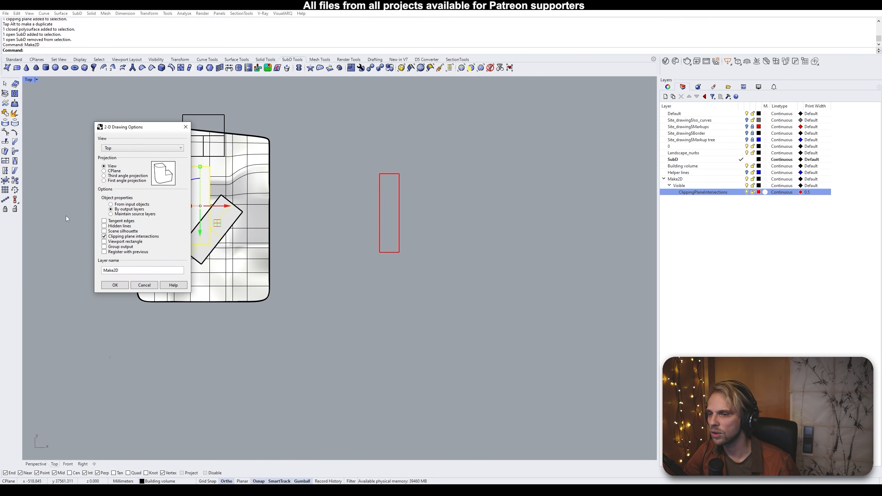
click(119, 286)
Move the new two-volume 2D drawing beside the first red outline and deselect it
right_drag(330, 276, 237, 349)
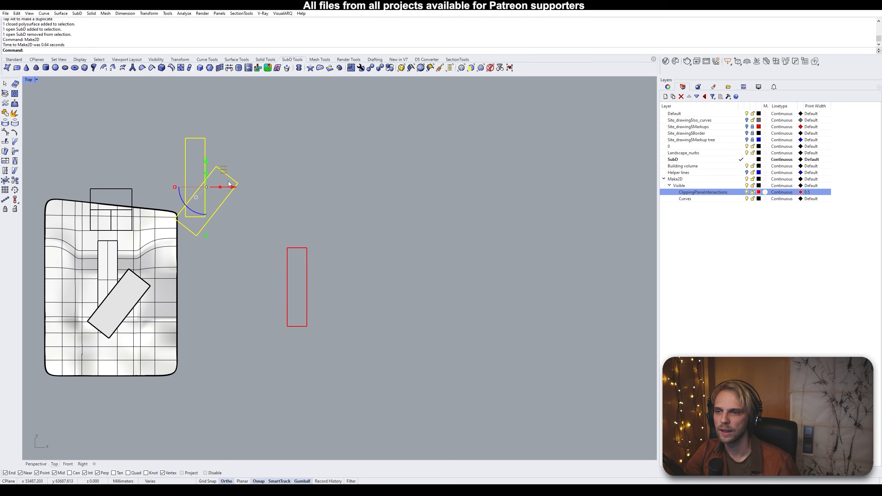
drag(229, 183, 407, 295)
click(479, 283)
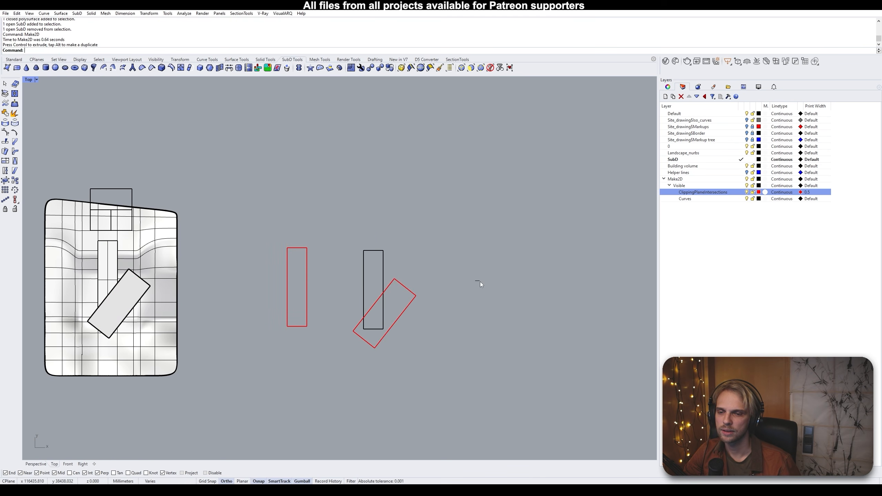
Examine the second drawing by selecting a curve of the rotated red outline and one of the black rectangle
scroll(429, 334, up, 2)
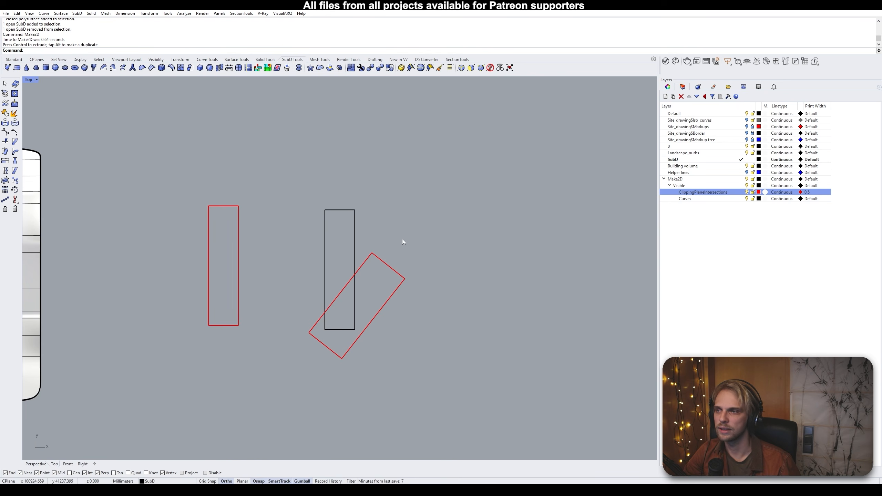
click(388, 265)
click(394, 215)
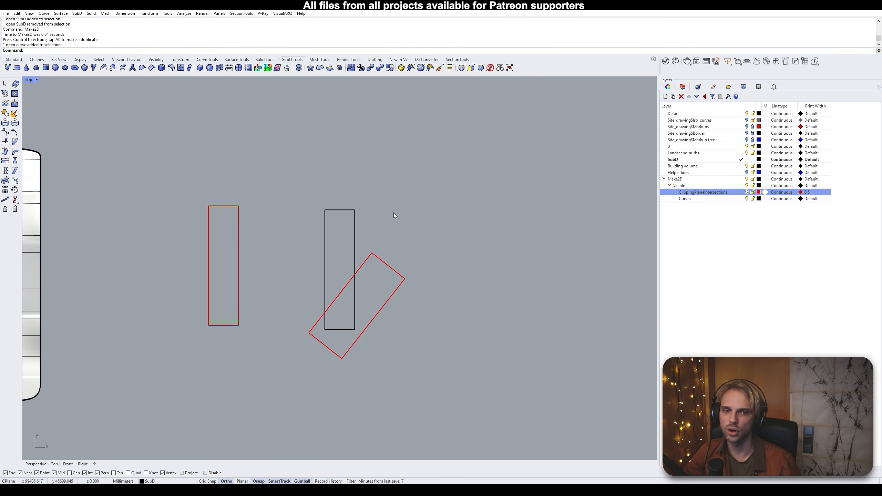
click(355, 315)
click(293, 269)
scroll(242, 308, down, 2)
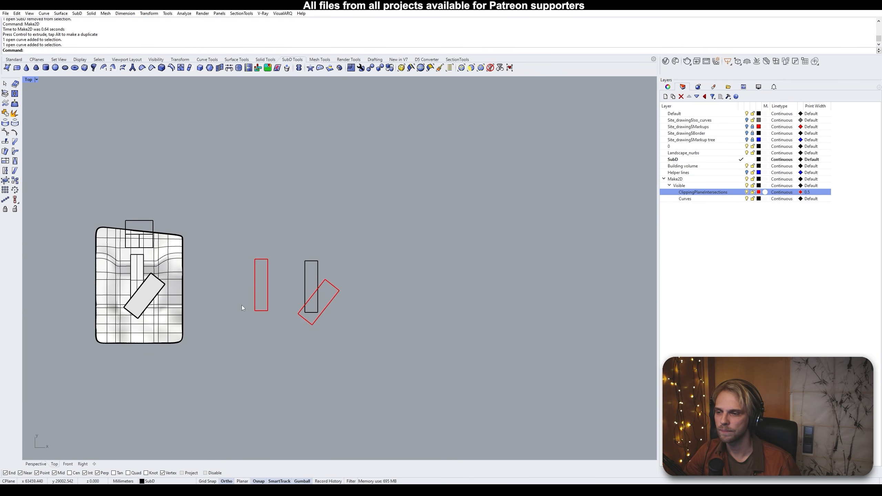
Move the two-volume 2D drawing slightly farther away from the first red outline and deselect it
right_drag(130, 274, 196, 252)
scroll(196, 250, up, 4)
right_drag(518, 258, 415, 210)
scroll(374, 202, up, 6)
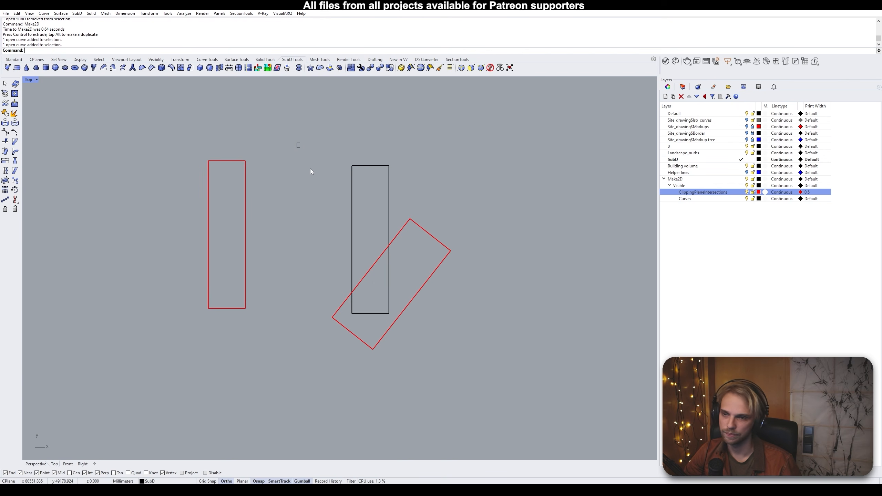
drag(310, 168, 483, 374)
drag(408, 244, 445, 240)
click(521, 211)
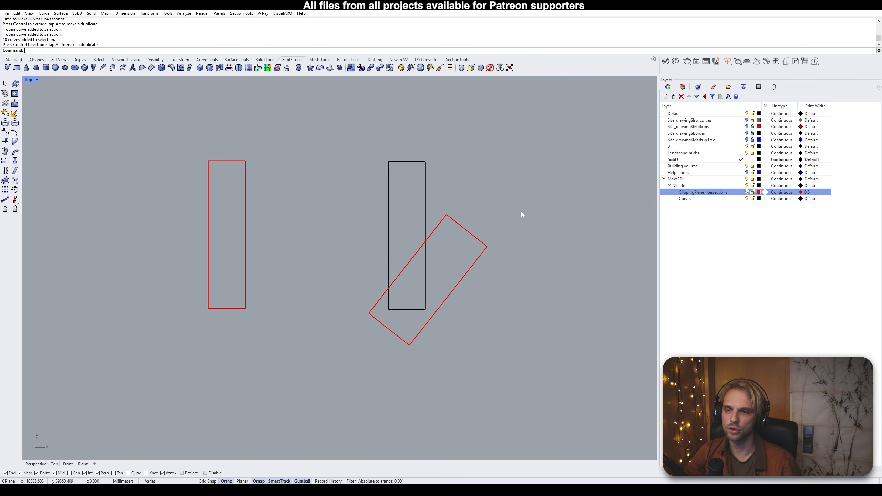
Delete the clipping plane above the building volumes in the Top view
right_drag(120, 119, 167, 106)
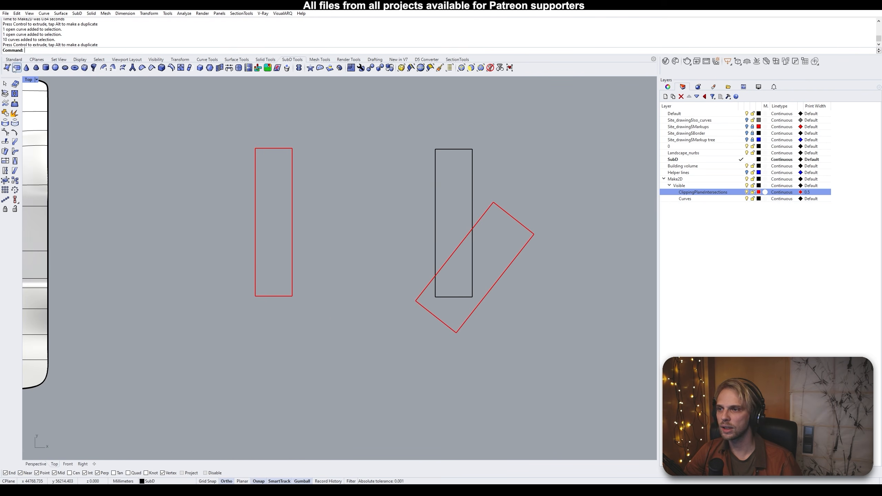
scroll(167, 142, down, 5)
right_drag(75, 125, 212, 134)
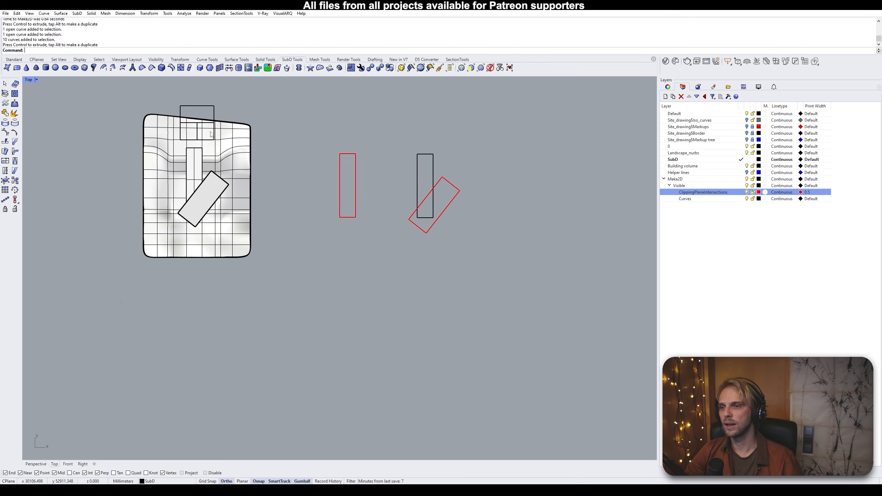
click(210, 109)
key(Delete)
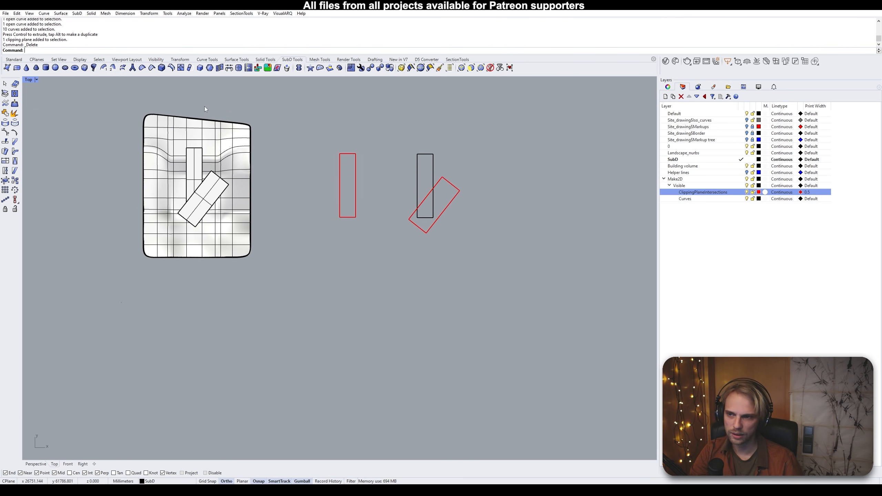
double_click(28, 80)
double_click(28, 80)
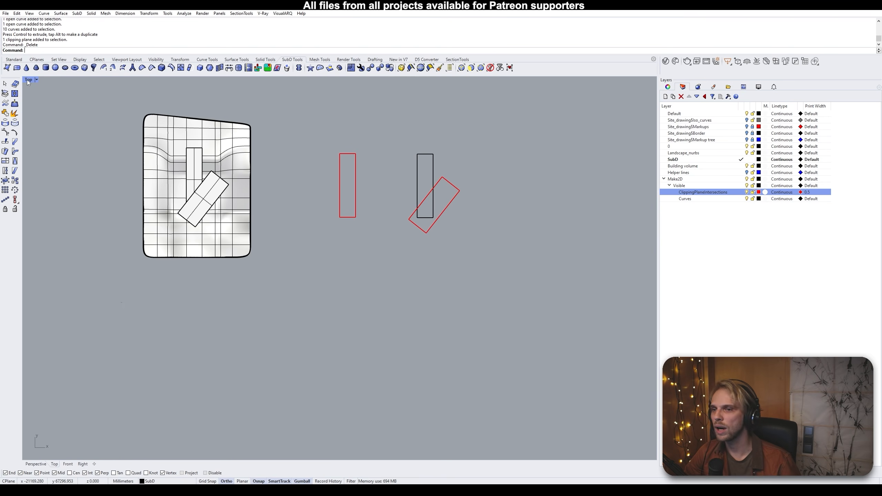
Join the four curves of the first red rectangle into one closed outline and deselect it
right_drag(391, 204, 372, 220)
scroll(285, 224, up, 4)
drag(236, 103, 344, 289)
text(join)
key(Return)
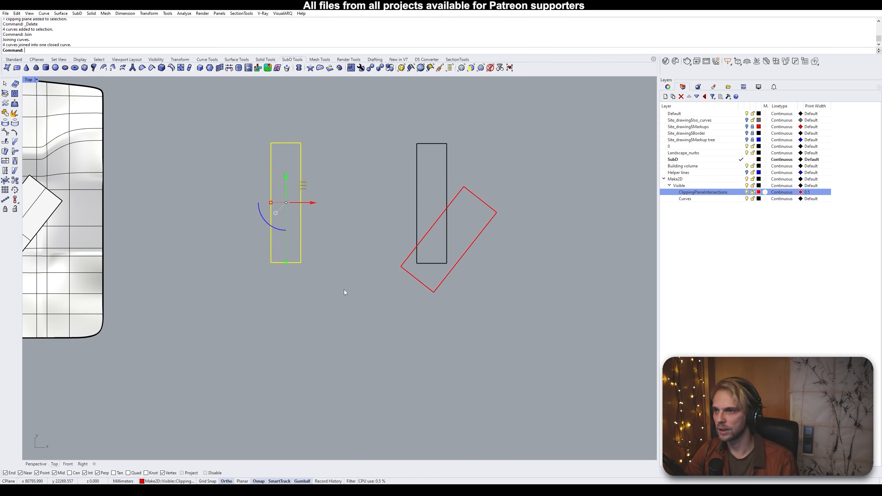
key(Escape)
Examine the black edge segments lying inside the rotated red outline by selecting them individually and together
drag(390, 173, 501, 307)
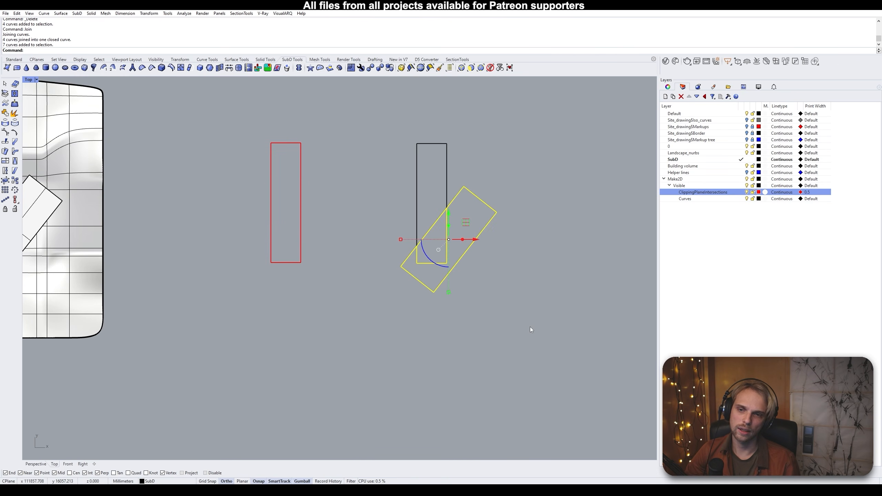
key(Escape)
scroll(454, 270, up, 6)
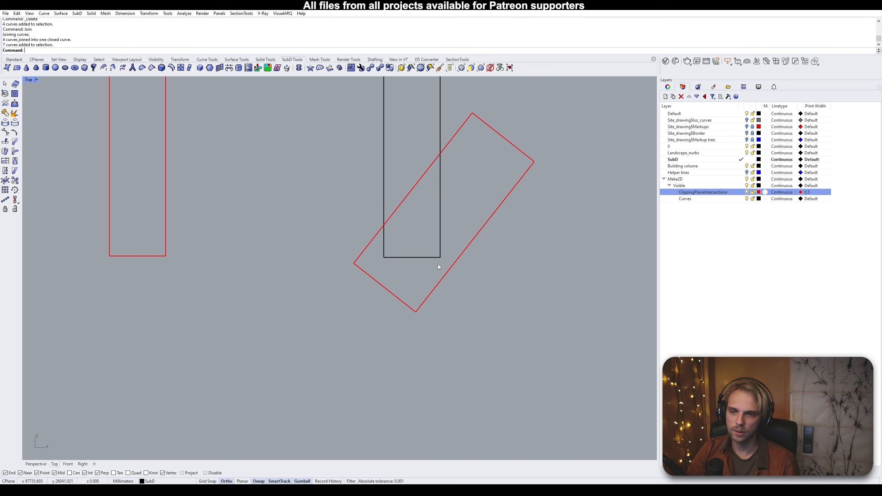
drag(442, 266, 412, 239)
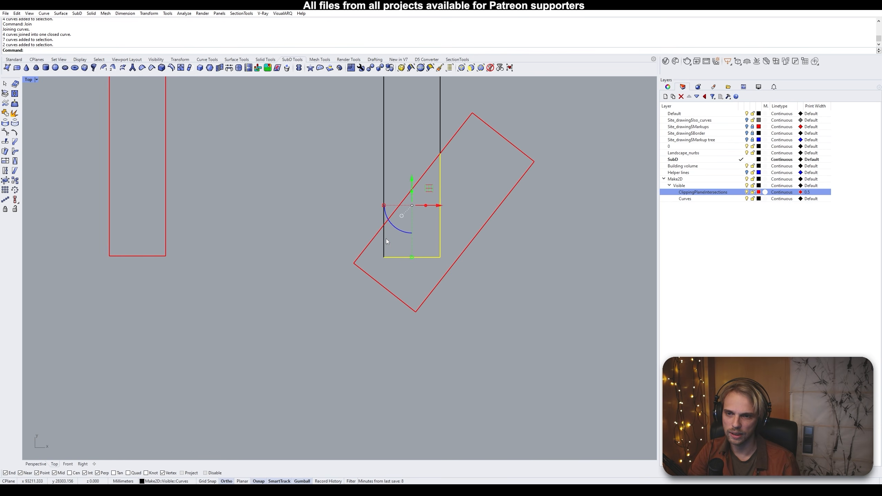
right_drag(386, 245, 386, 272)
click(359, 251)
scroll(398, 258, up, 4)
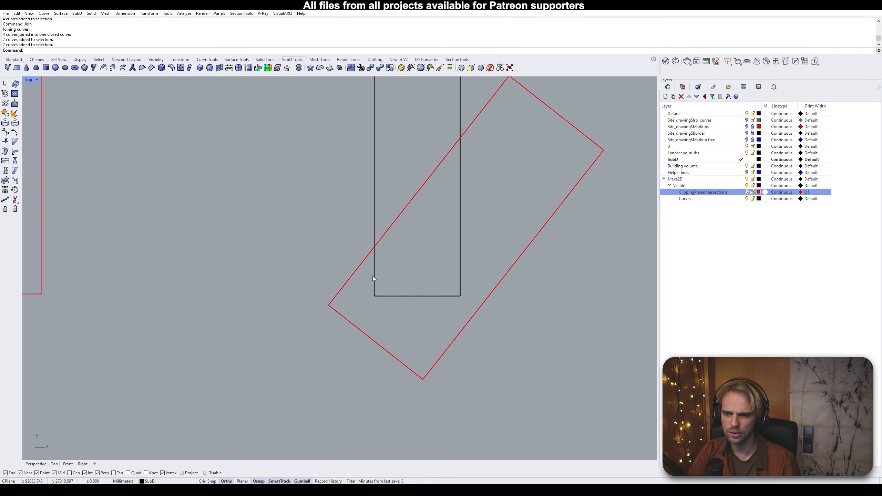
click(373, 277)
click(399, 296)
click(483, 234)
click(460, 253)
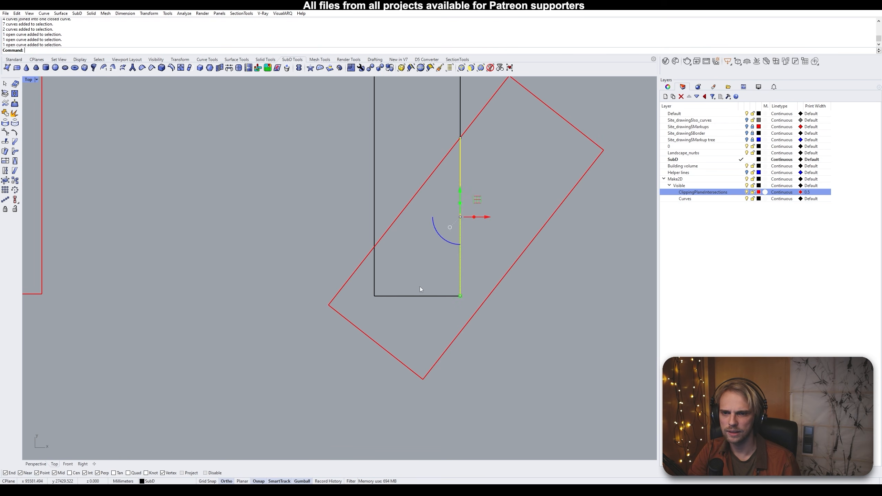
drag(420, 312, 368, 284)
click(427, 240)
scroll(291, 266, down, 3)
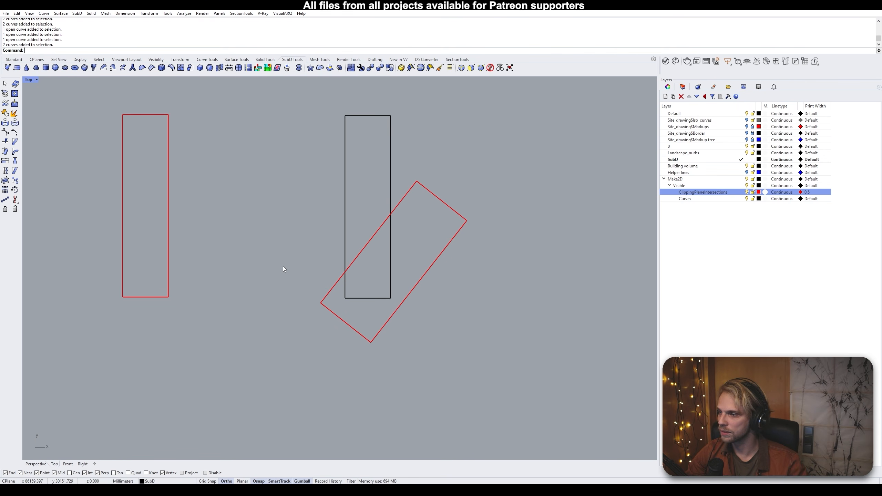
right_drag(235, 235, 282, 225)
right_drag(173, 112, 197, 150)
click(208, 145)
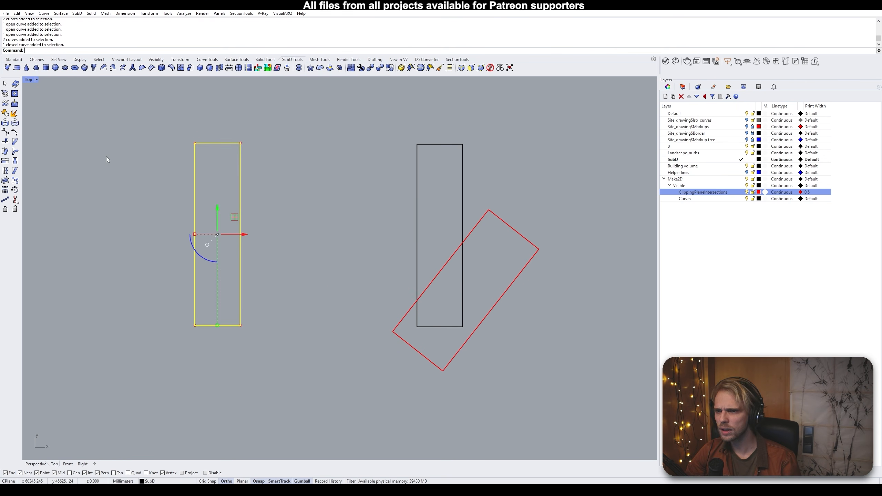
key(Escape)
text(OffsetSrf)
key(Return)
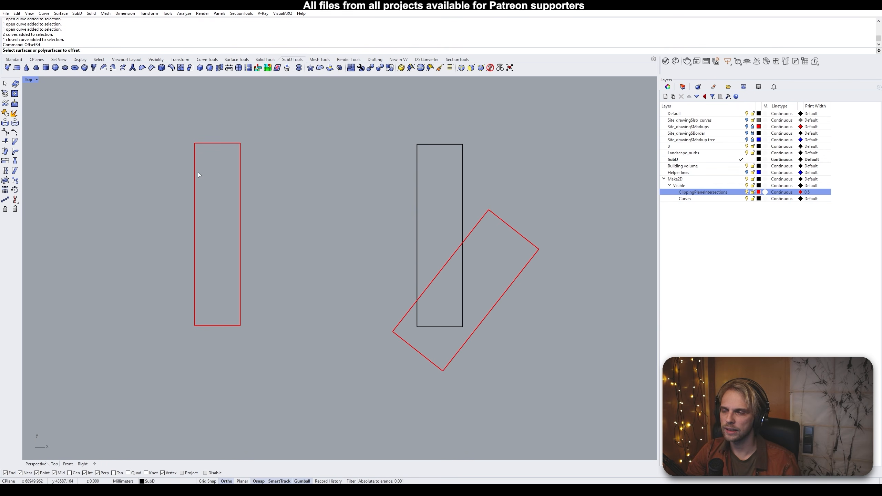
scroll(192, 165, up, 5)
scroll(164, 183, down, 2)
key(Escape)
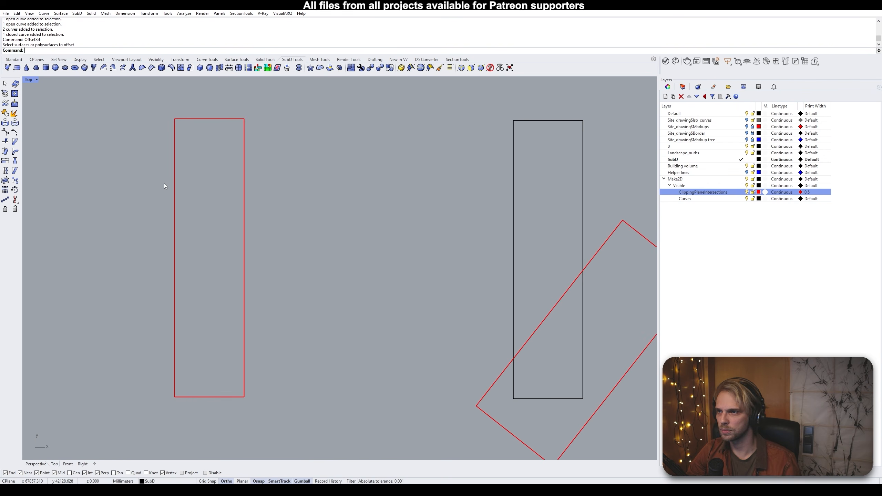
Offset the first red rectangle inward by 400 mm to draw the wall thickness
text(Offset)
key(Return)
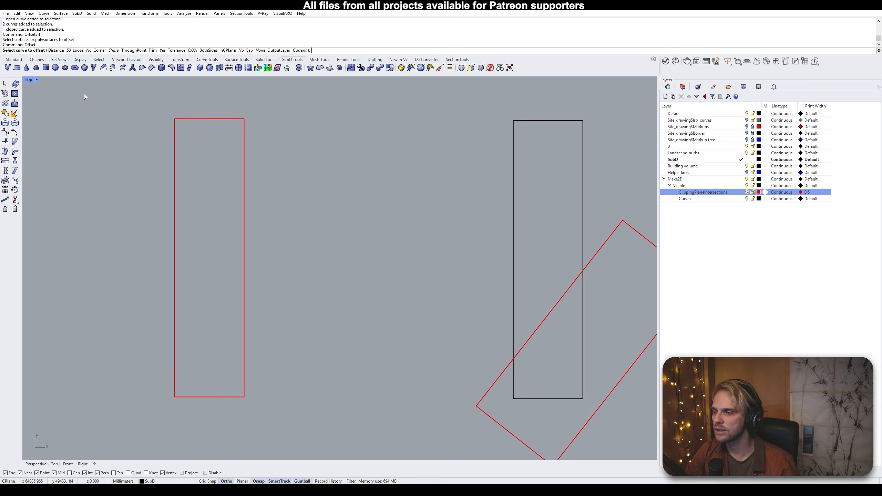
click(60, 51)
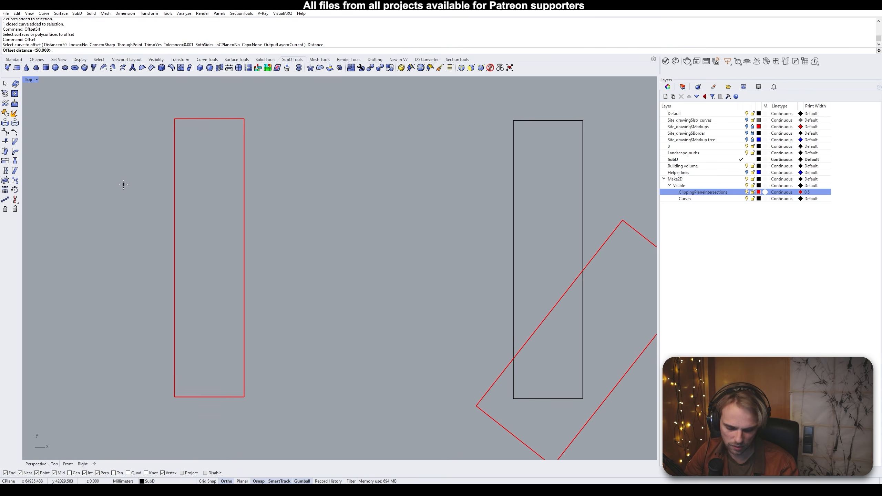
text(400)
key(Return)
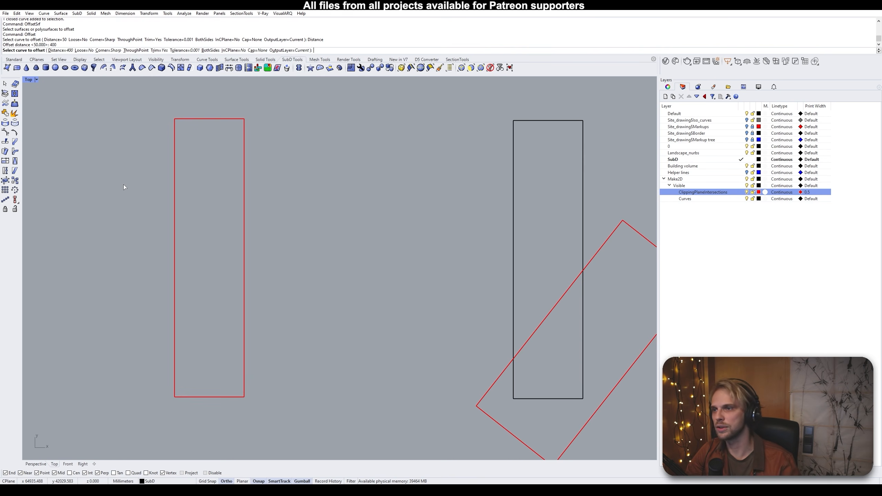
click(174, 168)
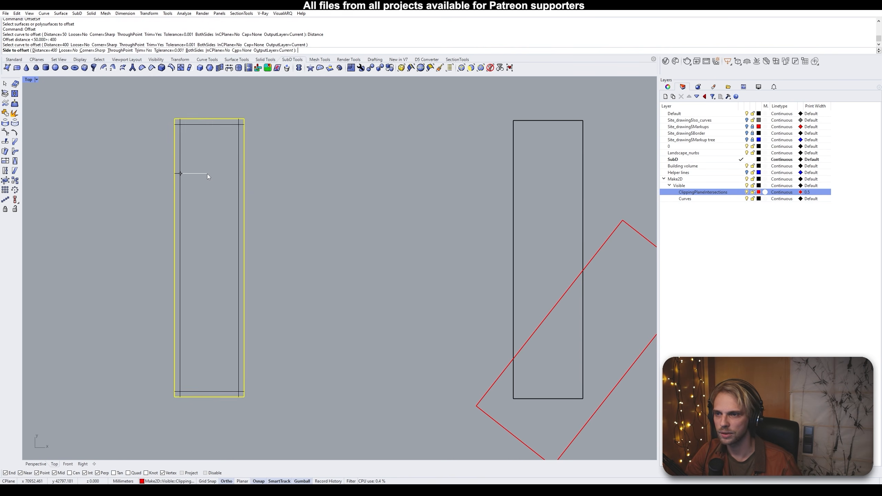
click(203, 176)
scroll(184, 126, up, 4)
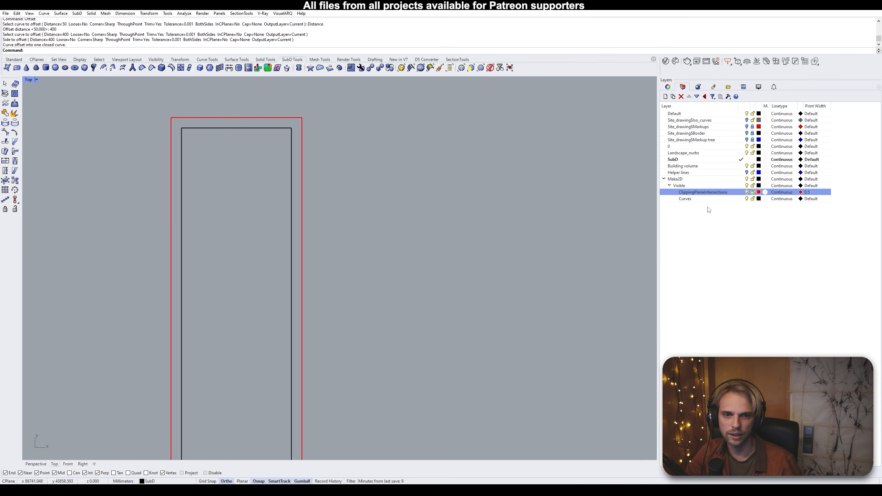
Make ClippingPlaneIntersections the current layer and move the inner offset rectangle onto it
click(741, 193)
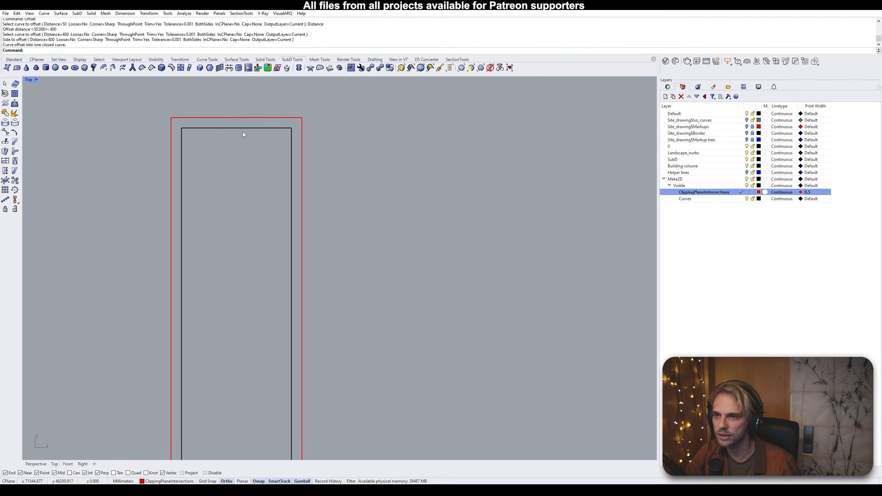
click(243, 133)
right_click(729, 193)
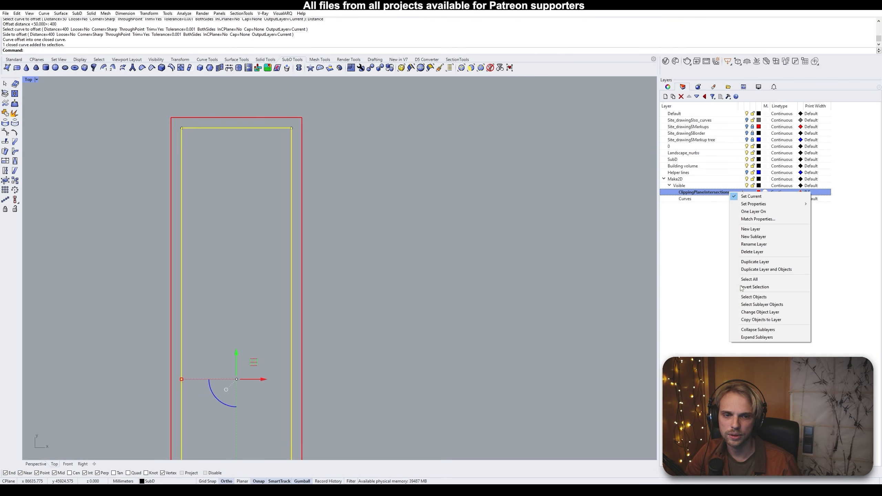
click(760, 313)
scroll(273, 234, down, 3)
right_drag(273, 234, 264, 177)
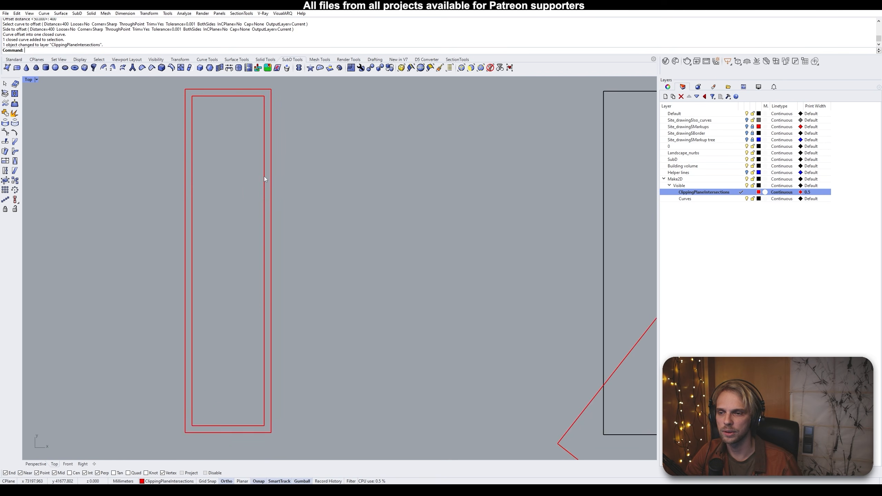
Examine the first plan's double wall outline by selecting both rectangles, and compare it with the second drawing
scroll(265, 177, down, 3)
drag(313, 218, 249, 187)
drag(279, 148, 146, 176)
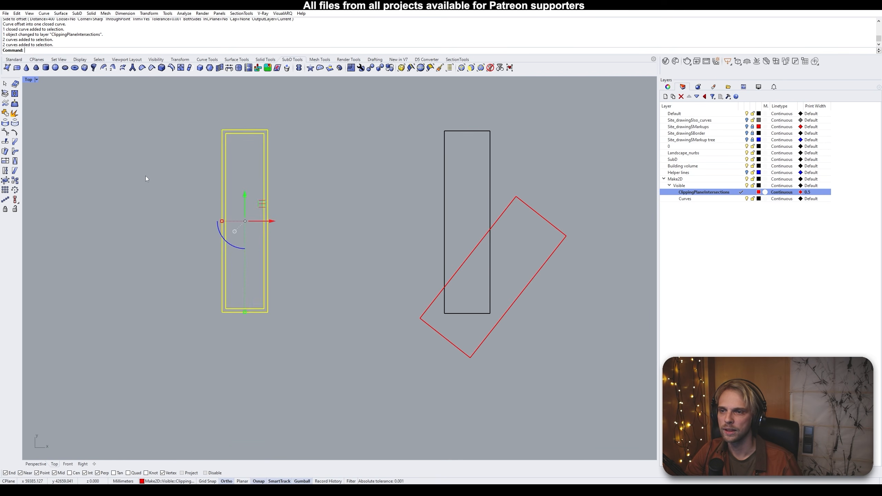
click(147, 178)
right_drag(365, 240, 285, 232)
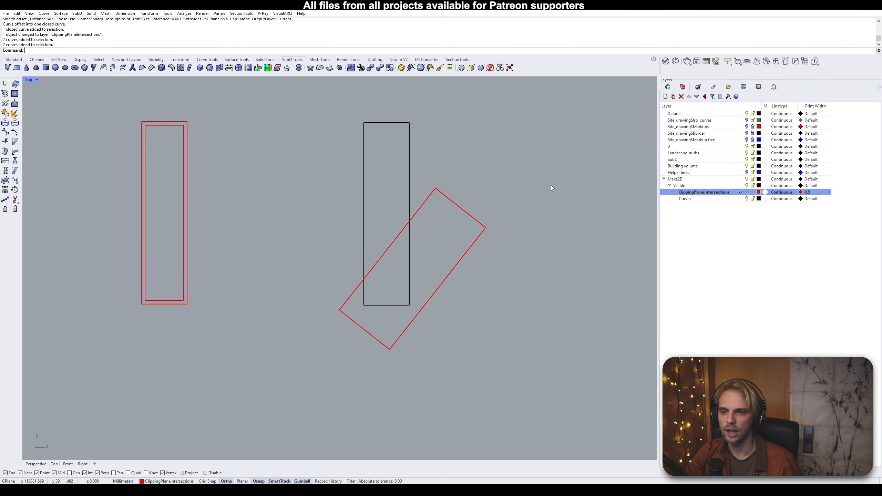
scroll(419, 278, down, 2)
right_drag(312, 274, 428, 295)
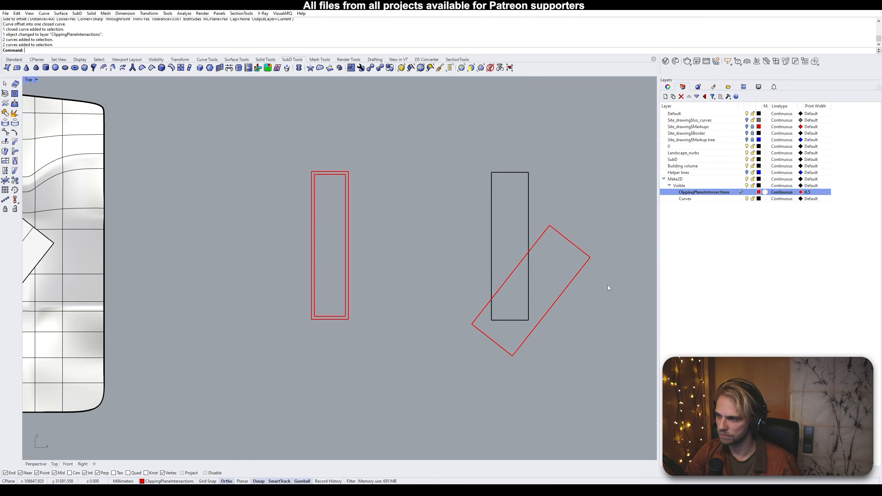
scroll(253, 248, up, 5)
right_drag(435, 272, 315, 310)
scroll(277, 171, down, 2)
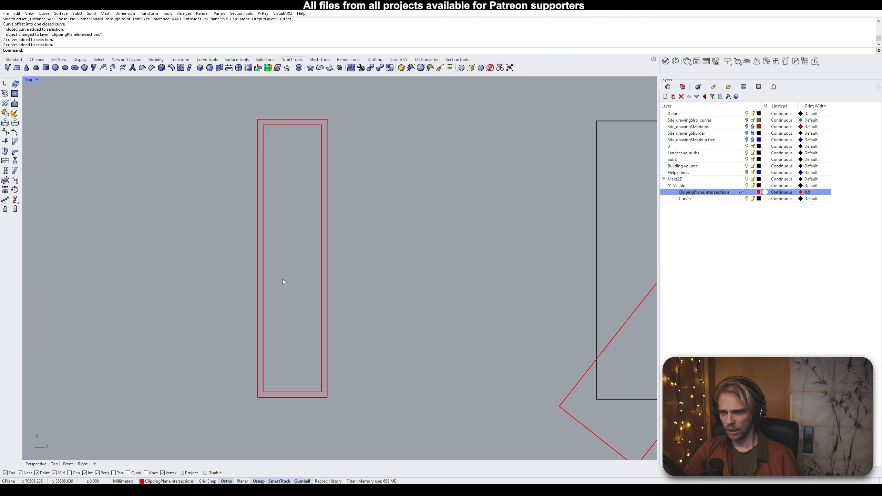
right_drag(282, 278, 282, 246)
right_drag(342, 266, 324, 233)
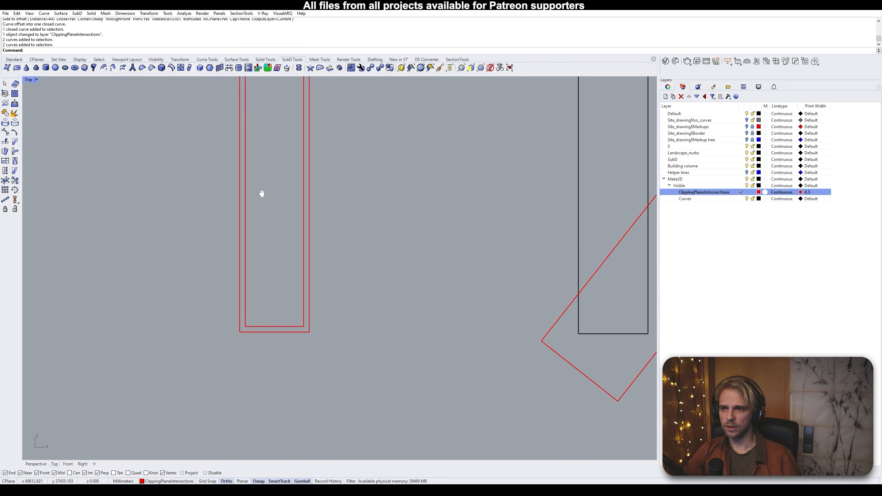
right_drag(261, 193, 269, 256)
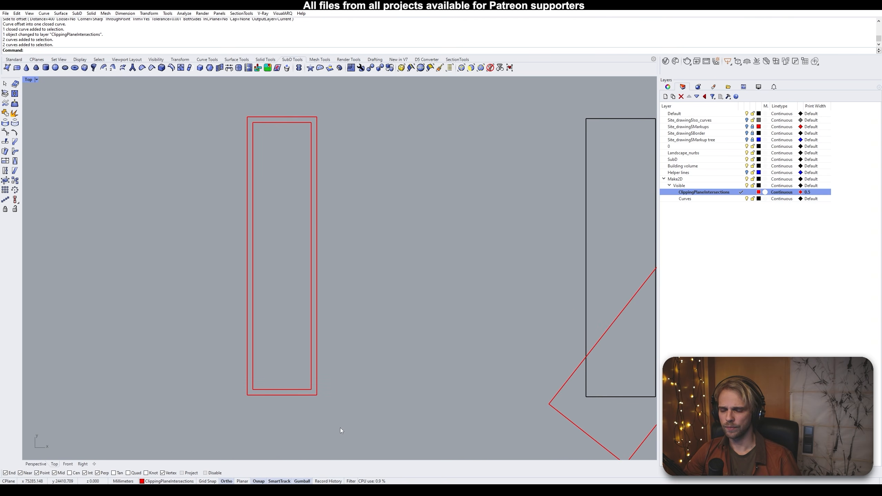
right_drag(291, 305, 292, 242)
scroll(313, 291, up, 4)
scroll(312, 288, down, 18)
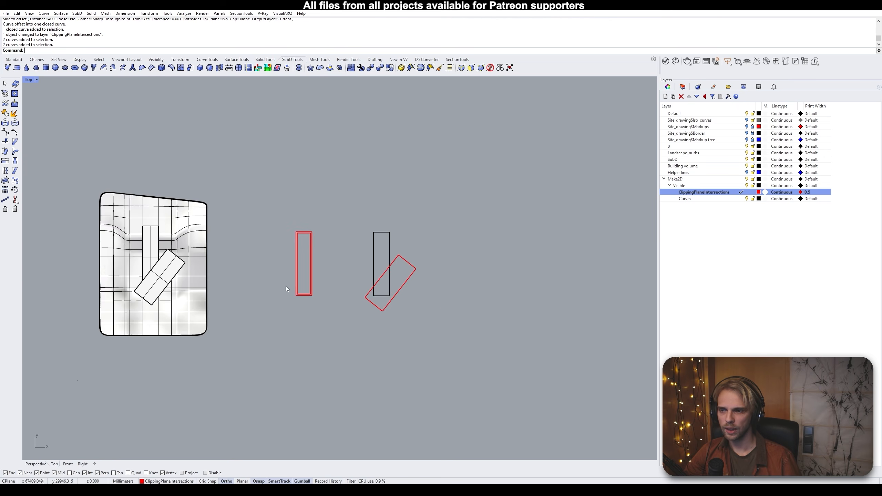
Examine the two stacked building volumes on the terrain in the Top and Perspective views, restoring the four-viewport layout
scroll(143, 289, up, 6)
scroll(143, 289, up, 4)
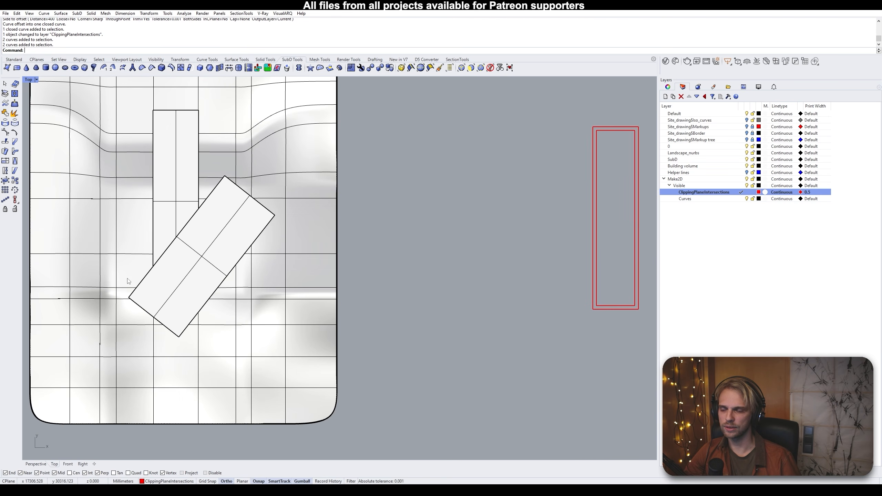
scroll(143, 271, down, 3)
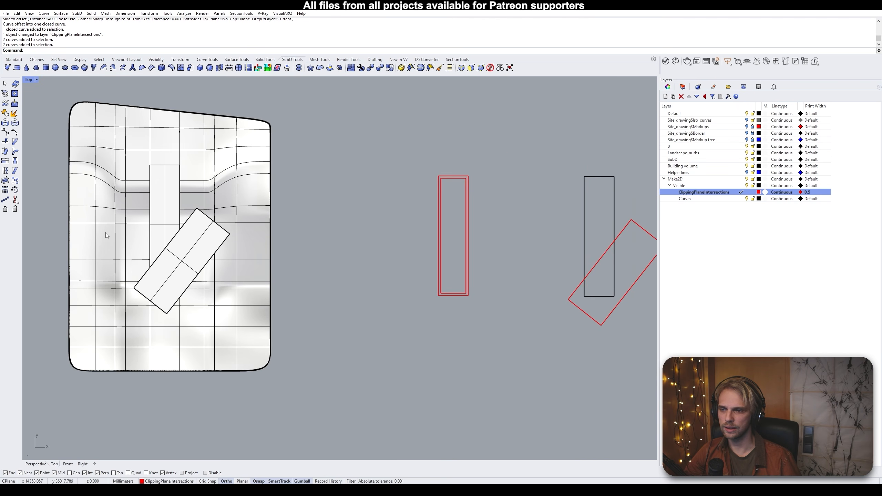
double_click(31, 82)
double_click(358, 82)
right_drag(428, 209, 362, 257)
scroll(396, 228, up, 5)
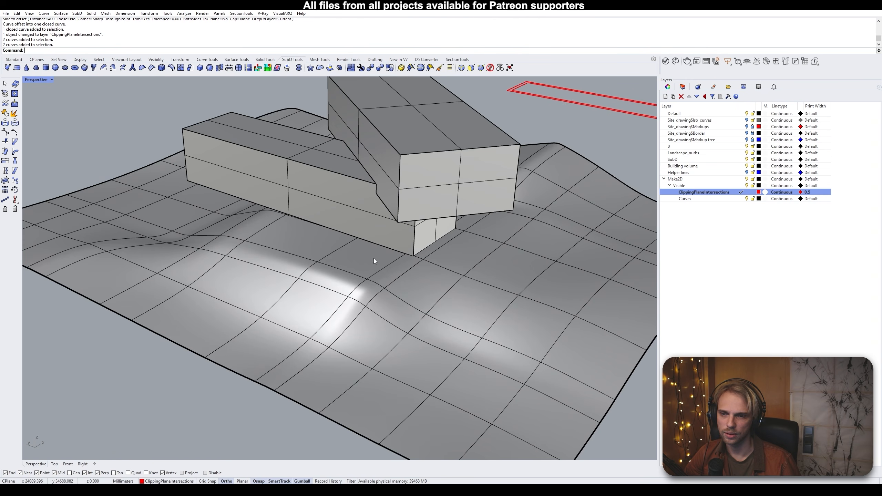
scroll(373, 258, down, 5)
right_drag(522, 198, 205, 166)
double_click(35, 80)
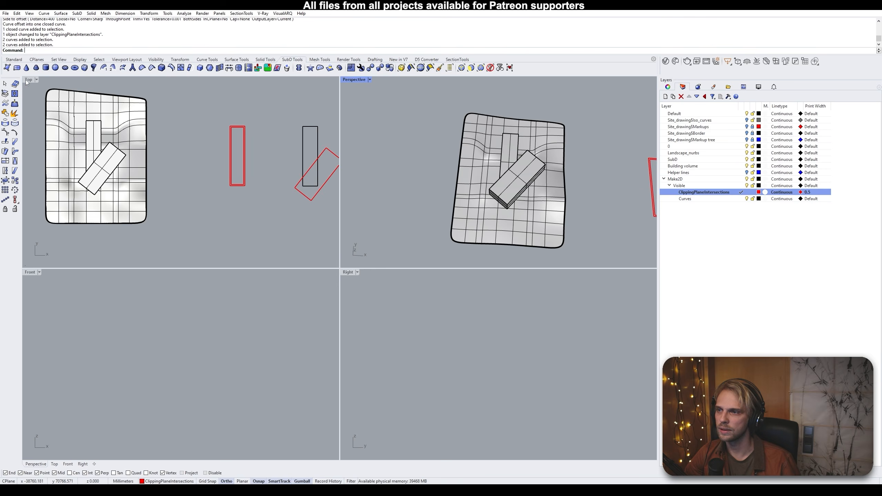
In the maximized Top view, draw a horizontal polyline from the first plan's inner lower-left wall corner to well beyond its right wall
double_click(26, 80)
right_drag(403, 251, 353, 249)
scroll(331, 262, up, 5)
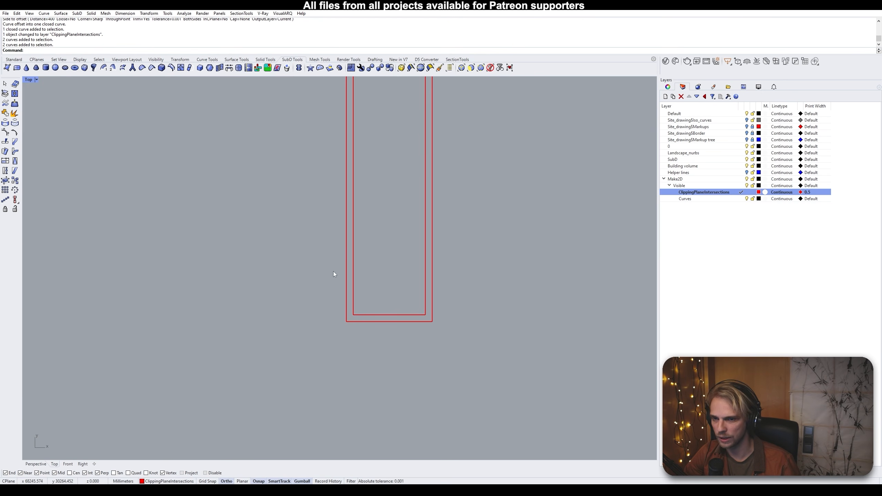
scroll(382, 265, down, 5)
right_drag(379, 264, 331, 272)
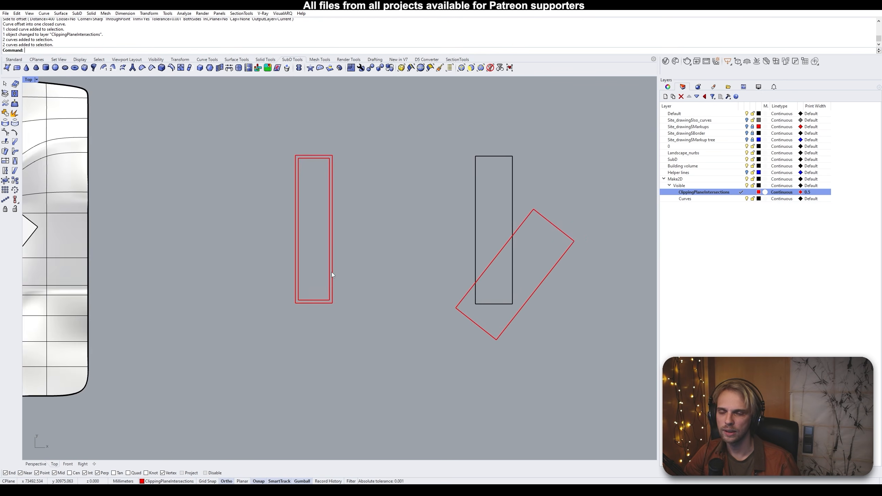
scroll(331, 272, up, 4)
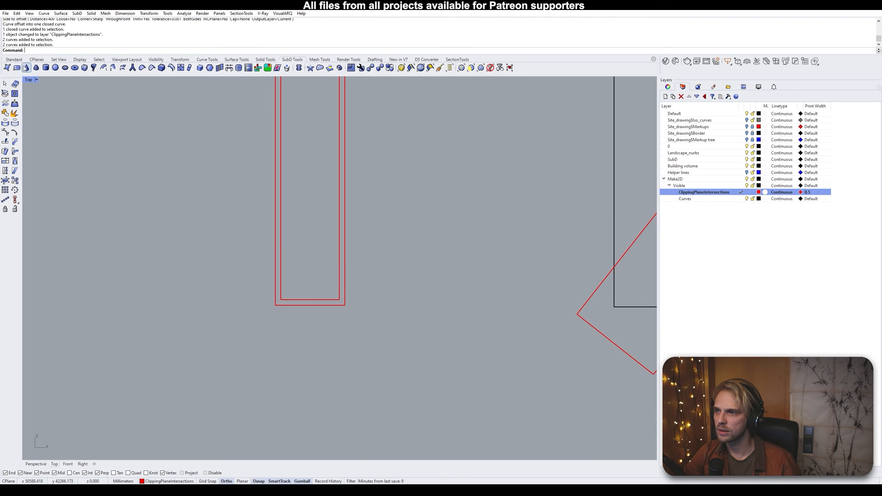
click(13, 59)
click(5, 94)
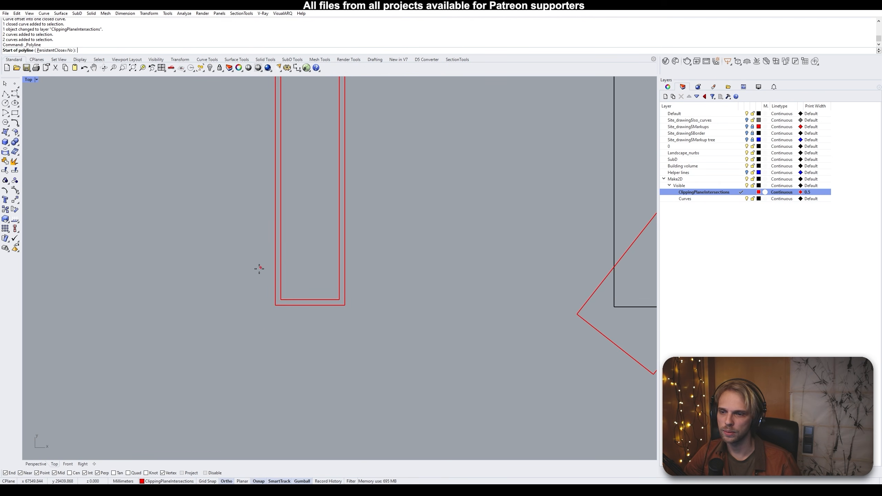
scroll(258, 268, up, 3)
click(294, 321)
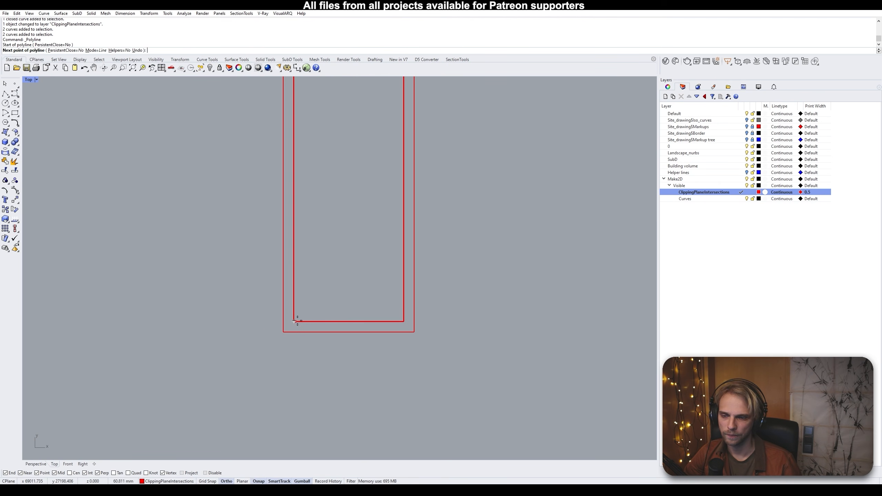
click(501, 321)
key(Return)
click(399, 296)
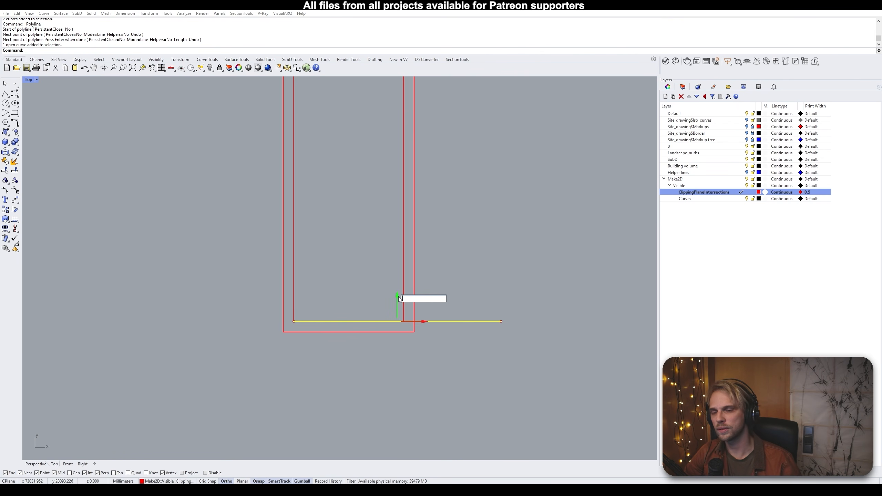
text(40)
key(Return)
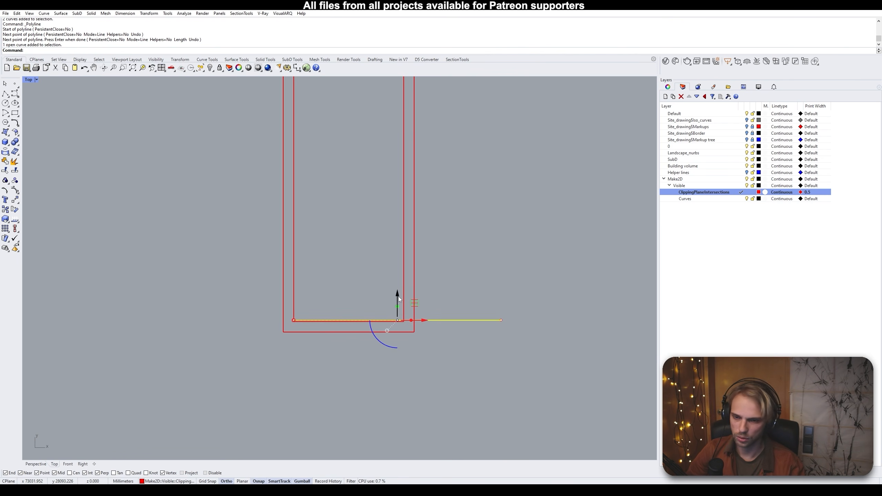
key(ctrl+z)
Move the new horizontal line 1200 mm upward from the inner face of the lower wall
click(398, 296)
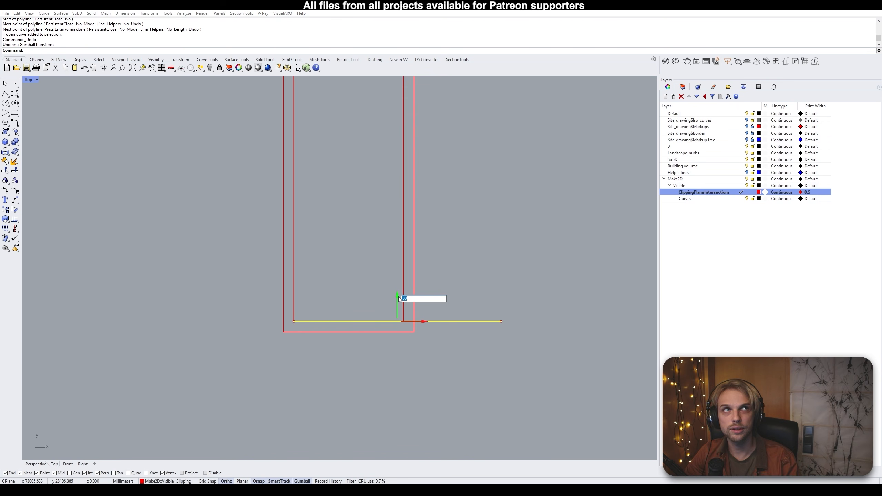
text(1200)
key(Return)
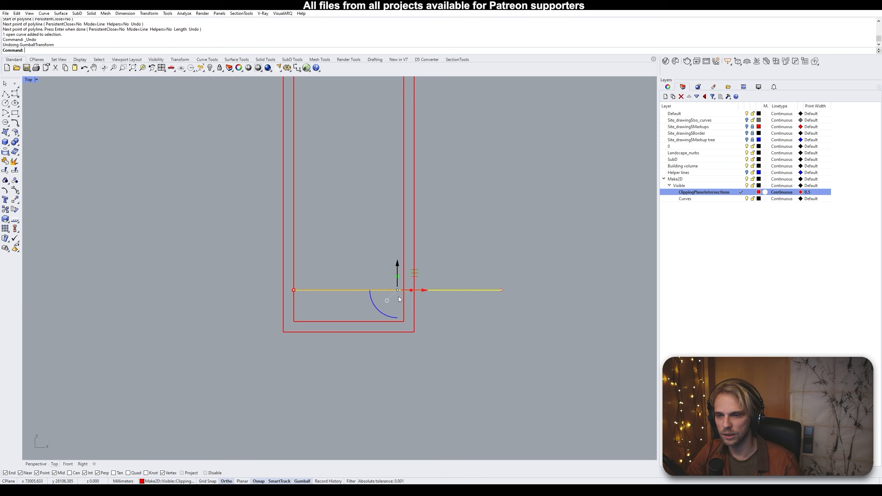
key(Escape)
Offset the horizontal line 200 mm upward to form an interior partition wall
text(offset)
key(Return)
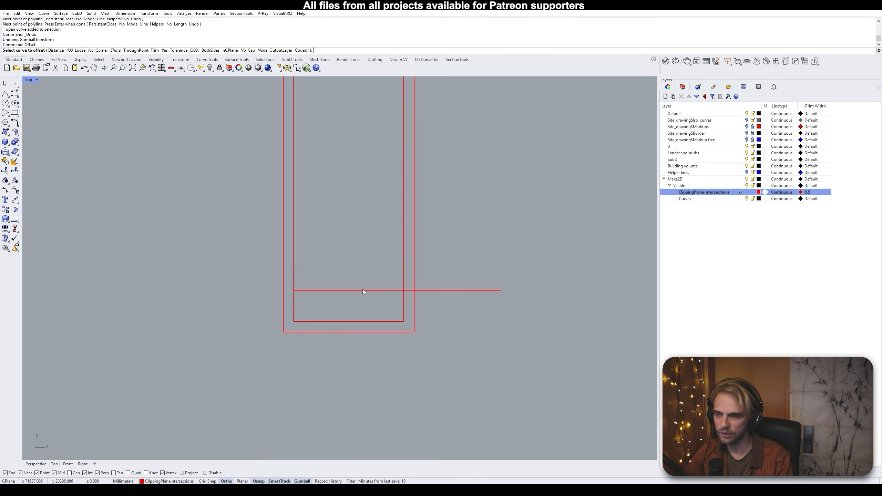
click(364, 290)
text(200)
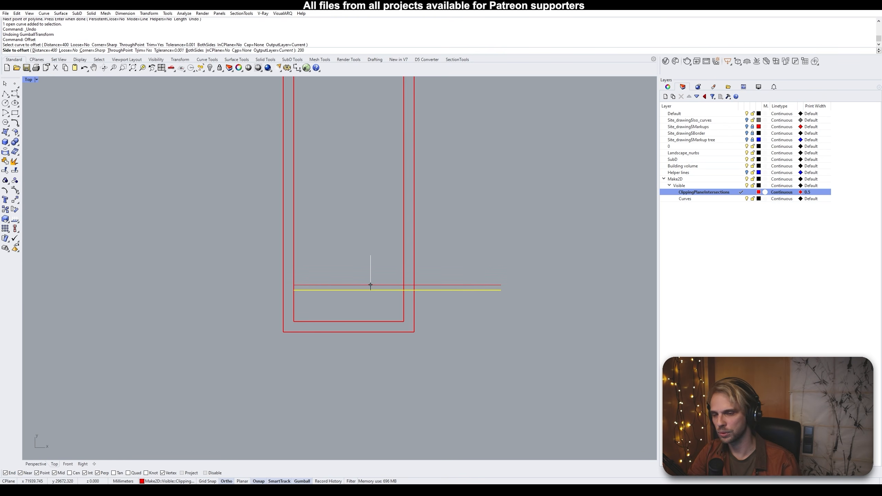
key(Return)
Shorten both partition lines by moving their right end points horizontally to the inner face of the right wall
drag(480, 325, 484, 273)
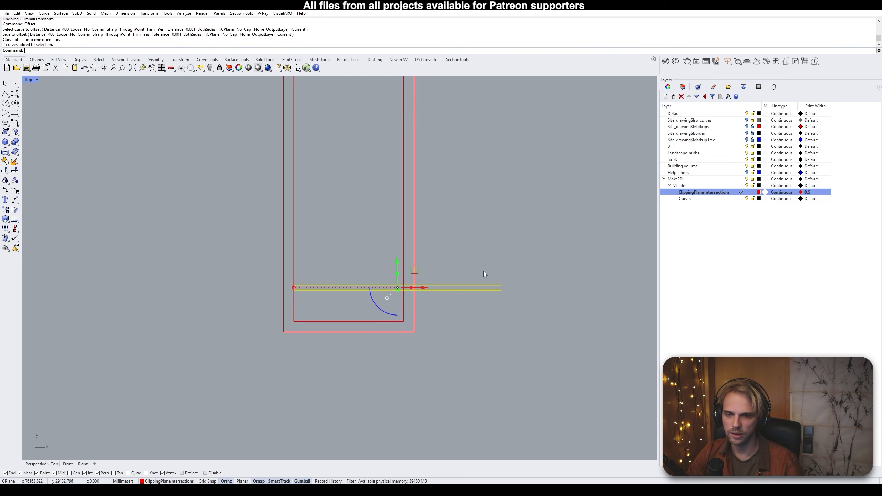
key(F8)
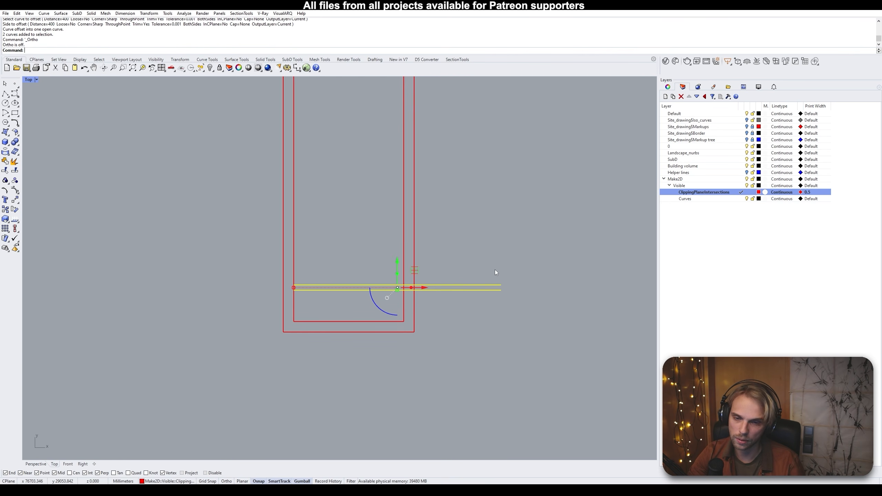
key(F10)
drag(486, 260, 518, 320)
key(F8)
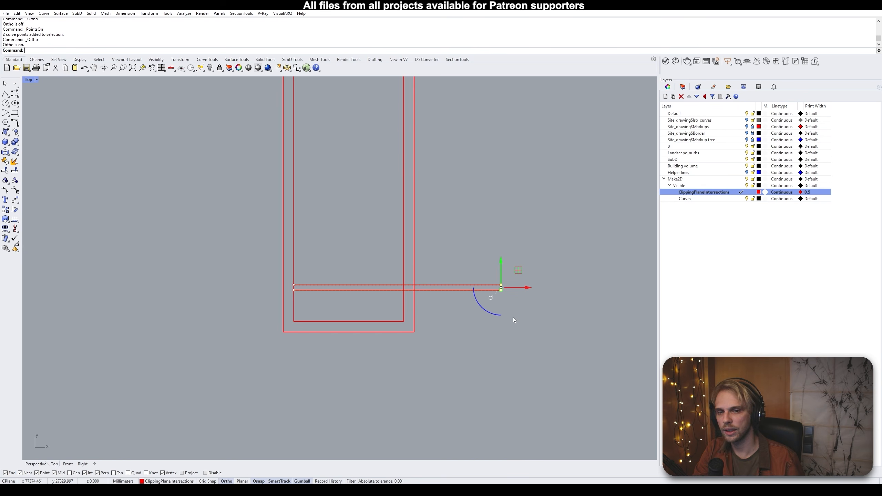
click(453, 242)
drag(452, 240, 527, 338)
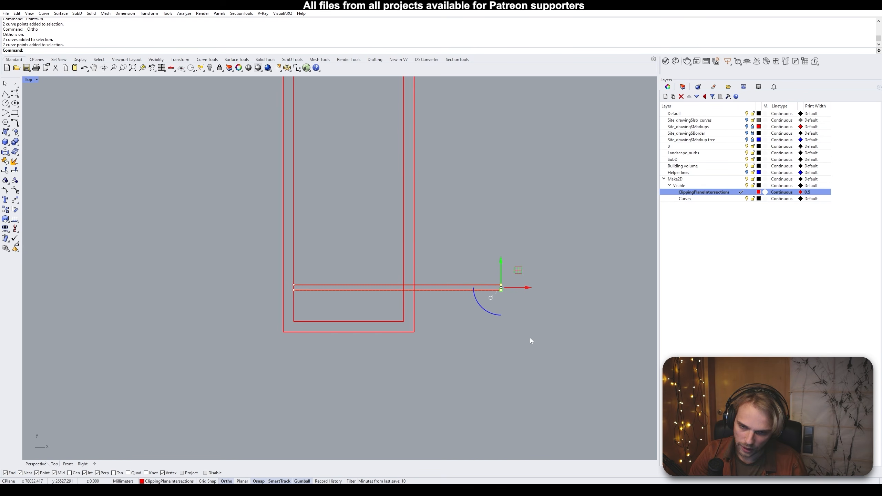
text(M)
key(Return)
scroll(504, 294, up, 3)
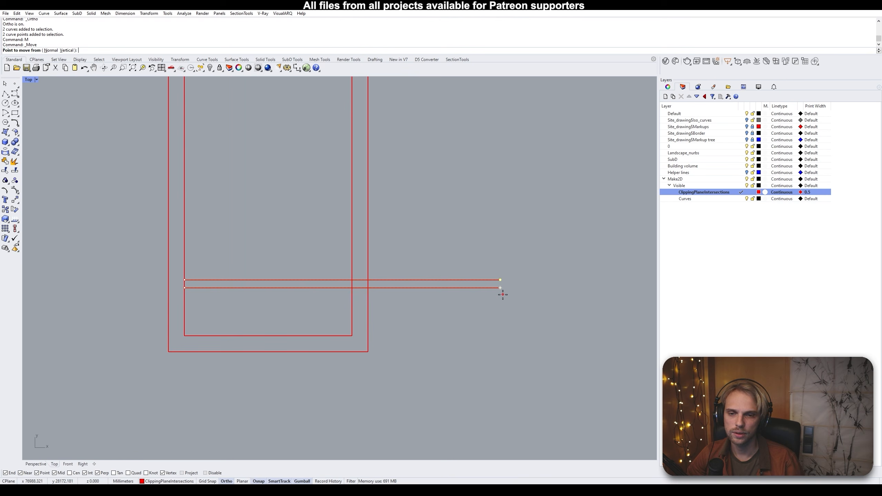
click(500, 288)
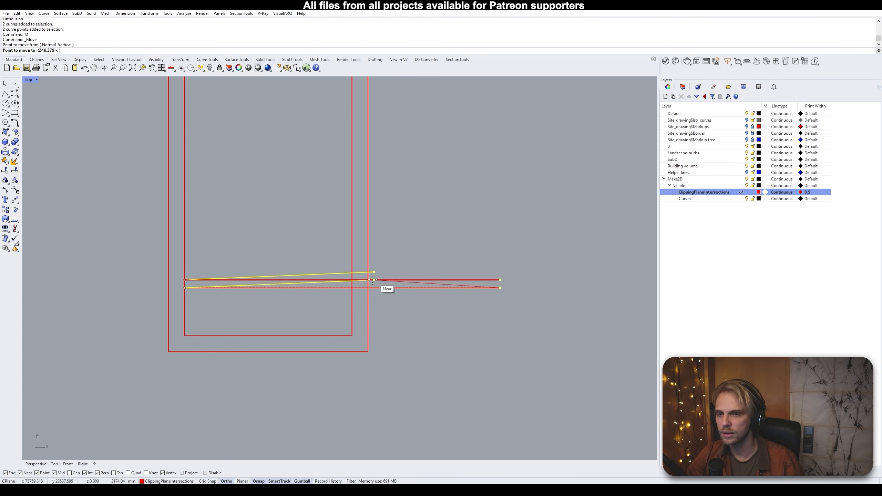
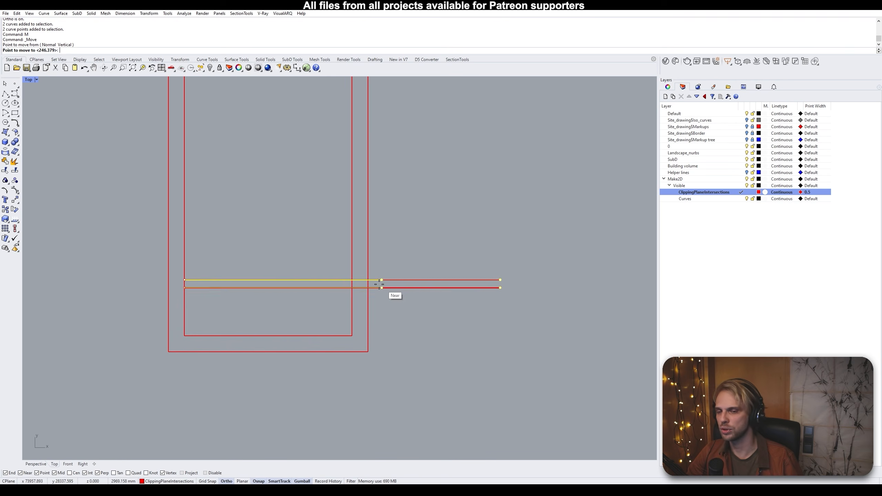
click(346, 283)
key(Escape)
scroll(275, 192, down, 3)
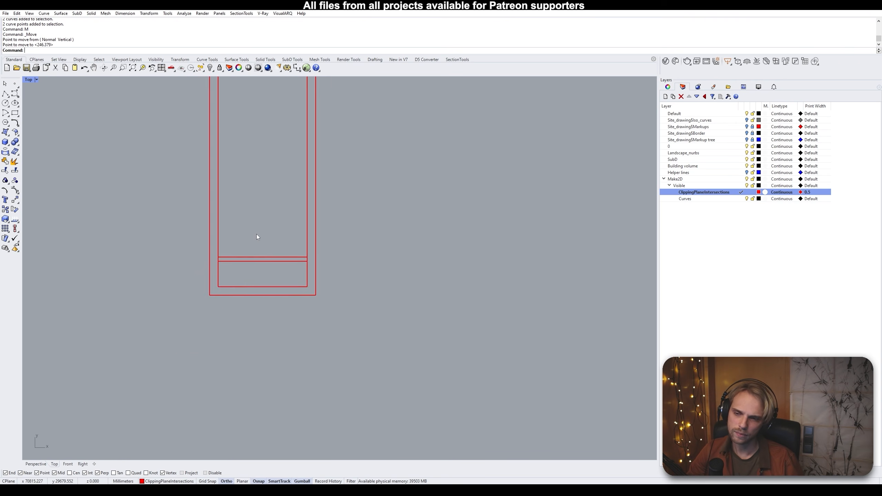
scroll(274, 329, up, 2)
drag(292, 318, 221, 243)
key(Escape)
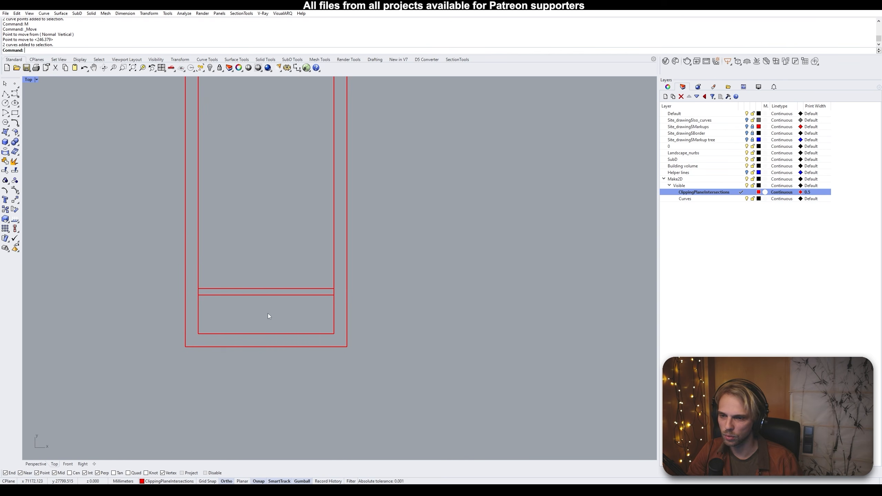
Draw a horizontal line about 2120 mm long across the left wall, just above the partition
right_drag(269, 316, 251, 253)
scroll(251, 253, up, 3)
click(15, 93)
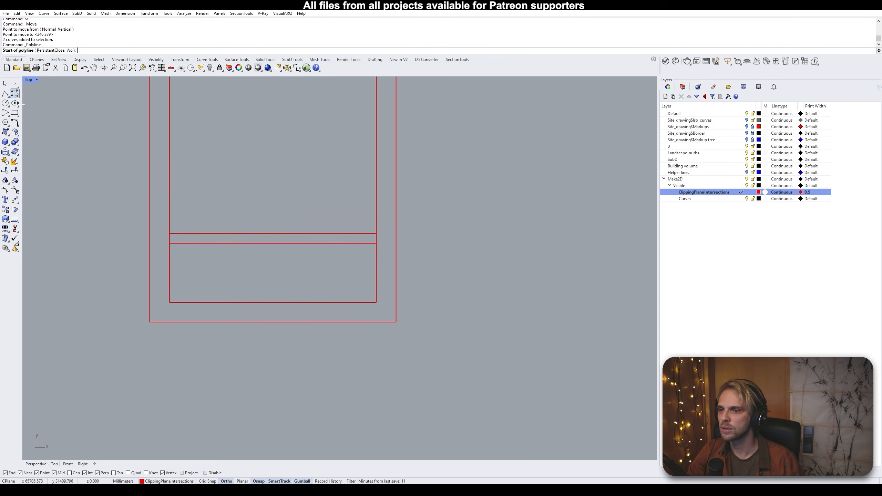
right_drag(164, 181, 186, 226)
scroll(214, 241, down, 5)
scroll(164, 250, up, 5)
click(176, 252)
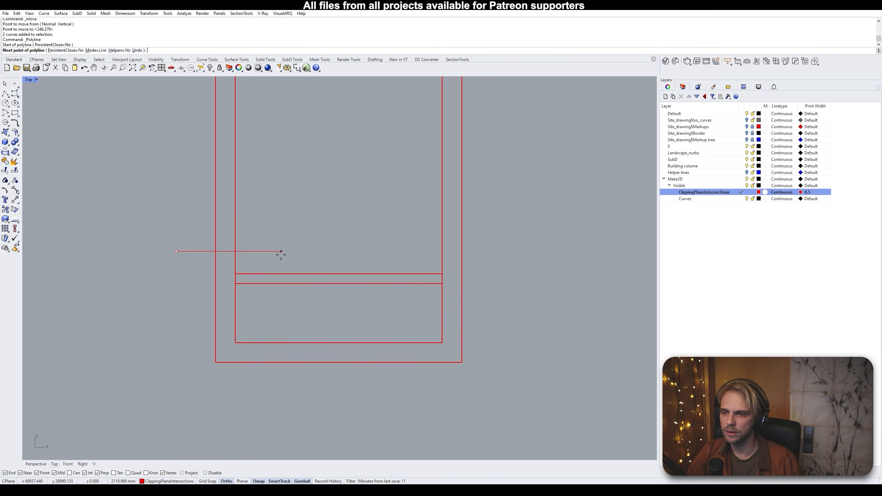
click(281, 251)
key(Return)
right_drag(248, 291, 210, 253)
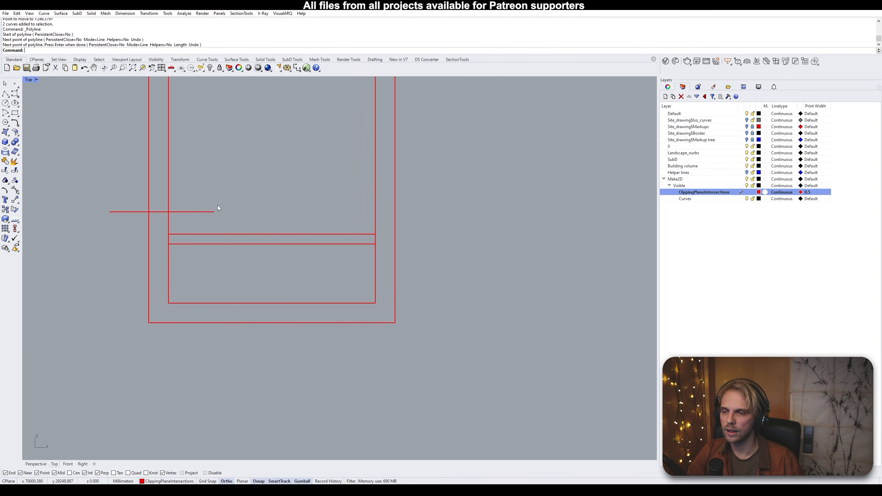
Draw a vertical line from the inner lower-left wall corner down past the lower wall
key(Return)
scroll(252, 244, up, 3)
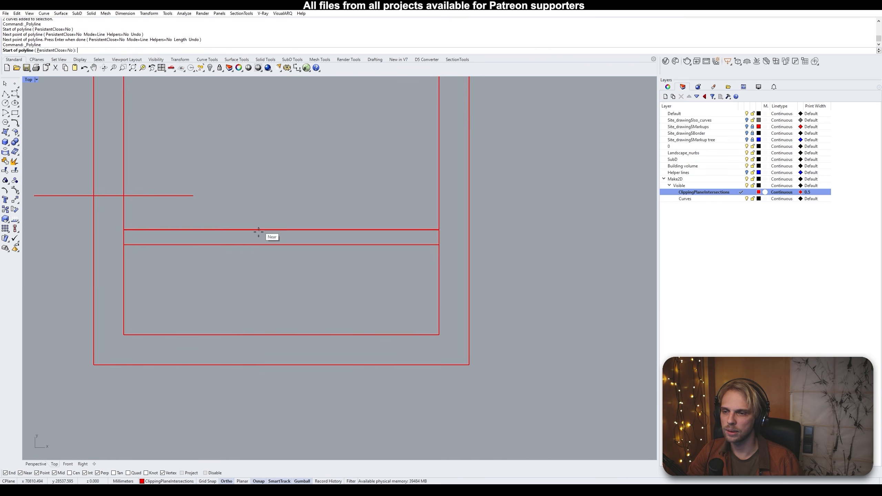
right_drag(244, 205, 263, 258)
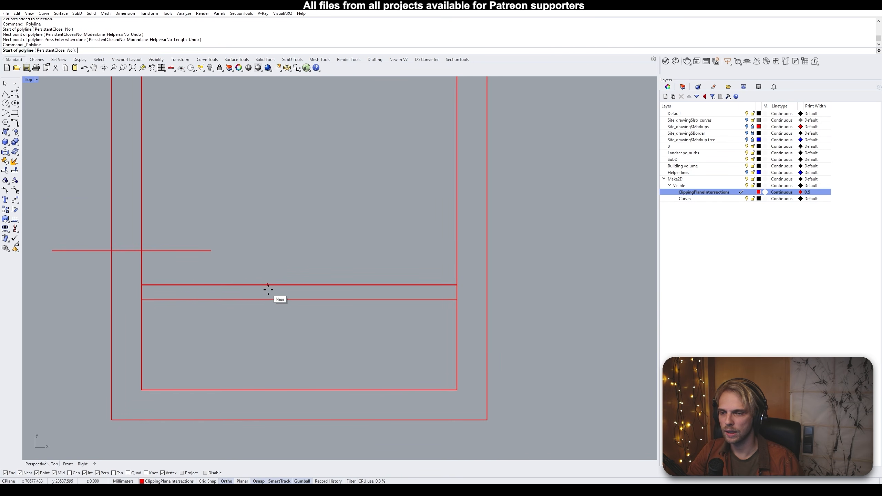
click(146, 390)
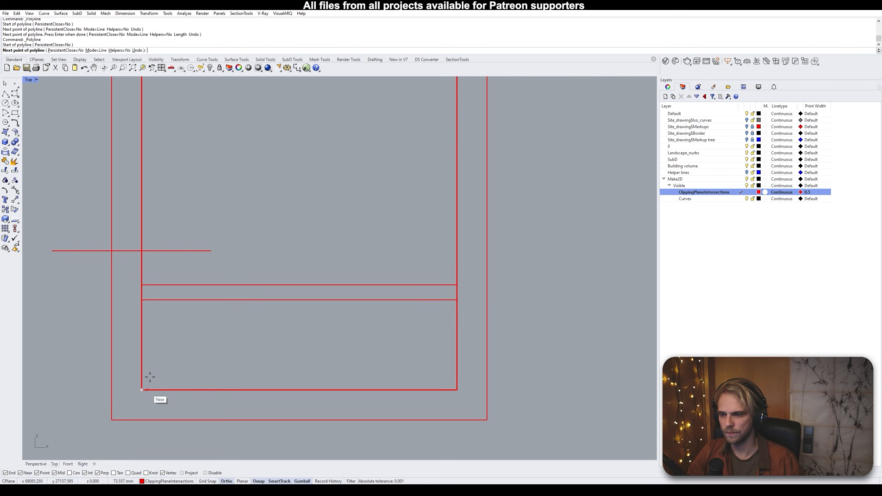
scroll(156, 230, down, 5)
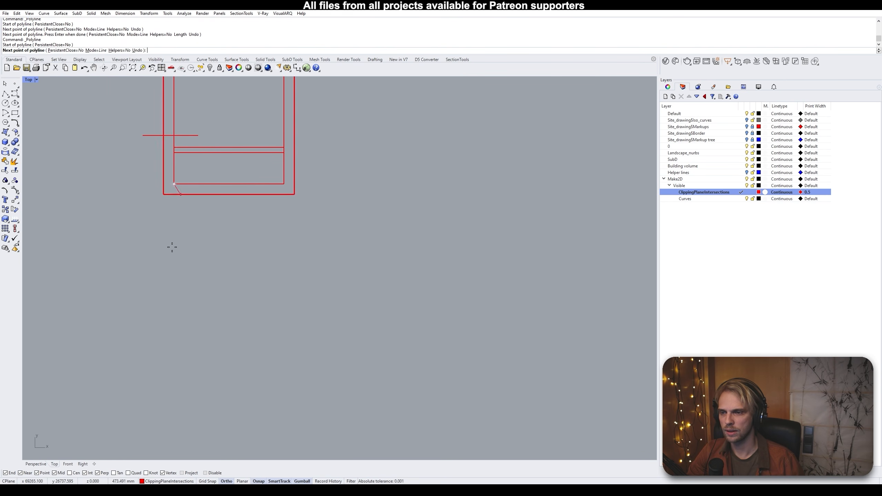
click(176, 290)
right_click(177, 287)
Move the vertical line to the right, about a third of the way across the inner width of the plan
right_drag(180, 210, 181, 246)
click(175, 281)
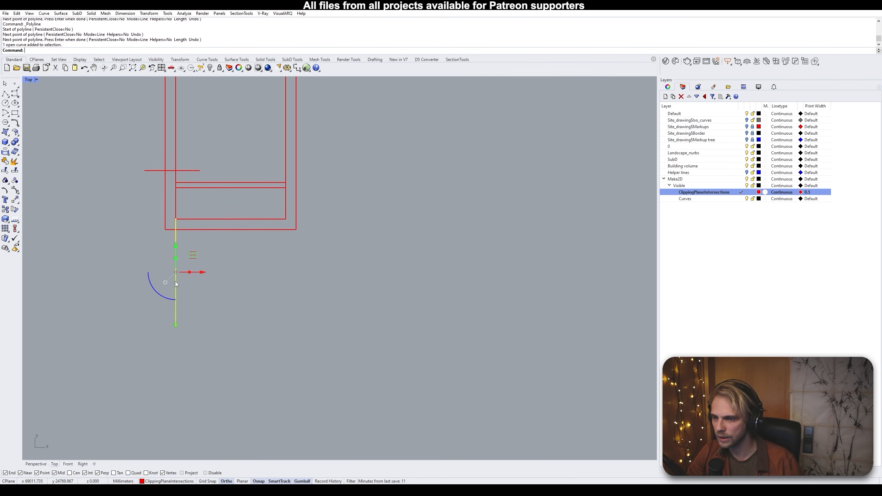
click(204, 272)
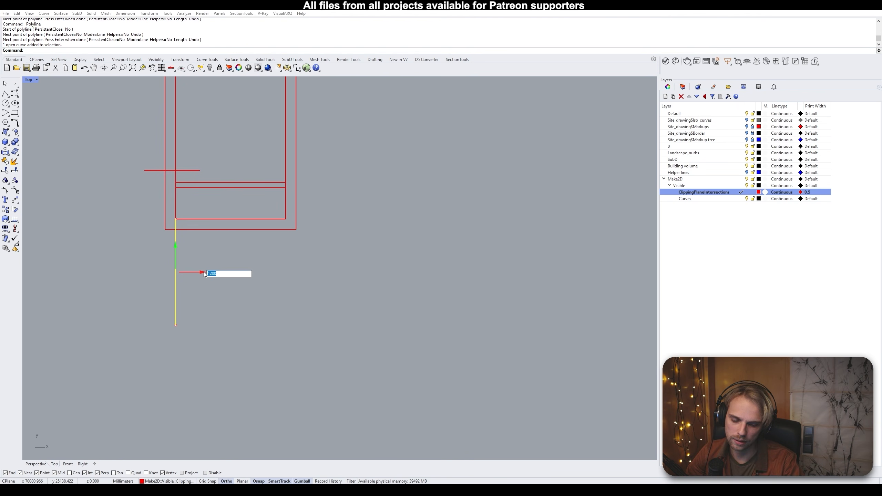
text(1)
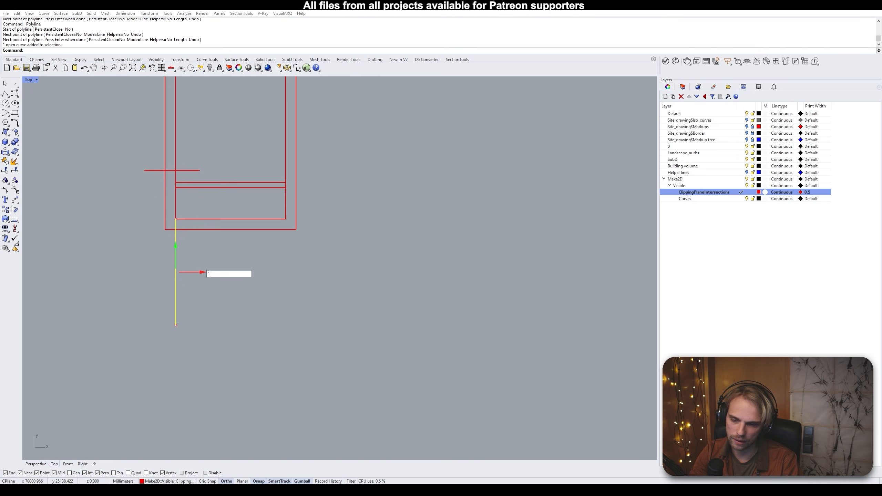
key(Return)
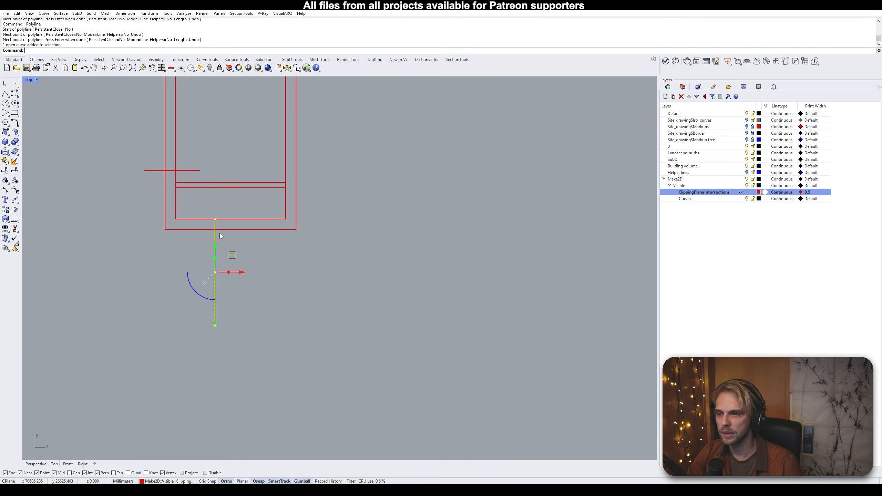
Extend the vertical line by moving its upper end point straight up beyond the horizontal partition
click(215, 219)
drag(215, 194, 220, 115)
click(261, 132)
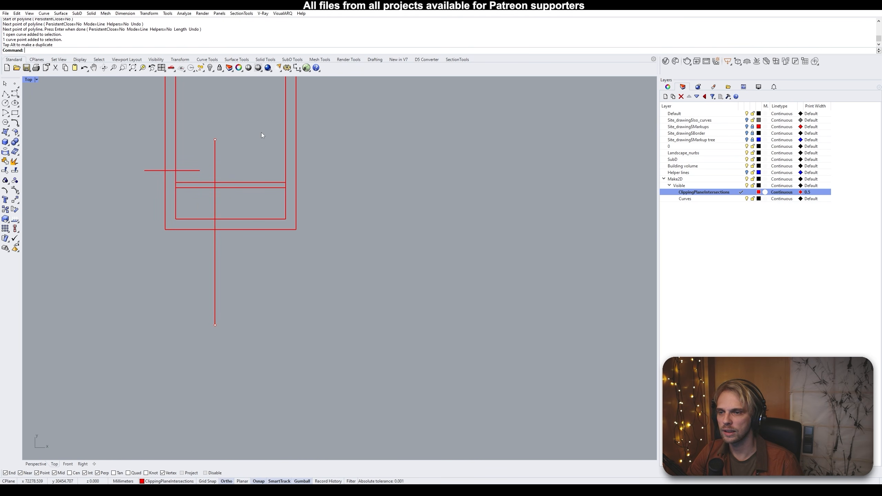
Offset the vertical line 125 mm to the right to form a thin dividing wall
scroll(220, 161, up, 4)
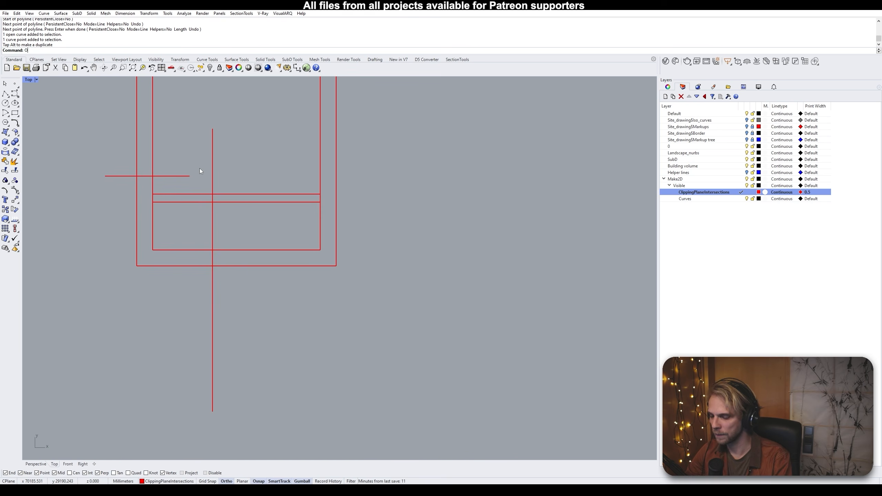
text(Offset)
key(Return)
click(213, 157)
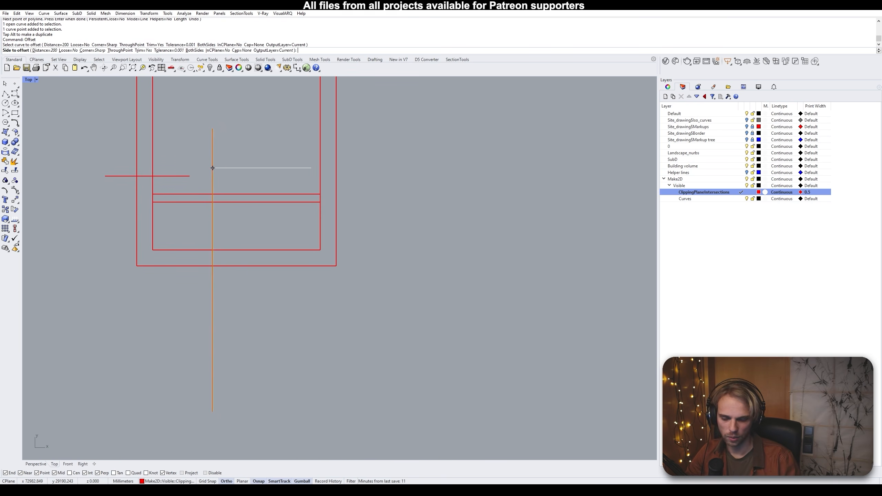
text(125)
click(312, 168)
scroll(208, 243, up, 3)
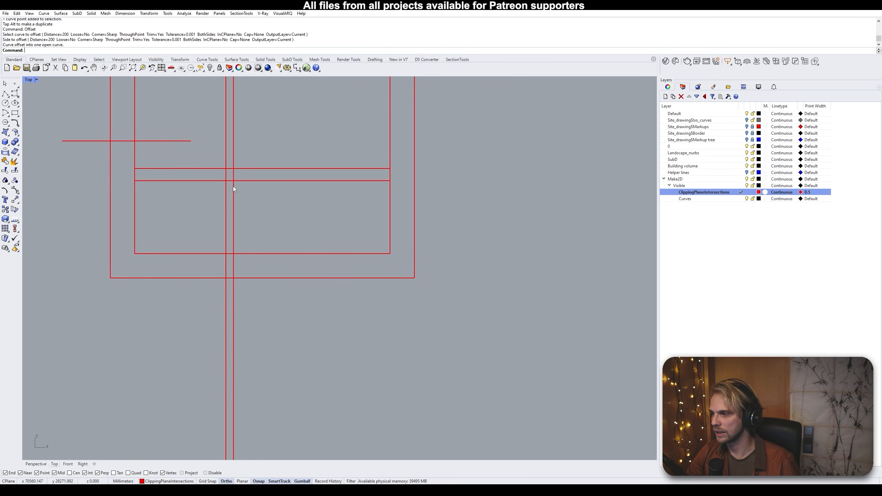
Trim the vertical dividing wall's lines above the horizontal partition and below the plan's outer wall
right_drag(248, 189, 211, 232)
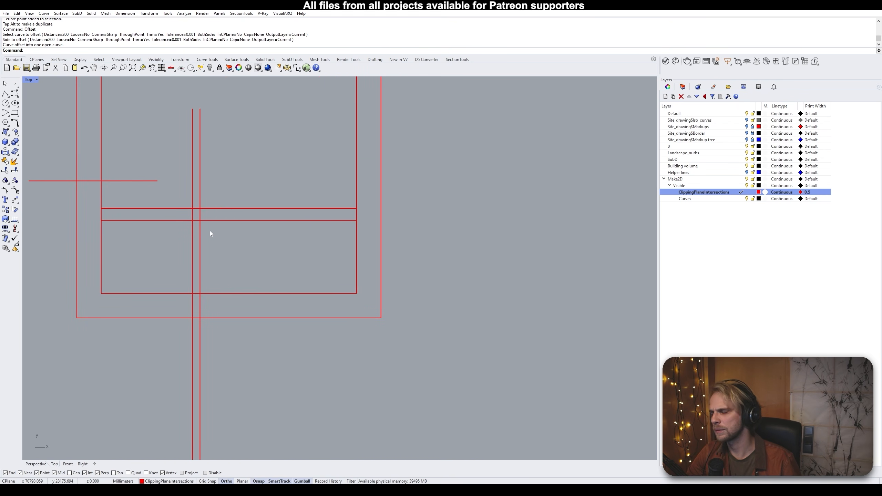
scroll(210, 232, down, 3)
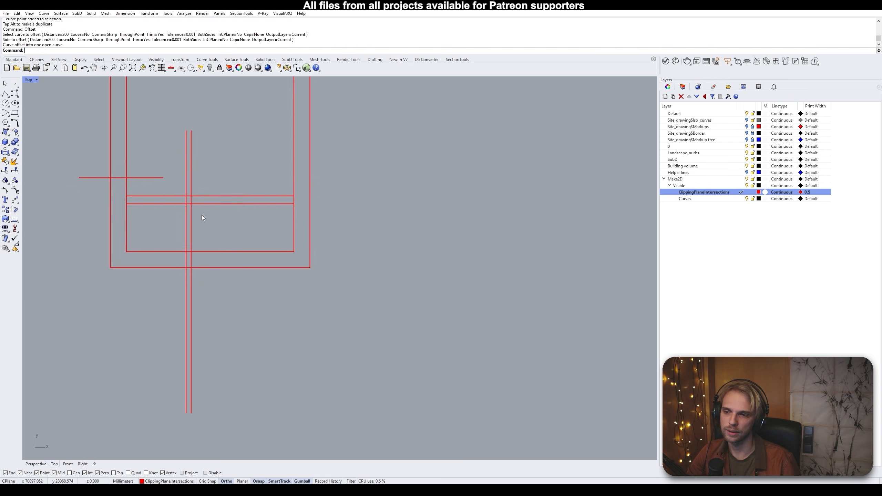
mouse_move(276, 326)
mouse_down()
mouse_move(156, 180)
mouse_move(152, 189)
mouse_up()
text(trim)
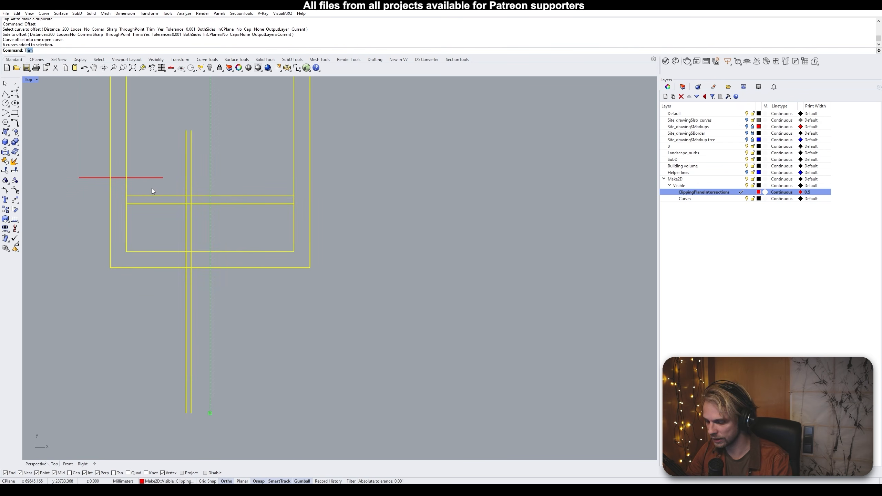
key(Return)
click(191, 166)
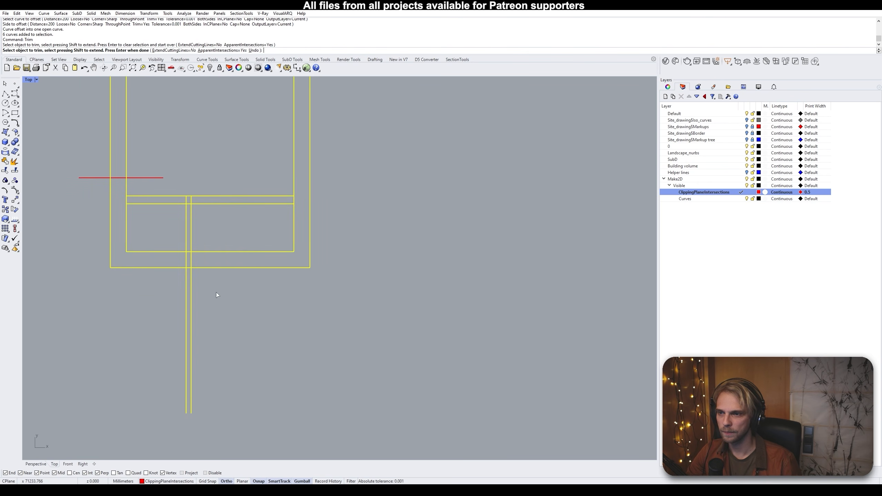
click(190, 292)
Trim the dividing wall's line pieces inside the lower outer wall and inside the horizontal partition
scroll(179, 231, up, 2)
scroll(208, 283, up, 2)
drag(211, 269, 147, 261)
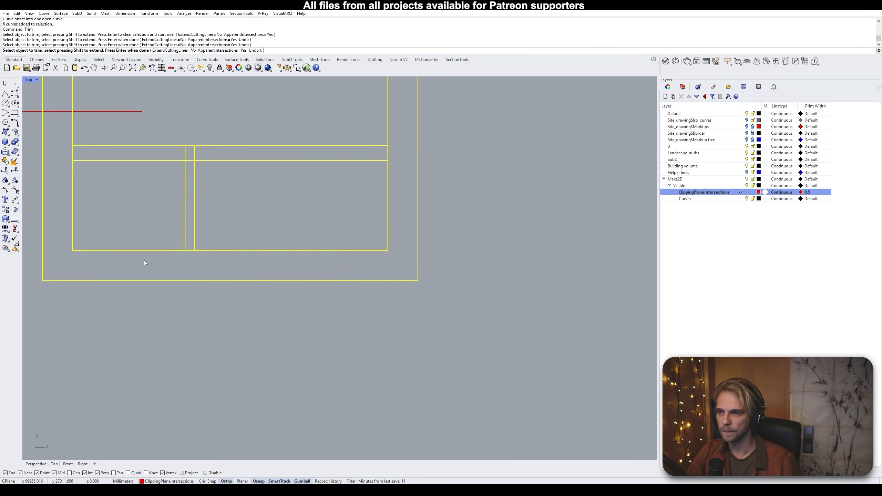
right_drag(191, 186, 187, 242)
scroll(191, 223, up, 2)
drag(207, 204, 168, 209)
scroll(166, 213, down, 8)
scroll(152, 200, up, 4)
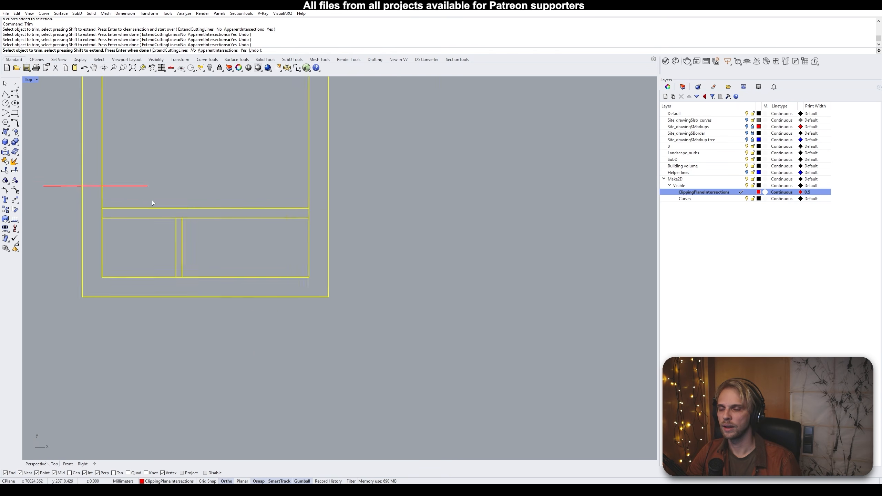
key(Return)
key(Escape)
Examine the partitioned lower end of the narrow plan and the neighbouring plan outlines
scroll(191, 221, down, 4)
right_drag(213, 211, 212, 234)
scroll(209, 261, up, 2)
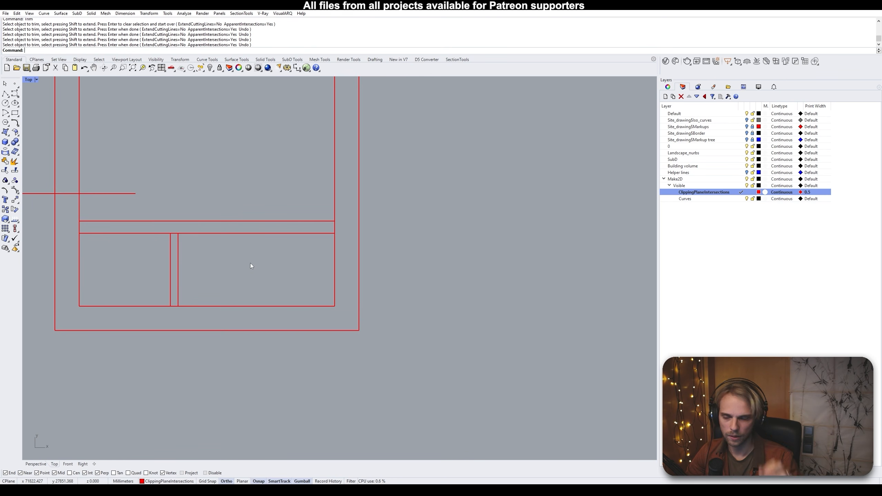
scroll(250, 263, down, 8)
right_drag(425, 279, 493, 287)
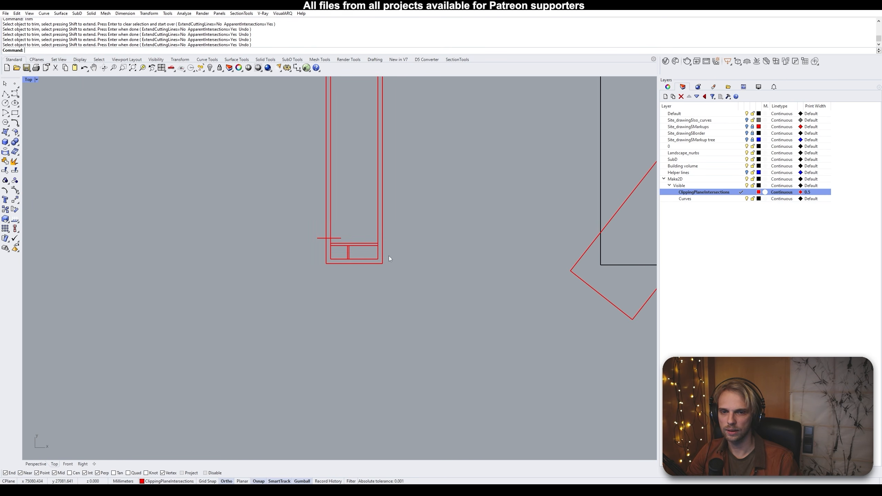
scroll(336, 219, up, 8)
right_drag(406, 297, 344, 284)
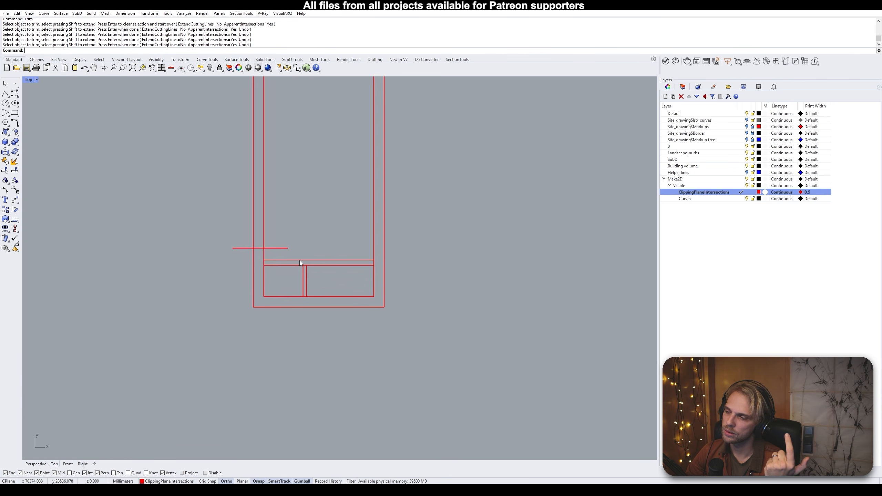
scroll(320, 281, up, 3)
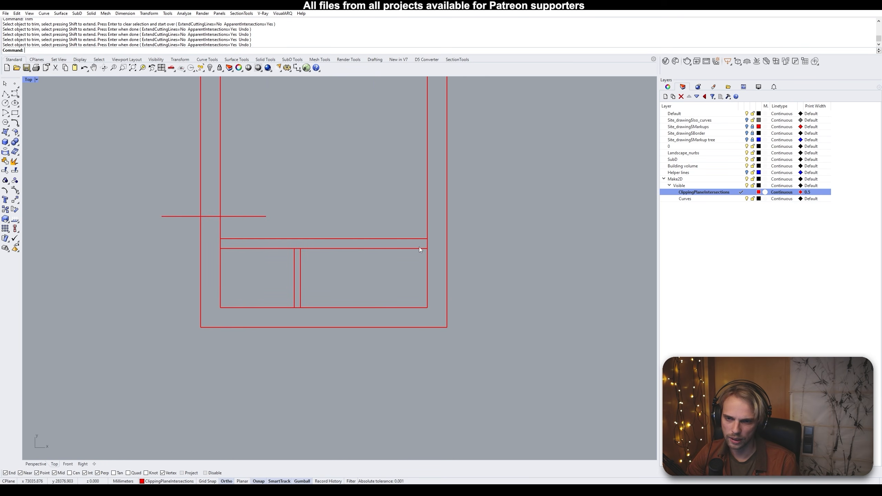
scroll(364, 302, down, 10)
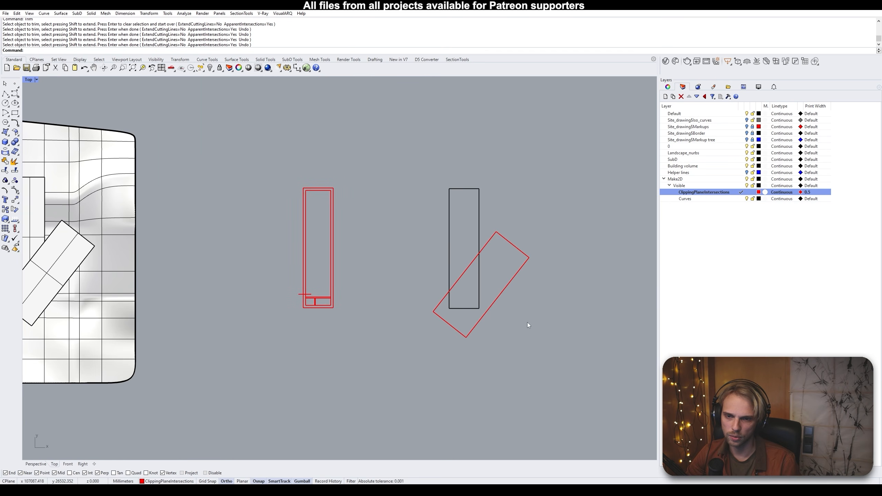
scroll(349, 290, up, 10)
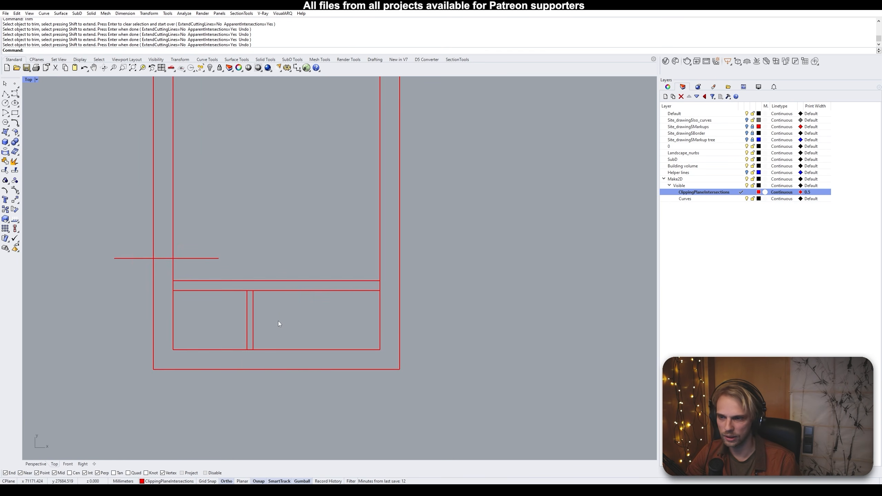
Delete the stray horizontal line crossing the left wall above the horizontal partition
scroll(274, 318, up, 4)
scroll(214, 268, down, 3)
scroll(176, 269, up, 3)
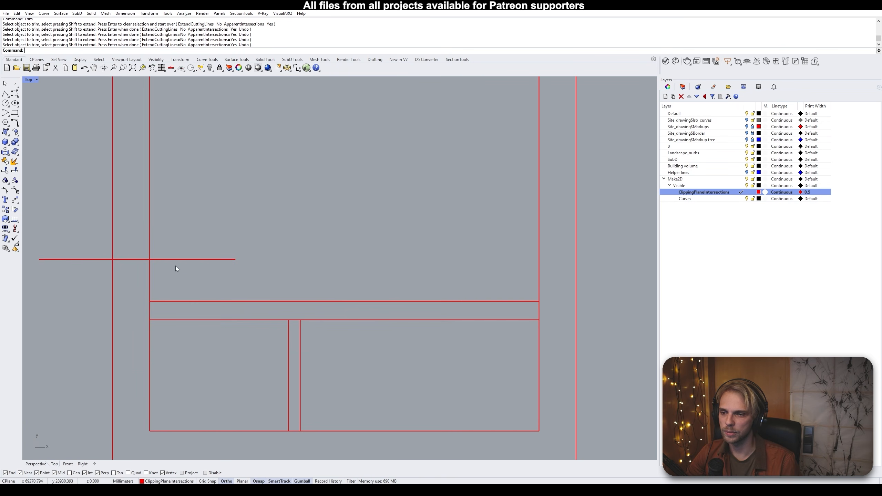
drag(188, 236, 188, 237)
key(Delete)
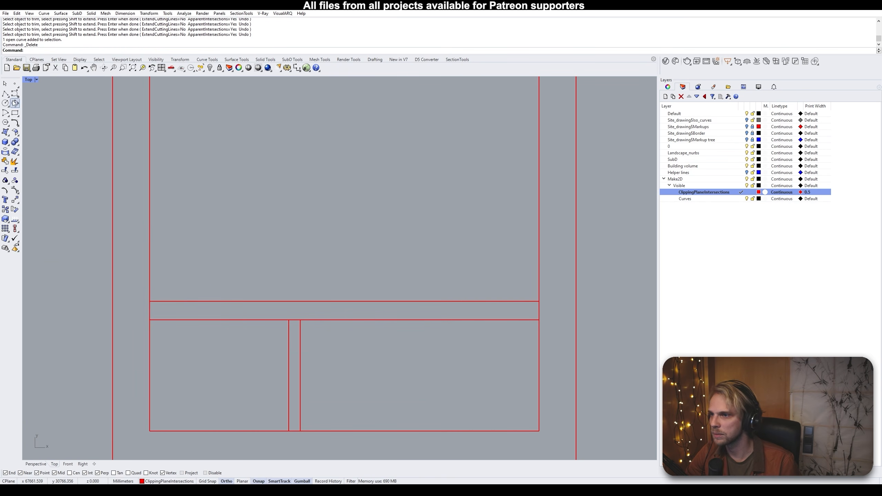
Draw a rectangle over the larger lower room, from the dividing wall's base to the room's opposite upper corner
click(15, 114)
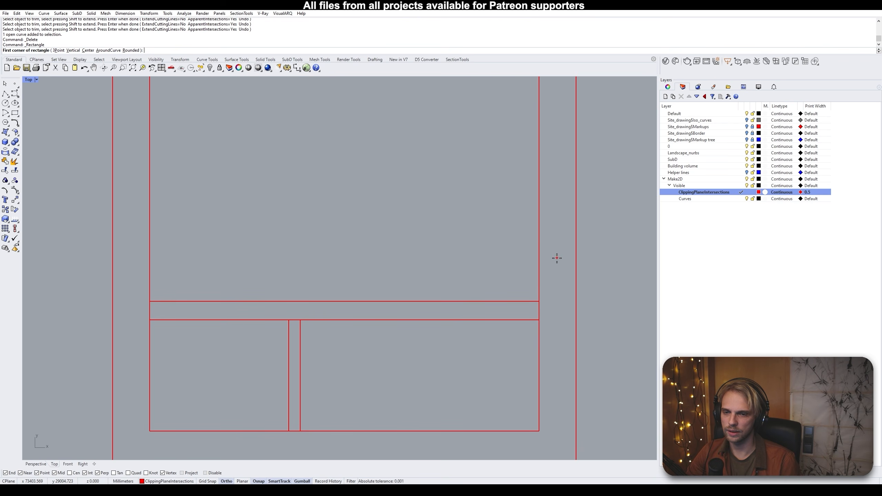
key(Escape)
scroll(229, 206, down, 5)
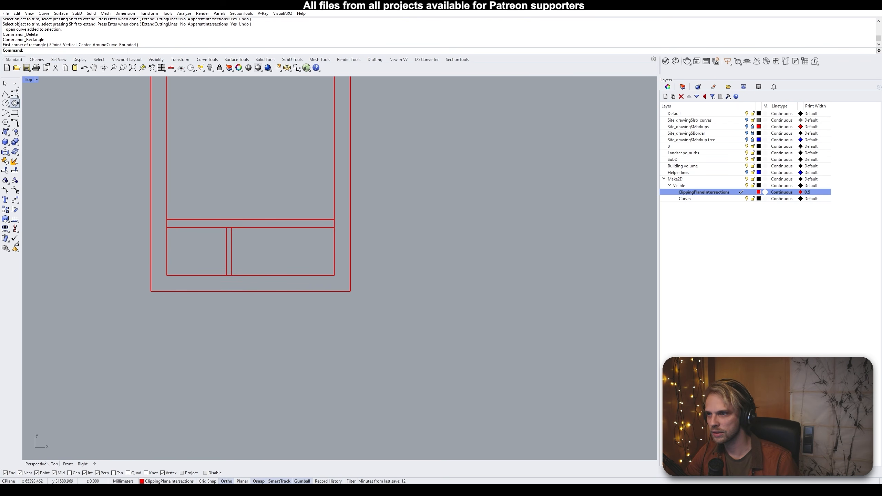
click(15, 113)
click(230, 276)
click(333, 228)
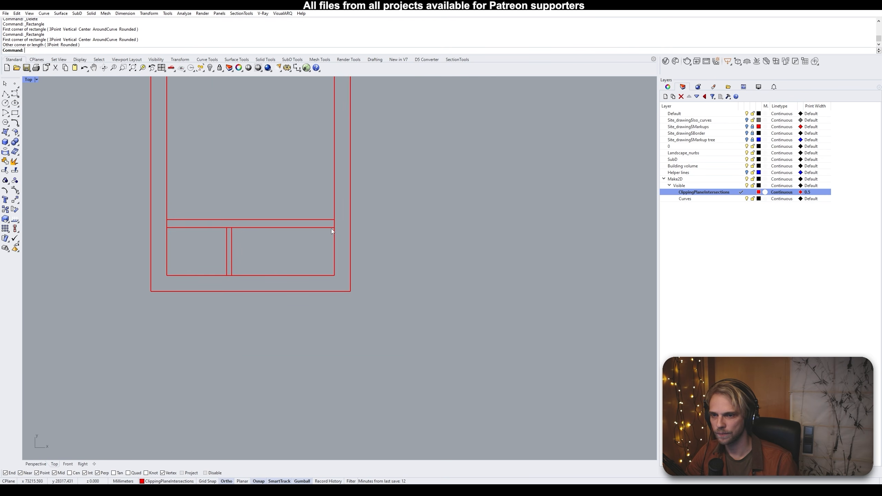
Move the room rectangle out to the right of the plan and measure its area
click(331, 229)
click(343, 244)
drag(309, 251, 475, 267)
text(ea)
key(Return)
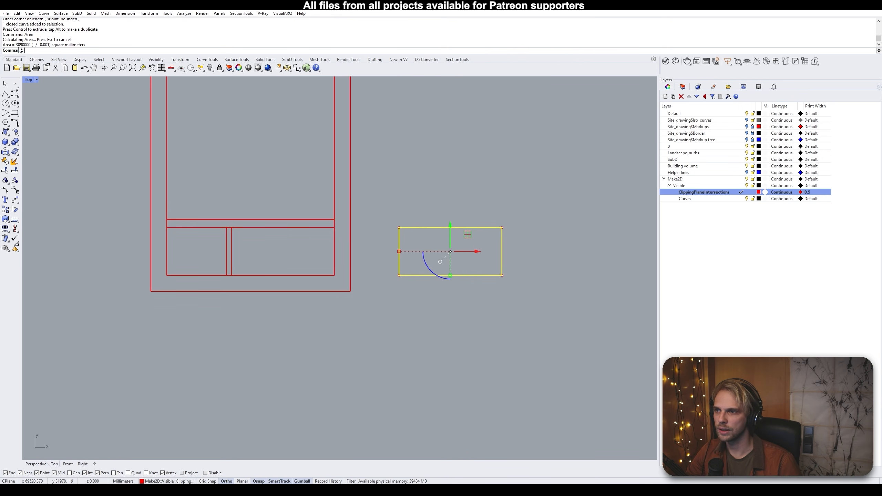
Delete the measured rectangle beside the plan
key(Escape)
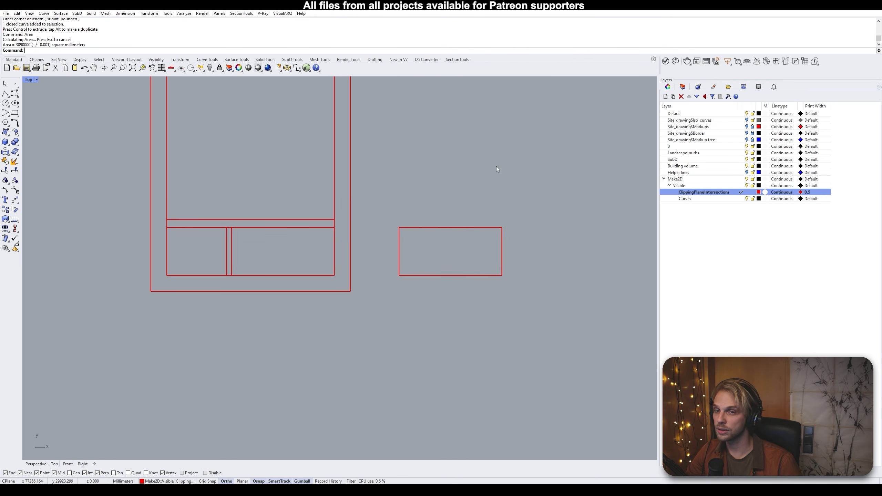
drag(499, 170, 426, 277)
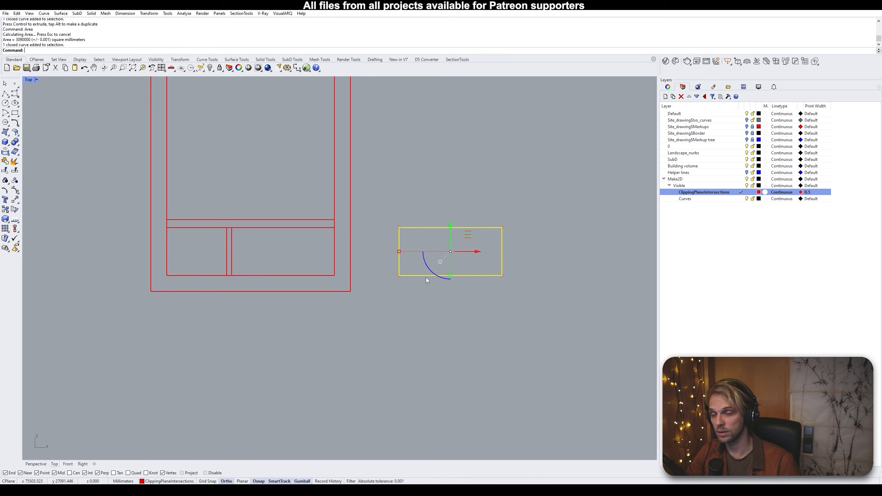
key(Delete)
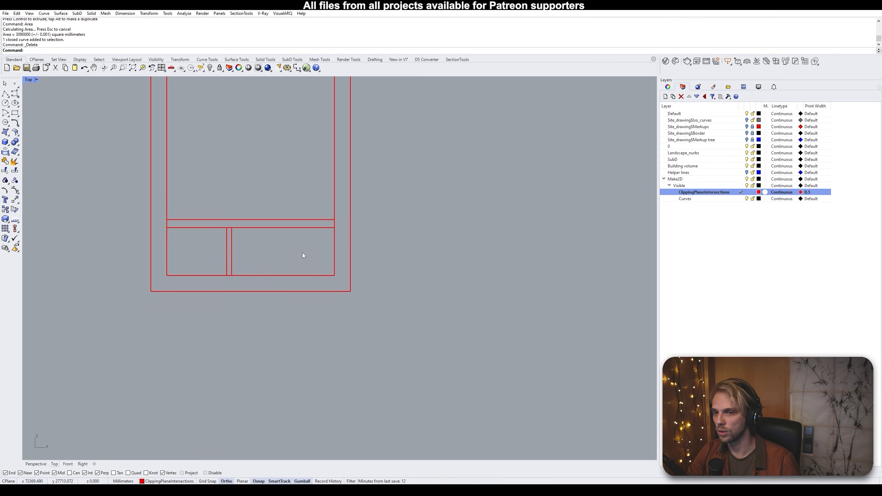
scroll(256, 218, down, 3)
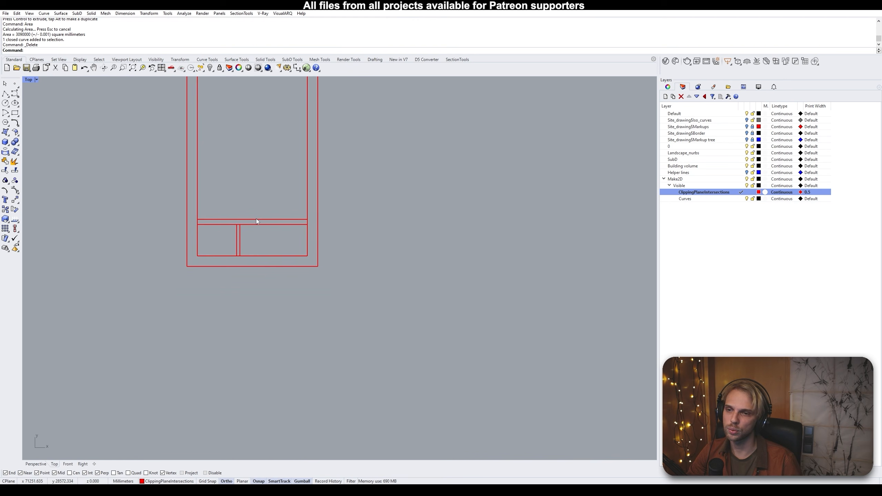
scroll(223, 247, up, 3)
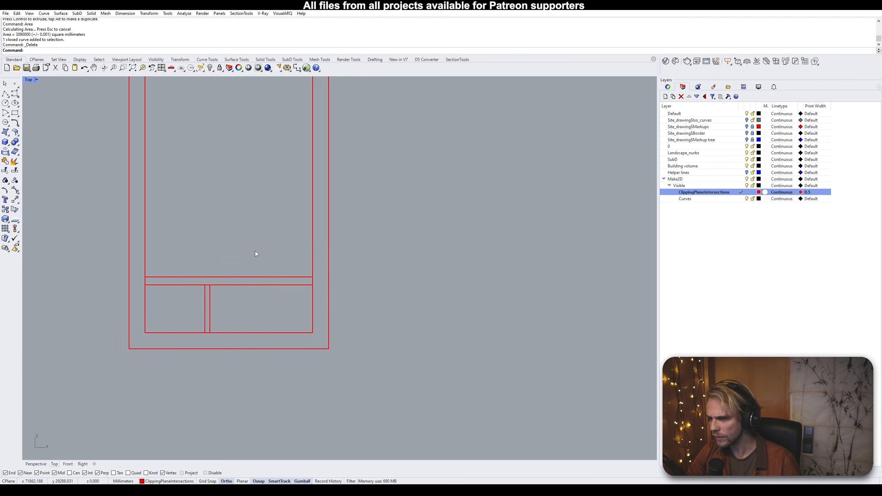
scroll(284, 188, down, 8)
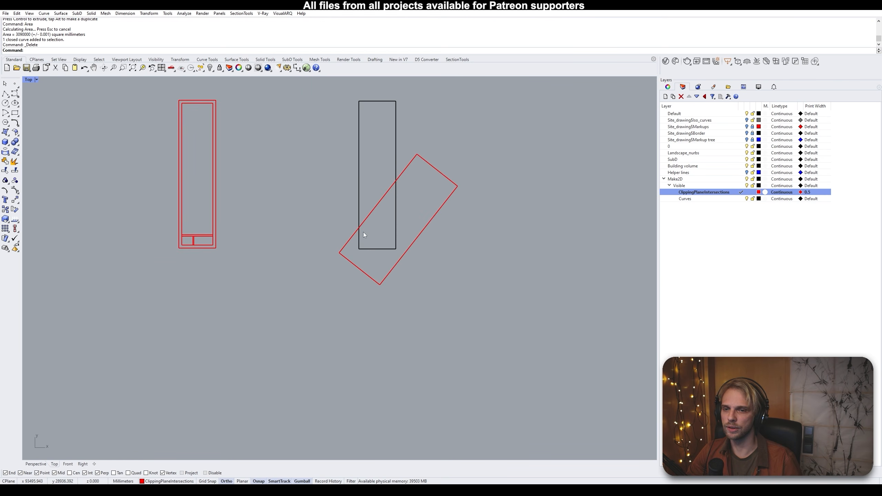
scroll(364, 233, up, 4)
scroll(406, 222, down, 4)
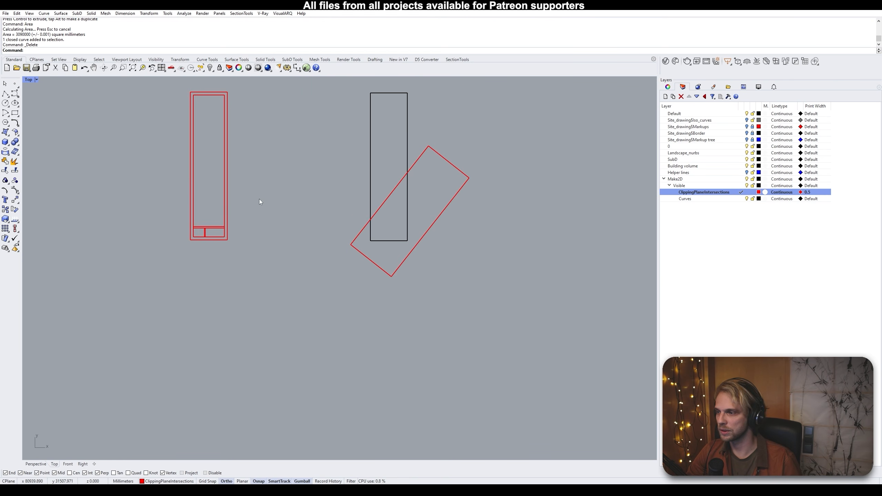
right_drag(190, 175, 206, 223)
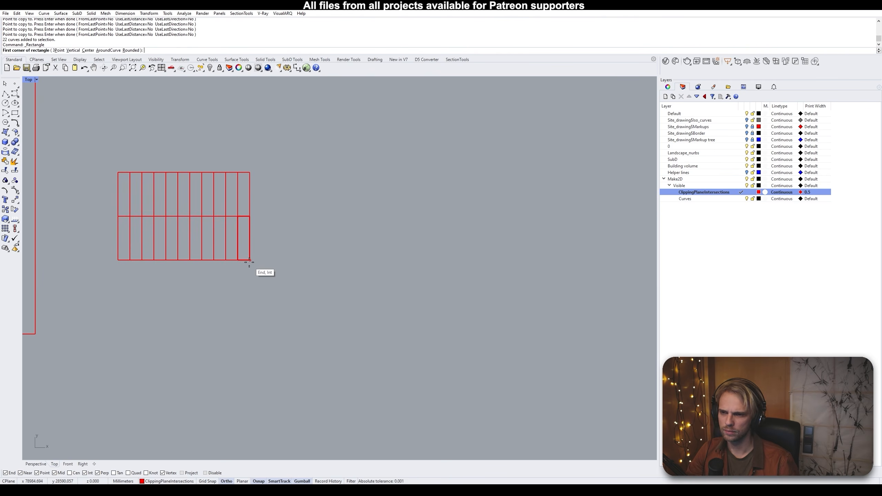
Draw a three-point rectangle as the landing at the right end of the two stair flights
click(250, 260)
text(1)
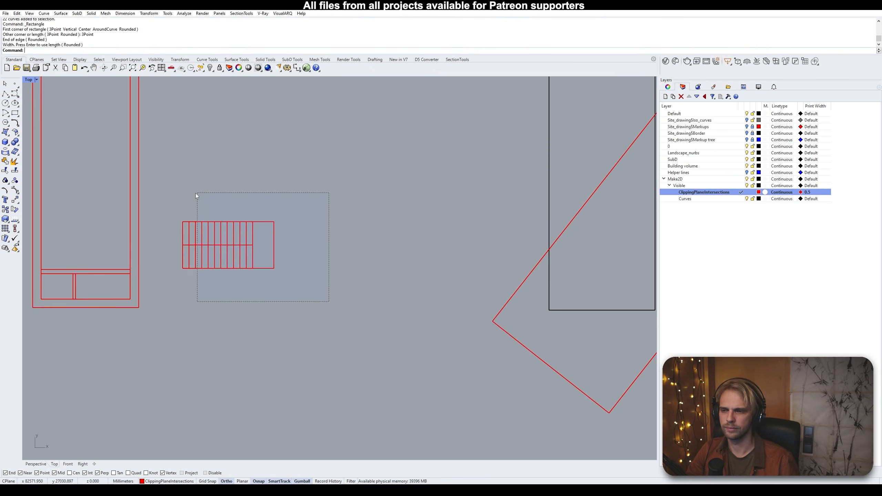
key(Escape)
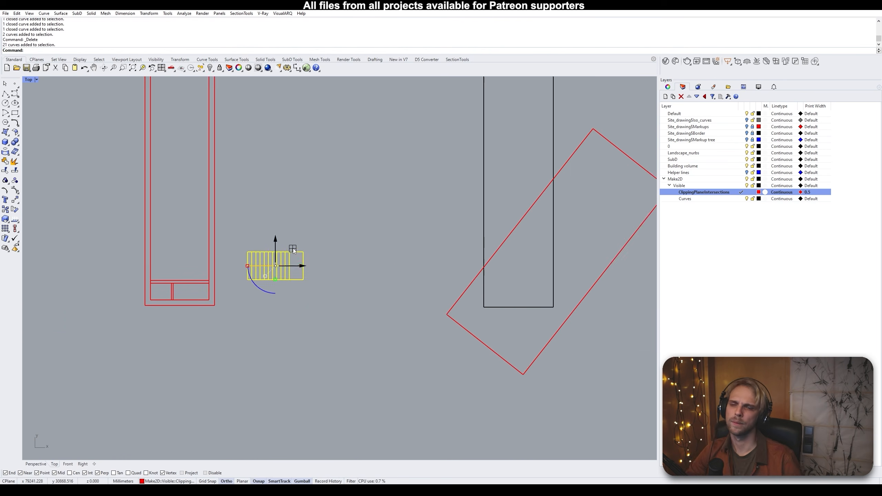
Move the stair onto the overlapping outlines, placing its upper-right corner where the black right edge crosses the slanted red edge
drag(264, 257, 480, 221)
click(541, 112)
scroll(596, 150, up, 4)
drag(336, 238, 446, 304)
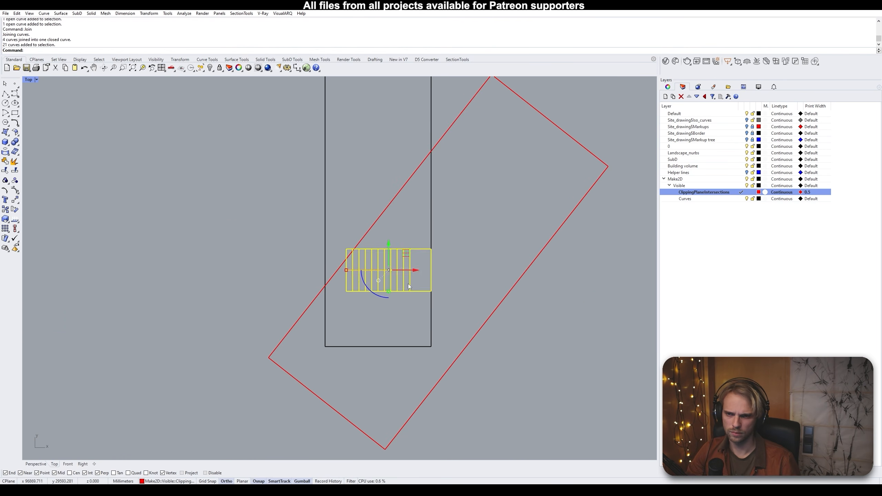
click(431, 248)
click(431, 152)
Rotate the stair about that crossing to align with the slanted edge, and slide it down along the edge
click(431, 151)
click(347, 152)
text(m)
click(430, 151)
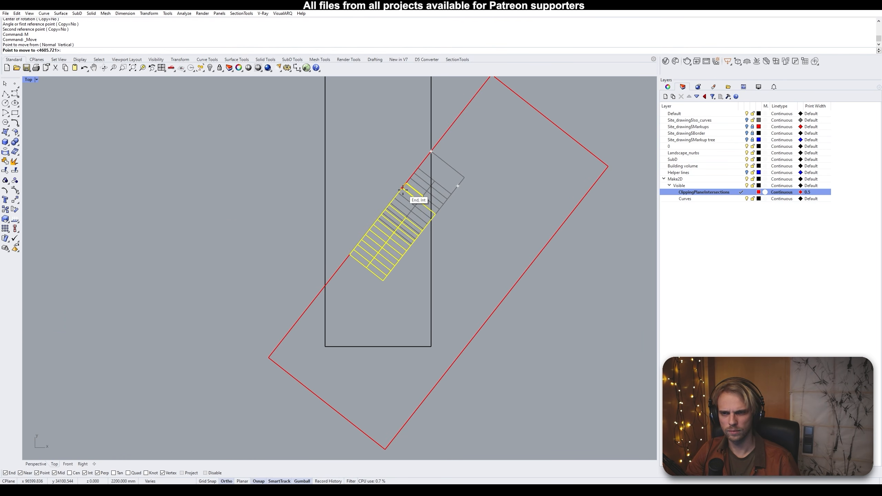
click(402, 190)
Offset the vertical line on the black outline's left edge 400 mm inward, and offset the new line another 1000 mm
scroll(291, 240, down, 3)
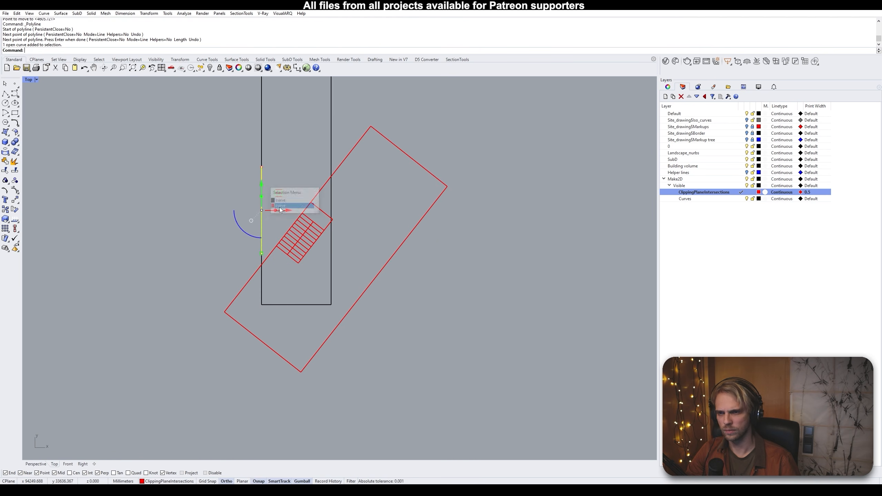
text(offset)
key(Return)
text(400)
click(304, 199)
click(248, 177)
text(1000)
click(257, 178)
Move the whole stair down along the slanted edge toward the inner offset line
drag(243, 187, 392, 347)
text(m)
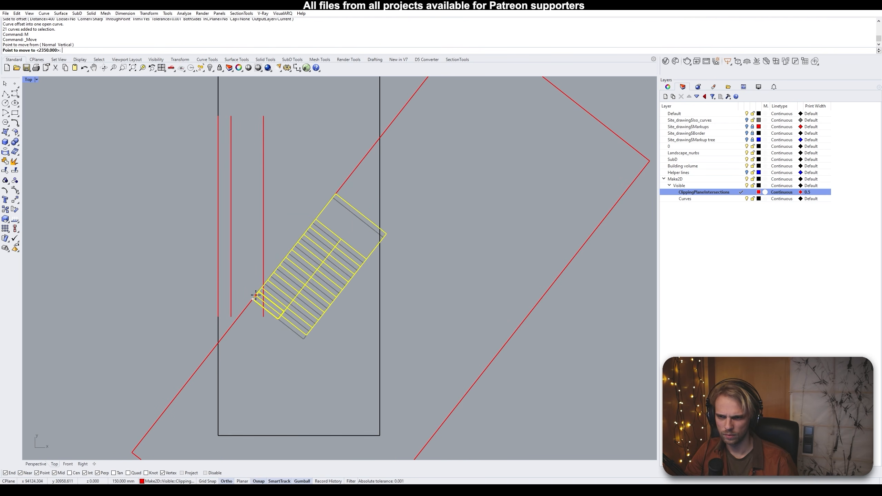
click(265, 284)
click(415, 295)
Delete the landing rectangle at the upper end of the slanted stair
scroll(397, 240, up, 4)
drag(320, 387, 278, 330)
scroll(354, 236, up, 2)
shift+drag(354, 347, 308, 293)
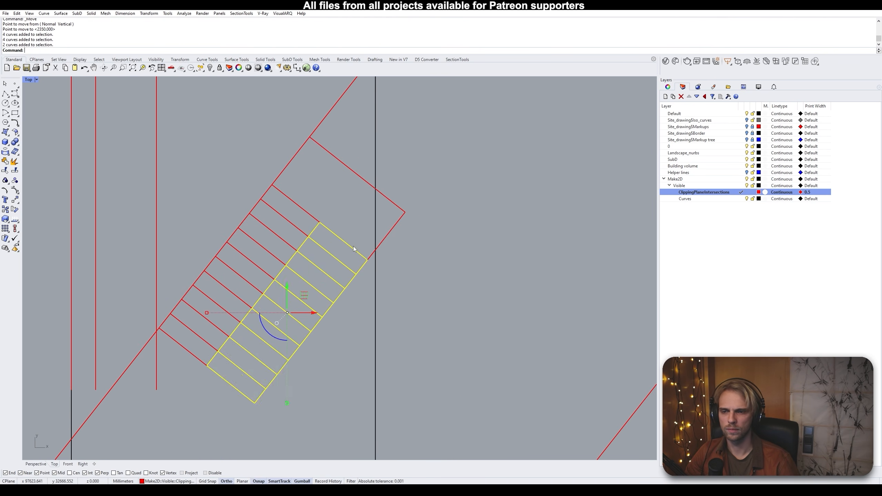
click(386, 235)
key(Delete)
Move the right stair flight horizontally so its upper-right corner meets the black outline's right edge
drag(378, 318, 328, 272)
shift+drag(293, 350, 223, 378)
text(m)
click(367, 260)
click(375, 260)
Rotate the right flight about its upper-right corner until it runs vertically along the black outline's right edge
text(rotate)
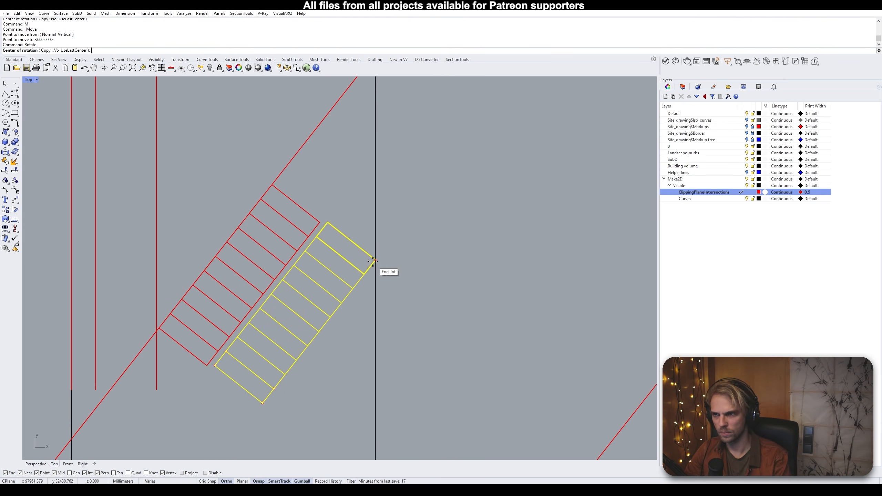
click(375, 260)
click(273, 390)
click(375, 410)
Group the slanted flight's lines and move the flight so its lower corner meets the intersection of the slanted line and the vertical line
scroll(347, 388, up, 6)
drag(264, 285, 234, 205)
shift+drag(305, 264, 271, 212)
text(groupm)
click(129, 343)
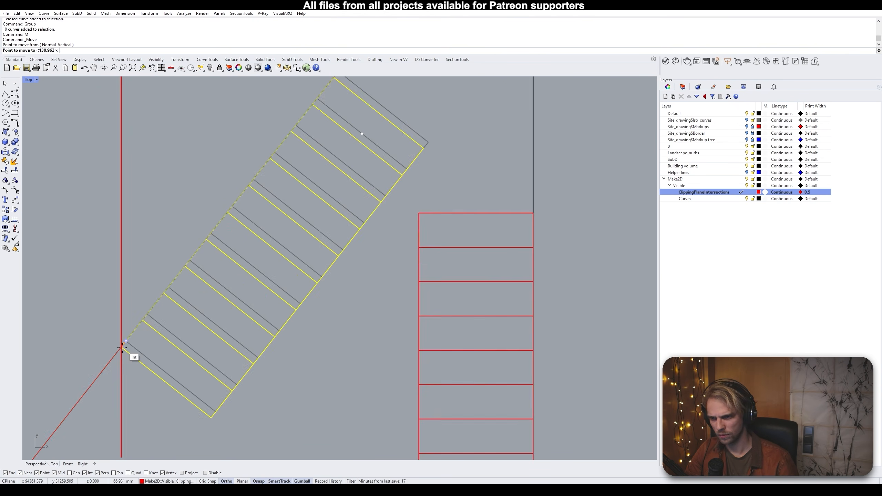
click(124, 348)
scroll(182, 224, down, 12)
scroll(265, 218, up, 5)
right_drag(264, 259, 246, 333)
click(5, 93)
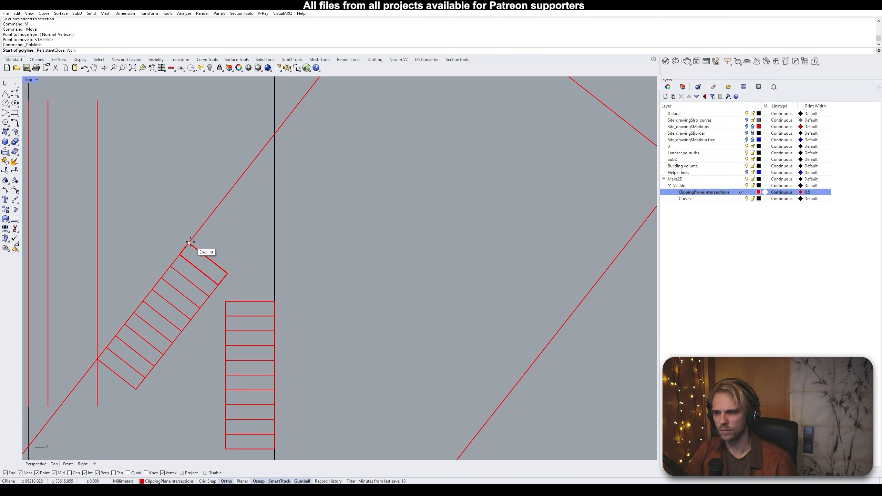
click(191, 245)
key(Escape)
Offset the slanted building outline inward for wall thickness and move the slanted flight onto the inner line
scroll(274, 177, down, 9)
click(258, 179)
scroll(233, 226, up, 6)
click(233, 226)
text(m)
click(242, 185)
click(254, 195)
Move the vertical flight so its upper-left corner meets the slanted flight's upper-right corner
click(292, 232)
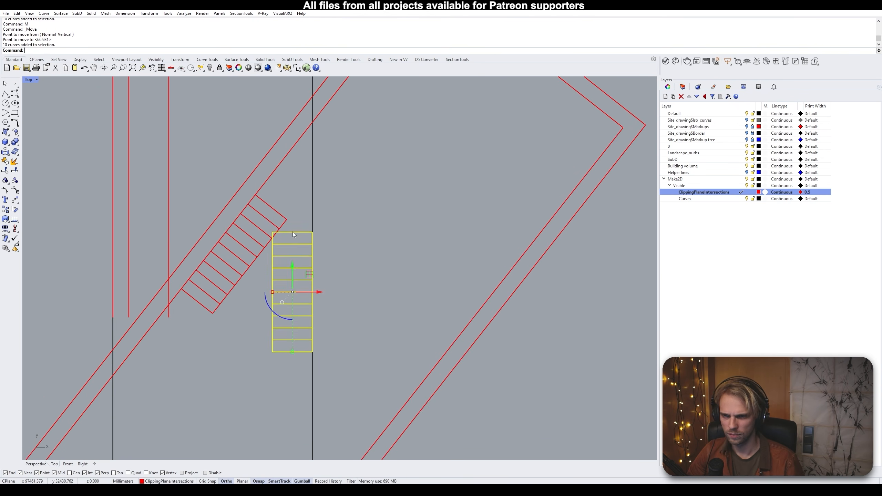
right_drag(306, 202, 310, 156)
scroll(311, 156, down, 10)
click(327, 188)
scroll(396, 257, down, 6)
scroll(361, 236, up, 12)
click(368, 244)
text(m)
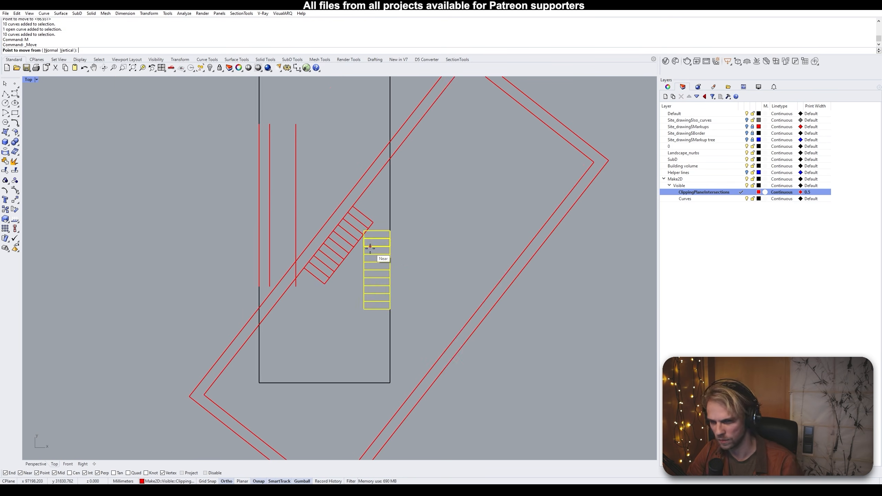
click(364, 231)
click(372, 221)
Measure the horizontal gap between the black outline's right edge and the vertical flight's outer edge
text(dist)
scroll(337, 226, up, 8)
click(343, 242)
click(366, 241)
scroll(290, 188, down, 8)
Move both stair flights down along the inner slanted wall line until the slanted flight's lower corner meets the vertical interior line
click(313, 200)
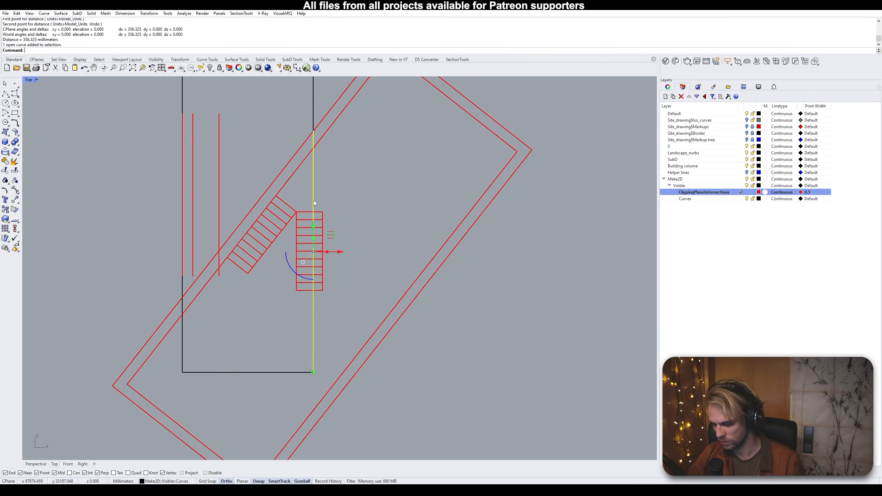
text(m)
click(268, 248)
text(m)
scroll(259, 244, up, 4)
click(236, 253)
click(382, 169)
click(382, 149)
click(366, 169)
Move the black outline's right edge 500 mm outward to the right
click(345, 240)
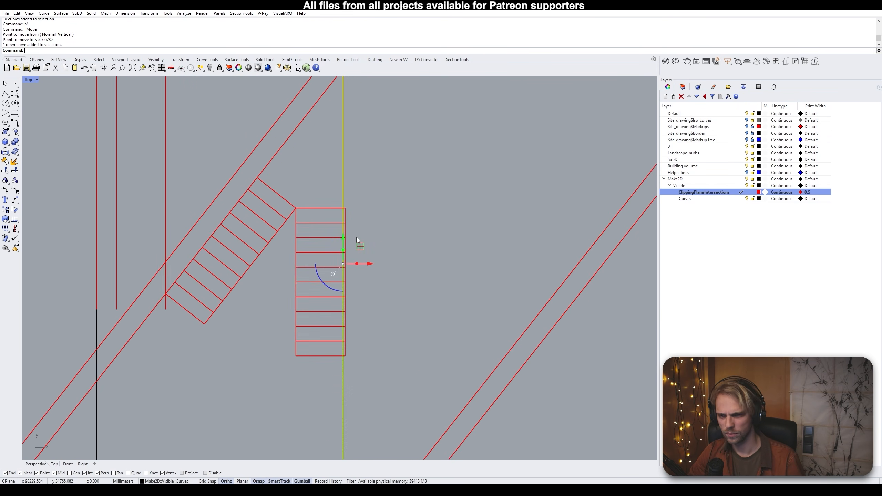
scroll(390, 226, down, 8)
scroll(356, 227, up, 12)
scroll(355, 217, down, 16)
scroll(352, 382, up, 11)
scroll(318, 349, down, 9)
click(330, 215)
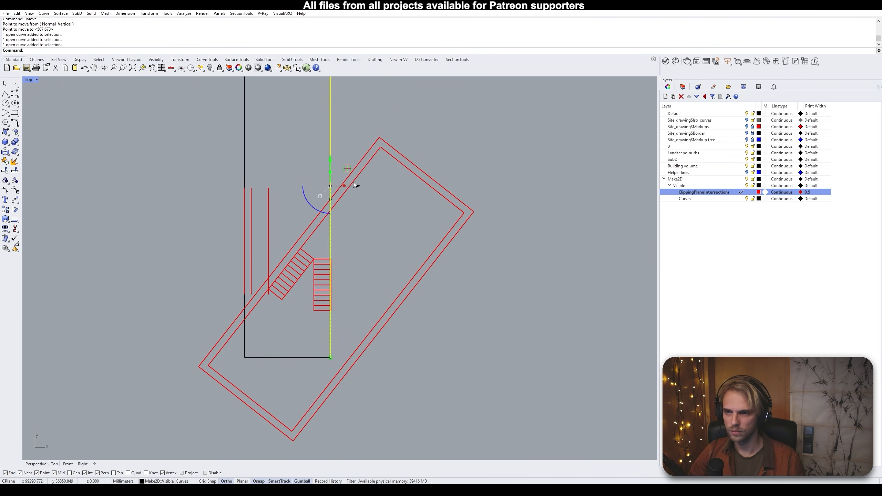
click(355, 186)
text(500)
key(Return)
key(Escape)
Fillet the black outline's shifted right edge with its top edge
right_drag(351, 146, 350, 232)
text(Fillet)
click(337, 119)
click(326, 100)
Draw a guide line from the vertical flight's upper-right corner to the slanted wall, parallel to the slanted flight's treads, and shift it upward
right_drag(325, 448, 339, 362)
scroll(339, 299, up, 8)
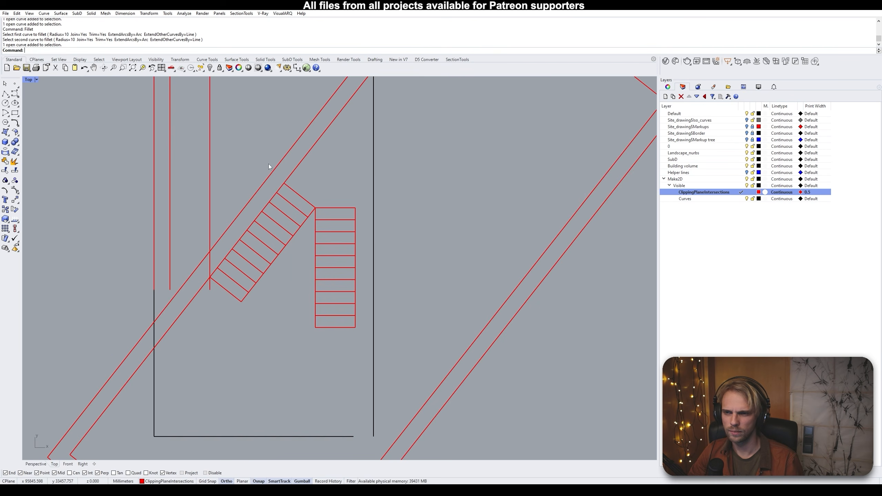
click(6, 94)
click(356, 233)
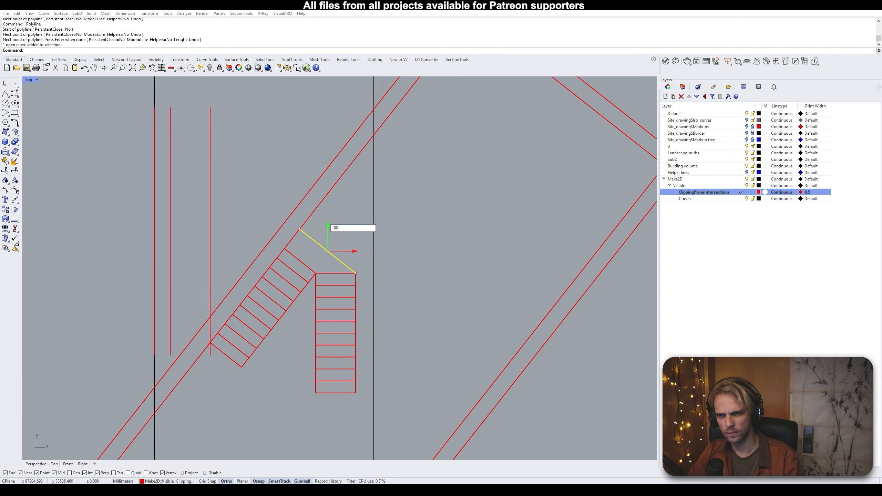
click(299, 189)
key(Return)
key(Return)
Draw the landing outline as a closed polyline joining the upper ends of both stair flights
click(355, 273)
click(356, 233)
click(319, 205)
click(285, 249)
click(315, 274)
click(355, 273)
Delete the leftover guide lines and copy the staircase with its landing to the left floor plan
scroll(368, 215, down, 8)
key(Delete)
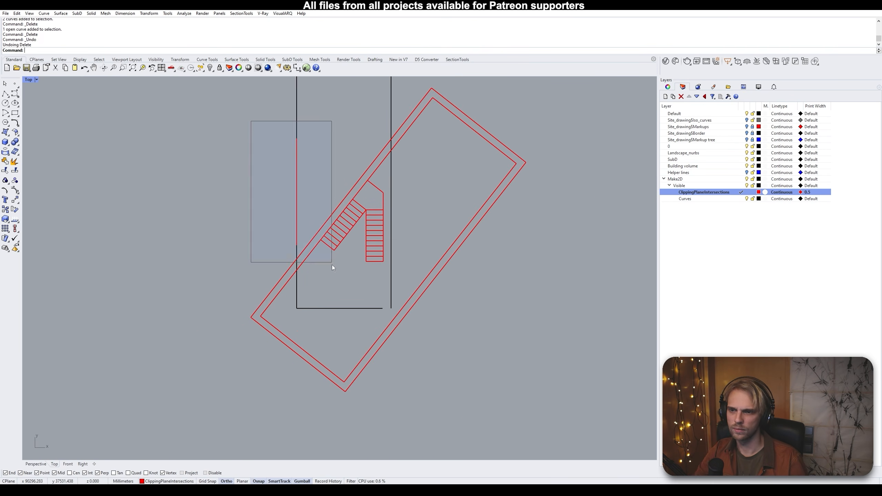
click(382, 298)
click(107, 297)
Move the right-side corner points of the left plan's inner and outer wall outlines 500 mm to the right
key(F10)
drag(183, 79, 161, 95)
shift+drag(182, 365, 160, 343)
click(203, 201)
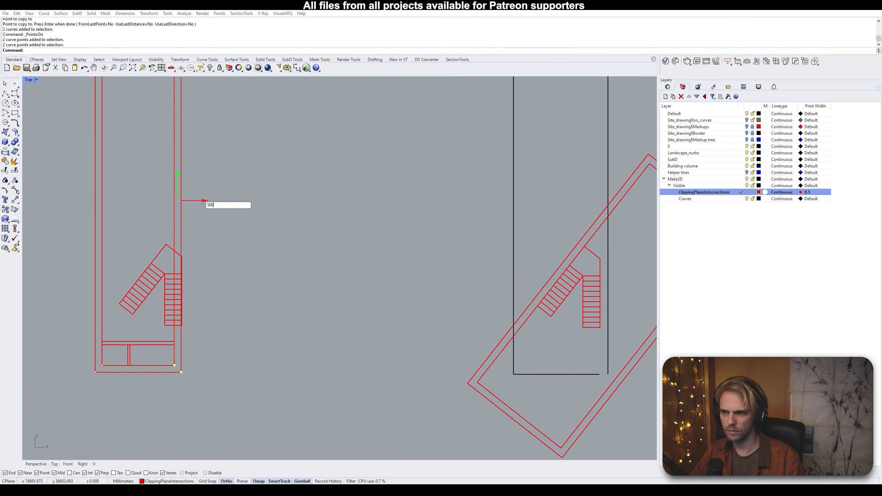
text(500)
key(Return)
scroll(213, 248, up, 4)
click(227, 215)
key(Escape)
key(Escape)
scroll(248, 247, down, 6)
scroll(239, 298, up, 6)
Stretch the right-side points of the copied vertical flight to the inner wall line
click(218, 252)
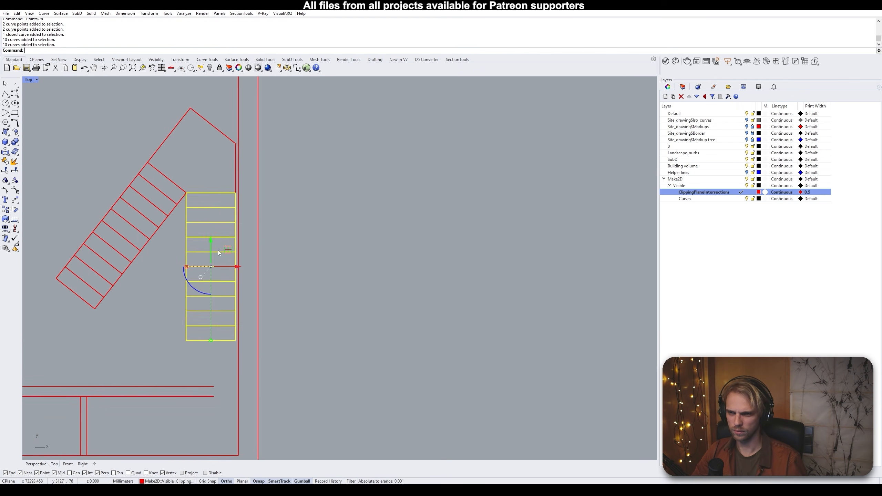
key(F10)
drag(251, 353, 224, 180)
drag(263, 267, 239, 286)
scroll(231, 246, up, 6)
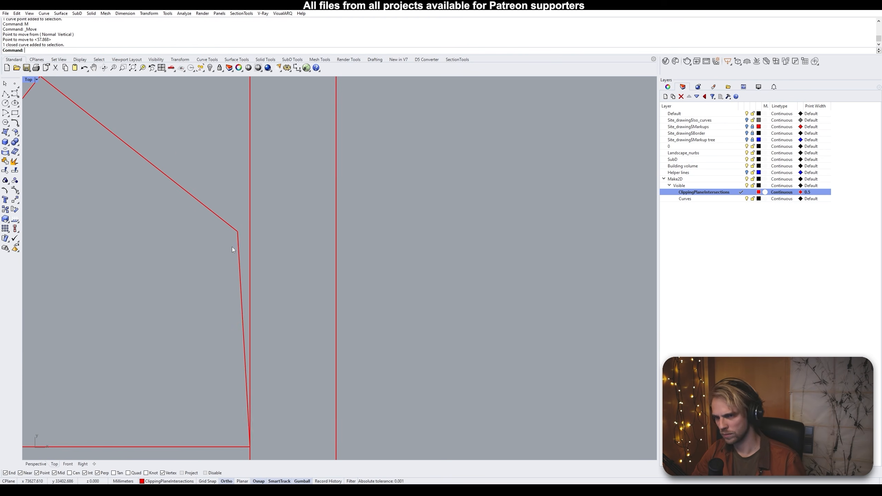
Delete the landing outline's skewed right segment and extend its upper edge to the inner wall line
ctrl+shift+click(237, 248)
key(Delete)
click(250, 247)
text(Extend)
key(Return)
click(233, 228)
key(Return)
Extend both horizontal partition lines near the plan's lower end to the right inner wall line
scroll(250, 247, down, 10)
click(251, 356)
text(Extend)
key(Return)
click(231, 342)
click(230, 336)
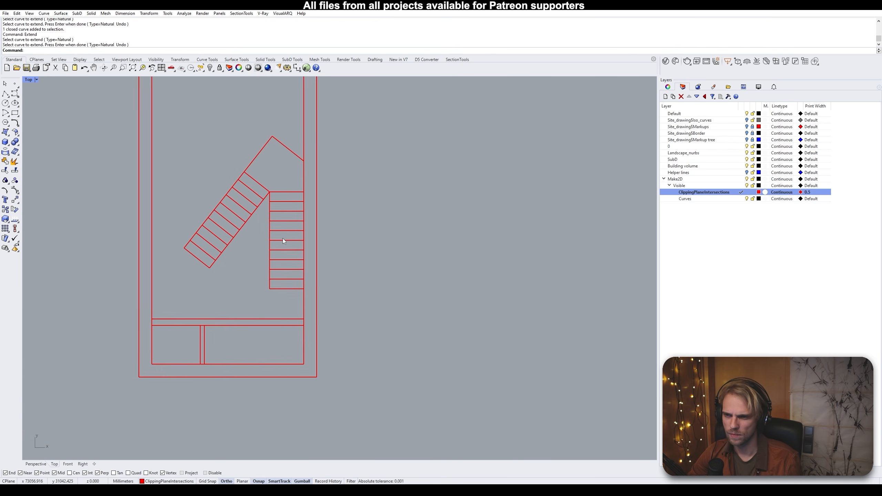
Draw a line along the slanted flight's outer edge up to the right inner wall and offset it outward as a wall
scroll(208, 305, down, 8)
scroll(189, 301, up, 8)
text(pl)
key(Return)
click(212, 252)
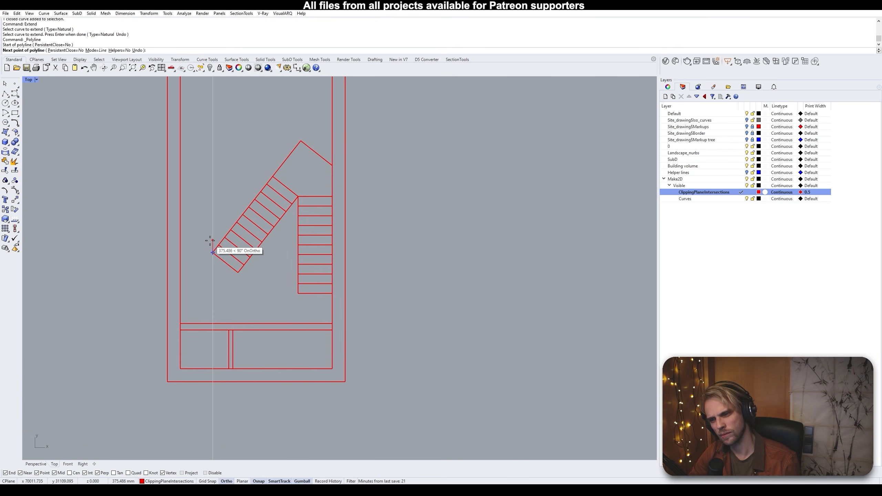
click(333, 100)
key(Return)
text(offset)
click(278, 146)
Extend the offset slanted wall line to the right inner wall line
click(330, 146)
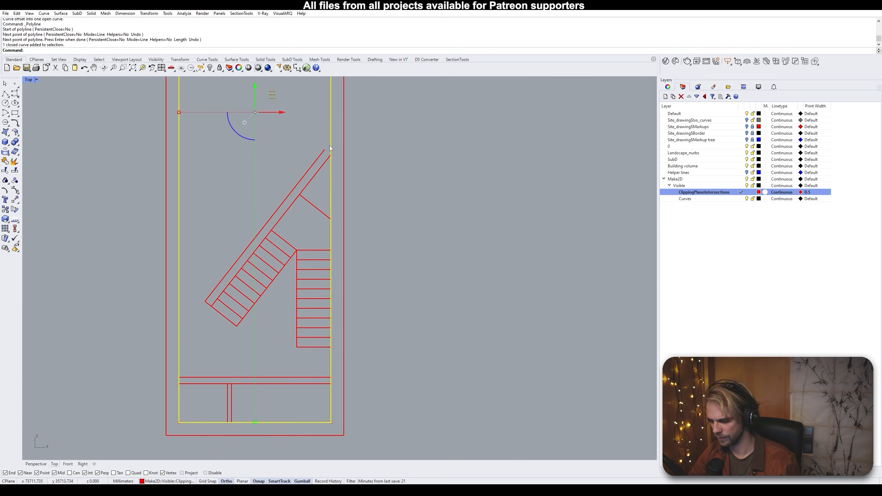
text(Extend)
click(320, 155)
scroll(292, 135, down, 2)
scroll(231, 185, down, 4)
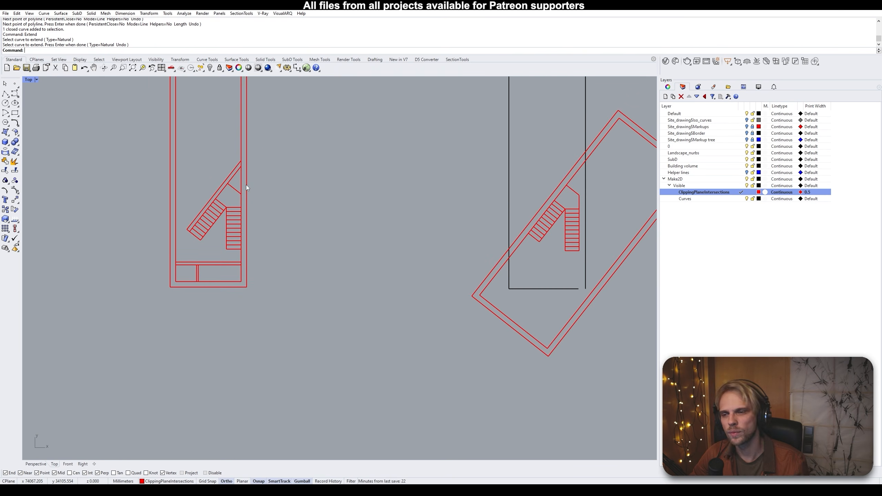
Draw a line along the landing's upper edge from the right inner wall to beyond the slanted wall lines
scroll(246, 185, up, 4)
click(243, 171)
scroll(243, 155, up, 6)
drag(260, 167, 214, 225)
click(208, 214)
click(147, 178)
Offset the landing's upper edge line outward and fillet it with the outer slanted wall line to wrap the wall around the landing
text(offset)
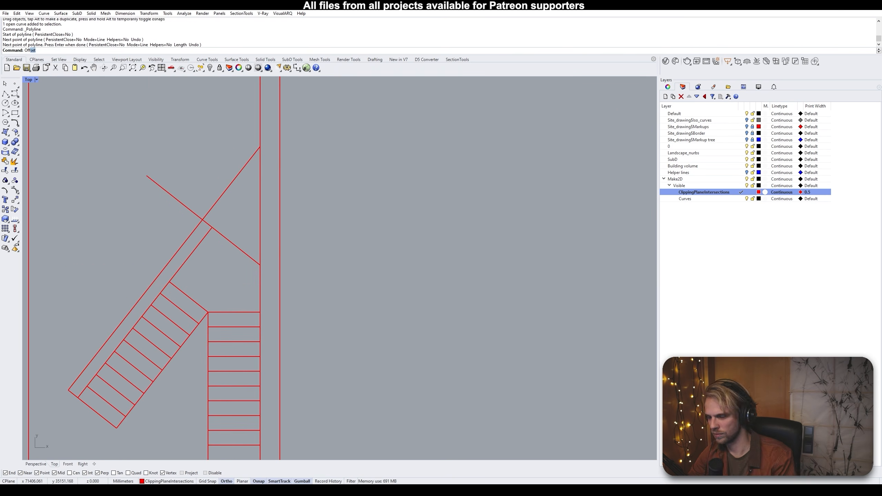
click(189, 182)
scroll(189, 181, down, 8)
scroll(212, 208, up, 8)
text(fillet)
click(197, 205)
click(195, 193)
scroll(208, 215, down, 4)
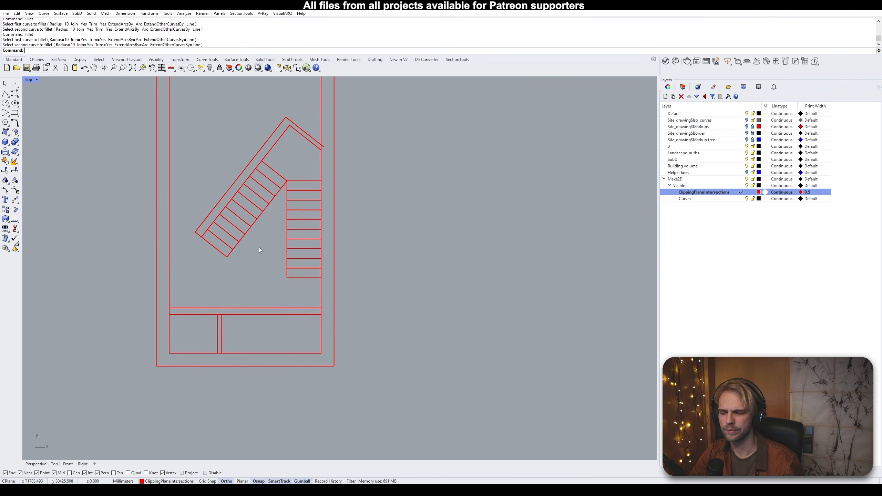
Draw a direction arrow along the centre of the slanted flight, pointing up toward the landing
right_drag(259, 247, 263, 207)
click(219, 208)
click(278, 132)
click(270, 132)
click(278, 132)
click(278, 139)
key(Return)
Trim the landing wall line's overhang at the right inner wall
scroll(325, 207, down, 4)
click(270, 175)
text(trim)
click(273, 202)
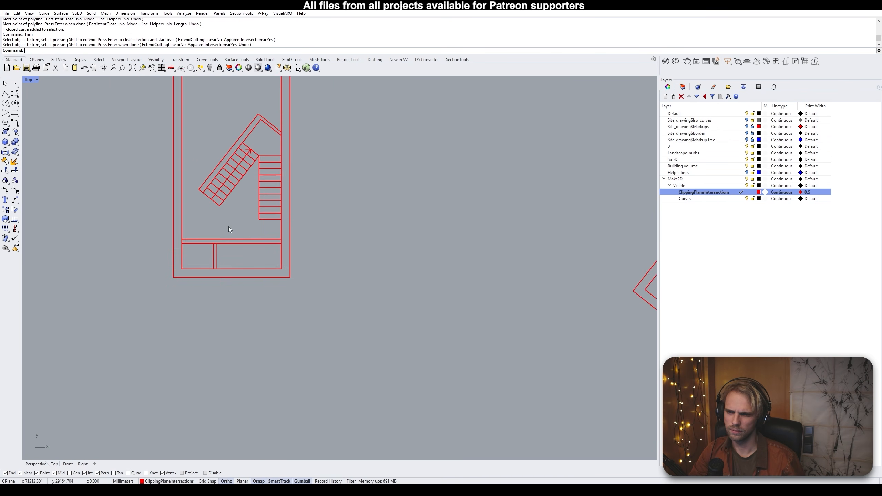
Switch from the top view to a full-size perspective view of the building volumes on the terrain
scroll(250, 228, down, 8)
right_drag(455, 267, 357, 289)
double_click(29, 80)
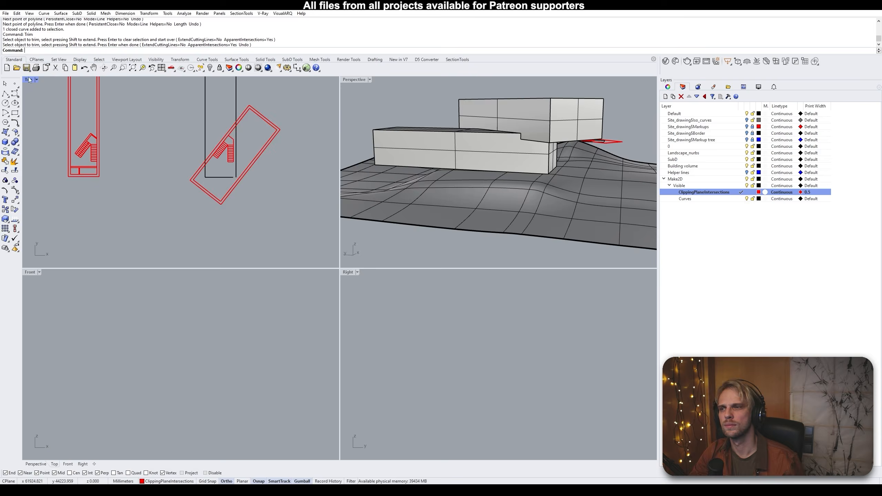
double_click(353, 80)
right_drag(351, 195, 313, 250)
click(5, 142)
click(68, 51)
click(157, 243)
click(156, 194)
right_drag(194, 240, 353, 177)
key(Escape)
Build a 500 mm thick three-point box along the long side wall of the lower building volume
click(5, 142)
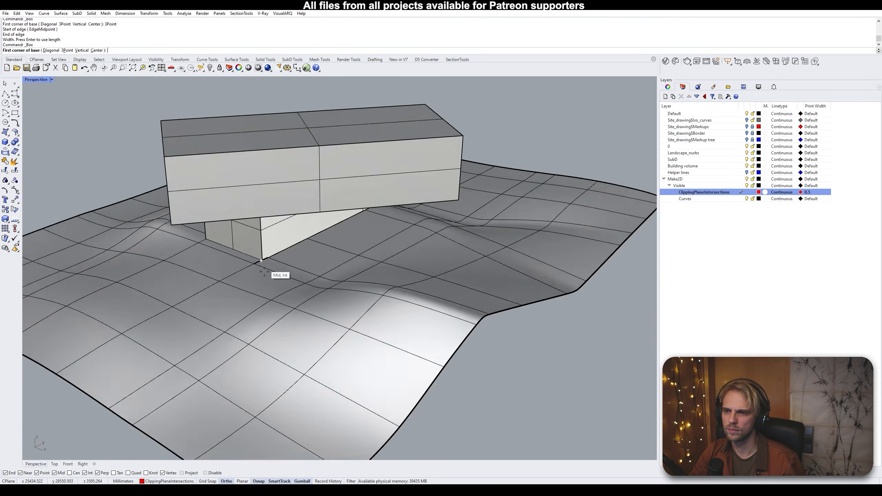
key(ctrl+alt+w)
click(224, 254)
click(72, 51)
click(548, 184)
click(554, 112)
text(500)
key(Return)
key(ctrl+alt+s)
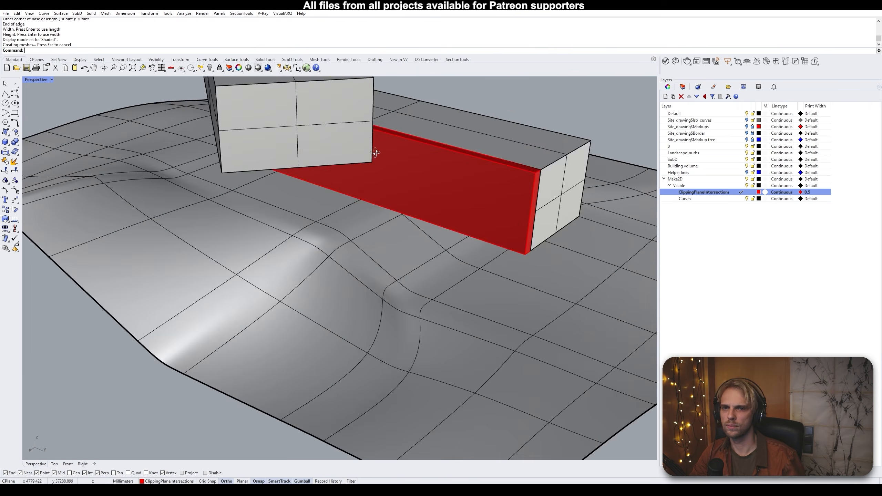
Boolean-union the side box with the building volumes and merge all coplanar faces
click(376, 153)
text(BooleanUnion)
key(Return)
text(MergeAllCoplanarFaces)
key(Return)
In the top view, try a partition between the inner walls above the landing and offset its line by 125 mm
double_click(36, 79)
scroll(302, 227, up, 6)
scroll(305, 286, down, 4)
right_drag(136, 168, 311, 309)
click(5, 93)
scroll(350, 300, up, 6)
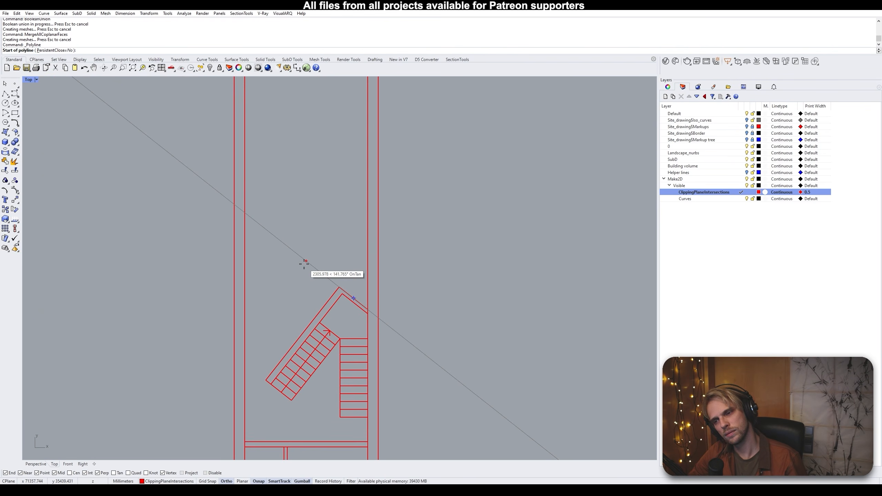
click(245, 227)
click(368, 227)
click(350, 228)
click(349, 232)
Try a straight line from the landing wall's outer corner up to the trial partition
click(339, 287)
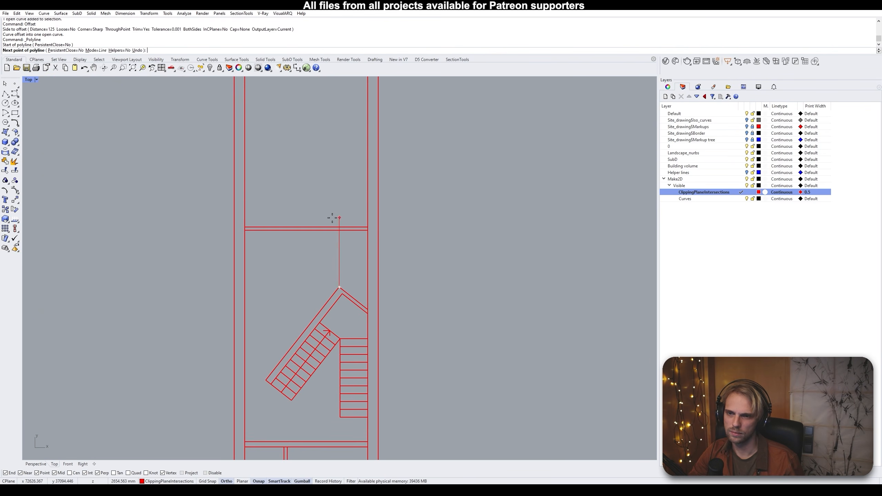
click(339, 231)
key(Return)
key(Return)
Delete the small rounded segment at the landing wall's corner
scroll(344, 284, up, 8)
scroll(338, 286, up, 15)
scroll(345, 280, down, 6)
ctrl+shift+click(360, 337)
key(Delete)
Fillet the landing wall's outer corner sharp with radius 0 and arcs extended by line
scroll(359, 347, up, 6)
text(Fillet)
key(Return)
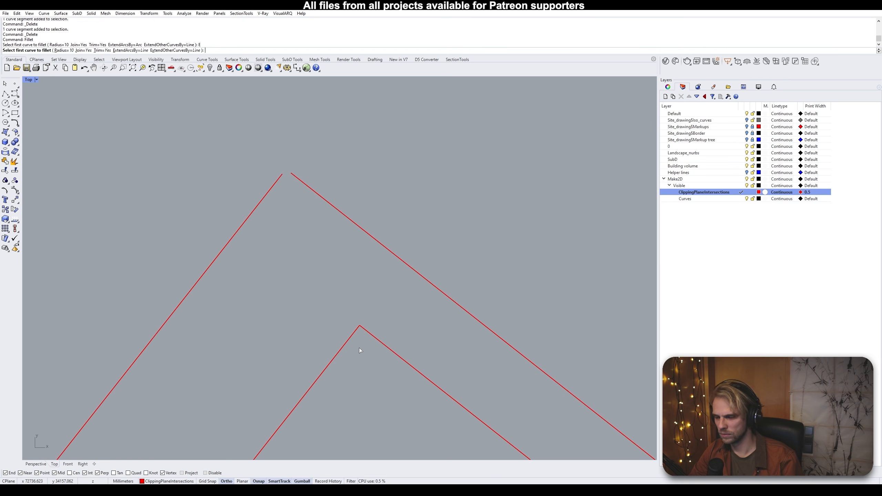
key(e)
key(Return)
key(r)
key(Return)
key(0)
key(Return)
click(309, 184)
click(273, 185)
Repeat the radius 0 fillet on the landing wall's other line pair
scroll(371, 296, down, 14)
click(394, 337)
key(Escape)
key(Return)
click(347, 250)
click(298, 268)
scroll(195, 236, down, 20)
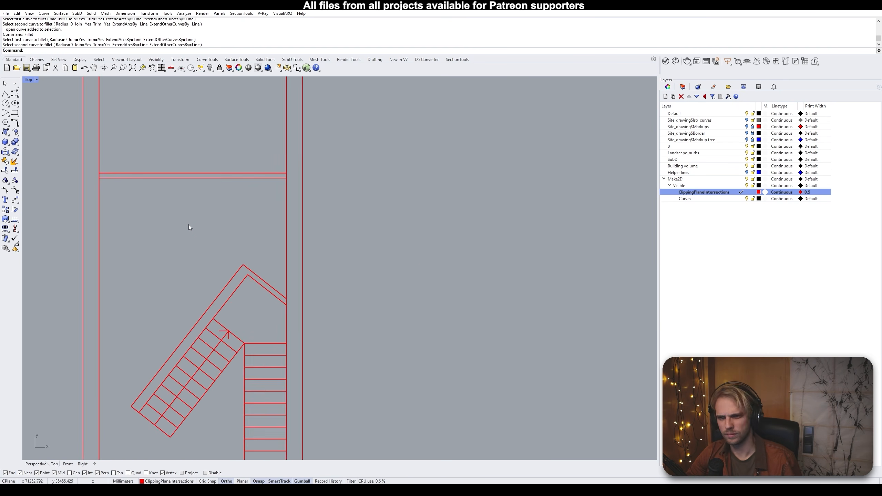
Select the black outline lines of the lower volume in the rotated volume's plan and join them
scroll(204, 205, up, 6)
right_drag(450, 198, 331, 244)
click(353, 215)
shift+click(327, 138)
shift+click(291, 225)
shift+click(296, 364)
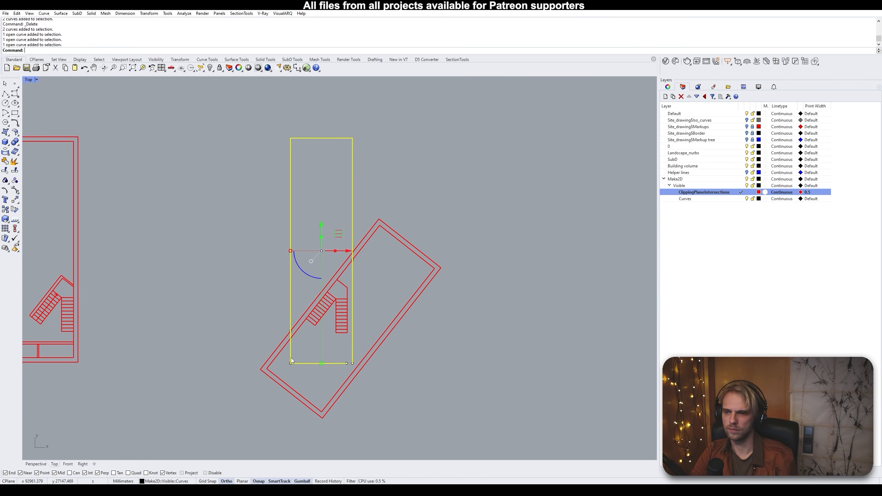
text(Join)
key(Return)
Close the open lower-right corner of the black outline with a radius 0 fillet
text(Fillet)
key(Return)
click(297, 363)
click(352, 345)
Draw a line from the straight flight's lower inner corner down to the partition of the small rooms
right_drag(285, 345, 403, 292)
click(5, 94)
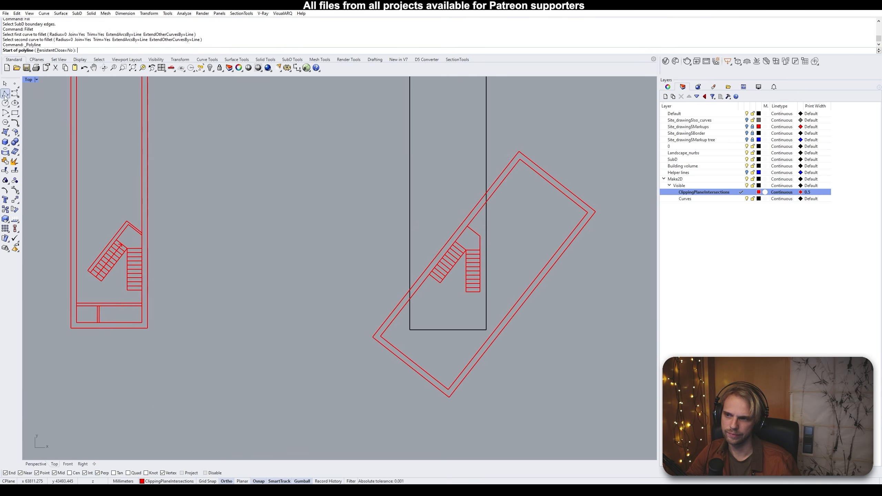
scroll(130, 290, up, 4)
click(126, 289)
click(49, 288)
key(Return)
scroll(129, 288, down, 4)
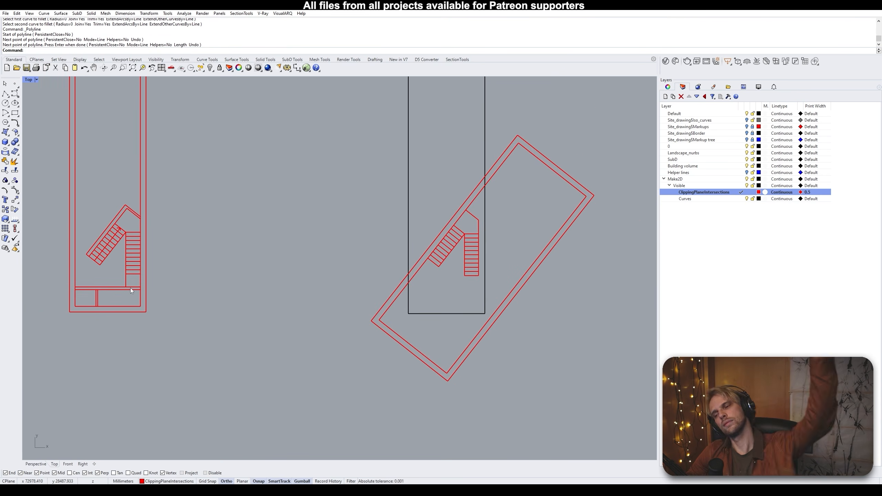
scroll(228, 401, down, 4)
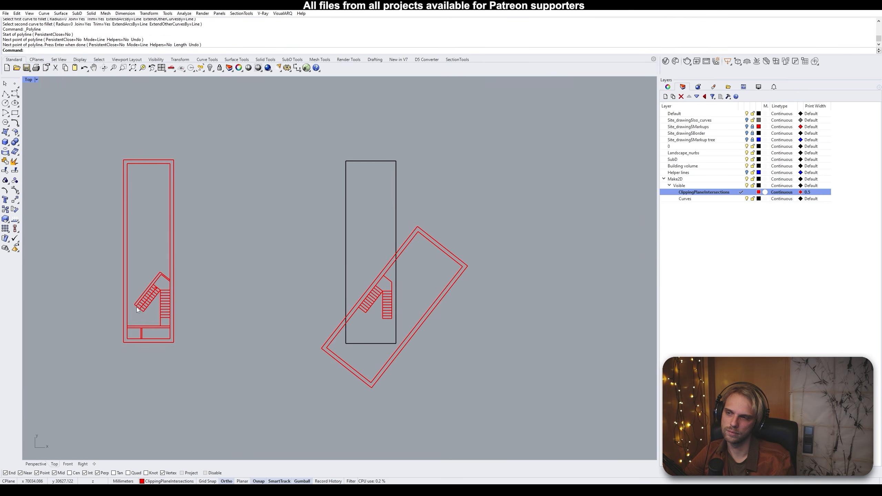
Draw a line continuing the slanted flight's outer edge from its lower end to the left inner wall
click(124, 329)
scroll(124, 340, up, 10)
key(Return)
scroll(190, 295, down, 8)
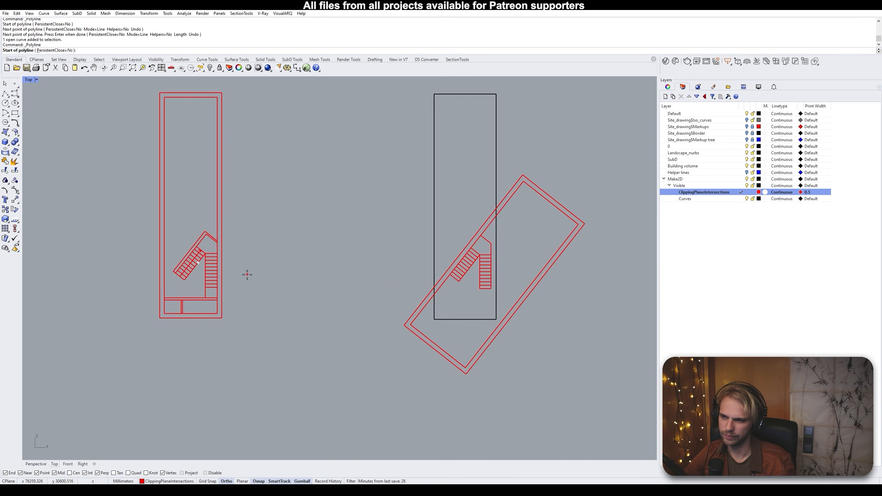
scroll(155, 331, up, 4)
click(186, 240)
click(169, 260)
key(Return)
scroll(172, 267, down, 4)
scroll(212, 273, up, 6)
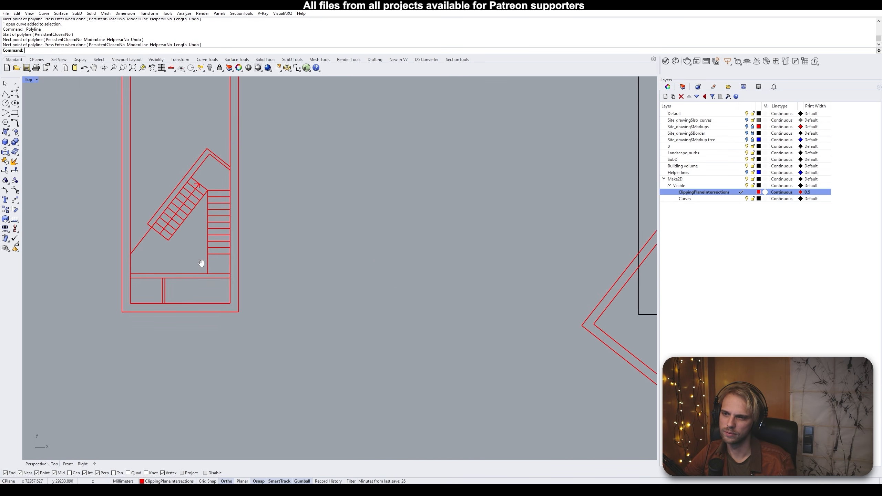
scroll(79, 283, down, 6)
scroll(382, 247, down, 2)
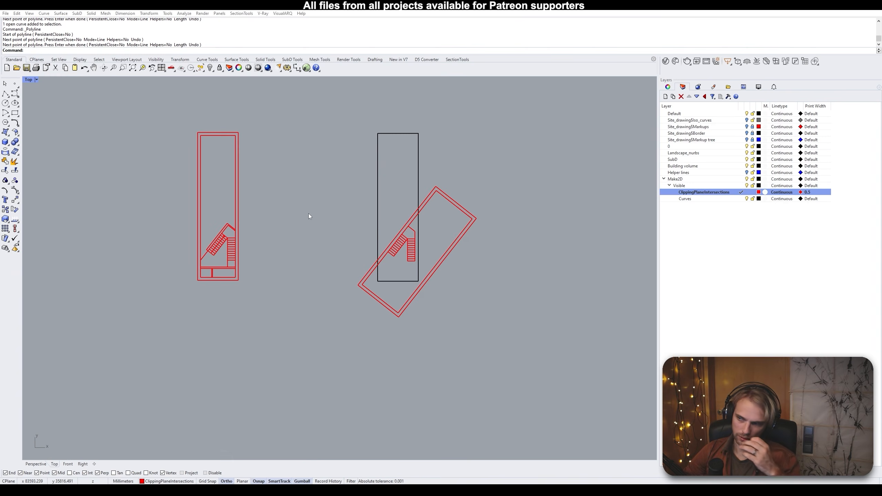
right_drag(328, 211, 420, 224)
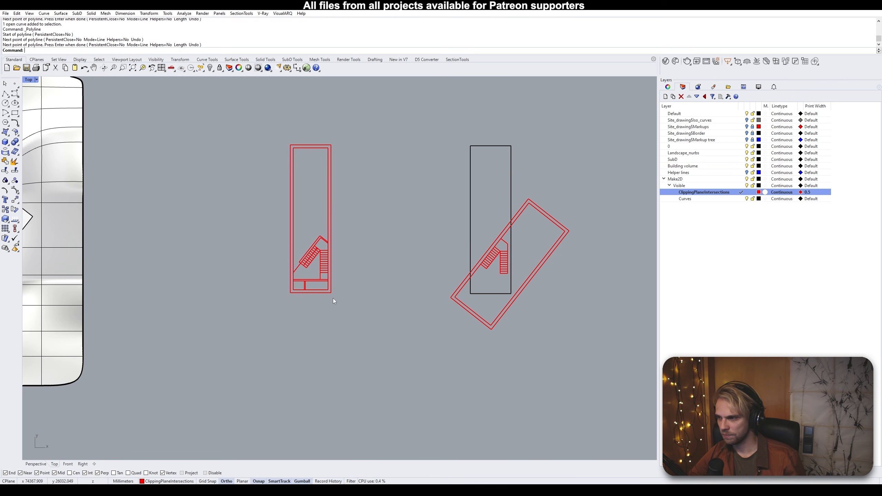
scroll(304, 281, up, 14)
drag(349, 304, 279, 291)
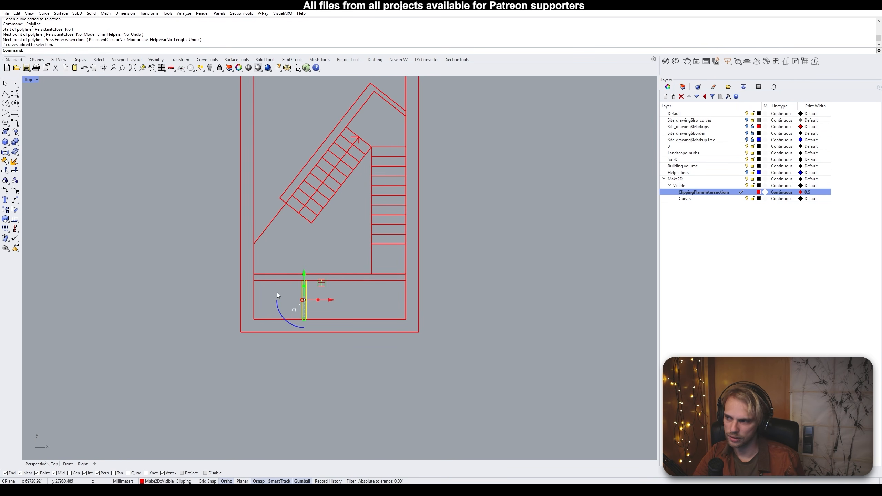
scroll(350, 286, down, 12)
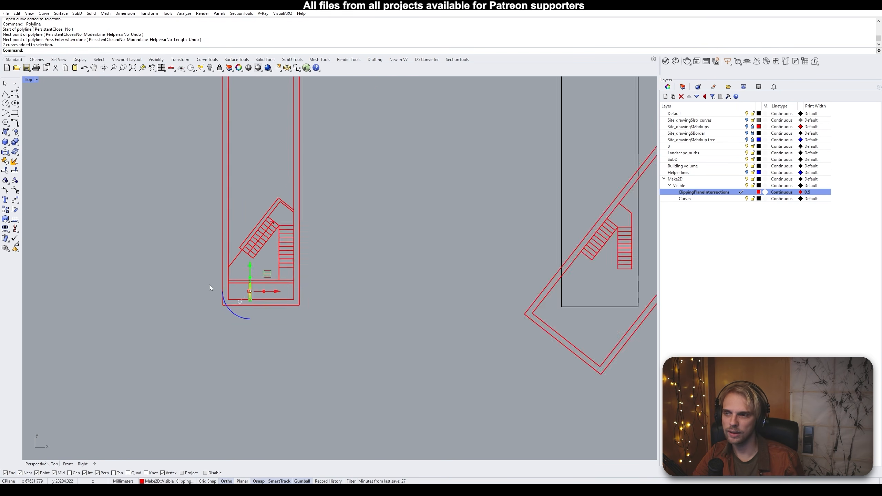
key(Escape)
drag(190, 193, 336, 364)
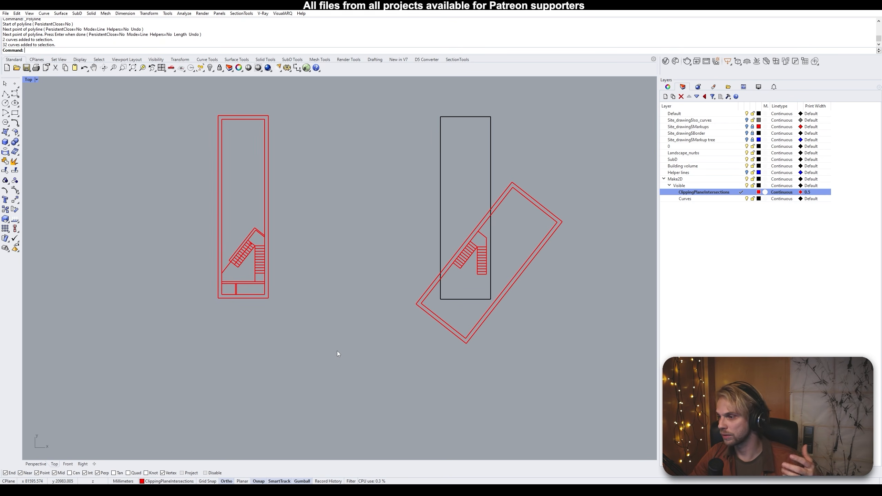
drag(189, 167, 326, 319)
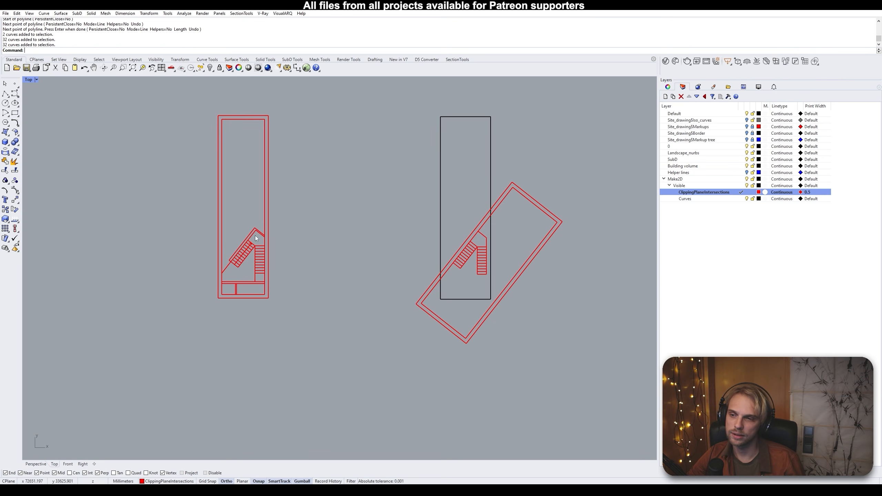
drag(240, 158, 257, 152)
click(268, 142)
click(294, 160)
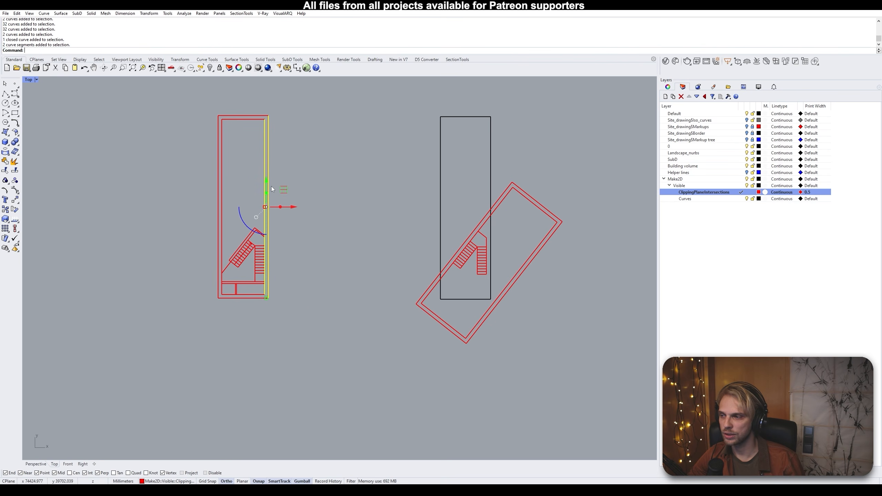
click(308, 306)
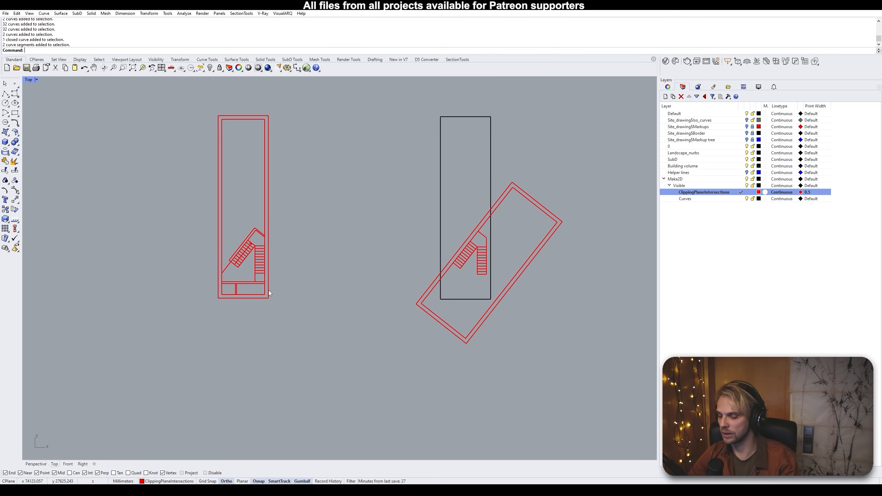
Measure the overall width of the lower volume's plan between its bottom outer corners
text(Distance)
key(Return)
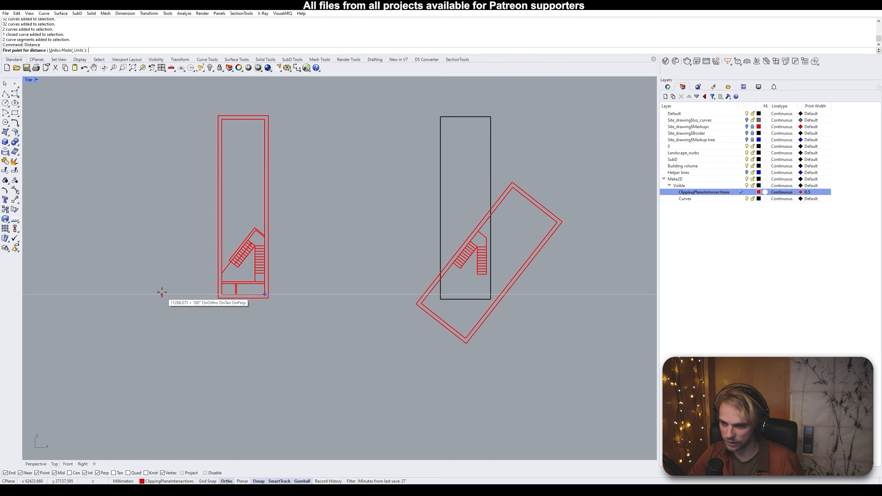
click(219, 298)
click(267, 299)
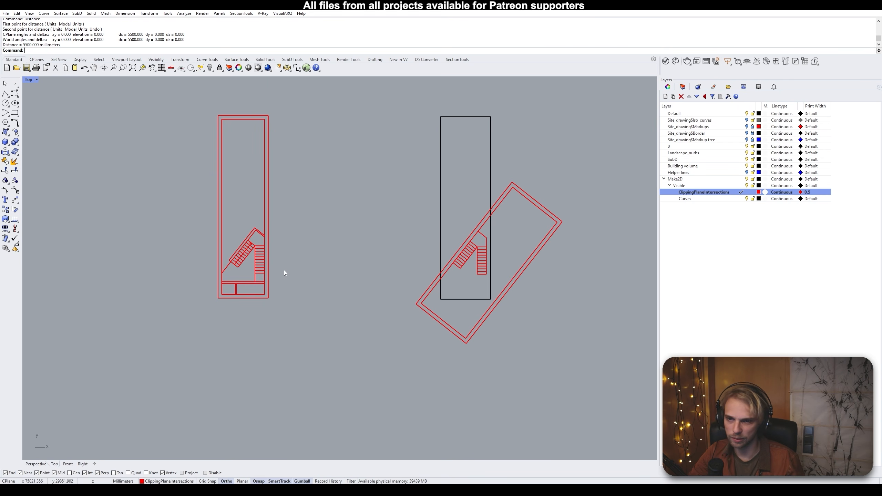
Examine the staircase, landing and small rooms in both floor plans and compare how the two levels connect
right_drag(241, 174, 241, 222)
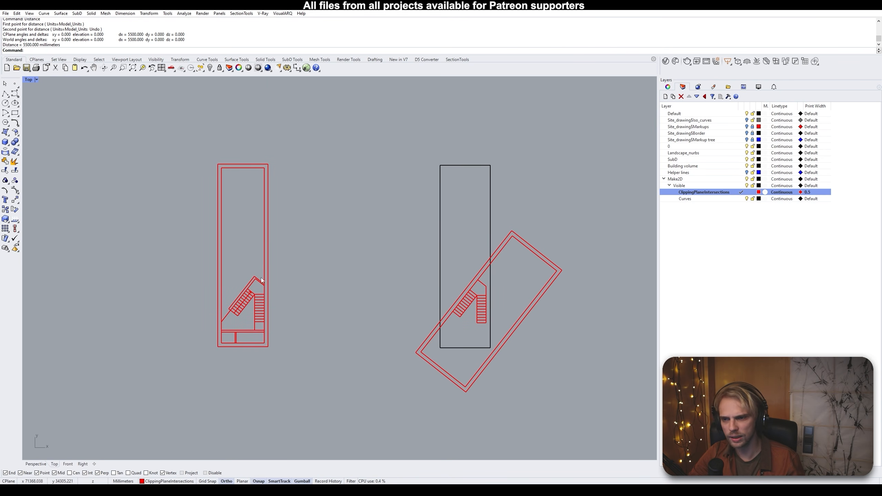
right_drag(272, 297, 288, 256)
scroll(280, 256, up, 5)
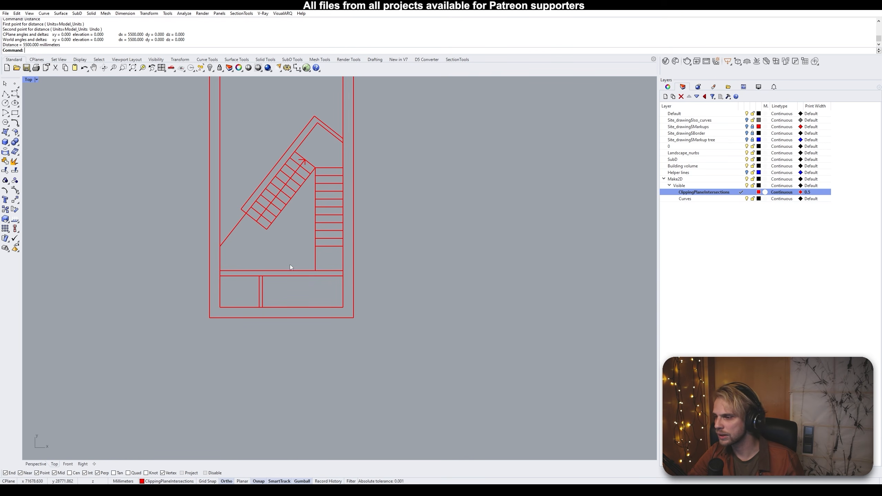
right_drag(291, 266, 288, 305)
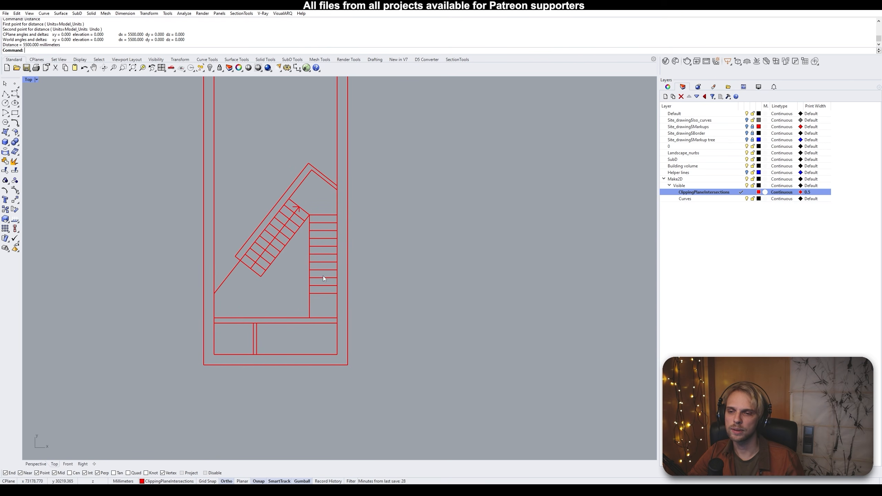
scroll(323, 305, down, 5)
scroll(487, 252, up, 5)
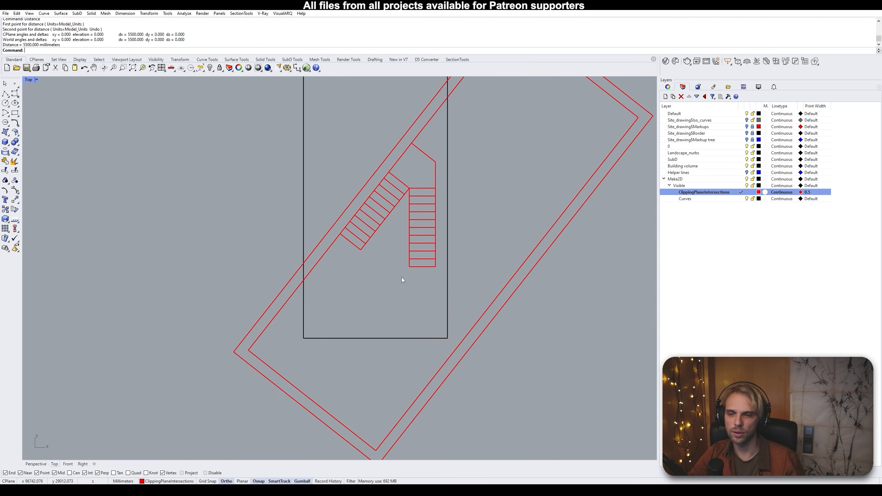
scroll(313, 281, down, 4)
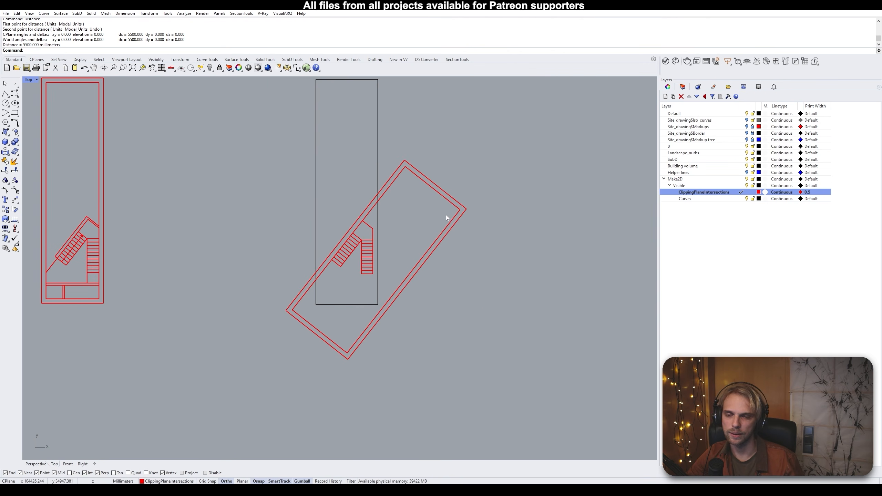
scroll(380, 281, down, 4)
scroll(388, 235, up, 2)
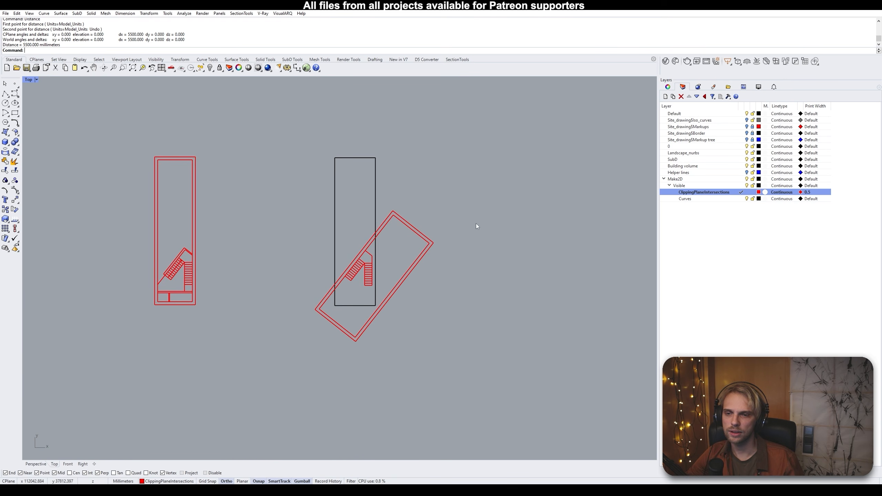
scroll(385, 293, up, 2)
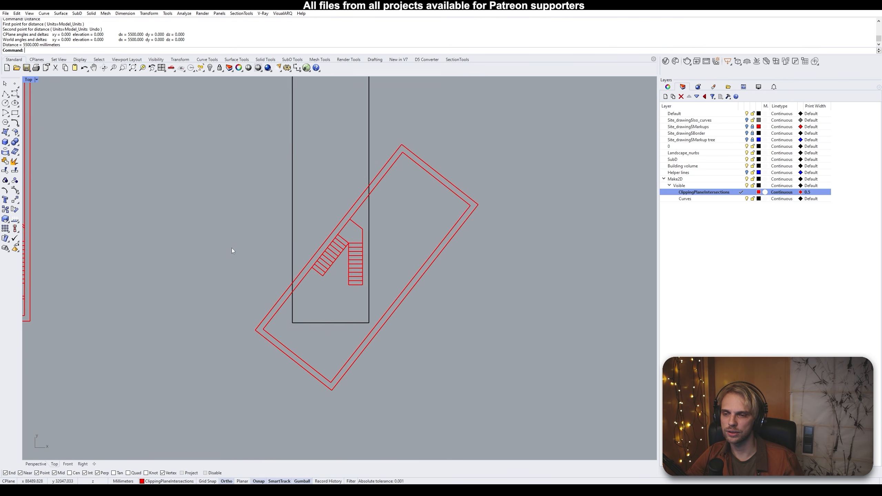
scroll(235, 251, down, 3)
drag(190, 218, 435, 287)
key(Escape)
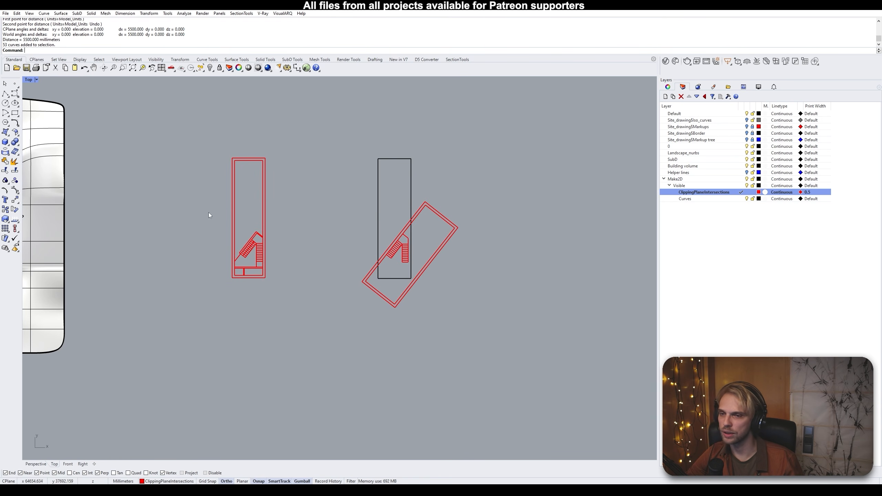
Switch to a full-size perspective view and compare the merged building volumes on the terrain with the floor plans
double_click(28, 80)
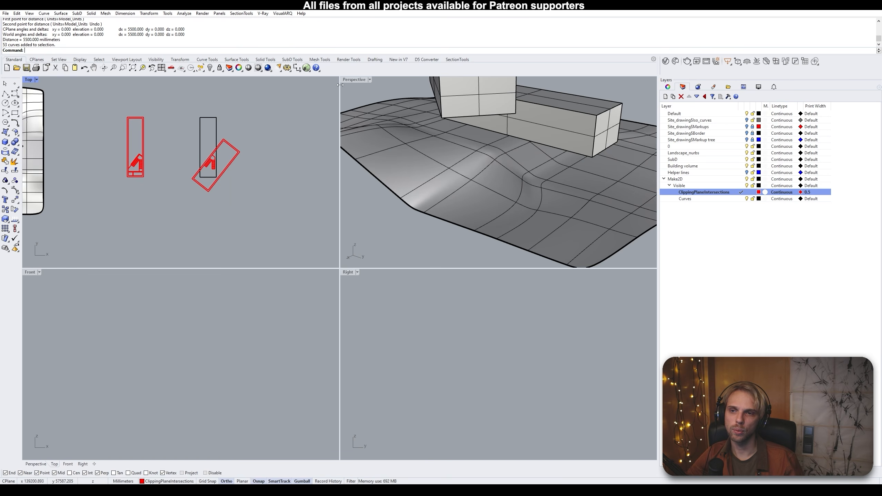
double_click(355, 82)
right_drag(408, 147, 313, 208)
scroll(367, 204, down, 8)
click(285, 208)
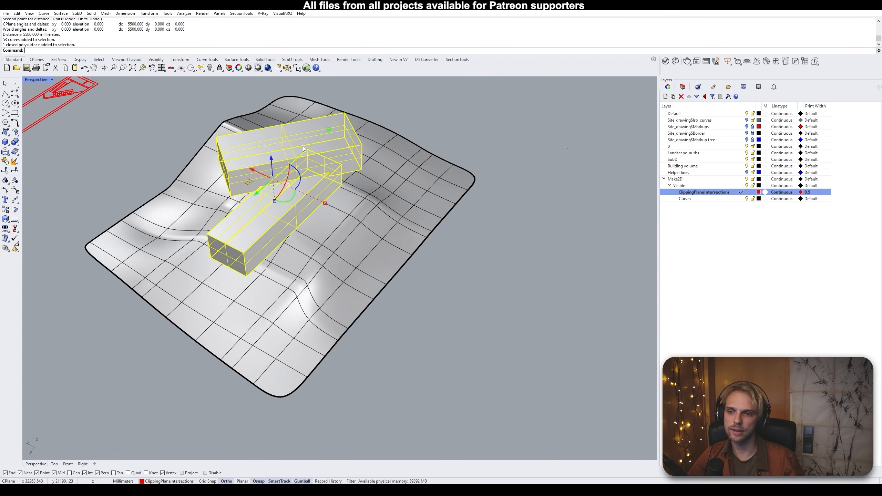
click(84, 160)
shift+right_drag(85, 161, 252, 247)
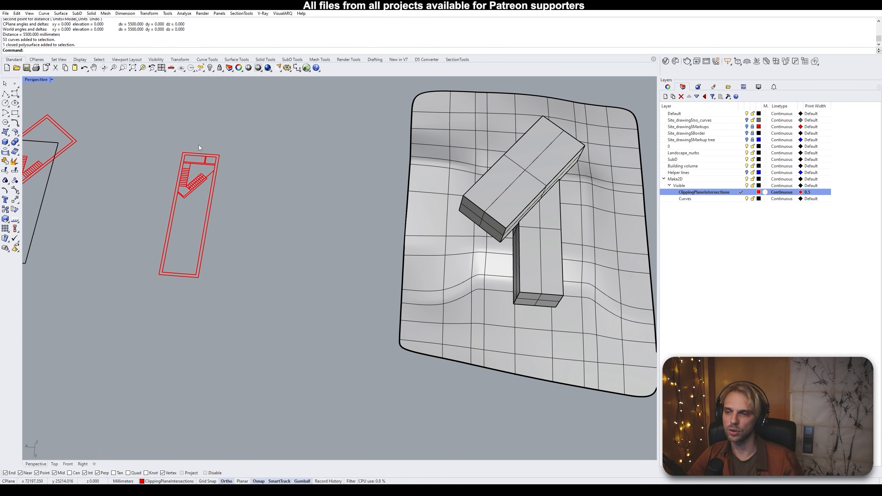
shift+right_drag(135, 161, 302, 172)
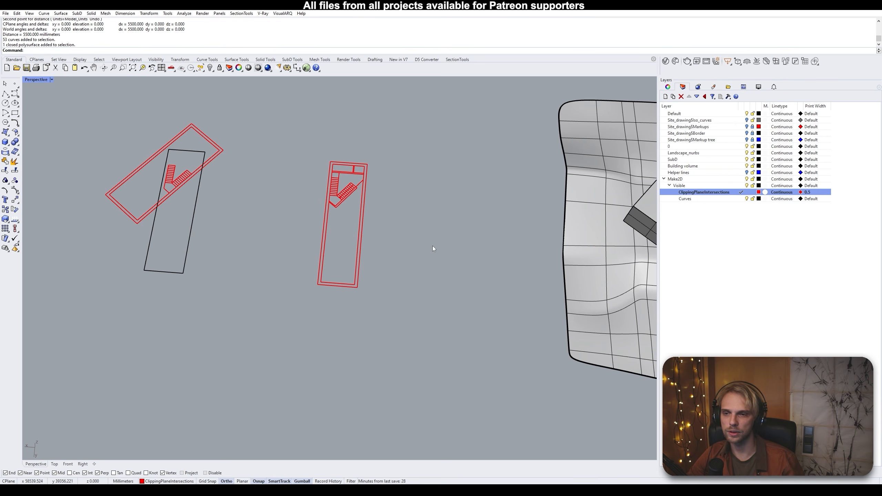
shift+right_drag(632, 235, 406, 229)
click(407, 229)
click(256, 240)
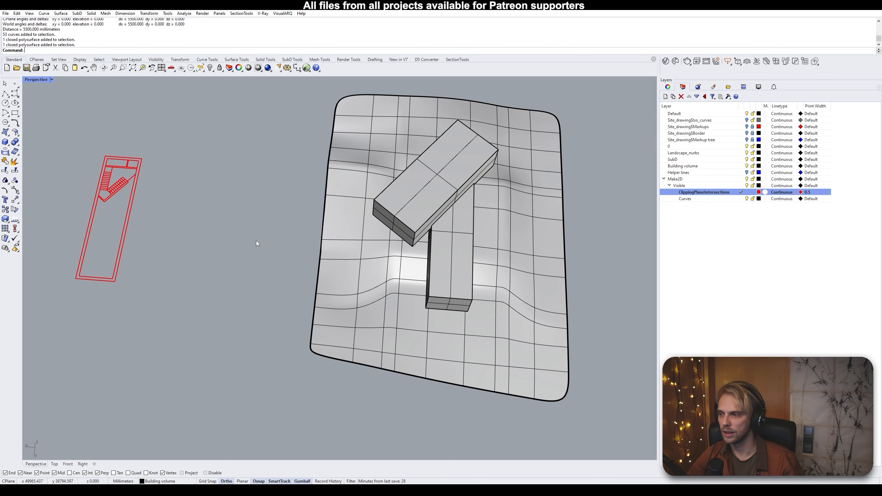
Review both floor plans alongside the building massing on the terrain from several angles
right_drag(257, 241, 513, 345)
click(385, 294)
click(324, 212)
shift+right_drag(513, 345, 282, 165)
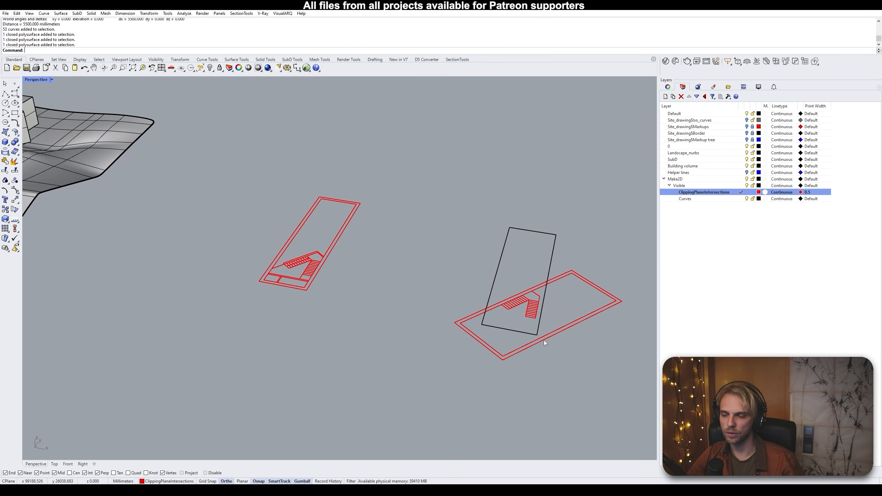
right_drag(320, 286, 369, 223)
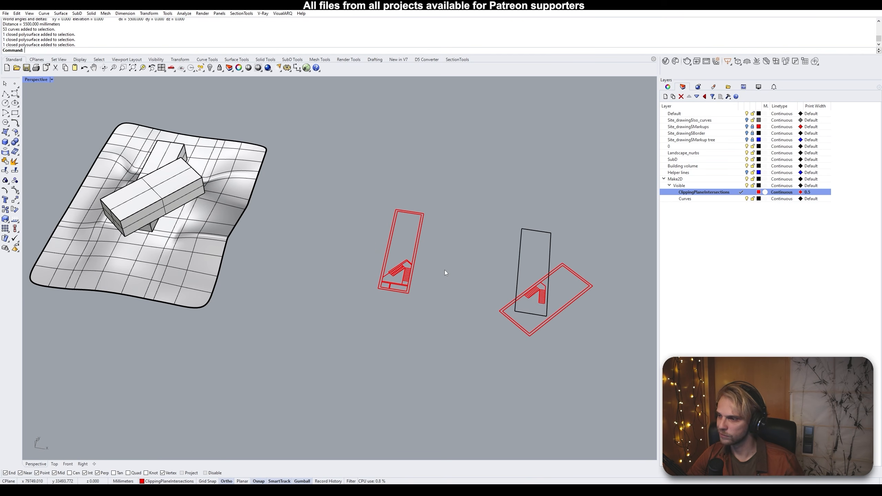
shift+right_drag(447, 270, 362, 226)
Collapse the Make2D layer group and add a new layer named Slabs
click(664, 179)
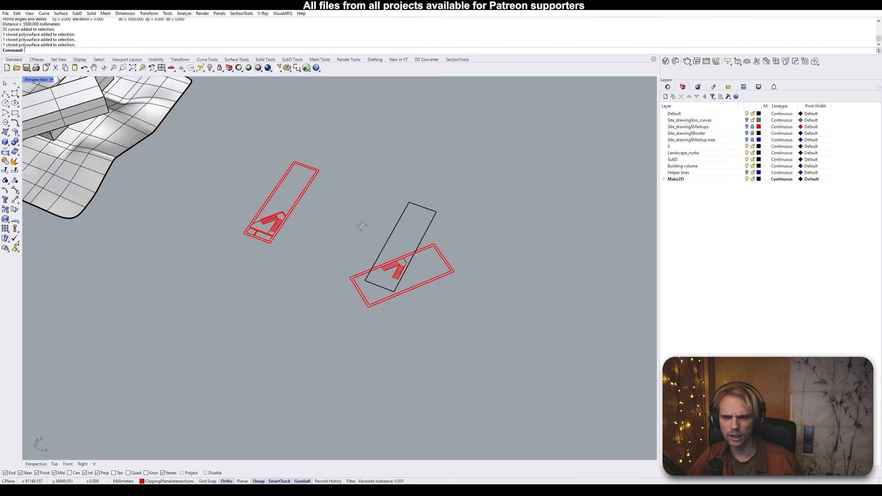
scroll(323, 220, up, 3)
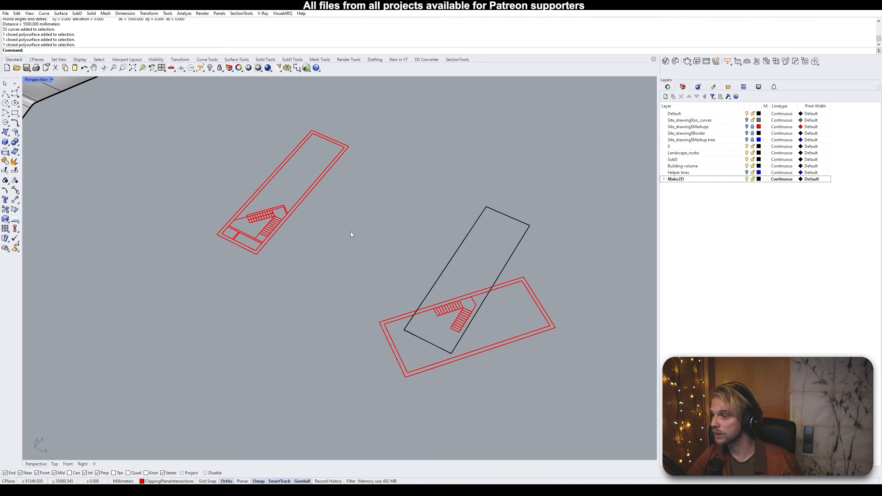
click(666, 98)
text(s)
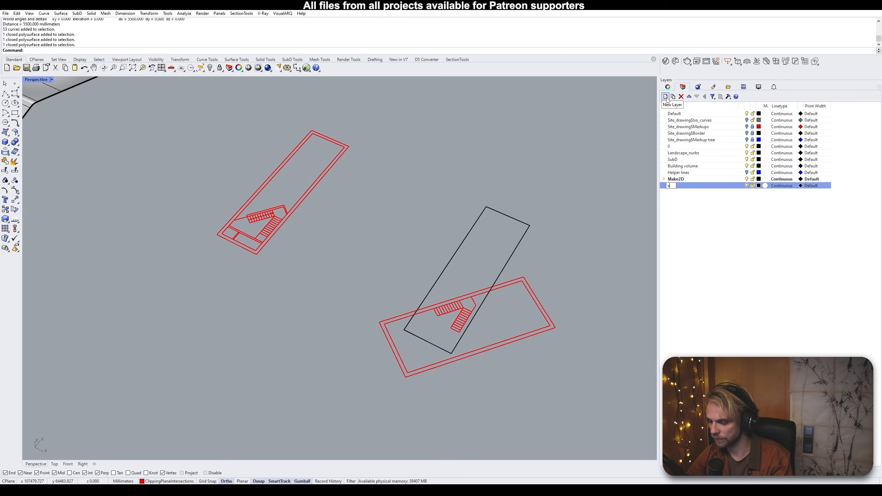
text(LABS)
key(BackSpace)
key(BackSpace)
key(BackSpace)
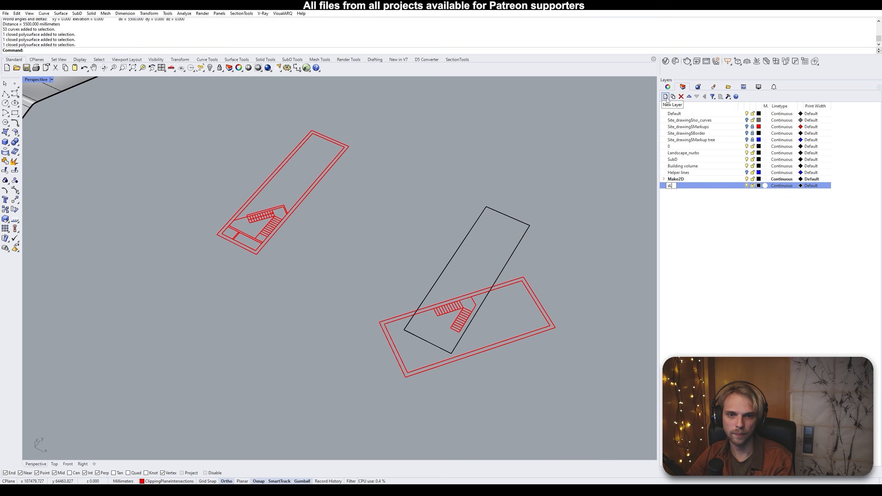
text(a)
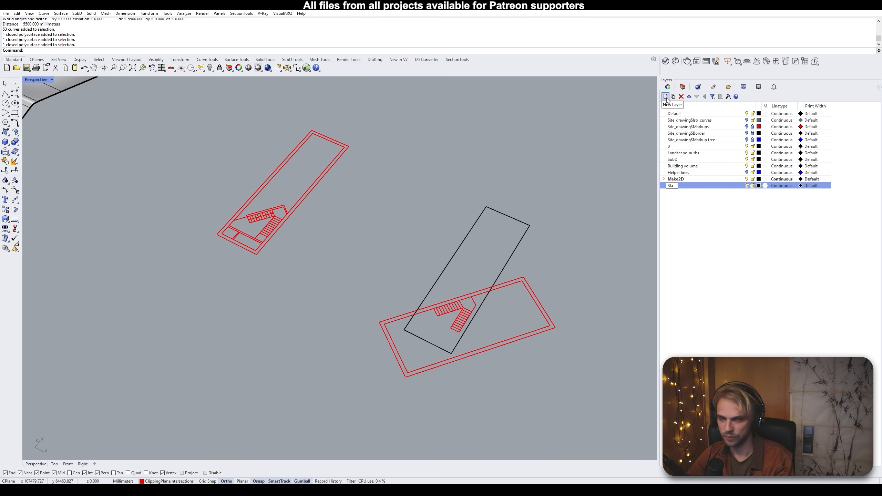
text(bs)
key(Return)
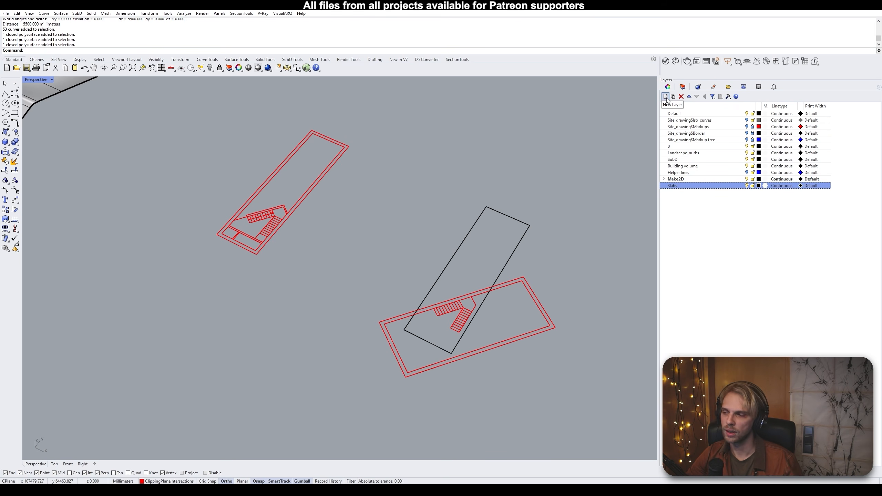
Add two more layers named Walls and Stair
click(666, 96)
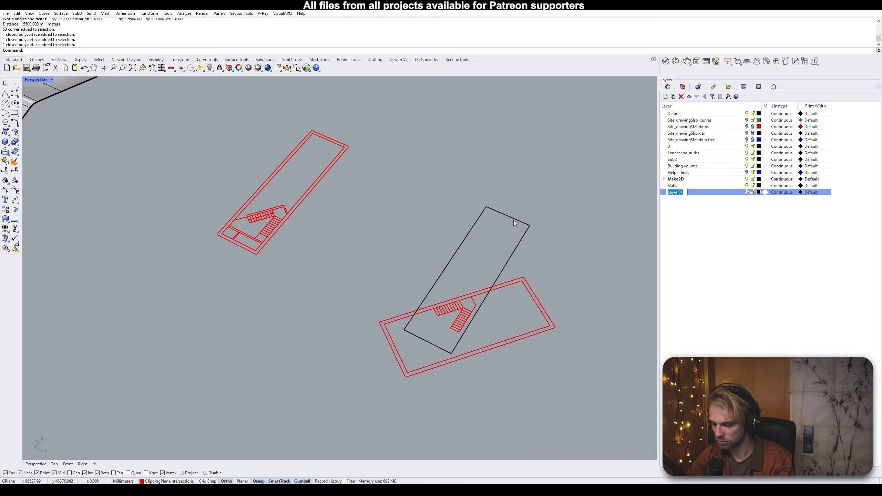
text(Walls)
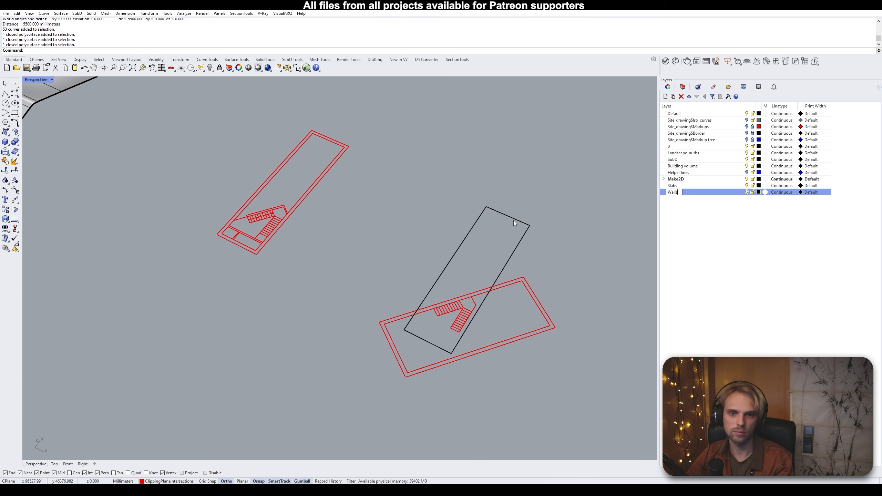
key(Return)
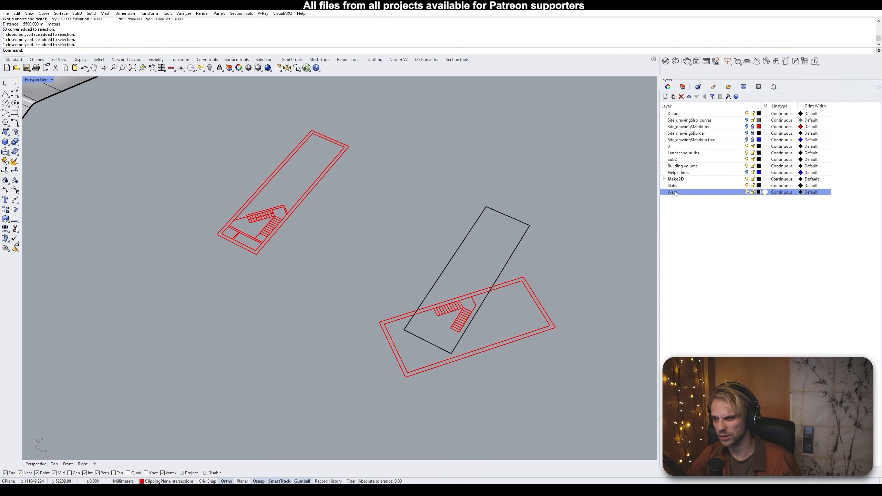
click(665, 96)
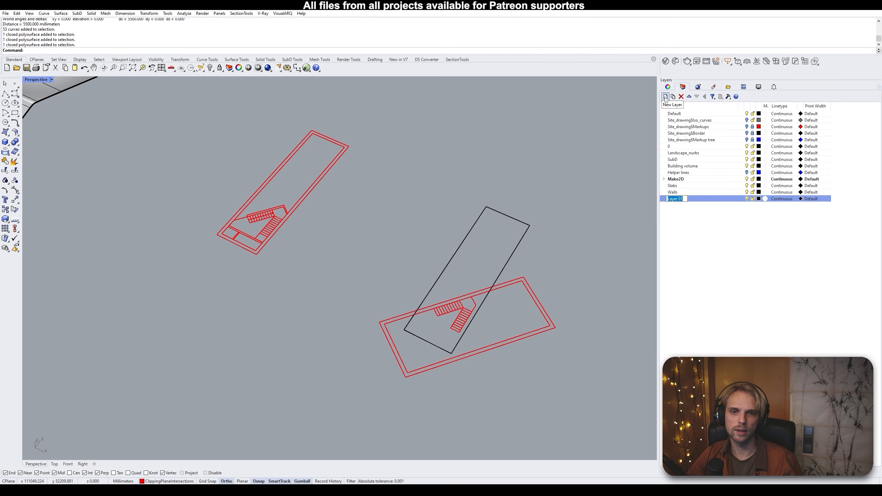
text(St)
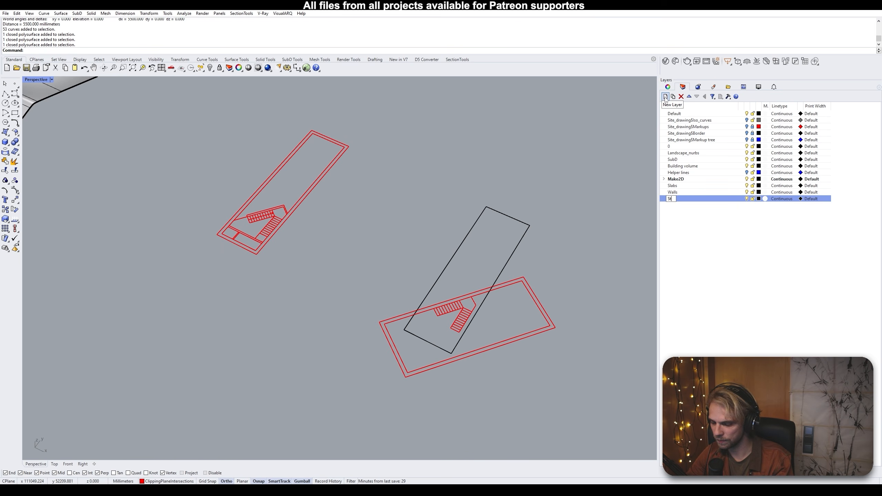
text(air)
key(Return)
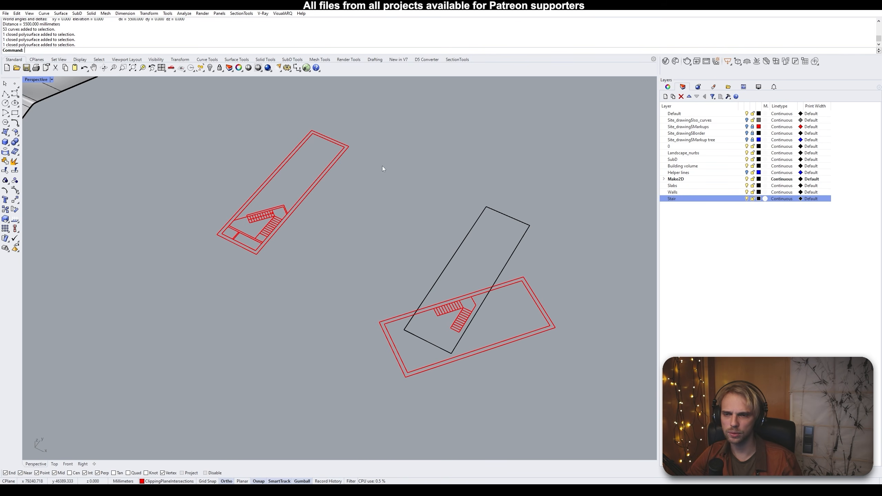
Make Slabs the current layer and set its colour to DarkGreen
scroll(240, 183, down, 6)
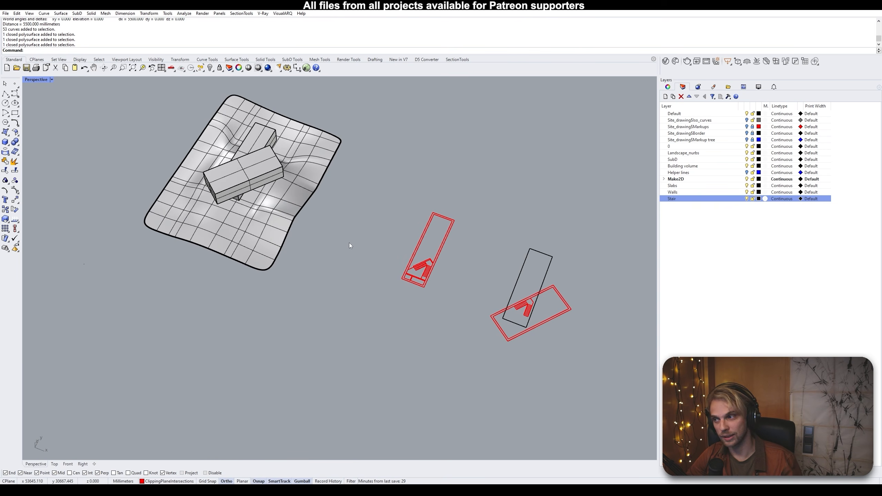
right_drag(349, 243, 549, 277)
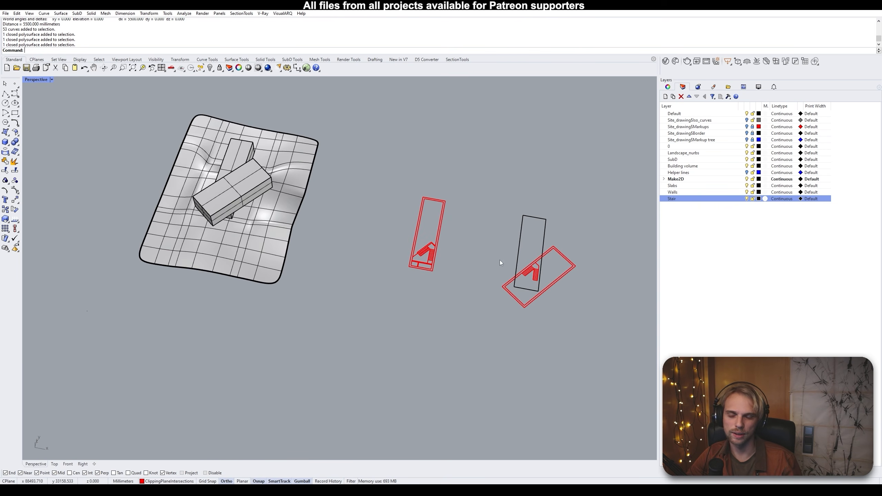
scroll(592, 284, up, 3)
right_drag(614, 282, 567, 208)
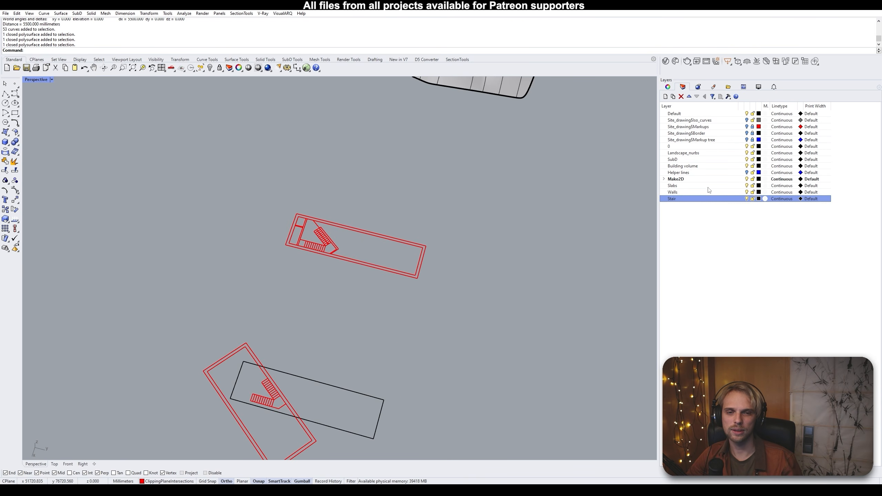
click(740, 186)
right_drag(520, 265, 582, 265)
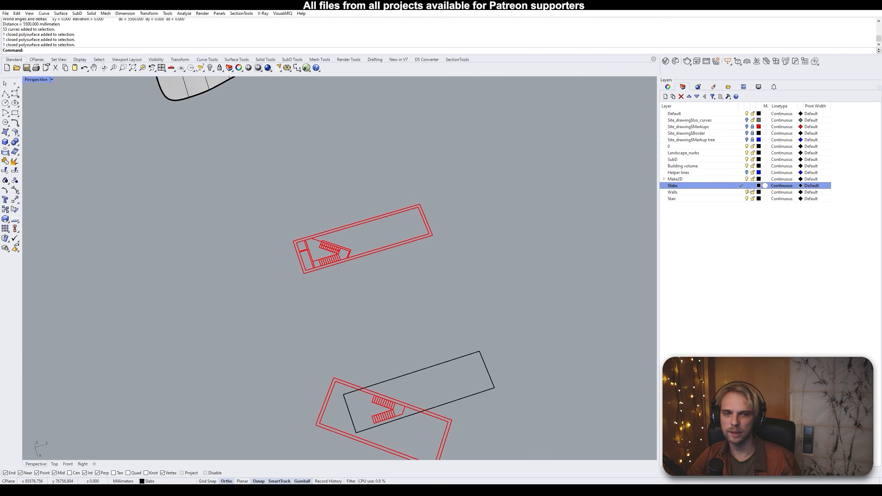
click(758, 186)
click(438, 238)
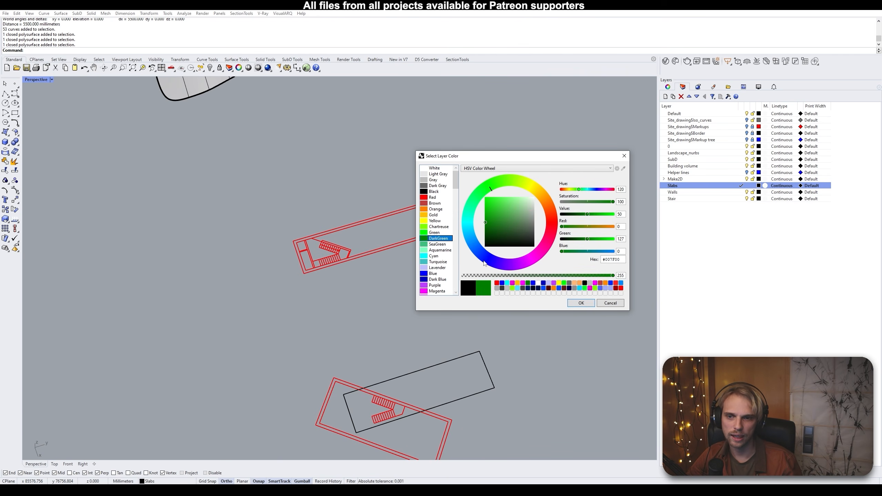
click(581, 303)
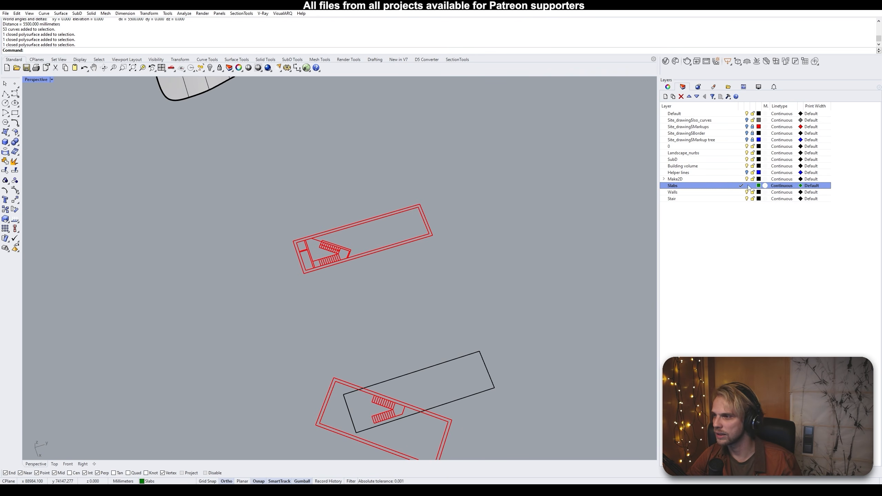
Model the lower volume's floor slab as a box between opposite outer plan corners, extending 600 mm downward
right_drag(364, 276, 410, 278)
scroll(359, 234, up, 4)
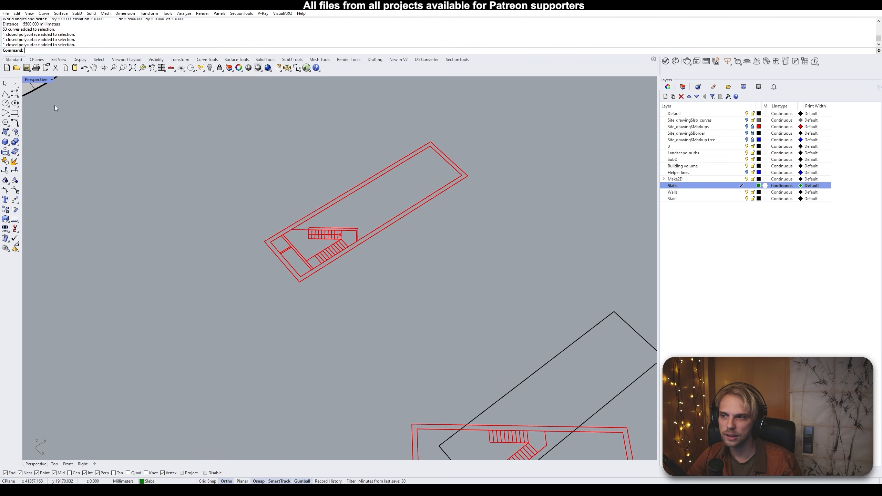
click(6, 142)
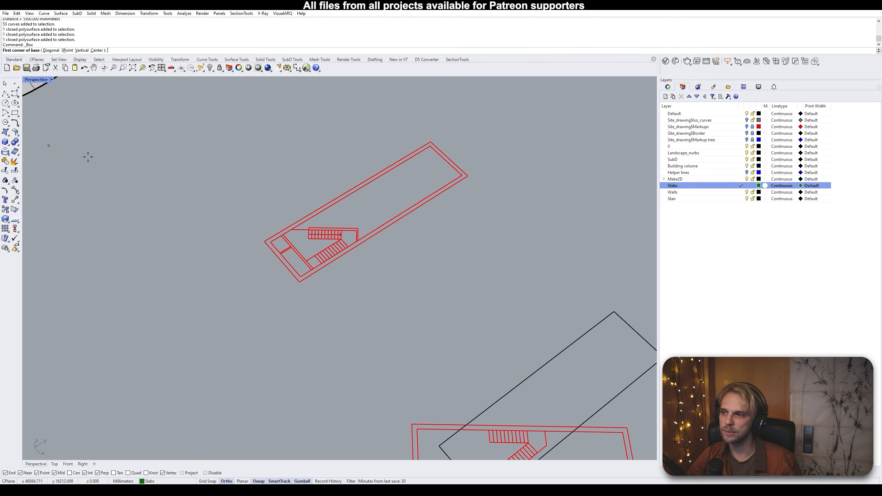
click(265, 241)
click(468, 176)
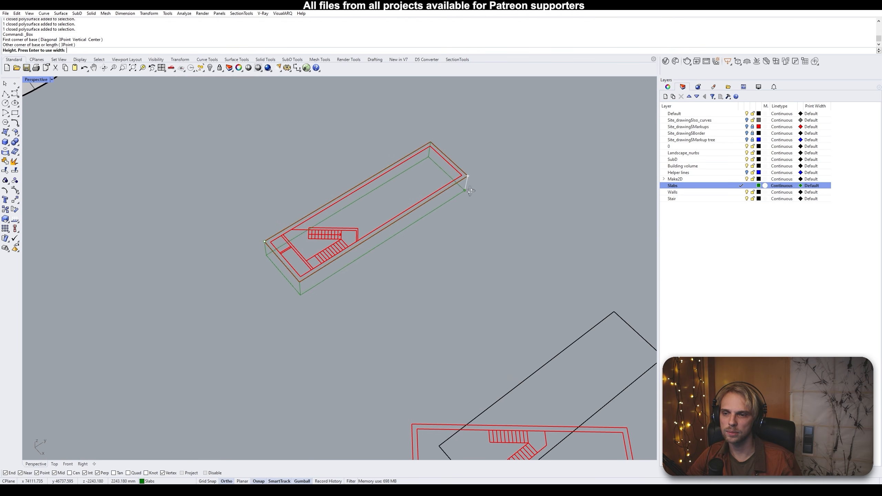
right_drag(470, 191, 484, 128)
scroll(472, 148, up, 3)
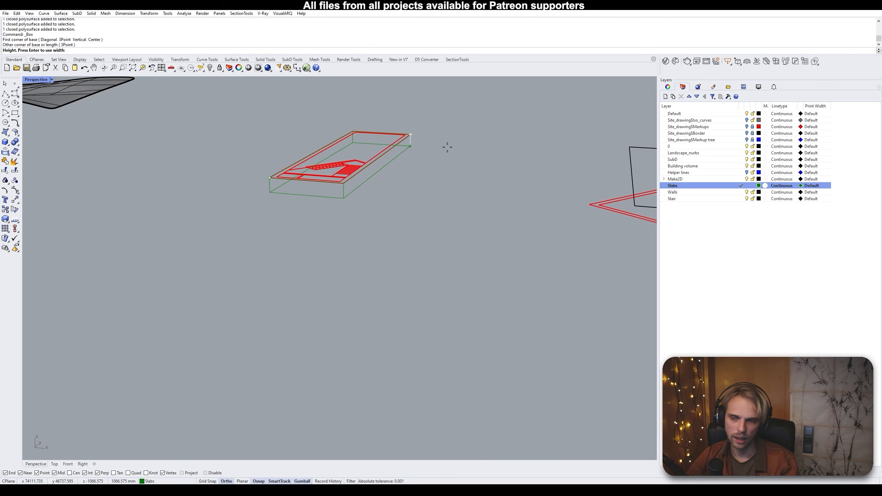
scroll(448, 149, down, 6)
right_drag(447, 149, 302, 139)
scroll(447, 106, up, 4)
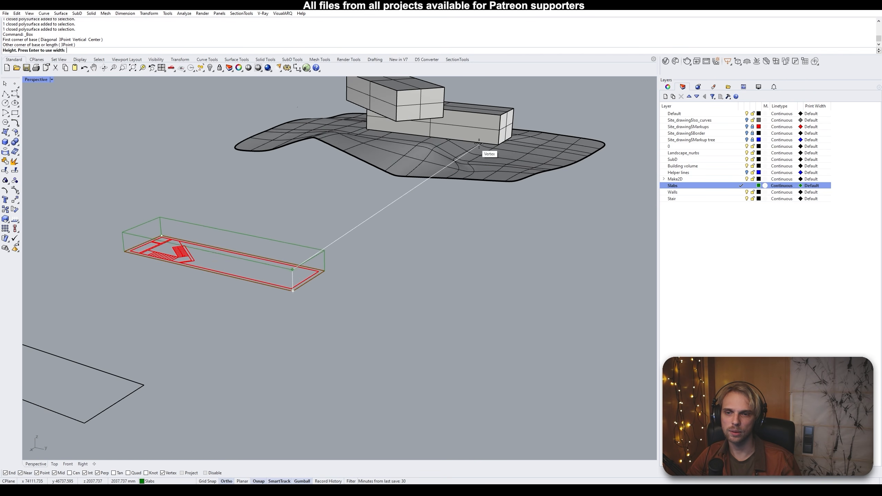
right_drag(486, 152, 552, 146)
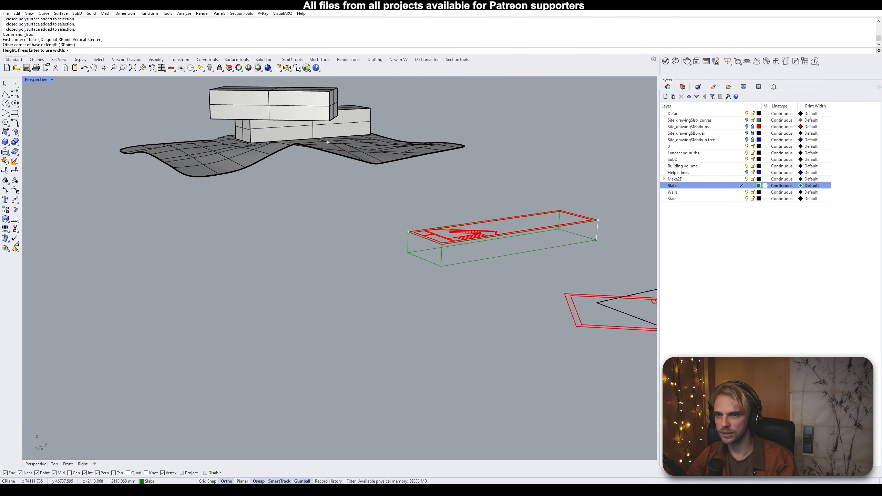
text(600)
key(Return)
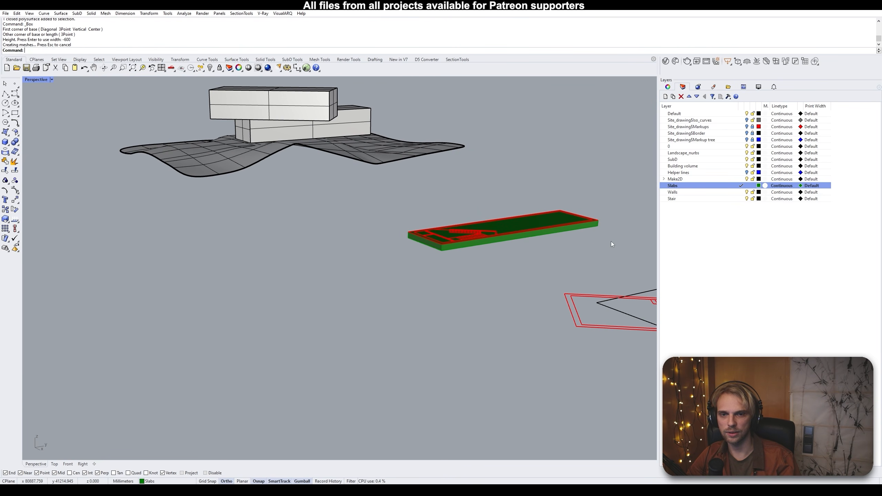
Inspect the new slab beneath the lower volume's plan and its position relative to the upper volume's plan
right_drag(609, 242, 558, 249)
scroll(404, 288, up, 3)
right_drag(403, 288, 455, 226)
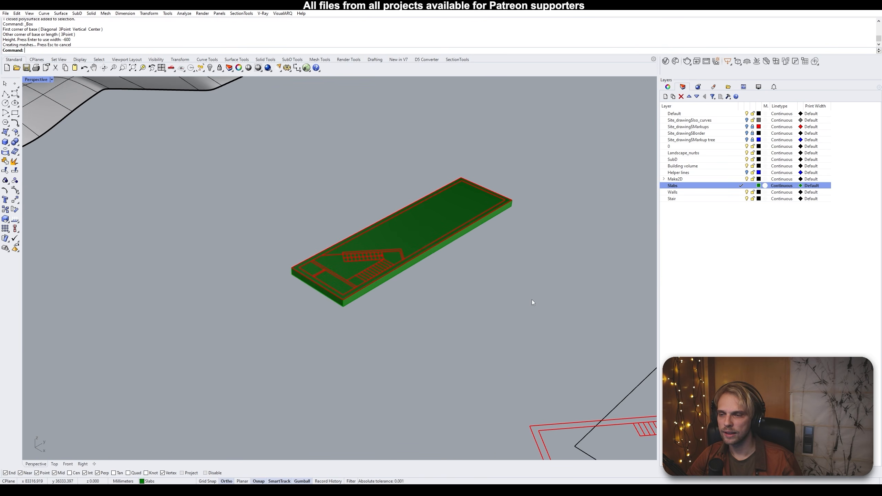
scroll(532, 299, down, 3)
shift+right_drag(532, 299, 428, 310)
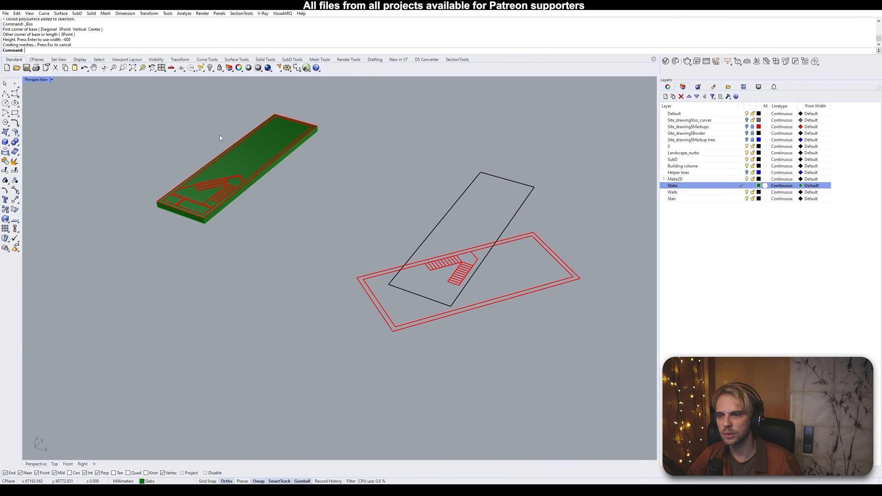
right_drag(349, 201, 224, 219)
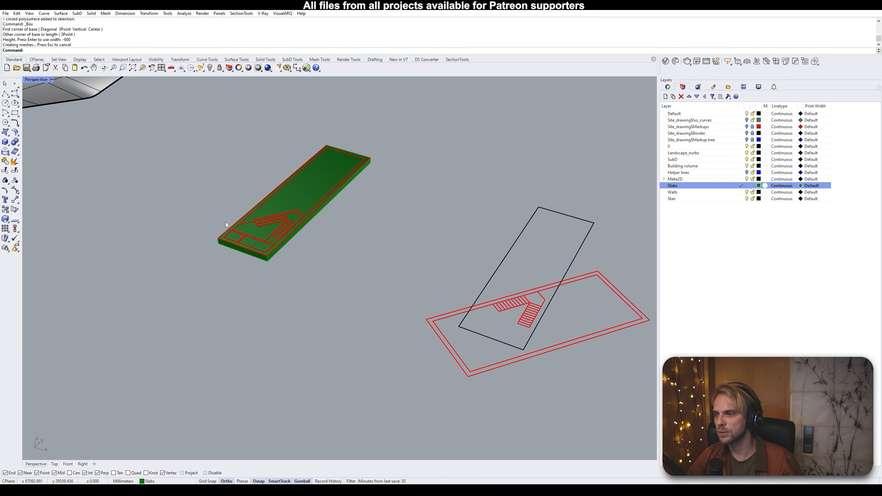
click(296, 193)
click(277, 306)
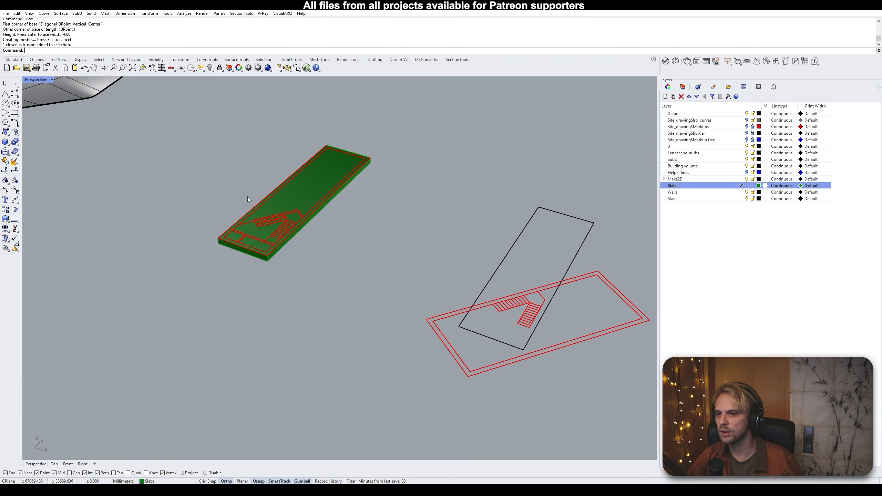
right_drag(339, 183, 315, 197)
scroll(258, 221, up, 2)
shift+right_drag(258, 220, 307, 229)
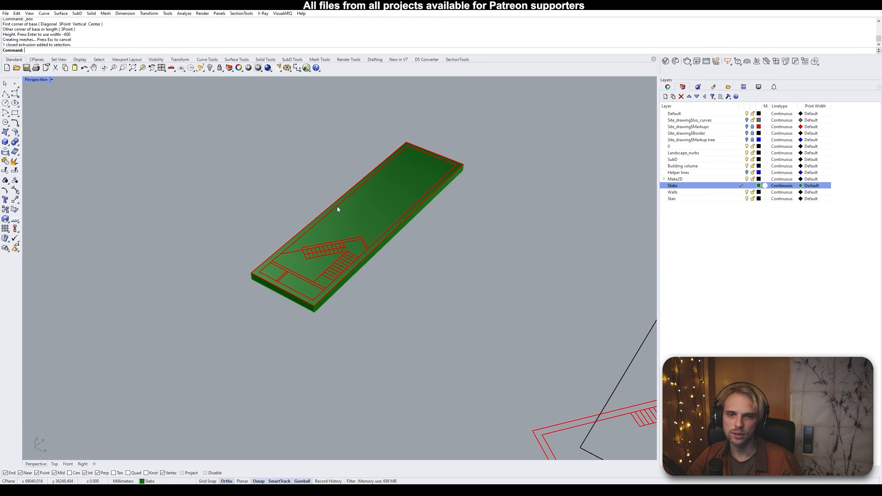
Make Walls the current layer with the colour Cyan, and lock the Slabs layer
double_click(724, 193)
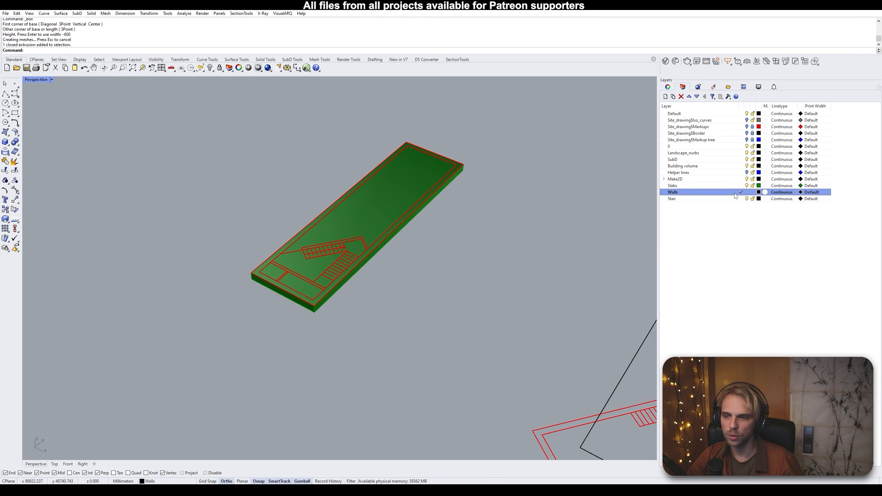
click(758, 192)
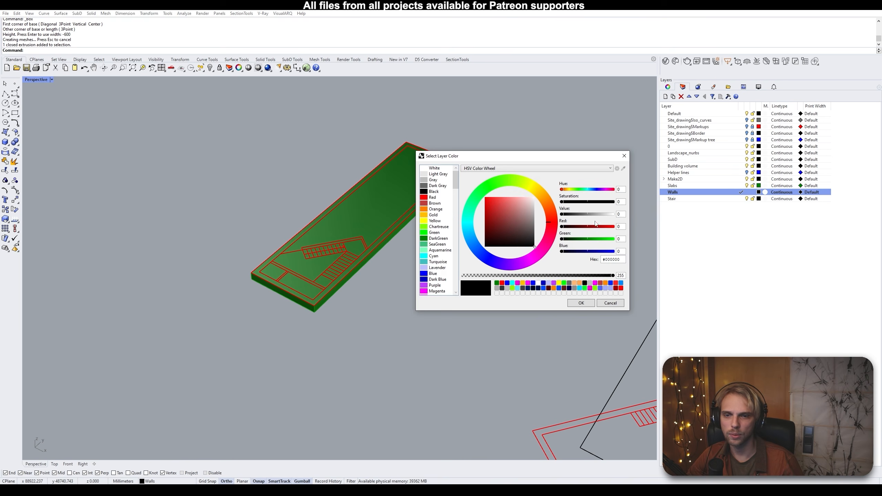
click(435, 256)
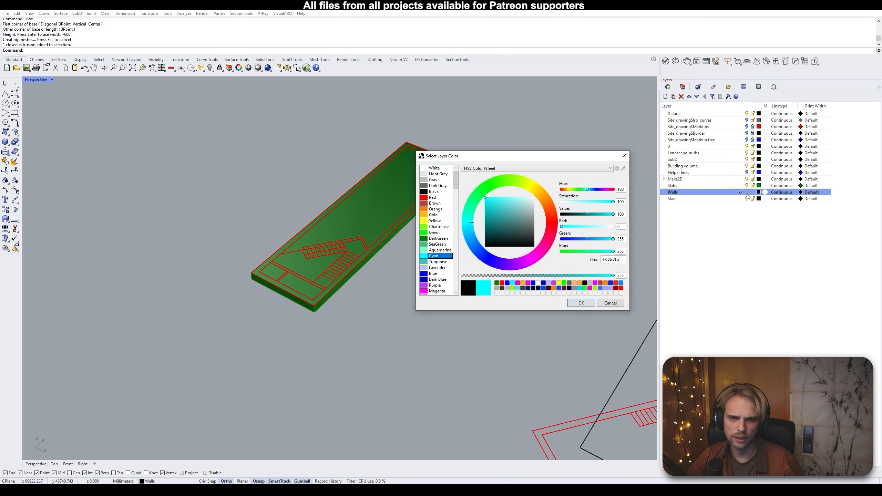
click(587, 303)
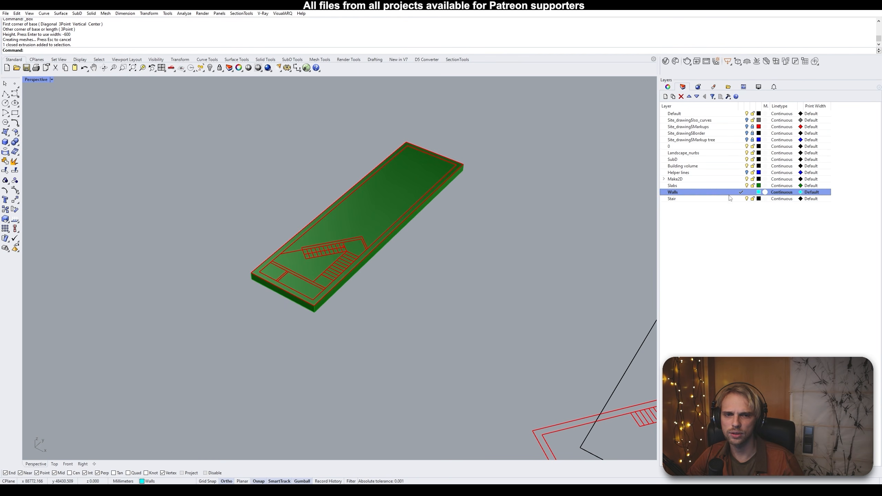
scroll(500, 196, up, 1)
scroll(361, 236, up, 2)
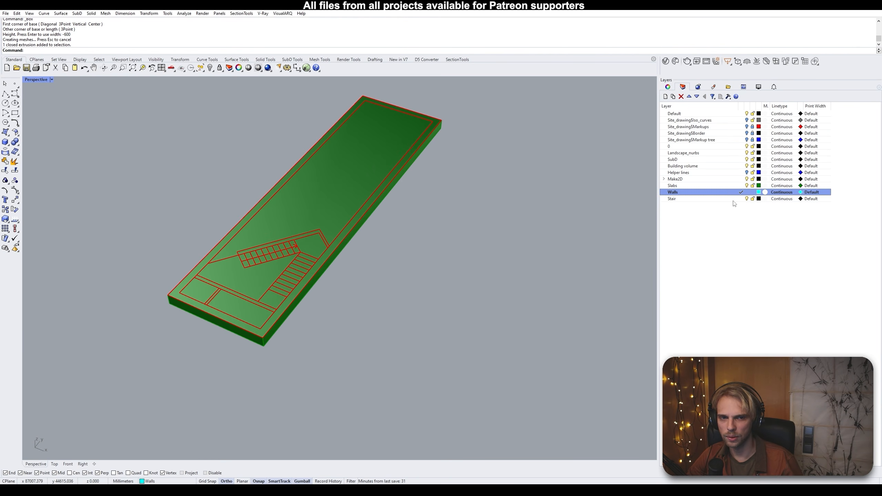
click(753, 185)
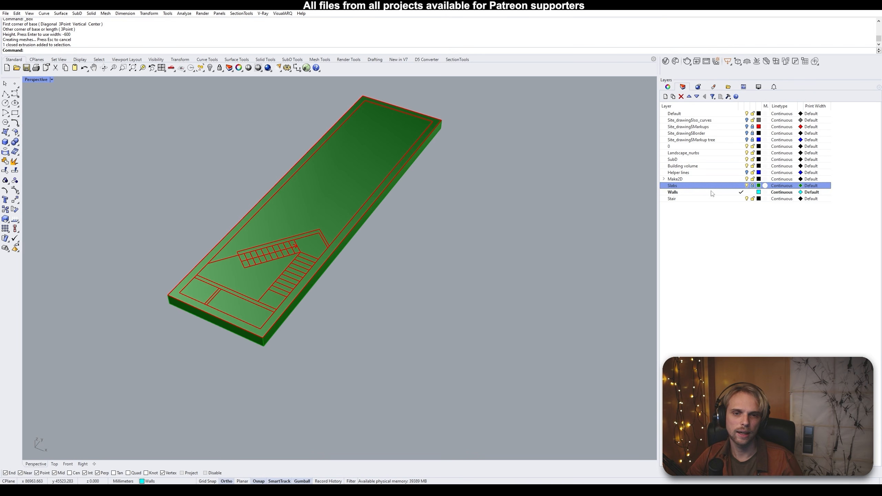
drag(271, 181, 159, 347)
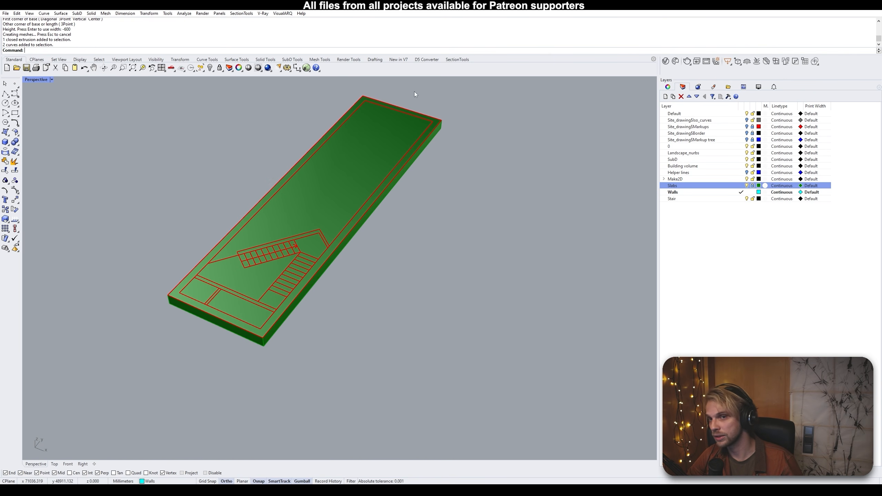
drag(438, 124, 296, 174)
click(556, 272)
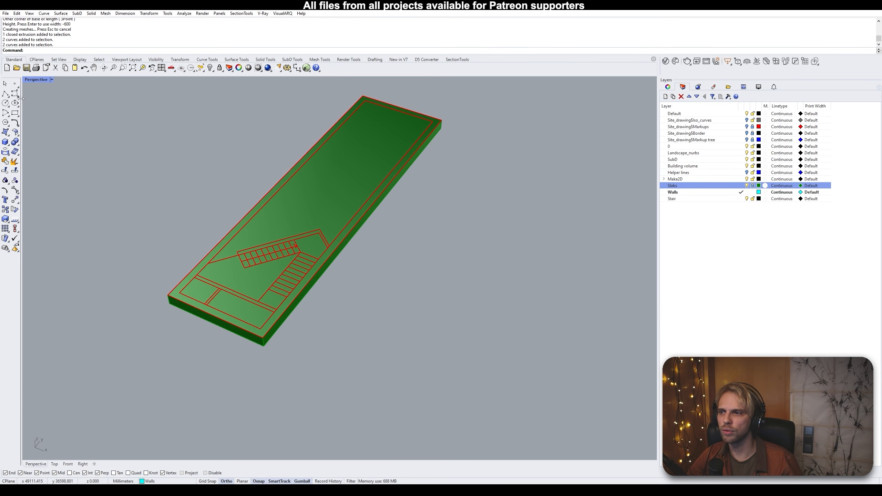
click(6, 142)
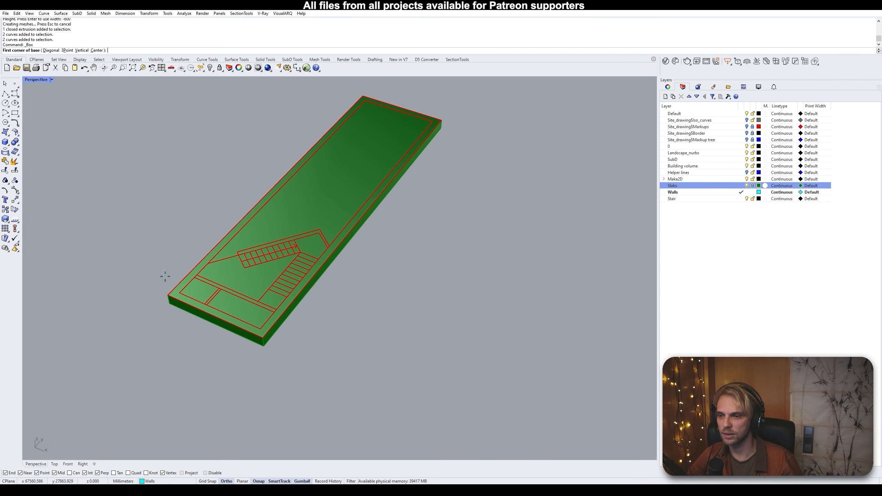
click(180, 292)
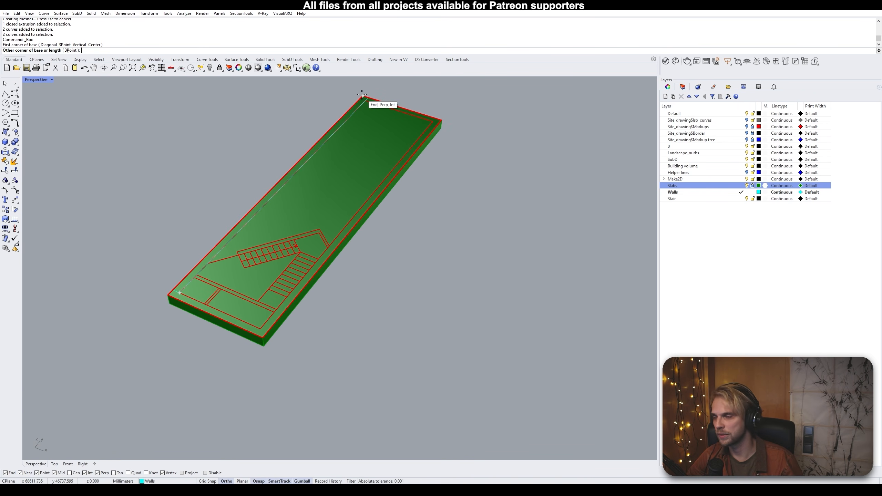
scroll(362, 94, up, 8)
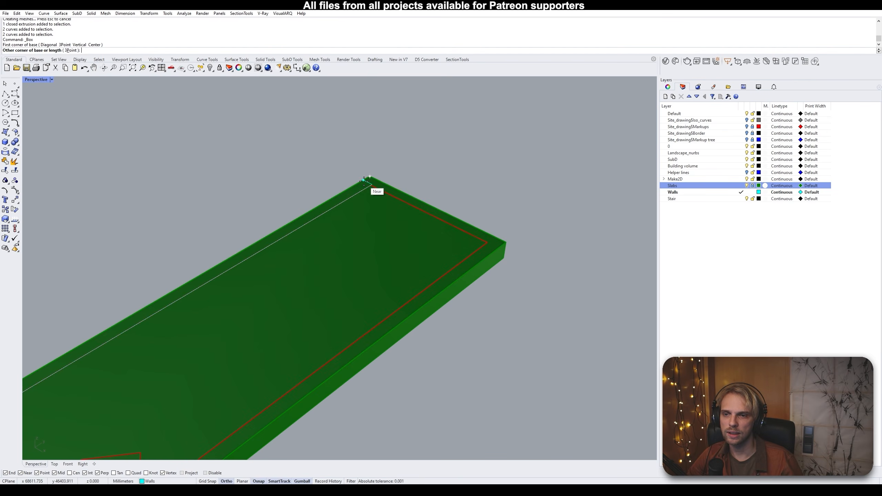
click(370, 176)
scroll(366, 169, down, 8)
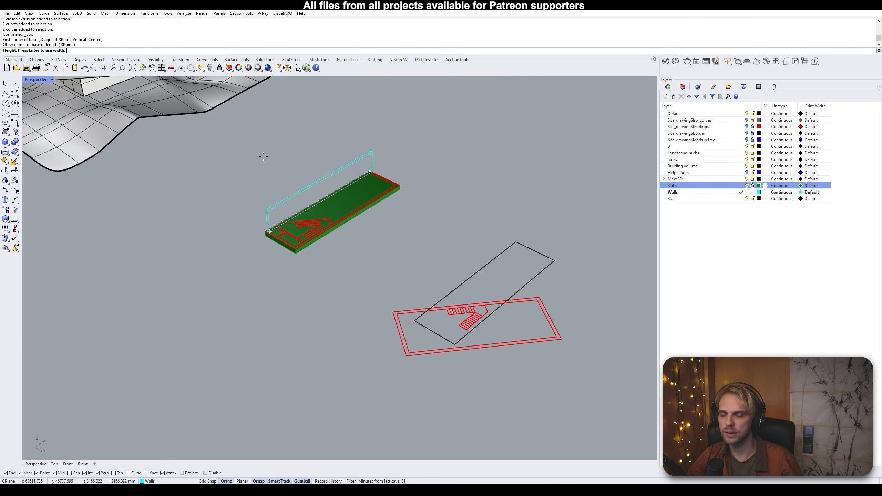
scroll(268, 152, up, 3)
scroll(347, 139, down, 5)
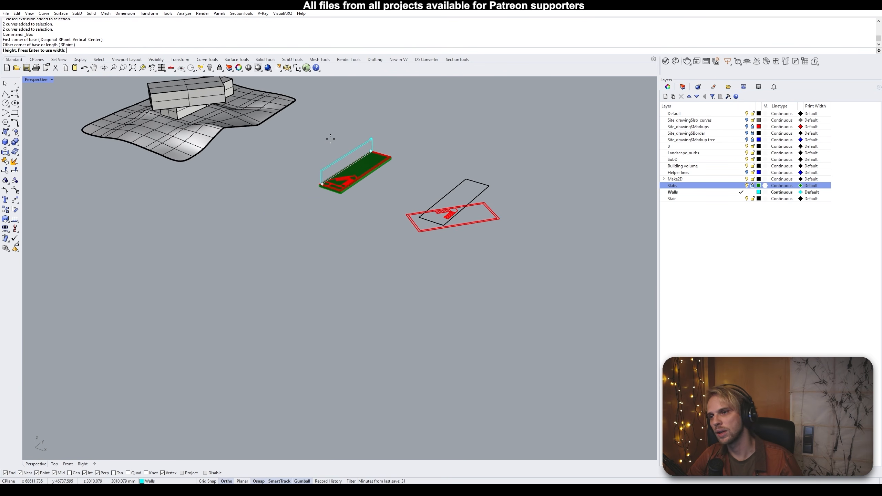
shift+right_drag(335, 138, 365, 193)
right_drag(365, 194, 160, 125)
scroll(322, 148, up, 5)
key(Escape)
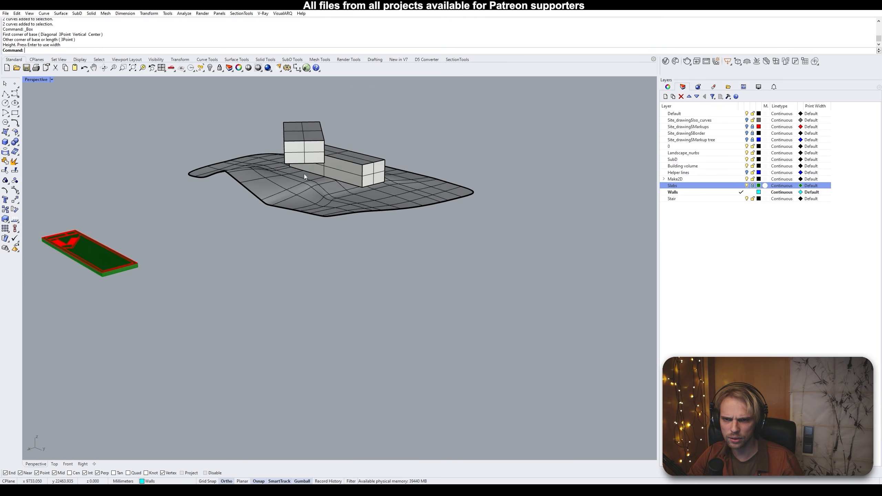
Measure the lower building volume's height along its front vertical corner edge with the Distance command
scroll(377, 177, up, 8)
text(Dis)
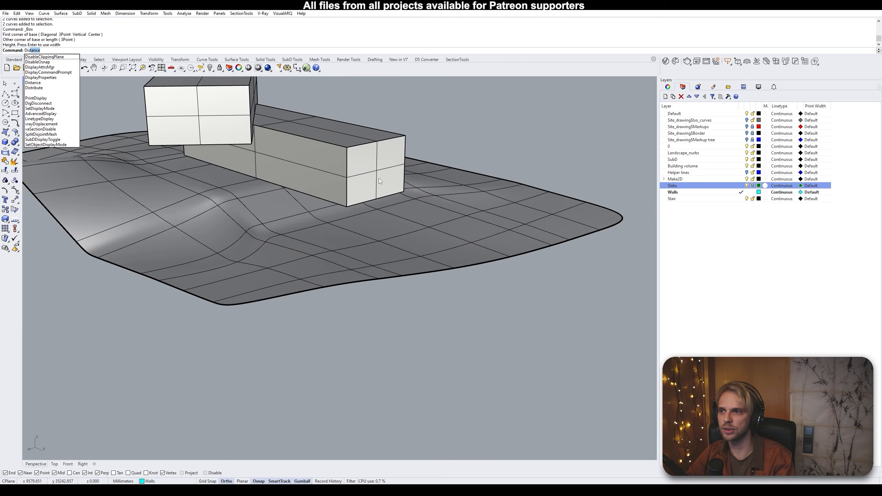
key(Return)
click(346, 205)
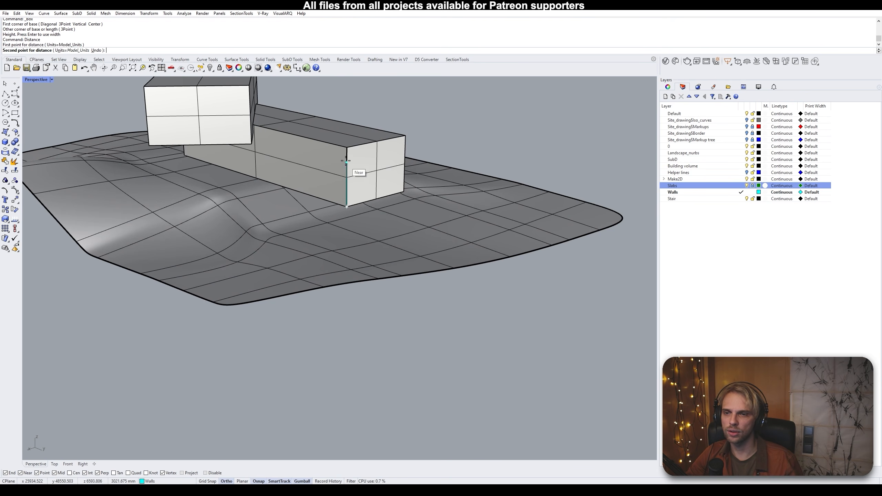
click(346, 147)
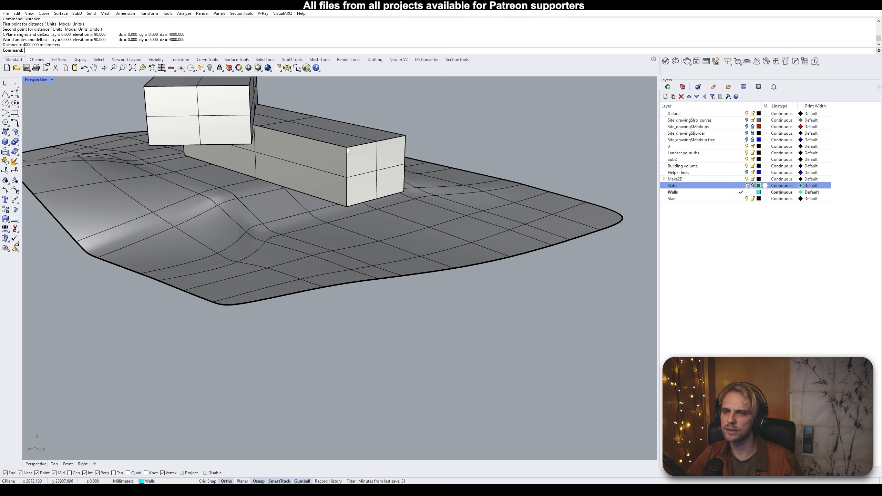
Model the first long outer wall of the lower volume as a 3400 mm high box over its plan outline on the slab
scroll(363, 146, down, 10)
right_drag(345, 189, 336, 170)
scroll(378, 240, up, 2)
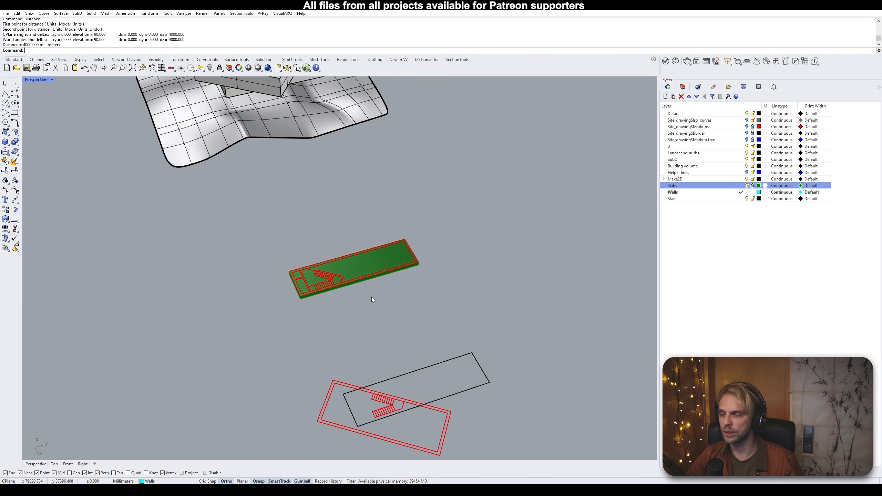
right_drag(229, 213, 317, 169)
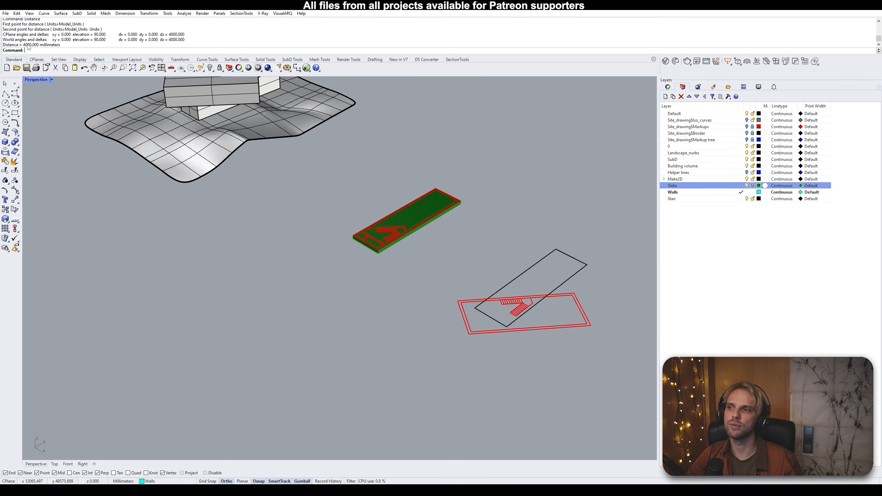
right_drag(349, 248, 446, 251)
scroll(459, 250, up, 7)
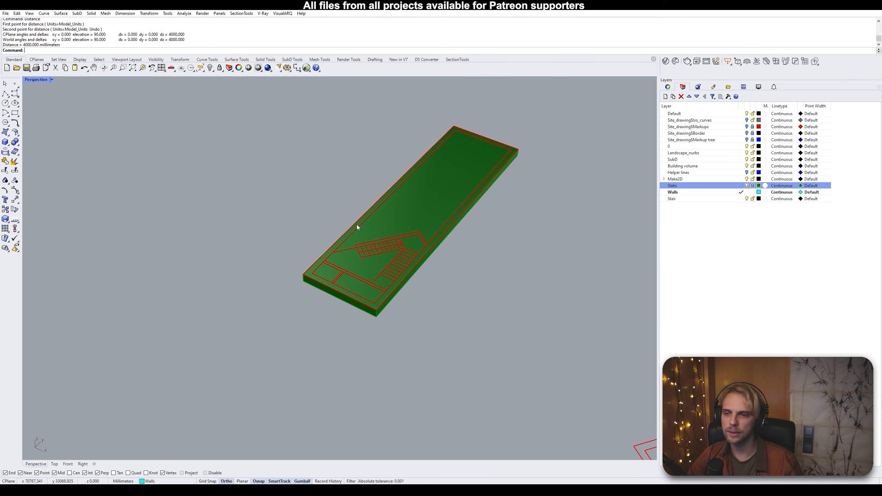
click(6, 142)
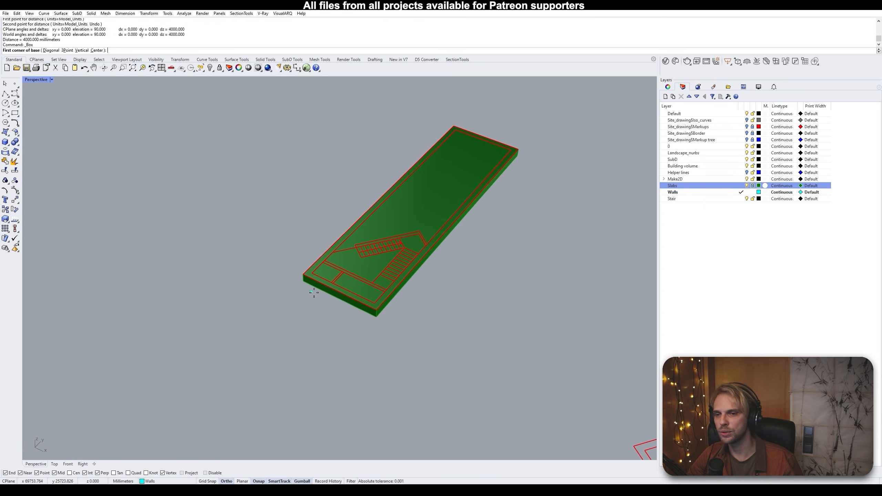
click(313, 272)
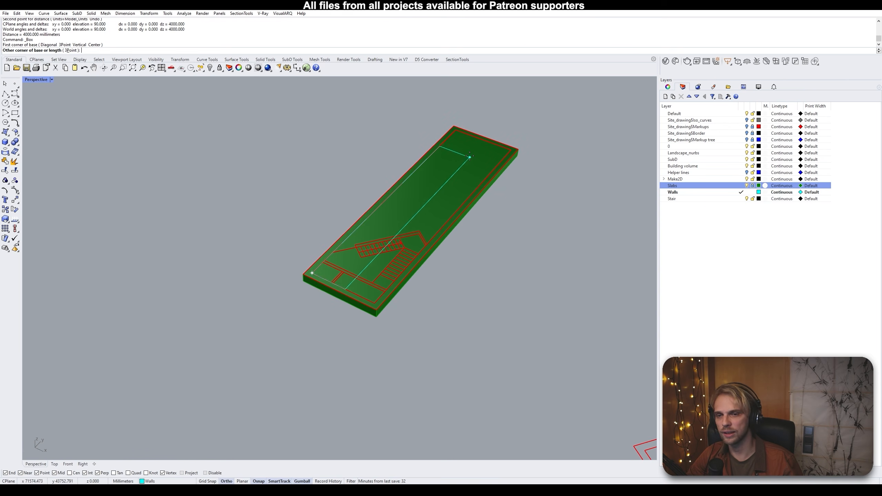
click(461, 123)
text(3)
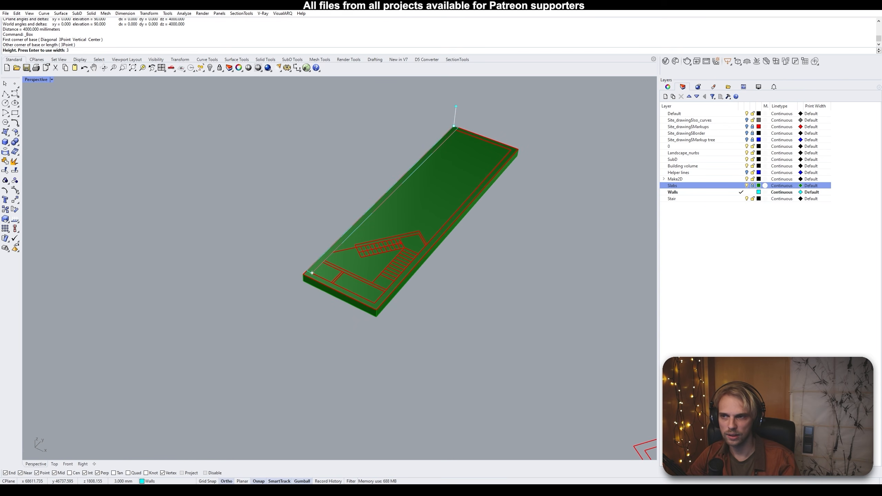
text(600)
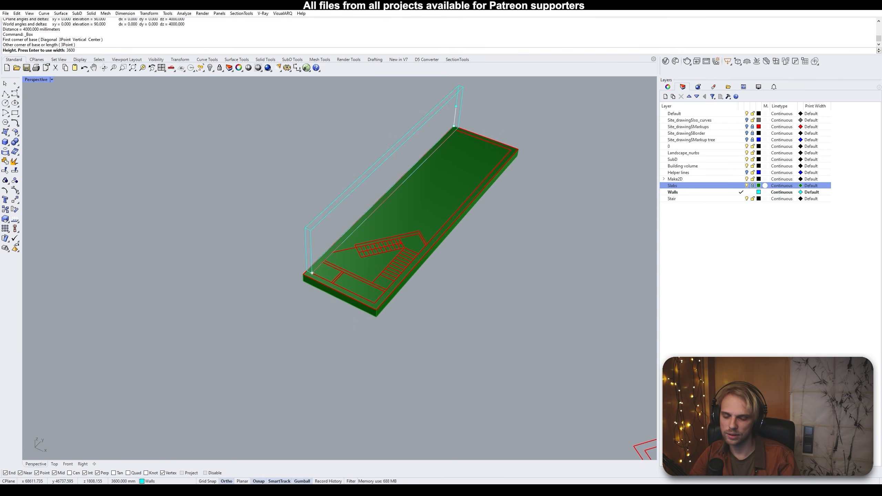
key(BackSpace)
key(BackSpace)
key(BackSpace)
text(400)
key(Return)
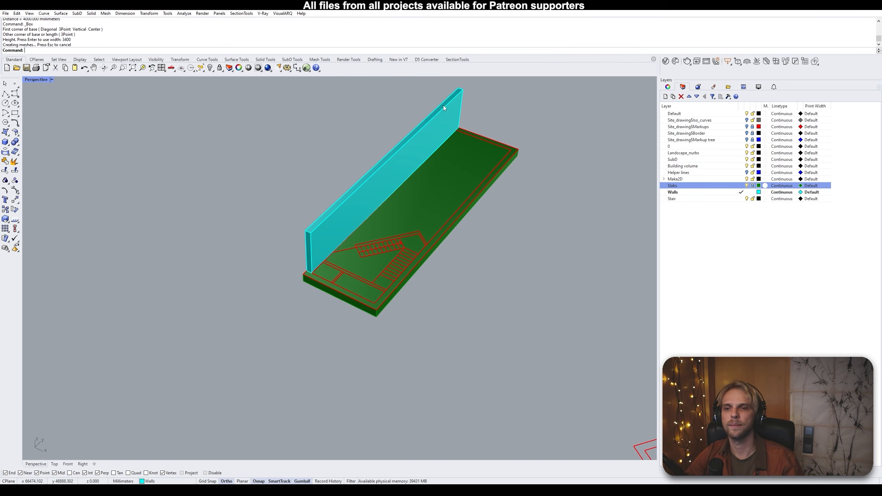
Model the short outer wall at the end farthest from the stairs as a box matching the first wall's height
key(Return)
scroll(451, 125, up, 2)
click(455, 130)
click(541, 156)
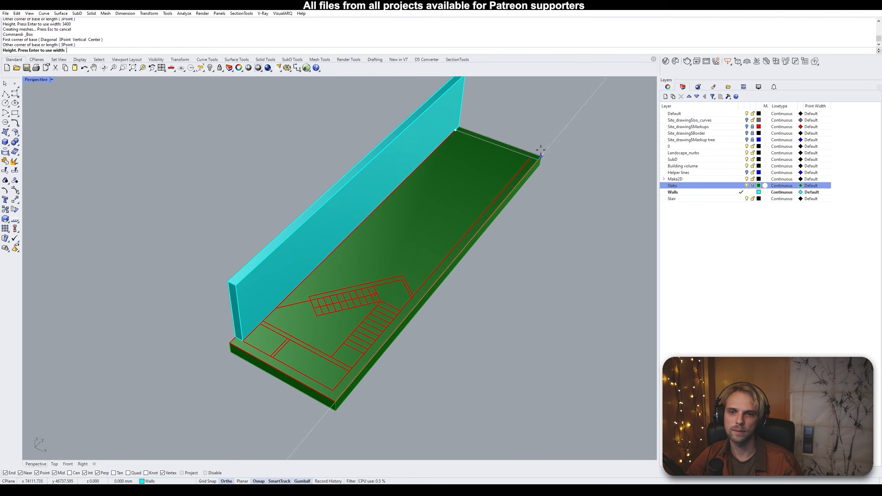
scroll(440, 123, up, 2)
click(413, 201)
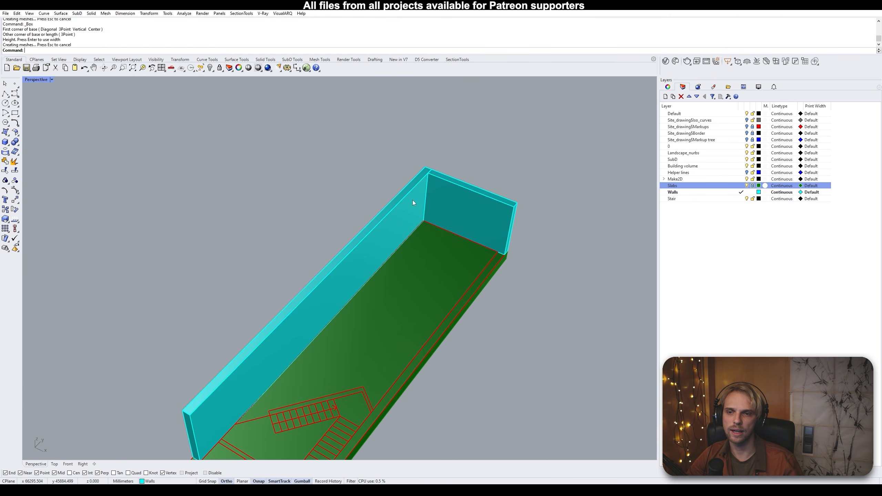
Model the second long outer wall along the slab's opposite edge as a box with the same height as the existing walls
scroll(428, 178, down, 3)
key(Return)
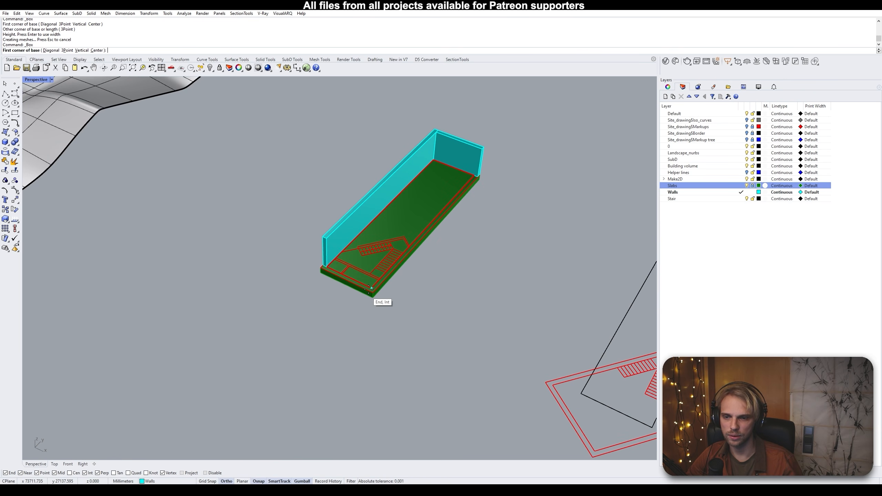
click(371, 288)
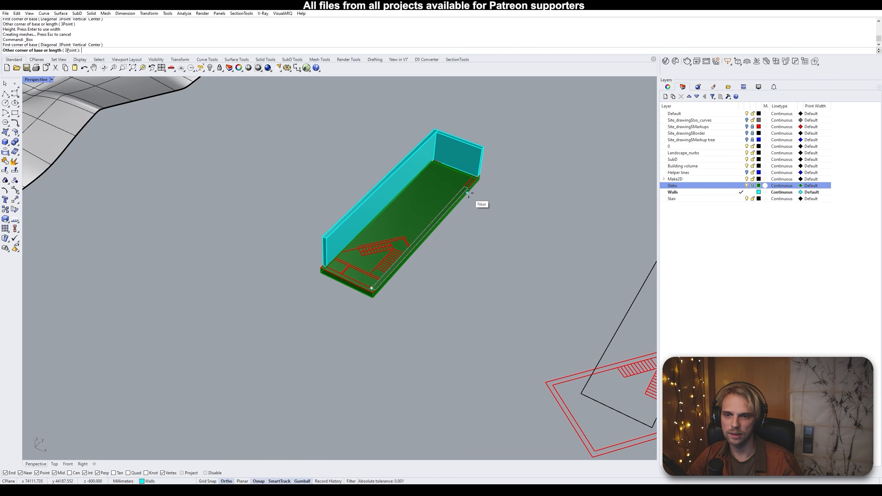
scroll(481, 187, up, 3)
click(481, 186)
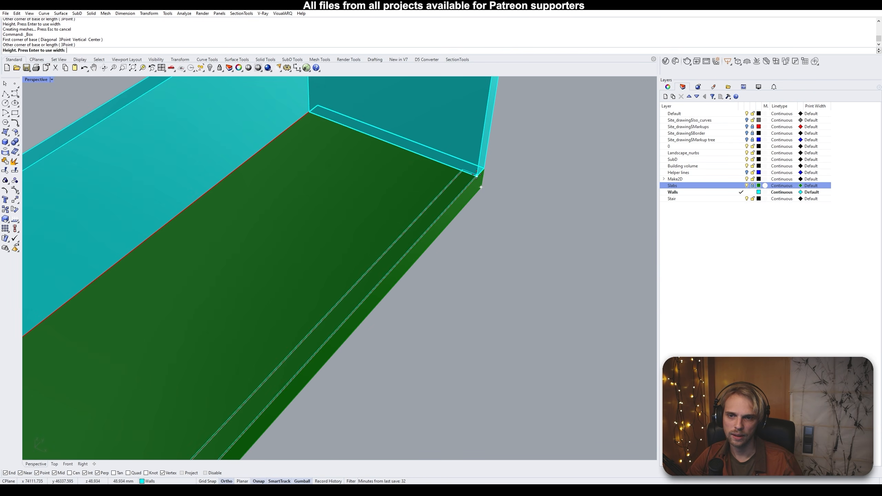
scroll(481, 187, down, 3)
click(347, 249)
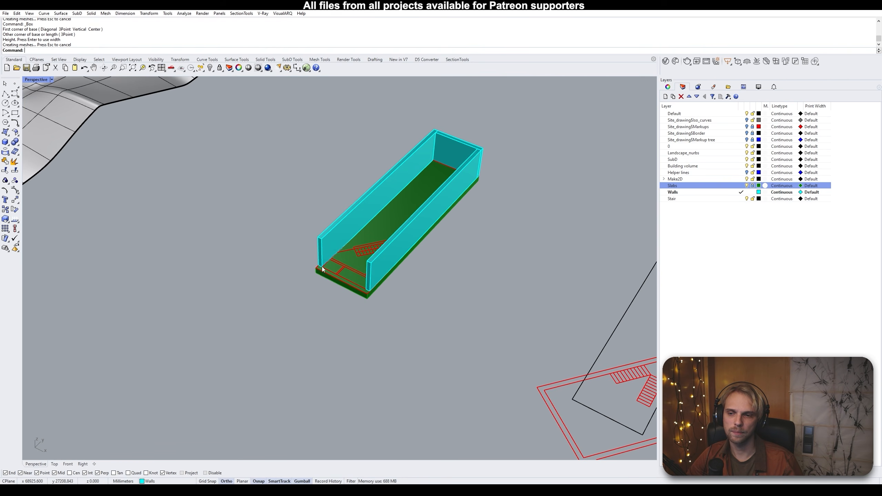
Close the outer walls with a box along the short edge near the stairs, matching the existing wall height
key(Return)
click(316, 268)
click(369, 291)
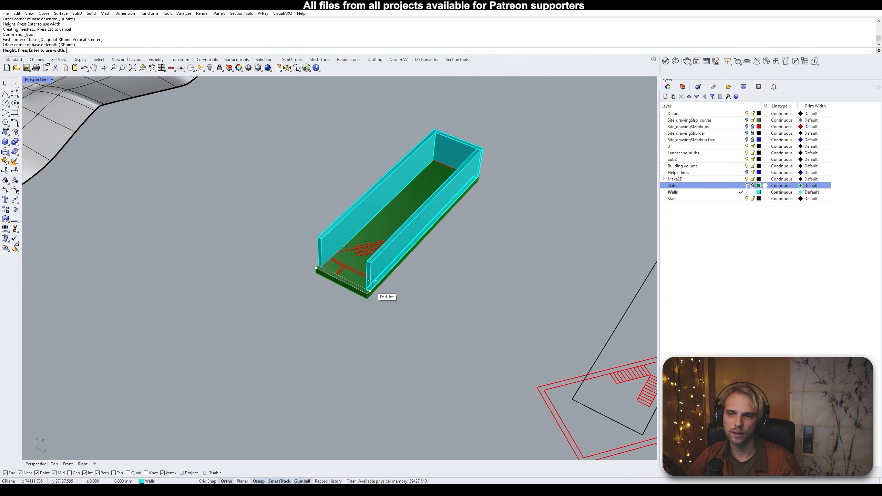
click(371, 262)
Model the interior cross wall between the stairs and the small rooms as a box up to the outer walls' height
right_drag(371, 262, 502, 245)
right_drag(502, 245, 368, 249)
scroll(301, 274, up, 5)
right_drag(302, 274, 201, 290)
scroll(201, 290, up, 4)
key(Return)
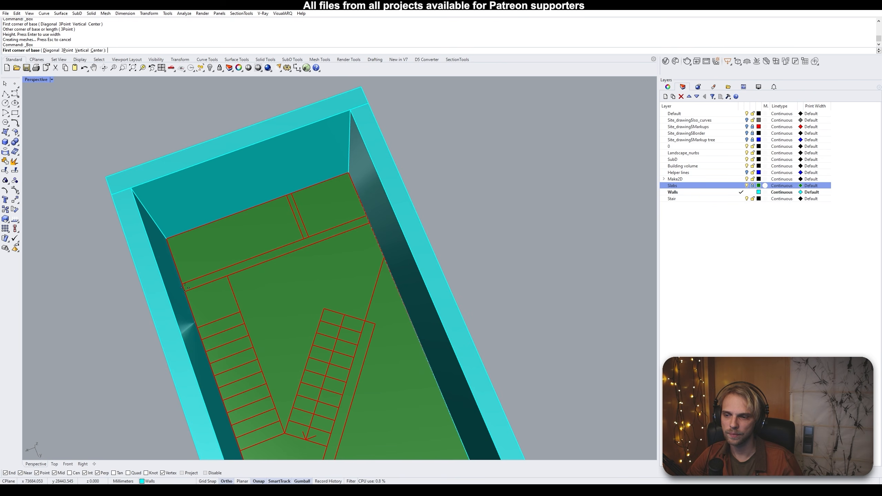
click(184, 291)
click(366, 215)
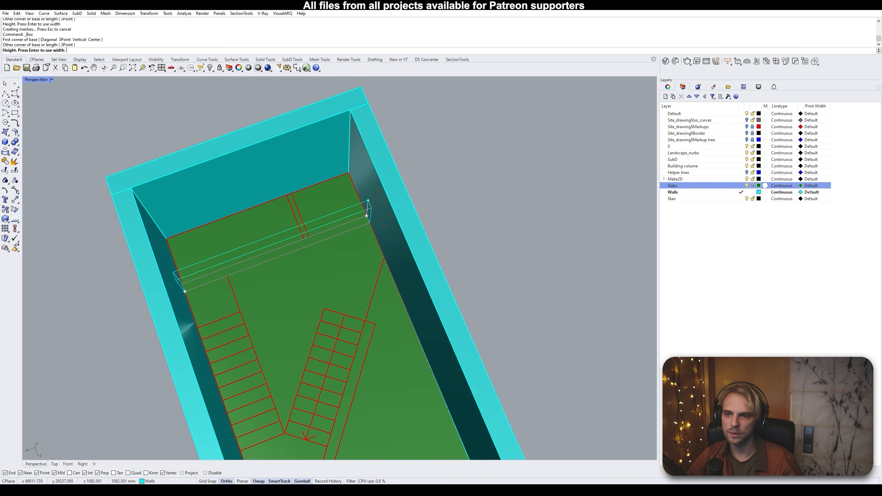
click(393, 181)
Model the partition wall between the two small rooms as a box on its plan lines, matching the outer walls' height
right_drag(331, 193, 342, 204)
key(Return)
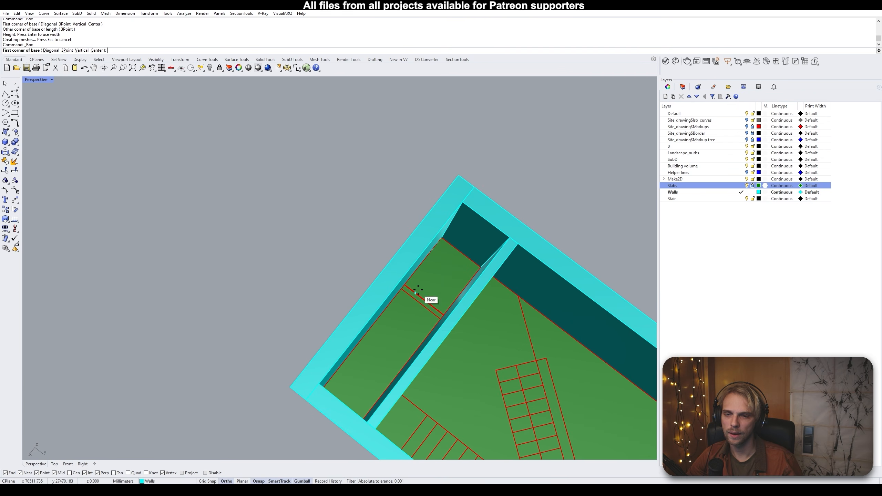
click(440, 319)
click(405, 287)
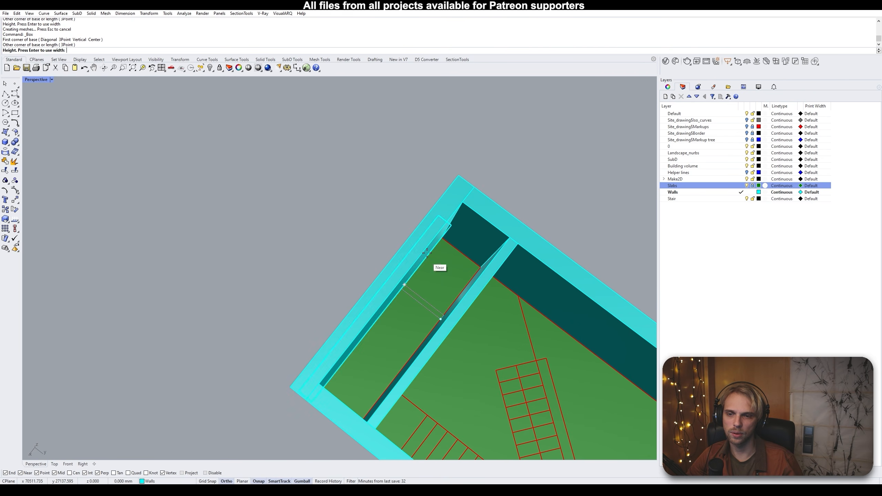
click(464, 206)
Draw a freeform S-shaped curve through four control points in the empty space beside the building
scroll(463, 206, down, 5)
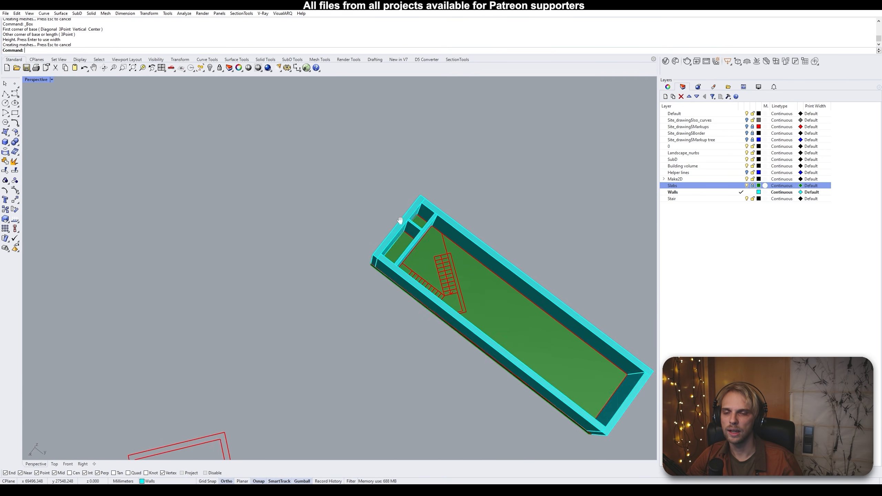
right_drag(464, 206, 368, 208)
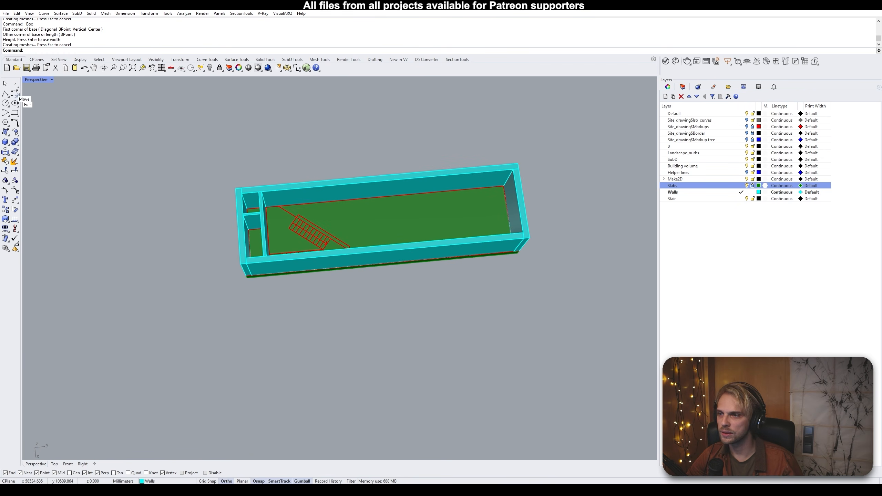
click(16, 93)
click(157, 260)
click(83, 267)
click(85, 390)
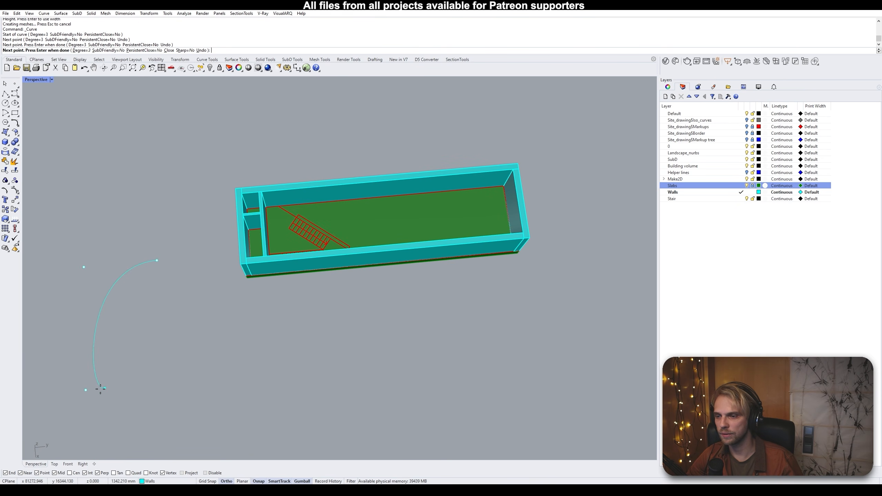
click(63, 386)
key(Return)
Offset the S-shaped curve to one side to form a second parallel wall line
shift+right_drag(83, 357, 177, 258)
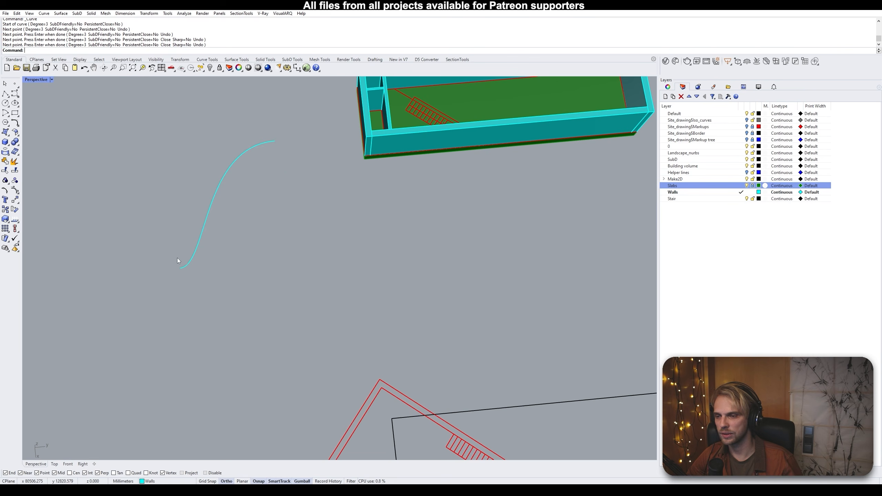
click(207, 225)
text(offset)
key(Return)
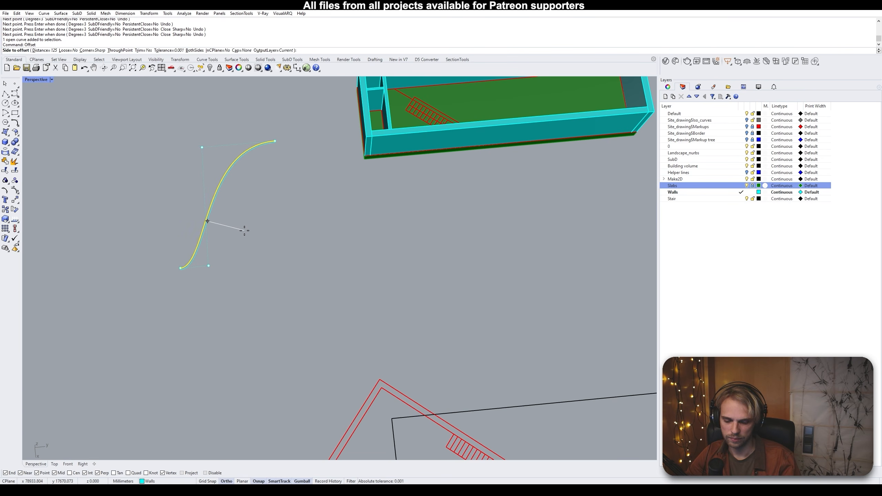
key(Return)
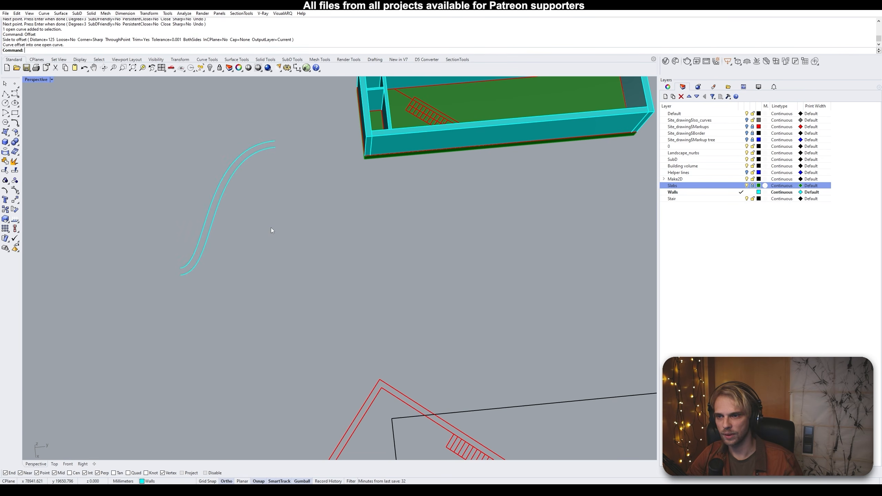
Close both ends of the parallel curves with straight segments and join all four curves into one outline
scroll(212, 158, up, 3)
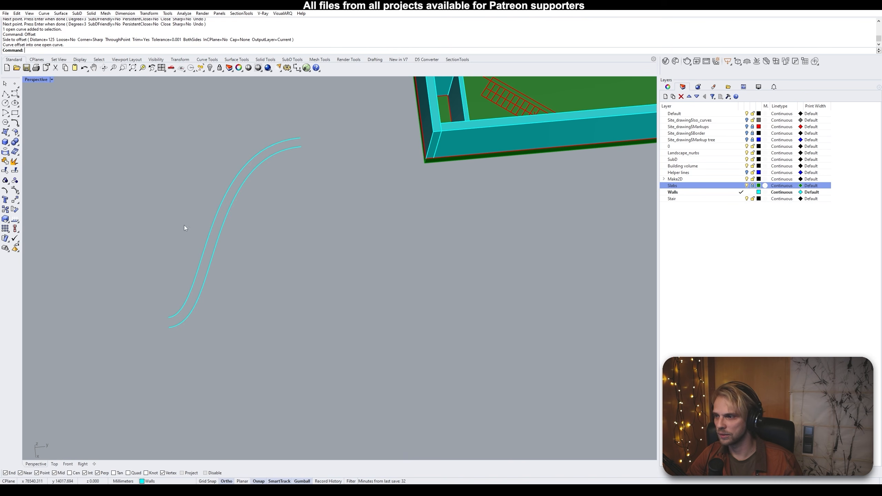
click(5, 93)
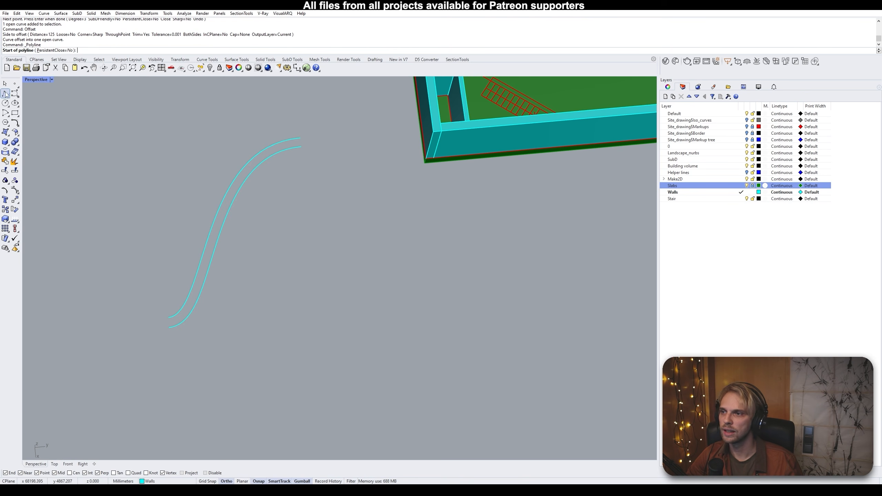
click(169, 327)
click(168, 318)
key(Return)
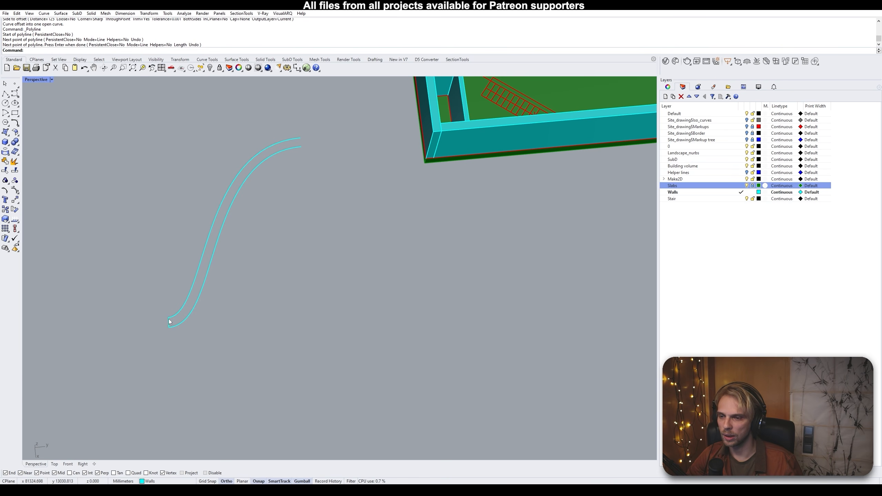
key(Return)
click(303, 137)
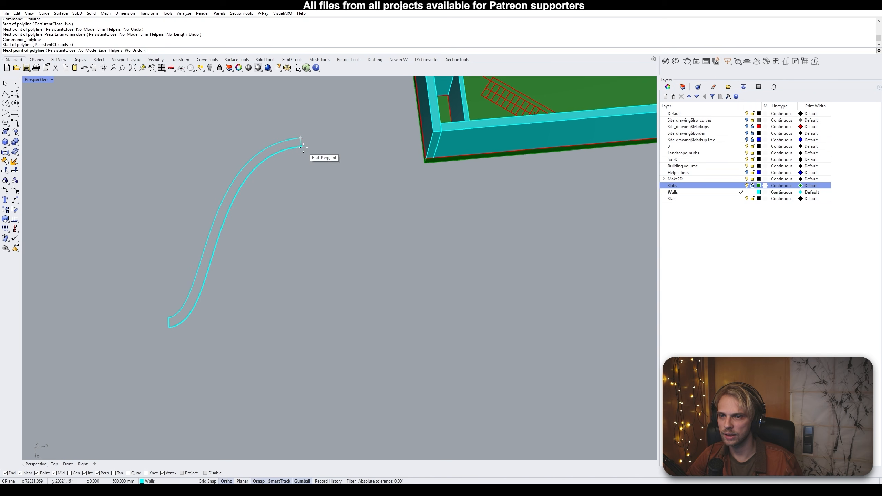
click(301, 146)
key(Return)
drag(359, 375, 98, 107)
text(join)
key(Return)
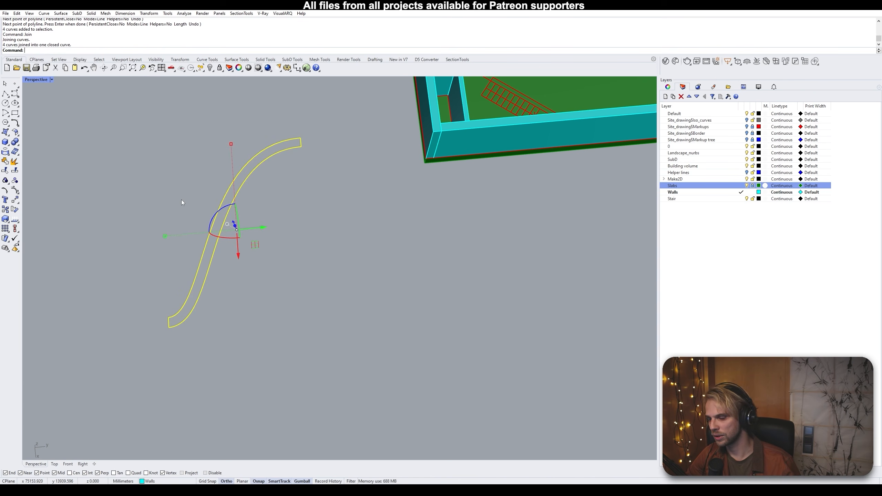
Fill the closed S-shaped outline with a planar surface (PlanarSrf) and delete the outline curve
text(PlanarSe)
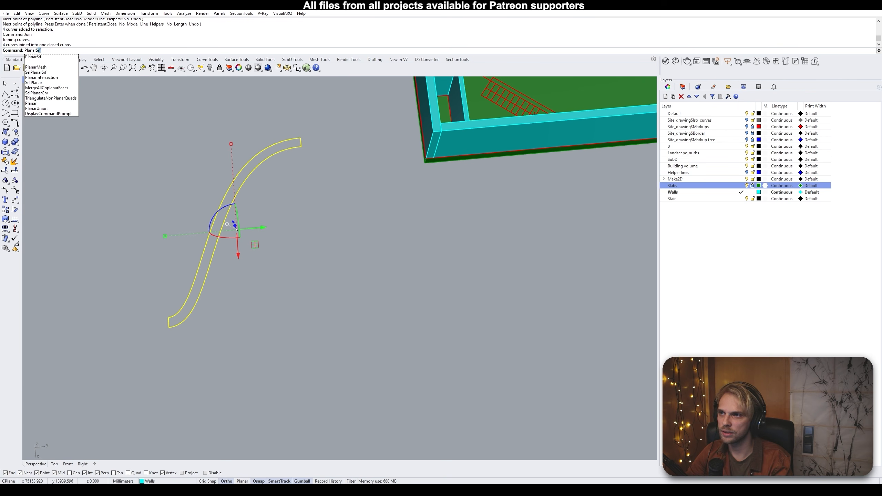
key(BackSpace)
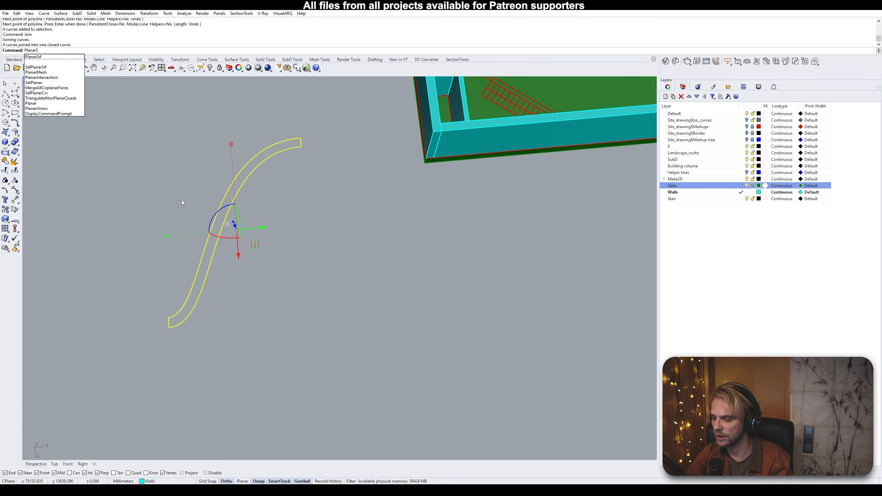
text(rf)
key(Return)
key(Delete)
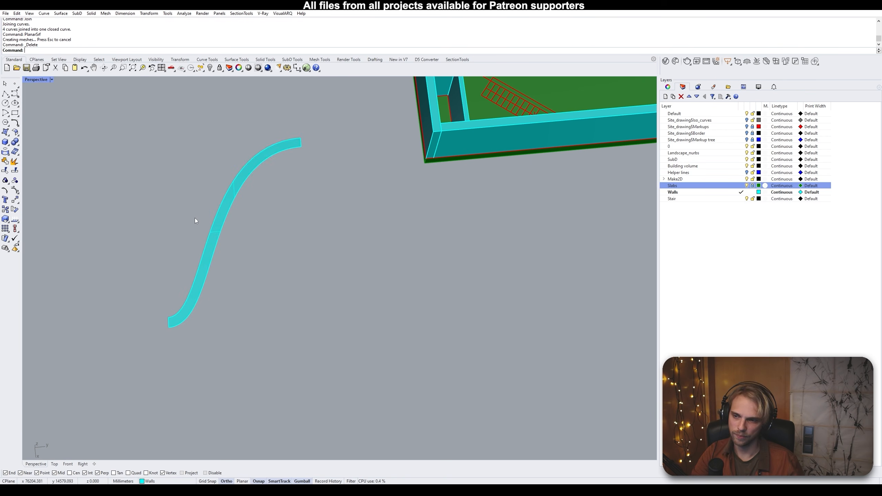
Extrude the S-shaped surface 3000 mm upward into a curved wall
right_drag(194, 218, 222, 306)
click(251, 255)
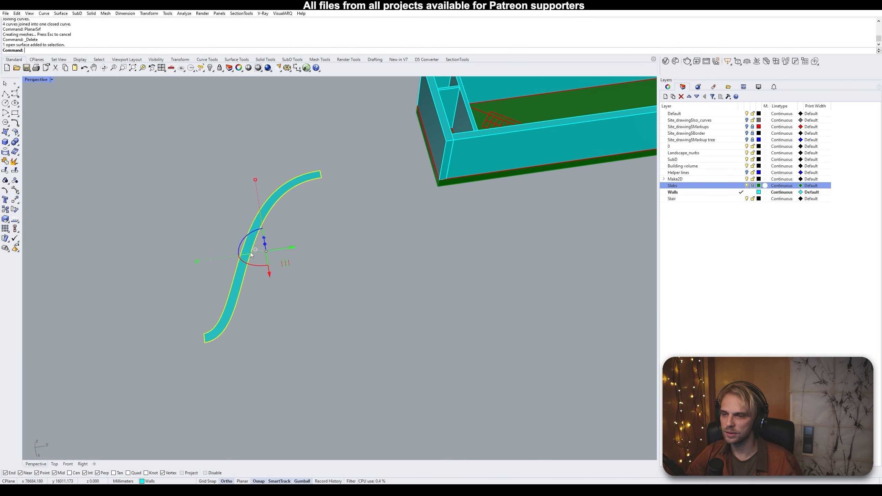
right_drag(290, 244, 343, 254)
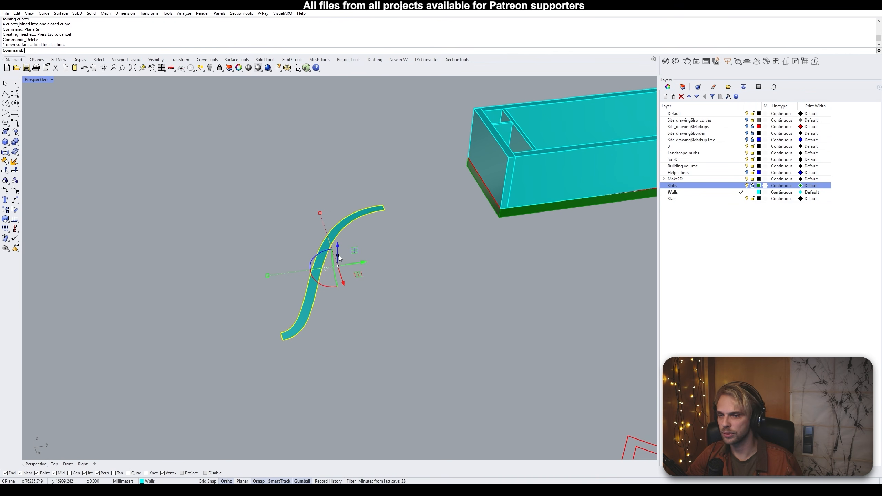
click(338, 256)
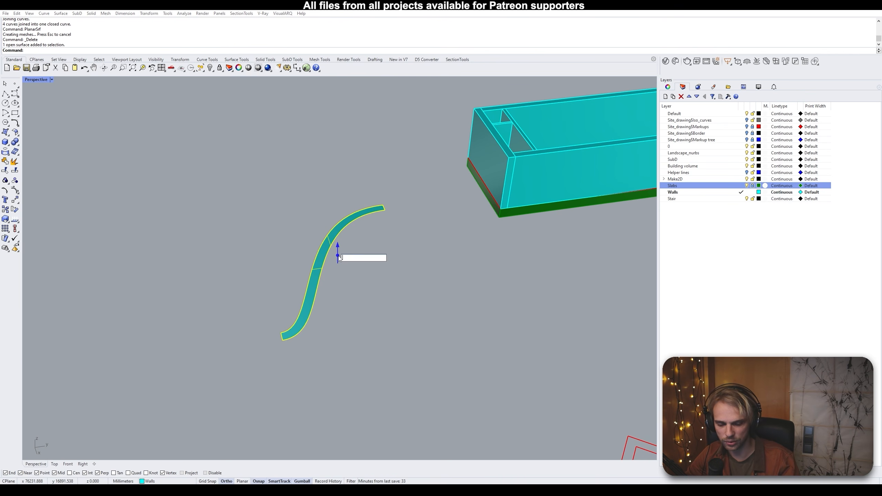
text(3000)
key(Return)
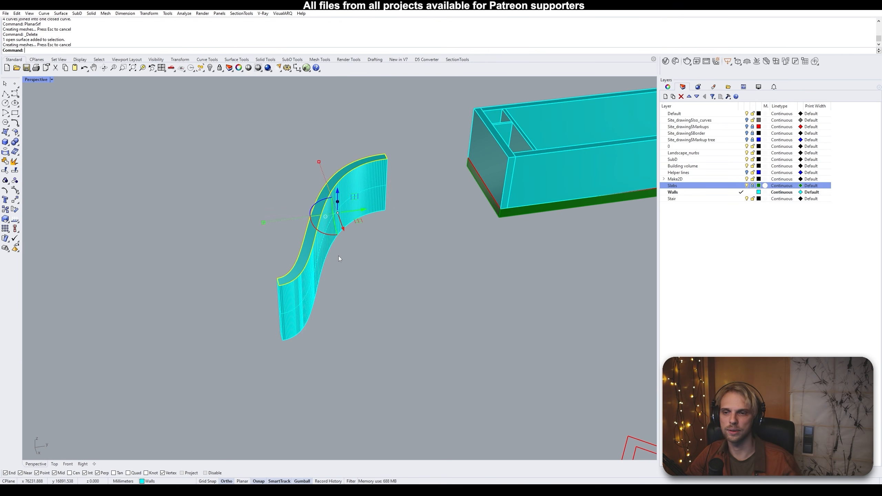
Select the curved example wall, shift it and delete it
scroll(338, 256, down, 6)
click(331, 247)
right_drag(331, 247, 230, 299)
click(199, 305)
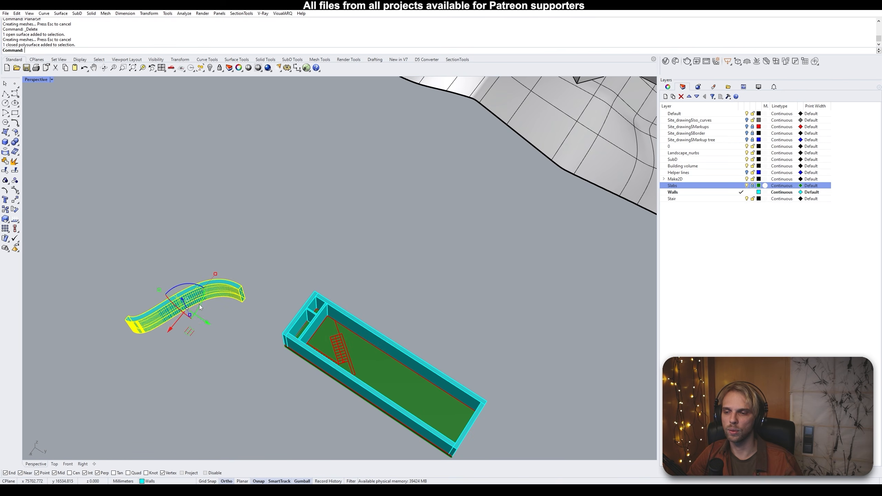
drag(206, 323, 383, 406)
key(Delete)
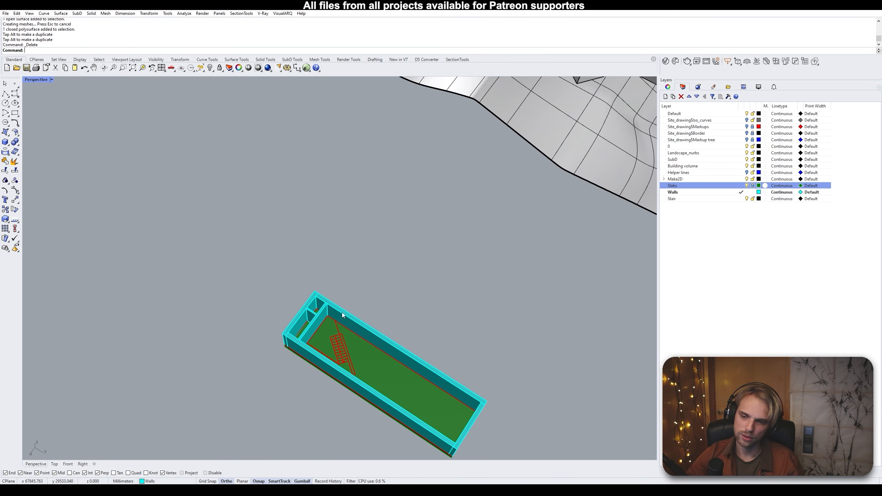
right_drag(413, 346, 258, 241)
scroll(257, 242, up, 5)
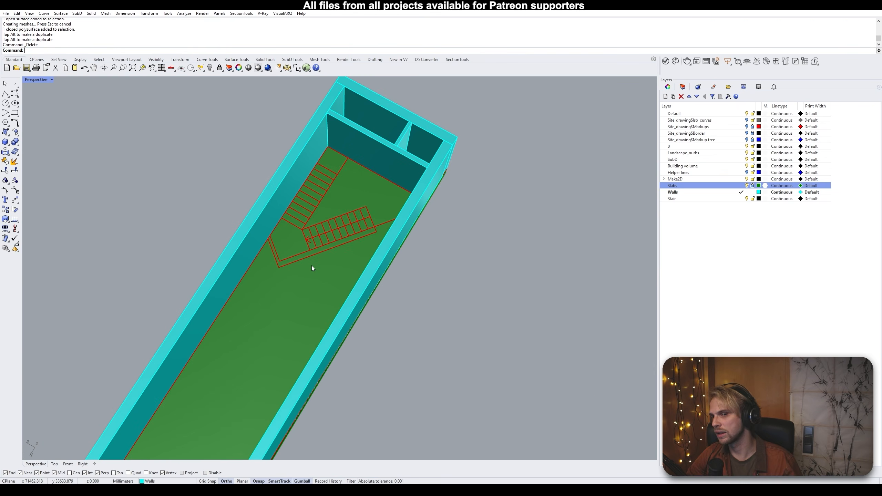
right_drag(424, 247, 353, 260)
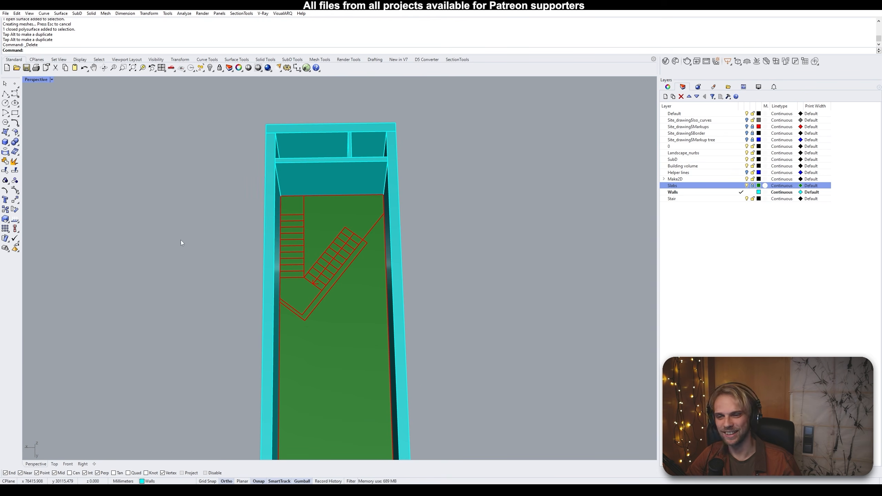
click(6, 141)
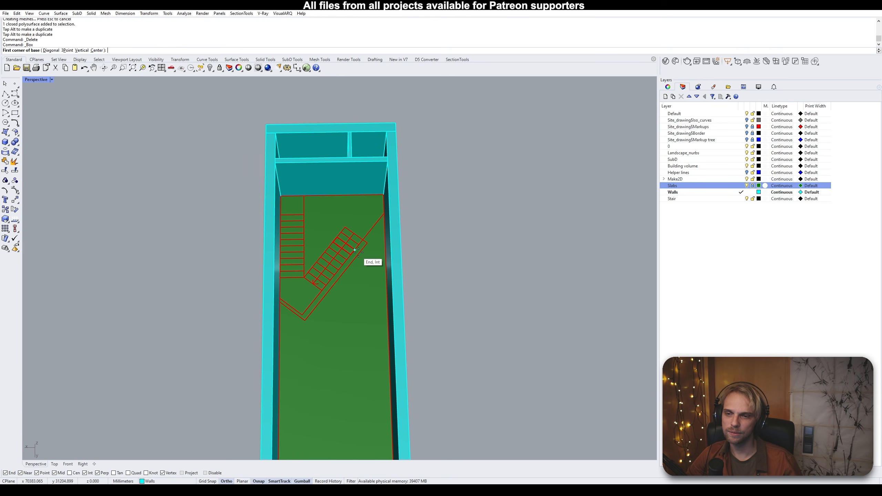
click(305, 320)
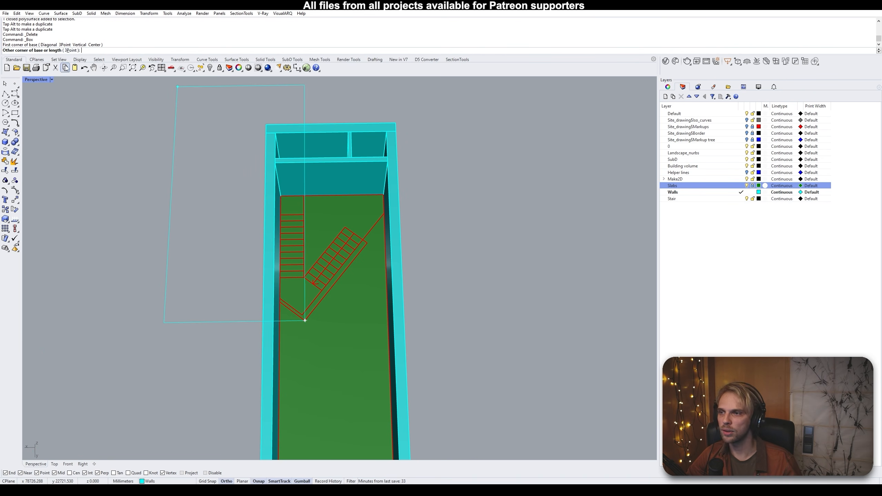
key(Escape)
Model the angled wall beside the stair flight as a three-point box on its plan lines, matching the existing wall height
key(Return)
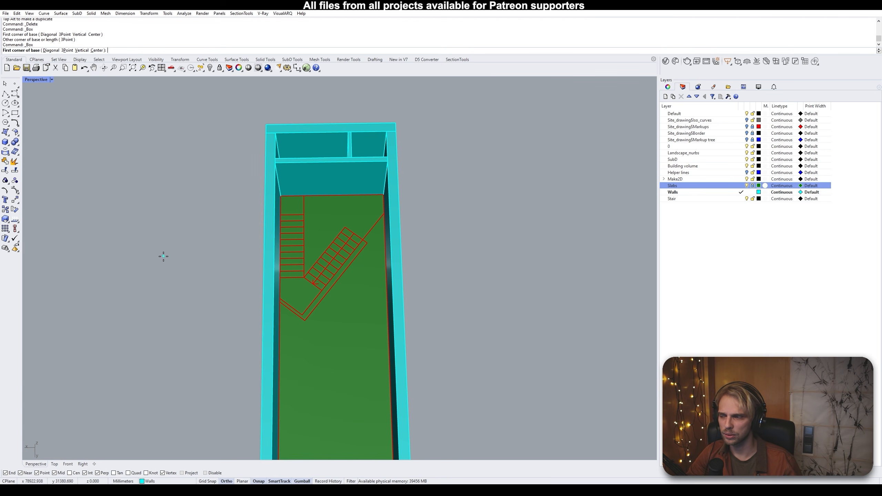
click(67, 50)
scroll(314, 318, up, 5)
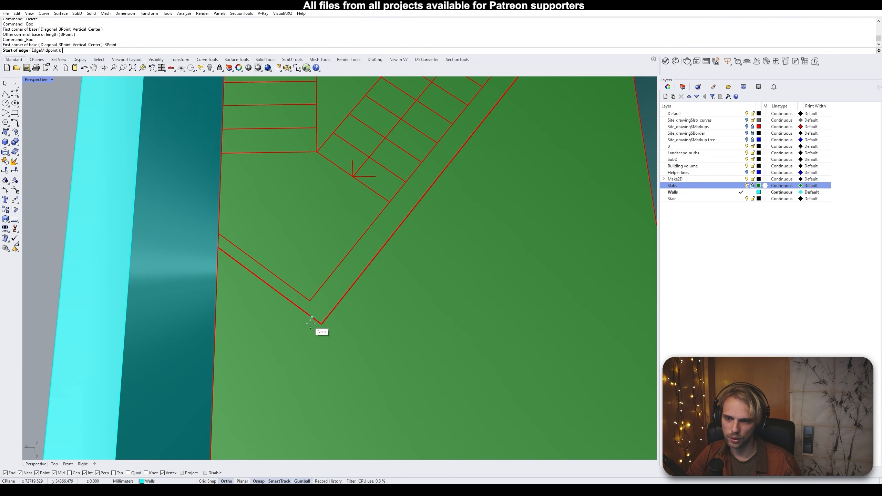
click(322, 324)
scroll(382, 283, down, 5)
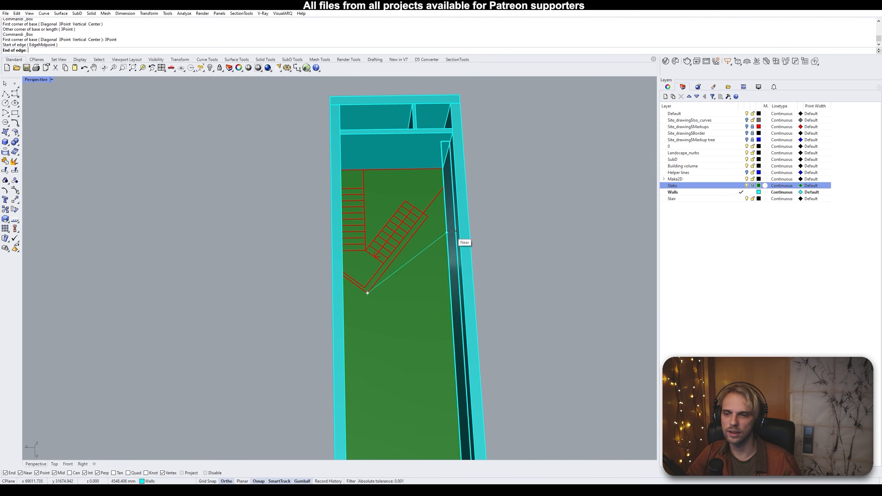
scroll(432, 214, up, 4)
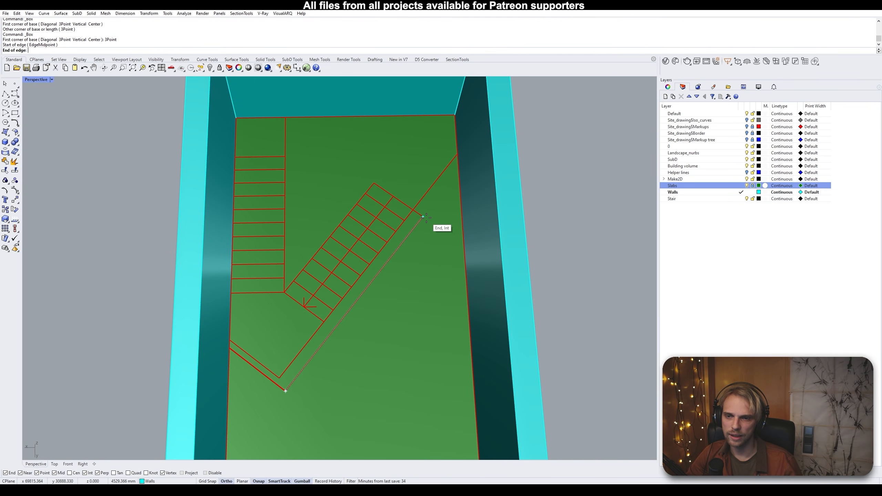
click(421, 215)
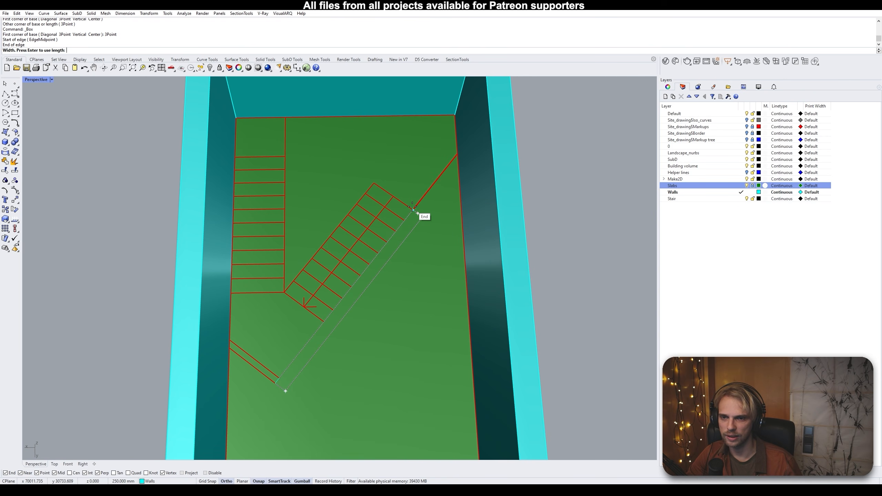
click(423, 215)
scroll(431, 220, down, 4)
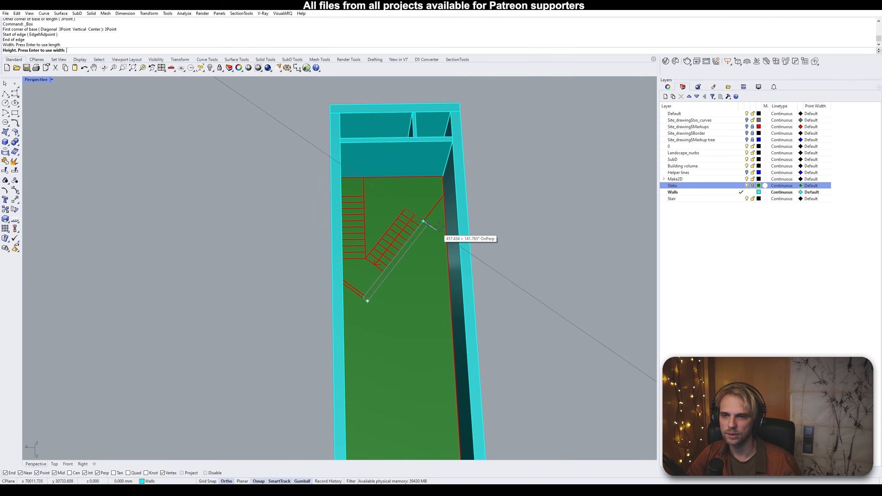
click(453, 141)
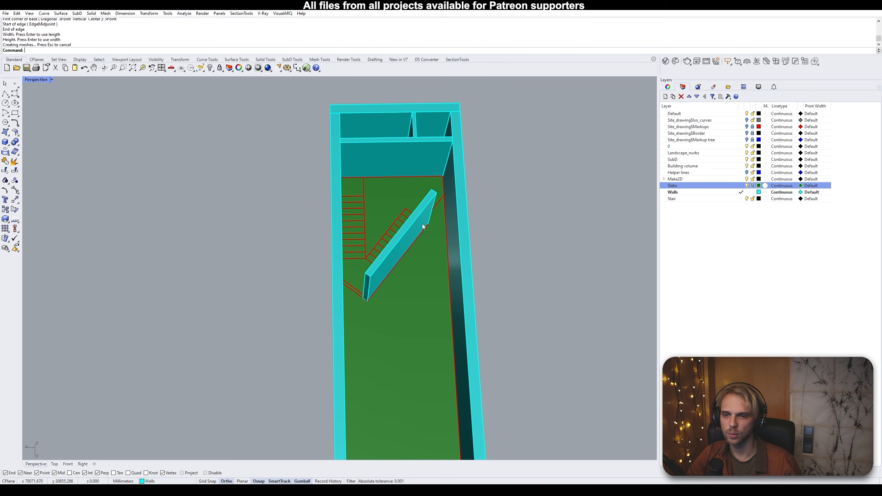
Model the short wall between the angled wall and the outer wall as a three-point box on its plan lines, matching the existing wall height
right_drag(437, 213, 300, 272)
scroll(242, 223, up, 2)
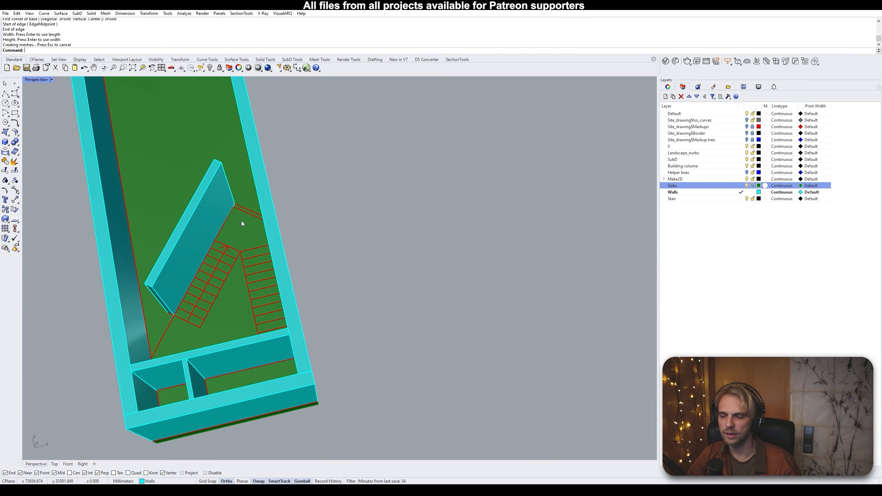
scroll(243, 217, up, 5)
key(Return)
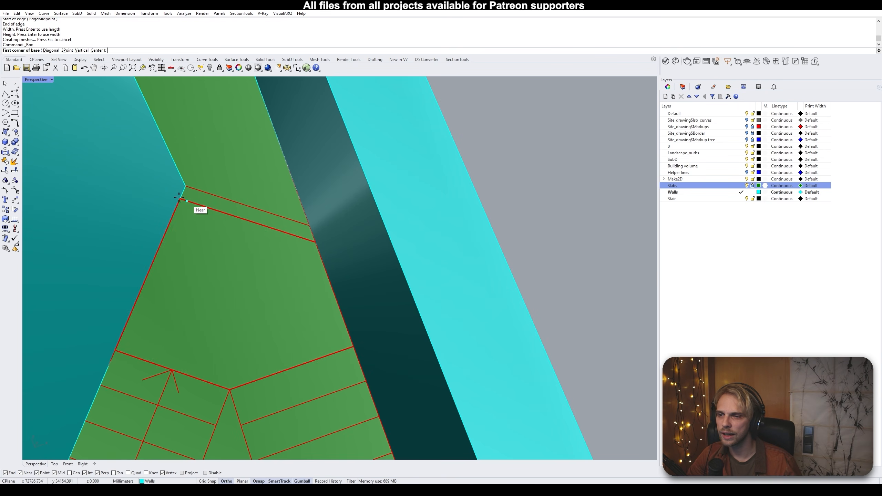
click(67, 51)
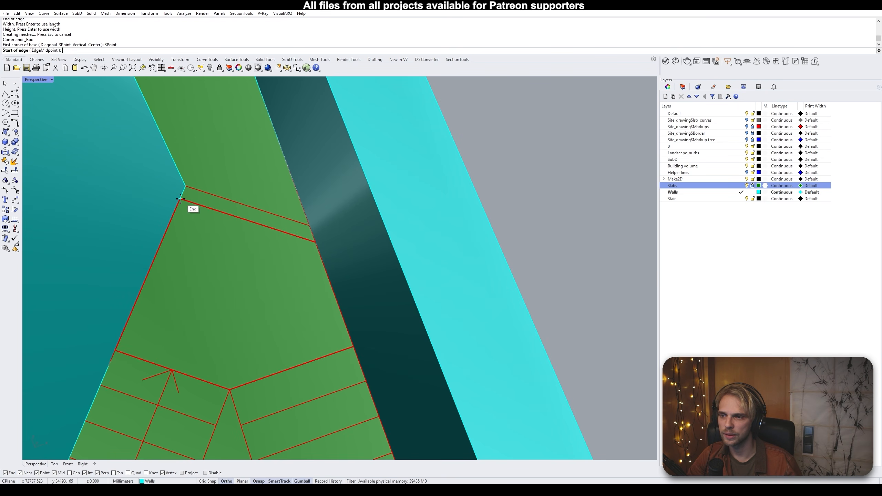
click(186, 187)
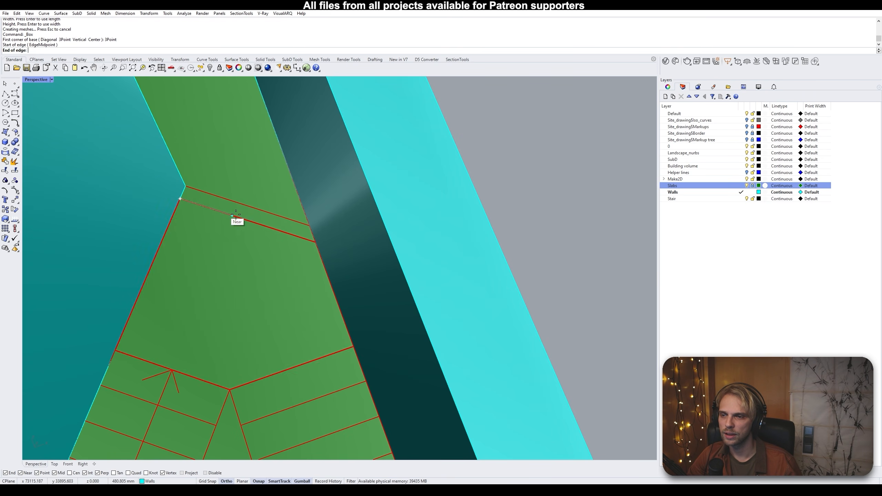
click(186, 186)
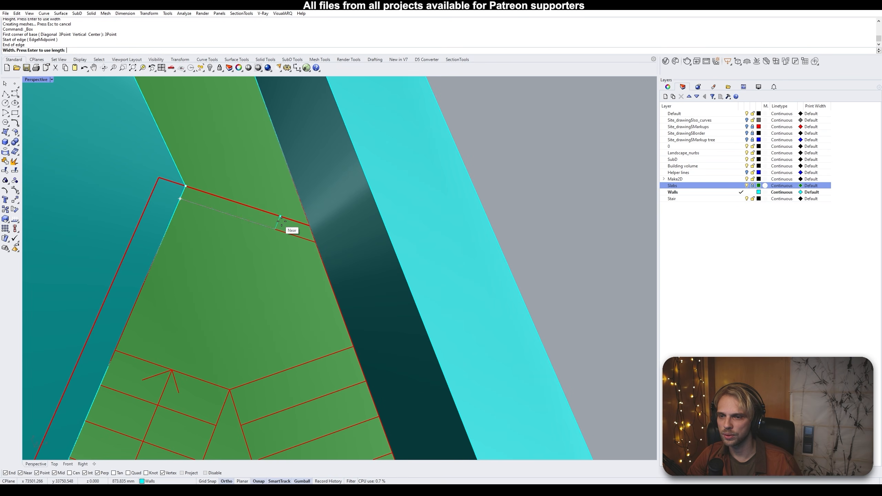
click(316, 237)
scroll(316, 237, down, 5)
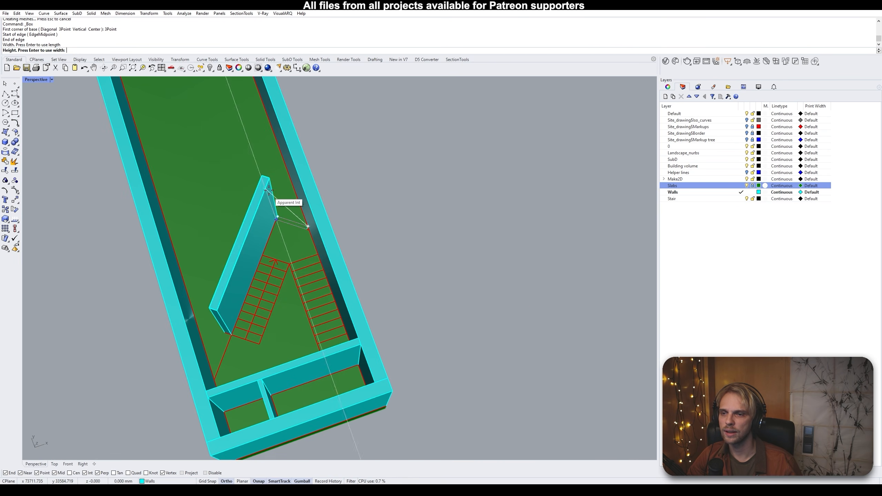
click(301, 191)
Try extending the short wall by moving its end face 200 mm along the wall into the outer wall, and undo the move
mouse_move(391, 321)
right_down()
mouse_move(392, 312)
mouse_move(397, 320)
right_up()
scroll(318, 197, up, 10)
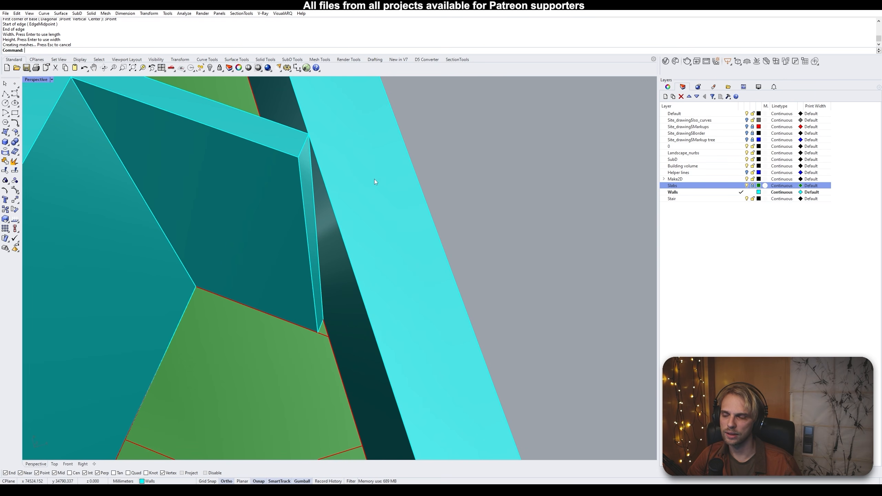
scroll(297, 206, down, 10)
click(313, 229)
scroll(312, 199, up, 10)
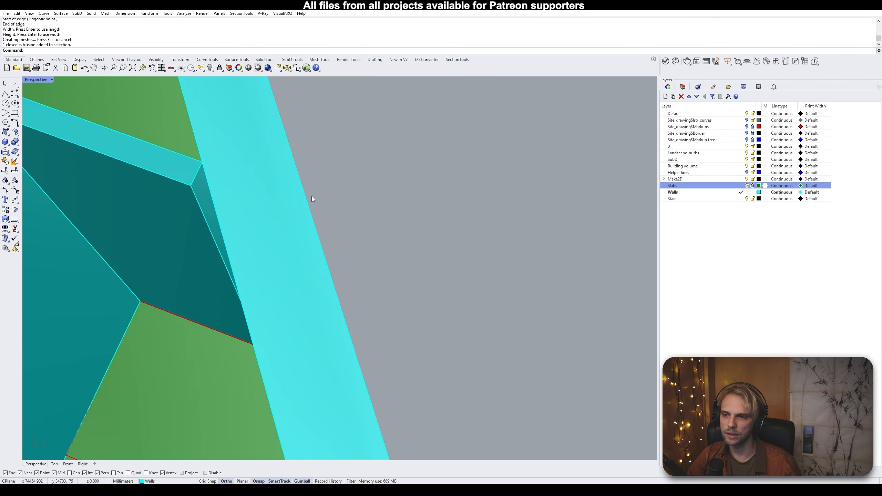
right_drag(229, 195, 252, 194)
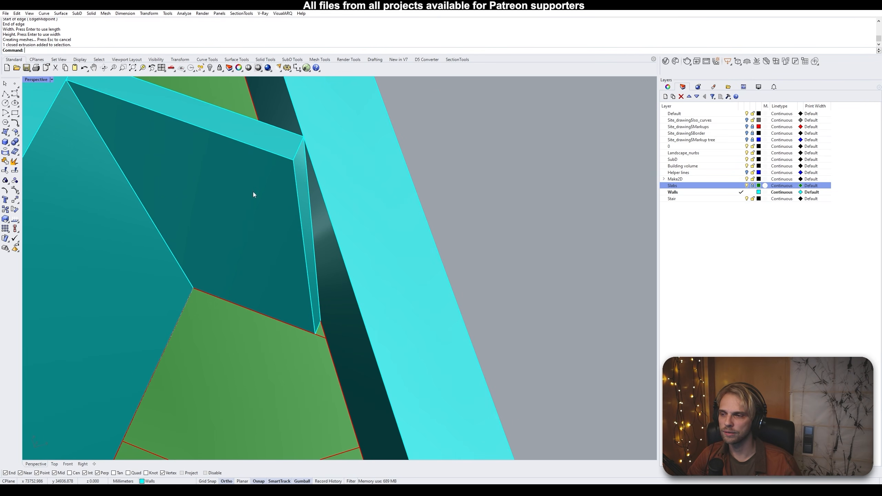
ctrl+shift+click(303, 175)
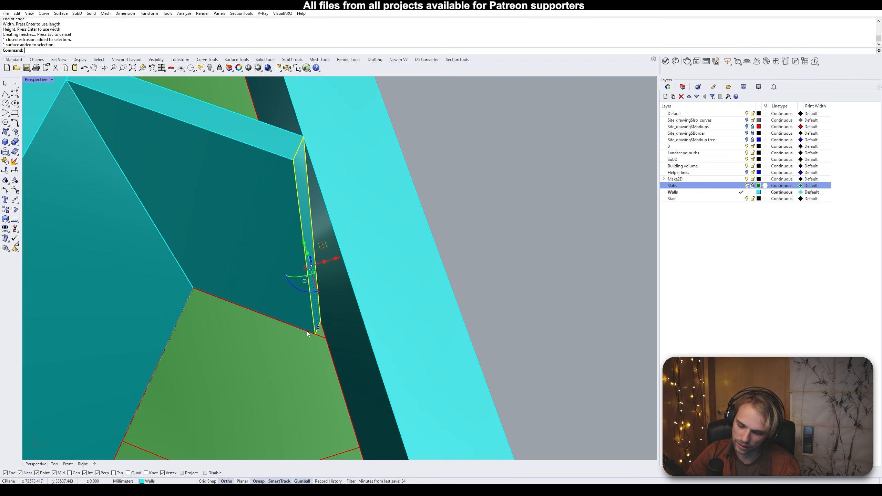
key(Return)
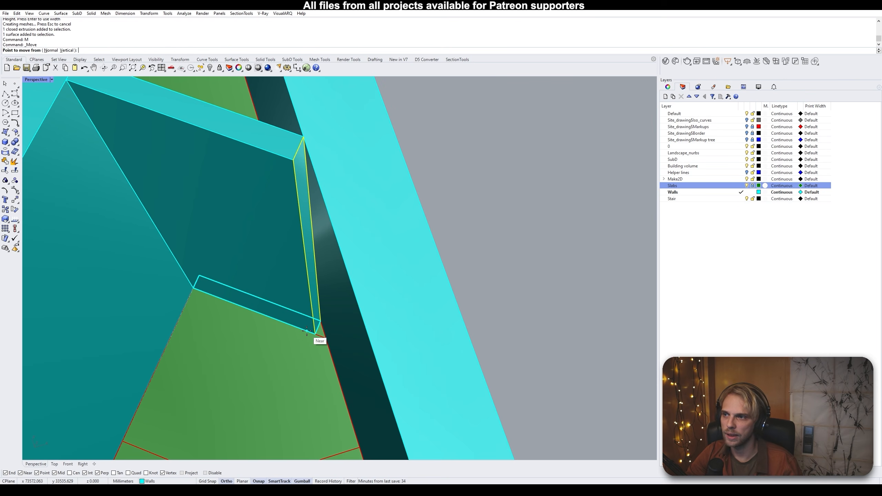
click(237, 305)
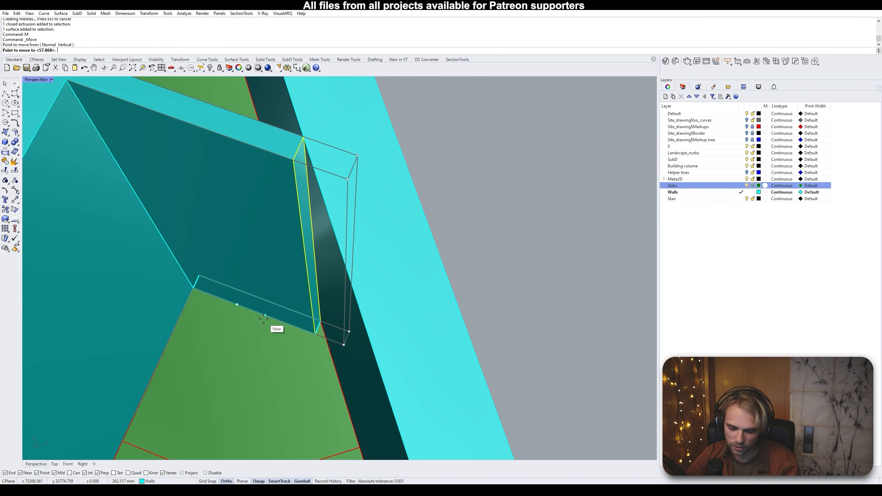
text(200)
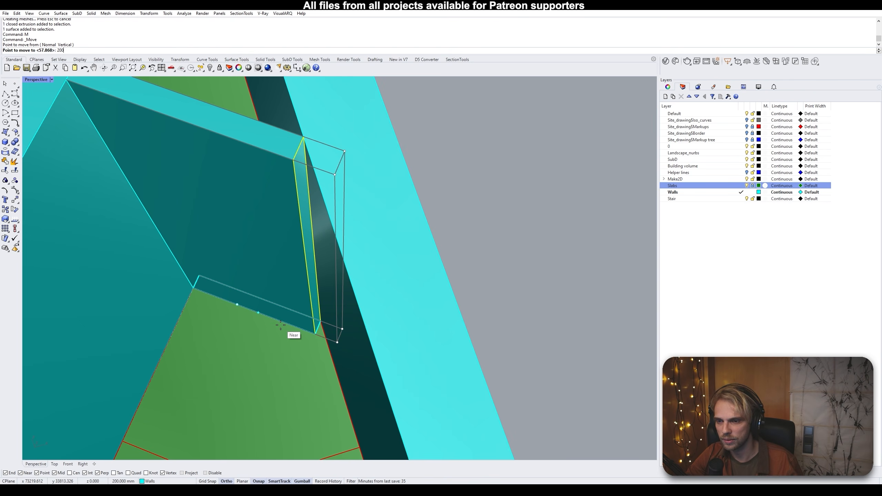
key(Return)
click(280, 325)
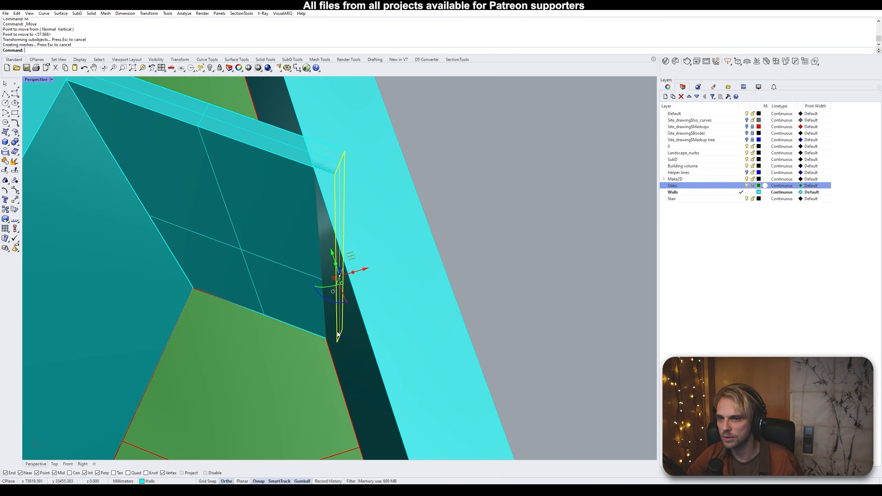
key(ctrl+z)
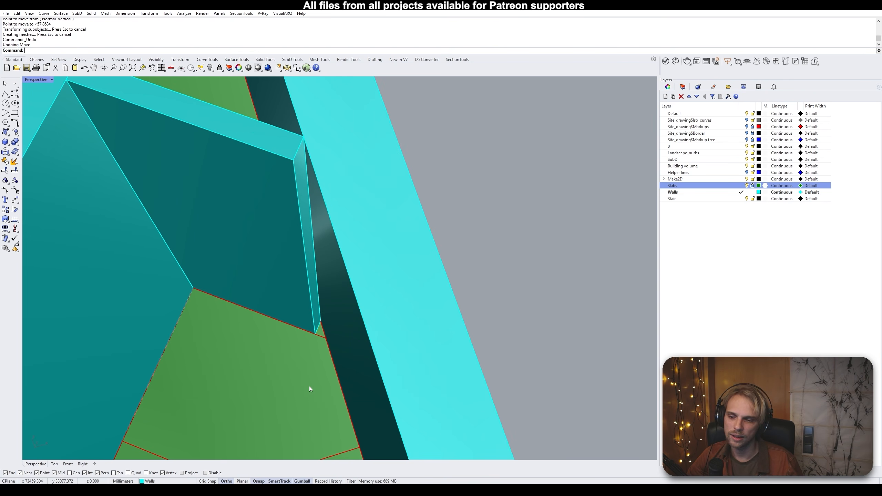
Push the short wall's end face along its normal into the outer wall using object gumball alignment, and restore the alignment to CPlane
right_click(302, 481)
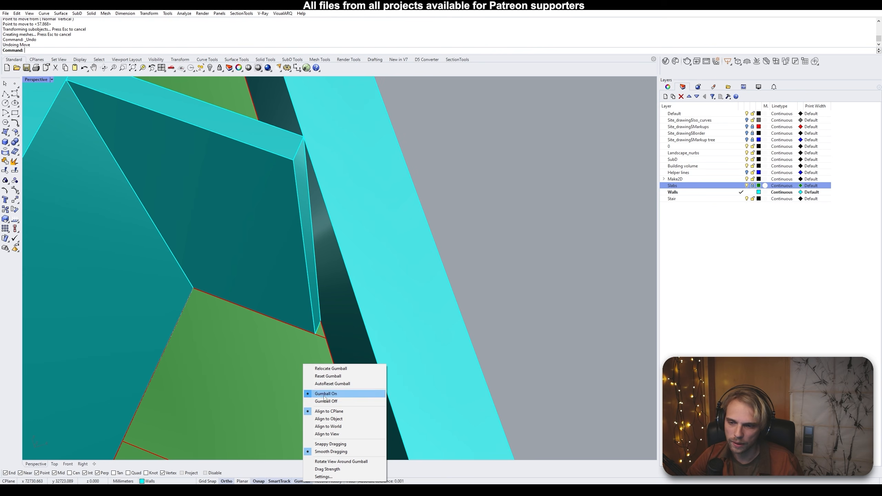
click(345, 419)
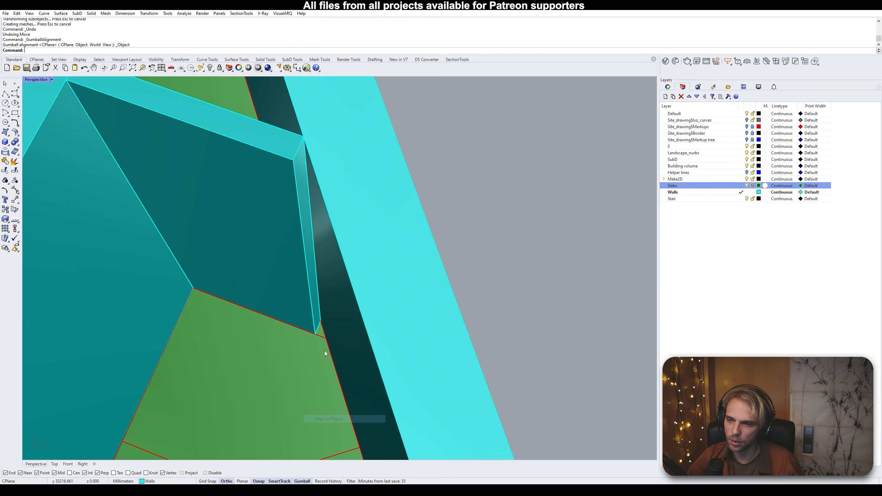
ctrl+shift+click(303, 188)
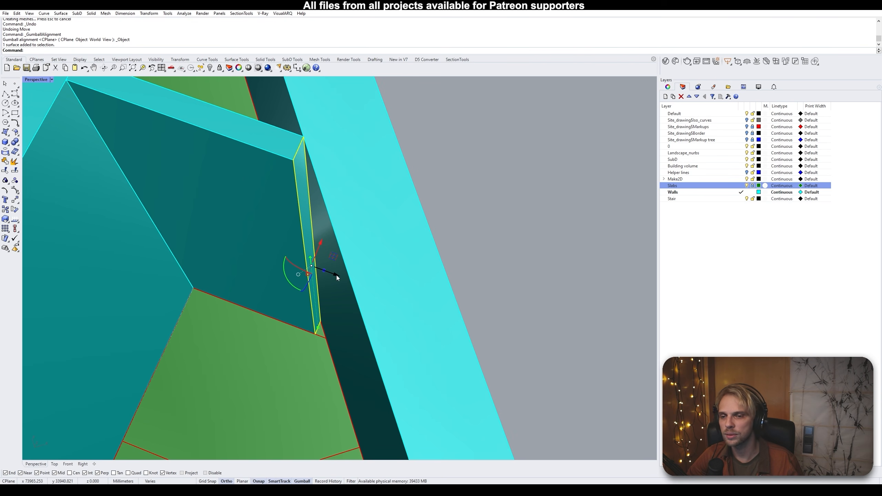
click(336, 275)
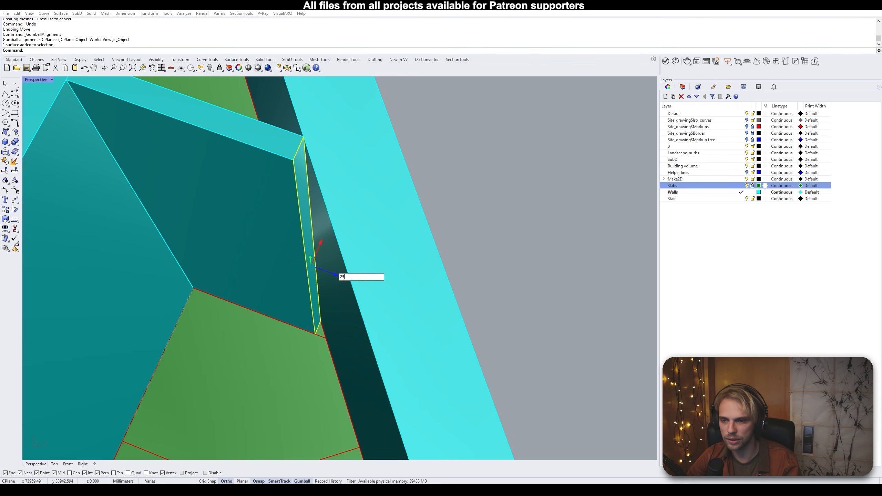
key(Return)
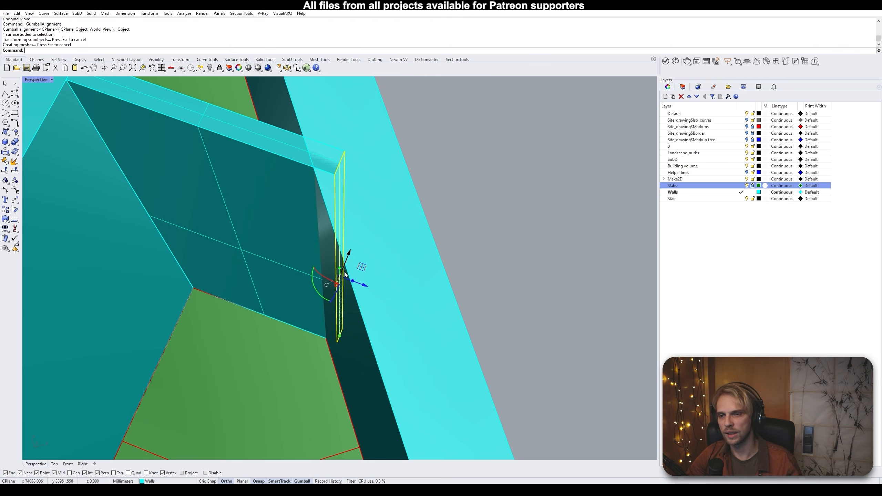
click(538, 268)
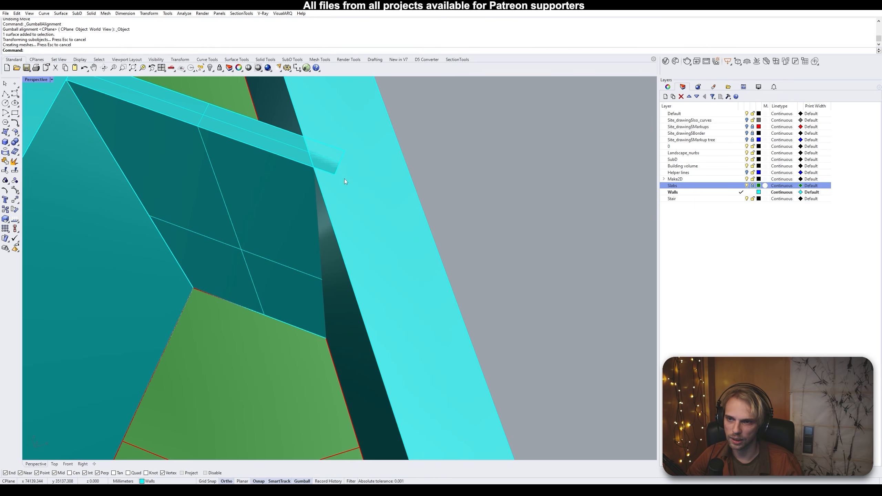
right_click(301, 483)
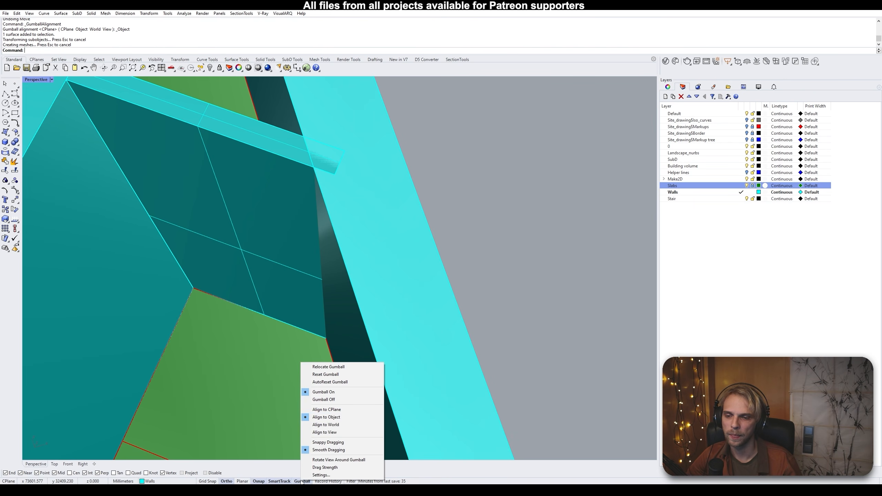
click(325, 410)
Examine how the extended short wall overlaps the outer wall by selecting the two walls in turn
scroll(370, 217, down, 5)
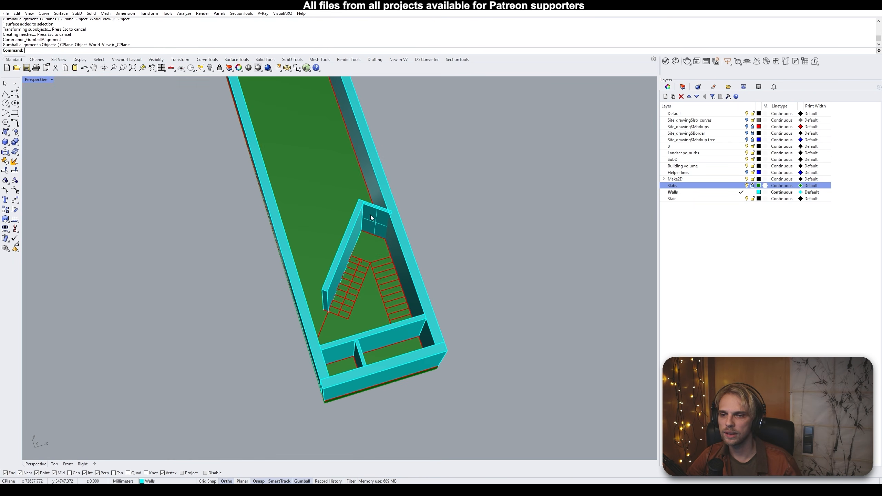
scroll(399, 216, up, 7)
click(326, 212)
click(322, 197)
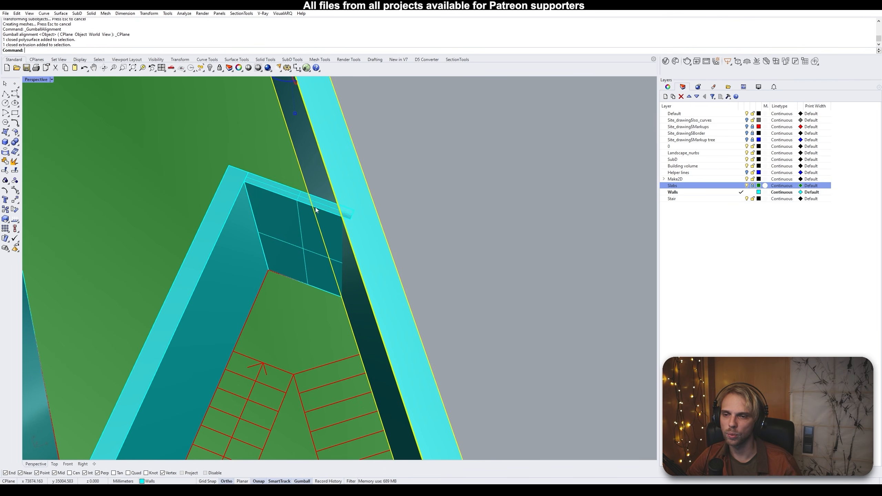
click(315, 209)
click(315, 216)
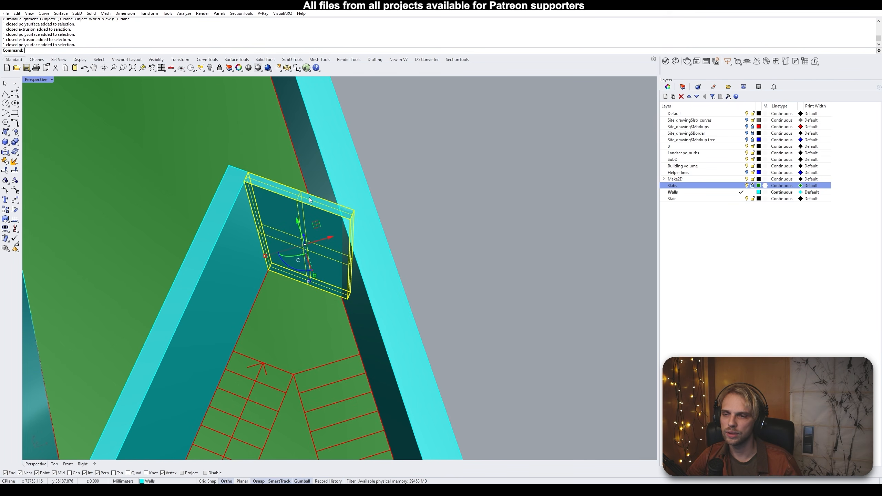
click(339, 184)
click(302, 215)
click(392, 188)
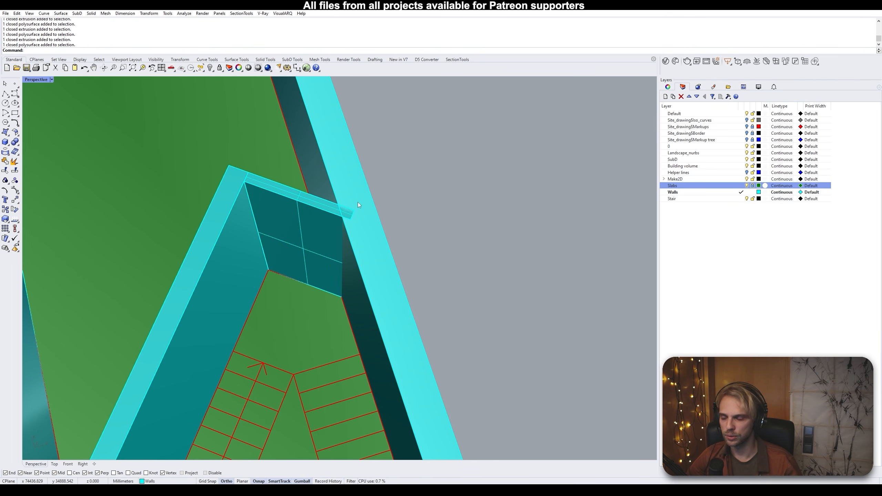
Subtract the outer wall from the short wall with BooleanDifference, keeping the cutting wall with DeleteInput=No
text(BooleanDifference)
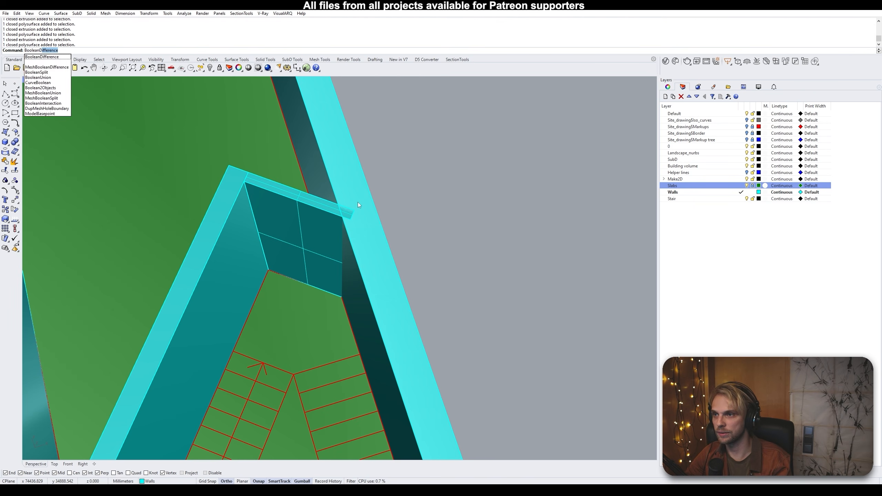
key(Return)
click(294, 221)
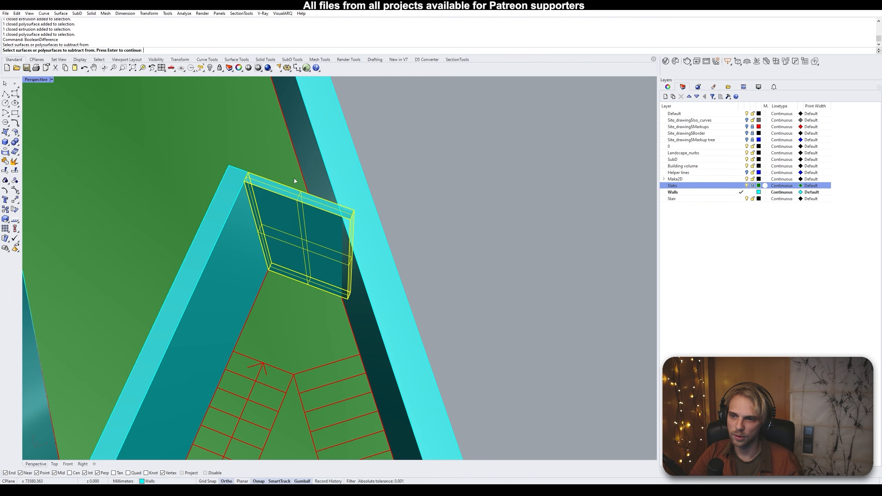
key(Return)
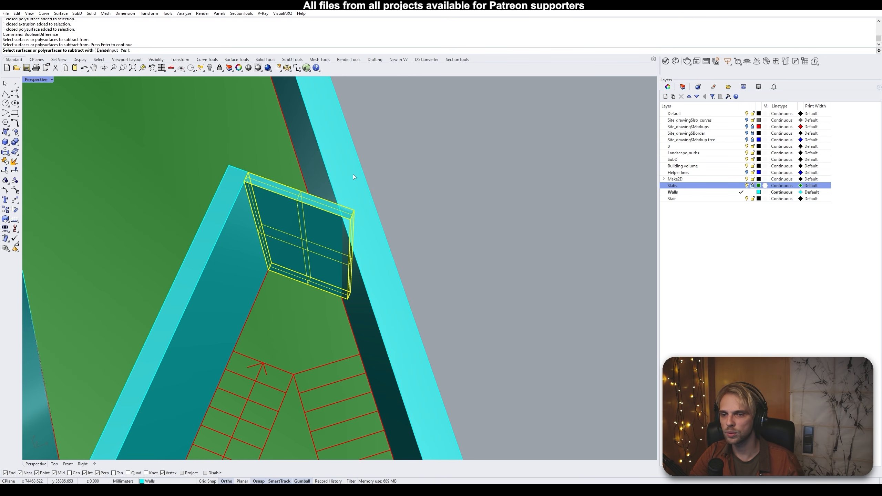
shift+right_drag(349, 194, 354, 229)
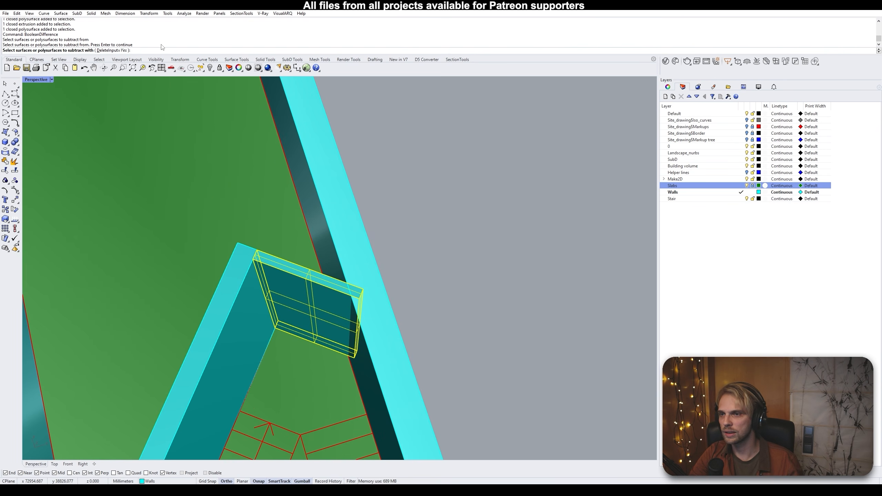
click(111, 51)
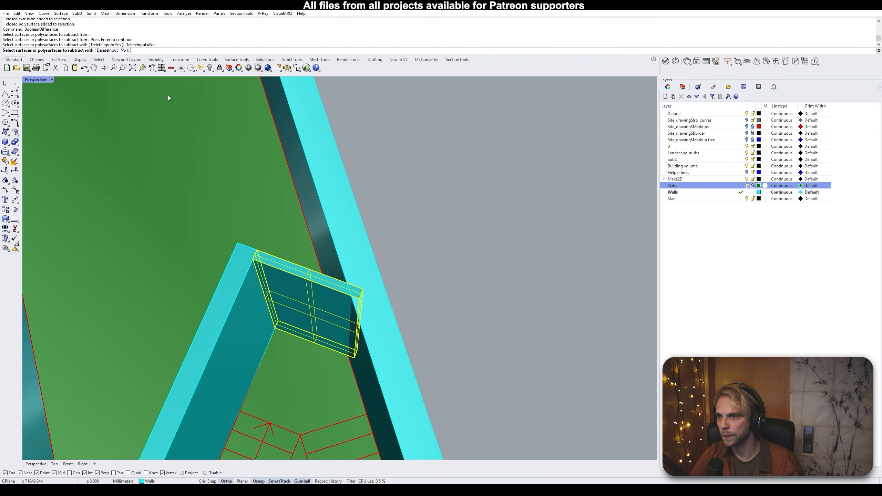
click(348, 183)
key(Return)
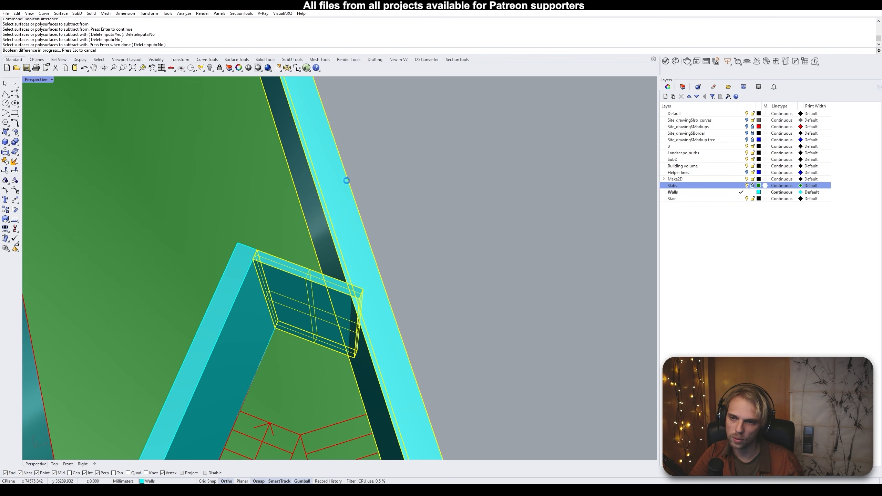
Check the trimmed short wall and its joints by selecting it and the neighbouring walls individually
click(337, 312)
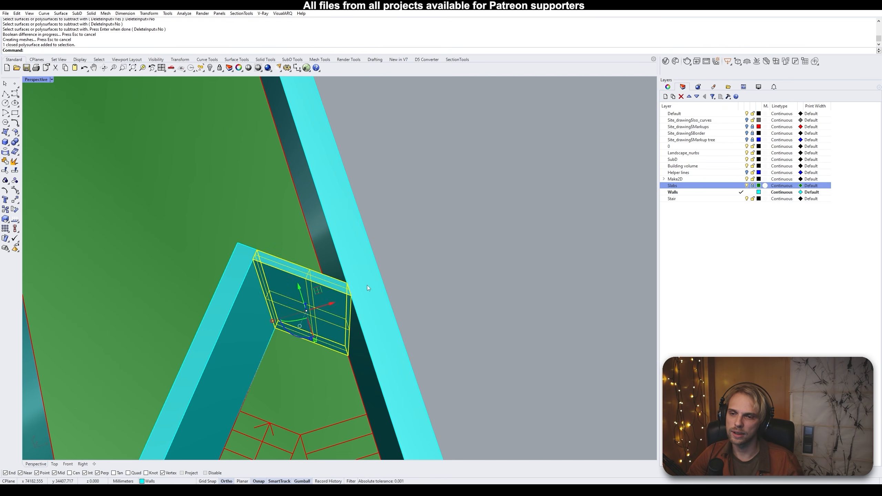
click(400, 273)
click(326, 299)
click(229, 302)
click(305, 293)
click(519, 215)
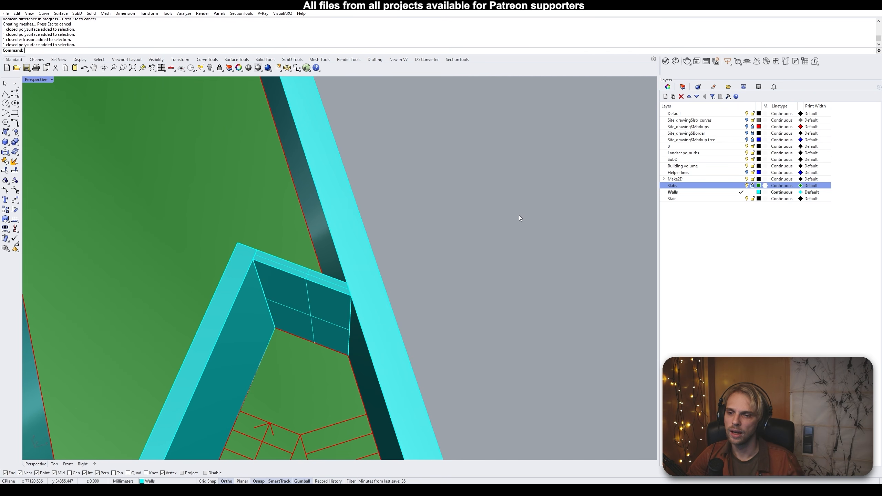
scroll(518, 215, down, 5)
right_drag(465, 228, 404, 230)
click(399, 218)
scroll(389, 215, up, 6)
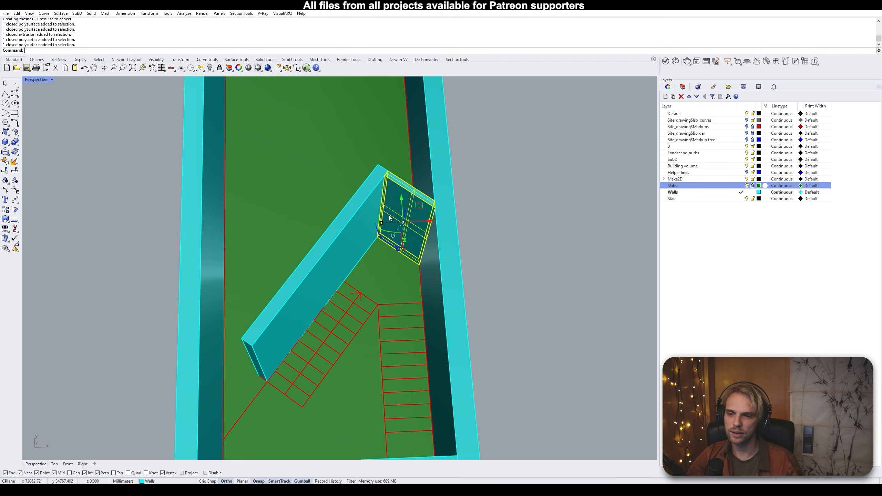
Compare the long diagonal wall and the adjoining short wall by selecting them alternately
click(348, 214)
click(393, 201)
click(358, 205)
click(403, 193)
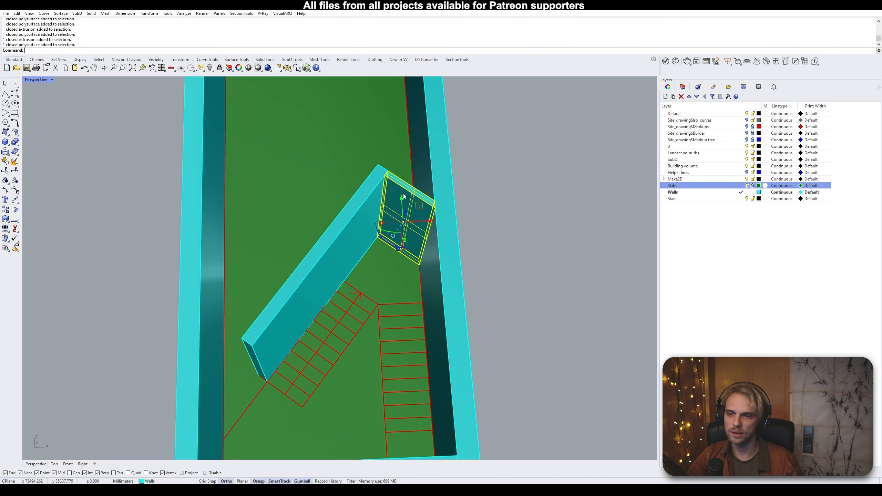
click(363, 195)
click(410, 189)
click(362, 194)
click(406, 191)
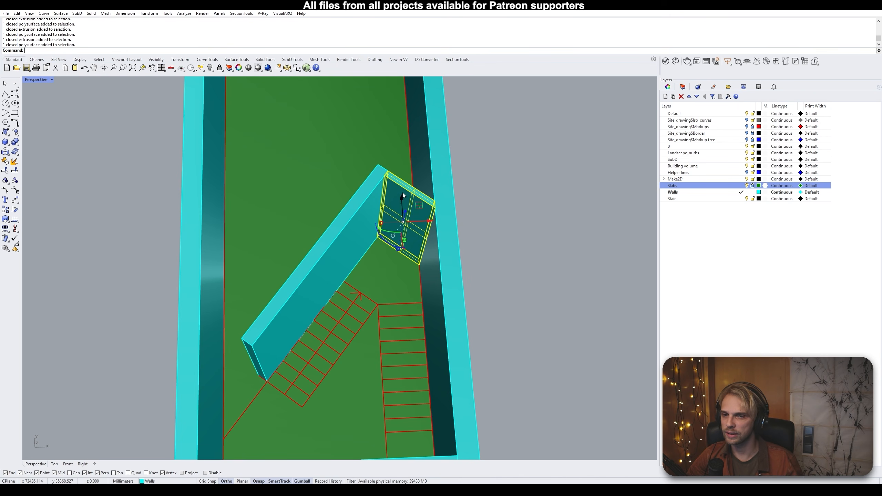
click(372, 194)
Combine the long diagonal wall and the short wall beside the stair into one solid with BooleanUnion
click(370, 194)
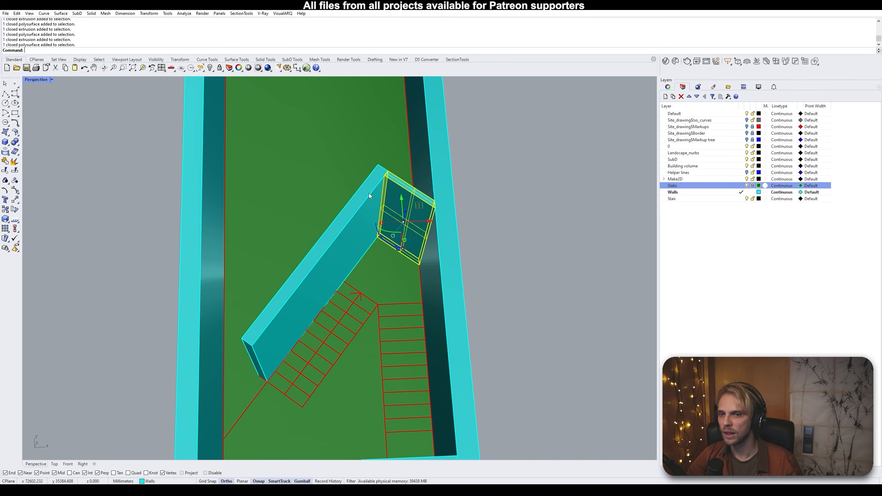
shift+click(368, 193)
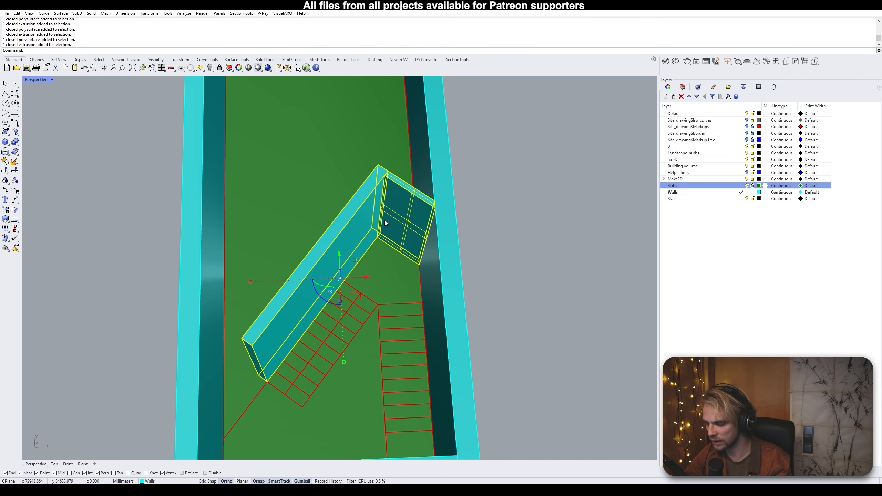
text(BooleanUnion)
key(Return)
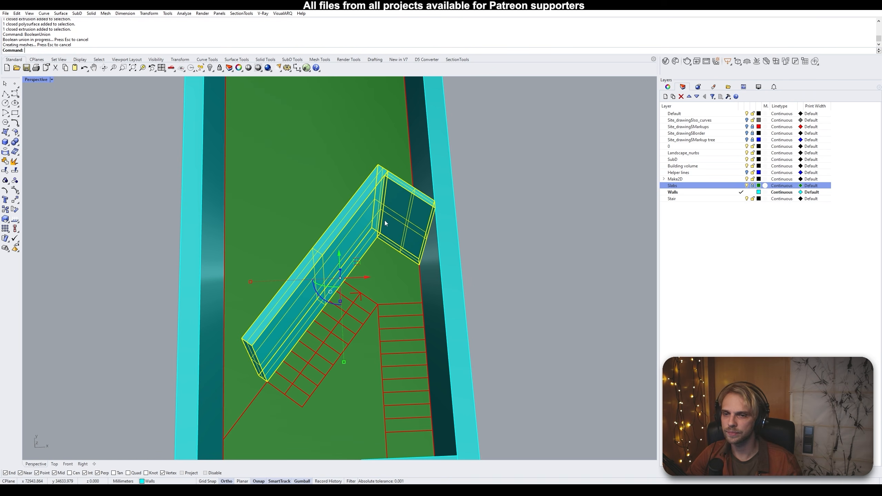
click(356, 191)
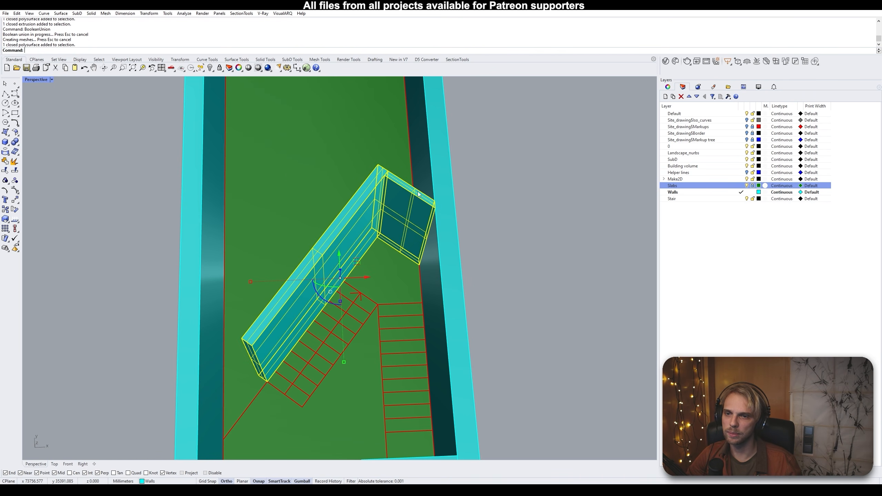
click(499, 182)
Examine the seam at the joined walls' corner by selecting their top faces individually
scroll(378, 183, up, 8)
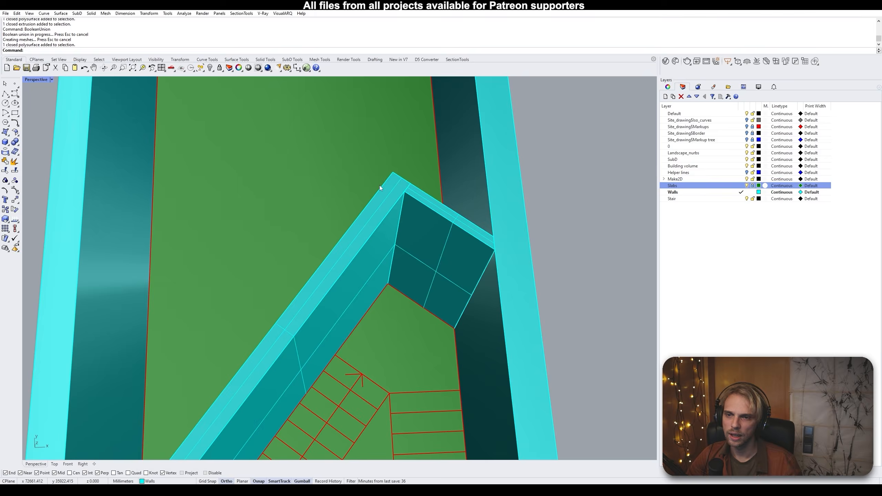
shift+right_drag(446, 211, 411, 207)
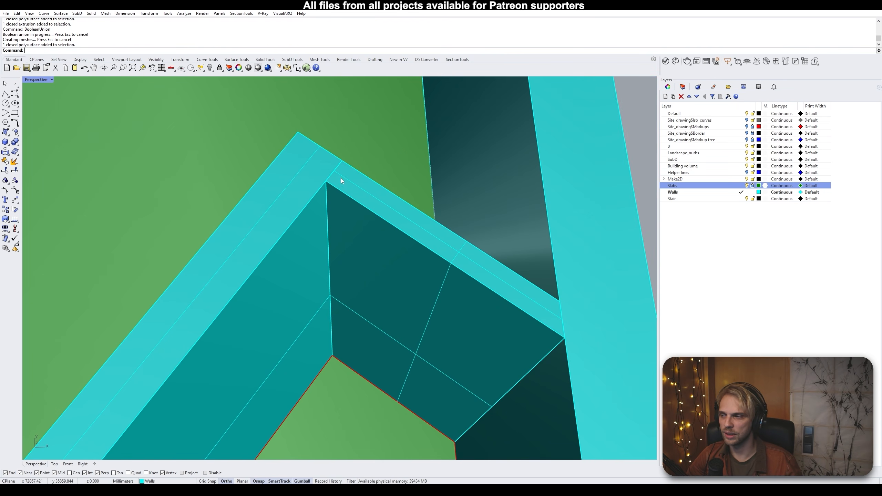
ctrl+shift+click(290, 179)
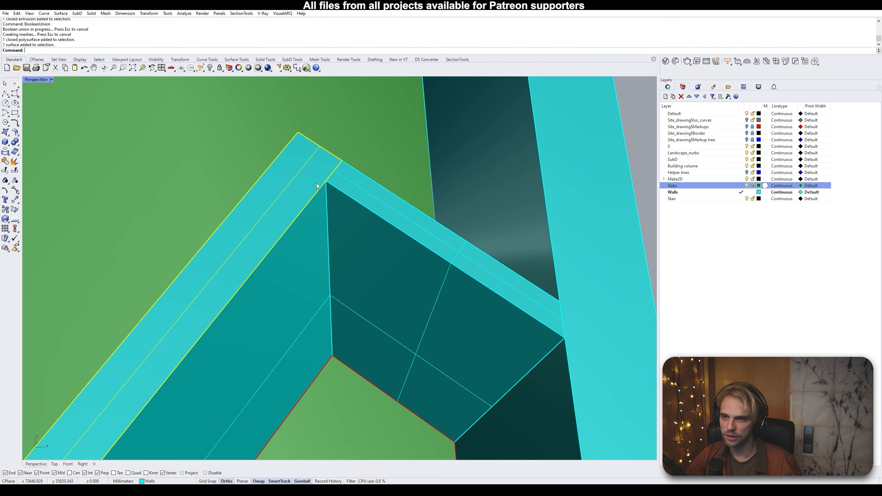
scroll(323, 197, down, 5)
scroll(330, 200, up, 3)
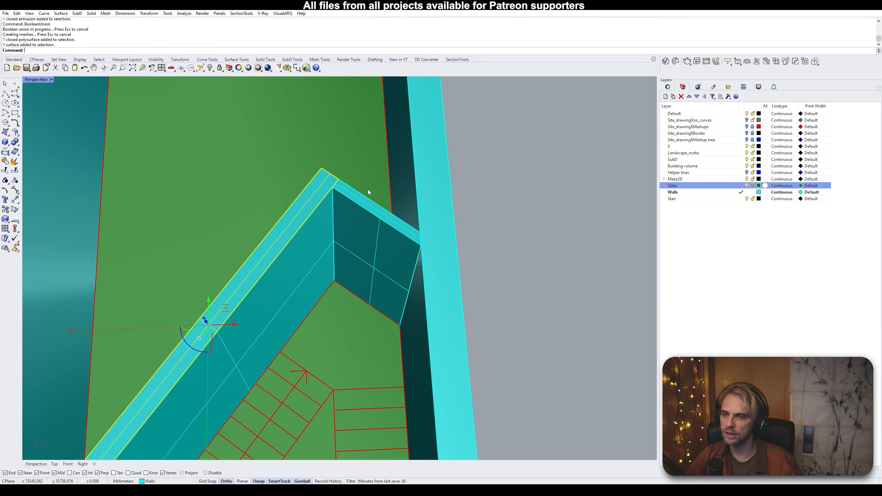
scroll(357, 196, up, 4)
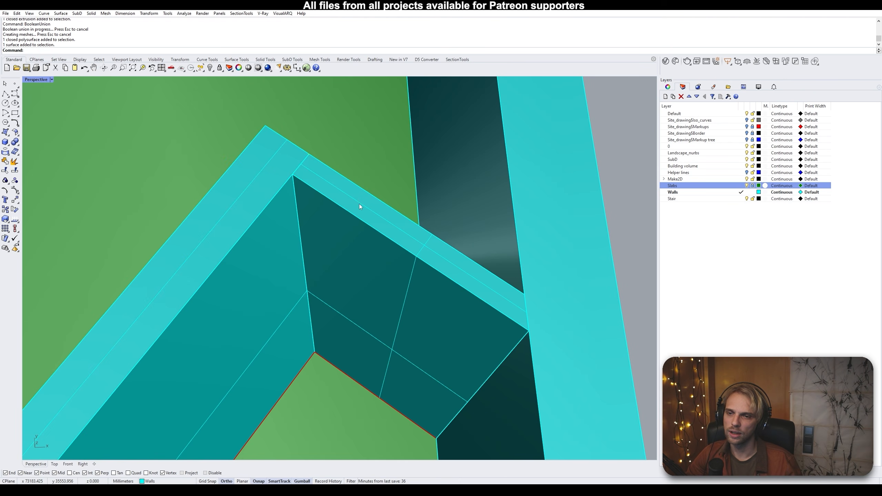
ctrl+shift+click(359, 204)
key(Escape)
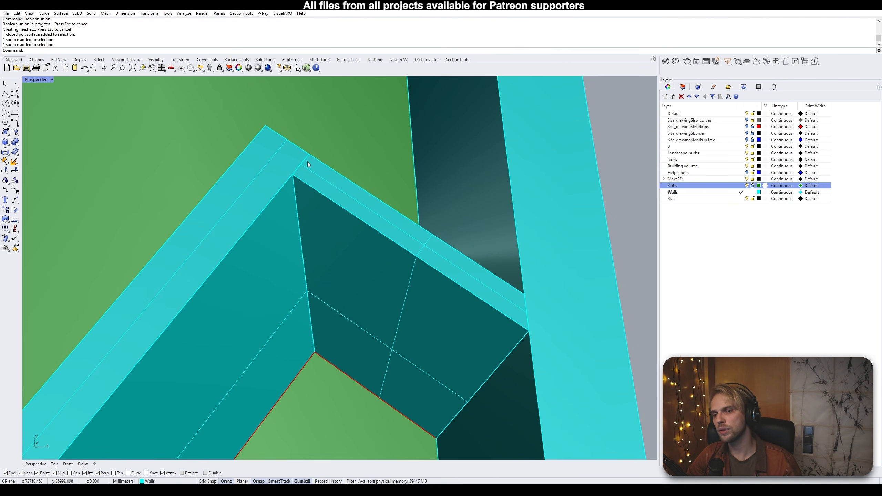
Merge the joined stair wall's coplanar faces with MergeAllCoplanarFaces and check its top face
click(277, 153)
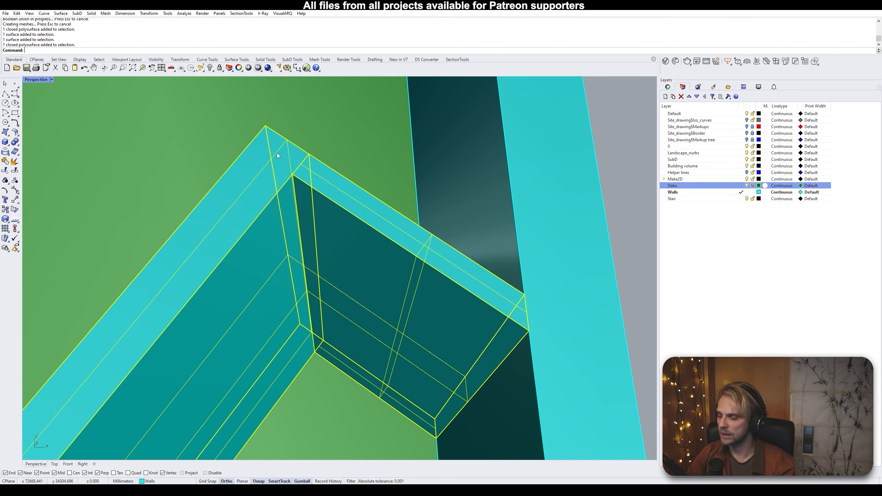
key(Escape)
click(277, 153)
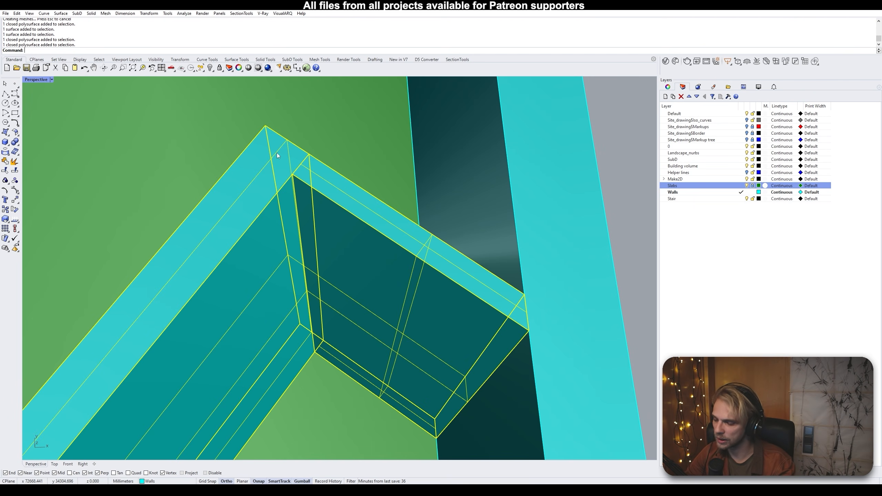
text(MergeAll)
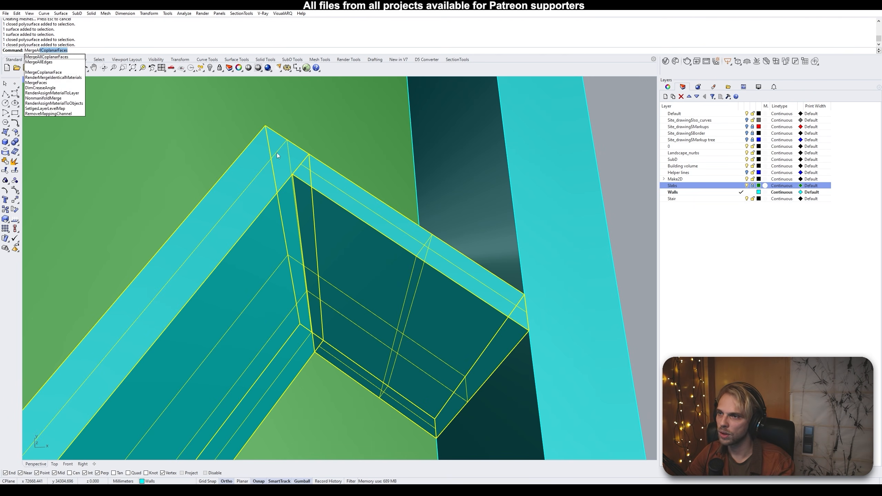
text(C)
key(Return)
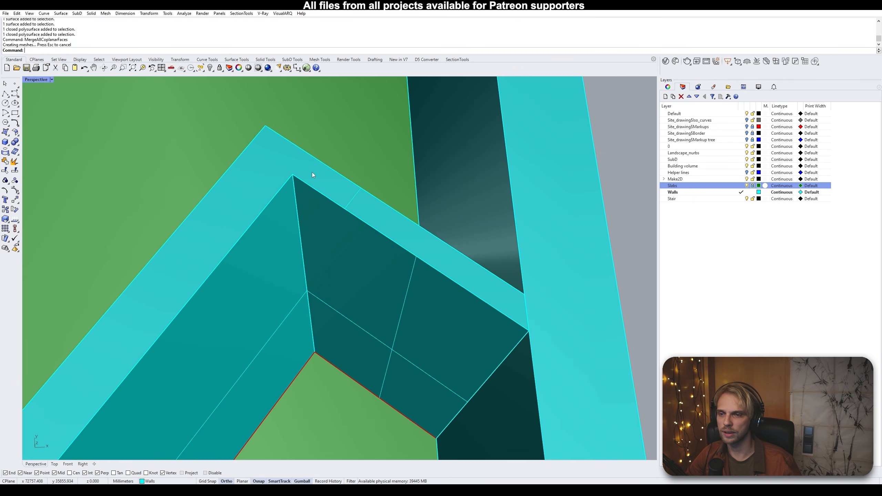
click(266, 163)
Union the two interior partition walls at the building's short end and merge all their coplanar faces
scroll(269, 169, down, 10)
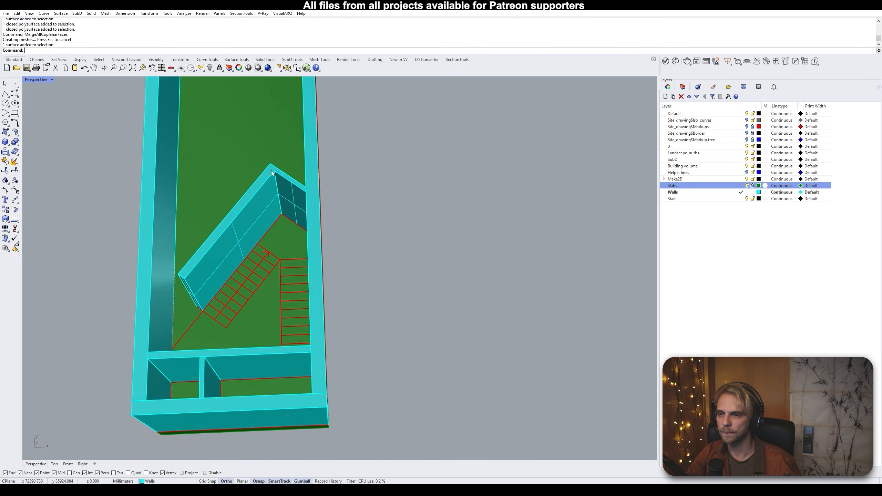
right_drag(272, 173, 321, 193)
scroll(284, 141, up, 10)
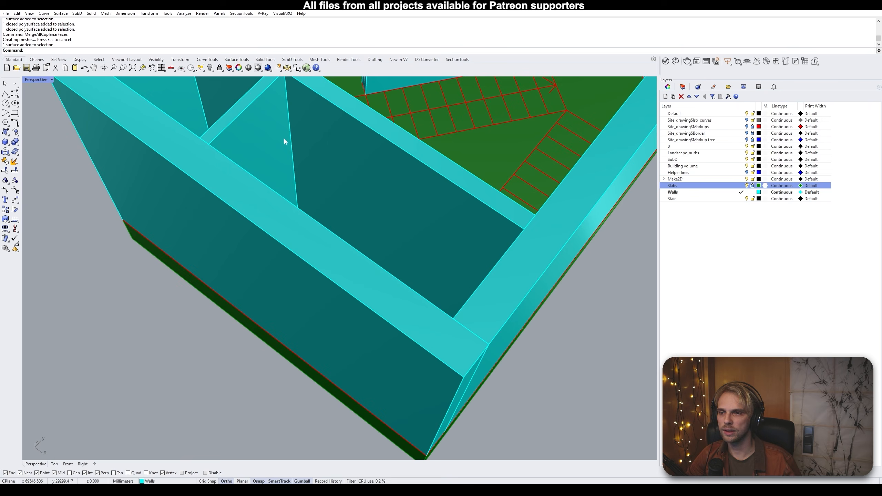
right_drag(283, 139, 269, 177)
click(233, 271)
shift+click(302, 235)
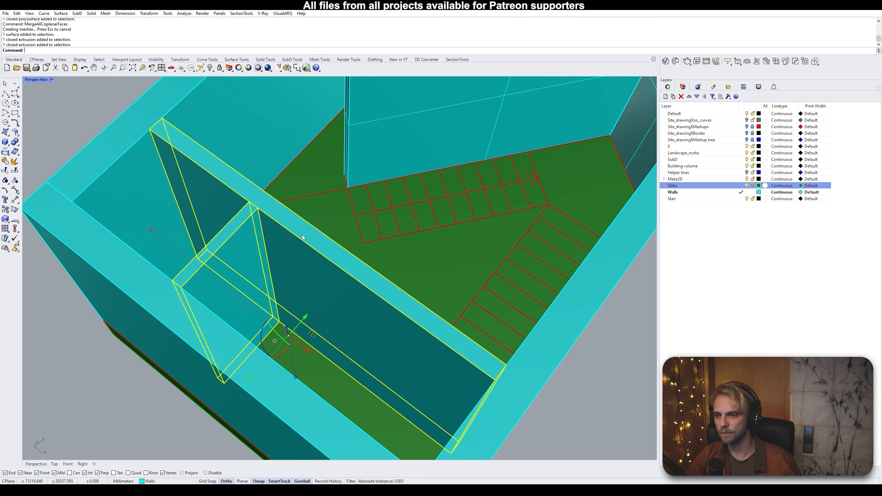
text(BooleanUnion)
key(Return)
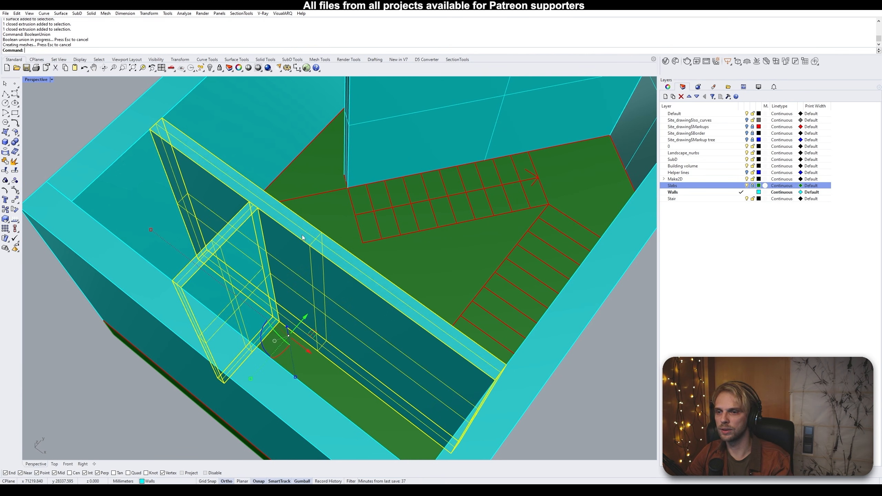
text(MergeAllCoplanarFaces)
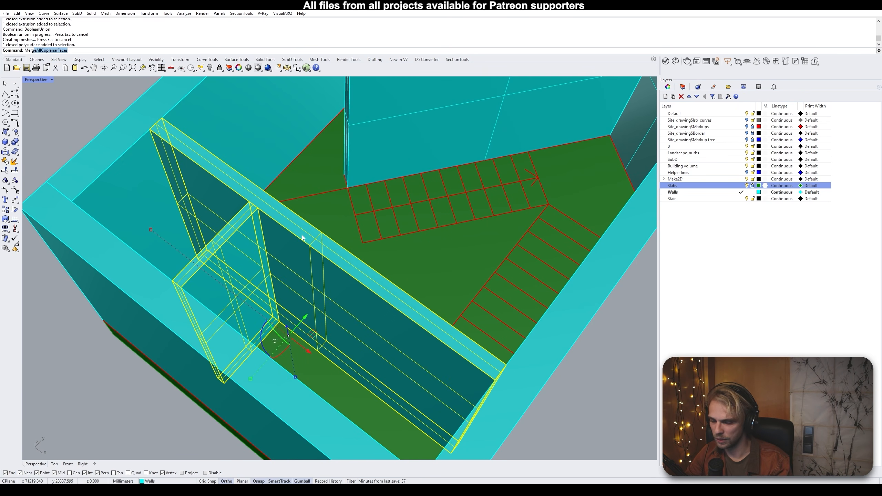
key(Return)
Union the four outer walls into one solid and merge all its coplanar faces
scroll(237, 240, down, 5)
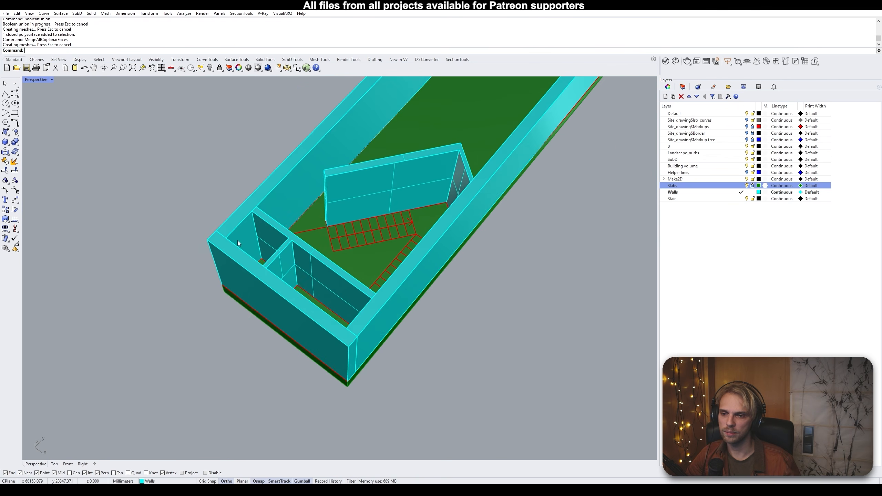
right_drag(267, 275, 218, 276)
click(218, 276)
shift+click(219, 170)
scroll(219, 170, down, 3)
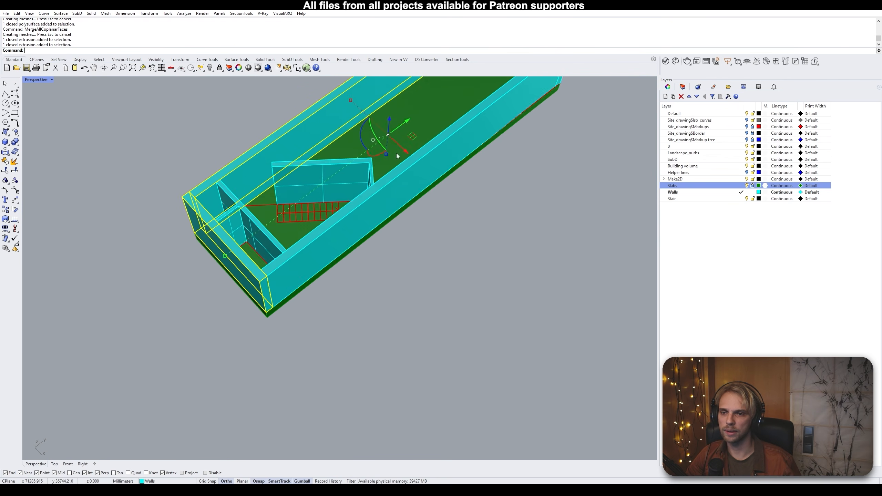
shift+right_drag(396, 154, 345, 231)
shift+click(426, 141)
shift+click(411, 173)
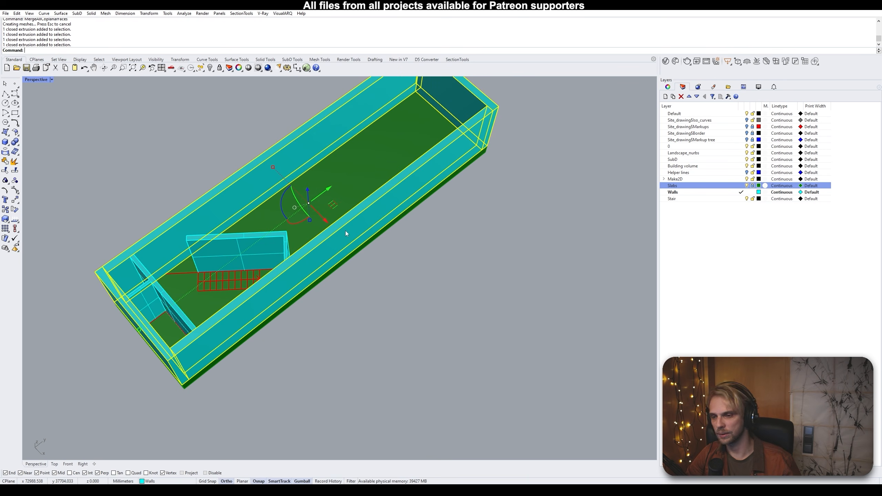
text(BooleanUnion)
key(Return)
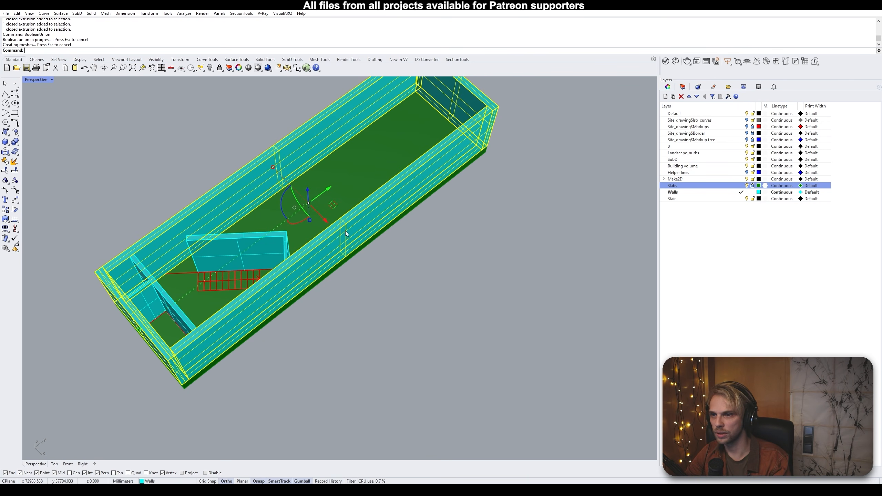
text(MergeAllCoplanarFaces)
key(Return)
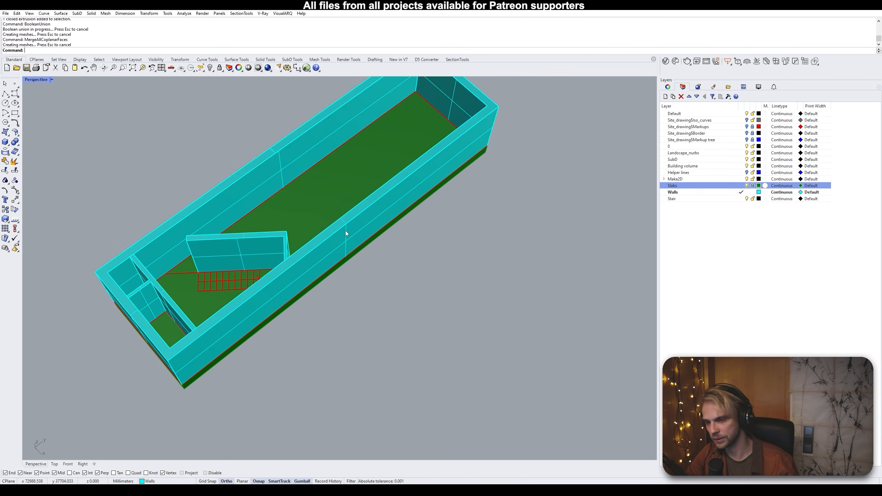
Review the merged walls from several angles and examine the separate floor plan with its overlapping red and black outlines
scroll(345, 231, down, 5)
right_drag(352, 229, 324, 292)
scroll(353, 161, up, 5)
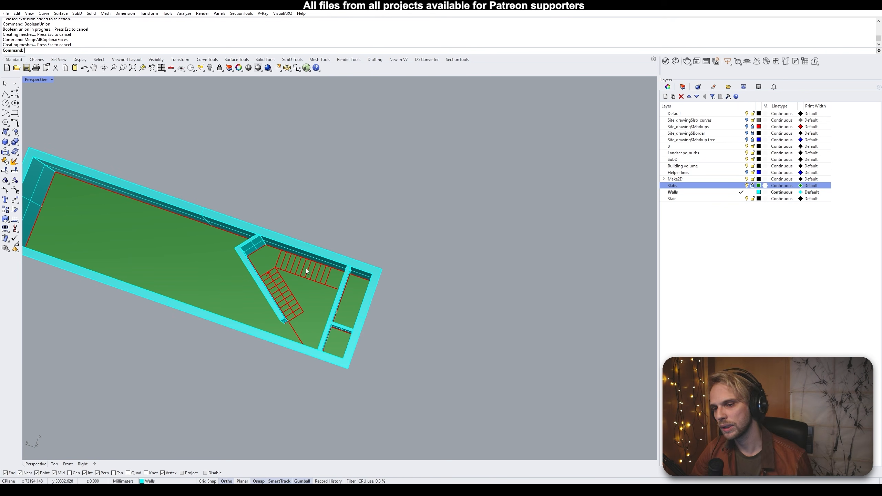
right_drag(306, 268, 387, 301)
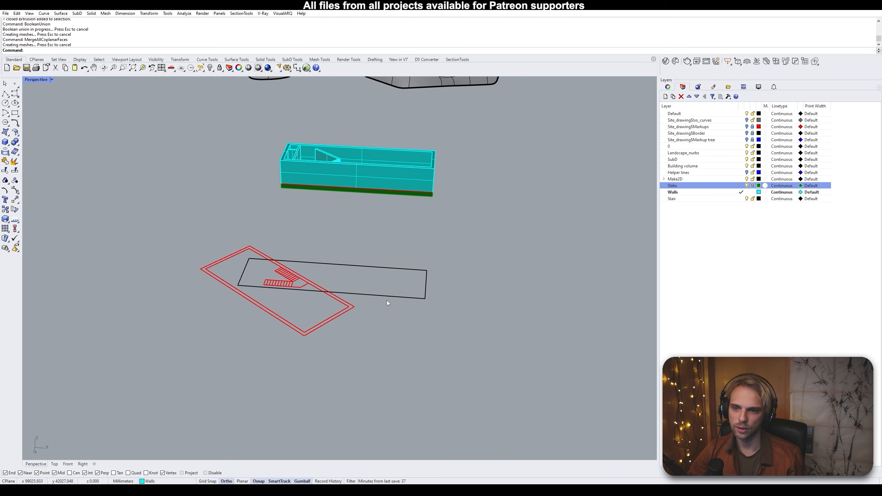
right_drag(275, 246, 303, 276)
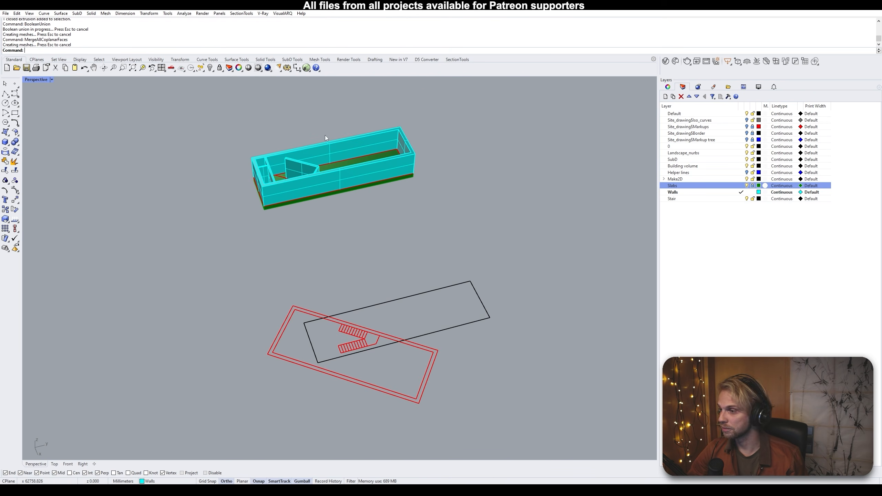
right_drag(326, 136, 312, 302)
scroll(310, 303, up, 4)
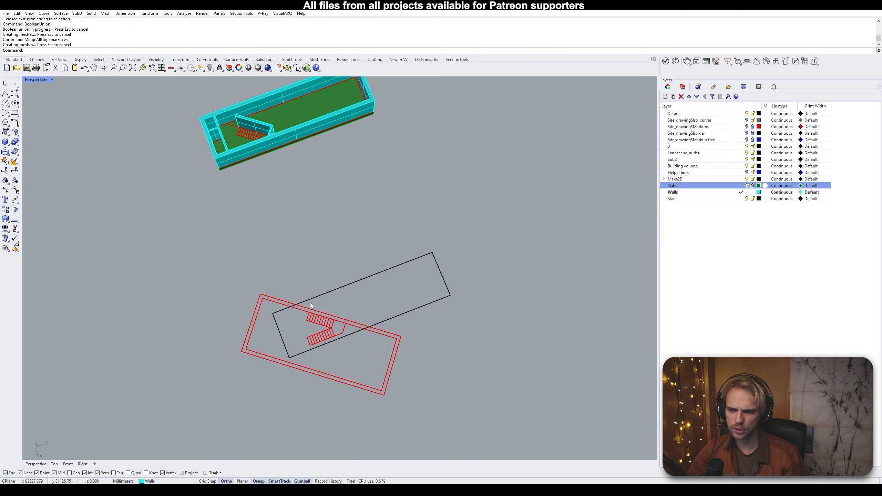
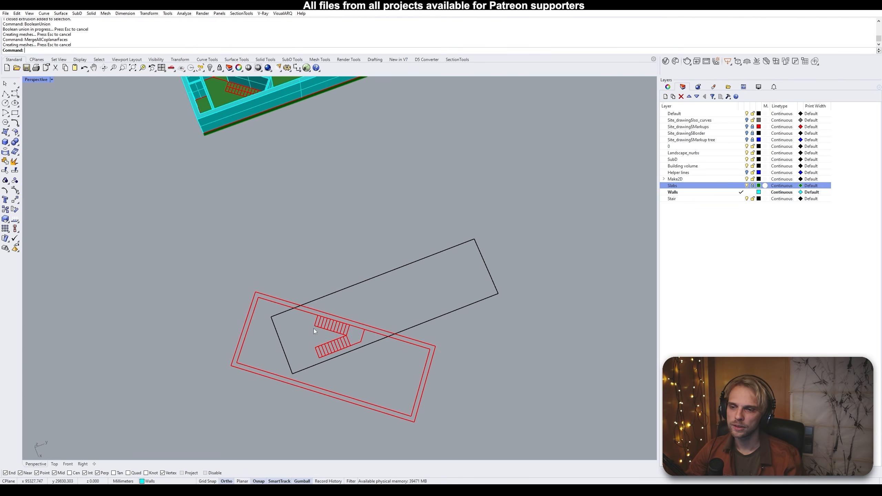
shift+right_drag(314, 328, 269, 302)
click(6, 94)
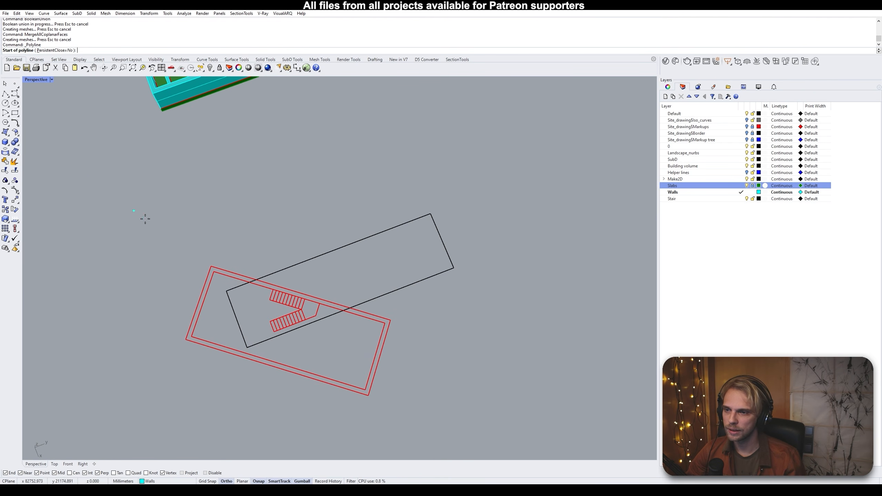
click(211, 266)
click(256, 279)
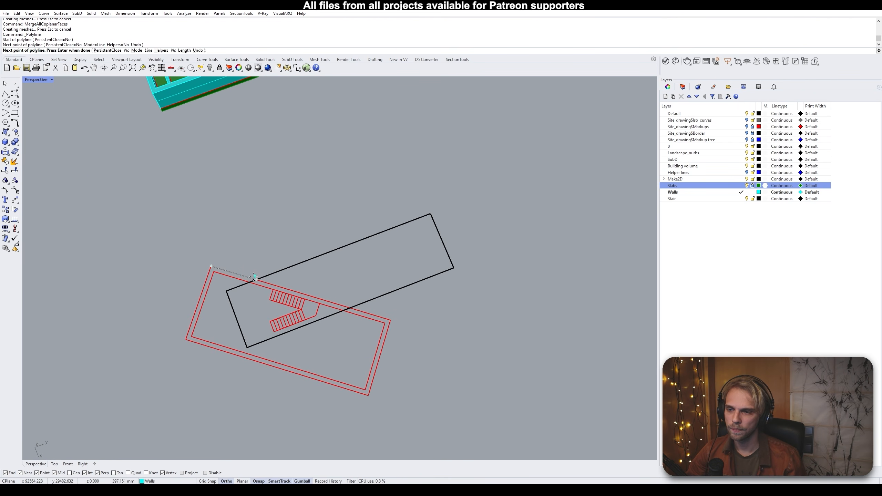
click(431, 214)
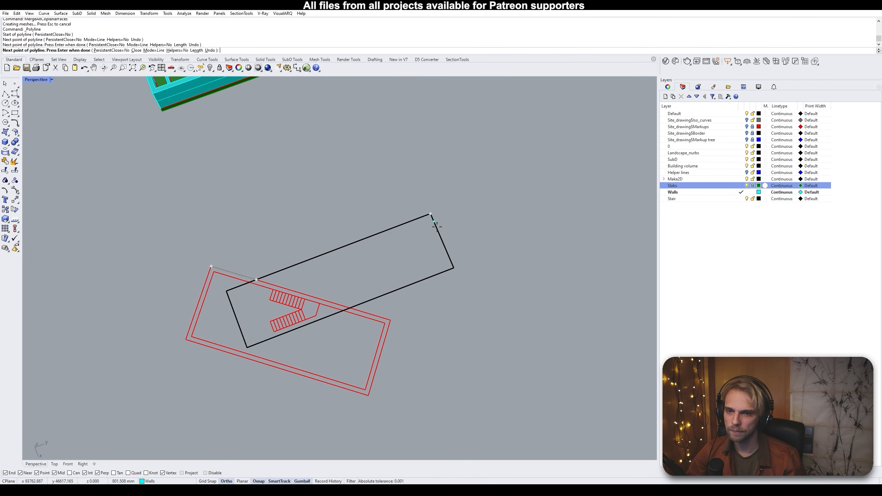
click(453, 267)
click(351, 307)
click(391, 320)
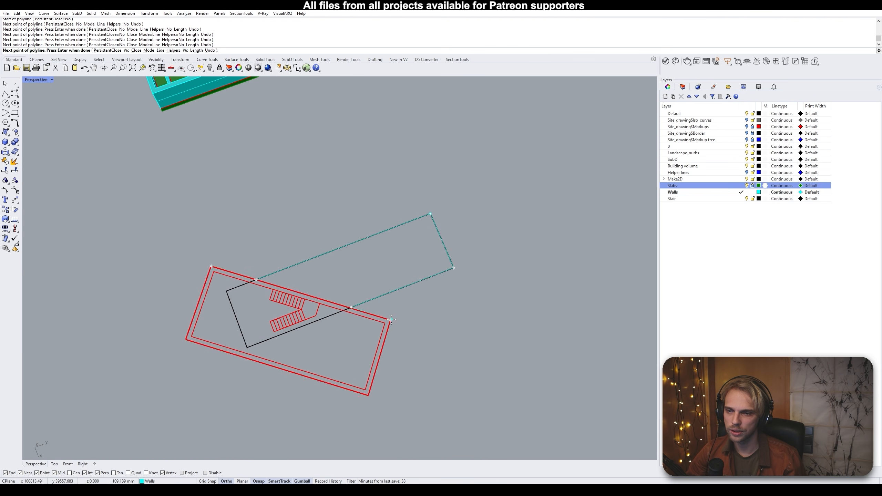
scroll(385, 387, up, 10)
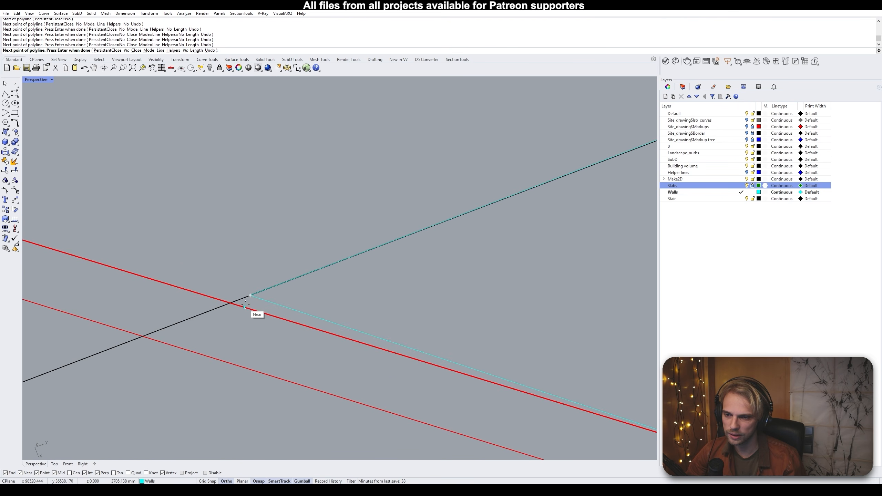
key(ctrl+z)
key(ctrl+z)
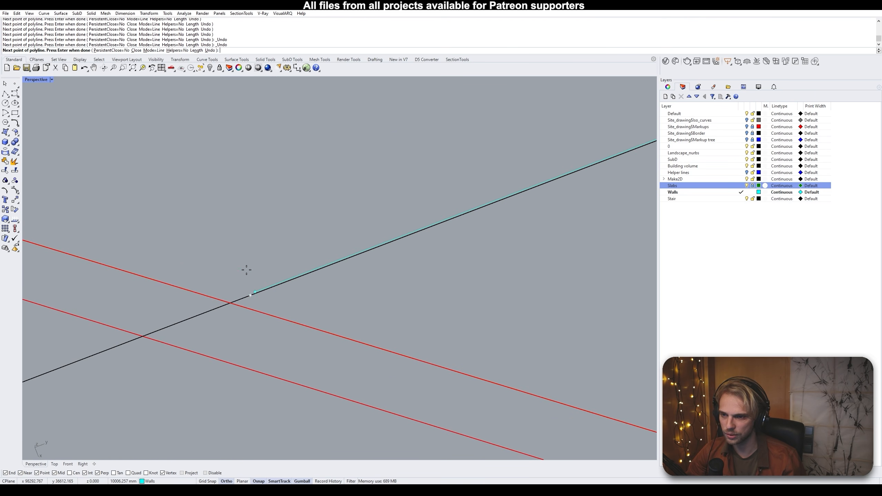
scroll(227, 307, up, 2)
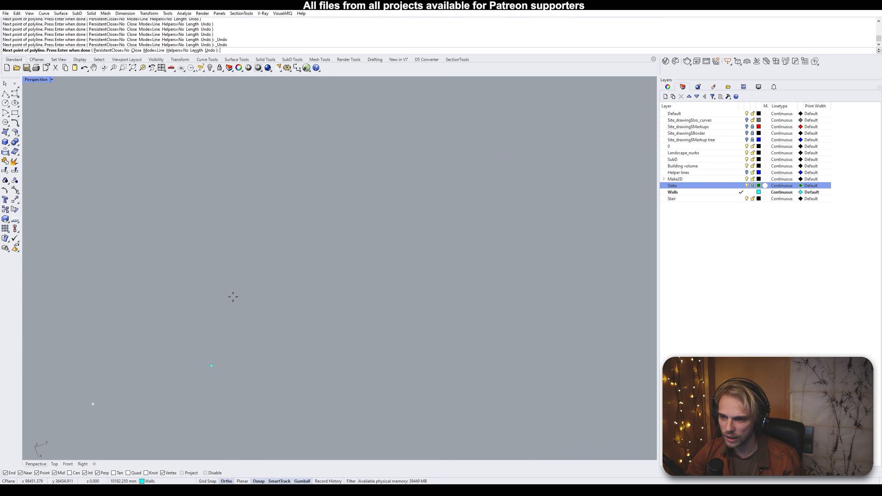
scroll(236, 294, down, 3)
click(269, 257)
scroll(277, 278, up, 2)
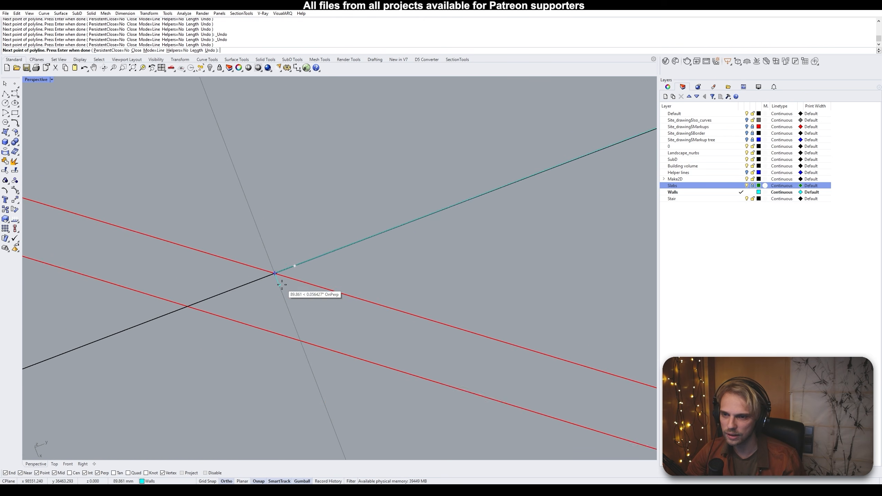
scroll(281, 285, down, 4)
scroll(435, 219, up, 4)
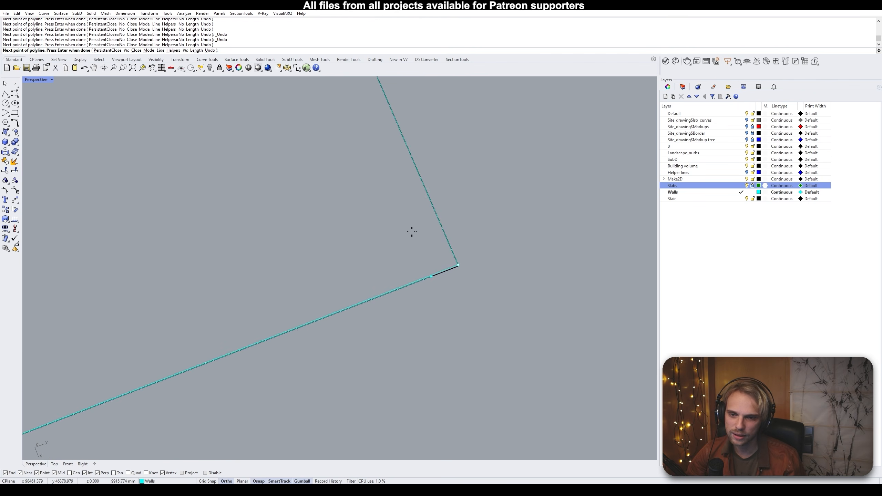
scroll(451, 255, up, 4)
scroll(518, 267, down, 2)
key(Return)
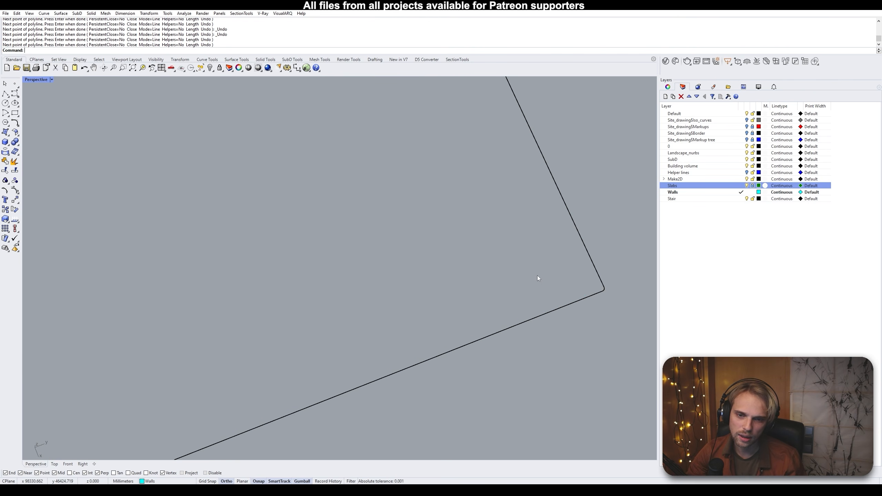
Delete the tiny rounded segment at the far corner of the black rectangular outline
shift+right_drag(586, 293, 565, 291)
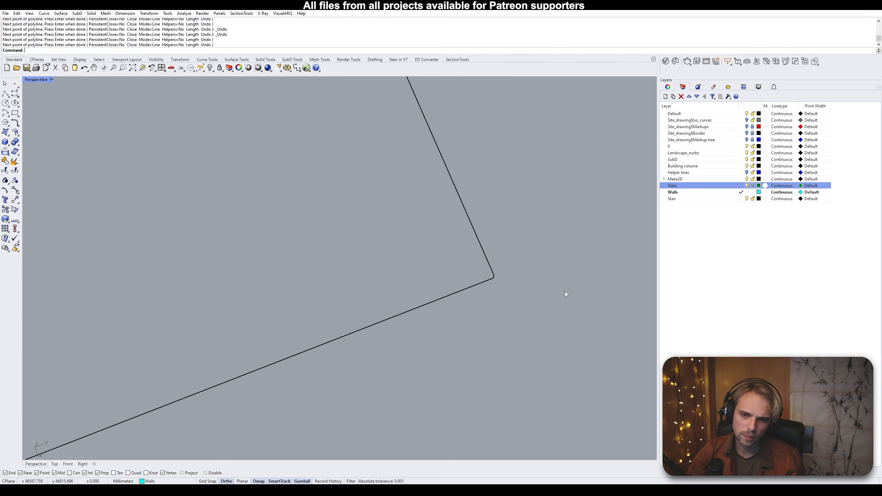
ctrl+shift+click(495, 278)
key(Delete)
shift+right_drag(455, 281, 435, 262)
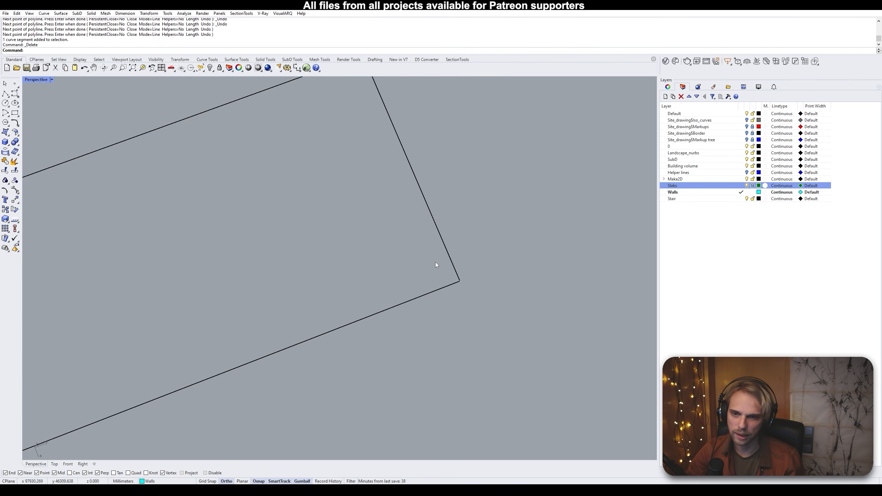
Close the gap at the black rectangle's open far corner by filleting its two edges with radius 0, joined and trimmed
scroll(435, 262, down, 3)
scroll(397, 194, up, 5)
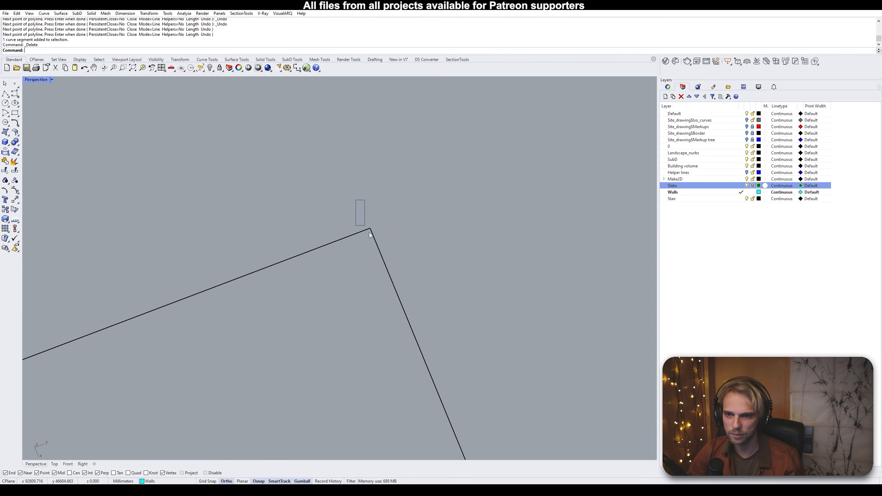
scroll(362, 230, down, 5)
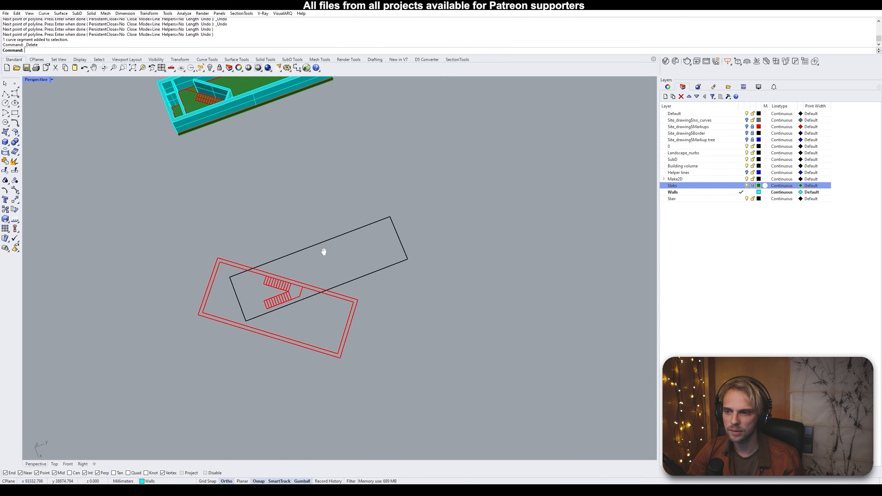
scroll(228, 279, up, 5)
shift+right_drag(264, 362, 230, 258)
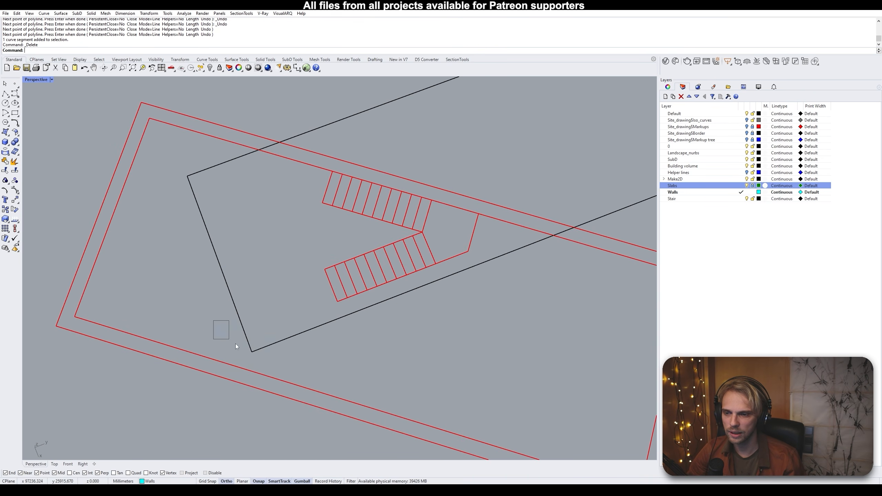
scroll(263, 339, down, 5)
scroll(400, 244, up, 7)
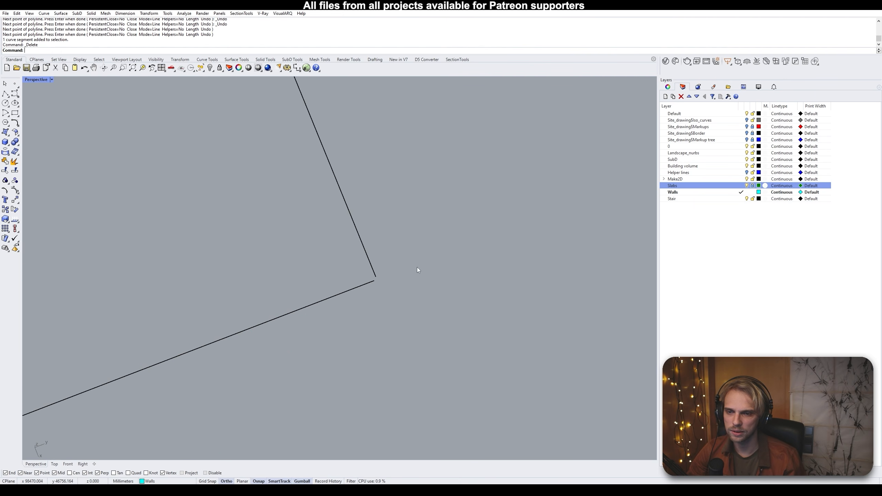
scroll(417, 268, up, 5)
scroll(341, 281, down, 6)
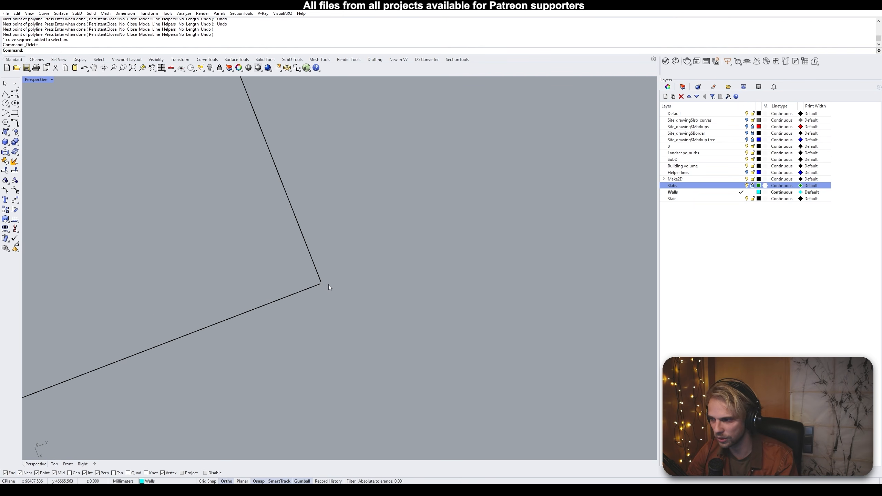
text(Fillet)
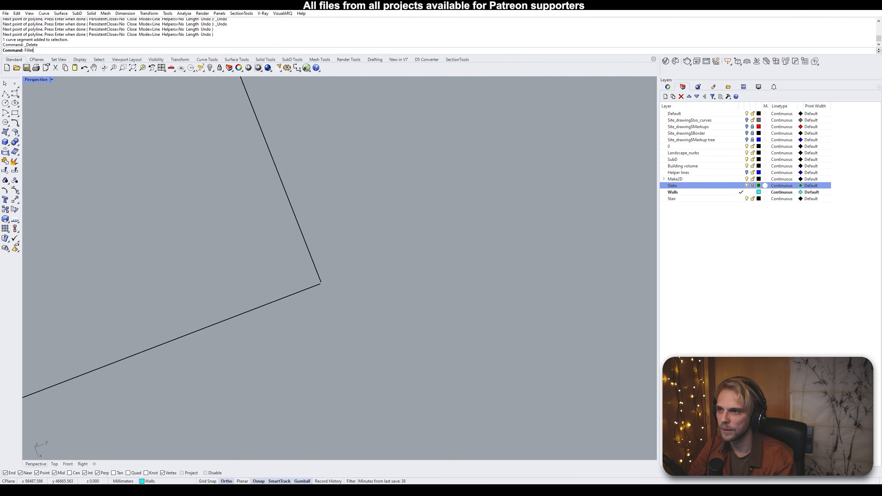
key(Return)
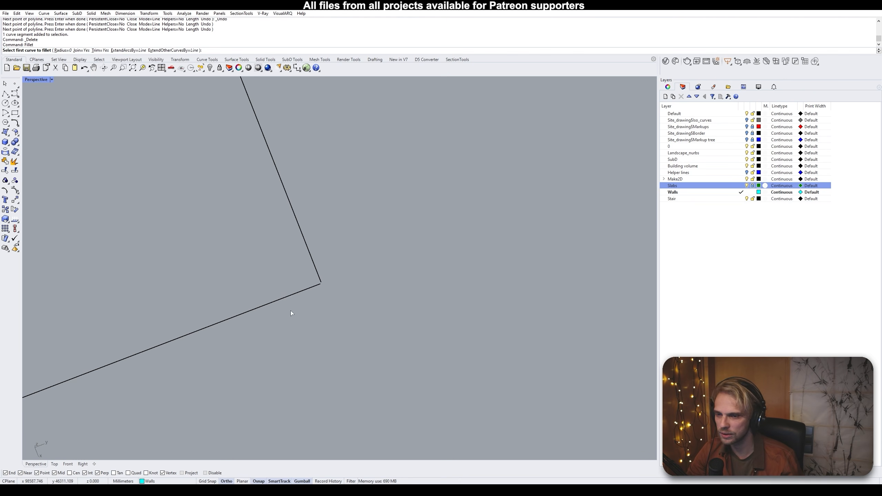
click(296, 296)
click(312, 261)
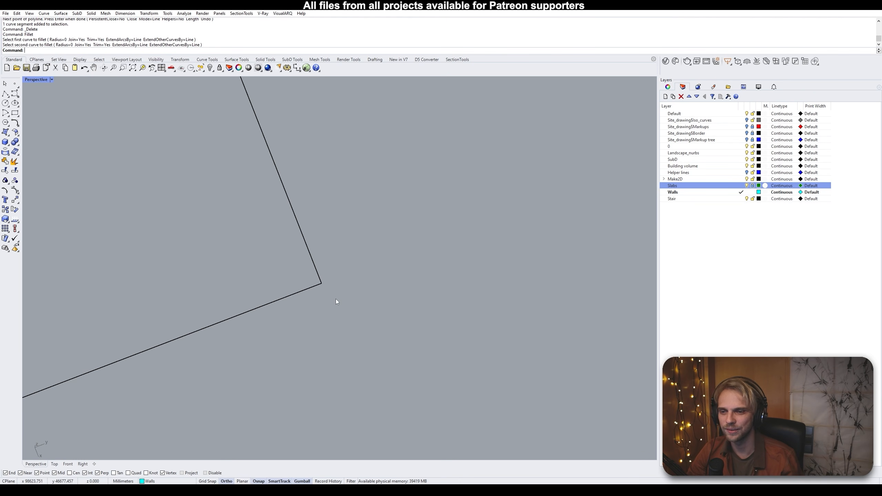
Start a polyline around the red floor plan, snapping to the four outer corners of its outline
scroll(326, 330, down, 5)
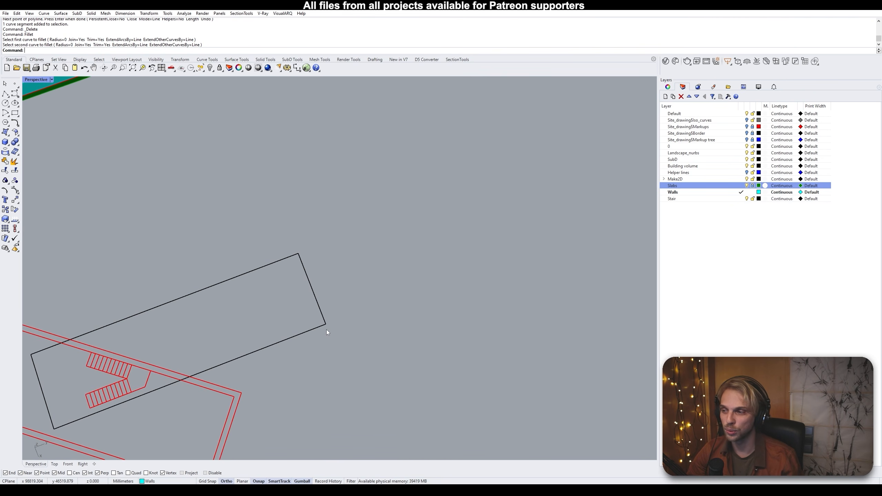
shift+right_drag(280, 362, 326, 320)
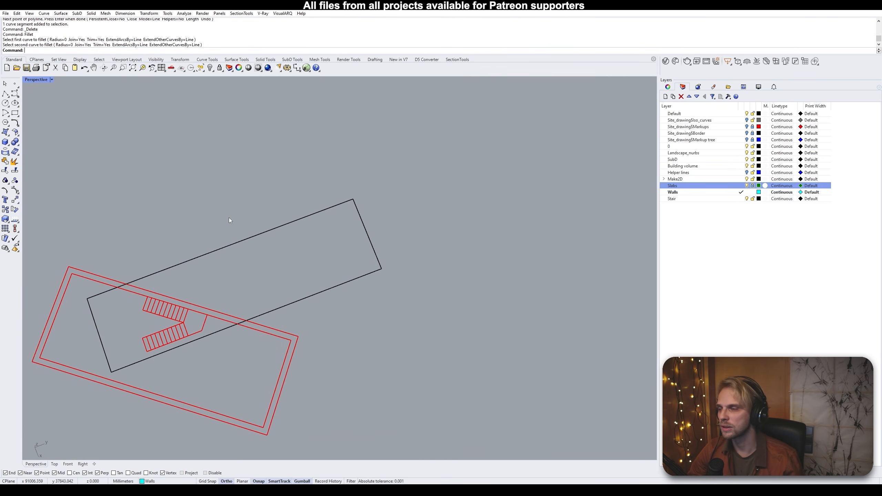
right_drag(205, 257, 277, 229)
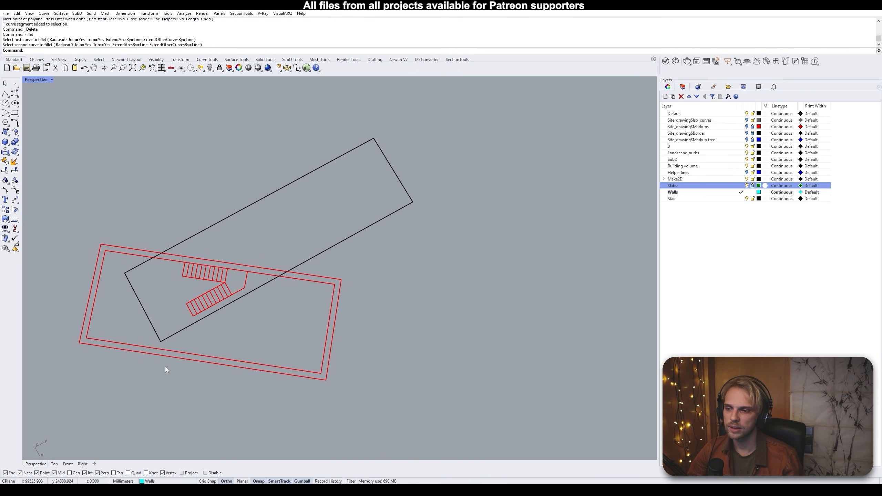
click(5, 93)
click(101, 244)
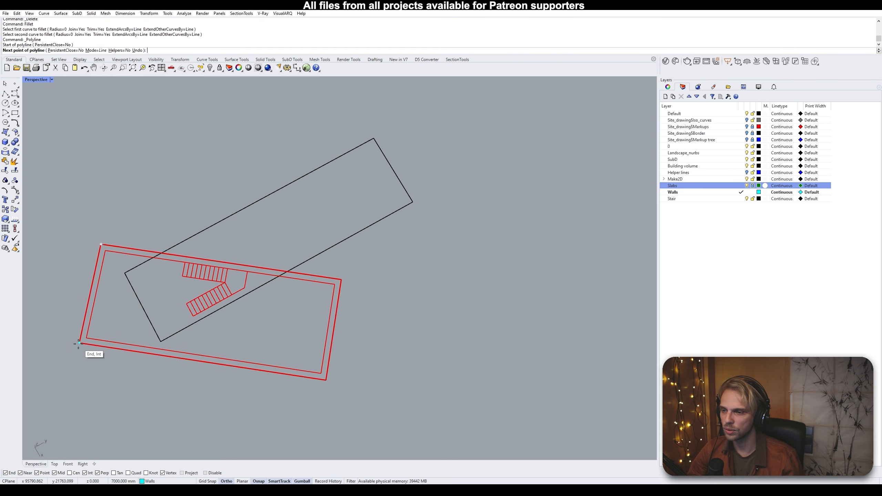
click(79, 343)
click(326, 380)
click(341, 279)
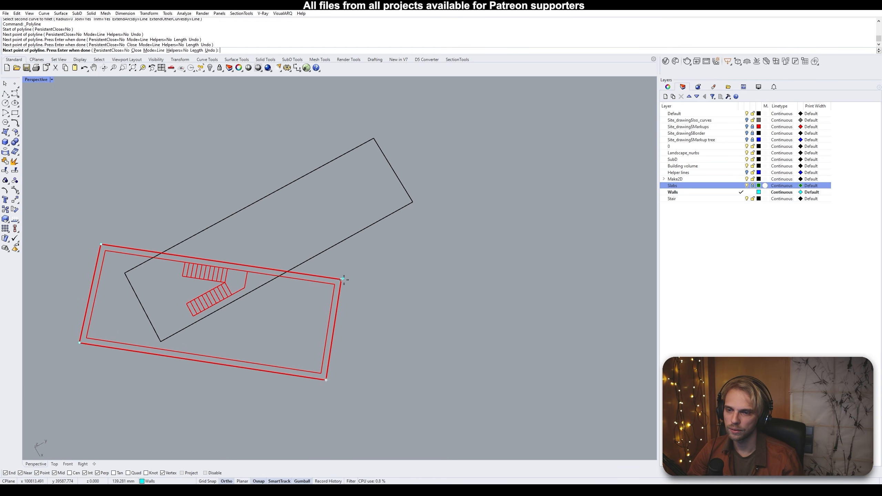
Continue the polyline through the red-black intersection, around the black rectangle's far end and back to the starting corner, closing the combined outline
scroll(294, 283, up, 5)
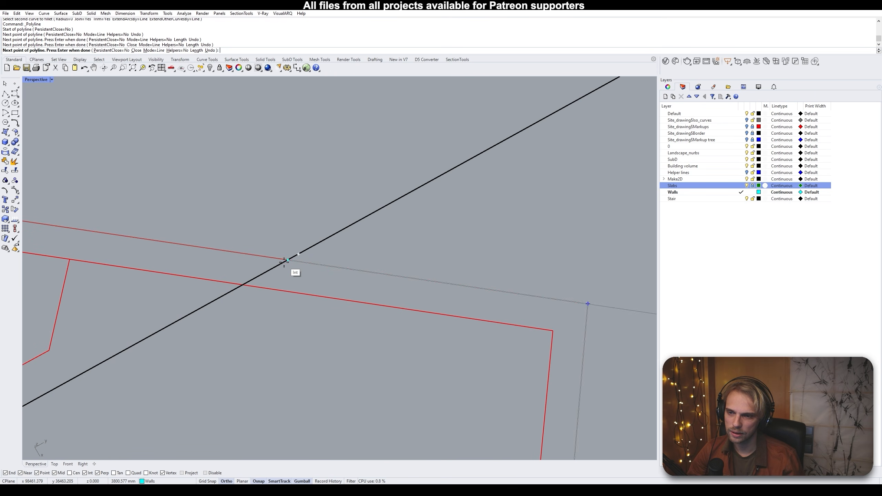
click(284, 262)
scroll(284, 263, down, 5)
scroll(288, 265, up, 3)
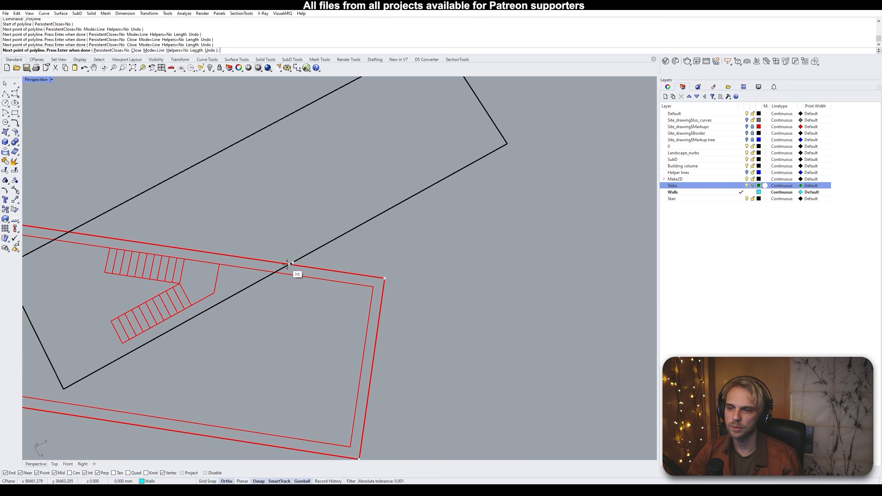
scroll(288, 264, down, 5)
click(367, 220)
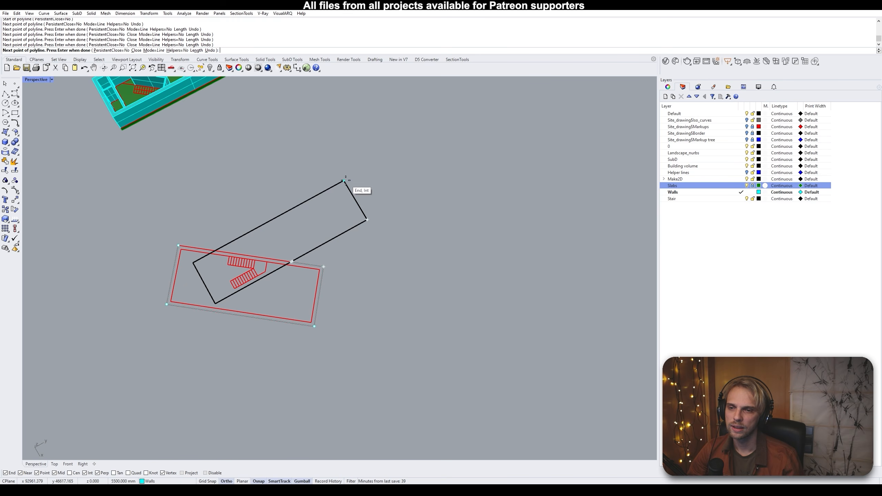
click(344, 180)
click(214, 250)
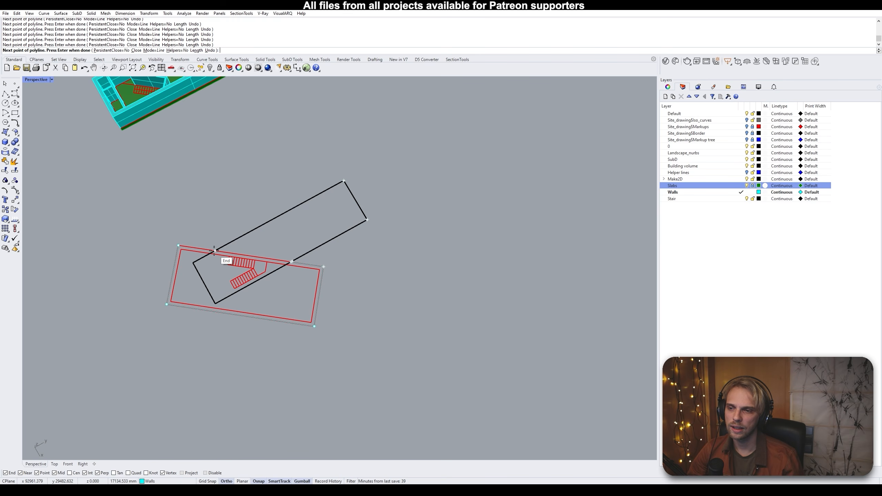
click(178, 247)
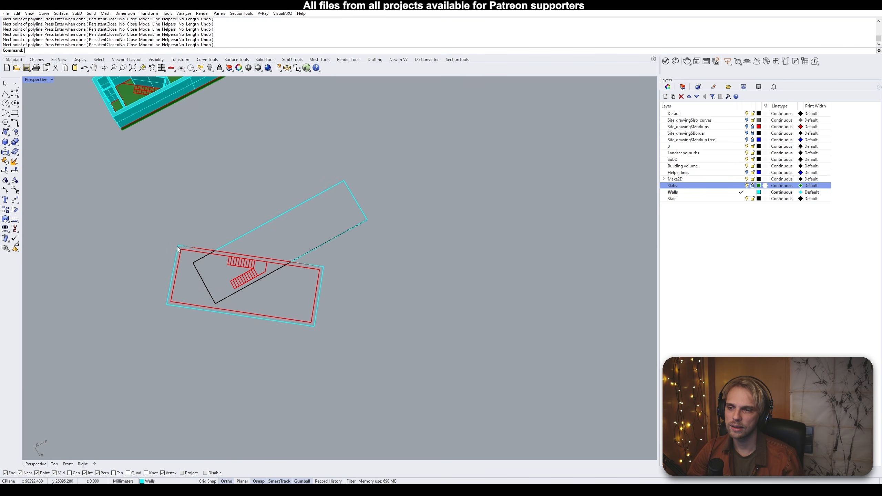
Create a planar surface from the closed combined outline and delete the source curve
scroll(233, 243, up, 10)
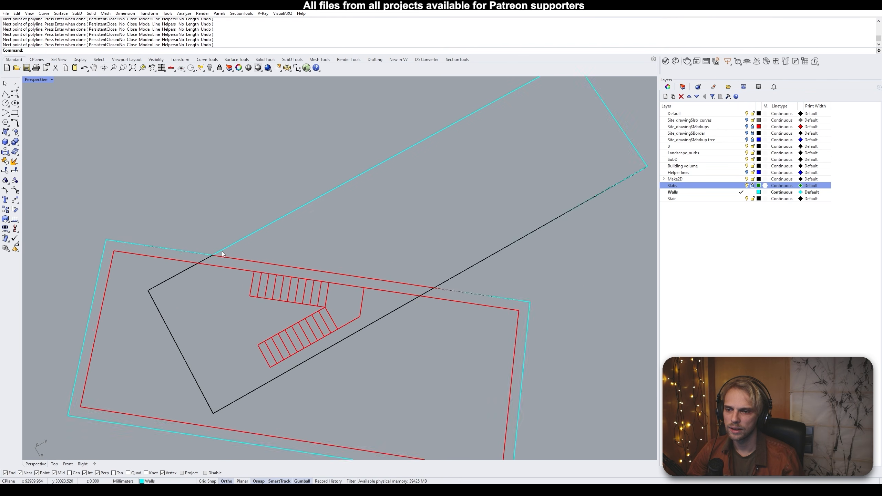
scroll(238, 241, up, 3)
scroll(246, 230, down, 3)
click(247, 230)
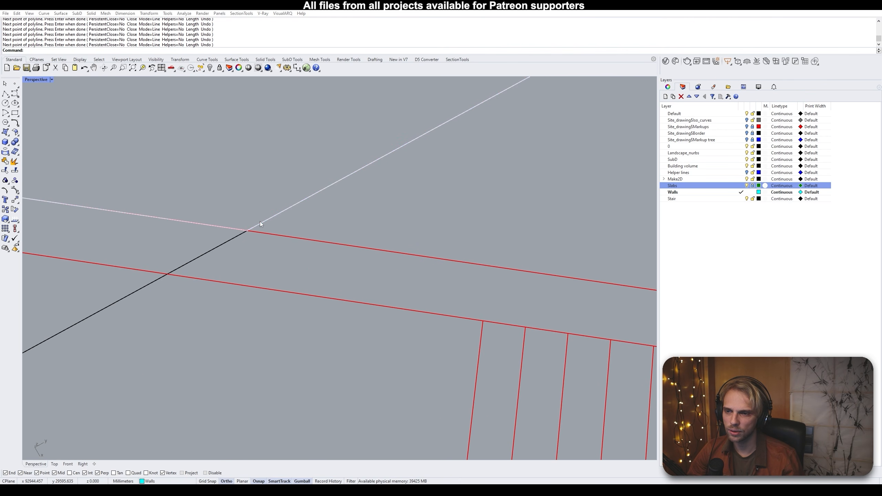
click(283, 240)
scroll(278, 243, down, 10)
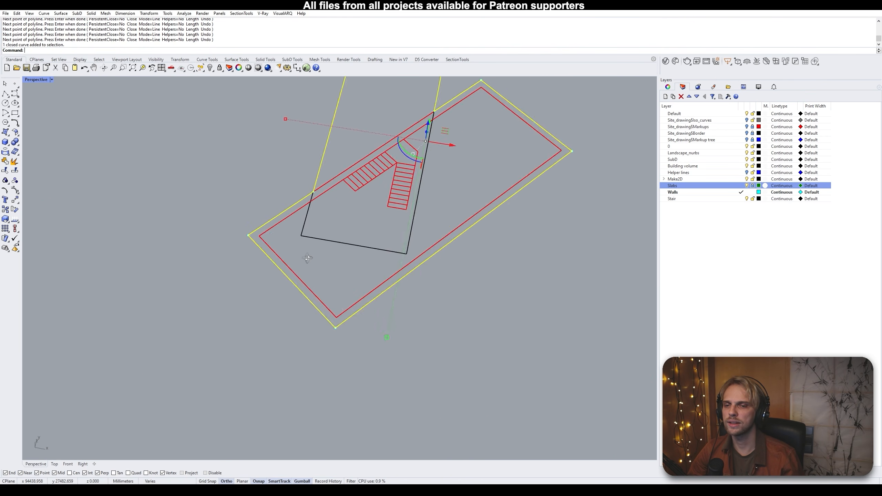
right_drag(342, 231, 364, 270)
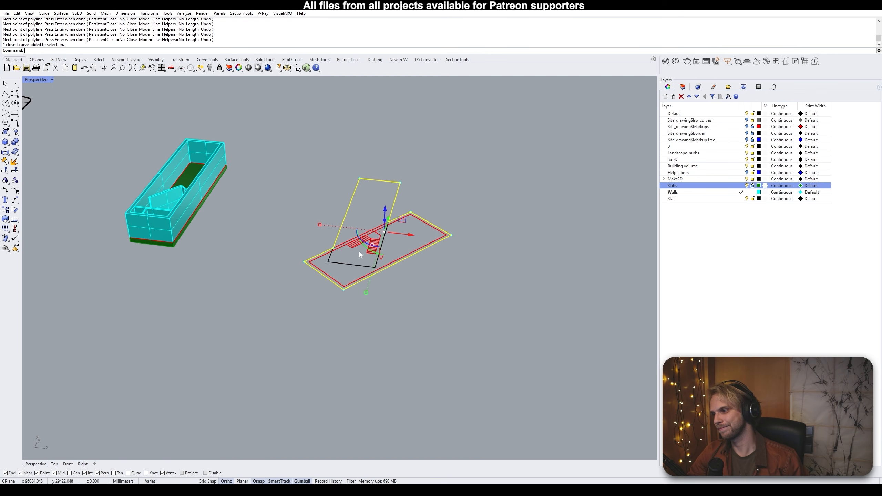
text(Planar)
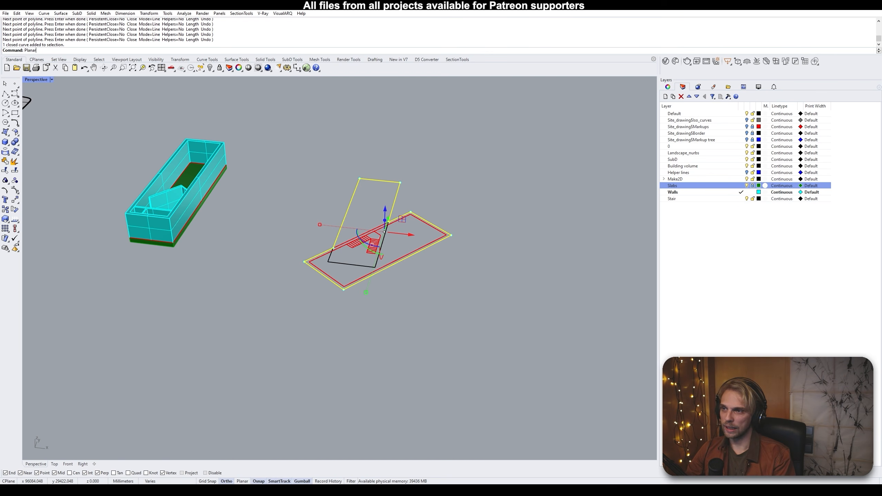
key(Return)
key(Delete)
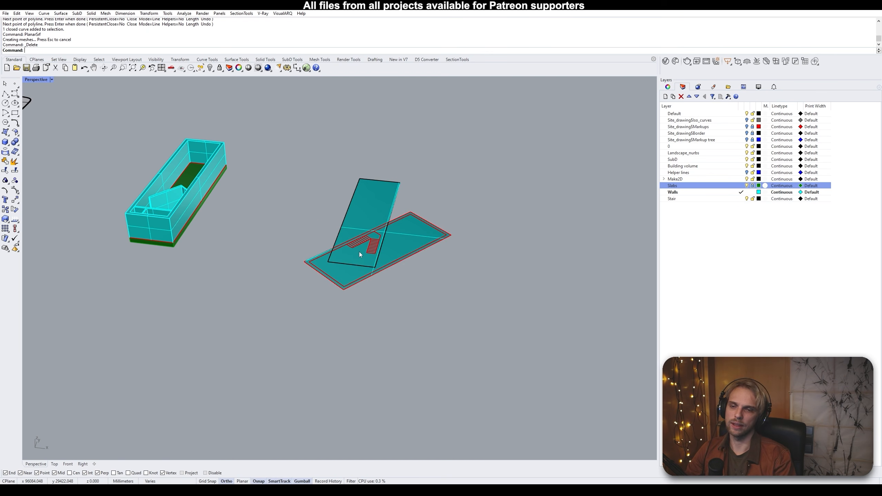
Extrude the combined-outline surface vertically by 600 mm into a solid slab
scroll(360, 229, up, 5)
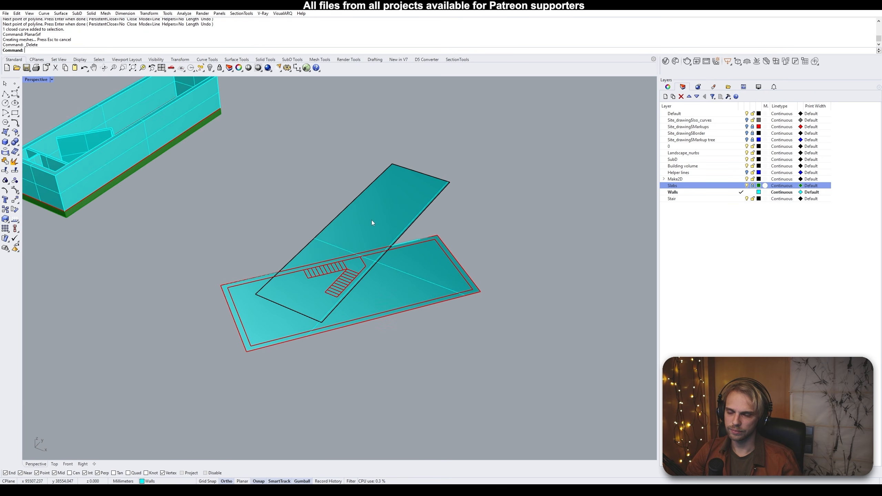
click(371, 219)
key(Escape)
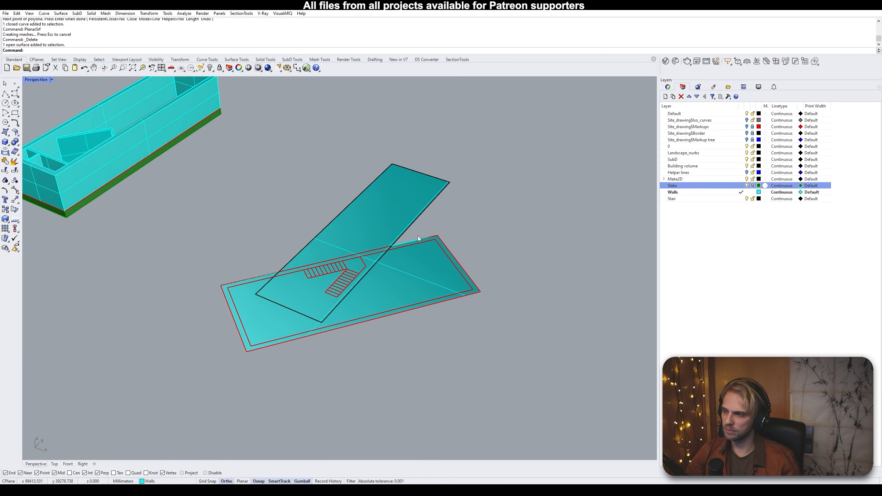
click(370, 222)
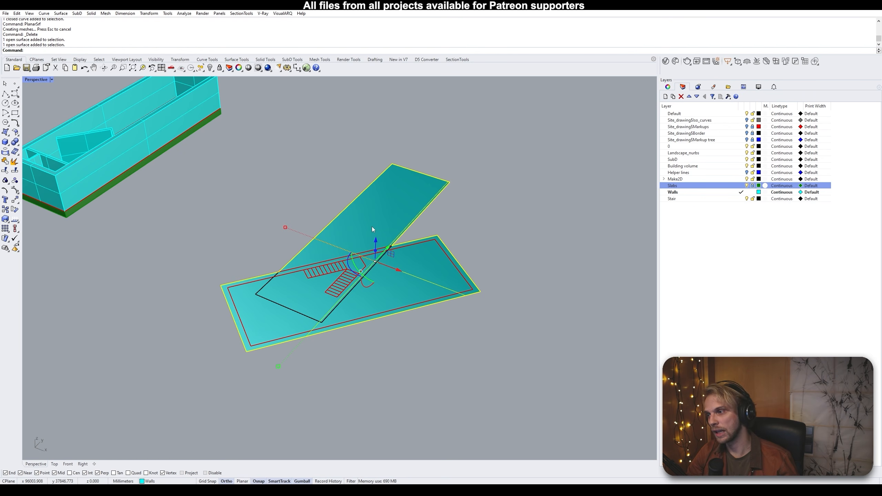
mouse_move(372, 226)
right_down()
mouse_move(348, 247)
mouse_move(358, 228)
right_up()
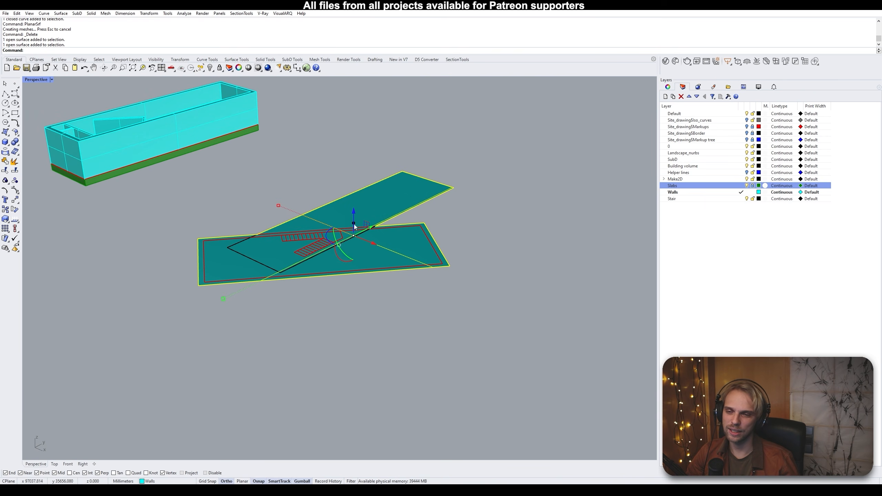
click(355, 226)
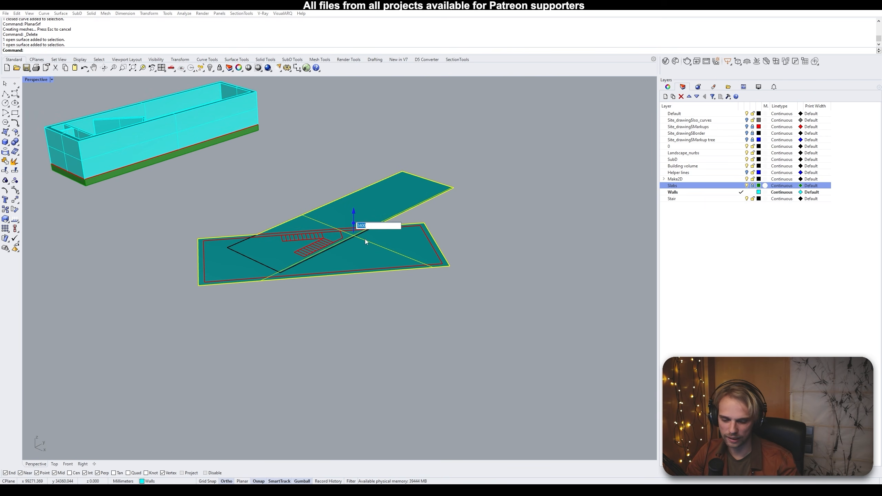
text(600)
key(Return)
click(544, 213)
Move the new slab from its lower far-end corner onto the matching top corner of the existing building's walls
right_drag(544, 213, 398, 214)
scroll(385, 216, up, 4)
click(377, 219)
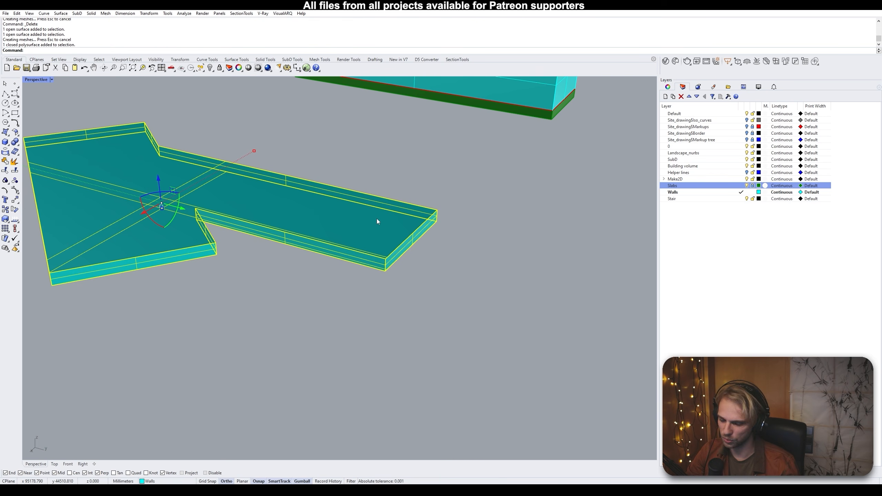
text(M)
key(Return)
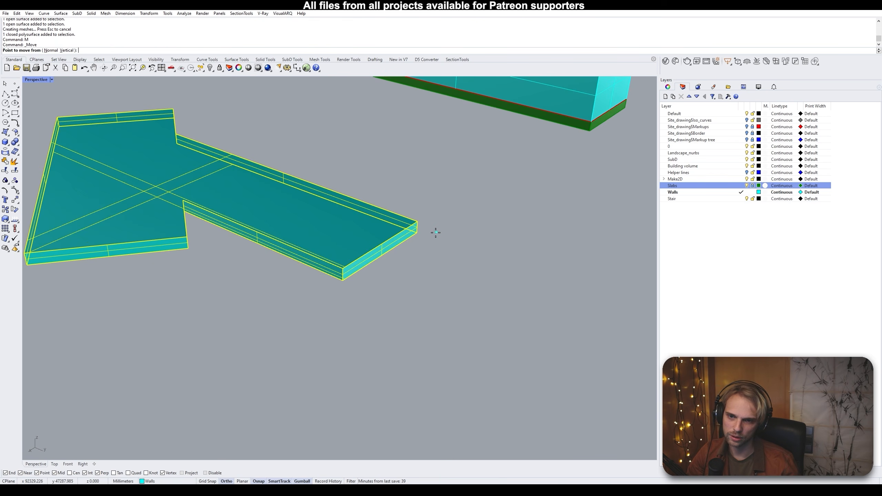
scroll(429, 232, up, 3)
click(413, 233)
scroll(414, 232, down, 6)
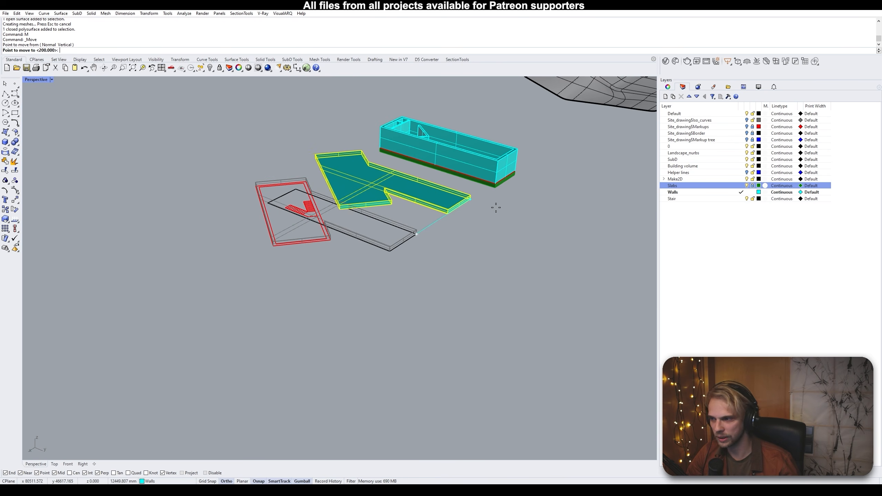
right_drag(496, 207, 476, 218)
shift+right_drag(487, 212, 424, 236)
scroll(399, 226, up, 7)
scroll(381, 215, up, 3)
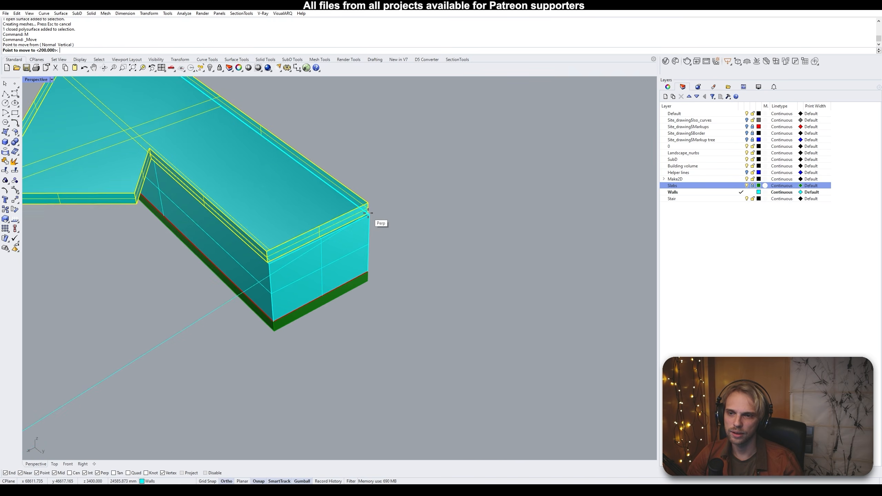
scroll(380, 222, up, 5)
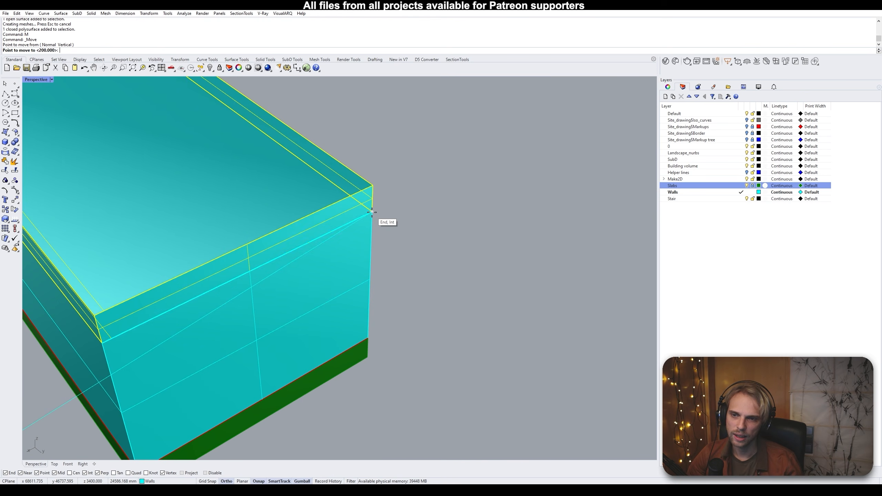
click(371, 212)
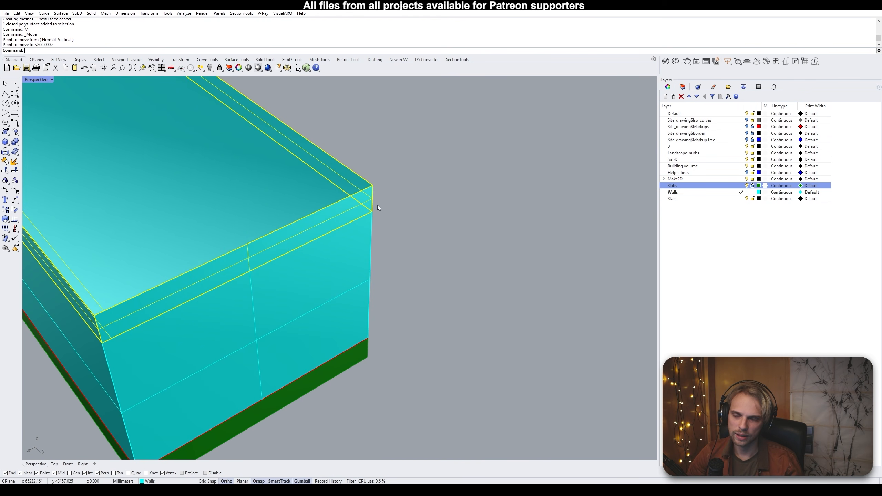
Assign the new combined-outline slab on top of the lower walls to the Slabs layer
scroll(371, 213, down, 8)
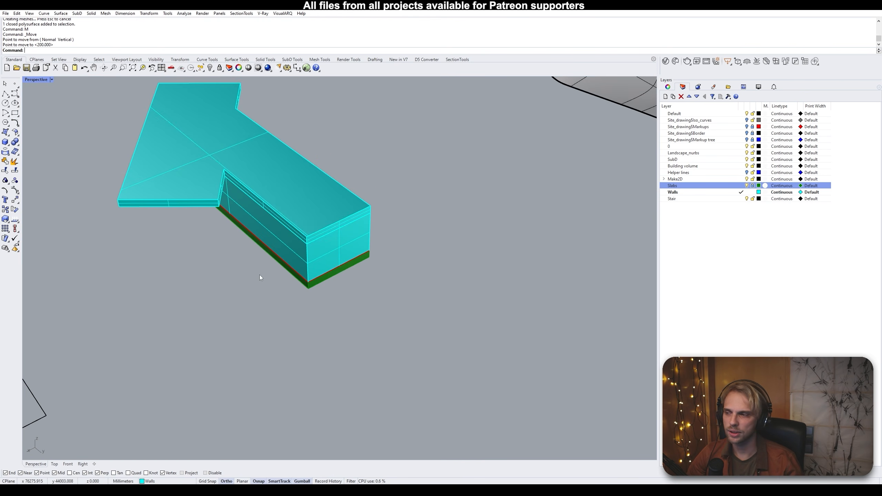
shift+right_drag(260, 275, 365, 221)
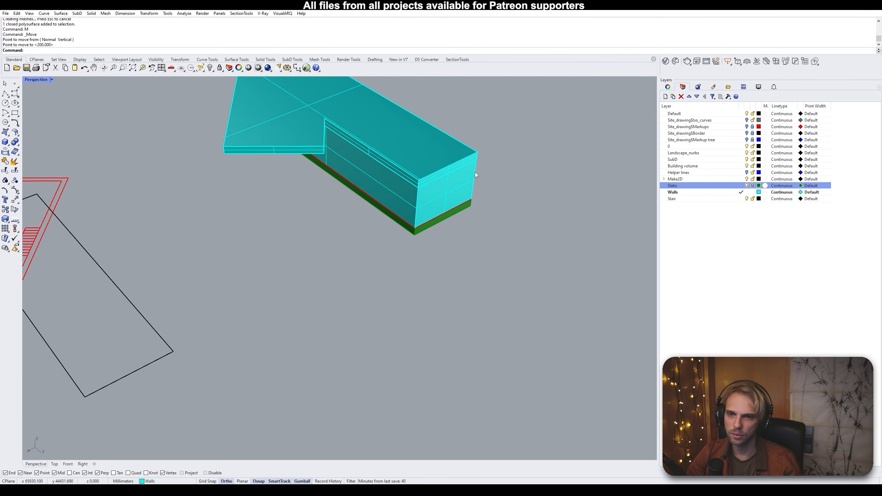
right_drag(477, 157, 99, 167)
click(198, 203)
shift+right_drag(211, 234, 289, 228)
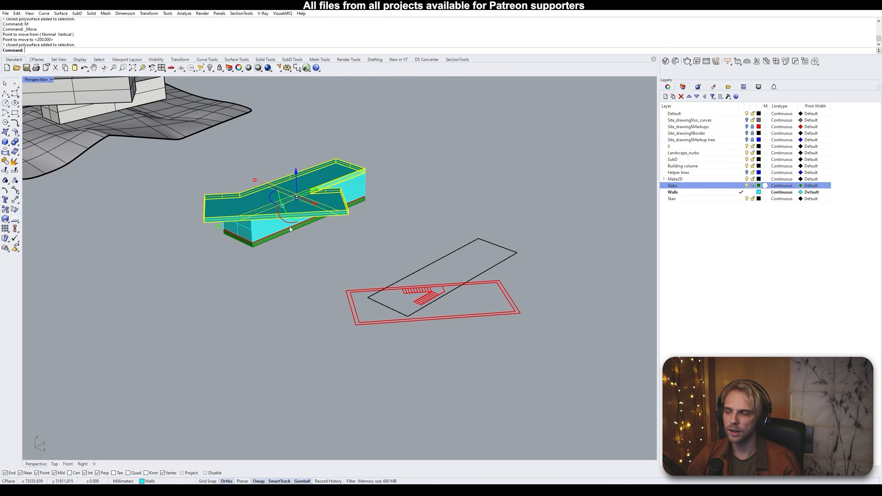
click(359, 245)
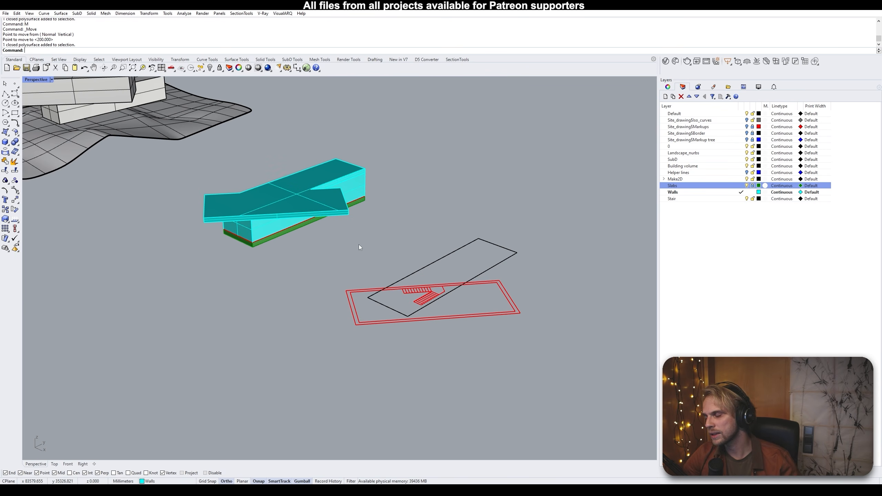
right_drag(361, 238, 318, 222)
scroll(285, 184, up, 3)
click(258, 210)
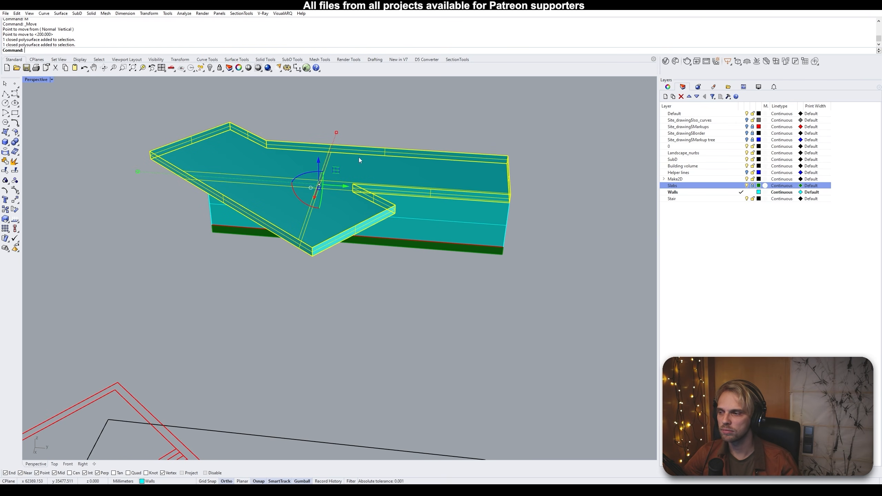
right_click(701, 187)
click(733, 304)
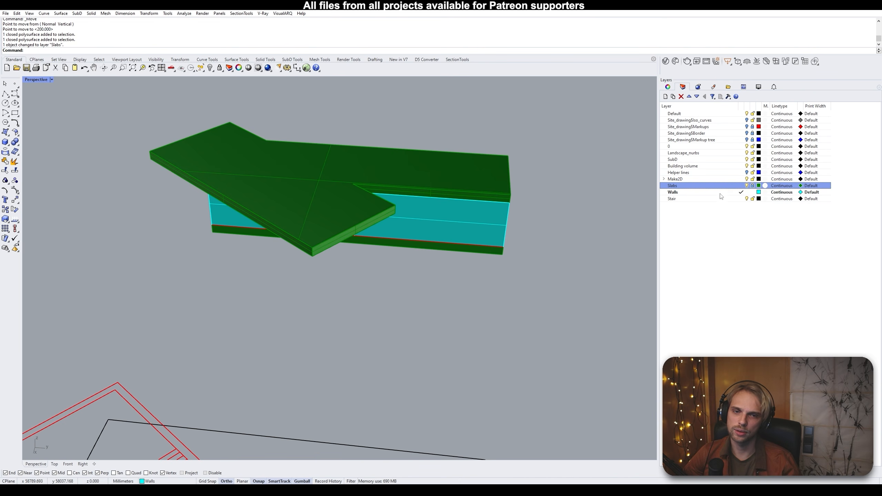
Create a ring-shaped planar surface between the two nested red wall rectangles of the floor plan
right_drag(569, 286, 442, 224)
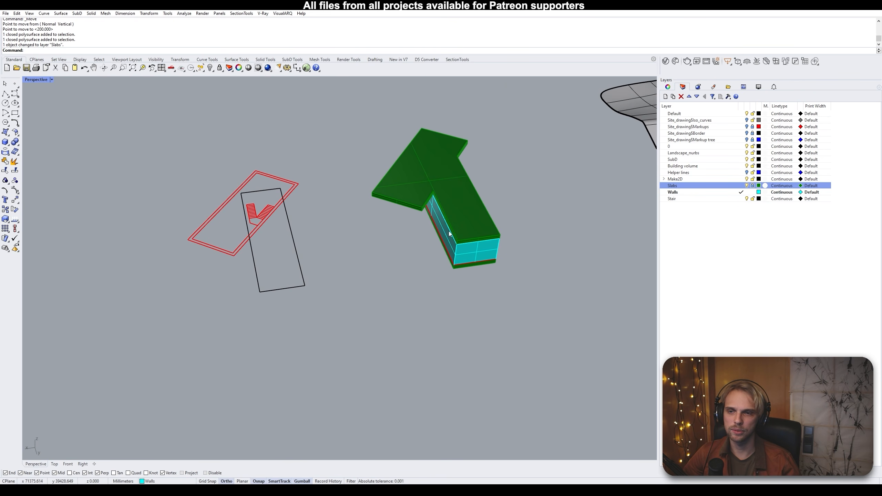
scroll(247, 240, up, 3)
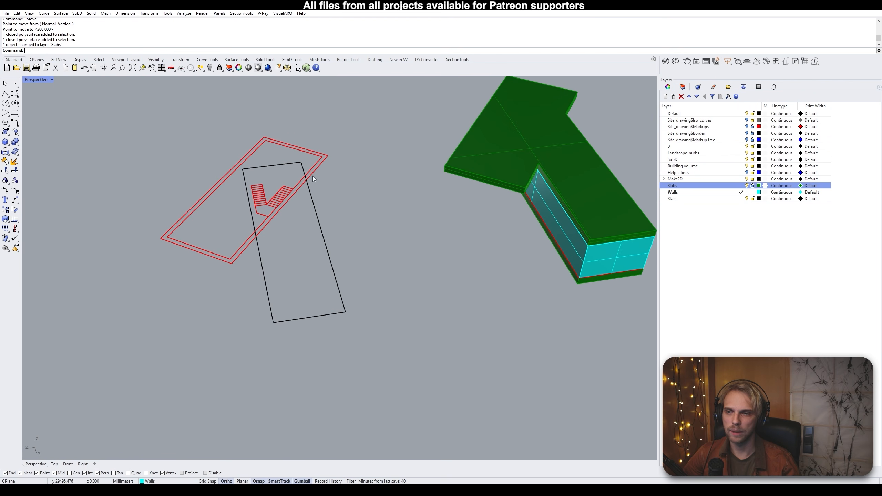
shift+right_drag(268, 223, 314, 301)
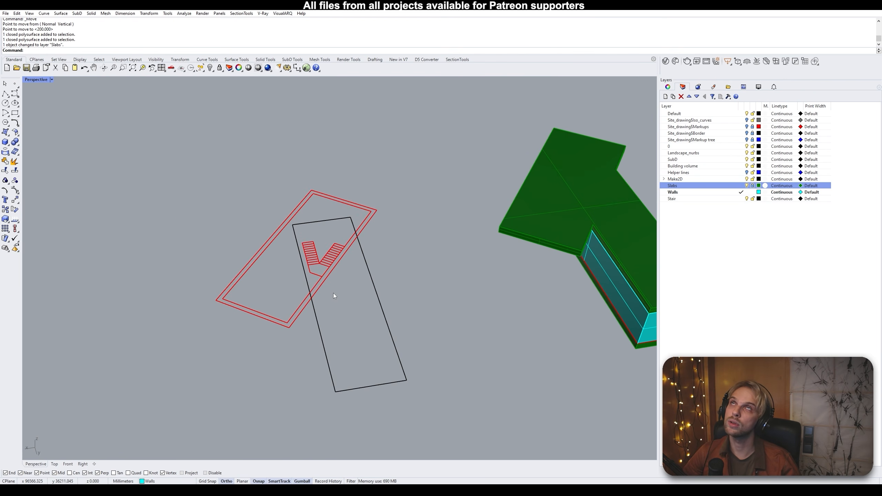
right_drag(334, 293, 401, 285)
drag(502, 312, 390, 246)
scroll(435, 243, up, 2)
click(467, 275)
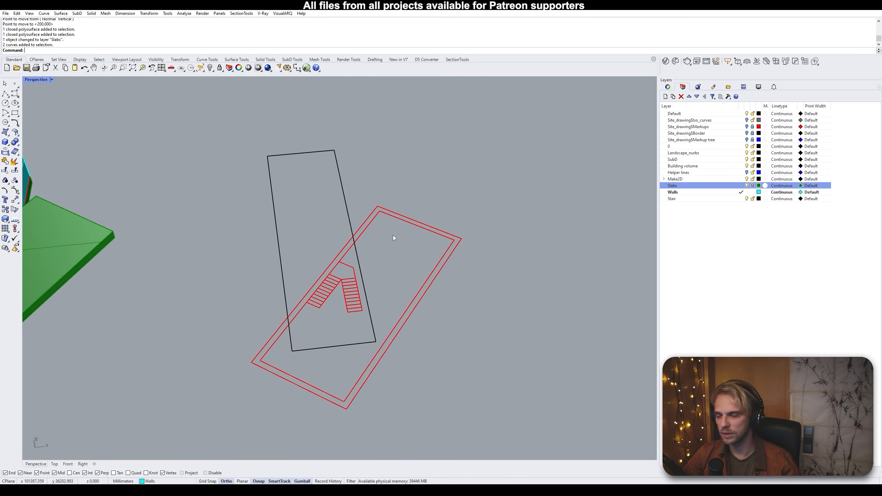
drag(493, 349, 407, 265)
click(437, 284)
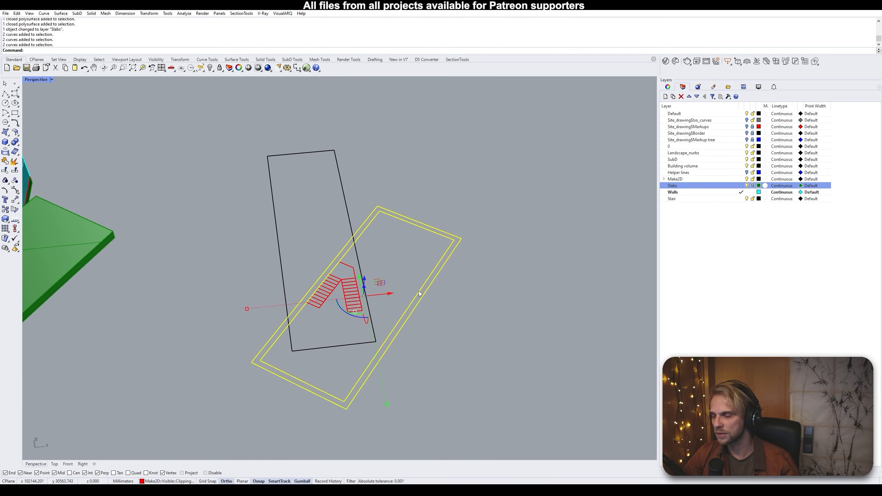
text(PlanarSrf)
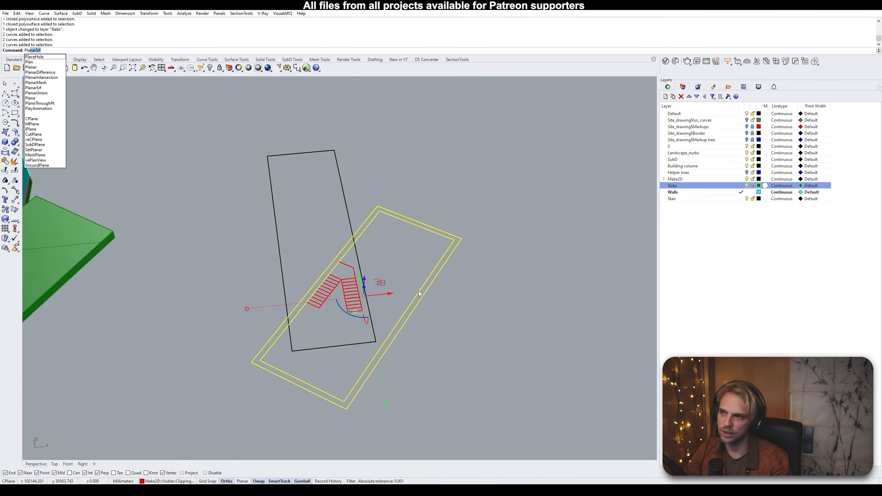
key(Return)
scroll(404, 320, up, 3)
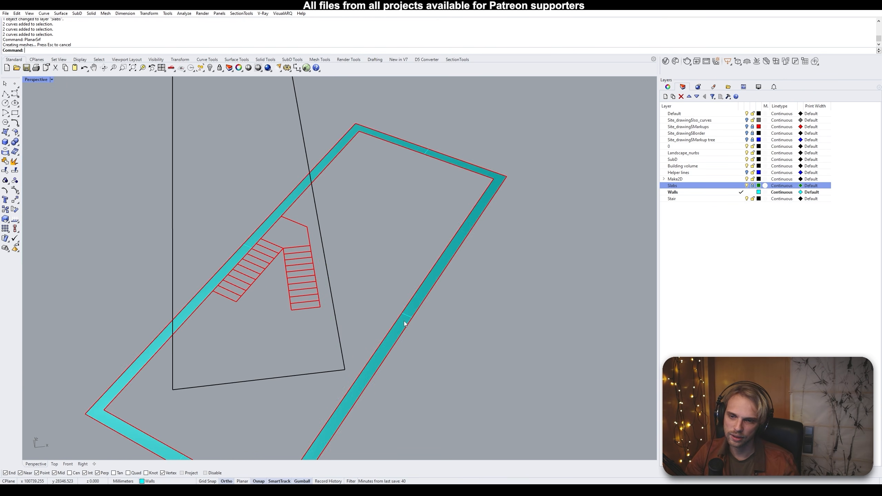
scroll(311, 131, down, 5)
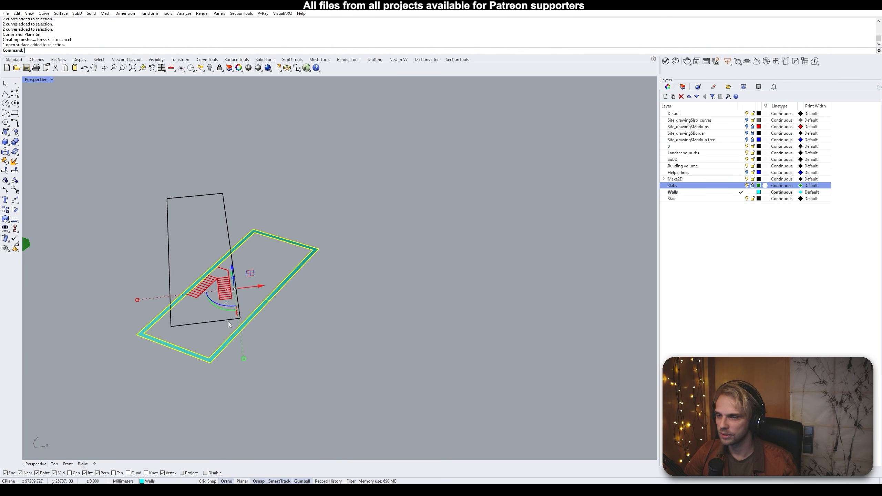
shift+right_drag(245, 303, 325, 284)
right_drag(325, 284, 299, 294)
click(186, 260)
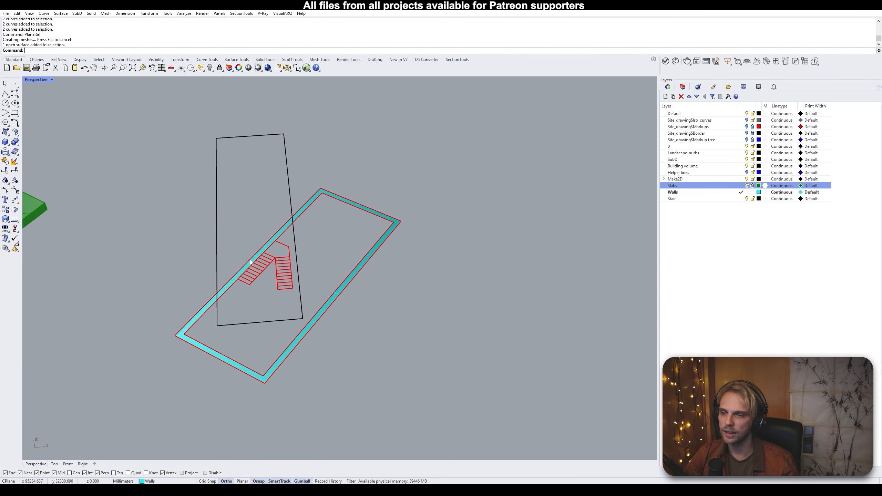
click(273, 260)
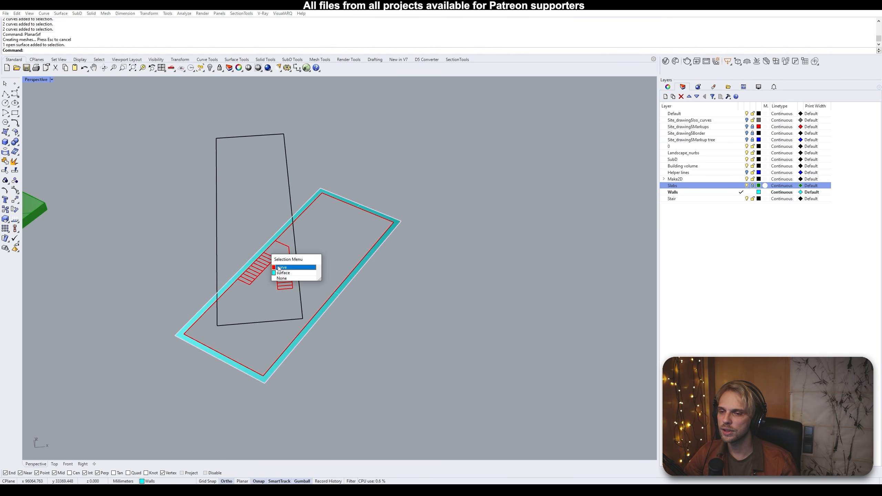
click(281, 267)
click(223, 295)
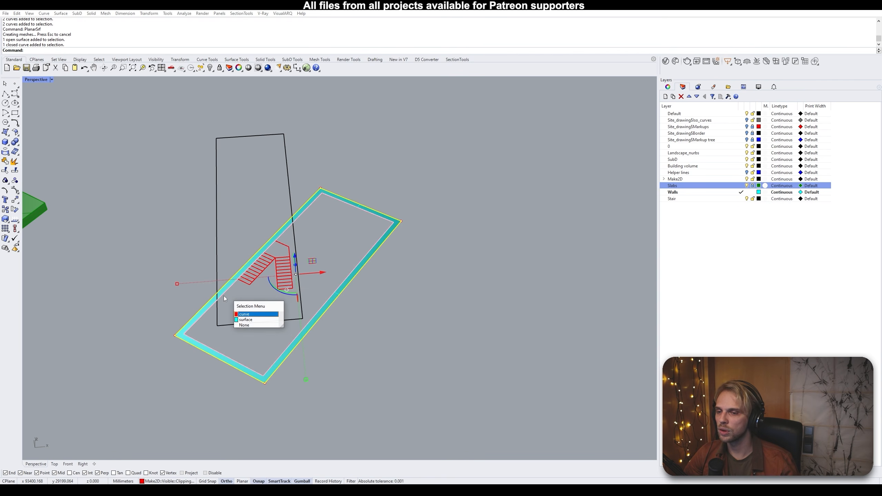
key(Escape)
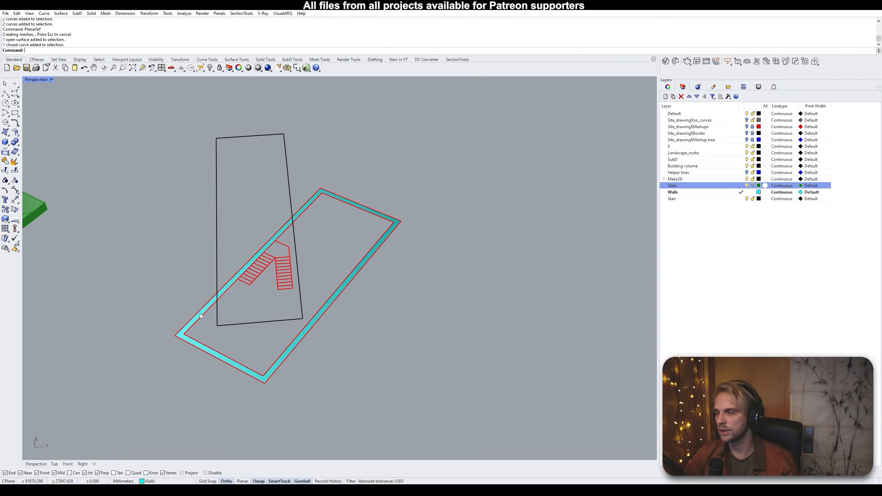
Extrude the ring-shaped wall surface vertically by 3400 mm to form the upper walls
scroll(185, 356, up, 5)
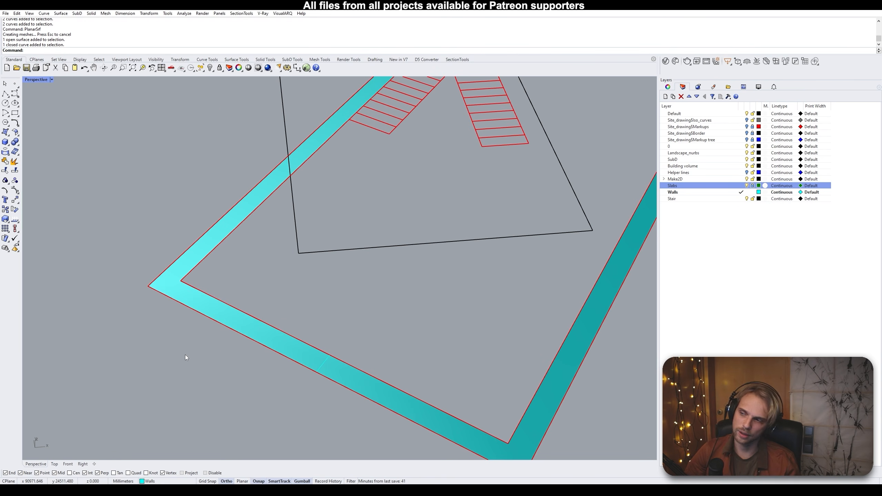
click(184, 296)
scroll(189, 298, down, 5)
right_drag(198, 304, 201, 270)
shift+right_drag(201, 270, 211, 312)
click(336, 242)
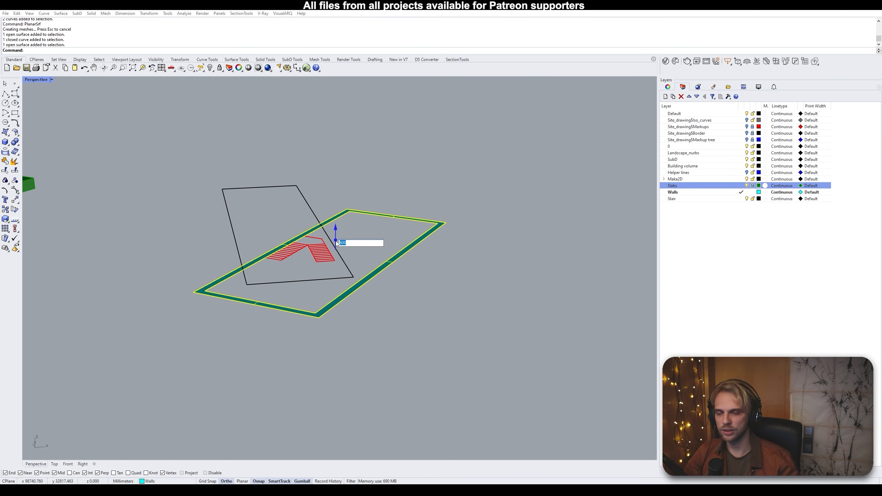
text(34)
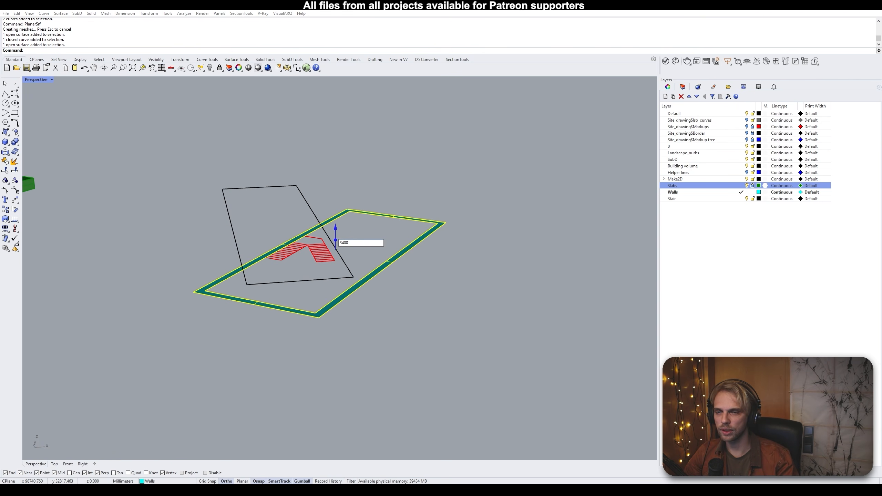
key(Return)
Measure the height of the upper building volume on the terrain along its vertical corner edge
scroll(327, 247, down, 6)
shift+right_drag(222, 271, 333, 307)
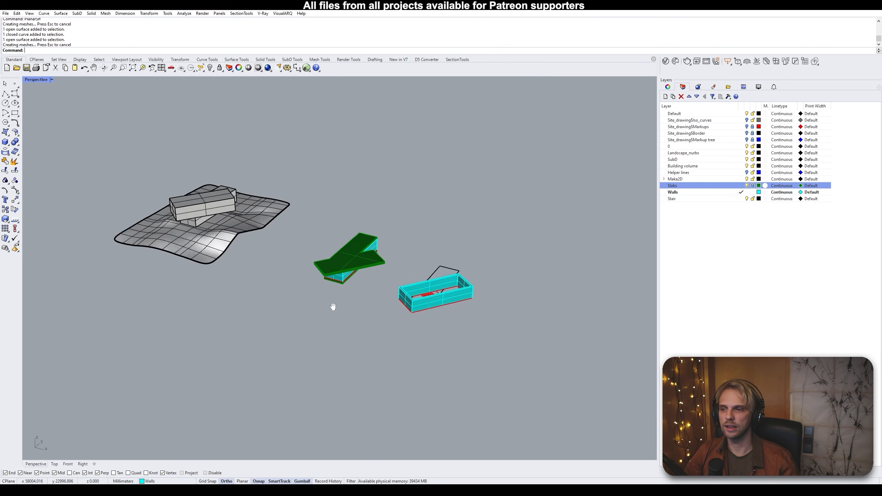
scroll(254, 260, up, 4)
text(distance)
key(Return)
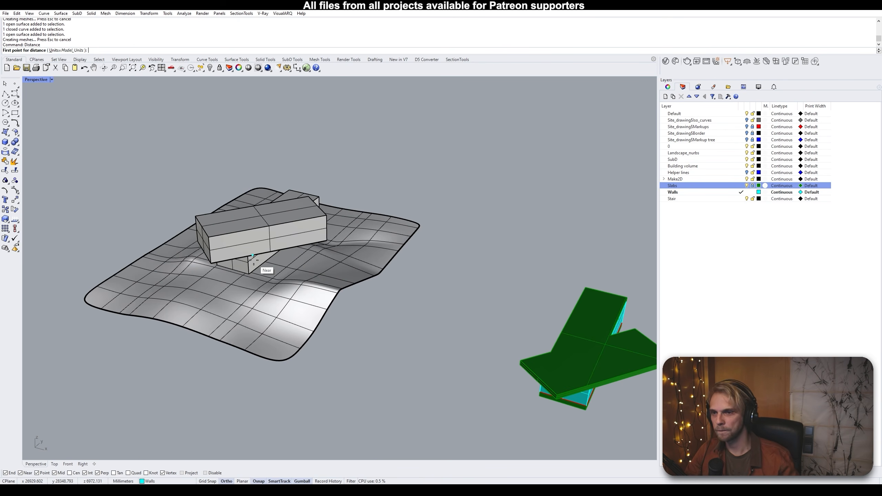
scroll(254, 260, up, 2)
click(216, 268)
click(213, 235)
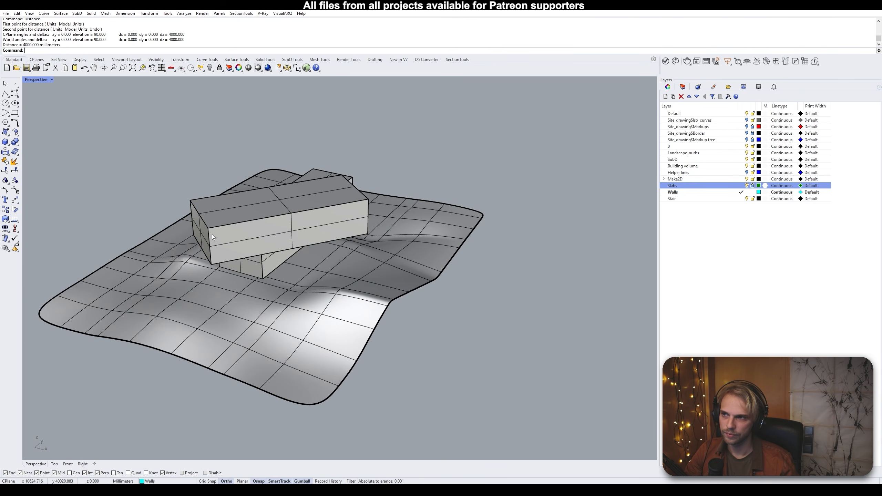
Move the upper walls from their bottom outer corner onto the matching top corner of the combined-outline slab
scroll(215, 236, down, 4)
scroll(493, 302, up, 5)
click(461, 318)
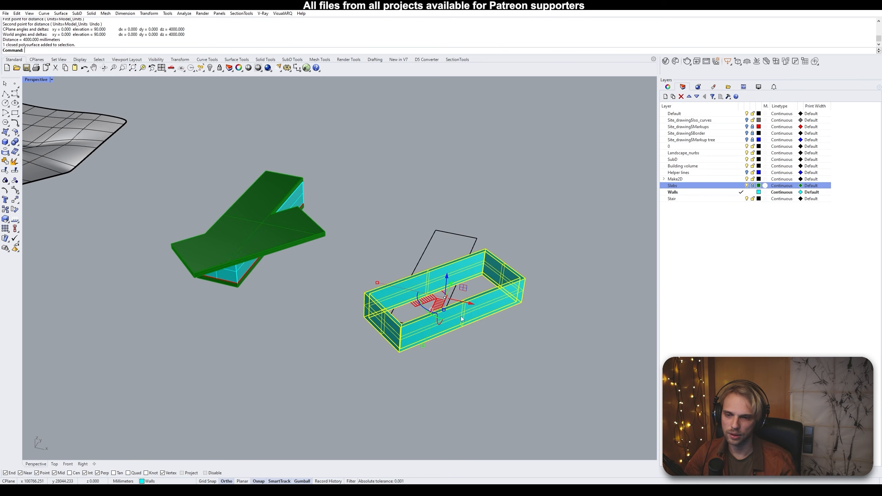
text(m)
key(Return)
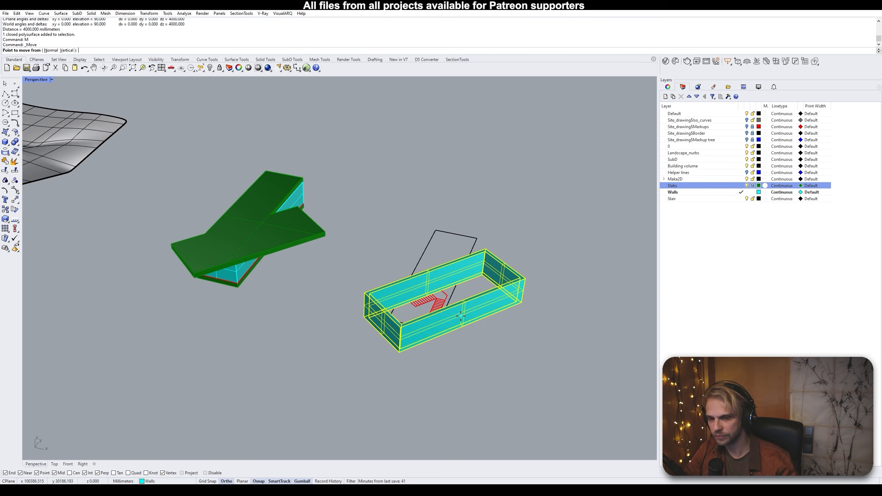
click(399, 353)
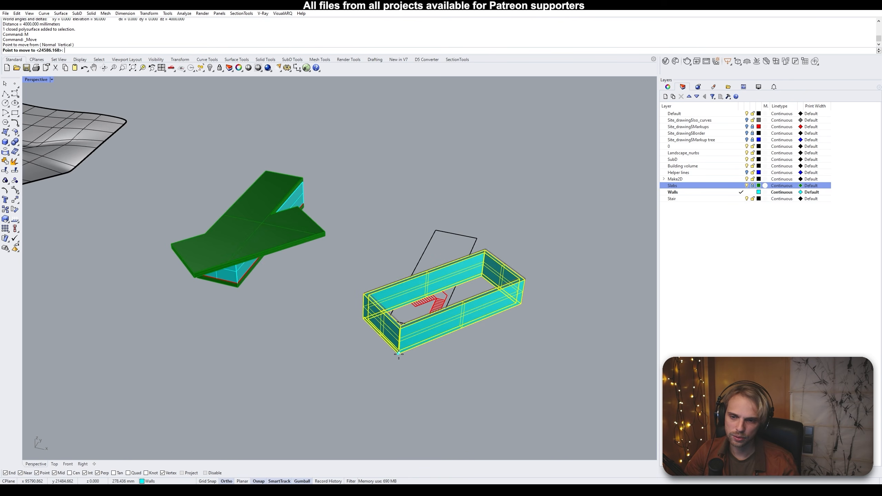
click(190, 276)
right_drag(239, 292, 319, 279)
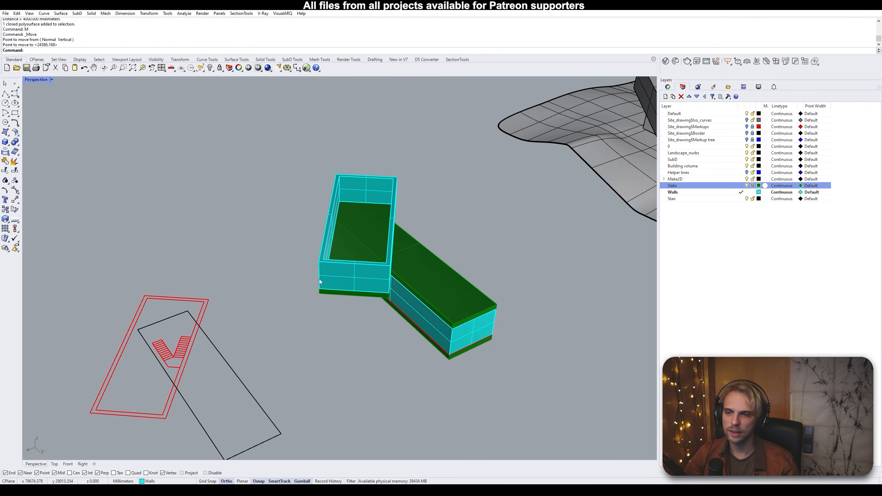
Try to create a planar surface from the outer red rectangle of the floor plan
scroll(319, 279, up, 2)
shift+right_drag(197, 326, 271, 273)
click(148, 397)
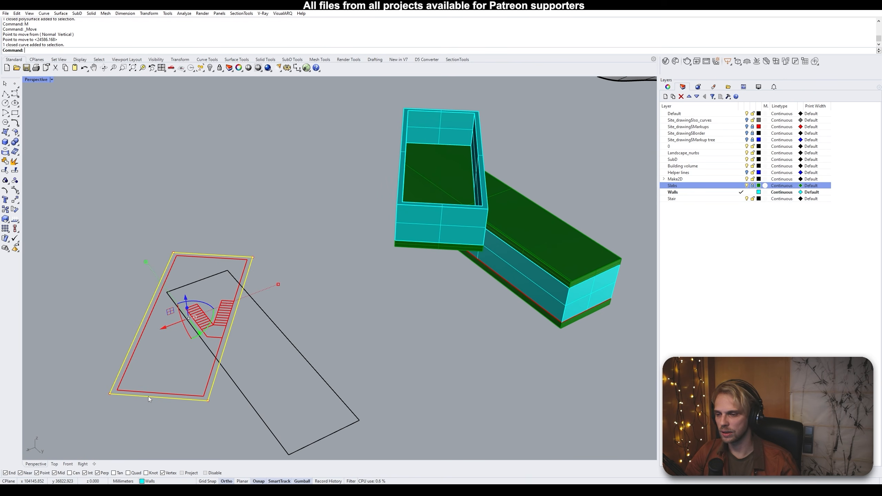
text(PlanarSrf)
key(Return)
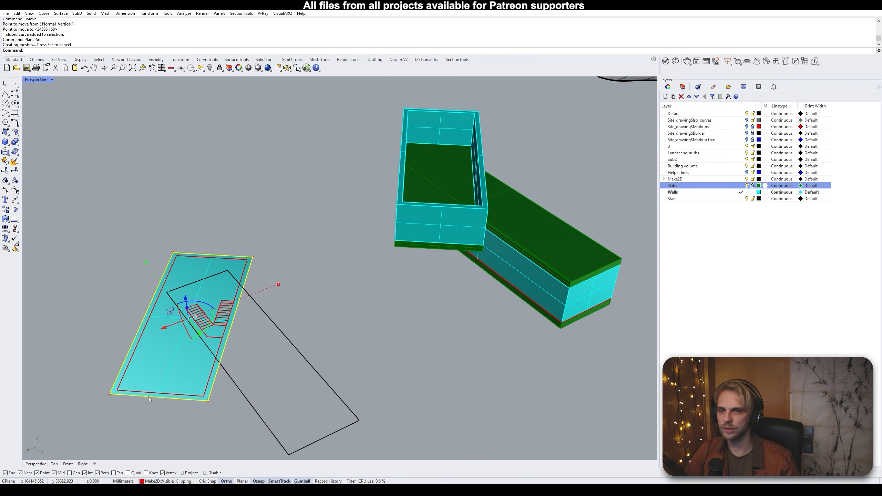
key(ctrl+z)
Undo the planar surface and make Slabs the current layer for a new solid box
right_drag(388, 338, 281, 287)
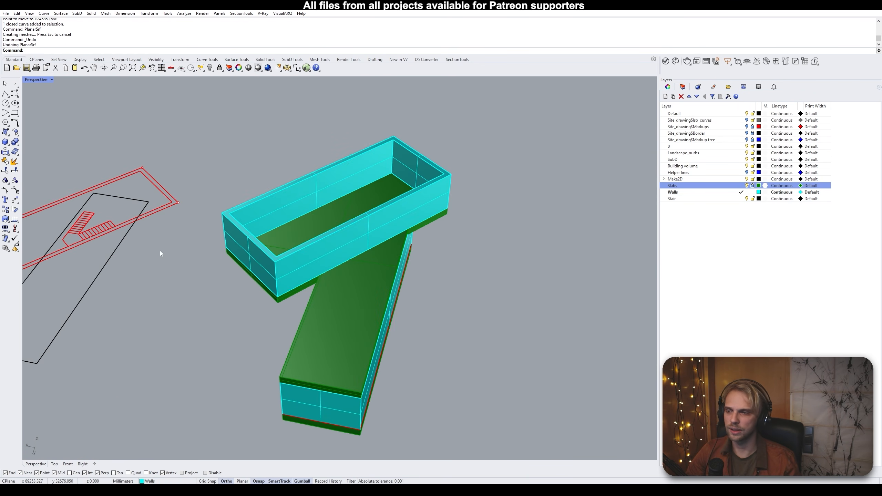
right_drag(306, 222, 152, 216)
right_drag(350, 215, 293, 238)
click(6, 142)
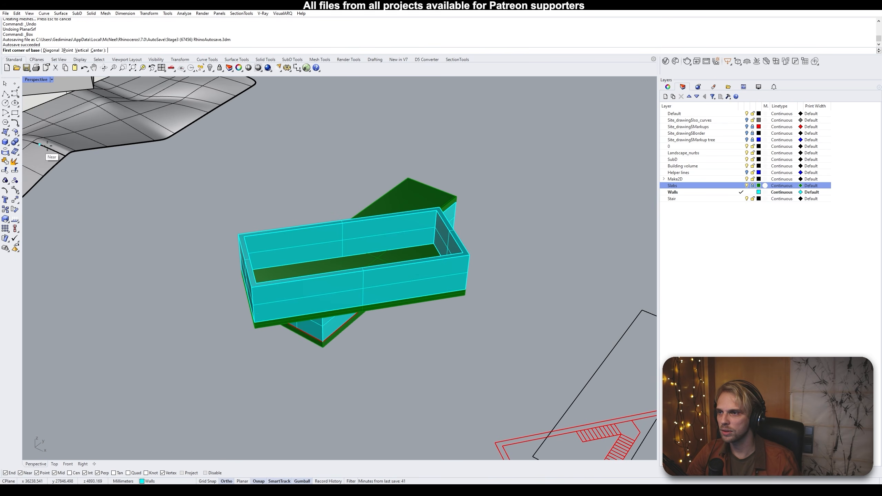
click(740, 187)
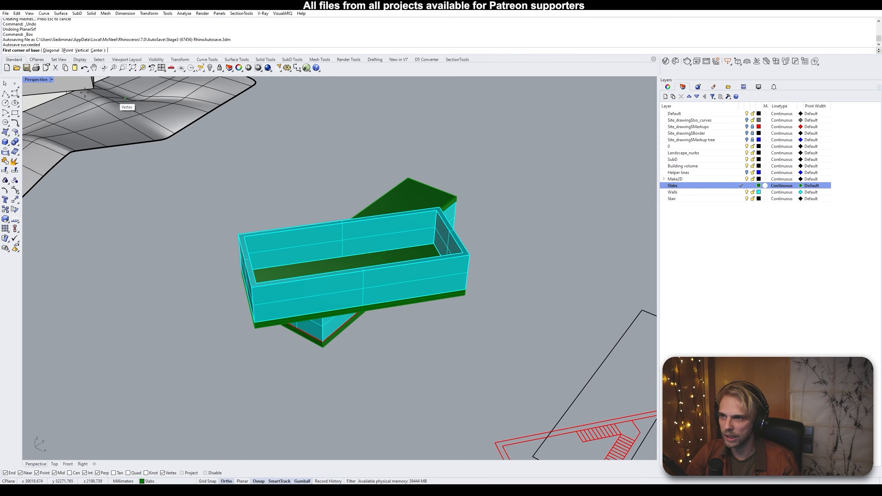
Draw a three-point box across the top outer corners of the upper walls with a height of 600 mm as the roof slab
text(3)
key(Return)
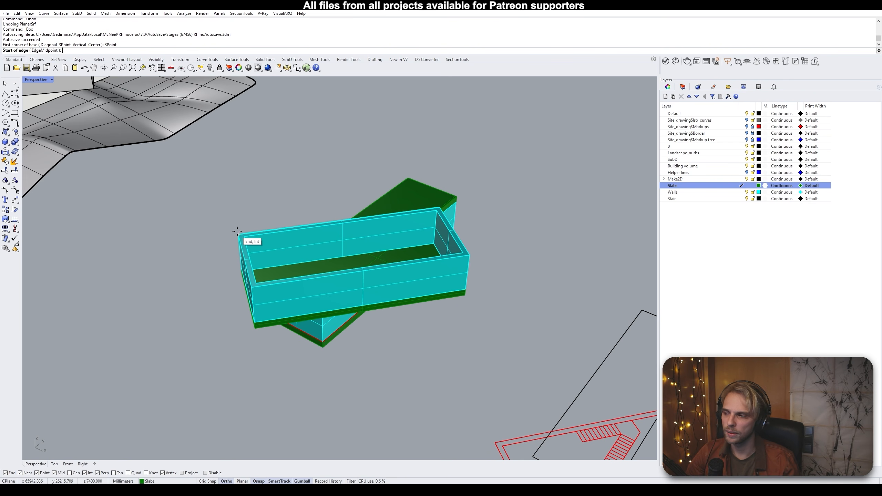
right_drag(237, 232, 258, 244)
scroll(259, 278, up, 2)
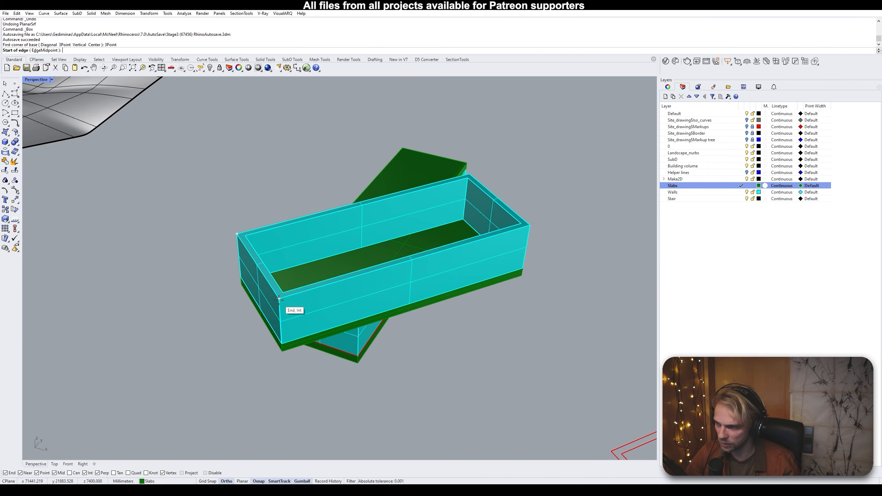
click(279, 299)
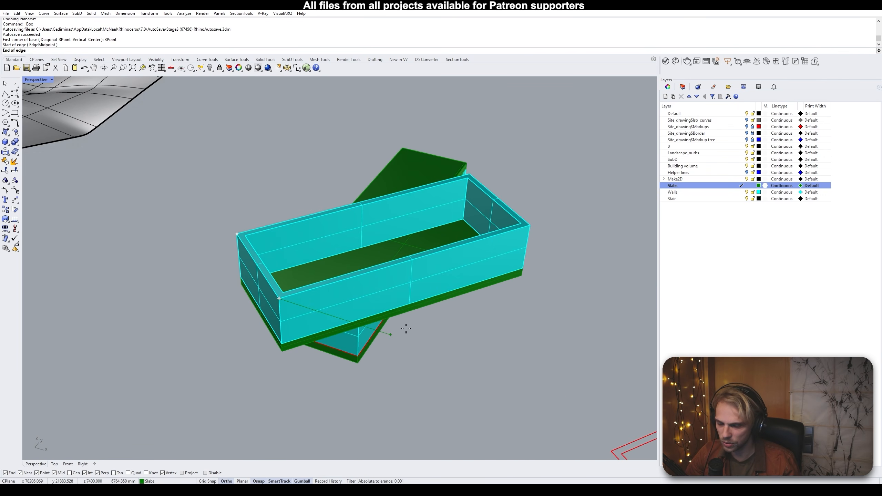
click(533, 227)
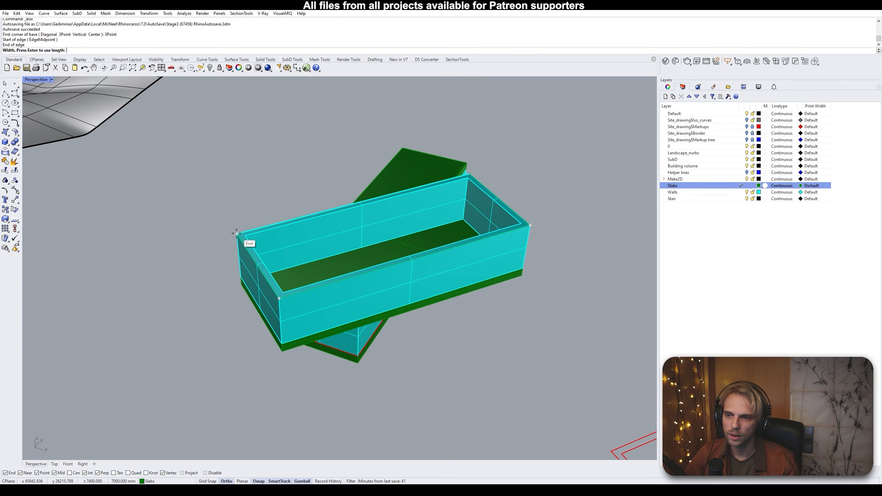
click(236, 233)
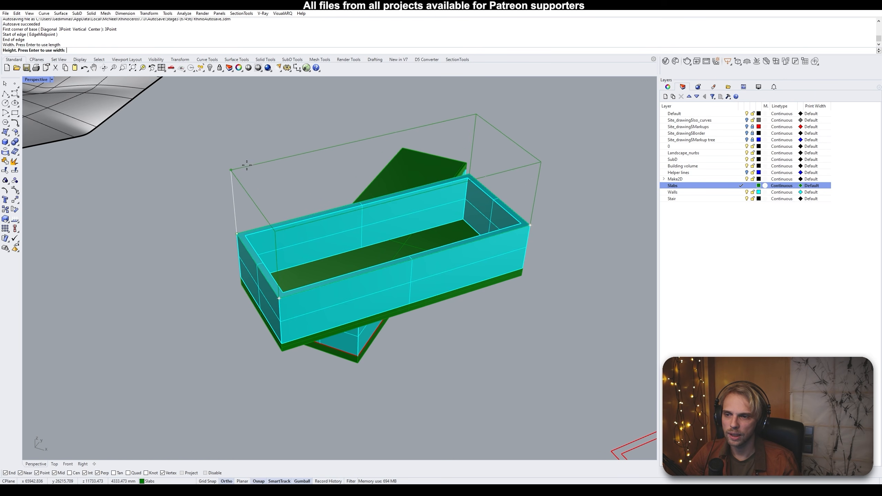
text(600)
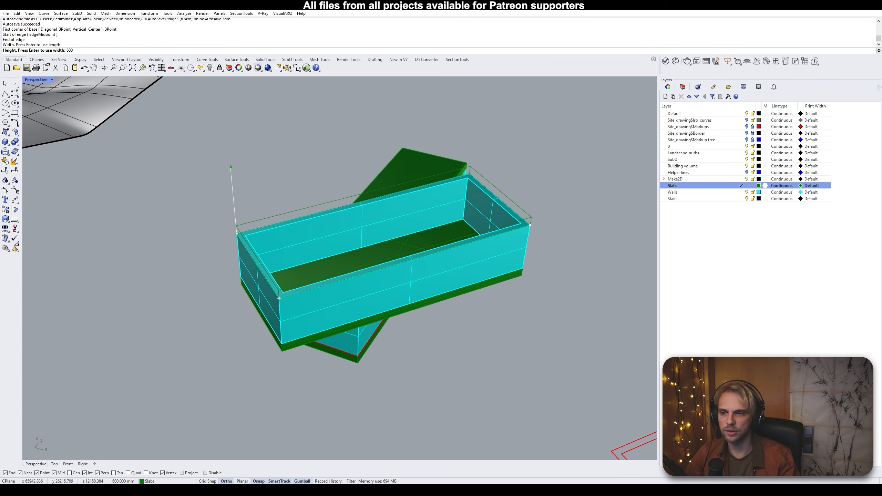
key(Return)
right_drag(241, 166, 399, 248)
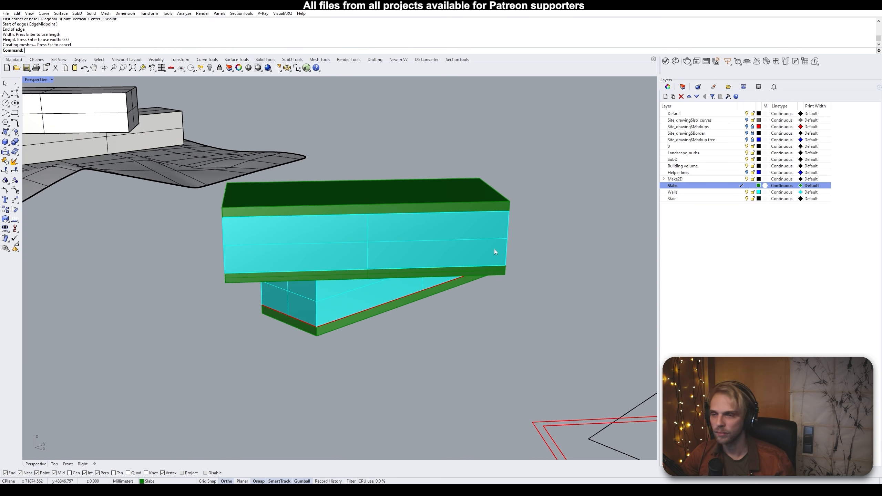
Compare the slab and wall model with the simplified building volume on the terrain from several angles
right_drag(494, 251, 195, 250)
scroll(341, 305, down, 8)
shift+right_drag(340, 304, 223, 288)
click(405, 266)
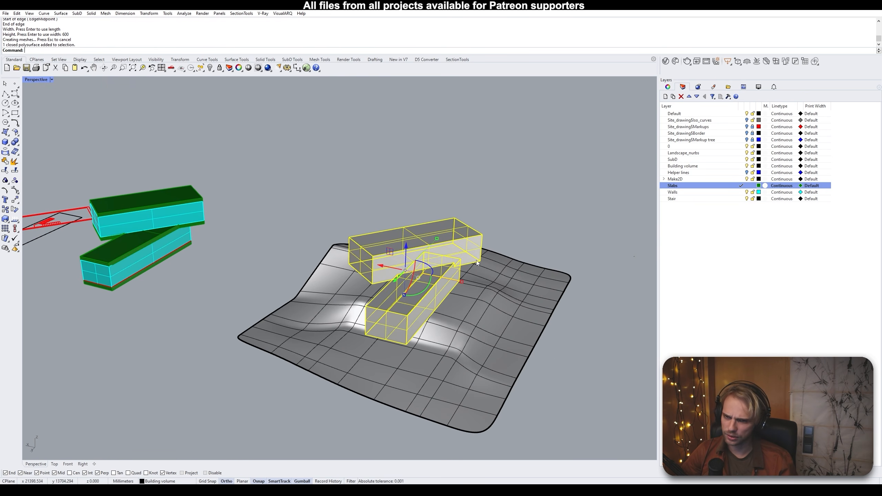
key(Escape)
right_drag(177, 205, 327, 280)
scroll(261, 319, up, 6)
scroll(220, 330, down, 6)
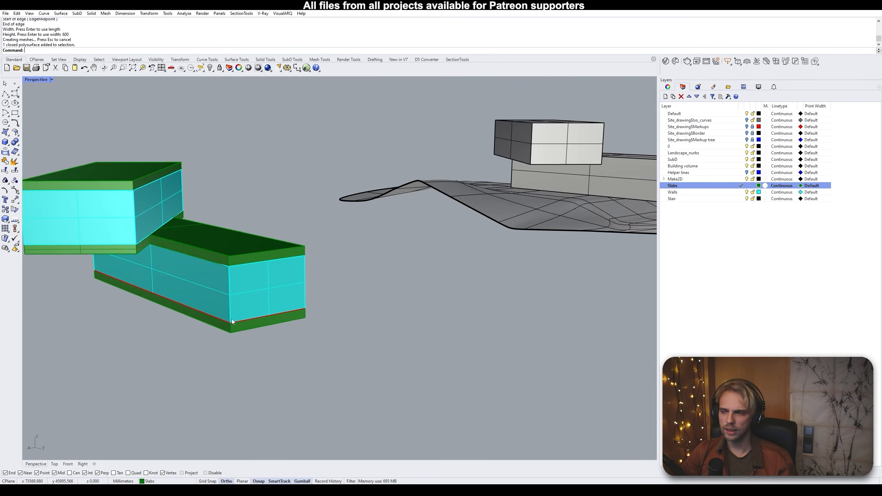
right_drag(232, 318, 308, 302)
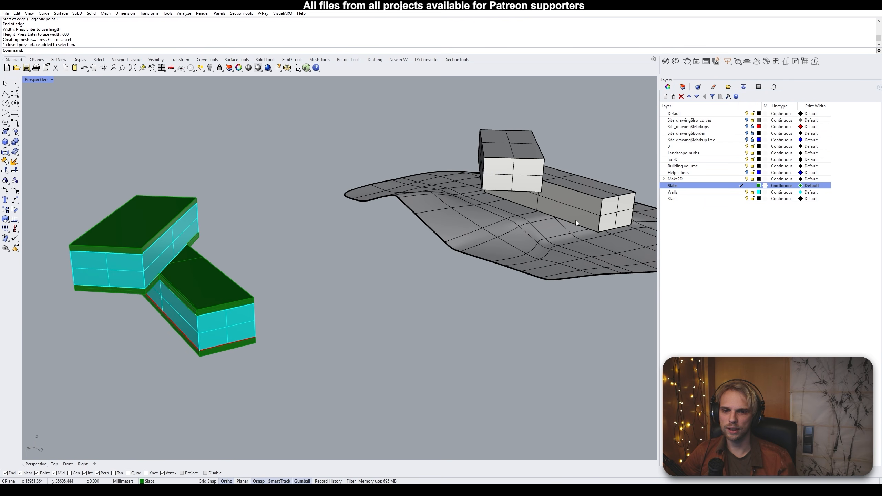
right_drag(447, 259, 62, 105)
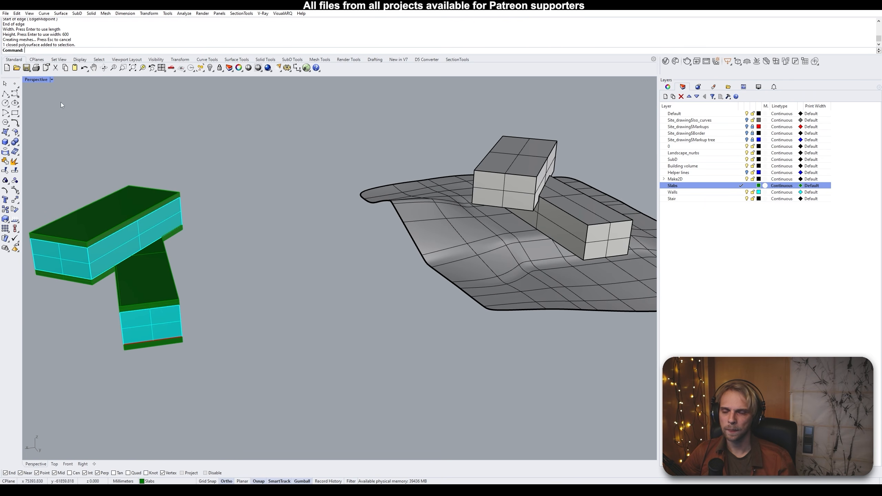
Place a point object at the bottom outer corner of the lower walls
click(14, 84)
scroll(107, 324, up, 3)
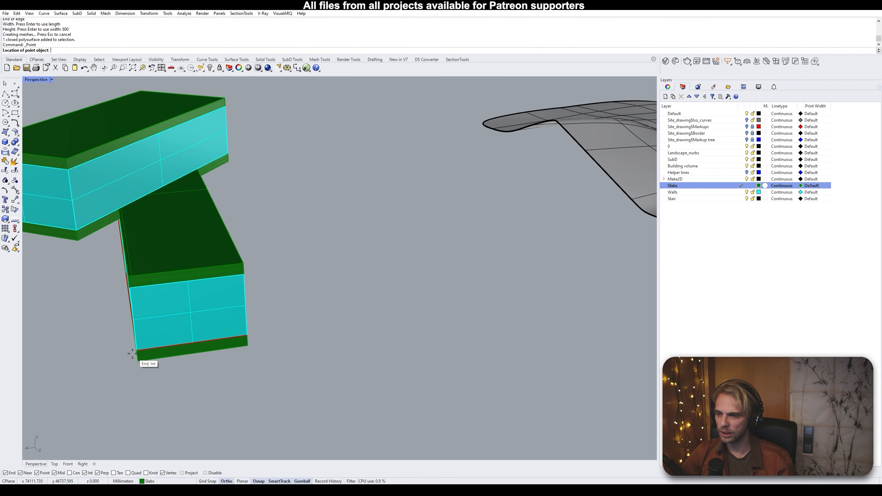
click(132, 353)
scroll(137, 355, up, 6)
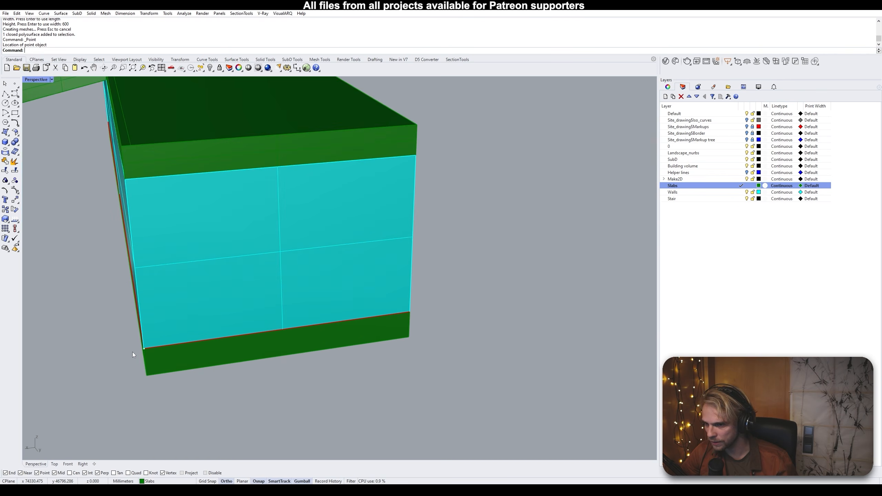
scroll(138, 353, down, 3)
drag(134, 333, 125, 321)
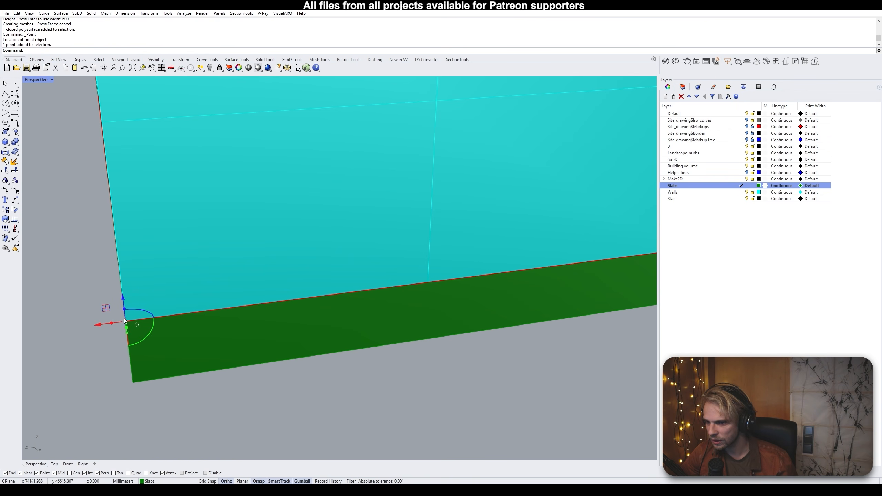
Place a point at the matching bottom corner of the building volume on the terrain, and undo both point objects
scroll(118, 331, down, 15)
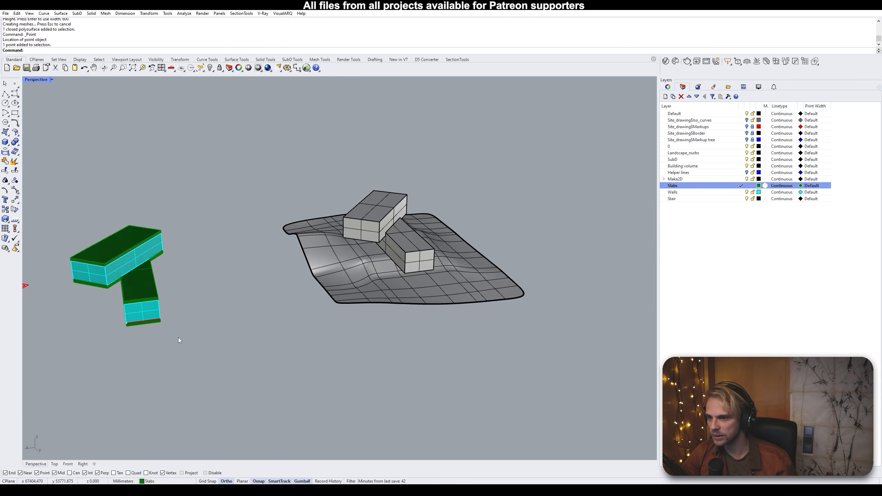
right_drag(178, 337, 184, 360)
scroll(403, 283, up, 4)
key(Return)
click(379, 286)
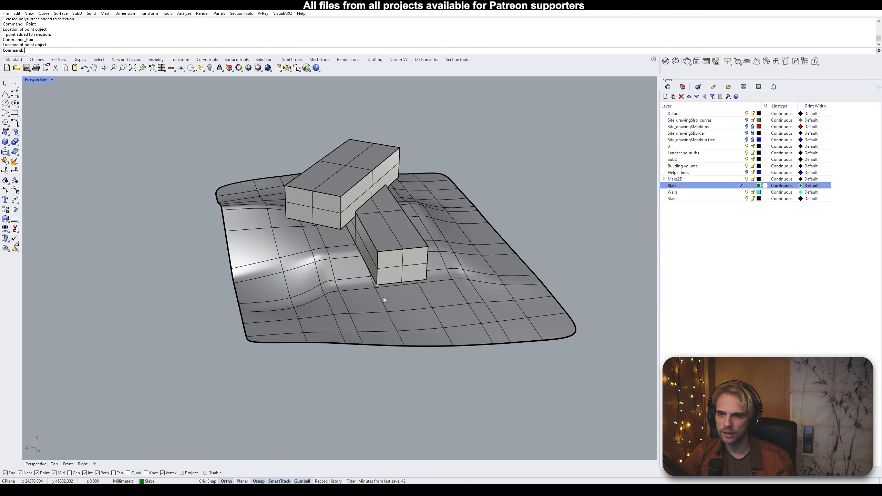
scroll(365, 293, down, 3)
shift+right_drag(350, 299, 372, 289)
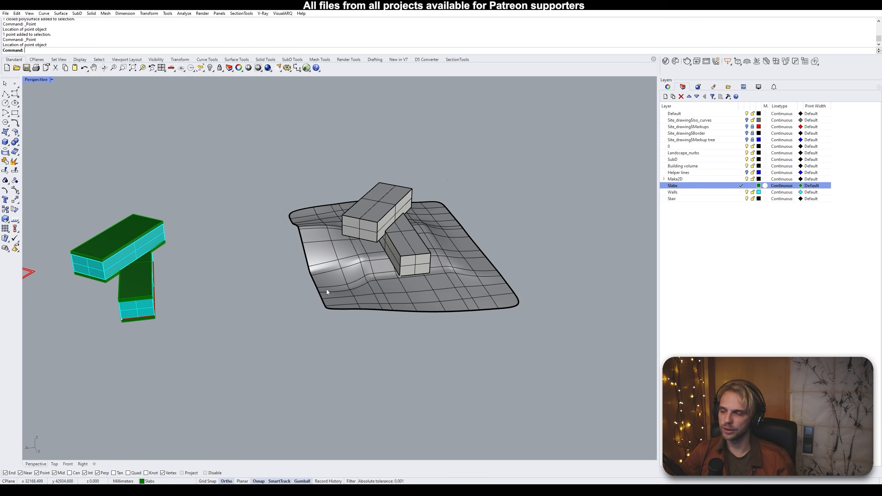
key(ctrl+z)
key(ctrl+z)
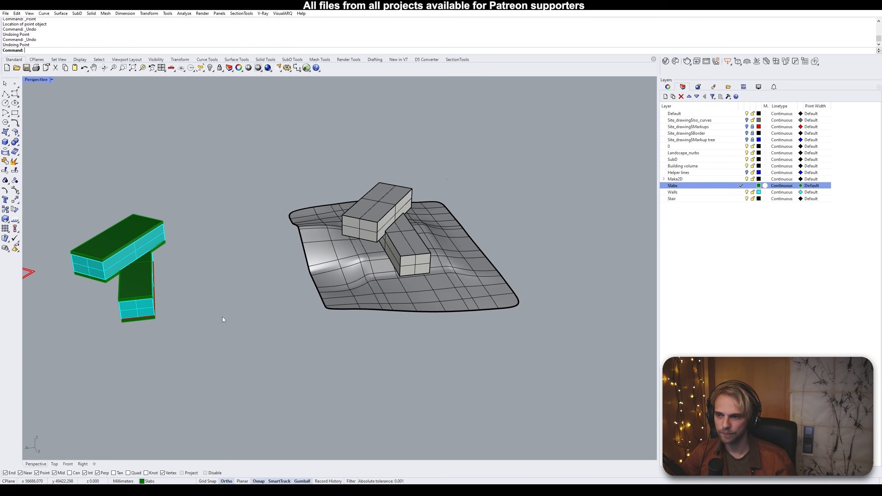
Move all objects on the Slabs and Walls layers from the lower walls' bottom corner onto the matching bottom corner of the building volume on the terrain
right_click(716, 189)
click(743, 292)
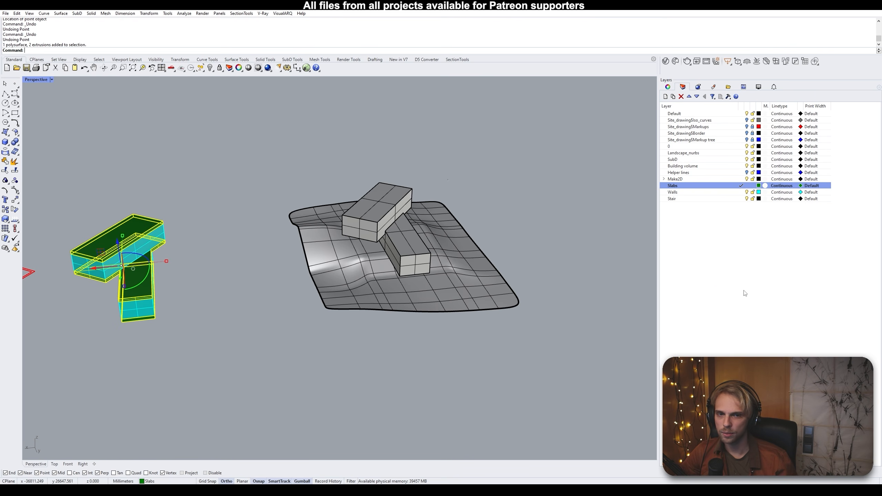
click(691, 194)
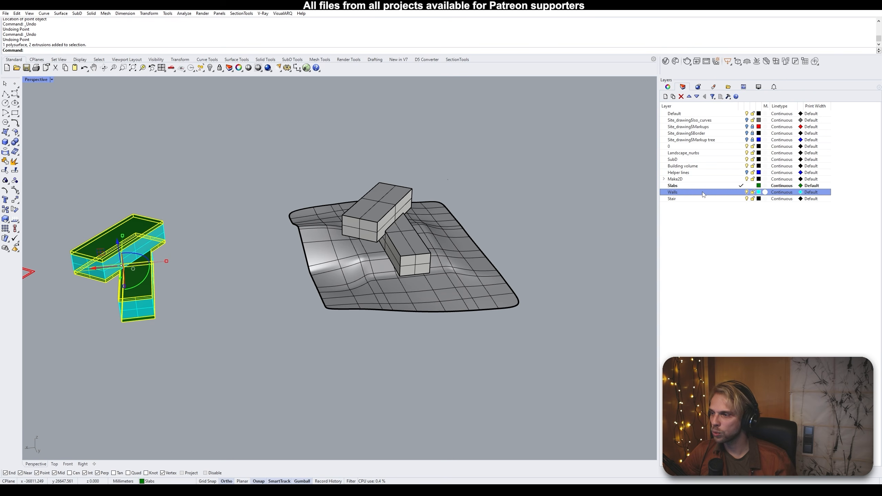
right_click(703, 194)
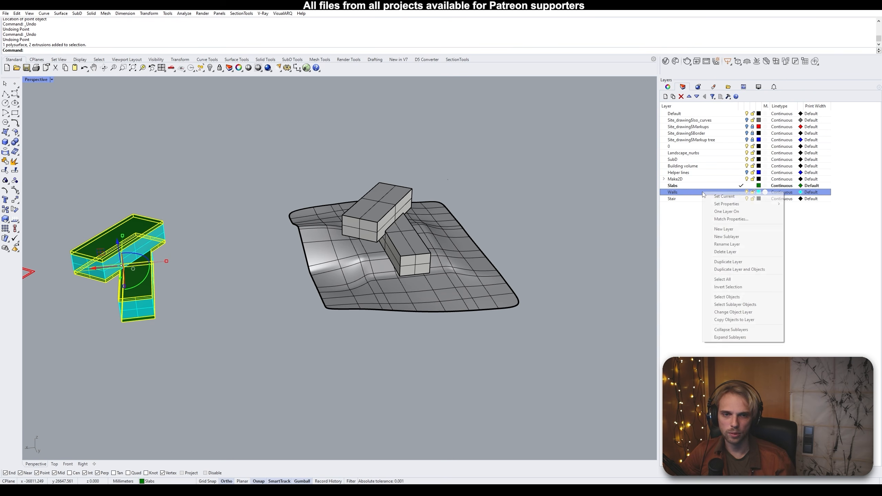
click(733, 296)
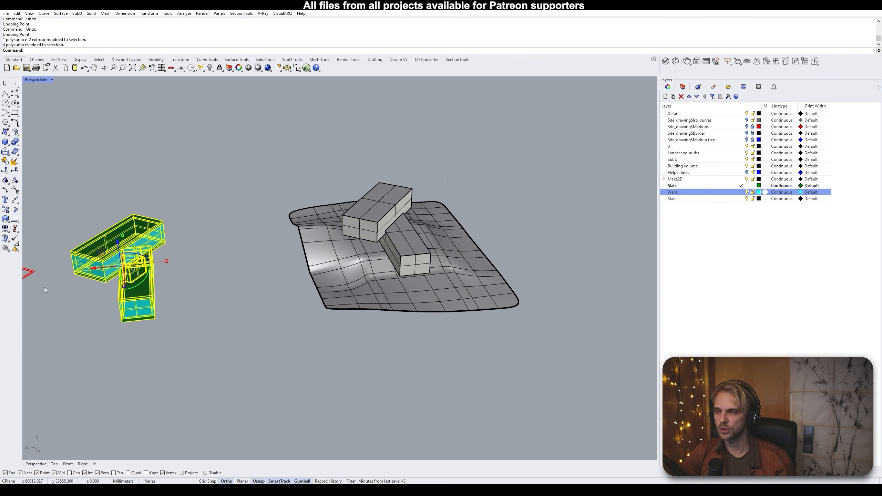
right_drag(196, 221, 222, 222)
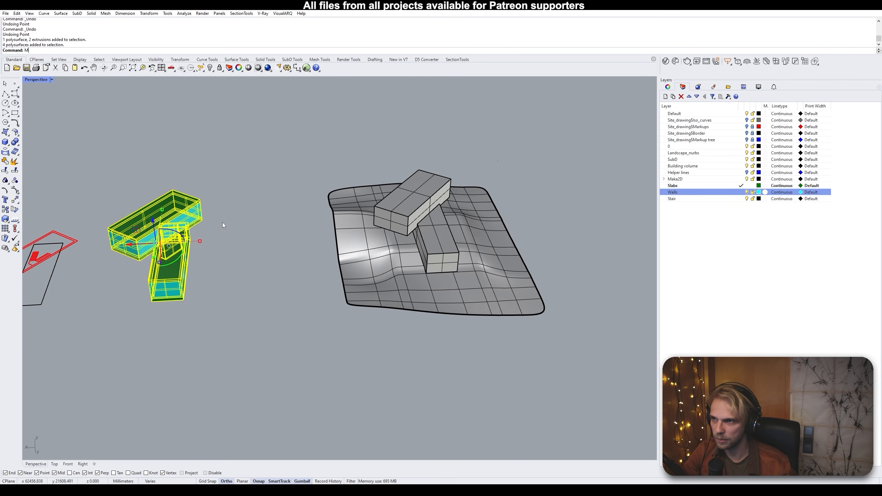
key(Return)
scroll(149, 299, up, 8)
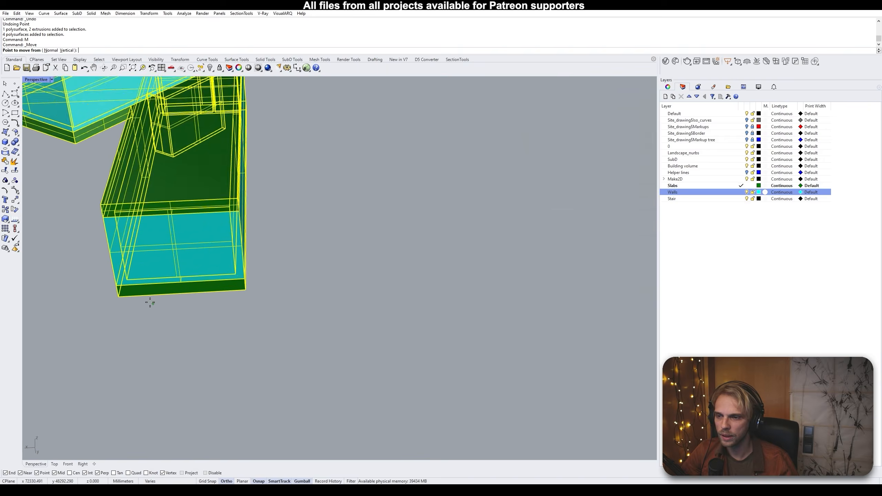
click(102, 281)
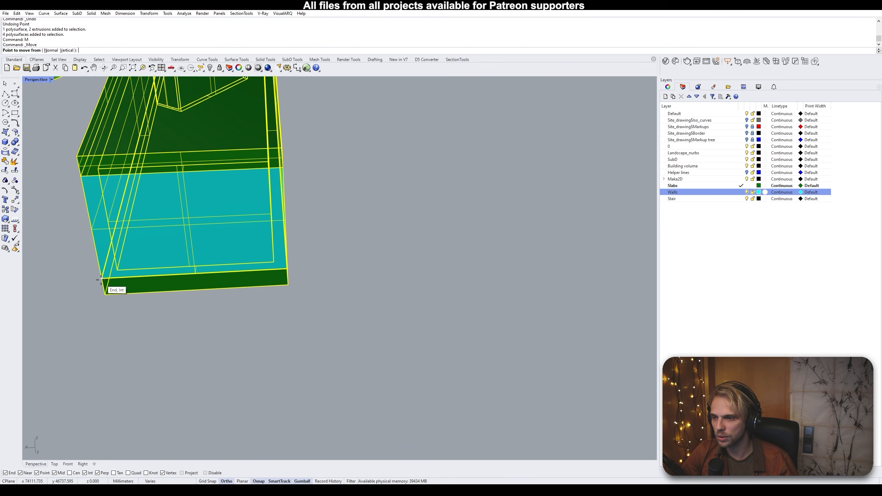
scroll(104, 282, down, 8)
scroll(486, 223, up, 6)
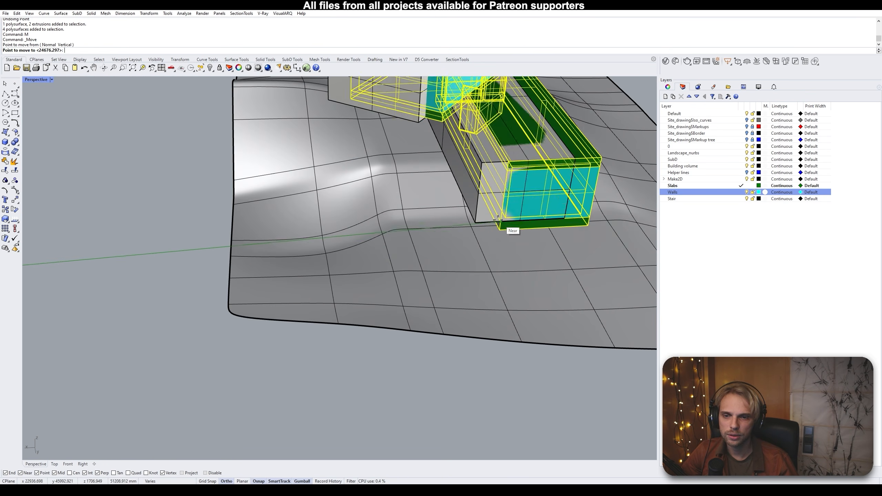
click(474, 226)
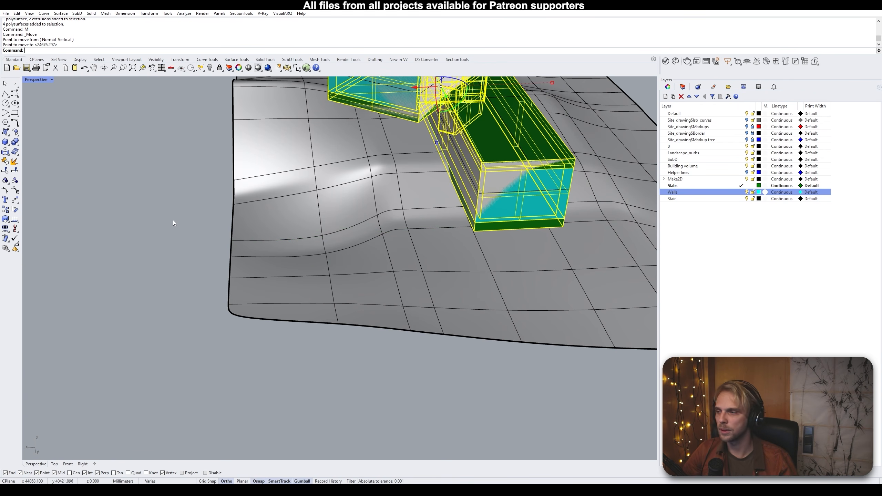
click(175, 211)
Delete the simplified building volume polysurface that overlaps the placed walls and slabs
scroll(175, 210, down, 10)
shift+right_drag(175, 210, 190, 233)
scroll(255, 223, up, 6)
right_drag(255, 223, 220, 174)
scroll(278, 212, up, 7)
shift+right_drag(219, 174, 232, 196)
click(333, 141)
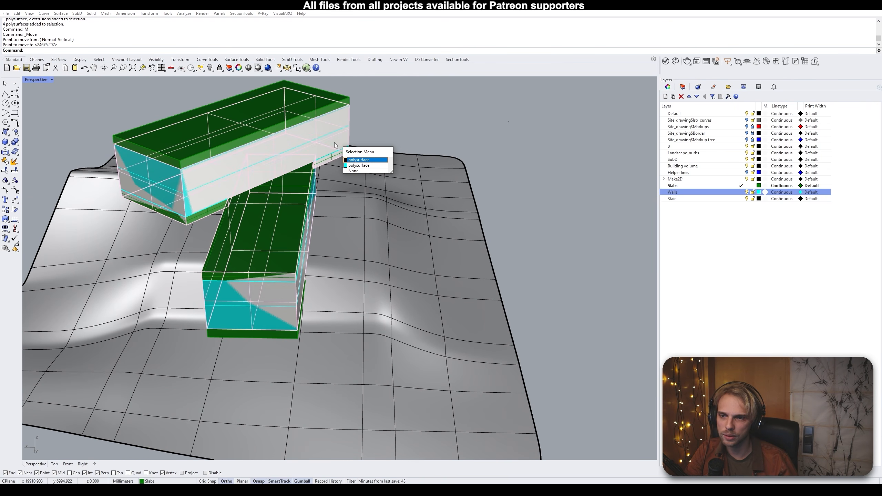
click(351, 161)
right_drag(351, 160, 556, 193)
key(Delete)
scroll(219, 191, down, 7)
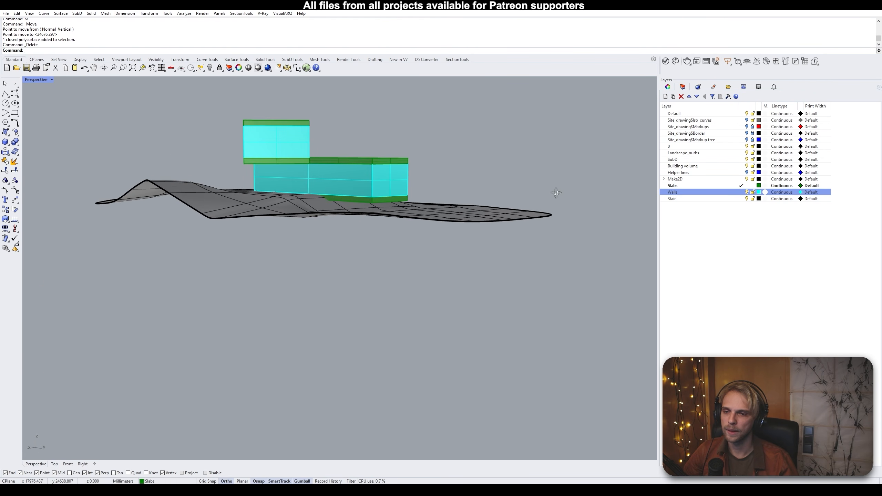
Raise all walls and slabs of both building volumes vertically by 100 mm above their position on the terrain
shift+right_drag(390, 166, 395, 195)
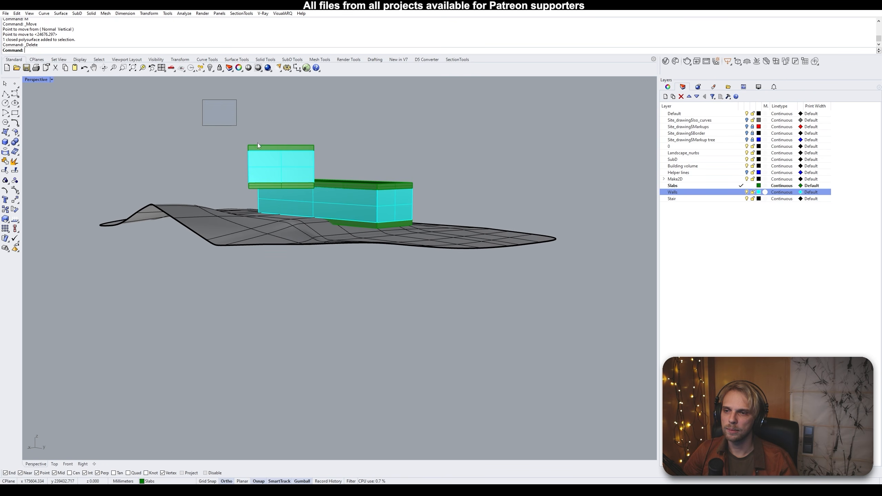
drag(258, 145, 455, 246)
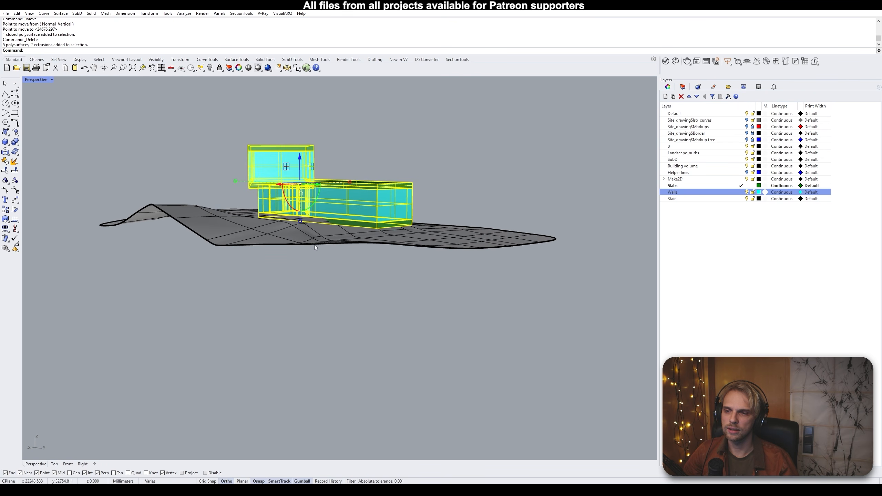
scroll(287, 217, up, 10)
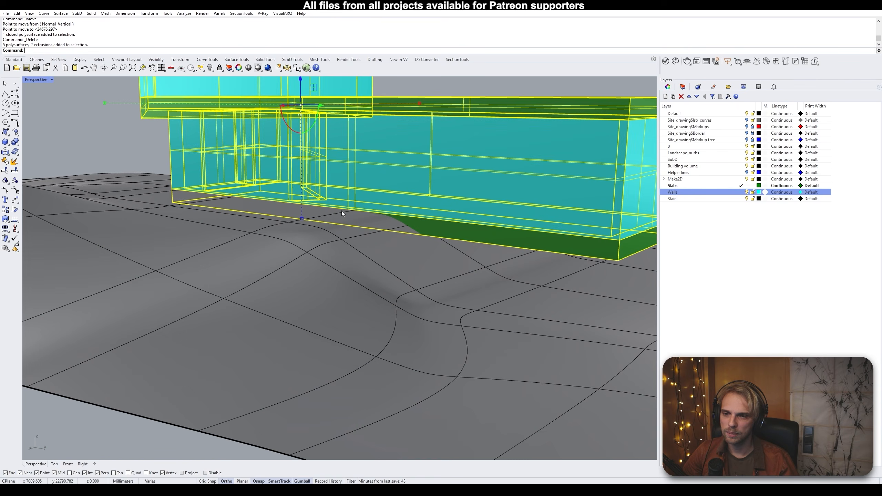
scroll(391, 219, up, 3)
shift+right_drag(342, 204, 390, 217)
scroll(390, 217, down, 3)
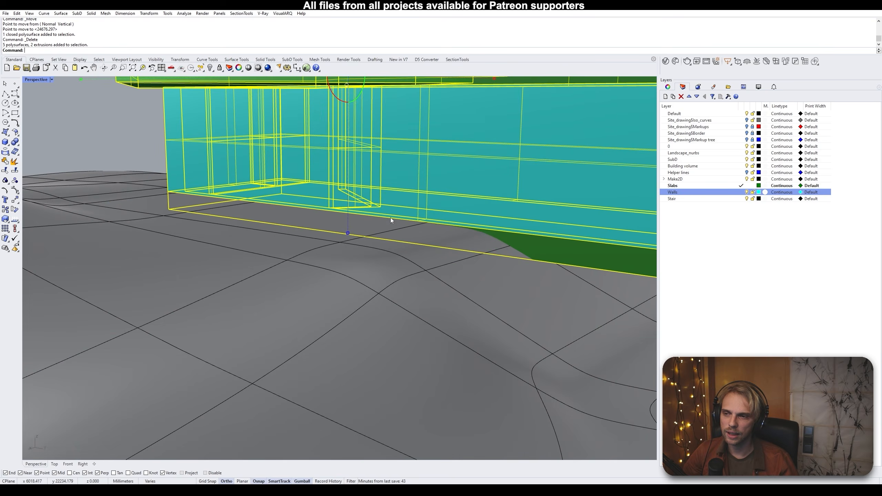
scroll(162, 198, up, 7)
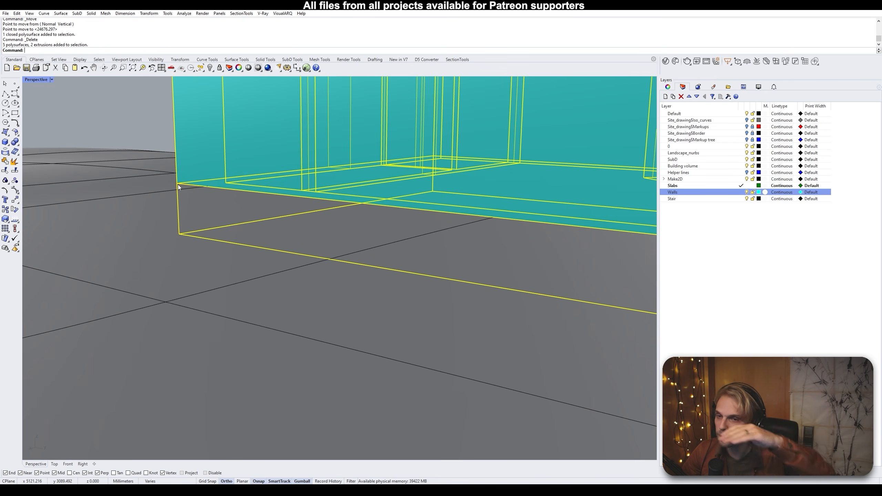
scroll(208, 175, down, 7)
right_drag(289, 210, 209, 276)
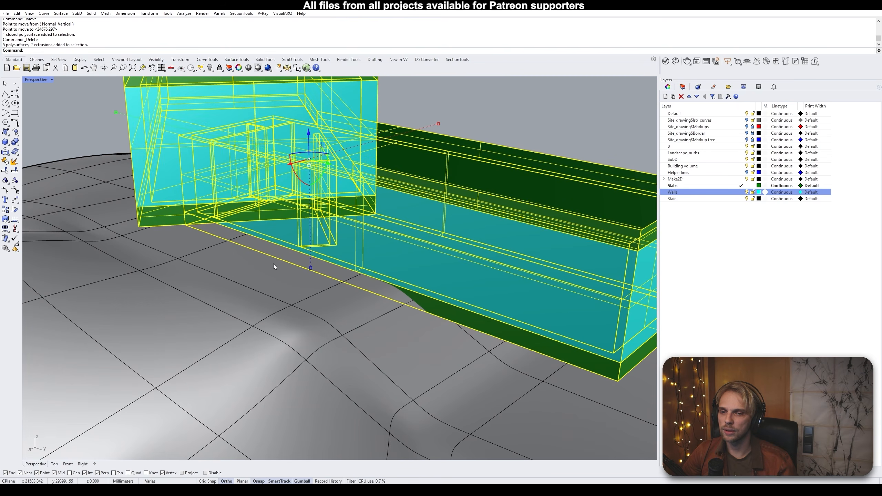
right_drag(274, 266, 306, 250)
click(283, 98)
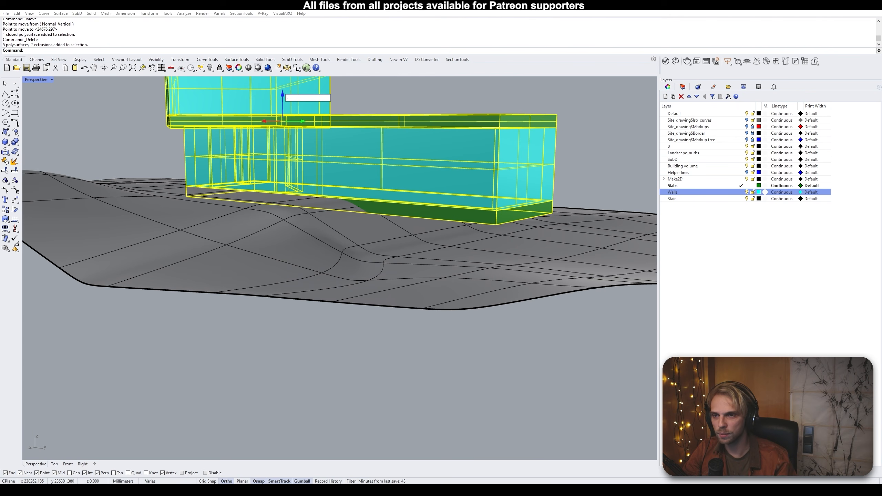
key(Return)
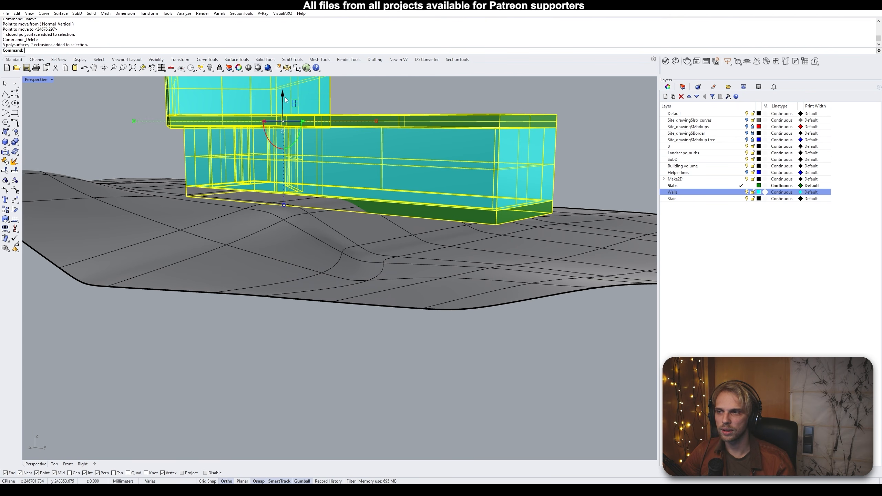
key(ctrl+z)
click(284, 97)
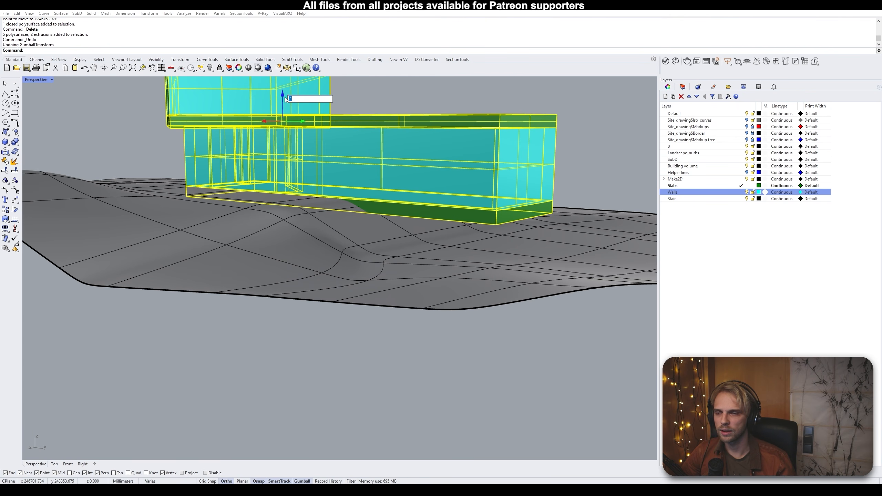
text(100)
key(Return)
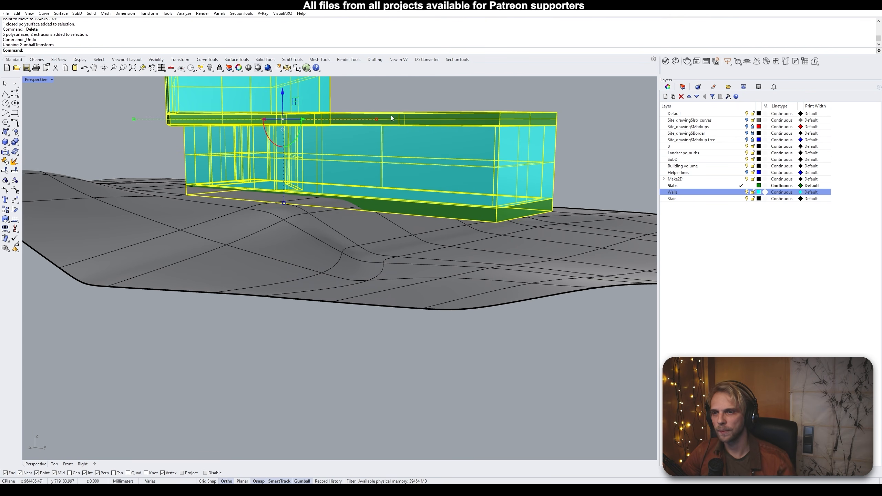
click(418, 95)
Examine from several sides how the base slab of the lower volume meets the terrain
right_drag(418, 95, 311, 102)
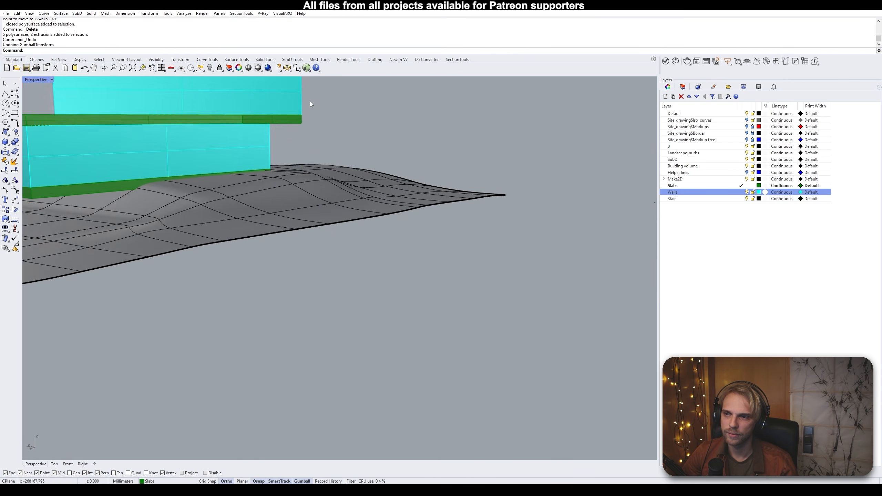
scroll(236, 180, up, 6)
scroll(236, 175, down, 3)
right_drag(247, 175, 340, 178)
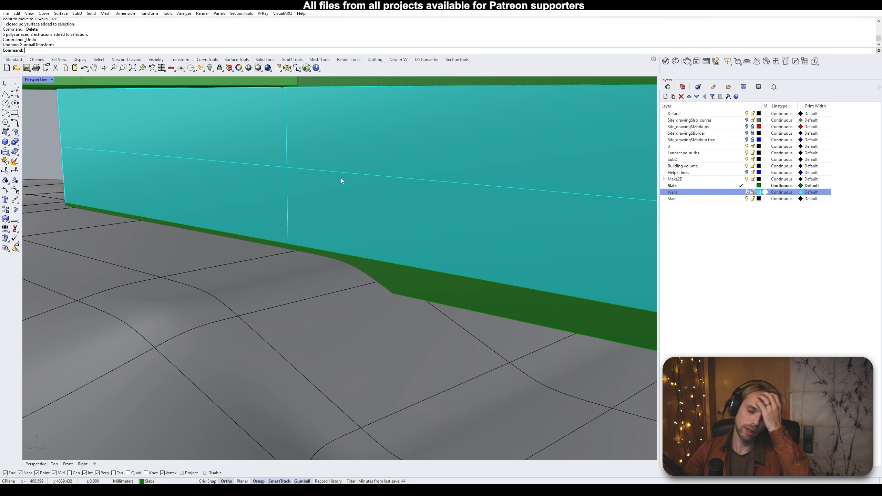
scroll(353, 169, down, 5)
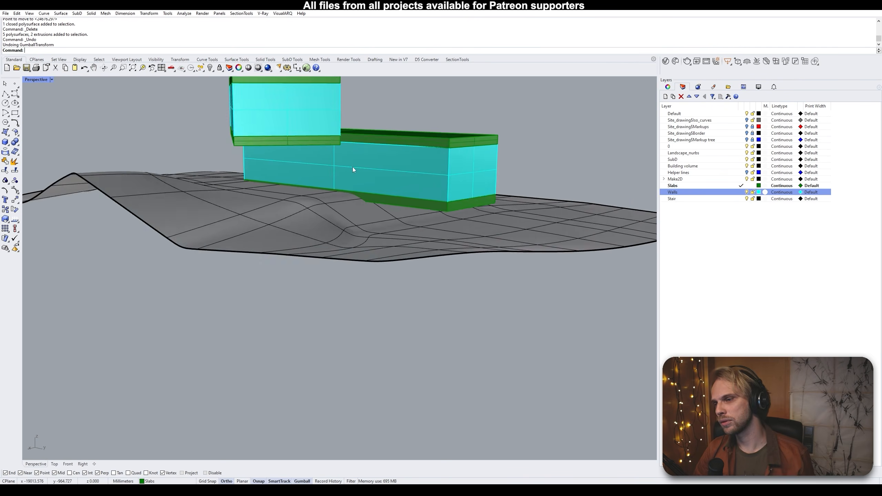
right_drag(353, 167, 350, 210)
Hide the Walls layer so the slabs can be compared with the stair layouts in the floor plans
click(747, 192)
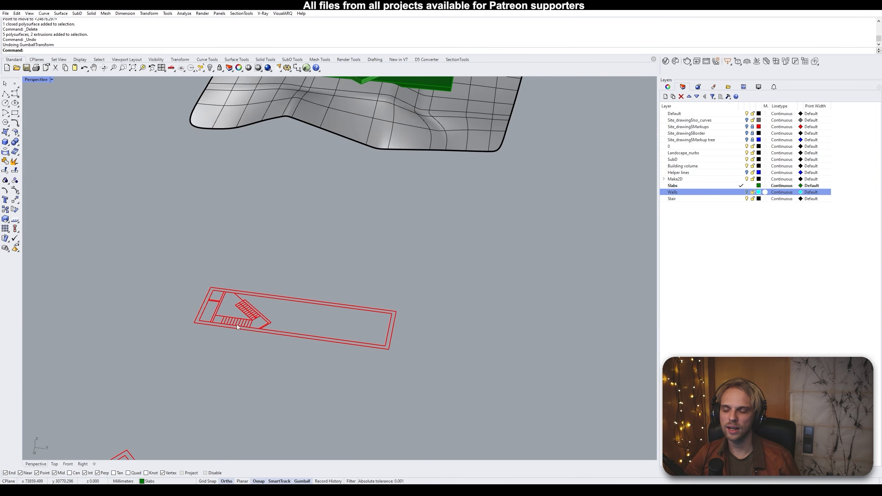
scroll(219, 330, up, 3)
right_drag(219, 330, 281, 215)
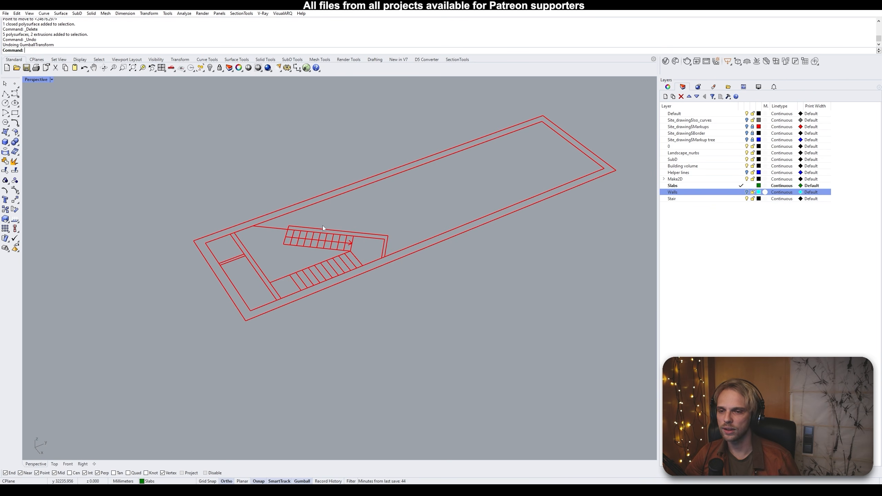
scroll(258, 230, down, 5)
right_drag(258, 231, 318, 166)
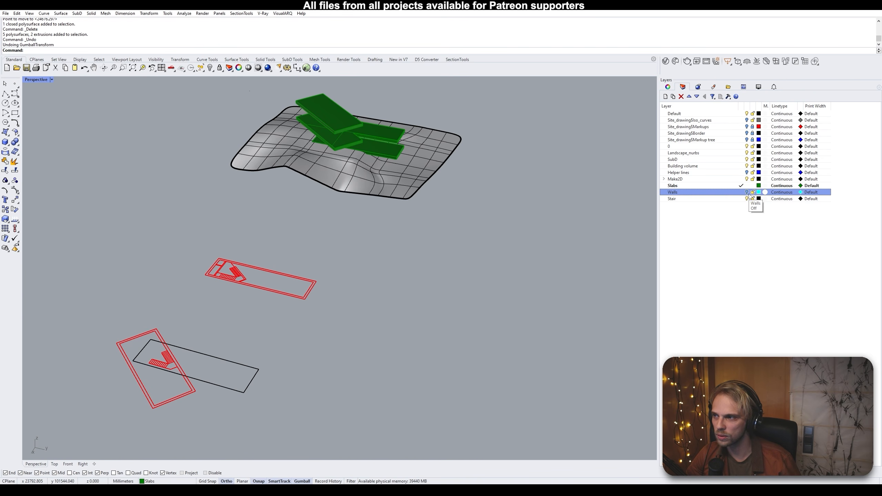
click(747, 193)
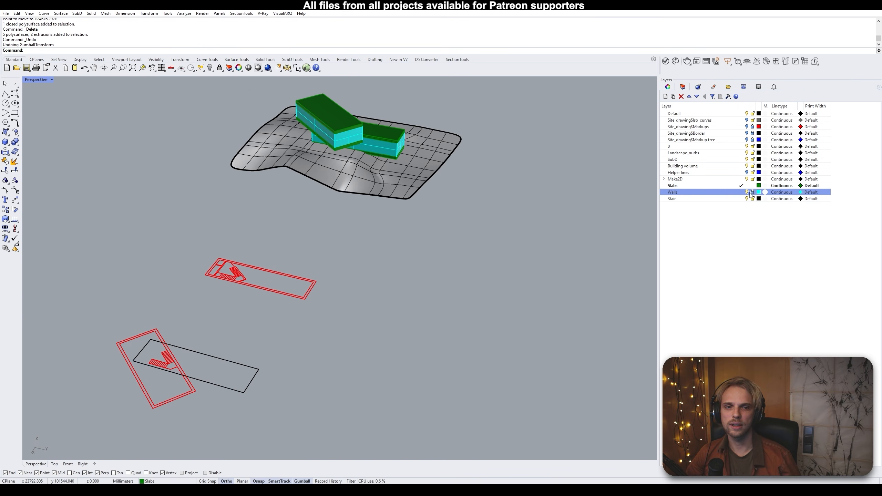
click(751, 193)
click(747, 192)
Examine the middle slab between the two volumes in relation to the stair area in the floor plans
right_drag(489, 183, 413, 173)
scroll(275, 147, up, 5)
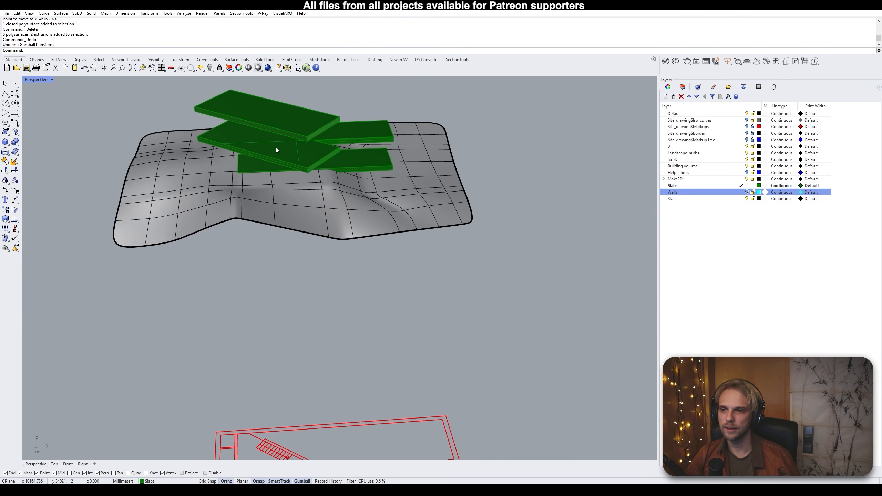
scroll(275, 150, up, 3)
click(264, 141)
scroll(247, 152, down, 8)
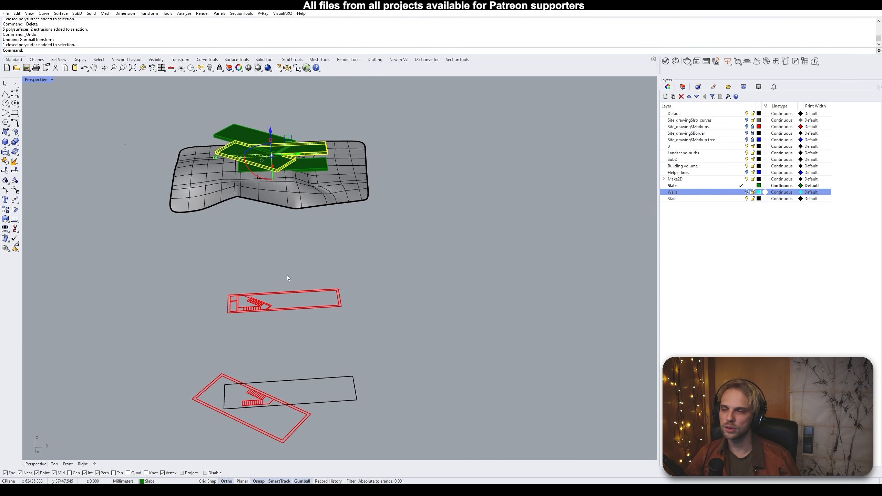
click(288, 276)
Draw a closed polyline around the stairwell in the lower floor plan, following the corners of the partition, inner facade and slanted stair walls
shift+right_drag(303, 284, 375, 202)
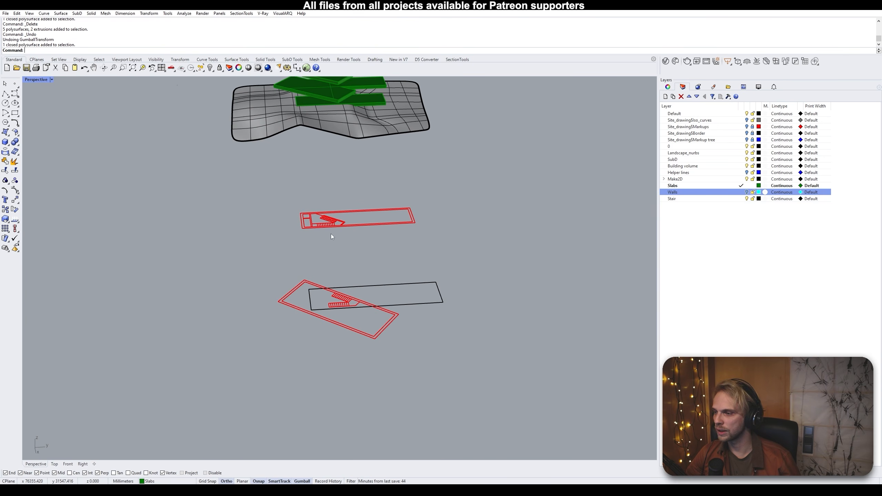
scroll(335, 220, up, 4)
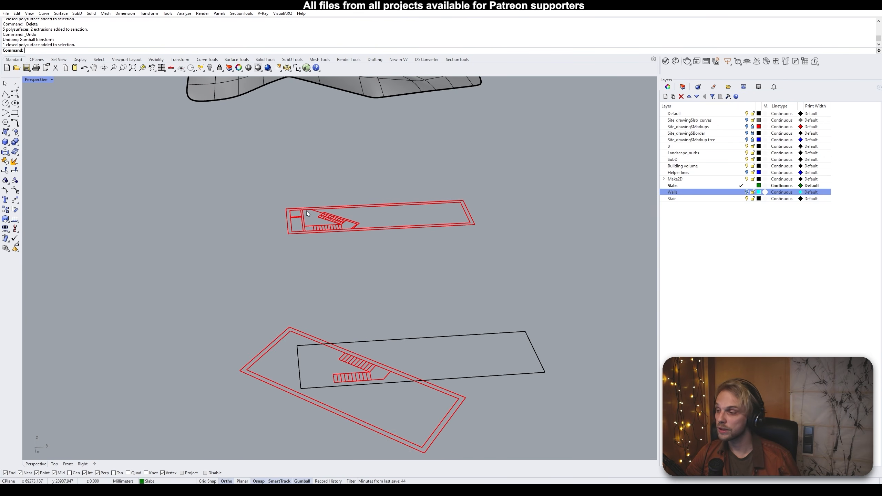
right_drag(306, 211, 326, 308)
scroll(297, 278, up, 7)
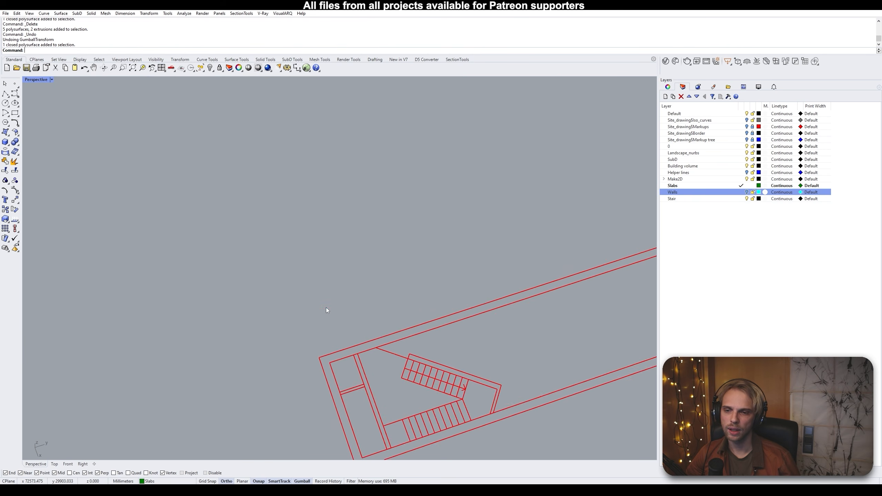
scroll(326, 307, down, 5)
scroll(310, 255, up, 7)
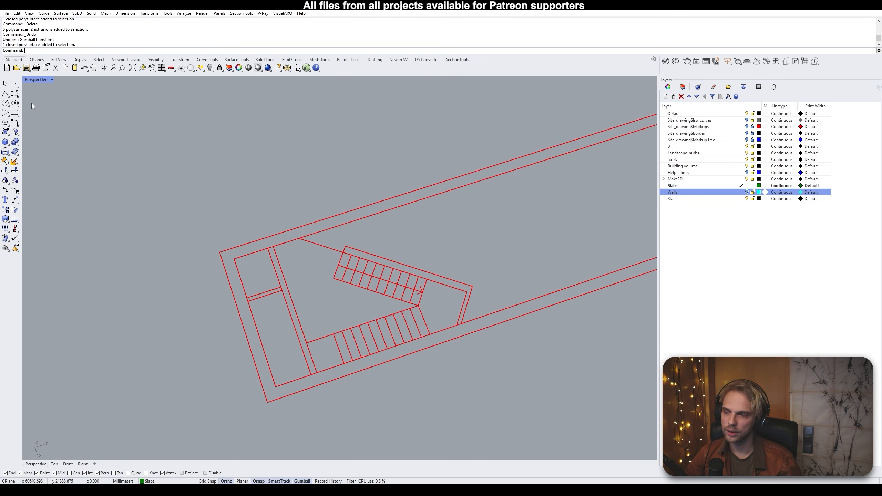
click(11, 96)
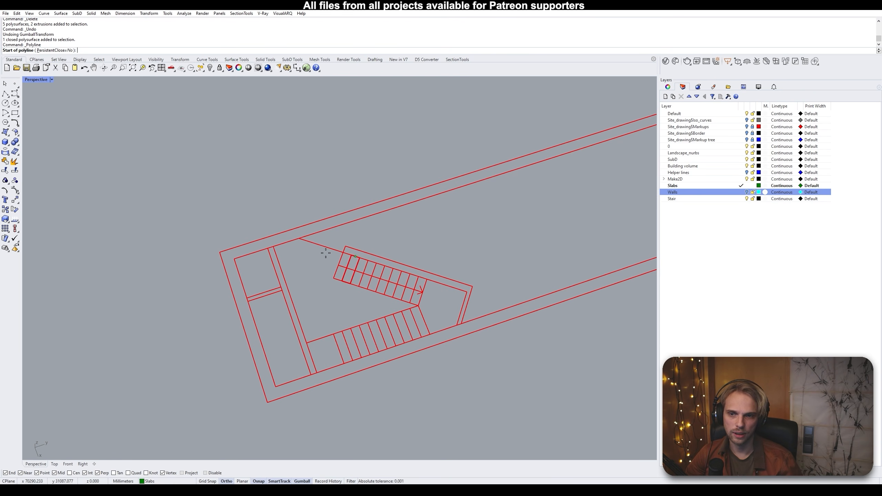
click(300, 239)
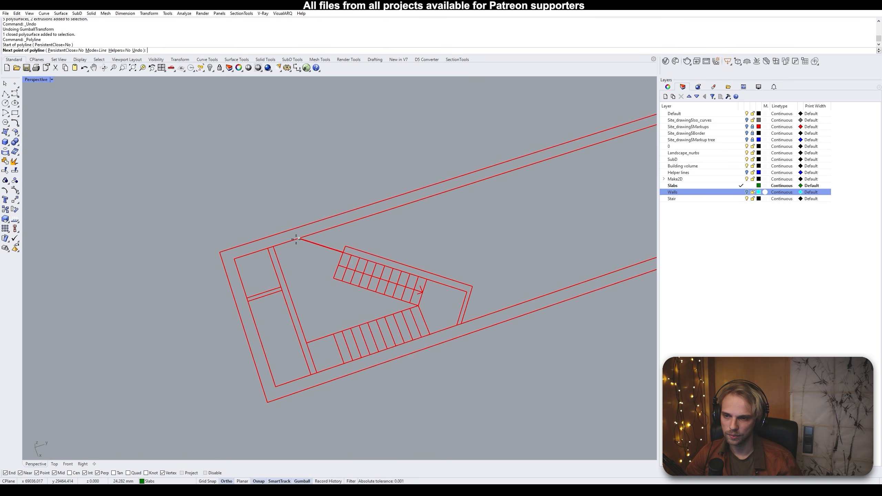
click(274, 248)
click(316, 372)
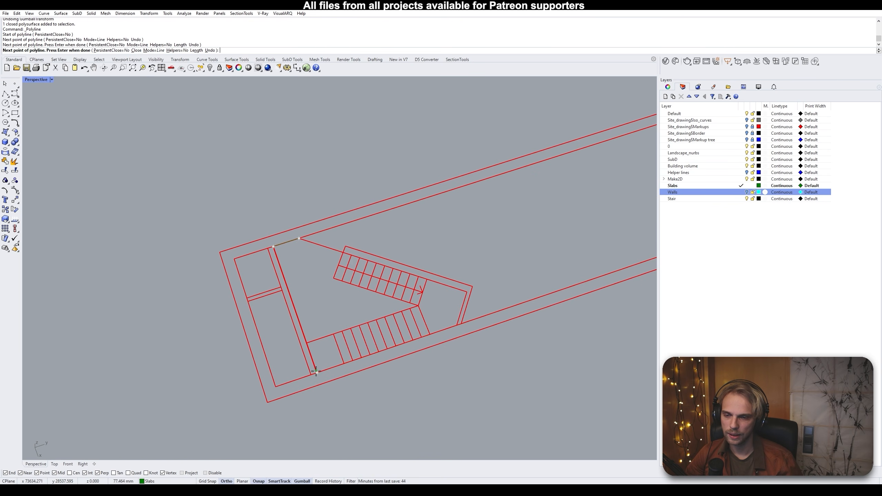
click(457, 324)
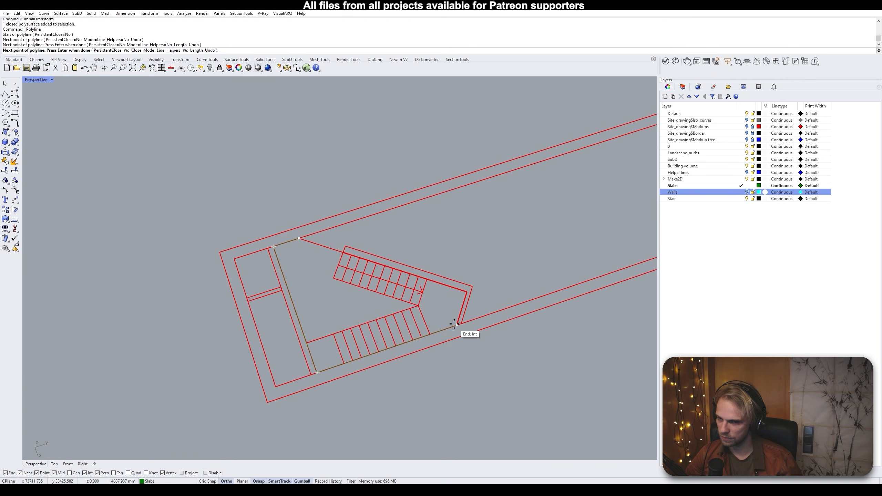
click(455, 324)
click(464, 292)
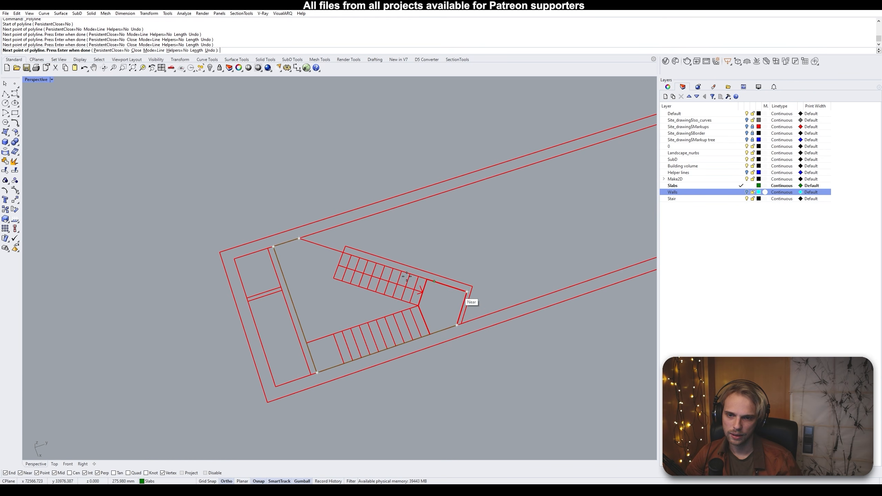
click(299, 239)
Create a planar surface from the closed stairwell outline in the lower floor plan using PlanarSrf
click(320, 246)
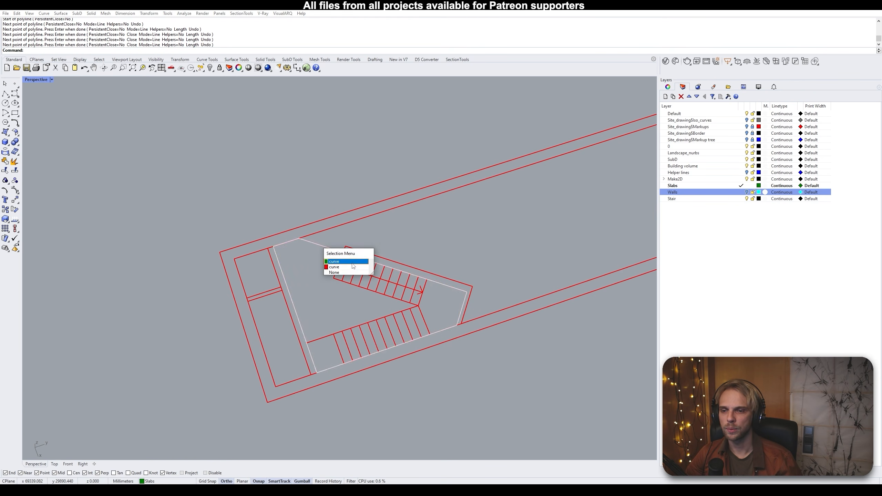
scroll(391, 310, down, 6)
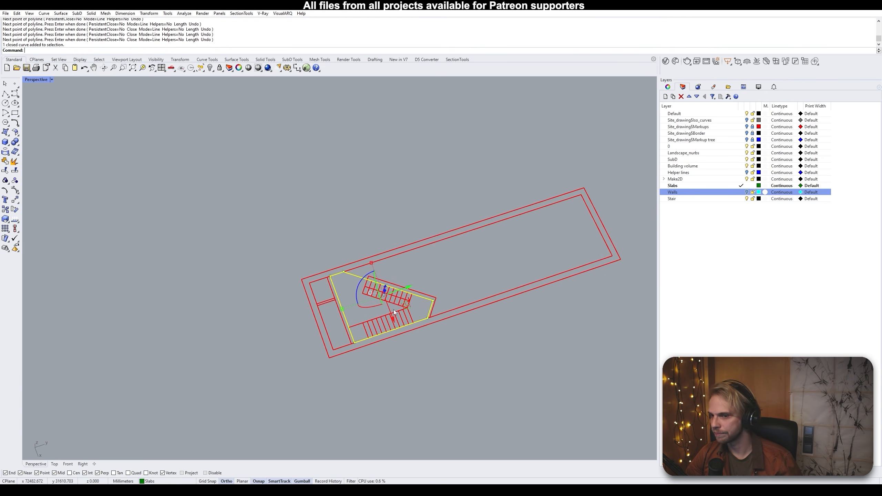
right_drag(348, 308, 435, 299)
shift+right_drag(436, 209, 417, 218)
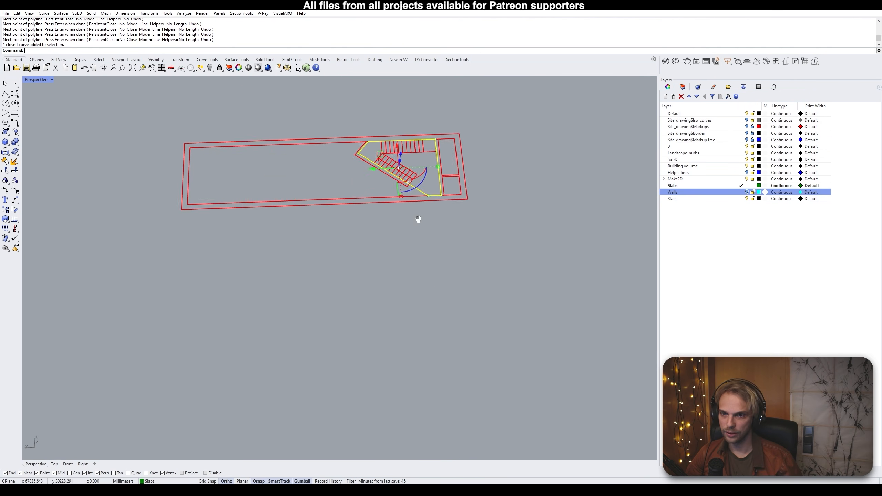
scroll(335, 285, up, 6)
shift+right_drag(260, 168, 322, 349)
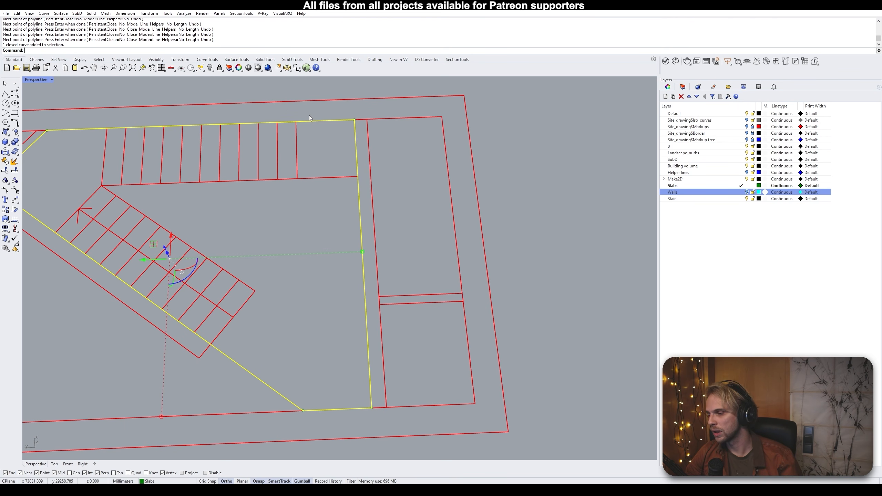
scroll(327, 280, down, 5)
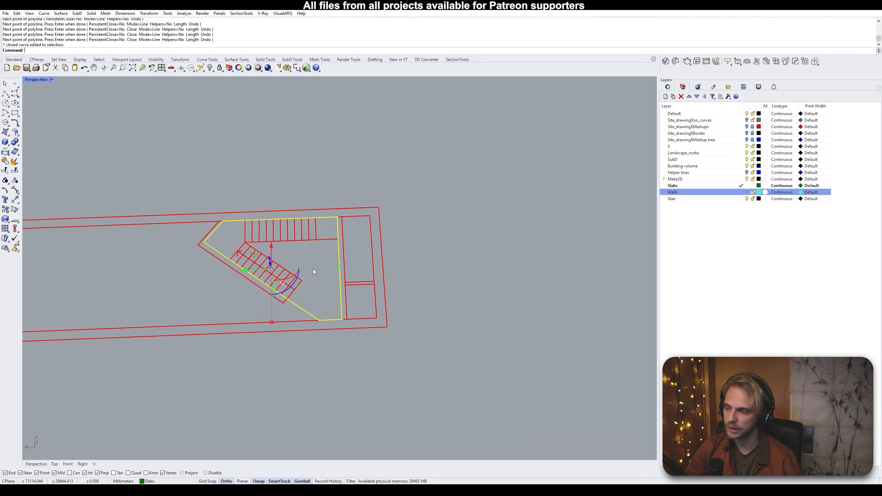
right_drag(313, 269, 235, 287)
right_drag(194, 366, 210, 261)
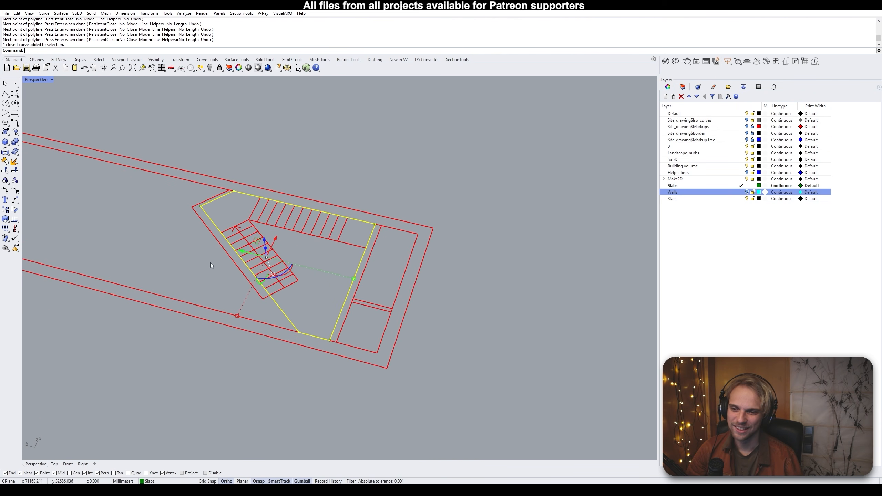
text(PlanarSrf)
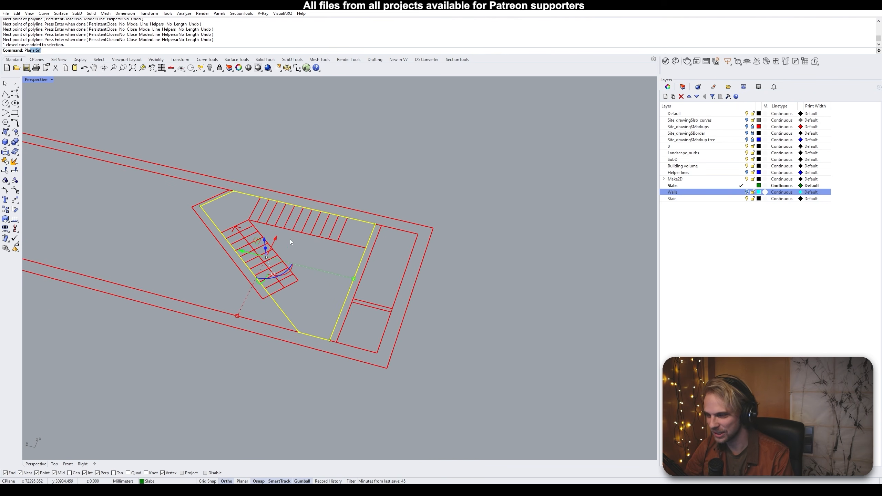
key(Return)
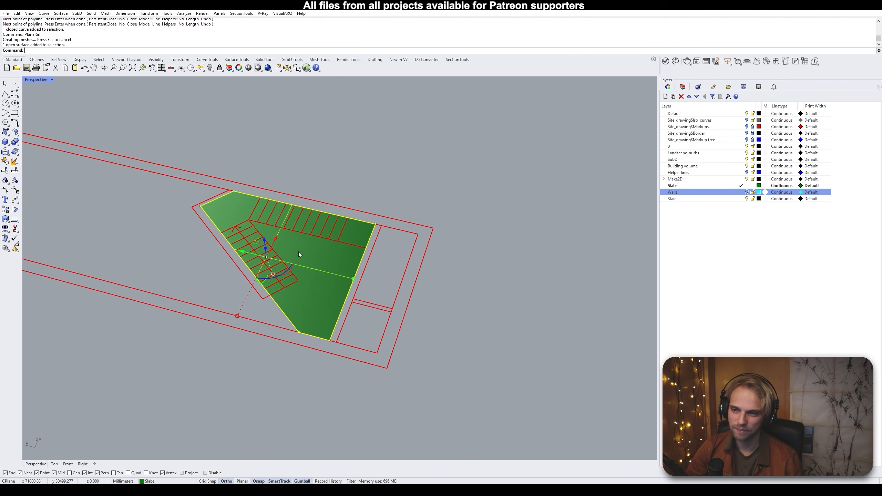
Extrude the stairwell surface vertically upward into a solid block
scroll(298, 251, down, 3)
scroll(298, 251, down, 3)
drag(305, 280, 317, 219)
click(378, 255)
scroll(378, 254, down, 4)
right_drag(378, 254, 247, 253)
scroll(246, 250, up, 3)
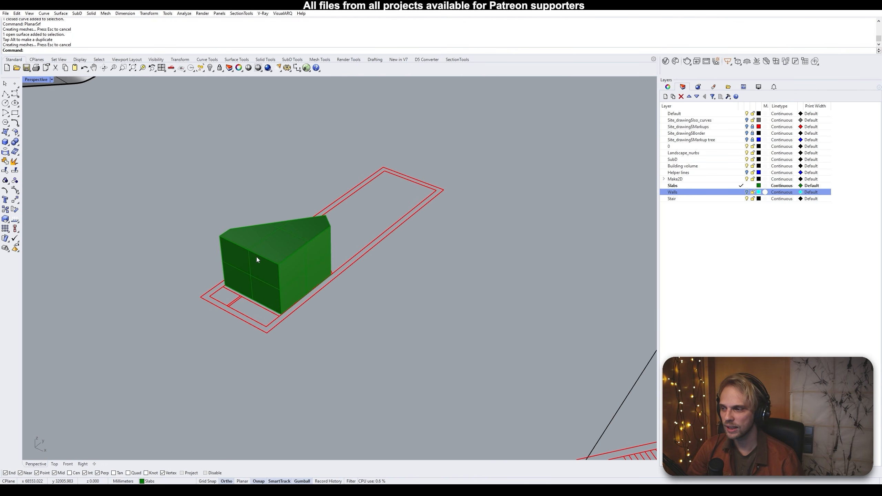
Move the stairwell block into the building, from the floor plan's far outer corner to the matching corner of the lower volume's base slab
click(266, 267)
right_drag(266, 267, 301, 280)
text(m)
key(Return)
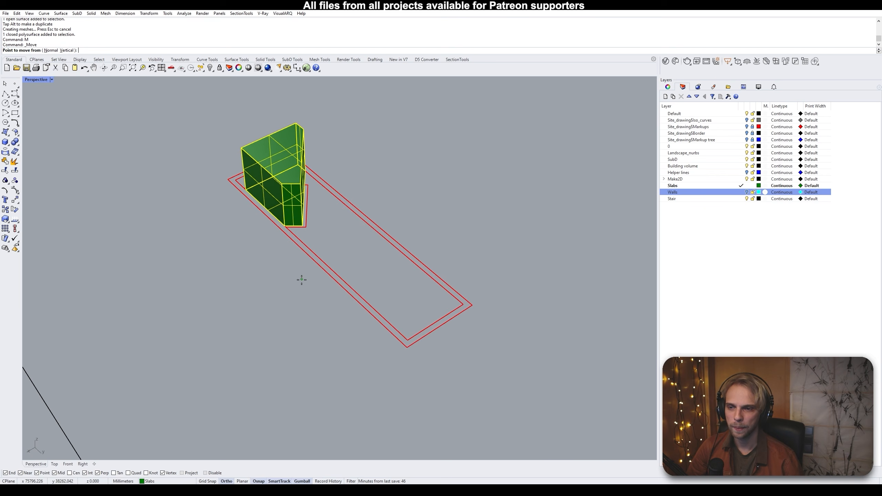
click(407, 347)
scroll(415, 323, down, 8)
shift+right_drag(433, 286, 221, 335)
scroll(396, 256, up, 10)
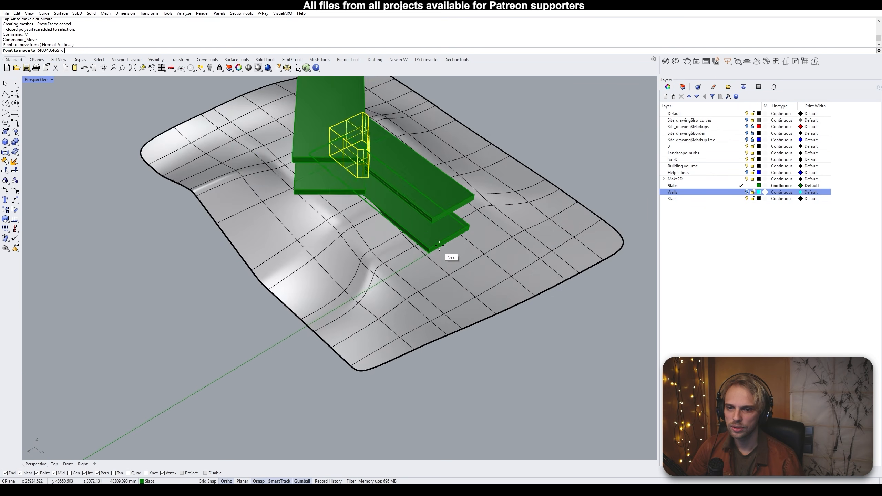
click(423, 255)
scroll(423, 254, down, 7)
mouse_move(259, 258)
right_down()
mouse_move(281, 253)
mouse_move(316, 299)
mouse_move(379, 282)
right_up()
scroll(281, 253, down, 4)
scroll(293, 269, up, 4)
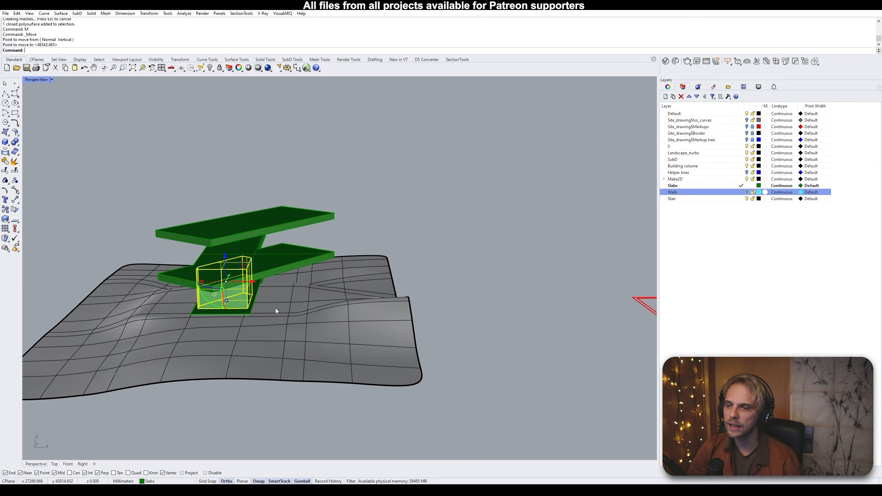
key(Escape)
Raise the stairwell block vertically so that it passes completely through the middle slab
scroll(401, 312, down, 4)
shift+right_drag(400, 316, 363, 314)
scroll(535, 321, up, 3)
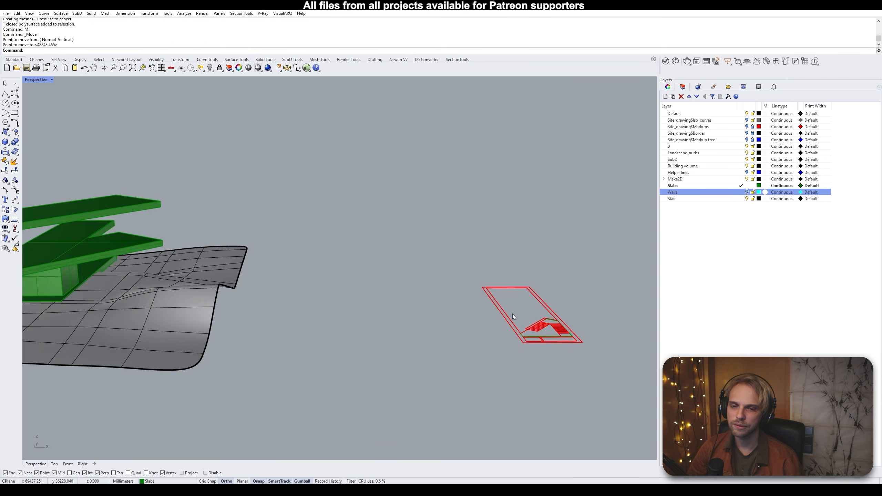
right_drag(222, 294, 322, 275)
scroll(321, 274, up, 4)
click(321, 277)
right_drag(300, 314, 288, 252)
drag(289, 251, 300, 208)
right_drag(301, 209, 403, 249)
key(Escape)
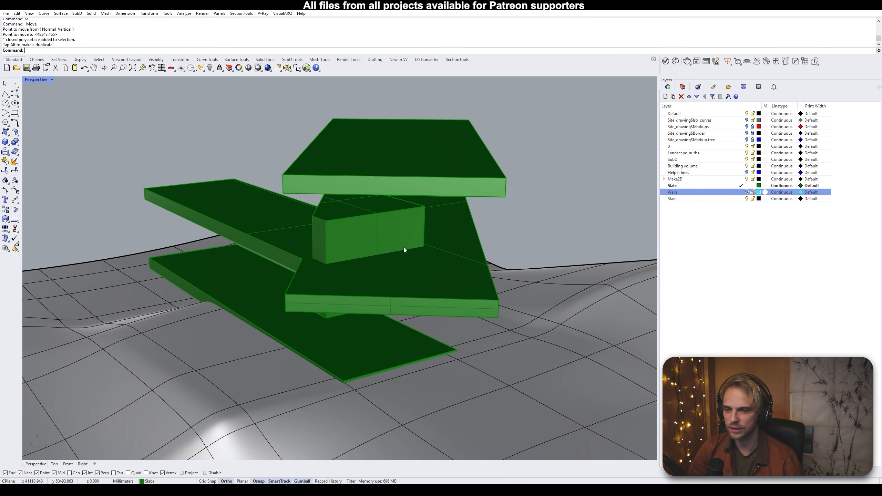
Subtract the stairwell block from the middle slab with BooleanDifference, keeping the input block (DeleteInput=No)
click(239, 211)
click(197, 150)
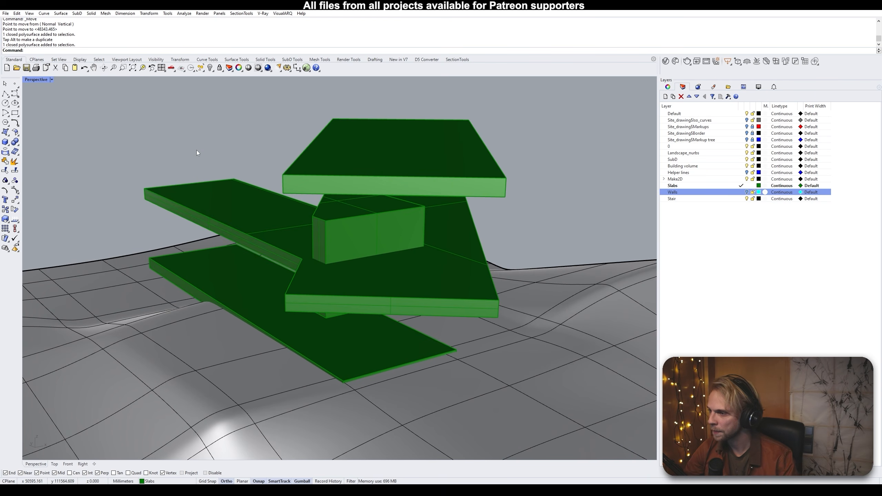
text(Boolr)
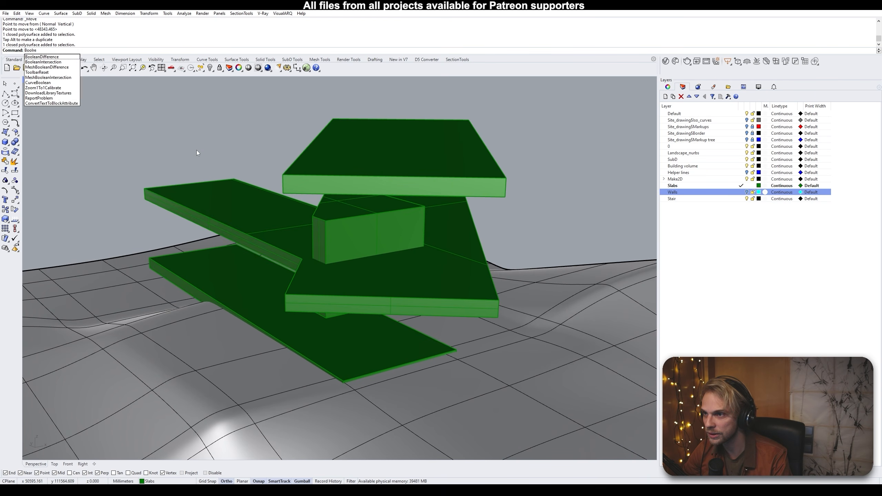
key(Return)
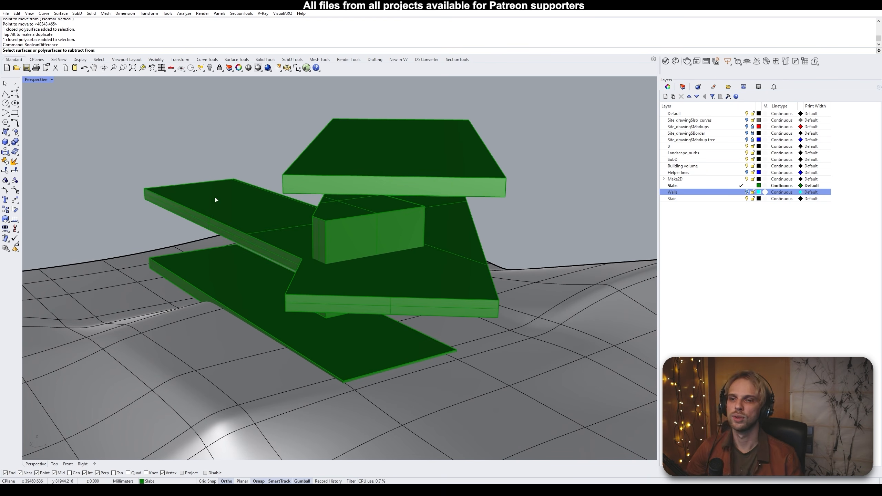
click(351, 276)
key(Return)
click(361, 248)
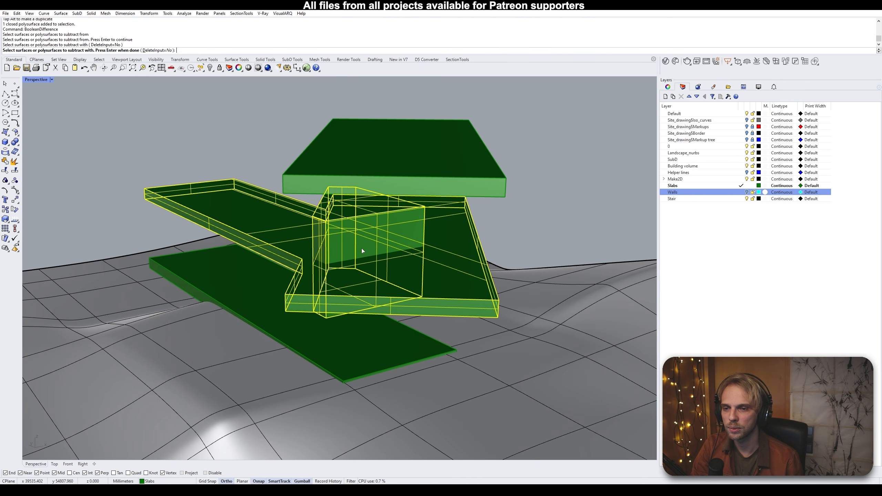
key(Return)
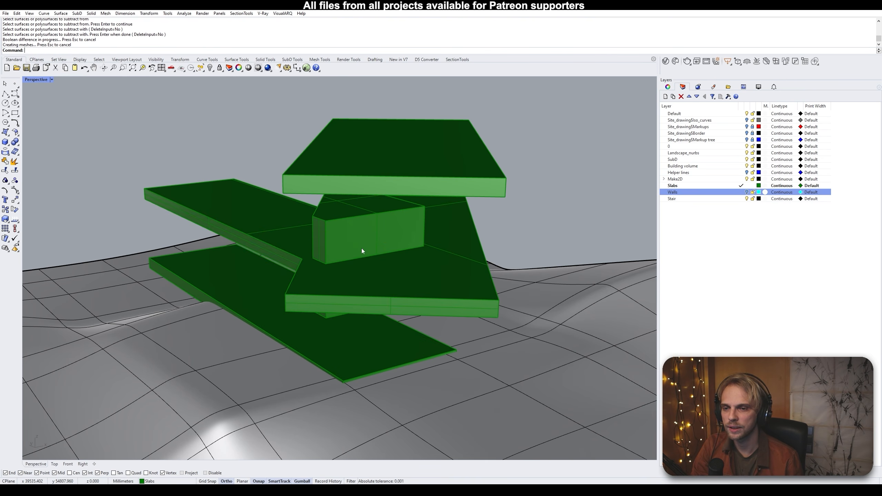
Delete the leftover cutting block from the stairwell opening and turn the Walls layer back on
click(335, 223)
key(Delete)
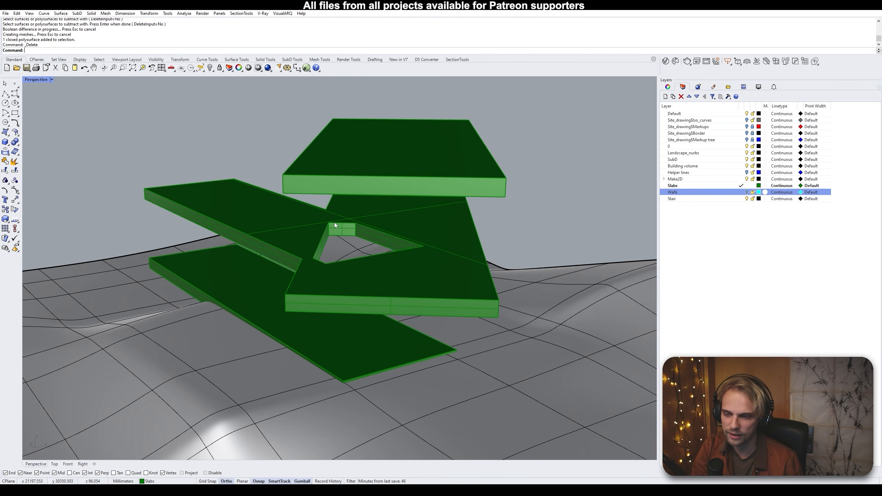
right_drag(350, 257, 232, 246)
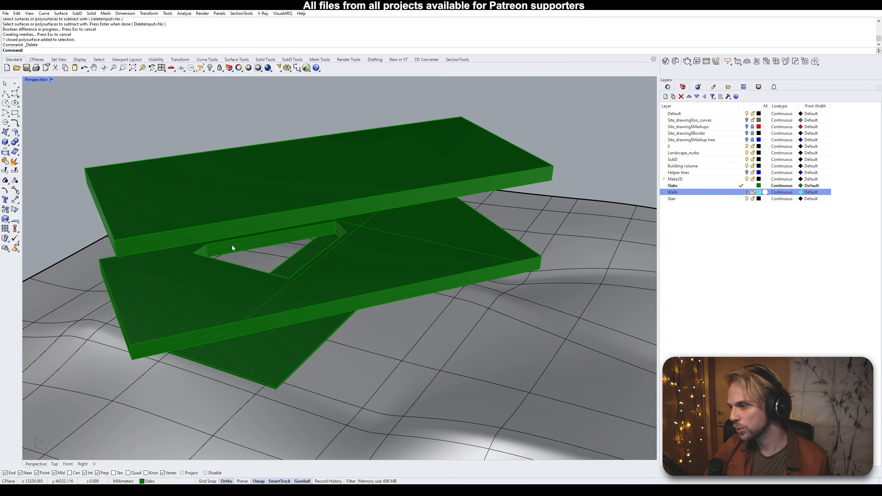
click(747, 192)
Hide the lower volume's outer walls and examine how the stair walls meet the opening in the middle slab
right_drag(364, 226, 427, 261)
click(427, 262)
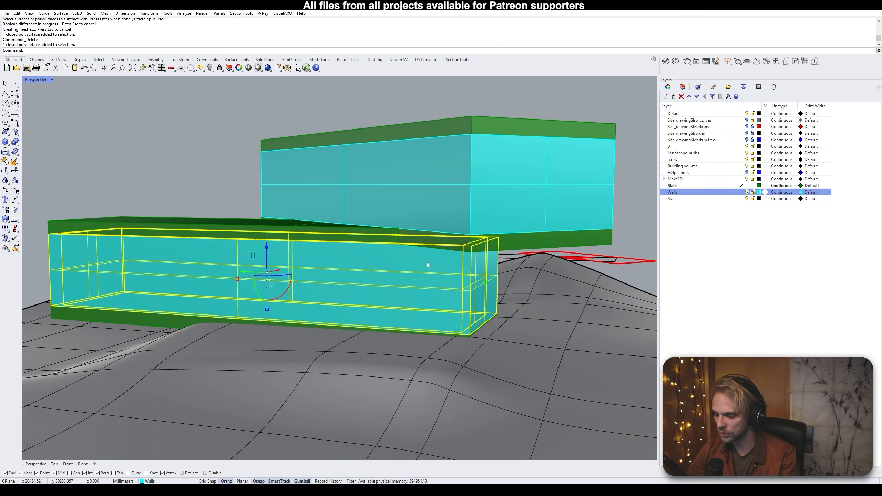
text(Hide)
key(Return)
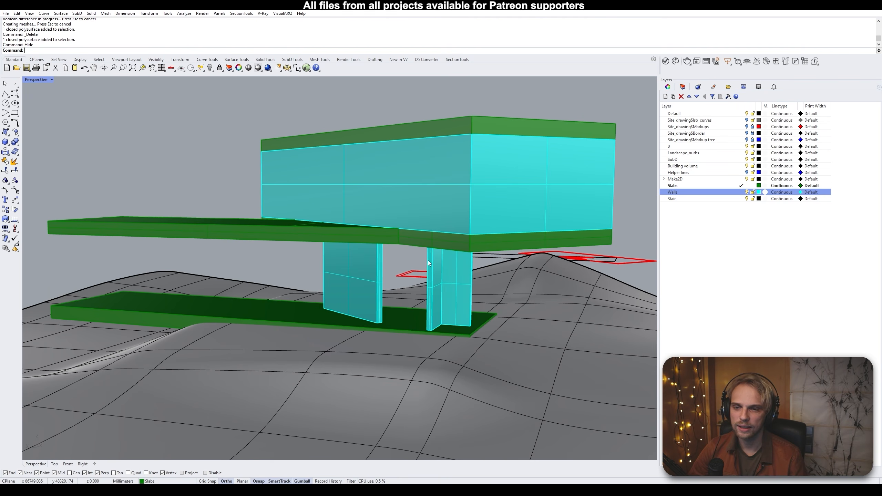
scroll(428, 261, up, 10)
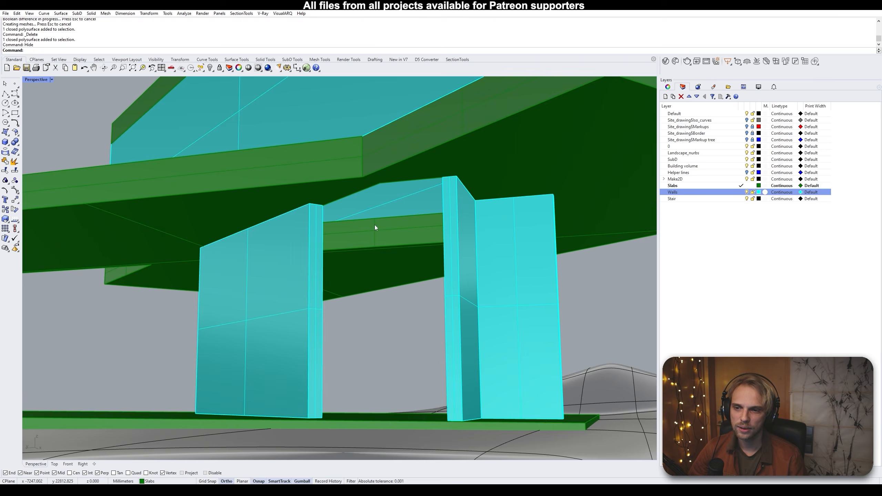
right_drag(375, 228, 344, 223)
scroll(235, 221, up, 2)
right_drag(234, 222, 390, 267)
Hide the upper volume's walls and roof slab to examine the stairwell opening from above
scroll(390, 266, down, 10)
click(399, 252)
key(ctrl+h)
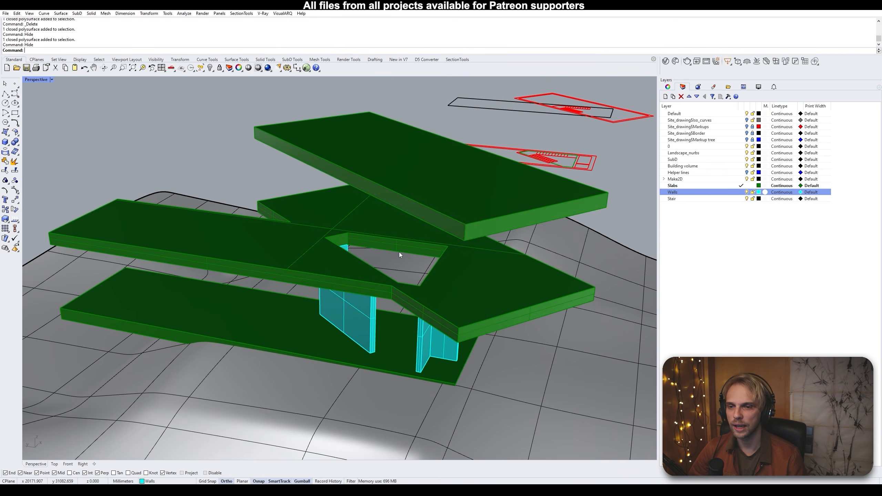
click(414, 198)
key(ctrl+h)
right_drag(414, 198, 312, 251)
scroll(319, 292, up, 2)
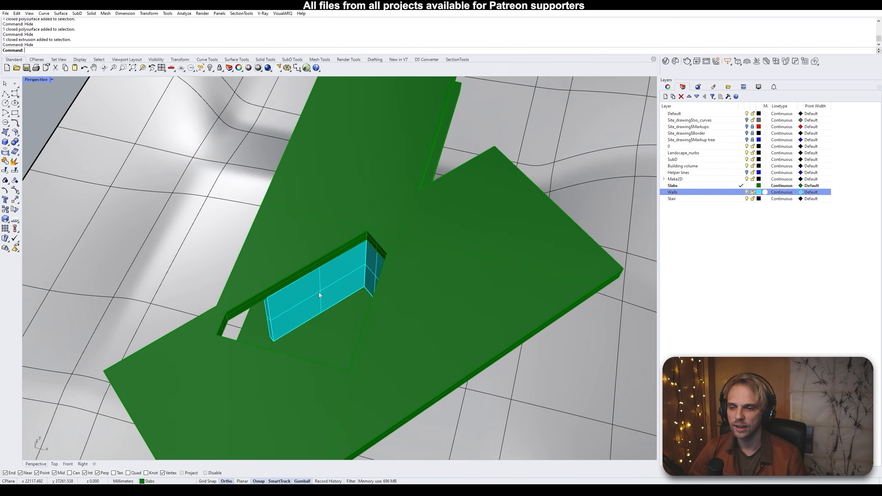
right_drag(319, 292, 411, 268)
Undo the three Hide operations on the walls and the roof slab
key(ctrl+z)
key(ctrl+z)
key(ctrl+z)
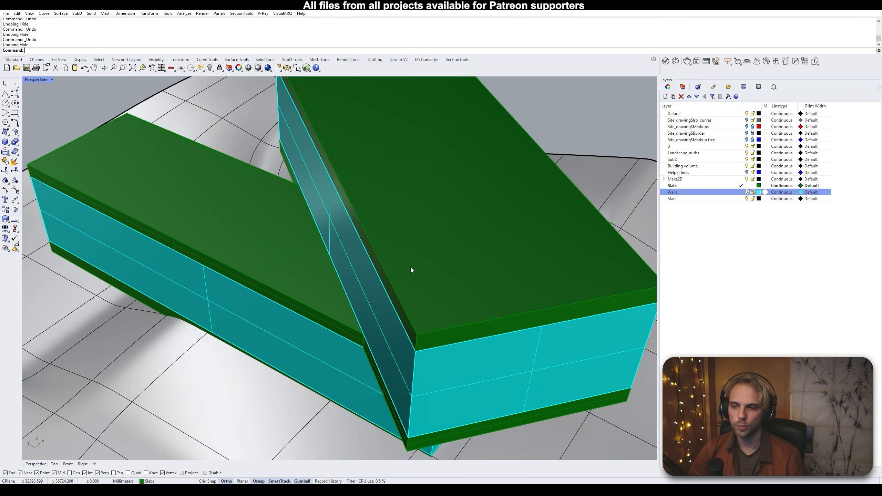
Zoom to the stairwell in the lower floor plan and examine the two stair flights and the landing
scroll(411, 267, down, 8)
right_drag(448, 249, 501, 259)
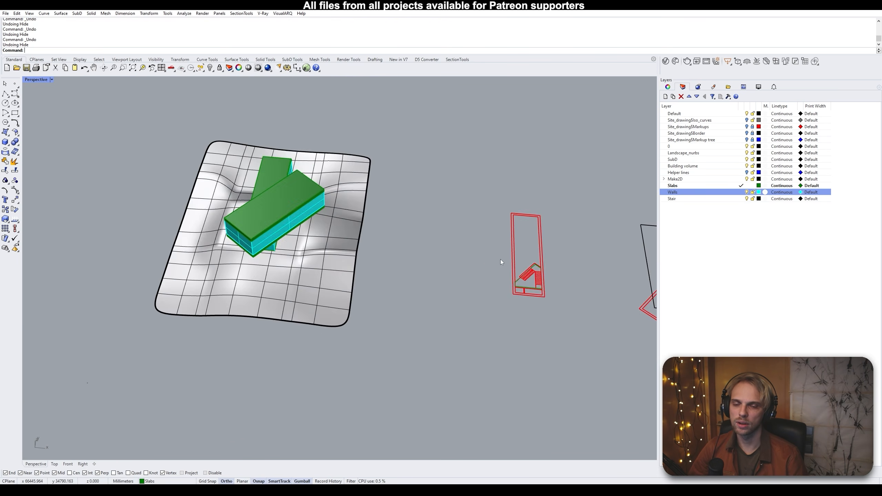
scroll(356, 301, up, 6)
click(431, 319)
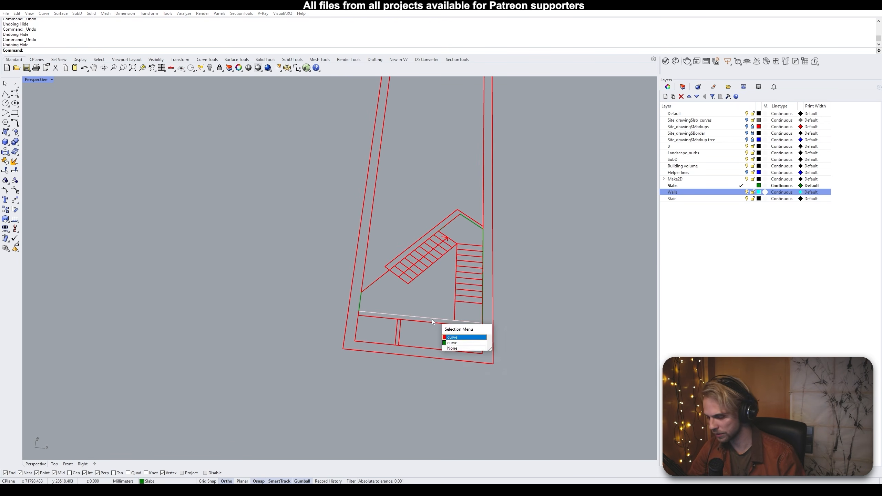
key(Return)
text(ZS)
key(Return)
scroll(401, 234, down, 2)
scroll(285, 321, up, 5)
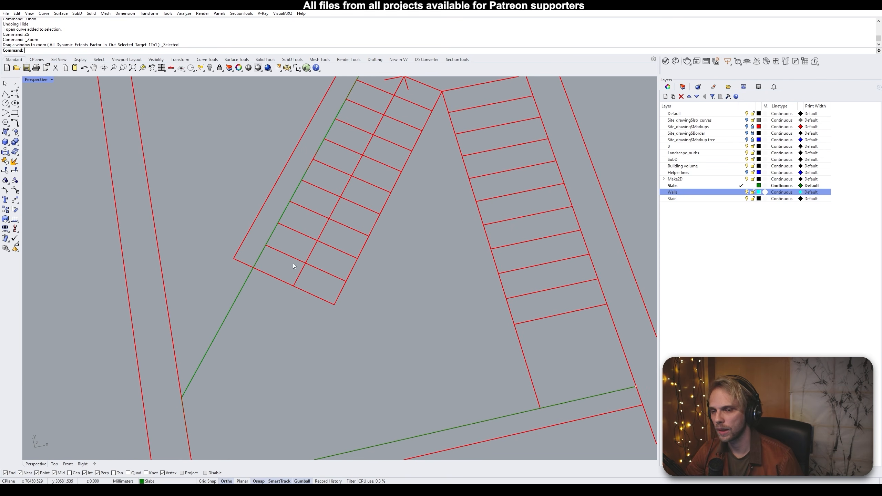
scroll(340, 275, down, 3)
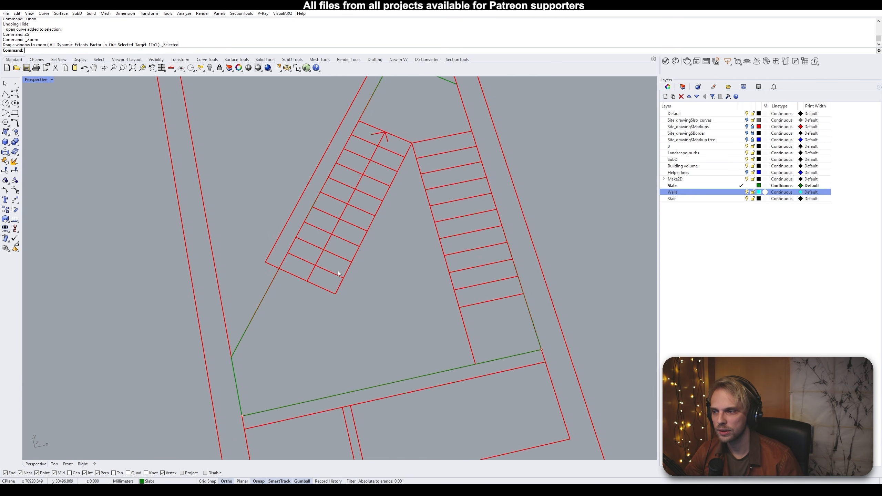
shift+right_drag(356, 252, 332, 288)
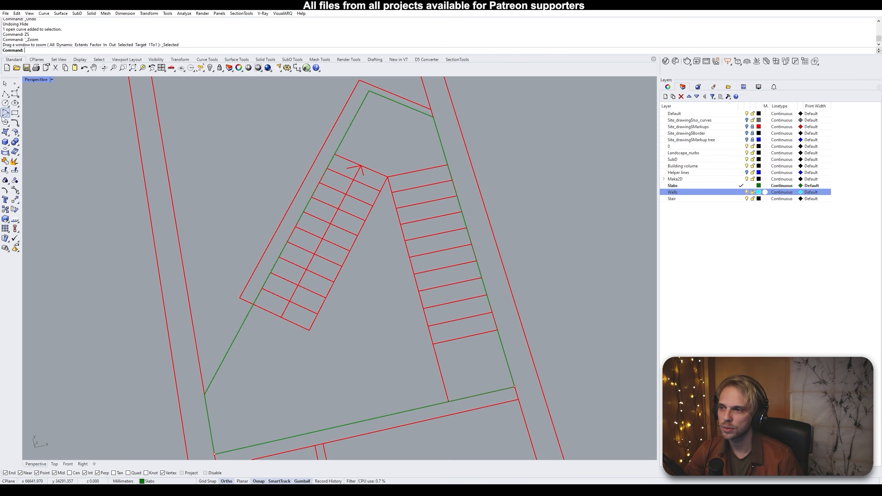
Make Stair the current layer and build a surface from corner points over the first tread of the flight with the arrow
click(5, 132)
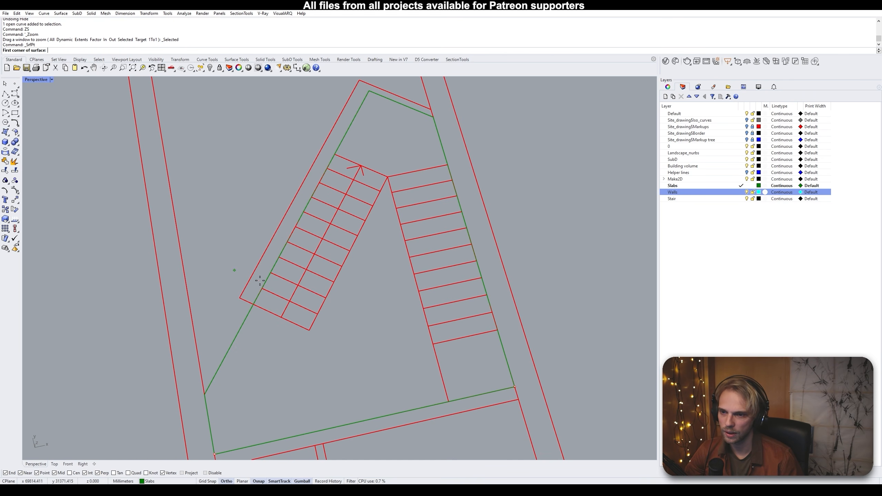
click(254, 304)
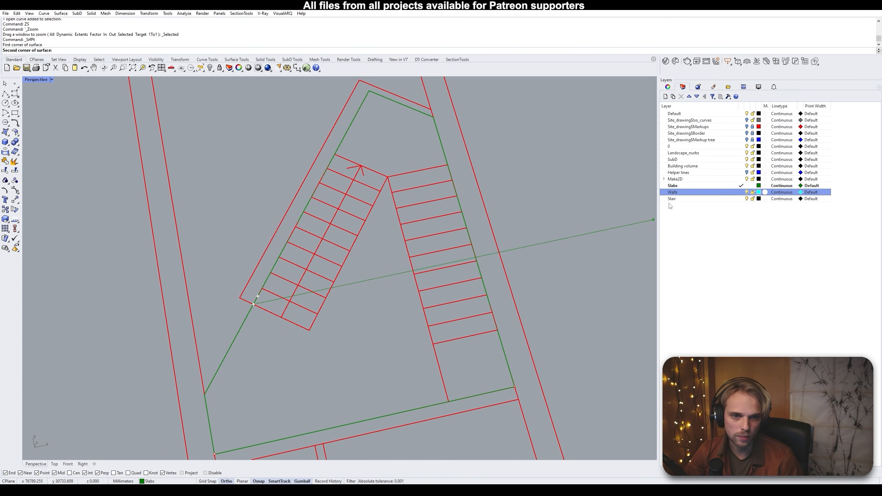
click(741, 198)
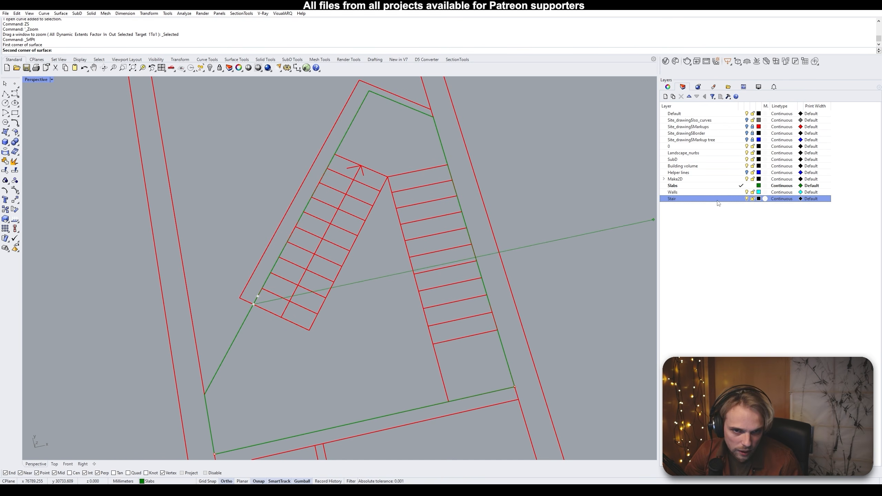
click(262, 289)
click(317, 314)
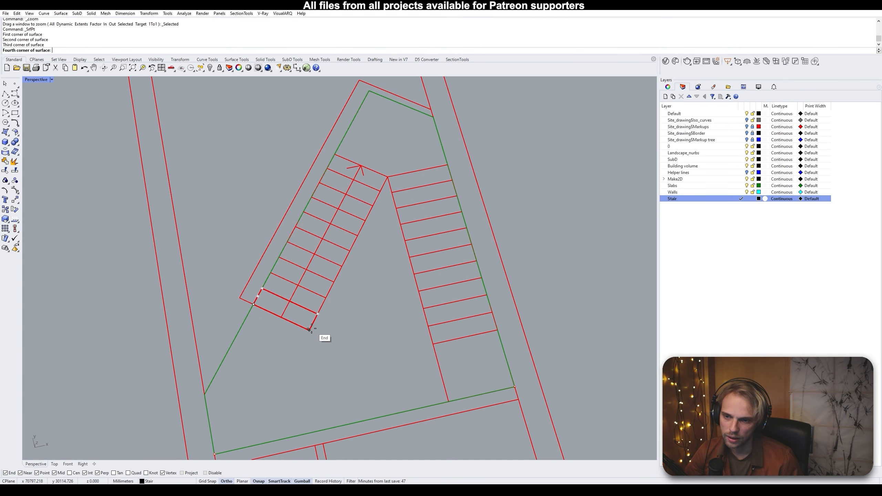
click(310, 330)
Build a corner-point surface over the second tread of the flight, snapping to the plan's tread lines
right_click(267, 289)
scroll(267, 289, up, 2)
click(260, 288)
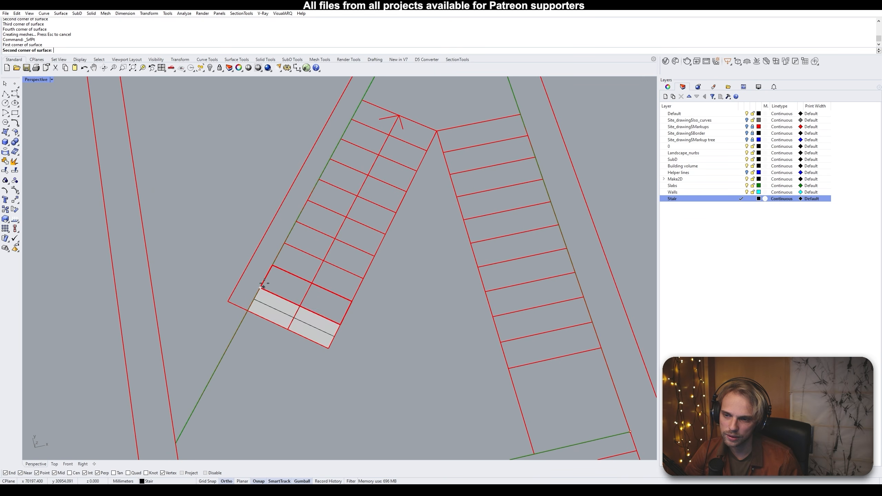
click(273, 265)
click(351, 301)
click(341, 324)
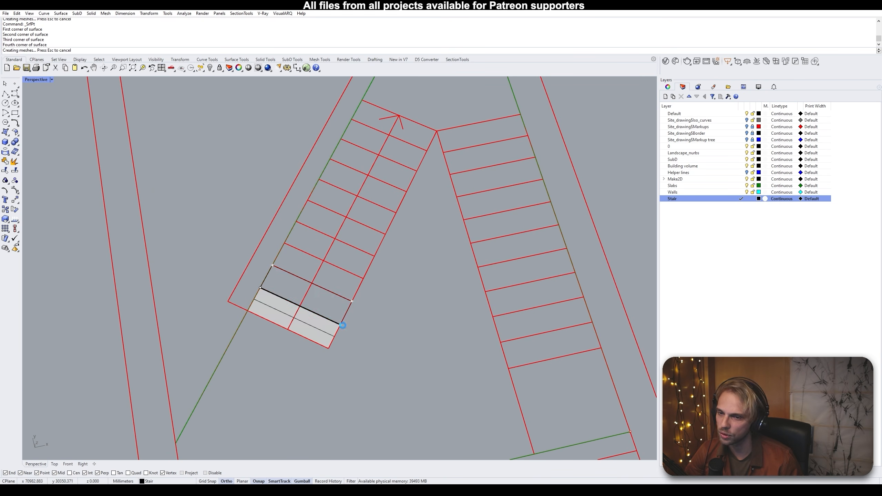
Build a corner-point surface over the third tread of the same flight
right_click(341, 324)
click(273, 266)
click(285, 243)
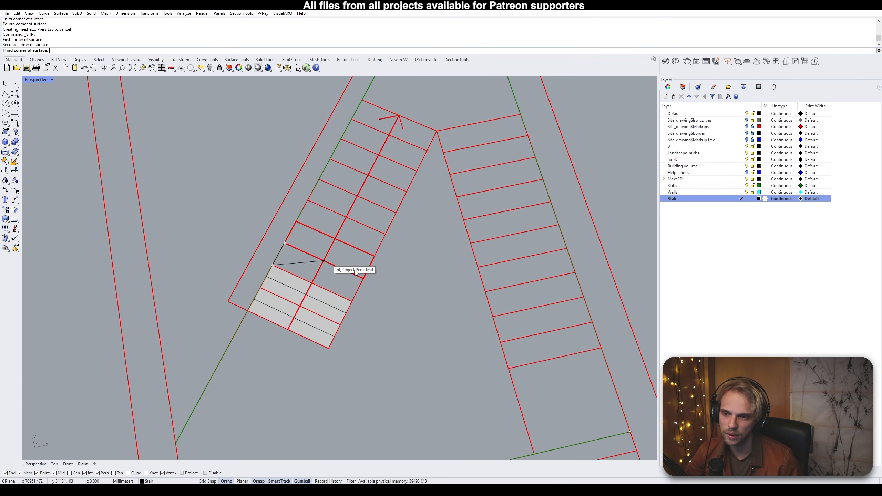
click(363, 278)
click(352, 302)
Build a corner-point surface over the fourth tread, continuing up the flight from the third one
right_click(363, 278)
click(364, 278)
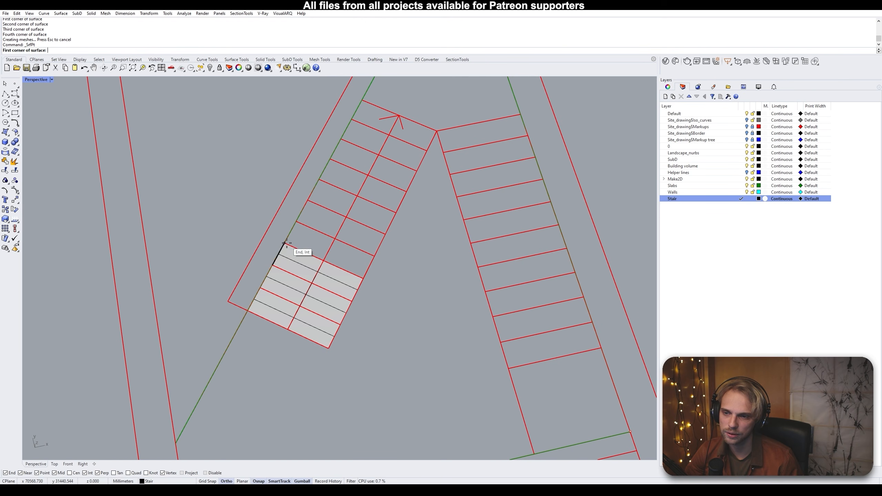
click(284, 243)
click(297, 221)
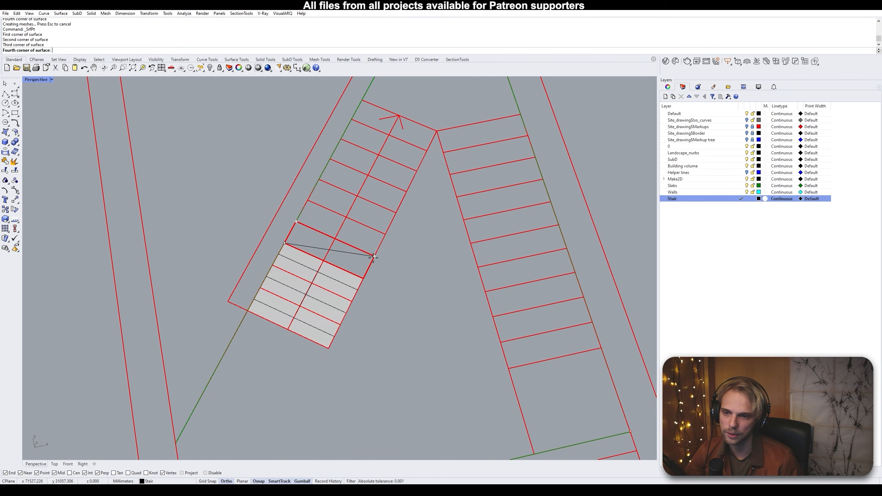
click(374, 256)
Raise the second tread surface vertically by one riser height above the first tread
right_drag(369, 278, 340, 266)
scroll(345, 267, up, 4)
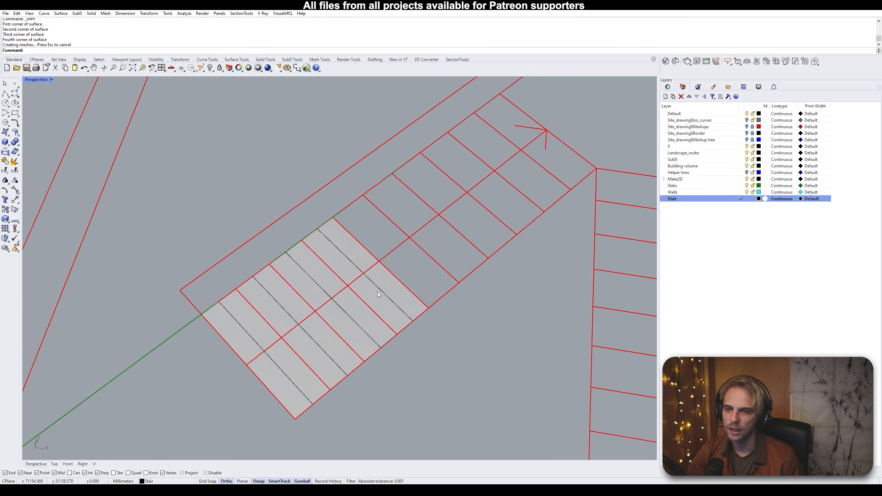
click(378, 292)
right_drag(378, 292, 388, 337)
click(390, 349)
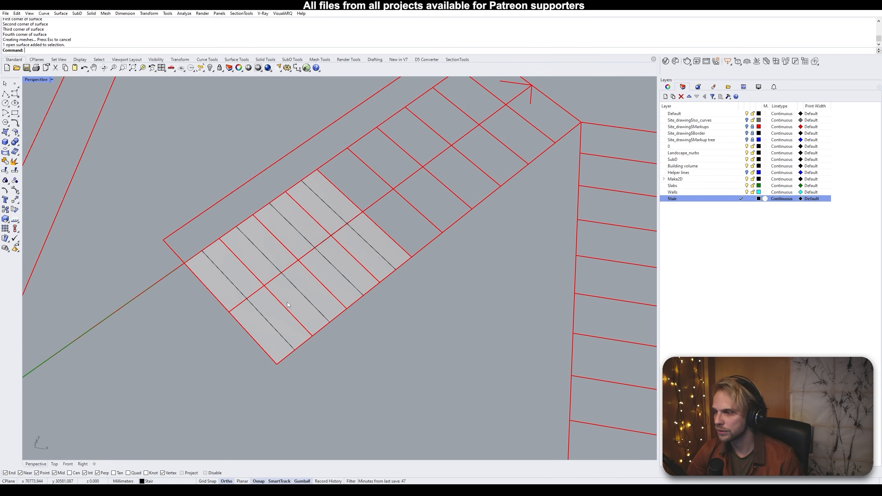
click(309, 298)
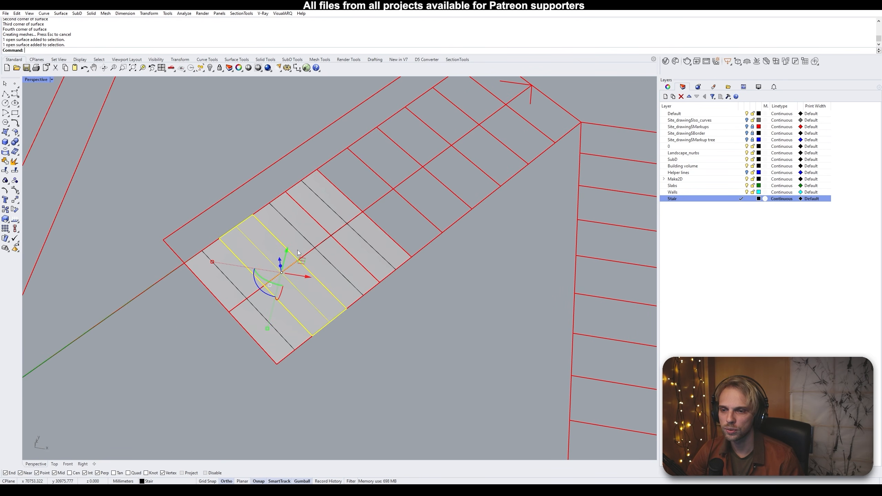
click(280, 261)
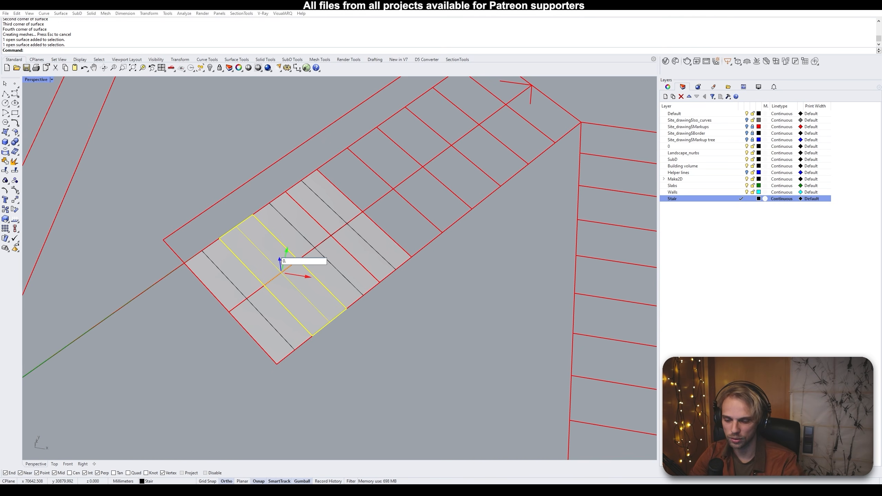
key(Return)
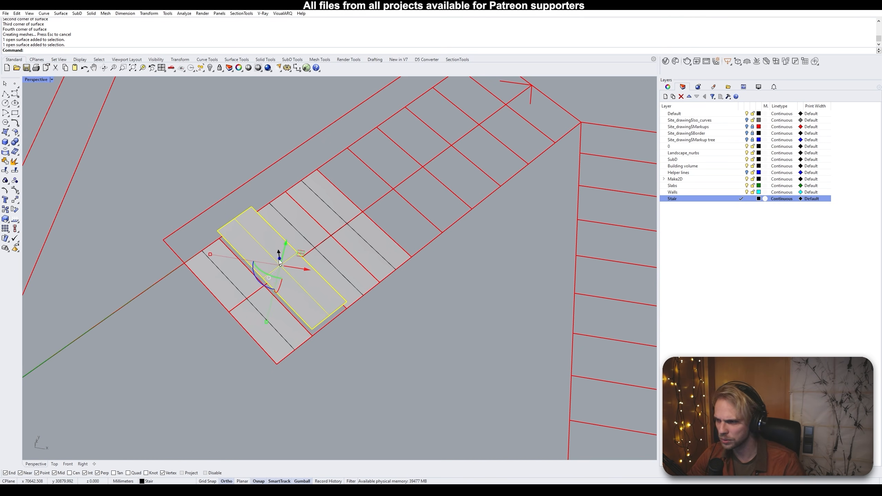
Raise the third tread surface vertically by two riser heights, one riser above the second tread
alt+drag(280, 264, 339, 267)
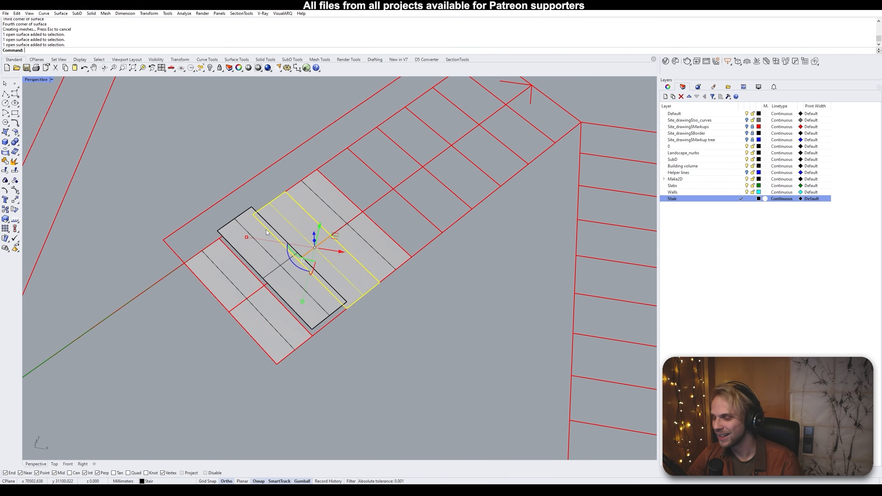
click(383, 355)
scroll(377, 302, down, 5)
shift+right_drag(377, 302, 301, 285)
scroll(316, 307, up, 3)
shift+right_drag(325, 321, 292, 258)
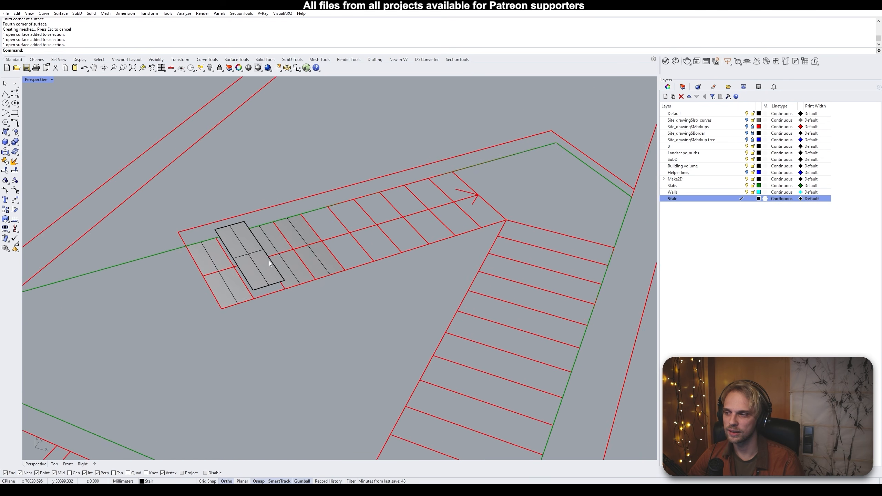
scroll(270, 261, up, 4)
click(302, 279)
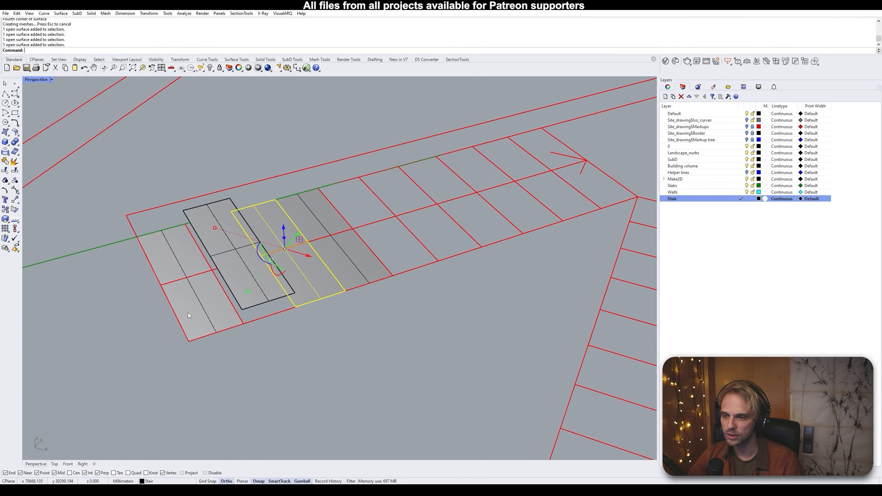
click(286, 228)
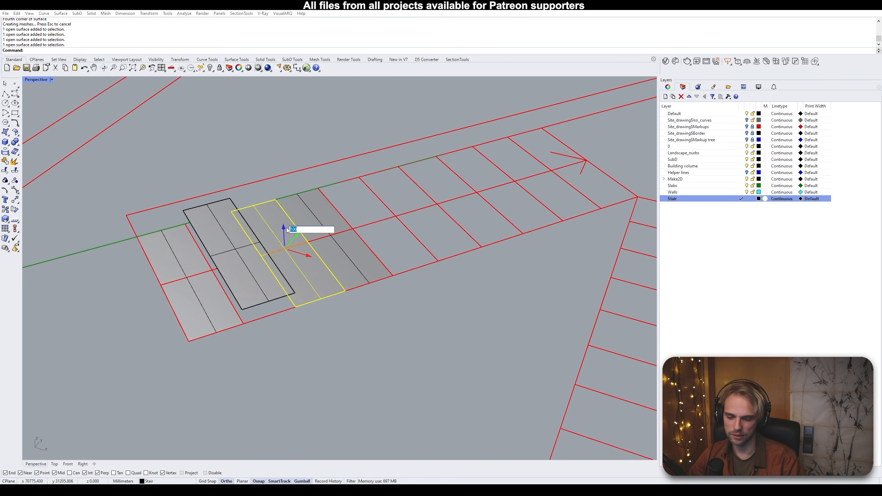
text(200)
key(Return)
key(Escape)
Raise the fourth tread surface vertically by three riser heights, one riser above the third tread
click(355, 262)
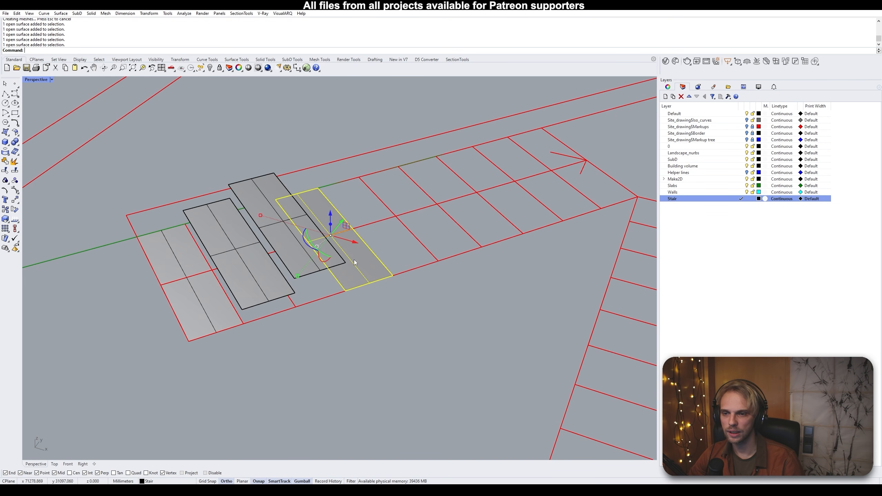
click(330, 213)
text(200)
key(Return)
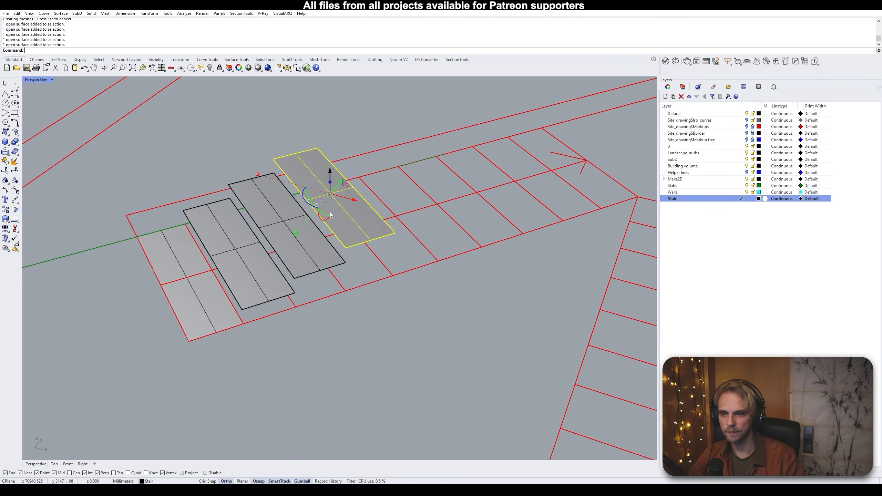
key(Escape)
right_drag(329, 214, 288, 246)
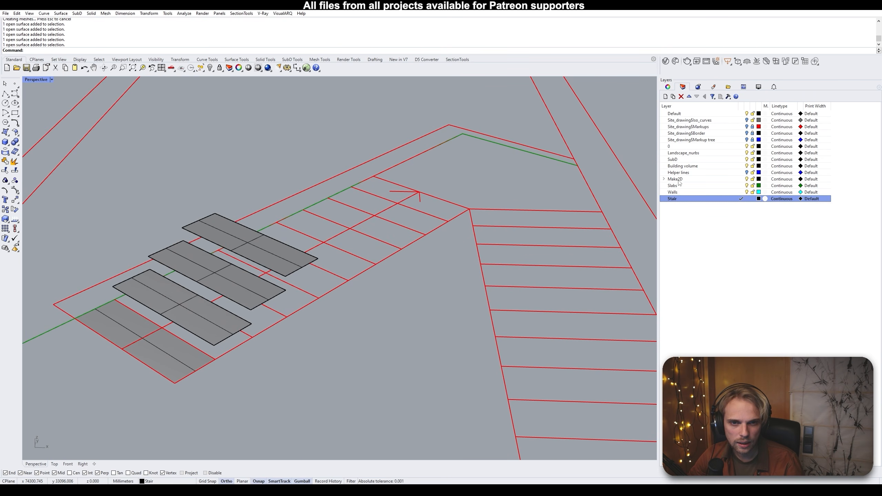
Hide the Make2D layer and delete the leftover green closed outline curve of the stairwell
click(747, 179)
right_drag(338, 269, 388, 264)
click(481, 137)
key(Delete)
Select all four tread surfaces and move them up together by 150 mm
click(356, 283)
click(372, 258)
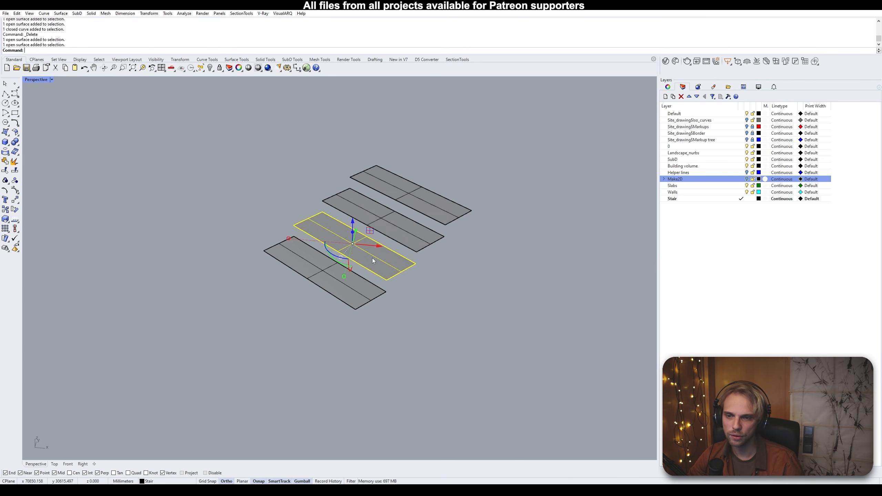
click(403, 225)
click(433, 192)
click(481, 302)
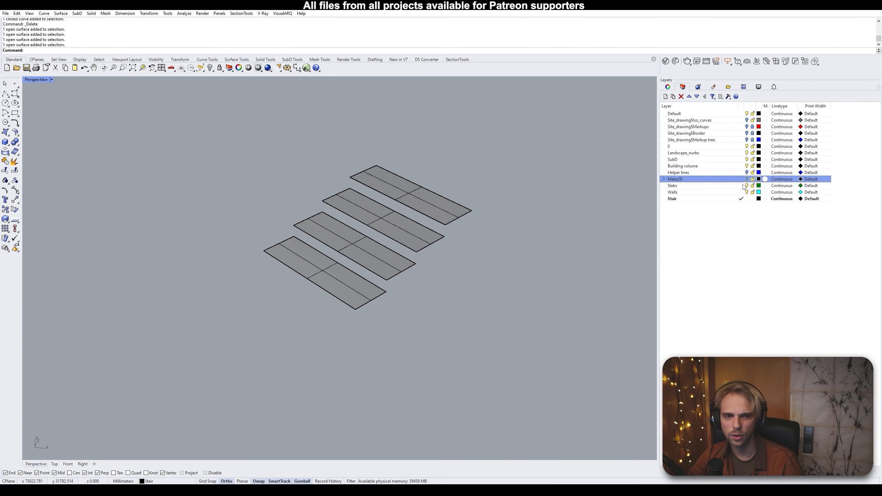
drag(521, 318, 365, 215)
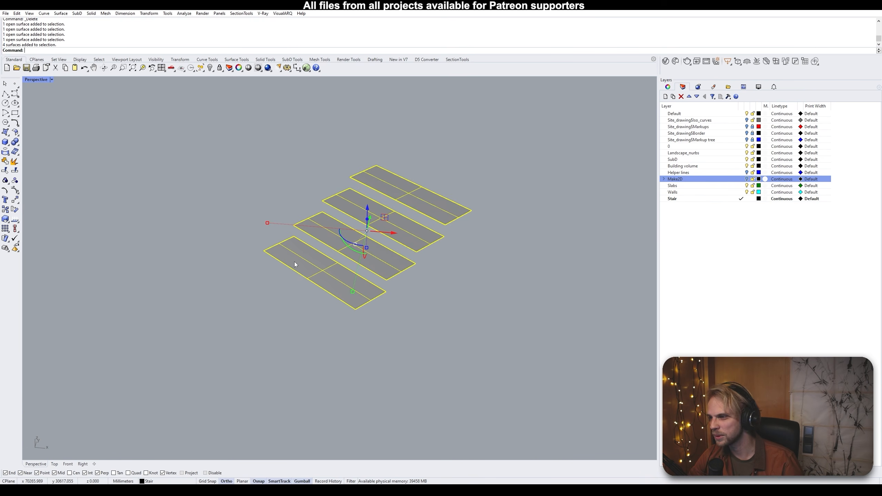
click(747, 179)
click(746, 179)
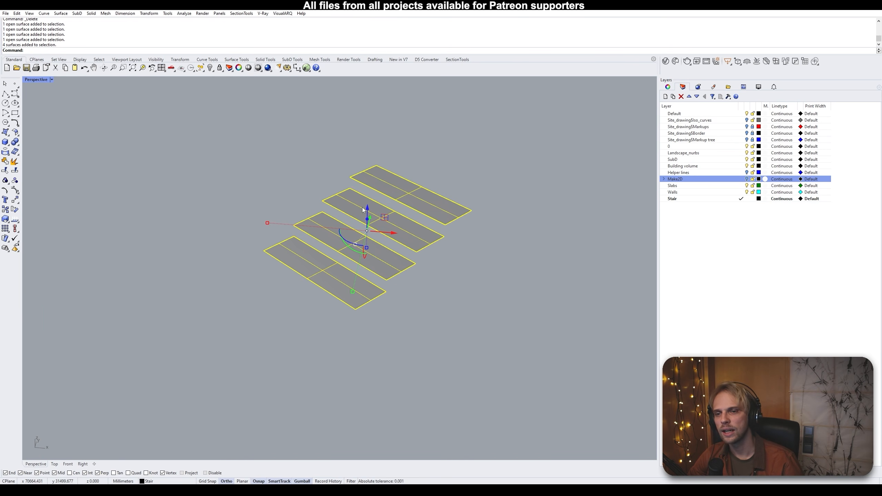
click(367, 208)
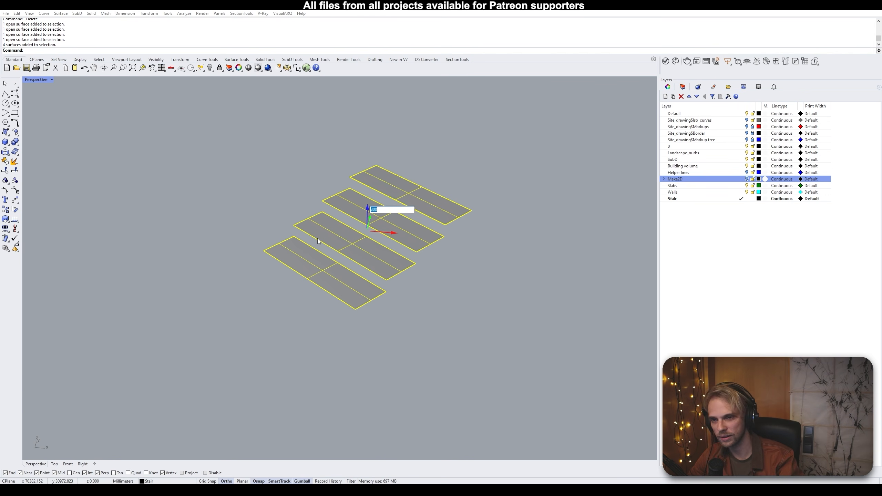
text(150)
key(Return)
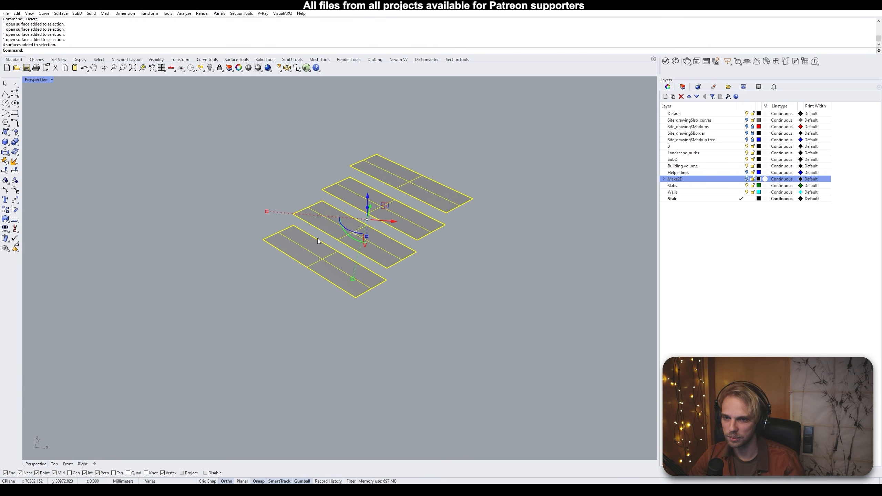
click(215, 319)
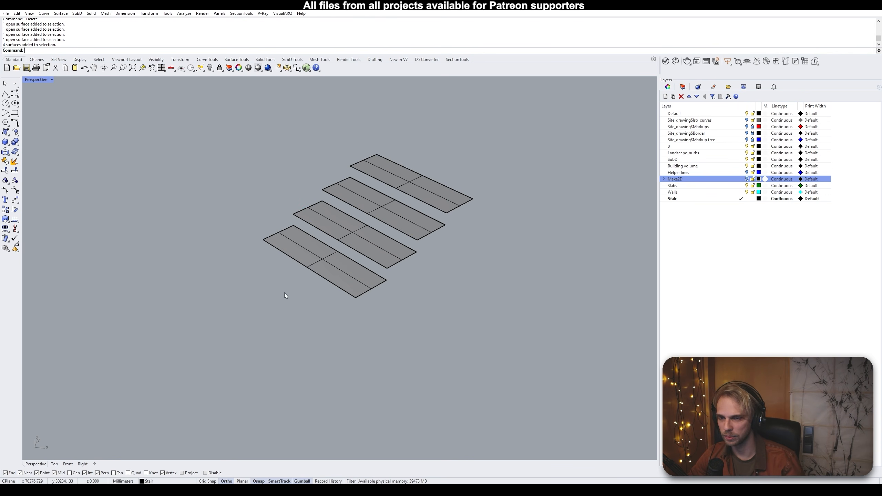
Loft the riser between the front edge of the fourth tread and the back edge of the third
scroll(356, 242, up, 2)
shift+right_drag(364, 253, 278, 308)
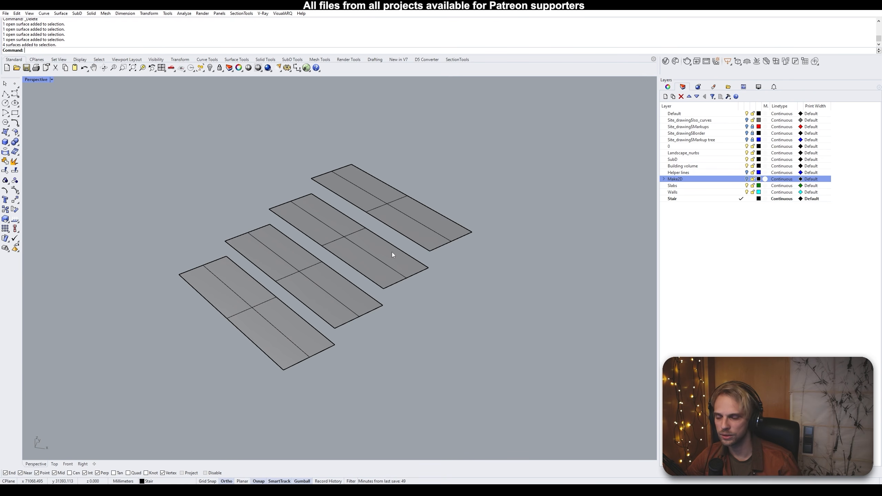
text(loft)
key(Return)
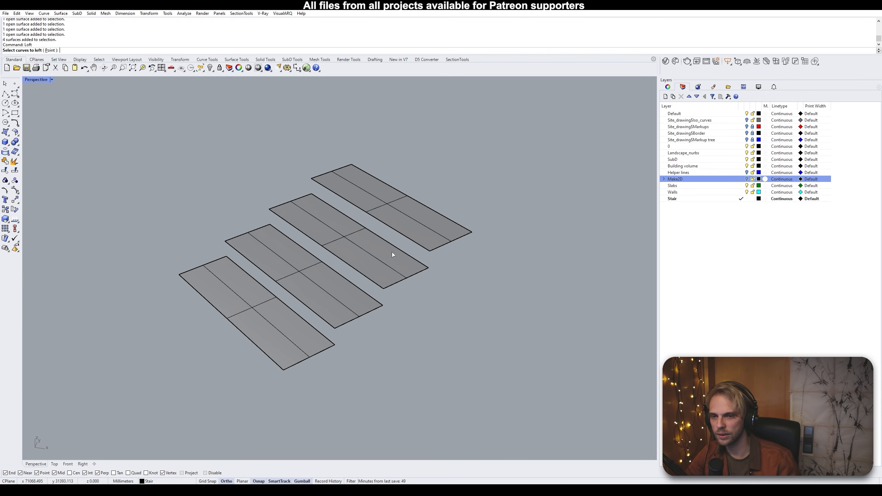
click(422, 245)
click(419, 263)
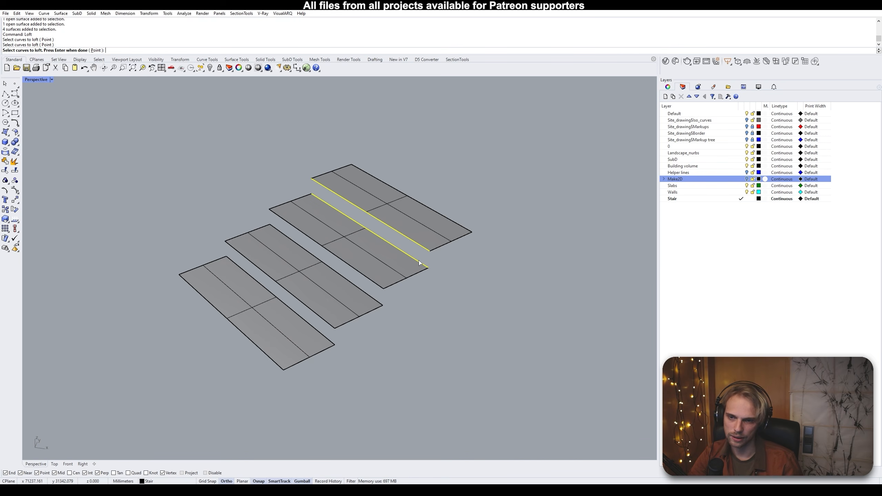
key(Return)
key(Return)
Loft the riser between the facing edges of the third and second treads
key(Return)
click(374, 284)
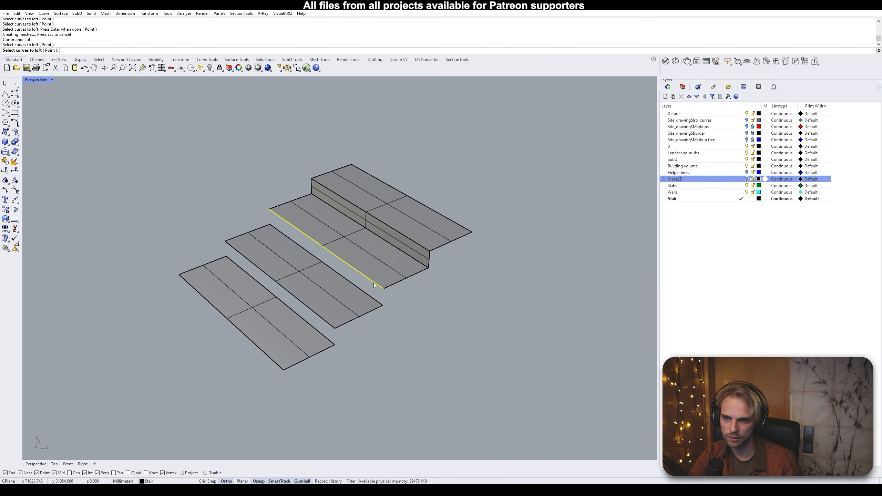
click(377, 301)
key(Return)
key(Return)
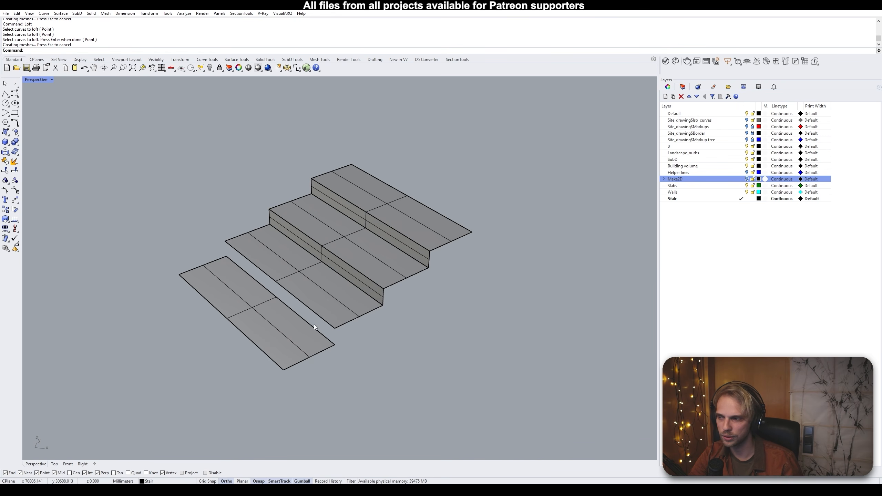
Loft the riser between the facing edges of the second and first treads, and select the new riser surface
key(Return)
click(320, 319)
click(323, 335)
key(Return)
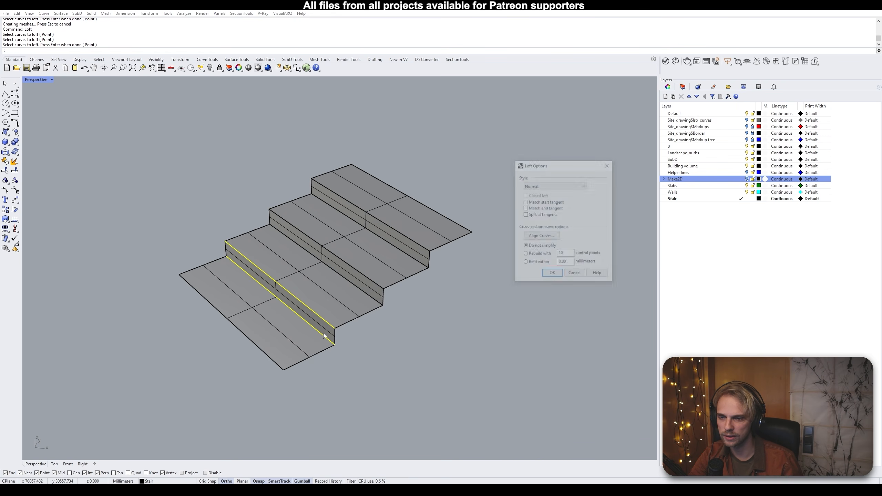
key(Return)
click(324, 334)
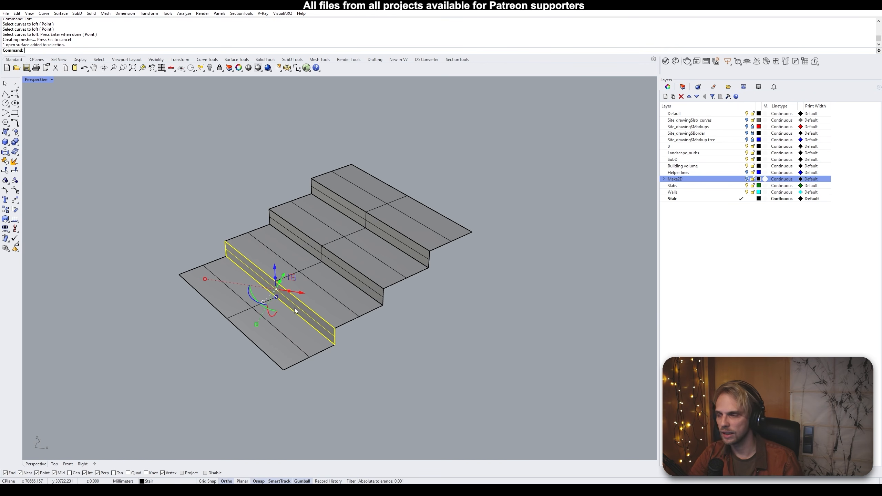
Copy the selected riser from the second tread's front edge to the front edge of the lowest tread
text(copy)
key(Return)
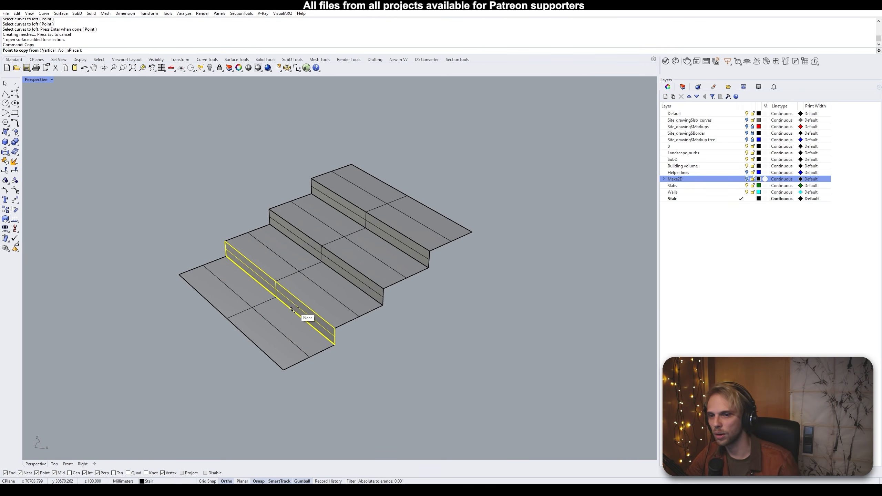
click(335, 328)
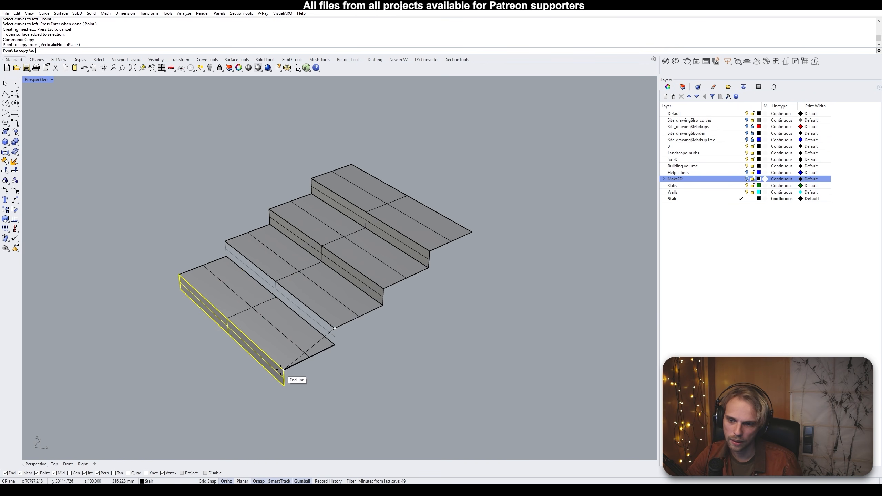
click(284, 369)
key(Return)
scroll(338, 331, down, 5)
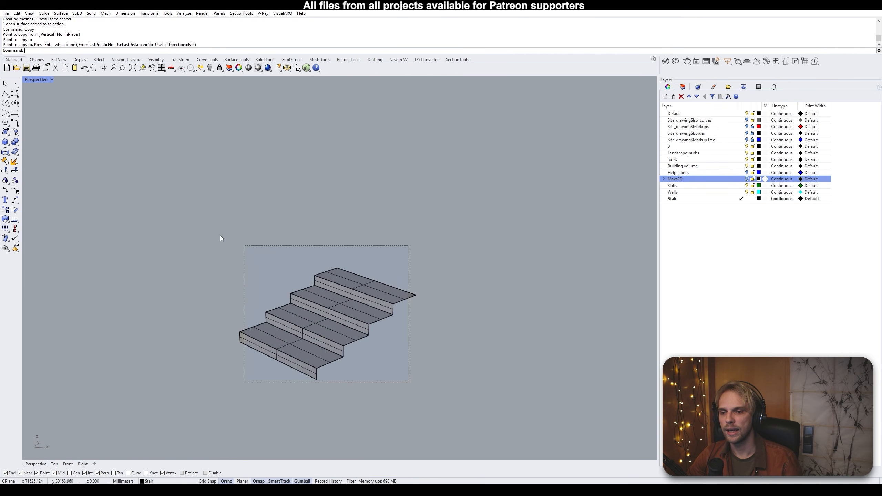
drag(220, 236, 218, 234)
click(337, 261)
shift+right_drag(403, 341, 347, 287)
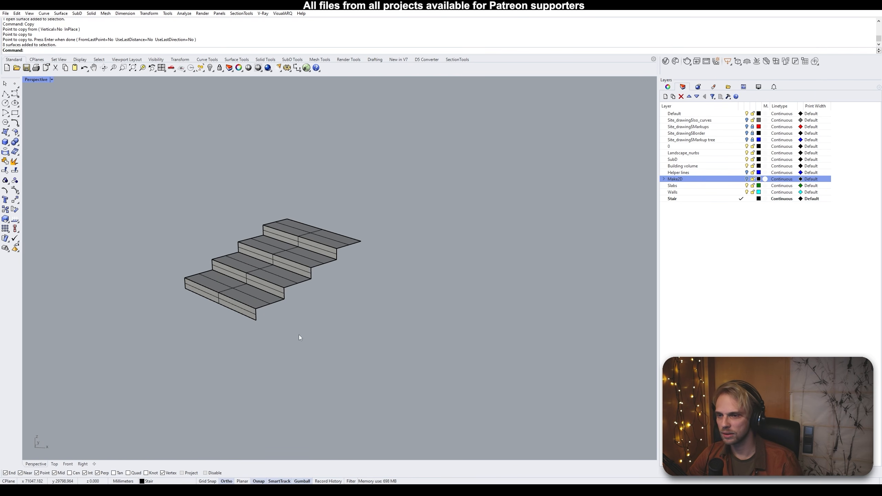
scroll(262, 324, up, 2)
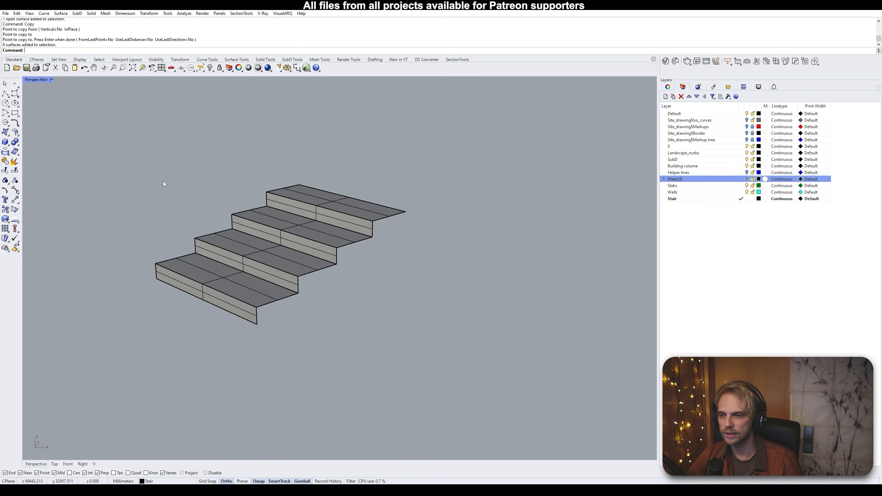
Draw a sloped line along the stair's side from the lowest riser's bottom corner to the top tread's back corner
click(6, 93)
click(257, 323)
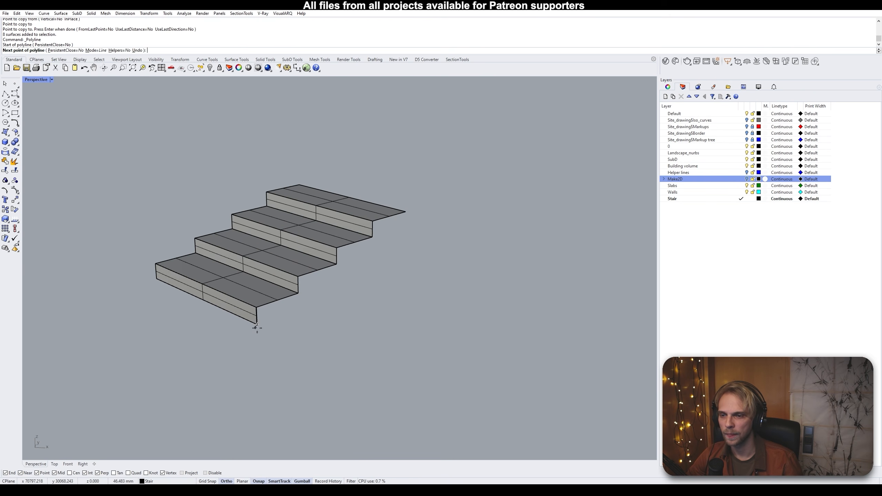
mouse_move(434, 274)
right_down()
mouse_move(366, 323)
mouse_move(424, 262)
right_up()
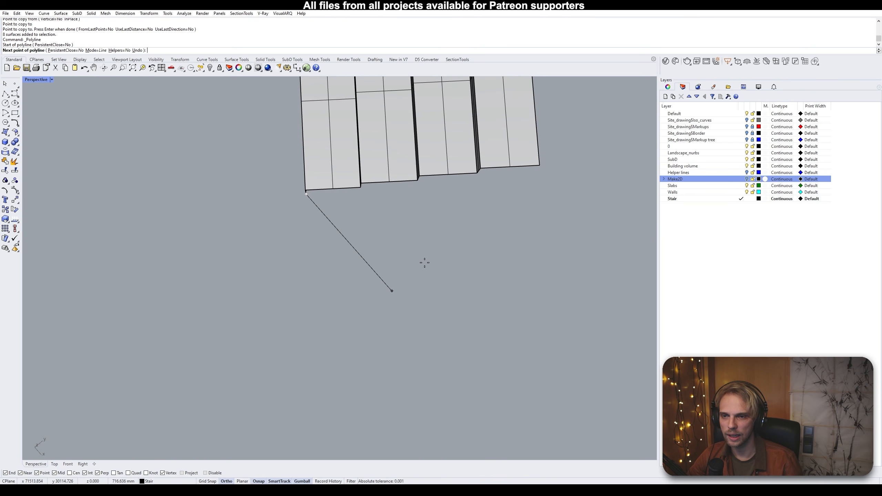
click(538, 167)
key(Return)
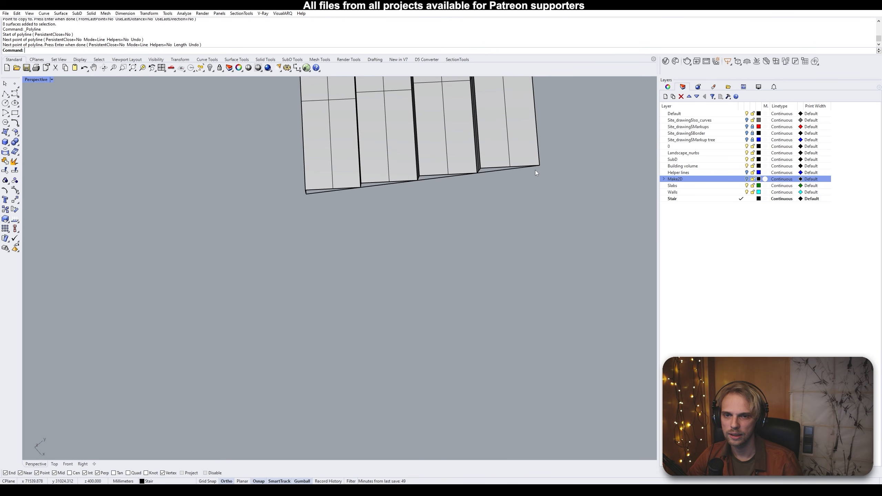
click(539, 166)
right_drag(524, 198, 521, 159)
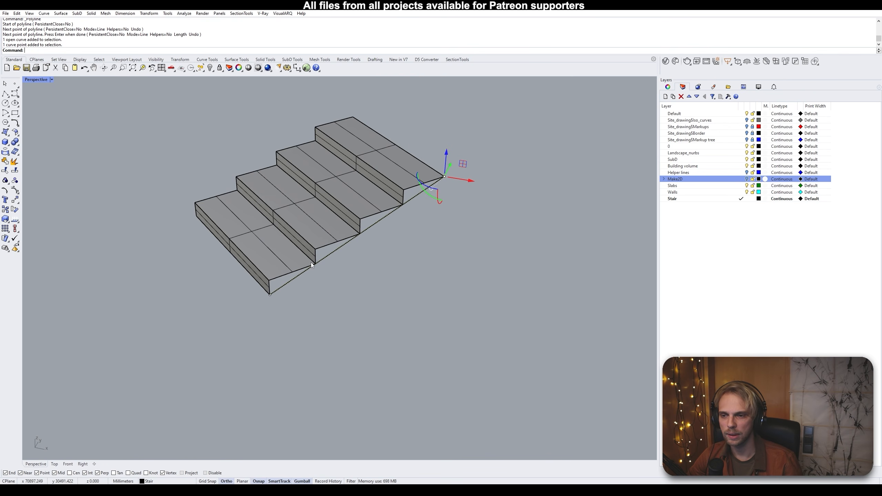
Try moving the sloped line down freehand below the steps, and undo the move
click(340, 261)
click(338, 249)
drag(363, 218, 361, 224)
click(418, 289)
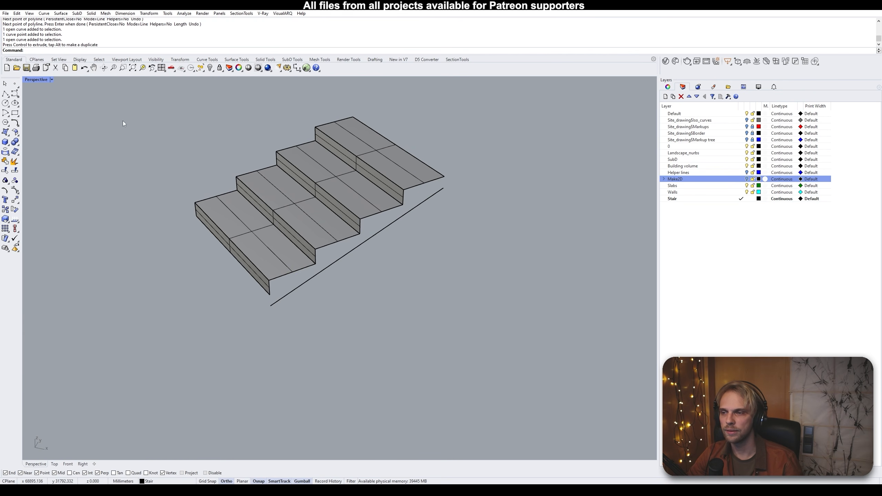
click(5, 94)
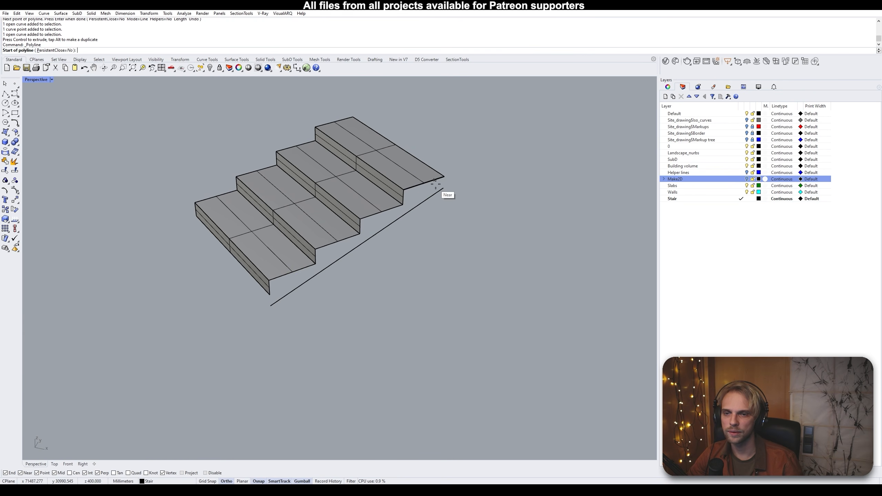
key(Escape)
key(ctrl+z)
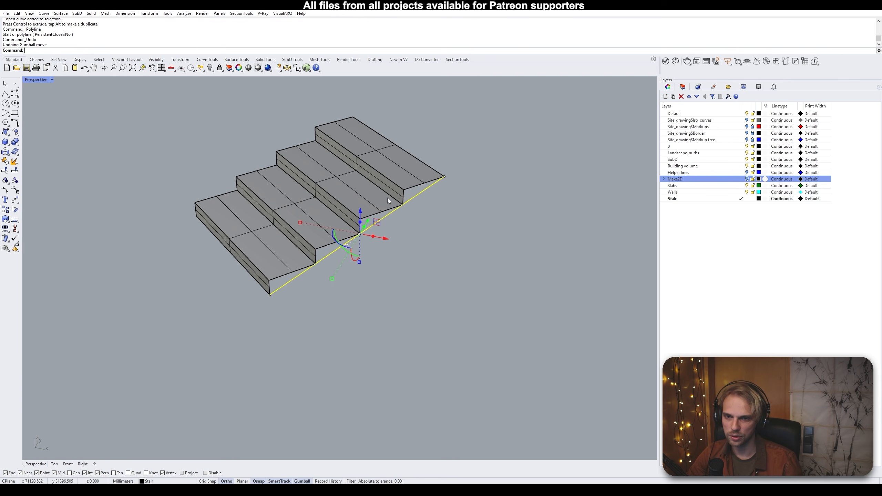
Move the sloped line vertically down by 200 mm
click(361, 211)
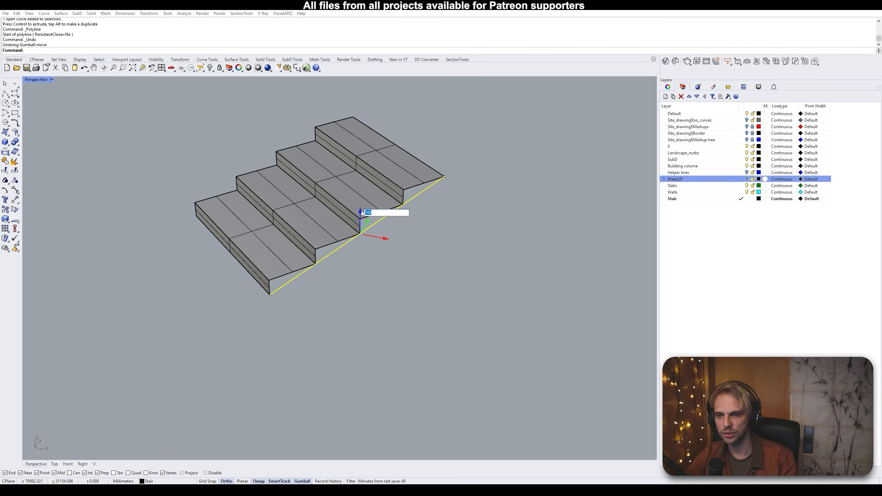
text(-20)
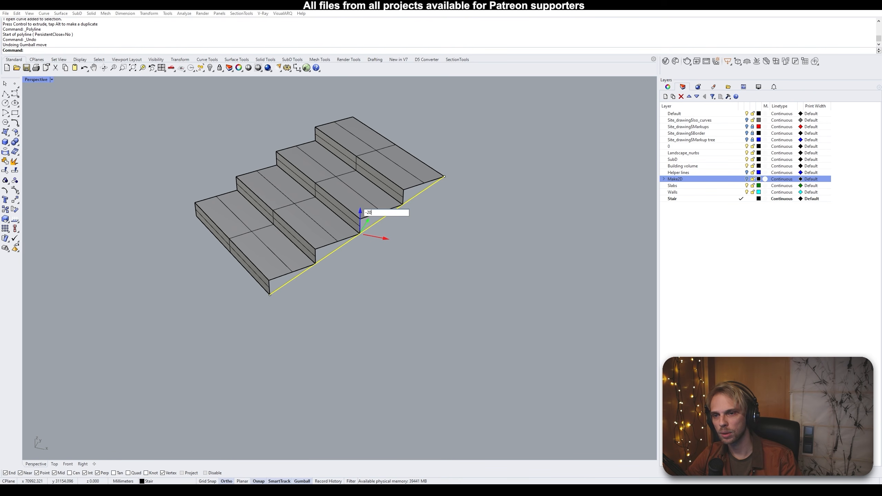
key(Return)
click(361, 211)
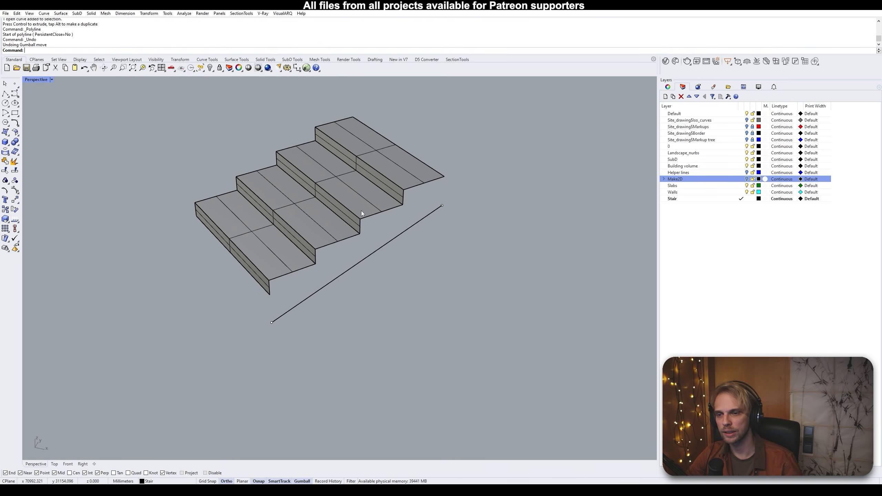
Draw vertical lines joining both ends of the lowered line to the lowest riser's bottom corner and the top tread's back corner
click(5, 93)
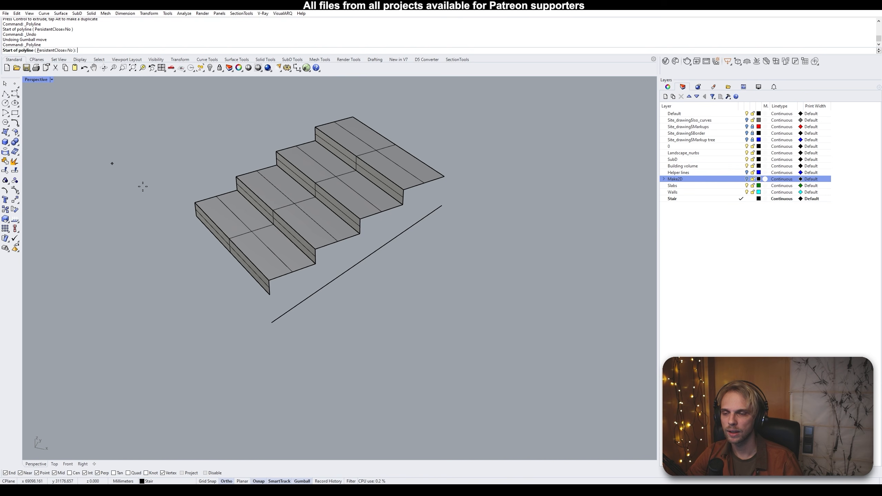
click(268, 294)
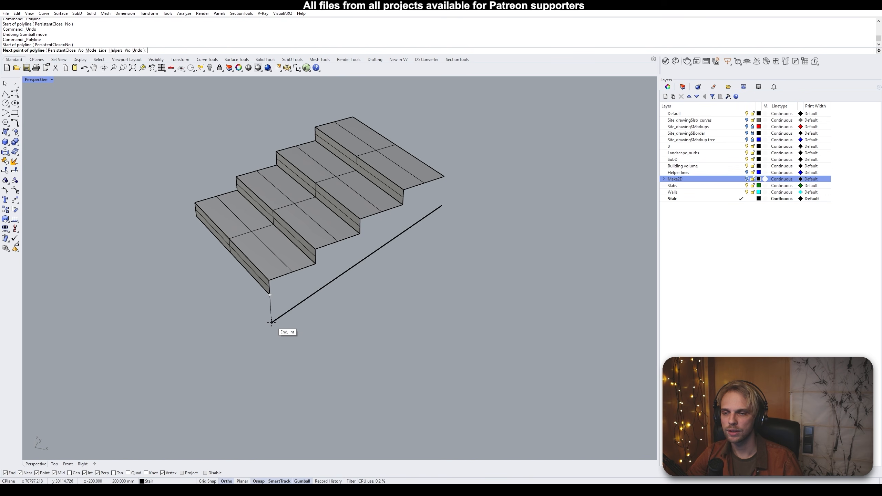
click(272, 323)
key(Return)
key(Return)
click(444, 177)
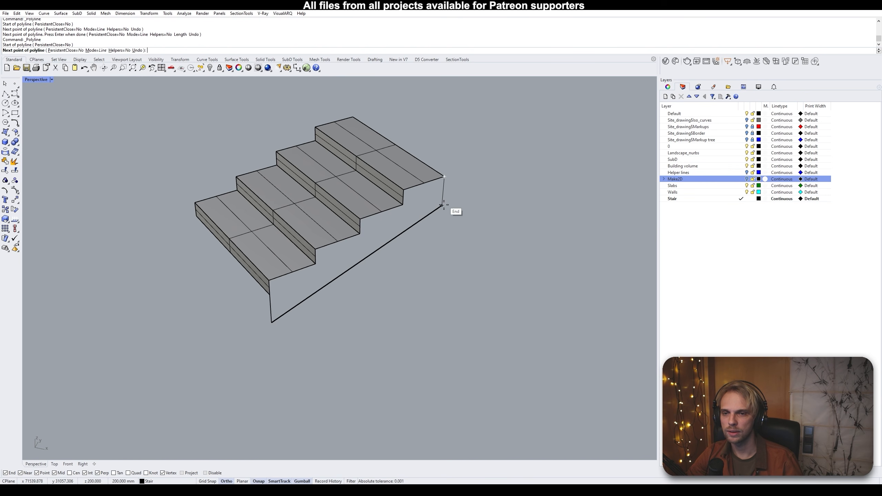
click(442, 205)
key(Return)
right_drag(436, 251, 376, 276)
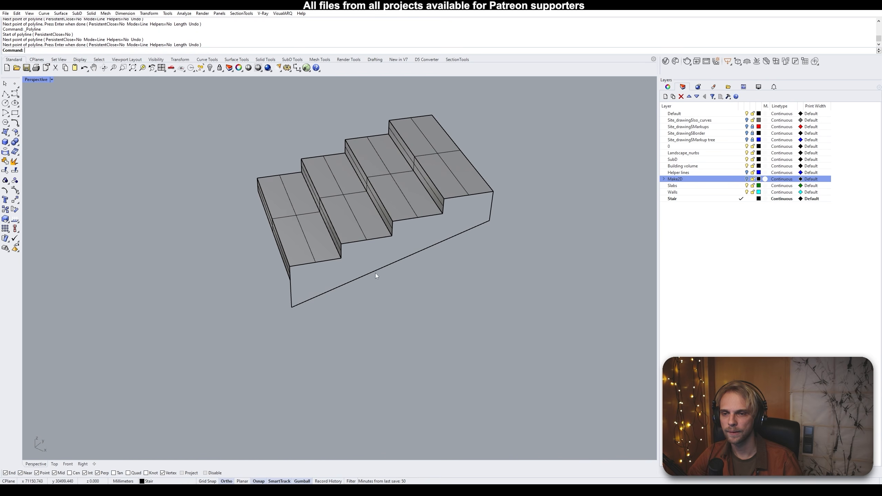
click(293, 292)
key(Escape)
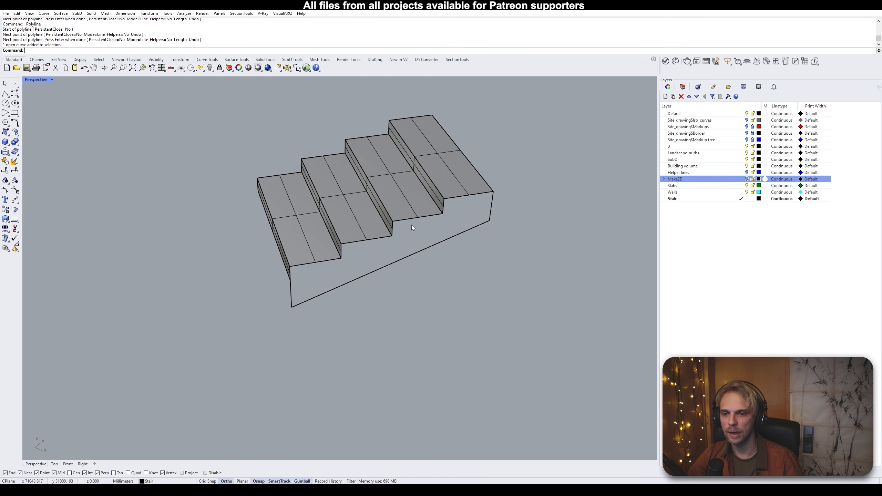
Delete the sloped line and the two vertical lines at the stair's side, keeping only the treads and risers
right_drag(272, 274, 69, 232)
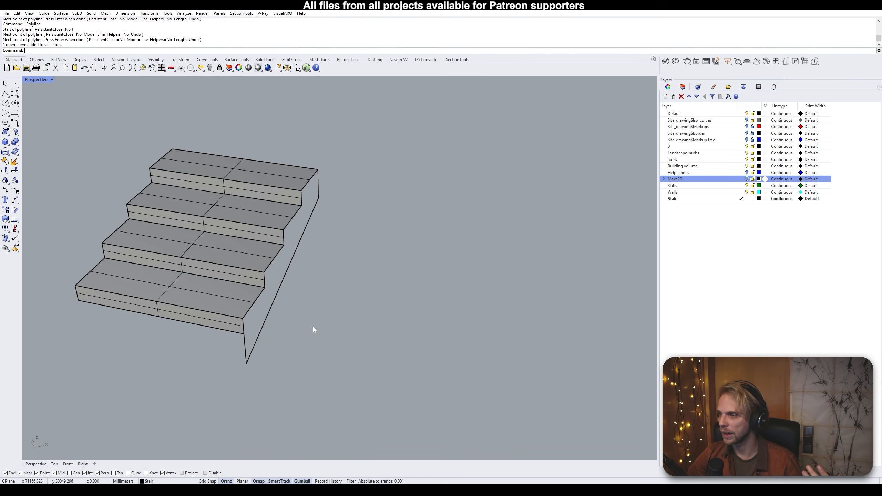
right_drag(313, 329, 285, 331)
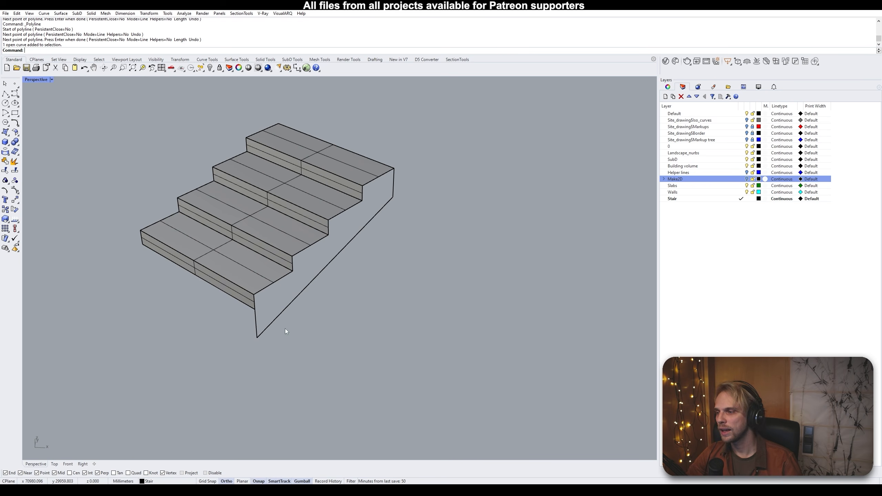
drag(287, 339, 232, 319)
drag(434, 215, 390, 187)
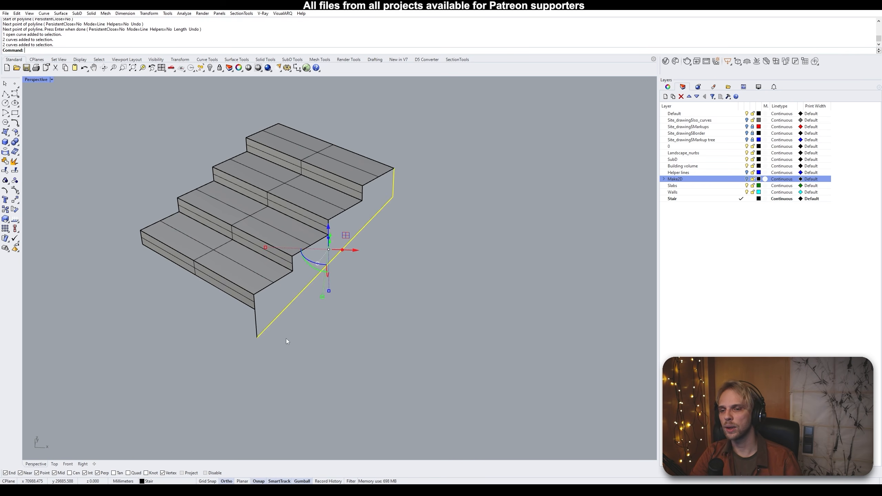
key(Delete)
key(Delete)
drag(259, 337, 225, 322)
key(Delete)
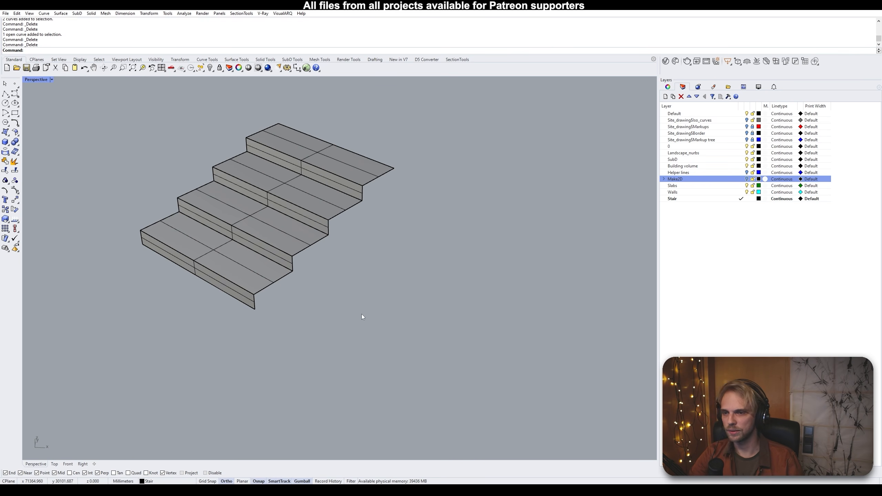
Select all tread and riser surfaces and create a solid bounding box around them
drag(361, 315, 182, 143)
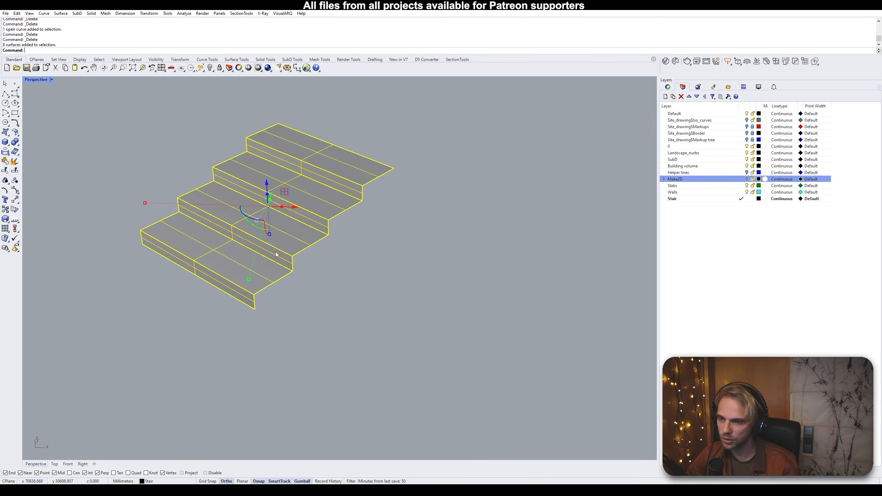
shift+right_drag(275, 252, 282, 294)
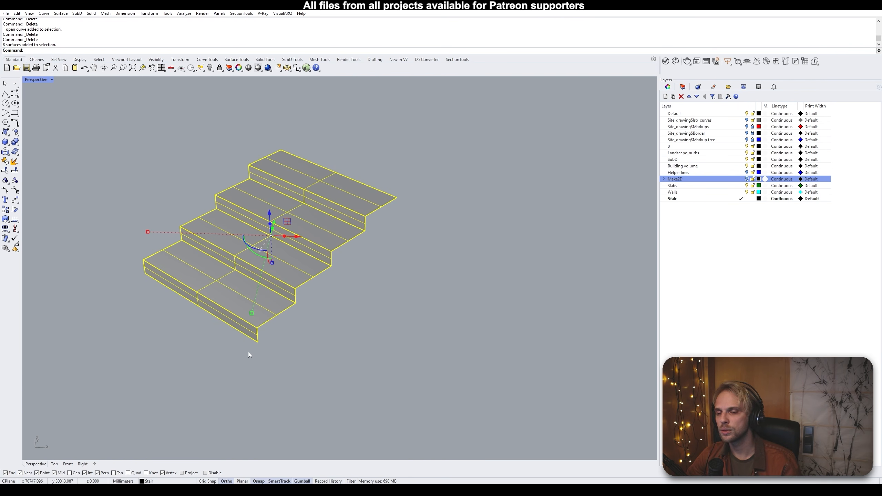
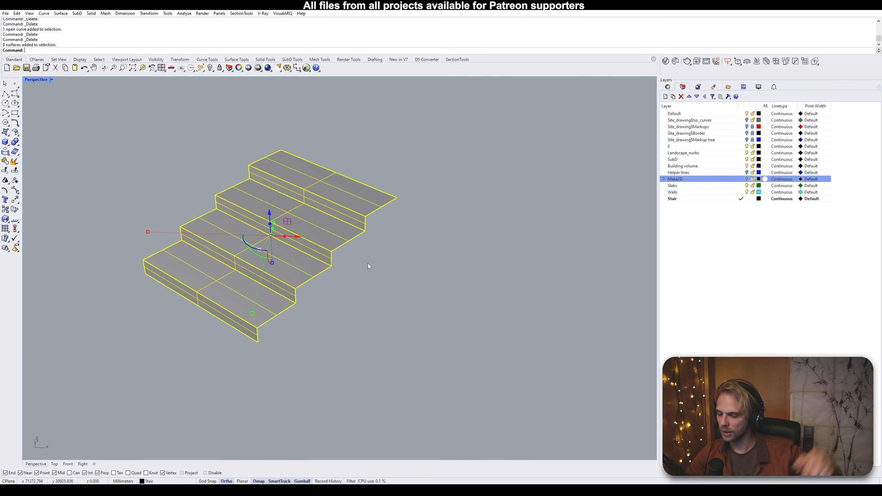
text(BoundingBox)
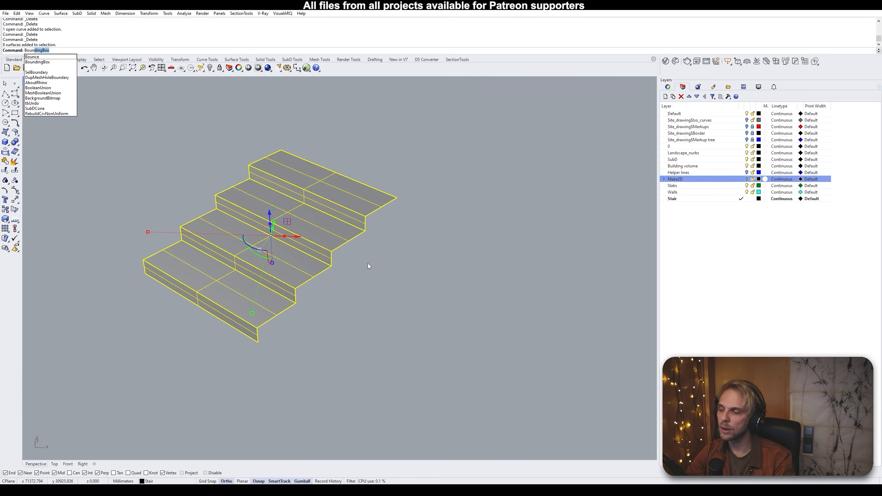
key(Return)
key(Return)
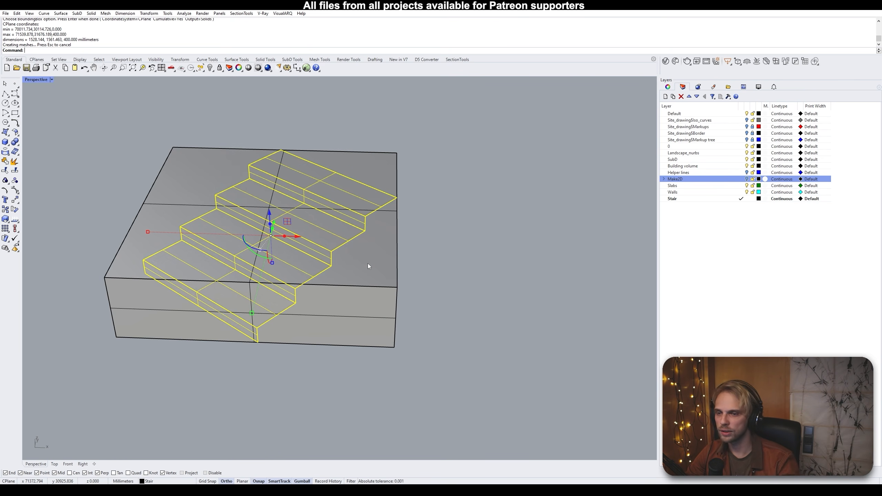
right_drag(368, 263, 336, 240)
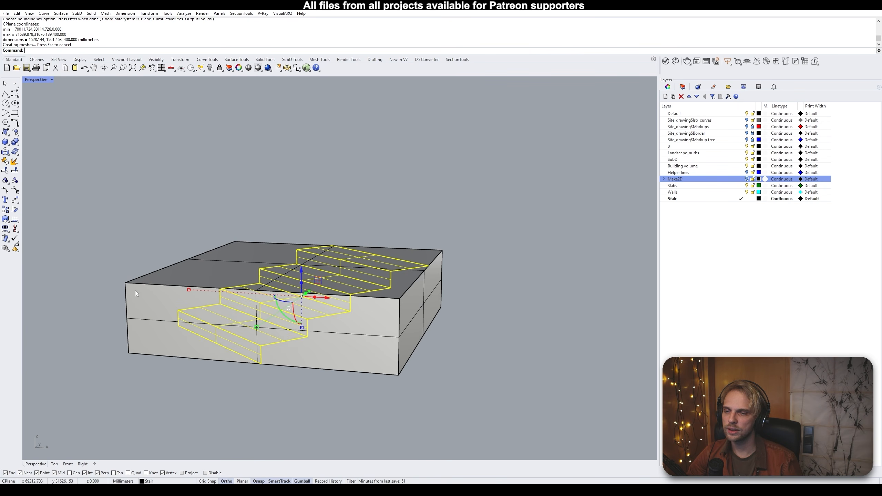
Scale the treads, risers and bounding box together vertically from their base corner to a height of 4000 mm with Scale1D
click(124, 275)
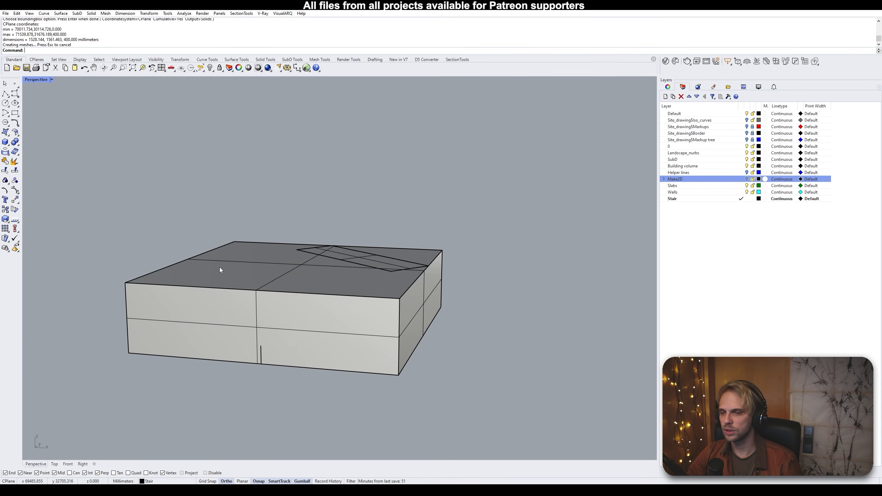
drag(170, 193, 445, 422)
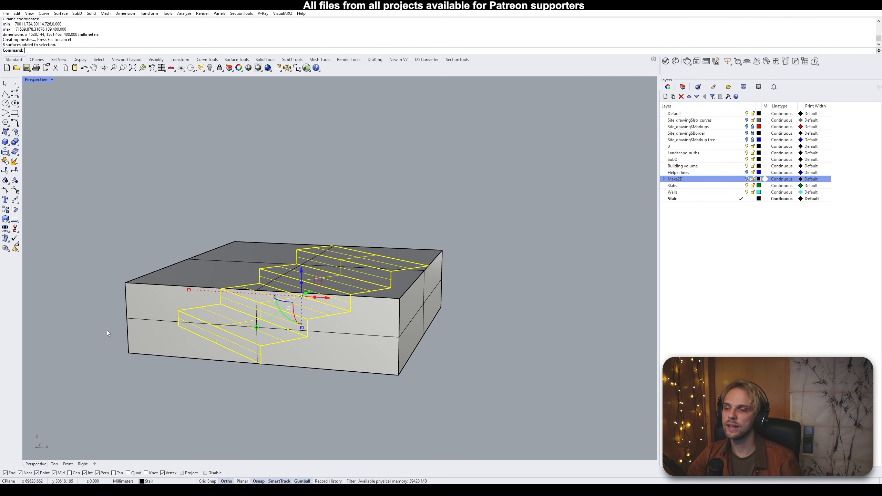
shift+click(142, 290)
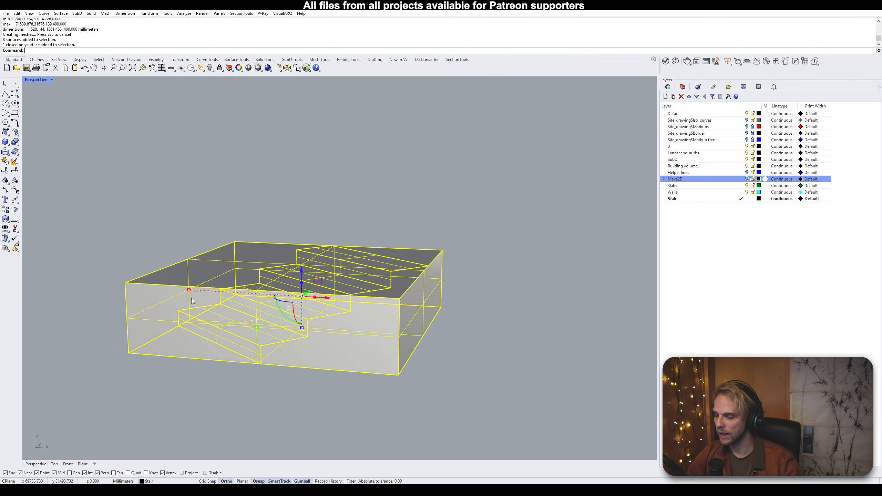
text(Scale1D)
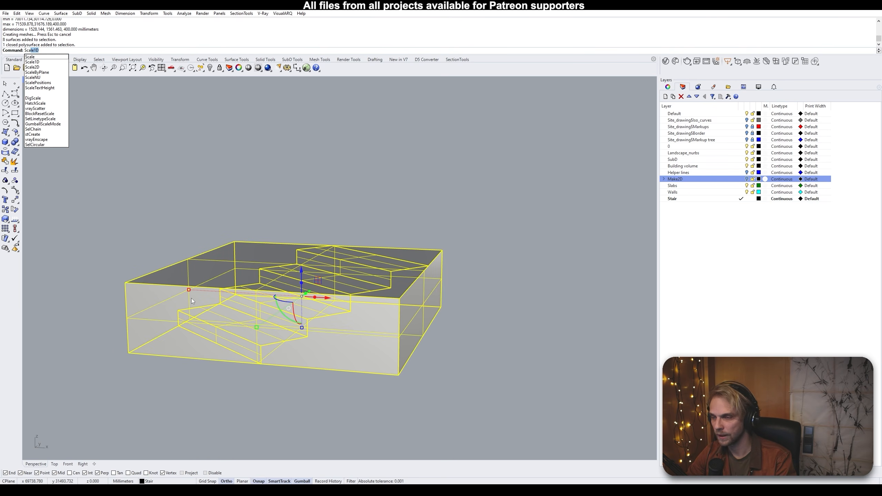
key(Return)
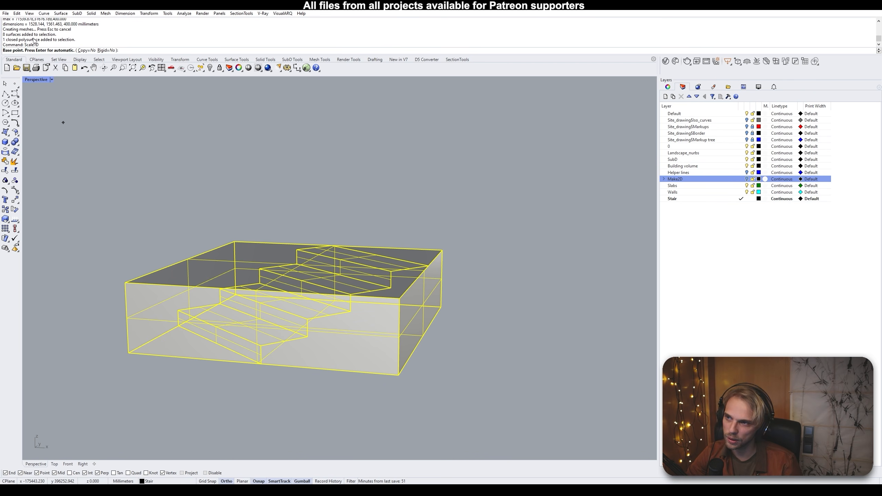
click(127, 354)
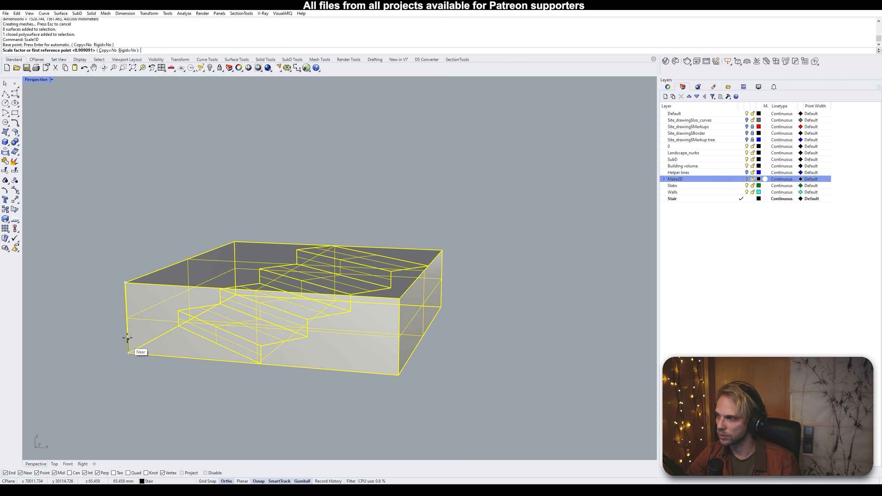
click(126, 283)
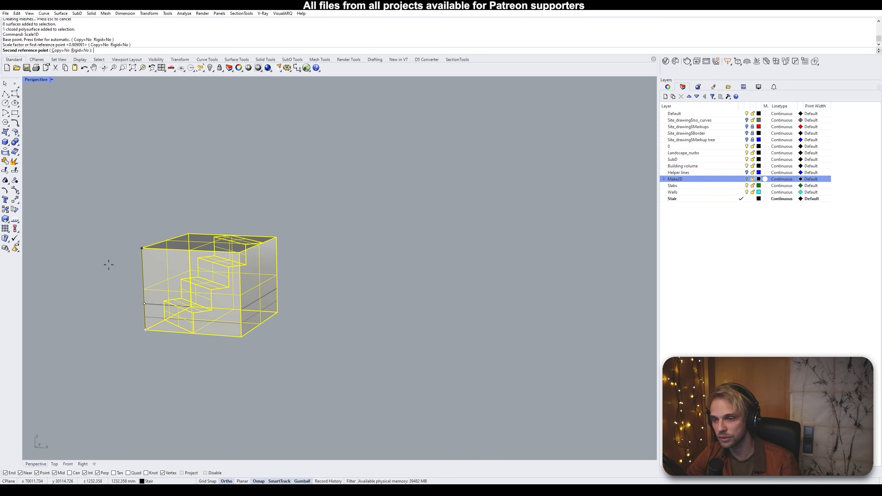
text(4000)
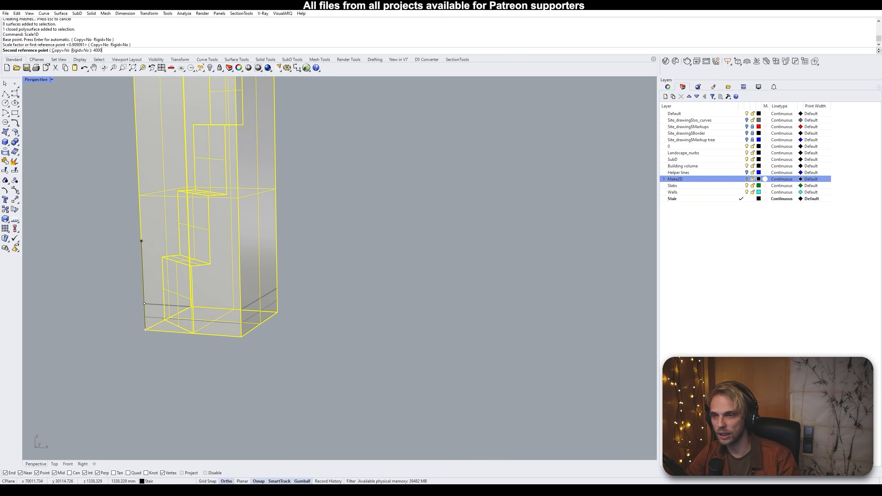
key(Return)
Delete the stretched bounding box, leaving only the tread and riser surfaces
click(125, 216)
scroll(132, 221, down, 5)
shift+right_drag(148, 213, 175, 290)
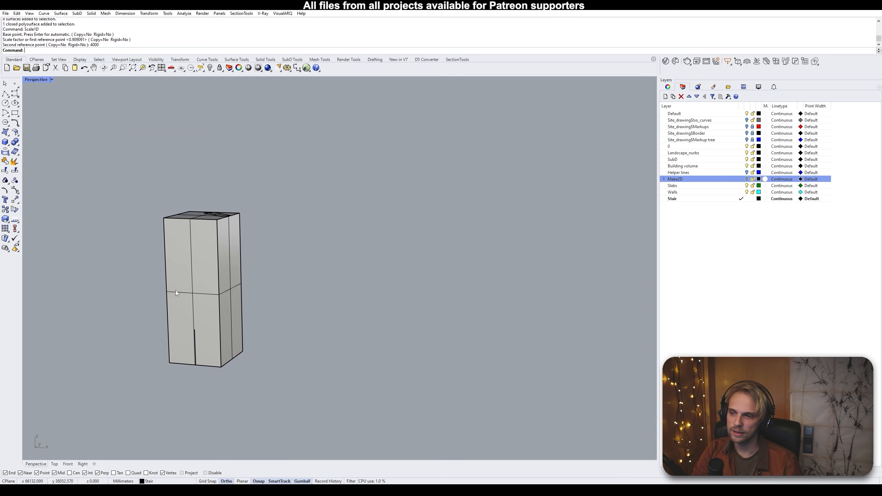
click(175, 289)
key(Delete)
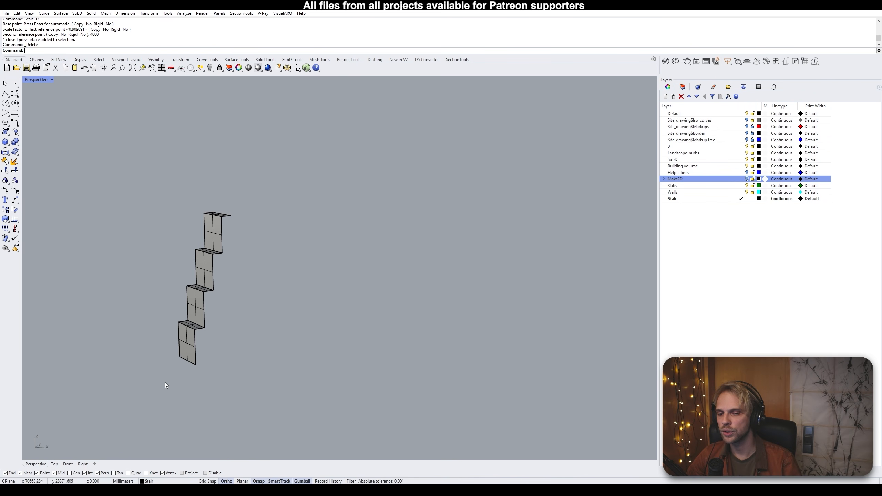
Switch to Calculator, review the 4 ÷ 0.175 riser count calculation, and close the calculator
key(alt+Tab)
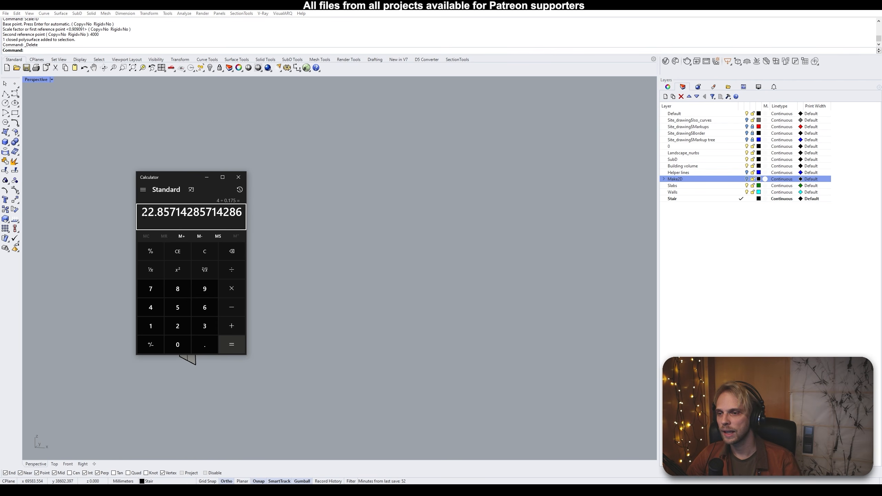
drag(145, 209, 243, 210)
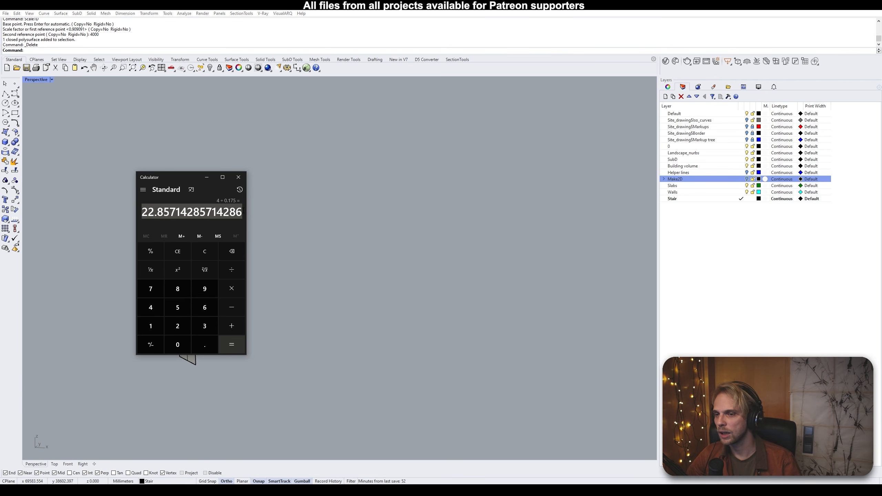
click(229, 215)
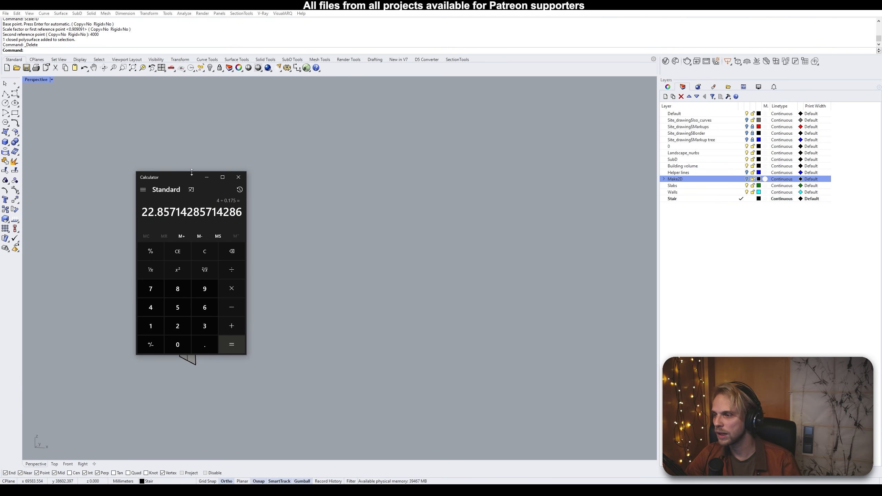
drag(187, 179, 500, 262)
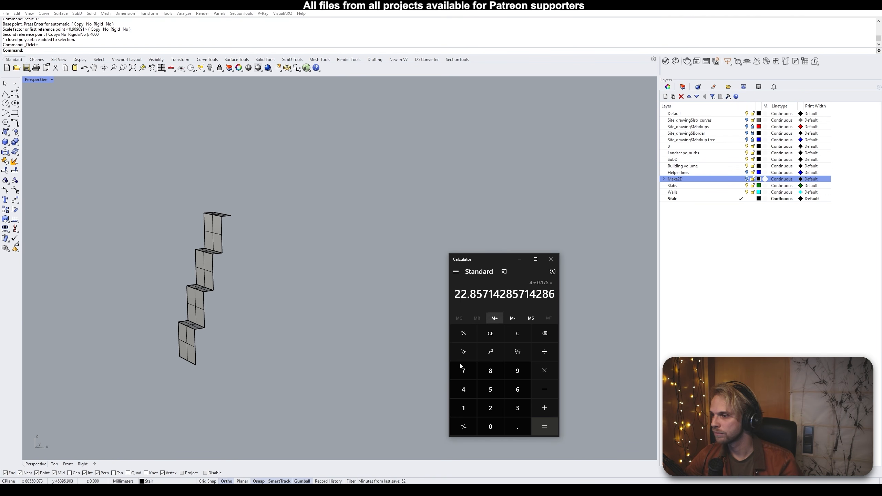
click(554, 261)
Delete all the remaining tread and riser surfaces of the stretched stair
drag(306, 371, 130, 201)
key(Delete)
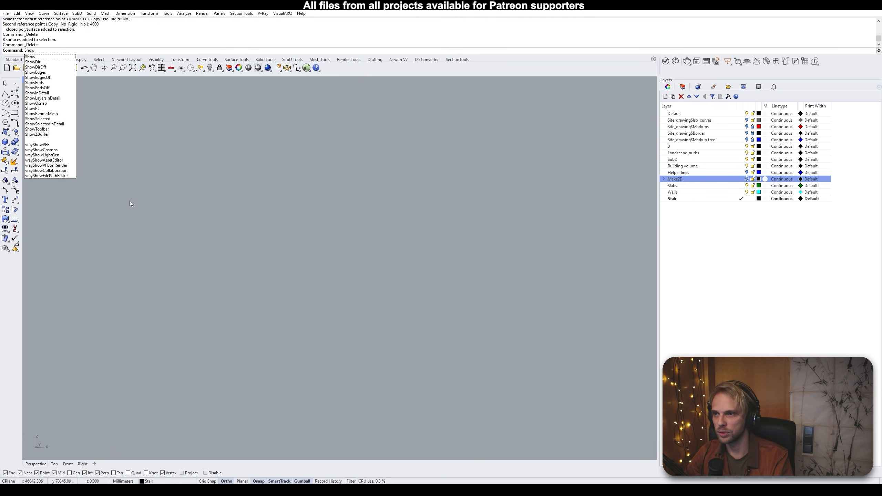
key(Escape)
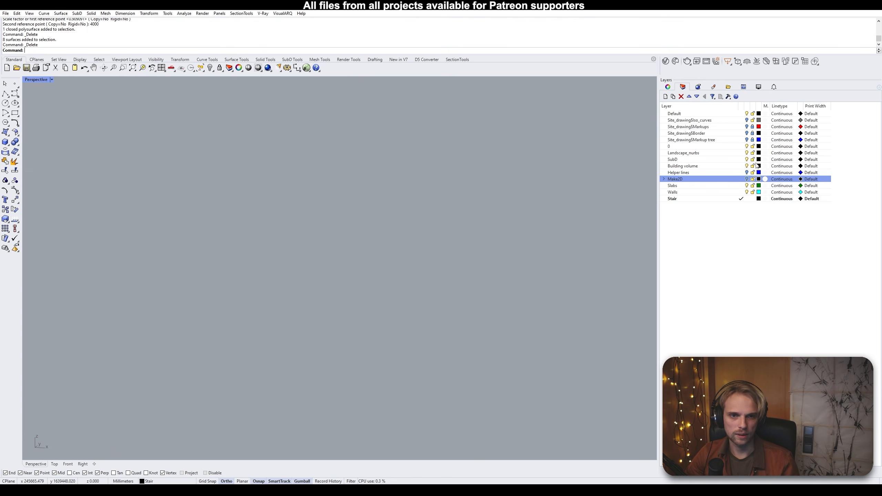
Turn on the Make2D layer to display the floor plan linework with the stair
click(747, 179)
scroll(407, 294, up, 5)
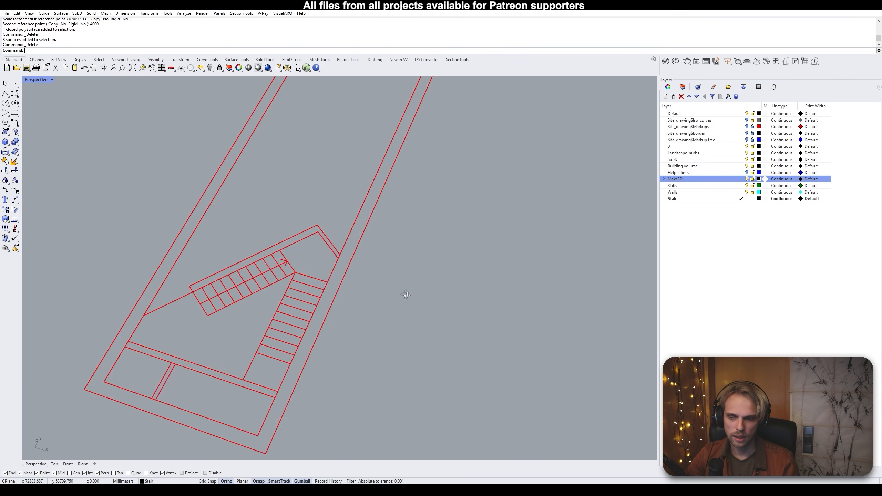
shift+right_drag(371, 303, 395, 255)
scroll(178, 330, up, 2)
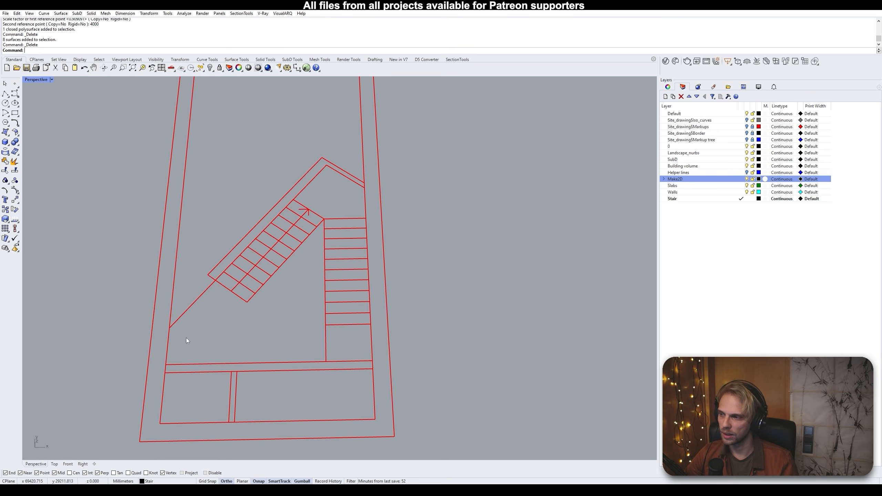
Create a 3Point box over the first tread of the diagonal stair flight in the plan, with a height of 100 mm
click(4, 152)
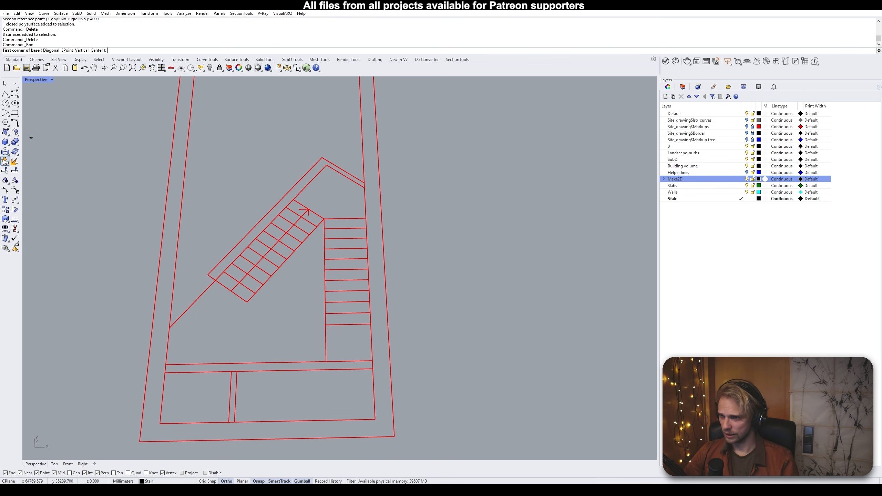
click(64, 51)
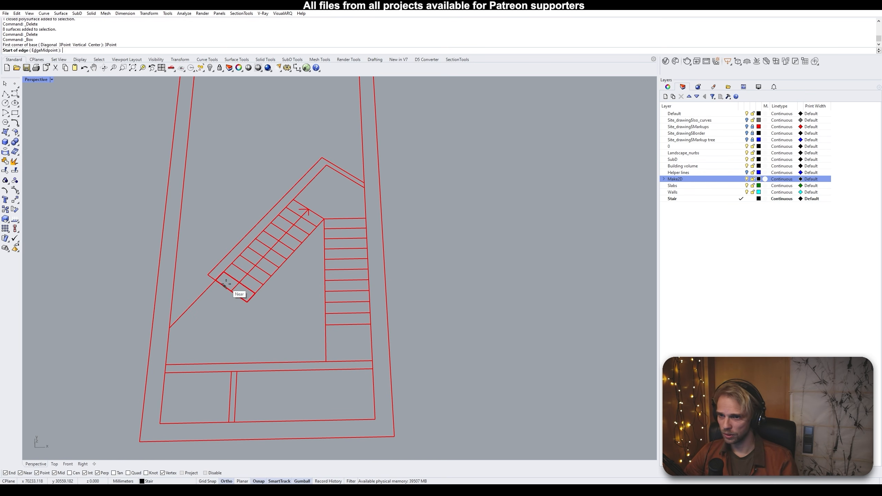
scroll(238, 293, up, 4)
click(205, 277)
click(222, 259)
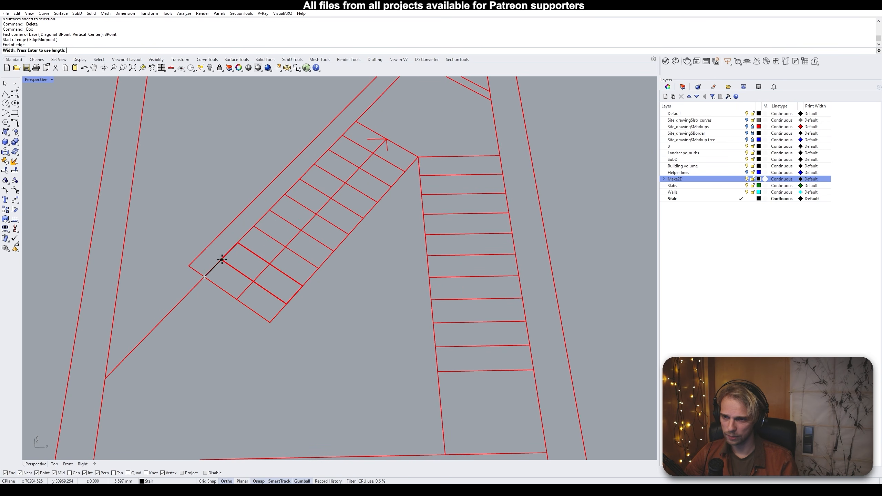
click(286, 301)
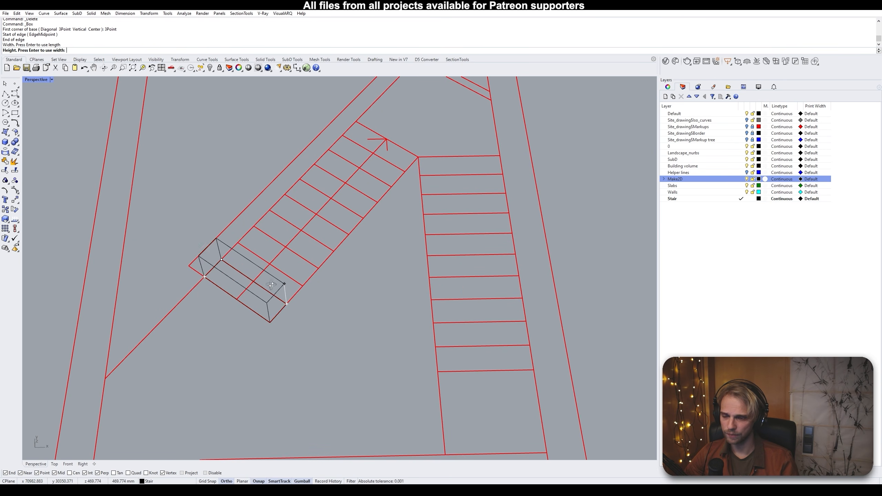
right_drag(286, 301, 244, 250)
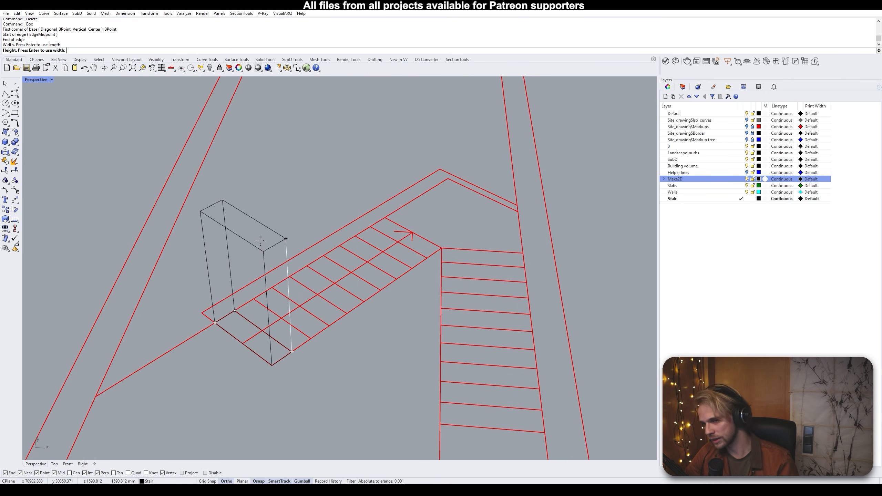
text(100)
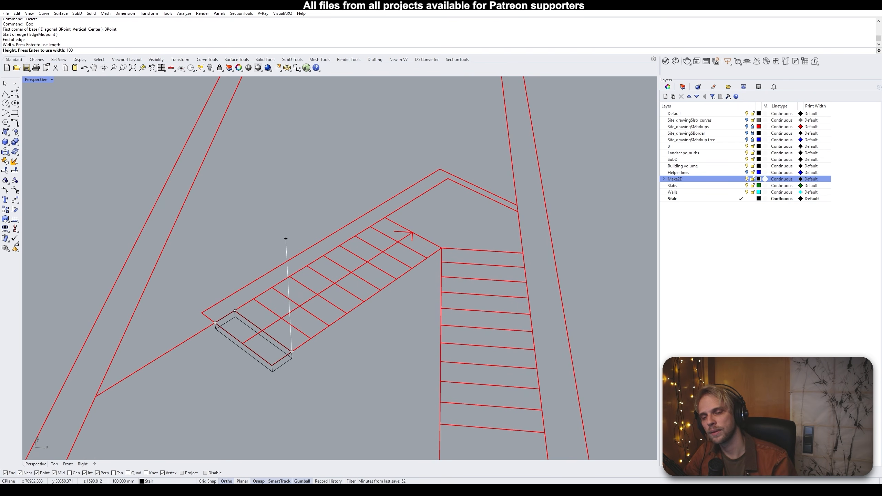
key(Return)
Move the first tread box vertically up by 100 mm
scroll(261, 310, up, 5)
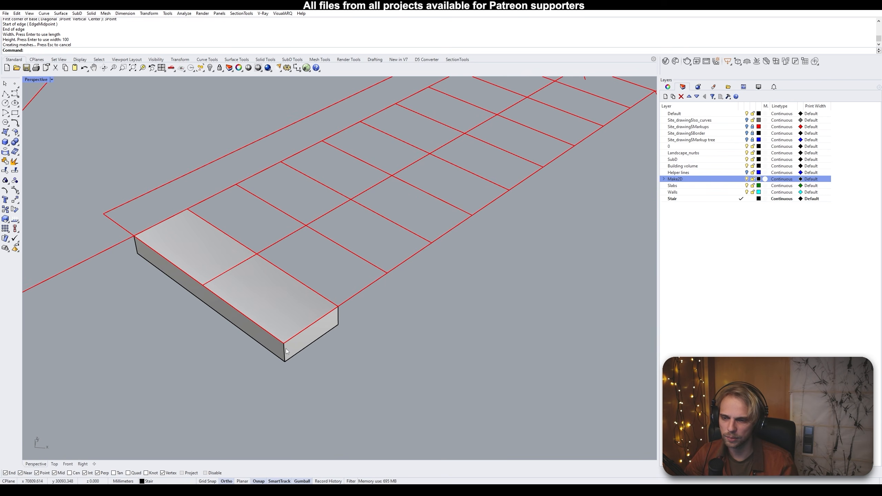
click(296, 350)
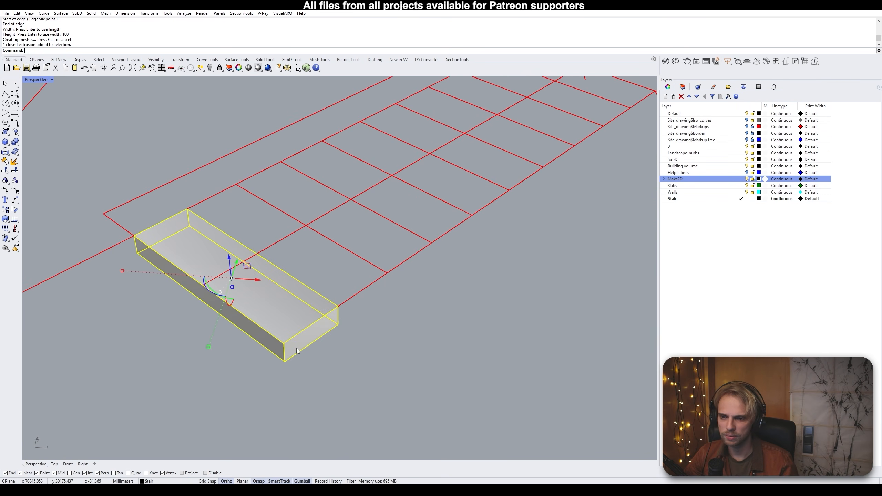
click(229, 258)
text(100)
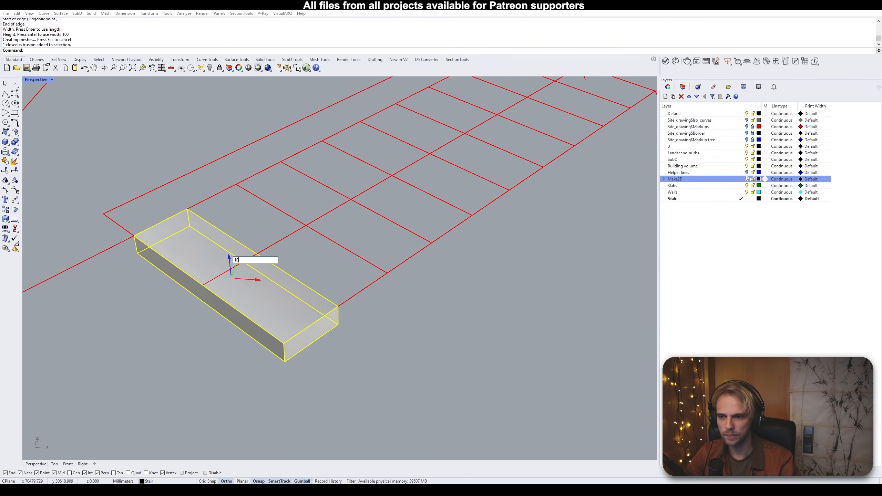
key(Return)
Examine the raised tread box up close against the plan linework
click(275, 341)
right_drag(261, 276, 281, 224)
scroll(280, 224, down, 3)
click(282, 218)
text(zs)
key(Return)
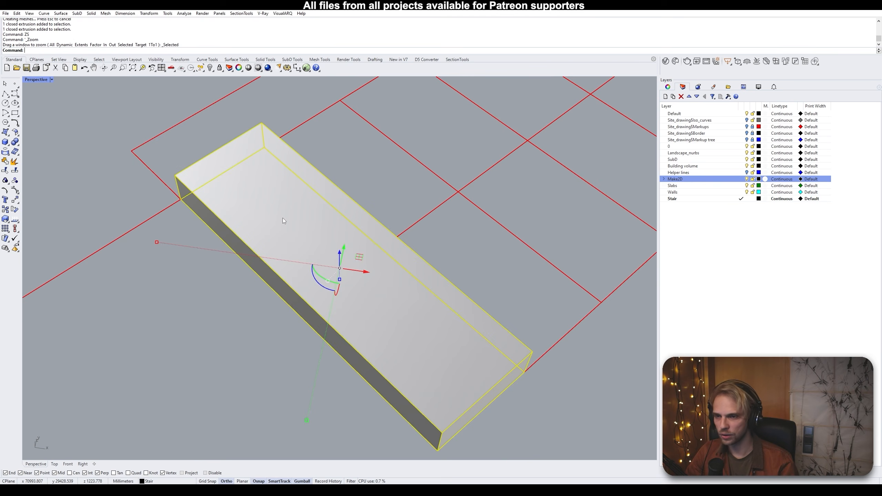
key(Escape)
scroll(213, 296, down, 3)
Copy the first tread box end to end onto each of the remaining tread outlines of the diagonal flight
click(213, 297)
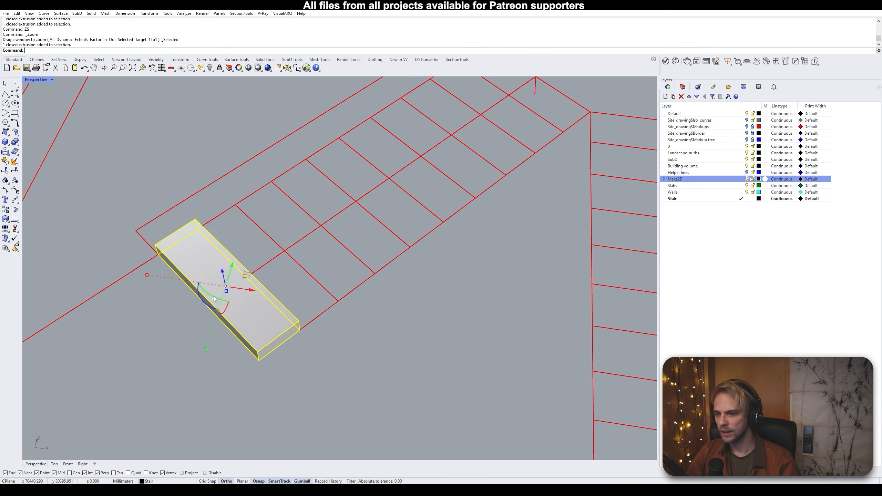
text(cop)
key(Return)
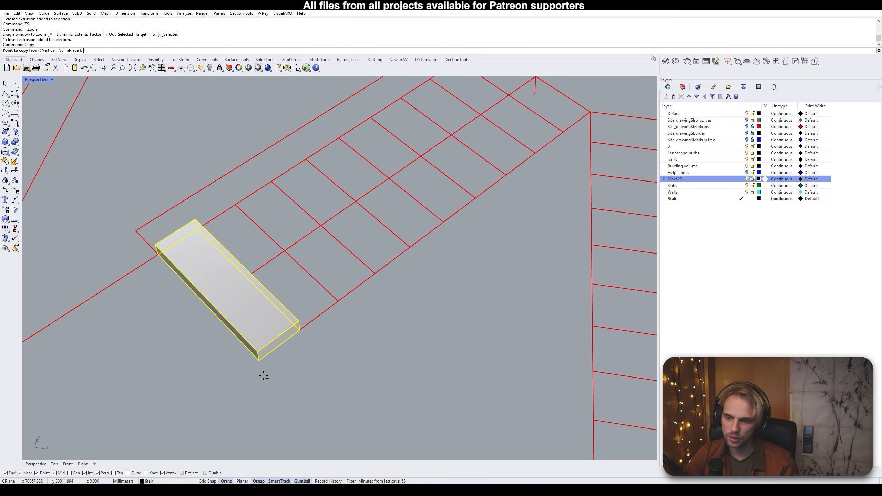
click(259, 361)
click(300, 330)
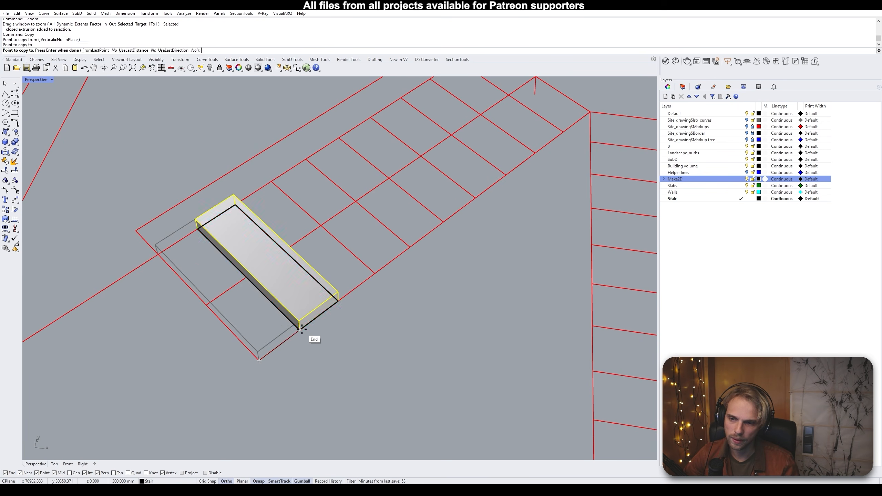
click(338, 300)
click(376, 274)
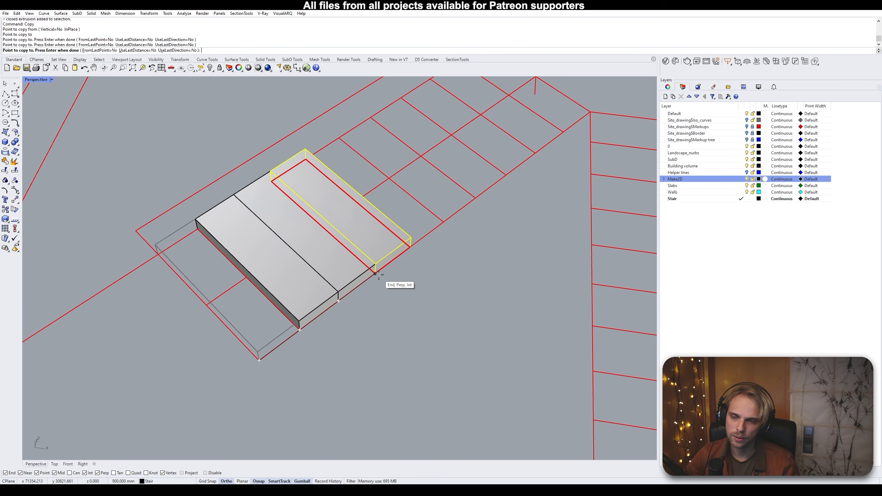
click(410, 246)
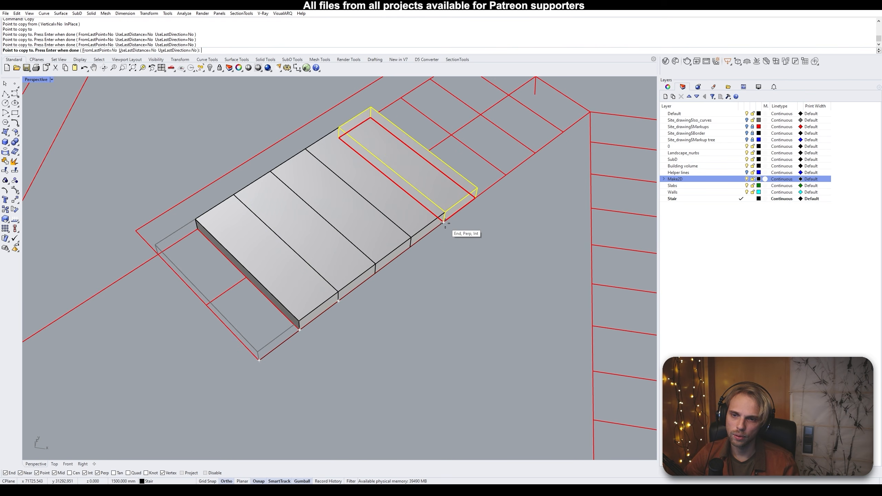
click(444, 222)
click(474, 200)
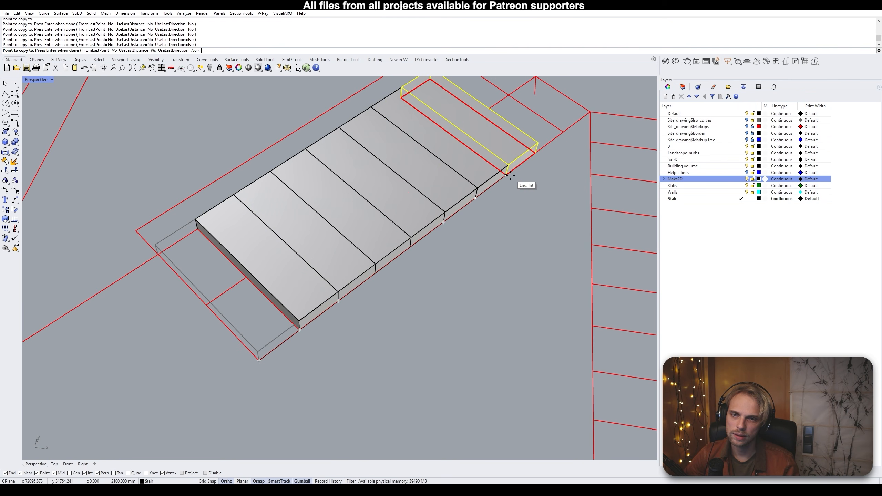
shift+right_drag(505, 175, 280, 313)
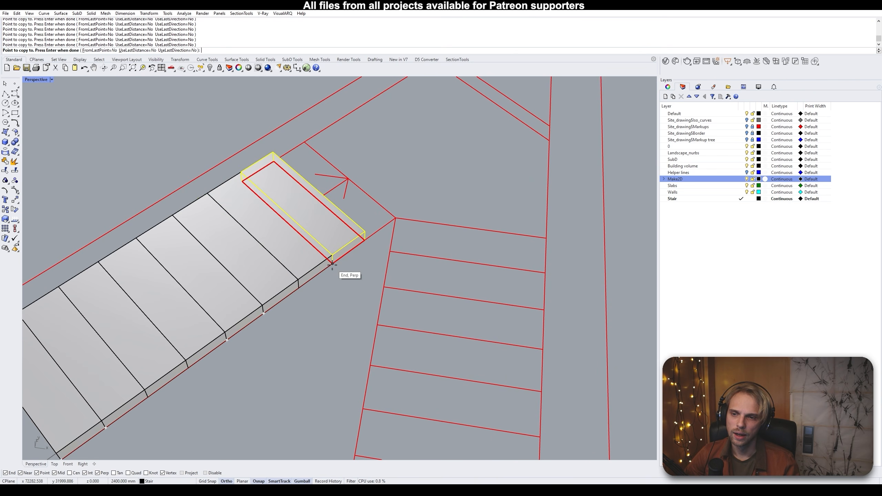
click(332, 265)
key(Return)
Raise all tread boxes of the diagonal flight except the first by 100 mm
scroll(331, 299, down, 5)
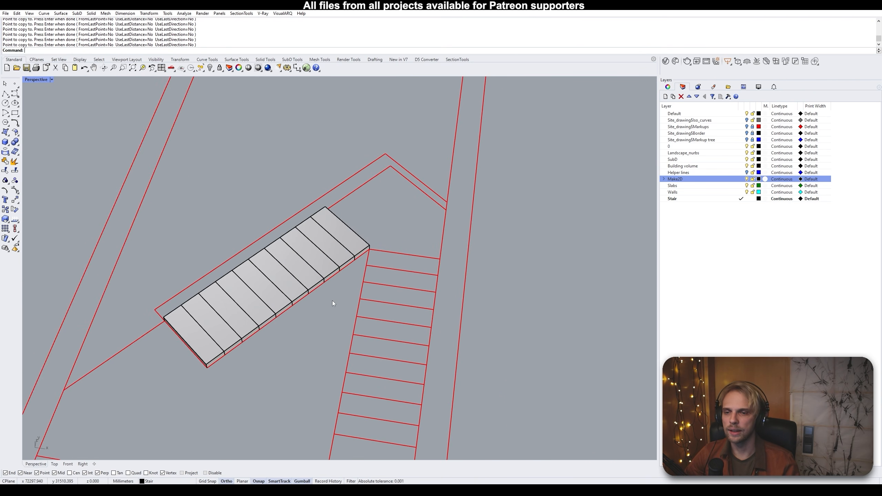
right_drag(305, 314, 482, 279)
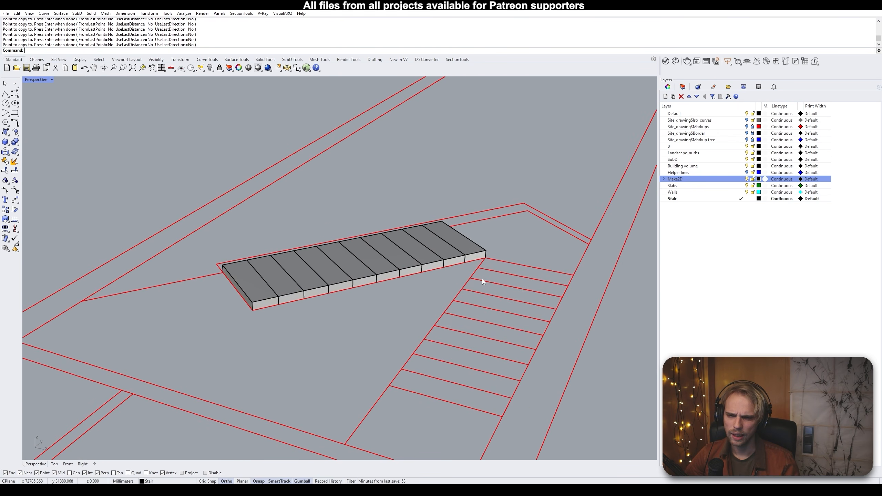
right_drag(282, 314, 389, 282)
scroll(287, 212, up, 2)
shift+right_drag(286, 231, 260, 283)
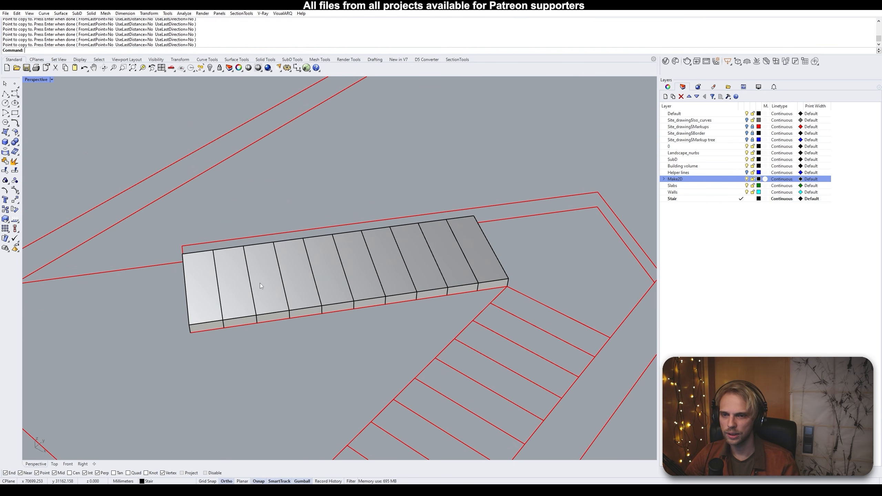
click(240, 303)
right_drag(239, 302, 270, 314)
shift+click(275, 301)
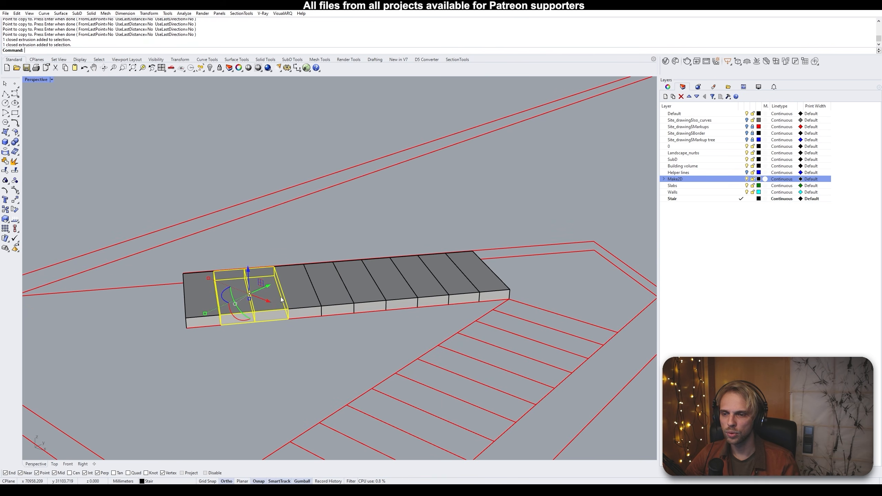
shift+click(300, 297)
shift+click(331, 294)
shift+click(361, 292)
shift+click(394, 286)
shift+click(425, 285)
shift+click(461, 282)
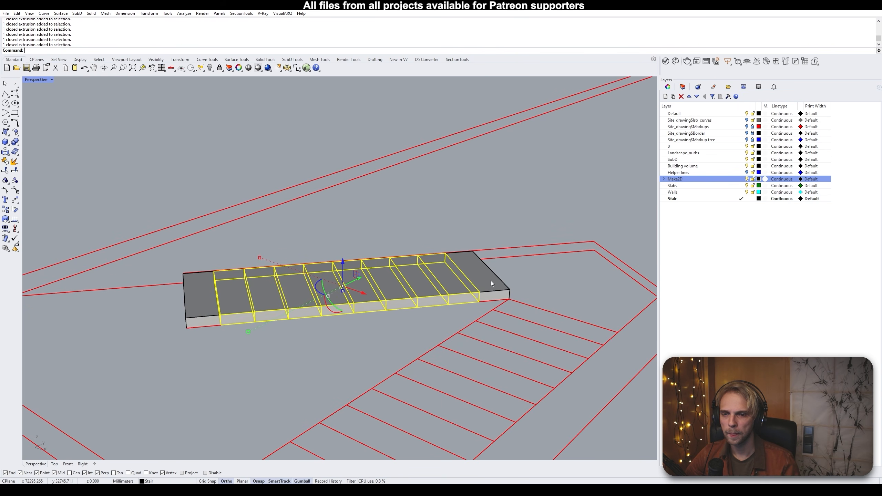
shift+click(490, 281)
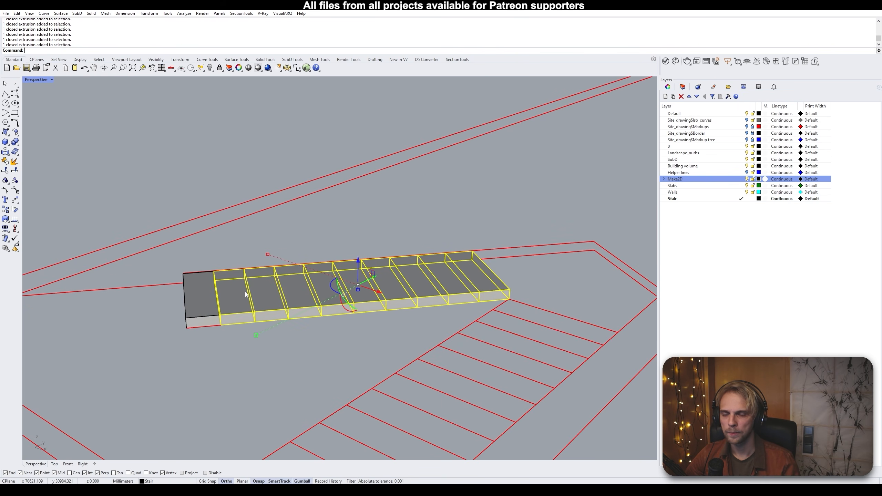
click(359, 265)
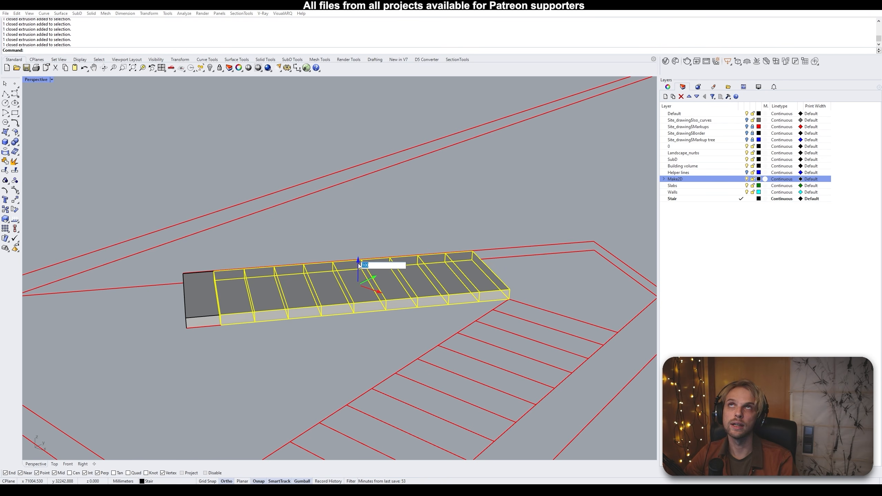
text(100)
key(Return)
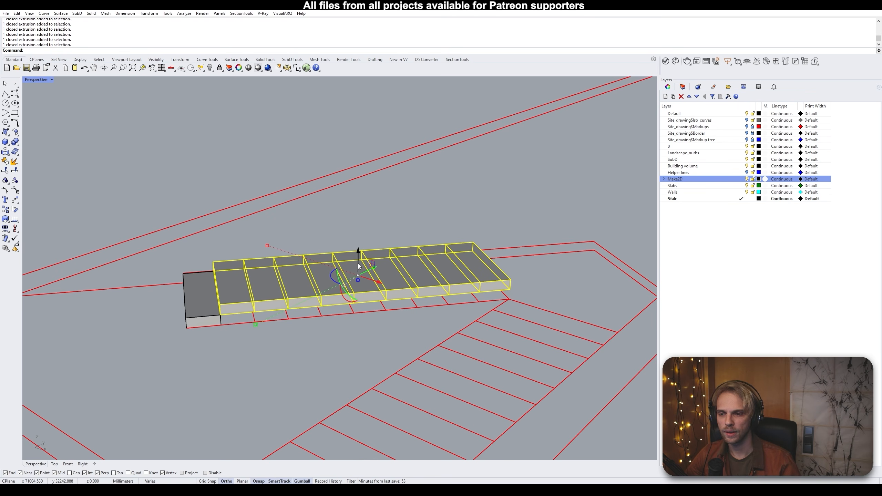
Raise the treads above the second by 100 mm, then repeat for those above the third and fourth
ctrl+click(233, 301)
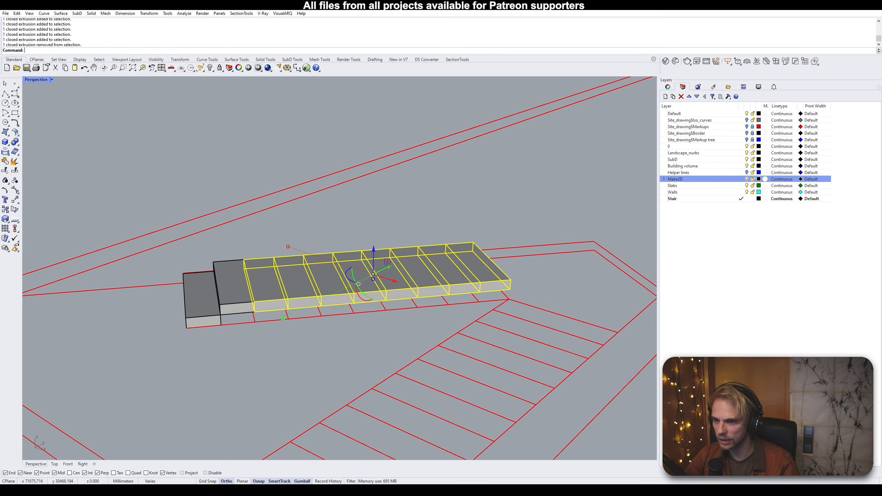
click(373, 255)
key(Return)
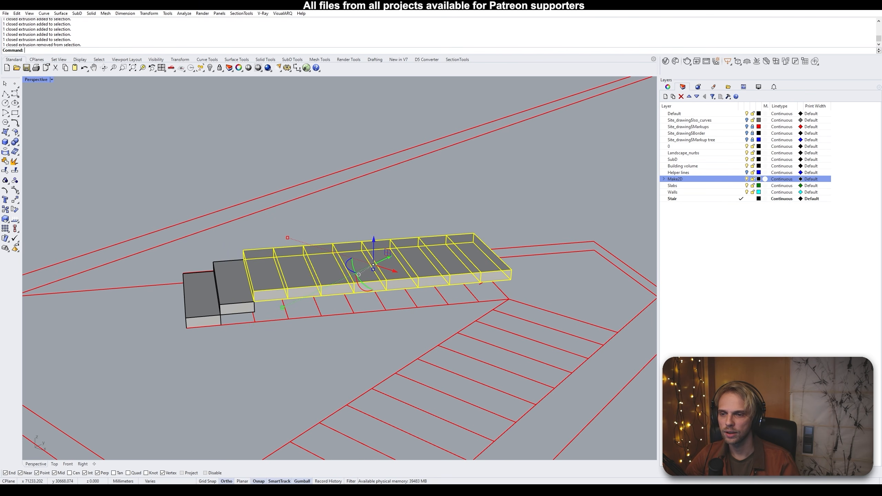
ctrl+click(267, 291)
click(388, 240)
key(Return)
ctrl+click(296, 274)
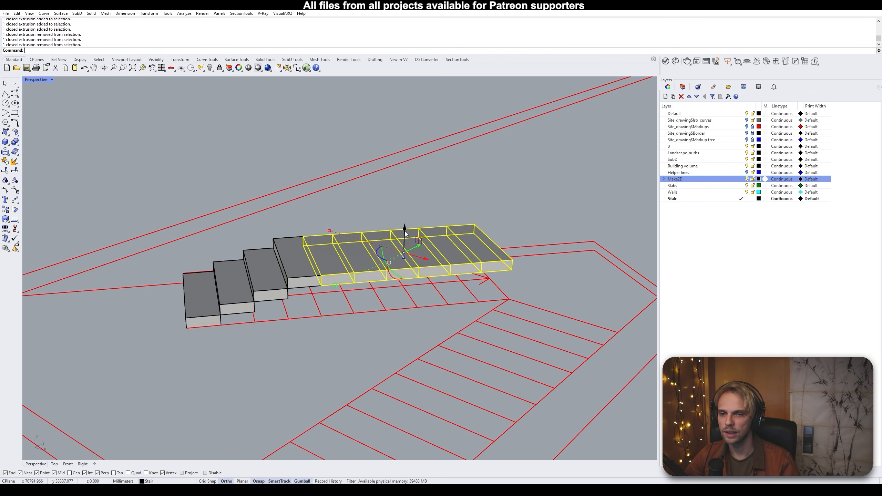
click(405, 232)
key(Return)
Continue stepping the flight in 100 mm rises for the treads above the fifth, sixth and seventh
ctrl+click(328, 269)
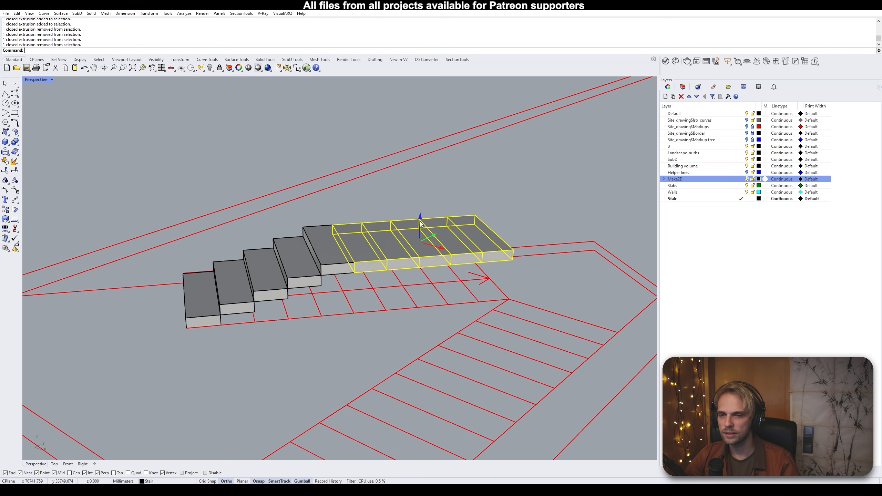
click(421, 224)
key(Return)
ctrl+click(369, 251)
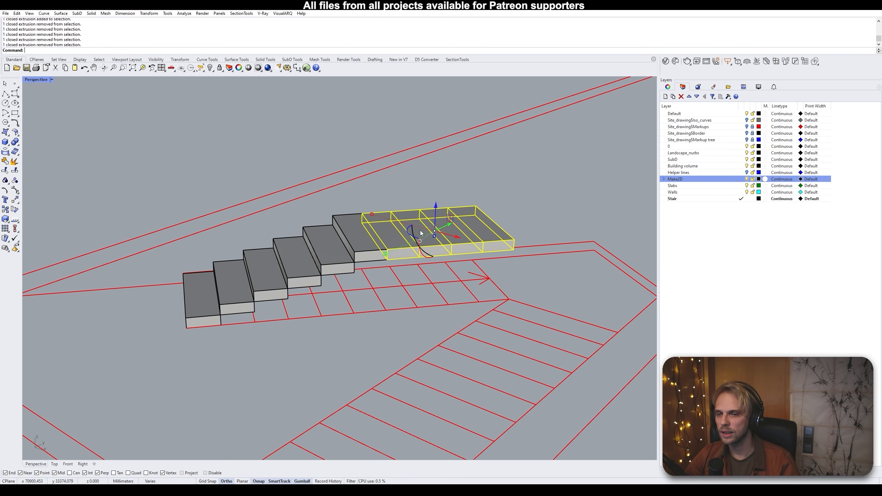
click(437, 209)
key(Return)
ctrl+click(389, 235)
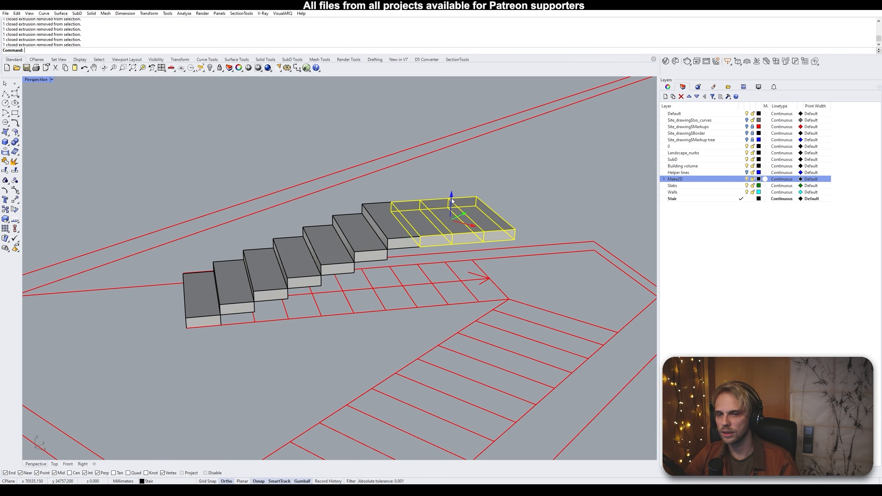
click(451, 199)
key(Return)
Raise the top tread by 100 mm, and lift the top two treads together by another 100 mm
ctrl+click(421, 216)
shift+right_drag(430, 201, 359, 221)
scroll(358, 220, up, 4)
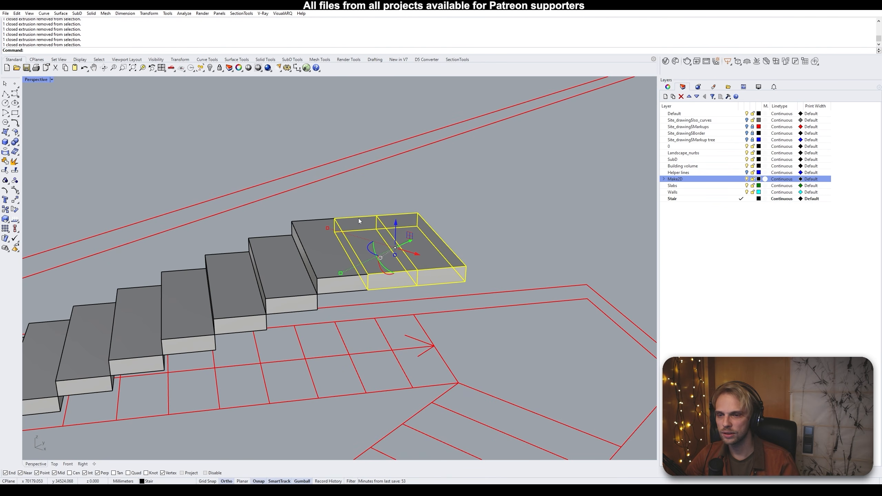
ctrl+click(347, 223)
click(419, 225)
key(Return)
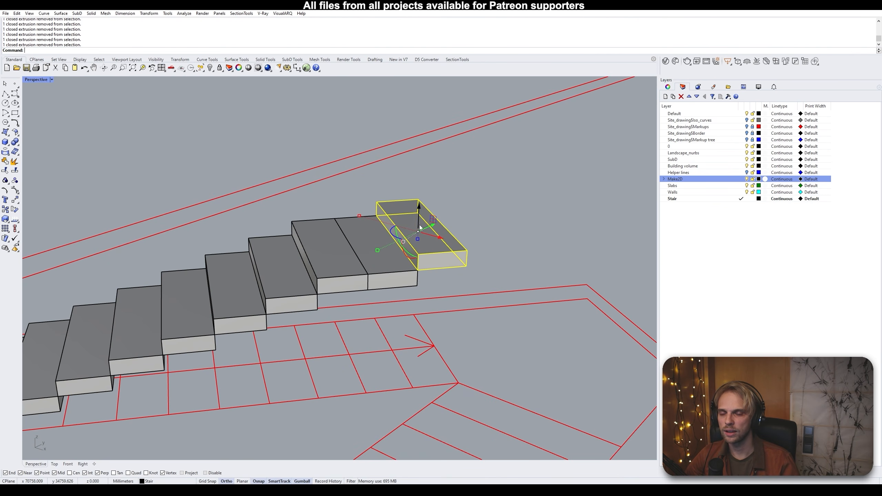
shift+click(366, 246)
click(395, 215)
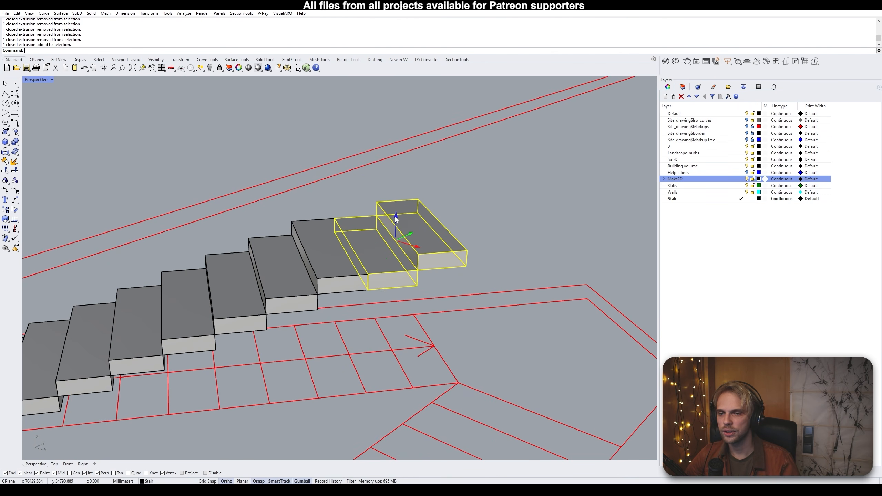
key(Return)
click(489, 197)
scroll(489, 197, down, 4)
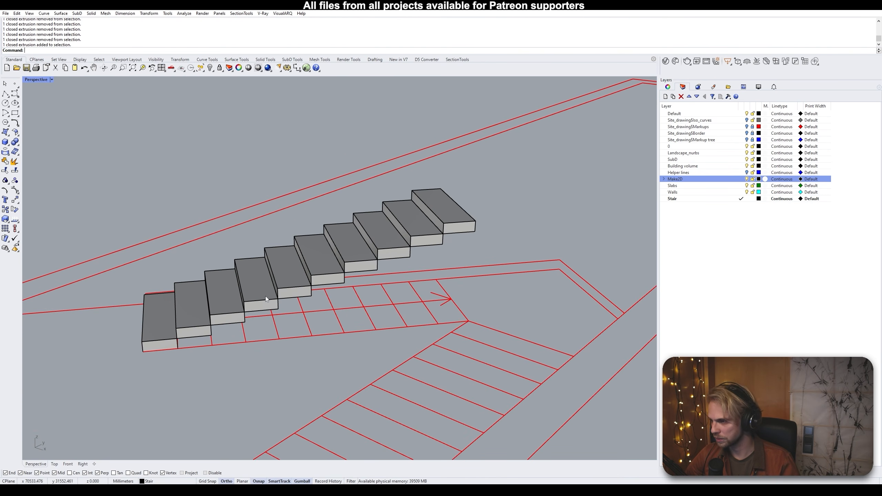
right_drag(266, 297, 250, 312)
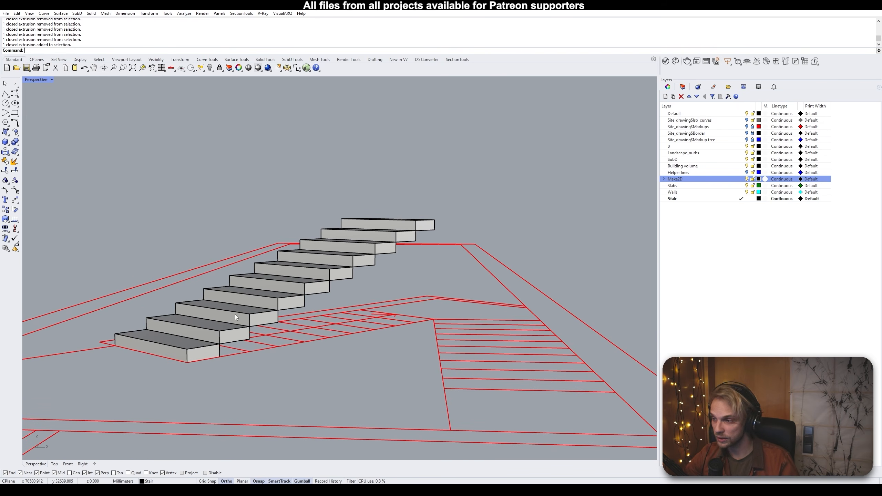
right_drag(291, 299, 115, 312)
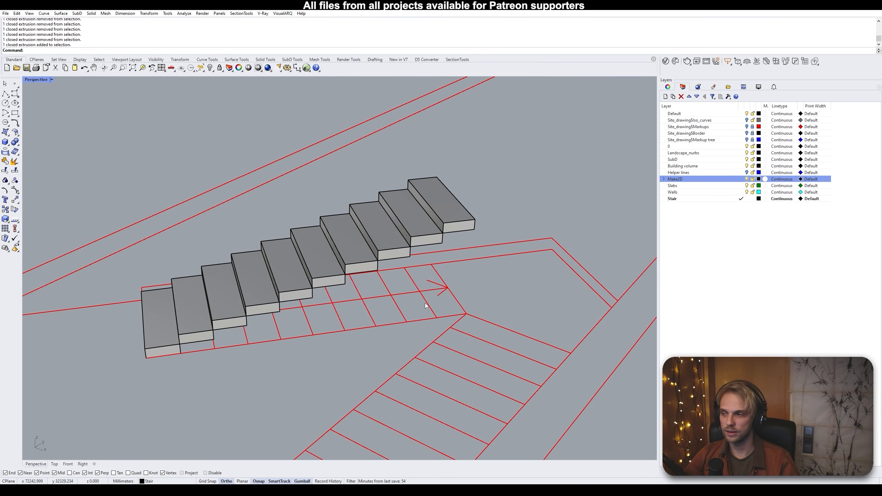
scroll(267, 307, down, 4)
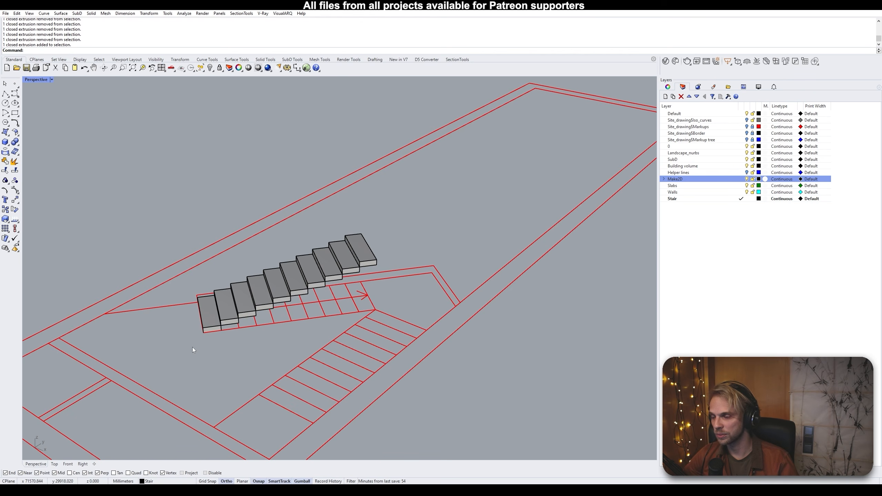
shift+right_drag(210, 345, 254, 262)
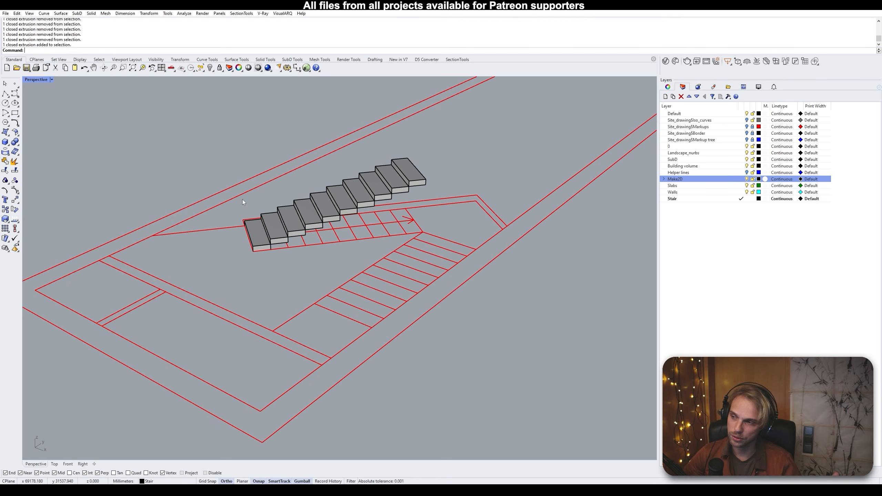
Duplicate all ten treads of the diagonal flight and place the copy outside the building outline, beyond the second flight
scroll(255, 222, up, 5)
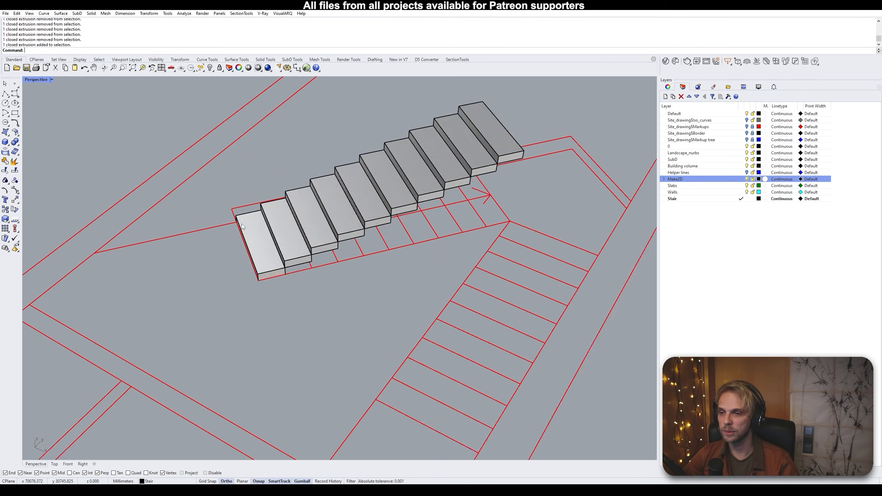
click(275, 246)
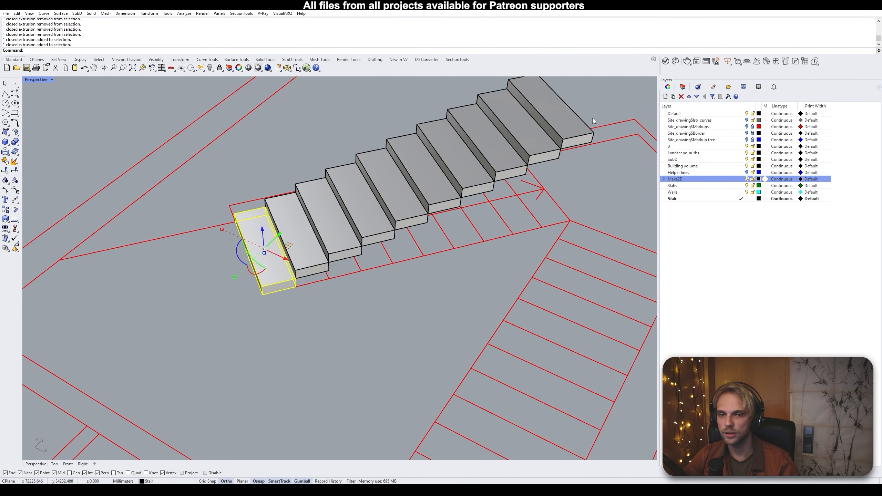
scroll(287, 263, down, 4)
shift+right_drag(287, 262, 246, 283)
shift+click(258, 278)
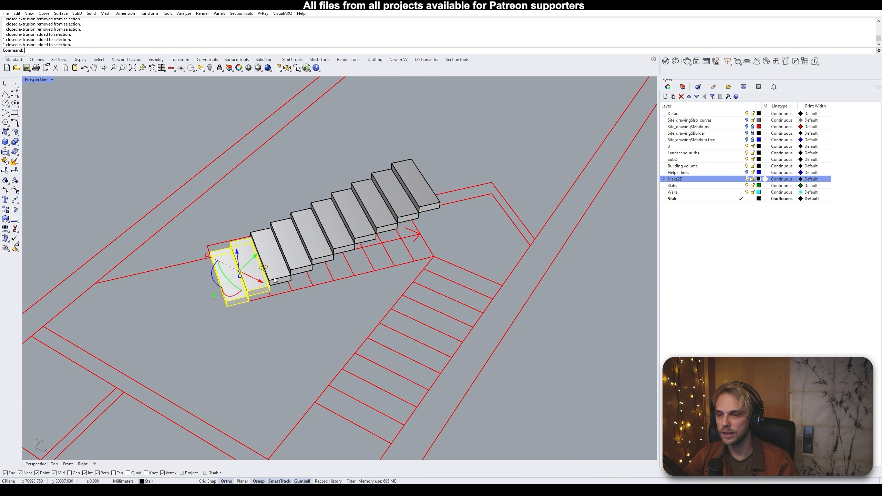
shift+click(279, 273)
shift+click(302, 269)
shift+click(323, 258)
shift+click(344, 248)
shift+click(365, 238)
shift+click(389, 222)
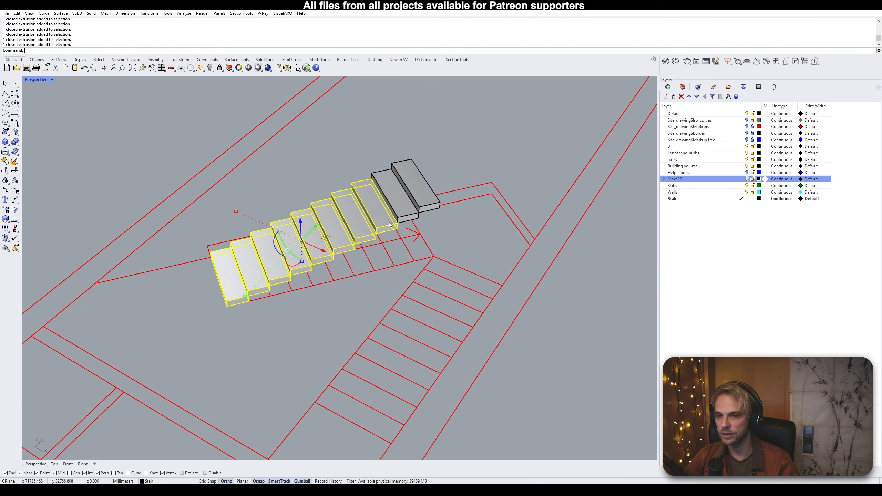
shift+click(413, 211)
shift+click(413, 211)
right_drag(389, 232, 228, 234)
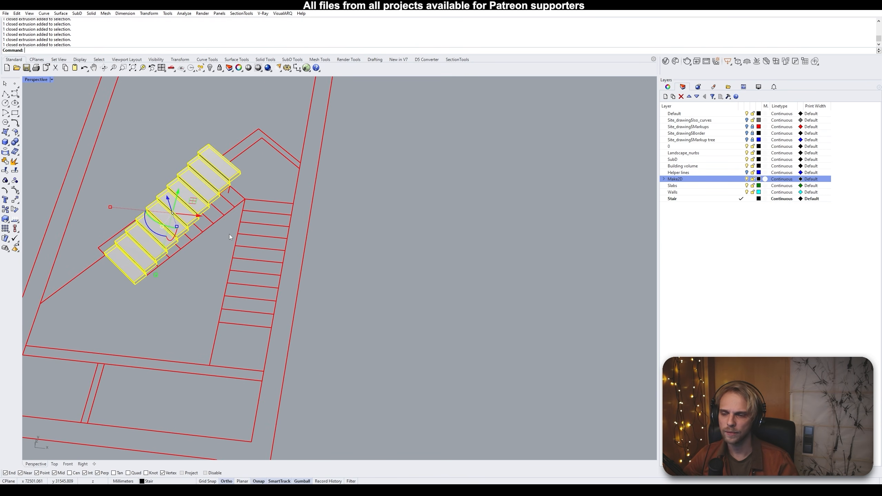
drag(196, 215, 415, 266)
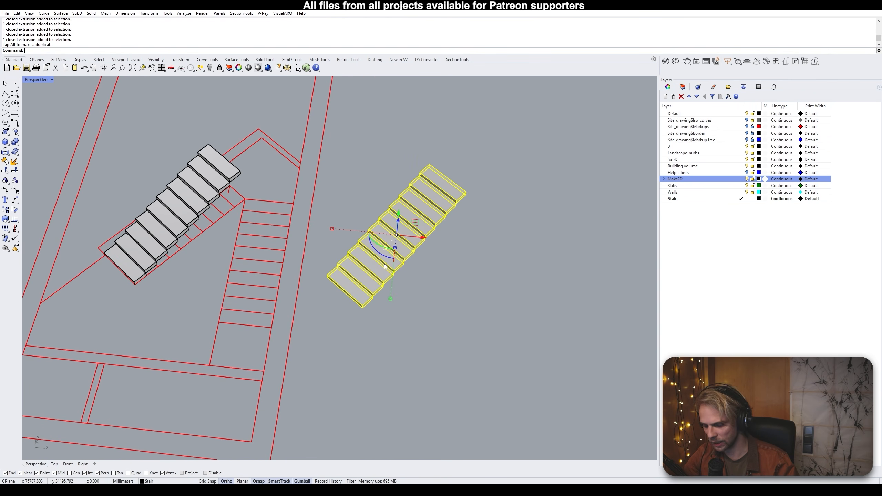
Move the copied flight by its lowest tread's outer bottom corner onto the inner corner where the two flights' plan lines meet
text(m)
key(Return)
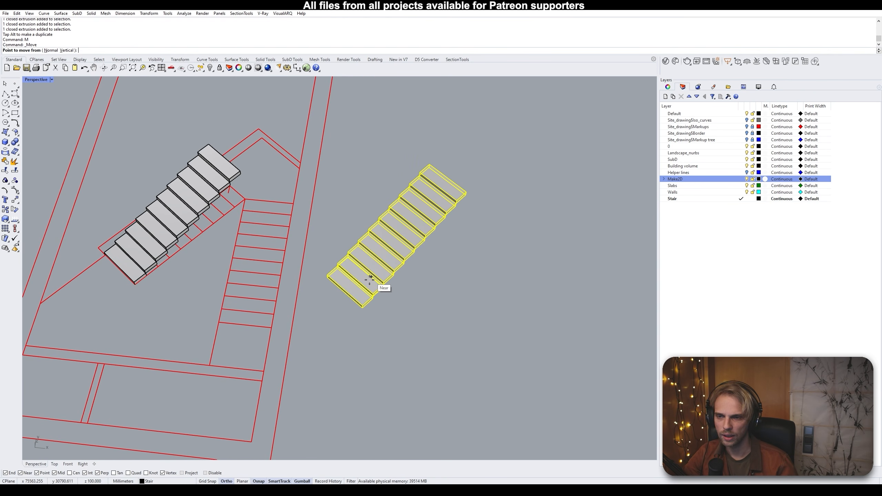
scroll(360, 312, up, 5)
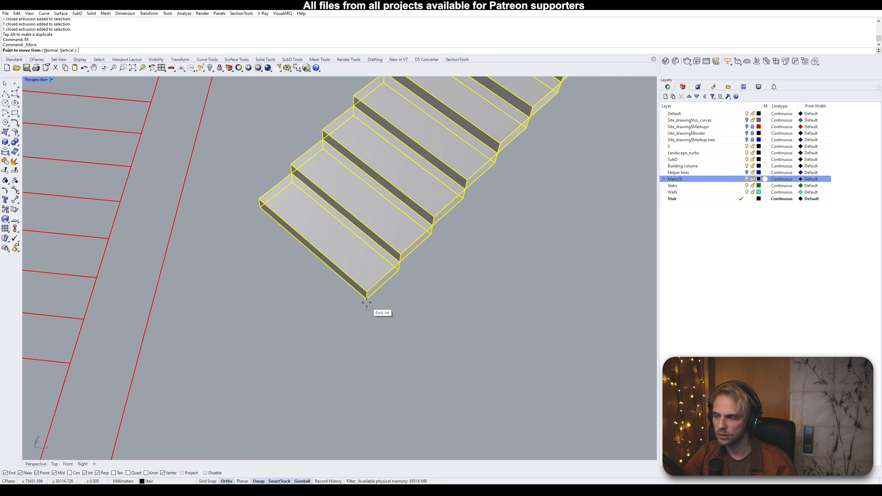
click(366, 302)
scroll(367, 297, down, 5)
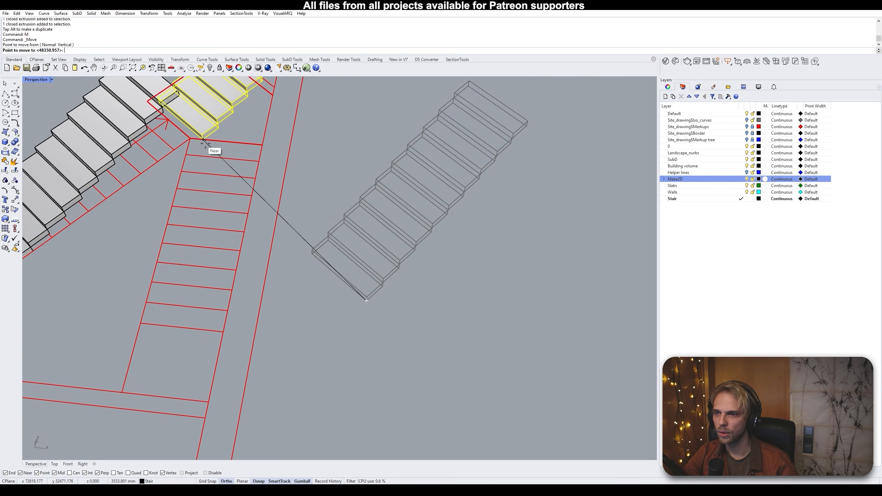
scroll(195, 140, up, 5)
scroll(189, 139, up, 5)
scroll(163, 155, down, 3)
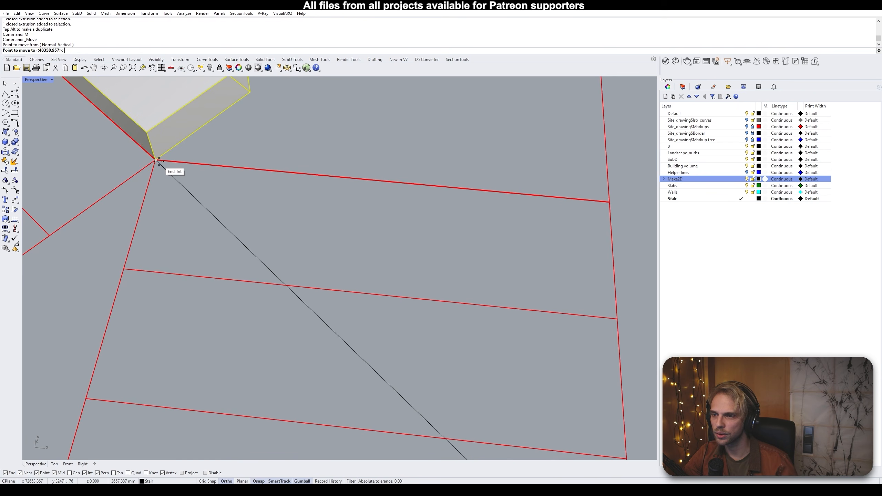
click(156, 160)
scroll(162, 162, down, 3)
scroll(163, 167, up, 5)
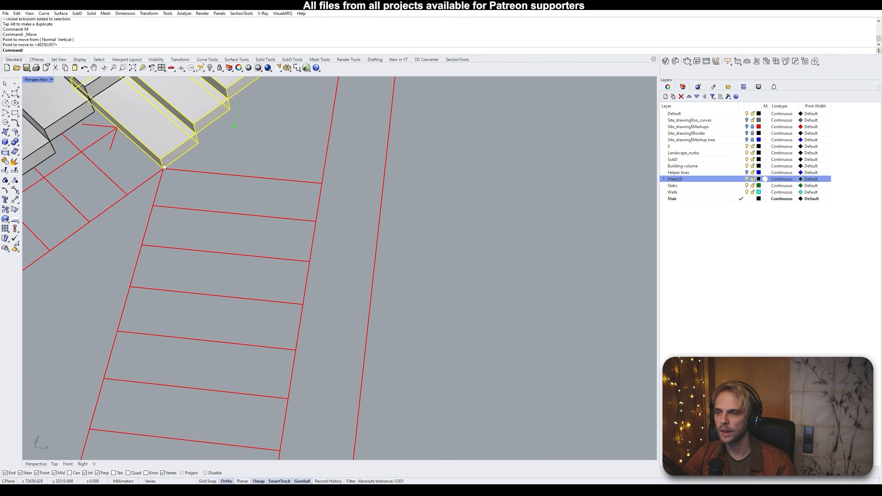
scroll(225, 289, down, 5)
right_drag(240, 275, 228, 275)
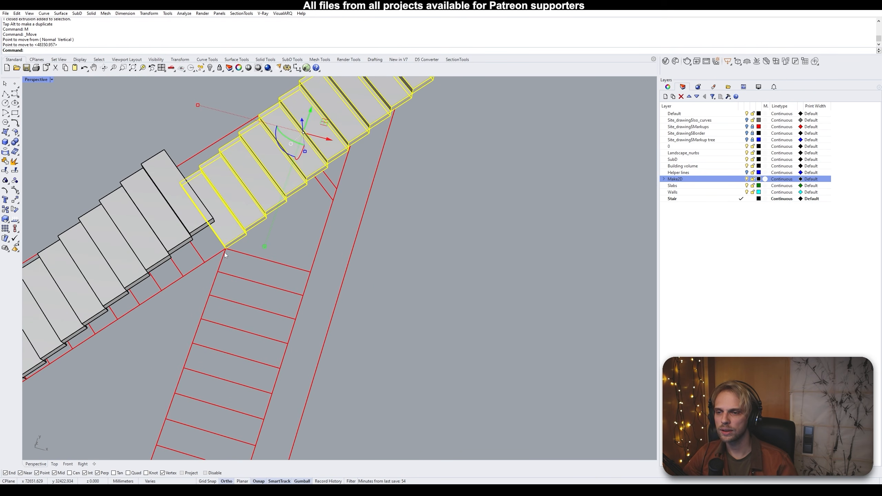
scroll(236, 212, down, 6)
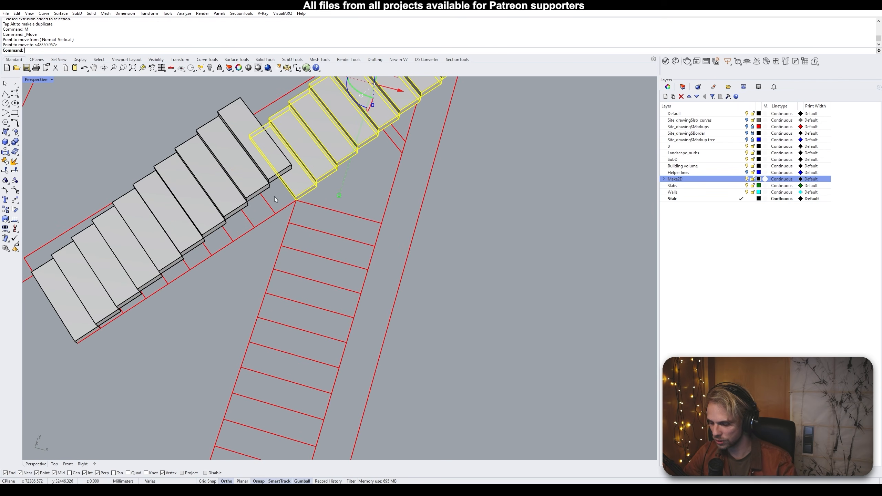
Rotate the copied flight about that shared corner so its lowest tread's side edge aligns with the second flight's plan lines
text(ate)
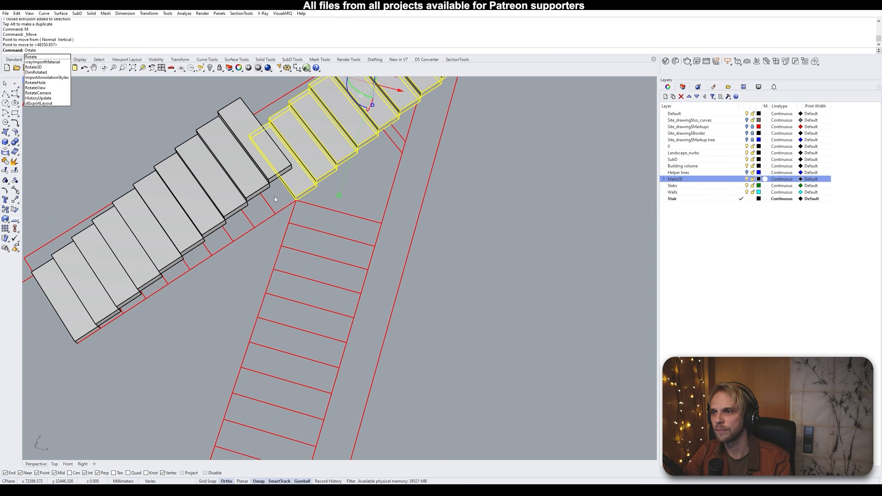
key(Return)
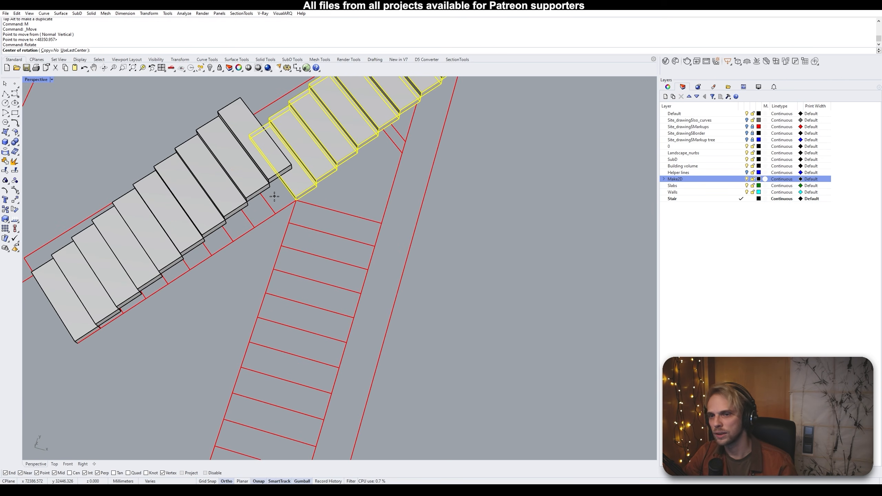
scroll(295, 201, up, 6)
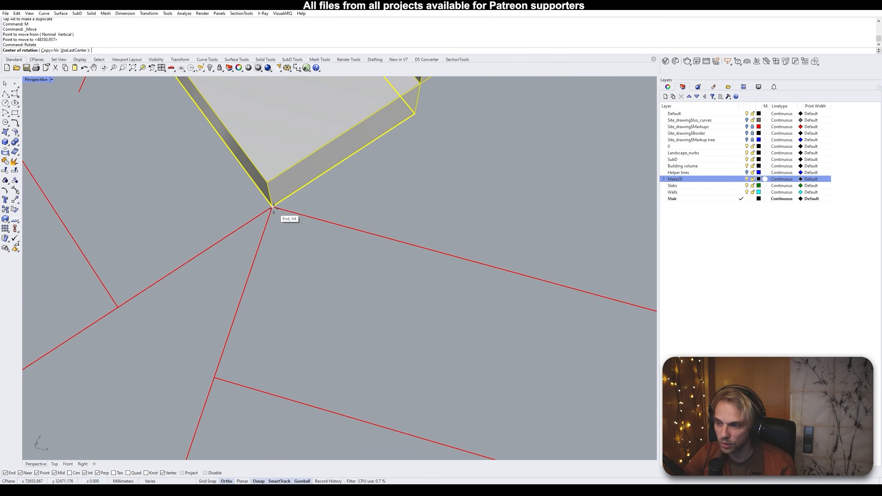
click(274, 208)
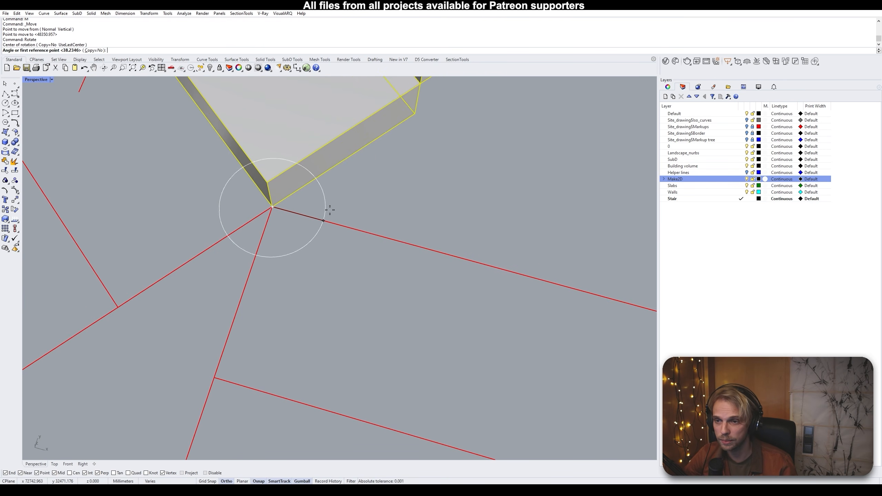
scroll(341, 220, down, 4)
scroll(360, 191, up, 5)
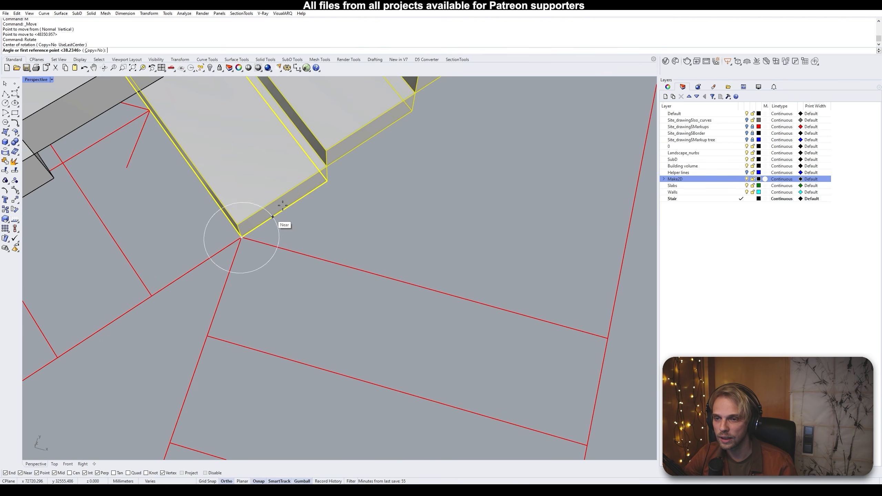
click(327, 181)
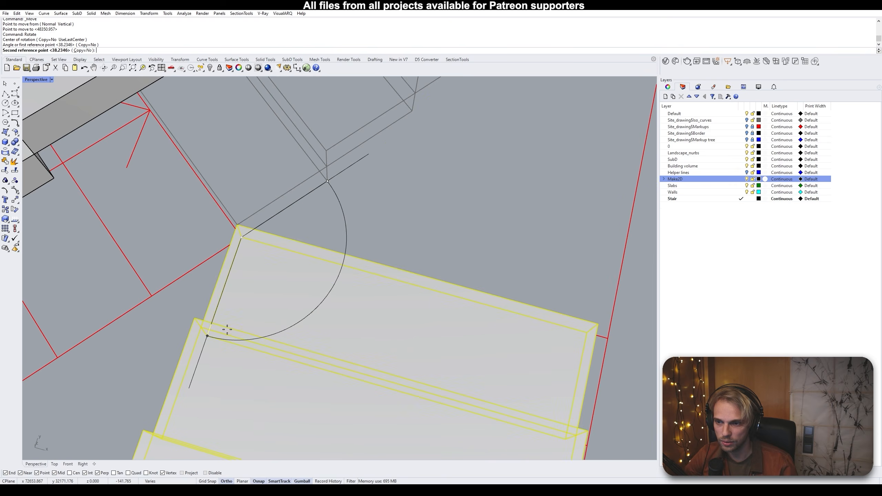
right_drag(229, 353, 261, 304)
scroll(259, 307, down, 6)
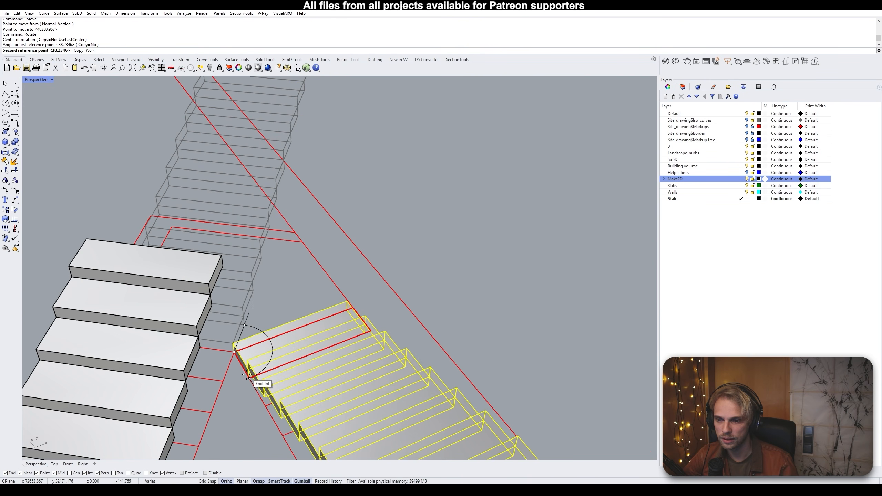
scroll(251, 373, up, 5)
click(252, 382)
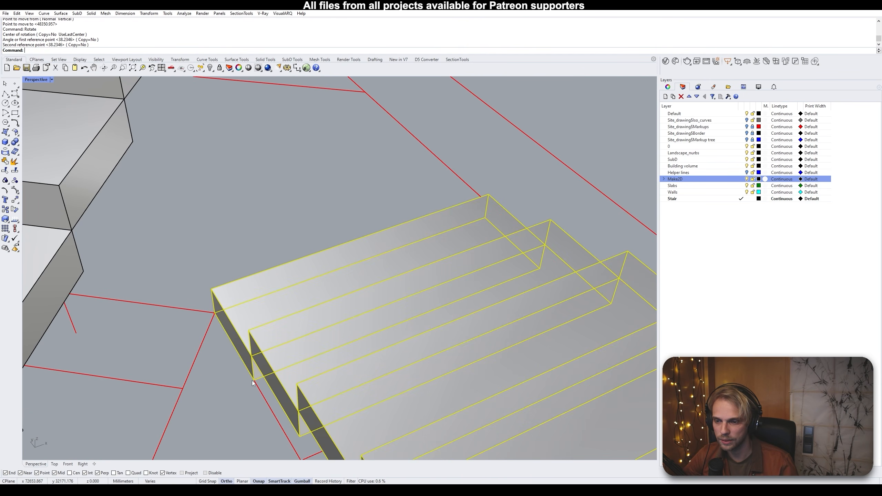
click(226, 374)
Move all ten treads of the rotated flight vertically by 1000 mm, from the lowest tread's bottom corner to the first flight's uppermost corner
scroll(233, 339, down, 10)
mouse_move(280, 271)
right_down()
mouse_move(338, 235)
mouse_move(374, 235)
mouse_move(308, 305)
mouse_move(279, 278)
right_up()
click(280, 279)
shift+click(303, 301)
shift+click(327, 326)
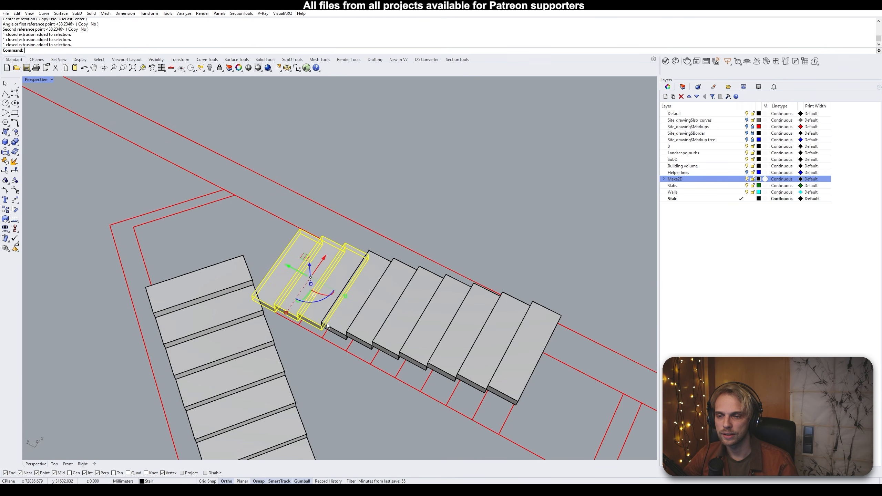
shift+click(347, 330)
shift+click(368, 334)
shift+click(389, 344)
shift+click(409, 354)
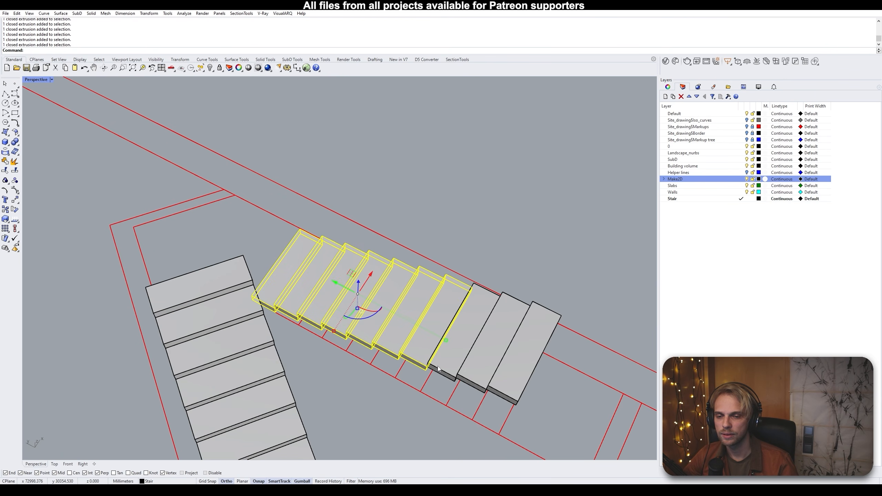
shift+click(451, 364)
shift+click(480, 375)
shift+click(511, 386)
right_drag(511, 385, 291, 330)
text(m)
key(Return)
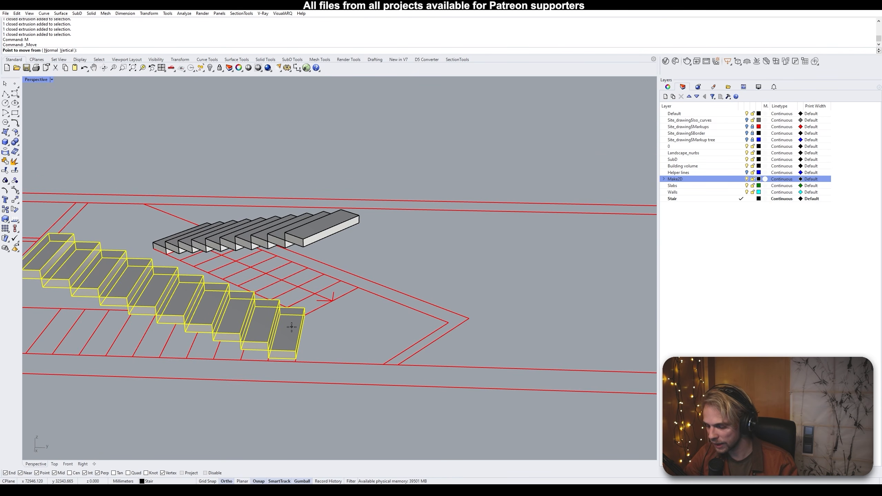
right_drag(291, 327, 347, 334)
click(381, 333)
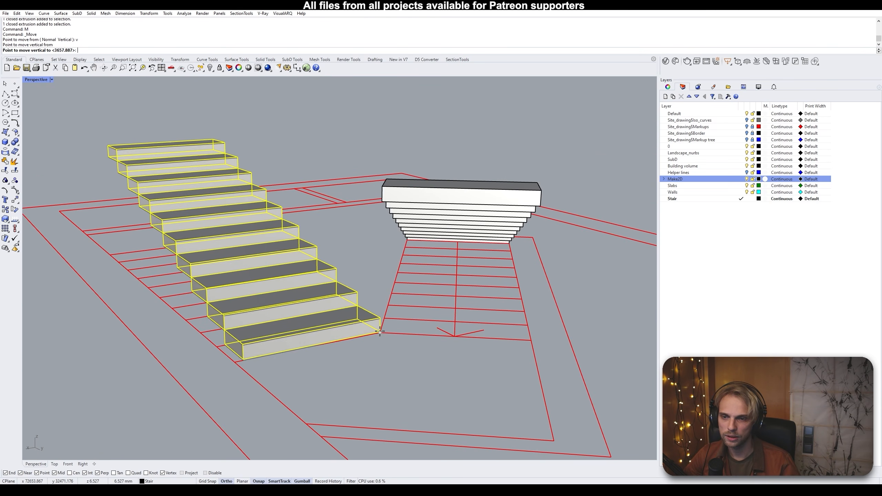
scroll(392, 251, down, 2)
scroll(350, 245, up, 5)
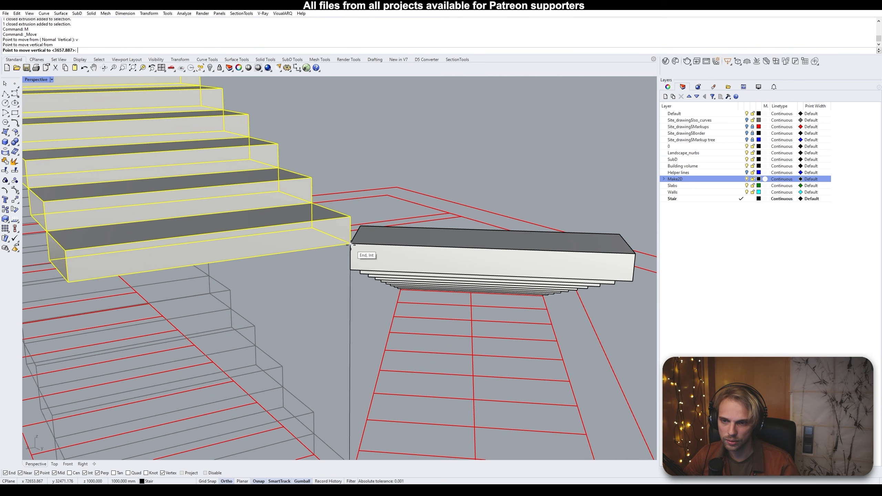
click(350, 244)
scroll(349, 245, down, 2)
right_drag(350, 244, 339, 291)
scroll(355, 295, up, 5)
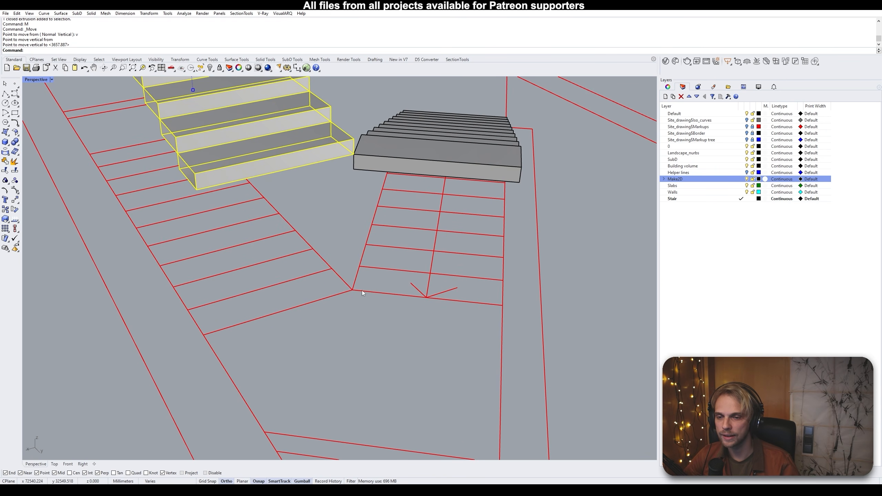
Raise the entire upper flight slightly further along the vertical axis, leaving a height gap above the lower flight for the landing
scroll(417, 358, down, 5)
scroll(393, 274, up, 5)
right_drag(362, 297, 340, 235)
scroll(340, 313, down, 4)
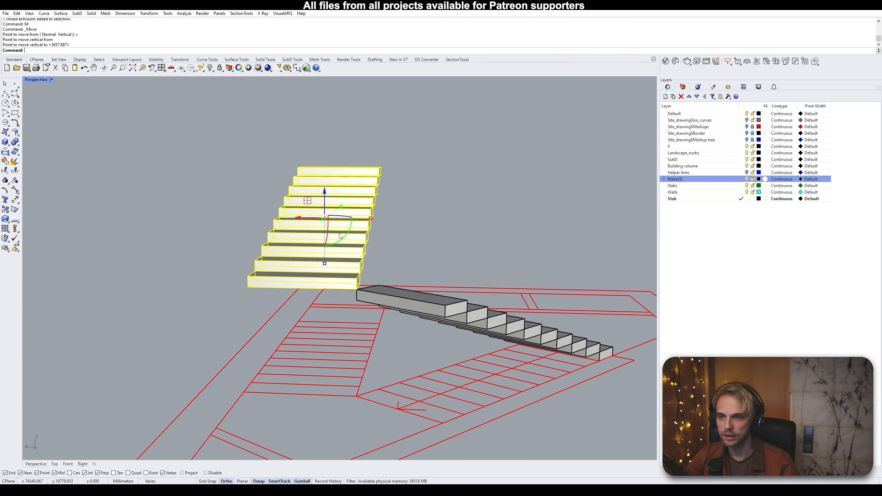
click(328, 197)
key(Return)
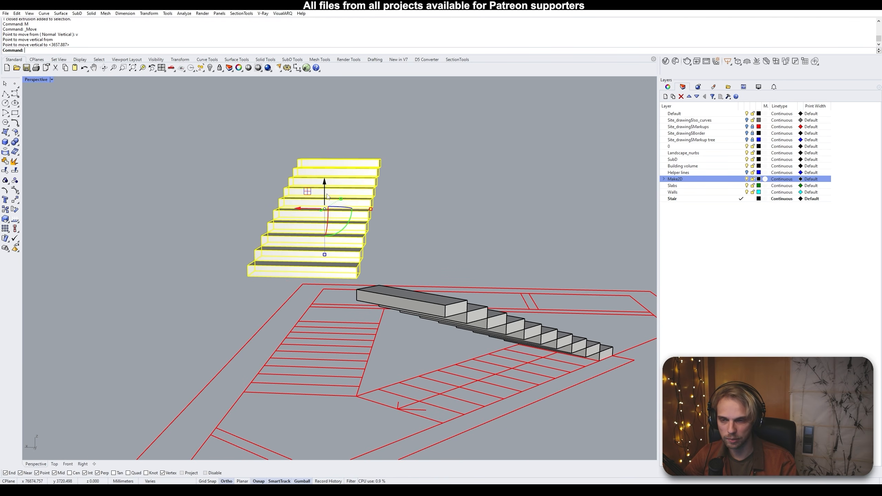
key(Escape)
Trace the five-sided landing between the two flights with a closed polyline following the plan's inner wall lines and first tread edges
right_drag(332, 278, 323, 313)
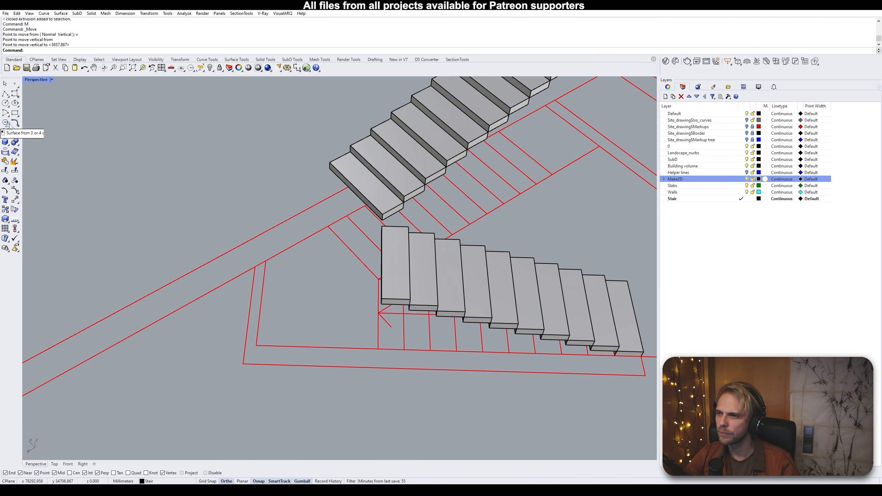
click(5, 93)
click(266, 260)
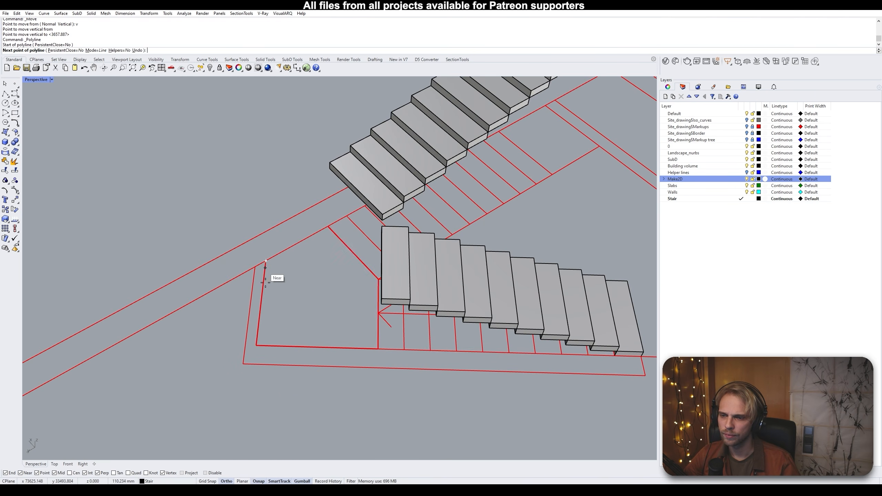
click(256, 345)
click(379, 349)
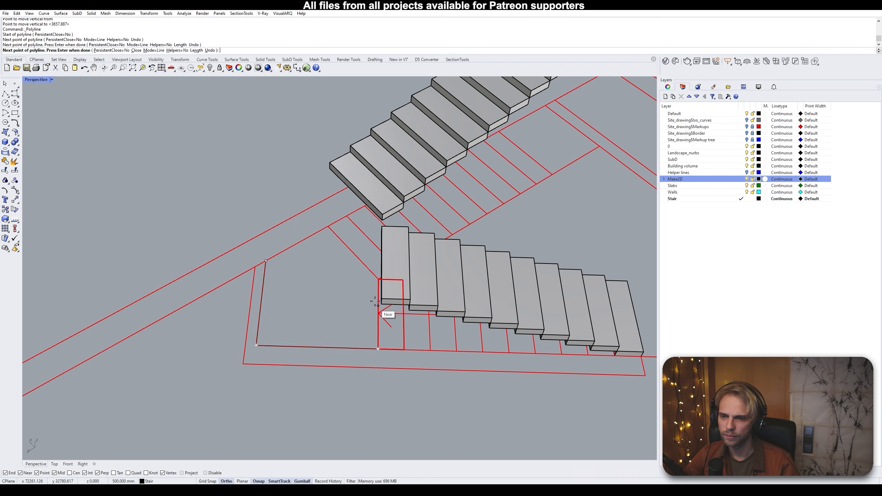
click(378, 279)
click(328, 227)
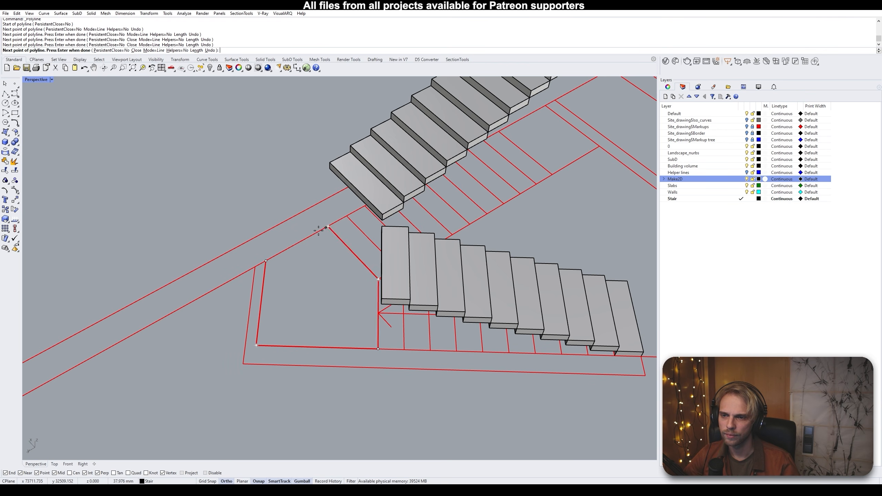
click(265, 260)
Create a planar surface from the closed landing outline and delete the outline curve
click(272, 257)
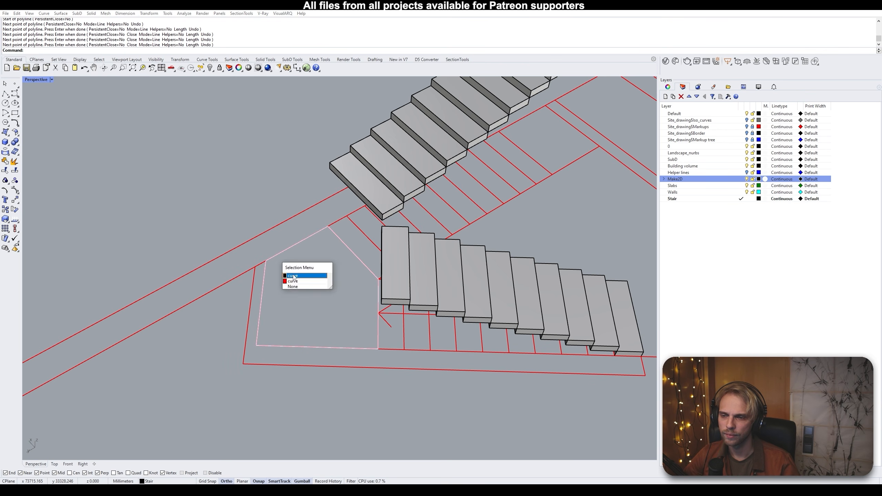
click(292, 281)
right_drag(294, 304, 306, 296)
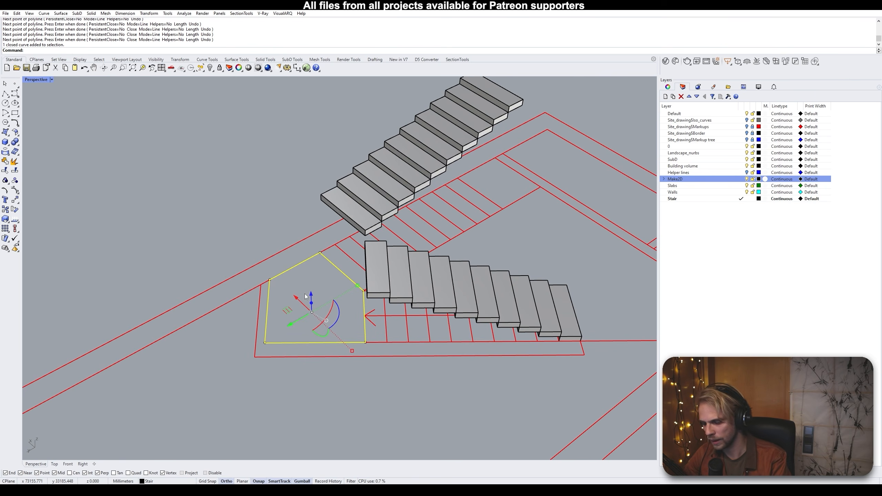
text(PlanarSrf)
key(Return)
key(Delete)
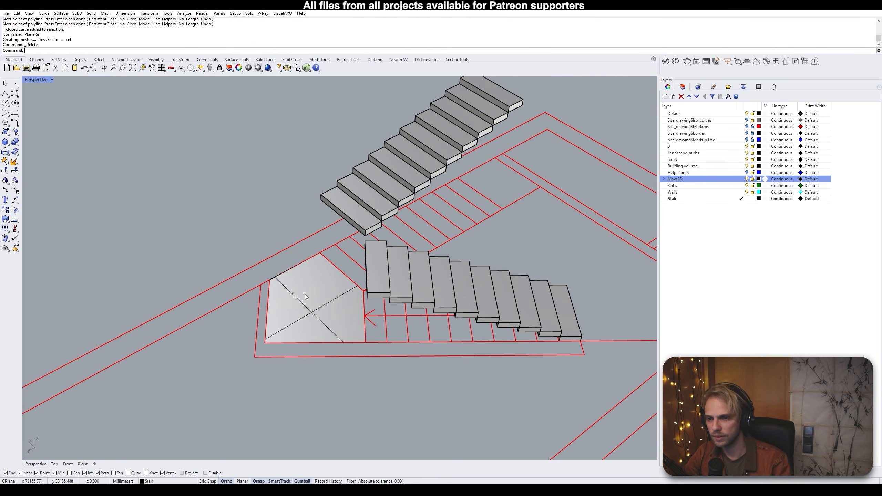
Extrude the landing surface upward into a solid slab
click(305, 294)
click(311, 303)
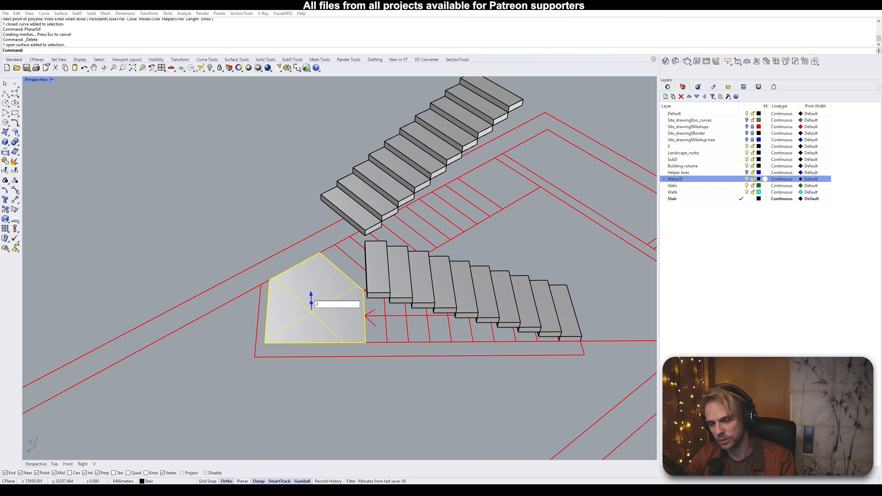
key(Return)
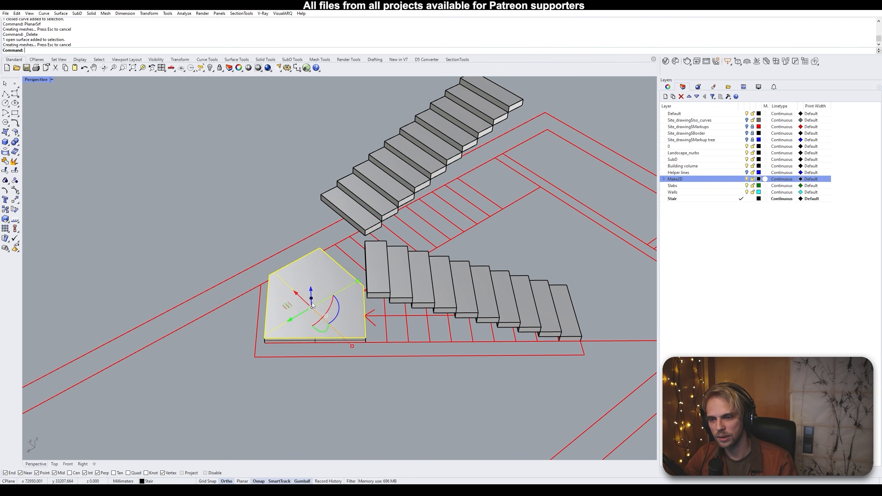
key(Escape)
Move the landing slab vertically from its bottom corner up to the top of the lower flight's highest step
click(303, 317)
right_drag(305, 317, 315, 298)
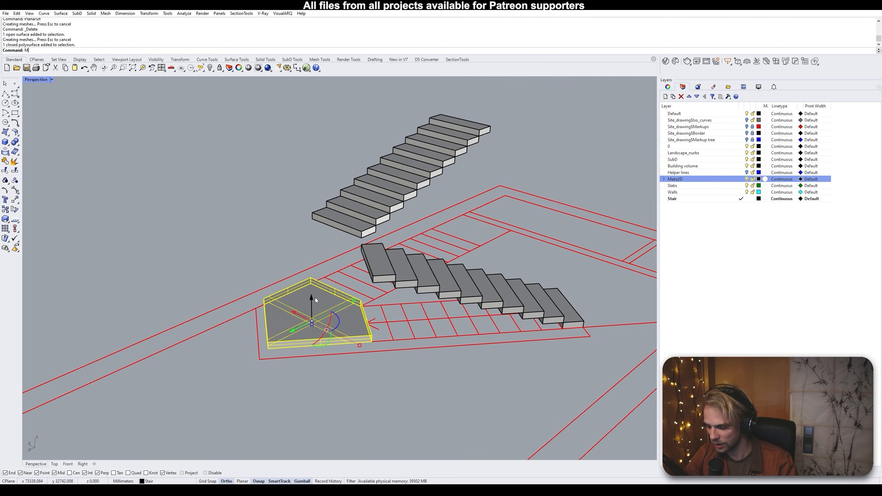
key(Return)
text(V)
key(Return)
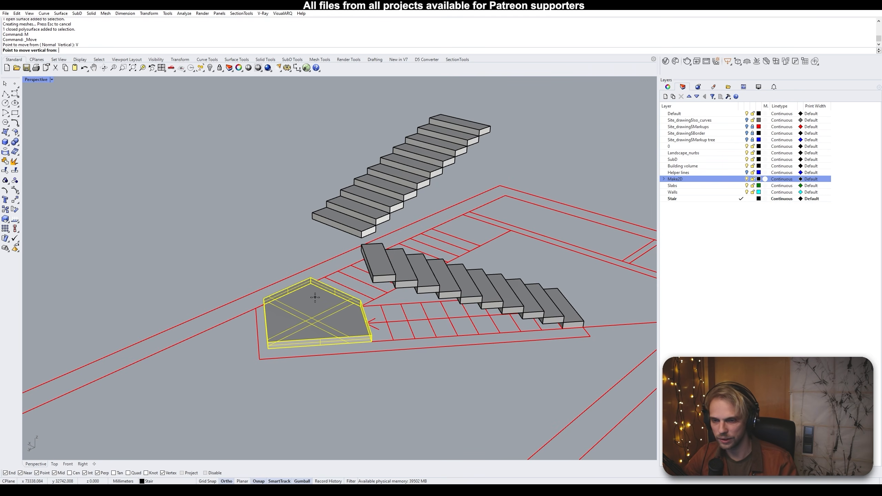
click(372, 343)
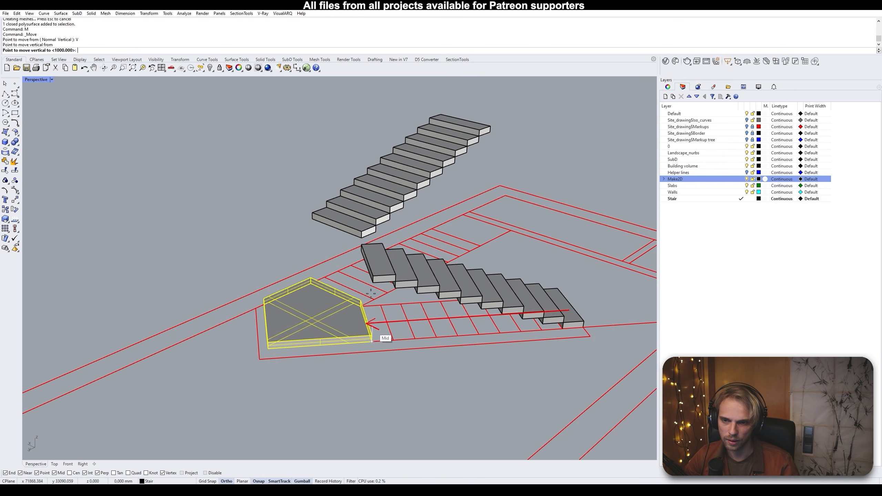
click(373, 276)
key(Escape)
Select the underside faces of the lower flight's steps, except the bottom step, together with the underside of the landing
right_drag(371, 315, 180, 219)
click(243, 310)
click(241, 307)
click(246, 328)
scroll(230, 291, up, 4)
ctrl+shift+click(197, 188)
ctrl+shift+click(244, 184)
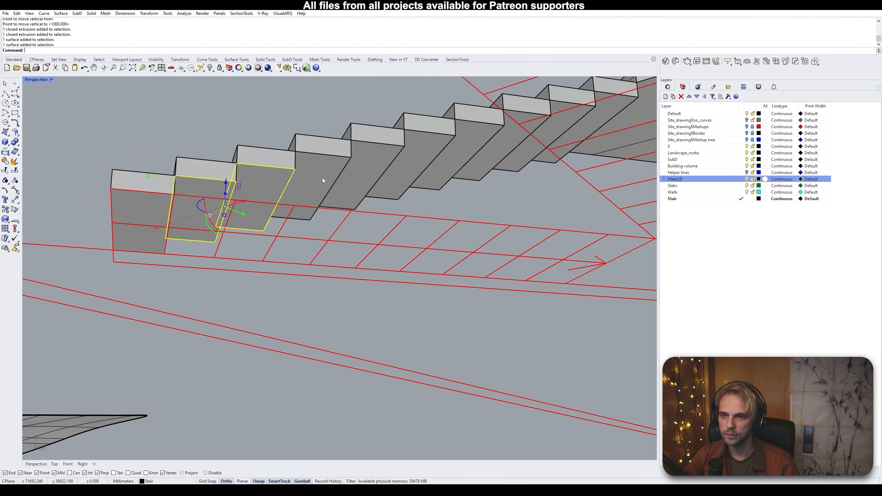
ctrl+shift+click(298, 181)
right_drag(299, 180, 252, 231)
ctrl+shift+click(253, 229)
ctrl+shift+click(312, 188)
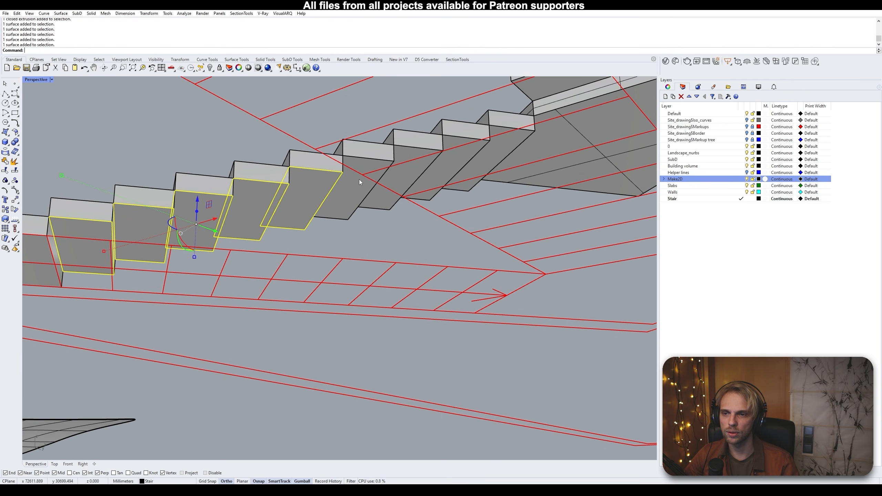
ctrl+shift+click(359, 179)
right_drag(410, 182, 289, 230)
scroll(290, 229, up, 3)
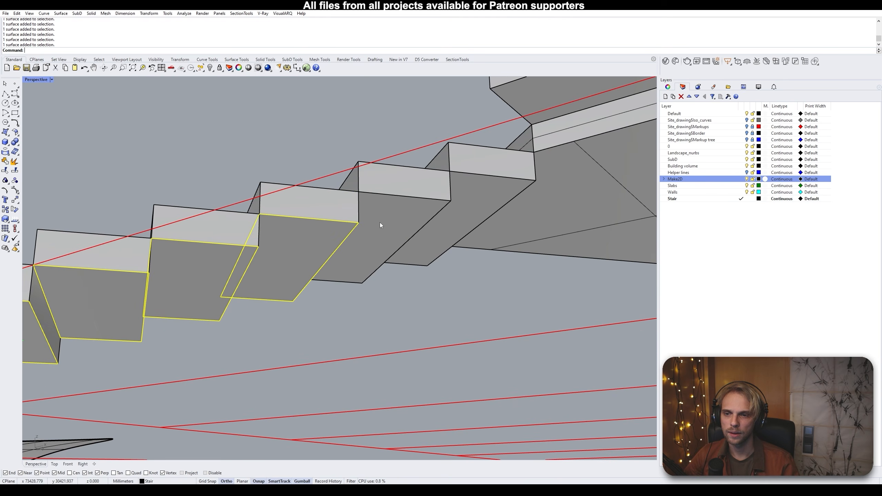
right_drag(457, 214, 304, 214)
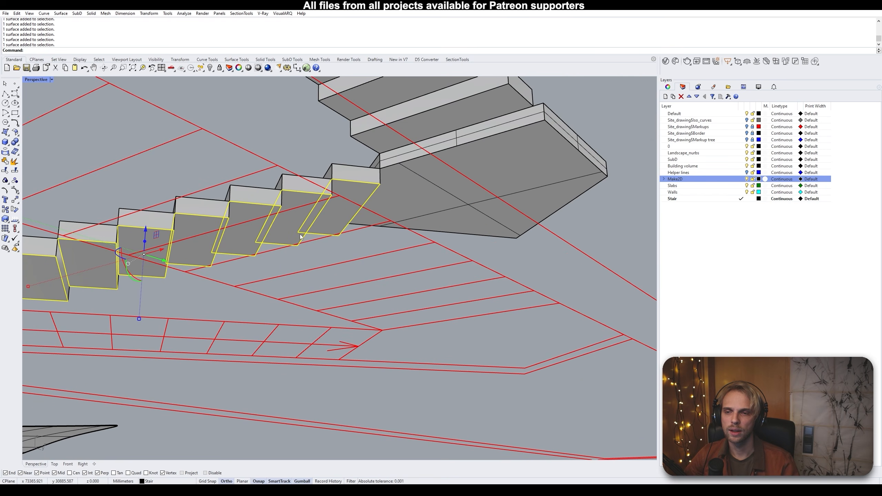
ctrl+shift+click(432, 170)
right_drag(410, 131, 371, 186)
Add the underside faces of all upper flight steps to the selection and lower the selected faces to thicken the steps and landing
ctrl+shift+click(408, 181)
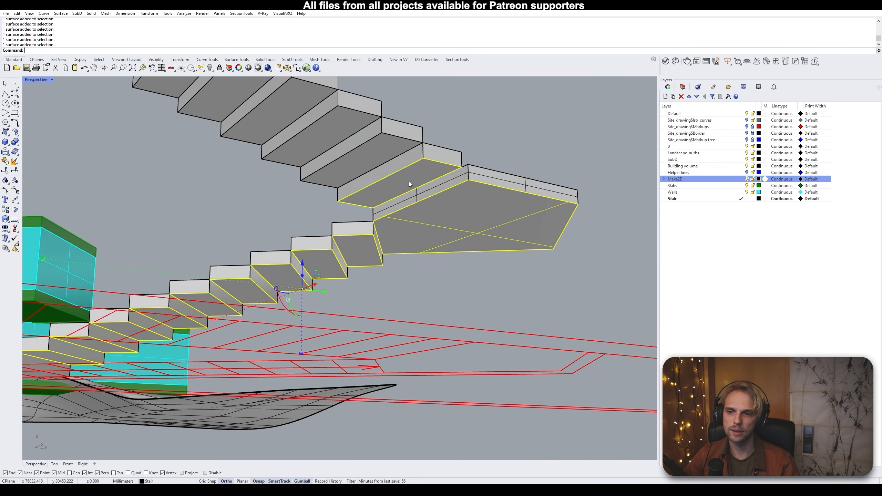
scroll(372, 155, down, 3)
scroll(374, 156, up, 4)
ctrl+shift+click(355, 154)
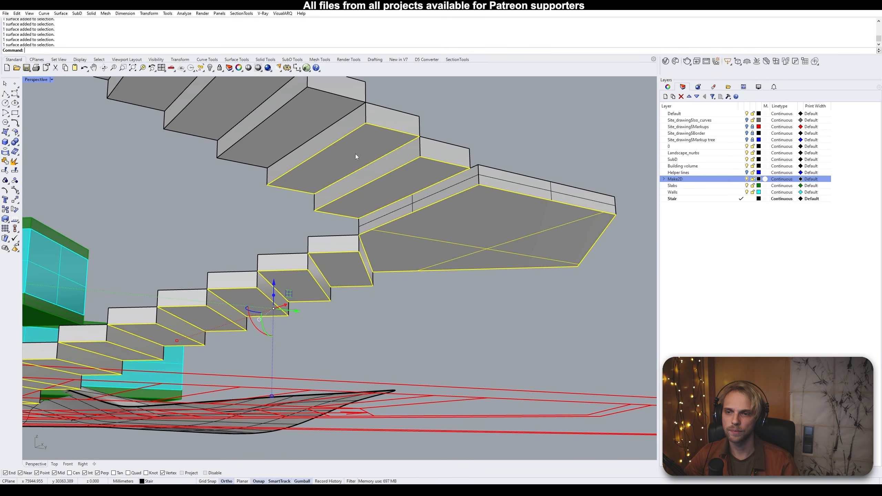
right_drag(356, 154, 335, 195)
ctrl+shift+click(335, 197)
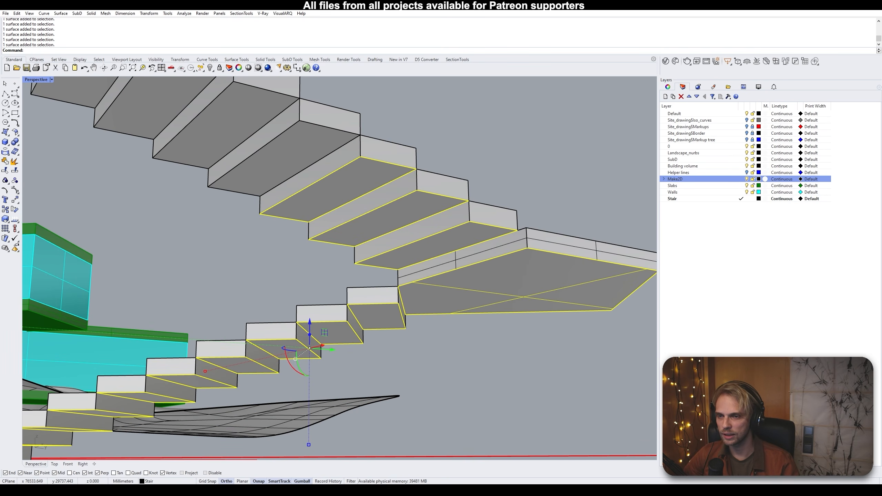
ctrl+shift+click(291, 161)
shift+right_drag(291, 162, 306, 194)
shift+right_drag(228, 169, 336, 216)
ctrl+shift+click(338, 214)
ctrl+shift+click(279, 166)
ctrl+shift+click(284, 178)
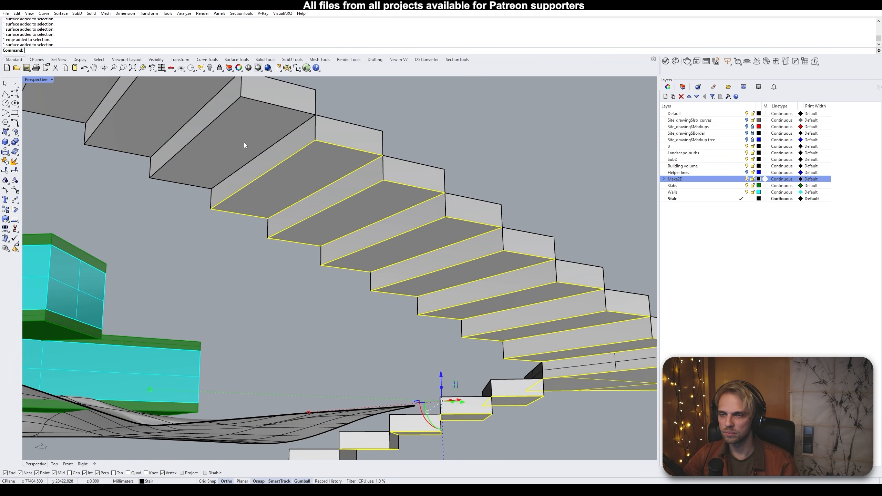
shift+right_drag(201, 130, 260, 182)
scroll(275, 189, down, 6)
scroll(258, 181, up, 5)
ctrl+shift+click(219, 171)
ctrl+shift+click(174, 161)
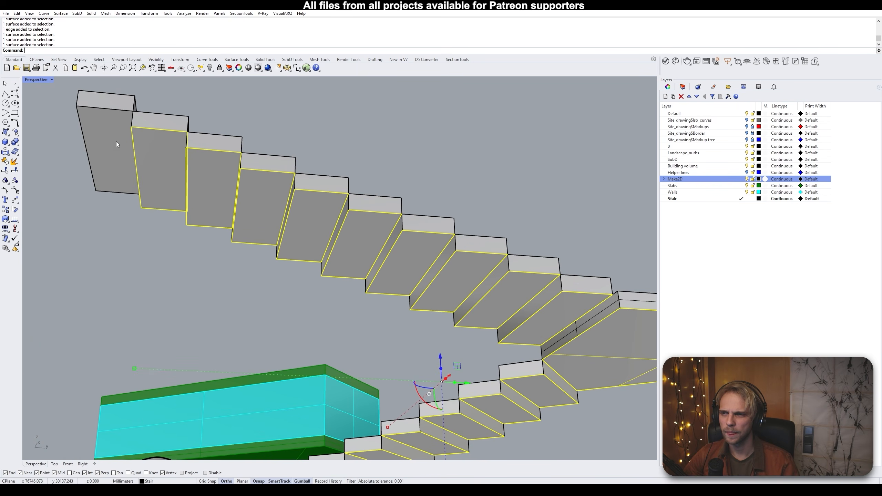
ctrl+shift+click(116, 141)
scroll(132, 149, down, 4)
scroll(245, 205, up, 2)
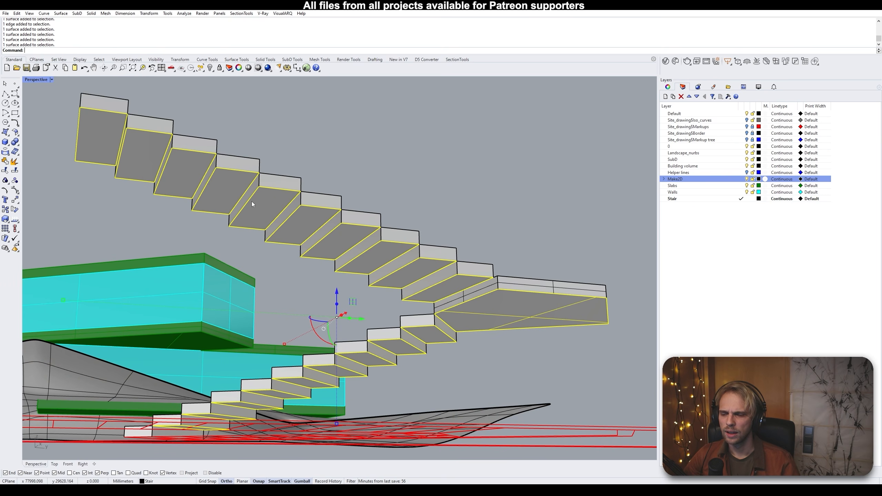
scroll(280, 213, down, 4)
right_drag(280, 212, 311, 195)
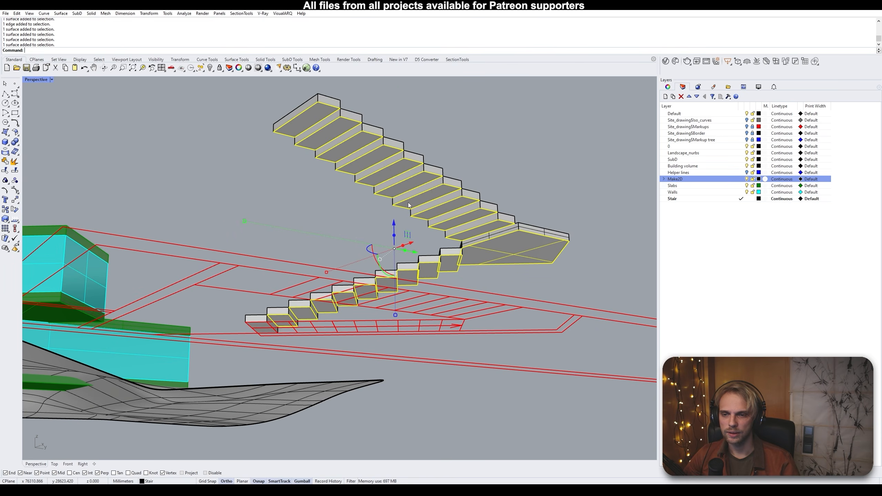
click(395, 226)
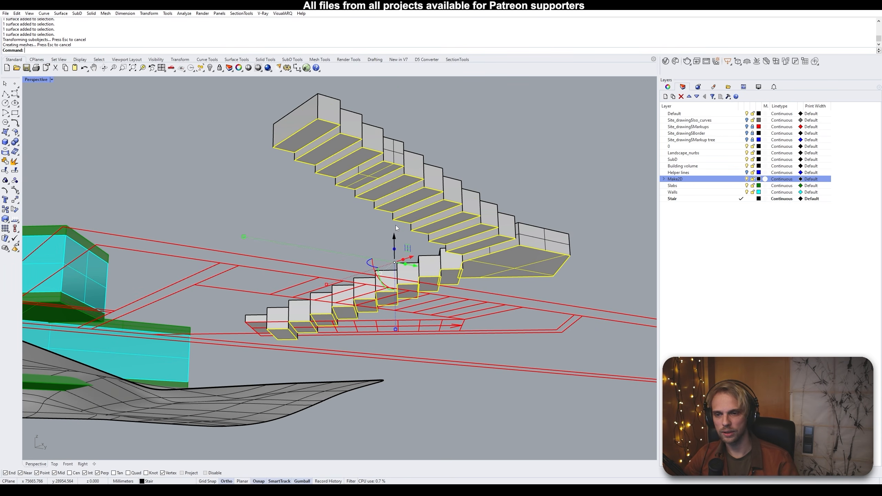
click(309, 228)
Measure the width of the upper flight's first step along the edge where it meets the landing
right_drag(309, 227, 331, 256)
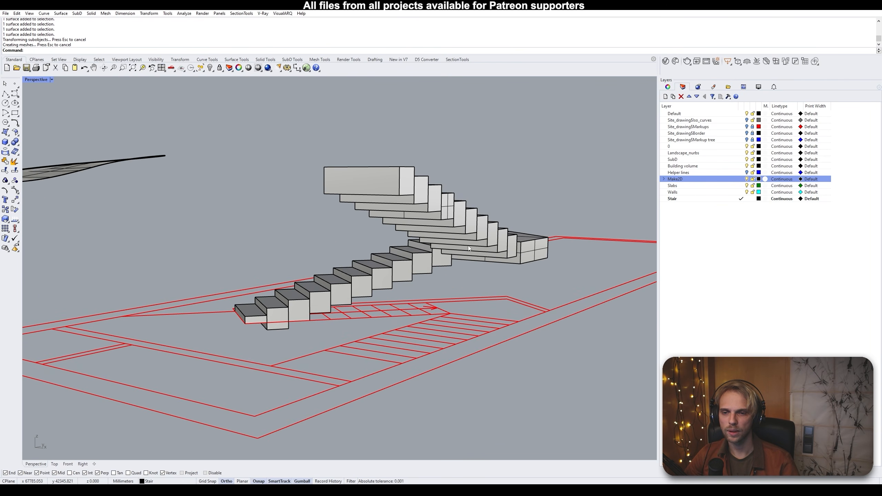
right_drag(469, 248, 455, 239)
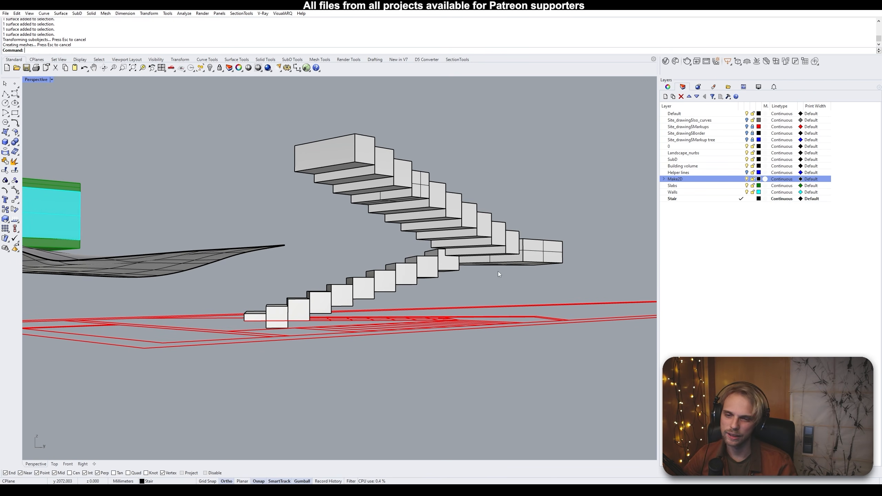
right_drag(497, 272, 421, 410)
scroll(421, 300, up, 6)
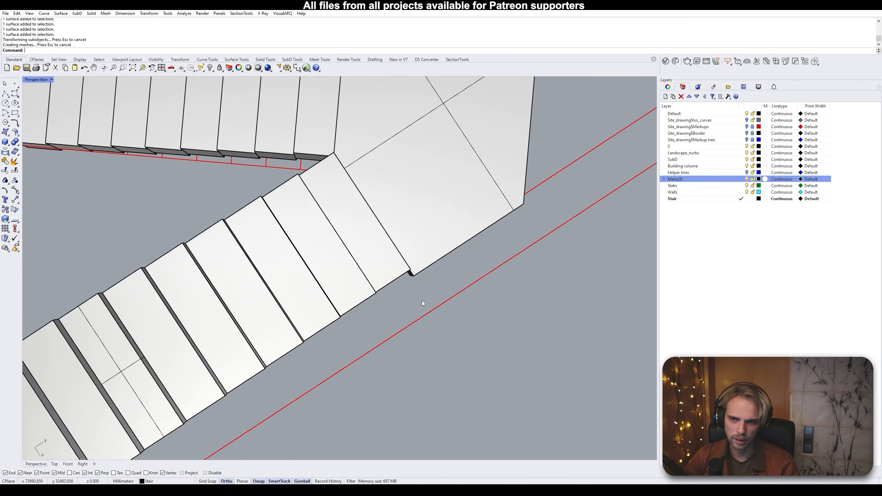
mouse_move(421, 300)
right_down()
mouse_move(423, 321)
mouse_move(420, 278)
mouse_move(421, 299)
right_up()
scroll(420, 299, up, 5)
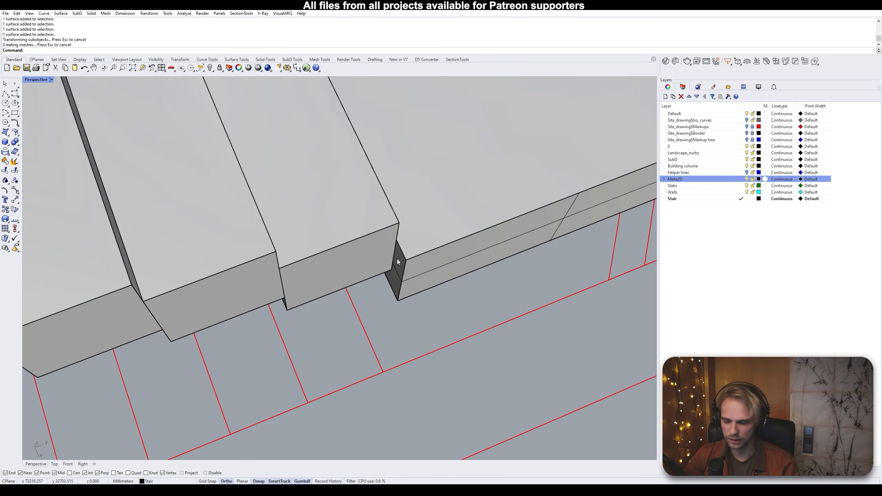
text(istance)
key(Return)
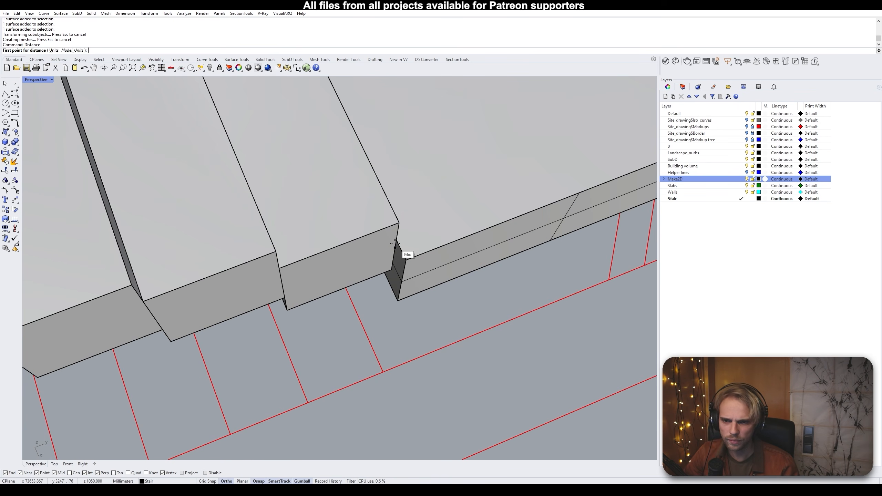
scroll(395, 243, down, 5)
scroll(393, 242, up, 3)
click(330, 146)
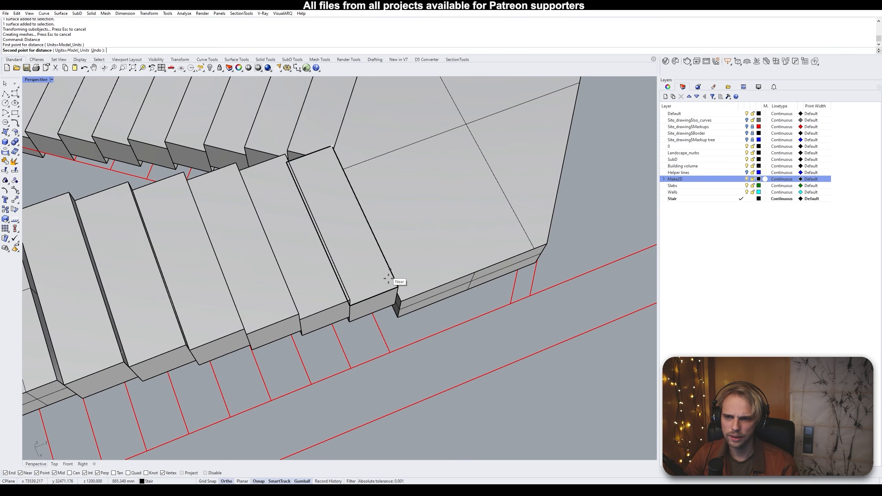
click(397, 289)
scroll(398, 295, down, 3)
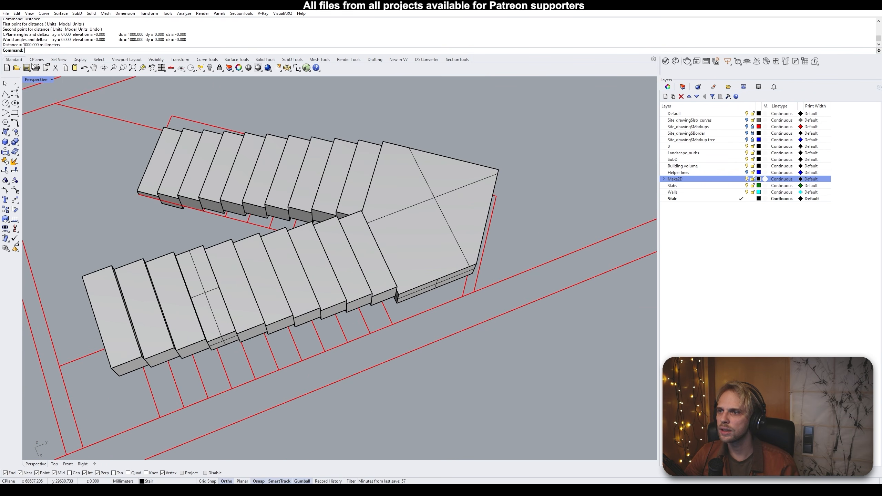
Measure the length of the plan's tread line at the landing edge below the upper flight
right_drag(299, 389, 325, 310)
scroll(351, 310, up, 3)
right_click(355, 299)
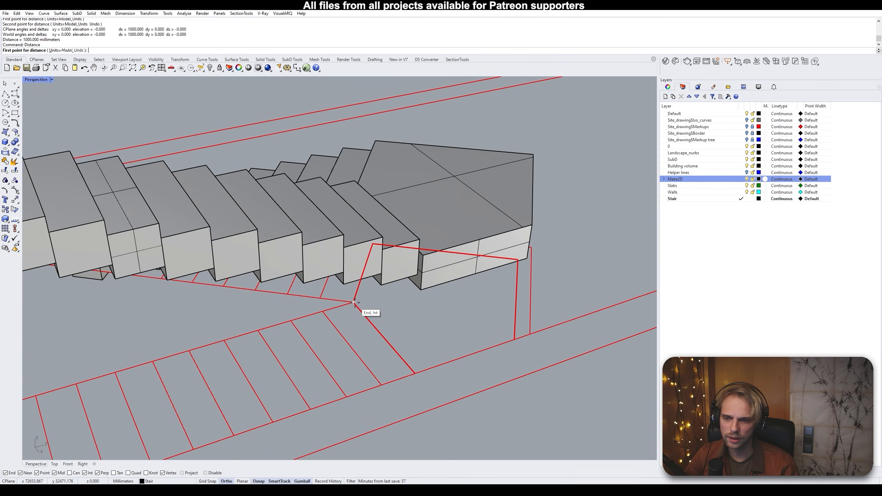
click(354, 302)
click(415, 373)
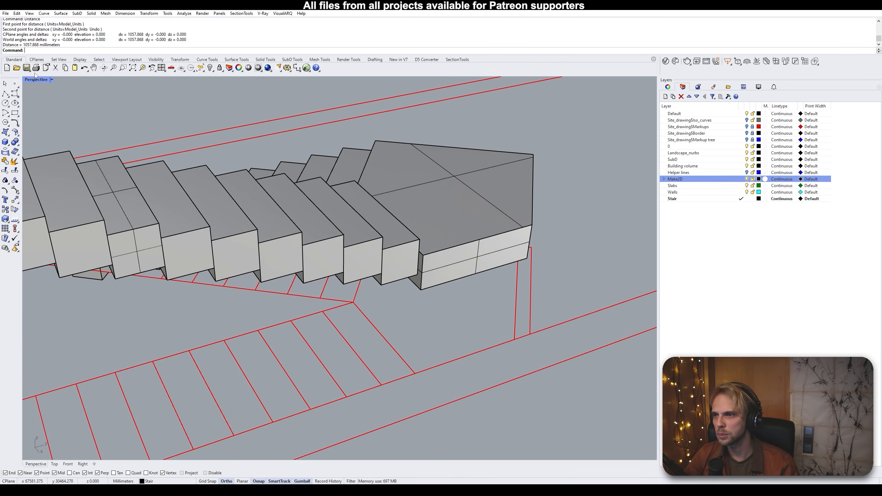
shift+right_drag(245, 207, 341, 179)
scroll(387, 167, down, 4)
ctrl+shift+click(495, 240)
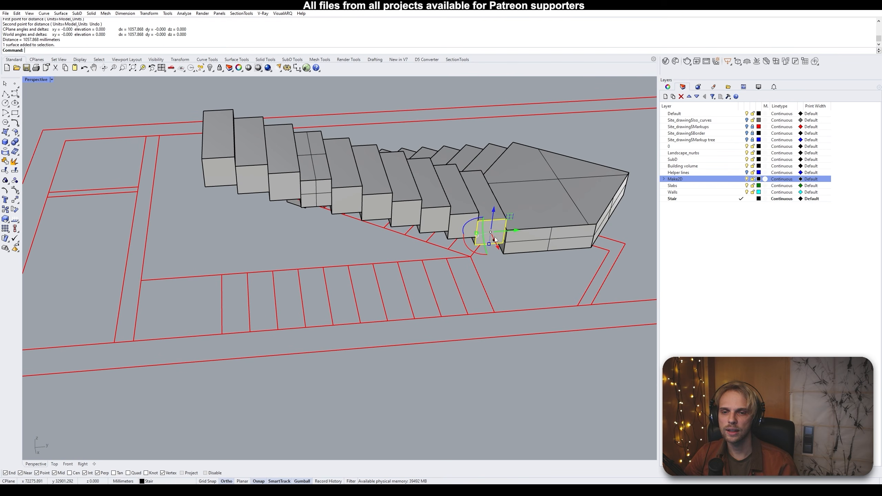
ctrl+shift+click(455, 222)
ctrl+shift+click(436, 219)
ctrl+shift+click(404, 223)
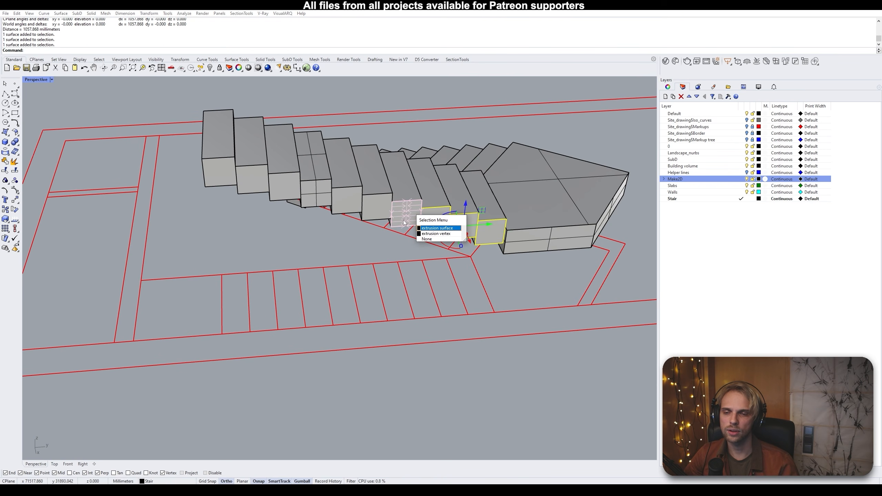
key(Escape)
key(Escape)
right_drag(441, 224, 382, 231)
Widen all ten upper flight steps with Scale1D, from the first step's inner corner until its outer end aligns with the landing's outer corner
click(479, 233)
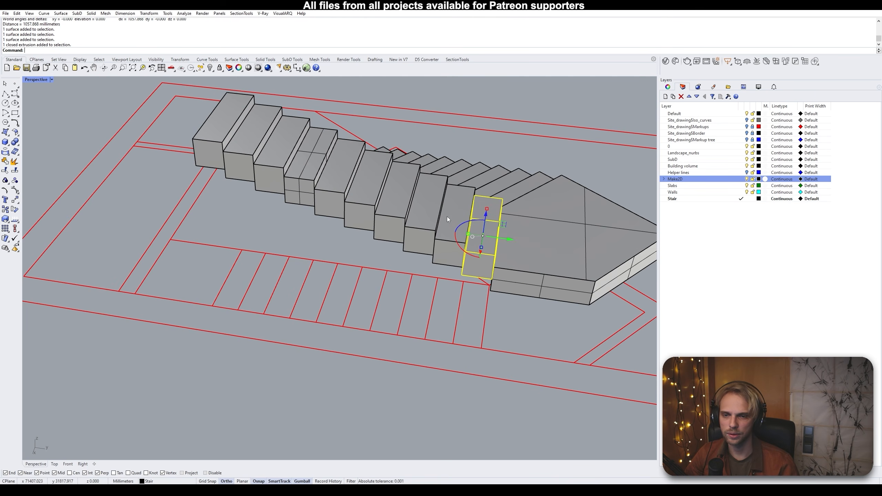
shift+click(448, 219)
shift+click(425, 208)
shift+click(396, 198)
shift+click(361, 193)
shift+click(337, 177)
shift+click(306, 167)
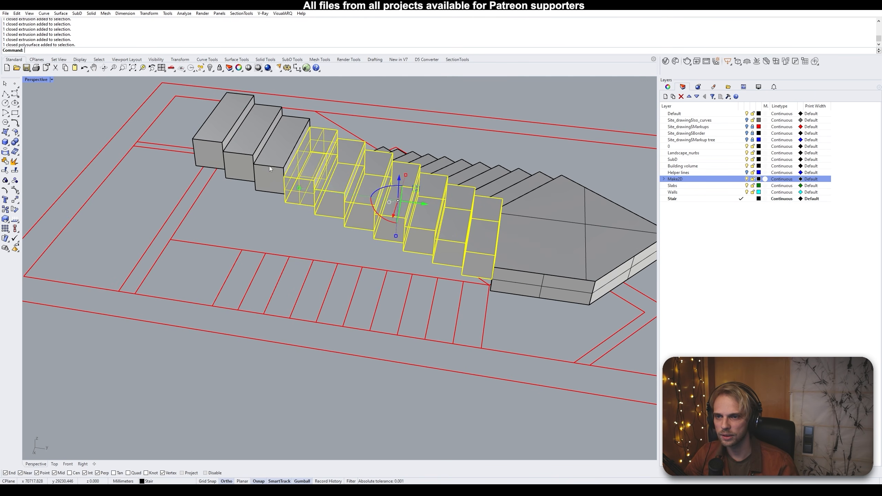
shift+click(270, 169)
shift+click(230, 151)
shift+click(209, 149)
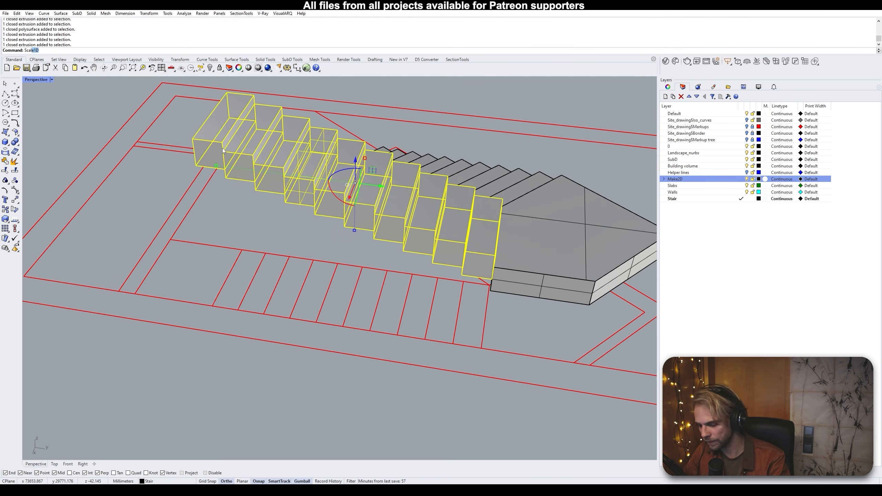
key(Return)
right_drag(573, 209, 412, 261)
scroll(457, 301, up, 5)
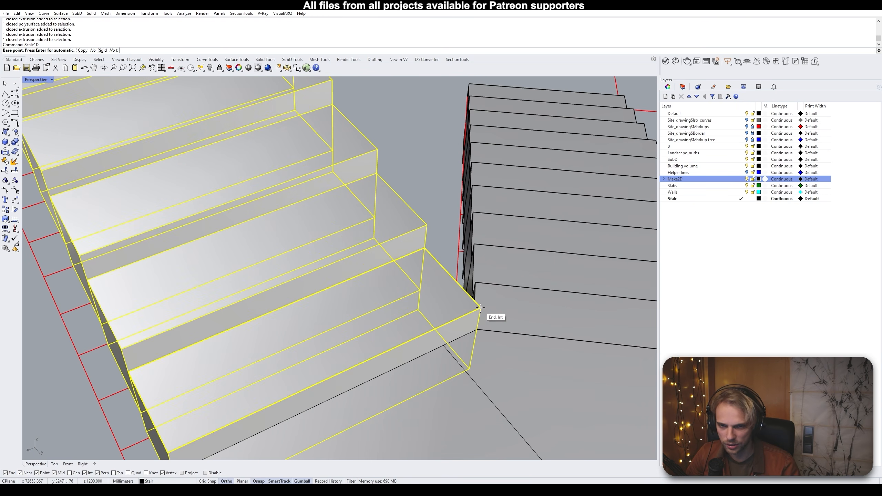
click(481, 308)
scroll(475, 315, down, 4)
scroll(364, 361, up, 5)
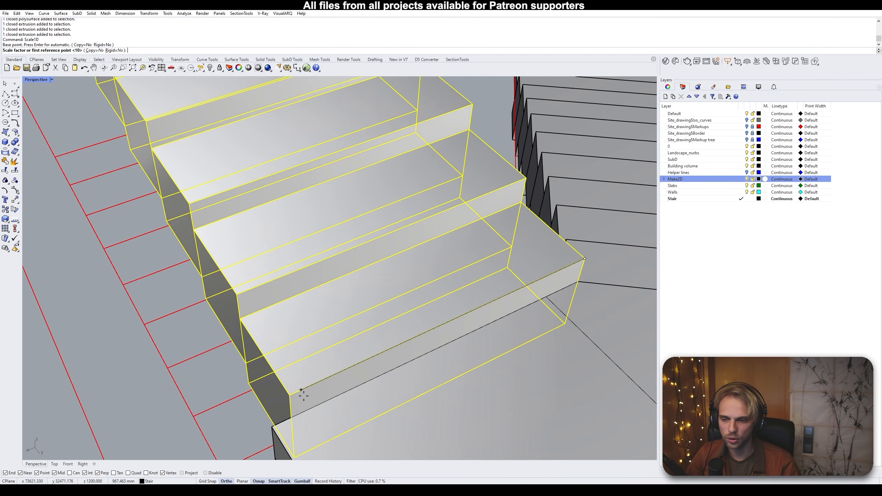
click(291, 396)
scroll(299, 389, up, 8)
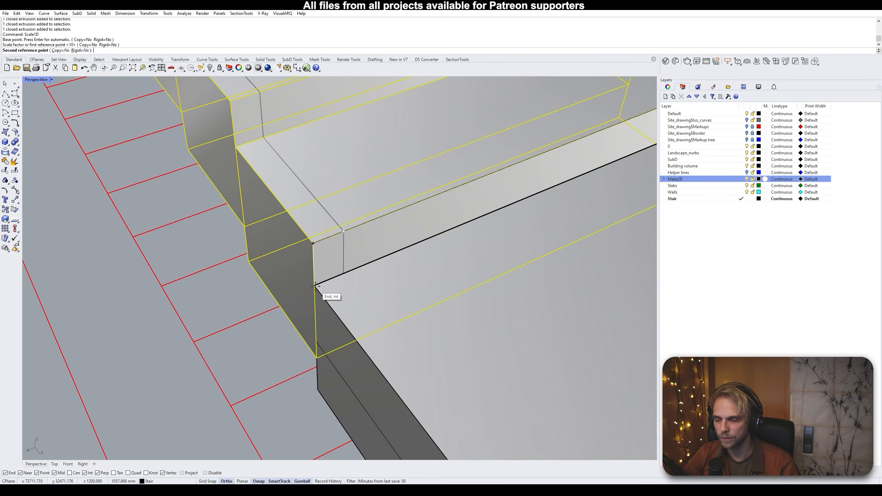
click(316, 288)
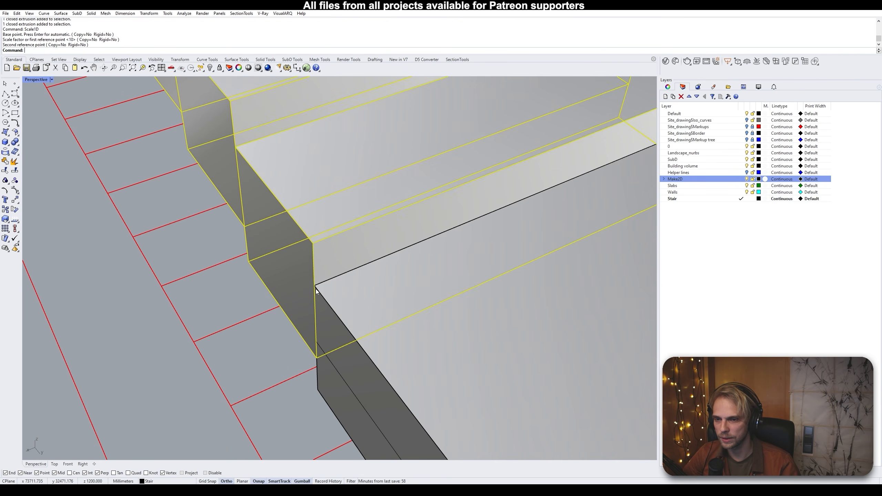
scroll(316, 288, down, 5)
key(Escape)
right_drag(302, 286, 167, 196)
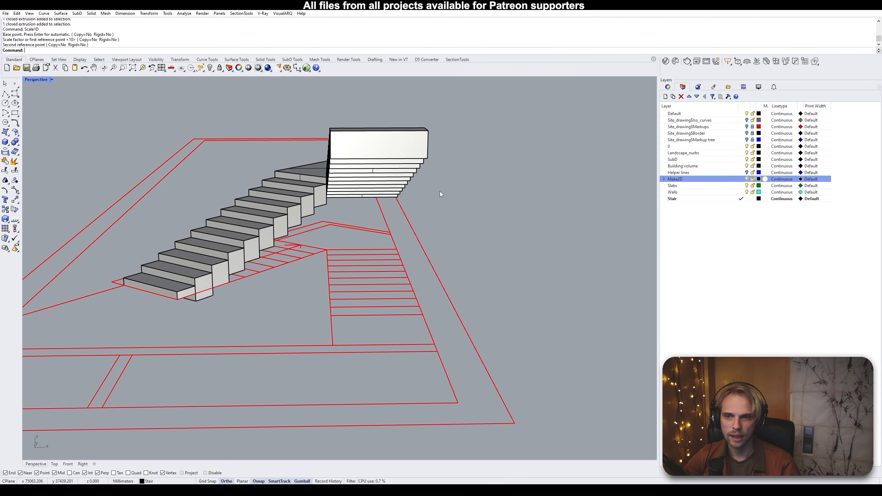
mouse_move(439, 194)
right_down()
mouse_move(508, 230)
mouse_move(539, 270)
mouse_move(371, 286)
mouse_move(429, 222)
mouse_move(431, 209)
right_up()
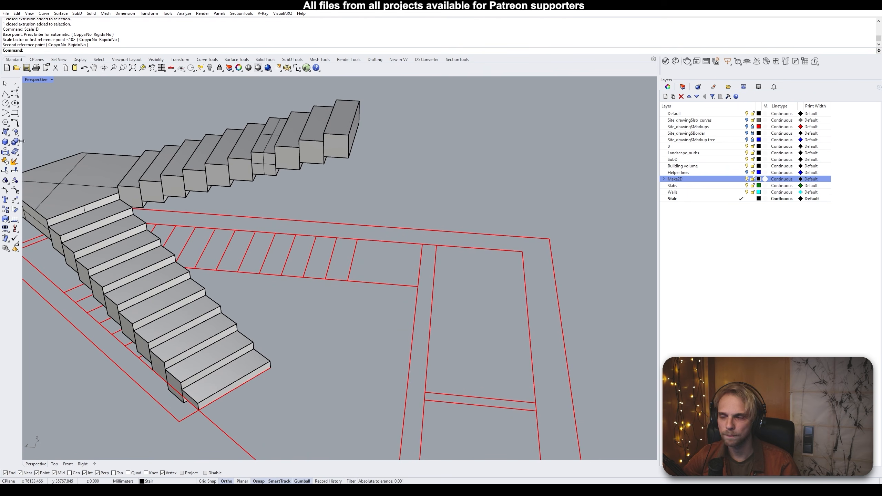
Draw a 300 mm high box over the plan rectangle between the upper flight's last tread line and the adjacent wall line
click(5, 142)
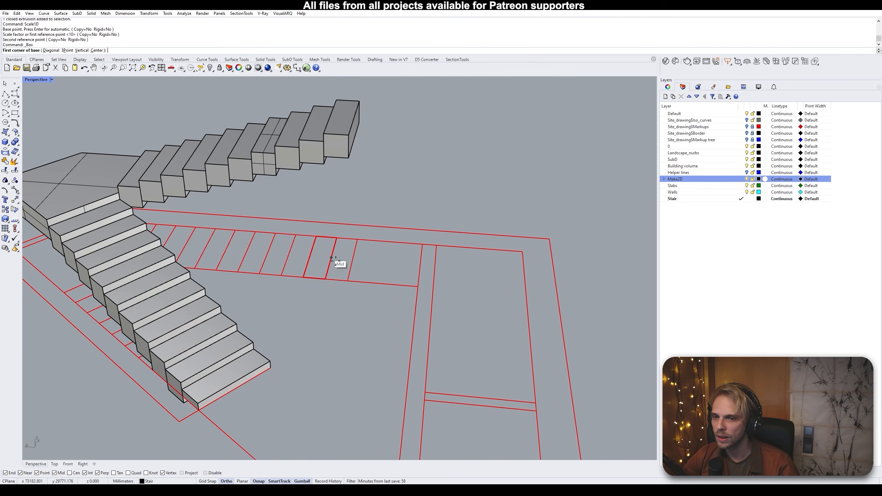
click(347, 281)
click(420, 247)
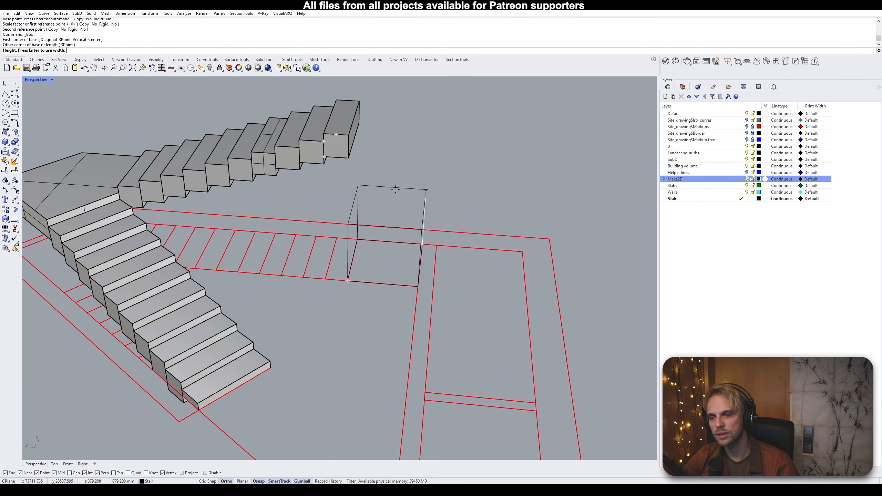
text(300)
key(Return)
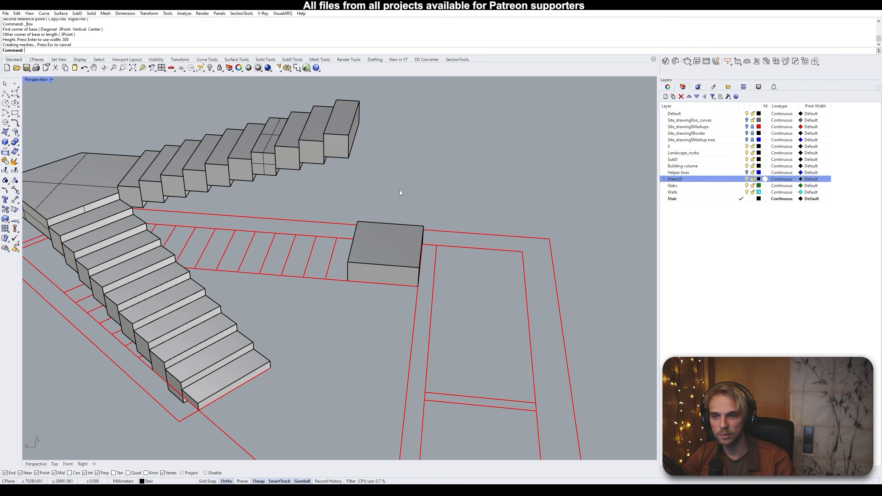
Move the new box vertically from its top corner to the matching top corner of the upper flight's last step
click(399, 242)
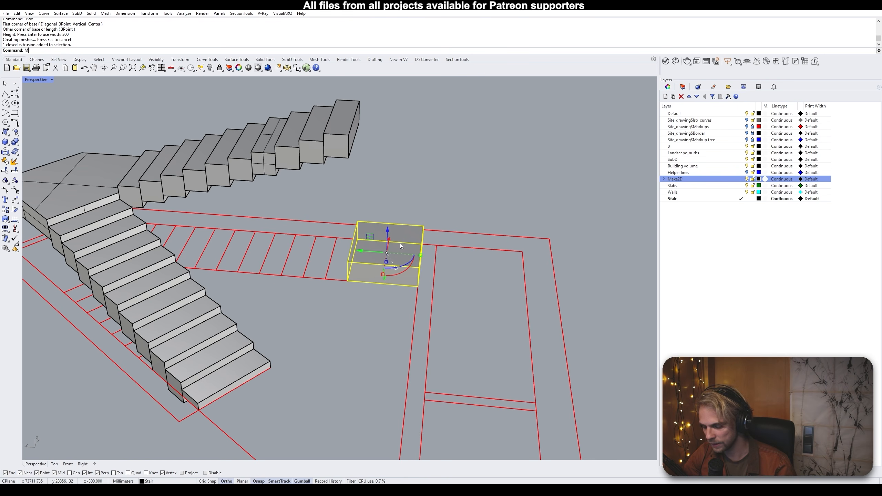
text(m)
key(Return)
click(358, 219)
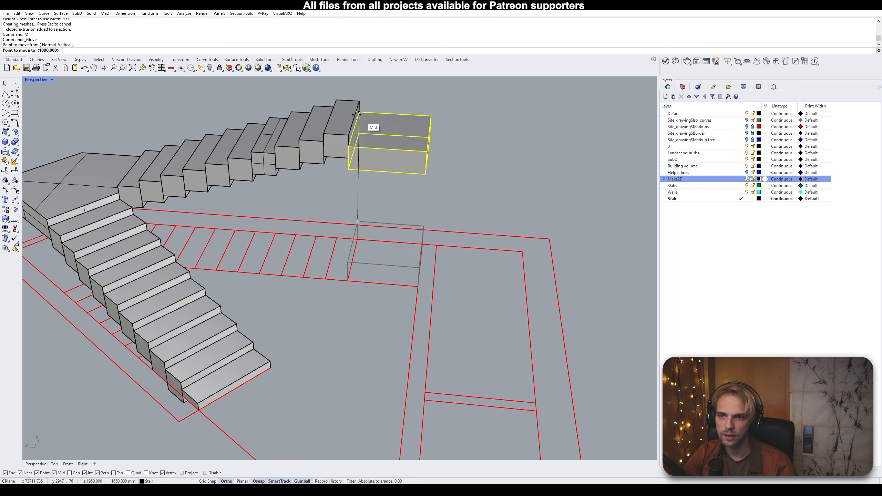
click(359, 101)
scroll(364, 105, up, 4)
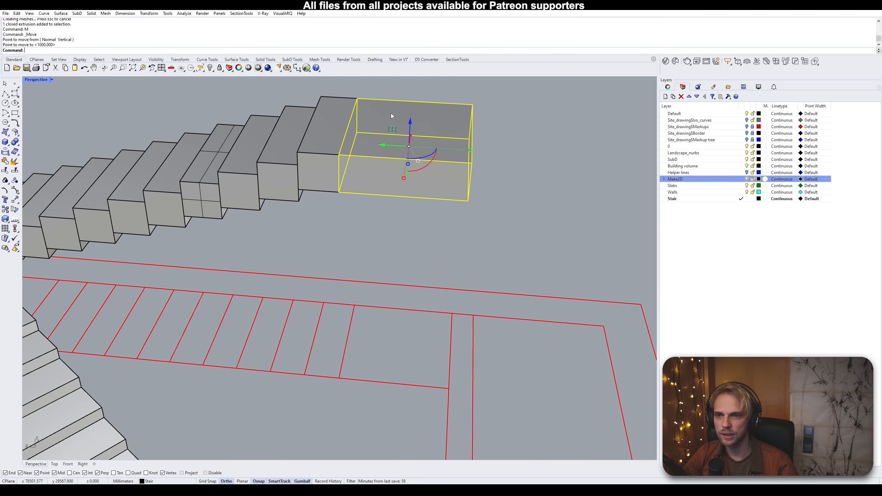
Raise the top landing box vertically so that its surface sits one riser above the upper flight's last step
click(409, 122)
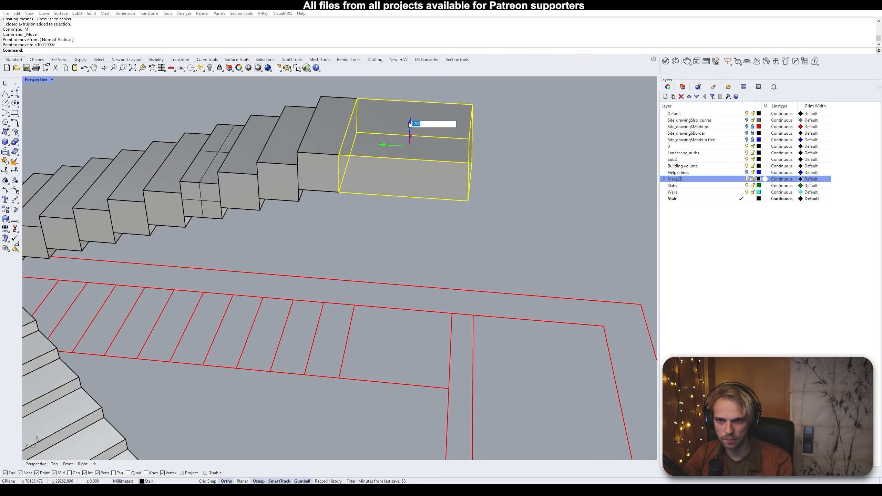
key(Return)
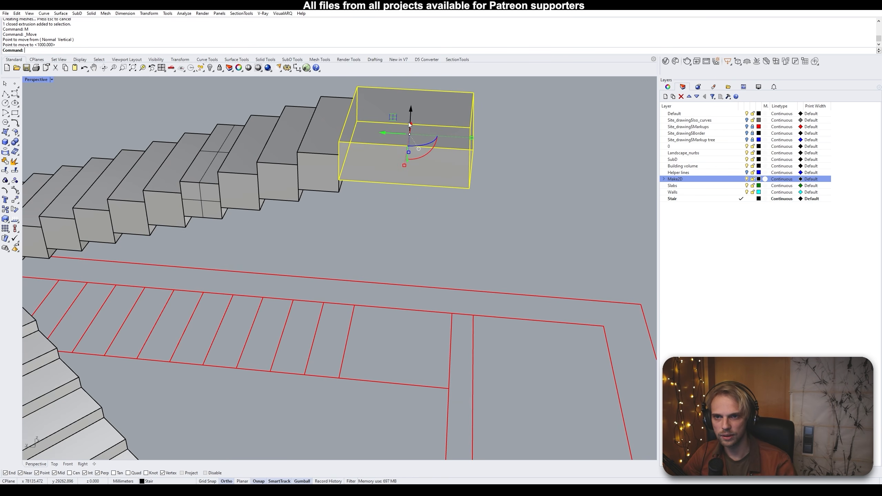
key(Escape)
right_drag(414, 136, 363, 246)
scroll(469, 139, down, 5)
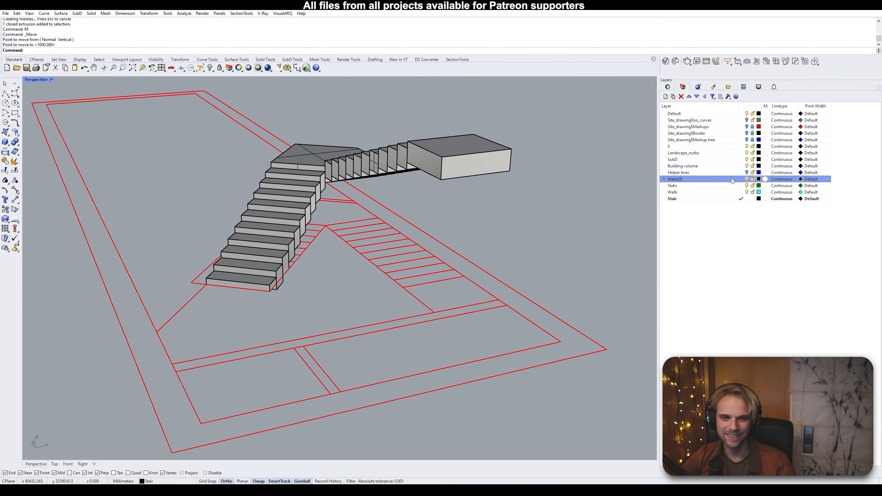
Hide the Make2D layer and combine all the stair steps and both landings with BooleanUnion
click(747, 179)
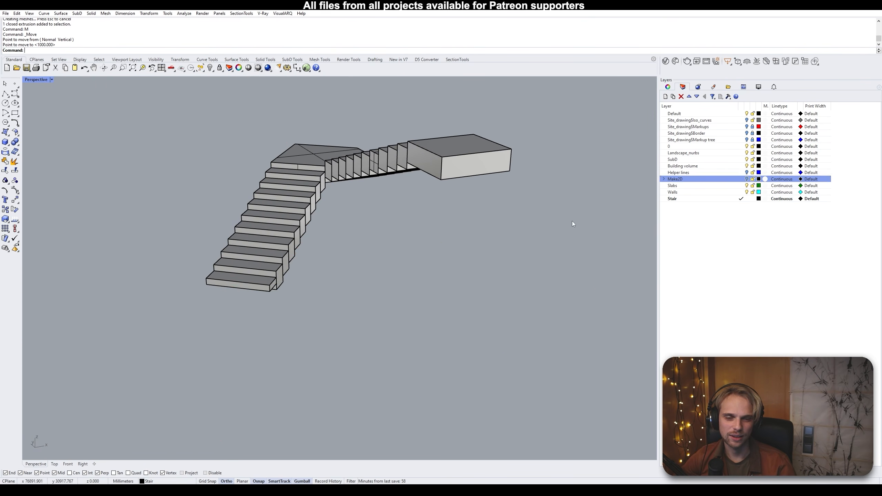
right_drag(437, 237, 535, 329)
drag(542, 331, 187, 125)
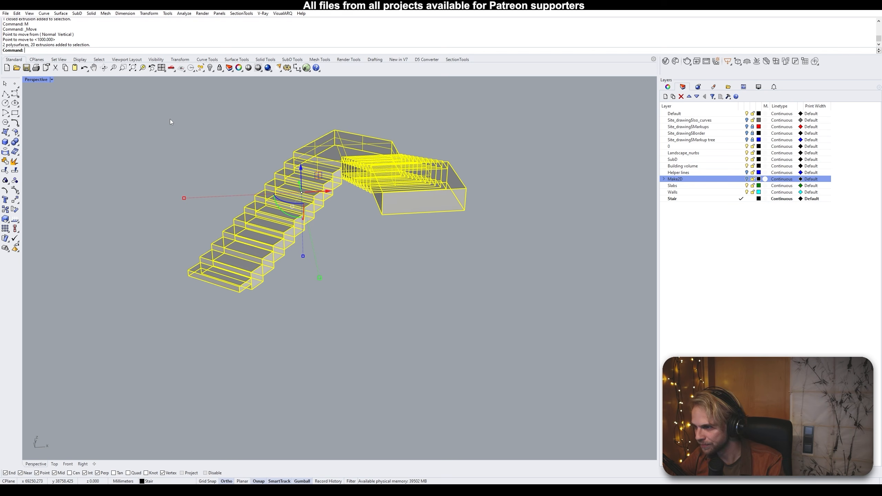
text(booleanunion)
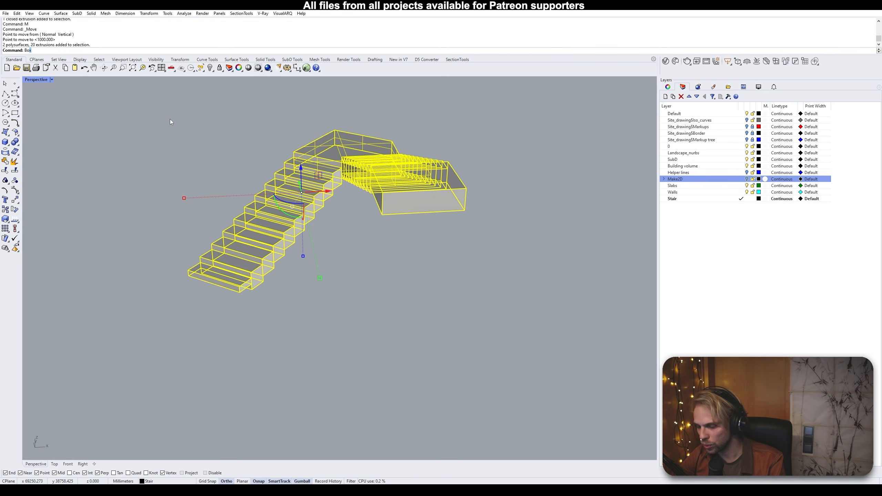
key(Return)
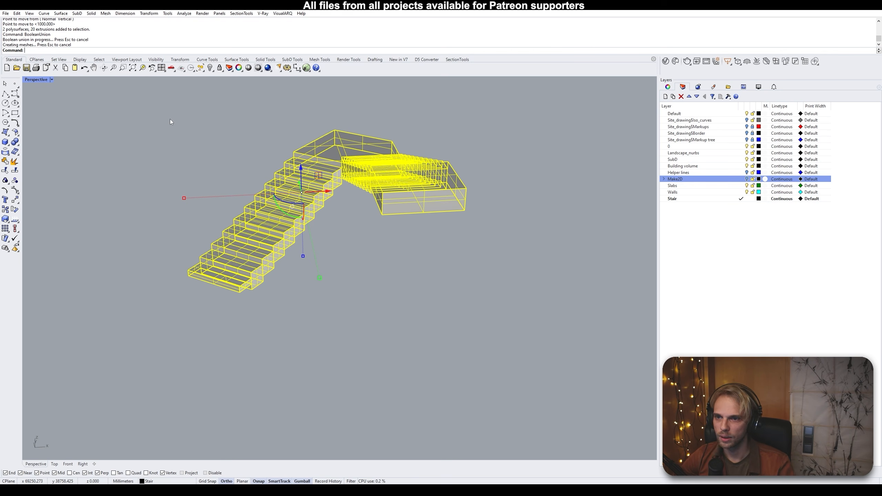
Merge all coplanar faces of the unioned stair with MergeAllCoplanarFaces
click(456, 264)
right_drag(521, 261, 325, 202)
click(325, 202)
right_drag(291, 152, 417, 259)
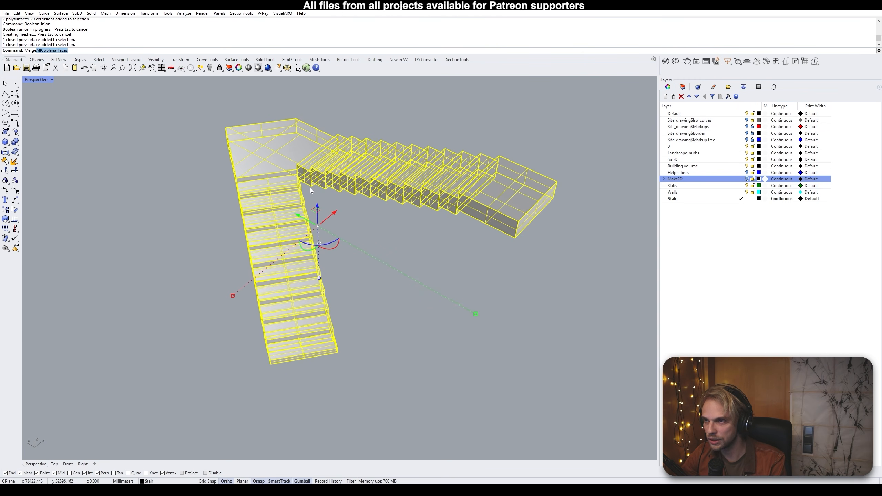
key(Return)
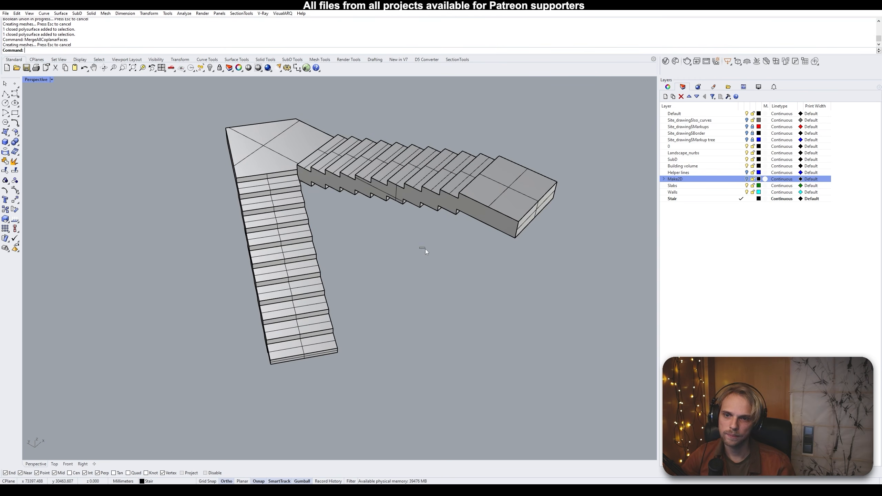
Draw a straight polyline along the upper flight's side, from the top landing's lower inner corner to the first step's bottom corner at the middle landing
right_drag(425, 249, 312, 178)
right_drag(412, 170, 292, 145)
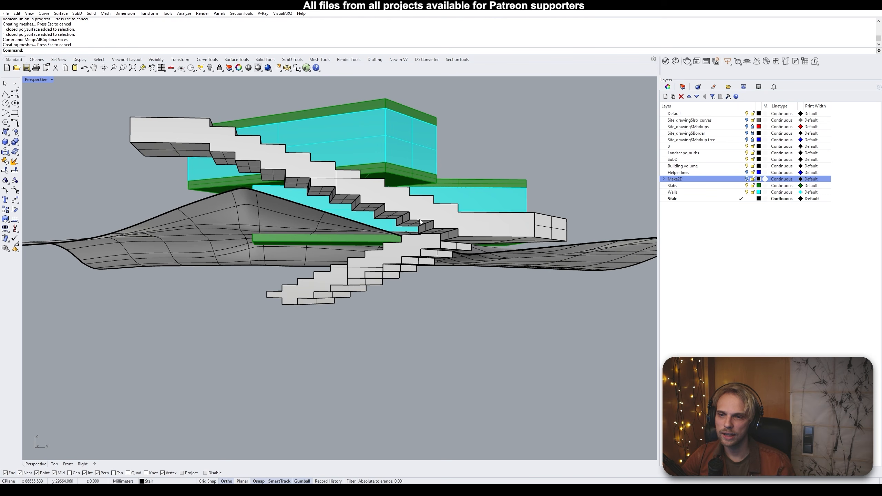
right_drag(419, 219, 386, 207)
click(6, 95)
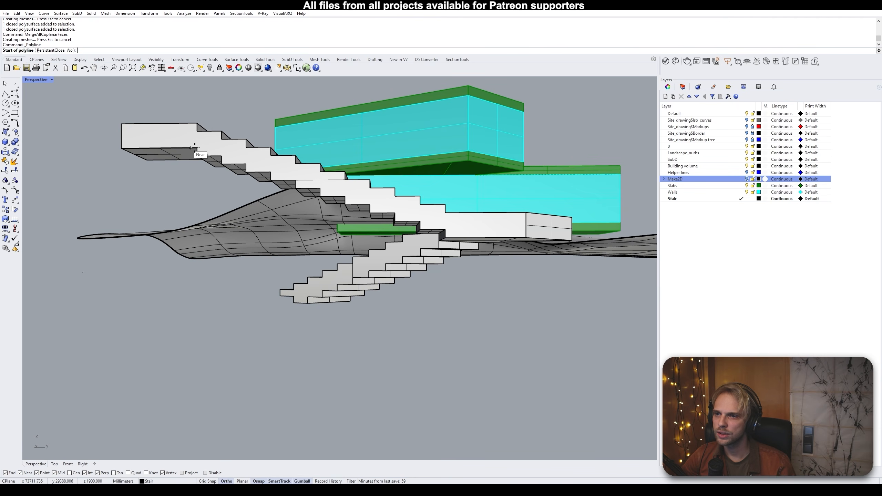
click(197, 148)
scroll(436, 230, up, 2)
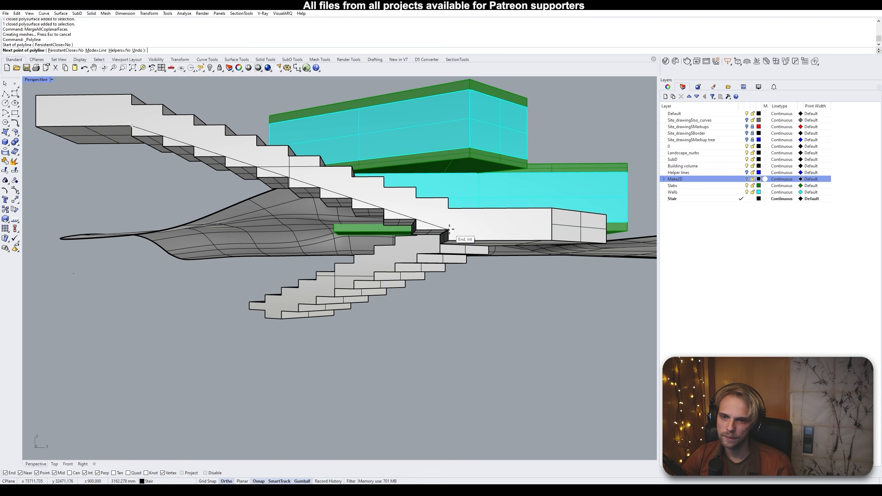
click(448, 230)
right_click(448, 230)
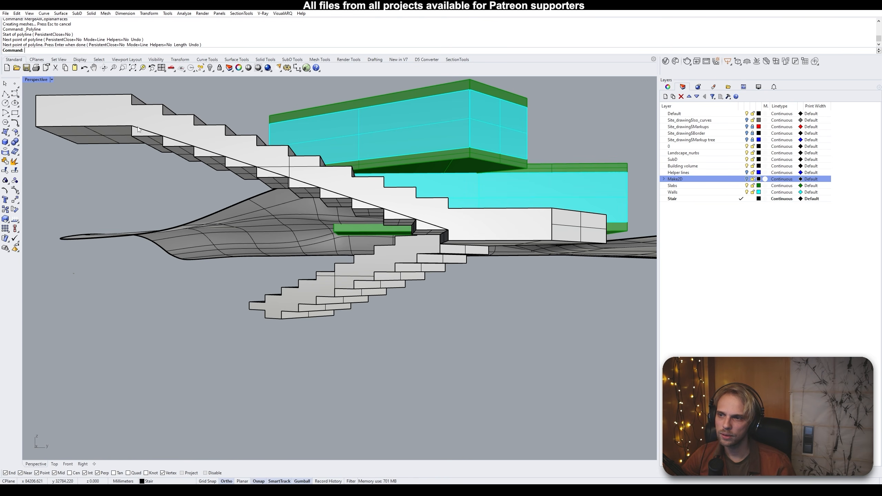
right_drag(445, 234, 487, 215)
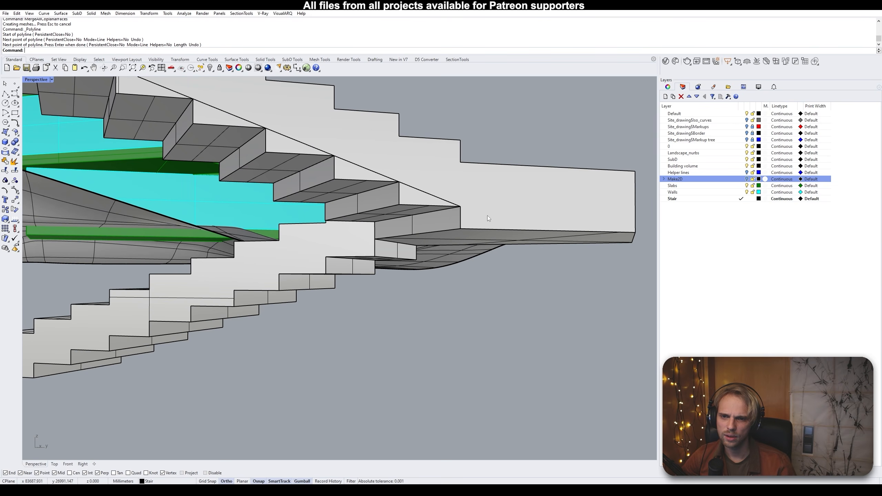
Draw a straight polyline along the upper flight's other underside edge, from the upper landing to the middle landing
scroll(453, 184, up, 3)
right_drag(453, 184, 376, 211)
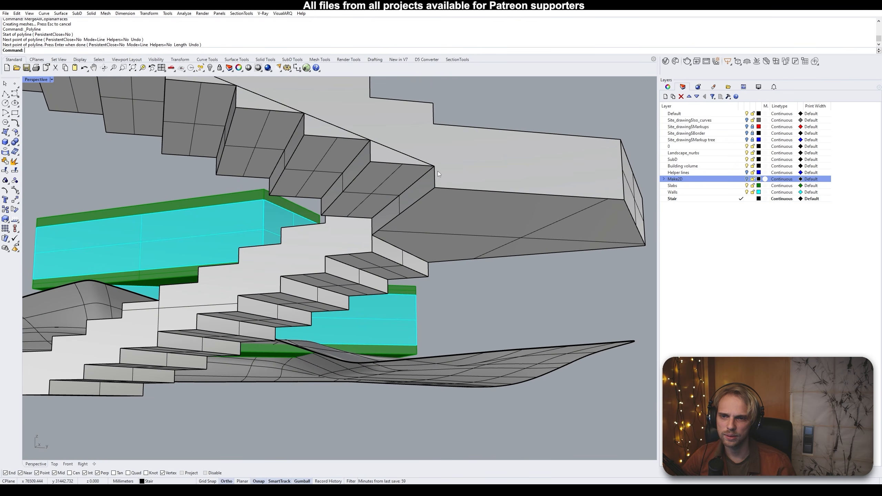
scroll(441, 199, down, 4)
right_drag(447, 196, 458, 253)
click(260, 153)
click(283, 163)
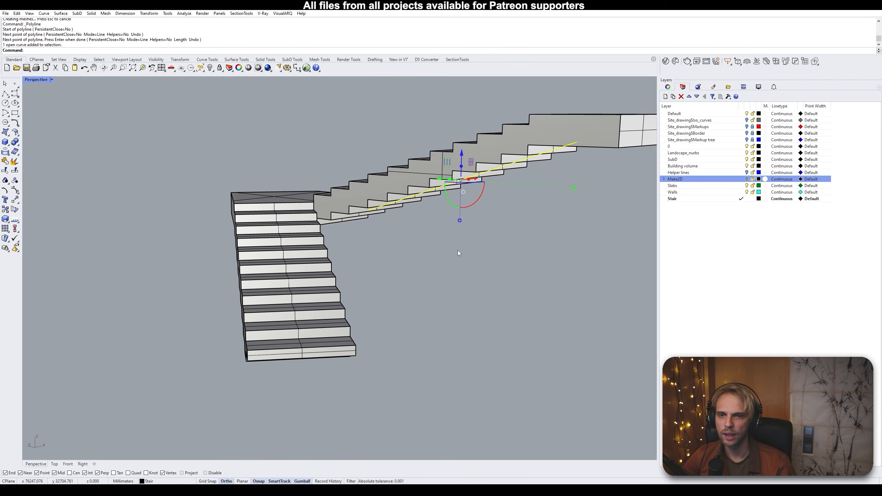
click(6, 93)
click(527, 146)
right_drag(527, 146, 421, 108)
scroll(454, 248, up, 4)
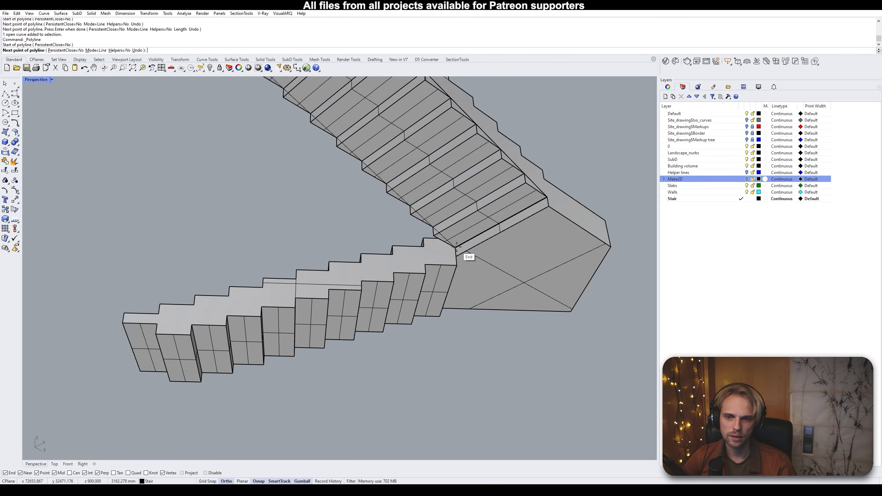
click(453, 249)
scroll(453, 249, down, 6)
key(Return)
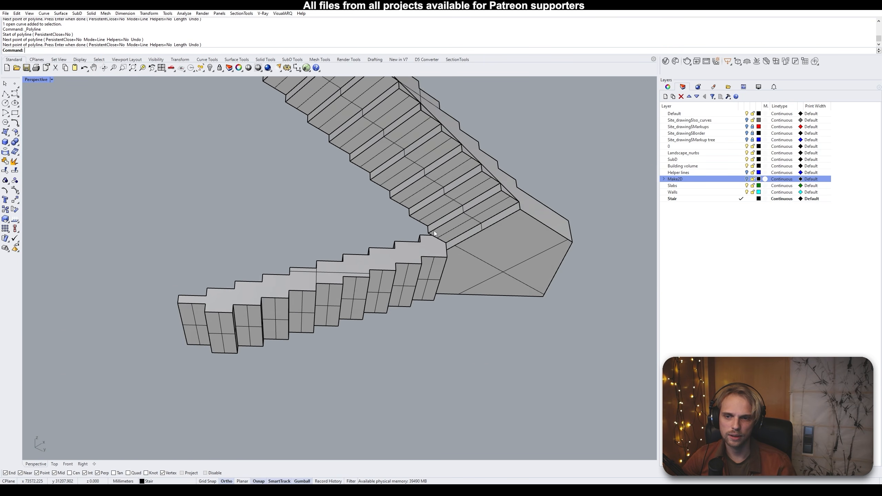
Loft a Normal-style surface between the two underside lines of the upper flight and delete the lines
right_drag(425, 212, 451, 231)
click(435, 168)
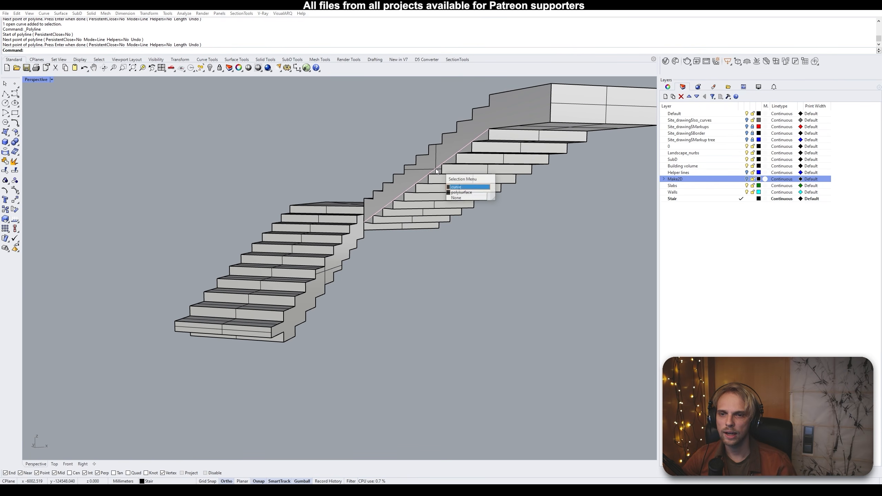
click(456, 189)
right_drag(462, 189, 347, 178)
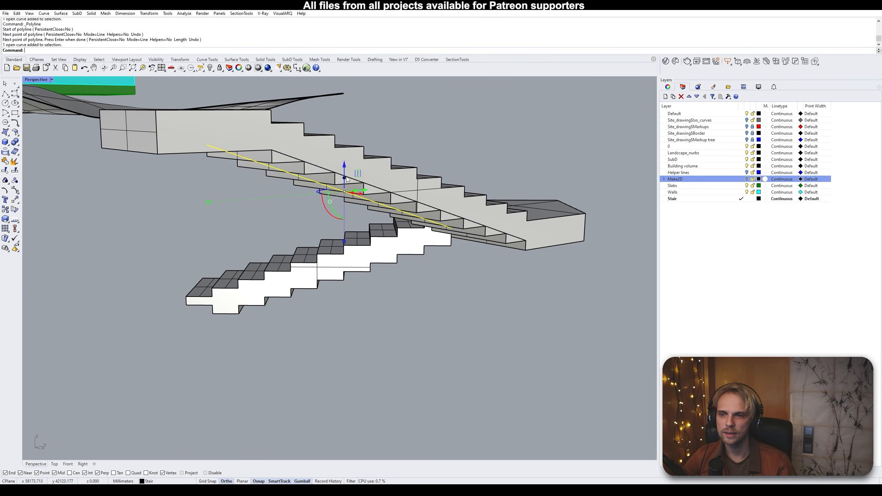
click(377, 191)
click(405, 208)
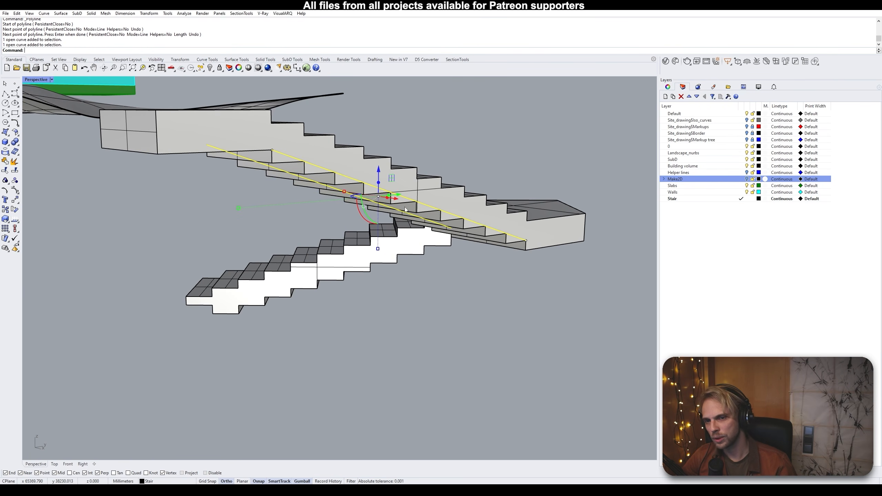
text(loft)
key(Return)
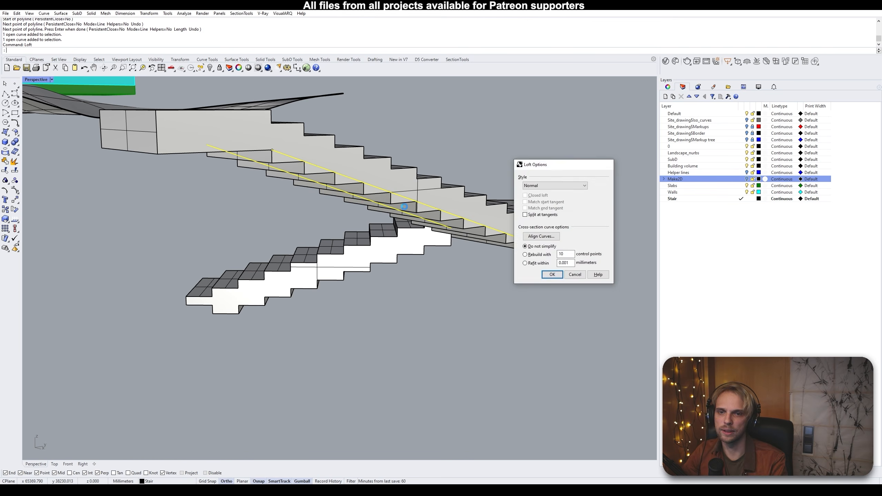
key(Return)
key(Delete)
Try the Wireframe display for the perspective view and settle on the Ghosted display
right_drag(404, 207, 464, 155)
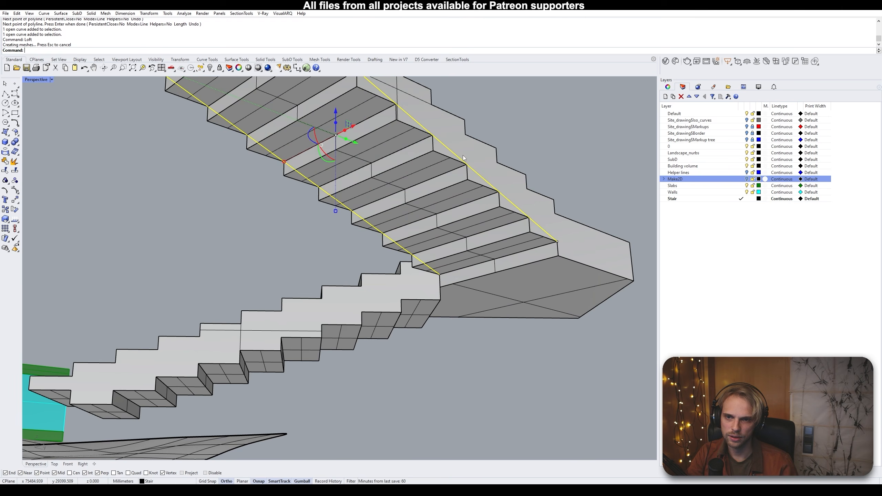
click(34, 81)
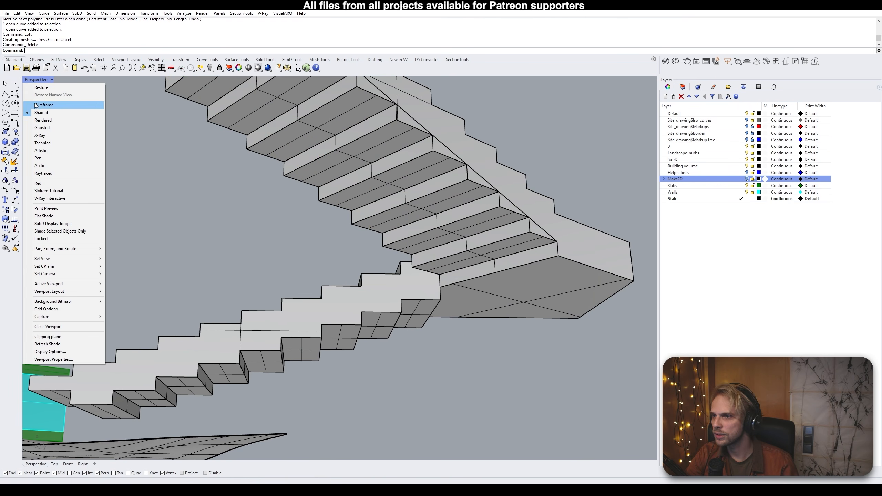
click(36, 106)
right_drag(409, 179, 397, 242)
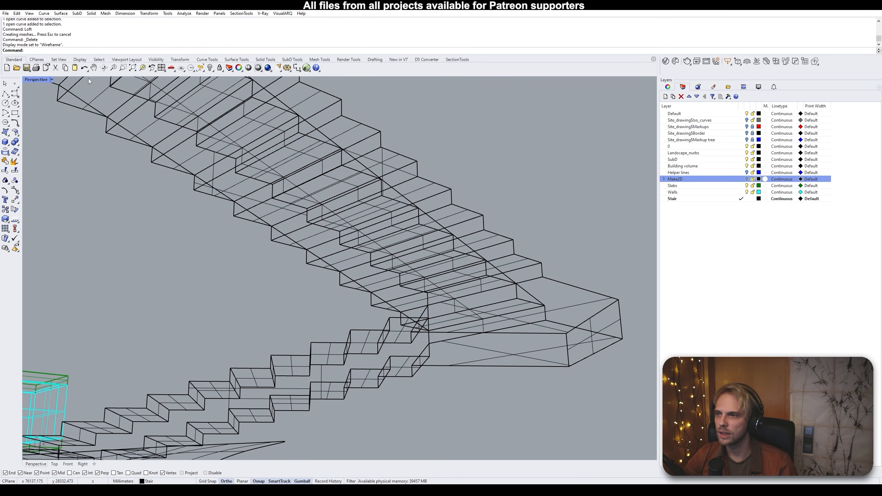
click(34, 80)
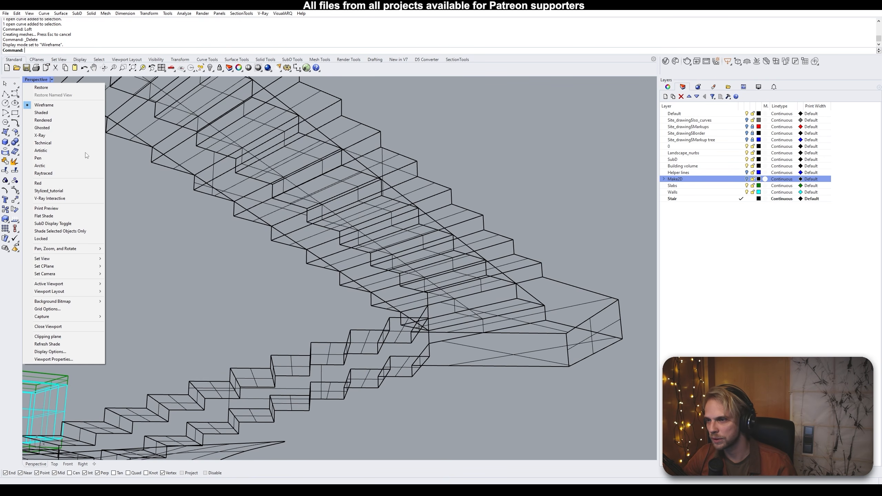
click(75, 129)
Extrude the lofted surface under the upper flight straight down into a tall block that encloses the step undersides
click(357, 162)
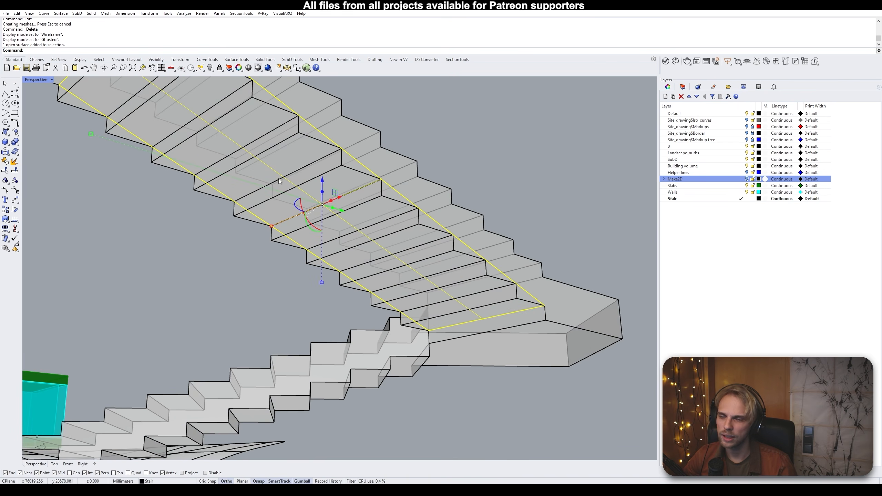
right_drag(278, 177, 342, 159)
drag(353, 149, 354, 369)
click(546, 303)
right_drag(546, 303, 488, 244)
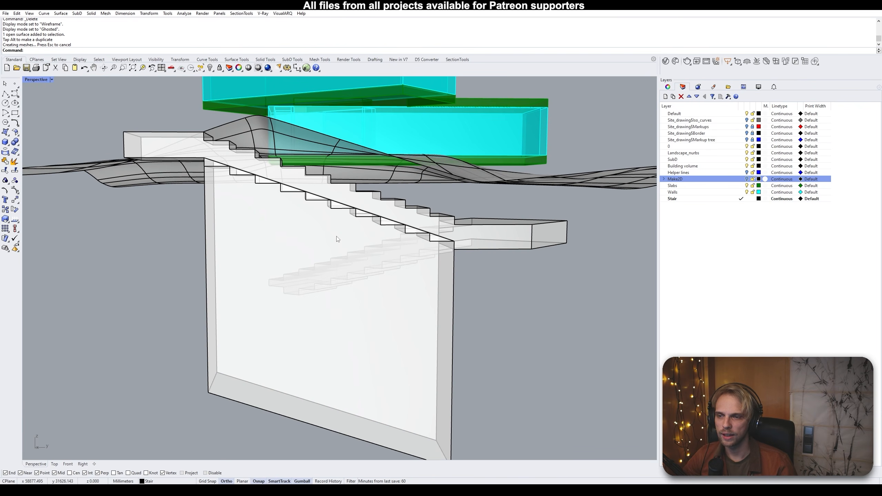
Subtract the extruded block from the stair with BooleanDifference and delete the leftover block
click(240, 160)
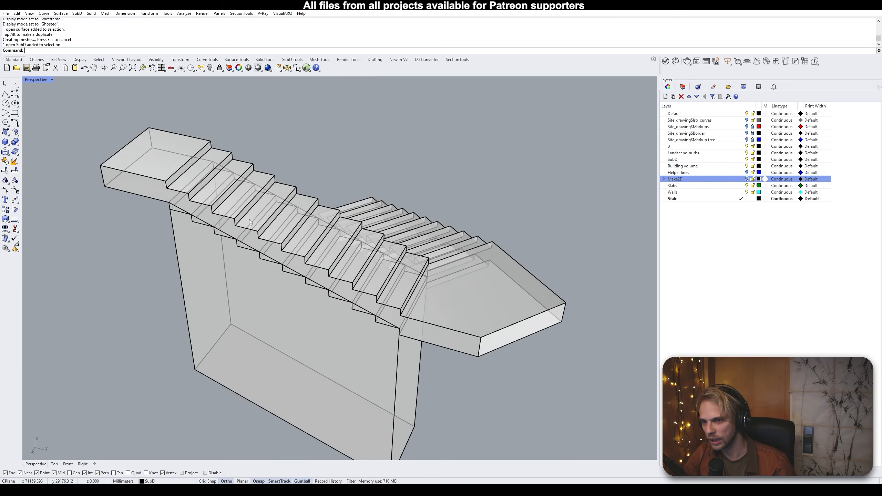
click(134, 167)
text(BooleanDifference)
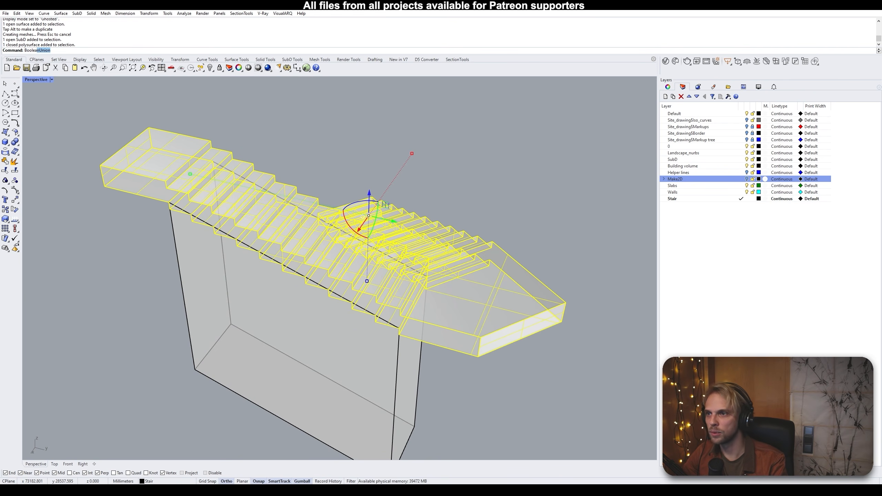
key(Return)
click(216, 296)
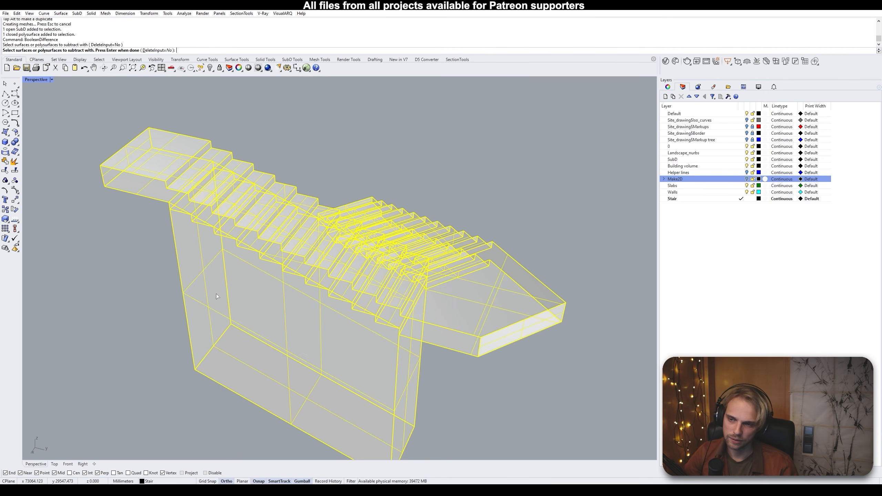
key(Return)
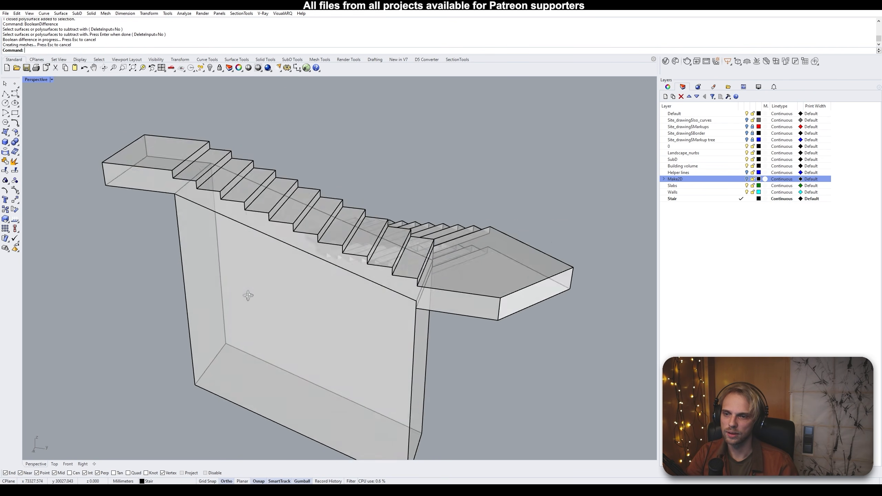
key(Delete)
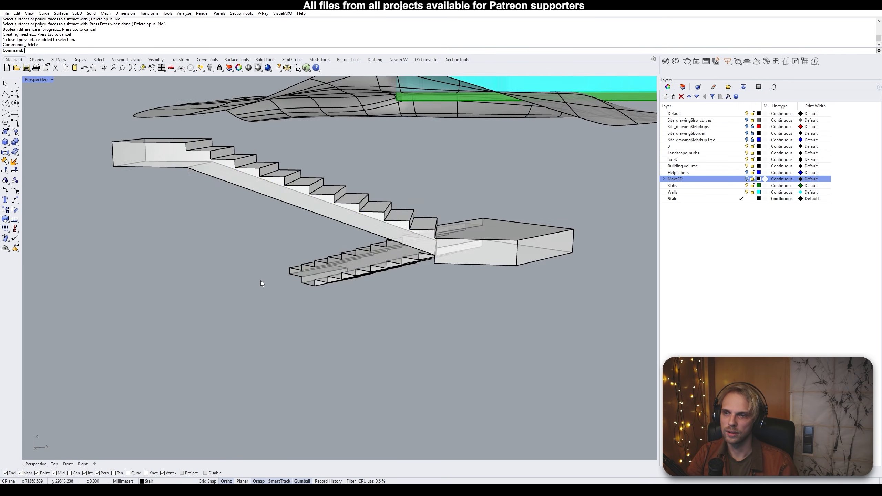
Set the perspective view's display mode back to Shaded
right_drag(260, 281, 285, 161)
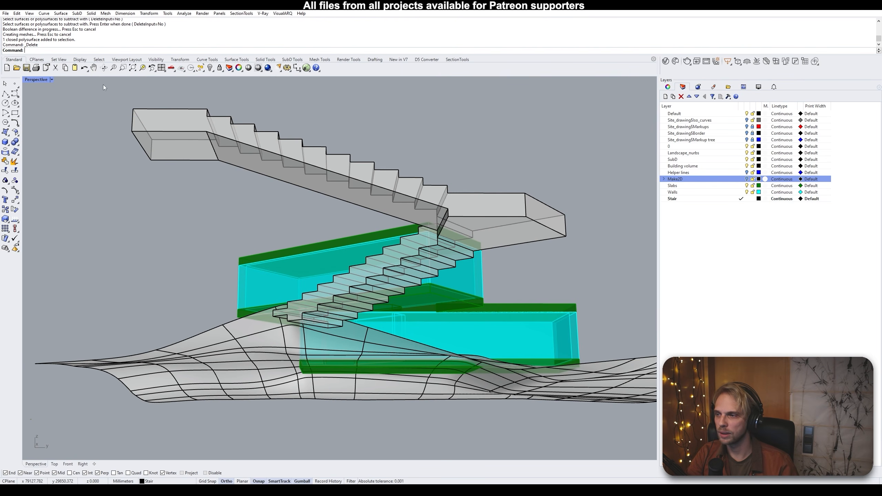
click(30, 80)
click(42, 112)
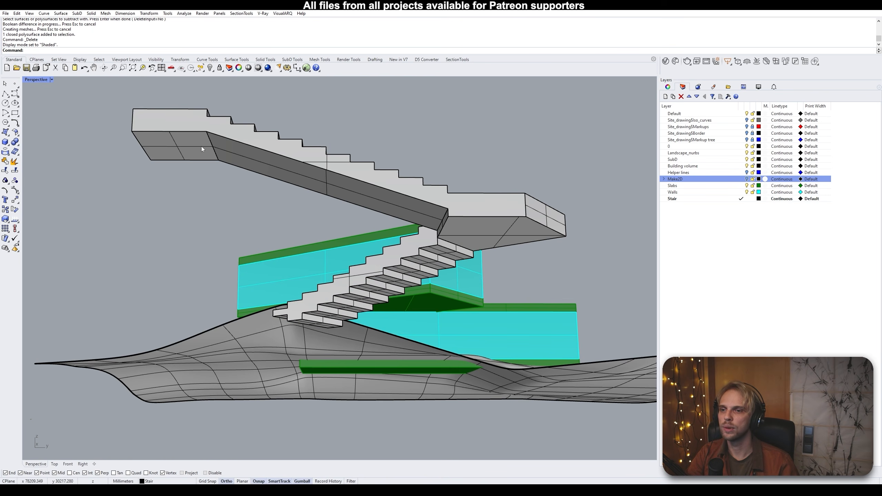
Try to lower the underside faces of the upper flight and the upper landing slightly, and undo the move
right_drag(451, 224, 439, 242)
scroll(476, 240, up, 3)
ctrl+shift+click(406, 224)
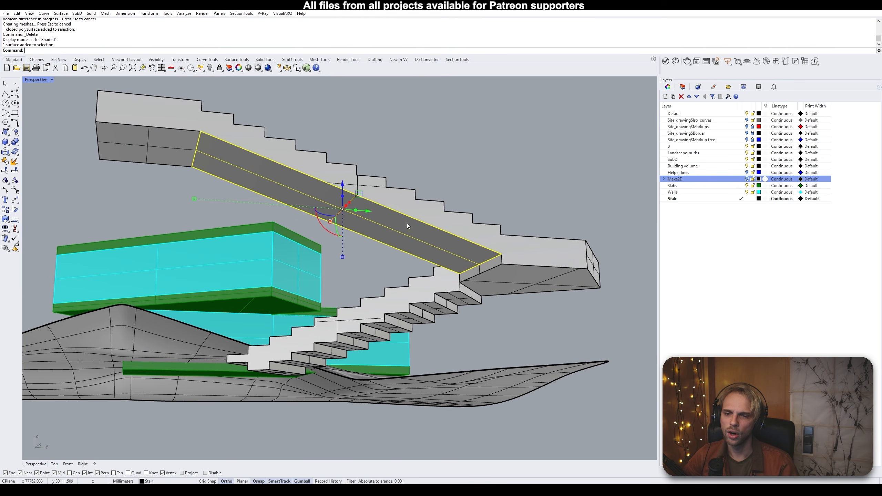
ctrl+shift+click(149, 139)
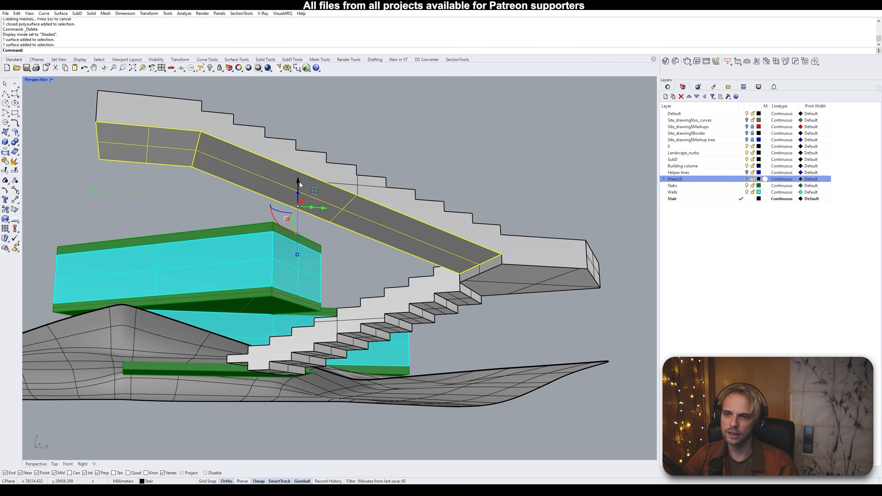
drag(299, 182, 300, 190)
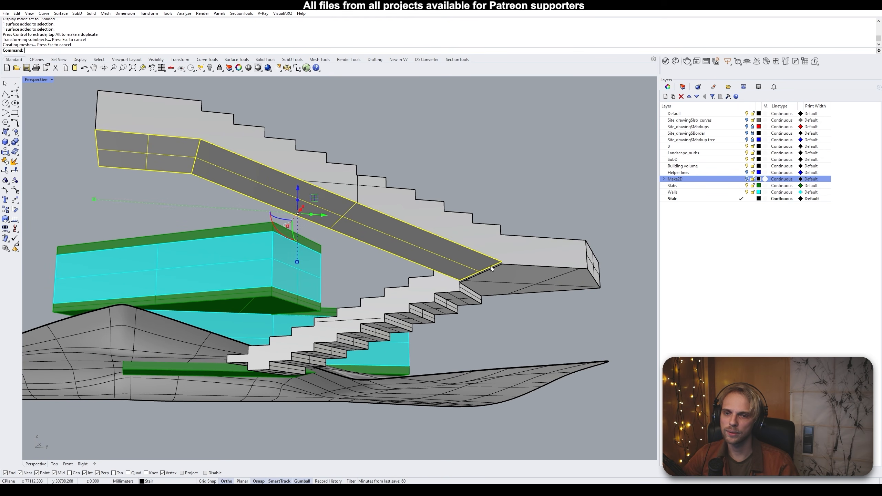
scroll(513, 266, up, 4)
scroll(484, 277, down, 6)
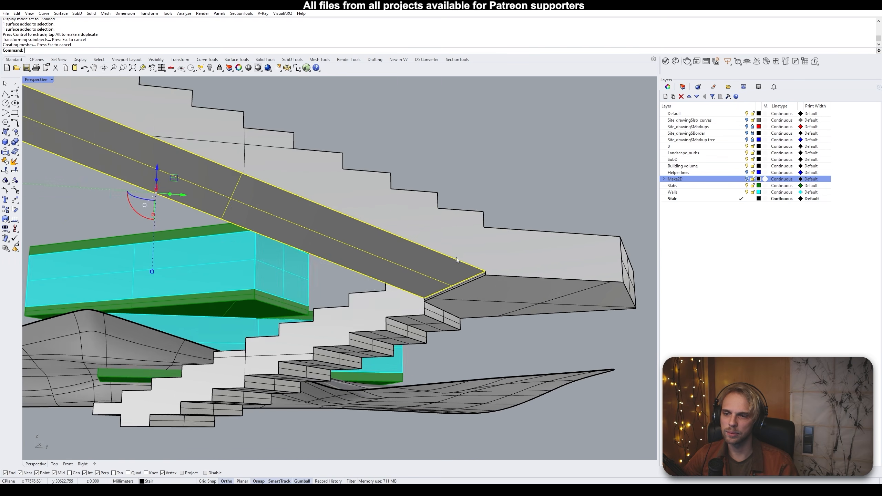
key(ctrl+z)
Draw a straight polyline along one underside edge of the lower flight, from the lowest step's inner corner to the middle landing
scroll(286, 285, down, 3)
right_drag(286, 285, 396, 237)
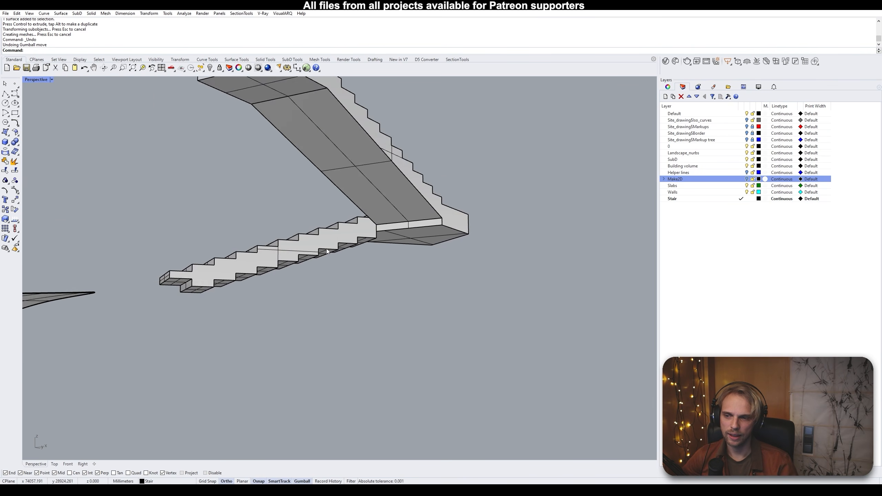
scroll(416, 219, up, 6)
scroll(415, 220, down, 4)
right_drag(230, 269, 448, 305)
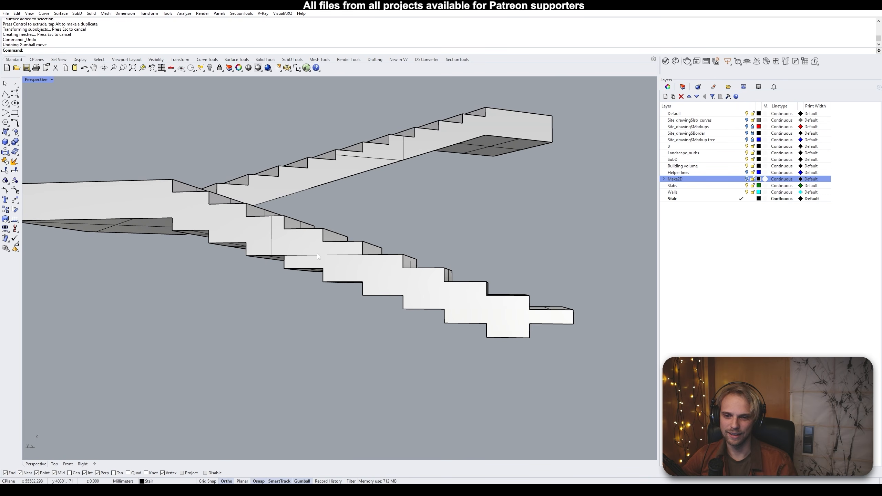
click(5, 94)
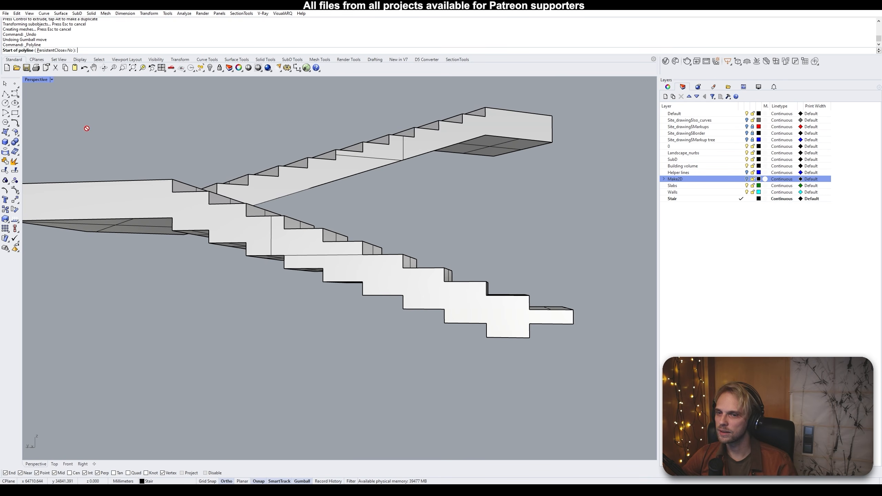
click(486, 324)
click(172, 218)
right_click(174, 217)
Draw a matching polyline along the lower flight's opposite underside edge, from the middle landing to the lowest step's inner corner
mouse_move(326, 259)
right_down()
mouse_move(237, 261)
mouse_move(322, 263)
right_up()
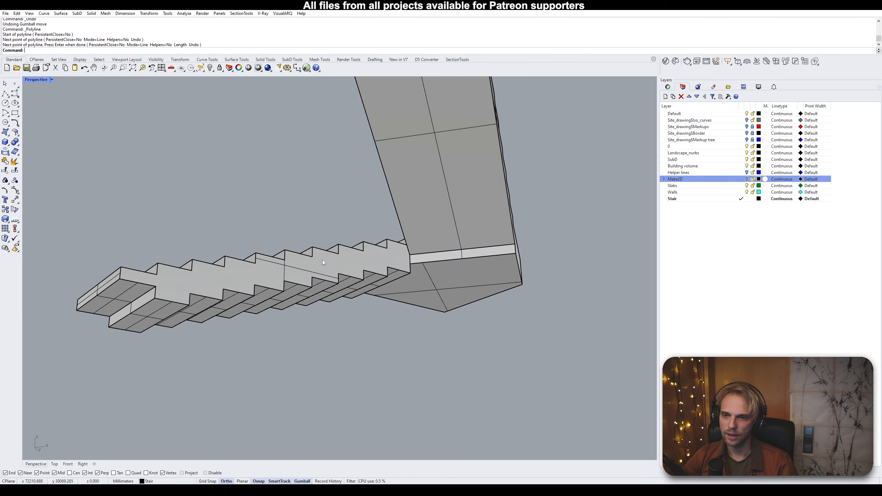
key(Return)
click(410, 264)
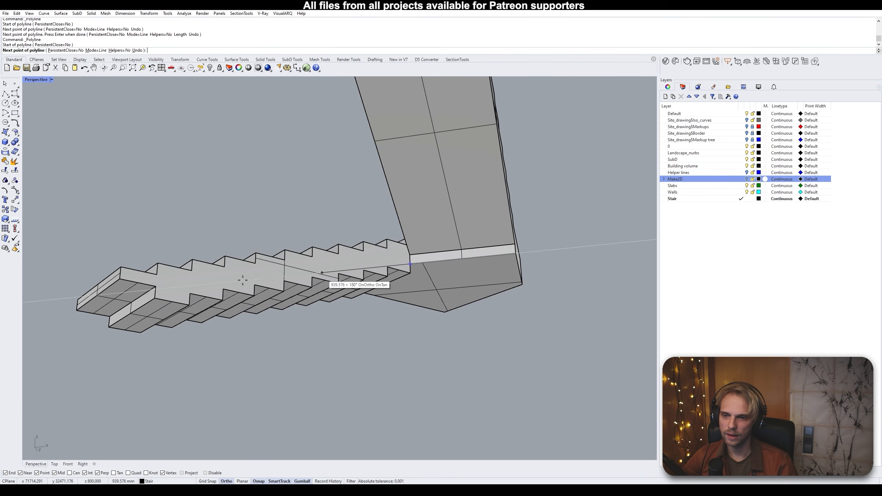
click(189, 293)
right_click(189, 295)
Loft a surface between the two underside lines of the lower flight and delete the lines
click(218, 294)
click(239, 308)
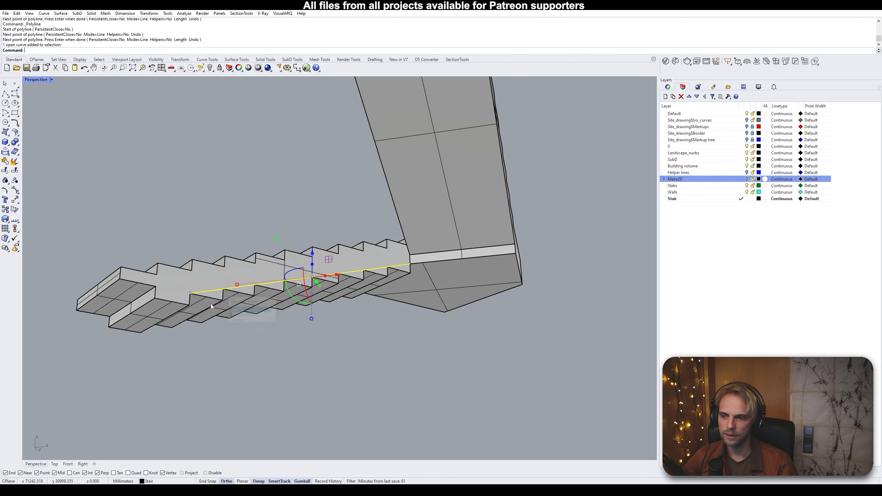
right_drag(211, 303, 345, 333)
shift+click(390, 324)
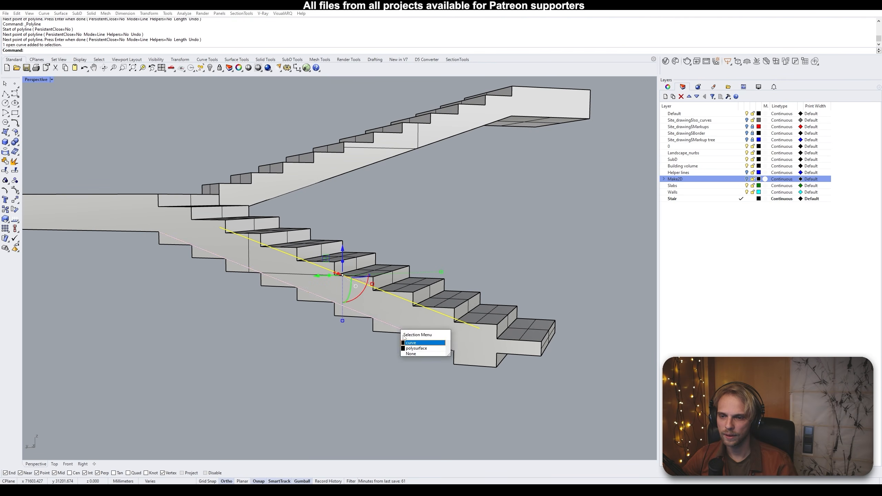
click(411, 344)
text(Loft)
key(Return)
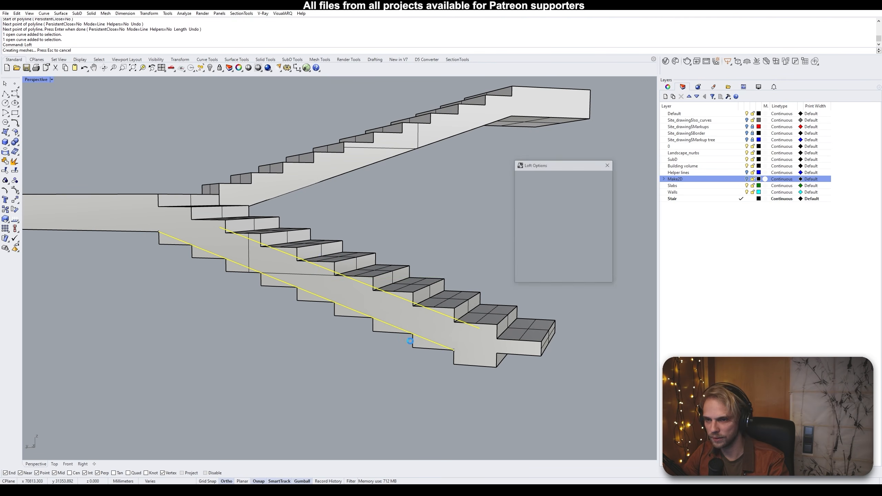
key(Return)
key(Delete)
Extrude the lofted sloped surface straight down into a solid block beneath the lower flight
click(402, 331)
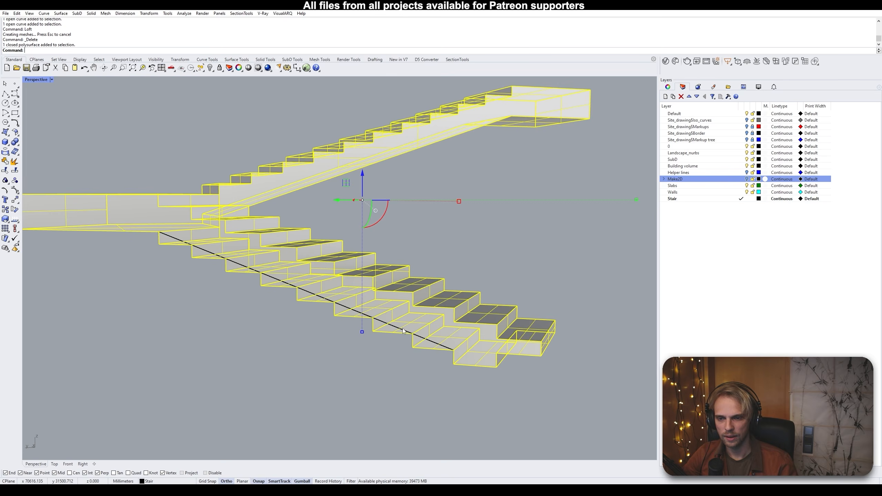
click(405, 332)
click(425, 350)
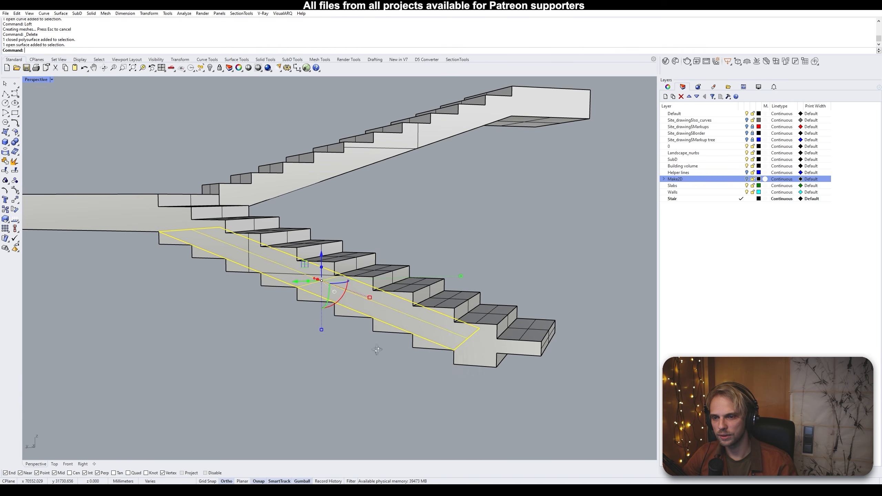
right_drag(373, 347, 340, 262)
drag(334, 255, 452, 364)
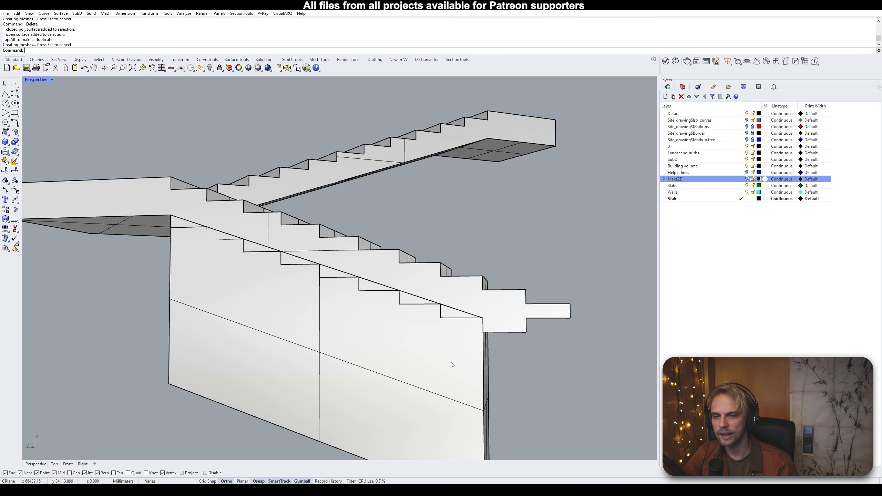
Subtract the extruded block from the stair with BooleanDifference and delete the block
right_drag(425, 277, 310, 299)
right_drag(205, 294, 302, 255)
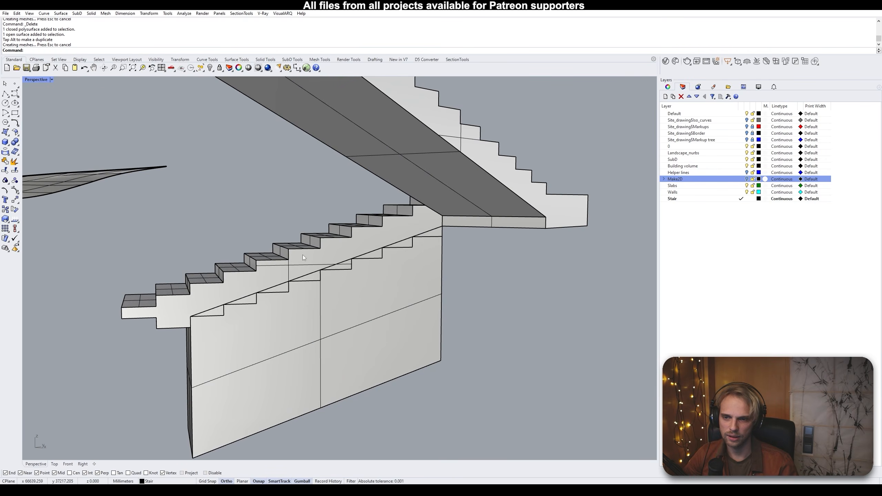
click(307, 256)
text(BooleanDifference)
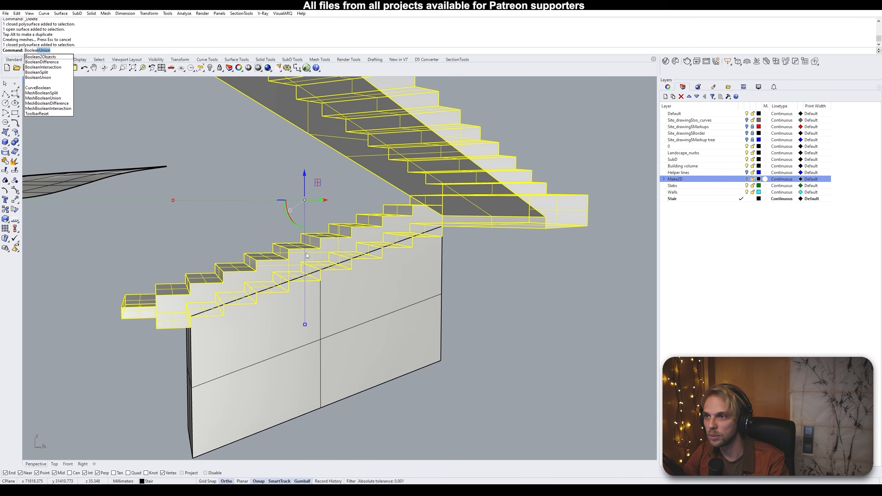
key(Return)
click(365, 358)
key(Return)
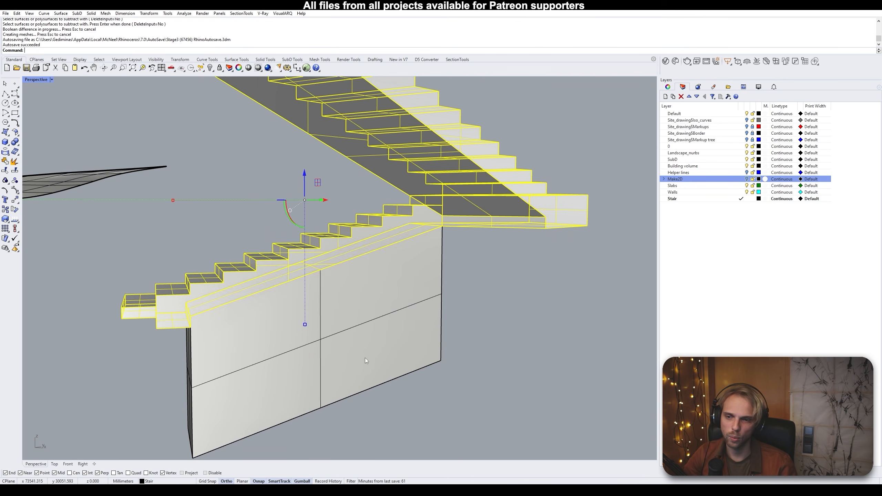
click(366, 344)
key(Delete)
Draw a 3-point box across the full stair width, hanging down from the lowest step's underside around the leftover block
right_drag(290, 343, 232, 329)
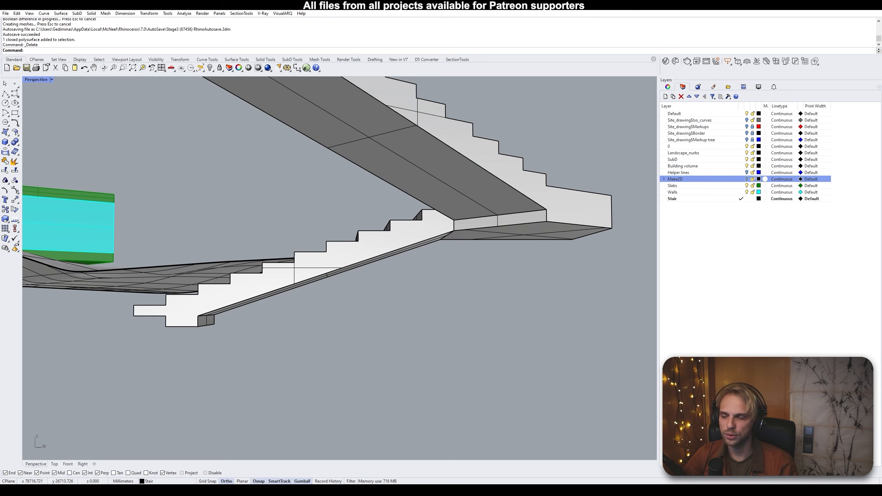
click(5, 141)
right_drag(208, 282, 296, 326)
shift+right_drag(295, 326, 379, 303)
scroll(378, 302, up, 2)
click(230, 319)
right_drag(230, 319, 239, 362)
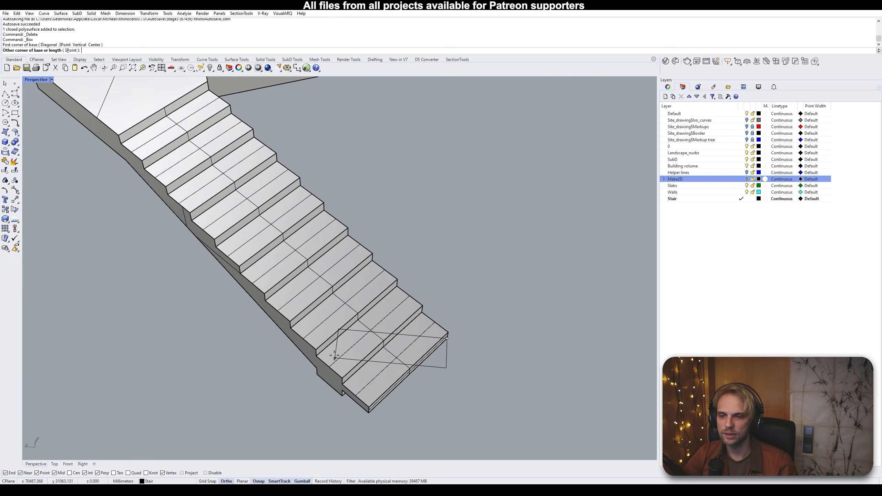
click(71, 51)
right_drag(365, 323, 373, 278)
click(344, 388)
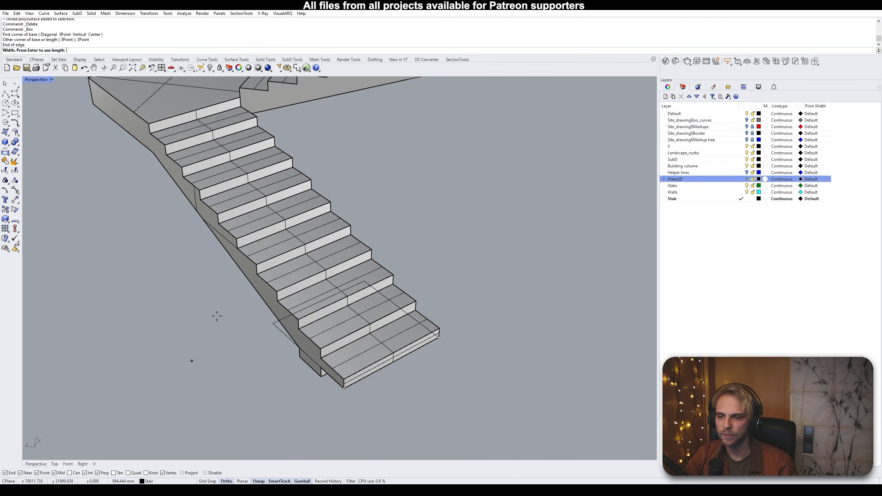
click(180, 290)
click(262, 445)
Subtract the box from the stair with BooleanDifference to remove the leftover block under the lowest steps, and delete the box
right_drag(327, 403, 256, 291)
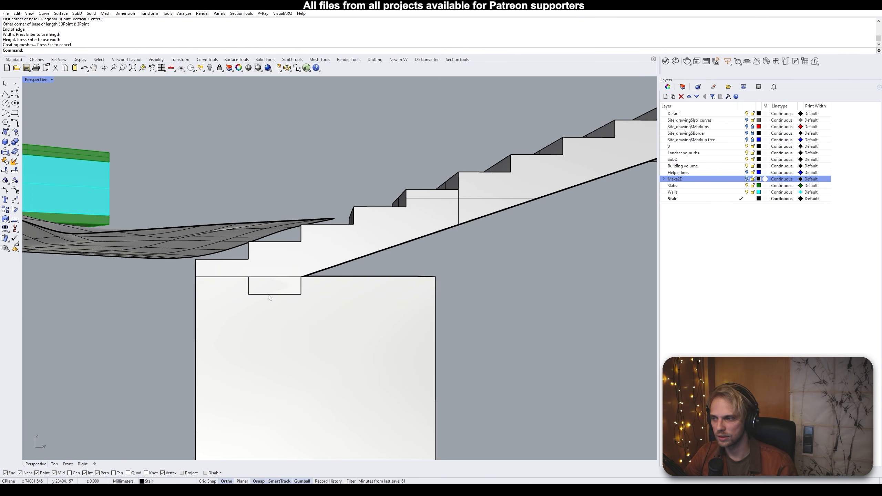
text(BooleanDifference)
key(Return)
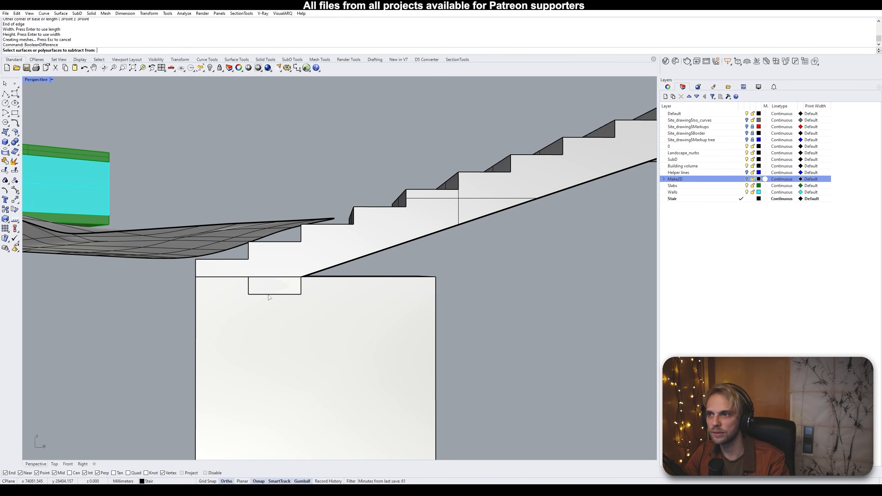
click(388, 237)
click(380, 301)
key(Return)
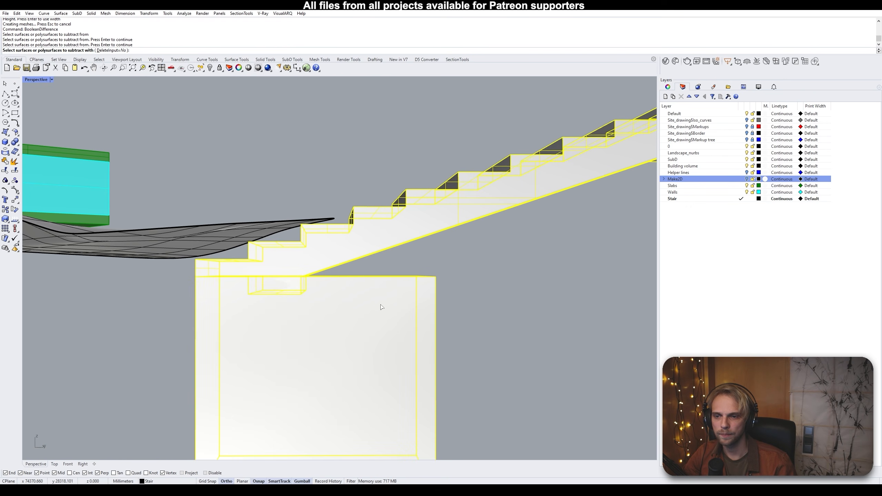
key(Return)
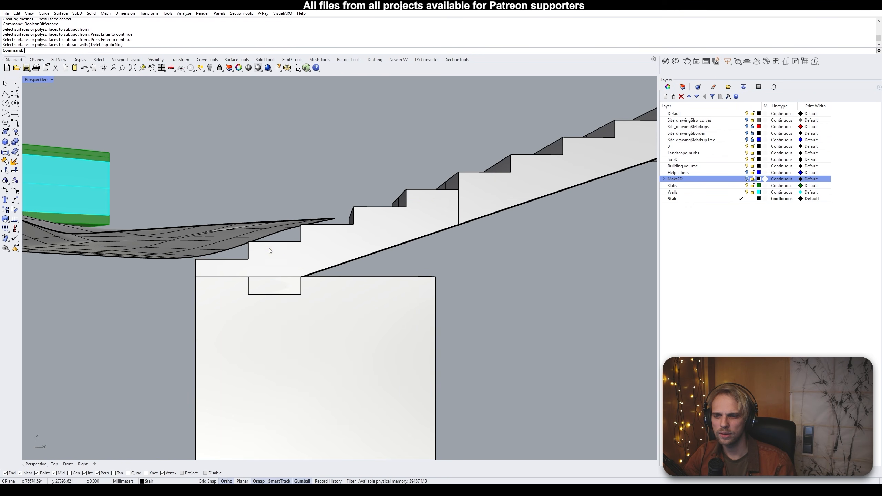
click(323, 303)
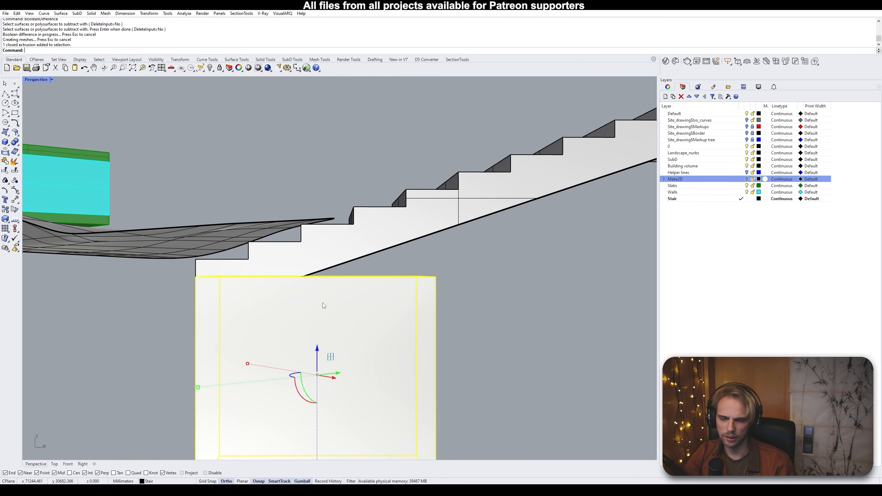
key(Delete)
Draw a closed triangular polyline along the upper flight's outer underside edge, from the upper landing's corner to the middle landing's lower and upper corners
scroll(323, 302, down, 6)
right_drag(322, 302, 232, 204)
scroll(153, 308, up, 4)
right_drag(157, 211, 463, 229)
scroll(463, 234, down, 6)
right_drag(495, 256, 543, 309)
scroll(437, 270, down, 3)
click(5, 94)
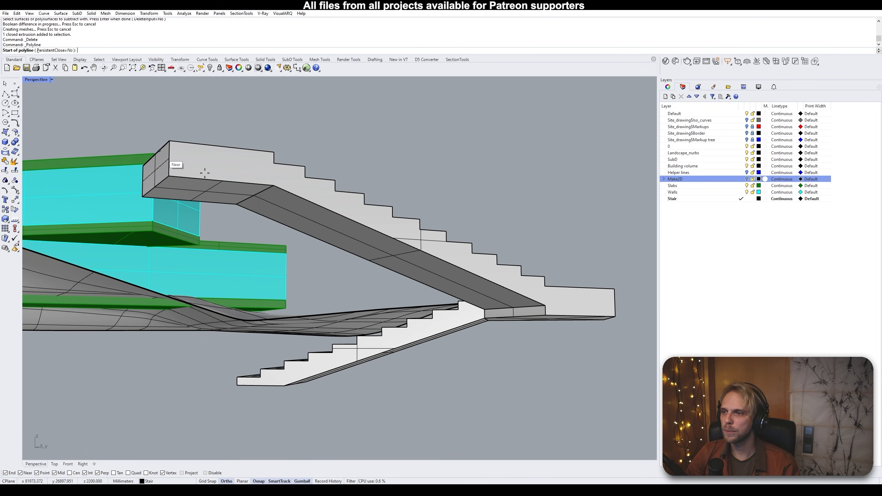
click(273, 185)
right_drag(226, 278, 152, 300)
scroll(486, 315, up, 3)
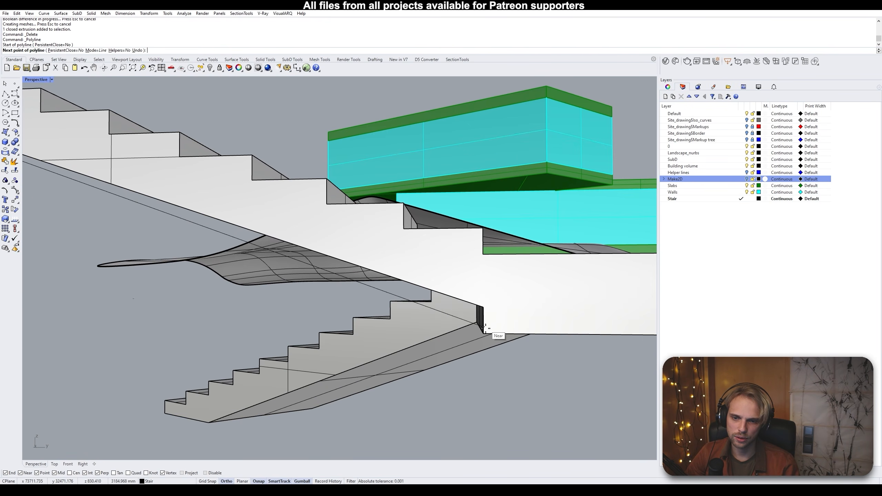
click(486, 320)
click(484, 309)
key(Return)
scroll(485, 313, down, 3)
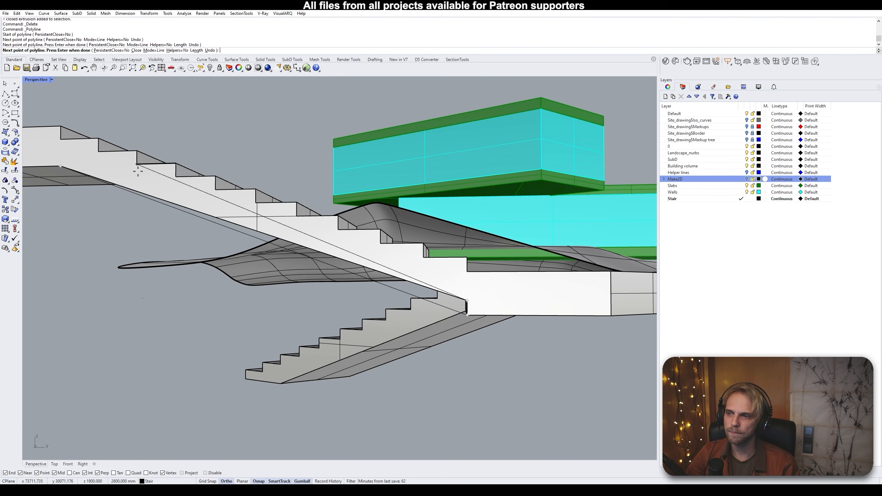
right_drag(61, 169, 175, 215)
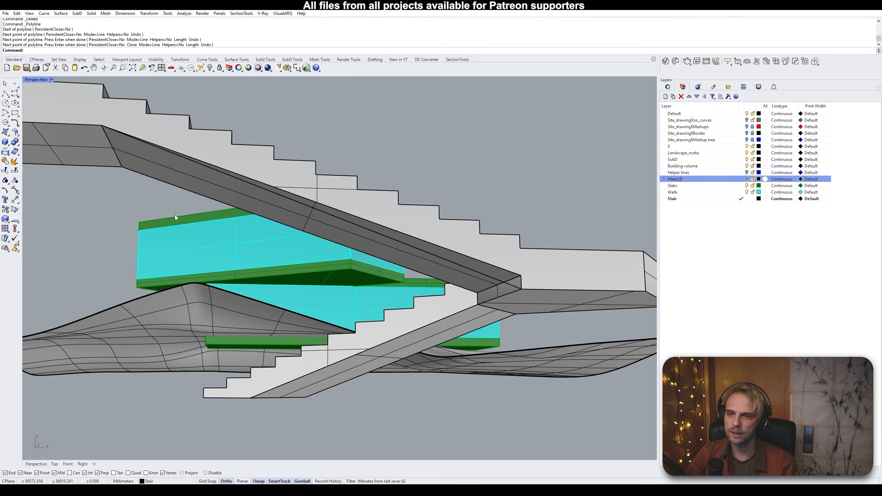
Fill the closed triangular polyline with a planar surface and delete the curve
right_drag(147, 131, 174, 146)
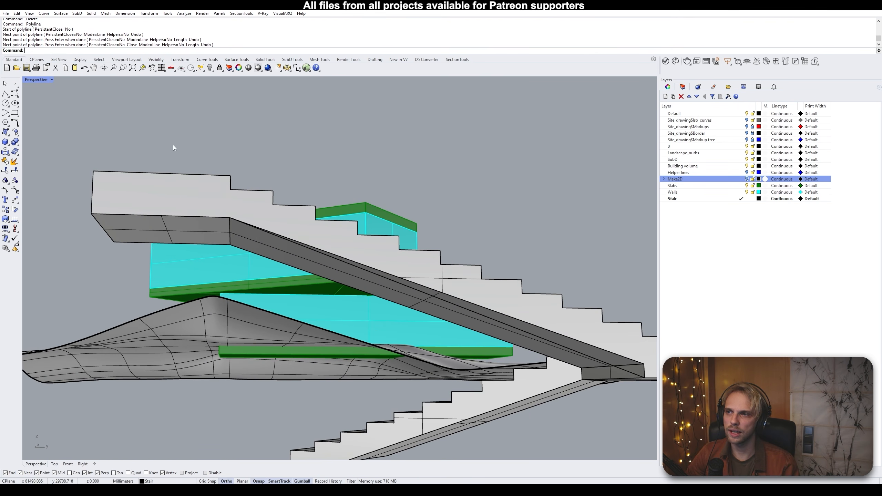
right_drag(326, 258, 585, 361)
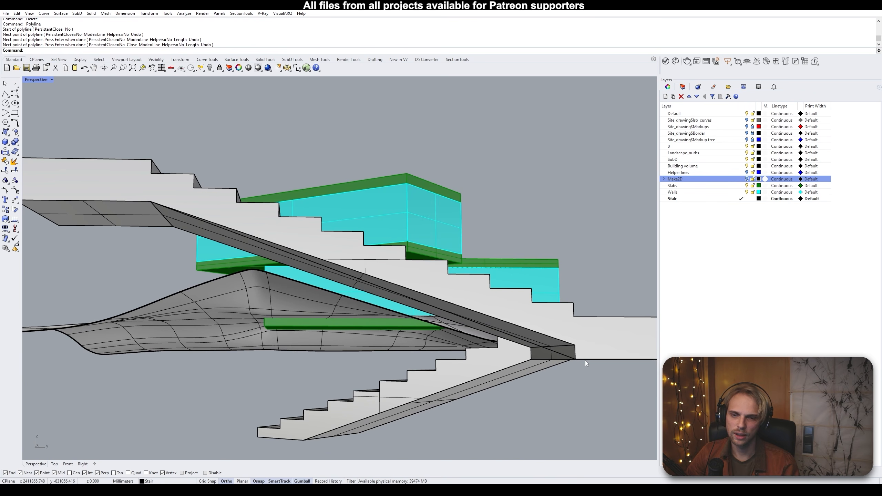
click(564, 358)
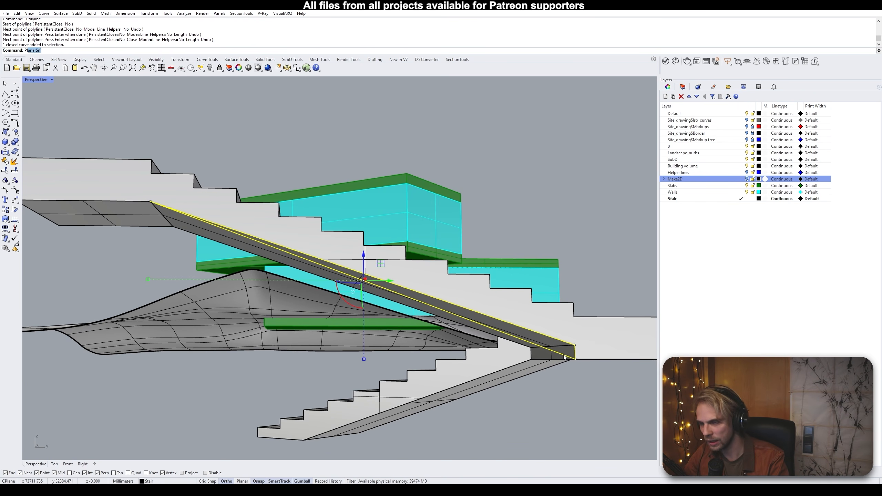
text(Pl)
key(Return)
key(Delete)
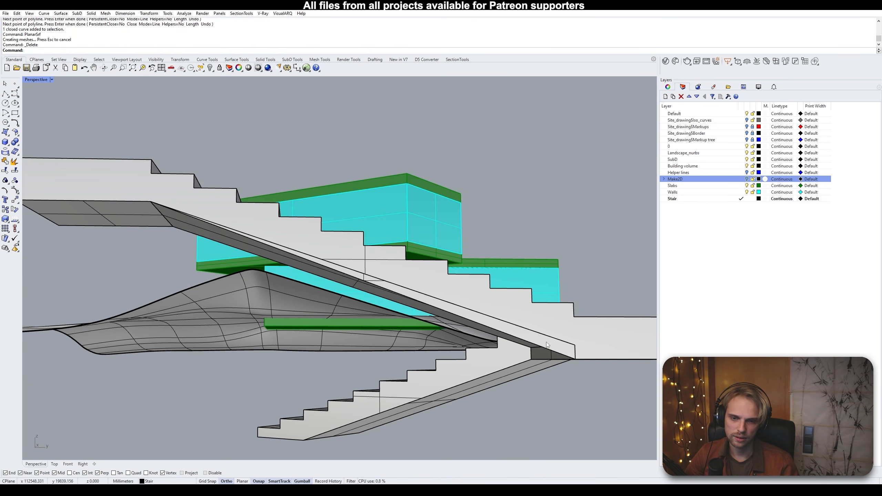
Extrude the triangular surface into a solid wedge partway across the underside of the upper flight
click(547, 344)
right_drag(510, 342, 498, 308)
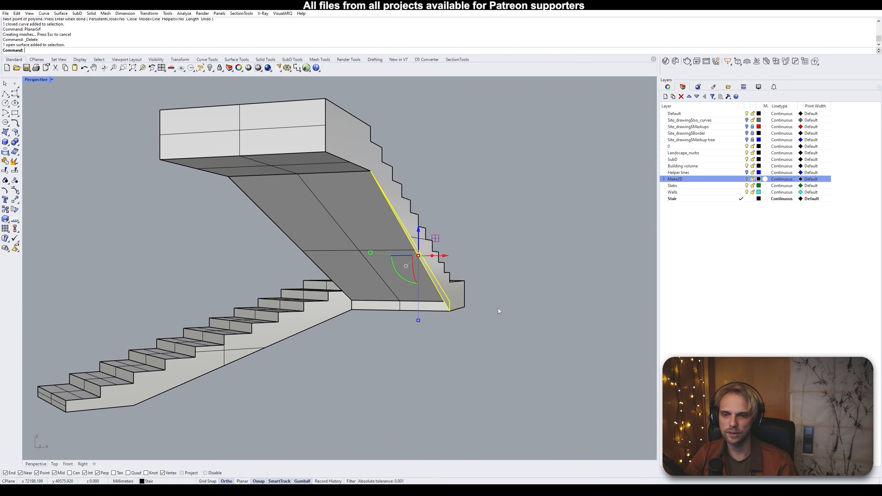
drag(431, 256, 381, 256)
click(446, 341)
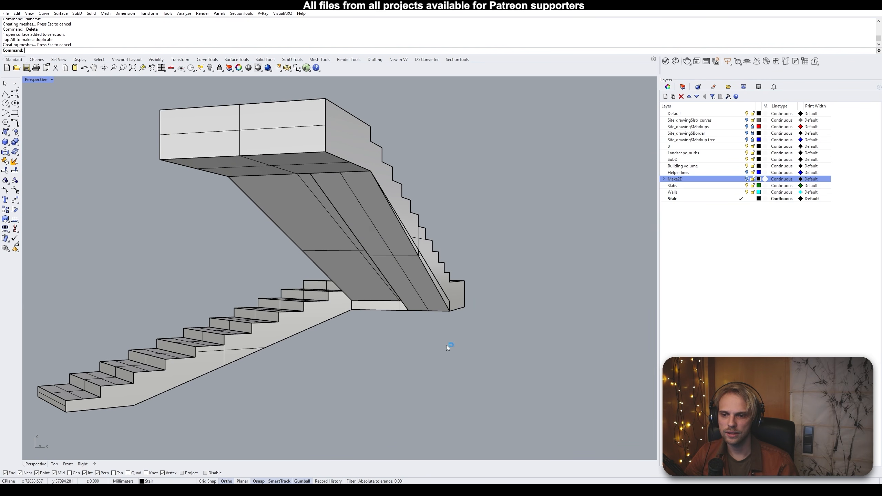
Move the wedge's inner side face from its corner to the flight's opposite edge so the wedge spans the full width
right_drag(447, 345, 384, 325)
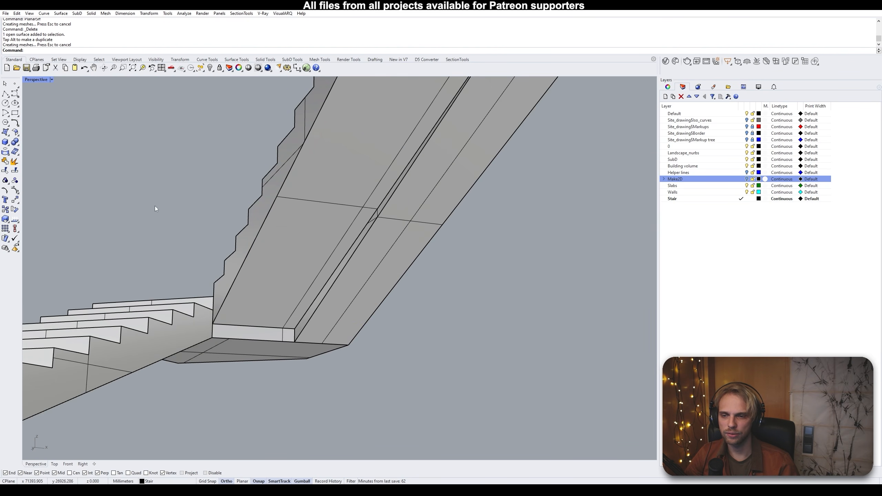
right_drag(266, 331, 299, 311)
scroll(282, 323, up, 7)
scroll(242, 350, down, 4)
shift+right_drag(247, 345, 410, 415)
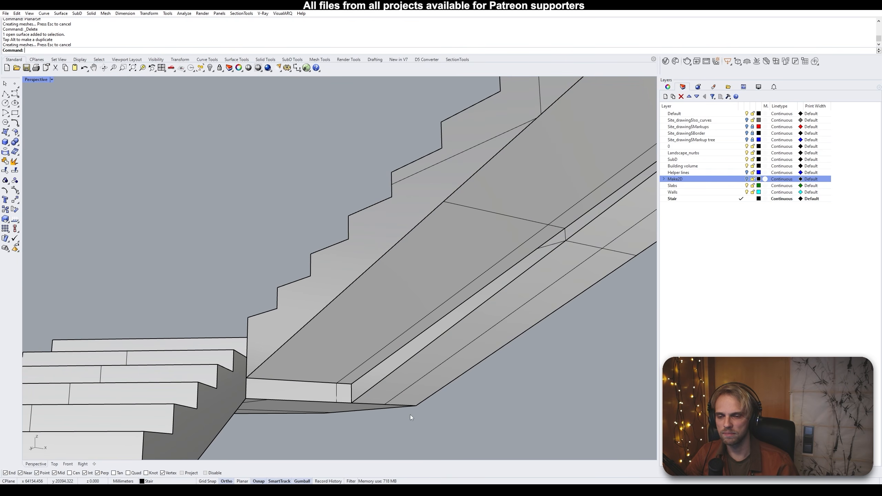
scroll(360, 394, down, 4)
click(361, 387)
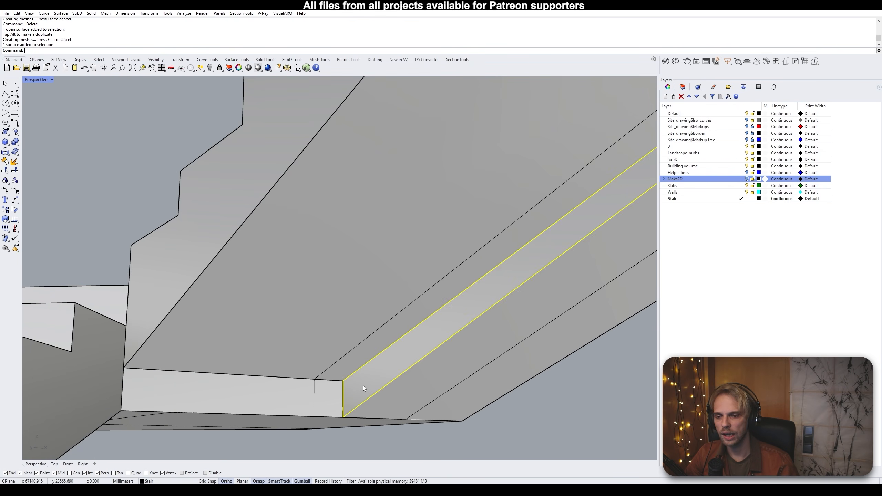
scroll(378, 373, down, 2)
scroll(378, 373, up, 4)
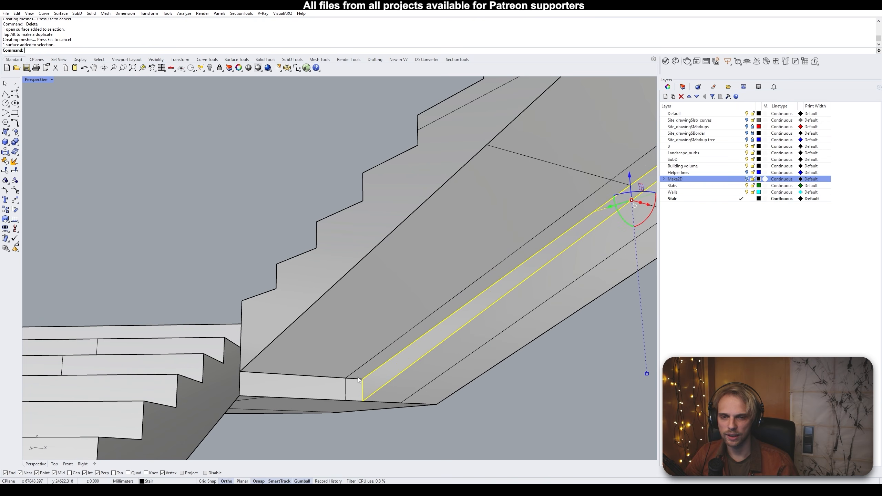
text(M)
key(Return)
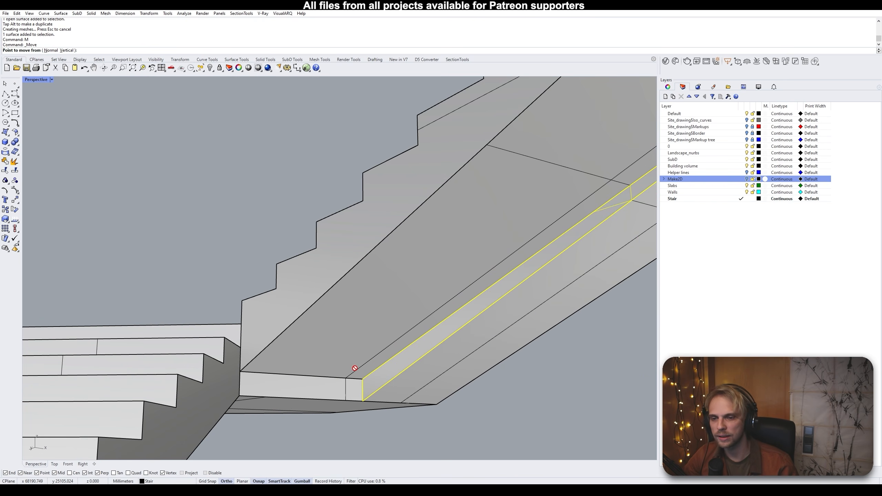
click(363, 378)
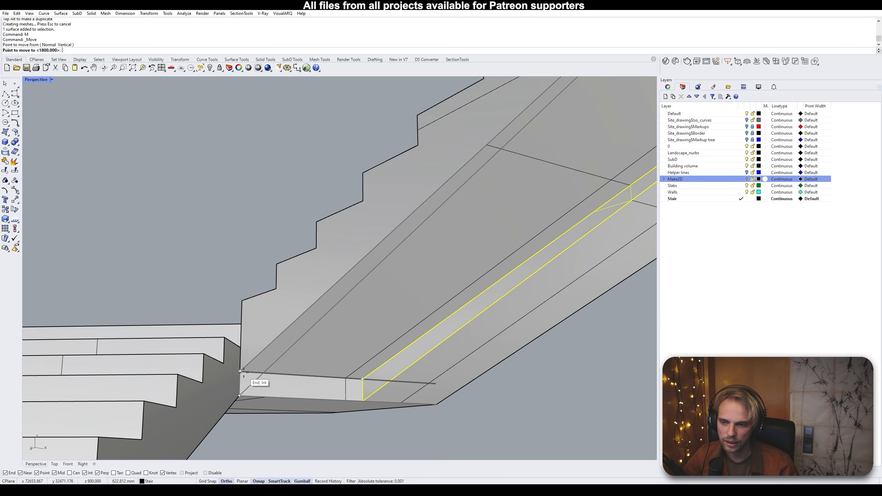
click(239, 371)
Join the wedge and the stair with BooleanUnion and merge all coplanar faces of the result
scroll(282, 371, down, 5)
right_drag(334, 371, 327, 339)
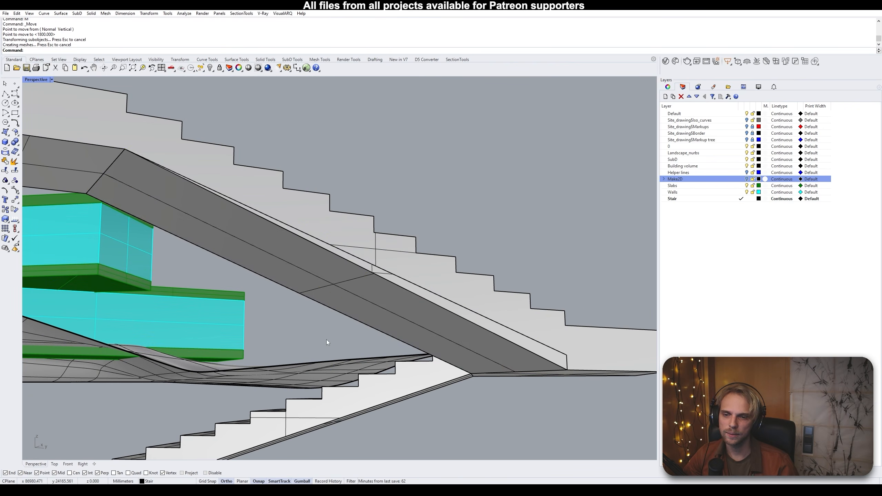
click(400, 315)
shift+click(512, 303)
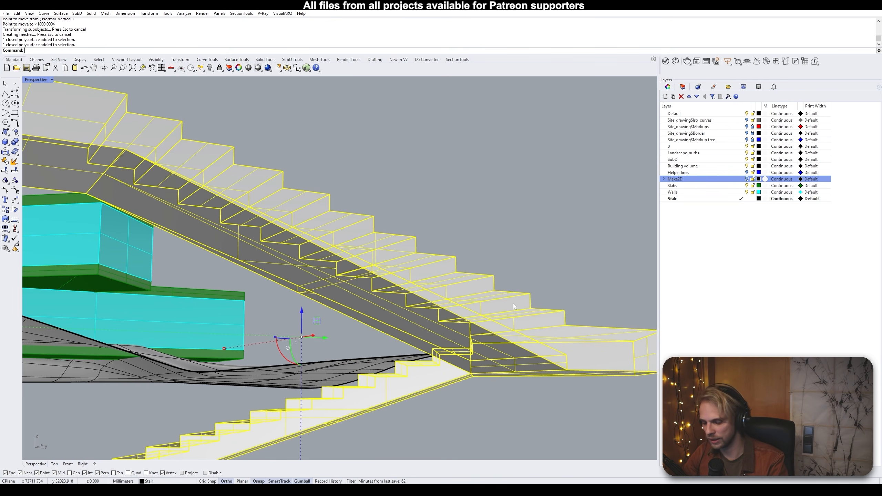
key(Return)
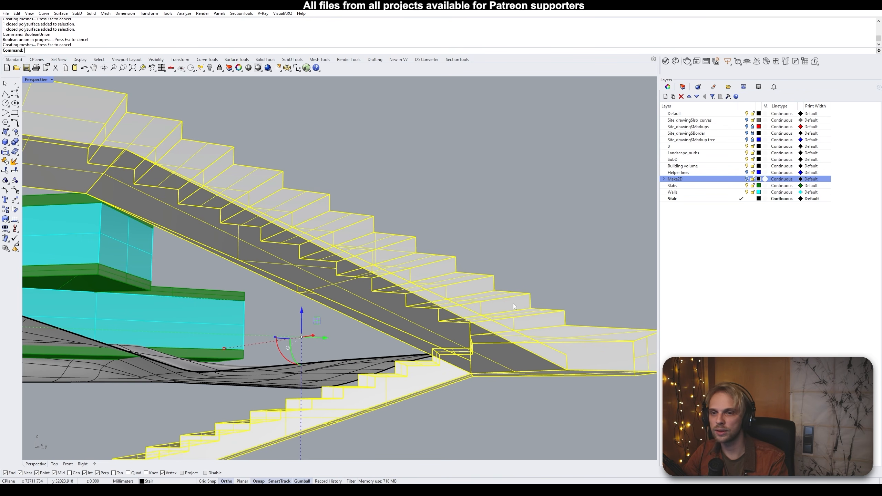
text(Me)
key(Return)
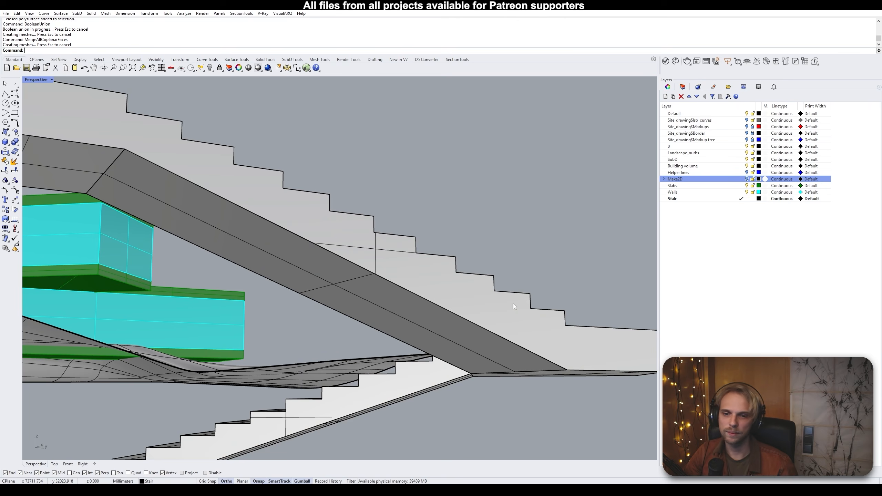
right_drag(514, 307, 263, 302)
scroll(286, 302, up, 5)
scroll(285, 302, up, 4)
right_drag(300, 240, 254, 243)
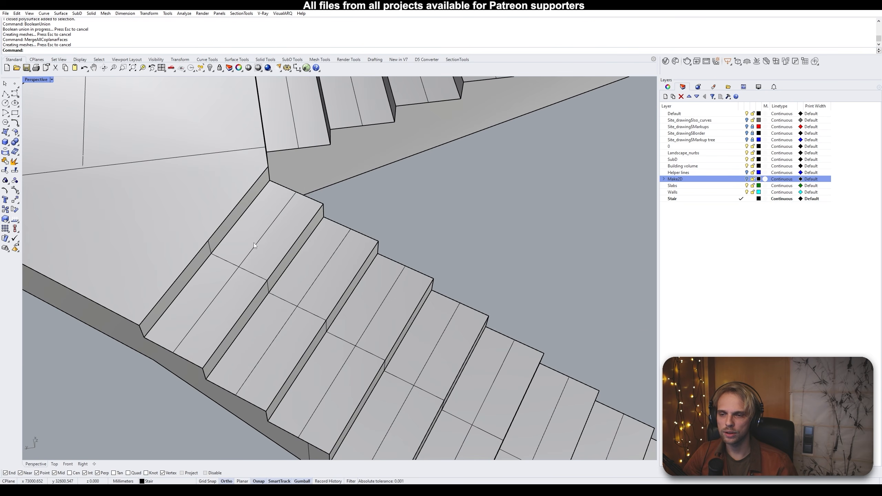
Examine the finished stair from several sides, checking the middle landing, the treads and the undersides of both flights
scroll(260, 222, up, 2)
right_drag(326, 203, 219, 159)
scroll(436, 203, up, 3)
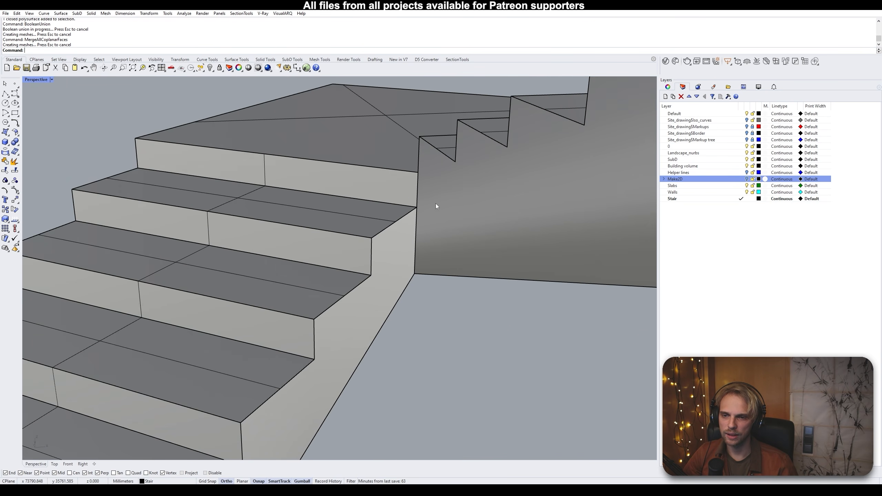
scroll(373, 222, down, 3)
right_drag(374, 222, 224, 266)
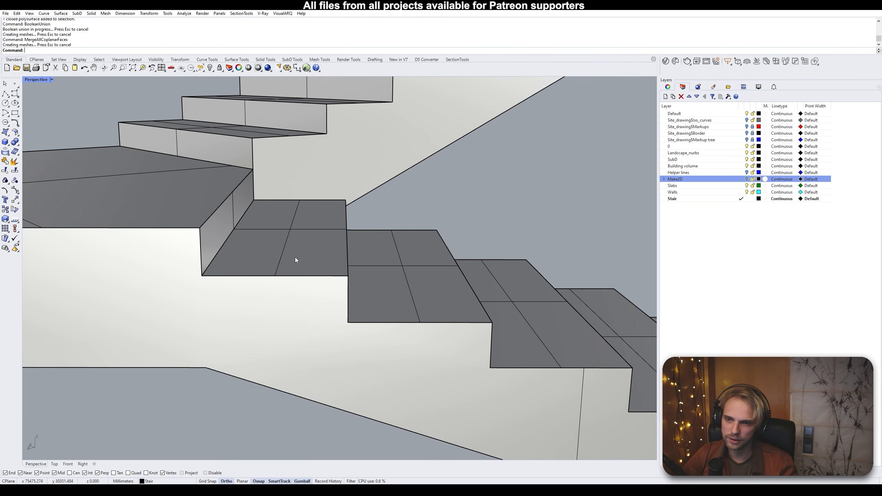
right_drag(296, 259, 343, 274)
scroll(195, 213, up, 4)
right_drag(195, 213, 245, 248)
scroll(246, 248, up, 6)
right_drag(289, 286, 285, 278)
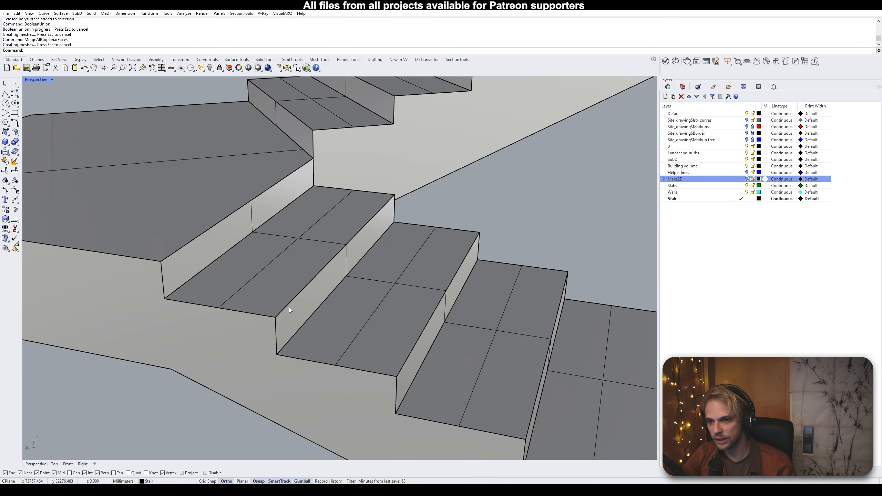
scroll(381, 204, down, 2)
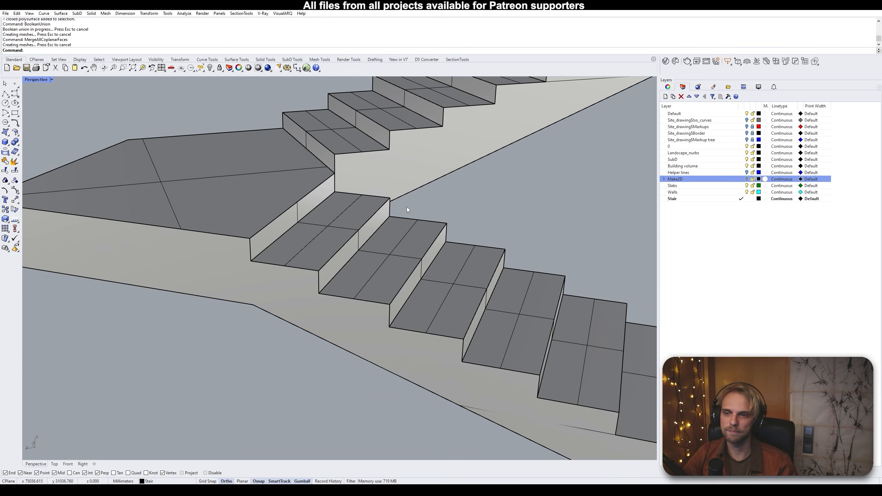
scroll(431, 239, down, 5)
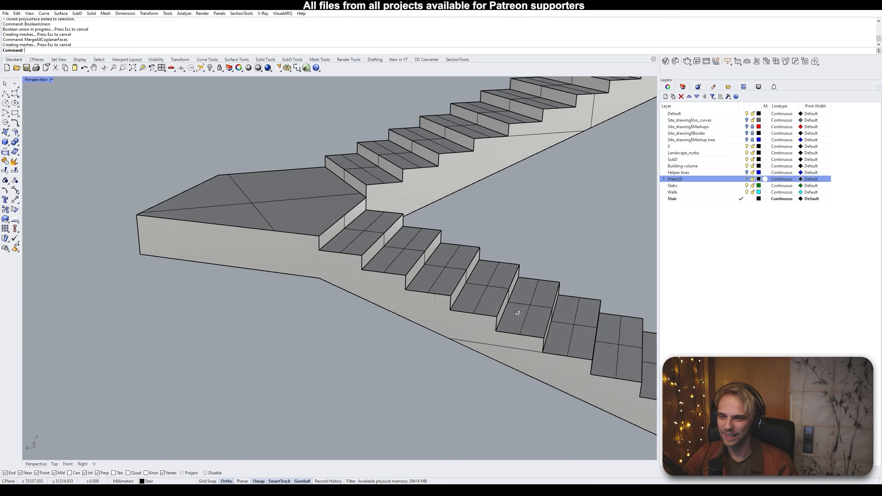
right_drag(517, 312, 425, 295)
click(426, 295)
click(344, 333)
right_drag(344, 332, 207, 329)
scroll(387, 220, down, 3)
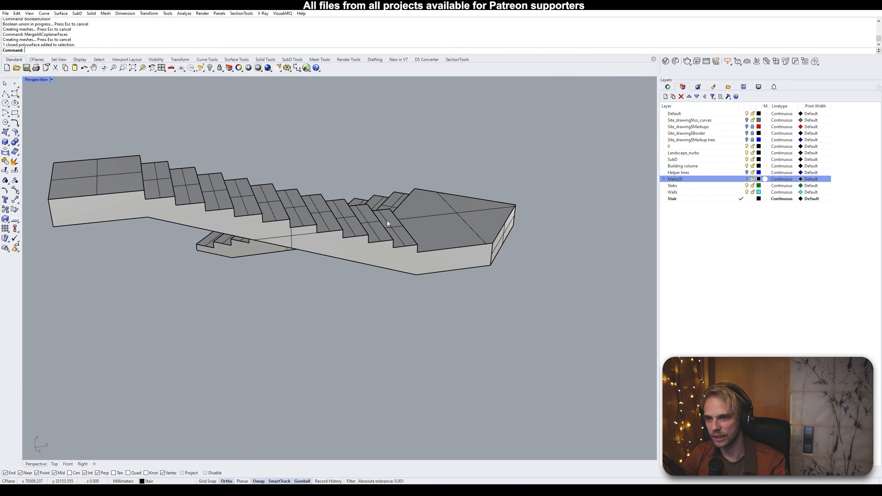
right_drag(378, 215, 118, 221)
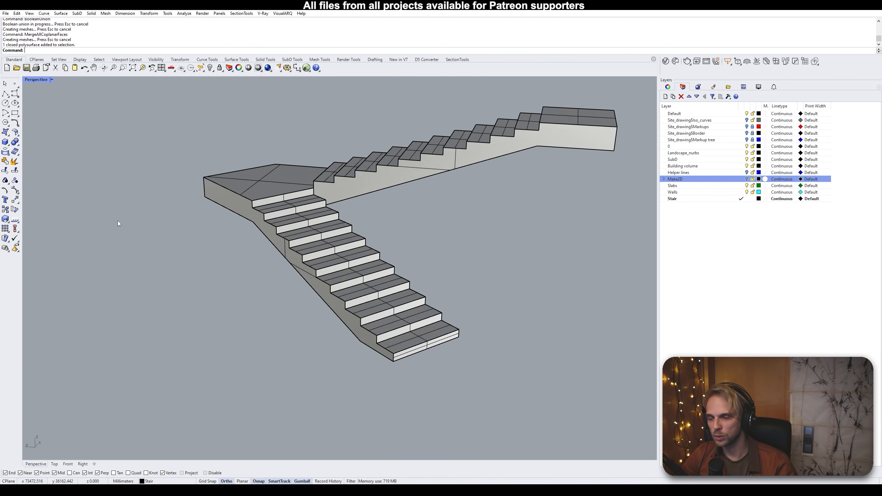
scroll(280, 199, down, 4)
shift+right_drag(349, 200, 294, 249)
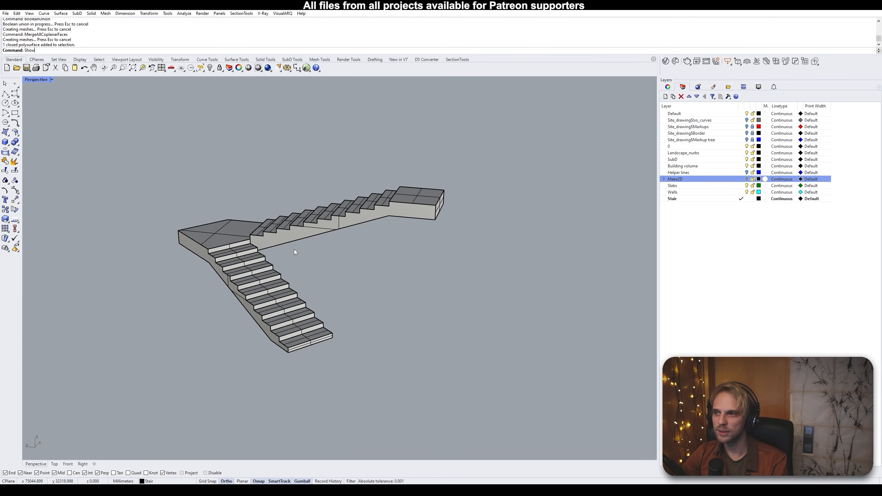
Show the hidden building and terrain objects again with the Show command
key(Return)
scroll(375, 177, down, 12)
shift+right_drag(369, 177, 448, 216)
shift+right_drag(79, 134, 220, 177)
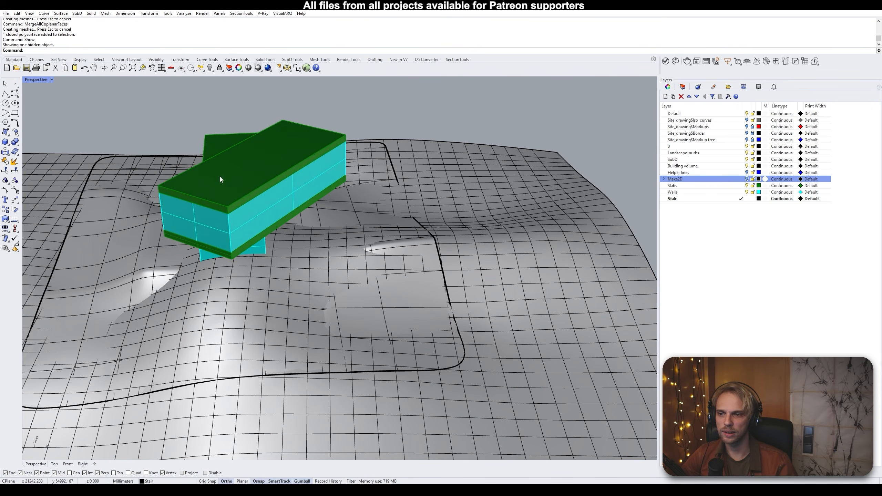
Hide the upper volume's roof slab and walls, plus the intermediate slab above the lower walls
click(220, 177)
shift+click(230, 223)
key(ctrl+h)
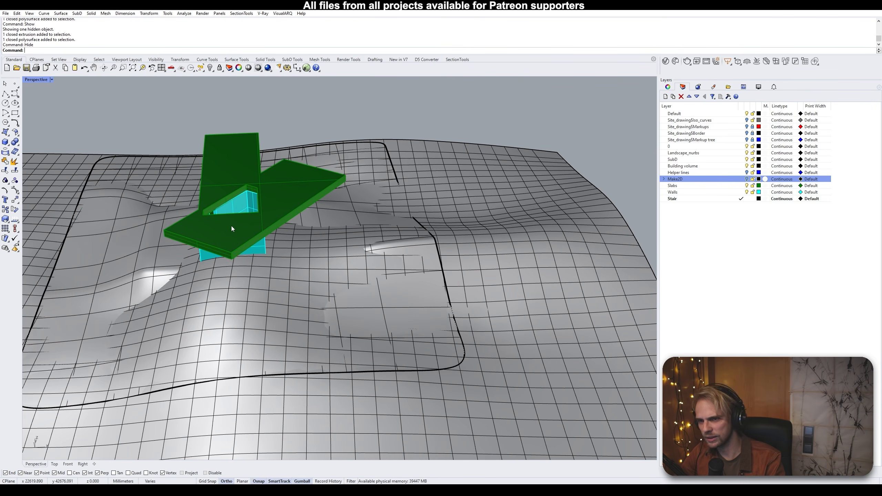
click(232, 226)
key(ctrl+h)
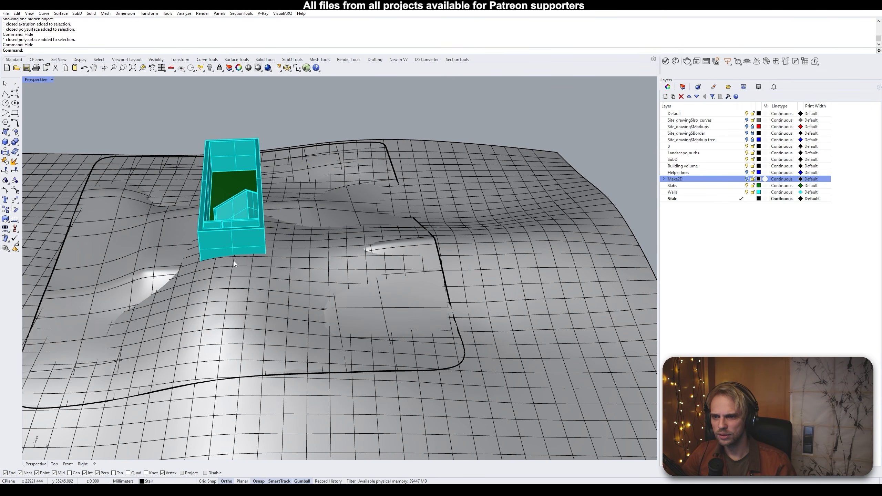
Hide the upper NURBS terrain surface so the lower walls and SubD terrain are exposed
right_drag(234, 261, 228, 286)
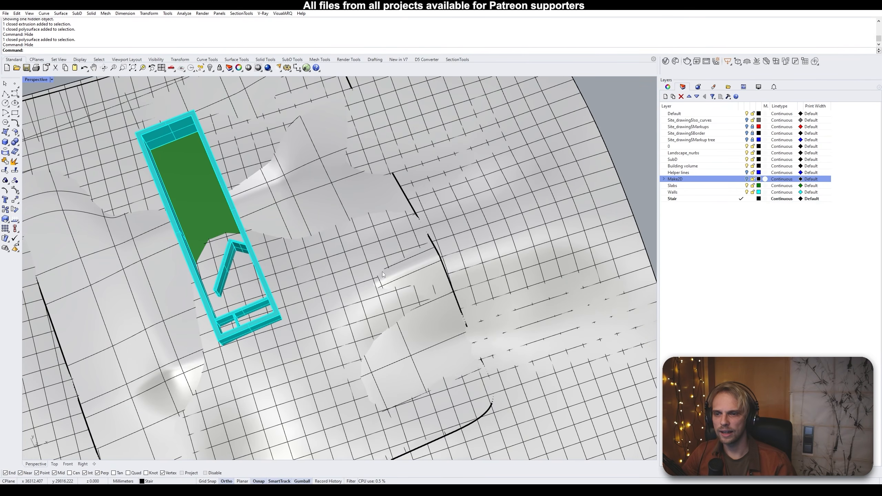
click(520, 222)
key(ctrl+h)
right_drag(488, 262, 508, 235)
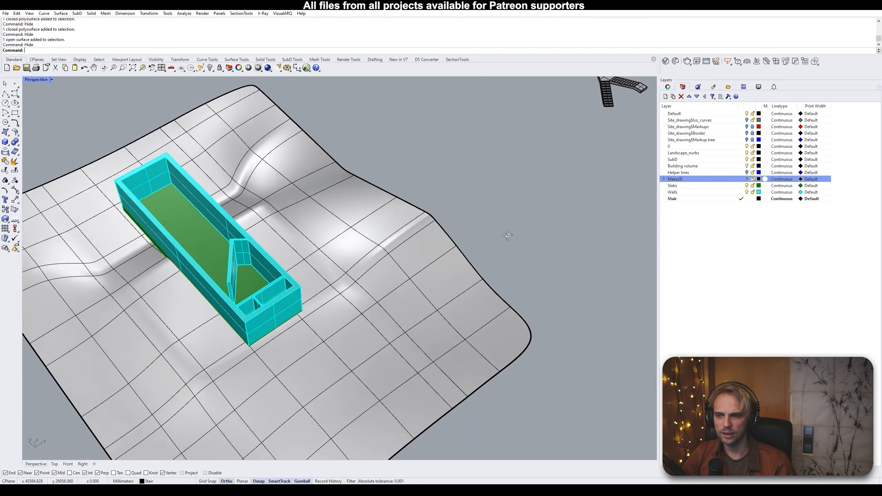
Turn on the Make2D layer to display the red floor plan outlines around the stair
scroll(272, 285, up, 5)
right_drag(272, 285, 243, 309)
scroll(243, 278, down, 9)
shift+right_drag(574, 261, 465, 275)
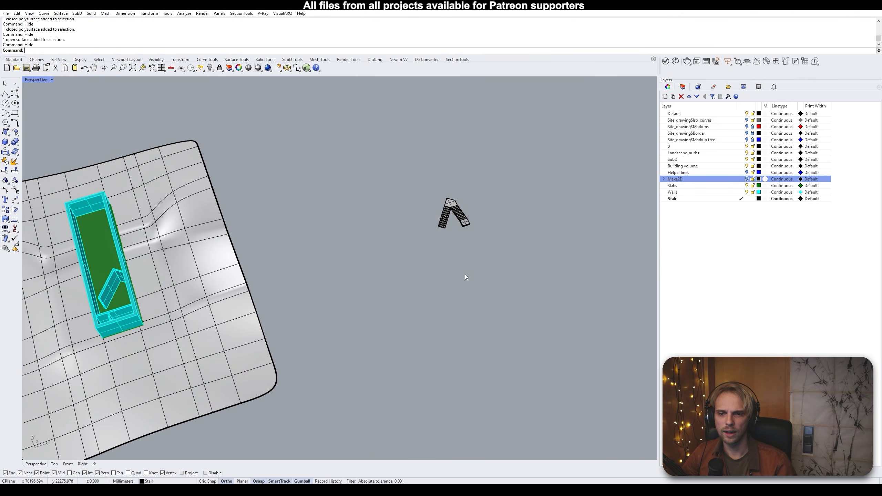
click(746, 179)
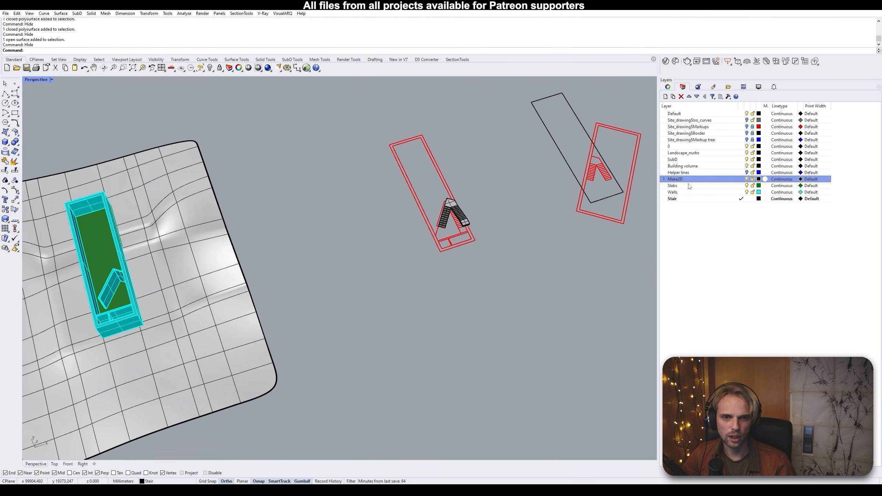
Move the stair from the outer corner of its red plan outline to the matching bottom corner of the building's lower walls
right_drag(527, 202, 250, 201)
scroll(207, 330, up, 5)
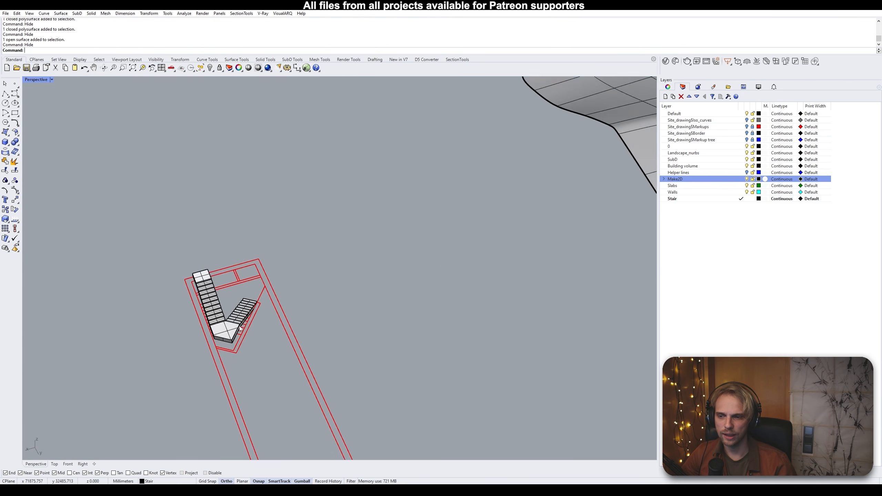
right_drag(207, 330, 213, 279)
scroll(213, 256, up, 4)
click(212, 263)
shift+right_drag(185, 316, 228, 273)
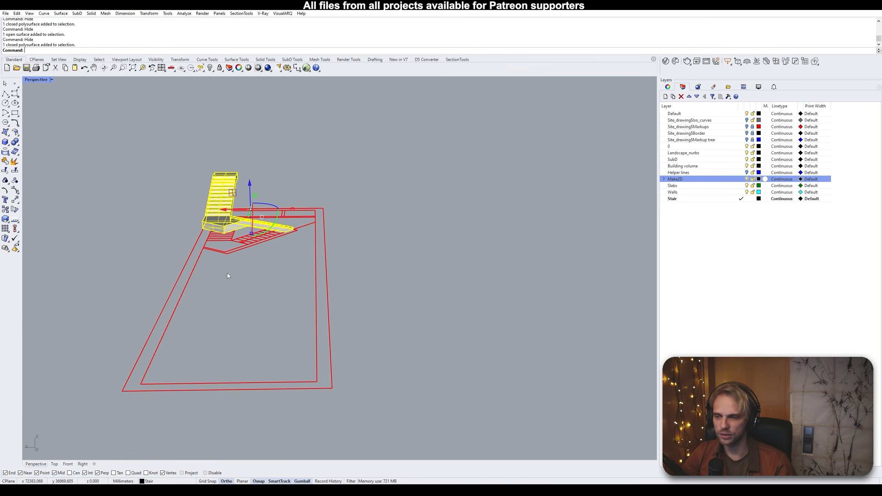
text(m)
key(Return)
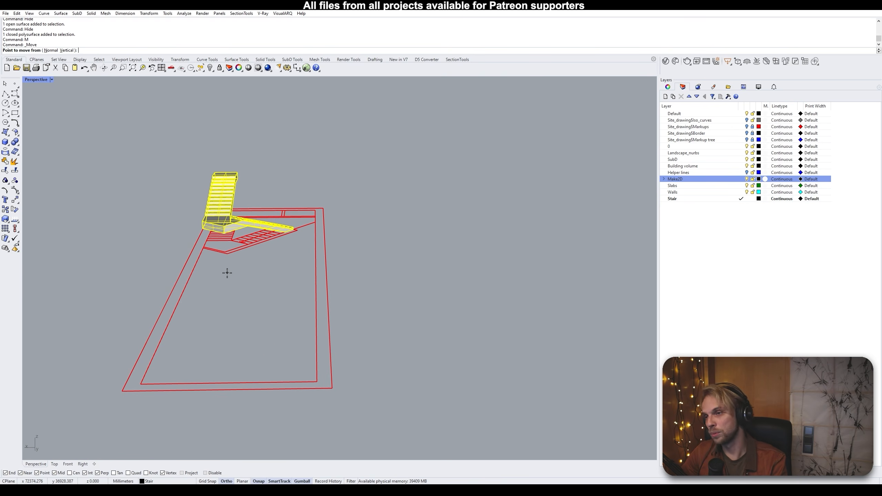
click(119, 394)
scroll(149, 384, down, 6)
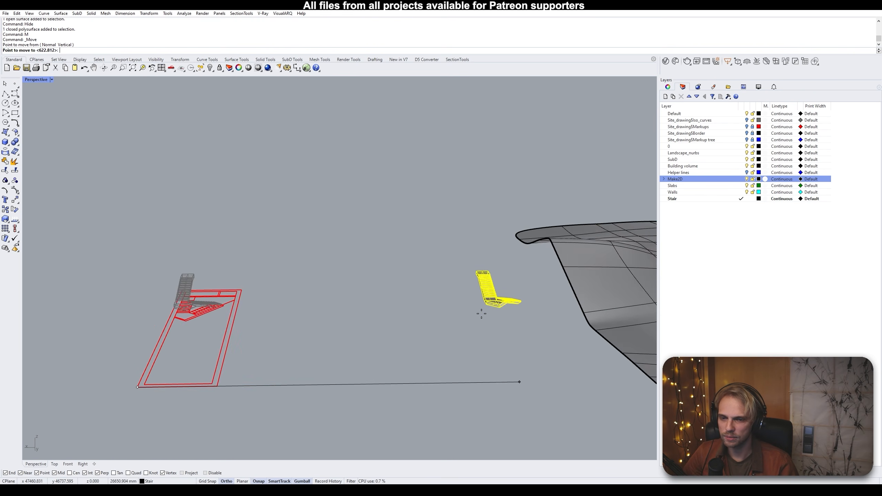
shift+right_drag(483, 313, 394, 262)
scroll(394, 262, down, 6)
scroll(515, 273, up, 12)
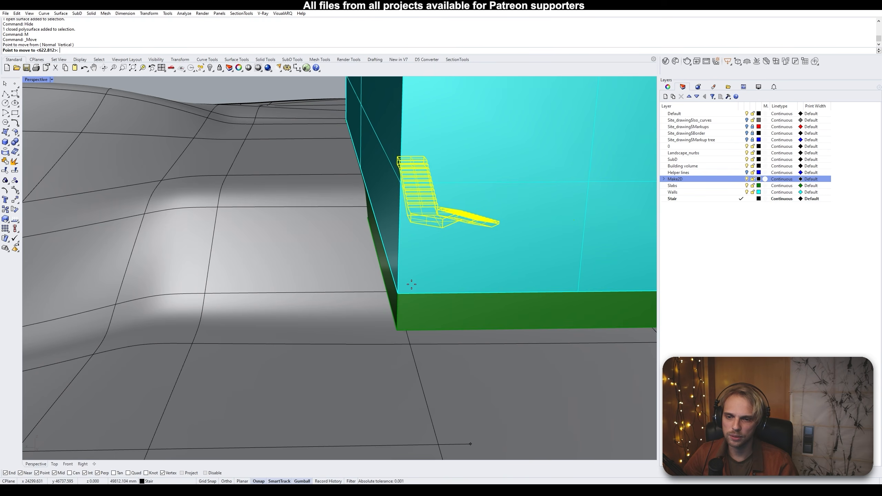
click(398, 289)
scroll(398, 289, down, 7)
right_drag(398, 290, 382, 278)
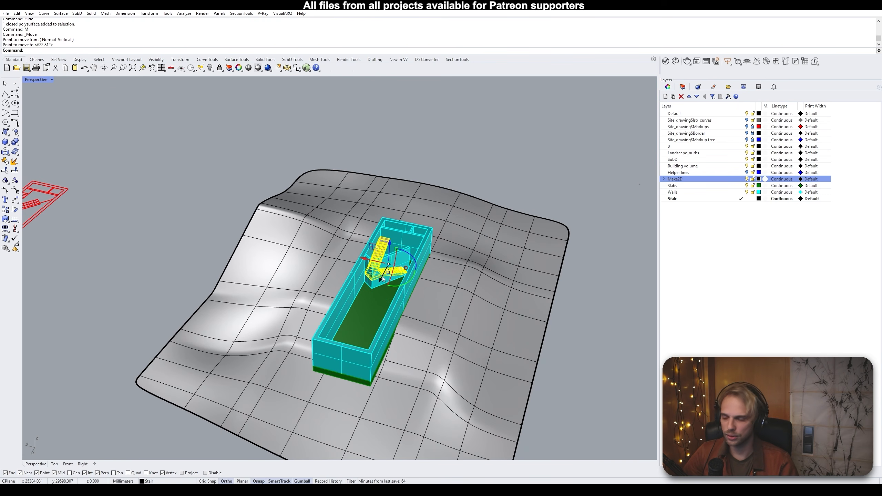
Zoom to the moved stair and examine how it sits between the lower walls
text(ZS)
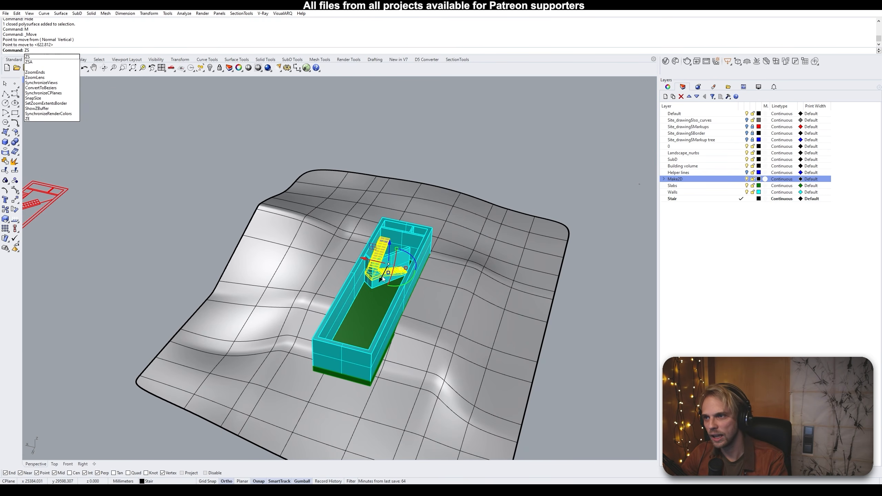
key(Return)
key(Escape)
scroll(430, 259, down, 12)
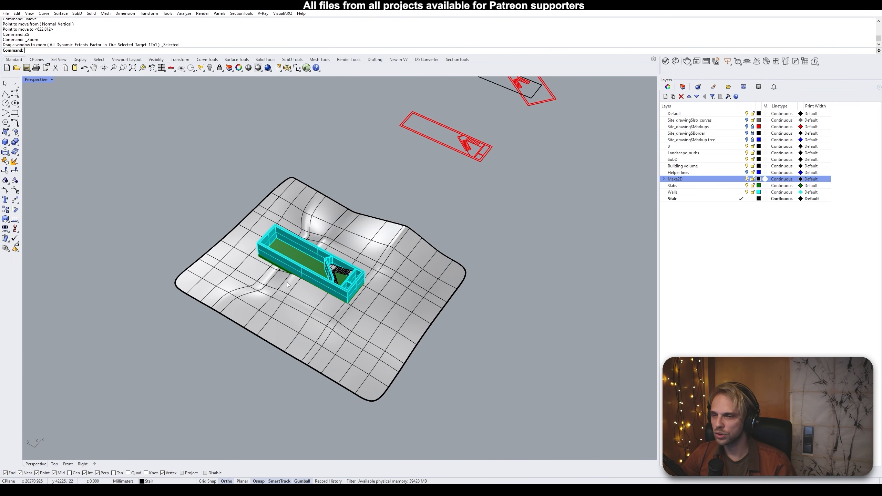
scroll(342, 287, up, 4)
scroll(308, 260, up, 6)
right_drag(308, 259, 282, 254)
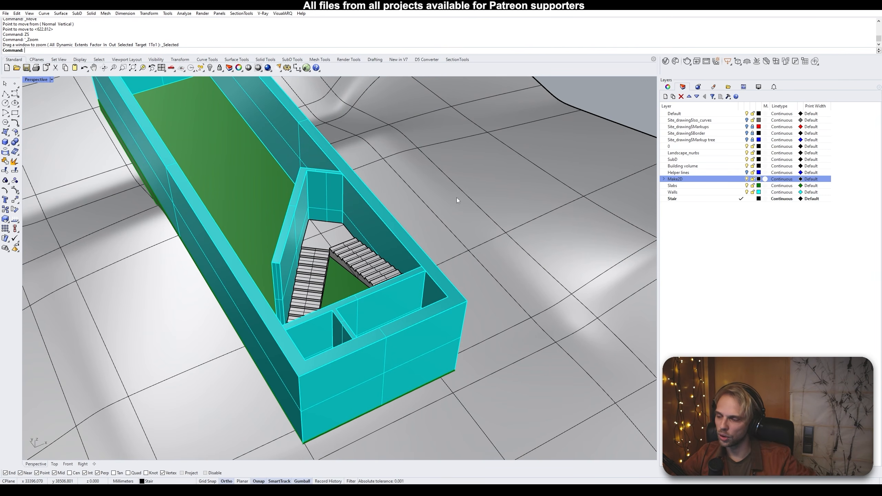
right_drag(506, 191, 410, 244)
scroll(270, 308, up, 3)
right_drag(269, 307, 450, 253)
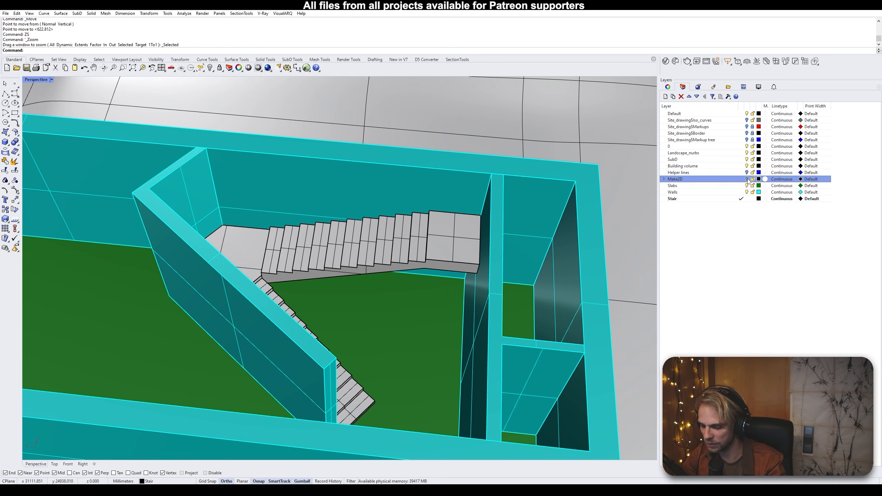
Restore only the hidden intermediate slab with the stairwell opening, using ShowSelected
text(Selected)
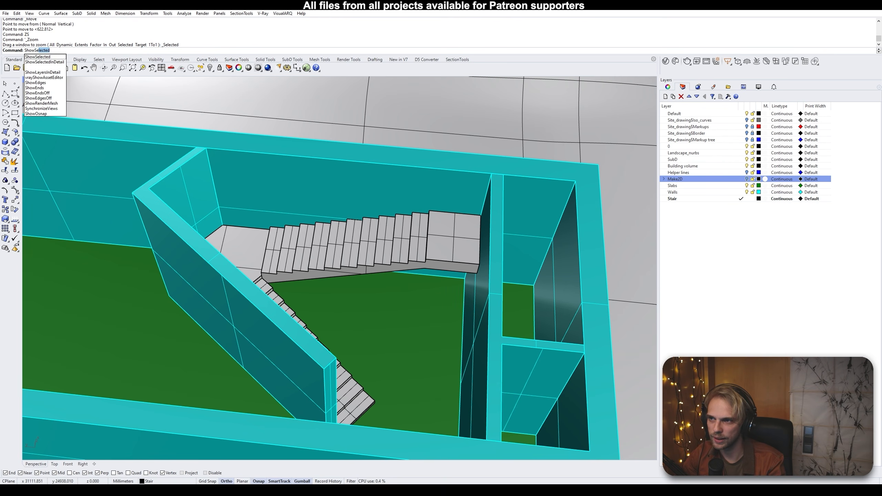
key(Return)
scroll(461, 183, down, 10)
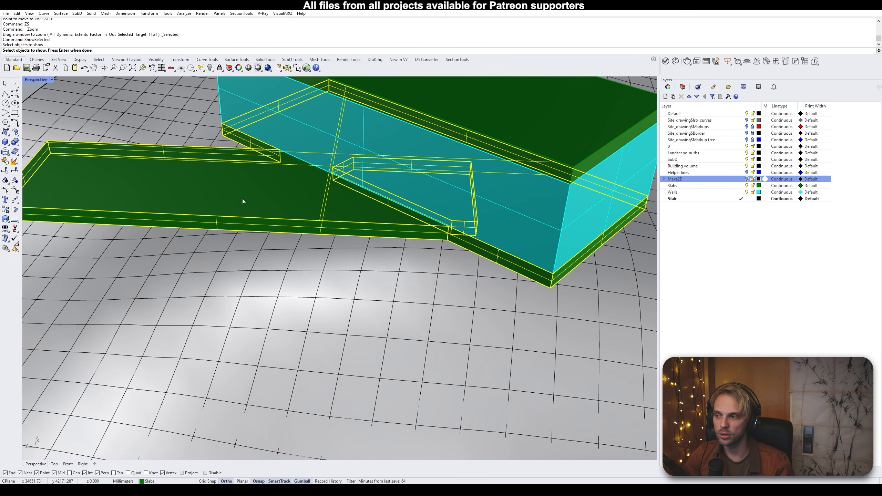
key(Return)
right_drag(388, 179, 427, 196)
right_drag(347, 201, 316, 205)
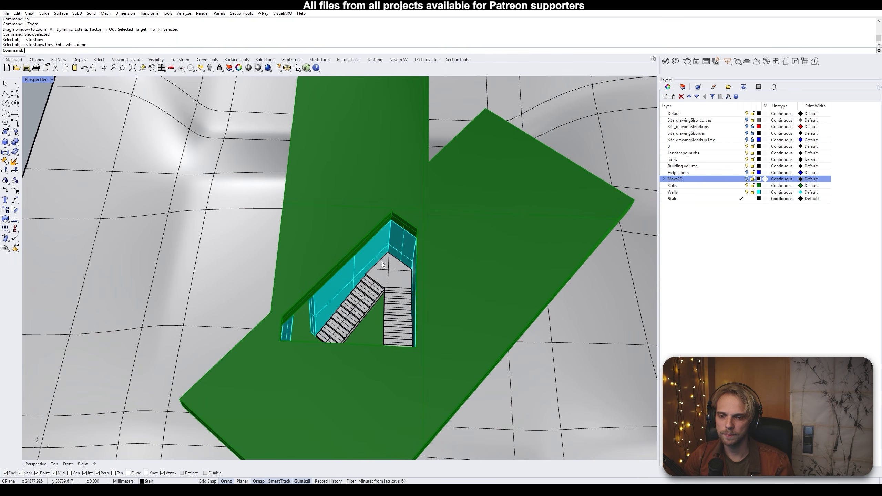
Create a bounding box around the stair with the BoundingBox command
scroll(379, 278, up, 6)
right_drag(368, 285, 344, 246)
right_drag(344, 246, 301, 161)
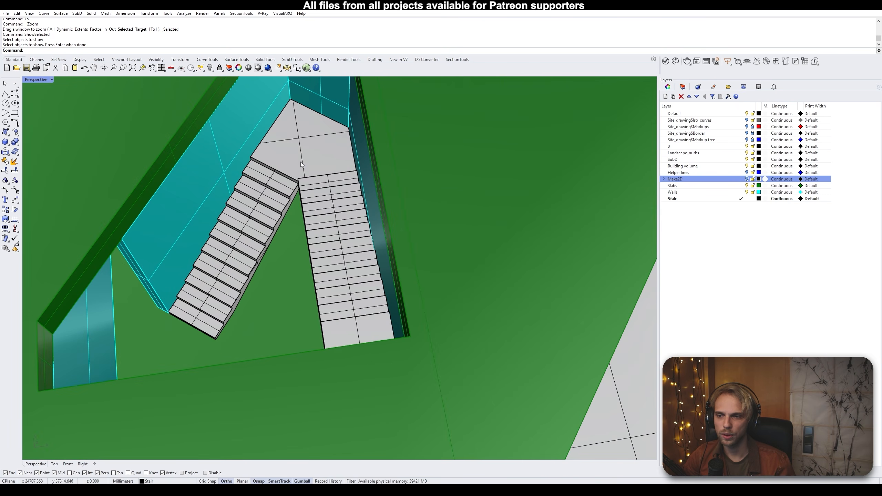
click(301, 163)
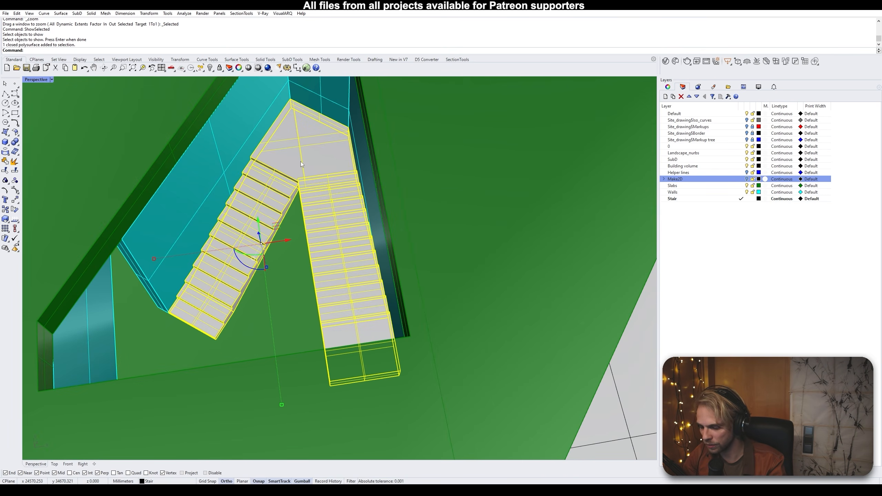
text(BoundingBox)
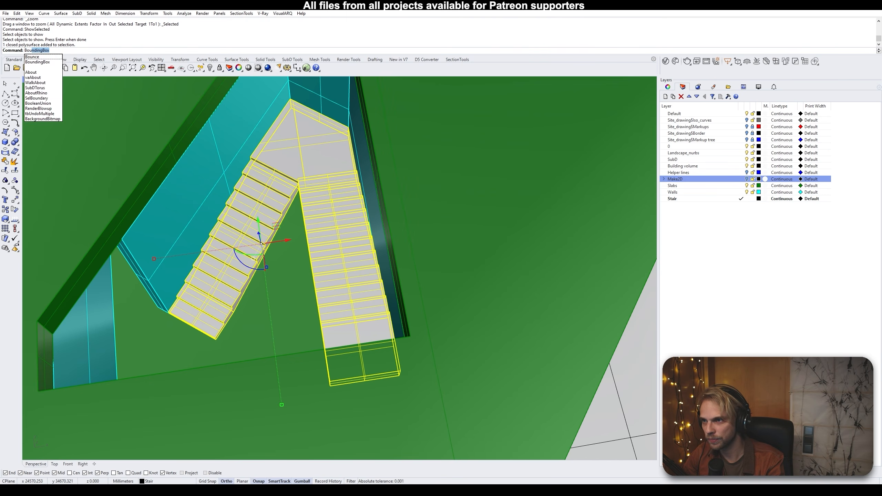
key(Return)
key(Return)
right_drag(229, 205, 302, 150)
scroll(302, 150, down, 4)
mouse_move(265, 221)
right_down()
mouse_move(249, 225)
mouse_move(291, 255)
mouse_move(289, 221)
mouse_move(268, 219)
right_up()
scroll(268, 220, down, 5)
key(Escape)
Hide the SubD terrain and the lower storey's outer walls to expose the bounding box
click(367, 309)
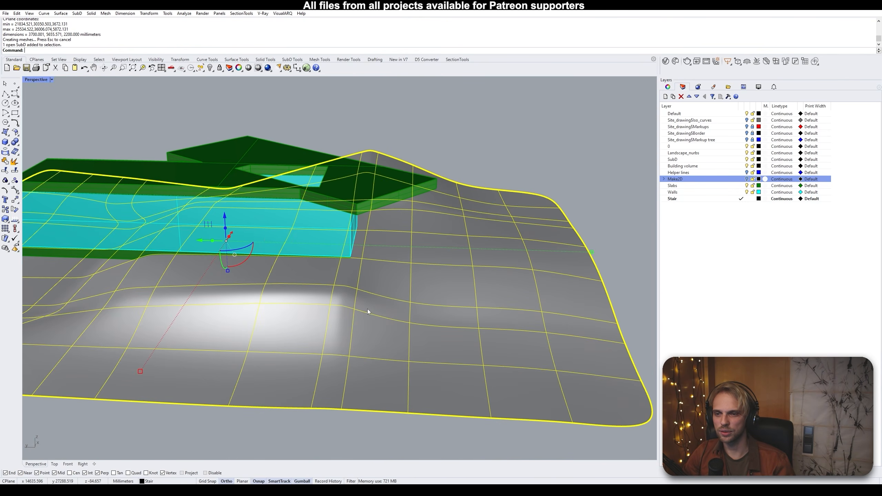
scroll(251, 236, up, 6)
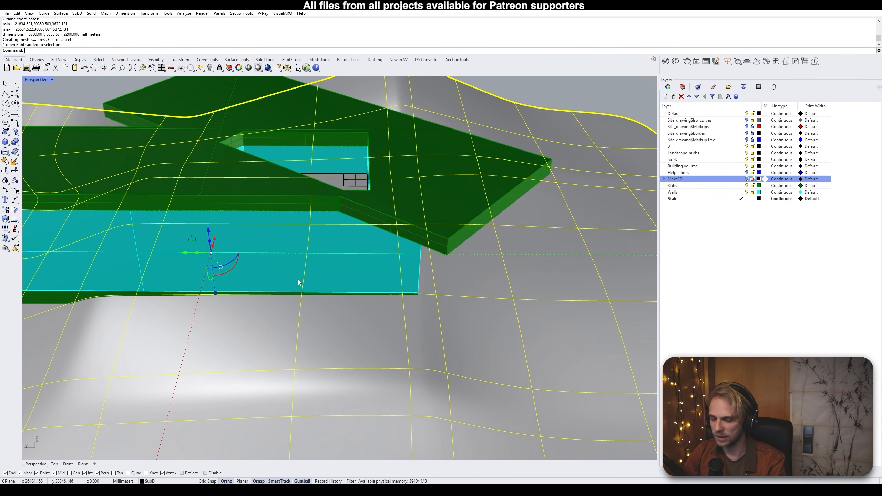
key(ctrl+h)
click(298, 281)
key(ctrl+h)
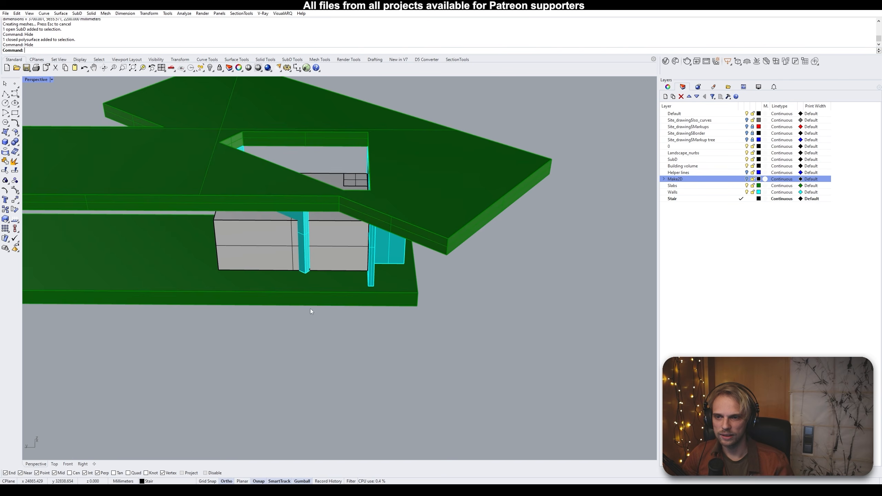
Hide the lower floor slab and the partition walls at the end of the stairwell
right_drag(310, 309, 388, 223)
click(311, 264)
key(ctrl+h)
click(408, 216)
key(ctrl+h)
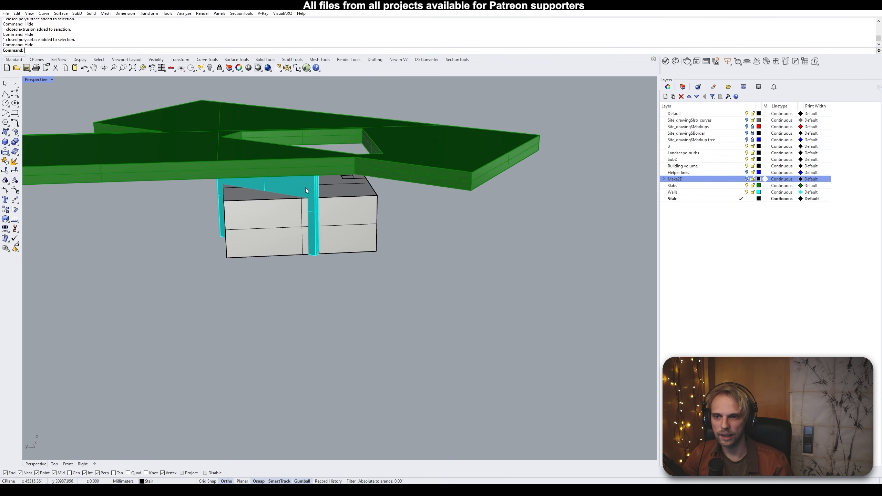
Hide the remaining wall in front of the stair's bounding box
click(305, 189)
key(ctrl+h)
right_drag(309, 195, 339, 176)
Scale the stair and its bounding box vertically with Scale1D, from the box's bottom corner up to the slab's top surface
click(257, 215)
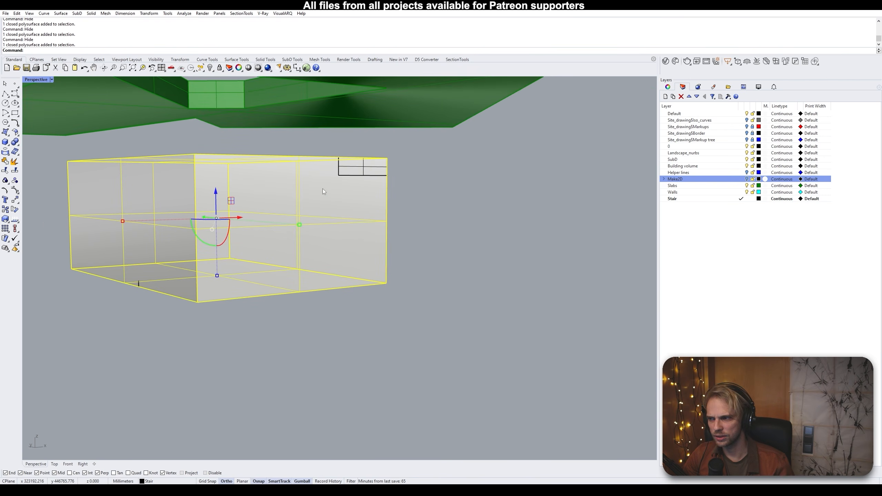
click(366, 176)
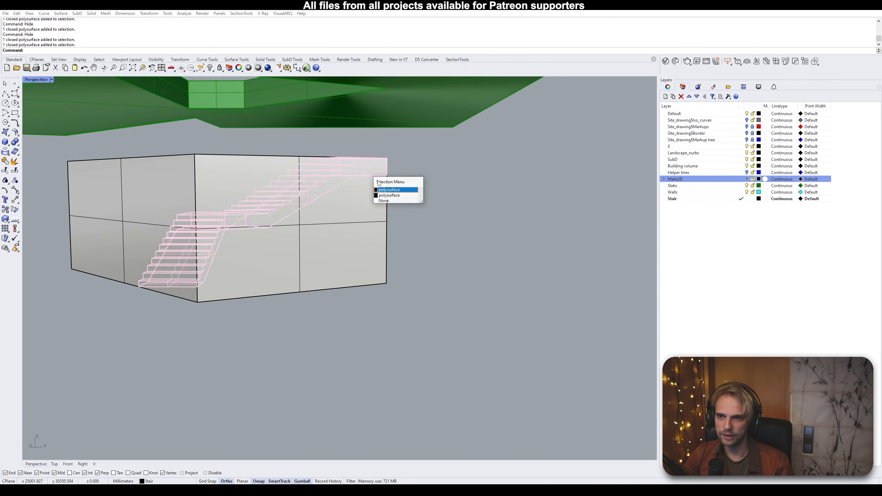
drag(489, 313, 227, 162)
right_drag(228, 198, 304, 188)
scroll(194, 291, down, 2)
text(Scal)
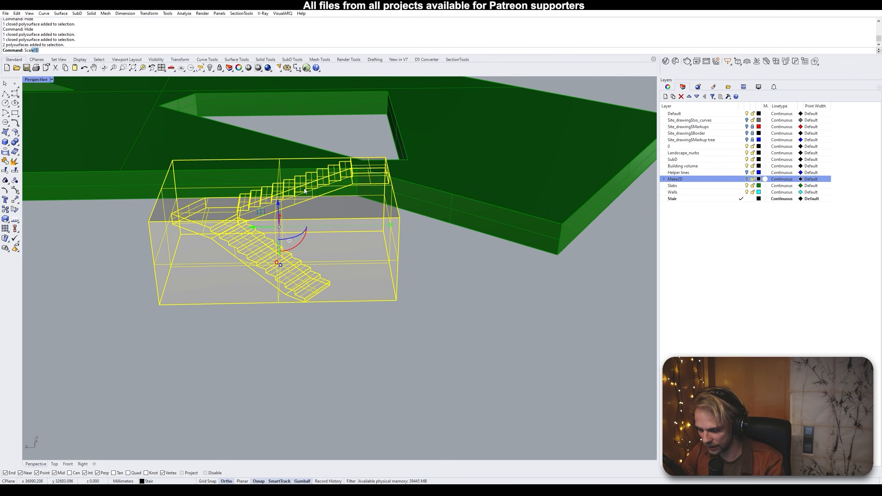
text(e1D)
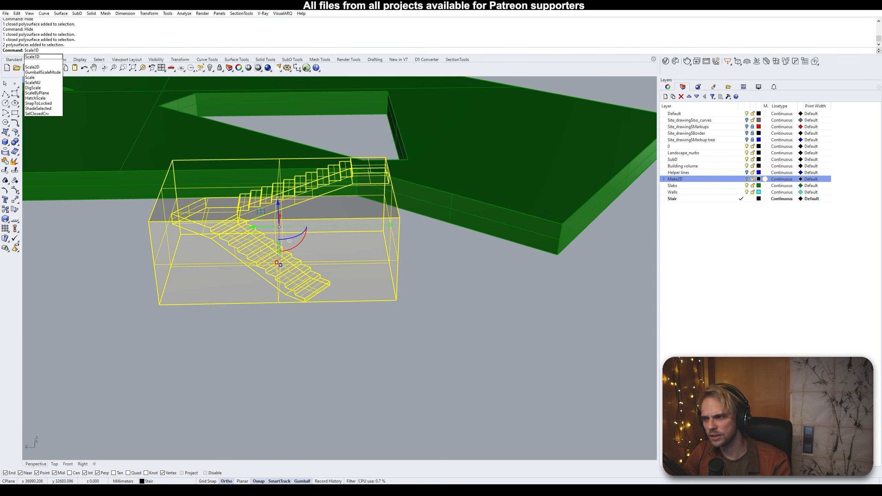
key(Return)
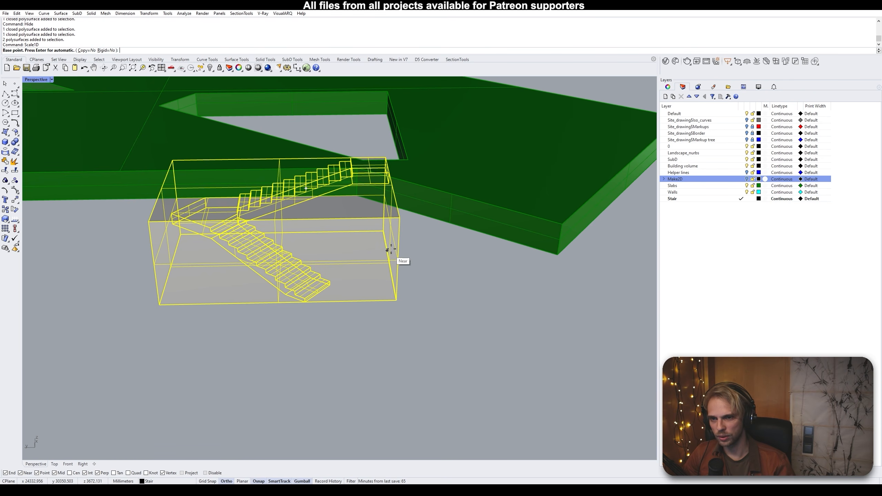
click(158, 306)
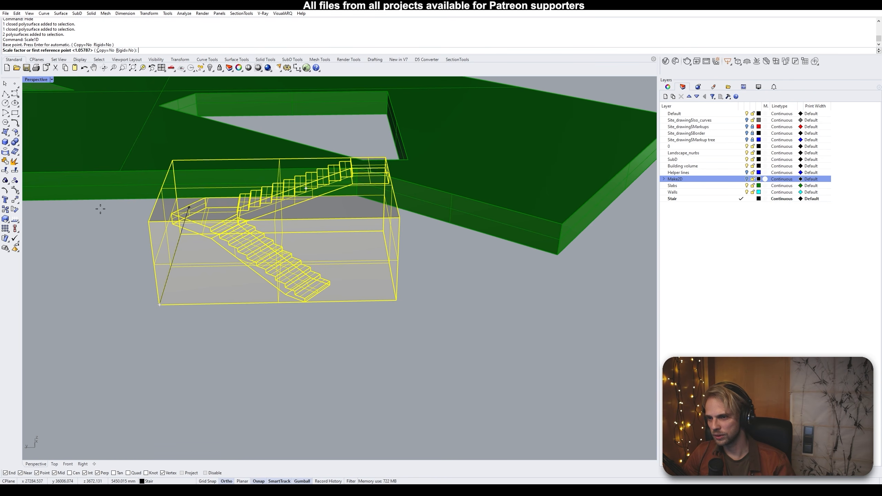
click(148, 223)
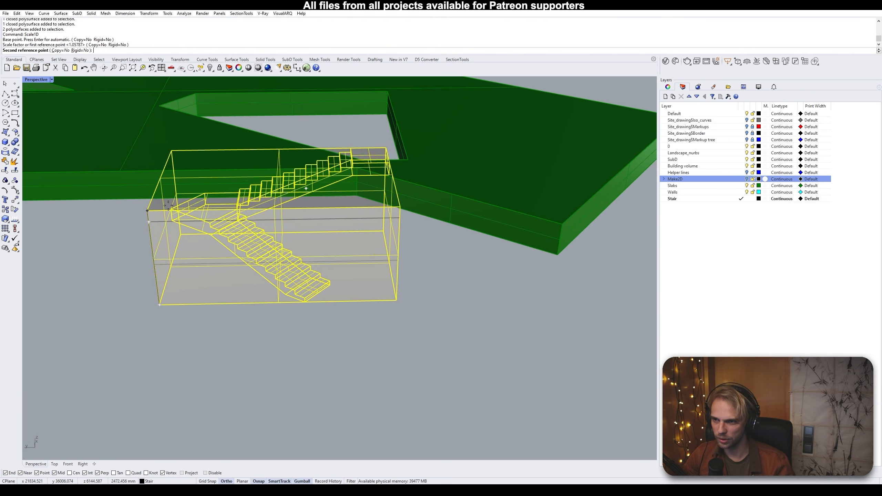
scroll(396, 158, down, 2)
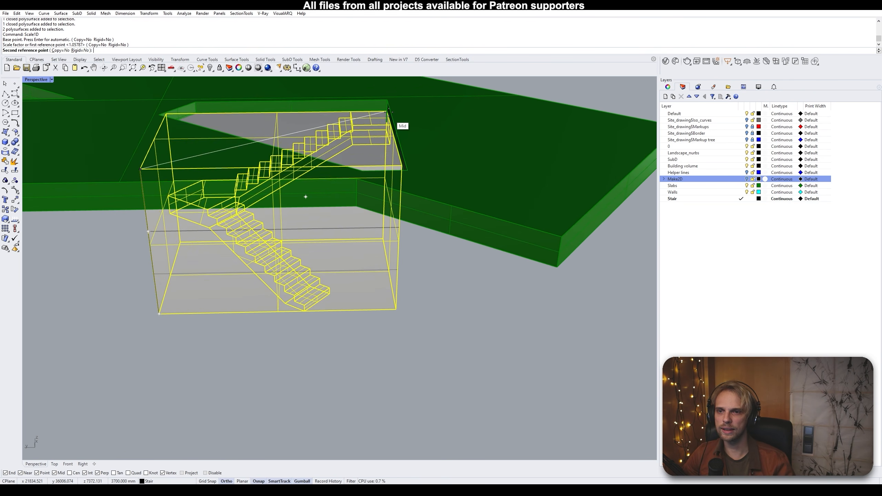
scroll(390, 96, up, 3)
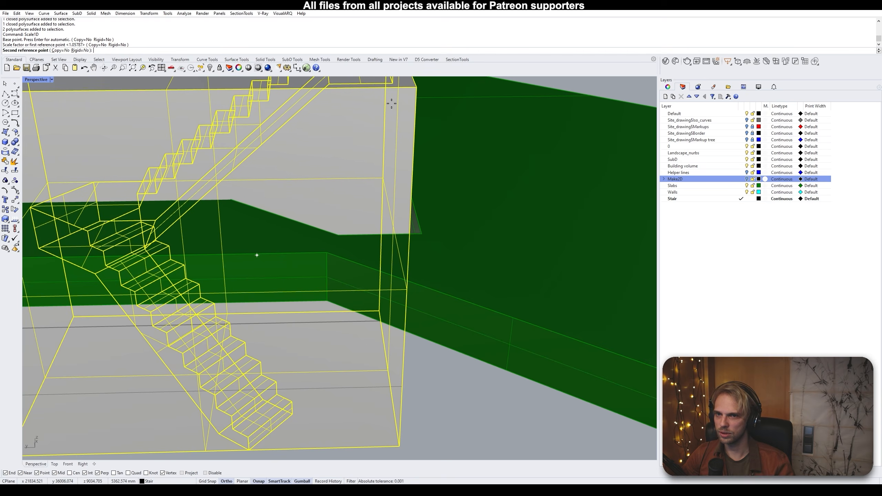
click(386, 103)
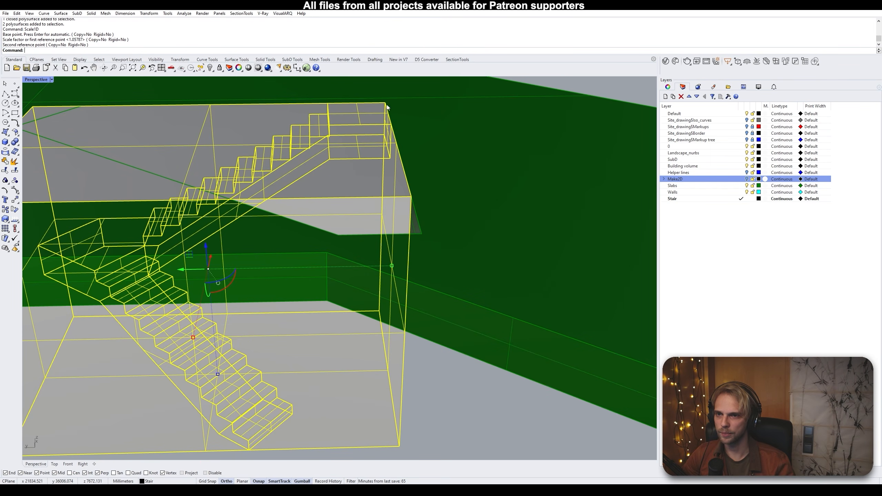
Delete the bounding box around the stair
scroll(388, 115, down, 5)
click(435, 262)
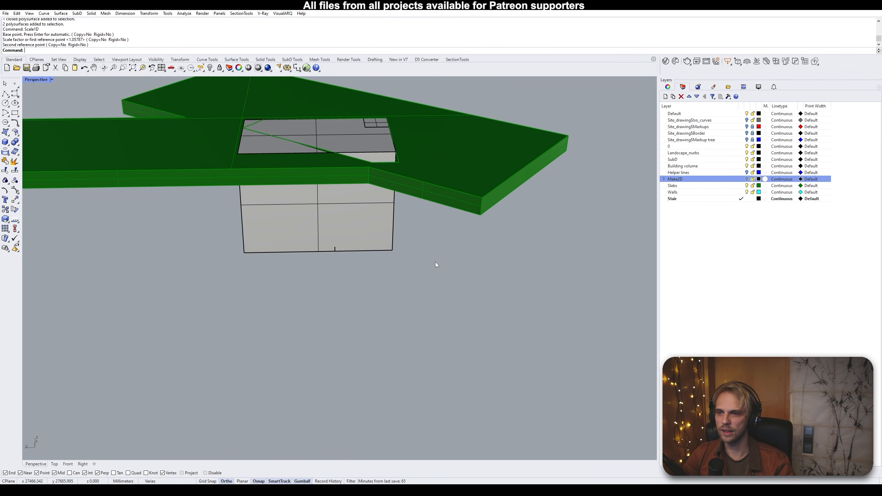
click(375, 224)
key(Delete)
Examine how the stair's top landing meets the slab edge at the stairwell opening
right_drag(419, 120, 404, 222)
scroll(414, 213, up, 6)
scroll(410, 220, down, 8)
scroll(314, 296, up, 5)
scroll(316, 258, down, 4)
scroll(365, 202, up, 5)
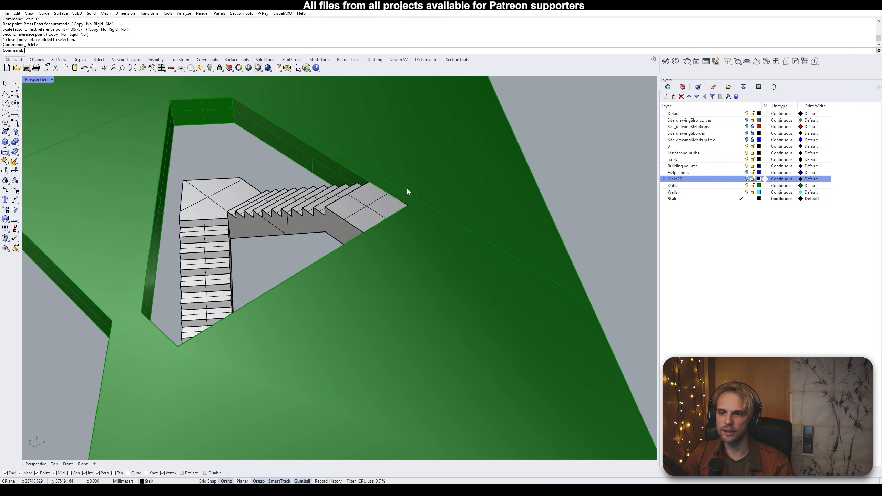
scroll(413, 217, down, 3)
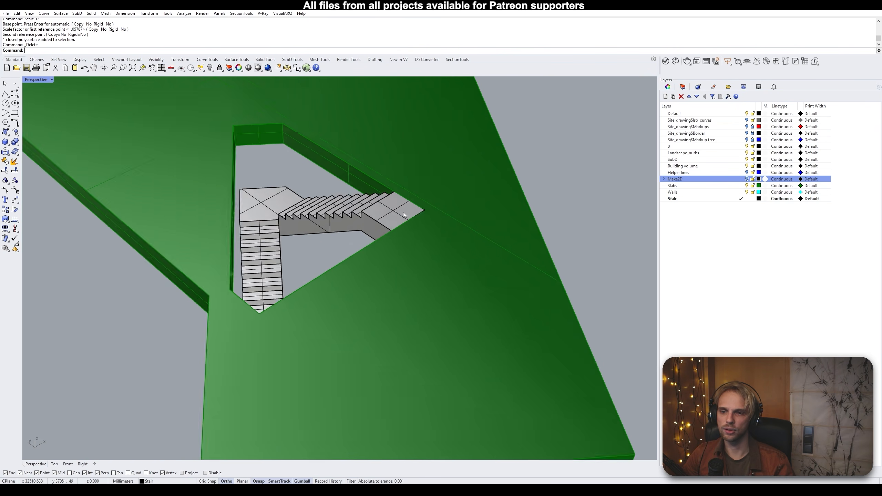
scroll(400, 212, up, 4)
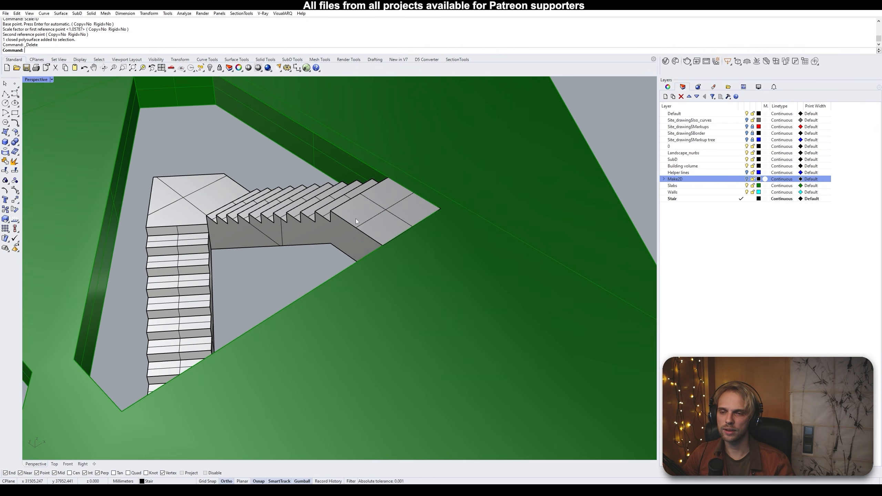
scroll(392, 199, down, 3)
right_drag(392, 199, 449, 164)
scroll(452, 160, up, 3)
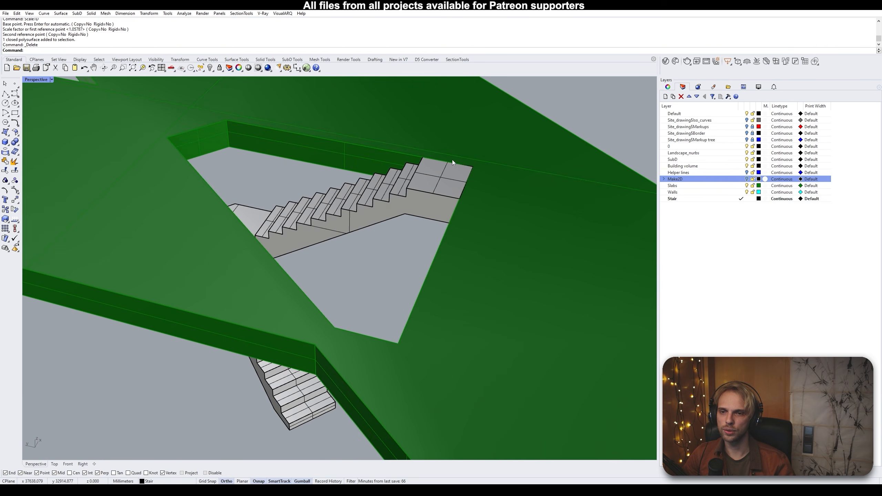
scroll(434, 179, down, 3)
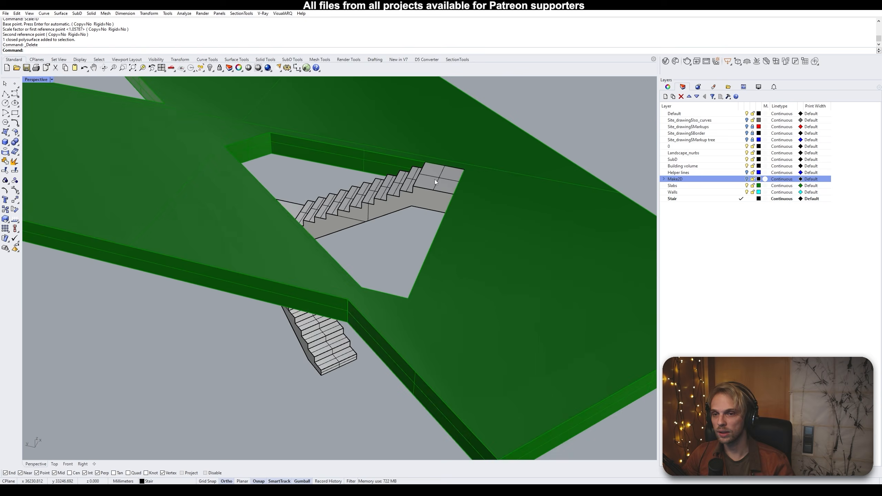
scroll(434, 179, up, 4)
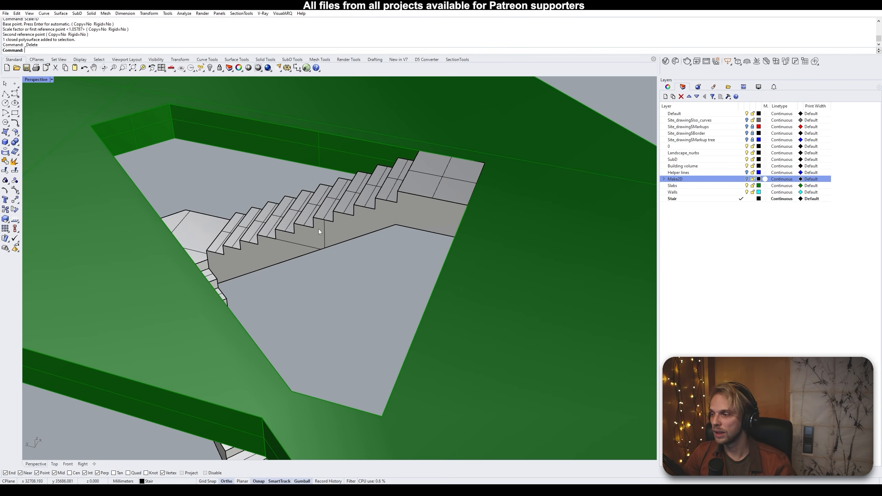
Measure the height of one riser in the lower flight with the Distance command
right_drag(318, 228, 263, 282)
scroll(274, 257, up, 3)
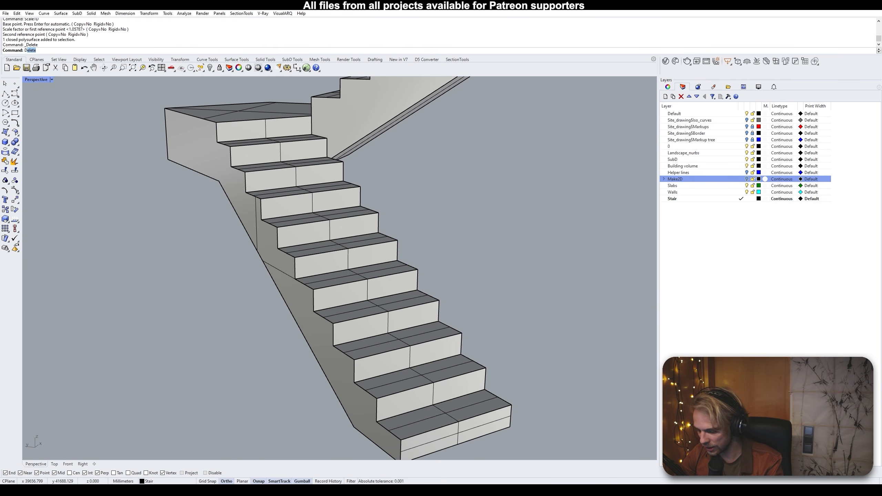
key(Return)
scroll(282, 233, up, 2)
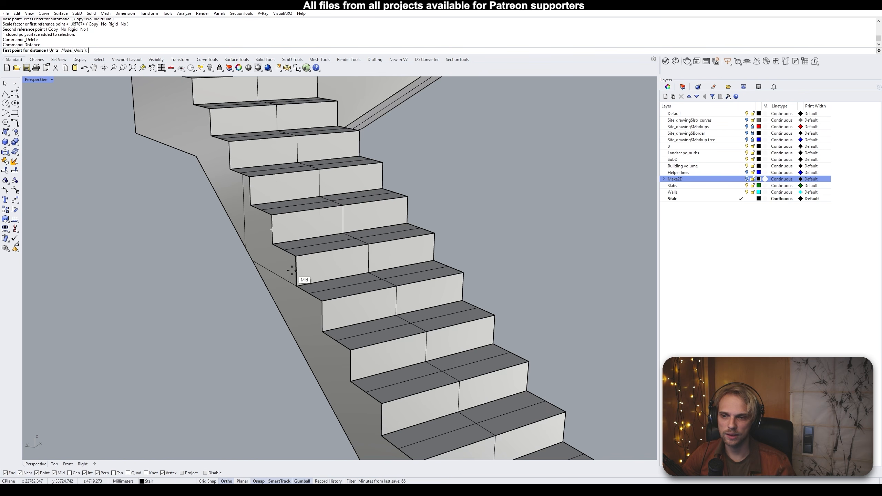
click(296, 286)
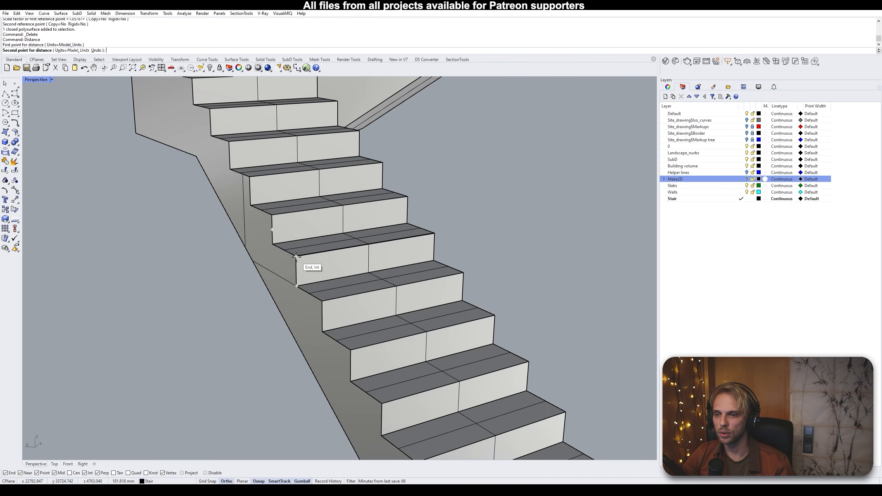
click(297, 256)
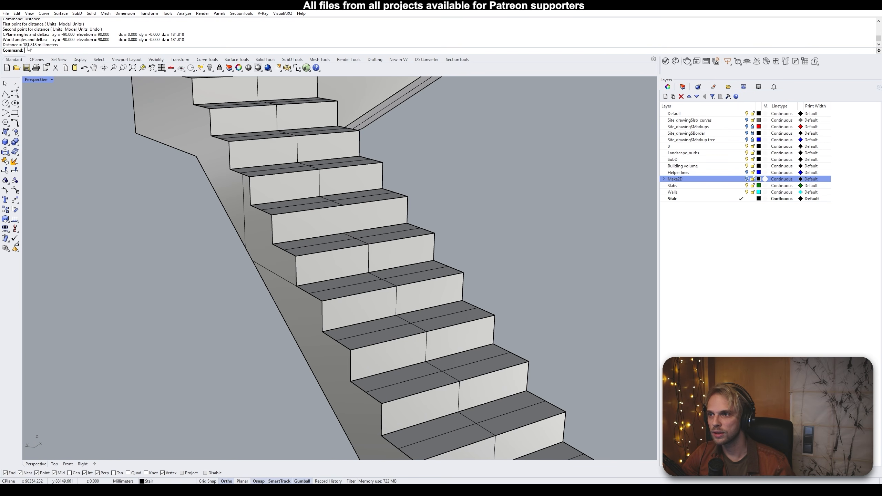
Measure the depth of one tread in the lower flight with the Distance command
scroll(153, 236, down, 5)
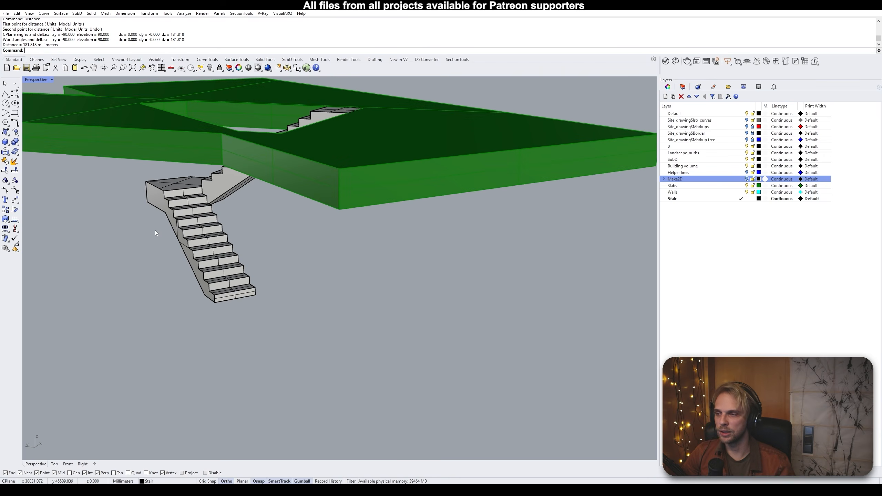
scroll(154, 230, up, 3)
scroll(216, 284, up, 4)
key(Return)
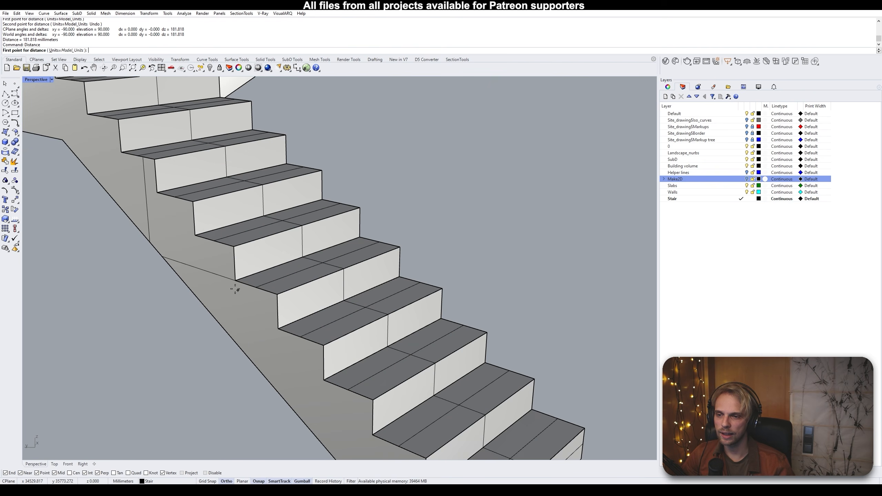
click(235, 281)
click(272, 293)
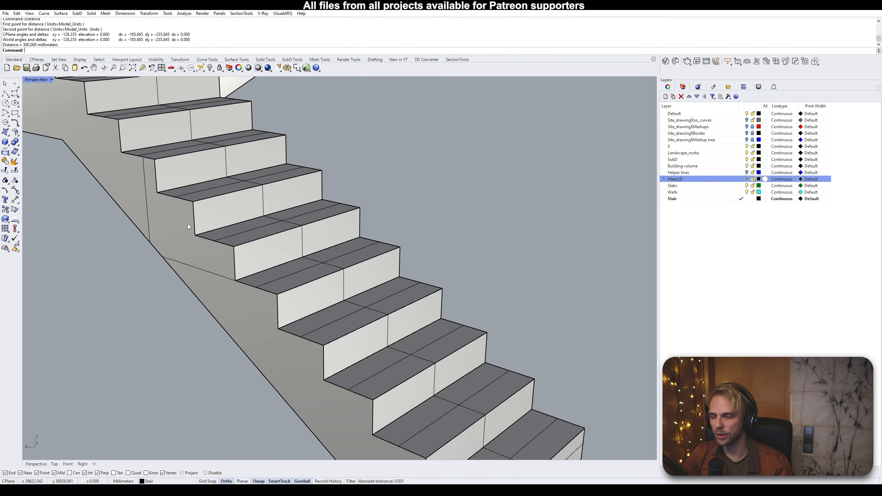
scroll(397, 339, down, 6)
right_drag(398, 339, 383, 390)
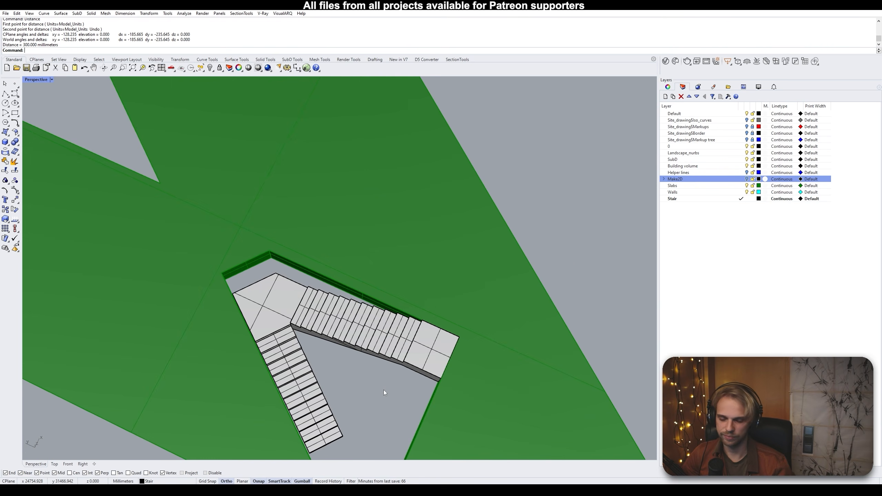
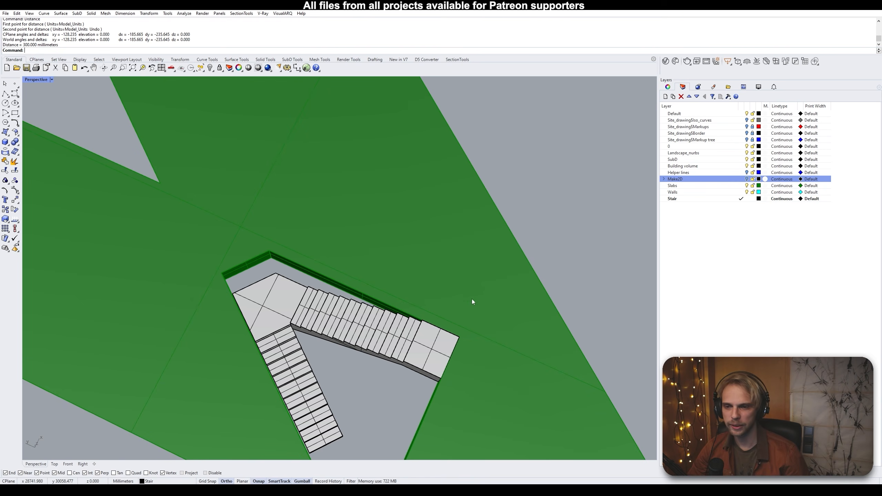
scroll(473, 301, down, 5)
right_drag(427, 278, 320, 248)
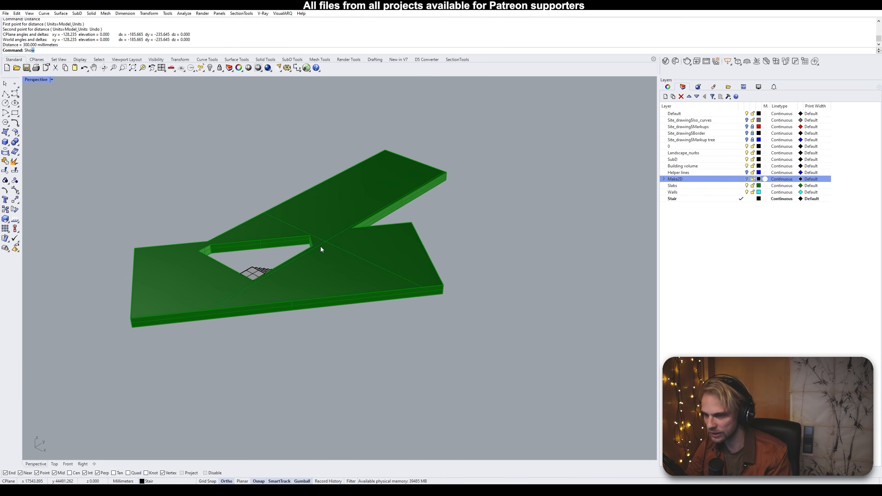
text(wSelected)
key(Return)
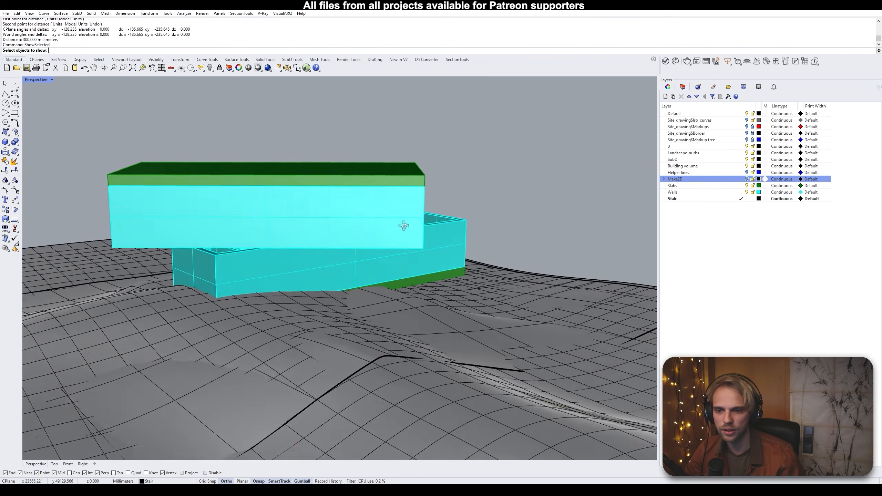
right_drag(403, 225, 355, 213)
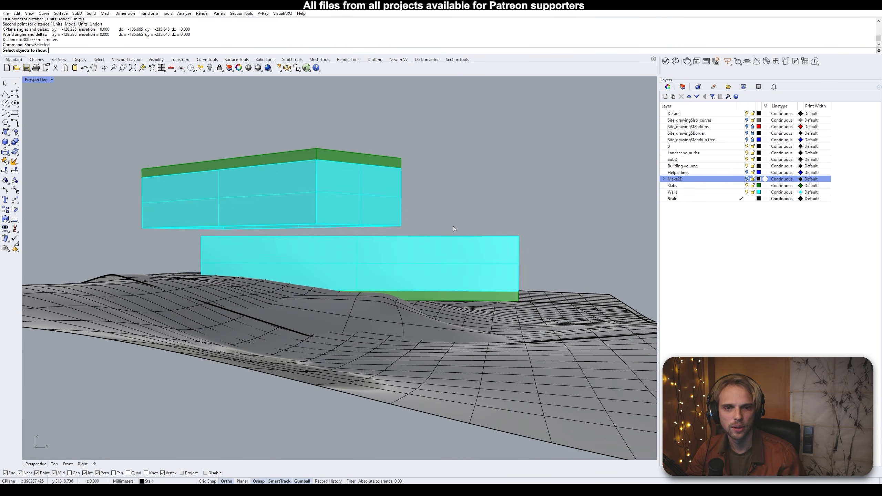
key(Return)
key(Return)
key(Return)
Show all hidden objects and turn off the Landscape_nurbs layer
text(Show)
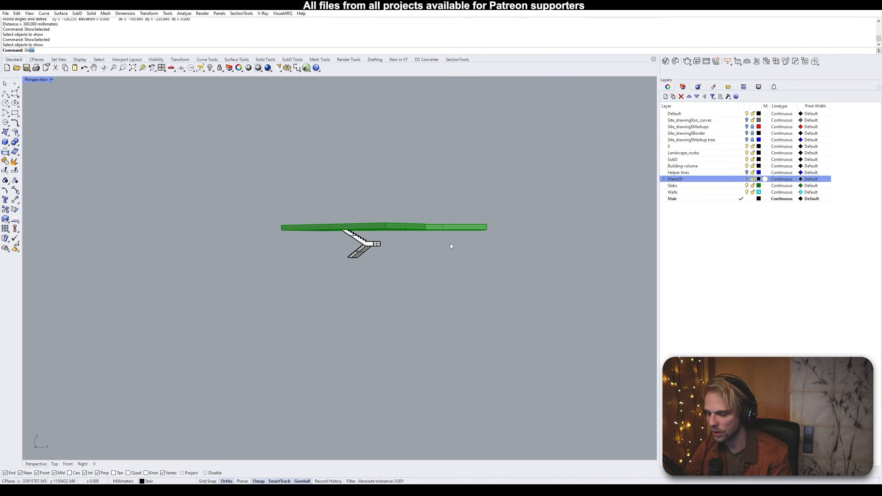
key(Return)
right_drag(450, 243, 448, 332)
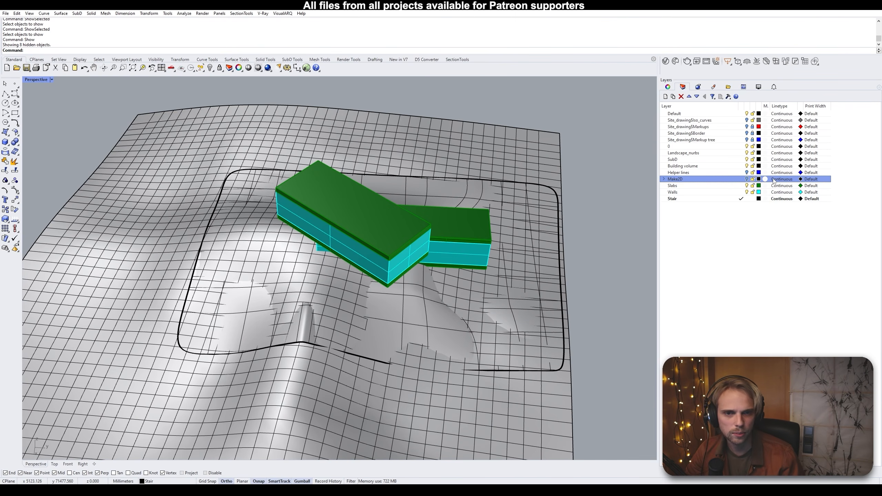
click(746, 153)
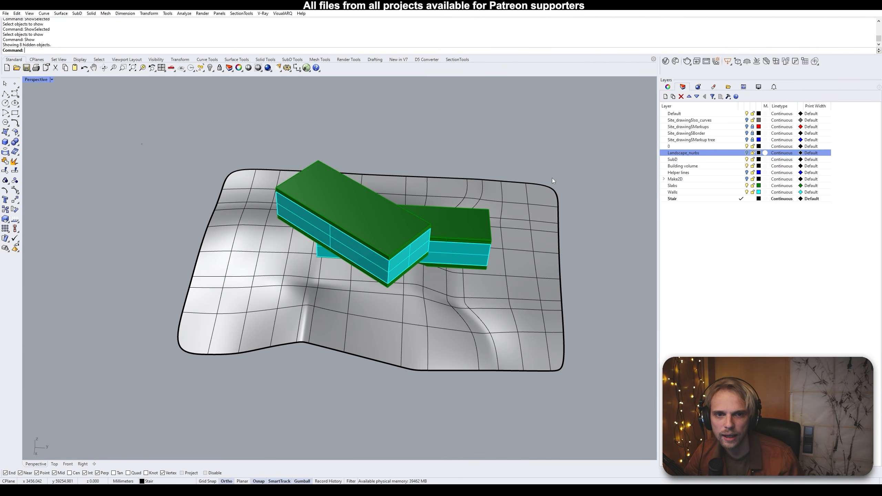
Place a rectangular clipping plane beside the upper building volume, starting from its corner
right_drag(553, 178, 81, 158)
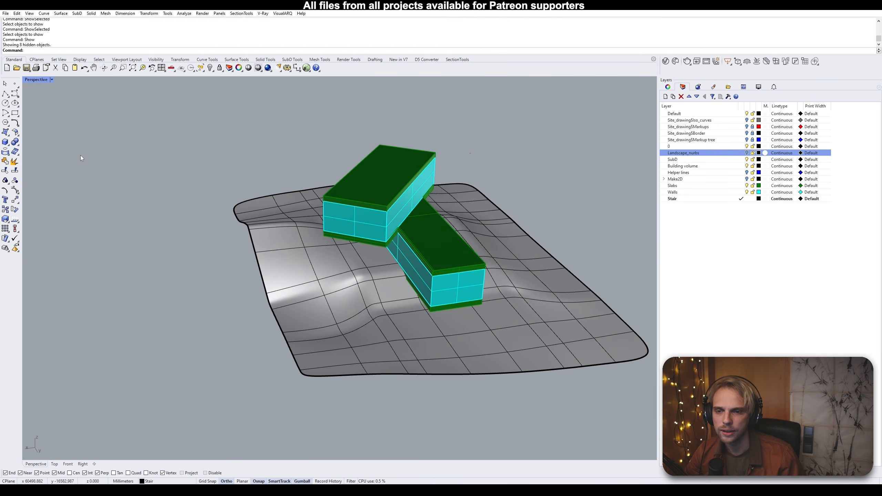
right_drag(233, 180, 80, 102)
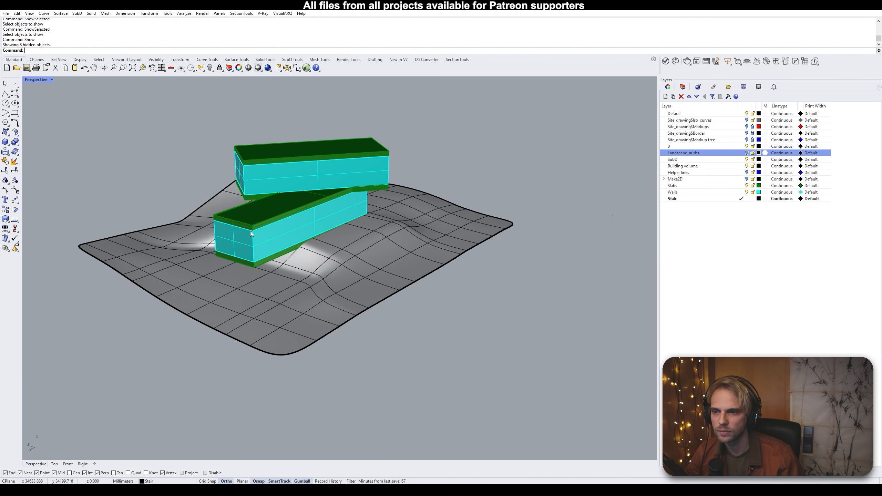
text(ClippingPlane)
key(Return)
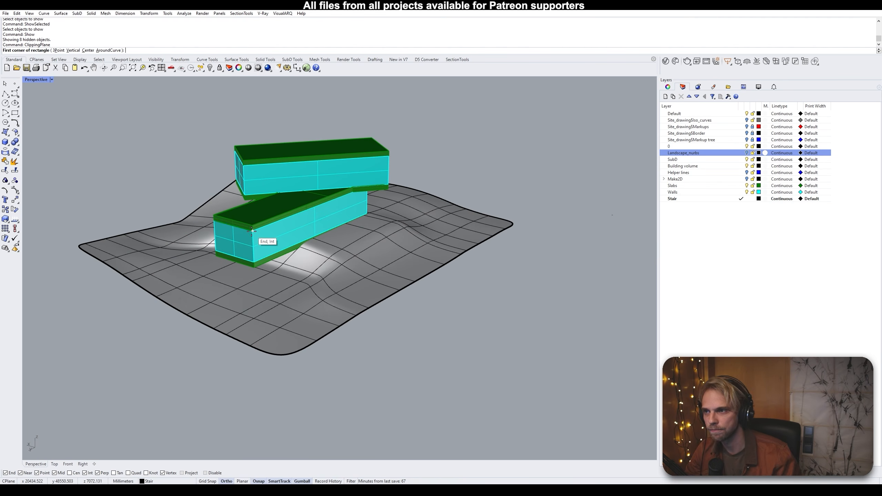
right_drag(399, 207, 409, 236)
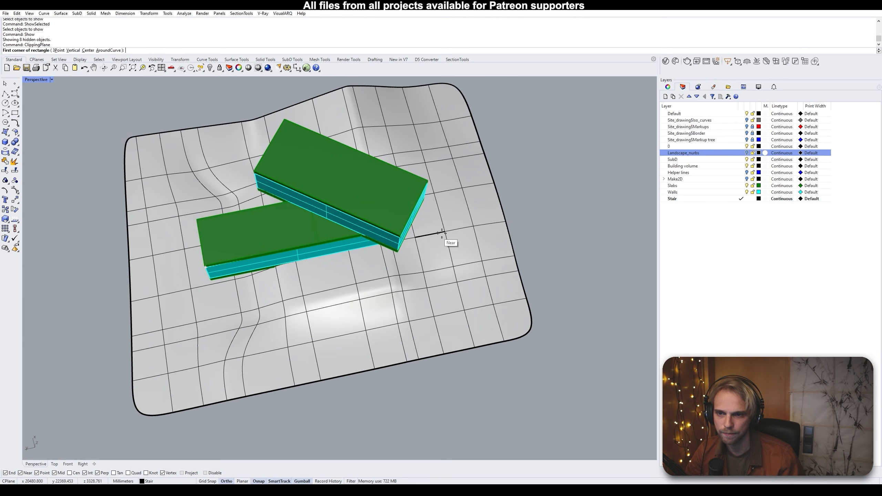
click(400, 235)
click(529, 133)
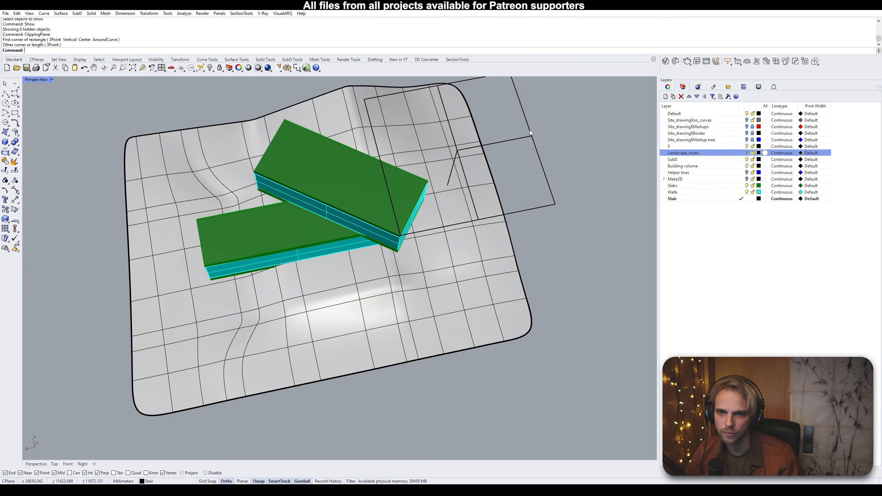
click(521, 137)
right_drag(516, 160, 504, 134)
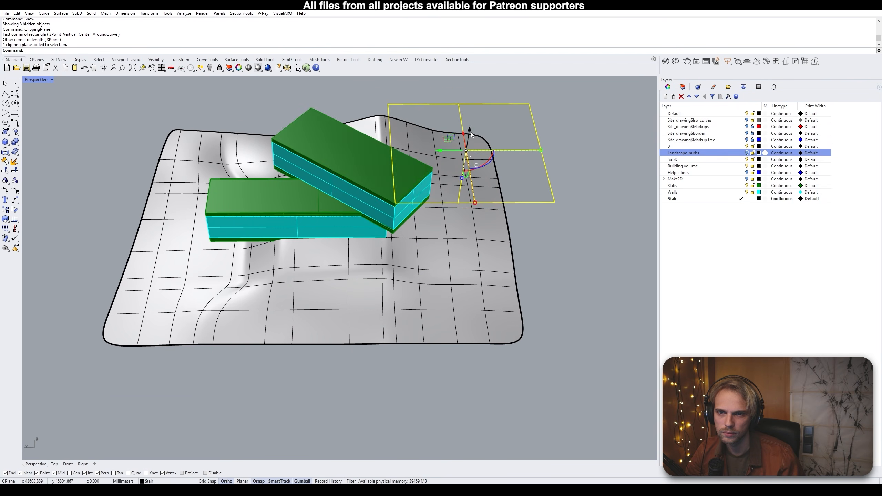
Lower the clipping plane until it cuts through the building's walls and exposes the stair inside
drag(471, 132, 469, 150)
right_drag(468, 150, 458, 171)
scroll(352, 243, up, 4)
mouse_move(538, 166)
mouse_down()
mouse_move(538, 220)
mouse_move(541, 158)
mouse_up()
scroll(541, 159, down, 2)
shift+right_drag(538, 169, 482, 226)
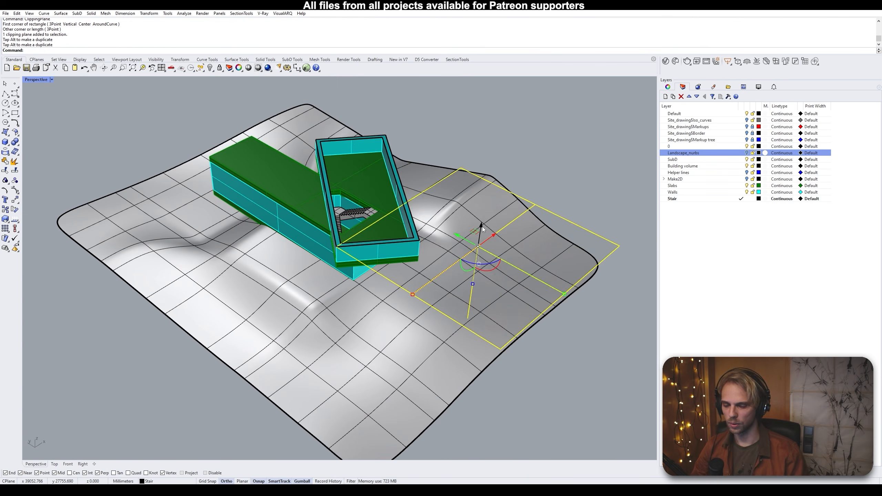
Delete the clipping plane
key(Delete)
right_drag(271, 241, 332, 205)
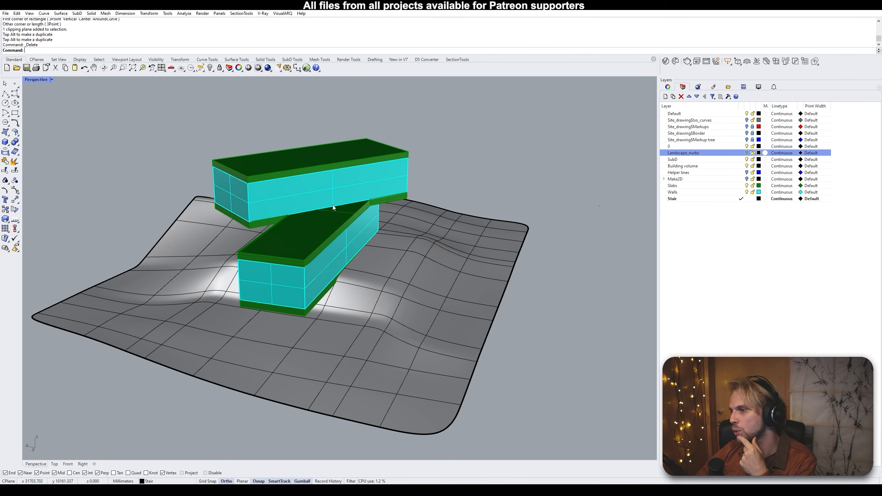
right_drag(332, 207, 178, 220)
Turn on the Landscape_nurbs layer to view the terrain around the building, and turn it off again
click(747, 153)
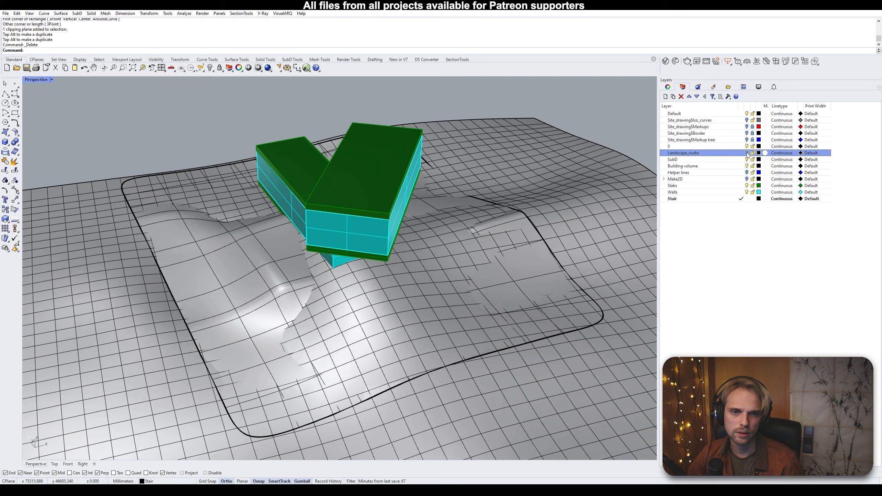
shift+right_drag(585, 192, 432, 205)
scroll(435, 181, down, 4)
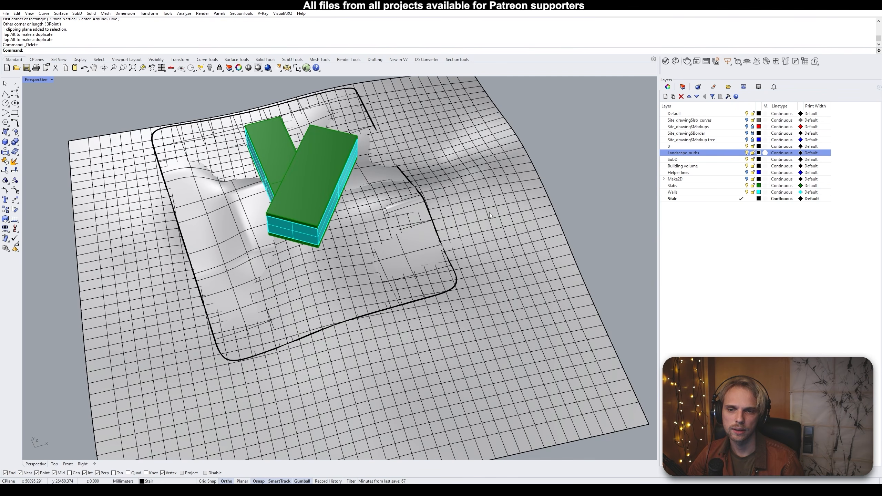
click(746, 153)
Turn off the SubD layer, turn on the Make2D layer and examine the plan drawing around the stair
click(747, 160)
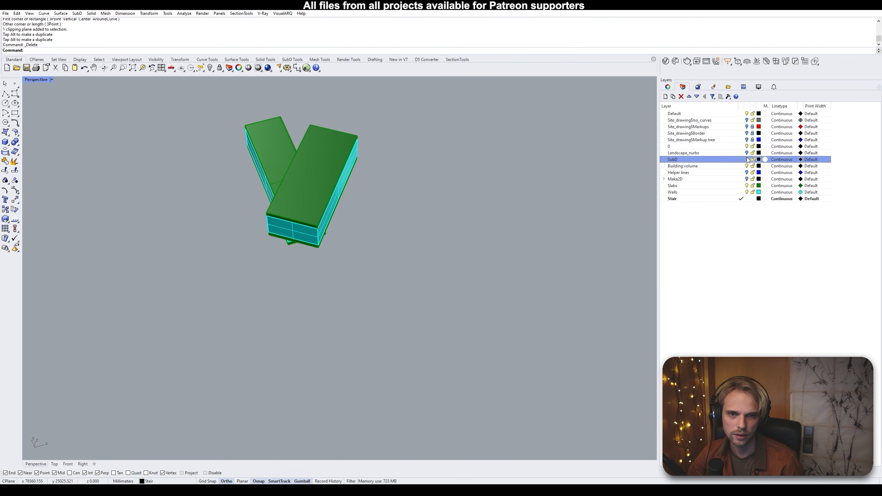
right_drag(580, 205, 350, 193)
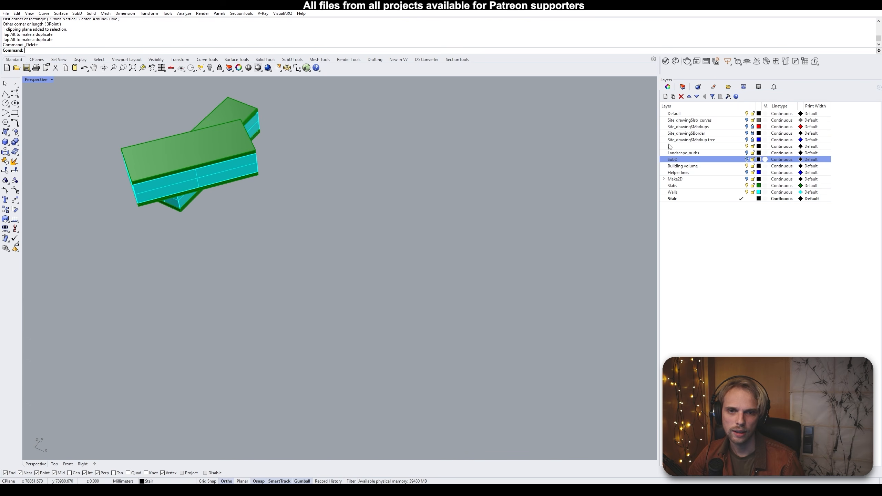
click(746, 179)
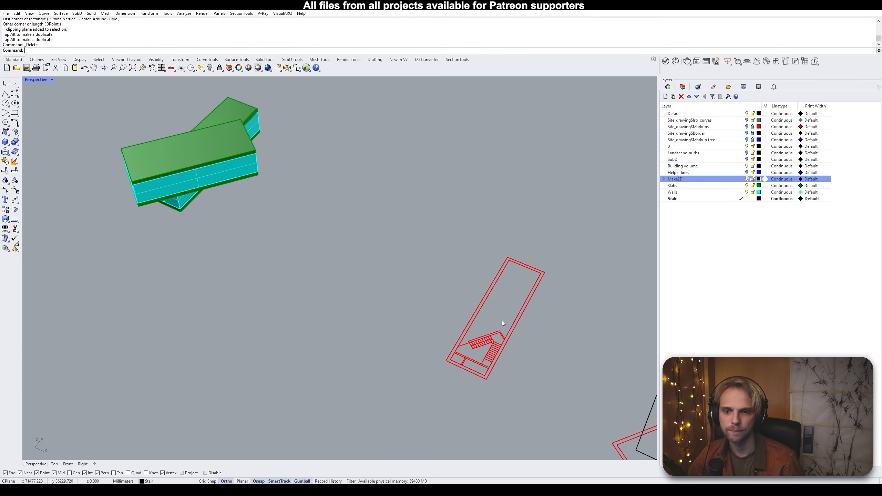
scroll(496, 326, up, 4)
shift+right_drag(478, 344, 401, 324)
scroll(469, 344, up, 3)
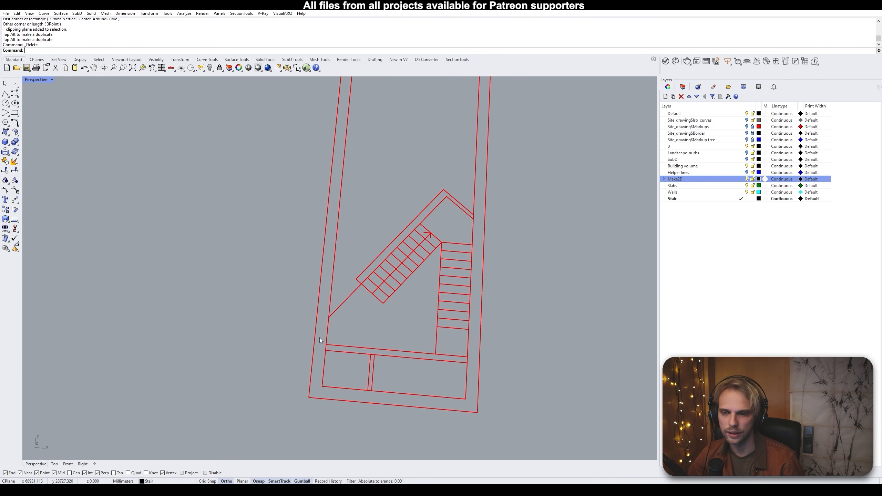
scroll(385, 345, up, 2)
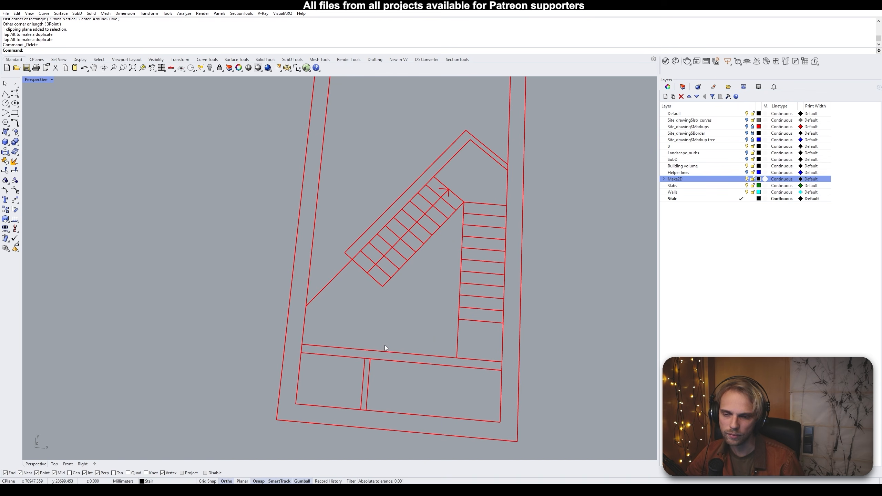
Hide the slab over the lower storey, the upper-storey walls and the roof slab
scroll(231, 230, down, 9)
right_drag(231, 229, 171, 208)
shift+right_drag(170, 209, 388, 226)
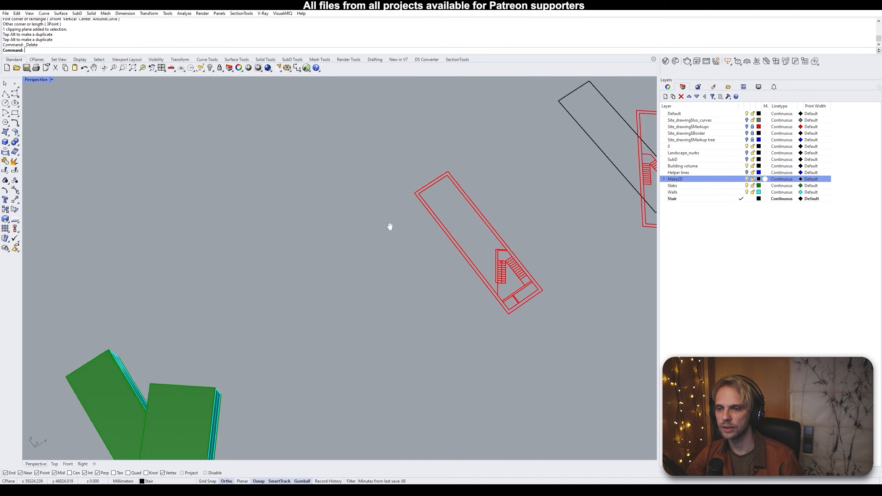
scroll(410, 221, down, 7)
scroll(395, 285, up, 7)
right_drag(396, 285, 403, 209)
scroll(395, 159, up, 3)
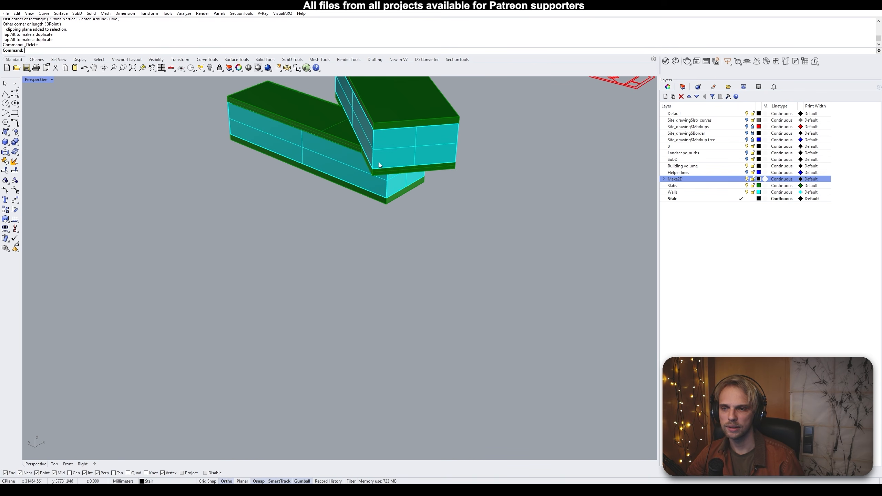
mouse_move(370, 167)
right_down()
mouse_move(324, 219)
mouse_move(455, 190)
mouse_move(325, 166)
right_up()
click(277, 186)
shift+click(369, 179)
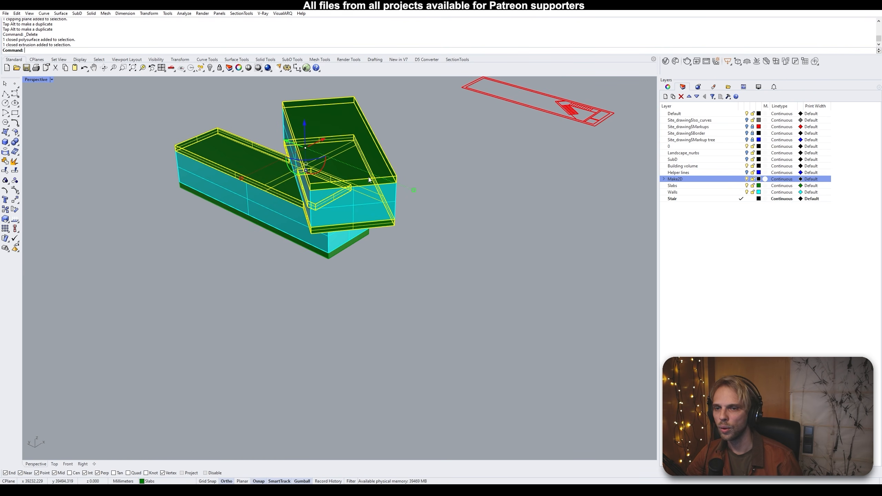
shift+click(394, 196)
key(ctrl+h)
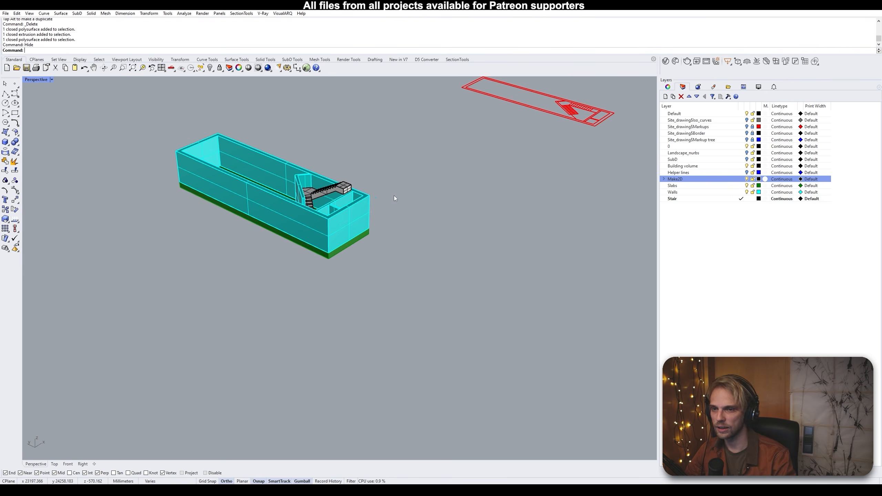
Begin a 3Point box at the floor corner of partition and long outer wall, with a 900 mm base edge along the wall
scroll(366, 232, up, 6)
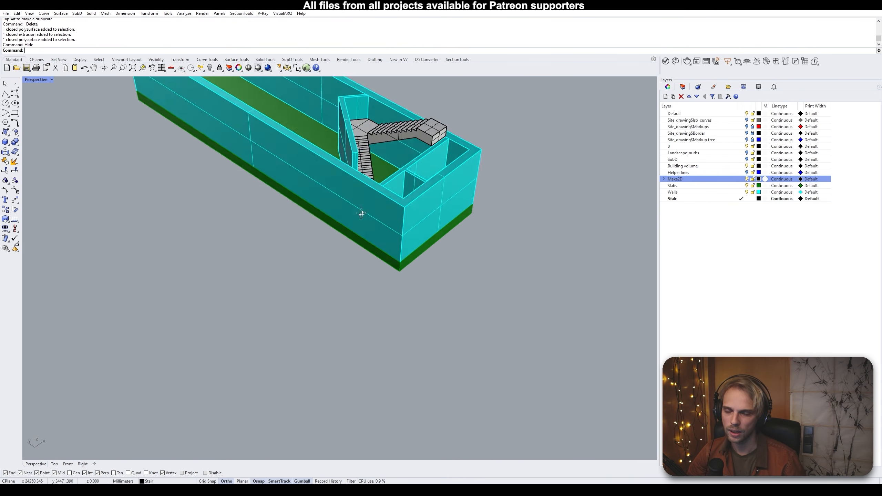
right_drag(360, 211, 331, 257)
click(5, 142)
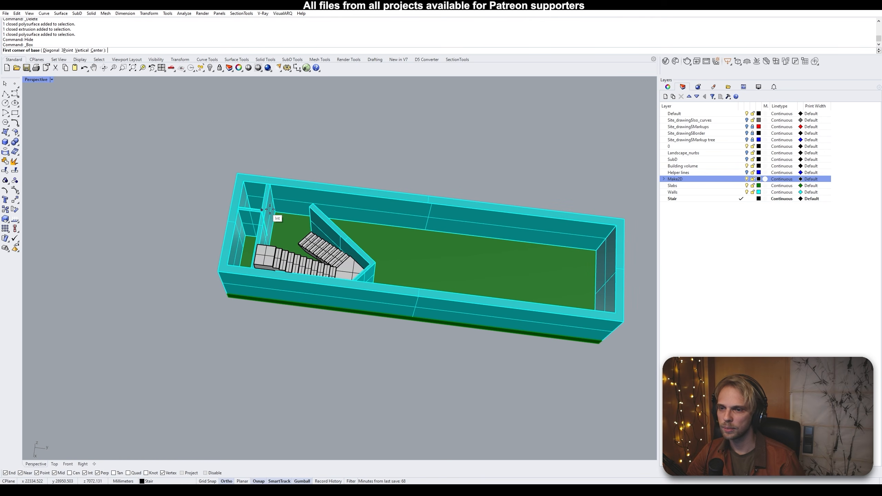
scroll(276, 209, up, 5)
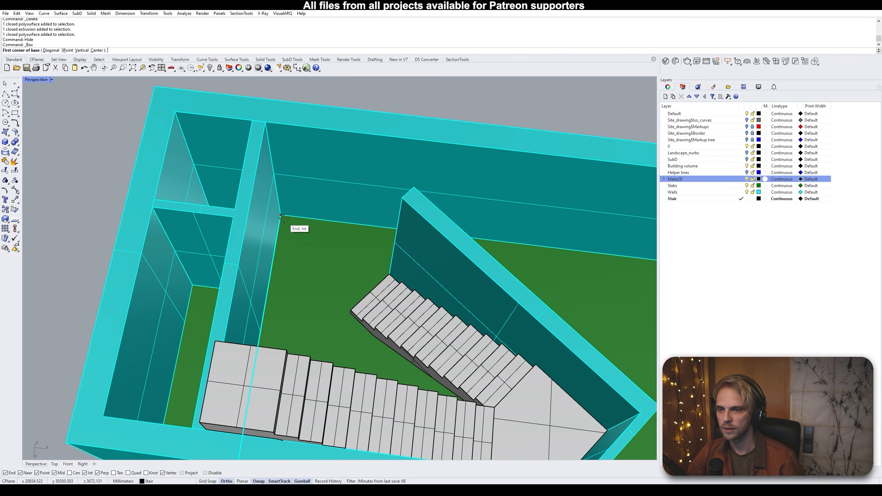
click(280, 215)
click(71, 51)
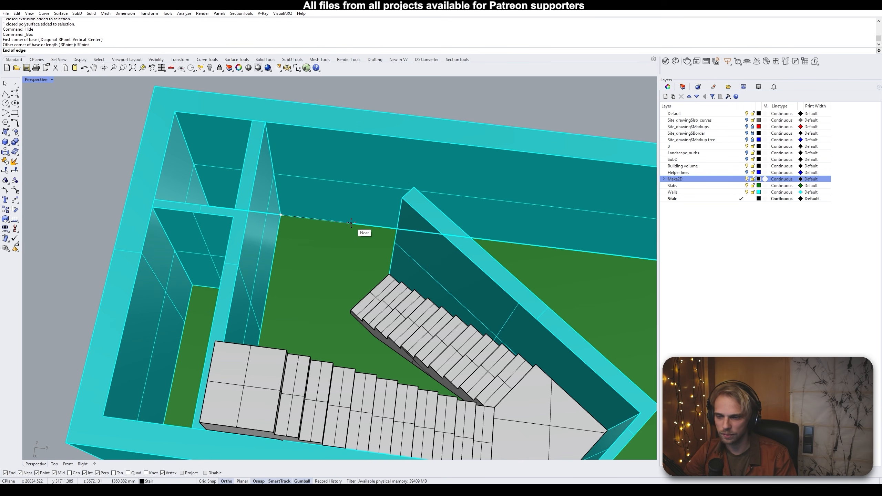
text(900)
key(Return)
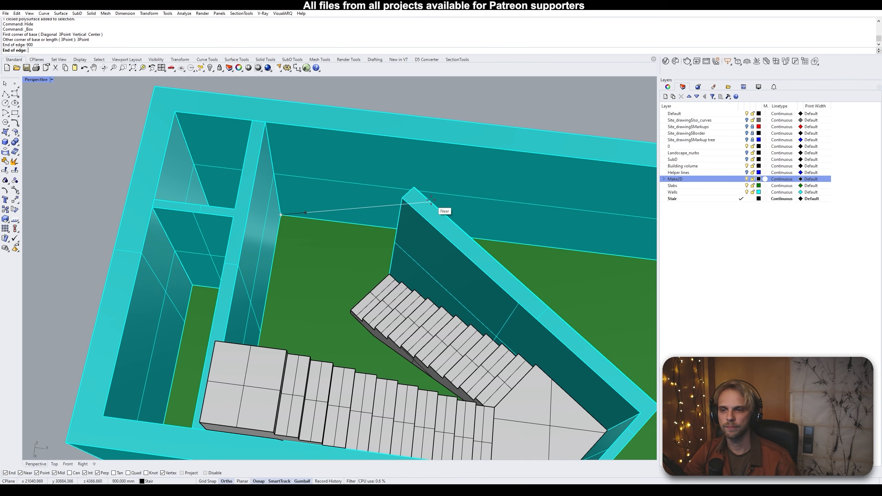
click(348, 220)
Extend the box base through the outer wall's full 400 mm thickness and set the box height to 2400 mm
right_drag(347, 219, 249, 166)
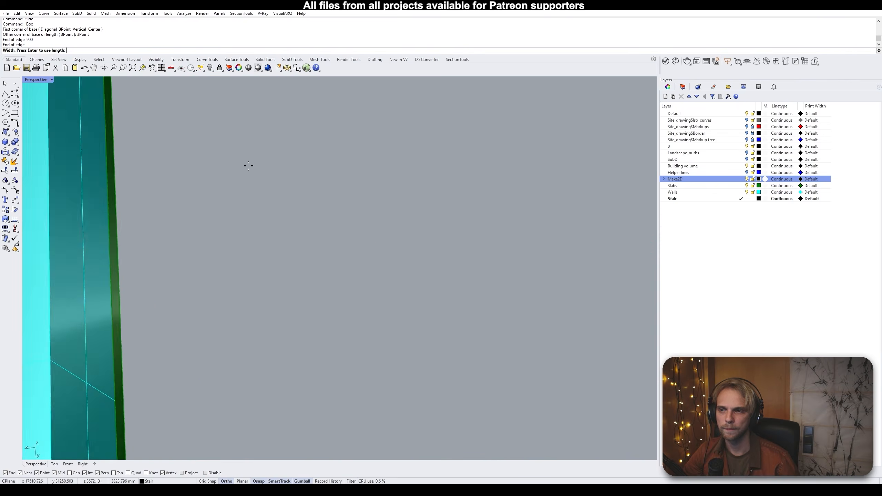
scroll(249, 165, down, 6)
shift+right_drag(228, 128, 348, 240)
scroll(348, 241, up, 7)
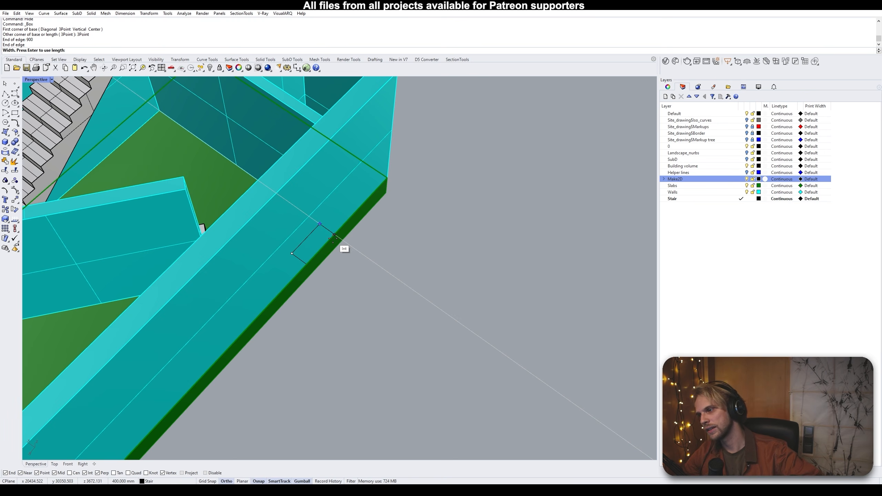
click(336, 236)
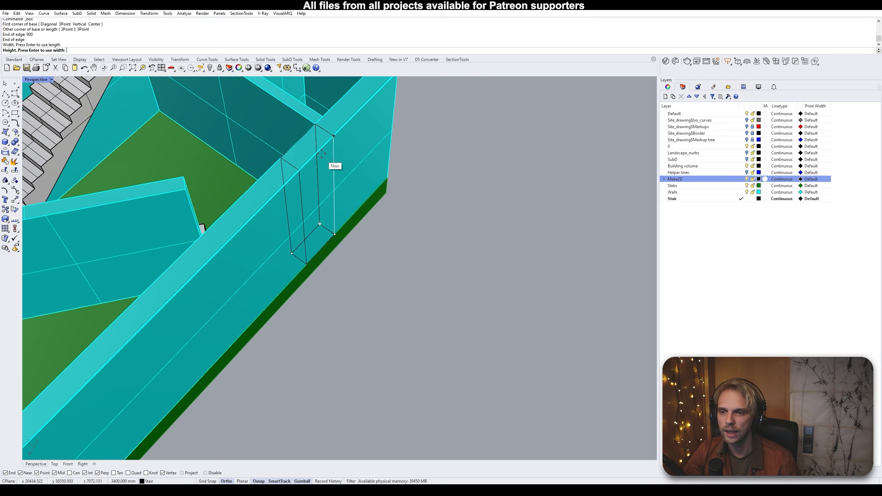
scroll(332, 163, down, 5)
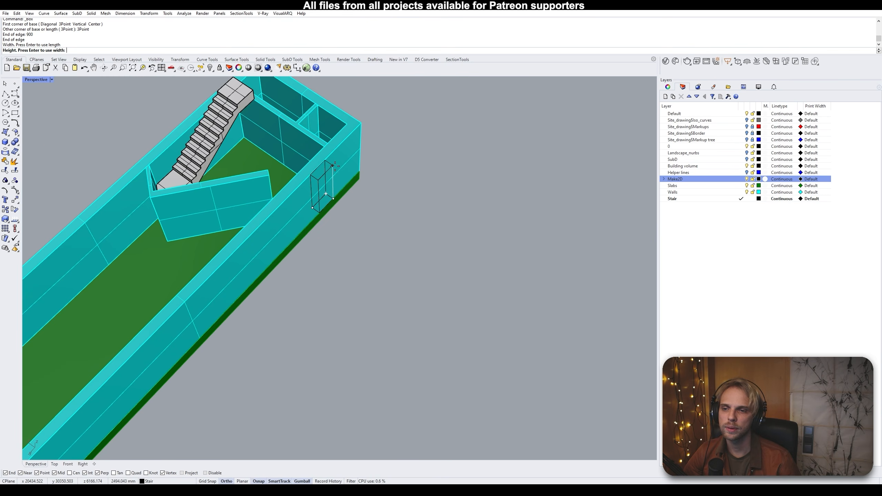
scroll(326, 175, up, 6)
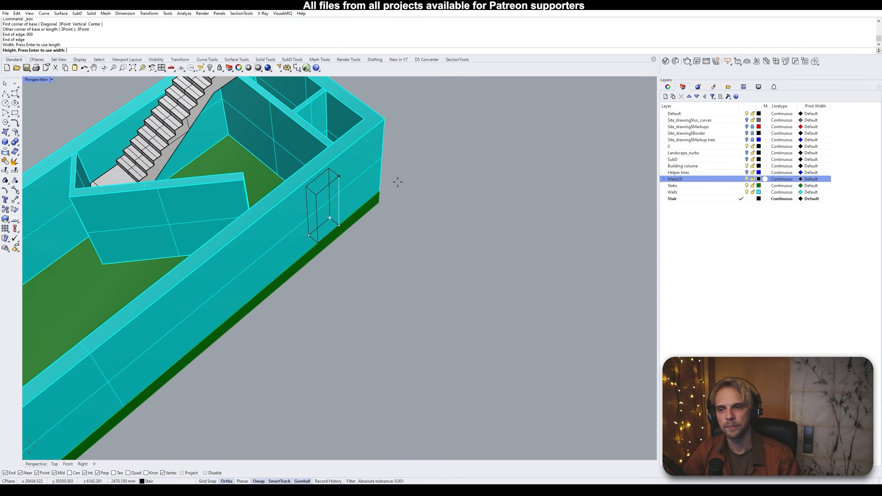
text(24)
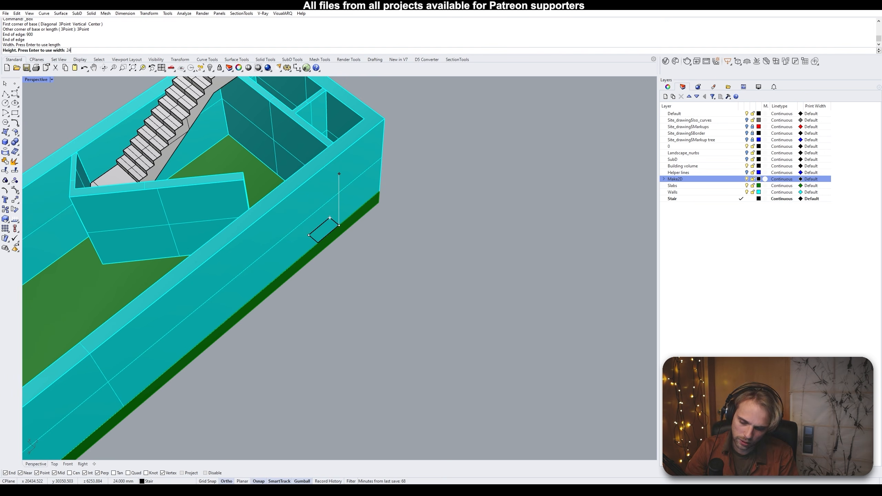
text(00)
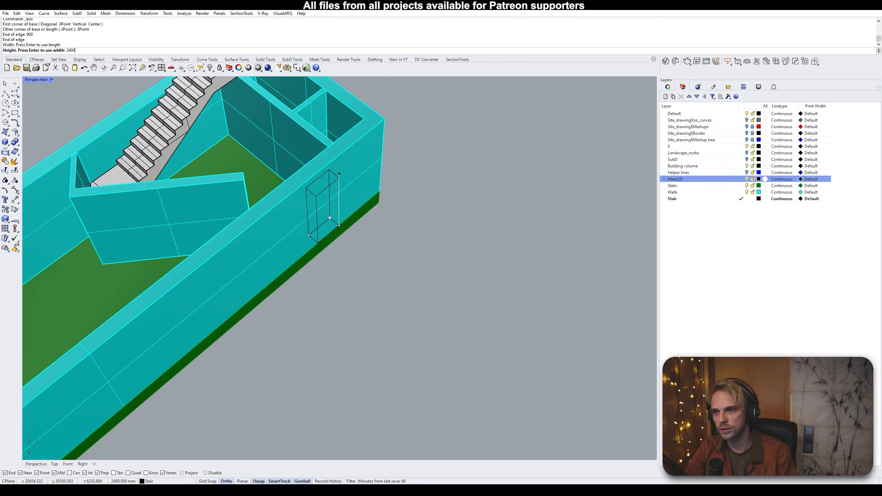
key(Return)
scroll(393, 179, down, 3)
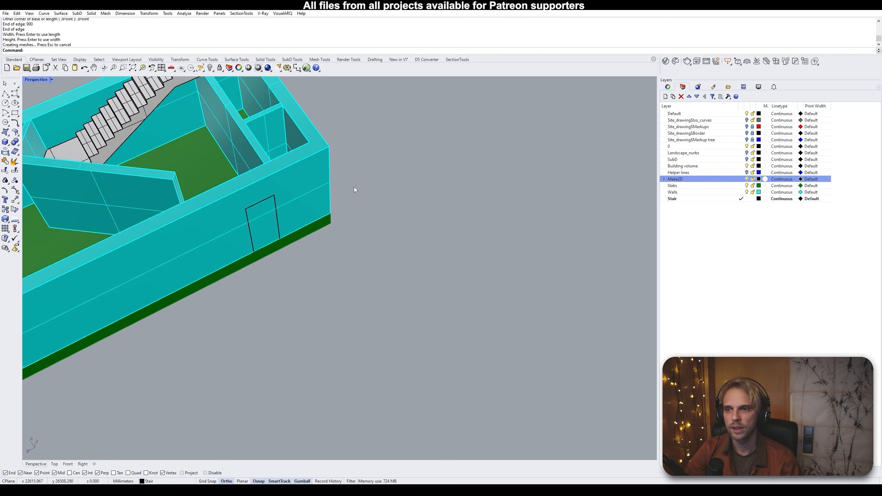
Try to mirror the door box about a plane from the midpoint of the short end wall's base edge, and undo it
click(261, 212)
click(276, 236)
right_drag(277, 237, 321, 184)
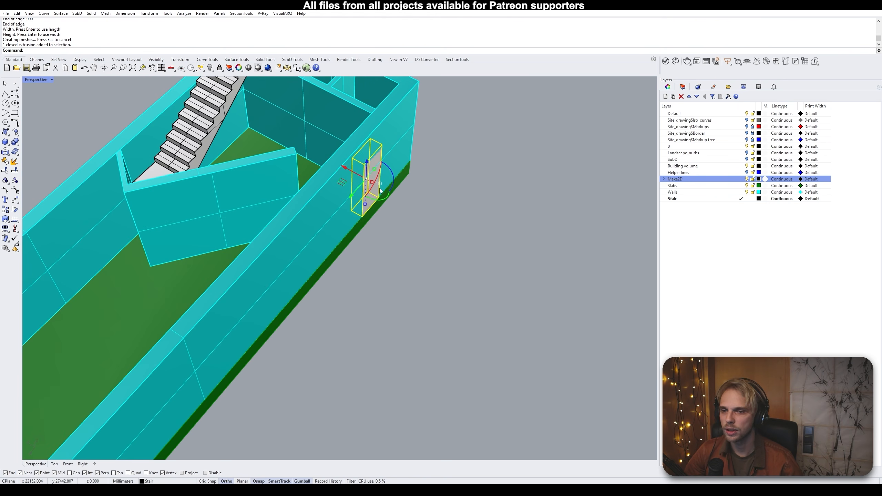
text(Mirror)
key(Return)
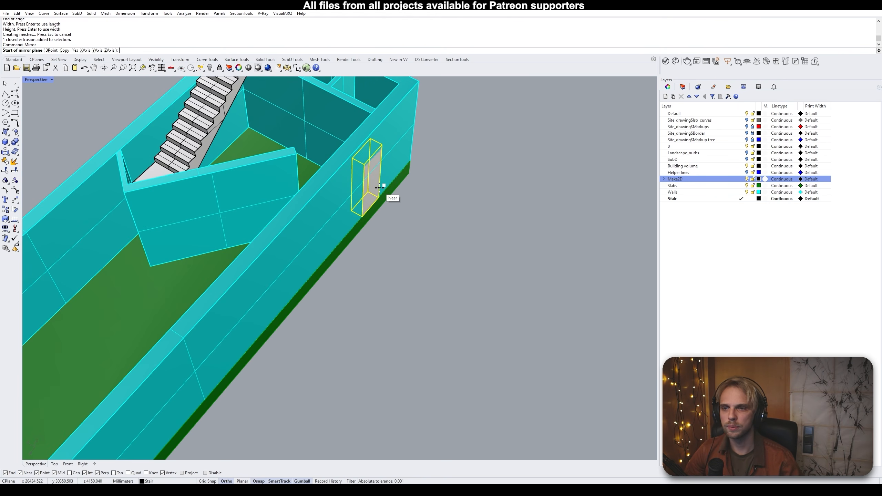
scroll(379, 188, down, 6)
right_drag(405, 182, 306, 120)
right_drag(227, 149, 242, 176)
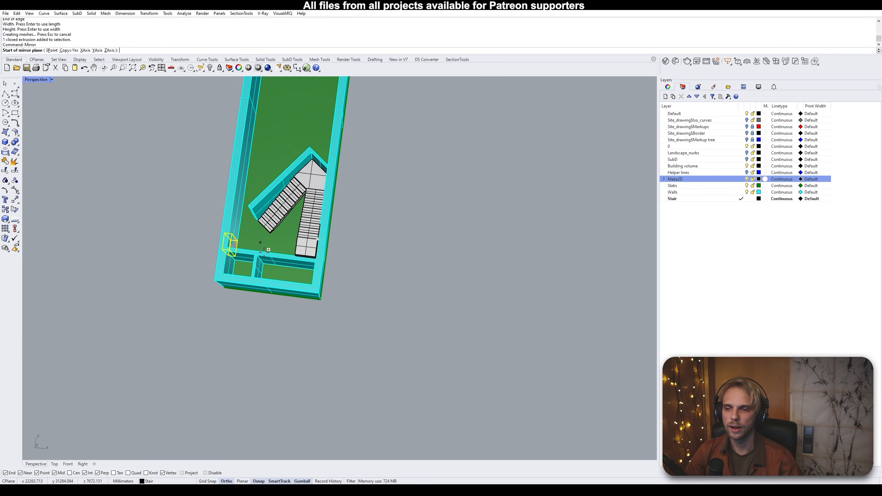
right_drag(291, 302, 286, 216)
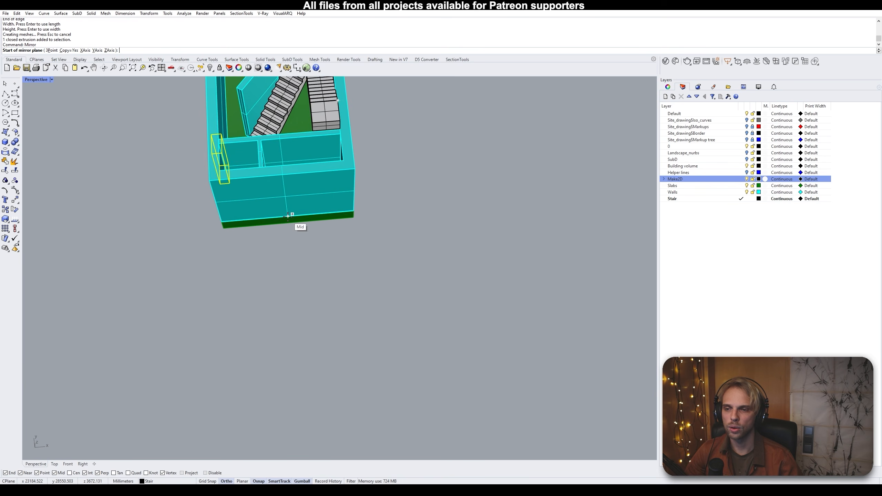
click(286, 216)
click(300, 280)
right_drag(336, 273, 255, 224)
scroll(234, 246, up, 3)
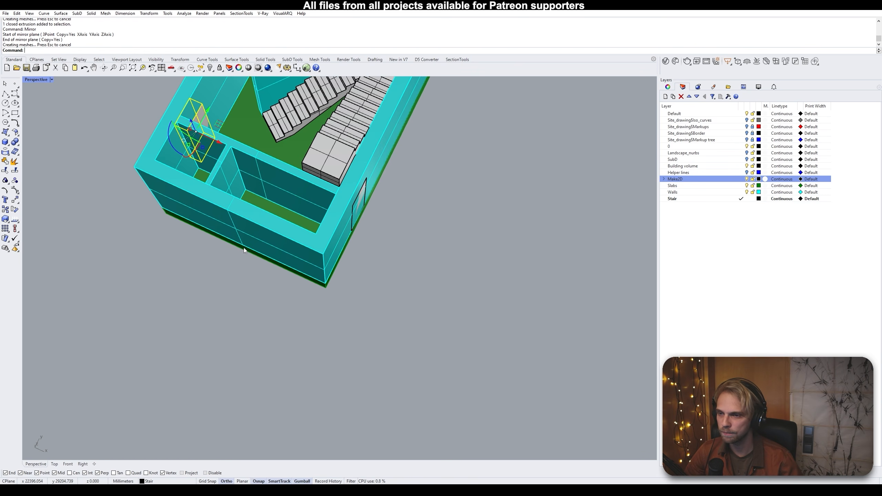
key(ctrl+z)
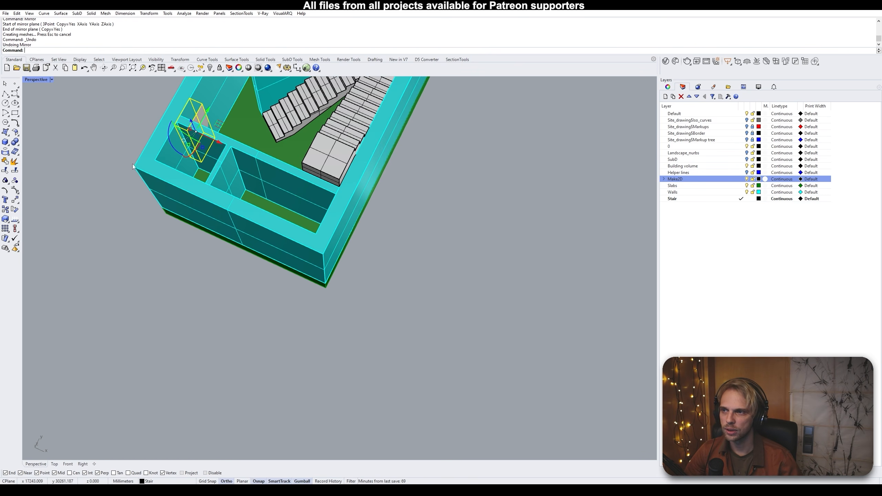
Mirror a copy of the door box to the opposite long wall about the building's lengthwise centre plane, starting at the end wall's base midpoint
key(Return)
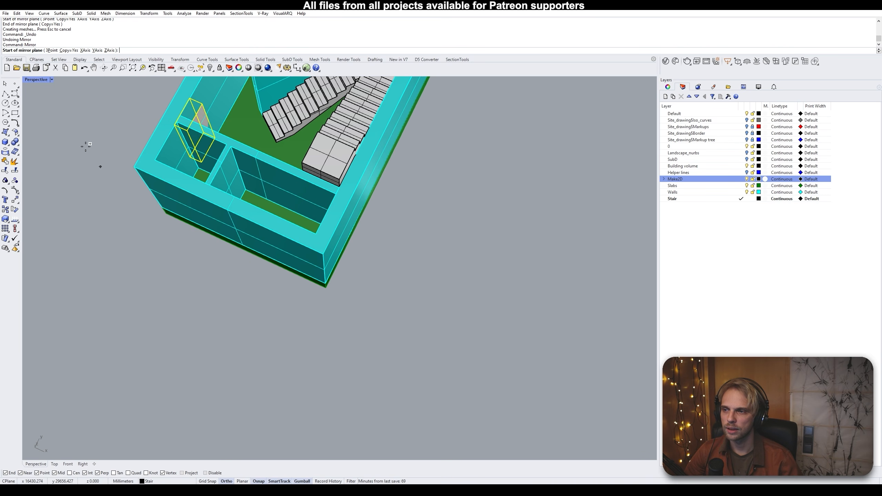
click(242, 245)
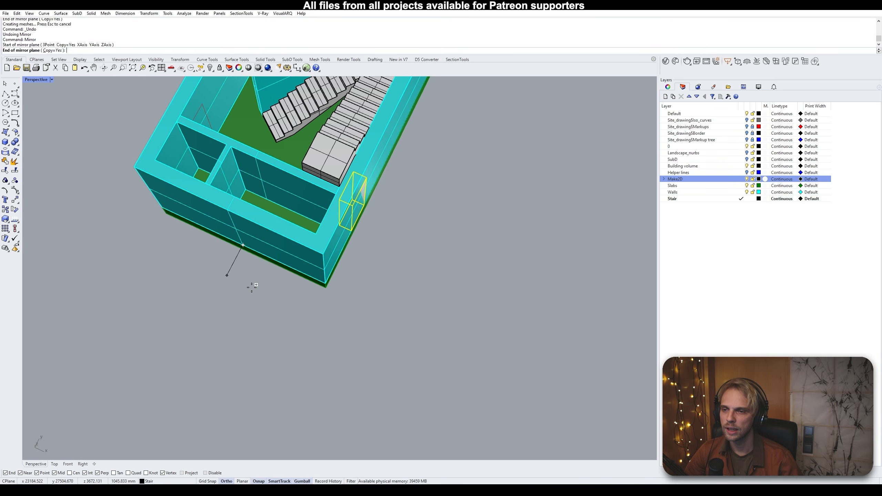
scroll(252, 287, down, 8)
right_drag(183, 279, 207, 295)
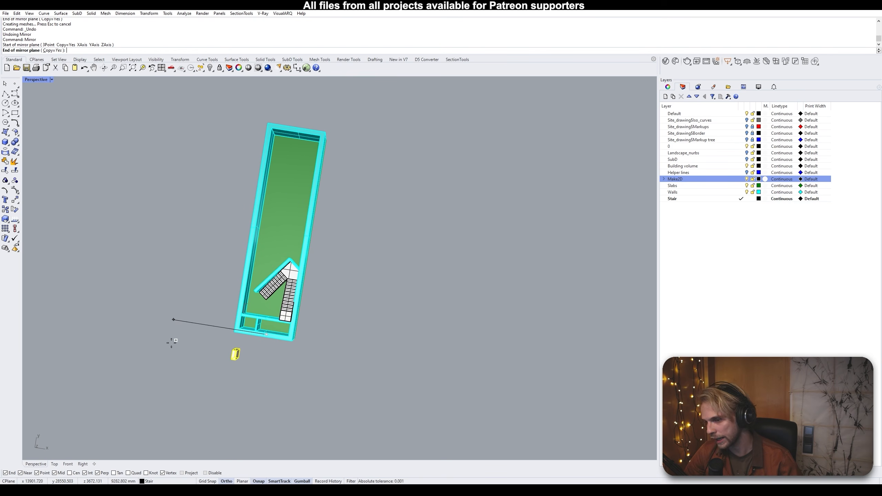
shift+right_drag(230, 384, 240, 302)
key(shift)
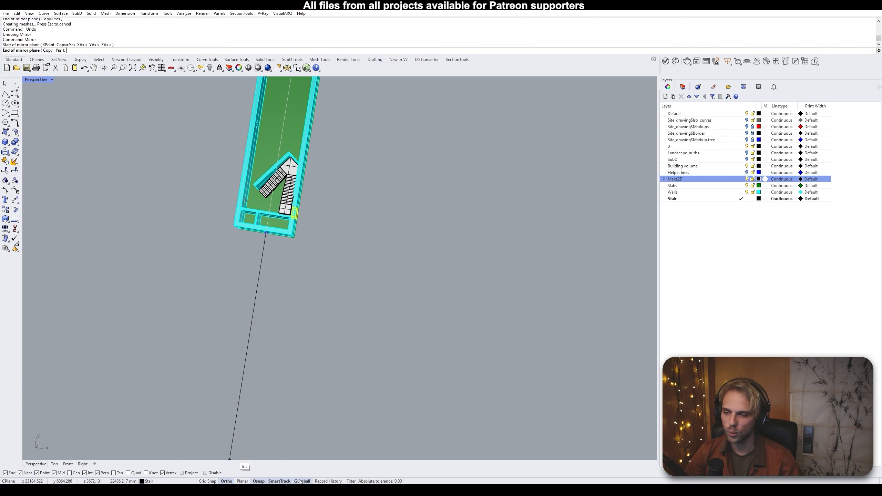
click(225, 481)
right_drag(256, 286, 347, 275)
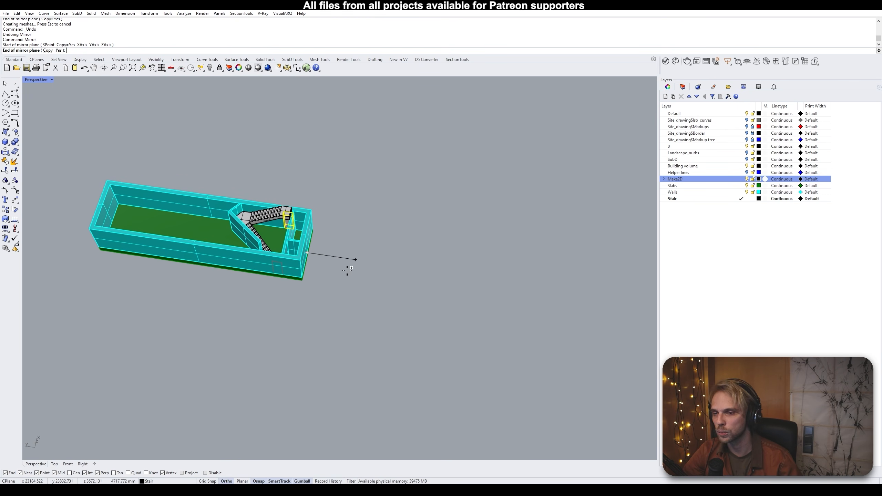
click(376, 274)
Select both door boxes and shift them together along the long walls, away from the partition
scroll(341, 259, up, 4)
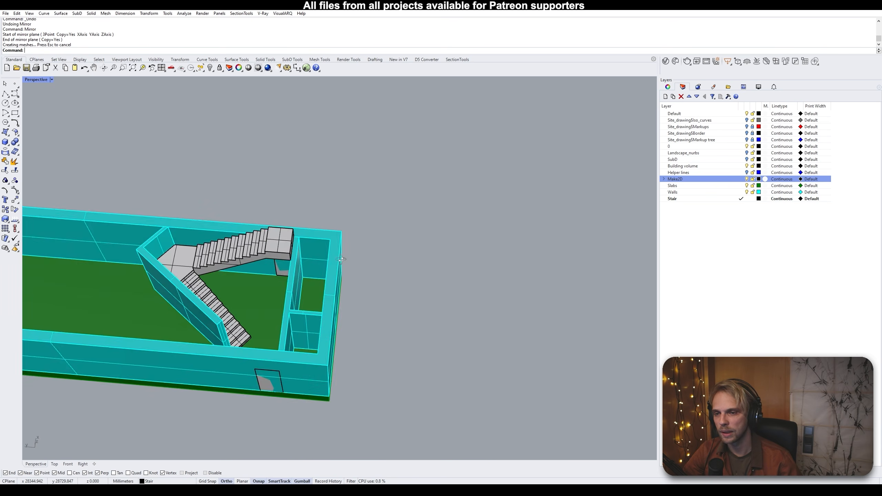
scroll(351, 251, up, 5)
click(357, 256)
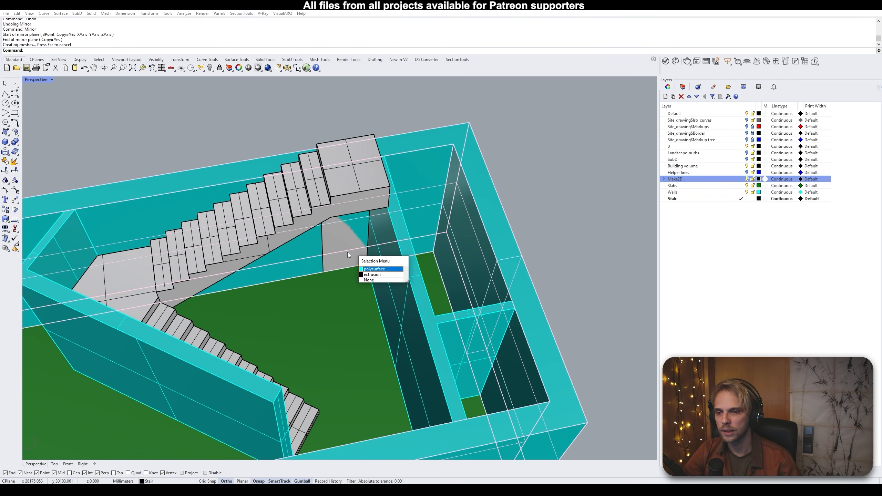
click(371, 275)
scroll(333, 269, down, 4)
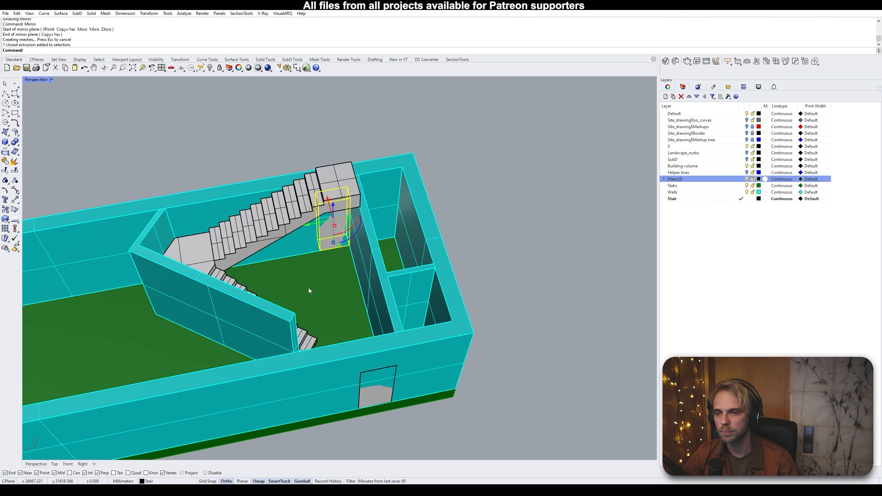
shift+right_drag(353, 288, 359, 210)
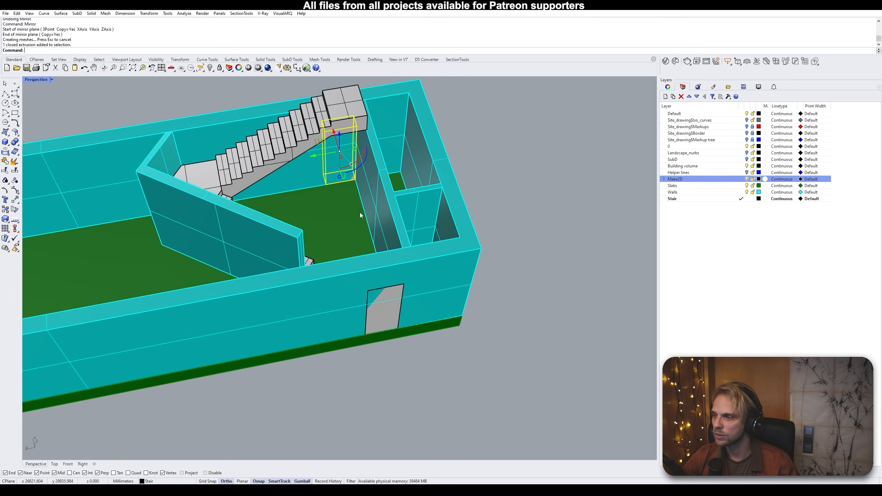
shift+click(398, 290)
click(416, 313)
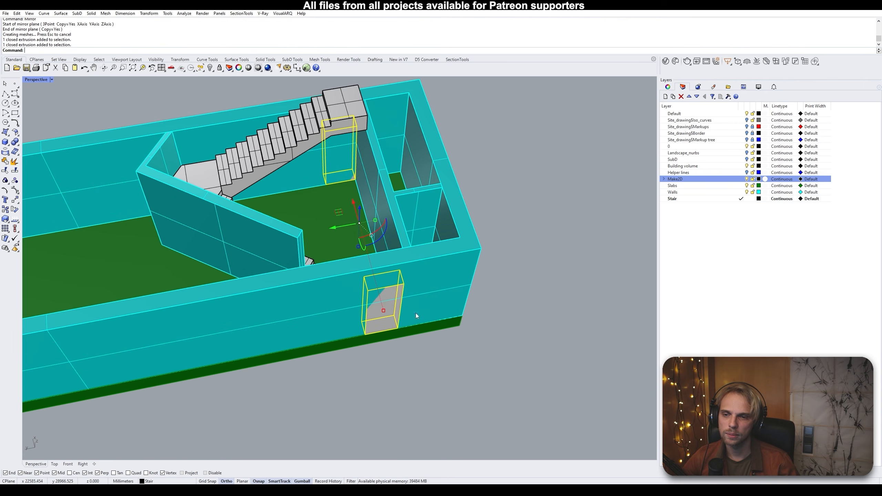
scroll(386, 245, up, 3)
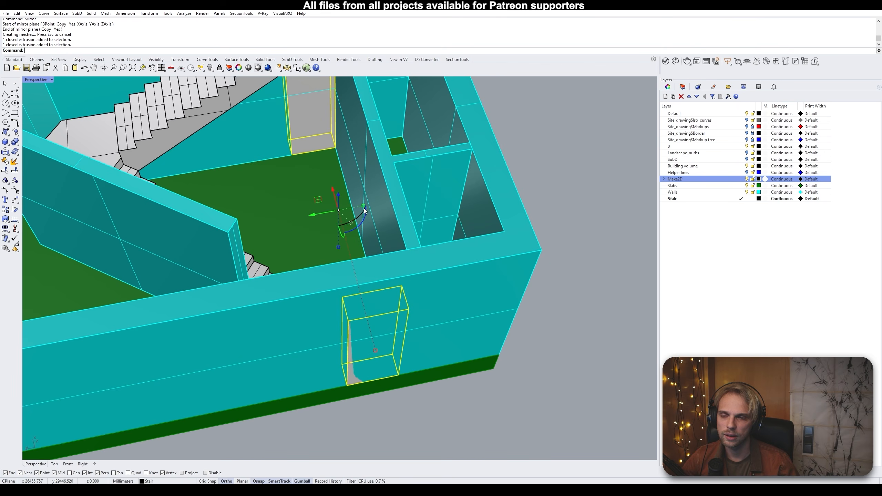
right_drag(365, 209, 367, 217)
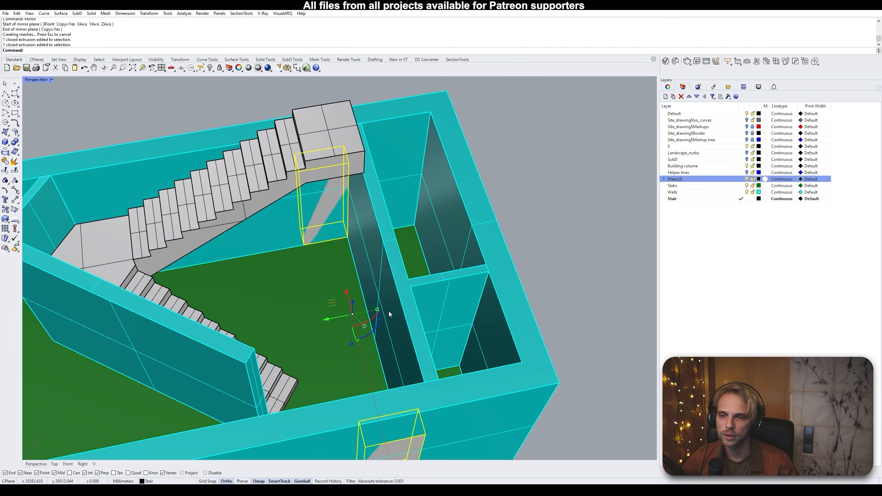
right_drag(360, 247, 365, 214)
click(343, 211)
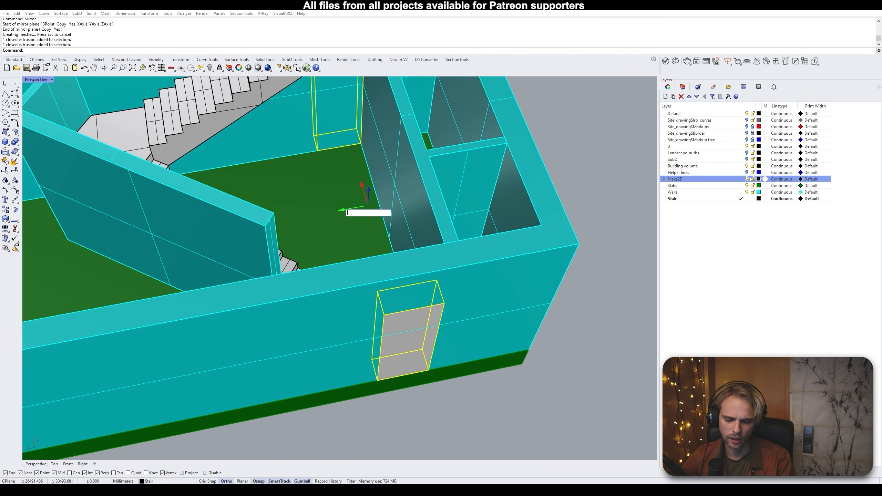
key(Return)
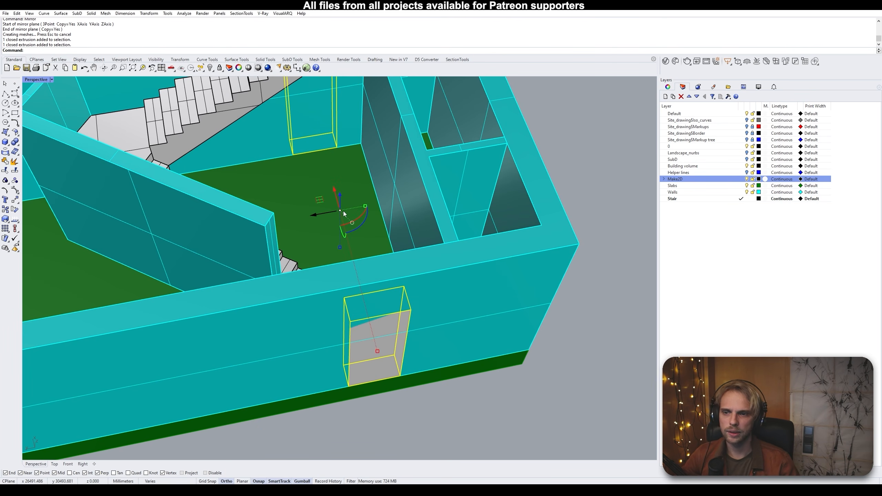
right_drag(343, 211, 326, 220)
scroll(272, 380, up, 4)
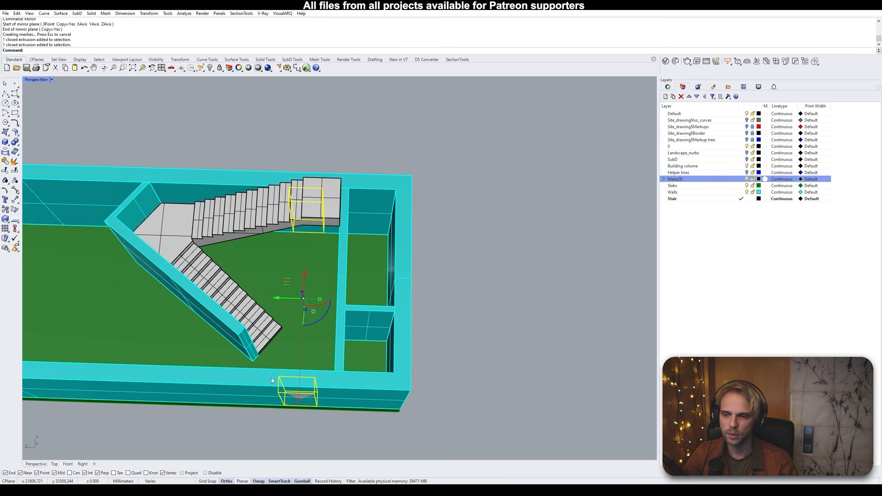
key(Escape)
Subtract both door boxes from the lower-storey outer wall with BooleanDifference, keeping the input objects
click(340, 385)
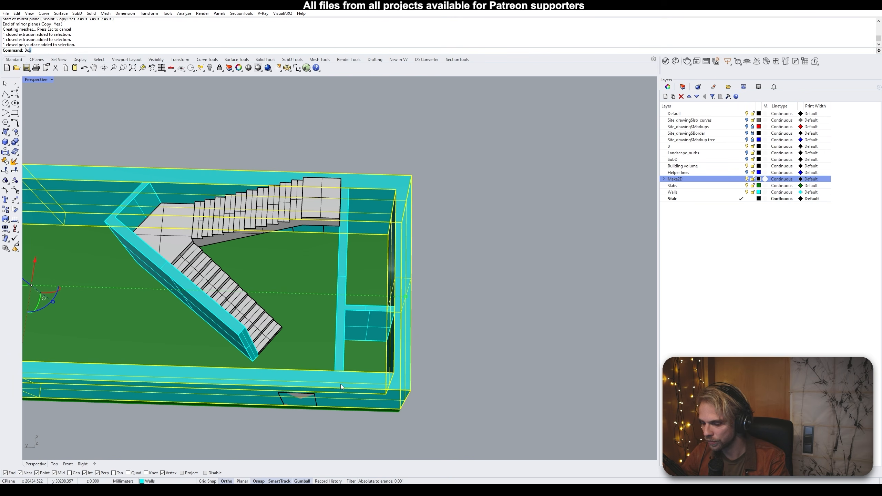
text(booleandifference)
key(Return)
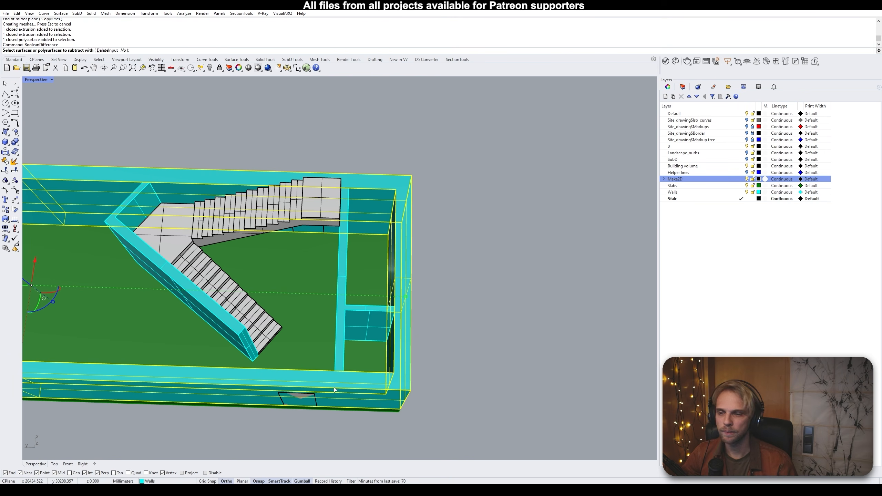
click(305, 402)
key(Return)
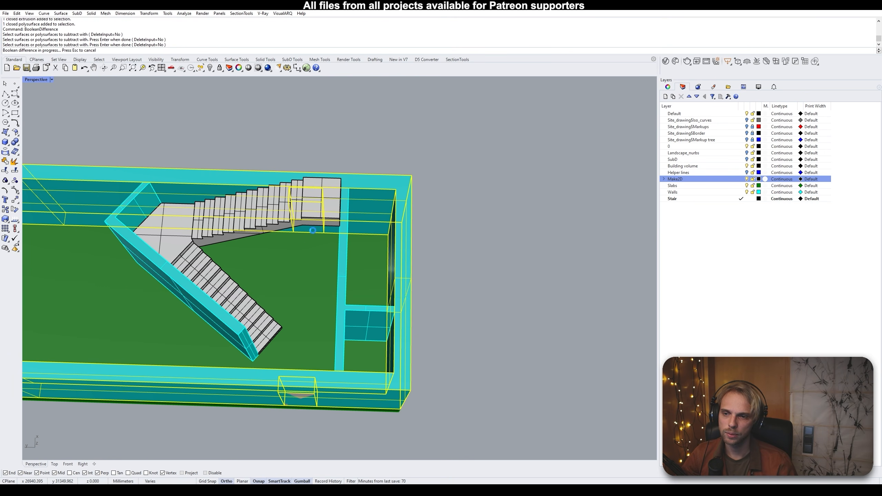
Delete the two leftover cutting boxes from the door openings in the long walls
click(313, 230)
key(Delete)
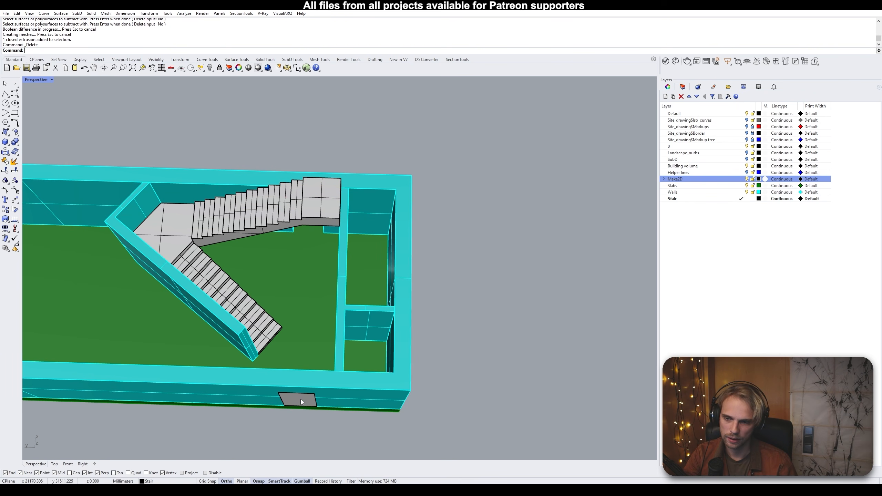
click(300, 400)
key(Delete)
Zoom to the selected outer wall and inspect the two facing door openings
click(351, 391)
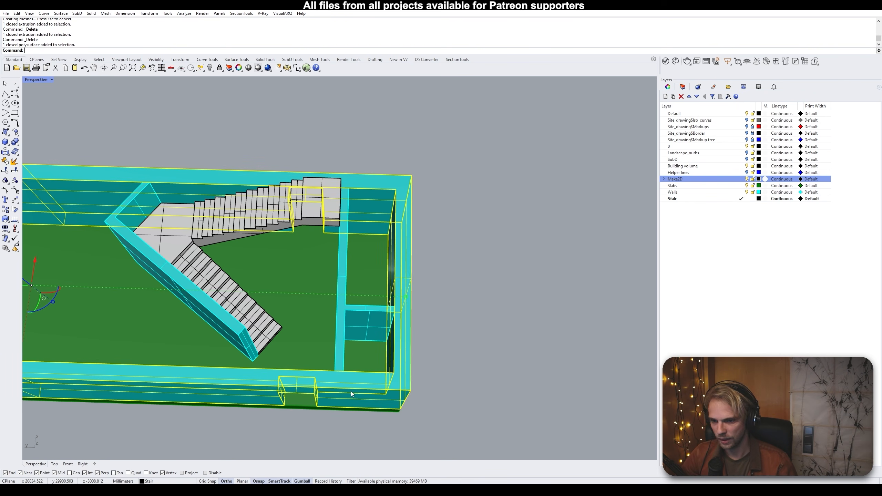
text(ZS)
key(Return)
key(Escape)
right_drag(356, 389, 204, 295)
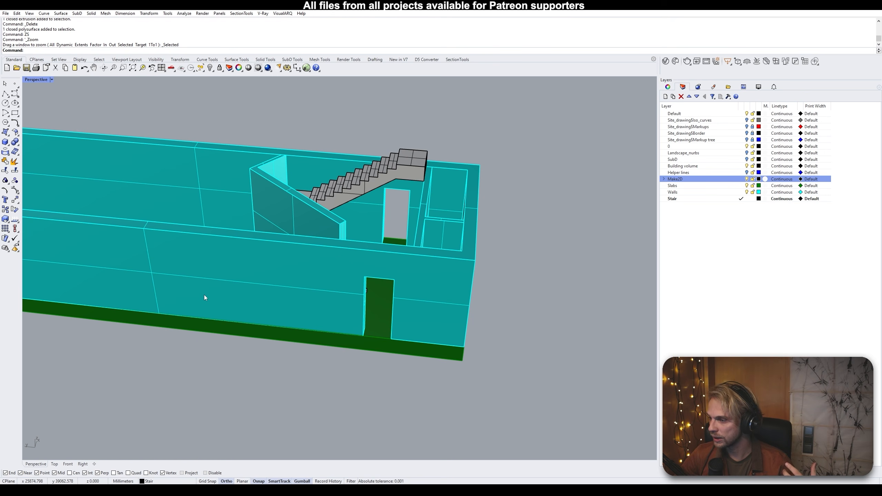
text(W)
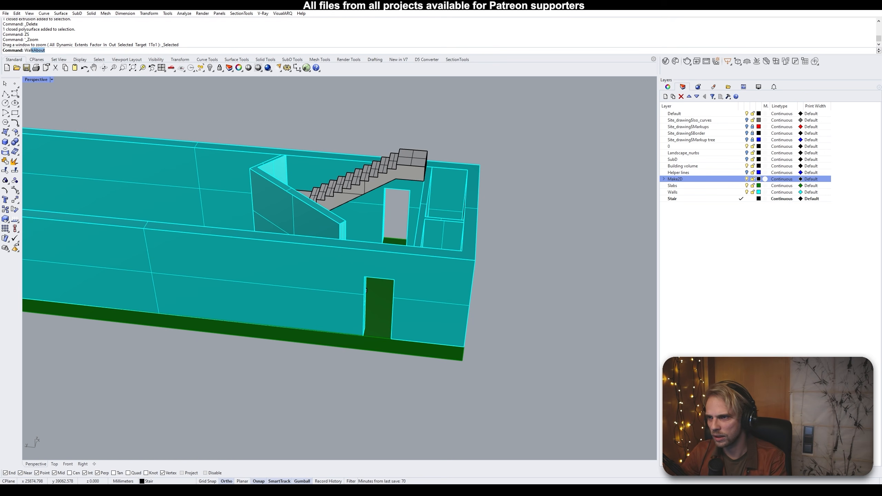
key(BackSpace)
key(BackSpace)
key(BackSpace)
key(BackSpace)
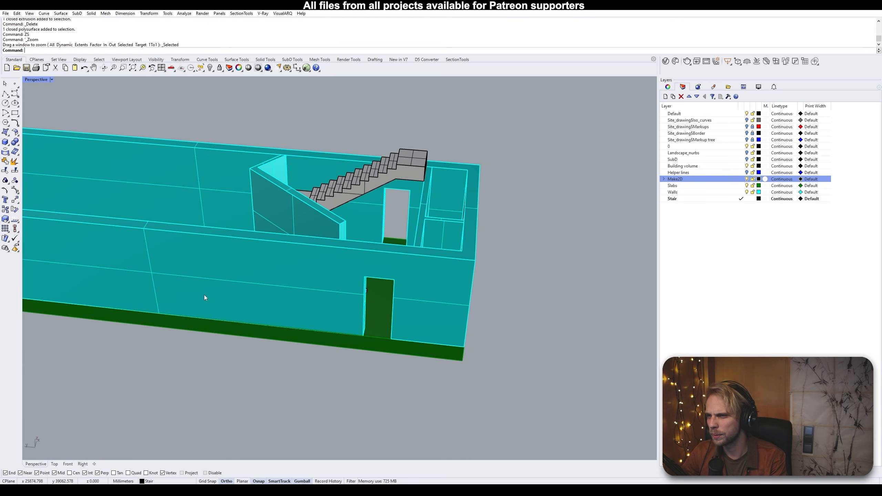
text(OpenING)
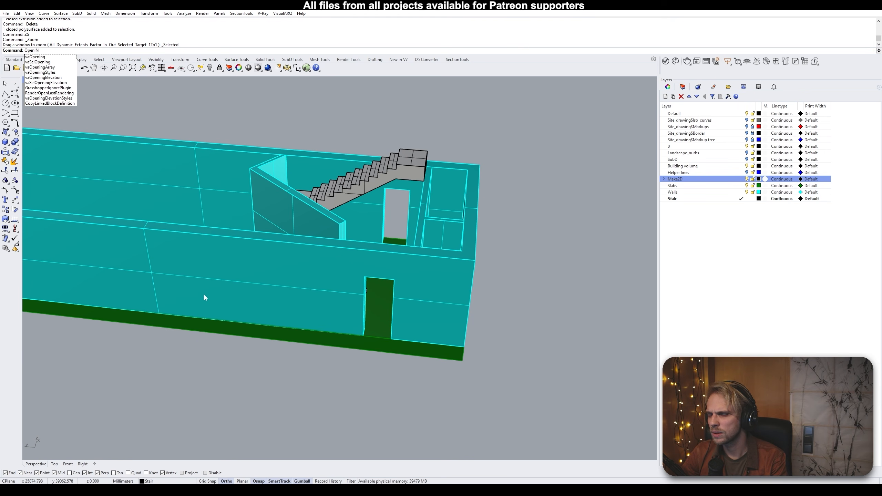
key(Escape)
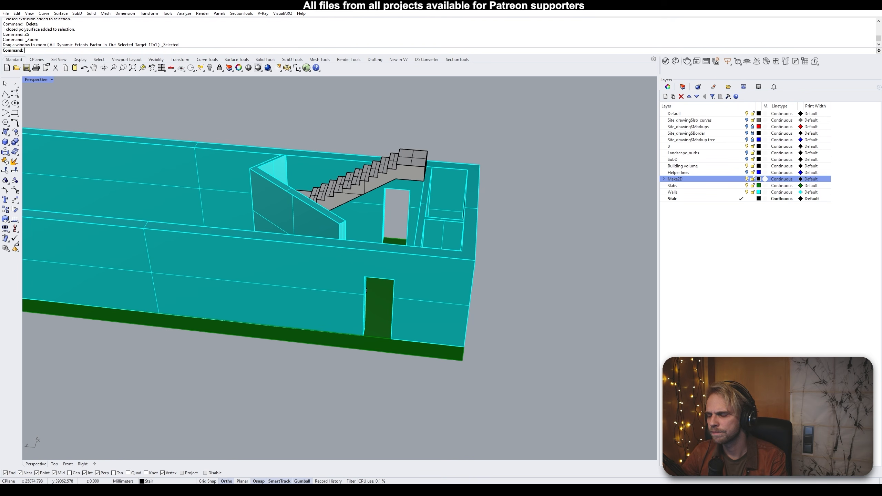
text(HO)
key(BackSpace)
key(BackSpace)
text(P)
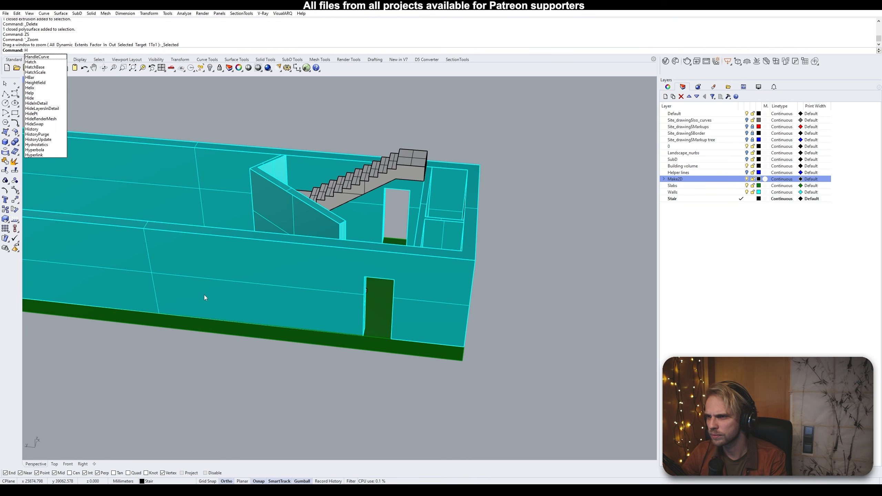
text(laceHole)
key(Return)
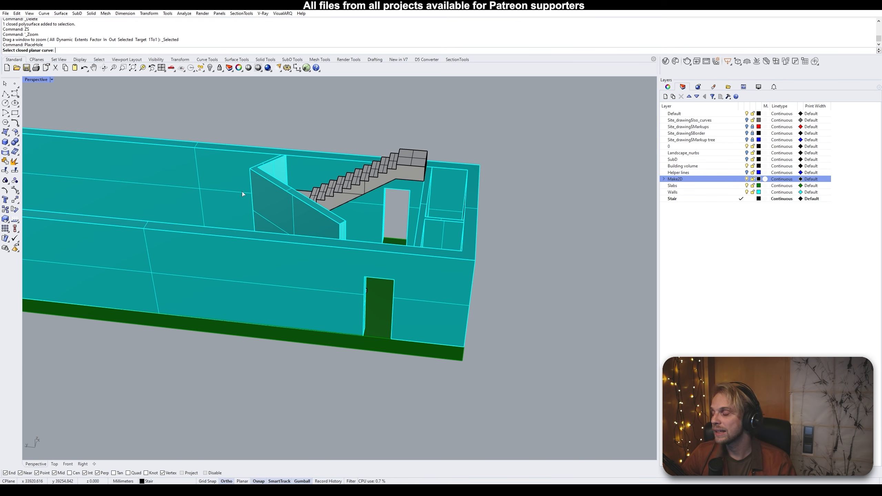
key(Escape)
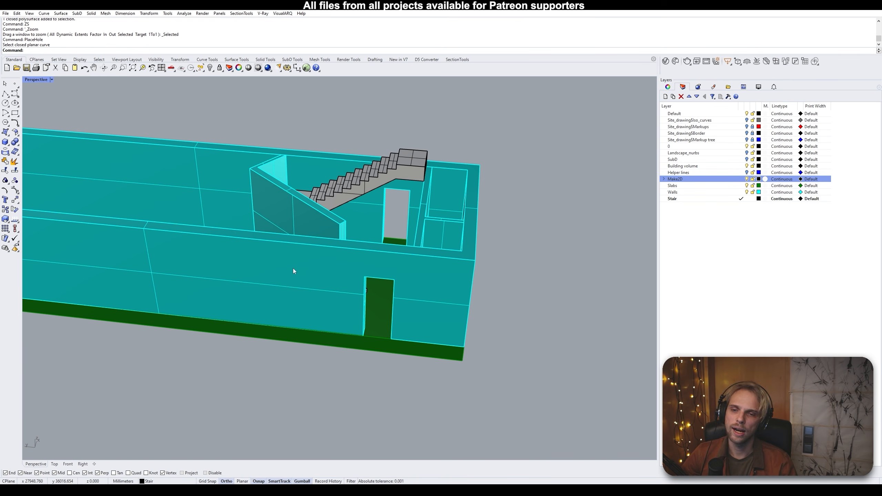
mouse_move(374, 290)
right_down()
mouse_move(399, 337)
mouse_move(378, 304)
right_up()
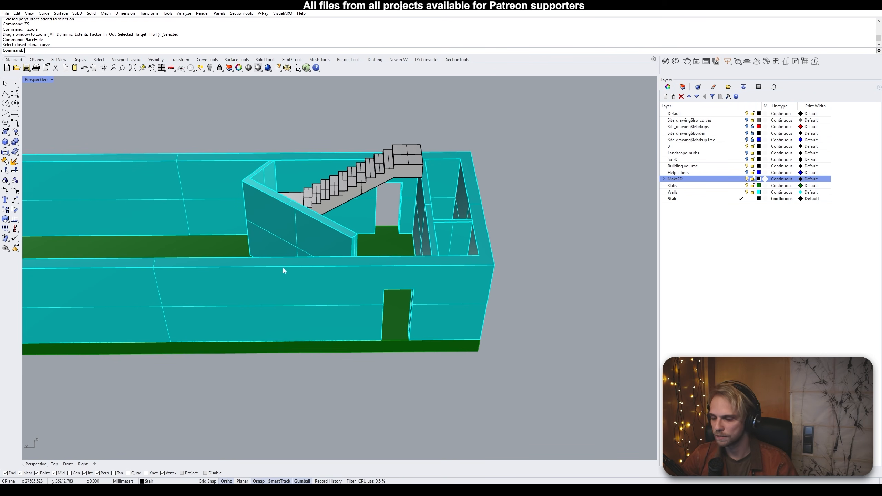
Unhide the hidden upper storey and slabs with the Show command to bring back the whole building
scroll(357, 289, down, 5)
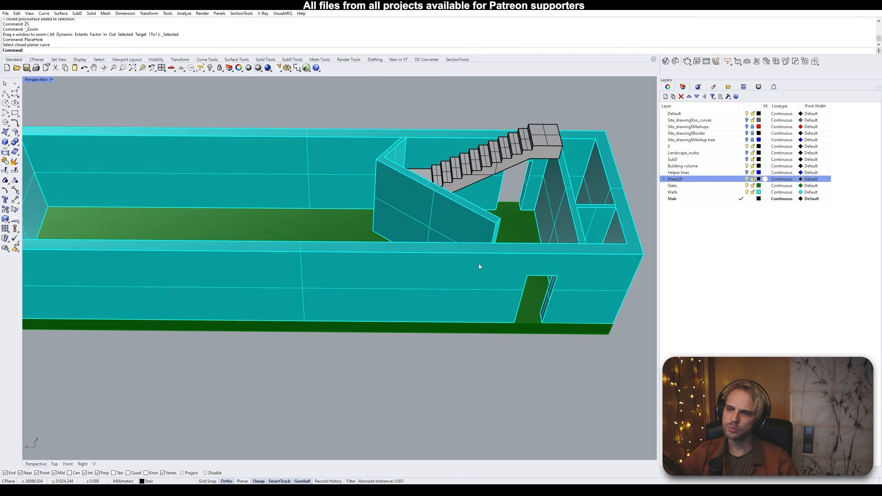
right_drag(301, 263, 369, 245)
click(746, 172)
click(747, 173)
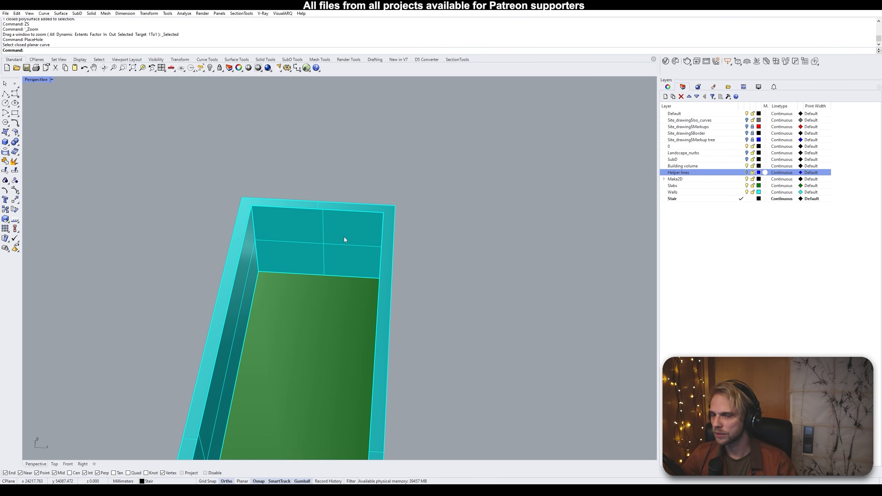
text(Show)
key(Return)
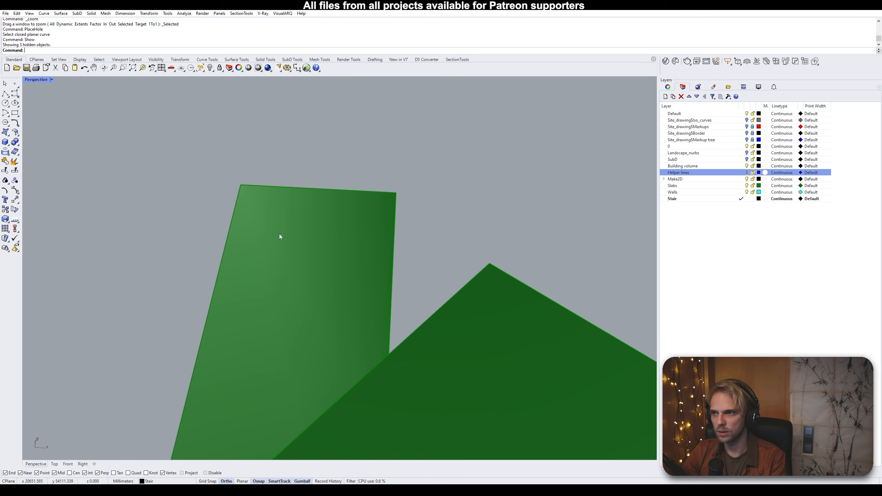
Examine the complete two-storey building from several sides and briefly check the Helper lines layer against it
right_drag(251, 229, 348, 255)
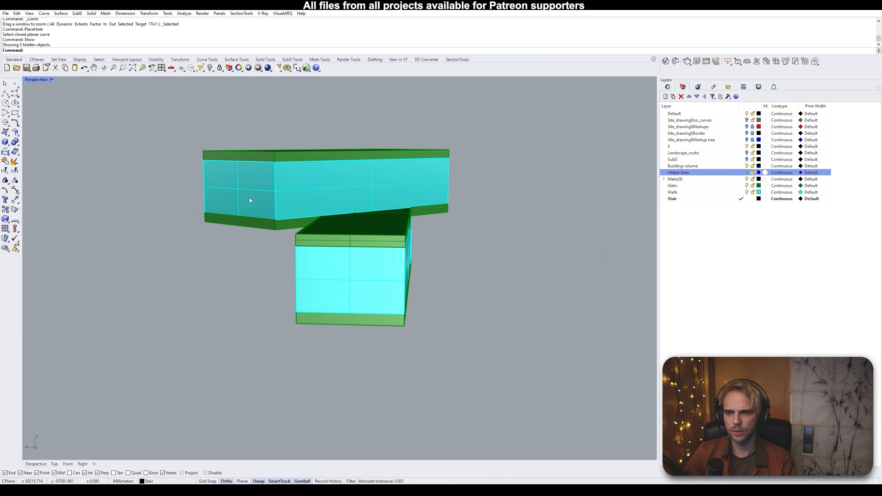
right_drag(249, 201, 271, 219)
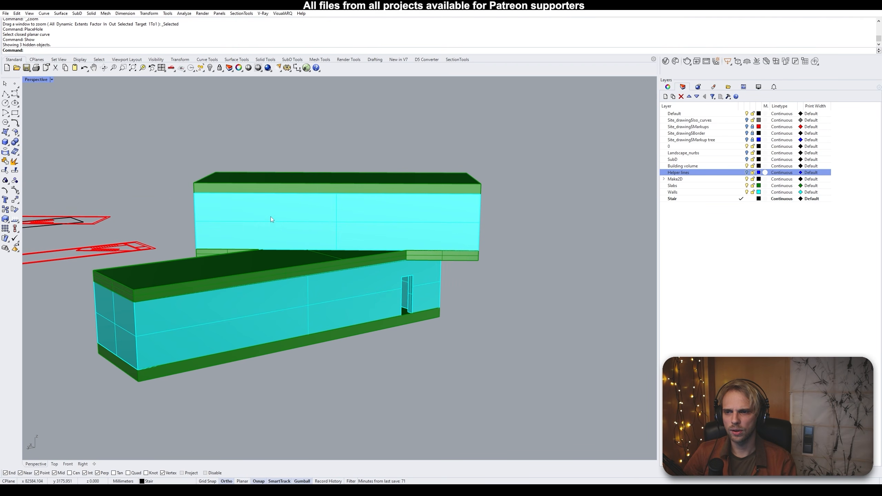
right_drag(272, 322, 315, 304)
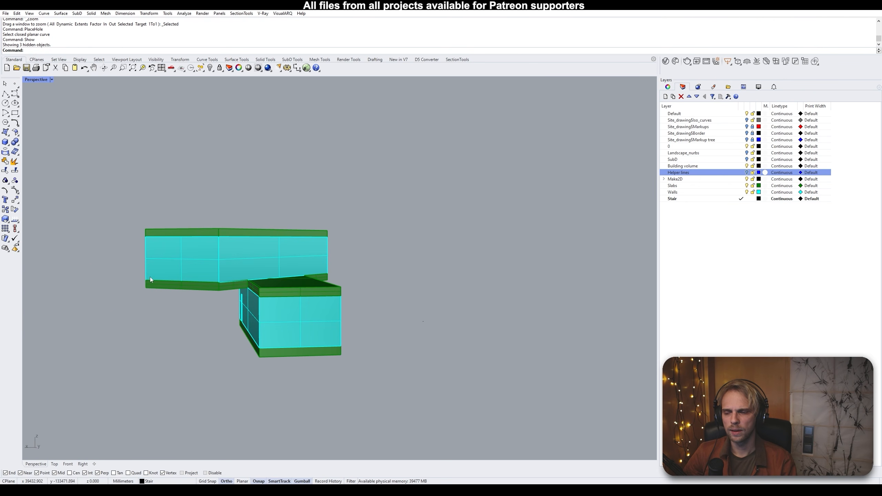
right_drag(166, 266, 247, 279)
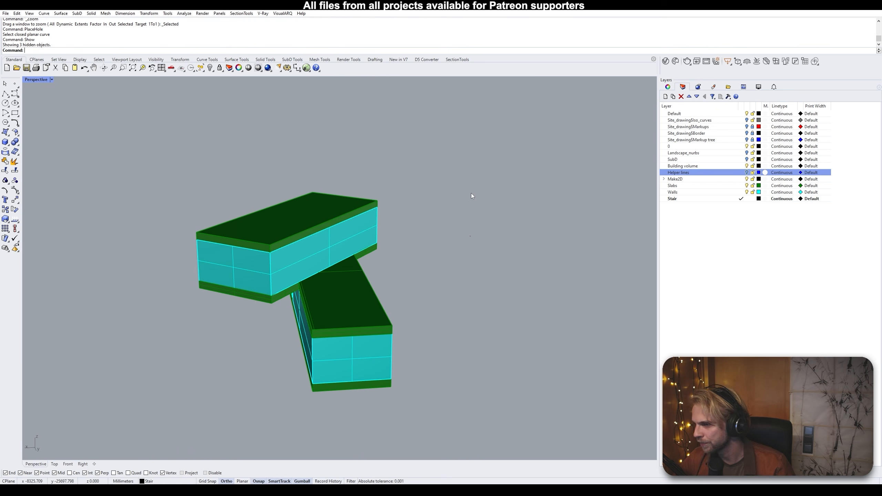
mouse_move(302, 252)
right_down()
mouse_move(261, 253)
mouse_move(289, 248)
right_up()
right_drag(367, 308, 230, 256)
scroll(432, 299, up, 5)
right_drag(319, 364, 322, 315)
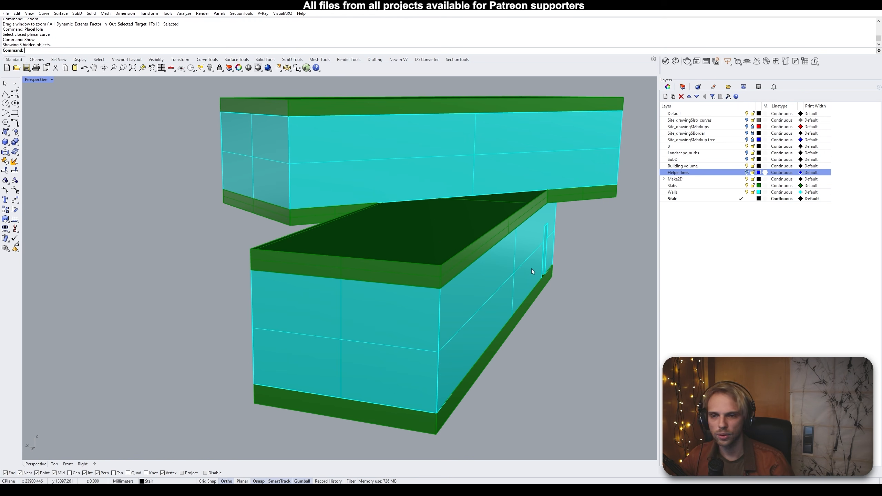
right_drag(531, 269, 318, 208)
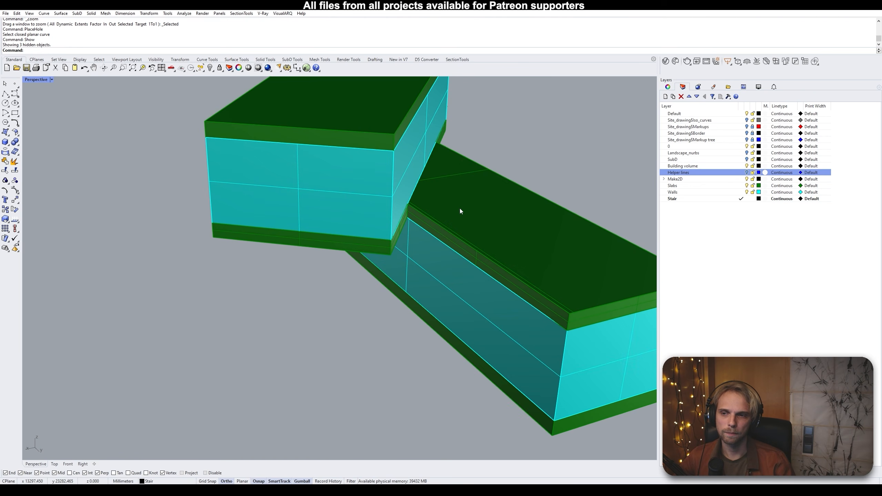
right_drag(460, 208, 403, 192)
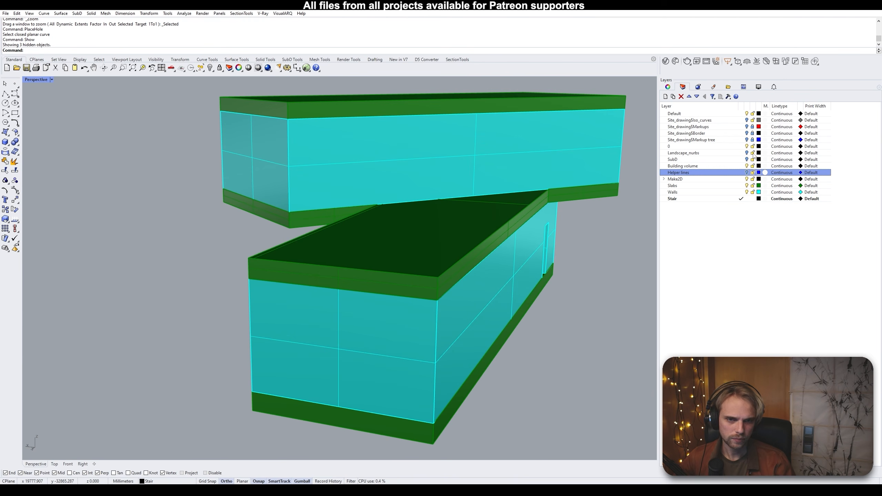
click(747, 173)
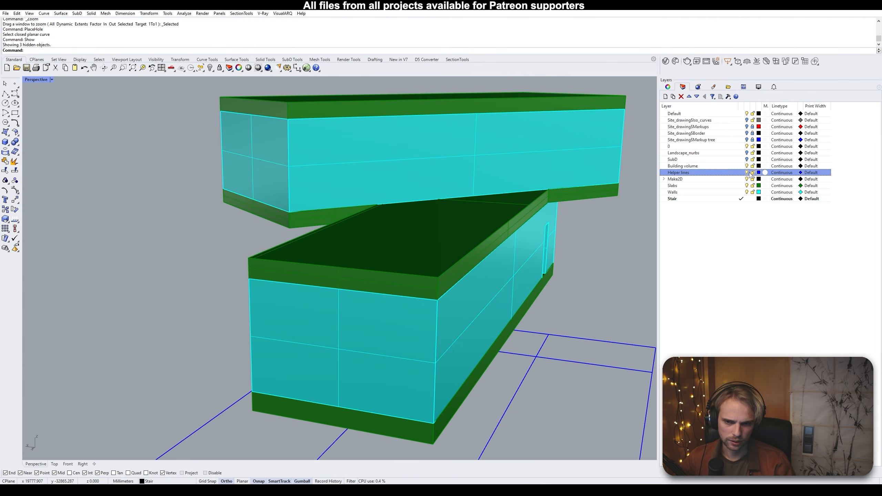
click(746, 173)
Draw a circle of 1500 mm radius on the ground beside the short end wall of the lower storey
right_drag(484, 273, 384, 222)
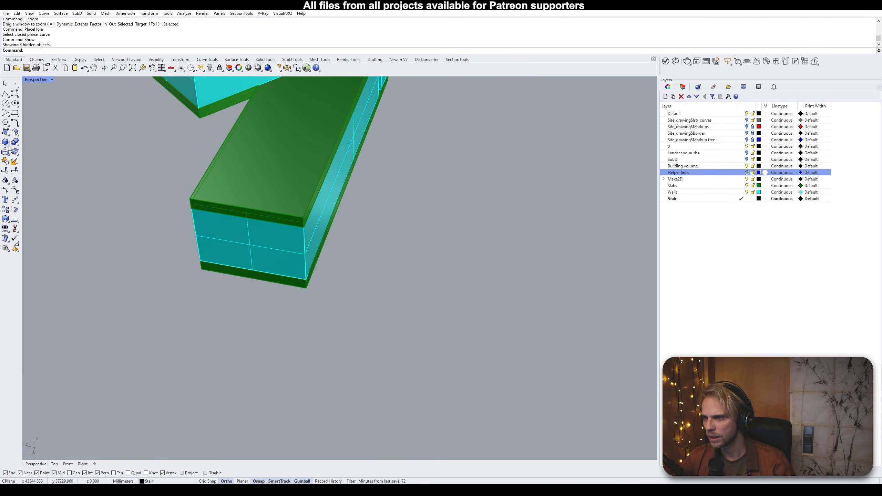
click(6, 102)
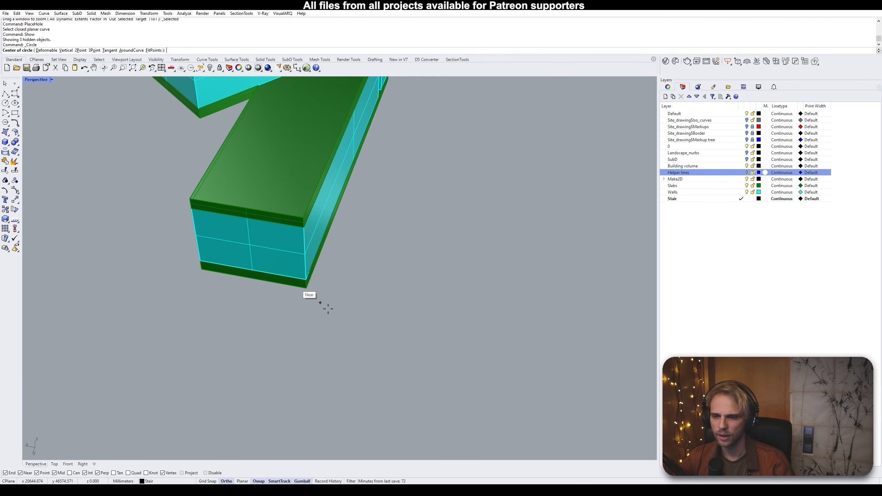
click(306, 289)
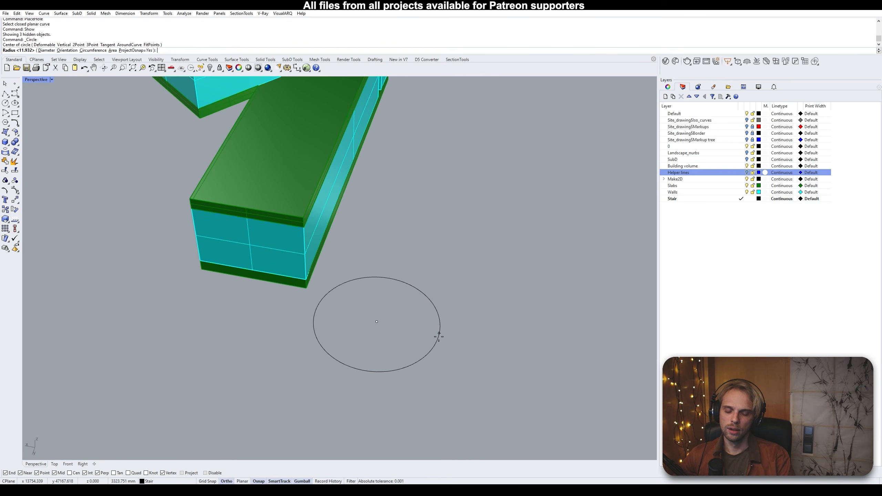
text(1500)
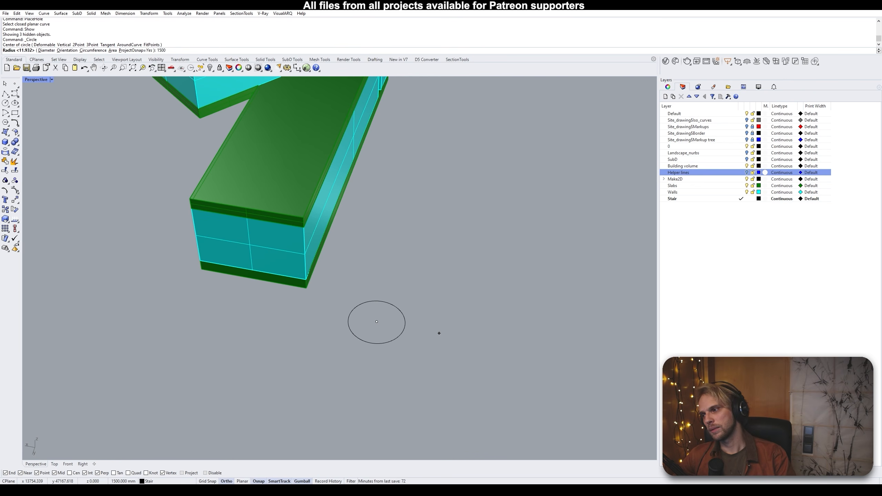
key(Return)
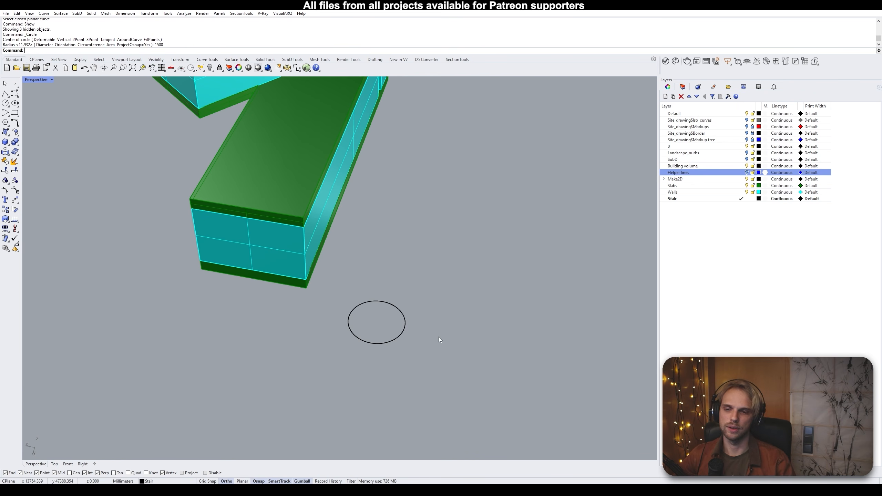
Select the new circle and rotate it with the gumball
drag(451, 352, 321, 300)
right_drag(448, 354, 194, 257)
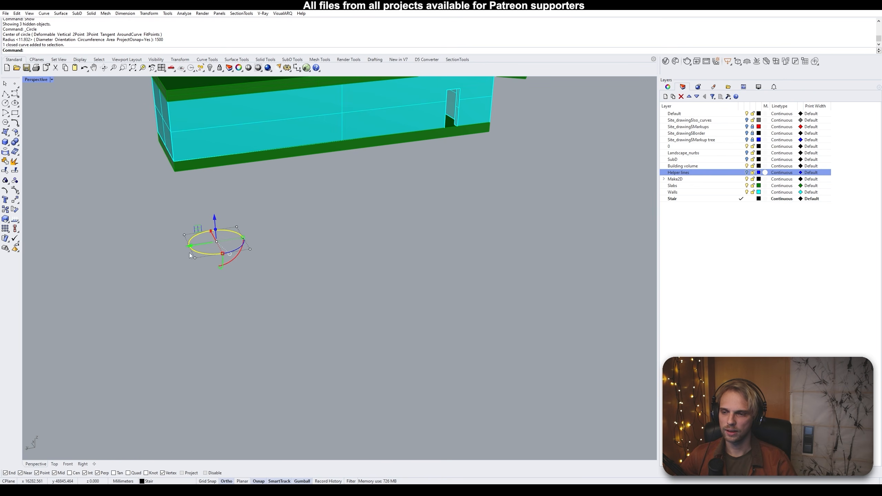
drag(239, 255, 264, 233)
right_drag(201, 261, 411, 267)
click(512, 293)
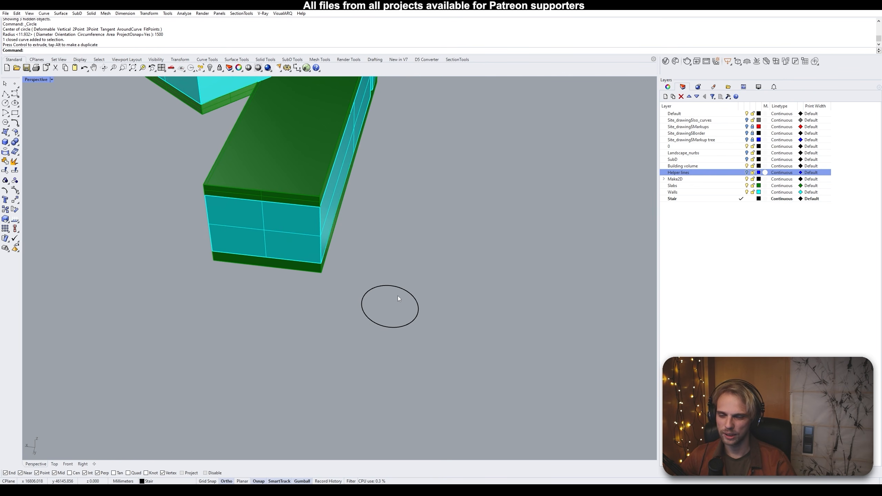
Undo the circle's rotation, the circle itself and the last visibility change of the Helper lines layer
key(ctrl+z)
key(ctrl+z)
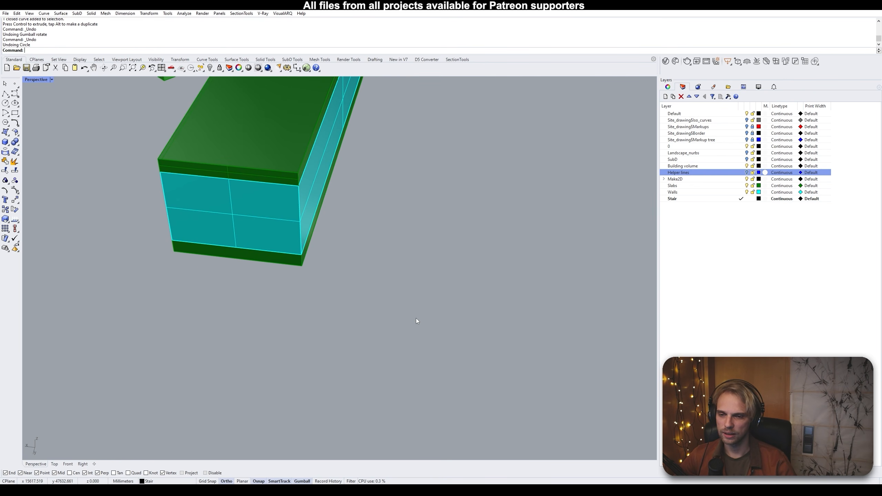
right_drag(416, 319, 383, 320)
key(ctrl+z)
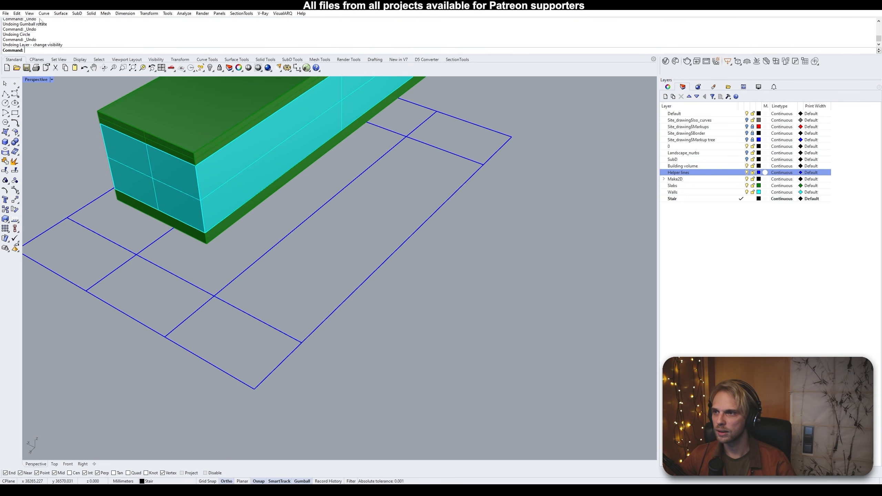
Redo the layer visibility change and the creation of the circle
click(17, 13)
click(28, 27)
click(17, 13)
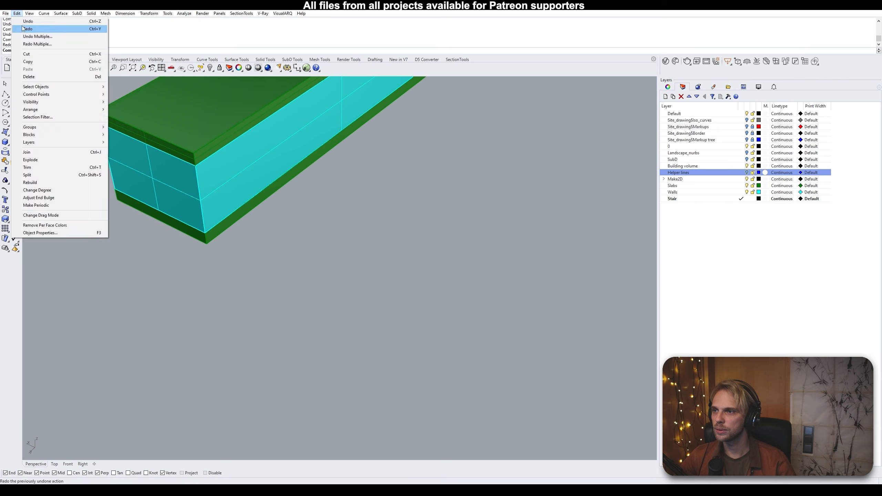
click(28, 27)
key(Escape)
Rotate the circle 90° with the gumball so that it stands upright, and deselect it
drag(319, 249, 178, 374)
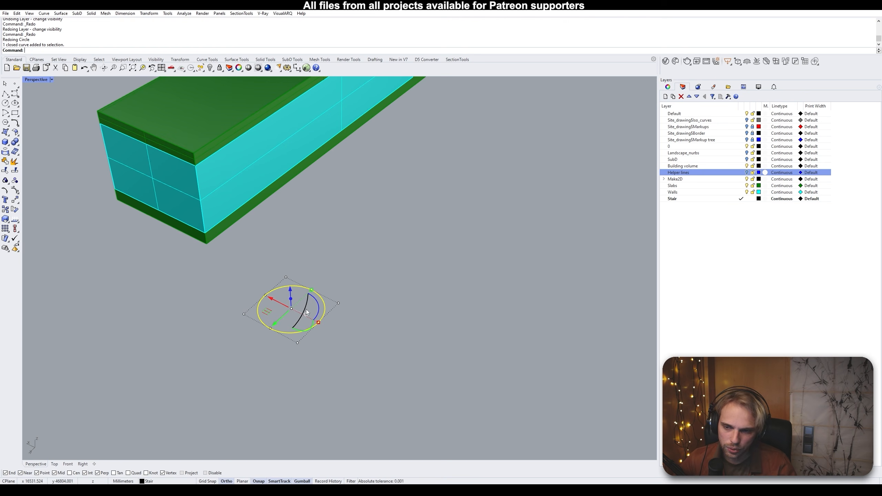
drag(307, 313, 306, 272)
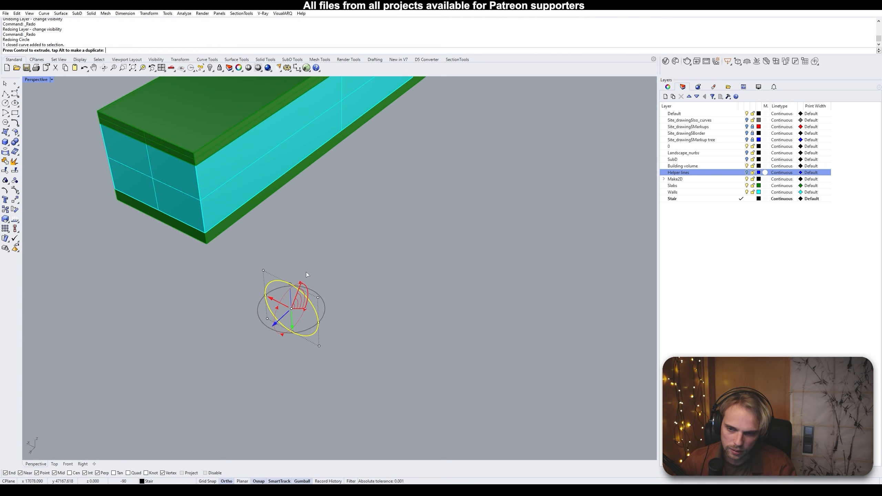
key(Escape)
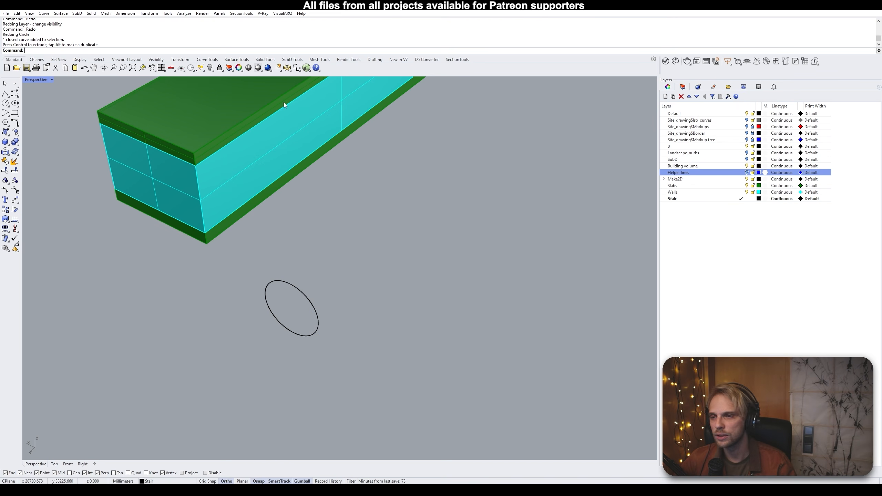
click(304, 294)
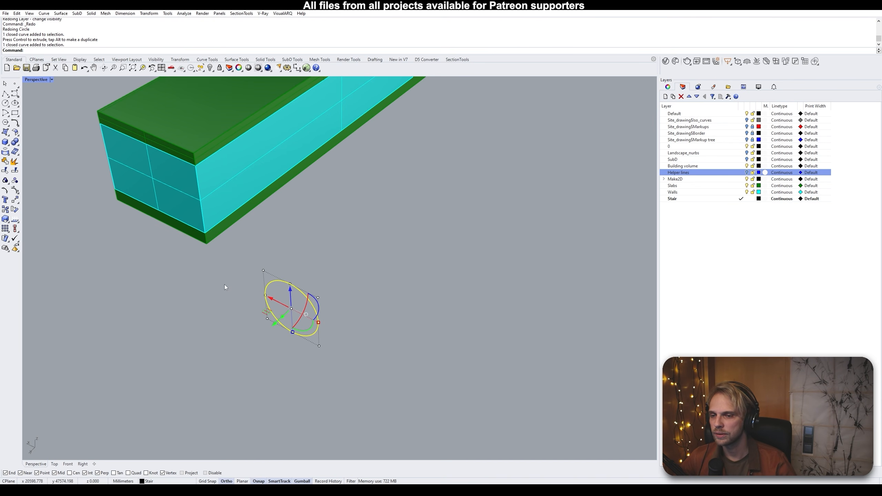
key(Escape)
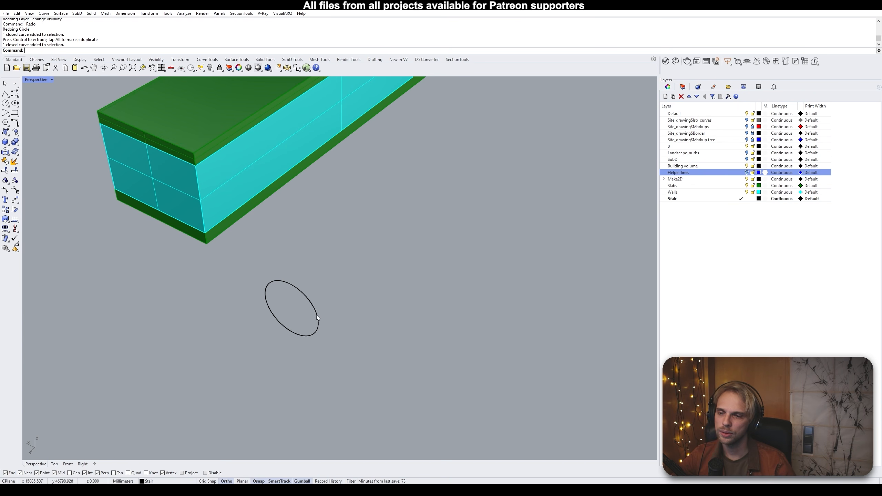
click(308, 299)
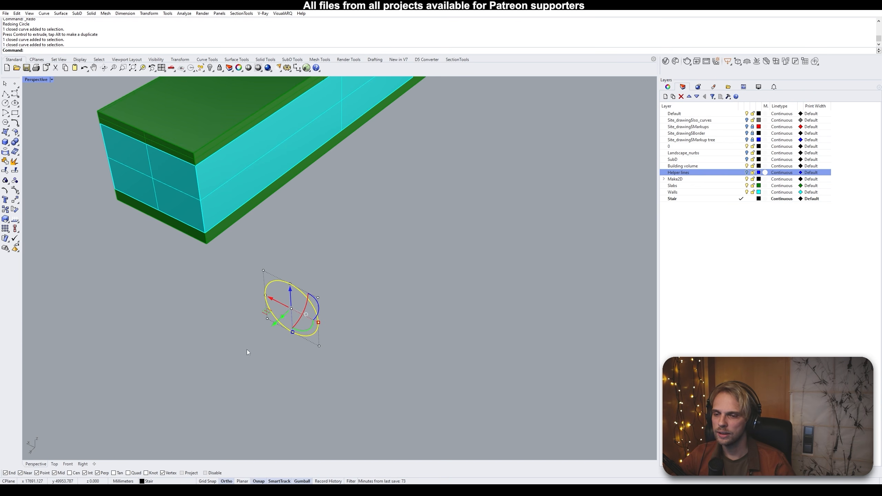
key(Escape)
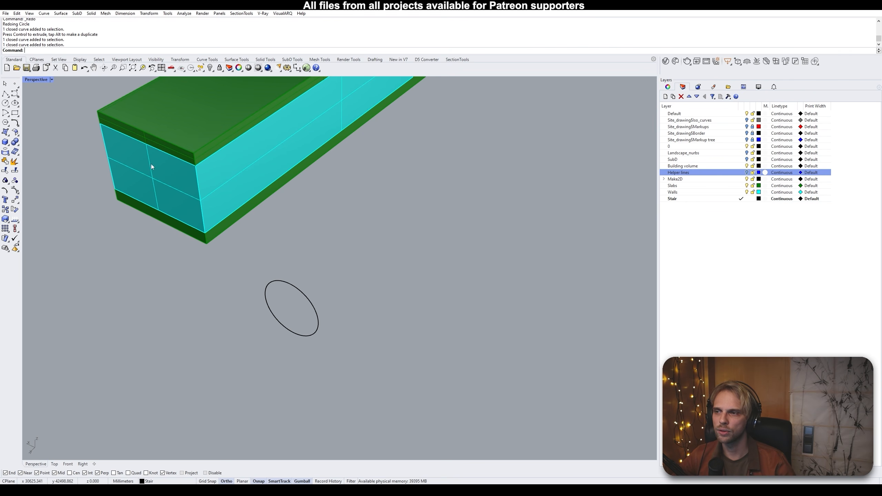
Draw a diagonal polyline between opposite corners of the lower storey's short end wall and place a point at its midpoint
right_drag(150, 165, 201, 183)
click(5, 94)
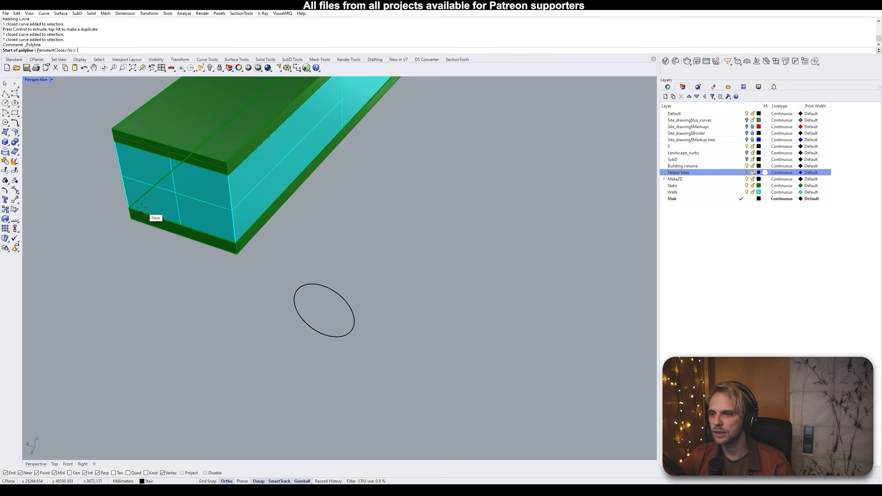
click(129, 207)
click(227, 176)
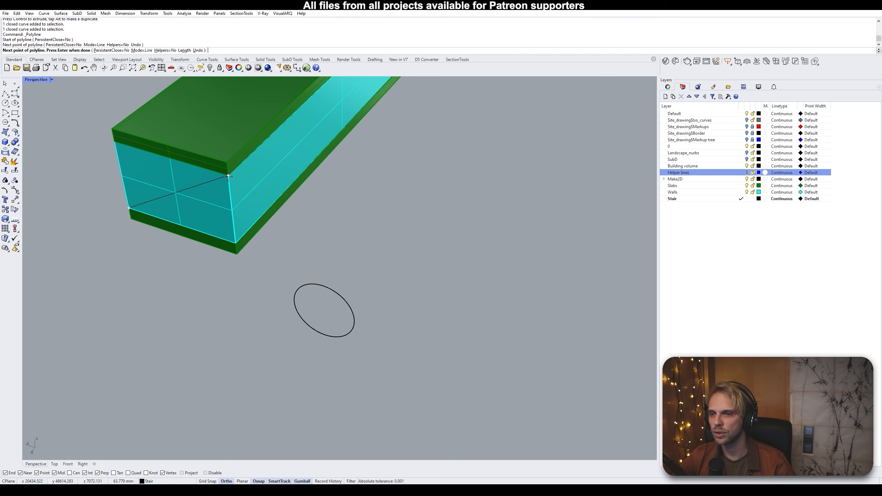
key(Return)
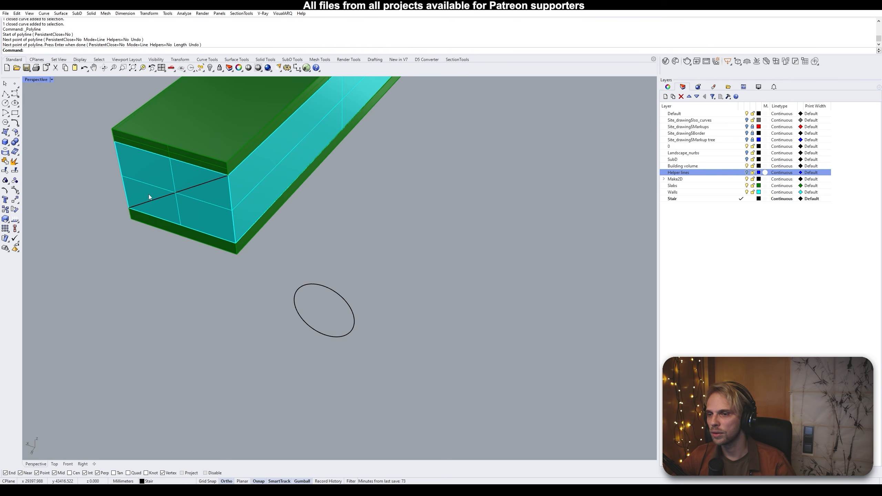
click(15, 84)
click(175, 193)
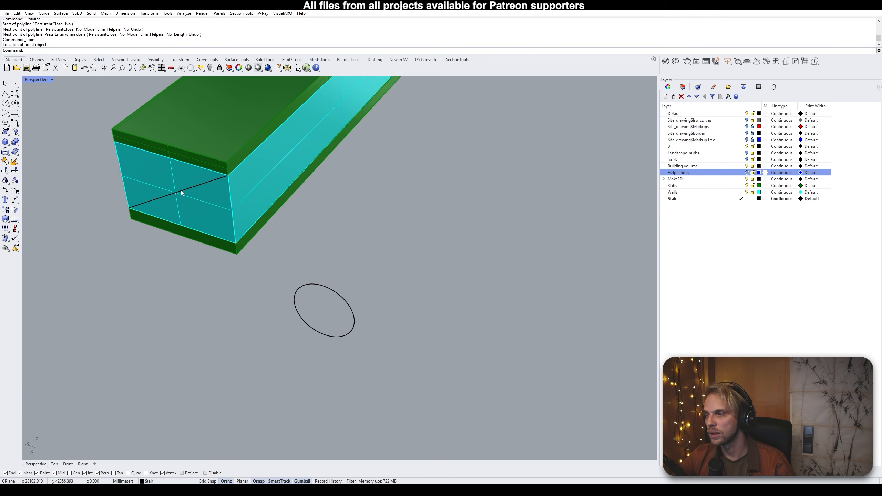
Turn on the Center object snap and move the circle by its centre onto the point in the middle of the lower storey's end wall
click(349, 304)
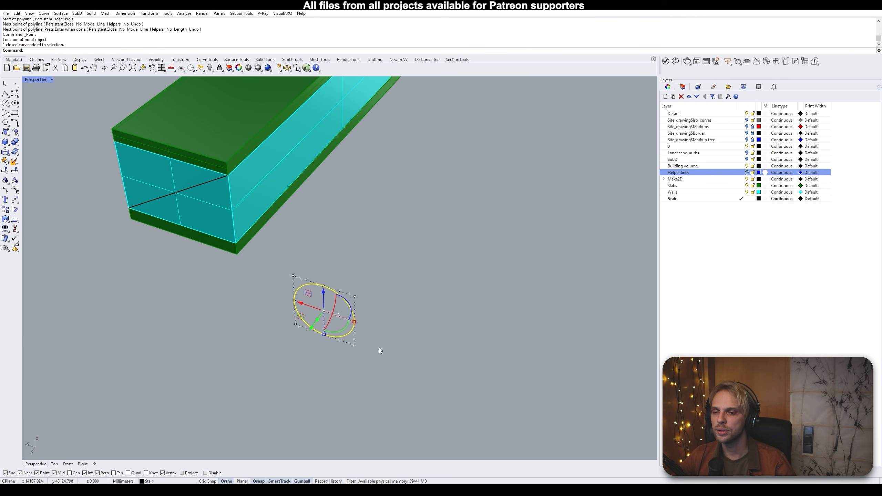
click(409, 345)
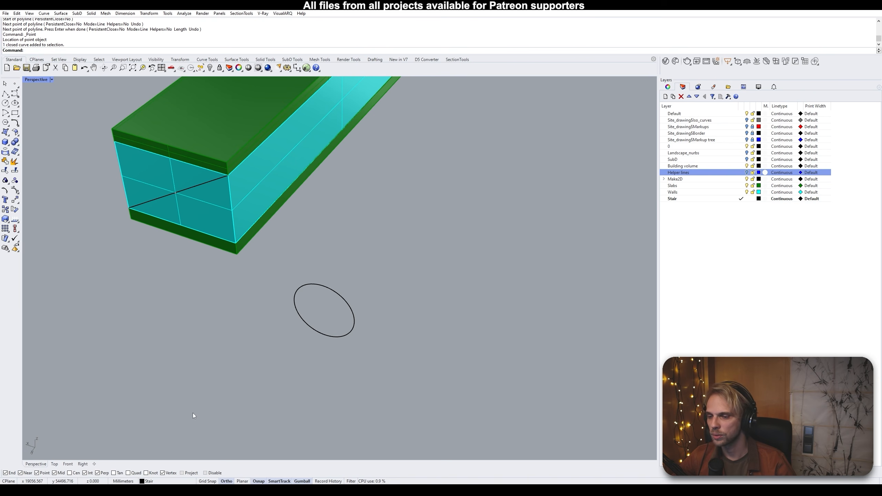
click(72, 476)
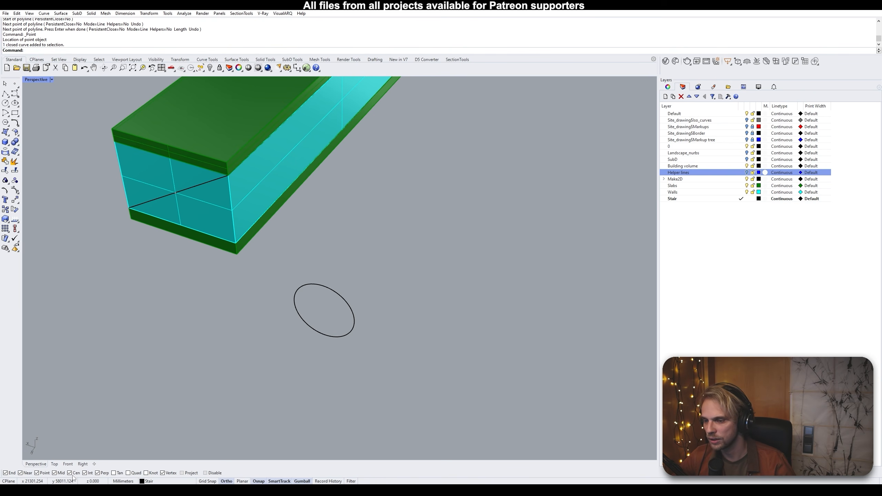
click(349, 305)
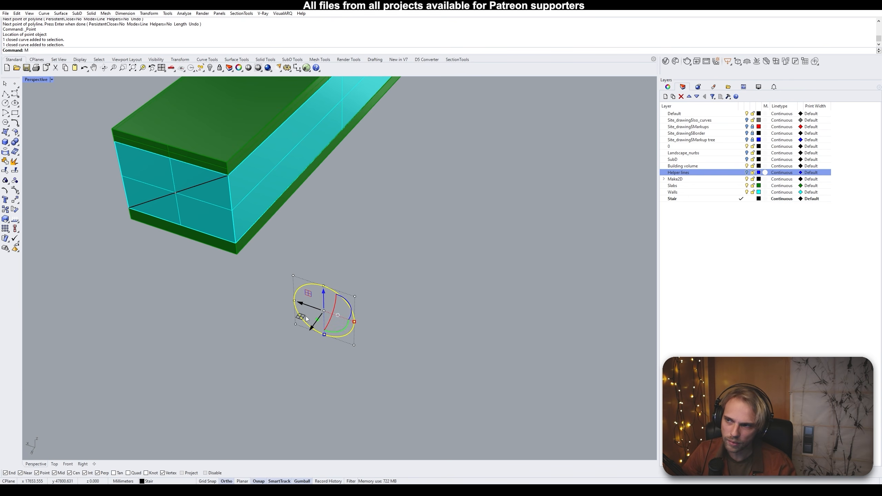
key(Return)
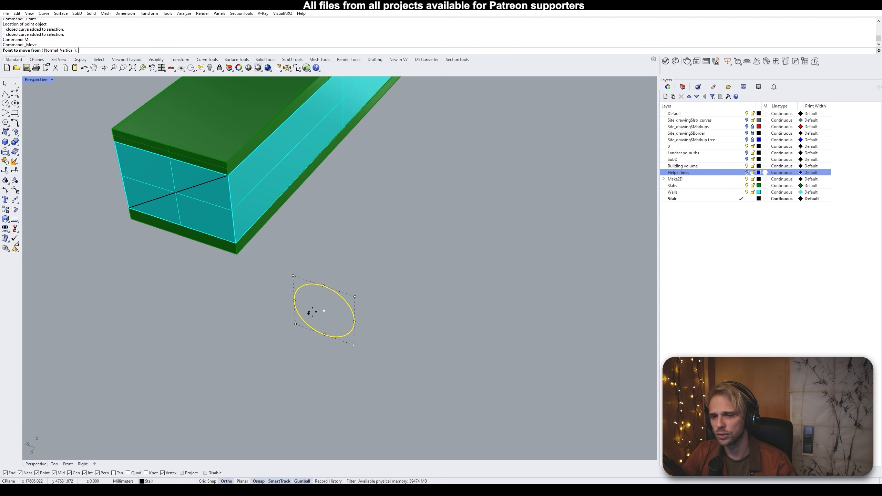
click(340, 302)
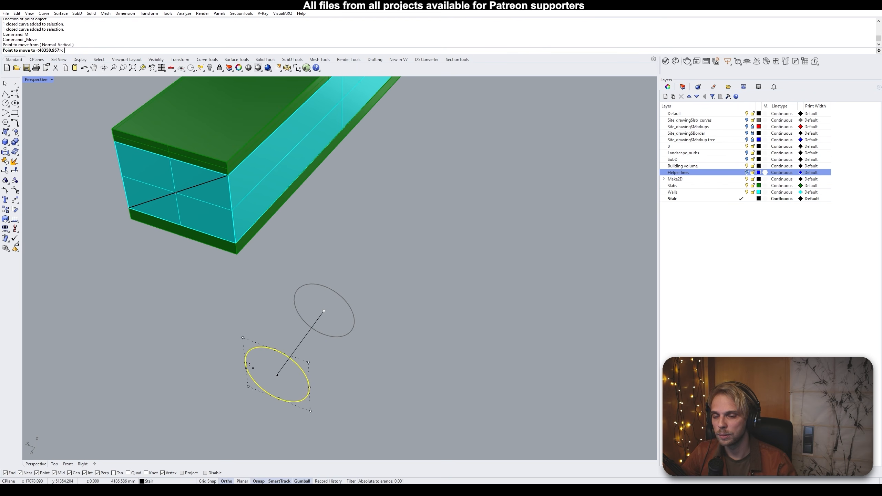
click(175, 193)
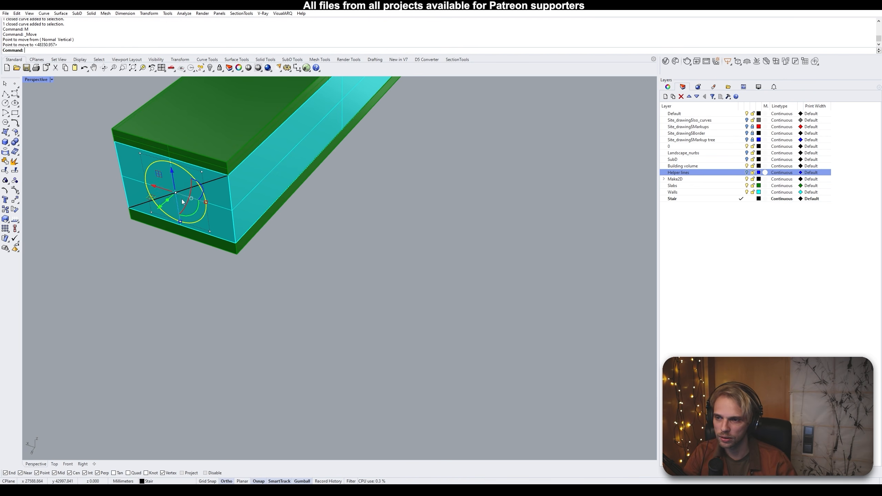
click(282, 266)
right_drag(281, 266, 195, 286)
scroll(196, 272, up, 4)
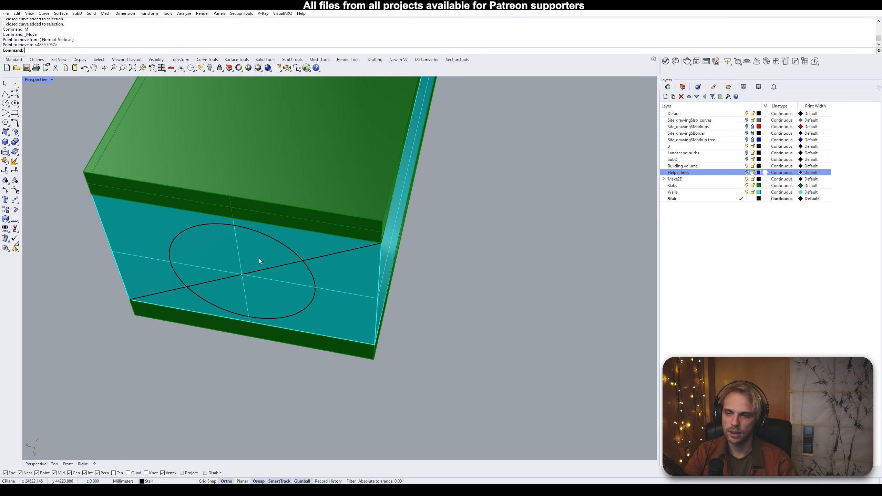
Delete the diagonal helper line and the midpoint point on the lower storey's short end wall
click(327, 256)
key(Delete)
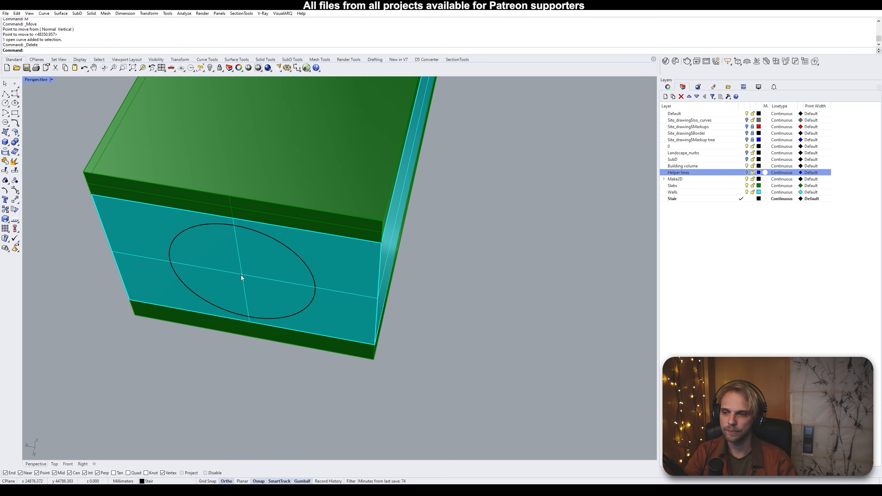
click(243, 275)
click(261, 293)
key(Delete)
Duplicate the circle sideways along the end wall's direction so that the copy lies in the empty space beside the building
scroll(259, 275, down, 5)
right_drag(259, 275, 292, 299)
scroll(268, 257, down, 2)
right_drag(219, 226, 246, 234)
right_drag(292, 208, 224, 148)
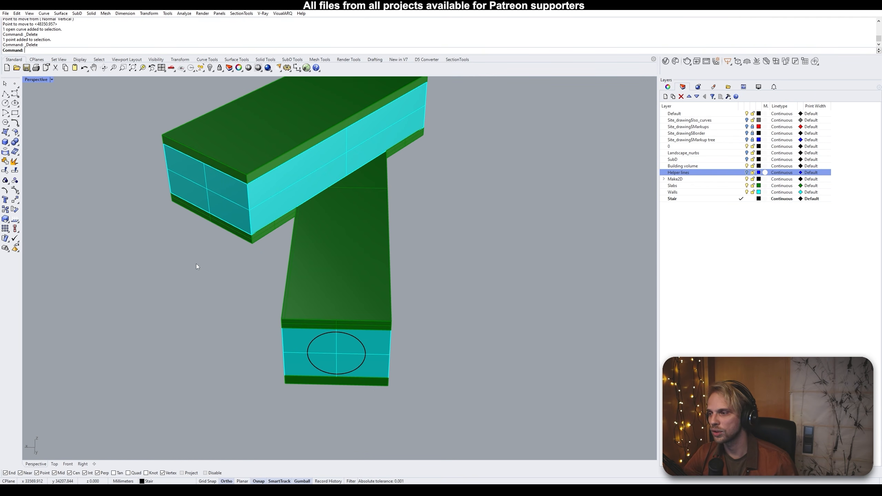
click(320, 341)
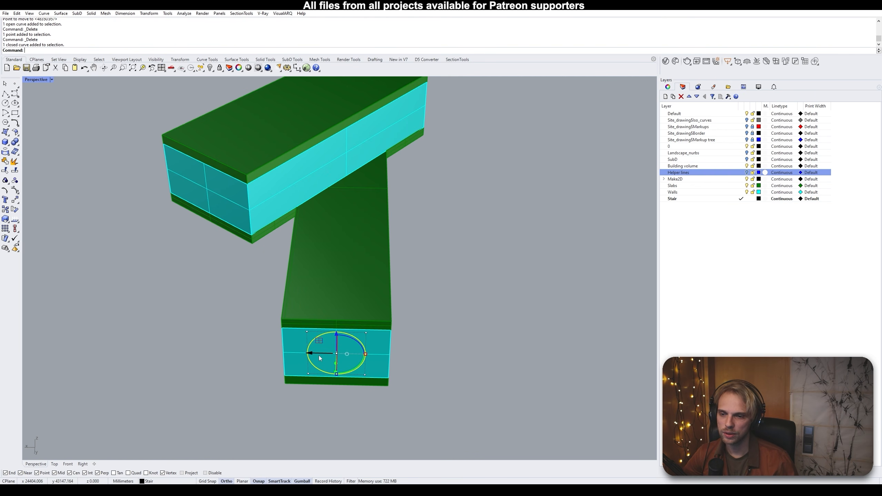
drag(320, 358, 183, 354)
key(alt)
click(192, 289)
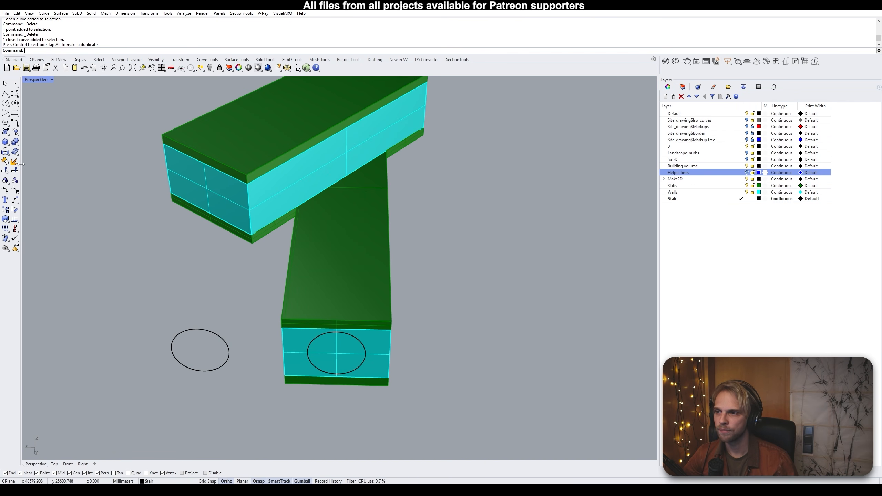
Draw a straight polyline from the copied circle's centre outward past its edge, in the plane of the circle
click(6, 93)
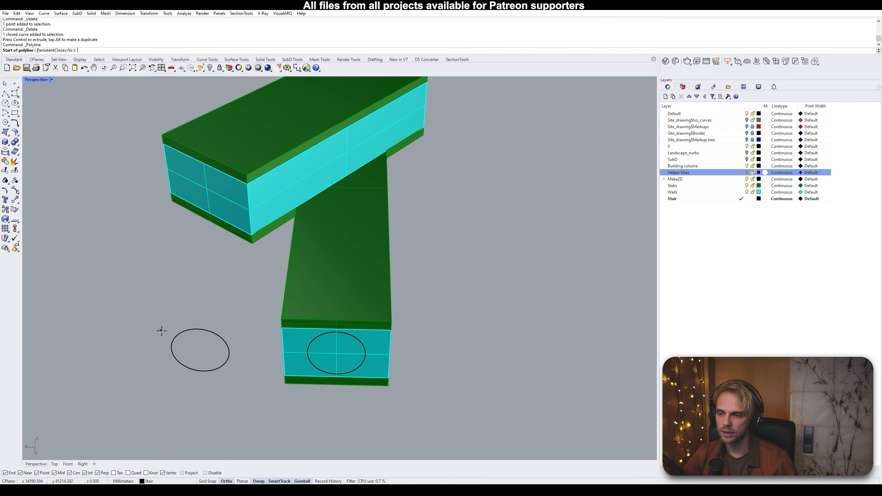
click(178, 342)
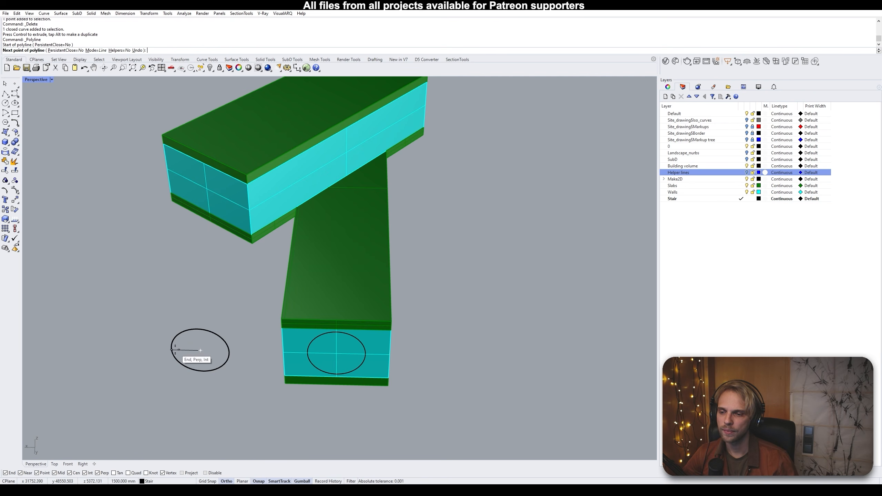
click(143, 388)
key(Return)
scroll(188, 368, up, 3)
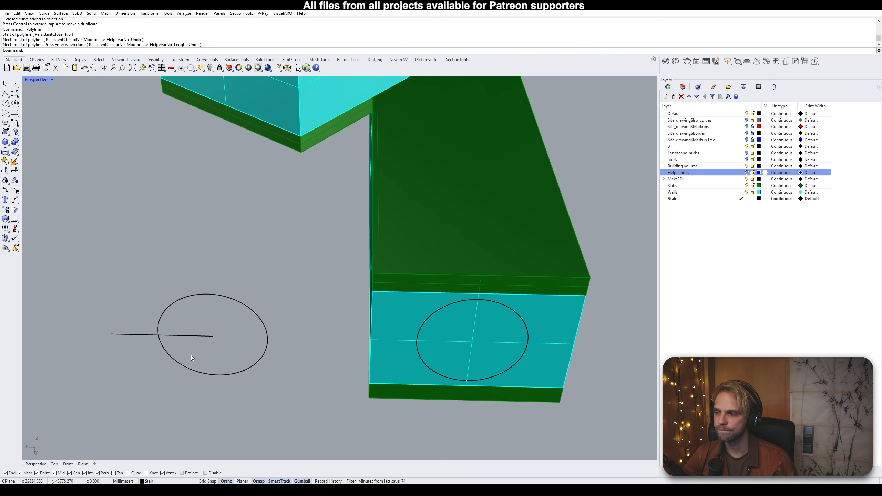
Move the copied circle and its line from the circle's centre to the bottom corner of the upper storey's short end wall
scroll(209, 340, down, 5)
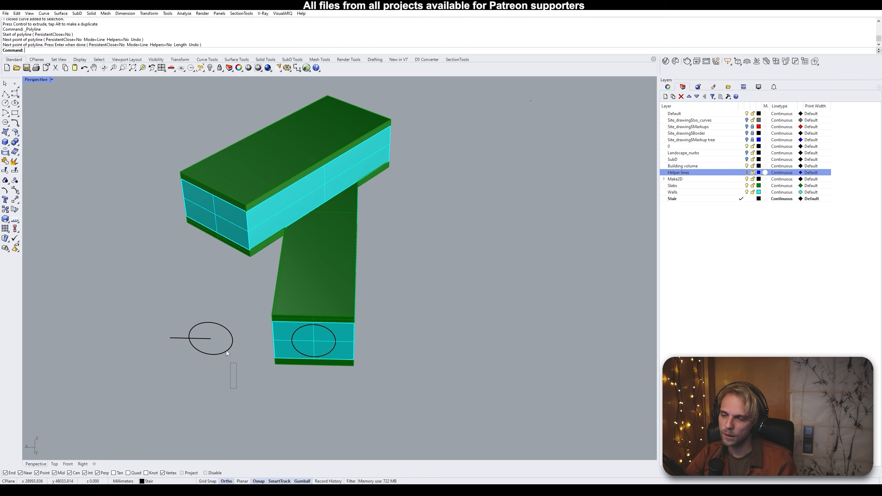
drag(237, 388, 159, 409)
scroll(211, 340, up, 3)
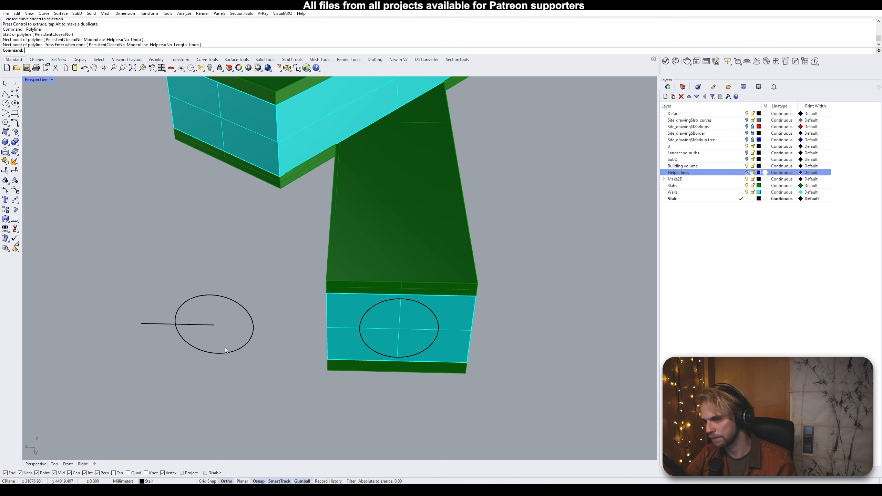
drag(254, 384, 124, 291)
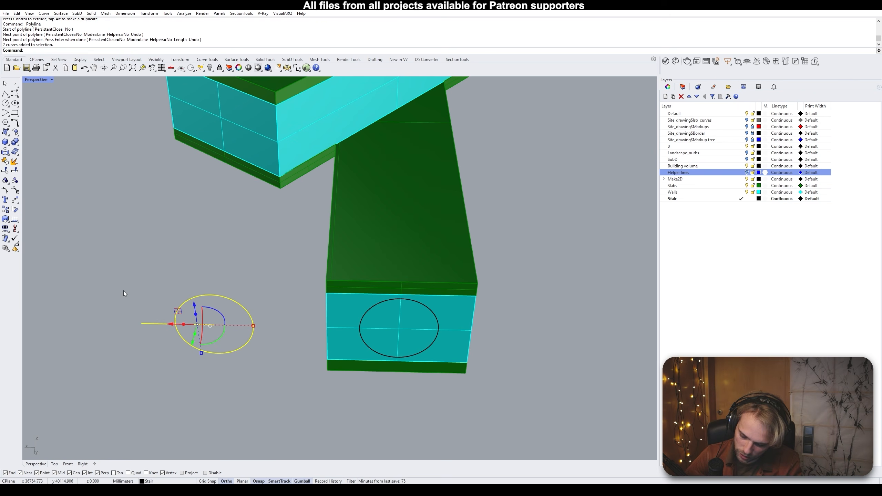
text(M)
key(Return)
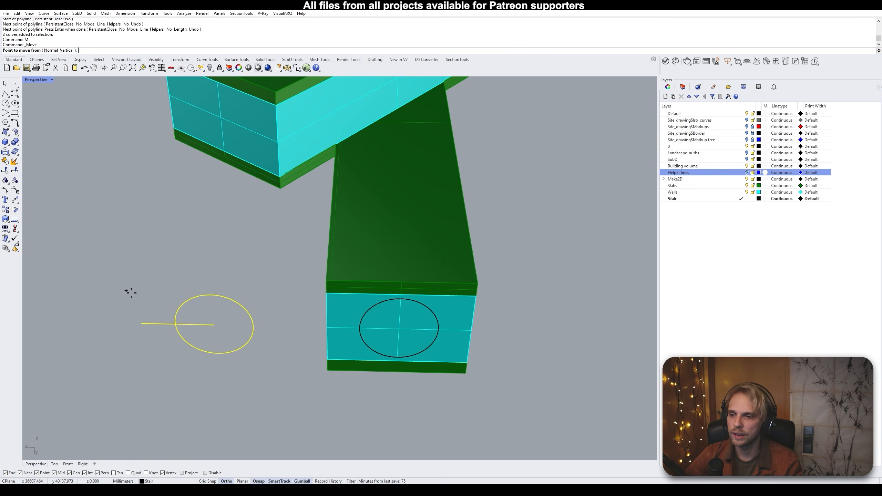
click(214, 325)
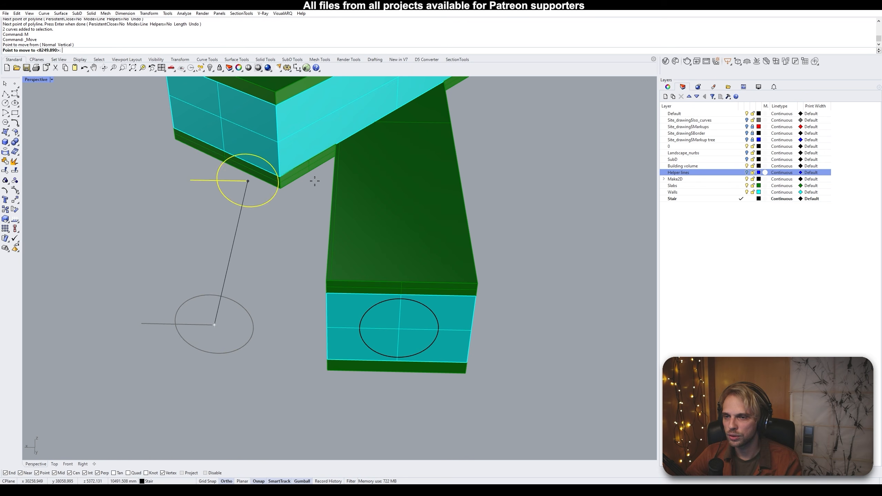
click(279, 177)
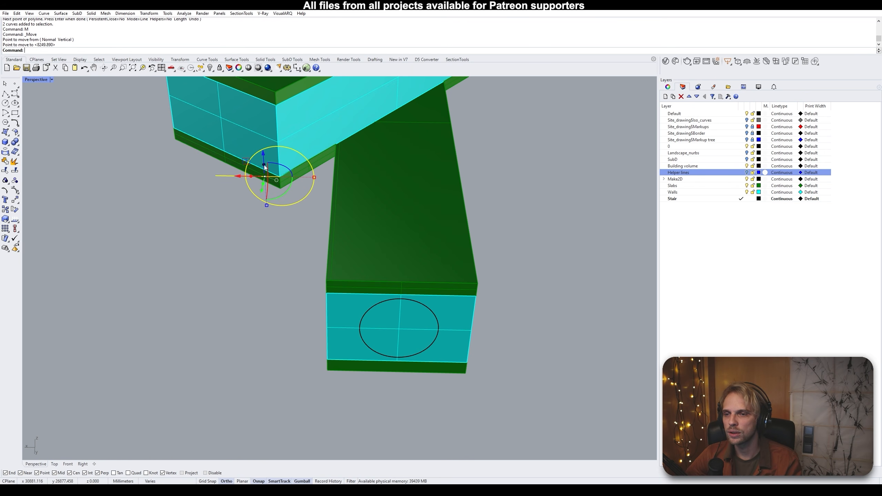
right_drag(245, 153, 305, 313)
scroll(302, 316, up, 8)
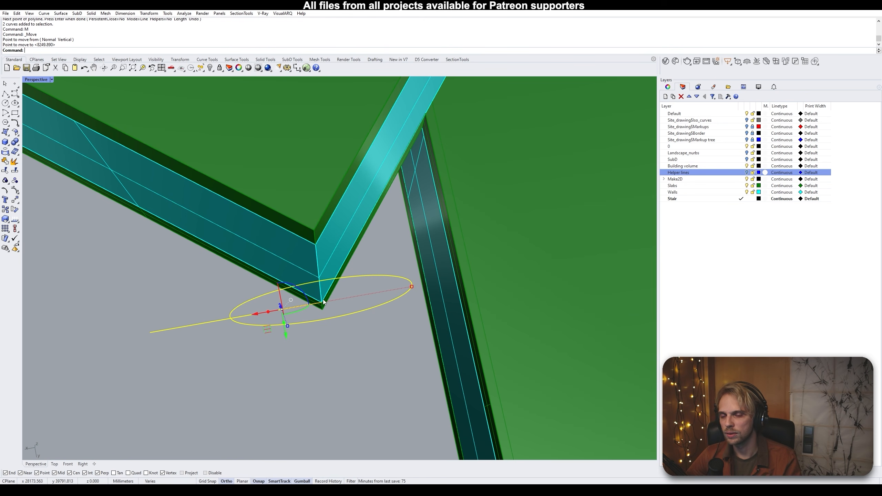
right_drag(188, 201, 222, 306)
key(Escape)
Rotate the copied circle and its line about the wall corner, with Ortho off, until the line follows the end wall's bottom edge
right_drag(283, 368, 280, 226)
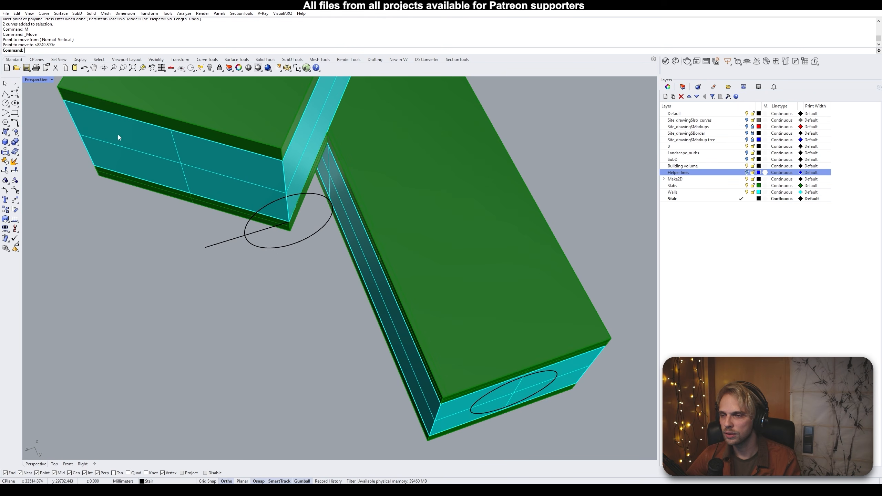
scroll(237, 198, up, 5)
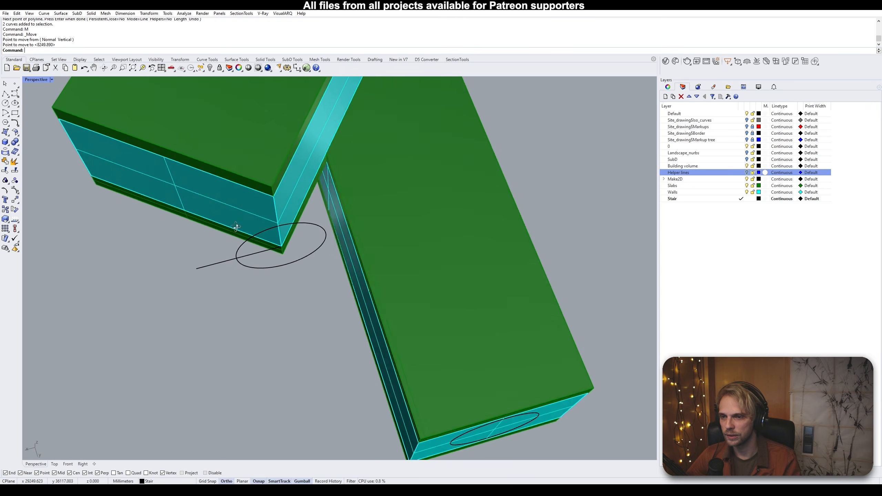
drag(244, 310, 201, 243)
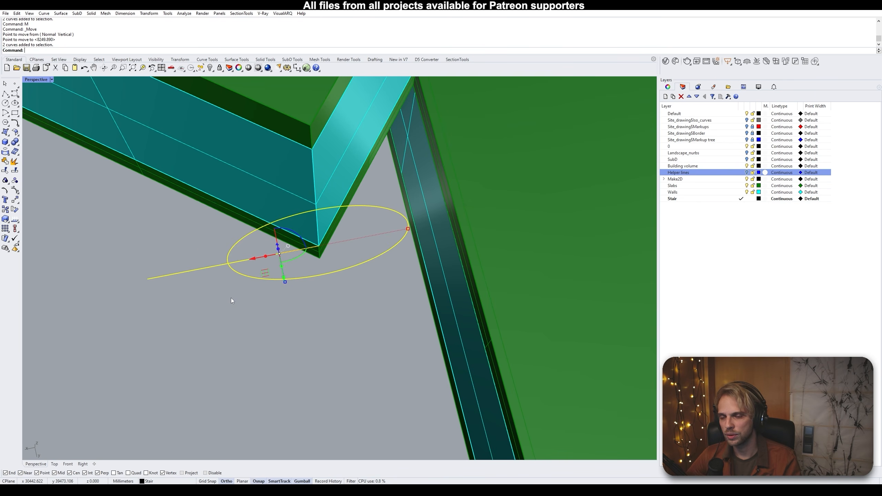
text(Rotate)
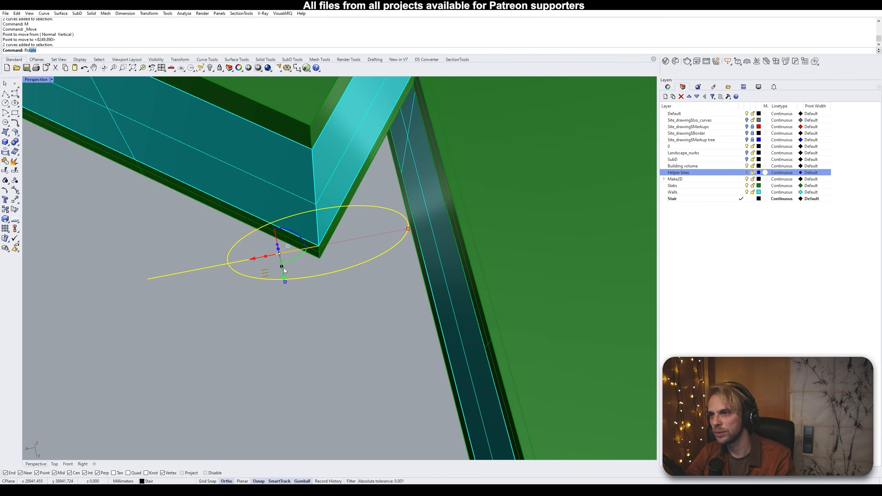
key(Return)
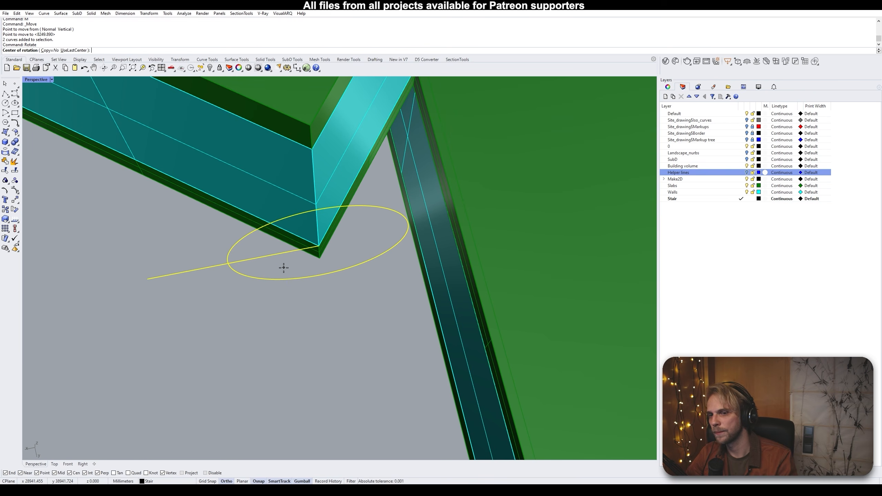
click(319, 246)
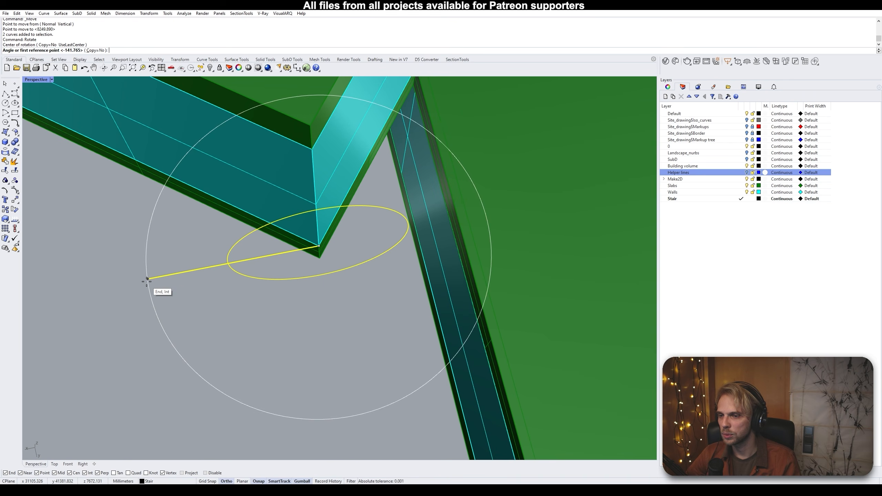
click(148, 278)
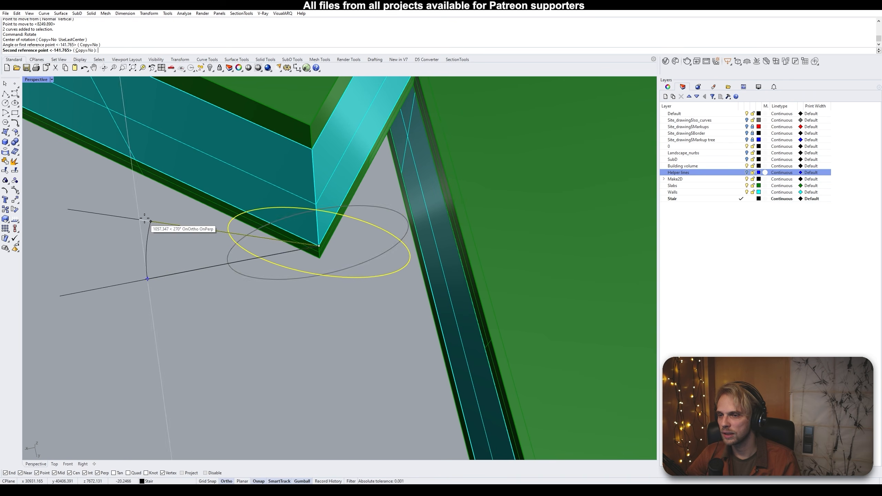
key(F8)
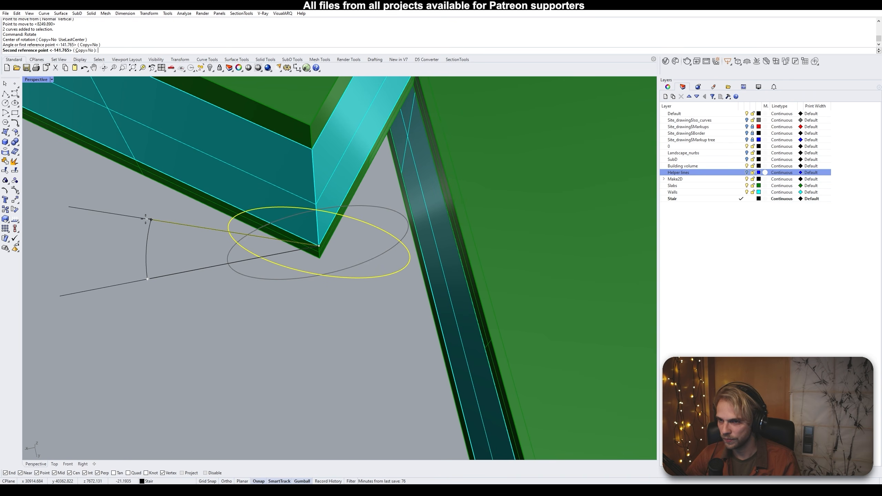
click(169, 177)
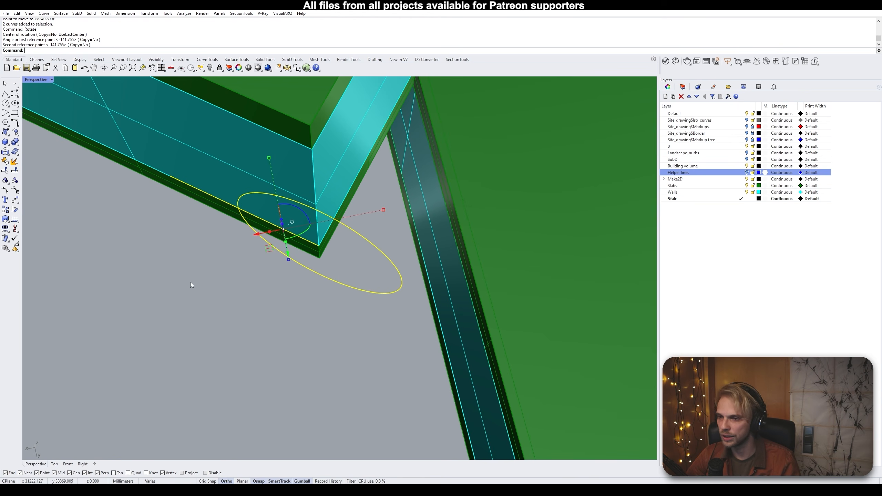
Delete the helper line attached to the rotated circle, keeping the circle, and clear the selection
key(Escape)
click(211, 201)
key(Delete)
right_drag(209, 215, 317, 291)
click(317, 291)
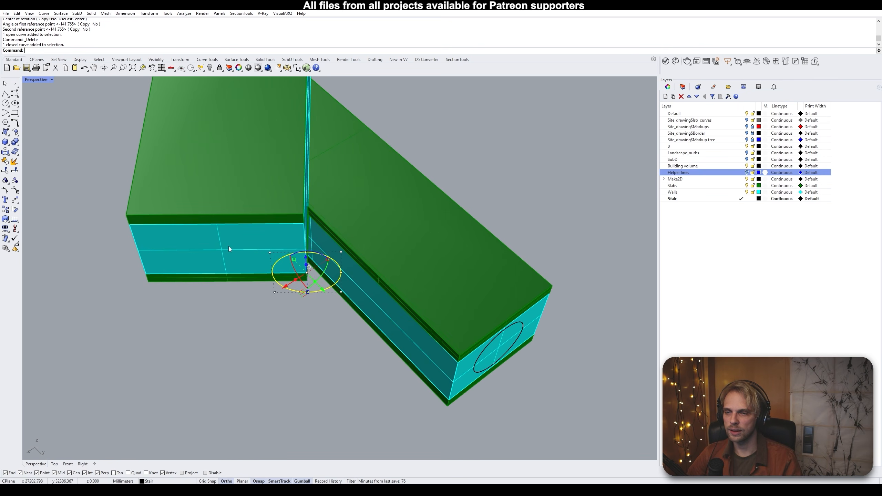
key(Escape)
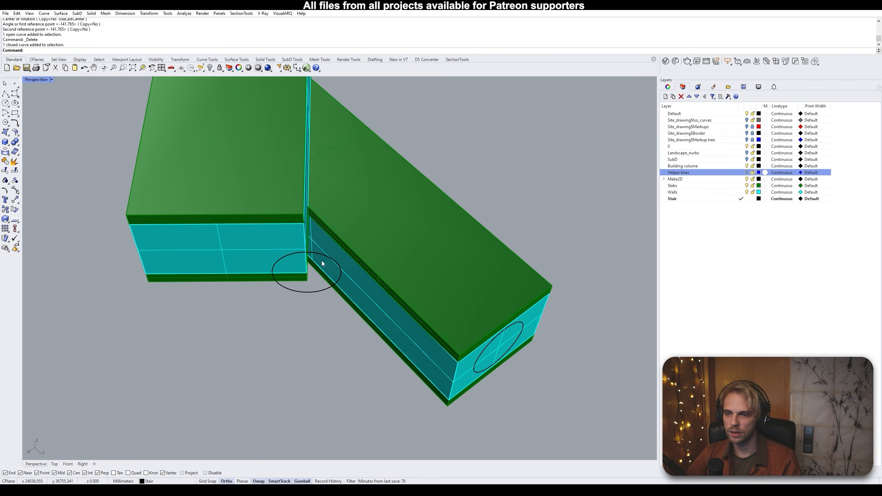
Draw a diagonal polyline between opposite corners of the upper storey's short end wall
click(5, 93)
click(146, 273)
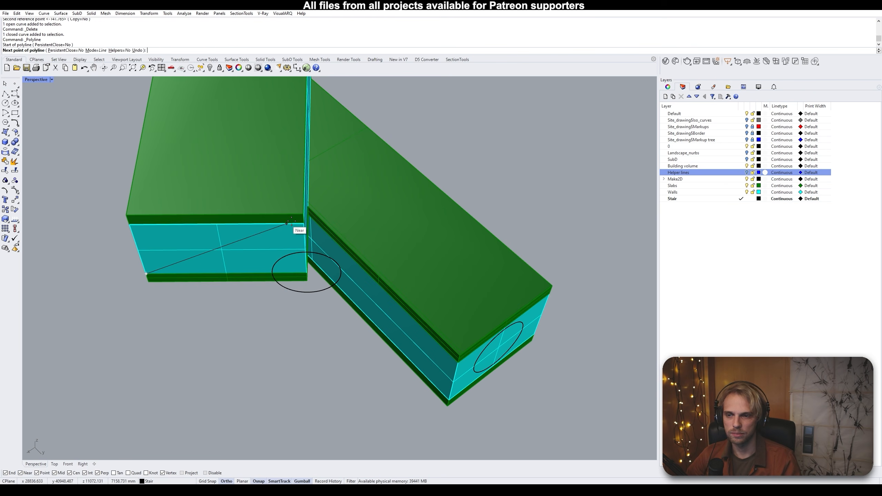
click(304, 224)
key(Return)
right_drag(268, 262, 217, 279)
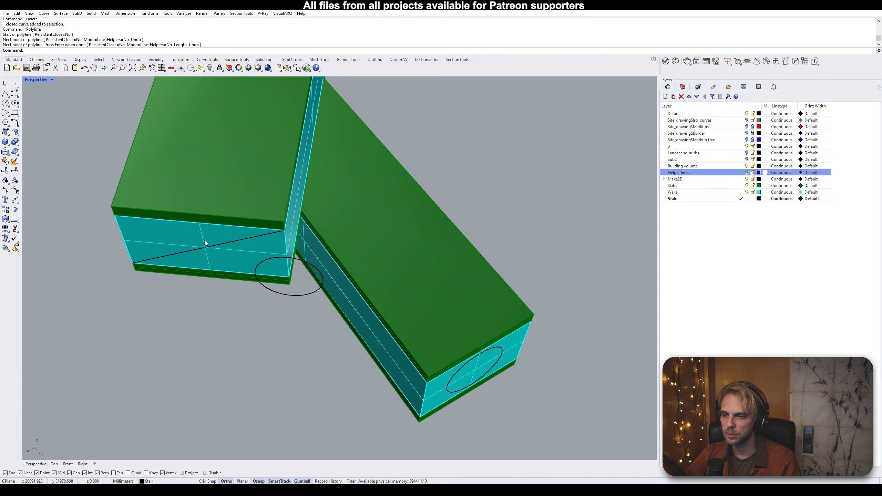
Move the copied circle from its centre to the midpoint of the upper storey end wall's diagonal, and delete the diagonal
click(305, 264)
text(m)
key(Return)
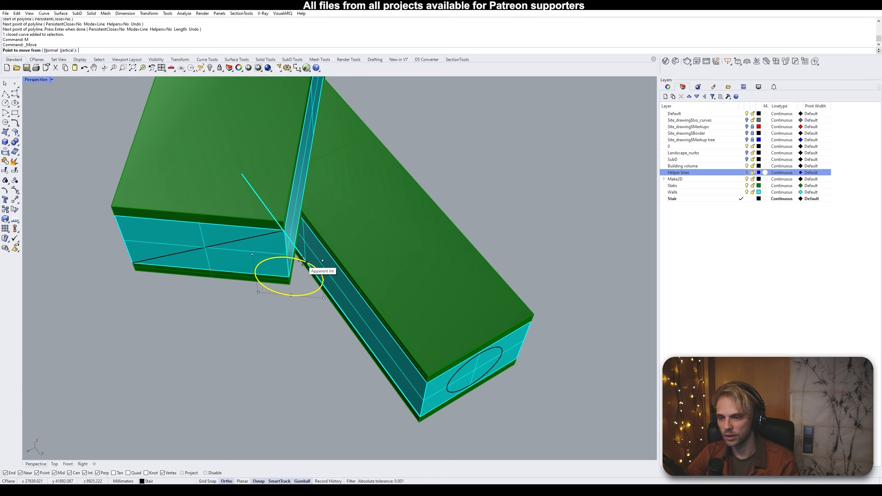
click(290, 278)
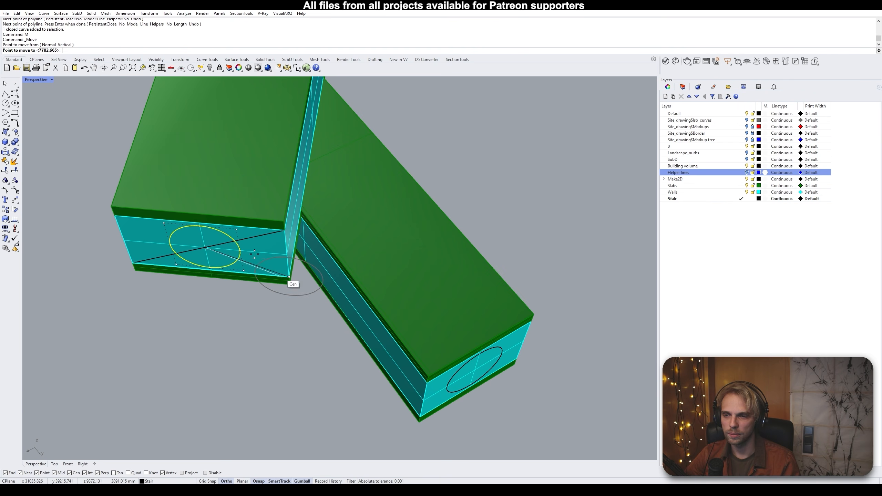
click(202, 245)
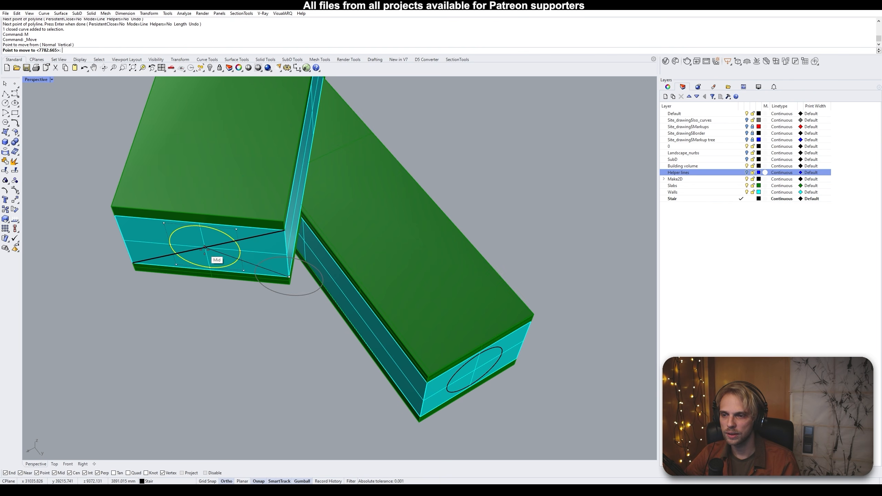
click(249, 238)
key(Delete)
right_drag(250, 239, 211, 216)
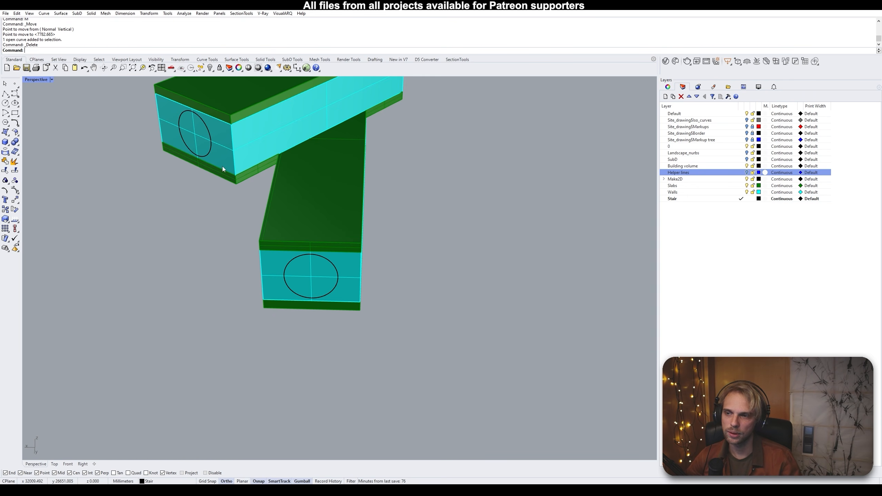
right_drag(265, 258, 340, 236)
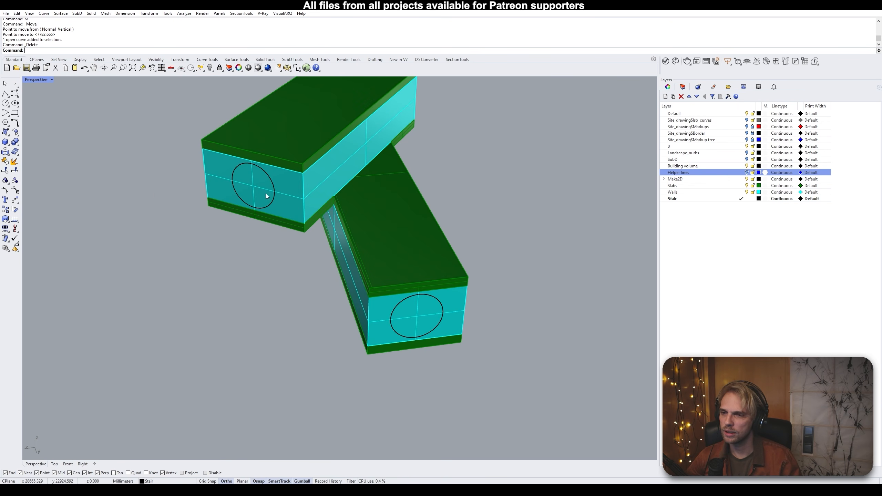
scroll(313, 236, up, 5)
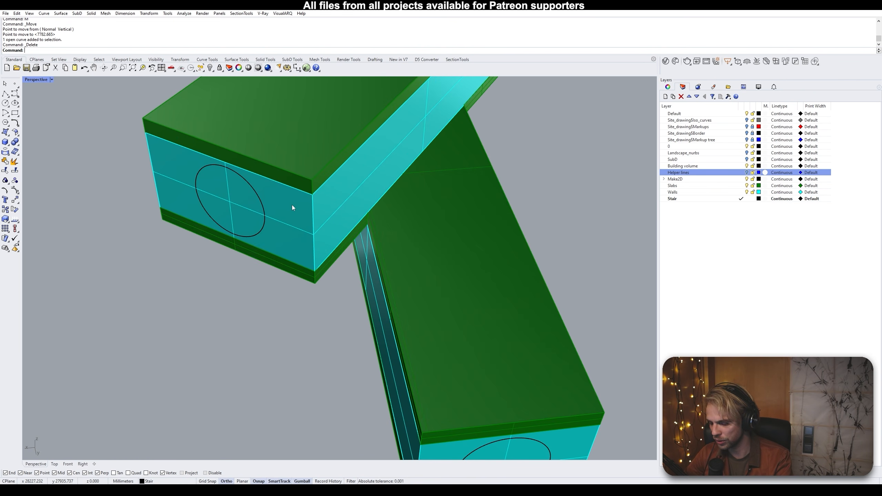
text(PlaceHole)
key(Return)
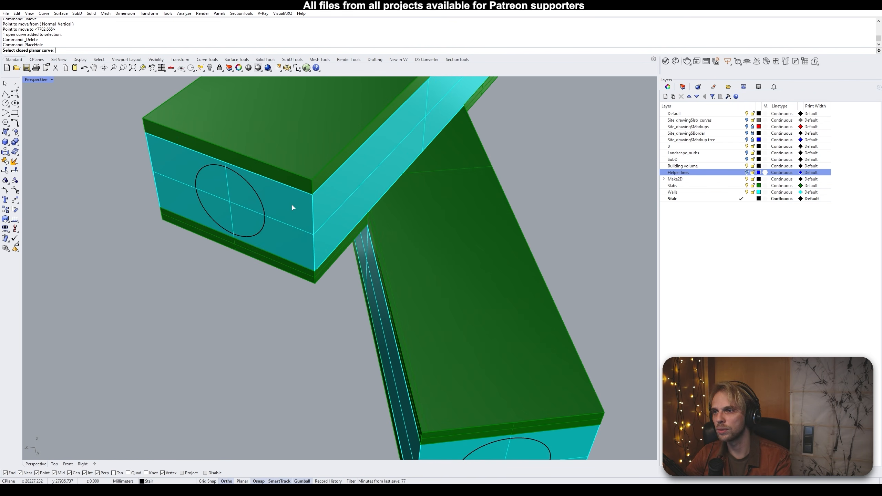
click(256, 193)
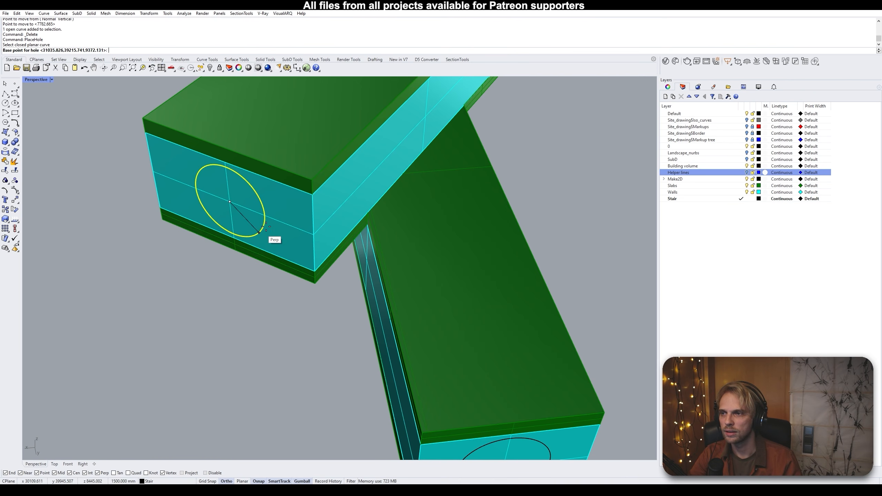
click(257, 200)
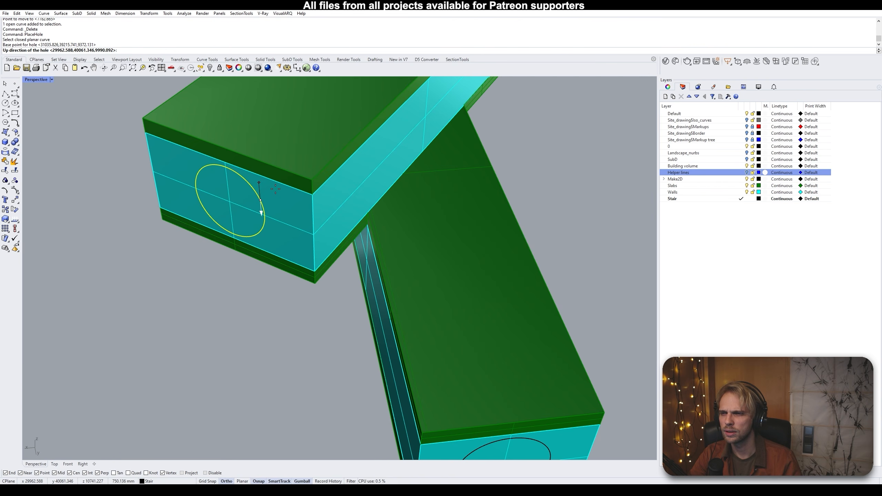
click(265, 196)
click(267, 192)
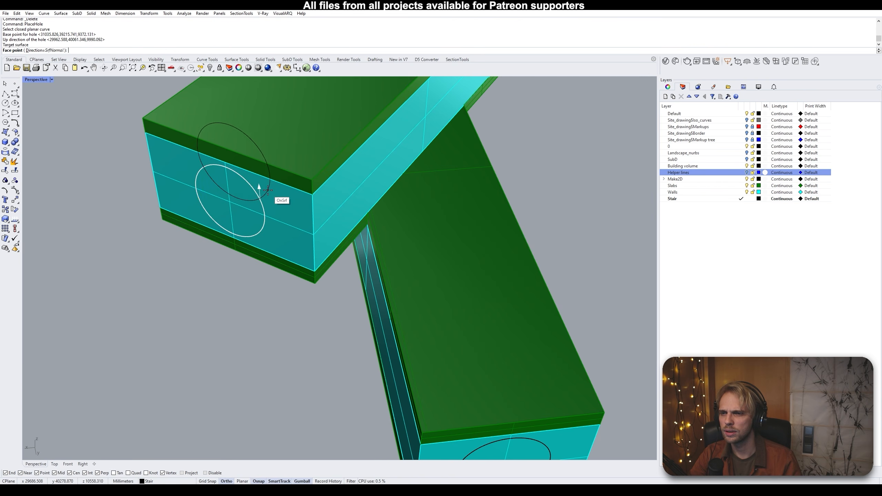
right_drag(292, 163, 257, 180)
key(Escape)
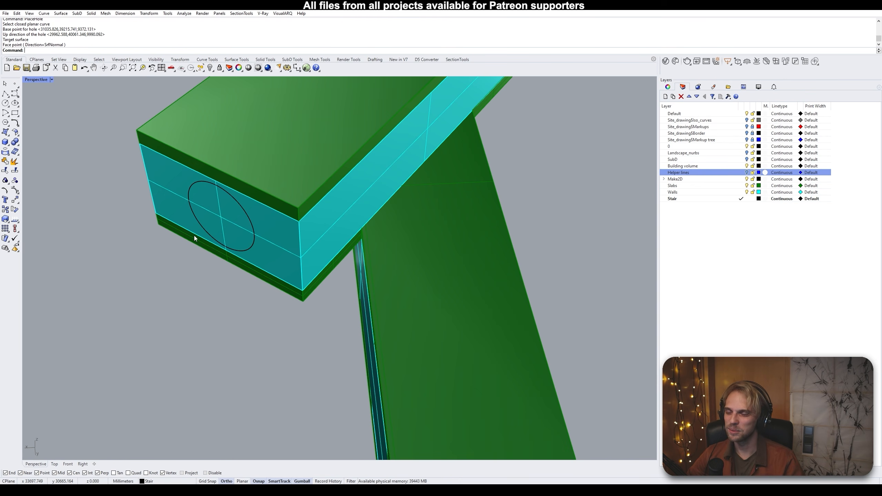
Align the gumball to the object and extrude the upper storey's circle inward through the end wall
click(242, 197)
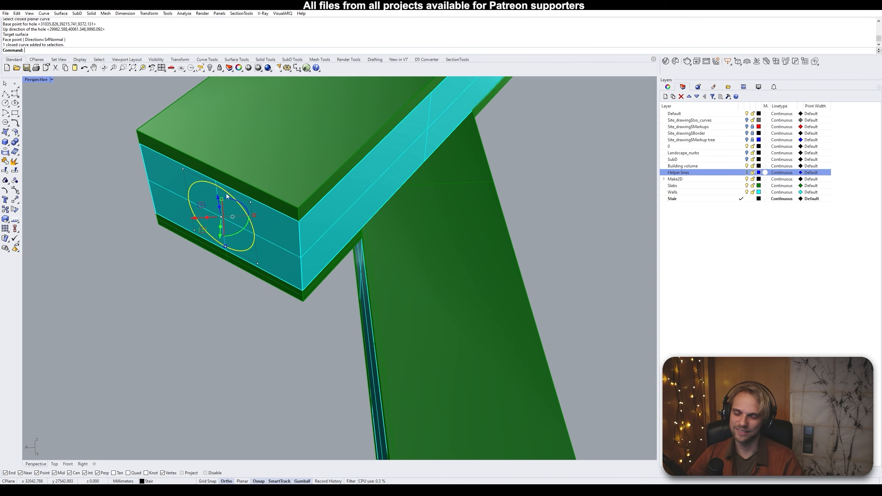
right_click(307, 482)
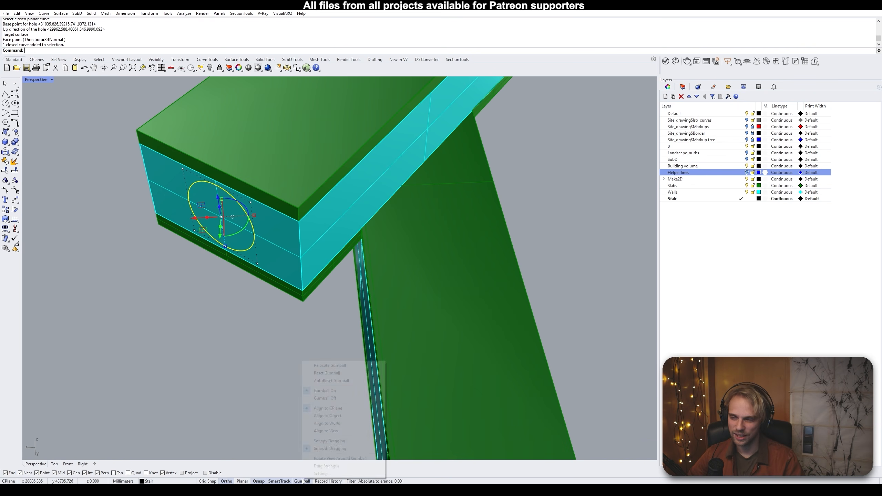
click(353, 416)
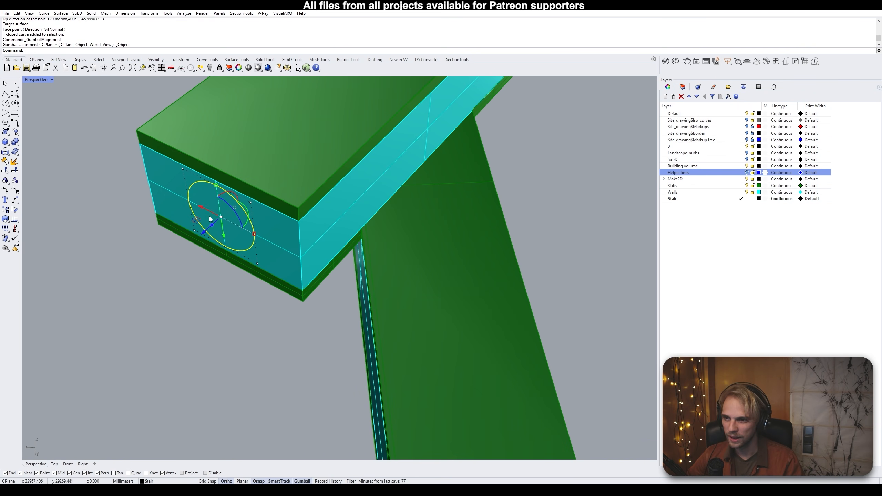
right_drag(210, 219, 175, 241)
alt+drag(182, 247, 225, 216)
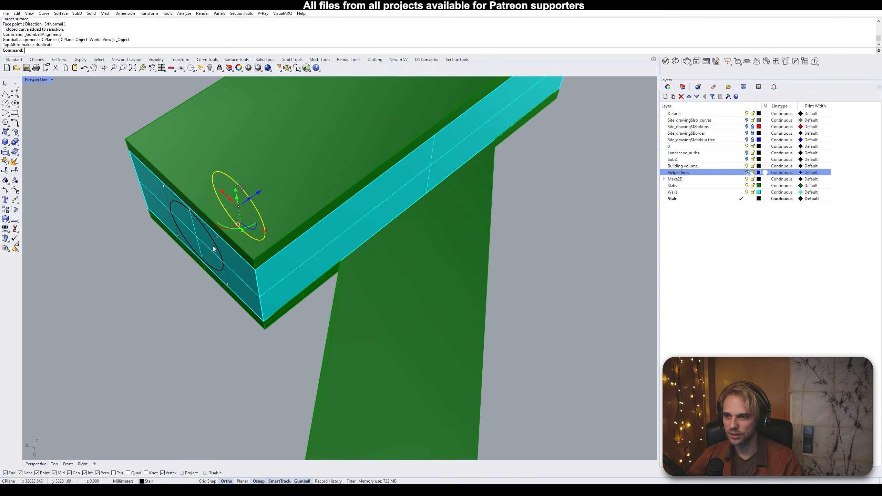
click(142, 284)
Set the viewport display to Ghosted and move the circular extrusion outward so it crosses the upper storey's end wall
click(37, 79)
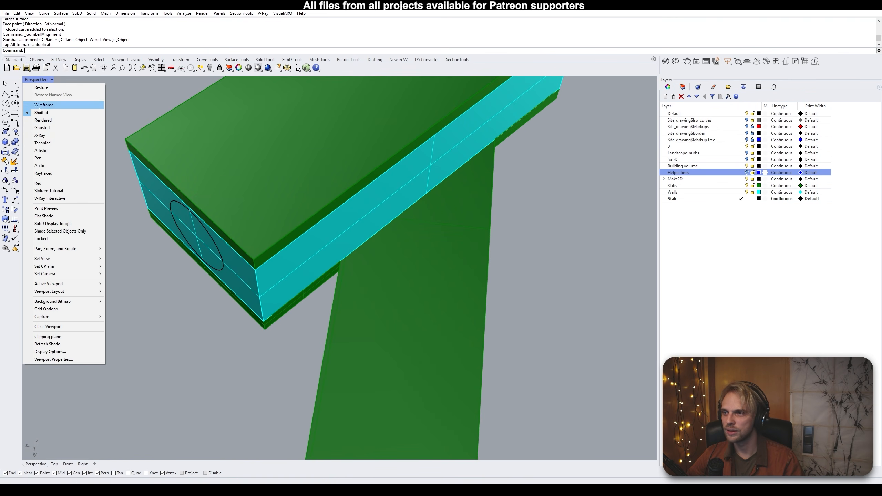
click(56, 129)
right_drag(149, 223, 241, 220)
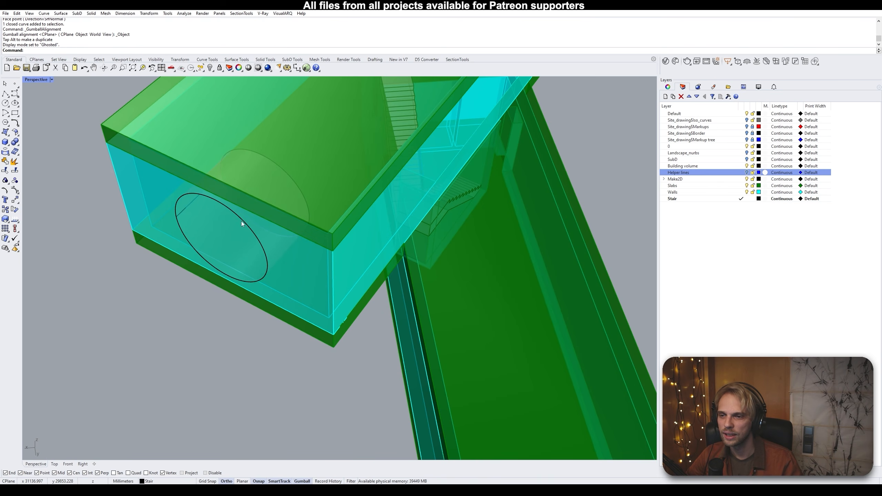
click(242, 223)
click(265, 236)
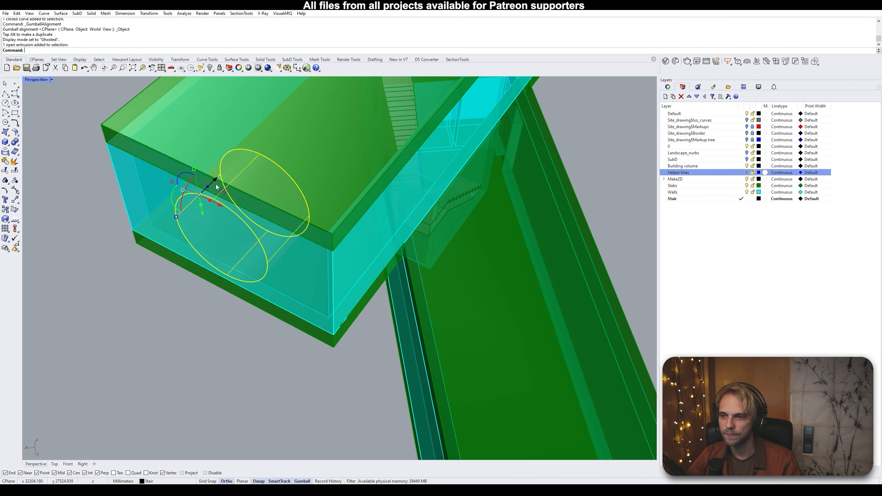
drag(215, 181, 196, 199)
right_drag(221, 209, 174, 215)
click(116, 316)
Cap both open ends of the upper storey's circular extrusion to make a closed solid
scroll(228, 203, up, 5)
click(227, 203)
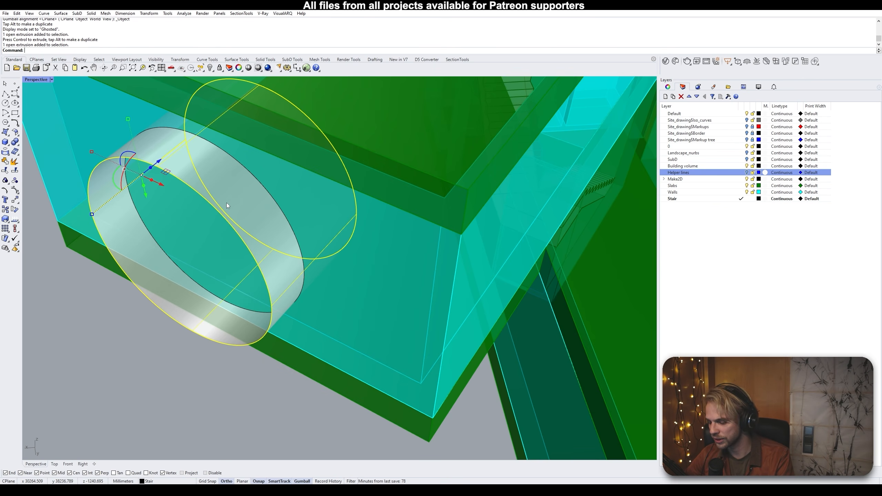
text(Cap)
key(Return)
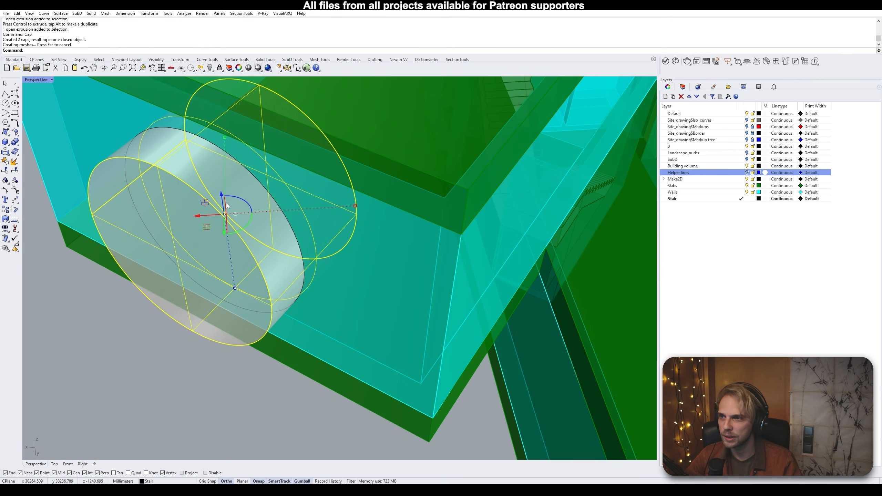
key(Escape)
Subtract the capped cylinder from the upper storey's walls with BooleanDifference, and delete the cylinder
scroll(313, 258, down, 5)
click(365, 280)
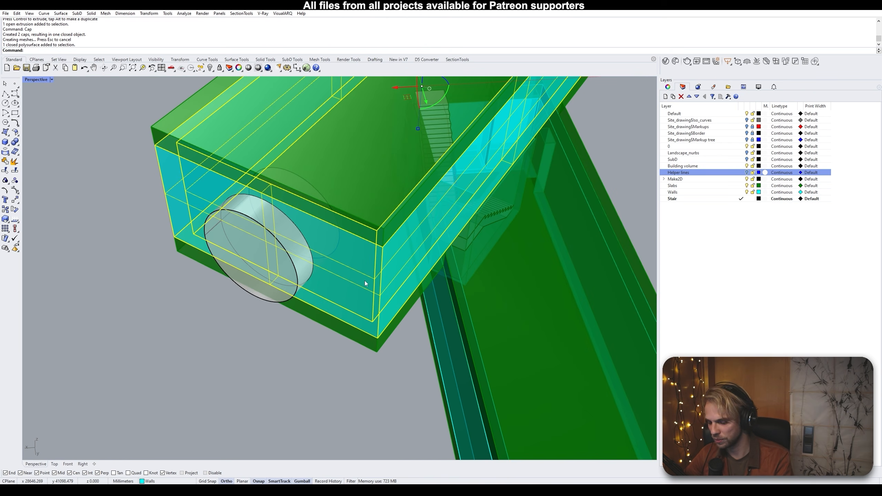
text(BooleanDifference)
key(Return)
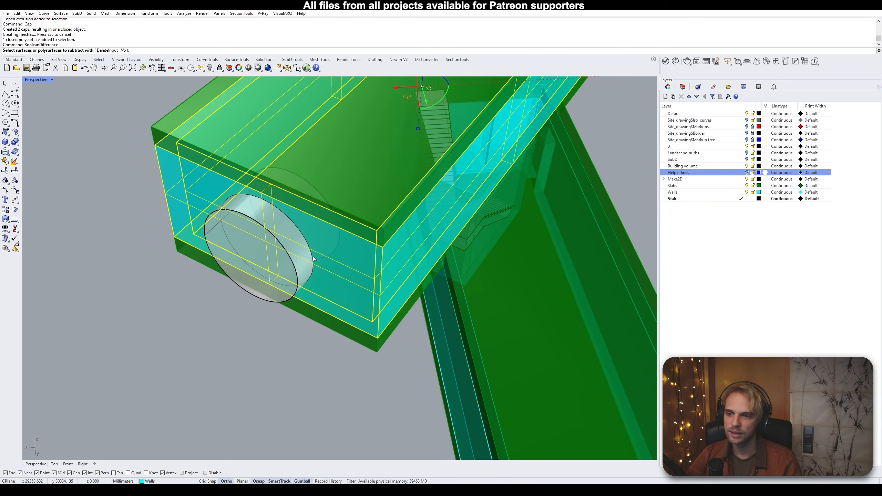
click(296, 246)
key(Return)
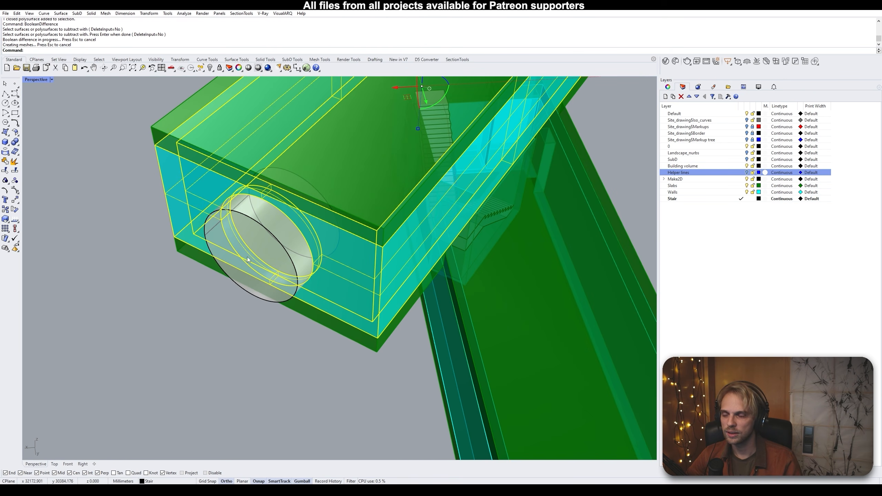
click(279, 253)
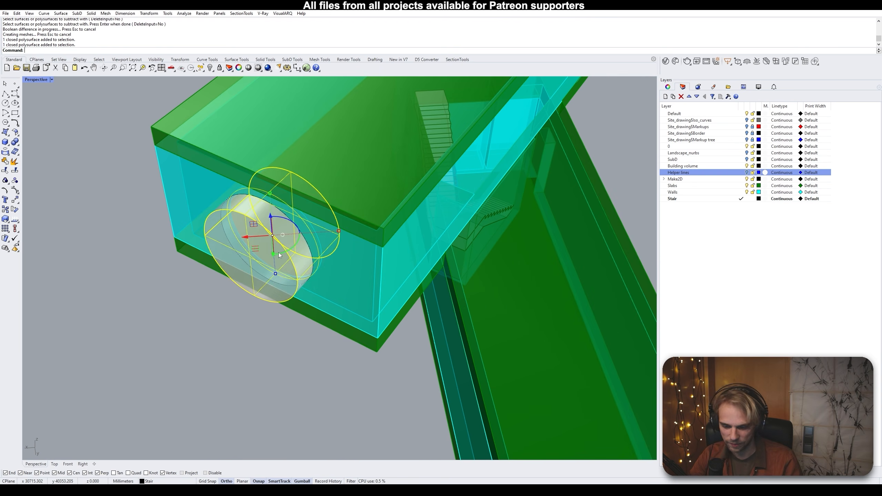
key(Delete)
Extrude the circle on the lower storey's short end wall inward through the wall
scroll(359, 301, down, 5)
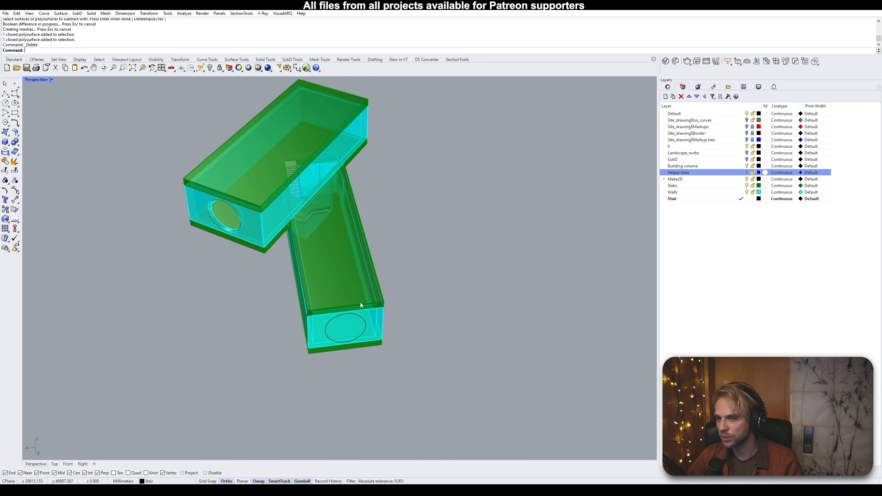
scroll(286, 287, up, 4)
right_drag(360, 301, 173, 321)
click(287, 289)
scroll(173, 321, up, 2)
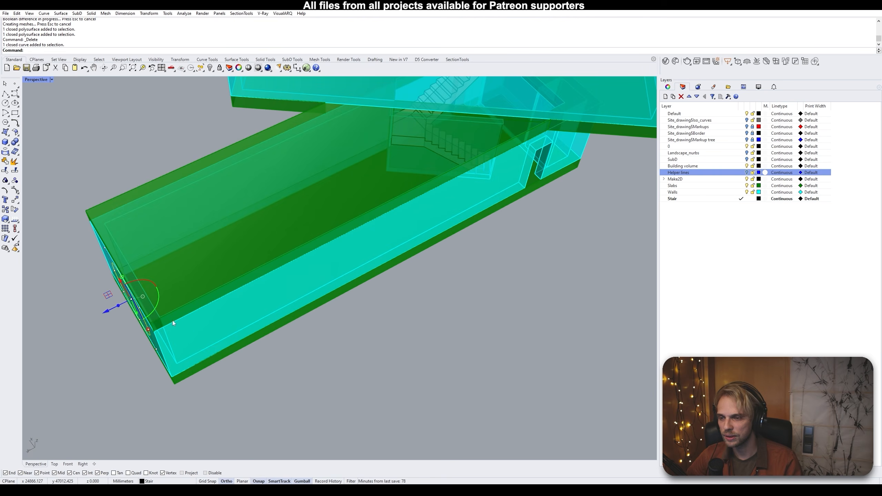
drag(118, 306, 162, 295)
Move the lower storey's circular extrusion outward so it protrudes on both sides of the end wall
right_drag(162, 296, 200, 274)
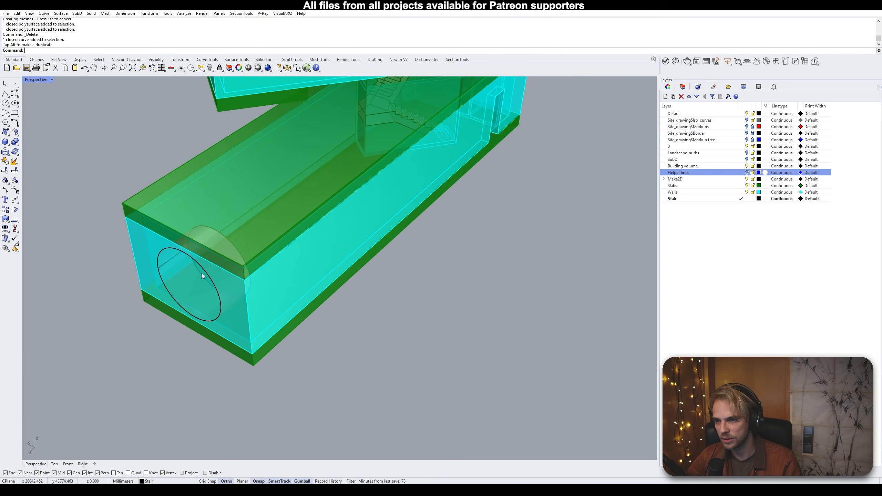
click(207, 272)
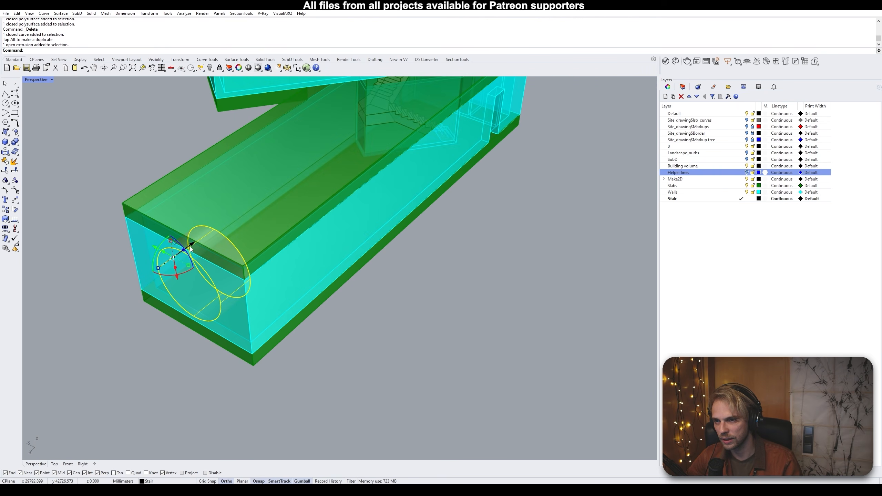
drag(164, 264, 106, 315)
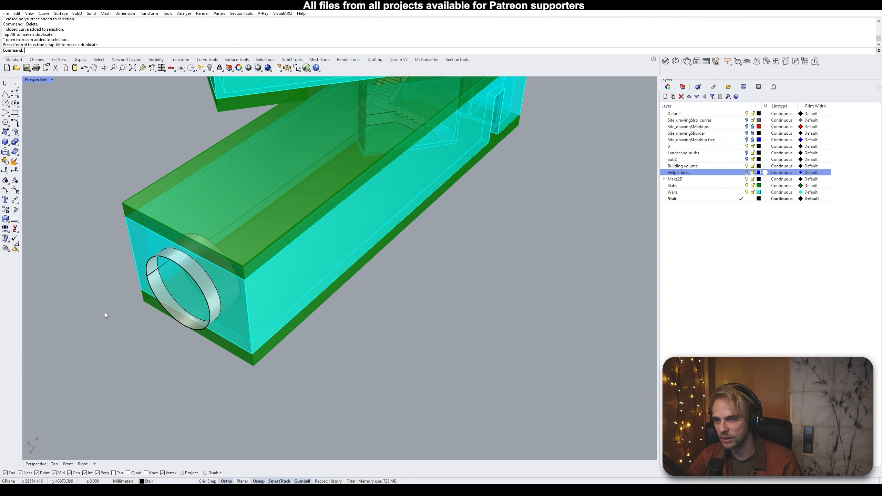
Cap both open ends of the lower storey's circular extrusion
click(153, 257)
text(Boo)
key(BackSpace)
key(BackSpace)
key(BackSpace)
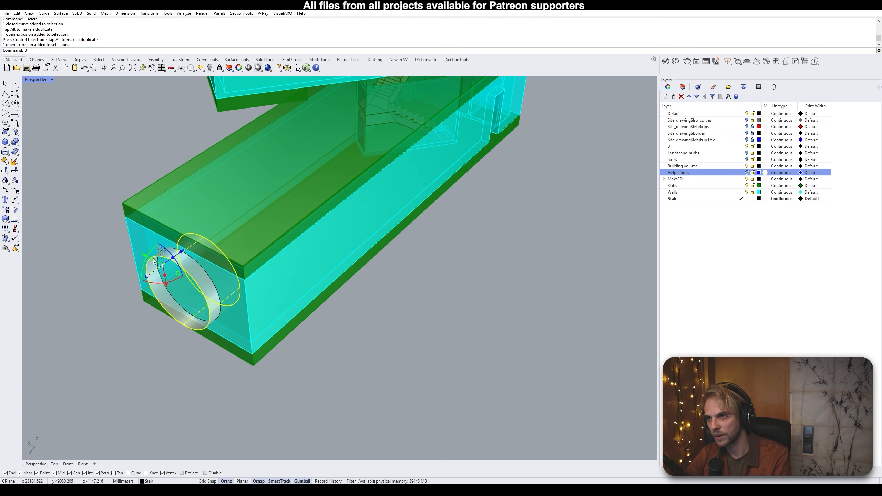
text(Cap)
key(Return)
Cut the round opening in the lower storey's walls by BooleanDifference with the capped cylinder, and delete that cylinder
click(143, 240)
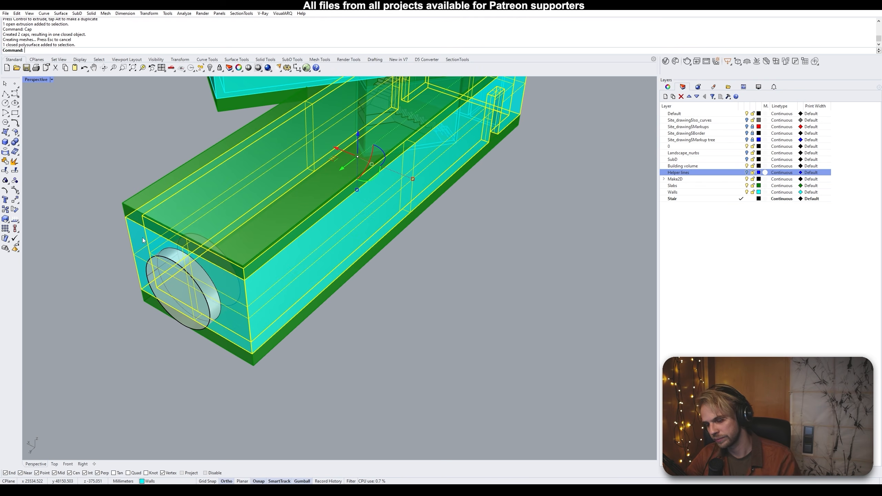
text(BooleanDifference)
key(Return)
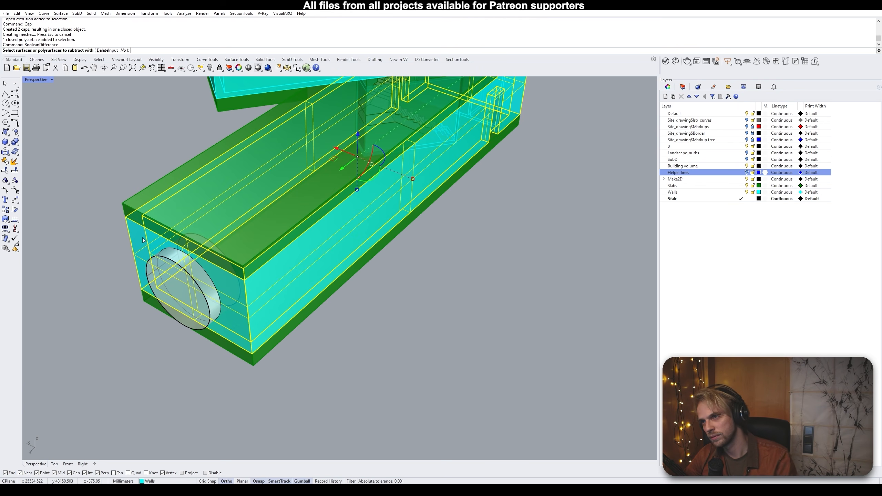
click(173, 286)
key(Return)
key(Return)
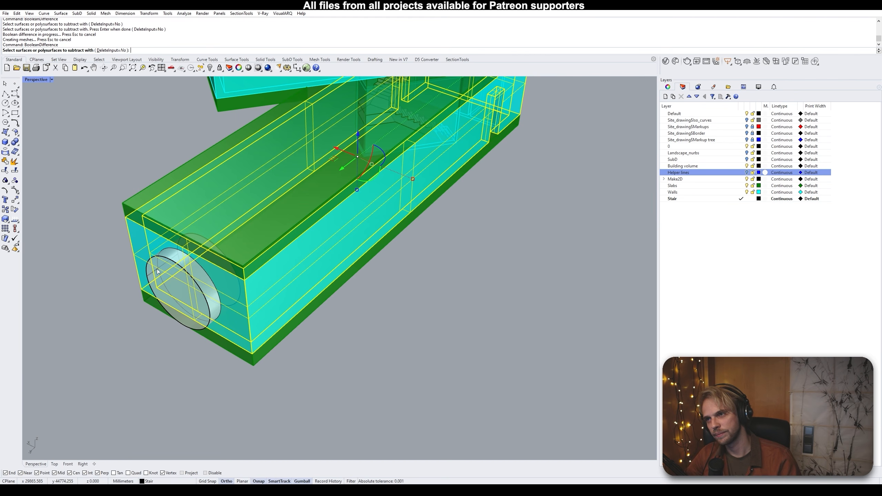
click(166, 267)
key(Return)
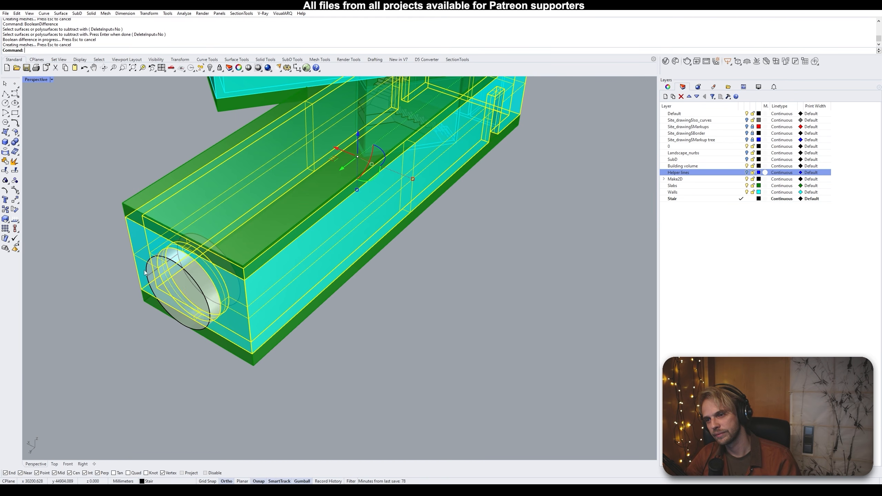
click(190, 300)
key(Delete)
right_drag(195, 287, 200, 270)
right_drag(126, 179, 205, 237)
scroll(184, 165, up, 2)
right_drag(183, 163, 260, 201)
scroll(244, 178, up, 2)
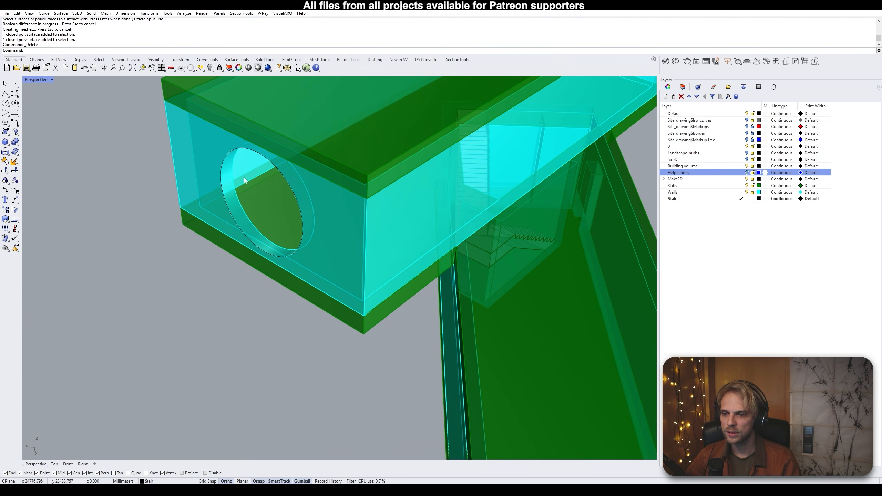
Switch the viewport to Shaded display and offset the circle around the end wall's round opening 100 mm inward
click(230, 164)
click(243, 148)
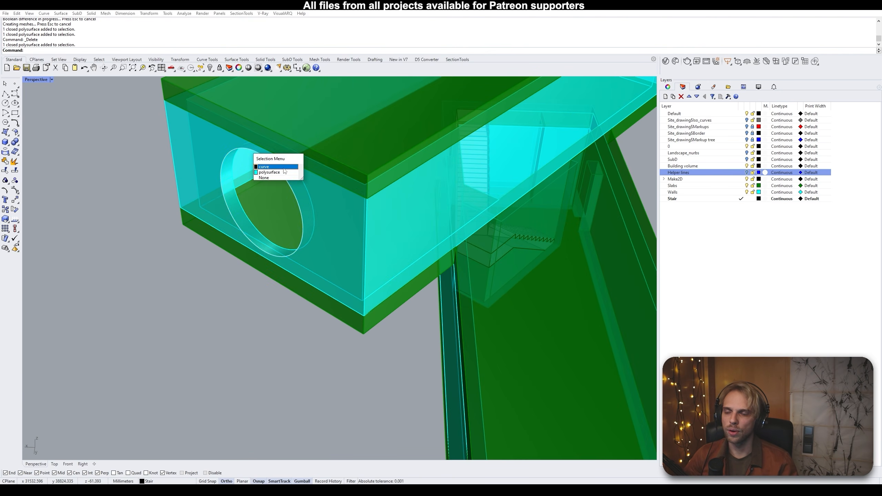
click(275, 161)
right_drag(230, 154, 260, 211)
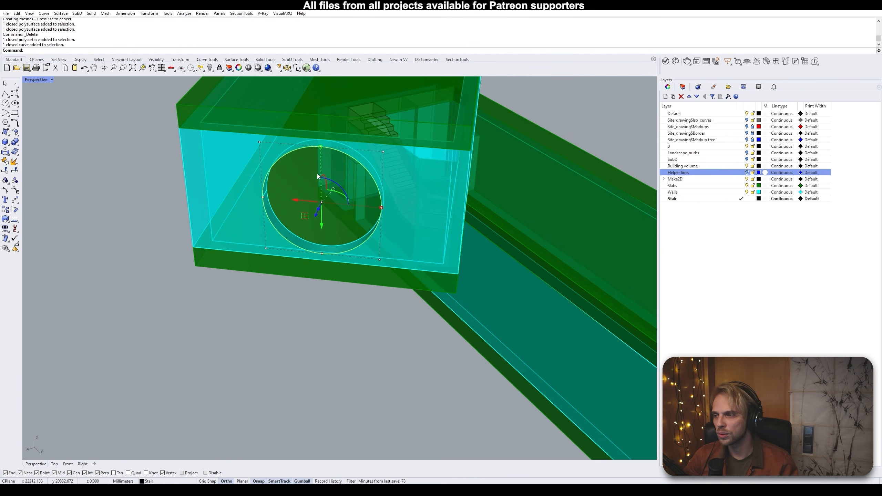
right_drag(318, 174, 267, 146)
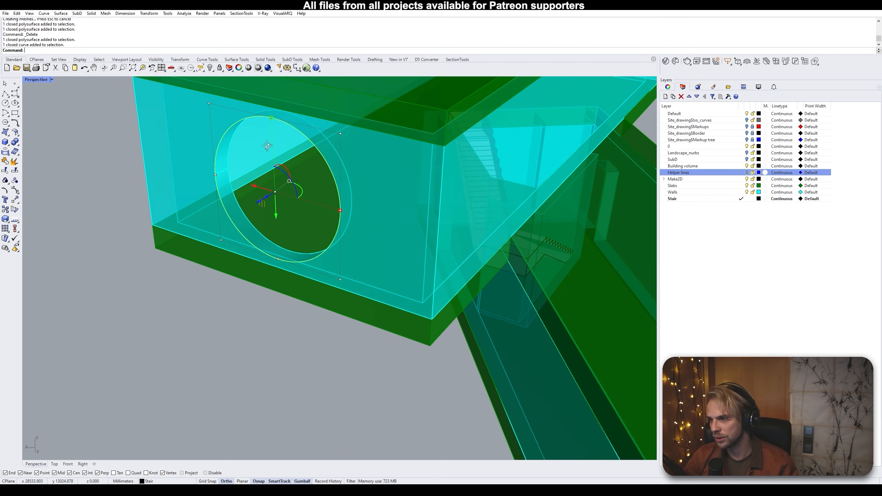
scroll(226, 171, up, 3)
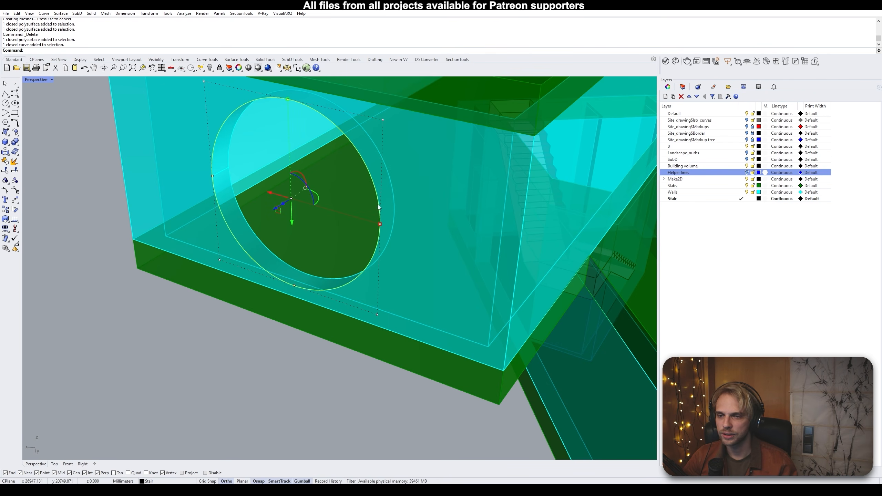
click(52, 80)
click(69, 114)
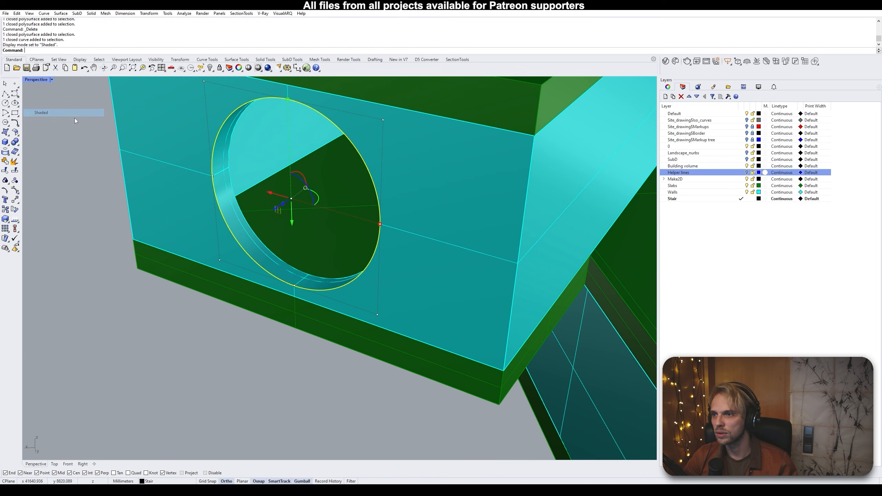
text(offset)
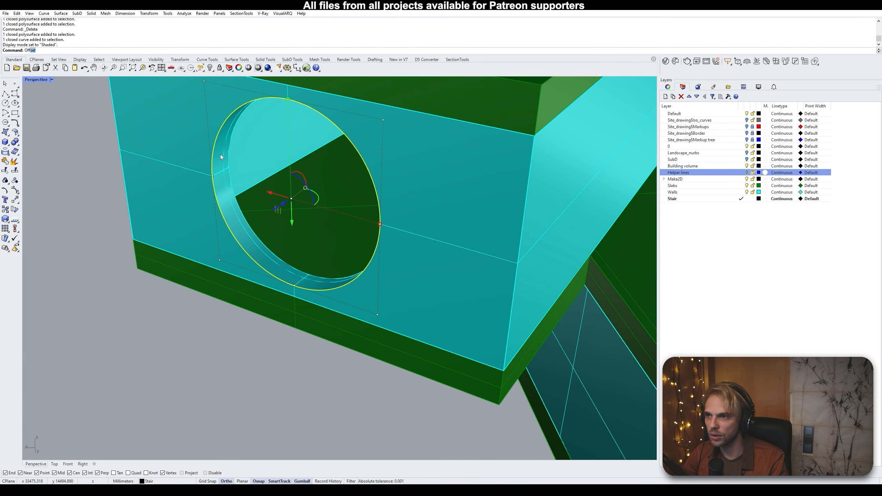
key(Return)
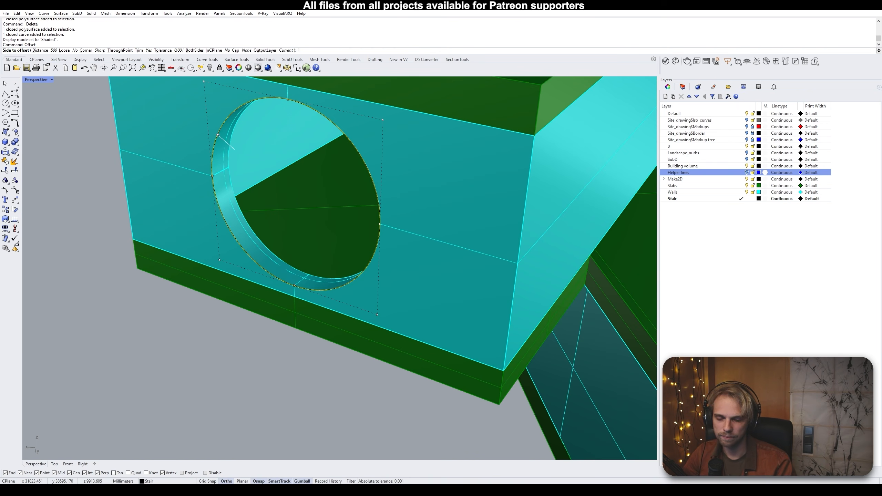
text(100)
key(Return)
Create a ring-shaped planar surface between the opening's circle and its inner offset circle as the window frame
scroll(239, 132, up, 2)
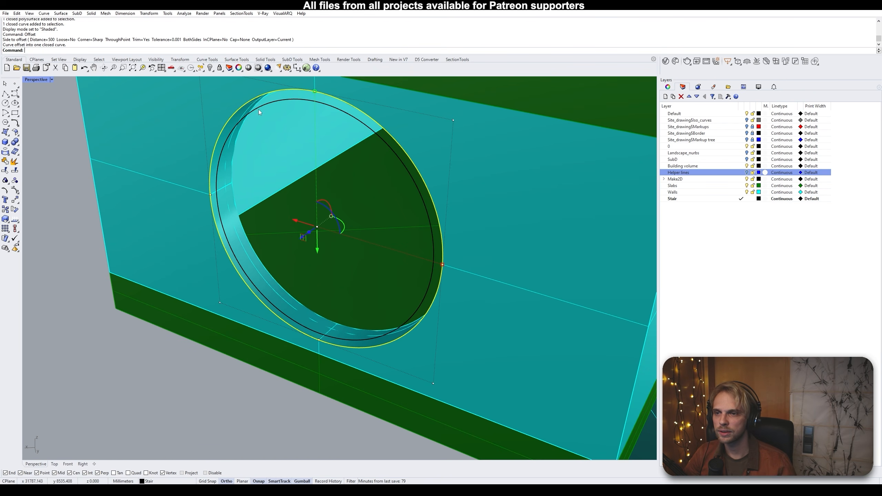
shift+click(259, 110)
text(planarsrf)
key(Return)
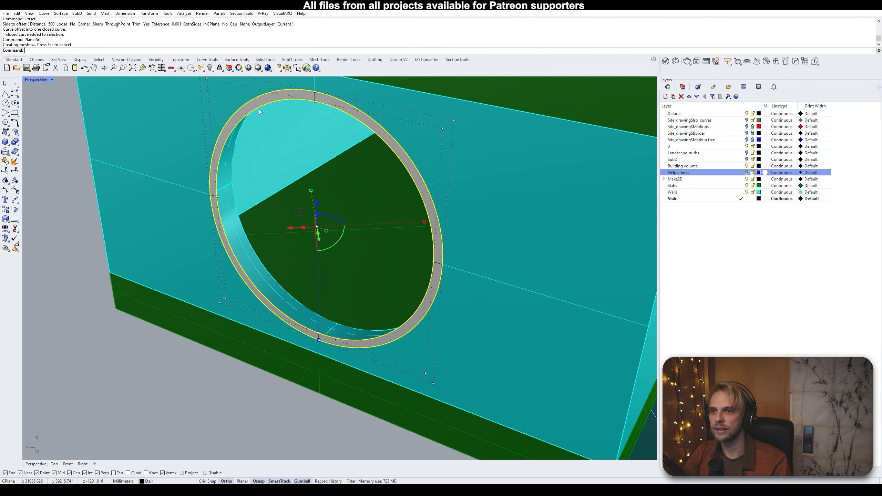
Fill the inner offset circle with a planar surface for the window glass
scroll(314, 89, up, 3)
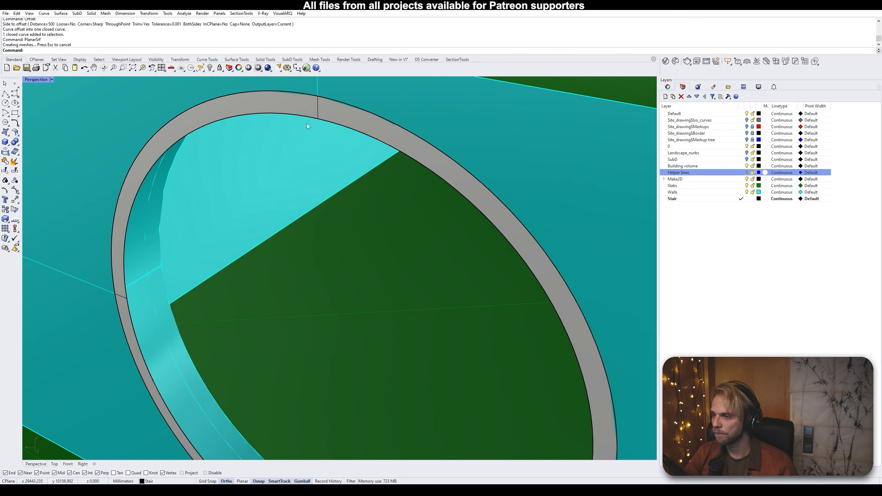
click(289, 113)
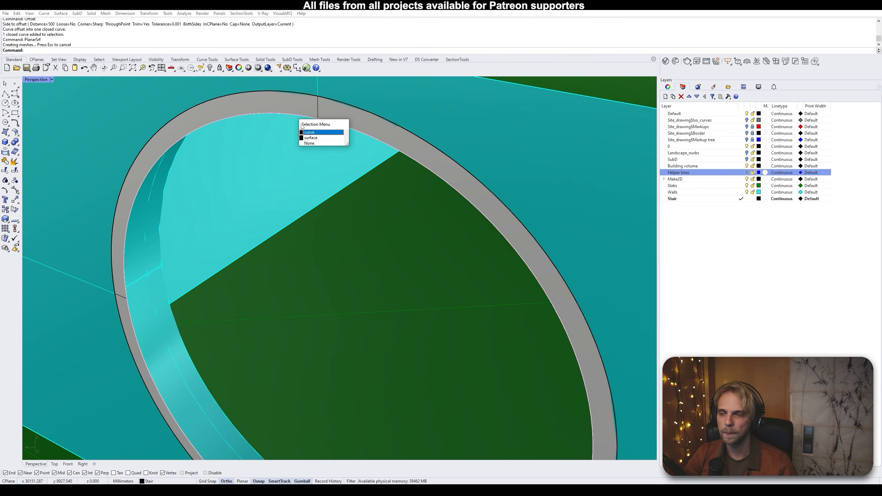
click(309, 132)
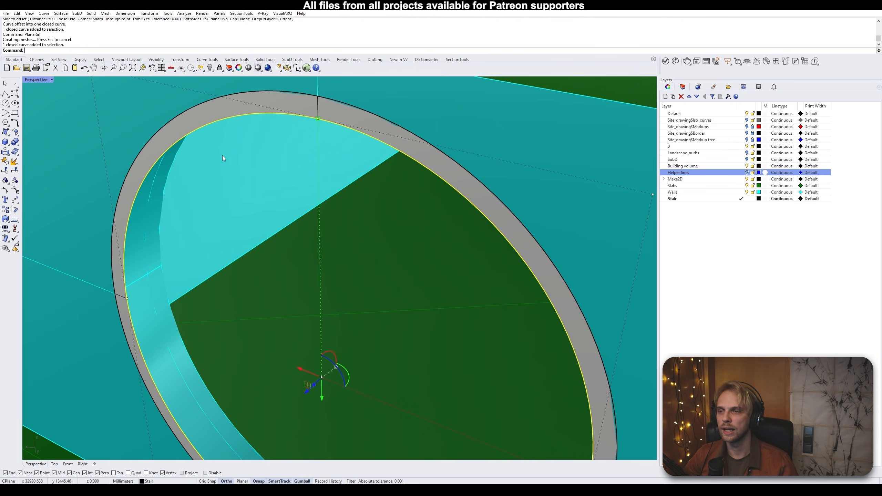
scroll(304, 242, down, 5)
right_click(264, 183)
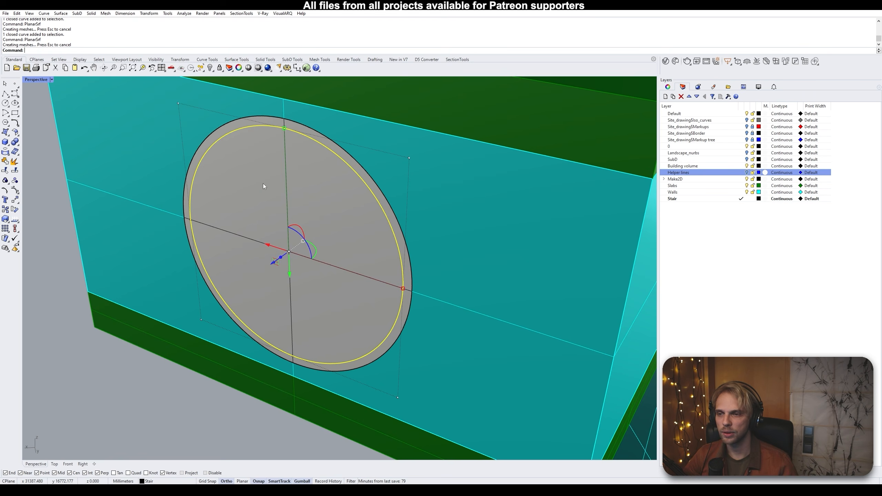
key(Escape)
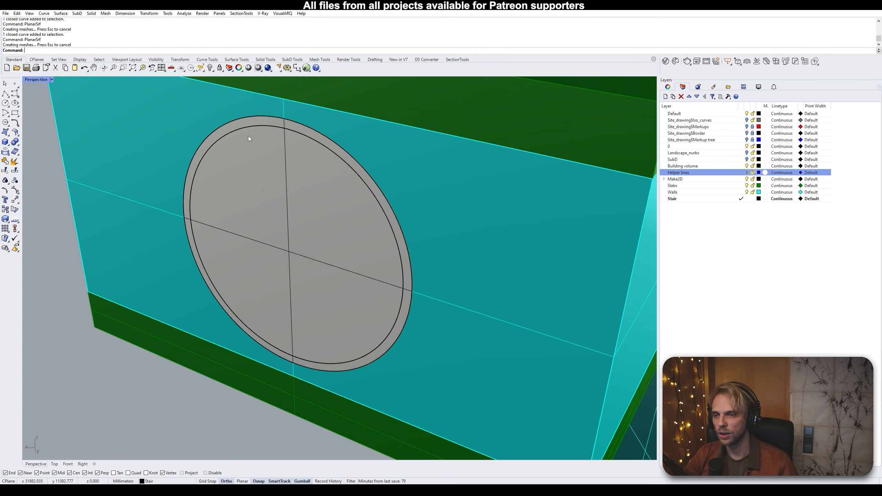
click(254, 242)
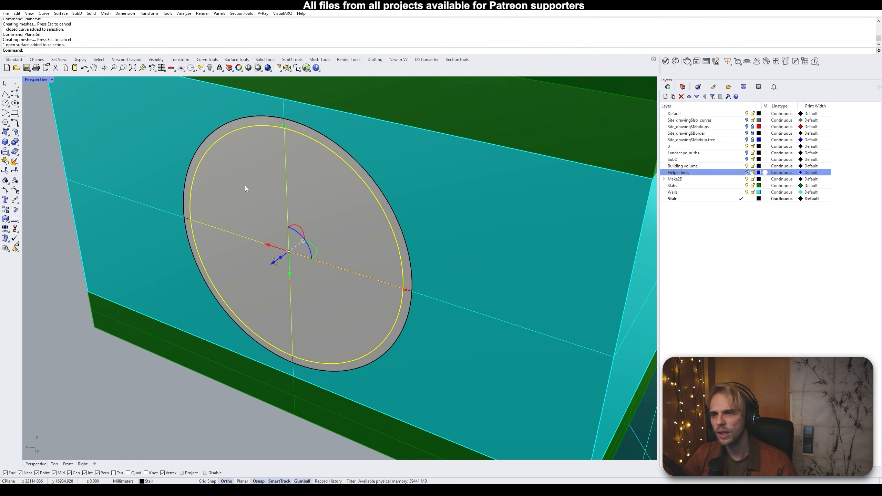
right_drag(246, 185, 218, 238)
click(219, 239)
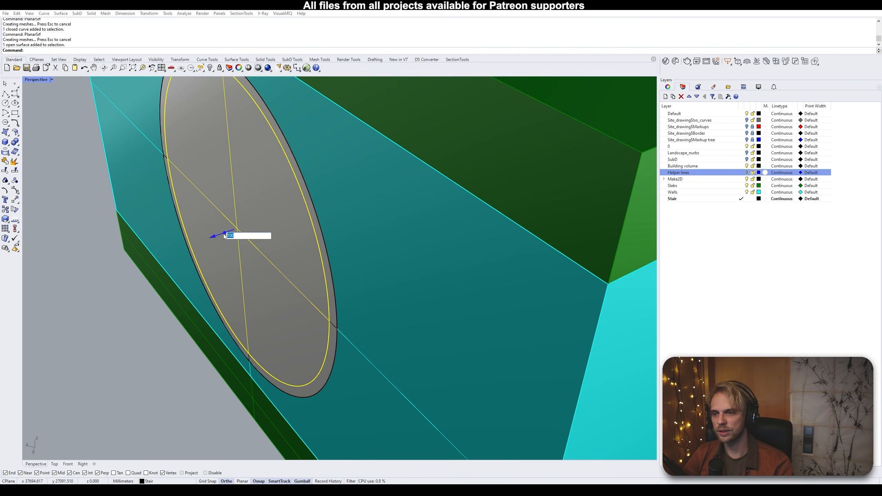
key(Escape)
key(Escape)
Move the frame ring and glass disc 200 mm inward, from the wall's outer face to the midpoint of its thickness
click(251, 233)
shift+right_drag(229, 210, 250, 282)
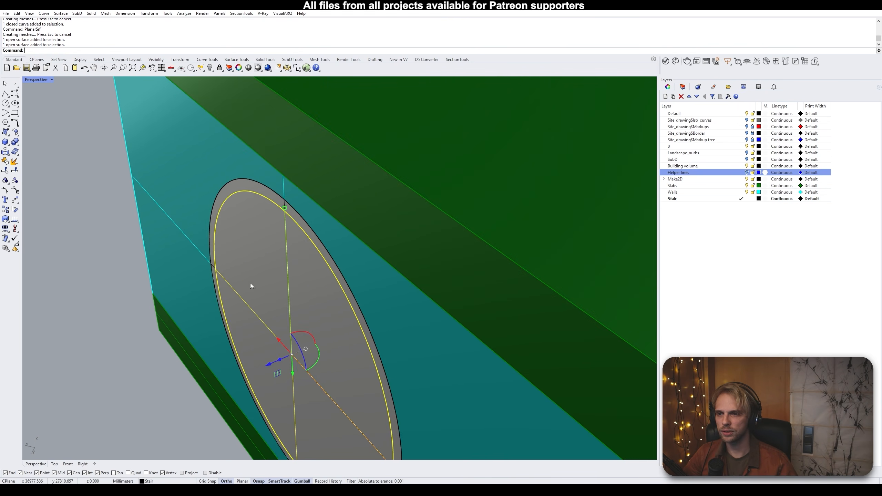
scroll(240, 184, up, 5)
scroll(240, 185, down, 6)
scroll(252, 220, up, 3)
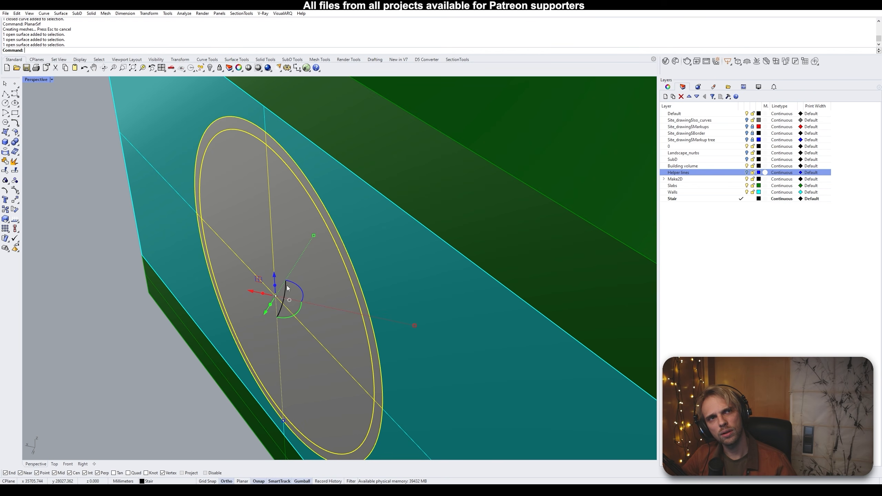
mouse_move(283, 287)
right_down()
mouse_move(260, 284)
mouse_move(281, 295)
right_up()
scroll(210, 247, up, 3)
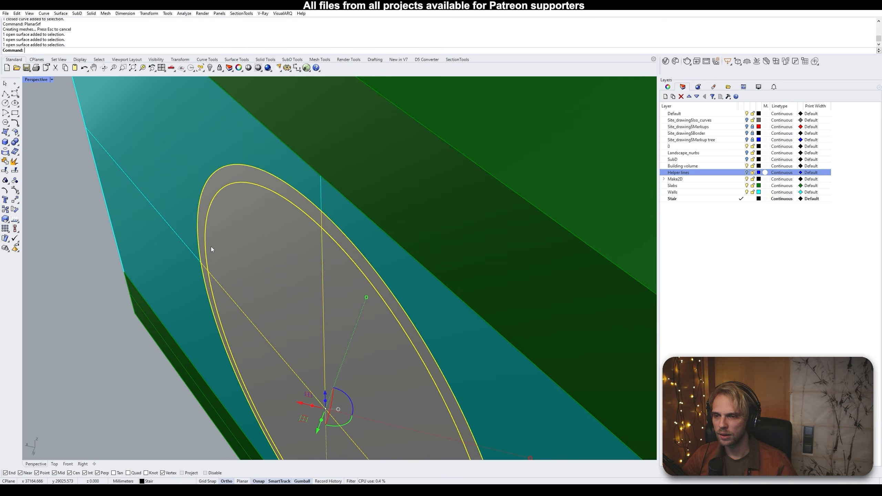
scroll(198, 275, up, 2)
text(m)
key(Return)
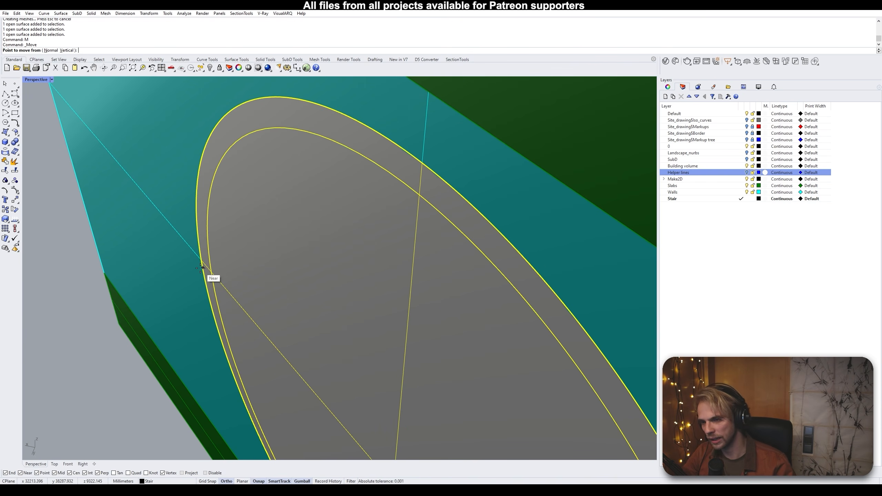
click(202, 261)
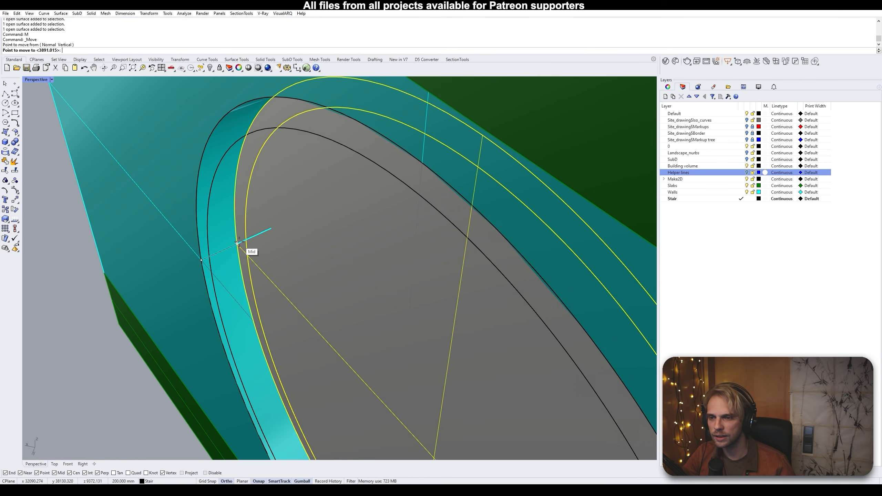
click(237, 243)
scroll(239, 241, down, 3)
scroll(239, 246, down, 5)
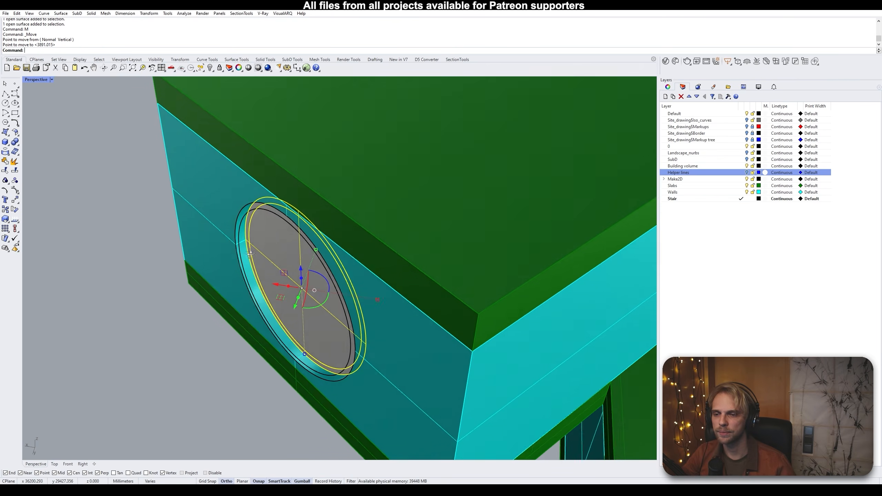
key(Escape)
Extrude the frame ring 200 mm toward the wall's outer face and undo that extrusion
scroll(228, 218, up, 4)
scroll(248, 186, up, 2)
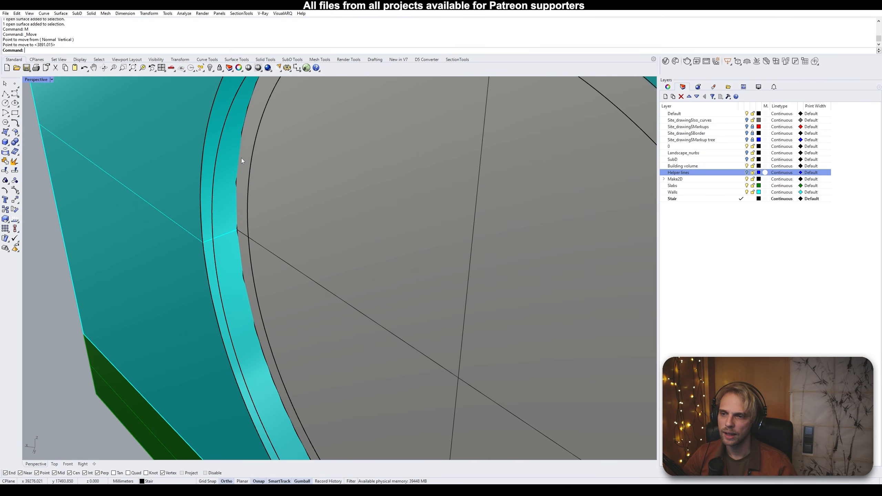
click(242, 157)
scroll(252, 198, down, 3)
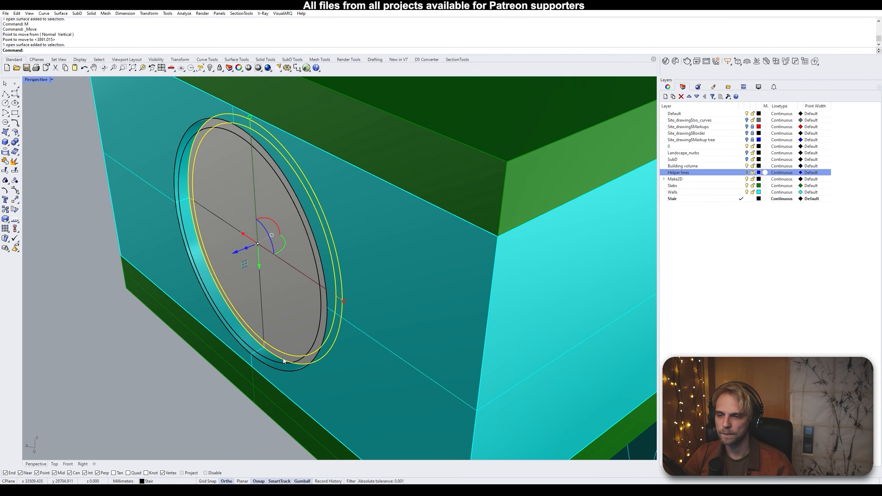
click(246, 249)
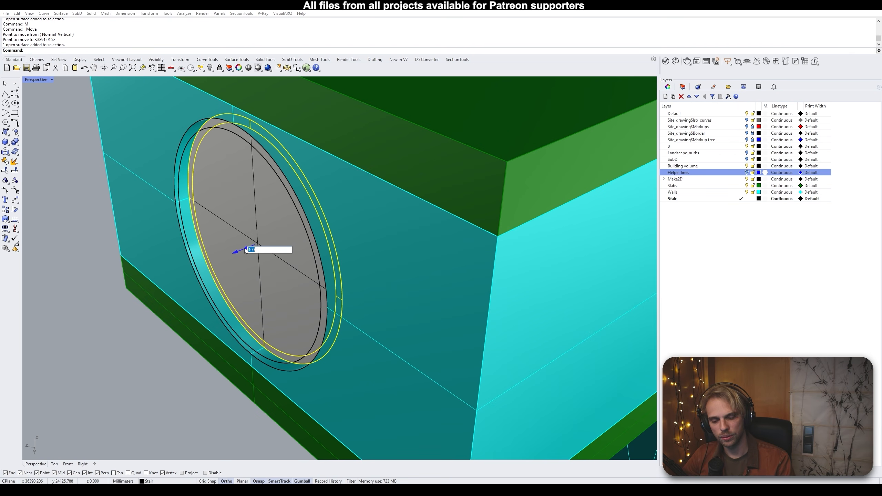
text(200)
key(Return)
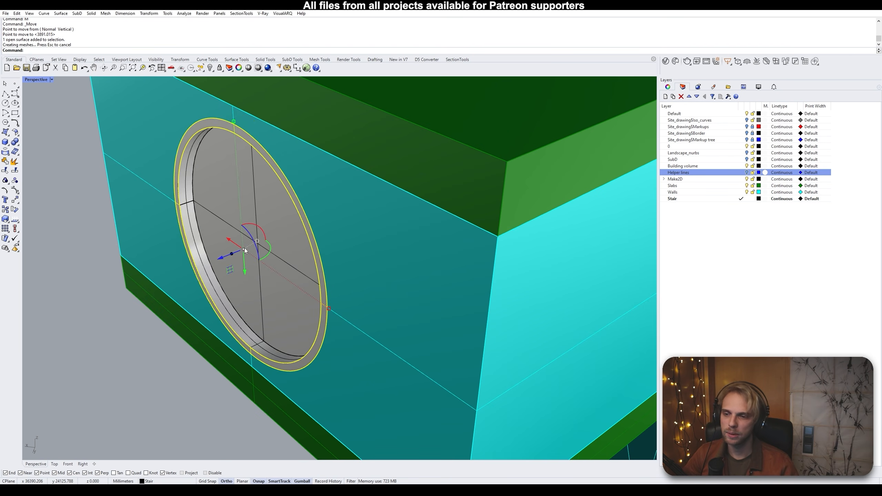
key(Escape)
right_drag(256, 264, 175, 128)
key(ctrl+z)
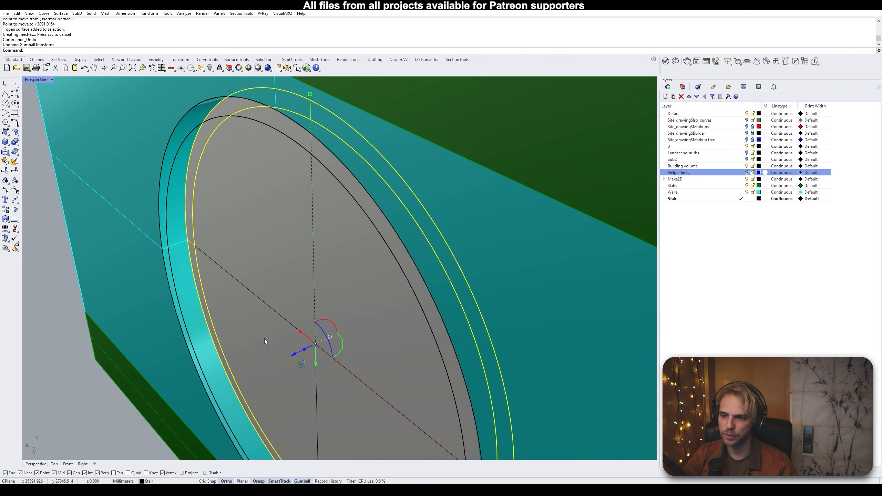
Extrude the frame ring 250 mm outward so it protrudes beyond the wall's outer face
click(304, 349)
text(250)
key(Return)
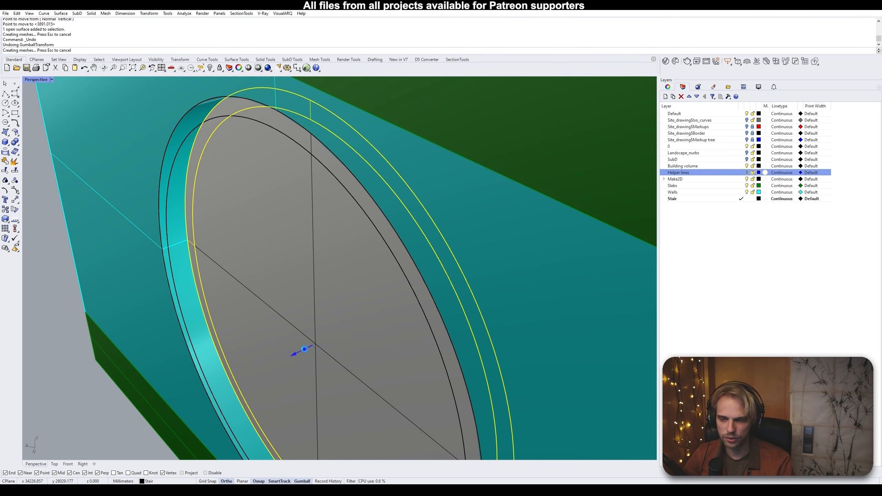
key(Escape)
Extrude the glass disc inside the frame 20 mm outward
click(262, 256)
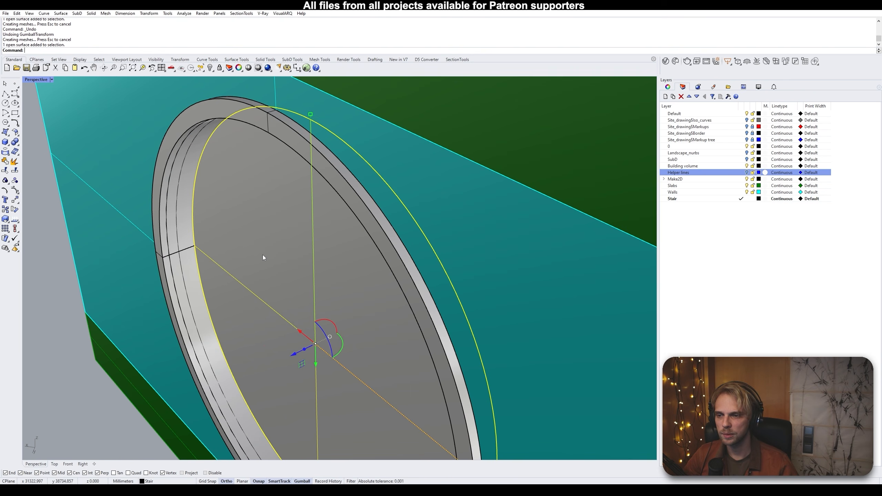
click(305, 350)
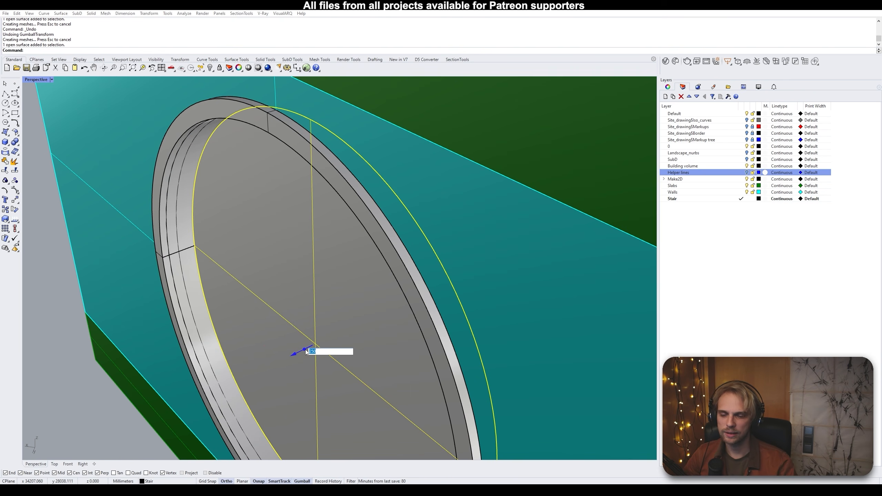
text(20)
key(Return)
key(Escape)
Move the glass panel outward along its normal within the depth of the round frame
click(294, 328)
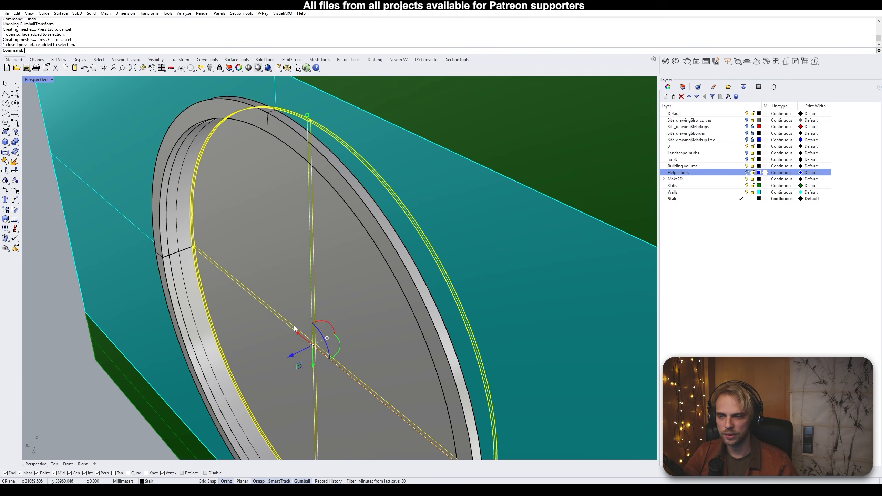
click(292, 357)
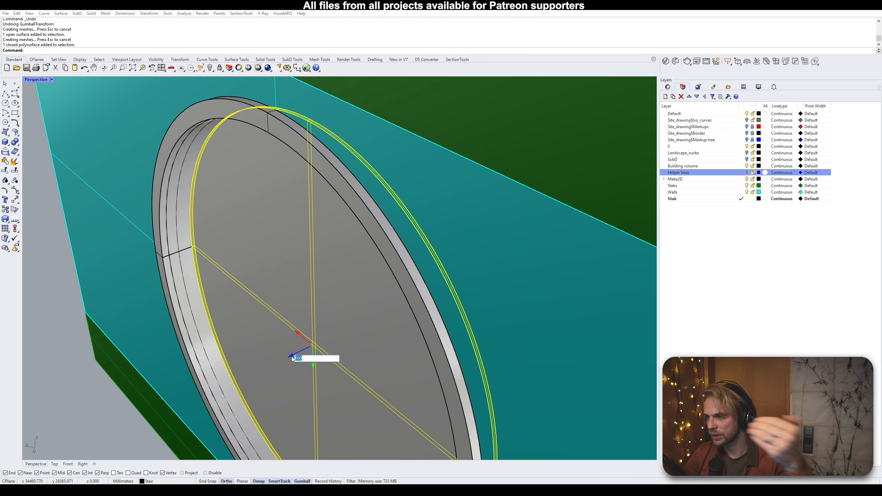
text(100)
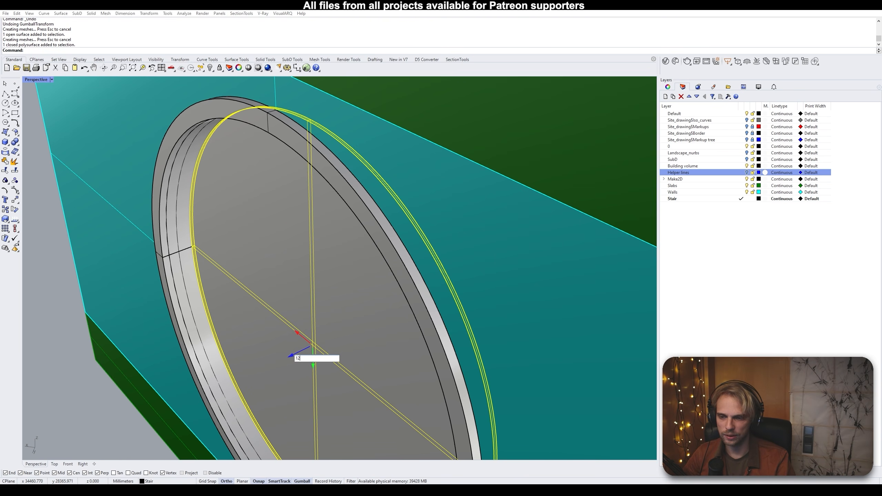
key(Return)
key(Escape)
scroll(291, 356, down, 10)
right_drag(291, 356, 249, 184)
scroll(248, 182, up, 8)
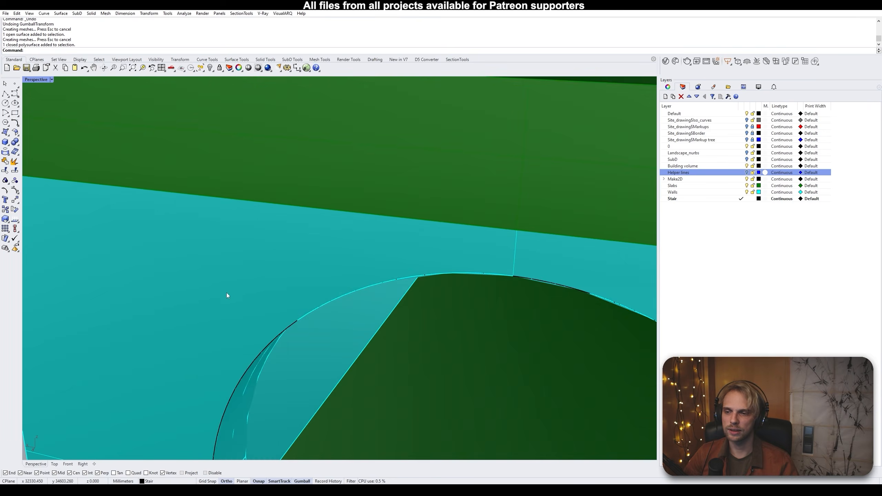
scroll(211, 251, down, 6)
scroll(175, 237, up, 2)
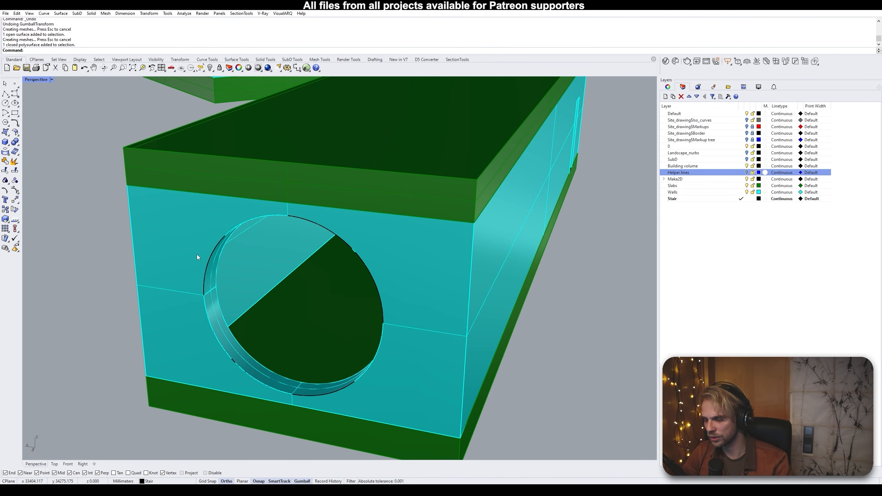
Offset the edge curve of the lower storey's round end-wall opening 100 mm inward
text(offset)
key(Return)
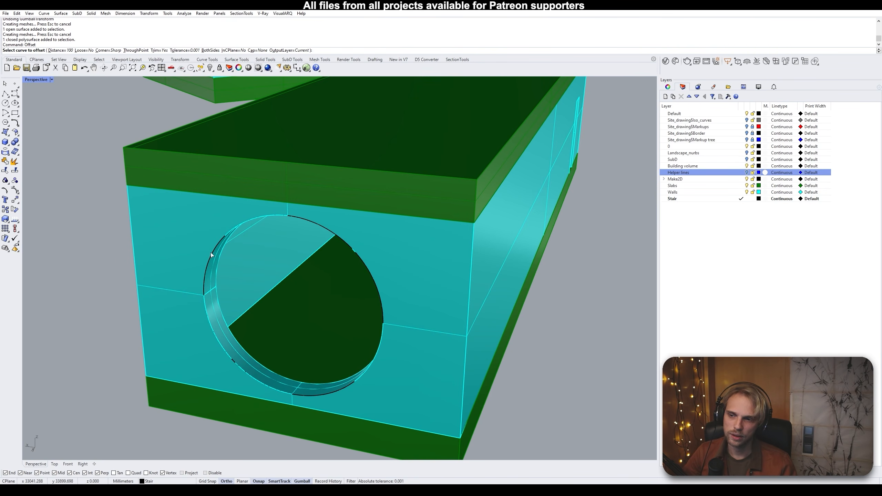
click(211, 253)
click(241, 270)
key(Escape)
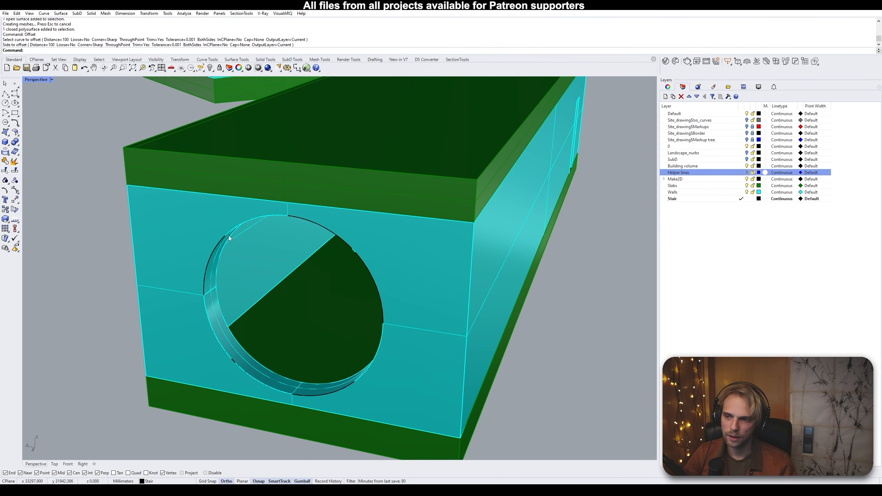
scroll(229, 236, up, 3)
click(212, 253)
click(227, 264)
key(Return)
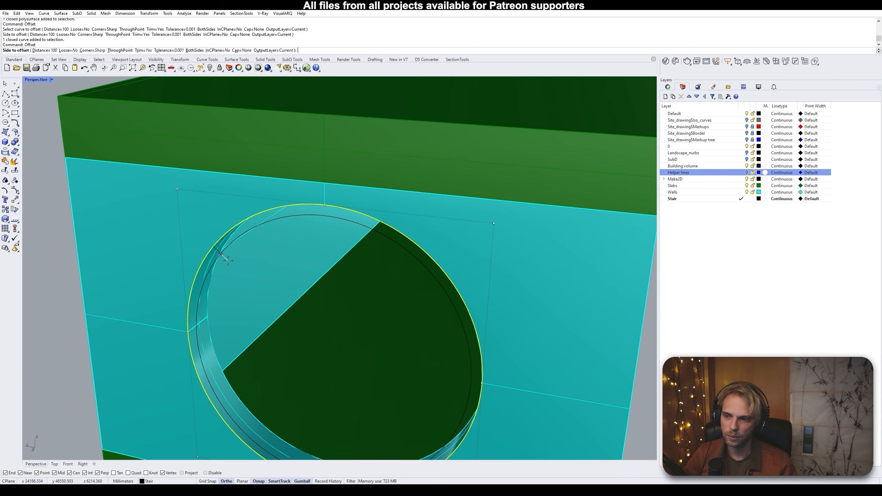
click(223, 255)
click(230, 246)
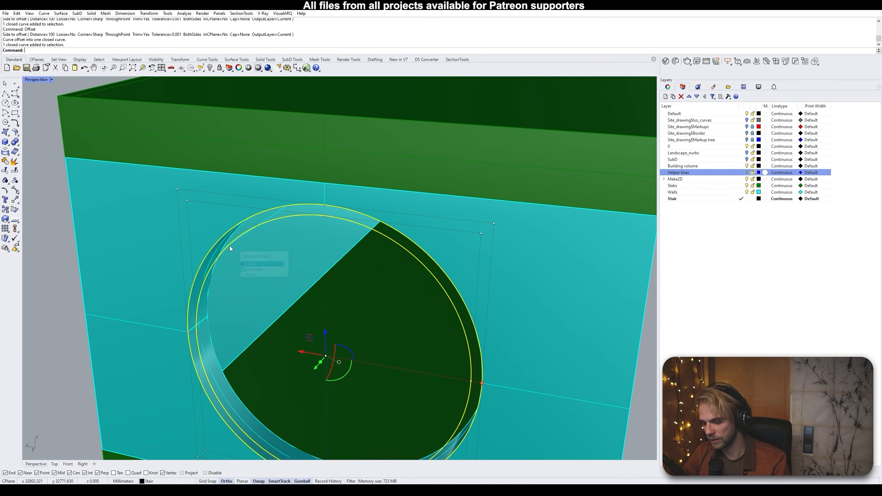
Create planar surfaces for the frame ring between the two circles and the glass disc within the inner circle
text(planarsrf)
key(Return)
click(229, 245)
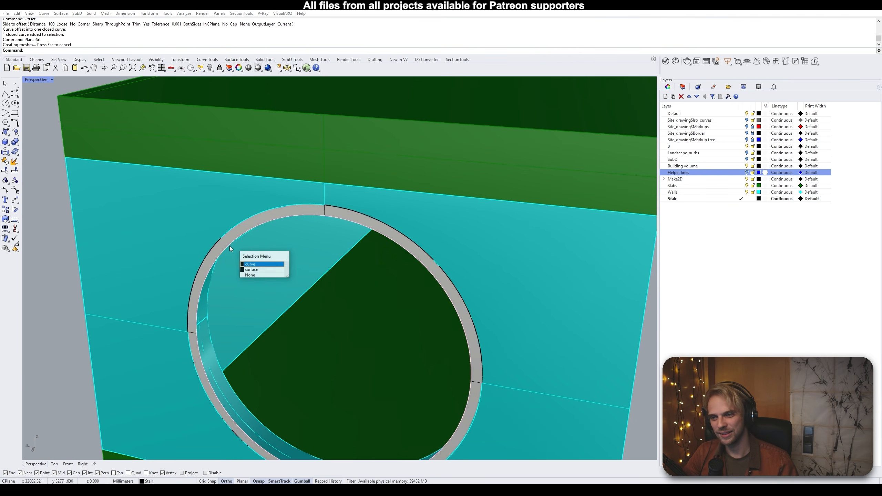
click(230, 245)
key(Return)
key(Escape)
Move the frame ring and glass disc surfaces together inward into the depth of the round wall opening
click(230, 242)
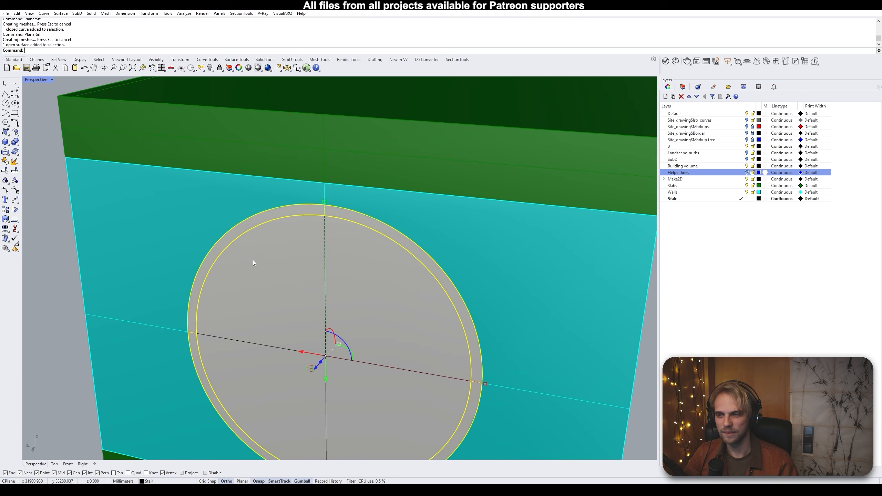
shift+click(269, 275)
text(m)
key(Return)
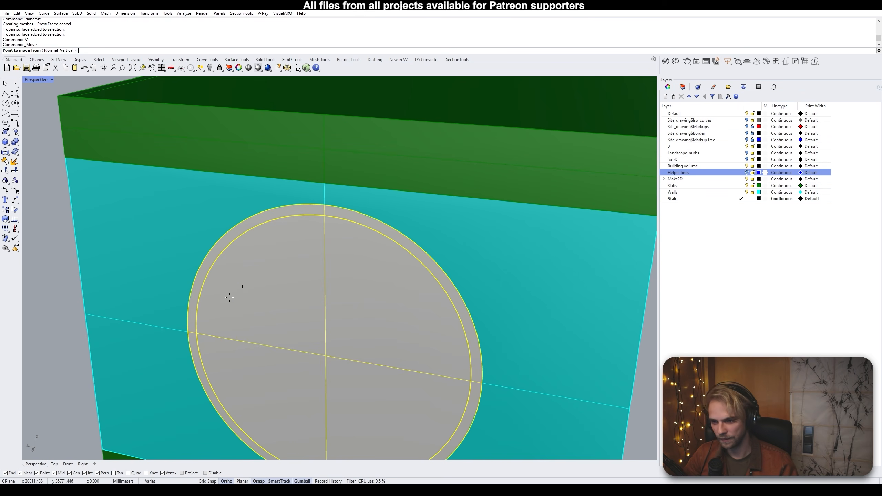
click(188, 332)
scroll(197, 324, up, 10)
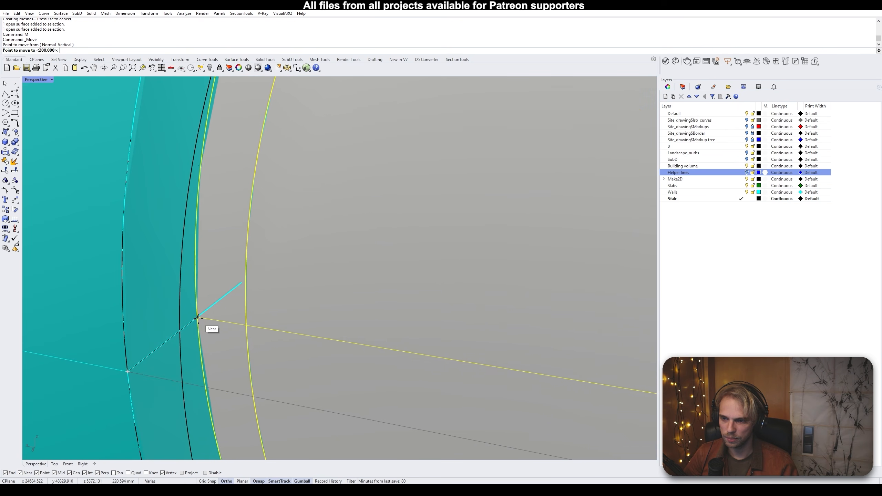
click(197, 319)
scroll(192, 322, down, 10)
key(Escape)
Extrude the recessed frame ring 250 mm outward through the lower storey's end wall
scroll(215, 313, up, 8)
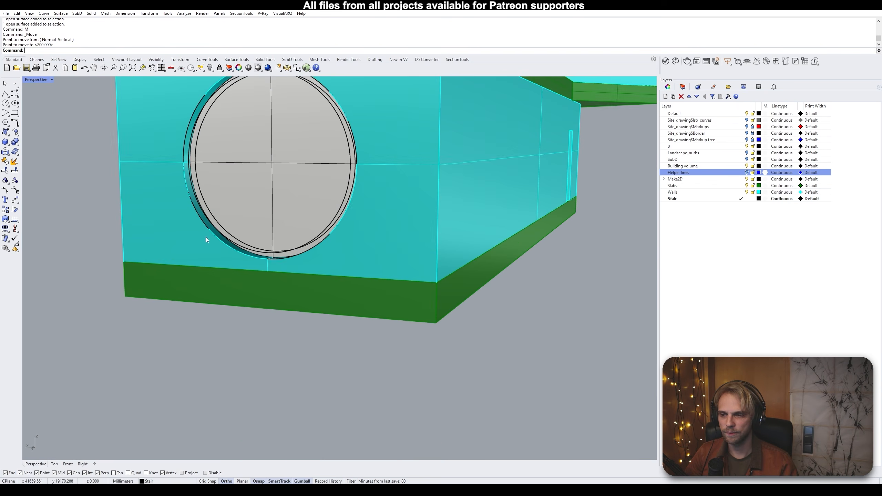
click(191, 262)
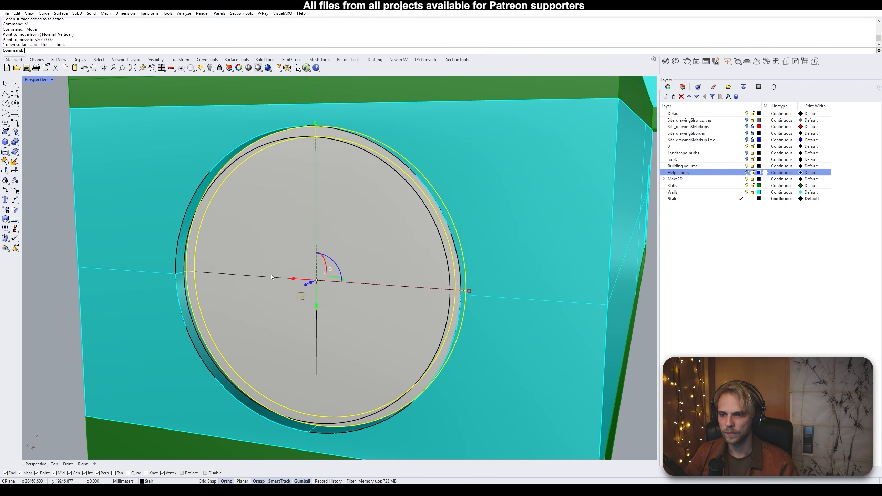
click(310, 283)
text(250)
key(Return)
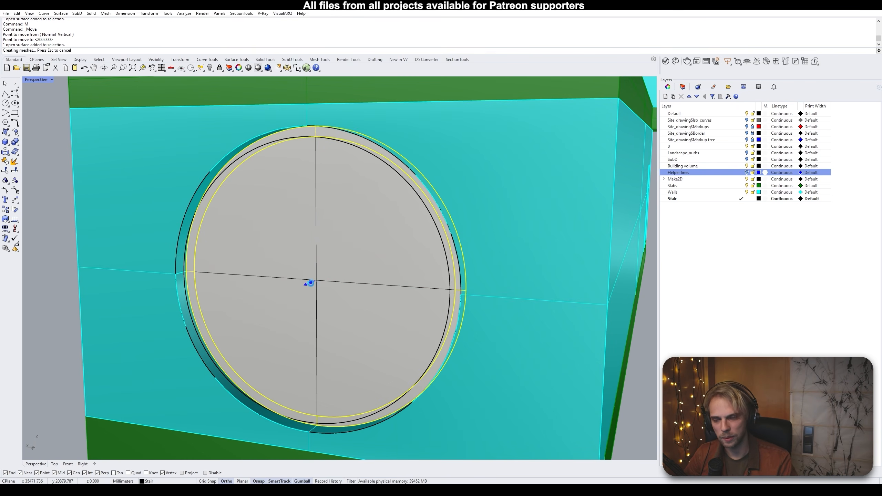
key(Escape)
Extrude the glass disc within the lower storey's round frame 20 mm outward
click(271, 255)
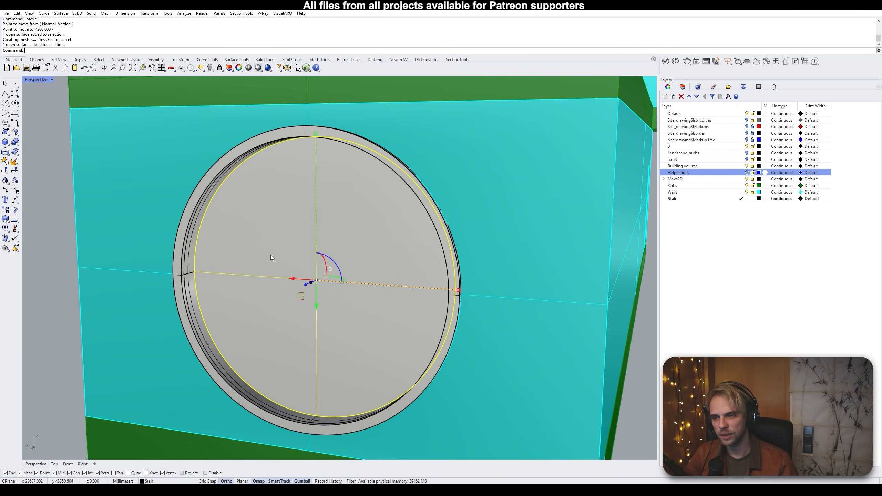
click(311, 283)
text(20)
key(Return)
key(Escape)
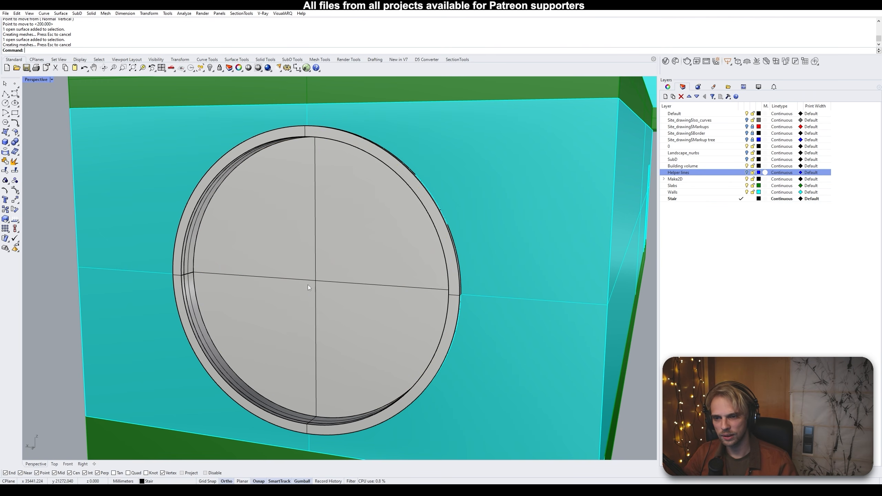
Move the lower storey's round glass panel 100 mm outward within its frame
click(308, 285)
click(308, 286)
text(100)
key(Return)
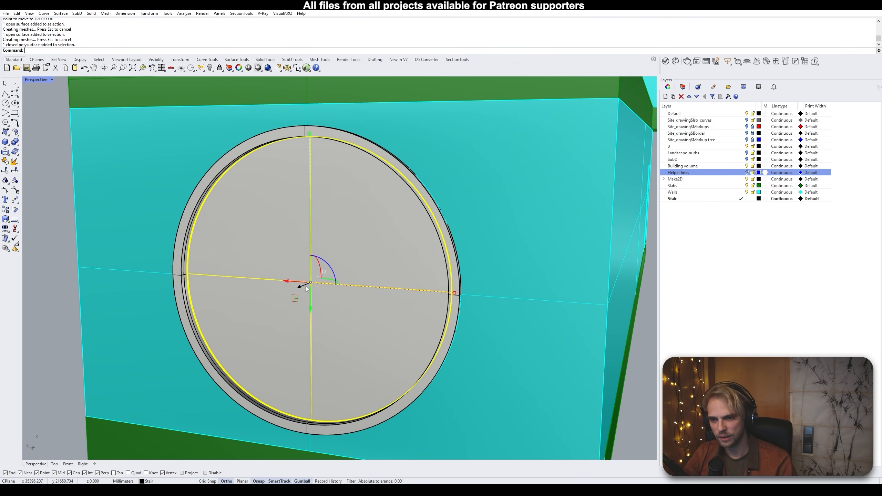
key(Escape)
Build a 40 mm thick door panel as a three-point box filling the doorway in the lower storey's long wall
scroll(277, 257, down, 7)
right_drag(277, 257, 269, 283)
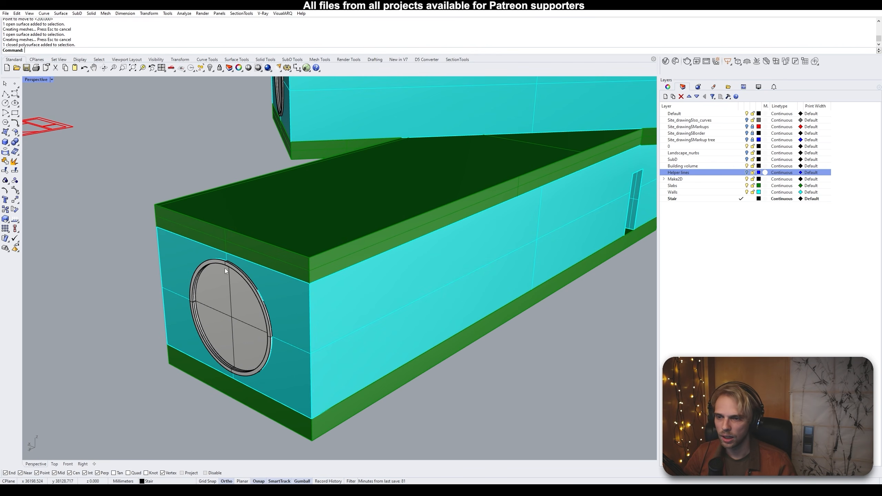
scroll(224, 268, down, 7)
right_drag(215, 283, 158, 293)
scroll(396, 288, up, 7)
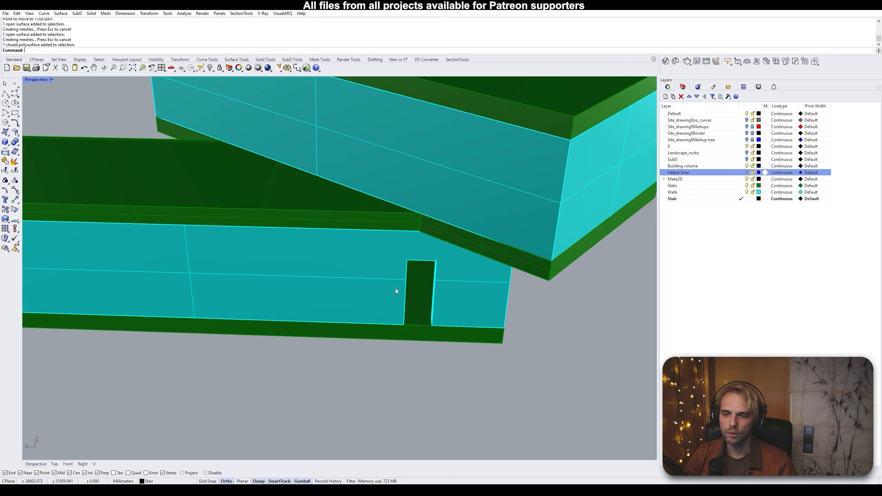
scroll(395, 288, up, 4)
right_drag(396, 288, 288, 305)
scroll(293, 307, up, 3)
click(5, 142)
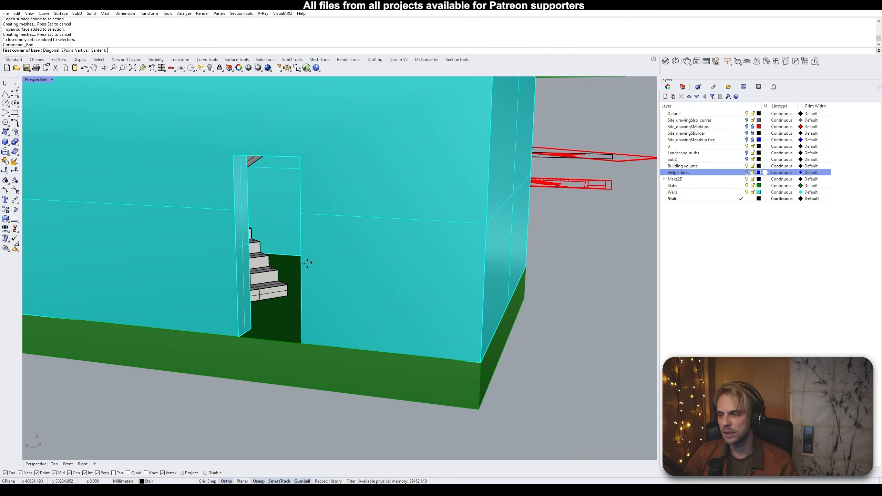
click(239, 337)
click(66, 50)
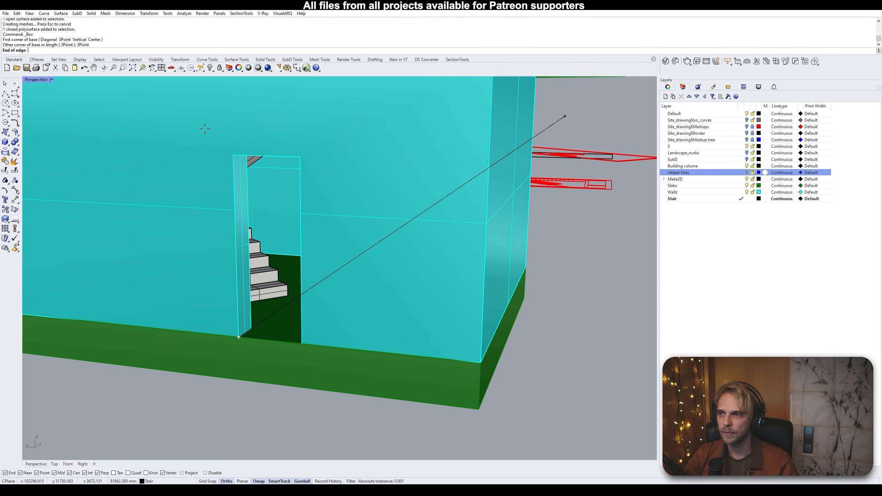
click(233, 155)
click(300, 157)
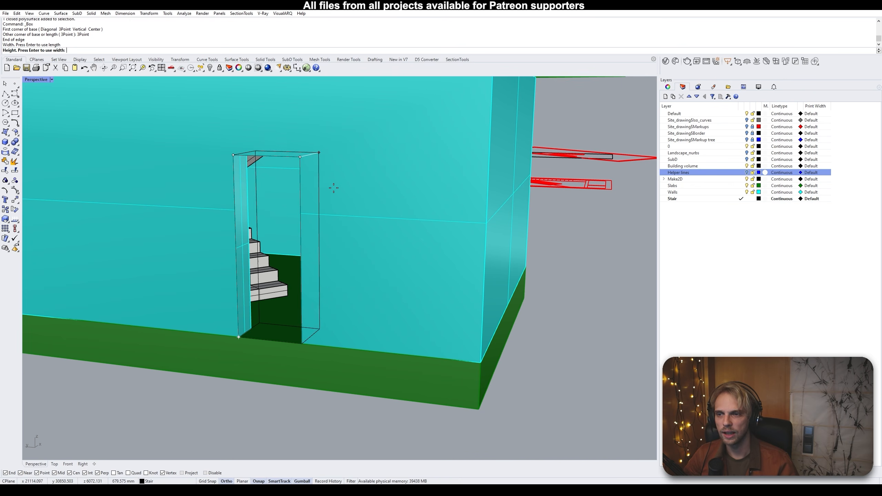
text(40)
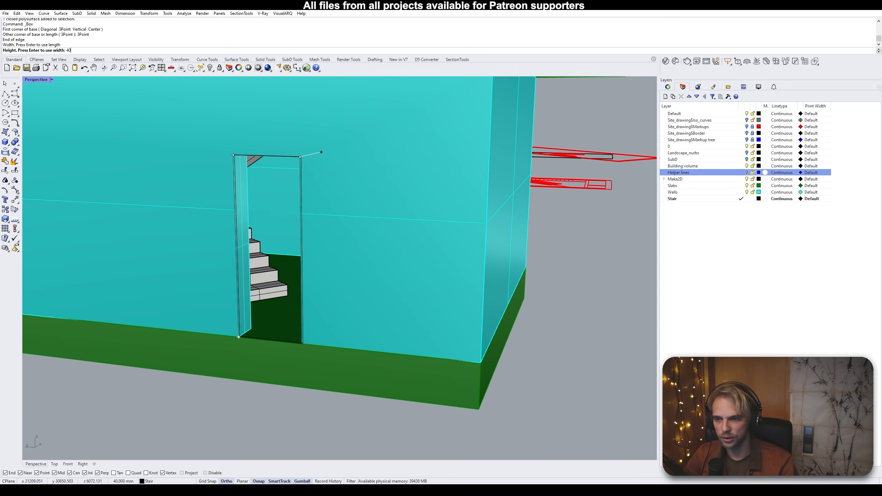
key(Return)
Move the door panel inward from the wall's outer face so it sits recessed in the doorway
click(277, 195)
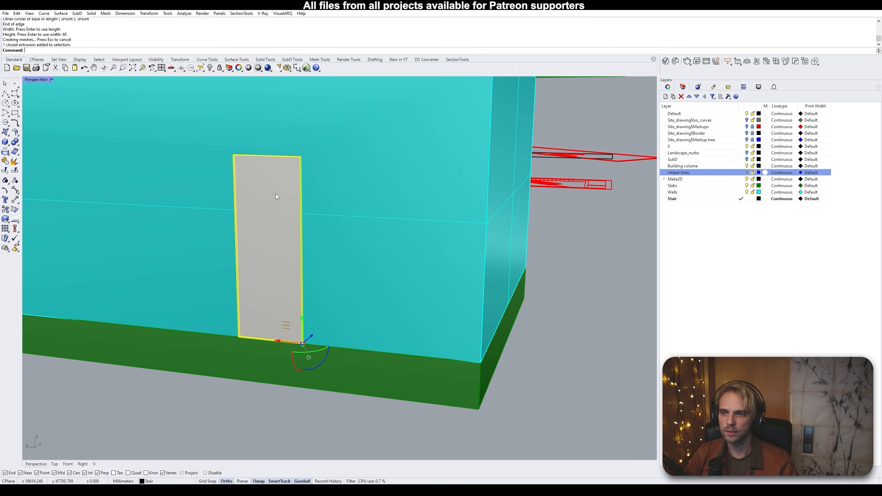
click(311, 334)
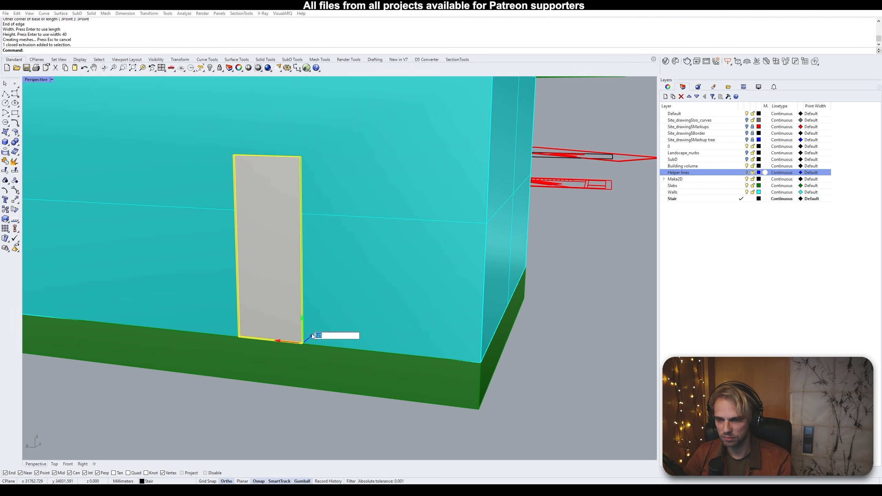
key(Return)
key(Escape)
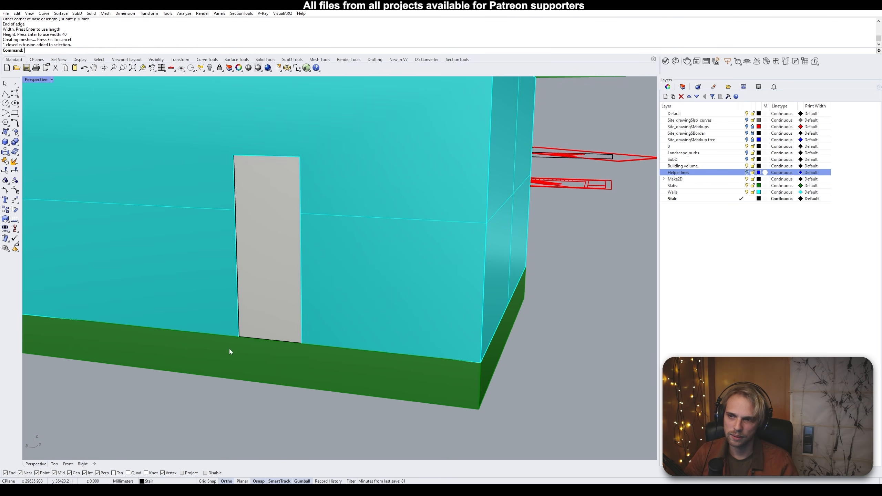
Mirror a copy of the door panel into the opposite long wall's doorway, about the midpoint of the short end slab edge
right_drag(230, 350, 332, 239)
click(222, 199)
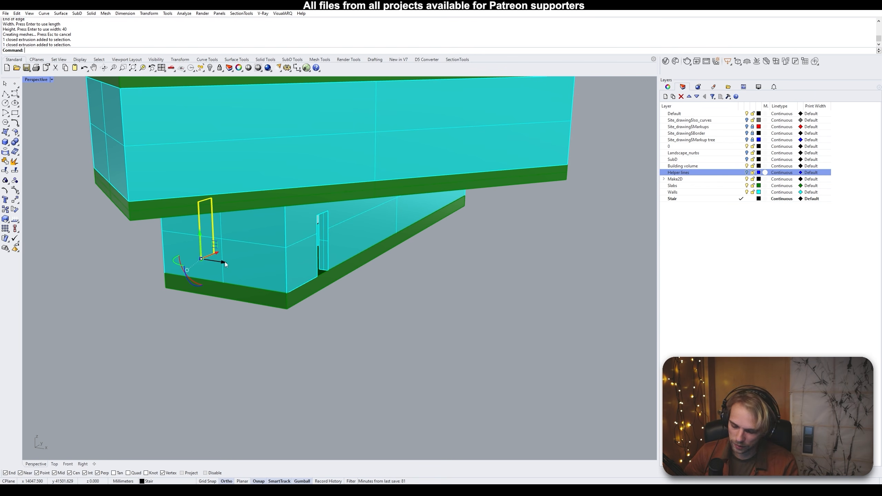
key(Return)
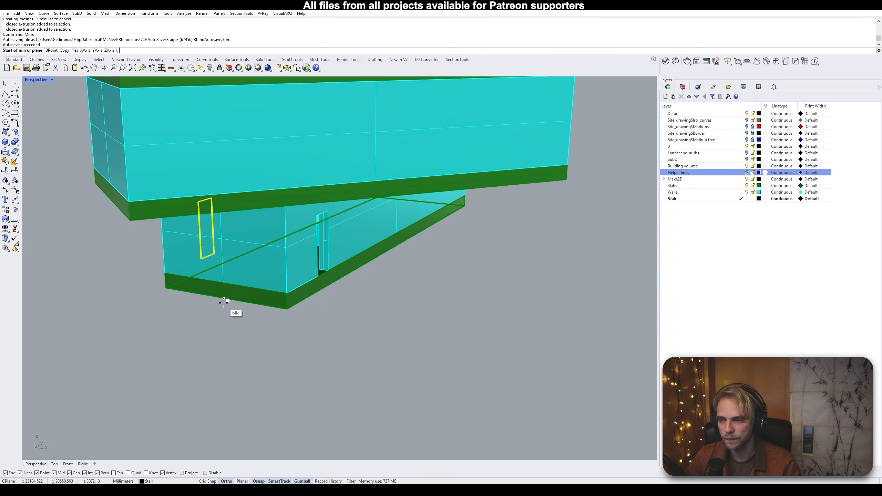
click(224, 300)
click(201, 352)
right_drag(201, 351, 335, 165)
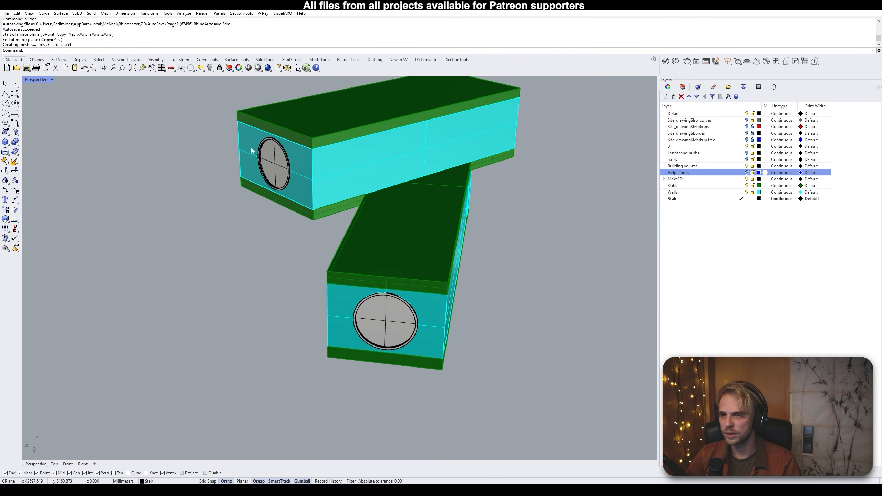
Create a new layer named Window
right_drag(238, 200, 266, 229)
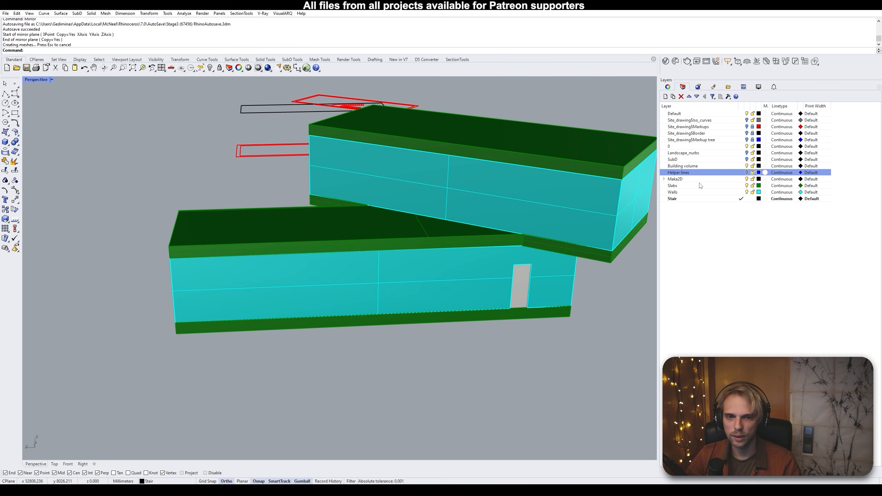
click(665, 97)
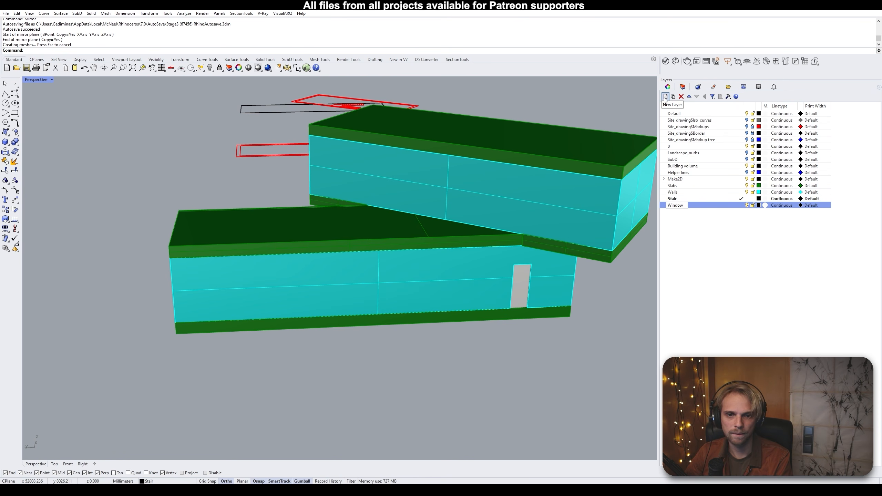
key(Return)
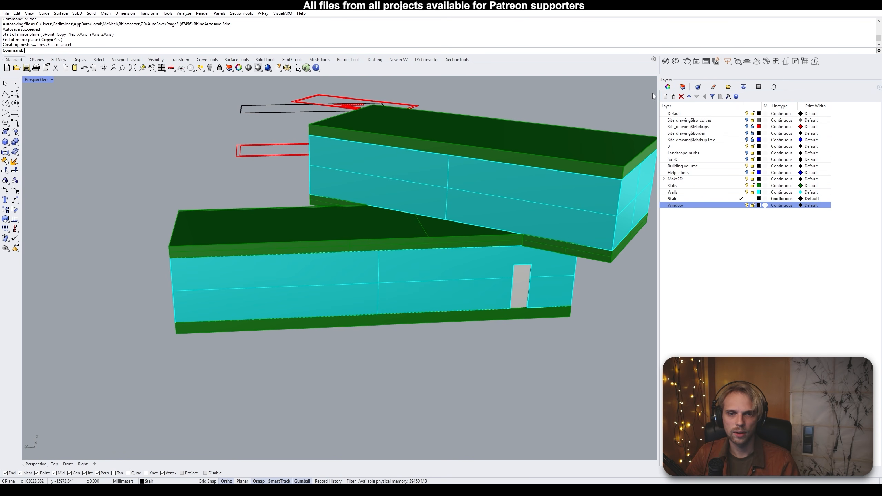
Add two sublayers named Frame and Glass under the Window layer, and select the Window layer
click(672, 97)
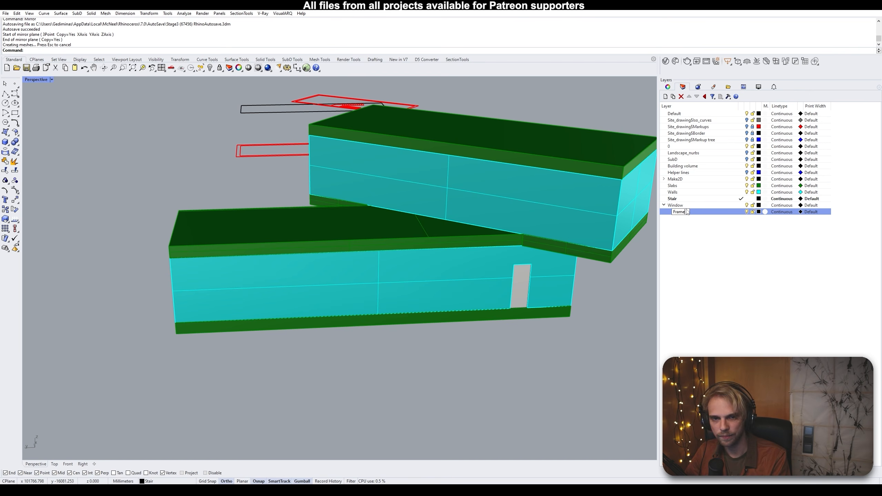
text(Frame)
key(Return)
click(673, 96)
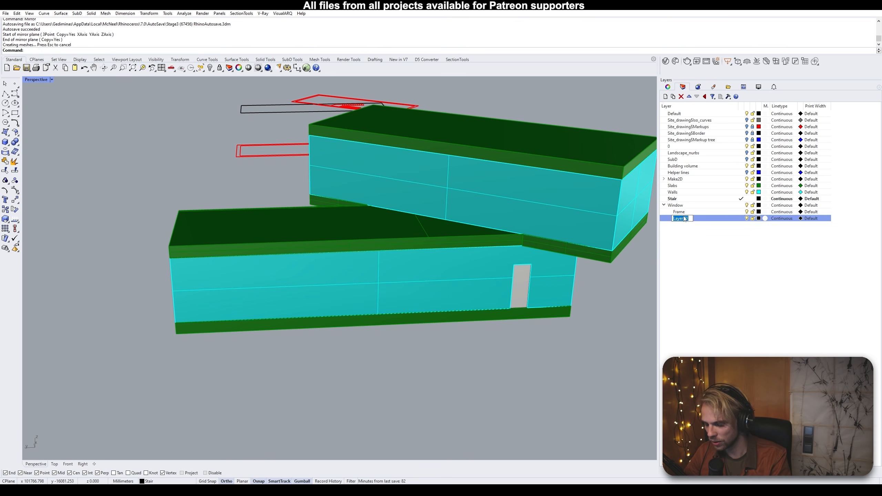
text(Glass)
key(Return)
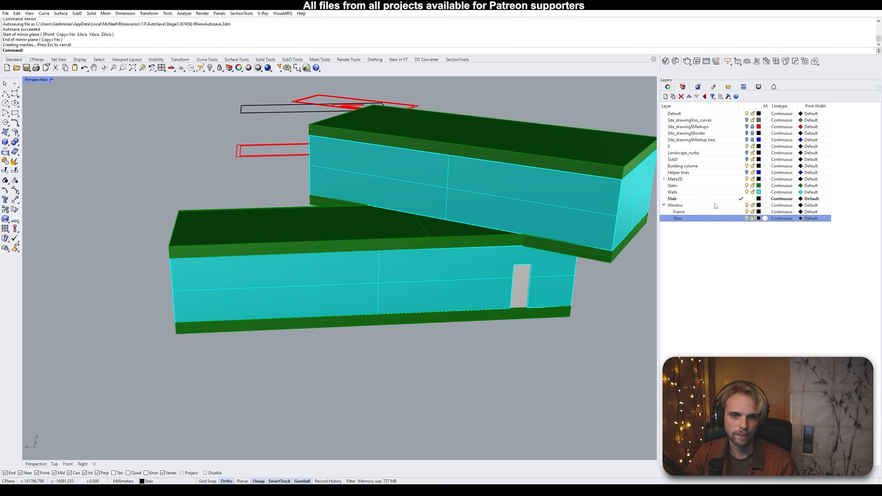
click(681, 206)
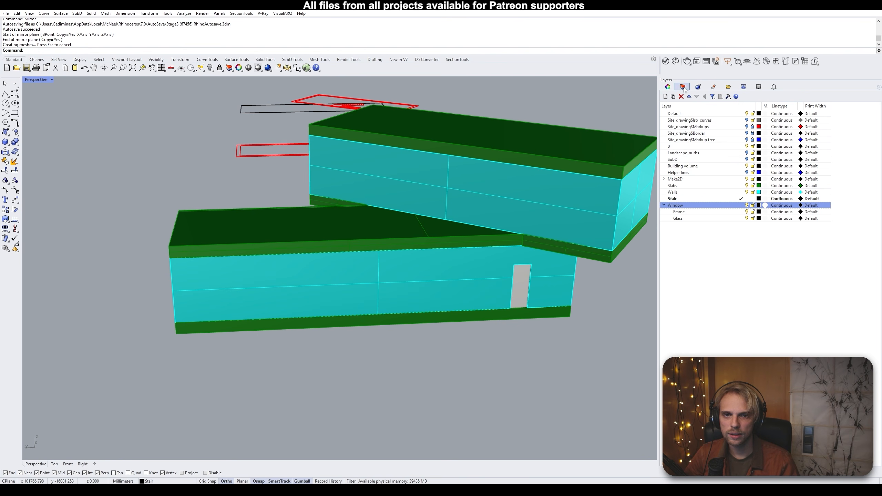
Create a new layer named Doors
click(666, 97)
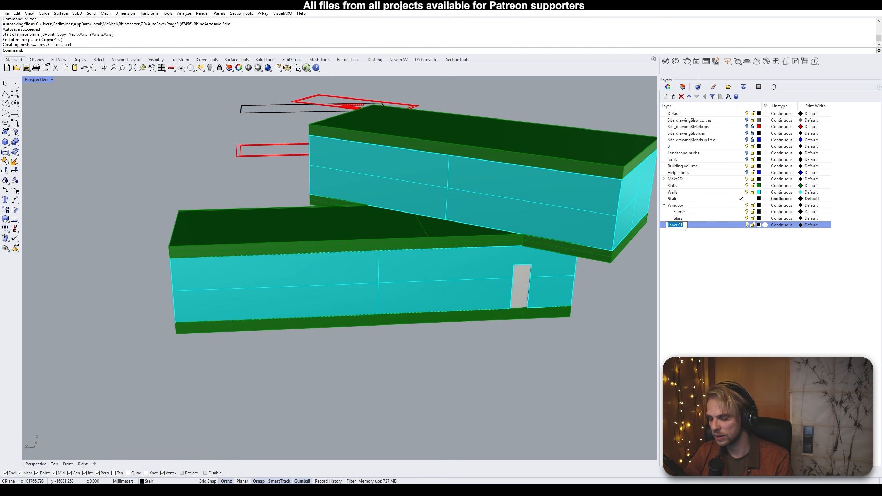
text(s)
key(Return)
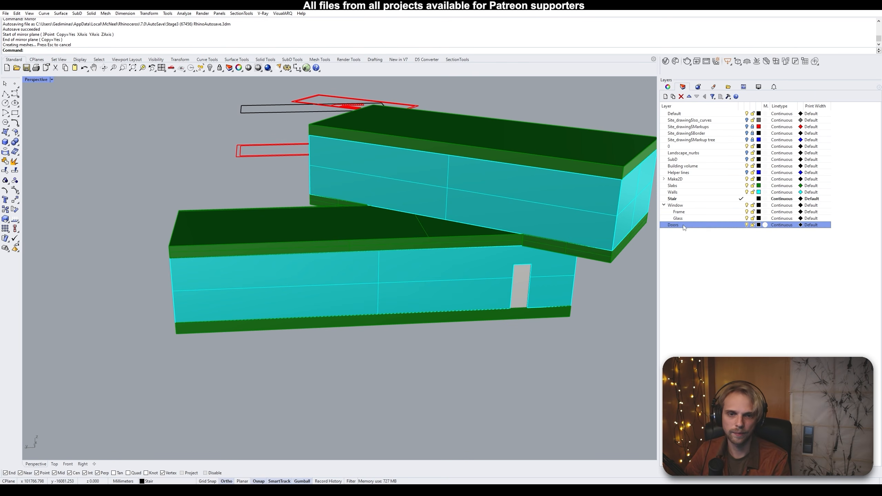
Assign the two door panels on opposite sides of the lower volume to the Doors layer
click(522, 284)
click(555, 298)
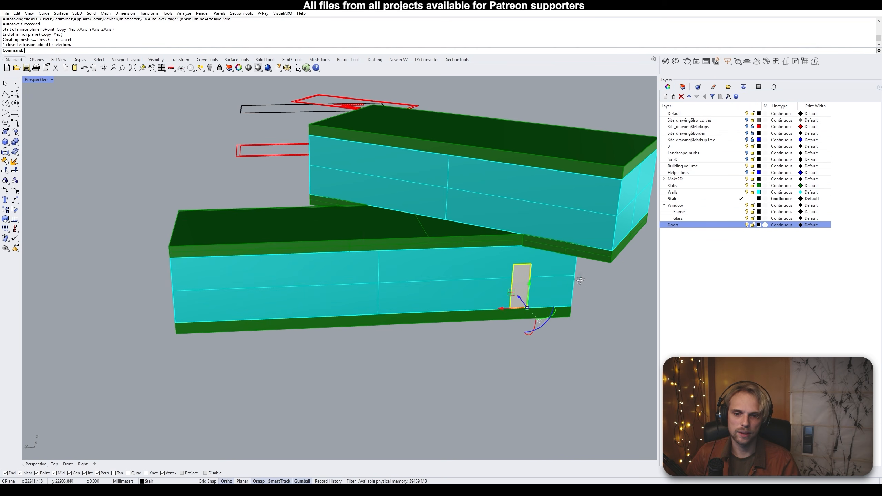
right_drag(521, 293, 217, 262)
shift+click(199, 265)
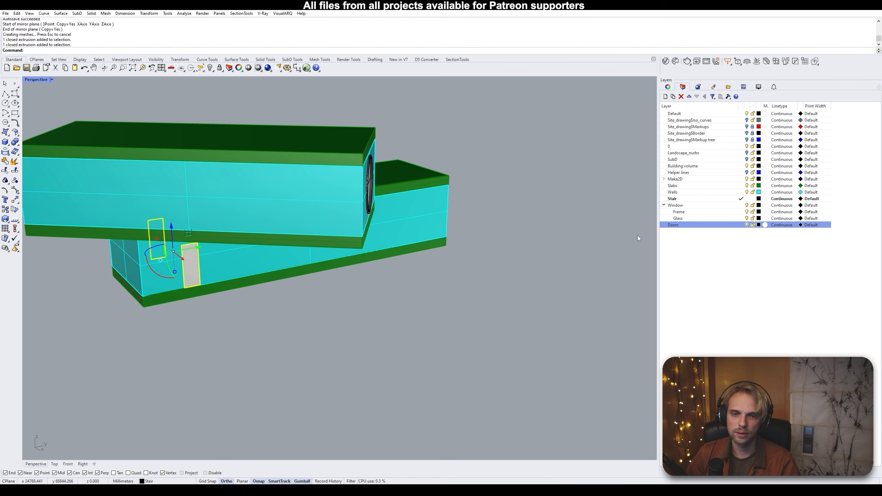
right_click(702, 225)
click(746, 402)
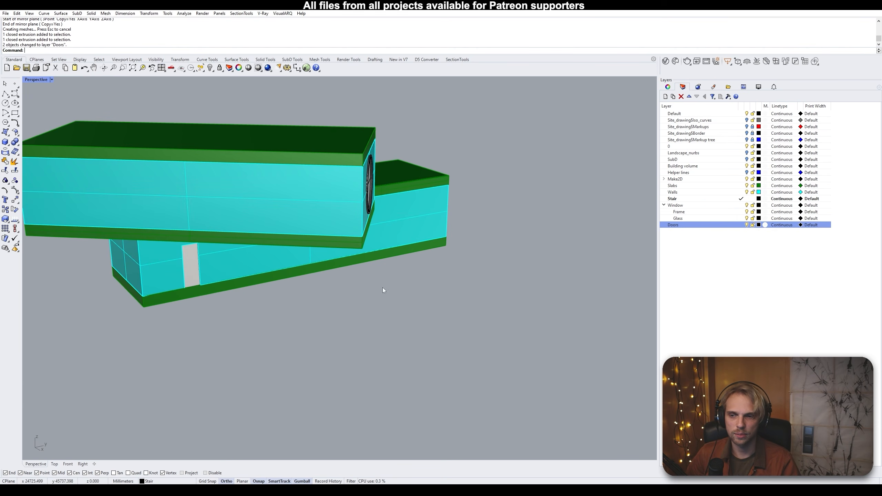
Make the Frame sublayer of Window the current layer
right_drag(382, 287, 604, 277)
click(699, 212)
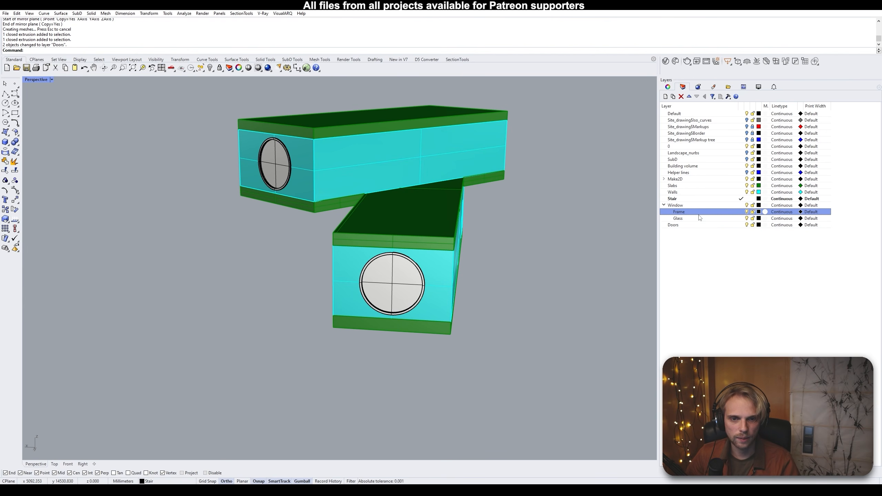
click(740, 212)
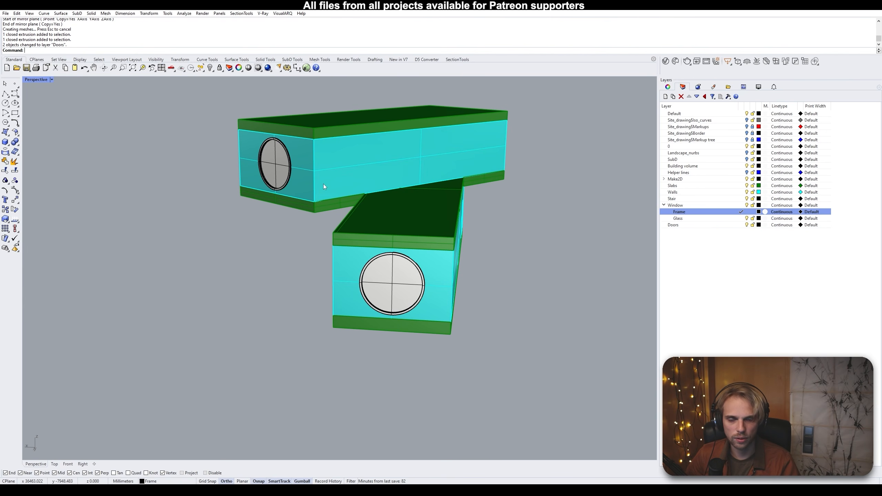
Assign the frames of both round windows, on the upper and lower volumes, to the Frame layer
scroll(285, 162, up, 3)
click(291, 158)
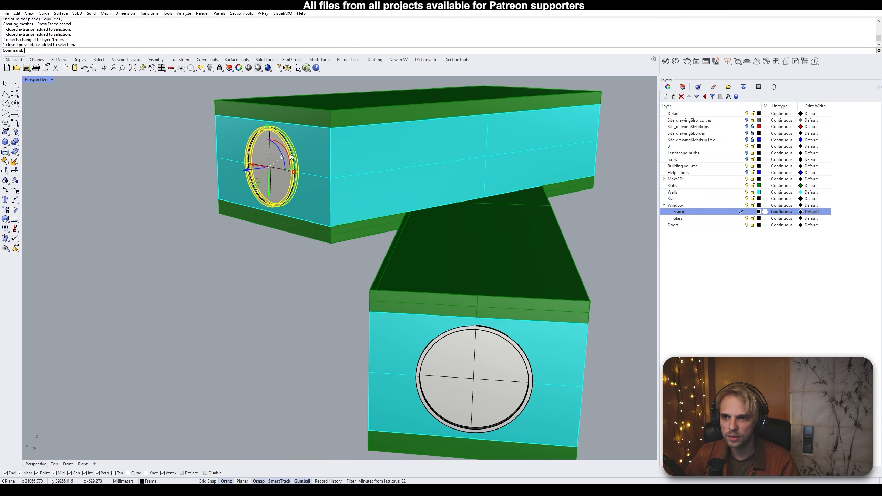
shift+click(442, 336)
scroll(487, 339, up, 4)
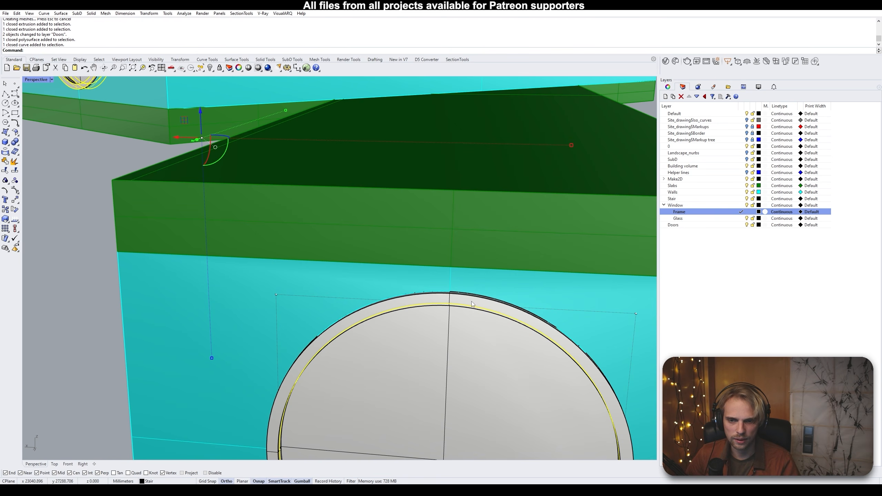
ctrl+click(468, 304)
shift+click(471, 302)
scroll(471, 302, down, 8)
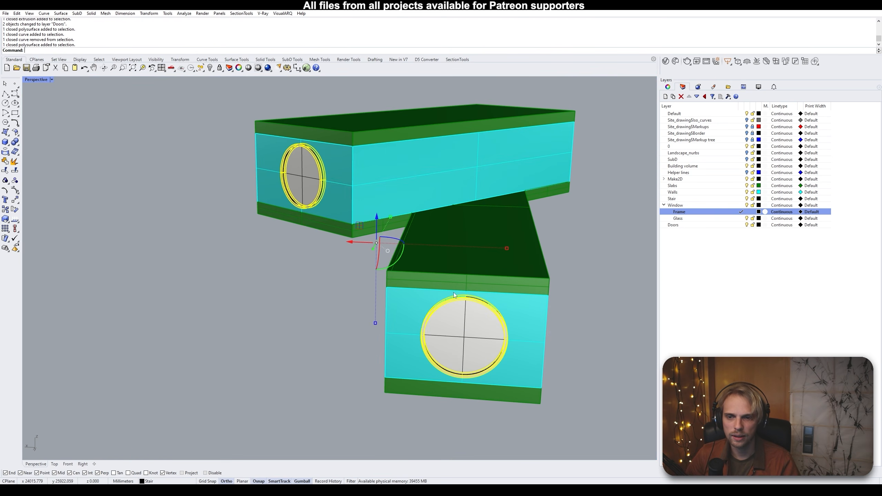
right_click(712, 217)
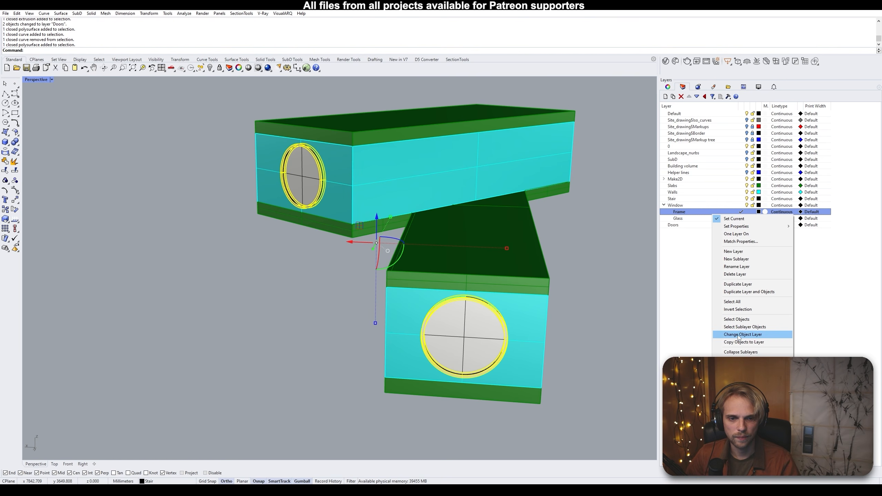
click(738, 337)
Assign the glass panes of both round windows to the Glass layer
click(482, 325)
shift+click(301, 188)
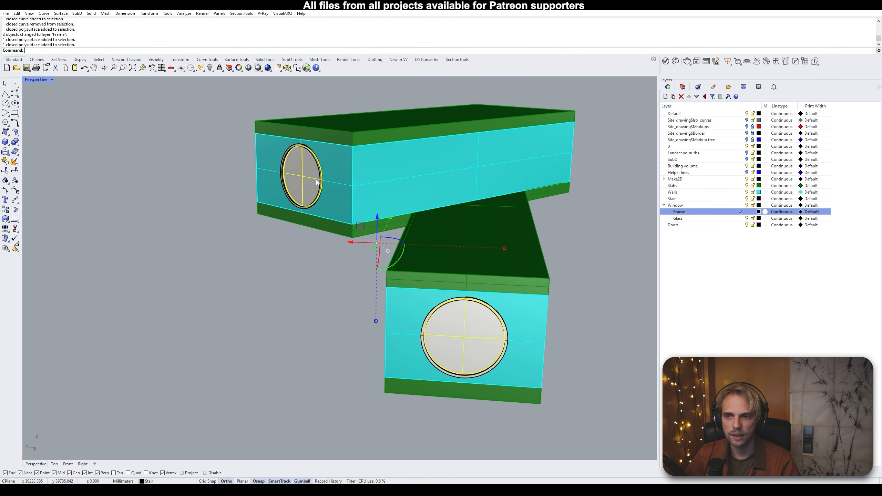
right_click(689, 219)
click(720, 339)
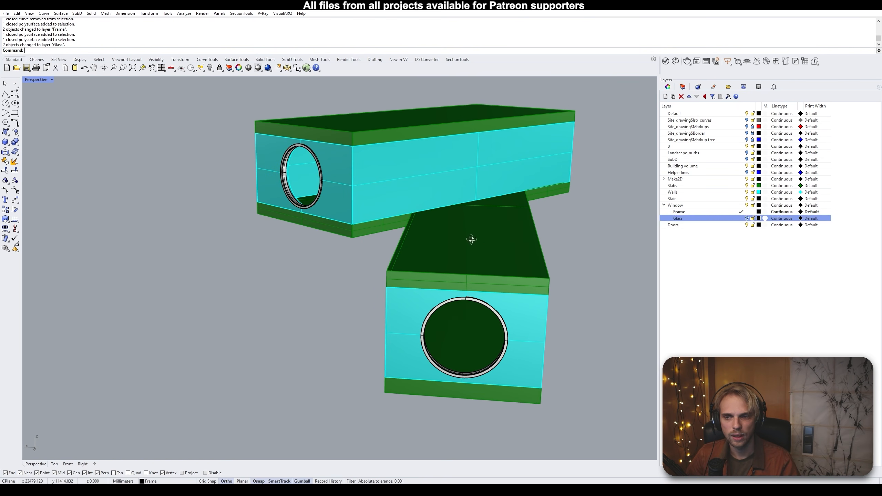
Check the layer assignments by toggling the visibility of the Stair, Glass and Doors layers
right_drag(471, 238, 459, 256)
click(738, 226)
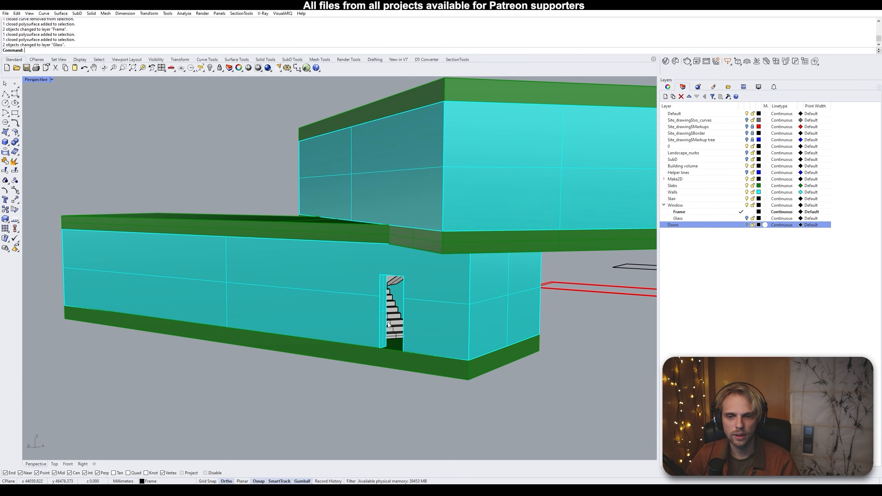
click(747, 200)
click(747, 199)
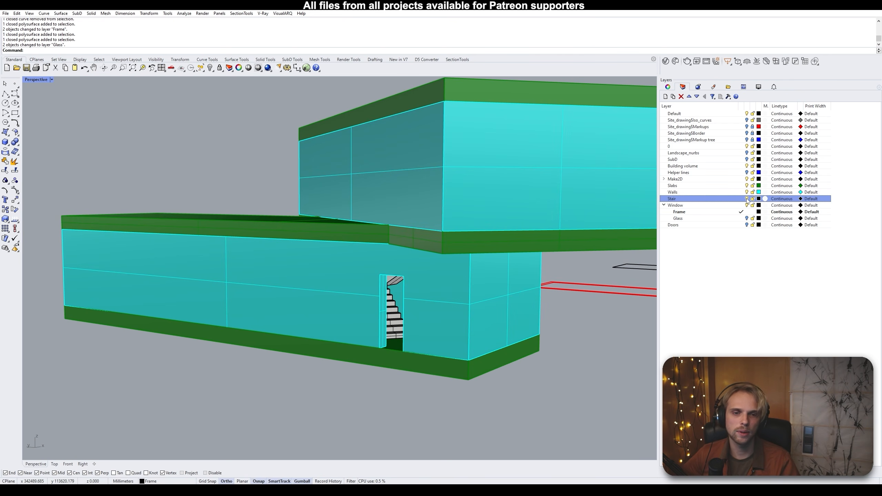
click(747, 219)
click(747, 225)
right_drag(500, 226, 282, 265)
scroll(306, 223, down, 4)
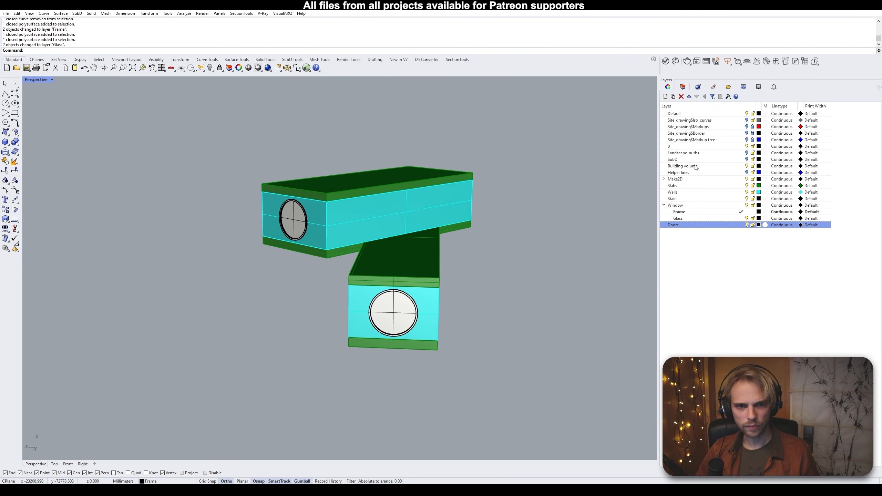
Check the contents of the Helper lines layer and delete the layer together with its objects
click(747, 173)
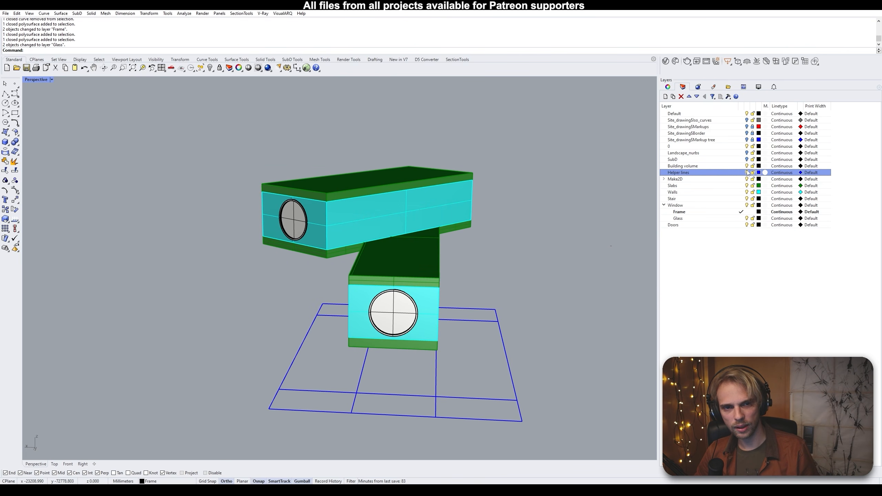
click(747, 173)
click(747, 173)
click(747, 172)
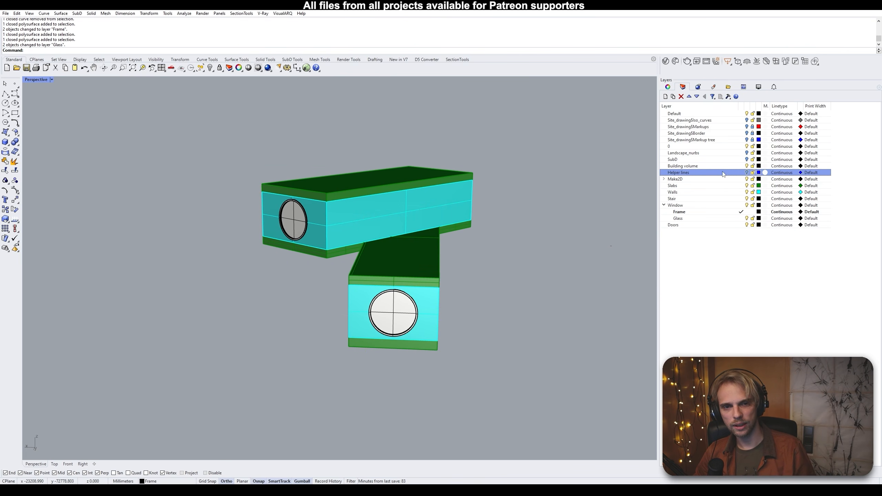
click(681, 96)
click(421, 263)
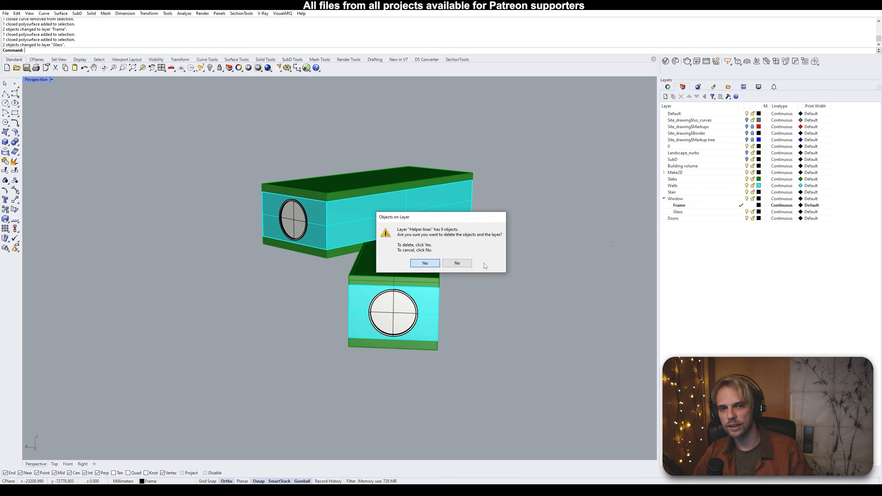
Turn on the SubD terrain layer and inspect how the building sits on it, especially around the entrance door
click(747, 160)
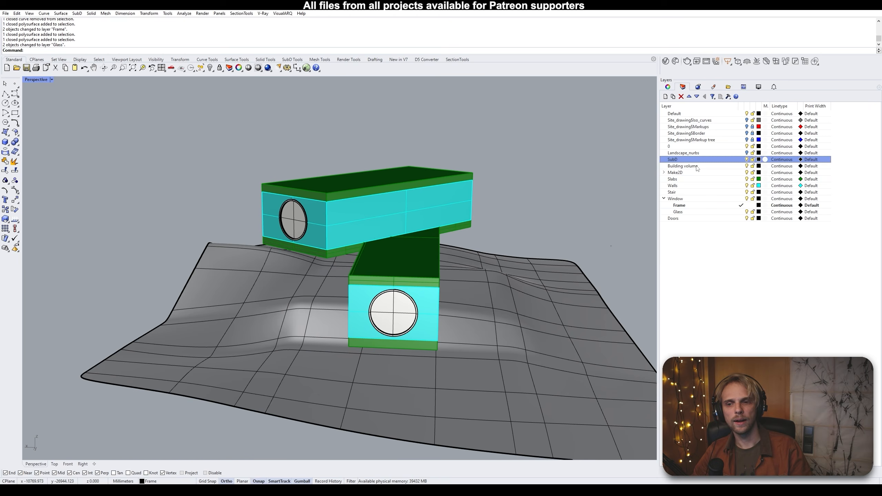
right_drag(531, 233, 650, 240)
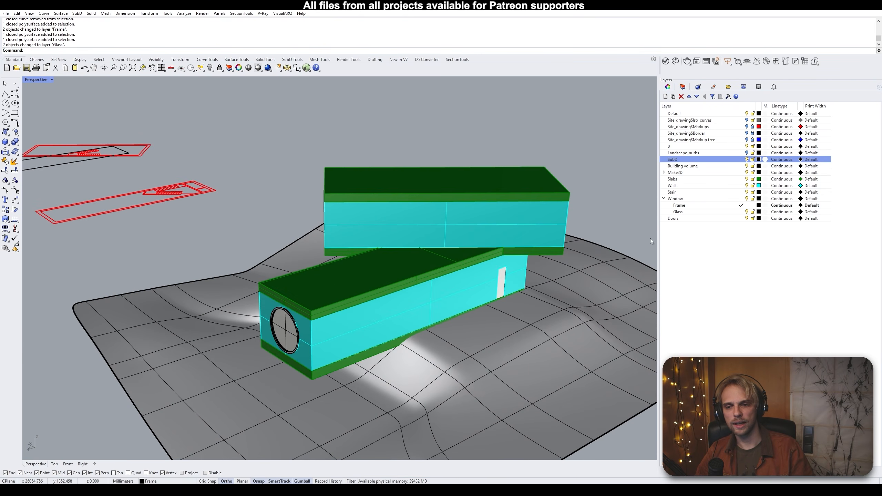
right_drag(563, 240, 569, 208)
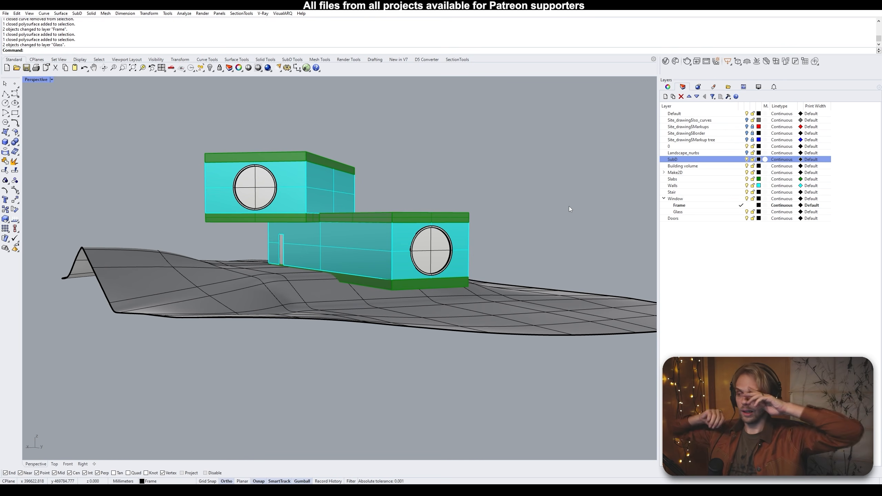
right_drag(460, 138, 369, 195)
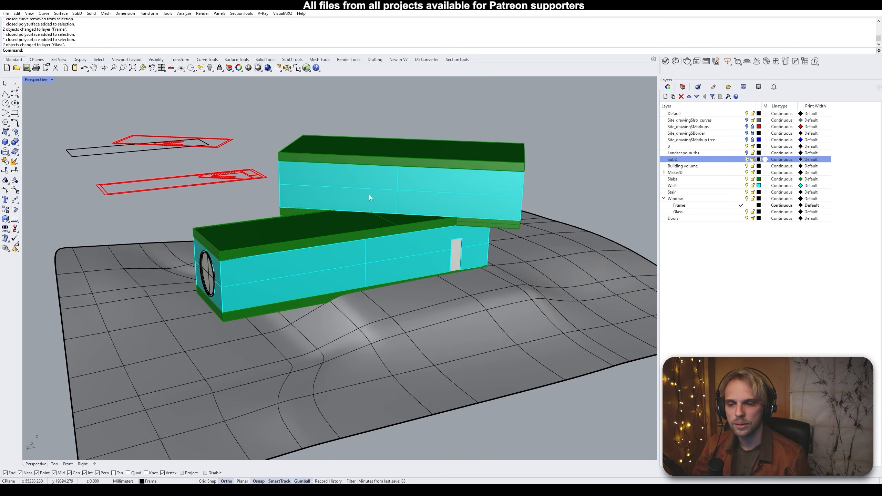
scroll(438, 240, up, 6)
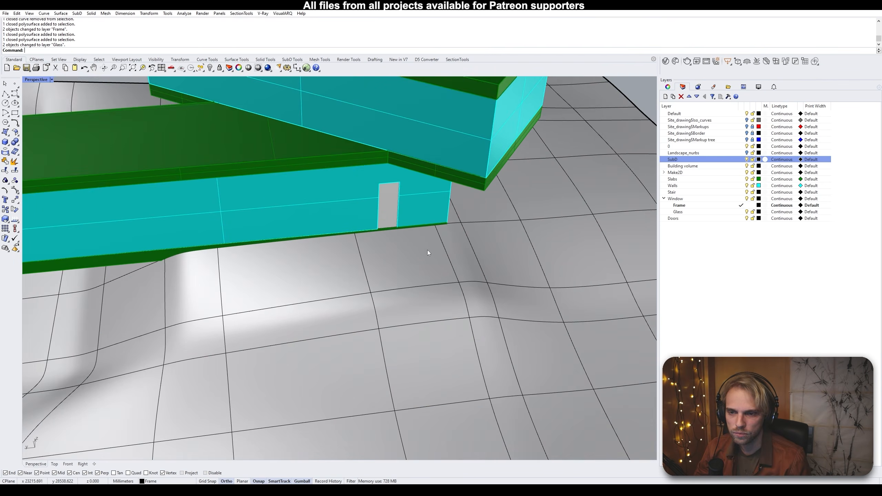
scroll(369, 226, down, 5)
right_drag(388, 240, 438, 196)
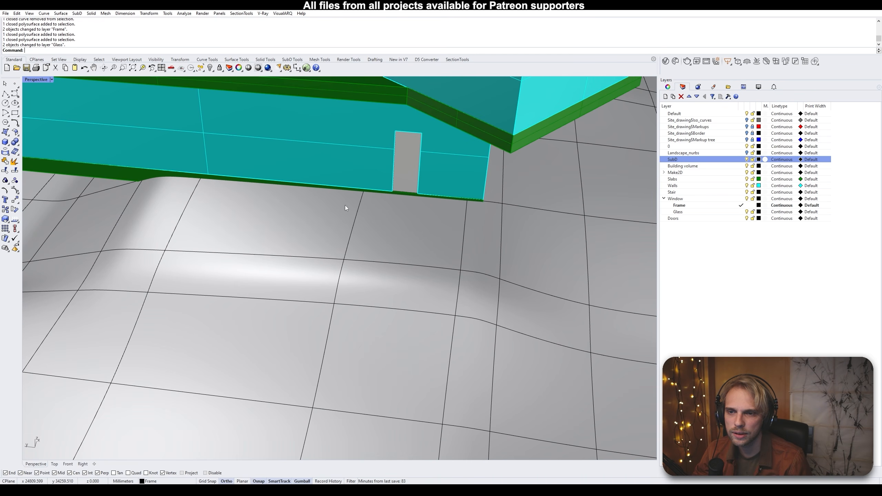
right_drag(513, 209, 114, 109)
click(6, 93)
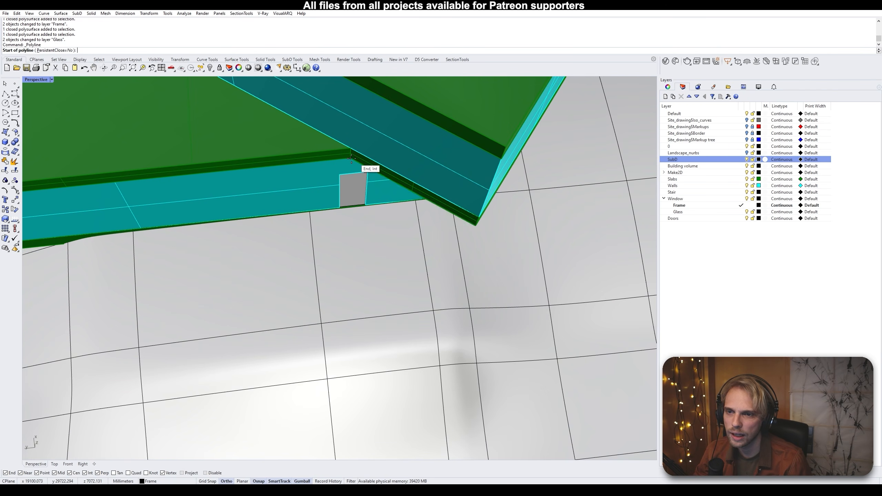
key(Escape)
Duplicate the lower edge of the upper volume's floor slab where it overhangs the entrance as a curve
ctrl+shift+click(382, 175)
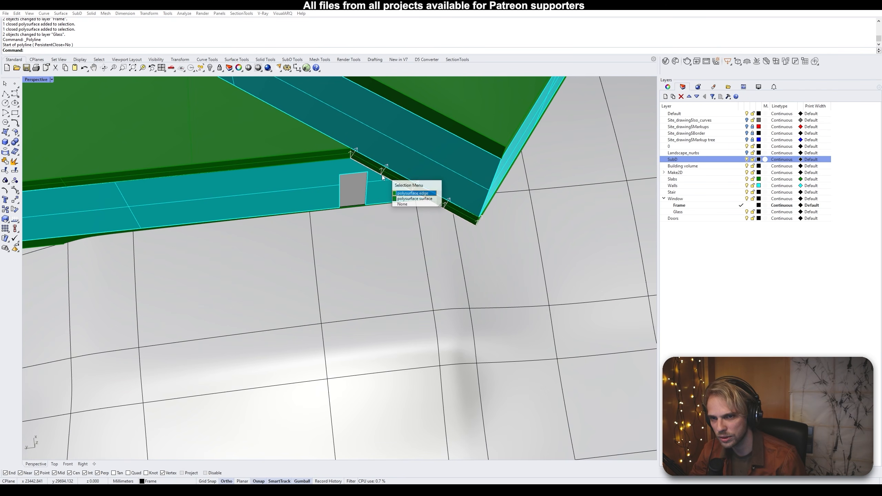
click(403, 197)
right_drag(403, 200, 402, 187)
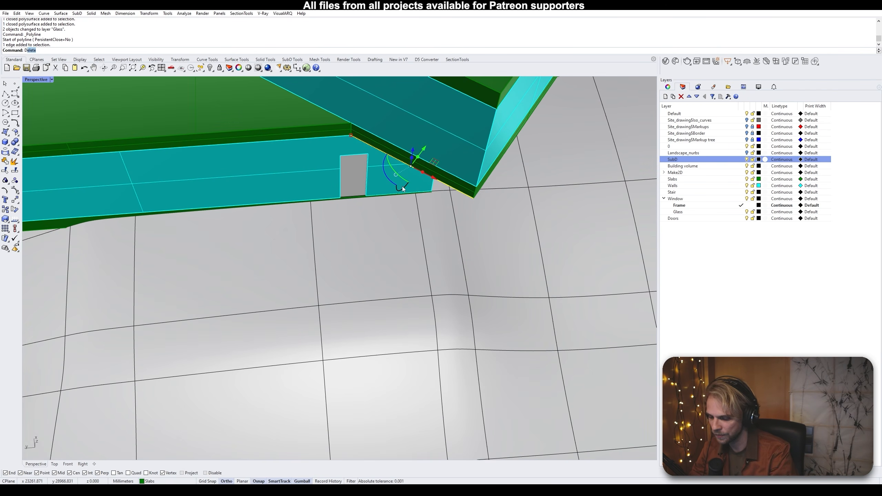
text(Dup)
key(Return)
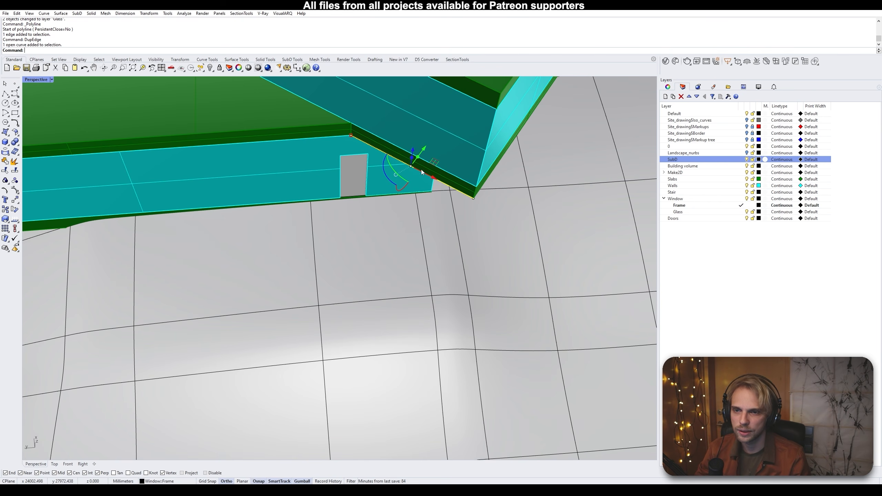
Move the duplicated edge curve from its endpoint at the slab corner to a point along the lower volume's top wall edge, beyond the door
text(M)
key(Return)
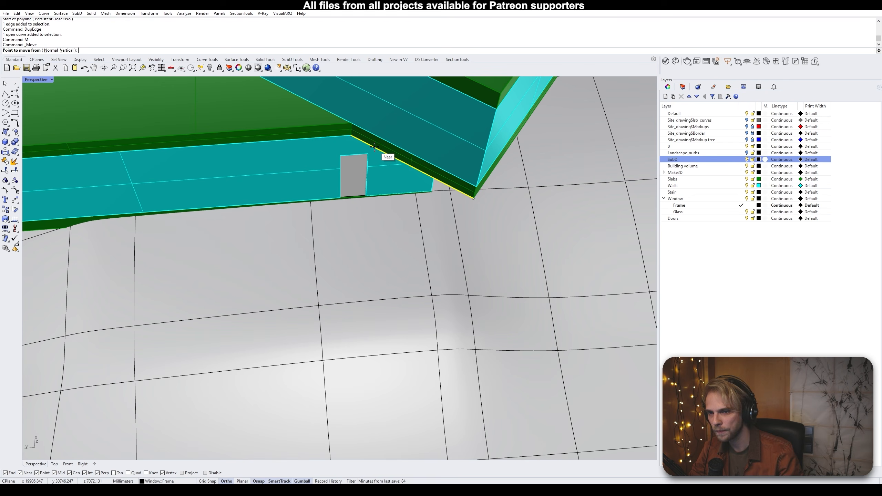
click(351, 136)
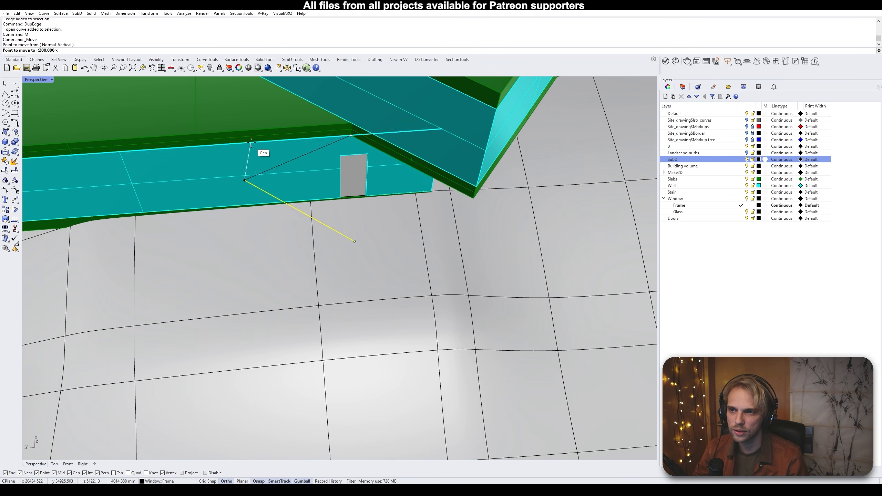
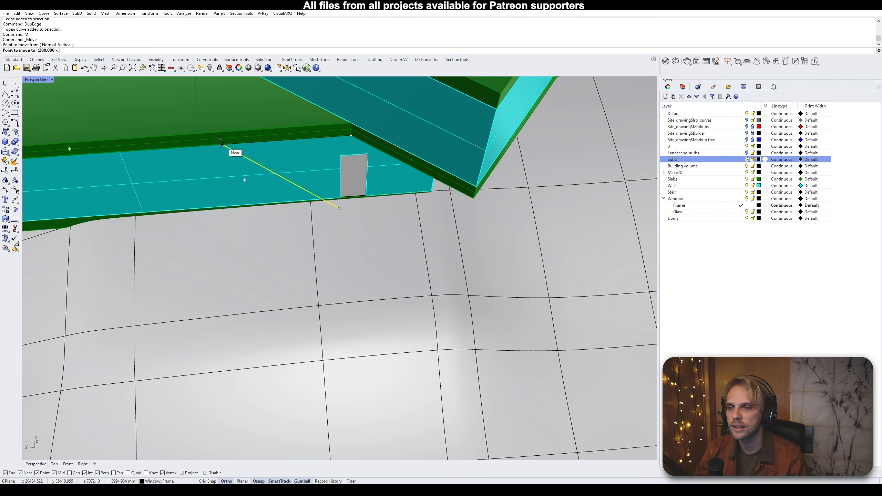
right_drag(233, 146, 225, 172)
scroll(225, 173, up, 3)
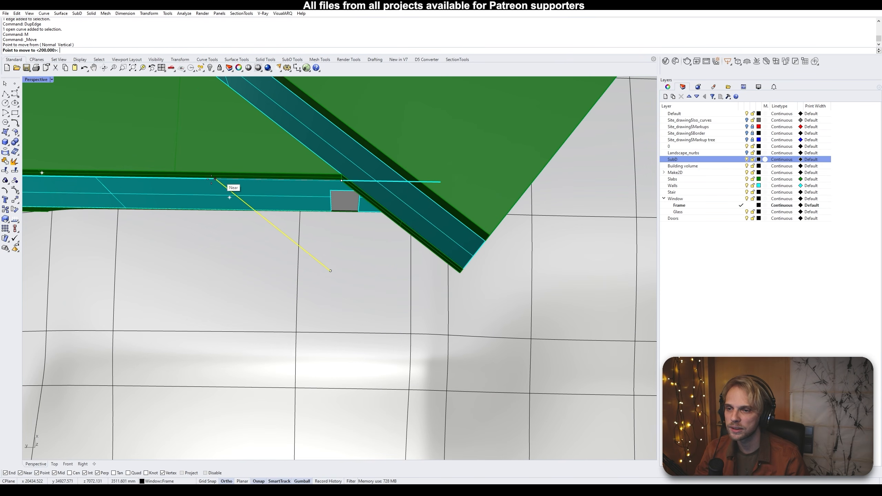
mouse_move(194, 179)
right_down()
mouse_move(200, 161)
mouse_move(191, 182)
mouse_move(200, 188)
right_up()
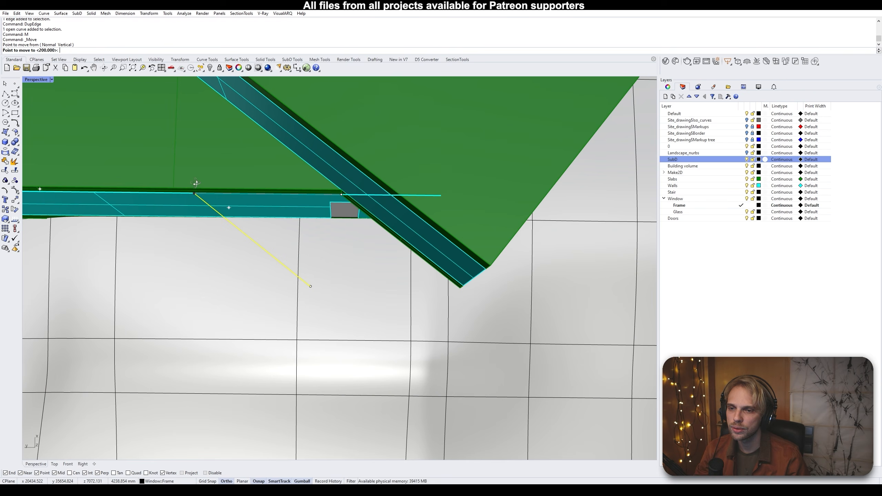
click(207, 197)
right_drag(207, 197, 281, 262)
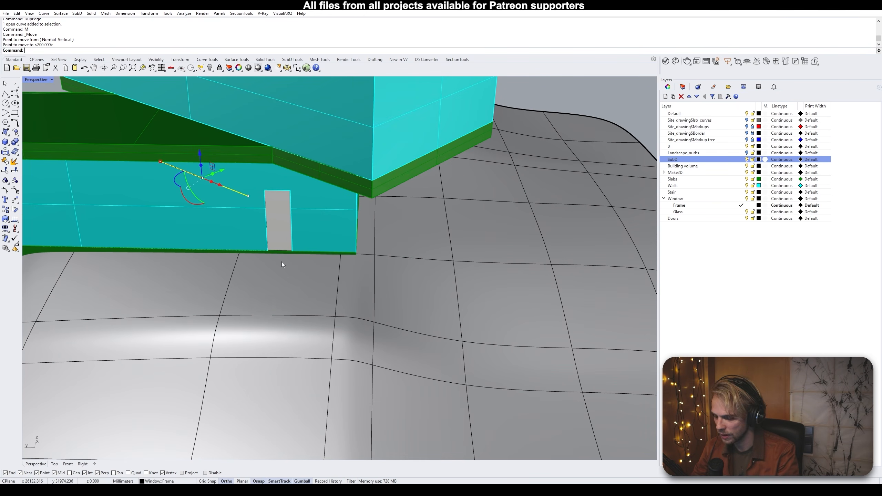
Copy the edge curve from its endpoint on the lower wall's top edge to that wall's corner beyond the door
text(Copy)
key(Return)
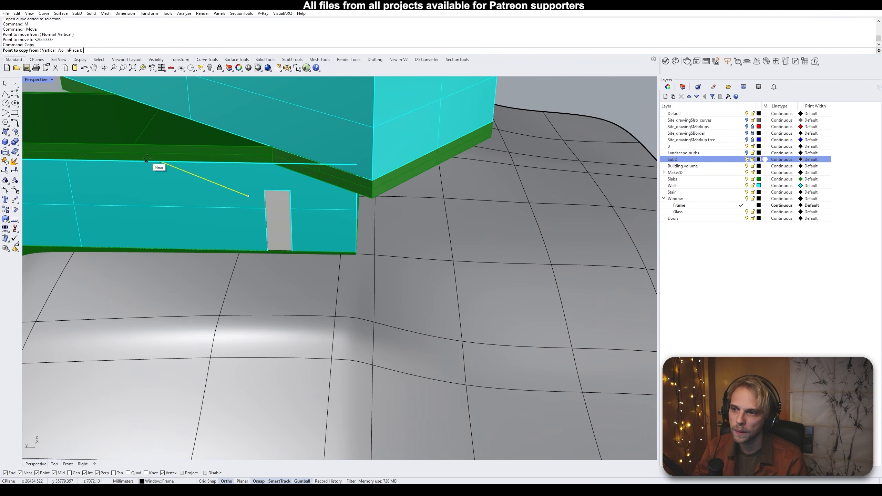
click(159, 162)
right_drag(160, 162, 347, 154)
key(Return)
key(Escape)
right_drag(132, 154, 433, 218)
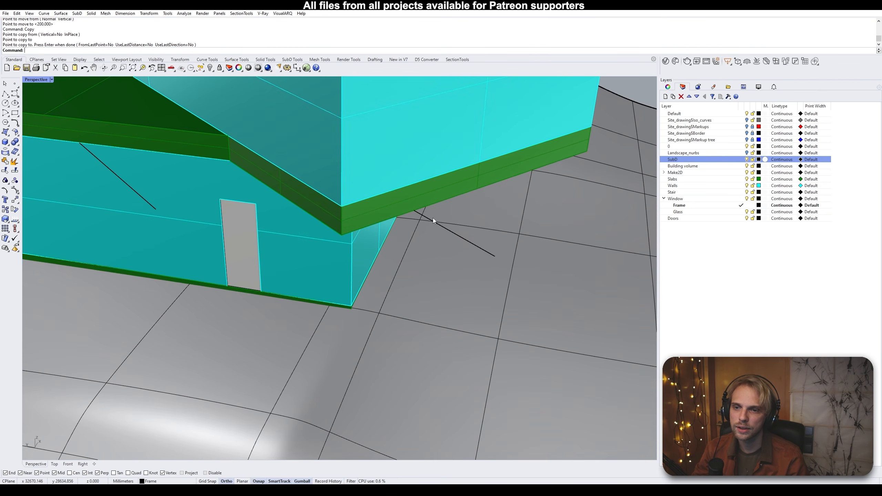
click(431, 217)
shift+click(131, 187)
right_drag(131, 187, 180, 200)
text(Loft)
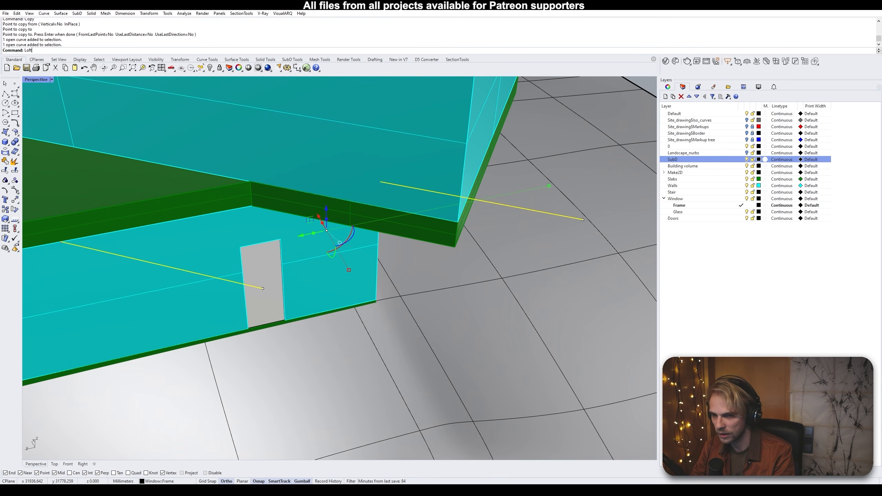
key(Escape)
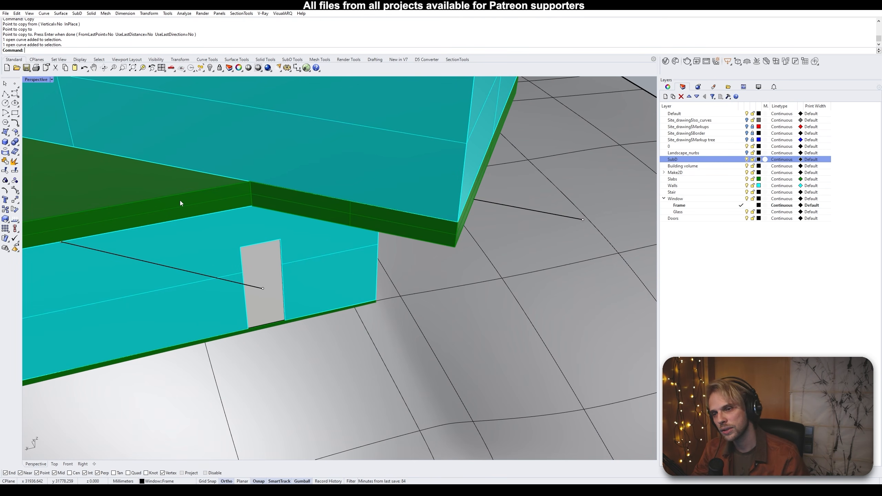
Loft a surface between the two parallel curves at the entrance and delete the source curves
right_drag(180, 203, 395, 237)
click(401, 236)
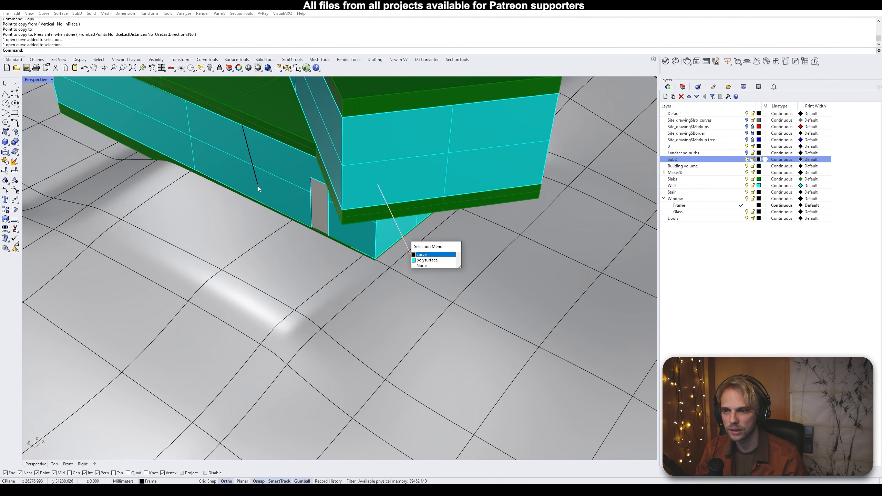
click(429, 255)
shift+click(254, 176)
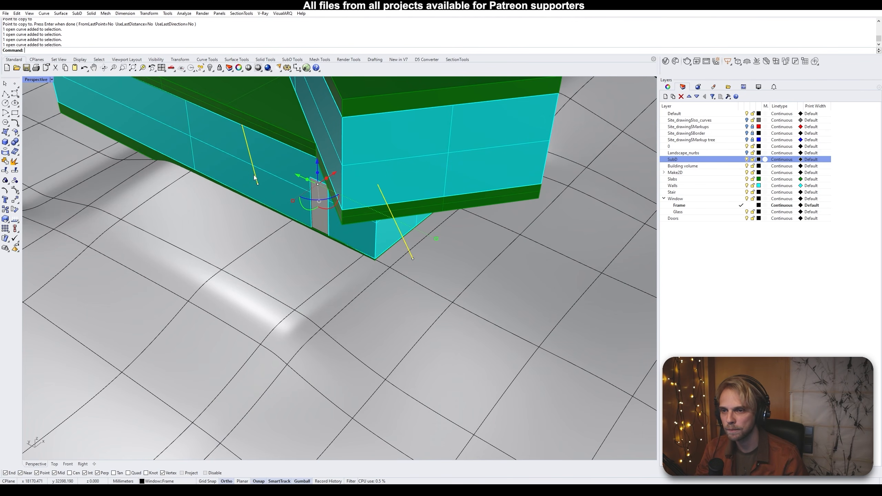
text(Loft)
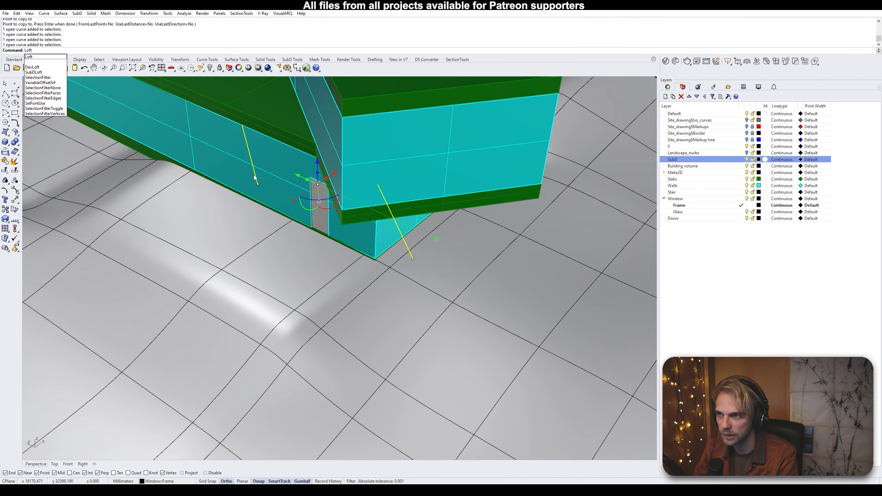
key(Return)
key(Delete)
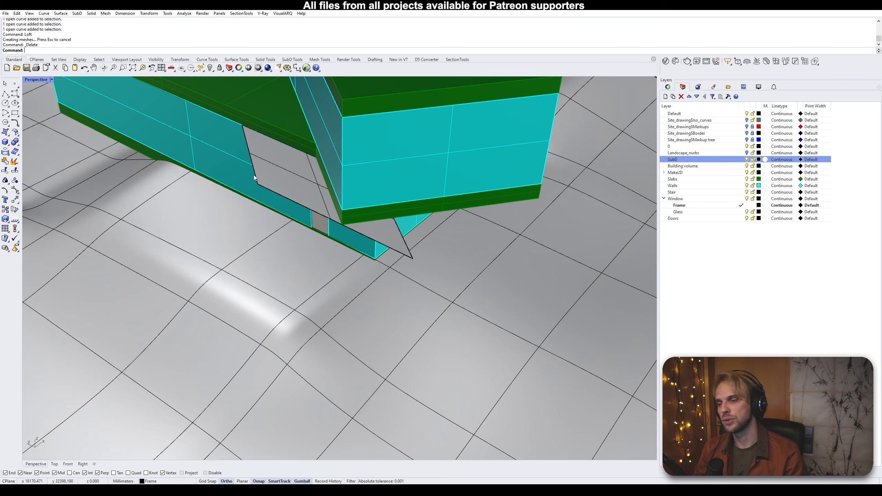
Move the lofted surface vertically down from its corner to the base edge of the lower volume's wall
click(269, 167)
right_drag(269, 166, 361, 138)
right_drag(302, 181, 269, 201)
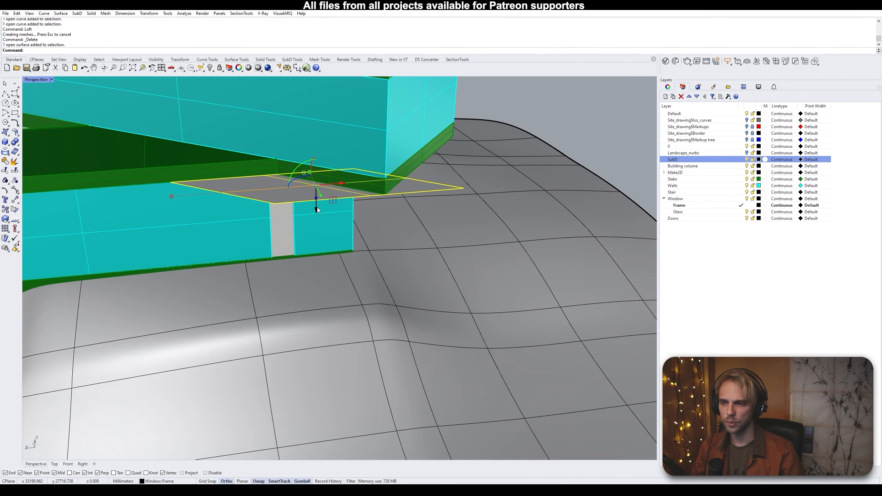
text(m)
key(Return)
text(v)
key(Return)
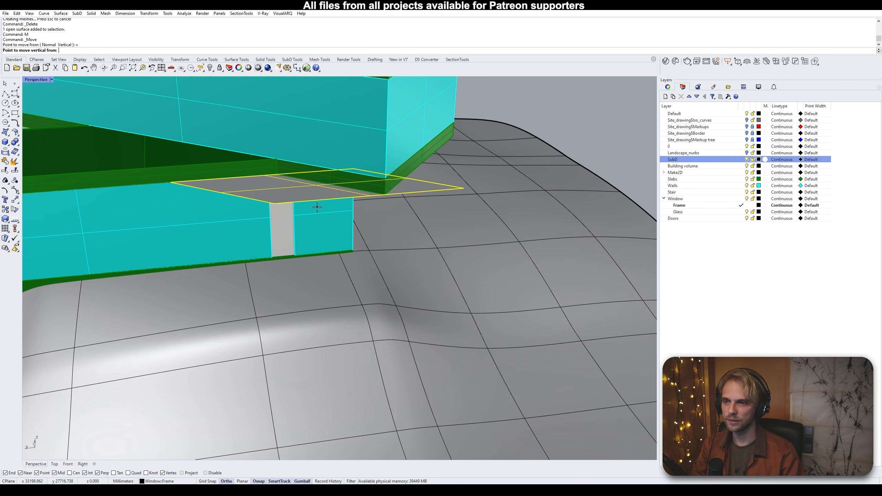
click(171, 182)
click(195, 264)
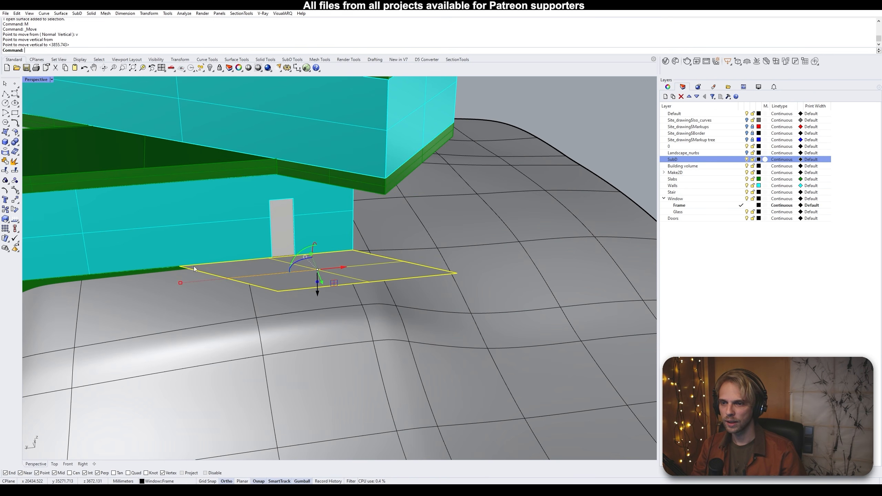
Extrude the surface in front of the entrance door vertically into a 500 mm thick slab
right_drag(317, 281, 340, 254)
scroll(301, 274, up, 3)
click(295, 276)
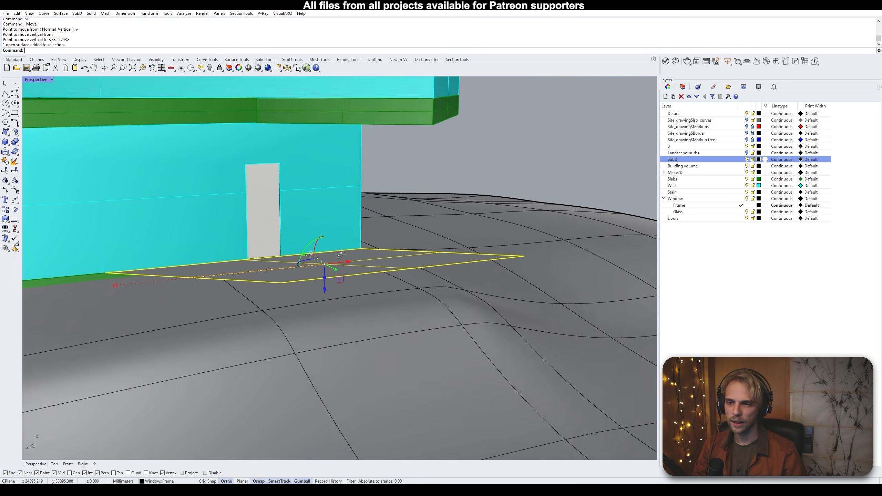
click(325, 279)
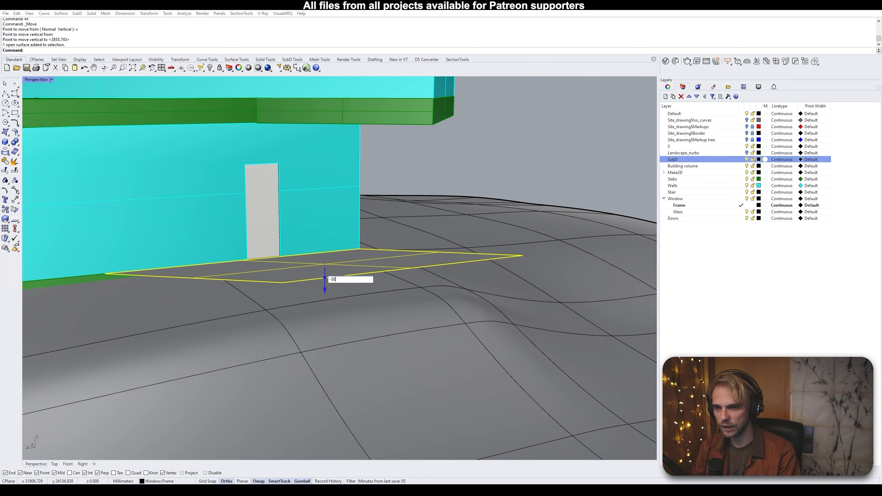
key(Return)
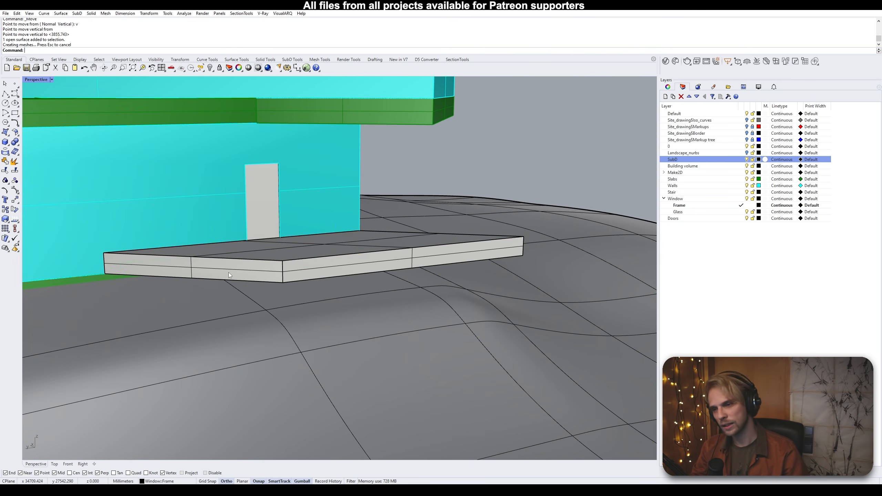
Move the entrance slab down vertically by entering -500
click(243, 267)
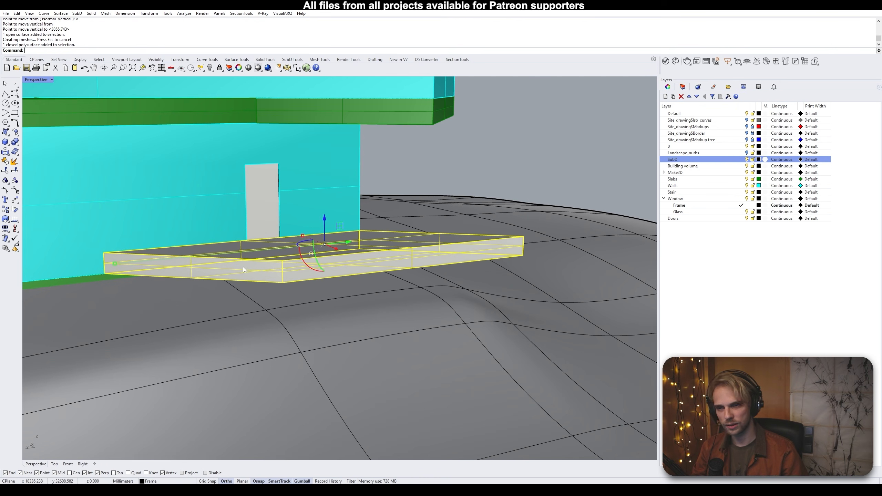
click(323, 222)
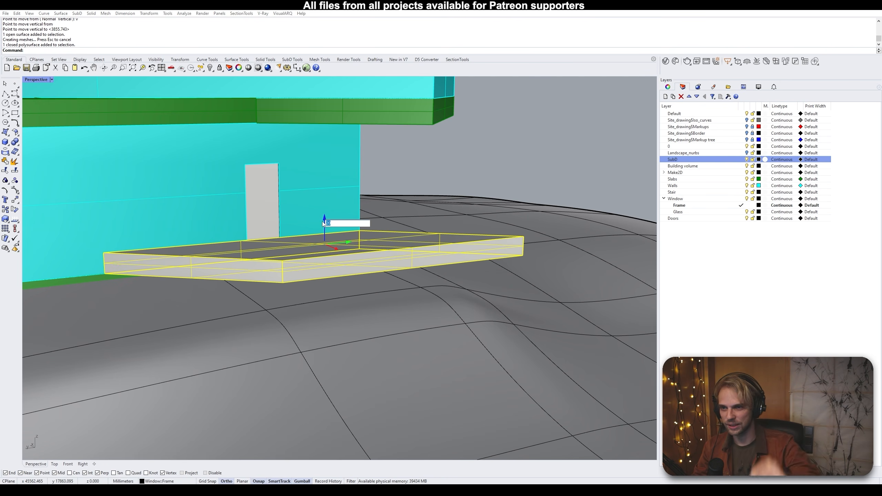
text(-500)
key(Return)
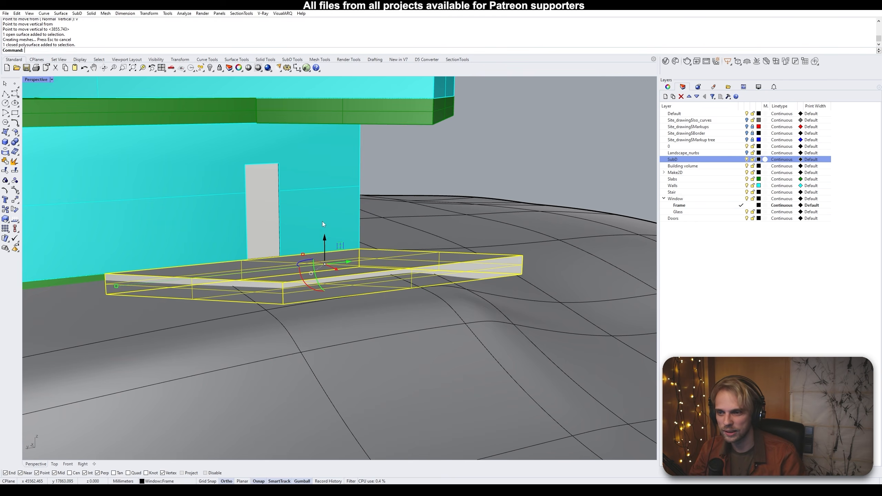
Align the gumball to the CPlane and raise the SubD terrain edge near the entrance slab's outer corner
right_drag(323, 221, 427, 261)
key(Tab)
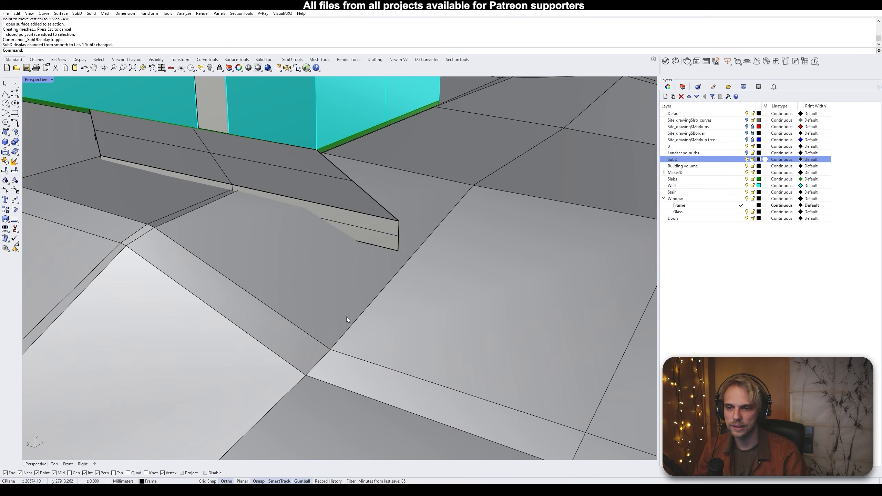
right_drag(346, 318, 356, 362)
ctrl+shift+click(357, 395)
right_drag(359, 396, 378, 373)
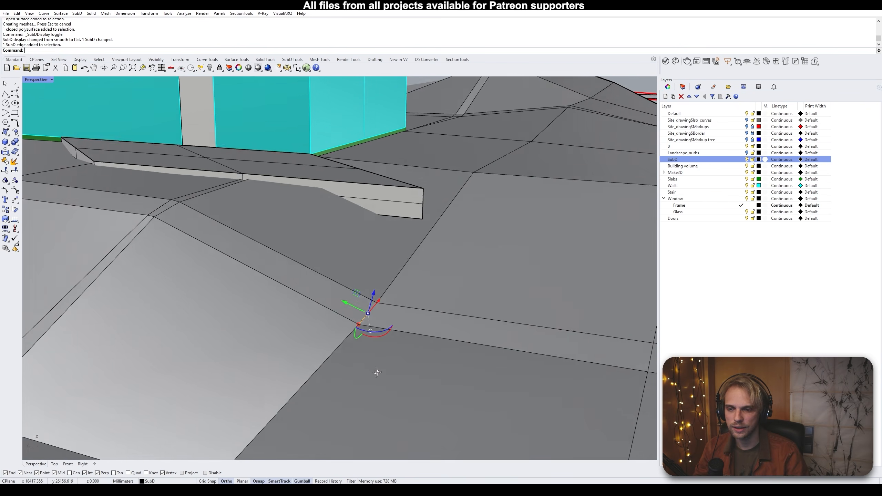
key(Tab)
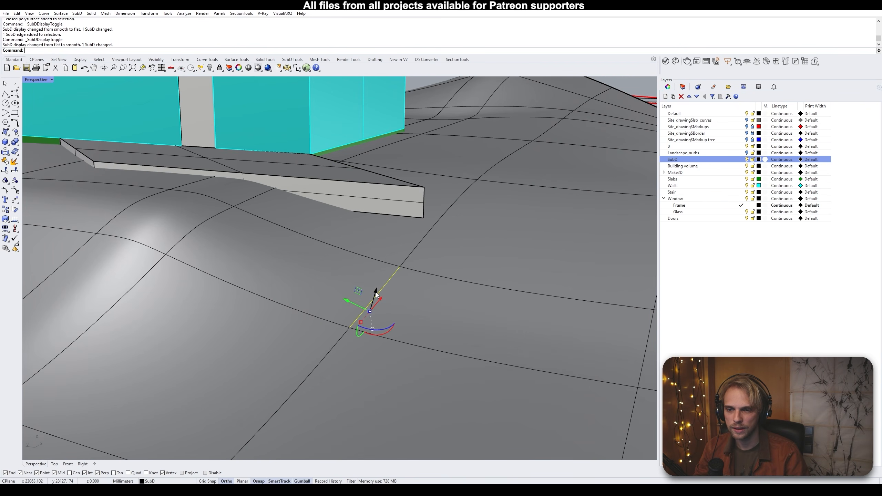
right_click(301, 482)
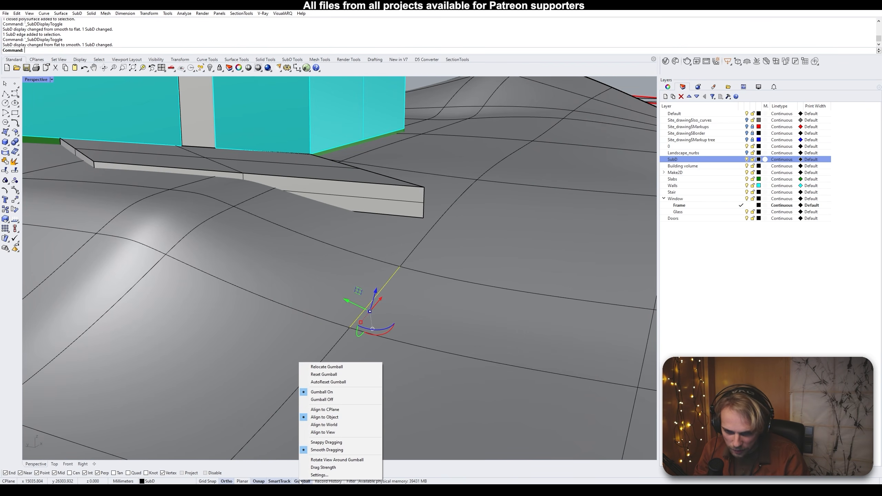
click(341, 410)
drag(376, 282, 417, 203)
right_drag(418, 202, 273, 225)
scroll(326, 208, down, 2)
key(Escape)
Inspect how the entrance slab meets the terrain and the lower volume's corner from several sides
click(273, 225)
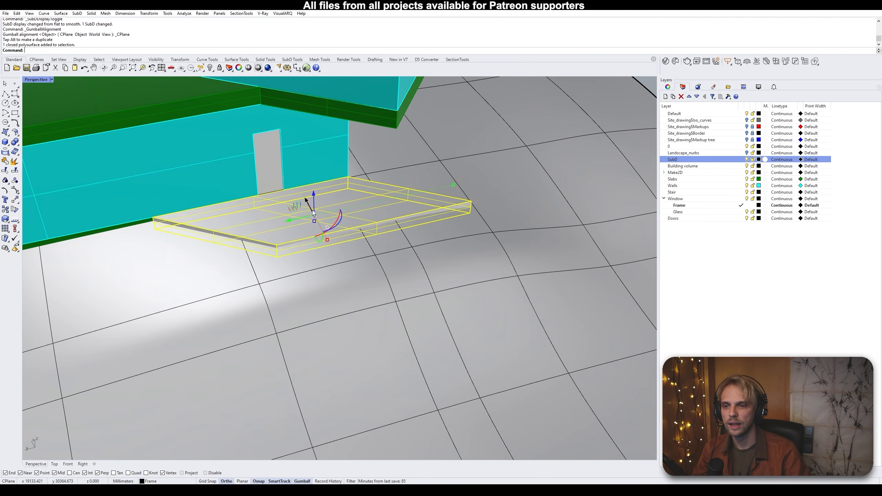
key(Escape)
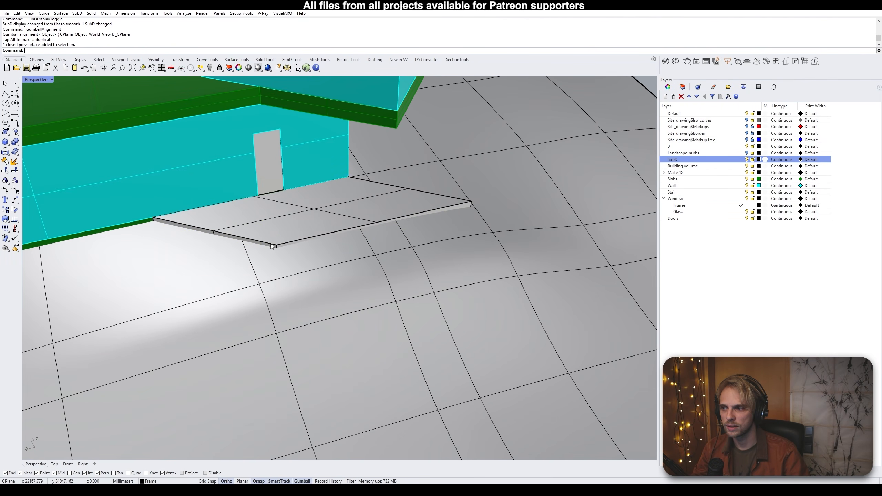
right_drag(285, 243, 413, 295)
scroll(300, 223, down, 6)
right_drag(414, 295, 306, 273)
scroll(306, 272, up, 4)
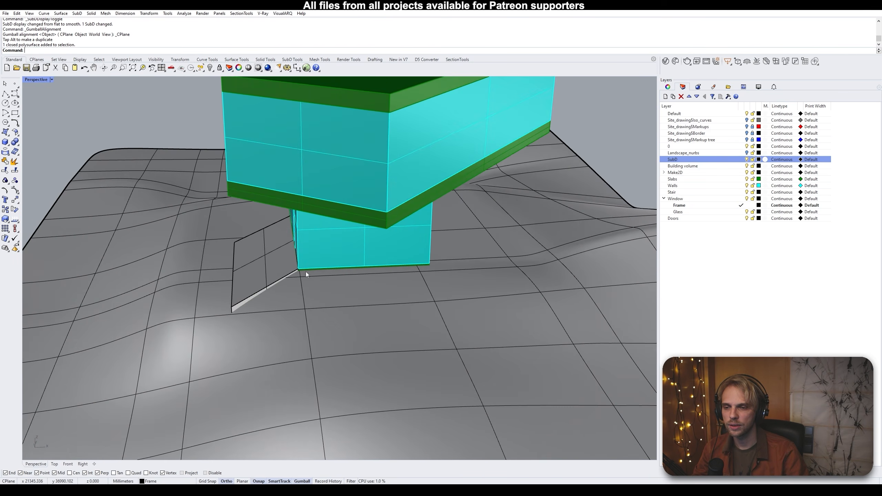
scroll(306, 271, up, 2)
scroll(307, 271, up, 4)
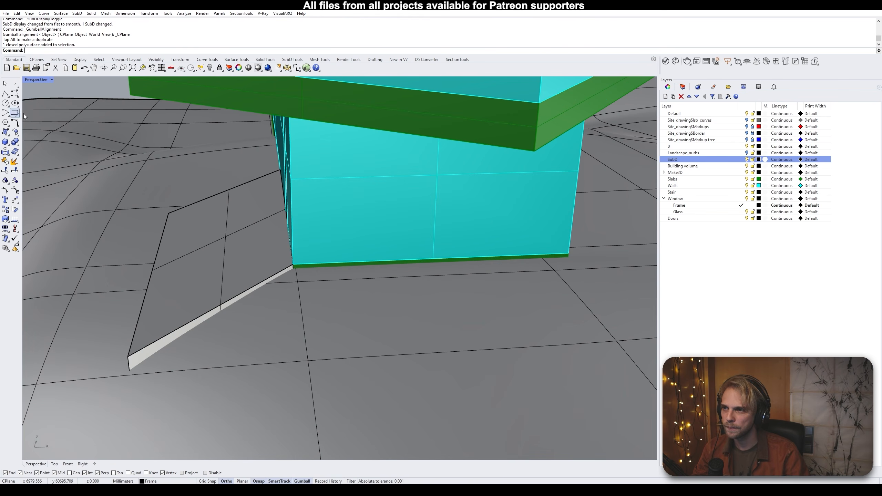
Extrude the entrance slab's end face outward past the lower volume's corner to lengthen the slab
click(5, 94)
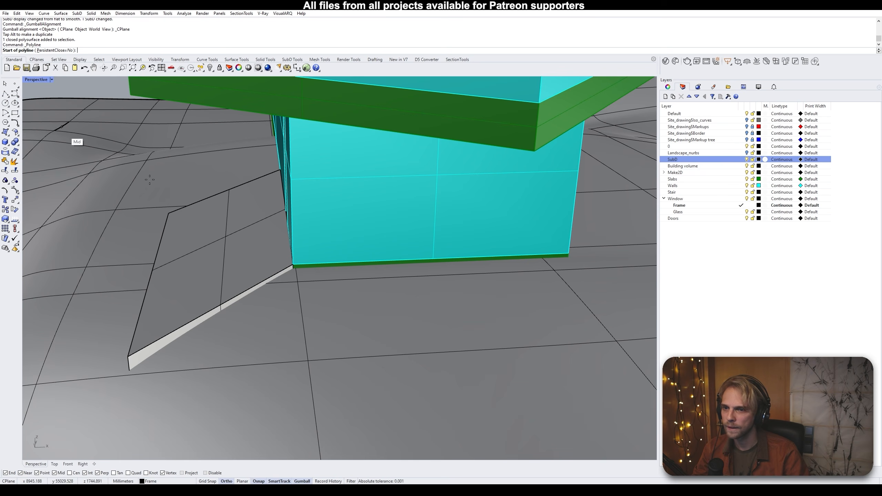
scroll(233, 303, up, 3)
click(251, 290)
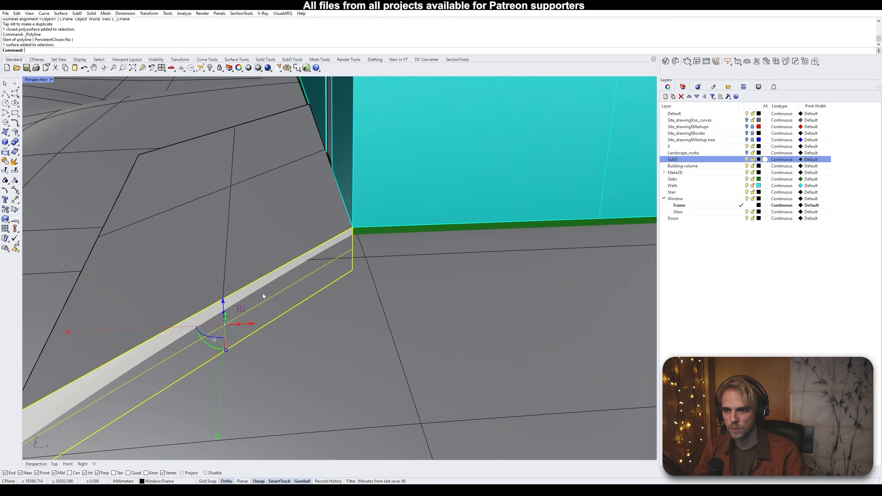
scroll(264, 297, down, 4)
right_drag(264, 298, 236, 328)
drag(236, 337, 295, 339)
key(Escape)
Merge all coplanar faces of the extended entrance slab
right_drag(275, 341, 356, 288)
click(357, 291)
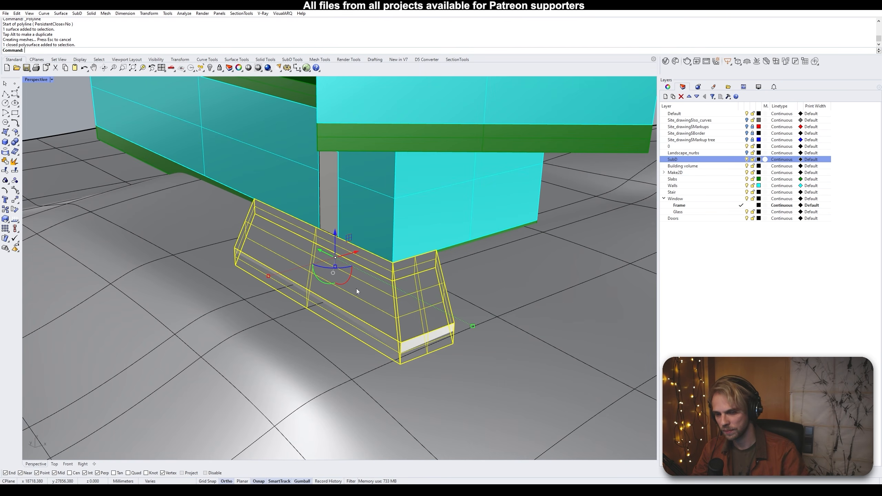
text(MergeAllCoplanarFaces)
key(Return)
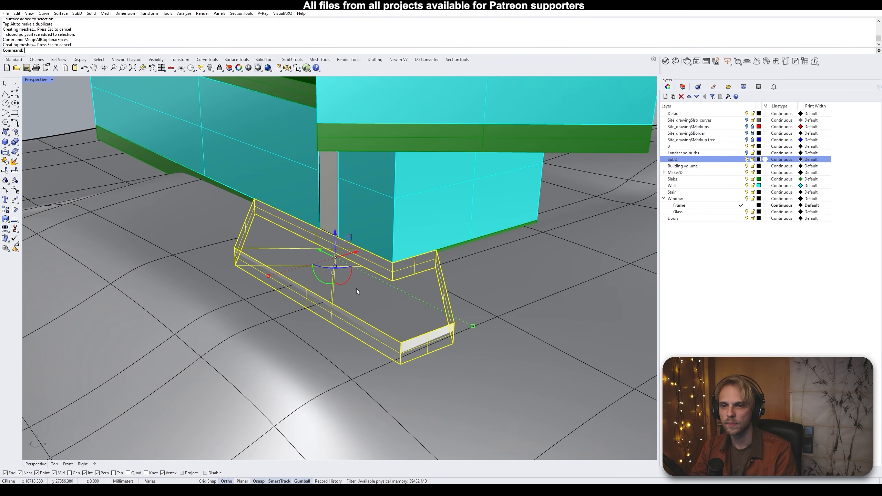
right_drag(356, 288, 369, 274)
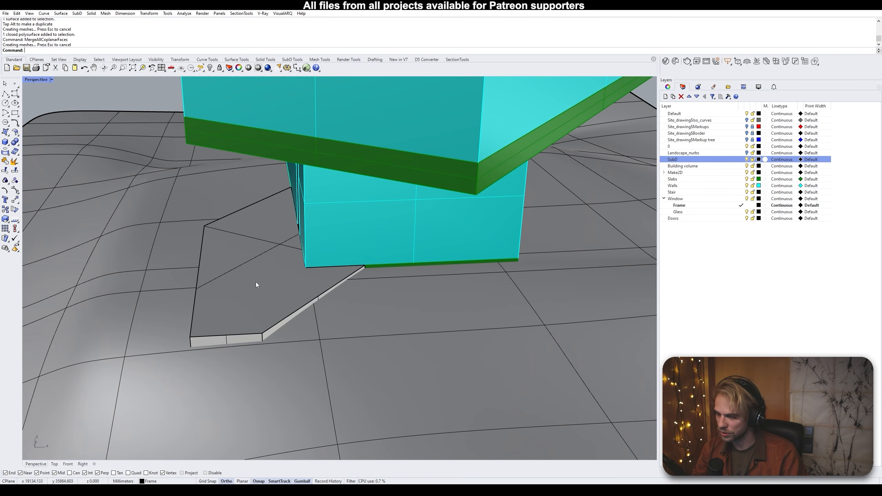
Assign the entrance slab to the Slabs layer
right_drag(368, 298, 471, 262)
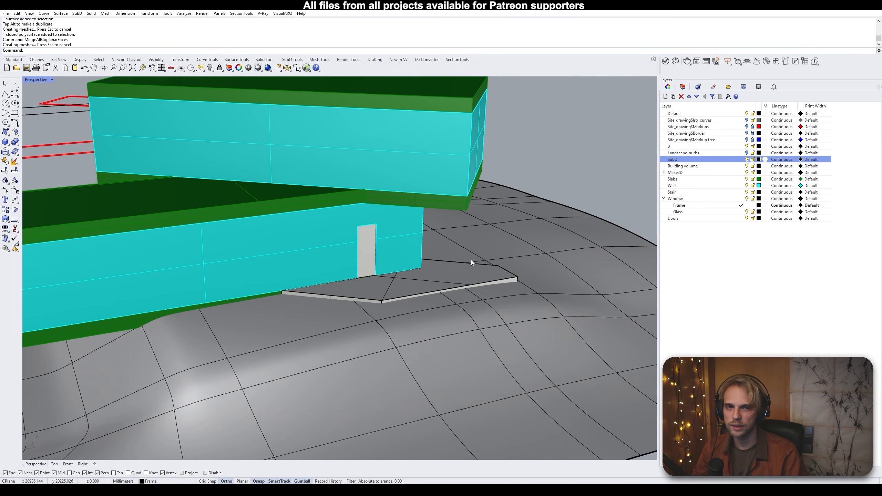
click(378, 285)
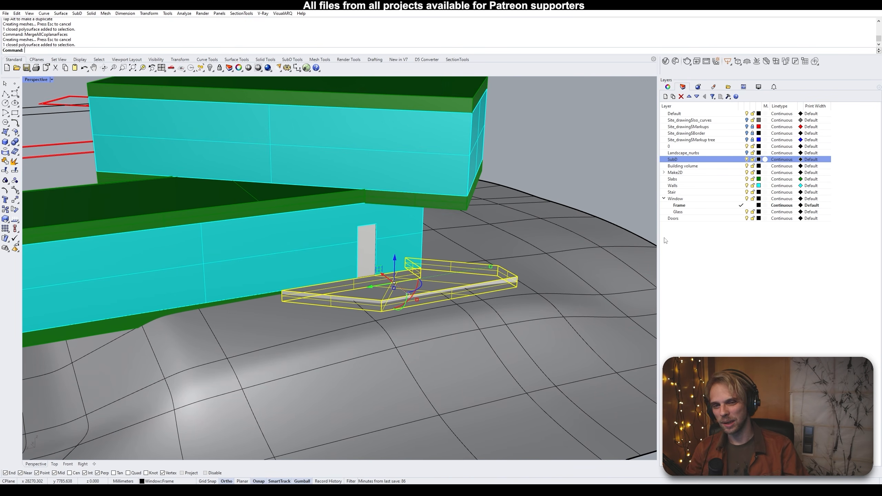
right_click(736, 180)
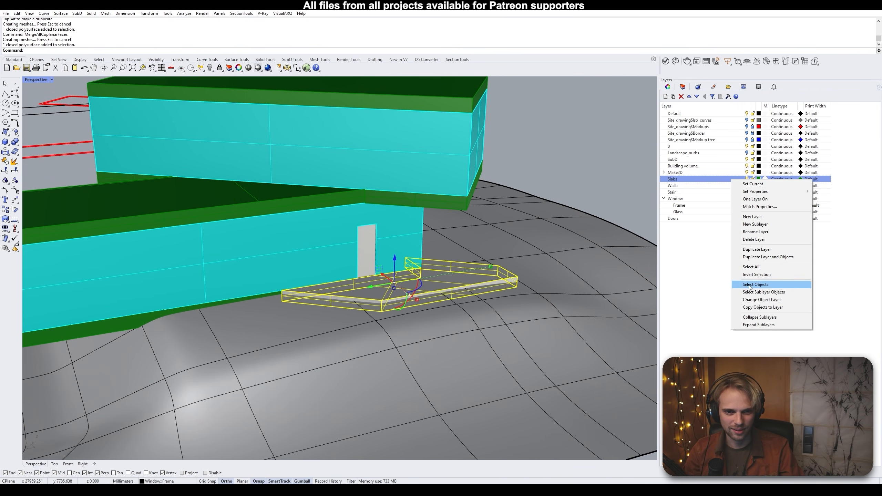
click(772, 301)
click(623, 162)
right_drag(608, 167, 237, 204)
right_drag(291, 212, 151, 219)
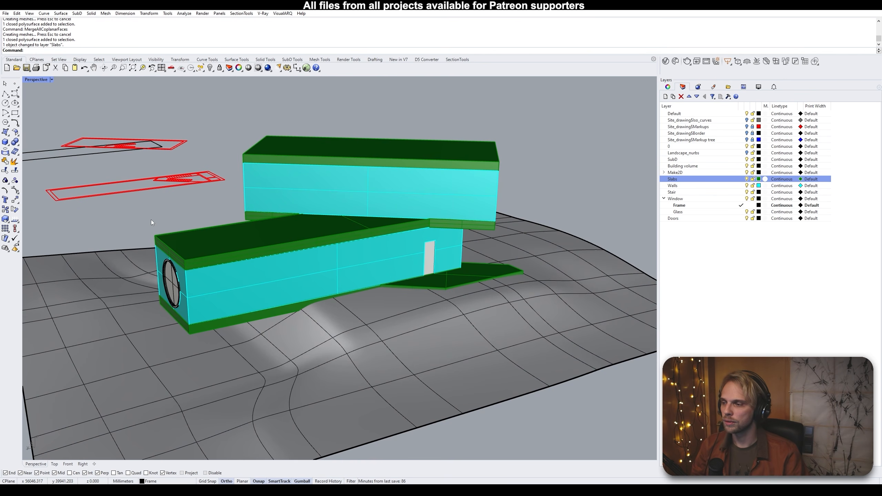
right_drag(294, 229, 348, 211)
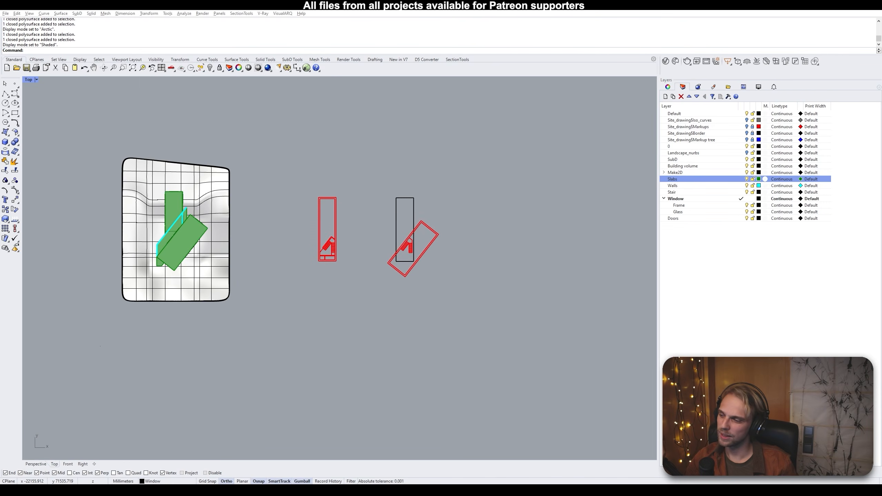
Return to the perspective view and examine the house's volumes, windows and balcony parapet from several sides
right_drag(337, 279, 445, 302)
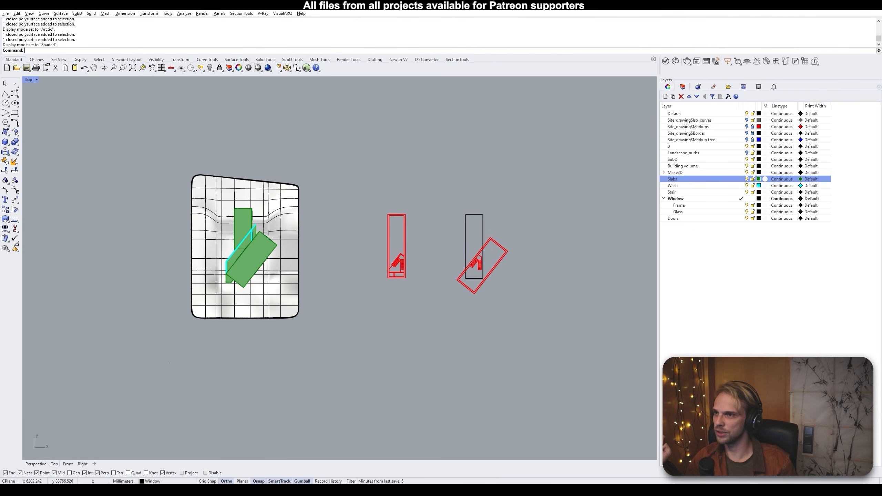
double_click(29, 80)
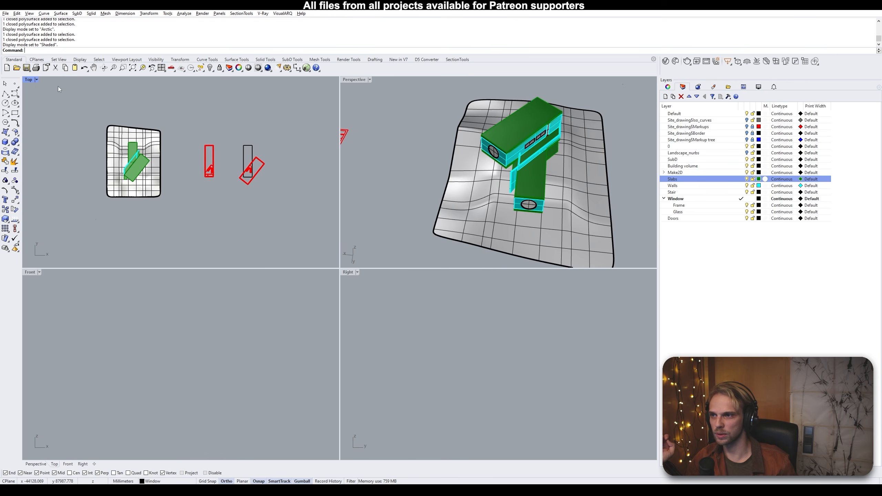
double_click(355, 80)
right_drag(429, 213, 455, 242)
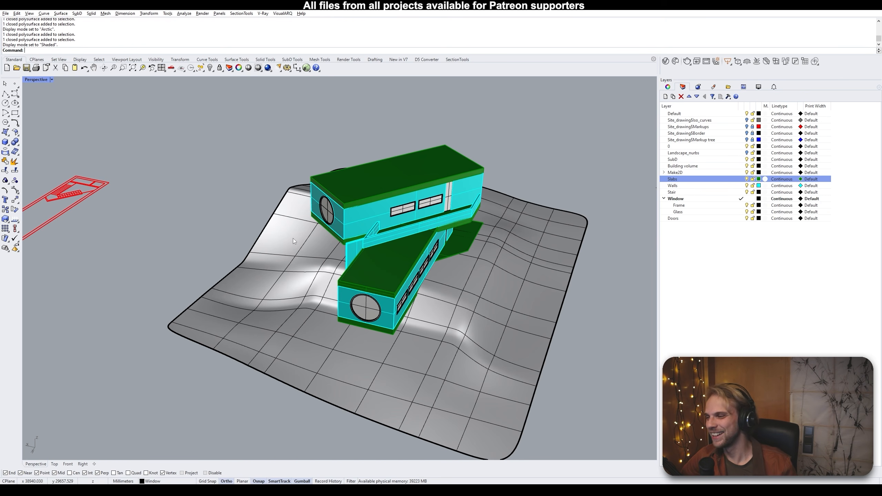
right_drag(329, 281, 212, 215)
scroll(444, 161, up, 4)
scroll(383, 205, up, 5)
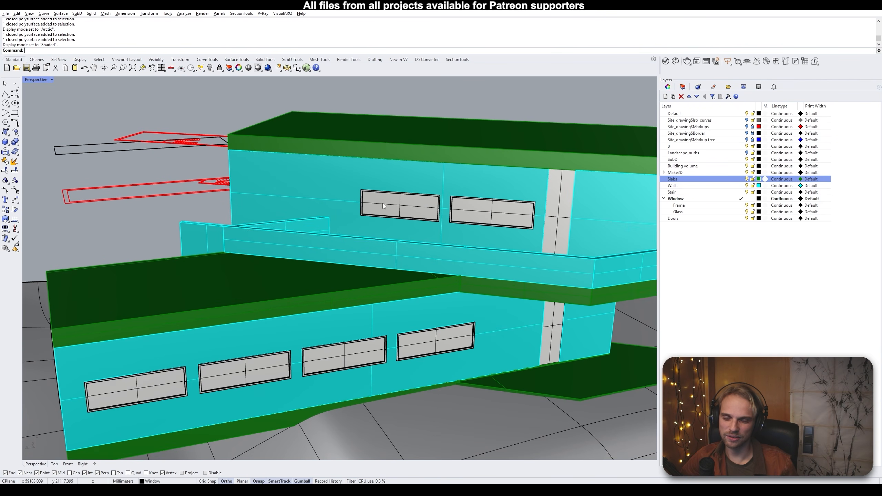
shift+right_drag(263, 259, 373, 186)
click(433, 205)
scroll(312, 201, down, 5)
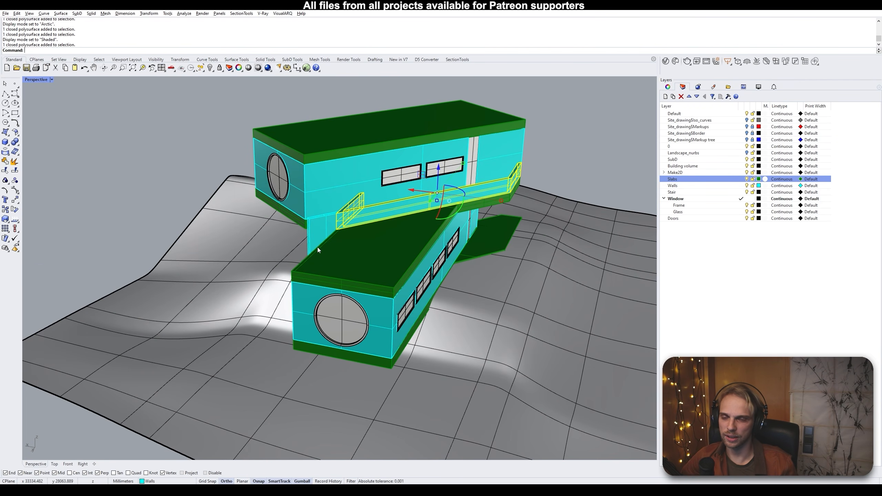
key(Escape)
right_drag(224, 188, 391, 194)
scroll(390, 193, up, 2)
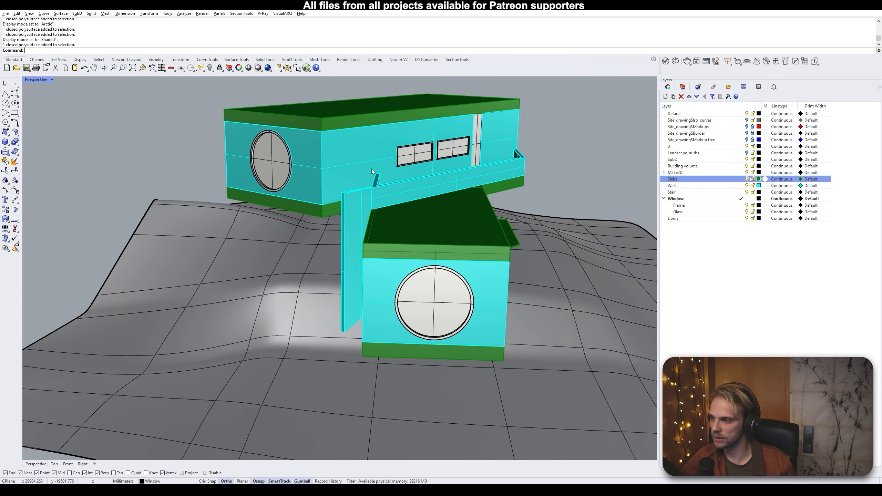
Examine how the stacked volumes, balcony and entrance slab sit together on the terrain from low and overhead angles
right_drag(371, 168, 403, 218)
scroll(403, 219, up, 3)
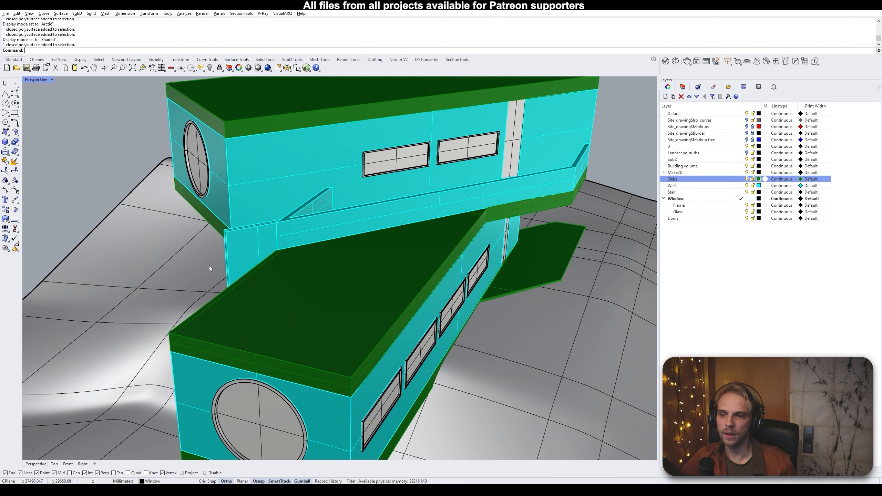
right_drag(422, 284, 429, 215)
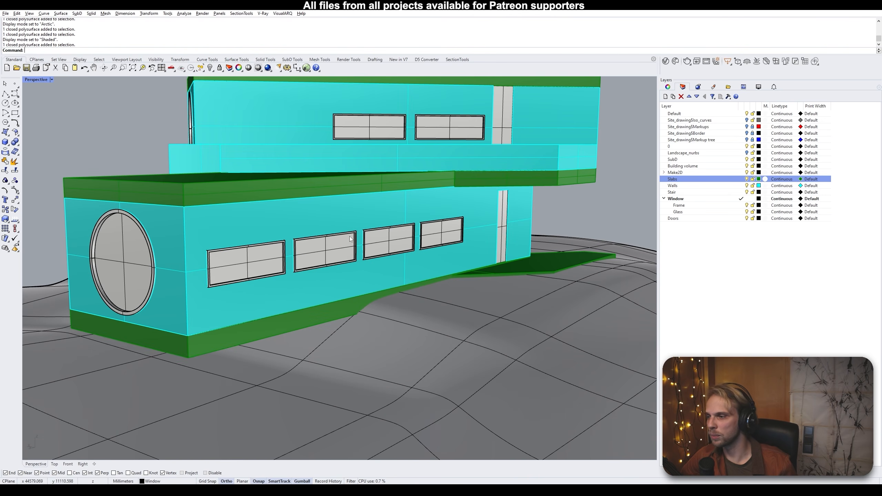
right_drag(221, 284, 278, 288)
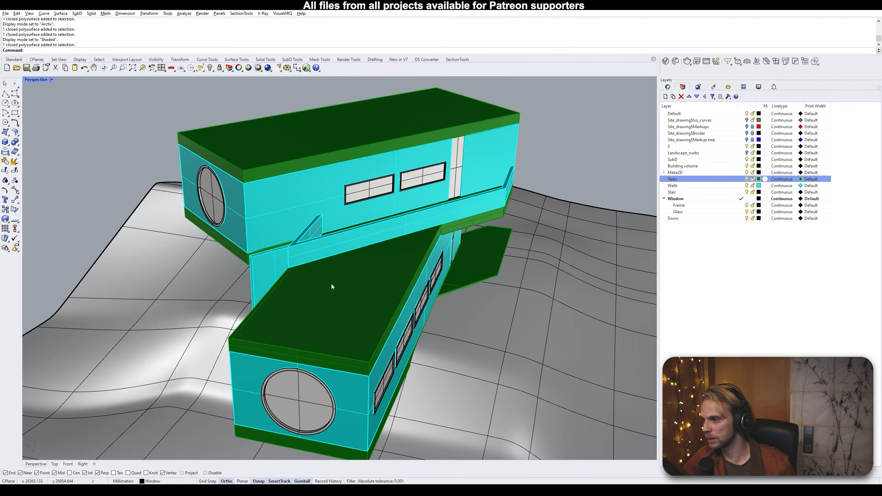
right_drag(328, 288, 266, 245)
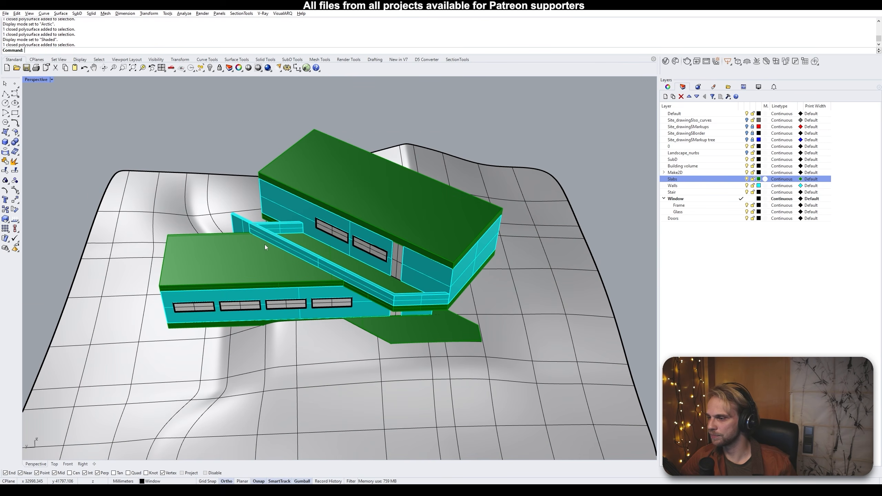
right_drag(398, 290, 341, 238)
scroll(316, 283, down, 2)
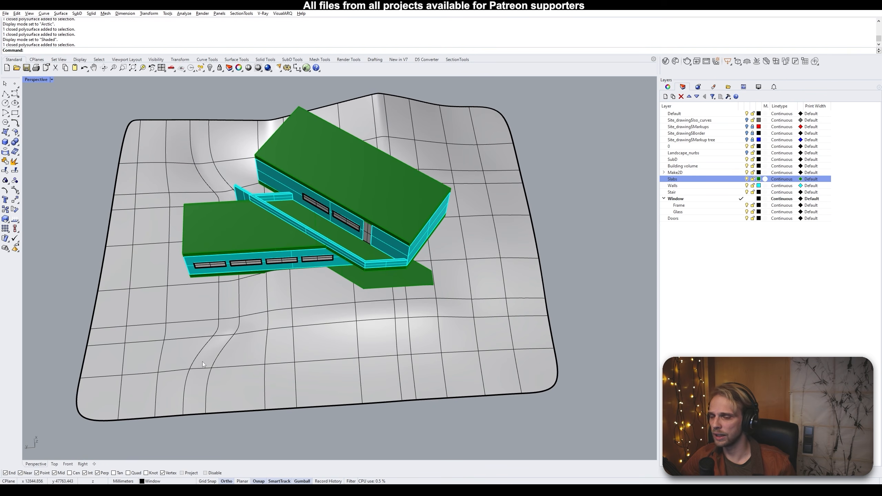
shift+right_drag(184, 300, 282, 251)
right_drag(273, 169, 337, 166)
right_drag(382, 202, 348, 241)
shift+right_drag(348, 242, 312, 285)
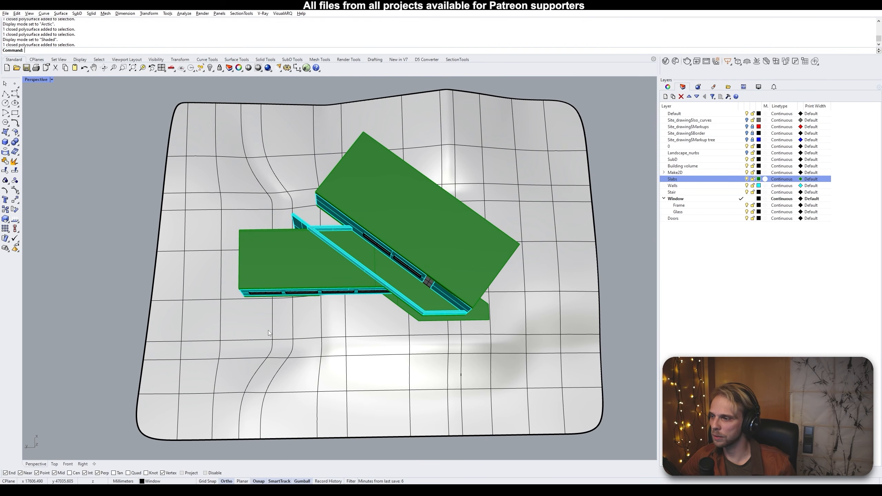
right_drag(363, 264, 378, 111)
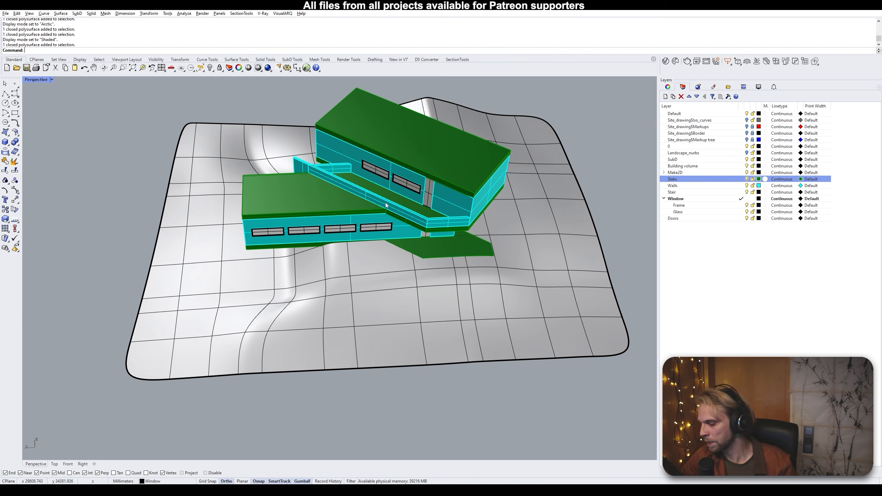
Examine the red floor plan drawings in relation to the house and terrain from above and at an angle
right_drag(418, 182, 438, 222)
shift+right_drag(303, 208, 293, 323)
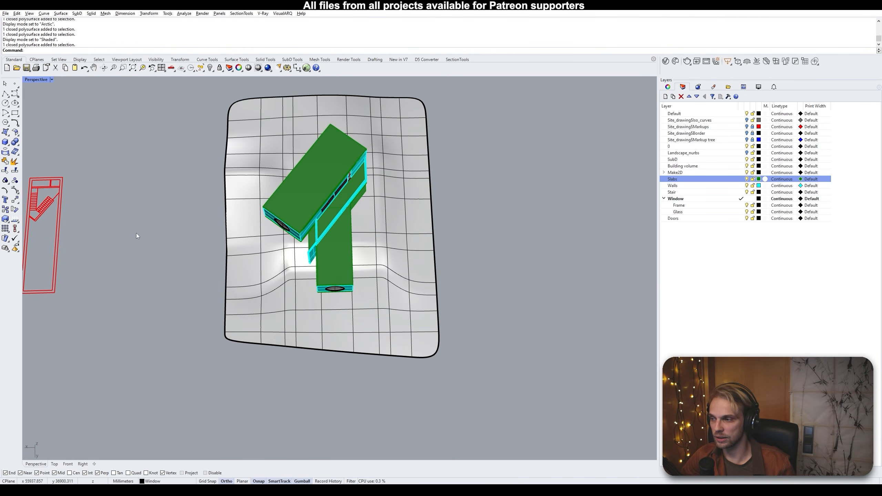
shift+right_drag(71, 213, 270, 199)
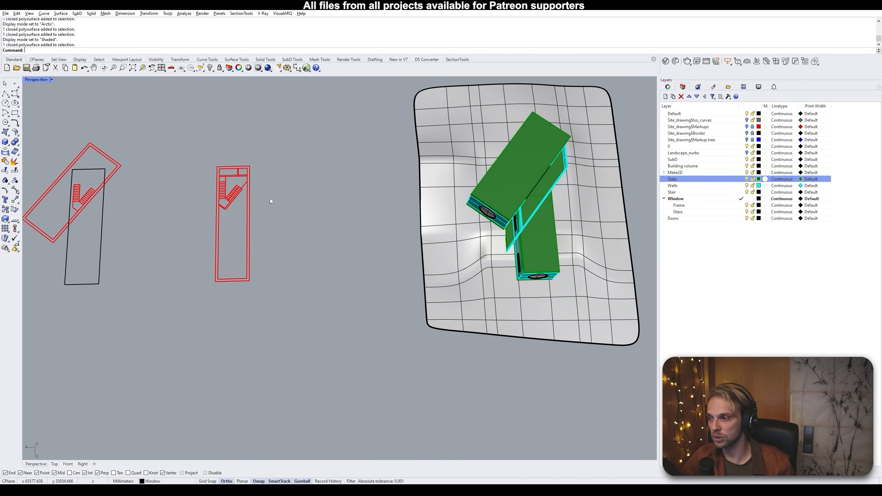
double_click(28, 81)
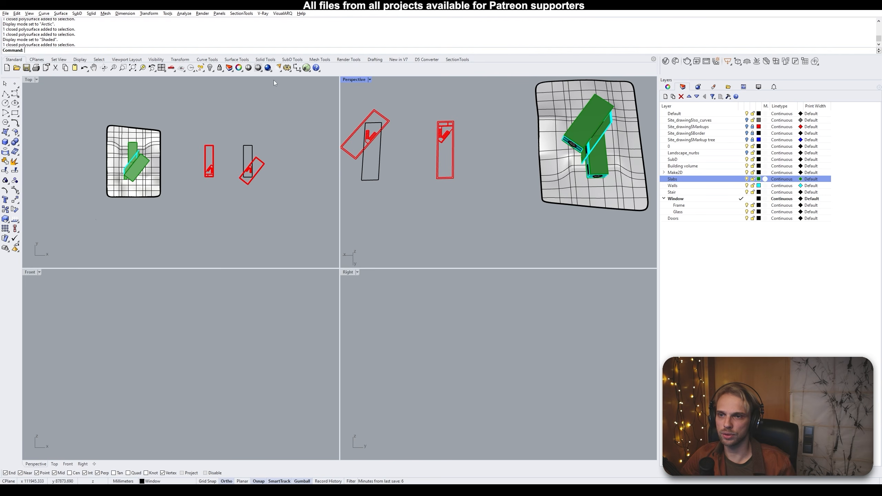
double_click(355, 80)
right_drag(421, 190, 208, 135)
right_drag(279, 256, 267, 271)
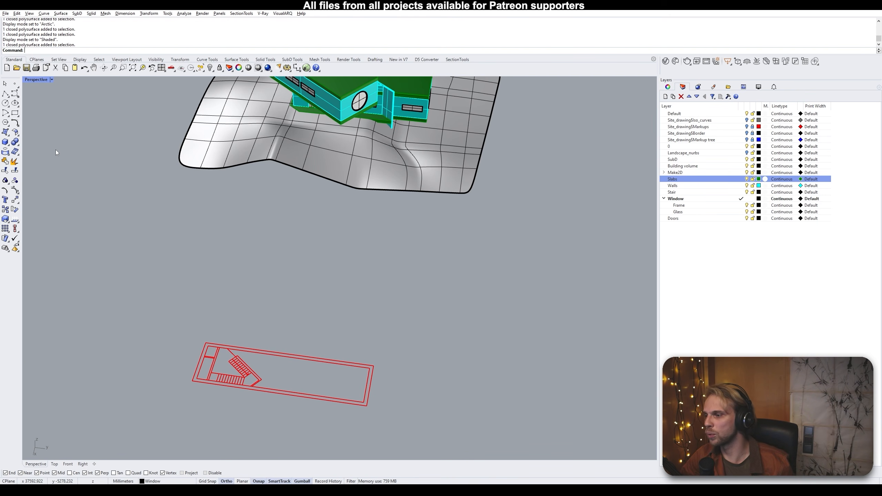
right_drag(75, 137, 87, 165)
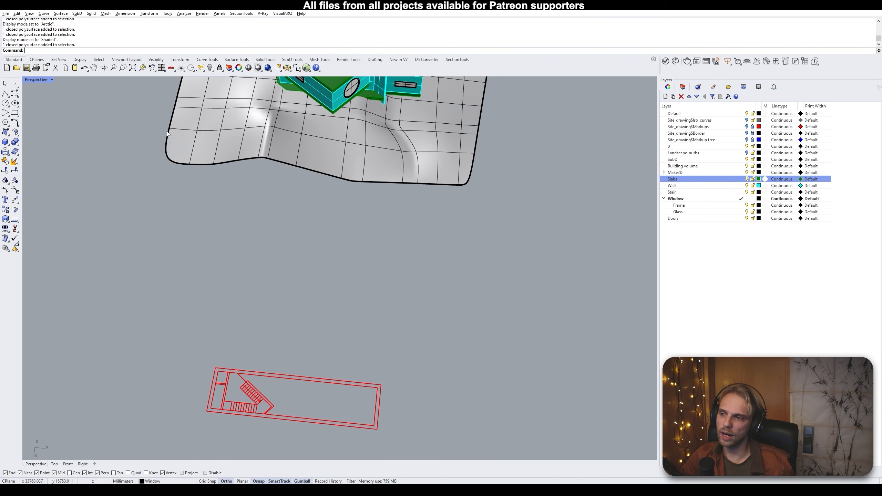
Draw a rectangle between the red floor plan and the terrain, and place a duplicate of it in line beyond its short side
click(15, 114)
click(135, 337)
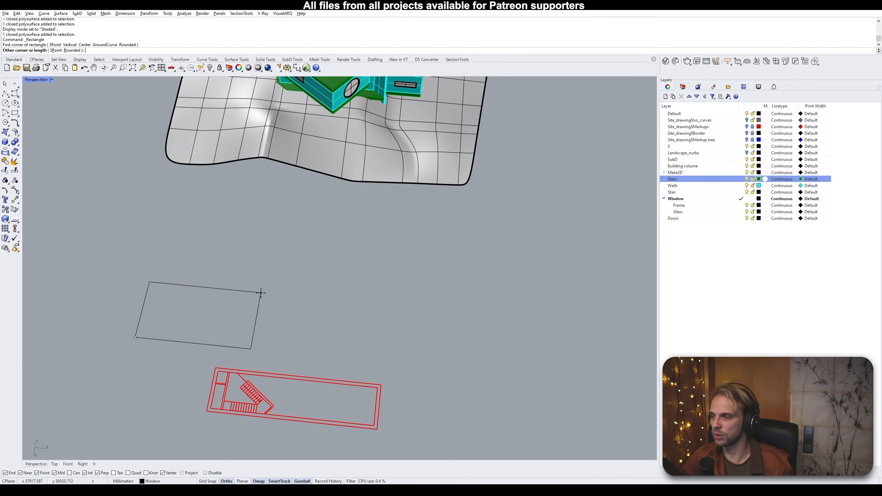
click(260, 294)
click(257, 312)
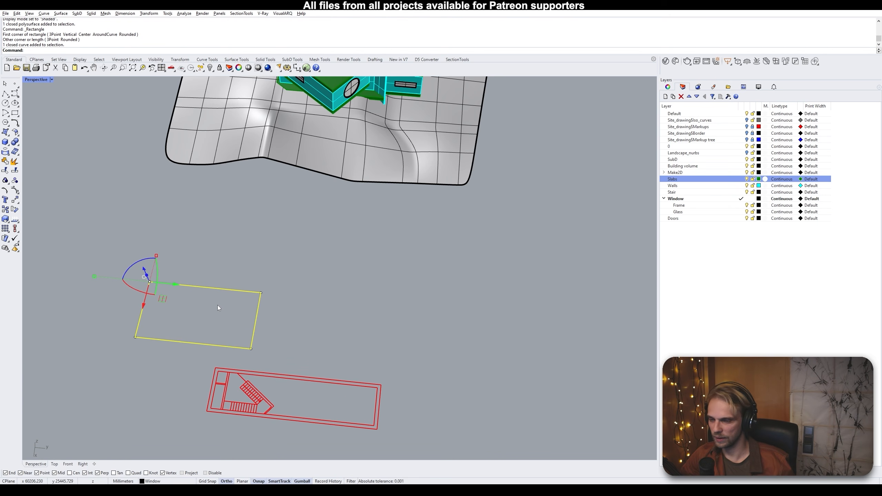
drag(174, 283, 351, 300)
key(alt)
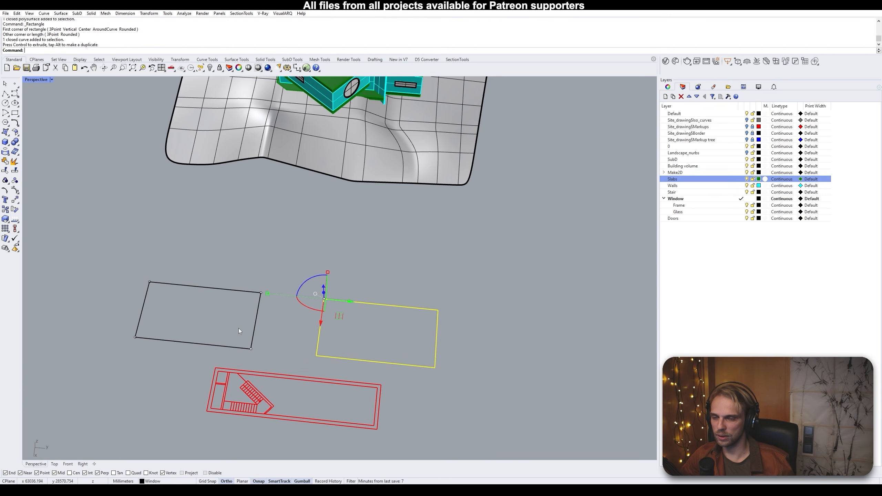
click(286, 340)
Move the duplicated rectangle out of line with the original, closer to the terrain
right_drag(287, 338, 303, 304)
drag(272, 298, 274, 297)
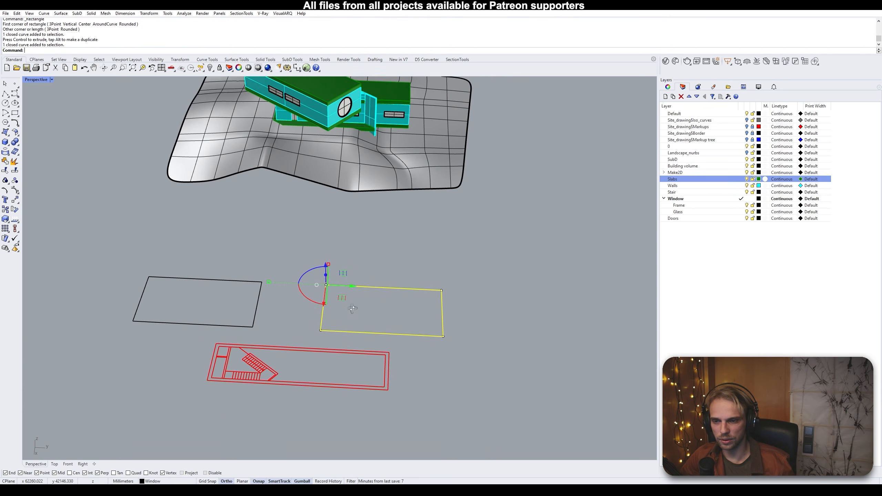
right_drag(274, 297, 328, 264)
drag(327, 237, 334, 187)
right_drag(333, 188, 306, 250)
click(256, 195)
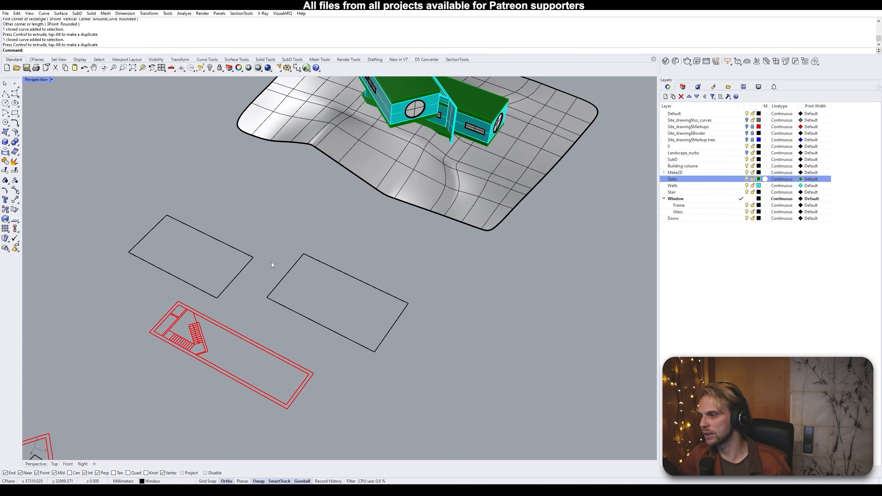
click(328, 266)
right_drag(328, 266, 309, 284)
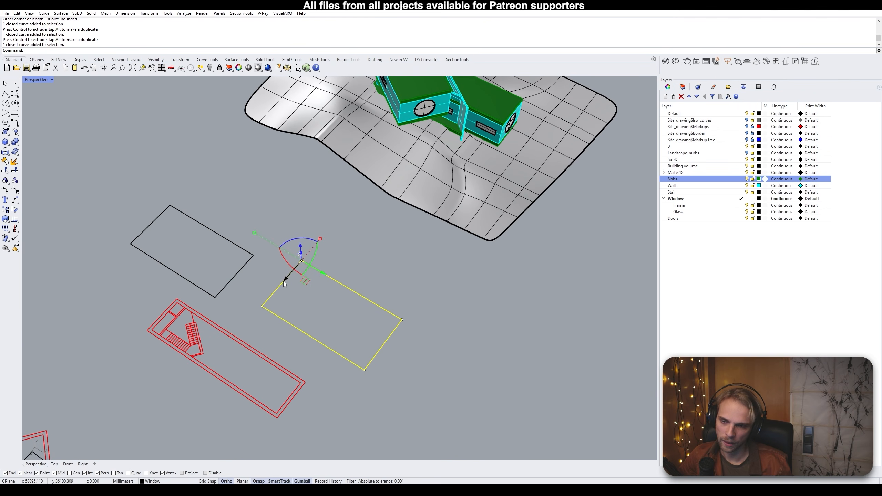
drag(286, 279, 307, 270)
click(298, 194)
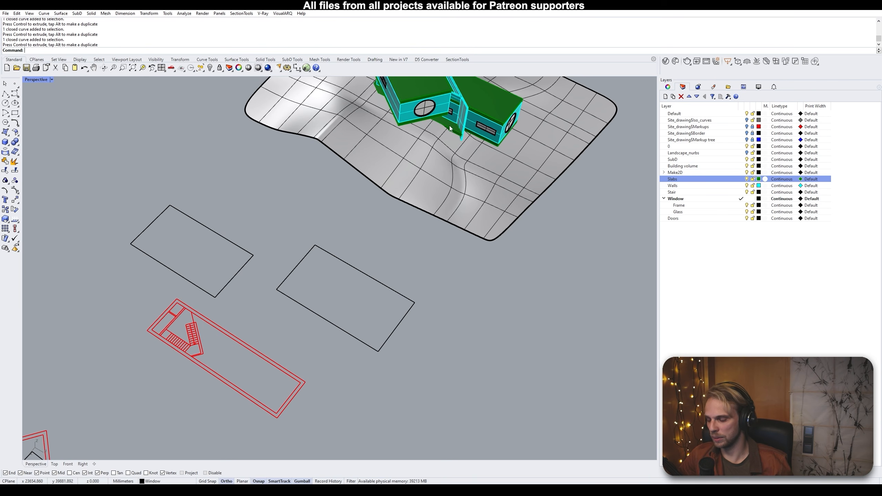
Shift the duplicated rectangle nearest the terrain again, across its long side
shift+right_drag(450, 126, 336, 266)
scroll(335, 265, up, 7)
scroll(341, 222, down, 4)
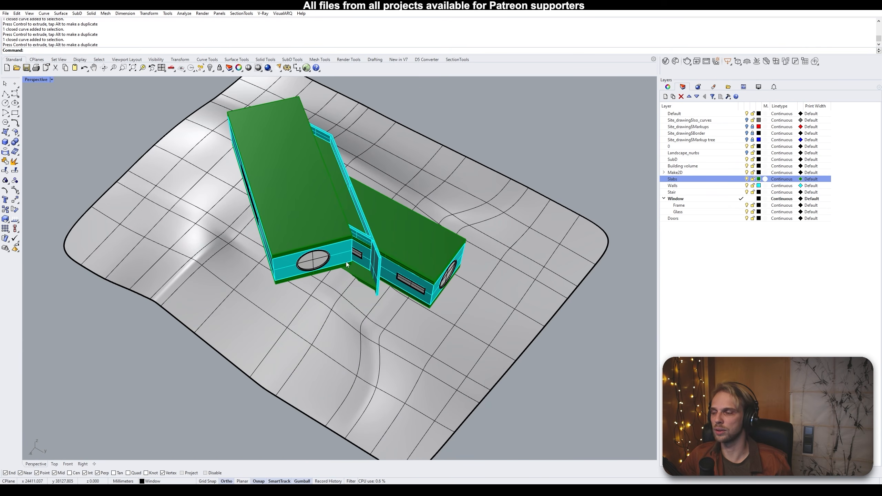
scroll(250, 393, down, 4)
shift+right_drag(250, 393, 311, 290)
right_drag(312, 290, 346, 258)
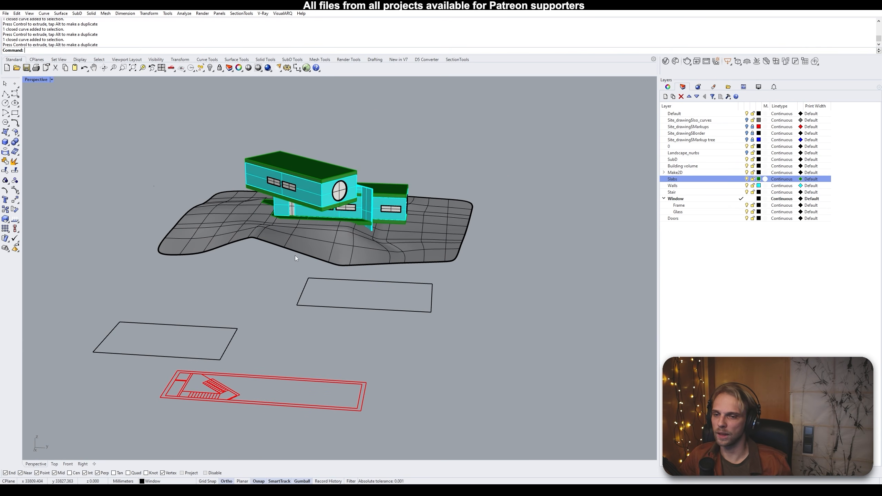
right_drag(375, 295, 338, 352)
click(338, 358)
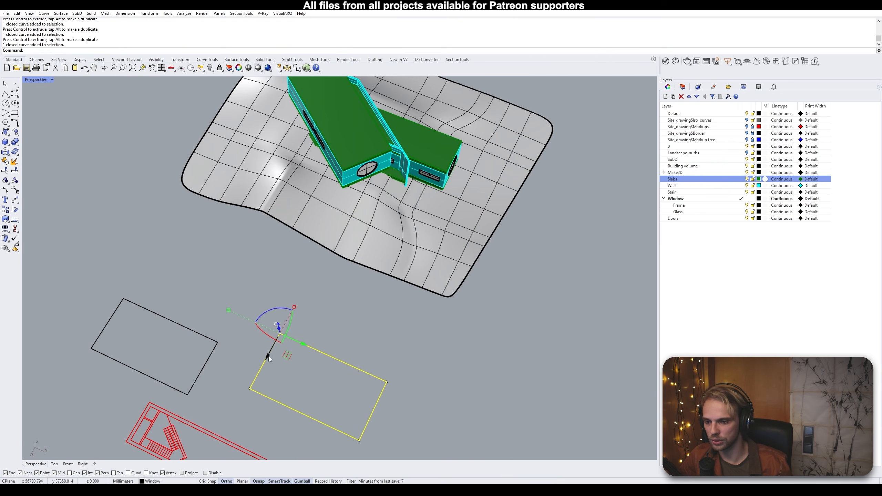
drag(268, 356, 278, 345)
click(134, 252)
Duplicate the shifted rectangle toward the terrain, leaving a narrow gap between the two long sides
right_drag(296, 318, 270, 321)
drag(218, 372, 191, 332)
drag(296, 342, 274, 303)
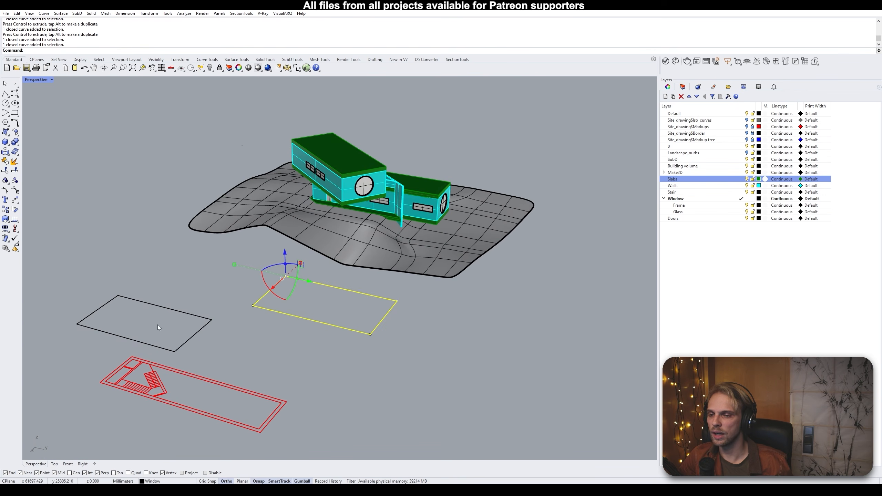
right_drag(294, 274, 257, 337)
drag(238, 310, 300, 277)
key(alt)
click(304, 316)
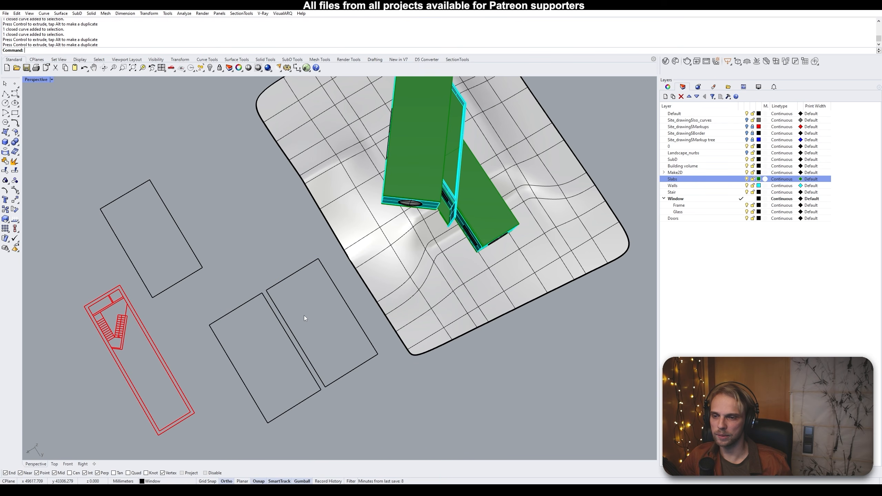
Duplicate the rectangle closest to the terrain along the terrain's edge, with a wide gap beyond its short side
right_drag(305, 276, 373, 303)
click(368, 306)
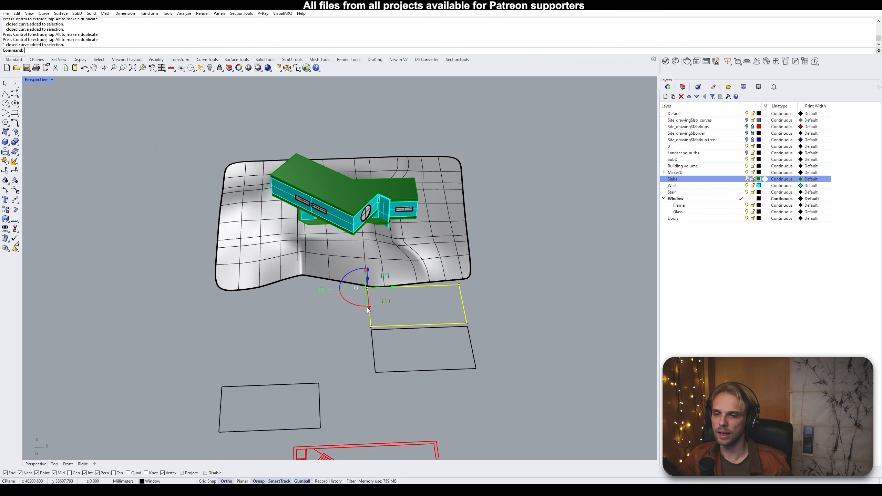
scroll(398, 396, down, 4)
right_drag(397, 393, 381, 297)
drag(373, 277, 288, 276)
key(alt)
click(544, 354)
Examine the four rectangle copies between the floor plans and the terrain individually and from different angles
right_drag(544, 353, 215, 338)
click(212, 325)
click(233, 334)
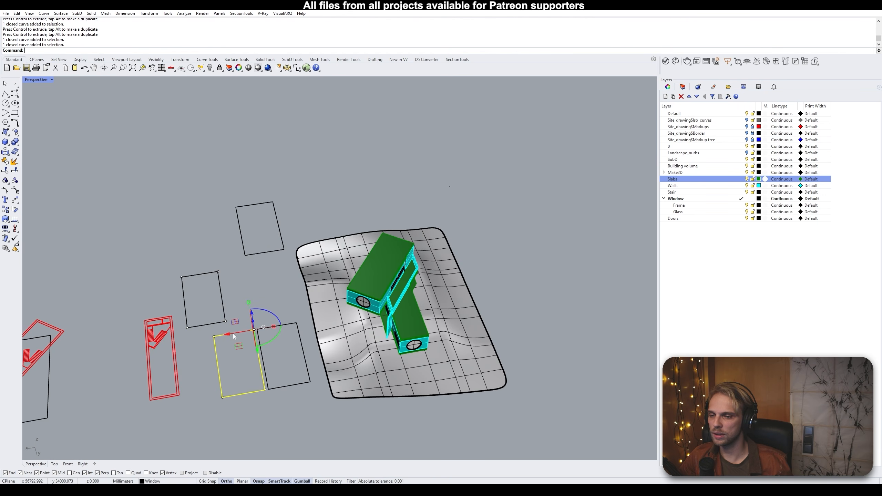
click(292, 324)
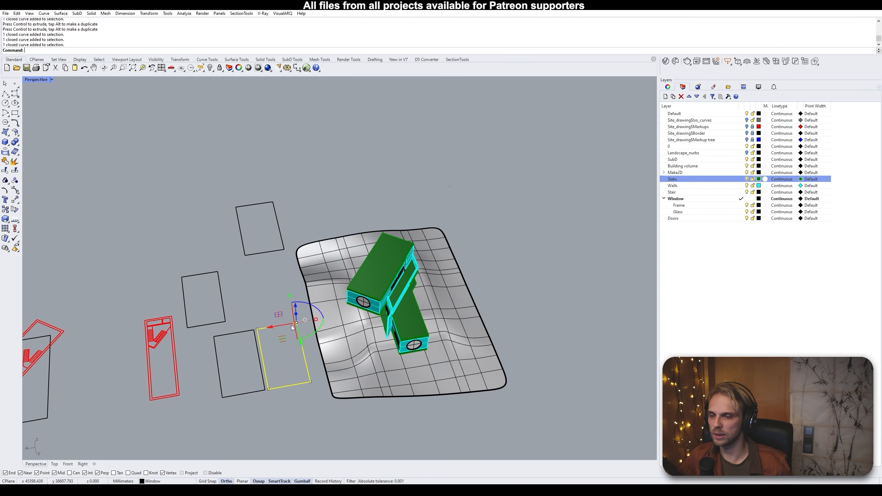
click(272, 252)
mouse_move(259, 273)
right_down()
mouse_move(267, 231)
mouse_move(260, 275)
right_up()
click(259, 313)
right_drag(258, 313, 256, 317)
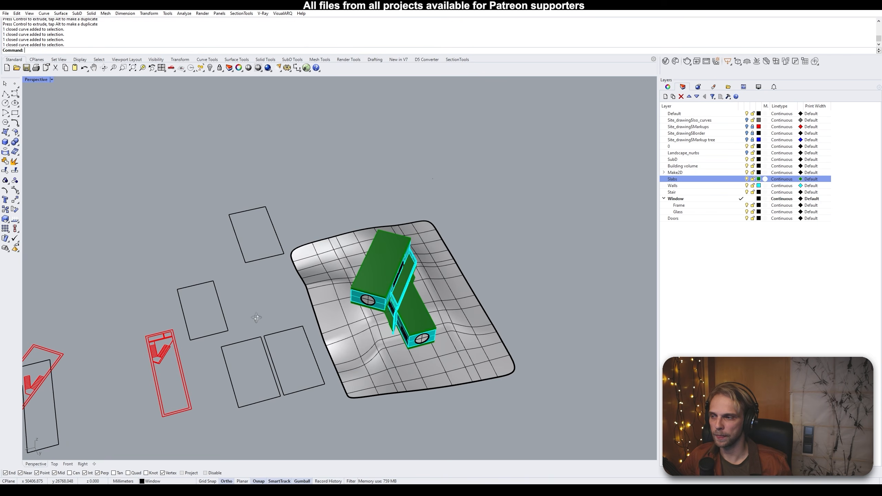
Create planar surfaces (PlanarSrf) from all four rectangle copies and delete the original outline curves
right_drag(289, 423, 273, 414)
drag(273, 414, 211, 219)
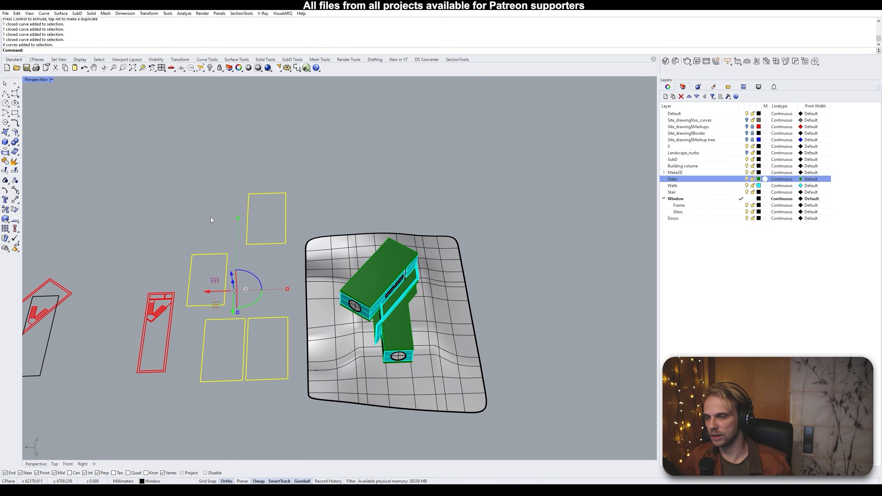
text(PlanarSrf)
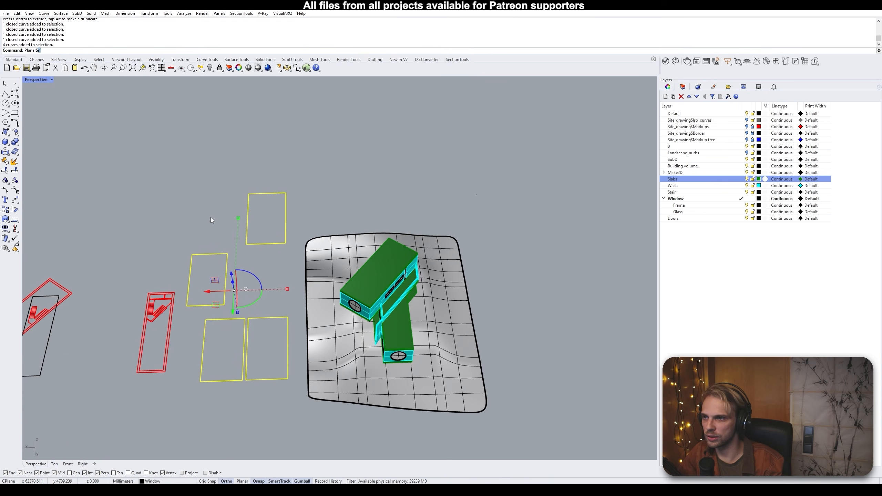
key(Return)
key(Delete)
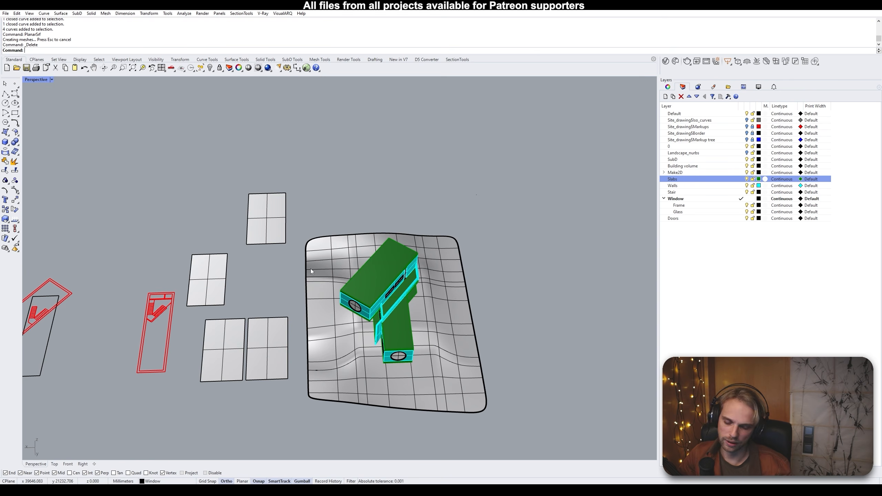
click(210, 286)
click(267, 225)
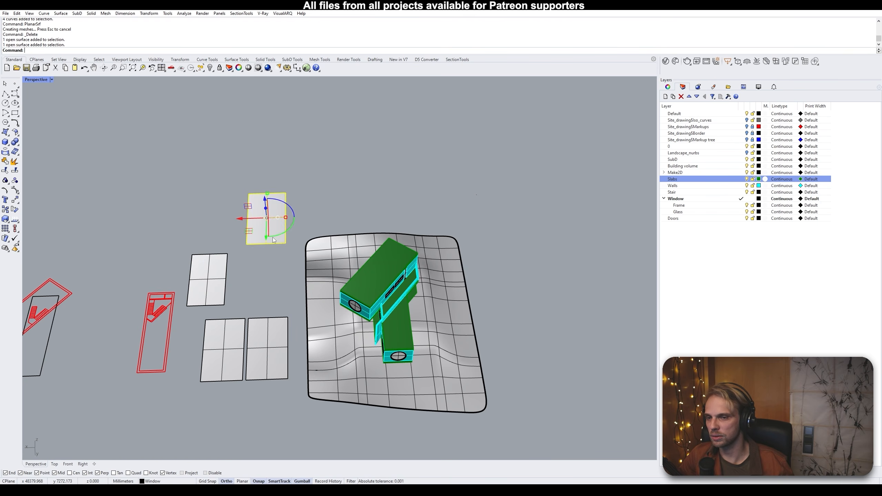
click(260, 352)
click(232, 350)
click(257, 292)
Try a surface blend (BlendSrf) between the facing short edges of the two planar surfaces farther from the terrain
right_drag(240, 291, 142, 250)
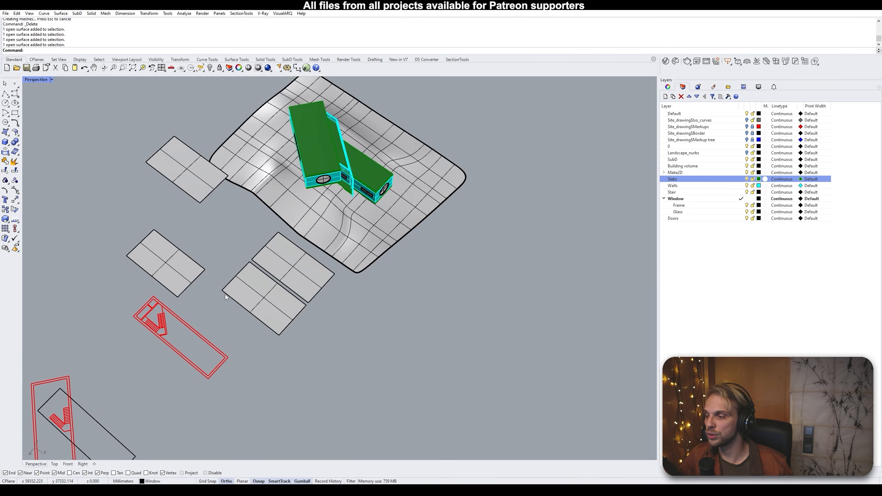
text(b)
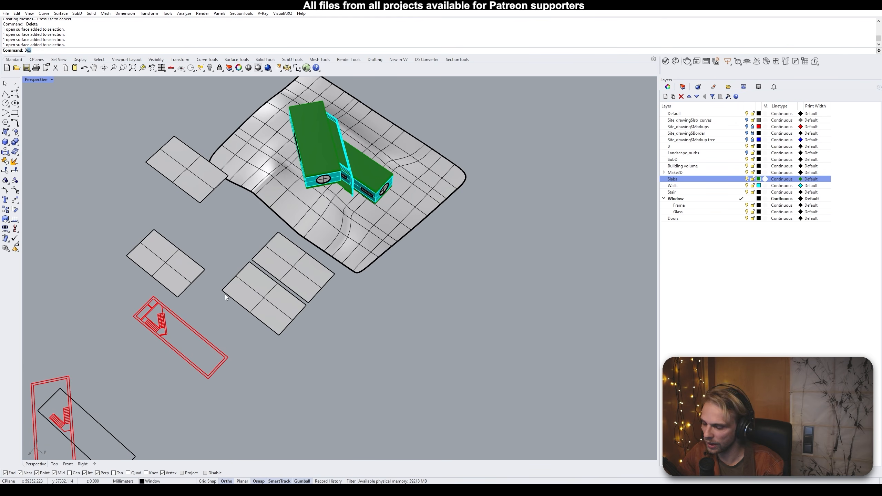
text(lendsrf)
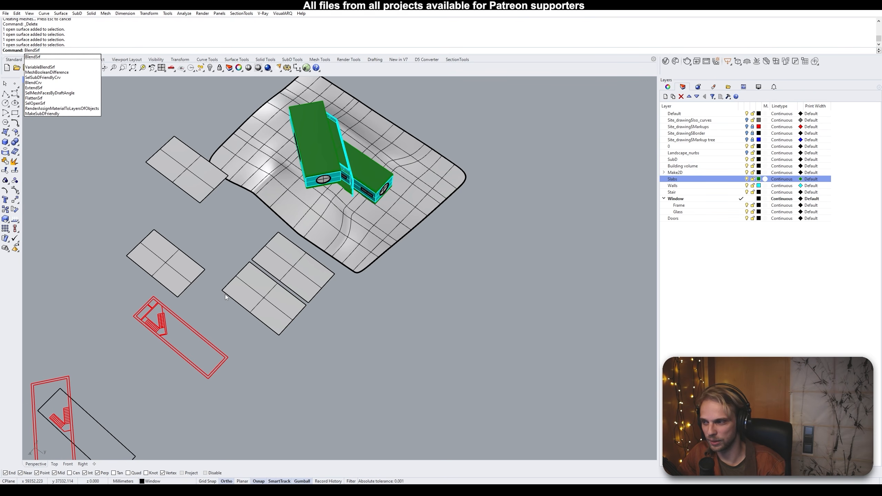
key(Return)
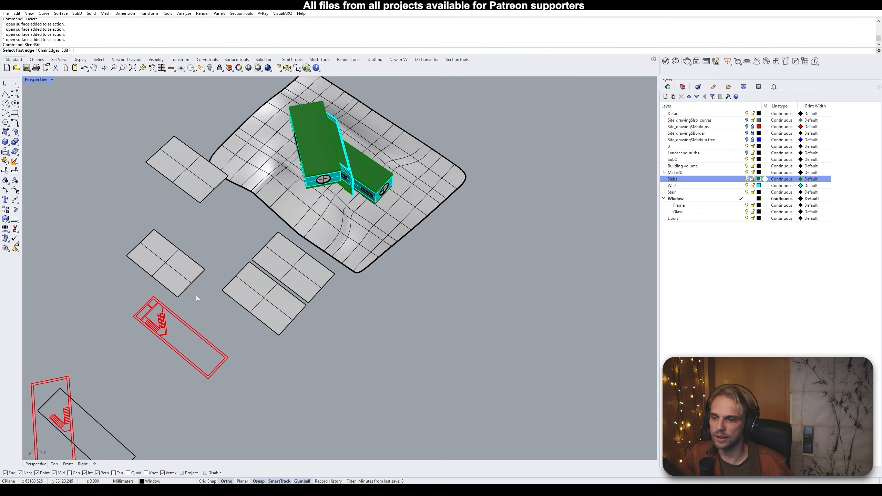
scroll(195, 297, up, 3)
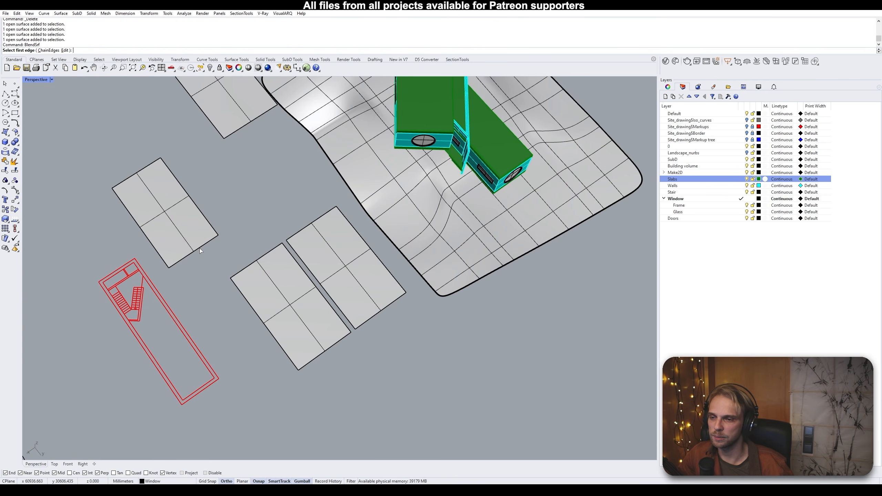
click(200, 248)
click(255, 262)
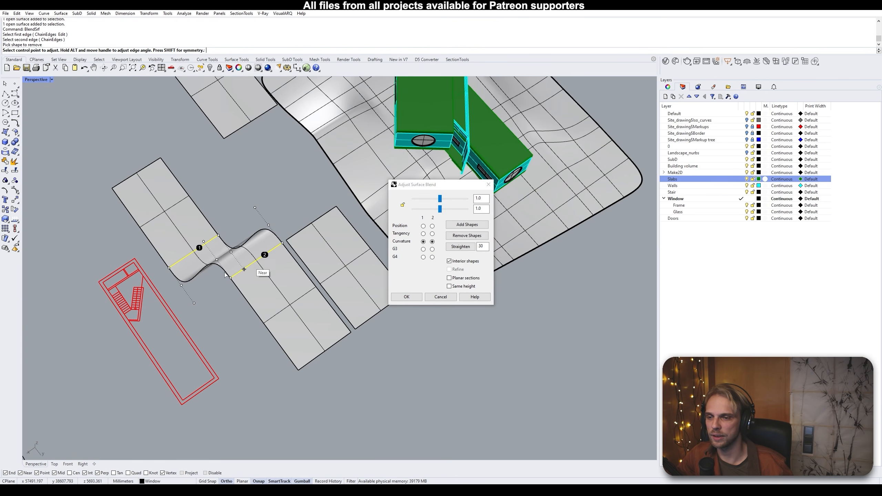
right_drag(263, 274, 282, 247)
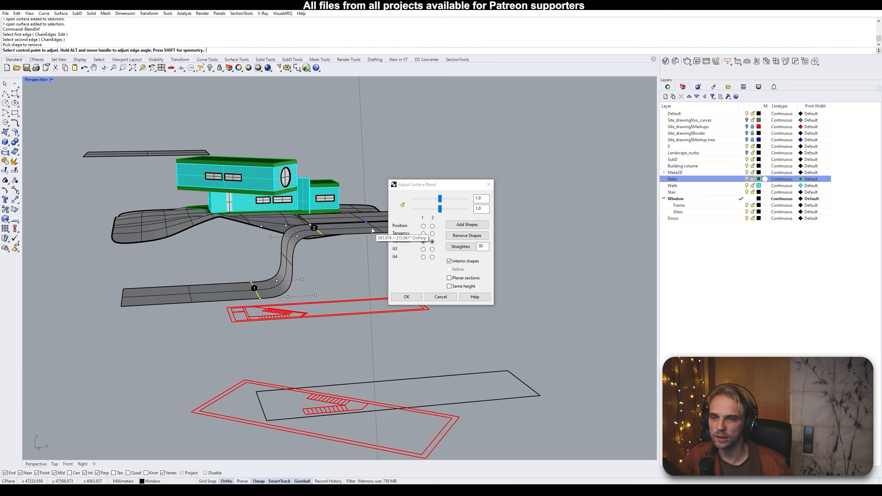
Try G3 and G4 continuity on both edges of the blend, returning both to Curvature
click(424, 249)
click(432, 250)
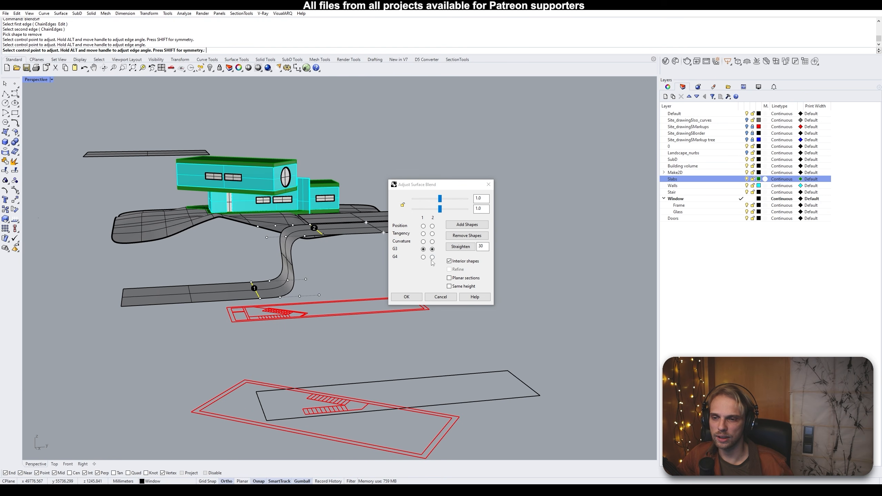
click(432, 258)
click(421, 259)
click(422, 258)
click(432, 249)
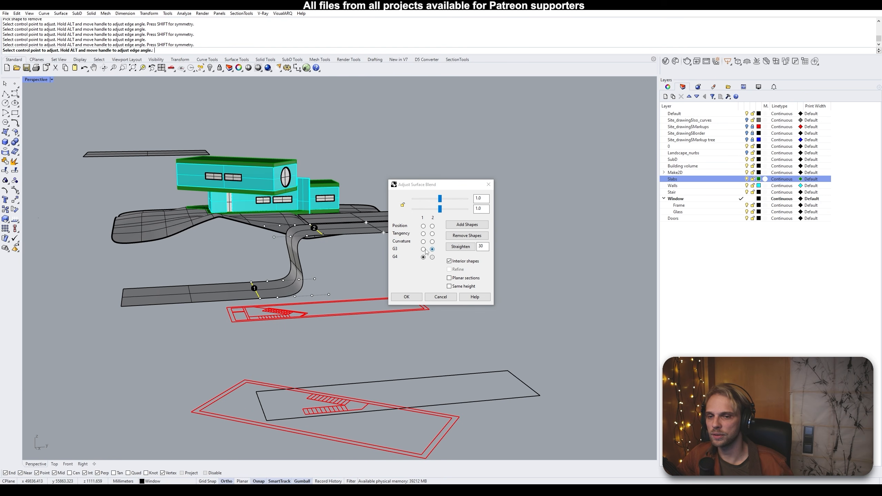
click(423, 249)
click(423, 242)
click(434, 242)
click(432, 242)
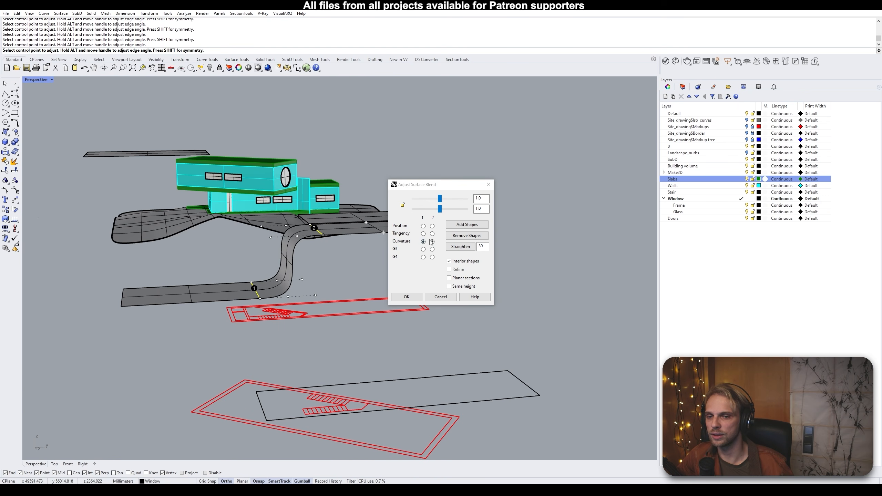
Compare Position and Tangency continuity on both edges of the blend and restore Curvature on both
click(423, 226)
click(433, 227)
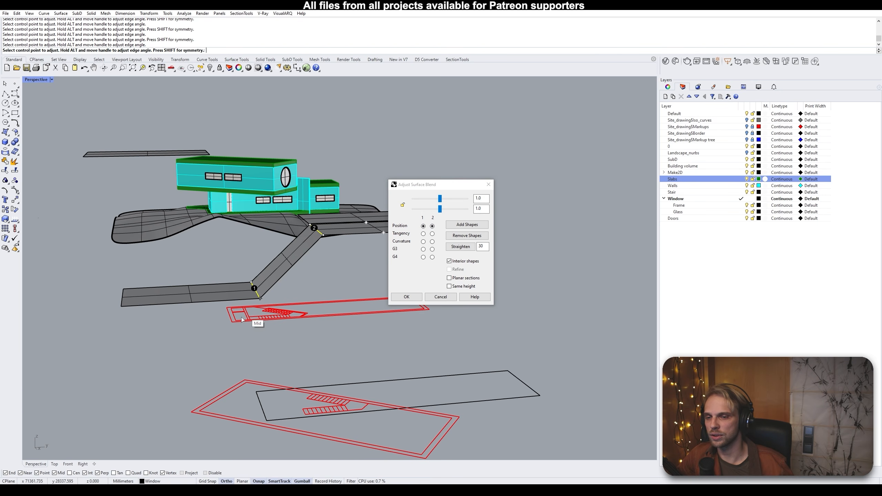
click(432, 242)
click(424, 241)
click(423, 234)
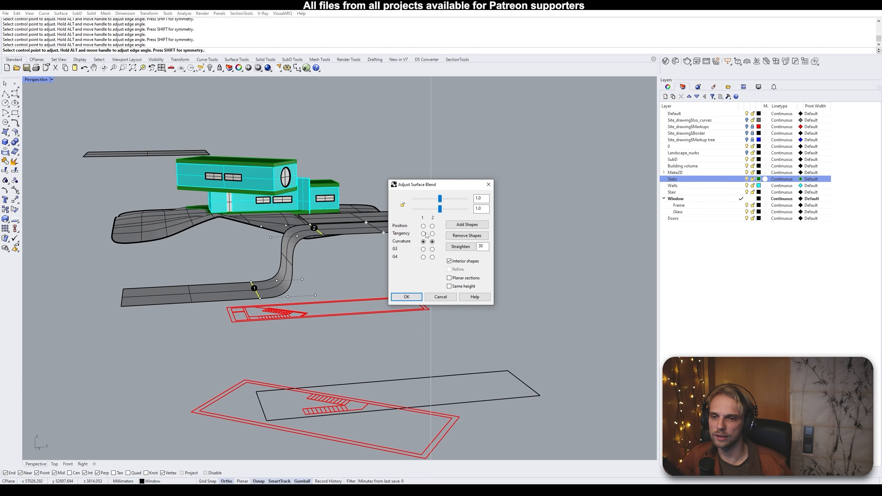
click(433, 234)
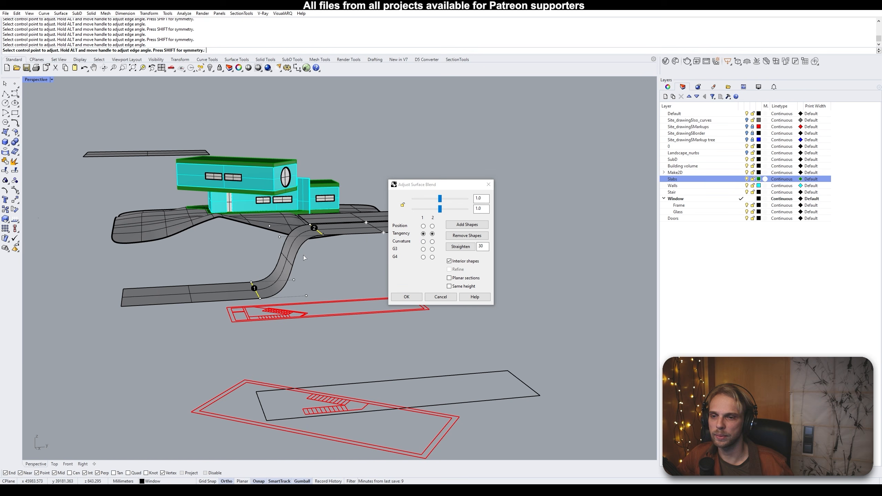
click(423, 242)
click(432, 241)
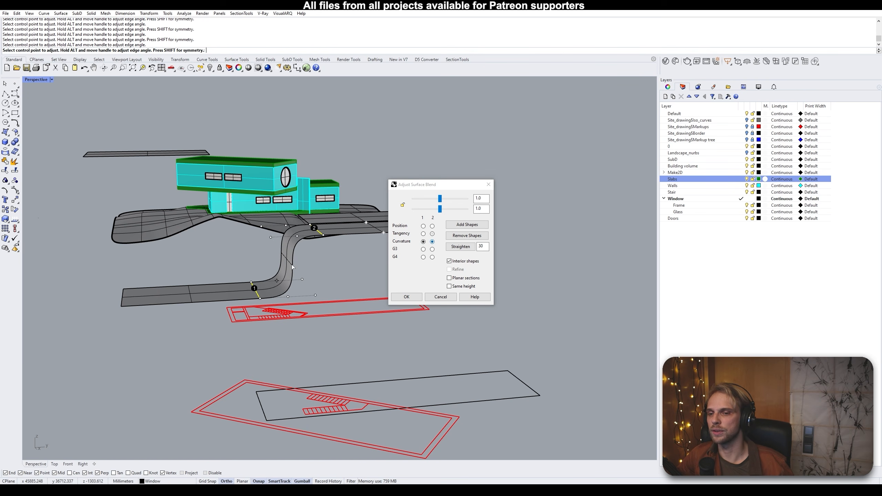
Accept the surface blend, inspect it in the model, and undo it
click(403, 297)
right_drag(363, 259, 329, 309)
click(238, 348)
click(318, 364)
right_drag(320, 364, 314, 321)
key(ctrl+z)
Move the two closely spaced planar surfaces together along their long sides, widening the gap to the other two surfaces
click(351, 291)
shift+click(368, 251)
shift+right_drag(404, 307, 304, 298)
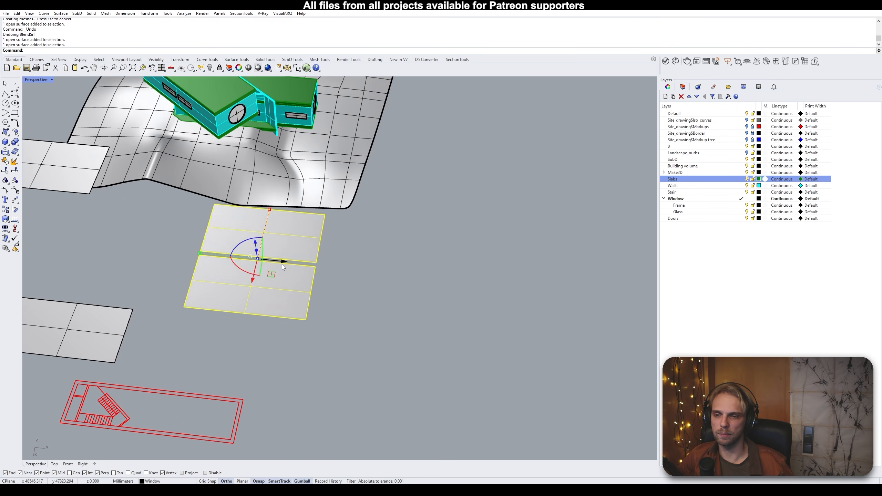
drag(282, 265, 485, 293)
click(278, 326)
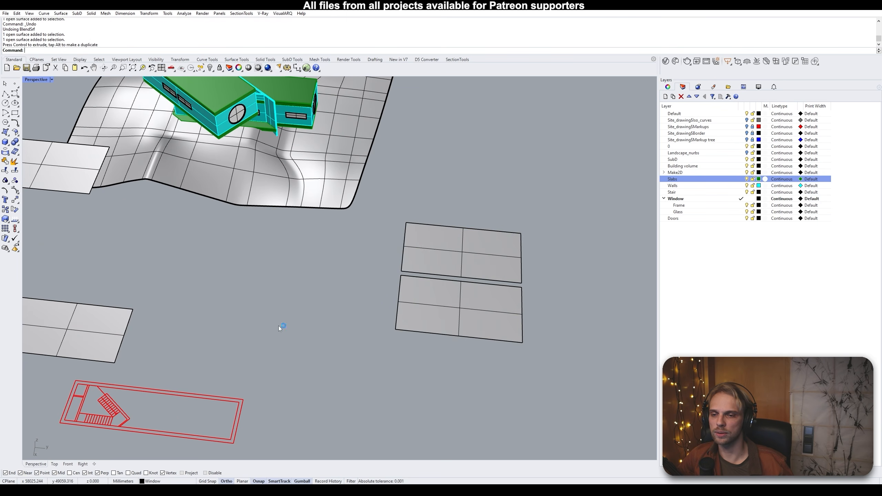
mouse_move(278, 326)
right_down()
mouse_move(323, 286)
mouse_move(288, 327)
right_up()
drag(516, 365, 430, 206)
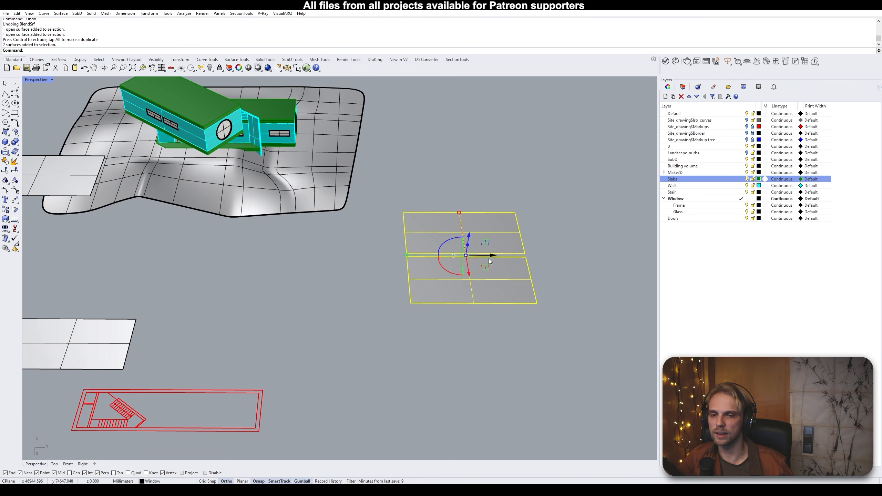
drag(487, 263, 430, 263)
click(255, 337)
text(Ble)
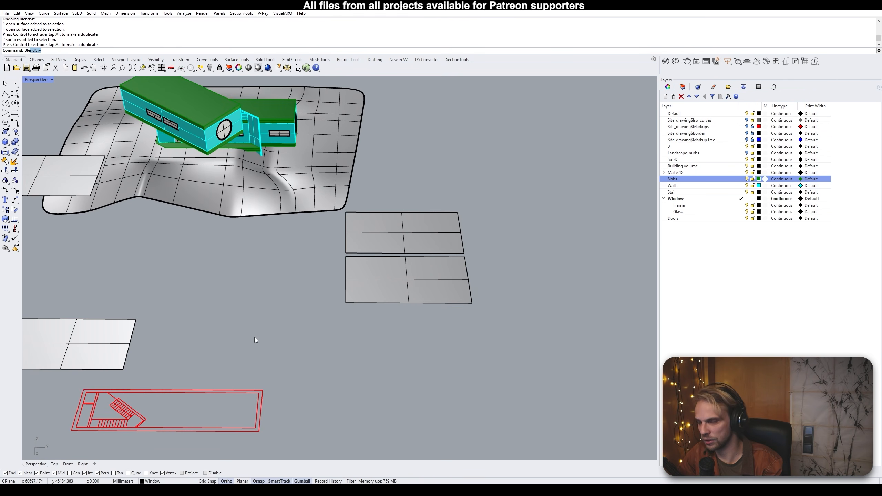
text(ndSrf)
key(Return)
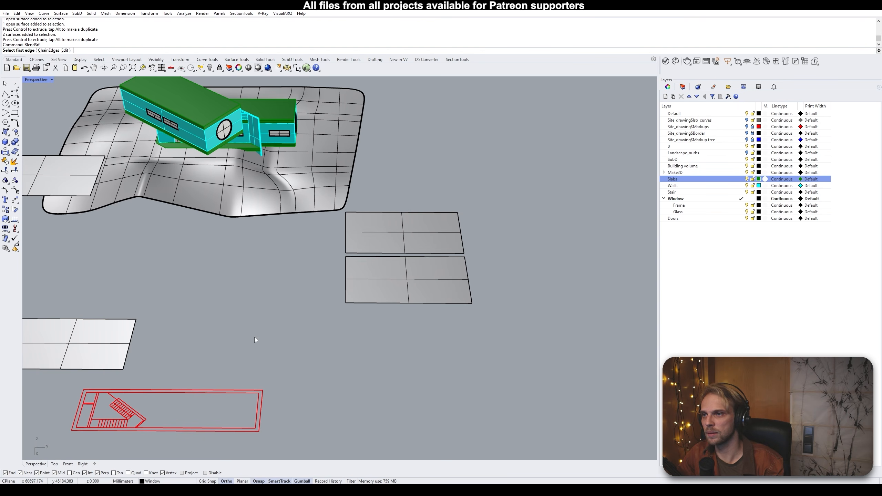
click(132, 335)
click(345, 288)
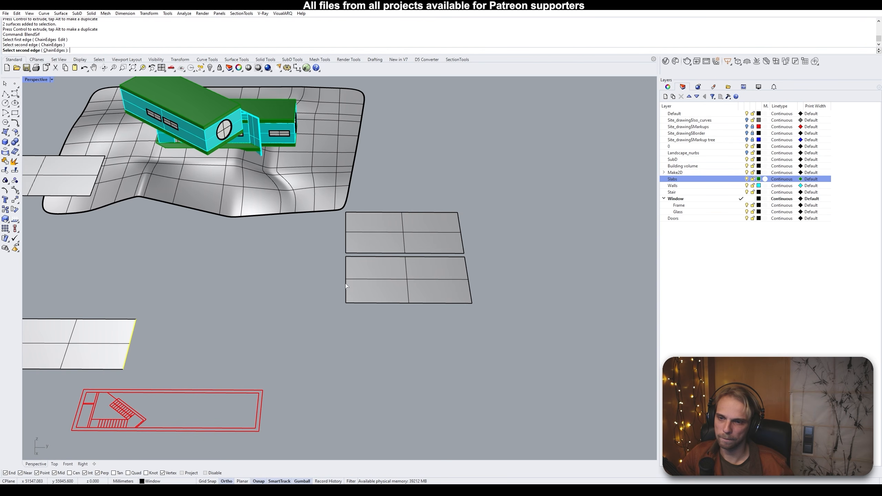
right_drag(277, 339, 205, 342)
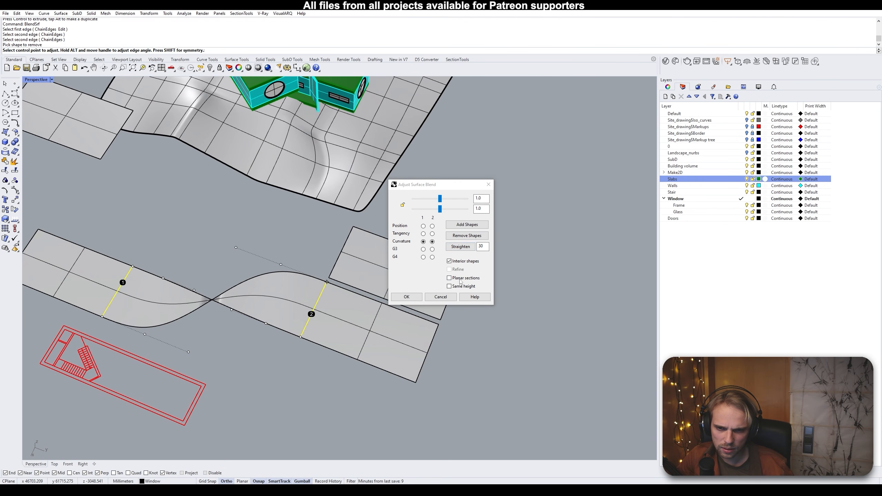
click(442, 297)
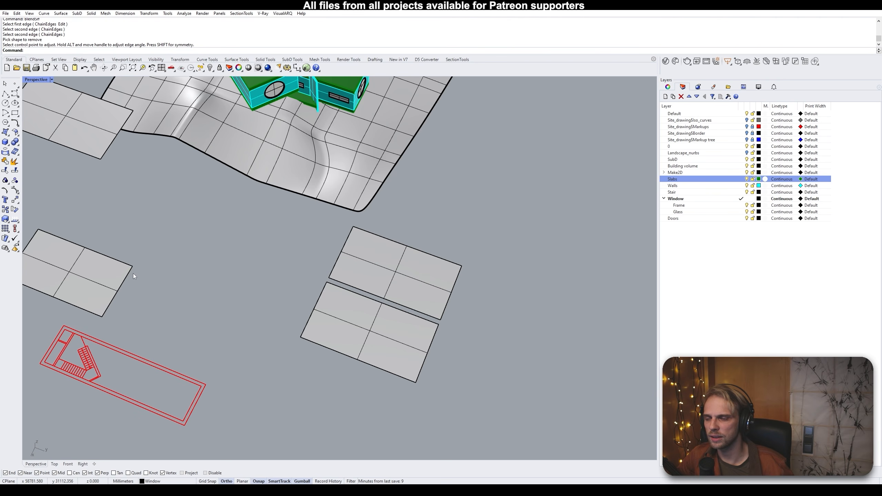
Blend the facing short edges of the two surfaces farther from the terrain without a twist, using Curvature continuity at both ends
key(Return)
click(131, 271)
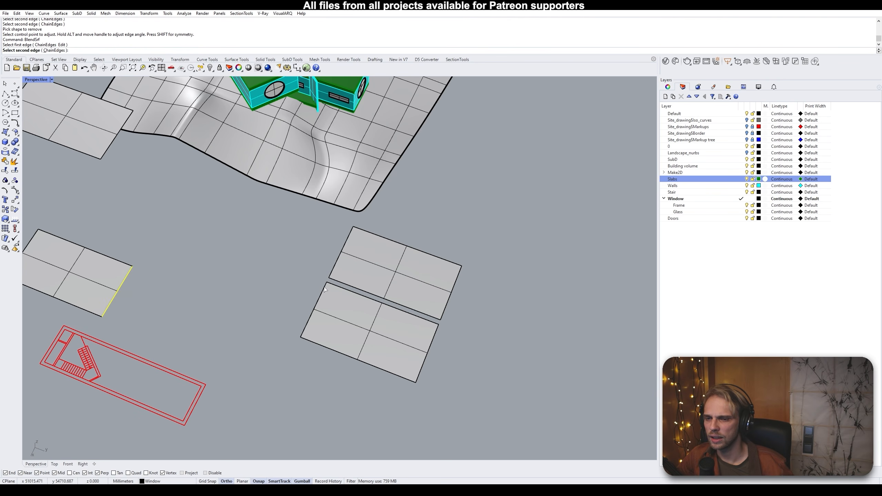
click(325, 290)
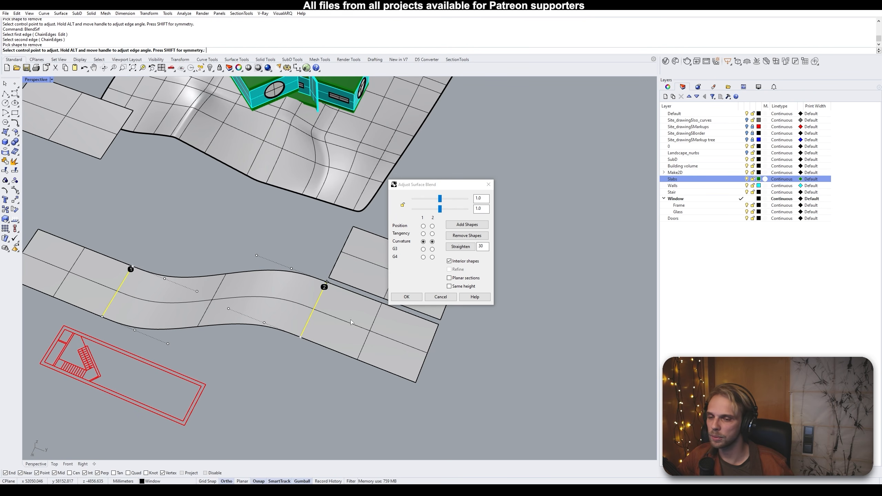
right_drag(352, 319, 321, 276)
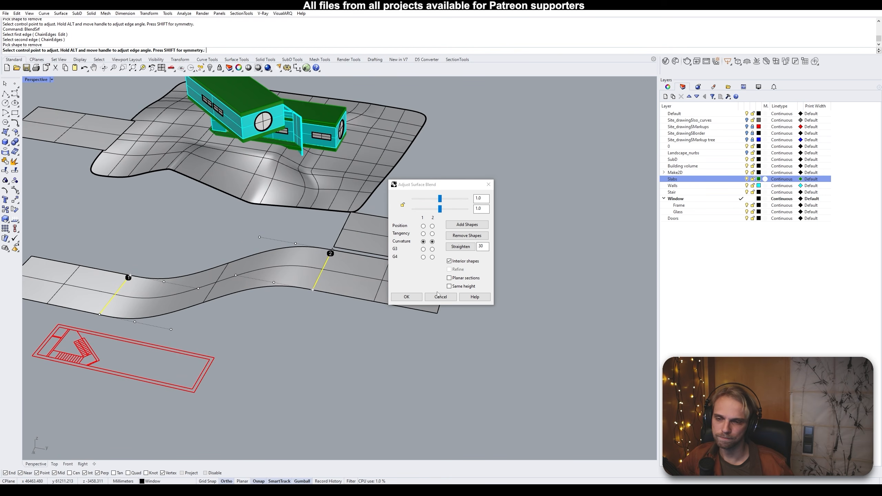
click(405, 297)
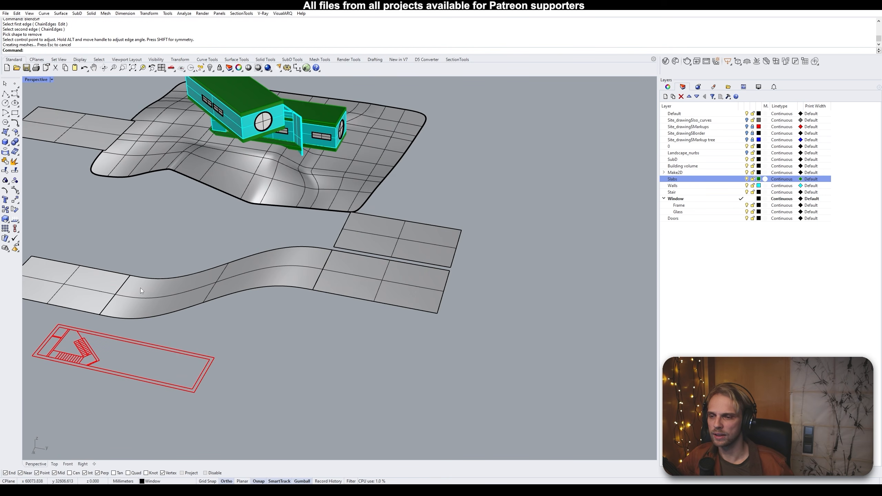
Blend the facing short edges of the two planar surfaces nearest the terrain with another BlendSrf
right_drag(371, 266, 357, 271)
right_click(357, 272)
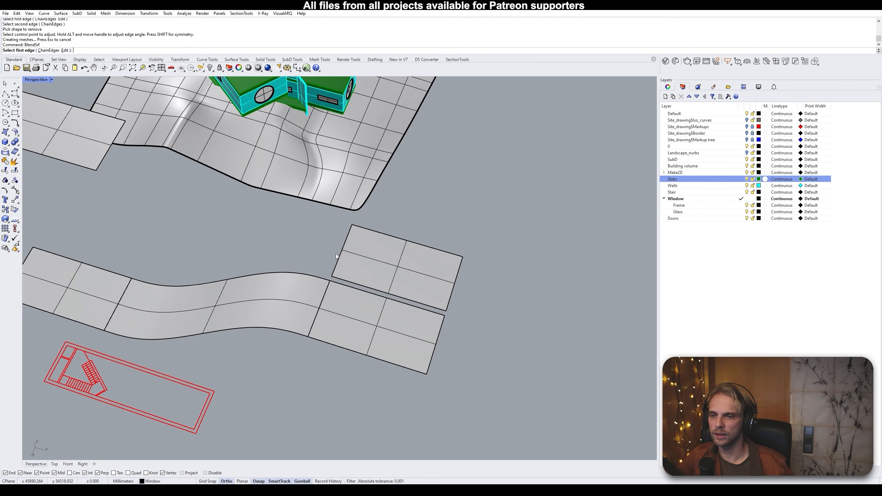
click(338, 258)
key(Return)
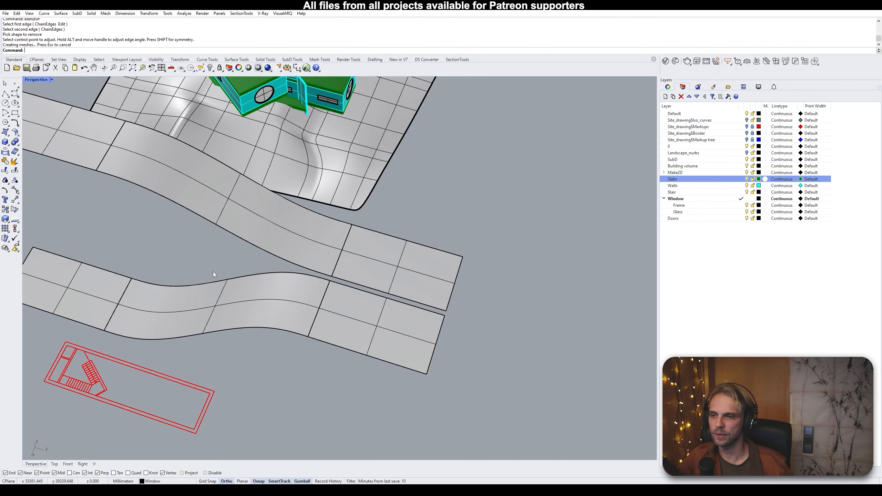
Blend the facing long edges of the two adjacent planar surfaces at the strips' near end with BlendSrf
right_drag(213, 272, 335, 264)
scroll(288, 256, up, 7)
key(Return)
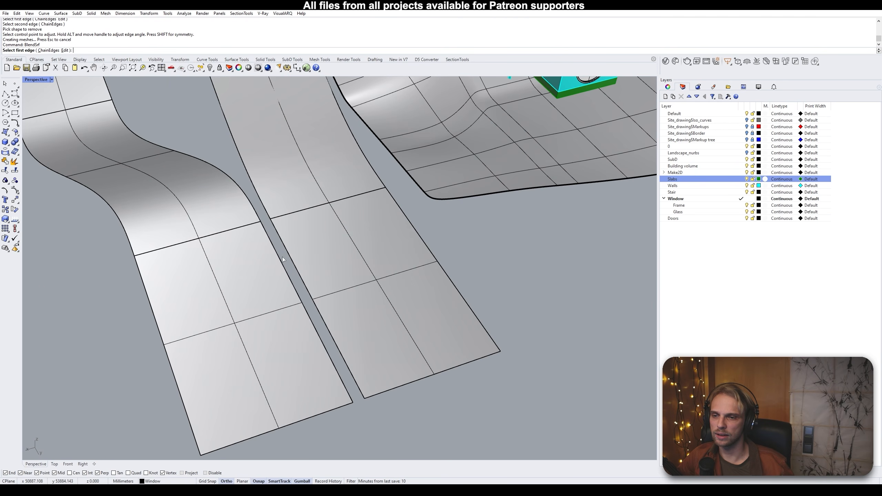
click(279, 257)
click(289, 256)
key(Return)
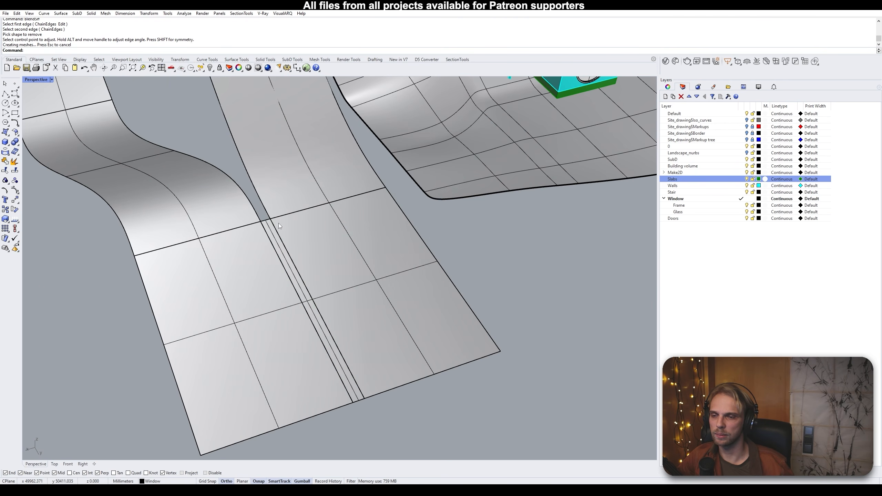
right_drag(278, 223, 255, 207)
scroll(255, 207, up, 5)
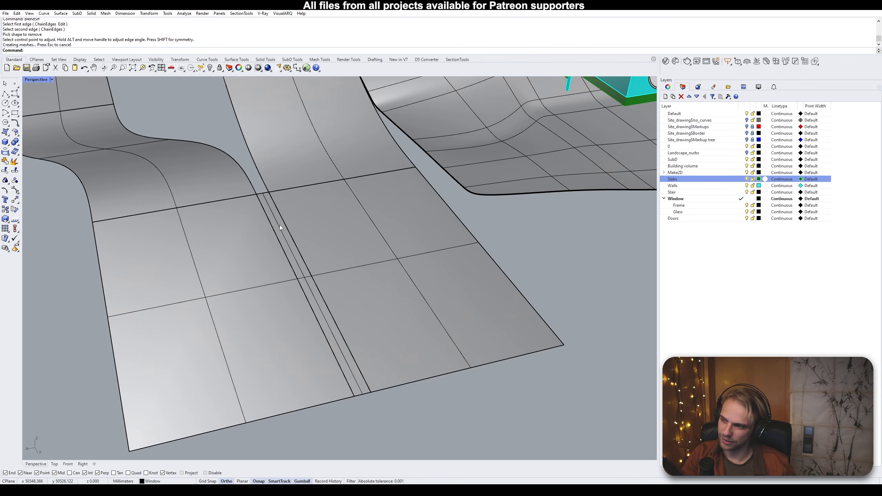
Delete the narrow blend surface between the two adjacent planar surfaces
click(280, 224)
key(Delete)
scroll(252, 245, down, 5)
right_drag(247, 240, 167, 219)
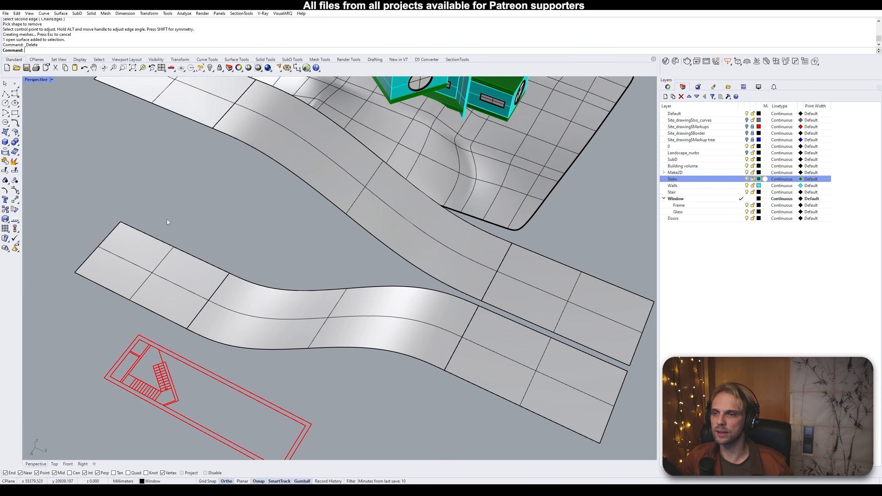
Move all three surfaces of the strip farther from the terrain sideways, away from the other strip
click(183, 115)
click(193, 100)
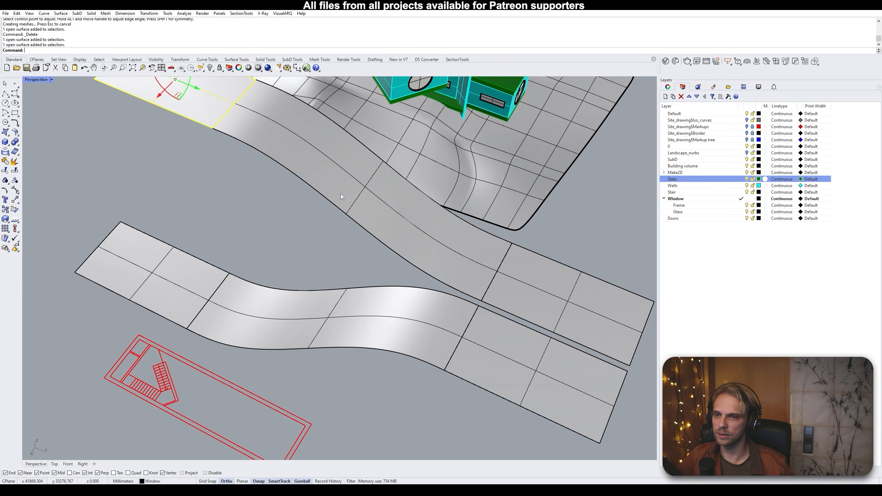
scroll(327, 305, down, 3)
right_drag(226, 222, 213, 255)
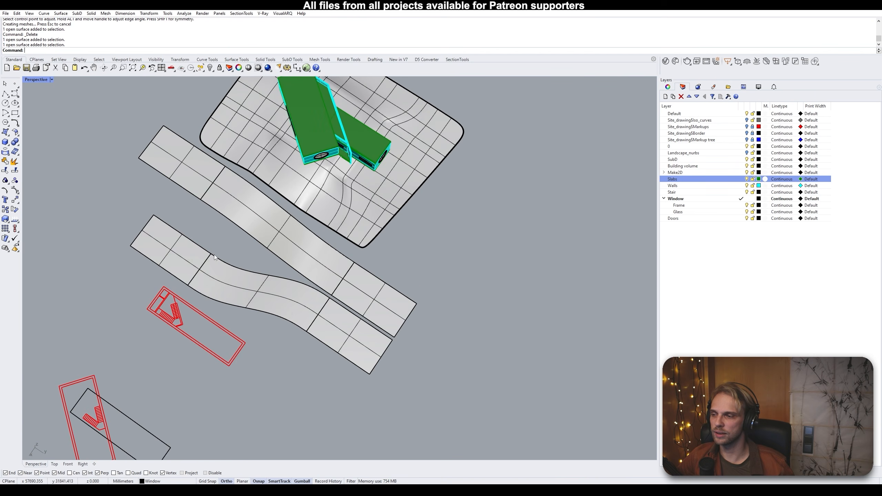
click(176, 255)
shift+click(298, 313)
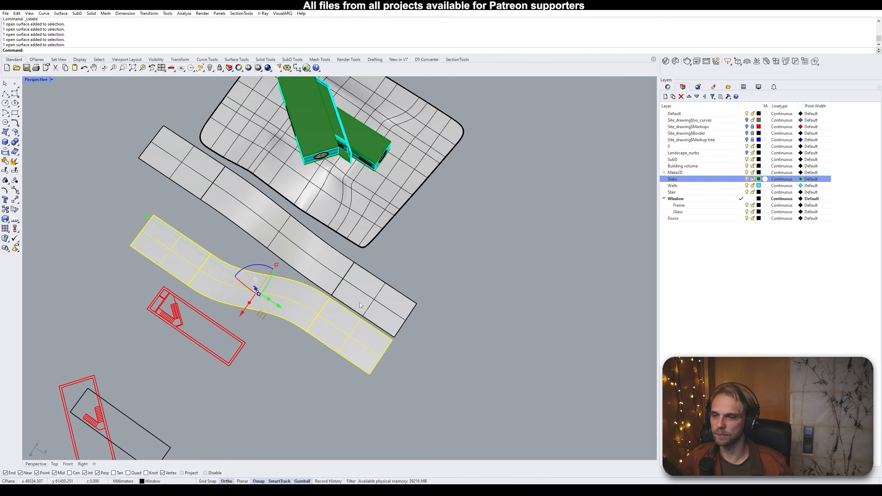
right_drag(140, 215, 297, 226)
drag(253, 216, 241, 215)
Move all three surfaces of the strip nearest the terrain sideways toward the terrain, widening the gap between the strips
click(311, 276)
shift+click(326, 239)
shift+click(334, 123)
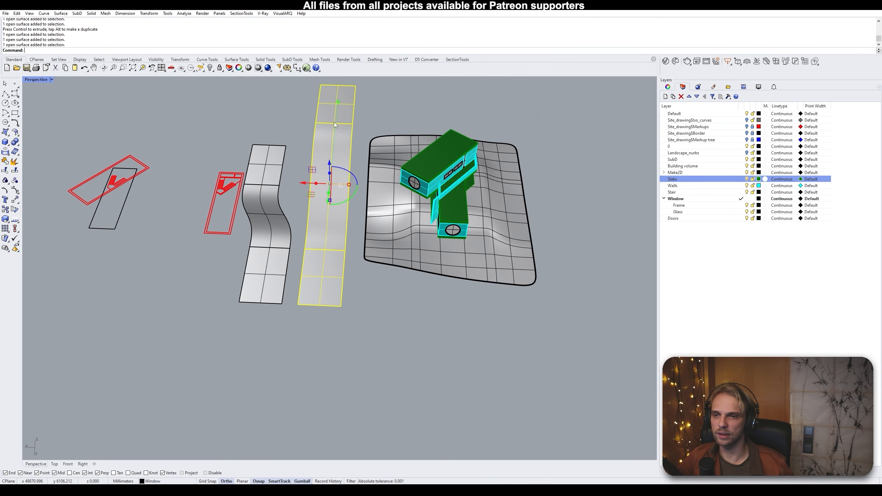
drag(304, 183, 318, 184)
click(310, 337)
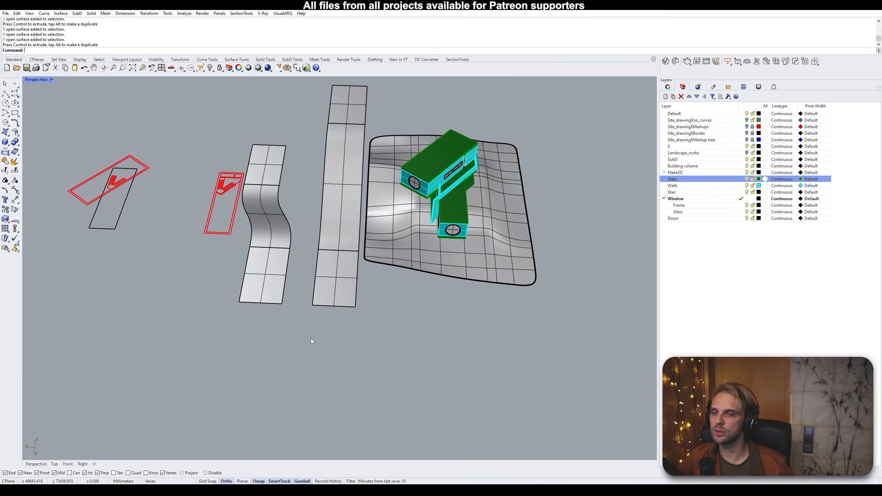
Merge the far planar surface and the curved blend of the outer strip into one surface with MergeSrf, Smooth=Yes
right_drag(311, 339, 381, 342)
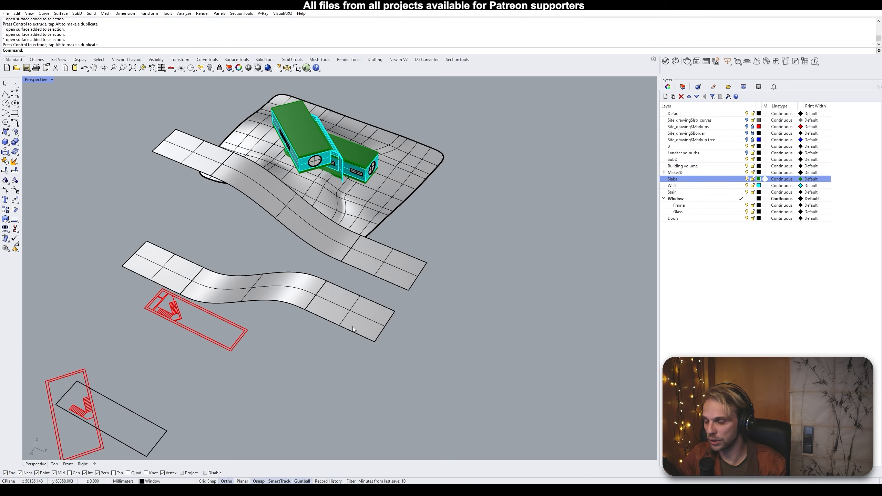
text(ergesrf)
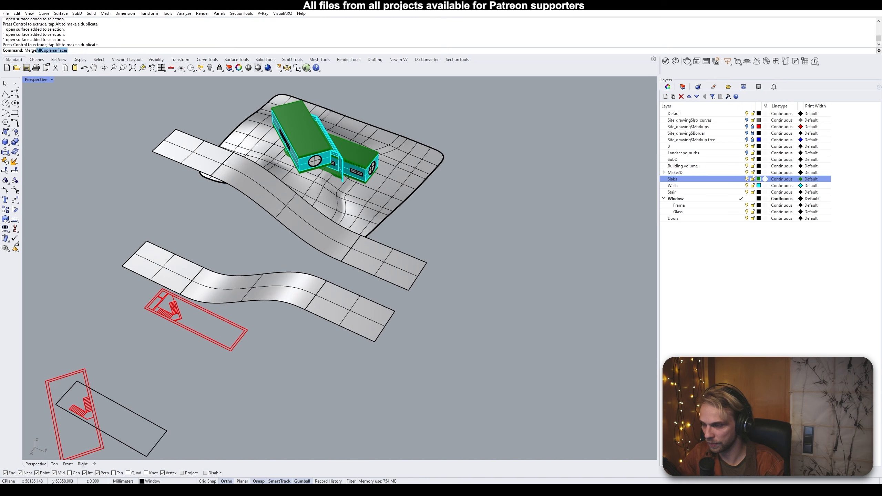
key(Return)
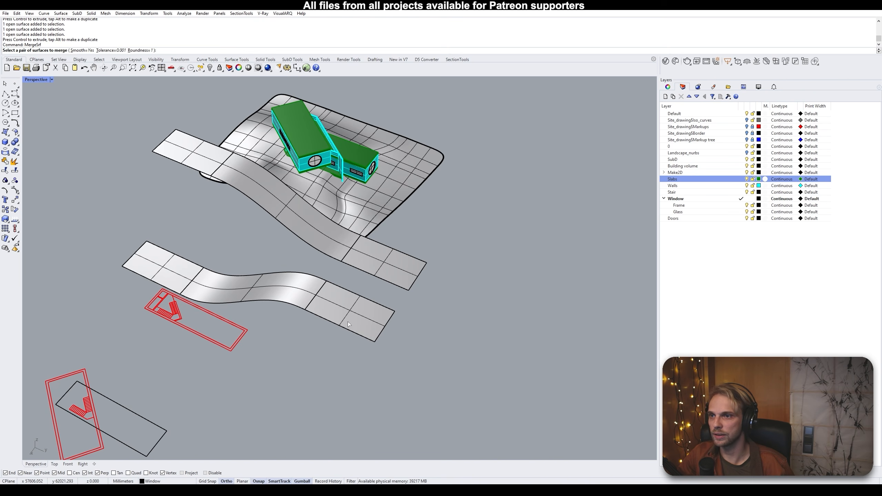
scroll(156, 266, up, 2)
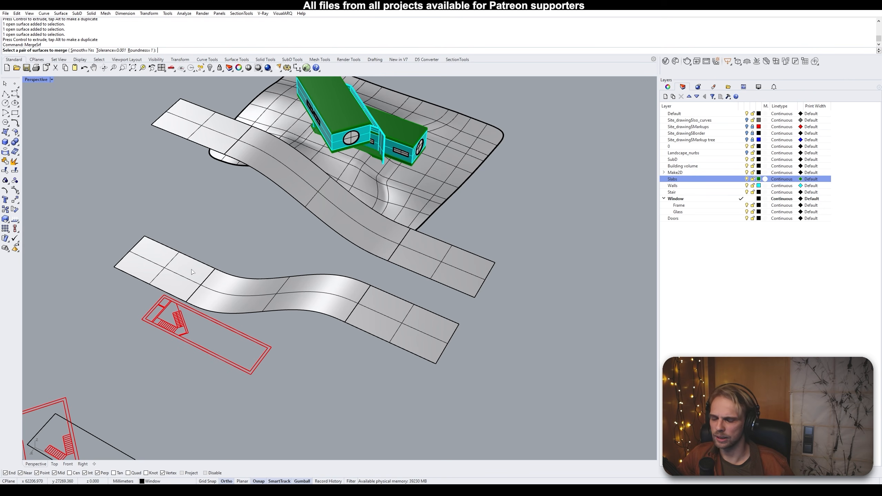
click(158, 271)
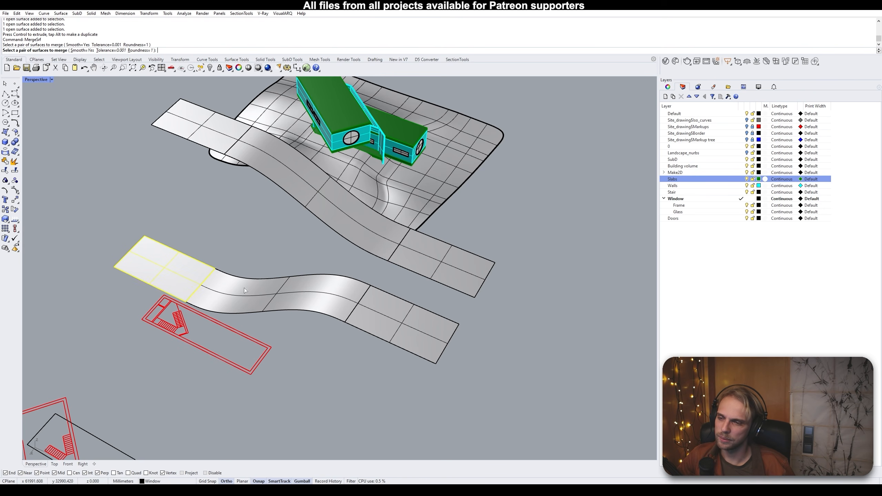
click(257, 291)
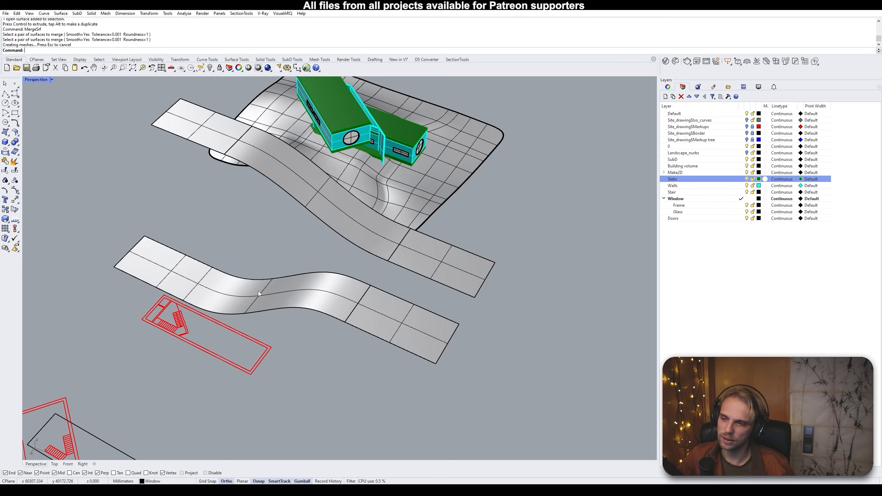
click(229, 278)
key(Escape)
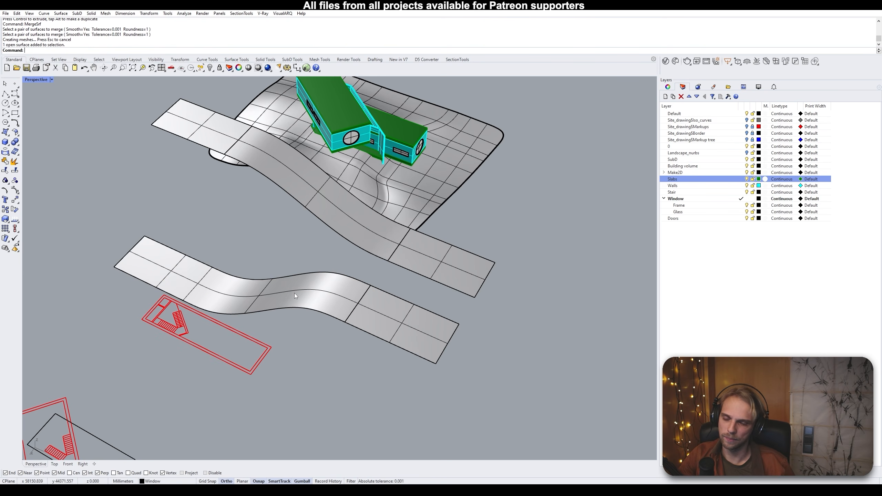
Merge the outer strip's combined surface with its remaining planar end, and check that the whole strip selects as one
key(Return)
click(292, 292)
click(389, 318)
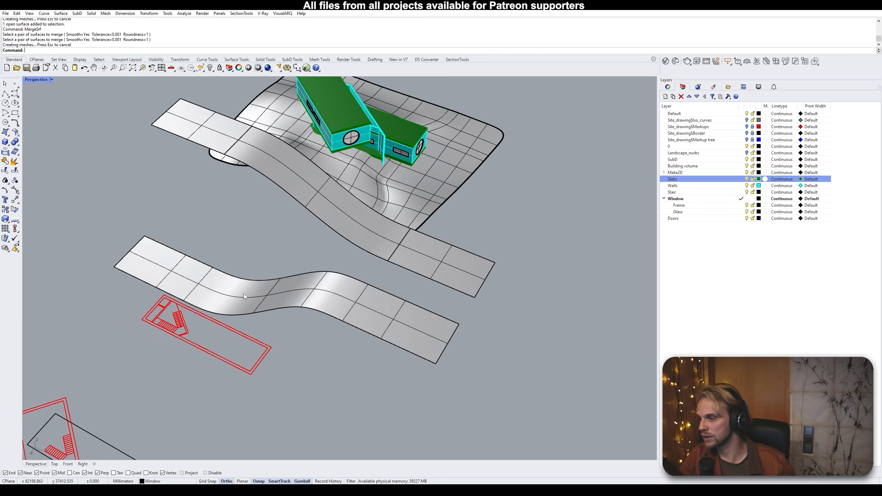
mouse_move(244, 294)
right_down()
mouse_move(286, 310)
mouse_move(252, 300)
right_up()
click(183, 311)
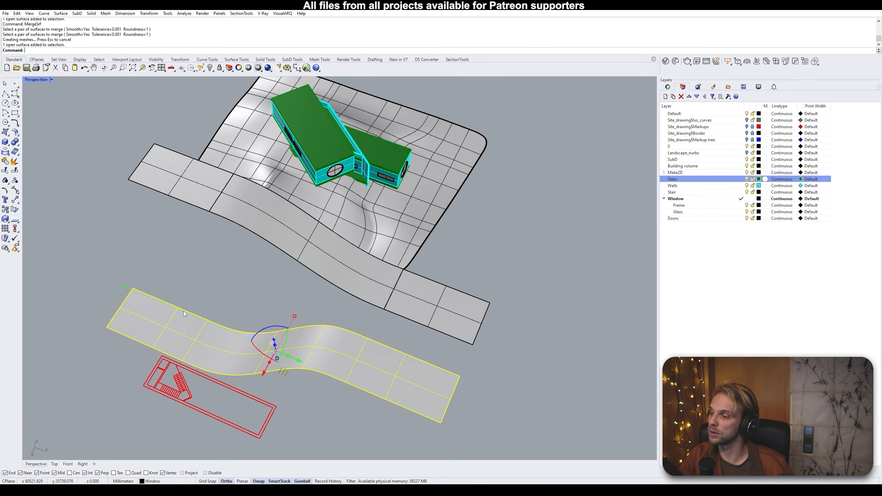
click(223, 293)
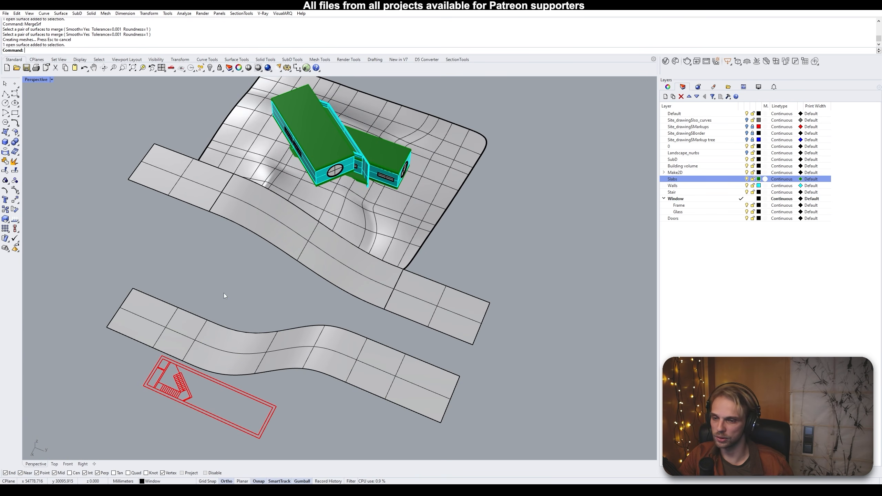
Merge the three surfaces of the strip nearest the terrain into one surface with two MergeSrf operations
key(Return)
click(182, 195)
click(254, 225)
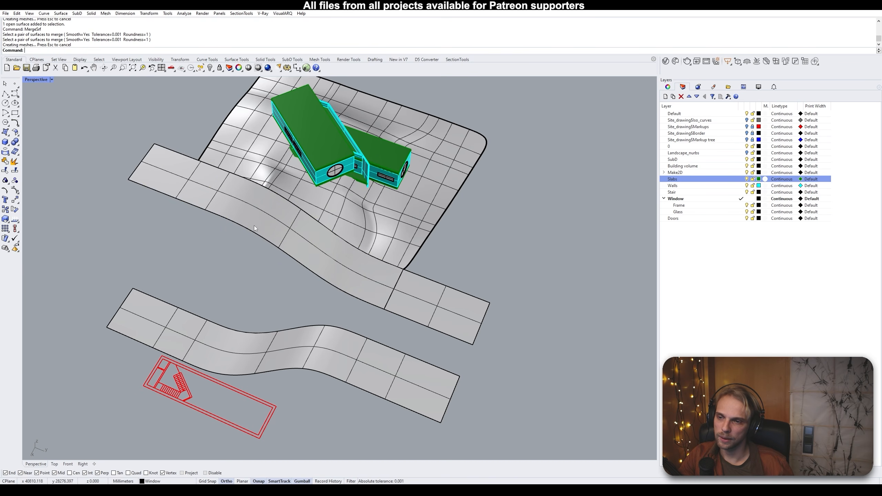
key(Return)
click(263, 241)
click(430, 312)
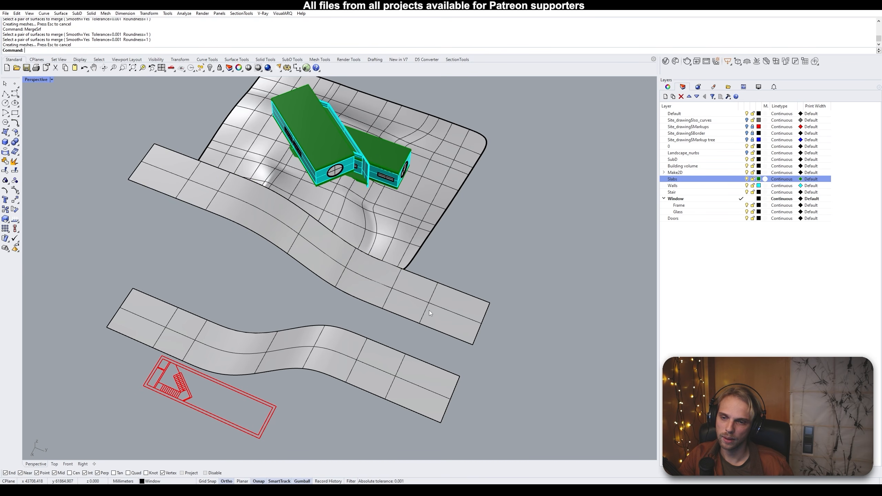
right_drag(430, 312, 220, 264)
click(221, 265)
click(272, 338)
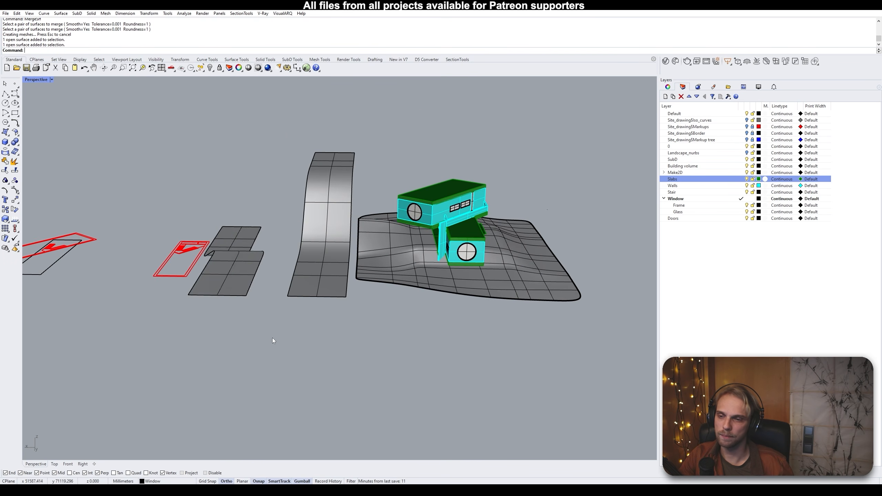
Blend the facing long edges of the two merged strips with BlendSrf
right_drag(272, 338, 291, 350)
text(BlendSrf)
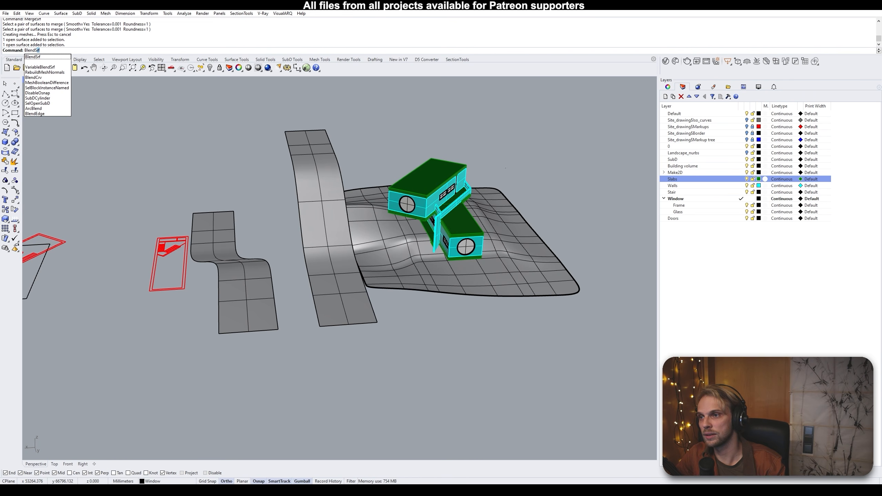
key(Return)
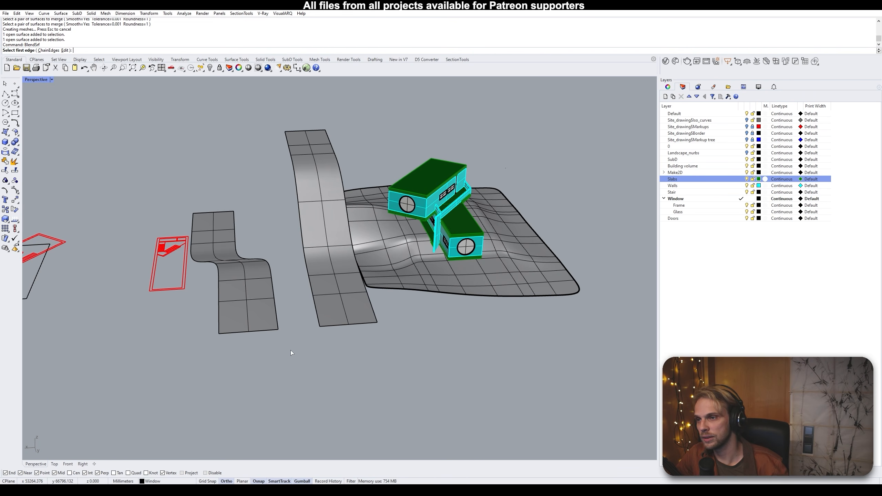
click(277, 313)
click(315, 314)
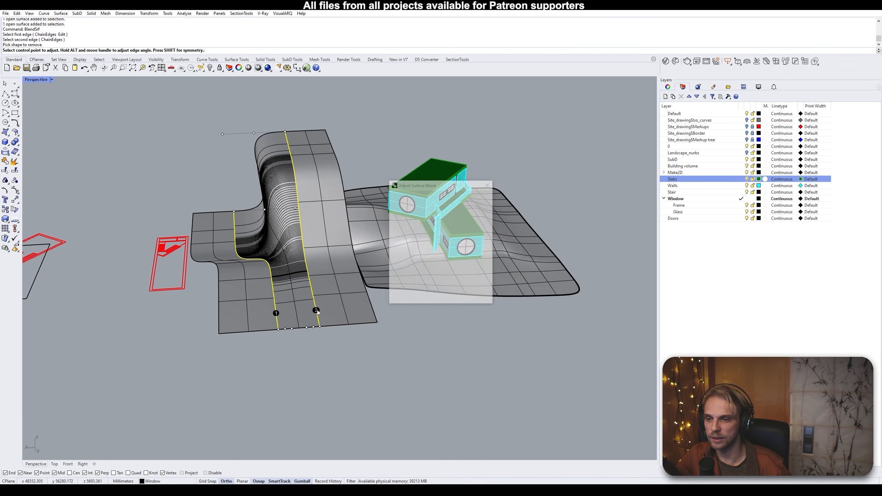
key(Return)
Join the two merged strips and the blend between them into one open polysurface
right_drag(285, 311, 424, 336)
click(368, 323)
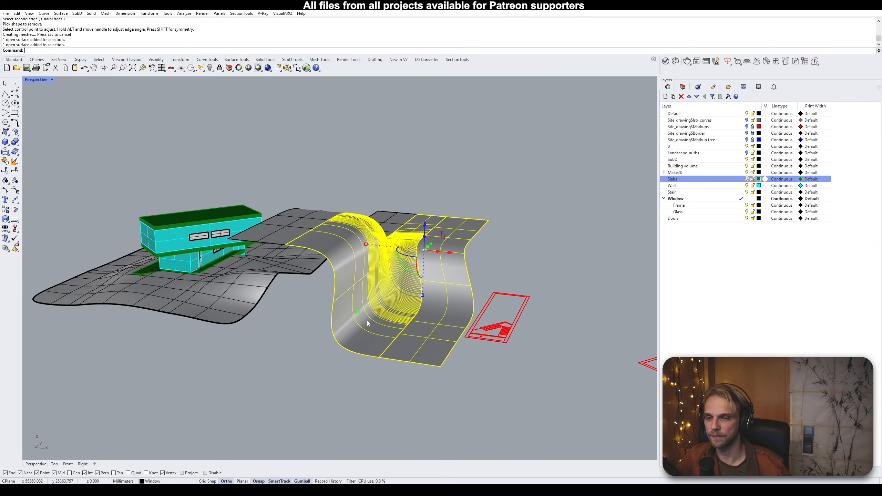
shift+click(299, 220)
text(join)
key(Return)
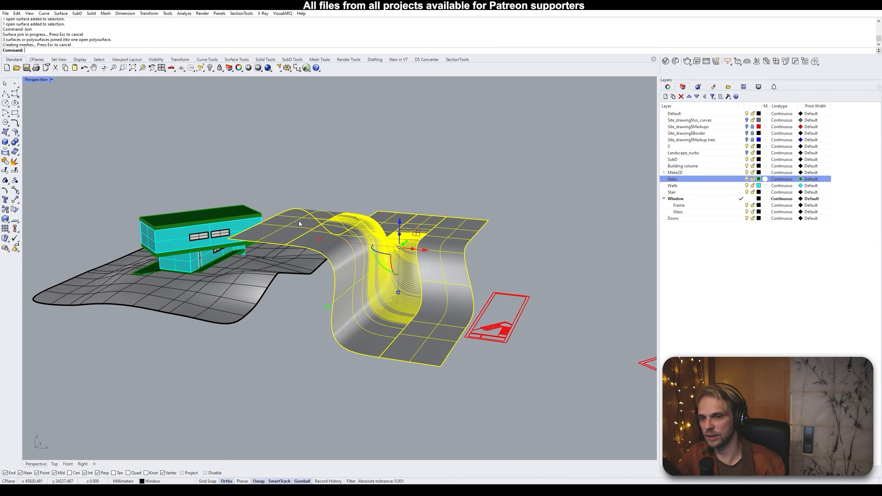
Offset the joined polysurface by 500 mm as a solid with OffsetSrf, using Corner=Round and DeleteInput=Yes
right_drag(299, 221, 275, 230)
click(201, 247)
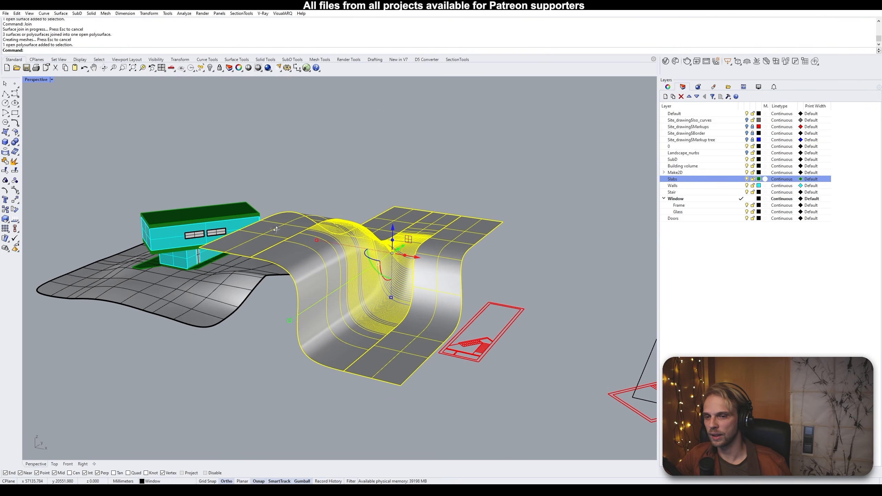
text(Off)
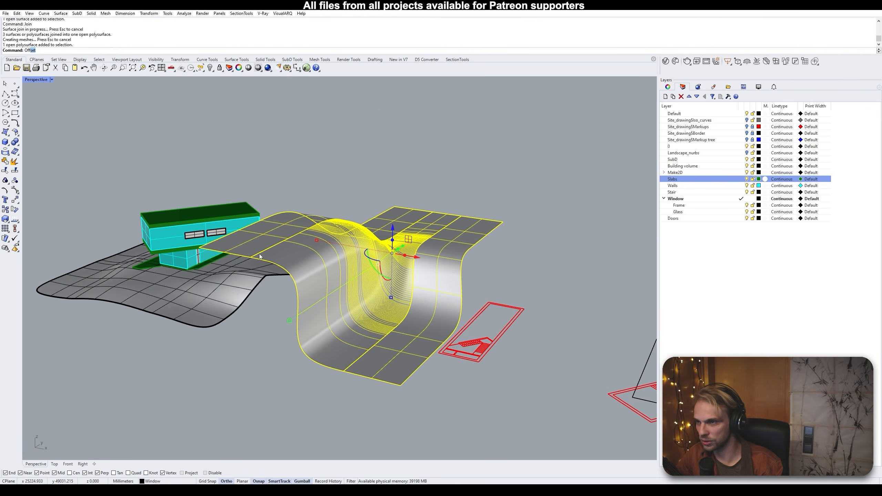
text(set)
key(Return)
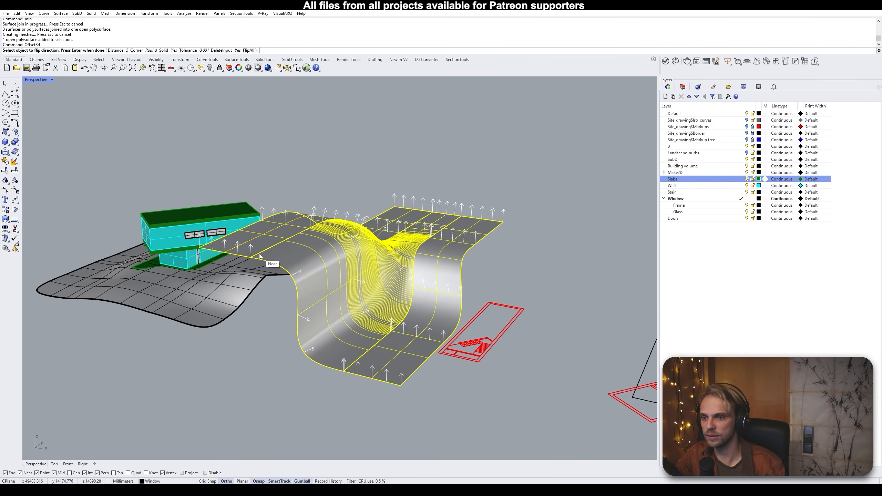
right_drag(260, 256, 277, 245)
text(5)
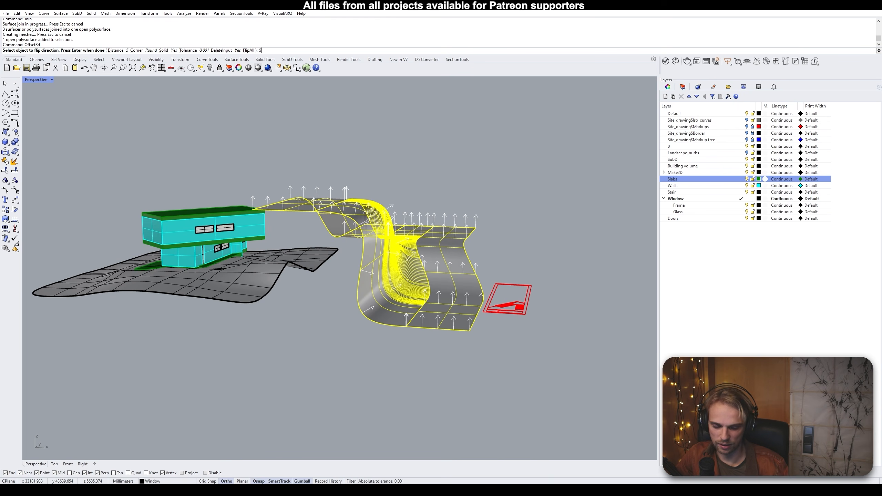
text(00)
key(Return)
key(Return)
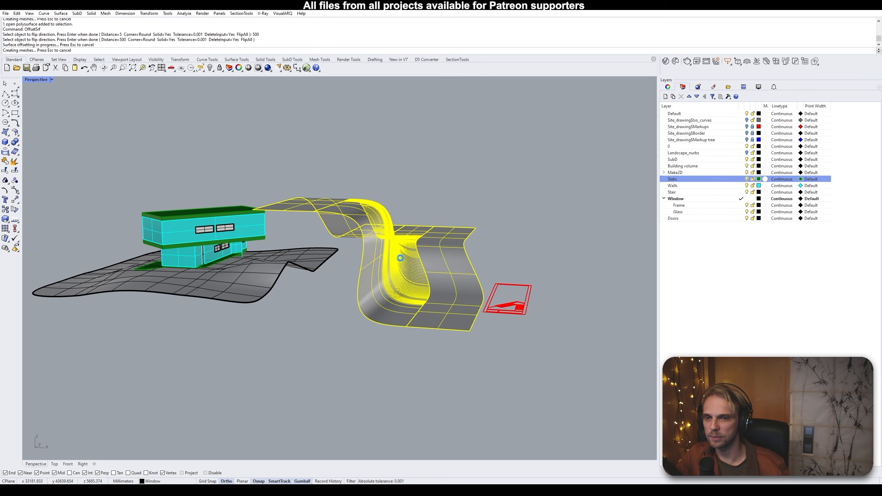
Inspect the isocurve density of the offset solid up close and undo the offset
right_drag(401, 249, 123, 274)
click(343, 349)
scroll(409, 260, up, 4)
scroll(247, 266, up, 4)
scroll(288, 236, up, 4)
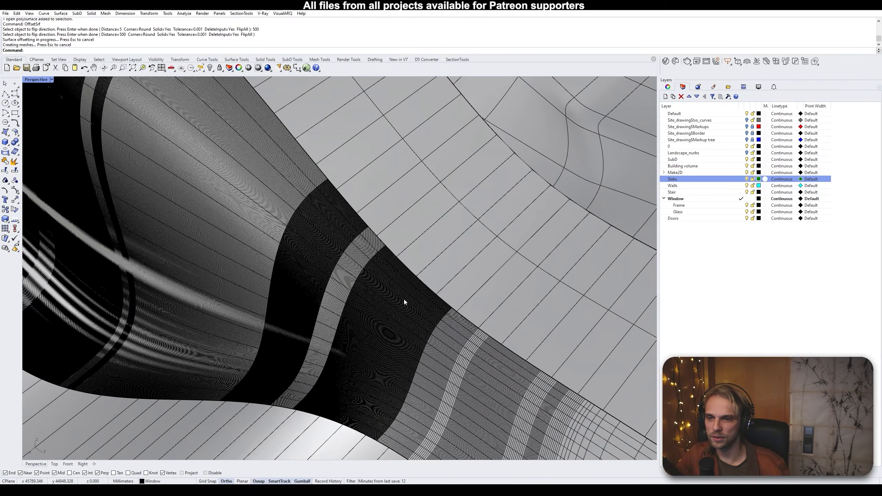
right_drag(404, 299, 305, 222)
scroll(305, 222, up, 5)
scroll(362, 209, down, 6)
right_drag(252, 261, 330, 227)
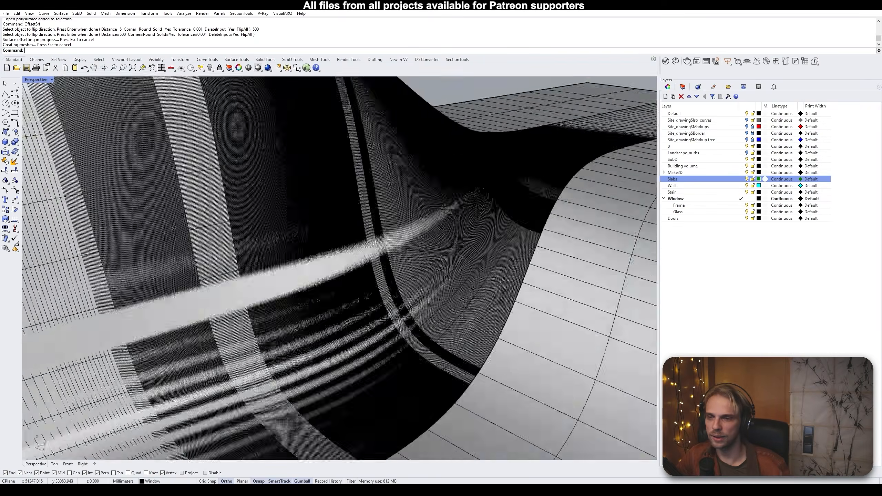
scroll(330, 228, down, 6)
key(ctrl+z)
scroll(340, 234, down, 4)
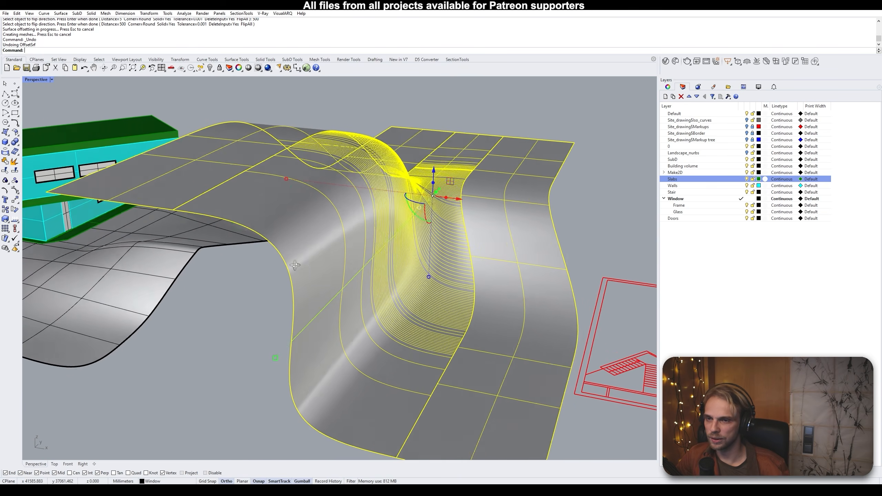
Offset the joined polysurface by 500 mm as a solid with OffsetSrf, using Corner=Sharp and DeleteInput=Yes
scroll(296, 243, down, 3)
right_click(296, 243)
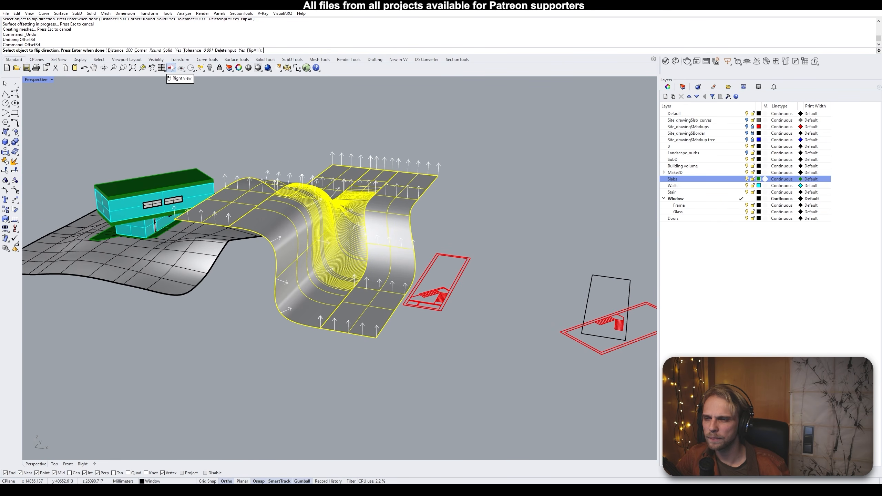
click(148, 51)
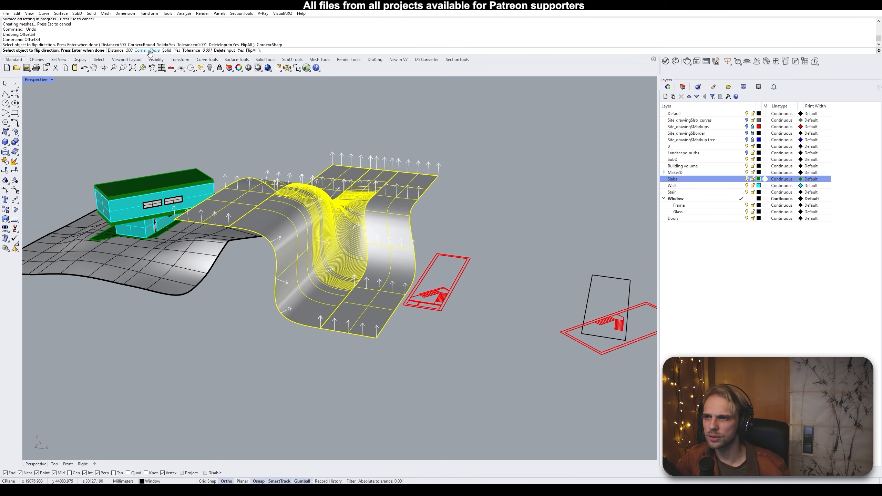
scroll(297, 146, up, 5)
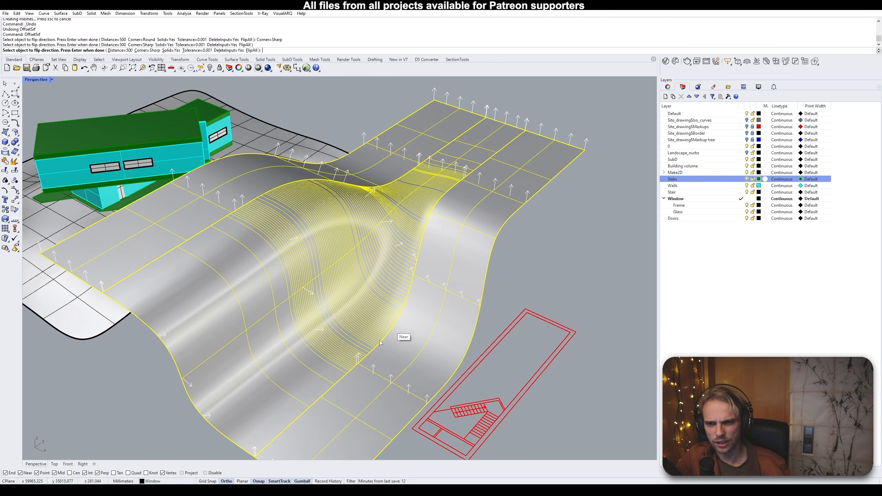
key(Return)
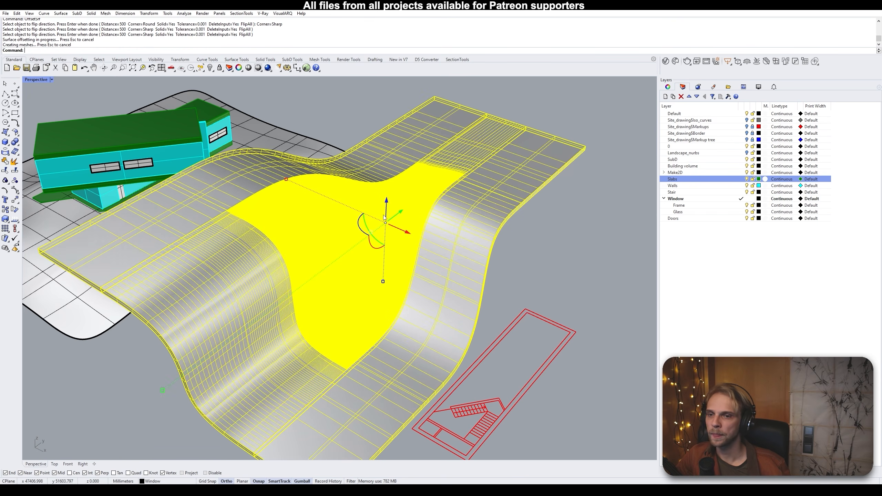
Examine the offset solid's dense blend region from another side and switch the viewport to Arctic display
scroll(384, 218, down, 6)
click(527, 228)
right_drag(526, 228, 348, 212)
scroll(309, 246, up, 4)
scroll(304, 221, up, 5)
click(52, 80)
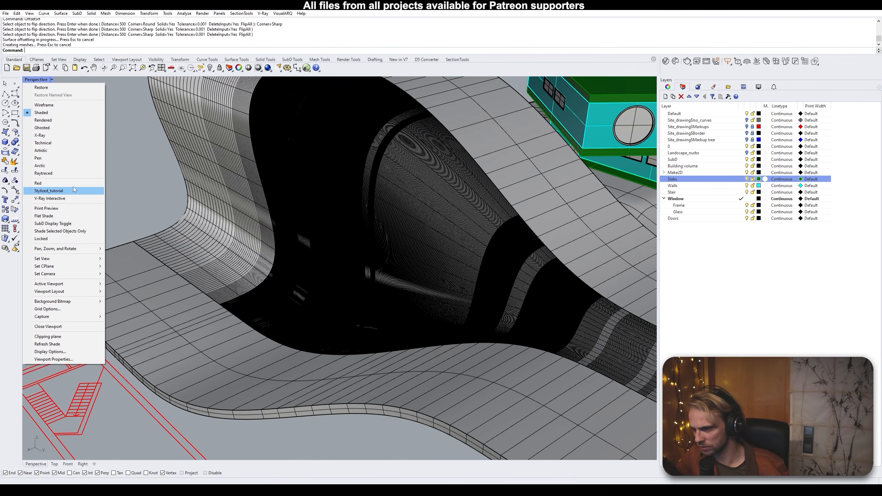
click(72, 166)
scroll(229, 252, down, 5)
mouse_move(265, 274)
right_down()
mouse_move(208, 273)
mouse_move(360, 268)
right_up()
Check the offset solid's surface continuity with an EMap reflection analysis around the blend, then end the analysis
click(369, 272)
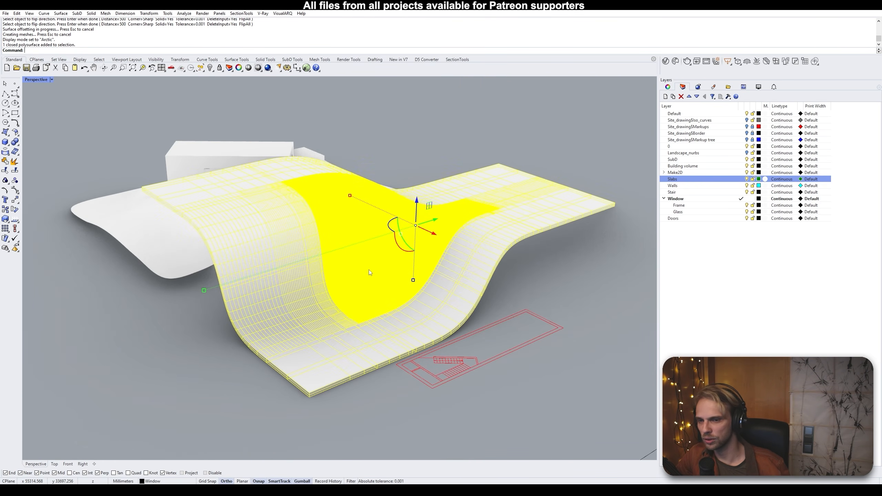
text(EMap)
key(Return)
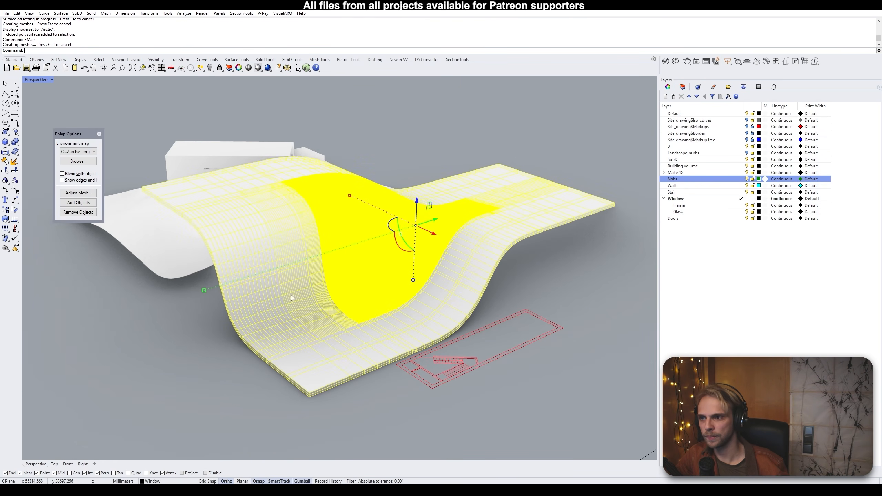
right_drag(224, 323, 159, 332)
scroll(368, 287, up, 5)
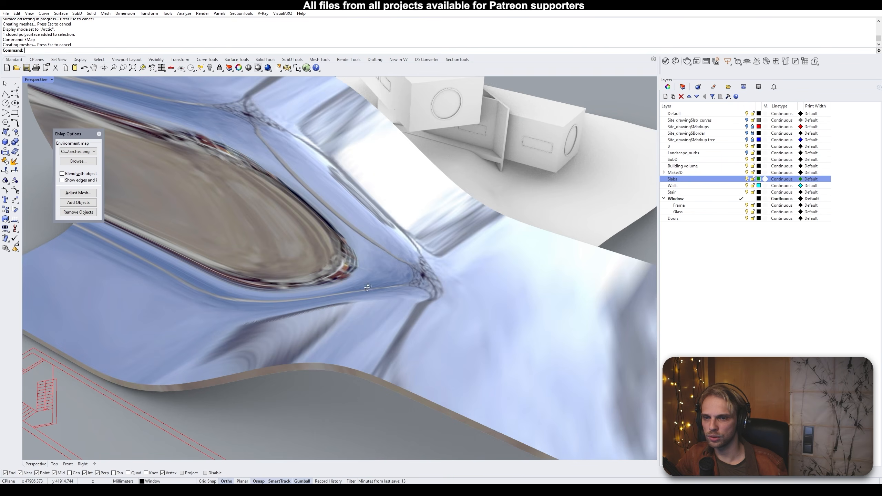
mouse_move(368, 287)
right_down()
mouse_move(328, 279)
mouse_move(368, 291)
right_up()
click(99, 134)
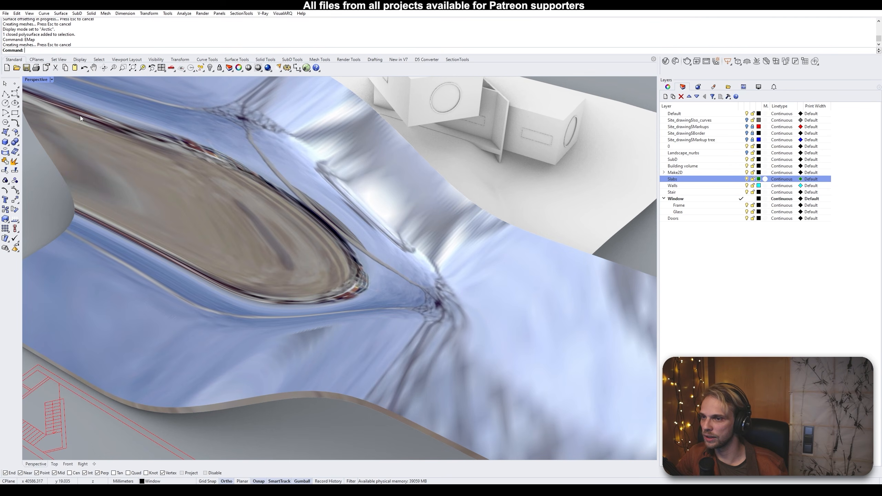
Return the viewport to Shaded display and undo the sharp-cornered offset
click(51, 79)
click(41, 113)
scroll(105, 172, down, 5)
right_drag(104, 172, 467, 230)
scroll(270, 261, down, 4)
key(ctrl+z)
Duplicate the joined polysurface and place the copy in the empty space beside the original
drag(467, 230, 203, 221)
key(alt)
click(223, 296)
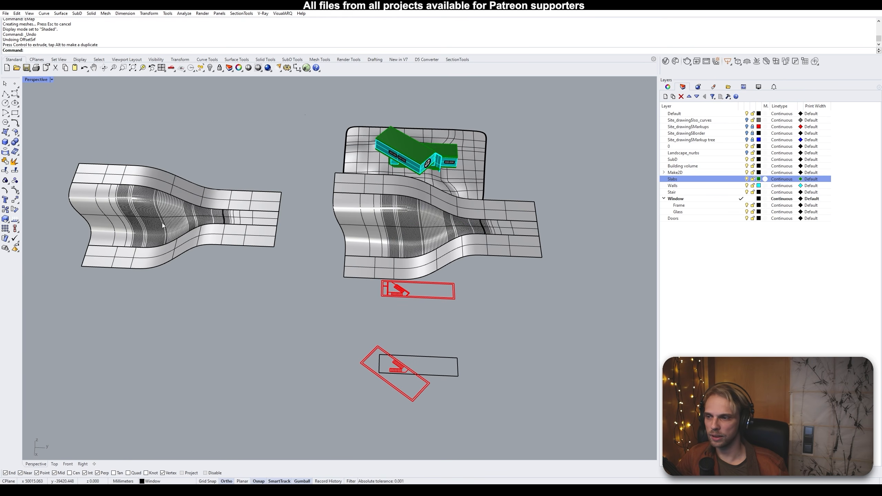
Preview a QuadRemesh of the copied polysurface with a target quad count of 500
right_drag(254, 228, 208, 179)
scroll(208, 179, up, 5)
click(208, 179)
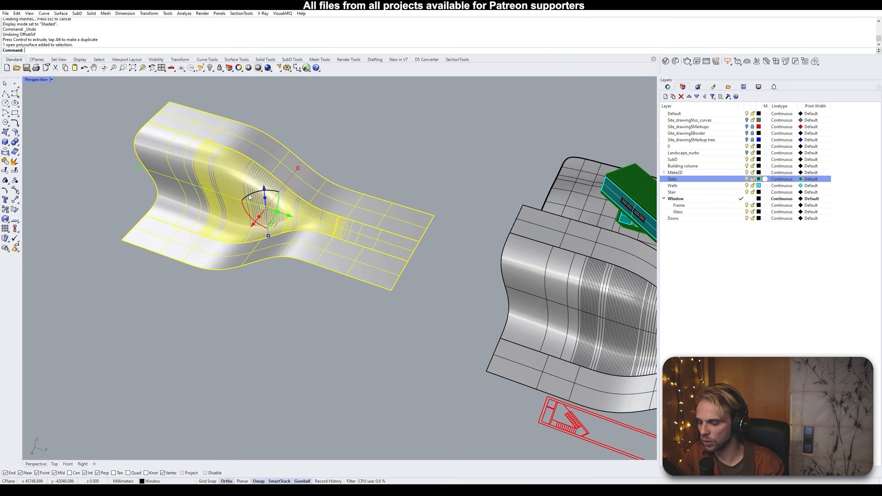
text(QuadRemesh)
key(Return)
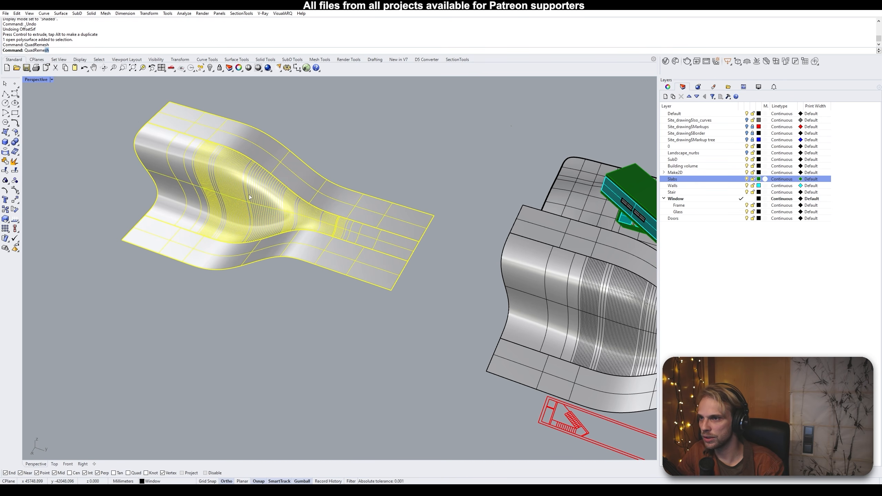
drag(458, 166, 430, 159)
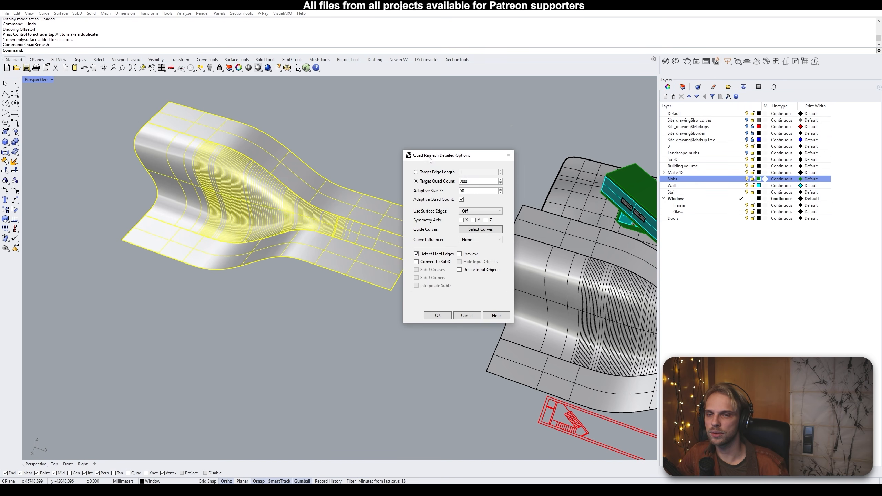
right_drag(237, 217, 323, 233)
scroll(263, 249, up, 8)
scroll(263, 248, down, 4)
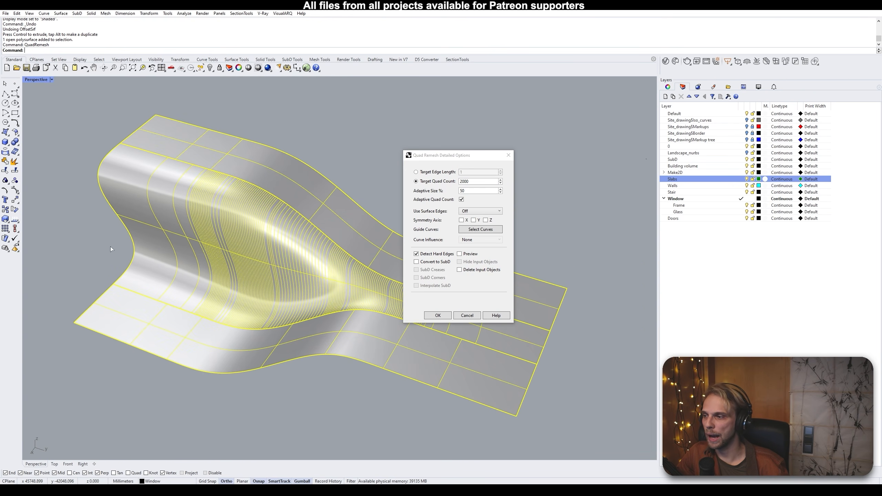
click(477, 183)
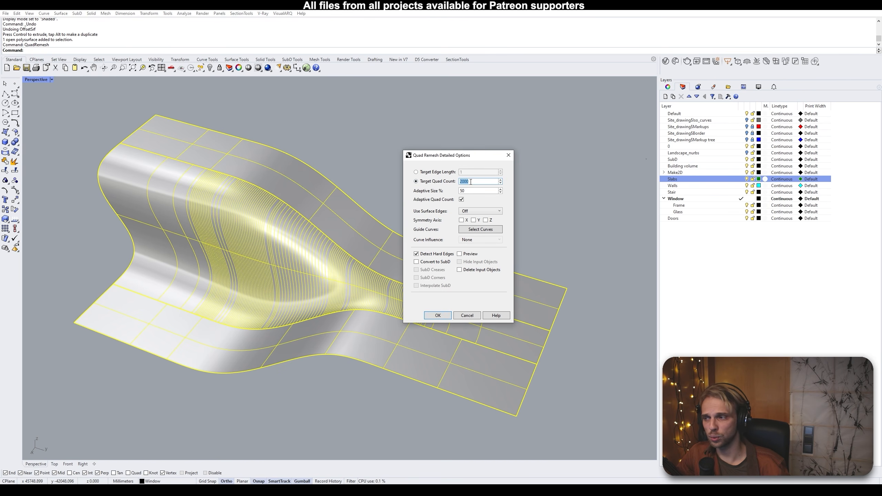
text(500)
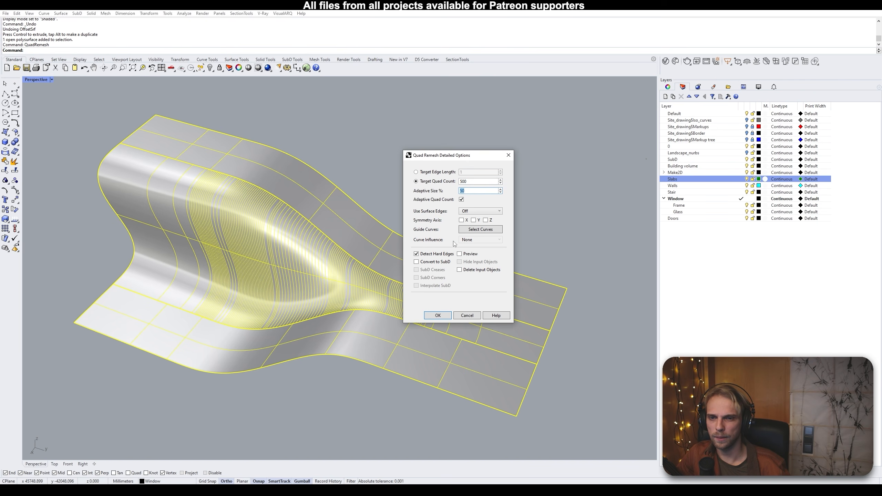
click(459, 254)
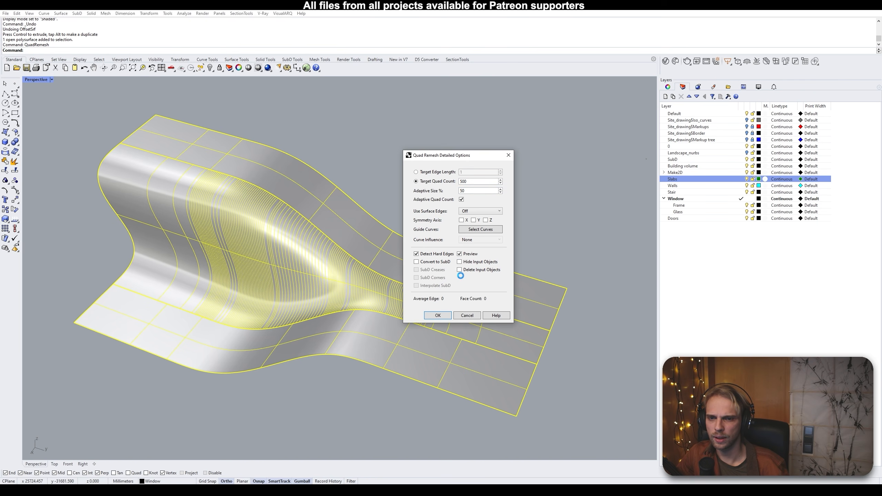
right_drag(278, 251, 348, 241)
Set the target quad count to 100 and create the remesh as a SubD, deleting the input object
double_click(477, 182)
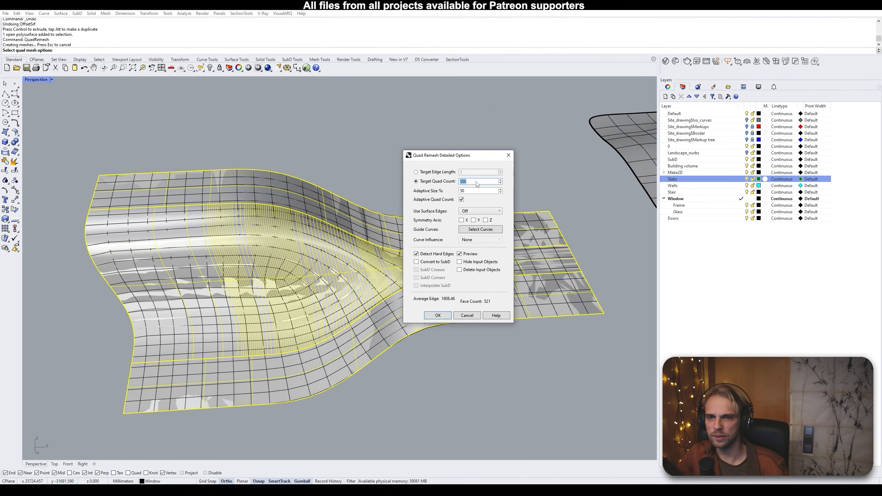
text(100)
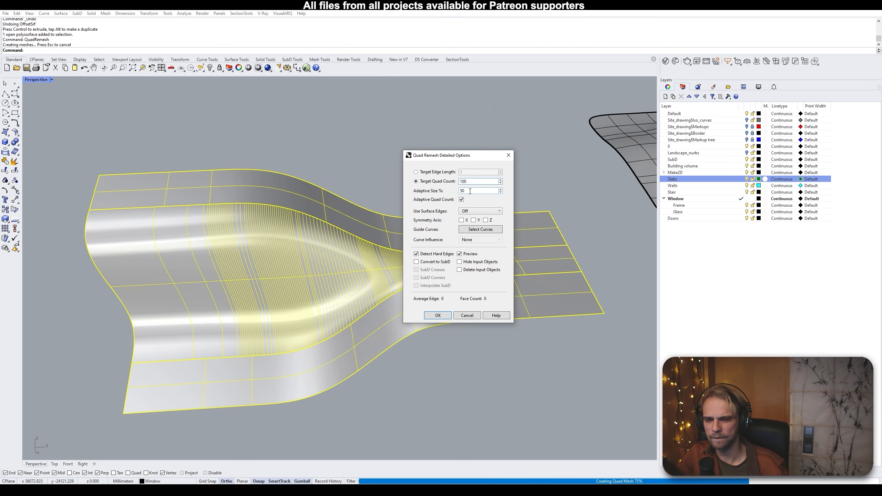
right_drag(329, 207, 347, 129)
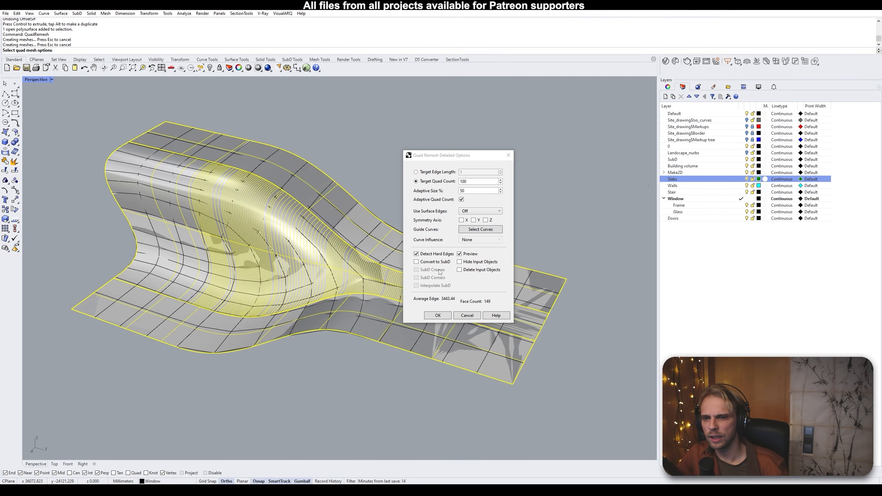
click(417, 262)
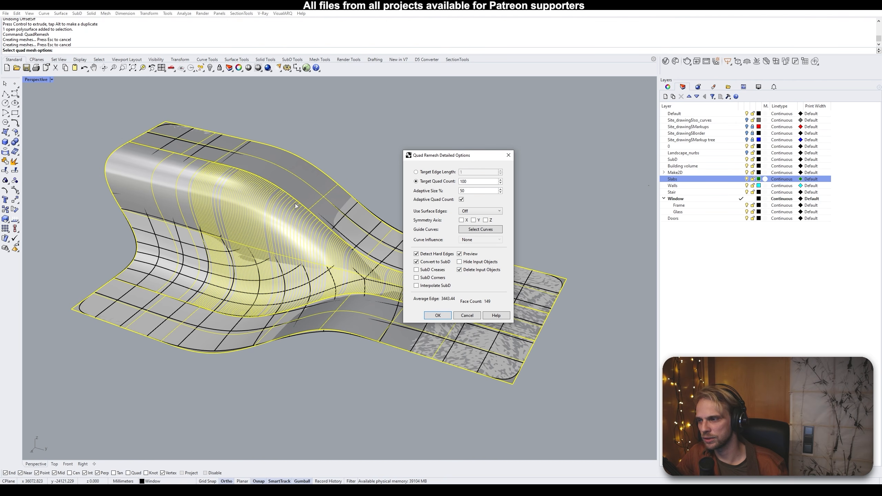
click(436, 316)
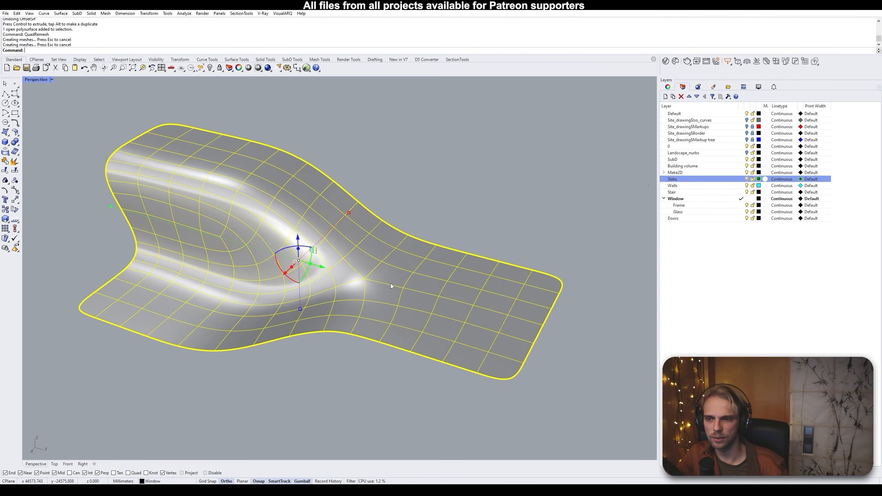
Offset the remeshed SubD by 500 mm with OffsetSubD, using Solid=Yes, BothSides=No and DeleteInput=Yes
click(410, 214)
right_drag(410, 214, 350, 253)
click(350, 252)
right_drag(244, 235, 372, 241)
click(362, 154)
click(343, 232)
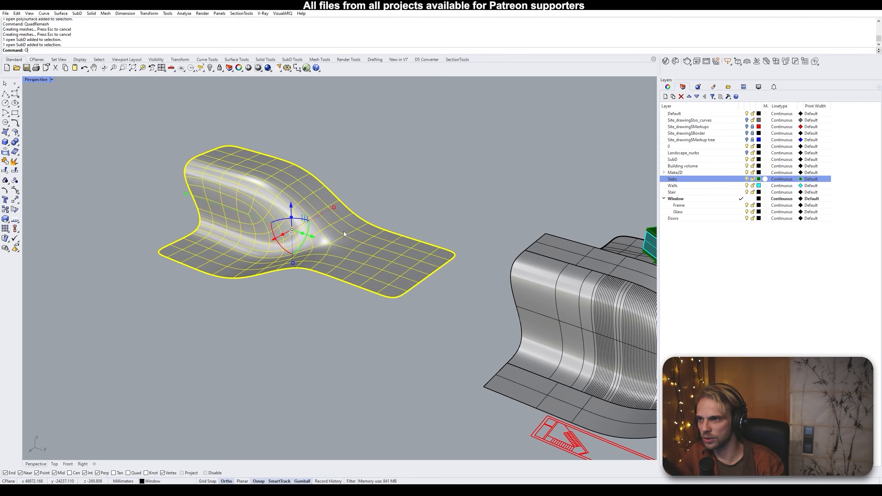
text(SubD)
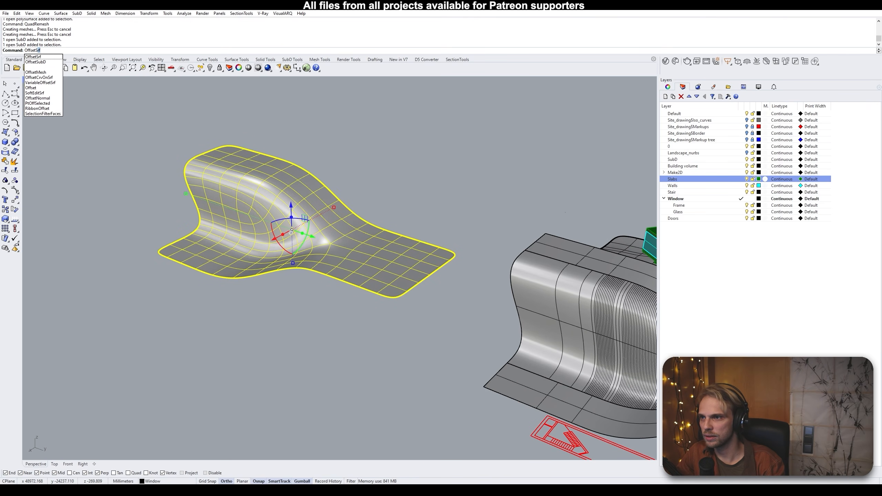
key(Return)
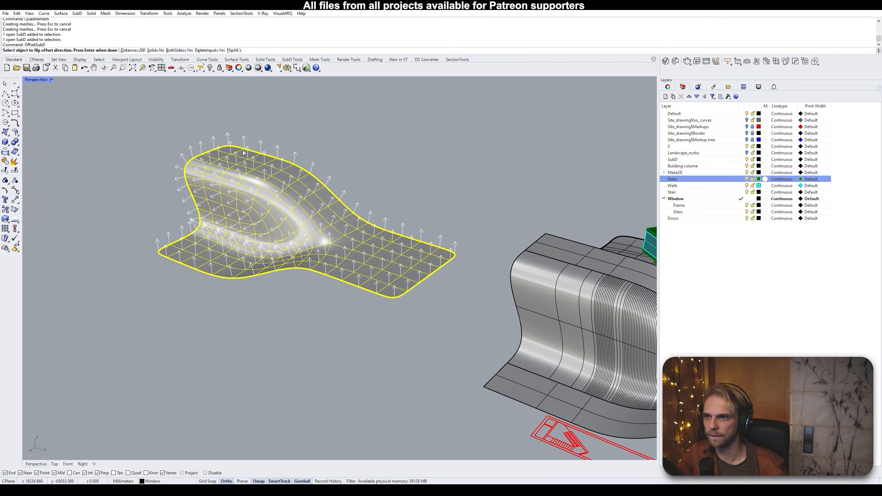
click(155, 50)
click(133, 51)
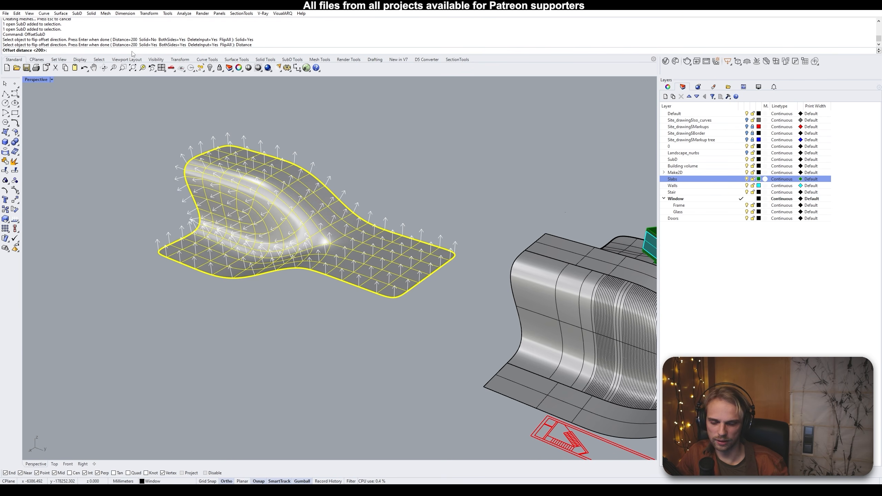
key(Return)
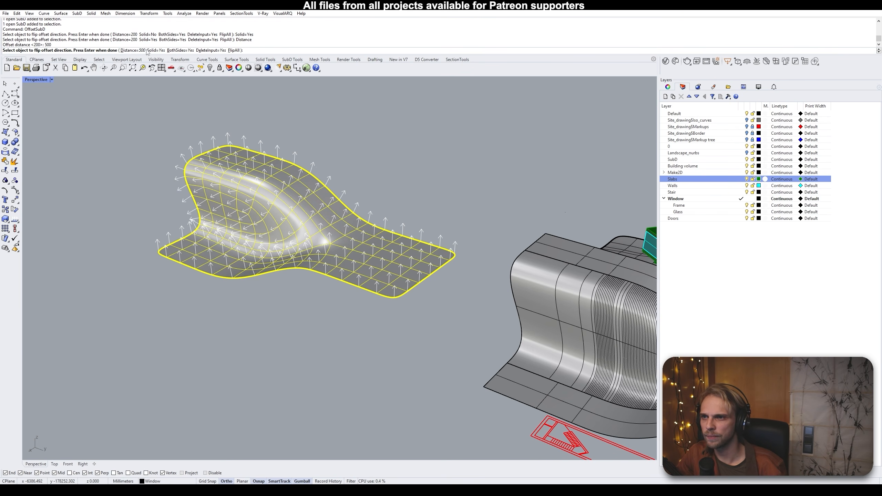
click(186, 51)
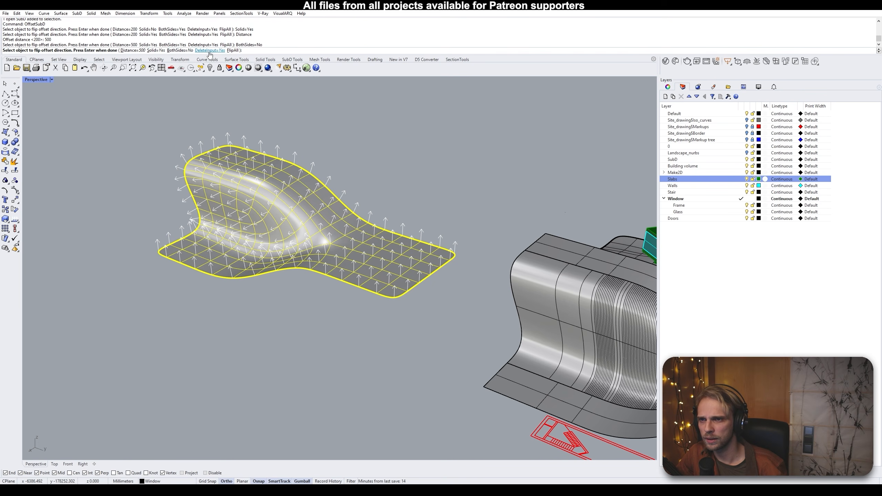
right_click(140, 123)
Inspect the thickened SubD from several sides, toggling its display between flat and smooth
right_drag(138, 132, 225, 144)
scroll(305, 289, up, 4)
key(Tab)
key(Tab)
right_drag(321, 293, 209, 321)
click(269, 212)
scroll(269, 212, down, 5)
click(414, 192)
right_drag(294, 219, 317, 221)
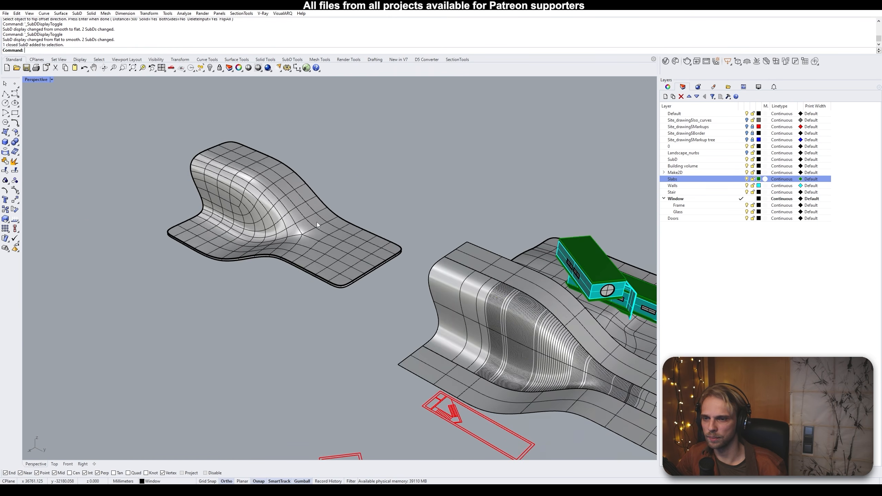
Run an EMap analysis on the thickened SubD and examine the reflections across its blended area
scroll(278, 214, up, 2)
click(277, 215)
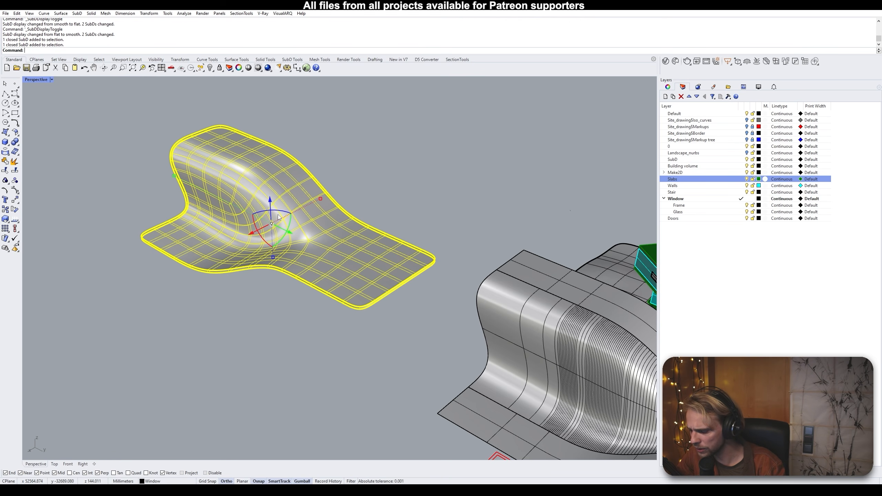
text(EMap)
key(Return)
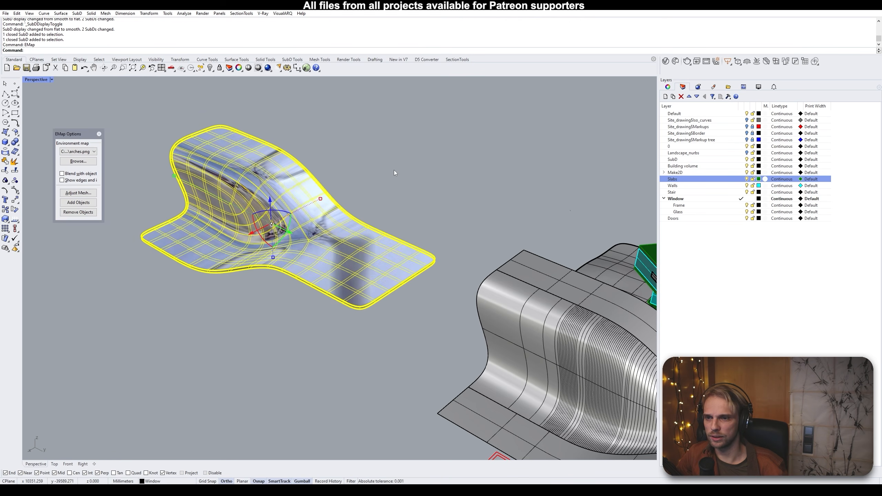
right_drag(394, 170, 377, 199)
scroll(266, 233, up, 6)
right_drag(266, 233, 240, 202)
scroll(297, 211, down, 7)
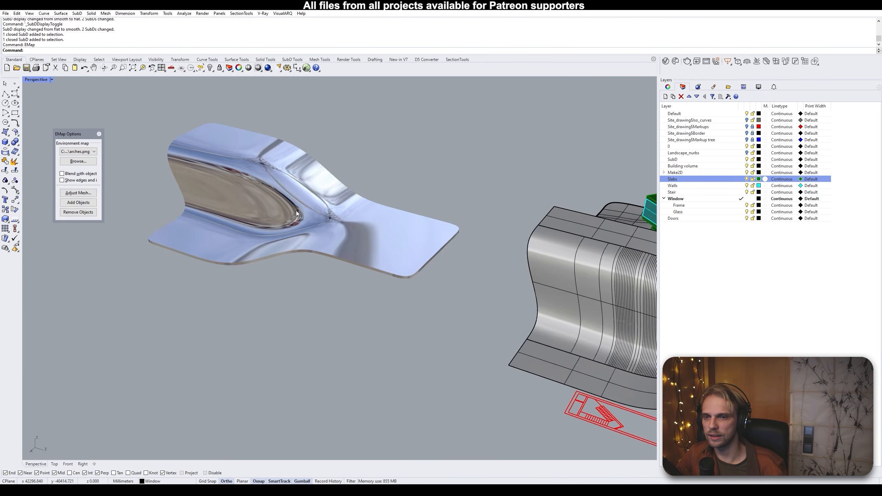
scroll(400, 222, down, 2)
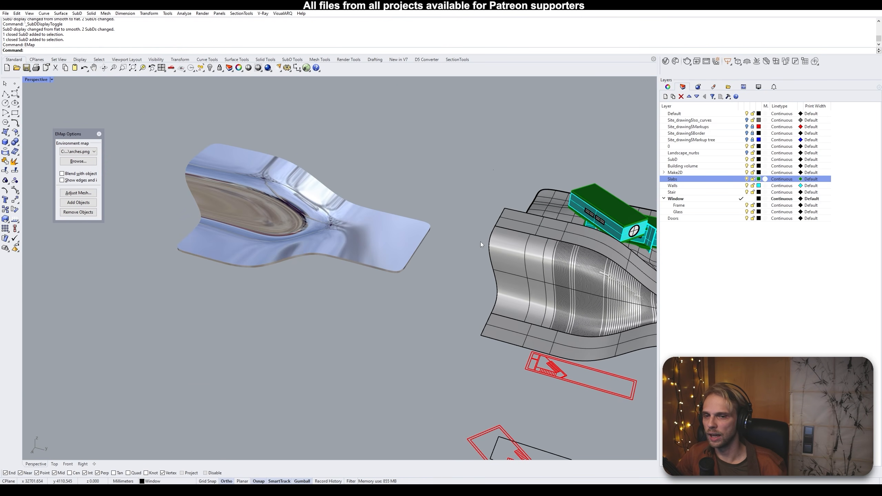
Compare the original NURBS polysurface with the reflective SubD up close, then close the EMap analysis
shift+right_drag(529, 294, 261, 222)
scroll(260, 222, up, 6)
scroll(260, 222, down, 8)
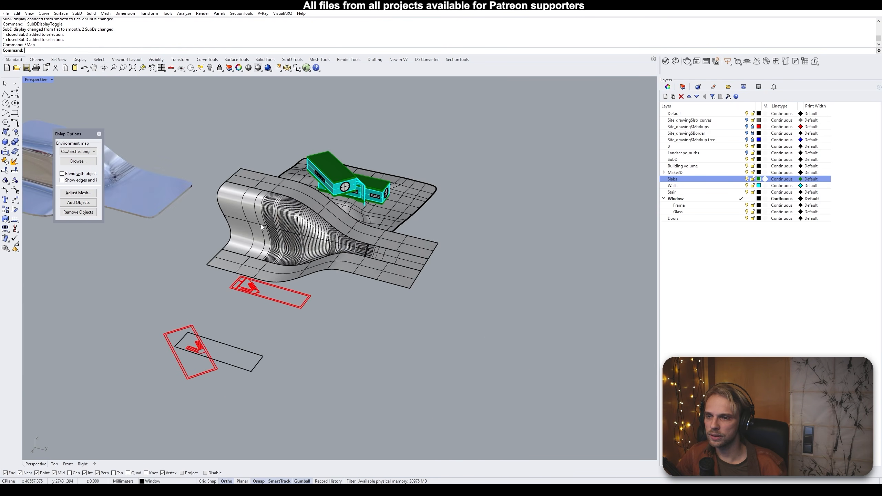
shift+right_drag(115, 195, 259, 234)
scroll(259, 233, up, 7)
click(99, 134)
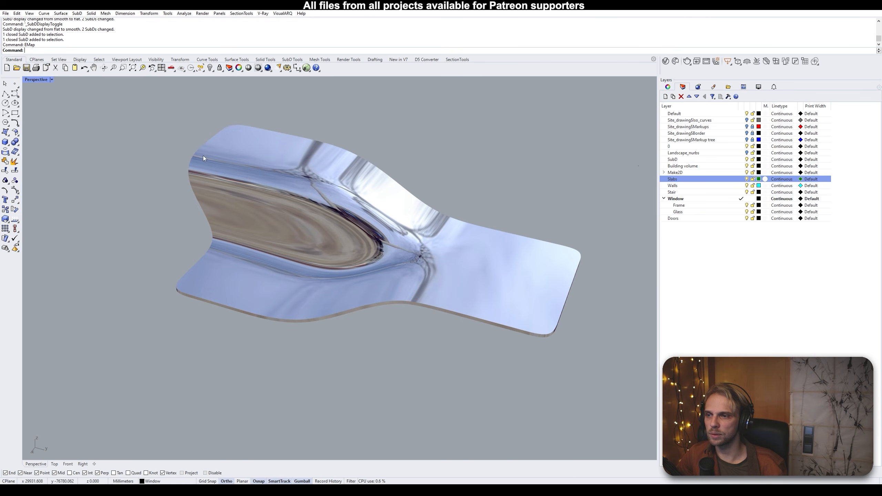
Convert the thickened SubD to NURBS with ToNURBS, using DeleteInputObjects=Yes
scroll(312, 203, down, 7)
right_drag(417, 298, 249, 226)
scroll(357, 246, up, 4)
click(391, 208)
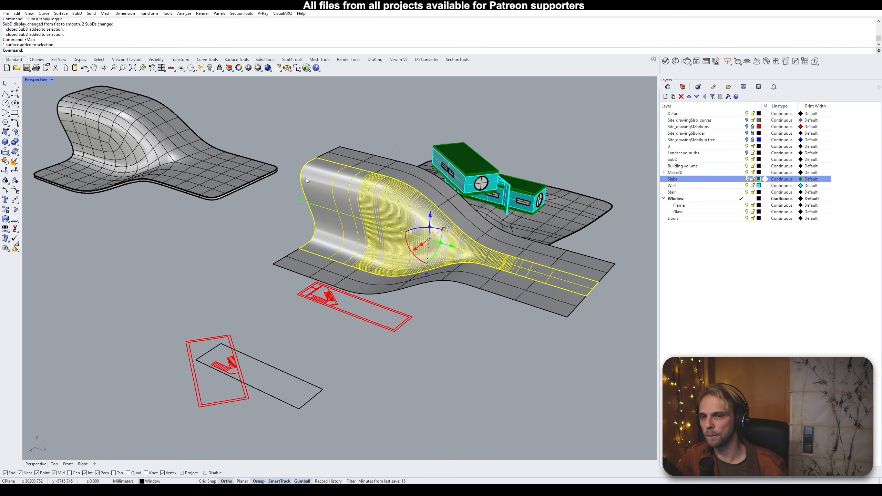
click(200, 238)
right_drag(200, 238, 212, 274)
shift+right_drag(115, 208, 227, 216)
scroll(227, 216, up, 4)
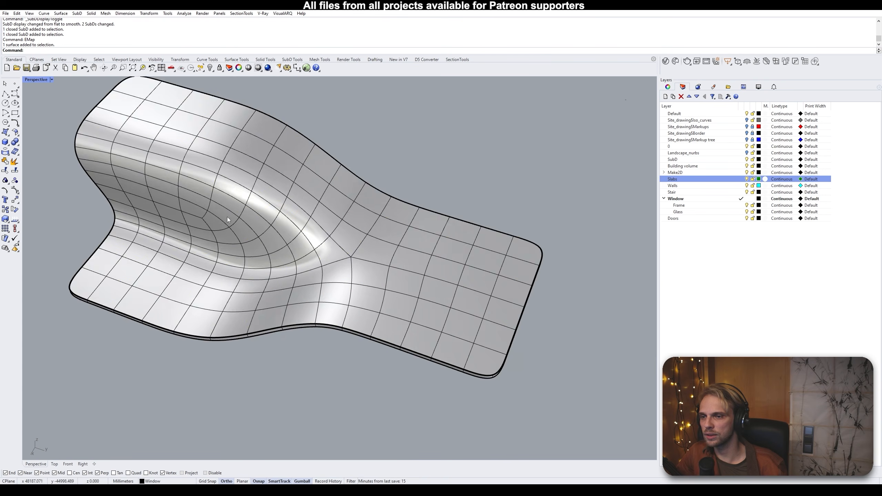
click(224, 205)
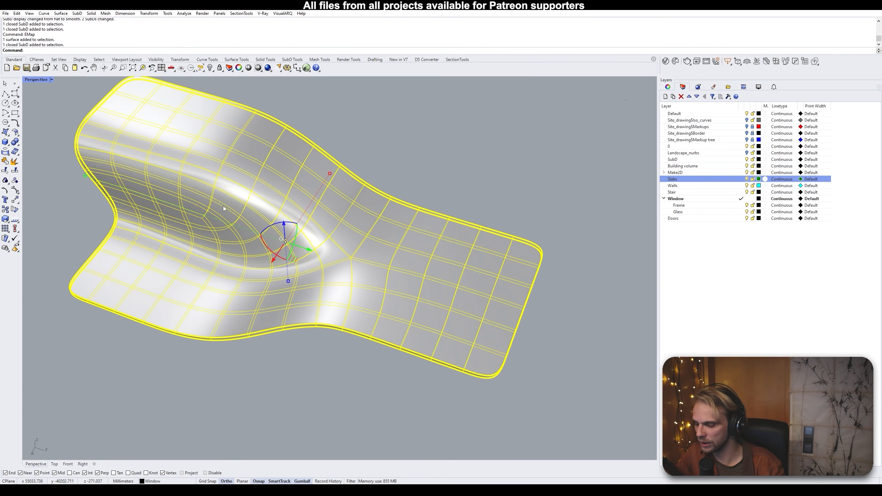
text(ToNURBS)
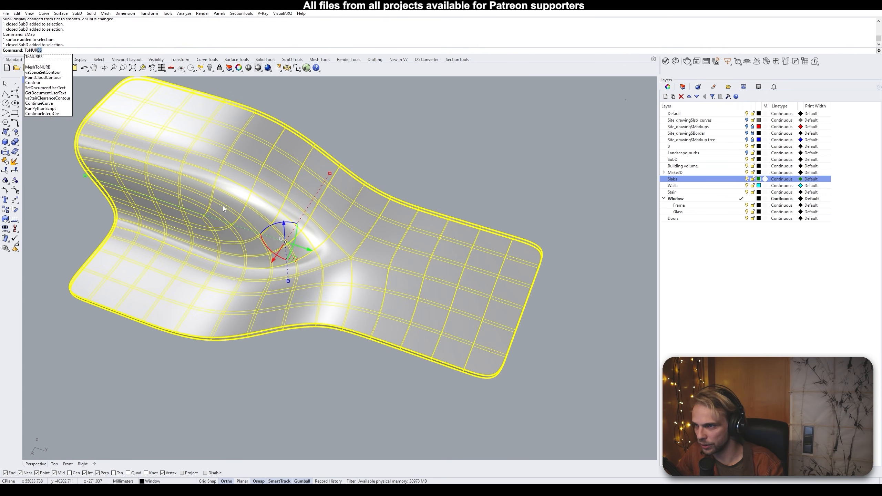
key(Return)
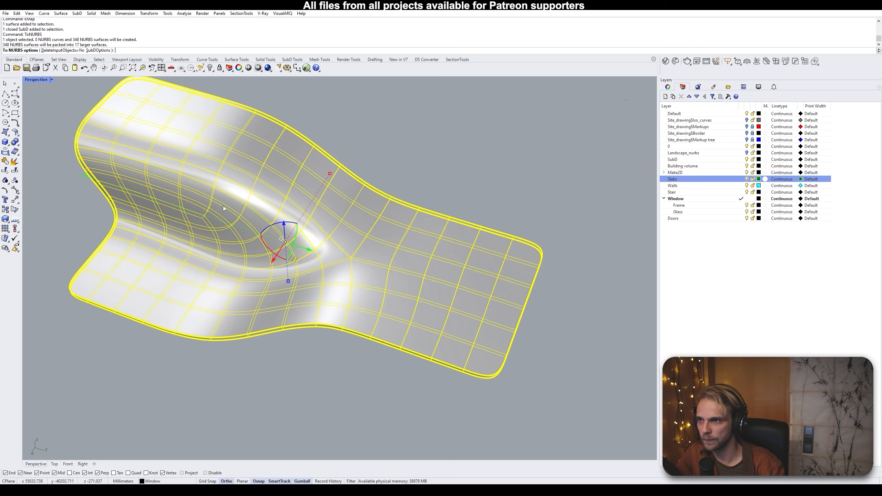
click(61, 51)
key(Return)
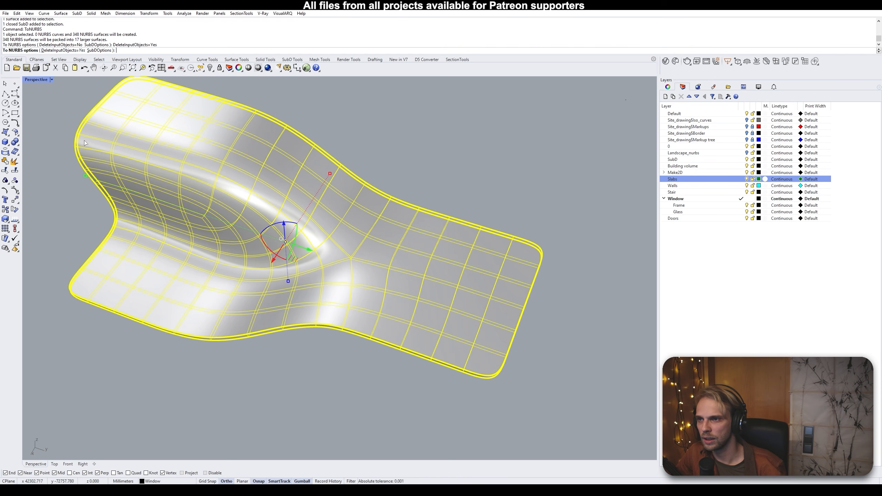
Pick the individual faces of the converted polysurface one by one to examine how it is divided into surfaces
right_drag(151, 225, 248, 235)
scroll(202, 191, up, 3)
ctrl+shift+click(202, 191)
scroll(202, 191, down, 3)
scroll(202, 191, down, 4)
ctrl+shift+click(246, 215)
ctrl+shift+click(285, 248)
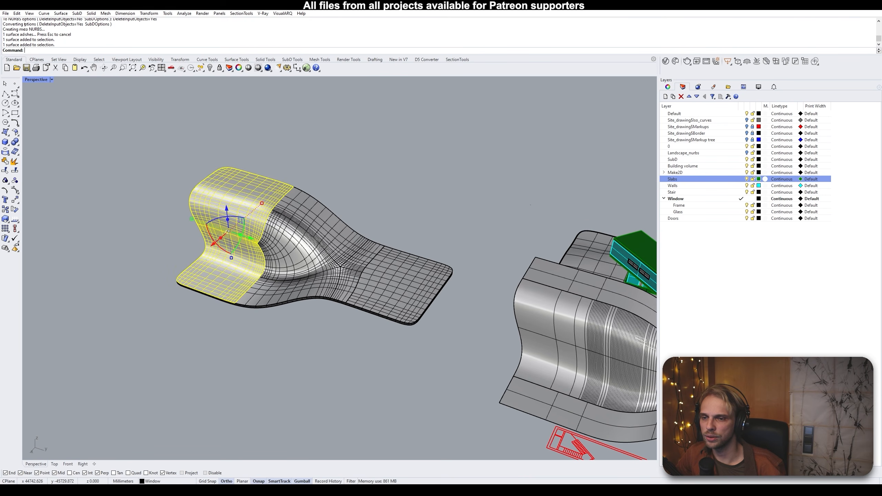
ctrl+shift+click(316, 228)
ctrl+shift+click(313, 288)
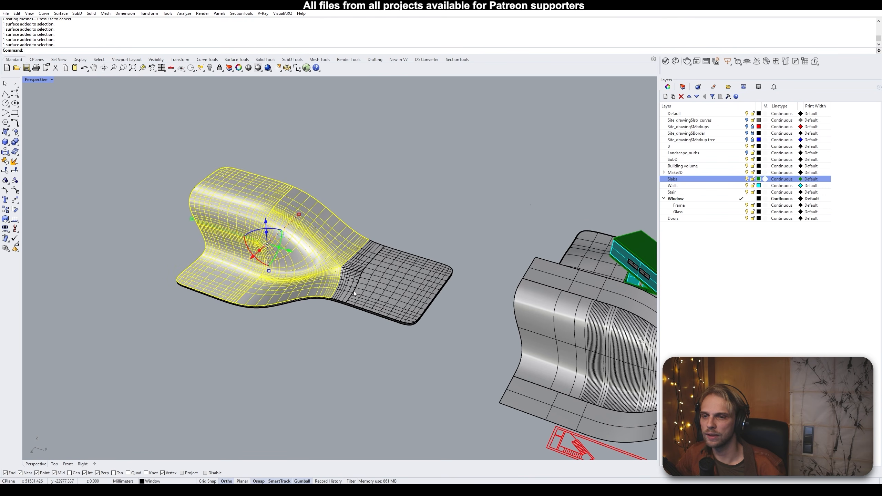
ctrl+shift+click(369, 256)
right_drag(388, 273, 364, 343)
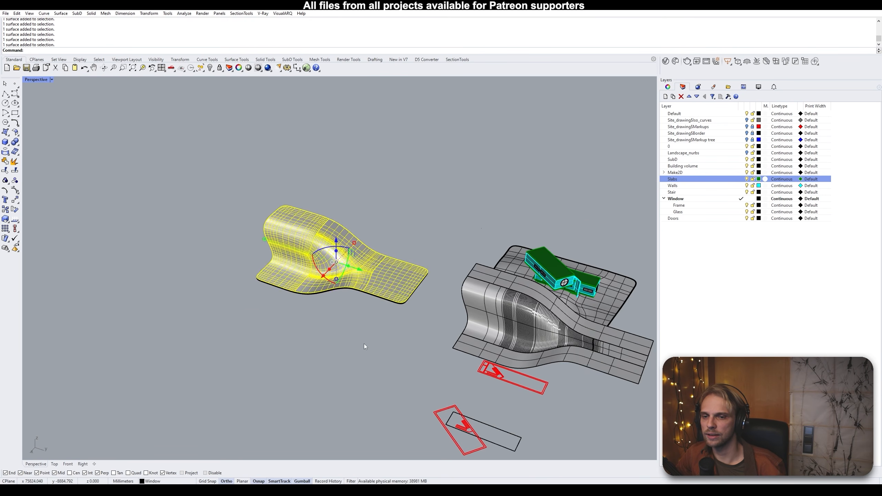
click(364, 343)
Compare the converted polysurface with the original blended polysurface and their surface lines from several angles
scroll(401, 299, up, 5)
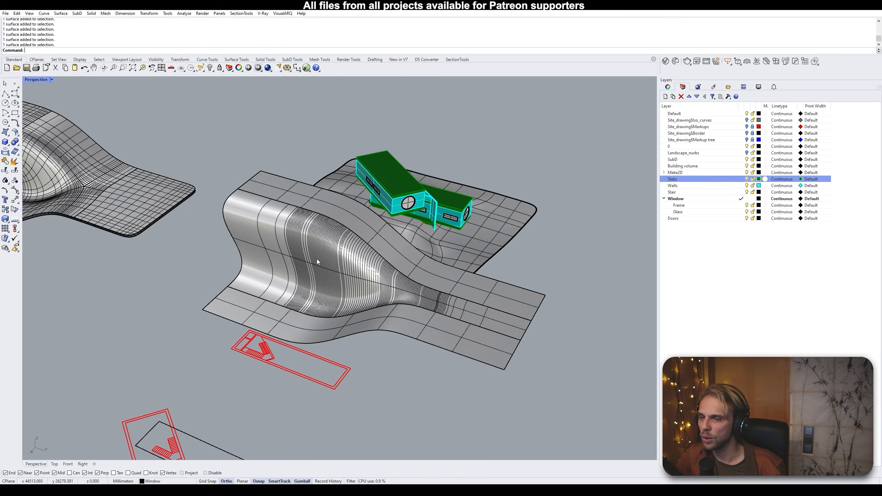
click(314, 258)
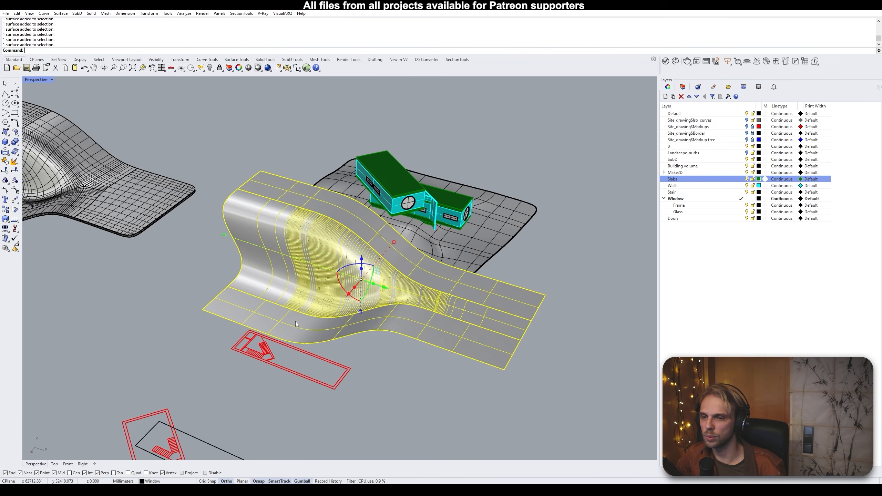
click(179, 240)
scroll(179, 240, down, 3)
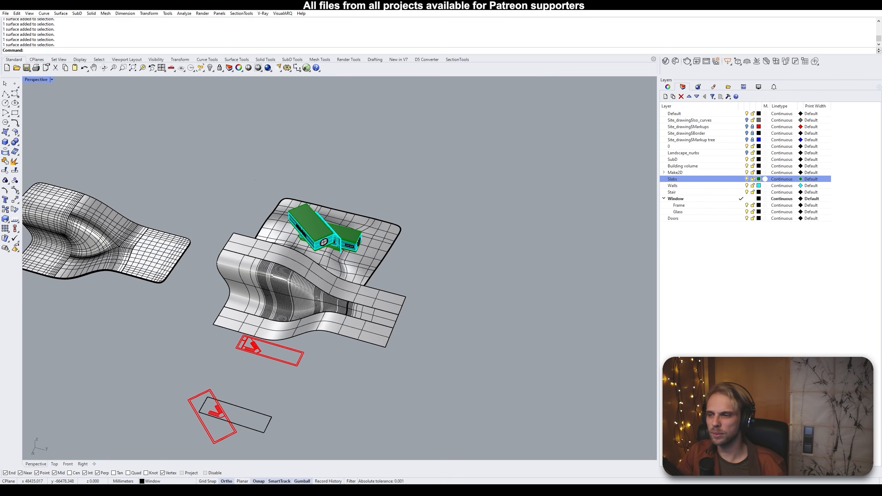
shift+right_drag(92, 226, 183, 214)
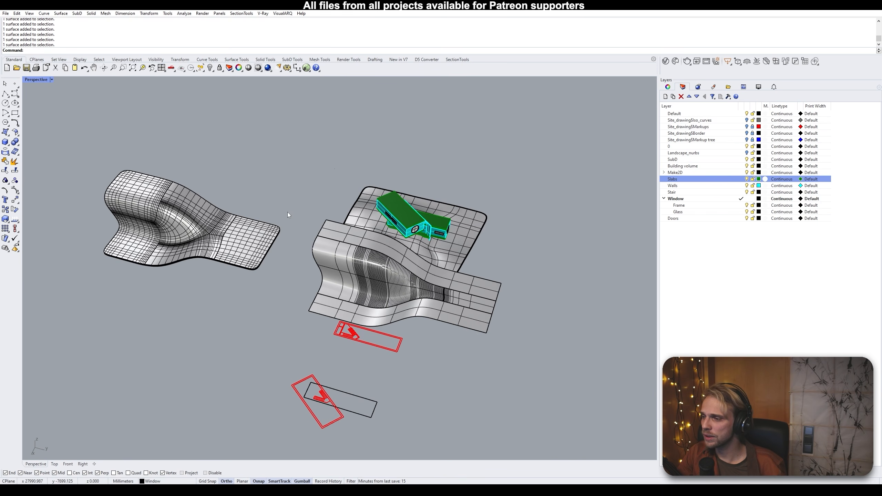
right_drag(288, 212, 257, 209)
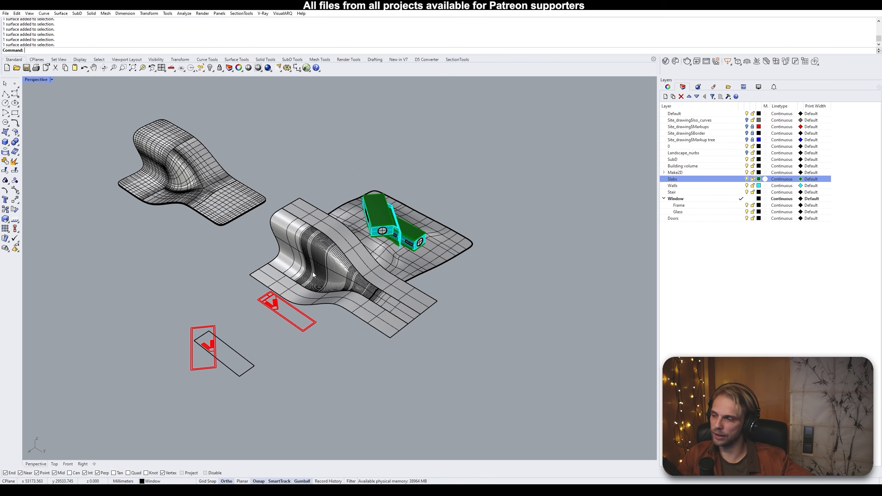
right_drag(266, 225, 288, 215)
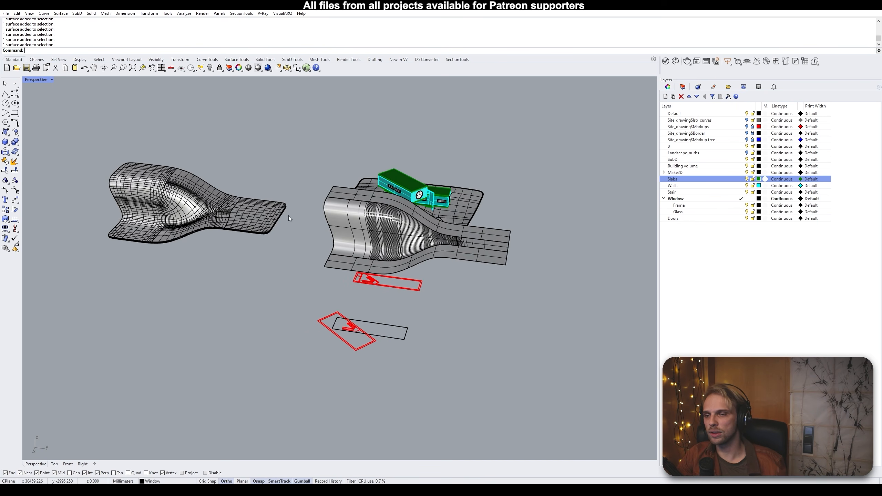
scroll(217, 207, up, 5)
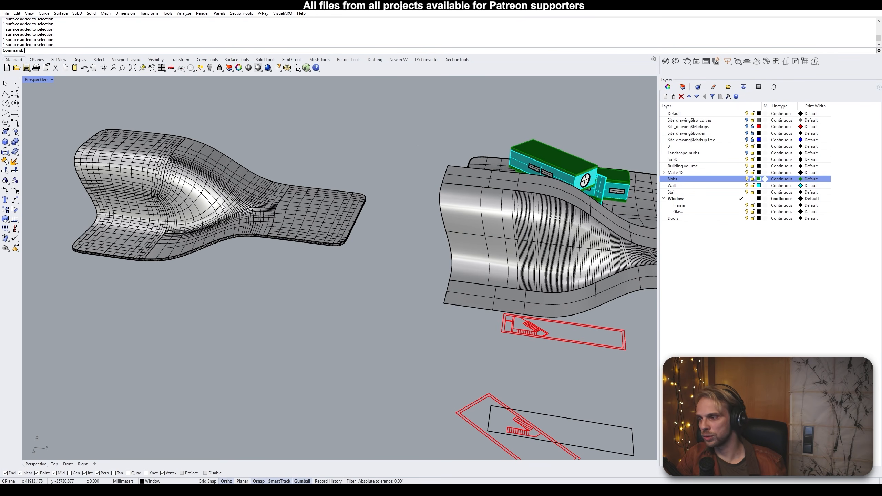
right_drag(222, 208, 209, 214)
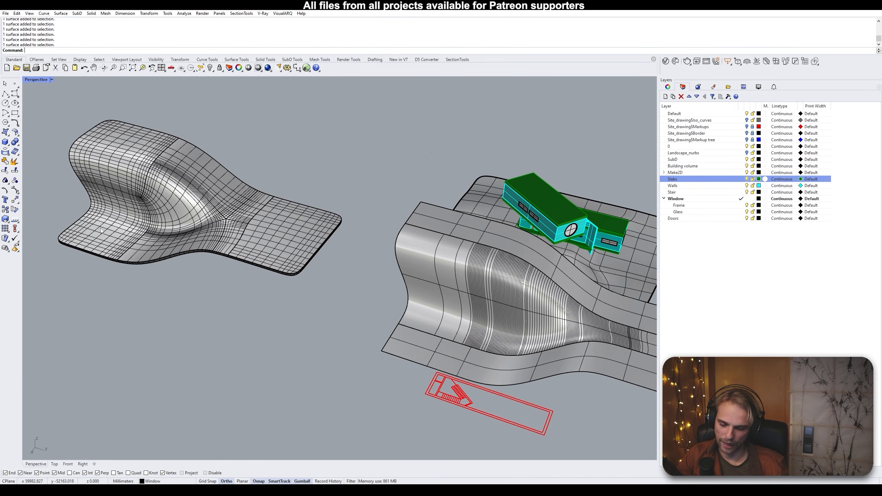
right_drag(100, 231, 72, 237)
Delete the converted solid and the original blended polysurface beside the terrain
click(87, 223)
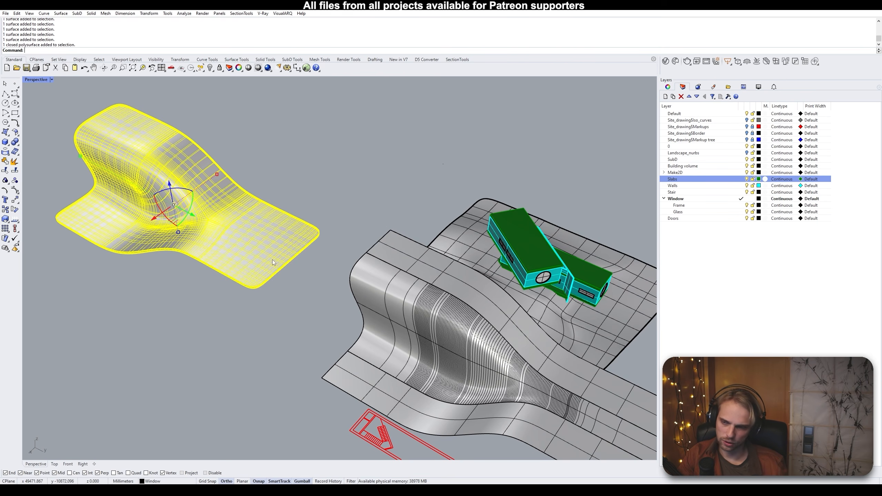
key(Delete)
scroll(272, 259, down, 5)
click(341, 299)
key(Delete)
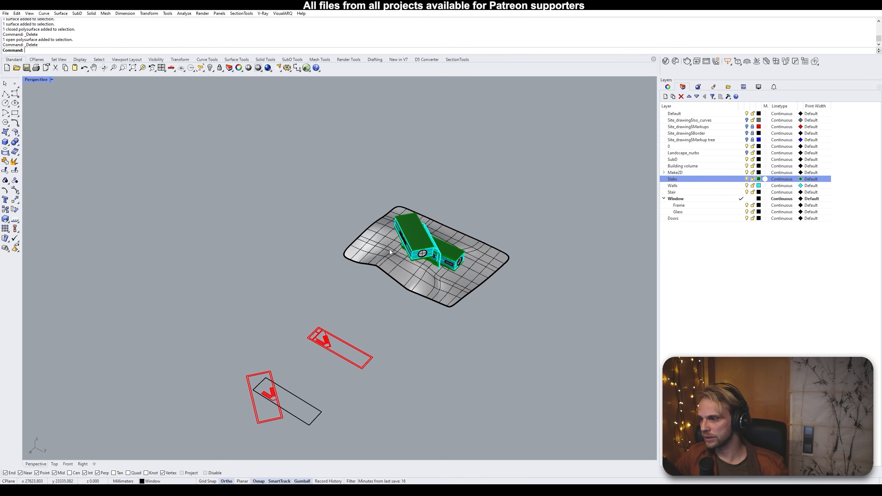
Delete all the 2D plan curves lying beside the terrain, keeping the building
scroll(409, 246, up, 6)
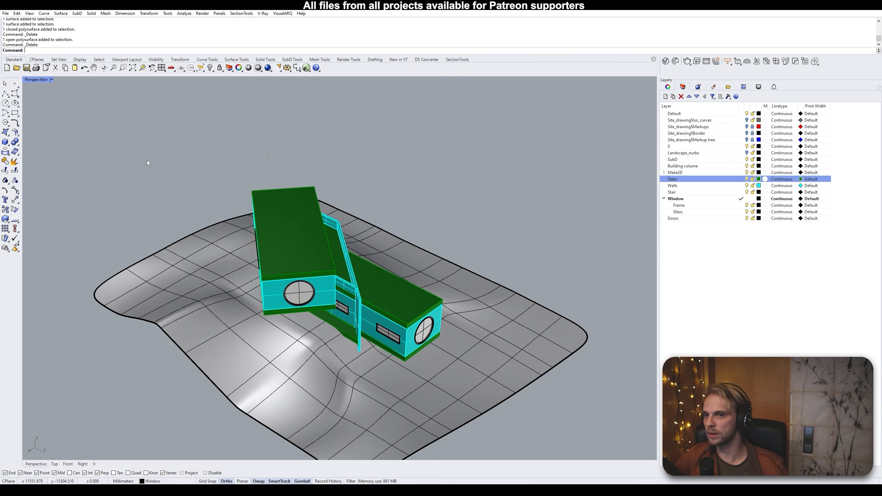
scroll(211, 215, down, 8)
right_drag(210, 215, 344, 170)
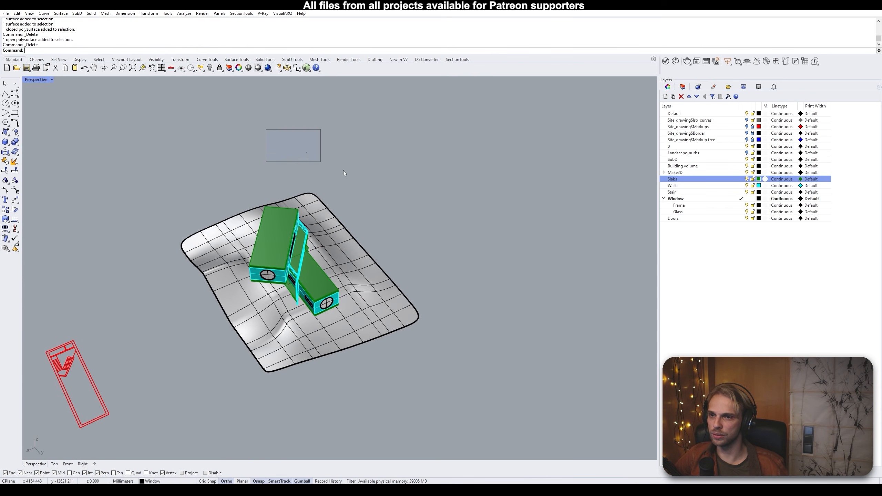
shift+right_drag(191, 254, 309, 268)
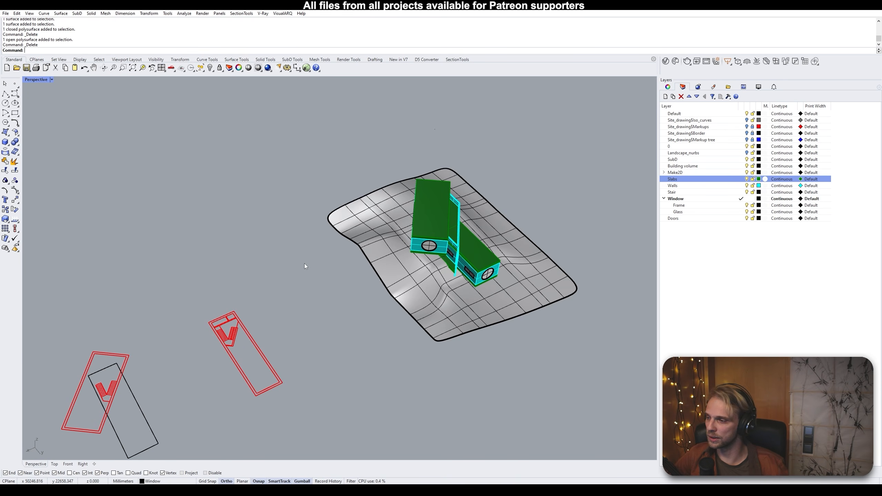
right_drag(385, 265, 169, 195)
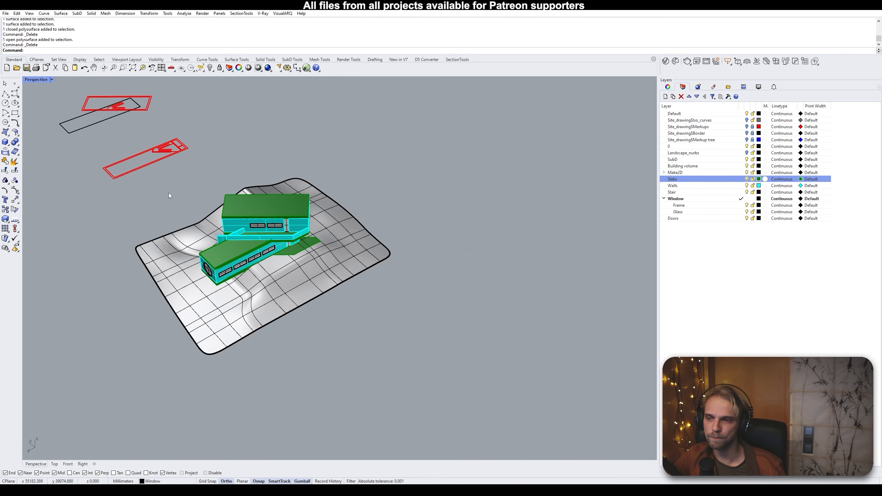
drag(176, 160, 374, 312)
shift+right_drag(183, 187, 284, 243)
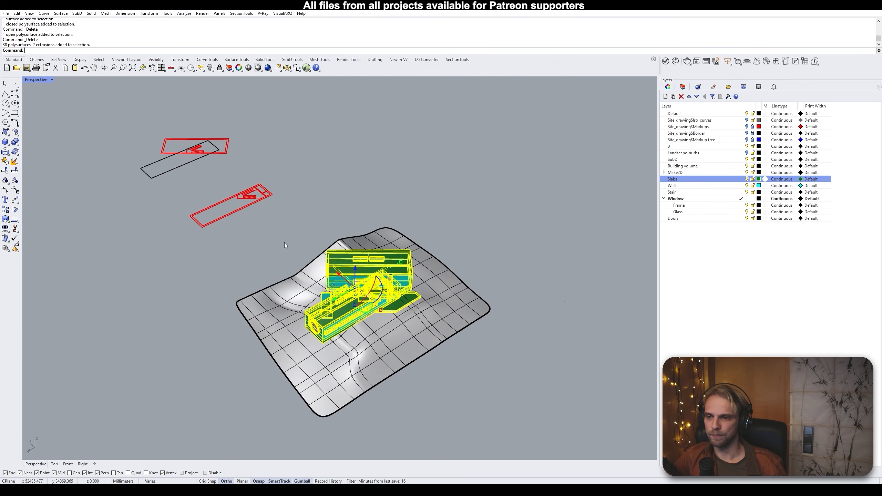
drag(280, 244, 55, 92)
key(Delete)
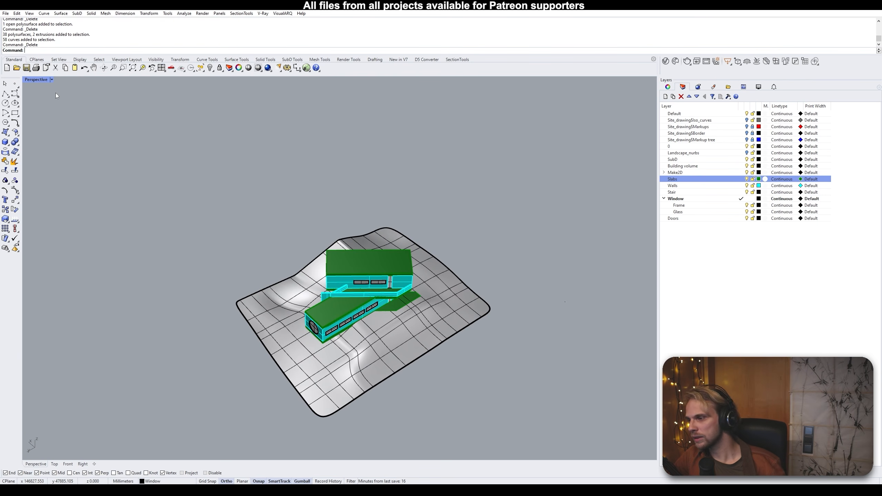
Turn on the Landscape_nurbs layer and raise its terrain surface well above the building
right_drag(77, 112, 257, 205)
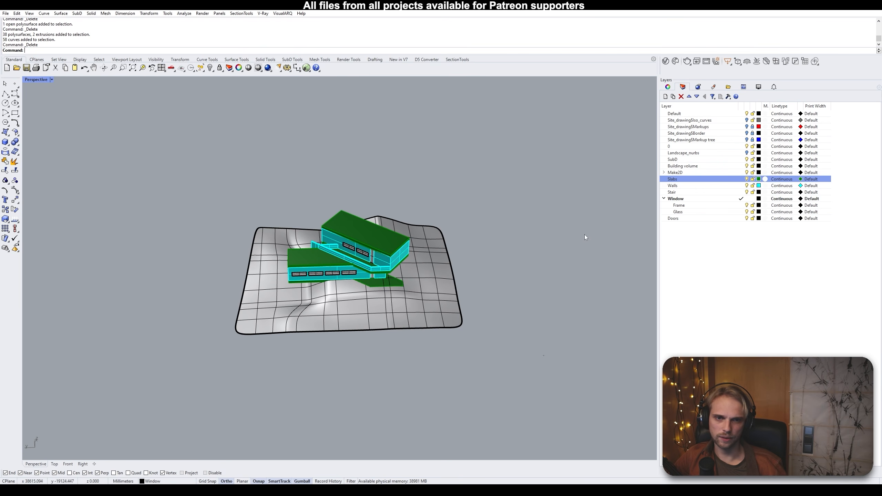
click(663, 172)
click(663, 172)
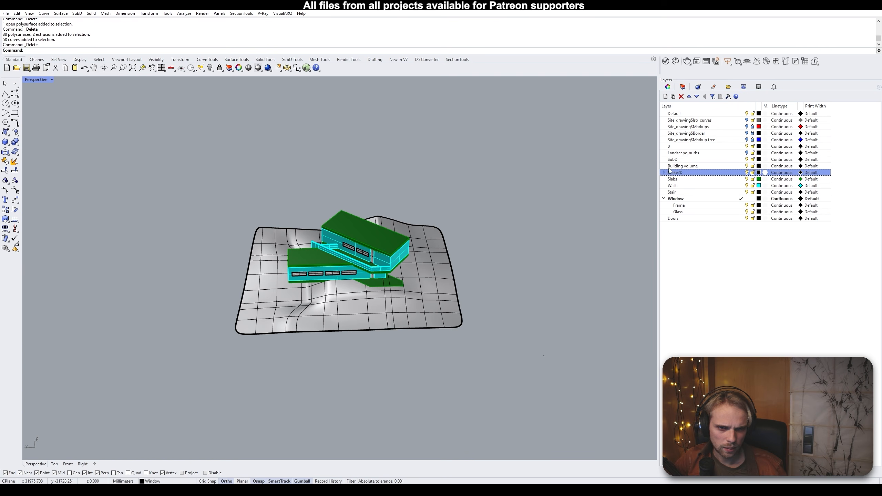
click(746, 153)
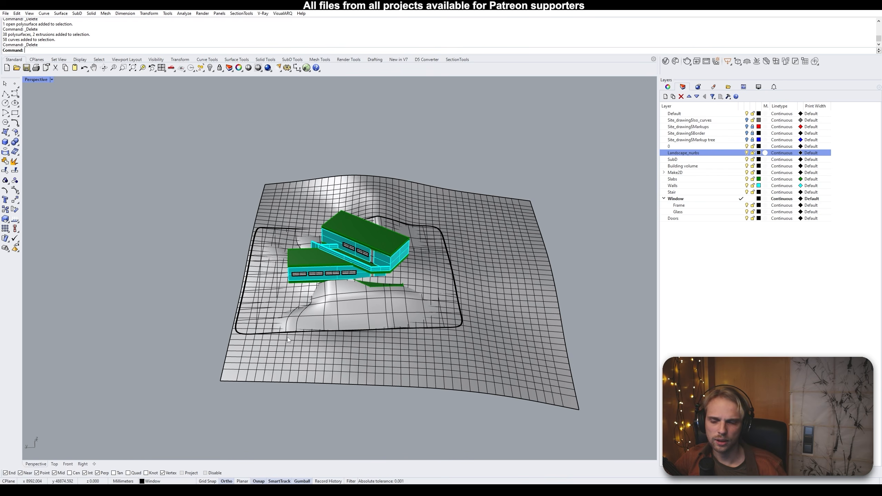
click(279, 216)
scroll(385, 231, down, 7)
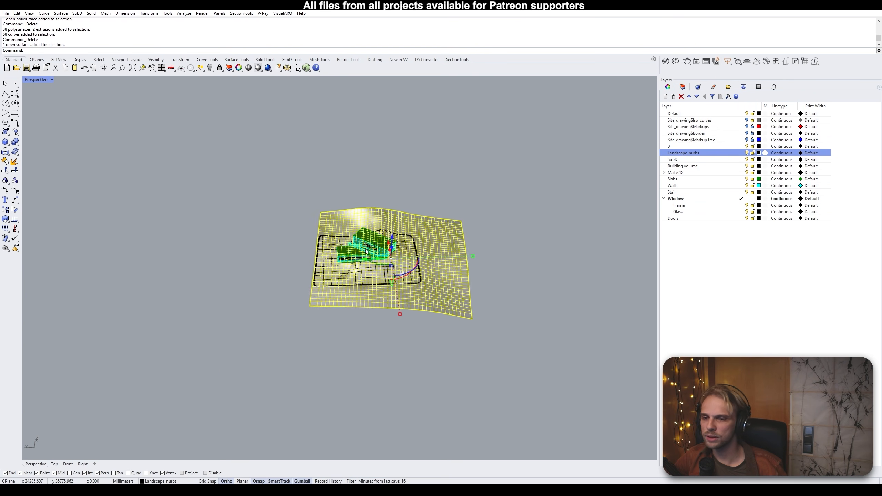
mouse_move(384, 231)
right_down()
mouse_move(379, 195)
mouse_move(389, 223)
right_up()
drag(402, 205, 403, 137)
click(561, 178)
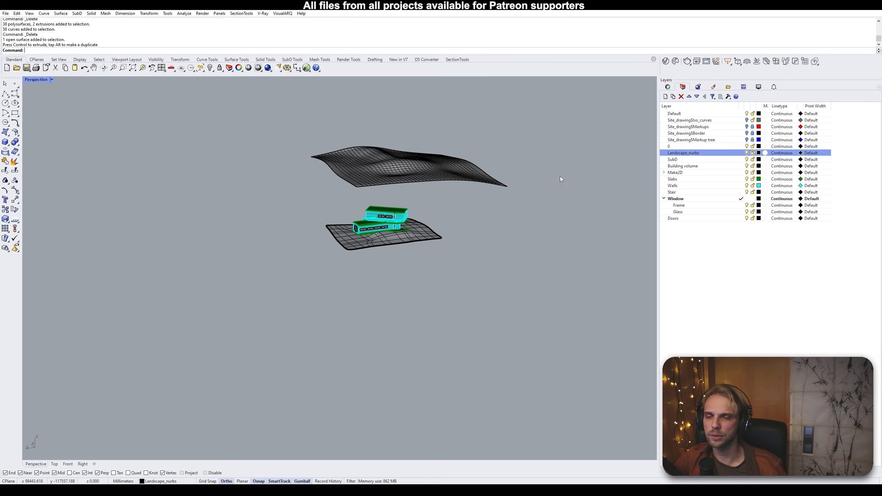
Delete the raised NURBS terrain surface and the Landscape_nurbs layer
right_drag(460, 165, 420, 239)
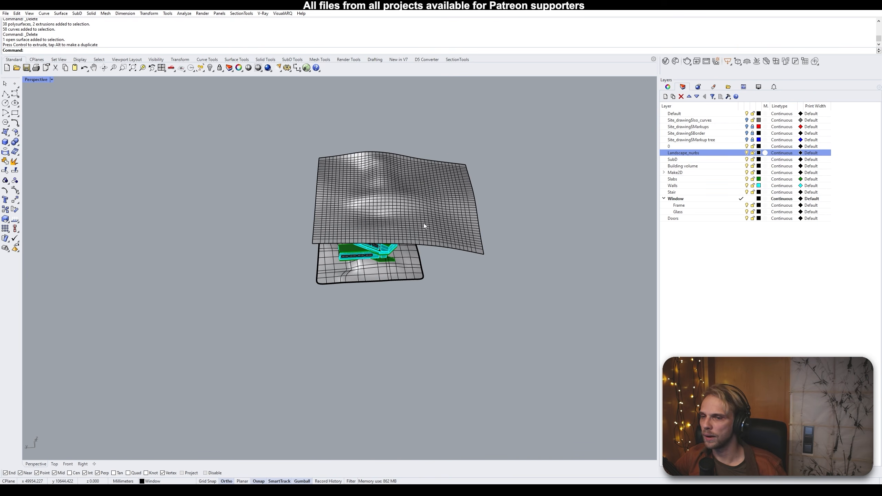
click(389, 208)
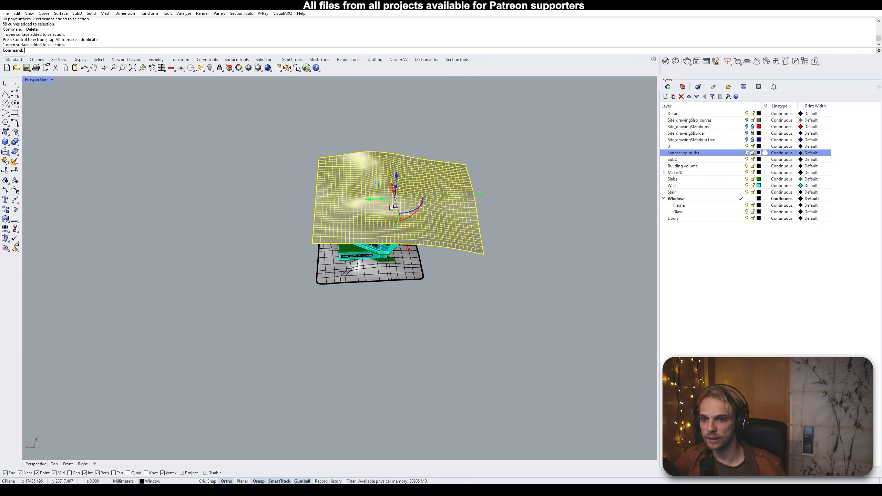
key(Delete)
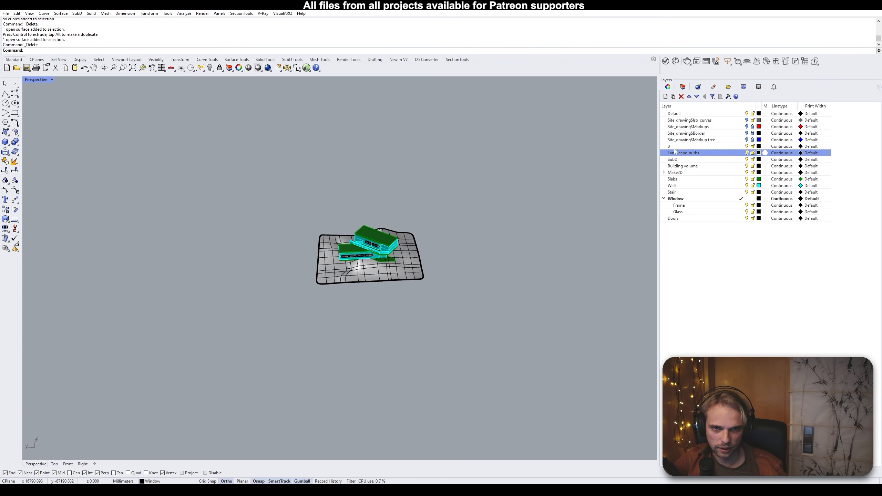
click(681, 97)
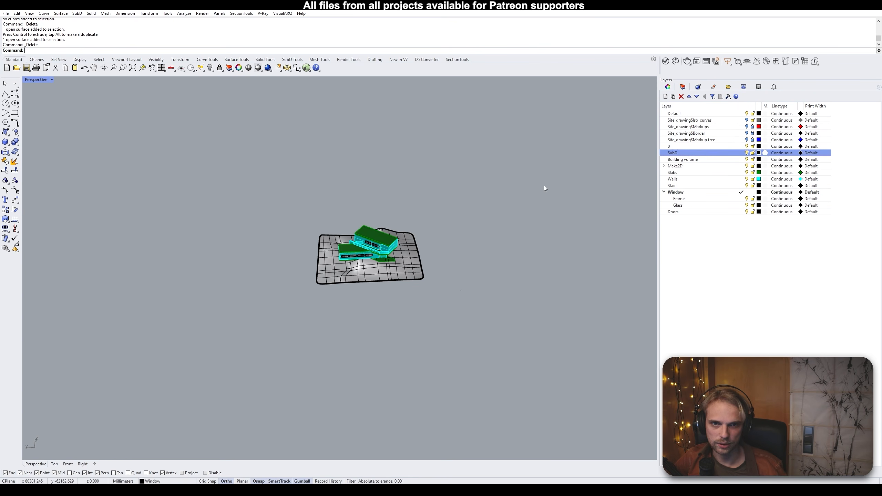
Turn on the four Site_drawing layers holding the tree markups, border, markups and iso curves
click(747, 140)
click(747, 133)
click(747, 126)
click(747, 120)
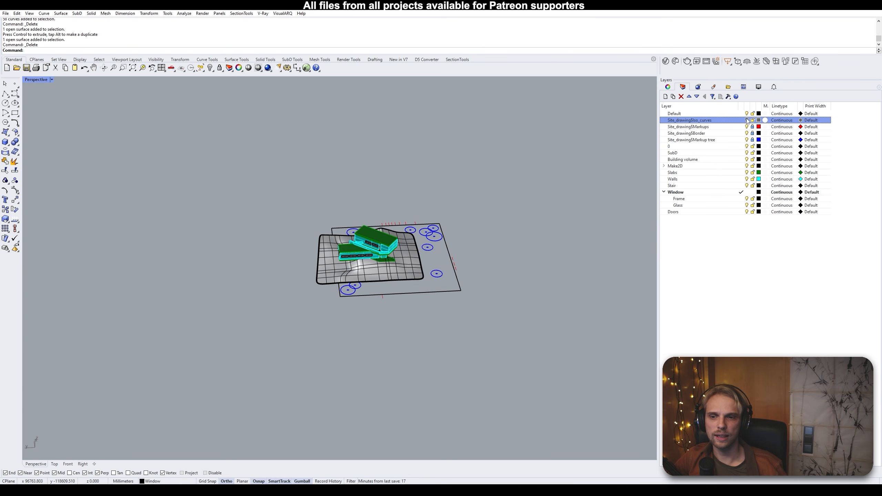
Toggle the visibility of the Site_drawing iso curves, markups and tree markup layers to examine which geometry each one holds
right_drag(543, 195, 372, 278)
scroll(372, 279, up, 4)
right_drag(244, 354, 274, 386)
right_drag(273, 362, 366, 326)
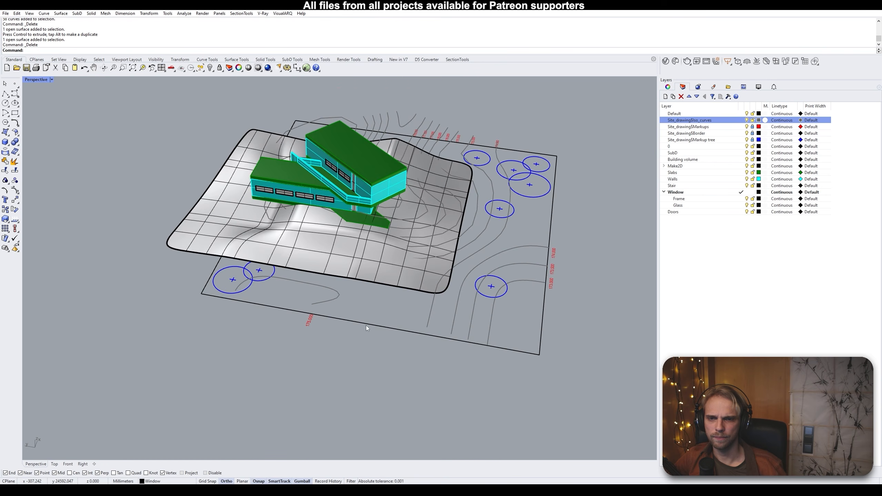
click(747, 120)
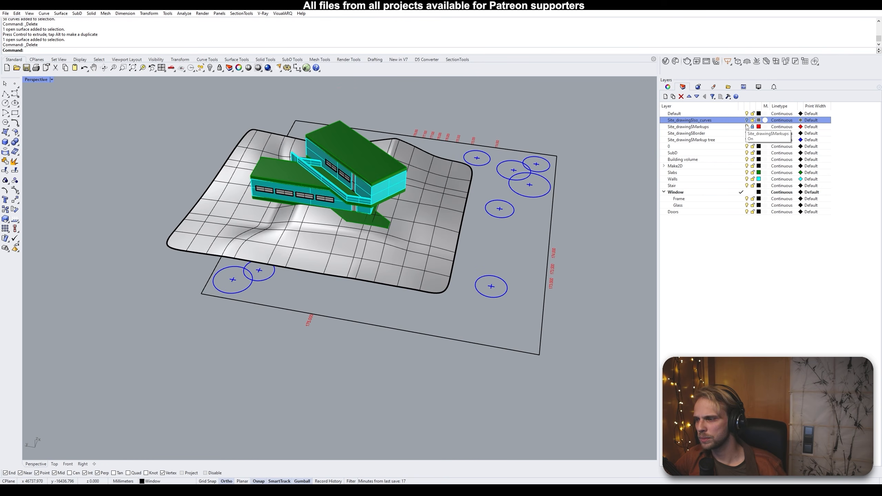
click(747, 126)
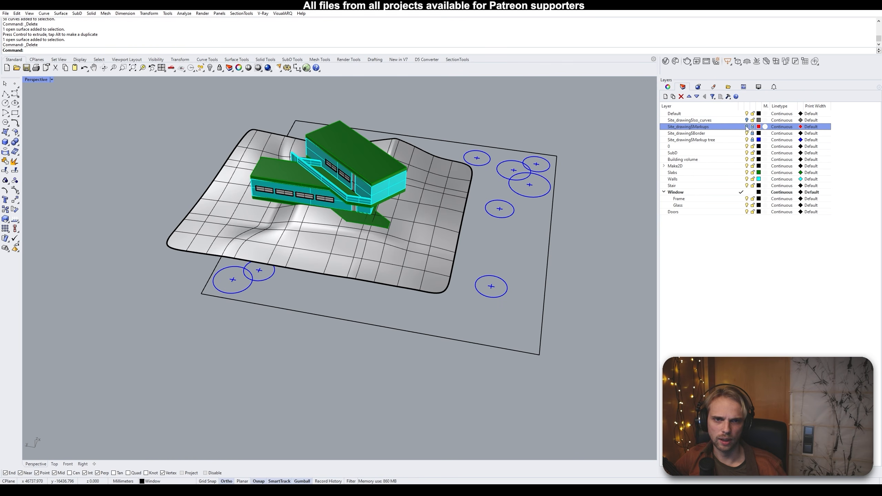
click(713, 140)
click(693, 121)
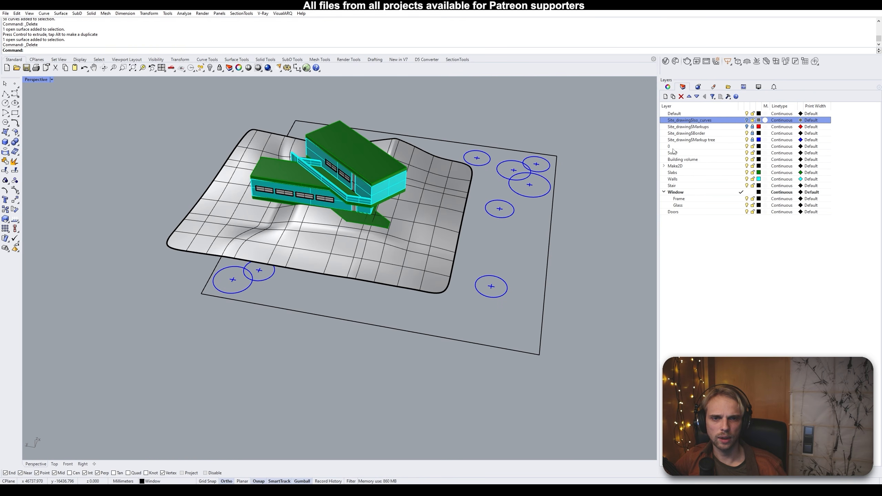
right_drag(493, 221, 490, 188)
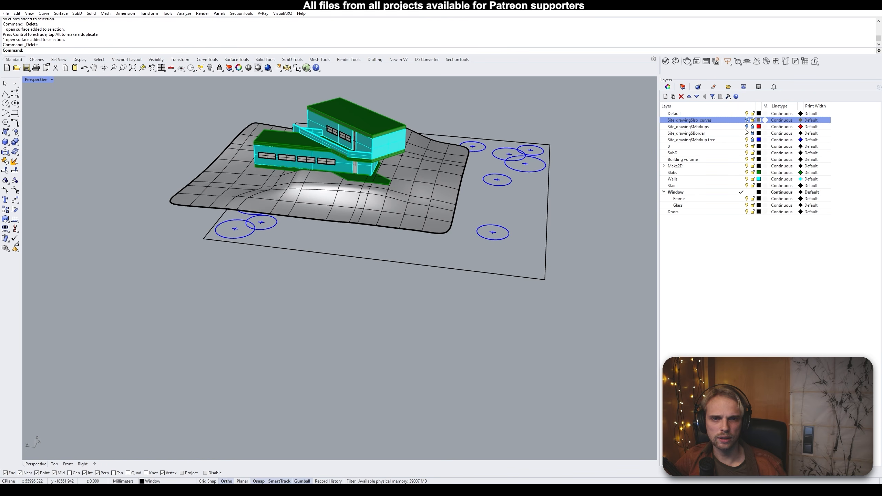
click(746, 140)
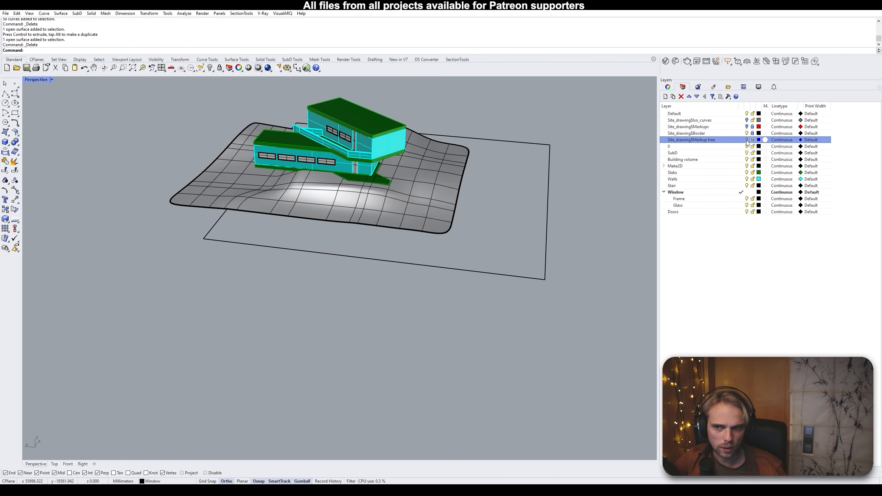
click(747, 139)
right_drag(477, 198, 511, 236)
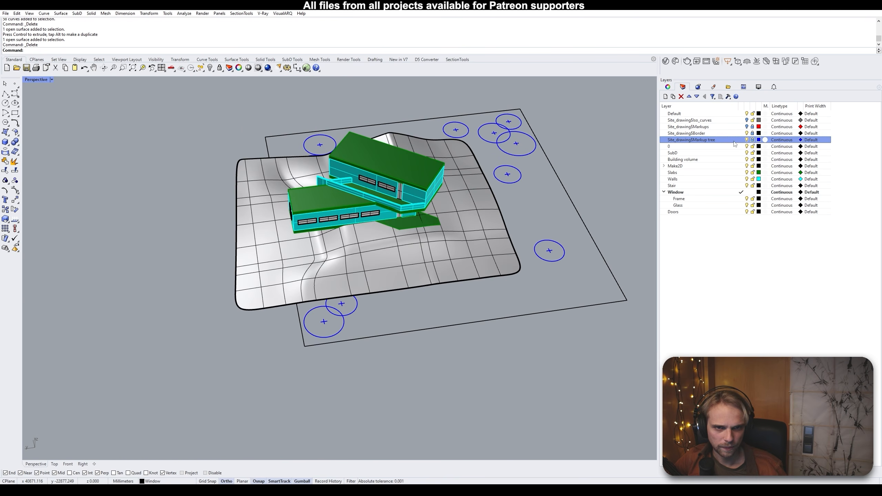
Delete the four Site_drawing layers for iso curves, markups, border and tree markups together with their contents
click(723, 141)
click(723, 121)
click(719, 141)
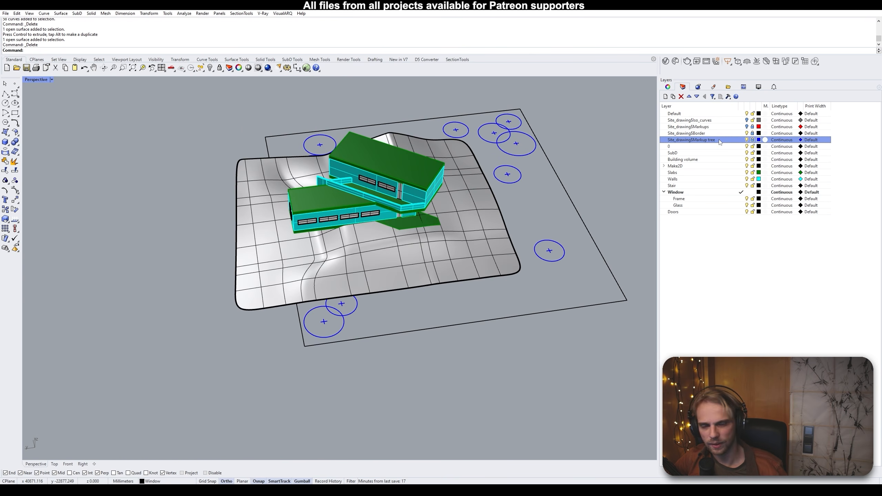
shift+click(722, 120)
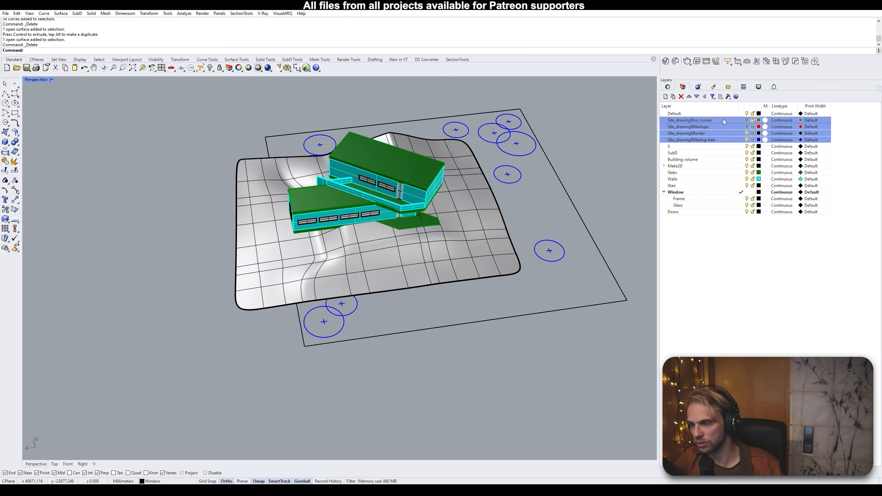
click(680, 96)
click(425, 263)
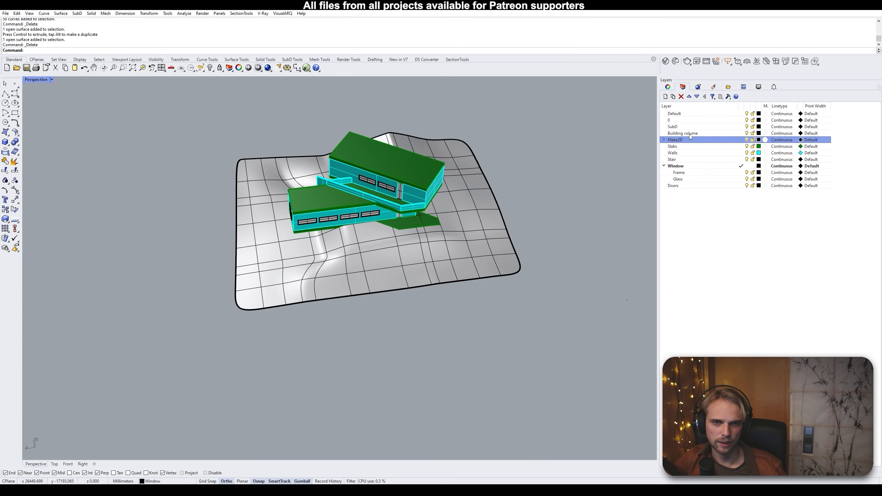
Delete the leftover Make2D, Building volume and 0 layers from the model
click(681, 97)
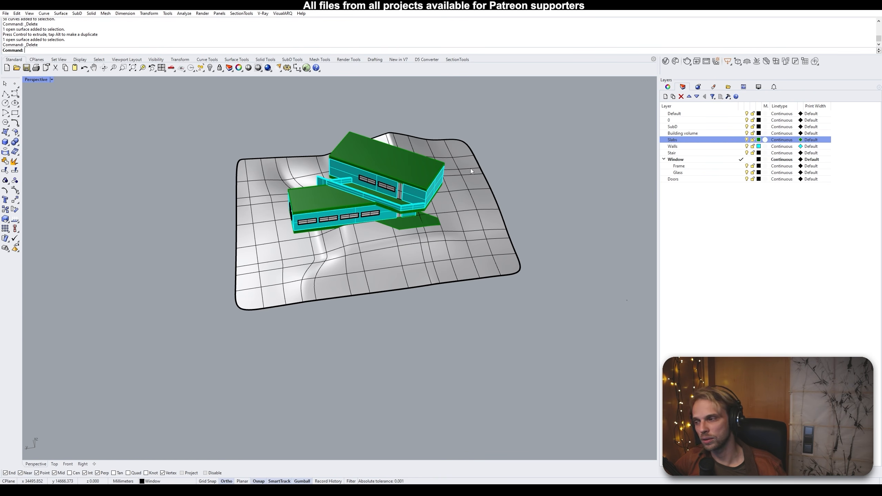
right_drag(470, 168, 394, 182)
scroll(394, 182, down, 8)
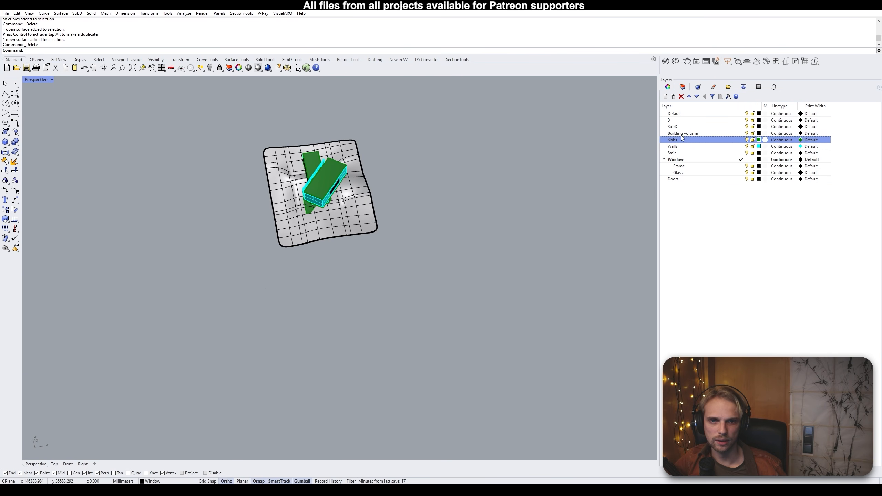
click(723, 133)
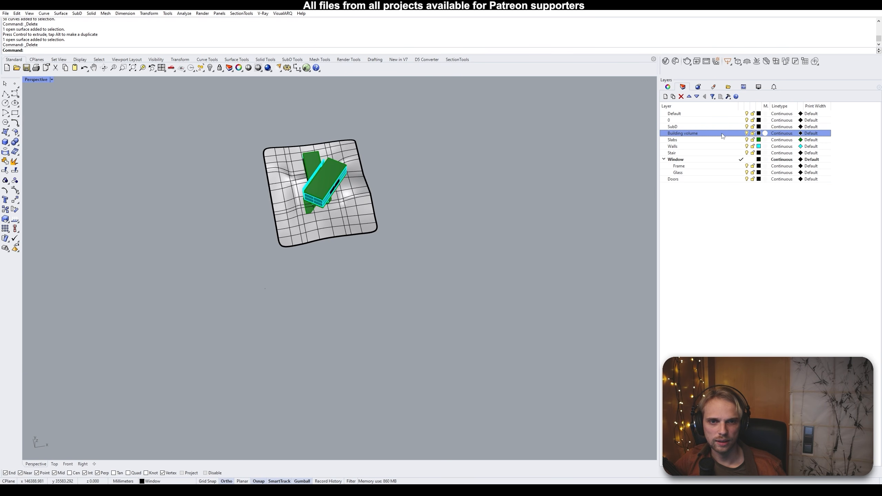
click(681, 97)
click(681, 121)
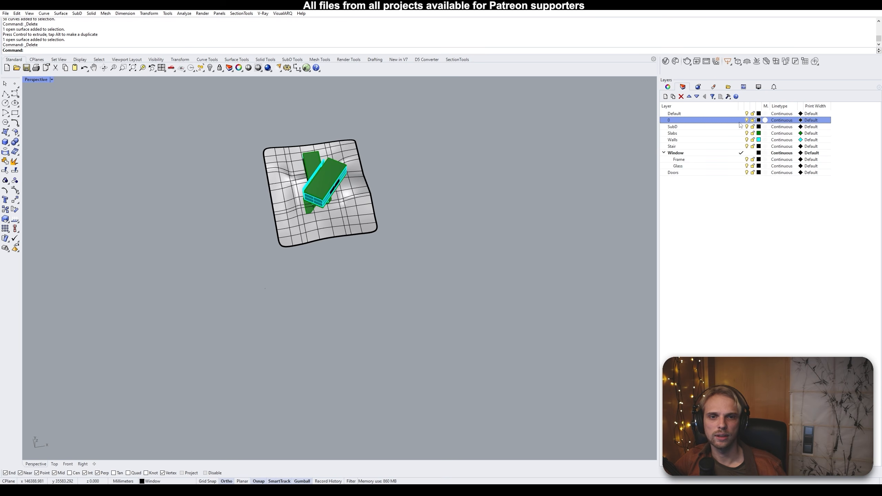
click(681, 97)
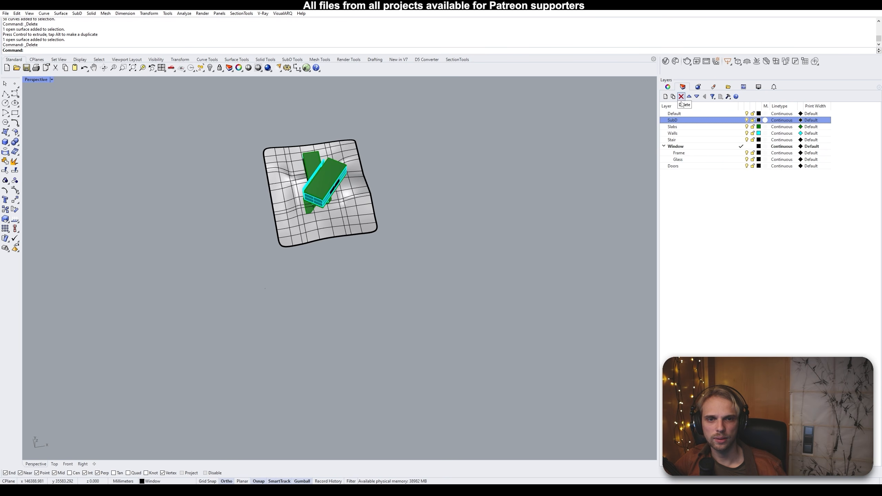
Purge all unused information from the file, keeping every category including layers, block definitions and materials set to Yes
click(683, 115)
right_drag(574, 143, 506, 236)
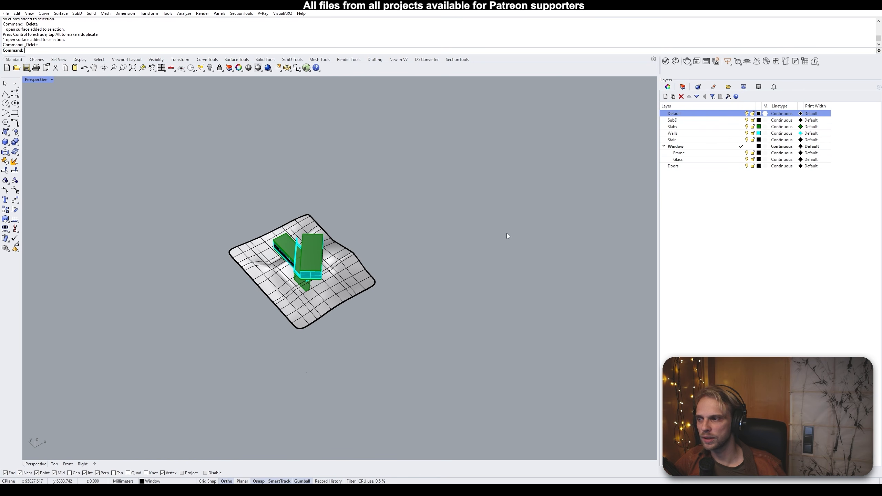
right_drag(482, 191, 475, 181)
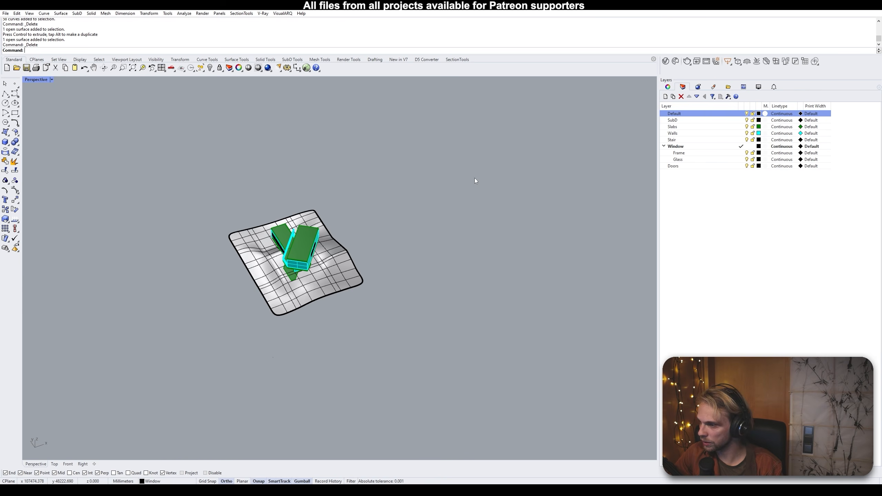
text(urge)
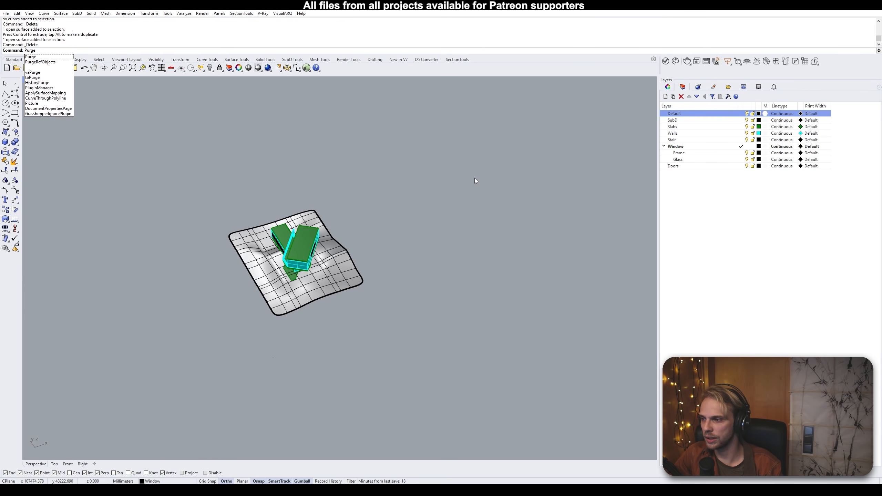
key(Return)
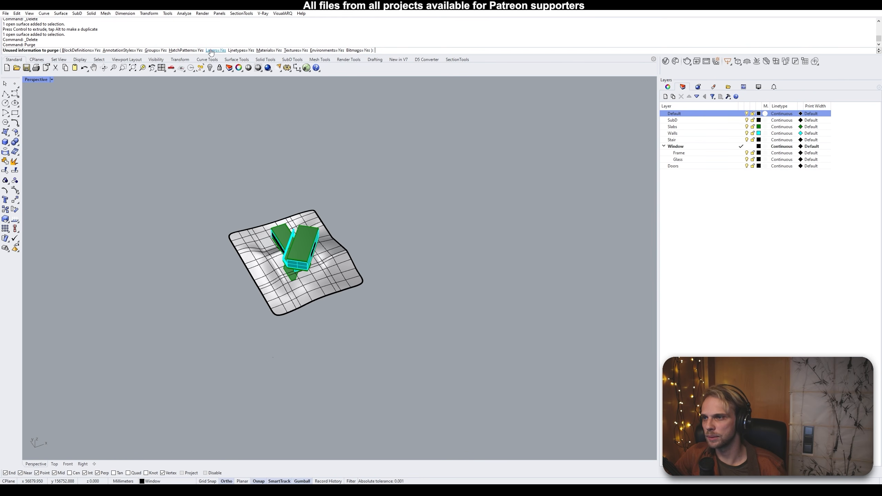
right_click(179, 151)
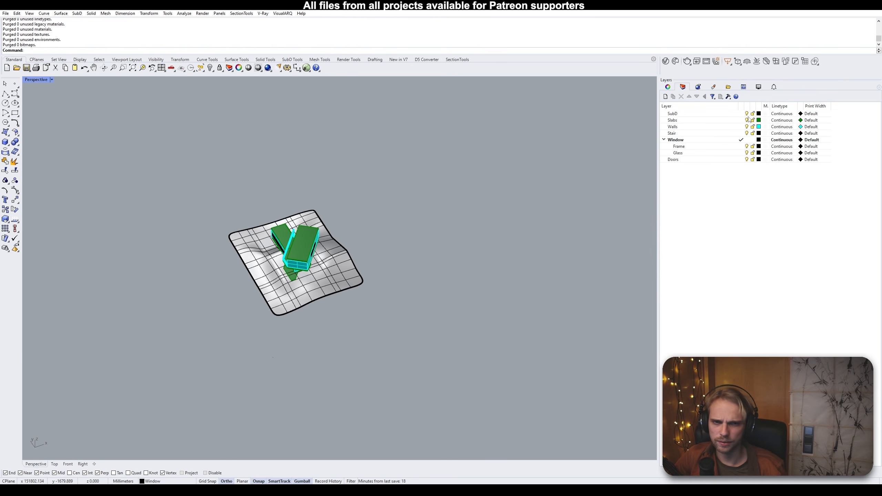
Collapse the Window layer and toggle the SubD, Slabs, Walls and Stair layers to examine what each one contains
double_click(674, 141)
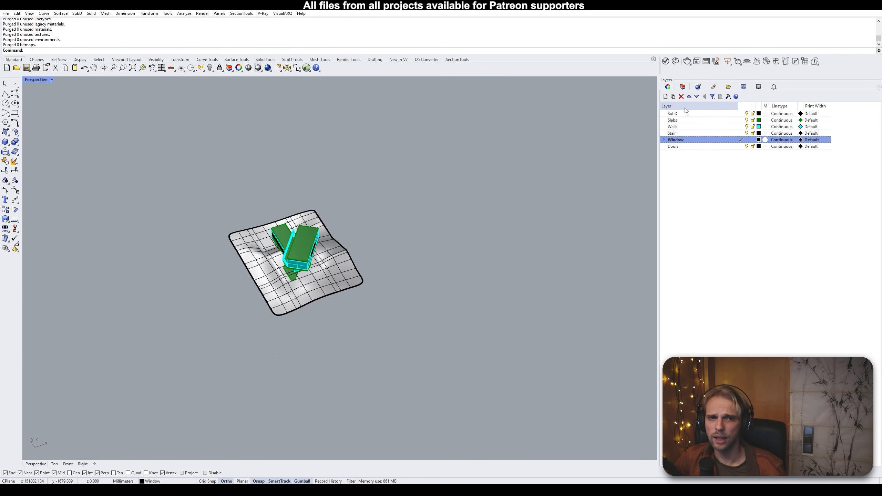
click(751, 114)
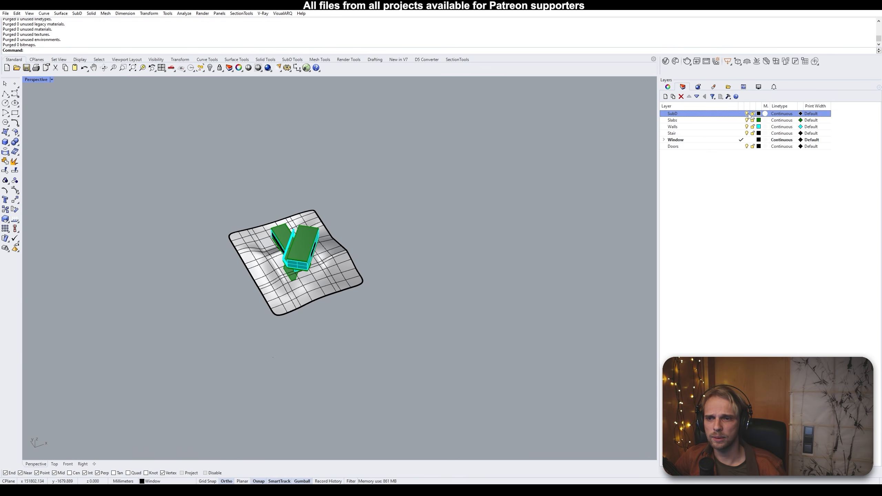
click(747, 114)
click(747, 114)
click(747, 121)
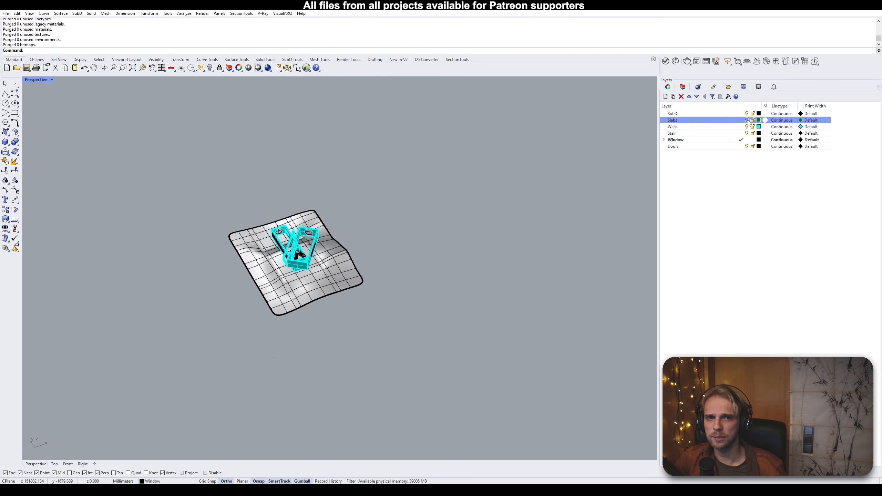
click(747, 120)
click(747, 127)
click(747, 127)
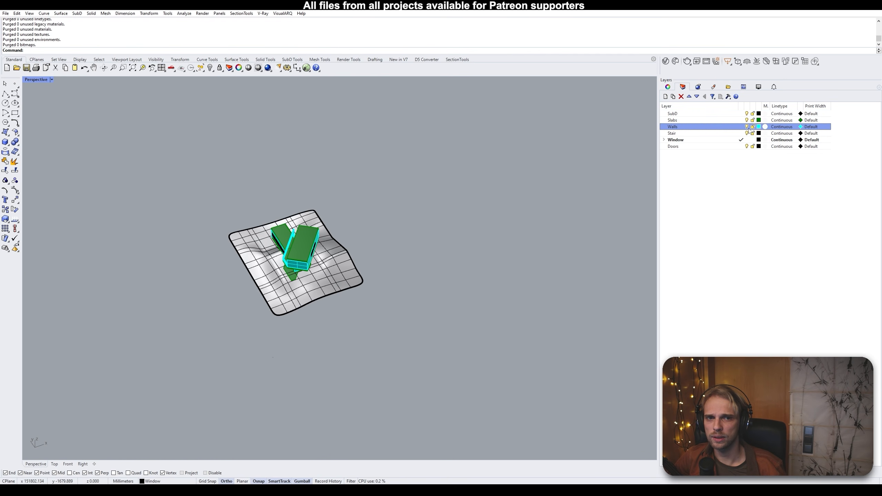
click(747, 134)
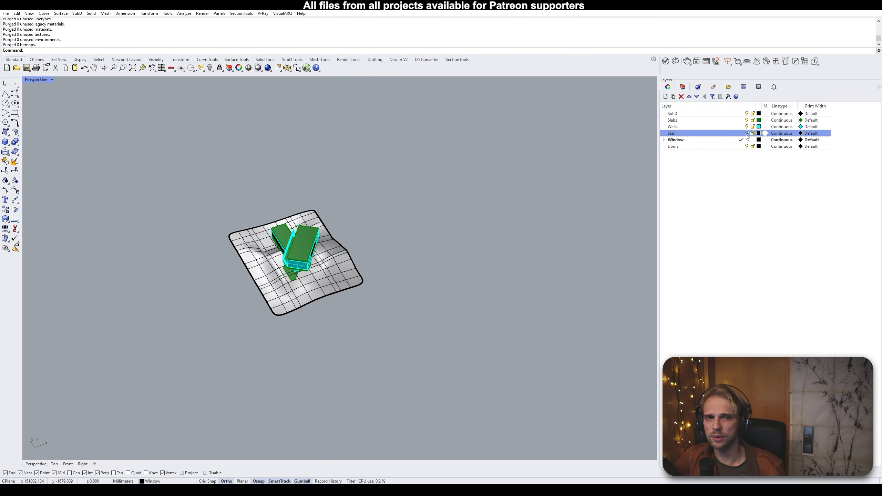
click(727, 173)
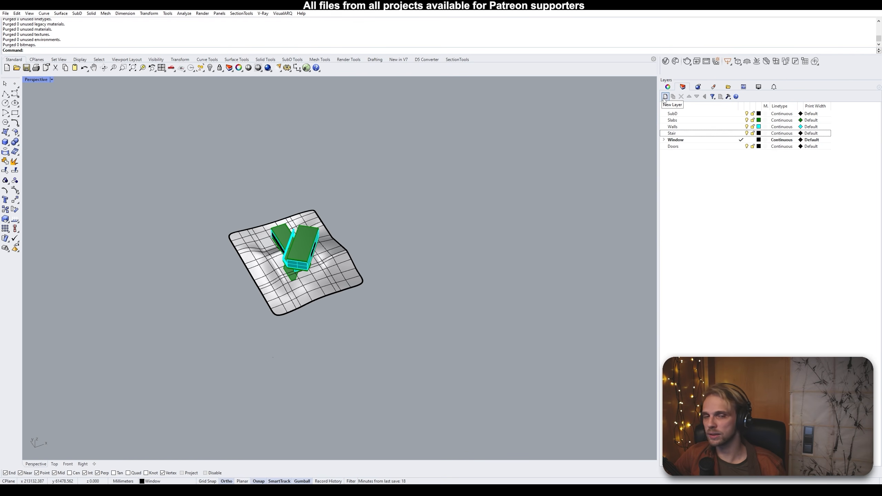
Create a layer named 3D and nest all layers from SubD to Doors, including Window, collapsed beneath it
click(665, 97)
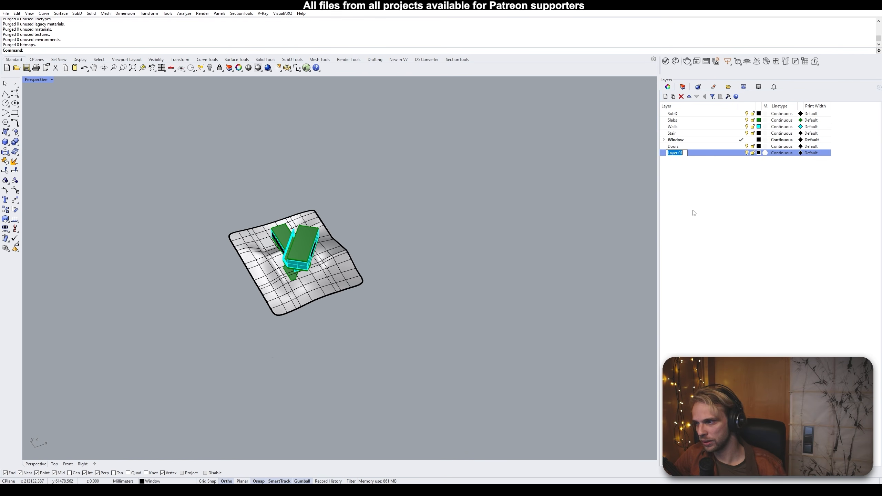
text(3D)
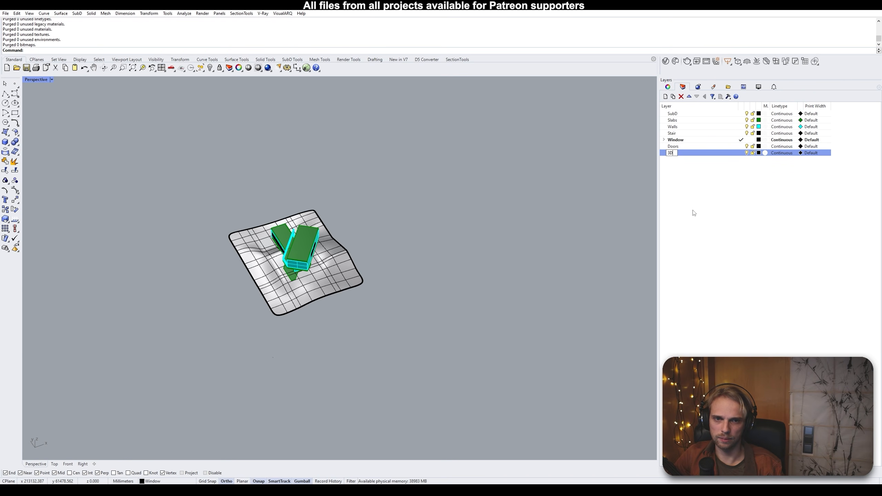
key(Return)
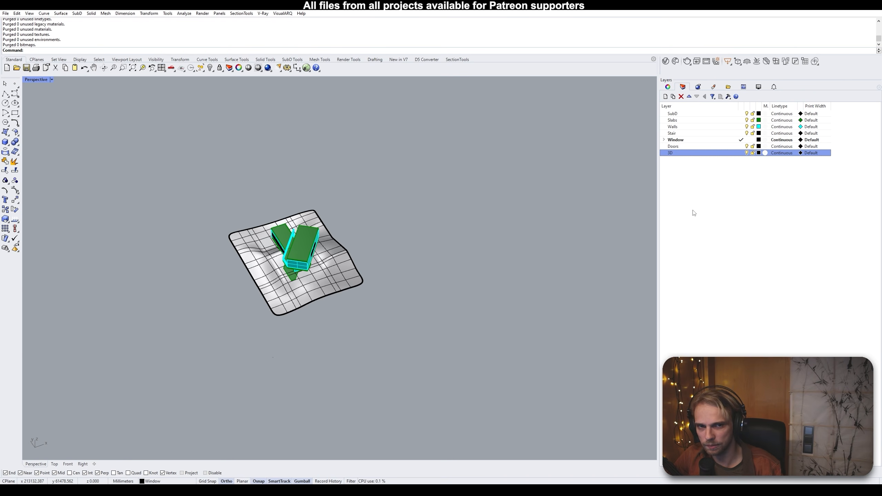
click(676, 147)
shift+click(670, 115)
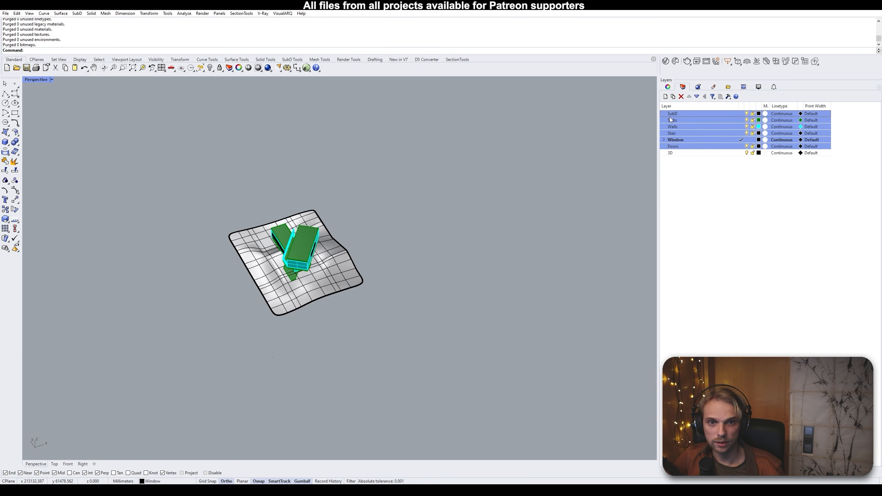
drag(673, 120, 677, 153)
click(704, 186)
click(664, 113)
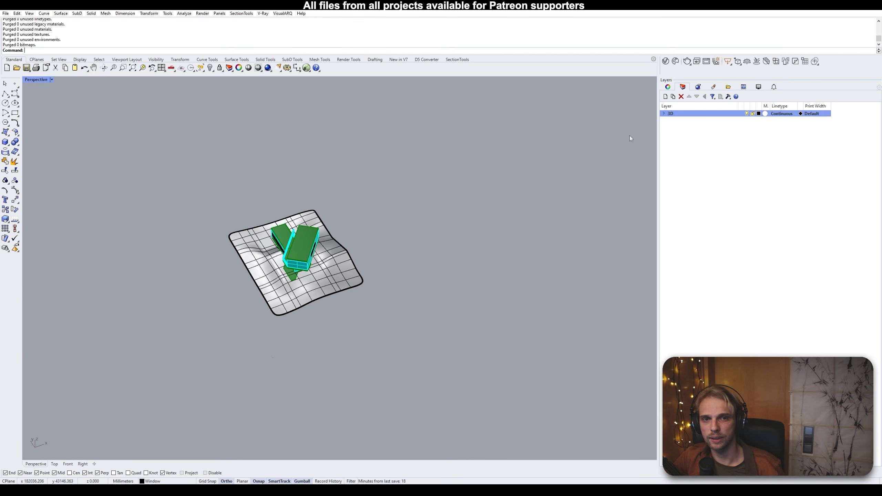
Try to turn off the 3D parent layer to hide the whole model
right_drag(630, 136, 364, 150)
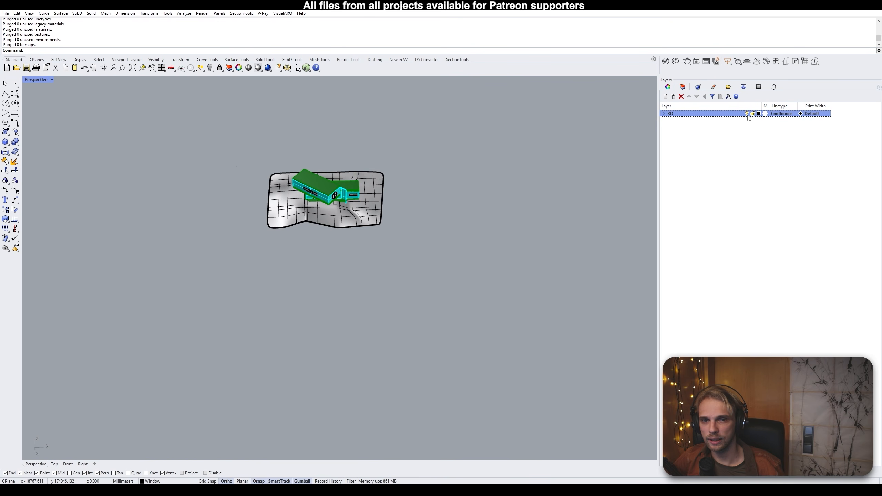
click(747, 113)
click(473, 261)
right_drag(455, 172, 618, 130)
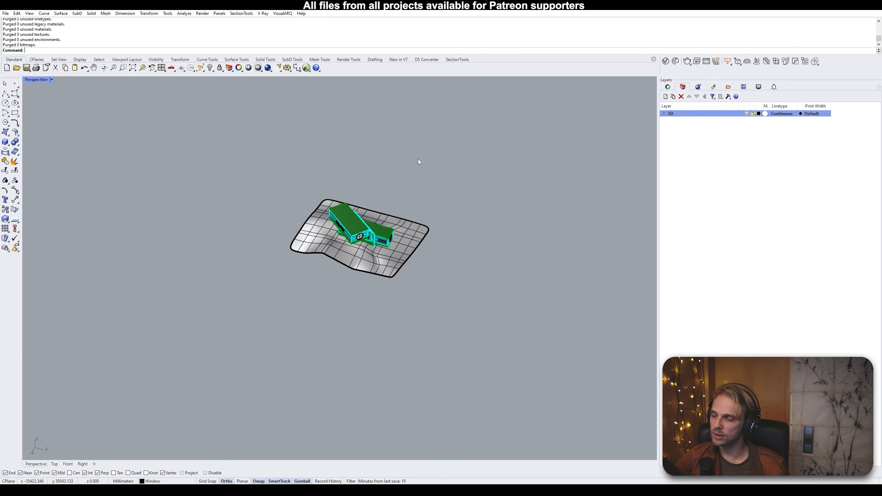
Create a horizontal clipping plane starting at the bottom outer wall corner of the lower volume, with its rectangle placed beside the house
right_drag(365, 148, 307, 268)
scroll(390, 208, up, 4)
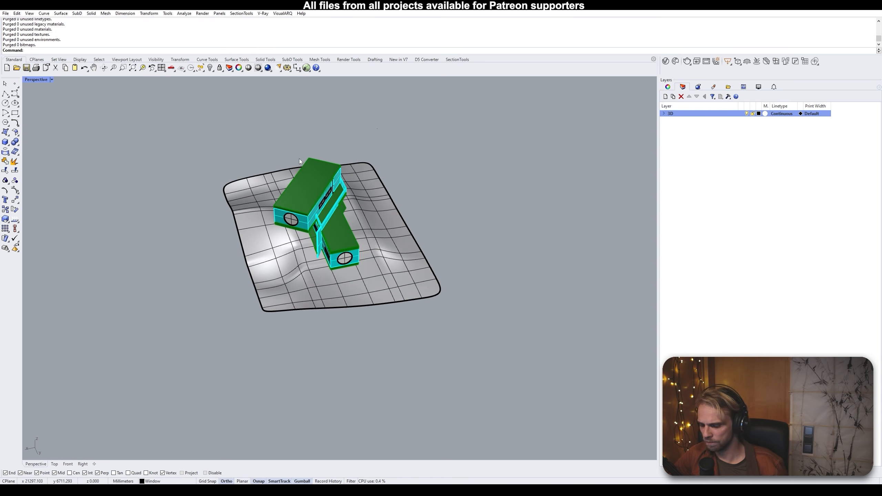
text(ClippingPlane)
key(Return)
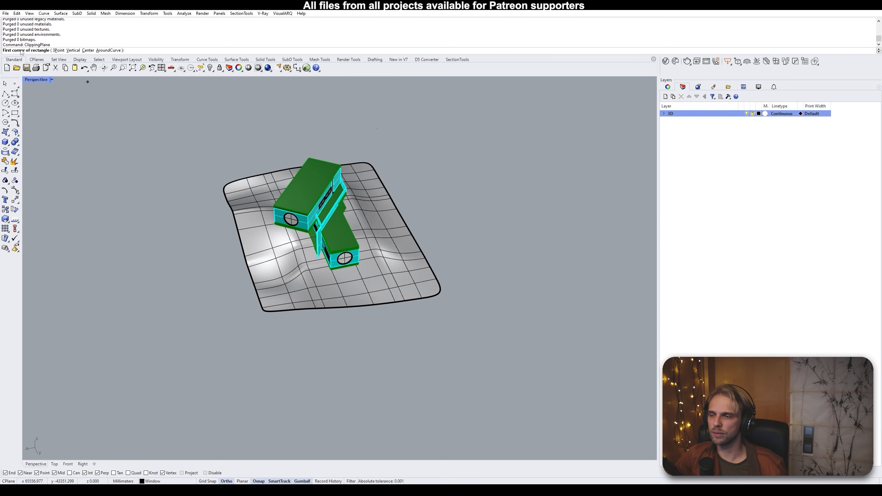
scroll(325, 284, up, 4)
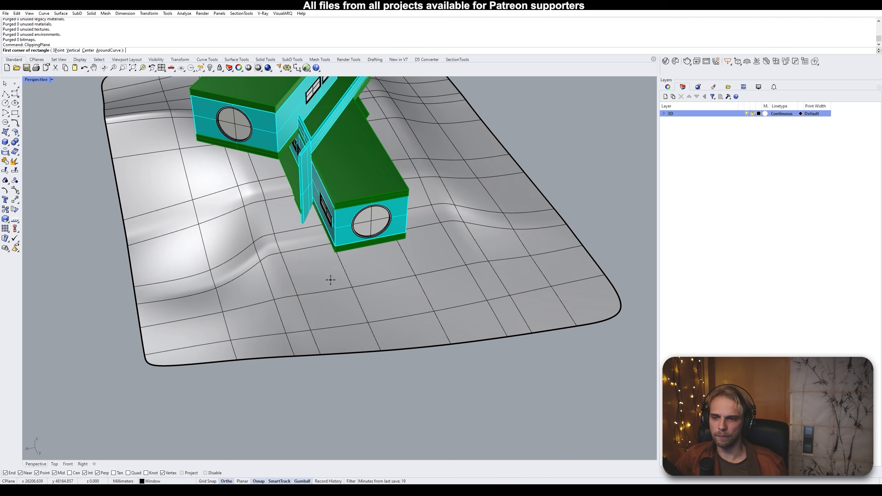
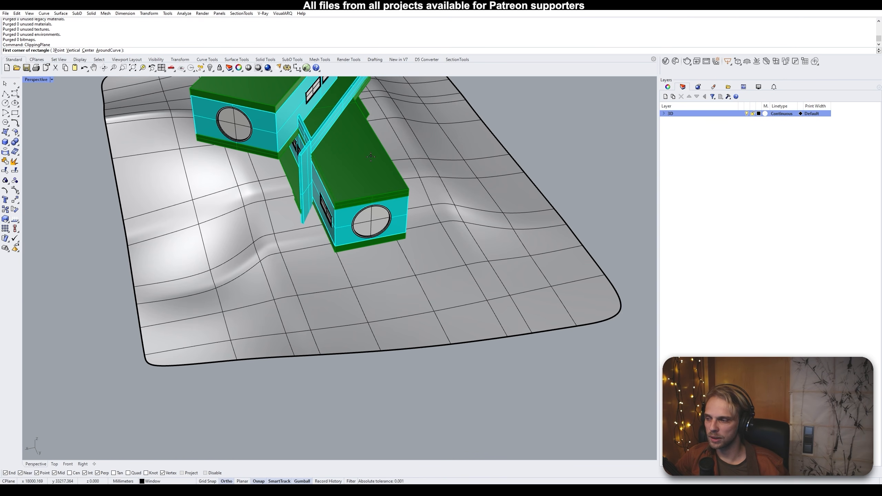
scroll(400, 230, up, 3)
click(409, 235)
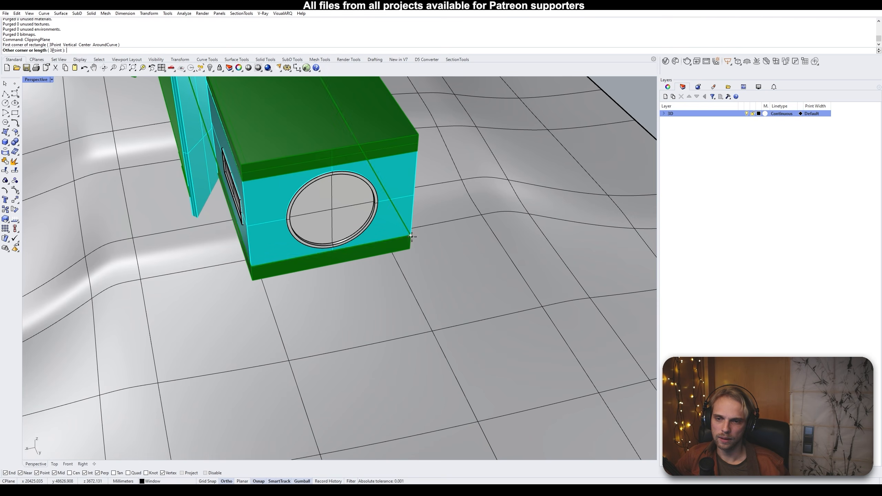
scroll(428, 239, down, 2)
scroll(429, 236, down, 3)
scroll(370, 252, up, 2)
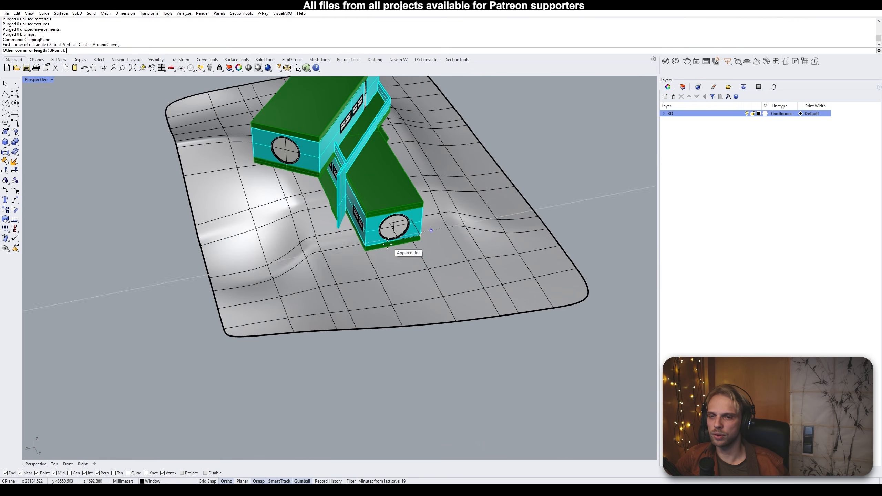
scroll(350, 252, down, 2)
scroll(417, 243, up, 3)
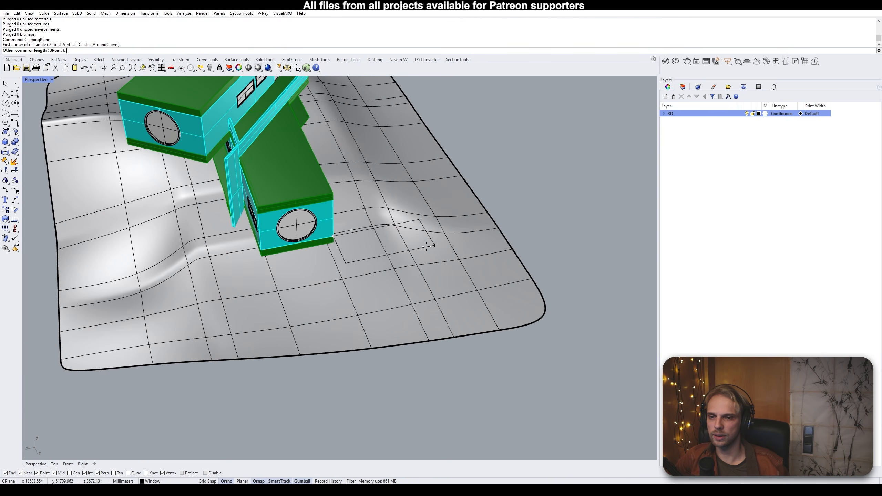
click(406, 259)
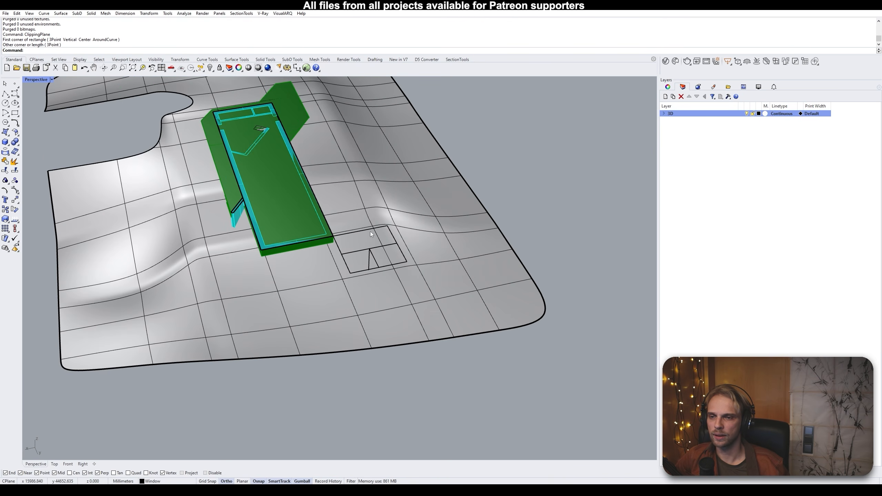
Align the gumball to the CPlane and raise the clipping plane vertically by 800 mm
right_drag(370, 232, 367, 277)
scroll(345, 225, up, 3)
click(344, 227)
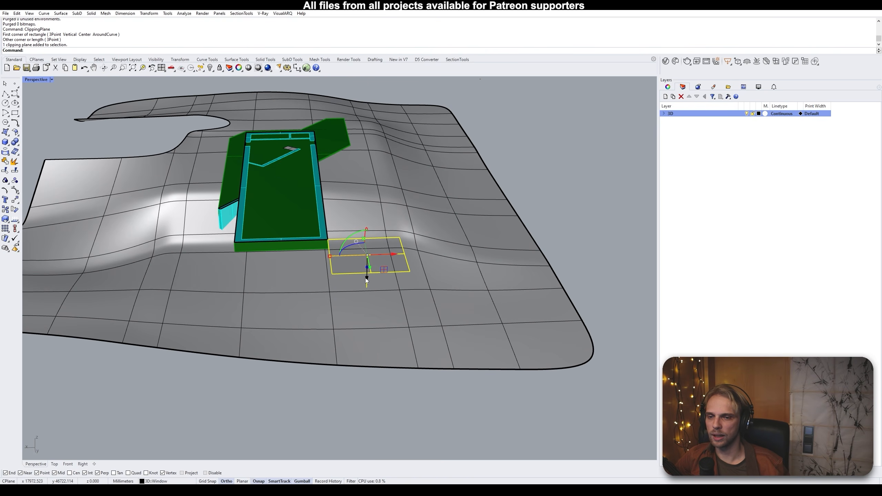
right_click(297, 485)
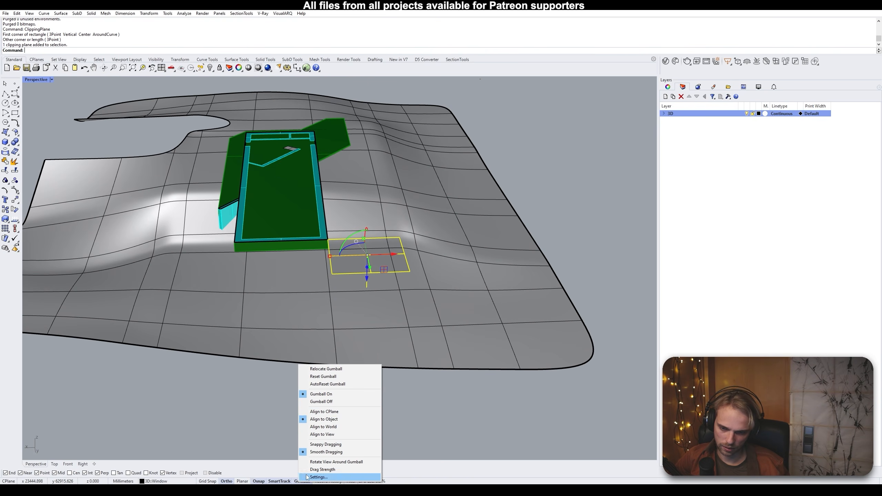
click(339, 419)
click(367, 231)
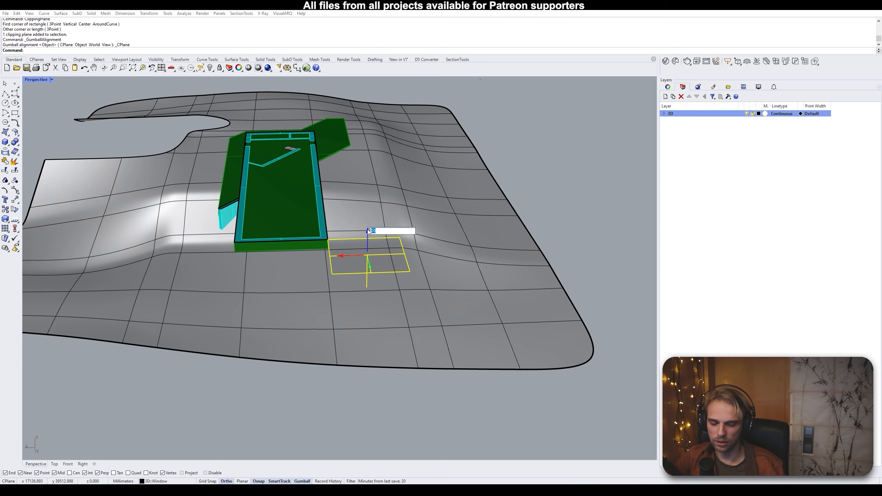
text(800)
key(Return)
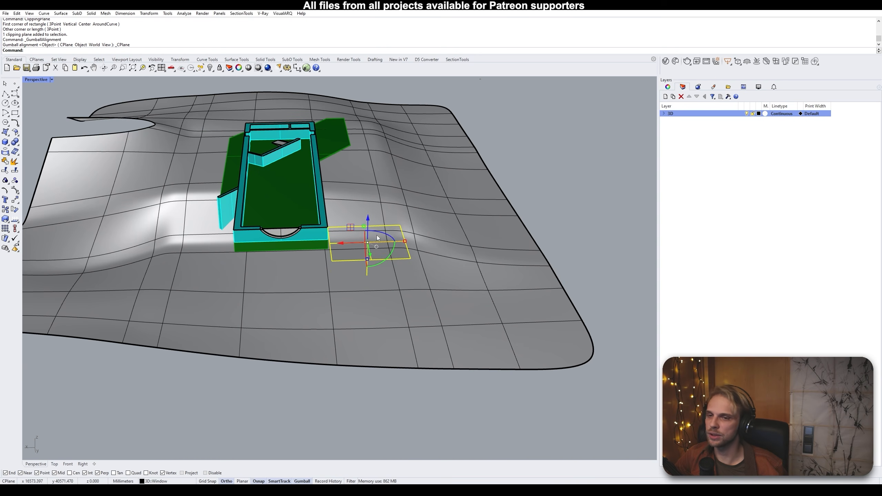
key(Escape)
Move the clipping plane horizontally away from the house until it lies outside the terrain
right_drag(456, 274, 291, 265)
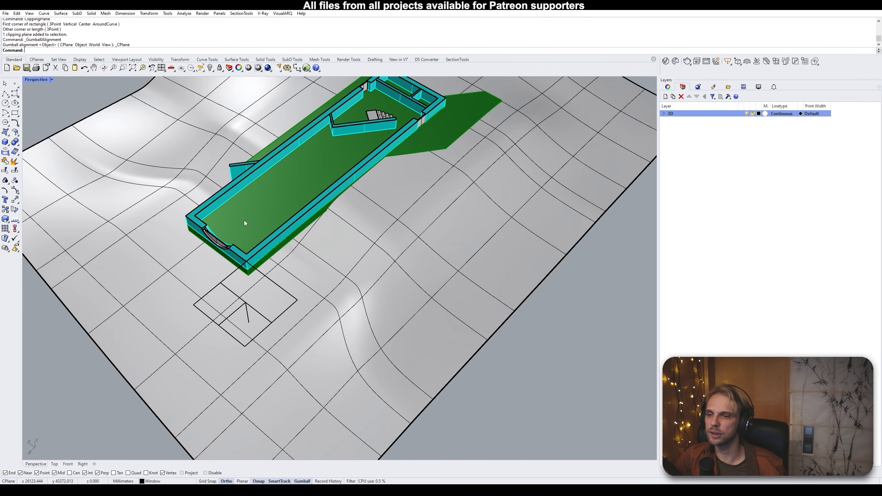
click(244, 302)
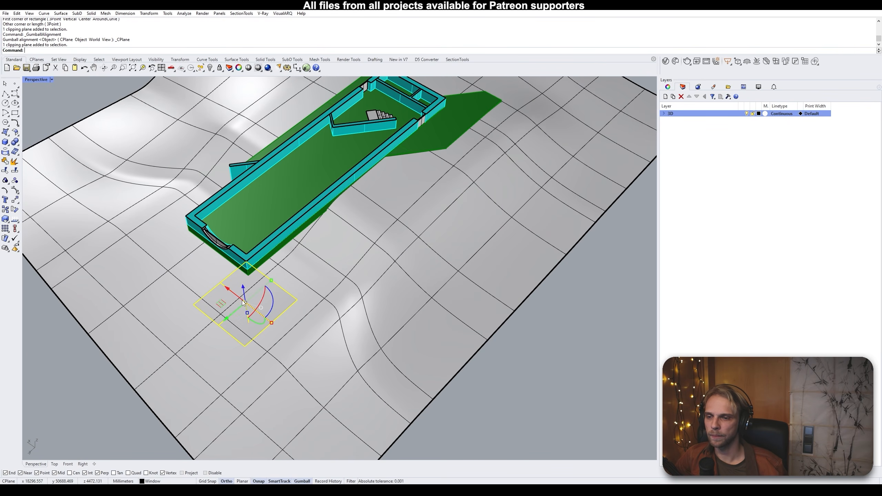
drag(230, 311, 201, 334)
right_drag(332, 249, 333, 109)
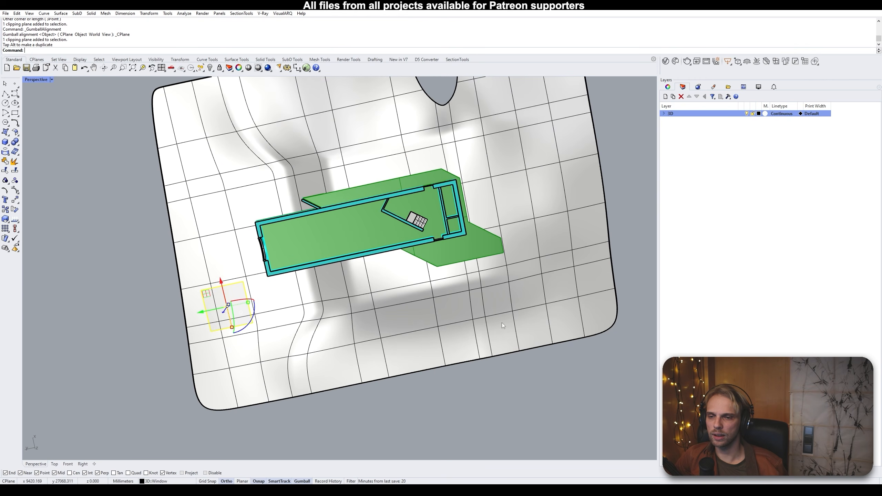
drag(210, 310, 98, 334)
click(149, 315)
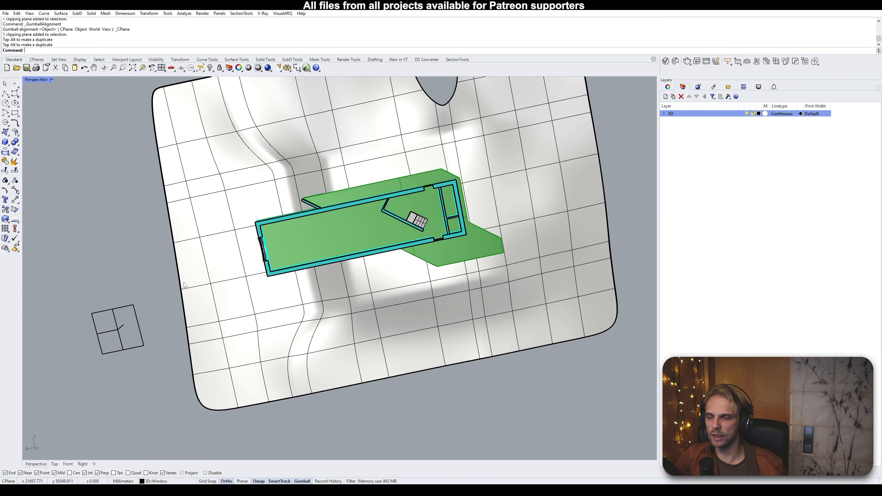
right_drag(286, 275, 263, 226)
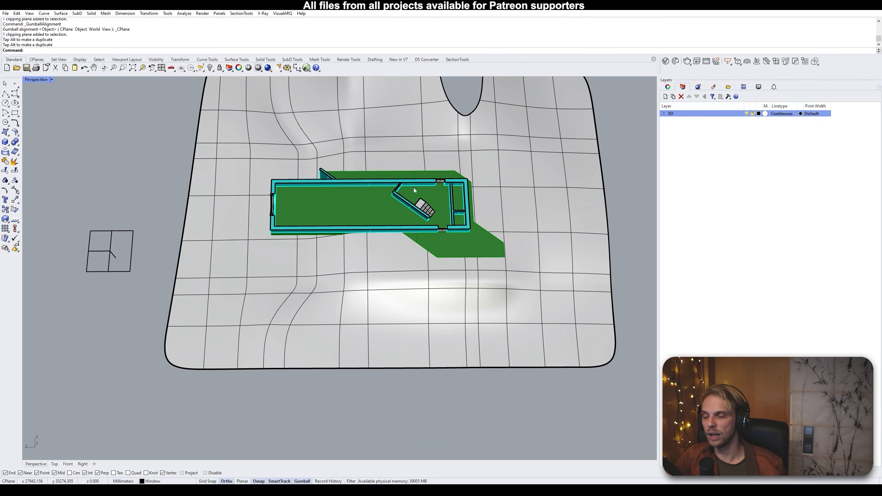
Make the clipping plane also cut the Top view in addition to Perspective
double_click(37, 80)
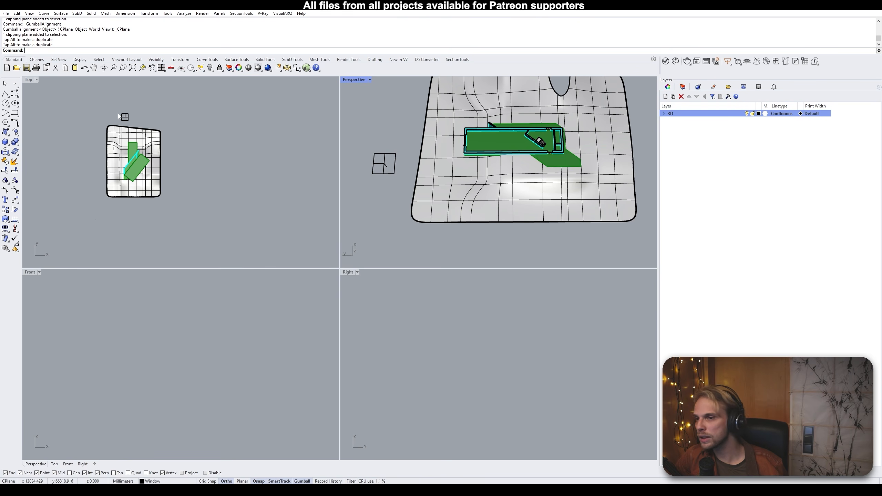
click(127, 119)
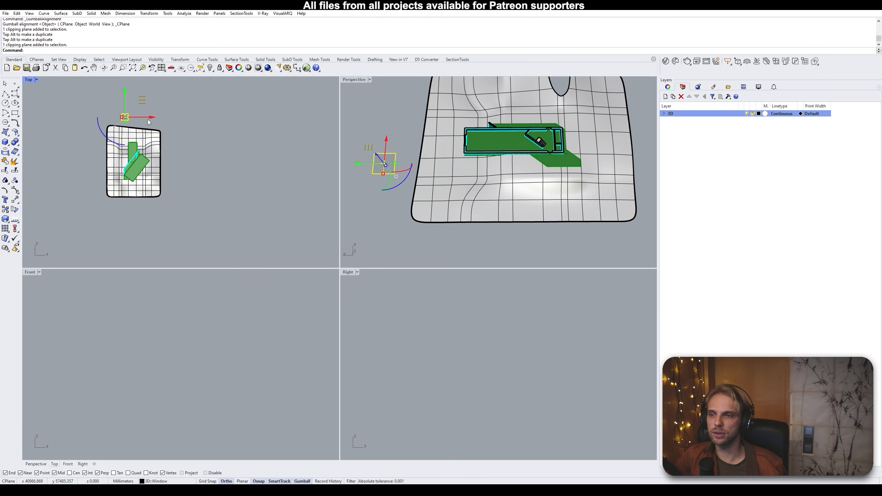
click(668, 87)
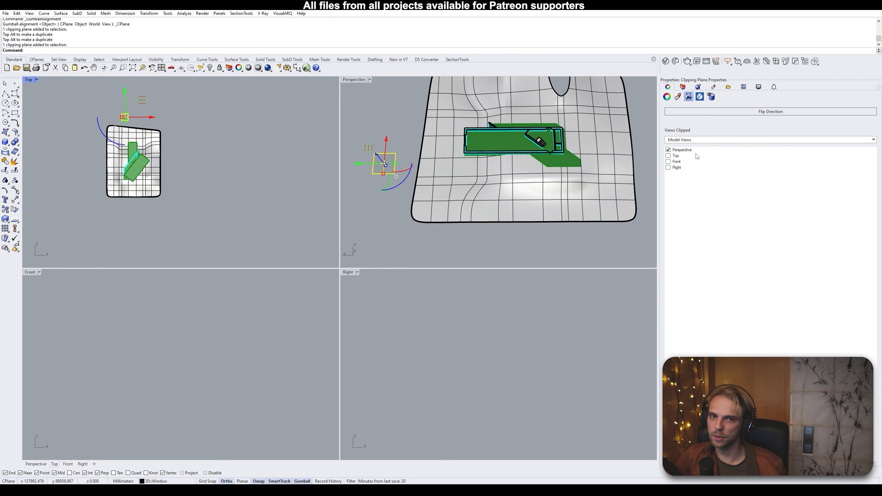
click(668, 155)
click(668, 156)
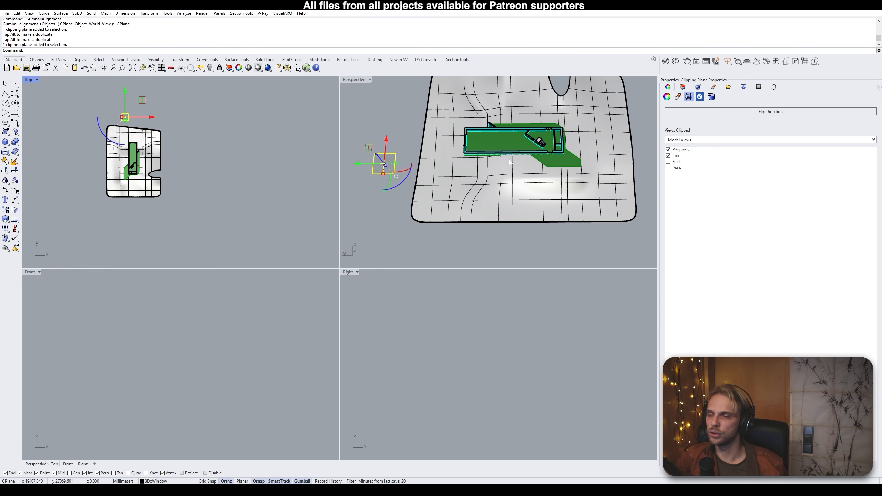
Run Make2D on the terrain and house in the Top view with clipping plane intersections, using Floor1 as the layer name
double_click(29, 80)
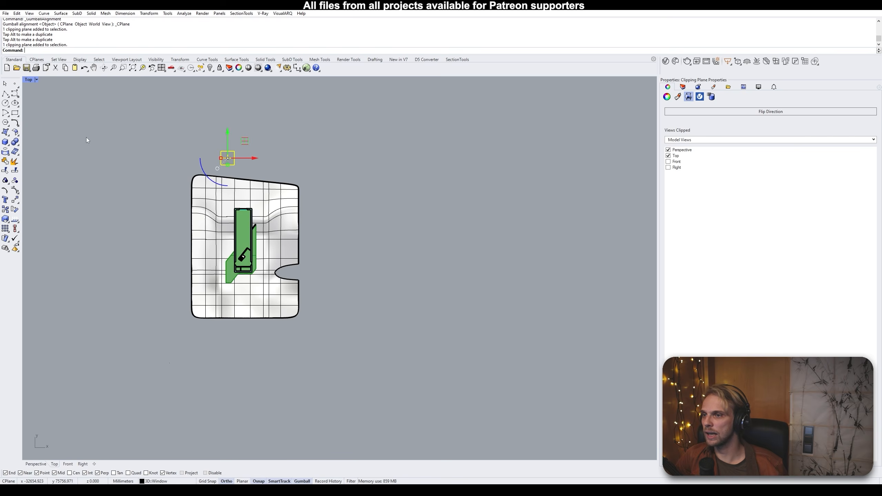
click(366, 296)
scroll(209, 220, up, 2)
scroll(209, 220, up, 2)
right_drag(269, 216, 268, 189)
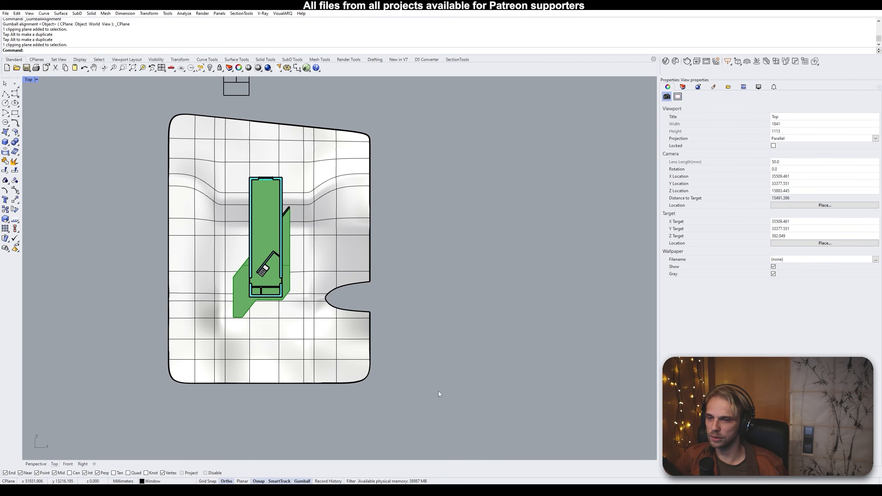
drag(436, 409, 129, 112)
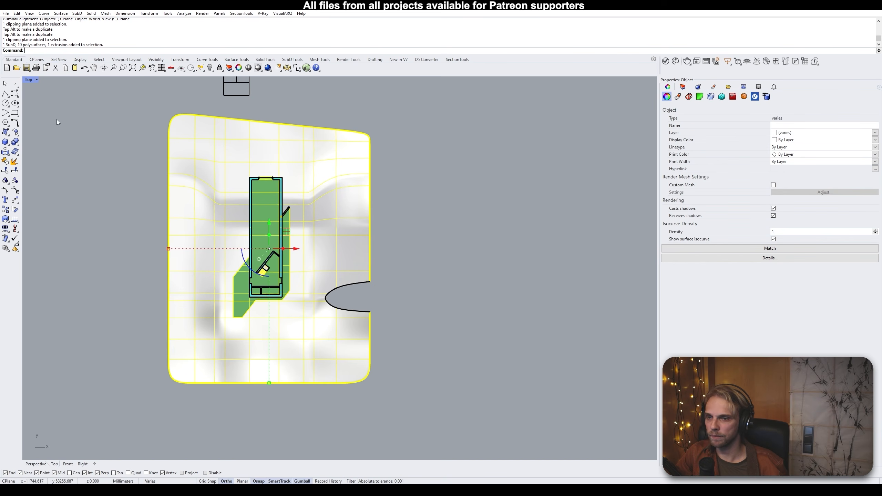
text(Make2D)
key(Return)
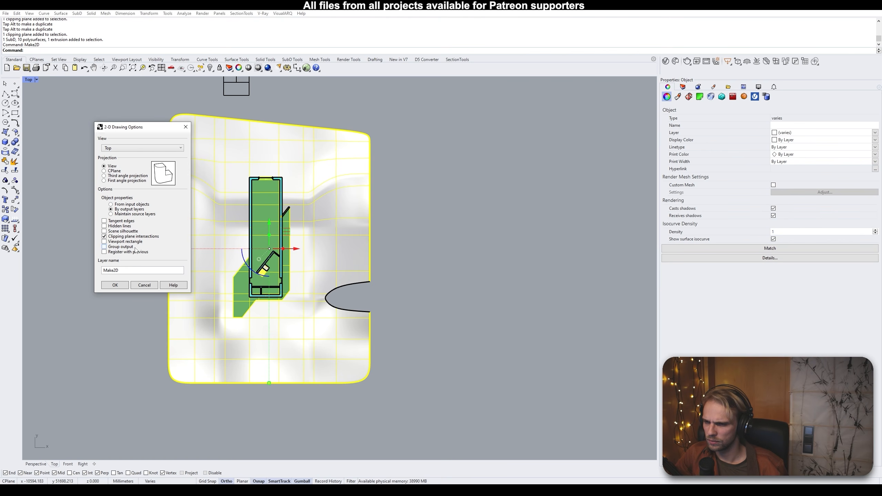
drag(127, 270, 71, 271)
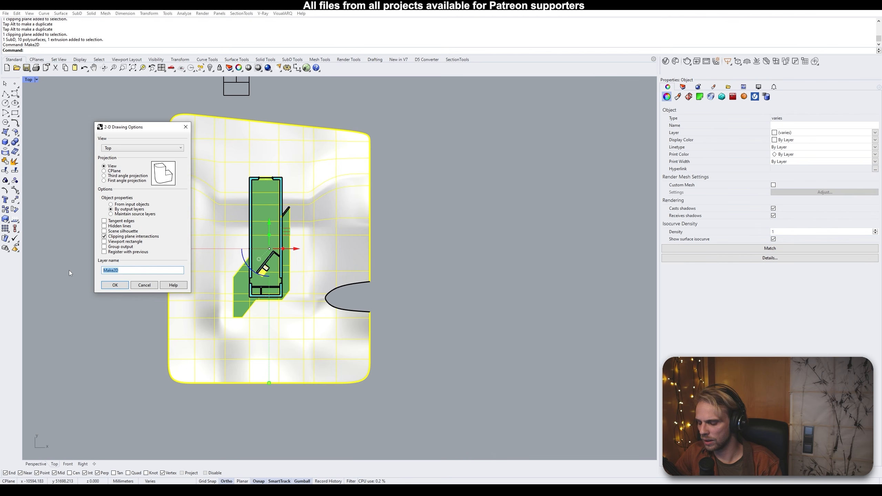
text(Floor1)
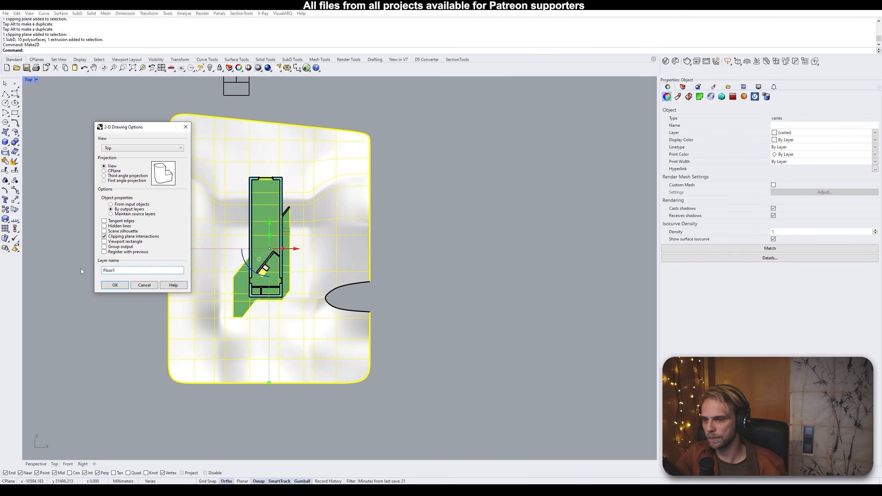
click(116, 285)
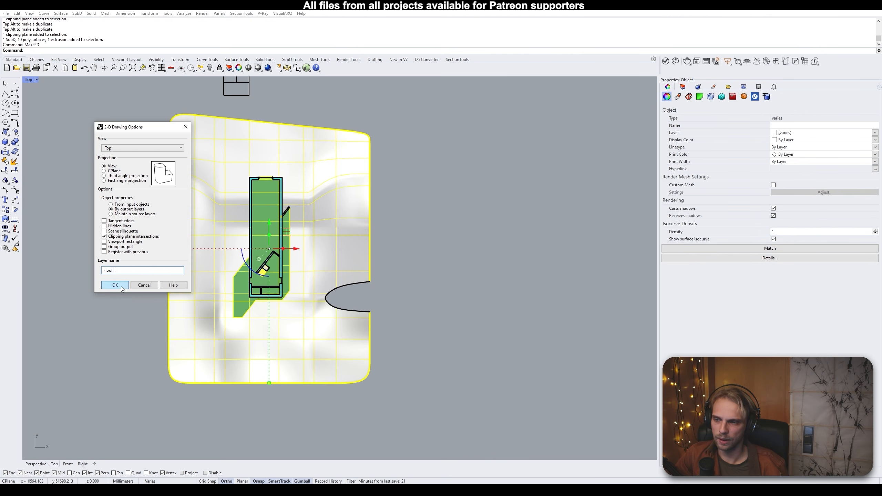
Move the generated 2D floor plan sideways along X so it stands clear of the 3D model, and inspect its linework
scroll(274, 265, down, 10)
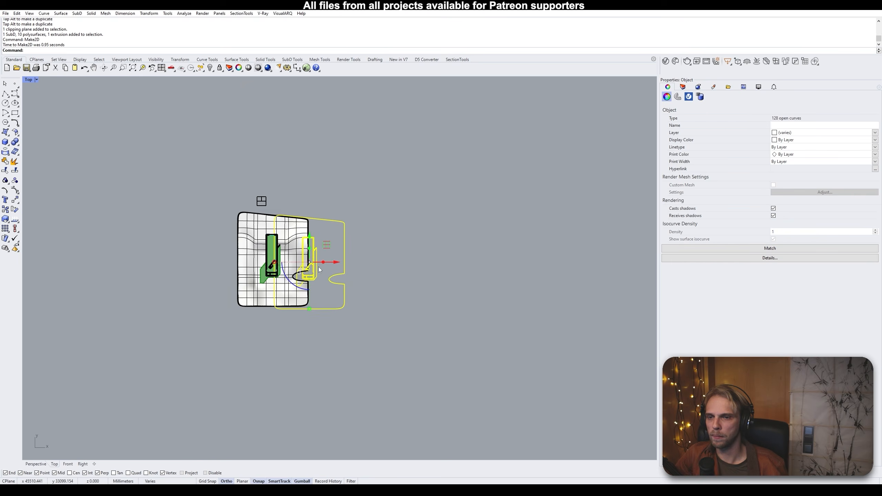
right_drag(284, 264, 98, 246)
drag(147, 245, 325, 245)
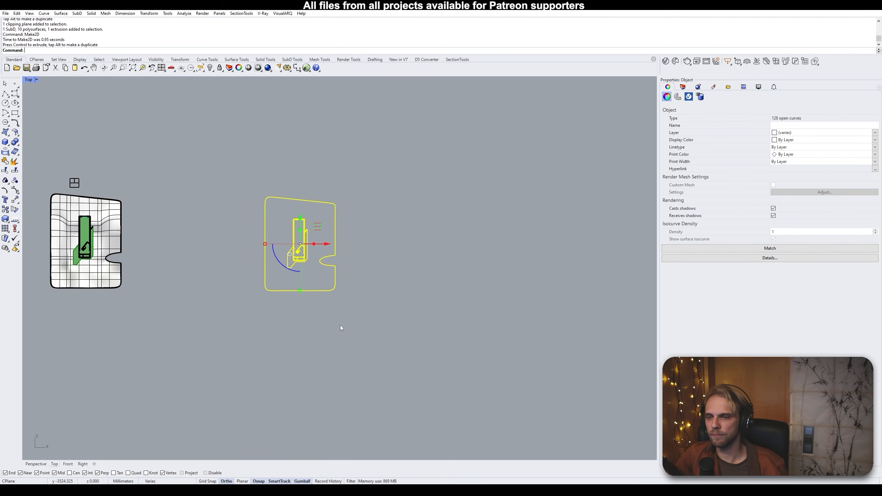
click(262, 161)
scroll(332, 242, up, 5)
scroll(266, 210, up, 8)
scroll(252, 249, down, 10)
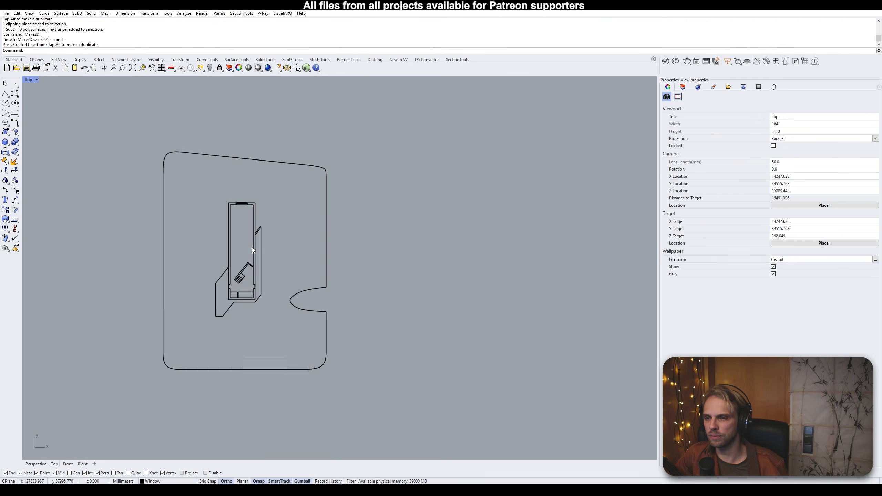
Raise the clipping plane vertically in the Perspective view until it clears the roof of the upper volume
right_drag(227, 262, 440, 261)
scroll(382, 253, down, 6)
click(249, 204)
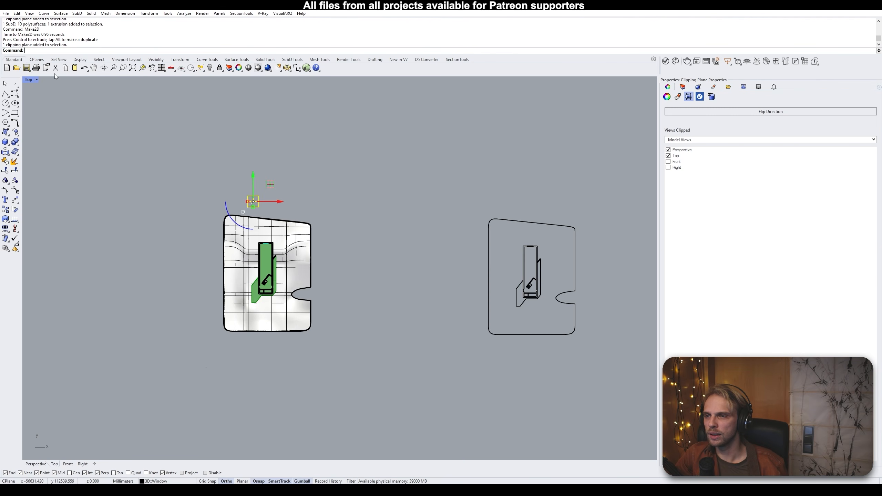
double_click(29, 80)
double_click(354, 79)
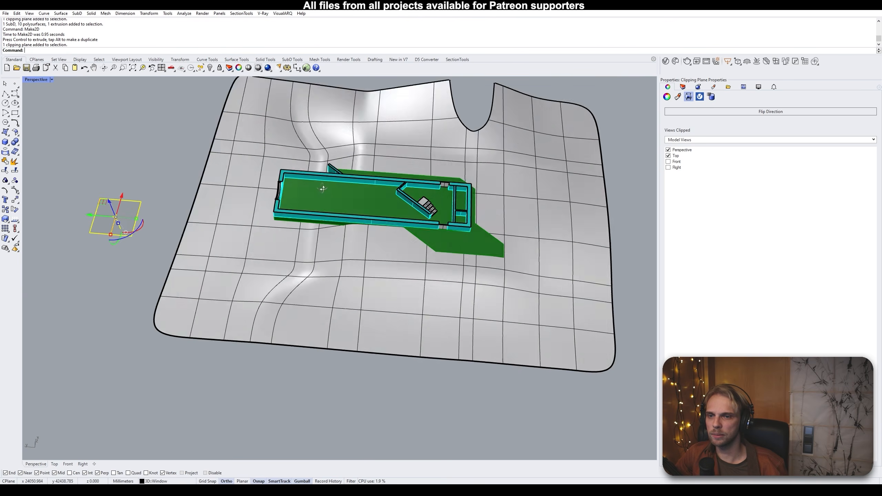
drag(124, 175, 146, 99)
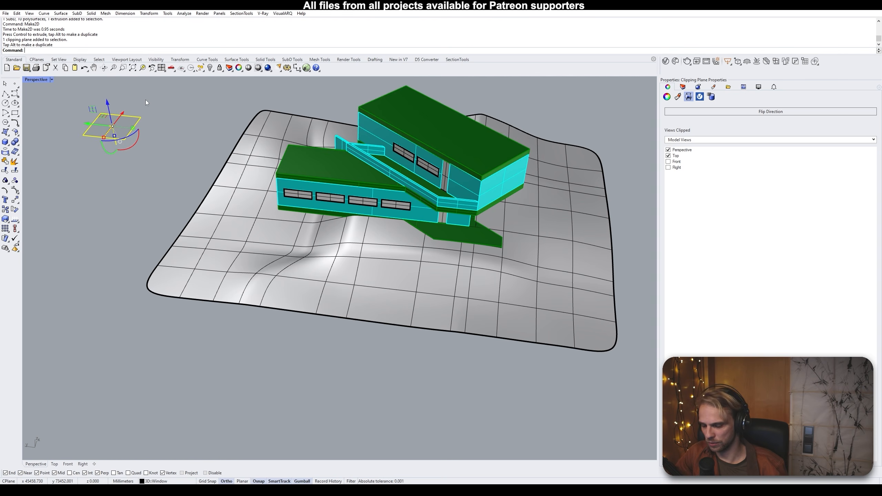
Move the clipping plane vertically from its current level down to the roof level of the lower volume in the Perspective view
text(M)
key(Return)
text(v)
key(Return)
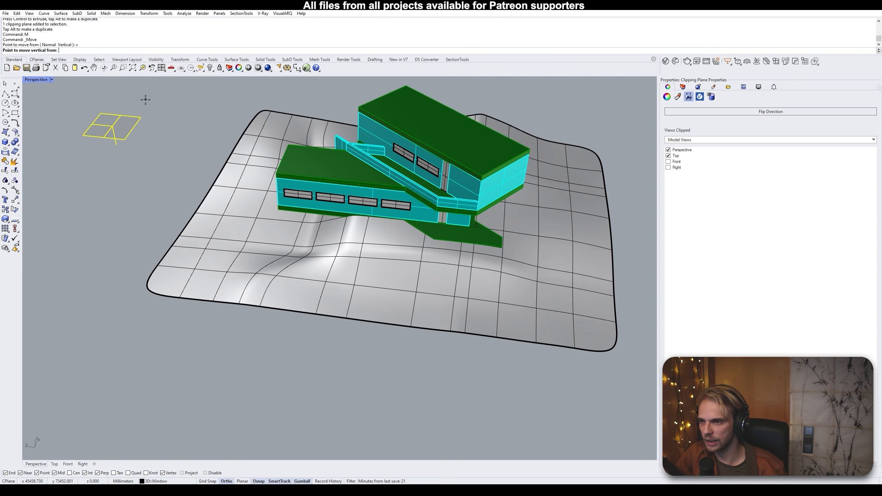
click(124, 139)
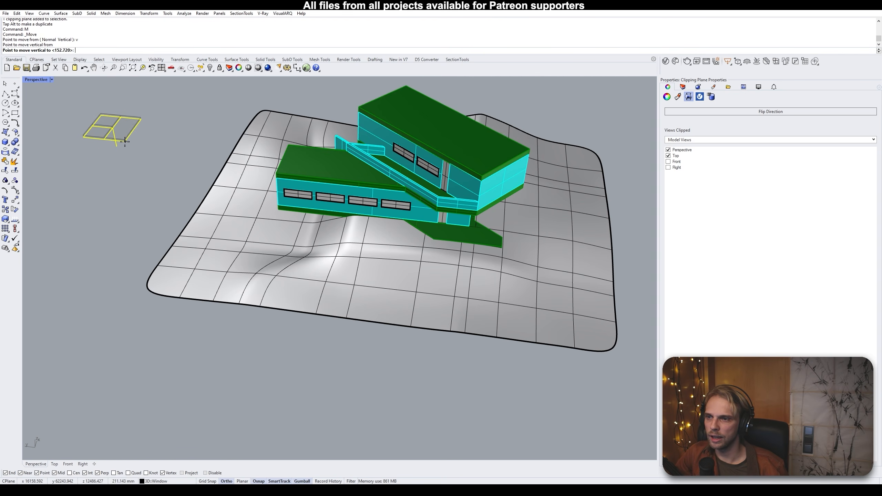
scroll(291, 163, up, 2)
click(272, 172)
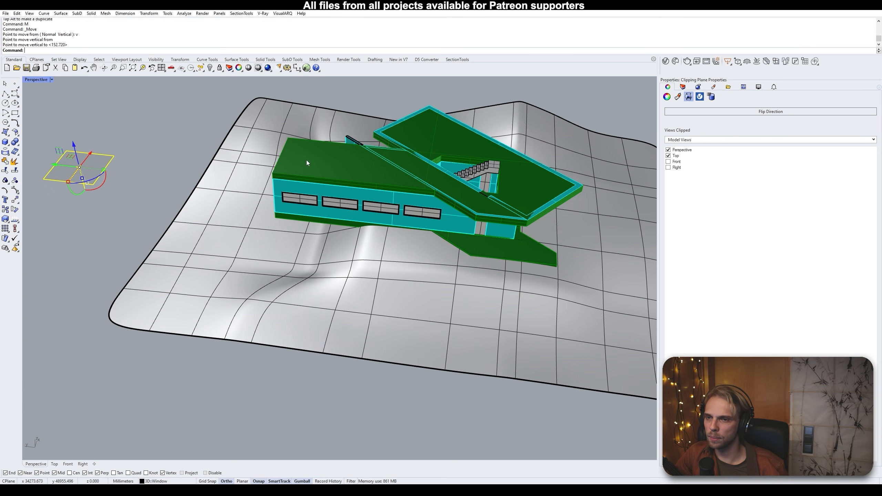
Raise the clipping plane by 1000 mm so it cuts through the walls of the upper volume
click(73, 146)
text(1000)
key(Return)
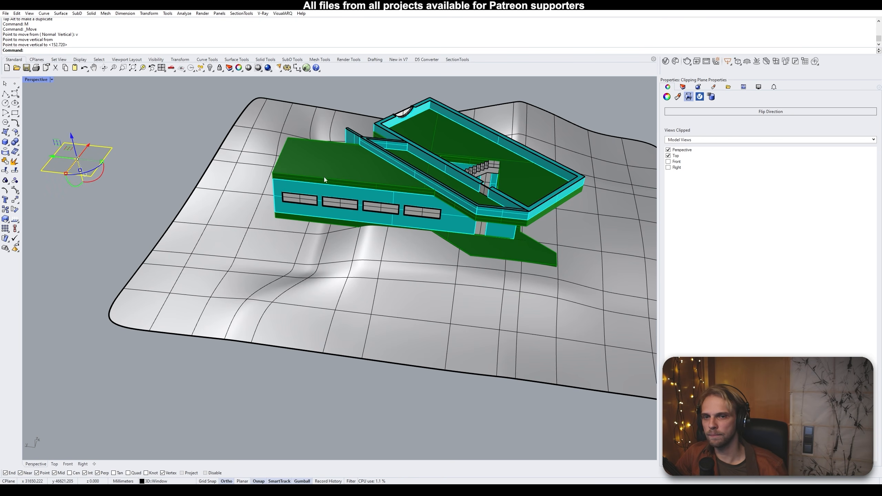
right_drag(416, 199, 333, 233)
click(239, 119)
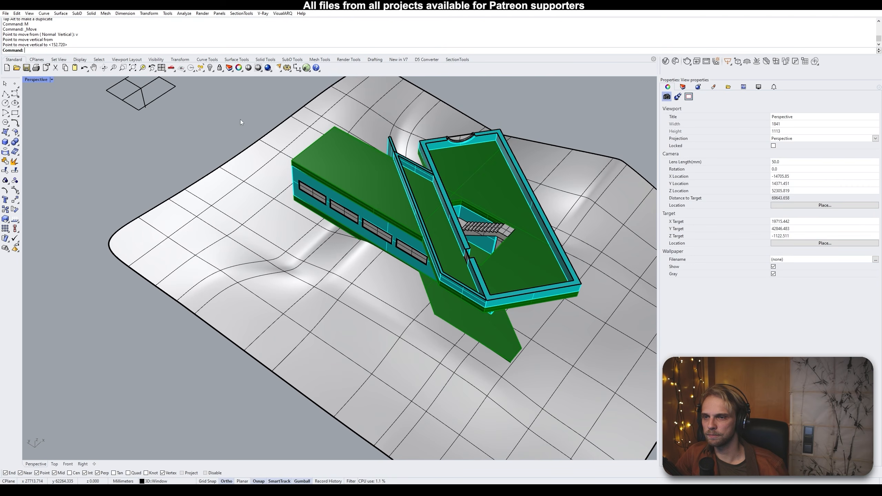
Run Make2D on the terrain and house in the Top view with clipping plane intersections, using Floor2 as the layer name
double_click(47, 79)
double_click(27, 79)
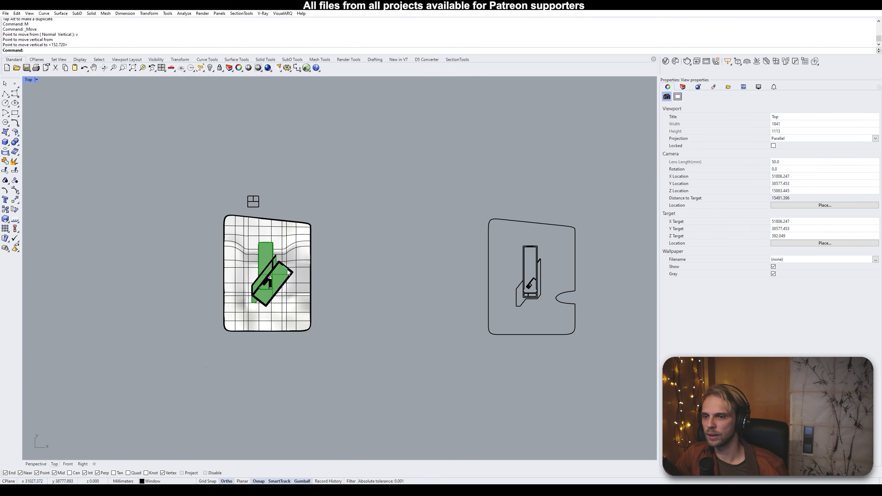
drag(385, 360, 90, 179)
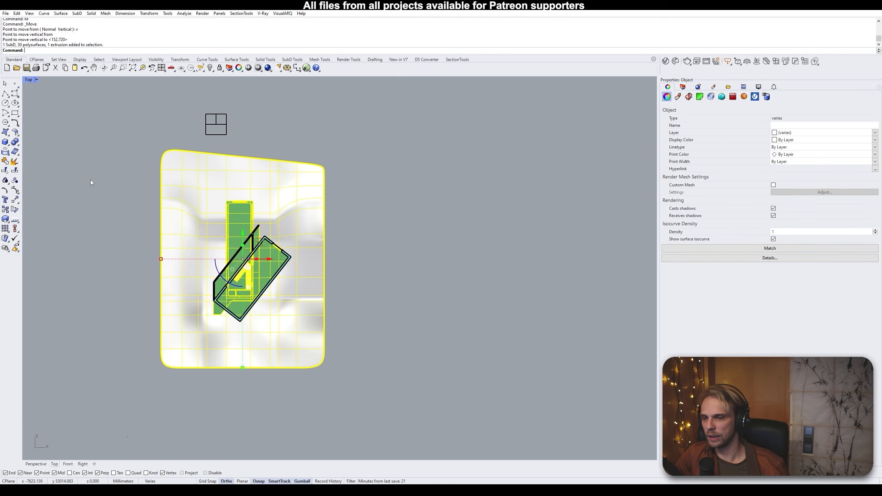
text(Make2D)
key(Return)
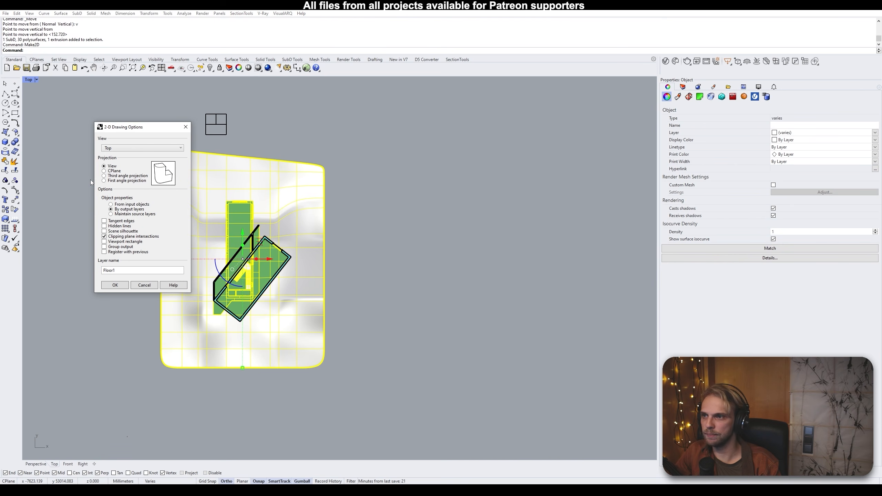
double_click(138, 271)
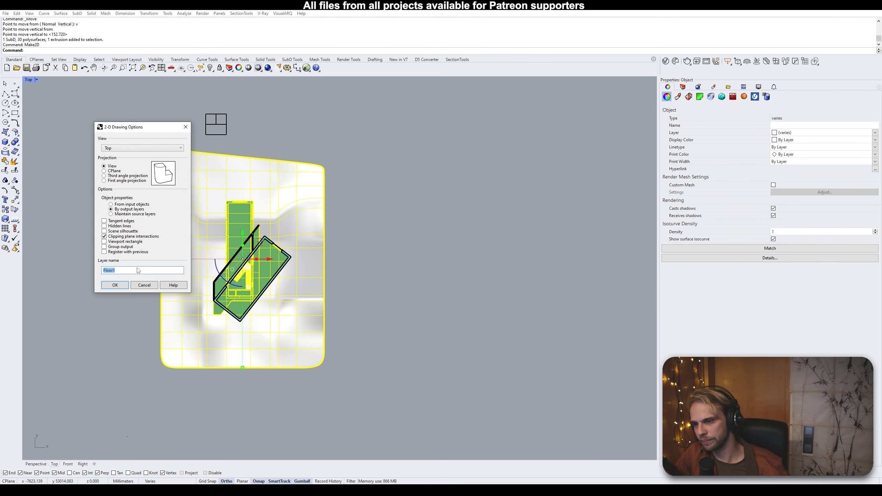
key(BackSpace)
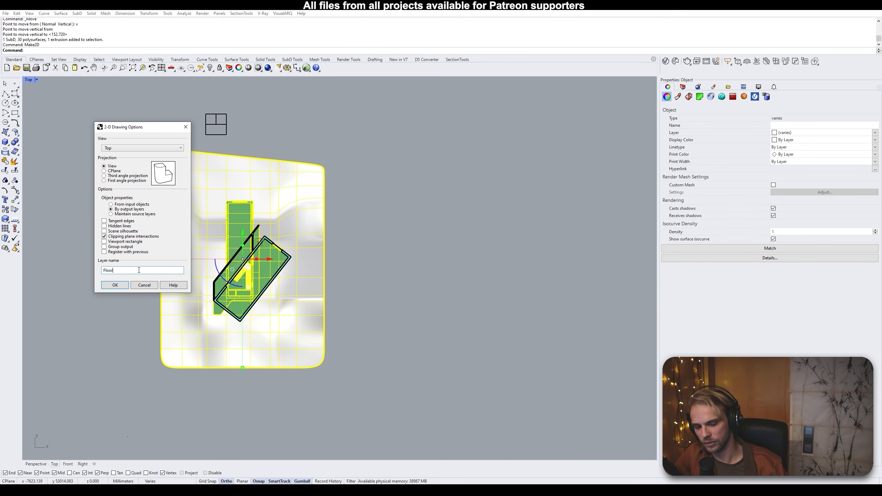
click(110, 283)
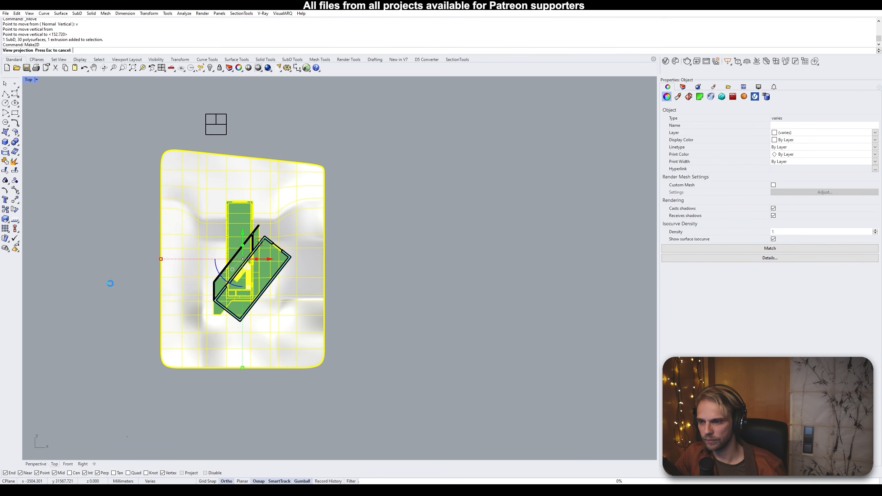
Move the generated Floor2 plan along X to stand beside the Floor1 plan, nudge it vertically, and compare both plans
scroll(112, 284, down, 8)
right_drag(349, 276, 200, 231)
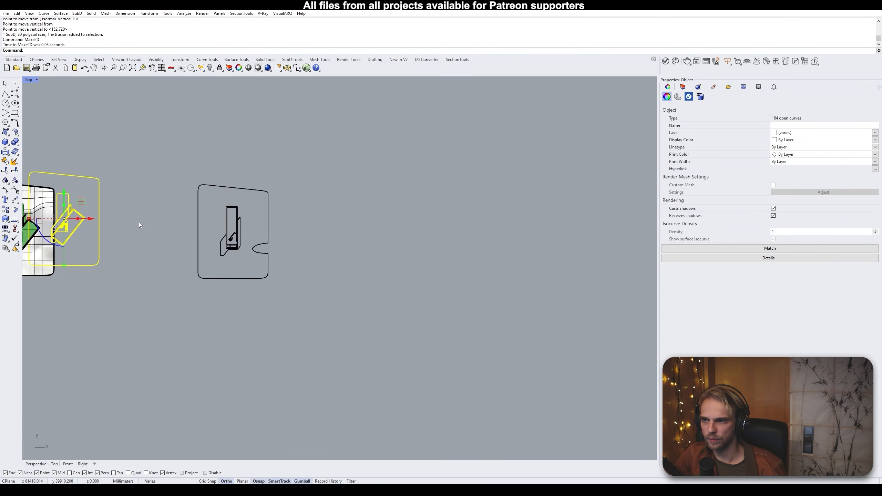
drag(93, 219, 354, 234)
drag(327, 194, 326, 204)
click(237, 201)
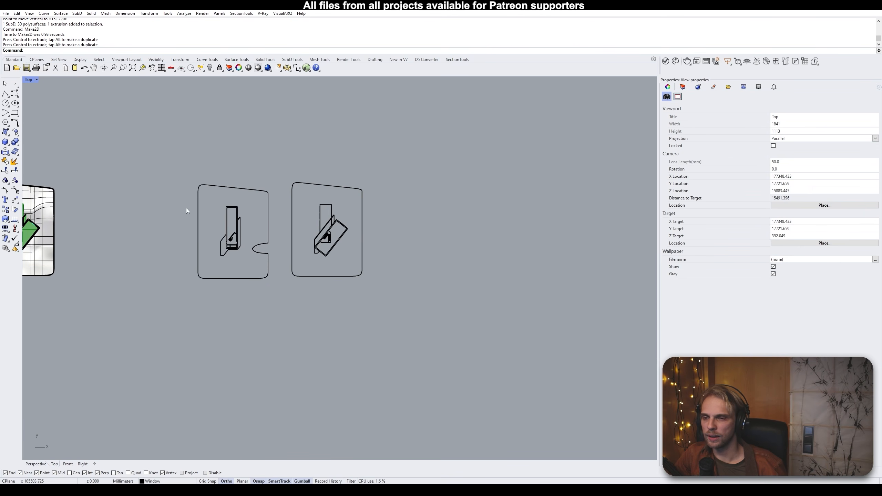
scroll(214, 219, up, 10)
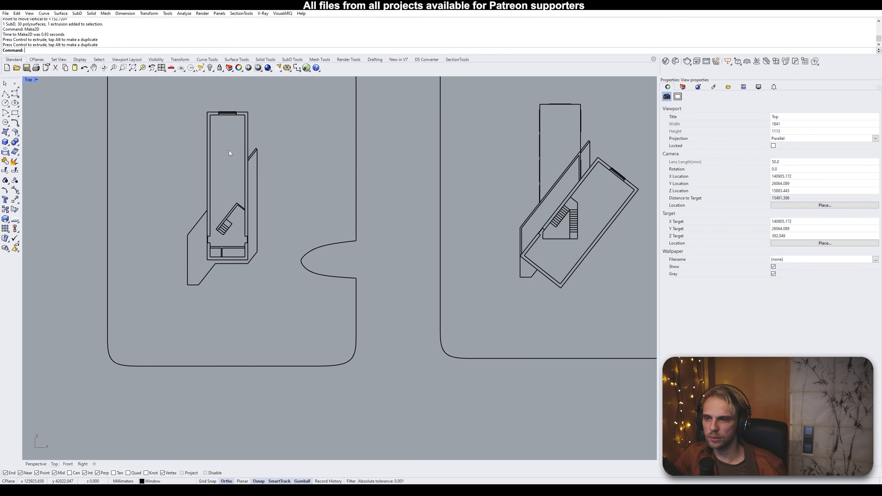
right_drag(229, 151, 233, 171)
scroll(226, 282, up, 4)
scroll(297, 217, down, 6)
right_drag(581, 175, 502, 180)
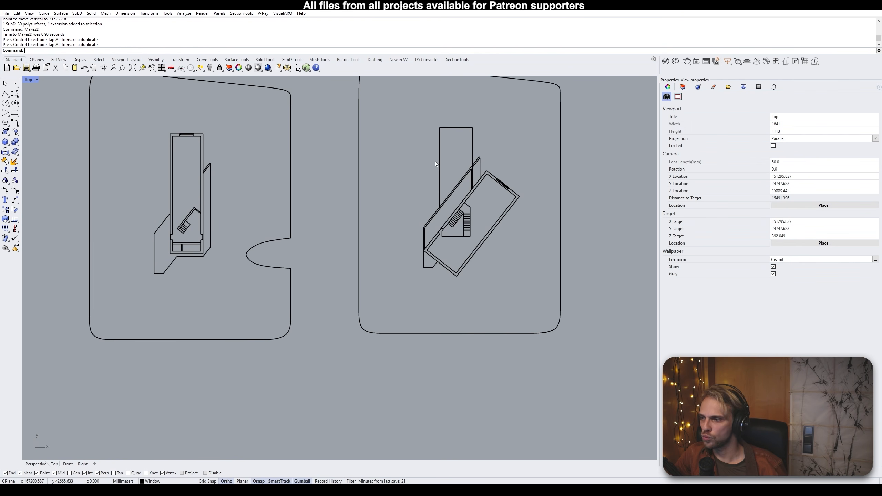
Draw a vertical section line from the midpoint of the straight stair flight's end in the Floor2 plan to above the site outline
click(5, 94)
click(683, 87)
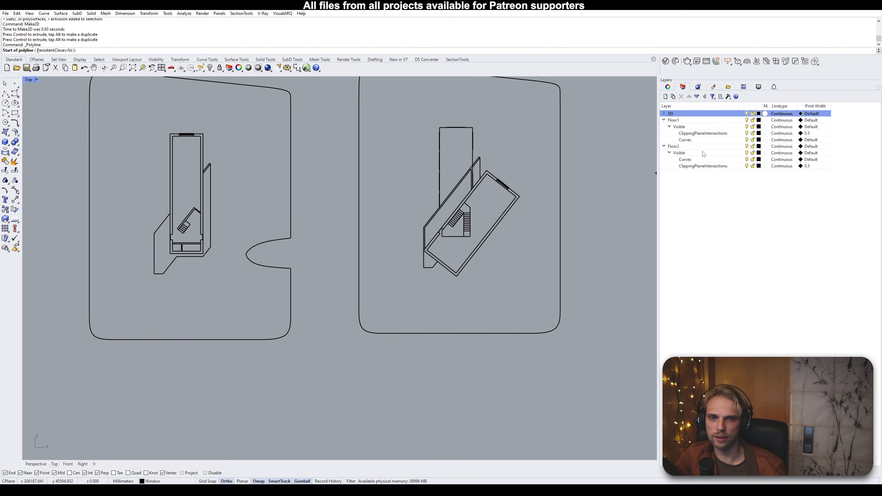
right_drag(465, 199, 409, 217)
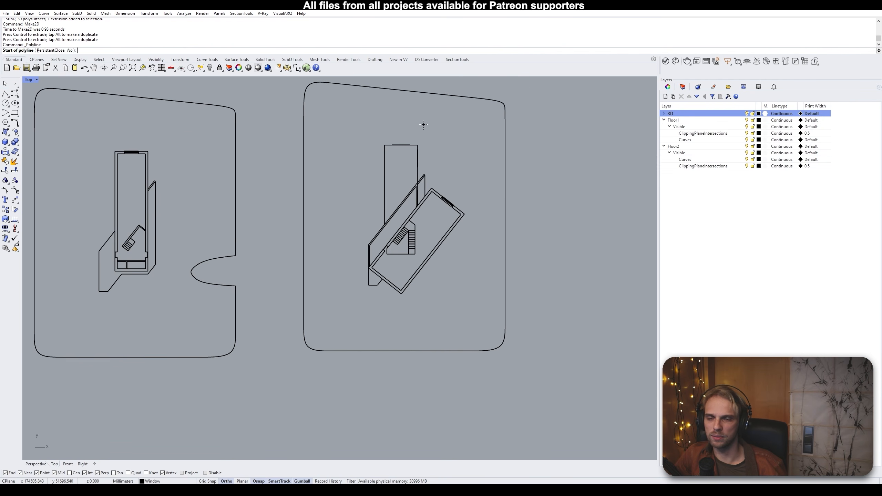
scroll(417, 264, up, 5)
click(401, 225)
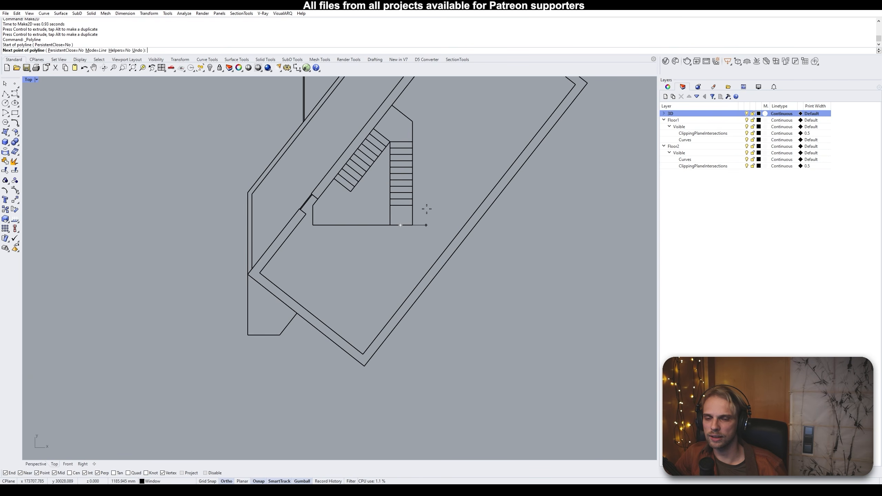
scroll(427, 209, down, 4)
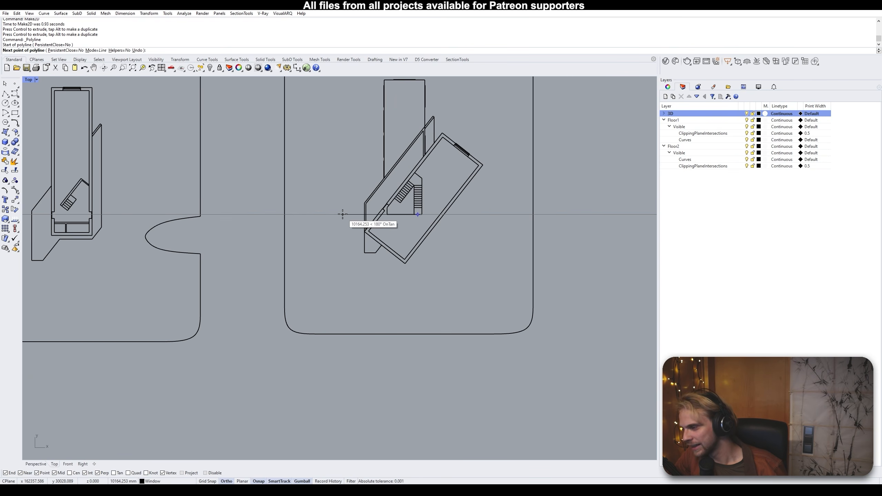
scroll(344, 212, down, 3)
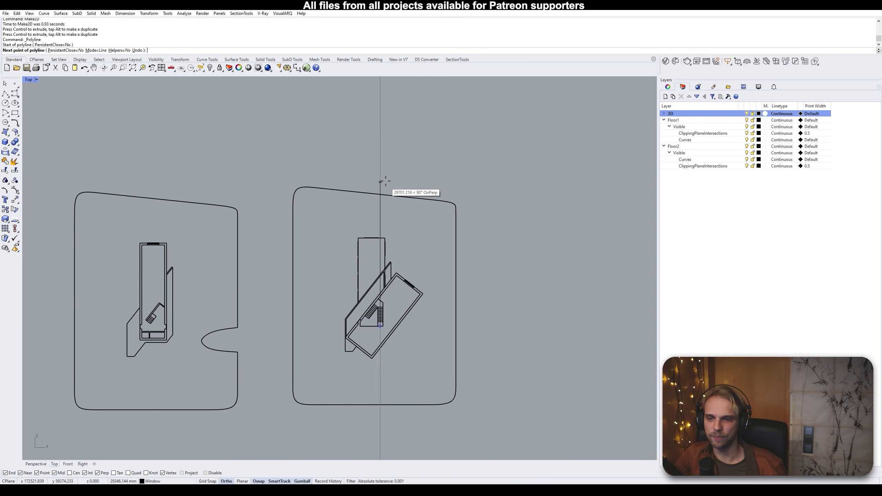
click(382, 151)
right_click(392, 151)
Shift the vertical section line down along Y so it extends past both ends of the building in the Floor2 plan
click(380, 222)
drag(379, 214, 378, 275)
click(433, 346)
Draw a diagonal section line from the midpoint of the angled stair flight's end, along the flight and out past the rotated volume
scroll(398, 346, up, 3)
right_drag(398, 345, 401, 304)
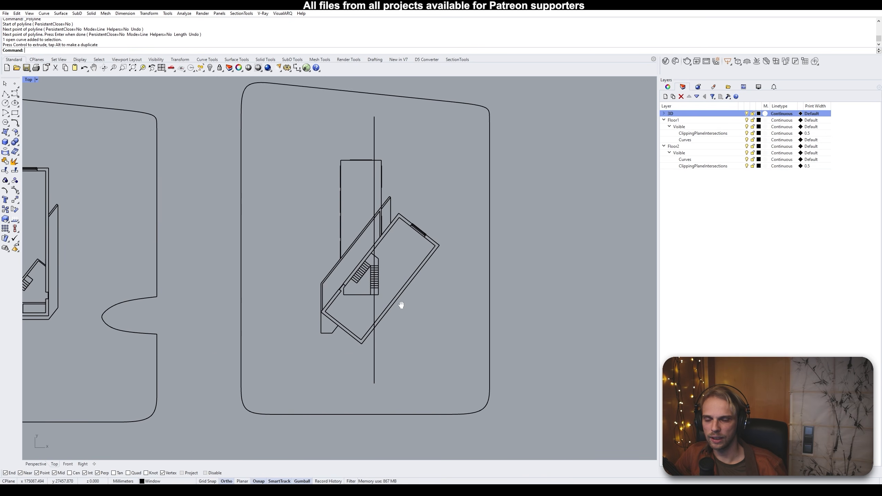
scroll(379, 258, up, 3)
right_click(344, 258)
click(345, 257)
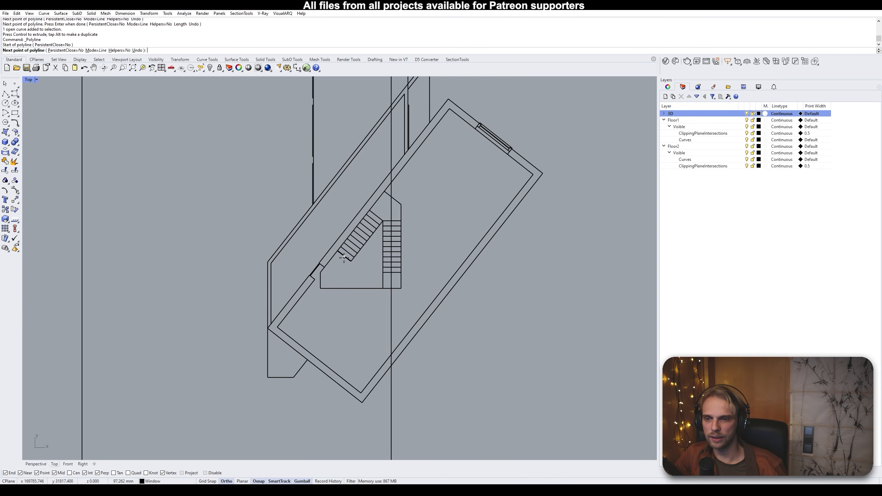
scroll(344, 258, down, 2)
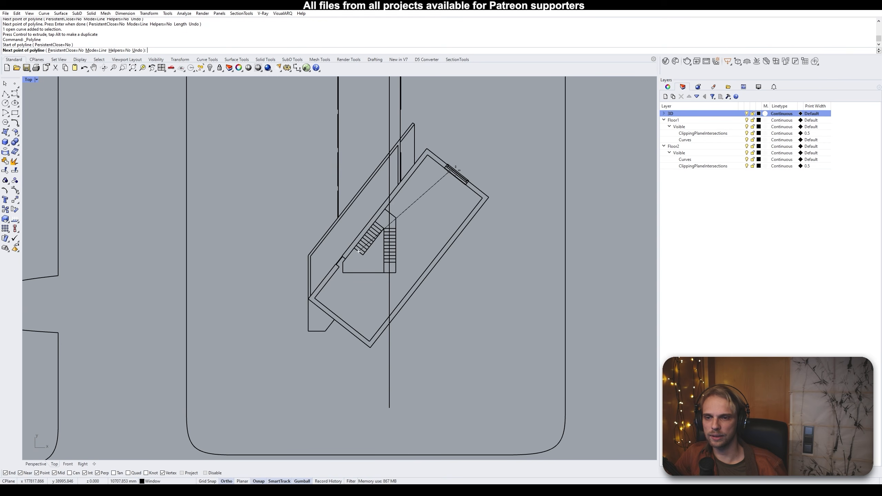
click(472, 112)
right_click(463, 119)
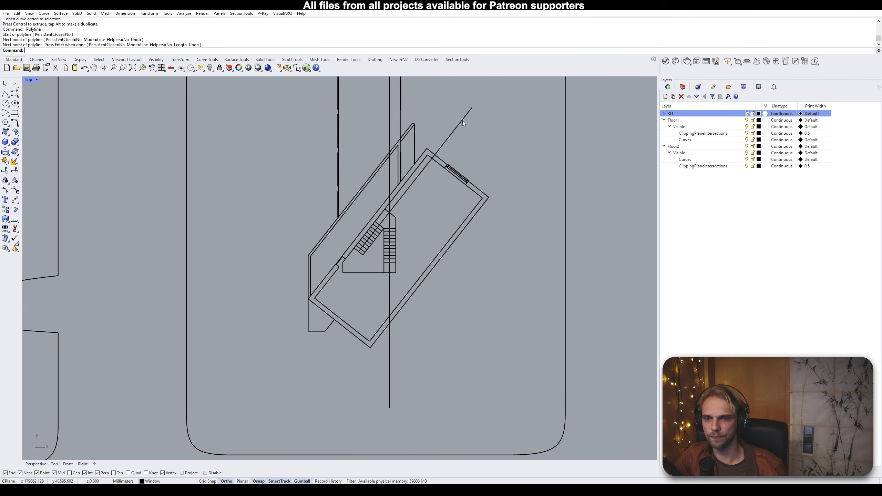
Move the diagonal section line's end point at the stair outward along the line until it lies beyond the building's opposite side
ctrl+shift+click(358, 252)
text(M)
key(Return)
click(358, 251)
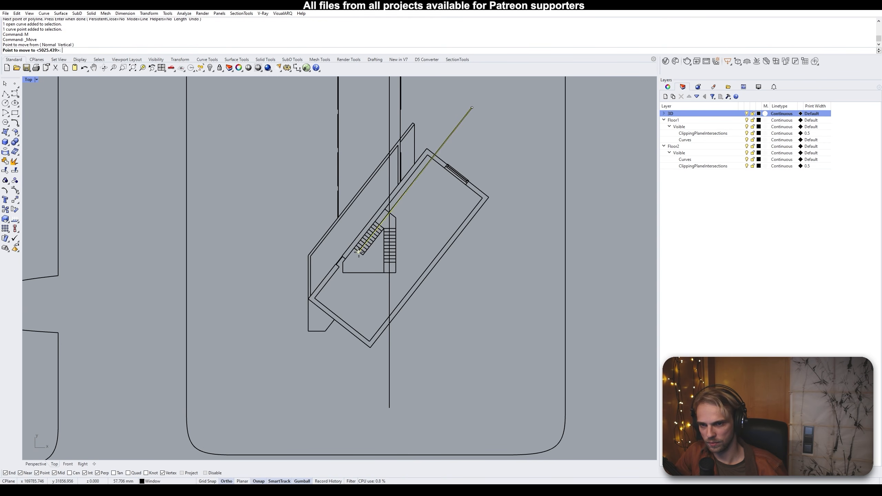
click(249, 381)
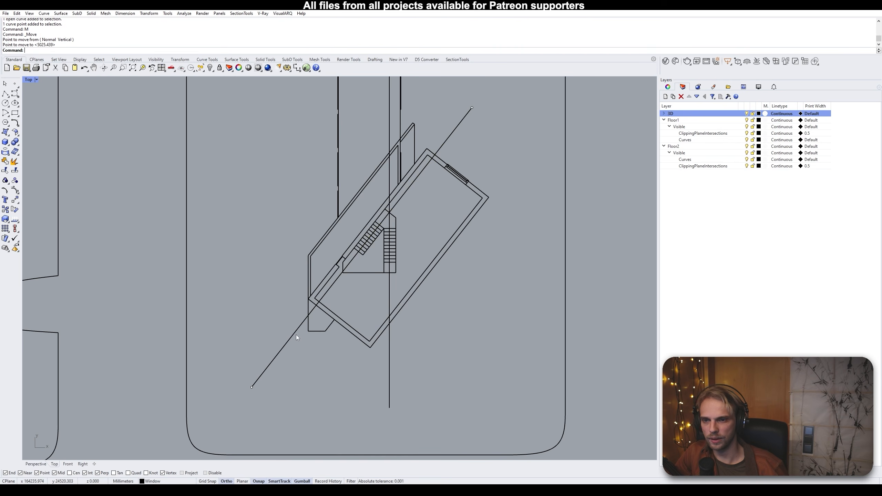
scroll(297, 335, down, 2)
click(292, 337)
click(323, 359)
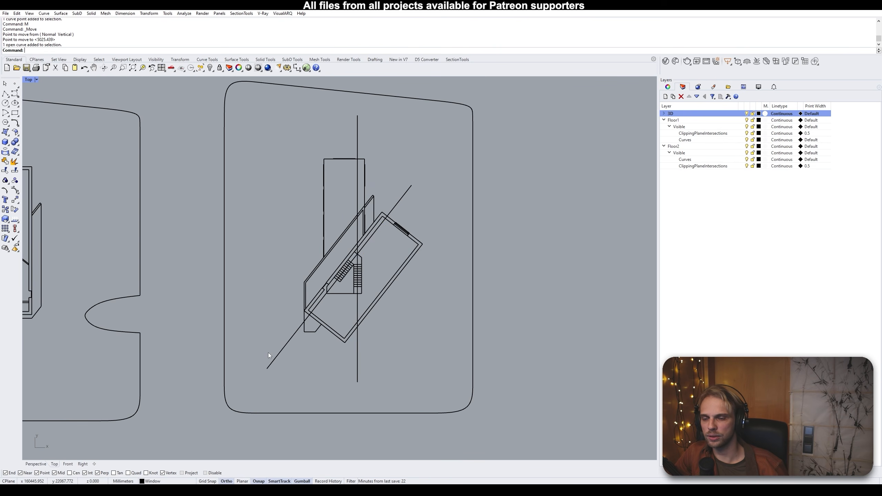
drag(387, 370, 250, 361)
click(269, 321)
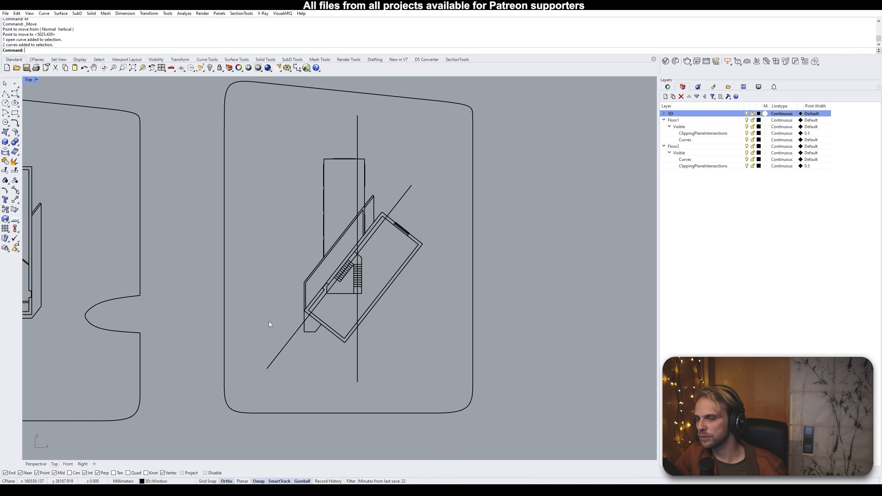
Copy both section lines from the Floor2 plan to the Floor1 plan, using the long rectangular volume's matching upper-left corners as reference points
scroll(211, 328, down, 4)
right_drag(209, 328, 358, 319)
drag(470, 355, 378, 340)
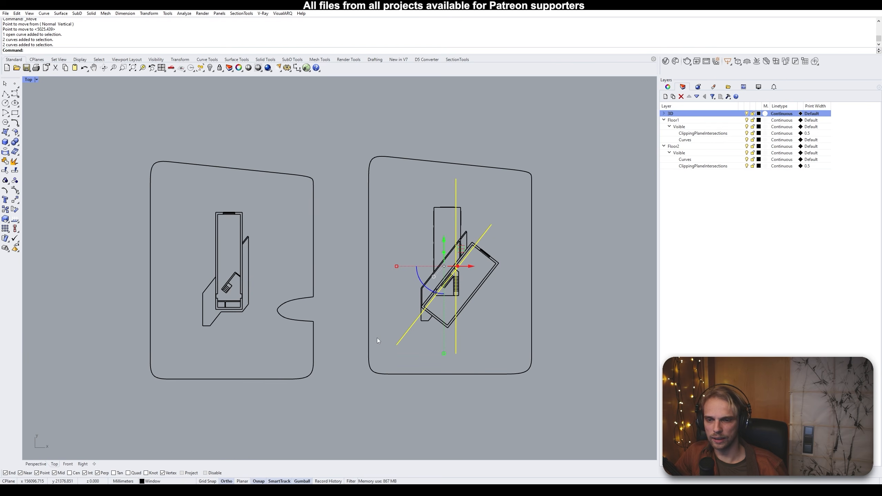
text(copy)
key(Return)
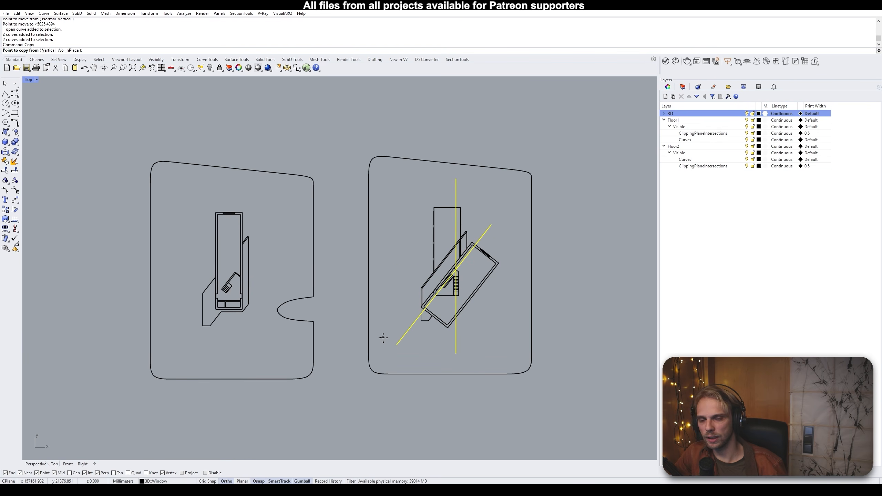
scroll(441, 197, up, 3)
click(420, 217)
scroll(420, 217, down, 2)
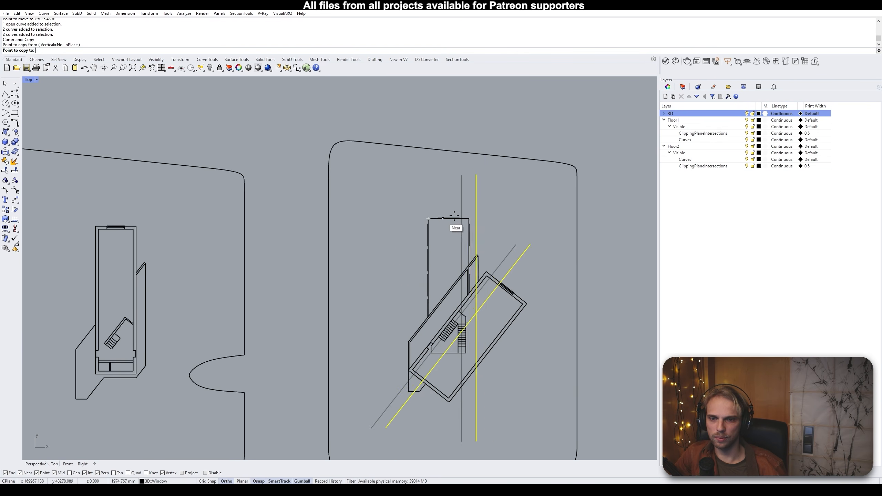
scroll(455, 230, up, 3)
scroll(490, 221, up, 3)
scroll(457, 229, down, 6)
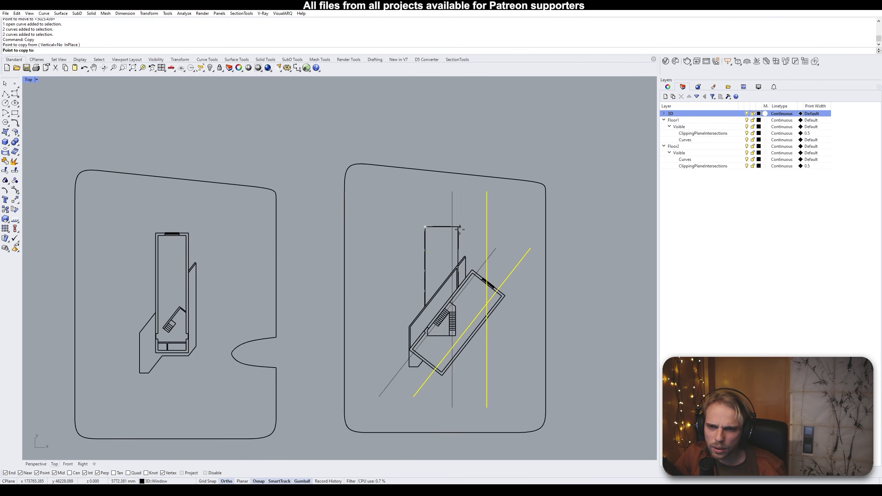
scroll(403, 213, up, 5)
click(318, 194)
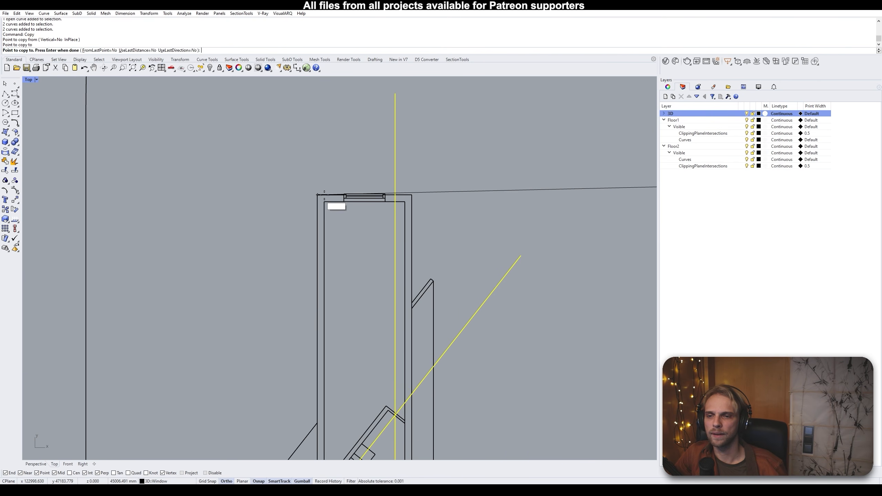
key(Return)
scroll(468, 262, down, 5)
scroll(346, 245, up, 2)
scroll(526, 300, up, 4)
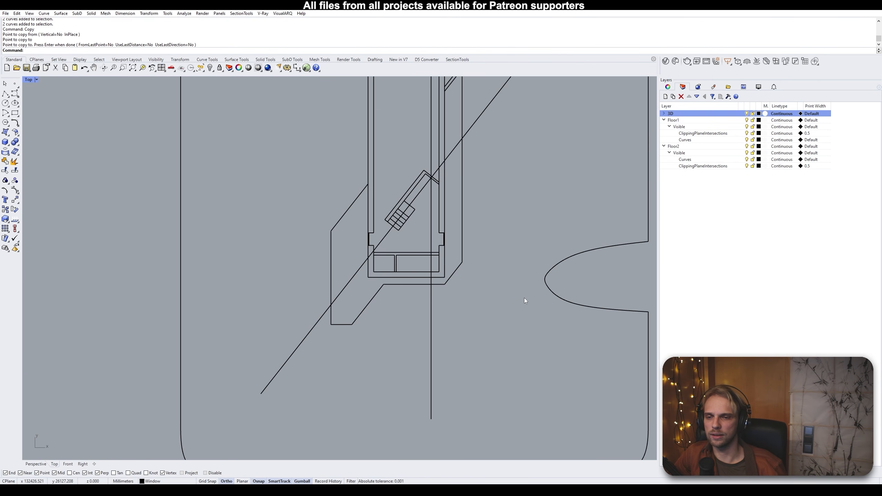
scroll(571, 303, down, 6)
scroll(359, 224, up, 3)
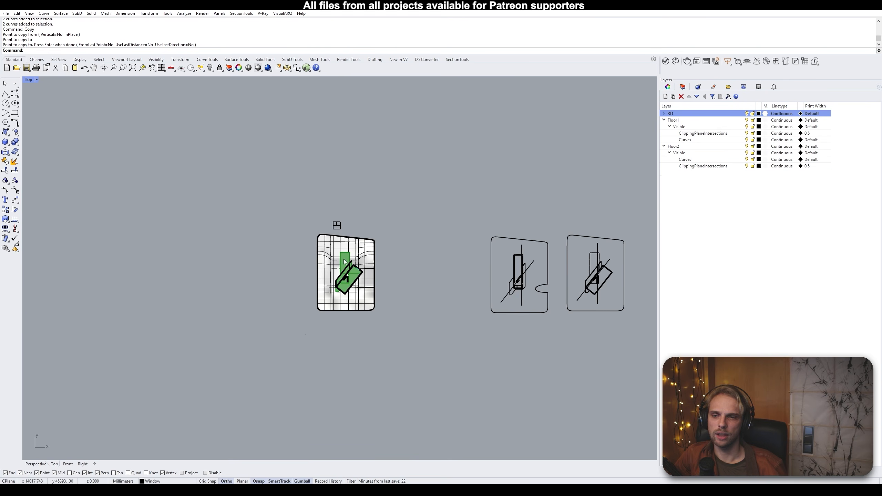
Delete the clipping plane used for the floor plan cuts beside the 3D house
click(262, 205)
key(Delete)
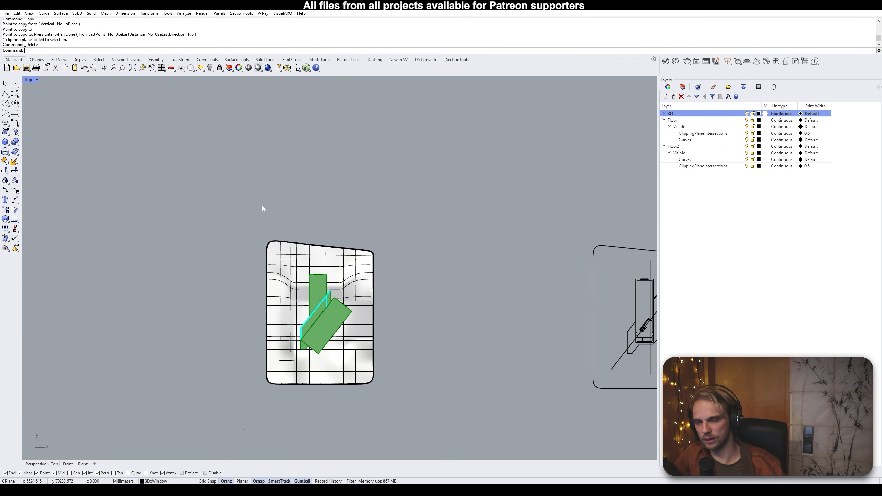
scroll(331, 216, down, 3)
right_drag(416, 226, 296, 207)
scroll(328, 228, up, 8)
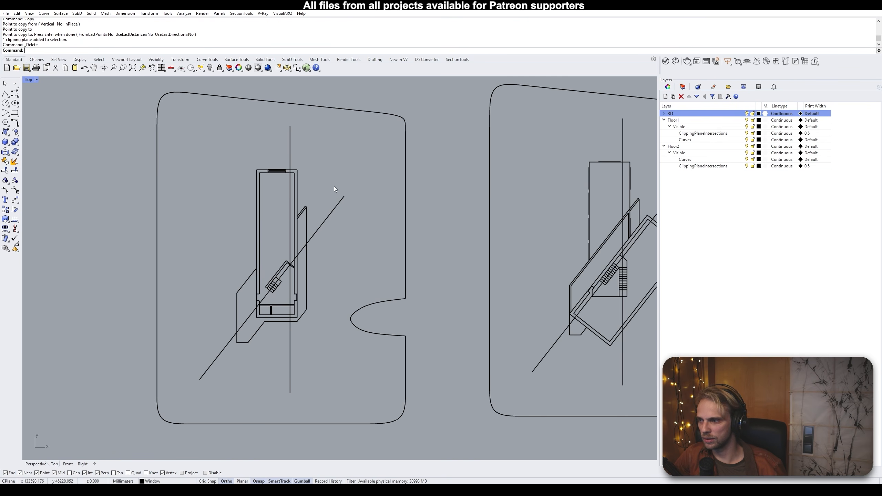
right_drag(254, 279, 326, 239)
scroll(327, 239, down, 2)
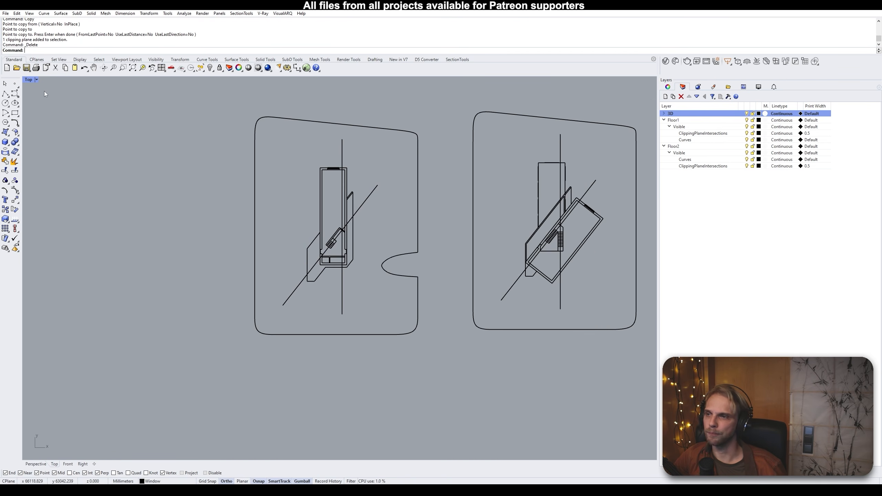
Create a rectangular clipping plane beside the terrain in the Perspective view and turn off its clipping of that view
double_click(29, 80)
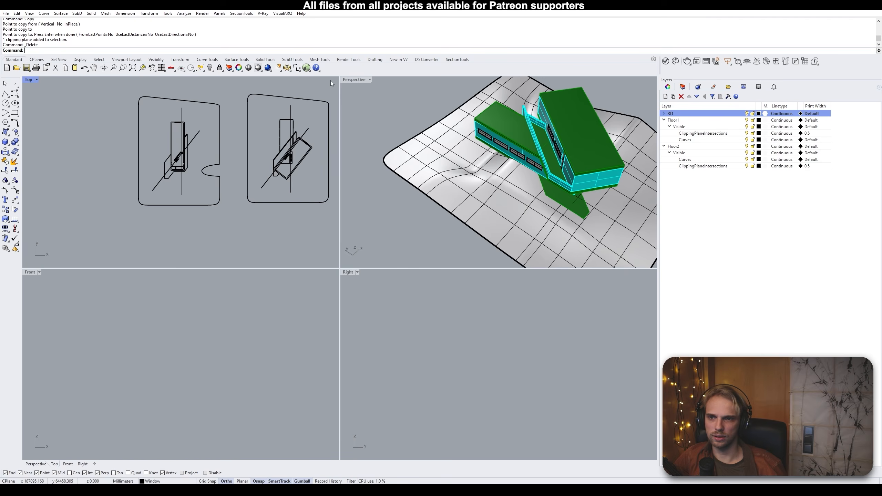
double_click(347, 80)
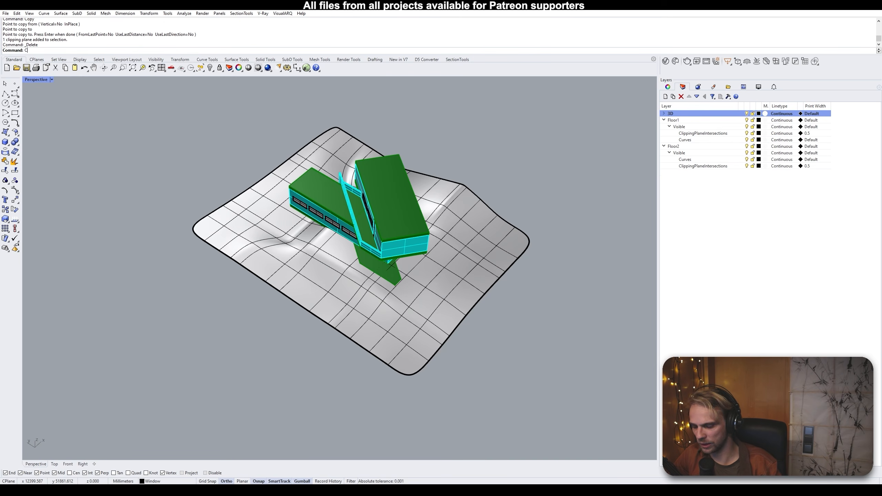
text(ClippingPlane)
key(Return)
click(240, 236)
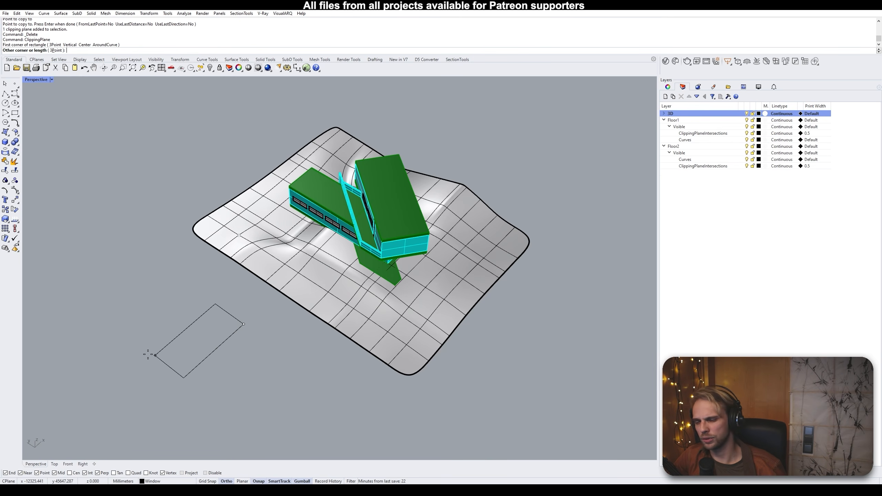
click(175, 330)
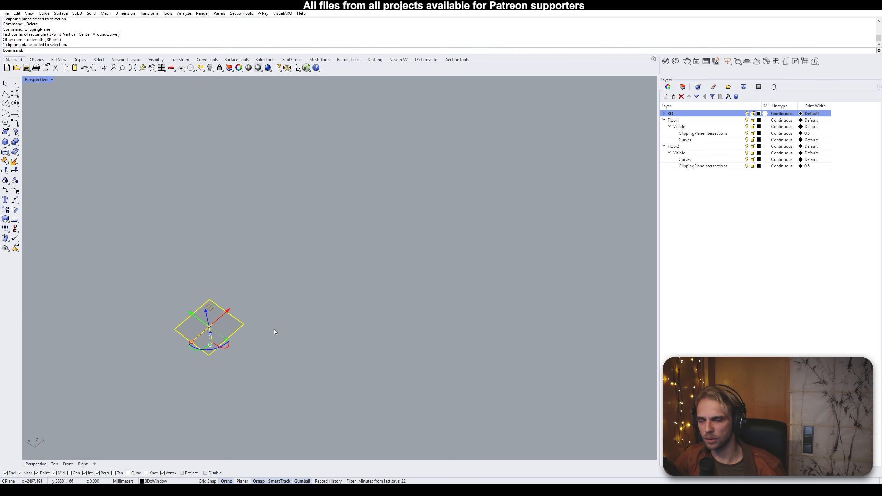
click(672, 89)
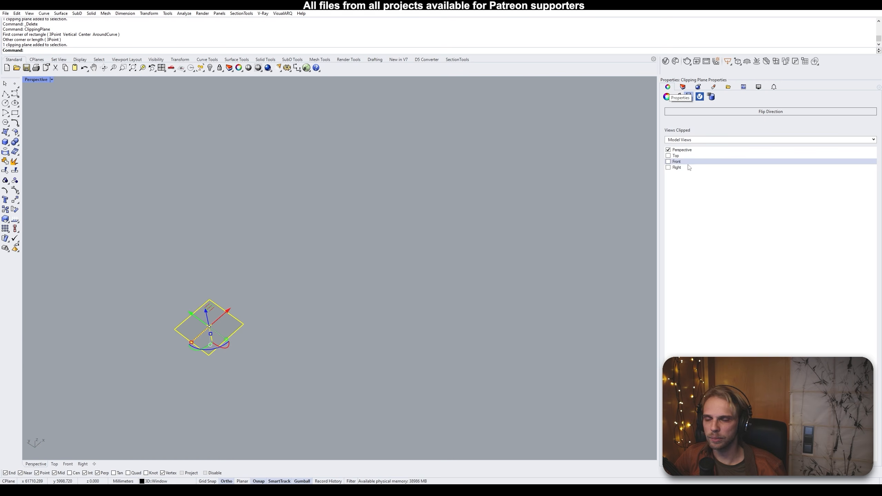
click(668, 150)
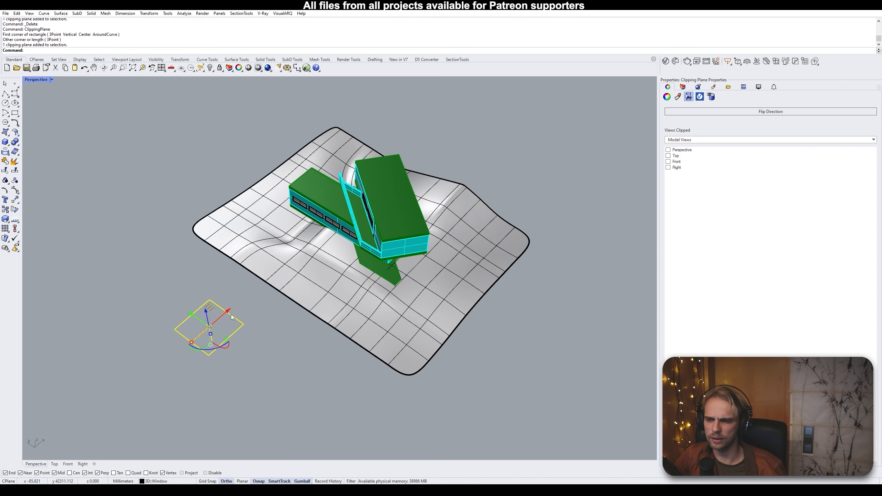
Move the clipping plane away from the 3D model and over to the Floor1 plan, near the building's upper end
drag(228, 310, 321, 226)
right_drag(323, 227, 323, 217)
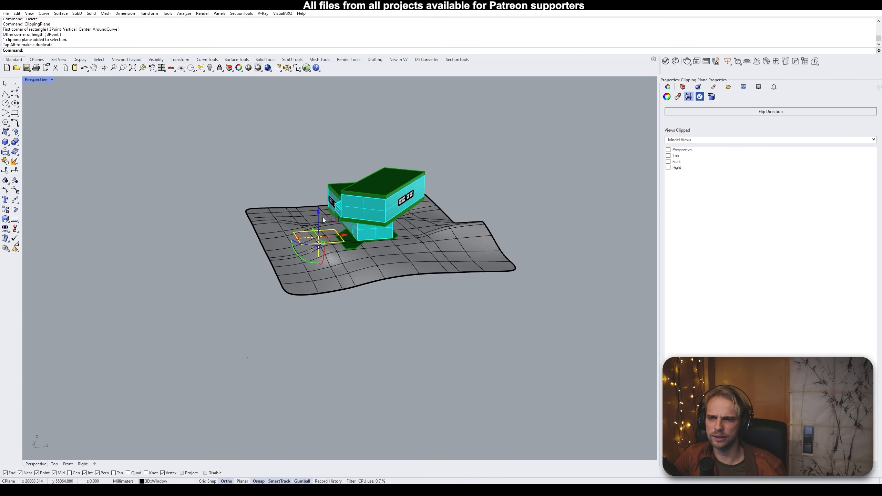
scroll(320, 224, up, 2)
drag(337, 242, 163, 263)
scroll(173, 262, down, 10)
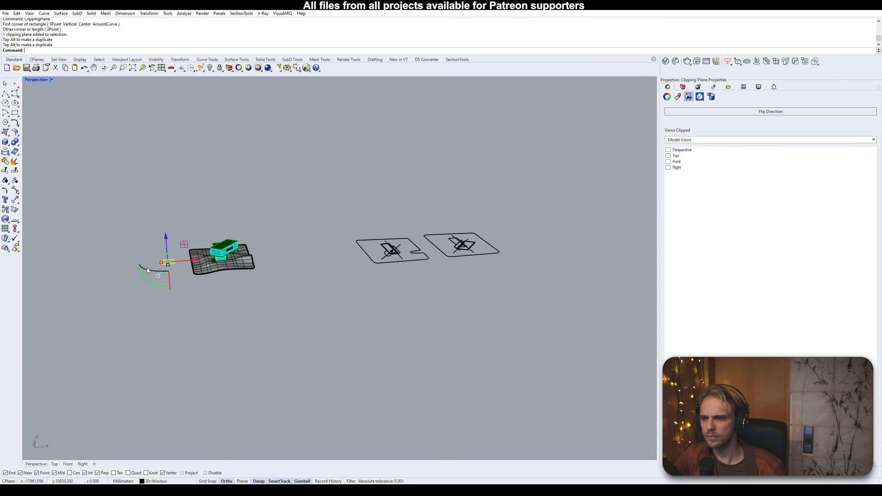
right_drag(191, 233, 204, 255)
drag(206, 240, 430, 248)
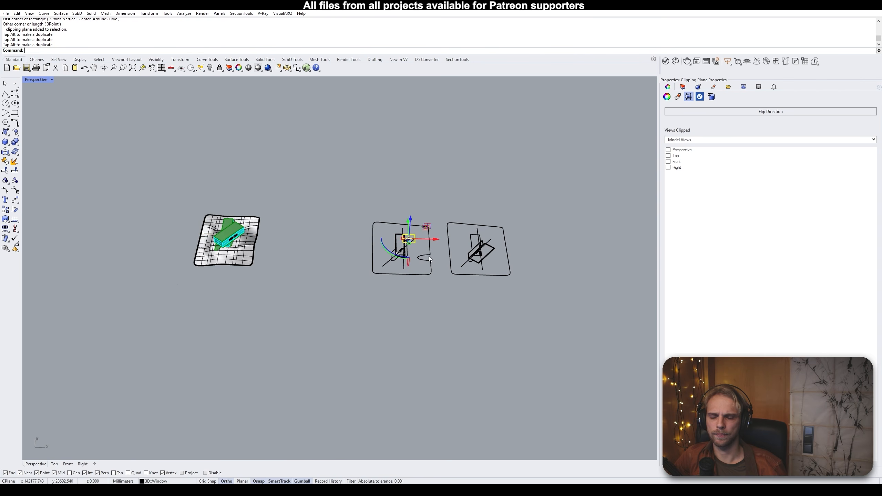
scroll(430, 248, up, 5)
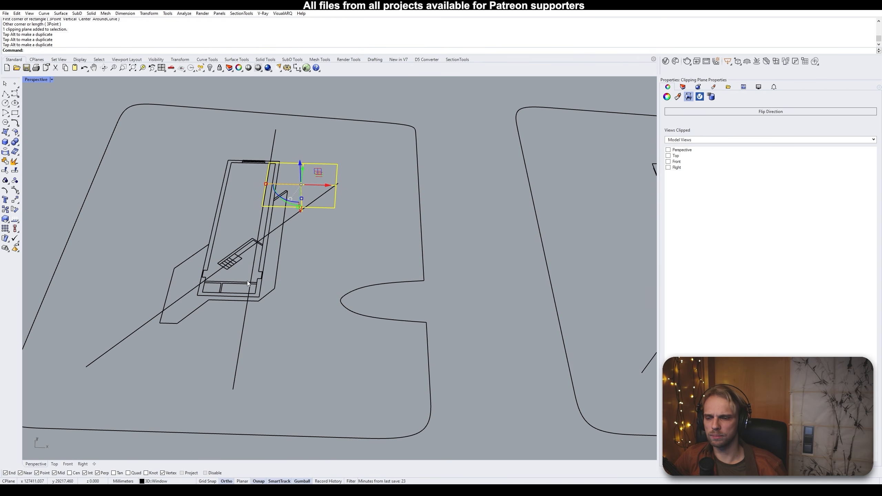
right_drag(263, 262, 301, 265)
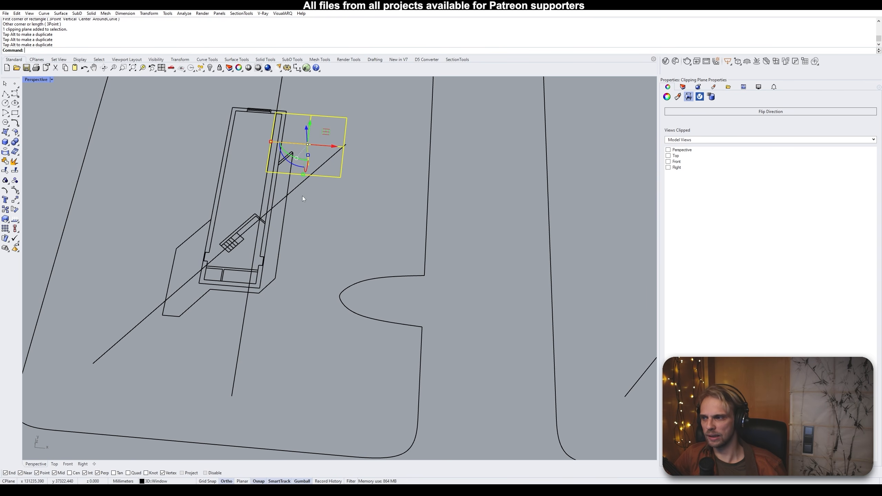
scroll(309, 208, down, 5)
scroll(311, 168, up, 4)
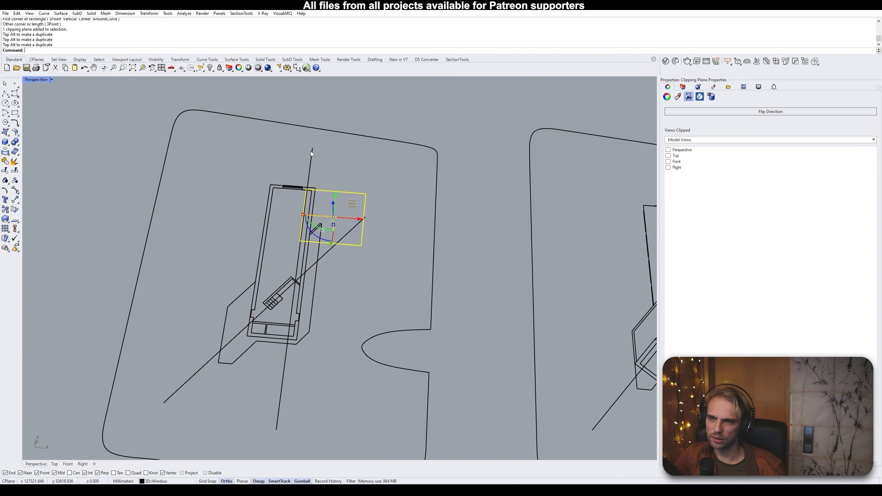
Rotate the clipping plane upright and move it onto the end of the vertical section line in the Floor1 plan
right_drag(320, 231, 299, 286)
drag(310, 289, 286, 251)
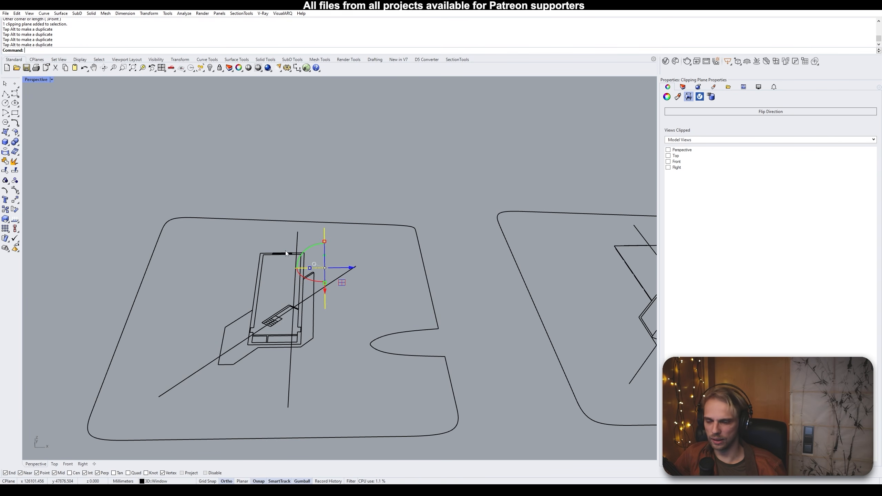
text(m)
key(Return)
right_drag(296, 261, 311, 291)
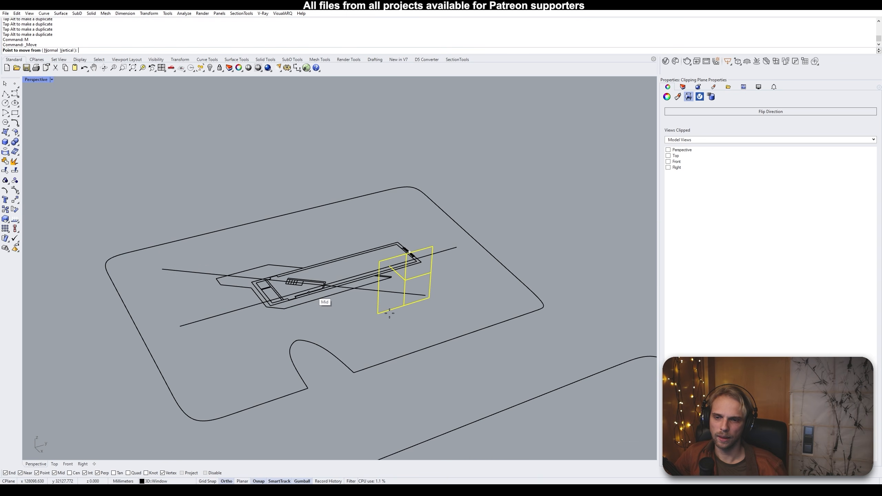
click(425, 295)
click(453, 247)
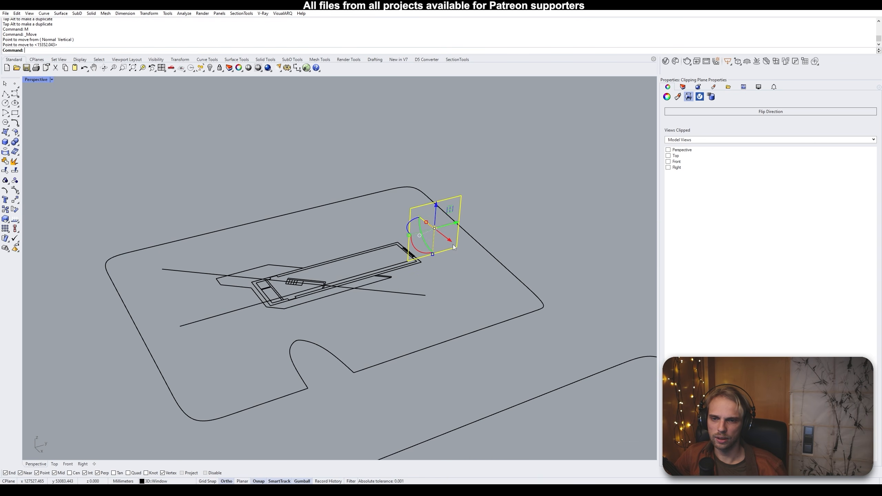
right_drag(537, 255, 422, 243)
right_drag(455, 274, 412, 325)
click(506, 317)
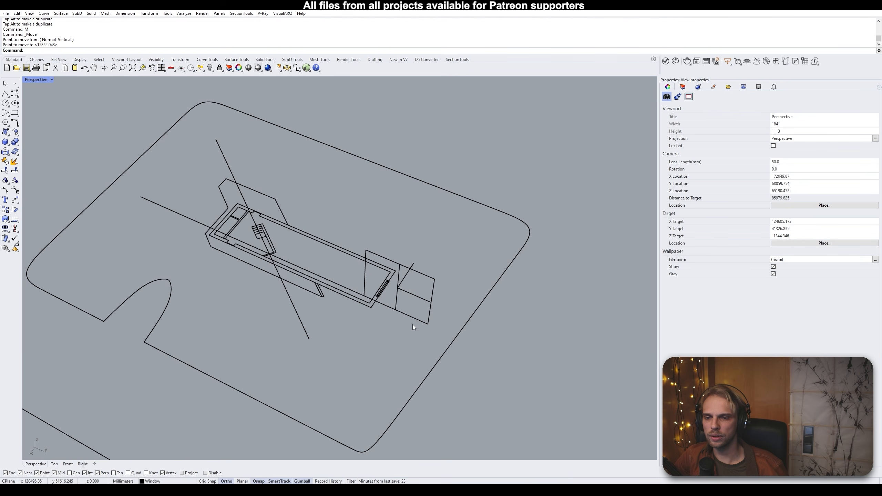
Copy the upright clipping plane from the Floor1 plan to the 3D house, using the long volume's matching corners as reference points
click(398, 296)
right_drag(433, 247, 433, 279)
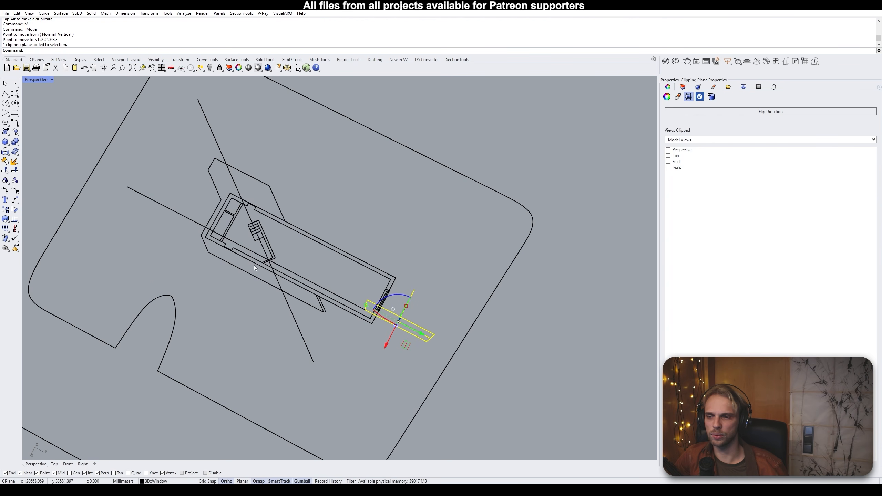
right_drag(391, 247, 295, 318)
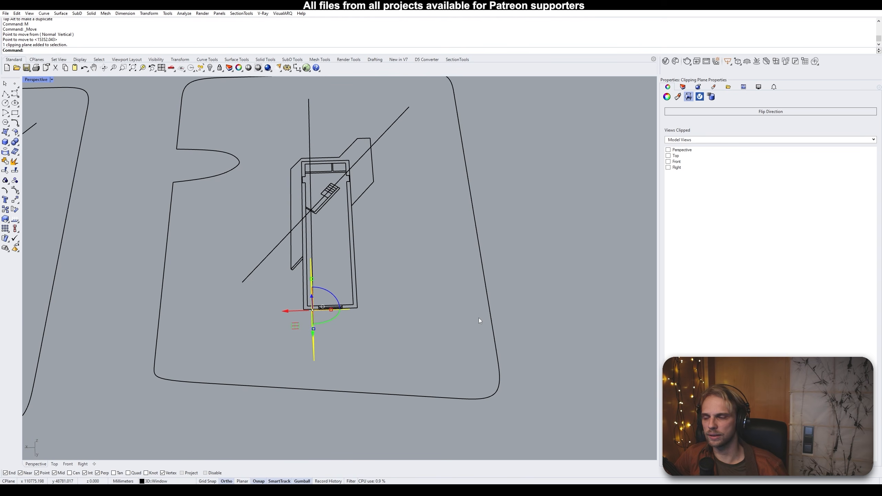
right_drag(479, 318, 437, 264)
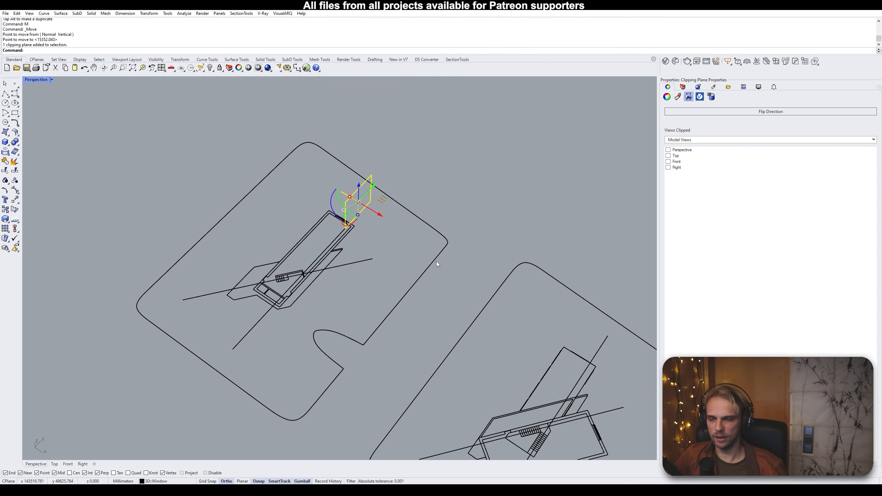
text(copy)
key(Return)
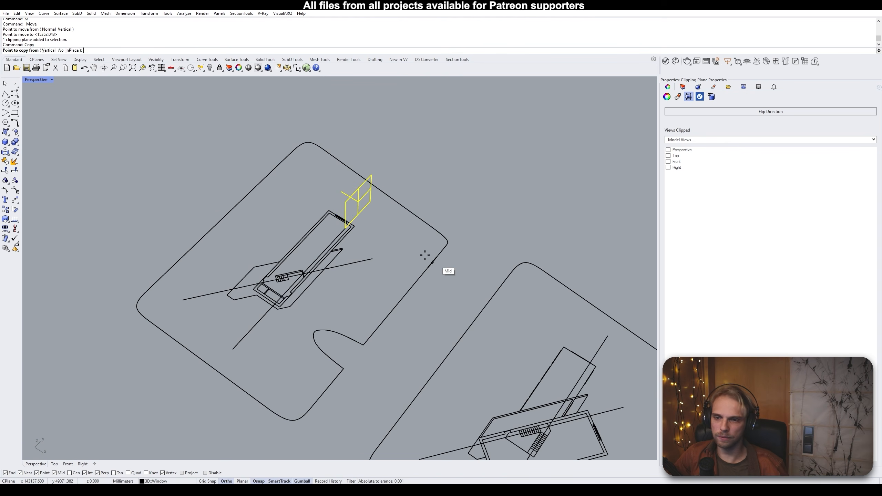
scroll(346, 220, up, 3)
click(345, 220)
scroll(345, 221, down, 6)
scroll(292, 193, up, 4)
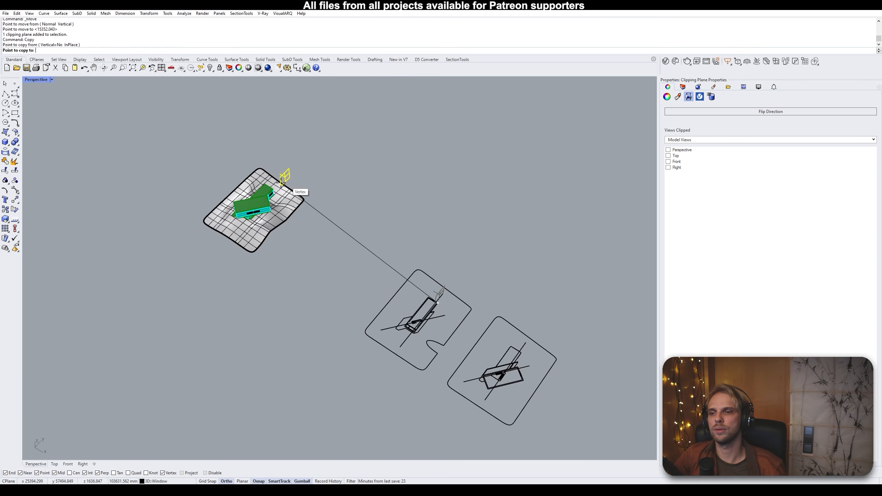
scroll(277, 198, up, 3)
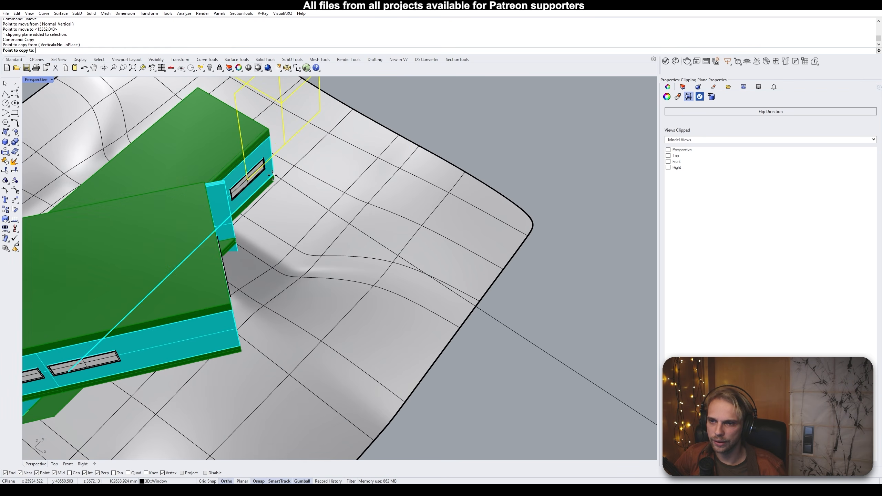
click(284, 186)
scroll(368, 169, down, 1)
key(Return)
Delete the original clipping plane on the Floor1 plan, keeping the copy at the 3D house
scroll(383, 170, down, 6)
scroll(404, 197, up, 3)
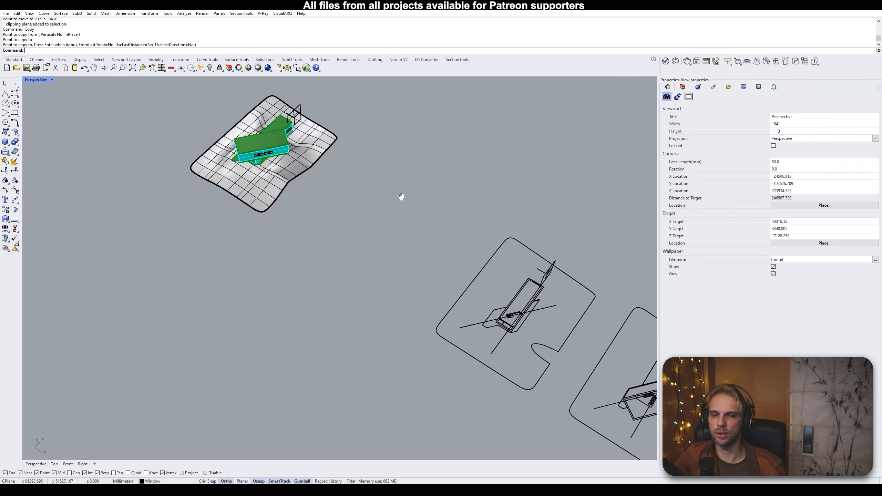
click(511, 251)
key(Delete)
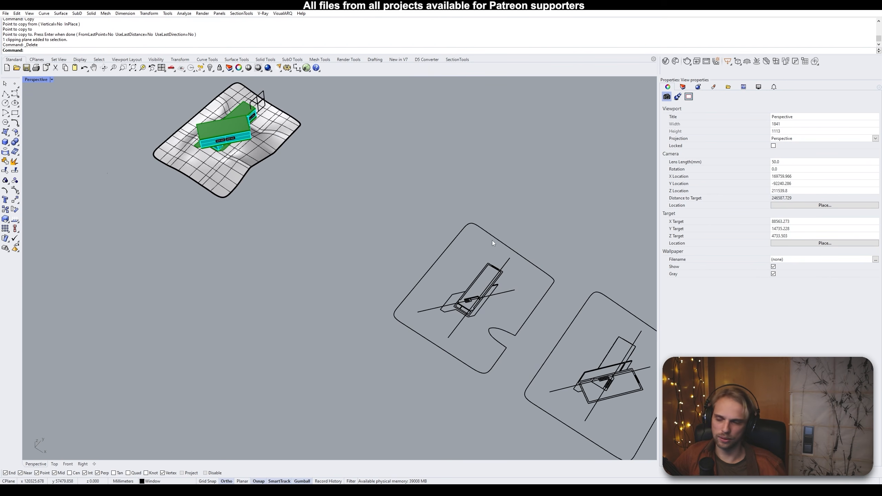
right_drag(559, 243, 340, 233)
shift+right_drag(598, 288, 434, 282)
scroll(434, 282, up, 8)
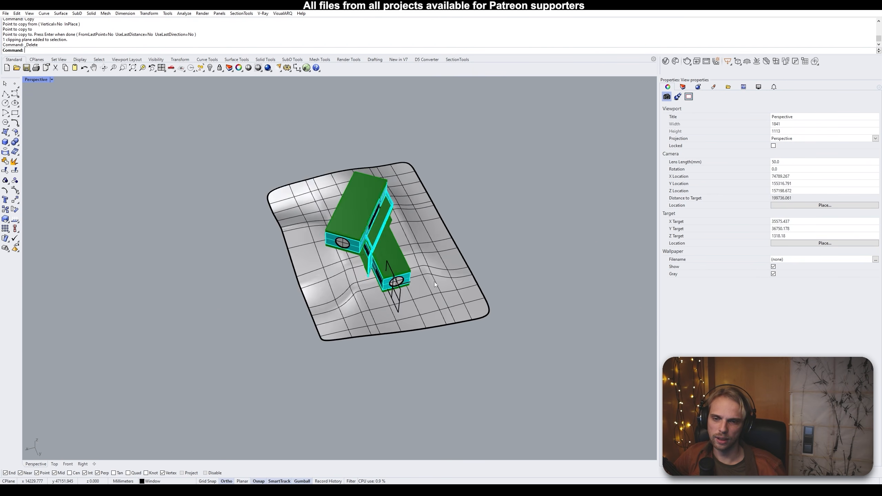
Enable clipping of the Perspective view for the vertical clipping plane beside the lower wing
click(382, 295)
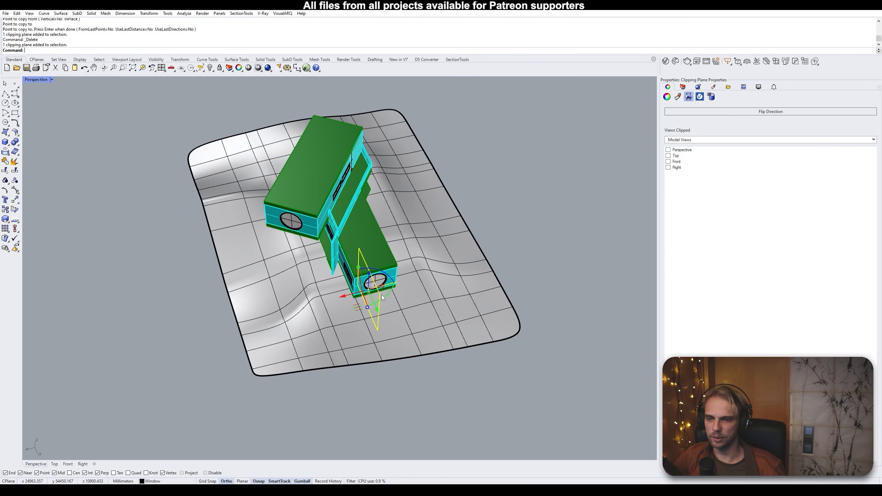
click(668, 149)
right_drag(305, 312, 376, 226)
key(Escape)
Move the vertical clipping plane away from the house, out past the edge of the terrain
scroll(434, 209, up, 5)
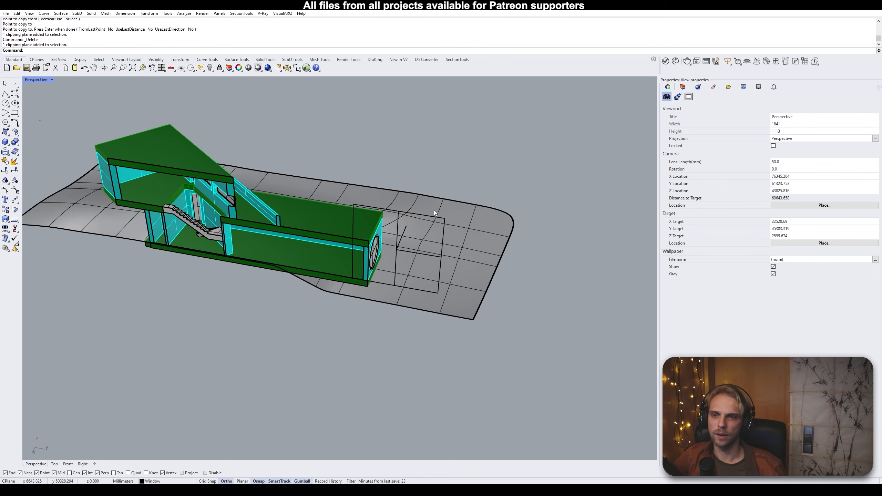
drag(433, 216, 602, 295)
key(Escape)
right_drag(482, 345, 409, 277)
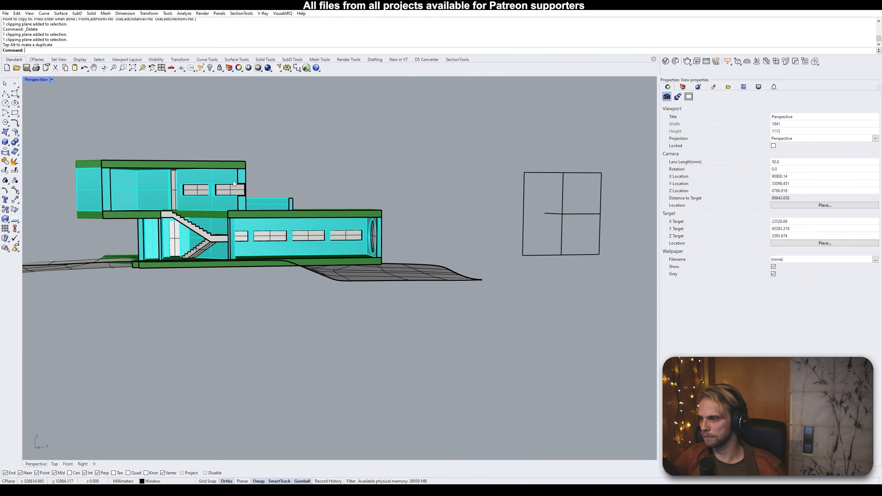
Examine the section cut through the house and terrain from frontal and oblique angles
right_drag(355, 166, 284, 284)
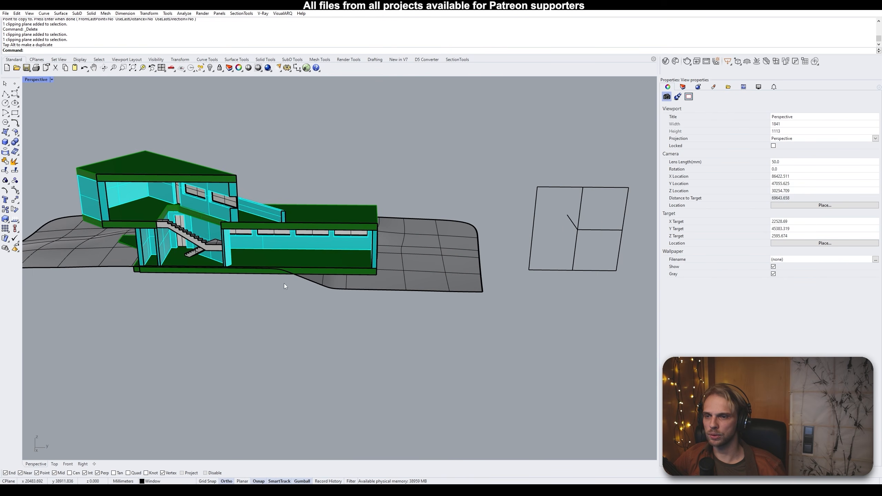
scroll(265, 259, down, 4)
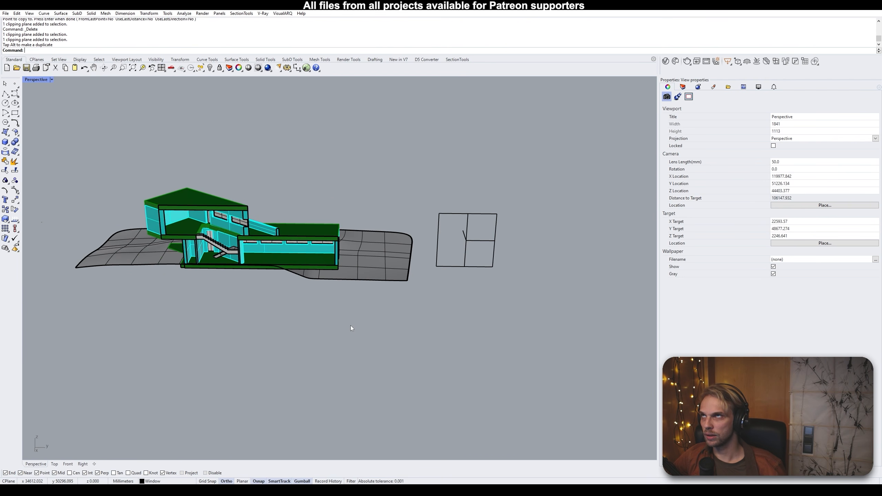
right_drag(362, 303, 238, 207)
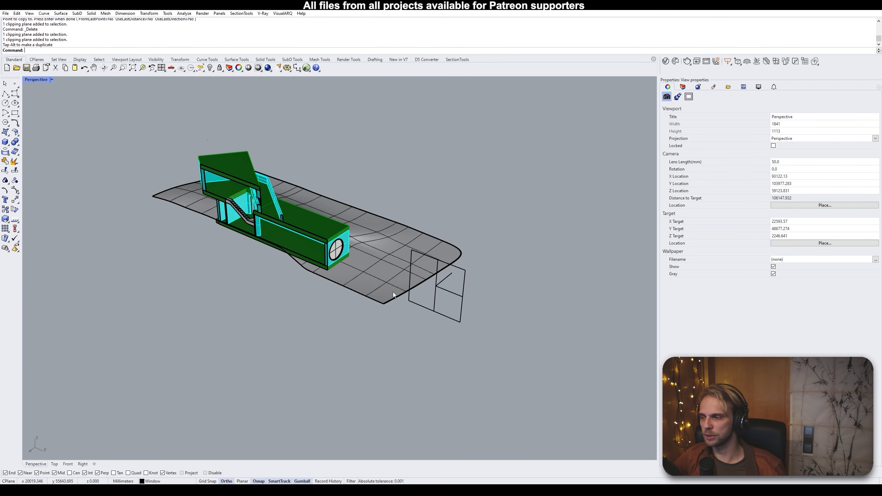
right_drag(393, 292, 294, 253)
scroll(294, 254, up, 5)
scroll(177, 188, down, 5)
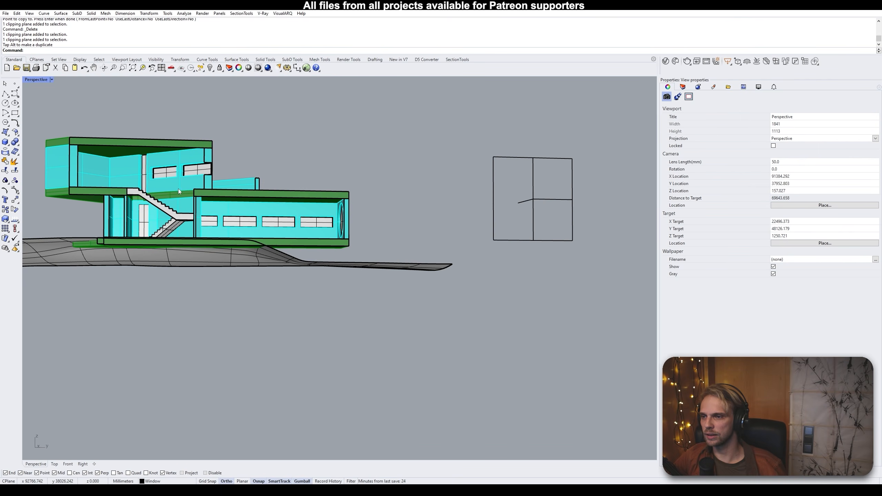
right_drag(243, 186, 165, 95)
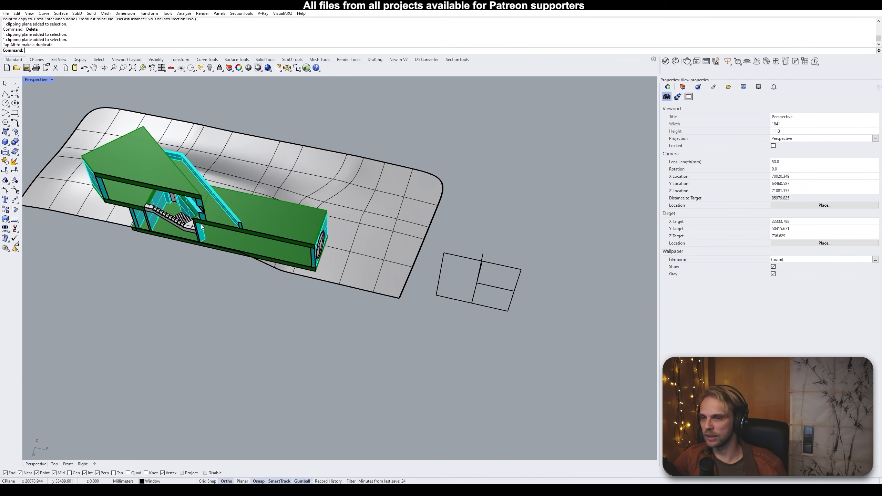
Locate the construction plane grid at the world origin and inspect its axes
scroll(202, 226, down, 15)
right_drag(205, 228, 225, 259)
scroll(186, 206, up, 13)
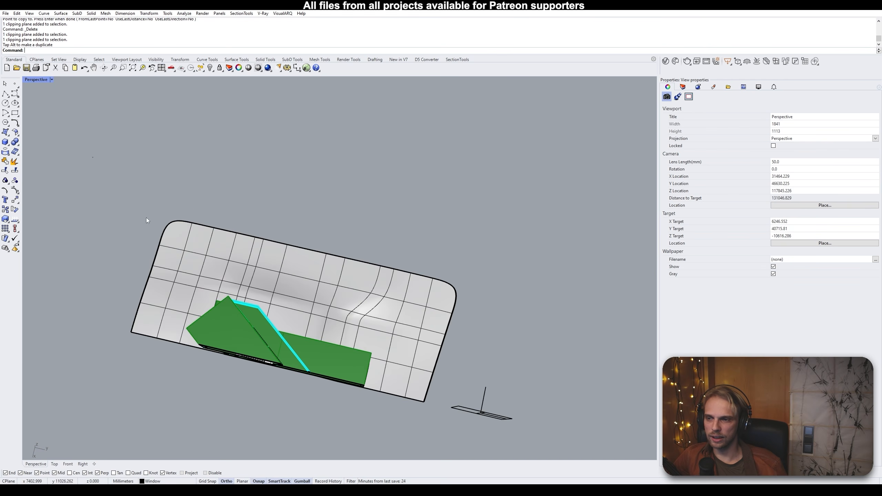
shift+right_drag(109, 197, 293, 276)
scroll(282, 238, up, 20)
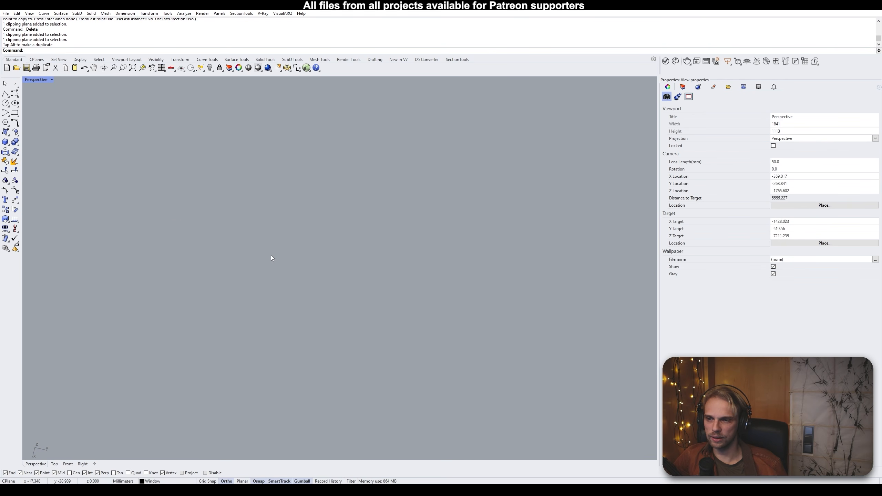
scroll(272, 255, down, 4)
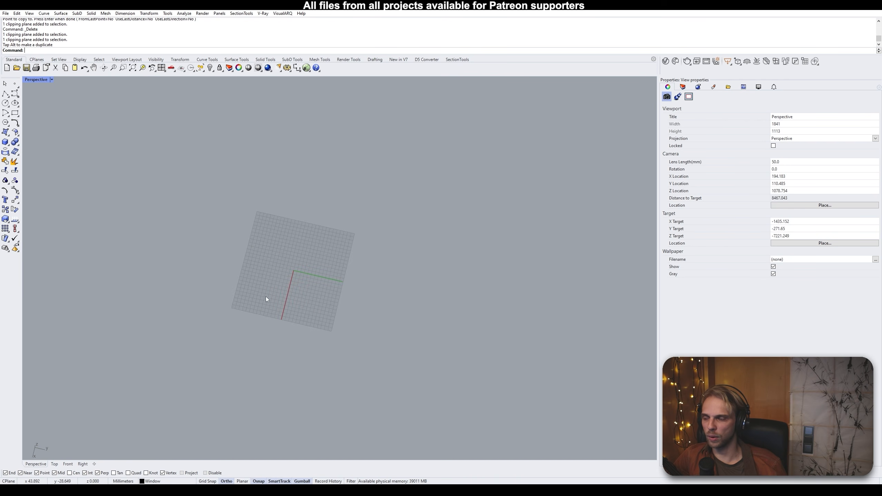
scroll(339, 270, down, 12)
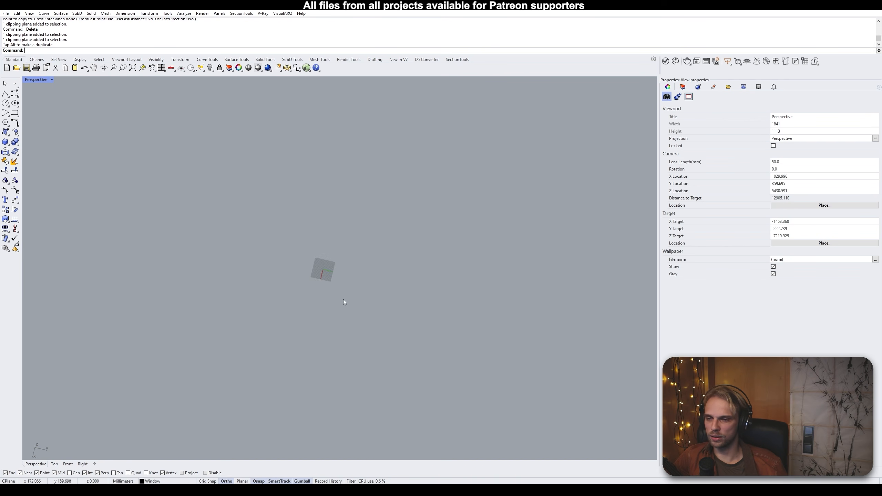
scroll(373, 307, down, 9)
Set a 3-point construction plane on the clipping plane, with its origin and both axis directions taken from the frame's corners
right_drag(379, 305, 316, 281)
scroll(320, 291, up, 7)
shift+right_drag(417, 348, 312, 293)
scroll(417, 345, up, 4)
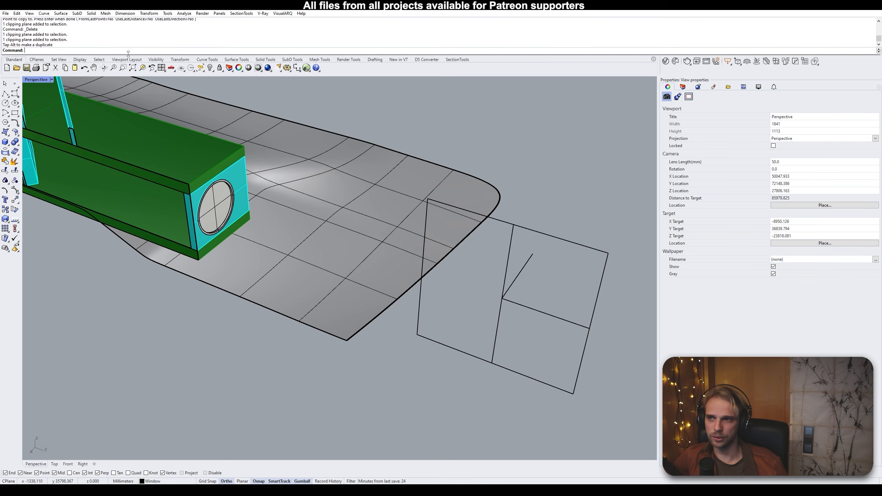
click(34, 60)
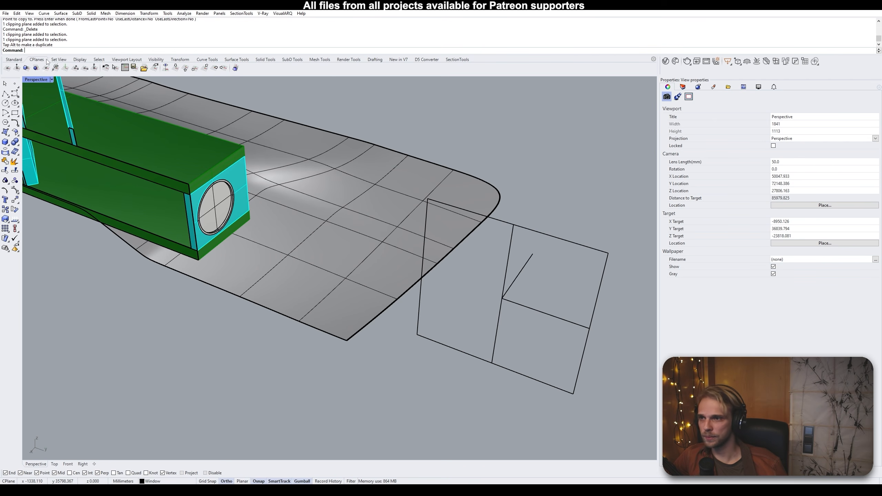
click(76, 68)
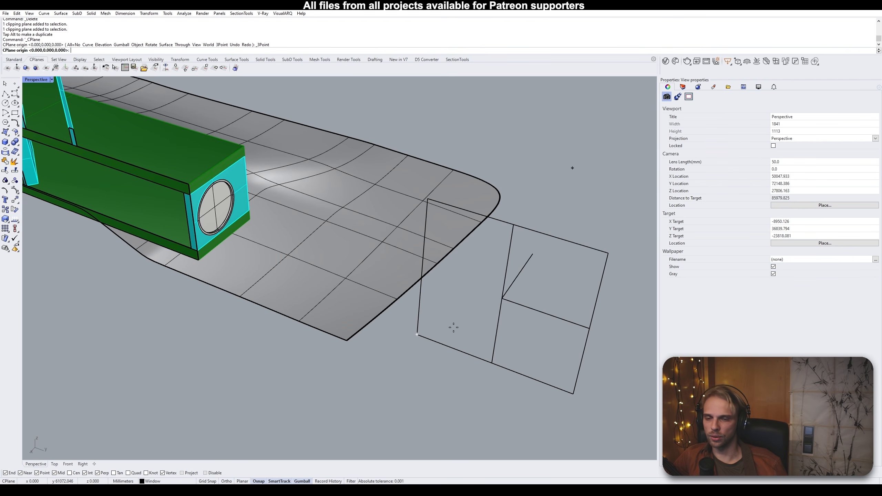
right_drag(417, 335, 487, 295)
scroll(486, 295, down, 7)
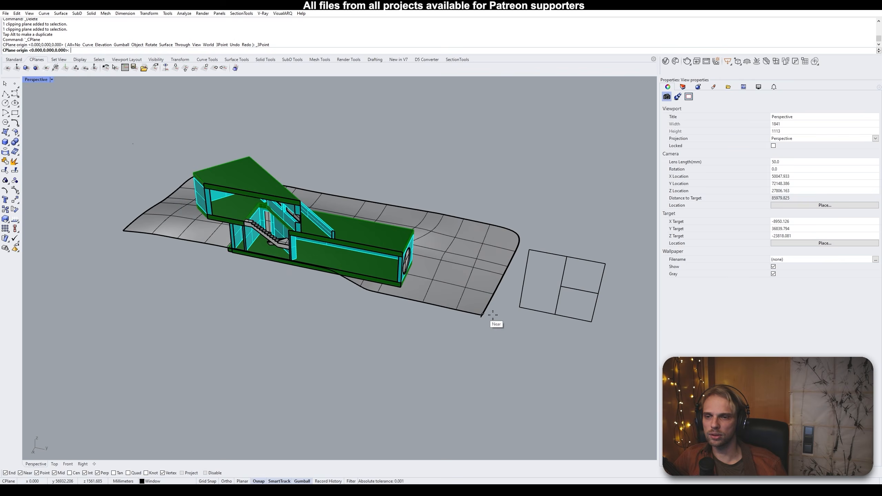
scroll(544, 323, up, 3)
shift+right_drag(540, 318, 425, 292)
scroll(361, 277, up, 3)
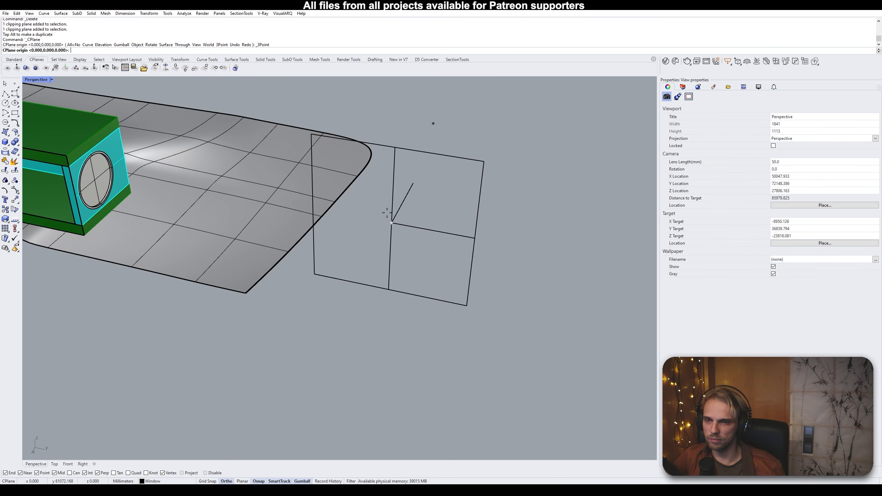
click(315, 275)
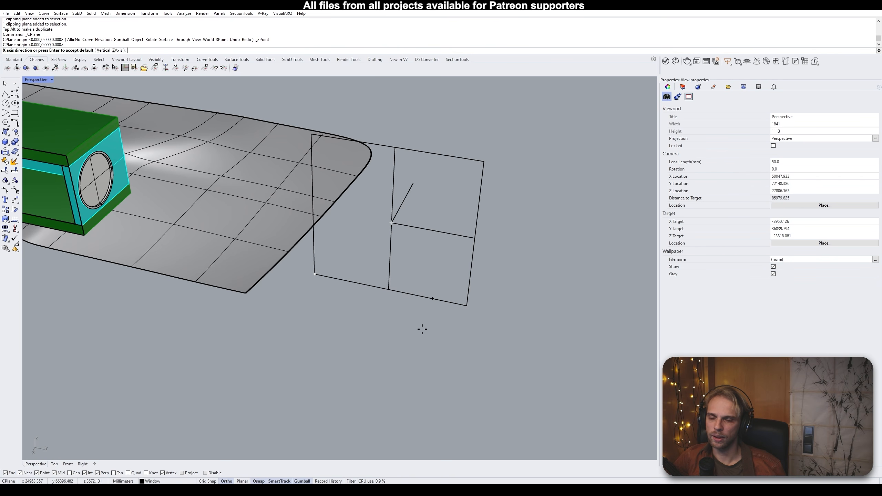
click(467, 306)
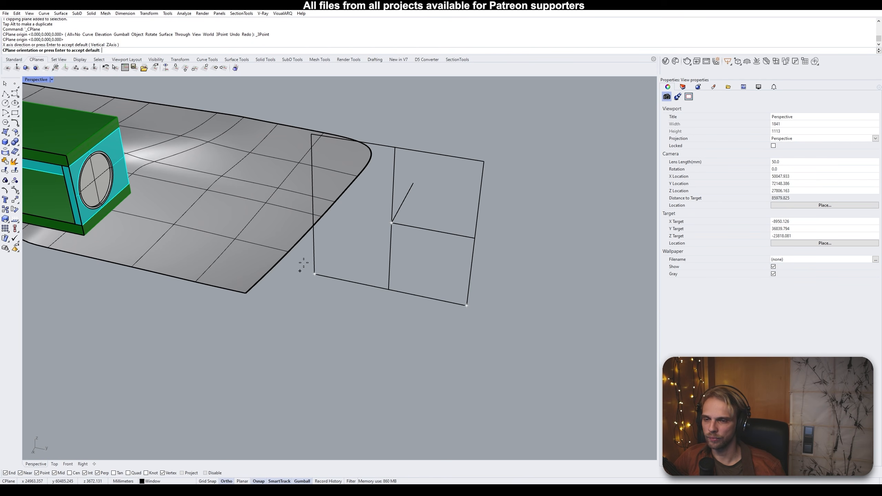
click(307, 133)
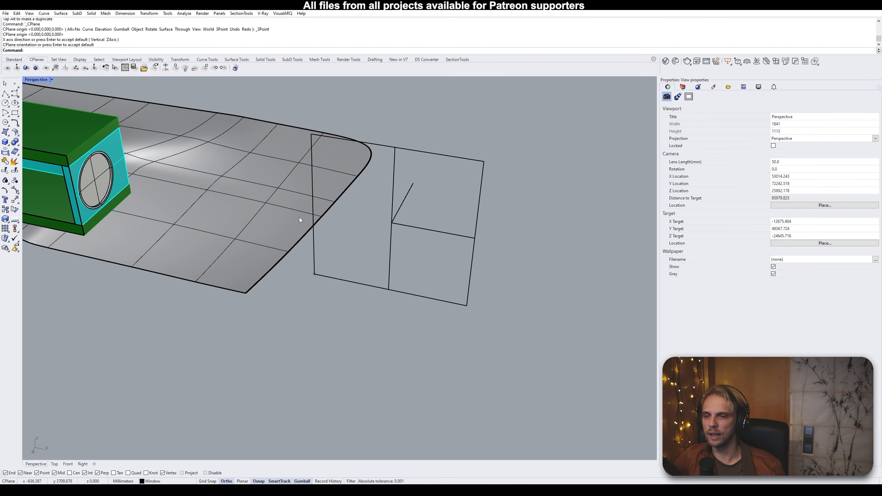
Inspect the construction plane grid at the corner of the clipping plane frame
scroll(314, 273, up, 4)
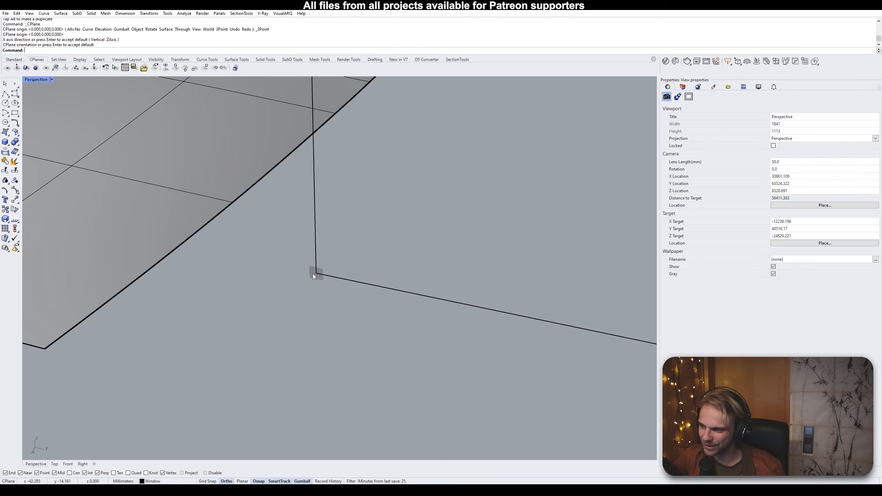
scroll(314, 272, down, 8)
right_drag(316, 272, 329, 244)
scroll(395, 270, up, 2)
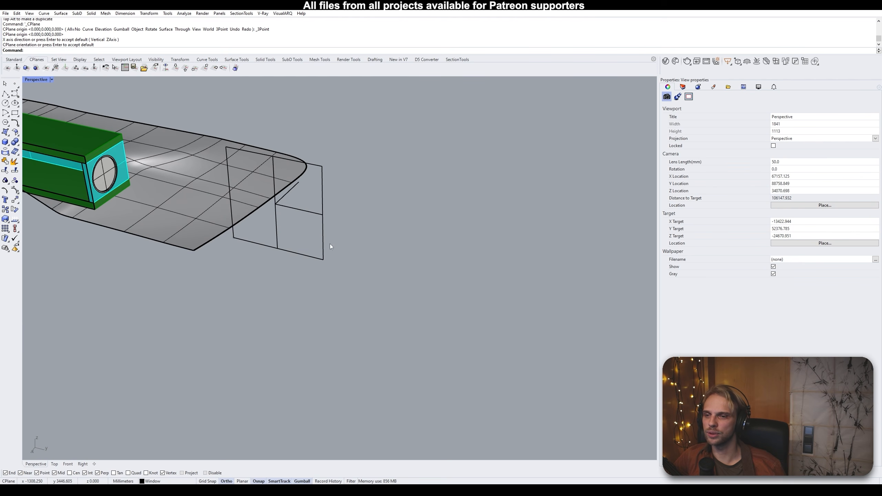
Draw four freehand test boxes beside the clipping plane, based on the vertical construction plane
click(5, 141)
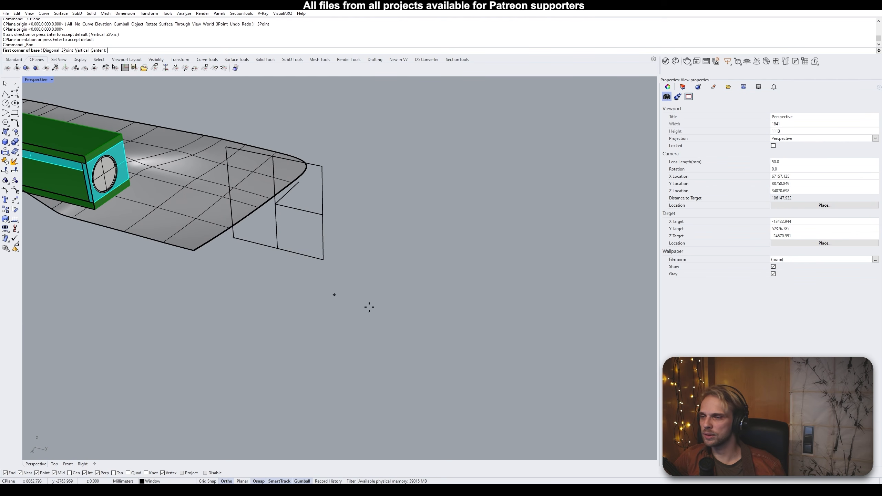
click(430, 220)
click(360, 264)
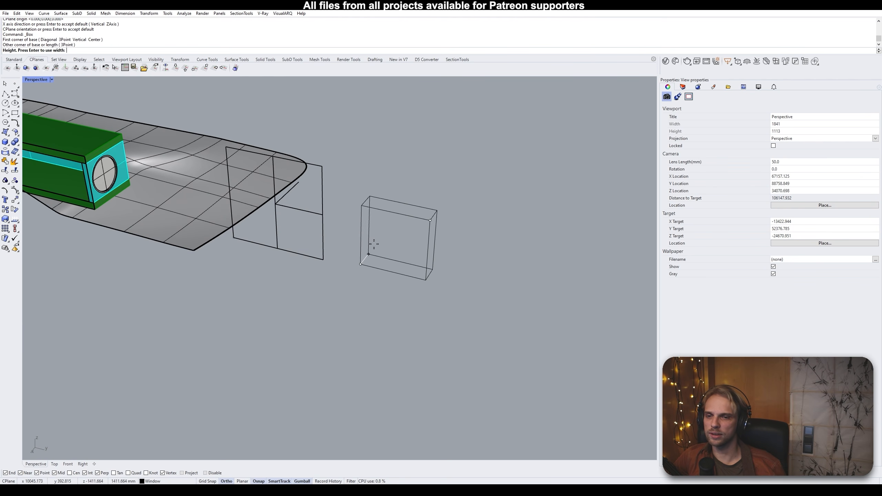
click(478, 153)
right_click(558, 199)
click(555, 157)
click(515, 187)
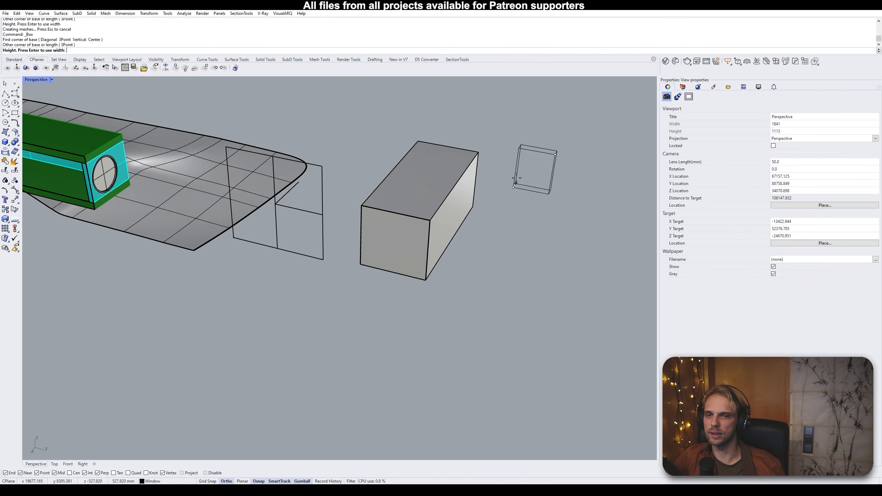
click(539, 146)
right_drag(499, 236, 494, 239)
right_click(493, 238)
click(493, 240)
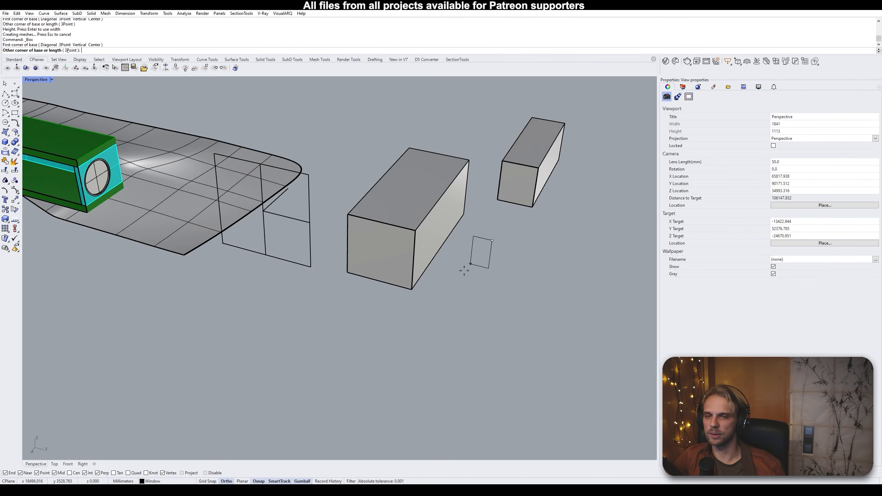
click(459, 275)
click(449, 282)
right_drag(449, 284, 481, 285)
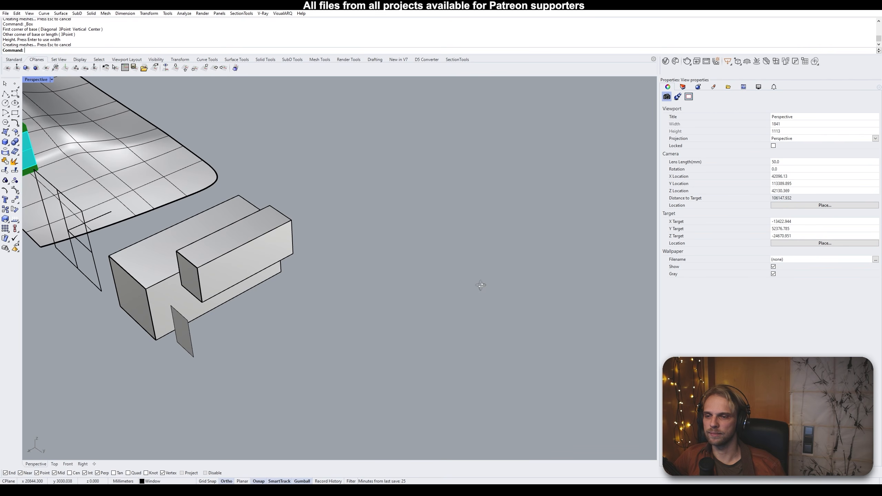
right_click(289, 302)
click(382, 337)
click(317, 363)
click(408, 308)
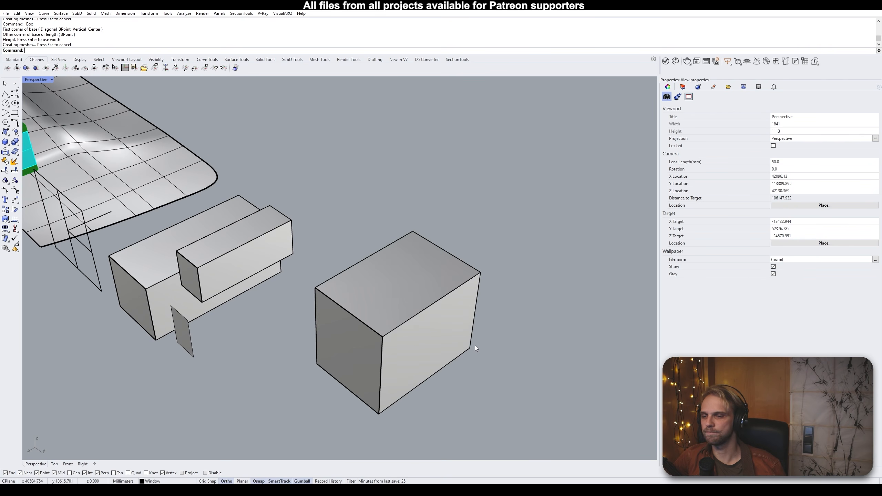
Delete the large test box and the three smaller ones
click(391, 319)
key(Delete)
drag(260, 374, 154, 273)
key(Delete)
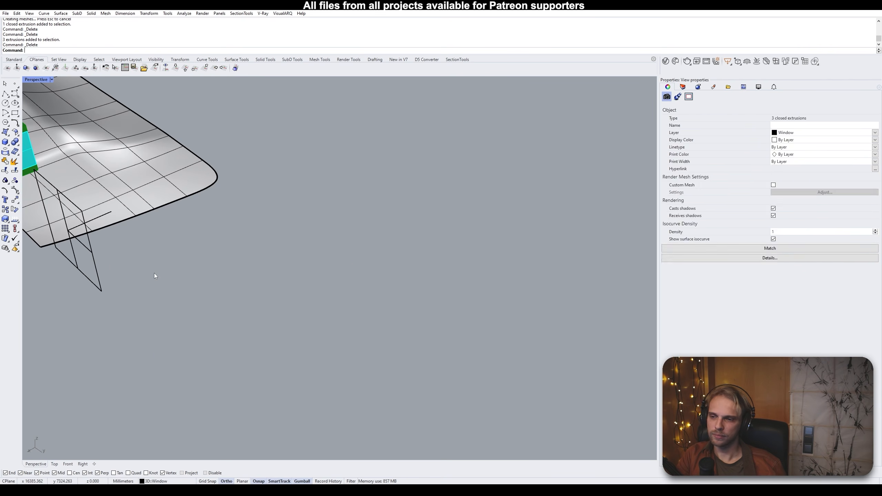
Review the clipped house, terrain and clipping plane together from the cut side
scroll(155, 273, down, 6)
right_drag(162, 274, 328, 243)
scroll(283, 287, up, 7)
scroll(385, 251, down, 4)
right_drag(442, 280, 415, 288)
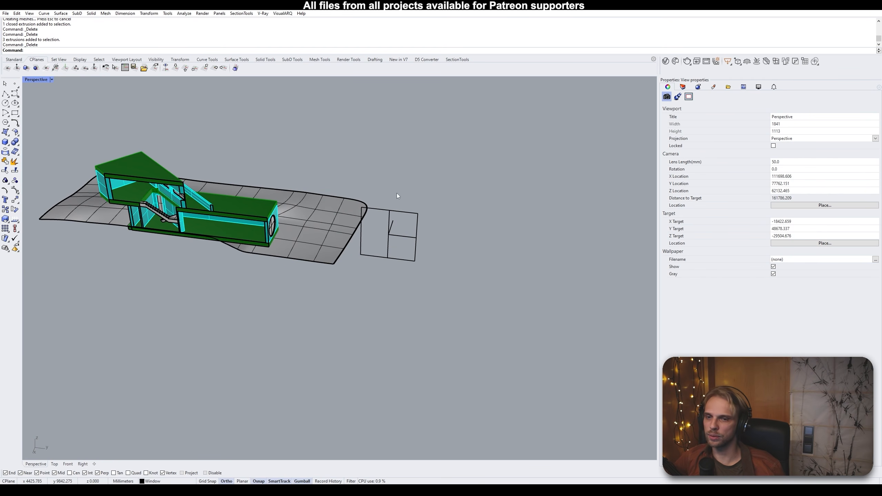
scroll(361, 256, up, 8)
scroll(337, 245, down, 6)
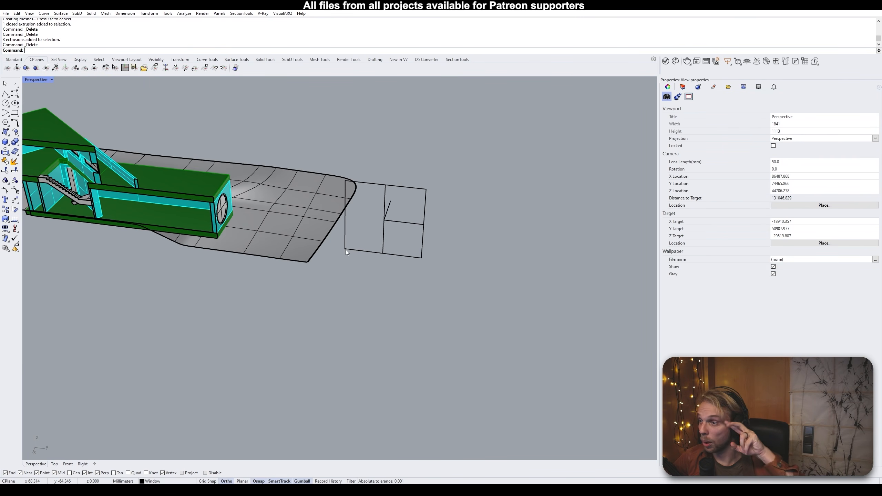
shift+right_drag(333, 238, 275, 242)
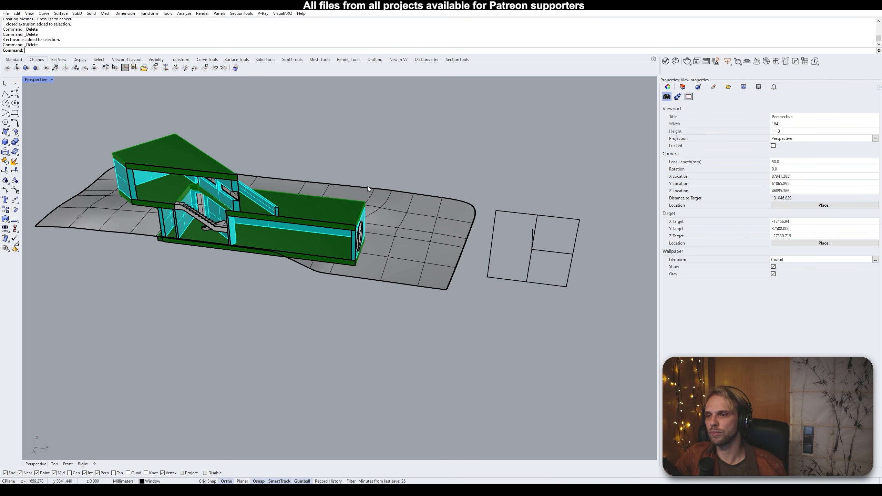
Switch the Perspective viewport to the plan view of the current construction plane with the Plan command
text(Pl)
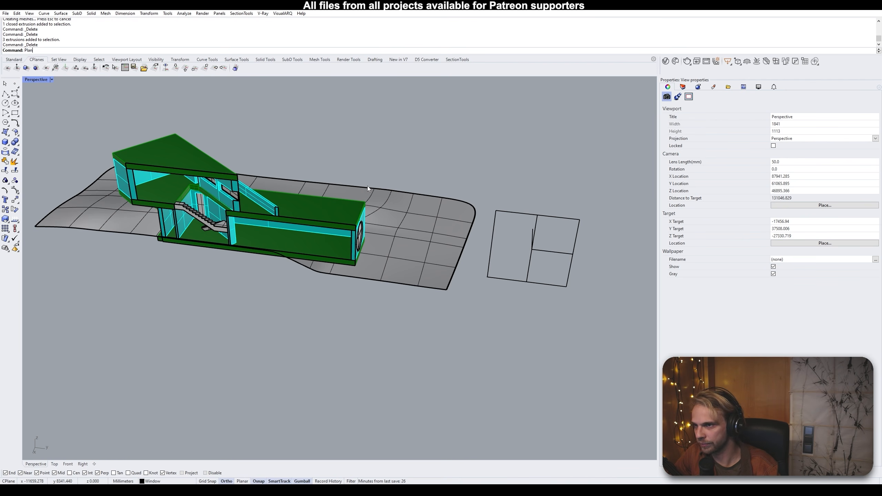
text(an)
key(Return)
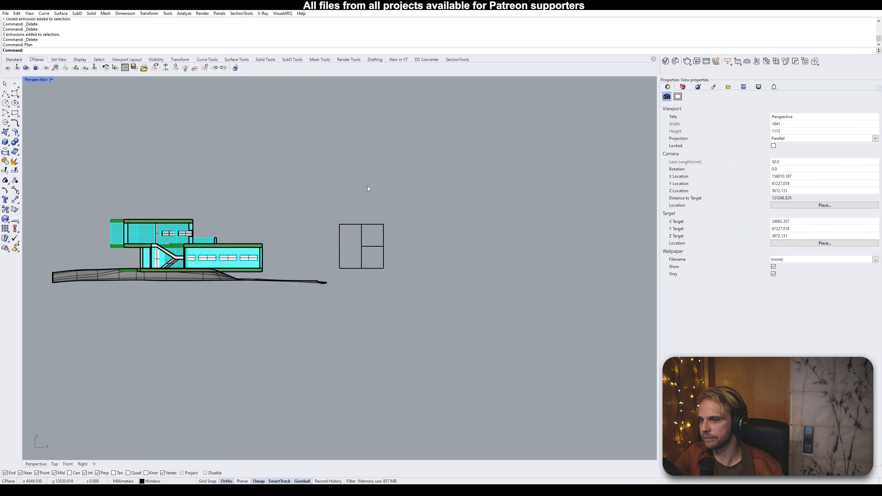
right_drag(178, 336, 274, 348)
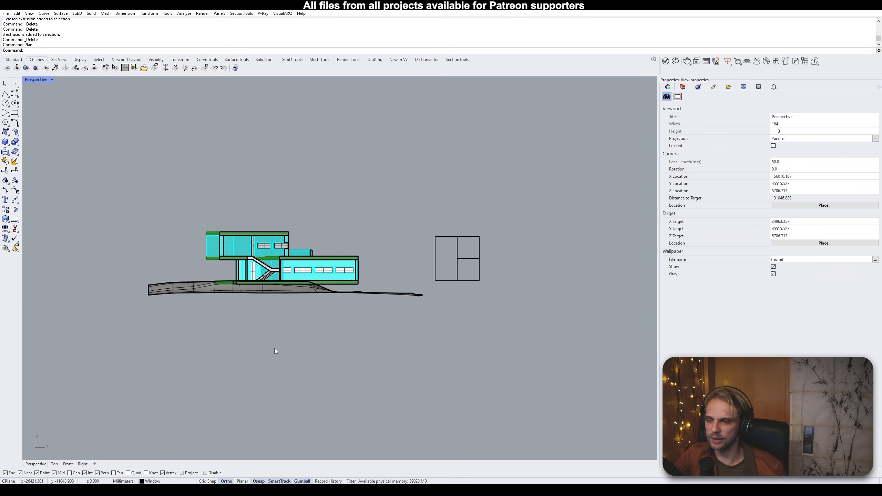
Generate a Make2D drawing of the clipped house and terrain from the current view, using Section1 as the layer name
scroll(327, 289, up, 5)
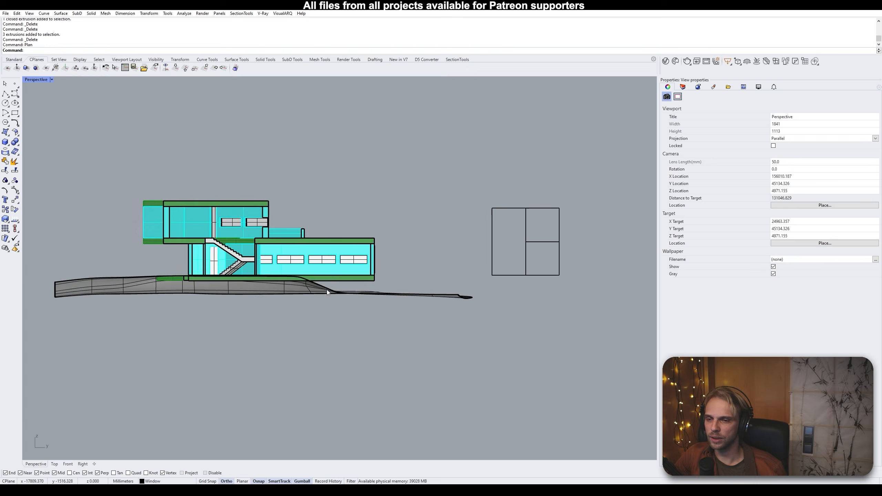
scroll(402, 287, down, 3)
drag(432, 287, 132, 171)
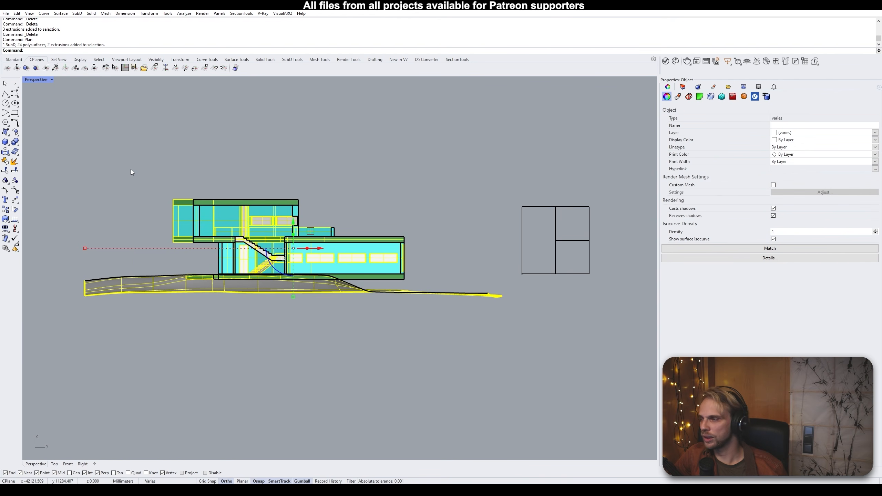
text(Make2D)
key(Return)
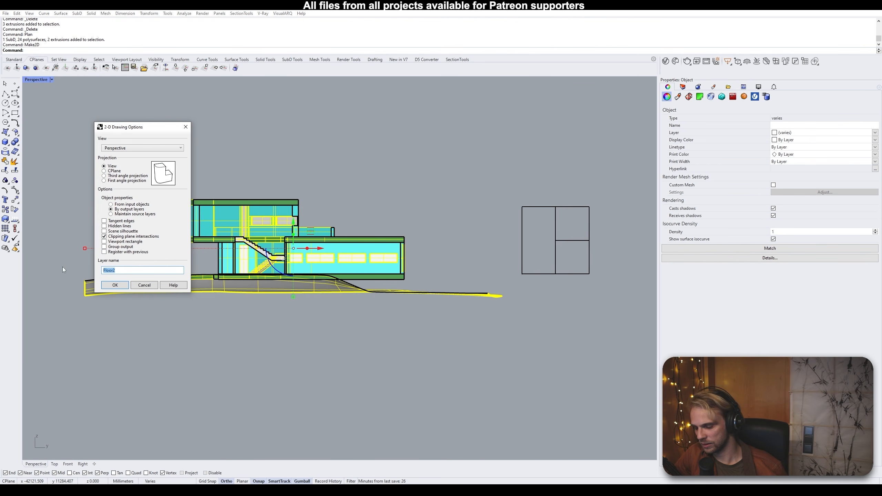
text(sECTION)
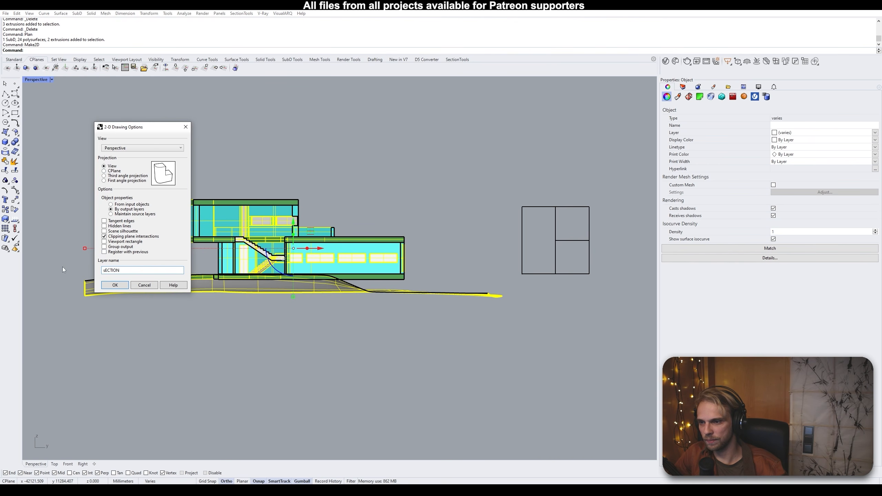
key(BackSpace)
key(BackSpace)
key(BackSpace)
key(BackSpace)
key(BackSpace)
key(BackSpace)
key(BackSpace)
text(Sec)
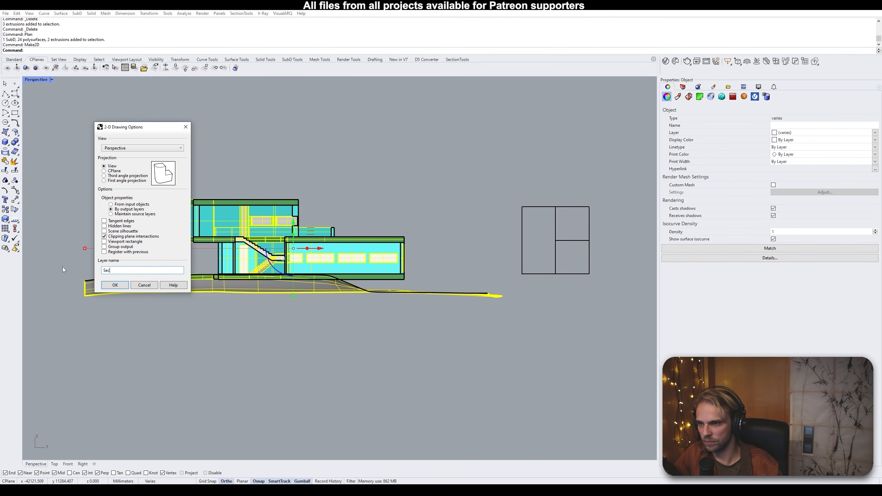
text(tion1)
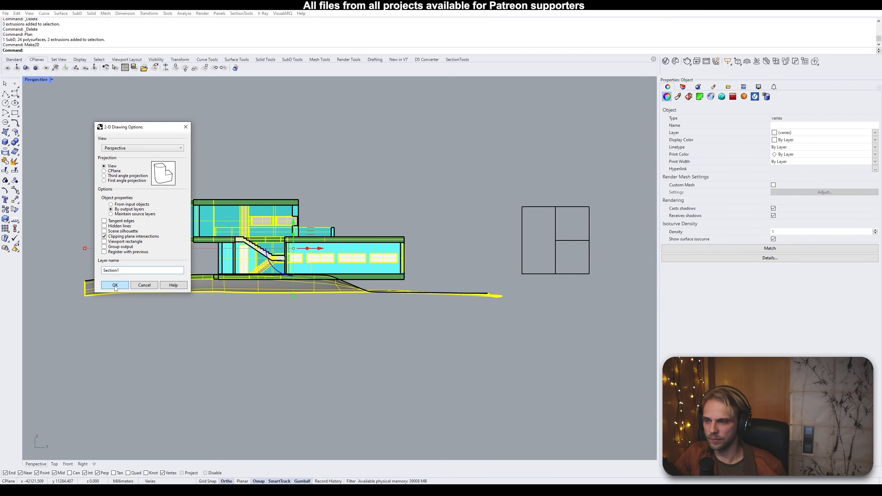
click(115, 285)
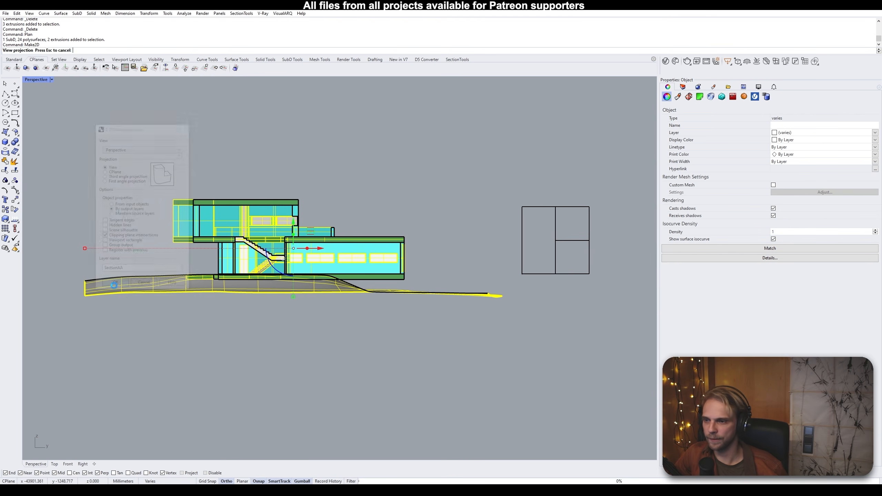
Move the generated section drawing in the Top viewport to the free area beside the two floor plan drawings
double_click(33, 80)
double_click(31, 80)
scroll(169, 206, down, 4)
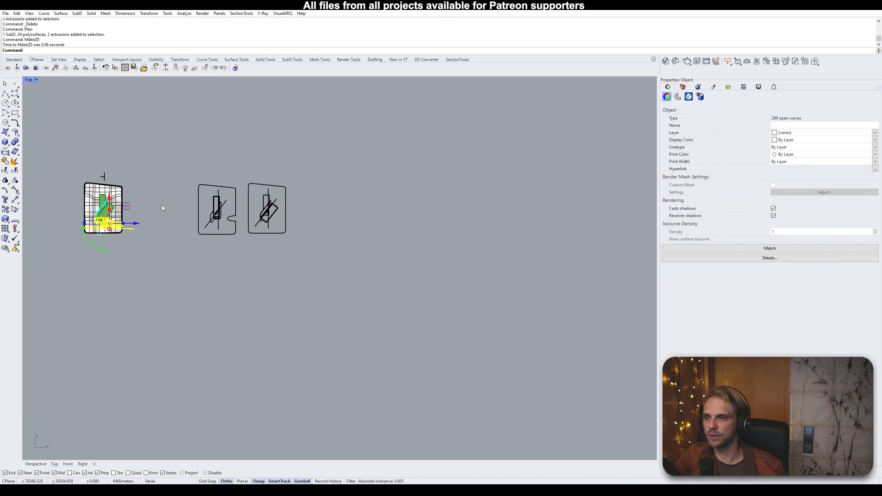
drag(127, 207, 362, 173)
key(Escape)
scroll(282, 182, up, 5)
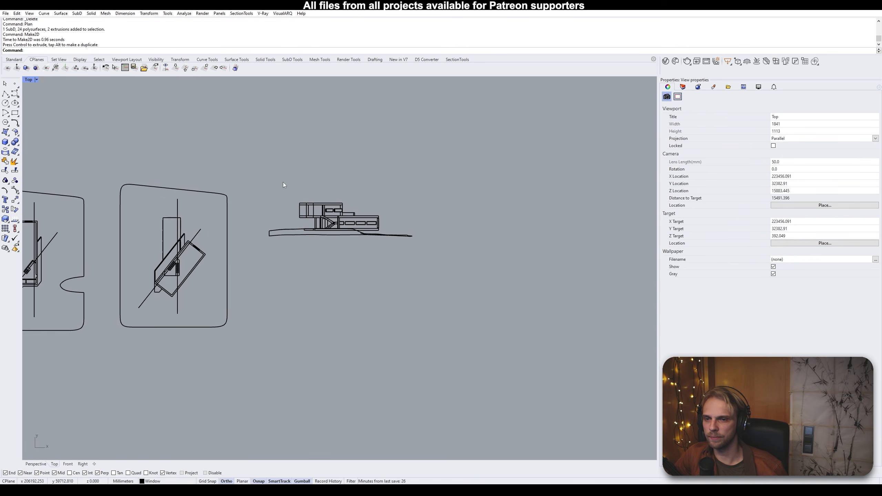
scroll(399, 281, up, 2)
scroll(413, 302, down, 5)
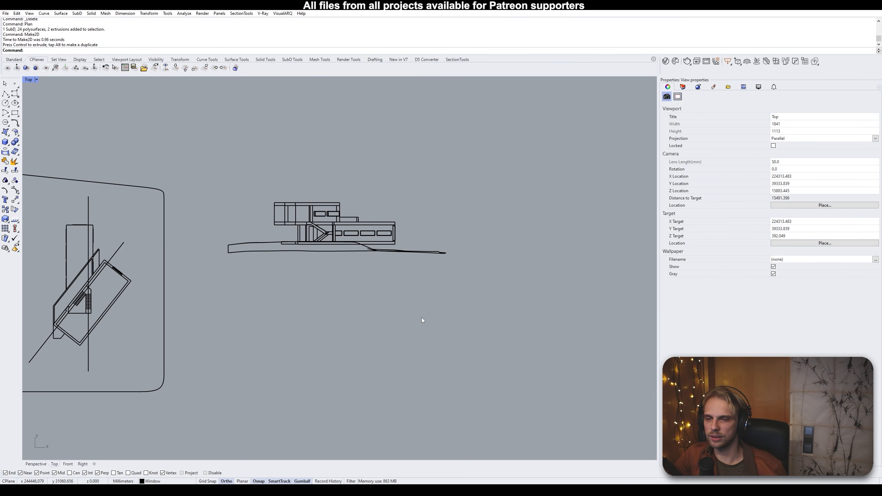
scroll(139, 209, down, 6)
right_drag(189, 214, 385, 221)
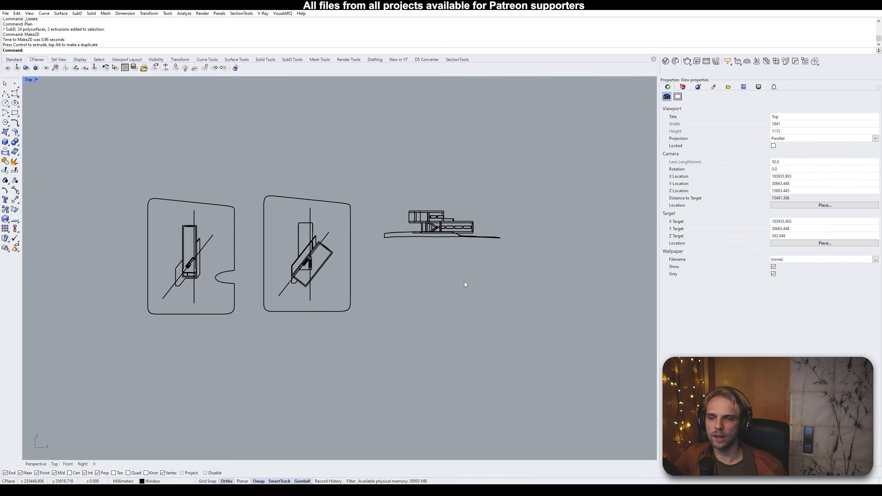
Save the flat section view of the Perspective viewport as a named view called SectionAA
double_click(29, 79)
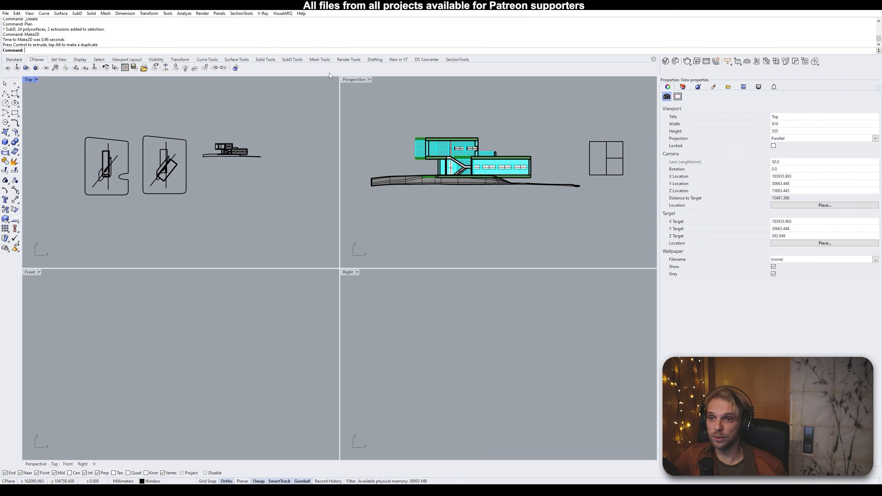
double_click(356, 80)
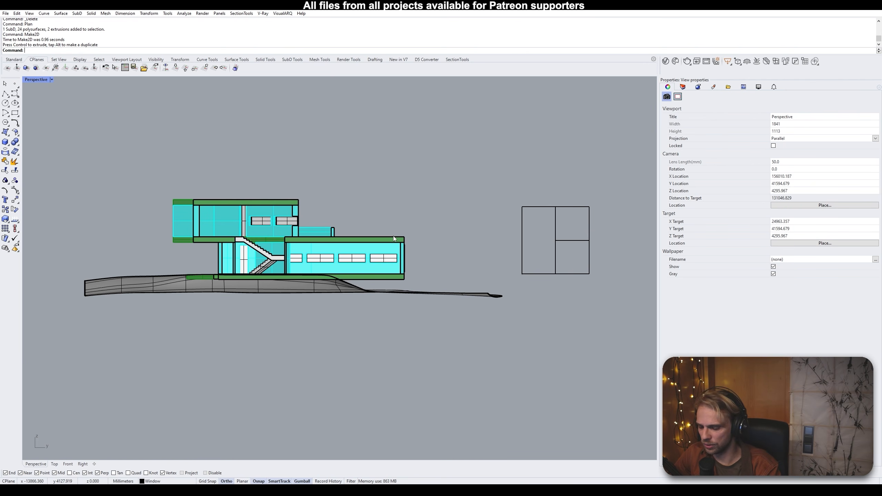
text(NamedView)
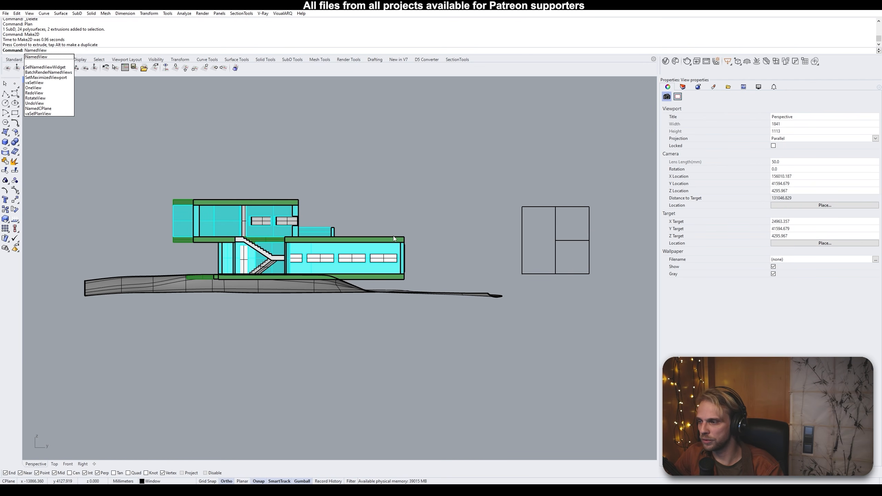
key(Return)
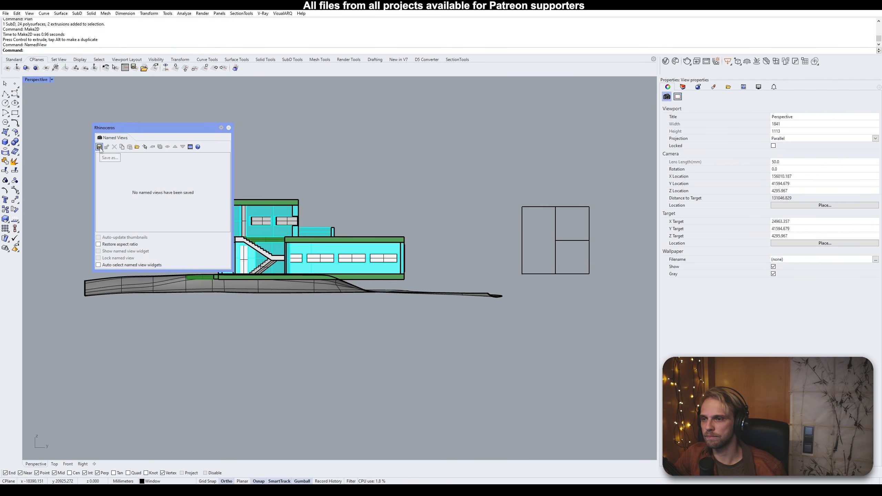
click(99, 147)
text(Sec)
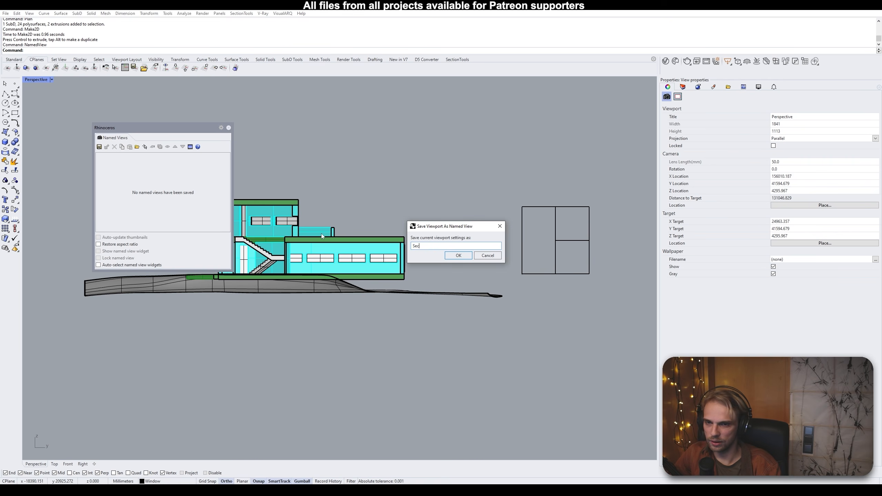
text(tionAA)
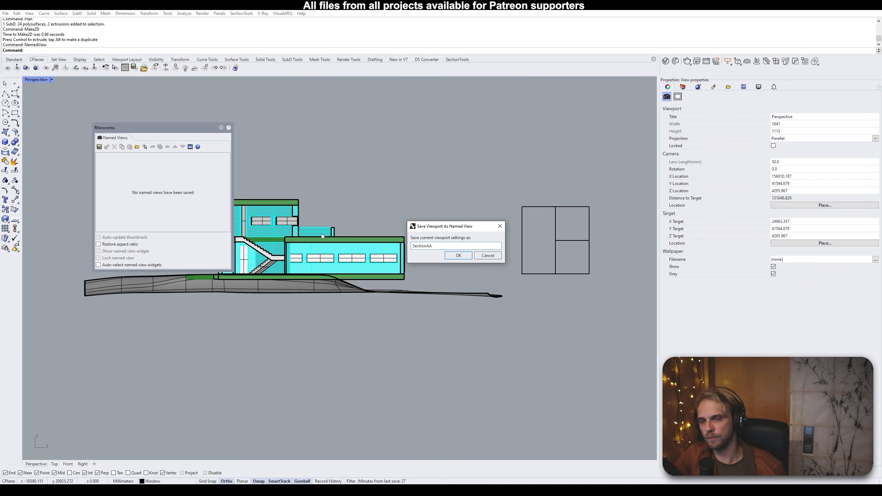
click(458, 255)
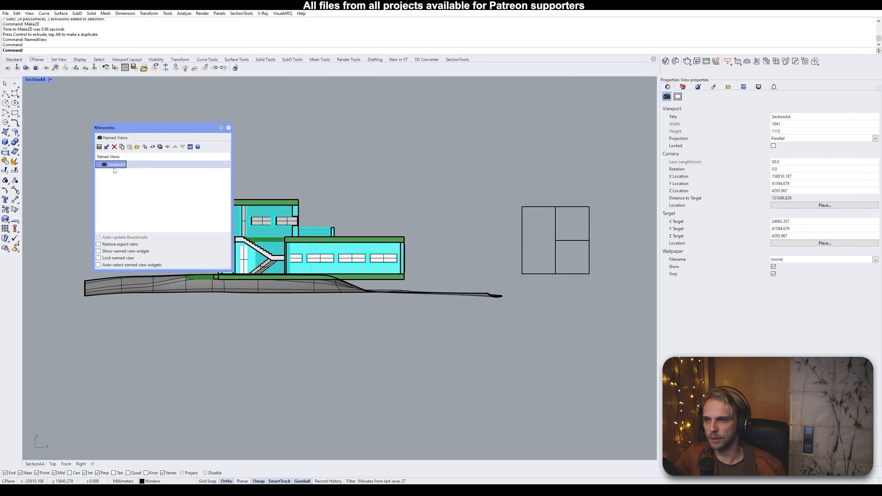
click(229, 128)
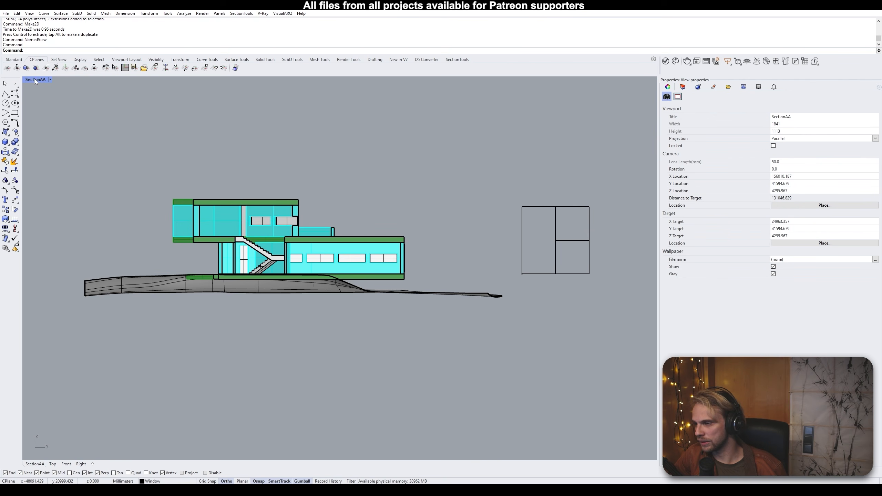
Reopen the list of named views and place it clear of the house section
text(NamedView)
key(Return)
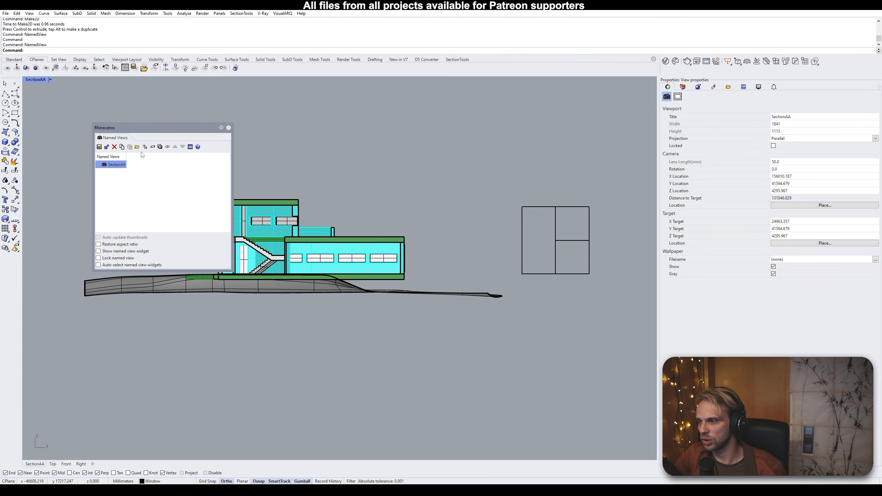
drag(194, 131, 425, 289)
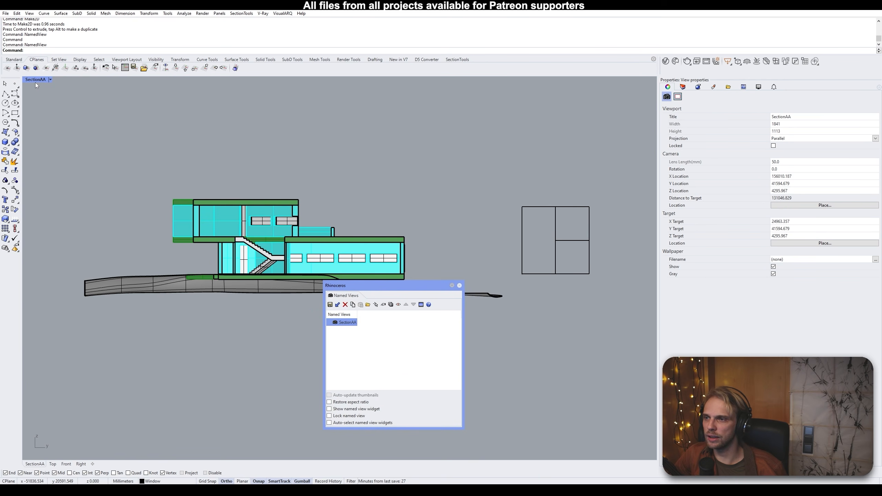
Shift the section view and set the viewport to Perspective, before restoring the saved SectionAA view
scroll(236, 194, down, 3)
right_drag(255, 219, 180, 176)
right_drag(131, 200, 171, 196)
scroll(153, 153, up, 4)
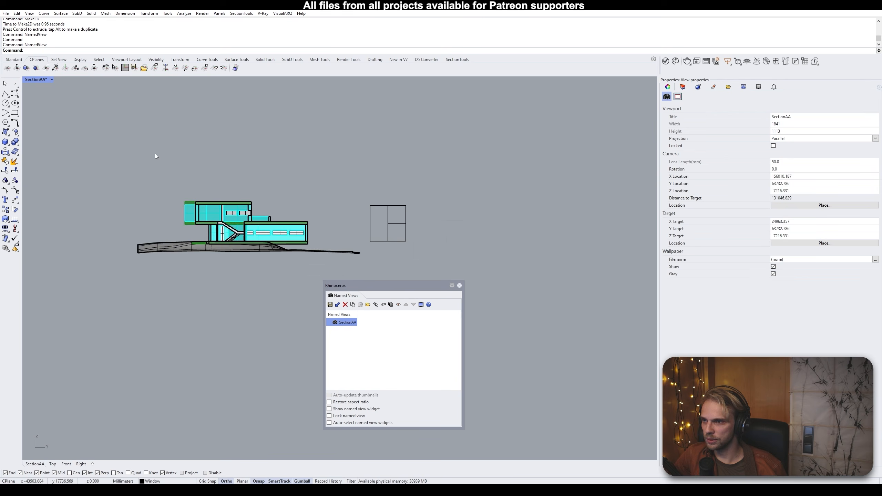
click(52, 79)
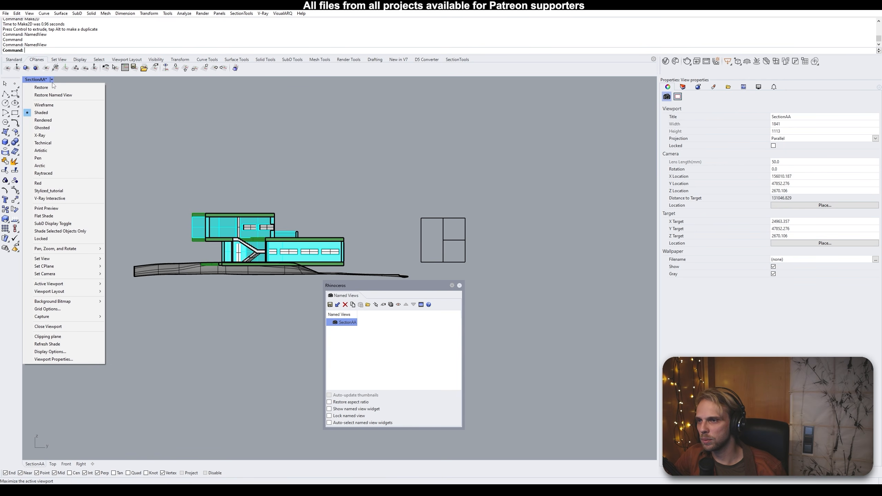
mouse_move(84, 261)
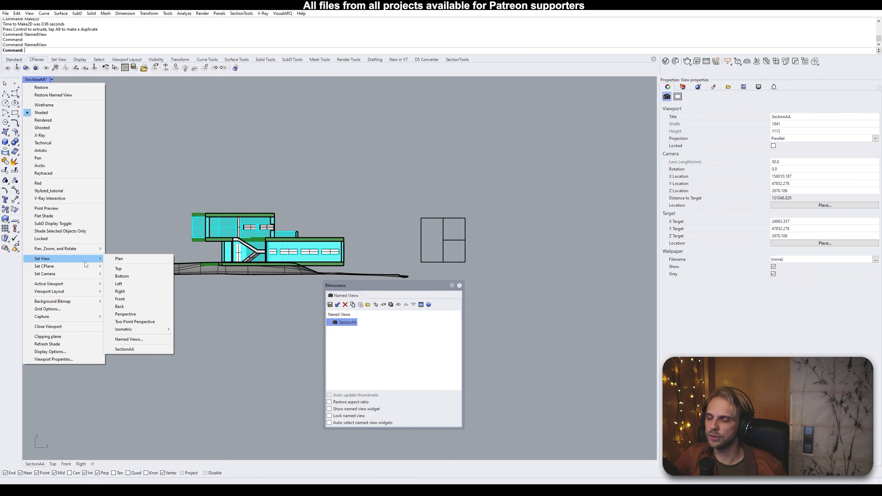
click(151, 314)
right_drag(151, 315, 456, 221)
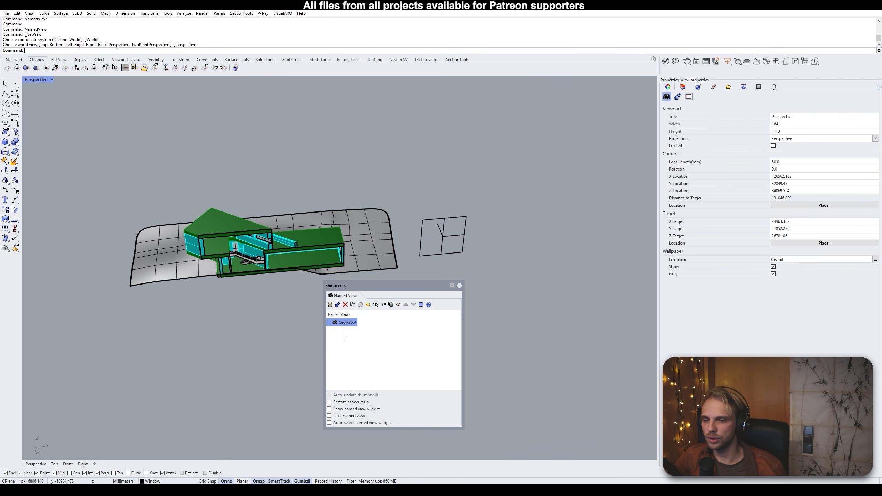
double_click(346, 323)
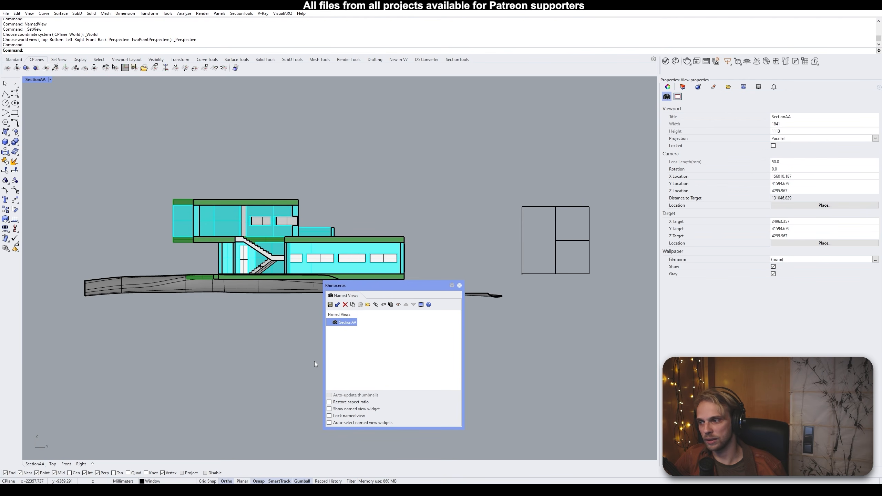
Set the viewport back to the Perspective view and orbit to the cut side of the house
click(45, 82)
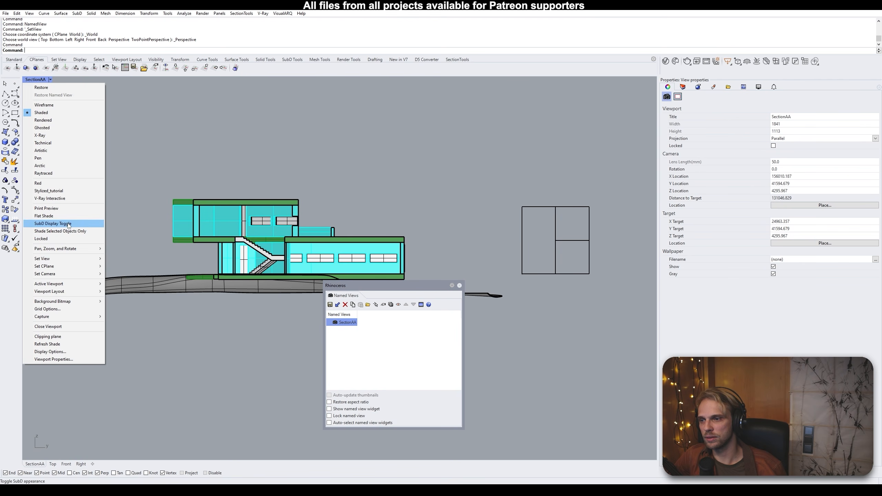
mouse_move(70, 259)
click(139, 314)
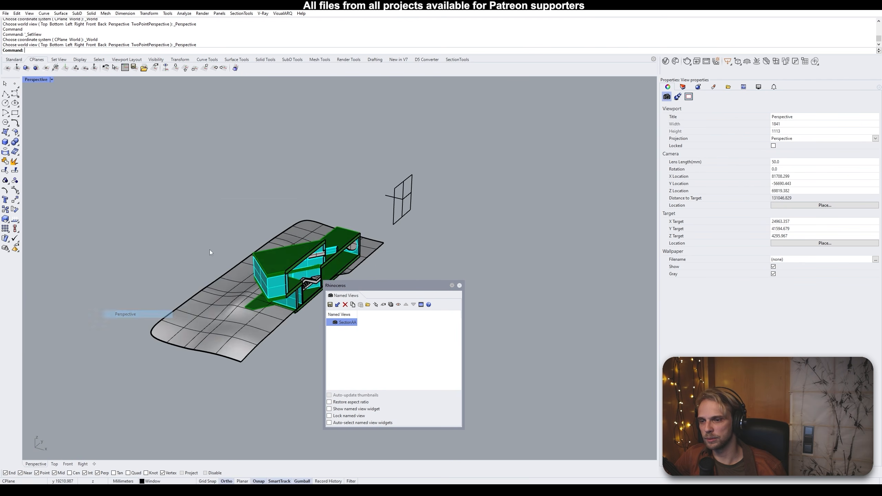
shift+right_drag(351, 215, 284, 136)
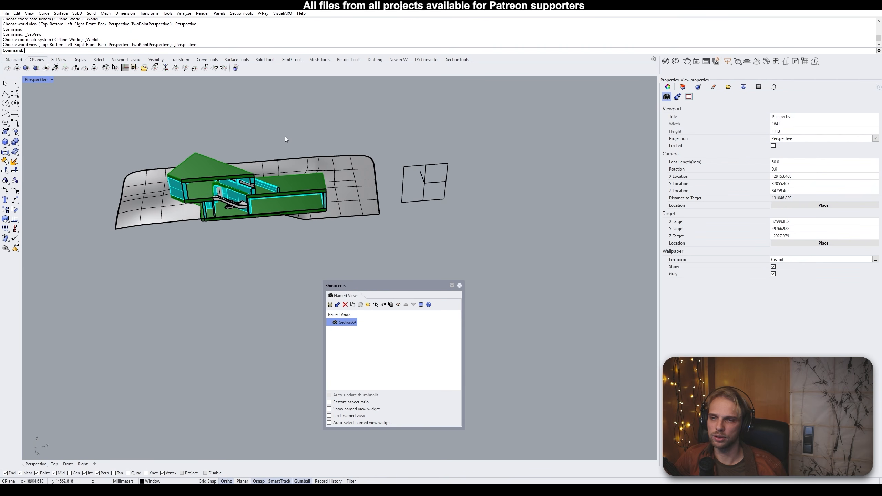
Close the list of named views, reopening it once with the NamedView command
drag(399, 287, 569, 200)
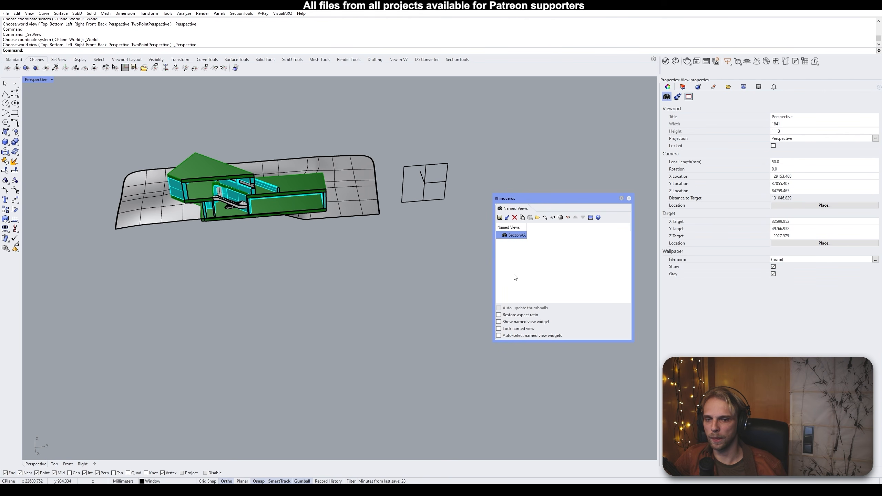
drag(573, 199, 473, 228)
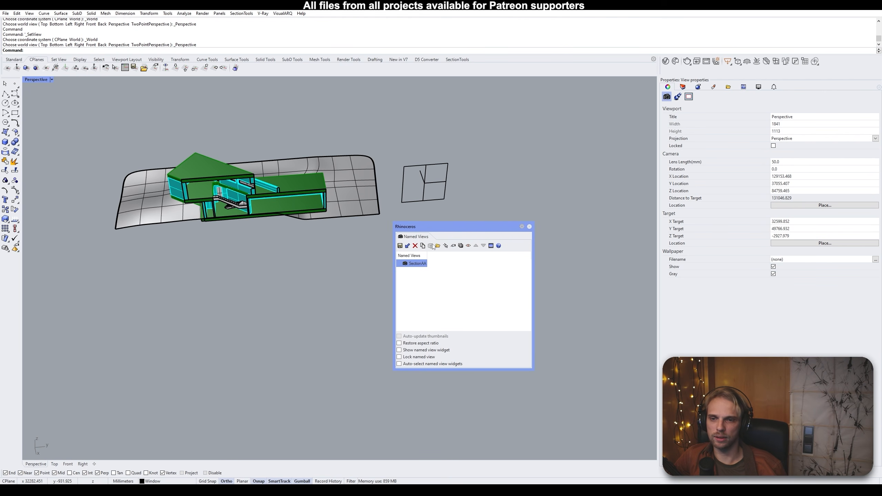
click(529, 226)
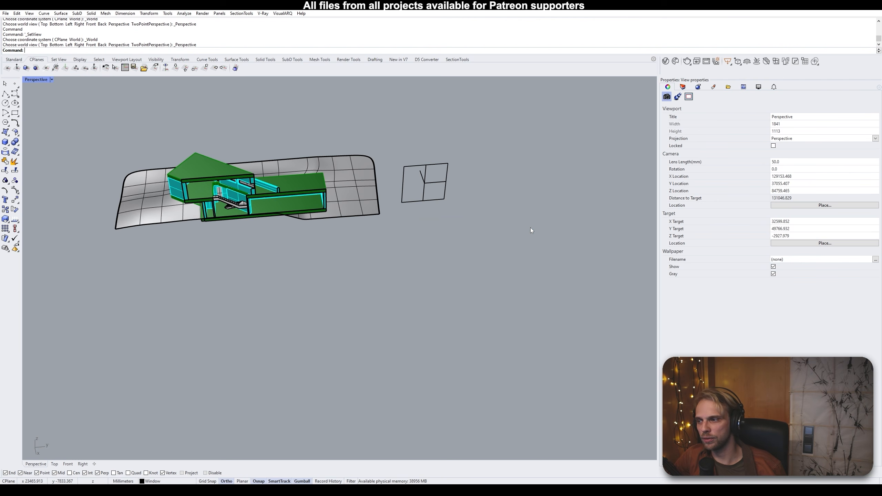
text(NamedView)
key(Return)
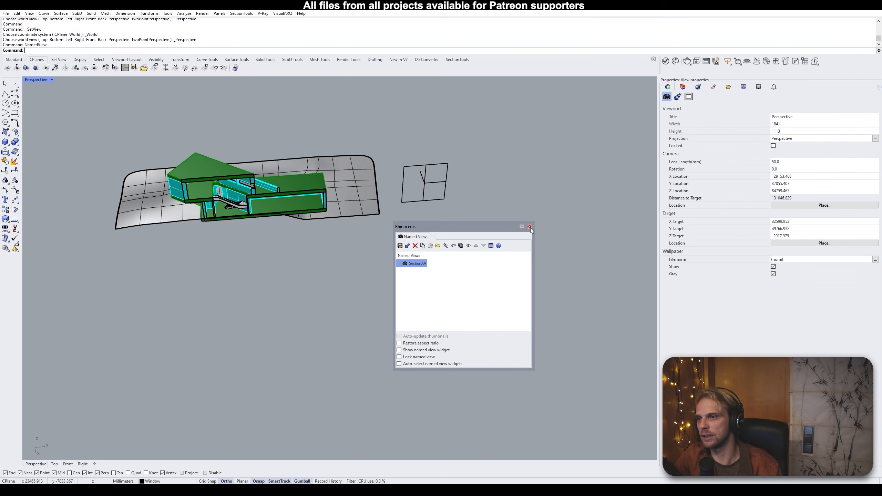
click(529, 227)
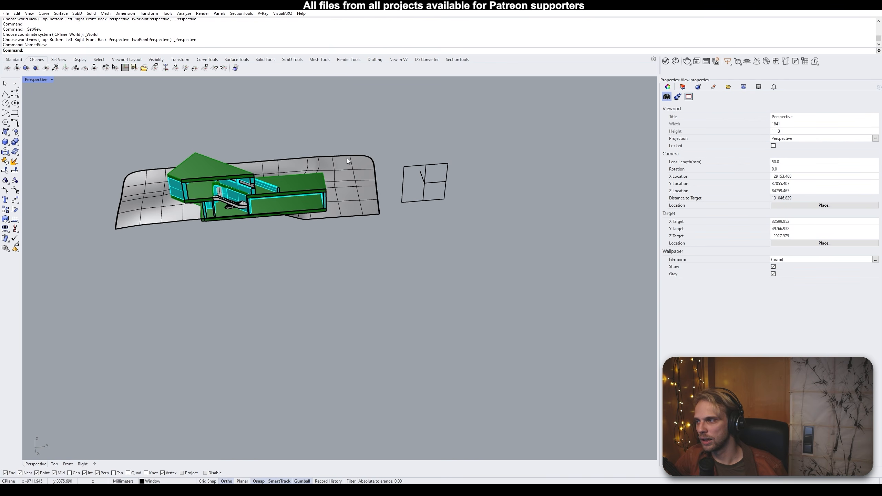
Select the clipping plane beside the house and move it along its normal to the 2D floor plan linework
right_drag(306, 165, 467, 210)
drag(561, 178, 487, 260)
scroll(553, 219, down, 10)
scroll(553, 219, up, 2)
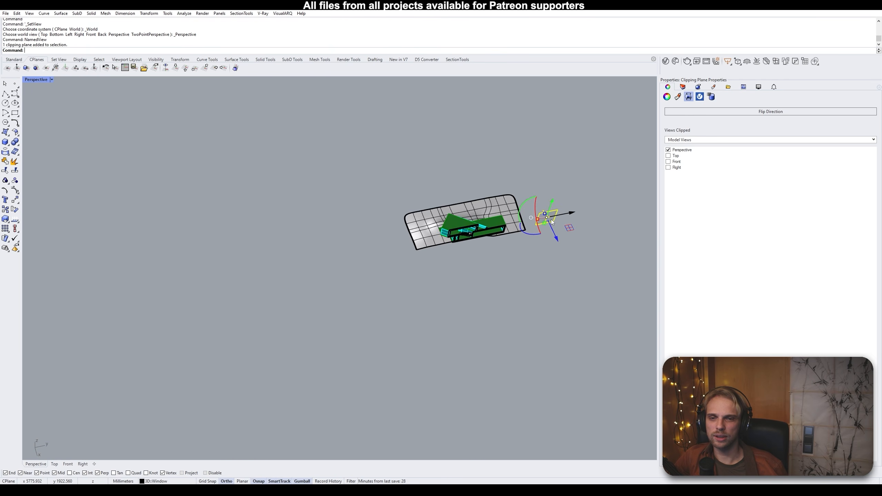
shift+right_drag(552, 219, 452, 167)
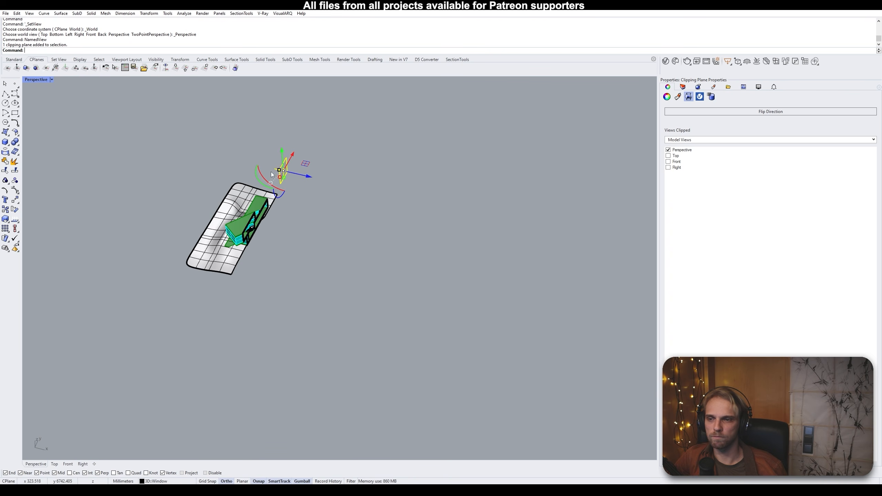
drag(308, 176, 612, 276)
scroll(503, 315, up, 11)
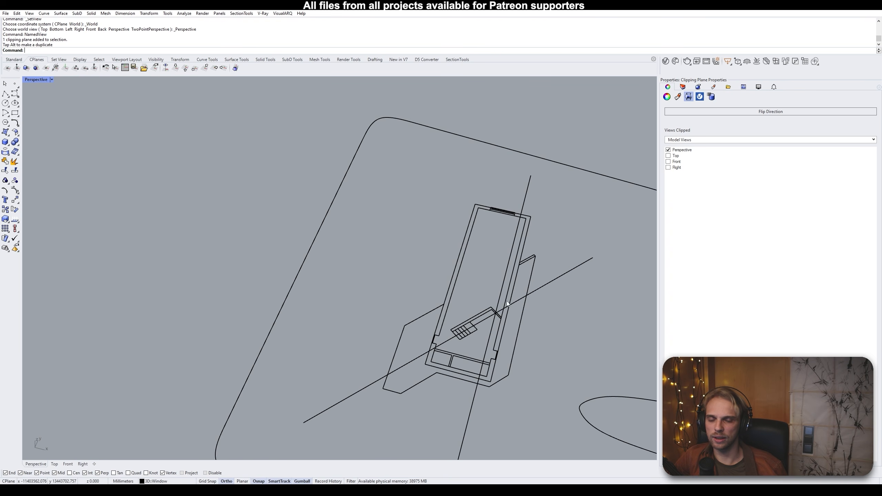
Turn off the clipping plane's effect in the Perspective view
mouse_move(542, 309)
shift+right_down()
mouse_move(341, 305)
mouse_move(320, 291)
shift+right_up()
scroll(323, 290, down, 5)
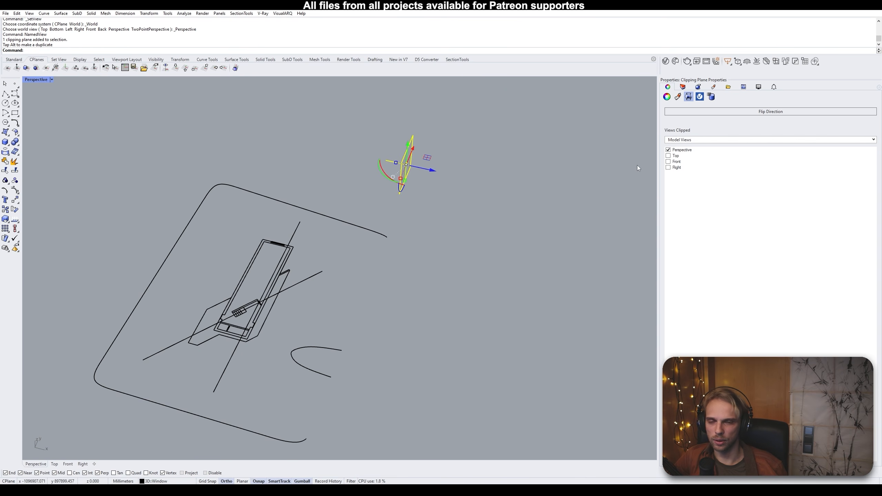
click(667, 150)
right_drag(578, 189, 317, 217)
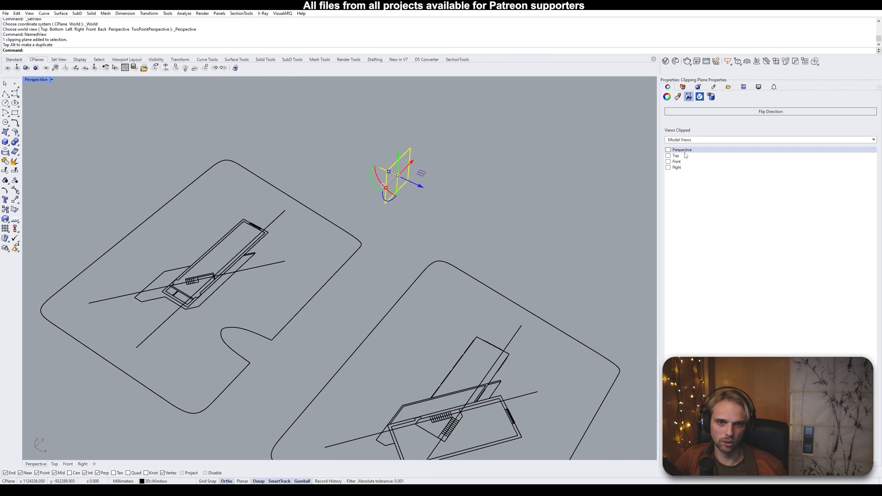
Move the clipping plane by its lower corner onto the end of the diagonal section line on the floor plan
text(M)
key(Return)
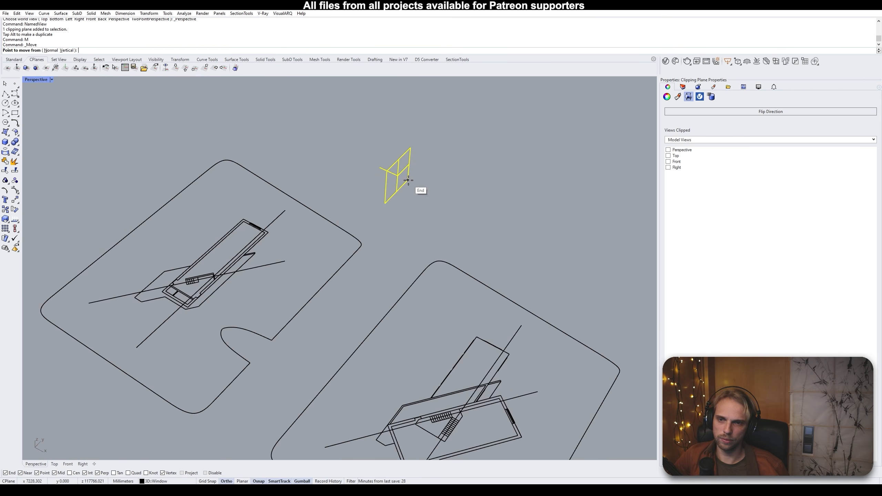
click(407, 180)
click(281, 261)
scroll(279, 262, up, 3)
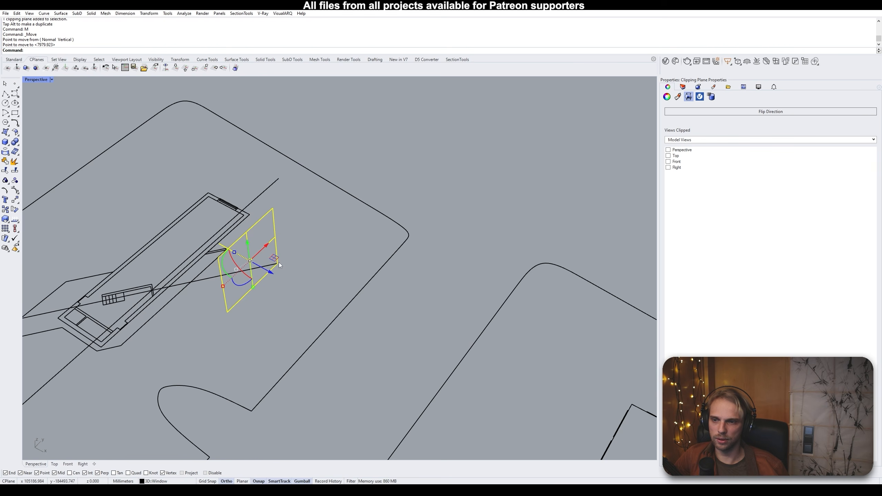
text(Rotate)
key(Return)
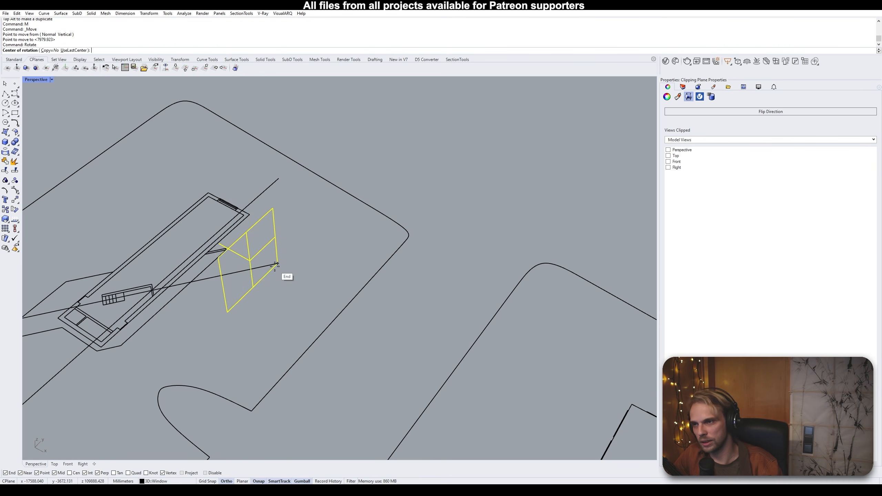
click(259, 278)
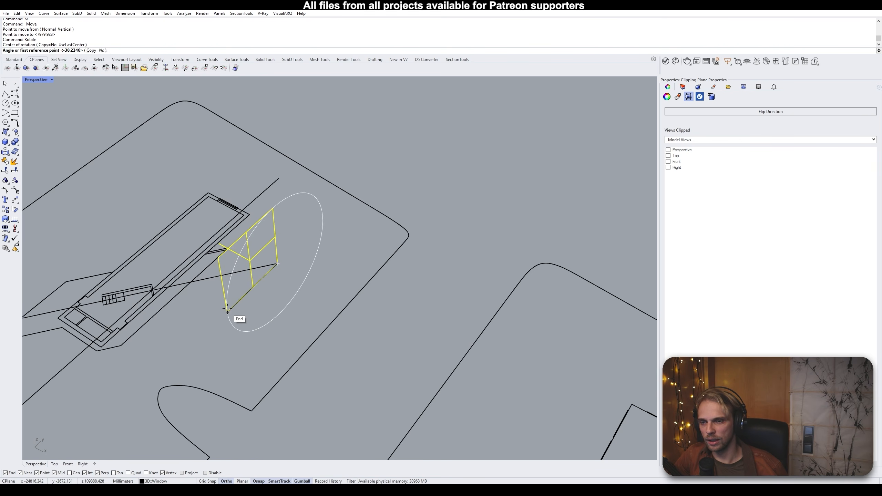
right_drag(310, 258, 347, 280)
key(Escape)
key(Escape)
Reset the construction plane to World Top and select the clipping plane at the end of the section line
scroll(293, 230, down, 13)
right_drag(283, 260, 163, 198)
scroll(180, 190, up, 15)
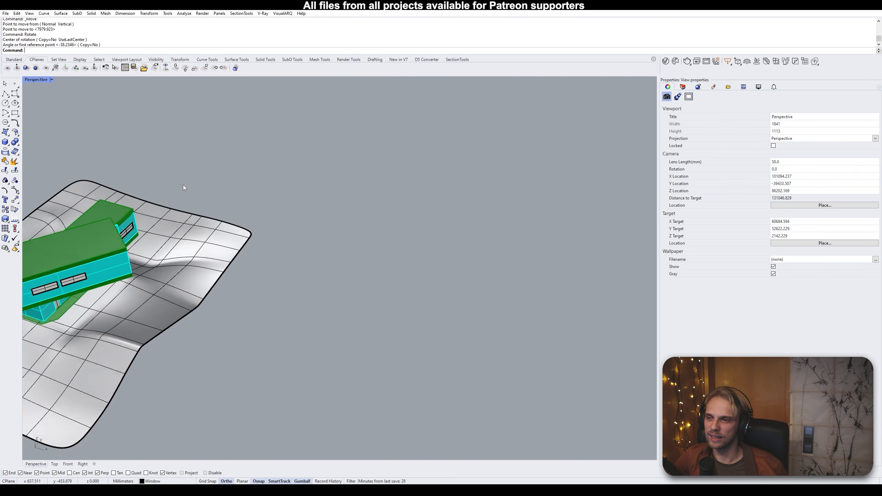
scroll(181, 188, up, 10)
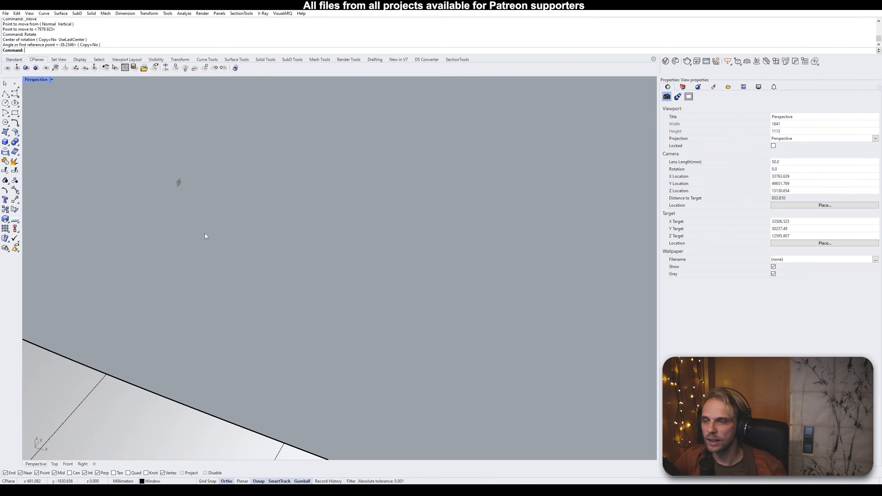
click(176, 68)
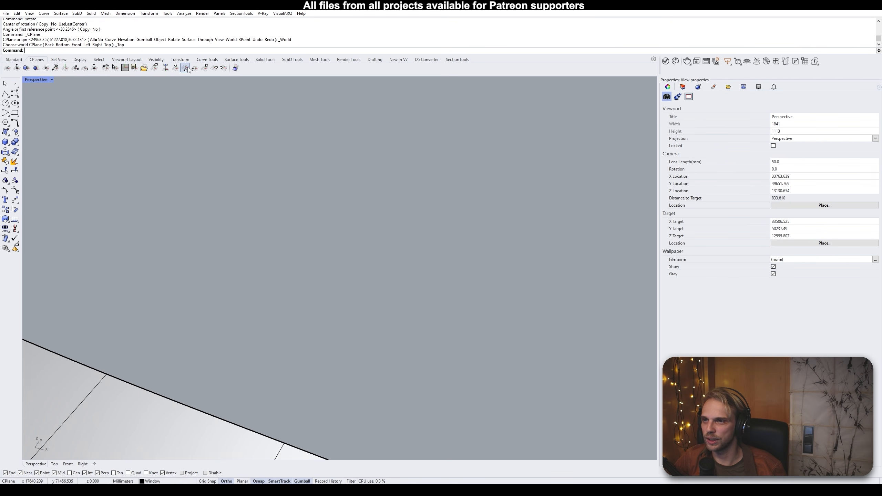
scroll(179, 192, down, 10)
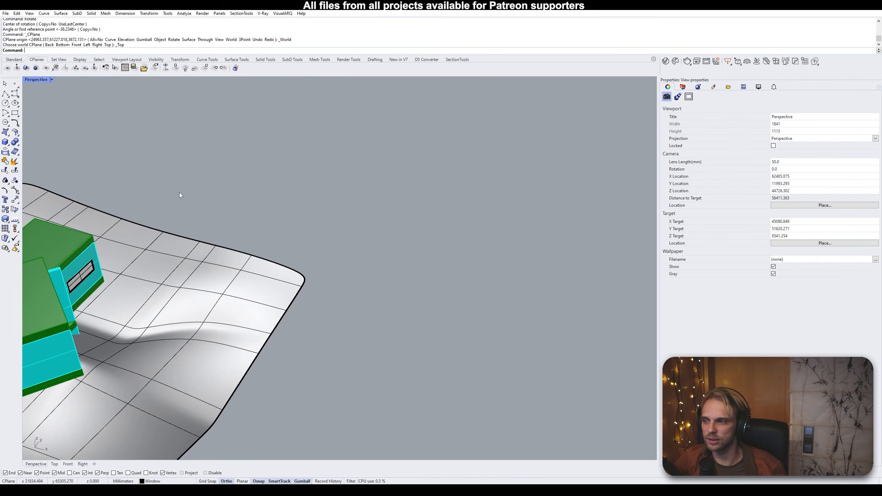
scroll(179, 193, down, 10)
right_drag(331, 240, 319, 255)
shift+right_drag(431, 321, 336, 237)
scroll(363, 263, up, 6)
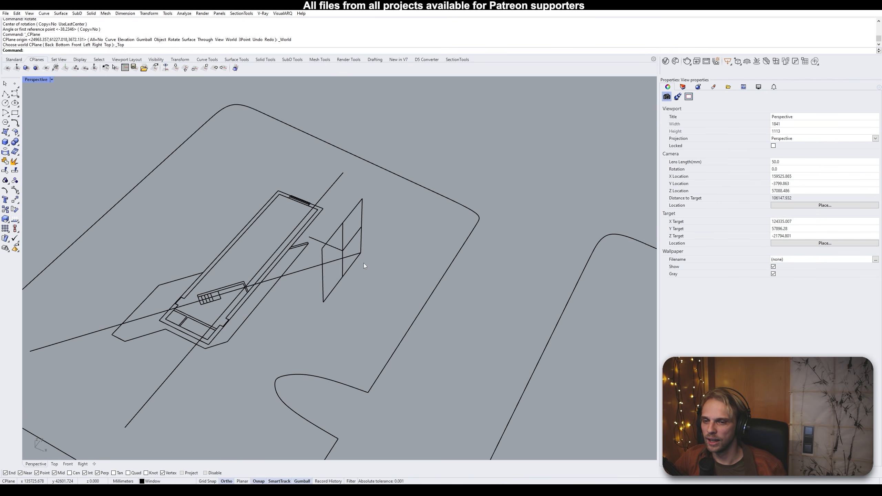
click(358, 240)
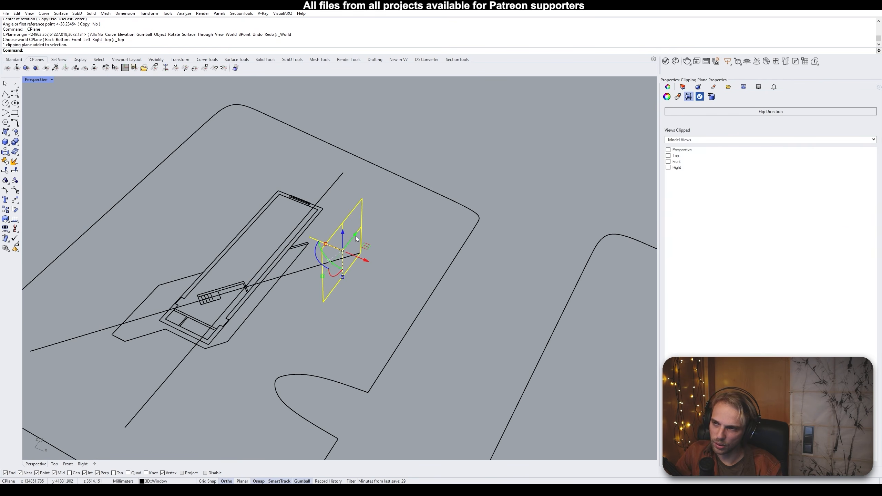
text(rotate3D)
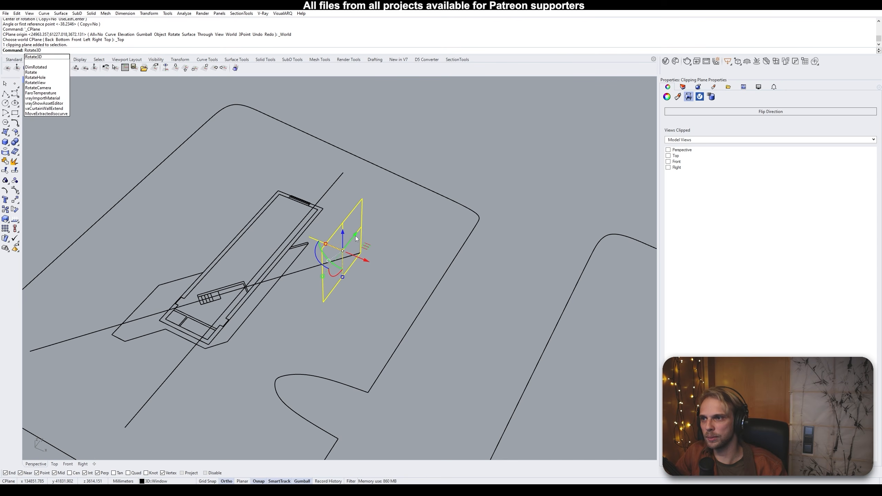
key(Return)
key(Escape)
Rotate the clipping plane about its lower corner at the section line's end until its lower edge follows the diagonal section line
text(rotate)
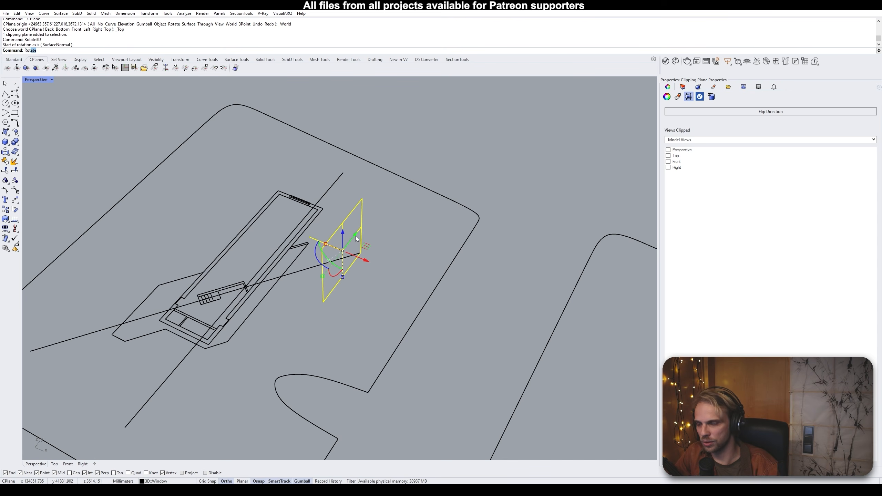
key(Return)
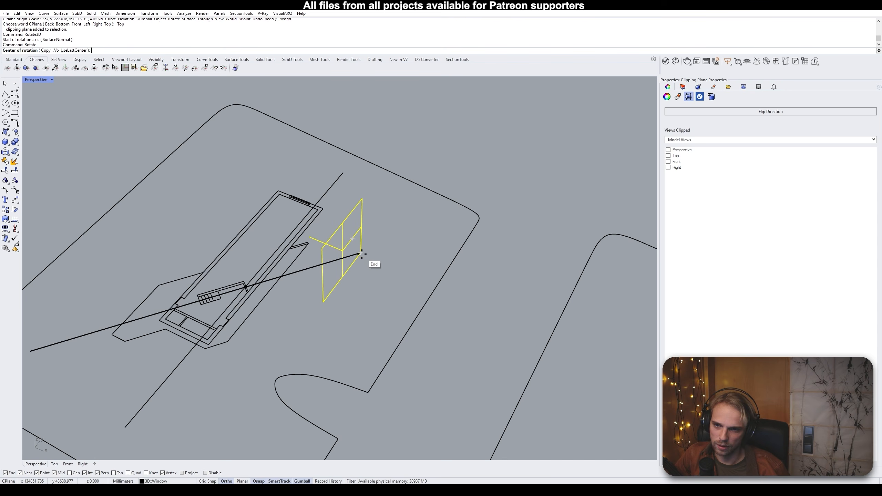
click(361, 253)
click(322, 301)
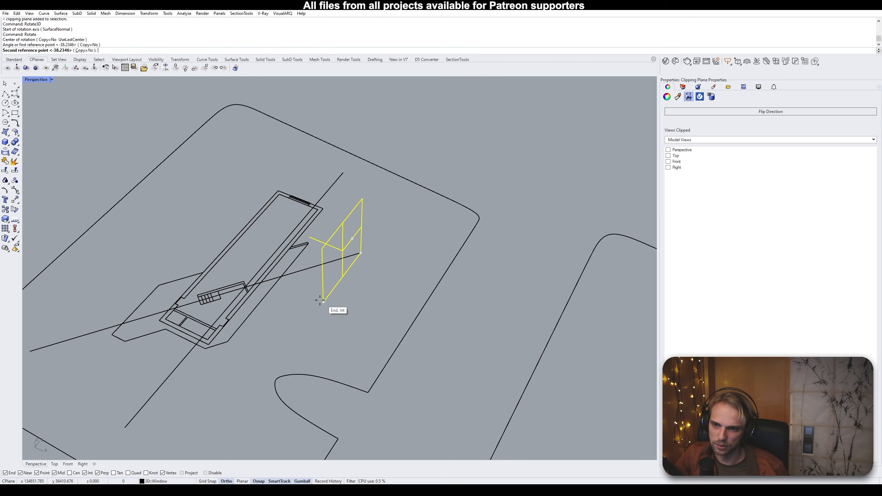
click(308, 280)
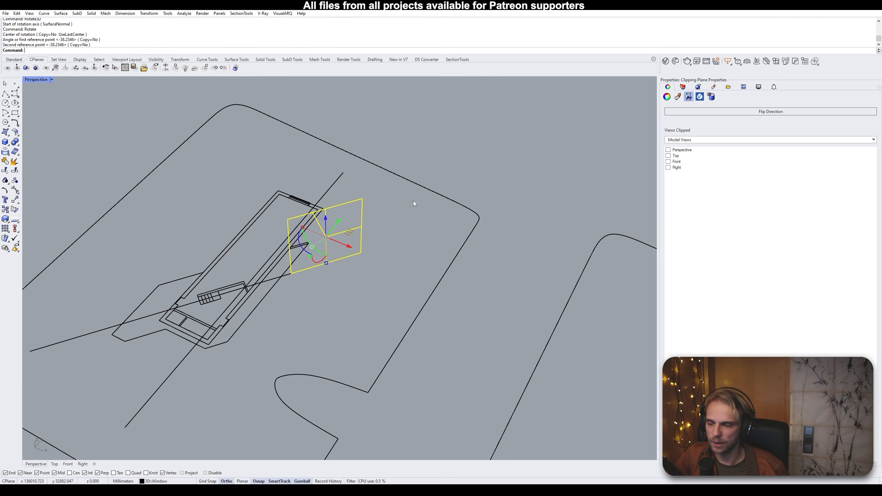
Move the clipping plane to the 3D house, using the floor plan's building corner as base point and the house's matching corner as destination
click(404, 231)
click(359, 230)
text(m)
key(Return)
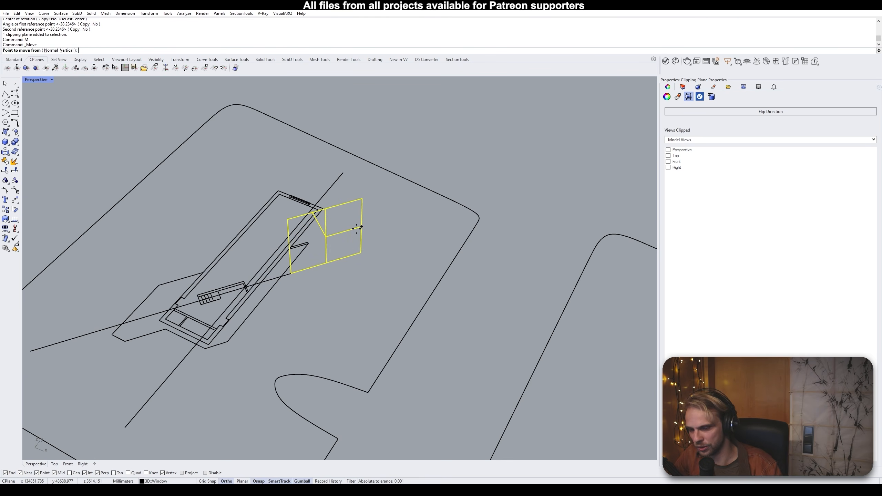
scroll(329, 232, up, 2)
click(329, 232)
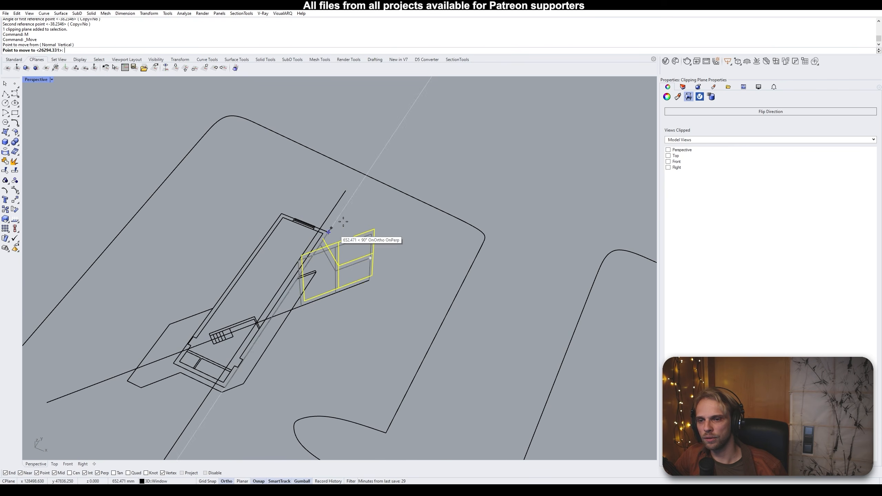
scroll(329, 232, down, 5)
scroll(88, 206, up, 6)
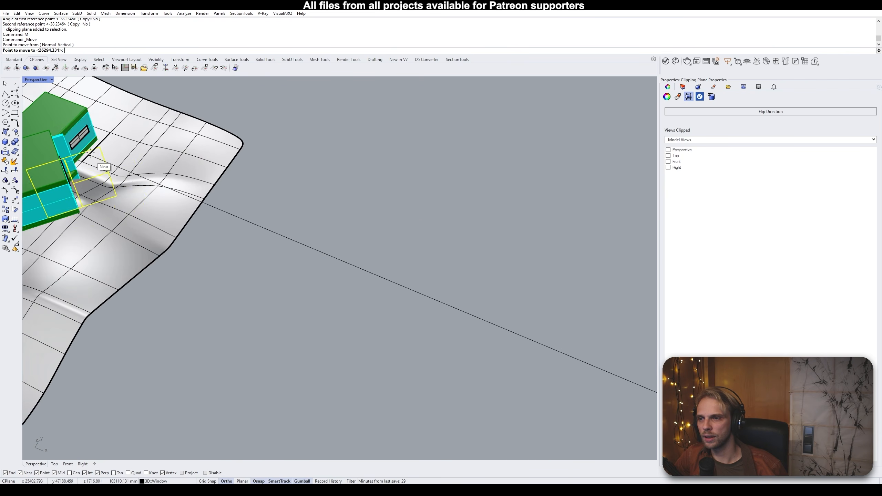
scroll(104, 128, up, 4)
click(105, 126)
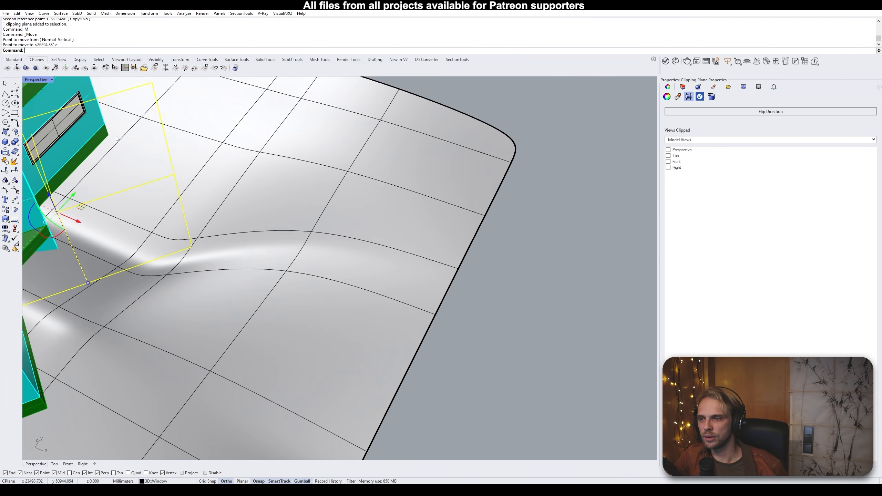
Turn on clipping in the Perspective view for the relocated clipping plane, leaving it deselected
scroll(147, 161, down, 6)
right_drag(115, 176, 245, 176)
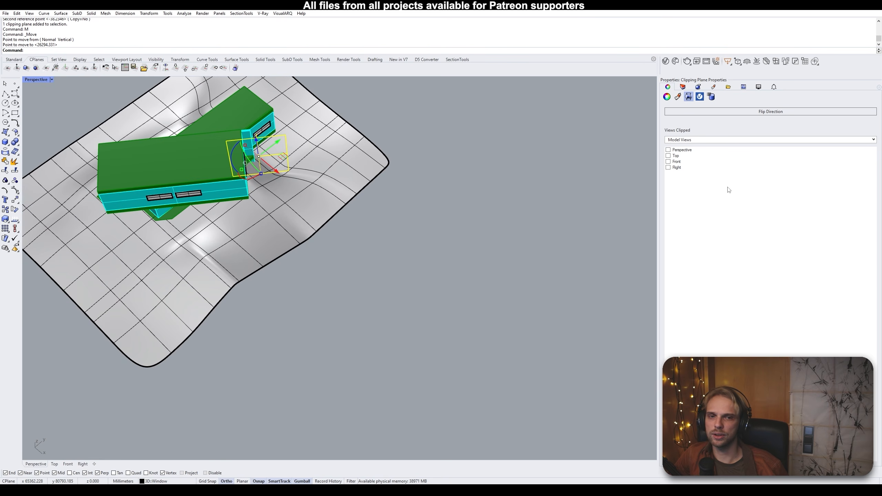
click(667, 150)
click(418, 203)
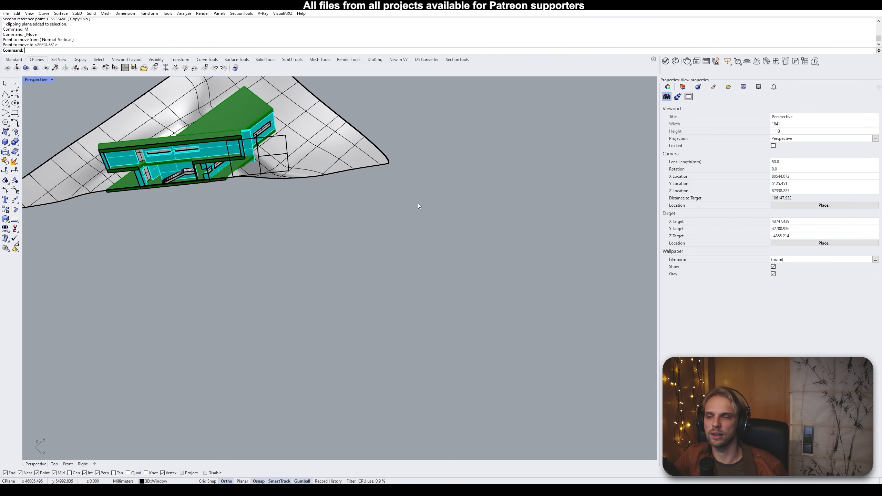
click(263, 152)
click(211, 221)
shift+right_drag(212, 221, 360, 282)
click(374, 238)
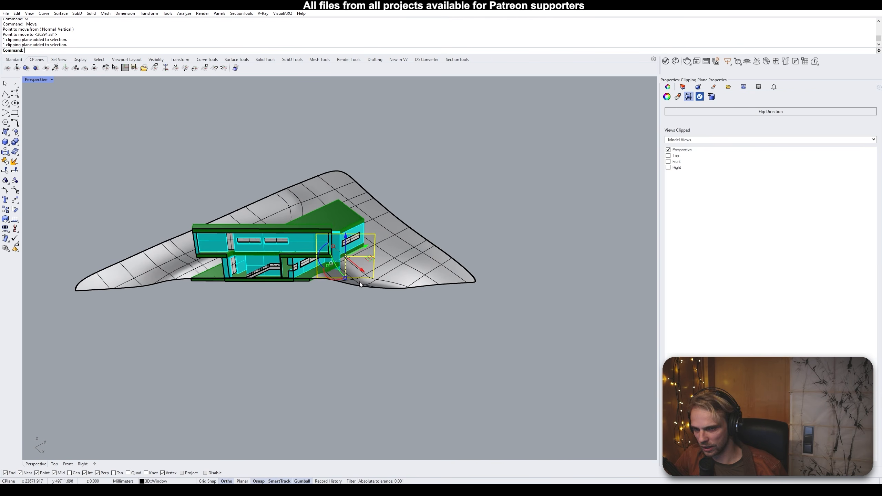
key(Escape)
Try to set a three-point construction plane on the clipping plane, with its origin at the plane's lower corner nearest the house
scroll(333, 260, up, 8)
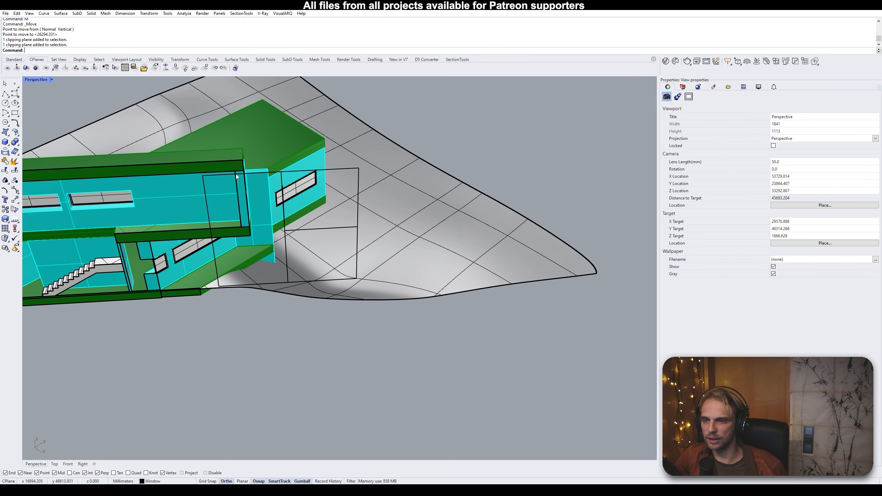
right_drag(196, 185, 130, 91)
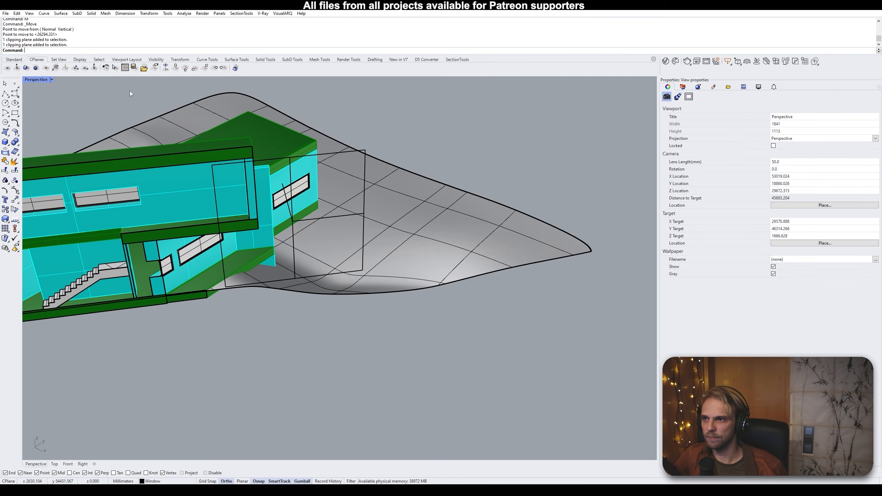
click(75, 68)
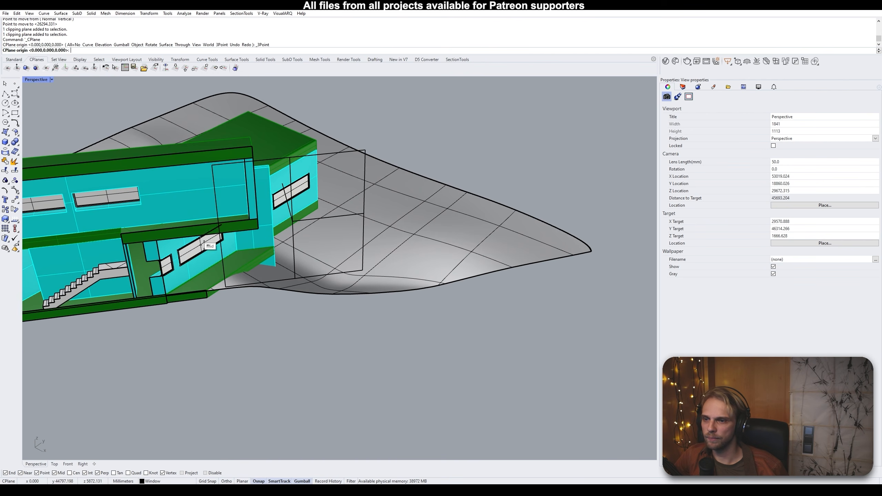
scroll(229, 291, up, 3)
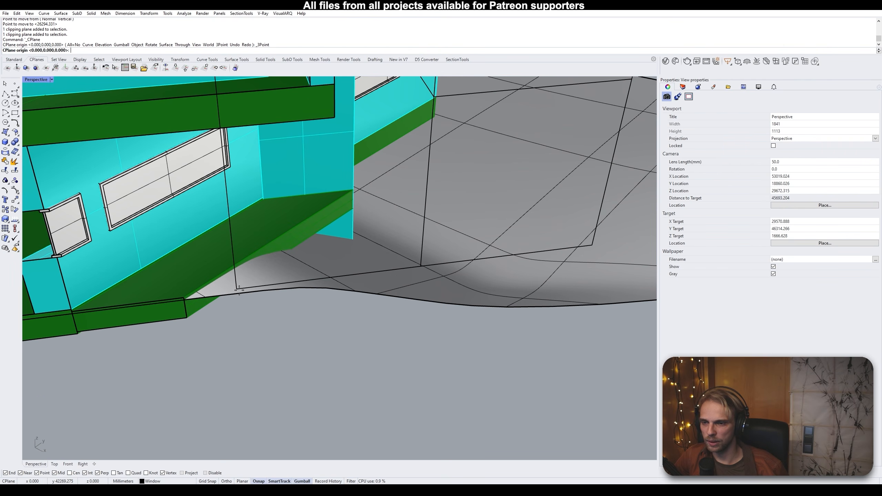
scroll(239, 290, down, 6)
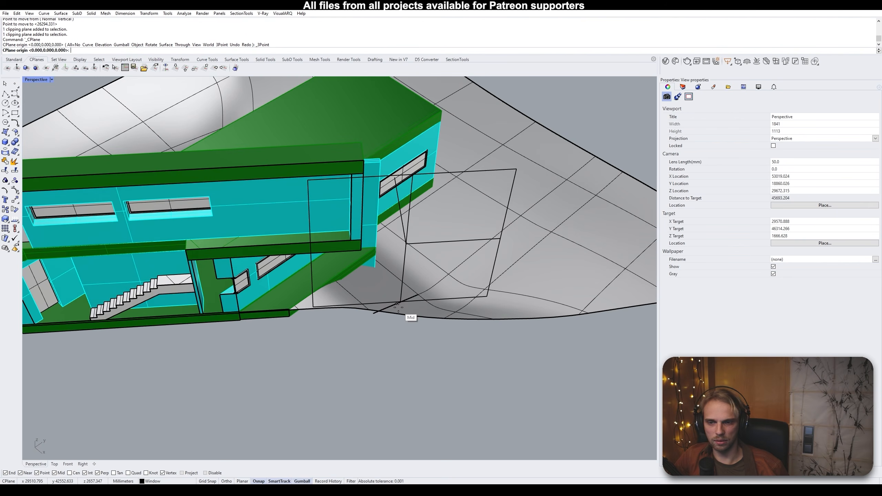
scroll(398, 306, up, 5)
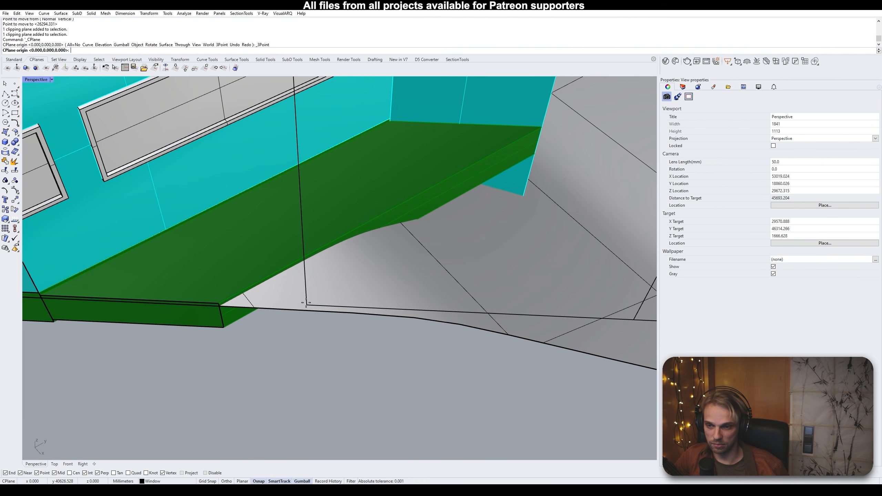
right_drag(306, 303, 370, 266)
click(236, 194)
scroll(240, 204, down, 5)
shift+right_drag(370, 266, 417, 250)
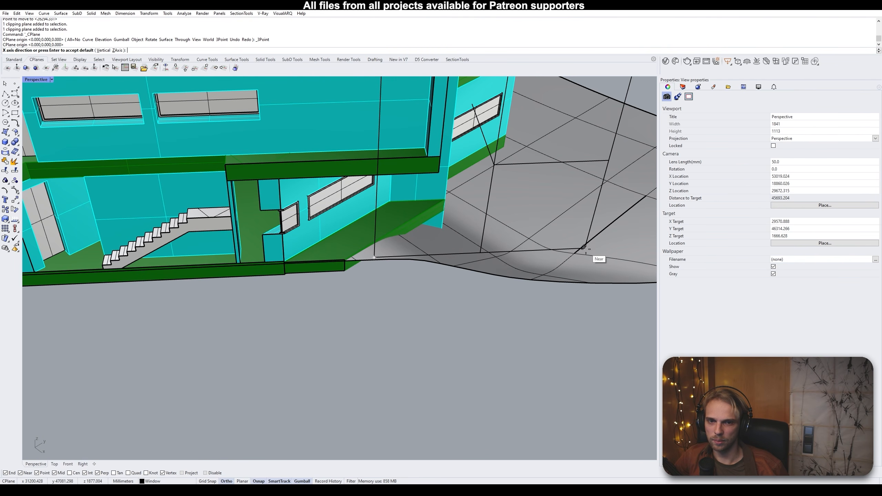
right_drag(585, 248, 612, 240)
scroll(594, 229, up, 5)
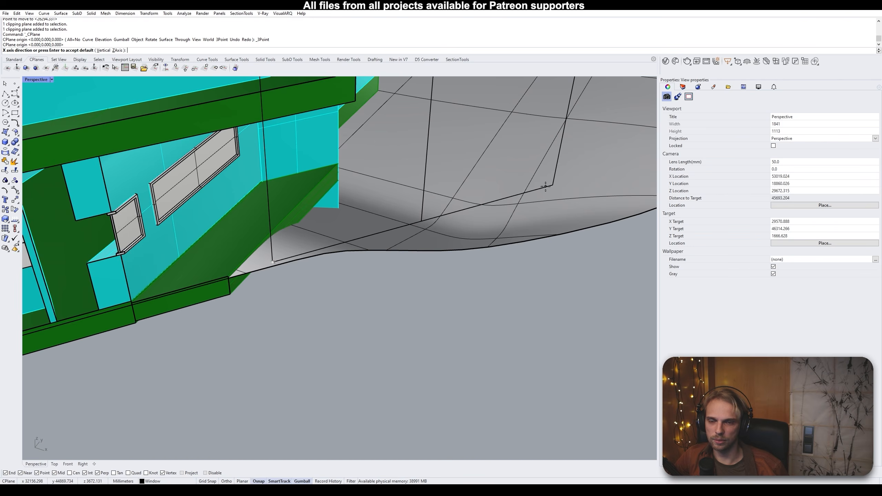
shift+right_drag(545, 187, 537, 277)
scroll(354, 267, down, 6)
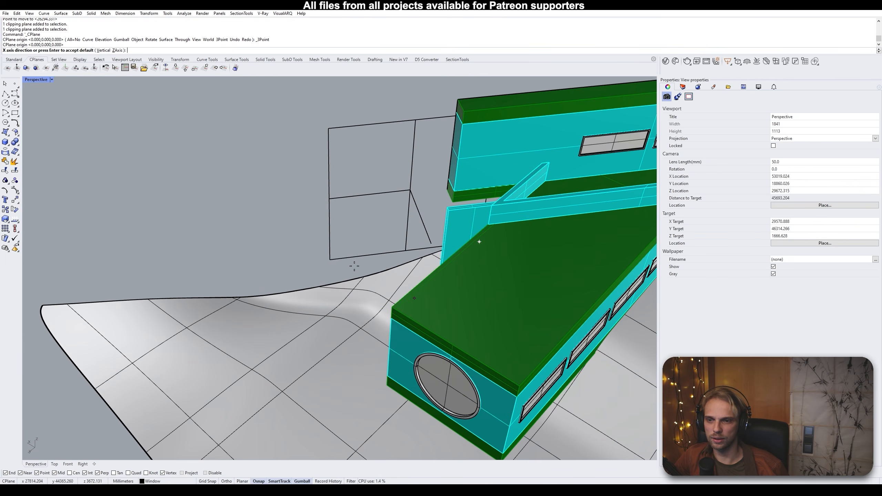
scroll(331, 260, up, 3)
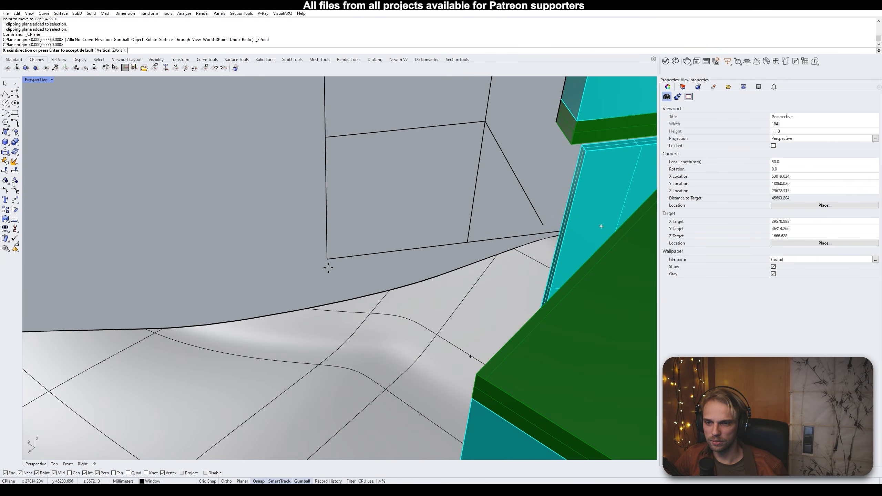
scroll(351, 278, down, 5)
right_drag(358, 285, 323, 264)
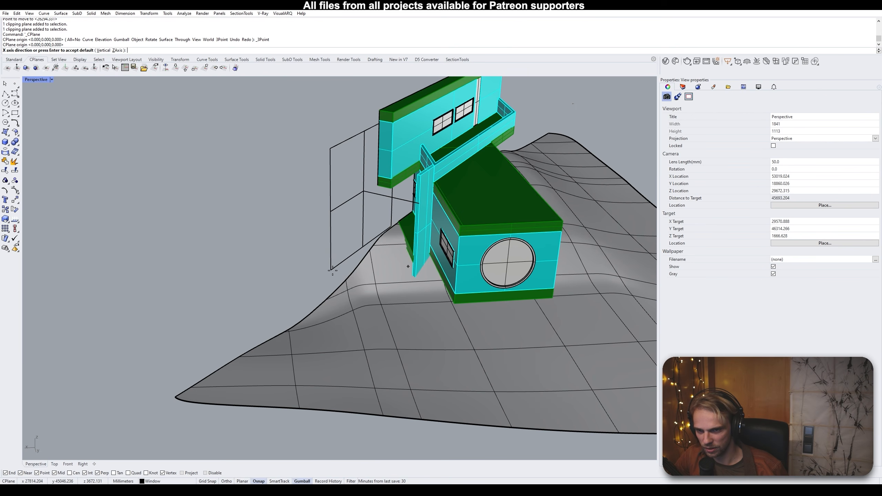
Turn off the Near, Point, Mid, Int and Perp object snaps, leaving only End and Vertex on
shift+click(90, 475)
shift+click(104, 474)
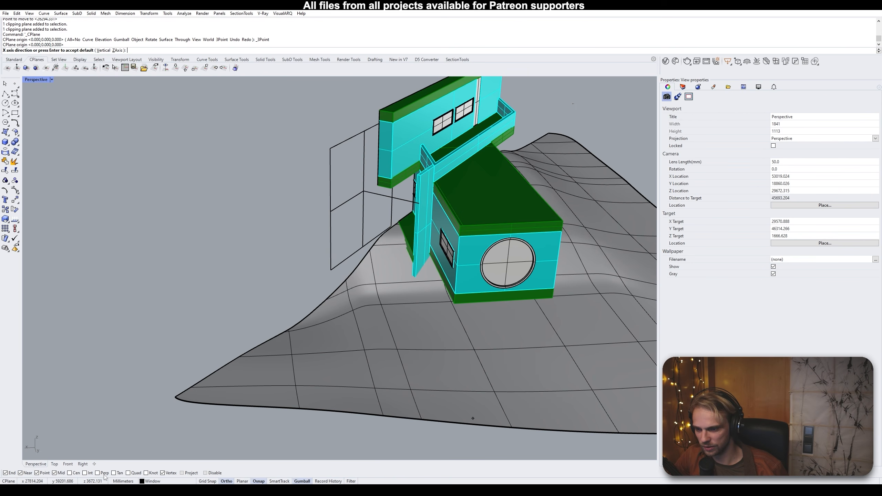
click(38, 474)
click(21, 473)
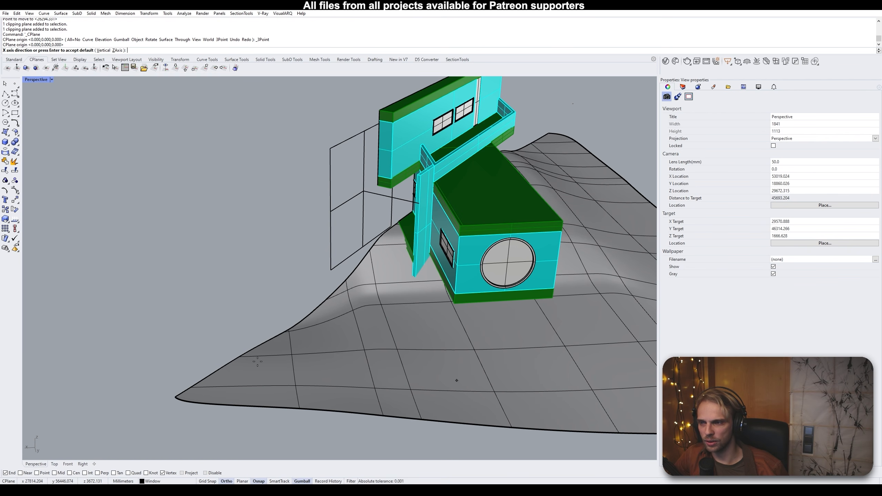
right_drag(392, 272, 490, 304)
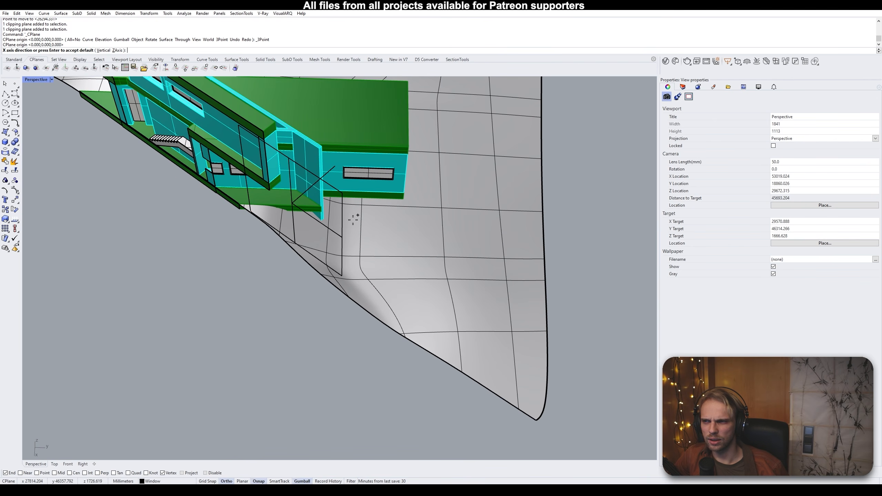
key(Return)
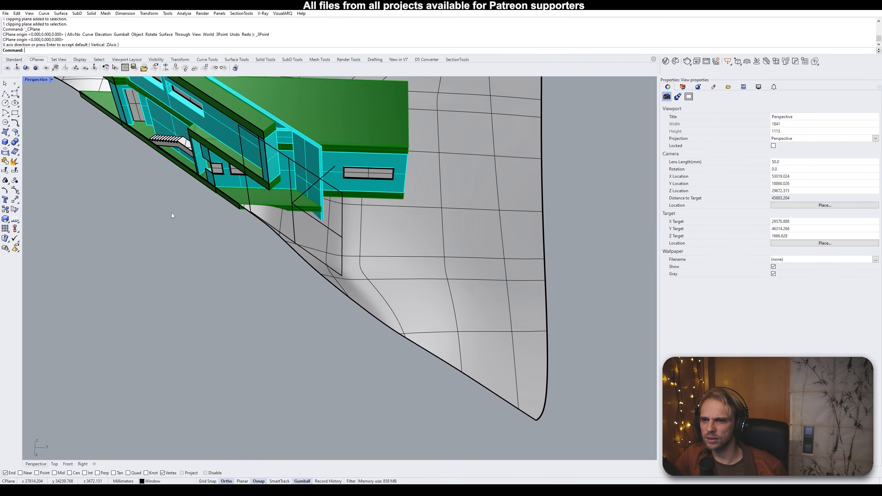
click(321, 224)
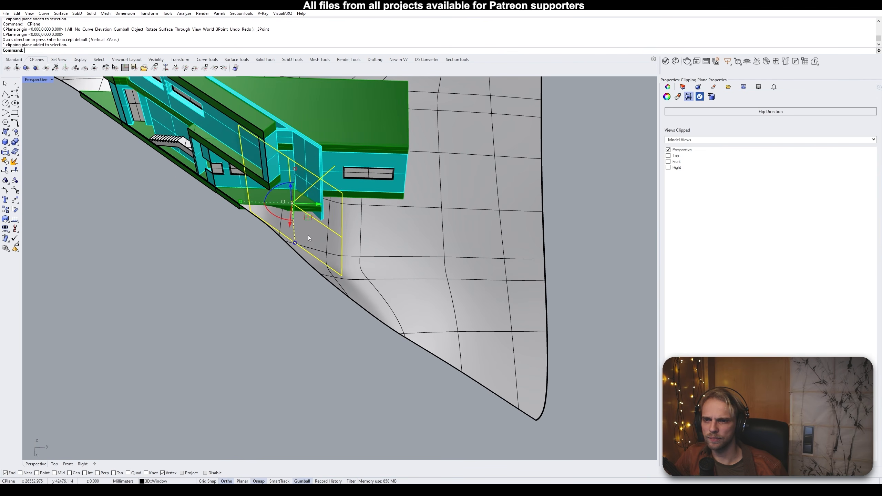
right_drag(308, 235, 360, 230)
click(178, 308)
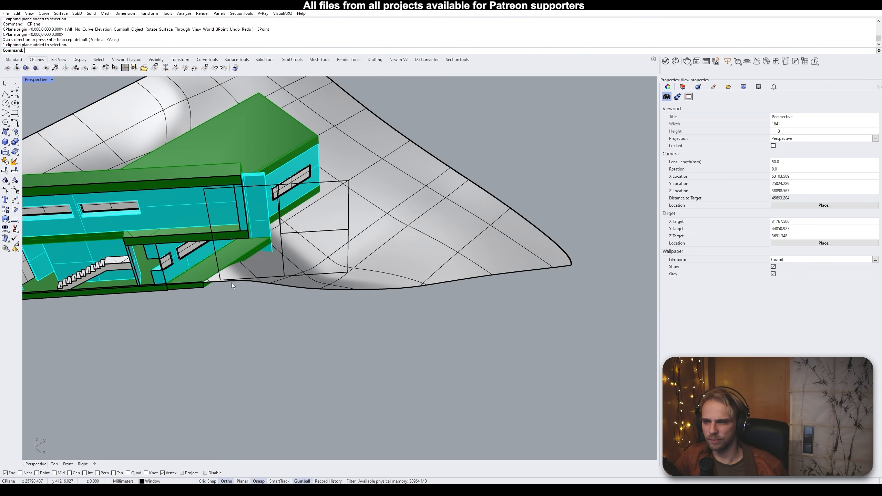
text(C)
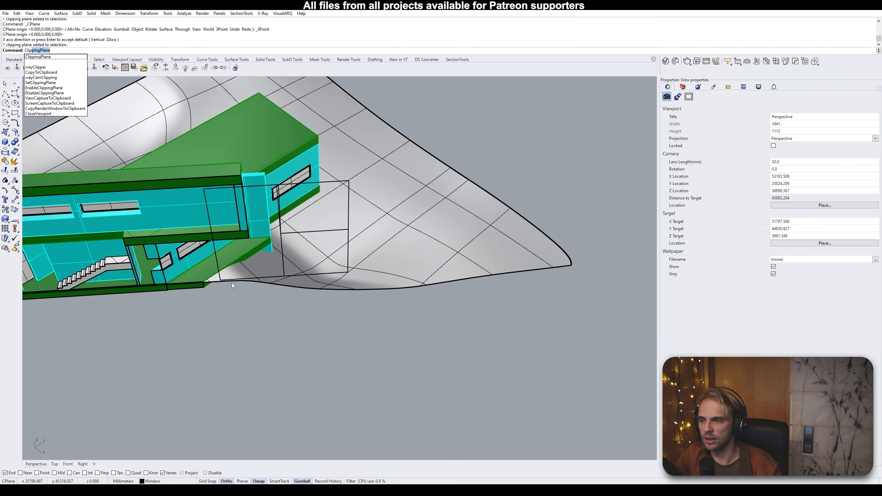
key(Escape)
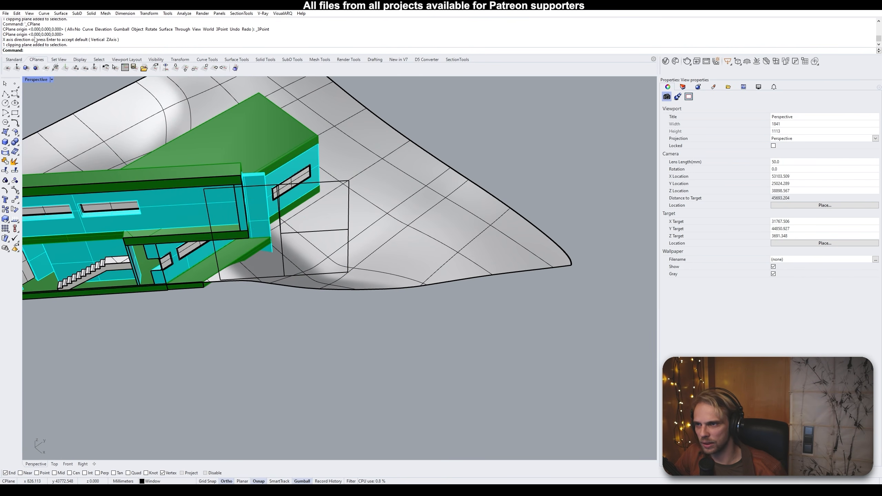
Retry aligning a three-point construction plane to the clipping plane, again taking its lower corner beside the house as origin
click(76, 69)
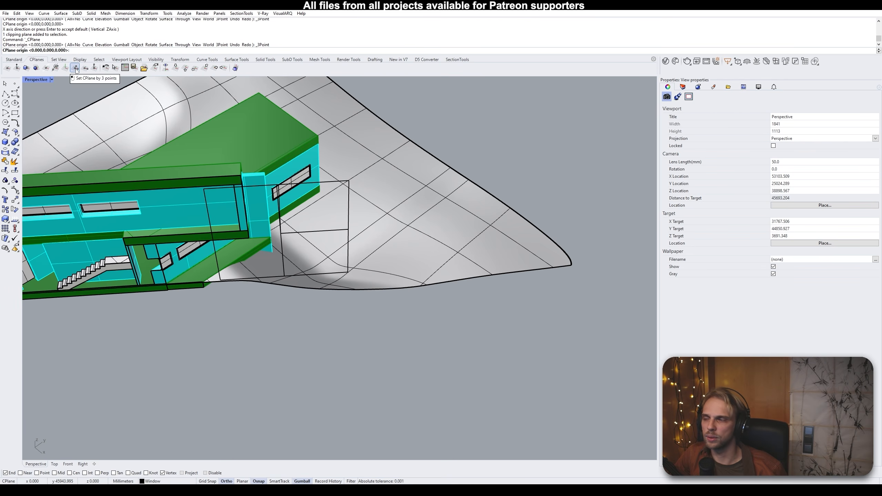
scroll(199, 282, up, 5)
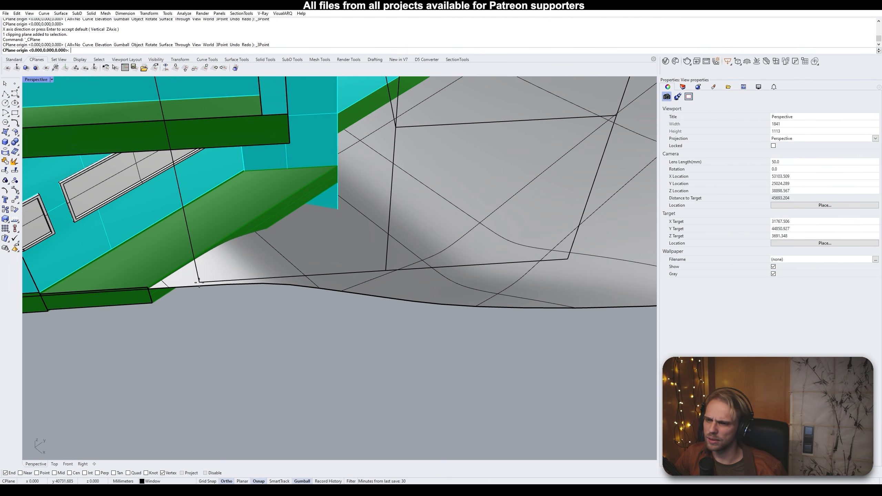
right_drag(215, 278, 300, 213)
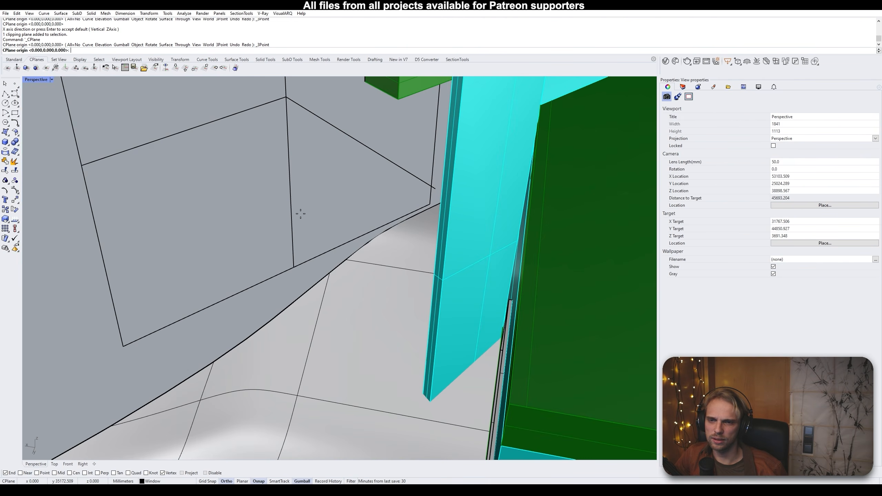
click(431, 205)
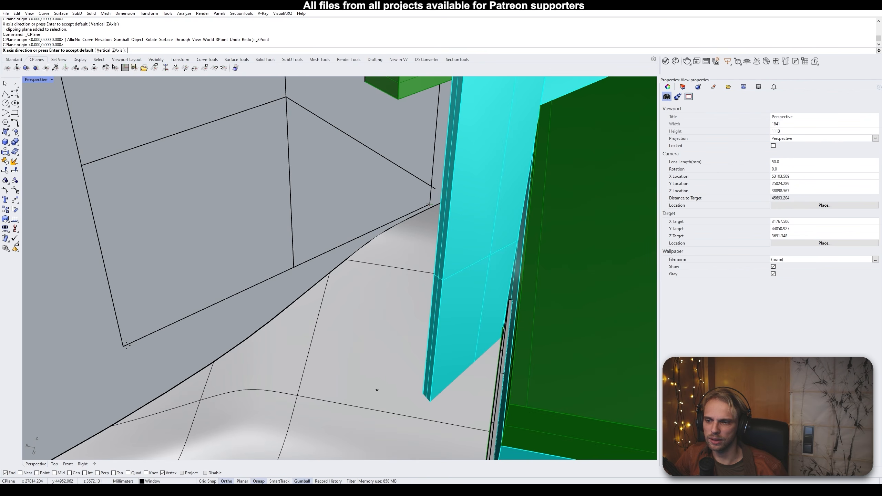
right_drag(123, 347, 149, 342)
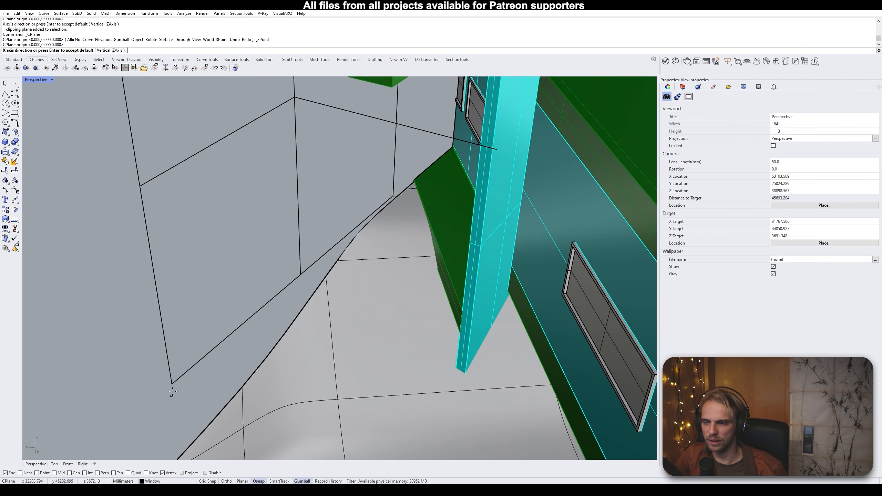
key(Escape)
Select the clipping plane at the corner of the house
scroll(176, 372, down, 6)
click(177, 371)
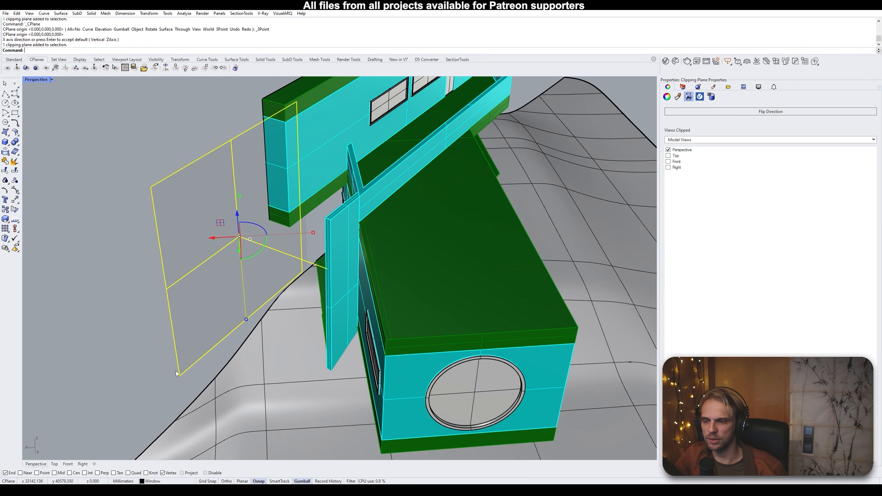
right_drag(177, 374, 206, 301)
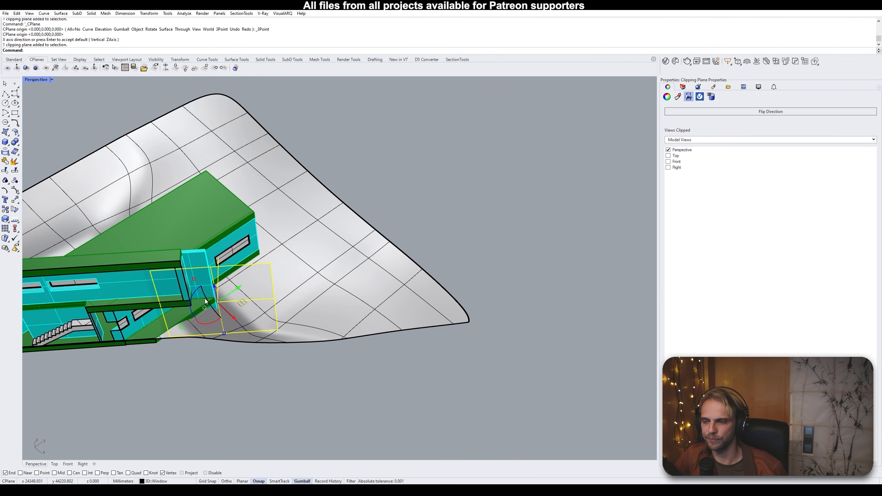
Toggle the terrain's SubD display between flat and smooth
scroll(206, 300, down, 4)
right_drag(291, 378, 297, 232)
key(Tab)
key(Tab)
key(Tab)
key(Tab)
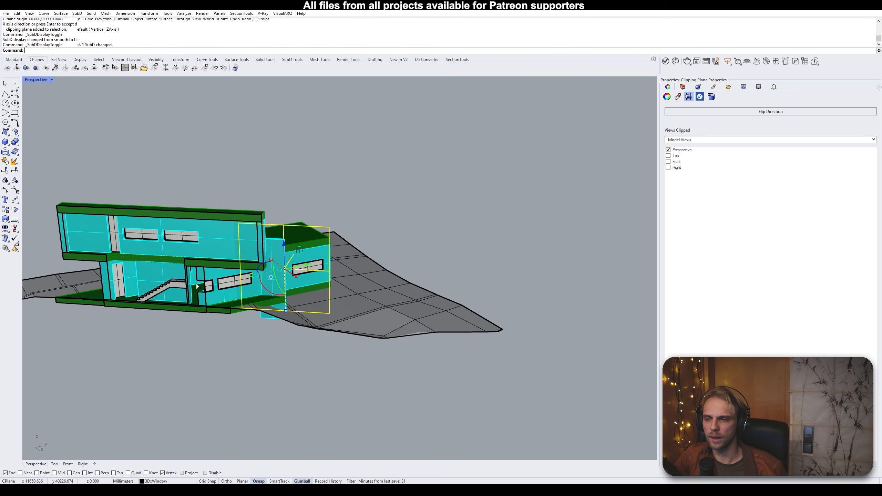
right_drag(336, 272, 341, 305)
key(Tab)
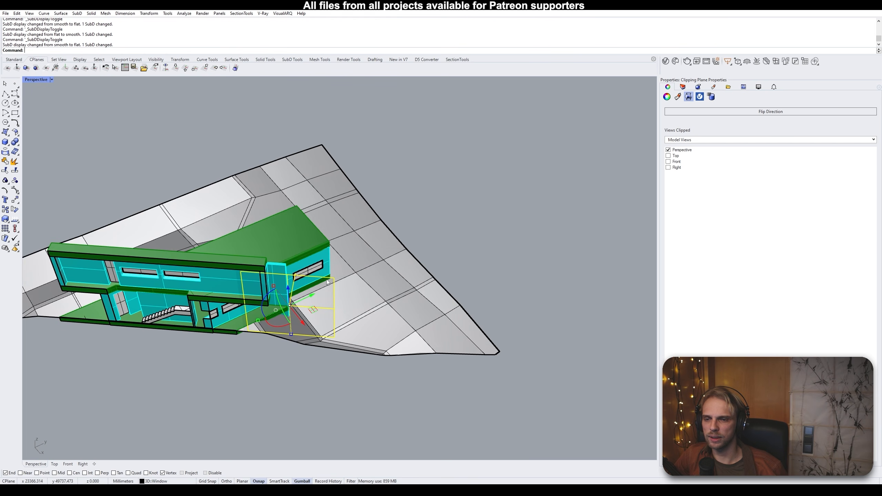
key(Tab)
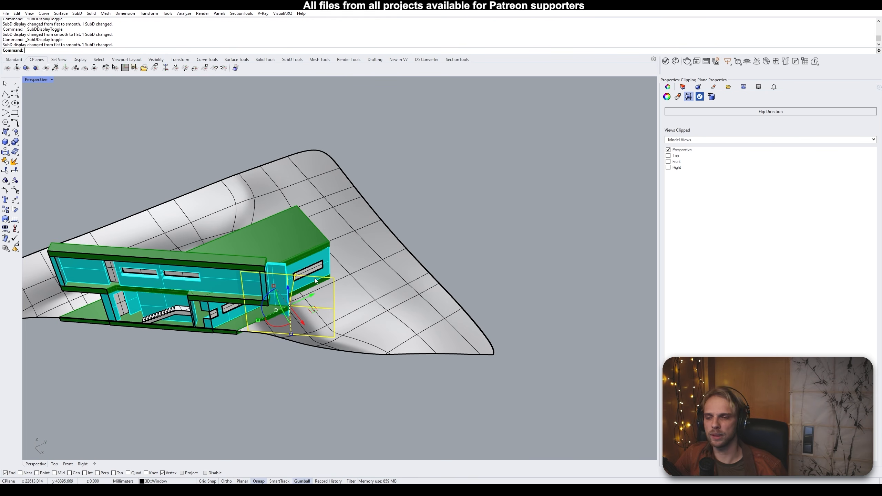
Start moving the clipping plane and turn off its clipping in the Perspective view
text(M)
key(Return)
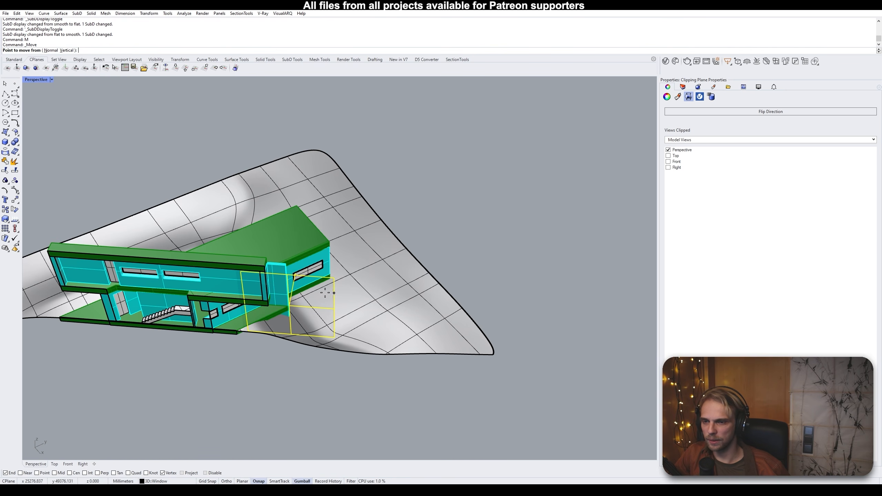
scroll(295, 352, down, 8)
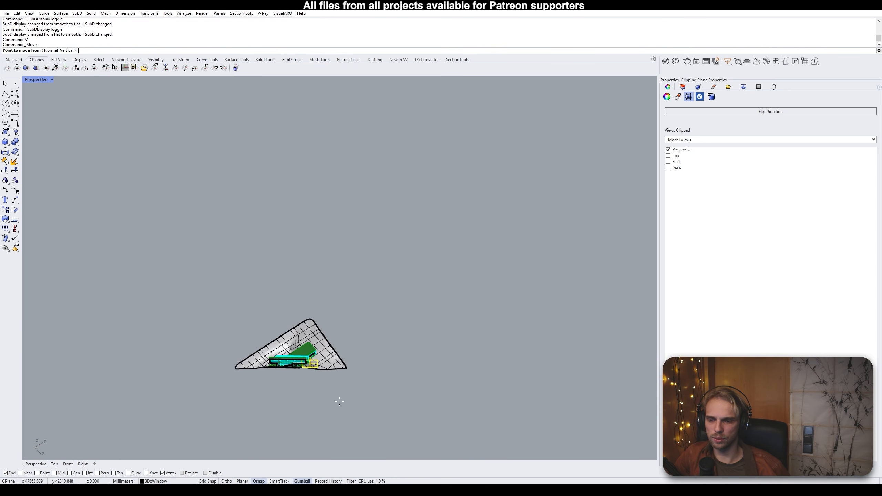
shift+right_drag(339, 402, 287, 191)
scroll(300, 262, down, 9)
scroll(269, 225, up, 12)
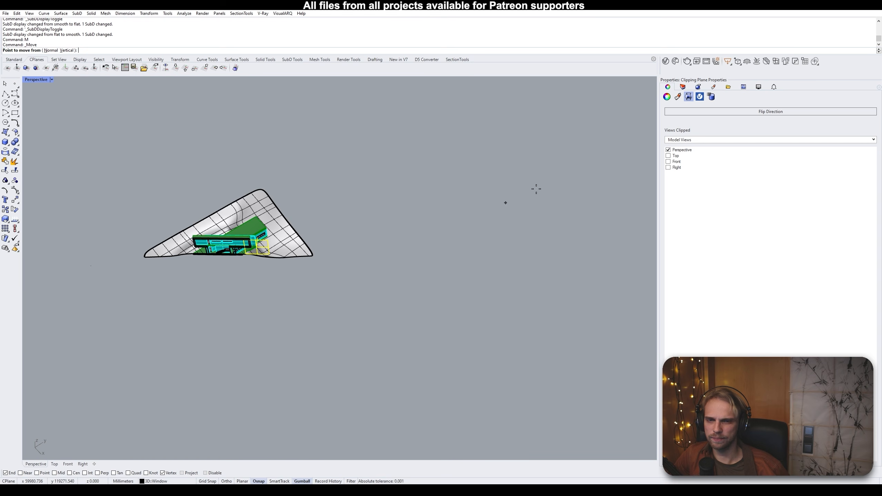
click(668, 150)
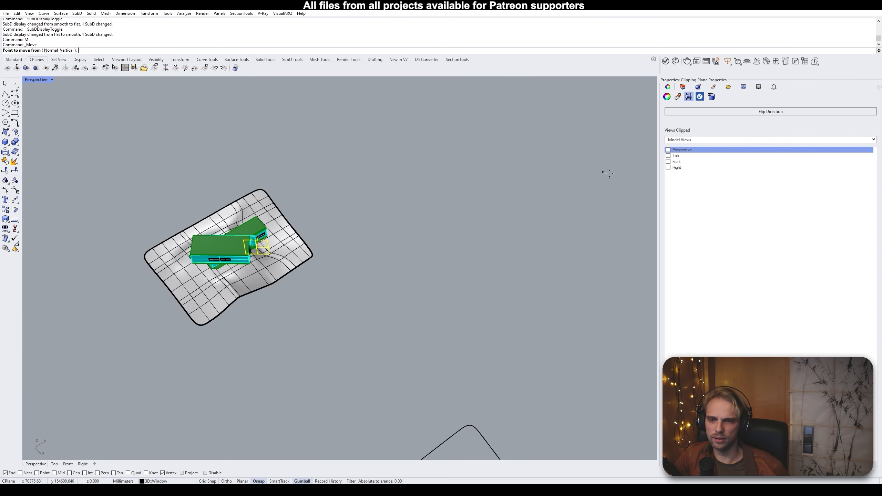
Try to move the clipping plane across the model, using its upper corner beside the house as base point
scroll(281, 202, up, 4)
click(280, 221)
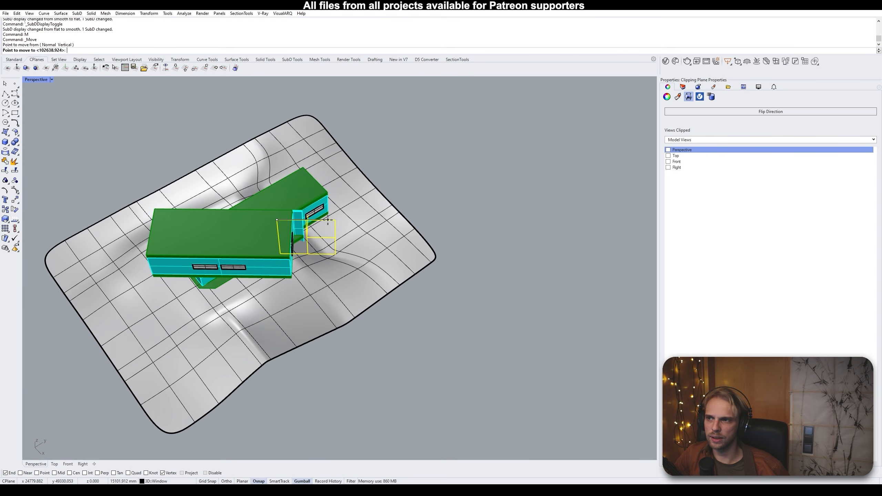
scroll(328, 220, up, 3)
click(359, 225)
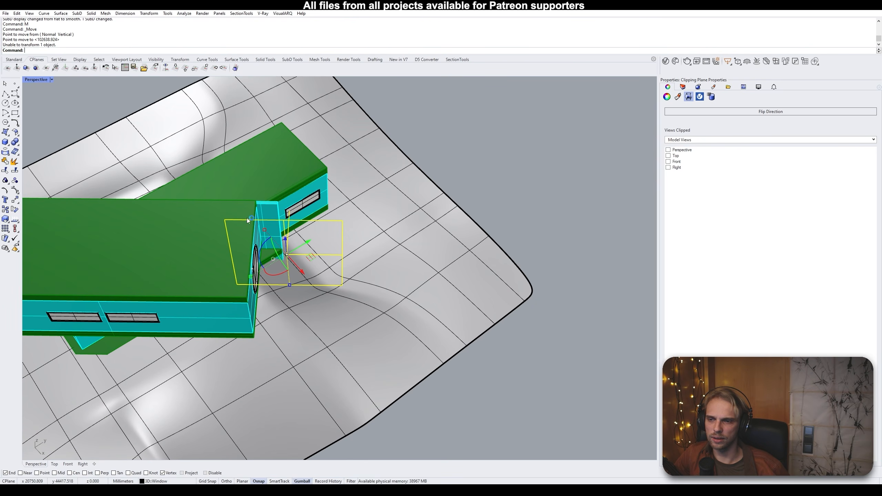
Move the clipping plane from corner to corner by its own width three times, until it stands clear of the house and terrain
text(m)
key(Return)
click(239, 222)
click(346, 224)
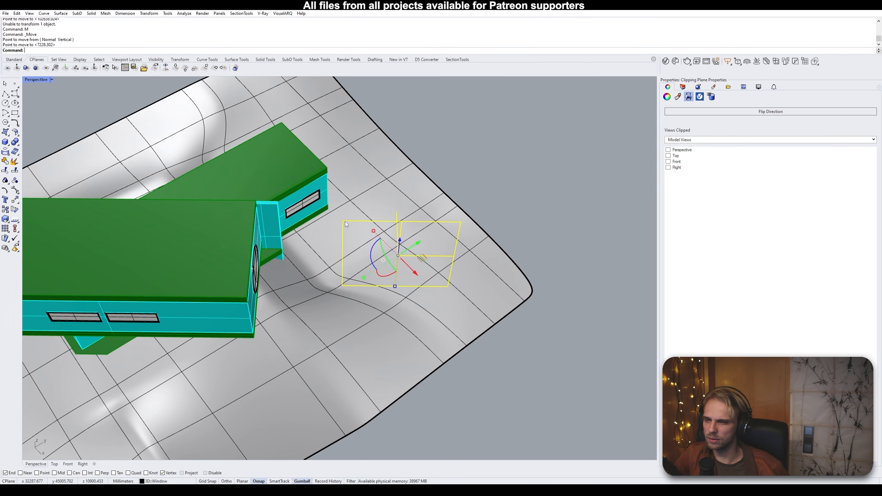
scroll(345, 224, down, 2)
text(m)
key(Return)
click(343, 190)
click(460, 196)
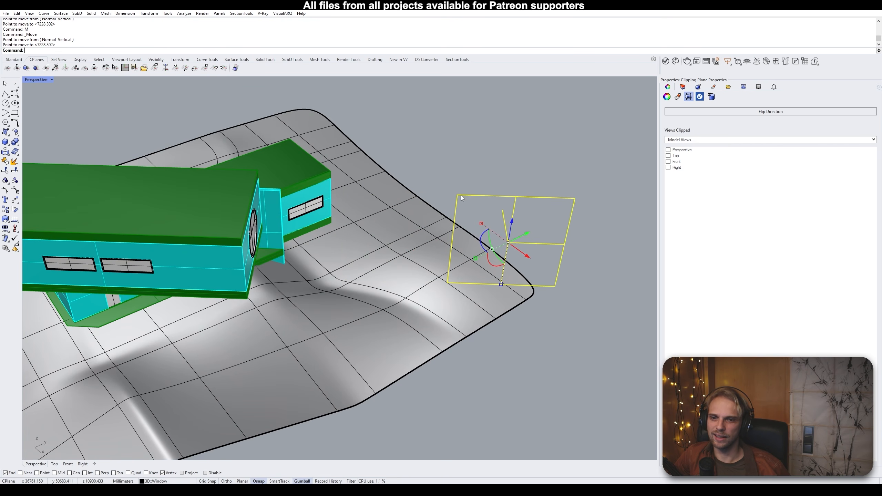
shift+right_drag(475, 216, 388, 211)
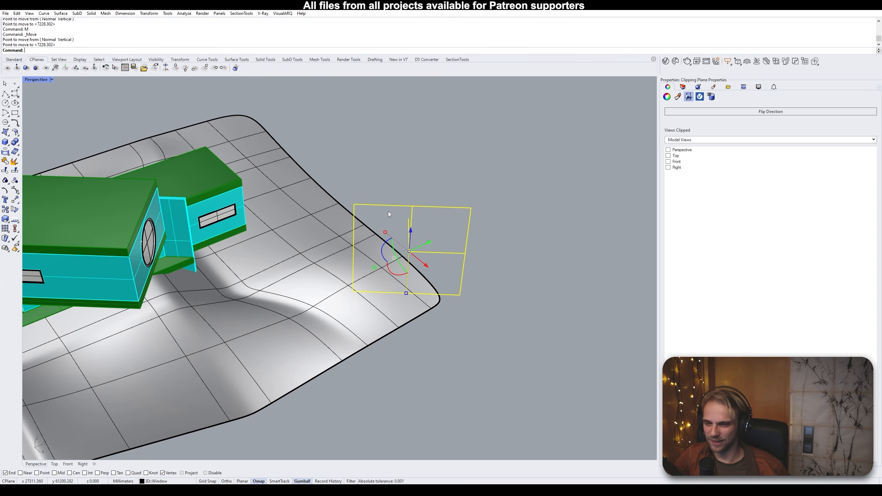
text(m)
key(Return)
click(354, 204)
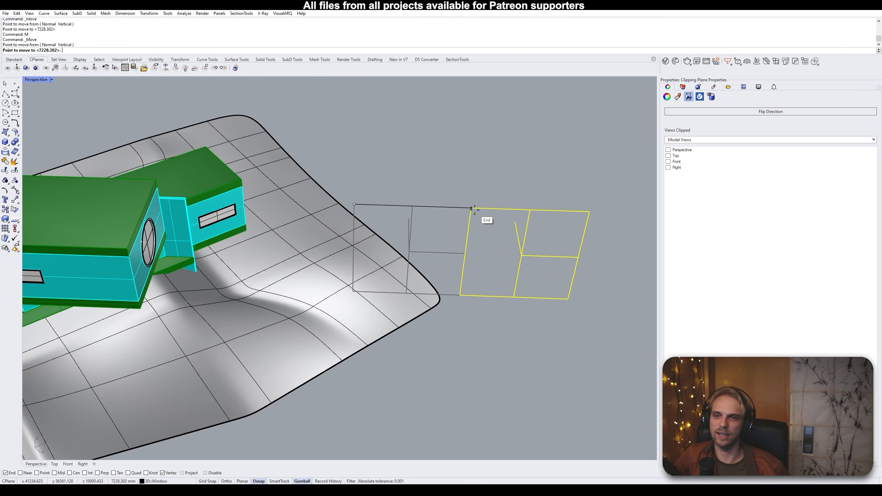
click(463, 212)
scroll(184, 208, down, 3)
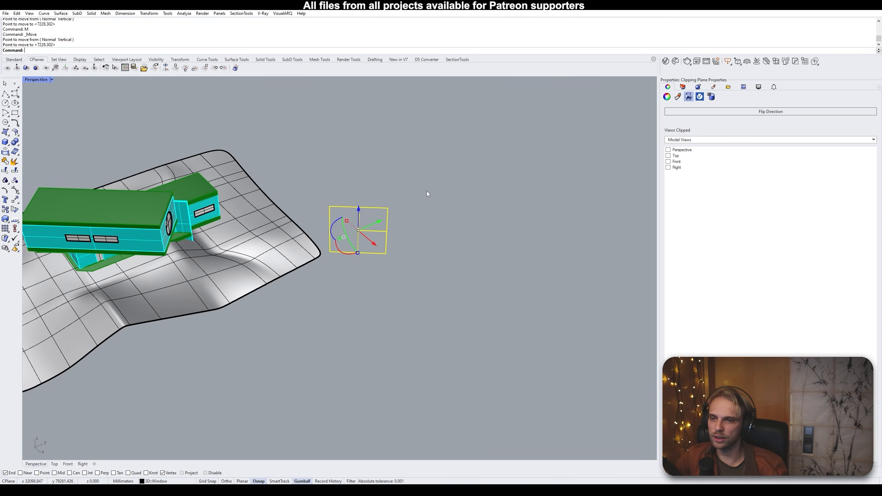
Turn on the relocated clipping plane's clipping in the Perspective view
click(408, 172)
click(358, 224)
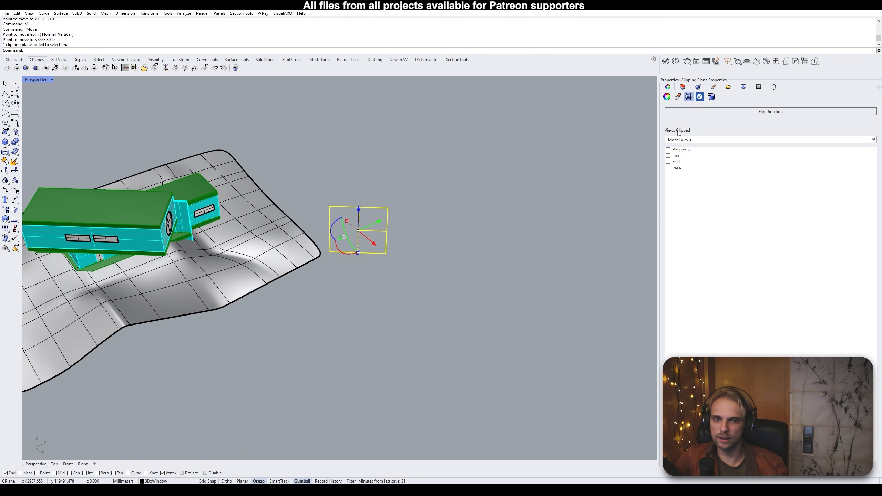
click(668, 150)
click(346, 169)
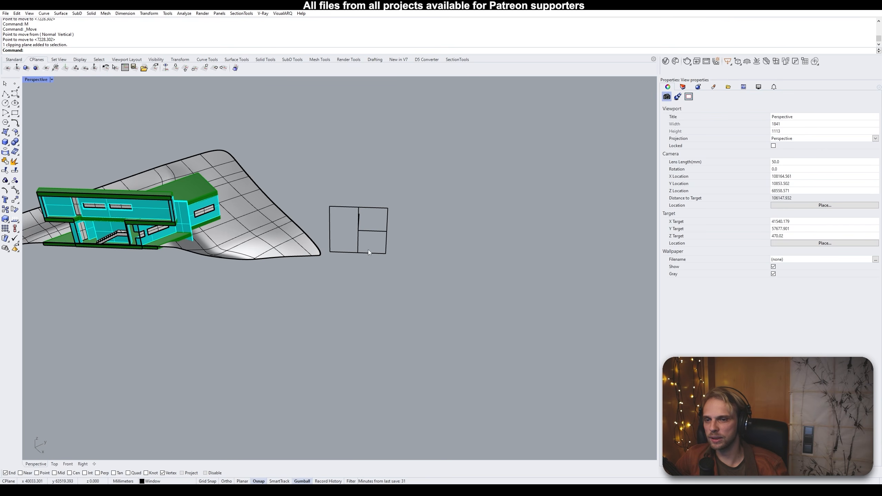
scroll(334, 255, up, 2)
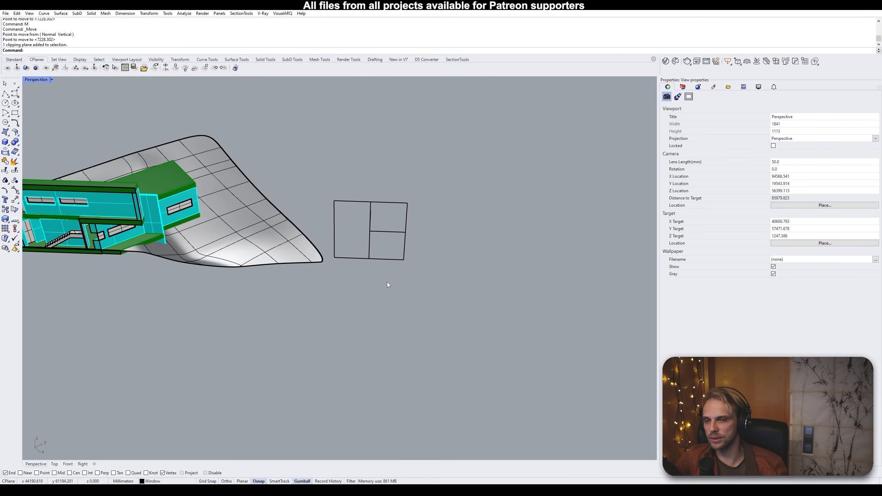
right_drag(363, 248, 400, 260)
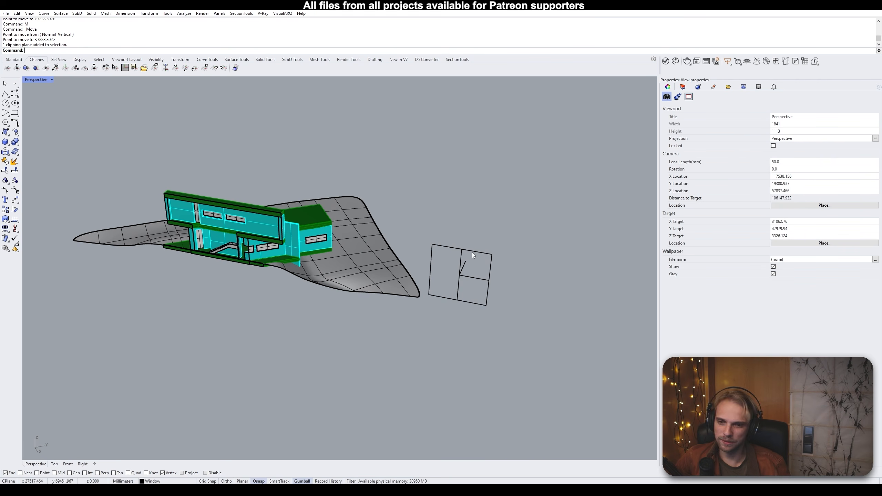
right_drag(472, 252, 435, 252)
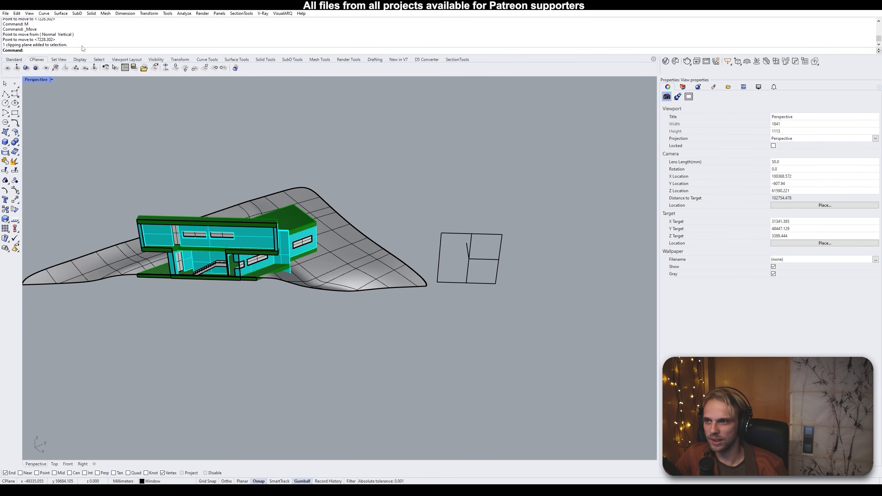
click(75, 68)
scroll(441, 283, up, 2)
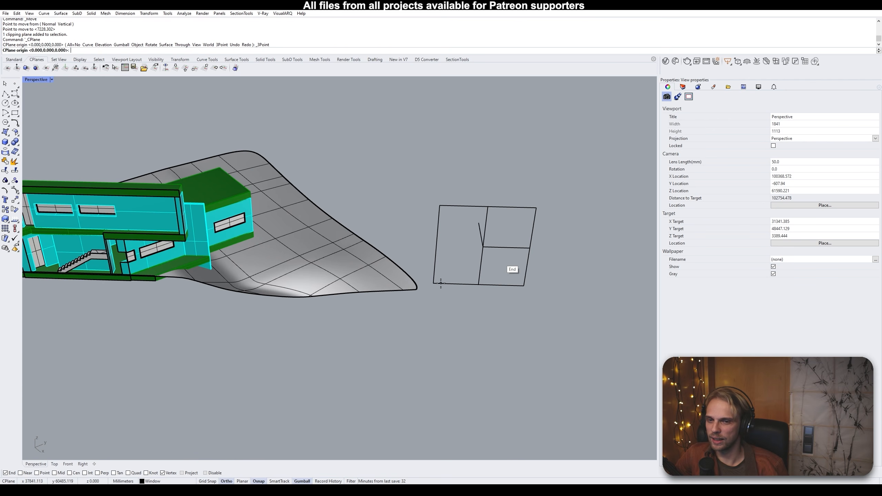
click(433, 284)
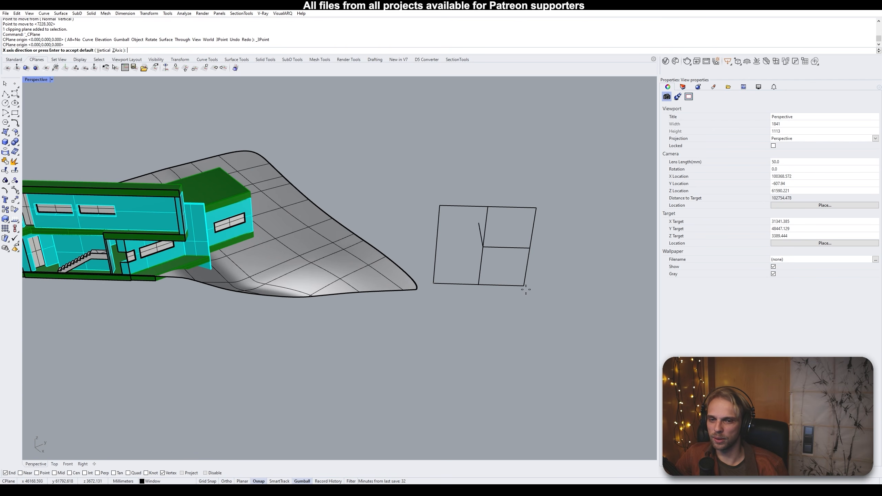
scroll(524, 292, up, 2)
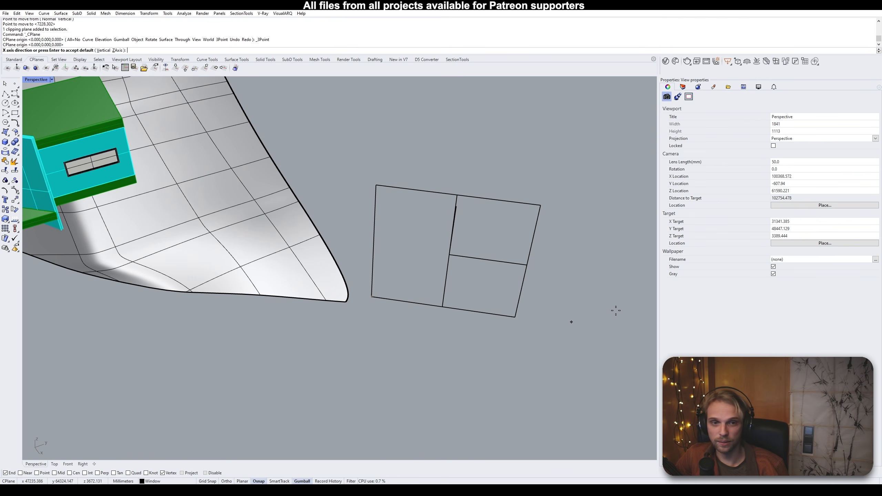
key(Return)
Turn off the clipping plane's clipping in the Perspective view
click(378, 207)
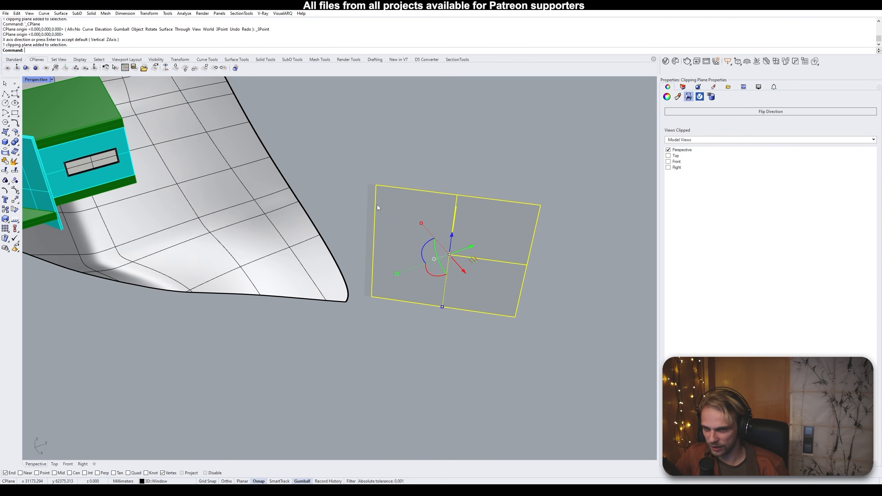
click(341, 181)
click(383, 186)
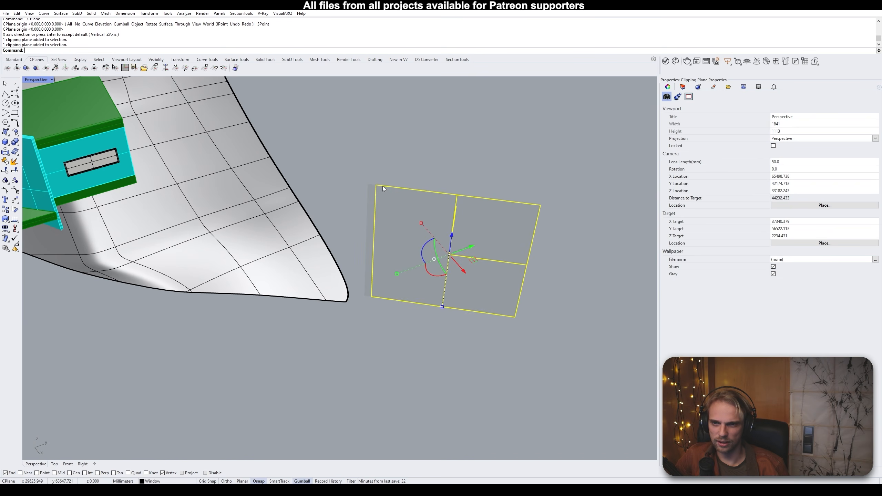
click(668, 150)
click(384, 273)
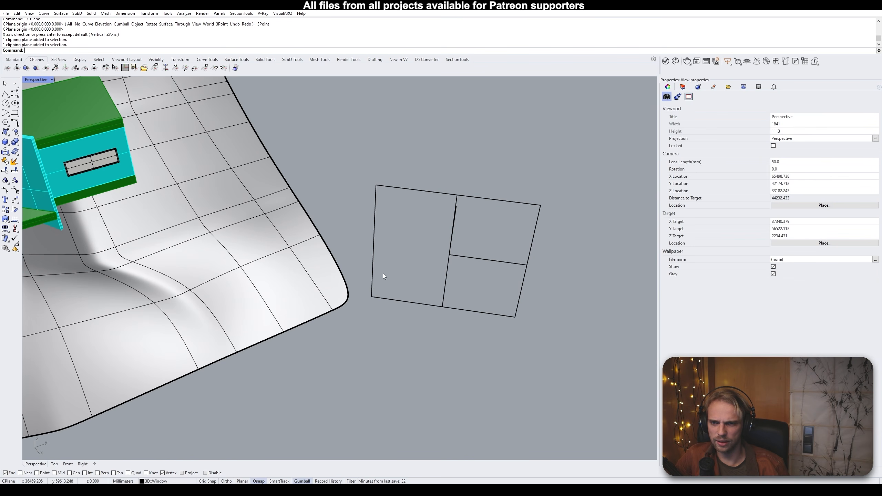
click(384, 186)
click(348, 162)
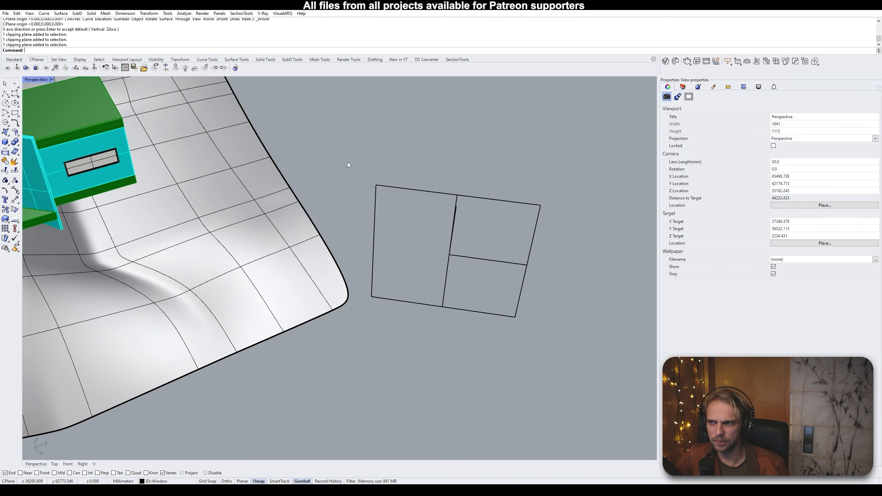
Set a three-point construction plane on the clipping plane, with its lower-left corner as origin, lower-right as X direction and upper-left as orientation
click(76, 68)
click(380, 303)
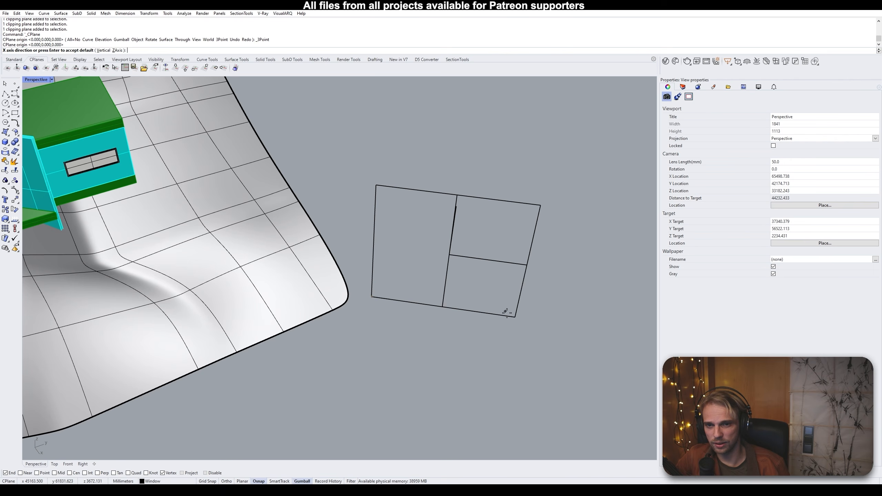
click(521, 323)
click(377, 186)
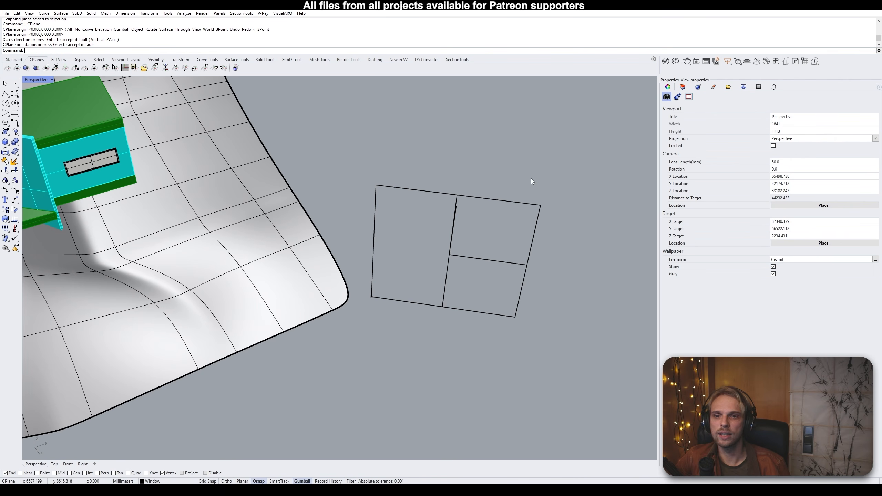
Check the new construction plane's alignment with the clipping plane and enable that plane's clipping in the Perspective view
click(539, 207)
right_drag(558, 201, 626, 159)
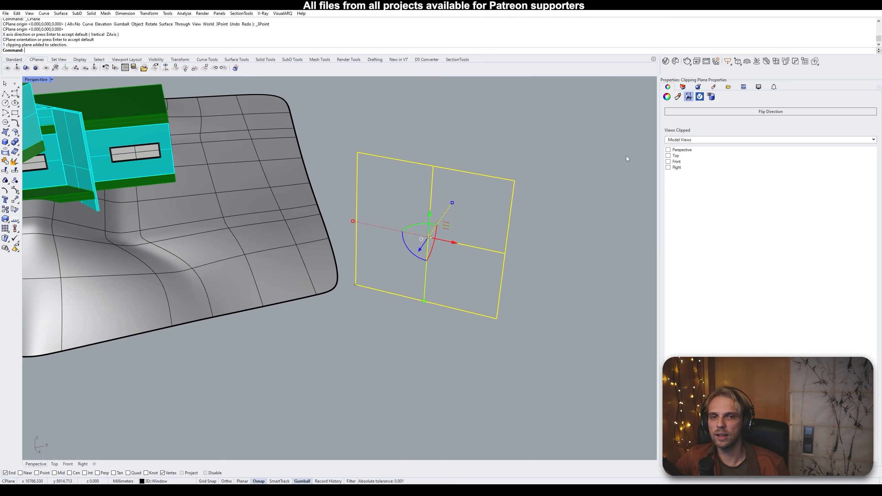
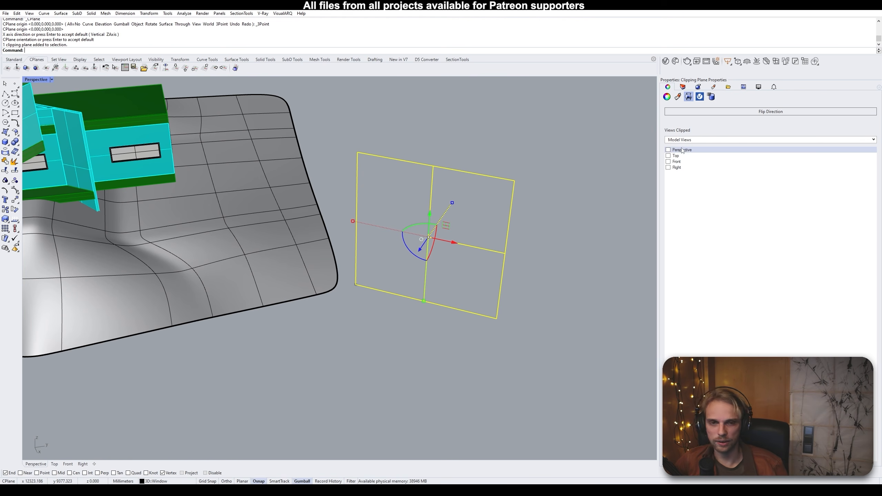
scroll(369, 291, up, 3)
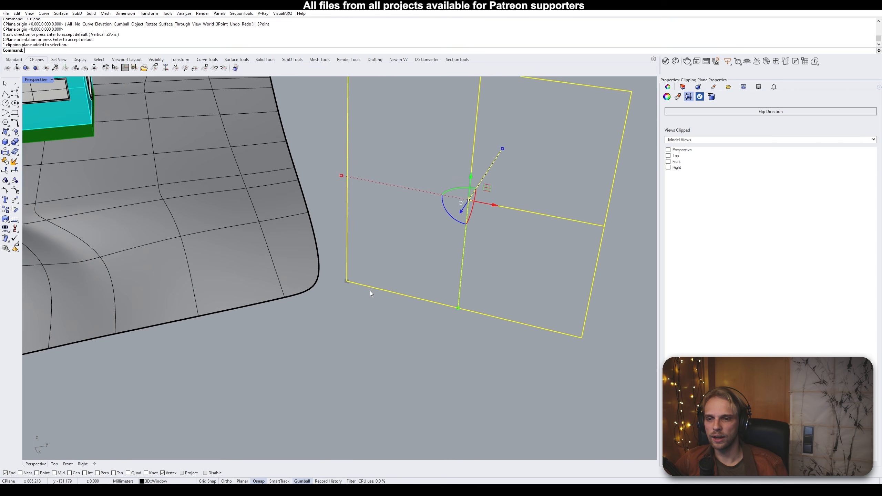
scroll(347, 283, up, 4)
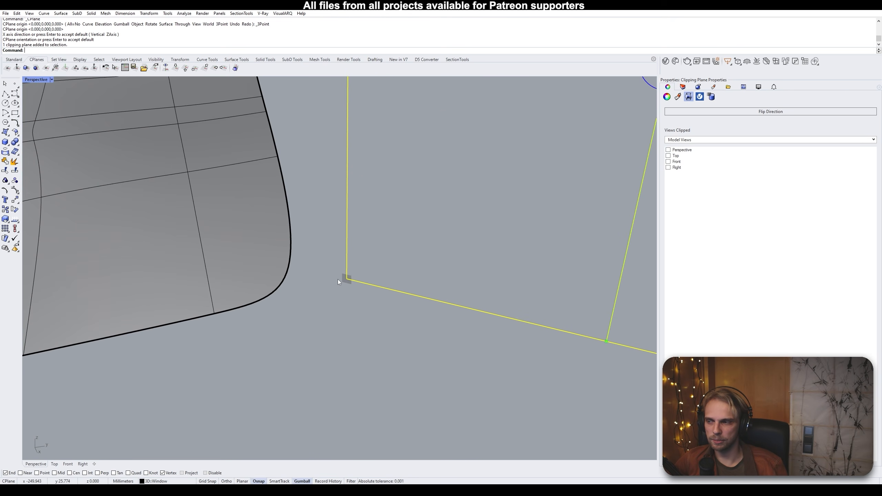
scroll(338, 280, down, 4)
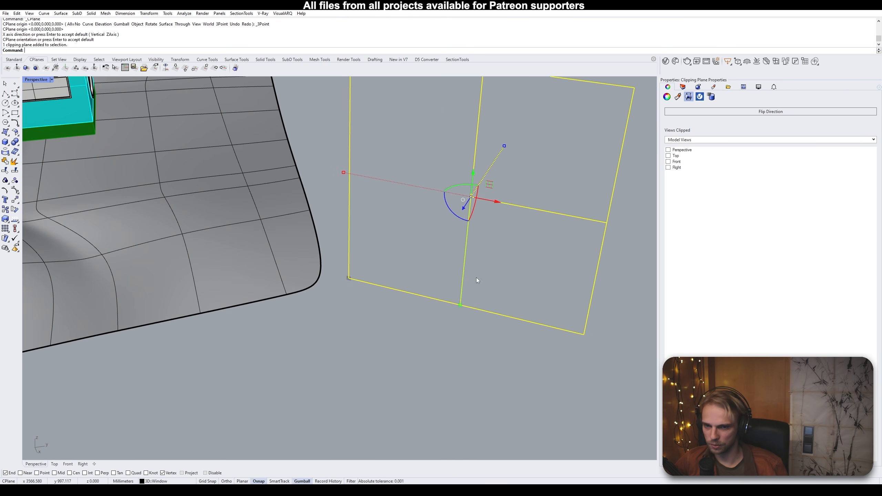
scroll(583, 335, down, 5)
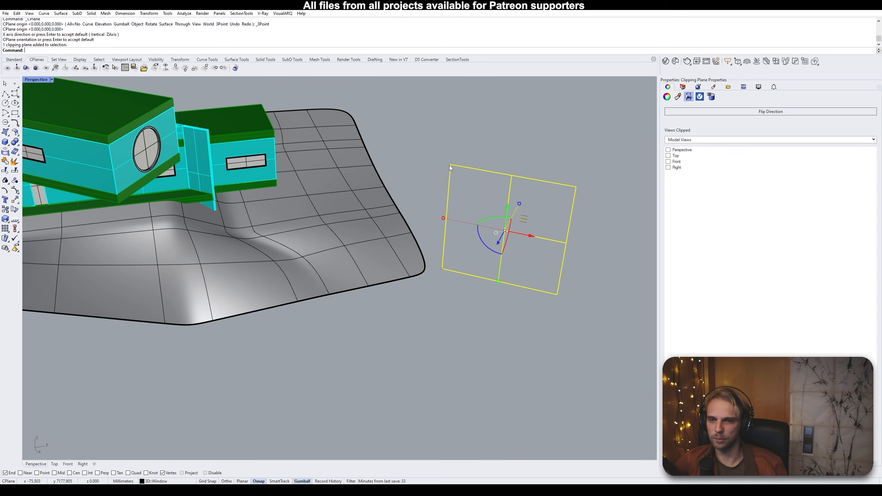
click(673, 151)
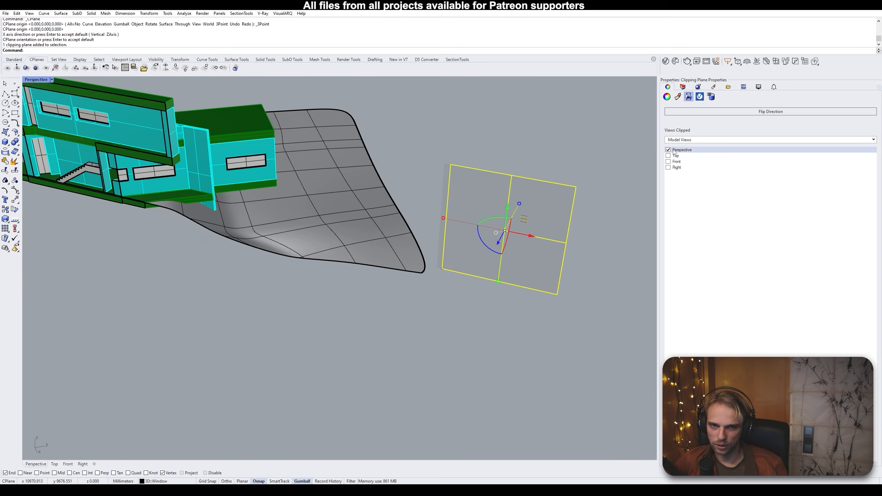
click(492, 115)
Switch the Perspective viewport to a plan view of the new construction plane
right_drag(385, 198, 362, 212)
text(Plan)
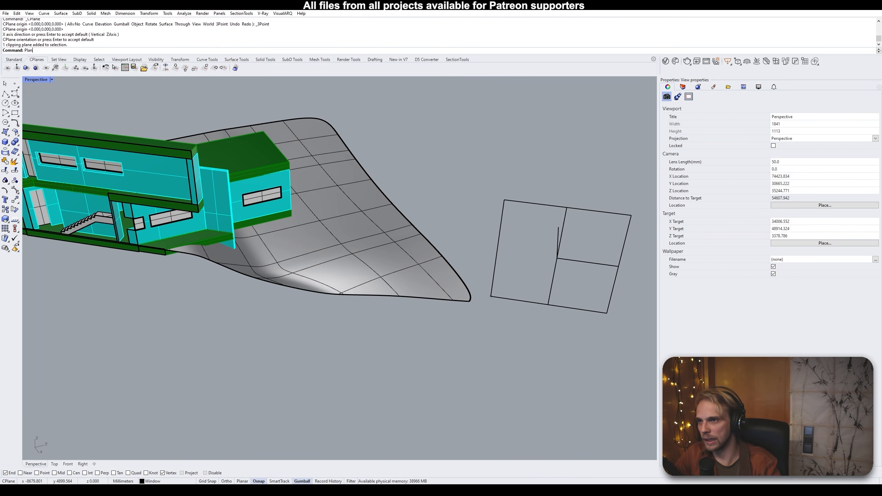
key(Return)
scroll(358, 215, down, 5)
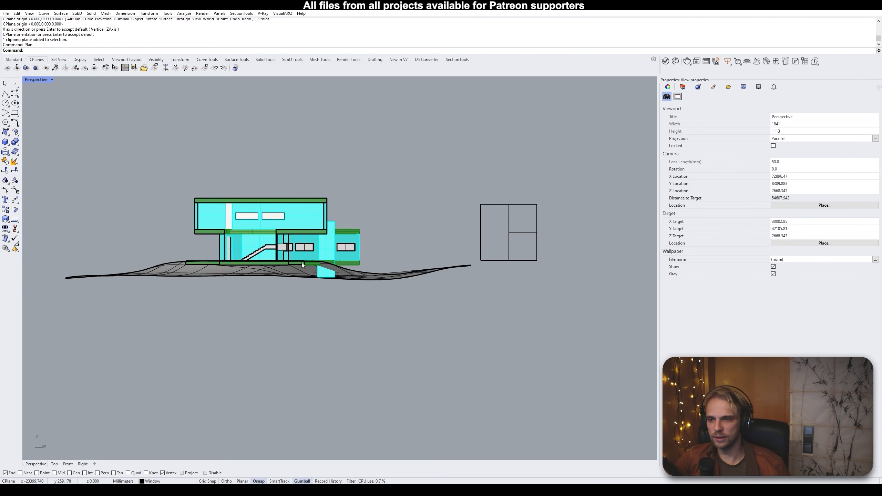
scroll(301, 262, up, 3)
Generate a Make2D drawing of the sectioned house and terrain, including clipping plane intersections, on the output layer SectionB
drag(390, 325, 70, 123)
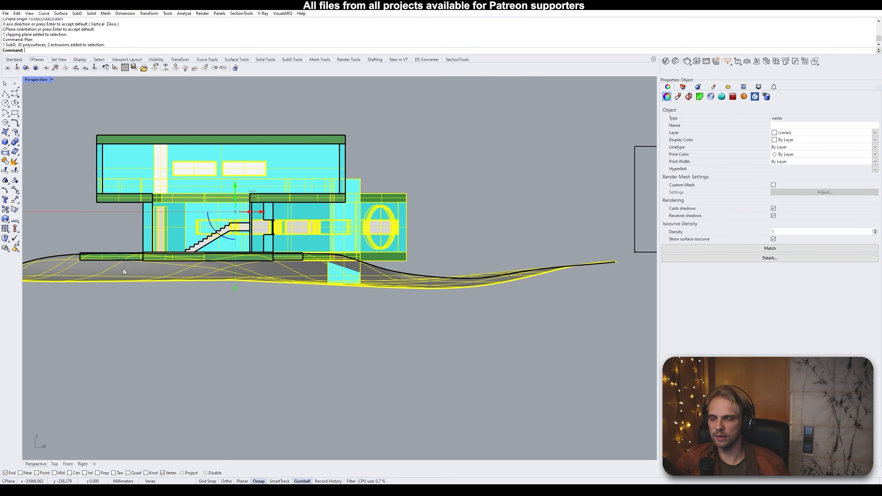
scroll(203, 168, down, 4)
click(310, 257)
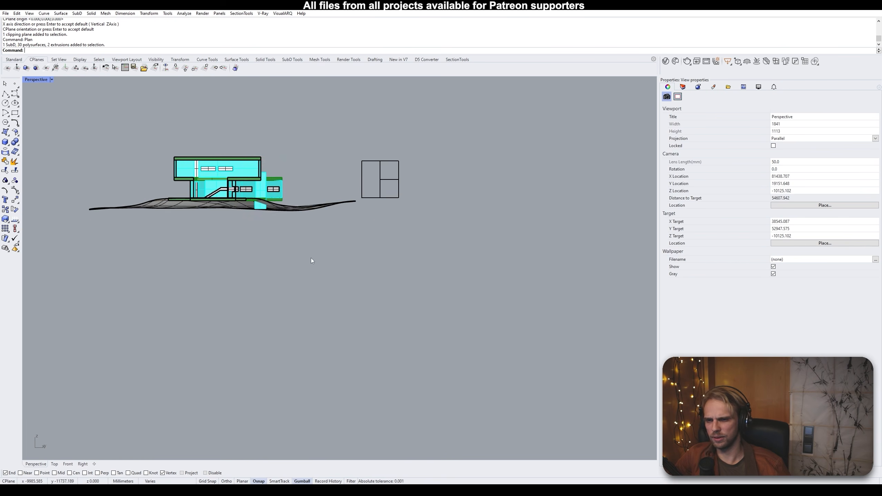
drag(325, 262, 90, 132)
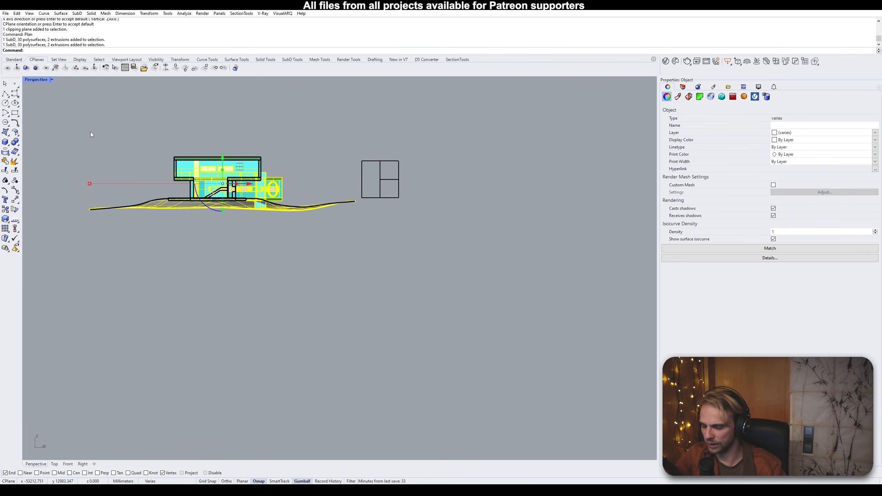
text(Make2D)
key(Return)
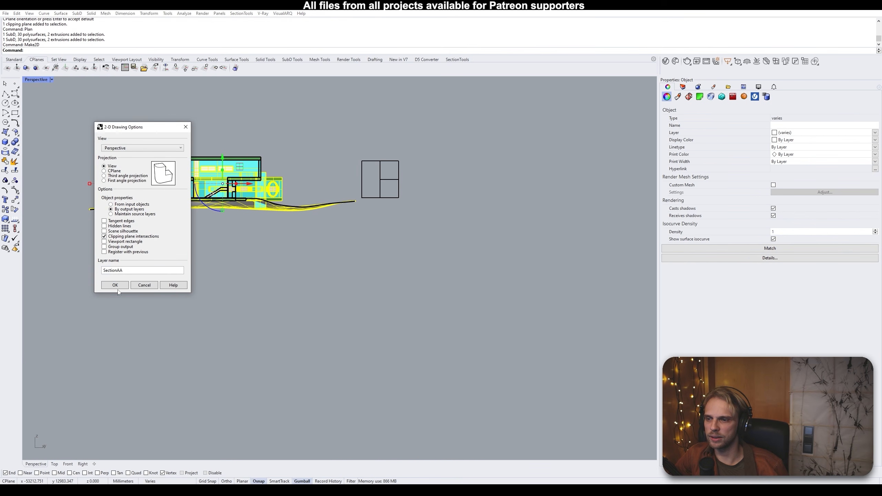
key(BackSpace)
key(BackSpace)
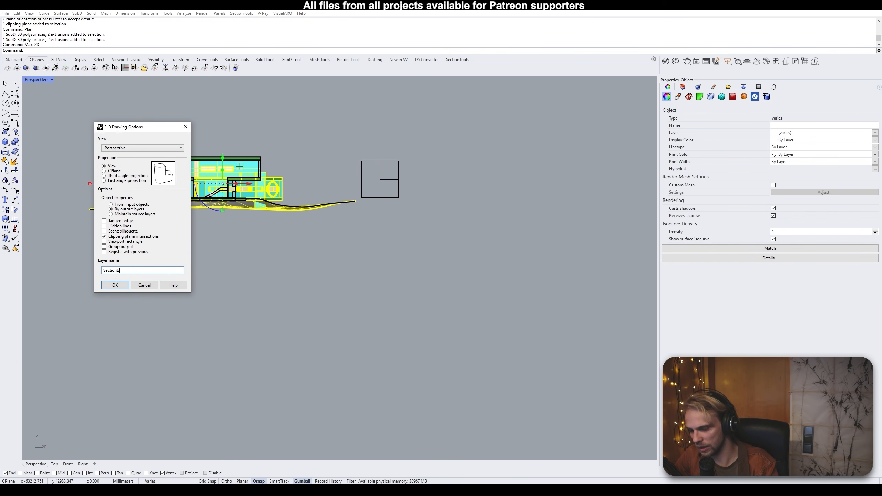
text(B)
click(121, 284)
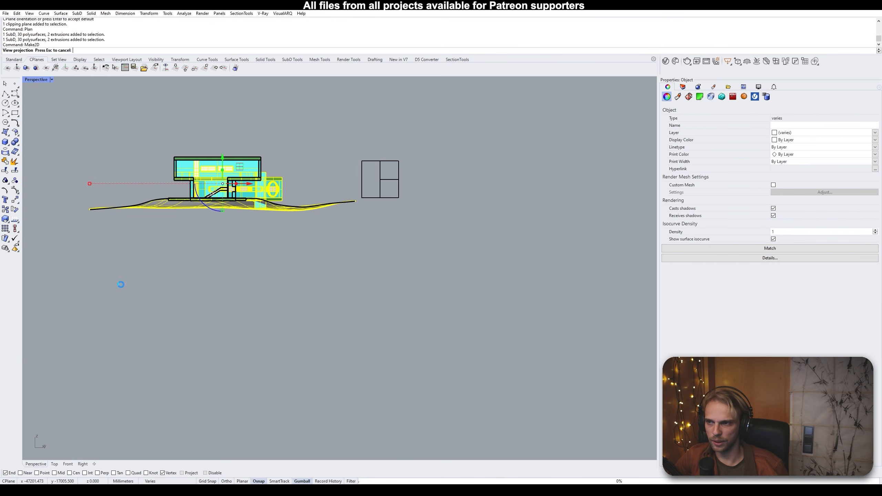
Move the new section drawing in the Top view below the first section, beside the floor plans
double_click(36, 80)
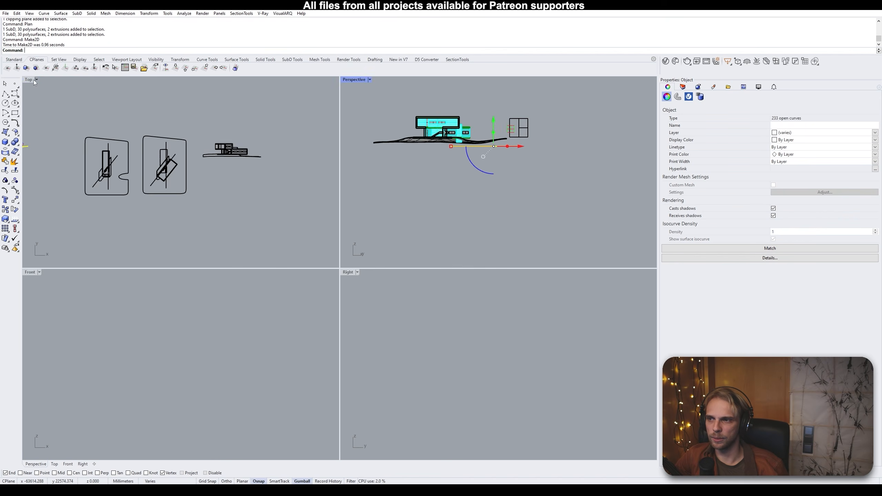
double_click(33, 80)
scroll(92, 181, down, 4)
right_drag(92, 181, 154, 210)
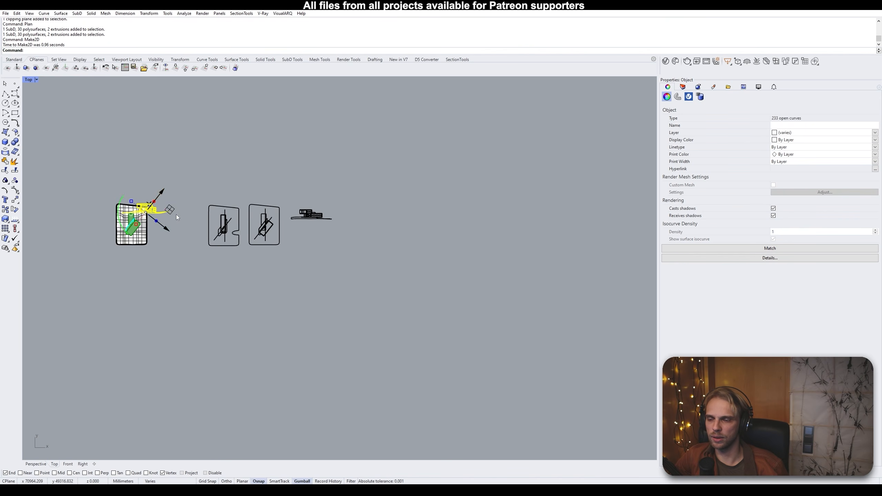
drag(169, 208, 341, 236)
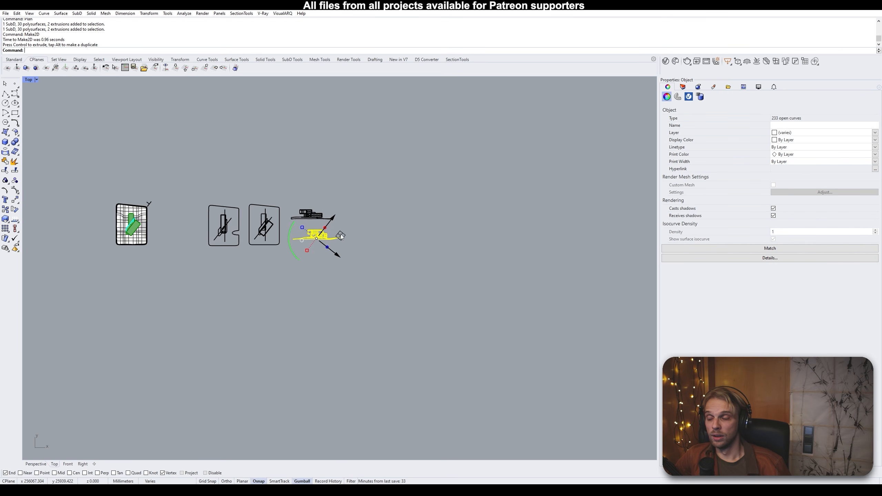
scroll(341, 235, up, 10)
drag(302, 243, 296, 251)
click(348, 229)
scroll(368, 236, down, 8)
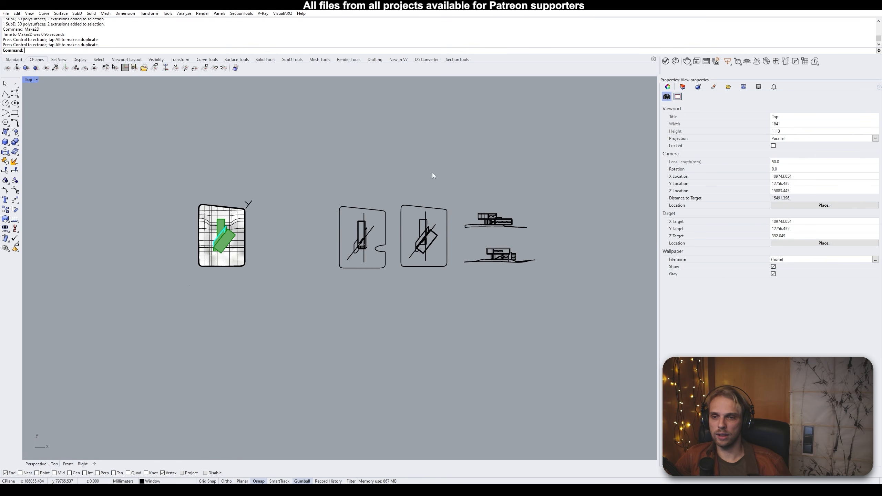
key(ctrl+m)
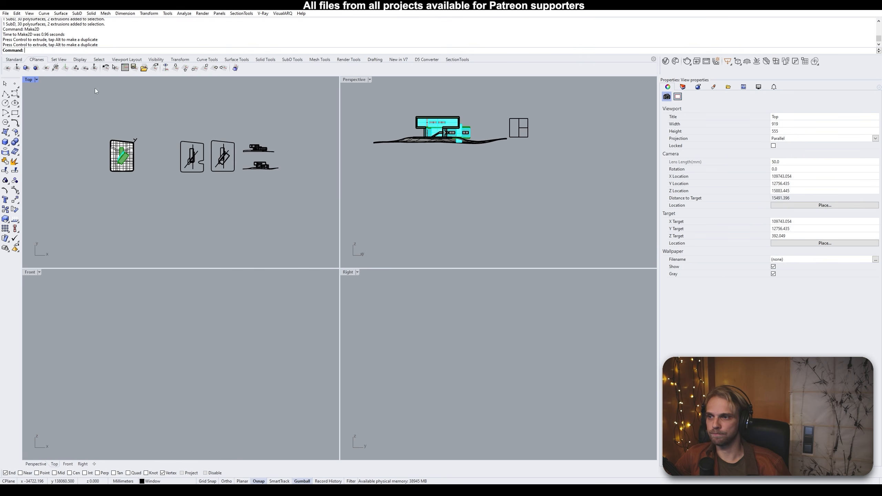
double_click(348, 80)
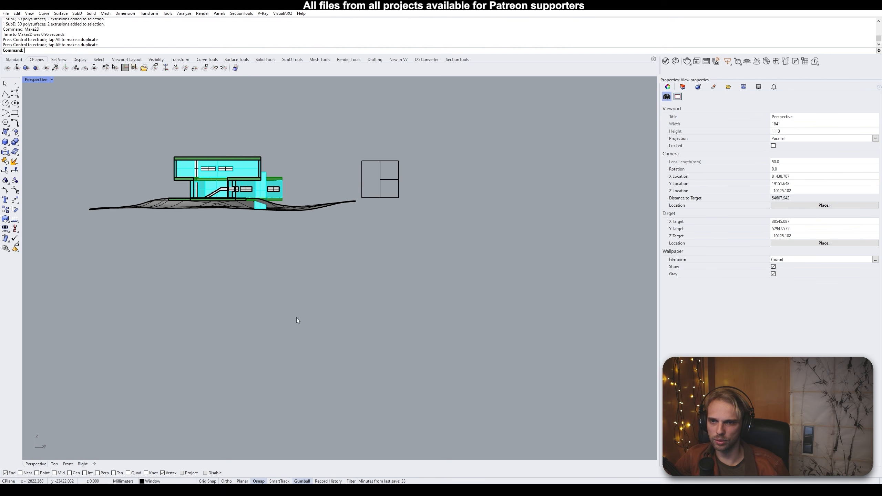
drag(391, 204, 467, 292)
click(468, 292)
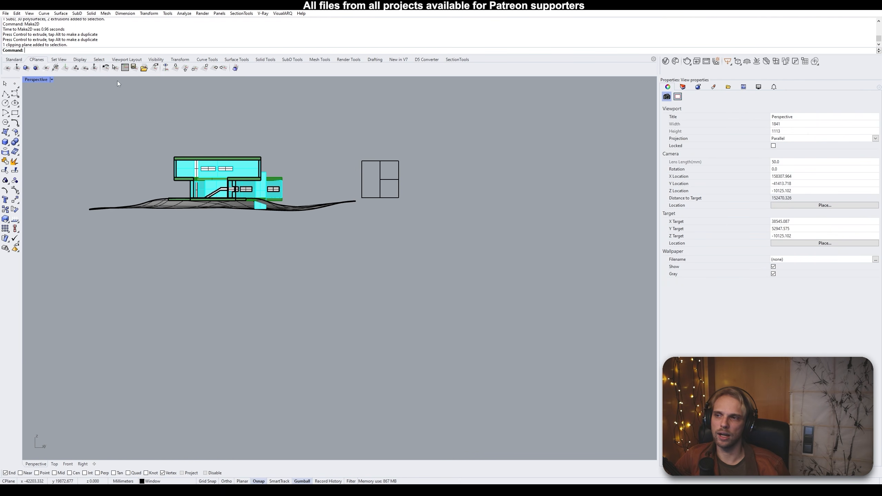
double_click(34, 80)
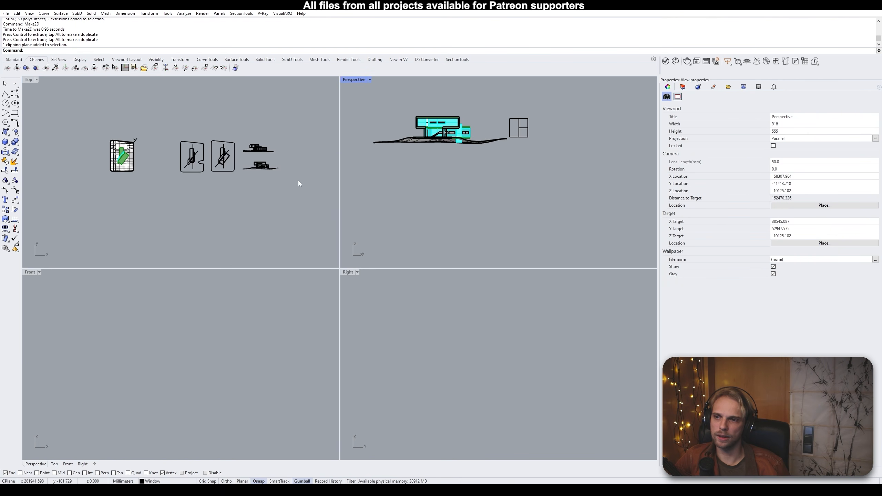
Generate a trial Make2D drawing of the whole house and terrain from the Top view and move it above the floor plans
scroll(184, 149, up, 8)
scroll(123, 146, down, 6)
right_drag(92, 148, 171, 169)
scroll(153, 166, up, 7)
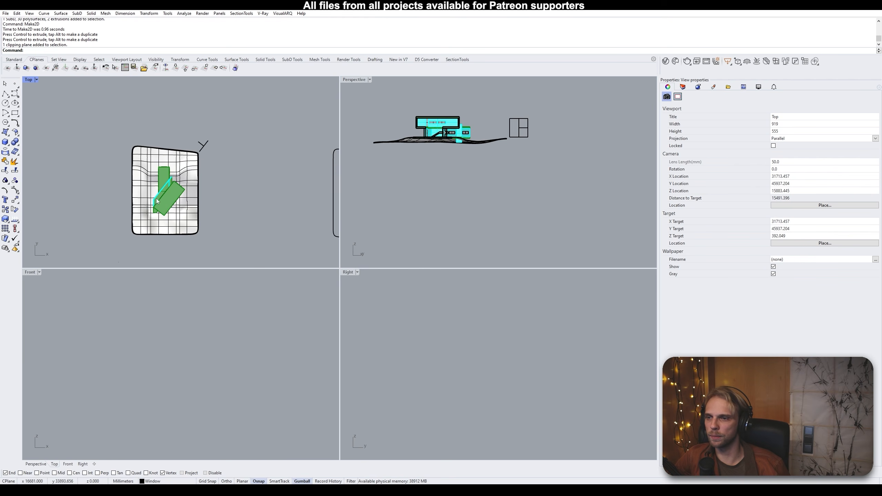
drag(206, 247, 121, 165)
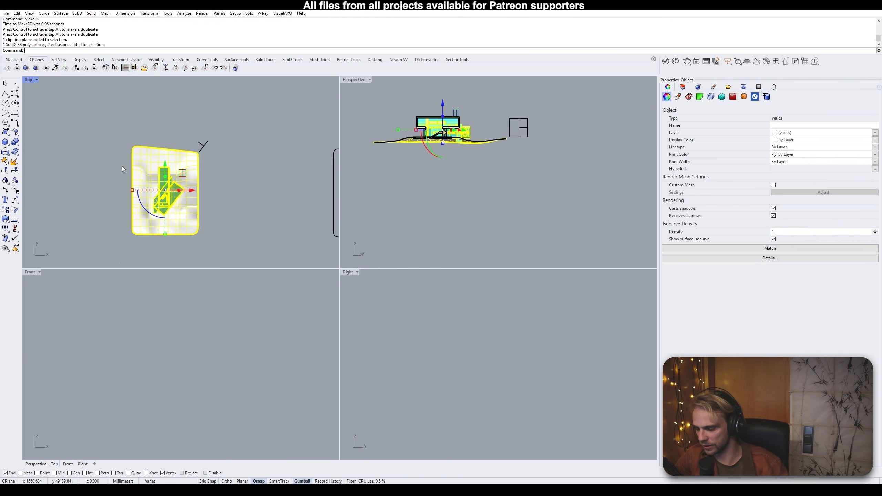
text(Make2D)
key(Return)
key(Return)
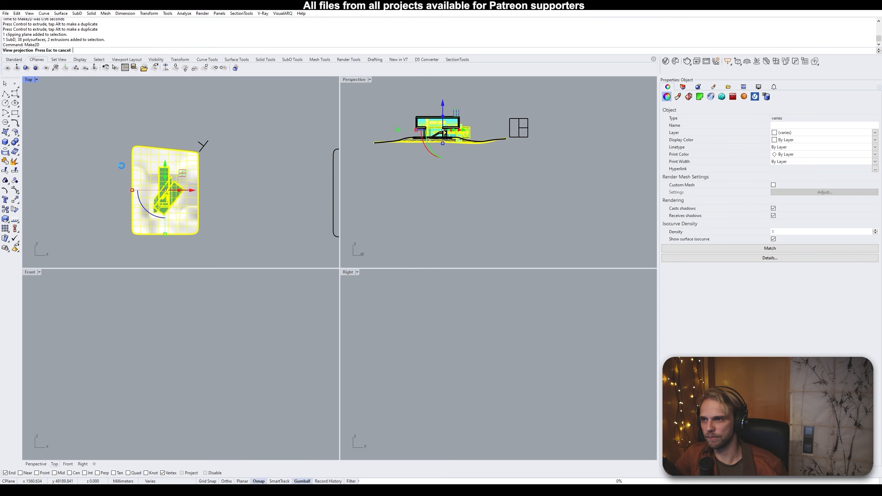
scroll(121, 165, down, 9)
right_drag(121, 166, 41, 148)
mouse_move(107, 139)
mouse_down()
mouse_move(155, 106)
mouse_move(147, 101)
mouse_up()
click(124, 129)
Examine the trial top-view drawing of the house and terrain, and delete it
scroll(124, 129, up, 6)
right_drag(182, 111, 204, 177)
scroll(202, 153, up, 8)
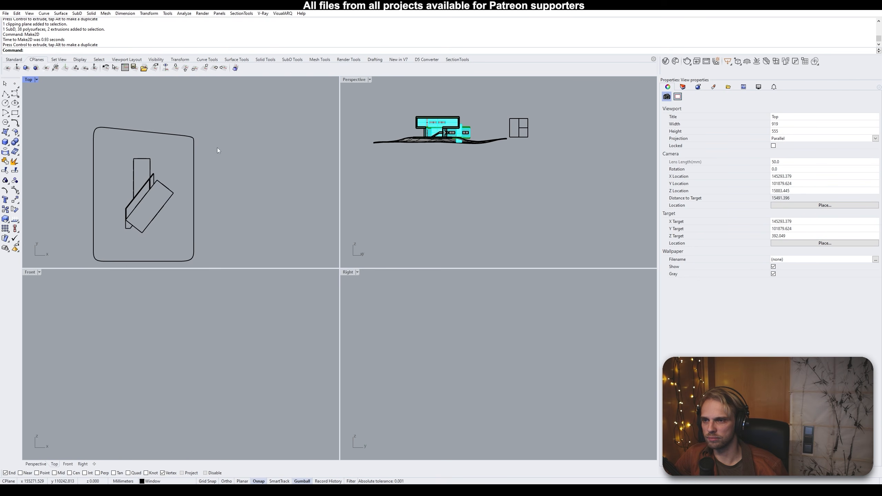
scroll(144, 205, up, 4)
scroll(144, 203, down, 9)
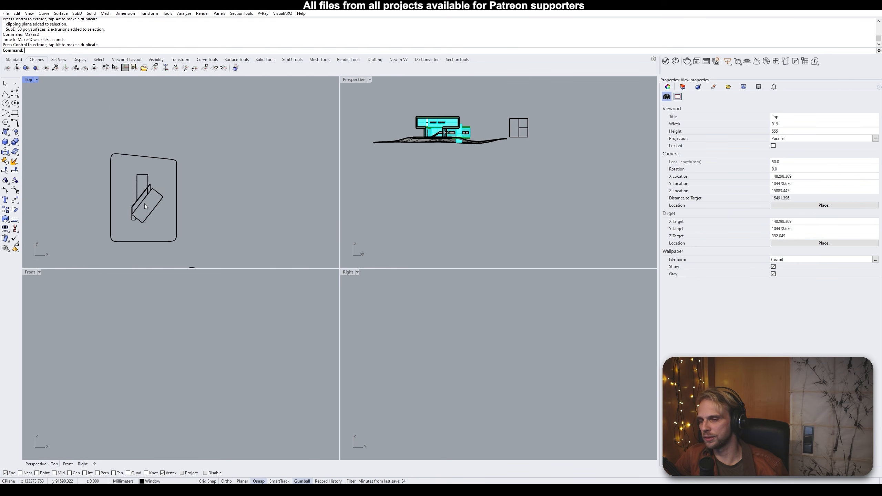
right_drag(144, 203, 229, 146)
drag(275, 185, 133, 87)
key(Delete)
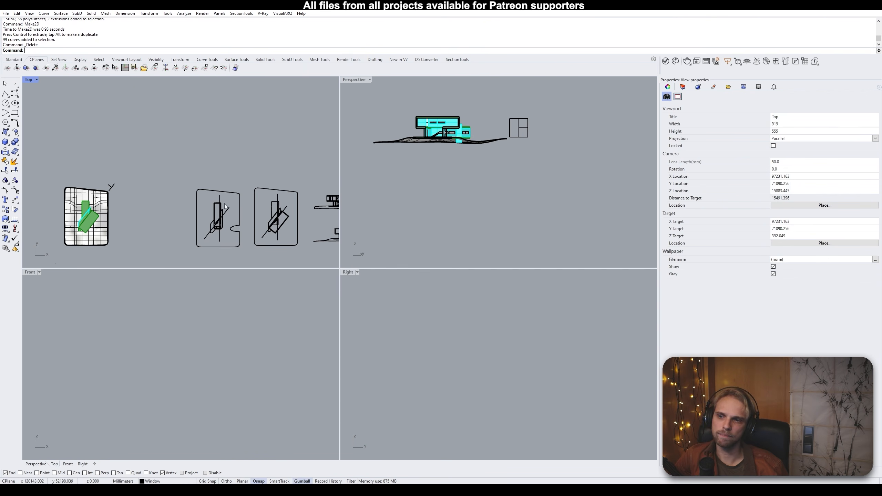
Save the Perspective viewport's current section view as a named view called SectionBB
right_drag(225, 204, 243, 168)
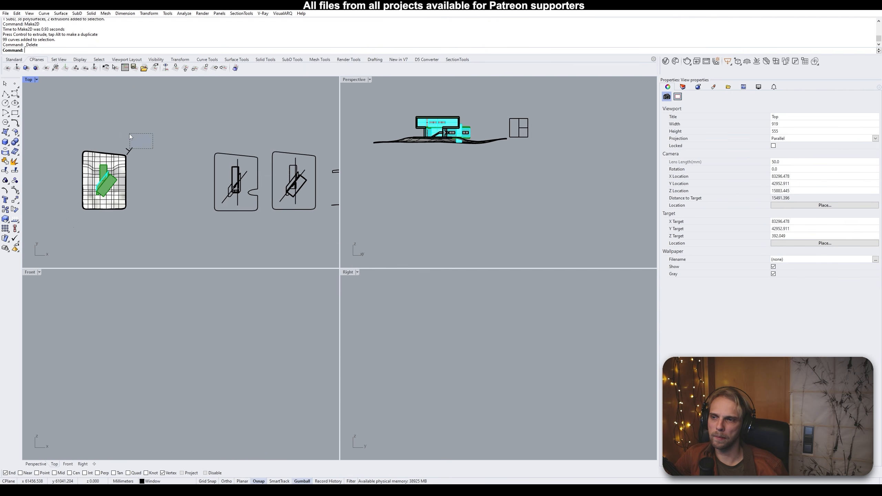
double_click(351, 80)
scroll(175, 141, up, 5)
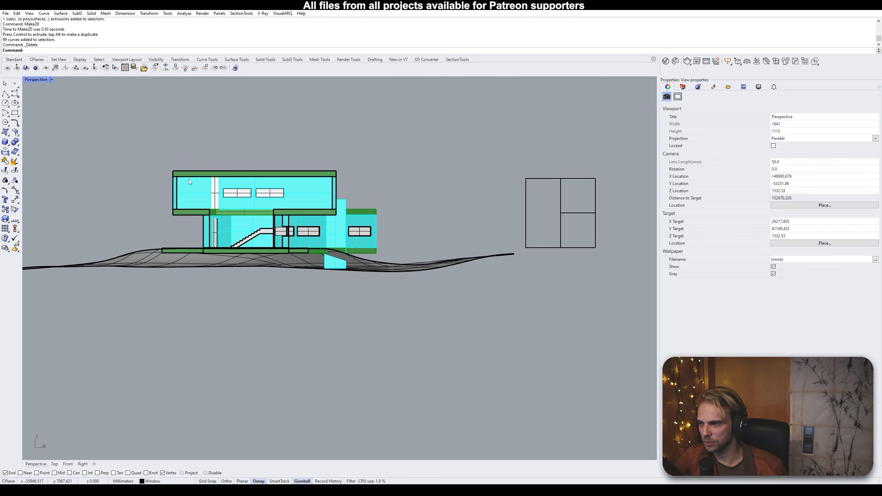
text(Name)
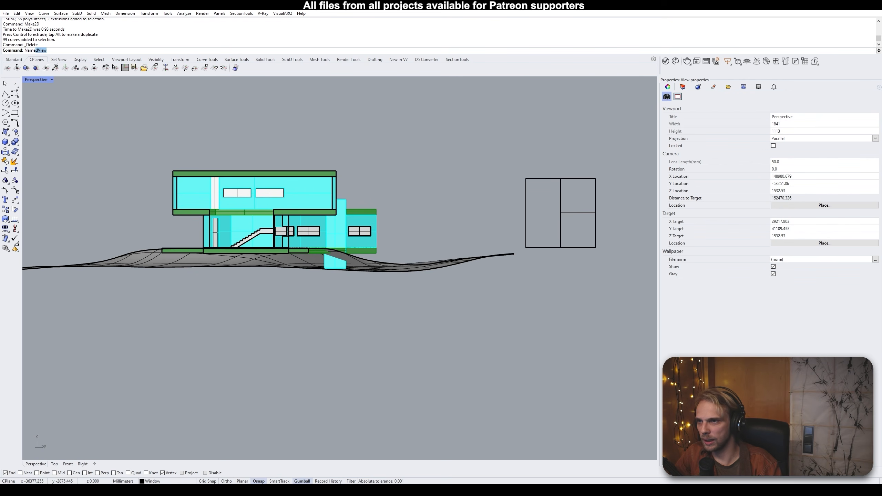
text(d)
key(Return)
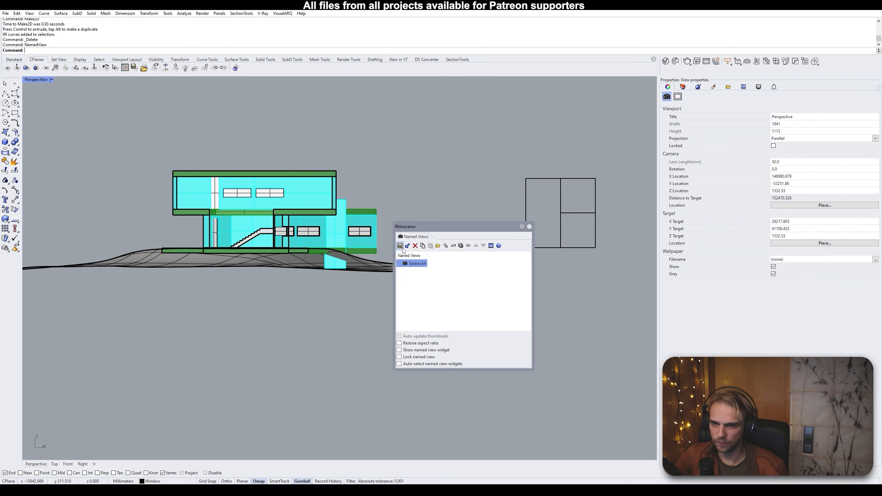
click(400, 246)
click(444, 246)
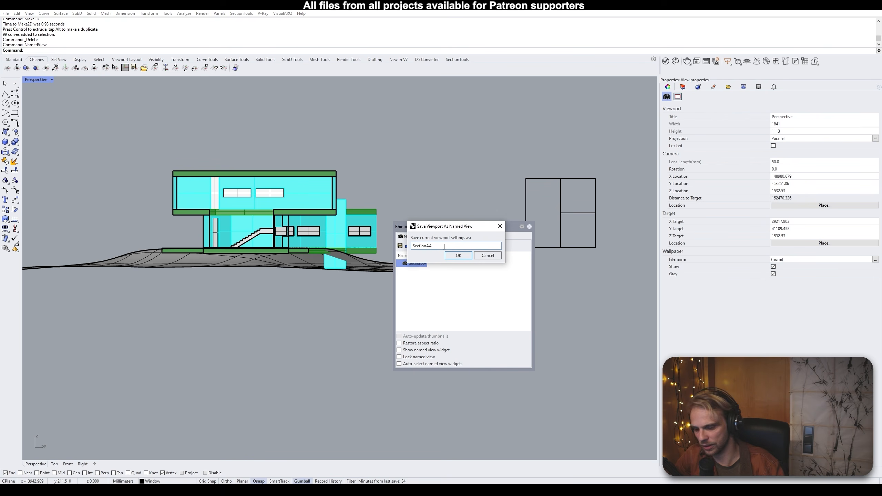
key(BackSpace)
key(BackSpace)
text(BB)
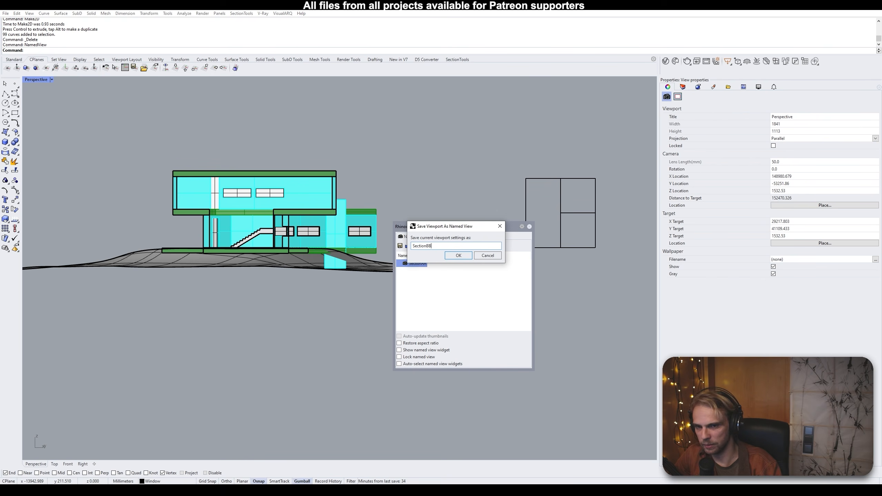
click(459, 255)
Restore the SectionAA and SectionBB named views alternately to check them, ending on SectionBB
double_click(417, 264)
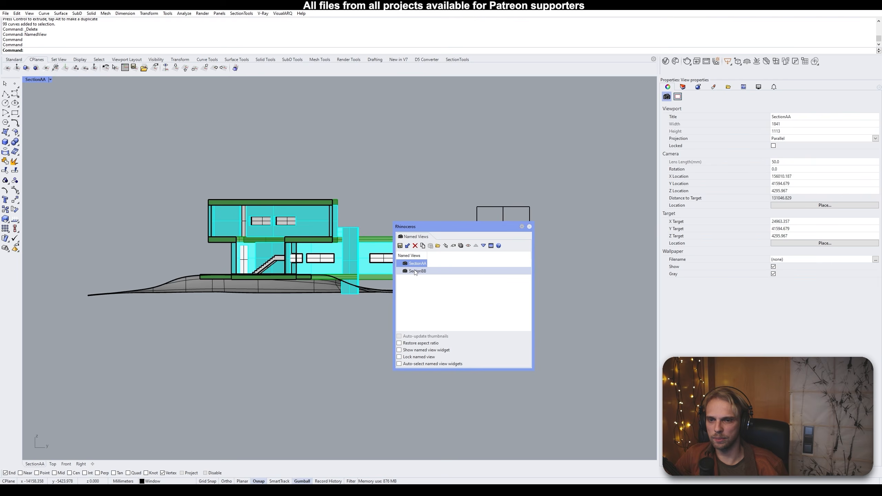
double_click(415, 272)
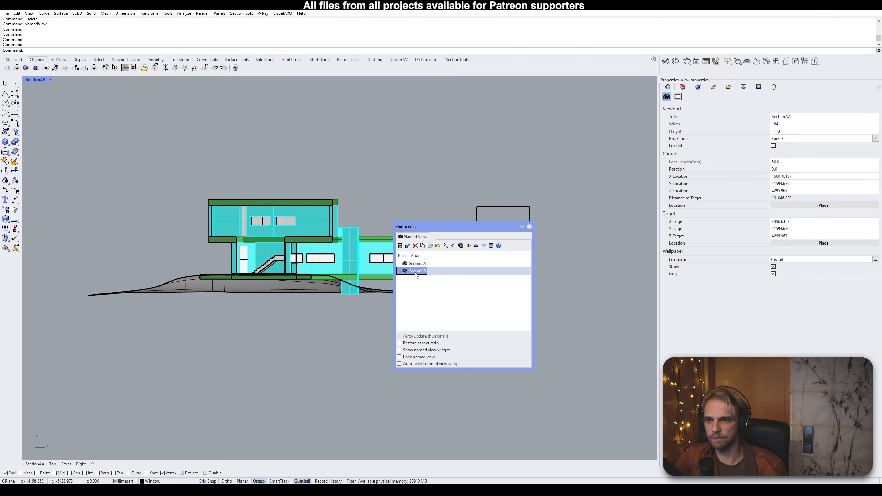
double_click(416, 265)
double_click(416, 272)
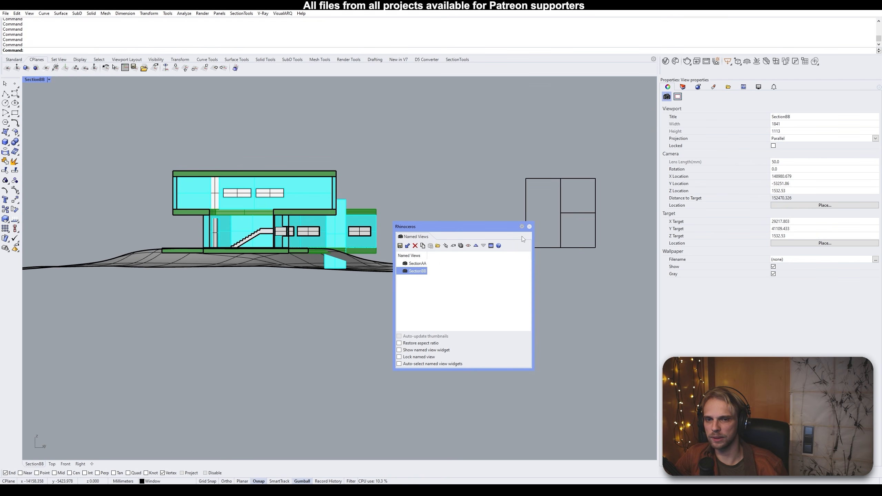
click(530, 226)
Delete the clipping plane beside the house in the SectionBB view
drag(559, 281, 517, 201)
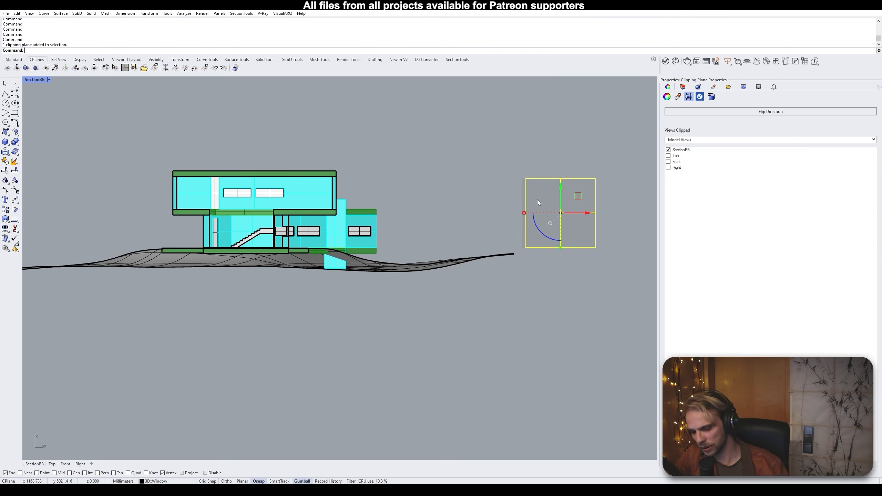
key(Delete)
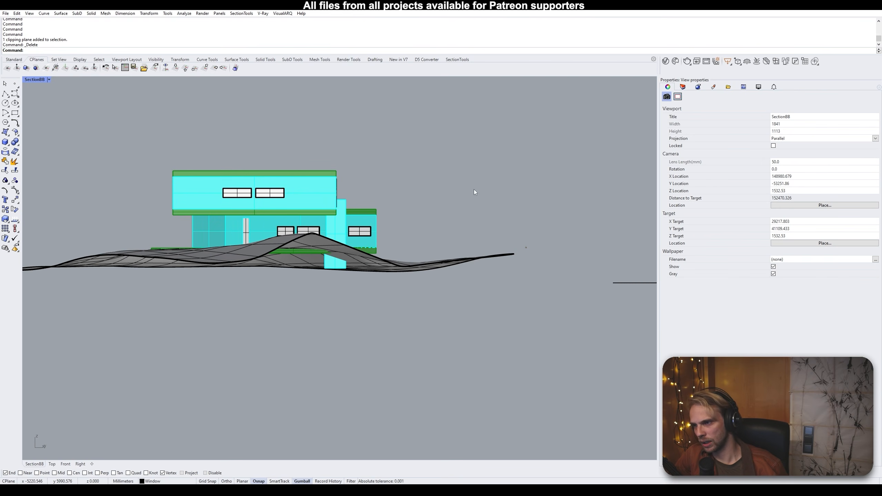
right_drag(474, 190, 315, 213)
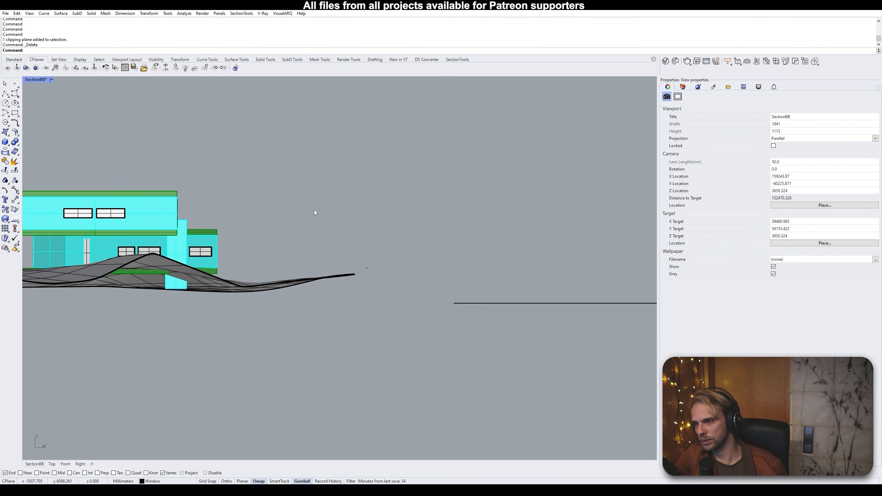
scroll(314, 212, down, 4)
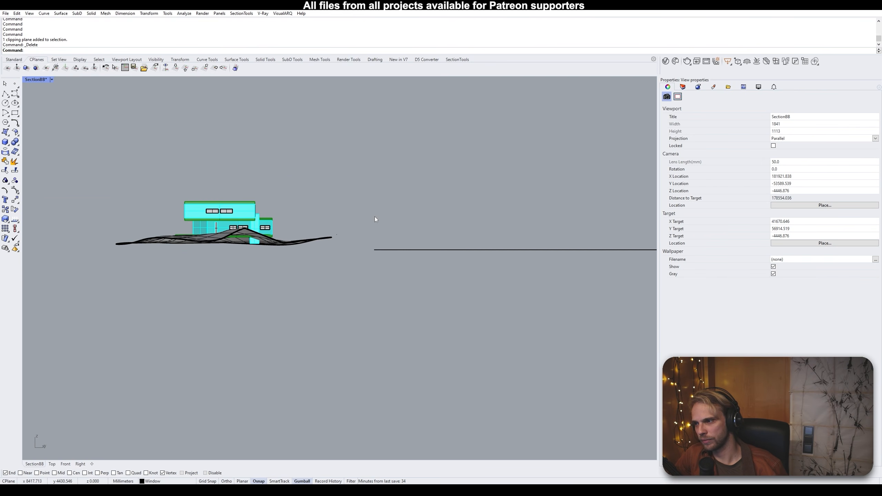
right_drag(375, 216, 502, 246)
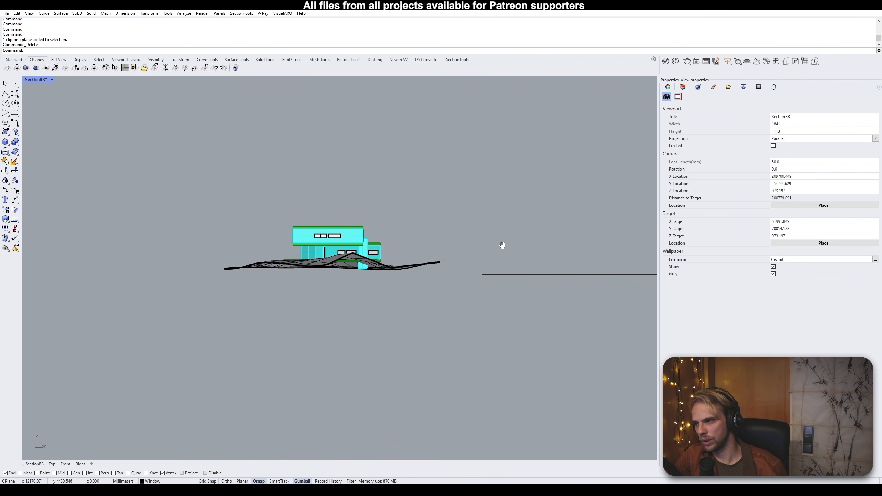
scroll(440, 247, up, 3)
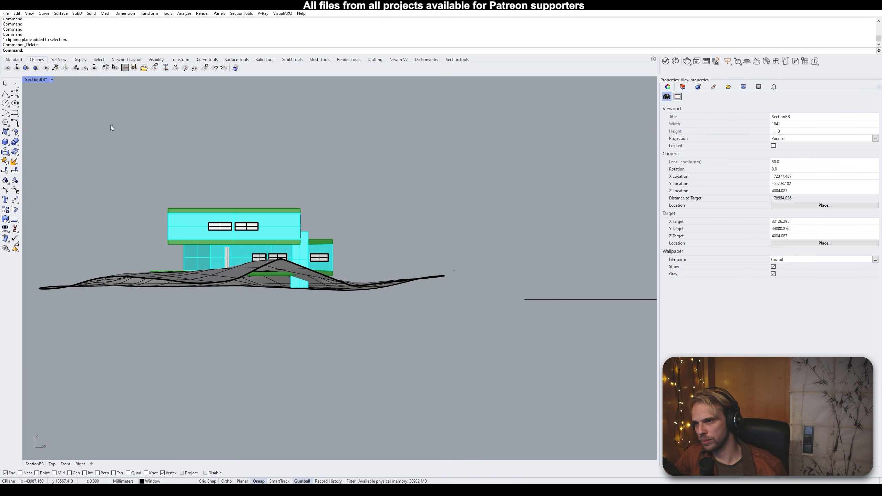
Set the SectionBB viewport back to the standard Perspective view and look over the four 2D drawings
click(51, 79)
mouse_move(63, 258)
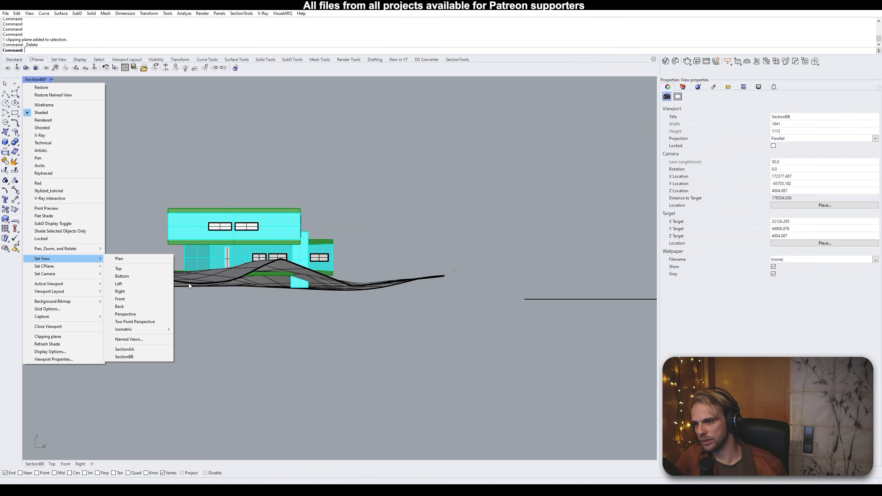
click(142, 314)
scroll(295, 264, up, 8)
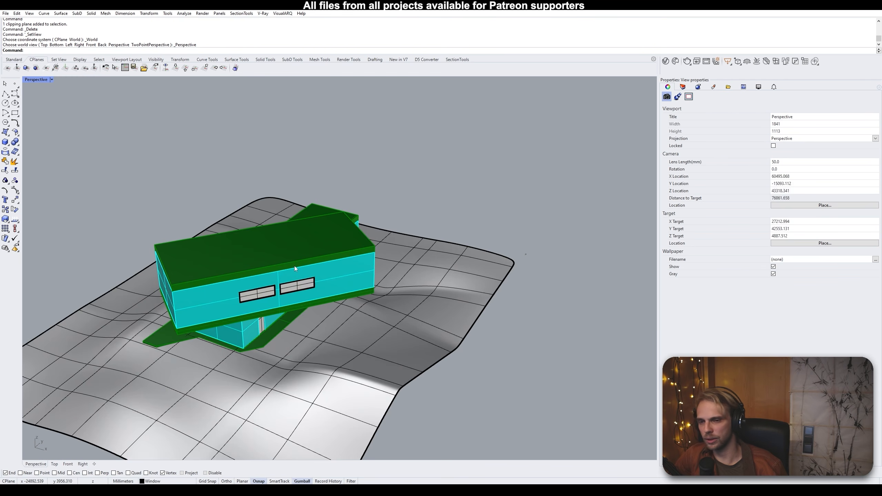
scroll(295, 266, down, 16)
shift+right_drag(443, 305, 238, 252)
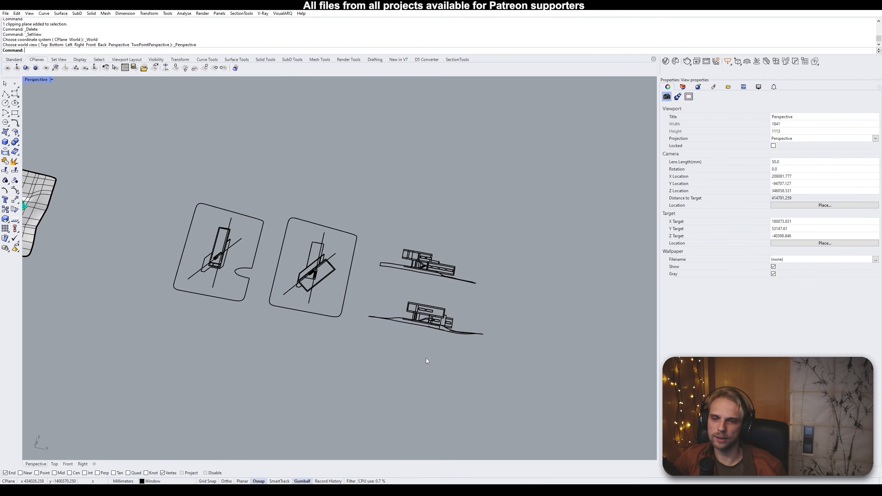
drag(475, 387, 146, 152)
click(178, 210)
Maximize the Top viewport on the floor plans and sections and display the layer list
double_click(30, 81)
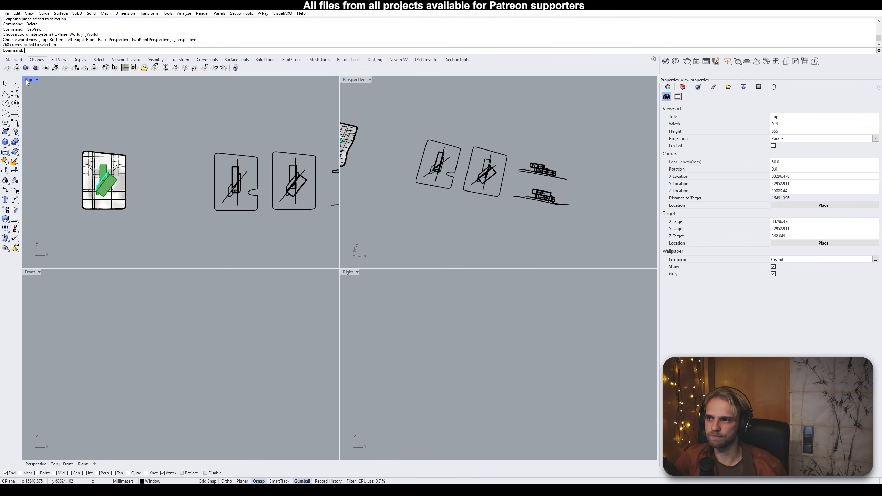
double_click(30, 80)
scroll(233, 207, down, 11)
right_drag(289, 230, 227, 233)
scroll(227, 234, up, 8)
scroll(227, 237, up, 4)
right_drag(384, 177, 307, 180)
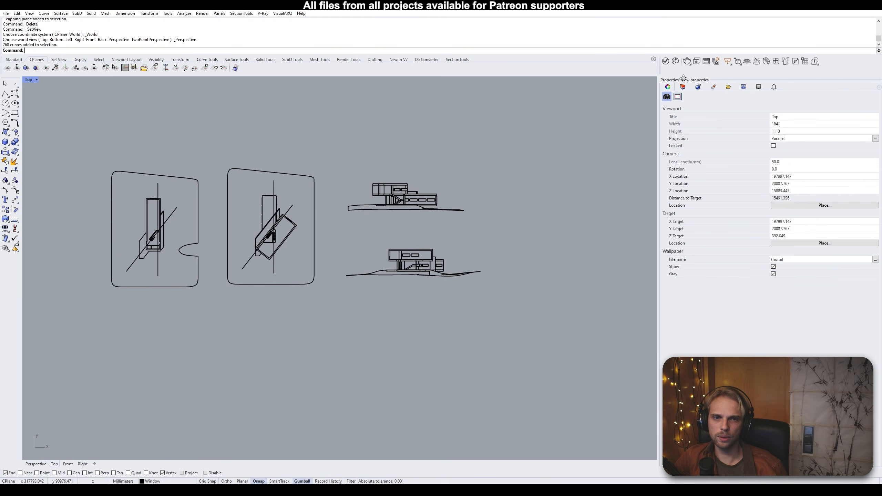
click(683, 87)
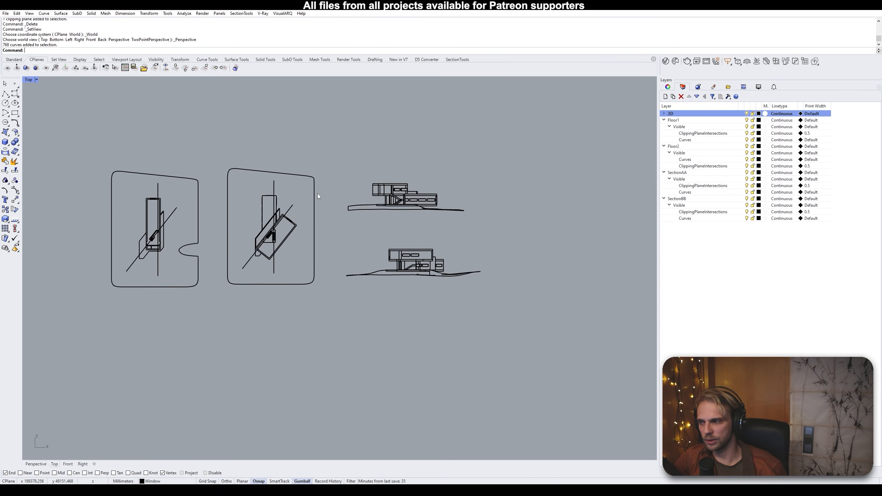
Review the Floor1, Floor2, SectionAA and SectionBB layers, comparing Floor1's ClippingPlaneIntersections and Curves sublayers
click(673, 121)
click(674, 147)
click(677, 173)
click(672, 200)
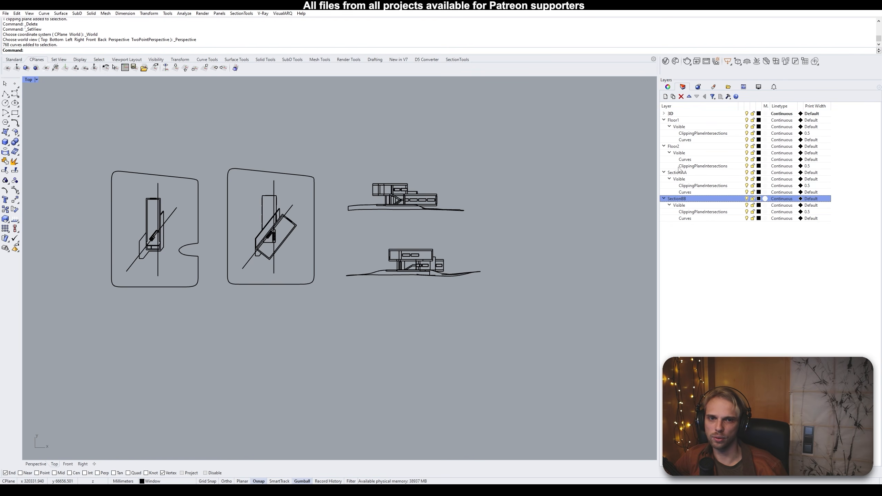
click(690, 138)
click(693, 135)
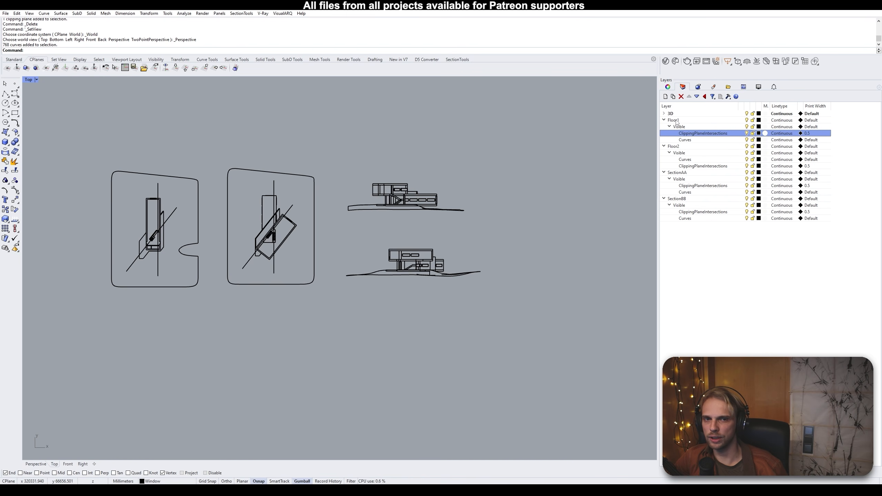
click(688, 141)
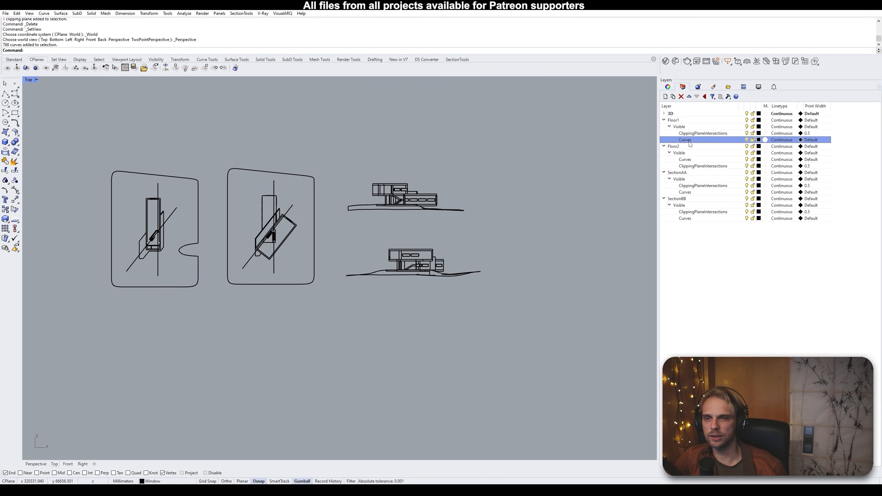
click(718, 134)
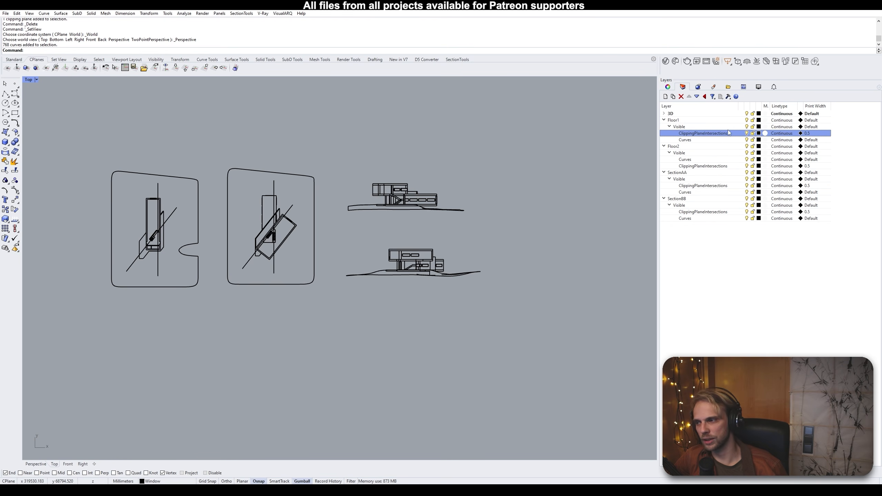
click(710, 140)
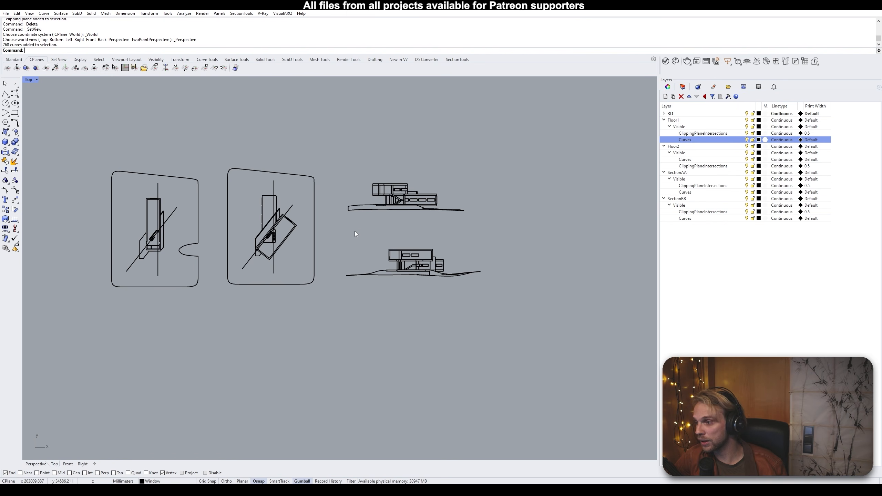
Set the colour of the ClippingPlaneIntersections sublayers under Floor1 and Floor2 to Red
click(758, 134)
click(434, 197)
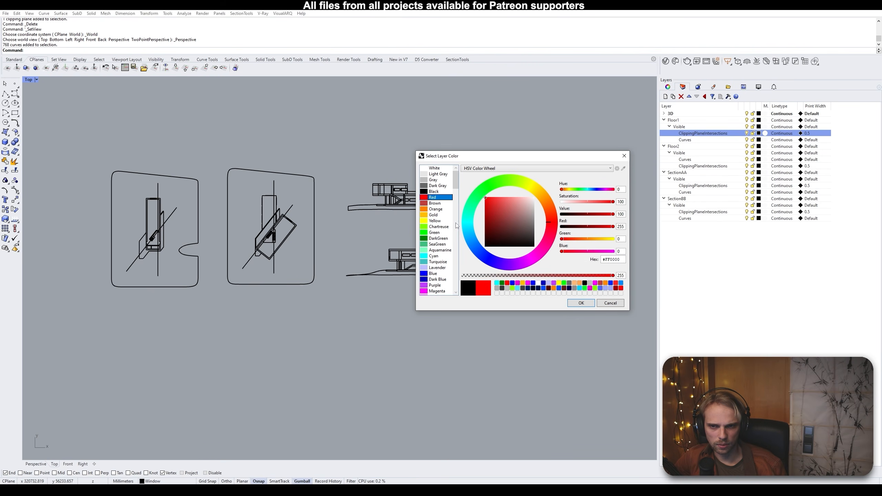
click(581, 303)
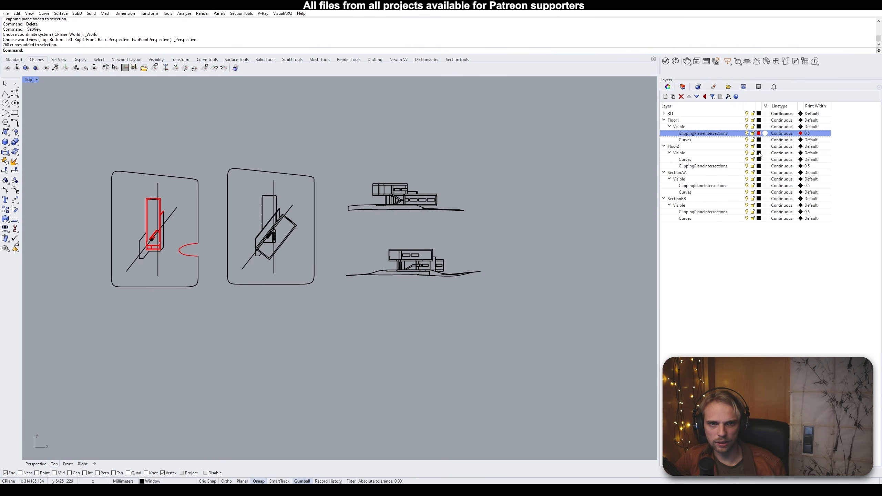
click(758, 167)
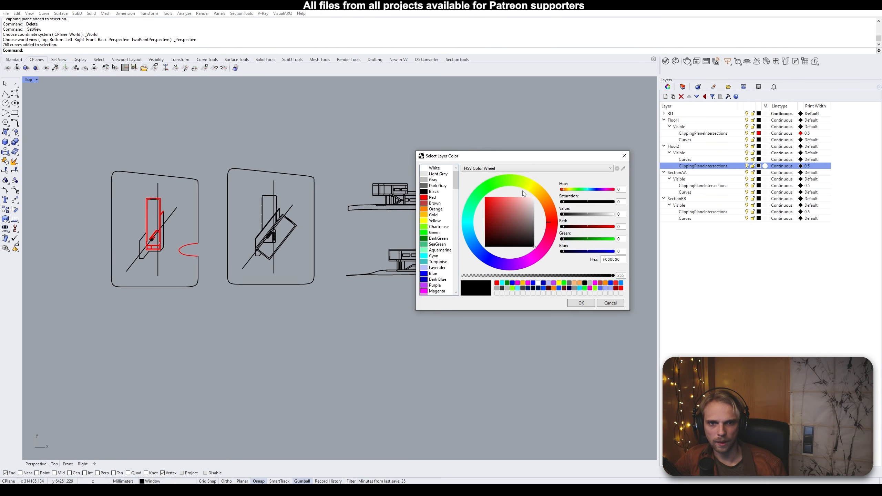
click(433, 197)
click(581, 303)
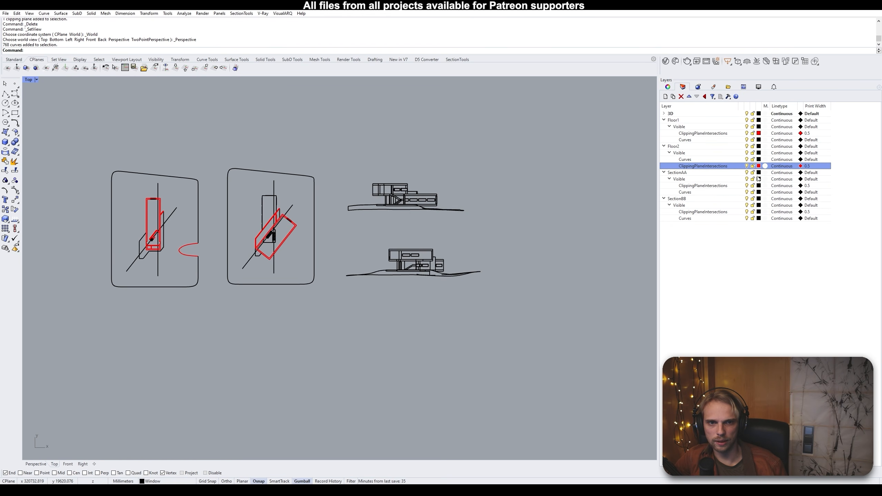
Set the colour of the ClippingPlaneIntersections sublayers under SectionAA and SectionBB to Red
click(759, 187)
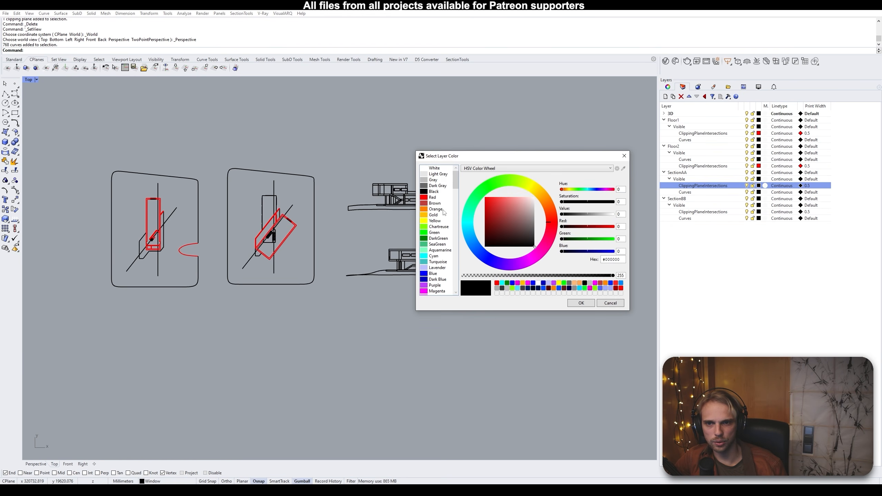
click(433, 198)
click(581, 303)
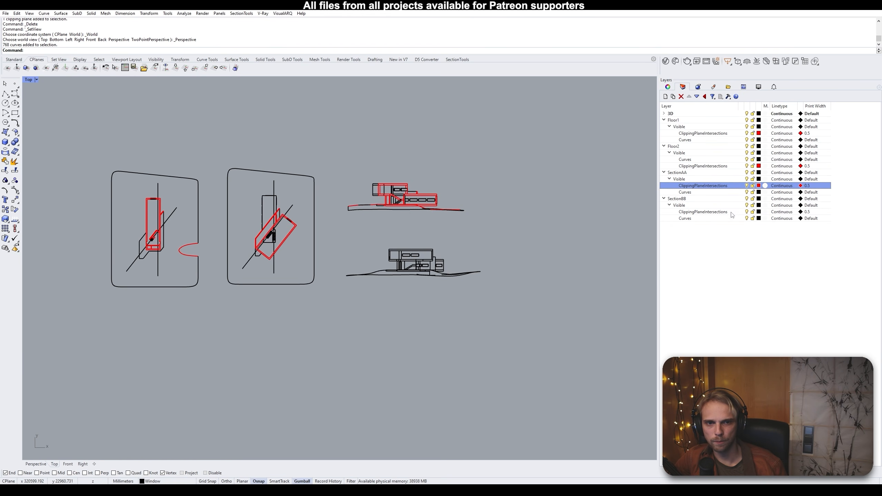
click(759, 211)
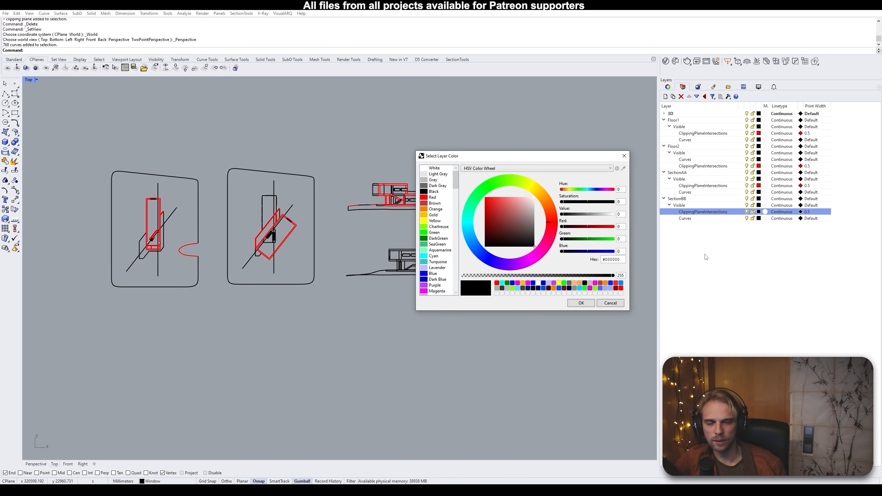
click(433, 197)
click(581, 303)
Examine the red cut lines in the two sections and the two floor plans up close
right_drag(340, 298, 406, 299)
scroll(482, 205, up, 4)
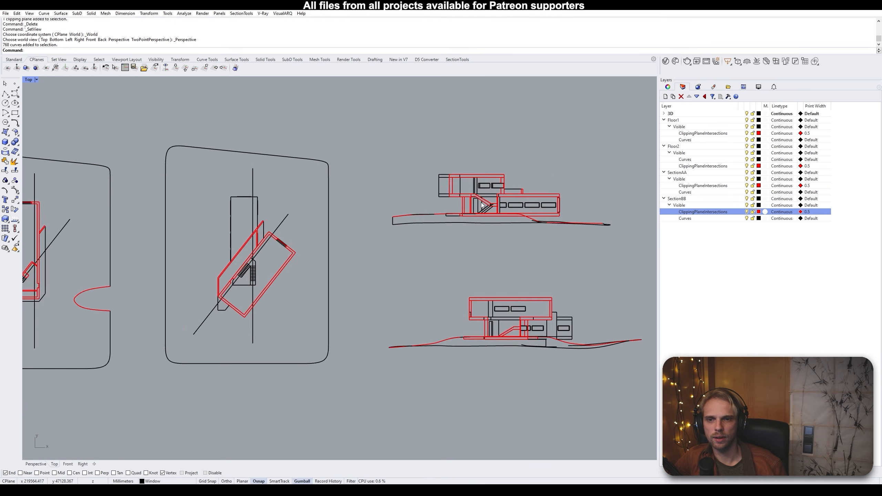
scroll(382, 239, up, 6)
scroll(434, 211, down, 7)
right_drag(119, 259, 242, 232)
scroll(242, 232, up, 10)
right_drag(278, 201, 293, 286)
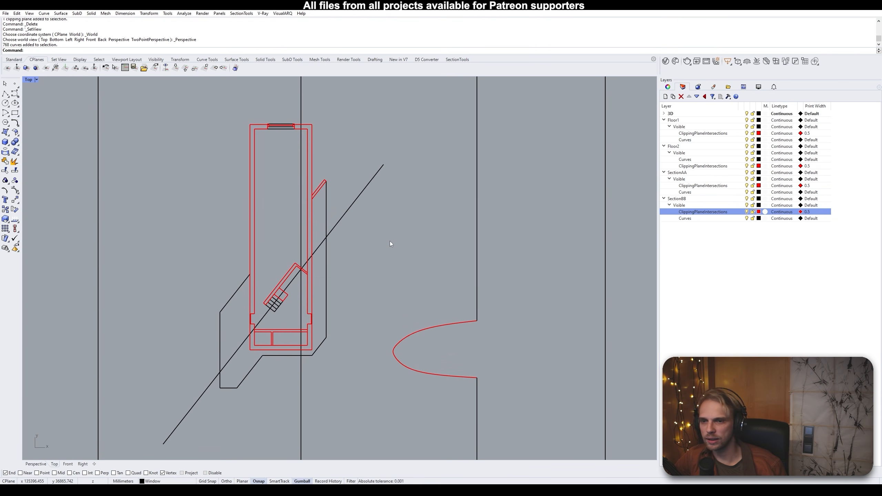
scroll(390, 241, down, 4)
mouse_move(355, 247)
right_down()
mouse_move(330, 193)
mouse_move(341, 246)
right_up()
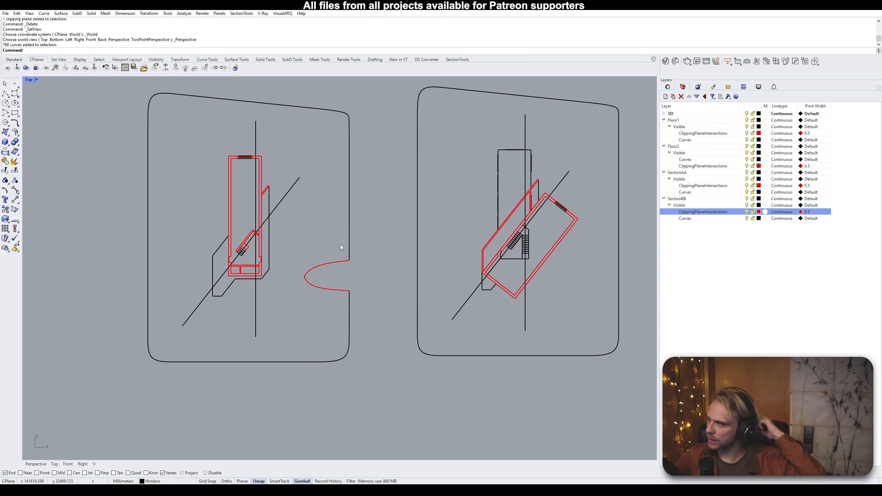
scroll(253, 278, up, 5)
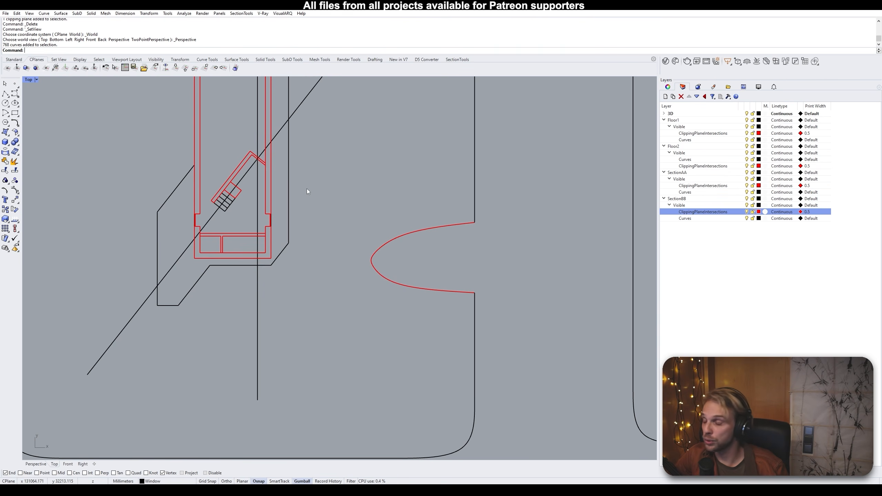
Collapse the Floor1, Floor2, SectionAA and SectionBB layers and add a new top-level layer named Hatch
click(701, 239)
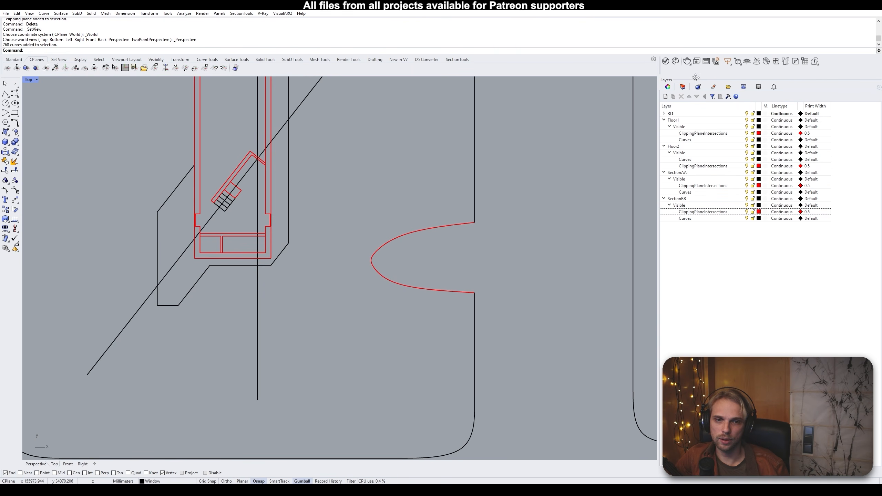
click(664, 120)
click(663, 127)
click(664, 133)
click(663, 140)
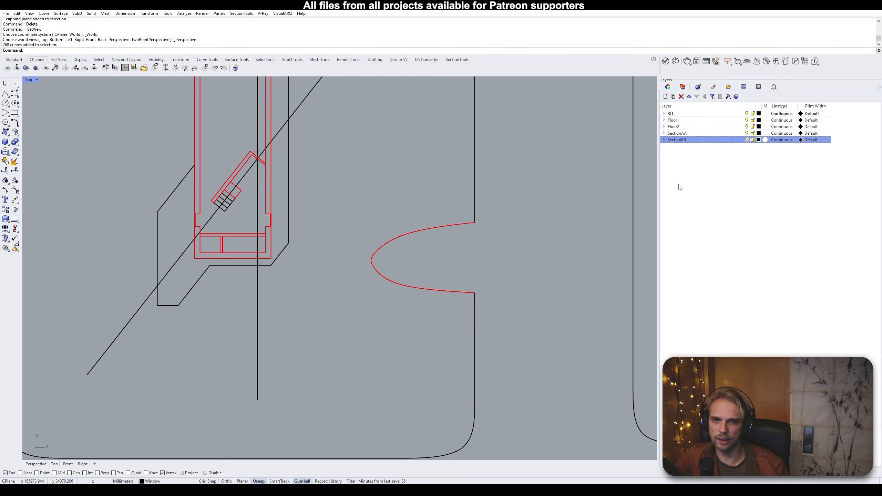
click(666, 96)
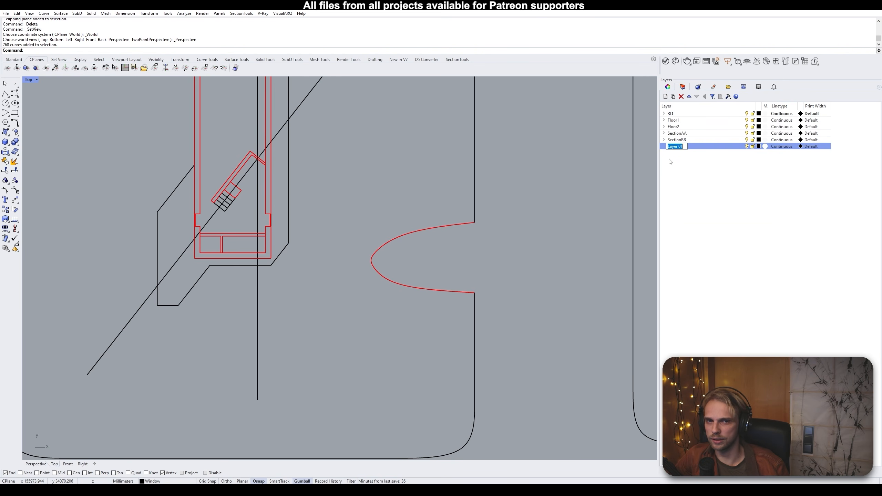
text(H)
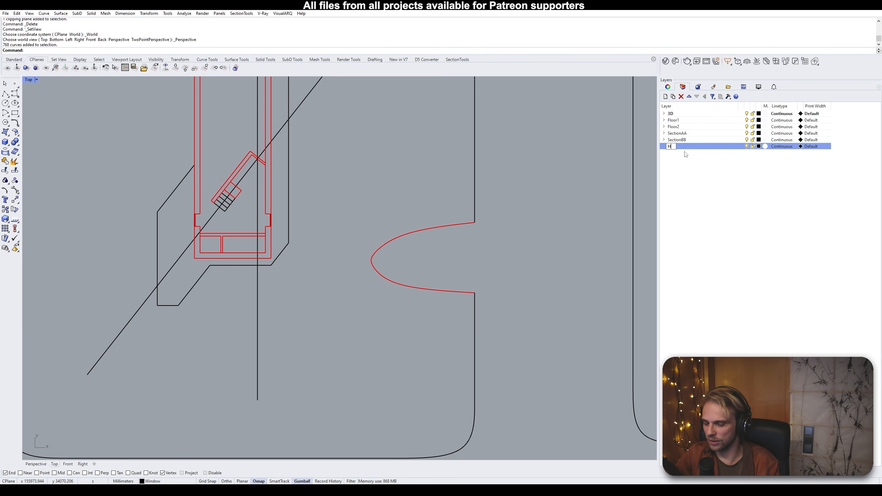
text(atch)
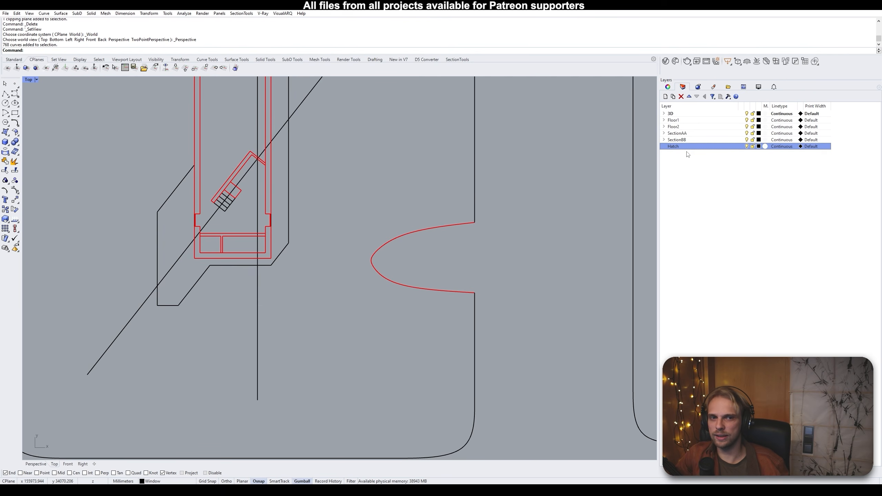
key(Return)
Make the Hatch layer current and set its colour to Blue
scroll(339, 179, down, 10)
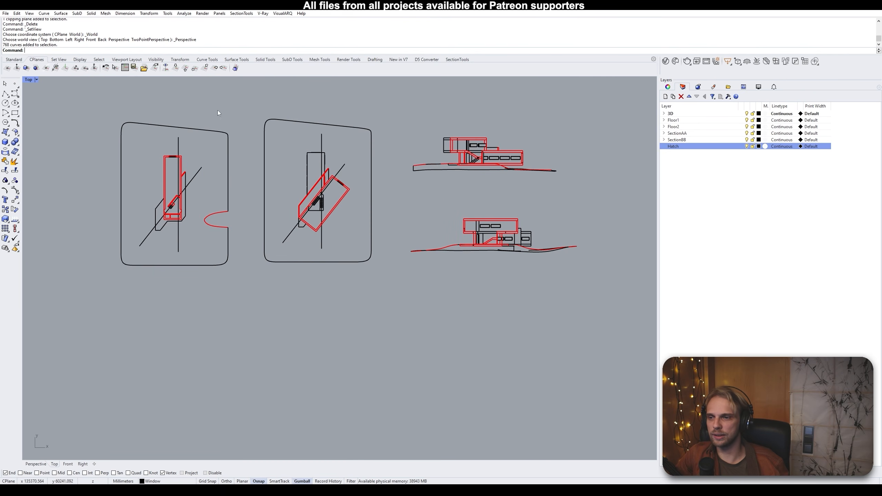
scroll(162, 189, up, 5)
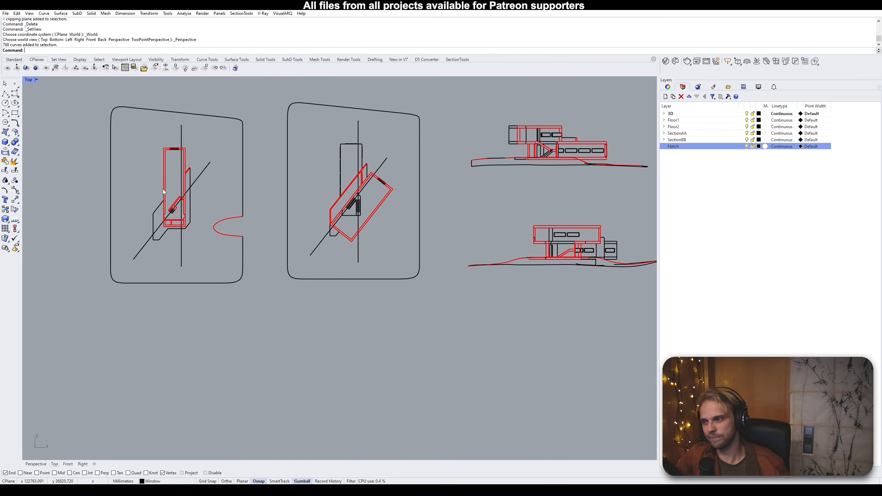
mouse_move(218, 235)
right_down()
mouse_move(255, 240)
mouse_move(280, 215)
right_up()
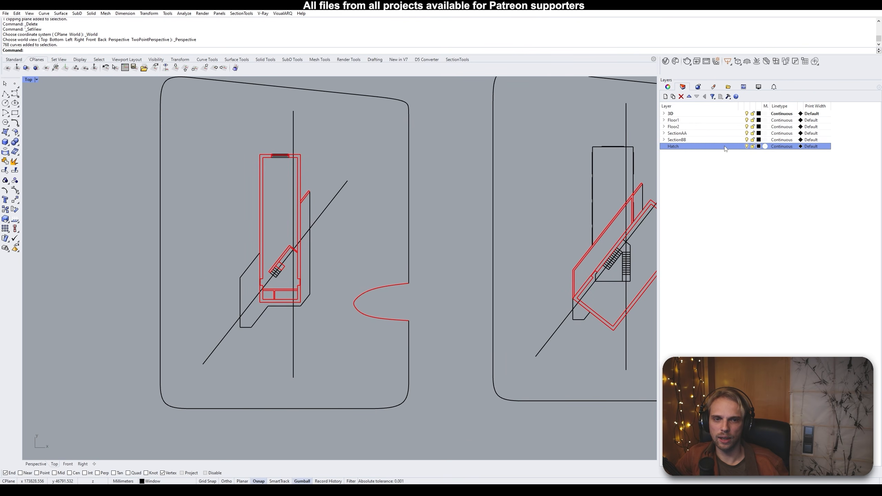
click(741, 147)
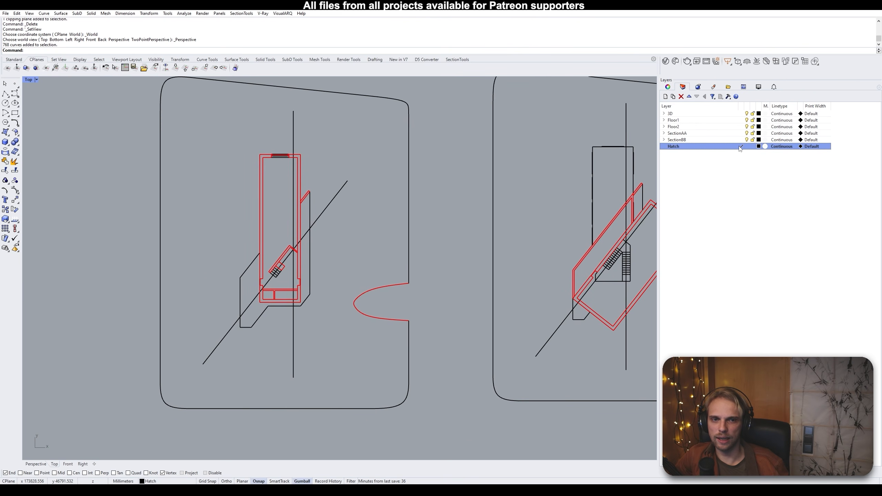
click(759, 147)
click(433, 274)
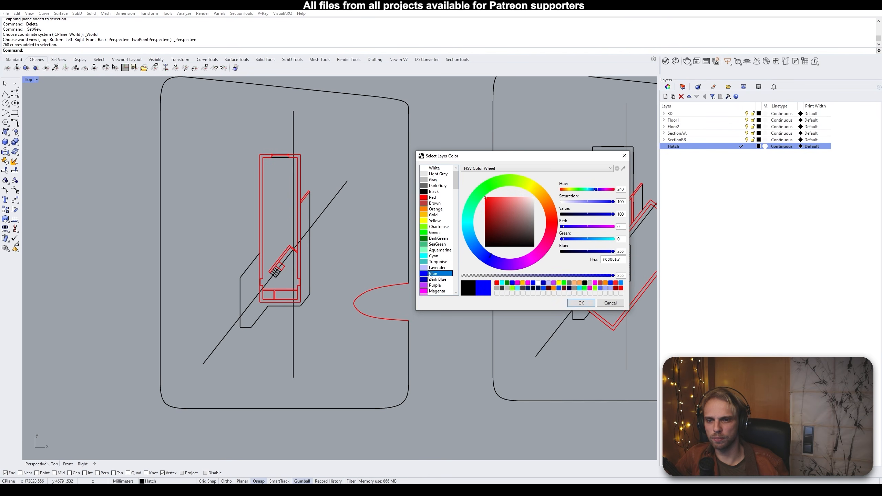
key(Return)
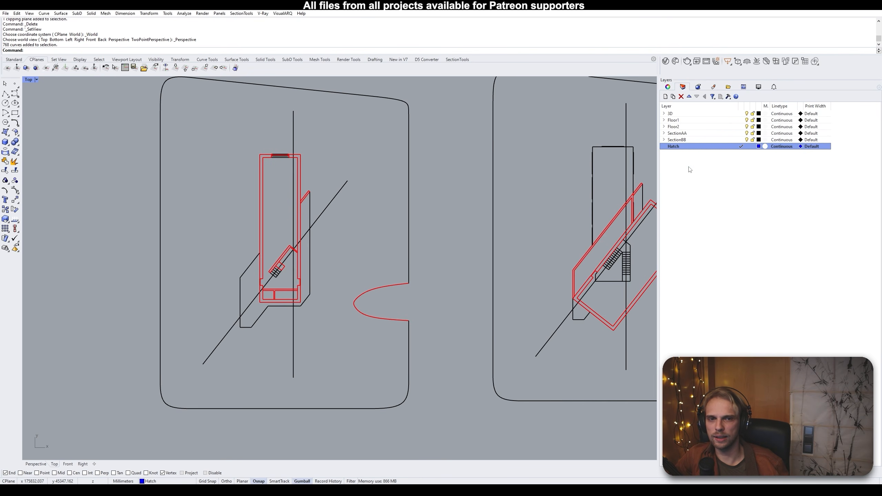
Expand the floor and section layers and select all objects on Floor1's ClippingPlaneIntersections sublayer
click(664, 120)
click(664, 146)
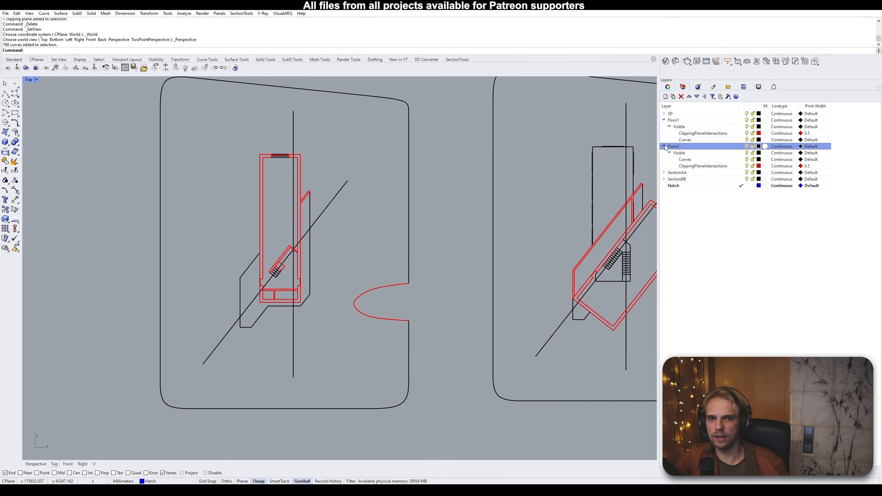
click(664, 173)
click(663, 198)
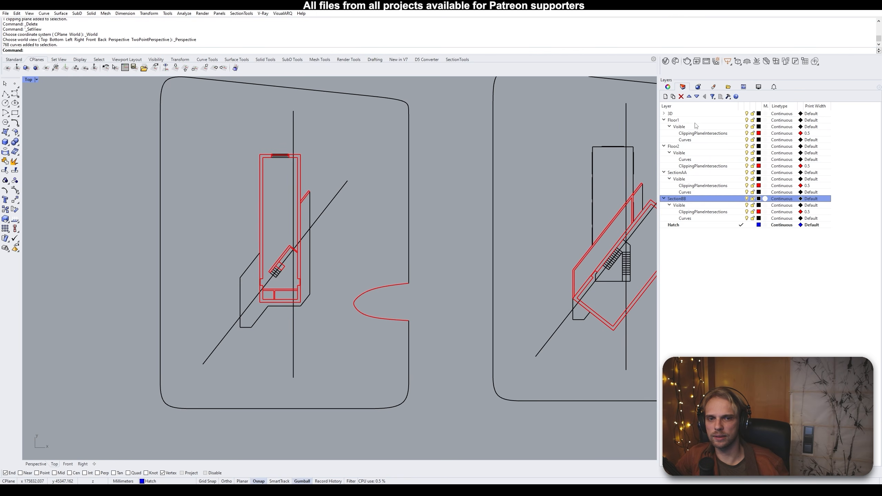
click(710, 134)
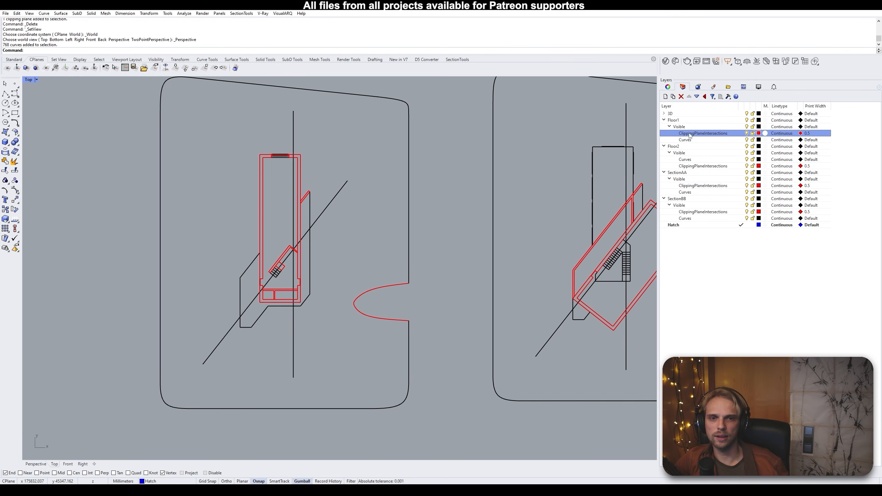
right_click(693, 135)
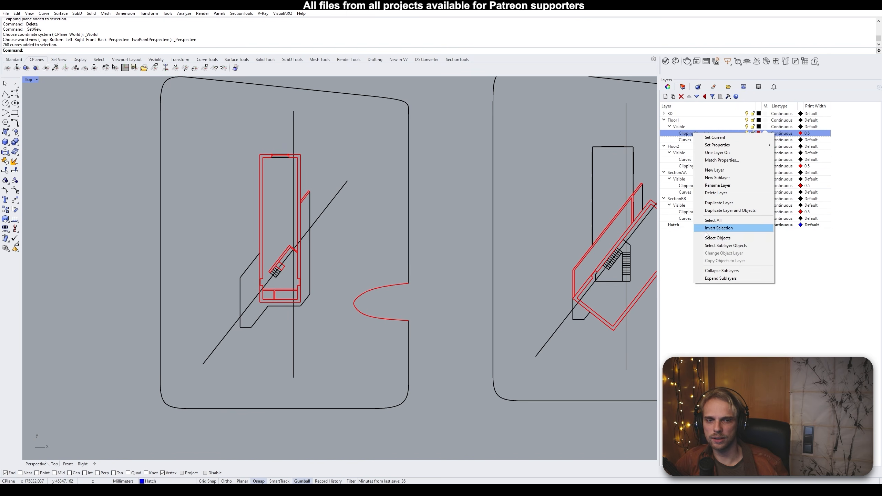
click(732, 246)
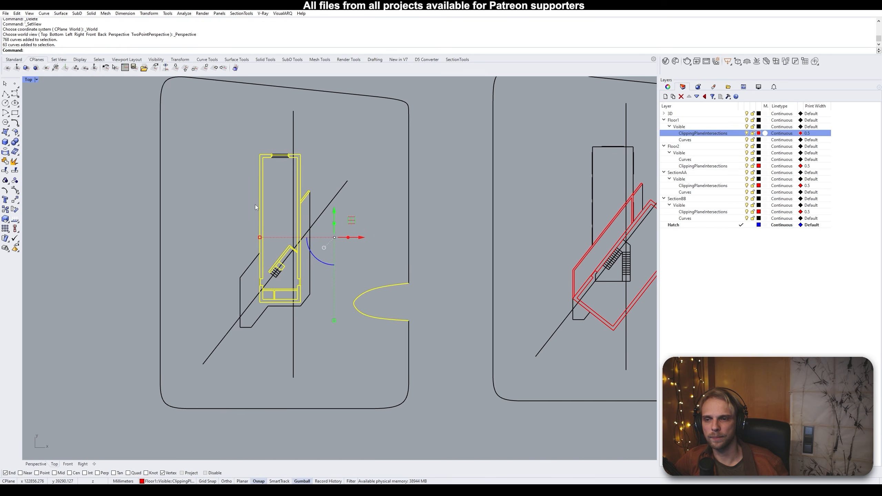
Remove the three red cut lines outlining the end of the stairs from the selected Floor1 curves
scroll(245, 232, up, 5)
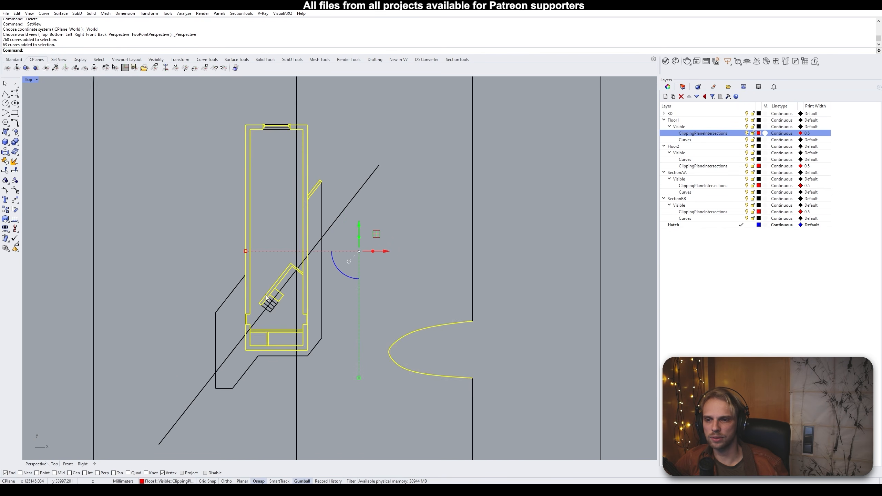
scroll(294, 291, down, 3)
scroll(262, 269, up, 5)
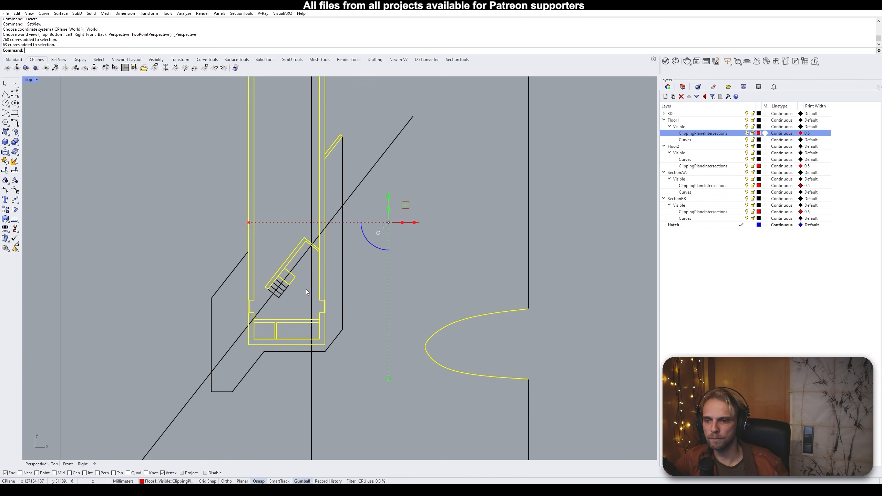
ctrl+click(287, 281)
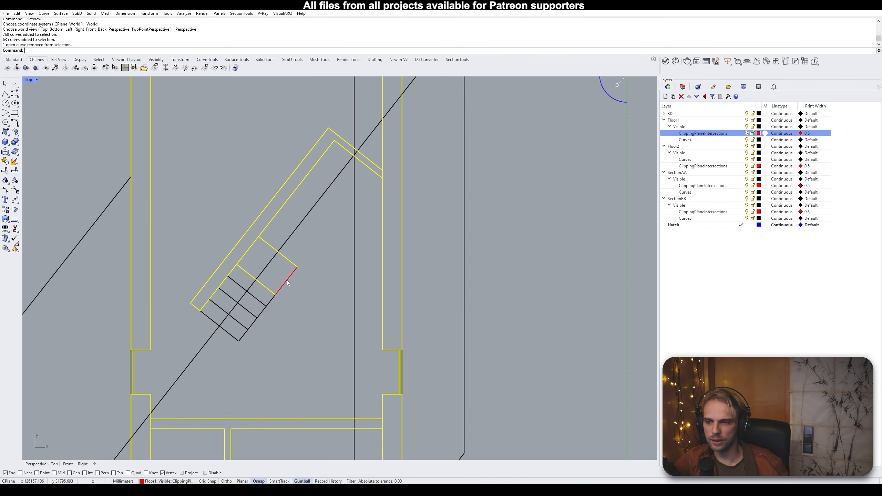
ctrl+click(292, 263)
ctrl+click(249, 273)
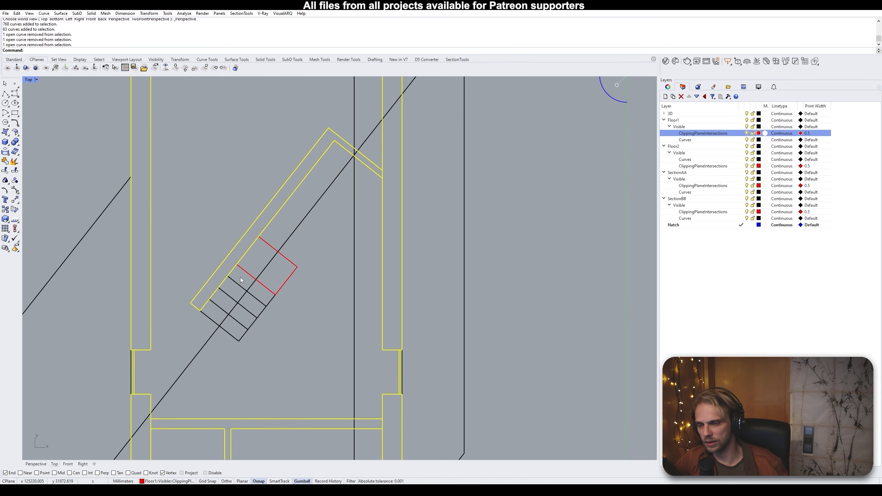
scroll(329, 266, down, 10)
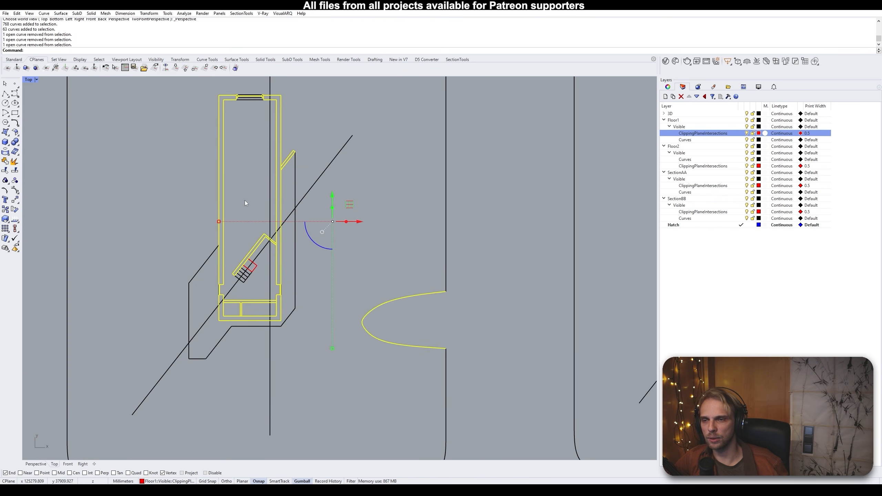
right_drag(245, 200, 237, 218)
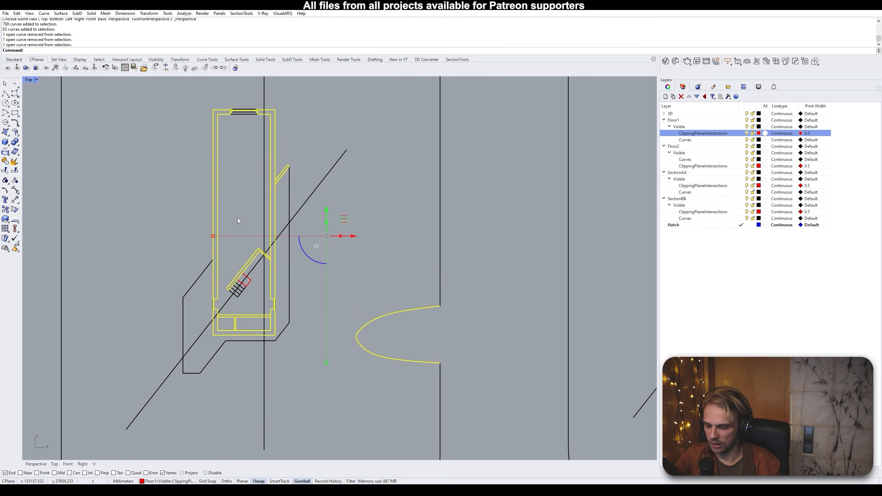
Start a Hatch on the selected curves and pick the upper wall regions on both sides of the window and the short angled exterior wall
text(Hatch)
key(Return)
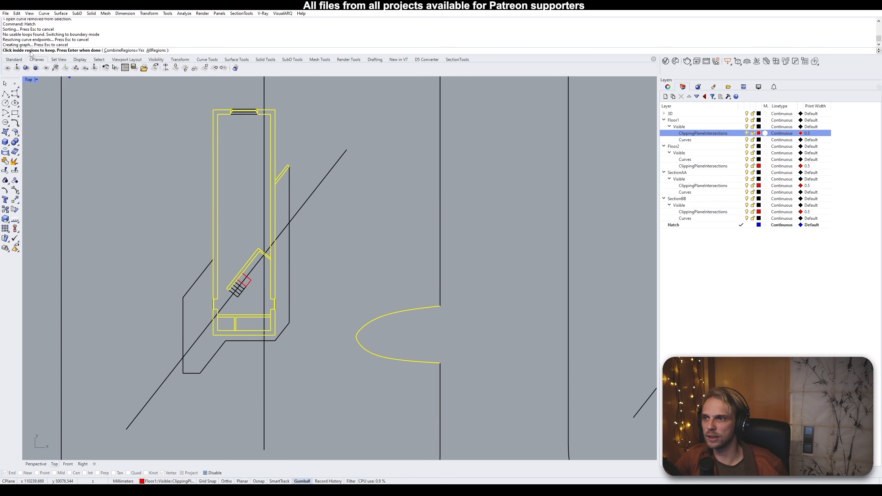
scroll(238, 108, up, 6)
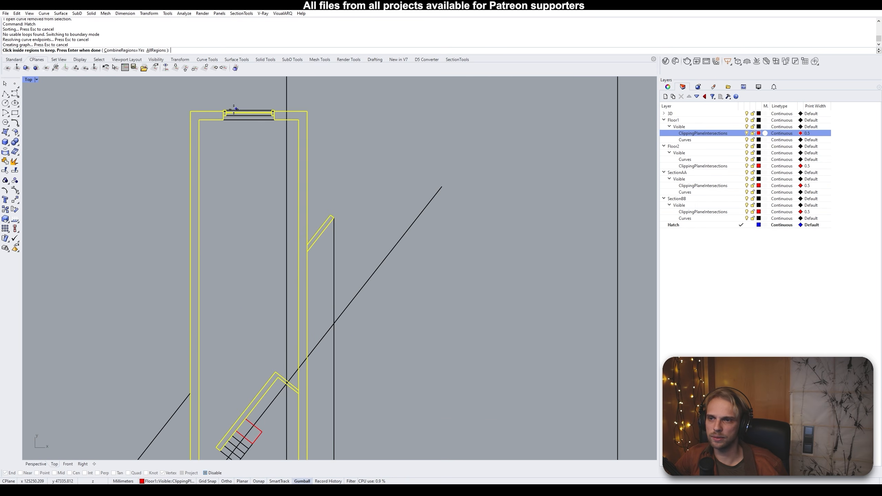
click(212, 114)
click(286, 115)
scroll(294, 156, down, 3)
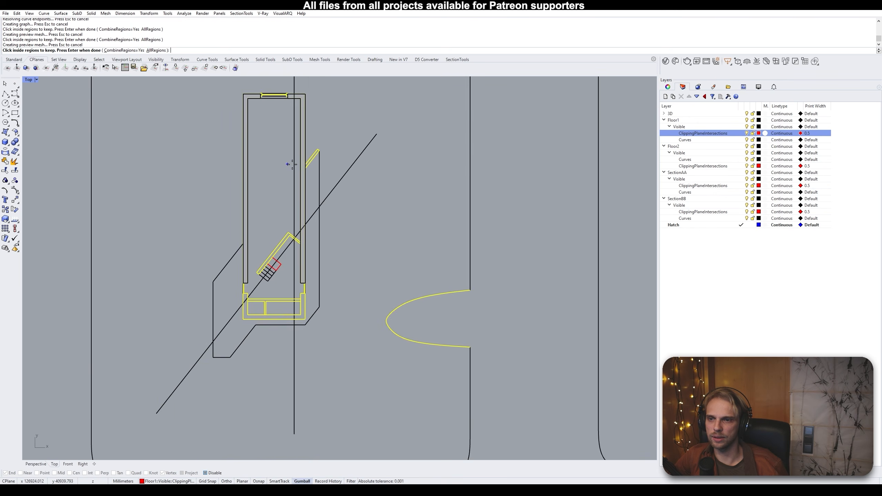
scroll(299, 157, up, 4)
click(308, 155)
scroll(283, 238, down, 4)
right_drag(266, 355, 315, 229)
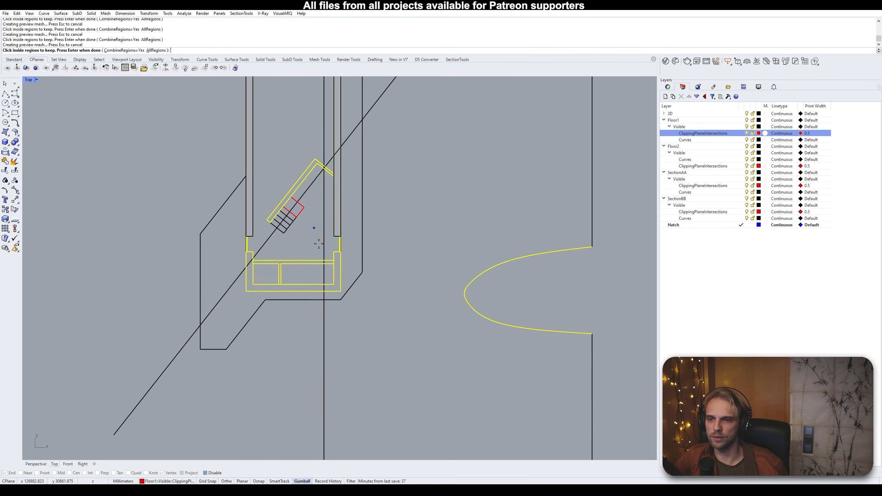
Add the lower walls, partitions and angled wall beside the stairs to the hatch regions, leaving out the windows, and accept the regions
scroll(328, 263, up, 8)
click(347, 265)
click(312, 275)
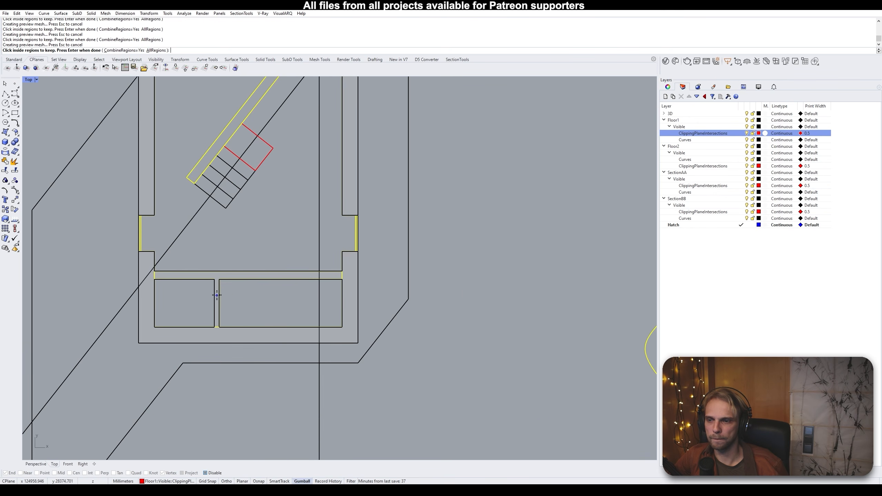
scroll(219, 236, down, 5)
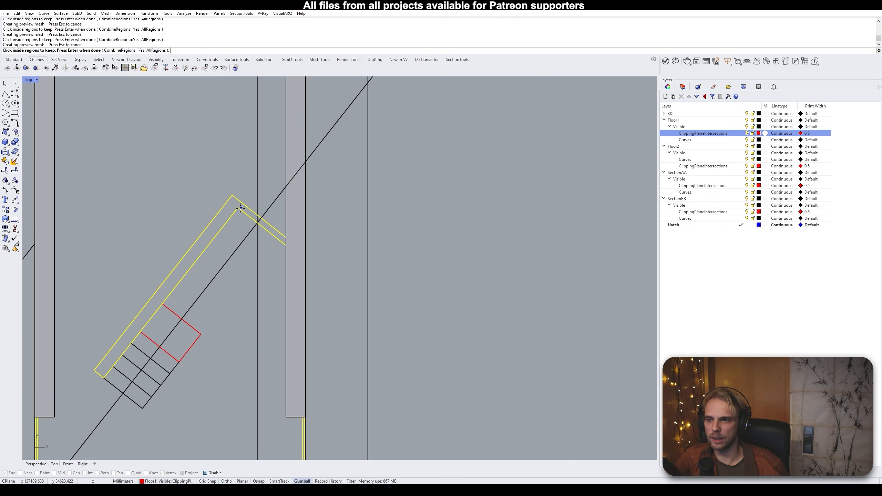
scroll(240, 208, down, 3)
scroll(261, 318, up, 3)
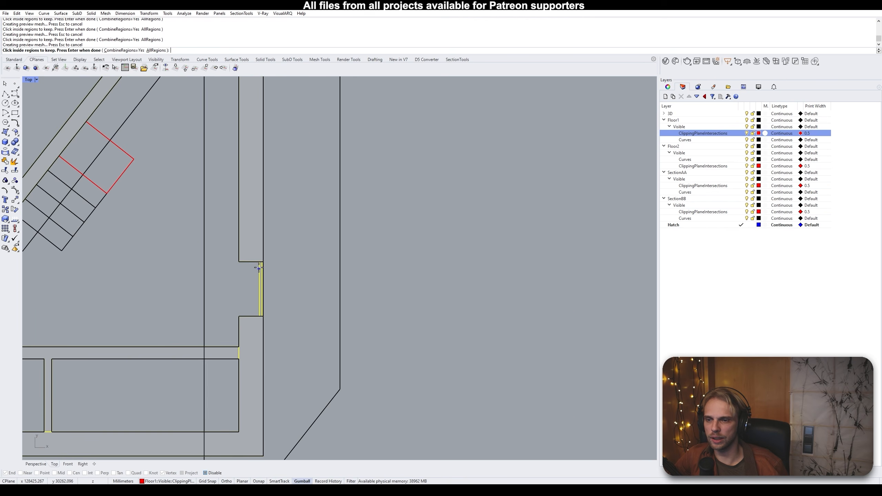
scroll(260, 264, down, 3)
scroll(235, 110, up, 6)
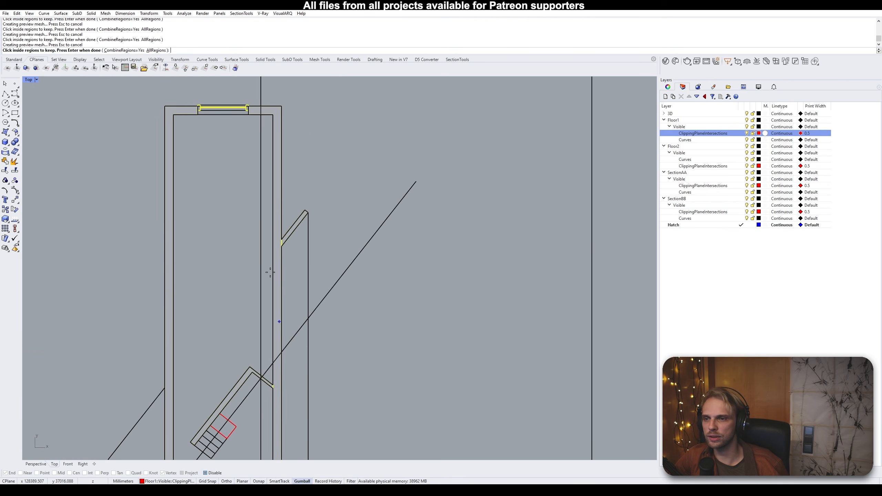
scroll(236, 111, down, 6)
scroll(153, 71, up, 1)
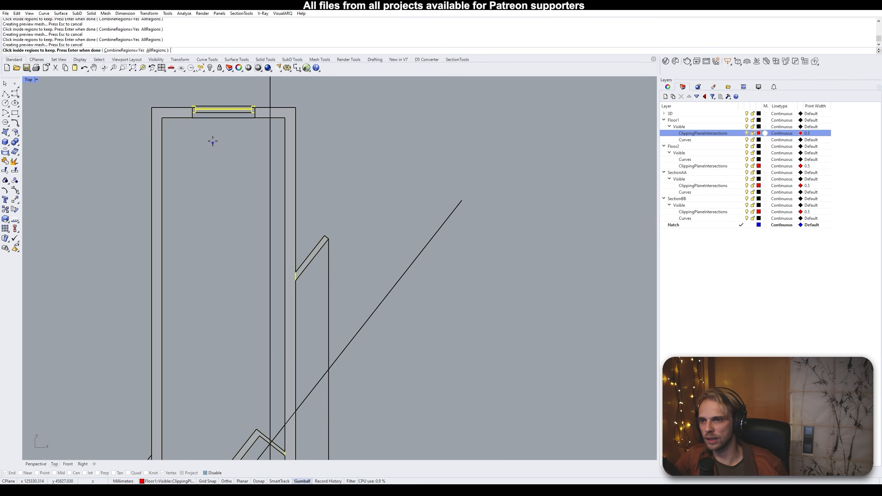
scroll(198, 108, up, 14)
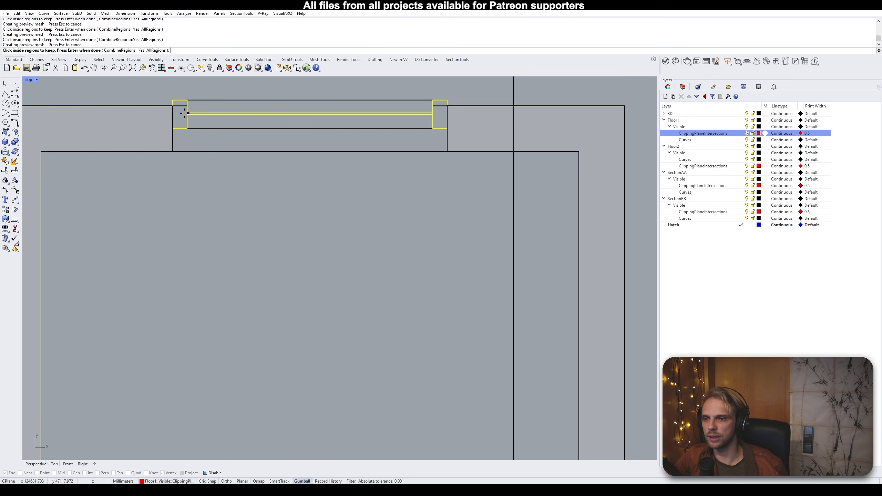
scroll(185, 113, down, 8)
scroll(222, 183, up, 4)
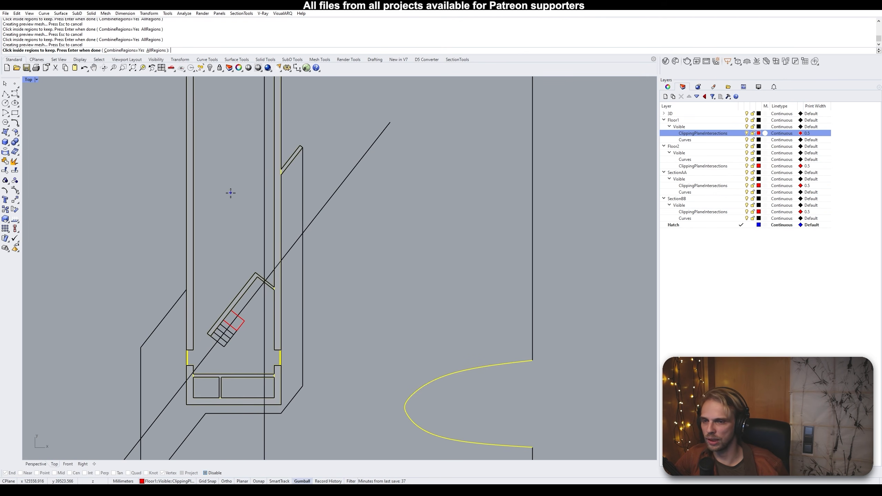
key(Return)
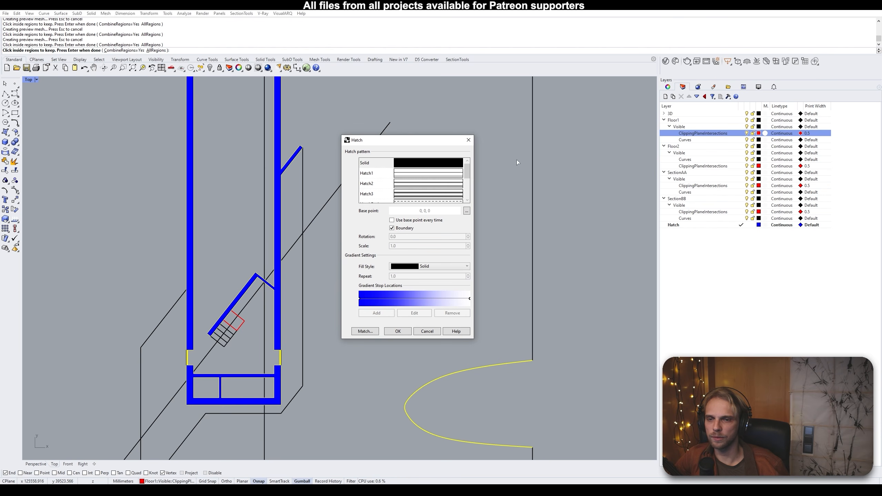
Try the Hatch1 and Hatch3 patterns, return to Hatch1 and check its line density on the walls
click(397, 175)
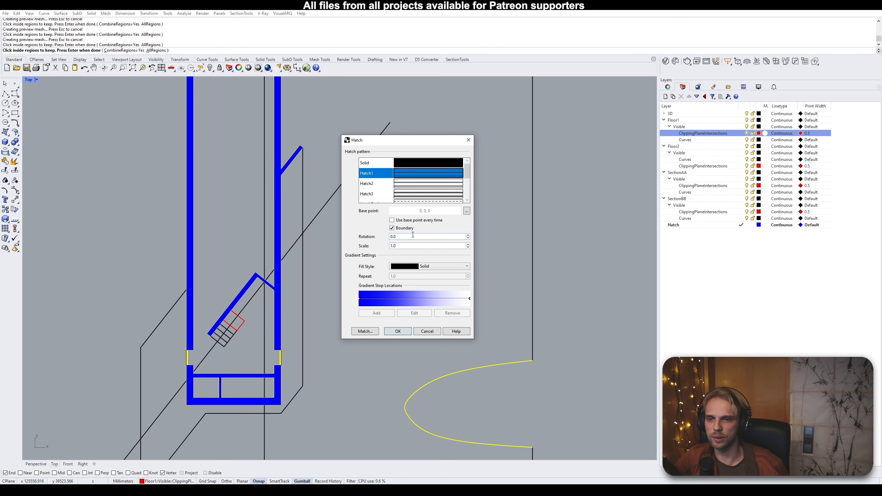
scroll(187, 276, up, 5)
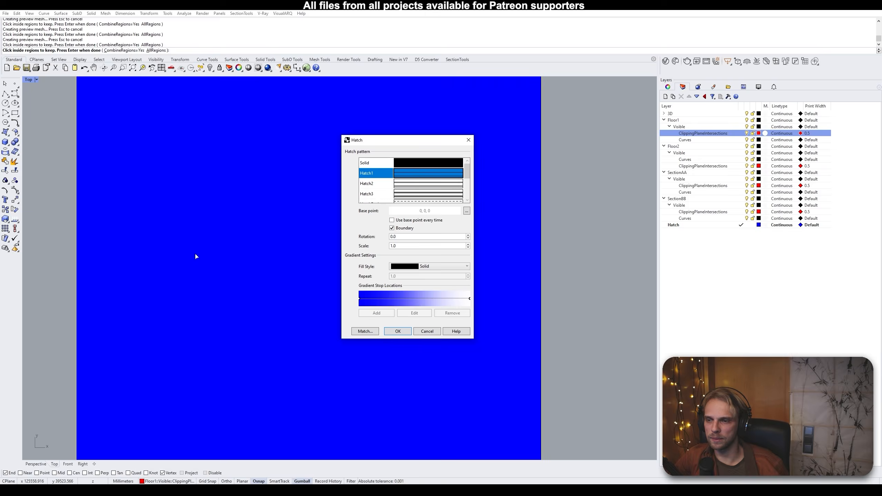
scroll(274, 211, down, 2)
click(415, 192)
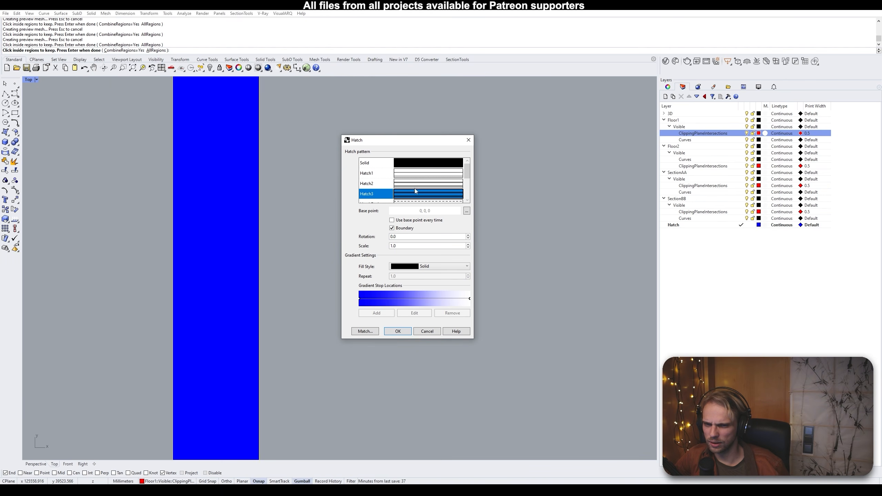
click(416, 176)
scroll(251, 211, down, 4)
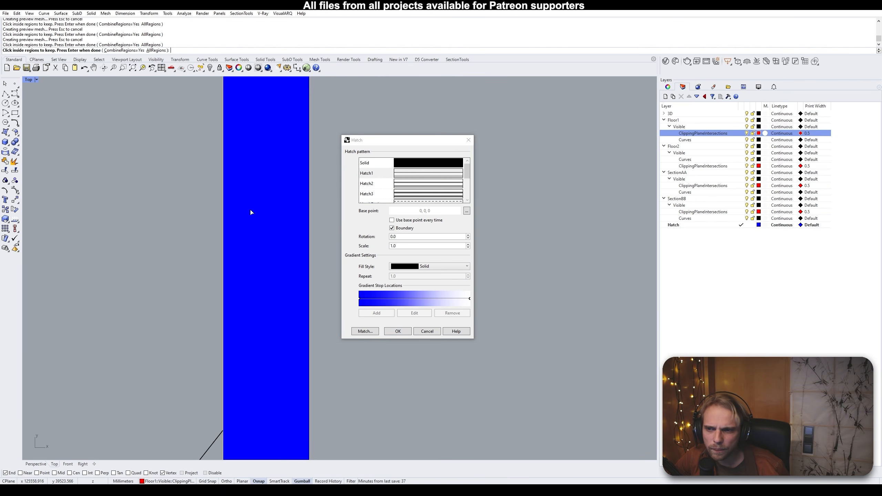
scroll(250, 305, up, 5)
scroll(250, 372, up, 6)
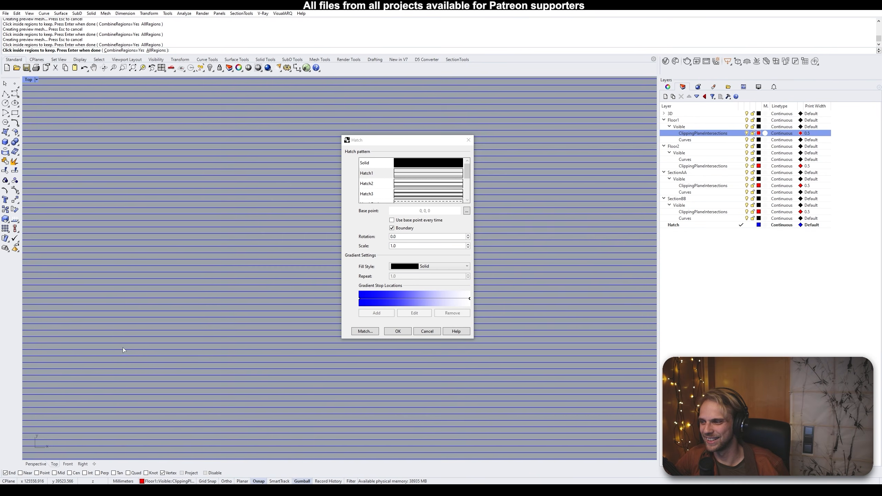
scroll(132, 344, down, 5)
scroll(202, 301, up, 3)
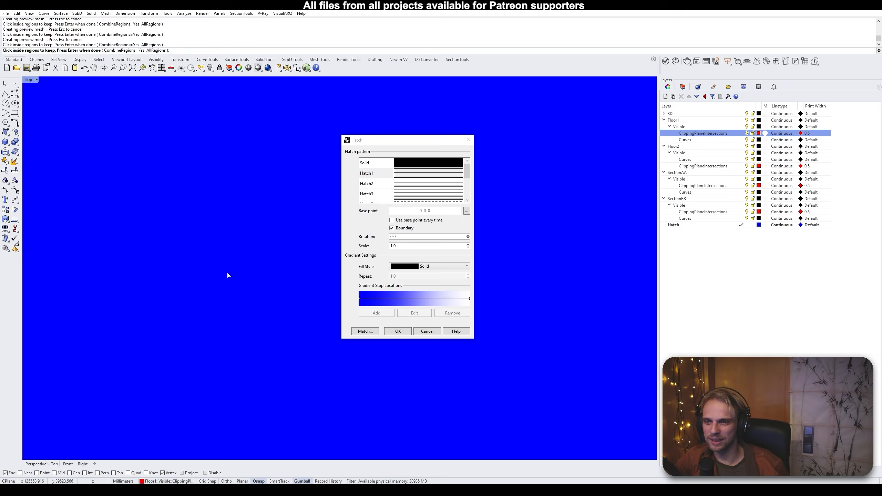
scroll(228, 274, down, 5)
Try hatch scales of 100 and 1000 for the Hatch1 pattern and inspect the line spacing
double_click(394, 246)
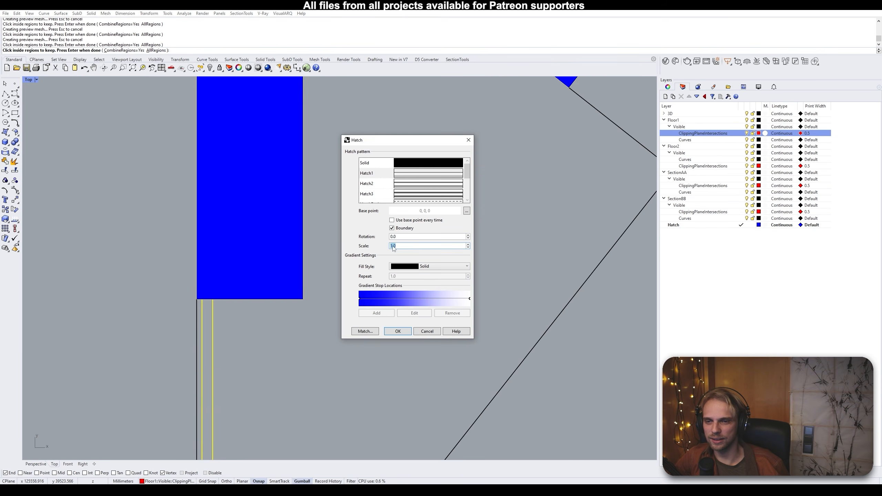
text(10)
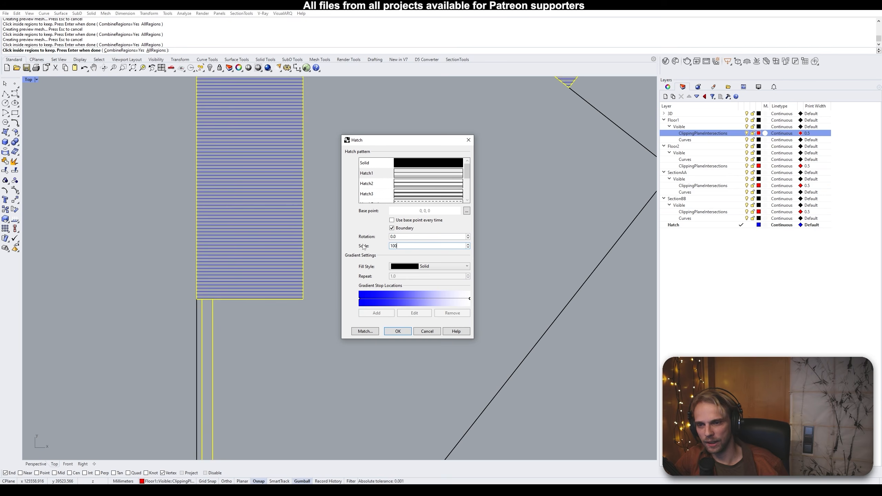
scroll(266, 235, down, 10)
right_drag(265, 234, 204, 309)
scroll(201, 309, up, 9)
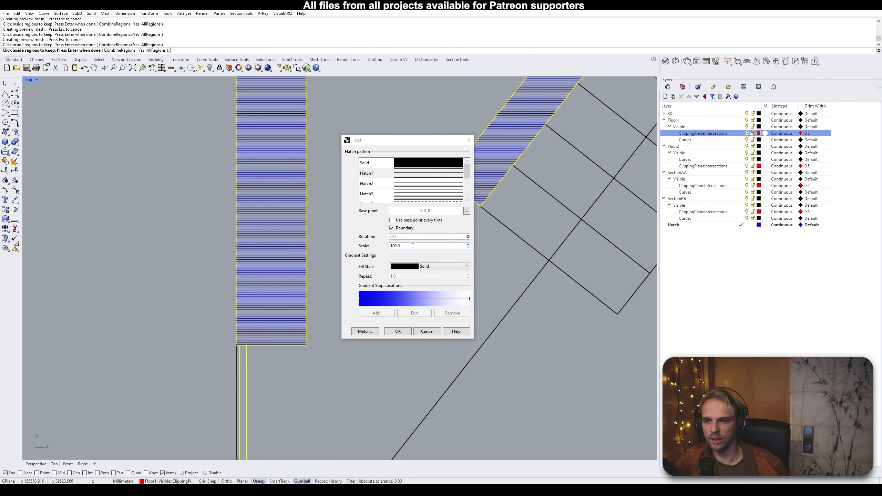
double_click(413, 246)
text(1000)
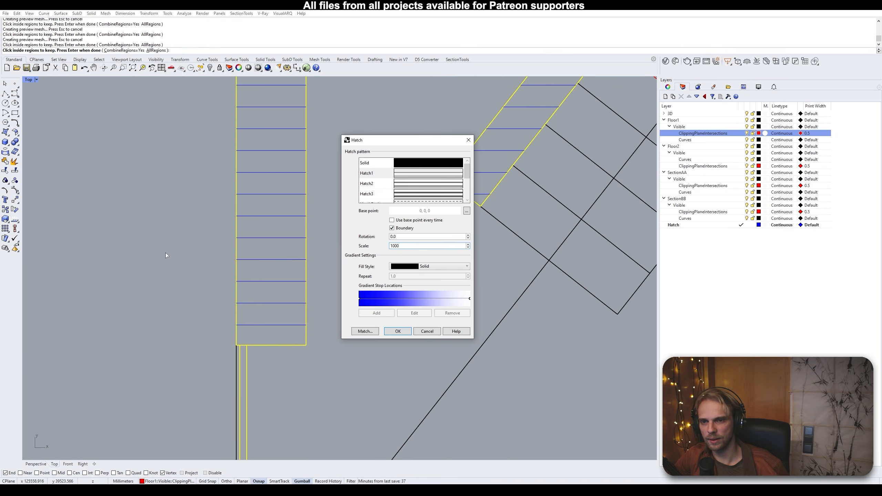
scroll(165, 256, down, 6)
scroll(232, 232, up, 5)
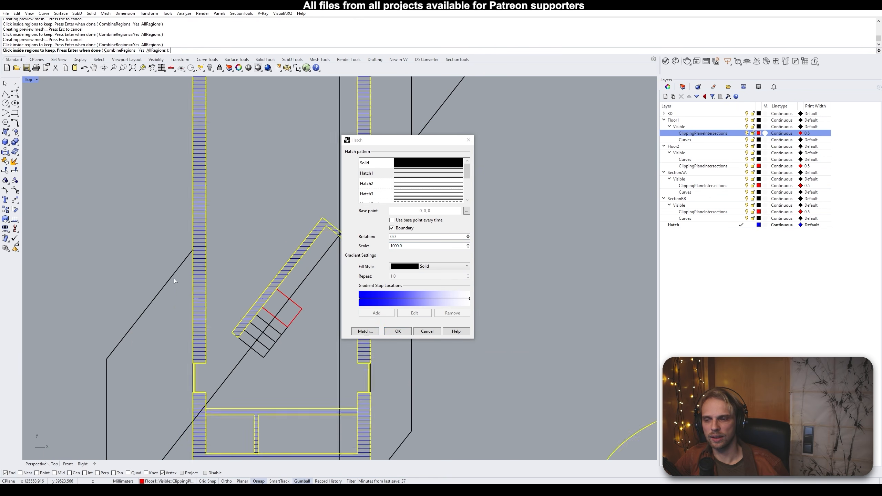
Try a hatch rotation of 45 and inspect the diagonal lines in the walls
double_click(415, 238)
text(45)
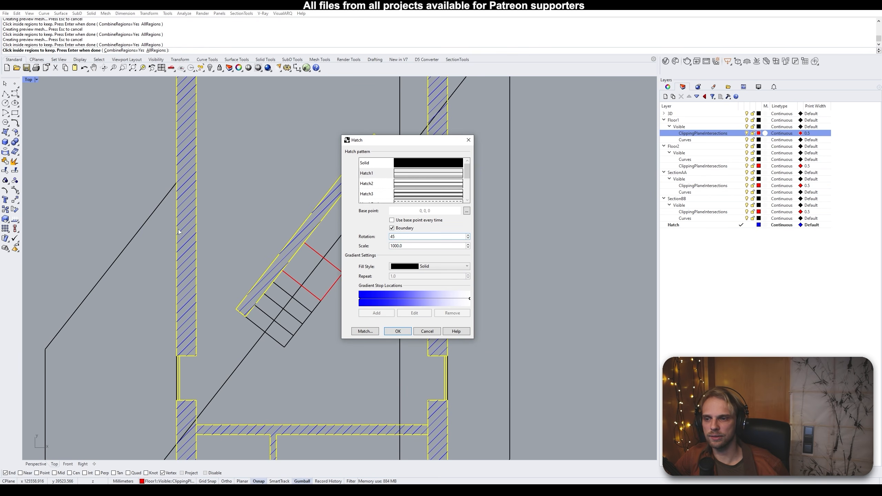
scroll(178, 232, down, 5)
scroll(200, 205, up, 5)
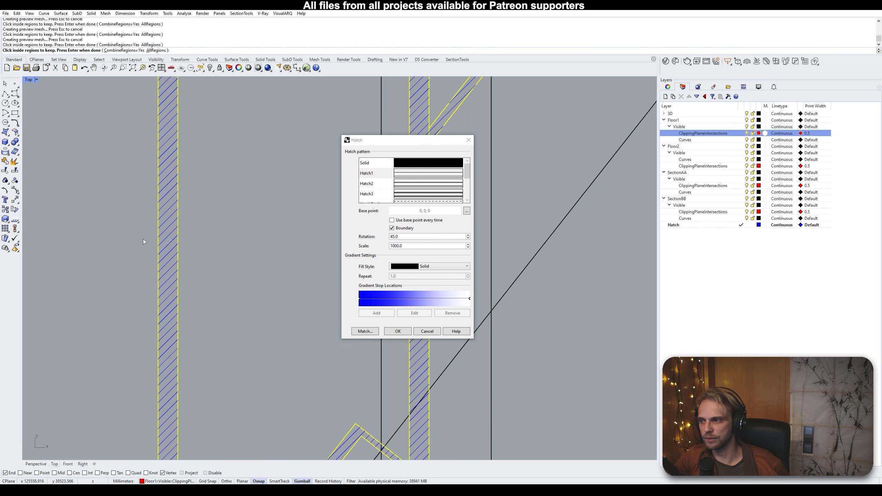
Switch the hatch pattern to Solid and apply it to the first floor plan's cut walls
click(420, 166)
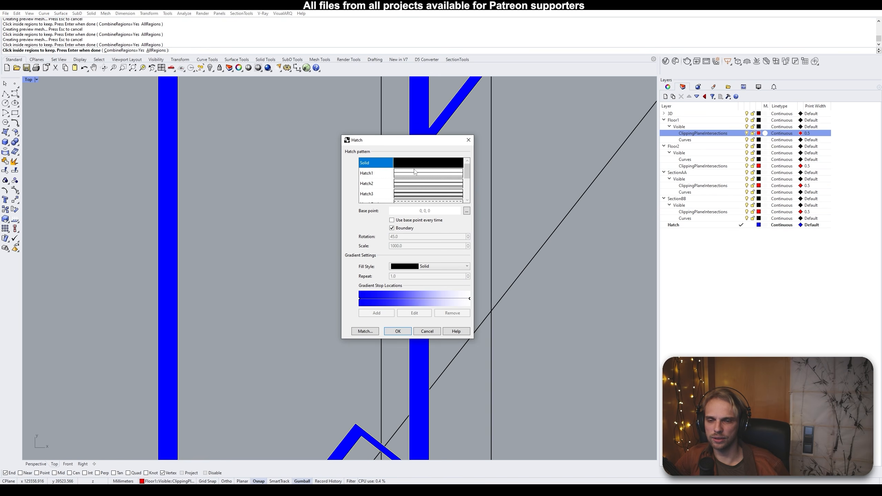
click(398, 331)
scroll(278, 278, down, 4)
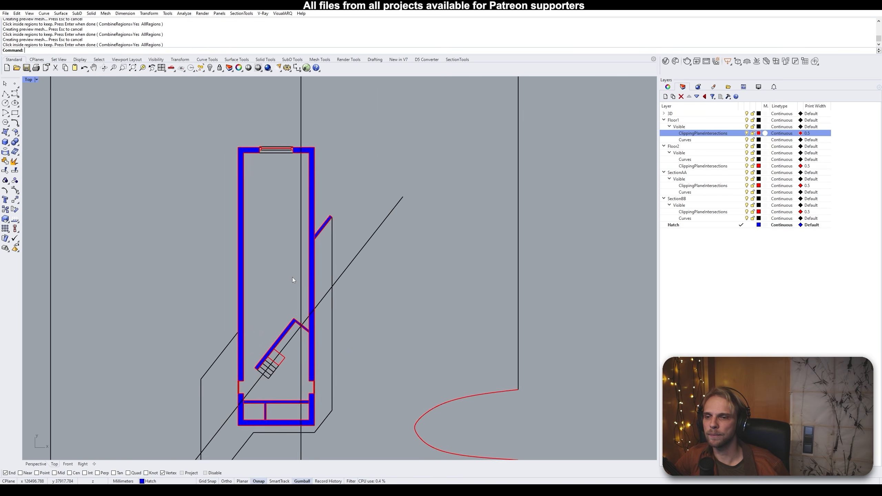
Select all objects on the Floor2 ClippingPlaneIntersections layer
scroll(361, 283, down, 6)
right_drag(361, 283, 270, 201)
right_drag(552, 251, 267, 252)
scroll(266, 222, up, 2)
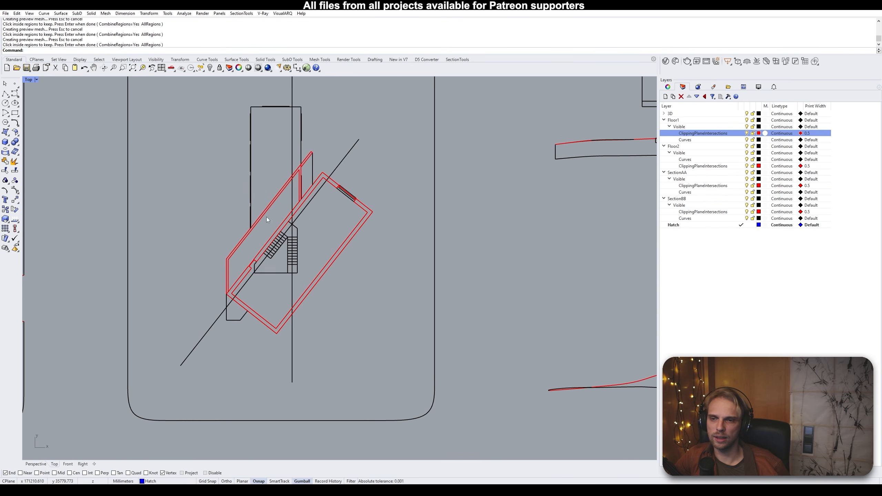
click(729, 166)
right_click(728, 166)
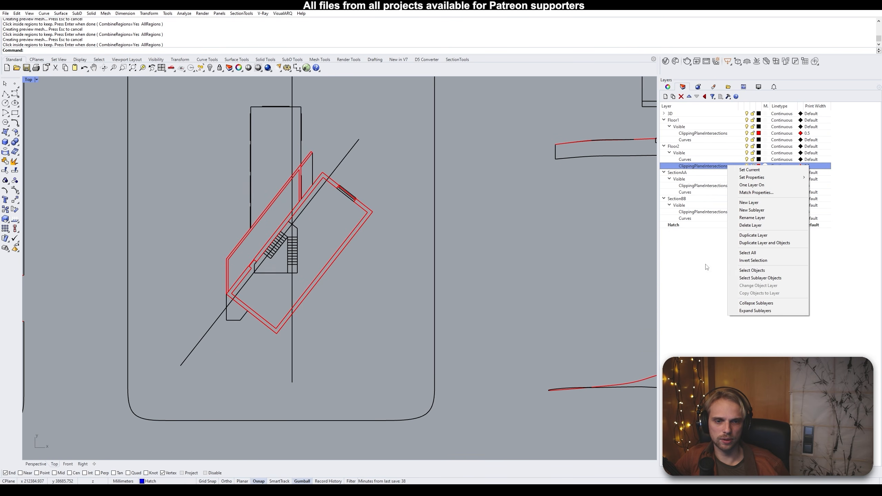
click(758, 274)
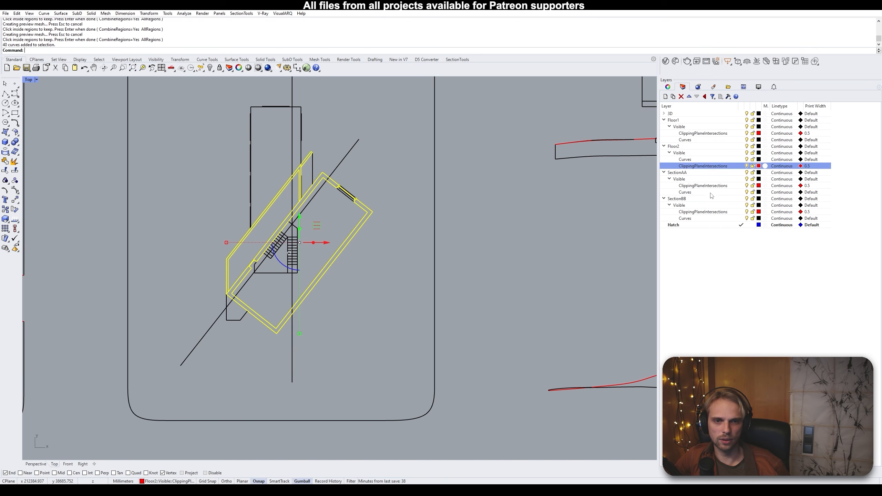
Add all objects on the SectionAA and SectionBB ClippingPlaneIntersections layers to the selection
click(711, 186)
right_click(710, 186)
click(733, 294)
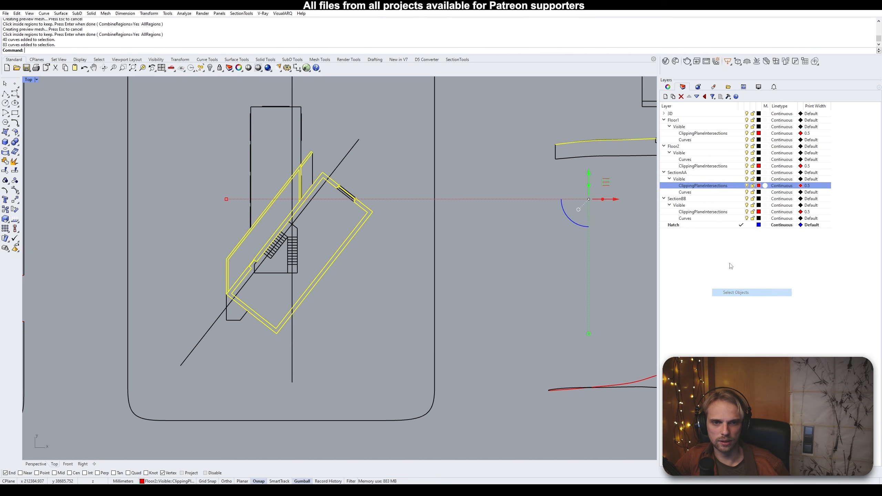
click(702, 212)
right_click(702, 212)
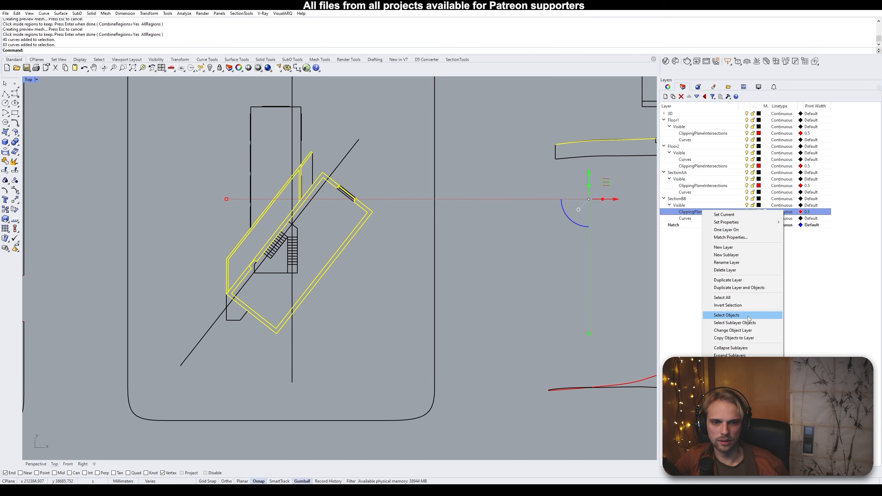
click(730, 315)
scroll(589, 260, down, 5)
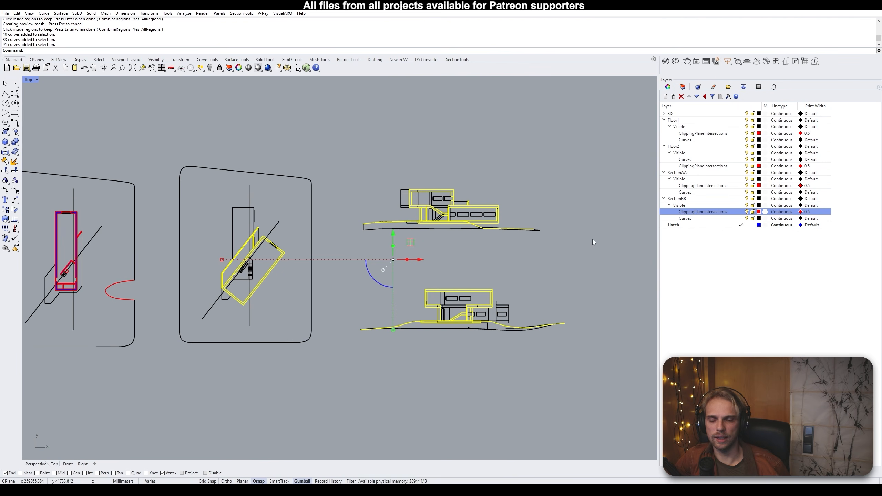
scroll(200, 269, down, 2)
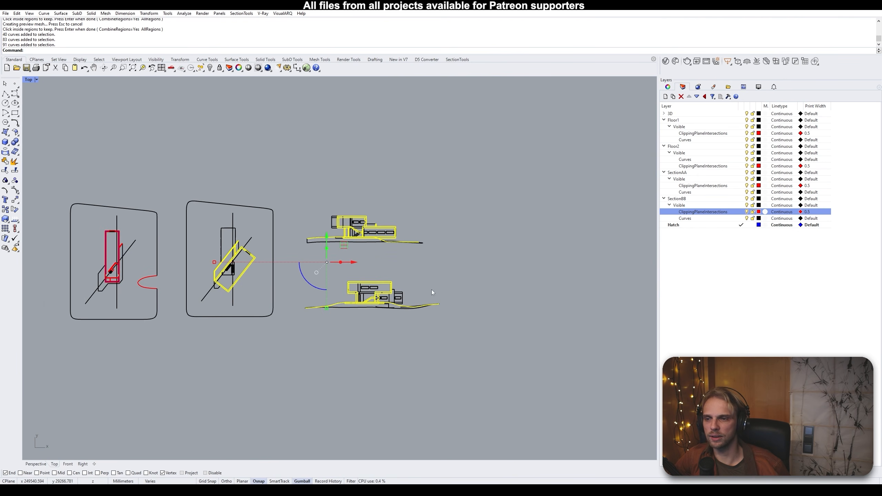
scroll(337, 278, up, 2)
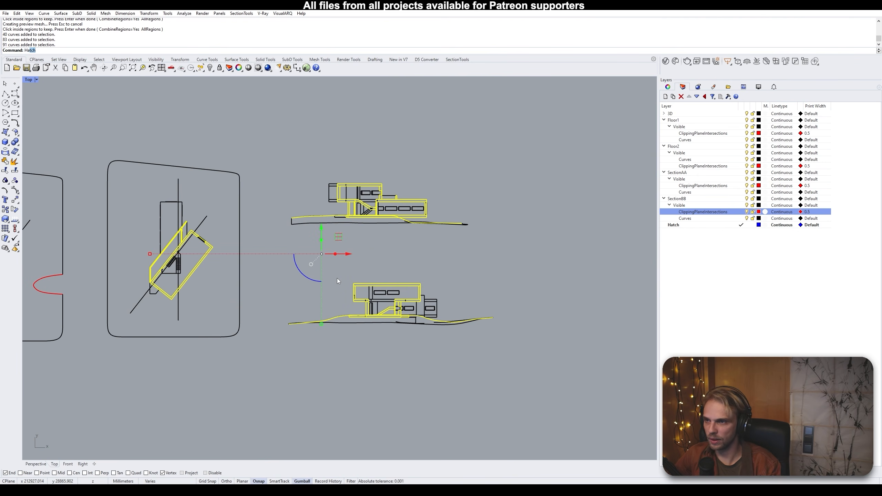
Start Hatch on the selected curves and pick the cut wall regions of the second floor plan
text(Hatch)
key(Return)
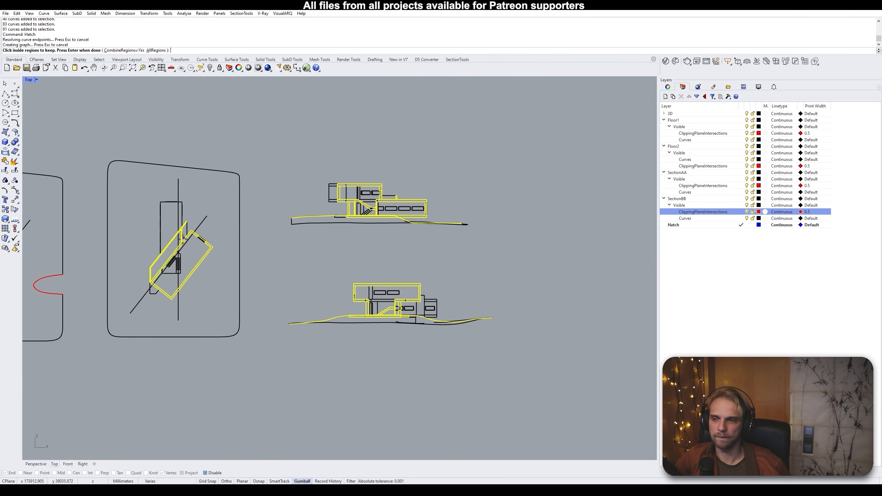
scroll(183, 239, up, 5)
scroll(181, 204, up, 5)
click(171, 192)
click(183, 165)
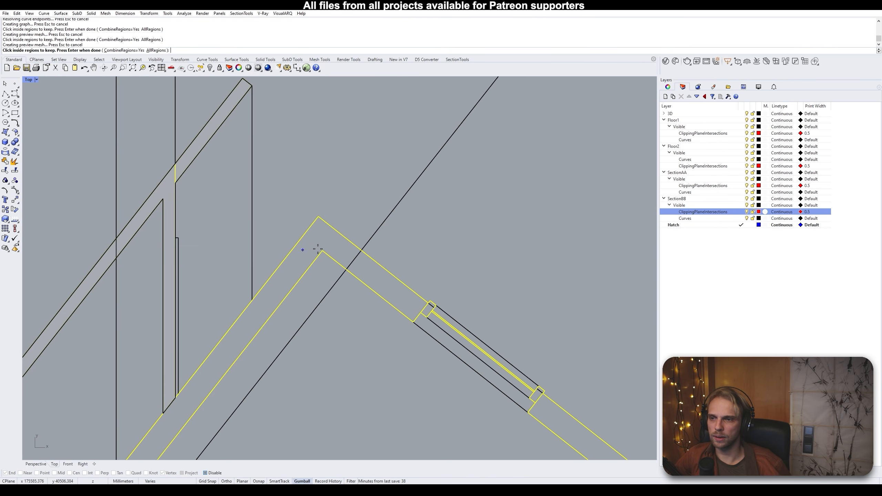
click(318, 250)
scroll(368, 226, down, 6)
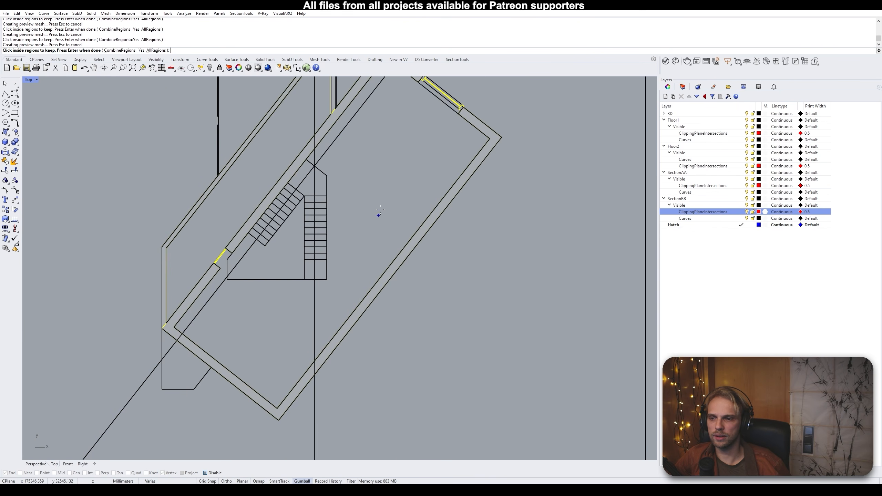
scroll(216, 292, down, 6)
Add section AA's roof, upper floor slab, upper walls, inner ground-floor wall and cut stair to the hatch regions
scroll(324, 197, up, 6)
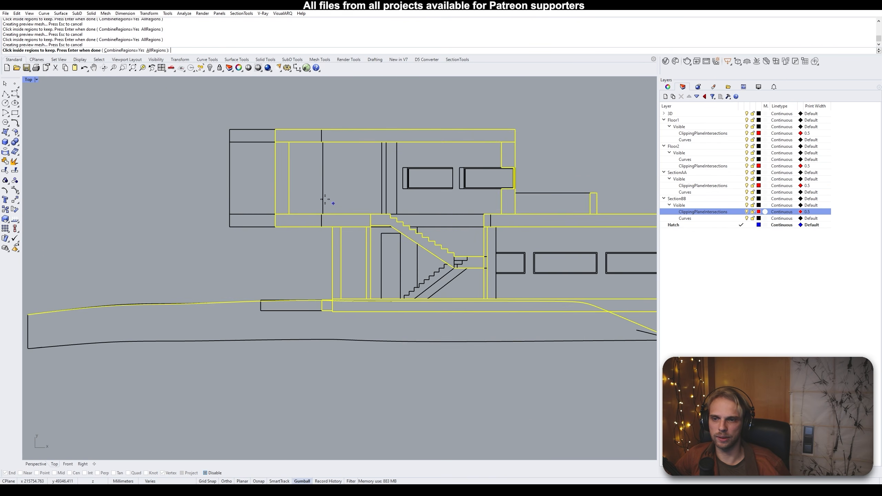
click(300, 222)
click(282, 186)
click(297, 120)
click(561, 143)
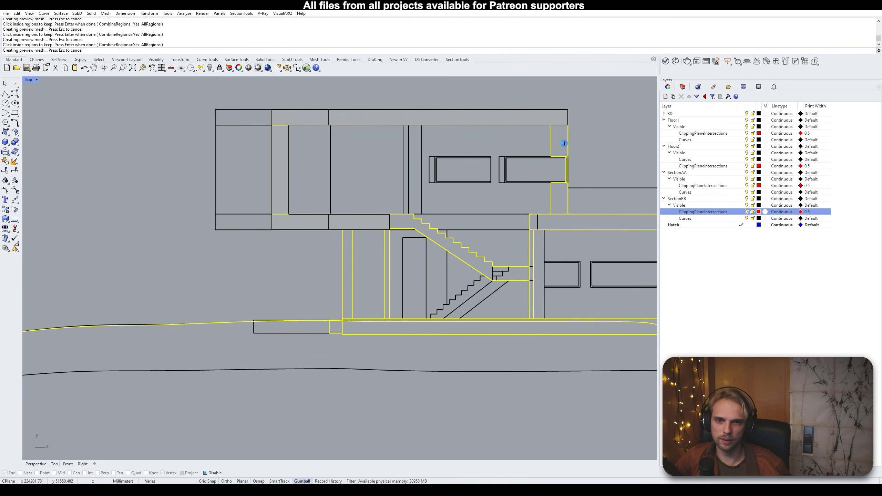
click(566, 218)
scroll(531, 235, up, 3)
click(532, 240)
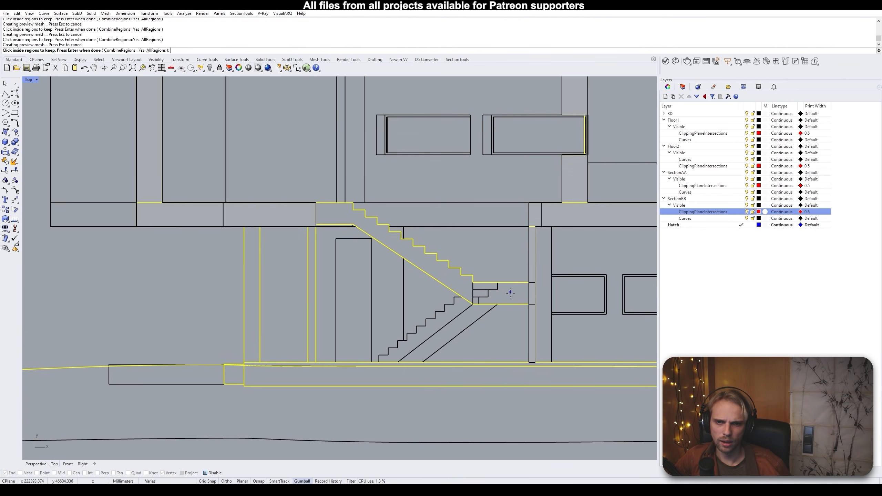
click(496, 298)
scroll(496, 298, down, 3)
scroll(295, 197, up, 3)
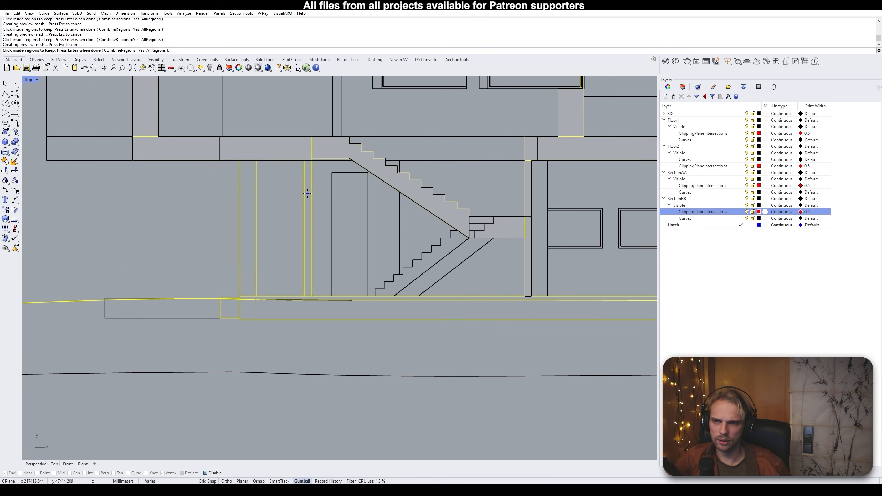
Add section AA's two ground-floor walls near the entrance, its ground slab and the adjoining short slab to the hatch regions
click(305, 191)
click(248, 202)
click(258, 309)
click(231, 309)
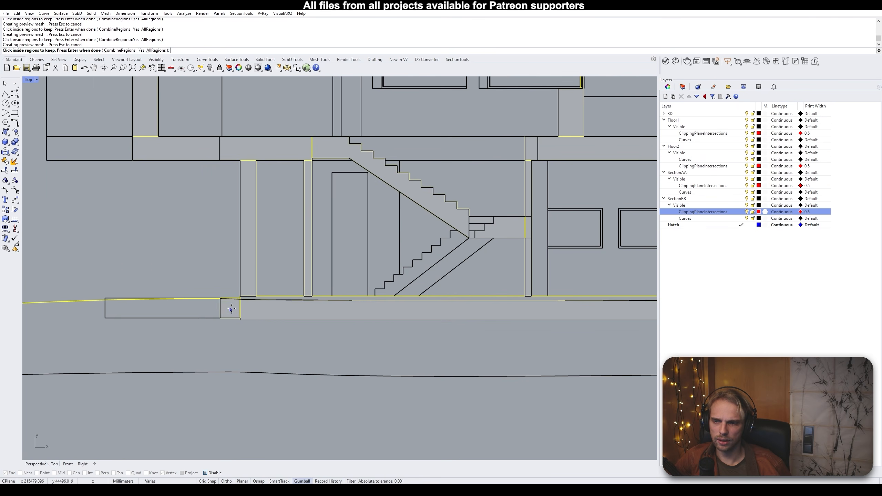
scroll(236, 301, up, 5)
click(259, 290)
scroll(301, 290, down, 5)
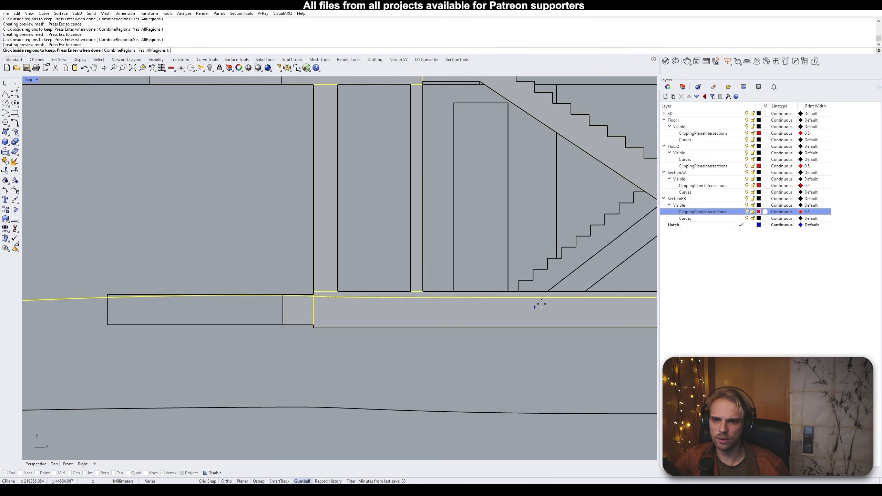
scroll(137, 318, up, 4)
scroll(345, 310, down, 6)
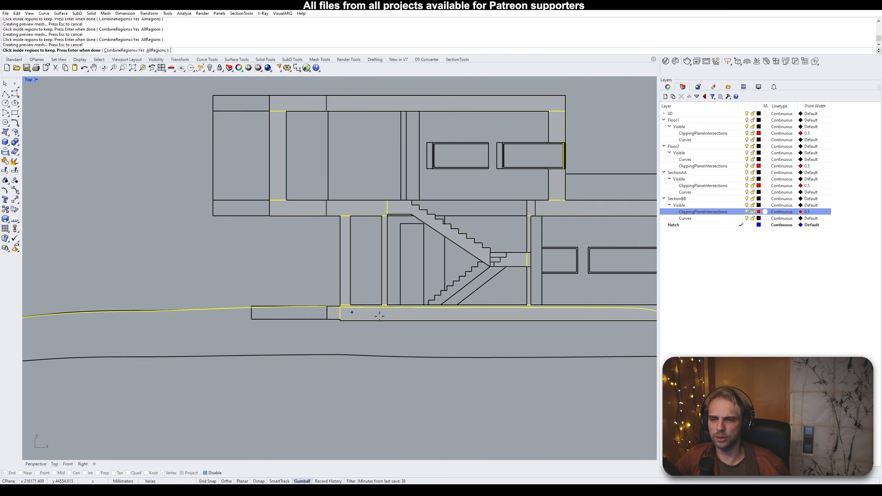
scroll(486, 326, down, 2)
Add the ground-floor end wall at the far end of section AA to the hatch regions
right_drag(490, 327, 208, 302)
scroll(448, 300, up, 2)
right_drag(513, 308, 397, 283)
scroll(448, 272, up, 4)
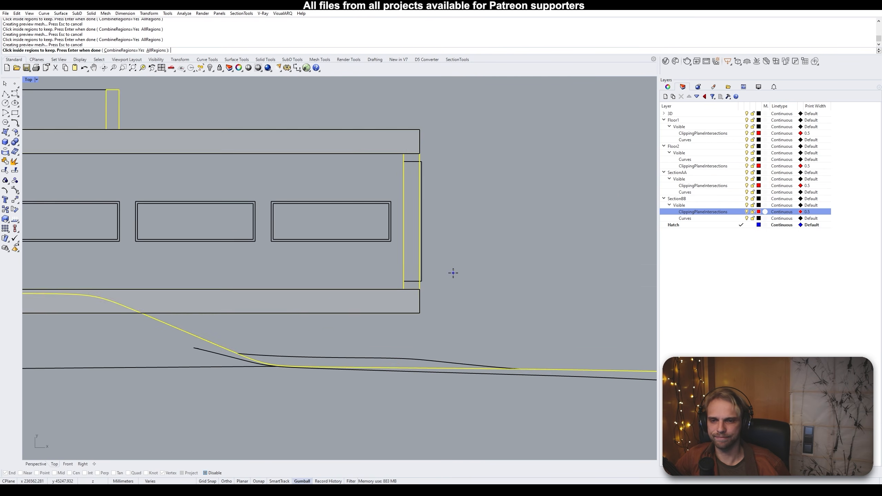
scroll(431, 269, up, 6)
click(399, 292)
scroll(399, 278, down, 12)
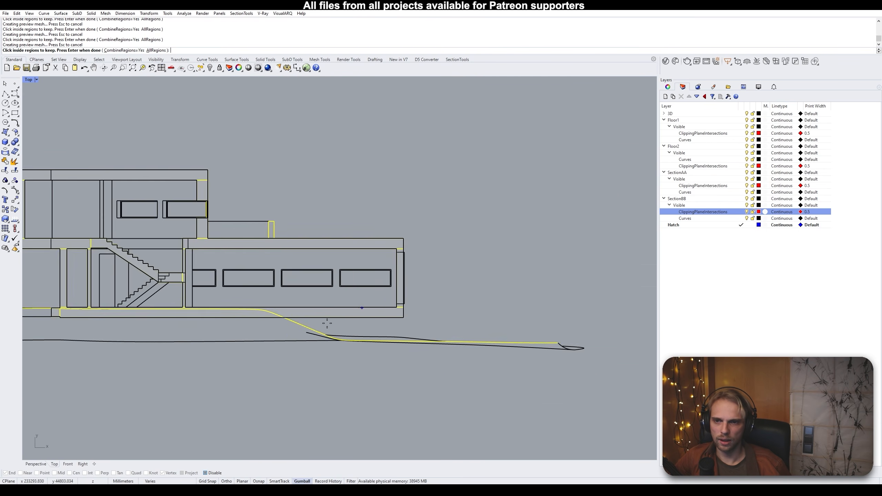
Add section BB's roof, upper end wall, cantilevered floor slab, ground-floor wall below it and outer entrance slab to the hatch regions
right_drag(233, 335, 443, 298)
scroll(434, 298, down, 7)
right_drag(431, 332, 304, 299)
scroll(304, 299, up, 10)
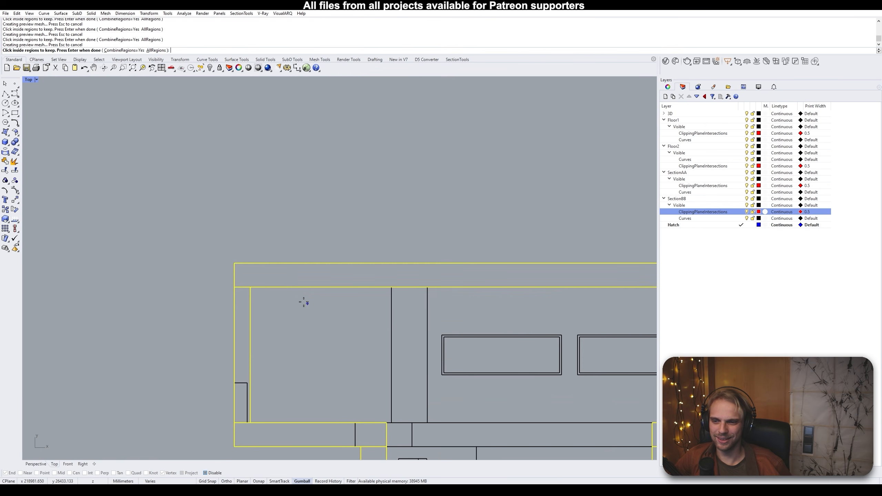
click(292, 282)
right_drag(240, 318, 250, 217)
click(278, 259)
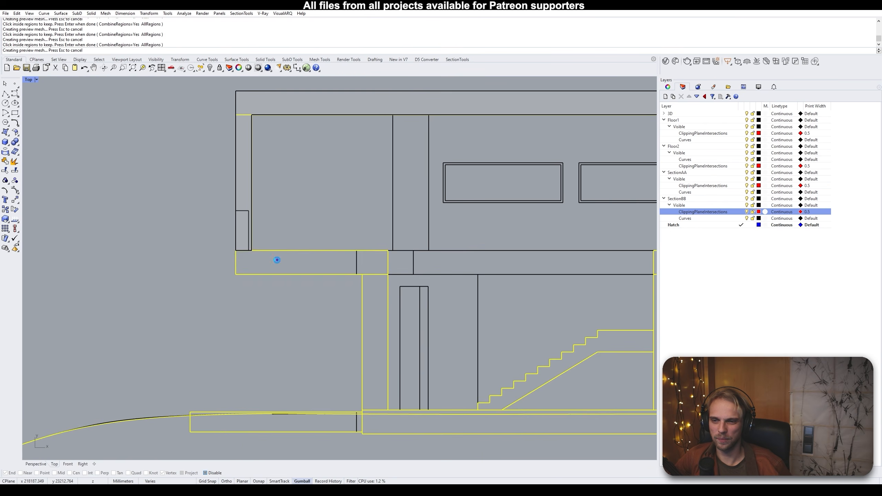
click(377, 310)
click(331, 420)
scroll(203, 372, up, 10)
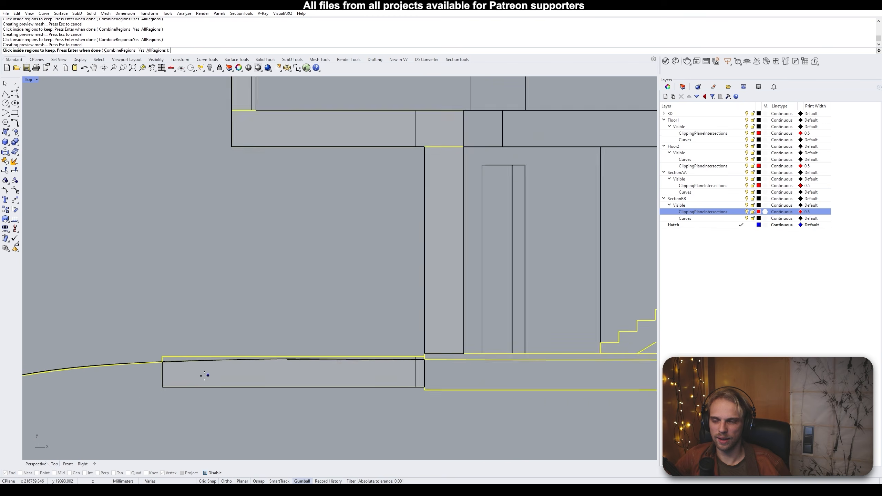
Add the ground-floor slab and the short outer slab beyond the glazed wall in section BB to the hatch regions
scroll(144, 339, down, 10)
scroll(328, 335, up, 5)
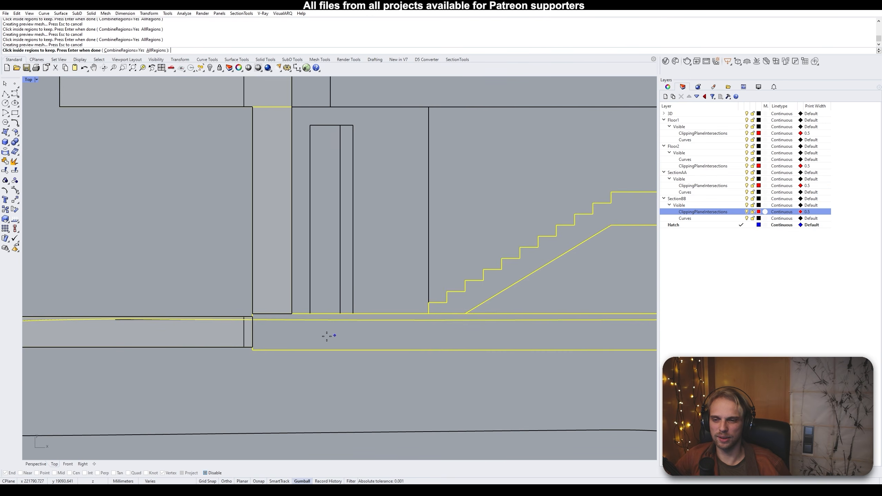
click(312, 326)
scroll(312, 327, down, 8)
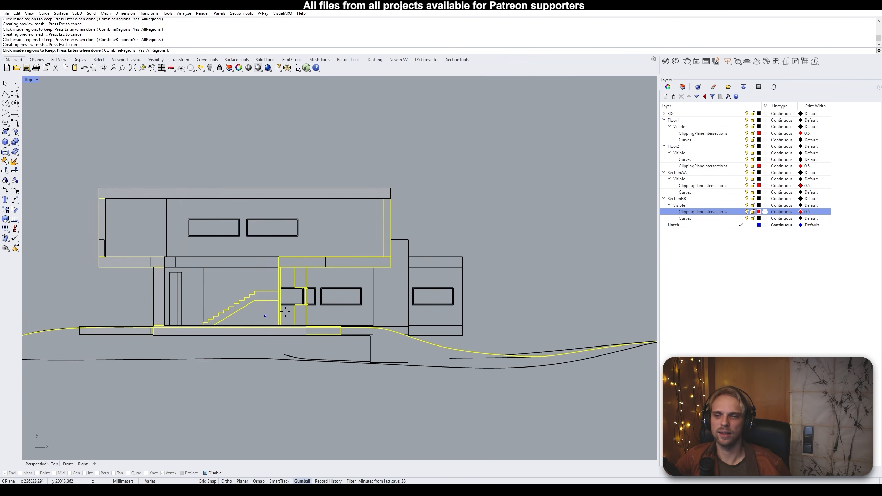
scroll(305, 335, up, 8)
scroll(276, 295, down, 6)
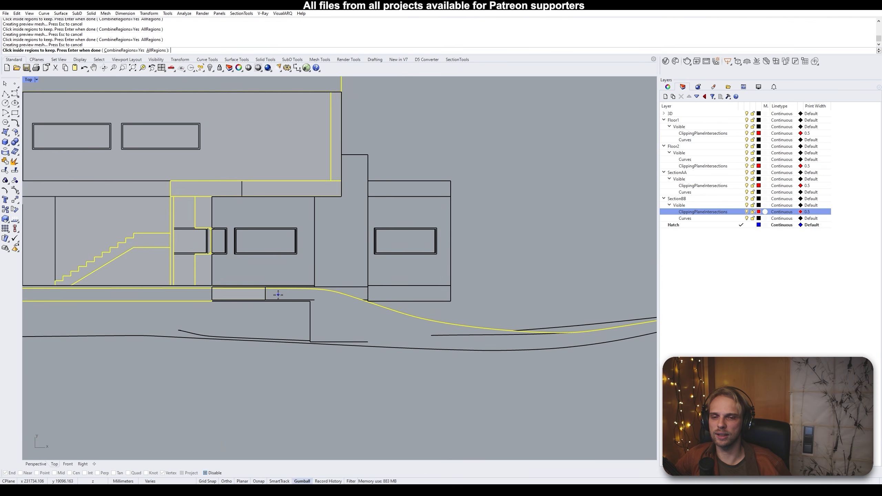
Undo the last region pick and pick the short outer slab of section BB again
right_drag(207, 283, 290, 290)
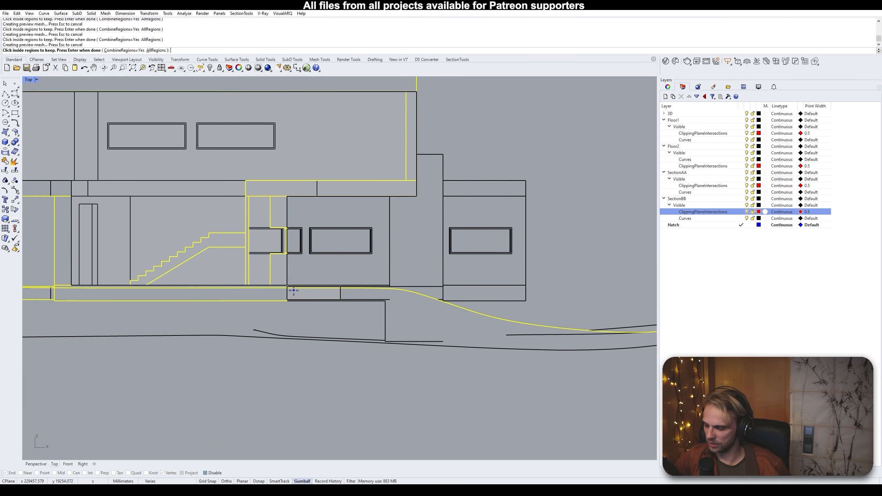
key(ctrl+z)
click(312, 293)
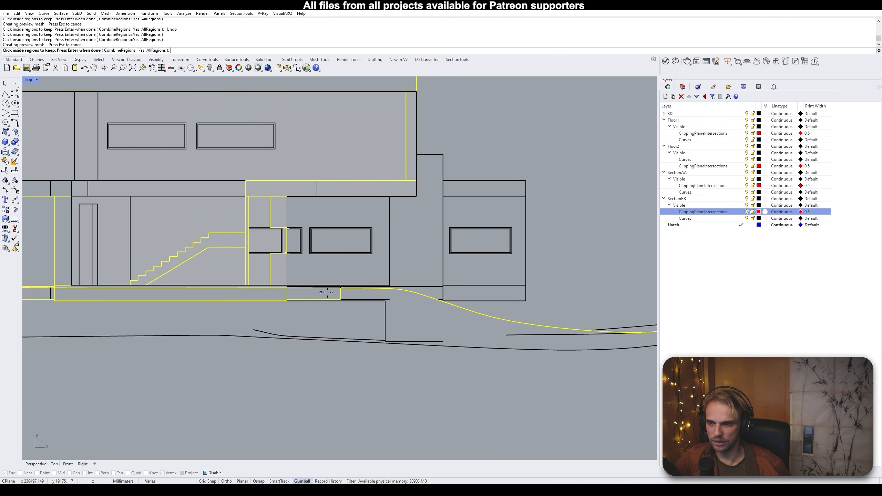
scroll(334, 284, down, 10)
scroll(350, 290, up, 12)
click(359, 298)
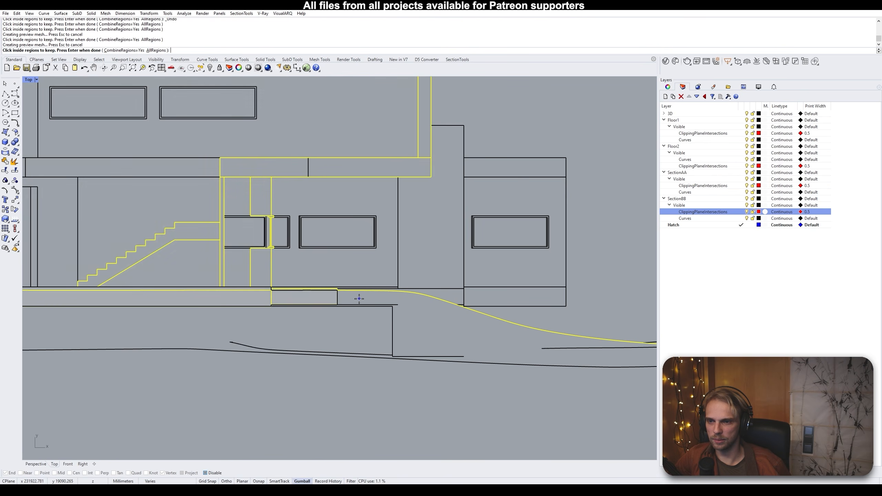
Check the picked regions in both sections and add the thin strip on top of section BB's short outer slab
scroll(357, 299, down, 8)
scroll(271, 232, up, 10)
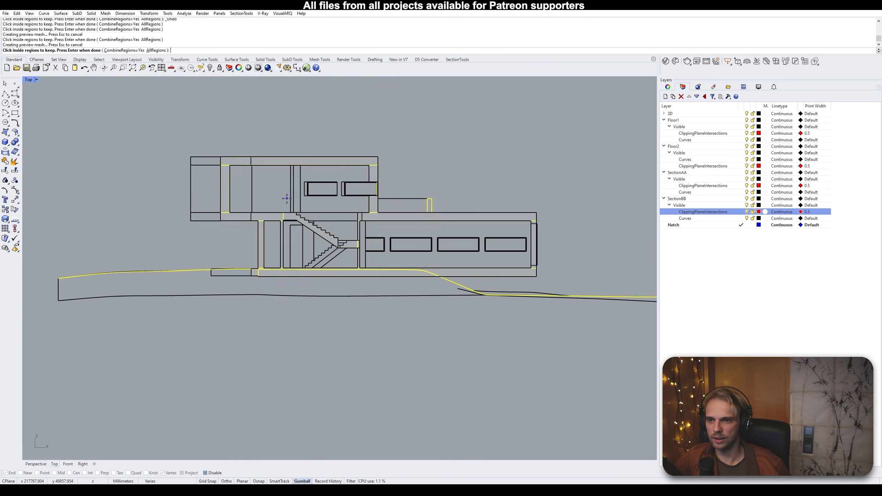
scroll(272, 232, down, 8)
scroll(366, 309, up, 10)
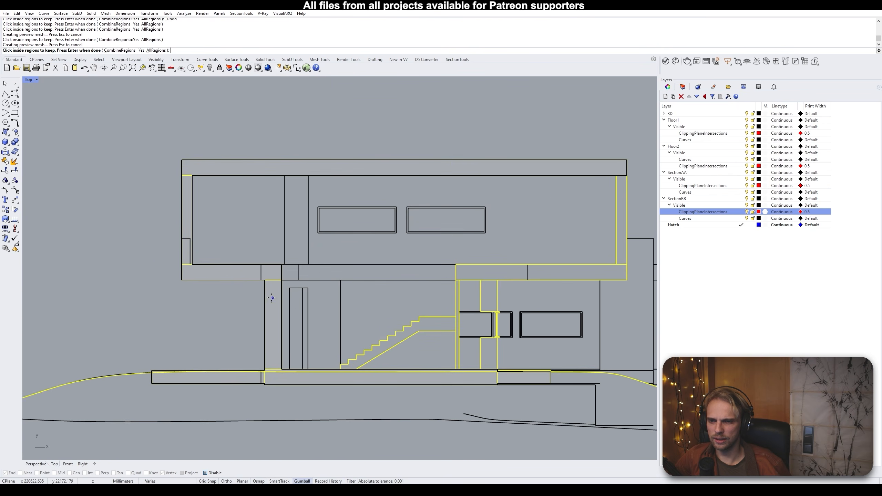
scroll(515, 373, up, 5)
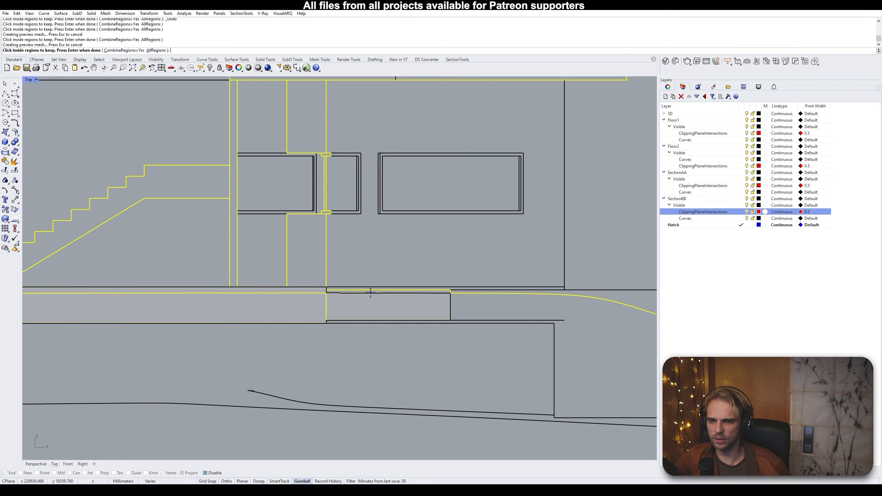
scroll(360, 300, up, 6)
scroll(256, 272, down, 3)
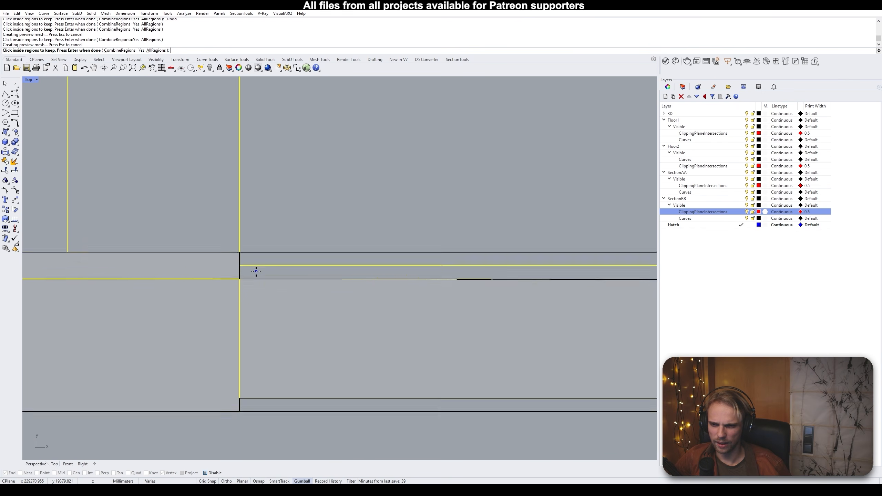
scroll(279, 274, down, 8)
scroll(431, 282, up, 6)
scroll(397, 272, up, 4)
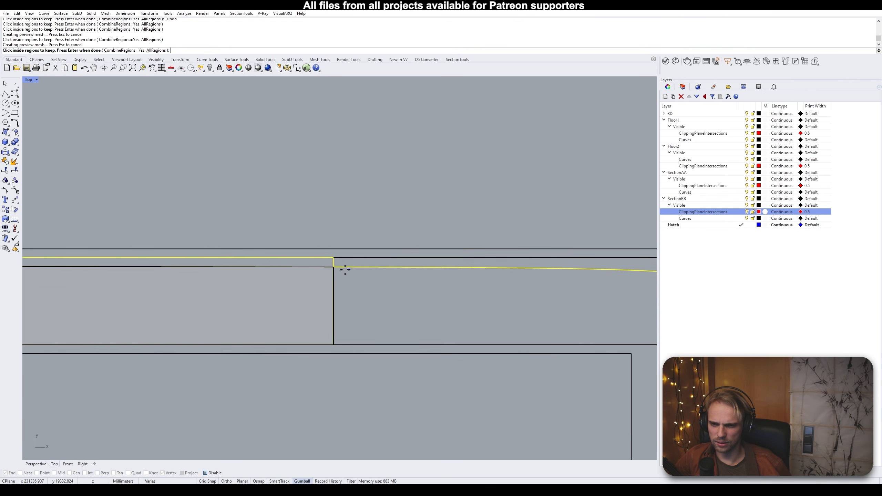
click(326, 263)
scroll(243, 268, down, 5)
scroll(282, 252, up, 3)
scroll(362, 344, down, 6)
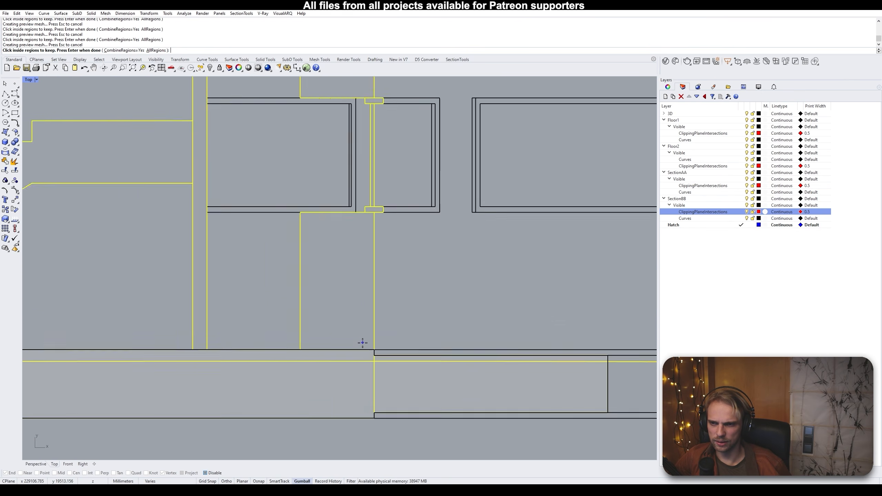
Add the cut wall pieces above and below the ground-floor window in section BB to the hatch regions
click(336, 300)
click(339, 194)
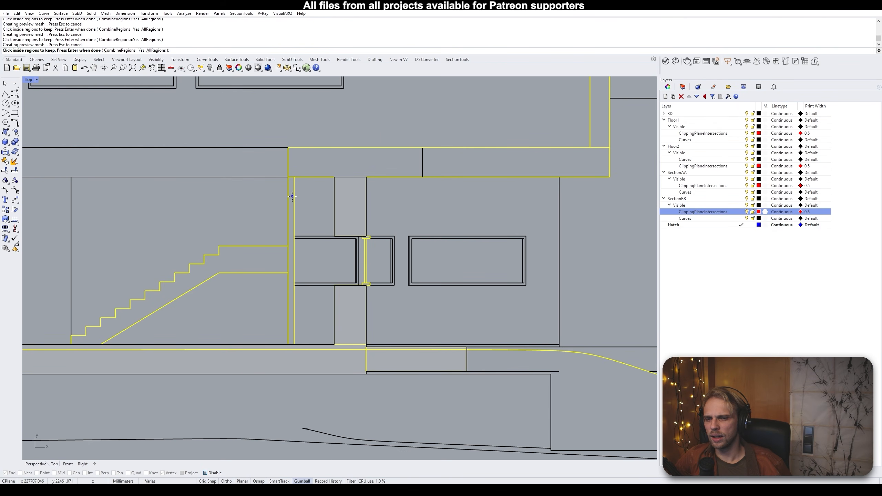
scroll(319, 216, down, 4)
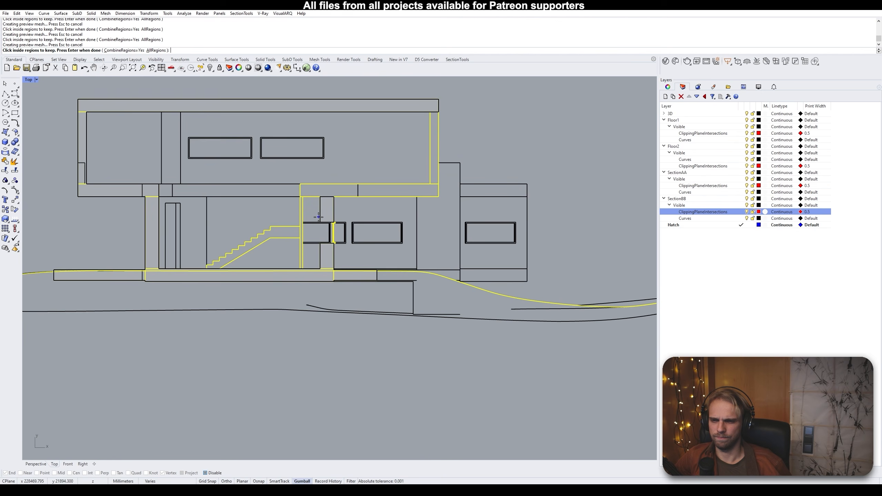
scroll(316, 212, up, 5)
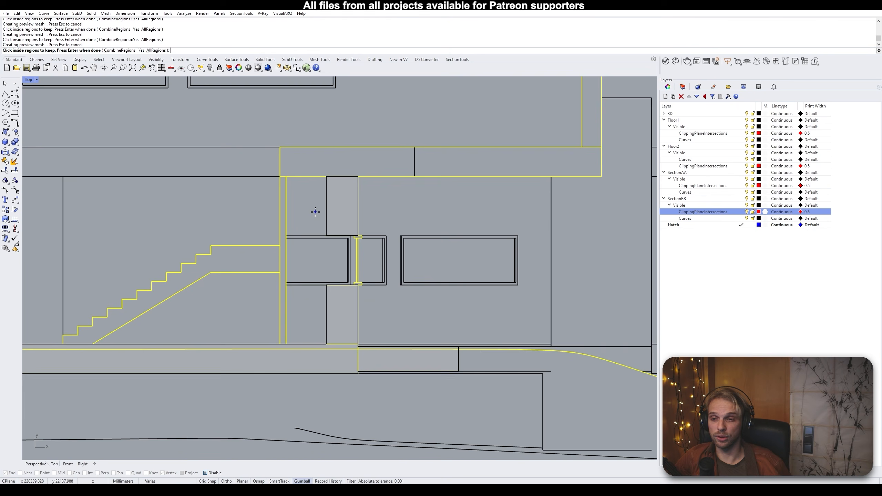
scroll(379, 280, up, 4)
scroll(350, 233, up, 3)
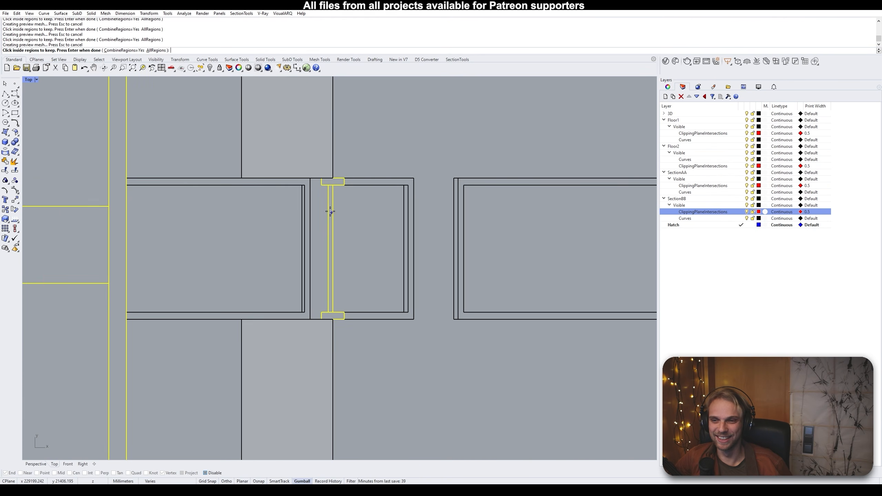
scroll(360, 188, down, 5)
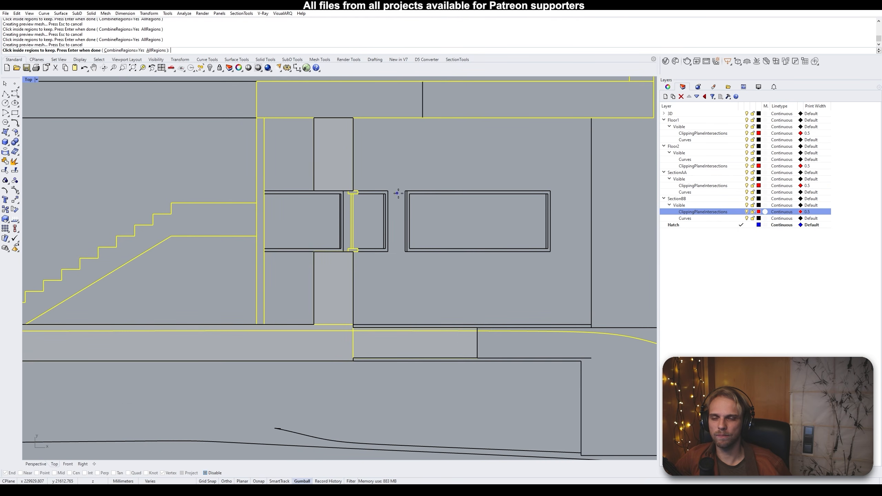
scroll(455, 200, down, 3)
scroll(335, 169, down, 3)
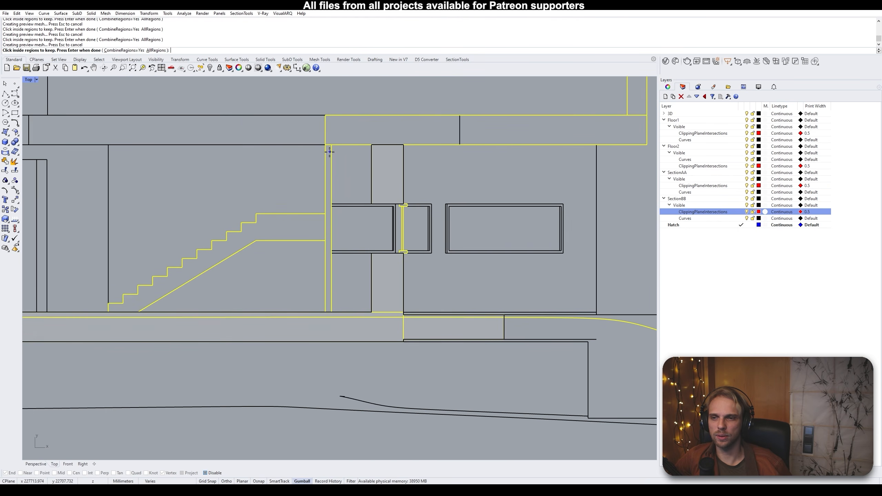
Add section BB's staircase, cantilevered floor slab and upper end wall to the hatch regions
click(299, 227)
scroll(249, 227, down, 2)
scroll(248, 227, down, 2)
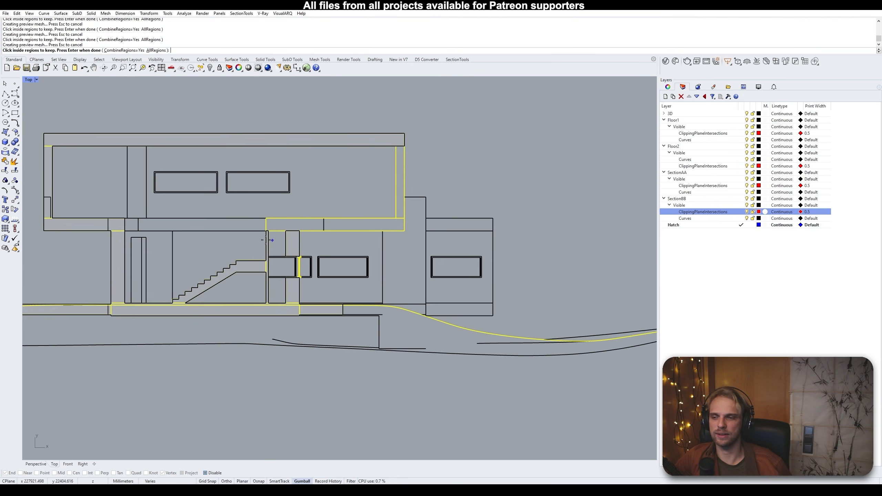
scroll(177, 296, up, 5)
scroll(199, 262, down, 4)
scroll(262, 260, up, 5)
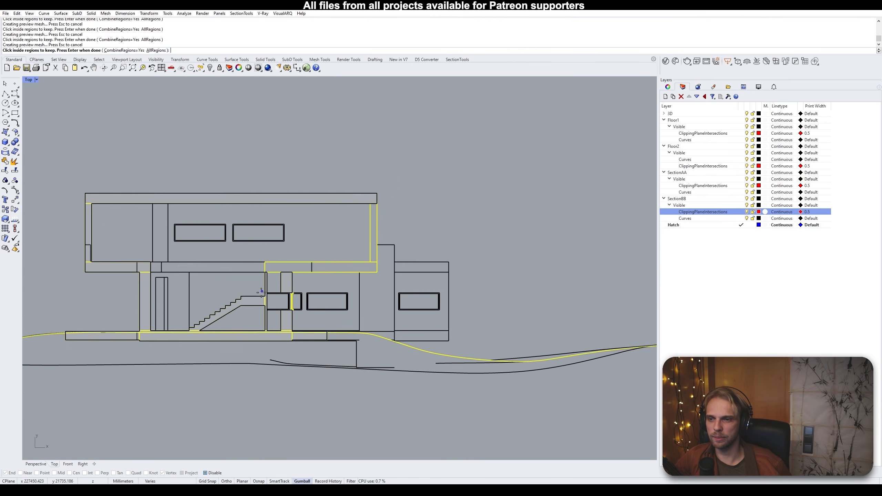
click(351, 264)
click(433, 212)
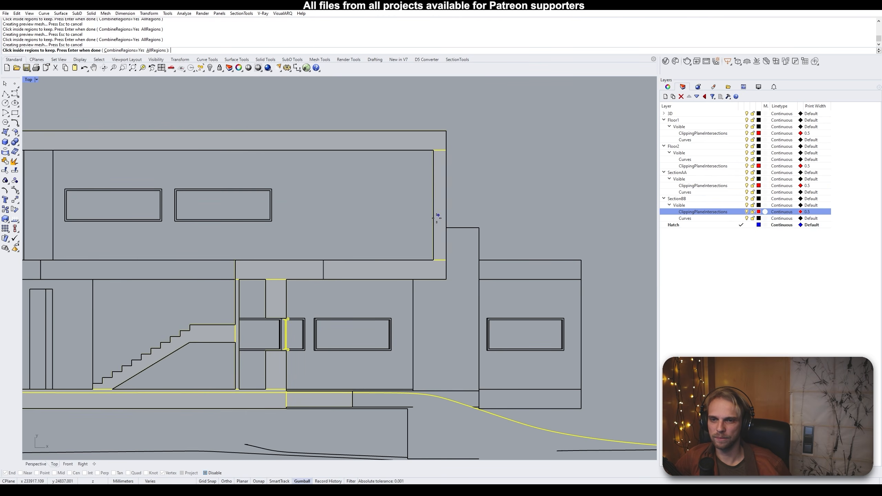
Finish picking regions and fill them with the Solid hatch pattern, keeping the boundary option on
scroll(264, 266, down, 6)
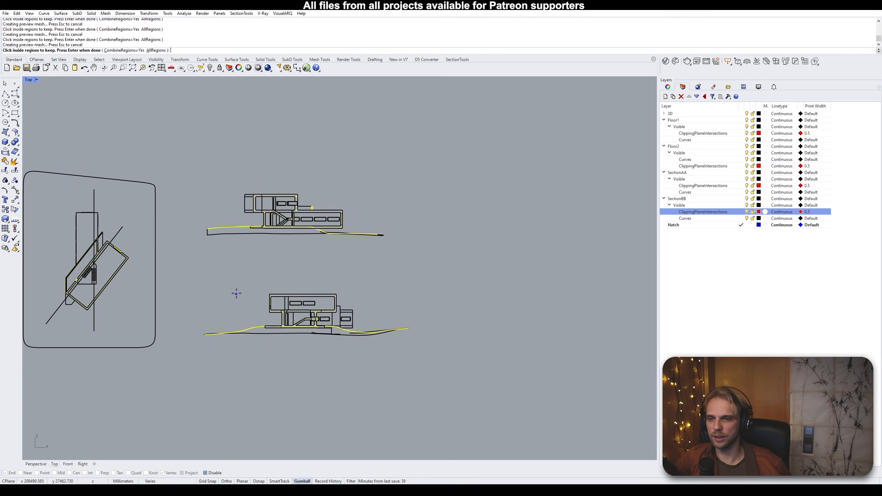
scroll(236, 293, up, 3)
key(Return)
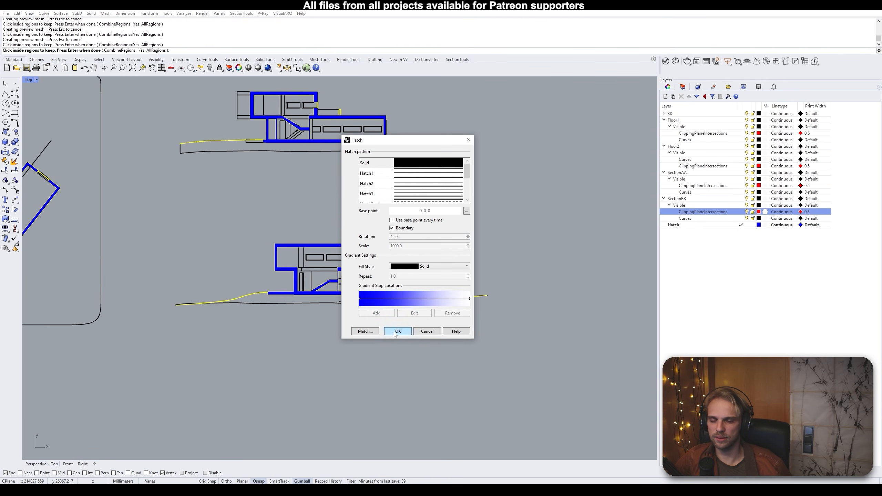
click(398, 331)
scroll(275, 258, down, 5)
scroll(275, 257, up, 4)
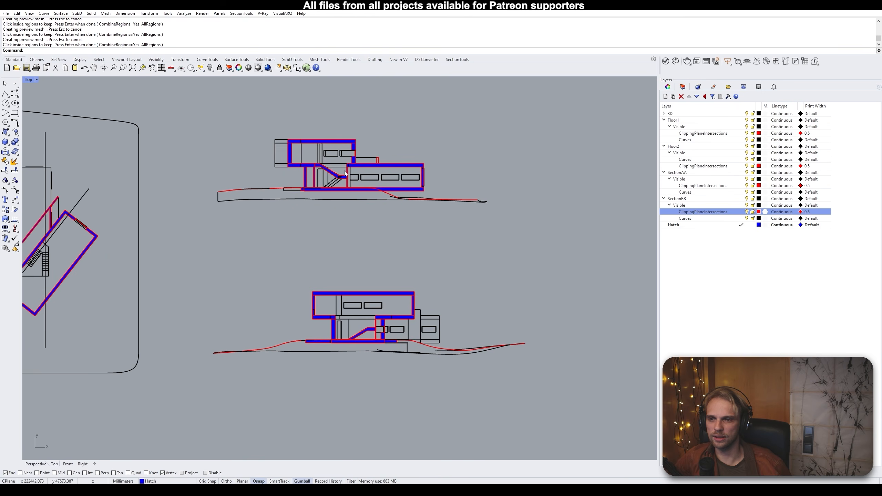
Hatch the small parapet on the lower roof of section AA with the Solid pattern, using the roof line as its lower boundary
scroll(349, 184, up, 5)
scroll(286, 117, down, 2)
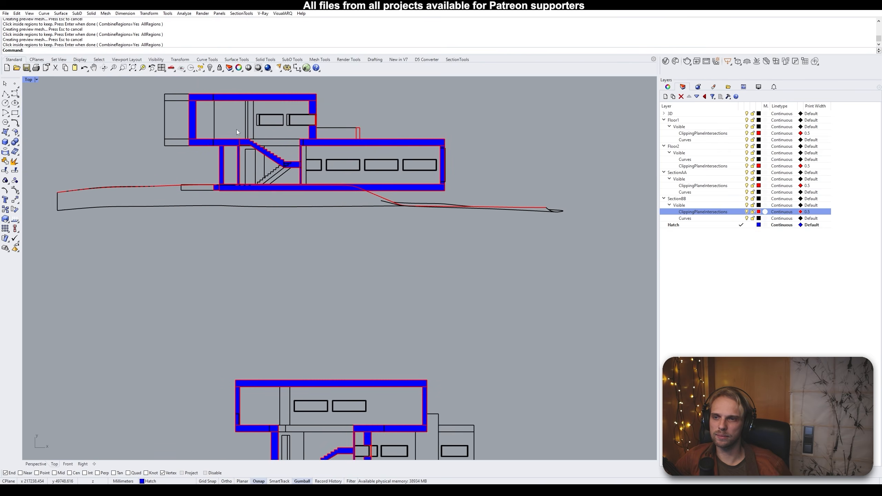
scroll(374, 155, up, 6)
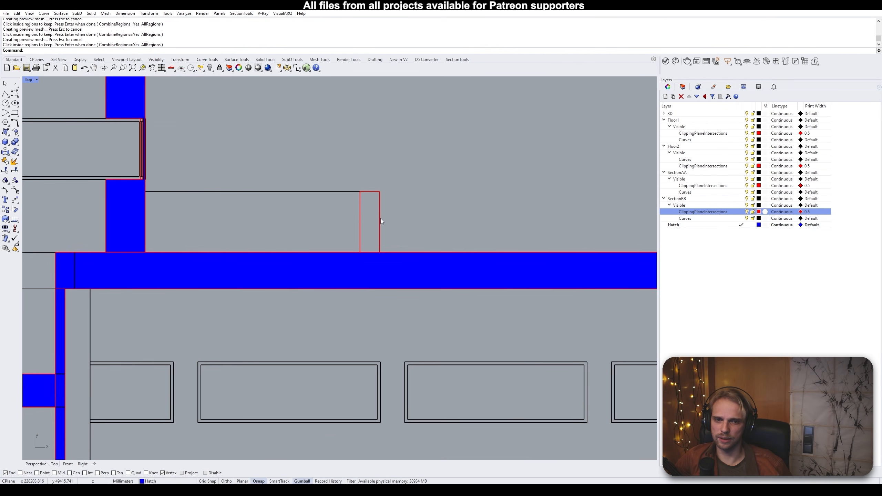
drag(410, 279, 409, 278)
scroll(373, 236, up, 2)
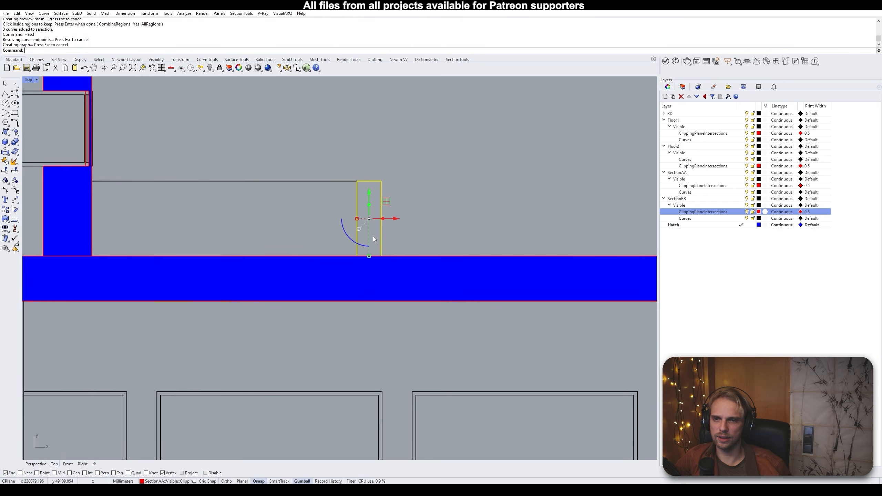
shift+click(396, 256)
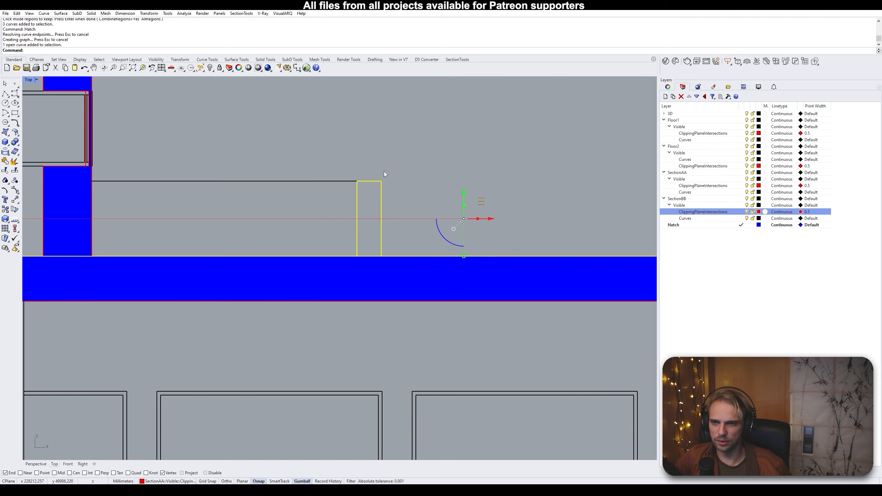
key(Return)
click(377, 194)
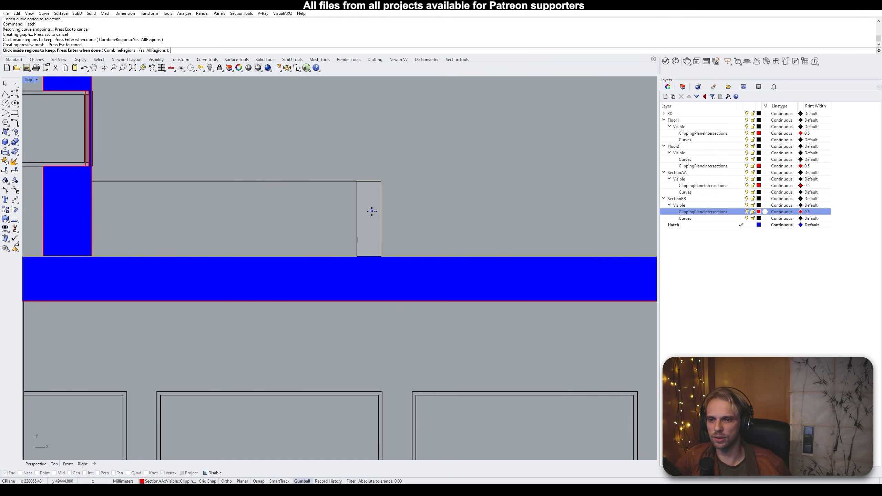
key(Return)
click(393, 333)
scroll(407, 289, down, 3)
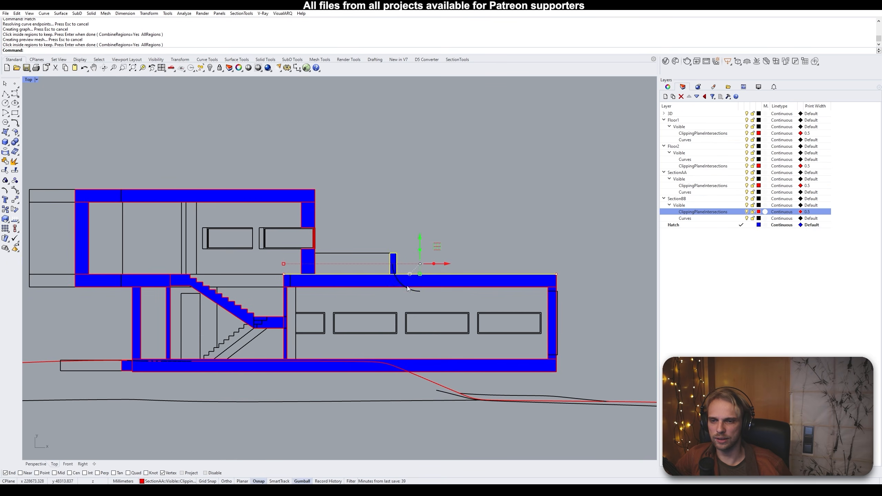
Examine section BB's hatched slabs and walls, including the outer entrance slab, for gaps
scroll(408, 289, down, 5)
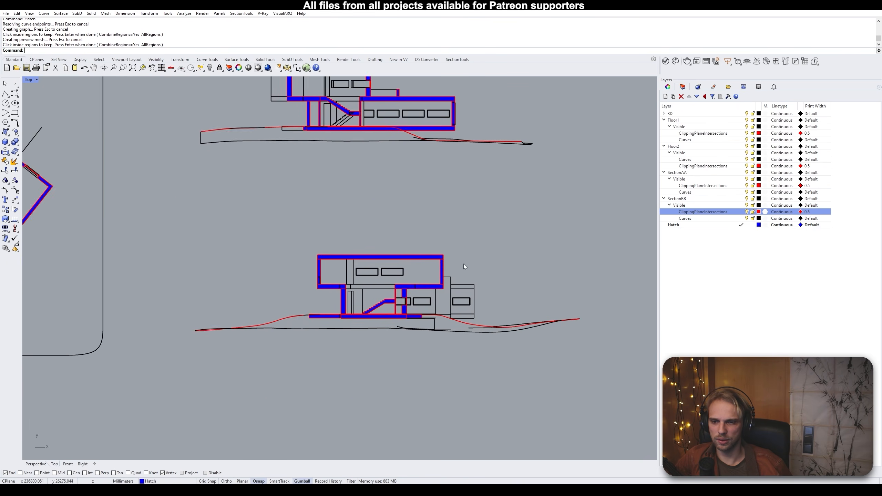
scroll(420, 294, up, 10)
right_drag(186, 325, 354, 264)
scroll(354, 264, down, 8)
right_drag(241, 270, 398, 284)
scroll(437, 290, up, 12)
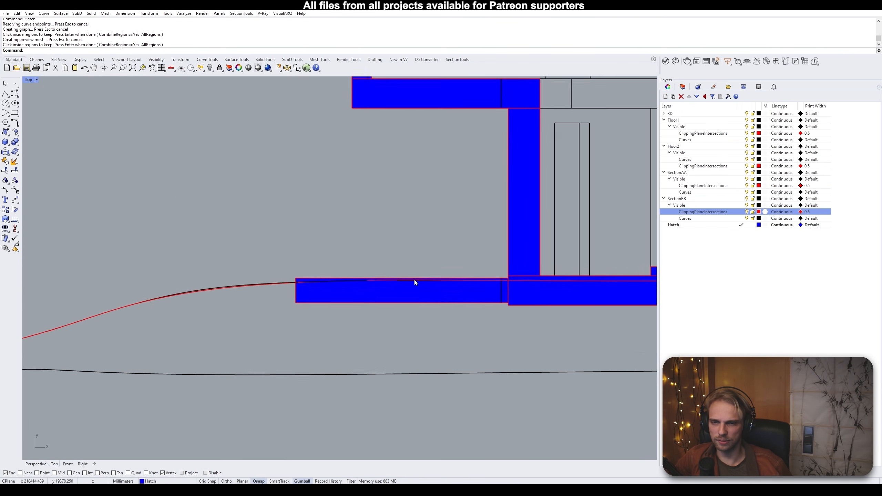
scroll(412, 280, down, 8)
right_drag(226, 244, 423, 242)
scroll(243, 194, down, 8)
Examine the wall hatches of both floor plans, especially the thin outer wall on the upper floor plan
right_drag(163, 209, 461, 393)
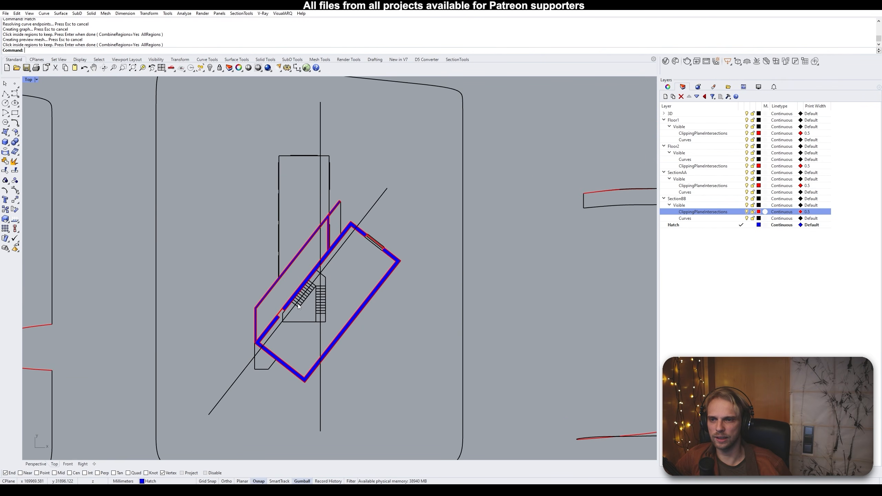
scroll(322, 300, up, 10)
scroll(387, 299, down, 14)
scroll(425, 252, up, 14)
scroll(400, 255, down, 12)
right_drag(281, 297, 500, 195)
right_drag(198, 228, 288, 218)
scroll(288, 218, up, 10)
scroll(282, 224, down, 14)
scroll(294, 235, up, 12)
right_drag(536, 172, 408, 180)
scroll(293, 236, up, 8)
scroll(362, 201, down, 10)
scroll(408, 179, down, 10)
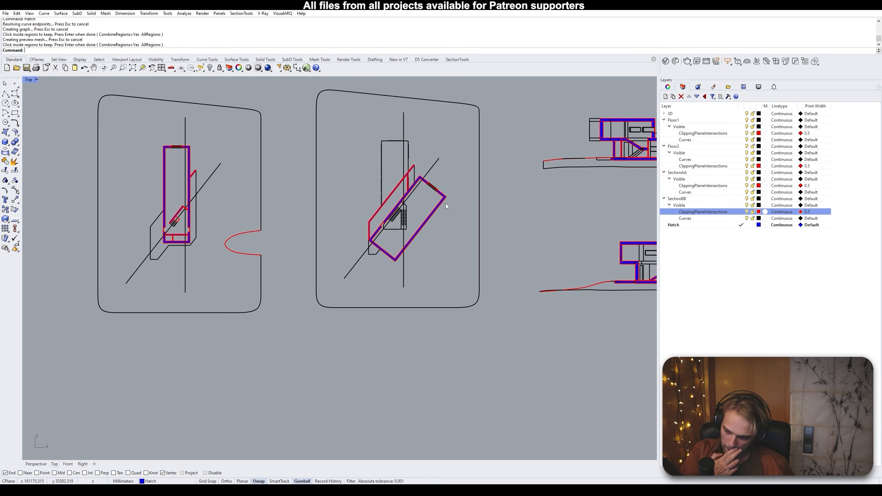
scroll(412, 176, up, 12)
key(Return)
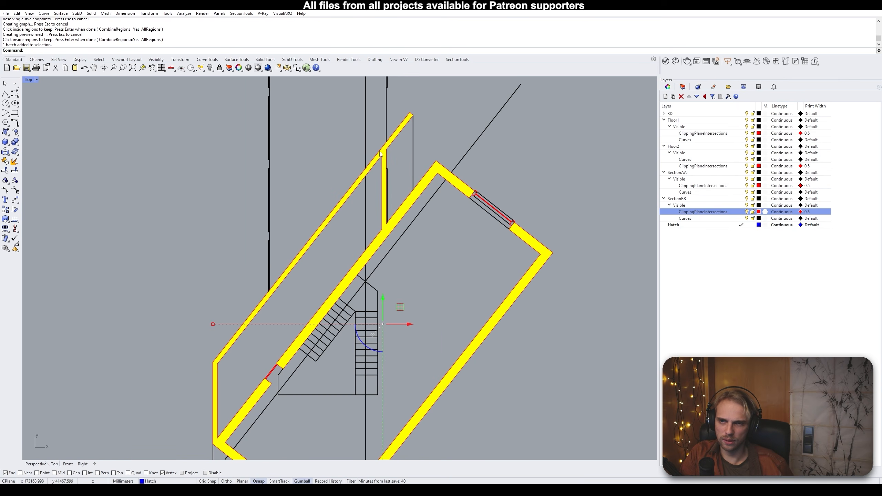
key(Escape)
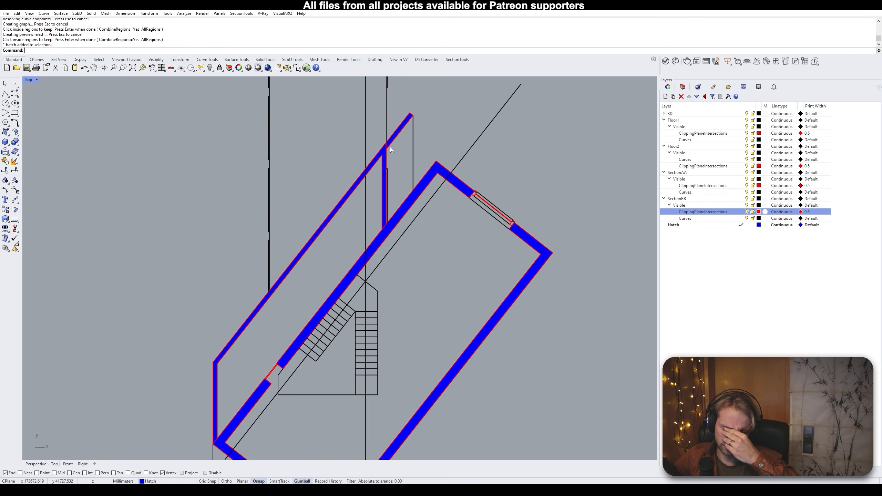
scroll(390, 147, up, 2)
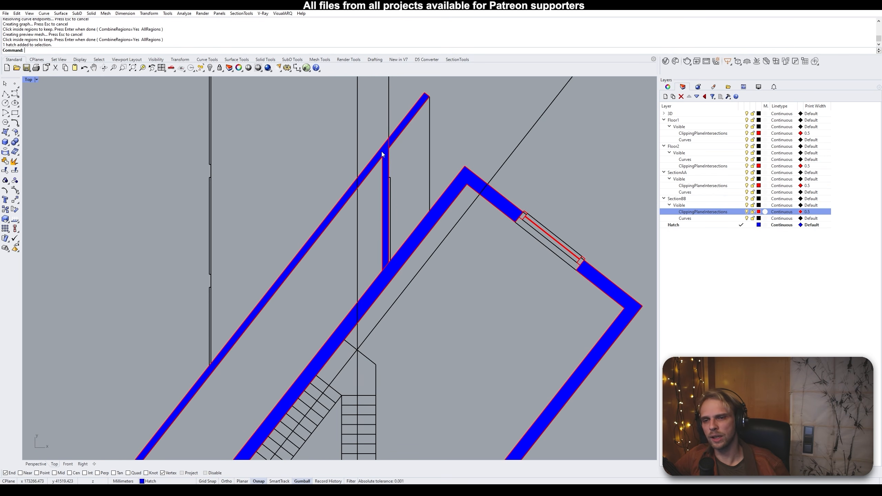
scroll(384, 161, up, 6)
scroll(383, 161, down, 10)
right_drag(344, 238, 388, 177)
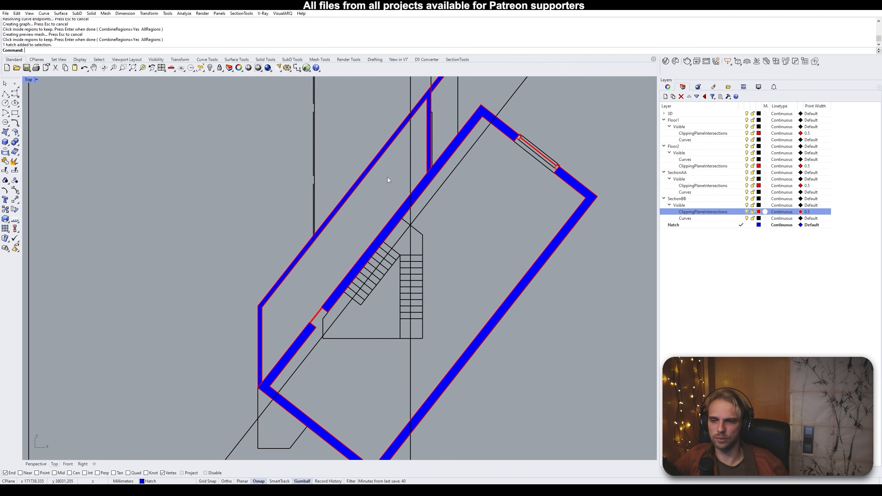
scroll(290, 283, up, 1)
scroll(274, 282, up, 1)
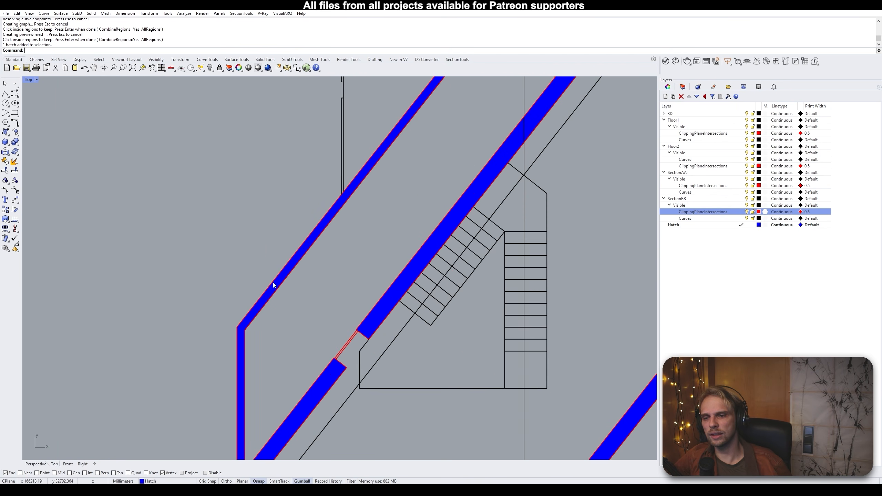
Delete the wall hatch of the upper floor plan
click(274, 286)
scroll(276, 284, down, 3)
scroll(386, 250, down, 5)
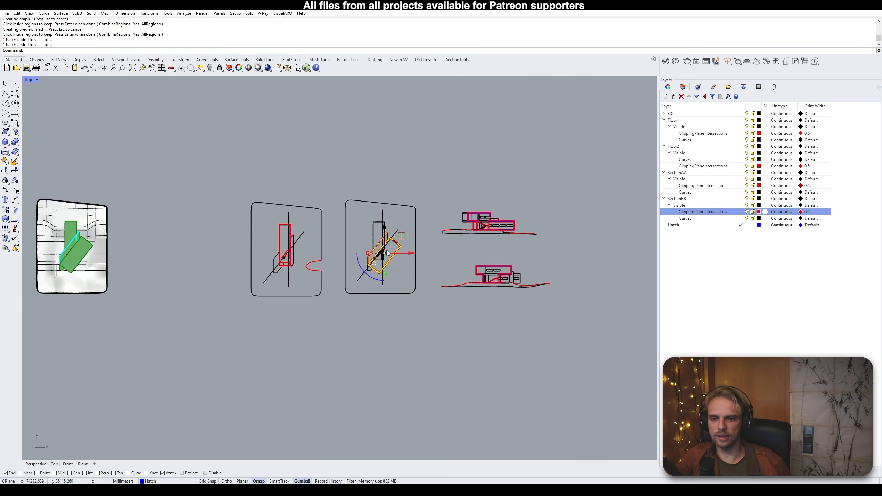
scroll(363, 245, up, 2)
key(Delete)
Select the outlines of the thin outer wall on the upper floor plan and move them to Floor2's Curves layer
scroll(363, 246, up, 4)
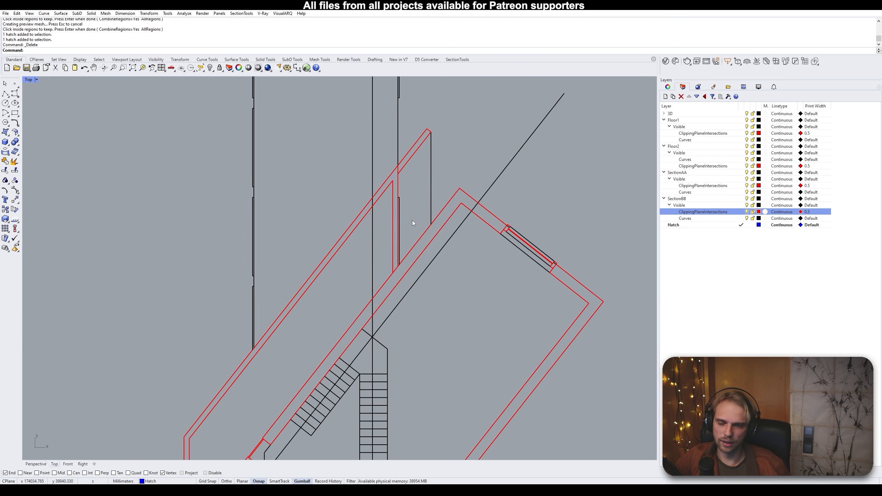
click(435, 137)
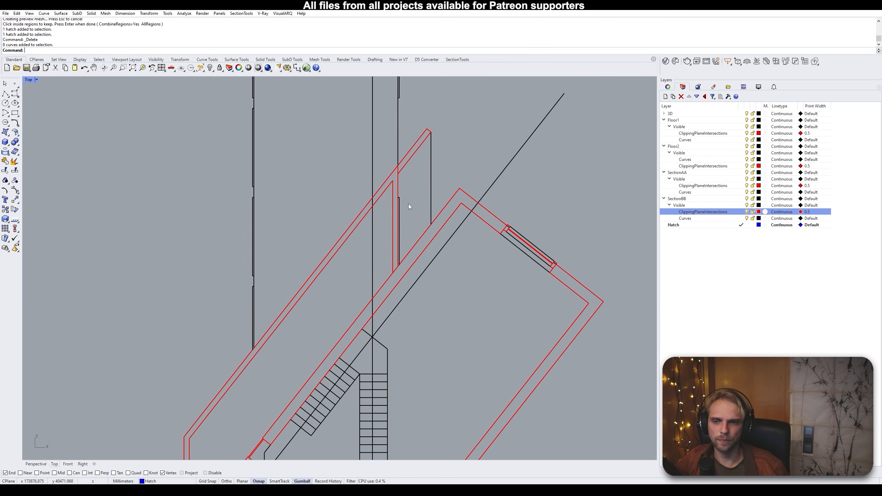
drag(418, 208, 371, 111)
shift+drag(443, 146, 406, 110)
scroll(403, 112, down, 4)
right_drag(344, 240, 380, 163)
shift+drag(303, 267, 253, 226)
scroll(282, 320, up, 2)
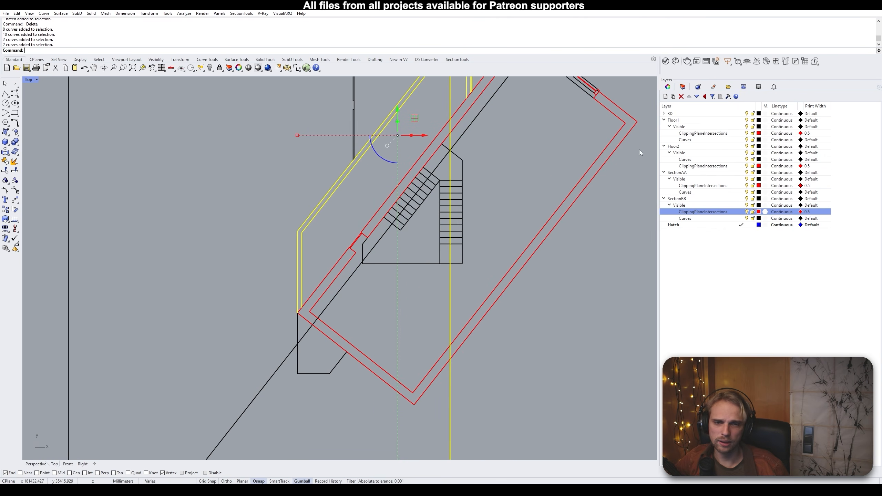
click(704, 219)
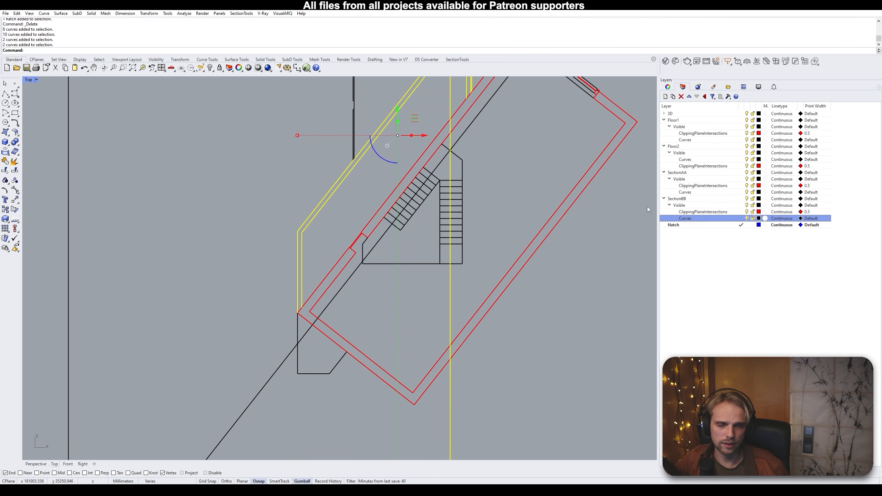
click(699, 159)
right_click(699, 159)
click(720, 280)
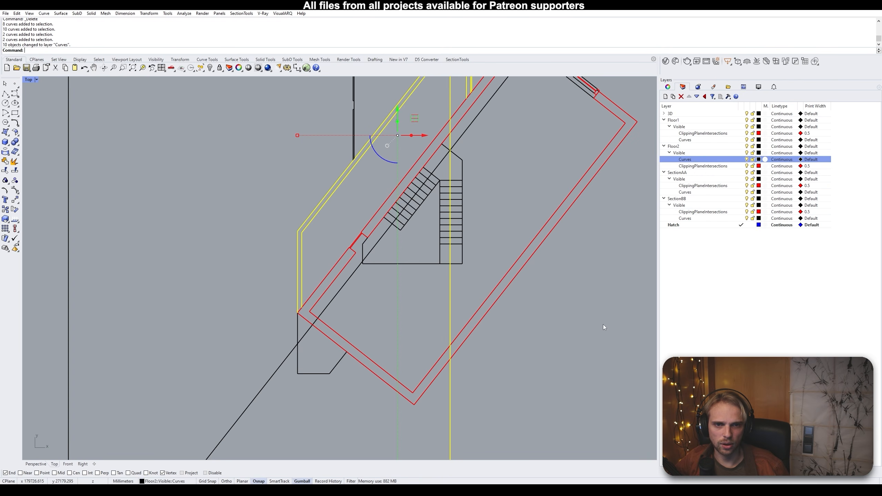
scroll(365, 215, down, 5)
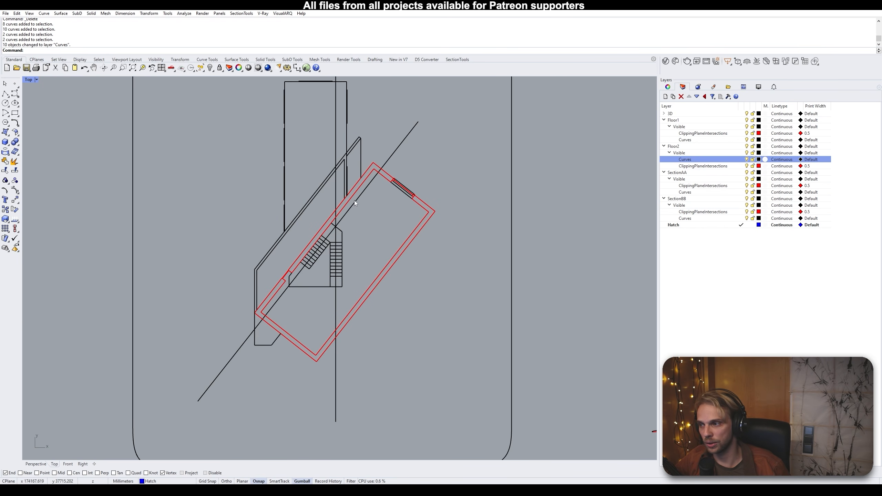
Select all curves on Floor2's ClippingPlaneIntersections layer and hatch the cut outer wall regions of the upper floor plan
right_click(720, 167)
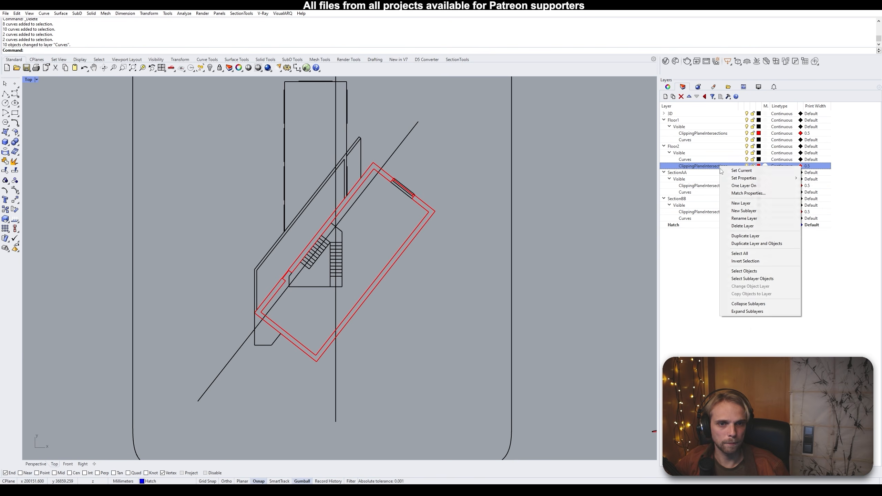
click(747, 279)
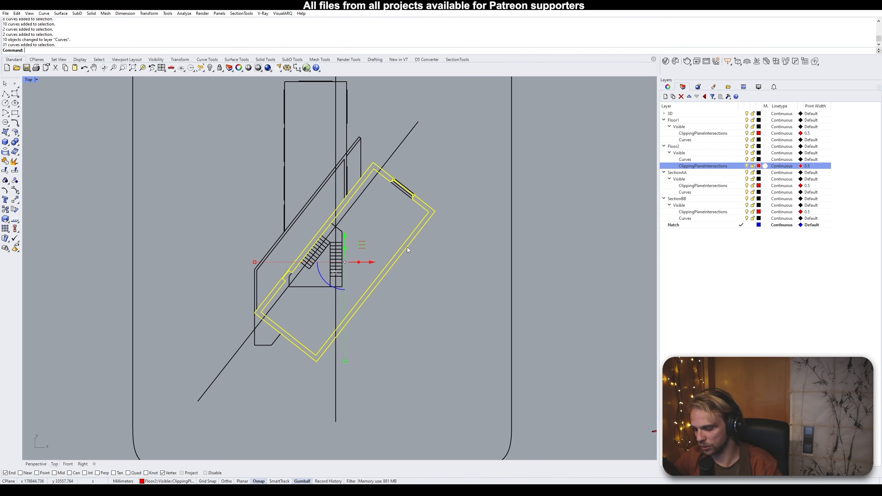
text(hatch)
key(Return)
scroll(406, 236, up, 1)
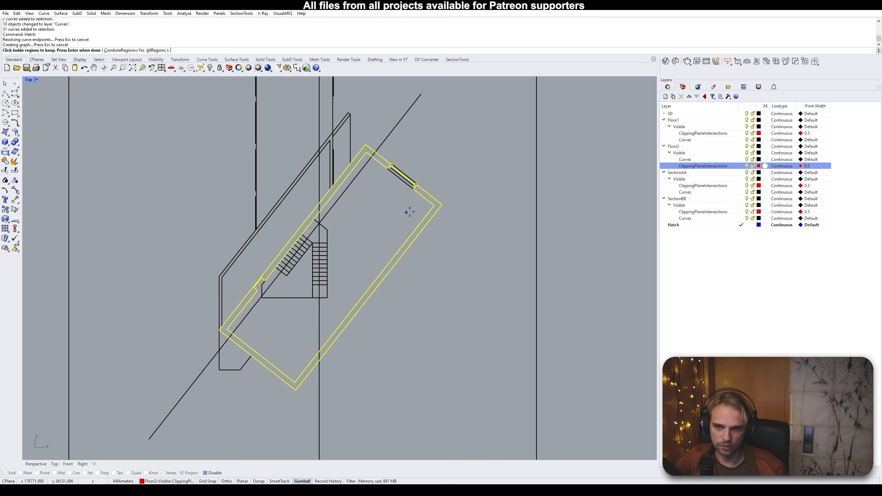
click(430, 199)
click(301, 232)
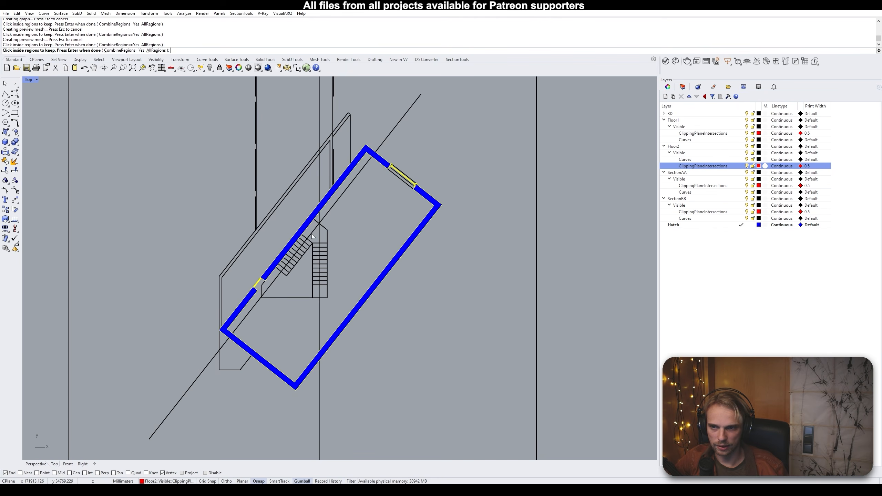
key(Return)
click(398, 332)
Delete two groups of stray terrain curves below the ground line of section BB
scroll(444, 314, down, 8)
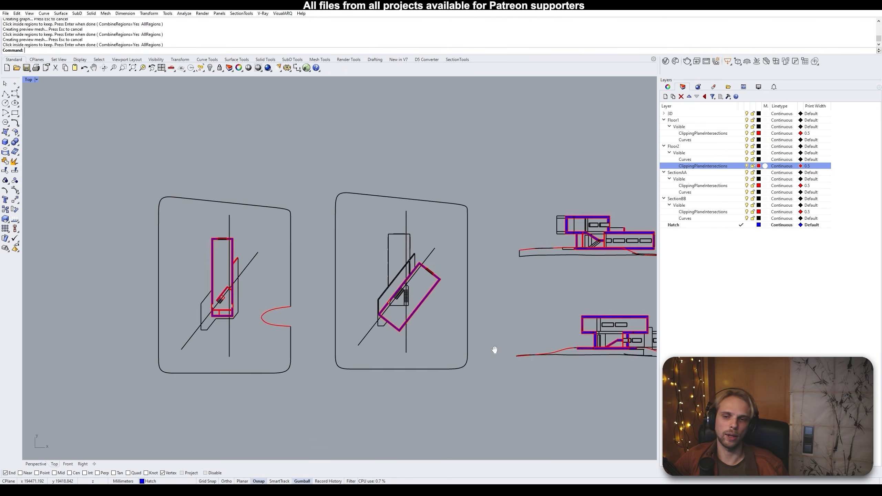
right_drag(494, 350, 311, 295)
scroll(435, 290, up, 5)
scroll(452, 347, up, 3)
drag(452, 352, 362, 283)
scroll(503, 321, up, 1)
key(Delete)
drag(529, 321, 500, 288)
key(Delete)
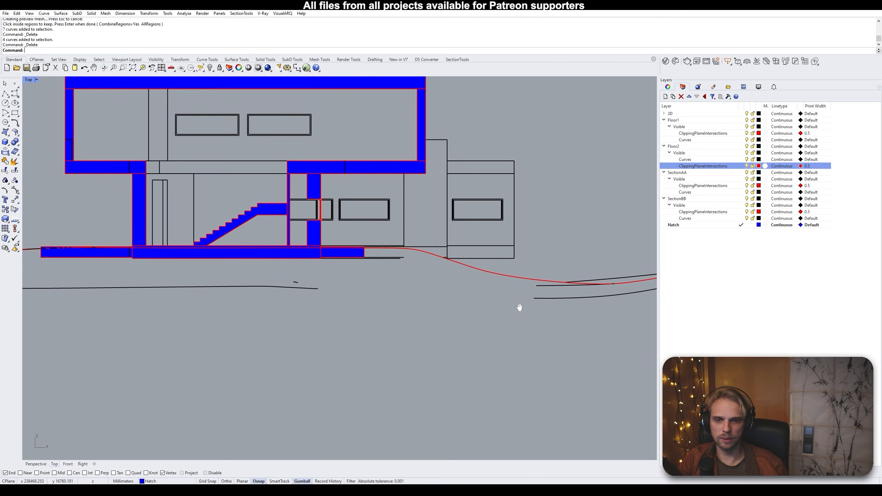
Delete the stray black curves beneath the terrain slope to the right of the house in section BB
scroll(451, 306, up, 3)
scroll(361, 298, up, 6)
drag(368, 327, 287, 267)
key(Delete)
scroll(316, 282, down, 6)
right_drag(554, 302, 394, 339)
drag(344, 304, 344, 304)
key(Delete)
Delete the leftover lower line fragments beneath the far right end of section BB's terrain
scroll(471, 287, up, 3)
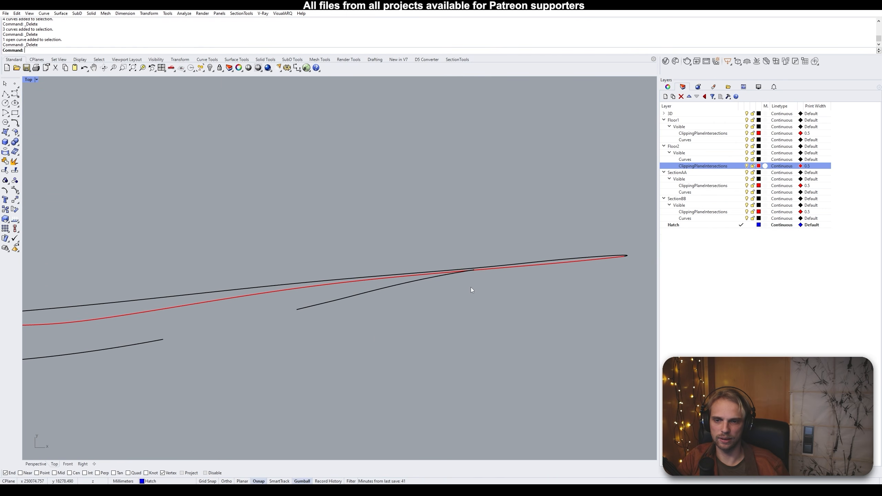
drag(413, 282, 411, 280)
key(Delete)
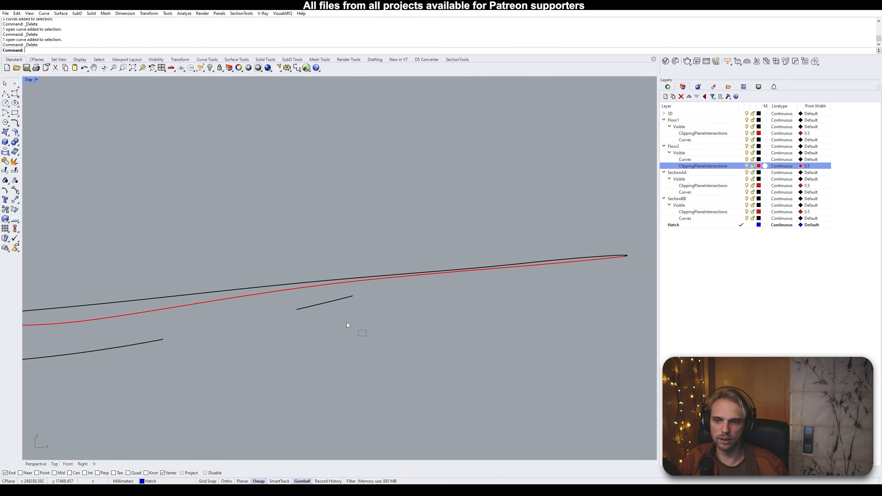
drag(346, 323, 288, 294)
key(Delete)
scroll(249, 335, down, 2)
right_drag(248, 335, 391, 297)
drag(361, 318, 210, 297)
key(Delete)
scroll(206, 304, down, 4)
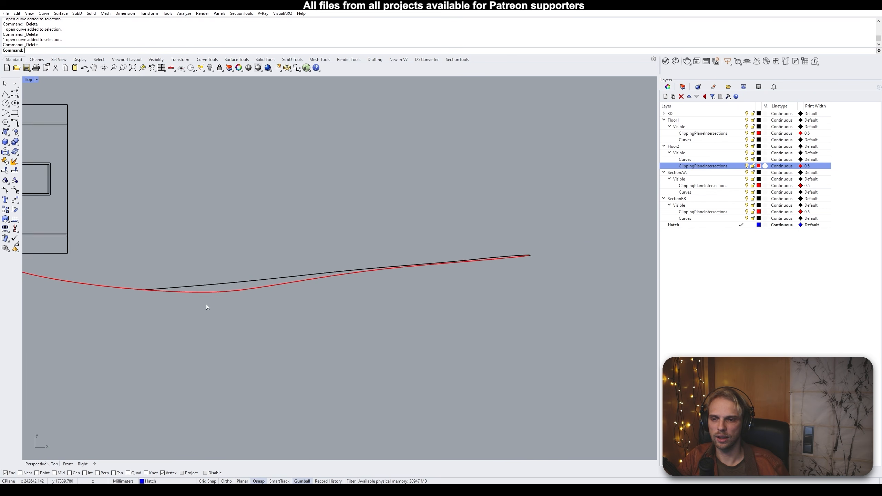
Delete the remaining loose terrain curves underneath section BB's ground slab
right_drag(206, 304, 418, 344)
scroll(397, 354, up, 1)
drag(379, 353, 208, 293)
key(Delete)
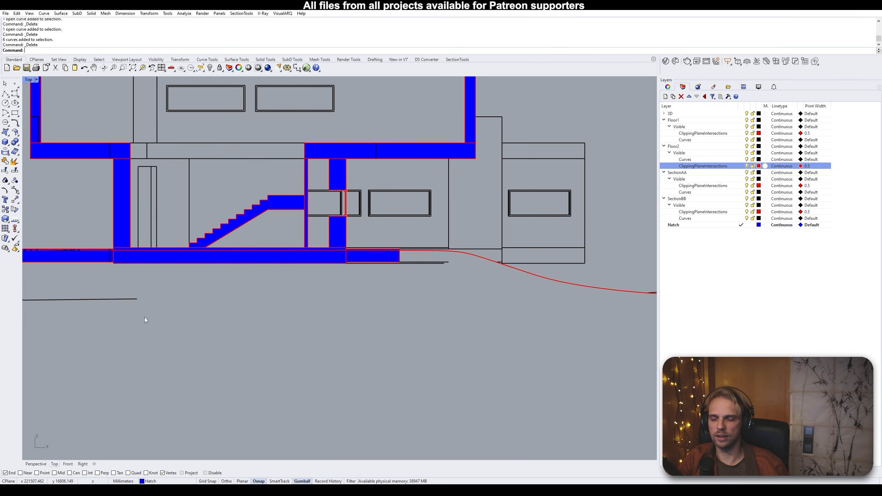
right_drag(144, 319, 432, 340)
drag(432, 340, 251, 281)
key(Delete)
Delete the flat curves under section BB's left terrain slope and the short piece overlapping the cut ground line
scroll(408, 318, up, 2)
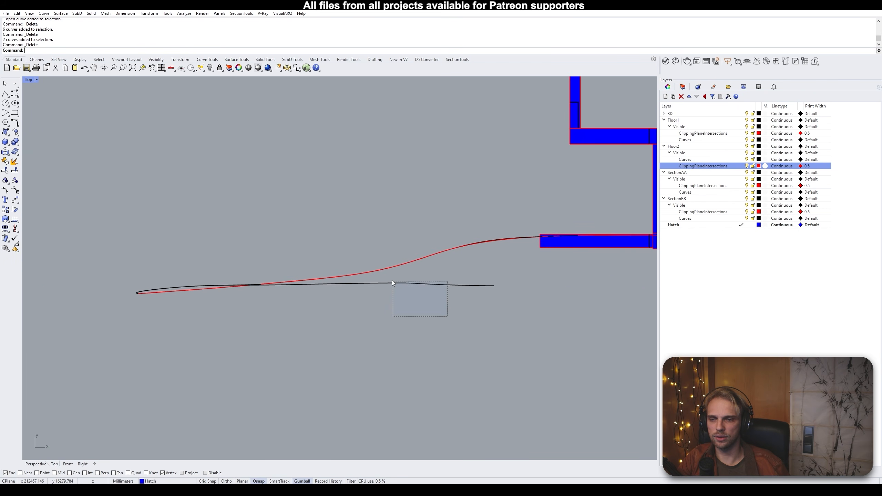
drag(393, 282, 393, 282)
key(Delete)
right_drag(392, 282, 303, 290)
scroll(280, 290, up, 1)
scroll(208, 283, up, 3)
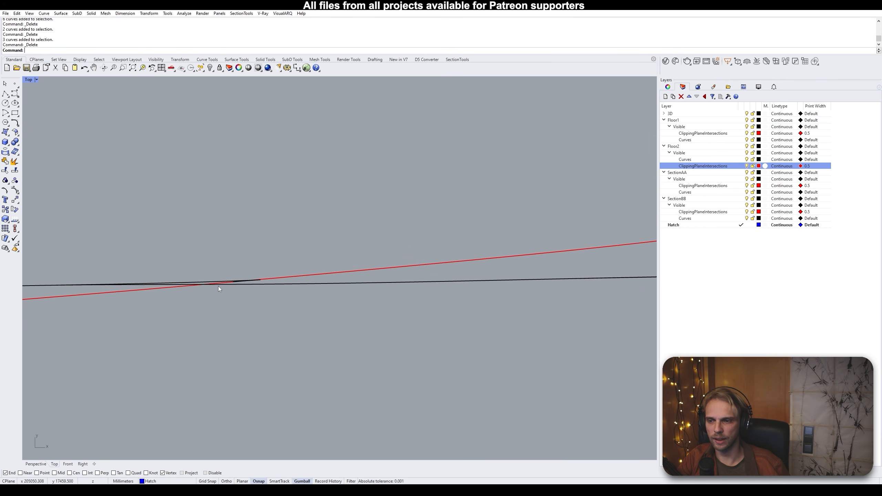
click(229, 285)
scroll(228, 286, down, 4)
key(Delete)
Delete the remaining flat line pieces between section BB's left terrain end and its entrance slab
scroll(204, 285, up, 4)
scroll(252, 290, down, 4)
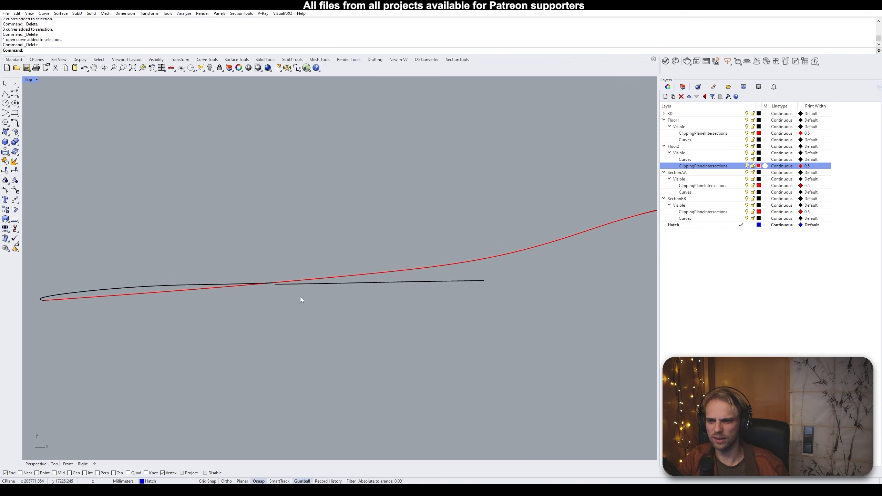
drag(392, 308, 357, 279)
scroll(358, 280, down, 3)
scroll(397, 279, up, 1)
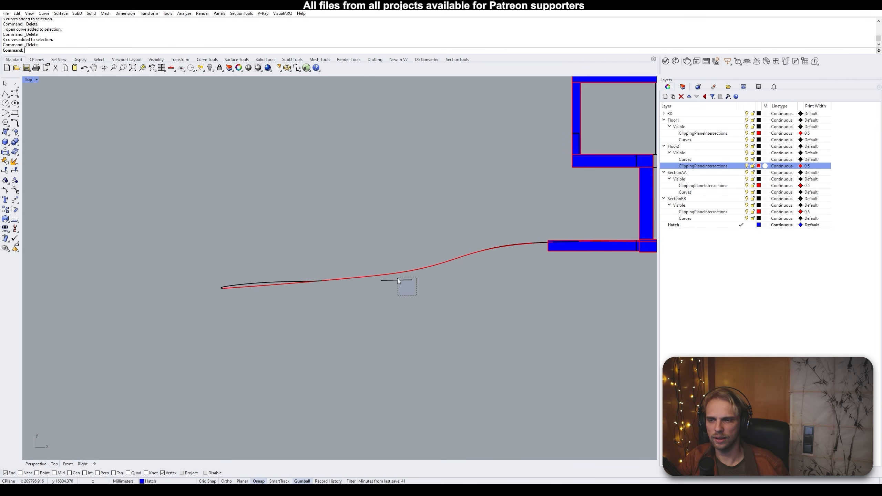
key(Delete)
scroll(251, 337, down, 3)
Delete the stray open curve near the outer end of section BB's left entrance slab
scroll(384, 292, up, 3)
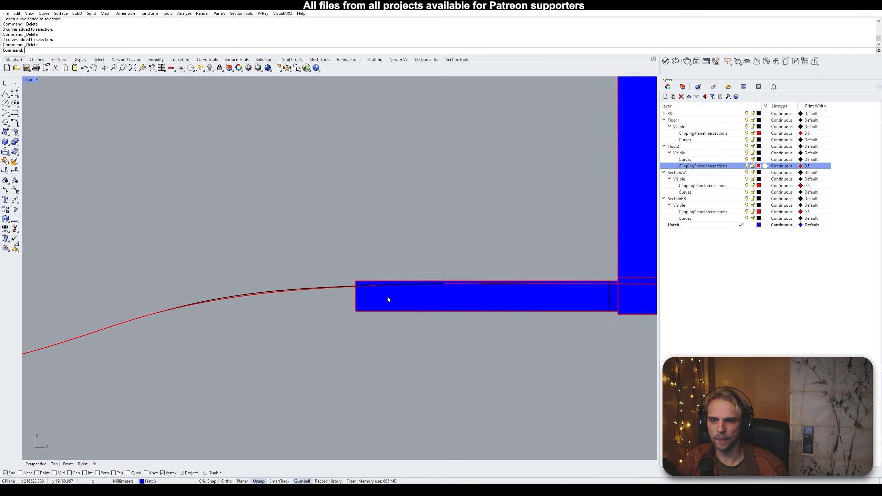
scroll(237, 317, up, 2)
scroll(237, 320, up, 2)
click(296, 291)
click(314, 310)
key(Delete)
scroll(391, 333, down, 4)
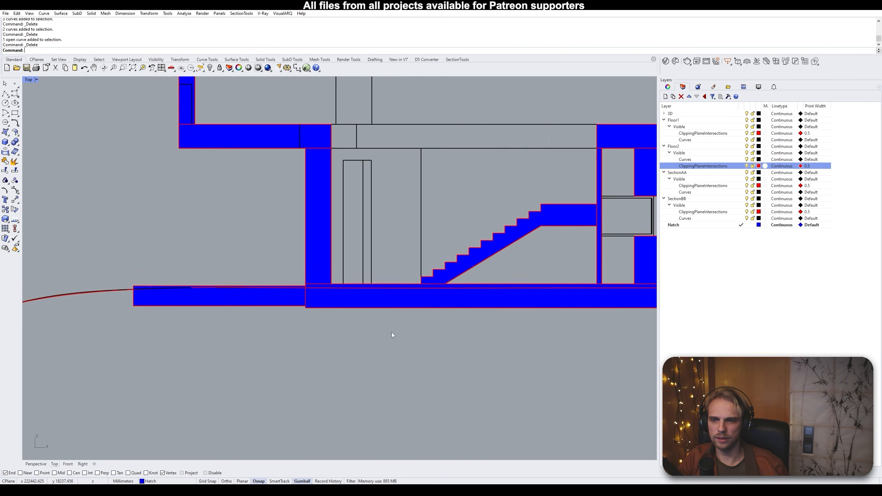
Delete the two short stray curves beside the right end of section BB's ground slab
scroll(292, 325, up, 1)
scroll(400, 318, up, 12)
drag(490, 326, 466, 293)
key(Delete)
scroll(462, 302, down, 10)
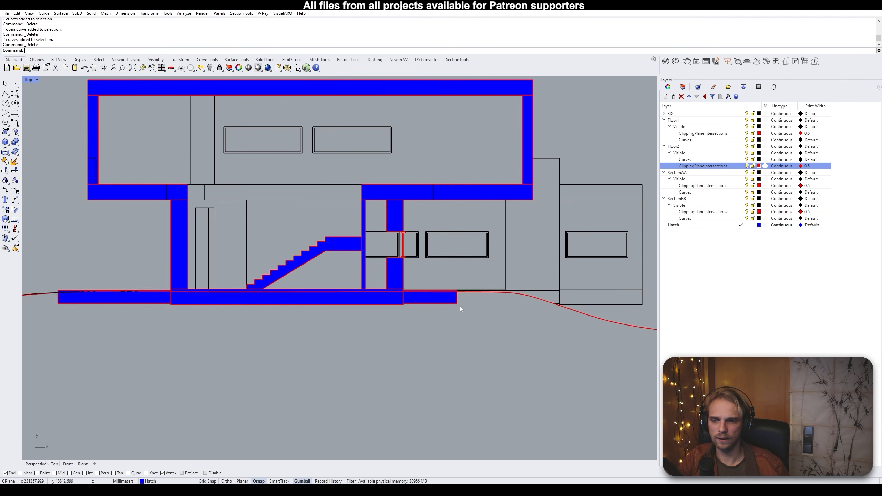
Delete the lower black terrain segment near the right end of section AA
right_drag(535, 305, 441, 318)
scroll(446, 315, down, 10)
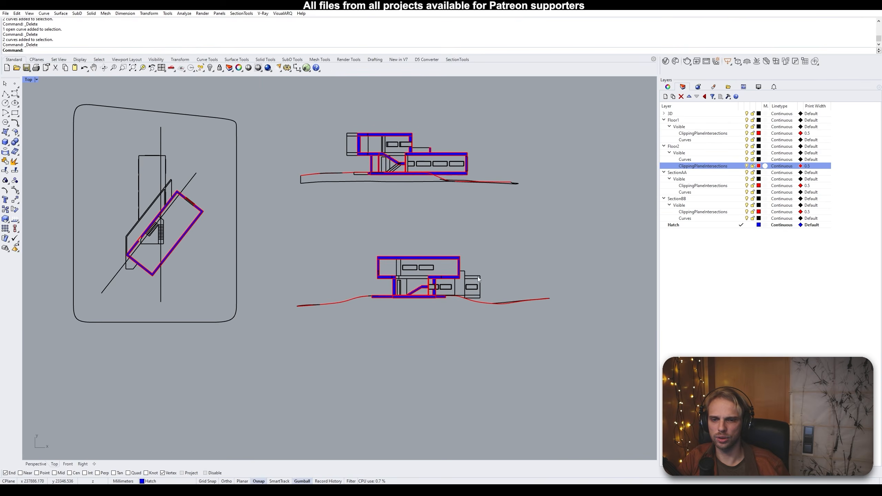
scroll(421, 312, up, 10)
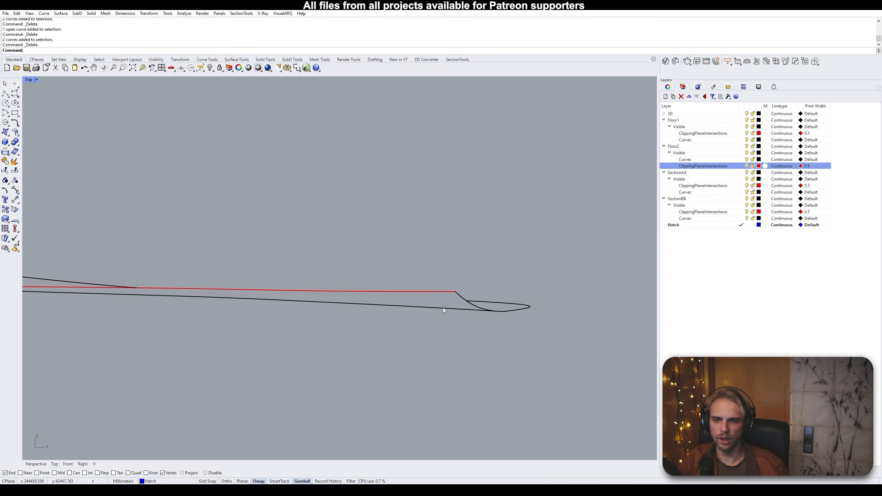
scroll(443, 307, up, 3)
scroll(472, 302, down, 5)
click(432, 325)
key(Delete)
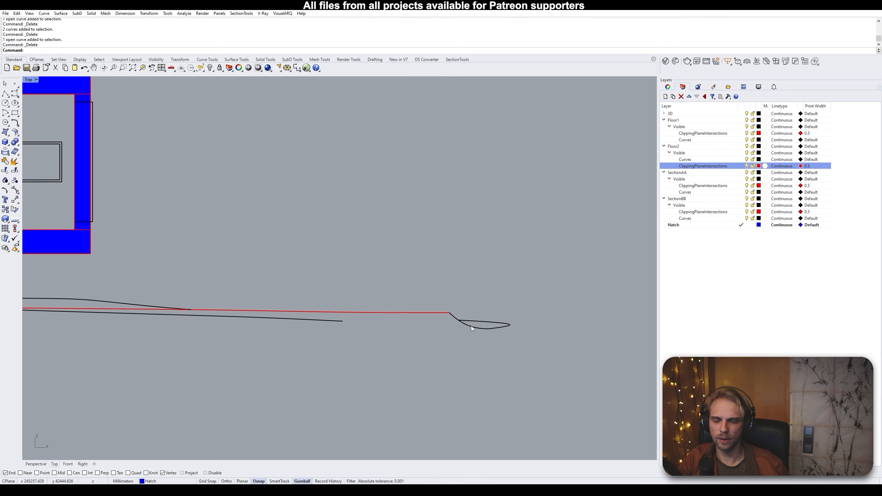
Delete the looped black edge curves at the far right end of section AA's terrain
scroll(472, 326, down, 8)
right_drag(410, 342, 504, 337)
drag(598, 346, 567, 312)
scroll(567, 312, up, 10)
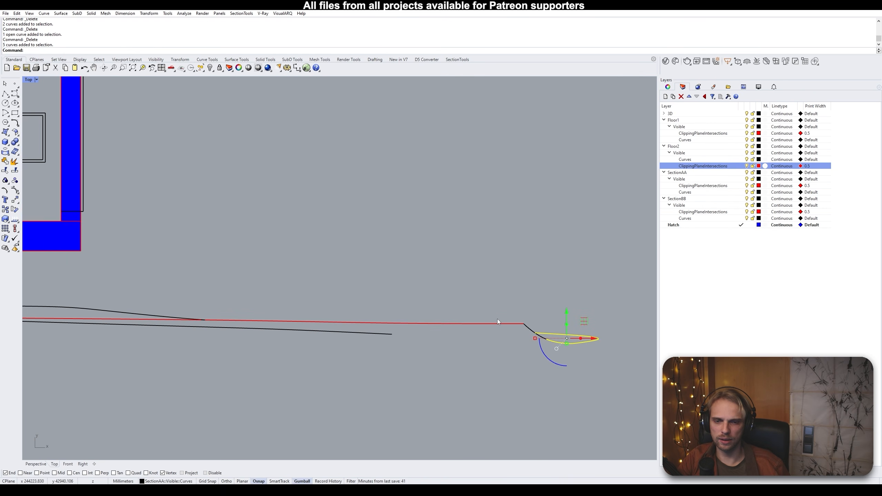
scroll(566, 360, up, 2)
right_drag(576, 361, 413, 361)
key(Delete)
drag(479, 389, 369, 313)
key(Delete)
Delete the lower terrain curves that cross the cut ground line below the right part of section AA
scroll(367, 315, down, 8)
right_drag(215, 323, 367, 314)
click(368, 311)
key(Delete)
right_drag(148, 314, 290, 325)
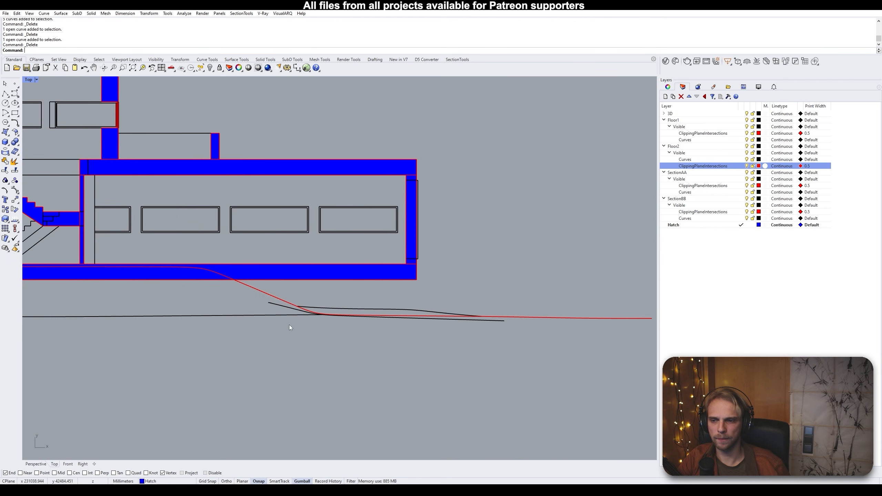
drag(277, 307, 364, 334)
key(Delete)
click(369, 318)
key(Delete)
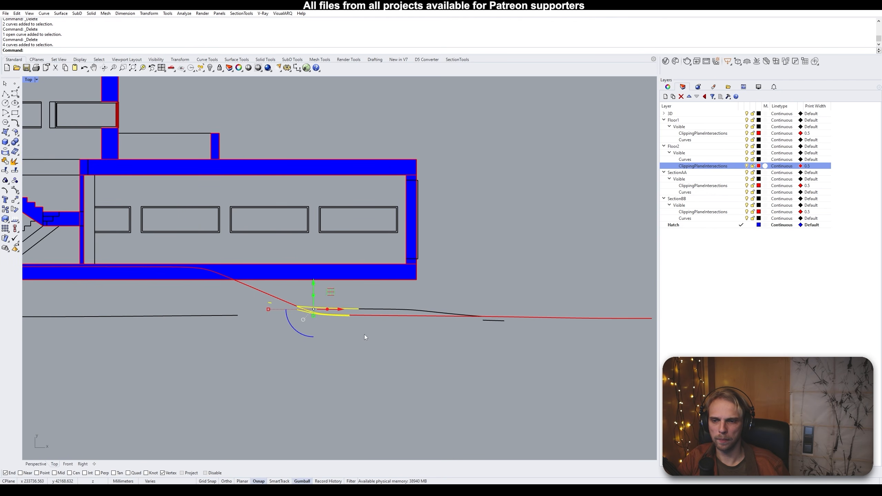
Delete the small leftover pieces at the bend of section AA's ground line and the loose fragment further right
scroll(305, 304, up, 3)
click(291, 315)
key(Delete)
click(228, 298)
key(Delete)
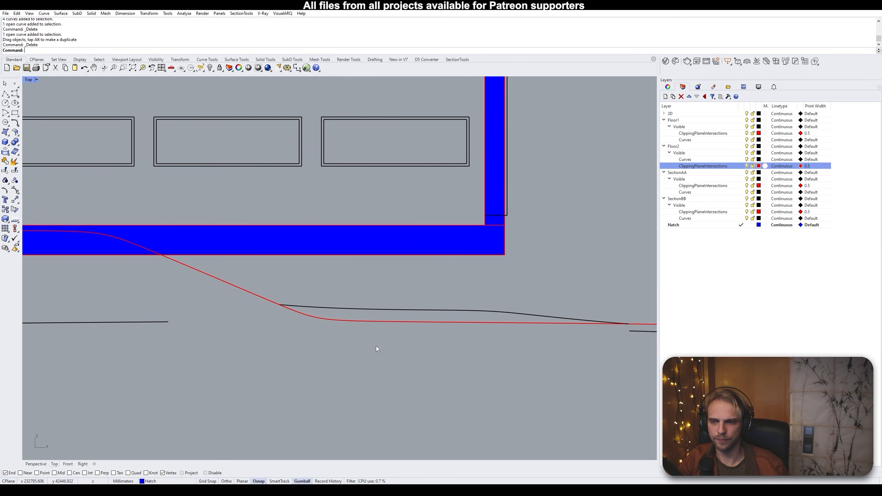
right_drag(617, 344, 411, 330)
drag(436, 315, 435, 315)
key(Delete)
scroll(436, 315, down, 4)
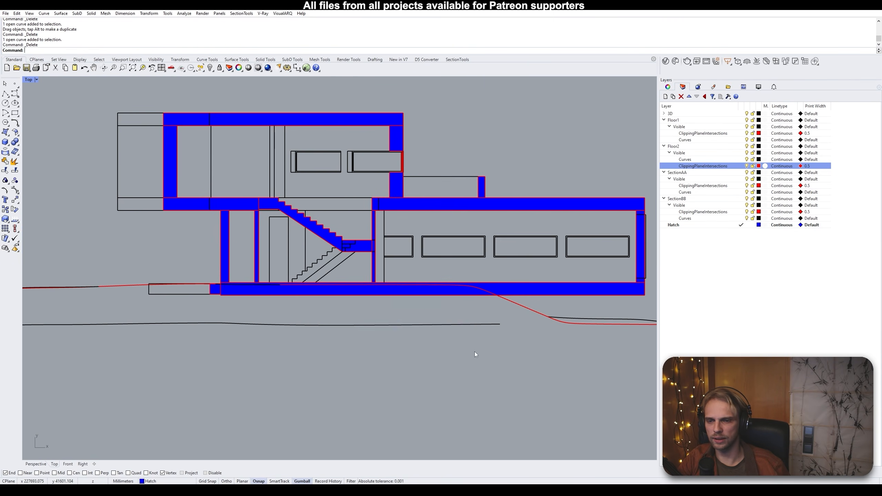
Delete the long lower terrain line beneath section AA, continuing to its left end
drag(474, 352, 173, 323)
key(Delete)
scroll(173, 323, down, 2)
right_drag(157, 335, 412, 341)
drag(427, 348, 246, 319)
key(Delete)
scroll(434, 297, up, 8)
scroll(479, 315, up, 3)
drag(449, 359, 279, 318)
key(Delete)
scroll(432, 308, up, 2)
scroll(232, 306, up, 1)
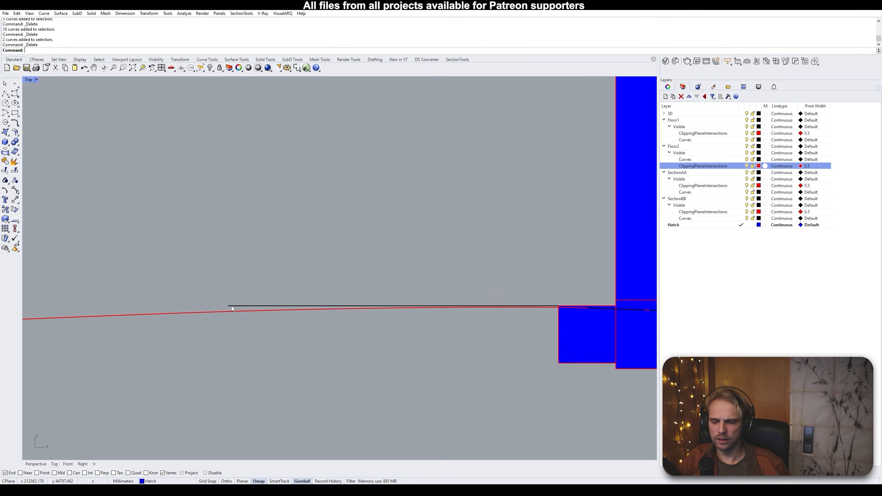
scroll(233, 306, down, 2)
key(ctrl+z)
key(Escape)
Trim the outer vertical edge of section AA's projected entrance slab below the ground line and delete the slab's bottom edge
scroll(236, 304, up, 2)
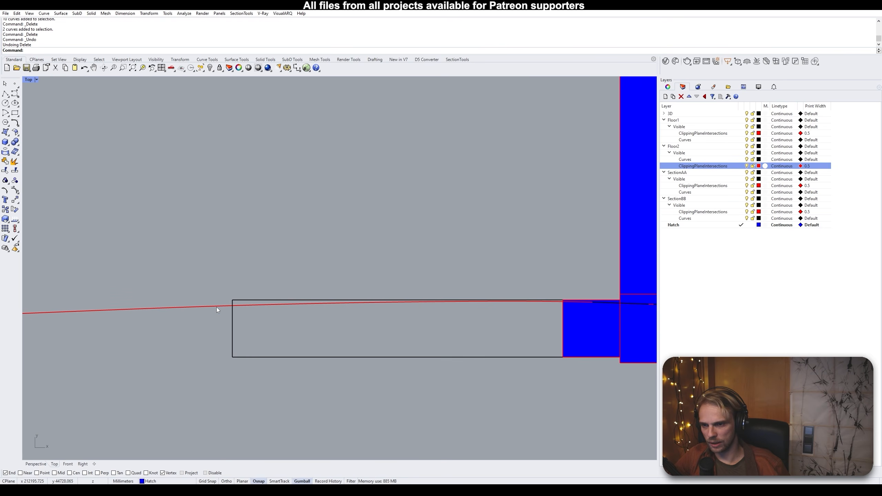
click(217, 307)
key(Escape)
click(228, 306)
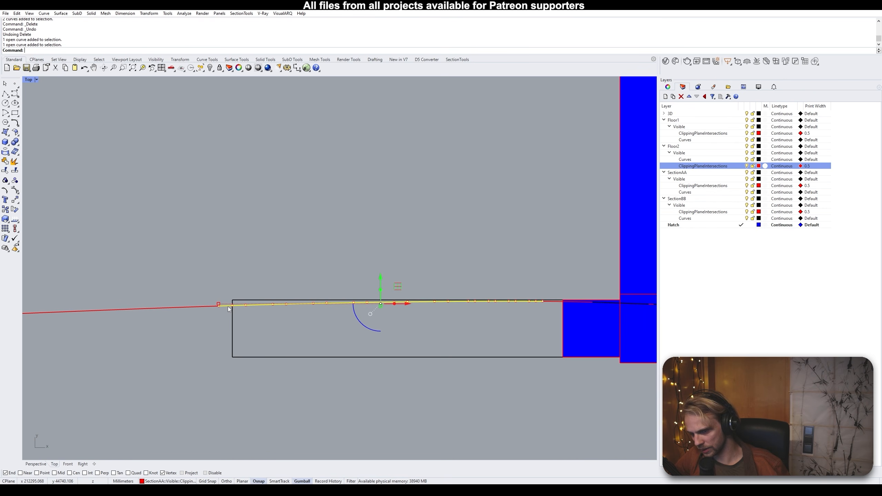
text(trim)
key(Return)
click(232, 333)
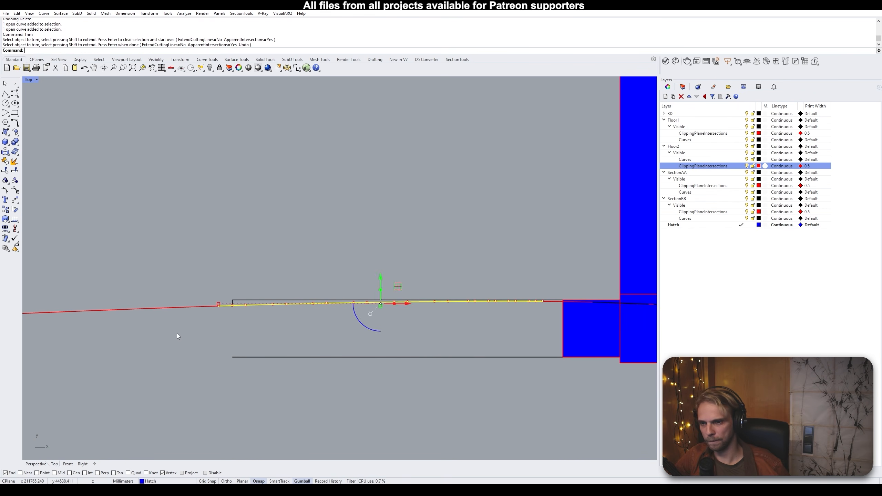
key(Escape)
scroll(332, 375, down, 8)
click(351, 367)
key(Delete)
Delete the short vertical line at the left end of section AA's terrain
scroll(337, 358, down, 6)
right_drag(209, 396, 360, 355)
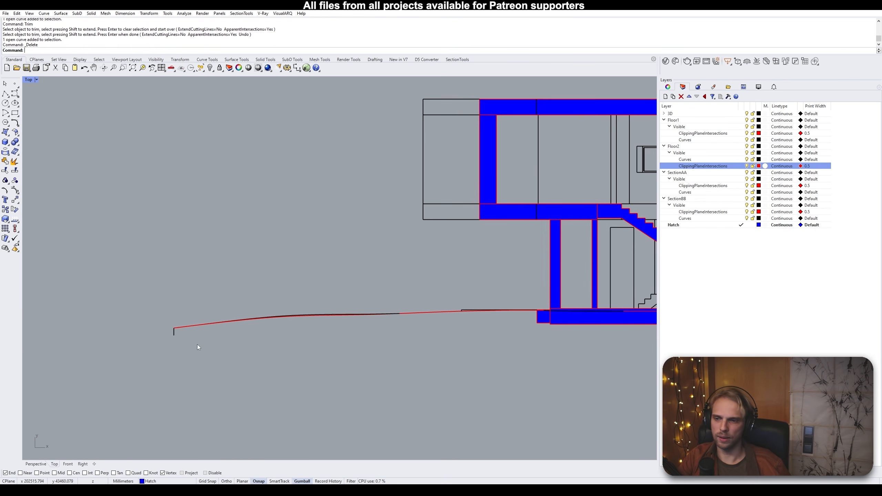
drag(193, 366, 202, 369)
key(Delete)
scroll(206, 370, down, 10)
scroll(254, 346, up, 20)
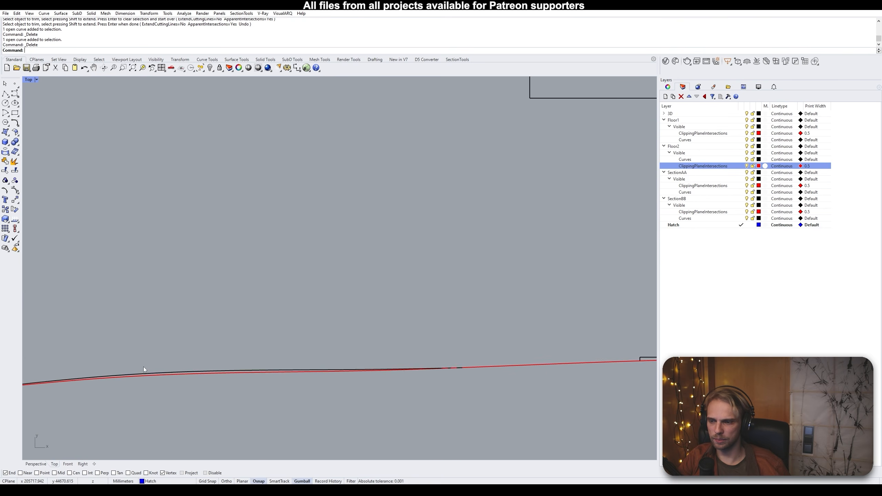
scroll(144, 367, down, 10)
right_drag(163, 371, 205, 355)
drag(102, 295, 333, 413)
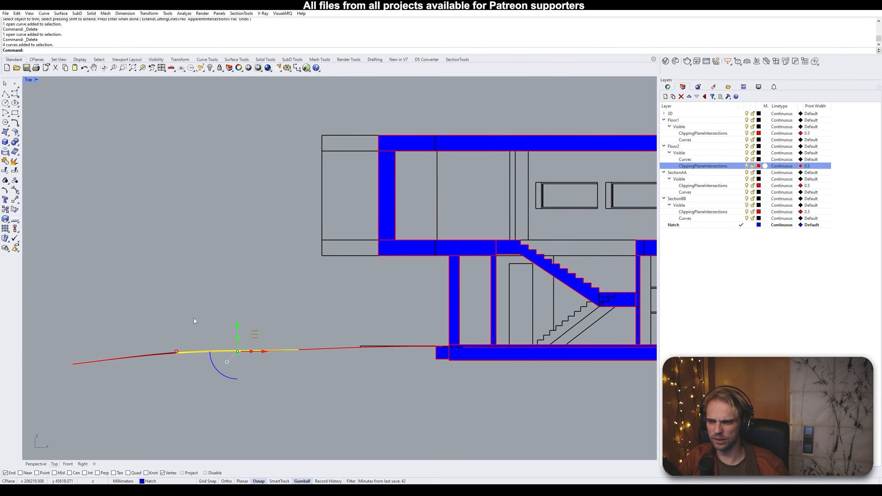
key(Delete)
scroll(101, 335, up, 5)
scroll(138, 346, up, 3)
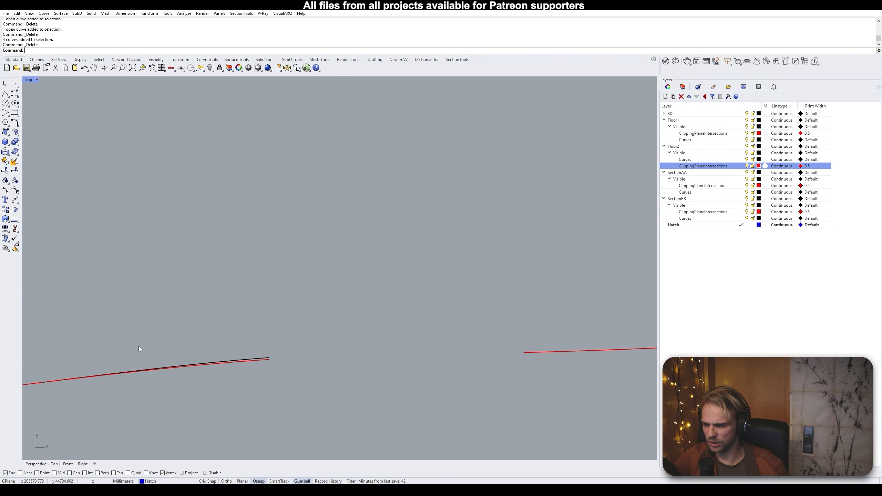
key(ctrl+z)
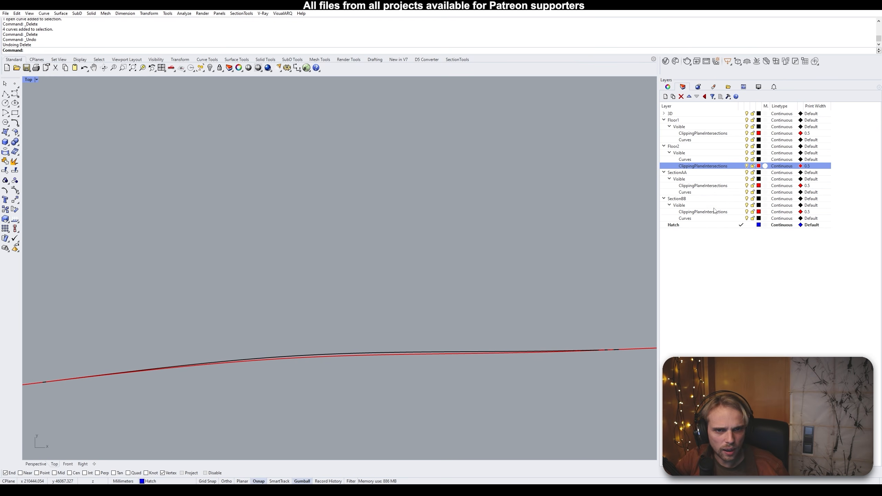
Hide SectionAA's ClippingPlaneIntersections layer, delete the leftover black terrain curves at both ends of section AA, and show the layer again
click(747, 213)
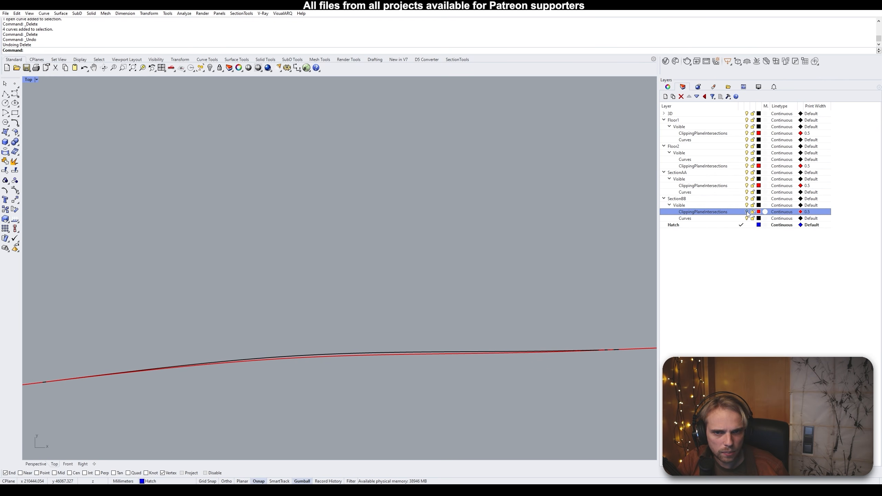
click(746, 187)
scroll(543, 294, down, 6)
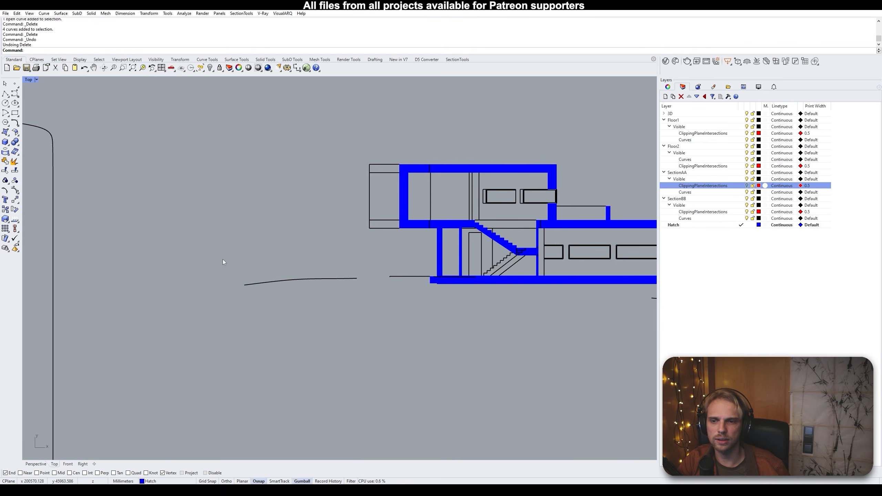
drag(217, 246, 371, 326)
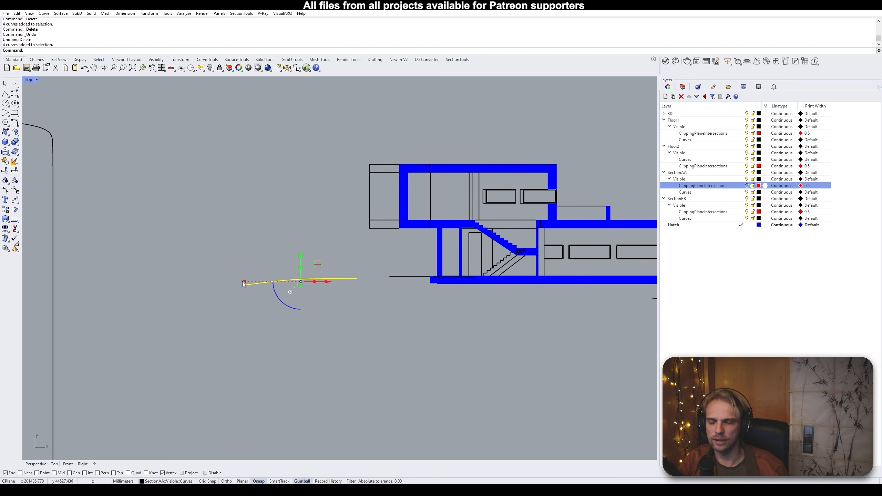
scroll(243, 284, down, 4)
key(Delete)
drag(516, 317, 399, 288)
key(Delete)
click(747, 185)
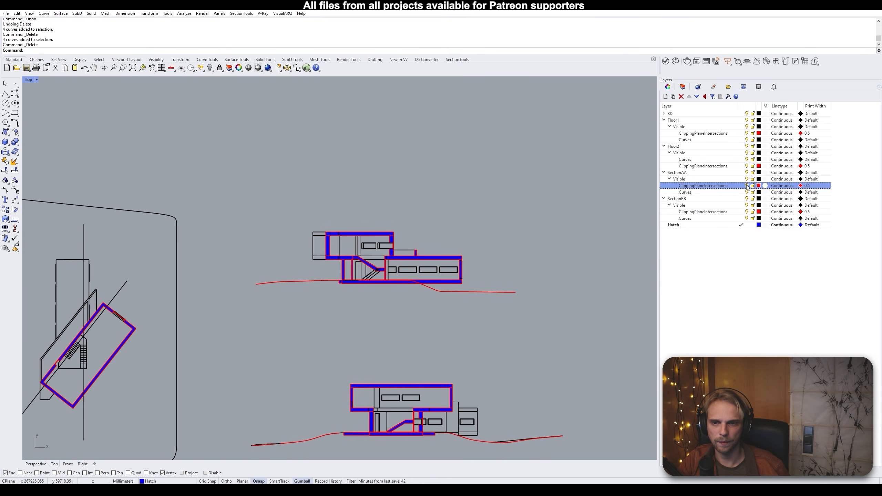
Undo the recent curve deletions and layer visibility change, and delete the selected stray terrain curves below section AA
key(ctrl+z)
key(ctrl+z)
key(ctrl+z)
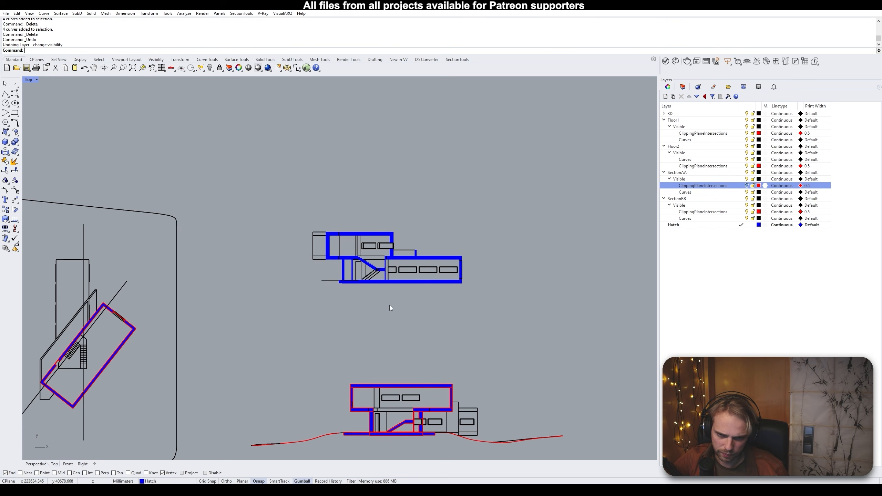
key(ctrl+z)
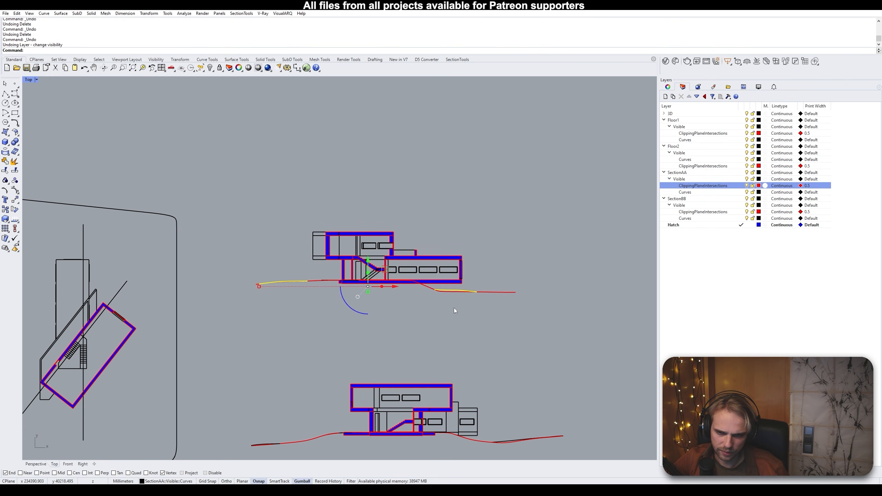
key(Delete)
Hide SectionBB's ClippingPlaneIntersections layer and delete the stray black terrain curve at the left end of section BB's ground line
scroll(429, 315, down, 5)
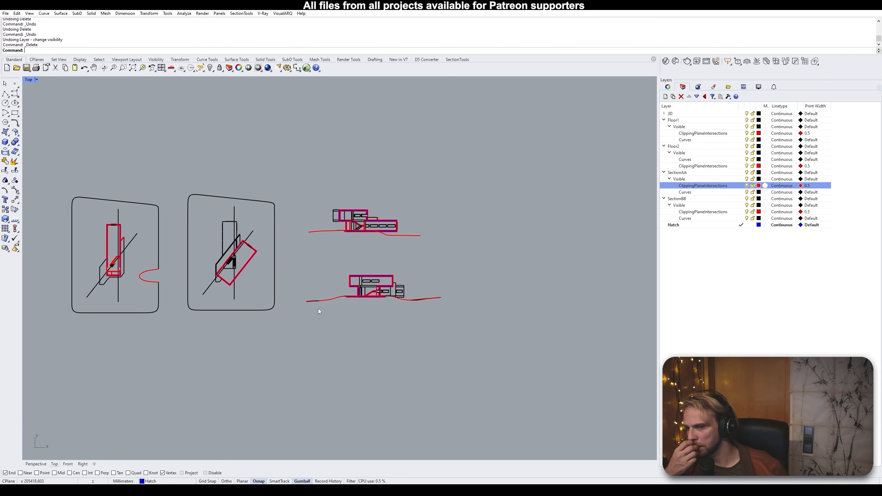
scroll(317, 309, up, 10)
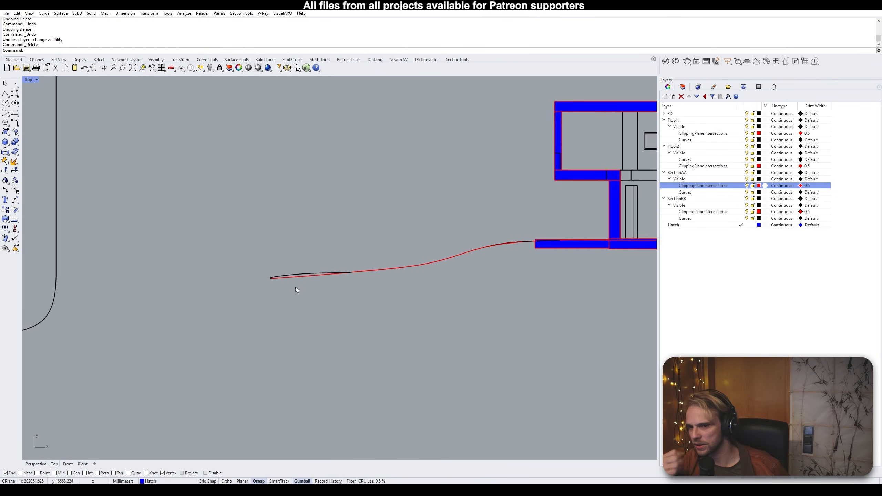
click(747, 193)
click(747, 186)
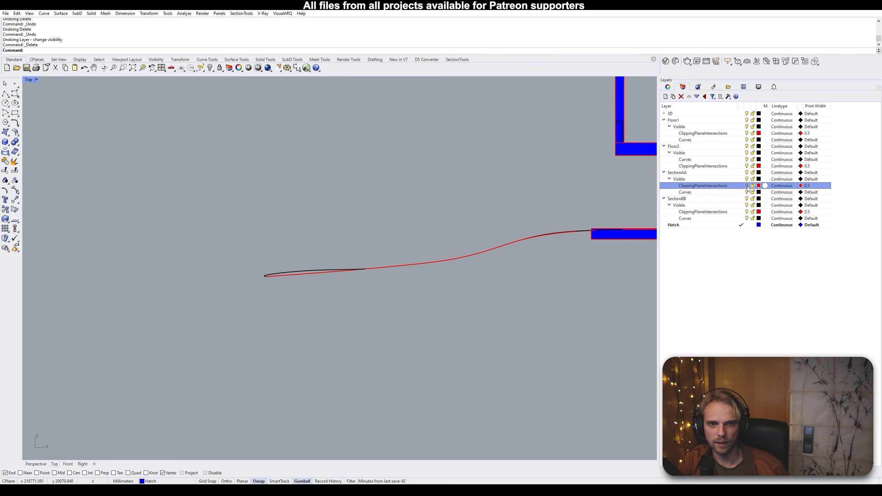
click(746, 212)
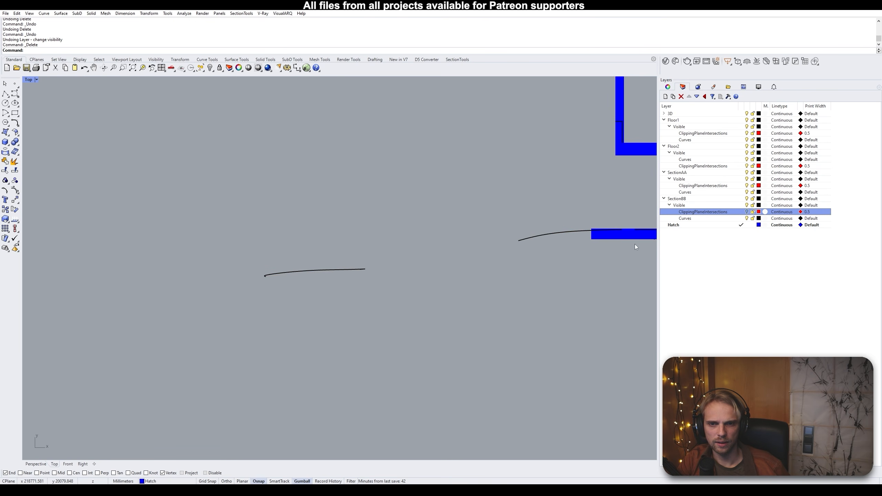
scroll(323, 239, down, 13)
scroll(340, 244, up, 5)
drag(240, 216, 320, 280)
key(Delete)
Delete the stray black terrain curves to the right of section BB, comparing them with the clipping plane intersections
scroll(332, 281, down, 8)
right_drag(390, 282, 294, 285)
scroll(427, 276, up, 6)
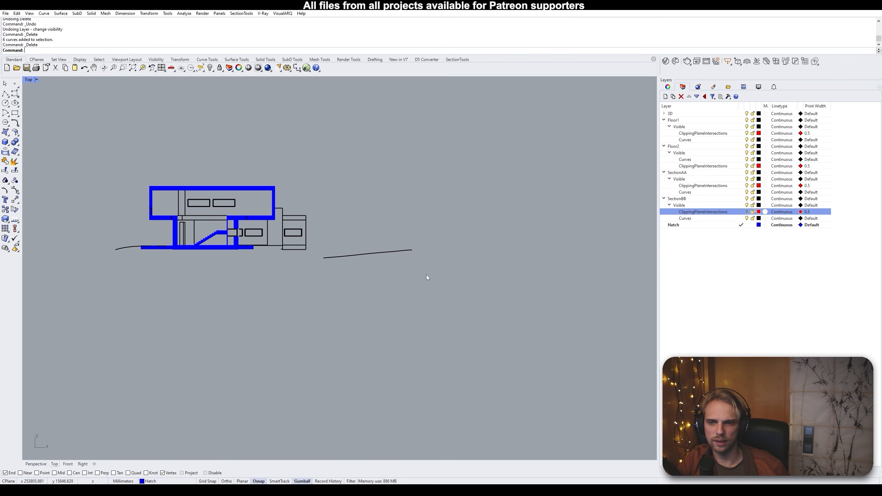
drag(370, 257, 370, 257)
click(747, 212)
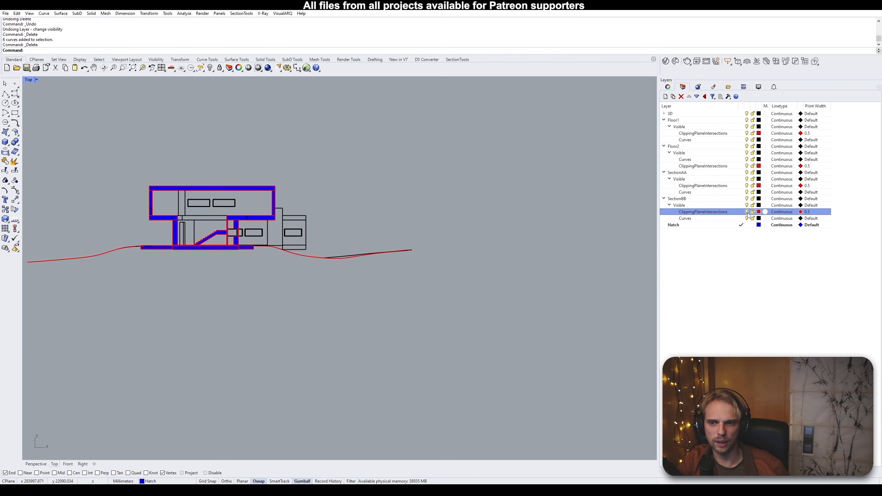
click(747, 213)
drag(472, 299, 321, 231)
key(Delete)
Delete the remaining terrain curve beside the left end of section BB's floor slab and show SectionBB's ClippingPlaneIntersections layer again
right_drag(298, 253, 418, 232)
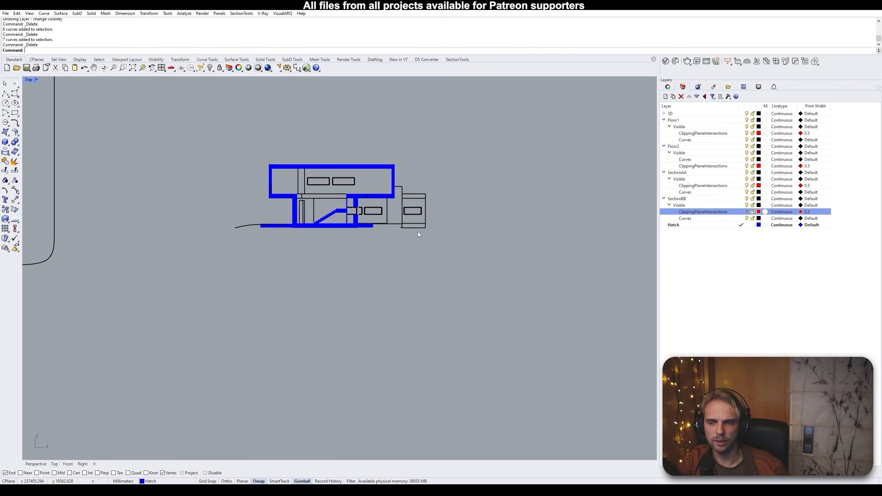
scroll(210, 249, up, 5)
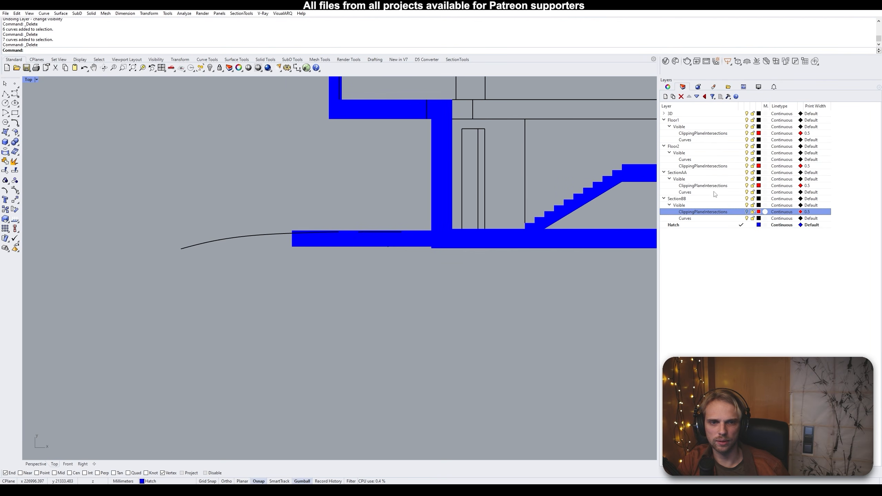
click(747, 212)
click(747, 213)
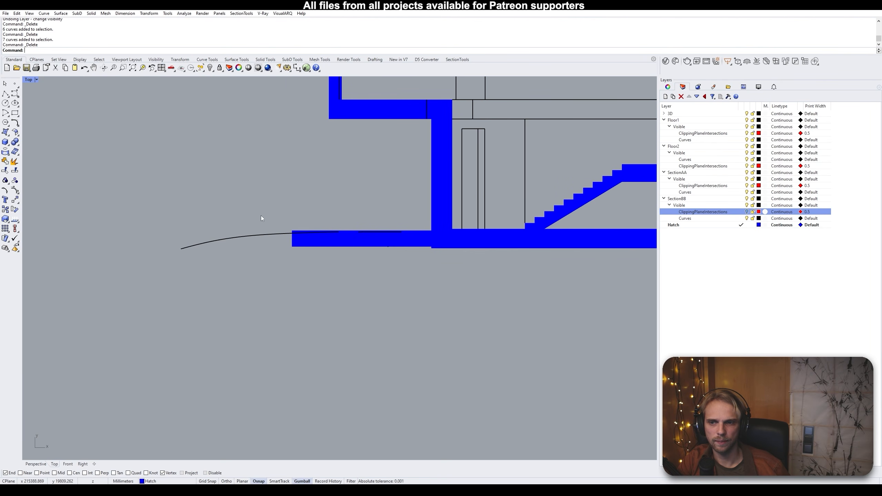
drag(174, 194, 408, 293)
key(Delete)
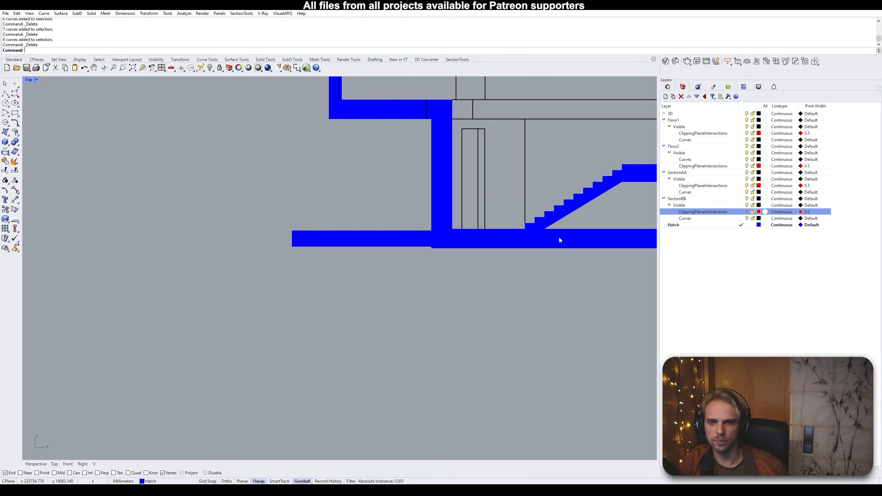
click(746, 212)
Examine both cleaned sections and the two floor plans for leftover curves
scroll(403, 272, down, 6)
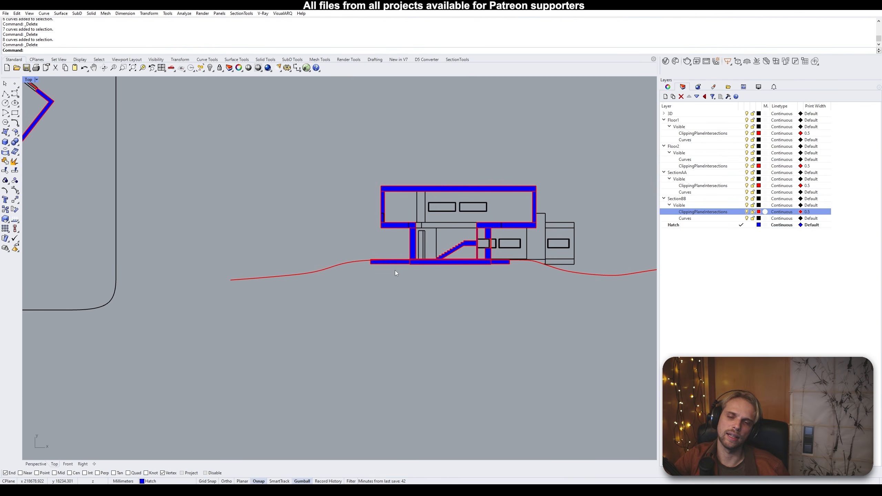
scroll(395, 271, up, 3)
scroll(393, 268, down, 5)
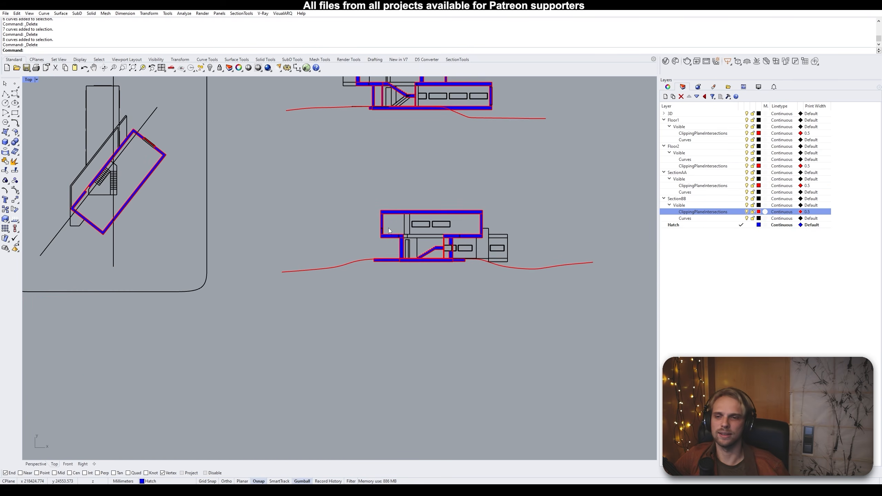
scroll(365, 226, up, 8)
scroll(386, 245, down, 8)
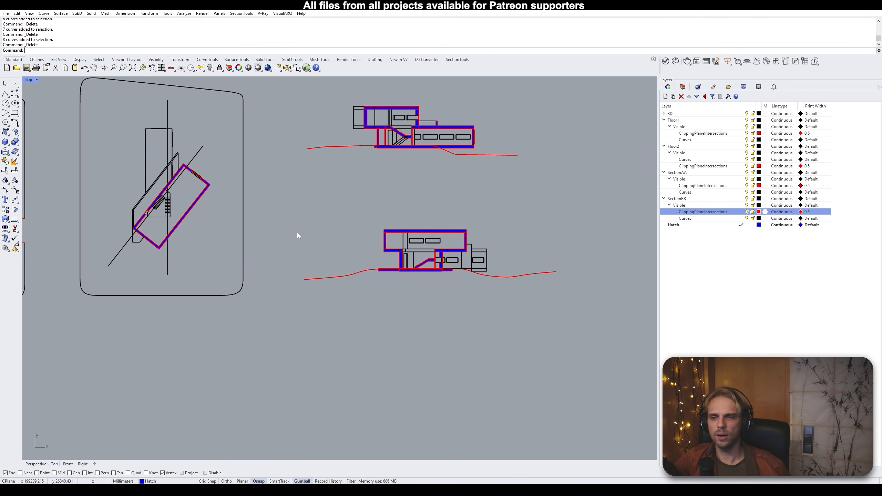
scroll(415, 129, up, 2)
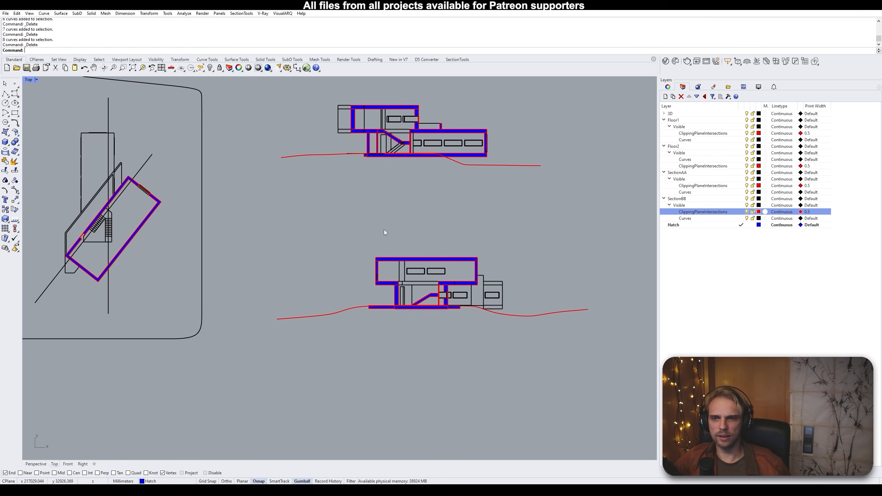
scroll(384, 230, down, 6)
right_drag(241, 229, 401, 194)
scroll(307, 235, up, 6)
scroll(260, 207, down, 6)
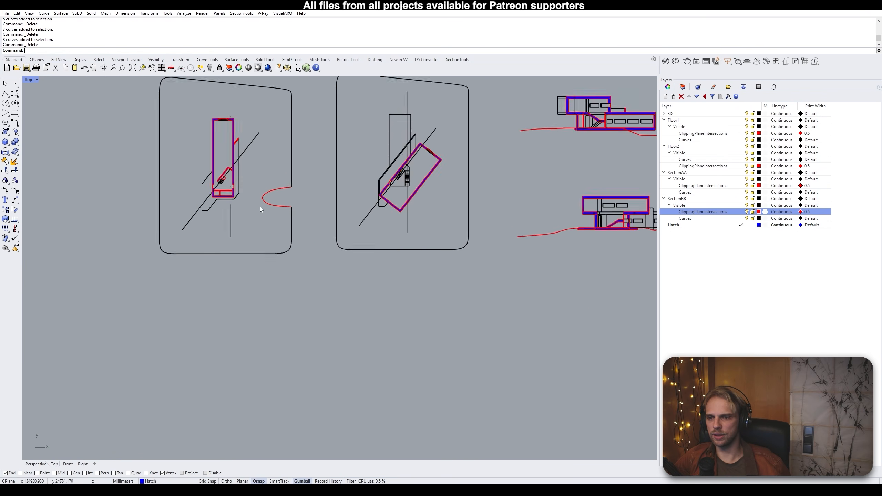
right_drag(262, 185, 257, 264)
scroll(149, 258, down, 6)
right_drag(184, 259, 261, 212)
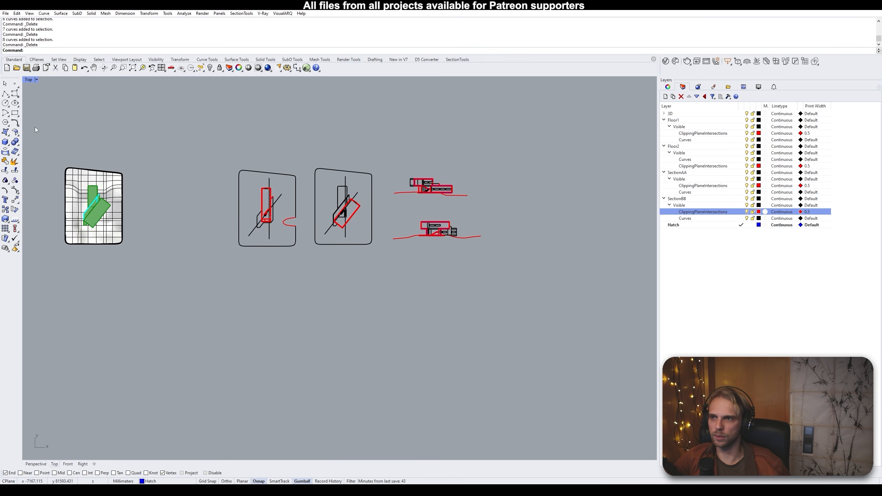
Switch from the Top view to a maximized Perspective view of the house and landscape model
click(63, 189)
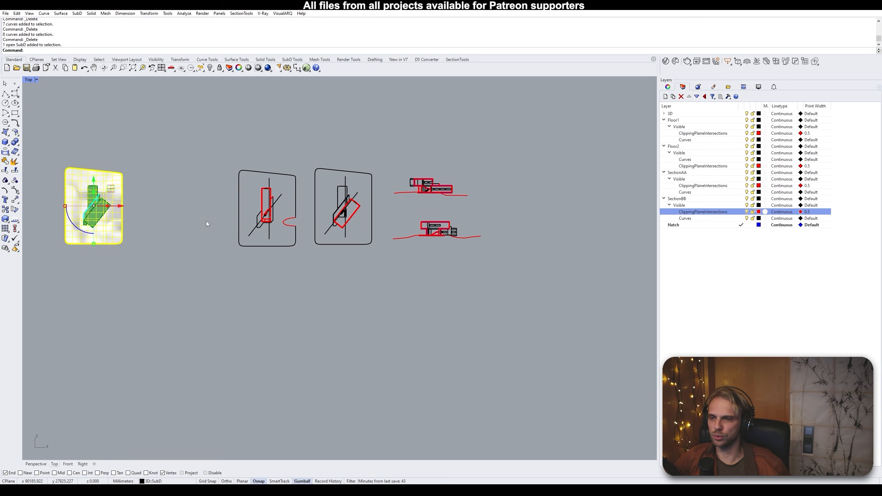
key(Escape)
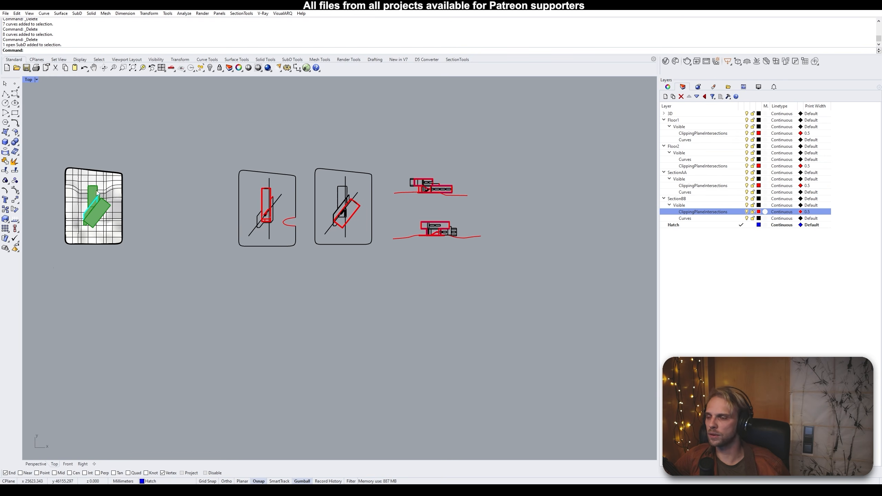
double_click(28, 79)
click(350, 85)
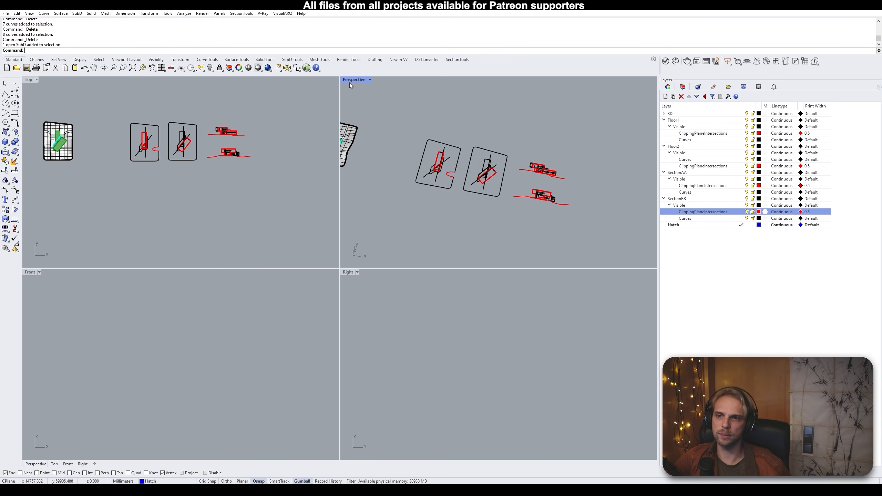
double_click(360, 82)
right_drag(135, 224, 393, 265)
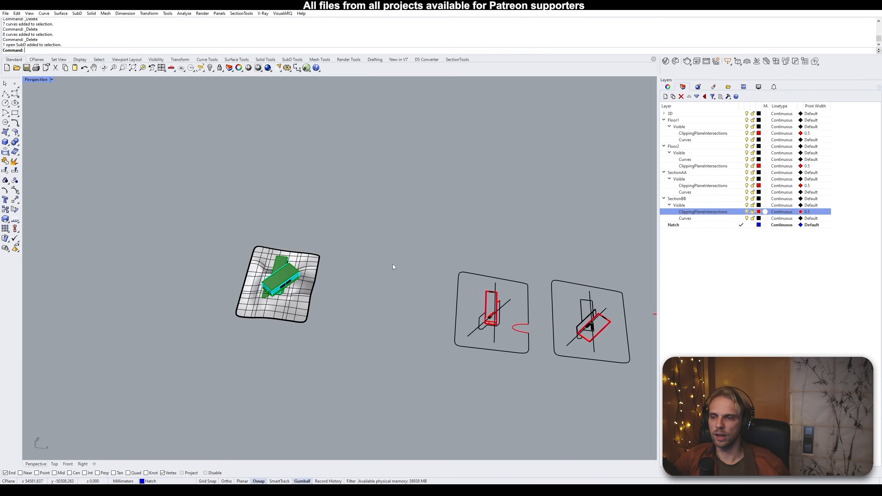
scroll(256, 307, up, 6)
right_drag(257, 307, 299, 255)
Select the landscape SubD and create a new top-level layer named Landscape_Isocurves
click(301, 244)
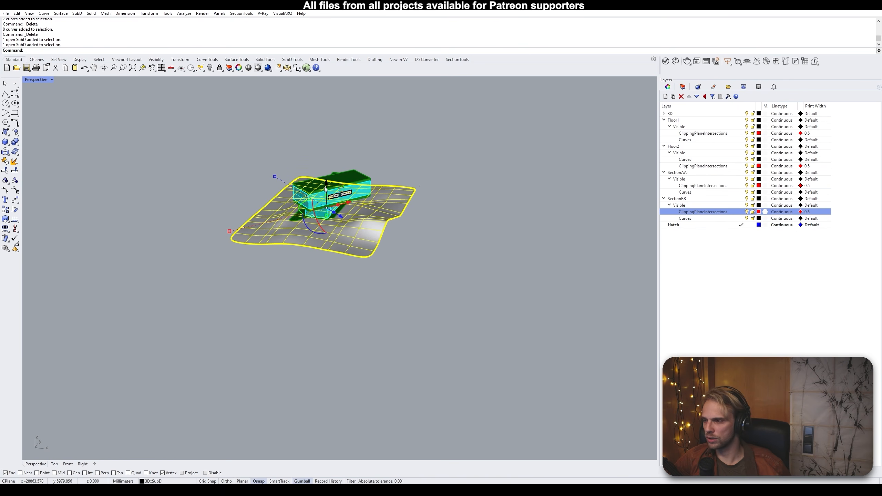
click(715, 225)
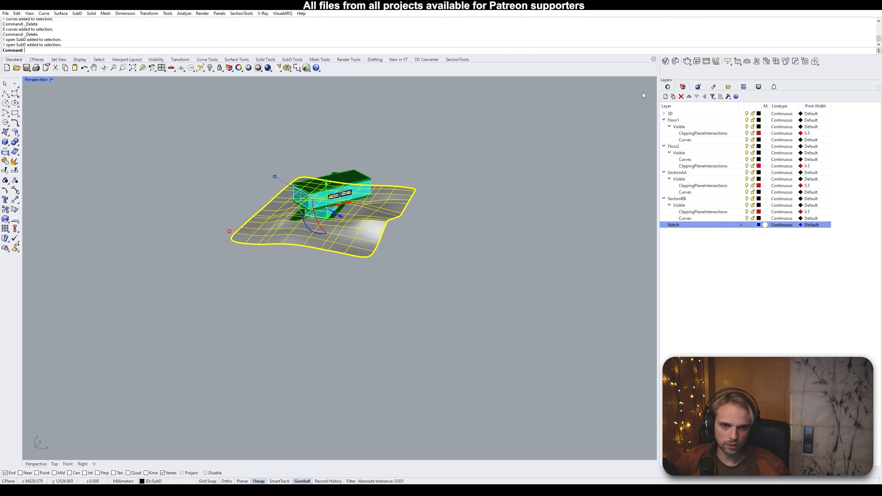
click(666, 97)
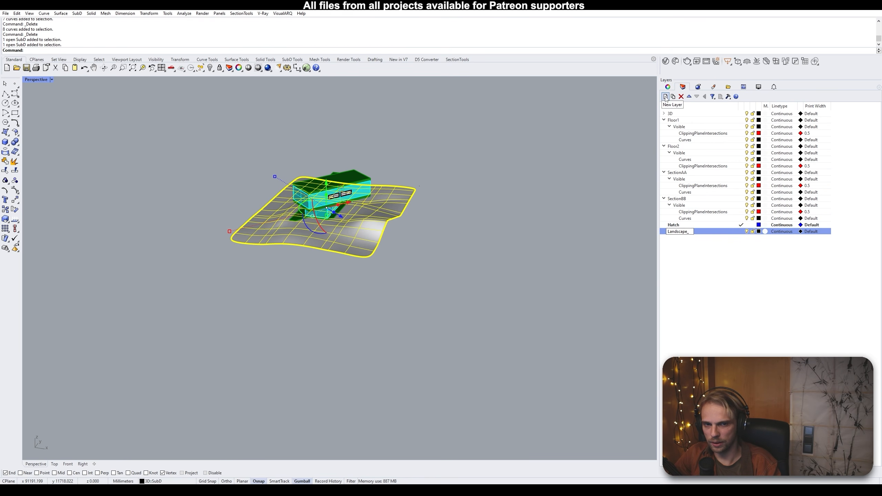
text(Landscape_Isocurves)
key(Return)
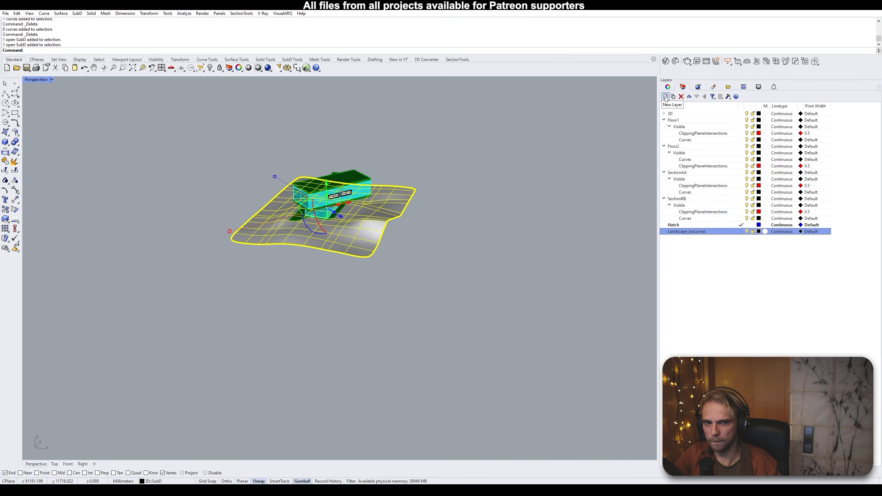
Deselect the landscape and set the Perspective view's construction plane to World Top
text(ZS)
key(Return)
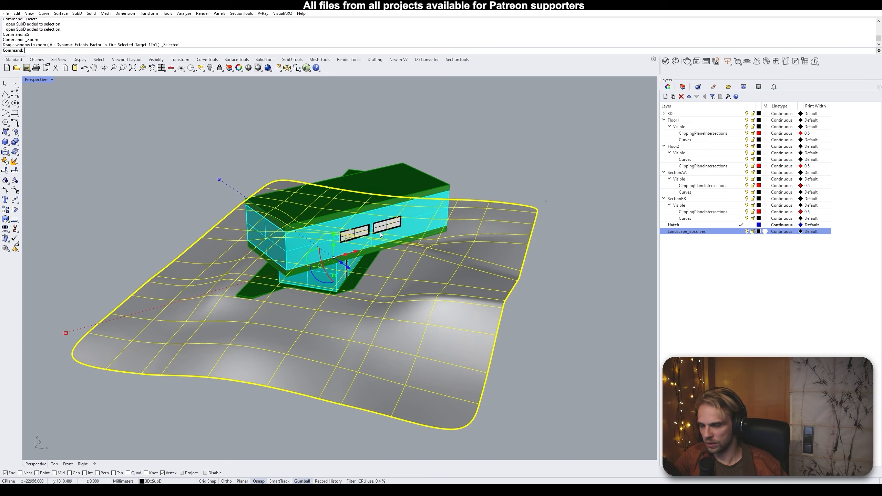
right_drag(405, 324, 172, 296)
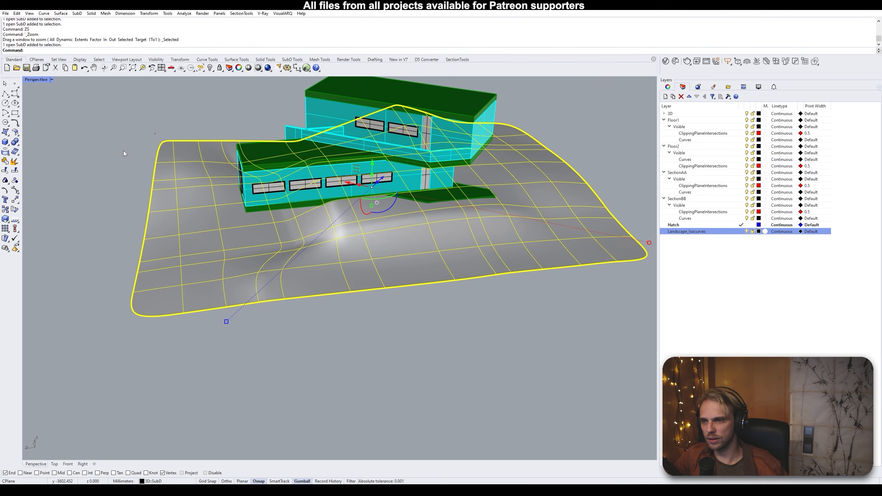
scroll(160, 124, up, 6)
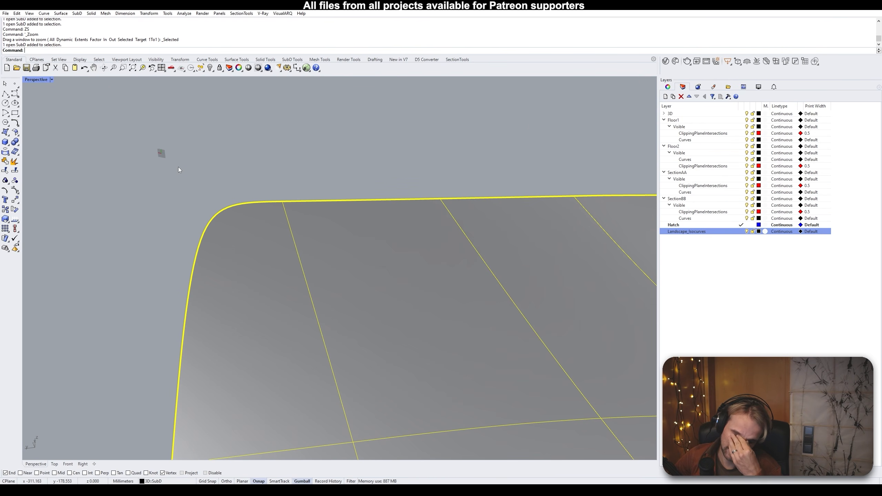
key(Escape)
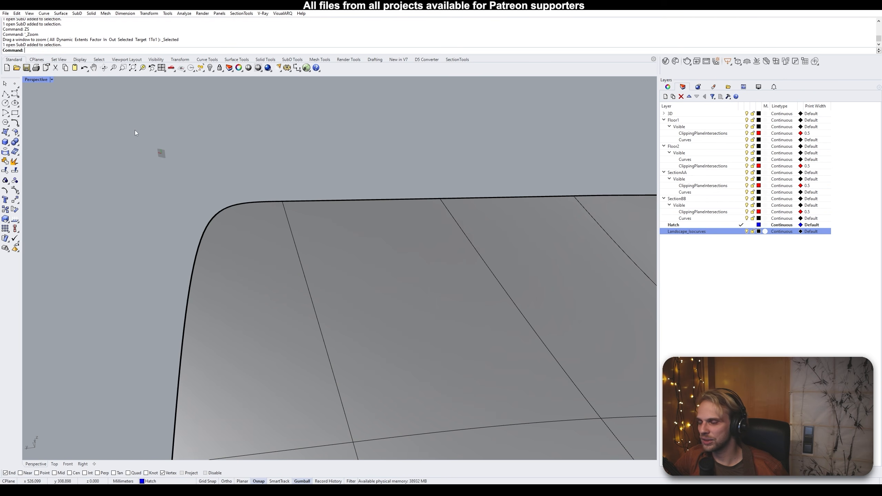
click(37, 61)
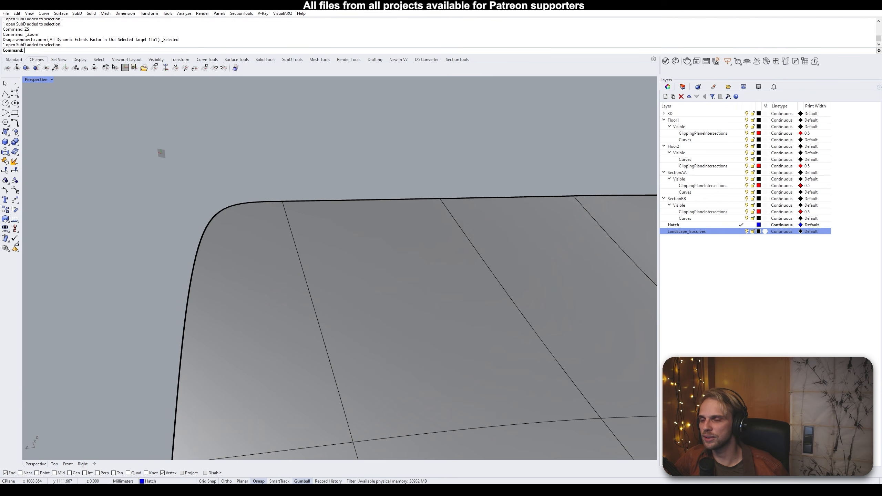
click(175, 68)
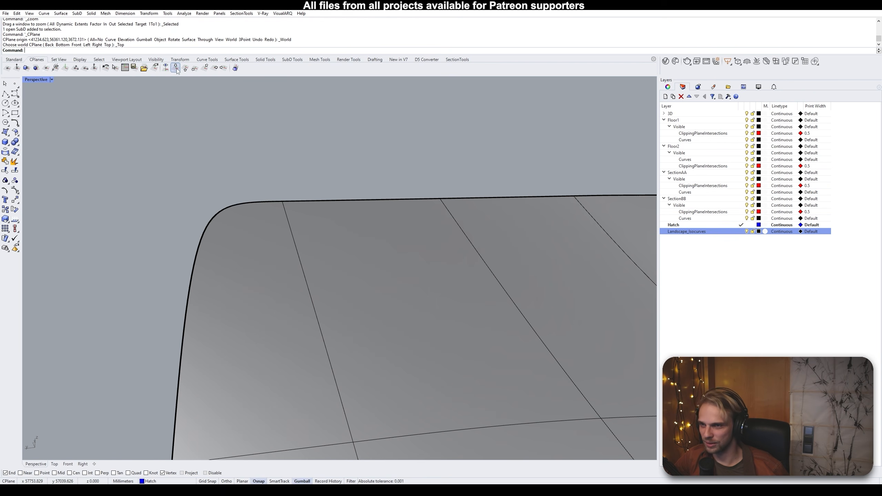
scroll(243, 183, down, 6)
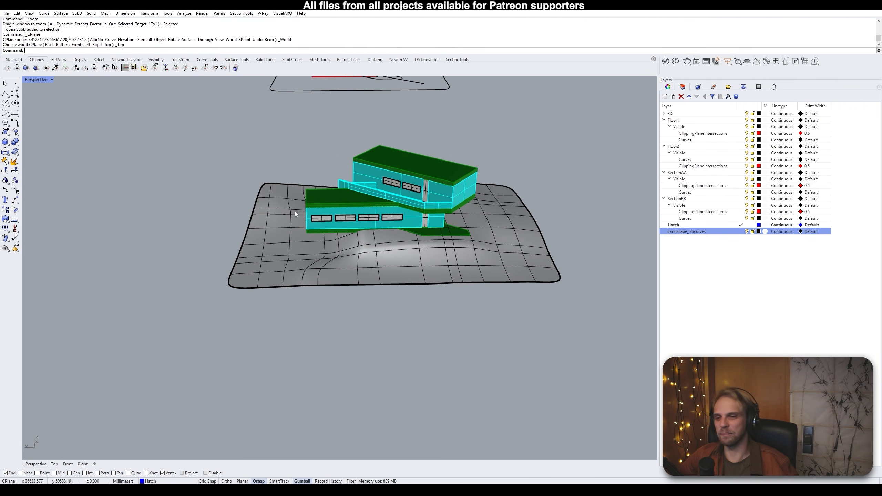
Select the landscape SubD and create a solid bounding box around it, aligned to the construction plane
click(295, 211)
right_drag(215, 218, 211, 326)
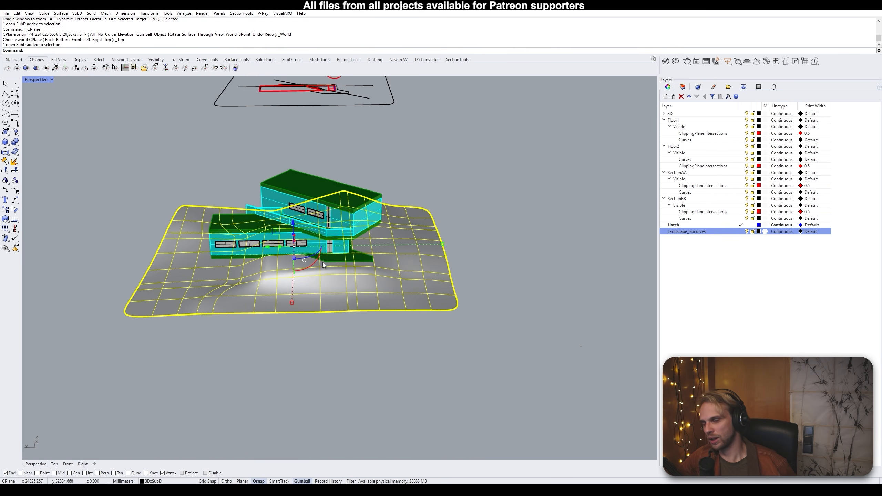
right_drag(379, 263, 542, 252)
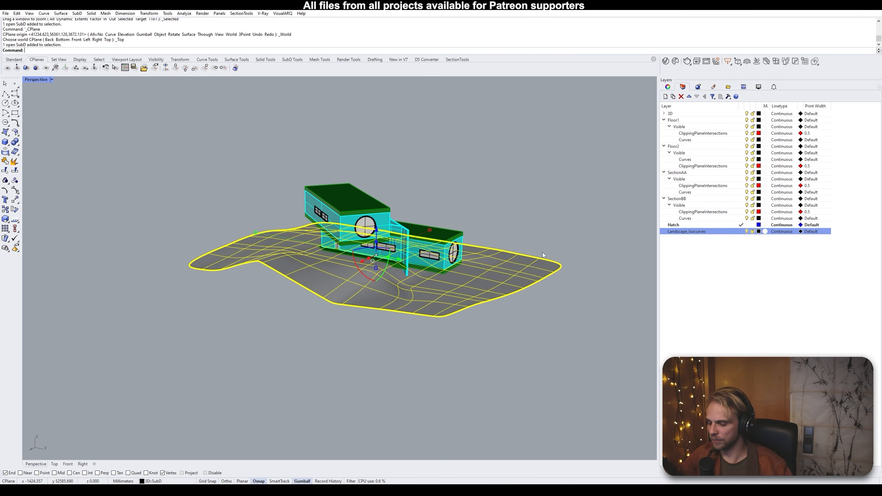
text(BoundingBox)
key(Return)
key(Return)
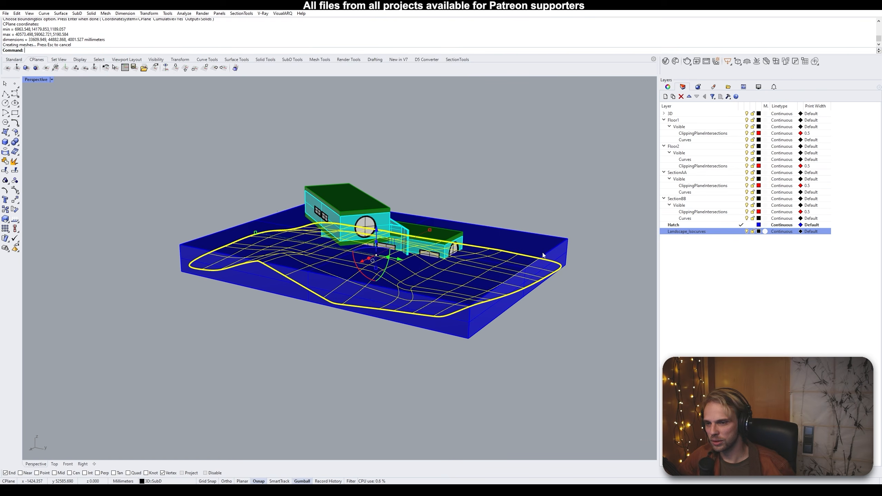
Make Landscape_Isocurves the current layer
right_drag(542, 252, 386, 247)
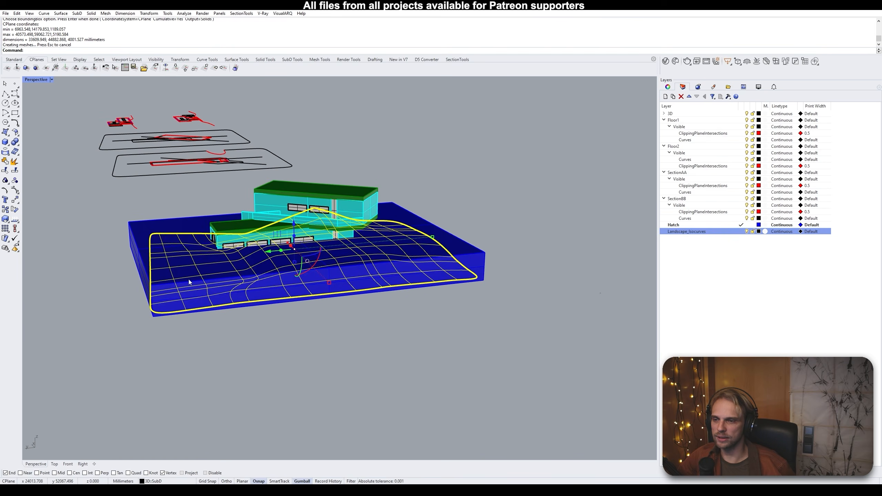
scroll(179, 313, up, 3)
scroll(173, 353, up, 2)
right_drag(171, 322, 273, 283)
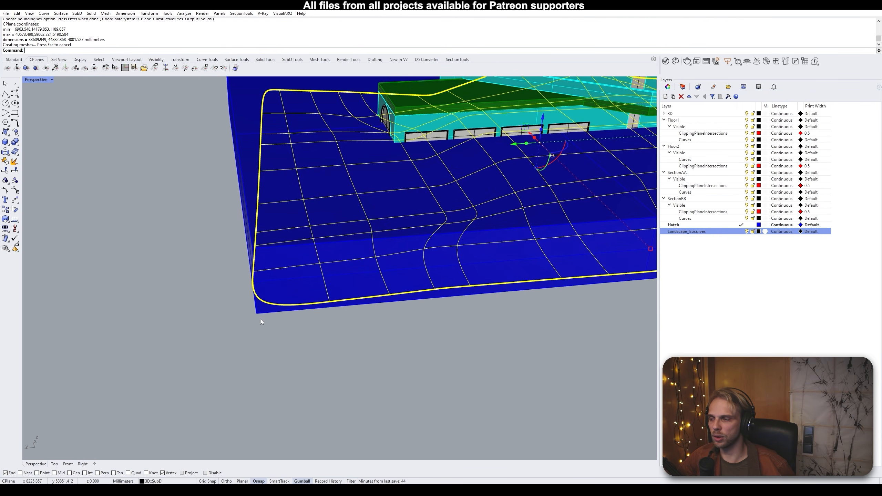
right_drag(260, 314, 313, 233)
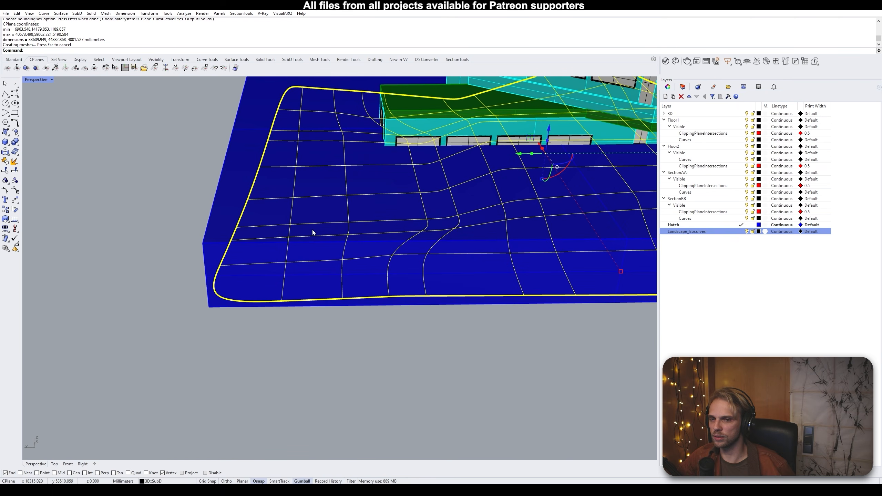
click(741, 232)
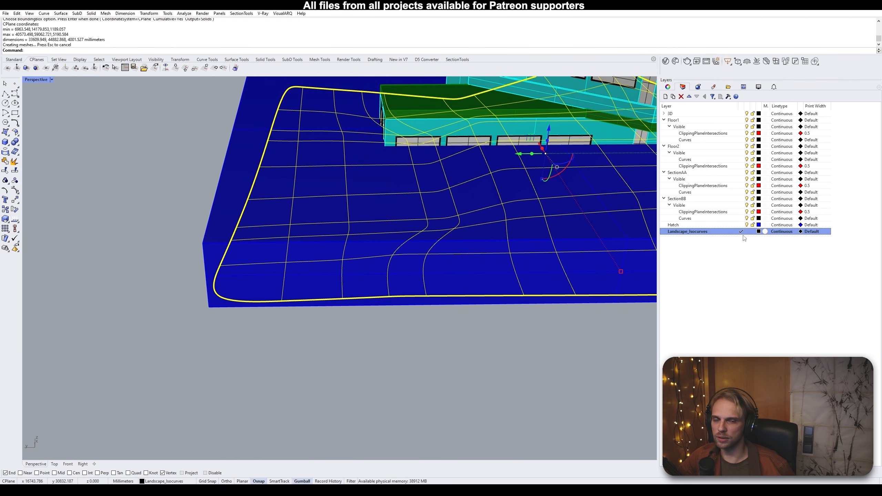
Try contouring the landscape at 500 mm spacing along the bounding box's vertical corner edge, and undo the result
right_drag(377, 235, 352, 226)
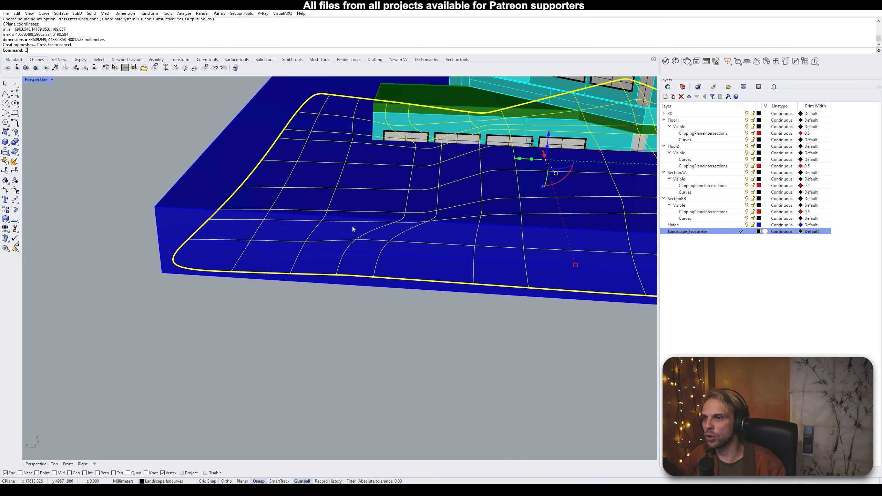
text(nt)
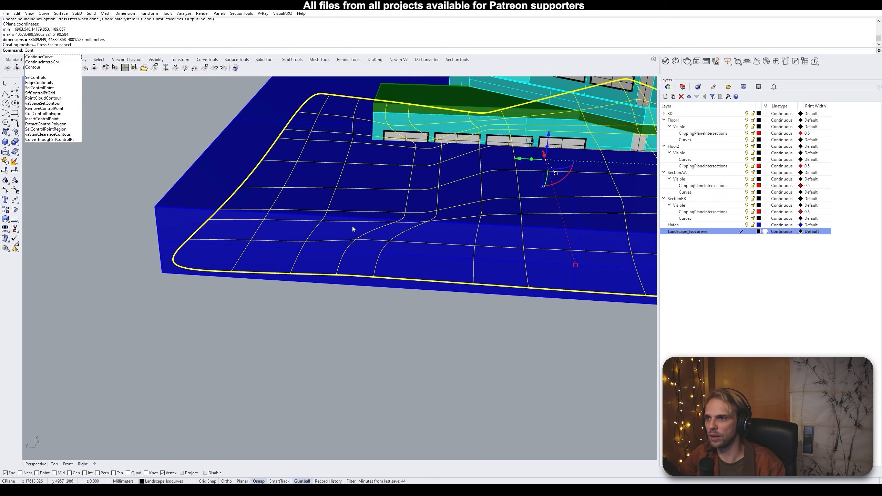
text(our)
key(Return)
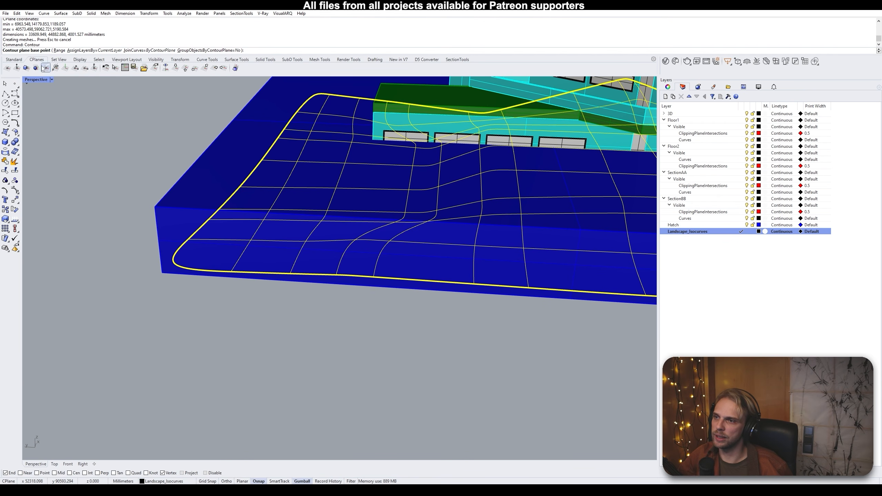
click(163, 273)
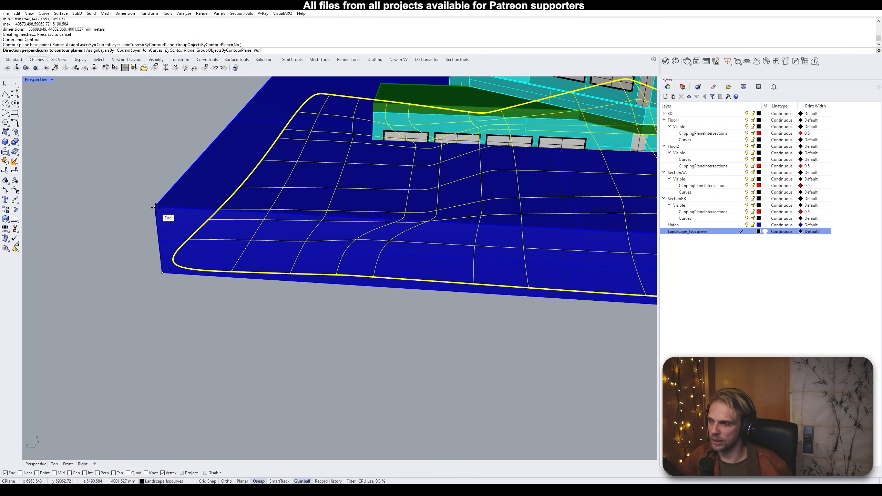
click(156, 208)
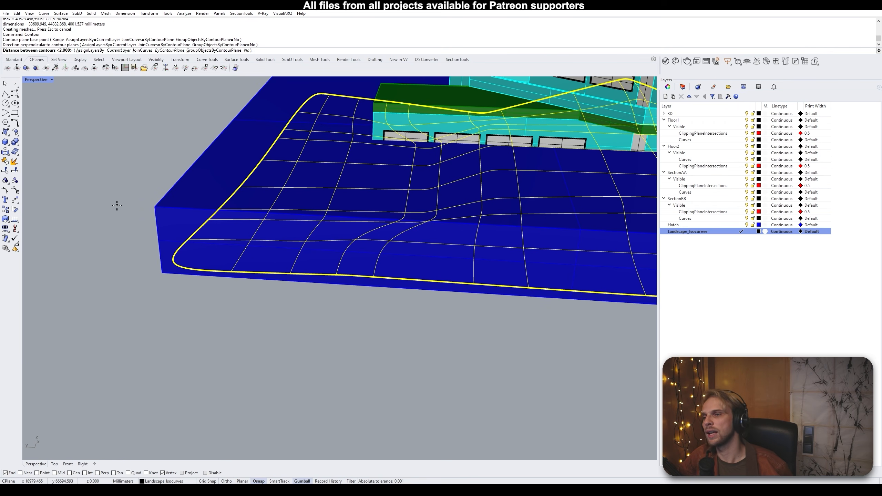
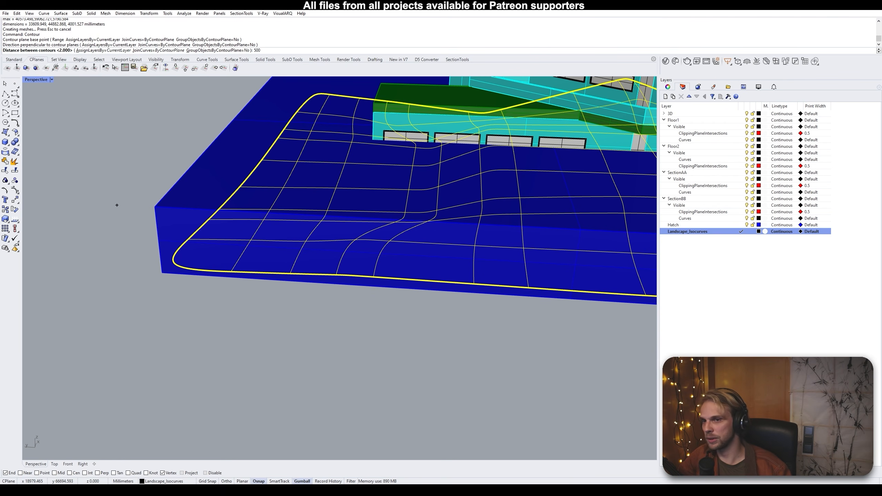
key(Return)
scroll(366, 198, down, 5)
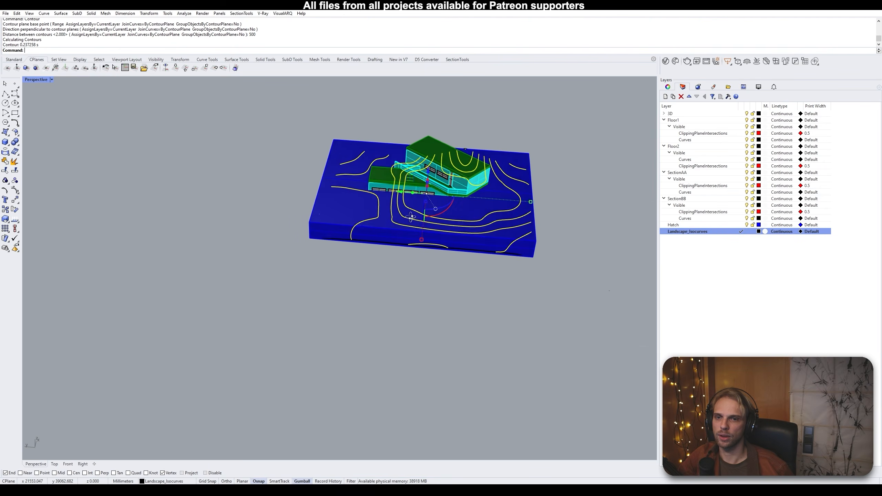
right_drag(411, 217, 457, 175)
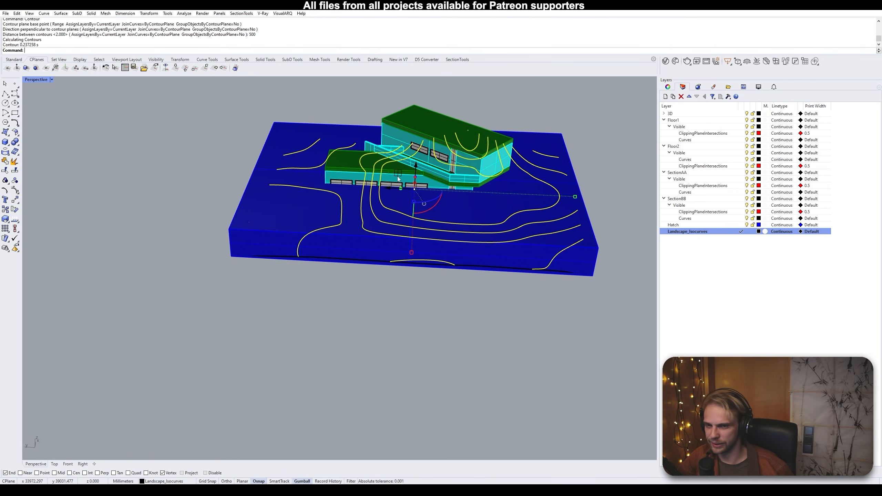
key(ctrl+z)
Try contouring the bounding box itself from its lower to its upper corner at 500 mm spacing, and undo it
click(250, 215)
key(Return)
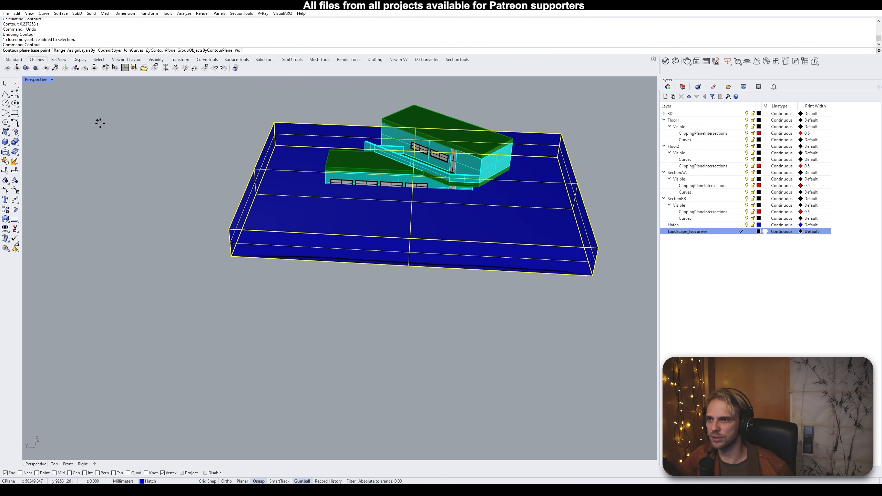
text(250)
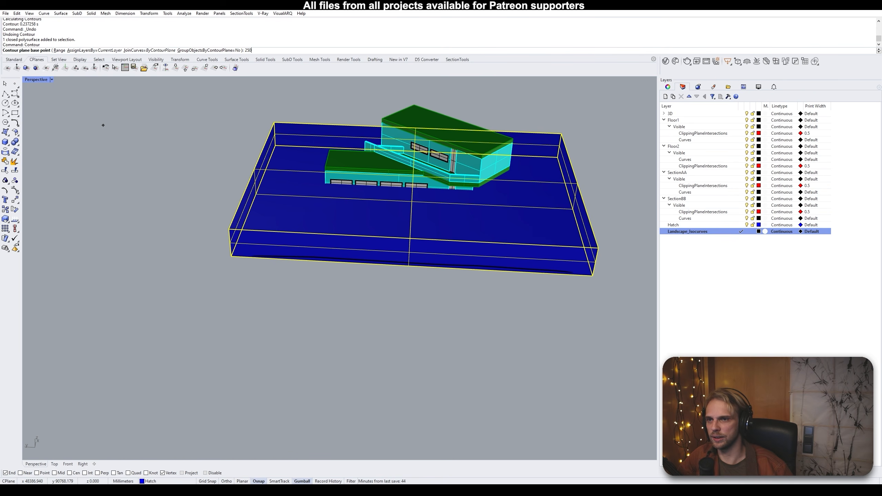
key(Return)
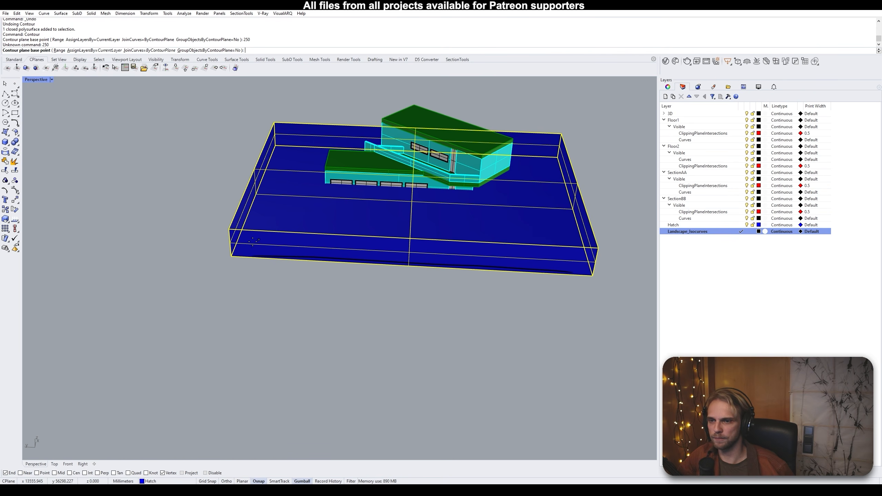
click(231, 257)
click(227, 229)
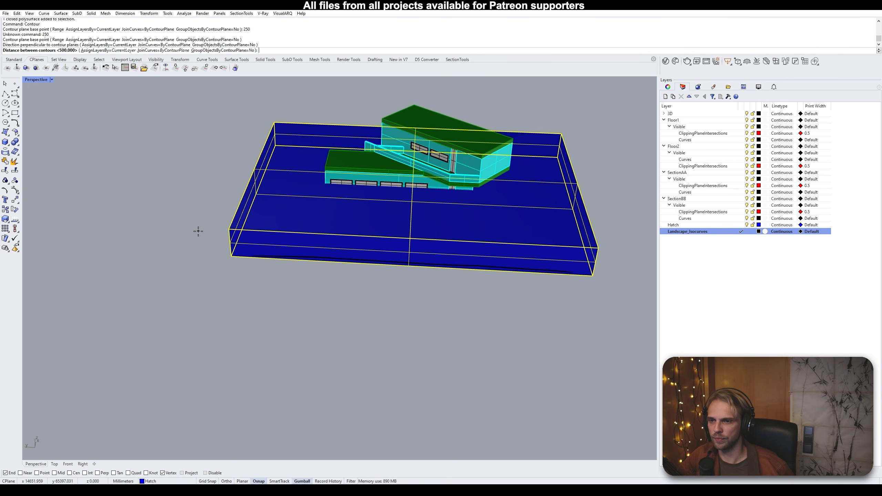
key(Return)
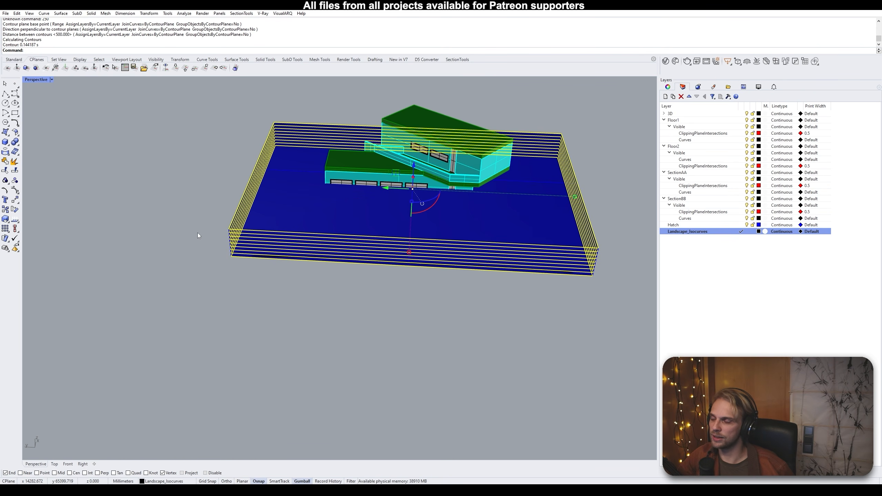
key(ctrl+z)
Try the contours on the landscape SubD again with the default 500 mm spacing, and undo them
scroll(261, 259, up, 5)
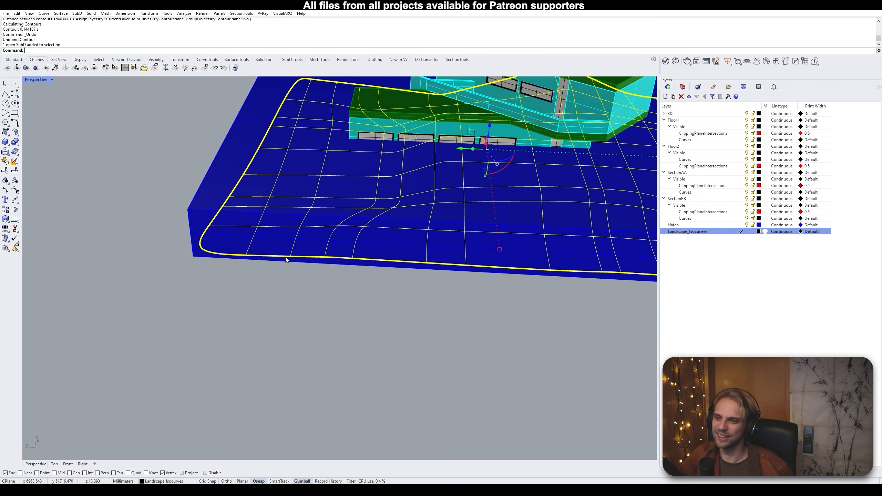
key(Return)
click(194, 261)
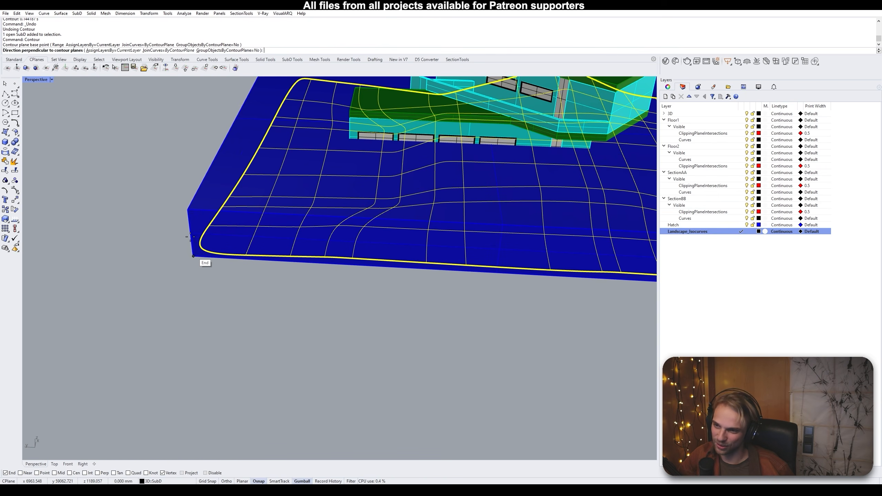
click(195, 219)
key(Return)
scroll(225, 232, down, 5)
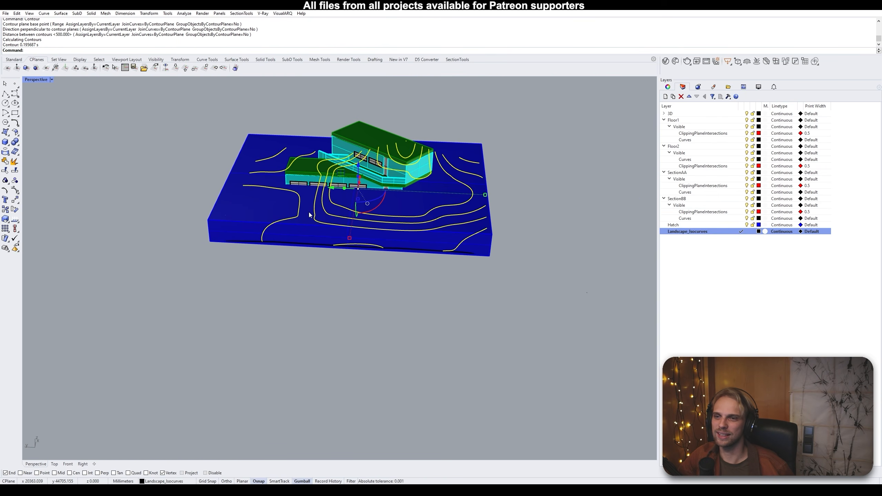
key(ctrl+z)
Contour the landscape SubD at 250 mm spacing, using the bounding box's lower and upper corners as base point and direction
key(Return)
scroll(263, 242, up, 2)
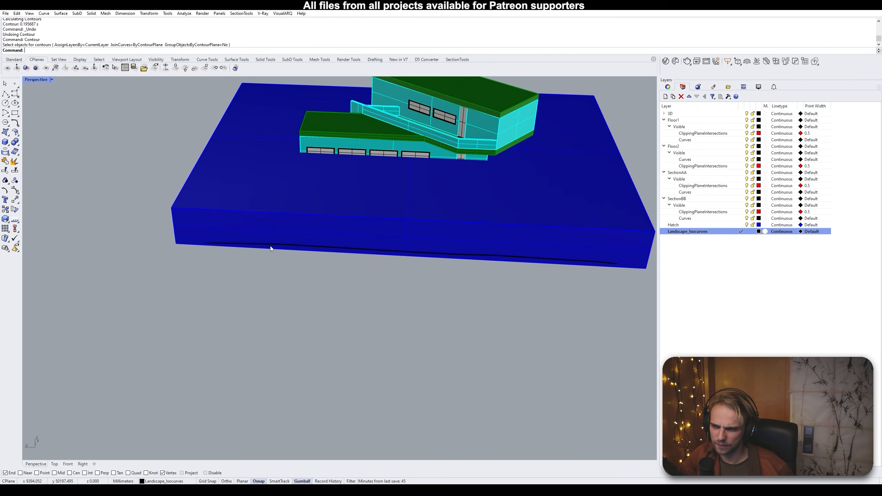
click(269, 247)
key(Return)
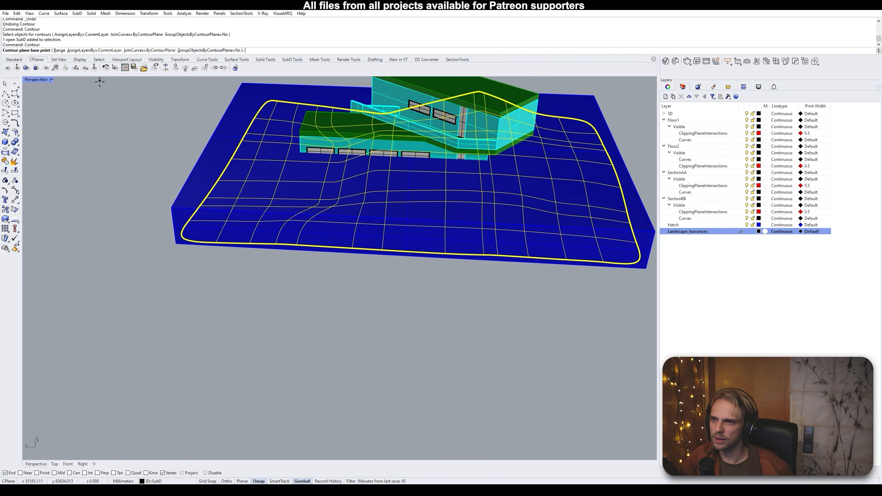
click(176, 244)
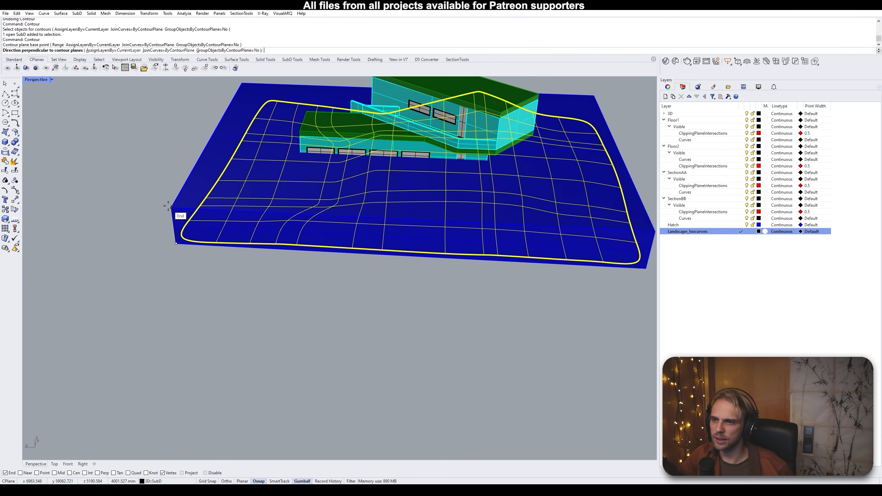
click(161, 200)
text(250)
key(Return)
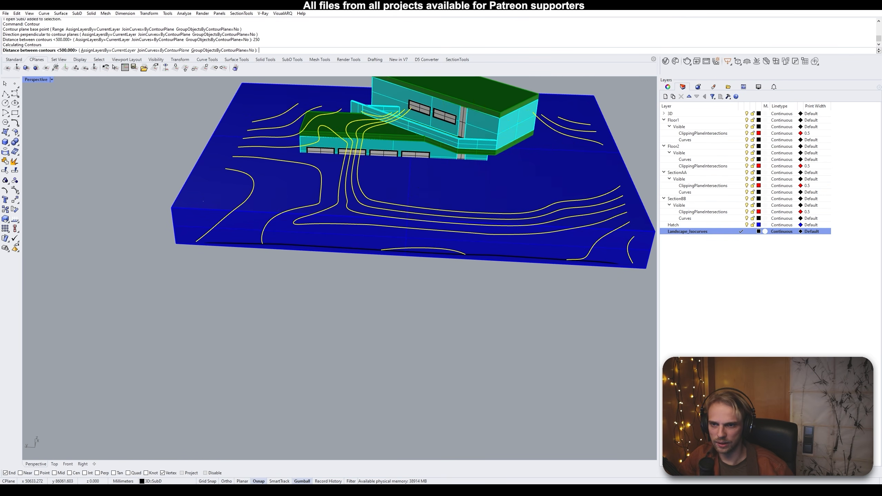
Group all the landscape contour curves
scroll(77, 87, down, 5)
scroll(371, 136, up, 7)
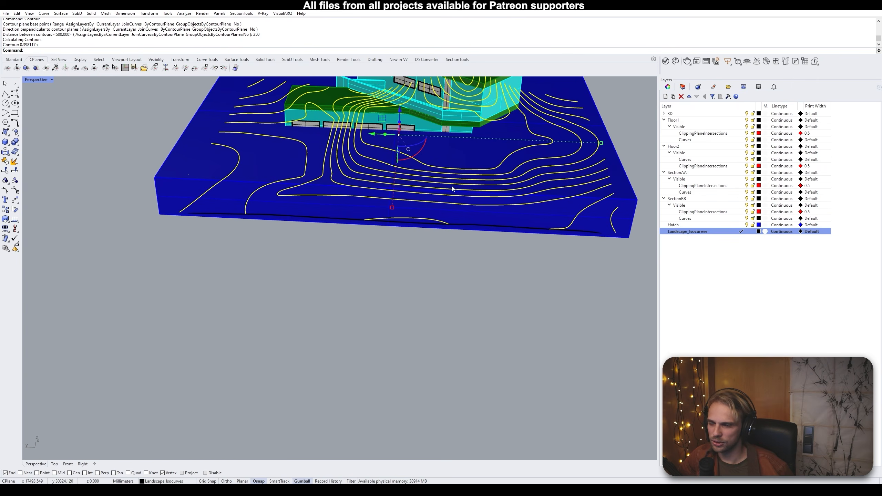
scroll(323, 168, down, 5)
right_drag(311, 161, 41, 157)
right_drag(493, 126, 510, 138)
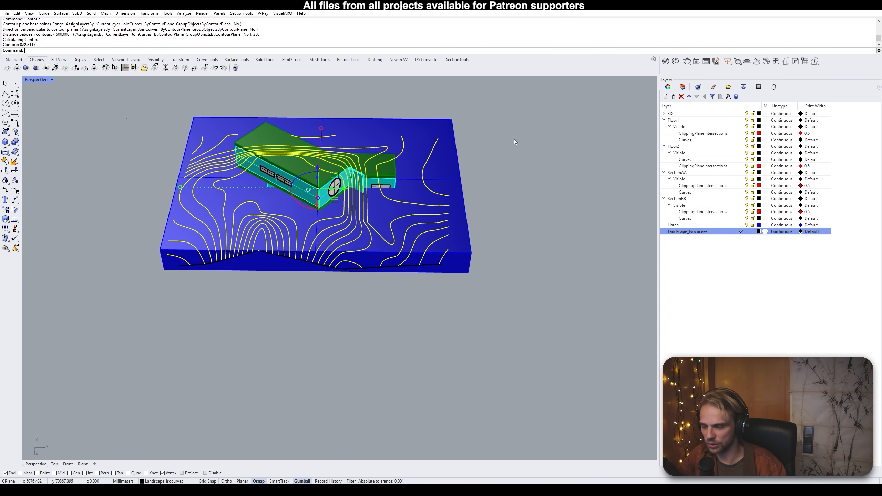
text(Gr)
text(oupp)
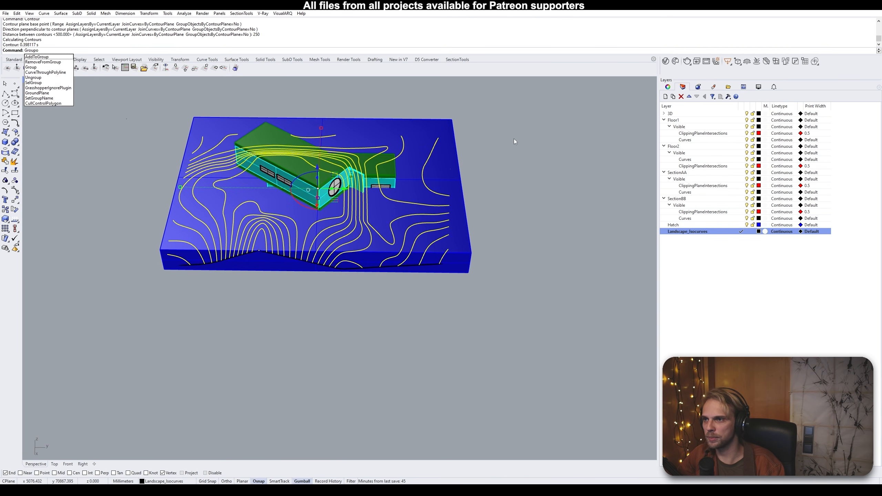
key(Return)
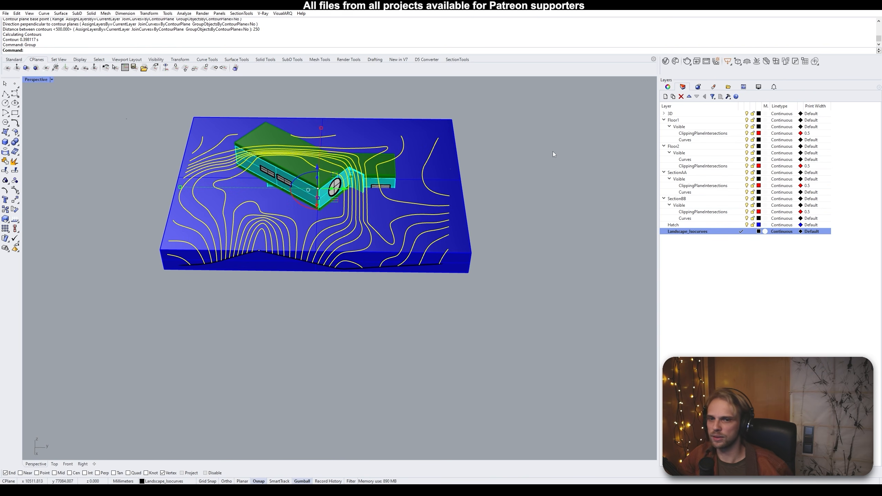
key(Escape)
Delete the bounding box and select the contour group to inspect how it follows the terrain
click(436, 164)
key(Delete)
right_drag(414, 147, 228, 142)
click(243, 151)
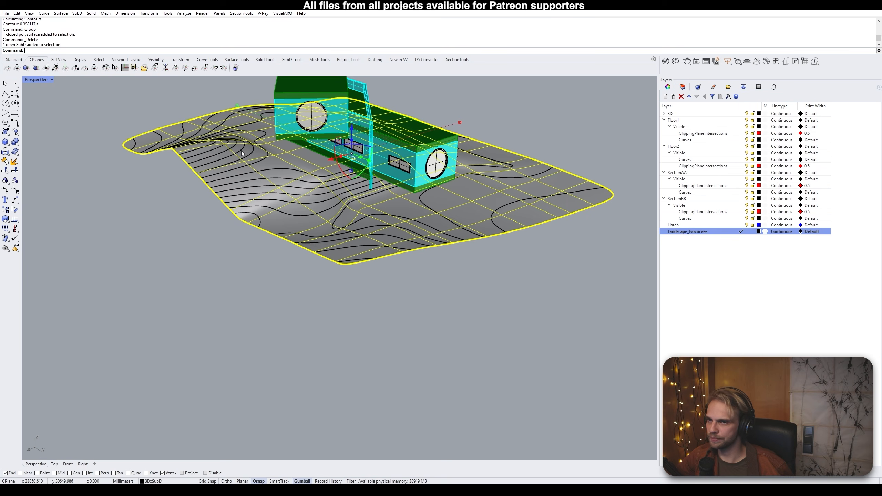
click(240, 151)
click(267, 176)
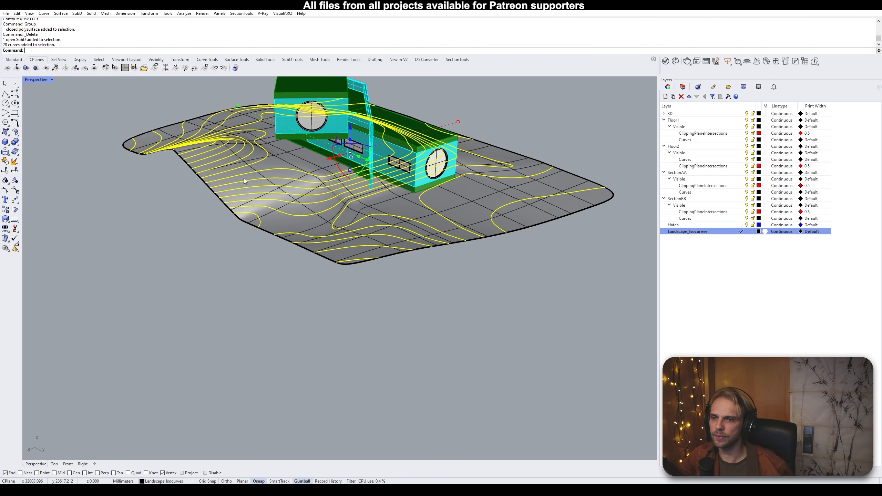
mouse_move(244, 178)
right_down()
mouse_move(285, 166)
mouse_move(251, 177)
mouse_move(259, 167)
mouse_move(242, 184)
right_up()
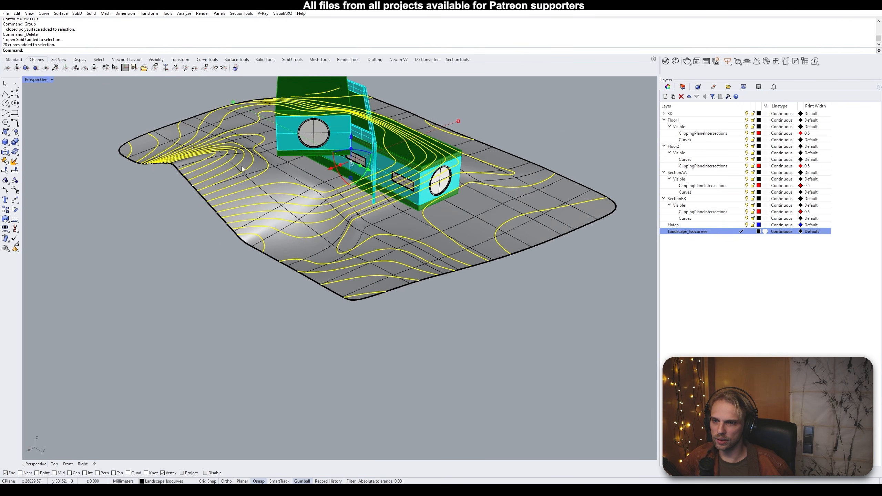
click(113, 189)
Place a point object at the house's corner, where the lower volume's wall meets its base slab, and select it
click(15, 84)
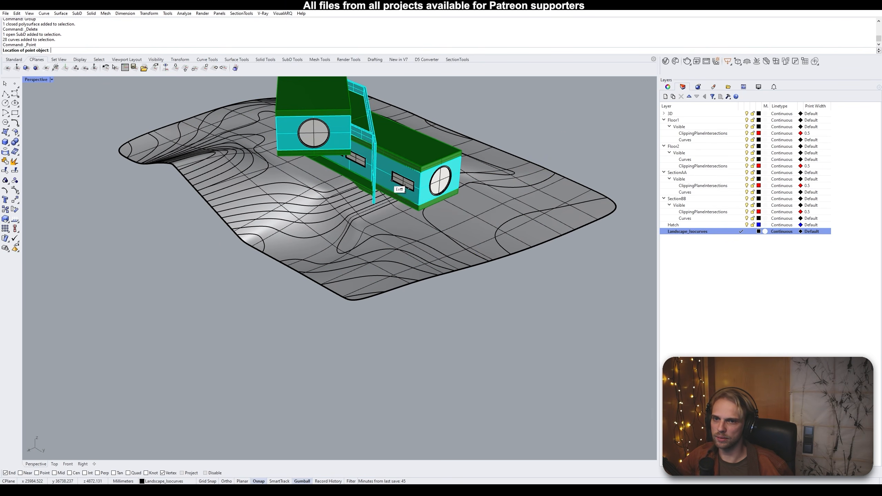
scroll(425, 217, up, 10)
click(424, 219)
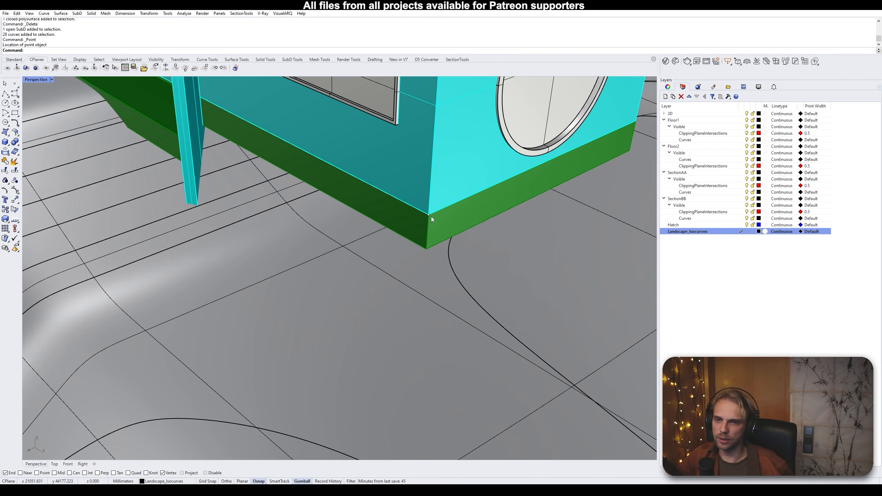
click(430, 216)
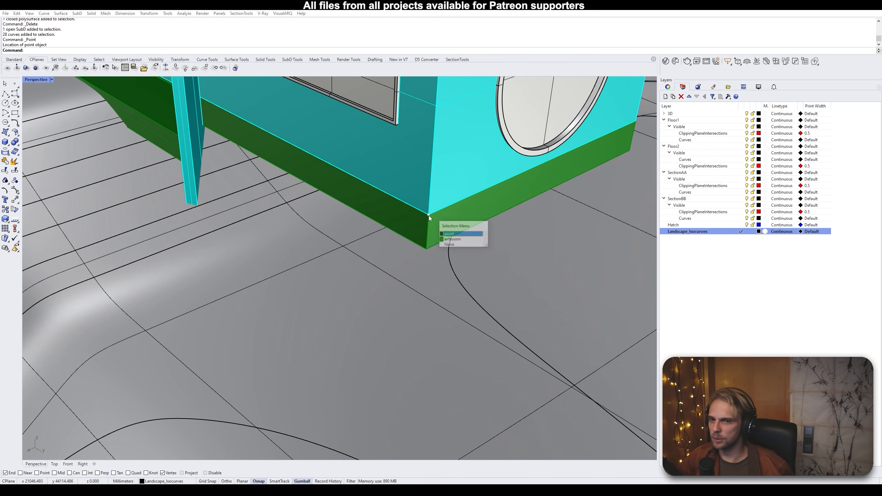
click(452, 237)
scroll(412, 205, down, 10)
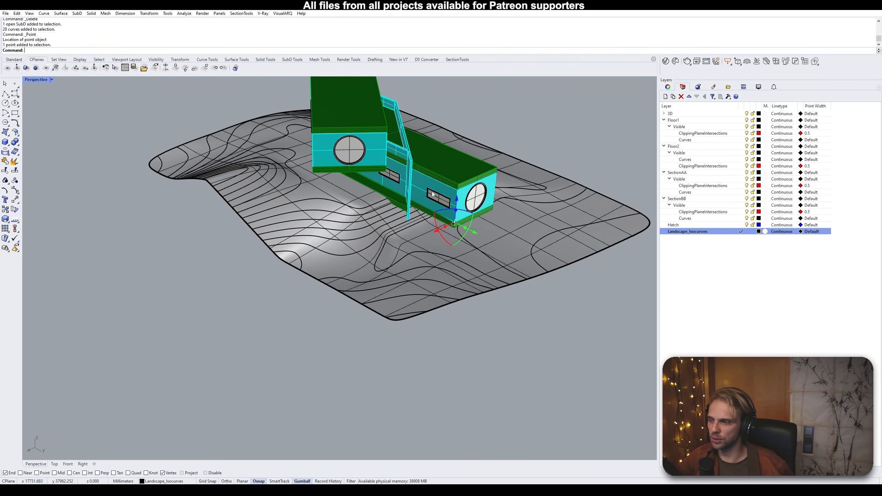
Duplicate the landscape contour group together with the corner point into the empty space between the terrain model and the floor plans
scroll(464, 205, up, 3)
scroll(464, 205, down, 8)
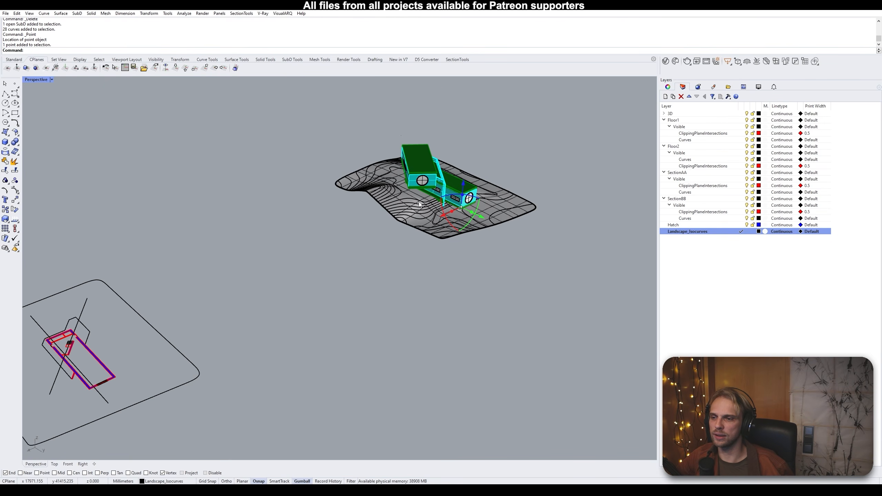
scroll(461, 215, up, 5)
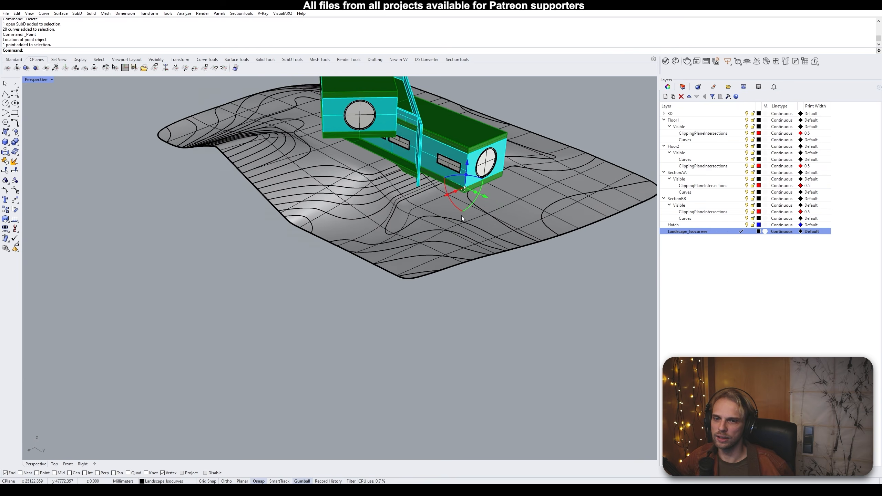
scroll(462, 193, down, 6)
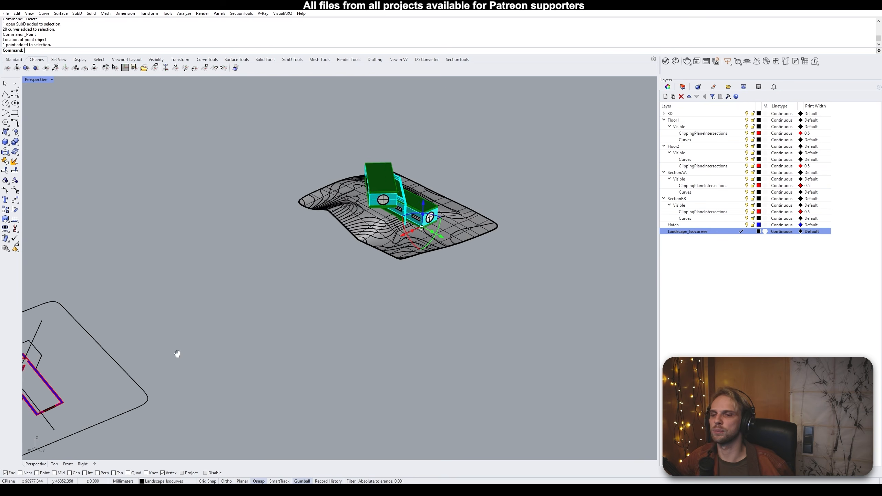
scroll(317, 266, up, 8)
scroll(290, 269, down, 5)
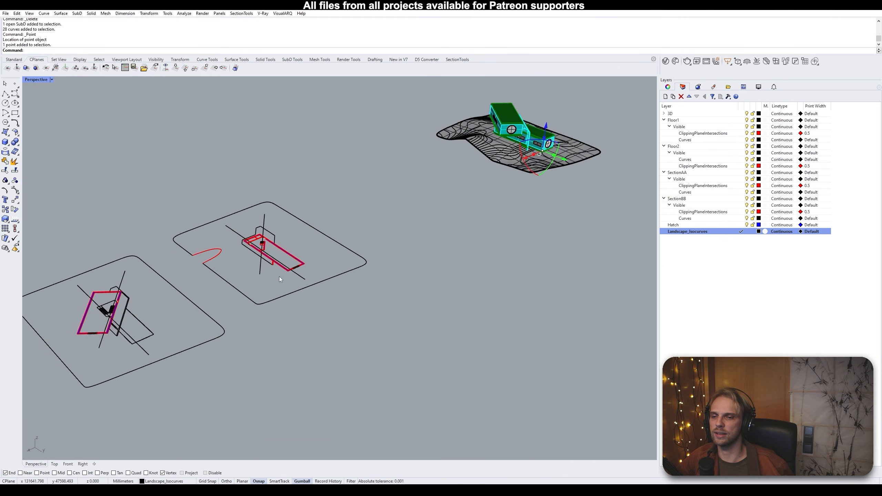
scroll(179, 318, up, 2)
right_drag(434, 229, 298, 273)
scroll(413, 203, up, 8)
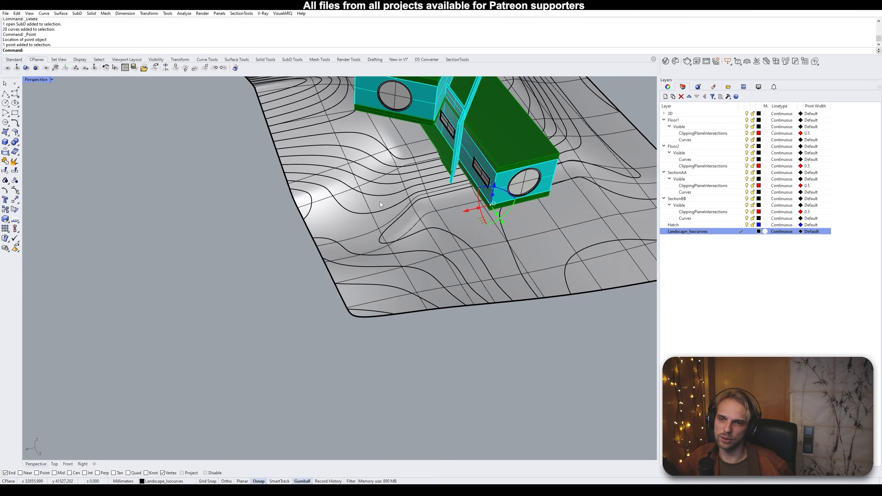
click(388, 195)
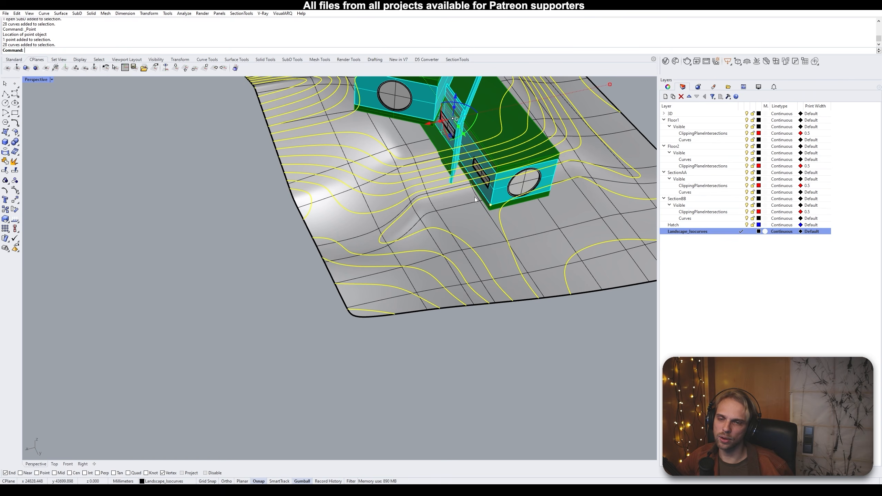
scroll(490, 209, down, 4)
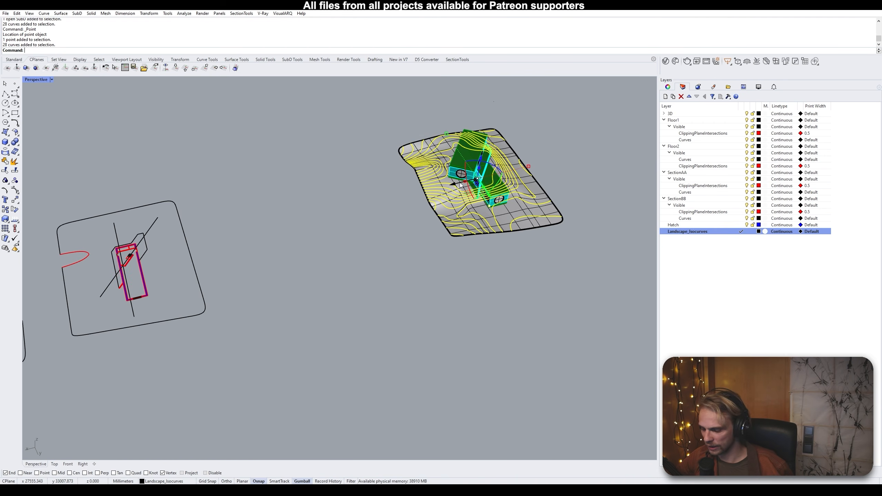
drag(461, 185, 285, 244)
right_drag(346, 324, 366, 305)
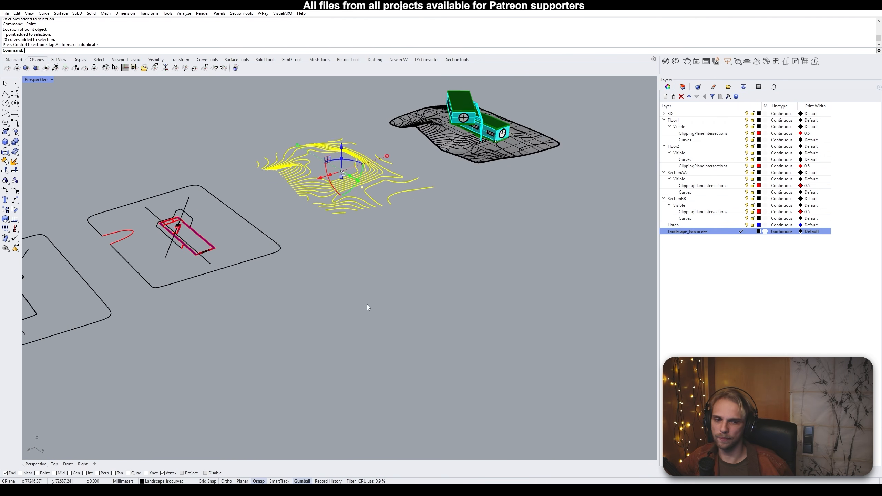
scroll(361, 203, up, 5)
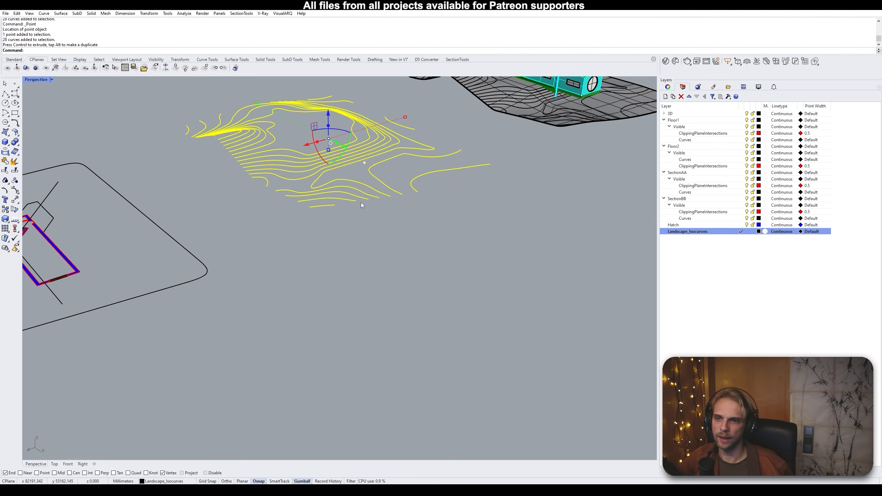
Flatten the duplicated contours and their reference point by scaling them vertically with the gumball
click(328, 151)
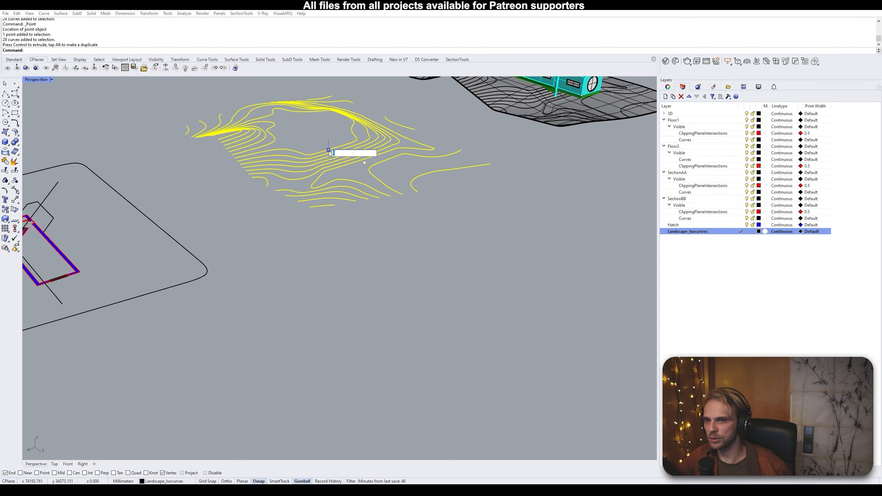
key(Return)
click(373, 226)
right_drag(374, 214, 309, 271)
drag(298, 338, 140, 175)
click(390, 283)
right_drag(298, 278, 312, 256)
Enable the Point object snap and copy the flattened contours with Copy from the reference point to the matching wall corner of the Floor1 plan
drag(312, 275, 180, 132)
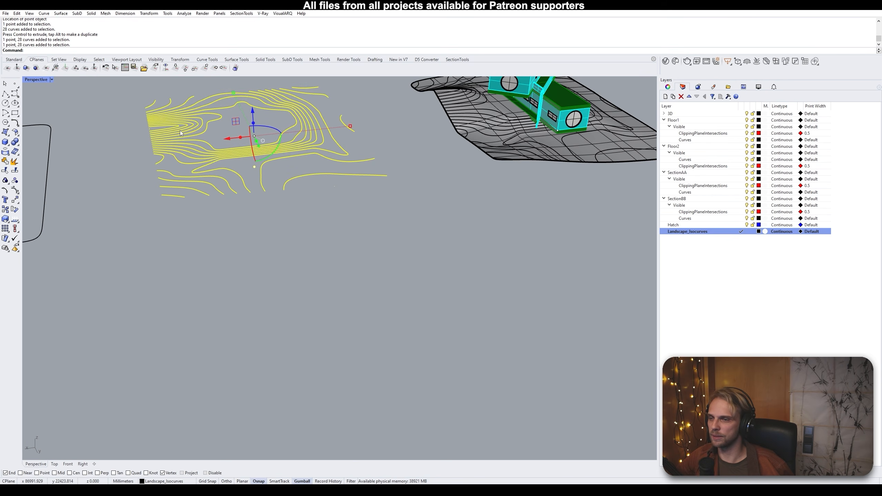
click(202, 205)
click(210, 157)
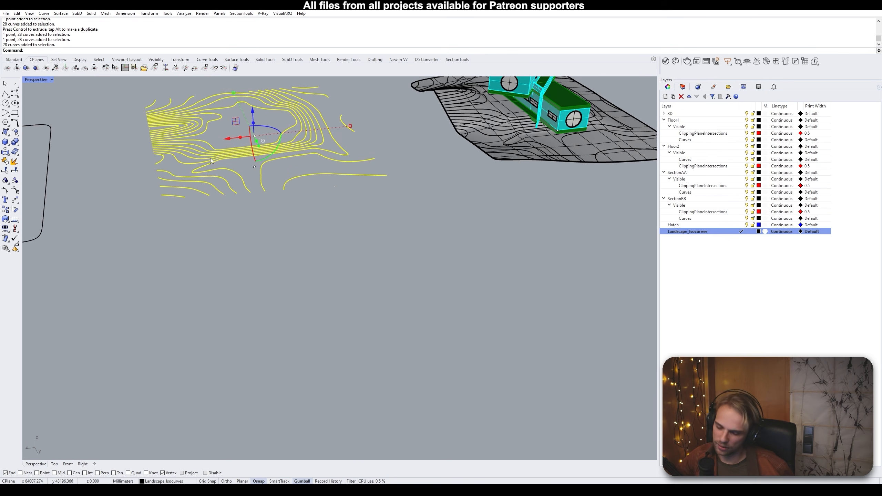
drag(293, 232, 216, 157)
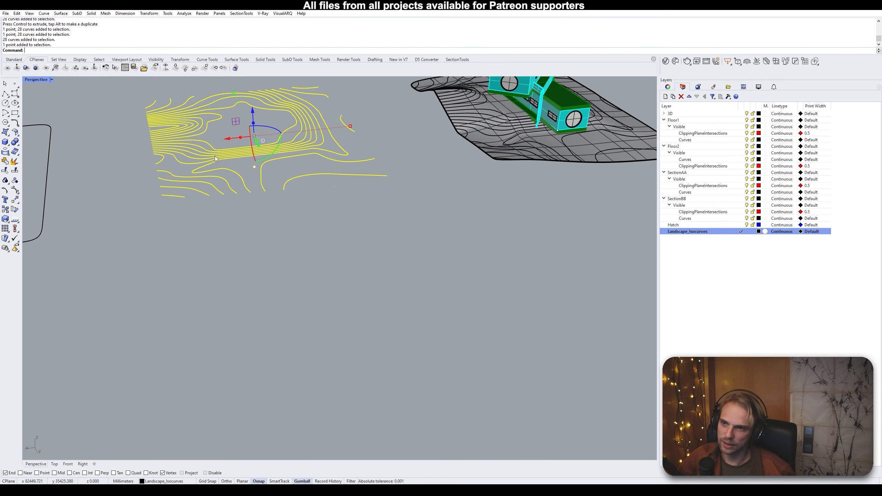
text(copy)
key(Return)
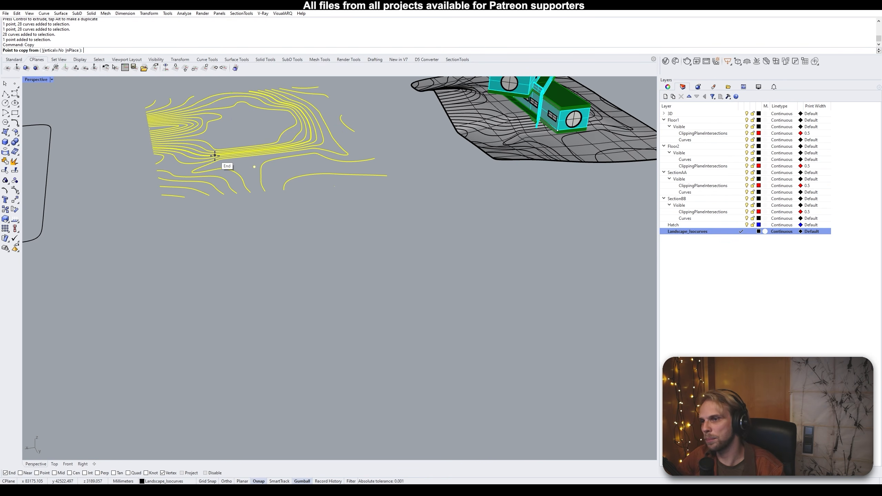
scroll(227, 167, up, 2)
scroll(256, 173, up, 2)
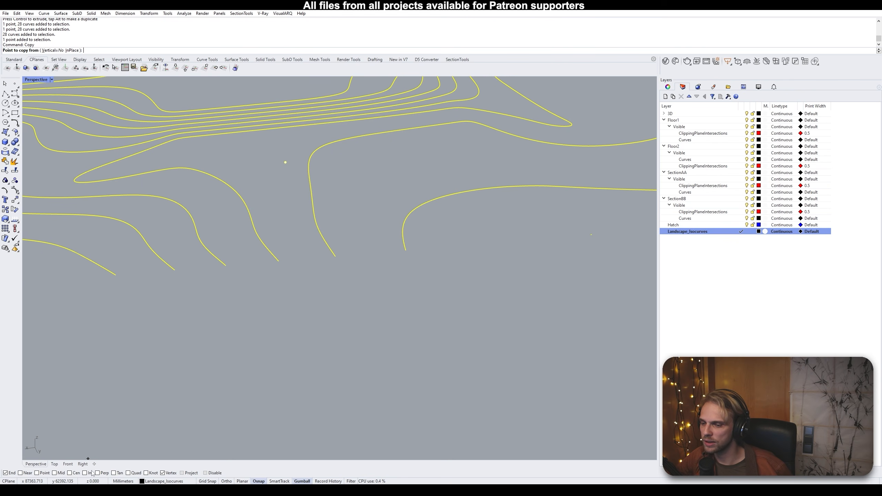
click(37, 472)
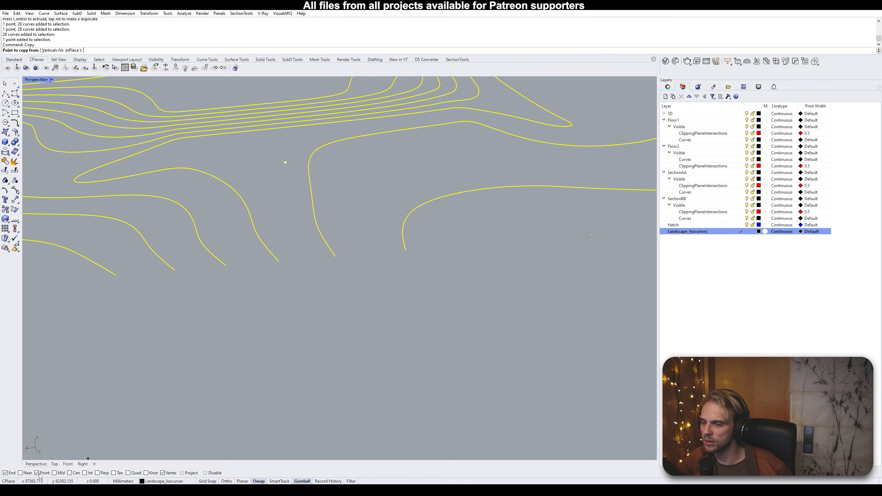
click(292, 172)
scroll(290, 168, down, 6)
scroll(300, 211, up, 10)
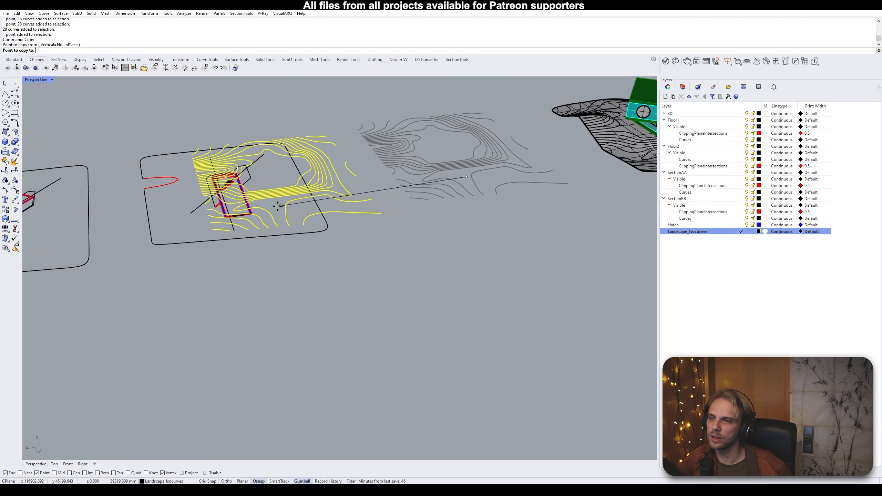
click(248, 258)
scroll(248, 259, down, 8)
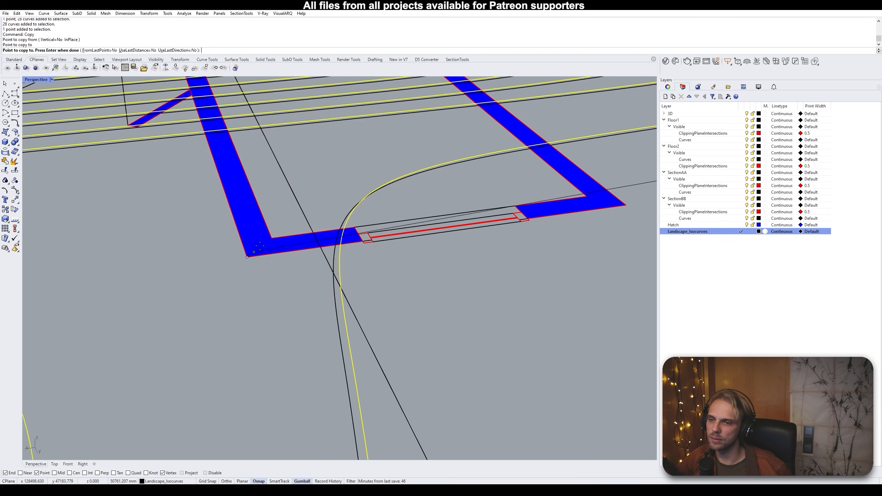
key(Return)
key(Escape)
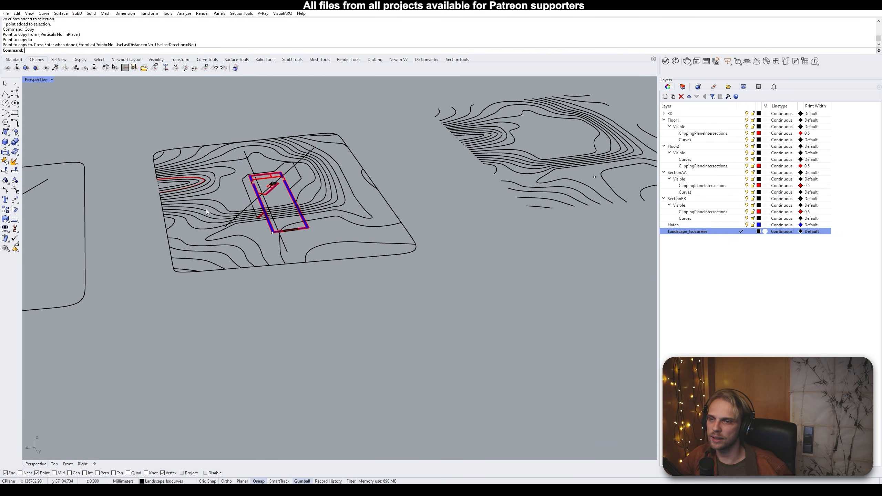
Examine how the copied contours line up with the plot outline and the red terrain cut line on the Floor1 plan
click(206, 209)
click(115, 211)
right_drag(114, 212, 337, 242)
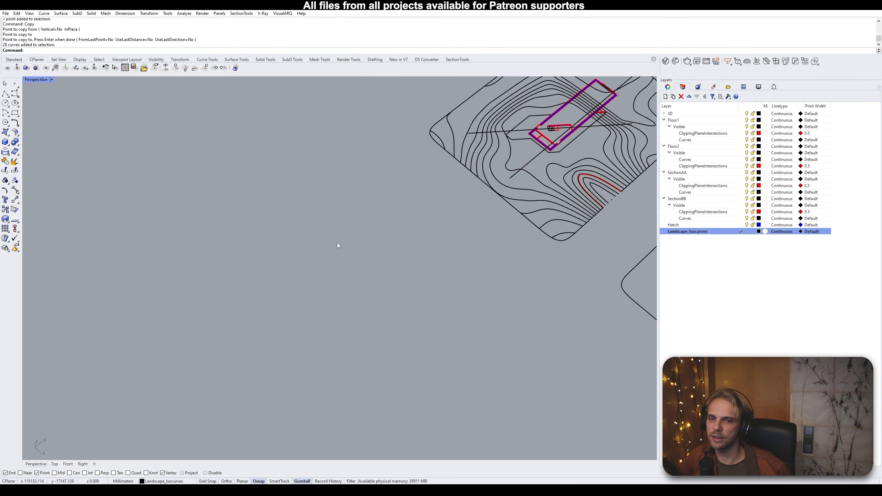
scroll(366, 243, down, 6)
scroll(469, 214, up, 9)
shift+right_drag(557, 182, 283, 250)
scroll(290, 249, down, 2)
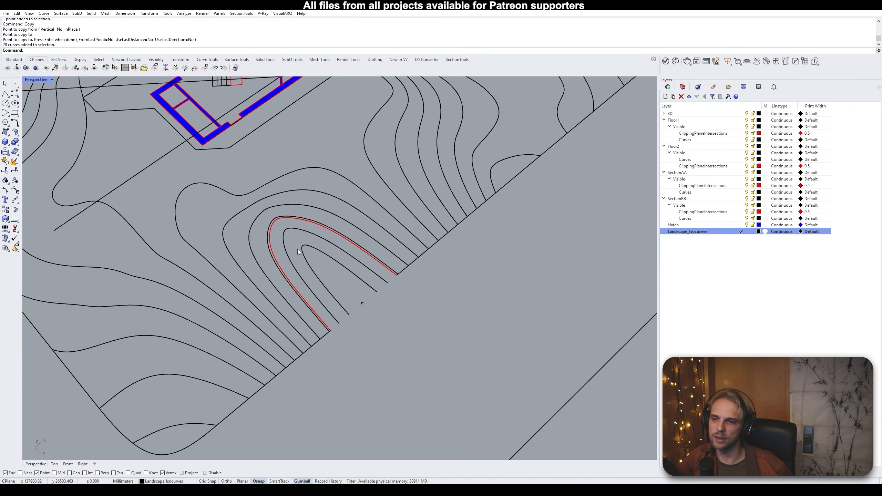
scroll(298, 249, up, 4)
scroll(292, 232, down, 6)
Copy the contour group from the Floor1 plan's wall corner to the same building corner on the Floor2 plan
right_drag(329, 184, 372, 245)
click(393, 242)
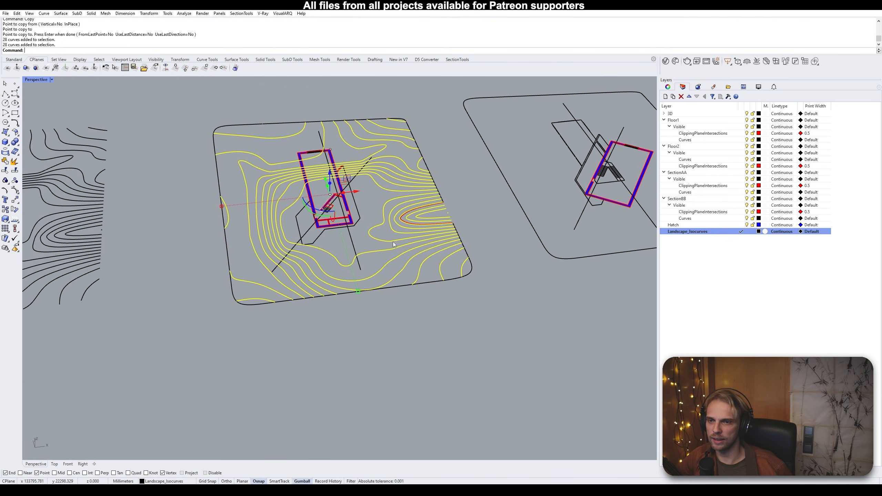
key(Return)
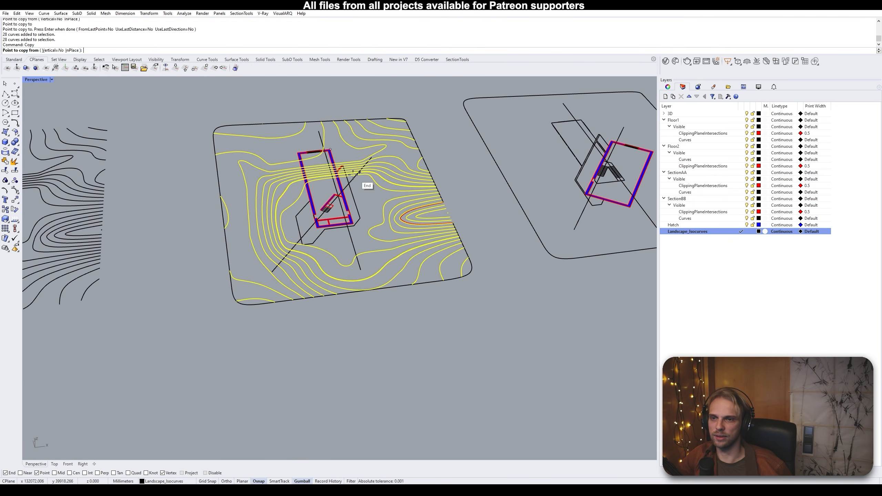
scroll(338, 148, up, 10)
click(268, 158)
scroll(268, 158, down, 15)
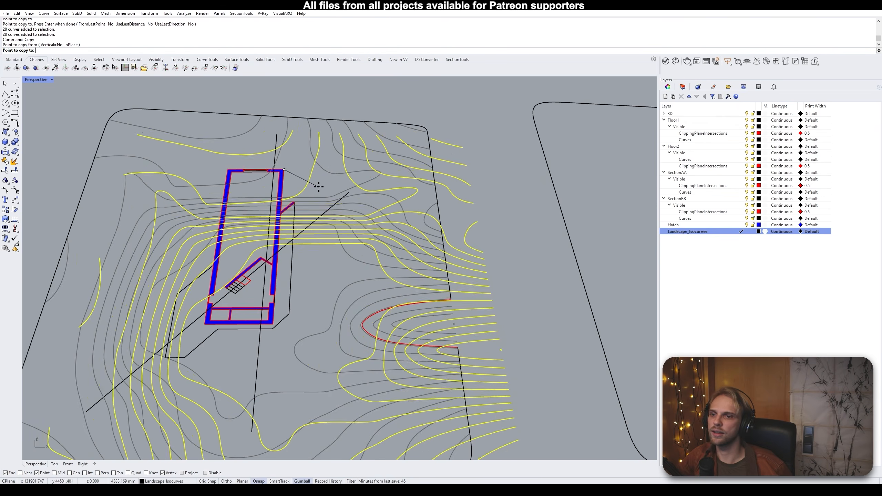
scroll(314, 200, up, 10)
scroll(313, 200, down, 3)
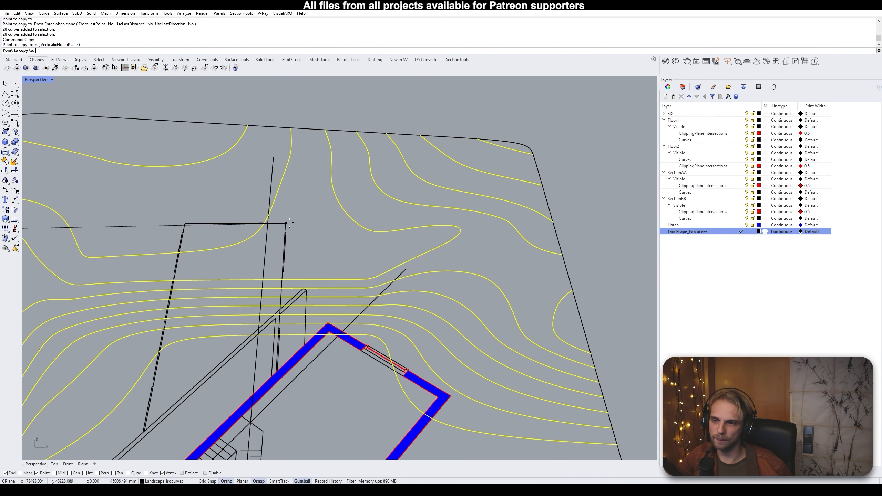
click(301, 232)
key(Return)
scroll(302, 209, down, 10)
Switch to the maximized Top view and delete the spare flattened contours and reference point between the terrain model and the plans
right_drag(303, 205, 304, 260)
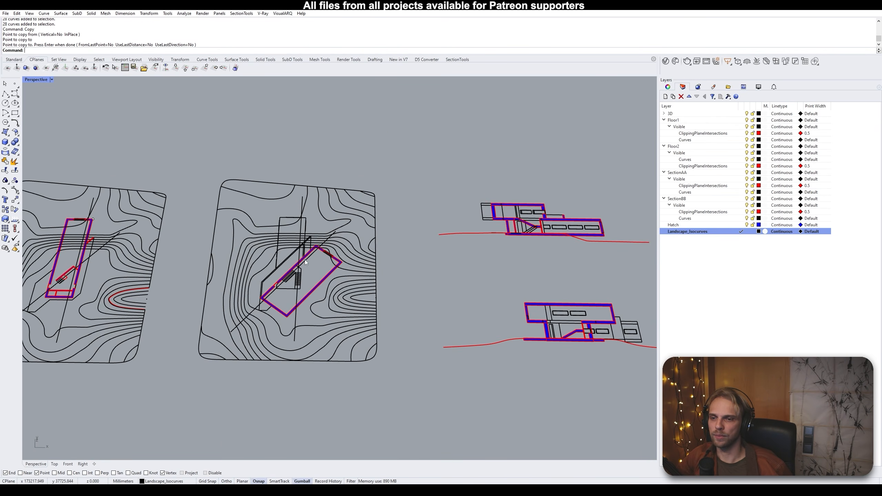
scroll(309, 264, up, 5)
scroll(309, 265, down, 8)
shift+right_drag(252, 241, 320, 215)
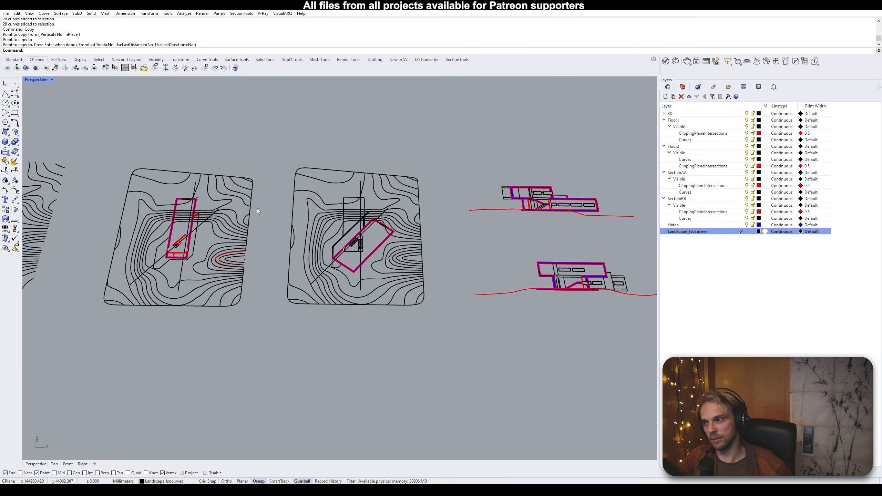
right_drag(257, 208, 253, 240)
scroll(375, 252, up, 5)
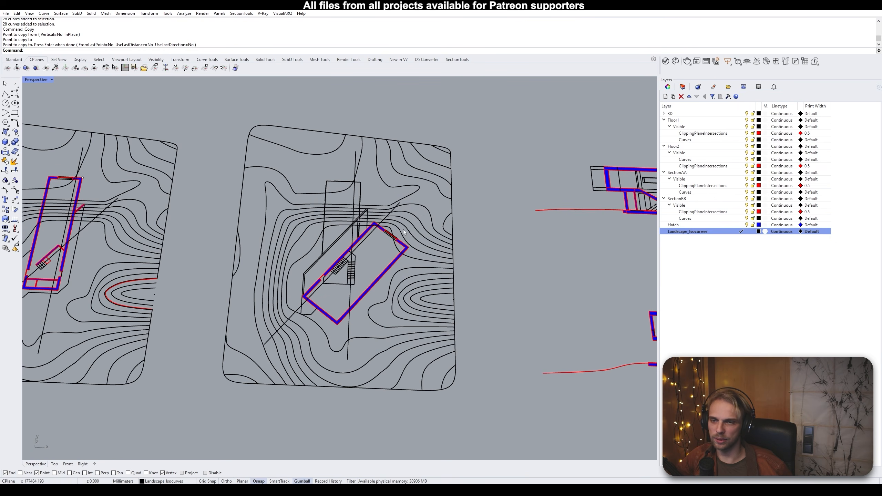
double_click(41, 78)
double_click(32, 79)
scroll(255, 243, up, 5)
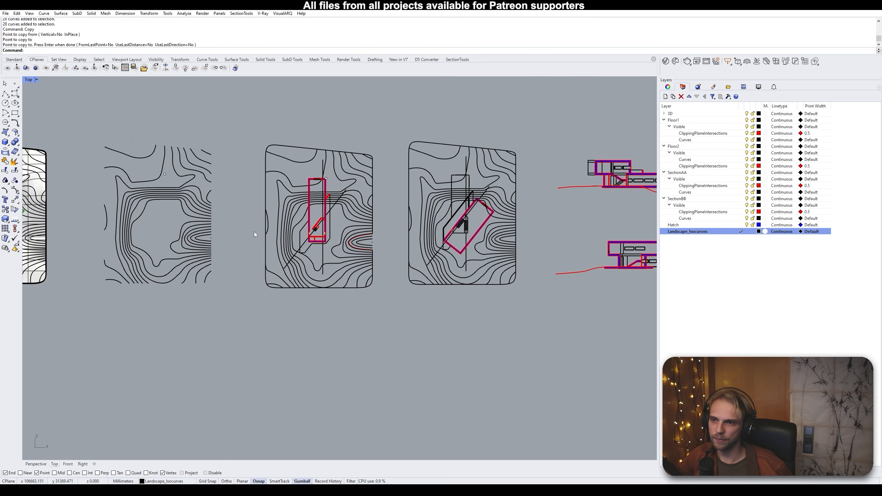
drag(237, 256, 130, 140)
key(Delete)
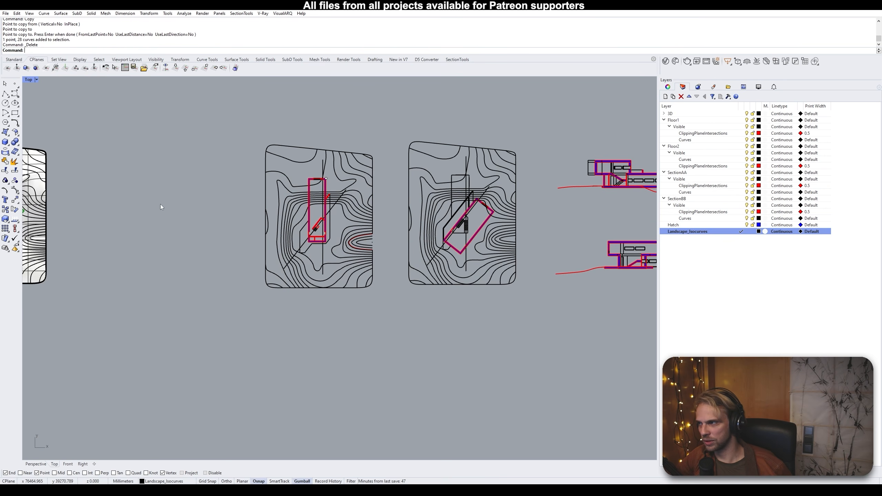
Delete the leftover reference point at the upper wall corner of the Floor1 plan
scroll(316, 206, up, 8)
click(321, 211)
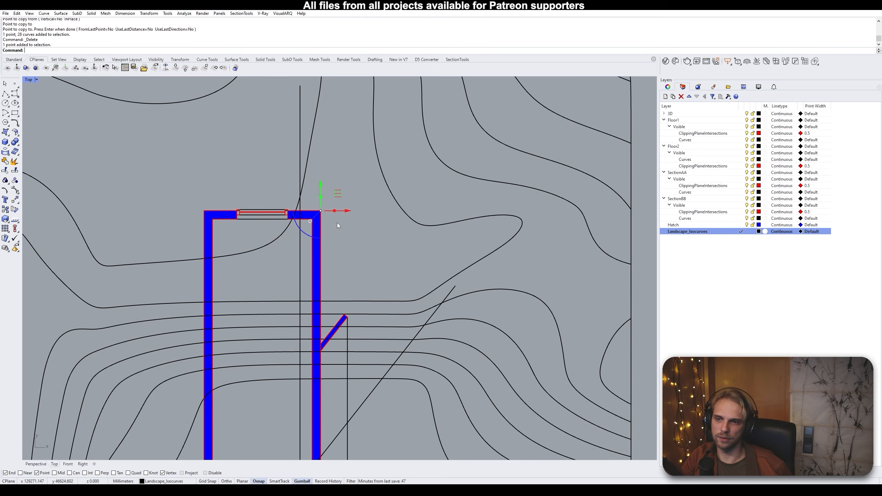
key(Delete)
scroll(347, 226, down, 8)
scroll(493, 249, up, 6)
scroll(399, 208, down, 6)
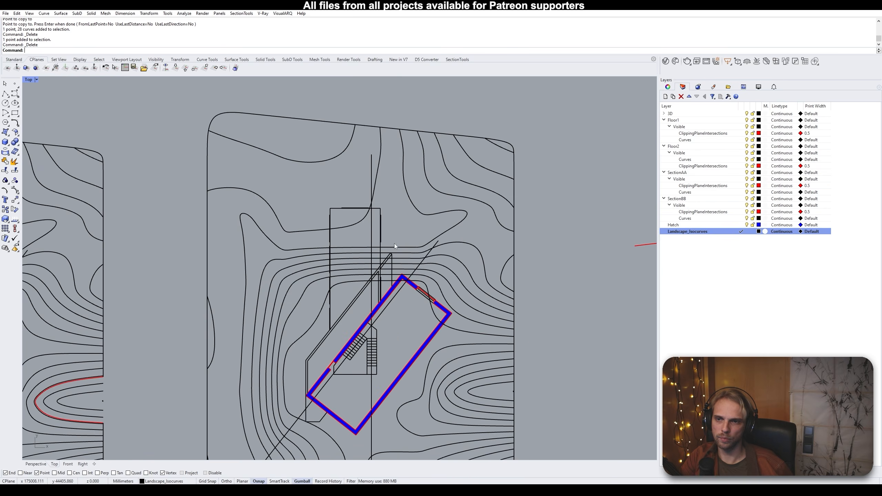
Ungroup the contour curves on both the Floor1 and Floor2 plans
scroll(278, 244, up, 6)
click(259, 272)
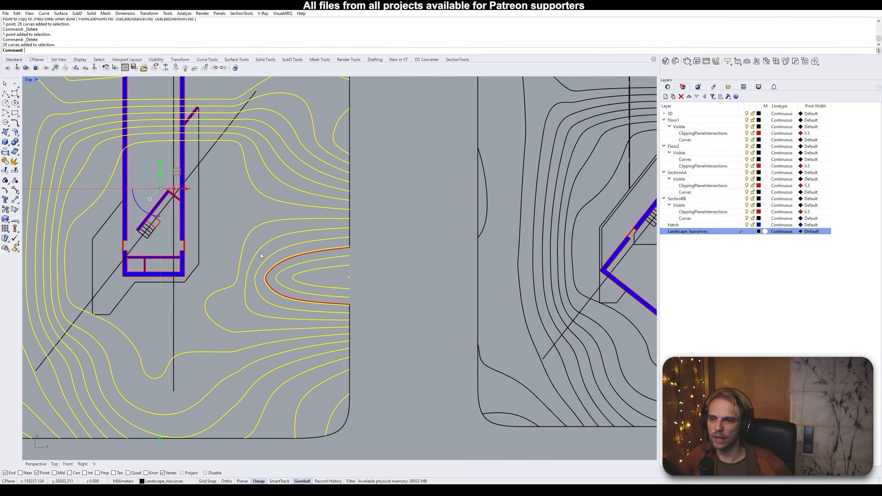
shift+click(520, 241)
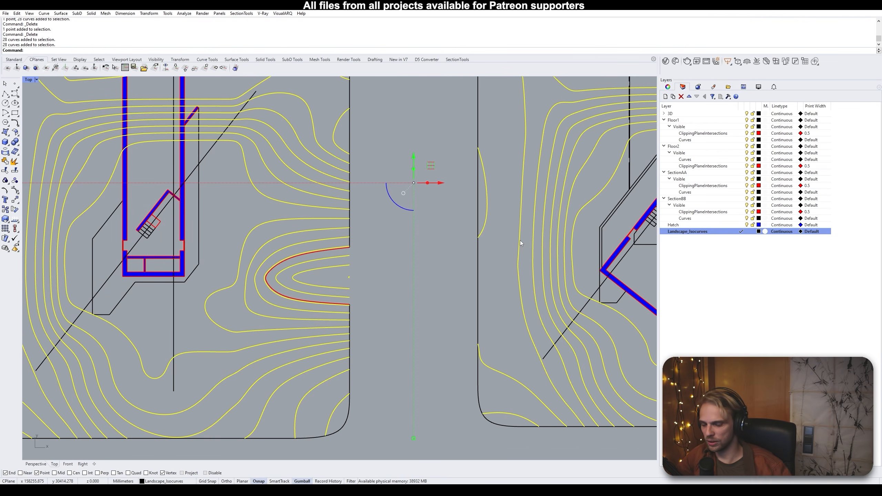
text(Ungroup)
key(Return)
key(Escape)
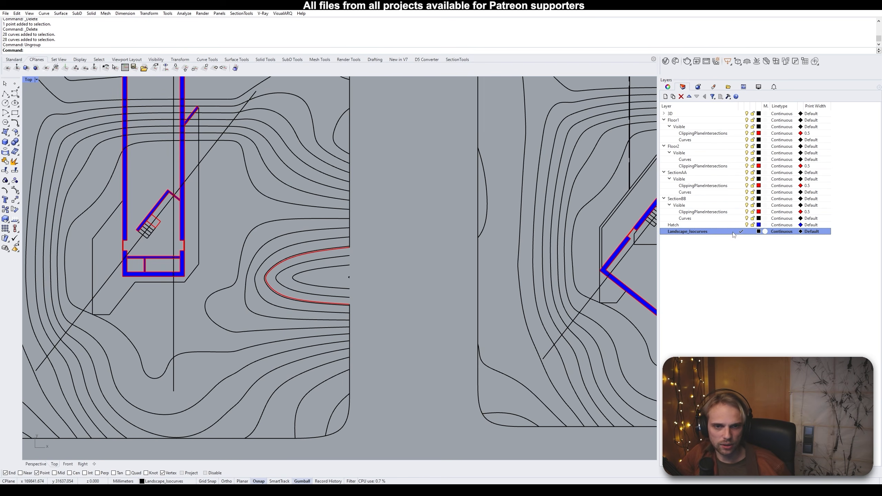
Set the Landscape_Isocurves layer colour to Chartreuse
click(759, 231)
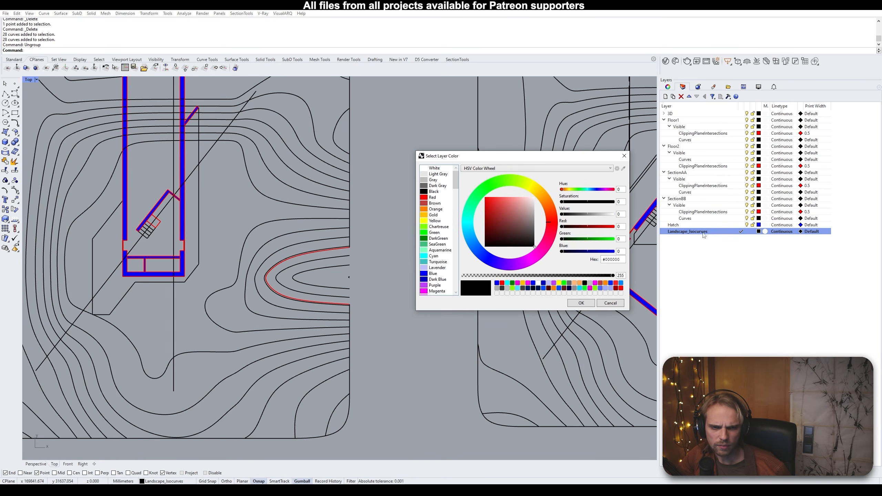
click(439, 227)
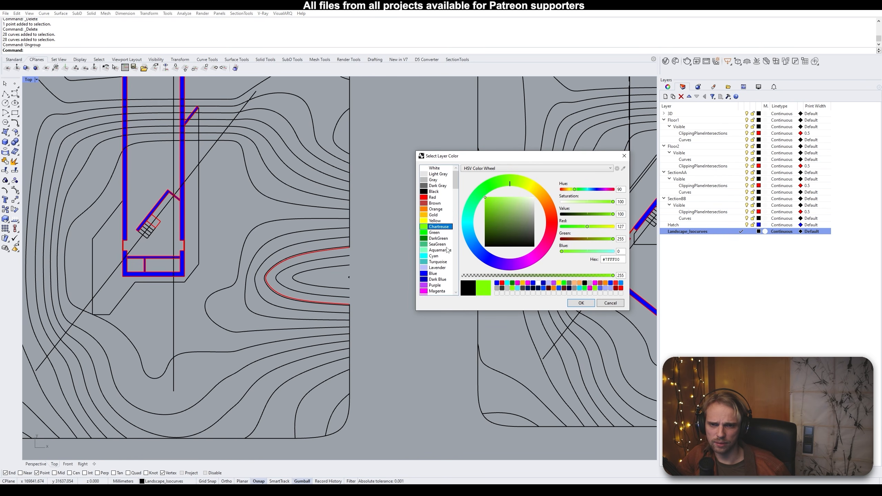
click(572, 303)
Delete the contour curves enclosed by the red terrain cut line at the Floor1 plot's edge
scroll(354, 236, down, 3)
scroll(243, 229, up, 6)
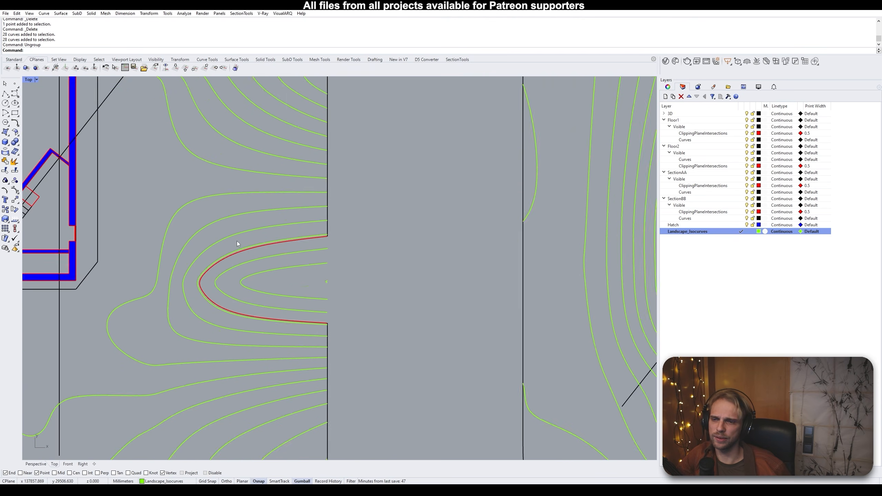
drag(411, 312, 194, 261)
key(Delete)
scroll(247, 254, down, 3)
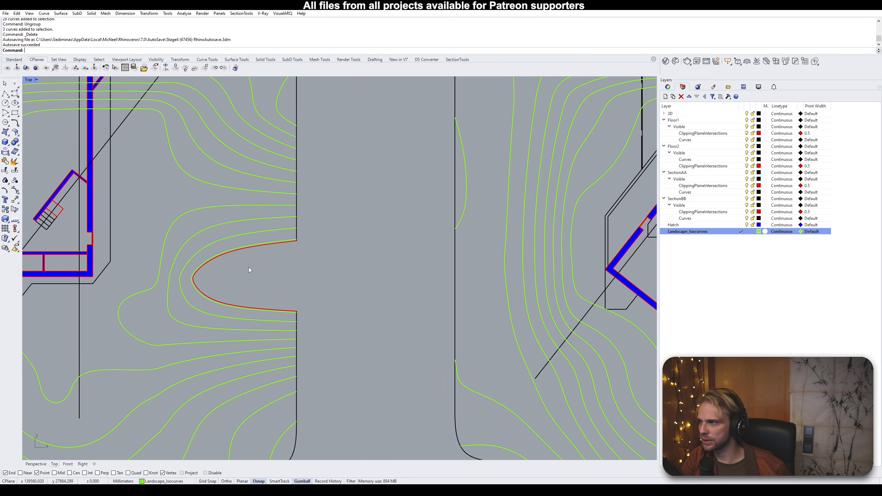
scroll(233, 293, down, 4)
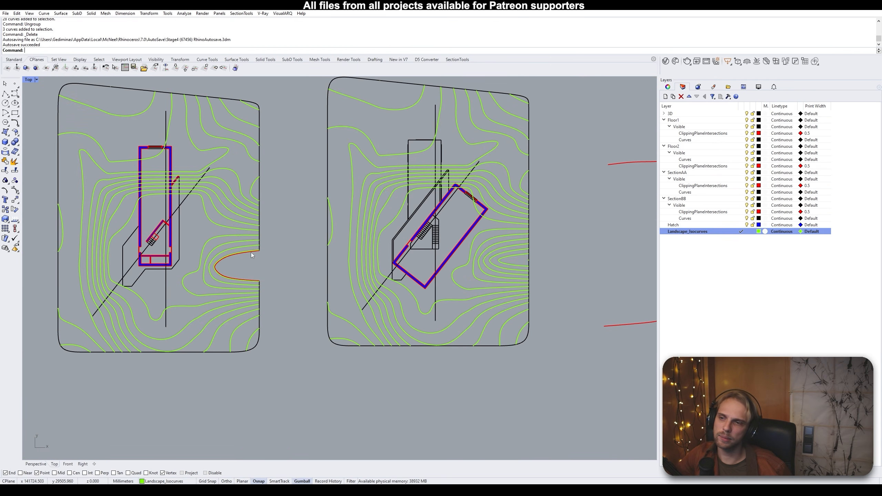
scroll(251, 252, up, 8)
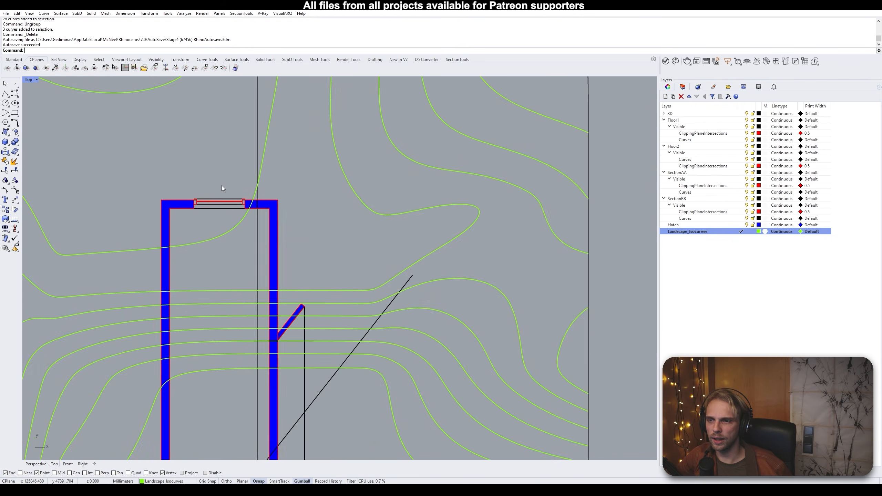
scroll(251, 205, up, 3)
click(273, 199)
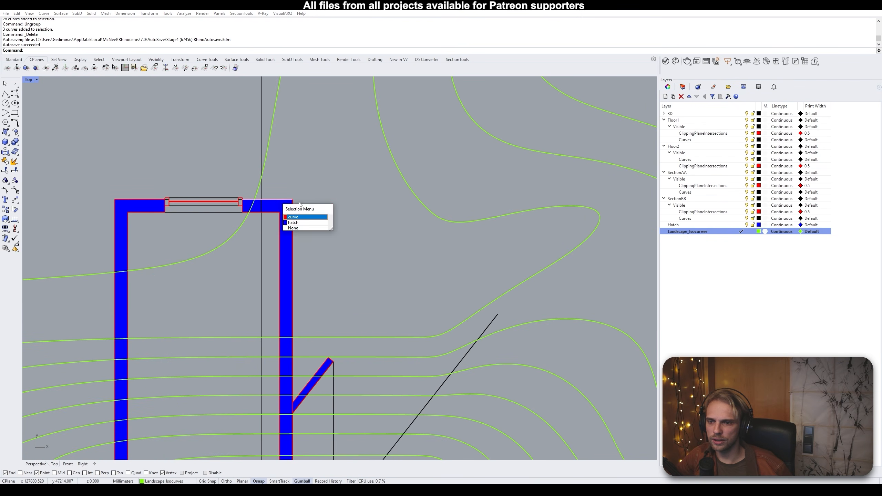
scroll(255, 204, up, 2)
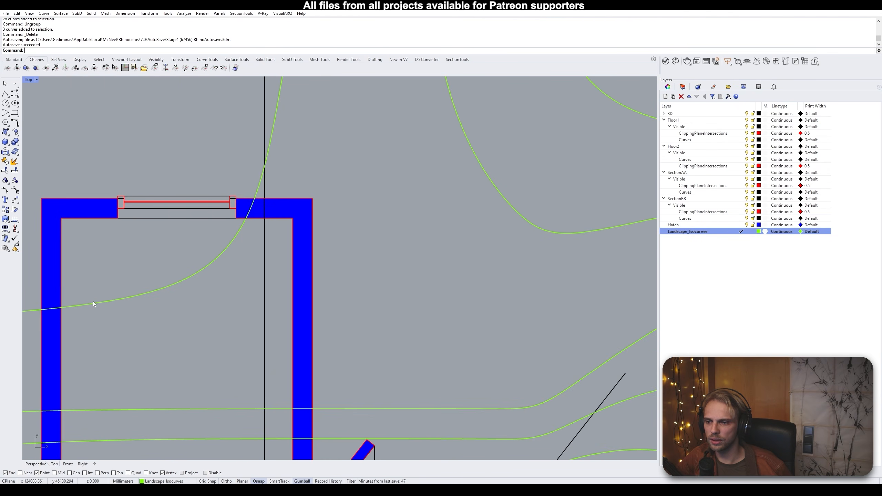
scroll(70, 300, down, 8)
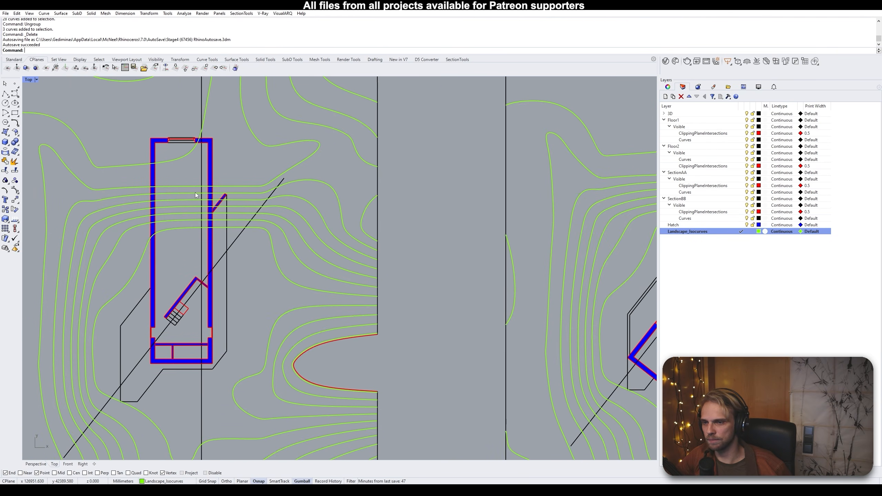
scroll(195, 192, down, 2)
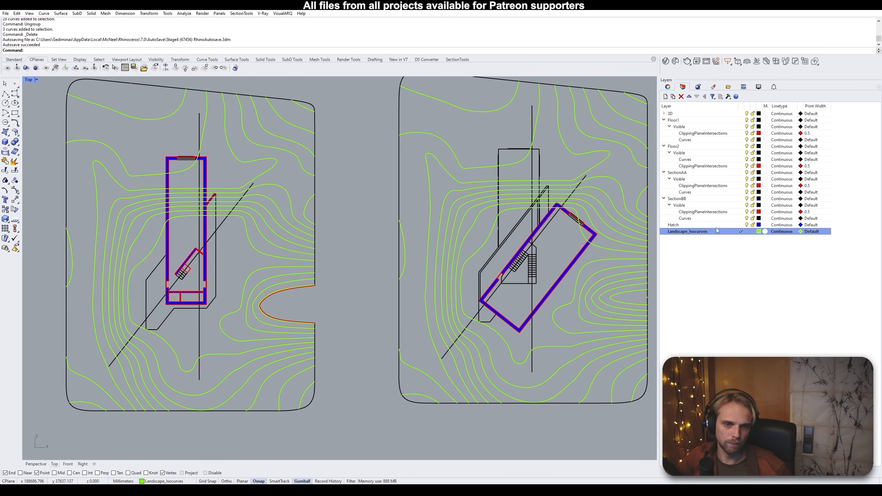
Using all objects on Floor1's ClippingPlaneIntersections layer as cutters, trim the uppermost contour where it crosses the house and its walls
right_click(720, 135)
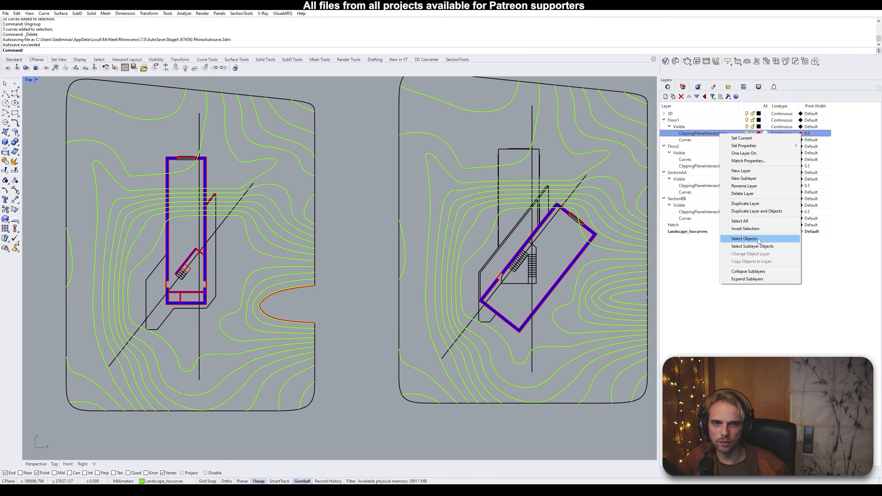
click(744, 239)
scroll(193, 158, up, 5)
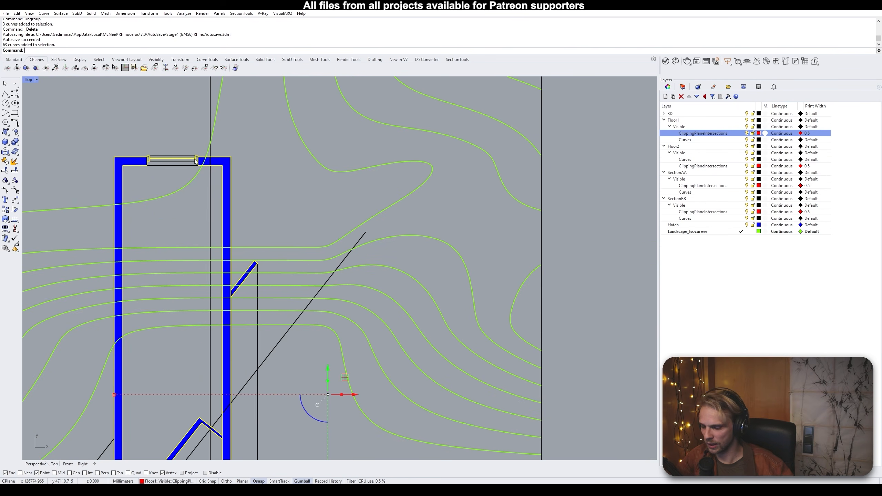
text(trim)
key(Return)
scroll(111, 208, up, 5)
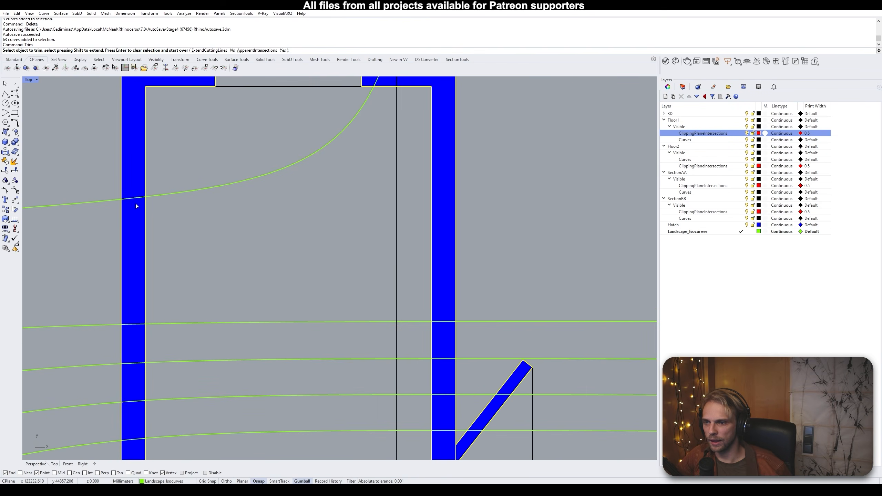
click(137, 199)
click(153, 216)
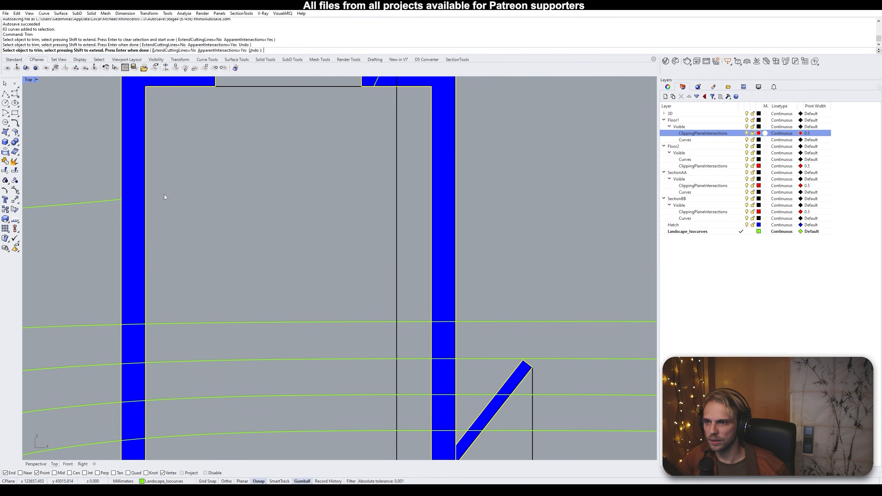
scroll(164, 195, down, 5)
scroll(245, 220, up, 5)
click(281, 189)
click(298, 207)
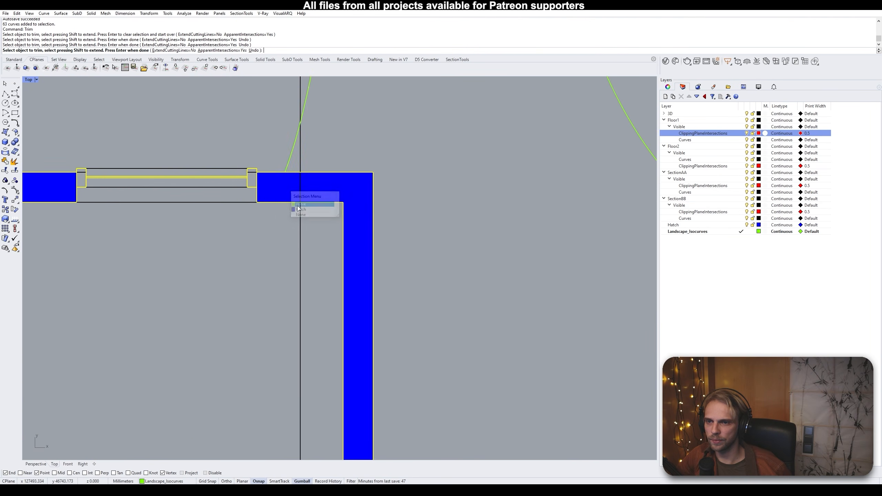
Trim the remaining contours across the Floor1 house interior, plus the lowest contour's piece inside the long wall
scroll(283, 159, down, 5)
scroll(240, 177, up, 2)
drag(241, 176, 223, 388)
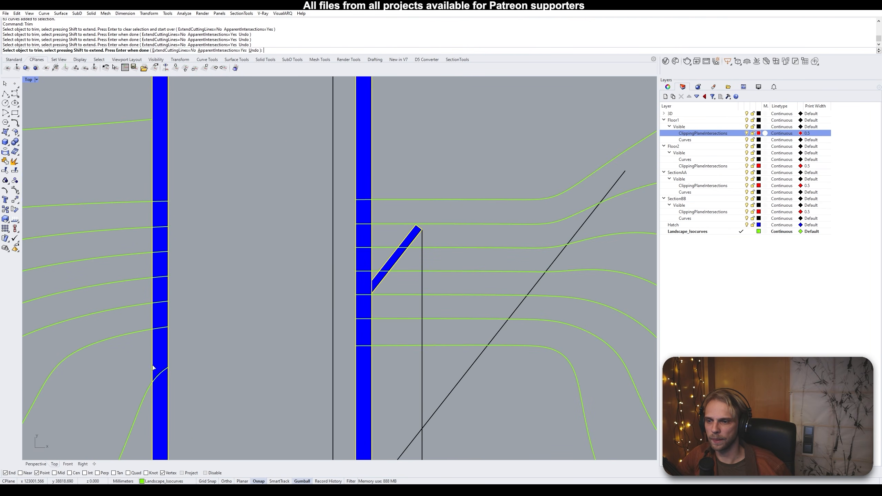
click(162, 374)
click(179, 397)
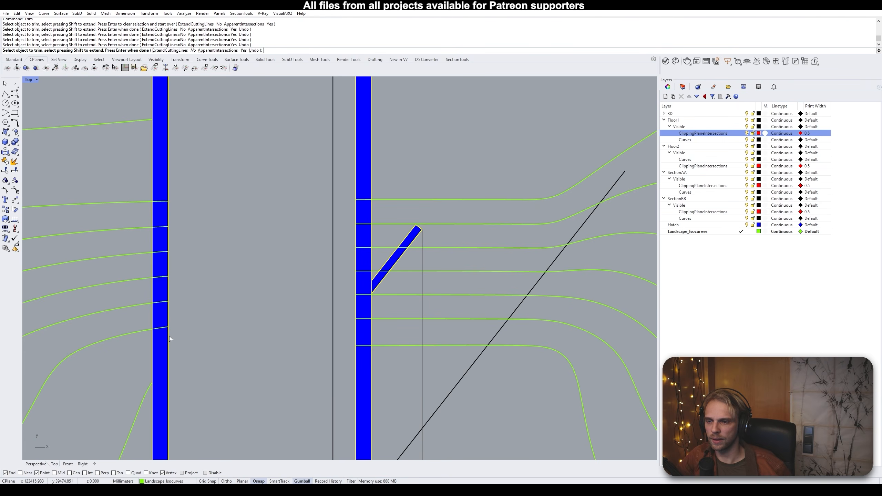
Hide the Hatch layer and trim the contour pieces left inside both long walls of the Floor1 house
click(747, 224)
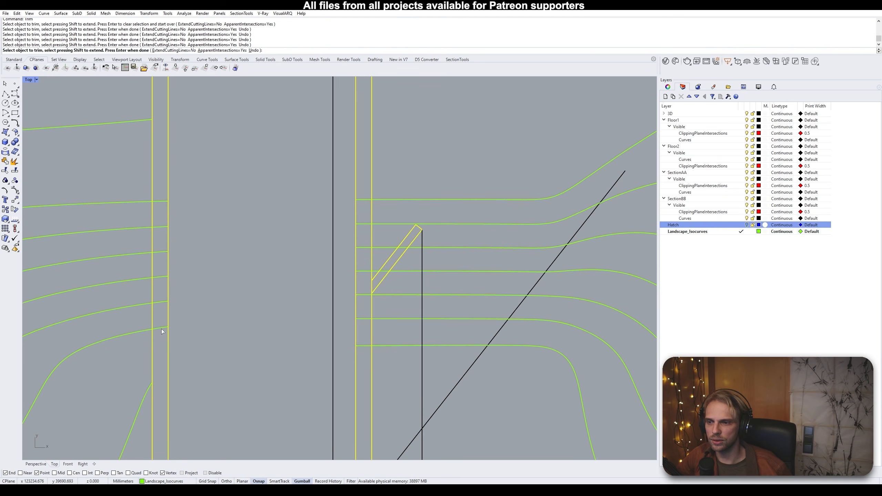
drag(161, 345, 159, 187)
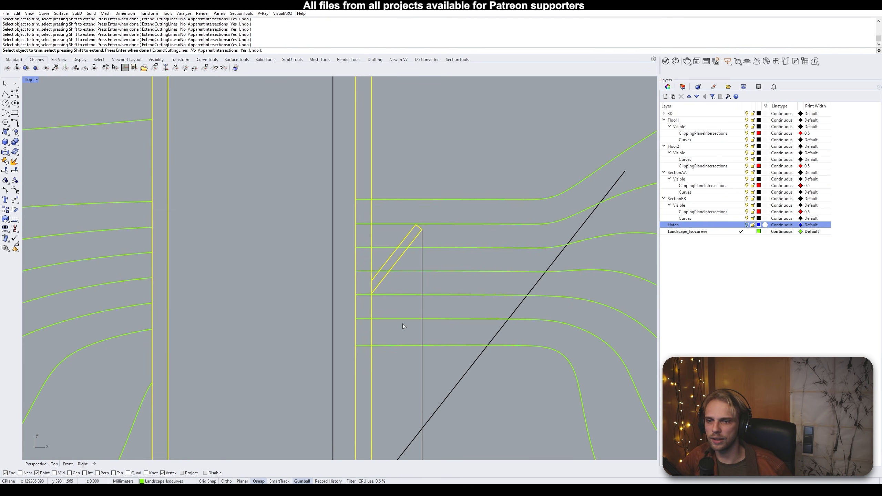
drag(364, 363, 363, 194)
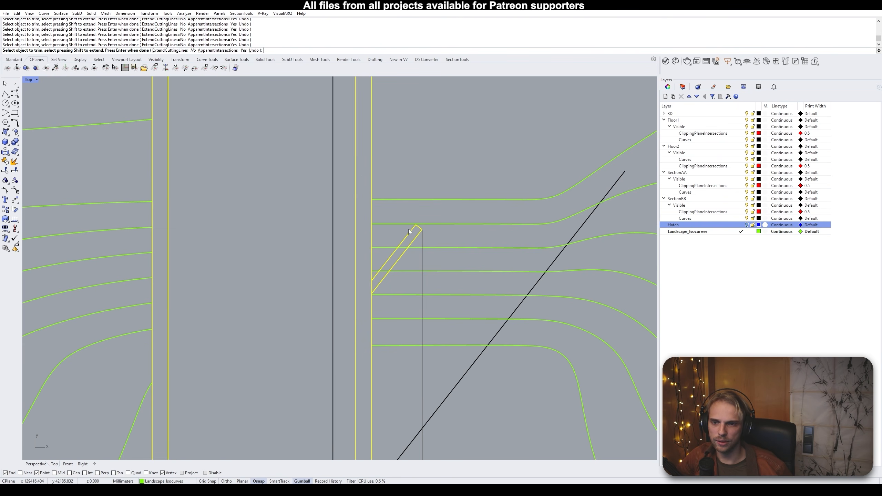
scroll(406, 231, up, 3)
scroll(362, 314, down, 10)
right_drag(372, 357, 387, 195)
mouse_move(331, 333)
right_down()
mouse_move(368, 241)
mouse_move(339, 301)
mouse_move(335, 192)
right_up()
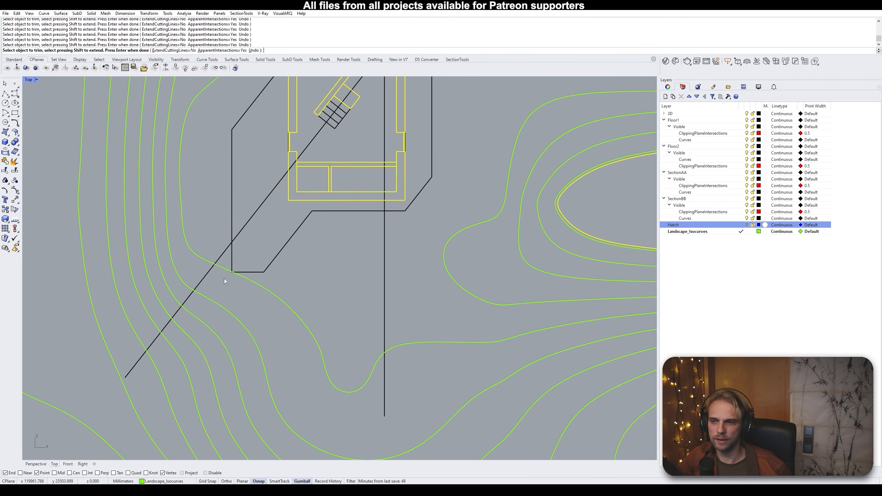
scroll(309, 260, down, 8)
right_drag(350, 241, 336, 352)
scroll(349, 243, up, 5)
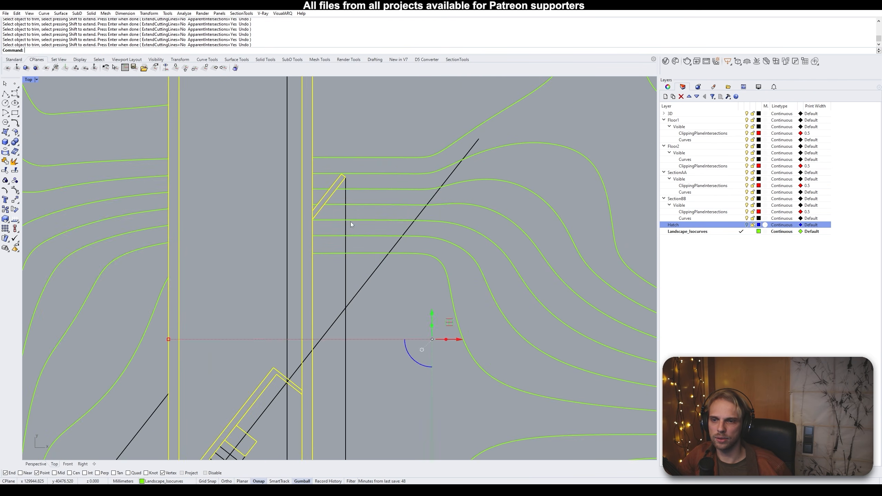
key(Return)
Using the vertical line below the diagonal wall stub as cutter, trim the Floor1 contours between that line and the house wall
scroll(342, 179, up, 4)
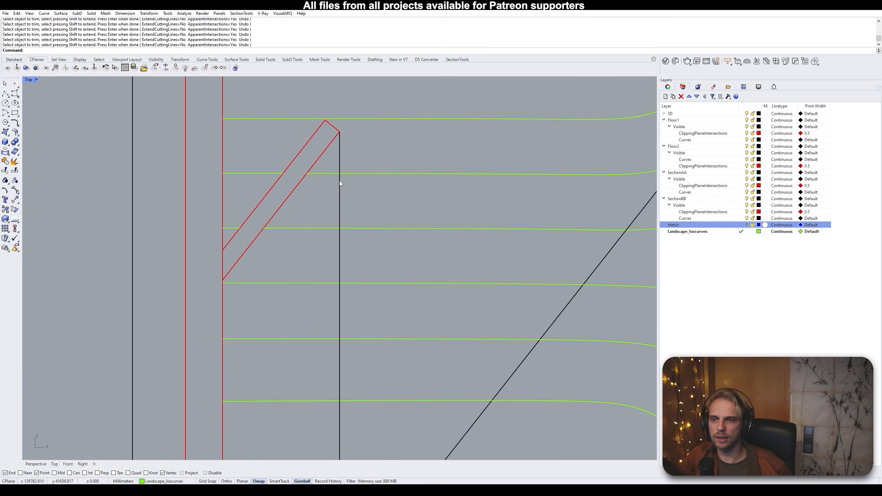
click(340, 181)
scroll(343, 222, down, 5)
right_drag(350, 294, 332, 182)
scroll(330, 182, down, 3)
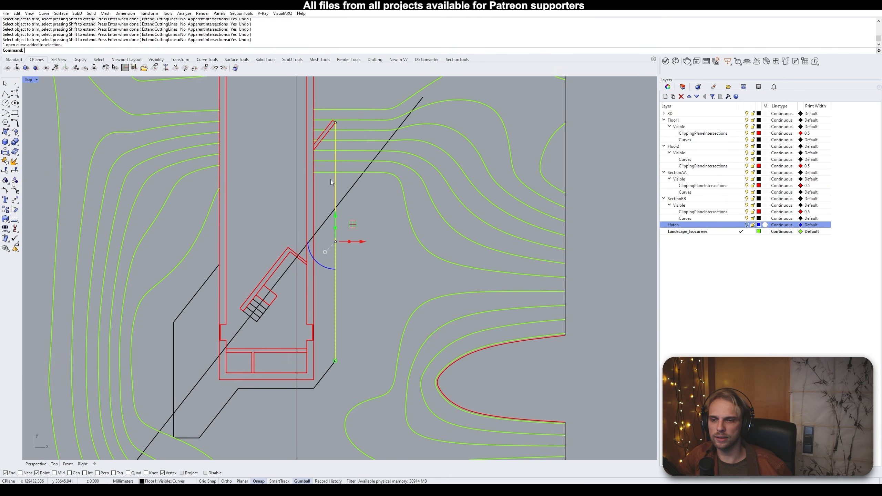
scroll(310, 362, up, 5)
key(Return)
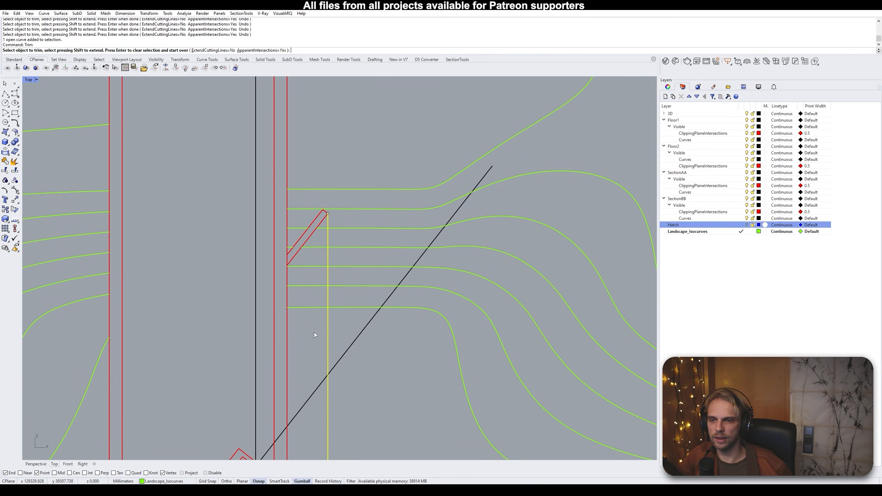
drag(314, 332, 308, 257)
scroll(311, 259, up, 4)
click(328, 247)
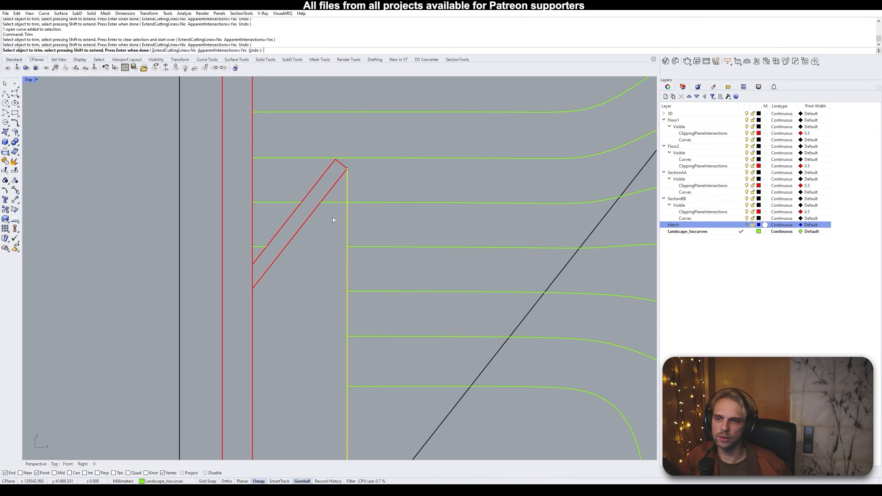
click(340, 202)
scroll(340, 202, down, 2)
key(Return)
scroll(339, 236, down, 3)
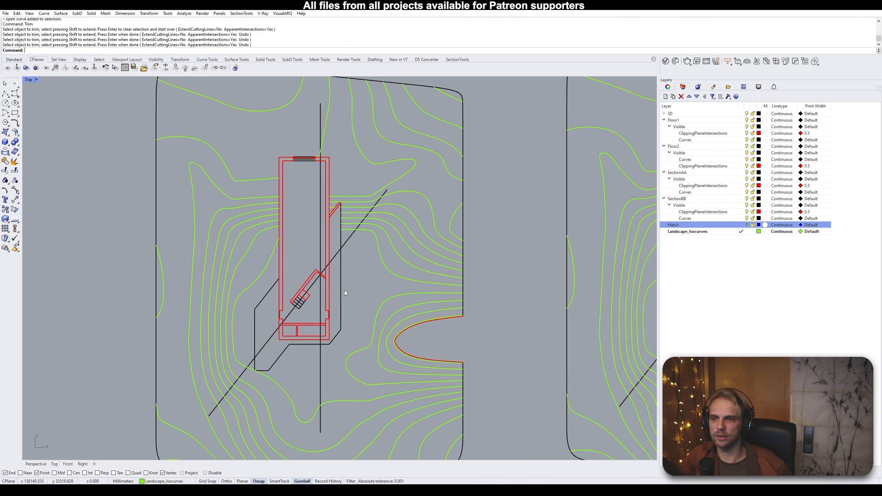
Examine the trimmed Floor1 contours around the house and compare them with the terrain model
right_drag(345, 291, 362, 248)
scroll(325, 111, up, 3)
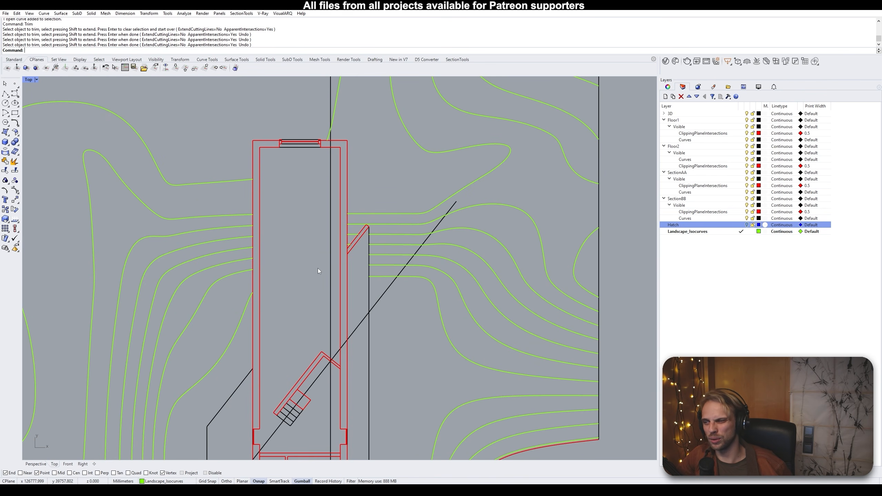
scroll(318, 269, down, 9)
scroll(105, 222, up, 5)
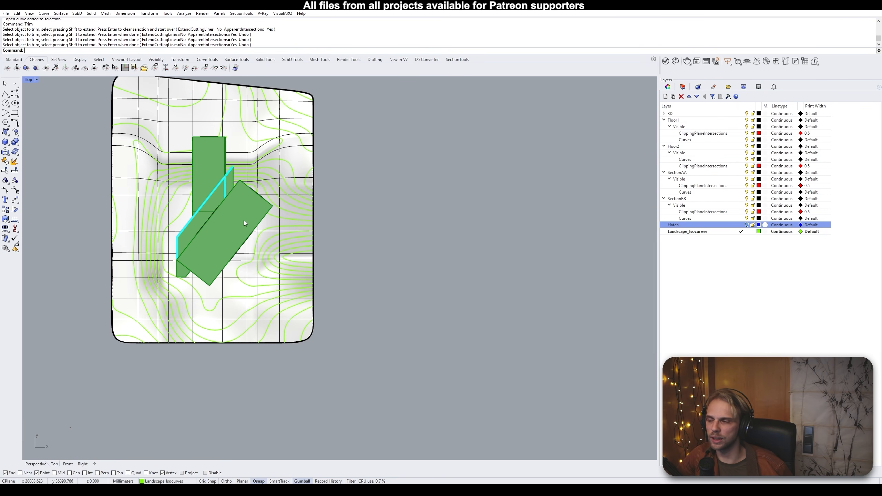
scroll(264, 235, down, 8)
right_drag(432, 238, 233, 268)
scroll(359, 238, up, 8)
scroll(185, 290, up, 6)
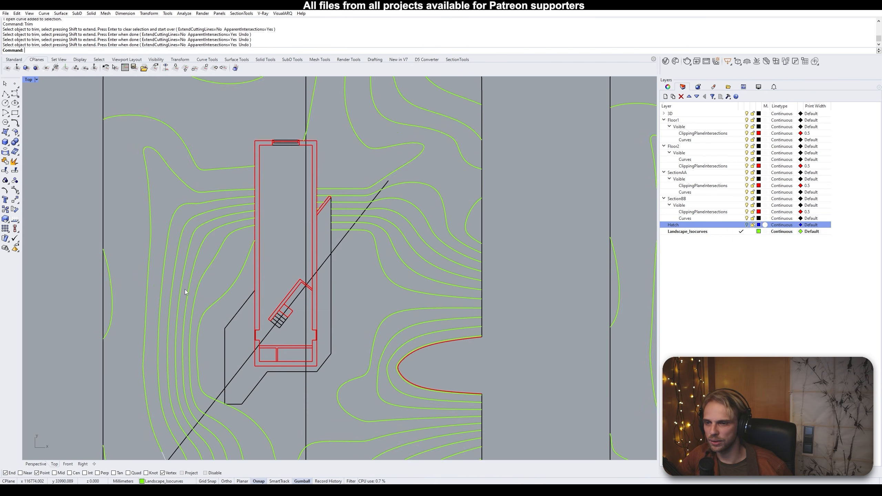
Using the two outline edges meeting at the terrace's lower-left corner as cutters, trim the Floor1 contour piece inside that corner
right_drag(185, 289, 197, 228)
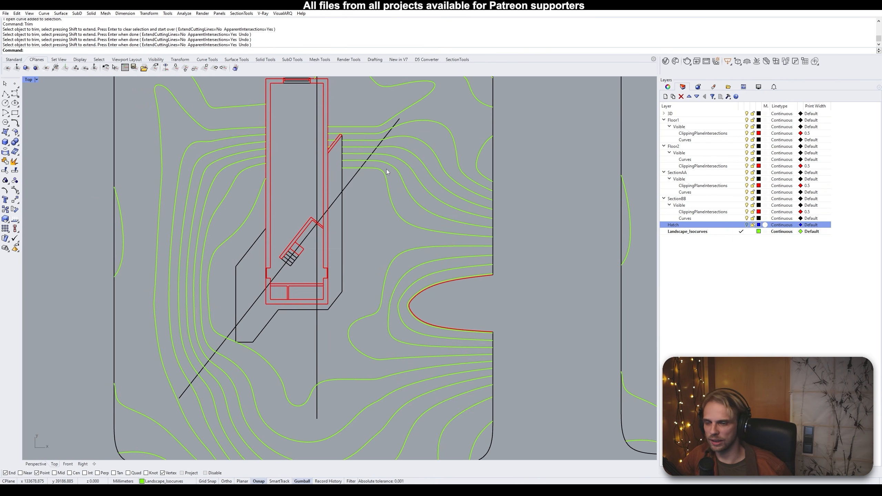
scroll(234, 338, up, 15)
click(281, 293)
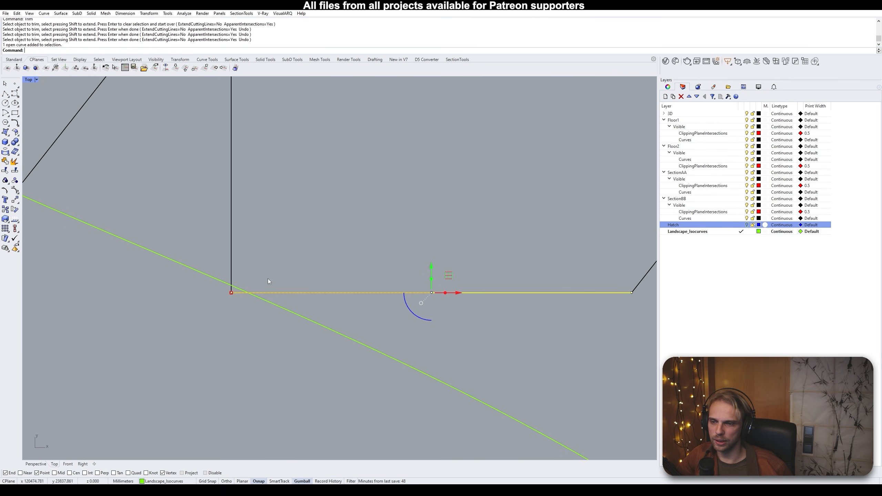
click(231, 259)
key(Return)
scroll(236, 274, up, 1)
click(239, 284)
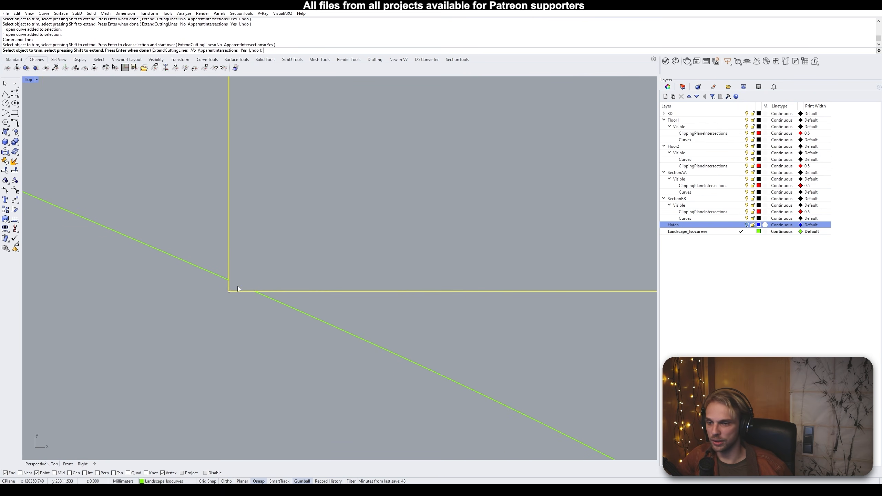
key(Return)
scroll(237, 299, down, 20)
Select all objects on Floor2's Curves and ClippingPlaneIntersections layers and start Trim with them as cutters
right_drag(301, 286, 87, 315)
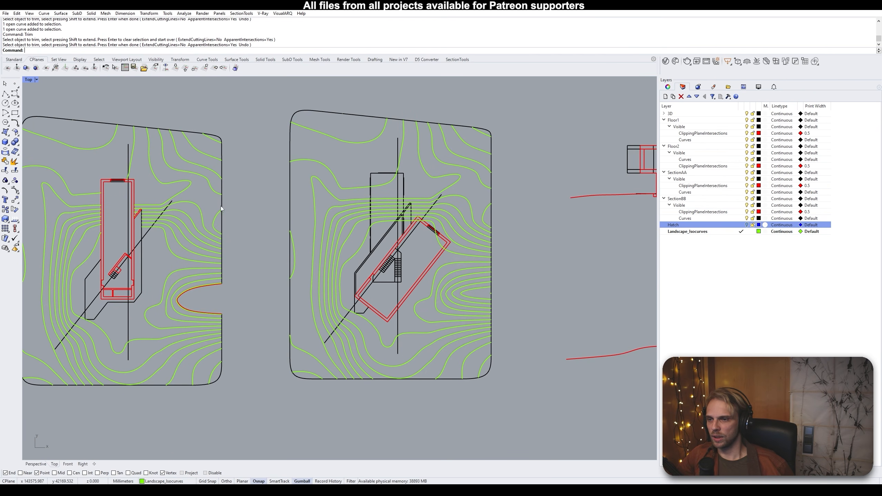
right_click(705, 167)
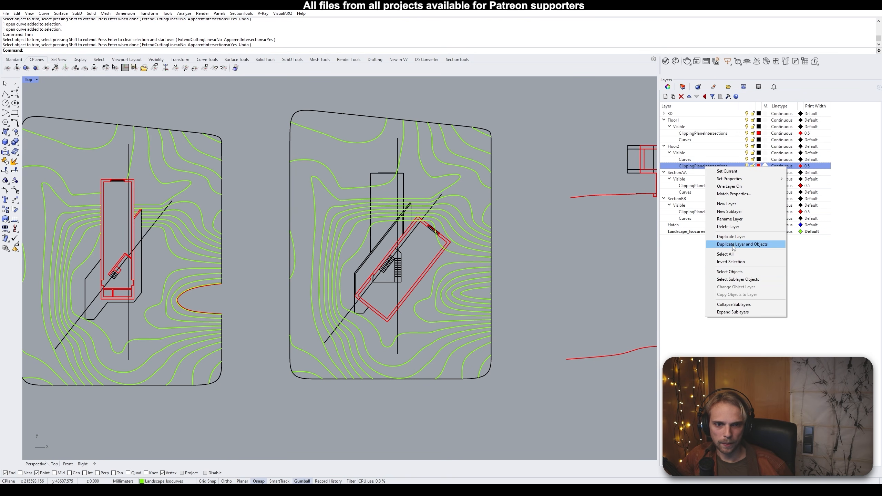
click(732, 269)
right_drag(412, 281, 371, 268)
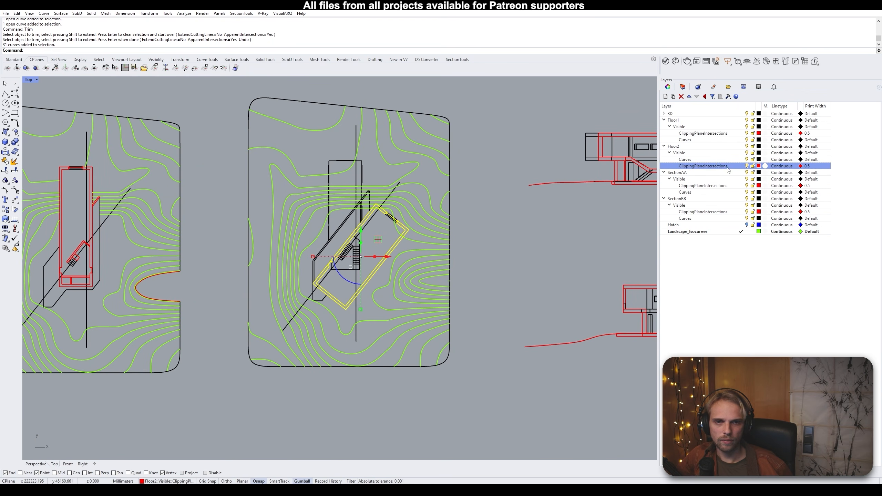
ctrl+click(714, 160)
right_click(714, 160)
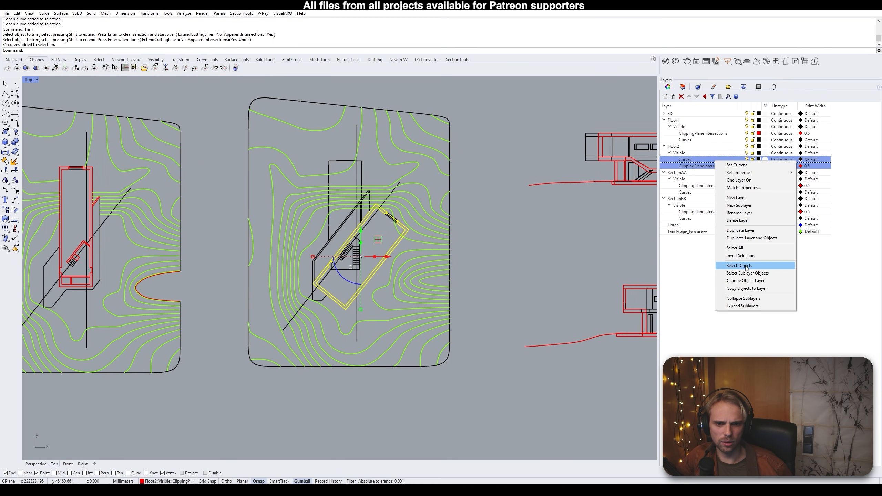
click(733, 263)
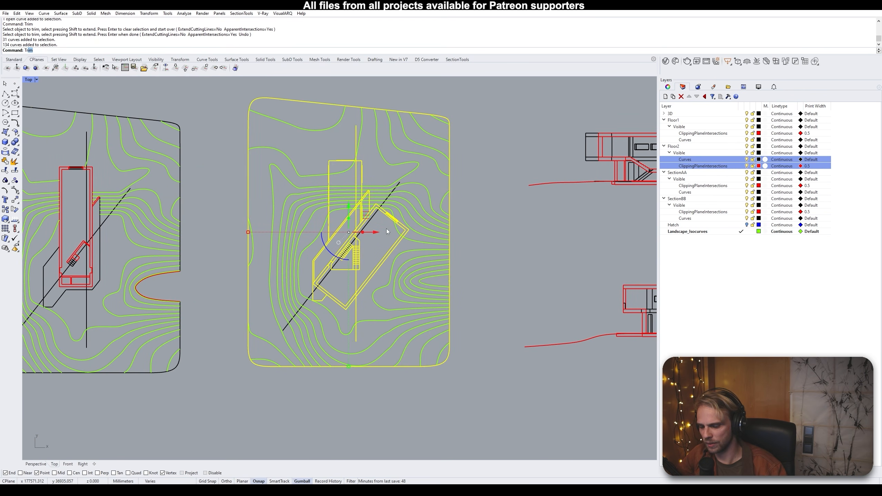
key(Return)
Trim the Floor2 contour crossing the rotated house's right corner, including its pieces inside the walls and the end window
scroll(400, 257, up, 5)
scroll(406, 273, up, 5)
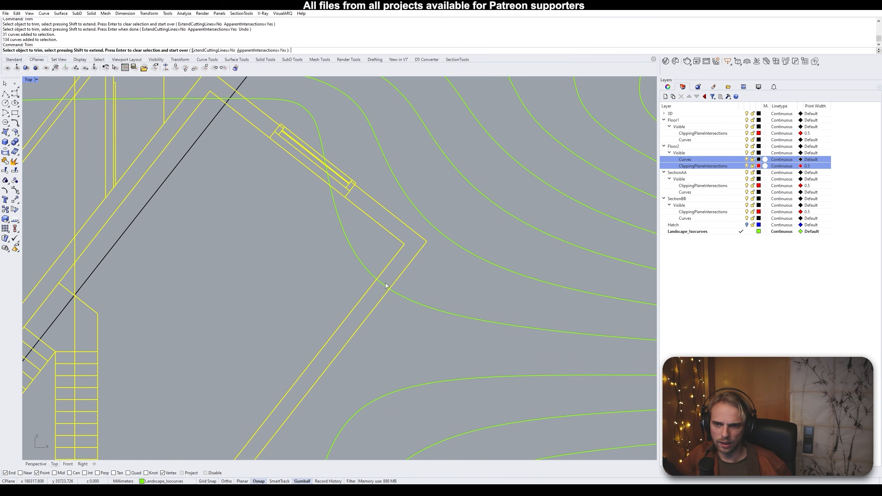
click(386, 287)
click(362, 261)
scroll(332, 183, up, 5)
click(337, 184)
scroll(323, 138, up, 2)
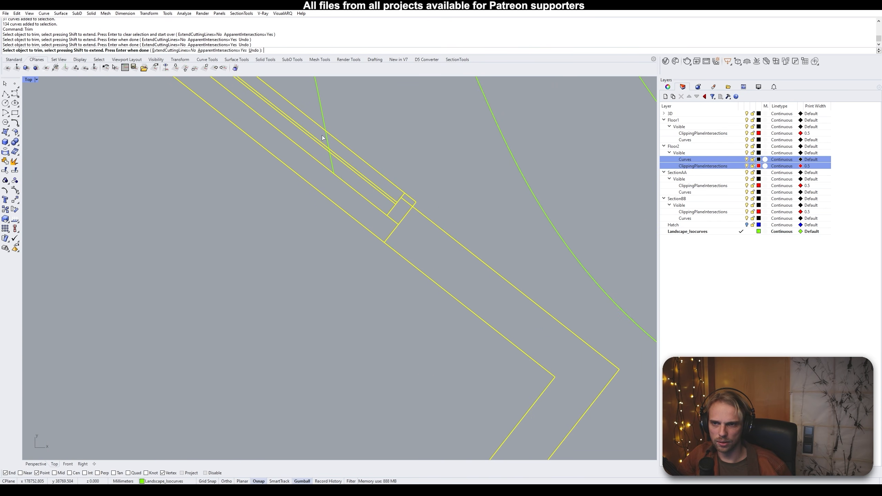
click(325, 138)
scroll(330, 153, up, 3)
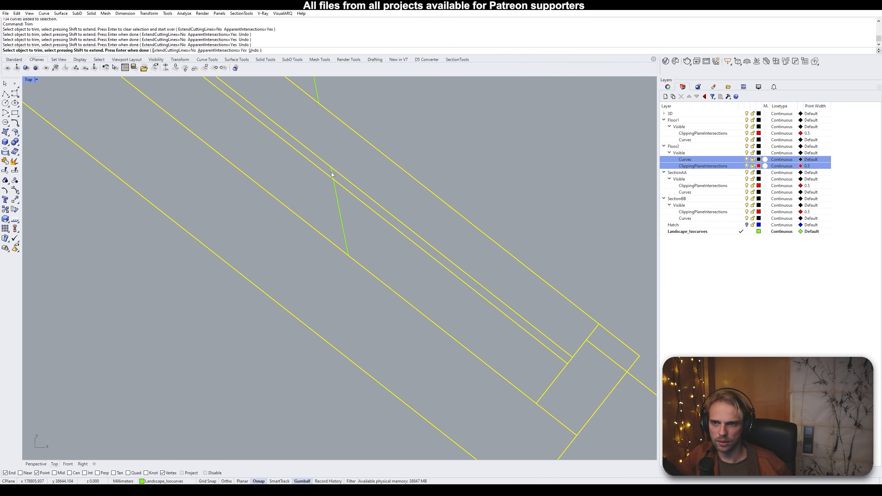
click(332, 174)
click(335, 190)
scroll(341, 192, down, 8)
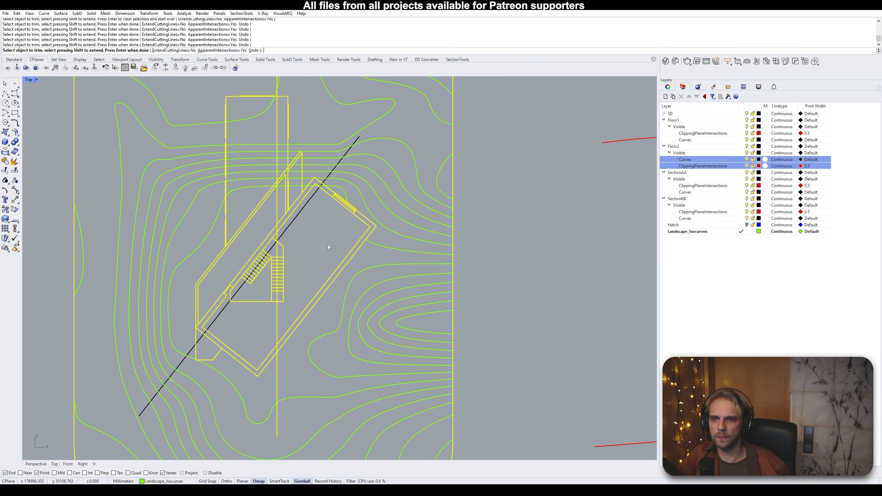
Trim the small Floor2 contour piece inside the lower-left corner of the terrace outline
scroll(224, 352, up, 5)
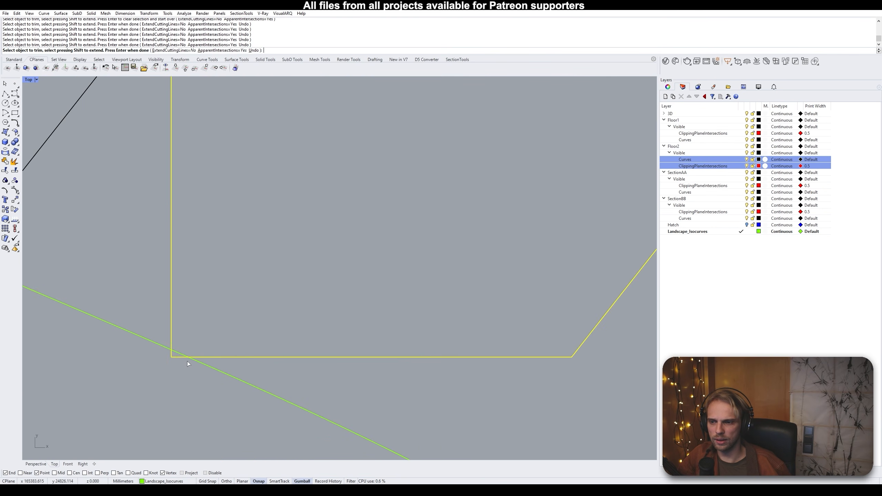
click(179, 353)
scroll(194, 342, down, 2)
scroll(202, 333, down, 4)
Trim the Floor2 contours between the long vertical volume's left wall and the vertical section line
scroll(254, 182, up, 5)
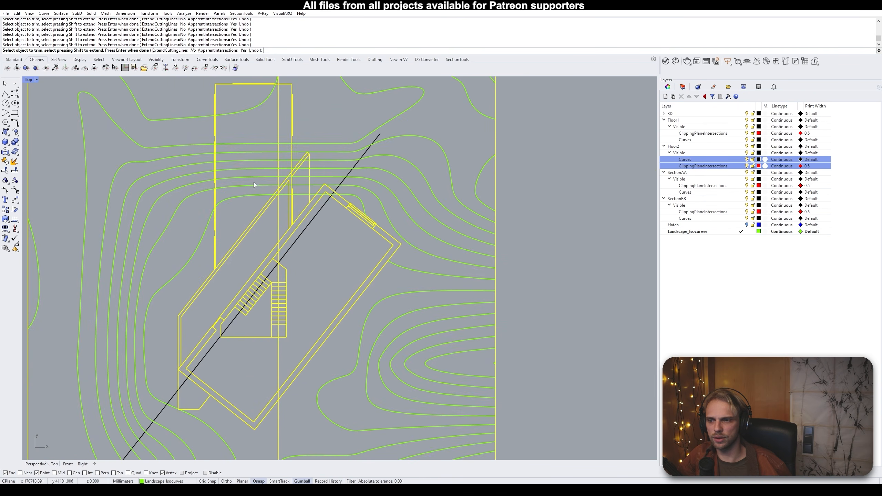
drag(219, 342, 216, 233)
scroll(183, 236, up, 6)
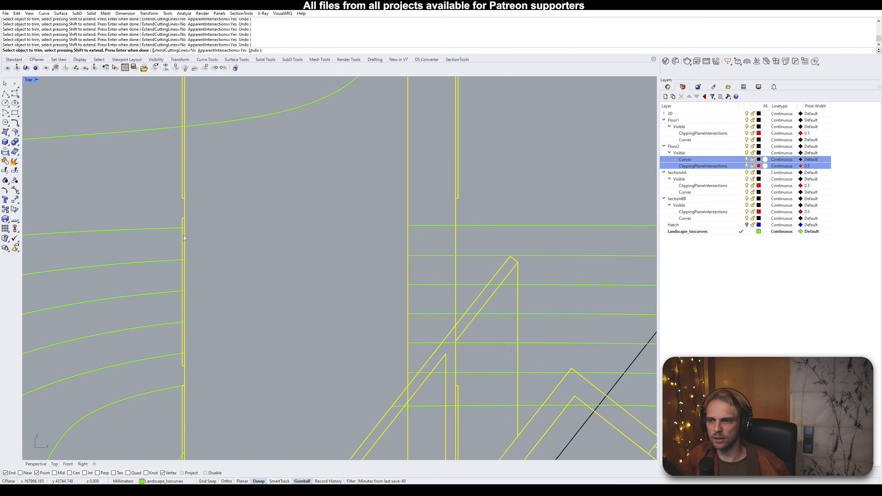
Trim the Floor2 contour ends inside the narrow window strip along the vertical volume's left wall
scroll(184, 302, up, 3)
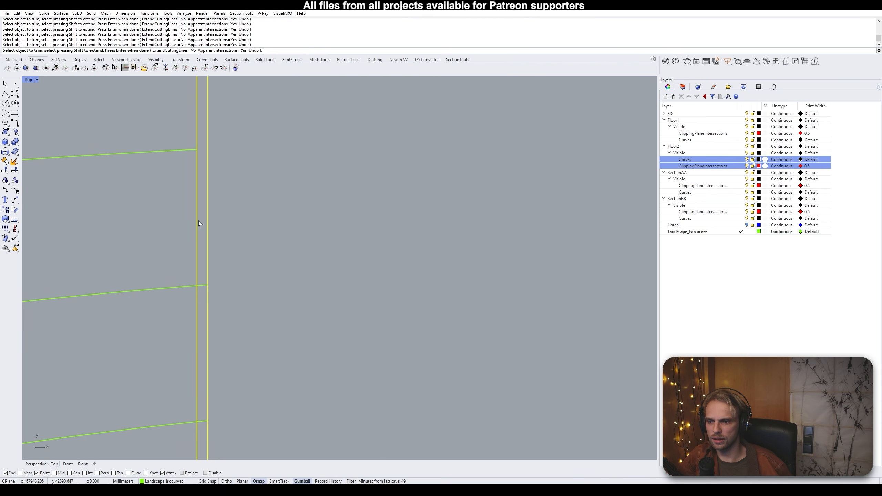
click(204, 284)
right_drag(200, 318, 225, 193)
click(209, 277)
scroll(230, 313, up, 3)
click(221, 291)
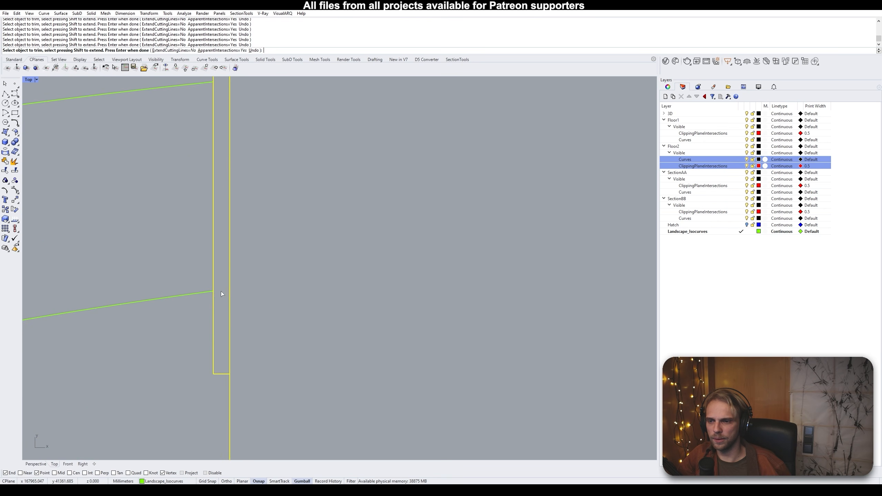
Trim the contour tips overlapping the next window strips further down the vertical volume's left wall
scroll(221, 292, down, 6)
right_drag(225, 325, 253, 216)
scroll(249, 255, up, 5)
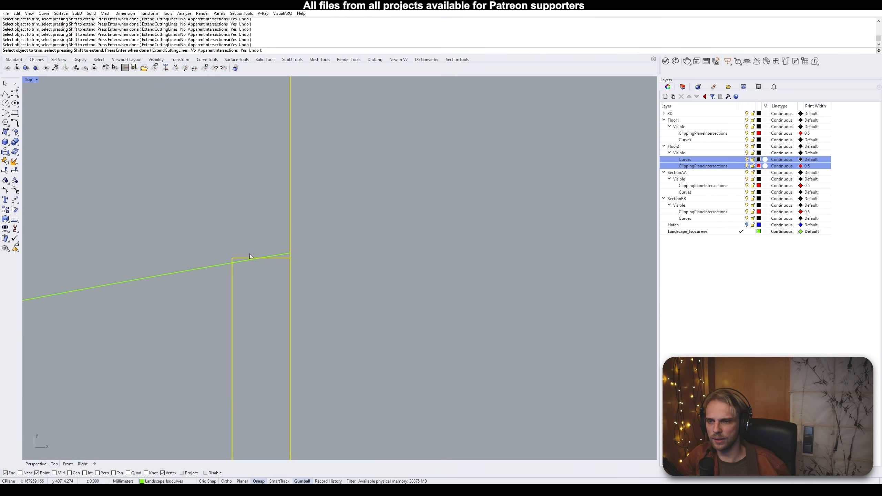
scroll(248, 267, down, 5)
scroll(260, 260, down, 2)
scroll(257, 313, up, 3)
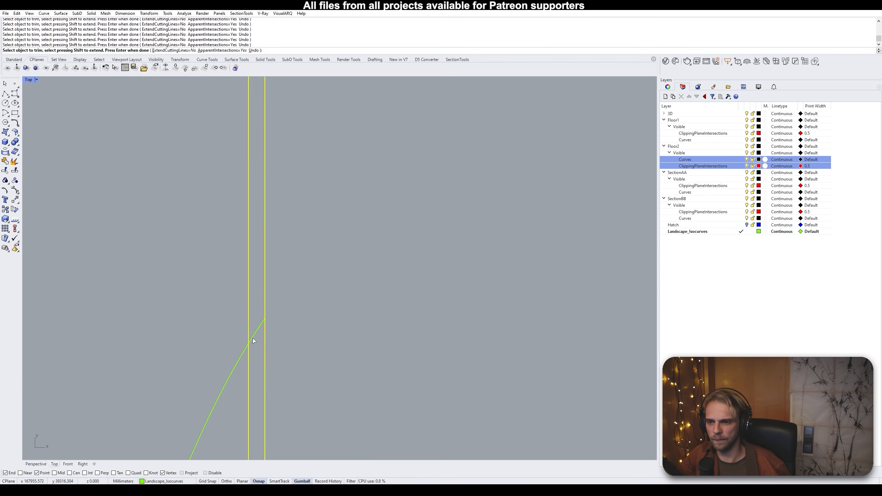
scroll(278, 302, down, 6)
scroll(358, 221, down, 5)
Trim the upper Floor2 contours between the vertical section line and the vertical volume's right wall
scroll(315, 288, up, 9)
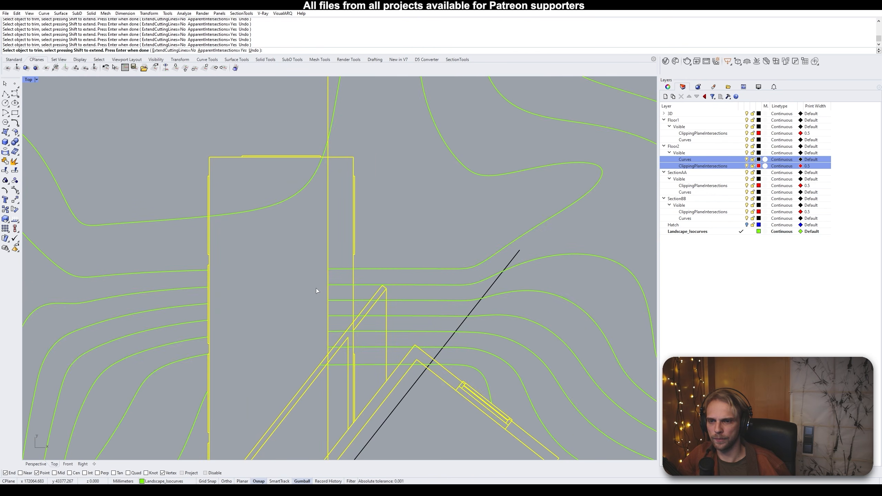
scroll(356, 330, down, 4)
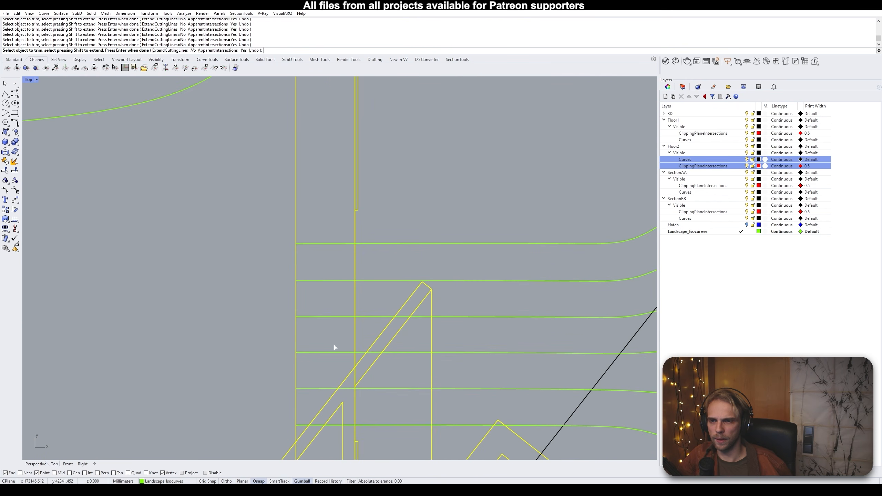
scroll(336, 142, down, 3)
scroll(295, 142, up, 9)
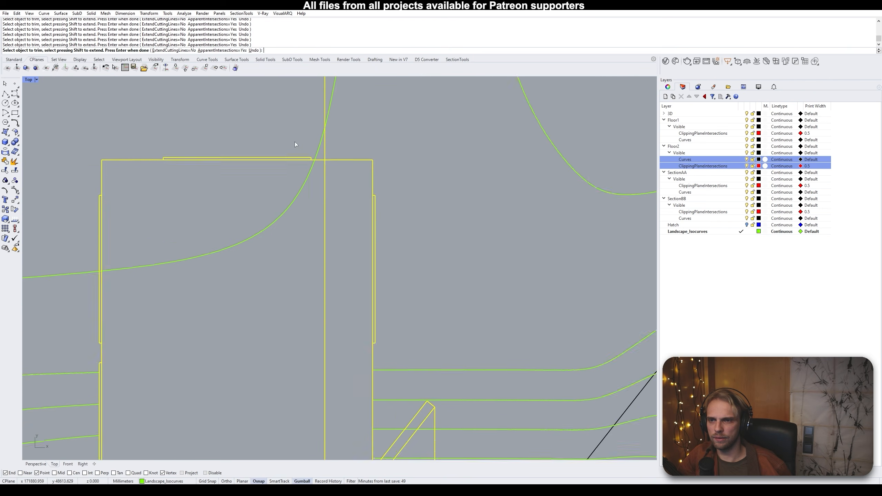
Trim the topmost contour crossing the vertical volume's upper end, including its short end in the left wall's window strip
scroll(356, 231, down, 3)
scroll(355, 240, up, 9)
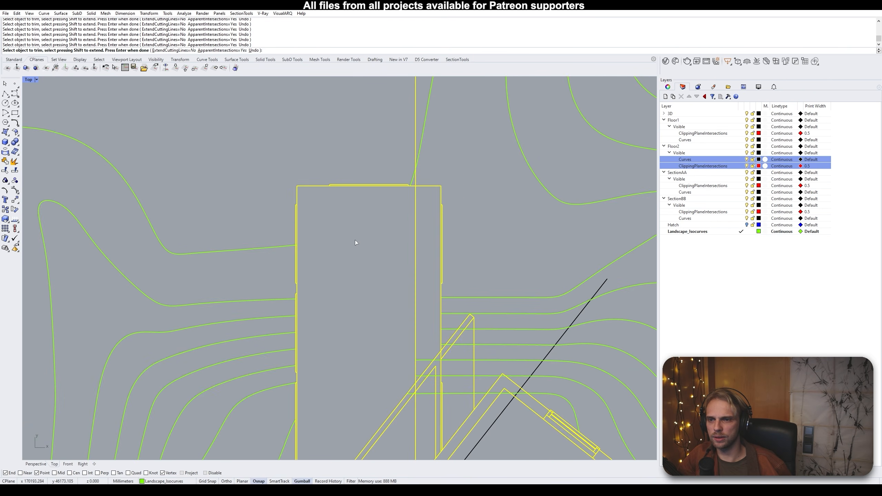
scroll(243, 226, down, 5)
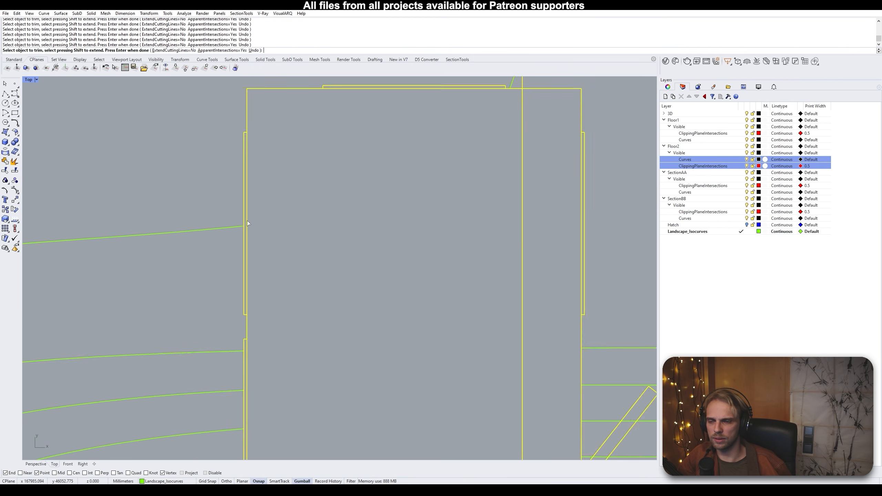
scroll(414, 205, up, 4)
scroll(446, 164, down, 2)
Trim the lowest contour's pieces between the diagonal wall and the vertical volume's right wall, including the bit inside its window strip
right_drag(452, 304, 350, 144)
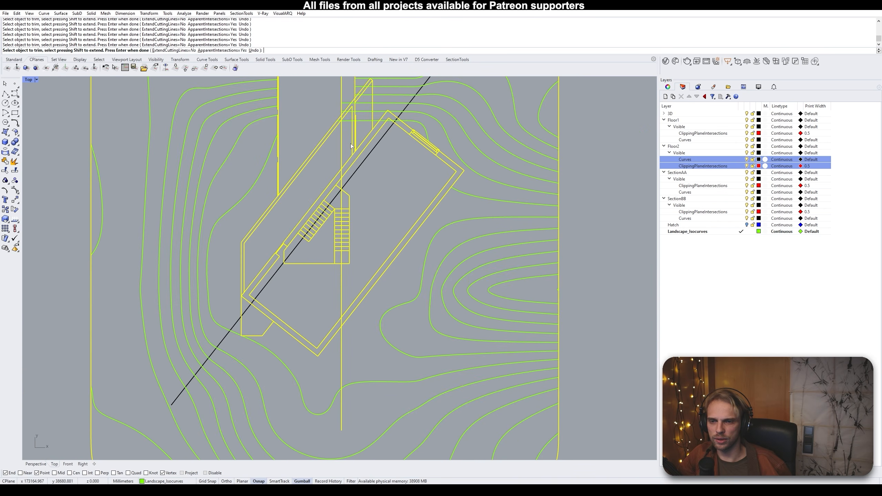
scroll(361, 243, up, 8)
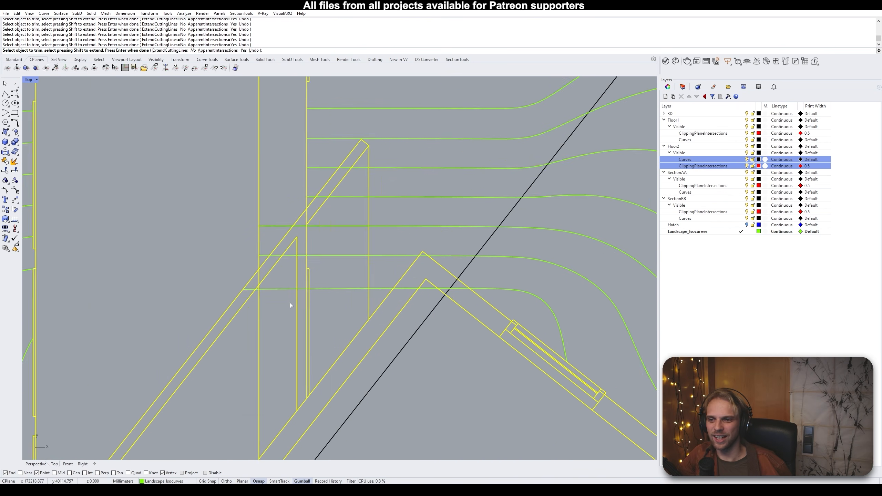
scroll(231, 298, up, 3)
scroll(267, 278, down, 2)
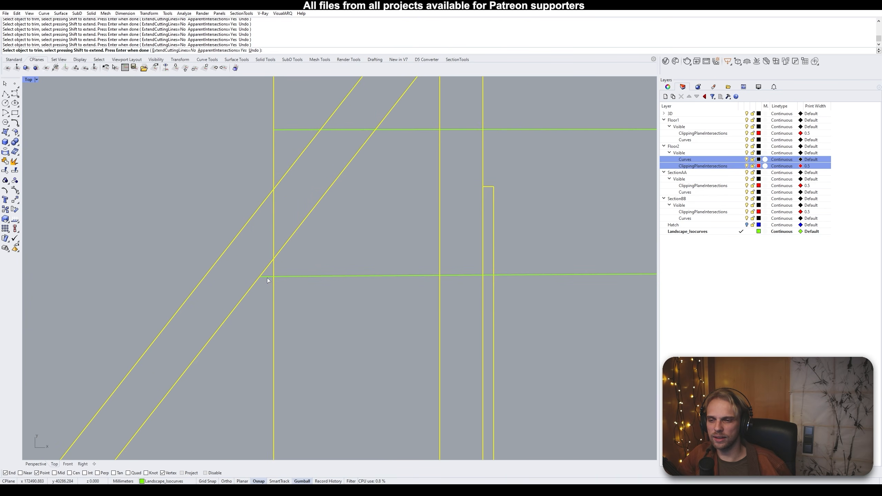
scroll(308, 279, down, 2)
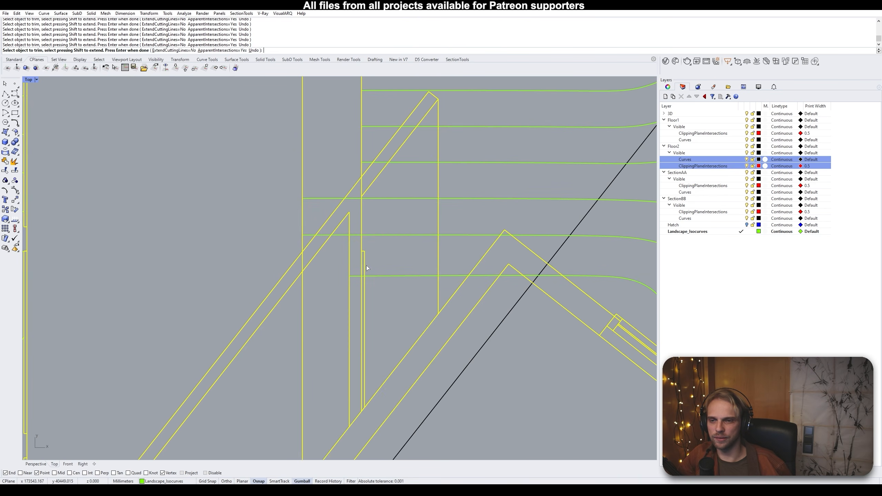
right_drag(352, 293, 338, 332)
scroll(337, 333, up, 2)
scroll(344, 313, up, 3)
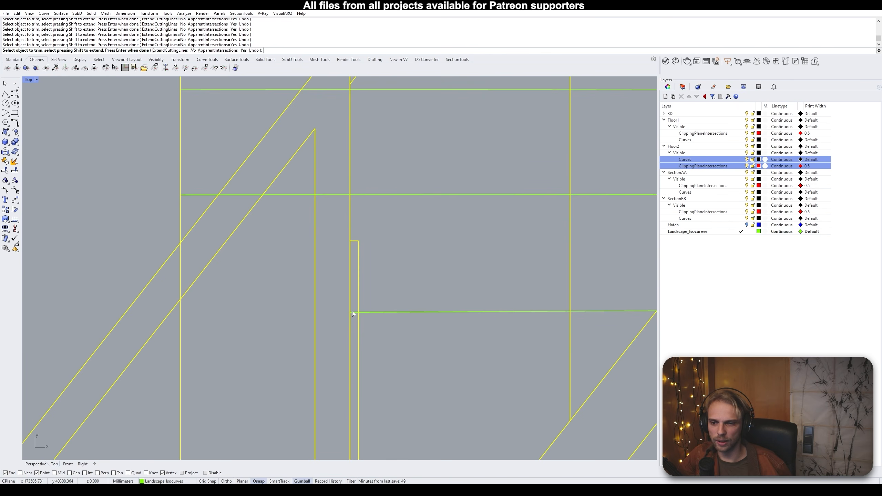
scroll(396, 327, down, 5)
Trim the Floor2 contours between the diagonal wall stub and the vertical line beside it, plus the pieces crossing the diagonal wall within the volume
drag(395, 329, 390, 218)
scroll(399, 205, up, 4)
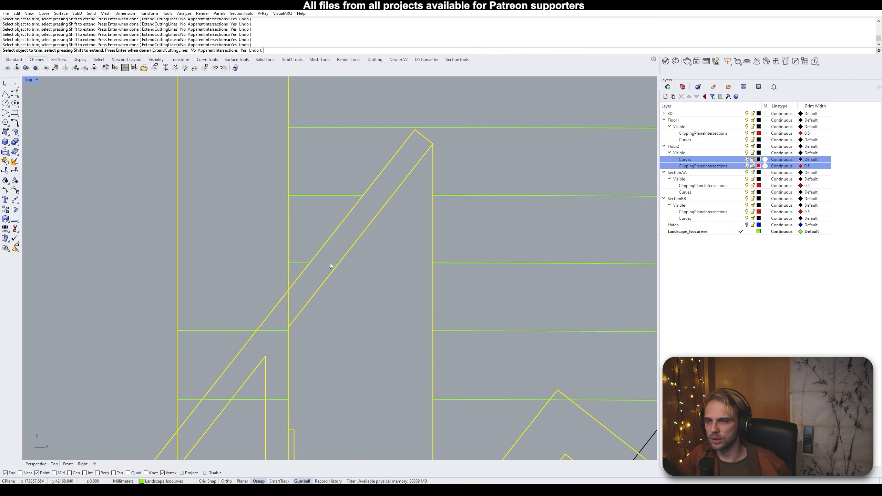
scroll(344, 261, down, 4)
scroll(303, 303, up, 7)
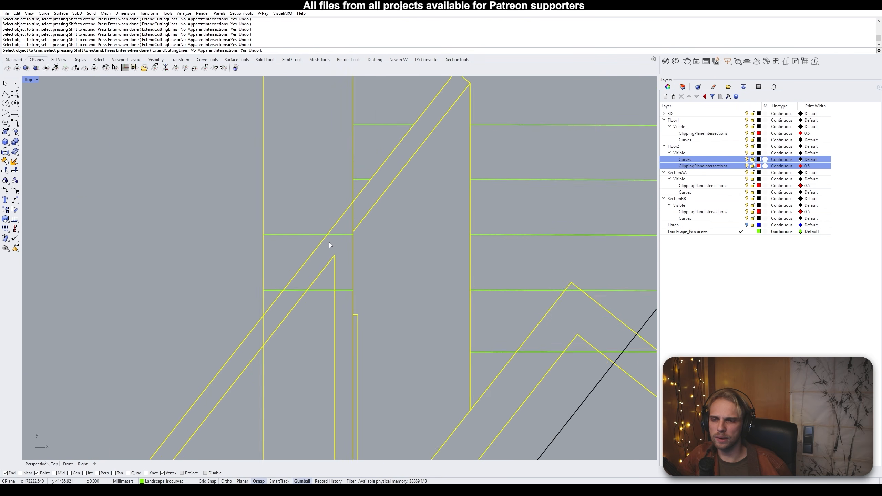
click(318, 228)
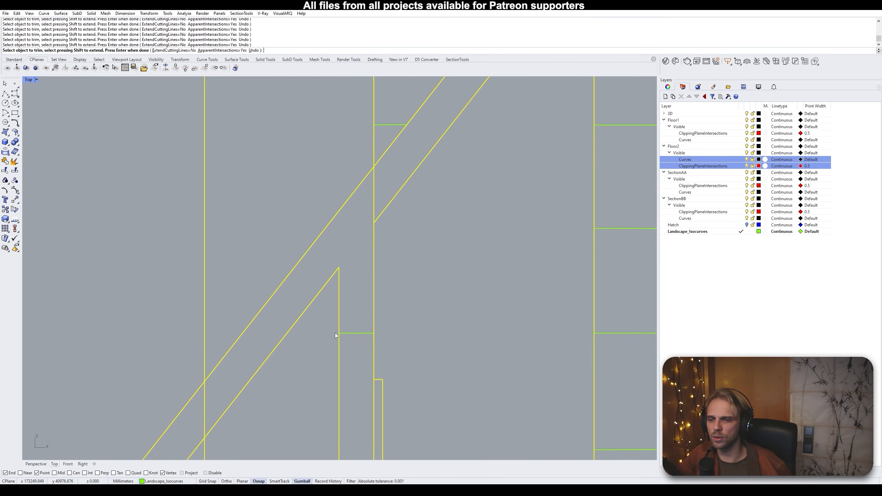
Trim the Floor2 contour pieces crossing the wall thickness at the rotated volume's upper corner
scroll(349, 335, down, 5)
scroll(364, 361, up, 8)
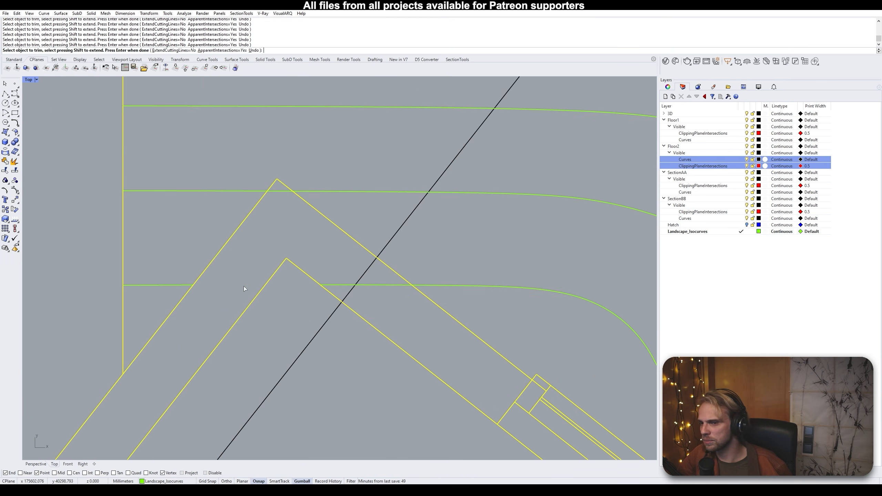
scroll(347, 287, down, 3)
scroll(261, 180, up, 5)
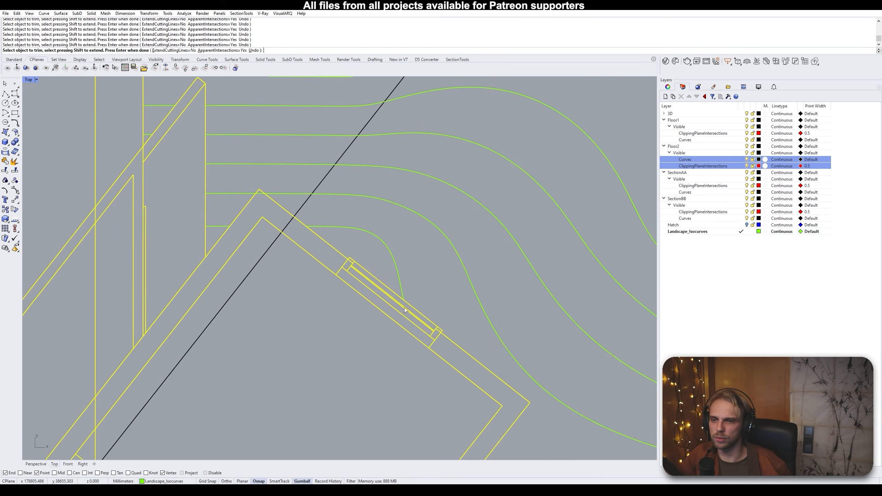
scroll(235, 183, up, 2)
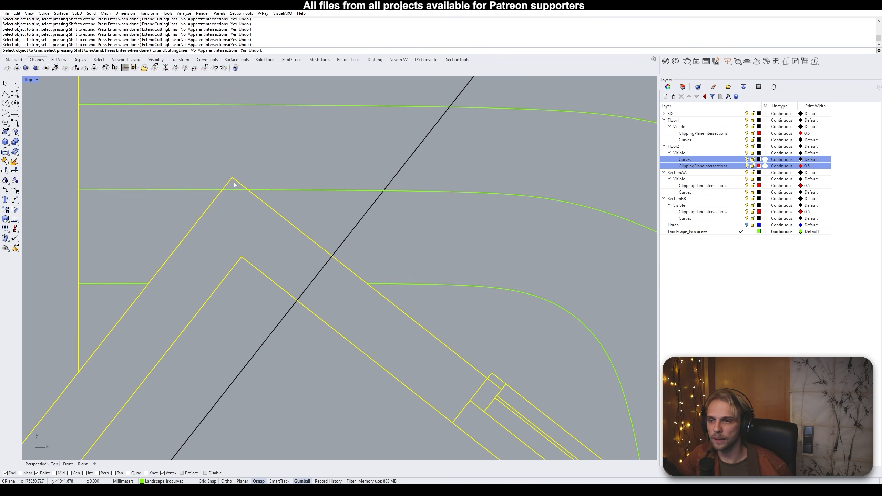
scroll(240, 197, down, 6)
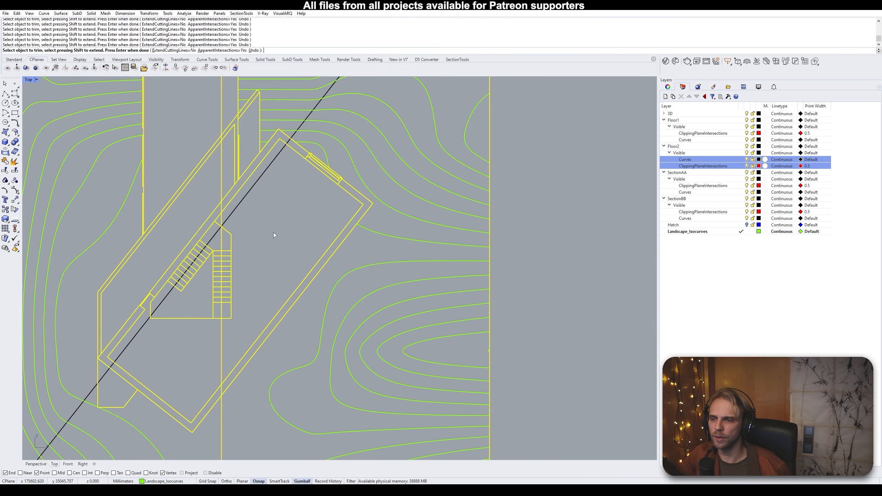
Check the Floor2 contours around the whole building for untrimmed pieces and end the trimming
right_drag(276, 233, 409, 251)
scroll(385, 264, down, 4)
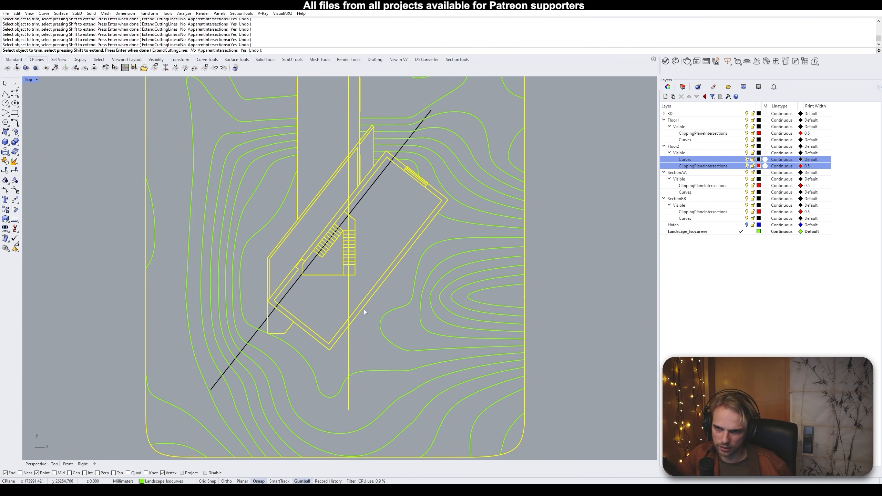
scroll(364, 310, down, 6)
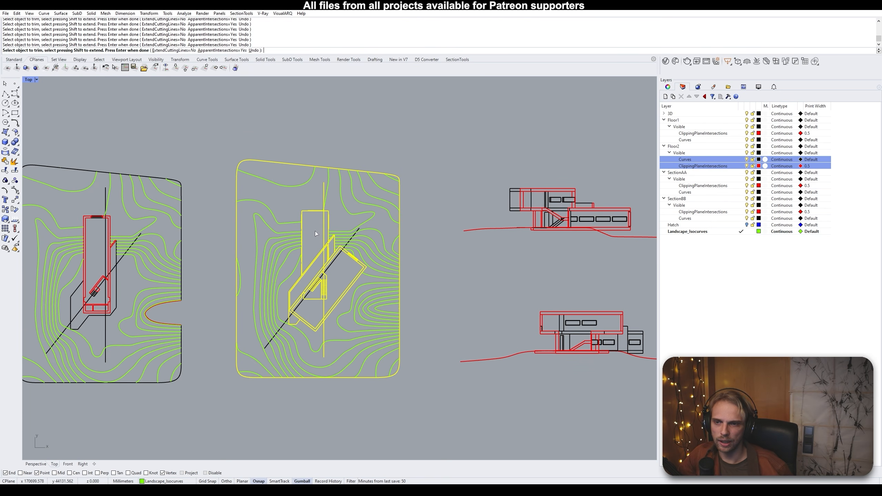
scroll(314, 231, up, 6)
scroll(319, 209, down, 2)
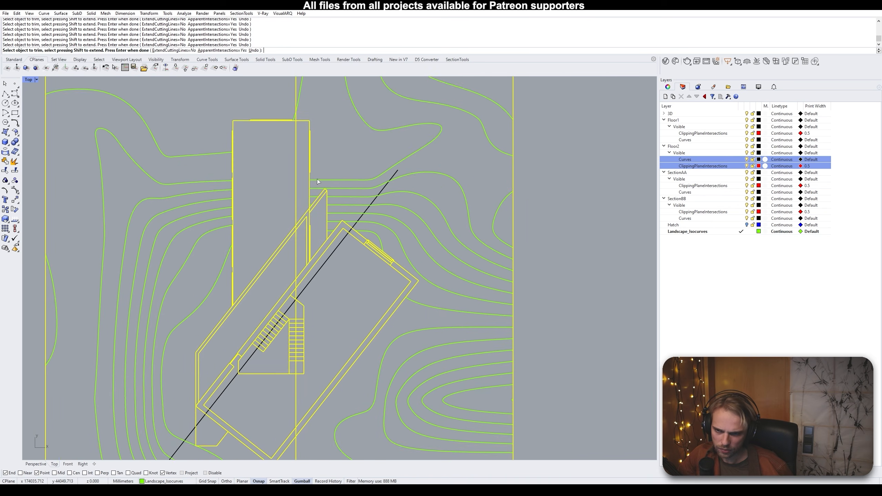
right_drag(301, 295, 314, 232)
right_drag(282, 295, 300, 217)
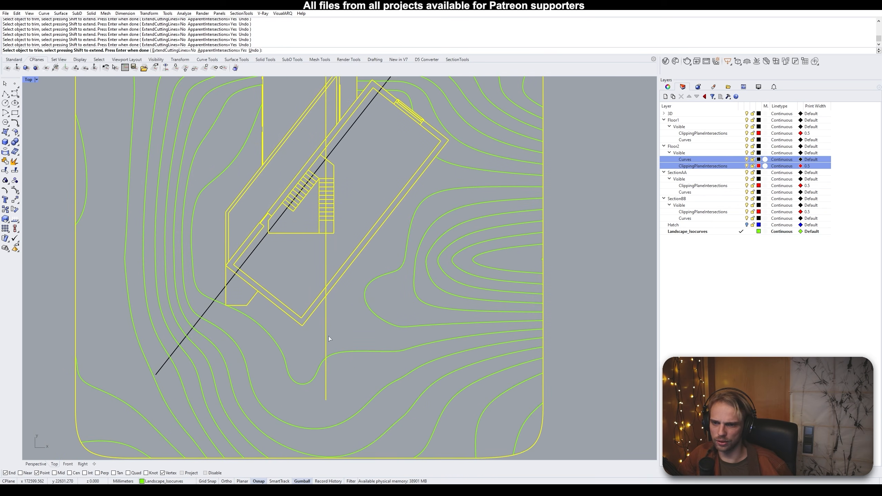
scroll(238, 286, up, 4)
scroll(243, 284, down, 8)
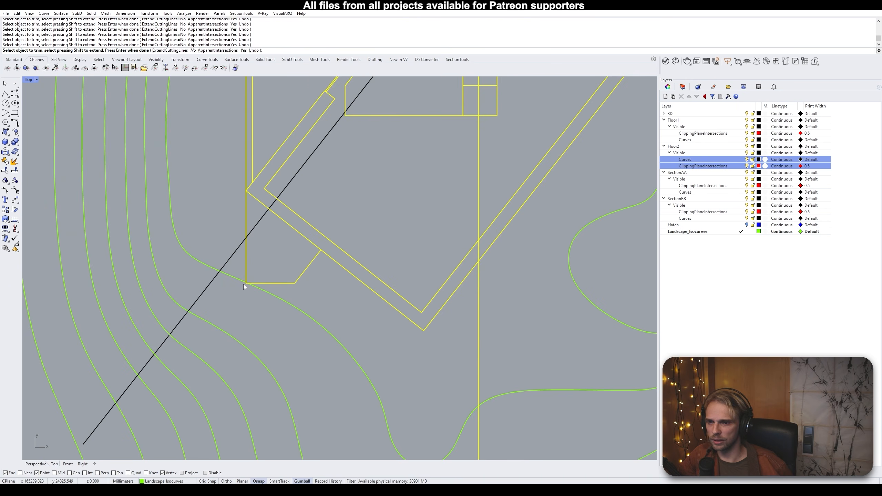
scroll(261, 304, up, 3)
scroll(262, 303, up, 3)
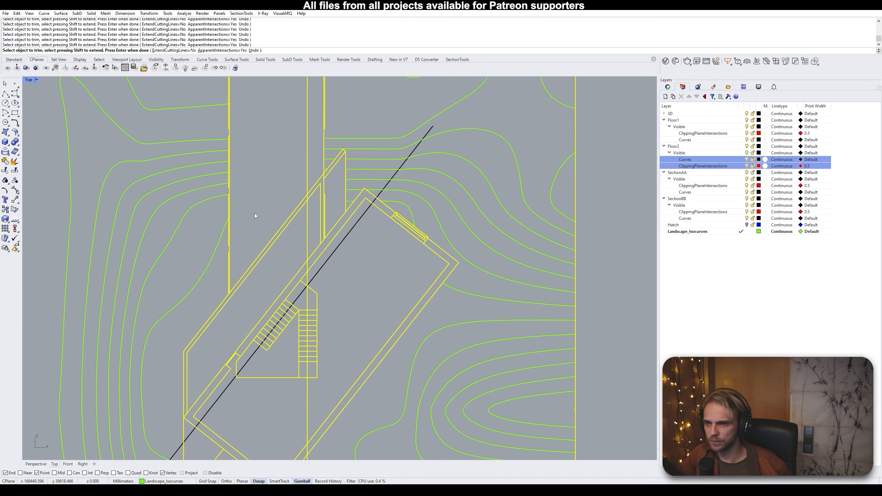
right_drag(263, 221, 277, 253)
scroll(262, 318, down, 4)
scroll(277, 253, down, 6)
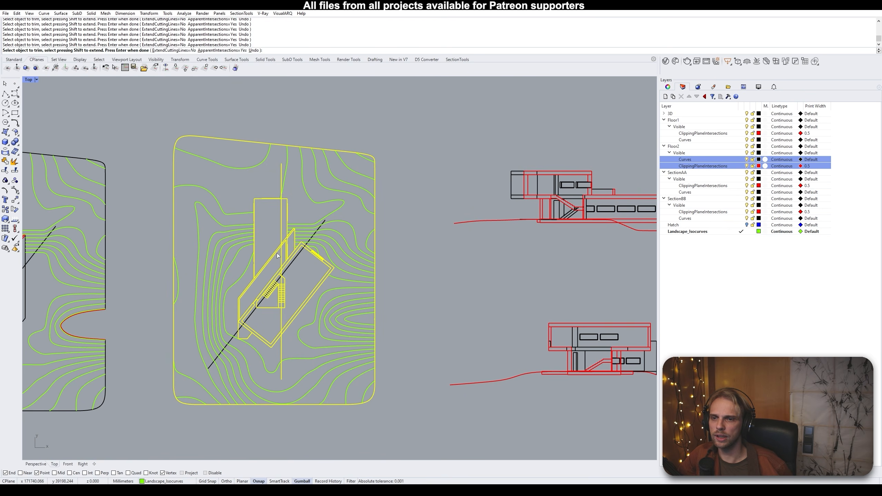
key(Return)
click(418, 324)
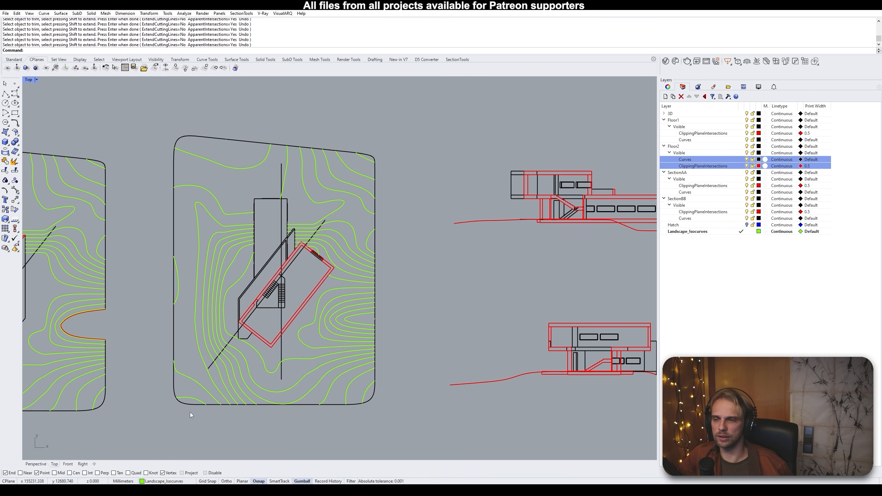
Examine both floor plans side by side to compare how the contours meet the building outlines
scroll(186, 292, down, 8)
right_drag(186, 291, 273, 236)
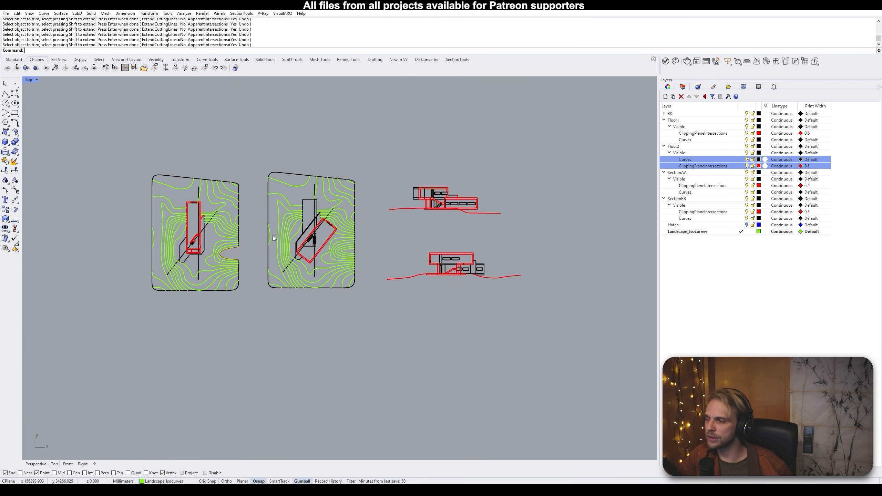
scroll(277, 230, up, 8)
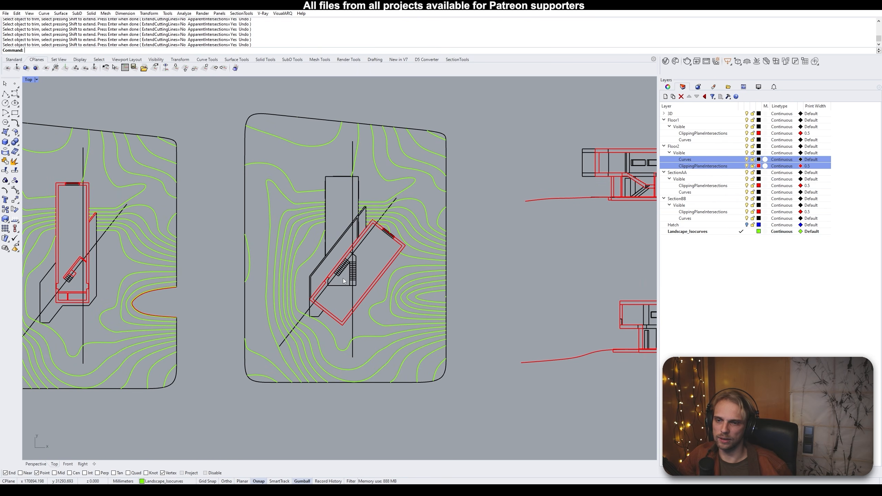
right_drag(343, 281, 351, 259)
scroll(358, 220, up, 5)
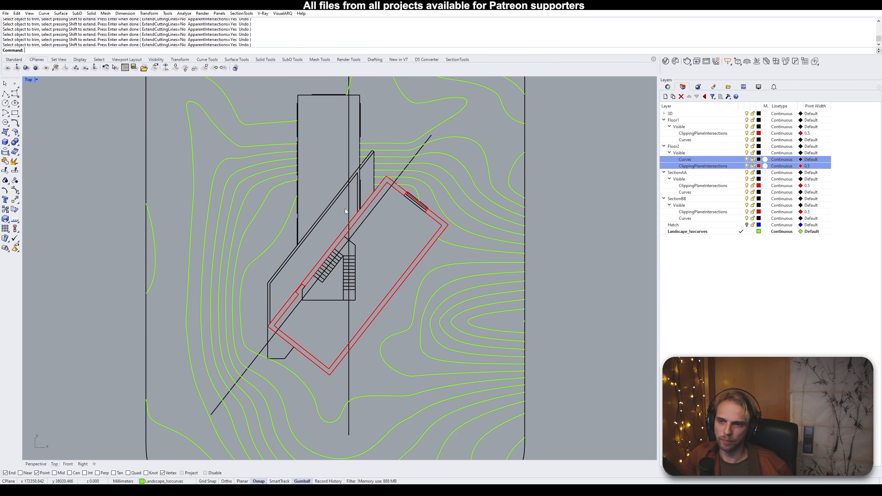
scroll(340, 203, up, 3)
scroll(336, 199, down, 3)
right_drag(368, 188, 358, 242)
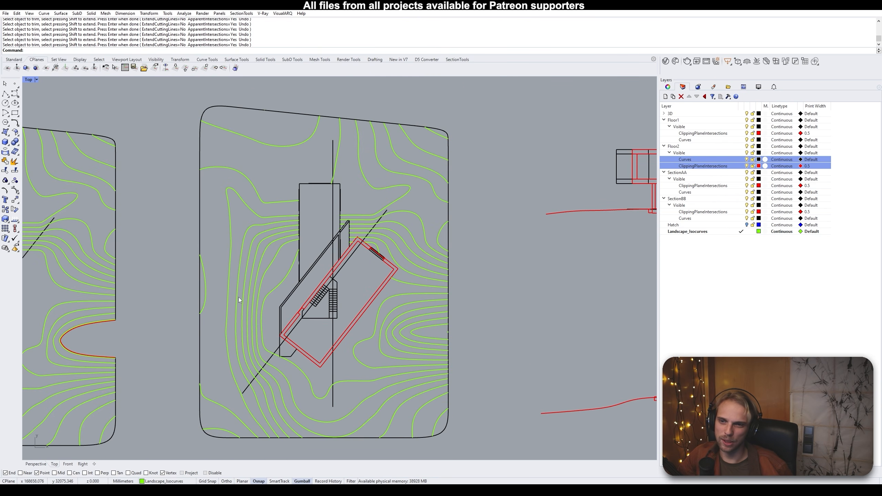
scroll(368, 217, up, 4)
right_drag(241, 232, 482, 230)
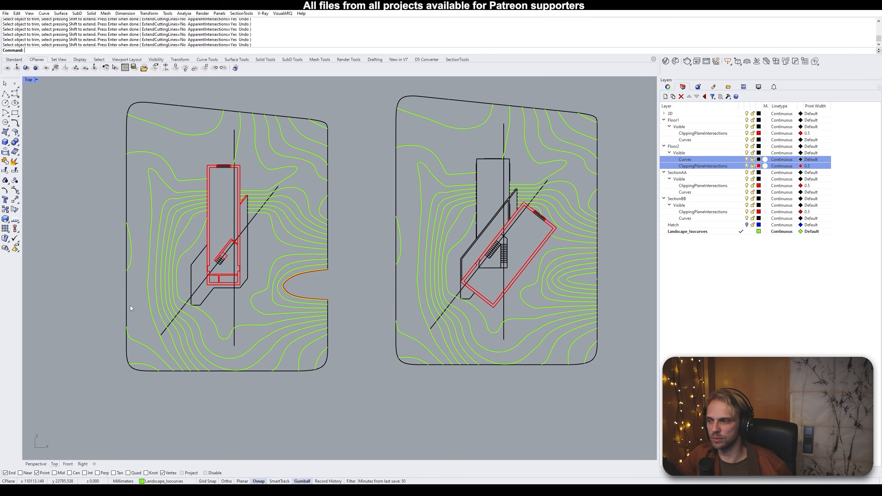
right_drag(312, 284, 317, 224)
scroll(315, 226, down, 8)
Delete the overlapping red and black ground-line fragments crossing Section AA's small footing and running inside the adjoining foundation slab
right_drag(389, 210, 234, 271)
scroll(361, 215, up, 20)
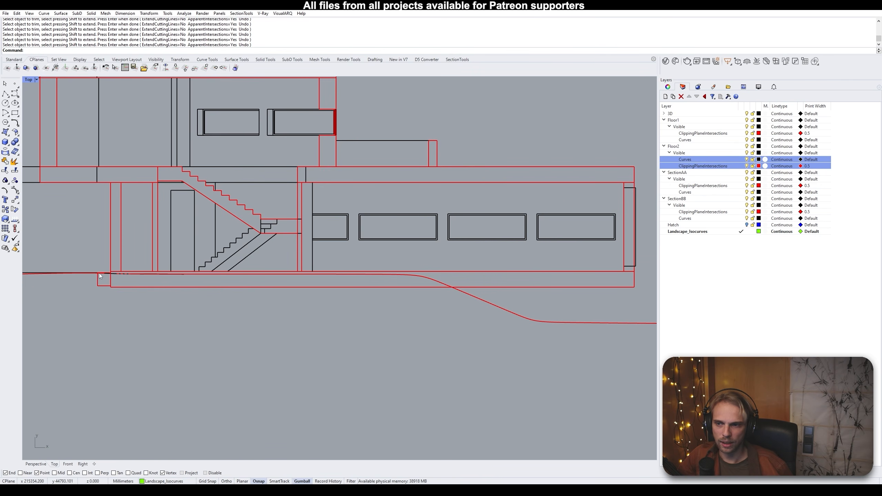
scroll(104, 275, up, 5)
click(143, 272)
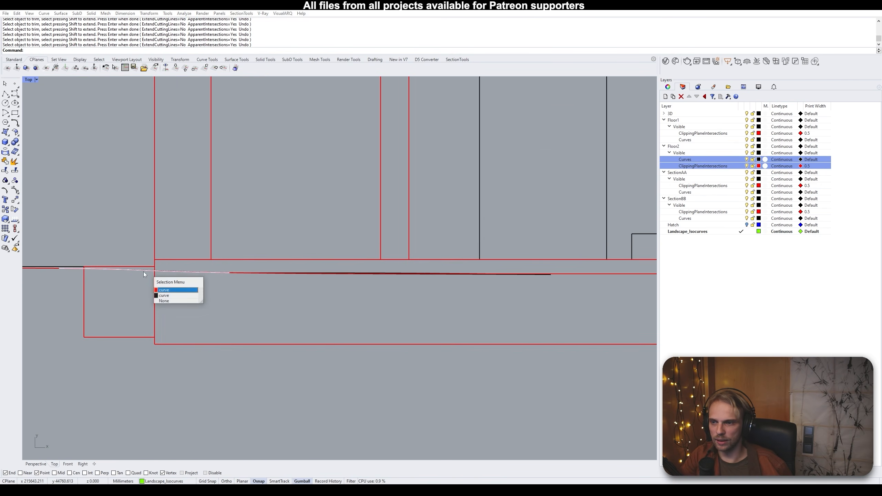
click(165, 295)
key(Delete)
scroll(113, 279, down, 2)
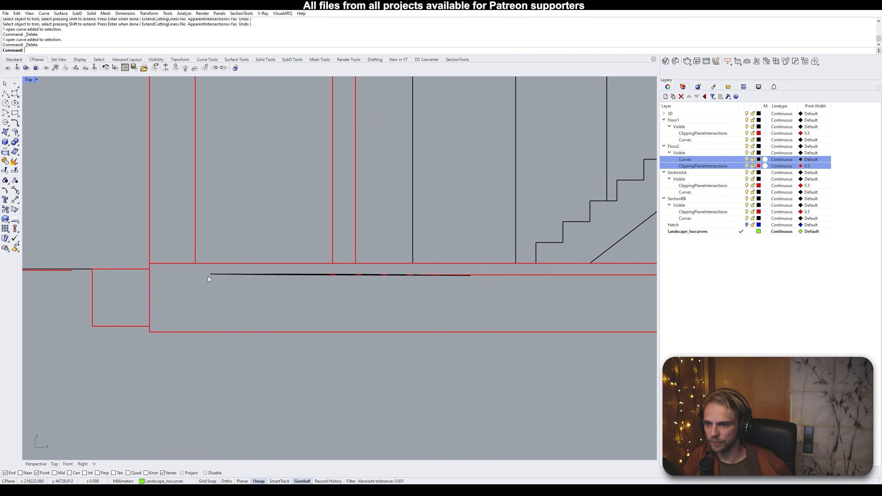
drag(200, 268, 510, 299)
key(Delete)
Delete the remaining flat ground-line fragments inside Section AA's foundation slab beneath the staircase
scroll(517, 300, down, 6)
right_drag(511, 300, 174, 292)
scroll(174, 291, down, 3)
click(215, 285)
click(218, 287)
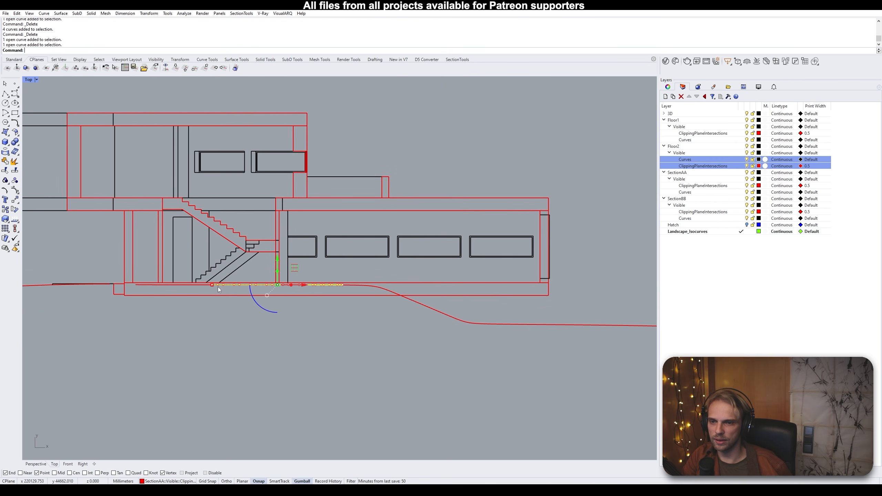
key(Delete)
click(204, 286)
key(Delete)
scroll(350, 289, up, 3)
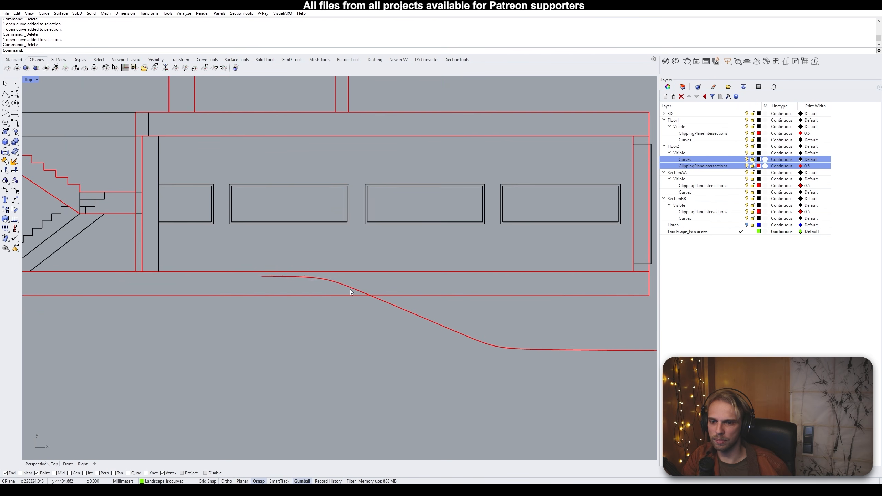
click(351, 288)
click(384, 295)
text(trim)
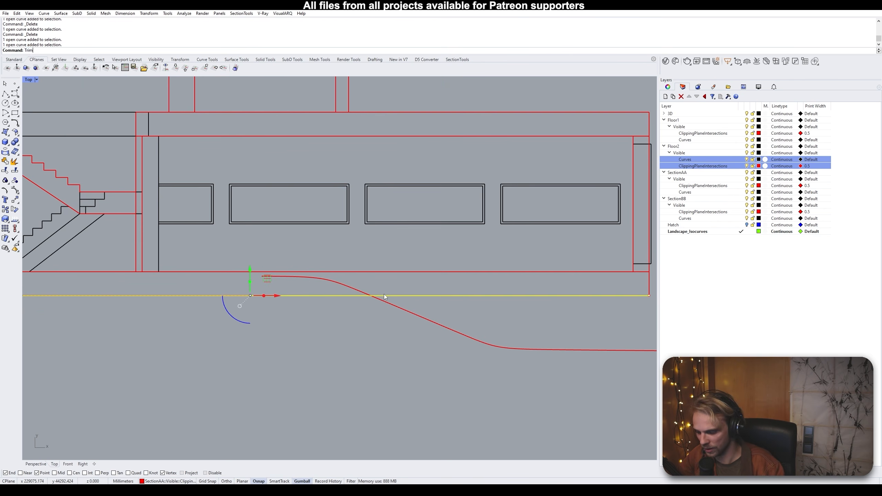
key(Return)
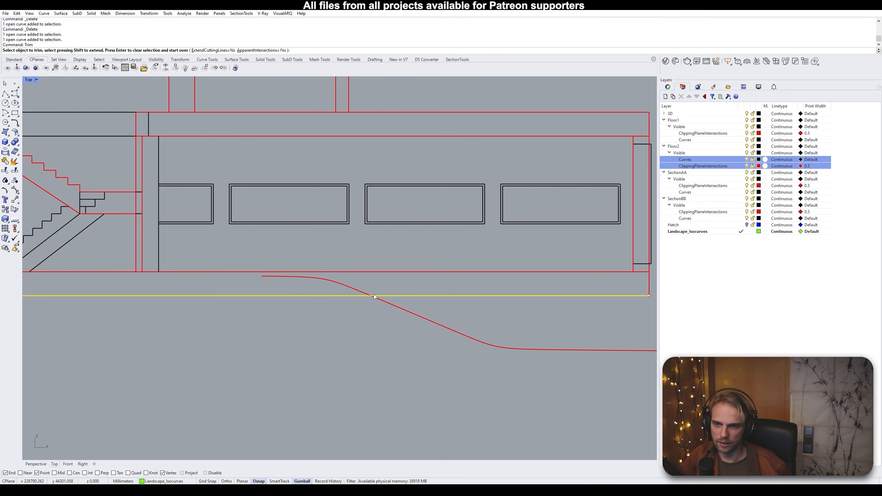
click(364, 292)
key(Return)
click(365, 293)
key(Escape)
Trim Section AA's descending ground line at the foundation slab's underside and delete the leftover piece inside the slab
click(383, 296)
key(Return)
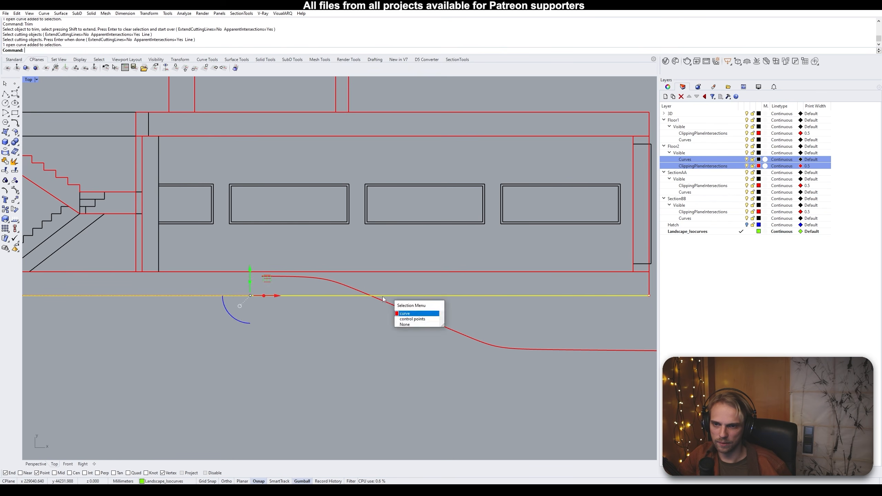
key(Return)
click(367, 294)
key(Return)
drag(360, 292, 256, 277)
key(Delete)
Stretch the end of Section AA's left ground line slightly past the small footing's outer edge
scroll(256, 277, down, 8)
right_drag(118, 266, 294, 283)
scroll(293, 283, up, 10)
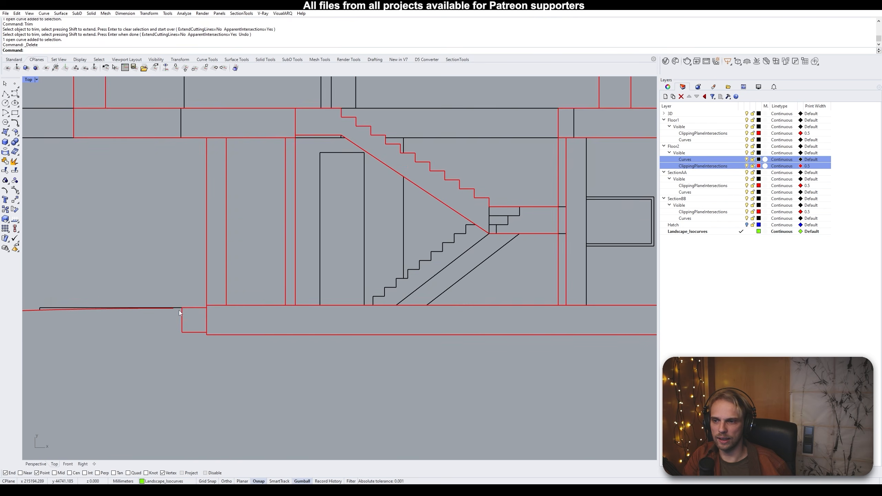
scroll(179, 311, up, 4)
right_drag(129, 309, 294, 296)
scroll(333, 299, up, 4)
click(334, 291)
scroll(338, 291, up, 6)
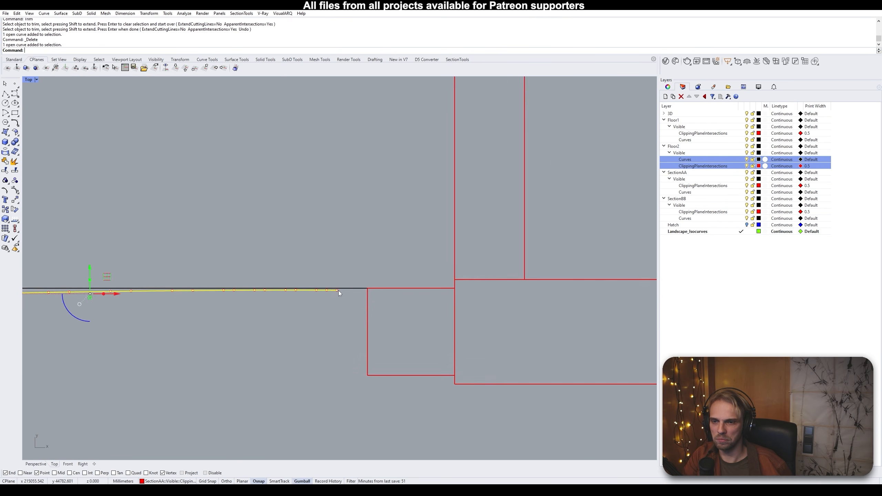
drag(336, 290, 375, 288)
Trim the left ground line's overshoot using the small footing's outer vertical edge as the cutting object
scroll(375, 292, up, 4)
scroll(368, 298, up, 3)
click(378, 301)
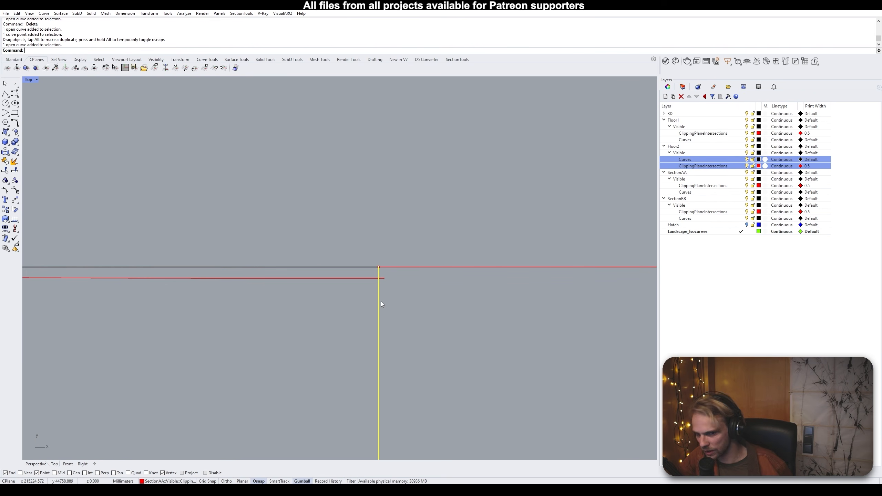
text(Trim)
key(Return)
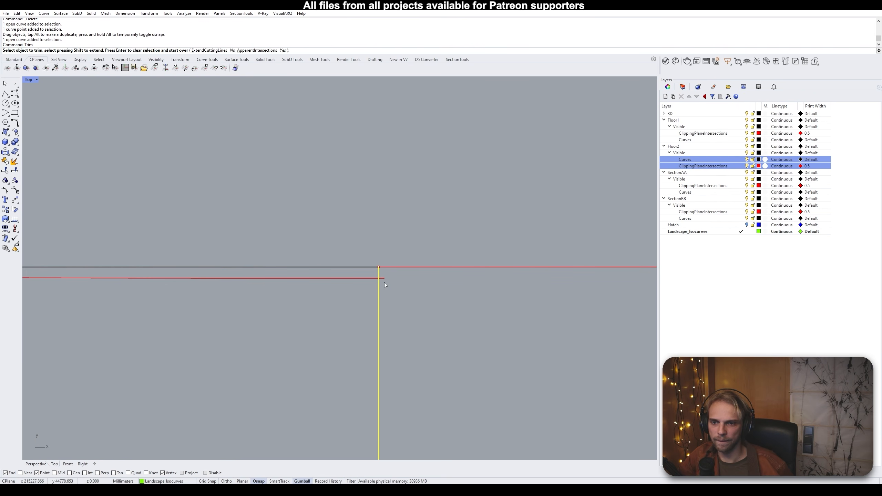
click(382, 279)
key(Return)
Turn on the Hatch layer and inspect the wall hatches on the sections and both floor plans
scroll(386, 279, down, 6)
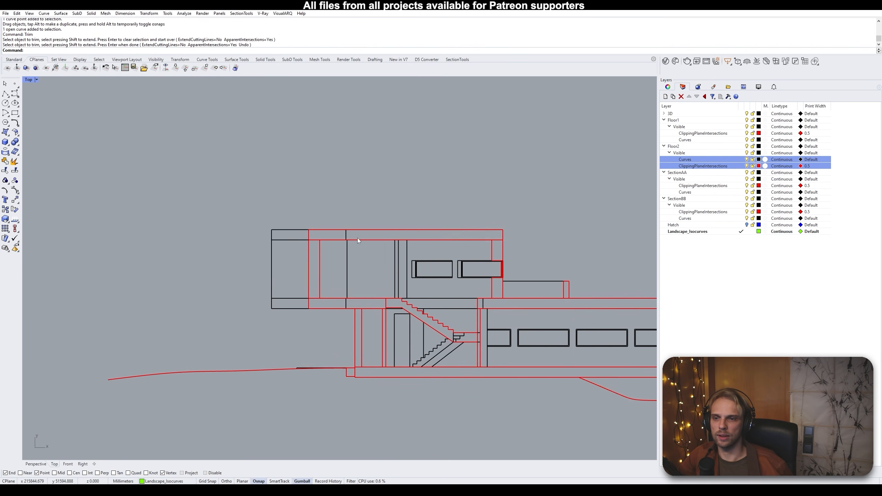
right_drag(358, 239, 248, 244)
scroll(299, 237, down, 8)
right_drag(297, 298, 384, 241)
click(748, 225)
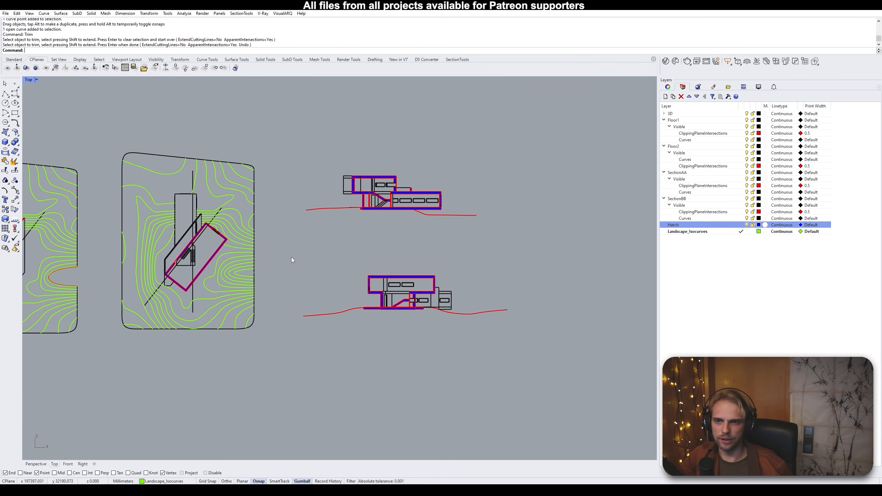
right_drag(240, 253, 428, 250)
scroll(428, 250, down, 4)
scroll(280, 246, up, 8)
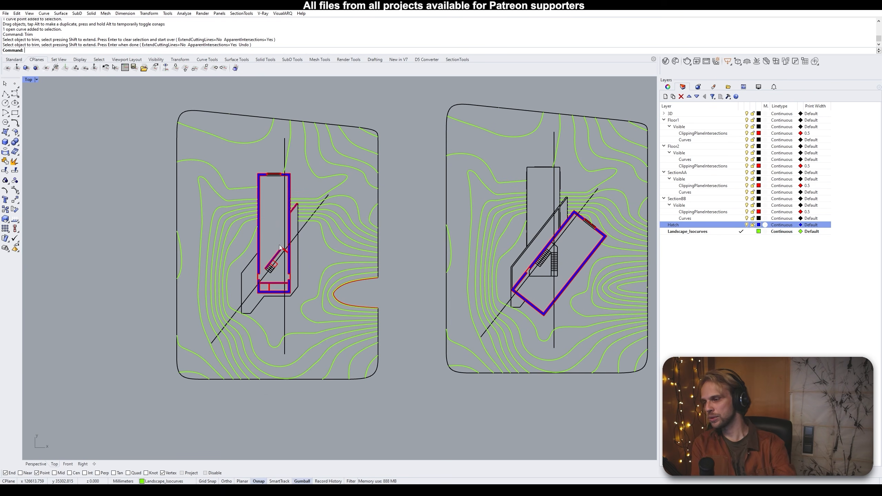
scroll(333, 195, up, 5)
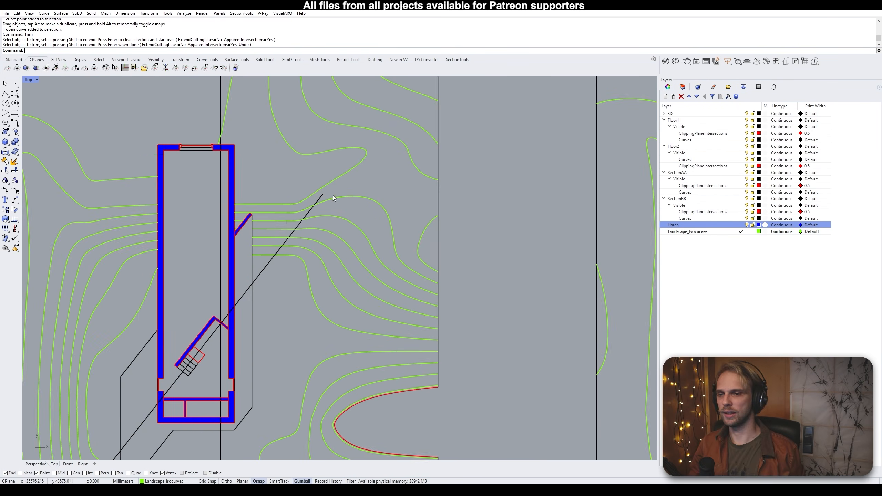
right_drag(283, 226, 358, 166)
right_drag(267, 244, 342, 136)
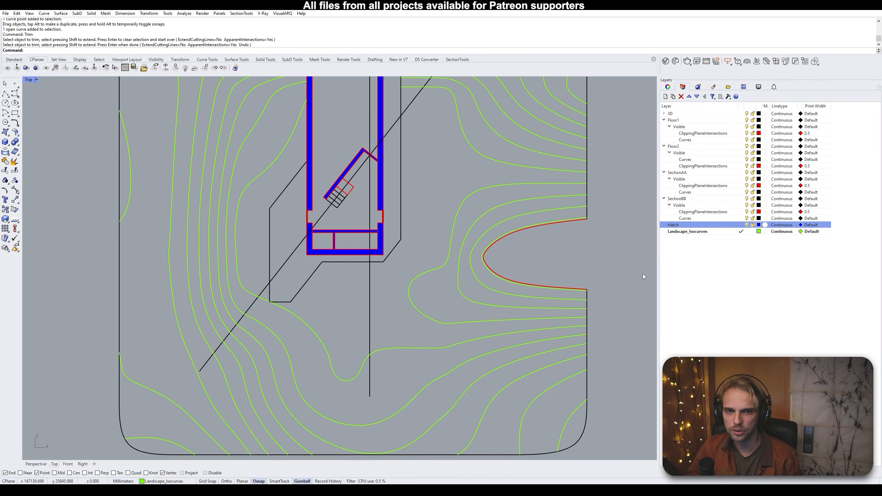
Create a new layer named Text
click(733, 242)
click(665, 96)
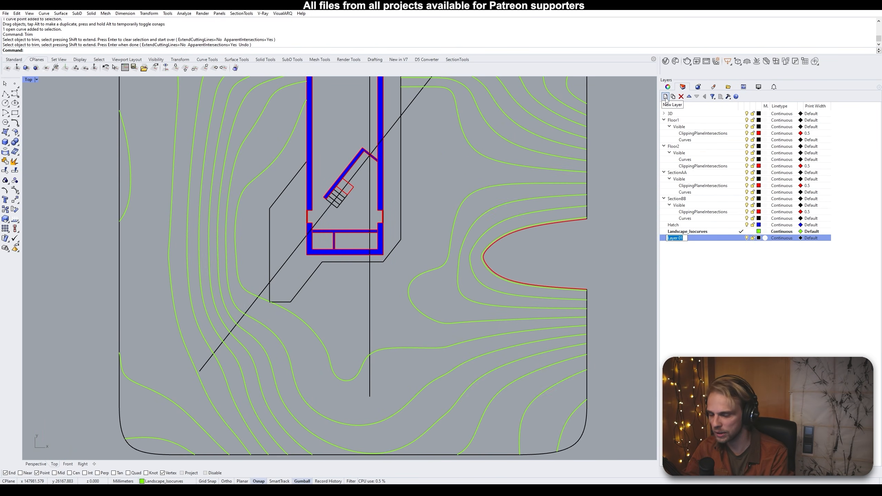
text(Text)
key(Return)
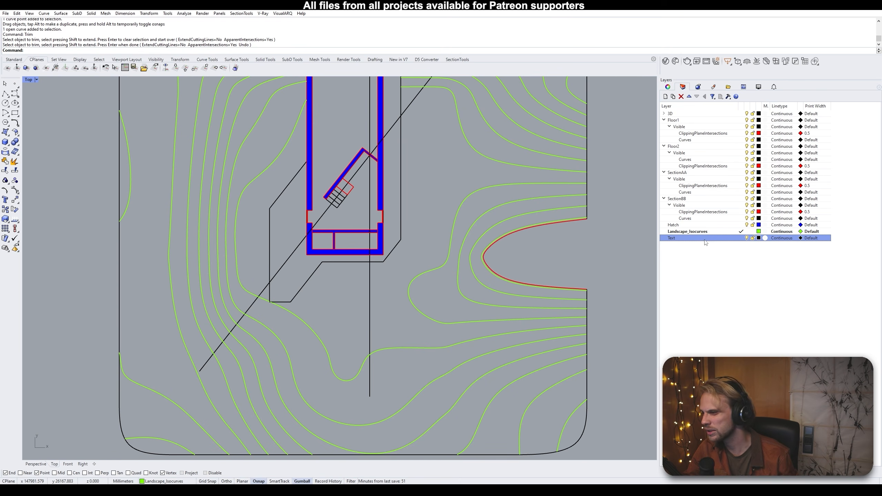
Examine the stairs and section cut lines on both floor plans to find where the section markers belong
scroll(379, 170, up, 5)
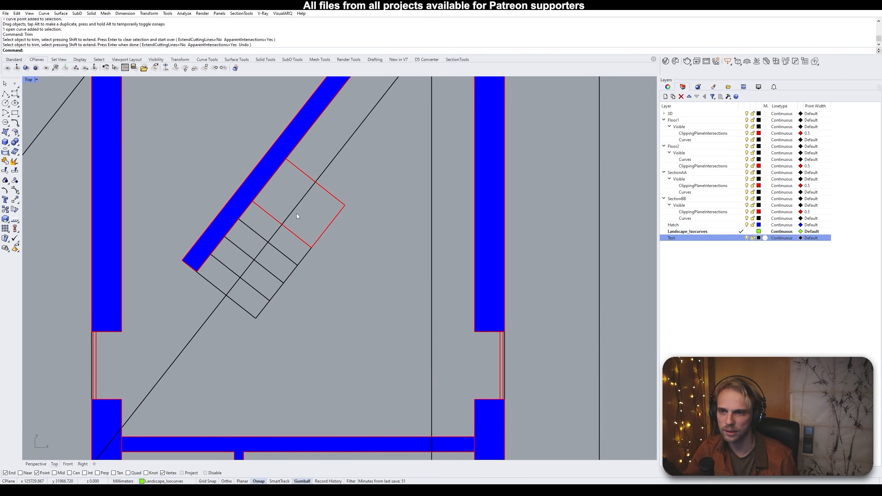
scroll(296, 214, down, 10)
right_drag(455, 184, 231, 190)
scroll(408, 209, up, 12)
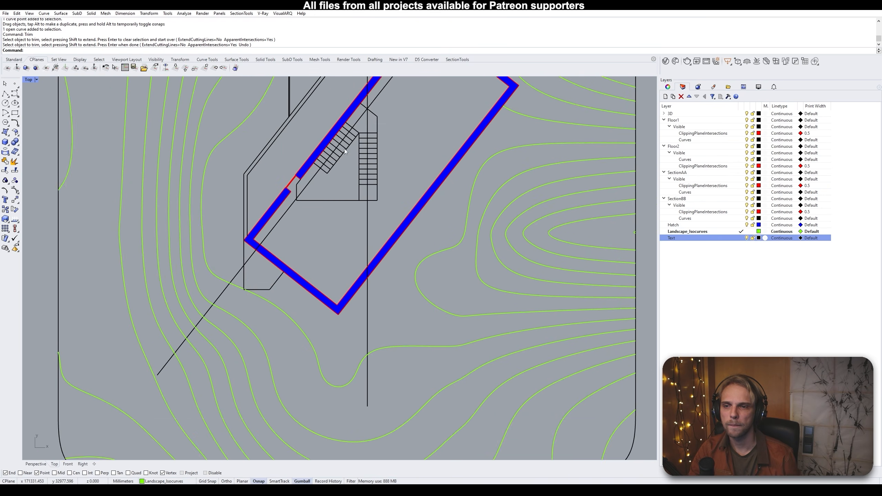
right_drag(345, 149, 351, 177)
scroll(351, 181, up, 6)
scroll(345, 176, down, 6)
right_drag(270, 214, 390, 145)
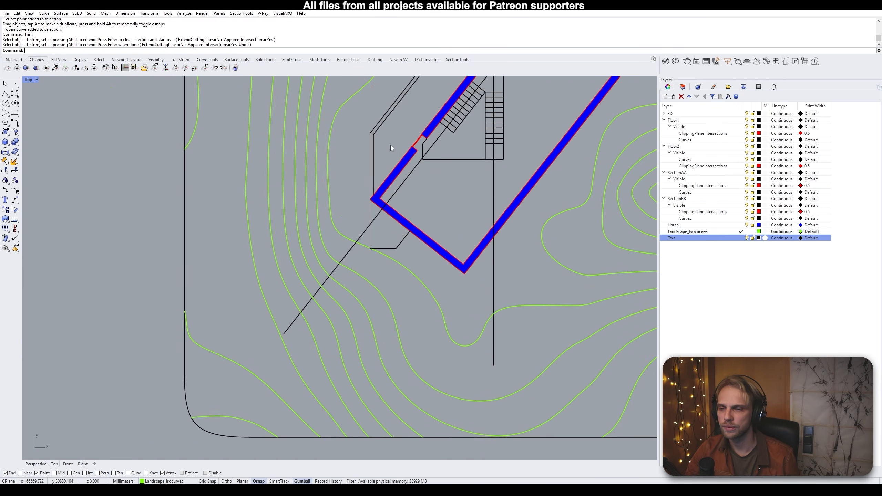
right_drag(391, 275, 387, 205)
scroll(292, 229, up, 8)
scroll(325, 200, down, 10)
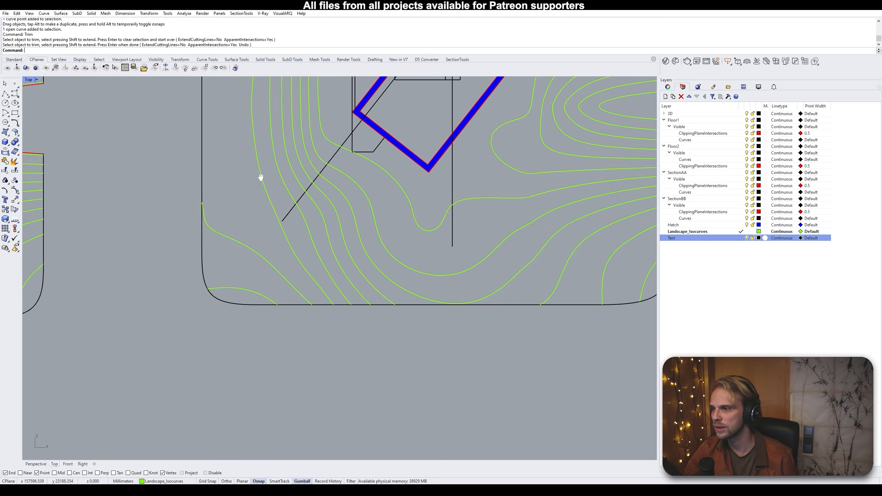
right_drag(260, 177, 478, 192)
right_drag(260, 95, 317, 162)
scroll(317, 163, down, 12)
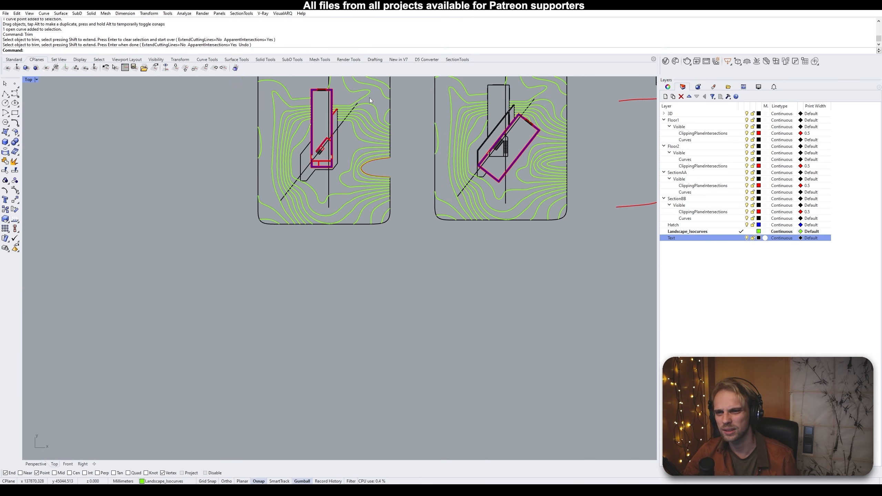
scroll(264, 195, up, 3)
Make Text the current layer and trace a short polyline along the lower end of the Floor1 plan's diagonal section line
click(741, 238)
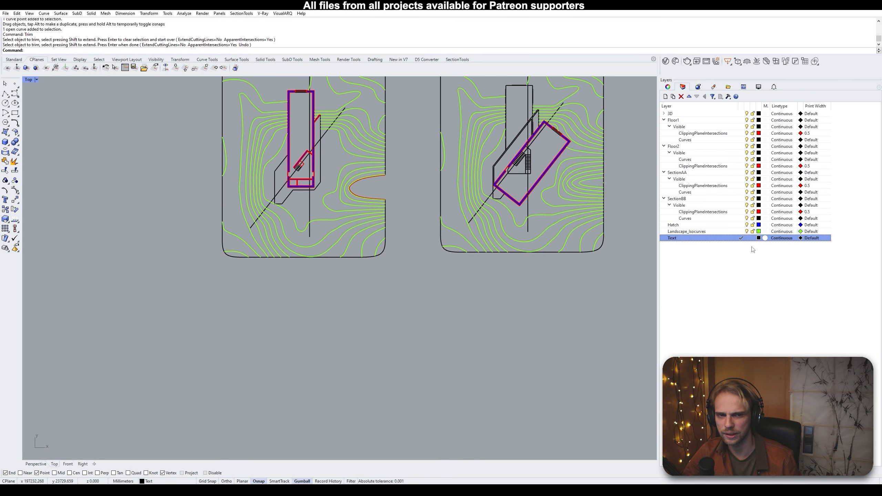
scroll(275, 200, up, 9)
right_drag(328, 225, 299, 157)
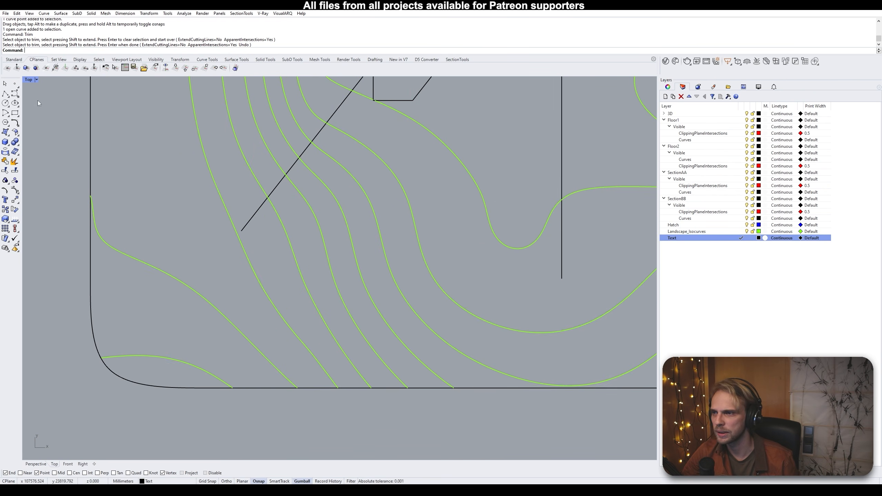
click(5, 93)
scroll(276, 222, up, 5)
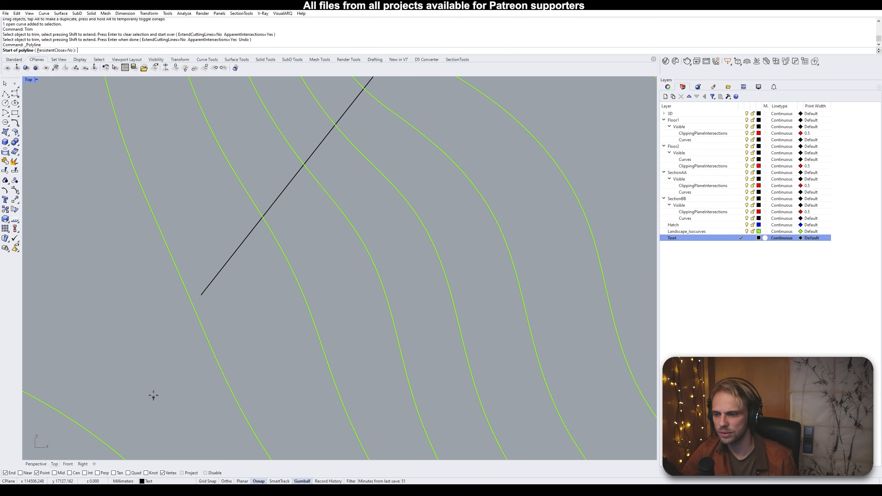
click(271, 206)
click(325, 135)
key(Return)
Delete the original diagonal section line from the Floor1 plan, keeping the short traced segment
scroll(313, 160, up, 2)
key(Return)
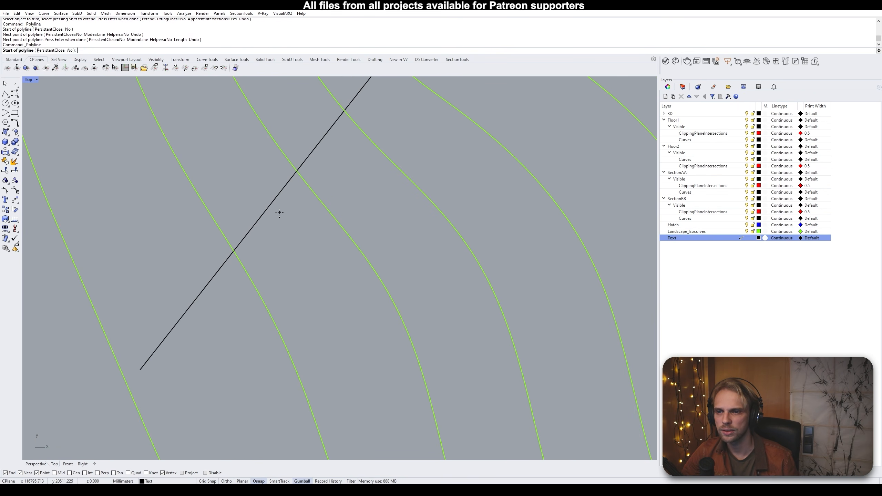
key(Escape)
click(214, 276)
scroll(214, 275, down, 2)
key(Delete)
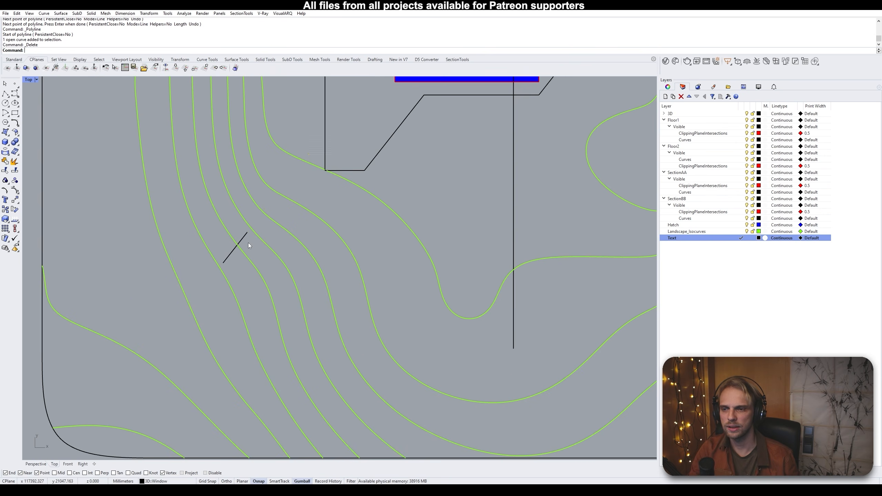
scroll(232, 265, up, 3)
key(Return)
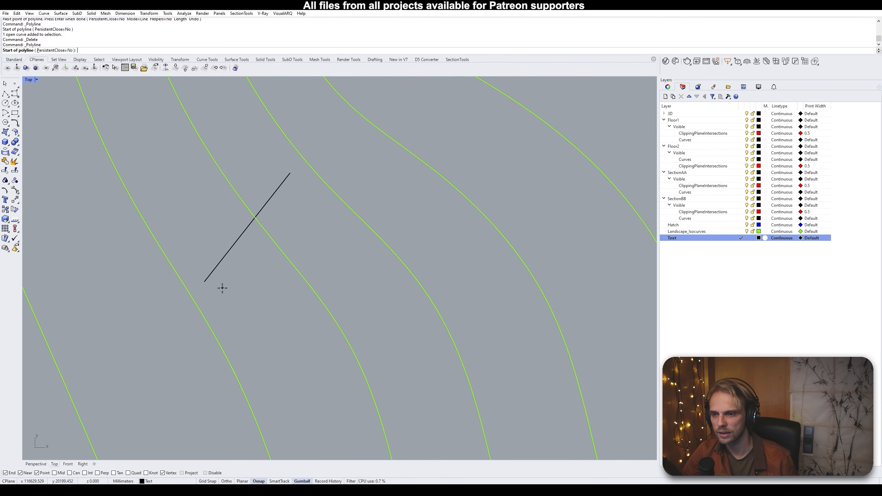
click(224, 281)
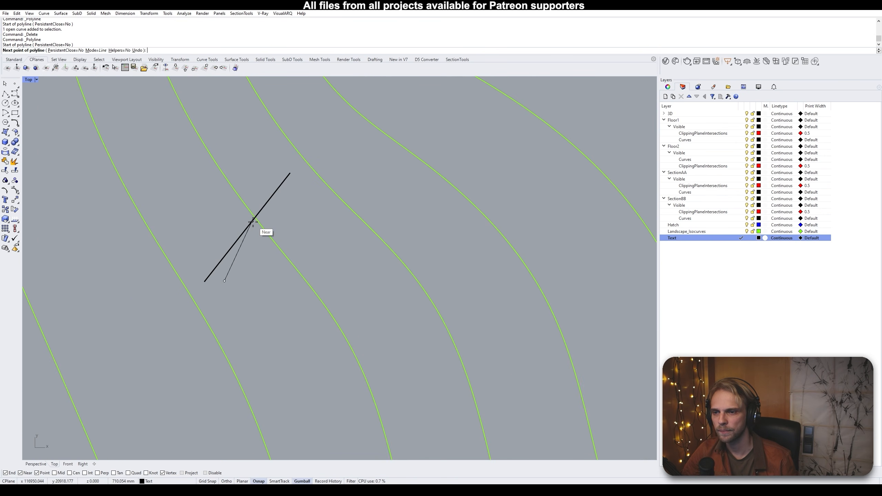
scroll(253, 222, up, 1)
key(Escape)
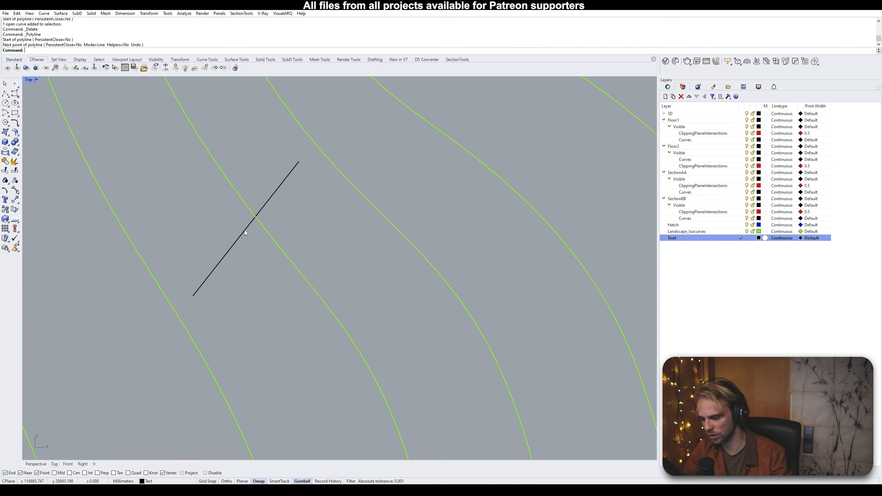
Offset the short section segment by 300 mm towards its lower-right side
text(Offset)
key(Return)
click(245, 232)
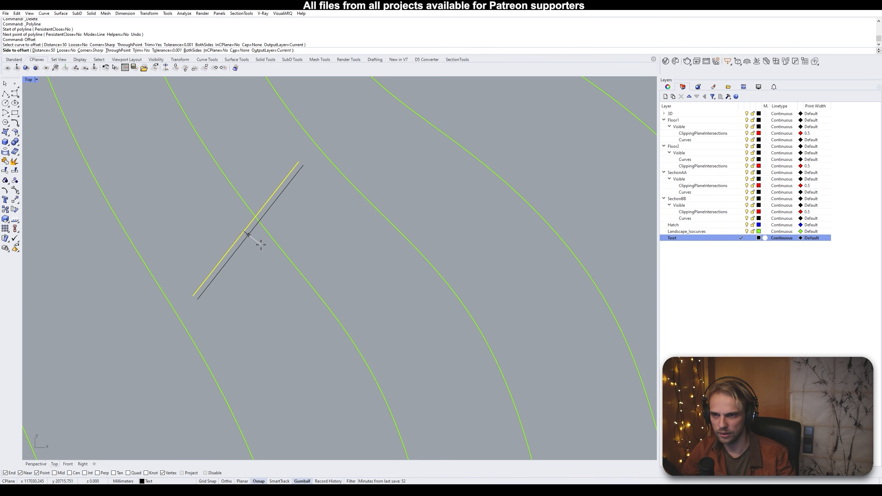
text(300)
key(Return)
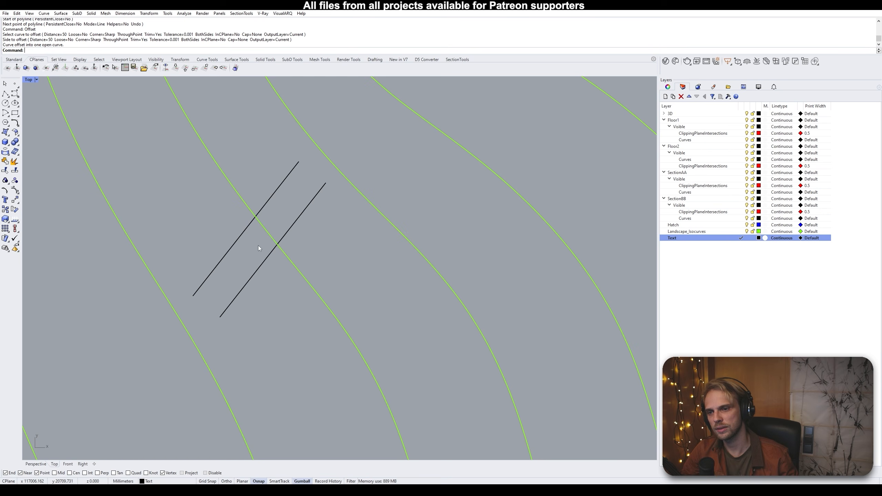
Draw a closed triangle joining both ends of the offset line to the short segment, with Mid snapping enabled
click(15, 94)
click(221, 317)
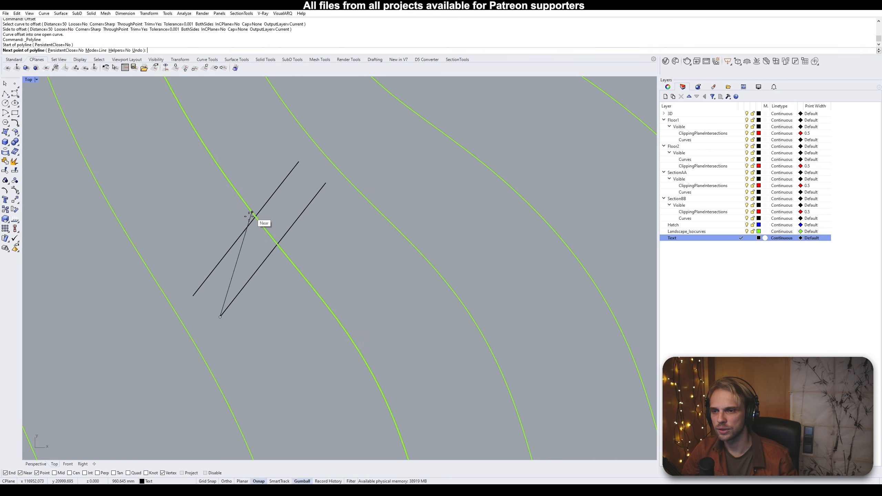
click(54, 472)
click(246, 229)
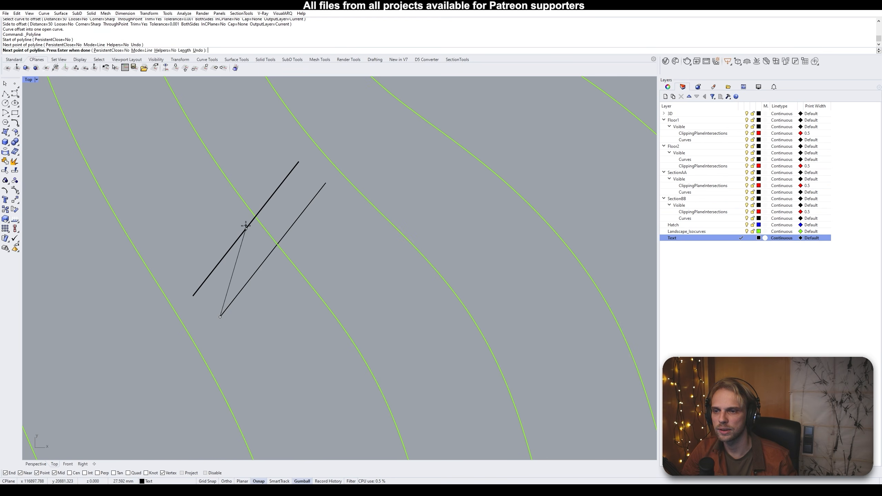
click(326, 182)
click(221, 317)
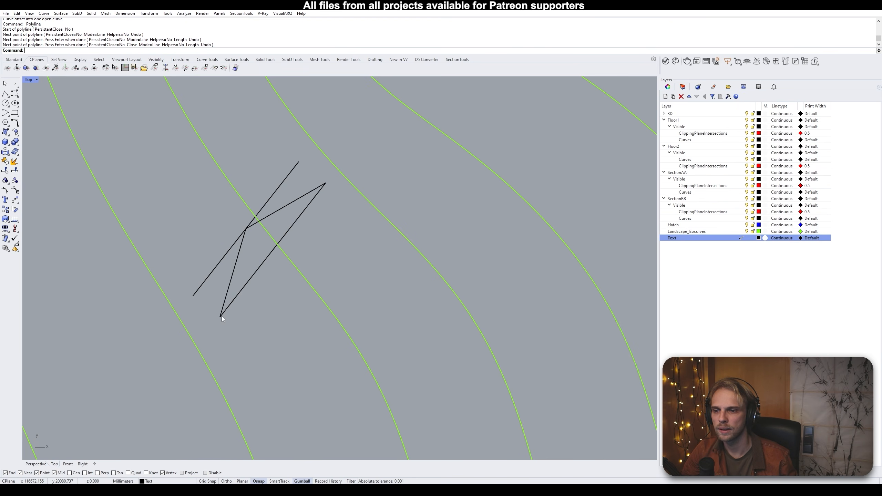
Delete the offset construction line lying under the triangle's long side
click(239, 294)
click(263, 315)
key(Delete)
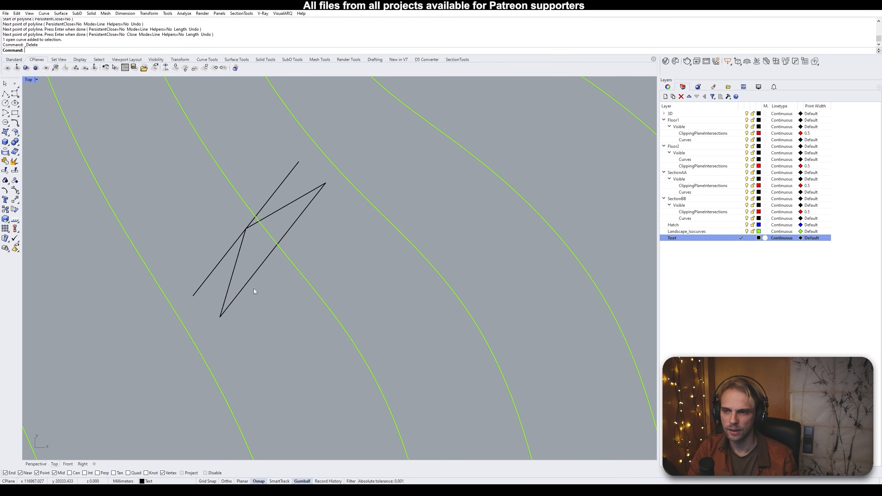
Flatten the triangle with Scale1D from its apex on the short segment, reducing its depth to about a third
click(248, 285)
scroll(248, 285, down, 3)
scroll(248, 285, up, 3)
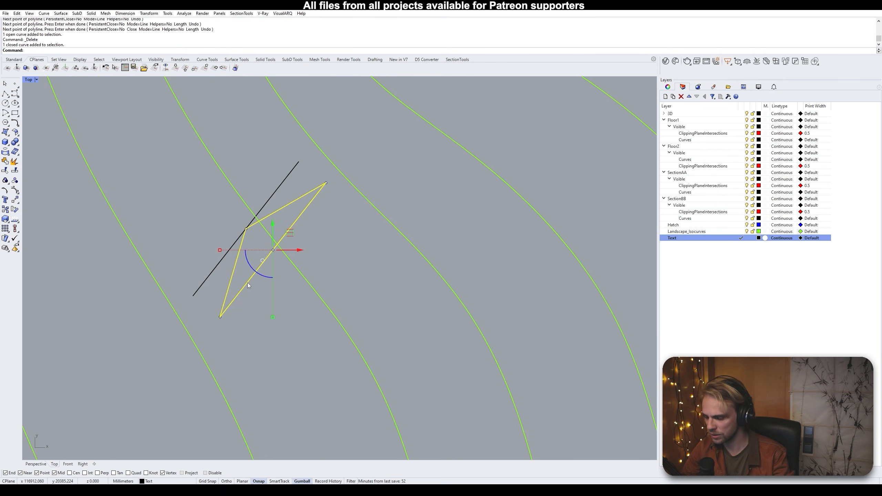
text(Scale1D)
key(Return)
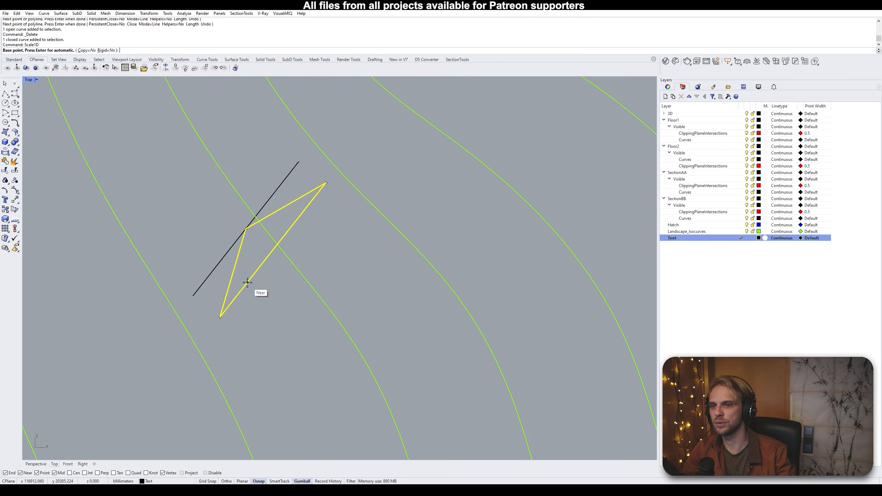
click(247, 229)
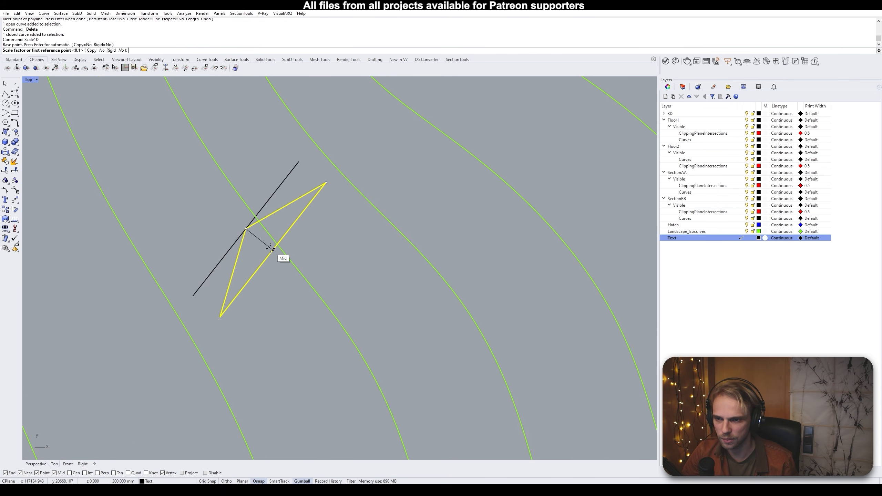
click(273, 250)
click(255, 237)
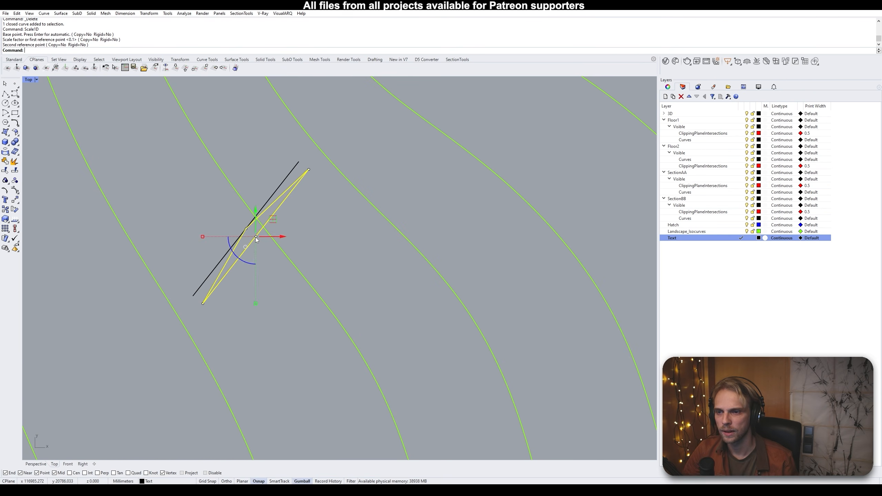
key(Escape)
Examine the flattened section marker's size and position relative to the Floor1 plan
scroll(254, 238, down, 3)
scroll(254, 238, up, 2)
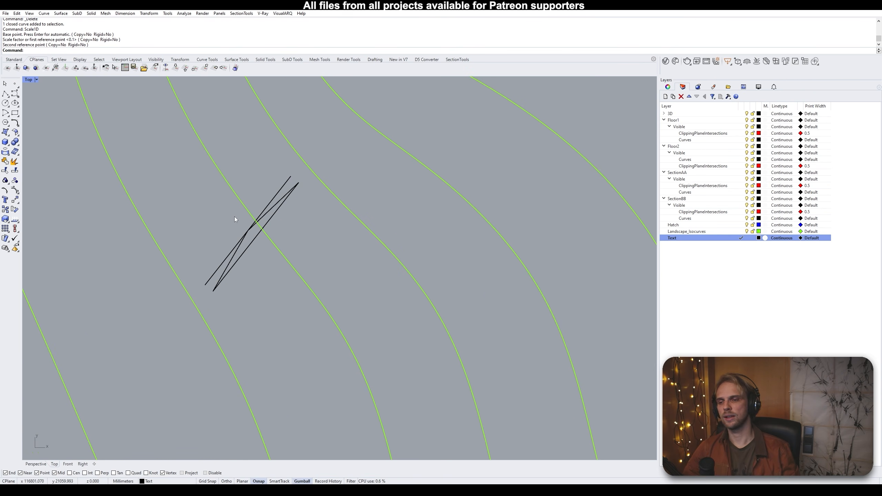
right_drag(250, 229, 256, 260)
scroll(256, 261, down, 3)
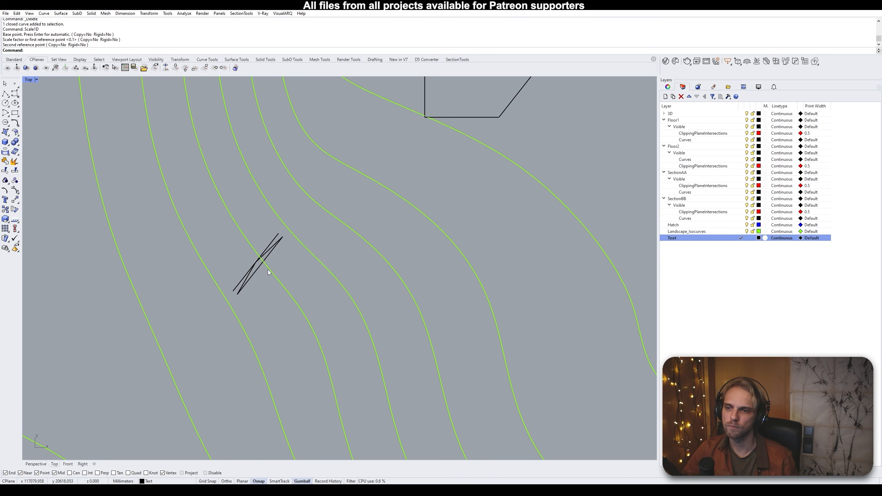
scroll(257, 257, up, 2)
scroll(257, 257, down, 14)
scroll(256, 258, up, 10)
scroll(227, 232, down, 2)
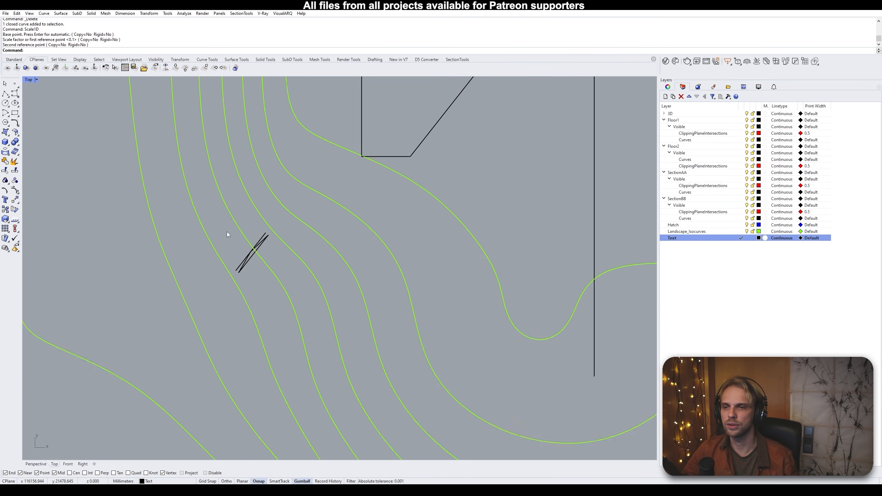
scroll(227, 232, down, 4)
scroll(198, 249, up, 5)
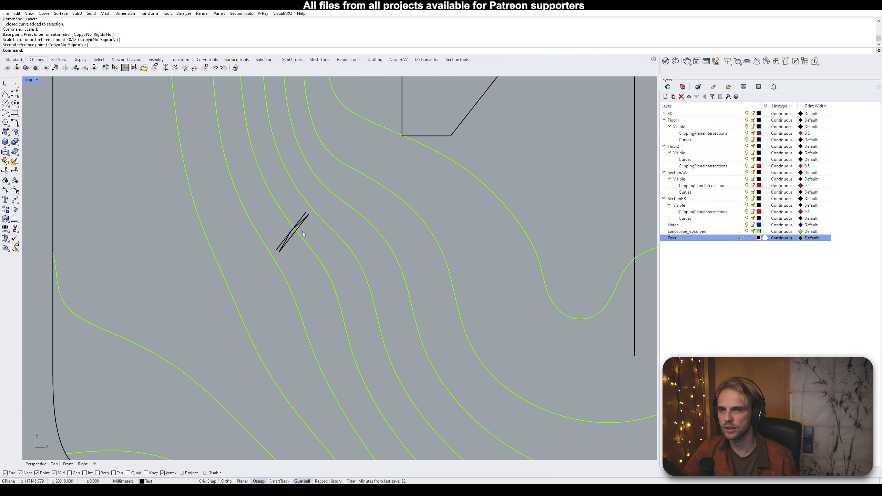
scroll(234, 320, down, 4)
scroll(230, 324, up, 4)
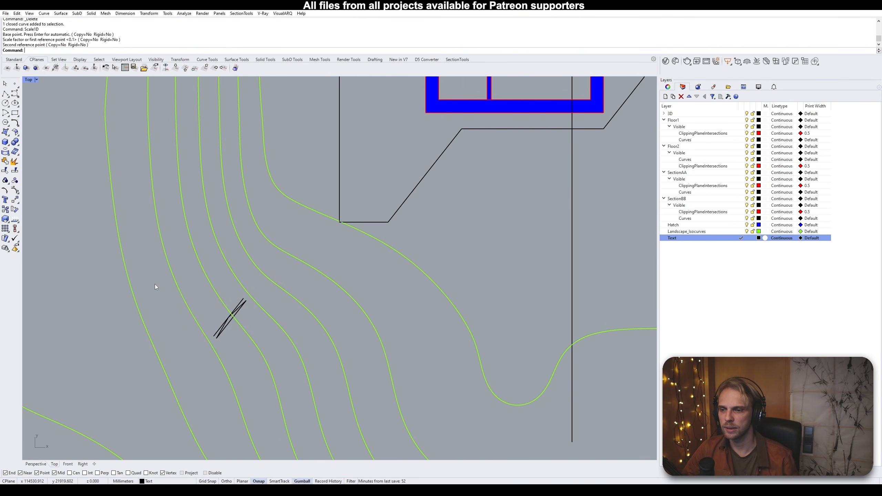
drag(156, 287, 243, 295)
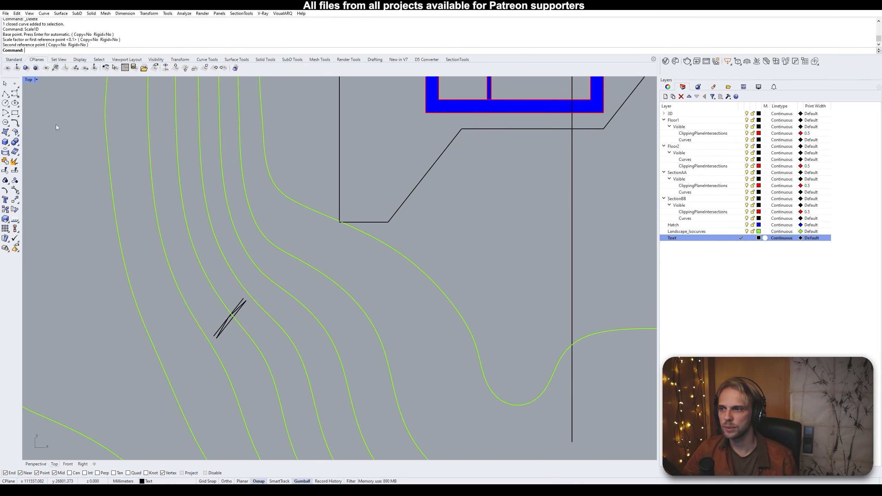
Draw a straight polyline from the section marker's upper tip to the staircase in the Floor1 plan
click(5, 94)
click(246, 301)
scroll(250, 305, down, 6)
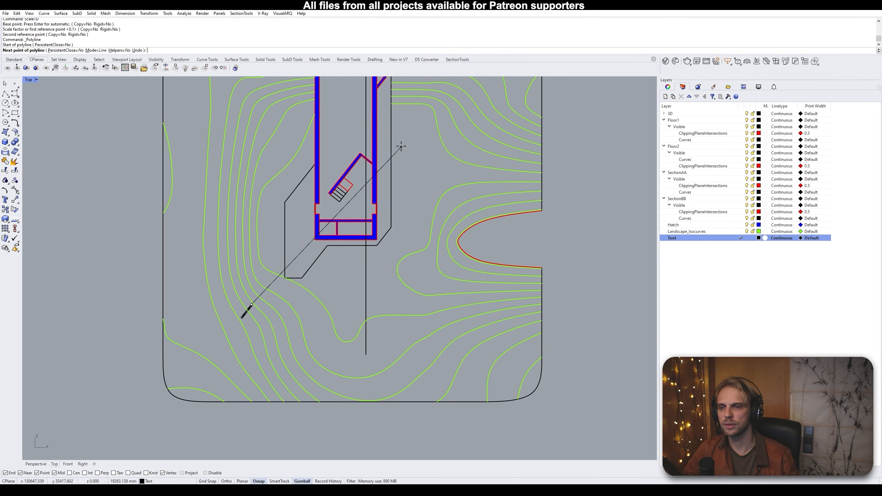
scroll(346, 175, up, 3)
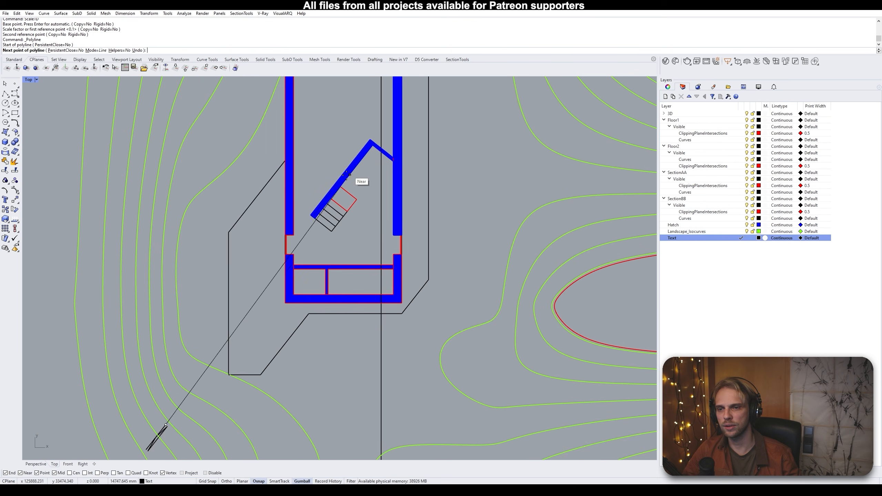
click(339, 205)
key(Return)
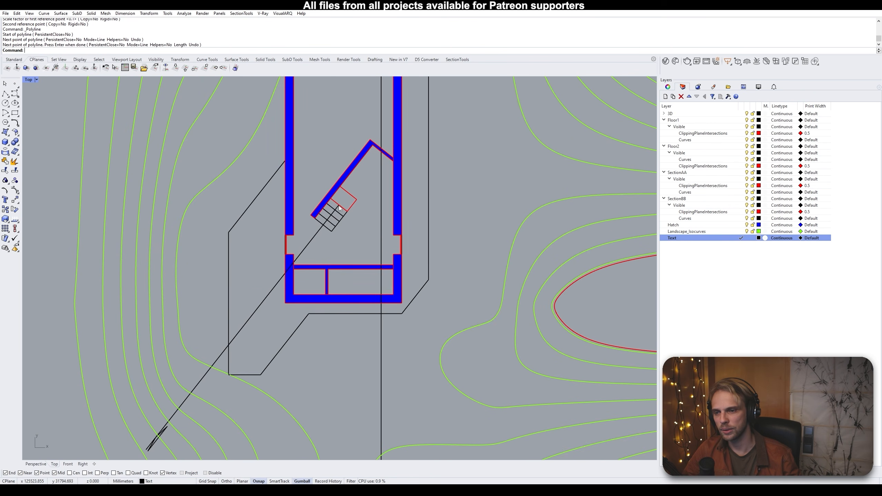
right_drag(313, 305, 340, 246)
scroll(204, 361, up, 4)
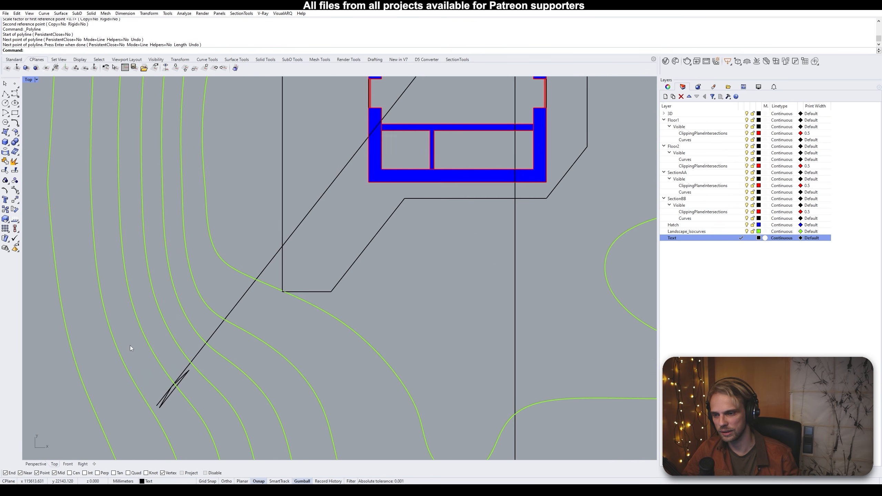
Move the section marker up along the diagonal guide line to beside the Floor1 plan's lower corner and delete the guide line
drag(130, 348, 241, 446)
text(M)
key(Return)
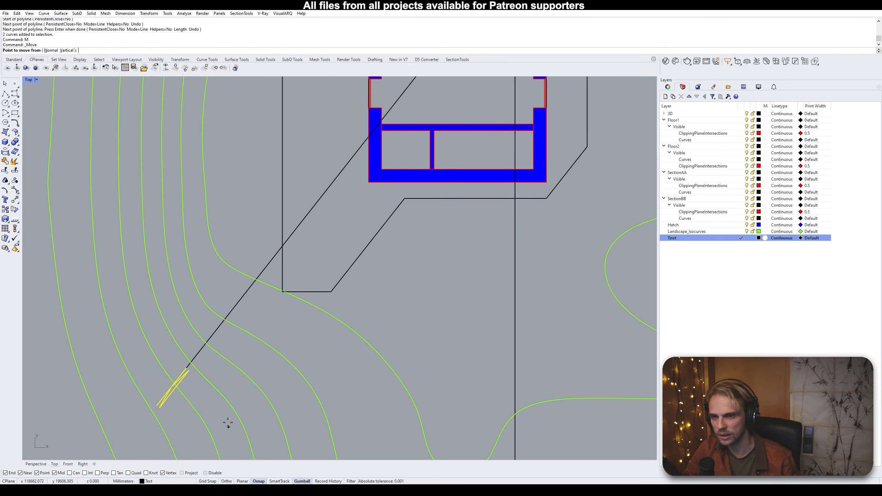
click(187, 368)
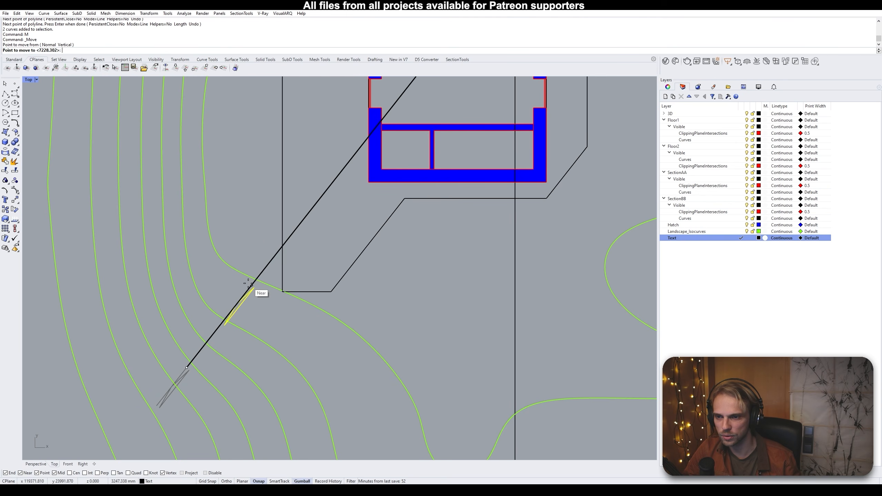
click(328, 189)
right_drag(331, 183, 275, 254)
click(293, 230)
key(Delete)
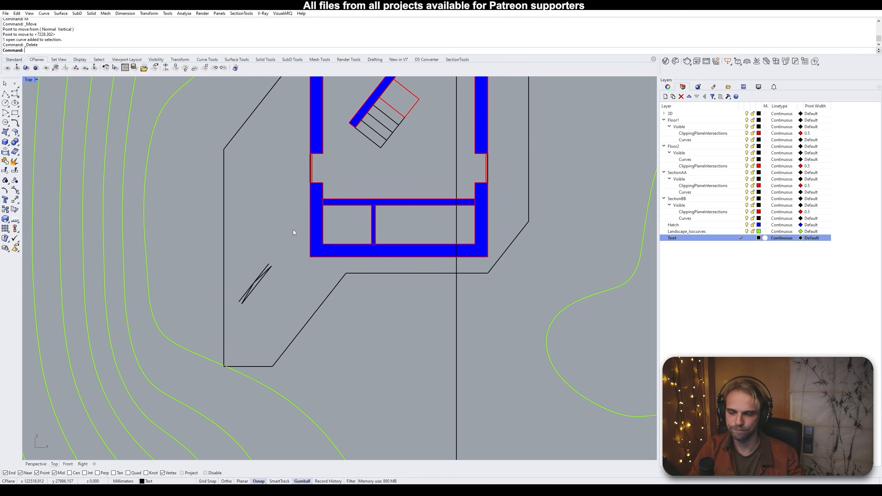
Undo the deletion of the diagonal guide line between the section marker and the staircase
scroll(293, 230, down, 5)
scroll(279, 218, up, 4)
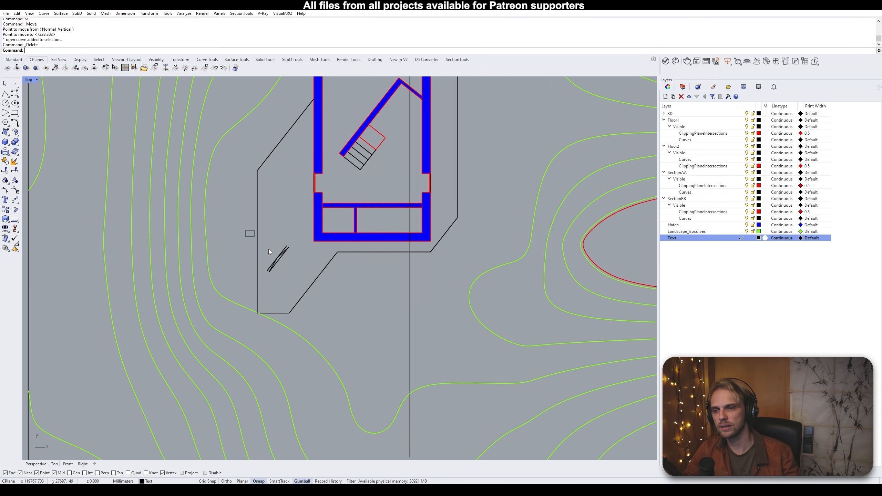
drag(269, 249, 303, 285)
text(m)
key(Return)
scroll(280, 256, up, 2)
key(Escape)
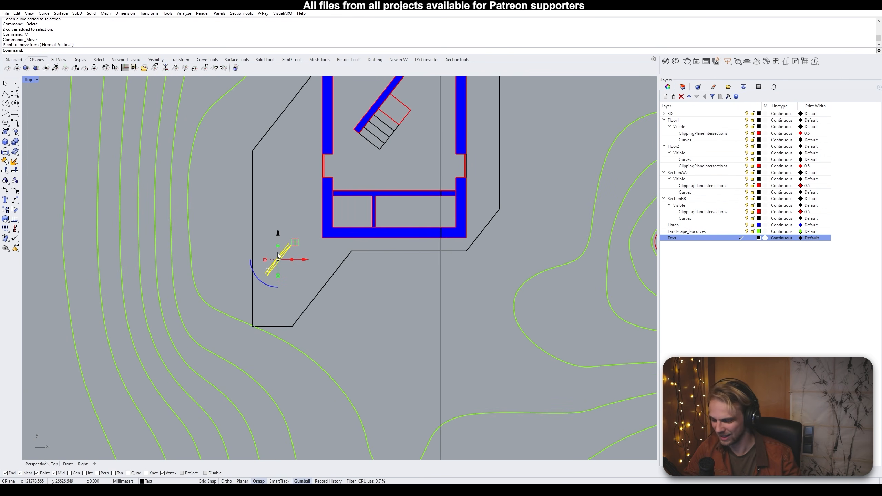
key(ctrl+z)
key(Escape)
Move the section marker back down along the guide line to just outside the terrace outline and delete the guide line
drag(226, 222, 299, 288)
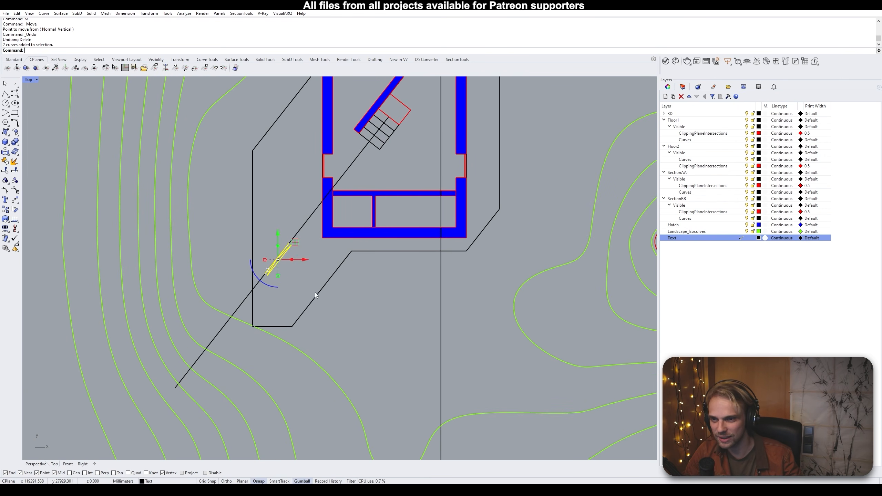
text(m)
key(Return)
scroll(290, 244, up, 2)
click(291, 242)
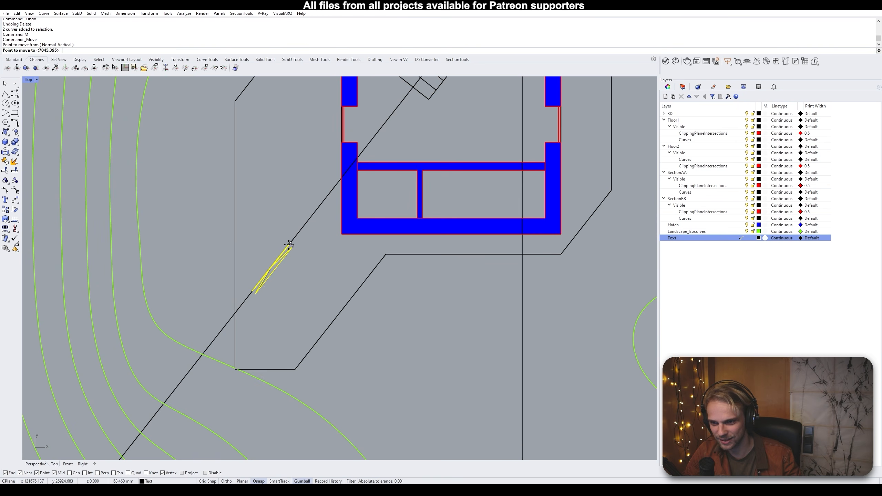
click(195, 365)
key(Escape)
click(221, 331)
key(Delete)
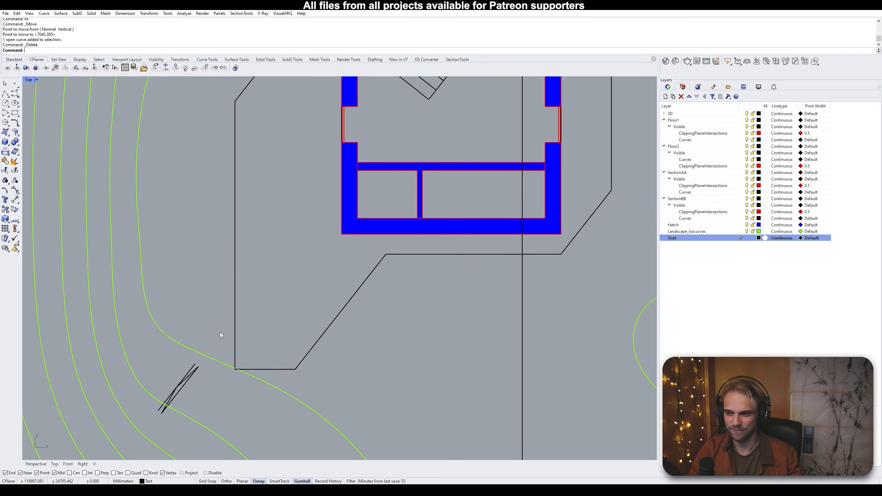
scroll(215, 232, up, 3)
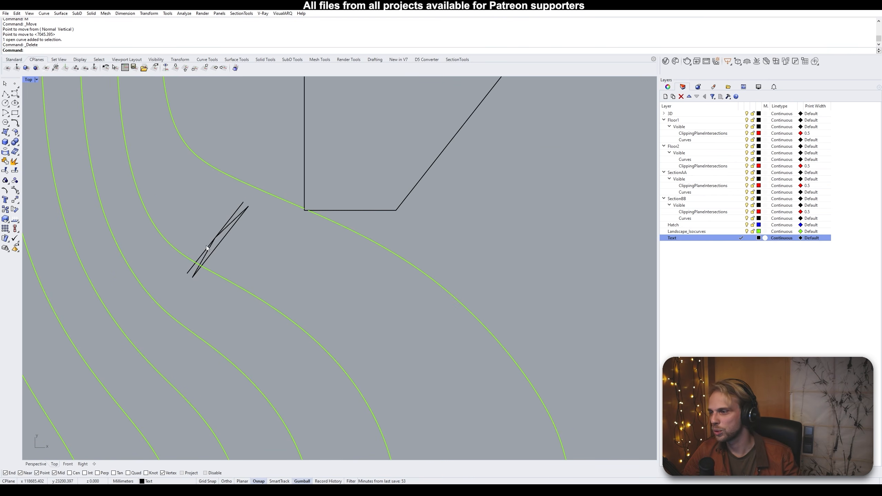
scroll(206, 247, down, 5)
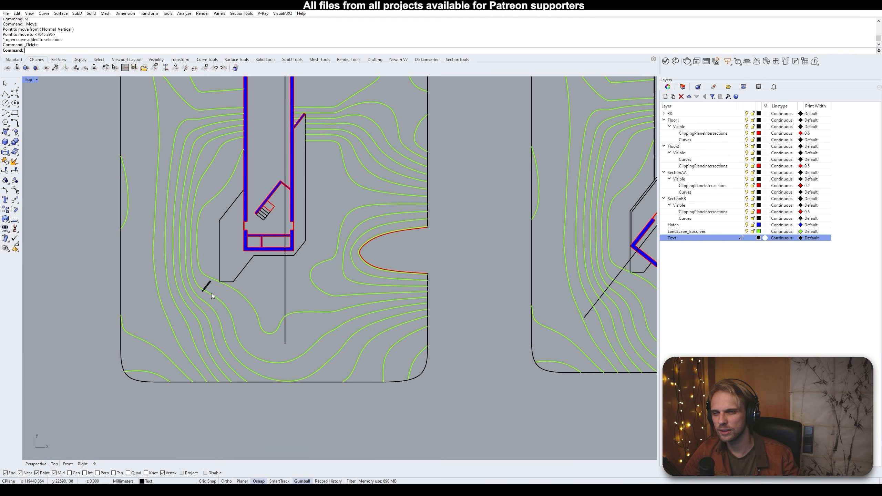
scroll(207, 316, up, 4)
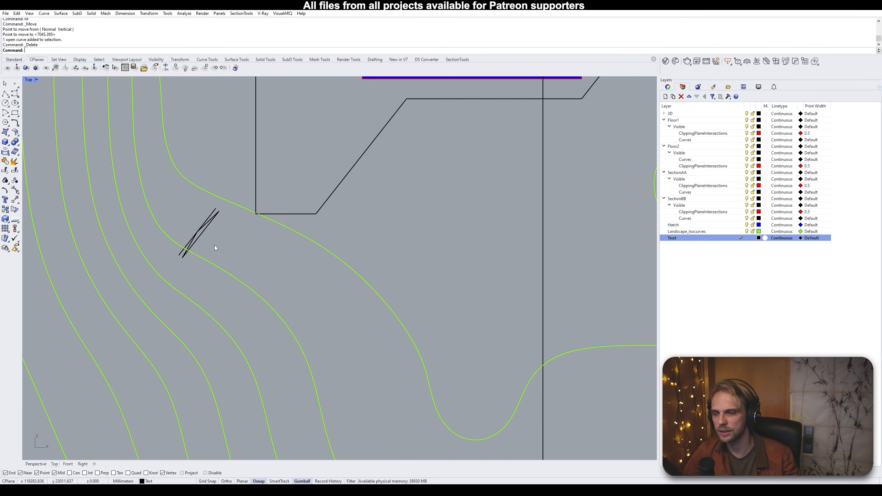
text(Text)
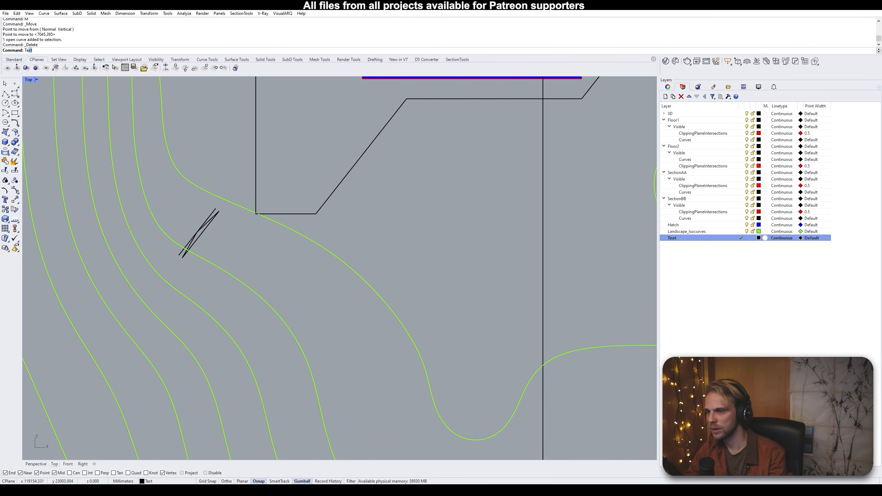
key(Return)
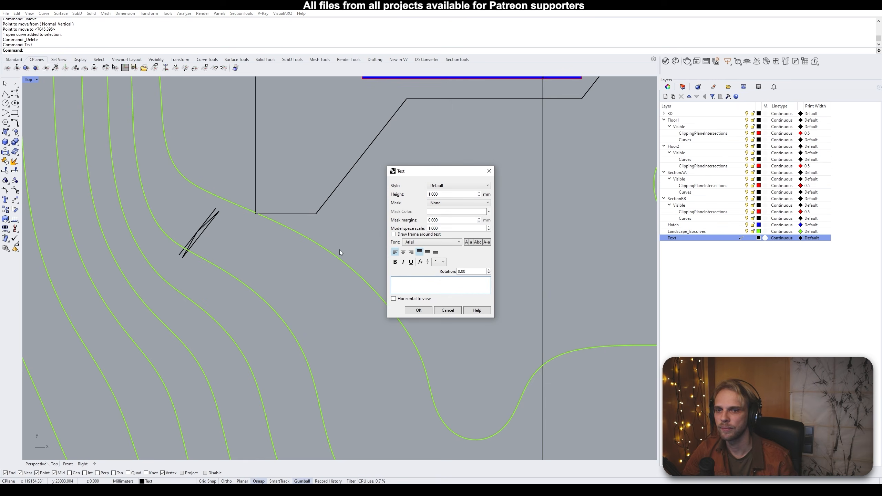
drag(429, 173, 294, 119)
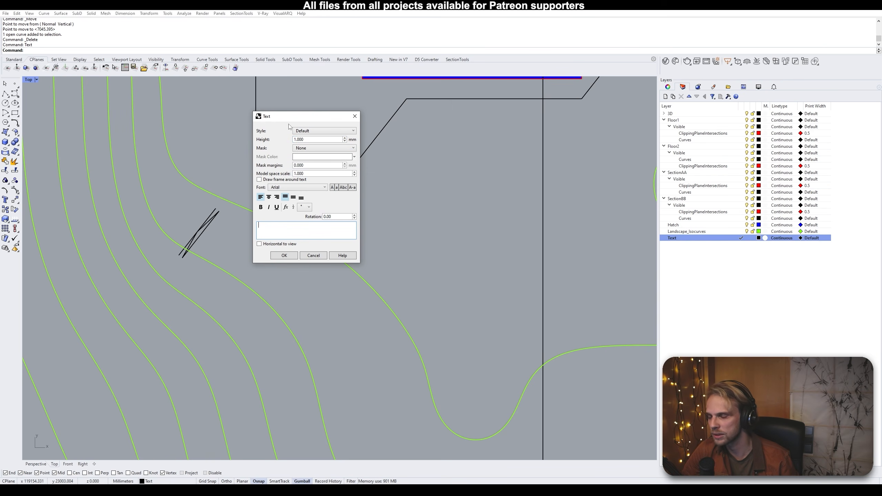
click(313, 255)
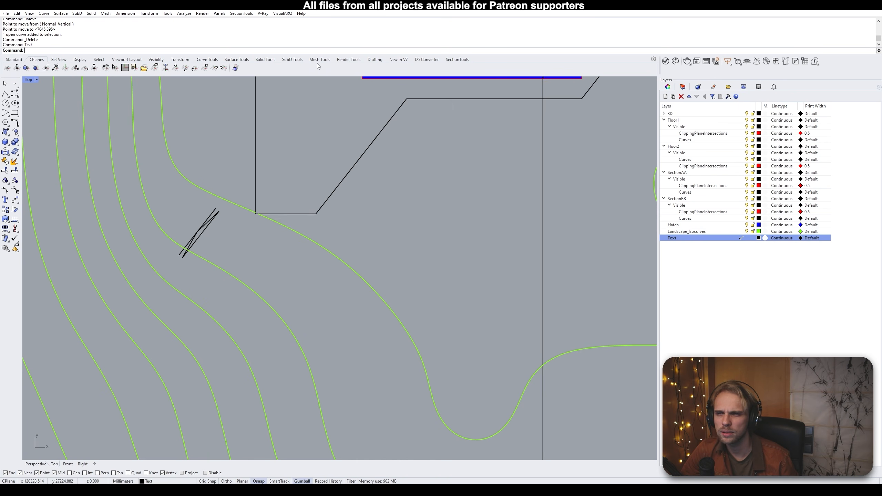
Bring up the drafting tools and search the commands for text and annotation styles
click(374, 60)
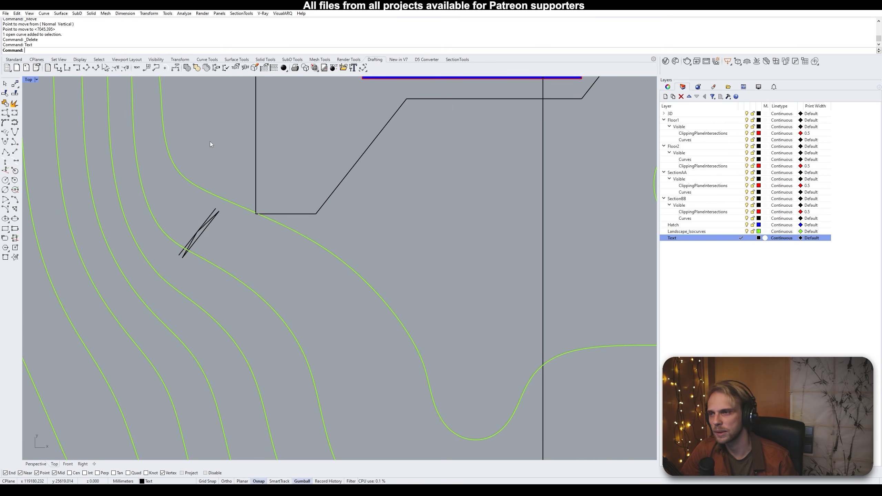
text(Textst)
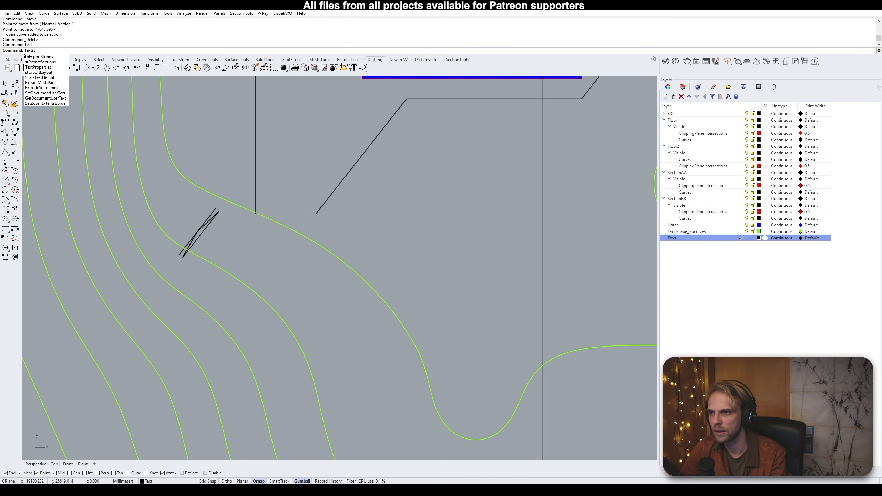
key(BackSpace)
key(BackSpace)
key(BackSpace)
key(BackSpace)
key(BackSpace)
text(An)
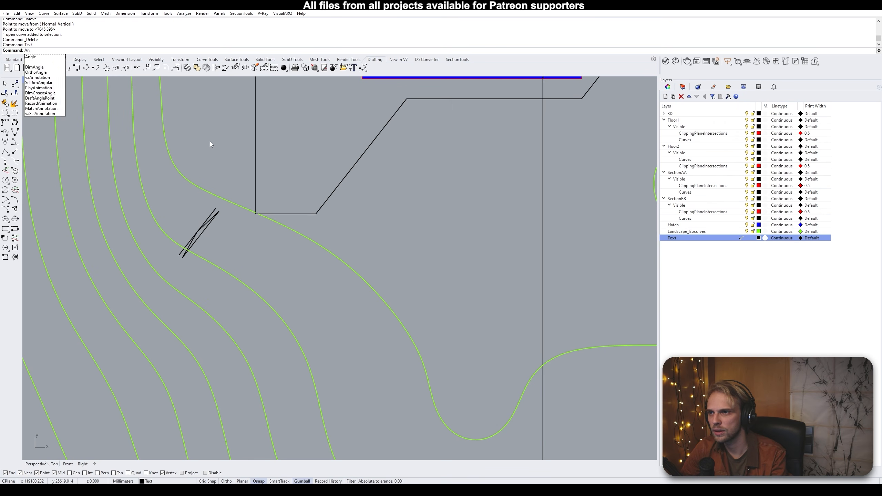
text(otationst)
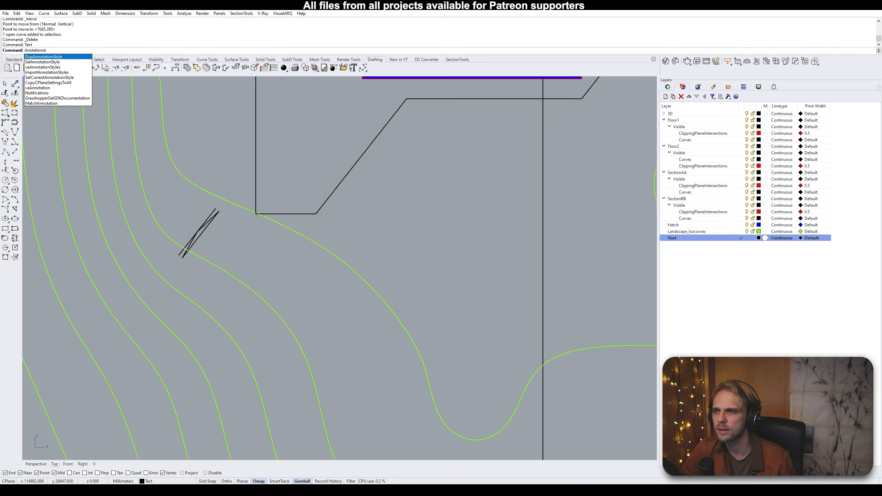
key(Escape)
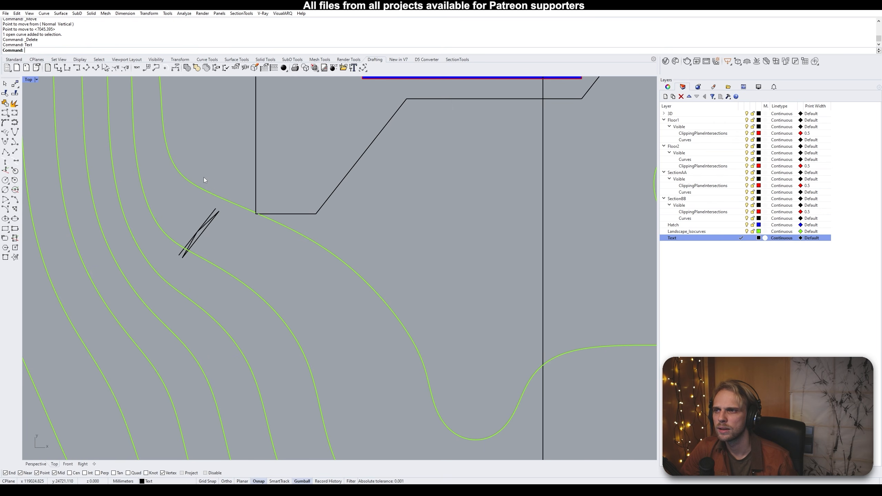
Open the document's annotation style settings and expand the list of existing styles
click(215, 68)
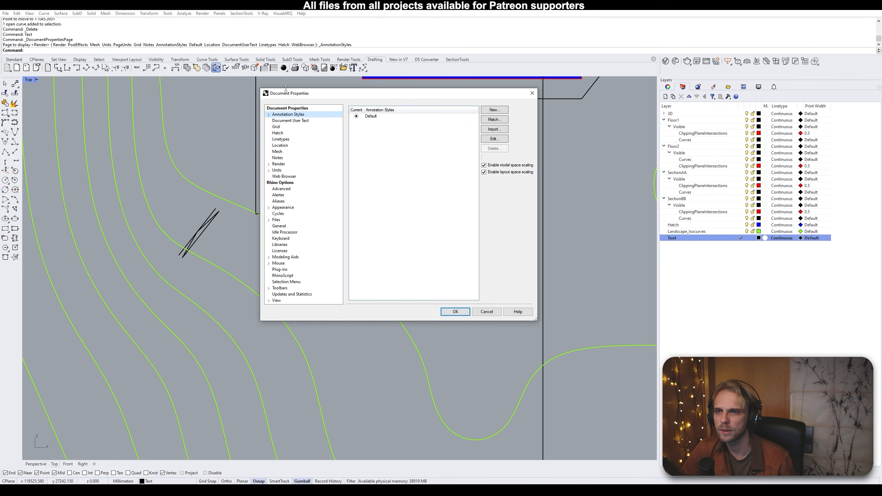
drag(286, 93, 197, 99)
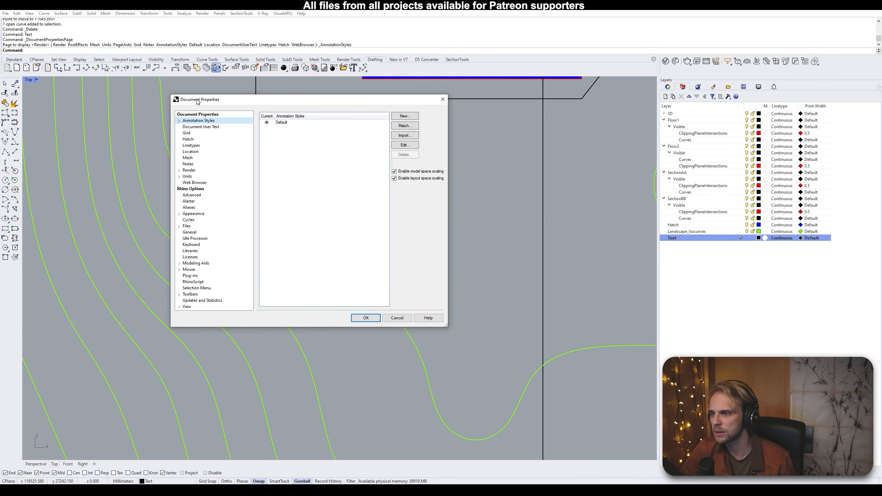
click(179, 121)
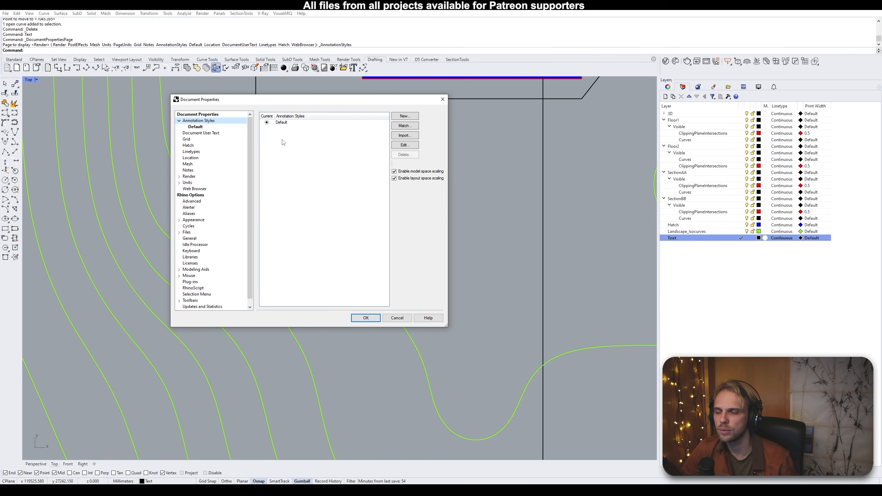
click(205, 133)
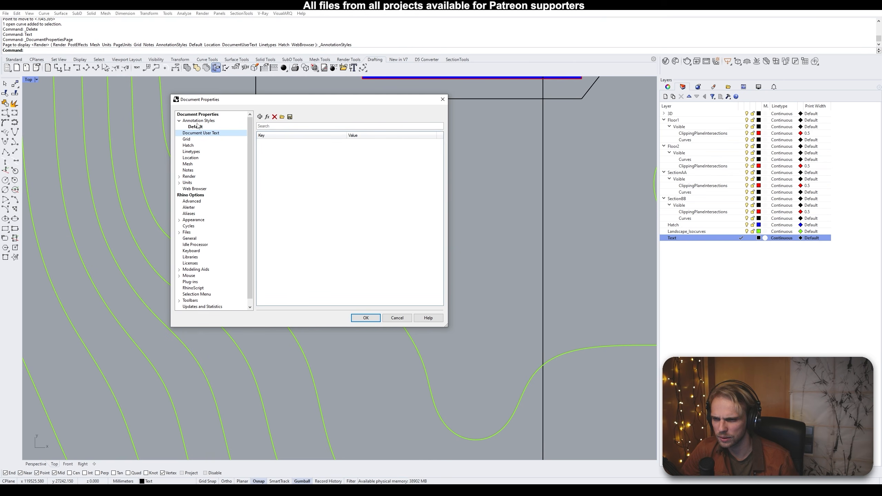
scroll(216, 196, down, 1)
scroll(216, 197, up, 1)
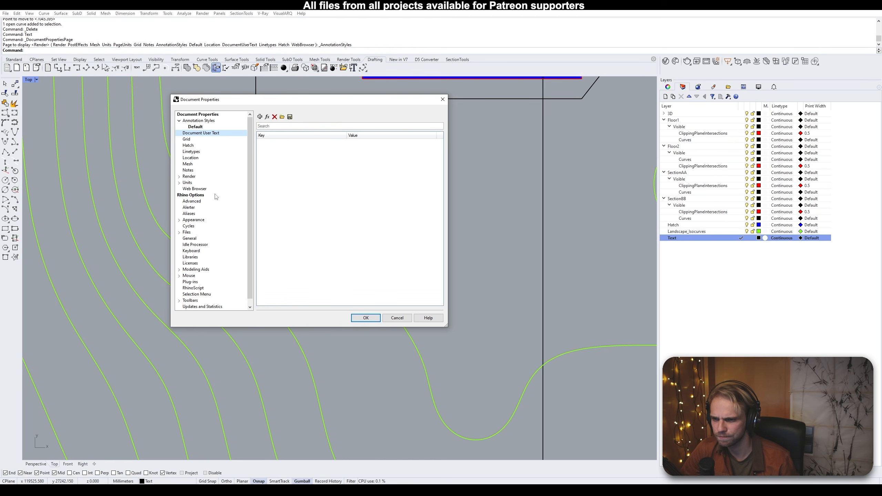
click(202, 121)
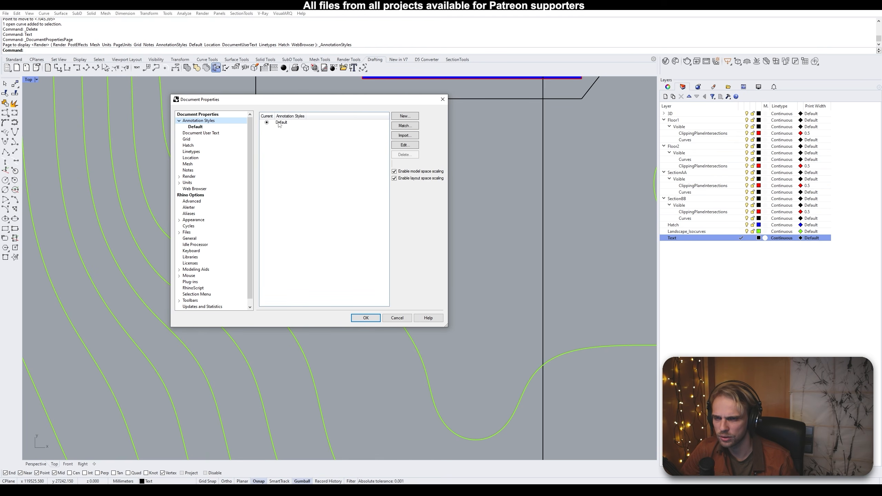
Create a new annotation style copied from the built-in Template Millimeter Large
click(394, 119)
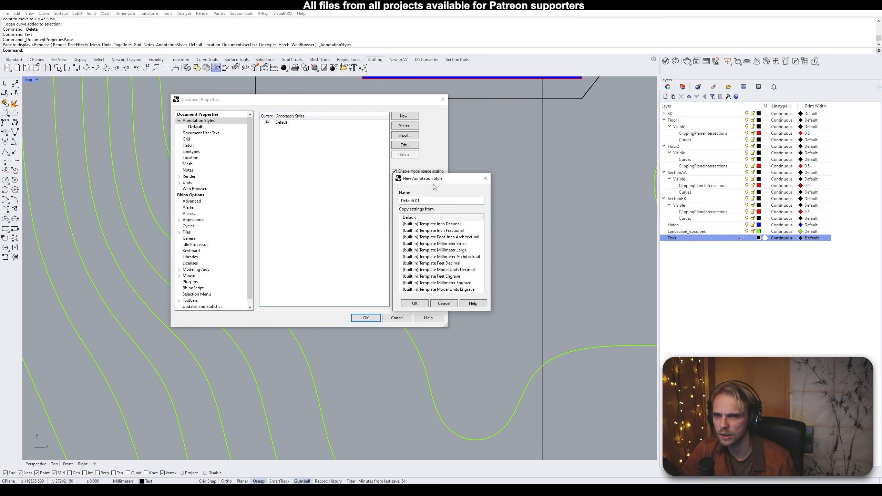
drag(435, 187, 257, 152)
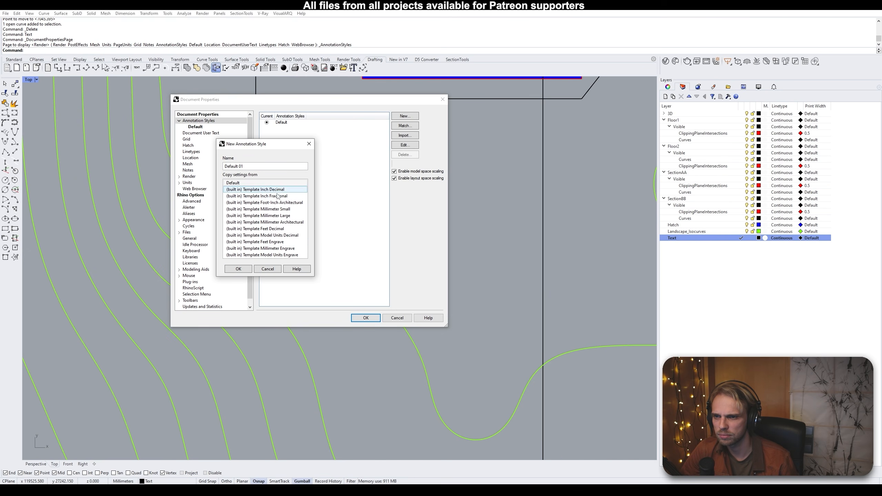
click(264, 215)
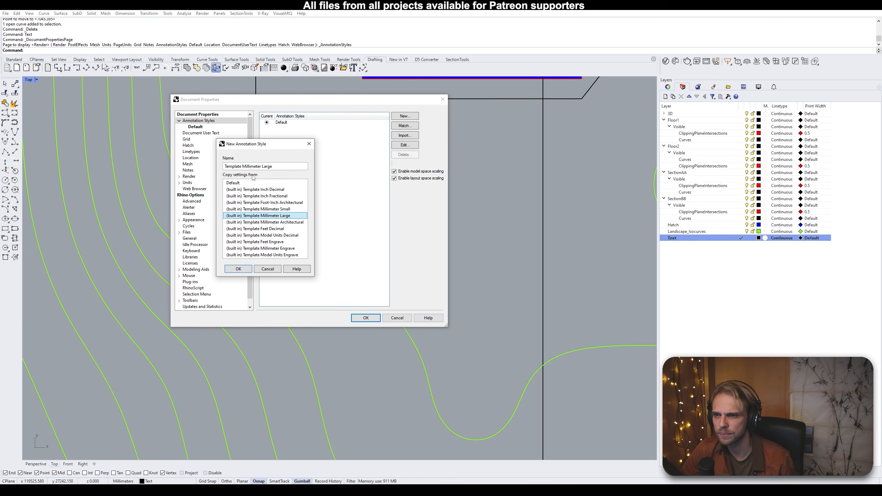
click(239, 268)
Open the Template Millimeter Large style for editing and rename it Markup Text
click(298, 128)
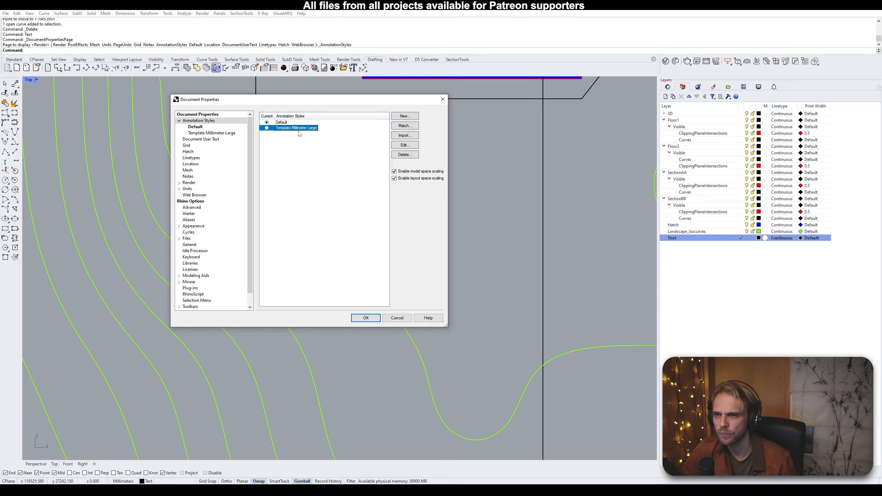
click(412, 143)
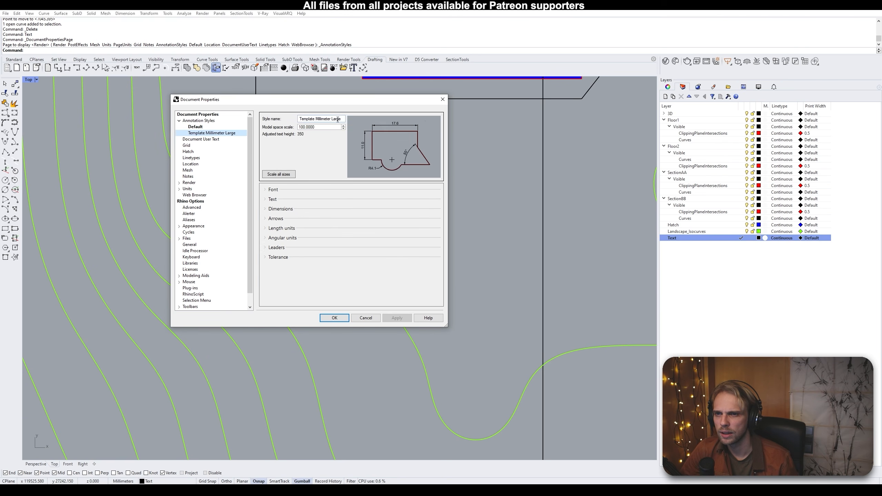
drag(338, 119, 298, 120)
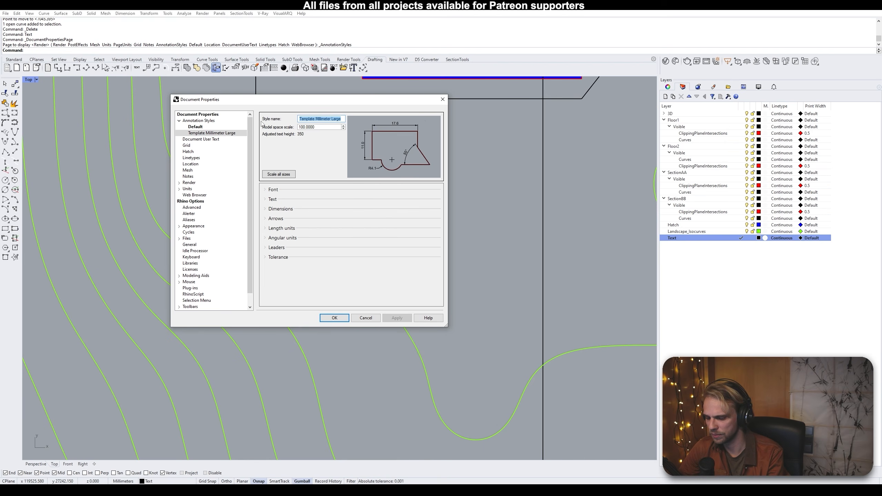
text(Markup)
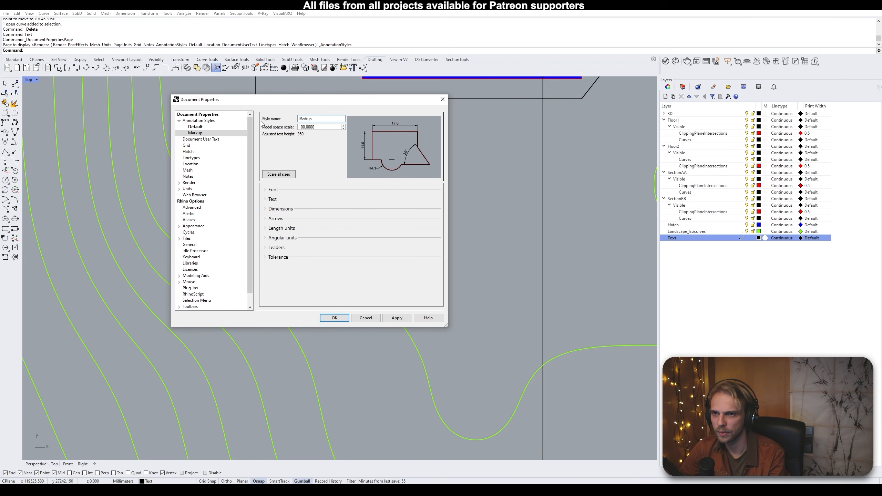
text( Text)
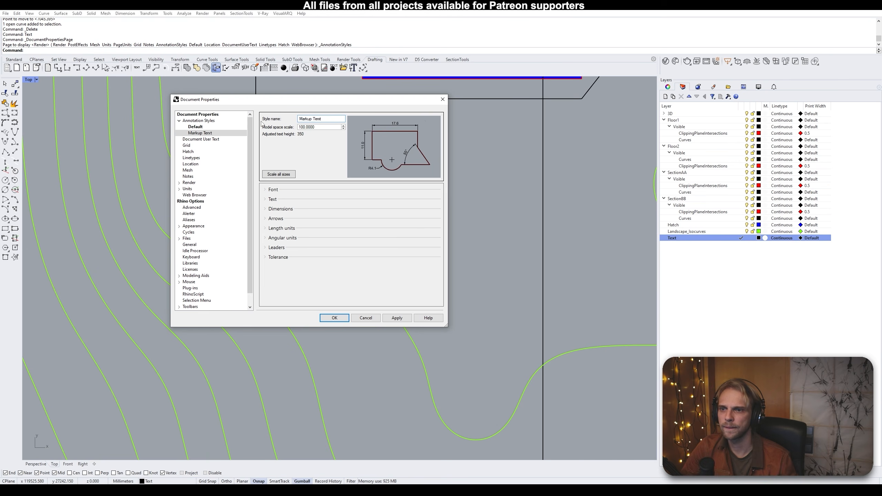
key(BackSpace)
key(BackSpace)
text(r)
key(BackSpace)
text(xt)
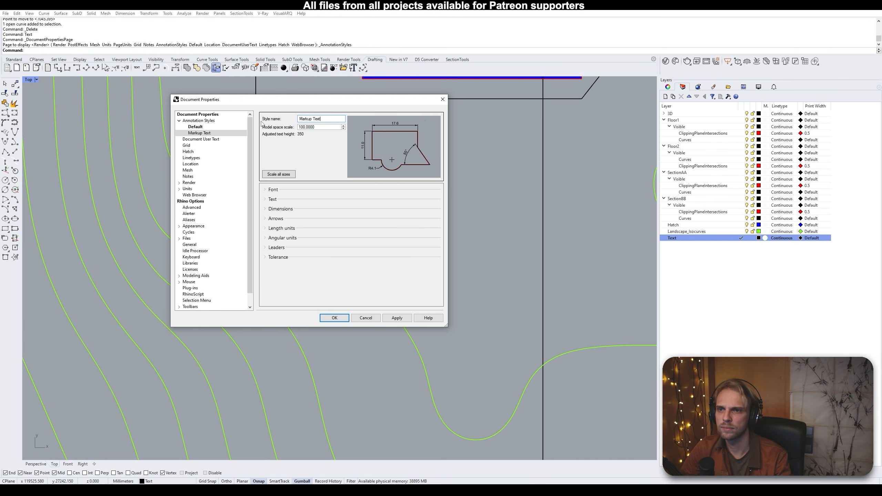
Rename the new annotation style Markup Anotation and apply the change to the document properties
key(BackSpace)
key(BackSpace)
key(BackSpace)
text(e)
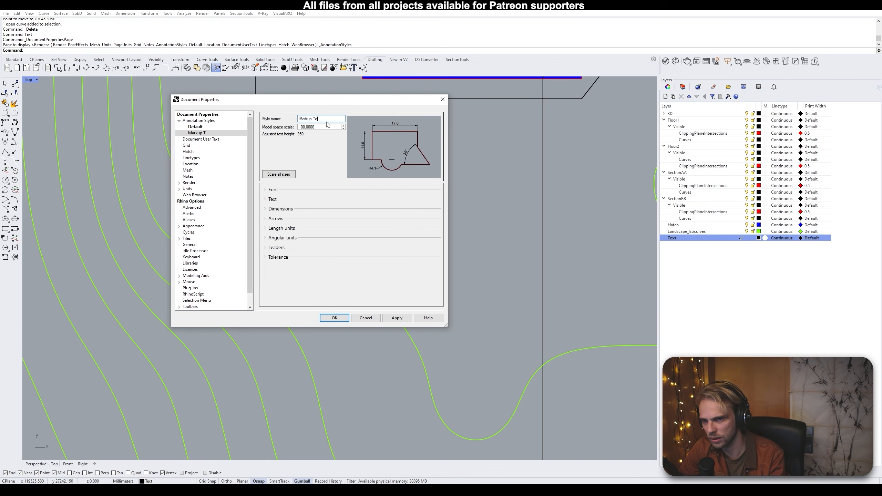
text(Anota)
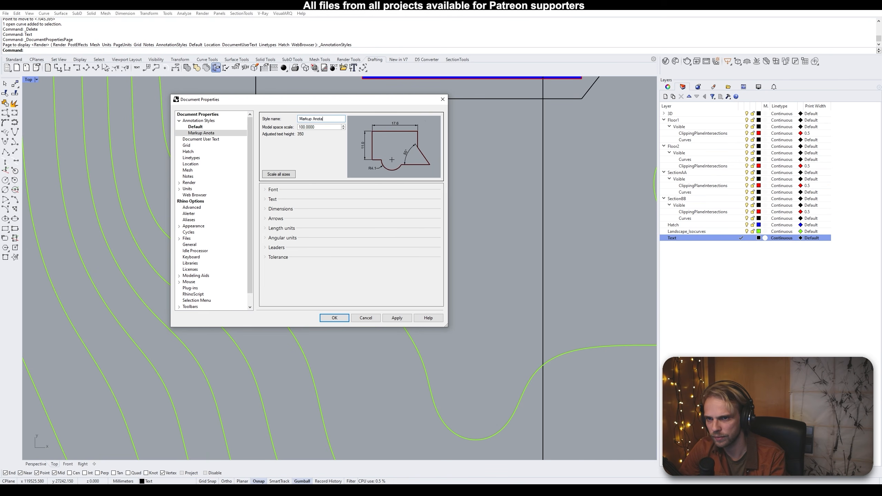
text(tion)
key(Tab)
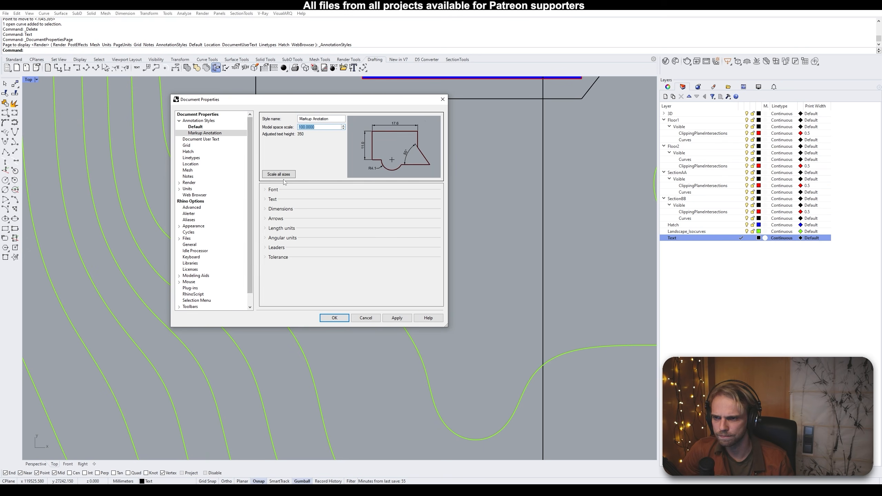
click(392, 321)
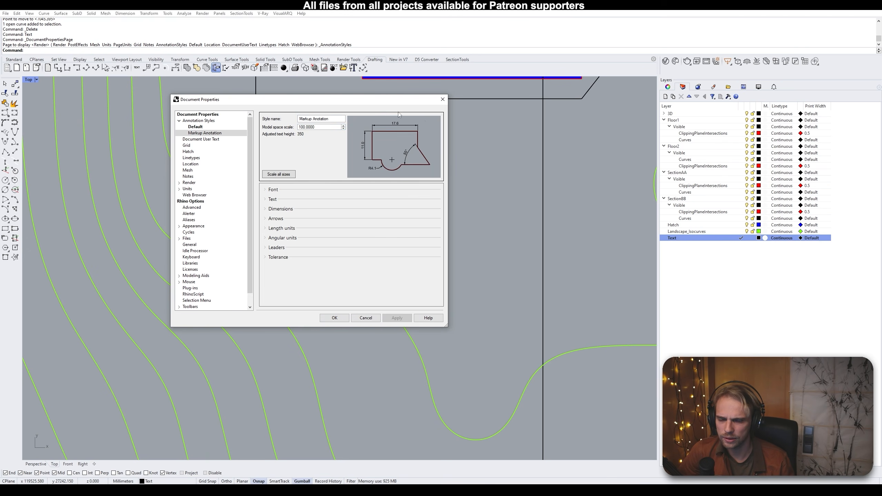
key(Return)
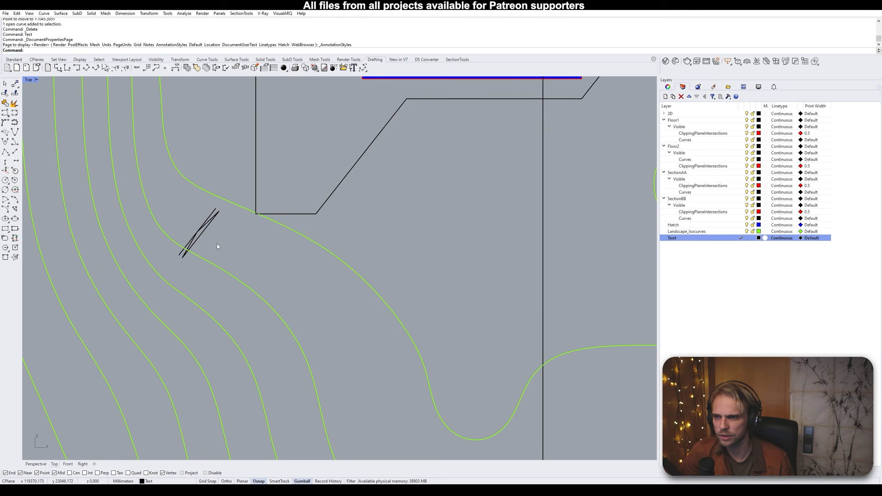
Start a new text object reading B in the Default style with the Arial Black font
text(Text)
key(Return)
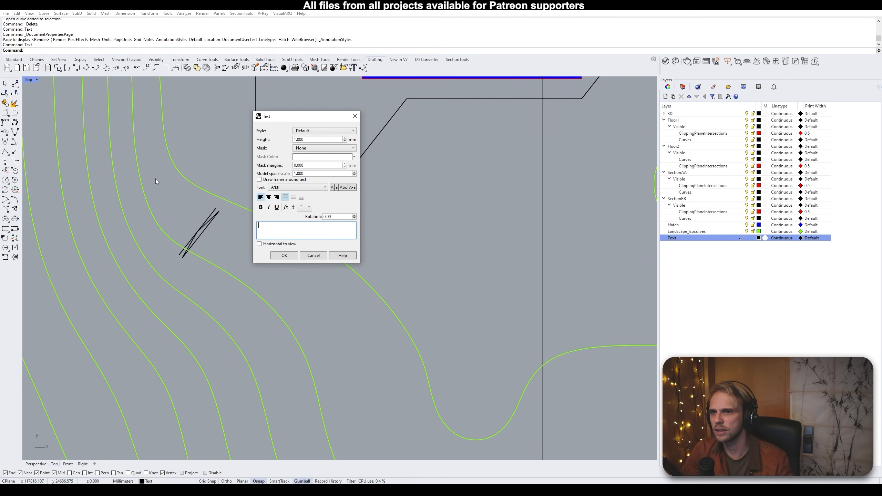
click(319, 132)
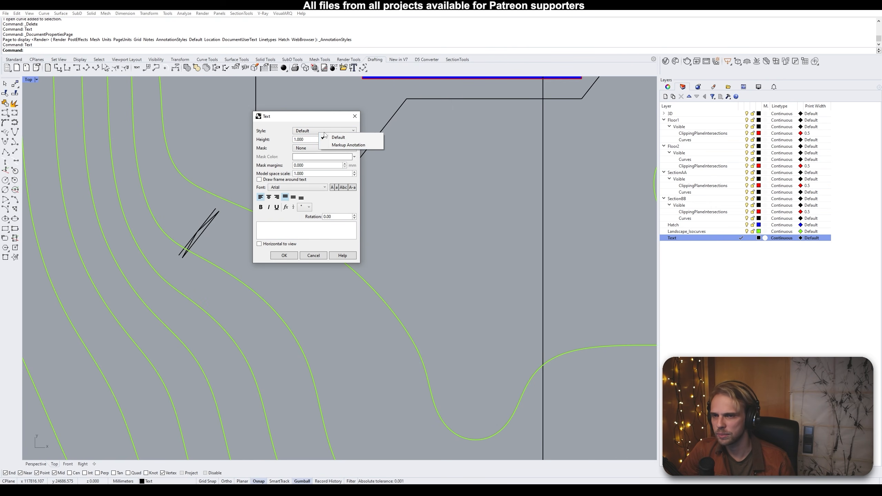
click(325, 132)
click(299, 131)
click(298, 130)
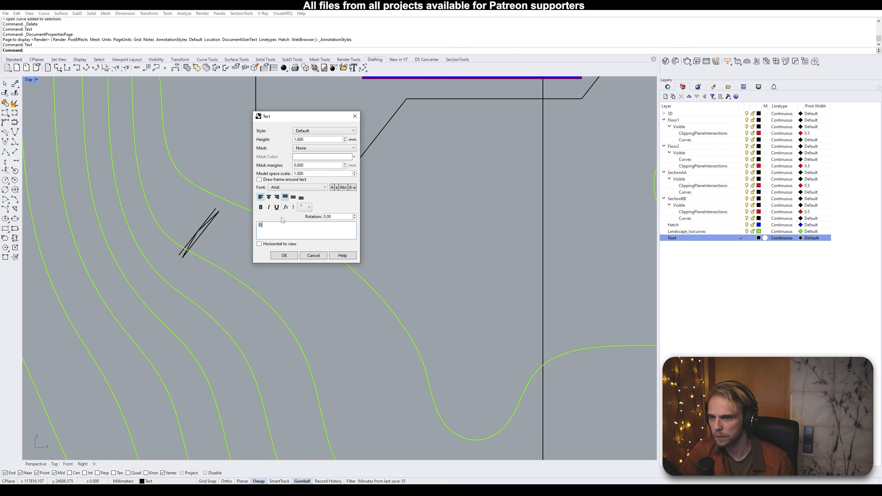
click(281, 188)
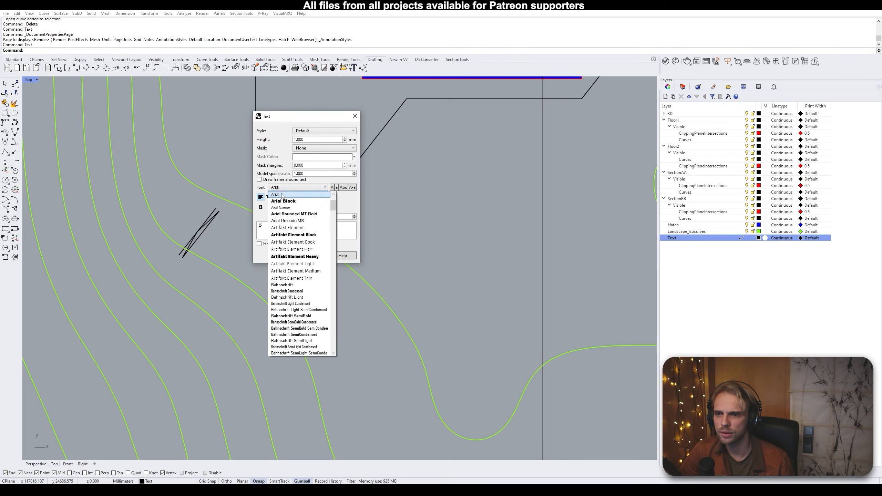
click(283, 202)
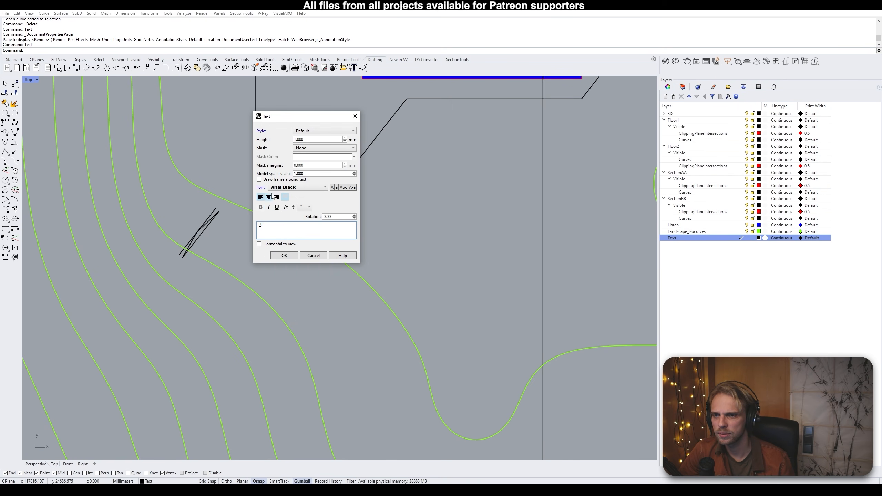
key(ctrl+a)
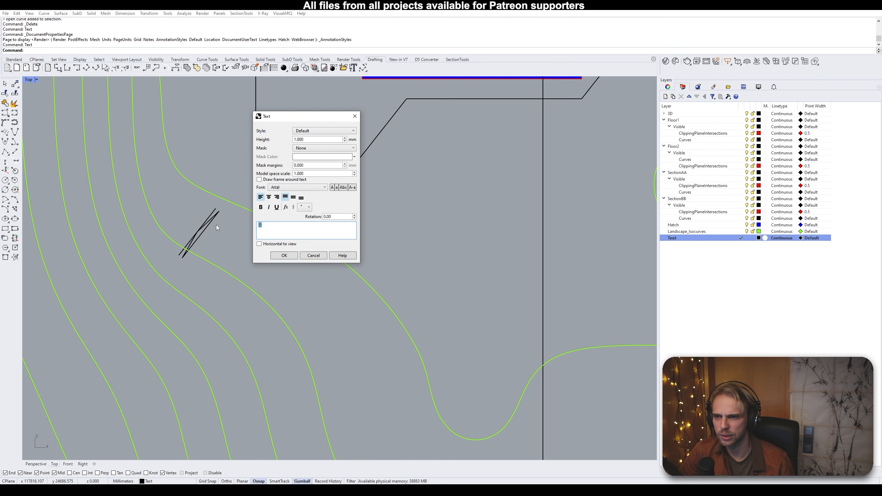
click(283, 188)
click(283, 201)
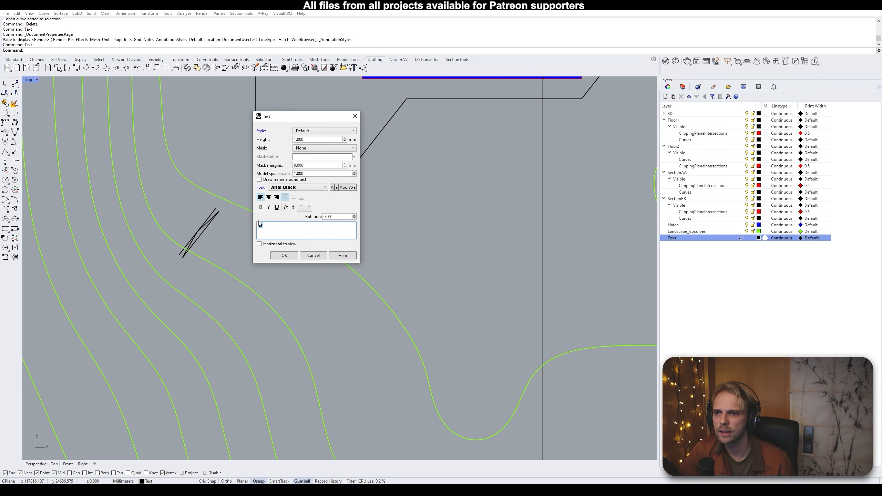
Set the text height to 300 mm and place the letter B beside the short diagonal section-marker lines
double_click(314, 139)
text(100)
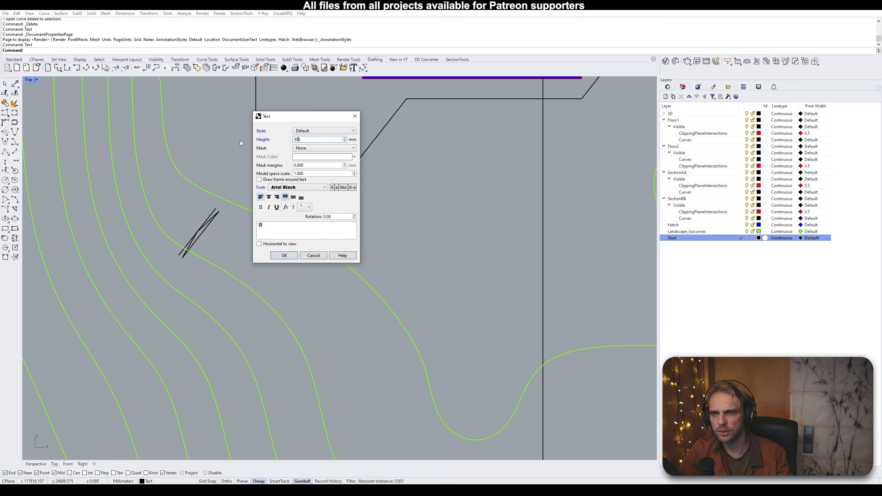
key(Return)
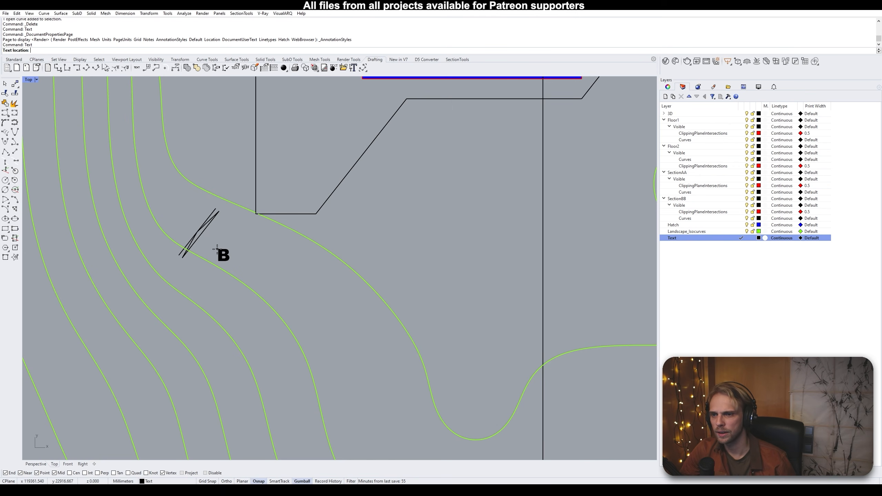
click(209, 249)
Rotate the letter B to match the diagonal section-marker lines and move it close beside them
scroll(217, 255, up, 3)
shift+drag(205, 261, 231, 291)
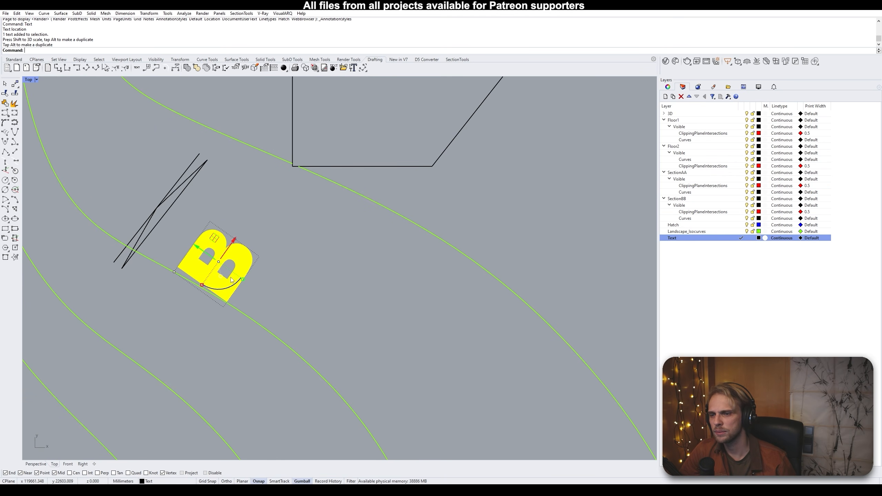
drag(211, 263, 190, 238)
key(Escape)
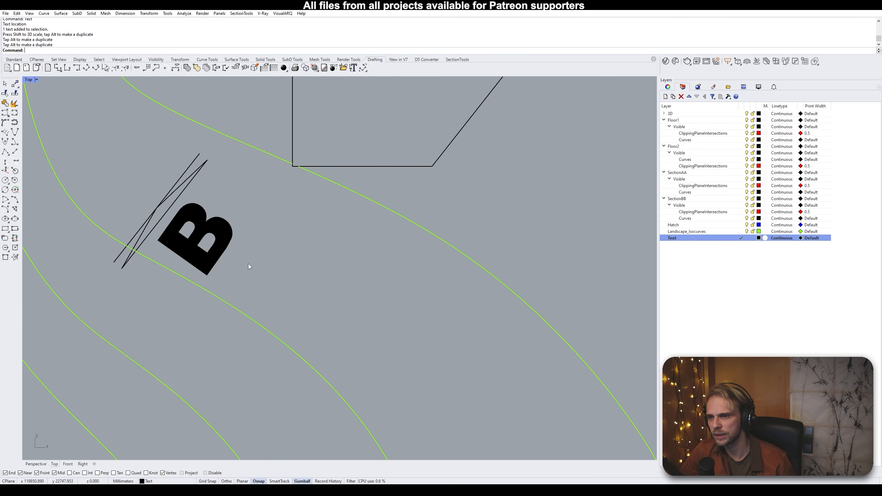
Group the letter B with the two short section-marker lines
scroll(248, 263, down, 3)
drag(269, 265, 197, 208)
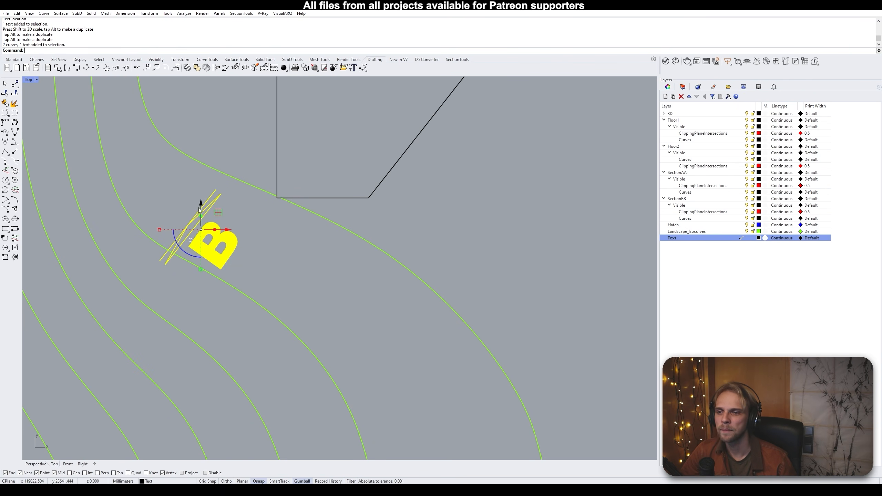
scroll(192, 227, down, 4)
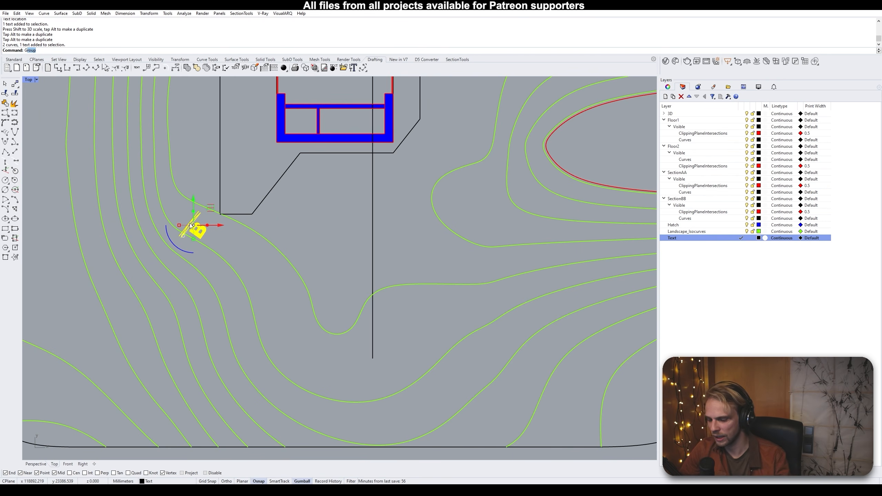
key(ctrl+g)
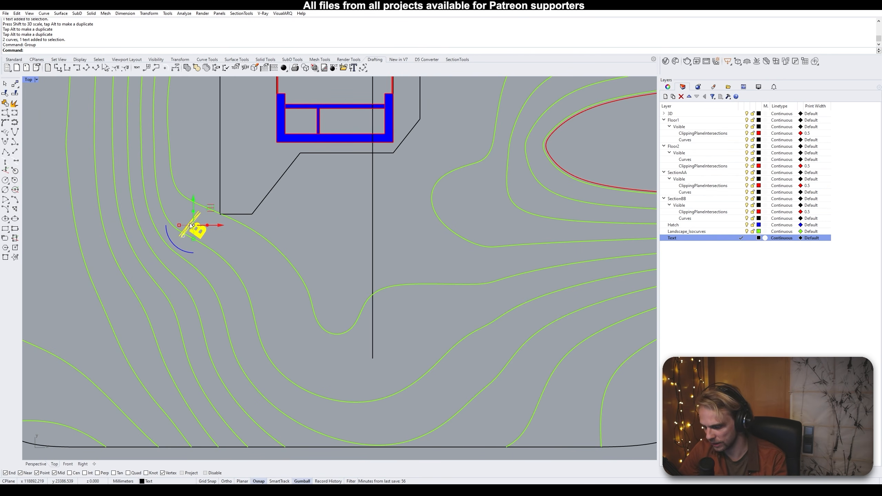
text(copy)
key(Return)
right_drag(199, 219, 154, 338)
scroll(154, 338, down, 4)
key(Escape)
Mirror a copy of the grouped B marker to the other end of the diagonal section, using a stair tread line as the mirror plane
scroll(155, 338, up, 2)
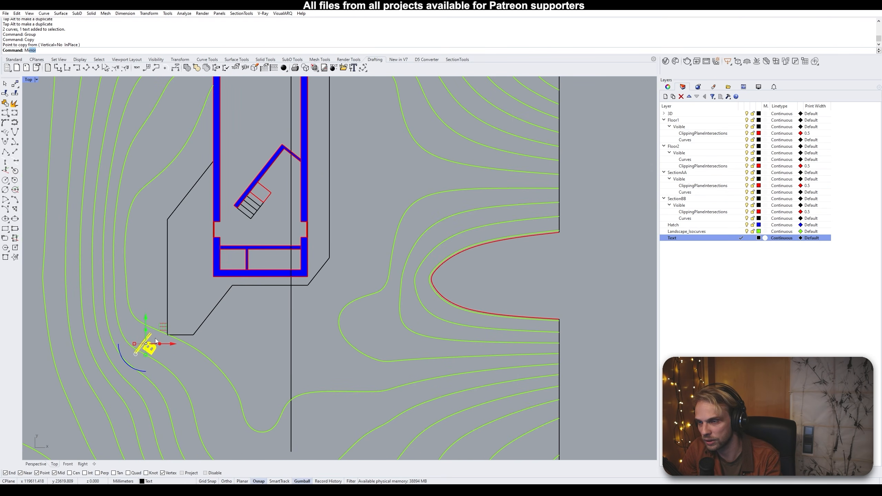
text(Mi)
key(Return)
scroll(256, 205, up, 3)
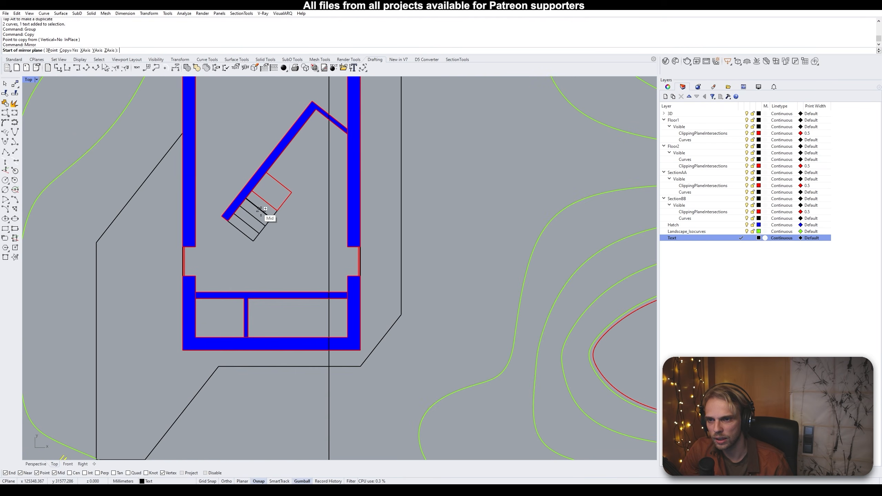
click(262, 210)
click(249, 200)
scroll(248, 201, down, 5)
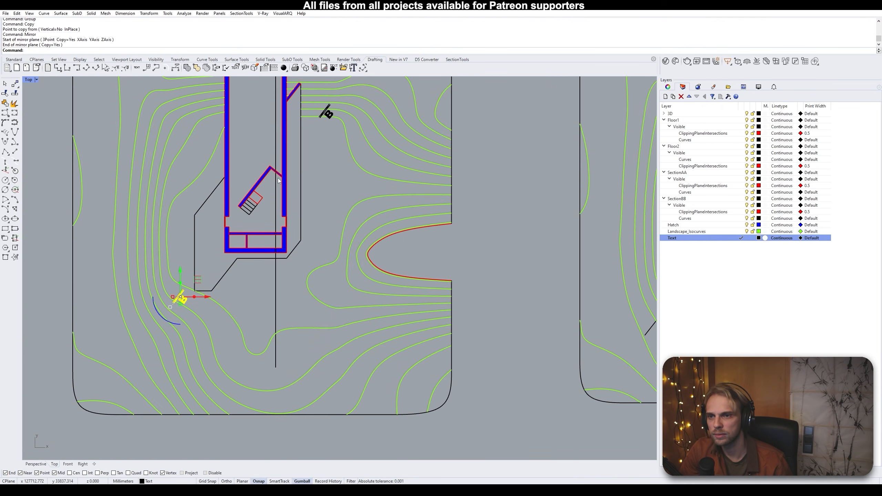
right_drag(278, 178, 266, 226)
key(Escape)
scroll(307, 148, up, 4)
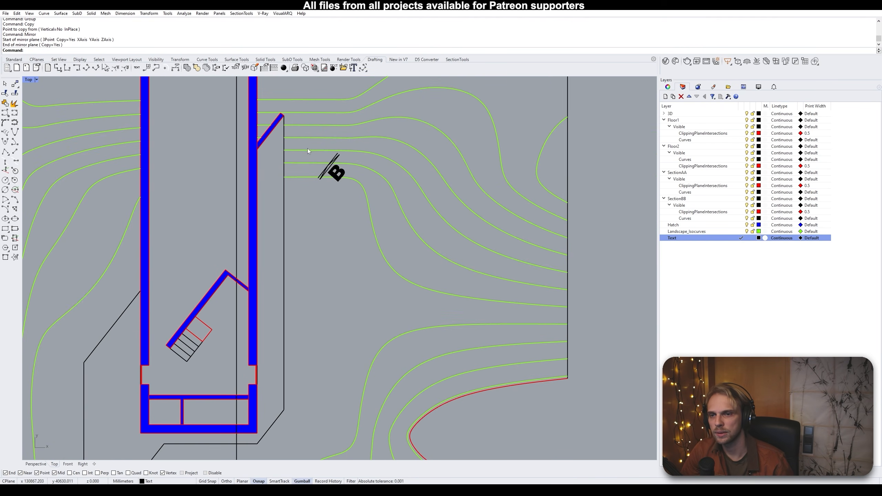
drag(301, 92, 388, 237)
scroll(199, 273, down, 4)
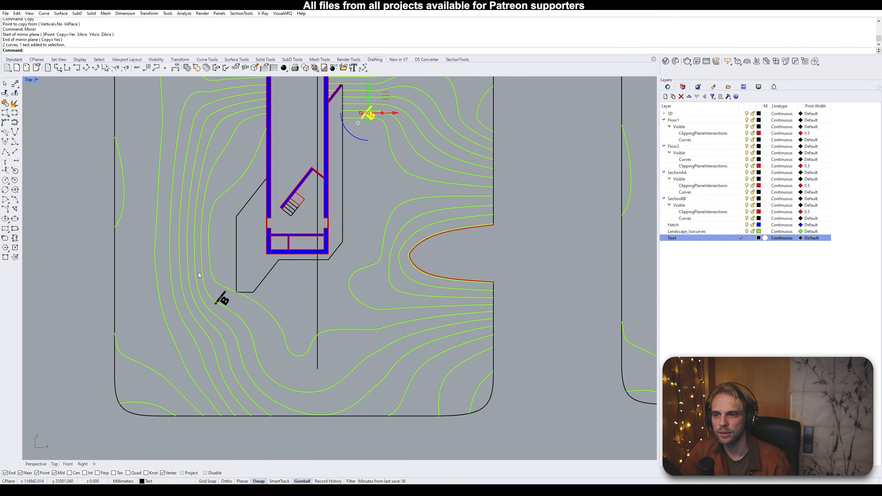
drag(140, 267, 258, 325)
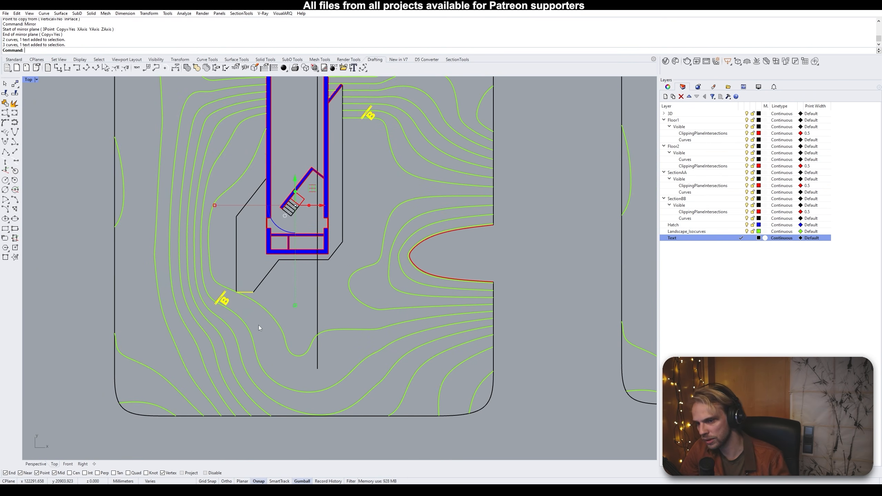
ctrl+click(250, 292)
key(Escape)
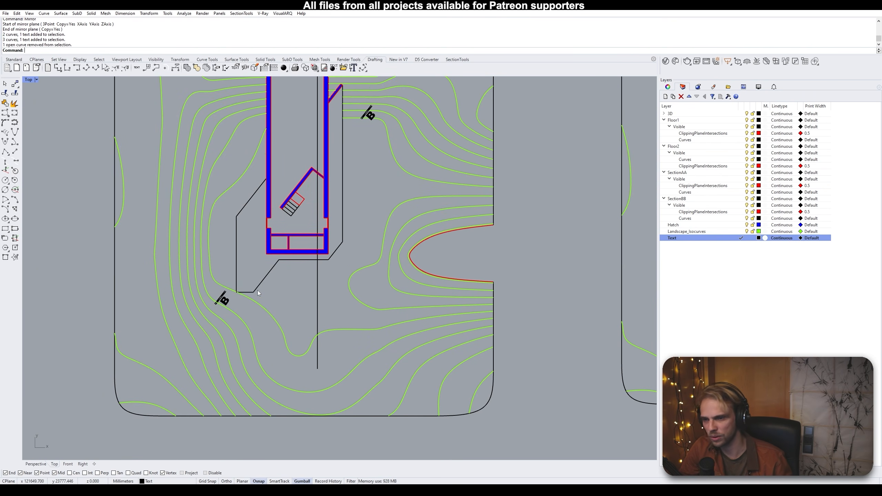
Duplicate the mirrored B marker and place the copy near the upper end of the vertical section line, above the house
right_drag(383, 176, 354, 358)
scroll(339, 295, down, 5)
scroll(317, 219, up, 12)
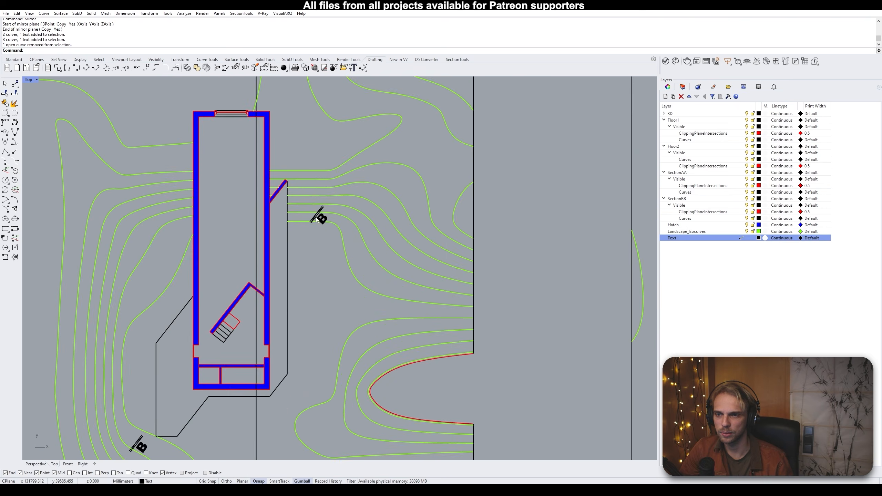
click(316, 218)
scroll(316, 216, down, 4)
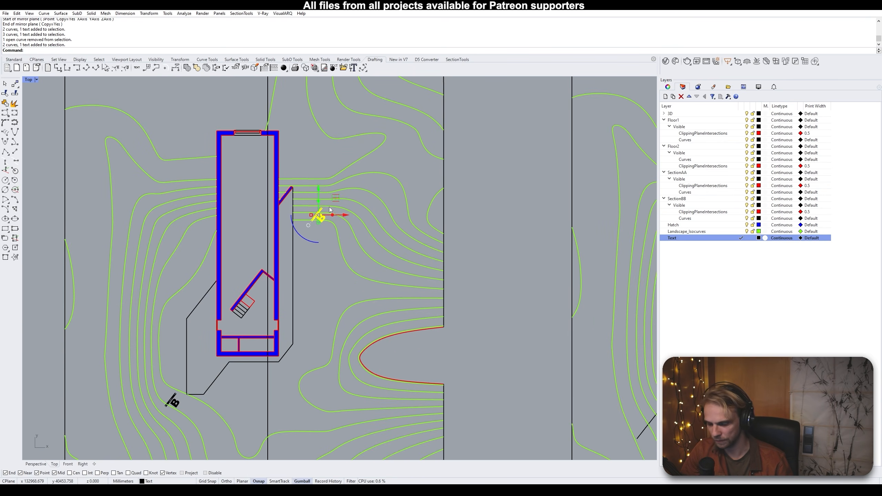
right_drag(330, 207, 332, 317)
drag(332, 317, 302, 185)
key(alt)
scroll(292, 175, up, 3)
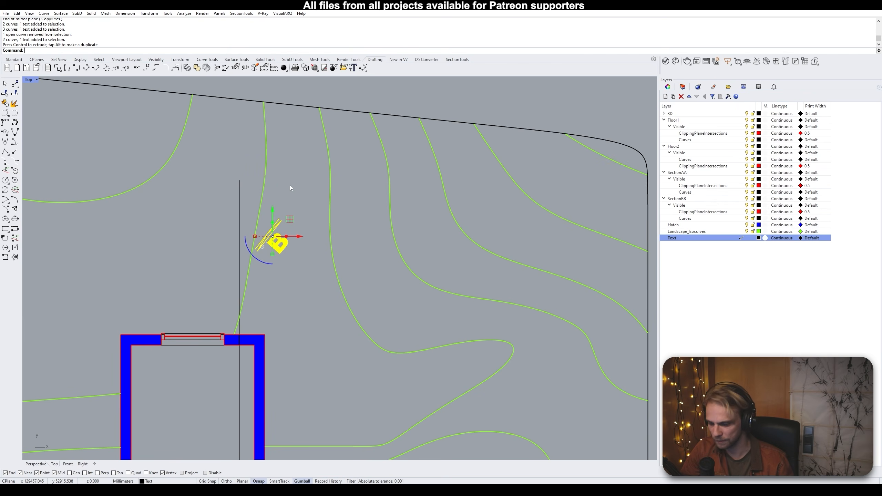
Move the copied B marker by the lower end of its line onto the vertical section line
text(M)
key(Return)
scroll(264, 244, up, 2)
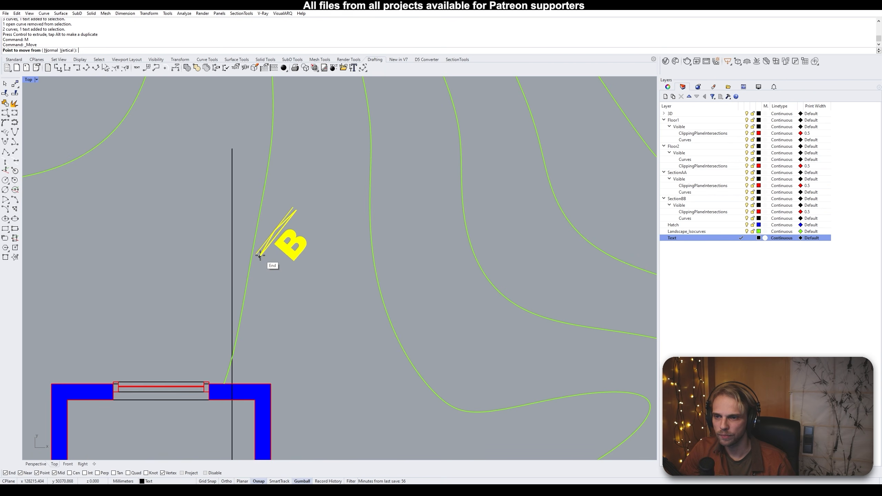
click(260, 255)
click(234, 240)
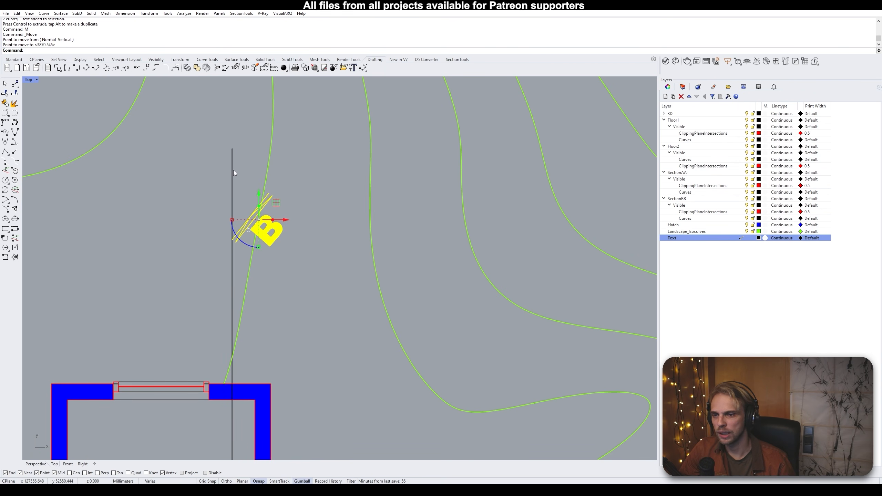
Rotate the copied marker about its lower line end so that it aligns with the vertical section line
text(Rotate)
key(Return)
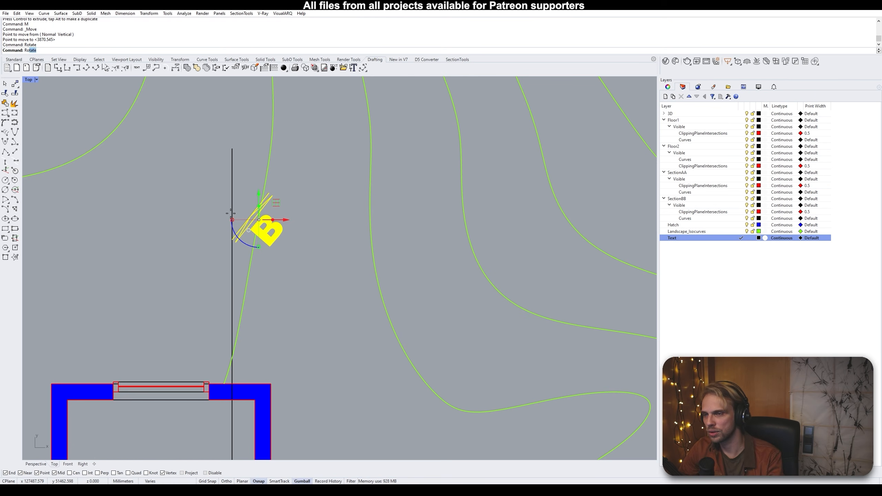
click(232, 239)
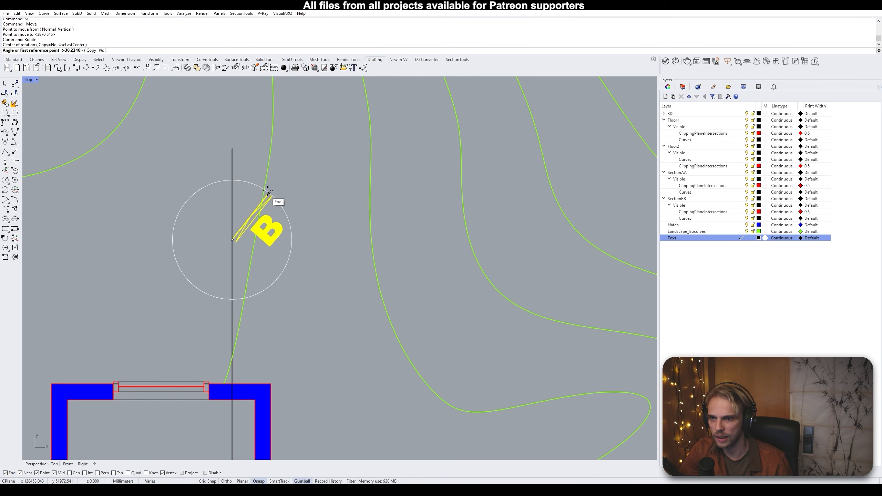
click(272, 196)
click(232, 149)
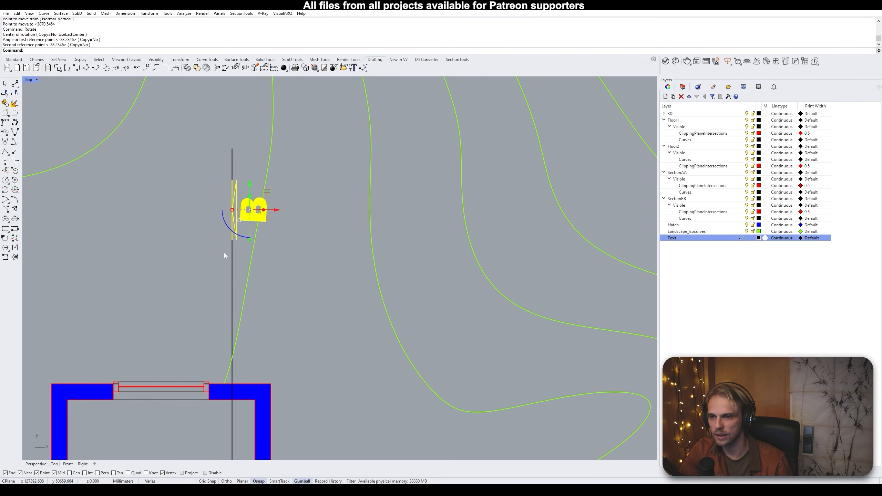
click(206, 280)
scroll(207, 280, down, 5)
scroll(255, 235, up, 3)
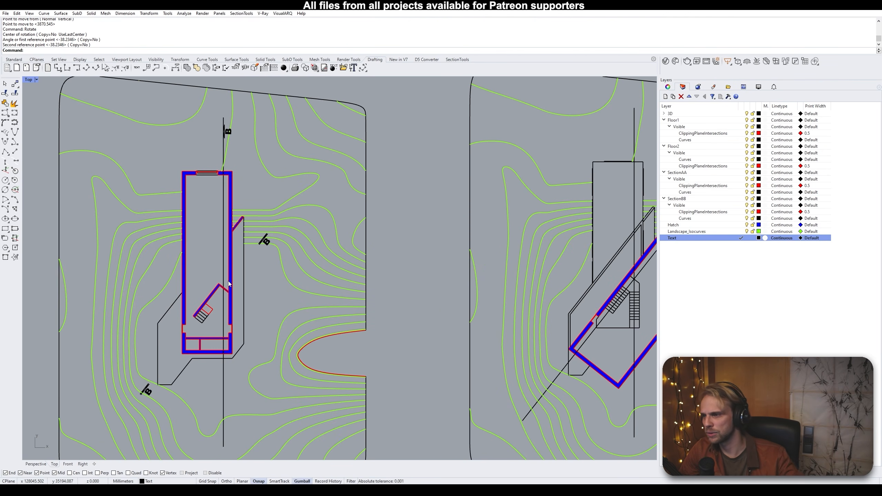
Examine the two section drawings beside the plans to check which section line each one belongs to
scroll(228, 282, down, 5)
scroll(265, 268, up, 6)
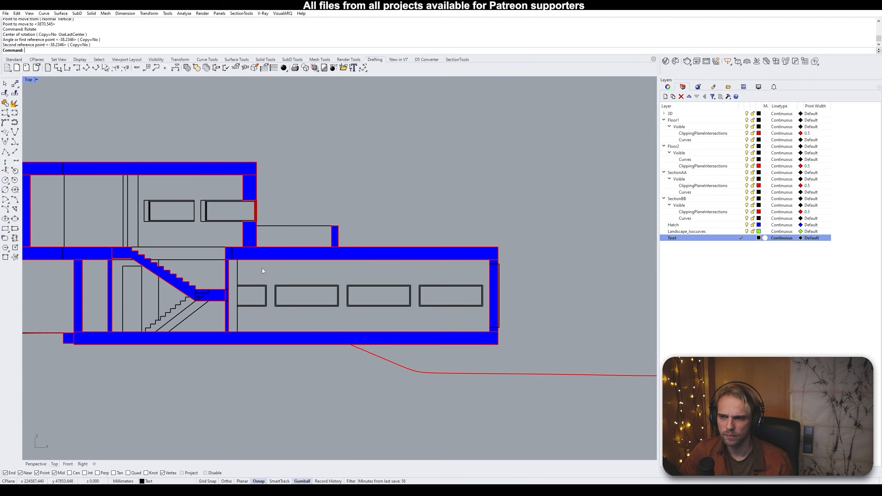
scroll(261, 268, down, 2)
right_drag(257, 275, 291, 167)
scroll(277, 297, up, 8)
scroll(344, 283, down, 8)
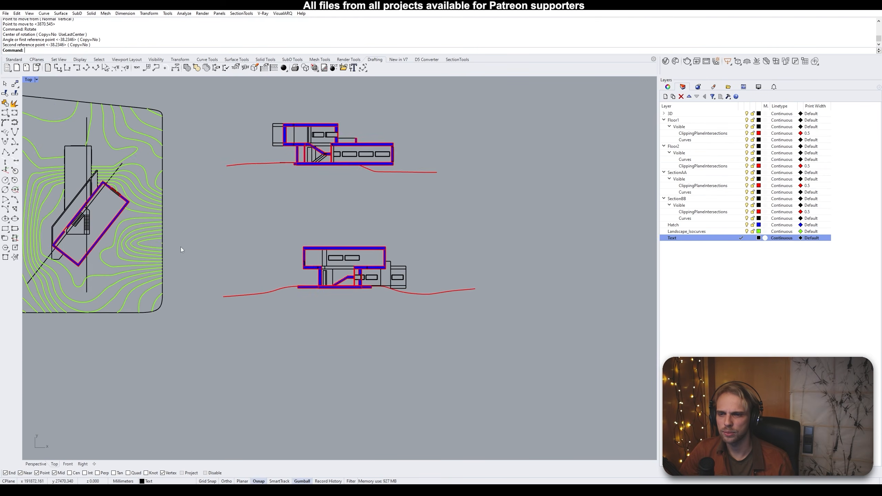
right_drag(181, 248, 388, 293)
scroll(239, 239, up, 4)
right_drag(281, 281, 441, 301)
Ungroup the marker on the first plan's vertical section line and change its letter to A
scroll(141, 146, up, 9)
right_drag(141, 146, 219, 215)
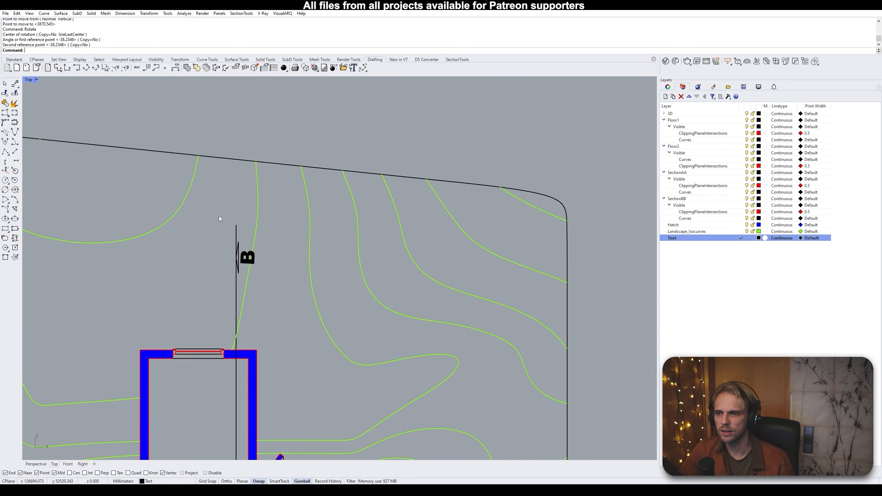
scroll(246, 257, up, 8)
drag(225, 278, 205, 267)
scroll(218, 278, up, 5)
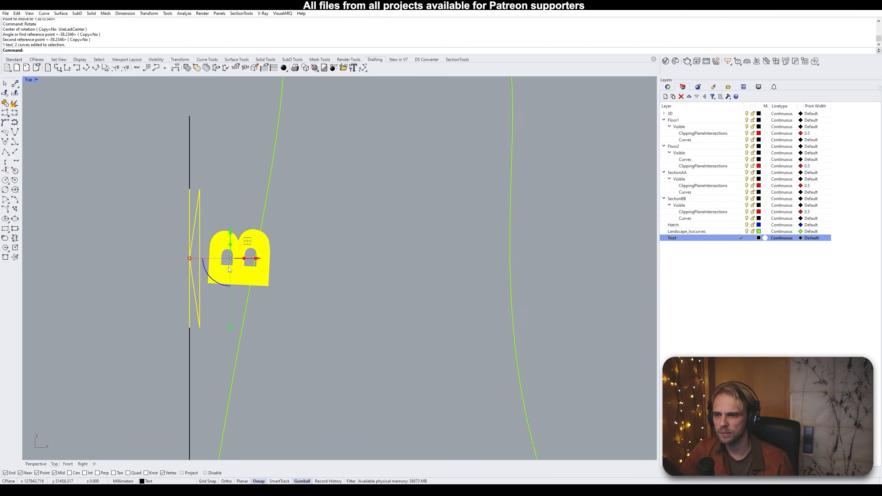
key(ctrl+shift+g)
key(Escape)
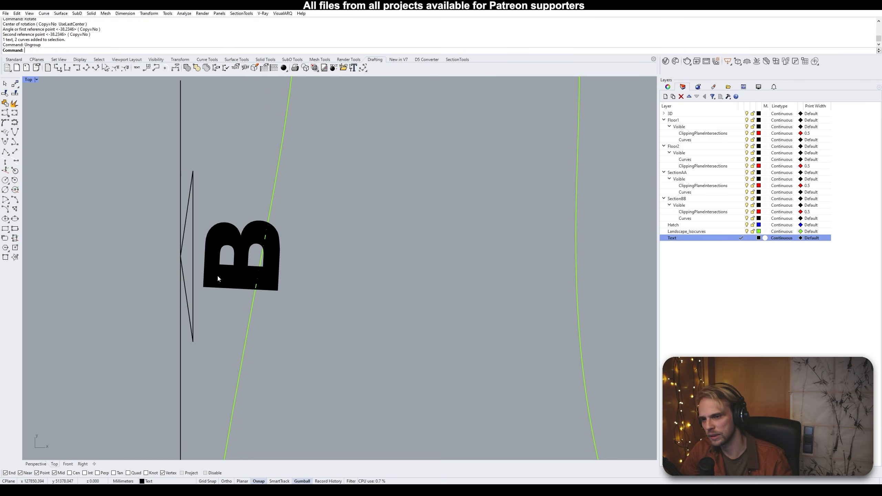
click(218, 277)
double_click(217, 276)
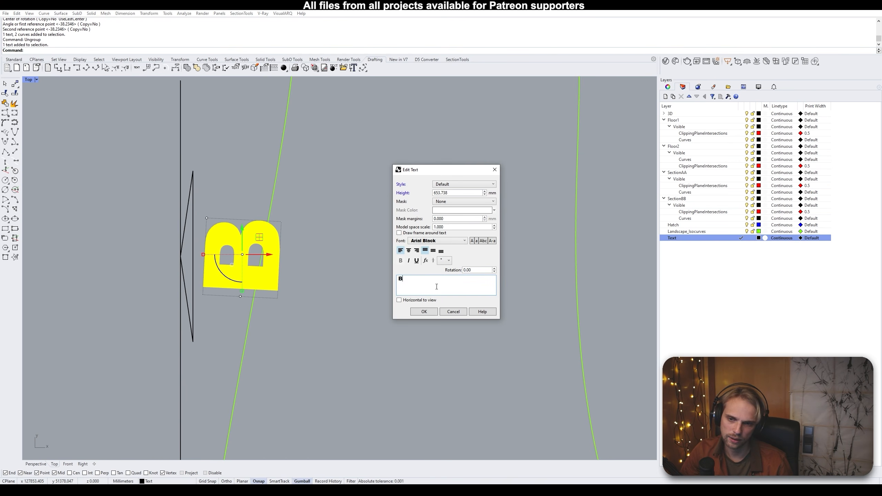
text(A)
click(425, 311)
scroll(209, 180, up, 3)
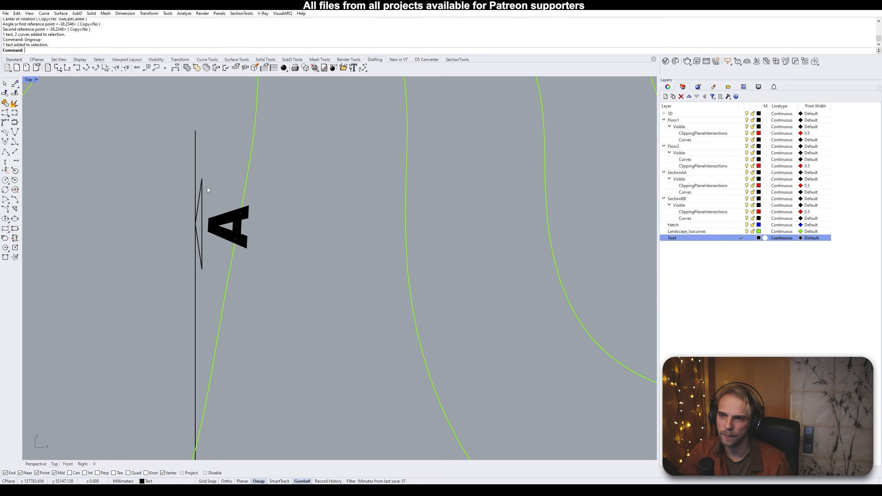
Group the A letter with its marker lines and delete the vertical section line from the first plan
drag(148, 151, 339, 301)
text(G)
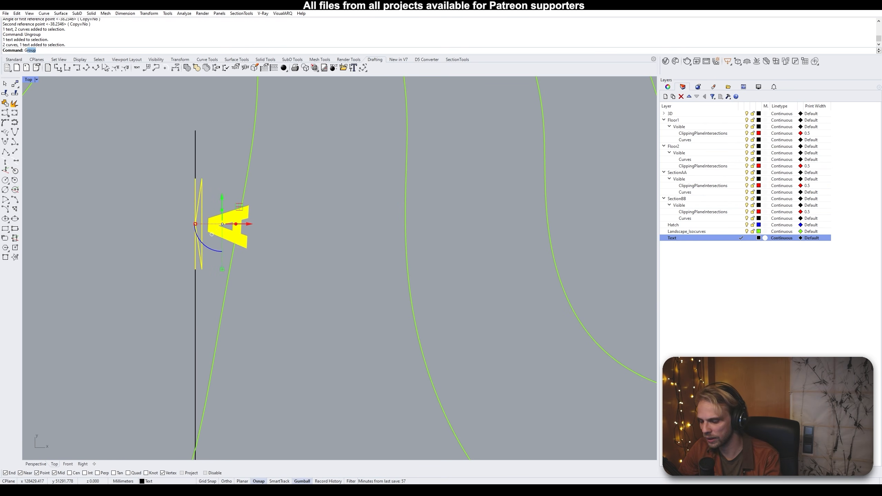
text(rou)
click(250, 240)
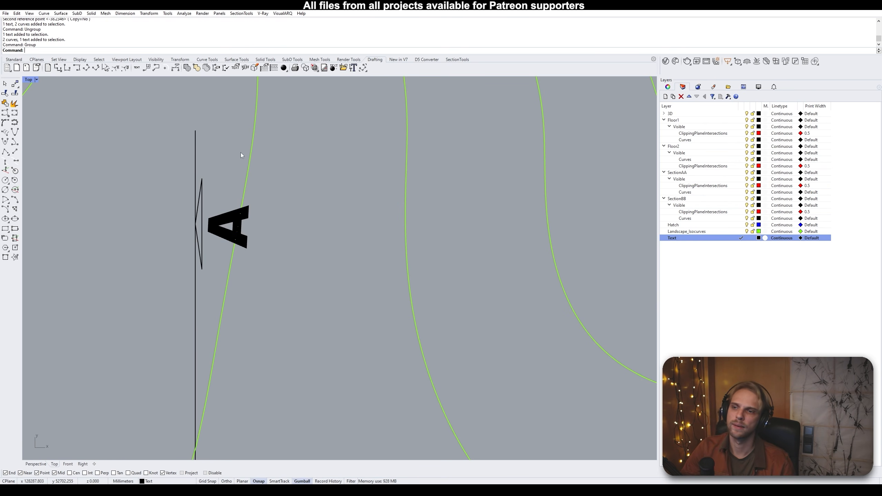
drag(241, 152, 155, 152)
key(Delete)
Move the A marker slightly closer to the house and place a duplicate straight below the house
scroll(199, 197, down, 6)
click(208, 212)
scroll(208, 212, down, 5)
scroll(210, 218, down, 4)
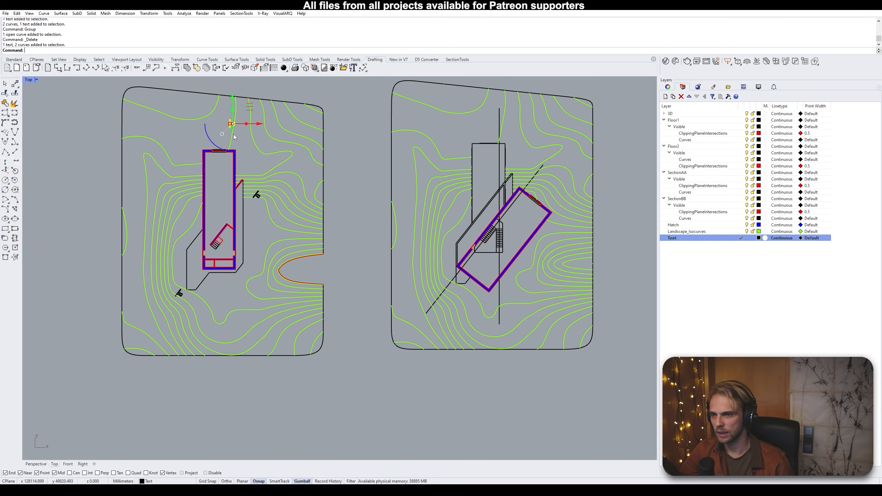
drag(233, 100, 245, 270)
key(Escape)
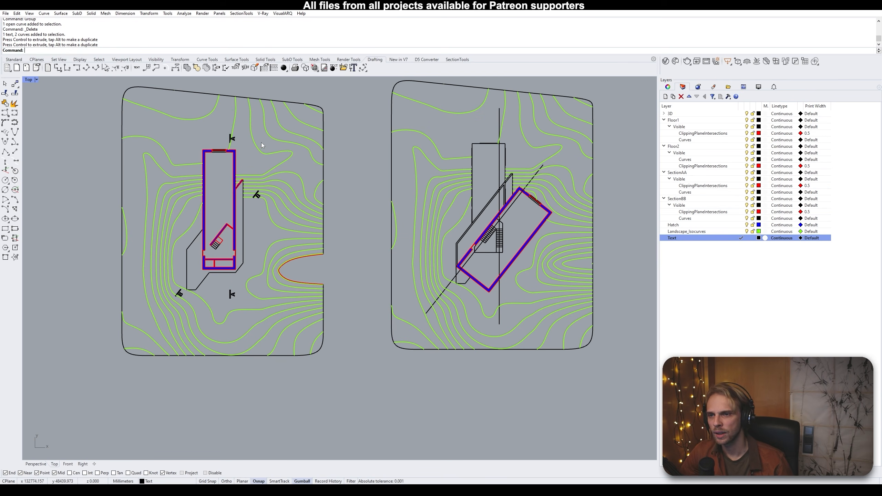
Copy all four A and B markers to the second plan, using the upper-left corner of the straight house volume as reference
click(229, 140)
scroll(243, 188, up, 6)
shift+click(267, 207)
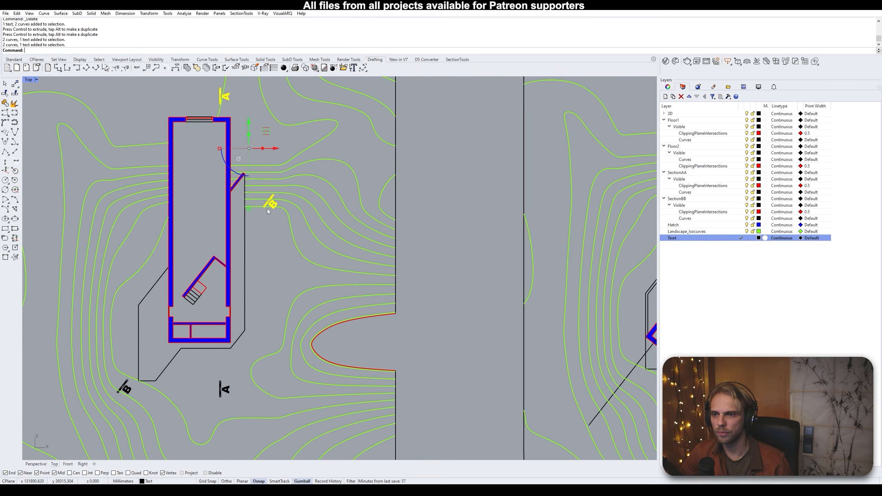
right_drag(237, 398, 242, 307)
shift+drag(243, 307, 213, 301)
shift+click(128, 297)
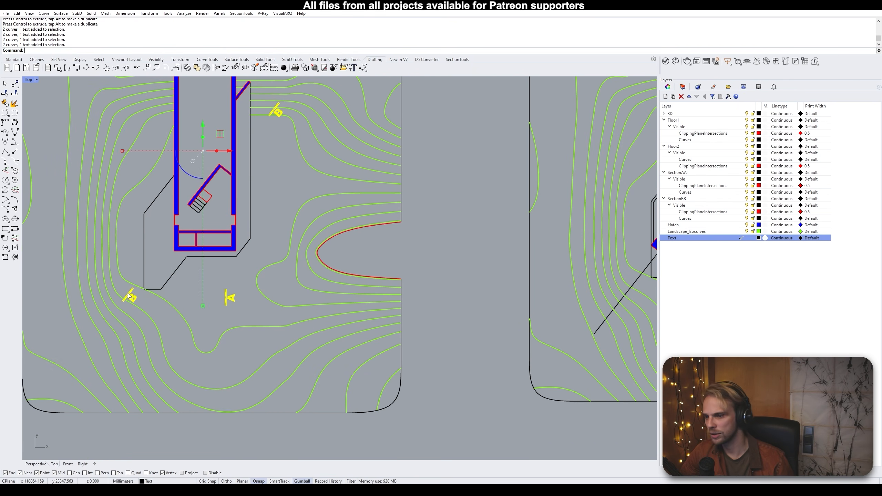
key(Return)
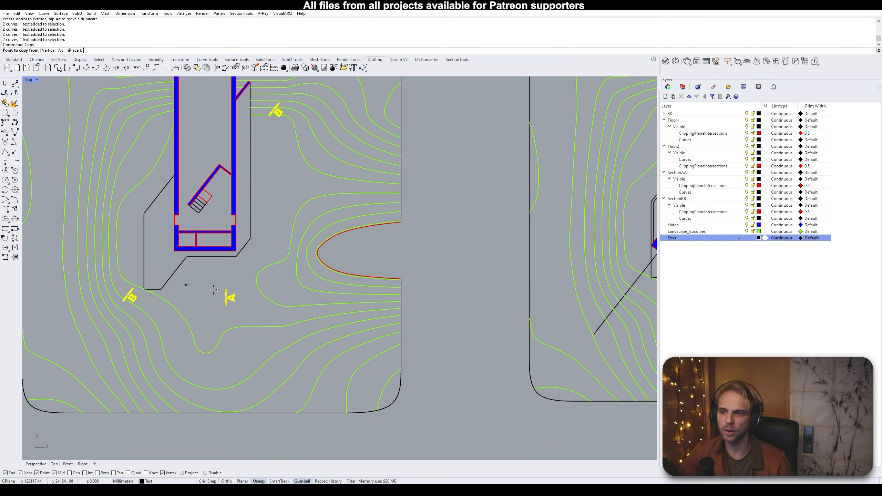
scroll(347, 275, down, 3)
right_drag(493, 271, 374, 259)
right_drag(160, 259, 255, 263)
scroll(175, 149, up, 8)
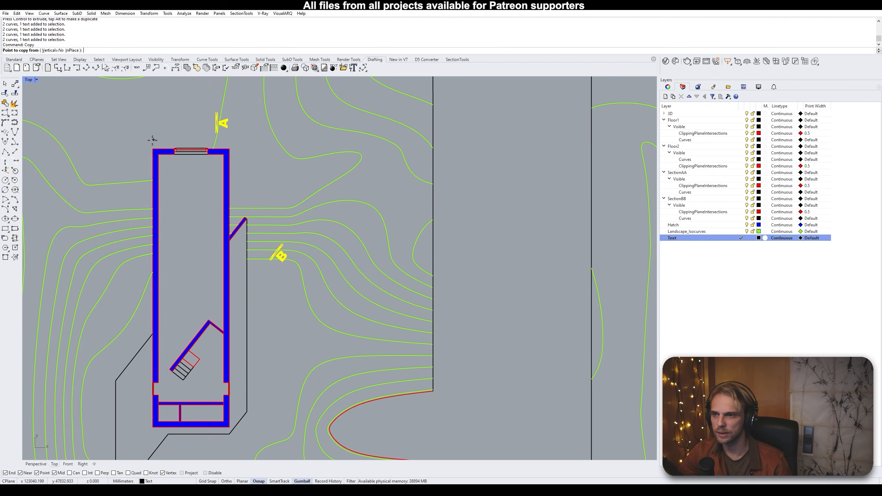
click(154, 150)
scroll(236, 171, down, 6)
right_drag(440, 210, 338, 220)
scroll(379, 151, up, 5)
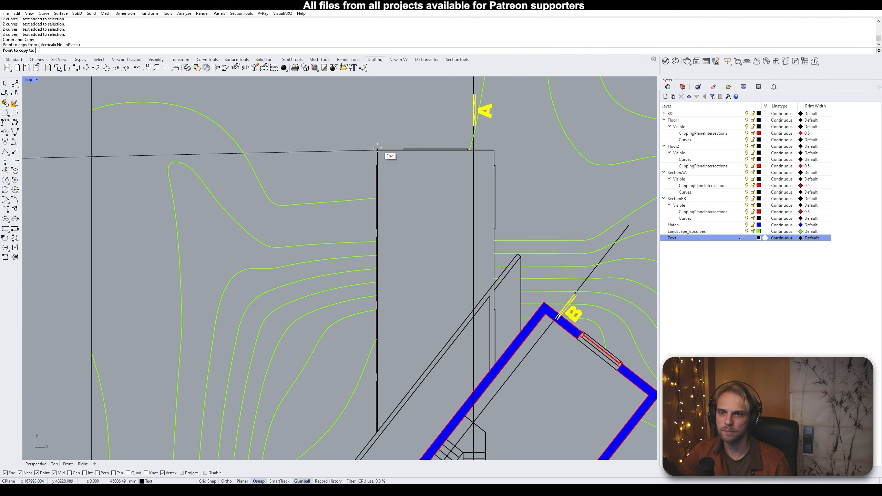
click(378, 151)
key(Return)
Delete the vertical and the diagonal section lines from the second plan
scroll(368, 149, down, 3)
right_drag(398, 170, 333, 169)
click(347, 102)
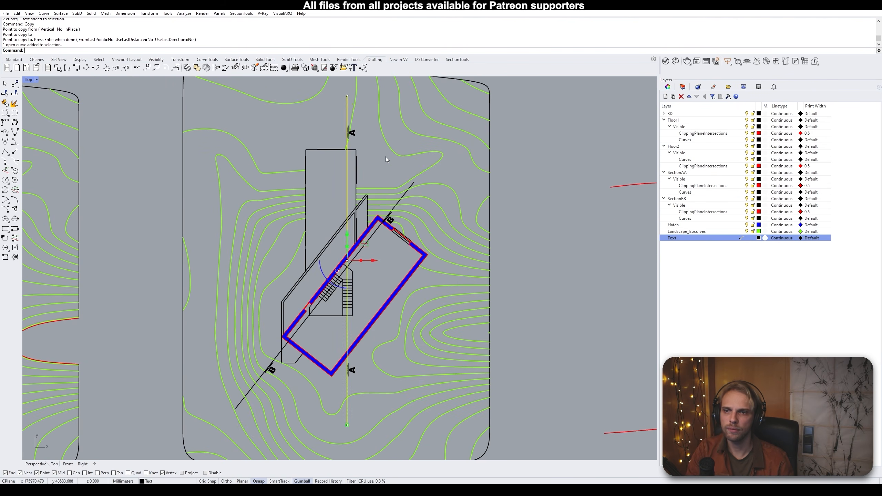
key(Delete)
click(413, 183)
key(Delete)
Move the second plan's upper B marker along its own line direction, away from the rotated house wall
scroll(378, 222, up, 4)
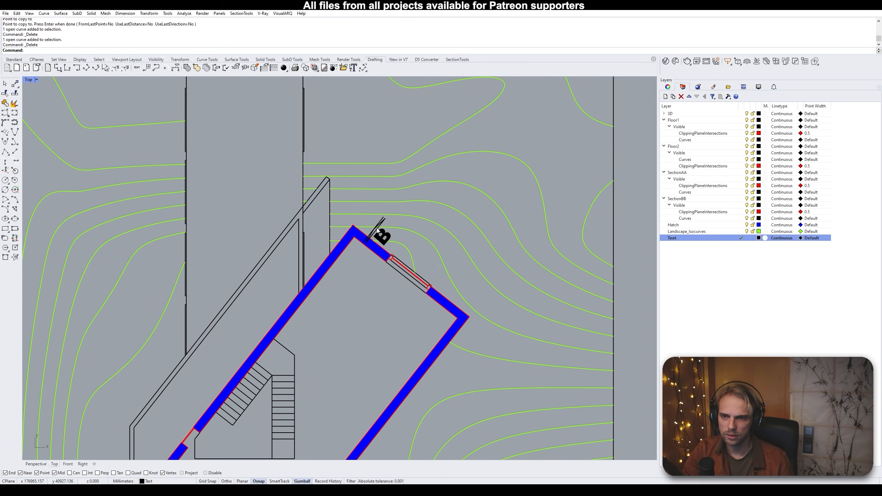
click(378, 230)
click(380, 235)
text(m)
key(Return)
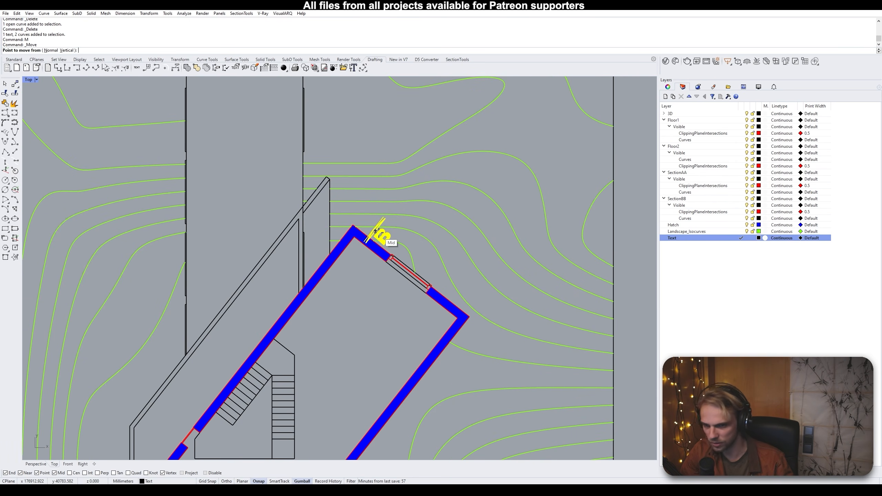
scroll(381, 236, up, 3)
click(352, 244)
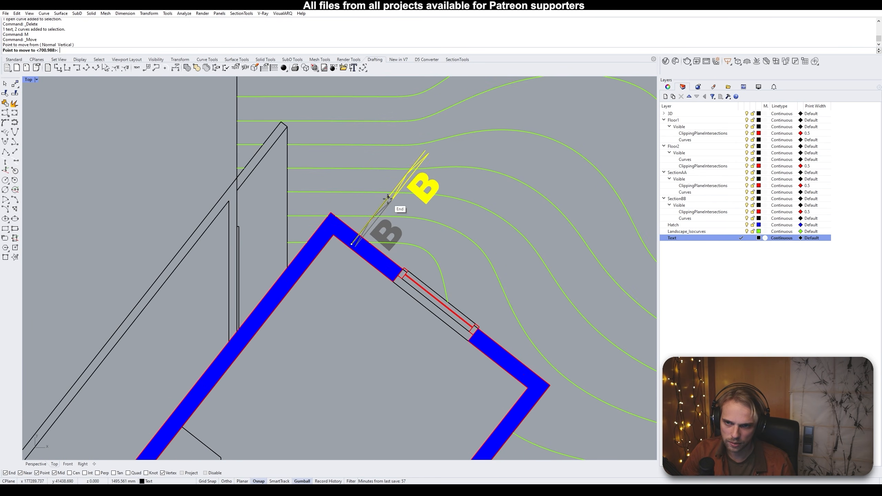
click(389, 198)
click(403, 211)
scroll(404, 211, down, 15)
right_drag(388, 252, 400, 198)
scroll(335, 167, down, 5)
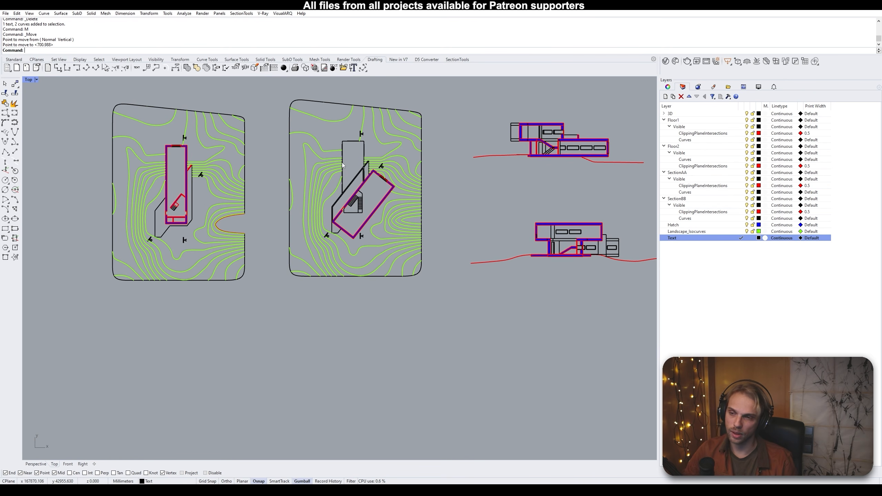
scroll(344, 218, up, 5)
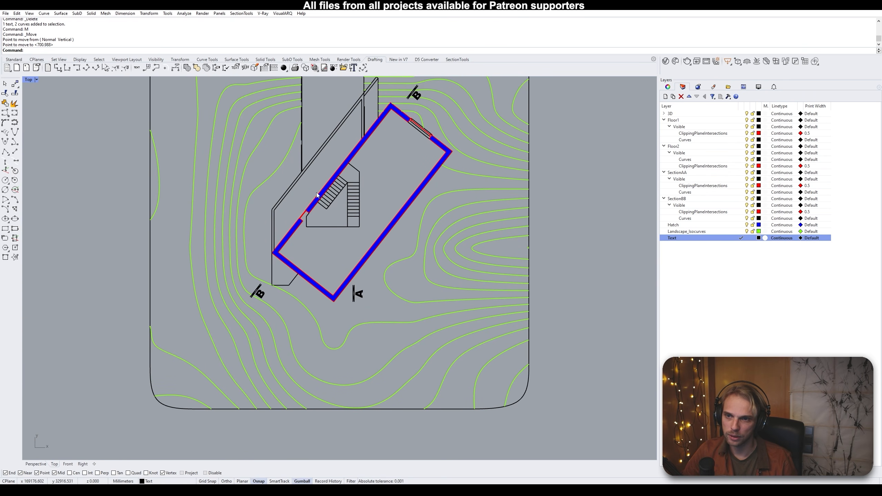
scroll(391, 105, down, 3)
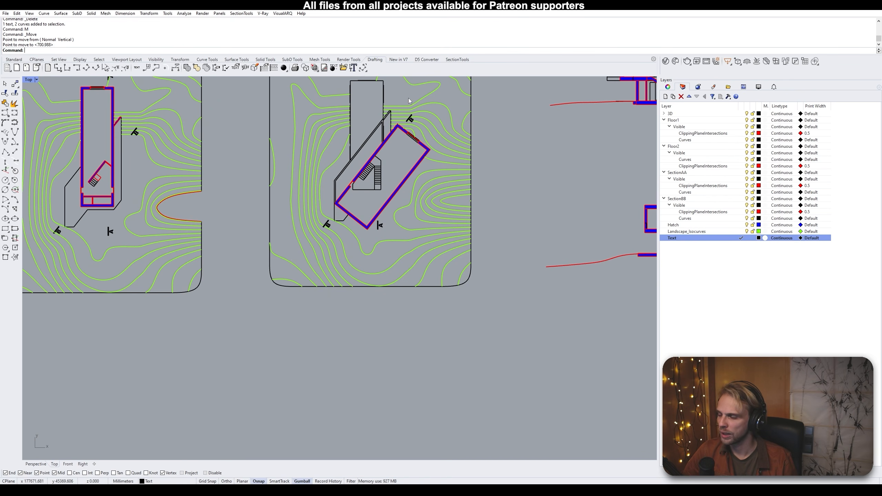
Create a new top-level layer named Dashed
click(14, 59)
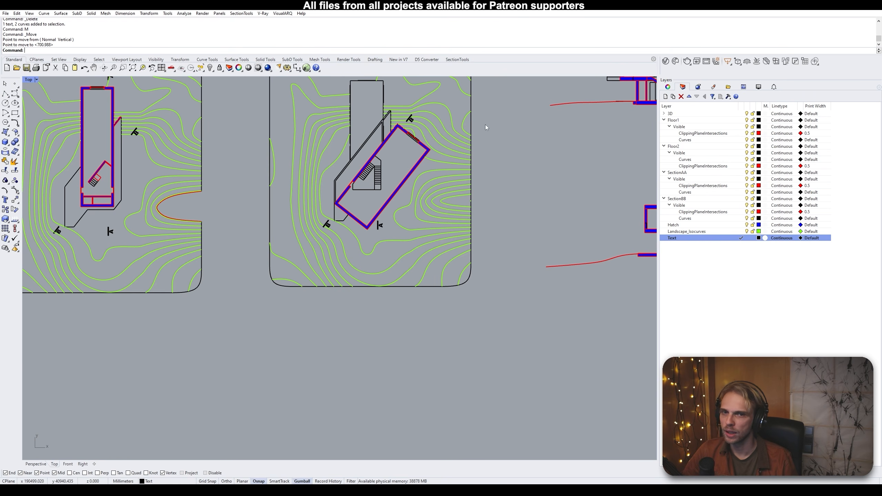
click(721, 289)
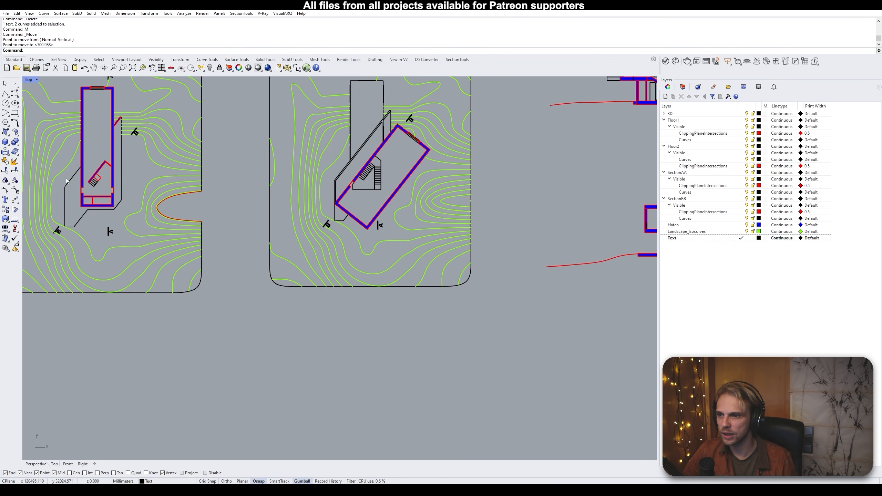
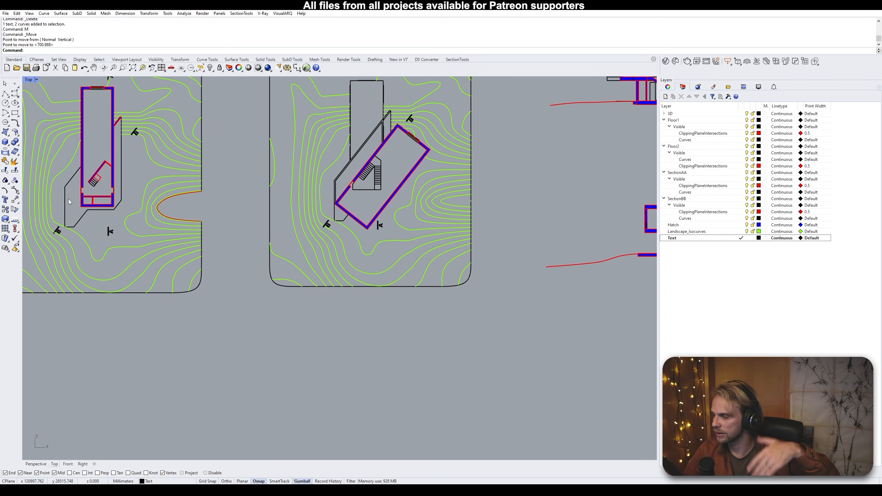
mouse_move(98, 191)
right_down()
mouse_move(109, 188)
mouse_move(185, 217)
right_up()
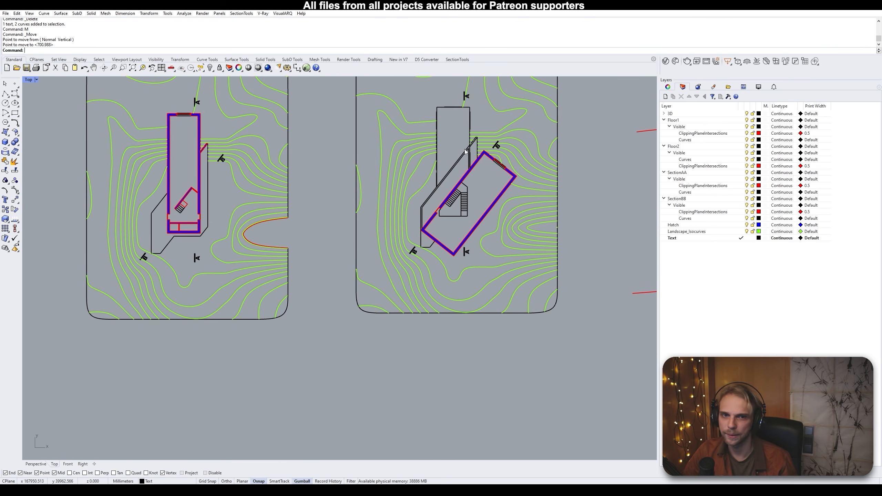
click(665, 97)
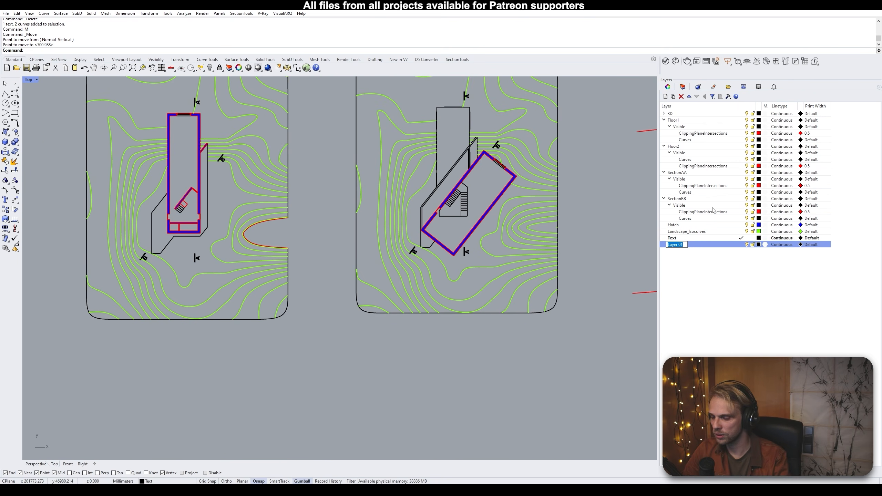
text(Dashed)
key(Return)
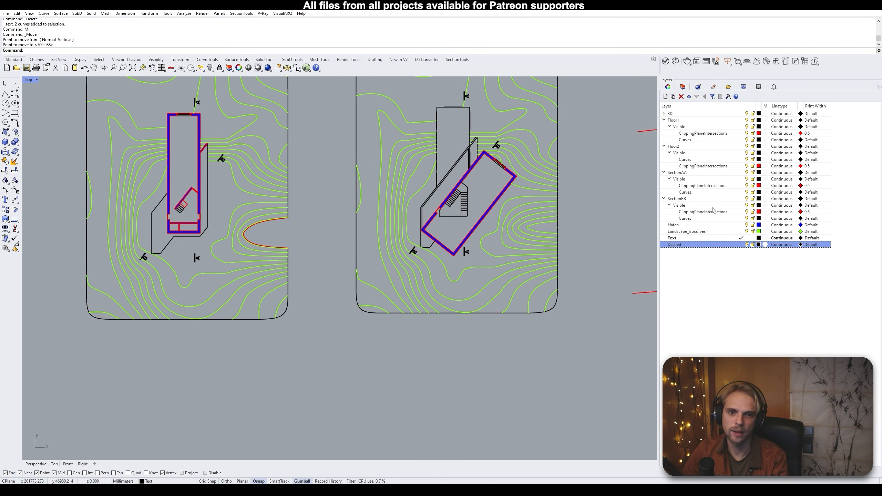
Set the Dashed layer's colour to Orange and make it the current layer
click(759, 244)
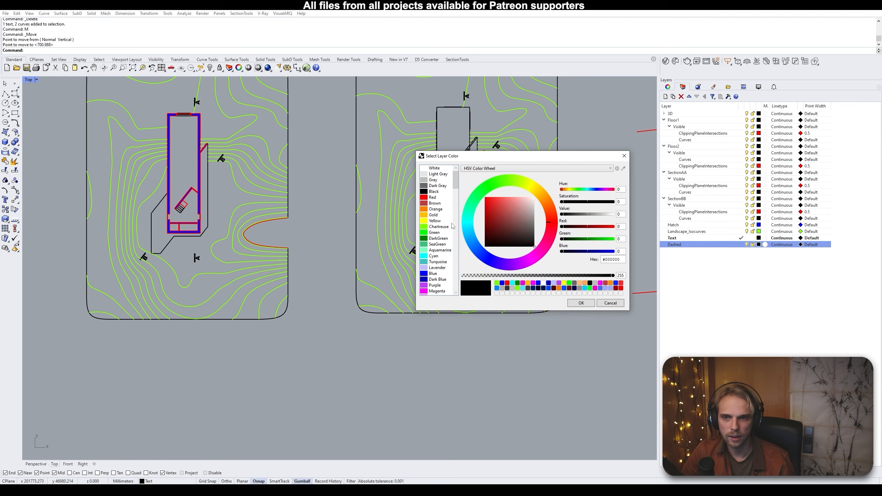
click(434, 220)
click(434, 215)
click(434, 209)
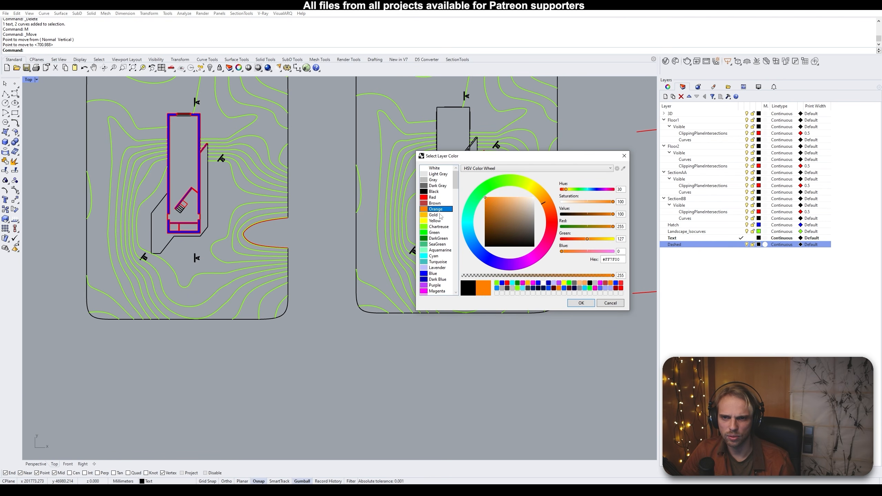
click(580, 303)
click(742, 245)
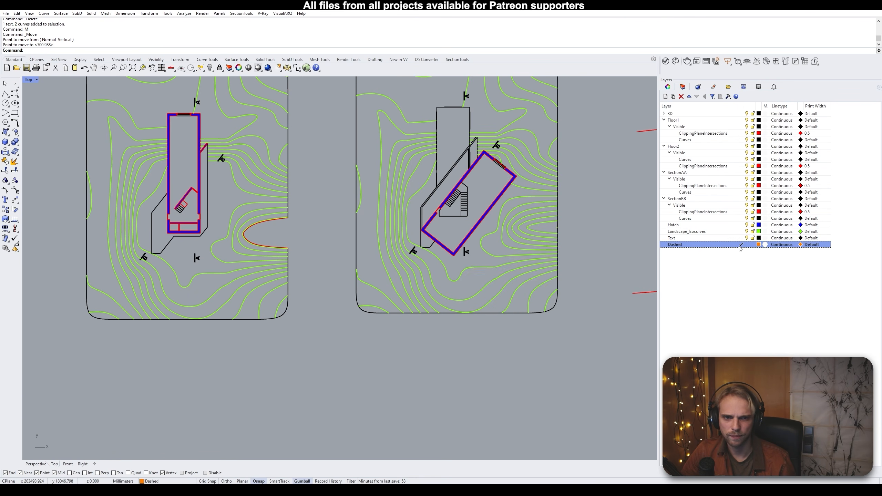
Draw a closed rectangular polyline around the outer wall corners of the rotated house on the second plan
right_drag(305, 242, 376, 249)
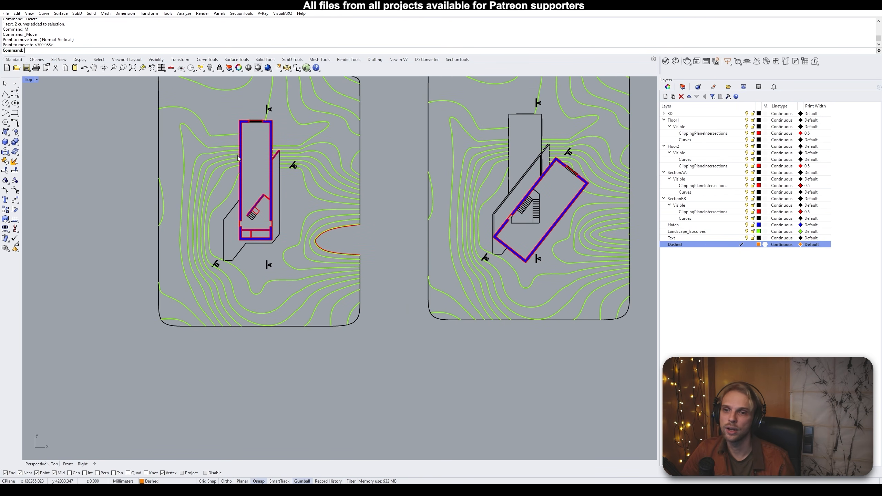
right_drag(416, 177, 271, 205)
click(6, 94)
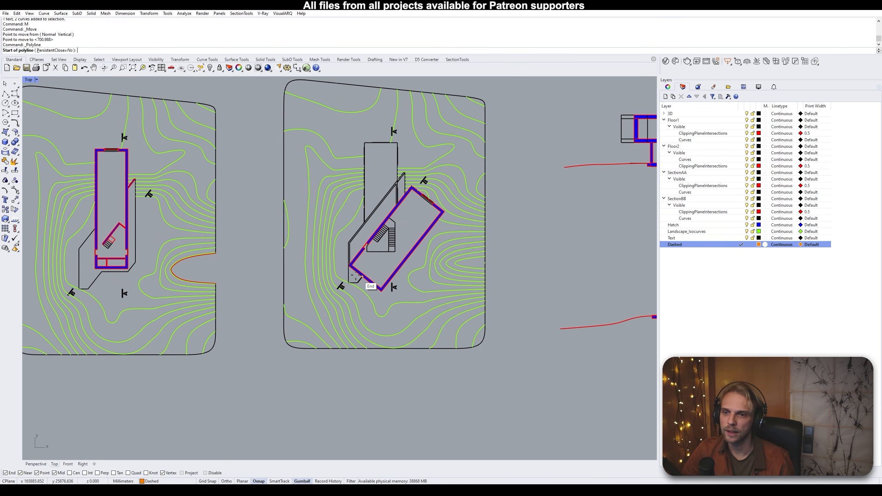
scroll(357, 275, up, 5)
scroll(338, 256, up, 5)
click(323, 245)
scroll(324, 245, down, 10)
right_drag(379, 202, 288, 281)
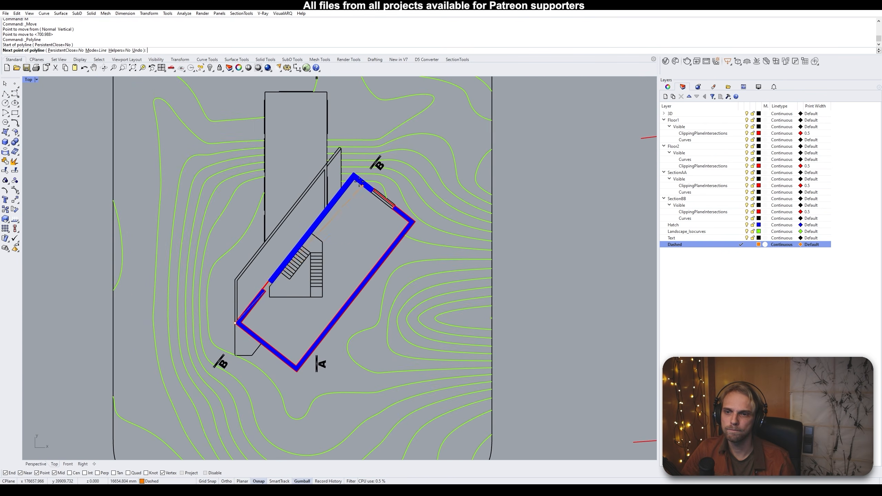
scroll(358, 180, up, 6)
click(349, 174)
click(465, 265)
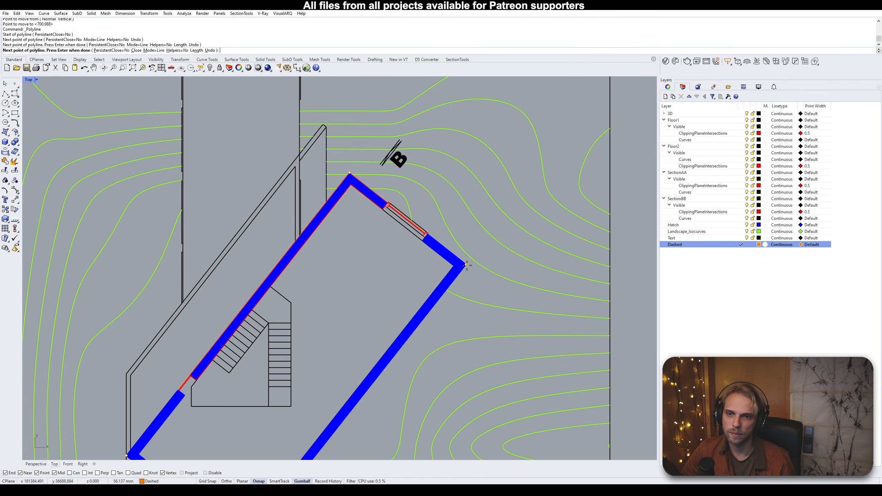
right_drag(408, 322, 451, 170)
click(286, 395)
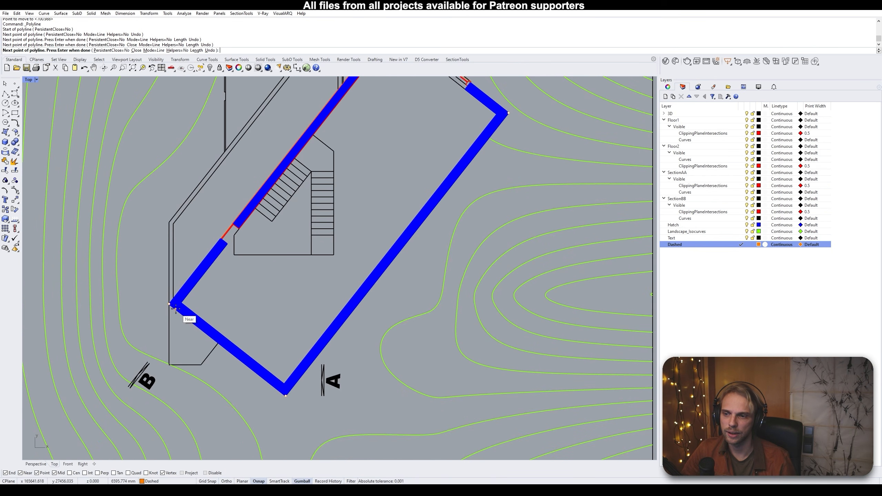
click(169, 306)
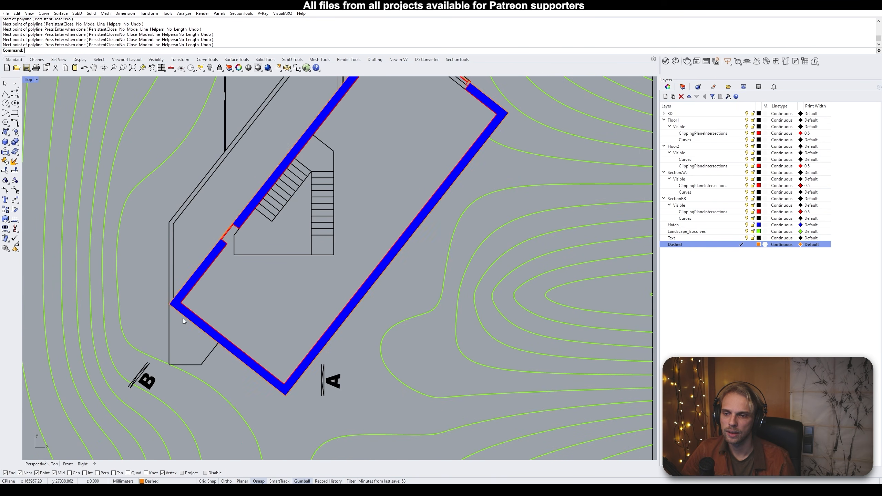
click(183, 318)
click(205, 337)
scroll(359, 255, down, 8)
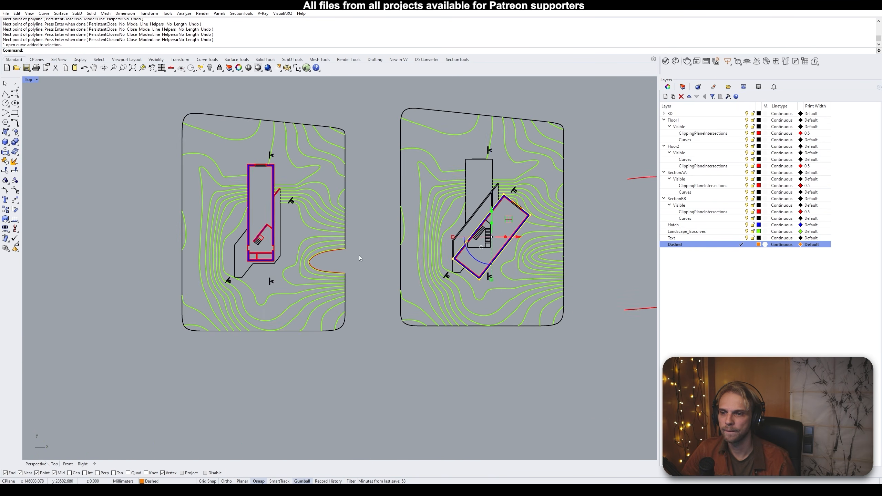
right_drag(460, 237, 343, 255)
scroll(459, 259, up, 6)
key(Escape)
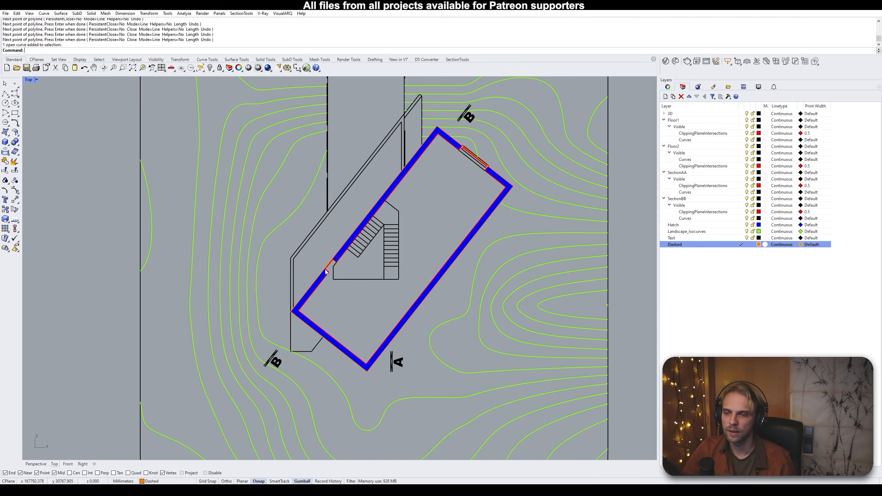
Move the orange rotated outline from the second plan onto the first plan, aligning it by the long volume's upper-right corner
right_drag(459, 259, 581, 244)
scroll(444, 254, down, 6)
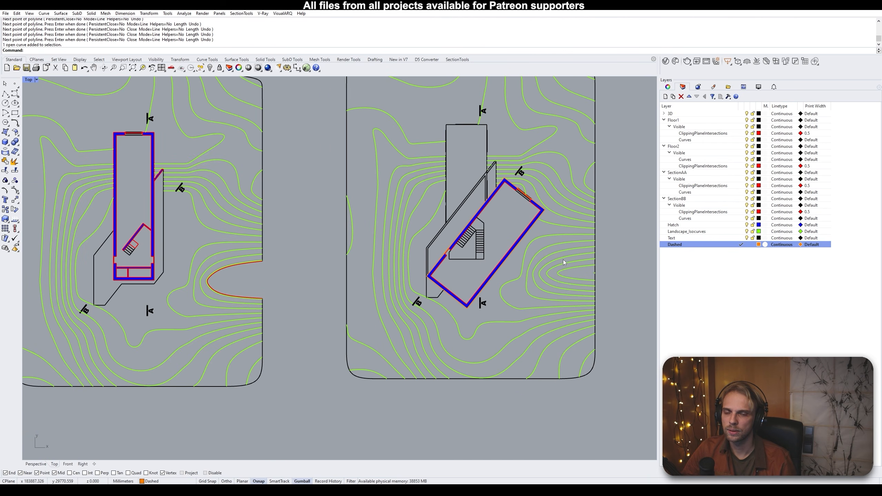
scroll(564, 262, up, 5)
click(457, 250)
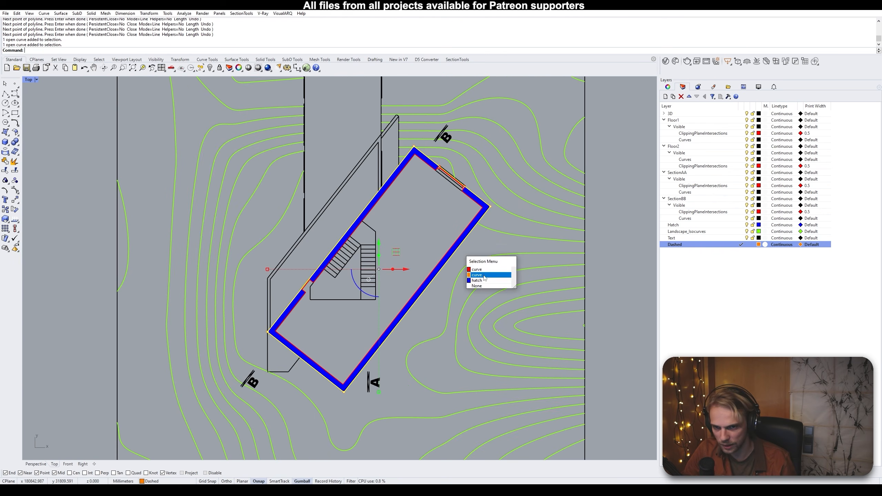
click(484, 275)
text(m)
key(Return)
scroll(498, 288, down, 6)
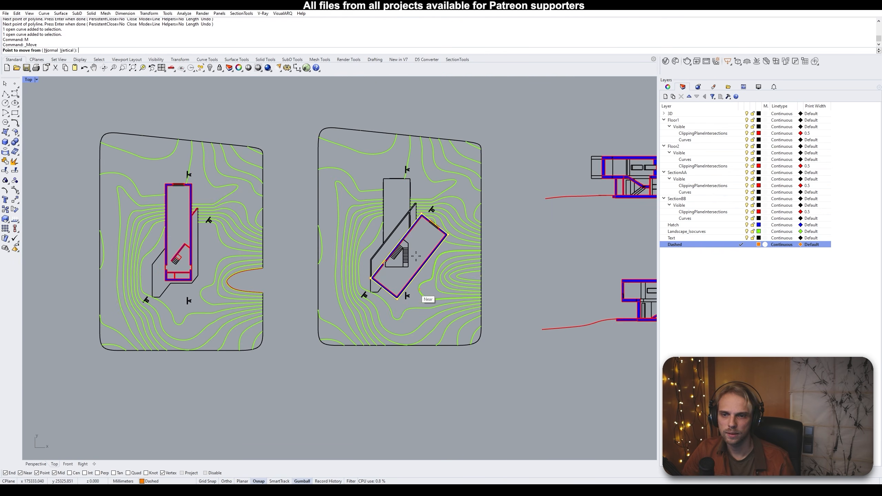
scroll(412, 174, up, 6)
click(410, 182)
right_drag(139, 189, 433, 244)
scroll(265, 224, up, 6)
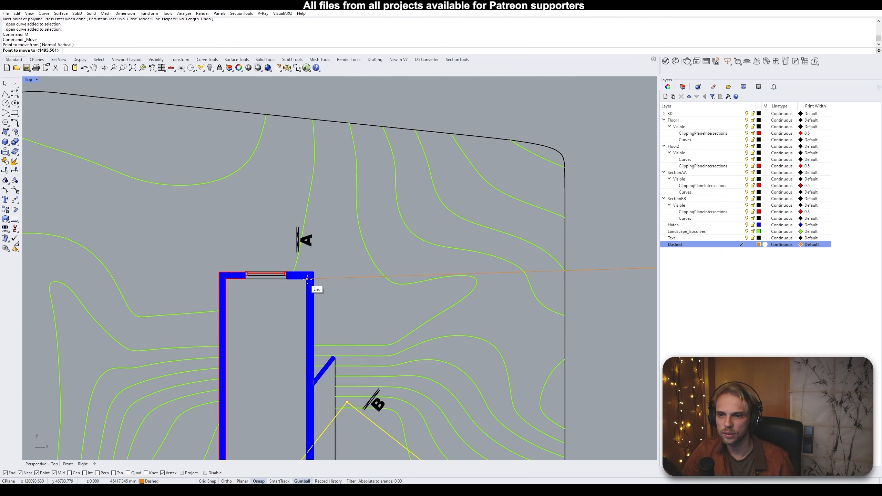
click(307, 278)
scroll(323, 266, down, 6)
scroll(324, 264, up, 6)
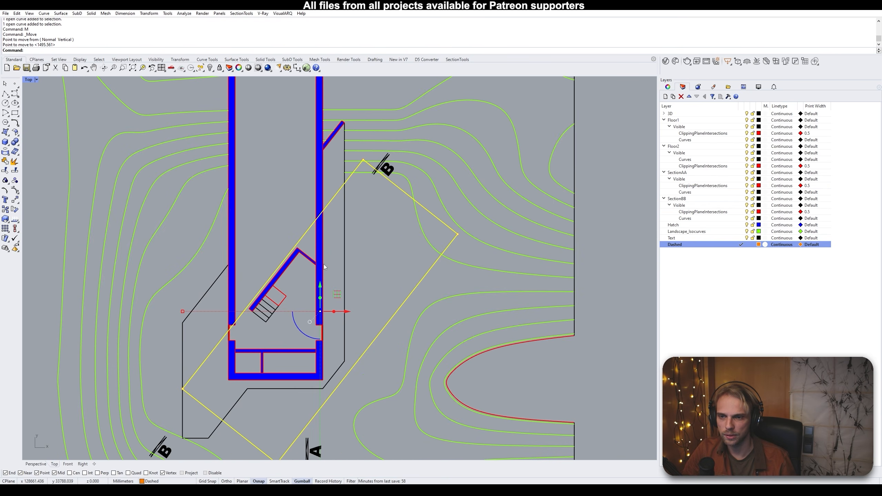
click(324, 228)
right_drag(324, 234, 334, 192)
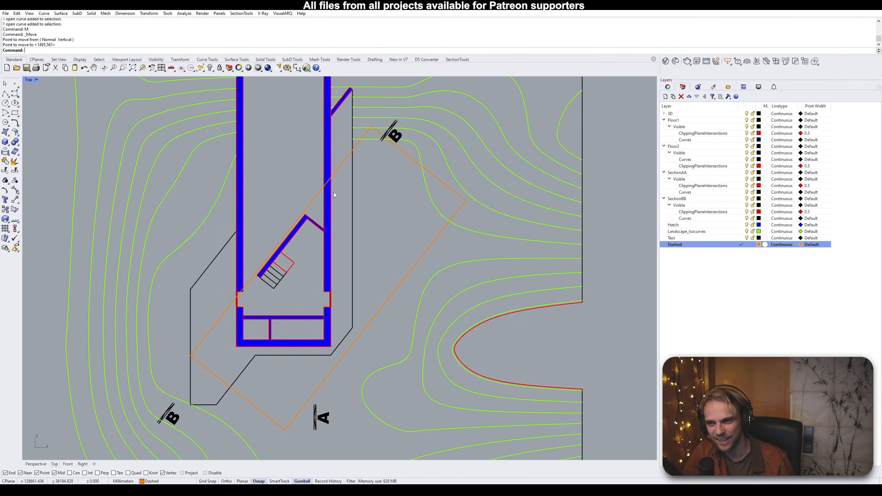
Trim away the part of the orange outline crossing the house interior, using the outer edges on both sides as cutters
scroll(257, 282, up, 8)
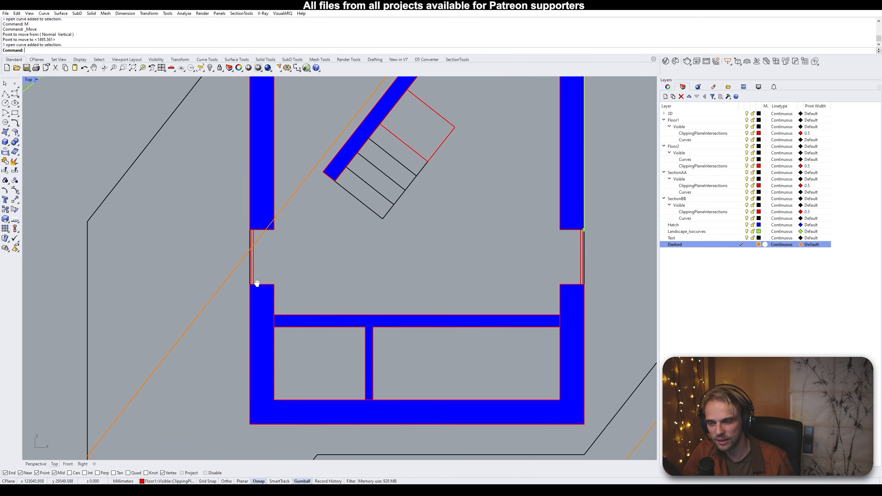
scroll(251, 255, up, 6)
shift+click(253, 255)
scroll(262, 253, down, 12)
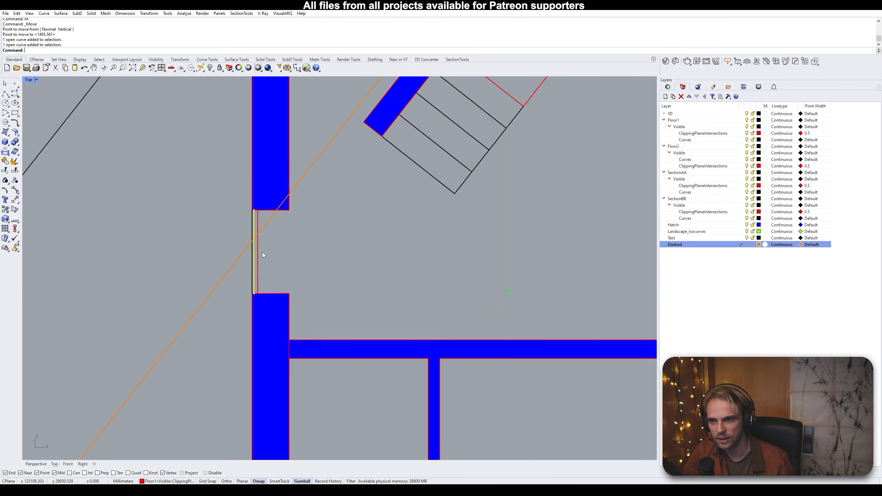
right_drag(312, 249, 270, 295)
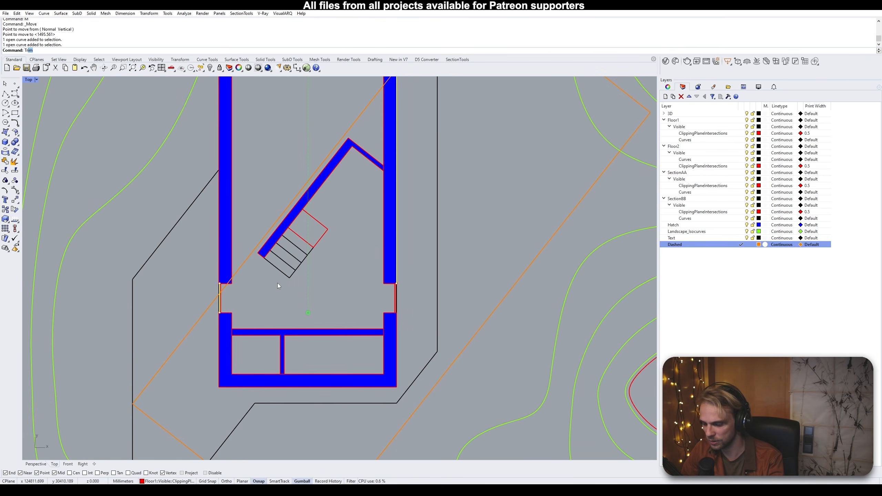
text(trim)
key(Return)
click(362, 113)
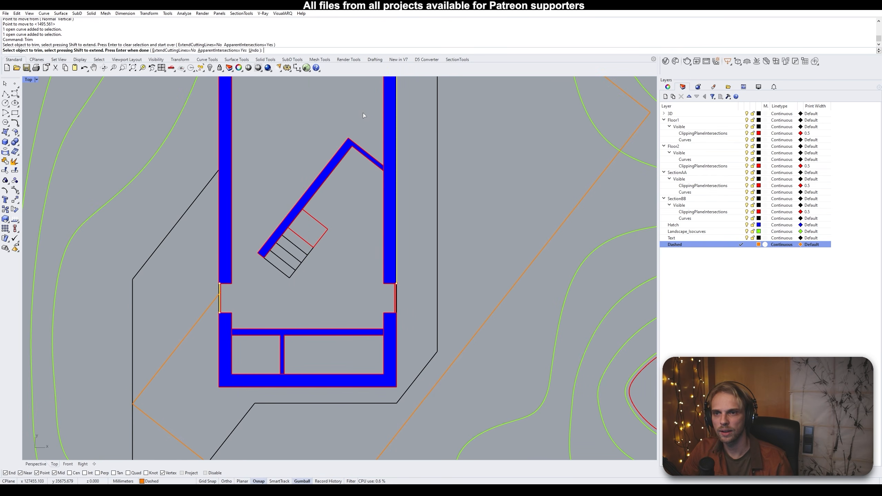
key(Return)
Check the separate segments of the trimmed orange outline on both sides of the first plan's house
scroll(363, 114, down, 6)
right_drag(362, 120, 286, 185)
click(312, 142)
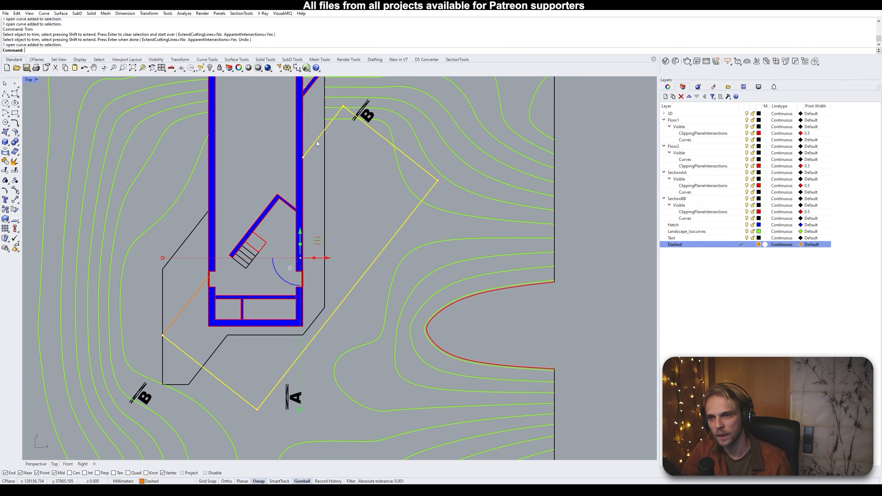
click(172, 325)
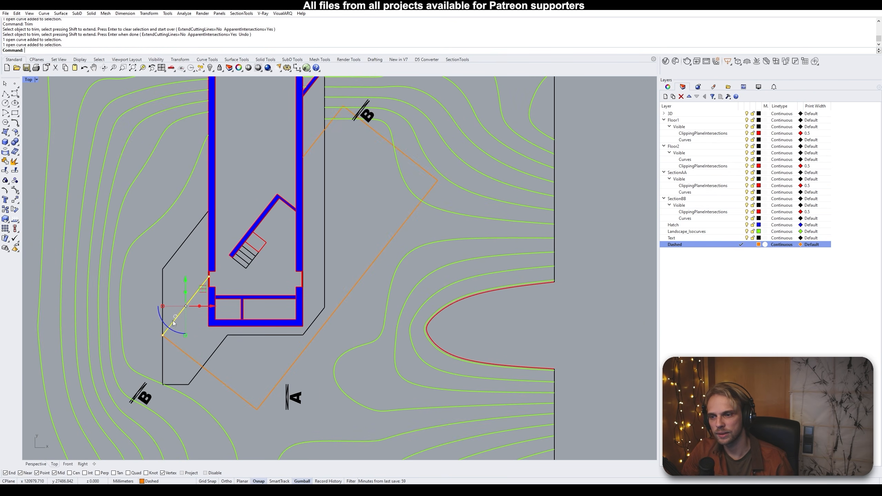
click(188, 355)
click(184, 309)
key(Escape)
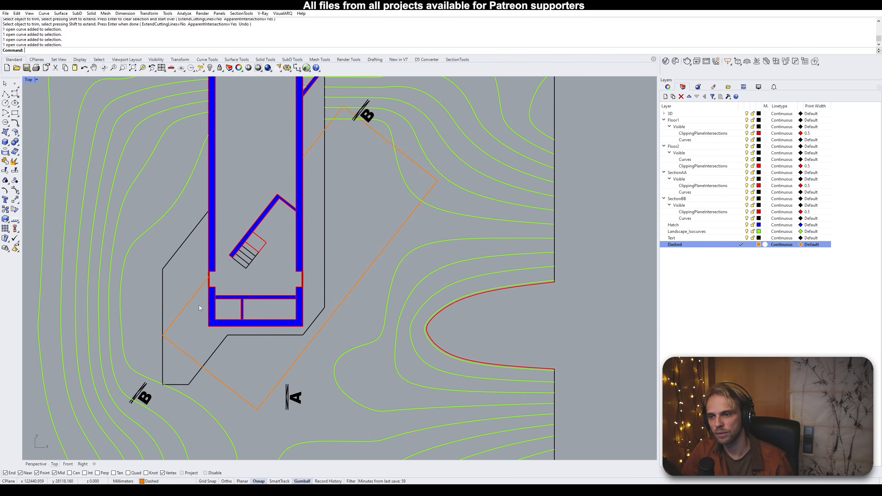
Delete the stair treads and the stair edge lines beside the diagonal wall in the first plan
scroll(239, 276, up, 4)
key(Delete)
drag(253, 225, 277, 205)
key(Delete)
drag(256, 268, 240, 243)
key(Delete)
scroll(240, 244, down, 5)
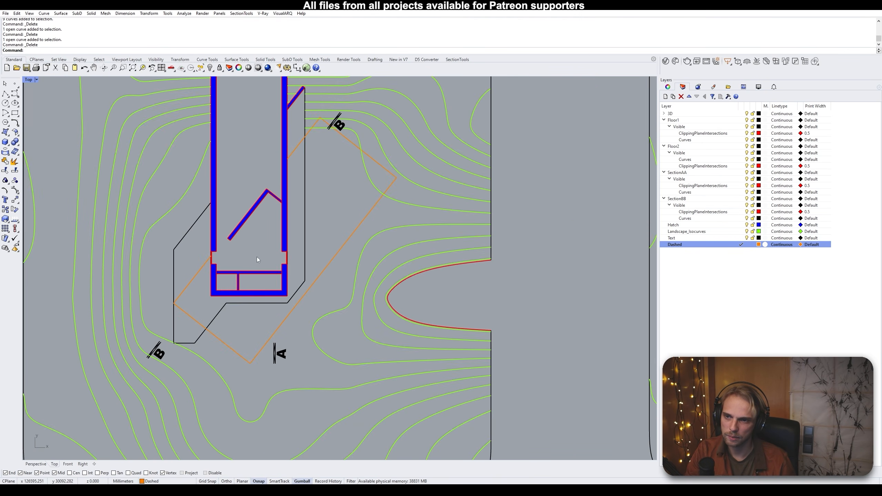
scroll(271, 217, up, 4)
scroll(258, 221, down, 8)
Copy both stair flights from the second plan into the first plan, aligning them by the long volume's upper-right corner
right_drag(434, 227, 194, 226)
scroll(285, 230, up, 12)
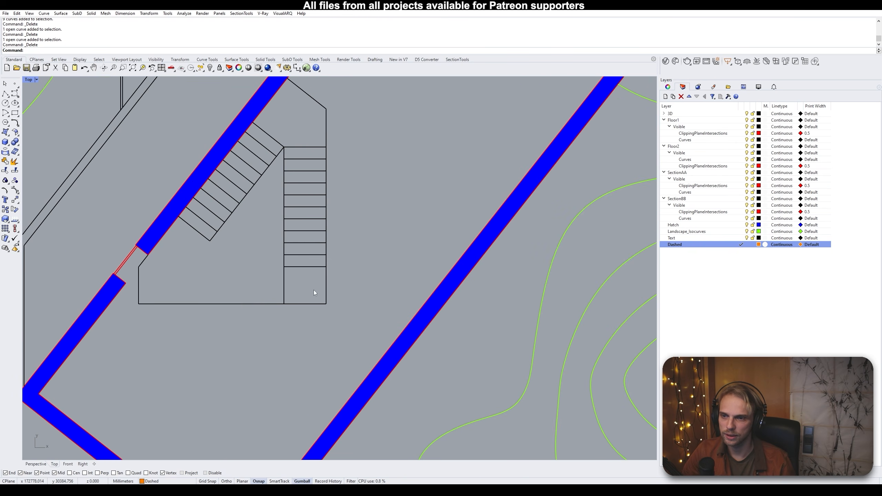
drag(313, 289, 257, 139)
right_drag(261, 190, 269, 275)
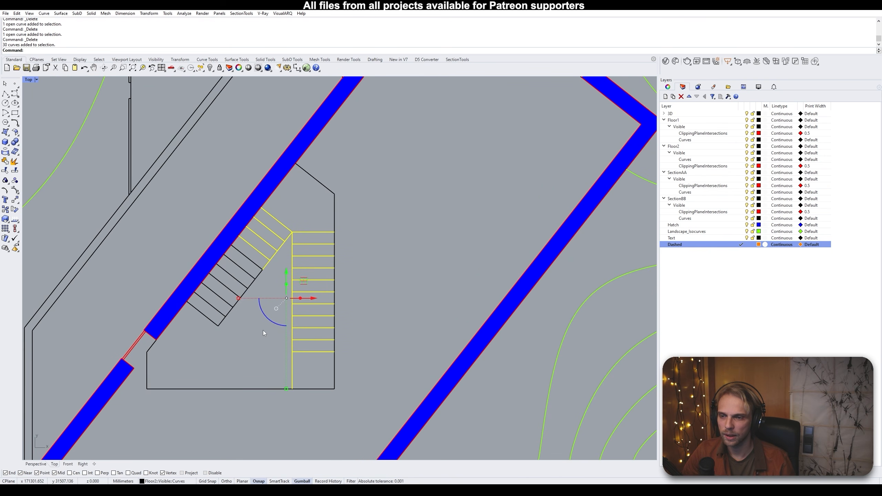
drag(235, 258, 234, 258)
drag(203, 300, 202, 299)
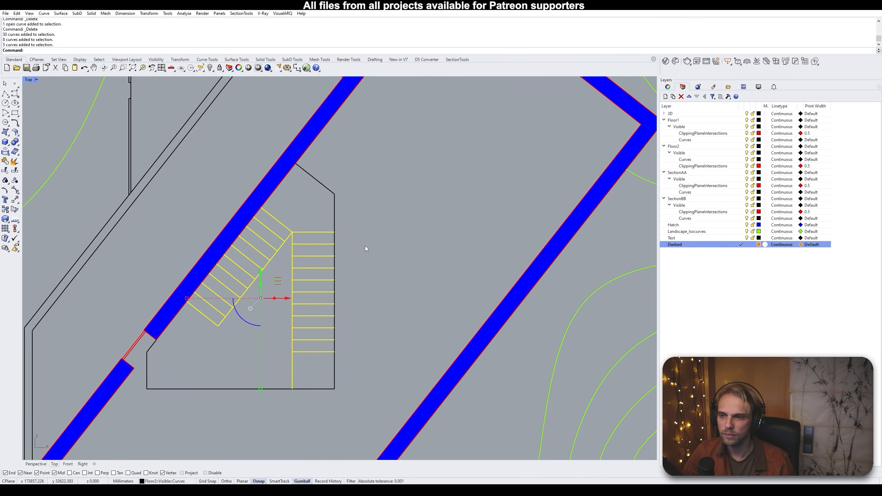
text(copy)
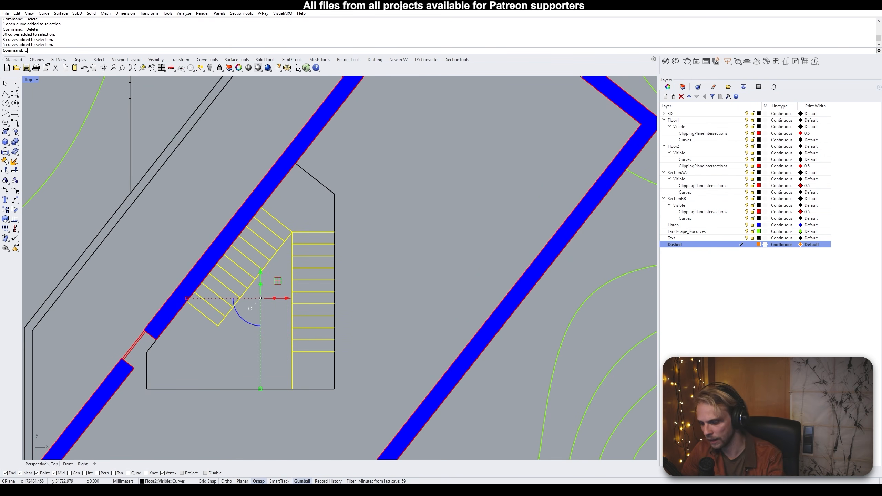
key(Return)
scroll(337, 309, down, 5)
right_drag(328, 123, 340, 167)
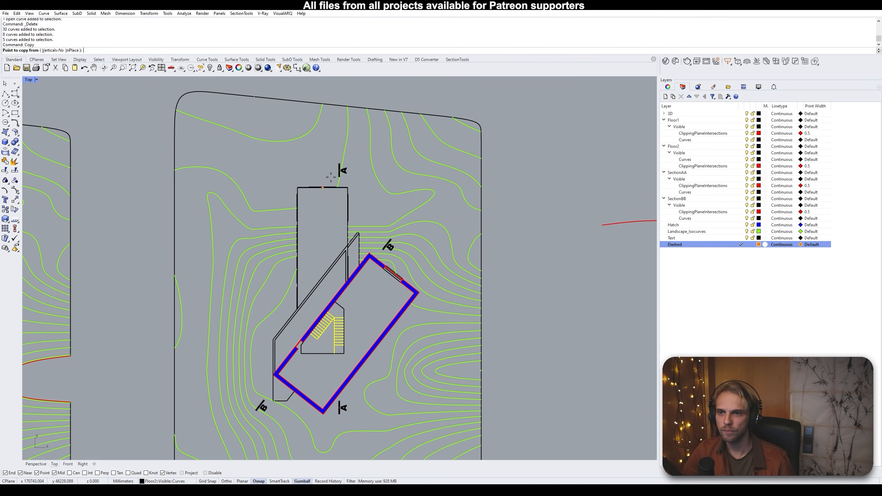
scroll(341, 167, up, 8)
click(359, 215)
scroll(359, 215, down, 6)
right_drag(179, 261, 409, 208)
right_drag(231, 267, 480, 222)
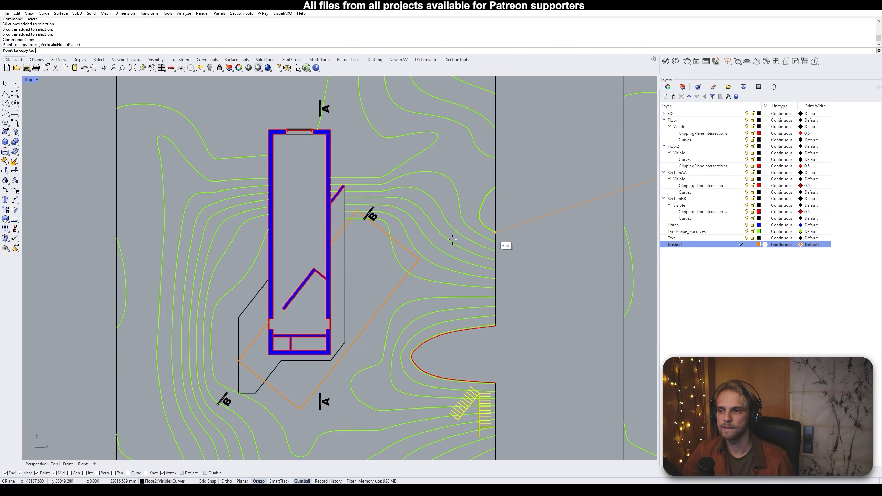
scroll(331, 278, down, 2)
right_drag(332, 227, 344, 163)
right_drag(349, 73, 338, 123)
scroll(338, 124, up, 4)
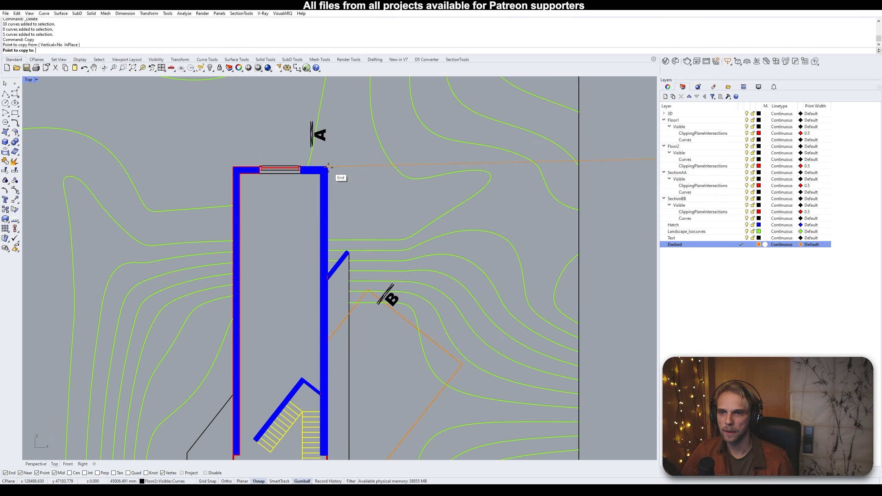
click(328, 167)
scroll(332, 194, down, 6)
right_drag(311, 330, 303, 216)
right_click(302, 217)
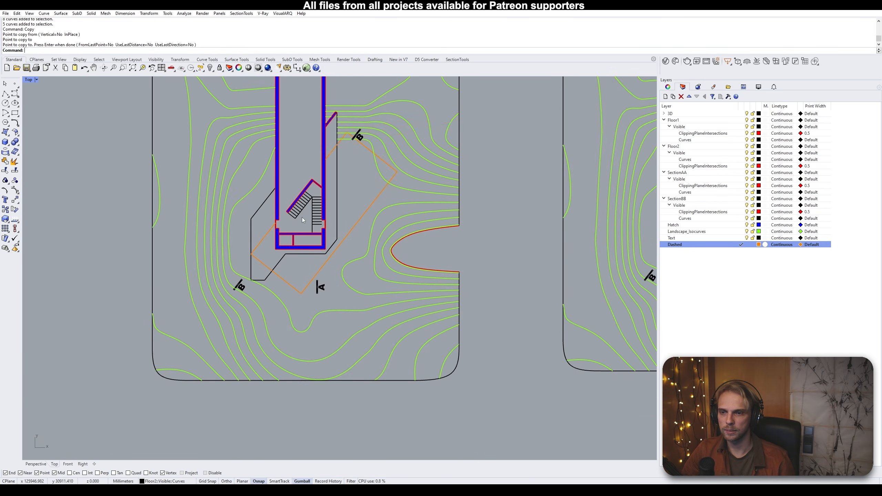
Select the vertical flight's treads and side line in the copied staircase on the first plan
scroll(314, 218, up, 16)
scroll(354, 181, down, 6)
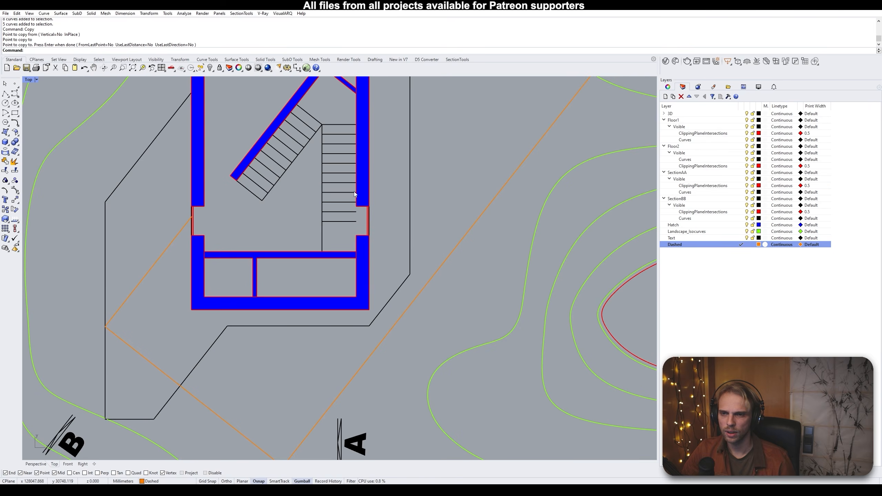
scroll(302, 228, up, 4)
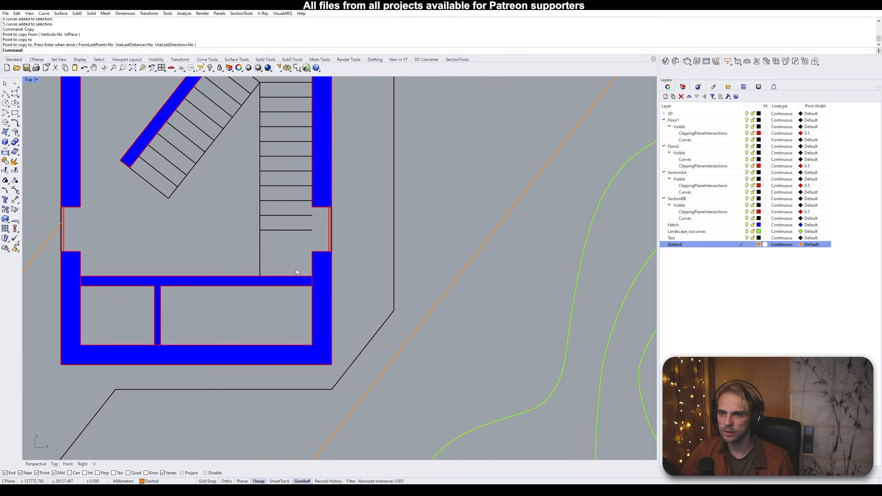
drag(301, 264, 252, 84)
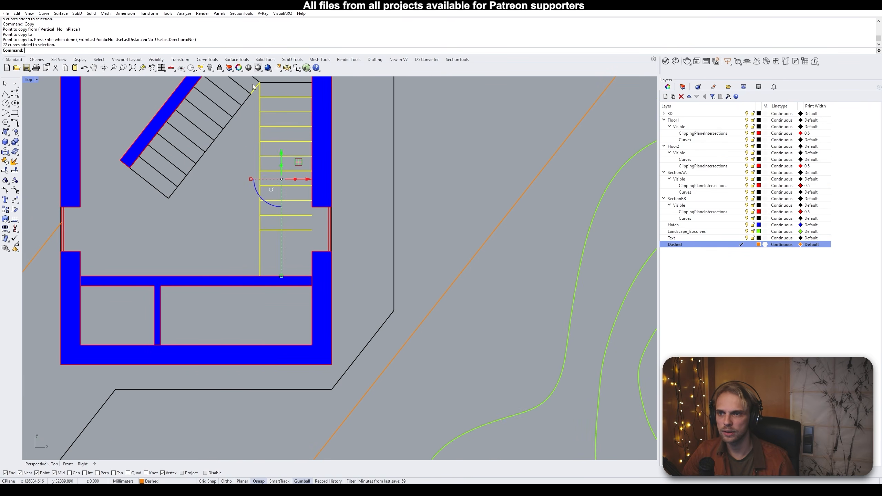
Add the upper treads of the diagonal flight to the selected stair curves and move them all to the Dashed layer
right_drag(270, 93, 280, 190)
drag(299, 218, 225, 161)
scroll(193, 254, up, 2)
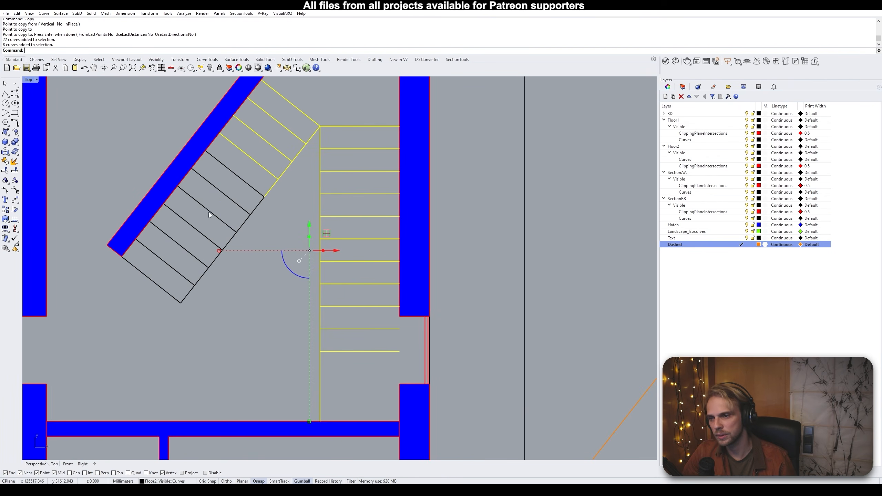
drag(292, 220, 223, 156)
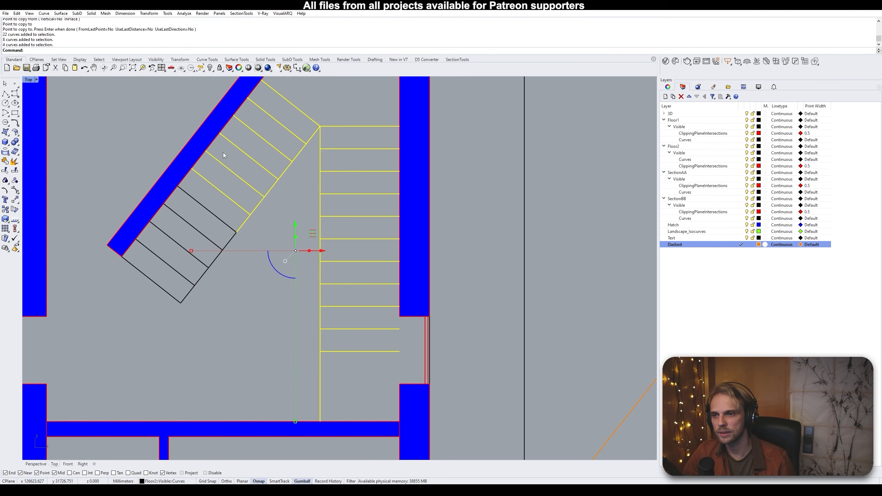
right_click(723, 245)
click(747, 256)
key(Escape)
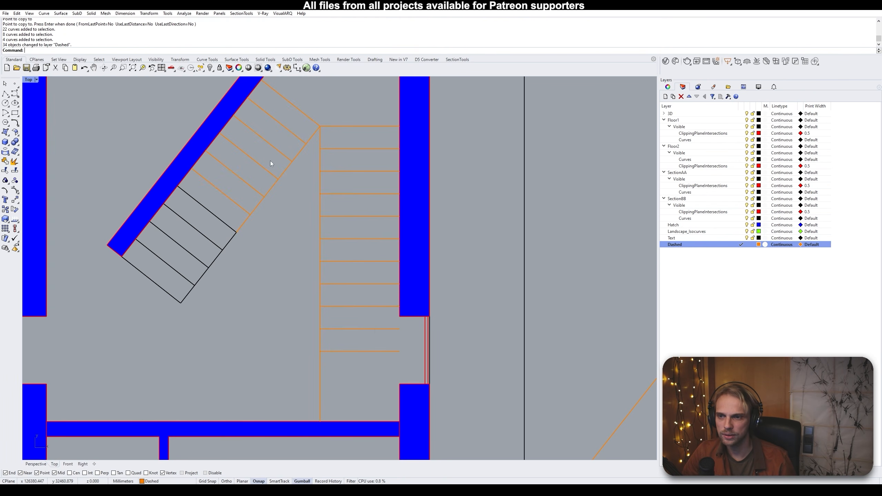
Draw a polyline along the inner face of the wall beside the straight flight, from the lower wall corner to the diagonal wall's end
right_drag(375, 339, 296, 264)
click(5, 93)
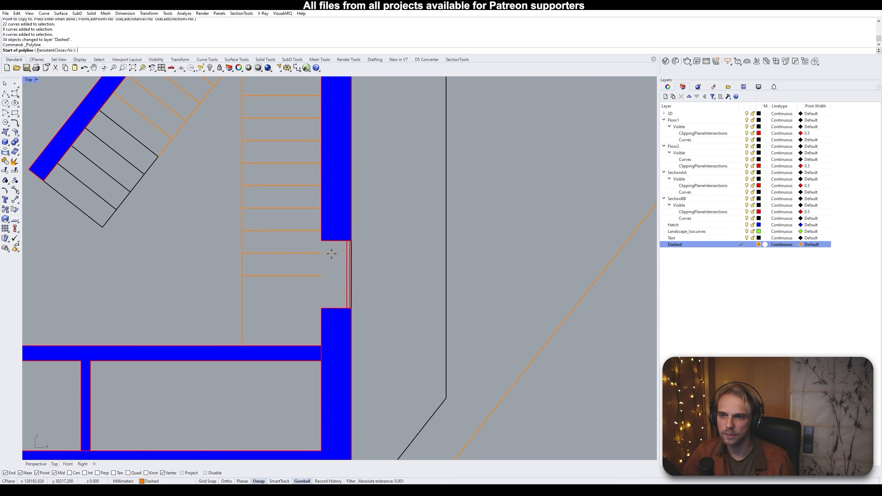
click(322, 243)
key(Return)
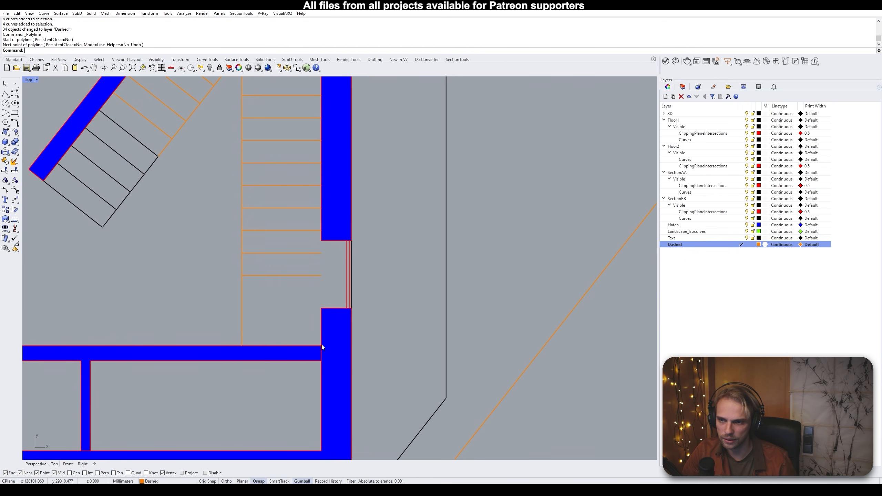
key(Return)
click(322, 346)
right_drag(333, 191, 323, 323)
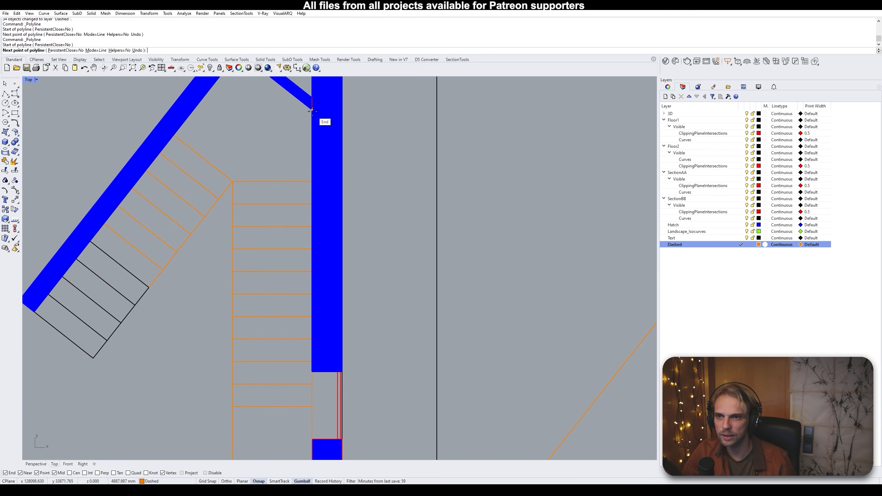
click(312, 111)
key(Return)
click(312, 128)
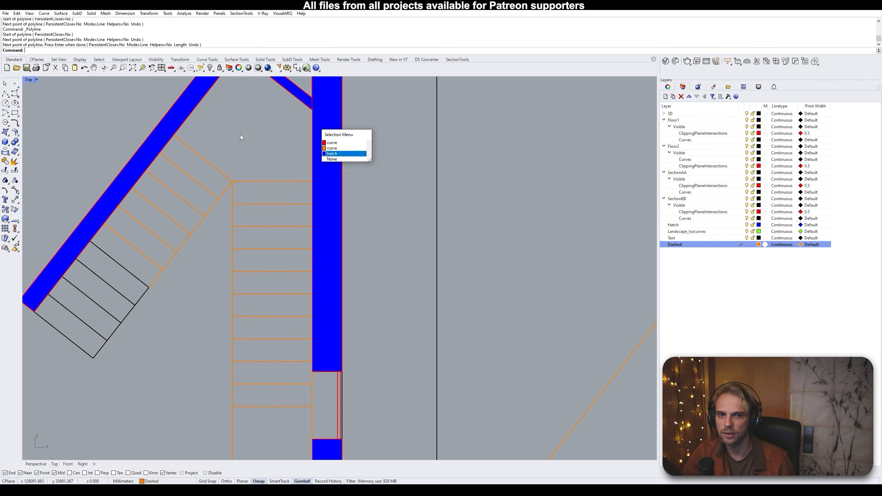
click(289, 179)
Draw a slanted cut line across the diagonal flight, from the wall end of one tread to the outer end of the tread above
right_drag(308, 307, 405, 190)
right_drag(229, 193, 261, 217)
scroll(213, 133, up, 4)
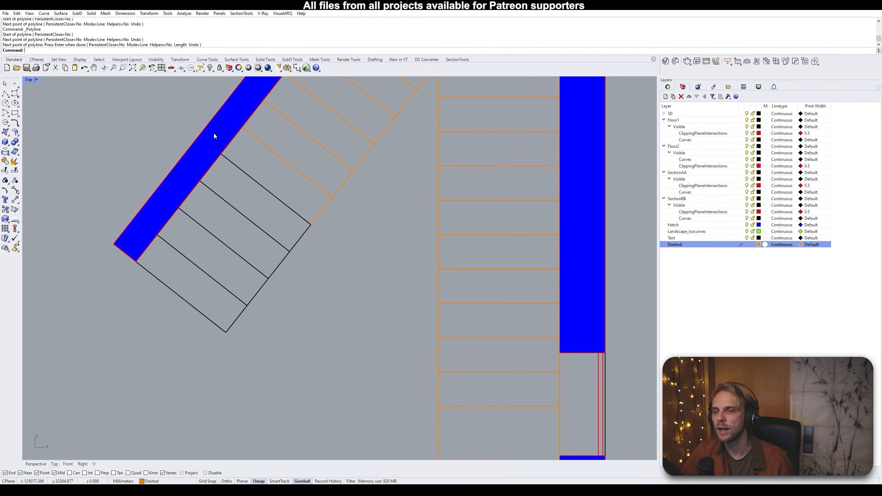
key(Return)
click(201, 180)
click(310, 225)
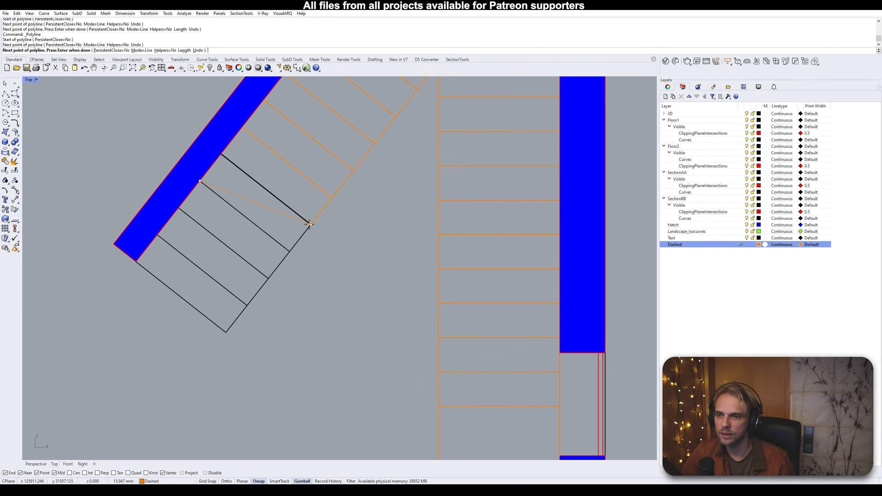
key(Return)
Move the slanted cut line to Floor1's ClippingPlaneIntersections layer and the tread line just above it to the Dashed layer
click(283, 214)
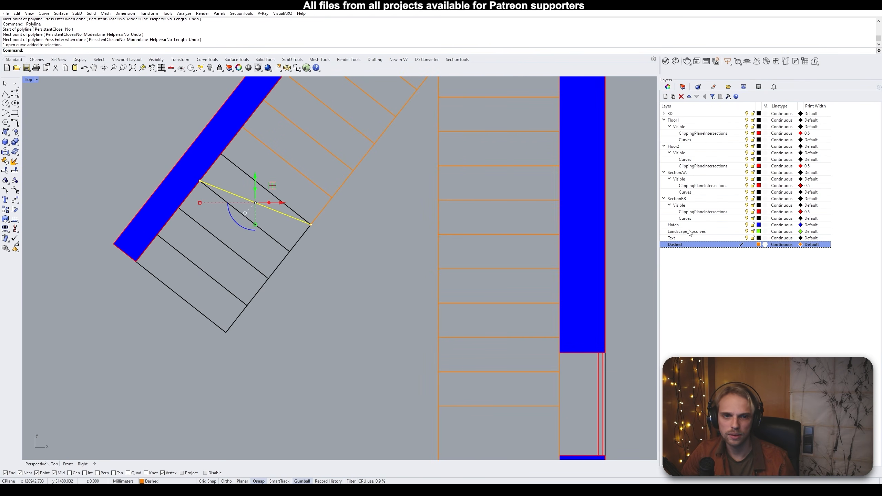
right_click(701, 137)
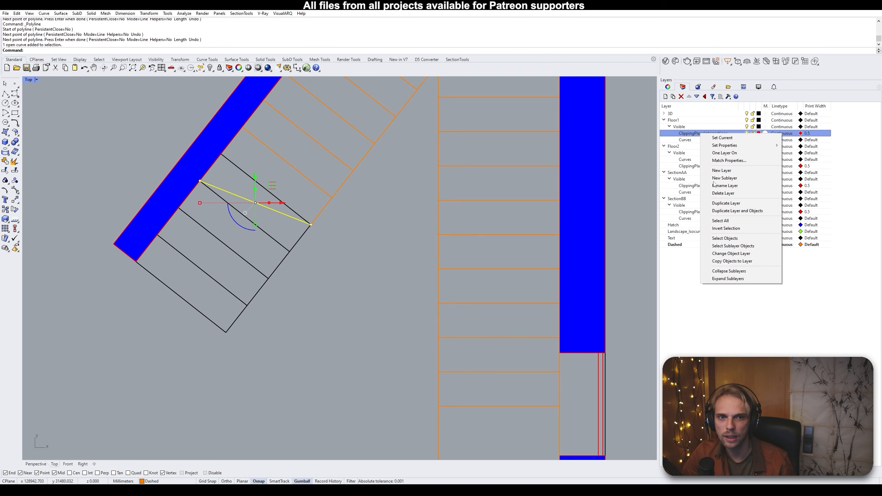
click(722, 253)
right_drag(268, 192, 267, 219)
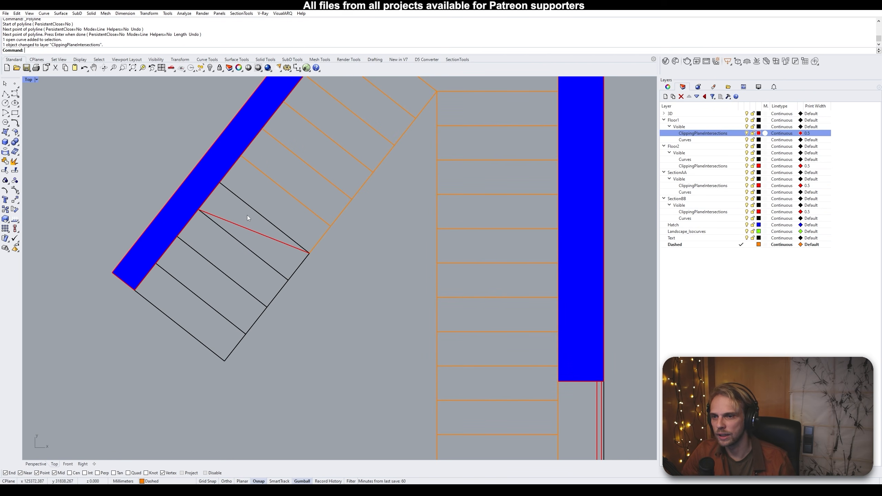
click(249, 205)
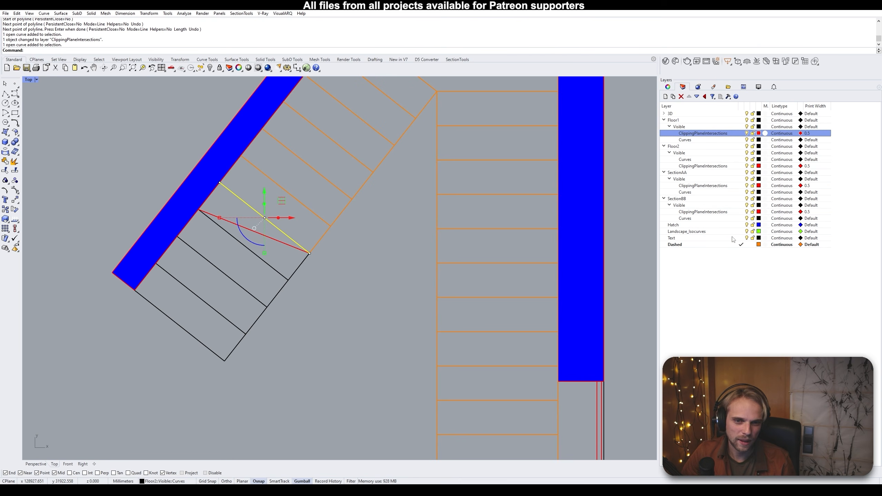
right_click(721, 247)
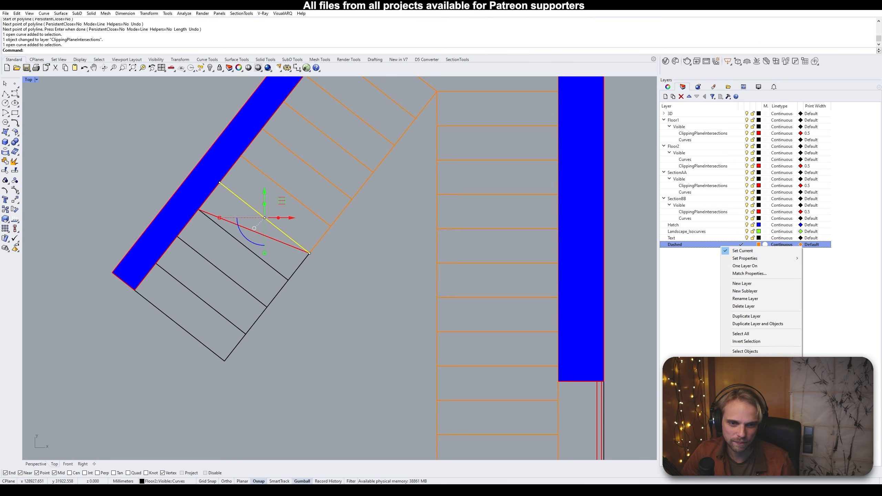
click(761, 352)
On the Text layer, draw a direction polyline from the first tread's midpoint to the cut line, ending with one short arrowhead side
scroll(395, 293, down, 4)
right_drag(367, 273, 298, 244)
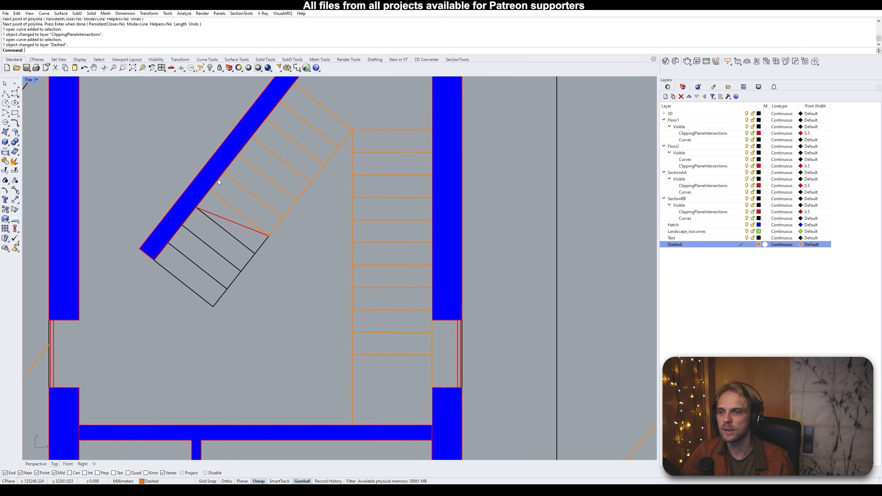
double_click(713, 238)
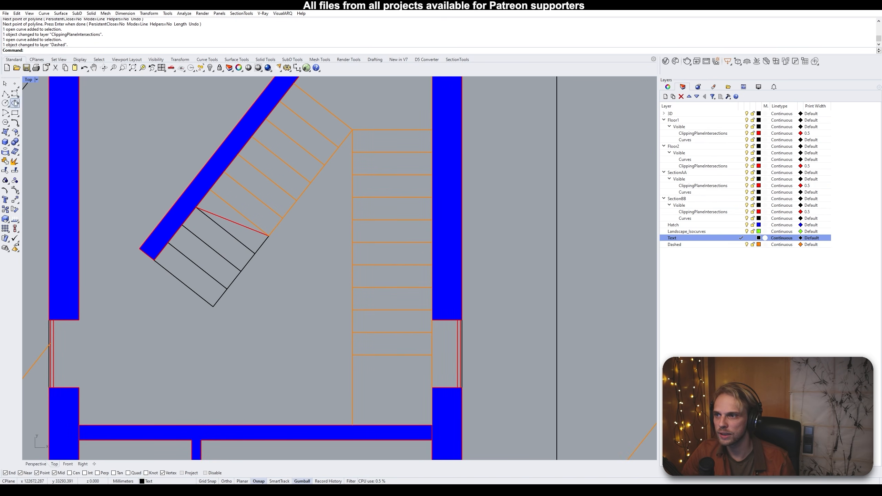
click(5, 93)
scroll(189, 291, up, 4)
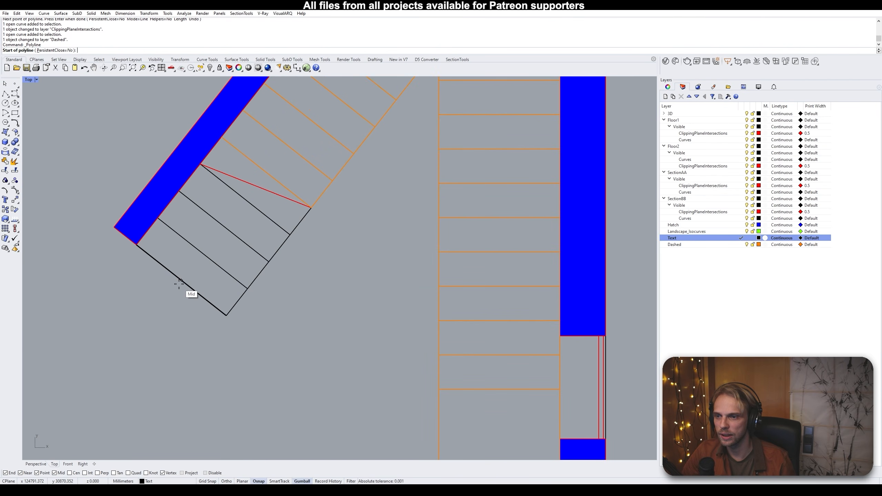
click(182, 280)
click(256, 186)
scroll(242, 190, up, 5)
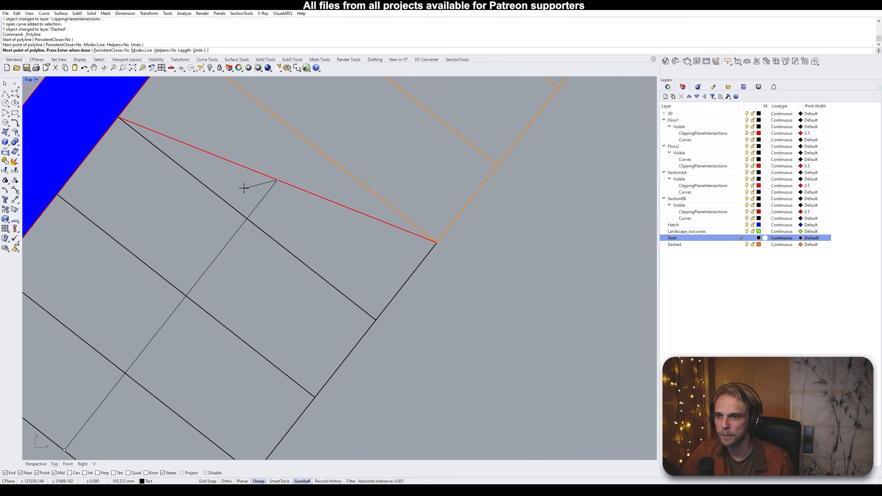
click(236, 188)
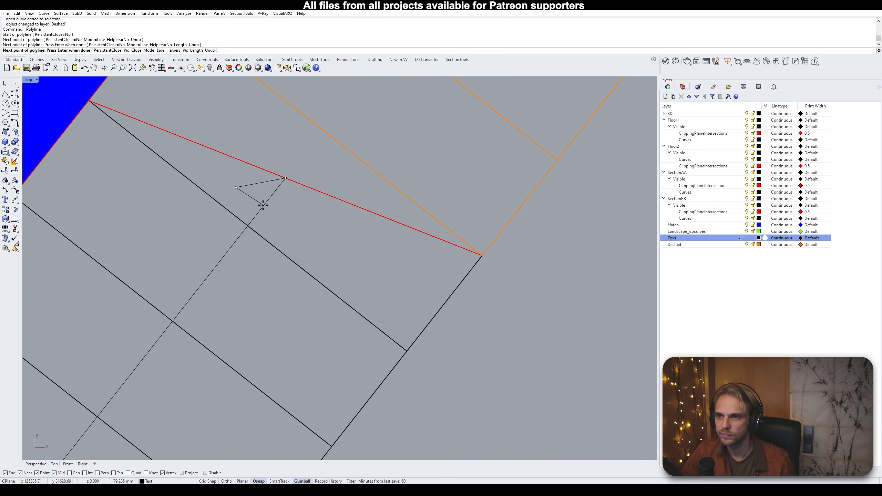
key(Return)
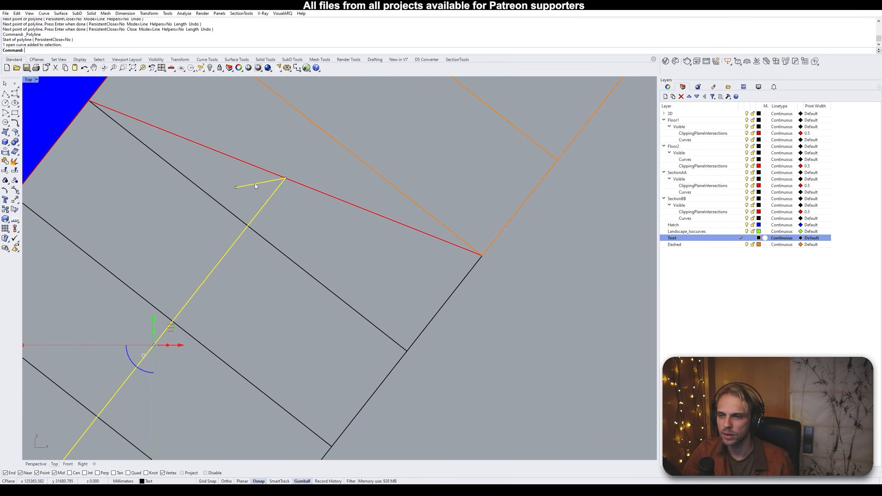
Explode the arrow polyline and mirror the short arrowhead side across the shaft
text(explode)
key(Return)
click(255, 185)
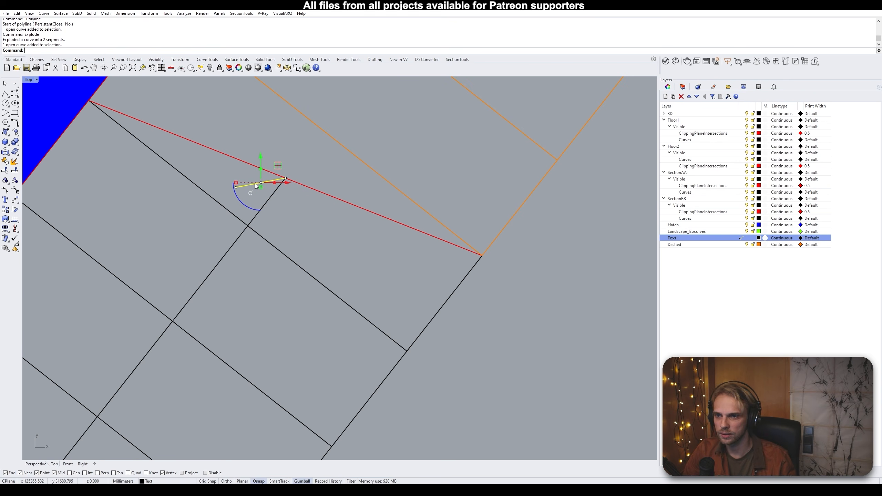
text(mirror)
key(Return)
click(285, 178)
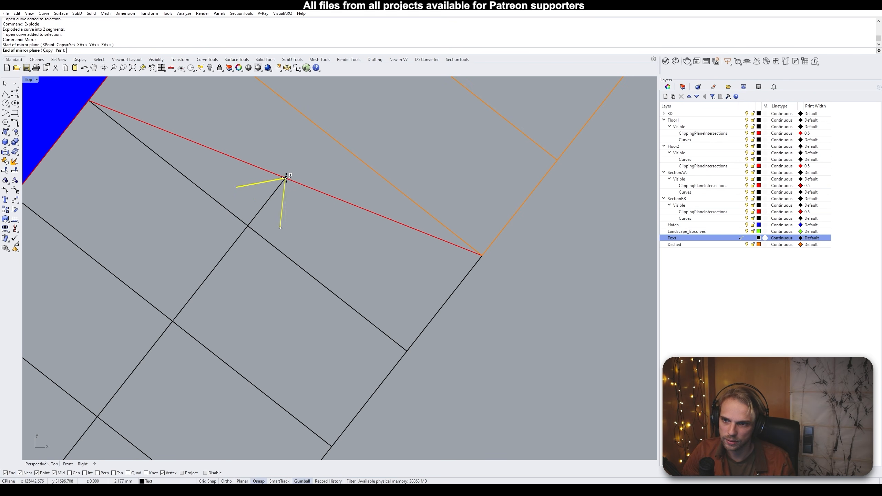
click(263, 205)
Close the arrowhead with a base line between its two open ends and trim away the shaft inside it
click(14, 93)
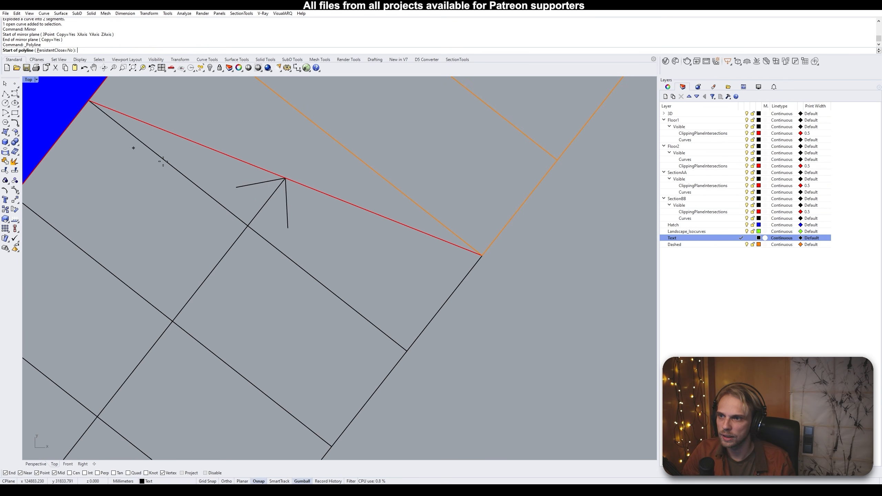
click(236, 187)
click(285, 179)
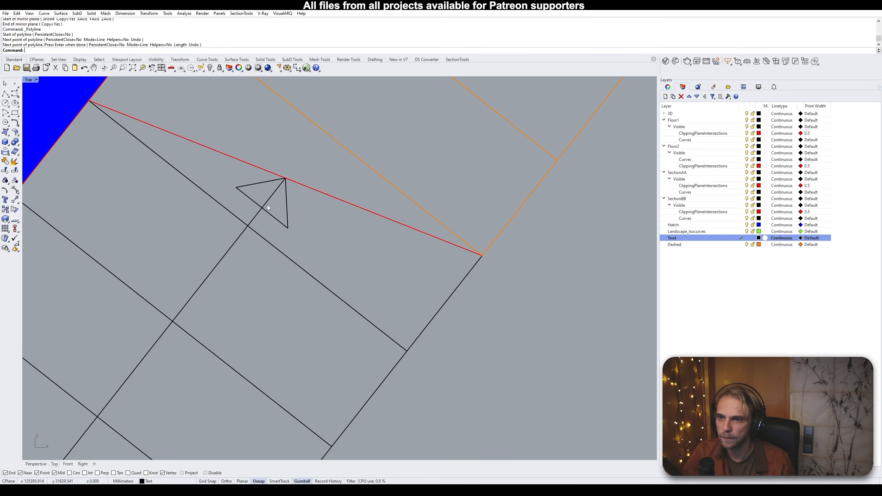
key(Return)
text(trim)
key(Return)
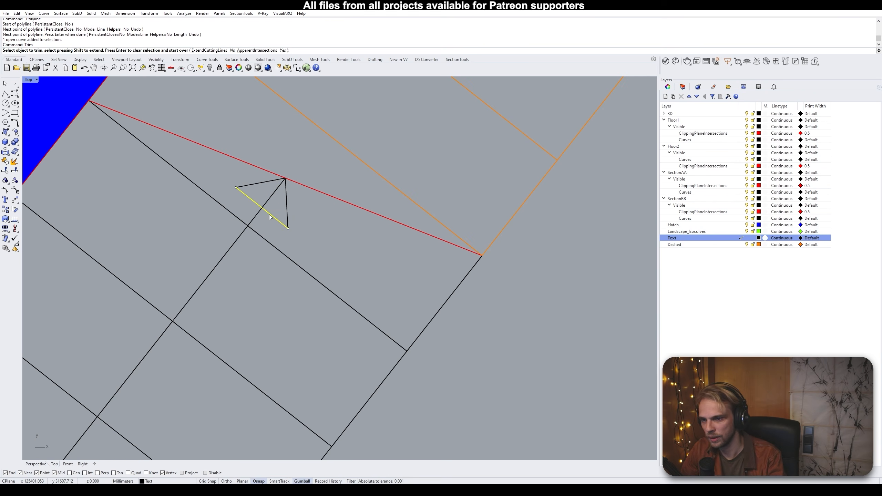
click(267, 202)
key(Return)
Join the three arrowhead sides into one closed curve
drag(314, 232, 273, 211)
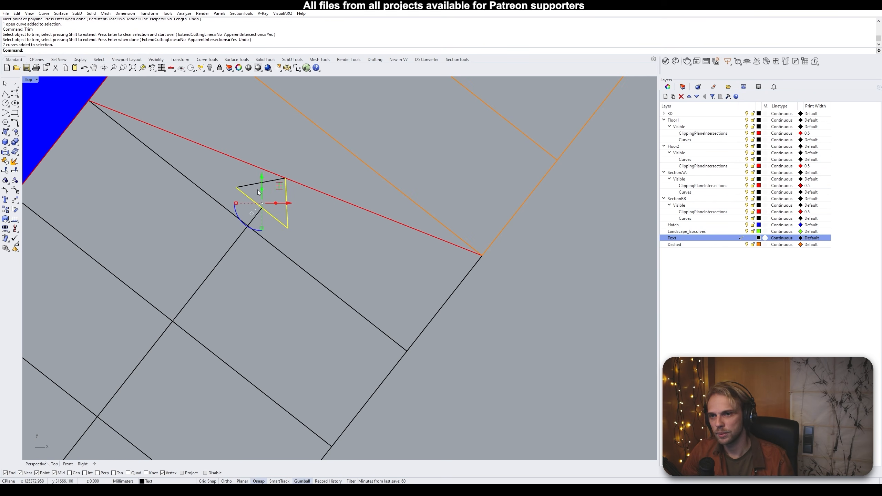
shift+click(252, 190)
text(join)
key(Return)
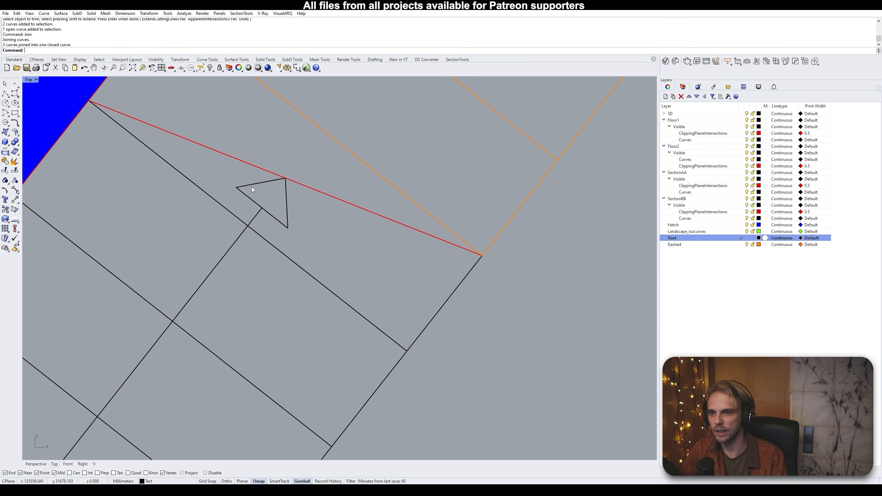
Copy the stair arrow by its tip to the midpoint of the diagonal flight's top edge in the neighbouring floor plan
drag(273, 201, 253, 217)
scroll(254, 218, down, 5)
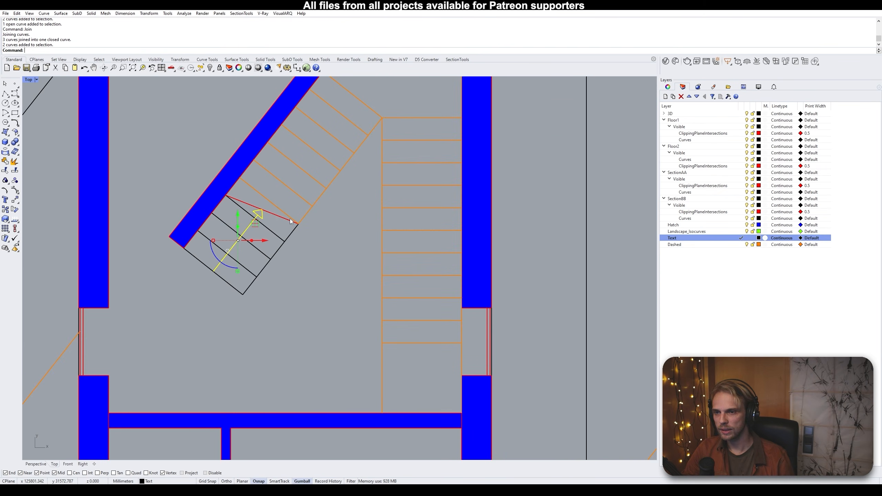
scroll(290, 222, down, 8)
right_drag(291, 221, 195, 219)
scroll(280, 223, down, 10)
right_drag(423, 240, 210, 237)
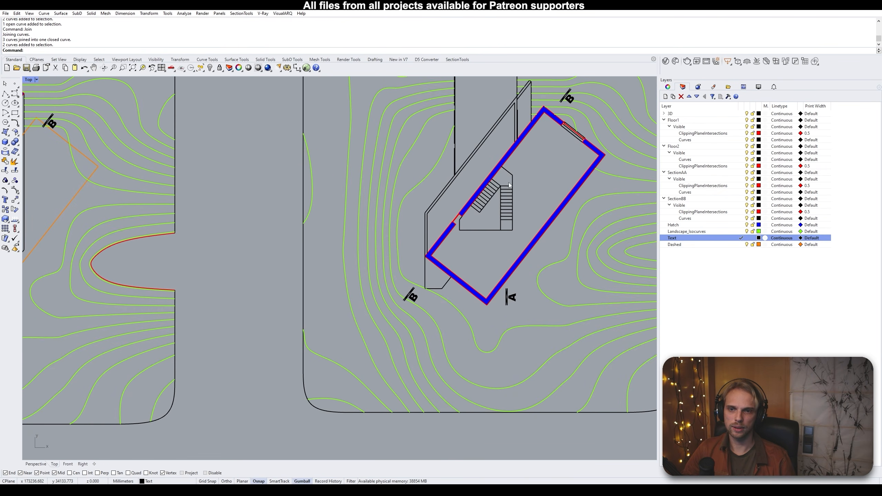
scroll(509, 185, up, 3)
scroll(511, 187, down, 6)
right_drag(305, 199, 493, 200)
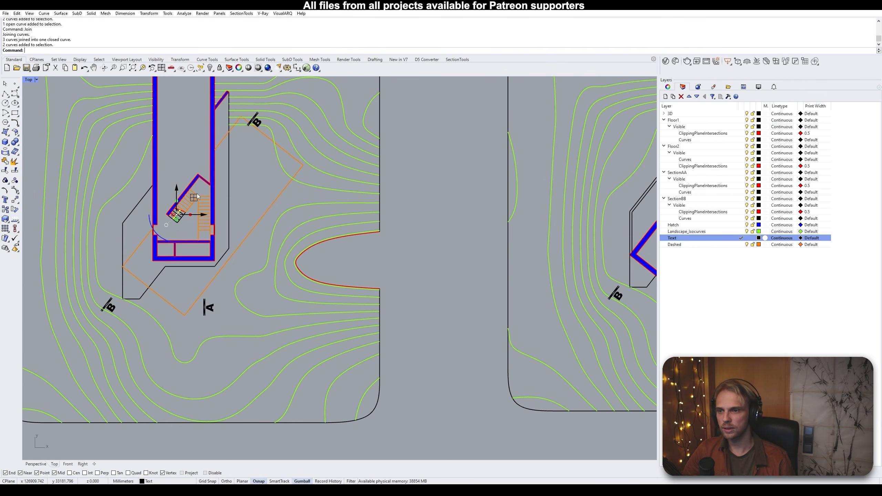
text(Copy)
key(Return)
scroll(176, 218, up, 8)
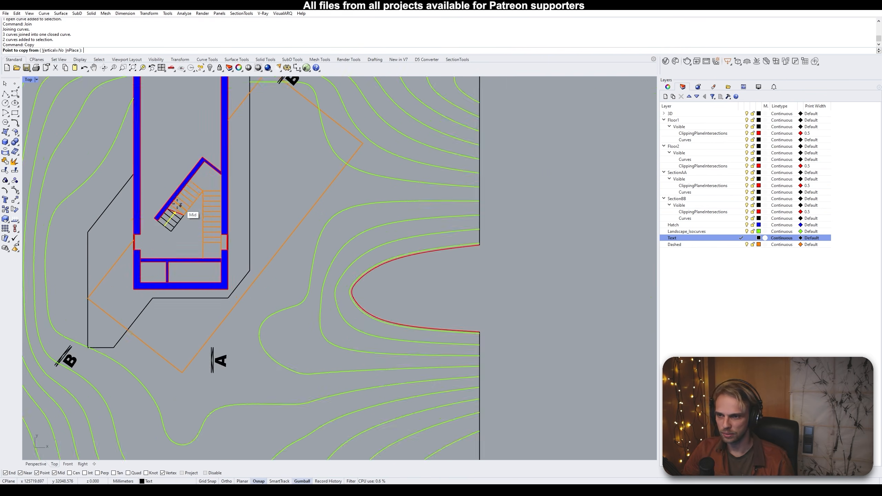
click(177, 225)
scroll(177, 224, down, 12)
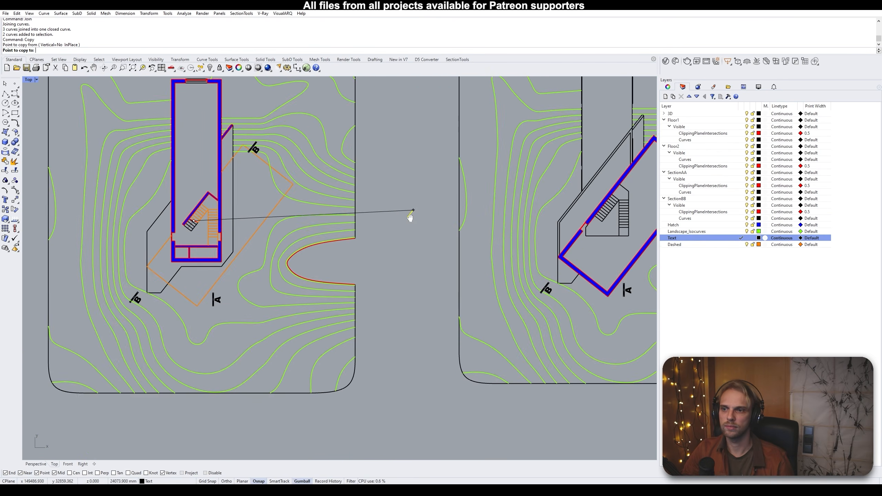
right_drag(412, 212, 152, 240)
scroll(347, 242, up, 5)
scroll(352, 237, up, 4)
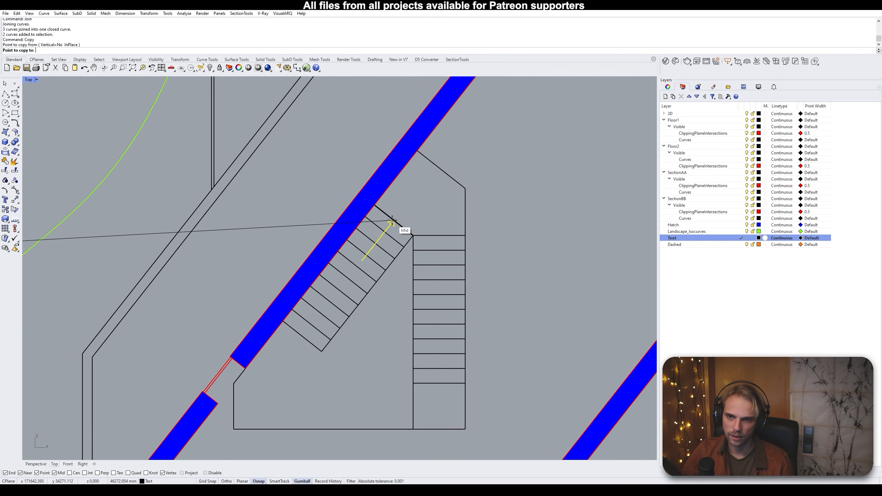
click(404, 231)
Place another copy of the arrow with its tip at the midpoint of the straight flight's lowest tread line
scroll(416, 256, down, 3)
scroll(416, 342, up, 6)
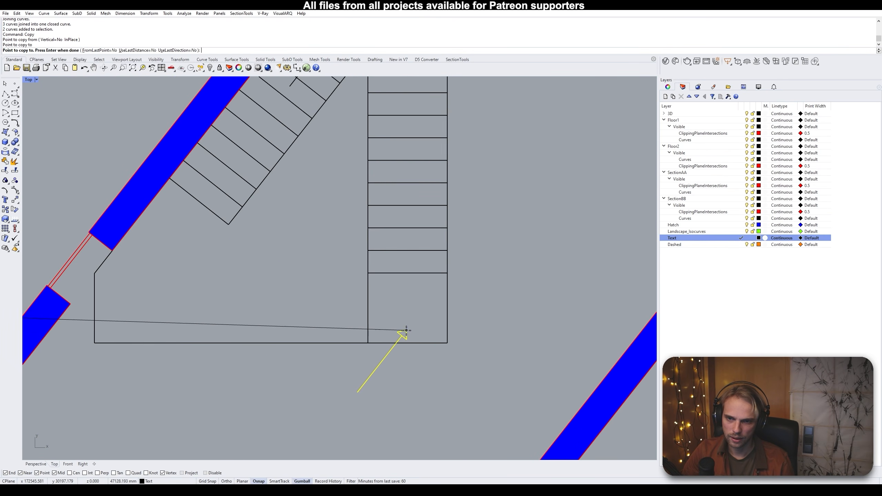
click(408, 273)
scroll(409, 275, up, 3)
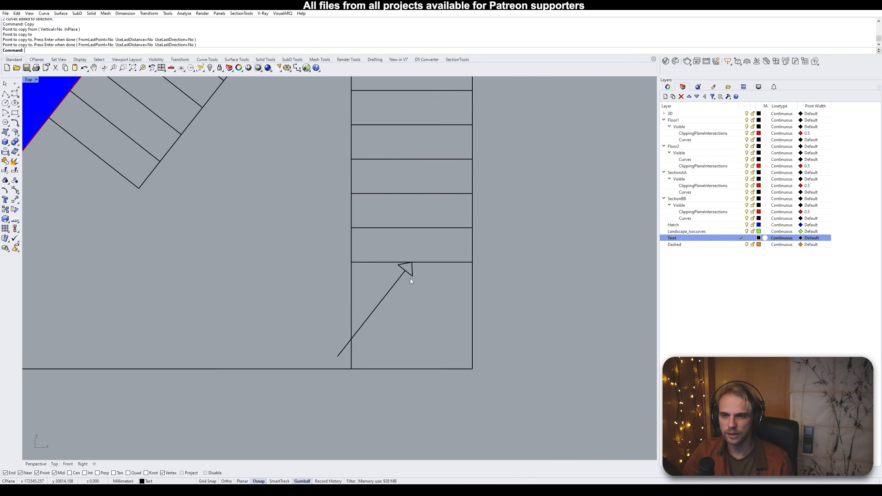
Rotate the copied arrow about its tip so it points straight down and its shaft runs along the straight flight
key(Return)
click(408, 269)
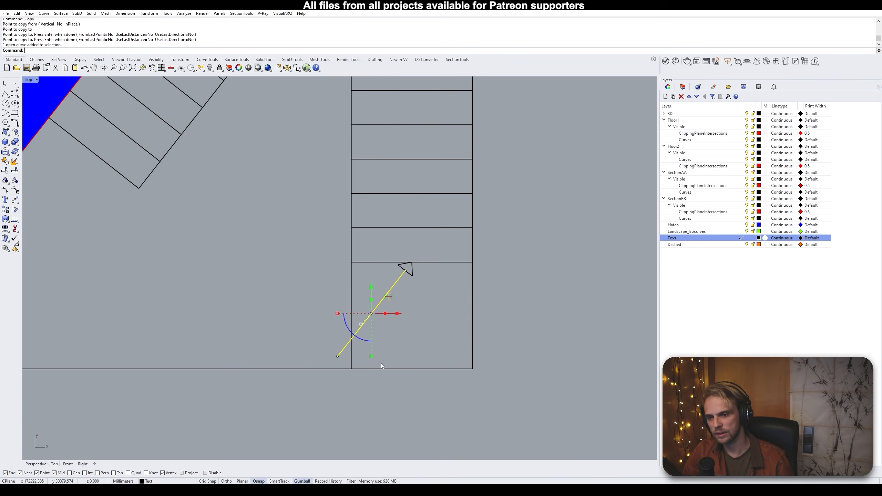
click(382, 363)
scroll(410, 281, up, 4)
drag(432, 289, 395, 269)
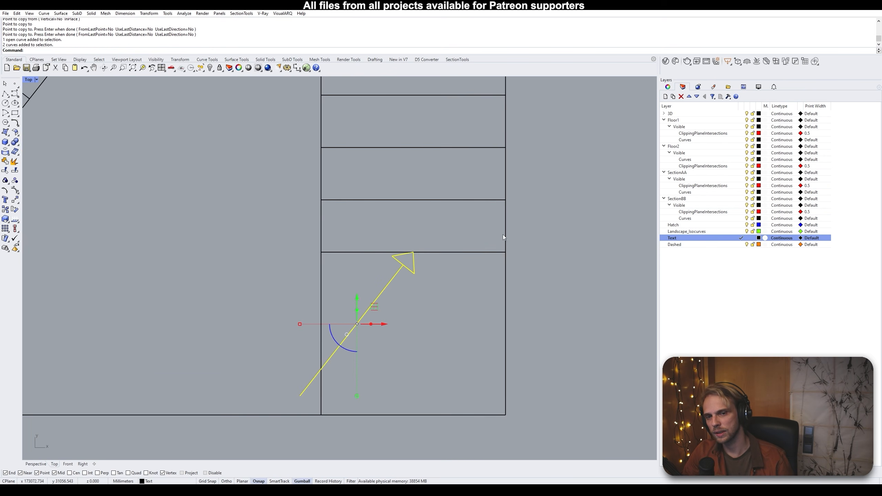
scroll(503, 243, down, 3)
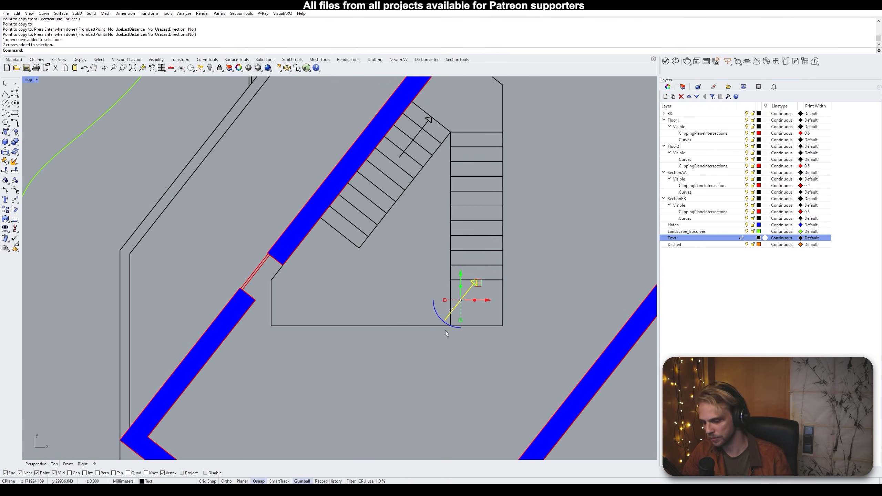
key(Return)
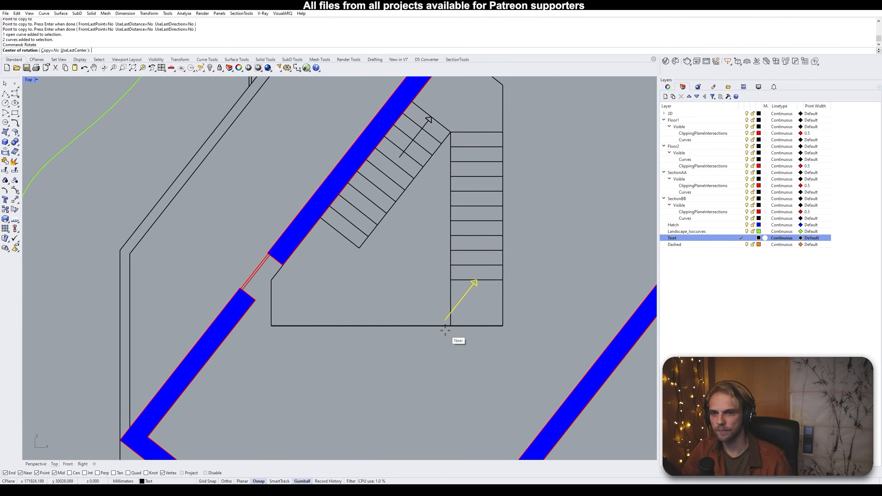
scroll(460, 285, up, 3)
click(499, 273)
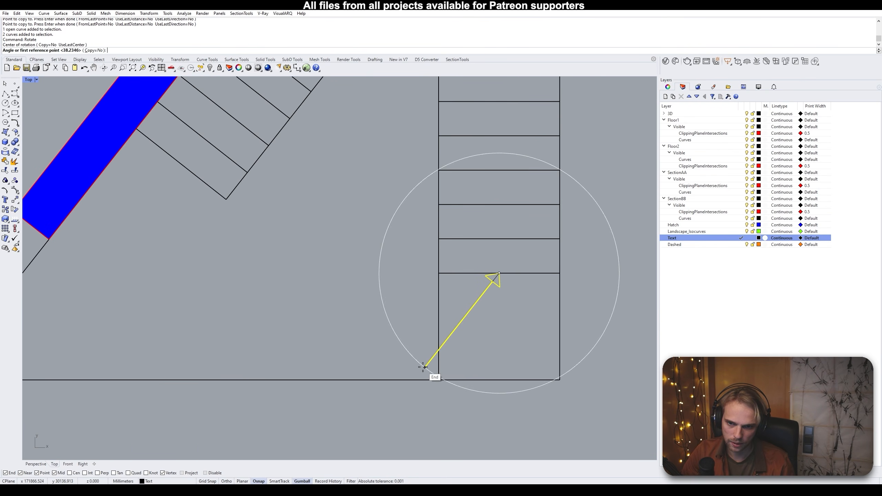
click(425, 367)
scroll(439, 314, down, 2)
click(478, 203)
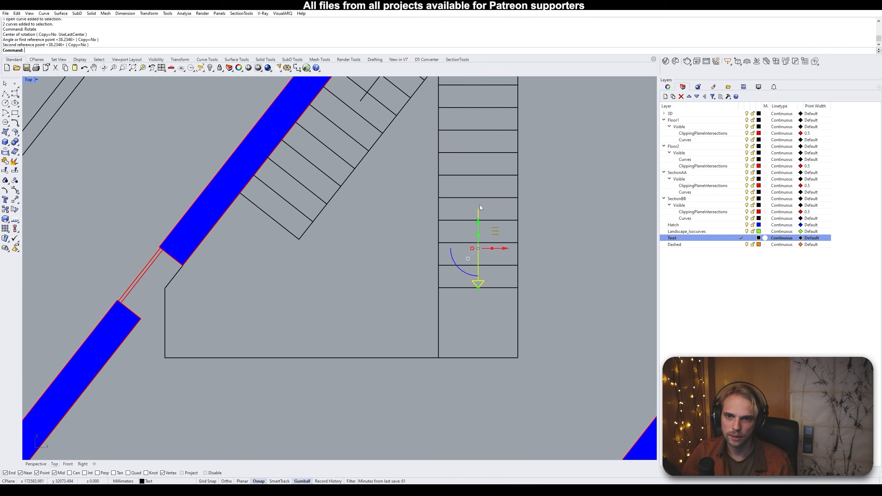
Extend the straight flight's arrow shaft by moving its tail end to the midpoint of the flight's top tread line
click(478, 210)
click(479, 209)
right_drag(478, 210, 448, 302)
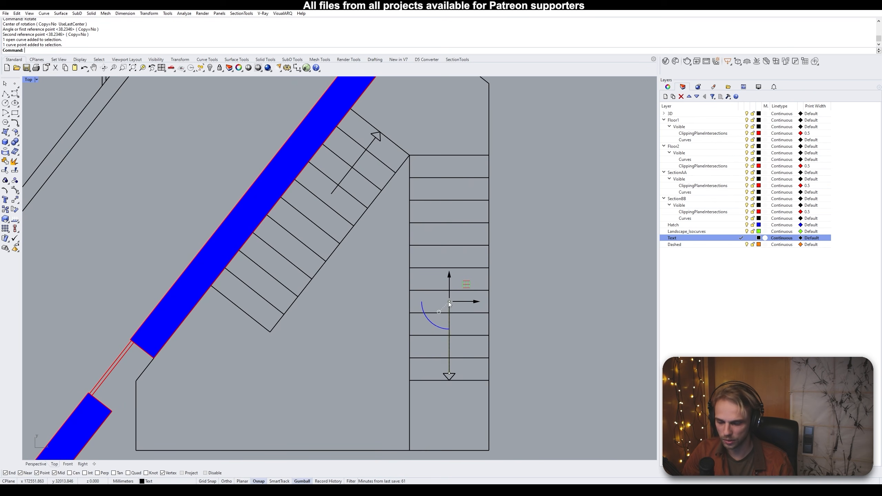
text(m)
key(Return)
click(449, 301)
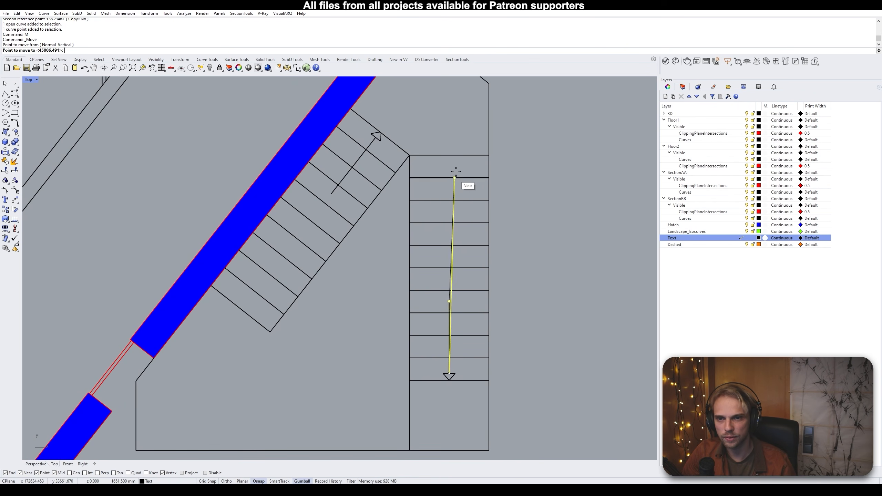
click(449, 155)
Extend the diagonal flight's arrow shaft by moving its tail end to the midpoint of the flight's lowest edge
click(332, 193)
click(331, 194)
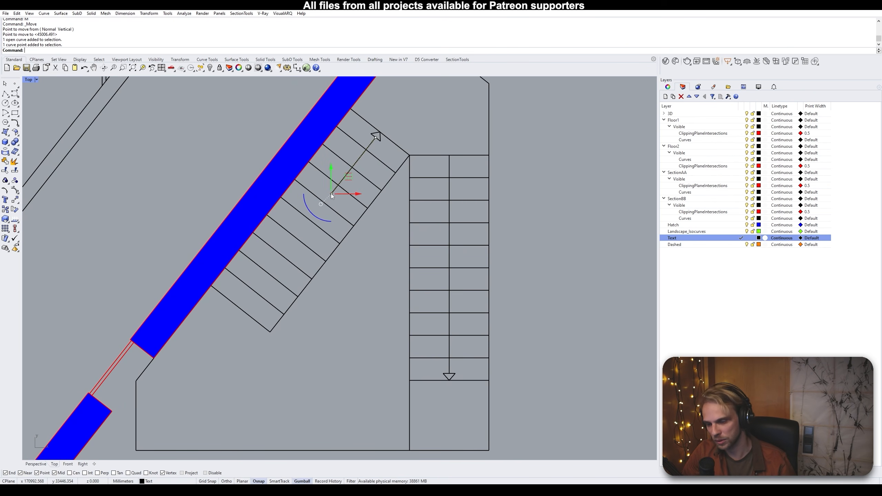
text(m)
key(Return)
click(331, 194)
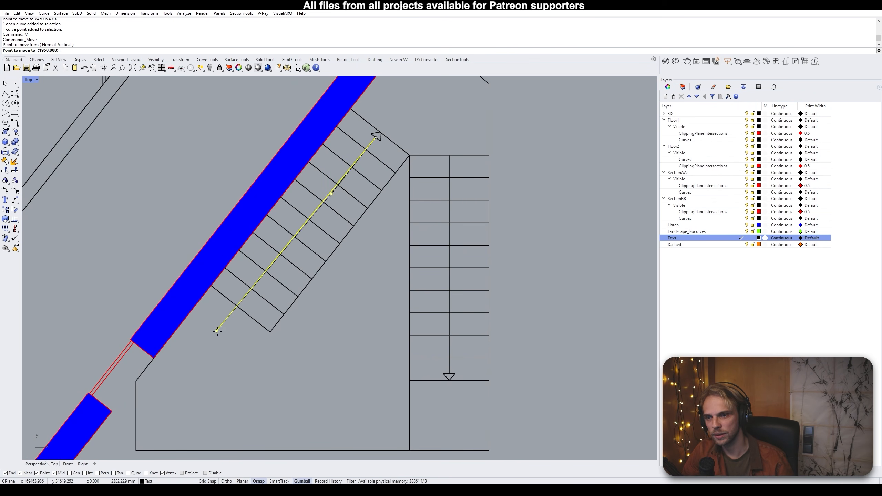
click(239, 307)
Review the stair arrows, cut line and dashed treads on both floor plans
scroll(268, 291, down, 5)
right_drag(267, 289, 309, 256)
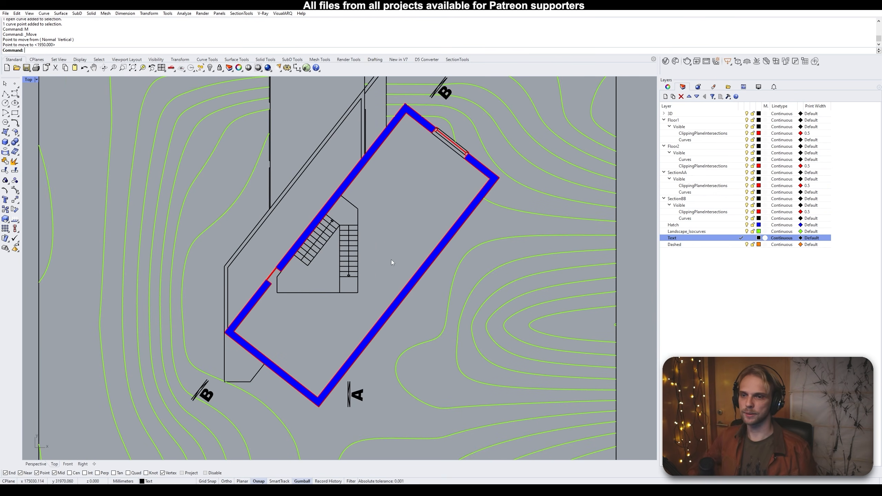
scroll(360, 208, up, 3)
scroll(413, 219, down, 5)
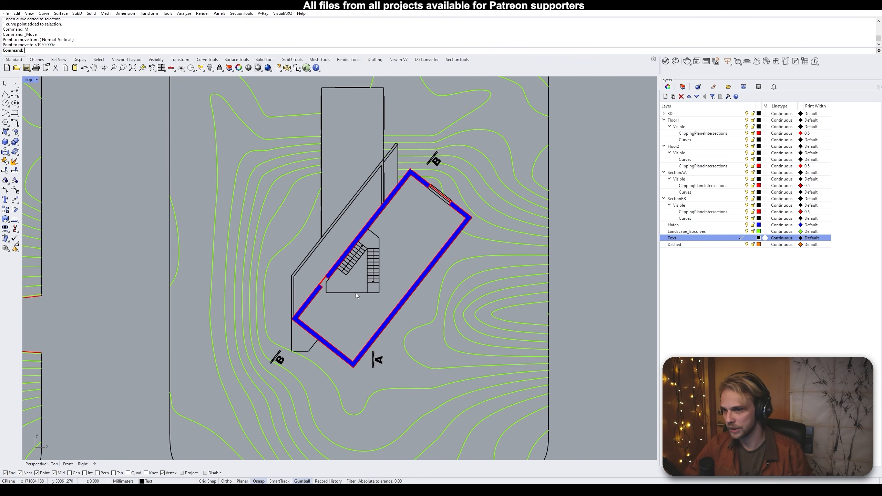
scroll(378, 241, down, 5)
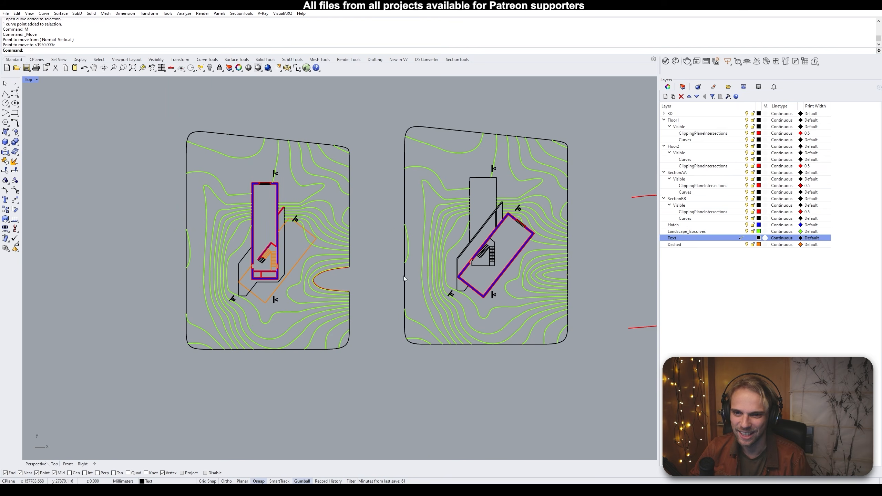
scroll(332, 242, up, 5)
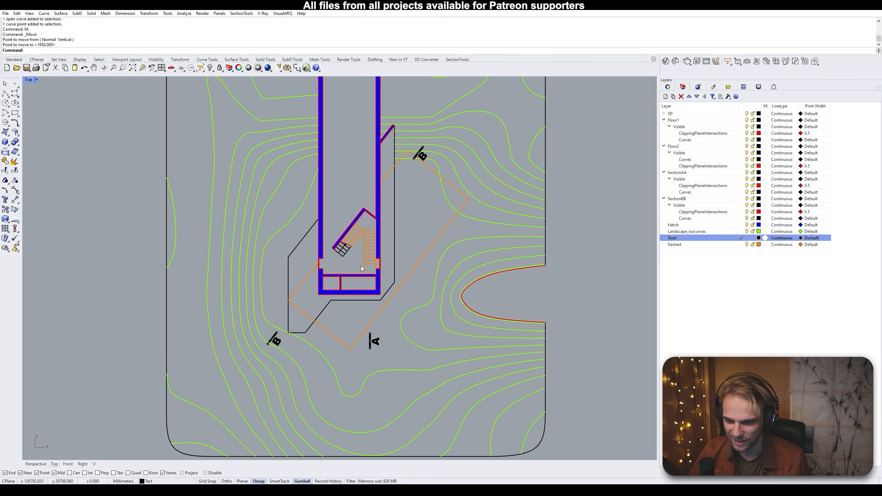
scroll(361, 268, up, 3)
scroll(361, 267, down, 4)
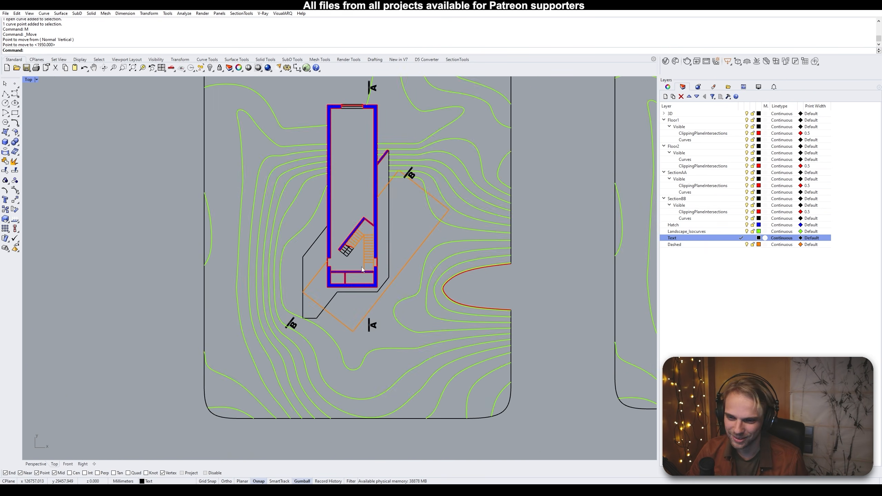
scroll(318, 287, up, 8)
scroll(349, 238, down, 4)
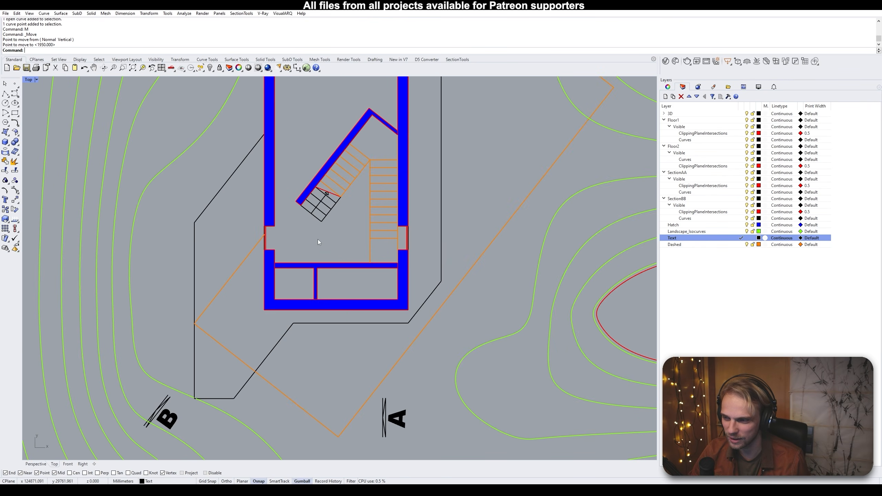
scroll(339, 264, down, 10)
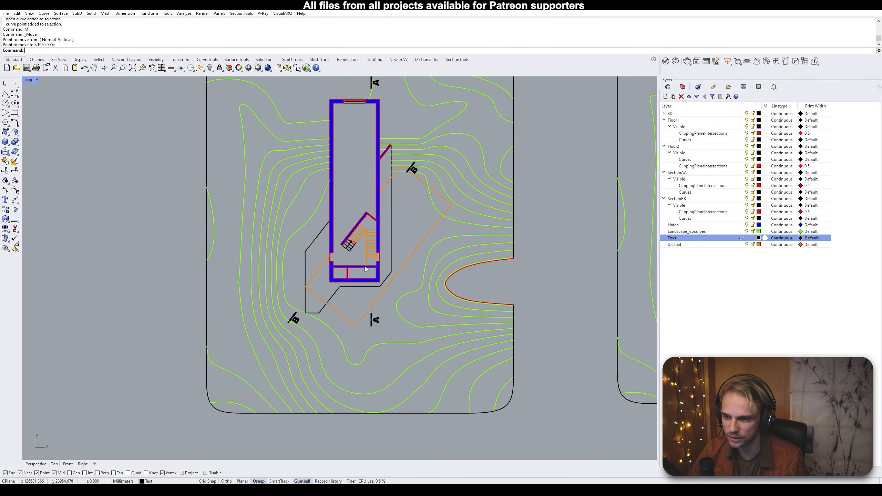
Examine the two section drawings and compare them with the floor plans
scroll(417, 188, up, 8)
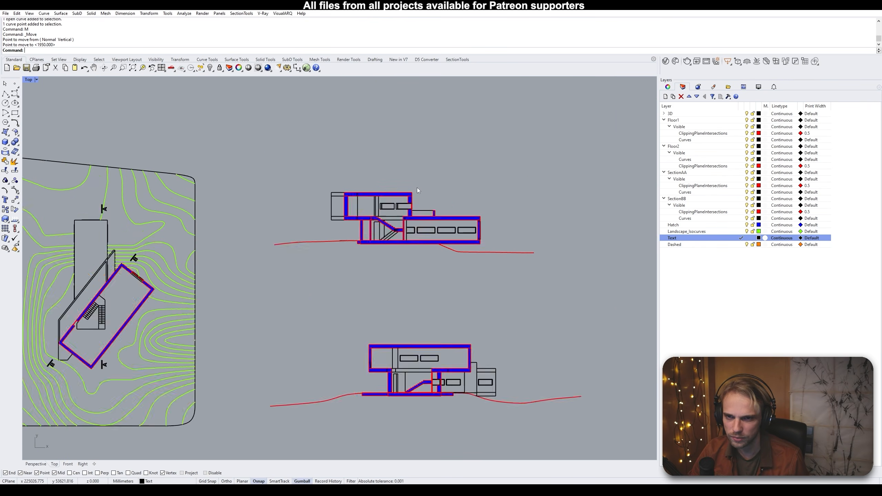
scroll(320, 227, down, 8)
scroll(215, 220, down, 6)
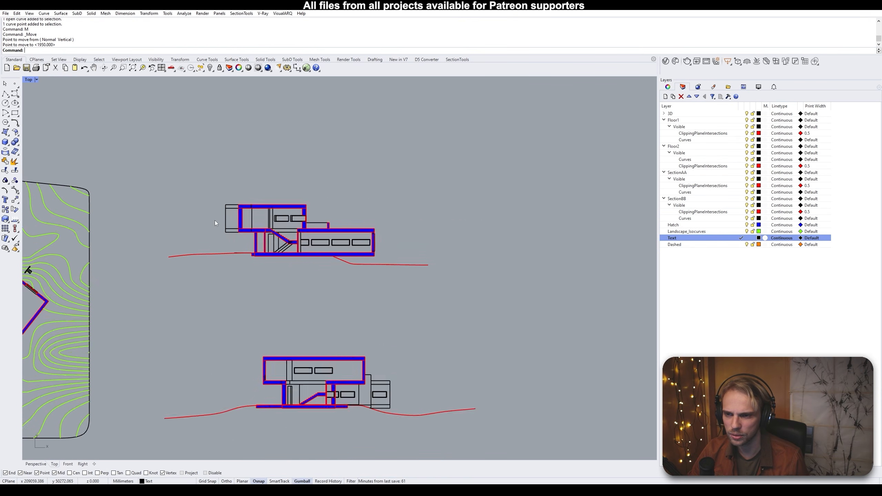
right_drag(128, 261, 305, 209)
scroll(526, 171, up, 8)
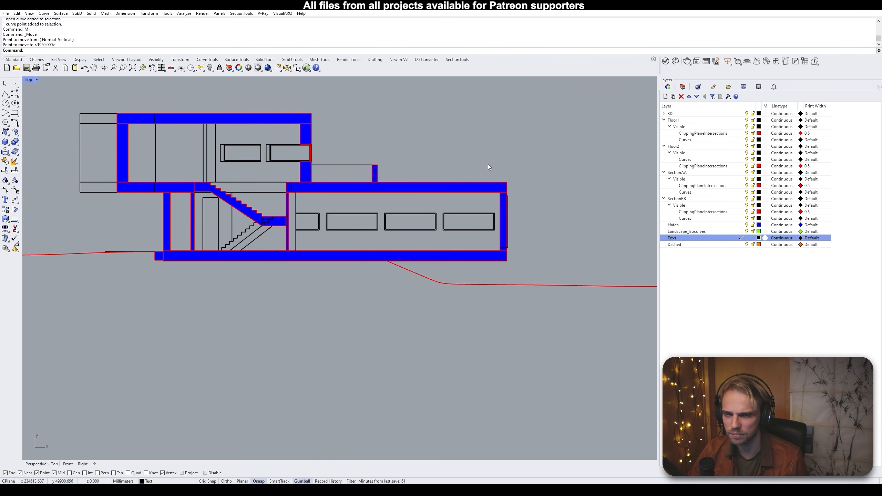
scroll(504, 216, up, 2)
scroll(506, 209, down, 4)
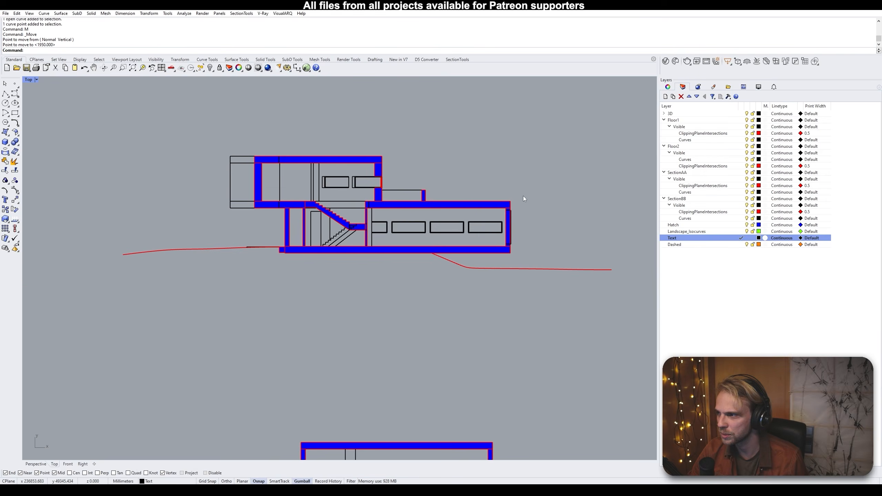
scroll(454, 195, down, 3)
right_drag(377, 200, 481, 183)
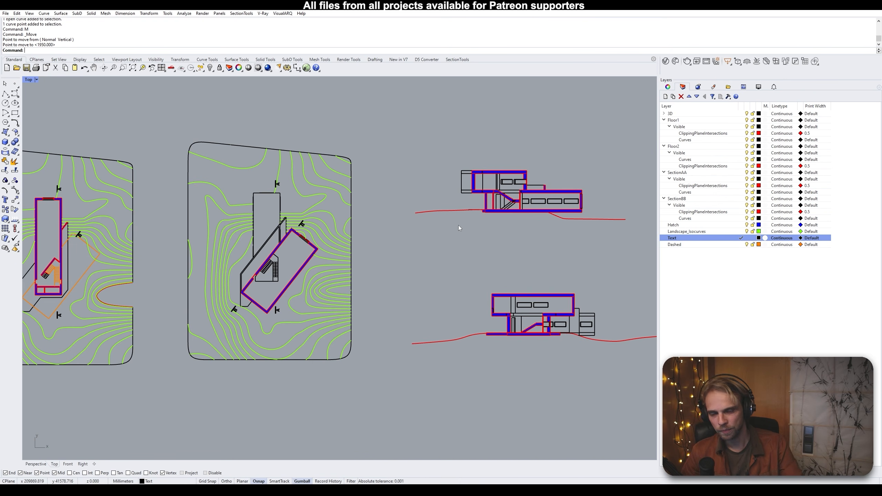
right_drag(462, 226, 557, 211)
scroll(194, 205, up, 2)
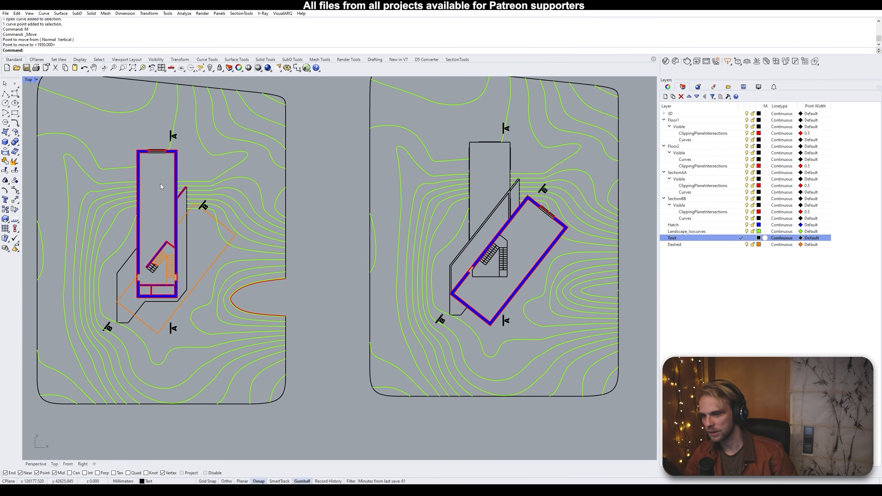
right_drag(160, 183, 295, 225)
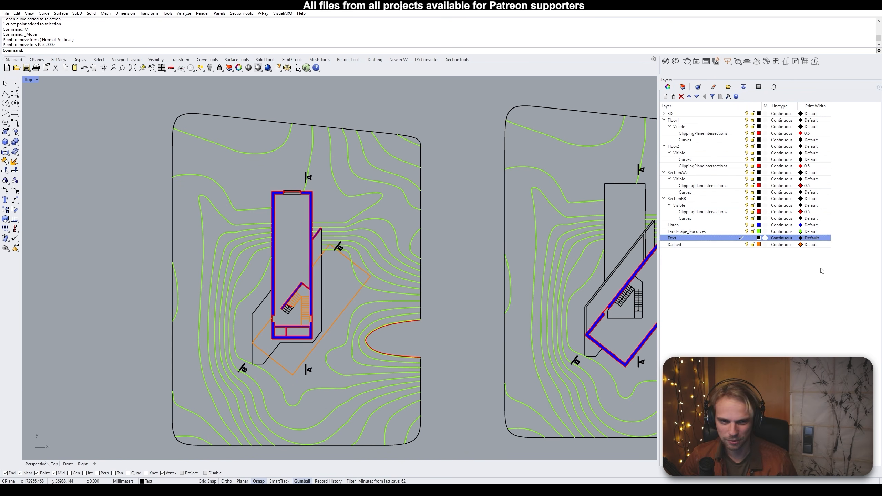
Create a new layer named Dimensions and make it the current layer
click(758, 277)
key(ctrl+n)
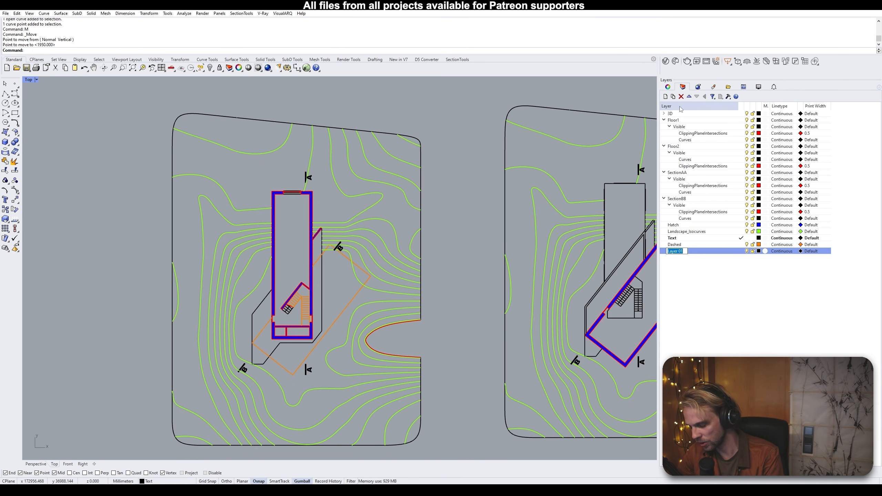
text(Dimension)
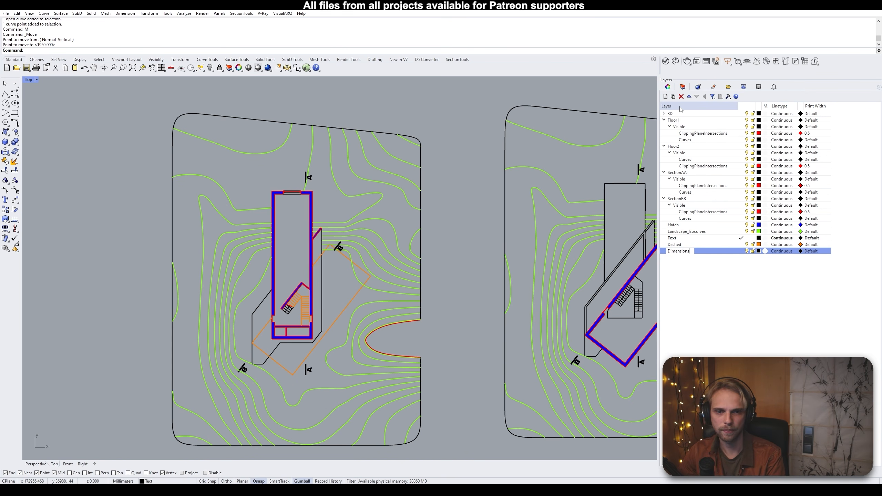
text(s)
key(Return)
click(741, 251)
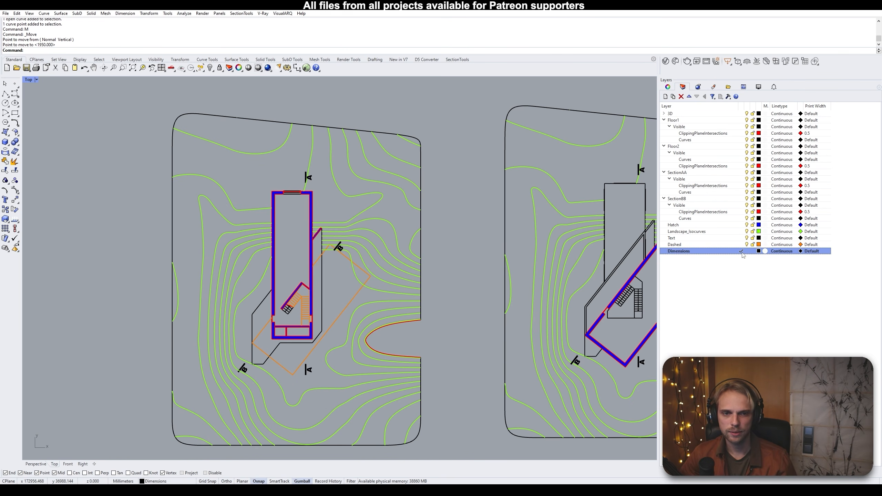
Set the Dimensions layer's colour to Lavender
click(759, 251)
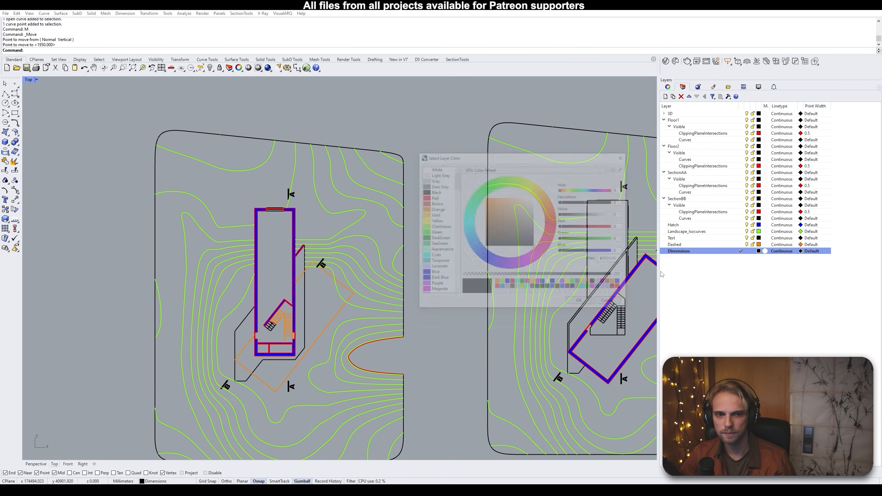
click(435, 250)
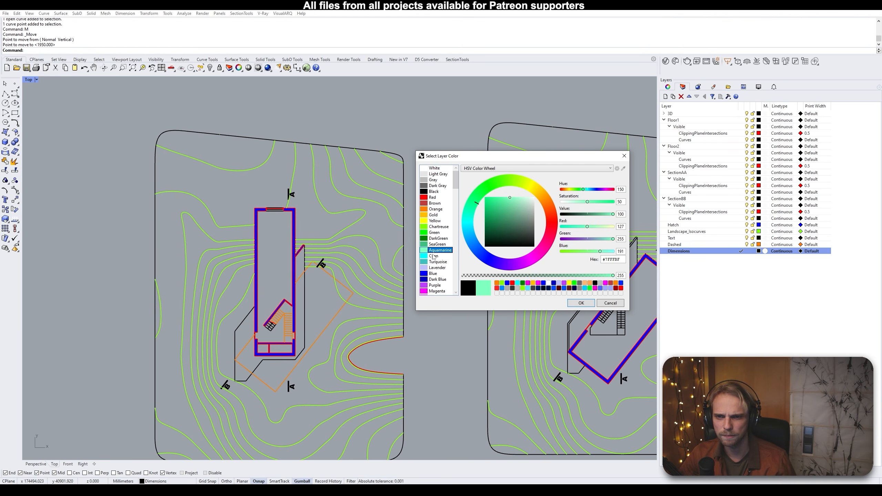
scroll(435, 255, down, 2)
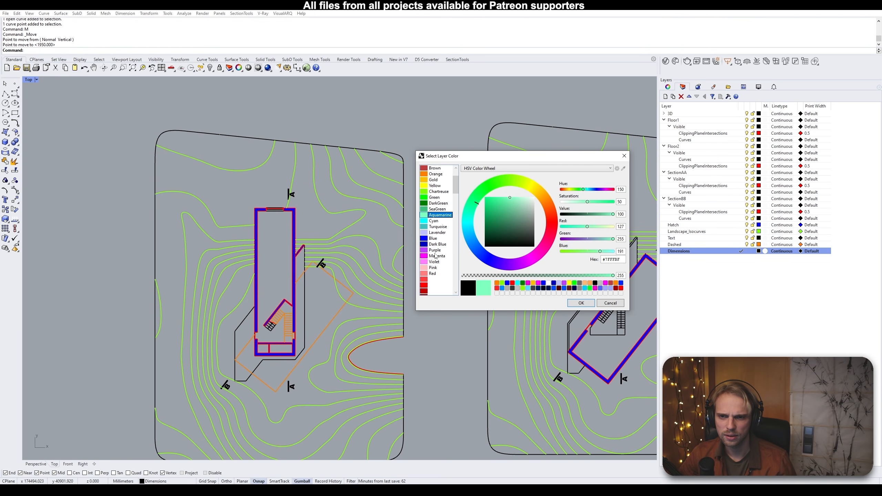
click(436, 233)
click(576, 303)
Bring up the drafting tools with the whole first floor plan in view
scroll(298, 180, up, 3)
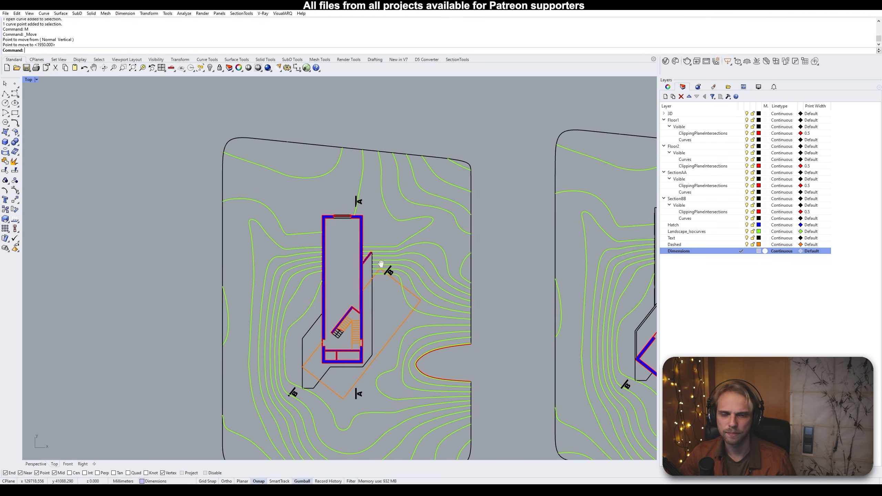
scroll(299, 180, up, 4)
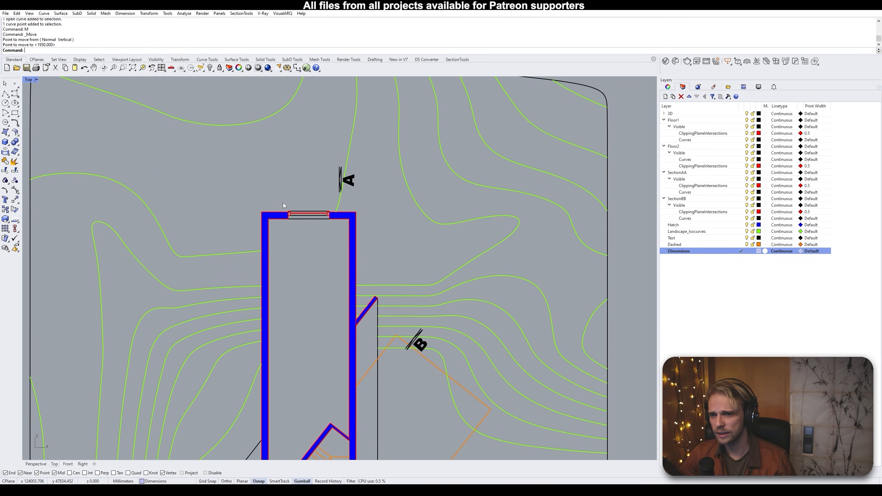
scroll(285, 211, up, 5)
scroll(288, 211, down, 9)
right_drag(297, 237, 343, 154)
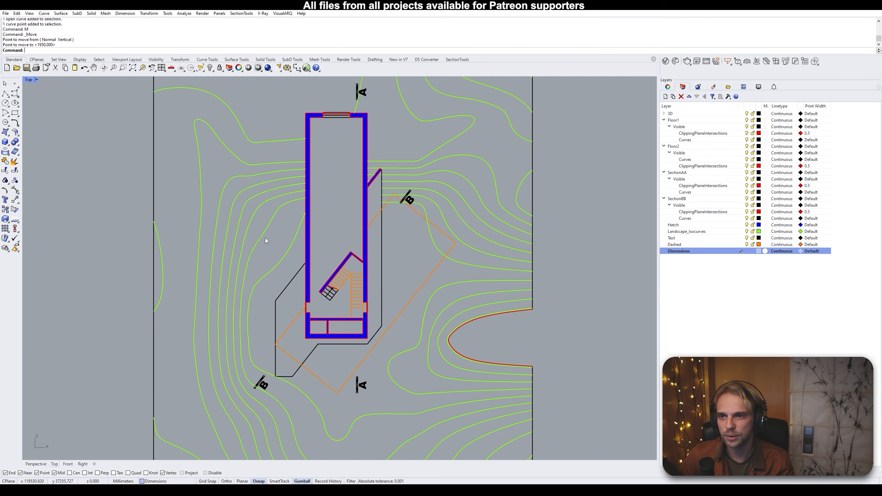
mouse_move(320, 109)
right_down()
mouse_move(330, 152)
mouse_move(345, 105)
right_up()
click(374, 60)
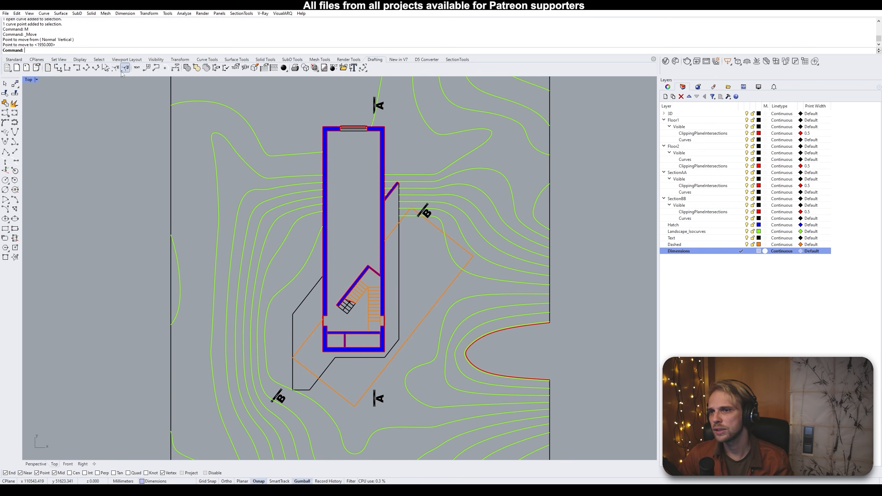
right_drag(382, 391, 323, 267)
scroll(323, 266, down, 12)
right_drag(465, 269, 292, 269)
scroll(292, 269, up, 8)
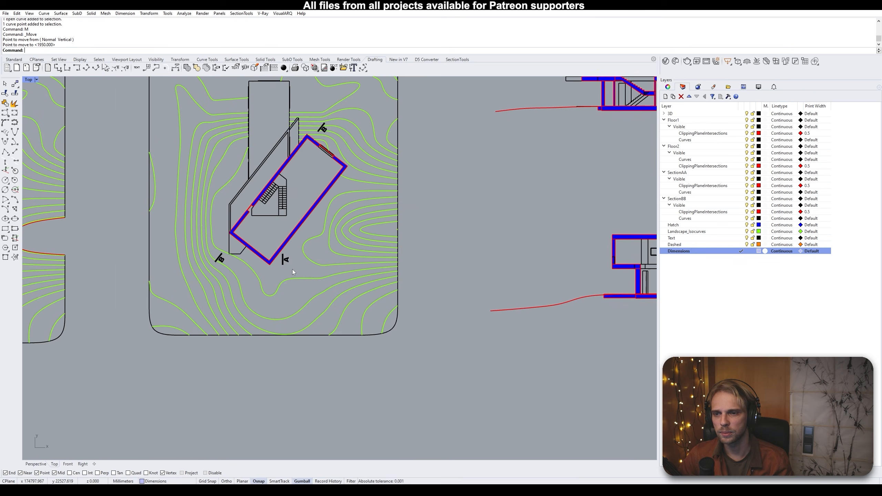
Dimension the first floor plan's upper wall from its outer left corner to the window opening, using the Default annotation style
scroll(292, 269, up, 2)
right_drag(272, 158, 529, 247)
scroll(385, 184, down, 6)
scroll(529, 248, up, 2)
scroll(529, 247, up, 2)
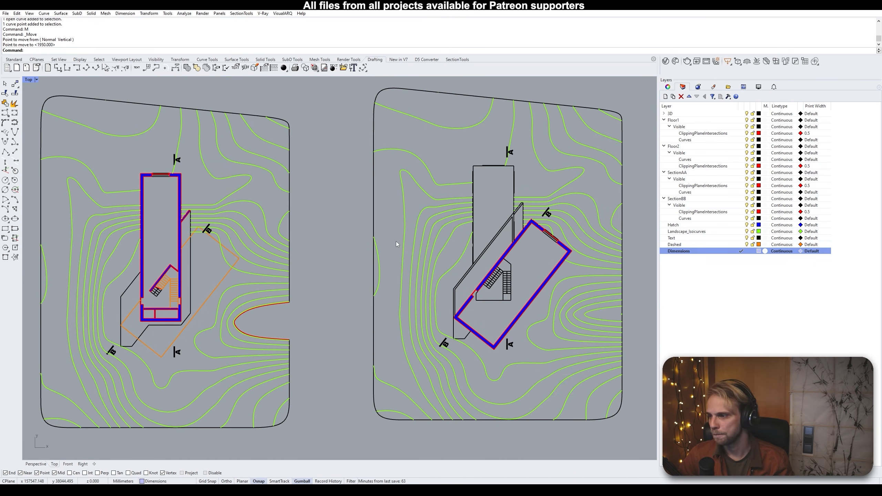
right_drag(269, 238, 373, 245)
right_drag(199, 241, 272, 222)
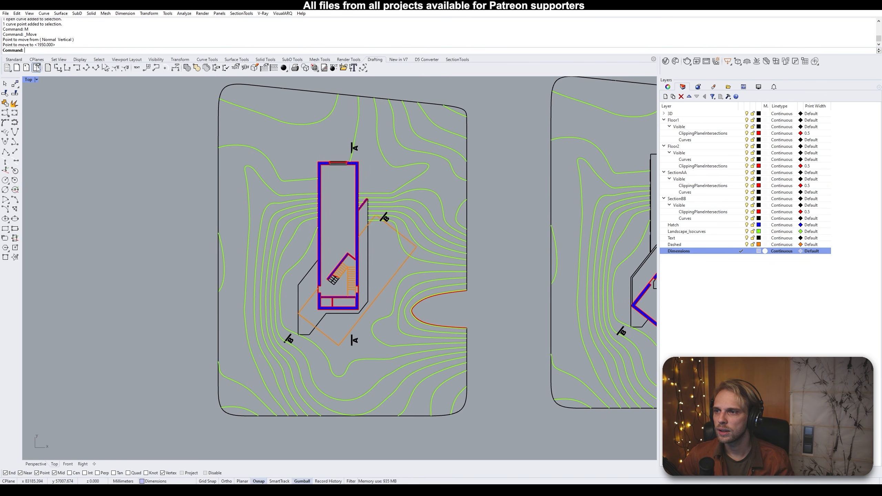
click(58, 69)
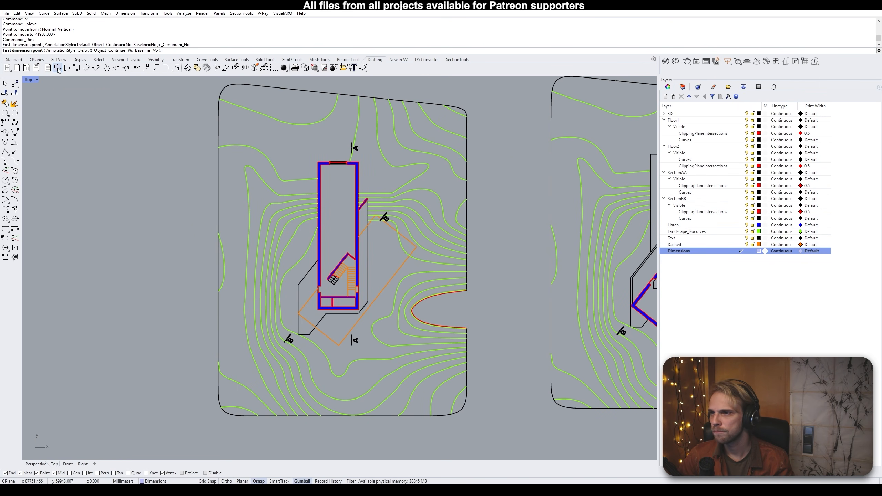
scroll(278, 184, up, 5)
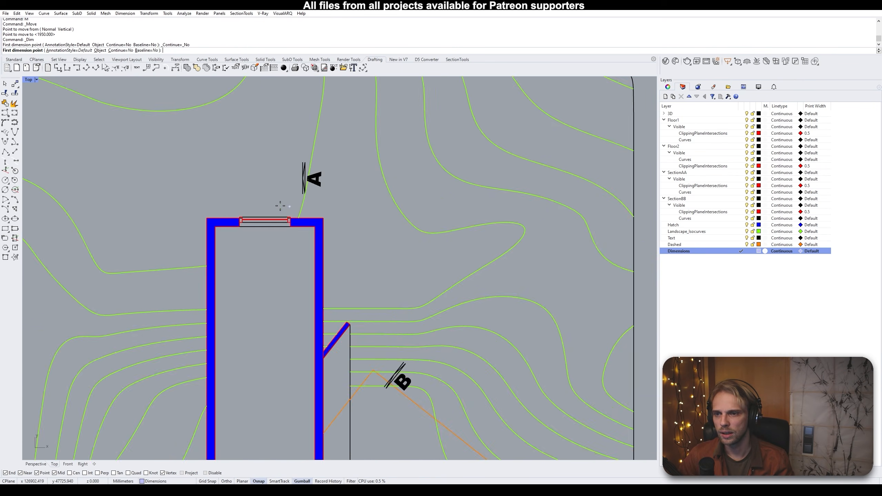
click(186, 230)
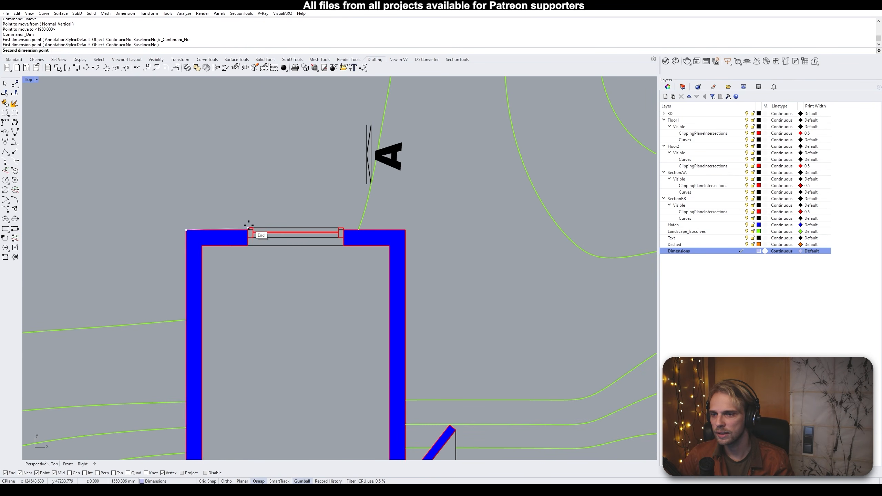
scroll(248, 233, up, 4)
click(248, 240)
scroll(274, 212, down, 3)
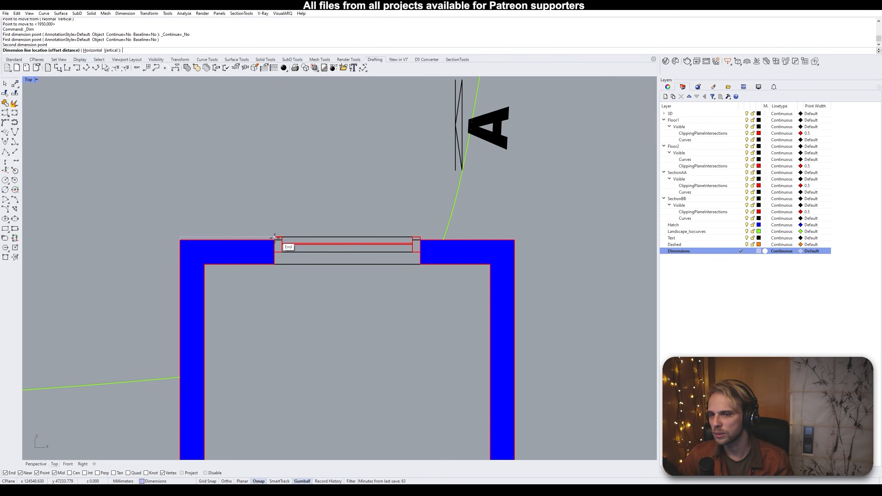
click(270, 202)
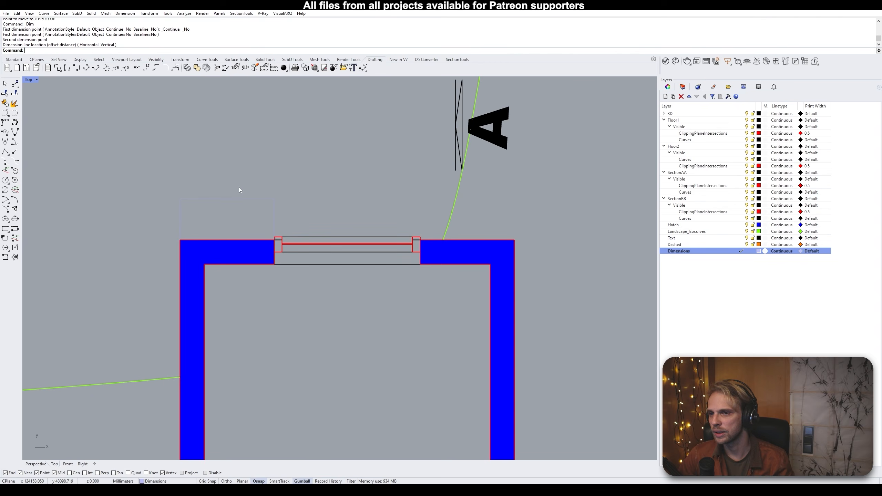
Examine the new wall dimension's text size and extents up close
scroll(262, 191, up, 5)
scroll(260, 213, up, 2)
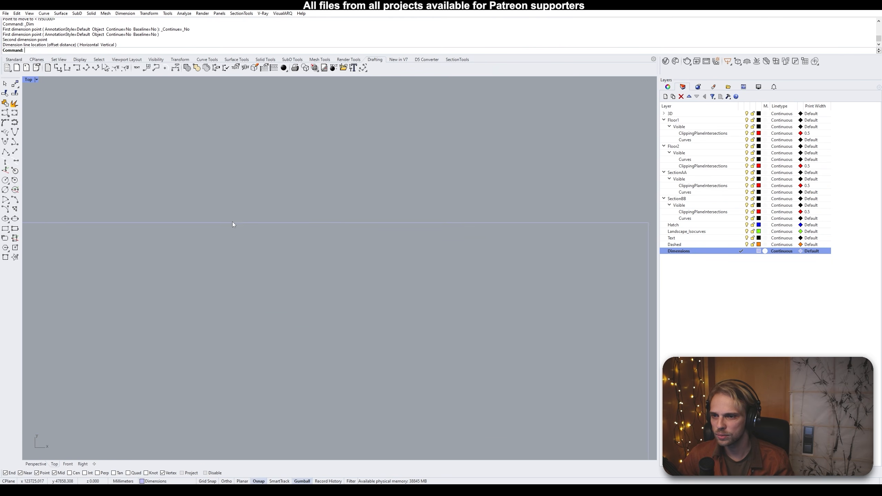
scroll(337, 220, up, 5)
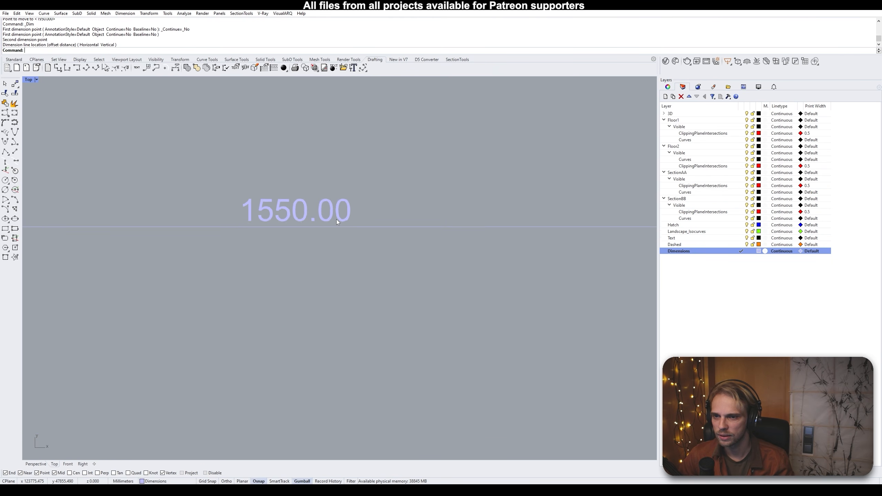
scroll(281, 213, down, 5)
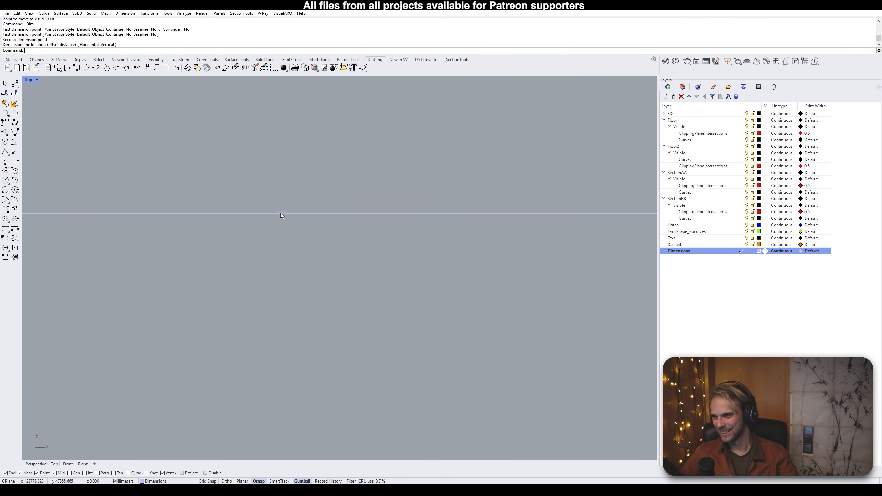
scroll(284, 217, down, 3)
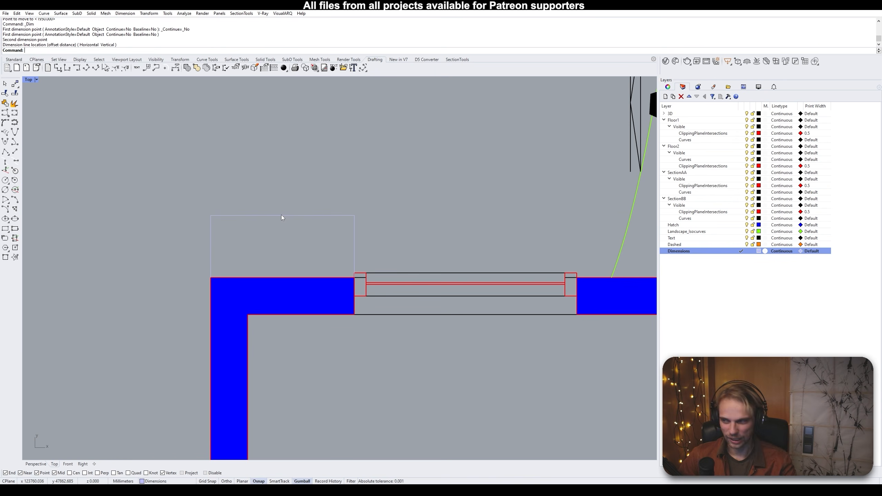
click(279, 212)
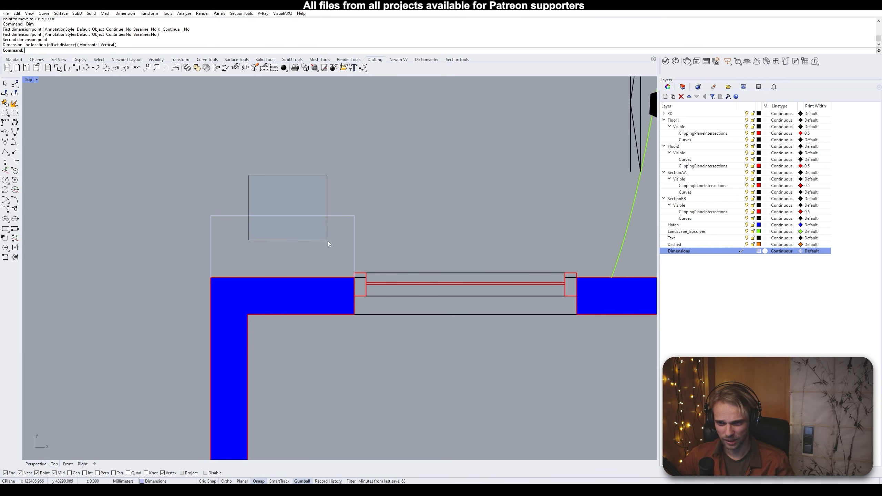
drag(421, 213, 185, 171)
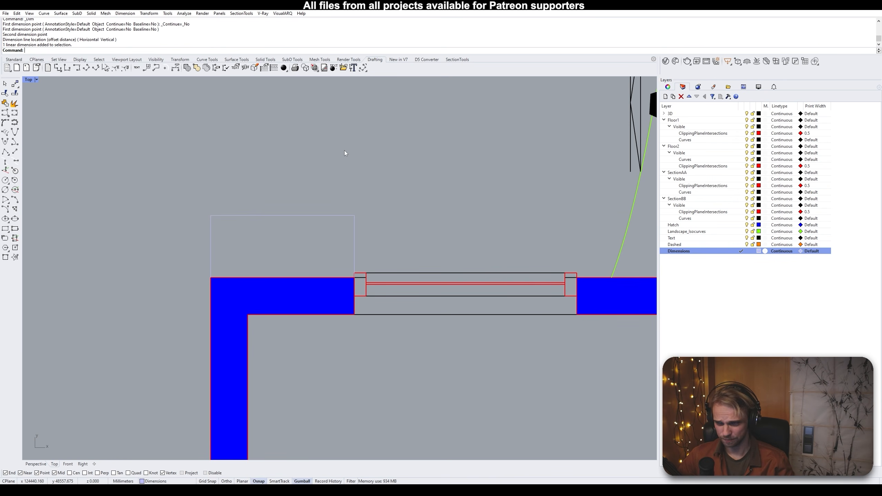
drag(333, 161, 219, 232)
drag(398, 162, 249, 226)
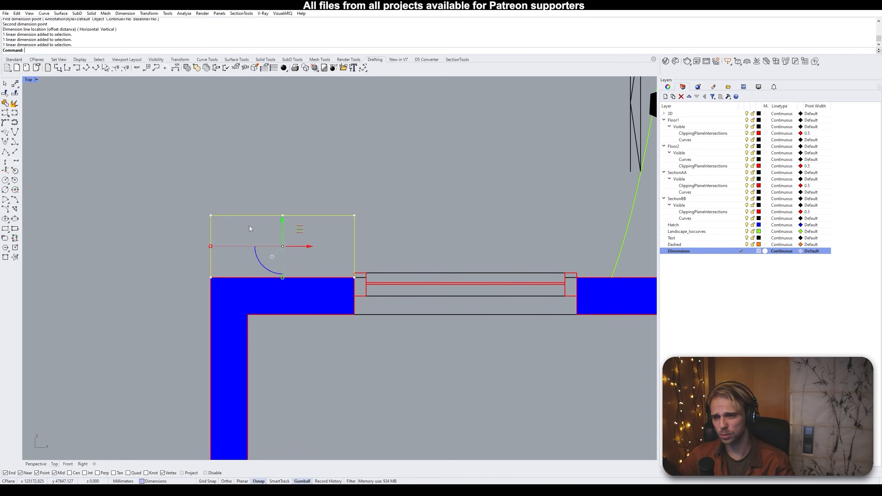
click(406, 182)
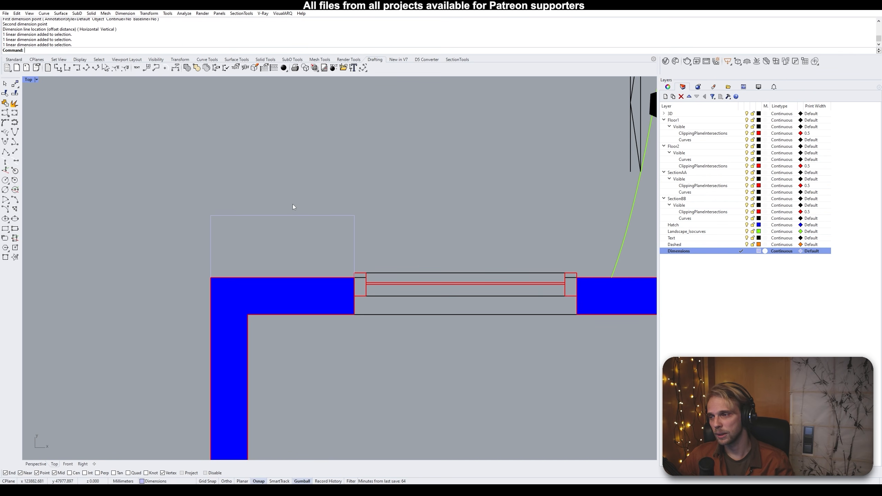
Compare the font height and model space scale of the Default and Markup Anotation annotation styles in the document options
text(Options)
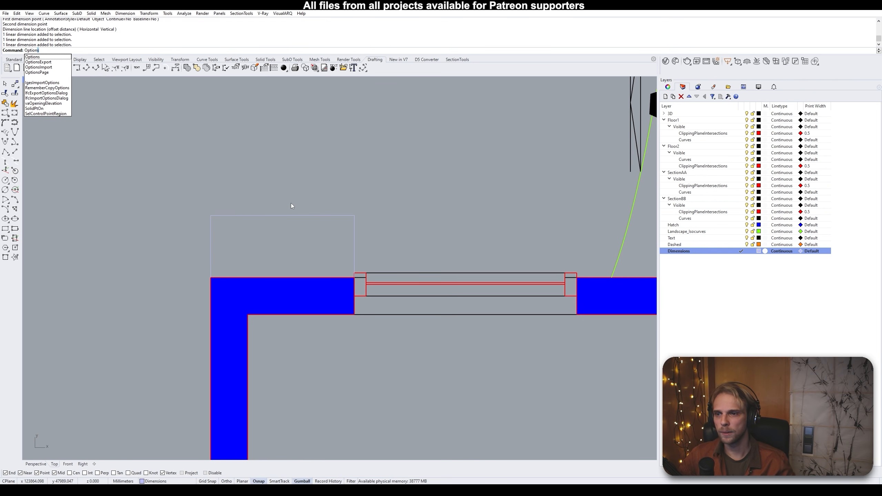
key(Return)
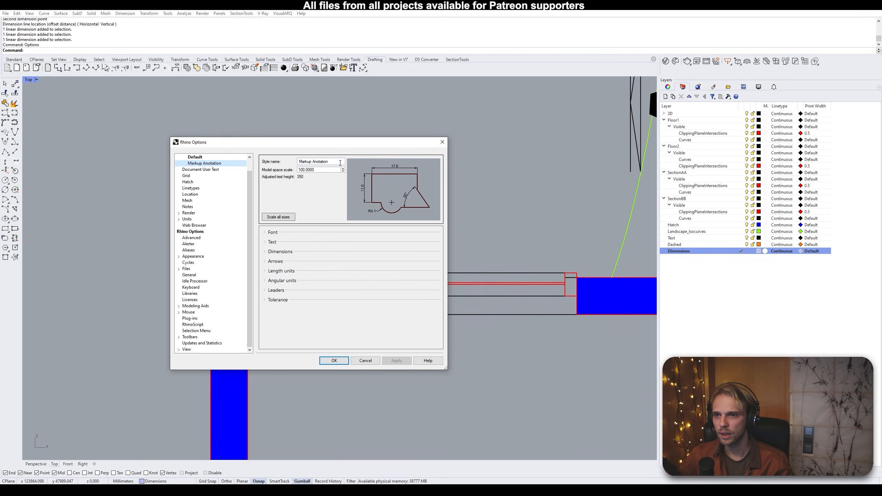
scroll(218, 184, up, 1)
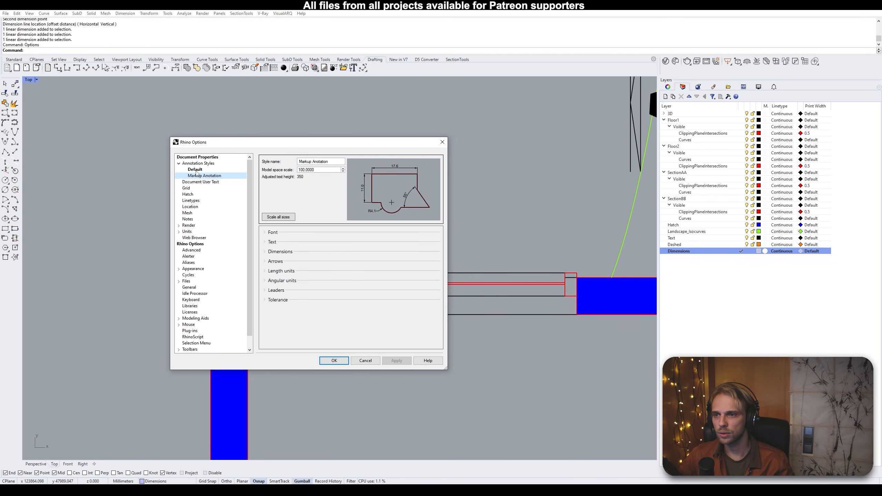
click(204, 164)
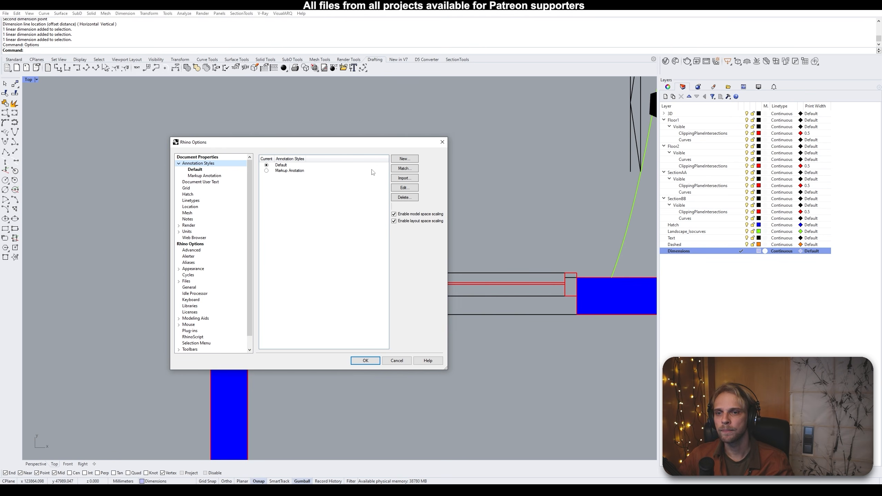
click(410, 192)
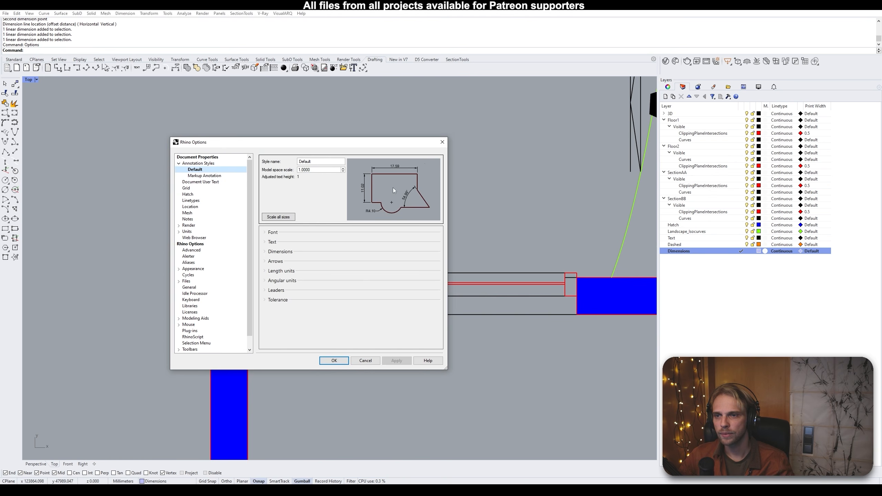
click(264, 235)
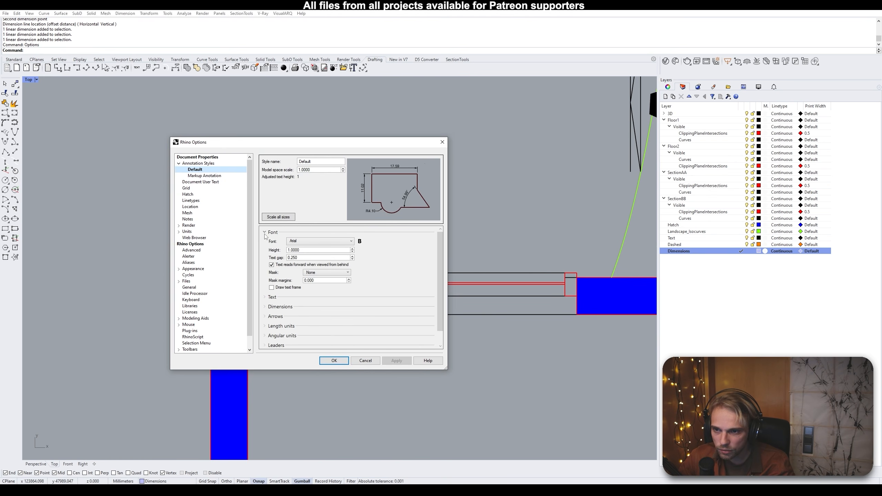
double_click(295, 250)
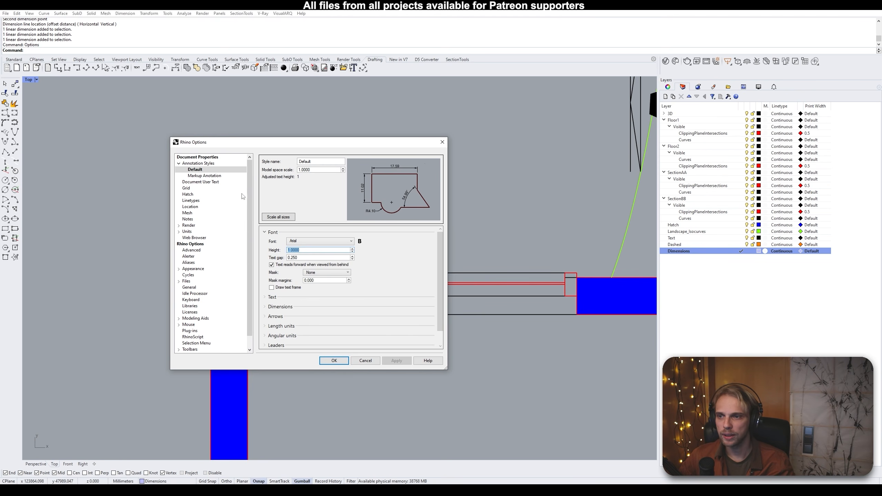
click(202, 176)
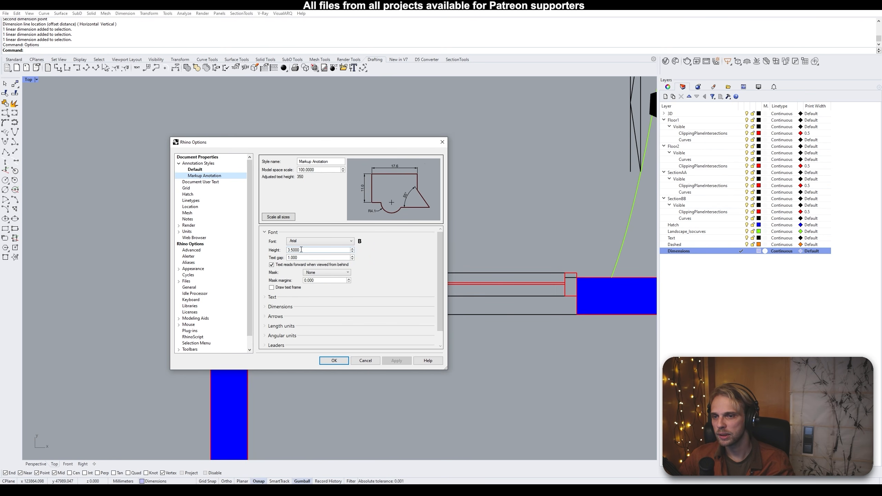
click(326, 170)
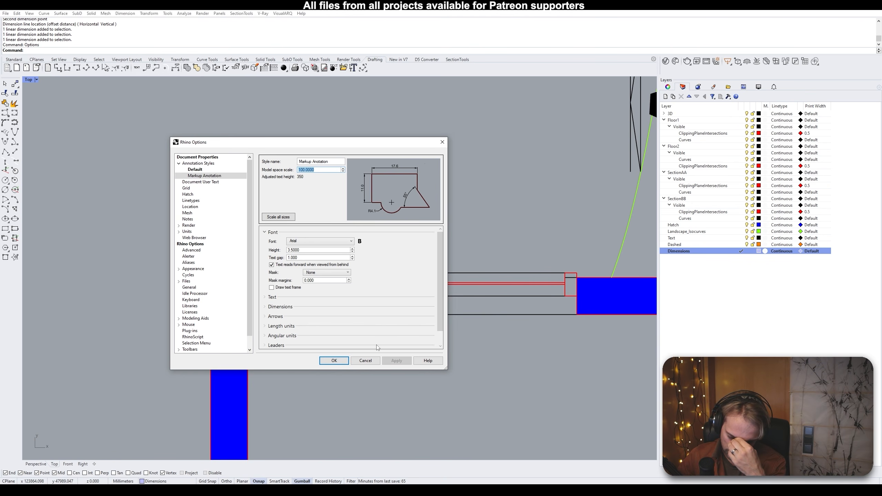
click(370, 363)
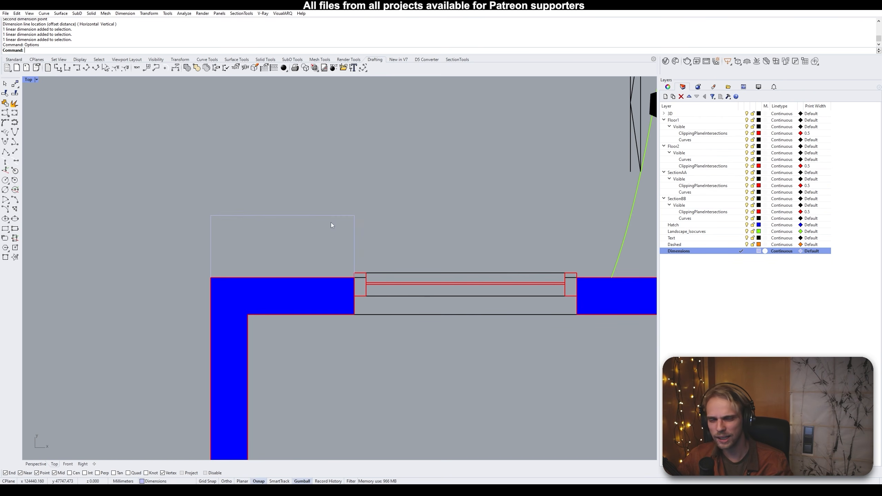
Check the text properties of the wall dimension beside the window and delete that dimension
click(256, 223)
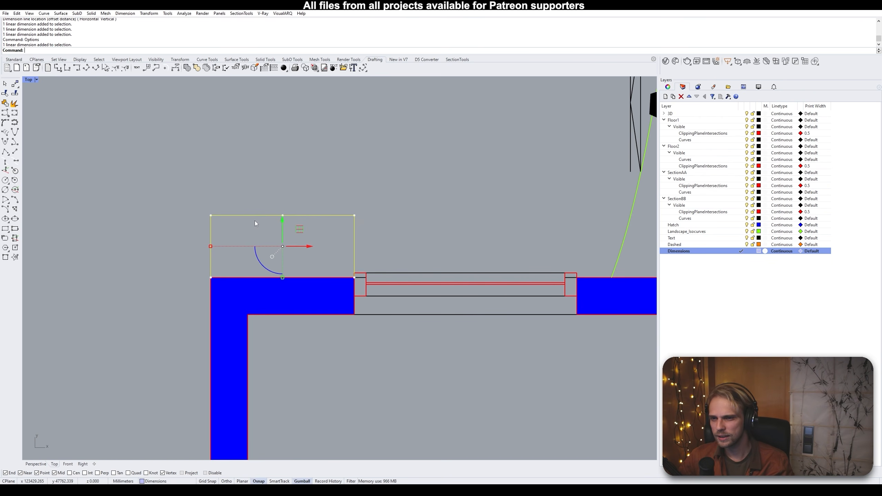
click(668, 87)
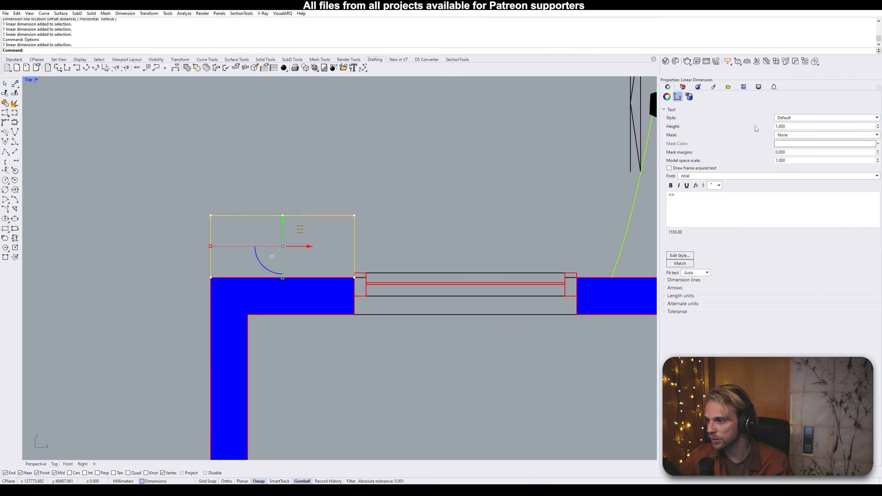
key(Escape)
click(199, 247)
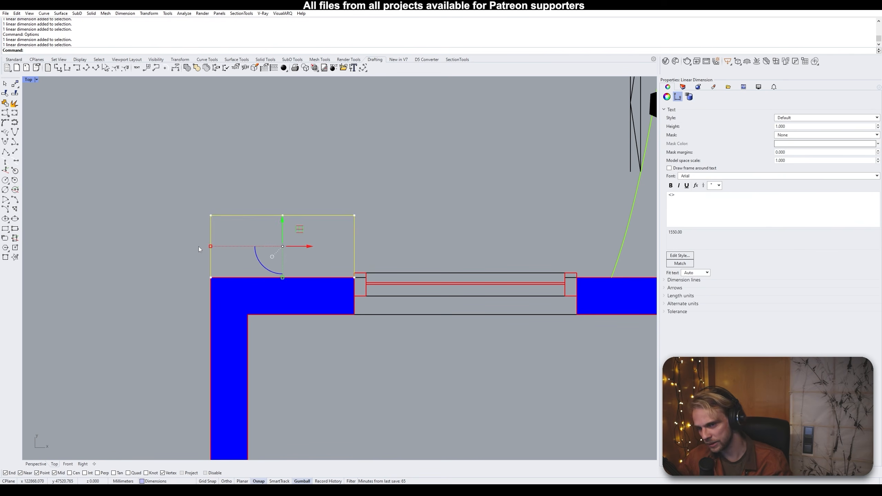
key(Delete)
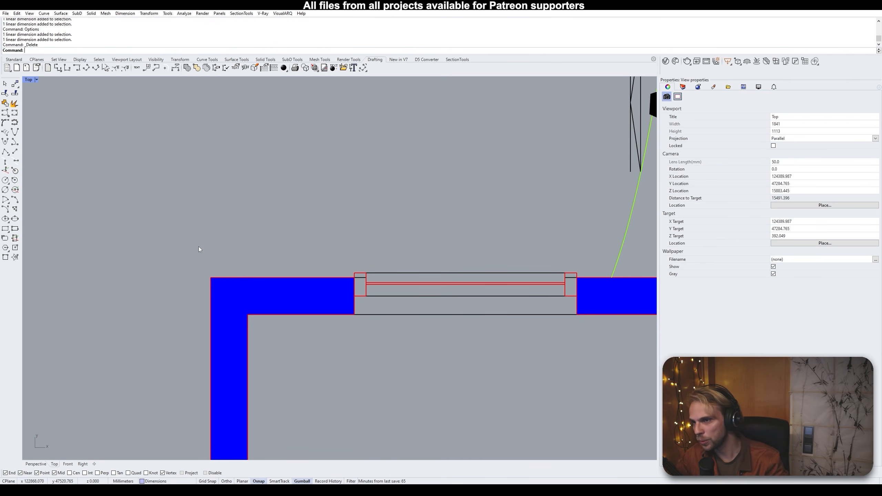
Dimension the upper wall from its outer left corner to the window opening in the Markup Anotation style, placing the dimension line above the wall
click(58, 69)
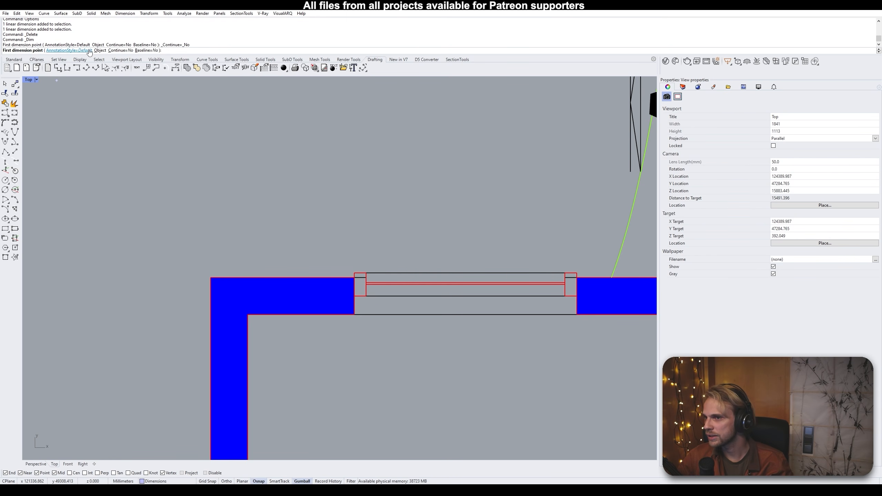
click(74, 50)
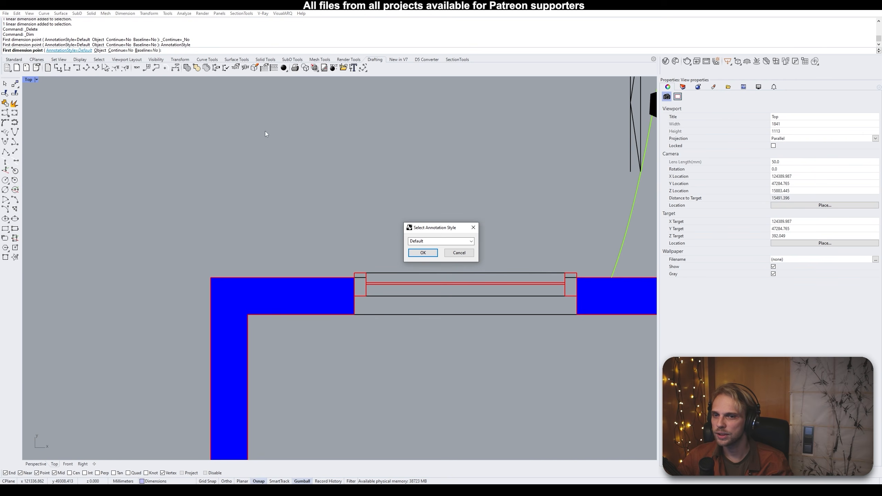
double_click(424, 241)
click(452, 243)
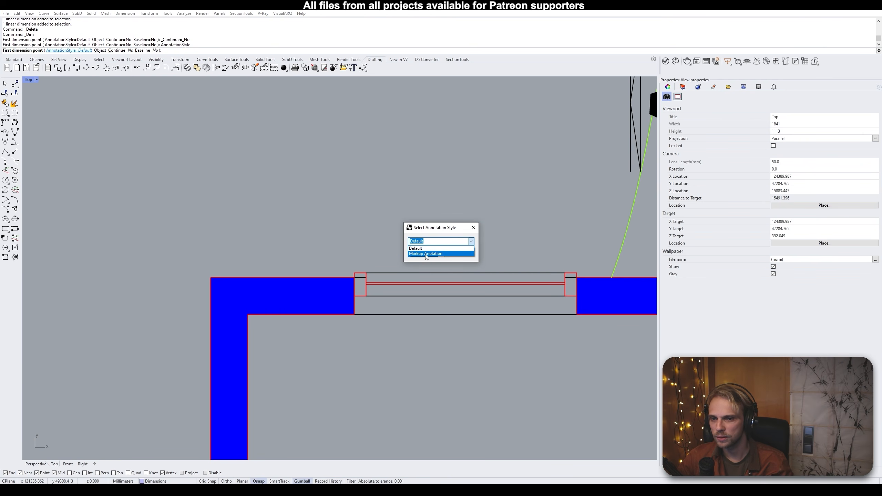
click(426, 253)
click(423, 252)
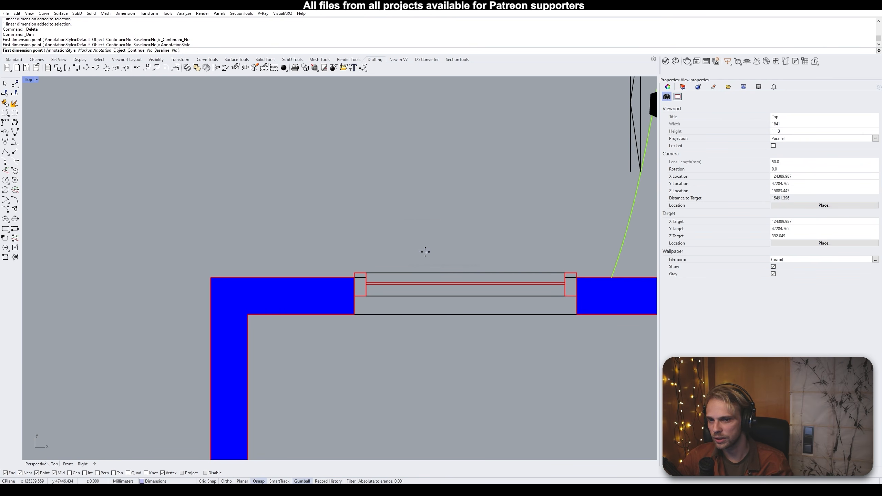
click(211, 277)
click(354, 277)
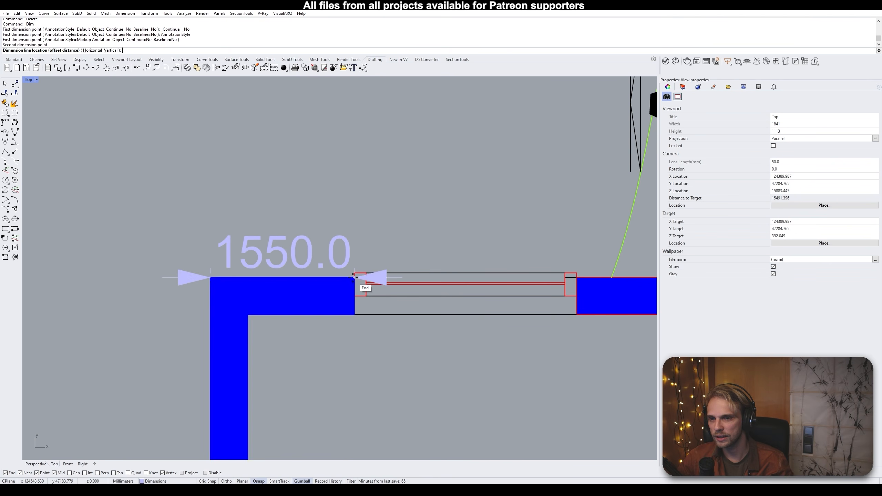
click(356, 193)
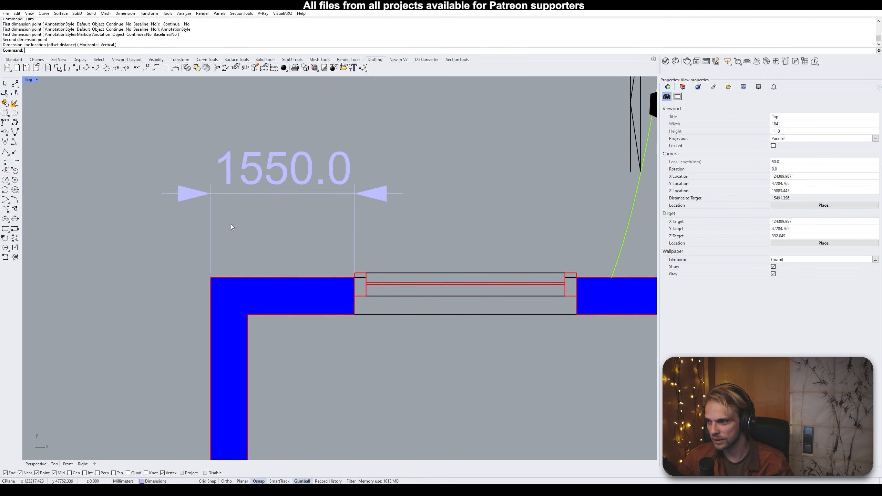
Review the Markup Anotation style's model space scale and font height in the document options against the wall dimension, leaving both settings as they are
scroll(247, 226, down, 8)
scroll(247, 226, down, 3)
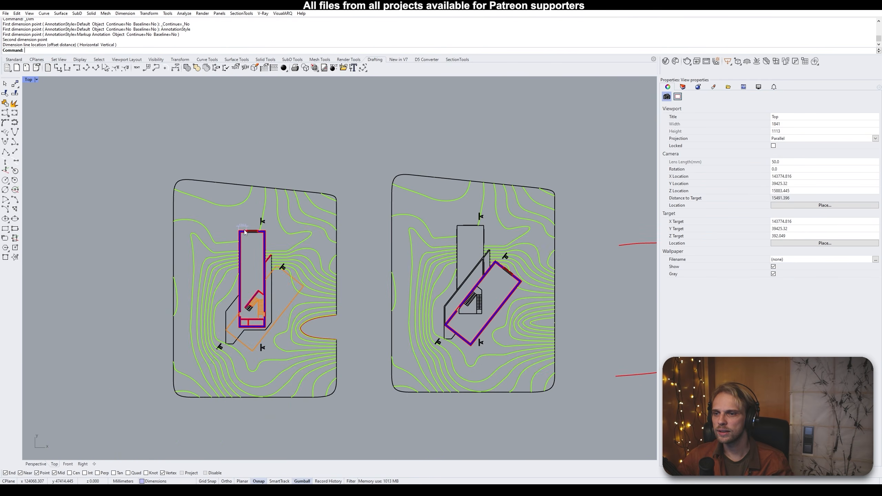
scroll(251, 215, up, 10)
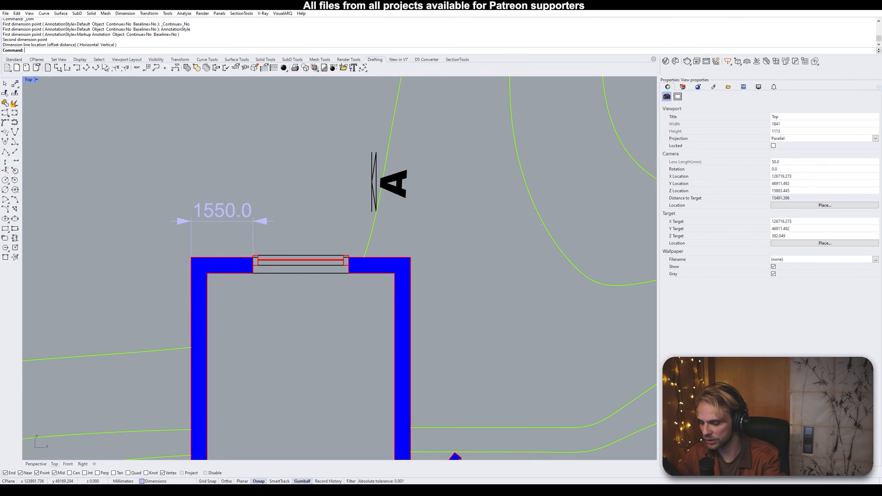
text(Options)
key(Return)
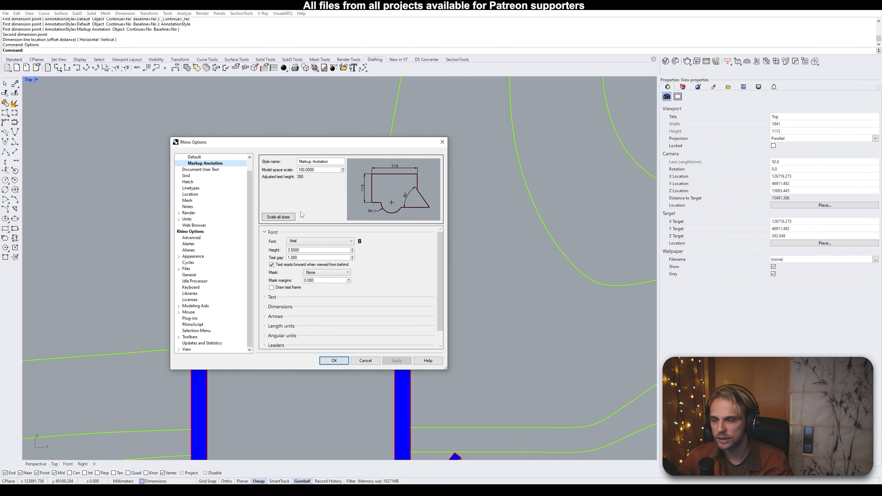
drag(295, 145, 468, 115)
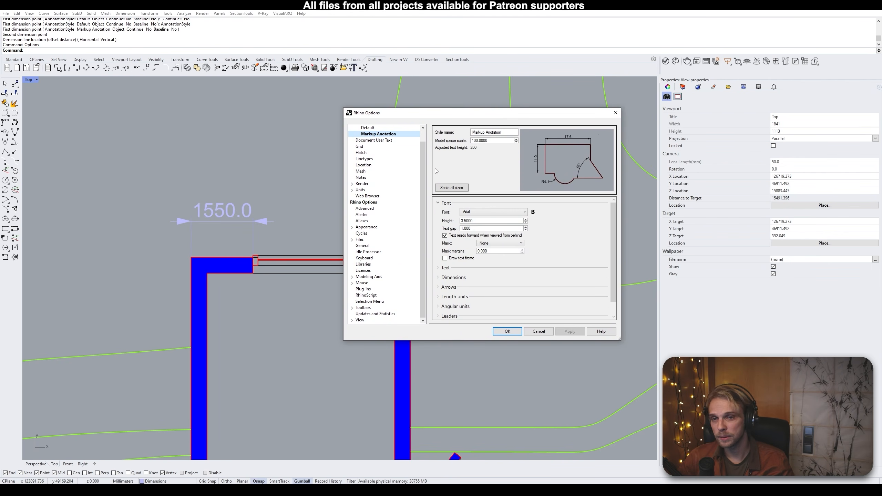
double_click(496, 142)
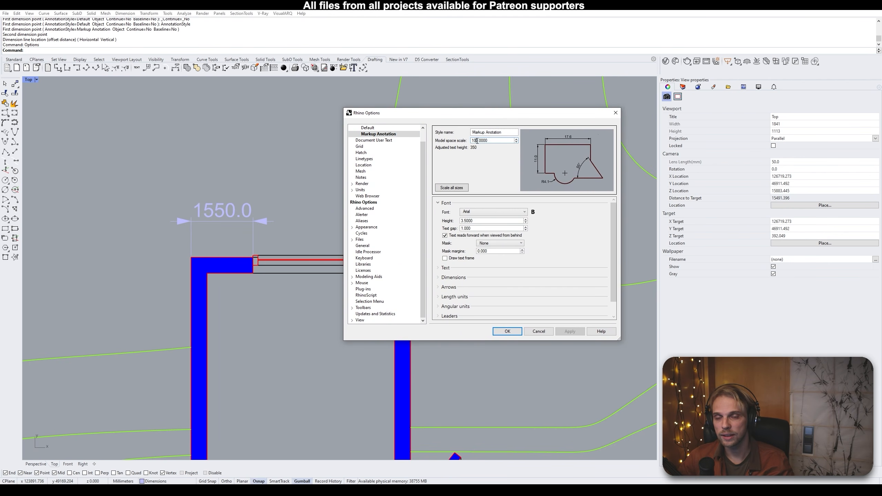
drag(490, 141, 469, 141)
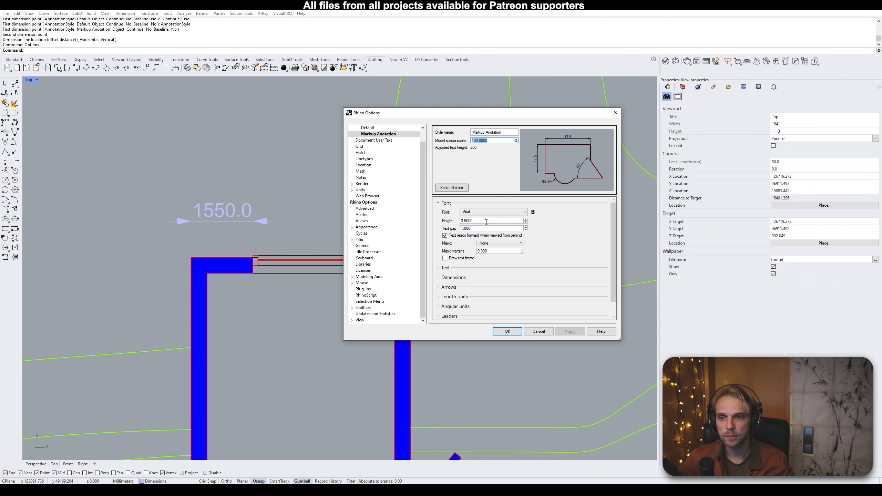
drag(488, 222, 441, 221)
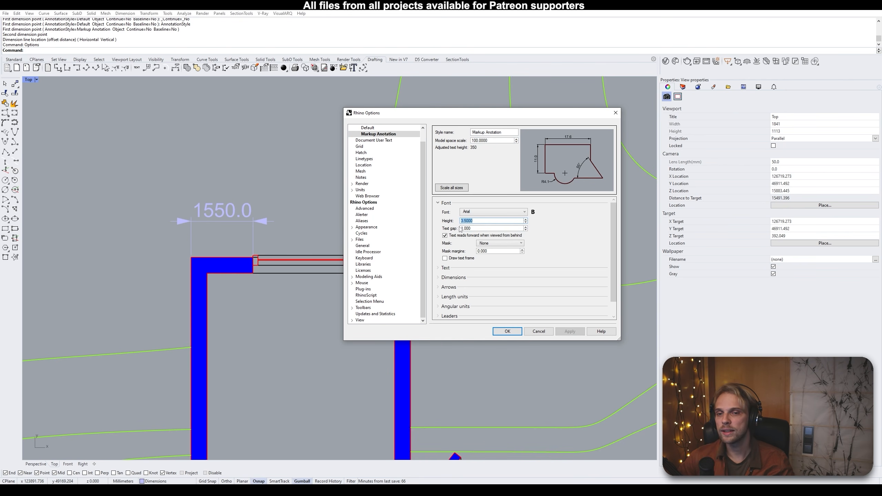
drag(493, 141, 468, 143)
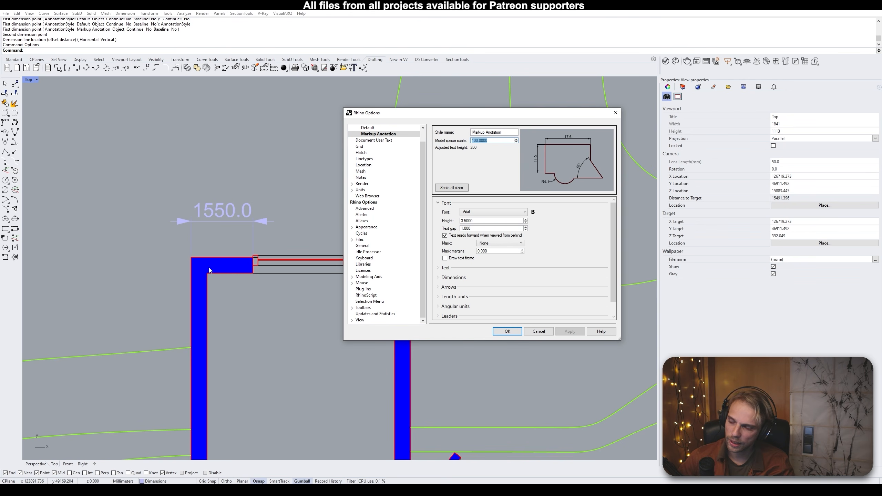
click(496, 140)
drag(496, 139, 427, 138)
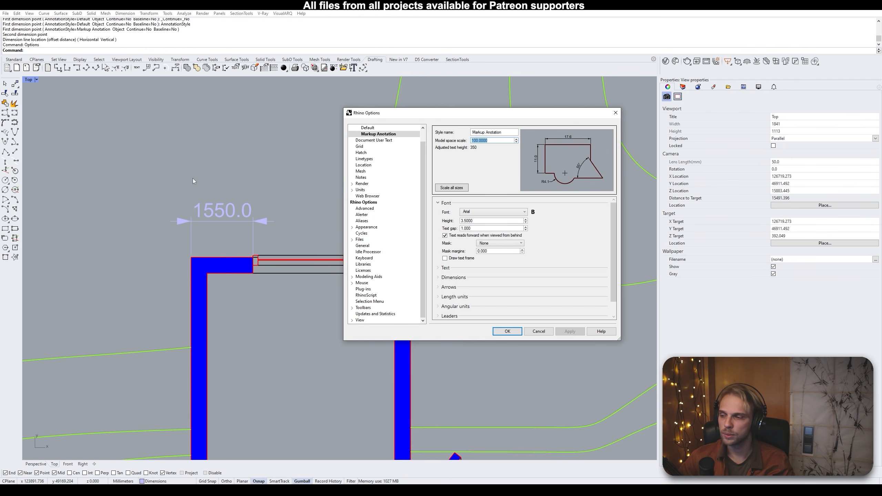
click(495, 142)
click(537, 330)
Measure the length of the first plan's outer side wall and the overall vertical extent of its site boundary
scroll(362, 282, down, 6)
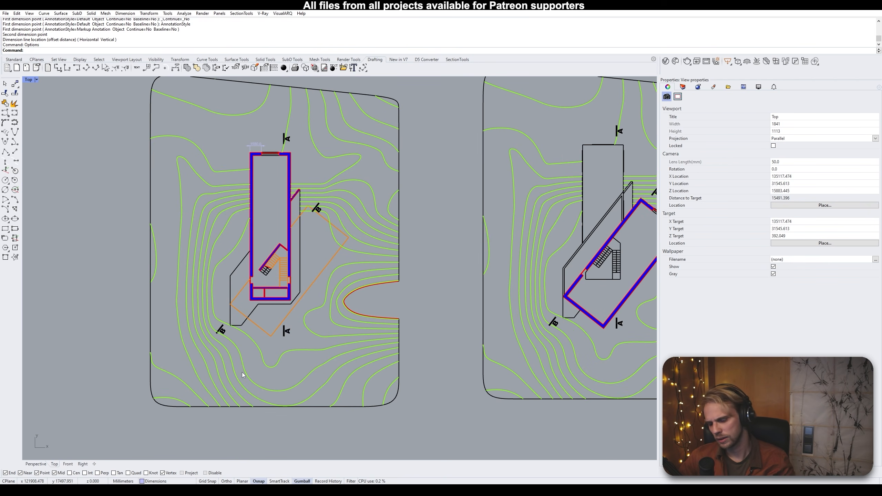
text(Dist)
key(Return)
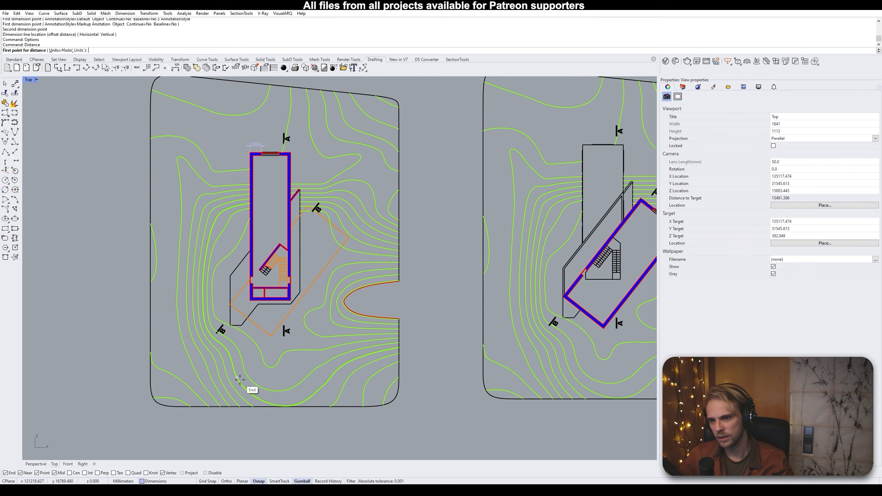
click(253, 298)
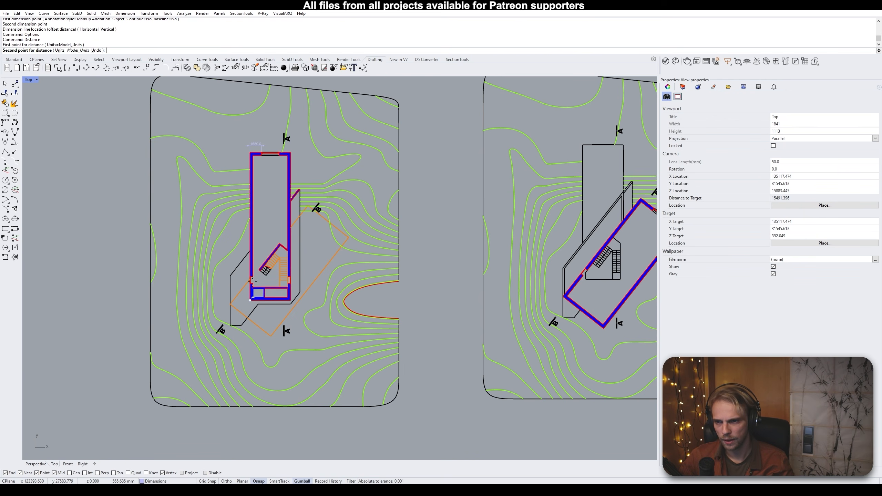
click(251, 154)
key(Return)
right_drag(214, 97, 218, 120)
click(217, 102)
click(213, 429)
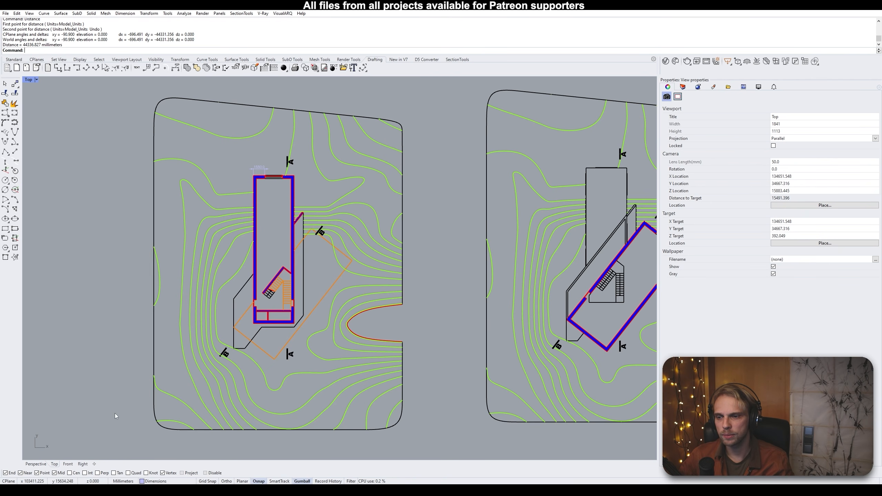
Look over both floor plans and the two sections, and return to the dimension at the first plan's upper wall
scroll(369, 265, down, 10)
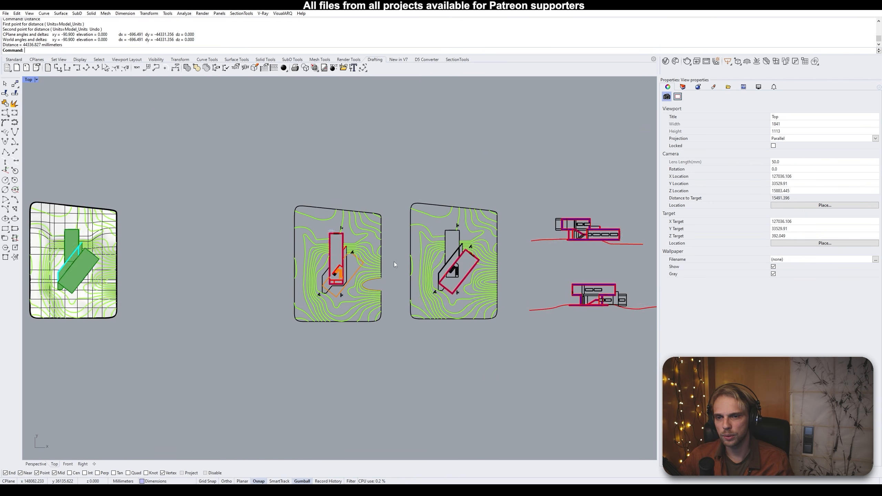
right_drag(395, 262, 206, 231)
scroll(315, 226, up, 6)
scroll(344, 184, down, 4)
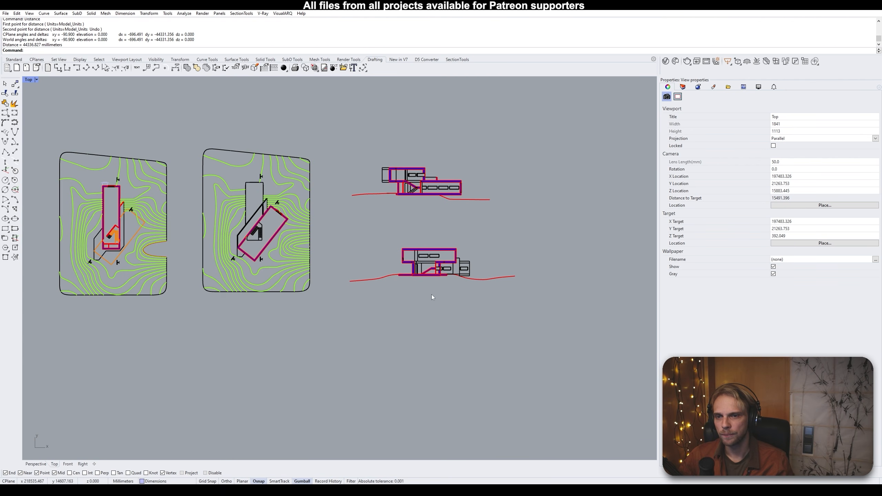
right_drag(88, 203, 266, 220)
scroll(267, 220, up, 6)
scroll(315, 181, up, 4)
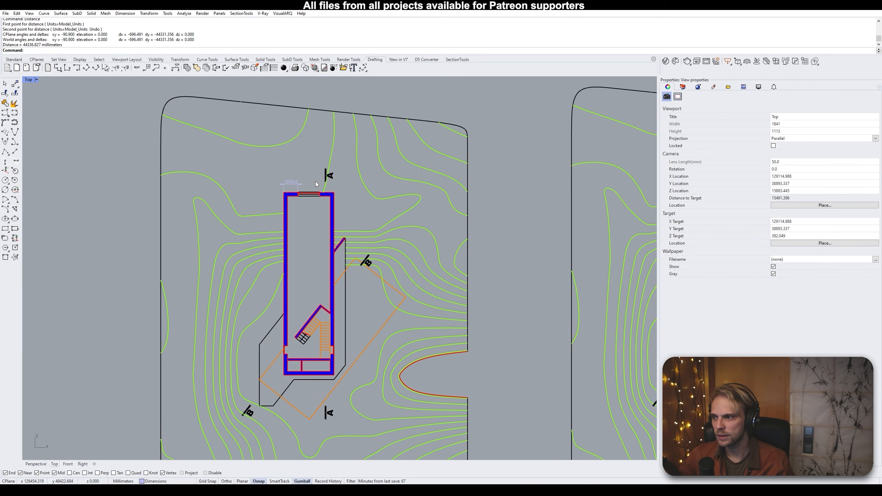
right_drag(353, 212, 290, 191)
scroll(224, 161, up, 8)
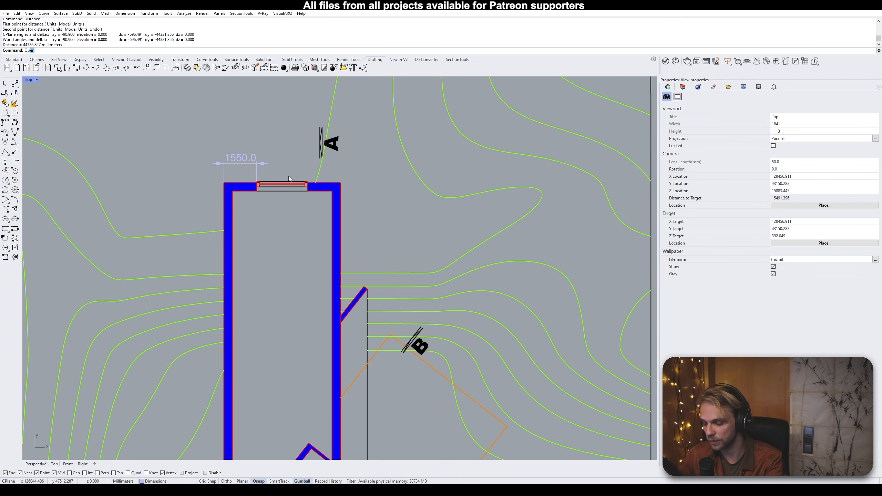
Delete the Markup Anotation annotation style from the document together with the annotation objects that reference it
text(Options)
key(Return)
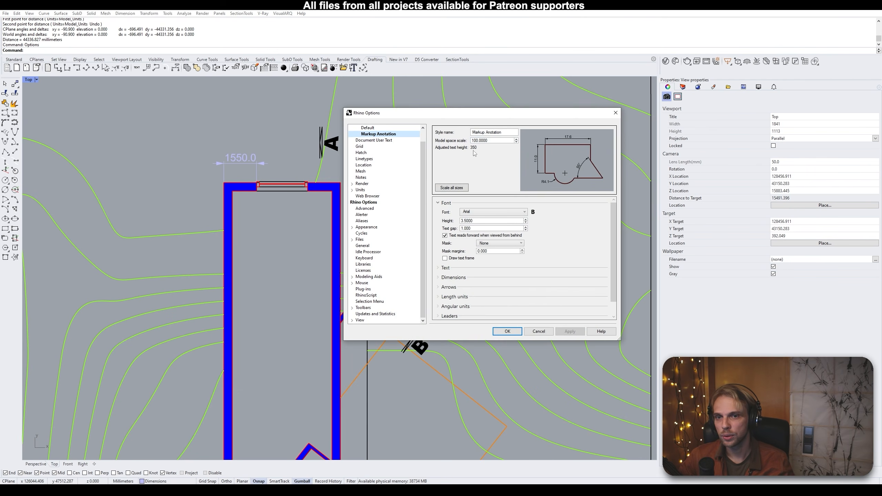
double_click(491, 141)
click(496, 140)
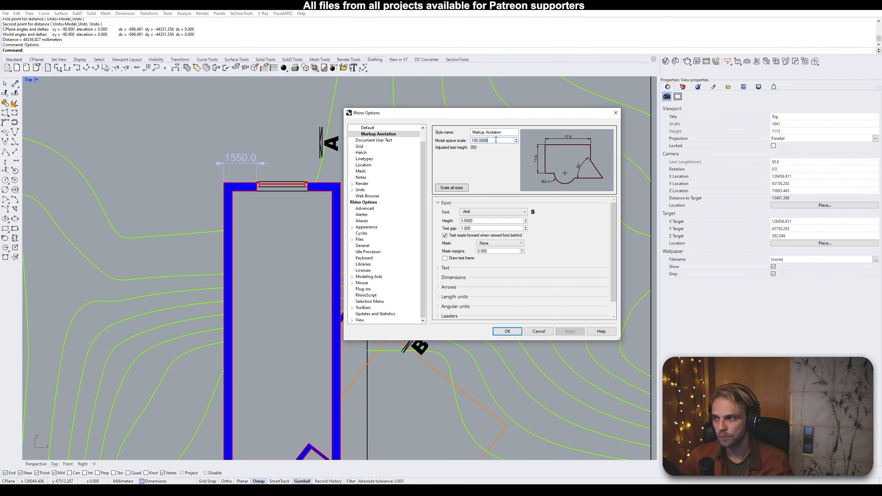
scroll(417, 166, up, 1)
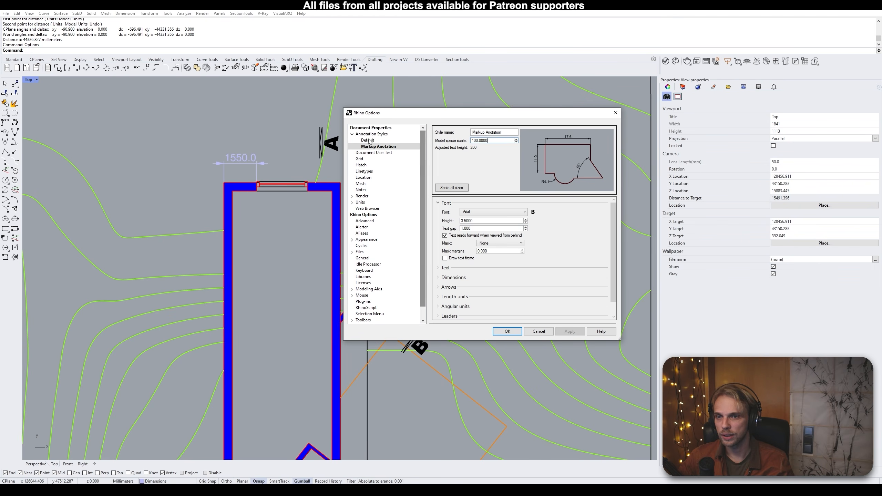
click(383, 147)
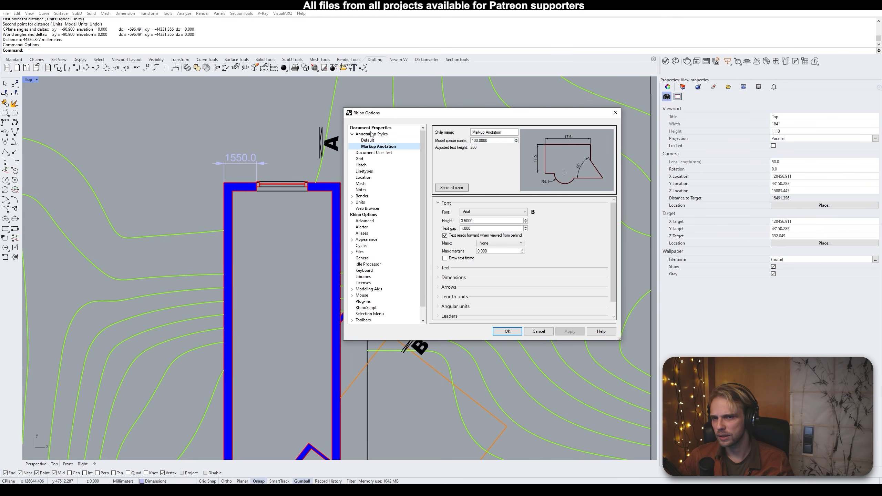
click(372, 134)
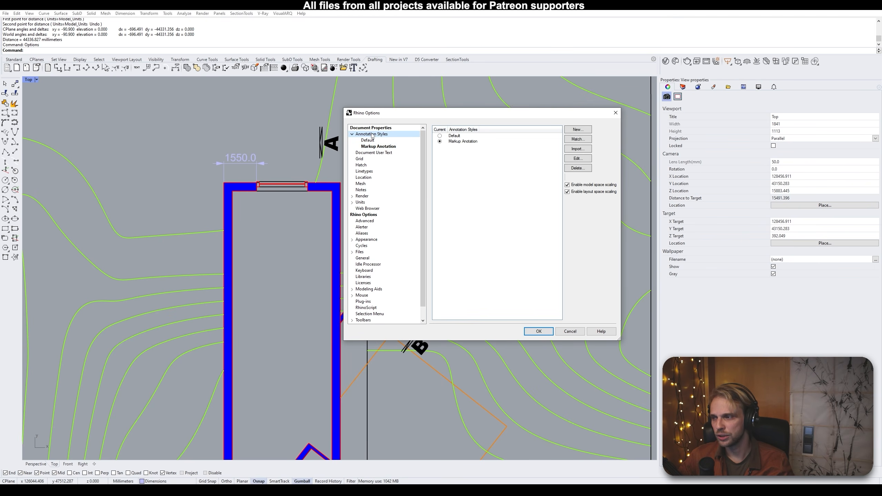
click(479, 142)
click(583, 168)
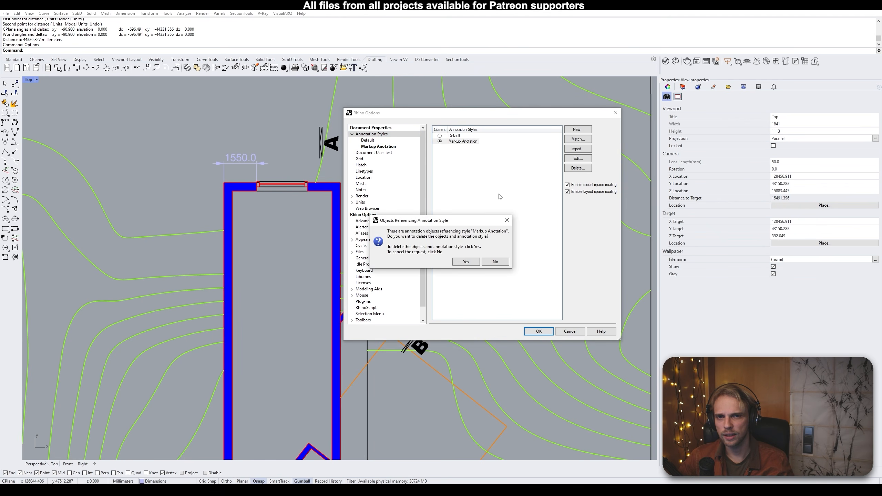
click(466, 262)
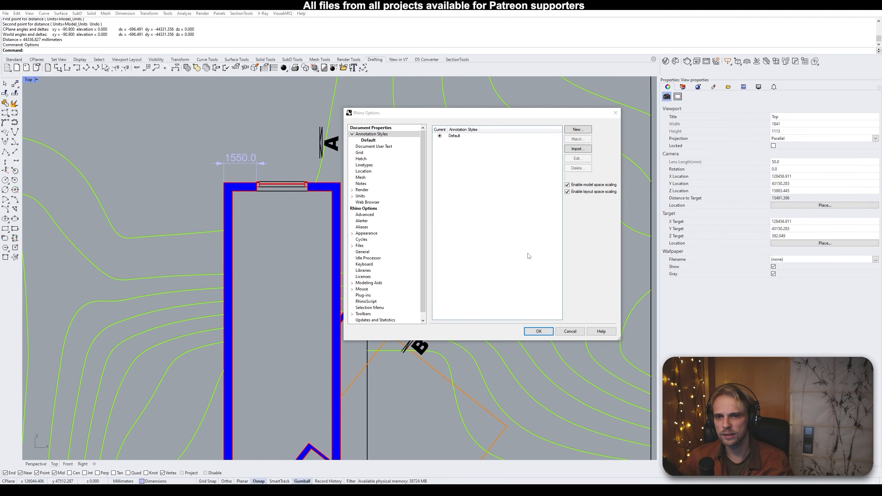
Create an annotation style named Learn To Anotate from the built-in Template Millimeter Architectural and make it current
click(578, 129)
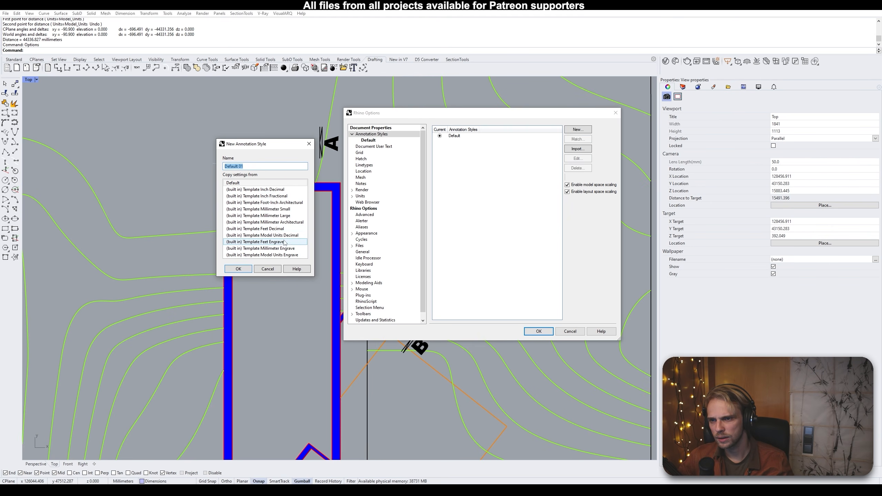
click(291, 223)
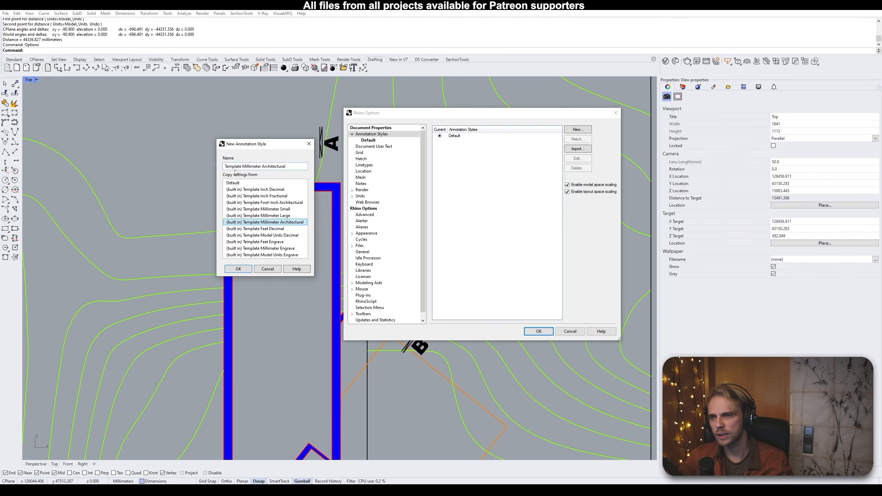
drag(292, 166, 142, 155)
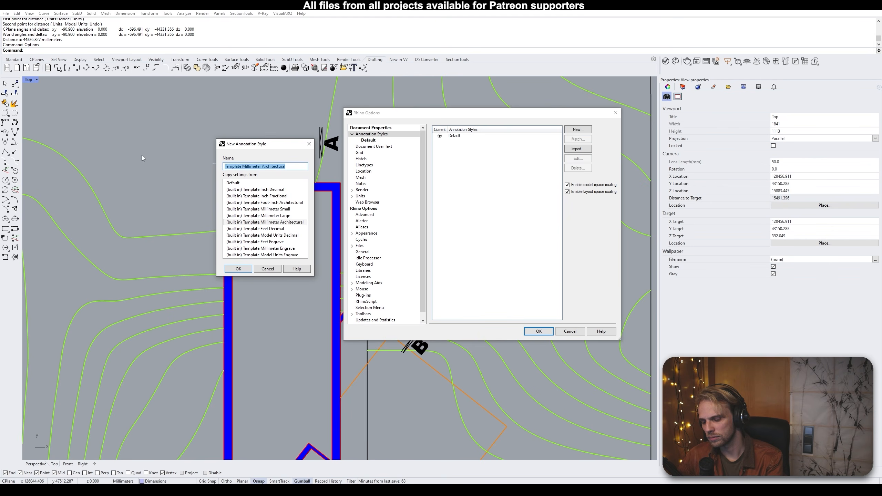
text(Lean)
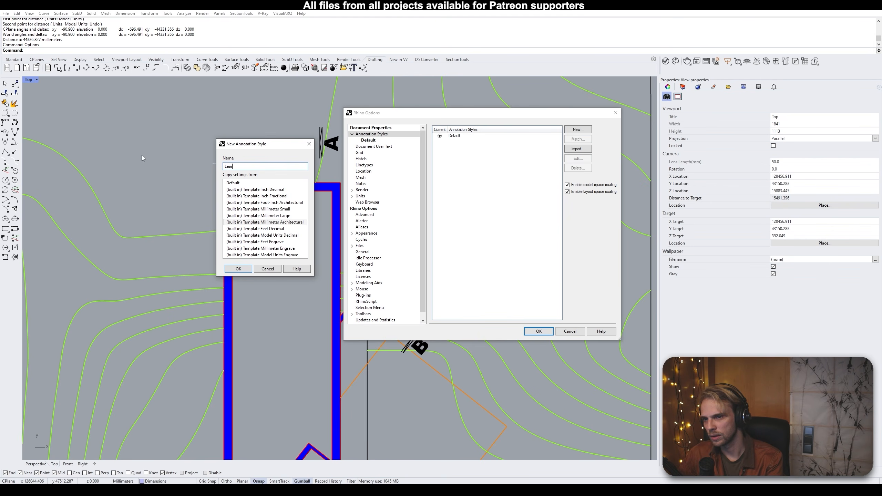
text(n To Anotate)
click(239, 268)
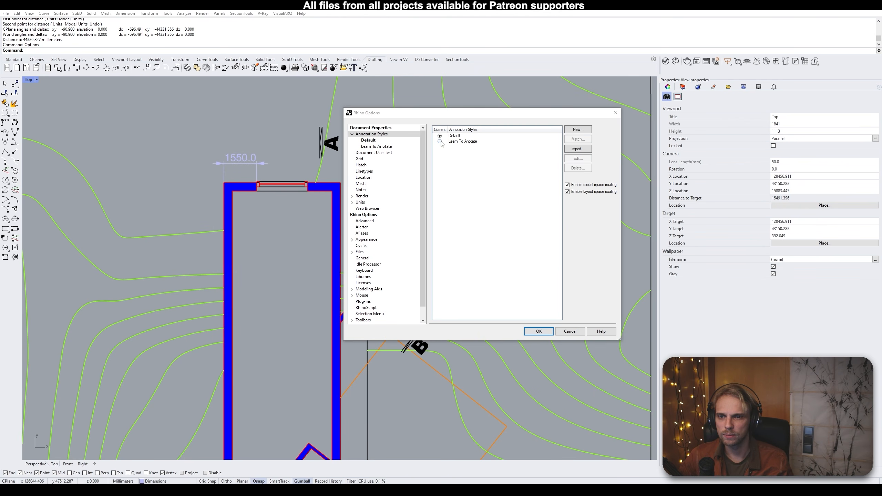
double_click(461, 144)
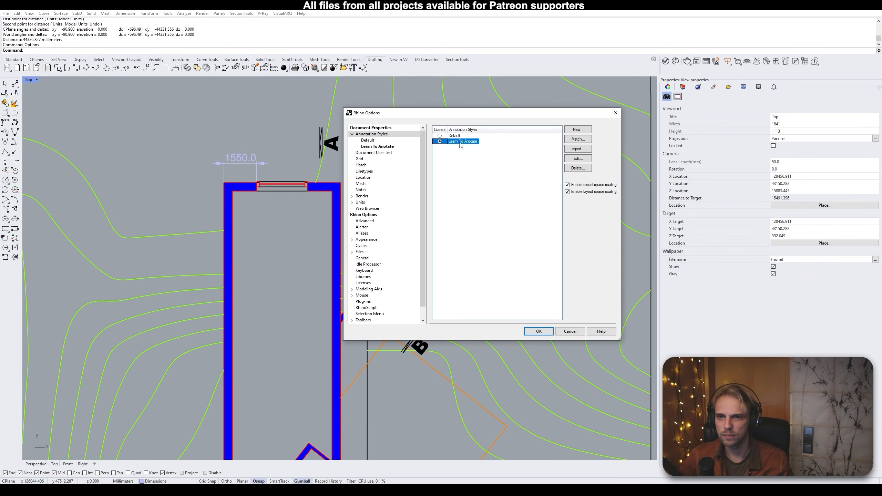
Change the Learn To Anotate style's font to Txt and accept the options
click(583, 160)
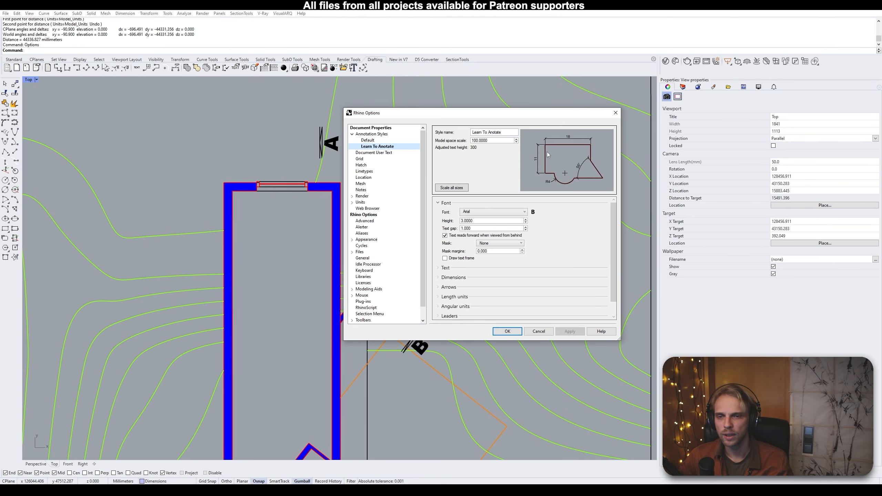
double_click(472, 141)
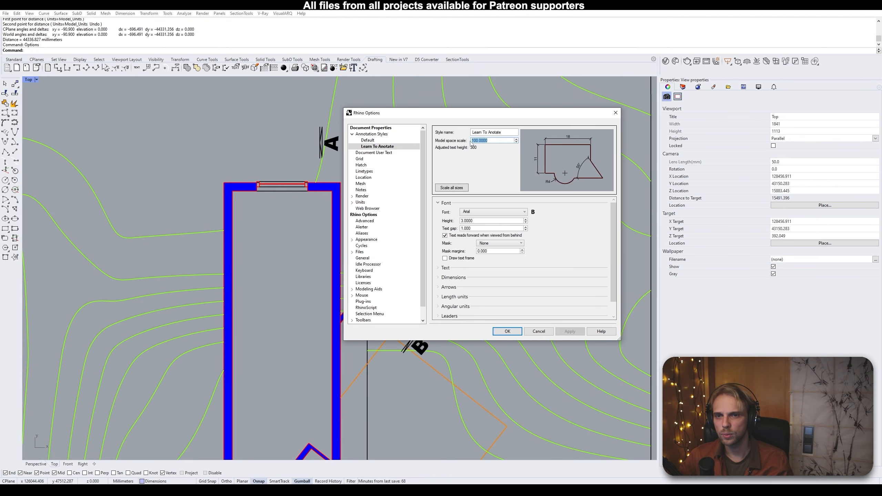
click(481, 140)
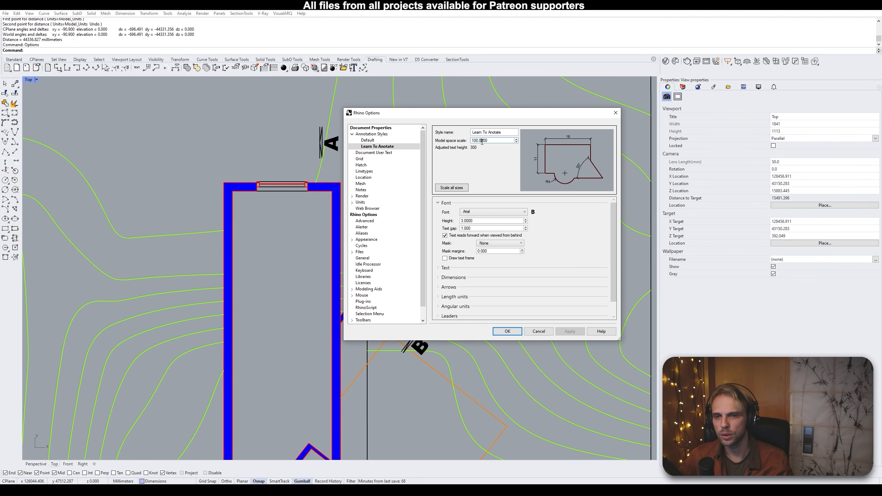
click(481, 215)
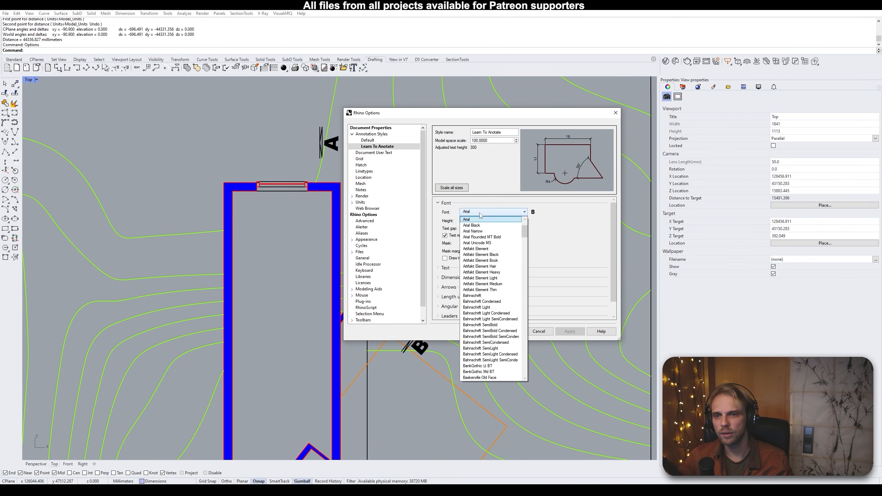
scroll(500, 264, down, 10)
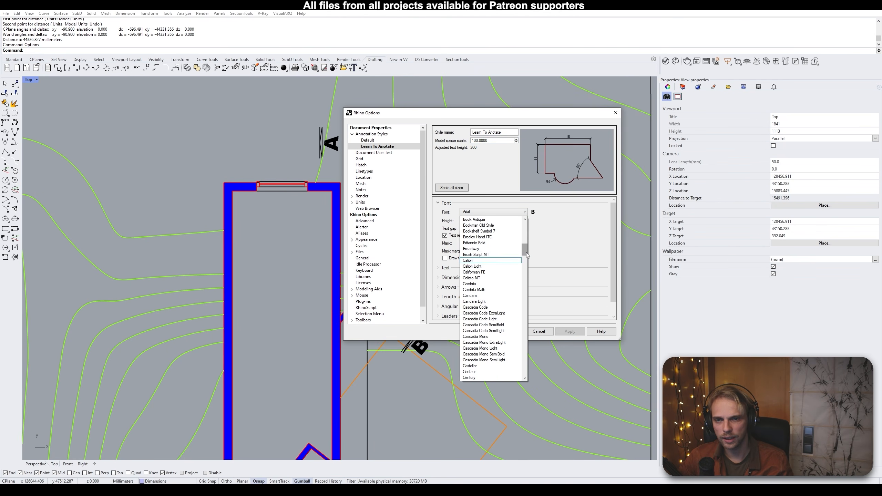
drag(527, 252, 513, 384)
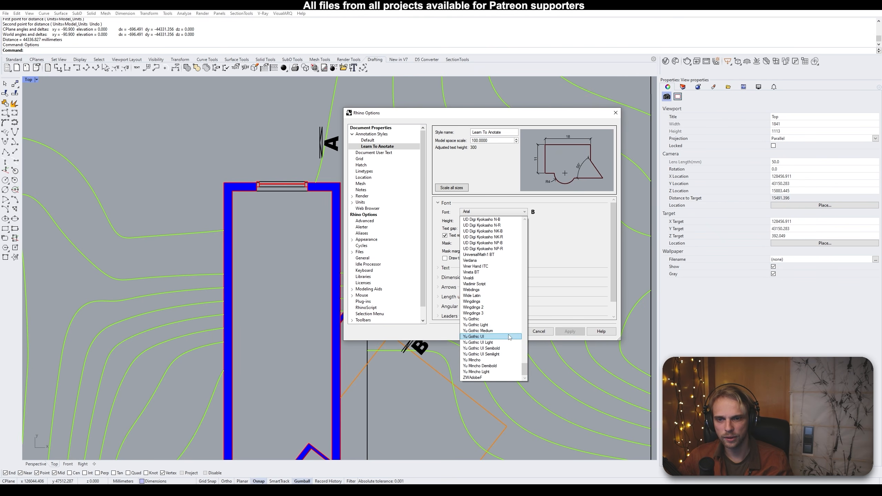
scroll(510, 337, up, 3)
click(473, 254)
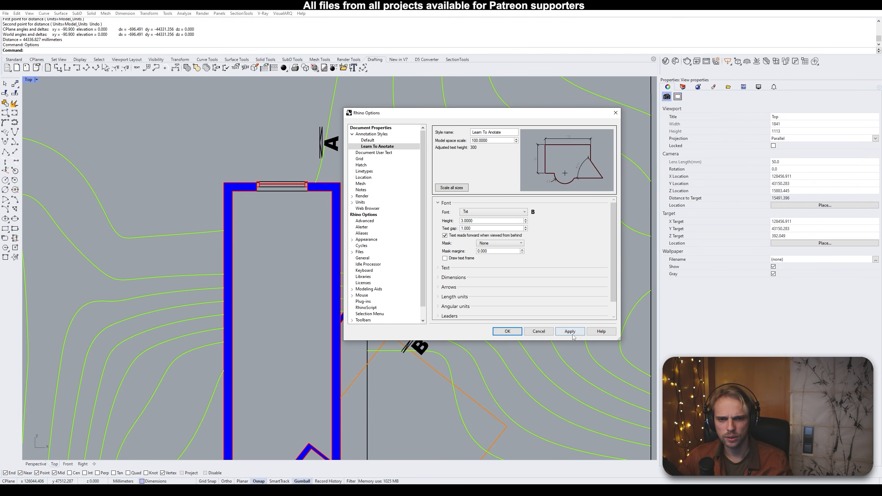
click(506, 333)
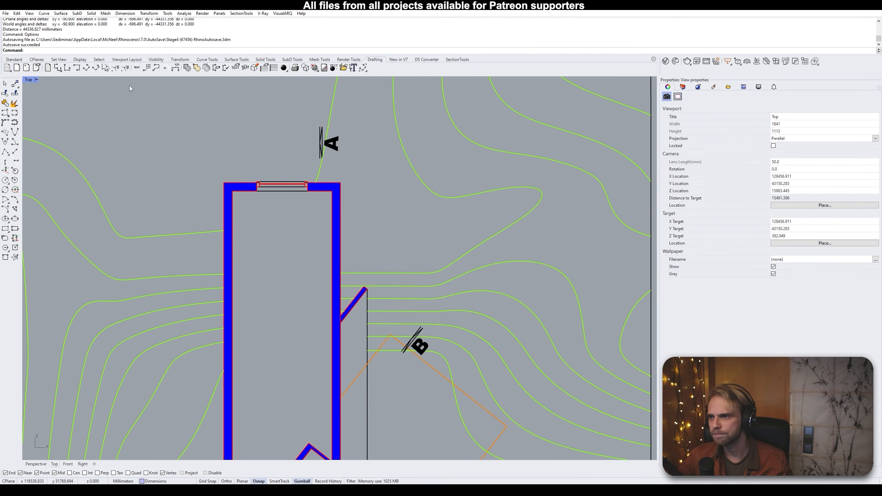
Add a linear dimension above the first plan's upper wall, from its outer left corner to the near edge of the window opening
right_drag(130, 87, 138, 114)
click(58, 68)
scroll(235, 205, up, 2)
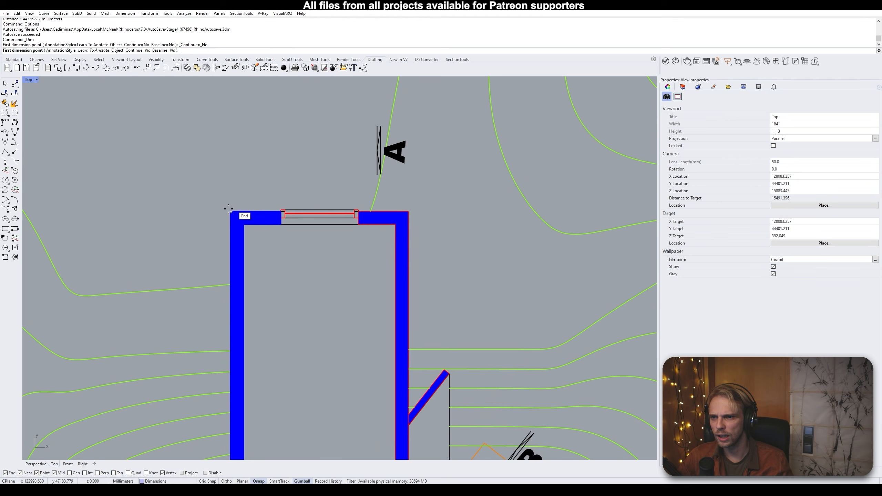
click(231, 211)
scroll(281, 212, up, 4)
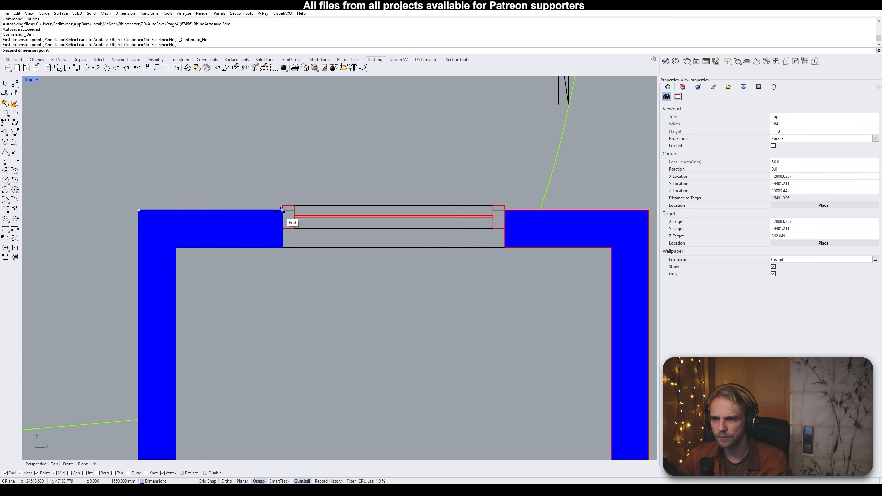
click(284, 211)
scroll(292, 135, down, 2)
click(288, 125)
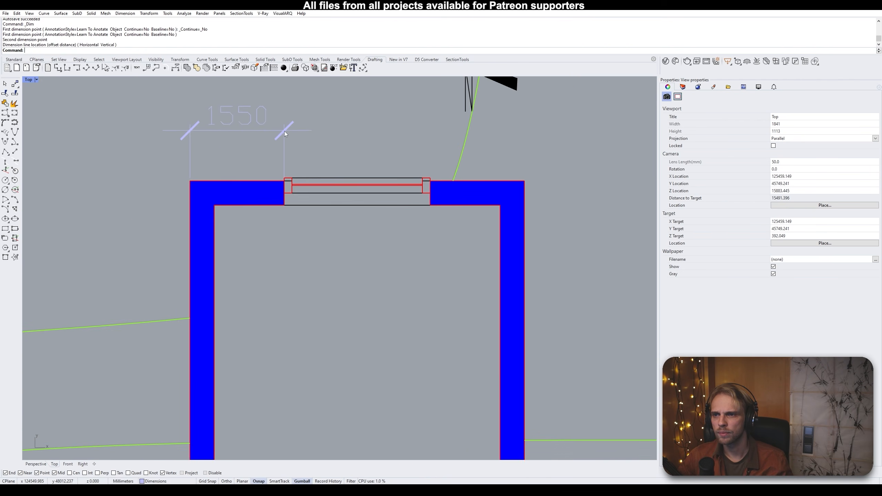
Inspect the new dimension's text and tick sizes against the plan at several zoom levels
scroll(273, 204, down, 2)
scroll(273, 204, up, 4)
scroll(294, 167, down, 4)
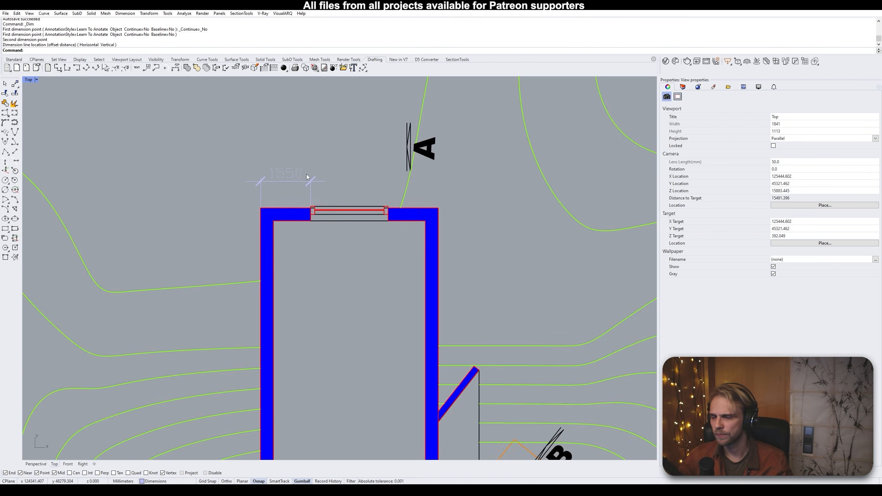
scroll(348, 199, up, 4)
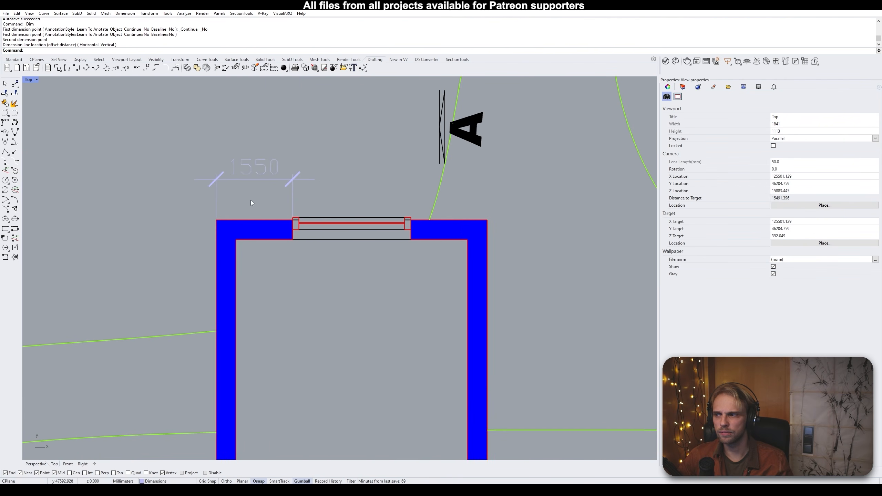
scroll(276, 189, down, 1)
scroll(276, 189, up, 4)
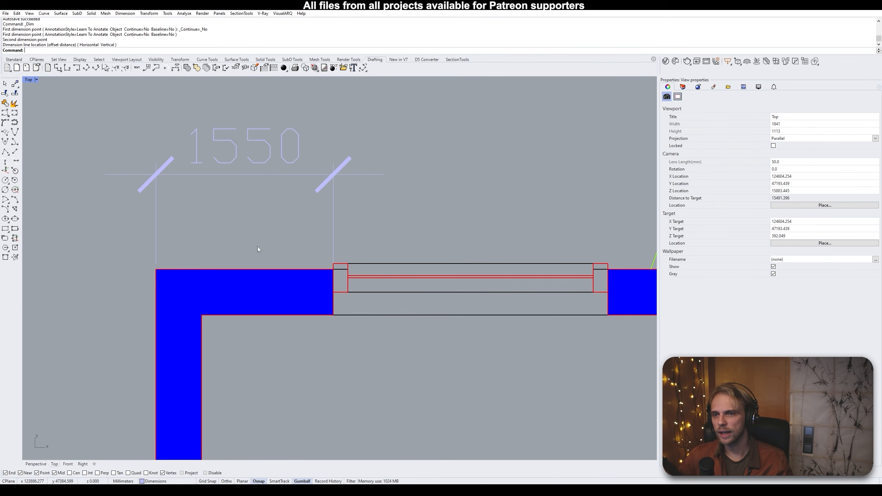
scroll(350, 178, down, 2)
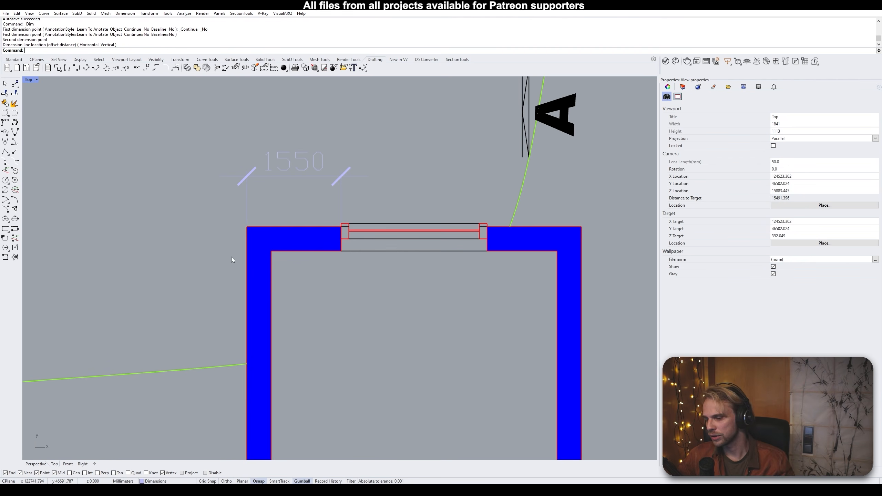
Reopen the Learn To Anotate style settings and set its arrow size to 2
text(Options)
key(Return)
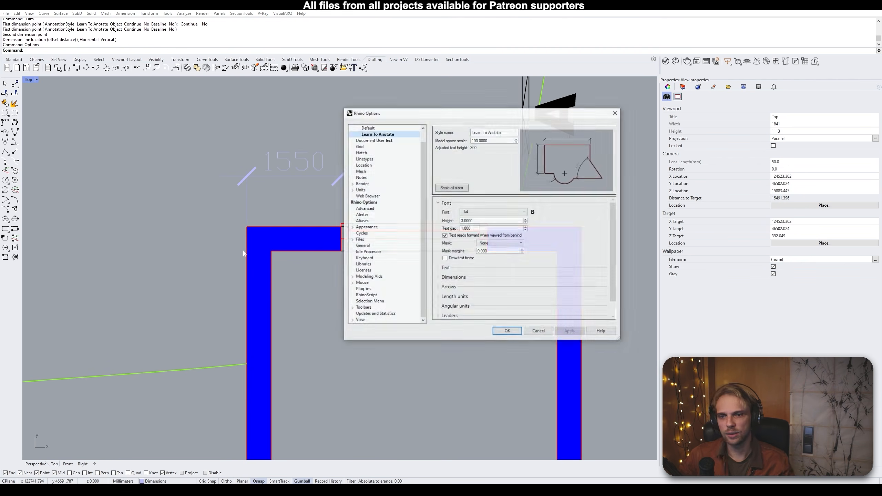
scroll(610, 243, down, 2)
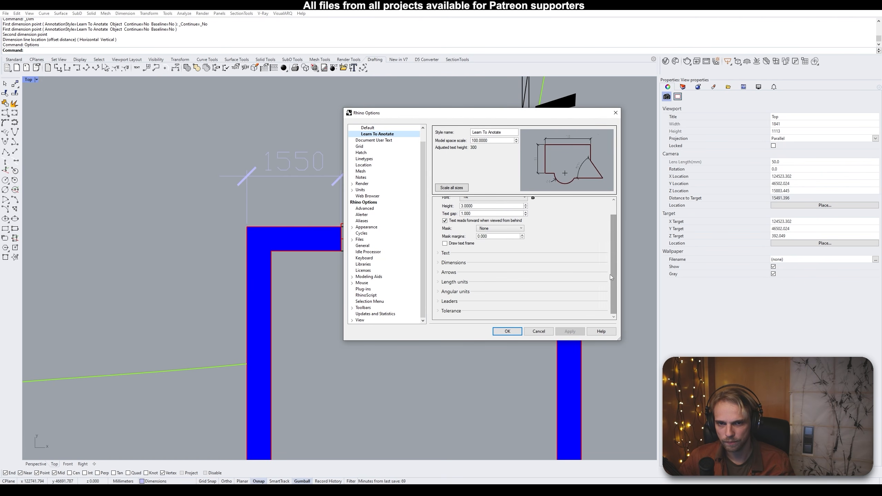
click(438, 253)
click(438, 254)
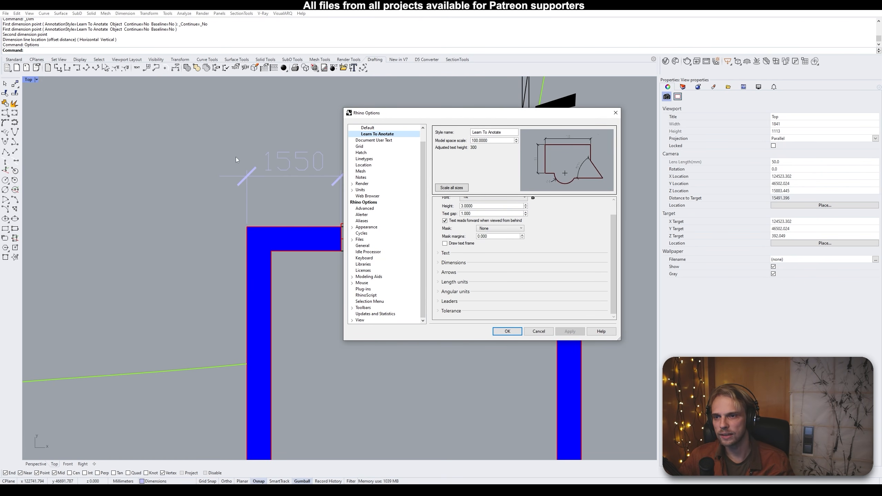
scroll(481, 253, up, 2)
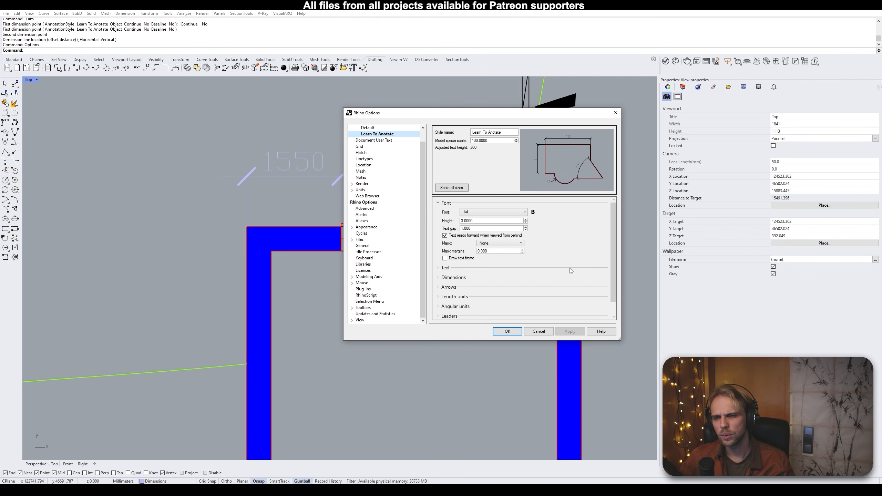
scroll(455, 264, down, 2)
click(438, 274)
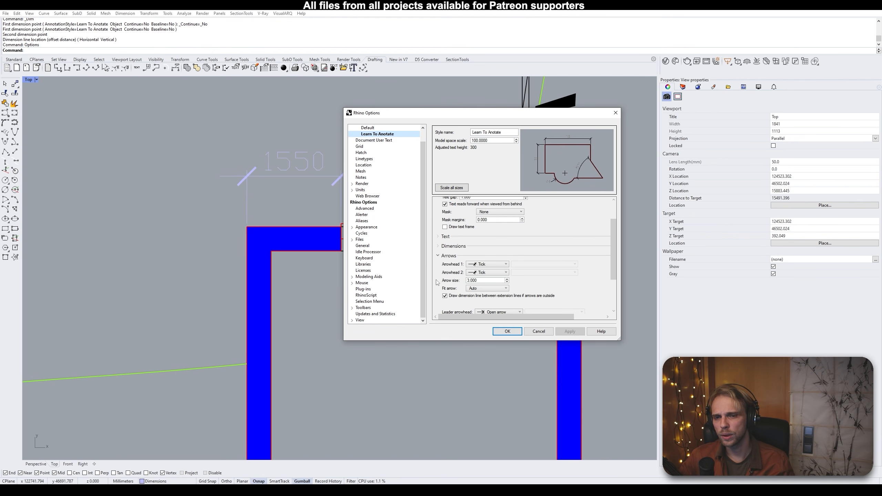
drag(485, 281, 456, 284)
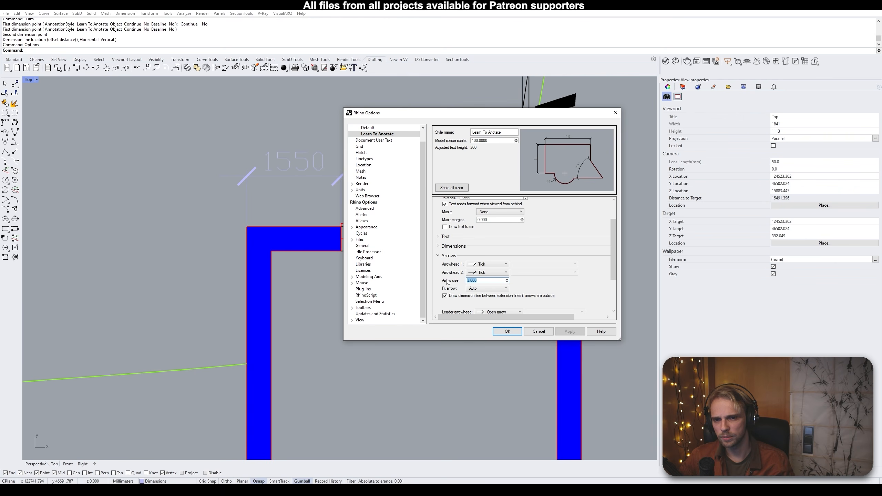
text(2)
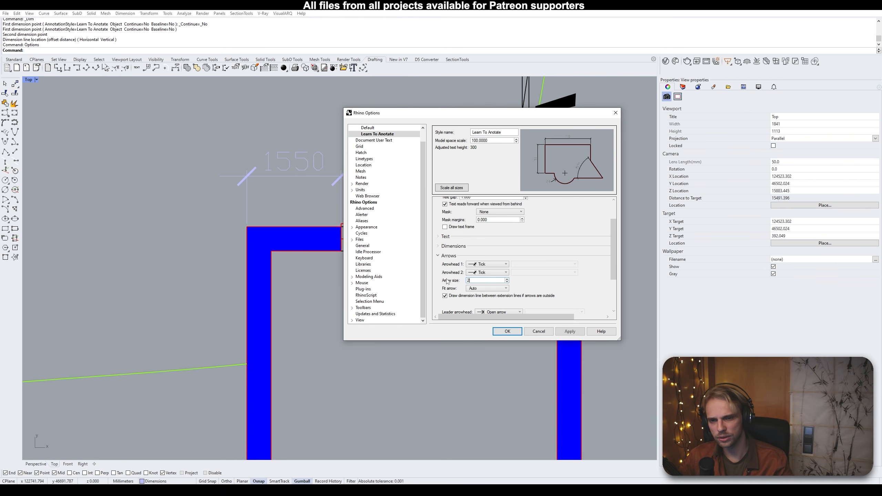
Set the annotation style's text height to 2, then apply and accept the changes
double_click(492, 220)
scroll(491, 220, up, 1)
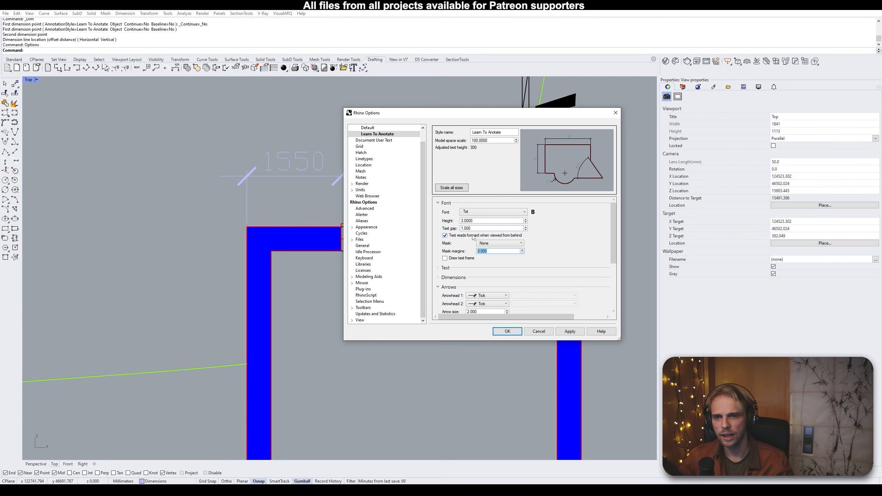
click(463, 221)
key(BackSpace)
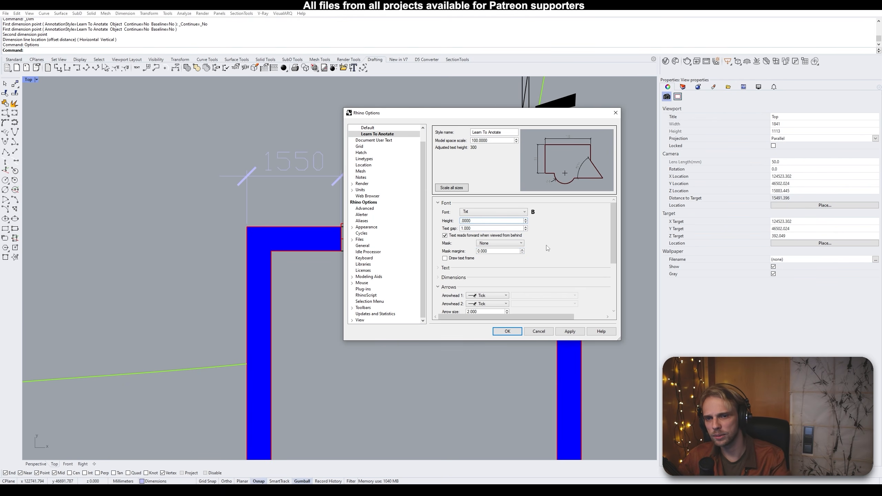
text(2)
key(Tab)
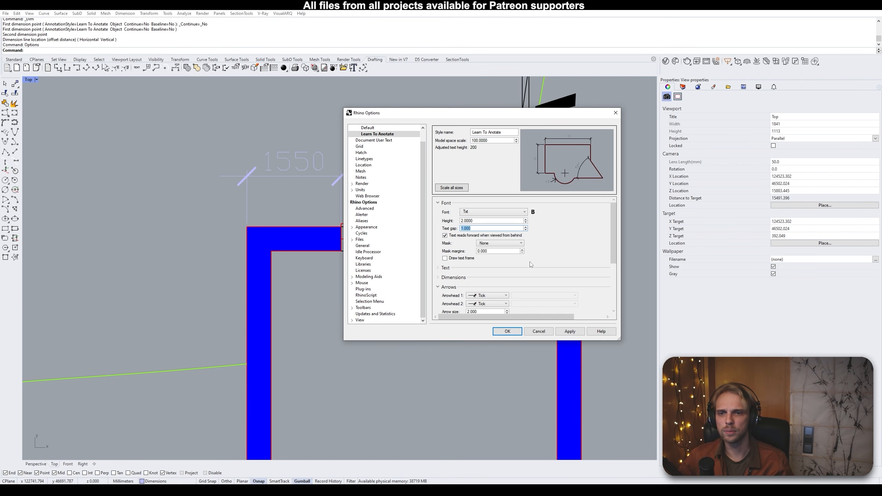
click(570, 331)
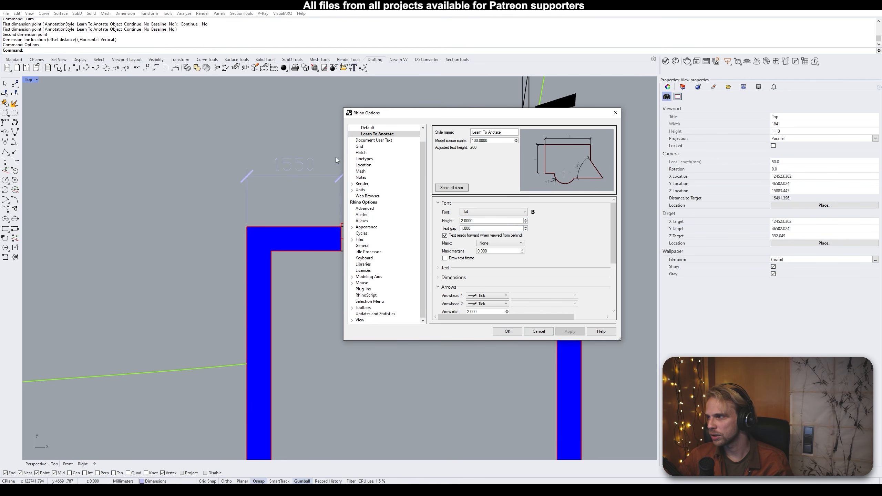
click(507, 331)
Check the resized dimension's properties and its legibility above the upper wall, both near and far
scroll(298, 185, down, 5)
right_drag(299, 184, 276, 190)
click(275, 190)
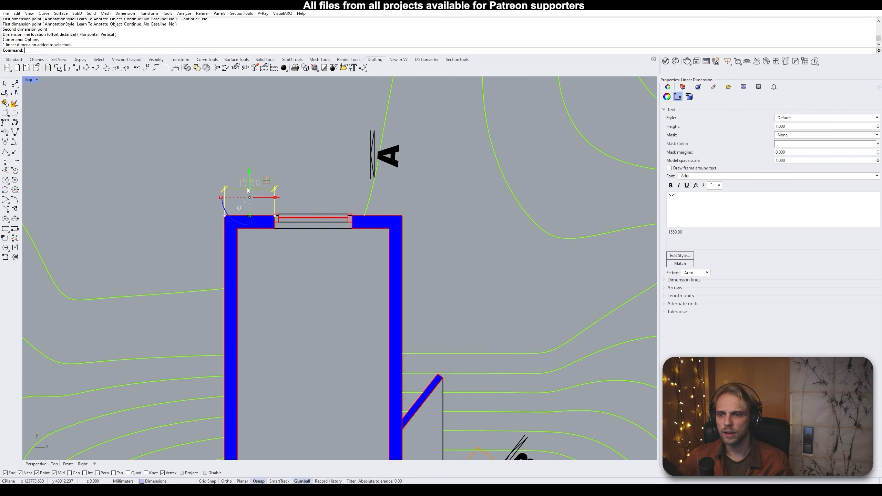
click(299, 191)
scroll(282, 192, up, 6)
scroll(312, 217, up, 2)
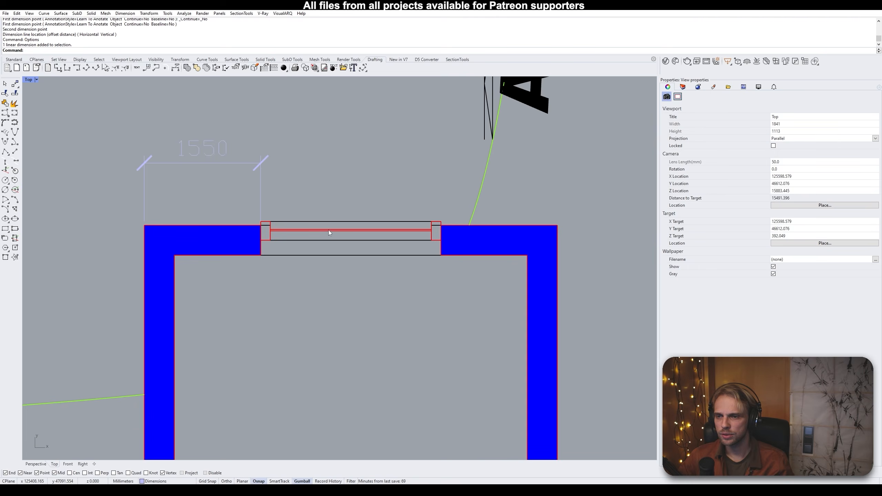
scroll(328, 230, down, 8)
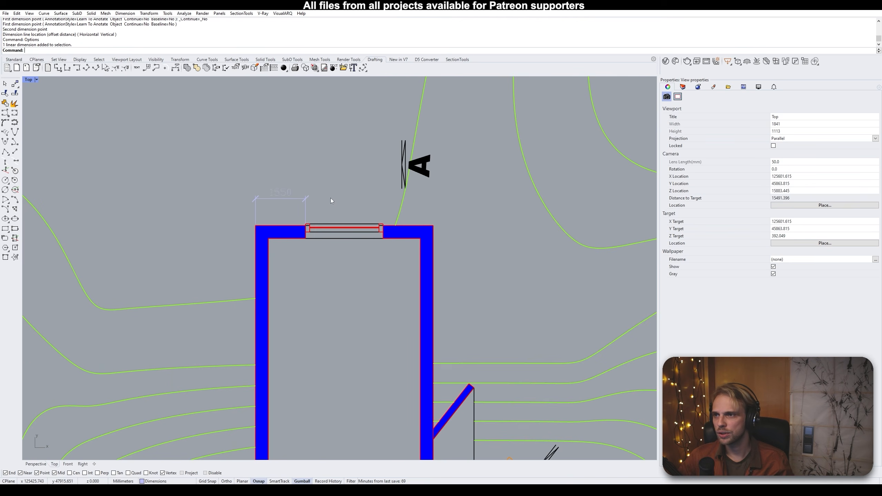
Dimension the window opening in the upper wall, aligning its dimension line with the existing wall dimension
click(55, 68)
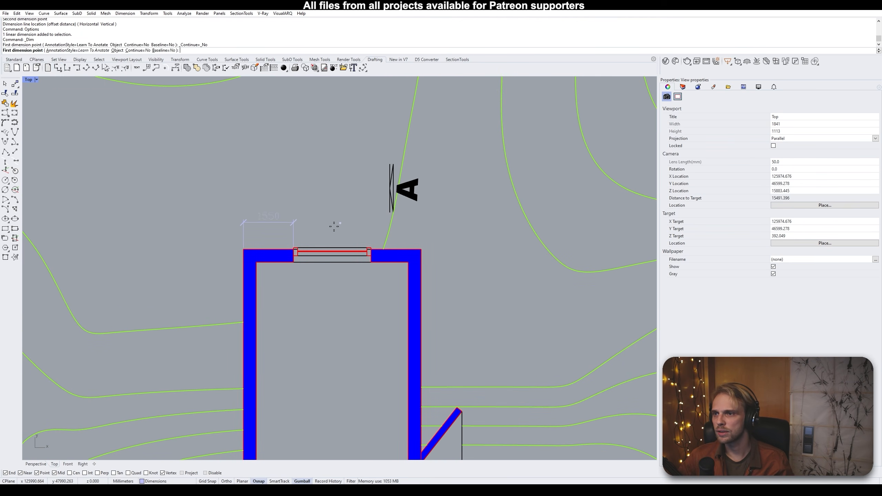
scroll(288, 251, up, 6)
click(305, 246)
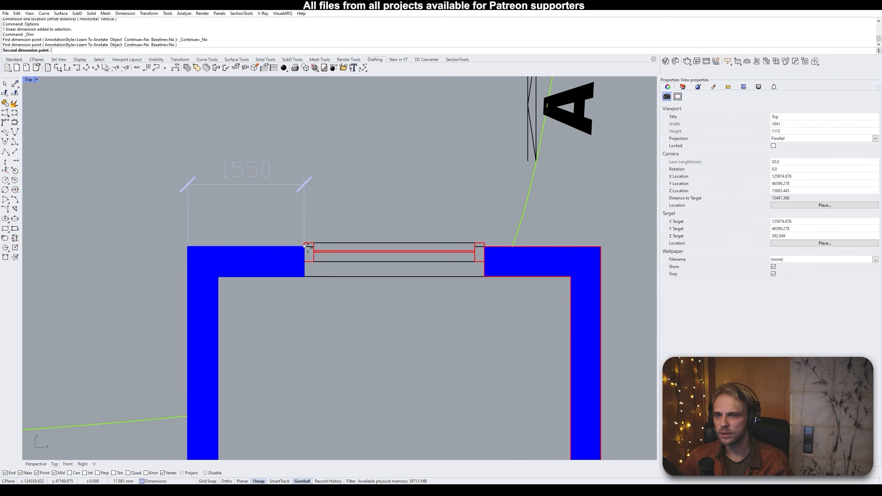
click(484, 246)
click(304, 184)
Dimension the wall segment from the window opening to the outer right corner, in line with the other upper-wall dimensions
key(Return)
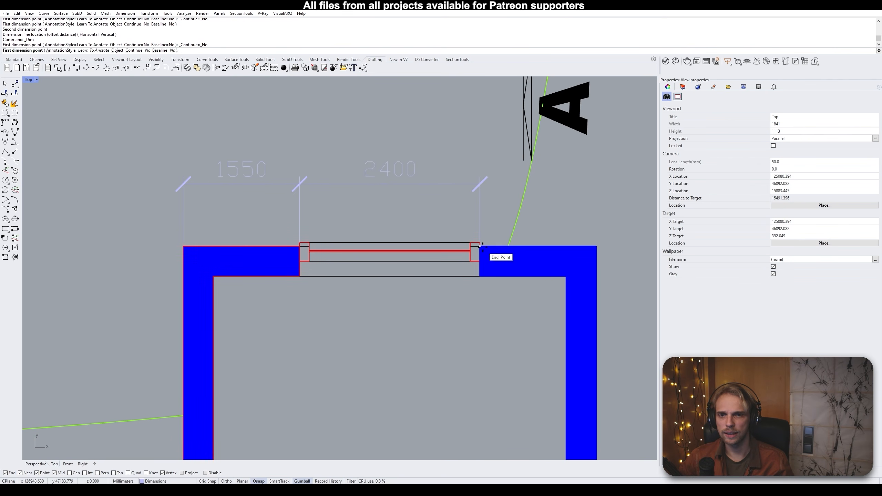
click(481, 247)
click(597, 247)
click(475, 189)
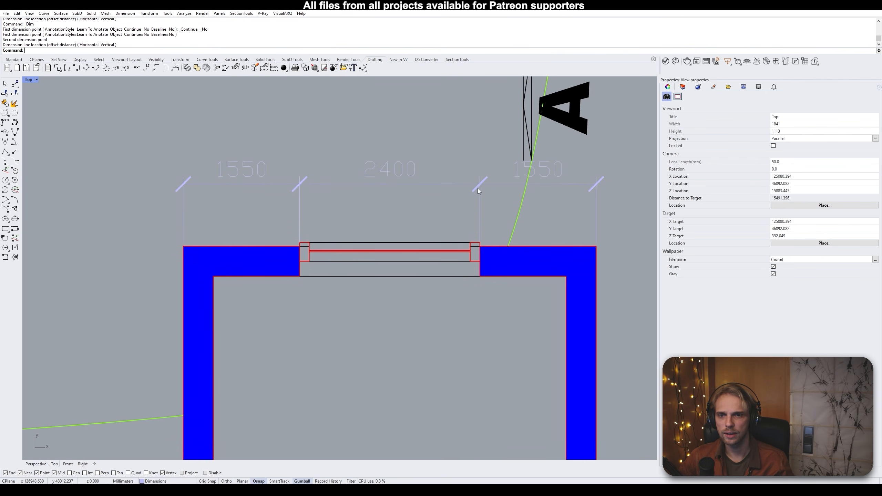
Dimension the right outer wall vertically from its upper corner to the upper junction with the slanted wall
scroll(249, 104, down, 5)
key(Return)
click(394, 165)
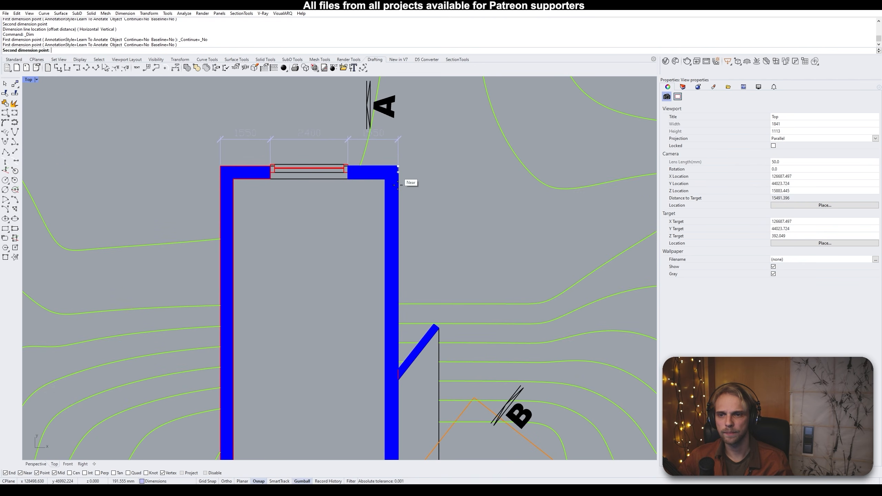
scroll(400, 354, up, 4)
scroll(406, 371, down, 3)
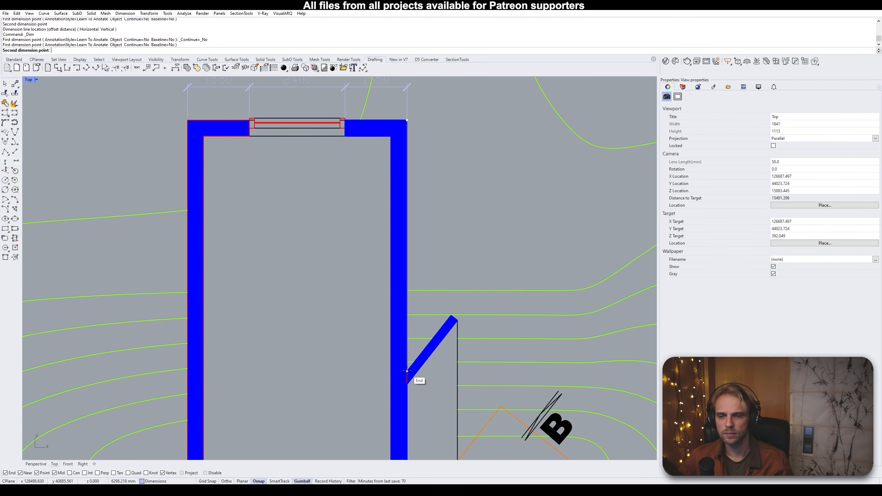
scroll(407, 371, up, 6)
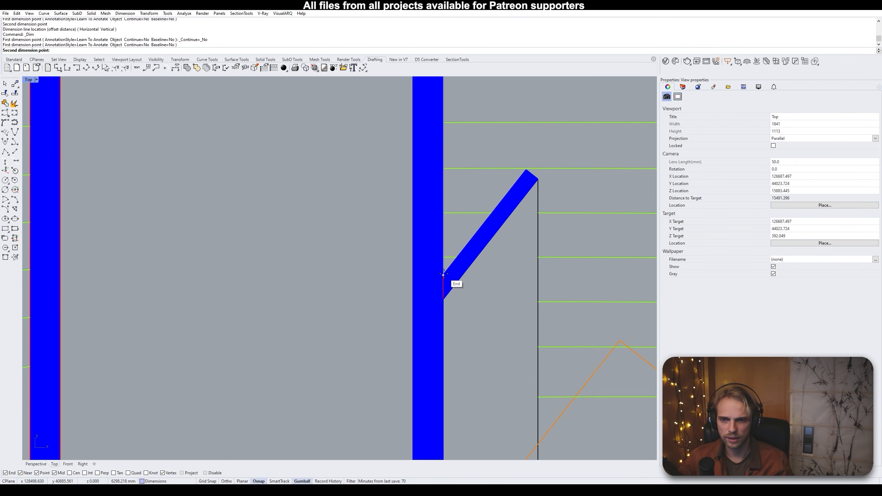
click(444, 274)
scroll(341, 345, down, 3)
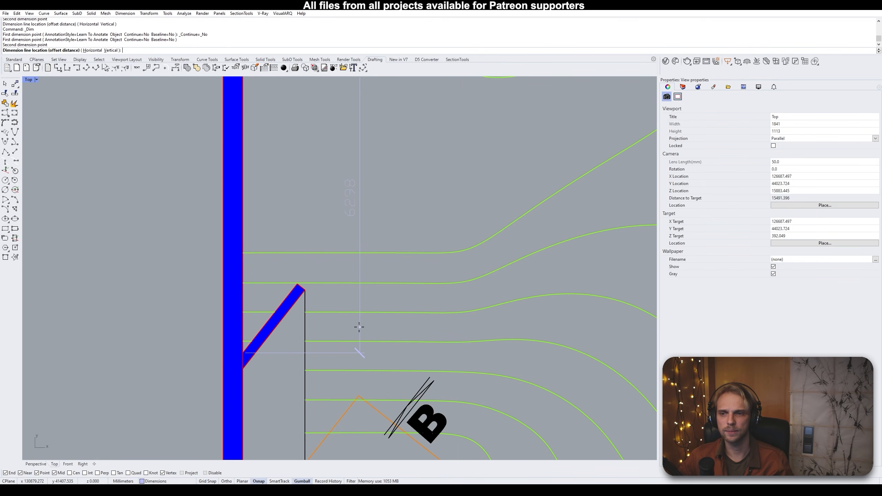
click(326, 354)
right_drag(276, 381, 302, 206)
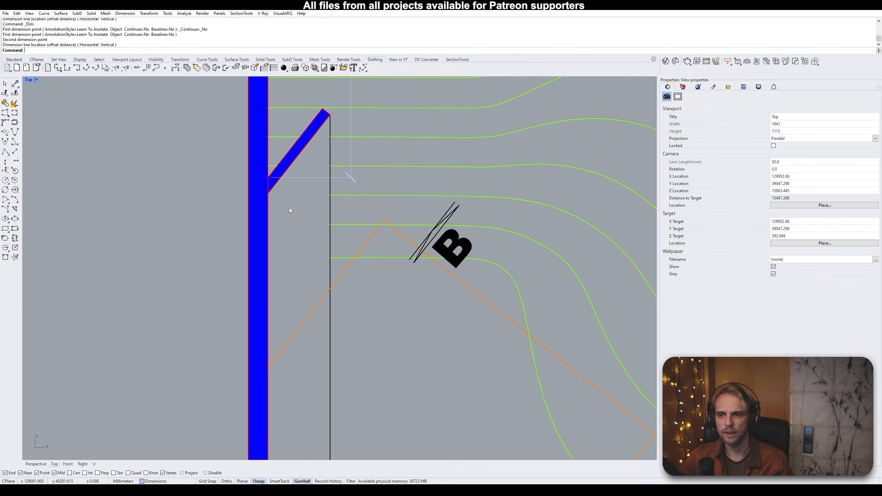
right_click(267, 175)
click(268, 177)
scroll(276, 327, down, 7)
right_drag(276, 327, 300, 167)
scroll(301, 325, up, 4)
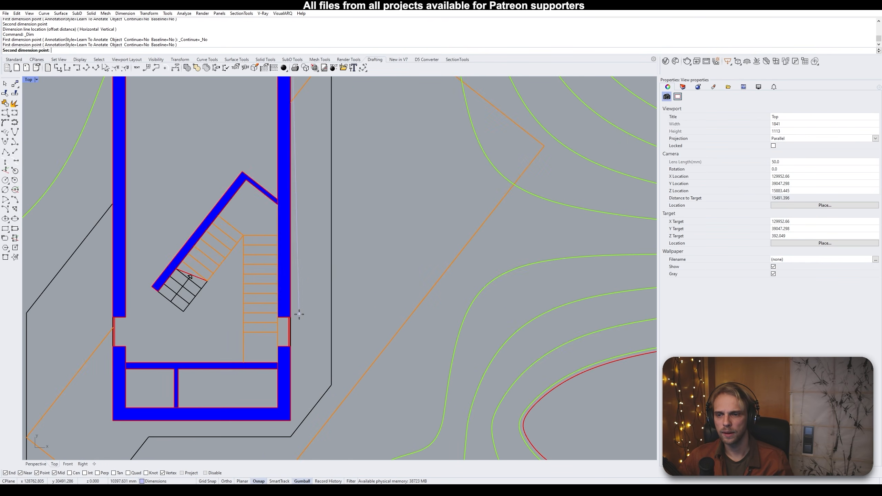
click(290, 317)
scroll(337, 278, down, 4)
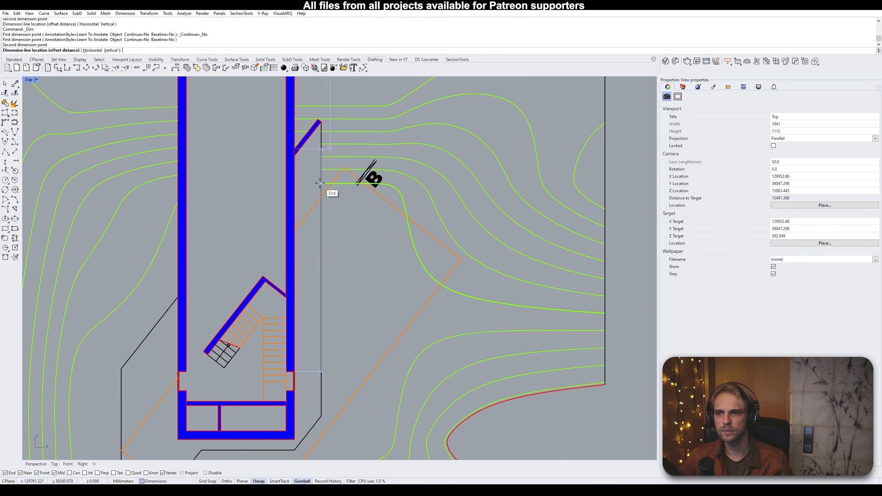
key(Escape)
Dimension the right outer wall from the slanted wall junction to the dashed outline's endpoint, in line with the dimension above
right_click(295, 153)
scroll(294, 152, up, 4)
click(295, 151)
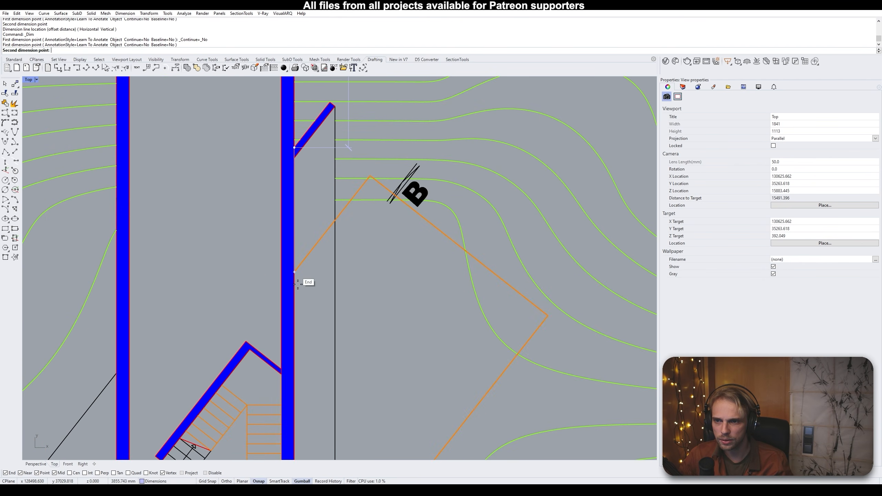
click(294, 274)
click(350, 148)
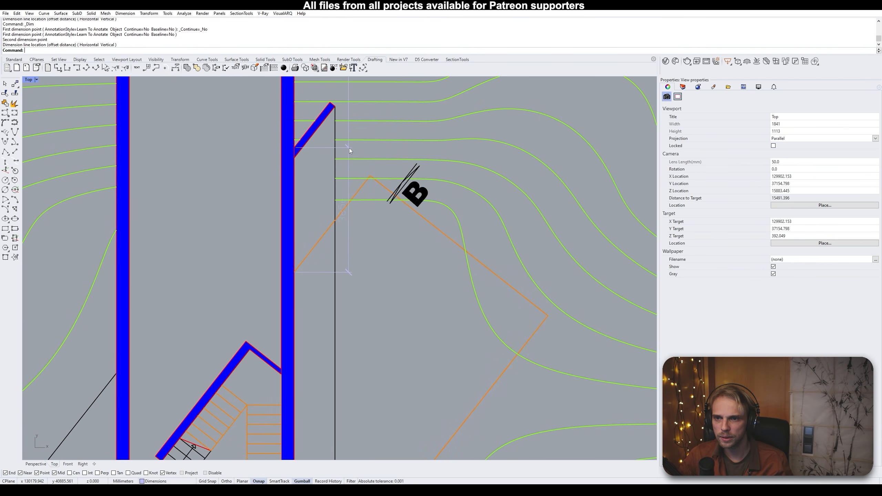
Dimension the remaining right wall from the dashed outline's endpoint to the lower outer corner, in line with the other vertical dimensions
right_click(296, 251)
click(296, 268)
scroll(299, 274, down, 4)
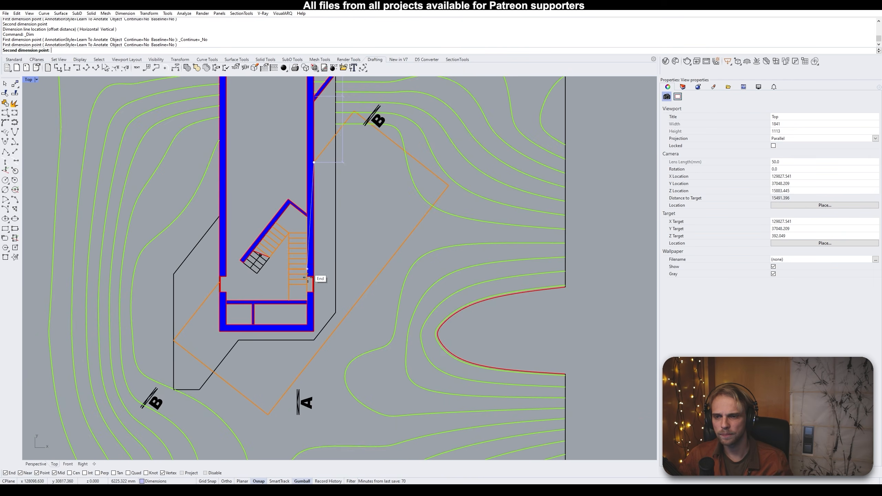
scroll(313, 361, up, 4)
click(314, 360)
scroll(329, 364, down, 4)
scroll(362, 195, up, 5)
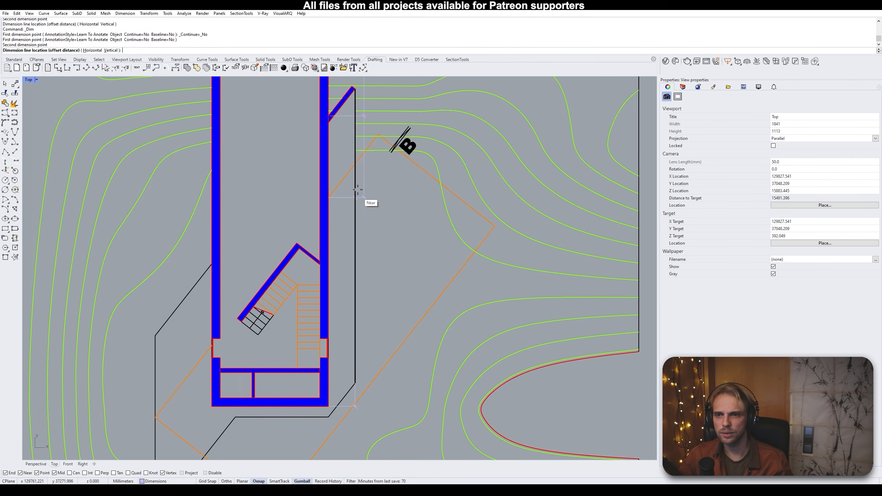
click(368, 208)
Set the Dimensions layer's color to Black
scroll(368, 174, down, 3)
scroll(354, 192, up, 4)
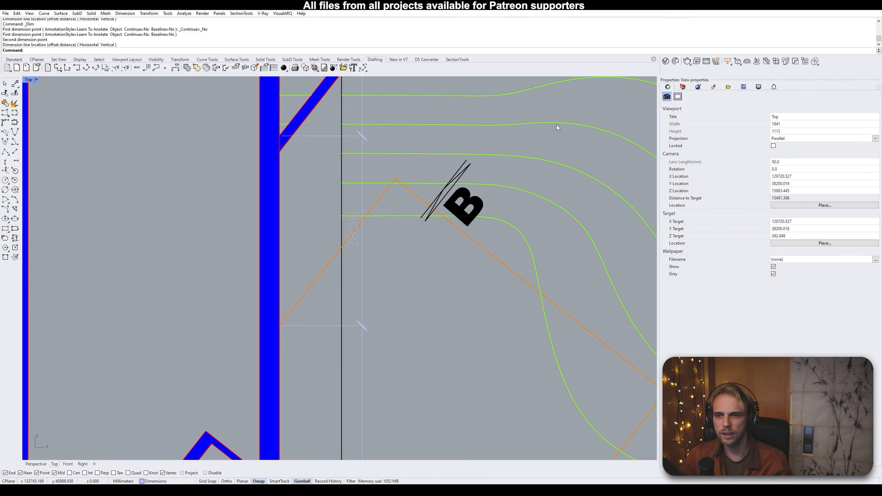
click(683, 87)
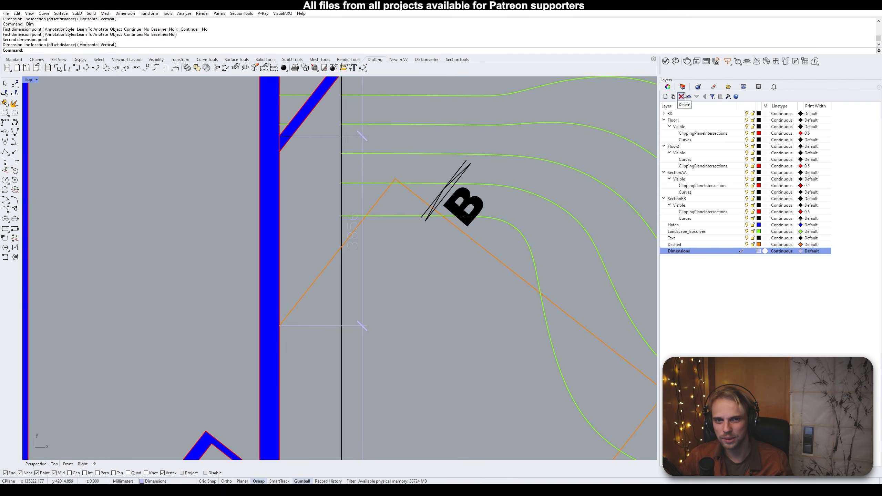
click(759, 251)
click(434, 192)
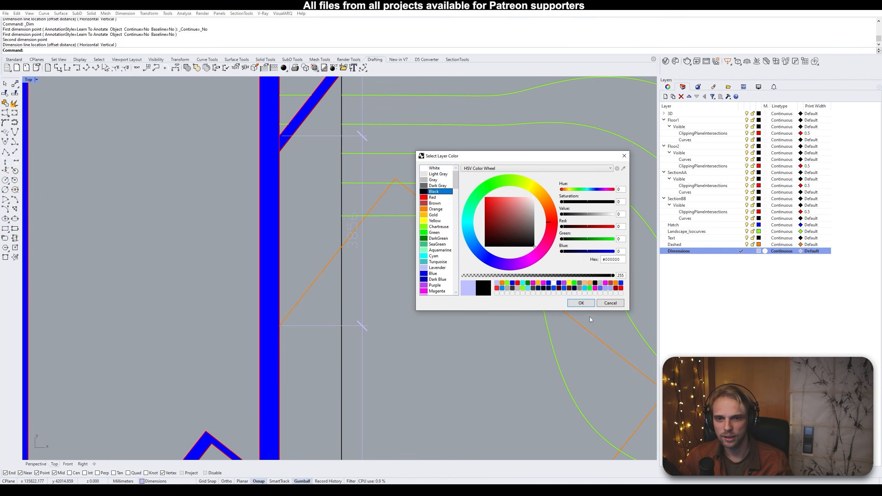
click(579, 304)
Examine the recolored dimensions around the first floor plan for legibility, both near and far
scroll(552, 274, down, 10)
right_drag(472, 306, 378, 328)
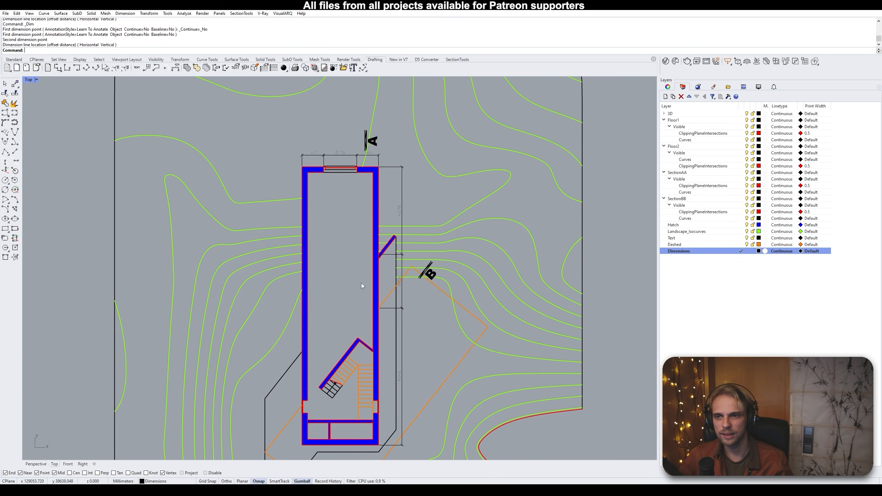
scroll(328, 154, up, 18)
scroll(361, 138, down, 12)
right_drag(320, 270, 353, 175)
scroll(353, 174, down, 6)
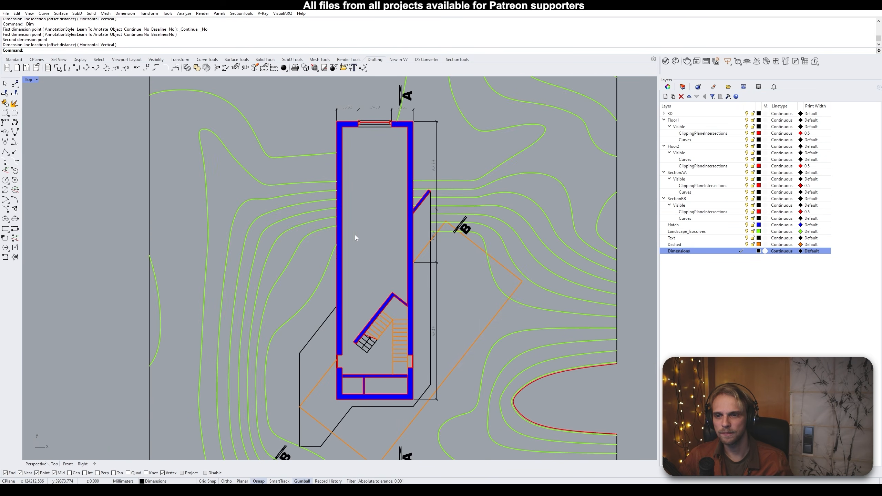
right_drag(368, 283, 370, 211)
right_drag(429, 234, 373, 243)
right_drag(385, 142, 357, 171)
scroll(356, 222, up, 2)
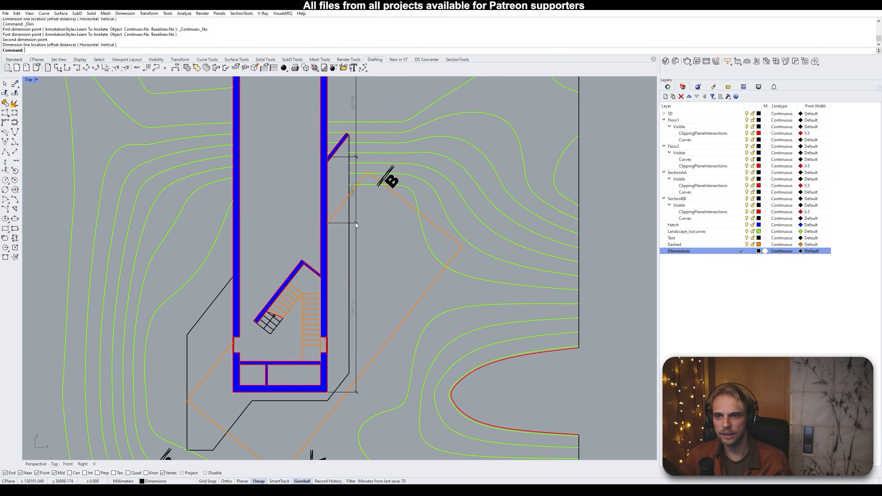
Add an aligned dimension along the long lower-right outer wall of the second floor plan's rotated building, from corner to corner
scroll(357, 221, down, 10)
right_drag(478, 279, 443, 209)
right_drag(574, 187, 282, 185)
scroll(282, 188, up, 5)
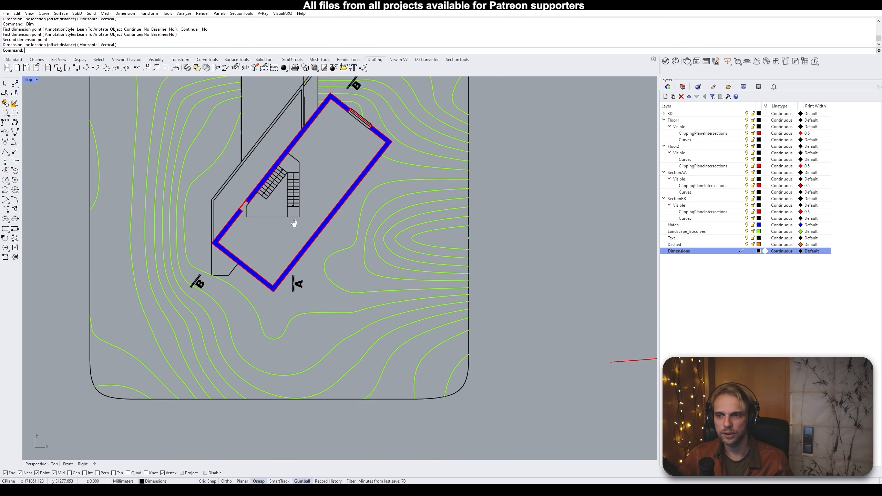
click(94, 71)
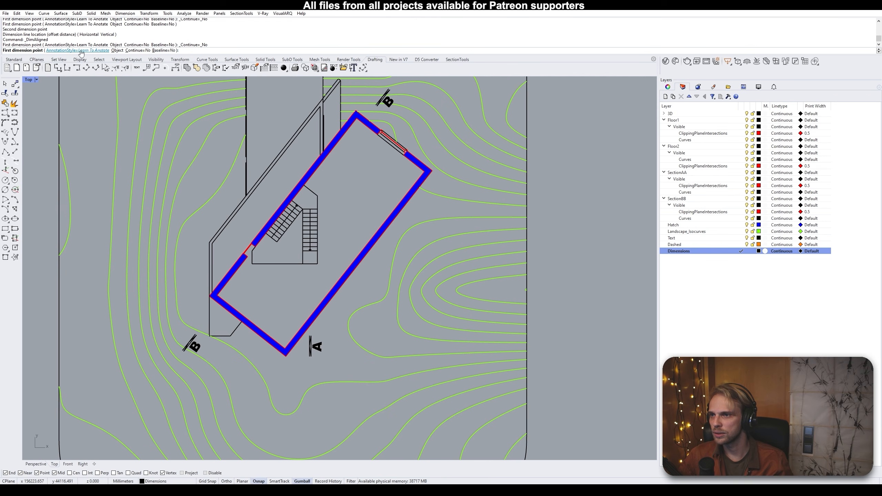
click(284, 361)
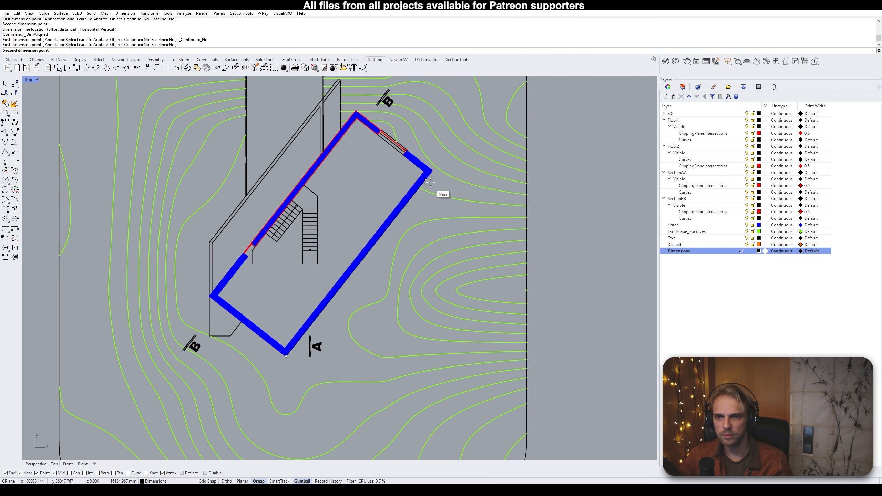
click(440, 185)
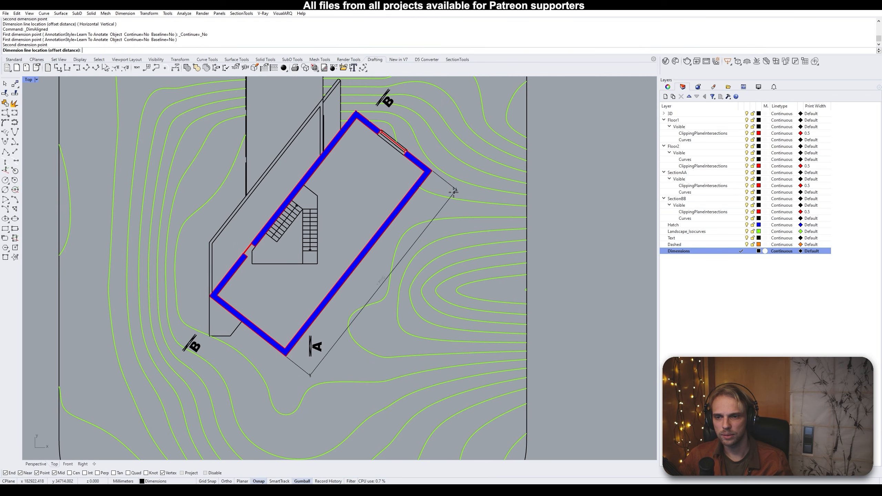
click(439, 186)
scroll(366, 124, down, 3)
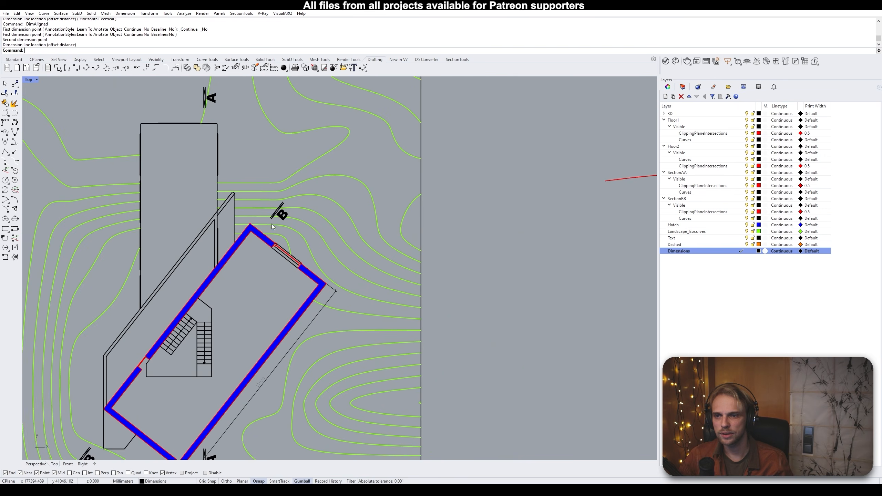
scroll(272, 223, up, 5)
key(Return)
click(230, 225)
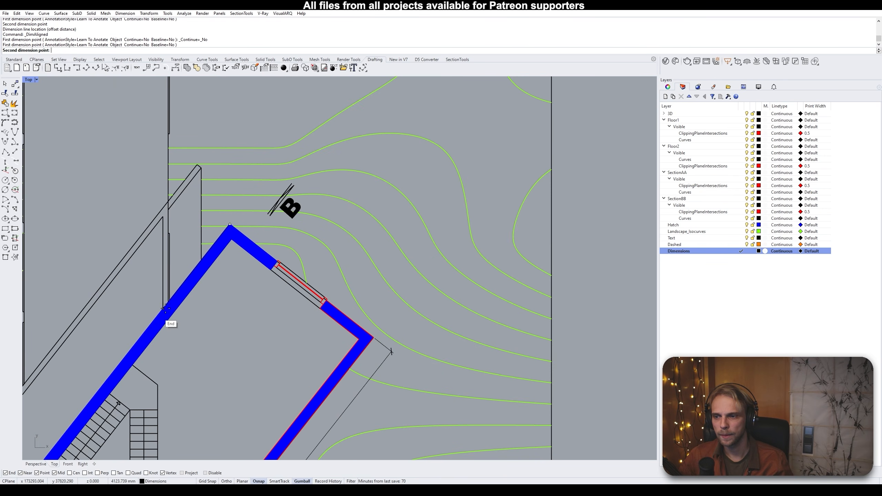
right_drag(164, 310, 263, 259)
scroll(263, 259, down, 3)
key(Escape)
Add an aligned dimension inside the rotated building from its left inner corner to the near edge of the door opening
scroll(327, 213, up, 2)
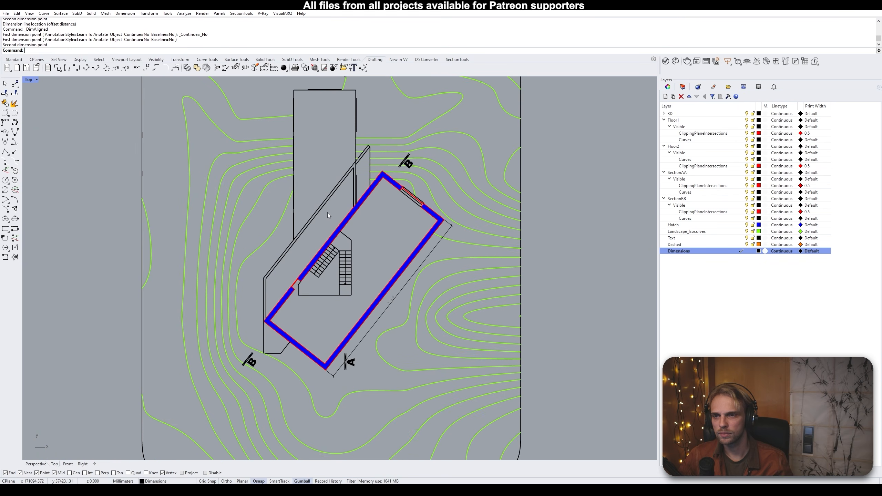
scroll(300, 302, up, 2)
scroll(274, 313, up, 3)
key(Return)
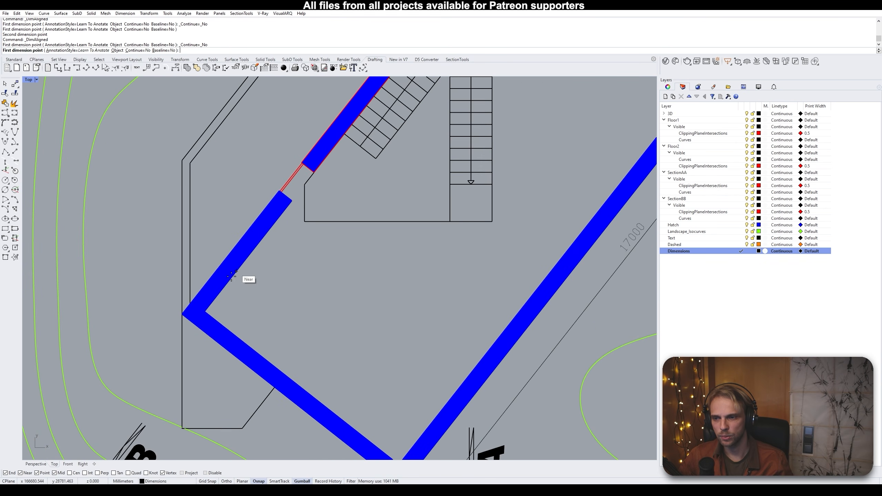
click(205, 311)
click(288, 197)
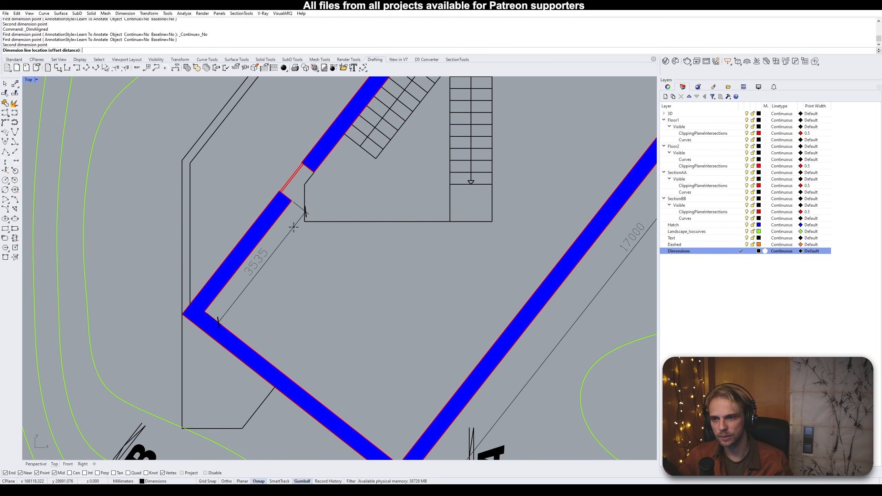
click(341, 239)
Add an aligned dimension across the door opening, in line with the adjacent interior wall dimension
key(Return)
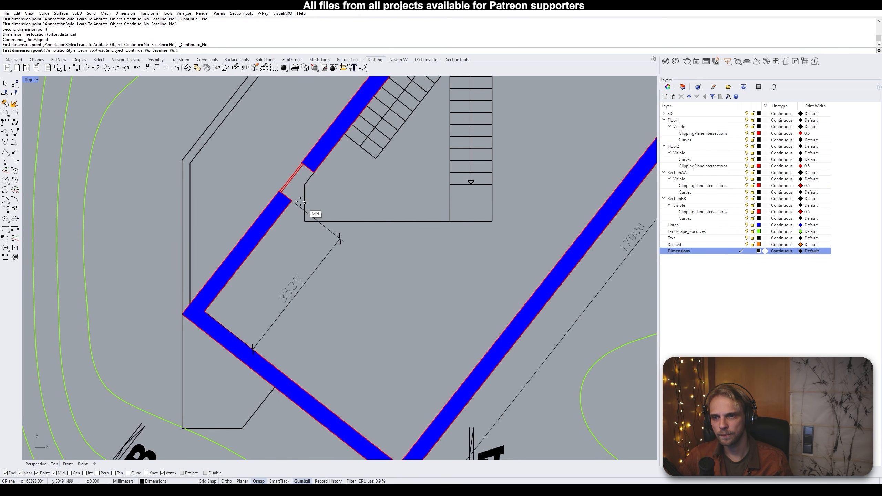
click(292, 201)
click(314, 170)
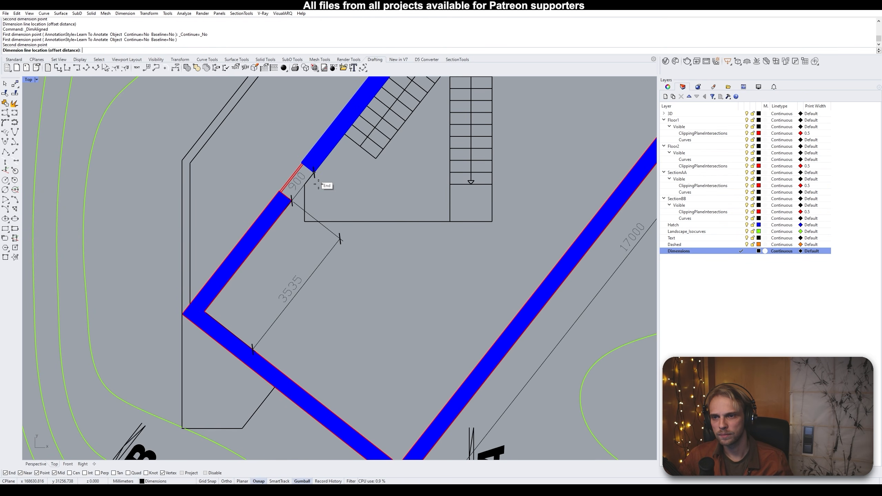
click(341, 238)
key(Return)
right_drag(365, 194, 284, 278)
click(235, 256)
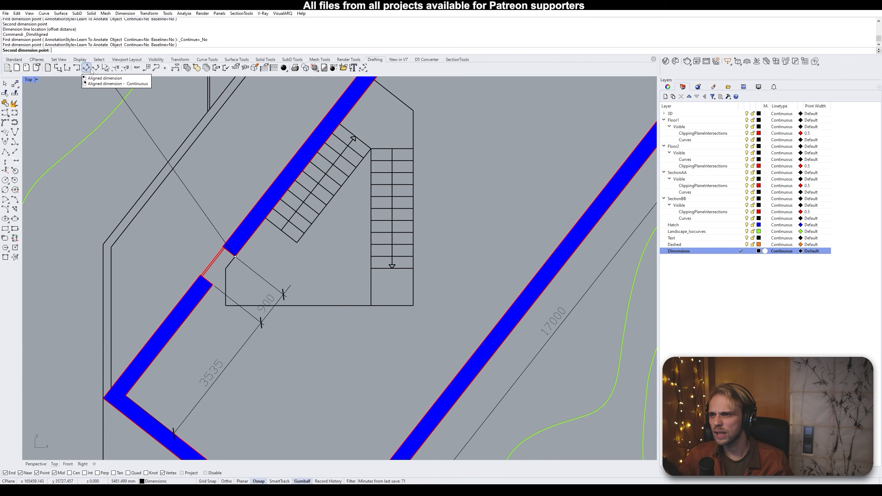
key(Escape)
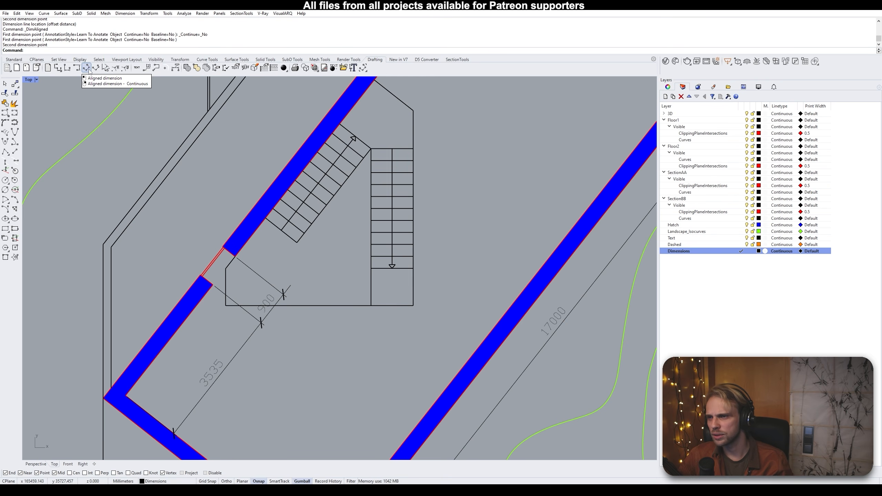
Continue the aligned dimension chain from the door opening through the start and end of the stair flight and the stairwell edge to the upper inner corner
right_click(89, 71)
right_drag(372, 164, 324, 232)
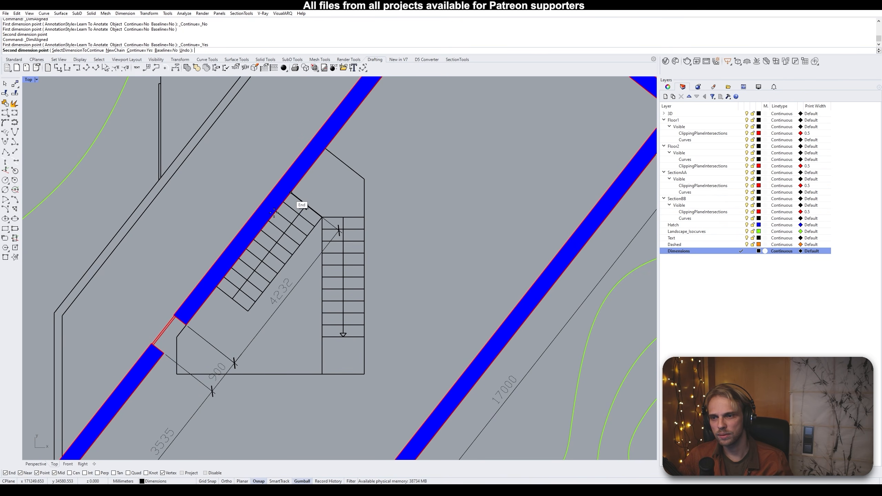
click(249, 310)
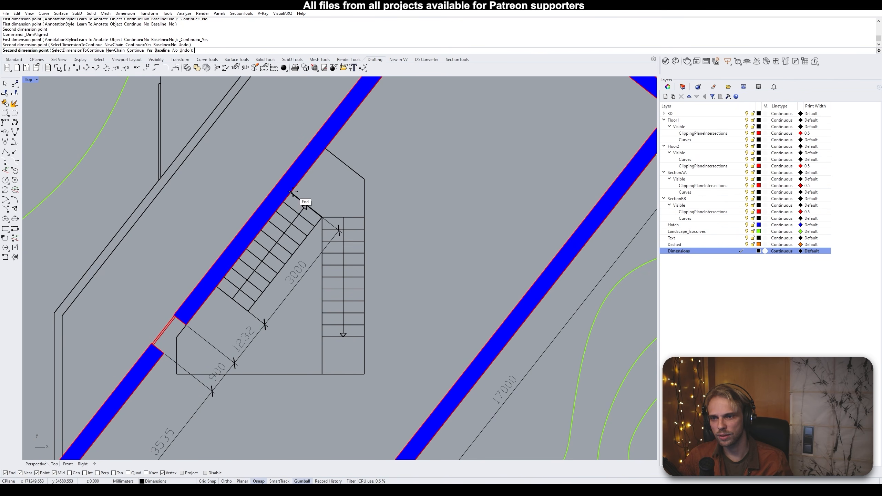
click(302, 203)
click(363, 179)
right_drag(396, 138, 281, 274)
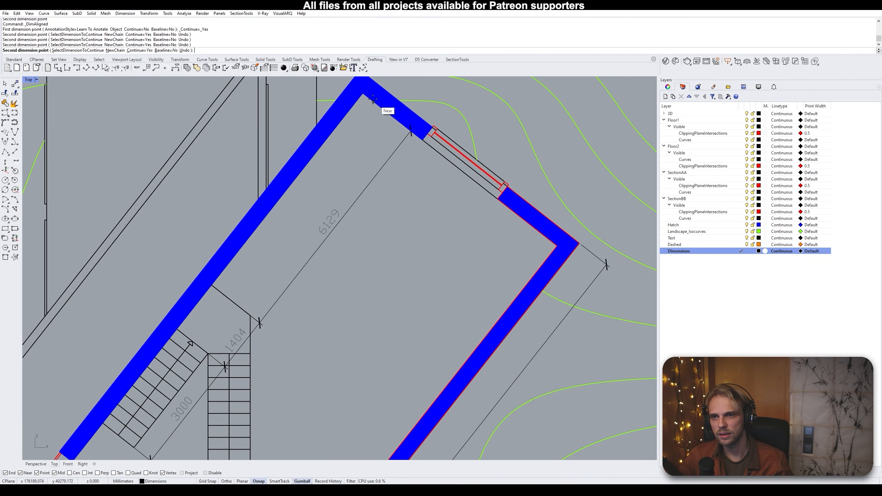
click(363, 94)
scroll(387, 183, down, 10)
key(Return)
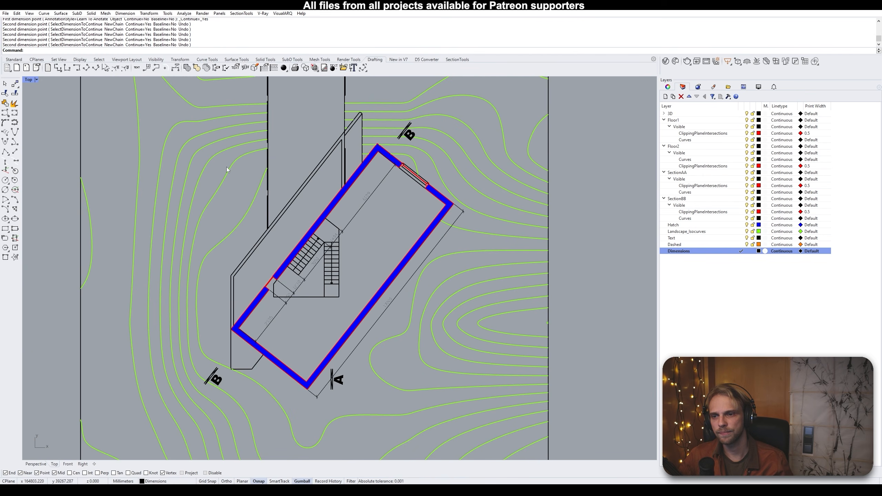
scroll(356, 227, down, 8)
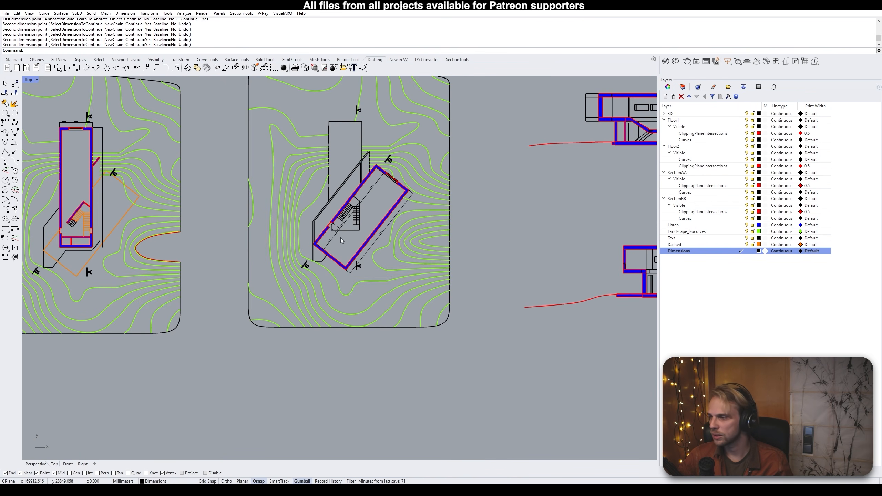
Examine both floor plans and the two sections in overview to compare their dimensioning
scroll(340, 238, down, 5)
right_drag(340, 238, 445, 293)
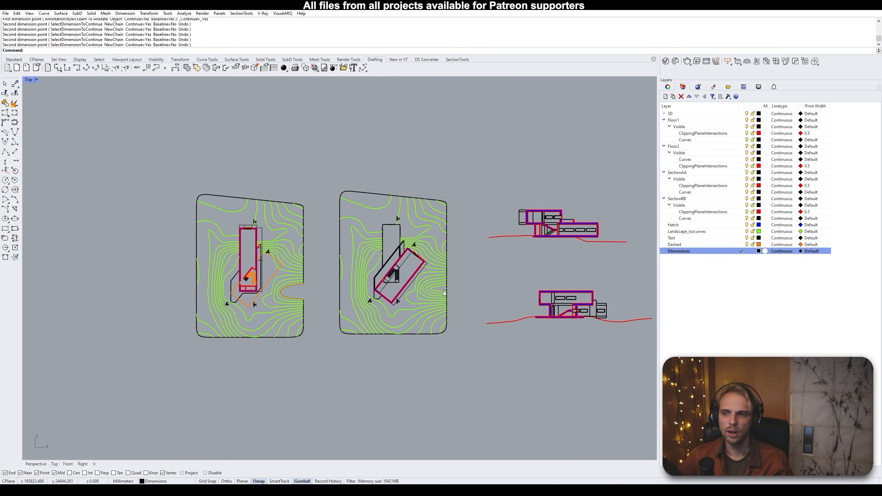
mouse_move(379, 311)
right_down()
mouse_move(387, 254)
mouse_move(390, 280)
mouse_move(368, 314)
right_up()
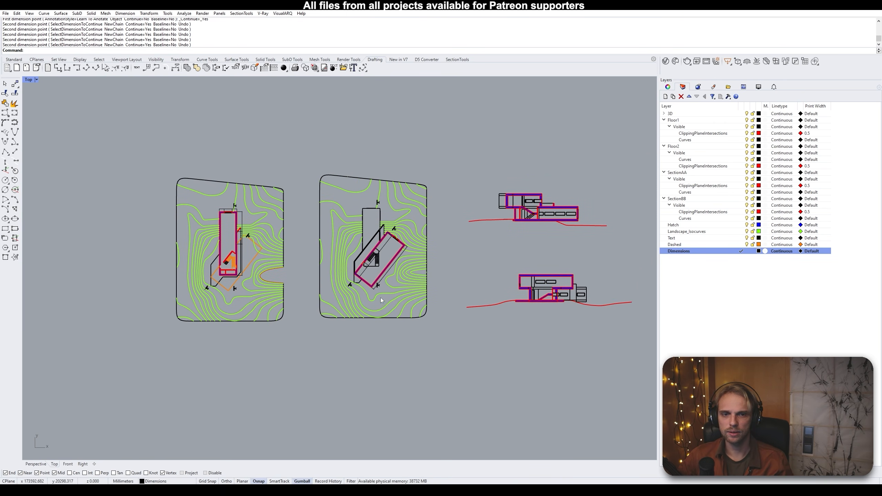
scroll(379, 300, up, 4)
right_drag(306, 251, 339, 286)
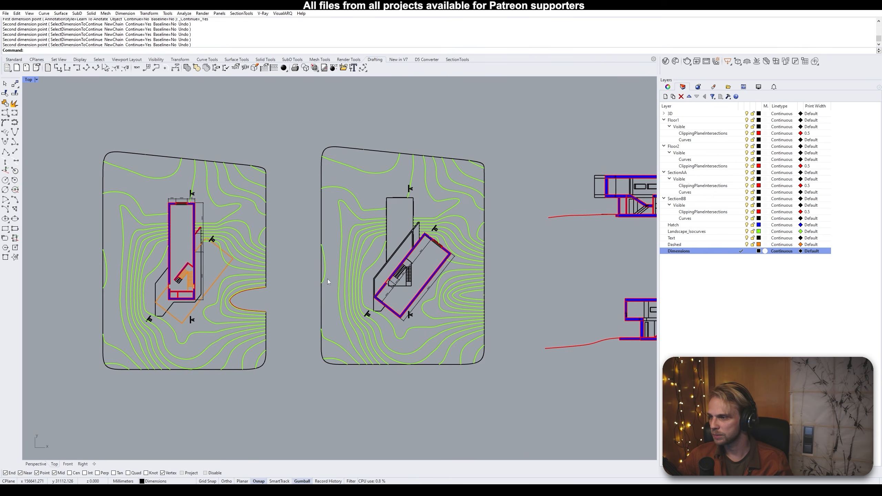
right_drag(300, 275, 254, 288)
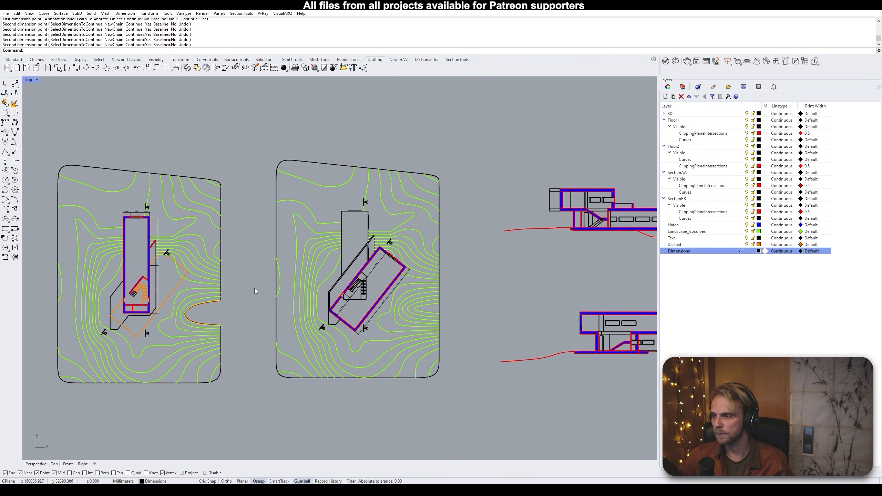
scroll(423, 330, down, 4)
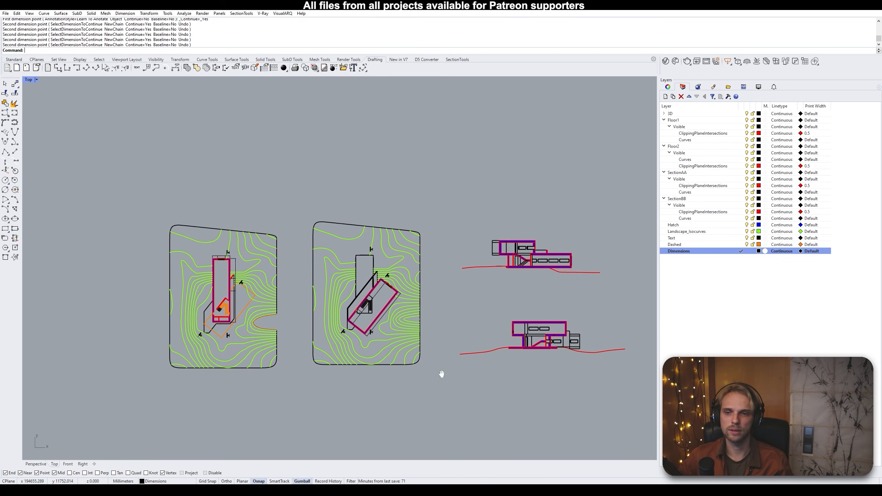
right_drag(403, 232, 313, 203)
scroll(131, 258, up, 4)
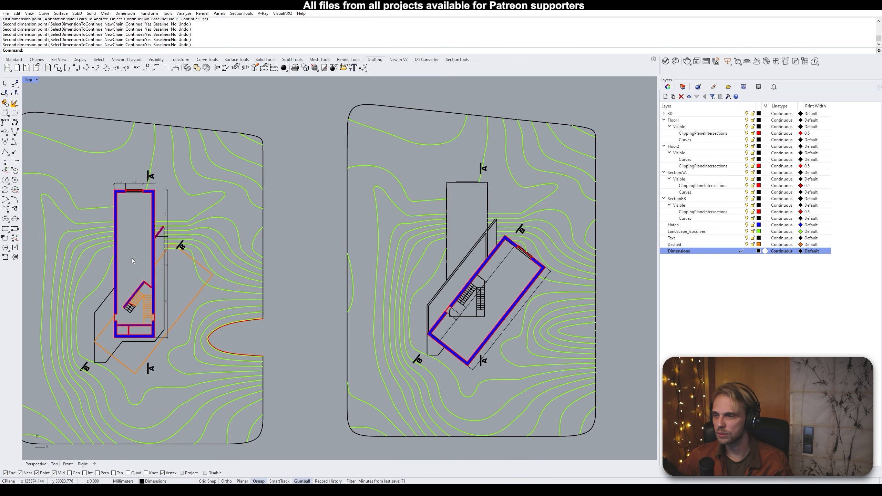
scroll(128, 345, up, 2)
right_drag(497, 299, 313, 236)
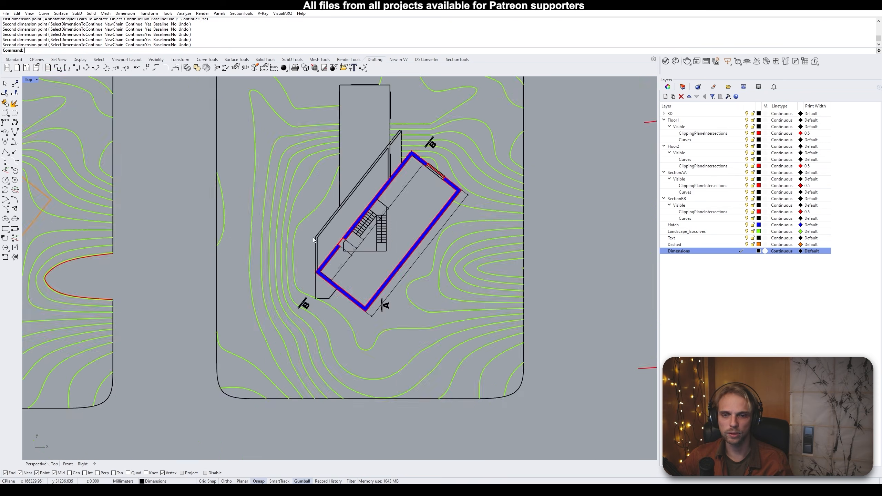
scroll(312, 236, down, 4)
right_drag(252, 260, 289, 248)
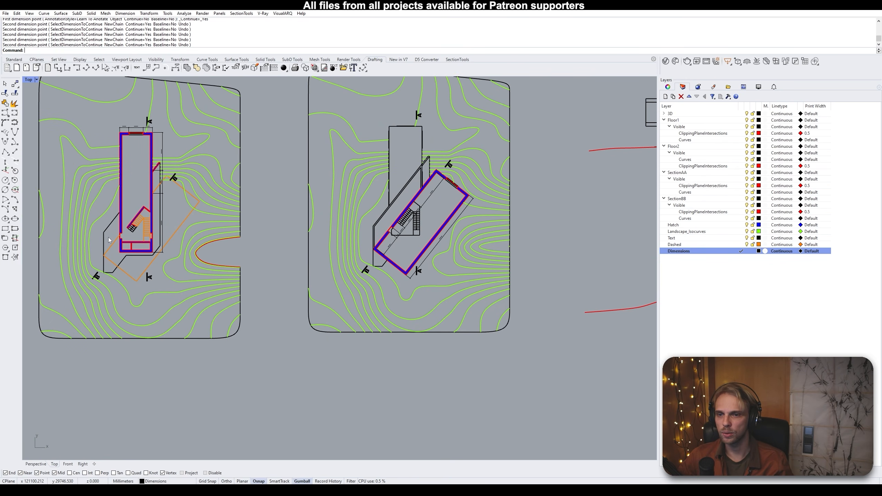
Compare the stair opening and door area of the second floor plan with the first floor plan
scroll(396, 227, up, 10)
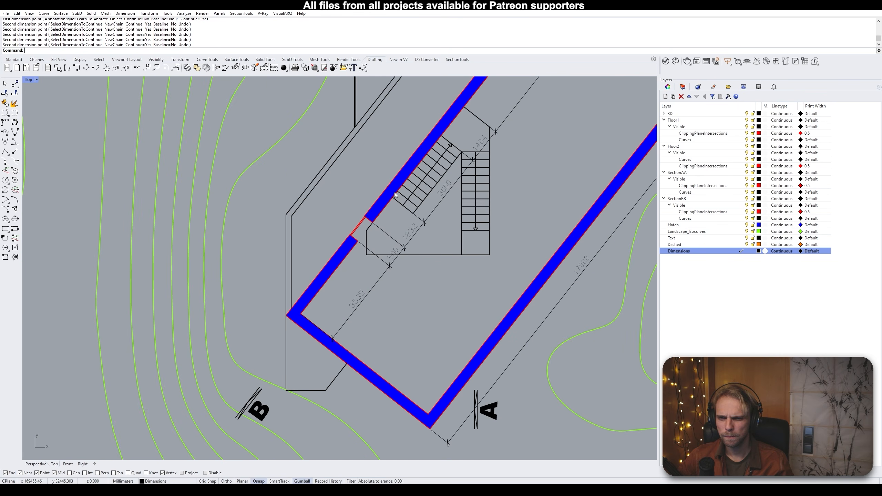
scroll(374, 222, down, 6)
right_drag(251, 232, 474, 238)
scroll(466, 237, down, 2)
scroll(333, 241, down, 2)
right_drag(330, 242, 494, 246)
right_drag(552, 250, 289, 257)
scroll(496, 231, up, 5)
scroll(376, 249, up, 16)
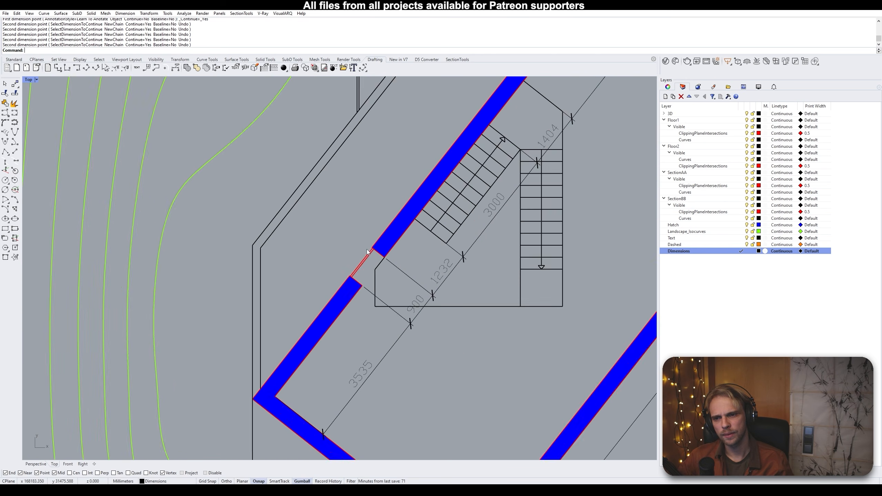
right_drag(361, 302, 394, 247)
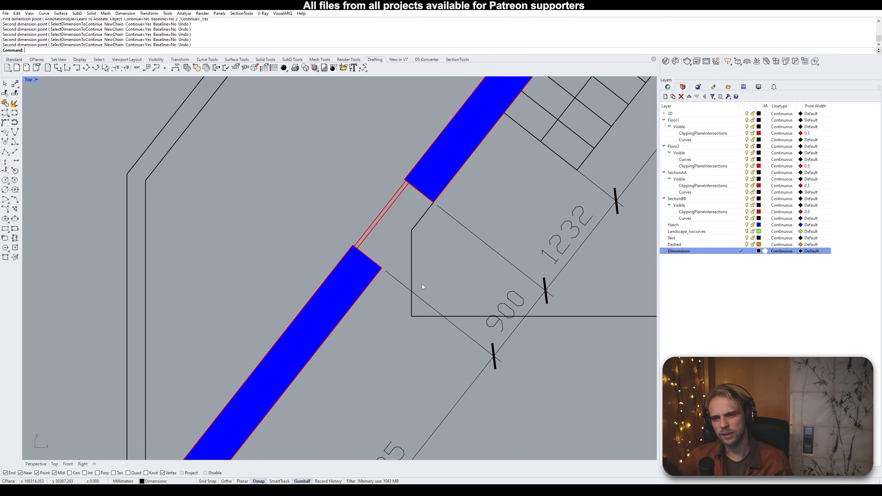
scroll(471, 269, down, 8)
right_drag(449, 263, 316, 263)
Move the stairwell outline's short vertical edge so its upper end meets the inner wall corner beside the door opening
scroll(318, 252, up, 4)
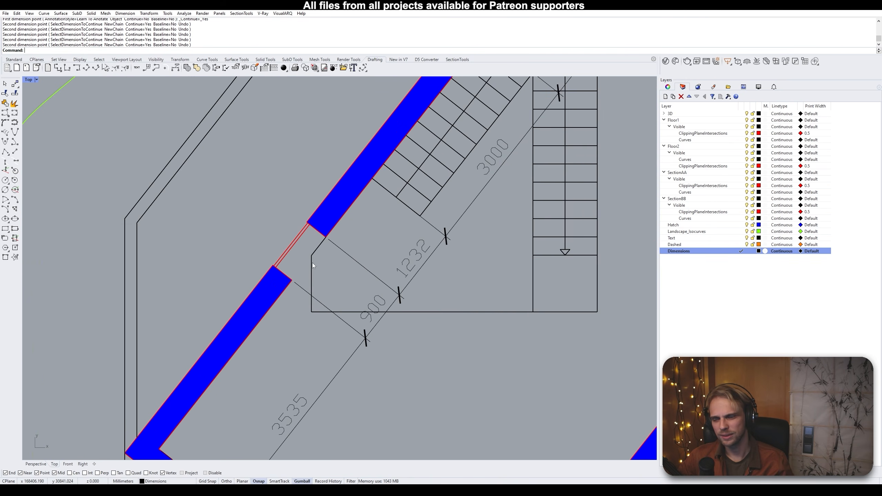
click(311, 263)
scroll(311, 257, up, 4)
scroll(312, 256, up, 1)
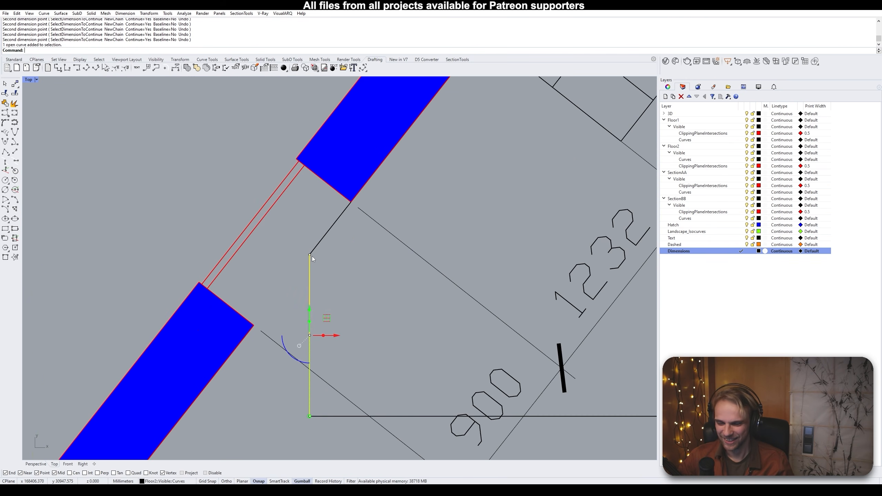
text(M)
key(Return)
click(311, 256)
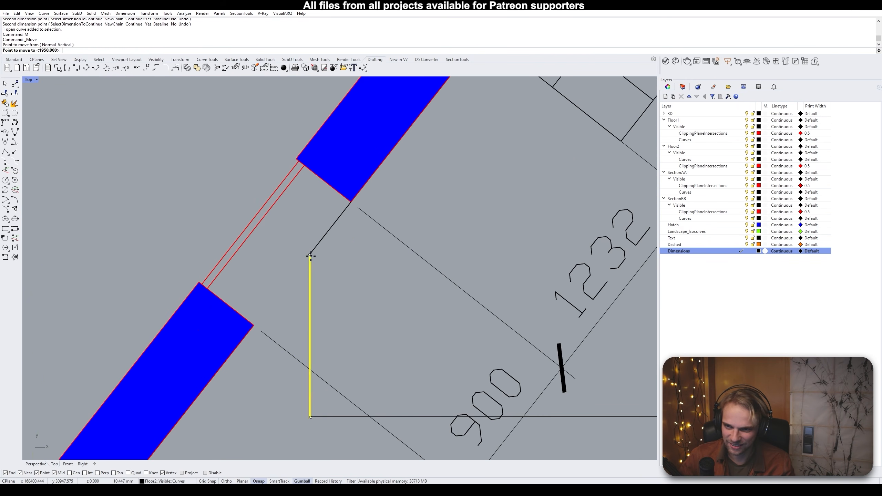
click(351, 201)
scroll(300, 230, down, 5)
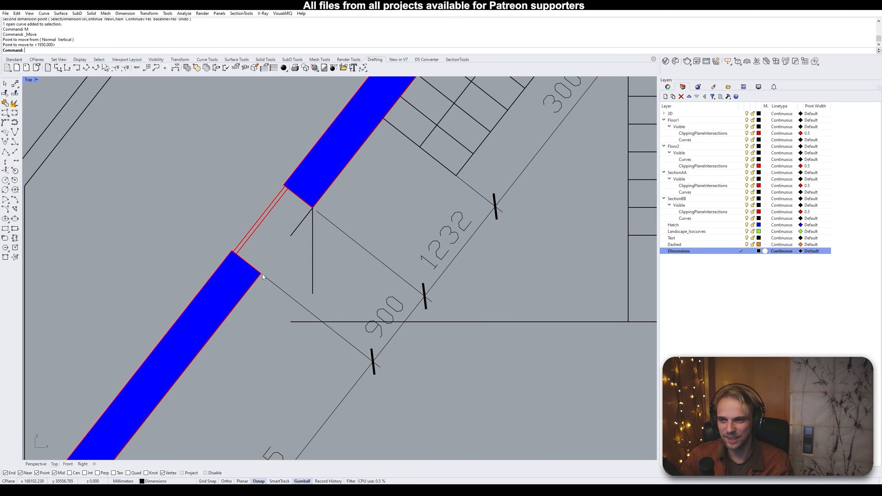
Delete the leftover diagonal edge and join the moved vertical edge to the lower horizontal stairwell edge with a radius 0 Fillet
scroll(243, 138, down, 5)
scroll(256, 149, up, 5)
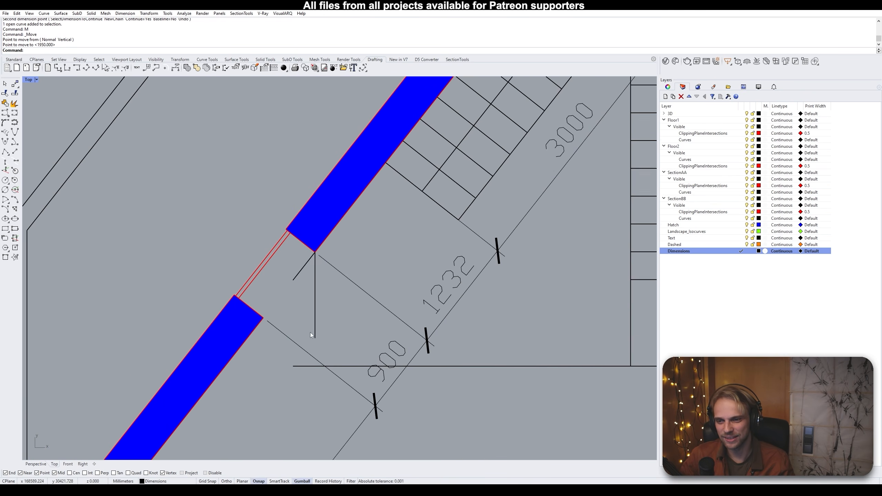
click(284, 230)
key(Delete)
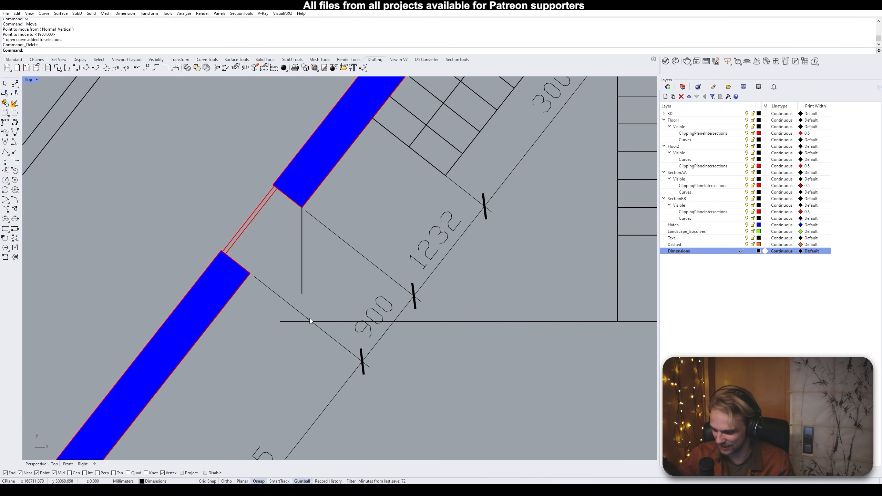
text(fillet)
key(Return)
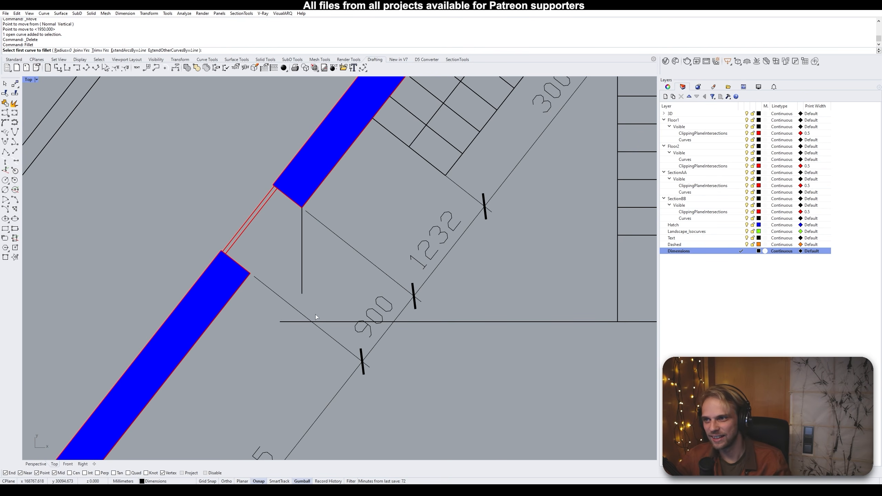
click(302, 278)
click(330, 321)
scroll(331, 320, down, 8)
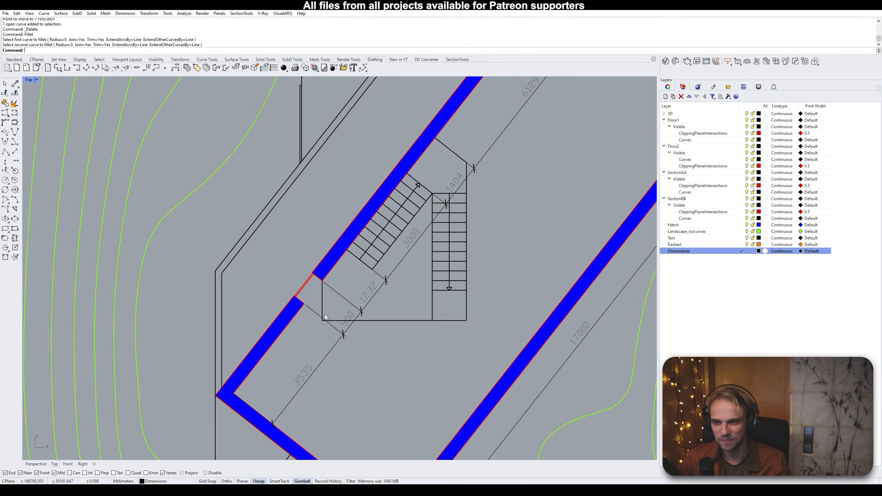
Check the first floor plan's stair area against the reworked stairwell outline of the second floor plan
right_drag(227, 274, 423, 280)
right_drag(114, 260, 263, 269)
scroll(263, 269, up, 14)
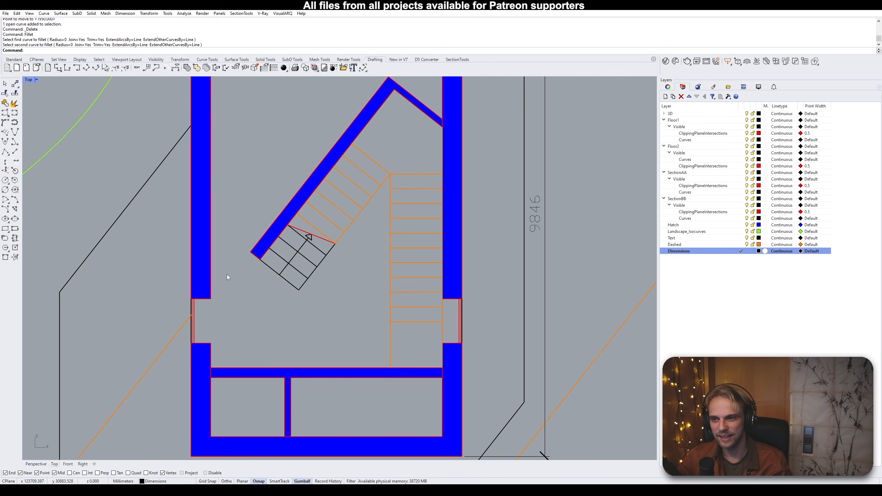
scroll(256, 279, down, 8)
right_drag(590, 300, 248, 270)
right_drag(587, 268, 258, 271)
right_drag(534, 258, 312, 270)
scroll(340, 267, up, 12)
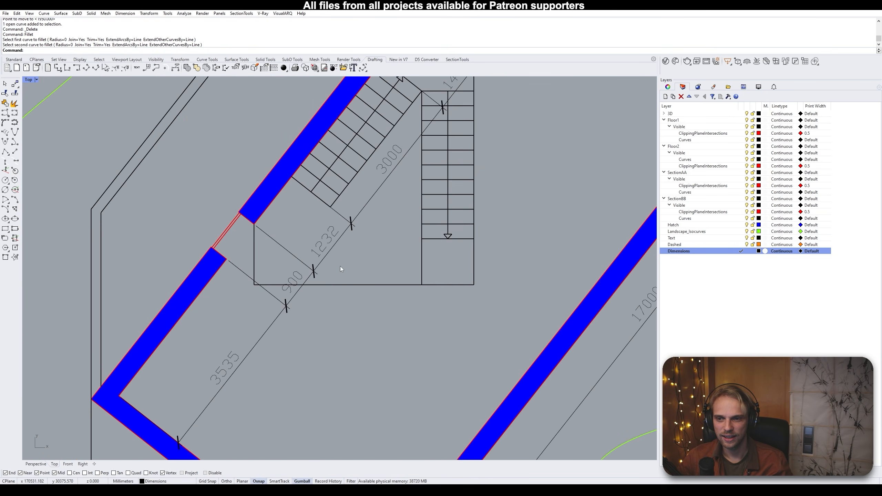
Copy the joined stairwell outline to the first floor plan, using the straight building's upper right corner as the reference point in both plans
click(239, 256)
text(copy)
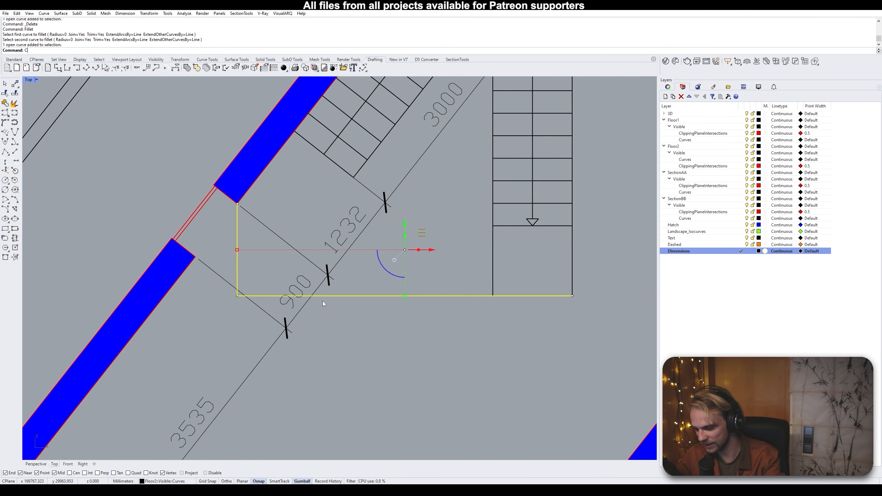
key(Return)
scroll(336, 264, down, 10)
right_drag(370, 153, 328, 308)
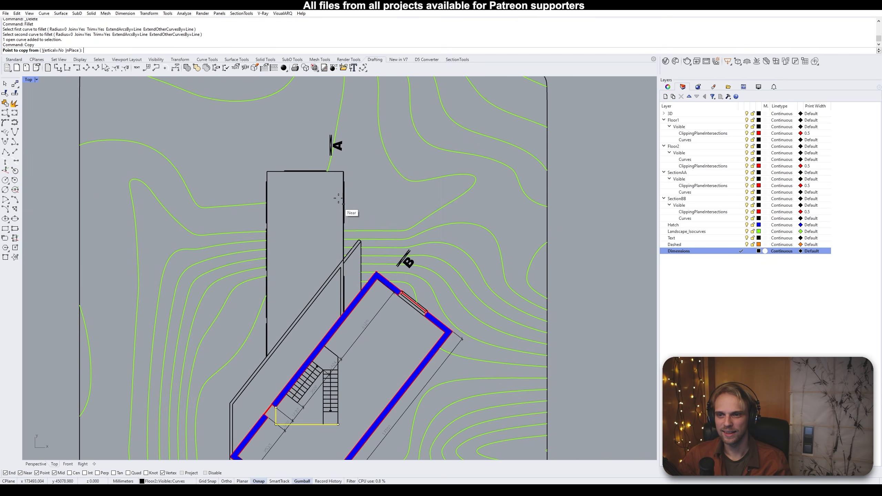
click(342, 172)
scroll(343, 172, down, 10)
right_drag(174, 213, 355, 176)
scroll(308, 148, up, 12)
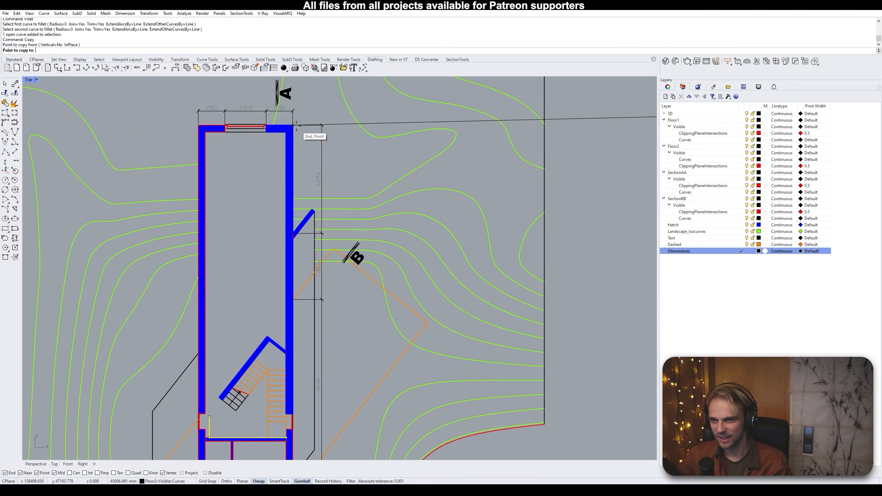
click(295, 126)
key(Return)
Explode the copied stairwell outline in the first floor plan and delete its horizontal segment, keeping the vertical line
right_drag(245, 287, 296, 140)
scroll(289, 245, up, 6)
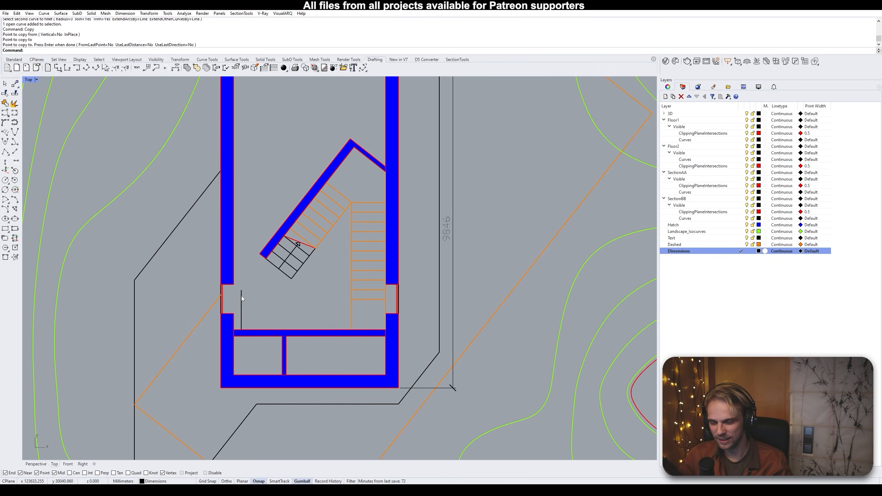
click(242, 295)
scroll(269, 281, down, 10)
right_drag(424, 278, 273, 261)
scroll(295, 295, down, 4)
scroll(223, 307, up, 14)
scroll(246, 325, up, 6)
click(263, 289)
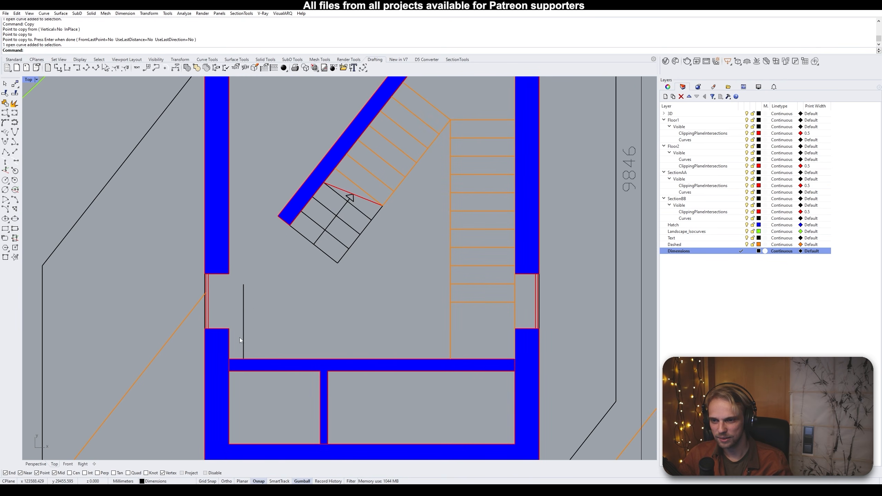
click(244, 324)
text(Explode)
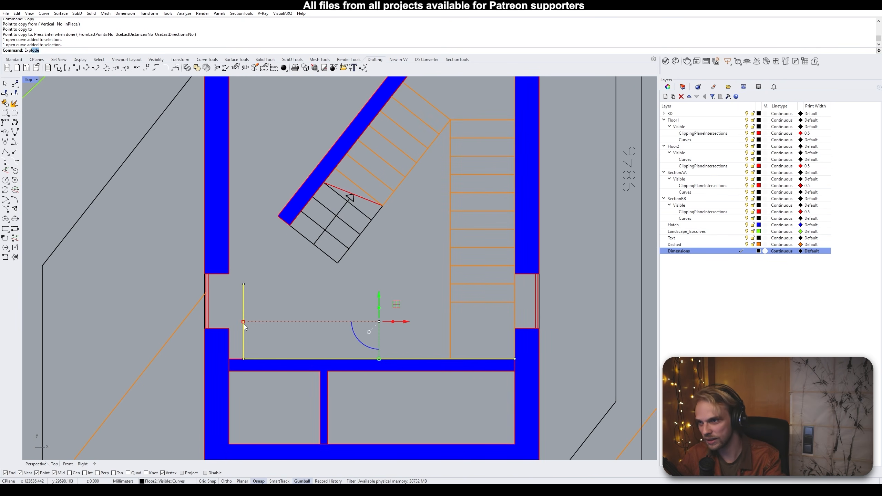
key(Return)
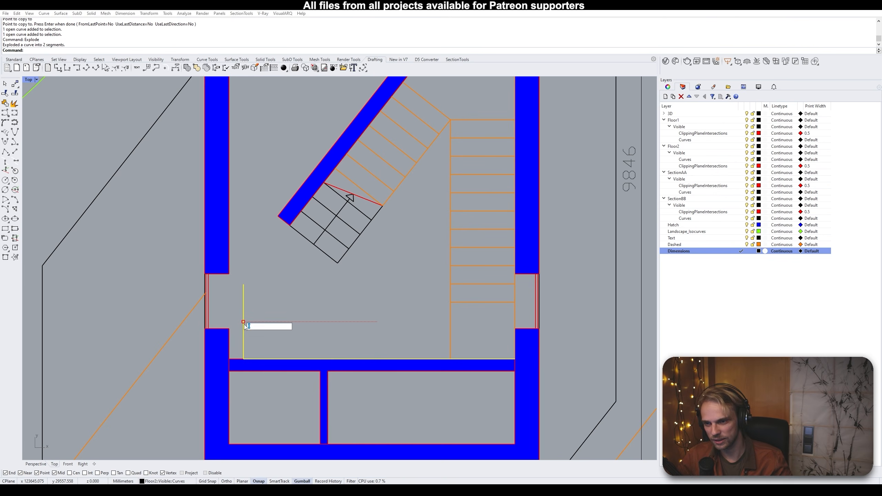
ctrl+click(245, 305)
key(Delete)
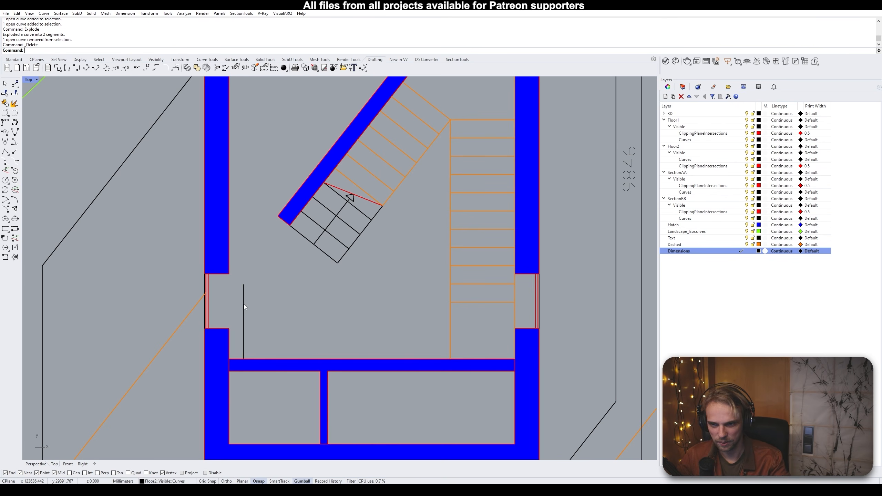
Draw a polyline from the top of the vertical line to the near lower corner of the diagonal stair wall
click(14, 60)
click(5, 93)
click(244, 284)
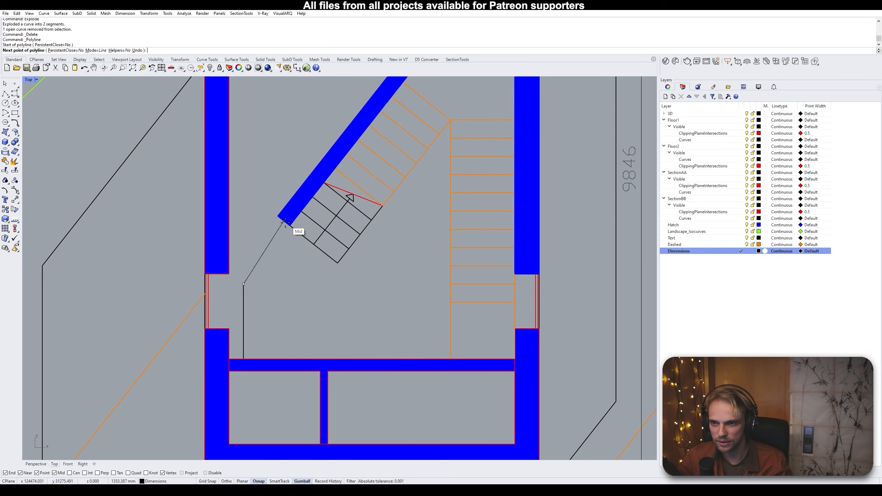
click(290, 226)
key(Return)
Assign the vertical line and the new diagonal line beside the stairs to the Dashed layer
drag(247, 289, 241, 282)
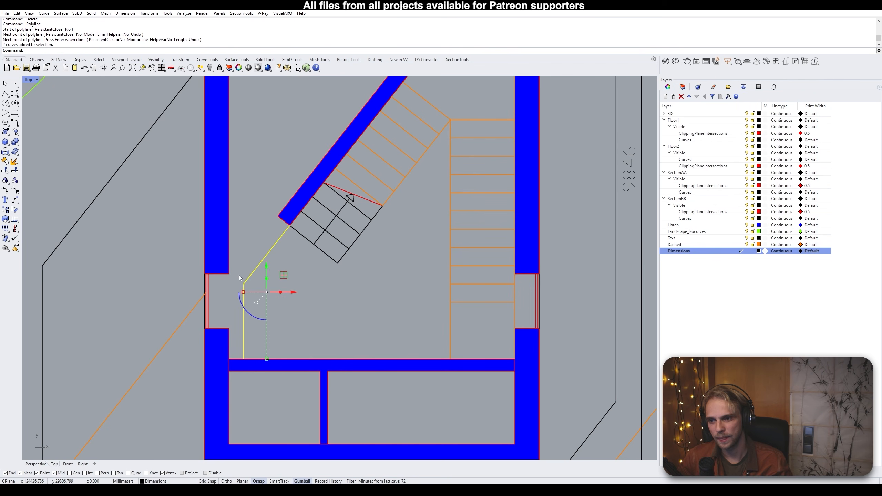
right_click(716, 244)
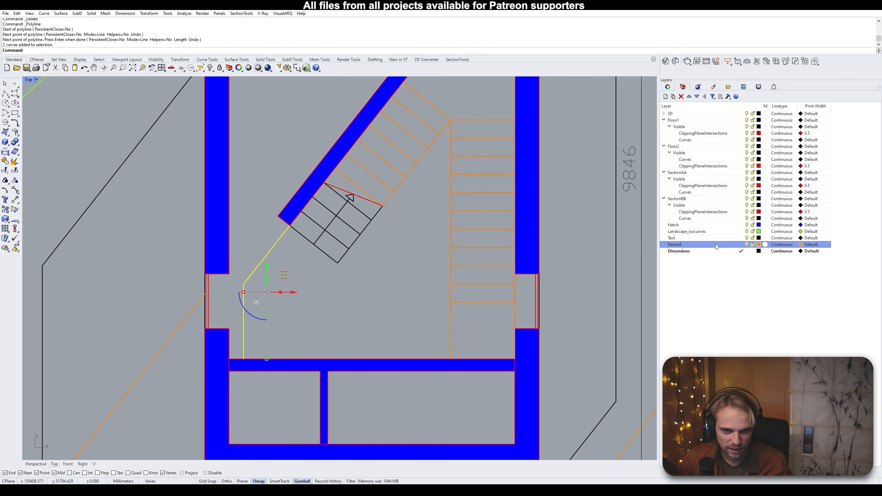
click(741, 365)
click(343, 303)
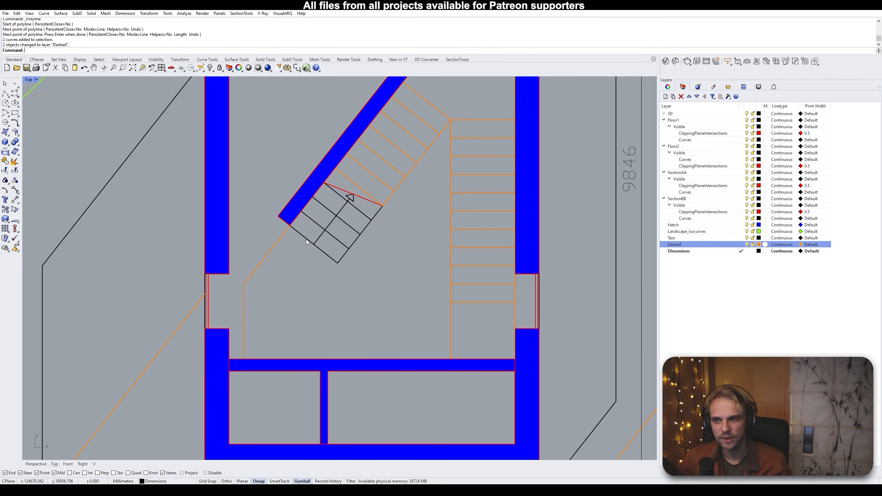
scroll(261, 294, down, 10)
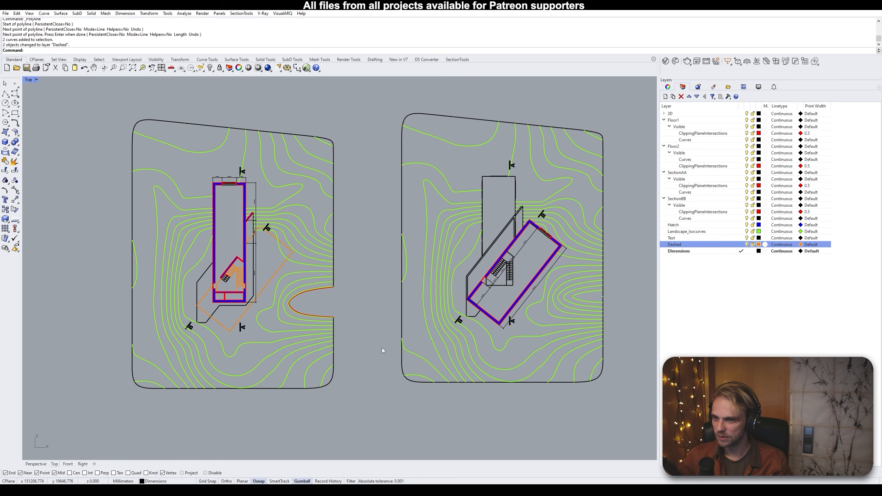
scroll(282, 316, up, 5)
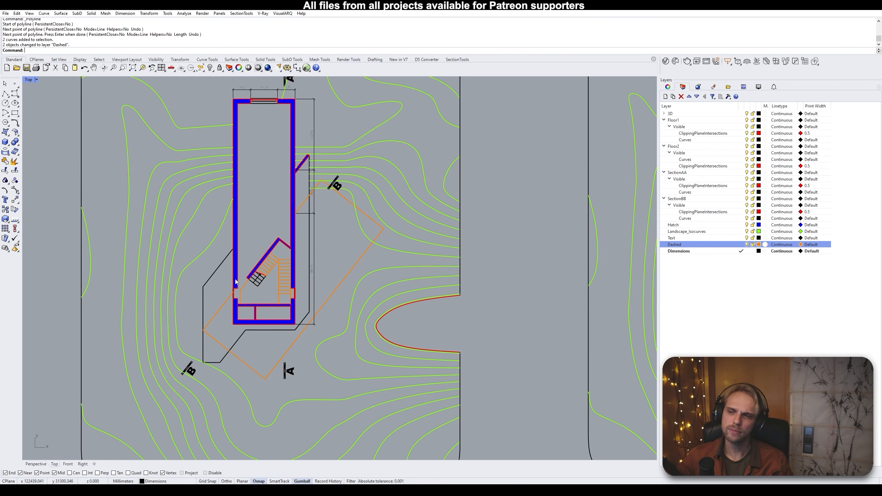
scroll(283, 222, up, 5)
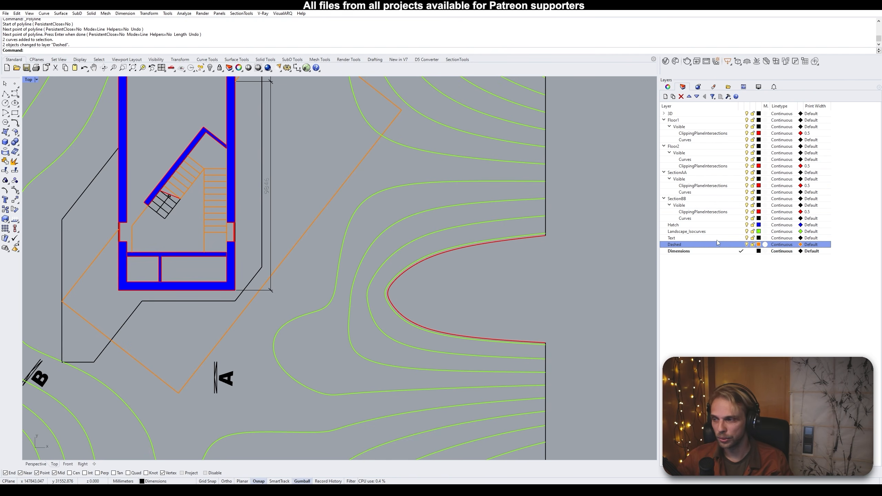
click(783, 245)
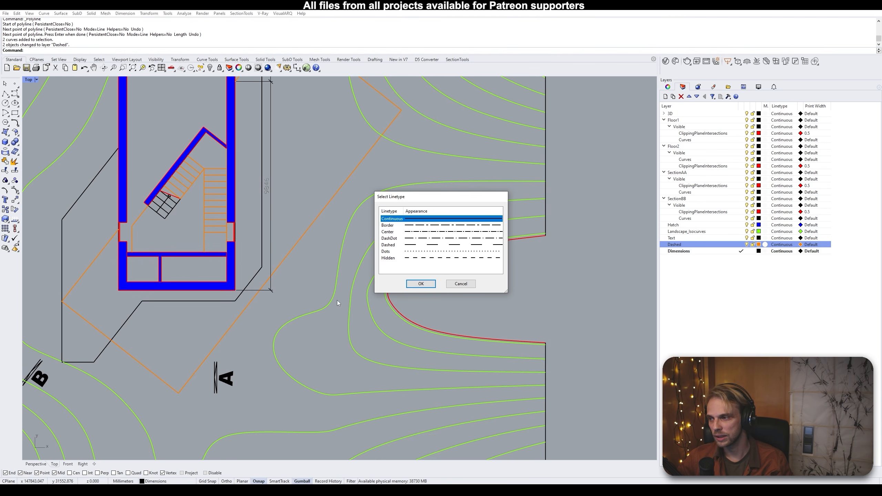
click(465, 284)
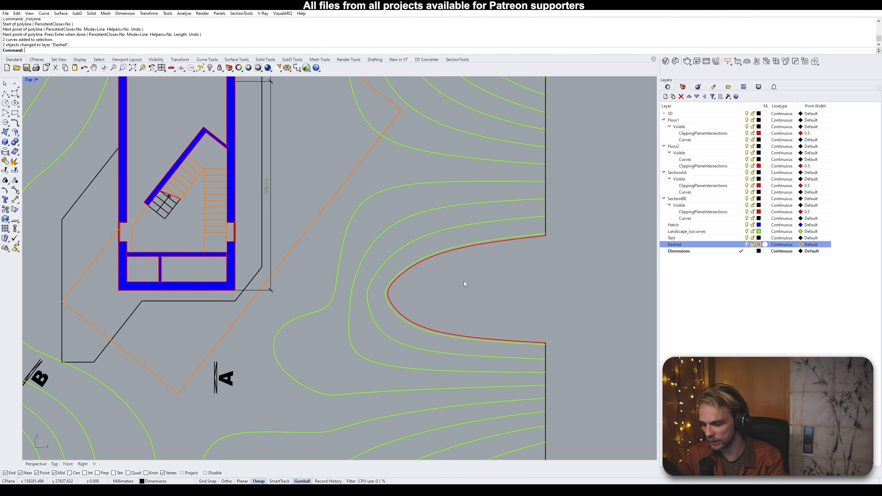
Add a new linetype in the document's linetype settings, naming it with the author's first name followed by "Line"
text(Options)
key(Return)
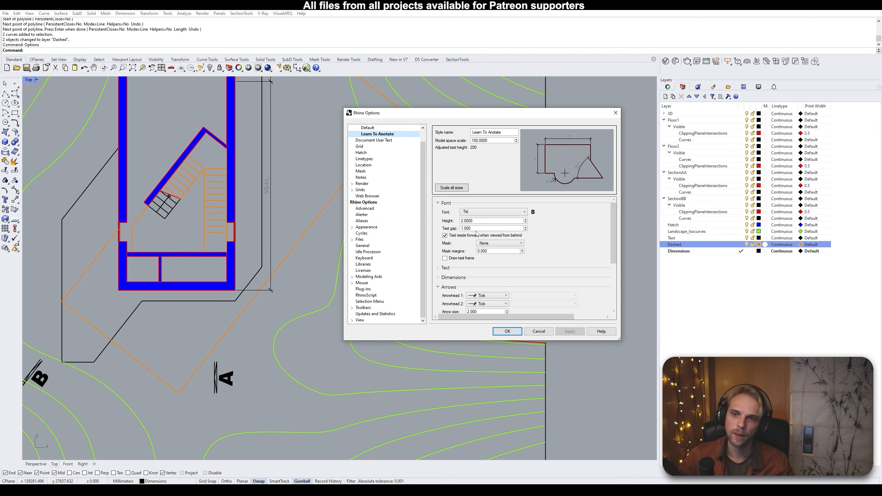
drag(446, 115, 330, 116)
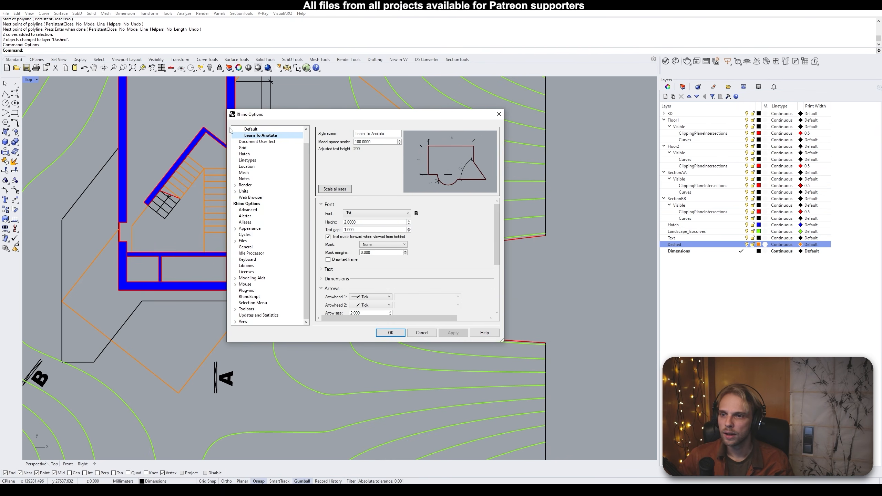
click(247, 160)
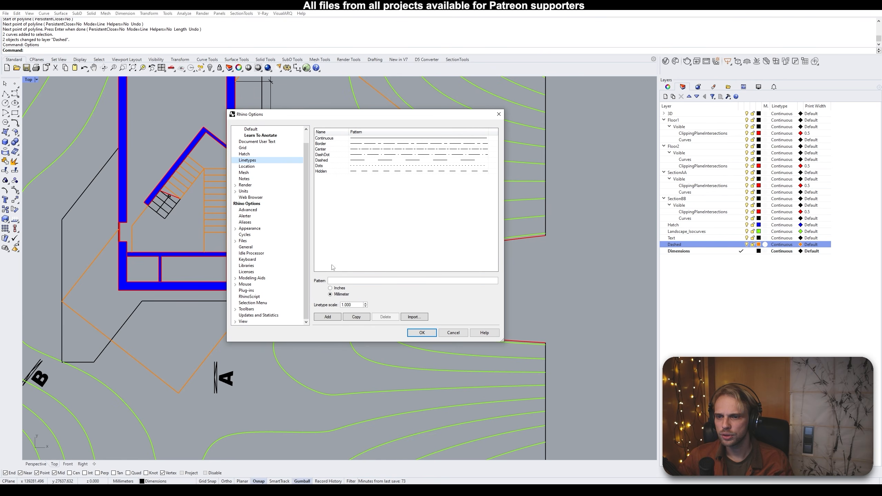
click(320, 316)
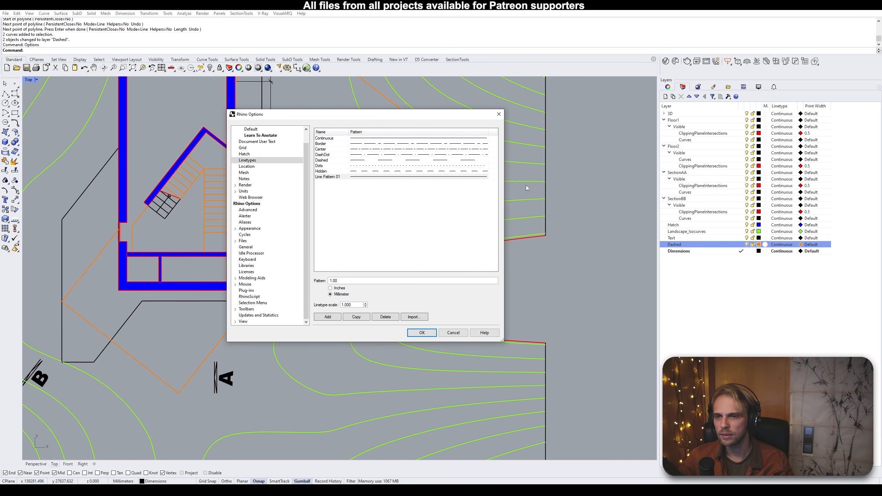
double_click(332, 178)
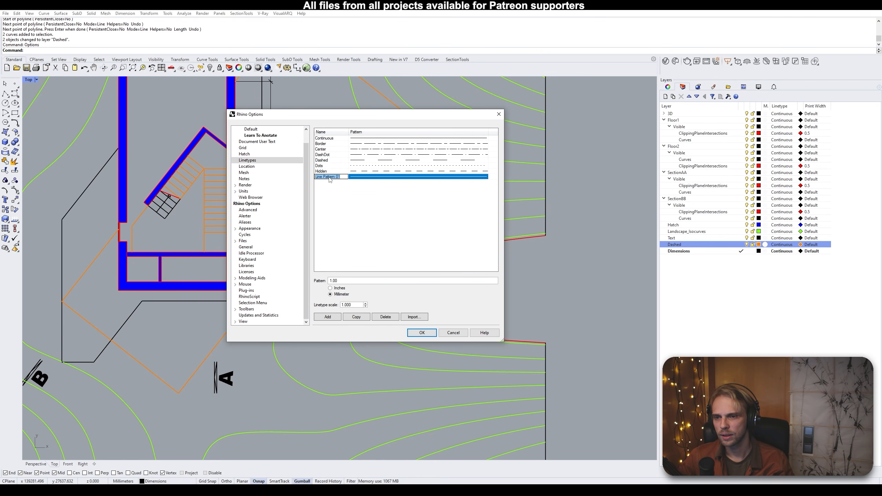
text(Gedi)
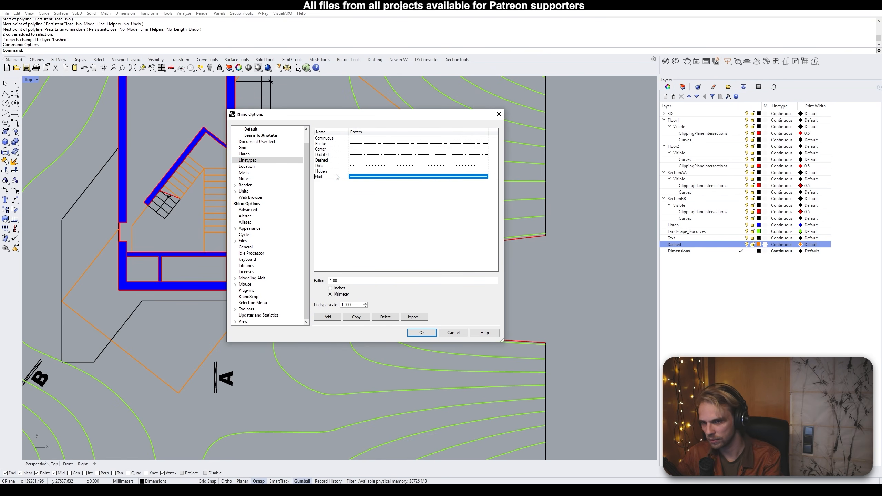
text(minas Line)
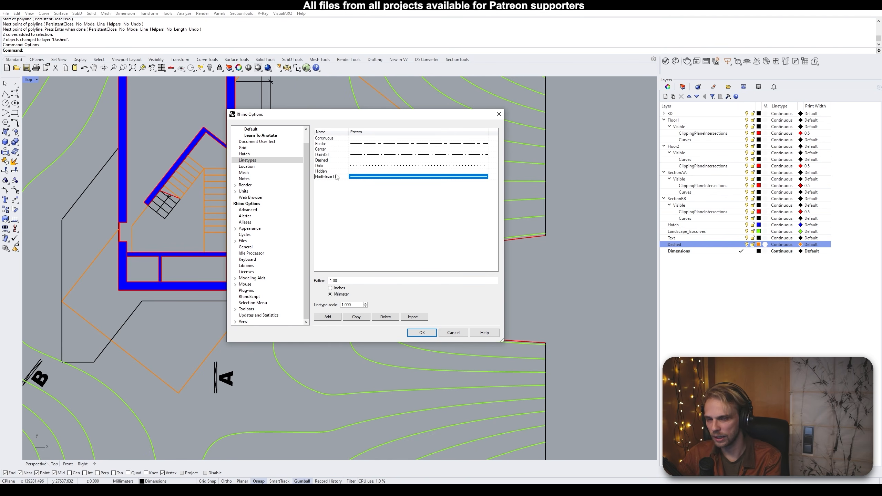
key(Return)
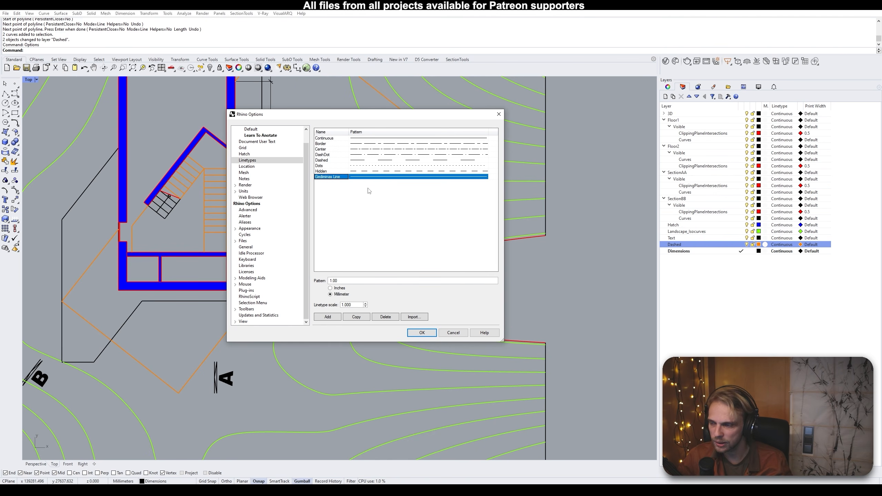
Try the pattern 5,1,5,2 in millimetres on the new linetype, then clear the pattern
click(347, 191)
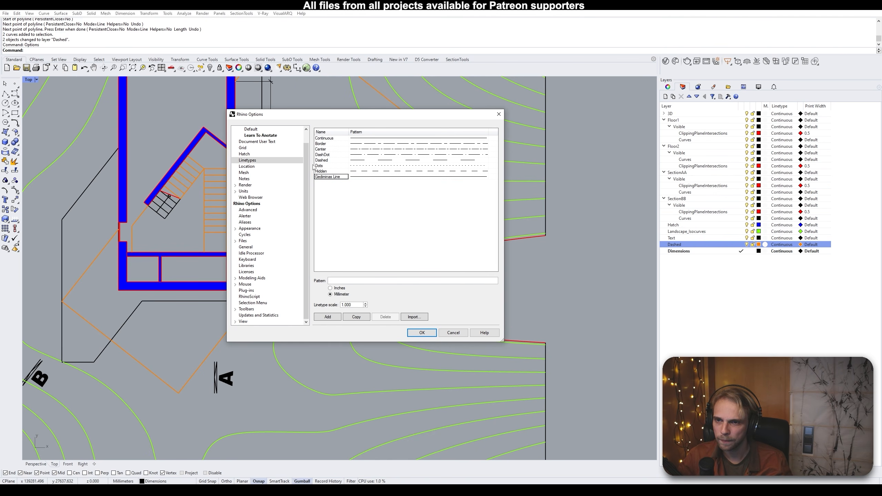
click(339, 177)
click(337, 282)
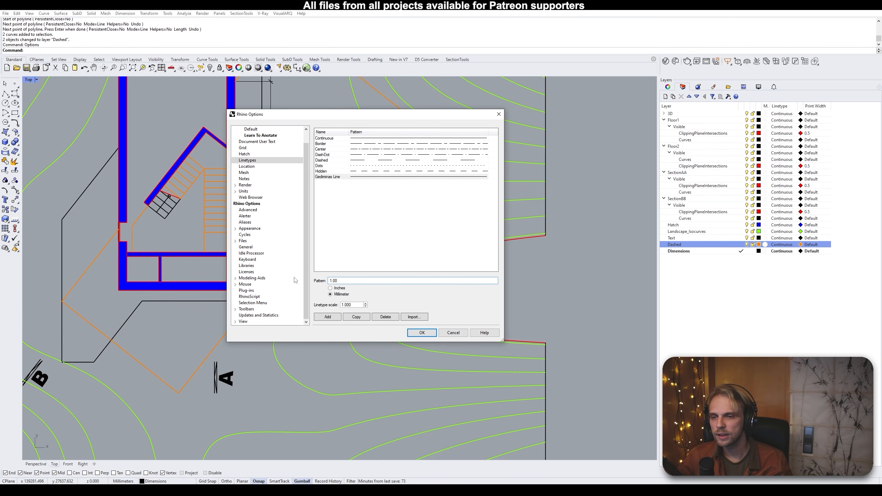
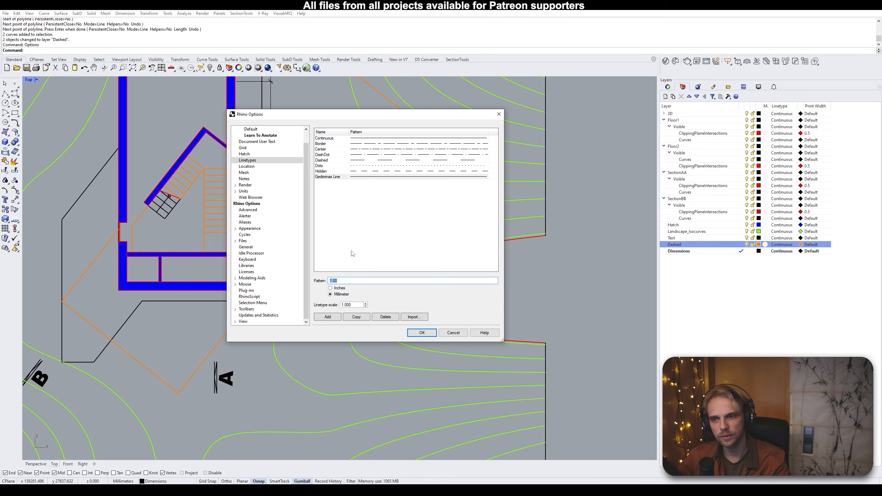
text(5)
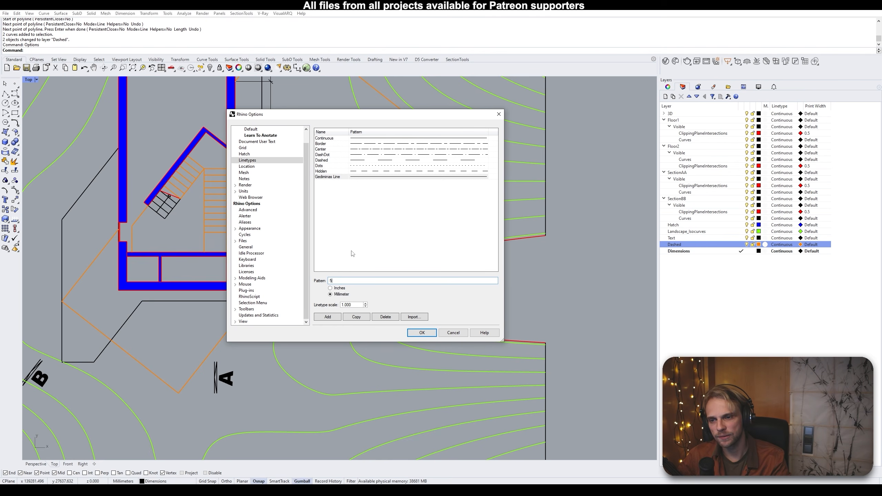
text(,)
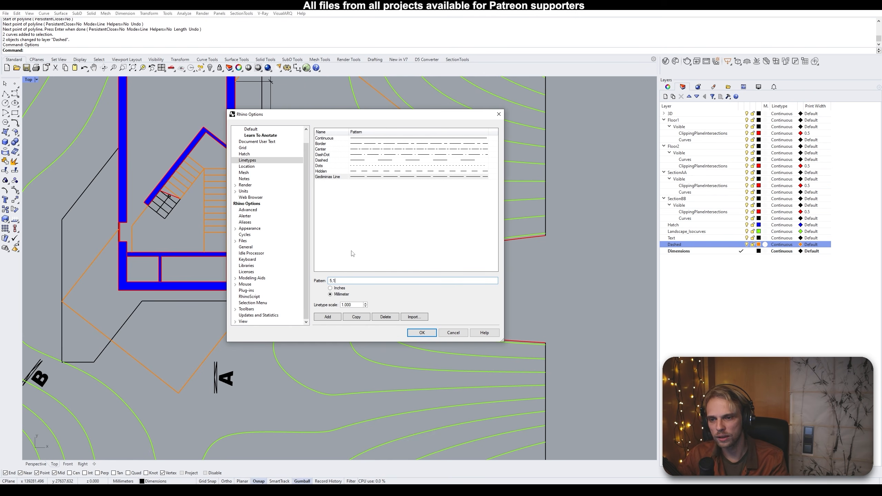
text(1,5,2)
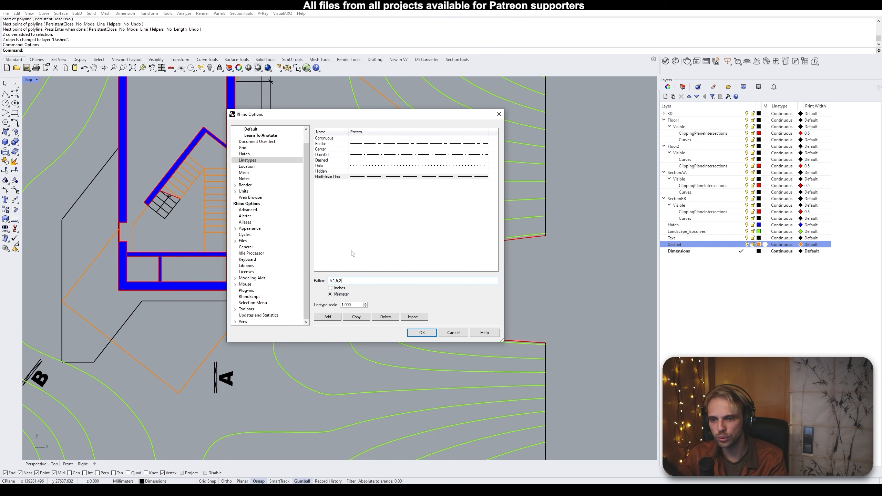
click(383, 253)
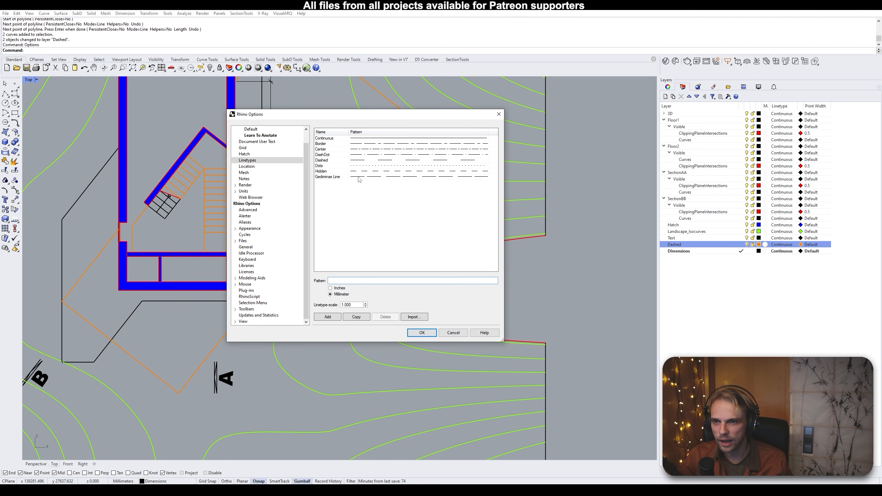
click(343, 176)
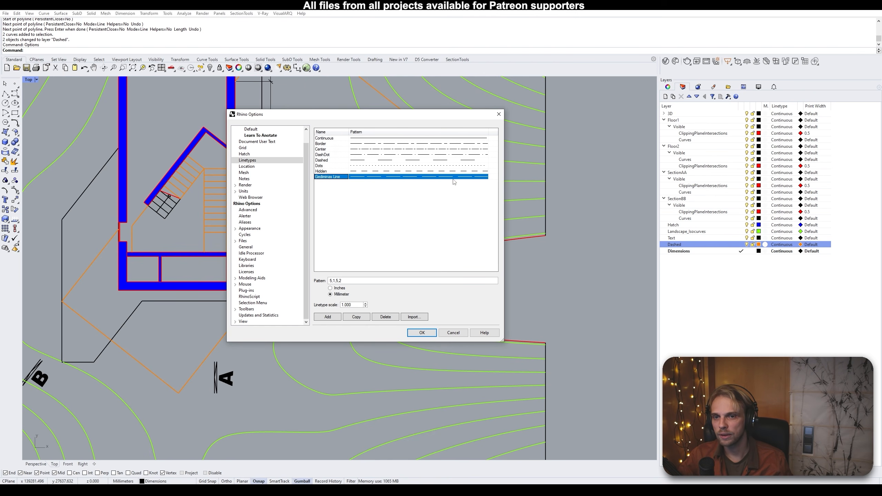
key(Tab)
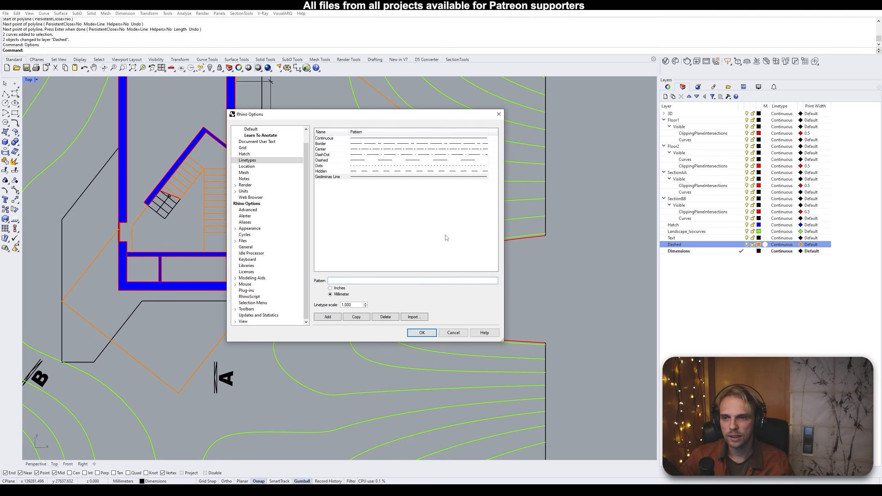
Set the new linetype's pattern to 5,5 in millimetres, using the built-in Dashed linetype as the reference
click(346, 177)
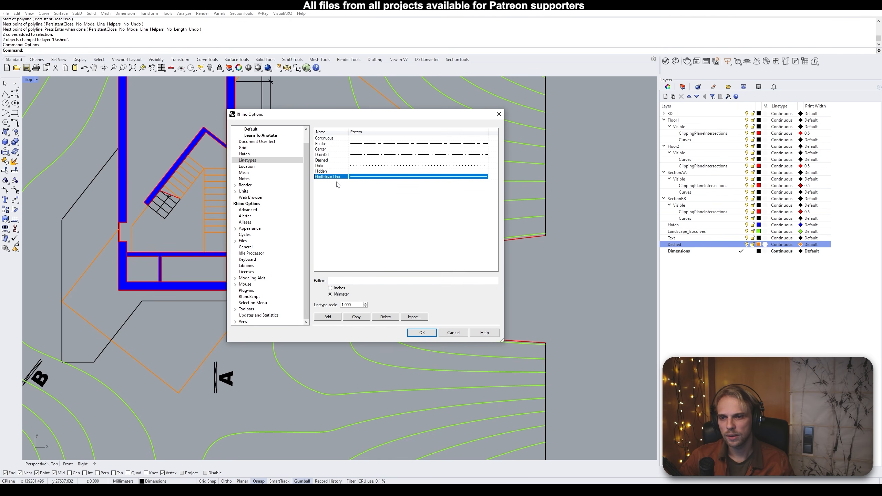
click(335, 160)
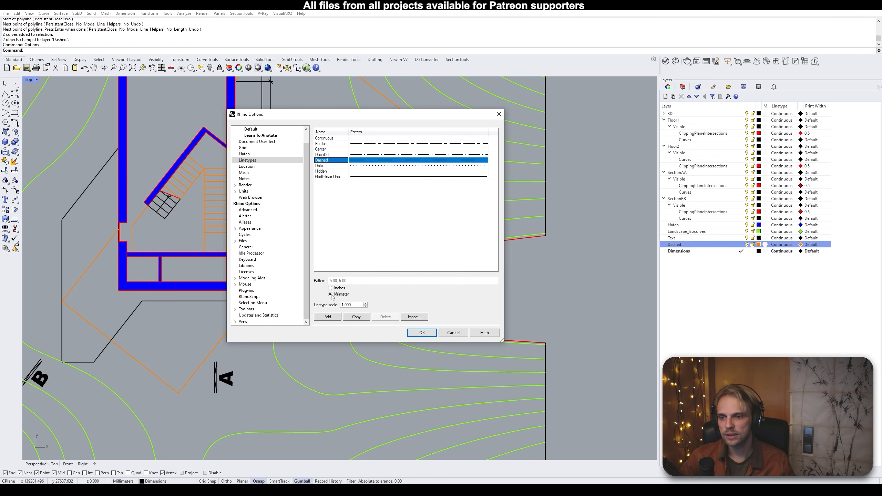
click(335, 177)
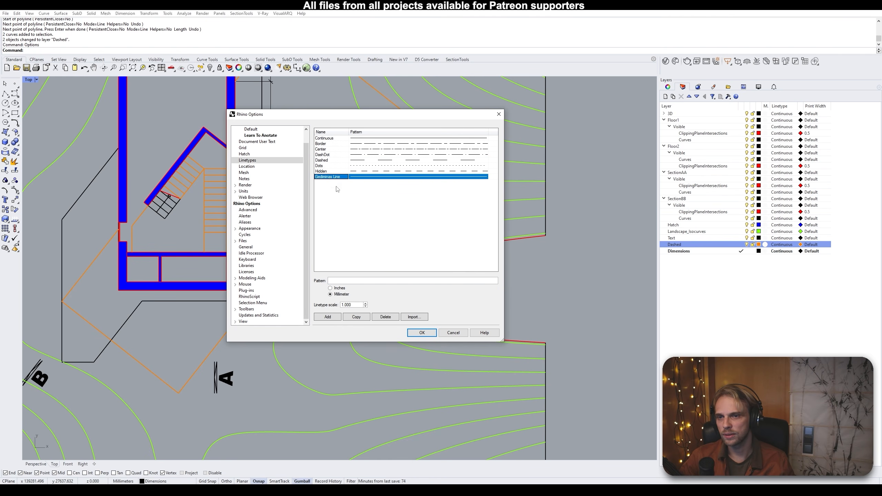
click(337, 160)
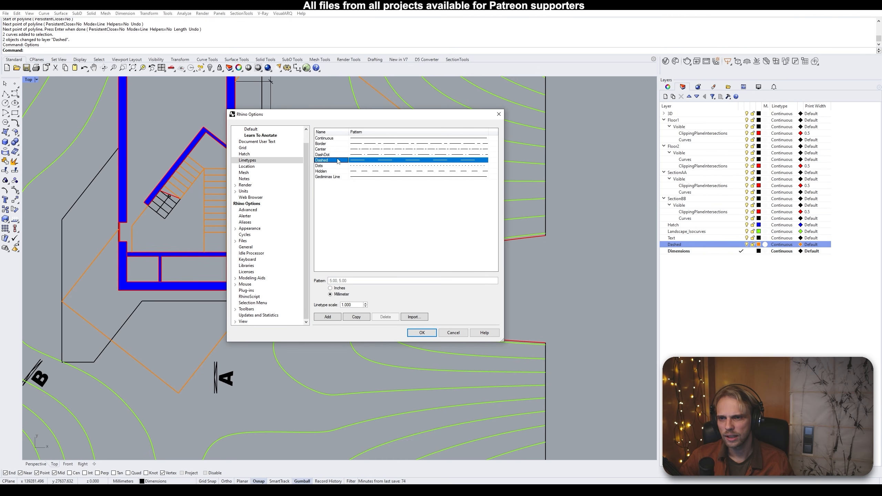
click(351, 177)
click(347, 281)
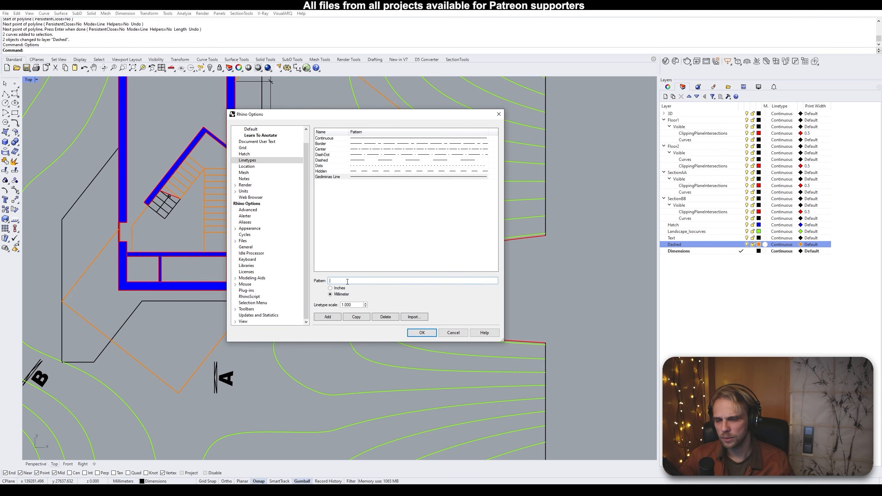
text(5)
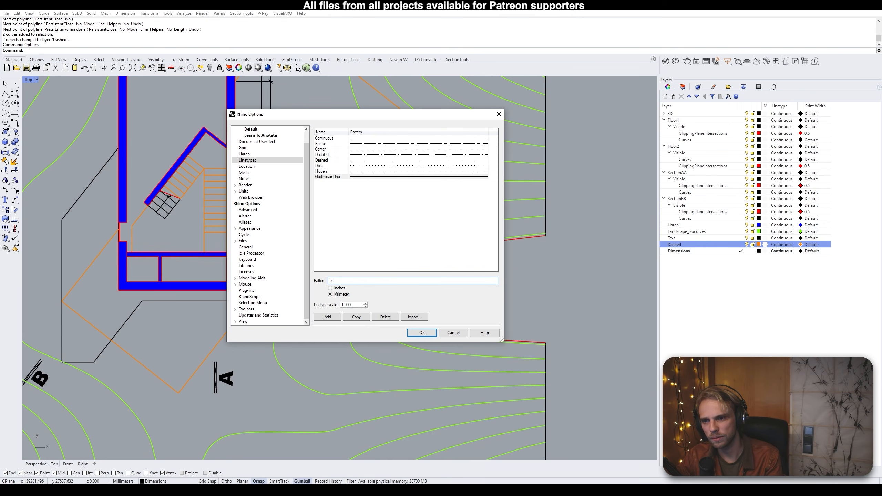
text(,5)
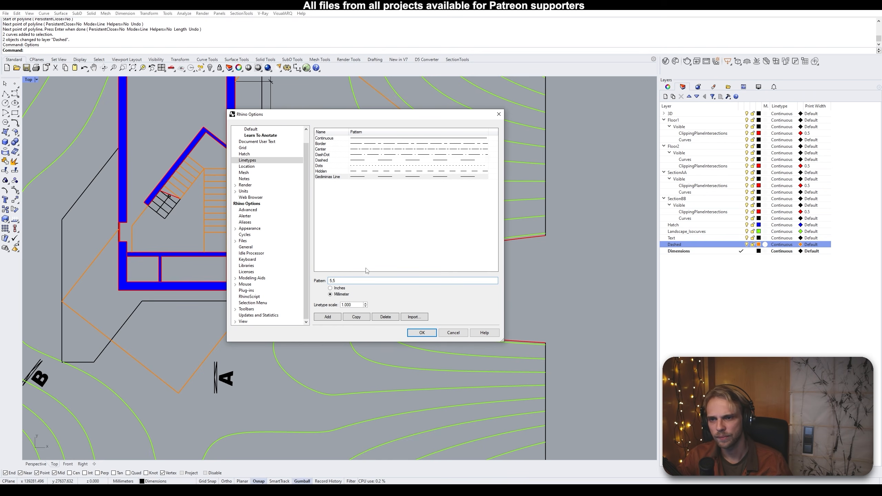
click(366, 178)
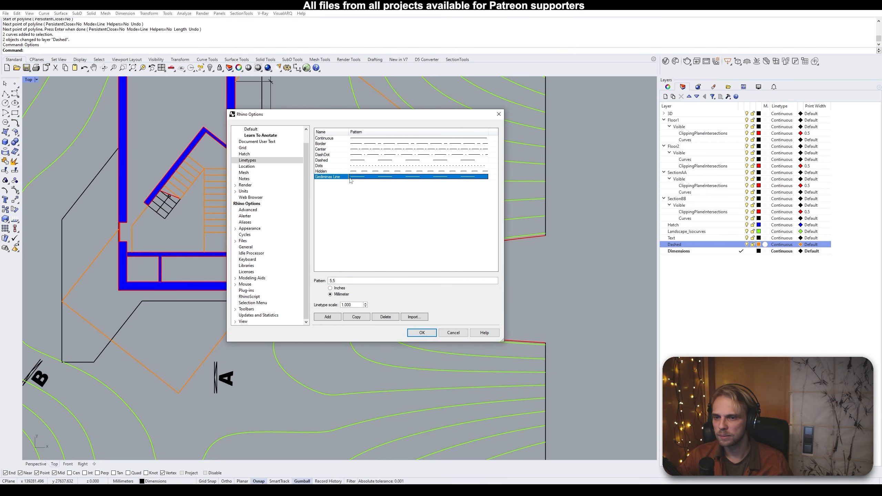
Set the linetype scale to 100 and apply the linetype settings
double_click(358, 305)
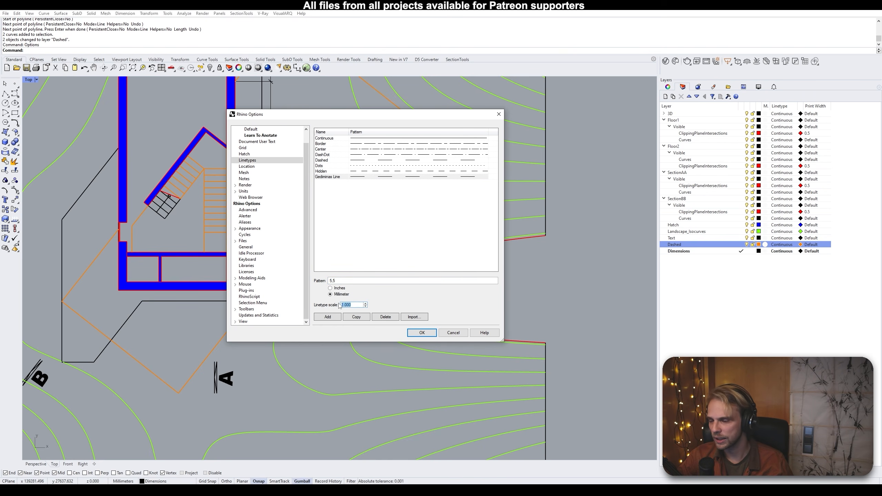
text(1)
key(BackSpace)
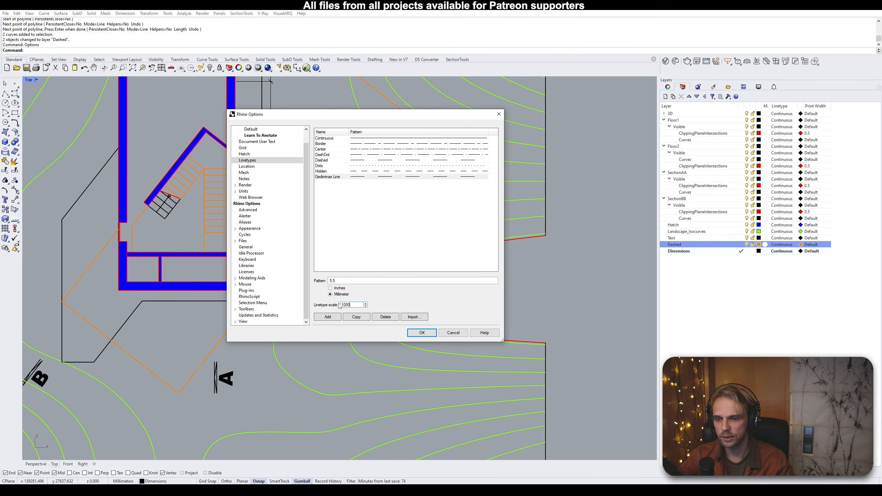
click(367, 237)
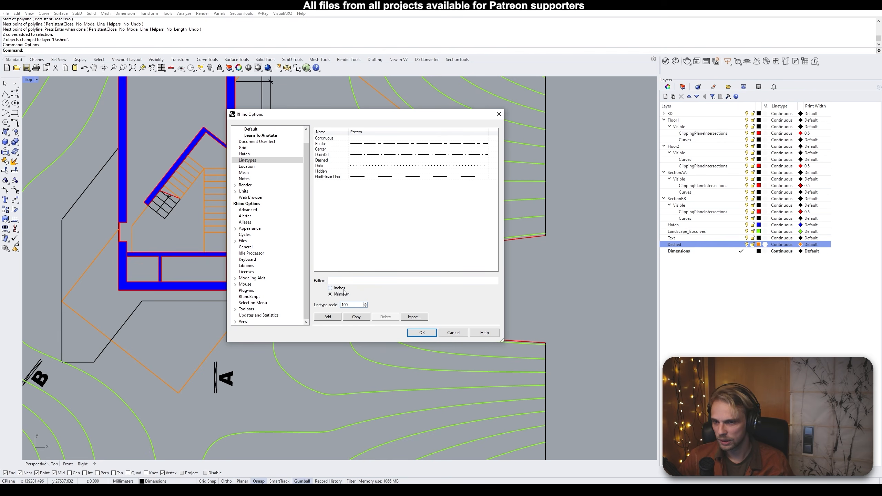
click(343, 177)
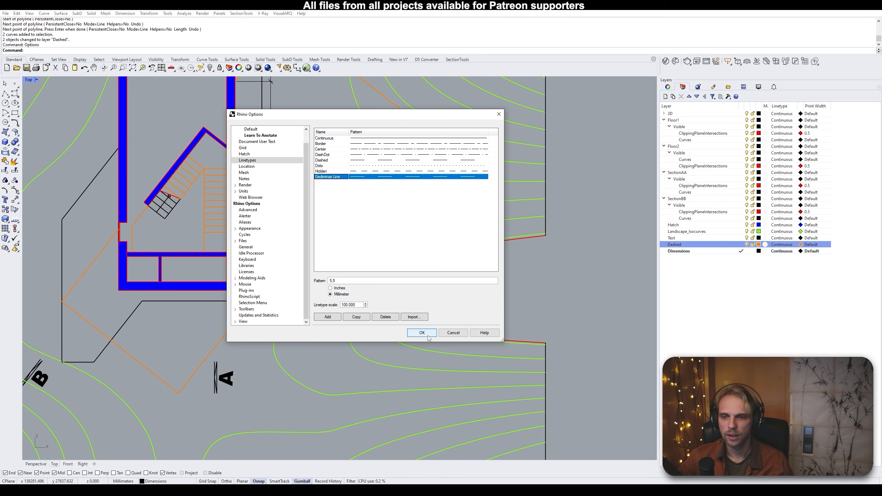
drag(428, 335, 332, 279)
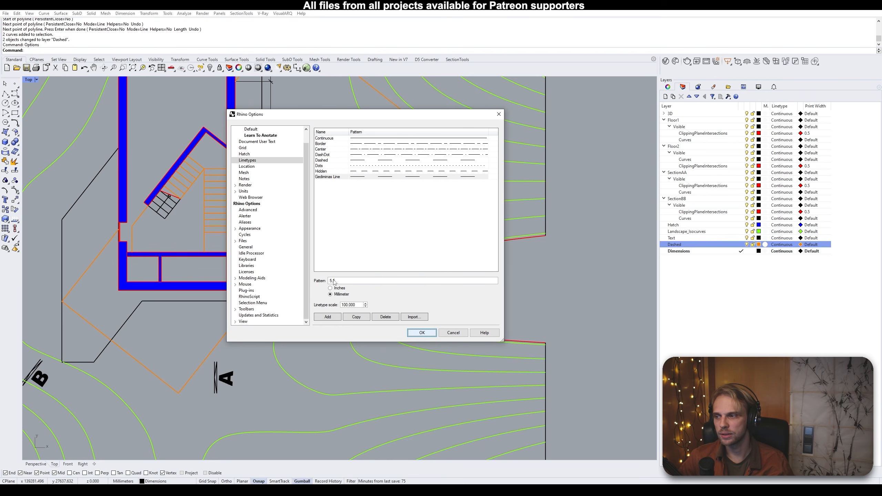
click(421, 334)
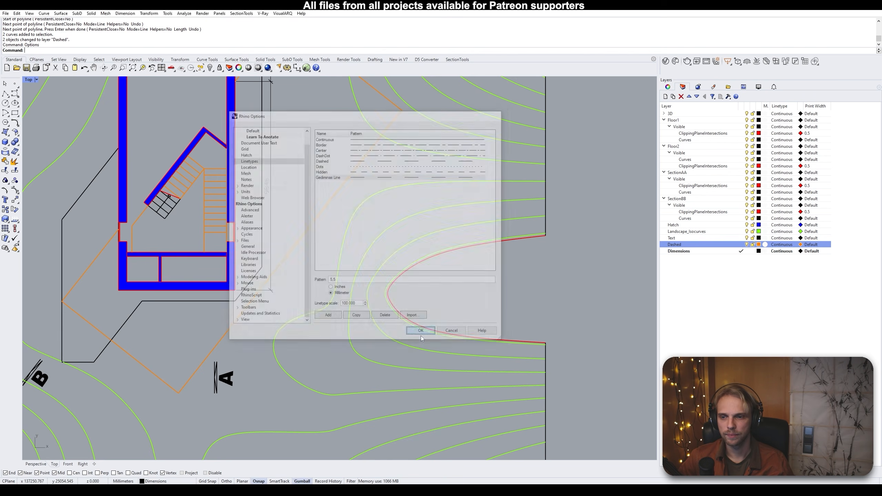
right_drag(100, 274, 157, 242)
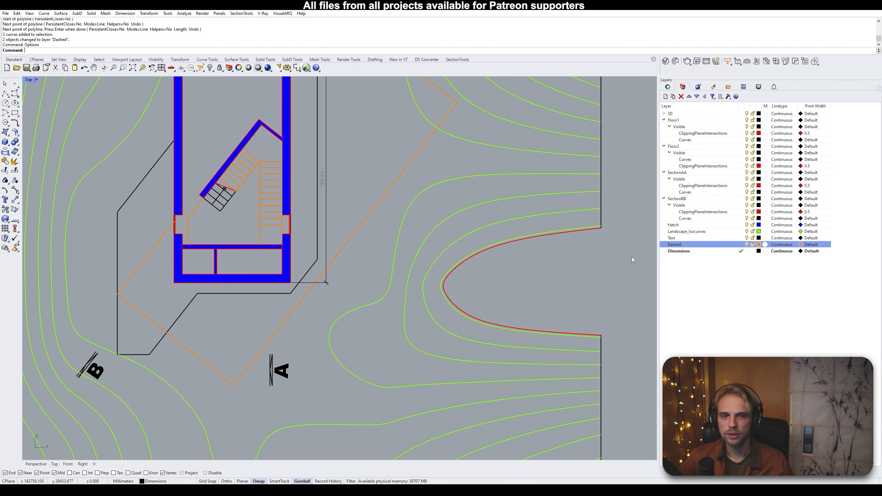
Assign the newly created custom linetype to the Dashed layer
click(783, 247)
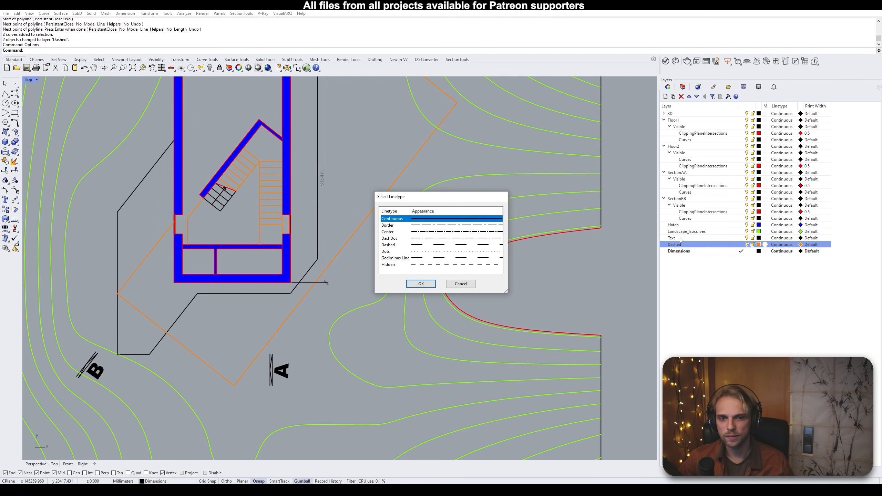
click(405, 264)
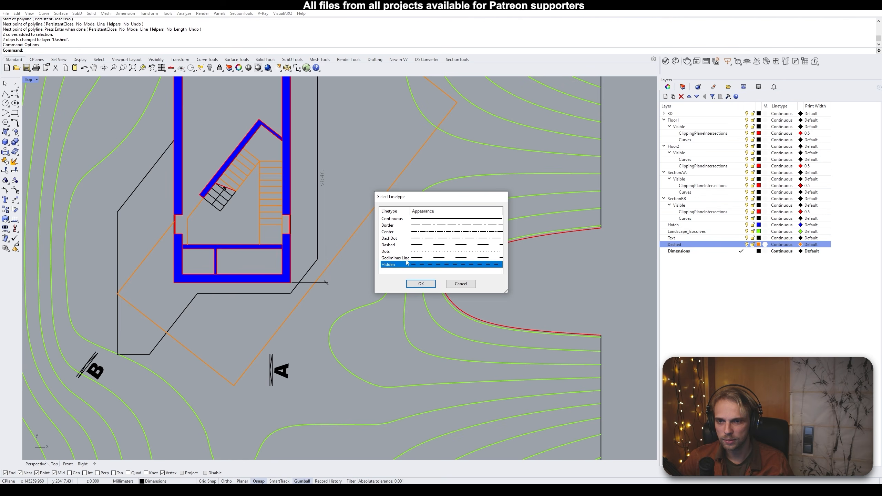
click(403, 258)
click(420, 285)
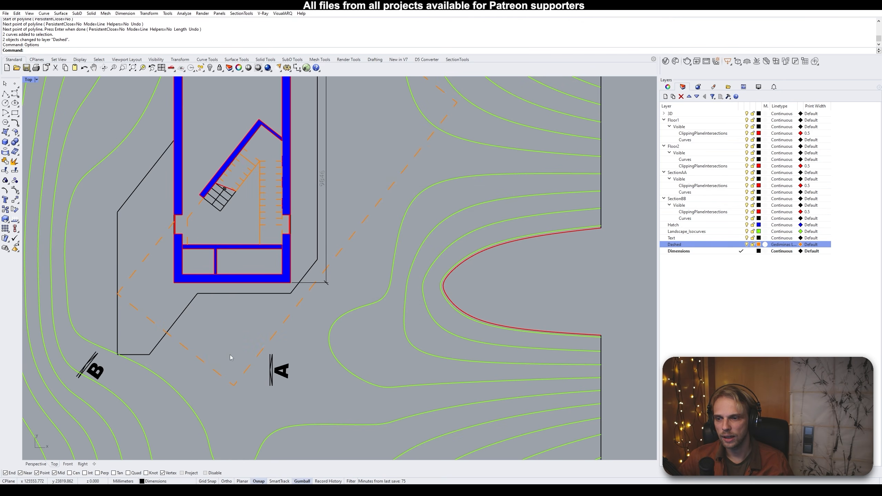
Examine how the dashes read on the first floor plan's stair and upper-volume outline at different zoom levels
scroll(238, 178, up, 3)
scroll(238, 178, down, 4)
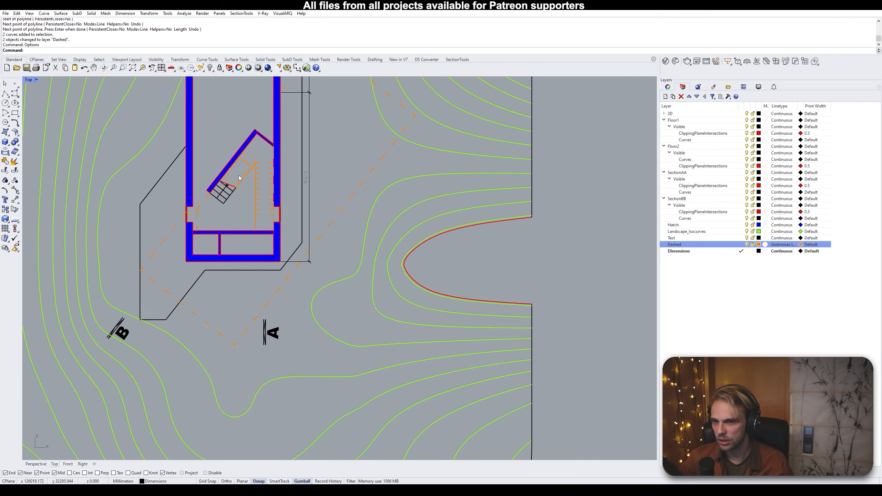
scroll(239, 177, down, 3)
scroll(269, 164, up, 4)
scroll(277, 195, down, 6)
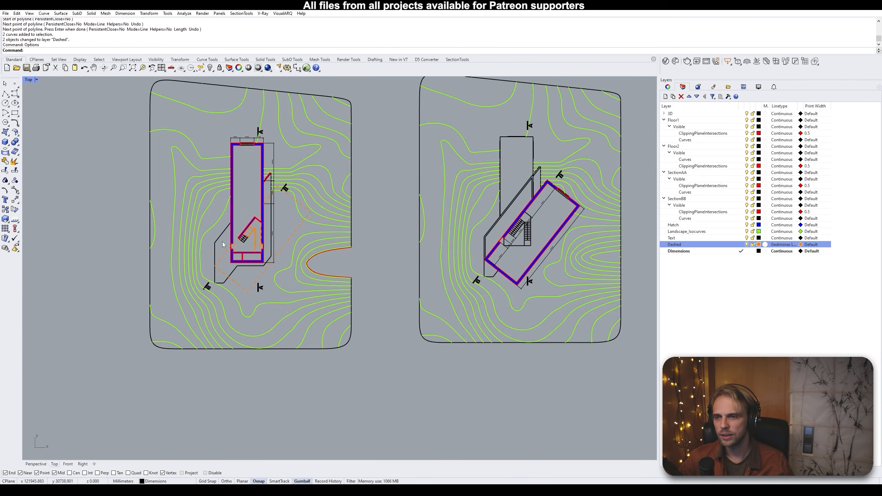
right_drag(206, 243, 379, 227)
scroll(379, 227, down, 4)
right_drag(441, 250, 277, 270)
scroll(221, 259, up, 12)
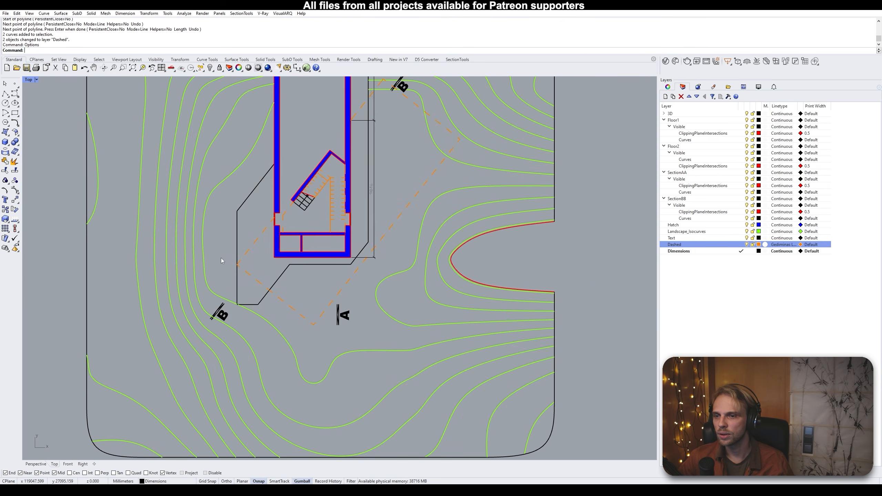
scroll(296, 222, up, 6)
right_drag(301, 209, 247, 230)
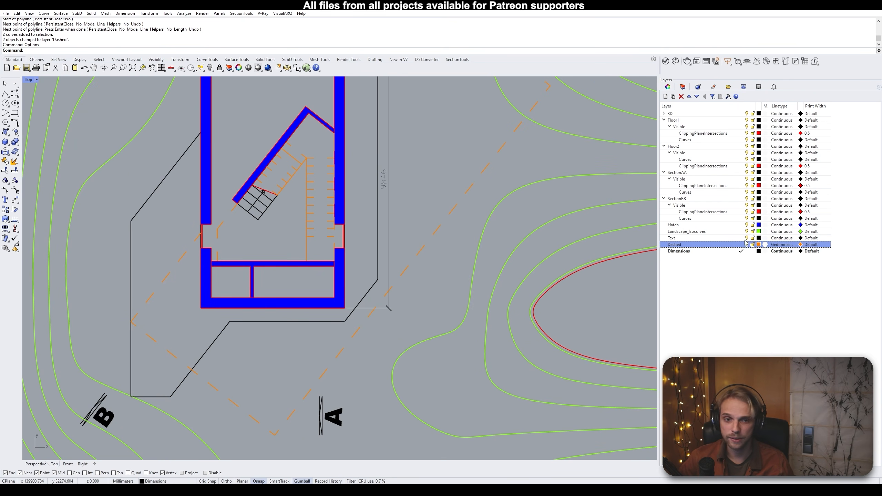
Set the custom linetype's pattern to 2,2 in millimetres in the document's linetype options and apply it
text(Options)
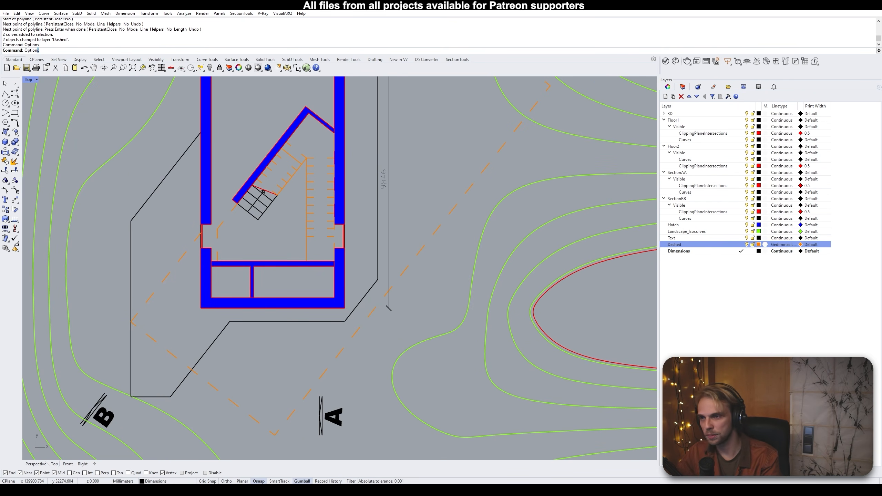
key(Return)
click(355, 172)
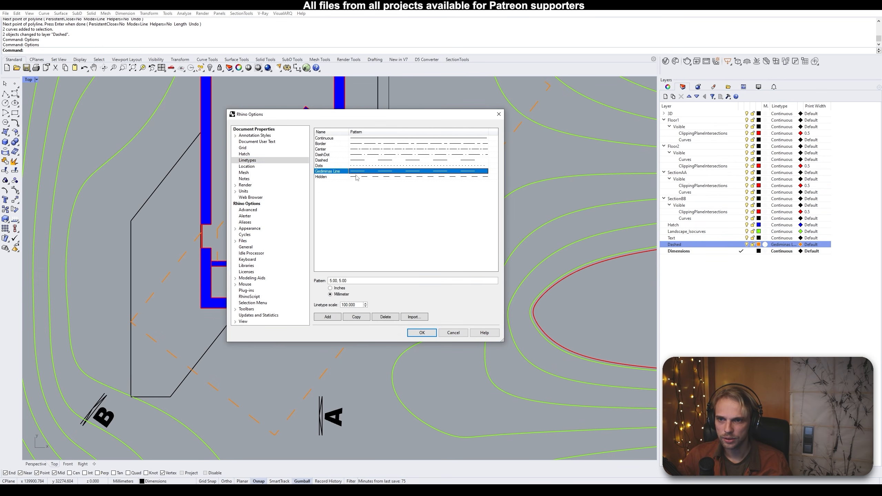
click(342, 280)
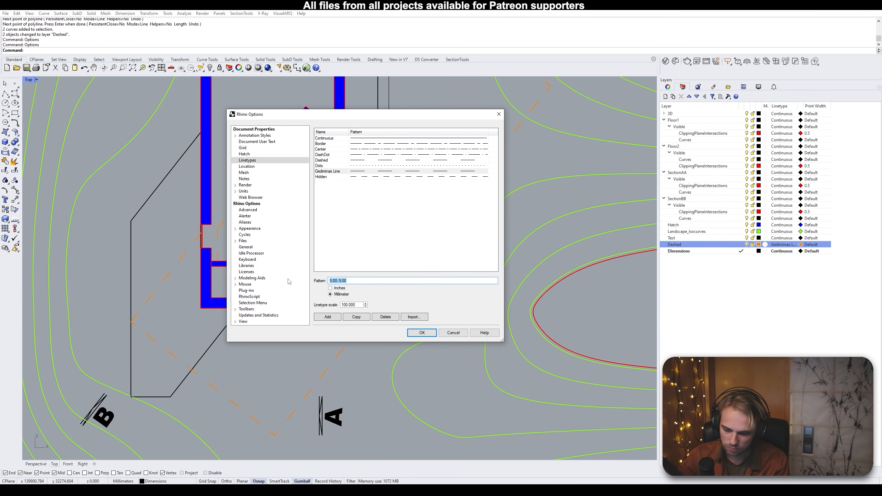
text(2,2)
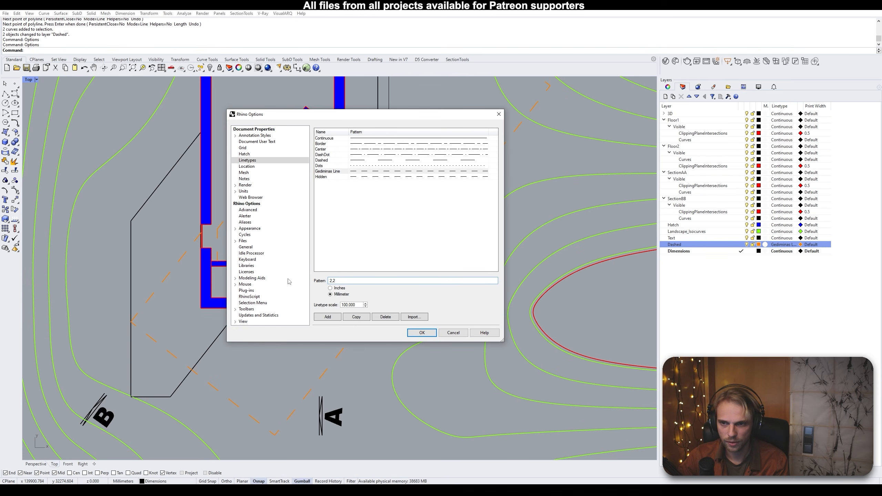
click(421, 215)
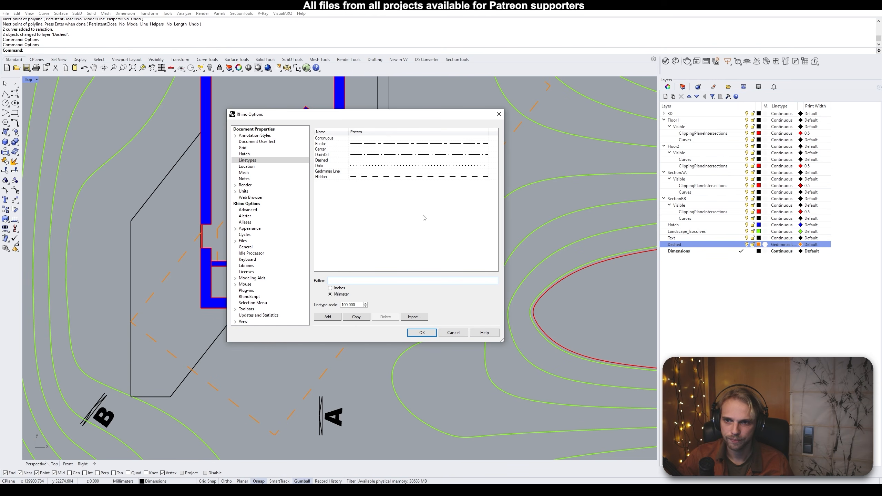
click(423, 333)
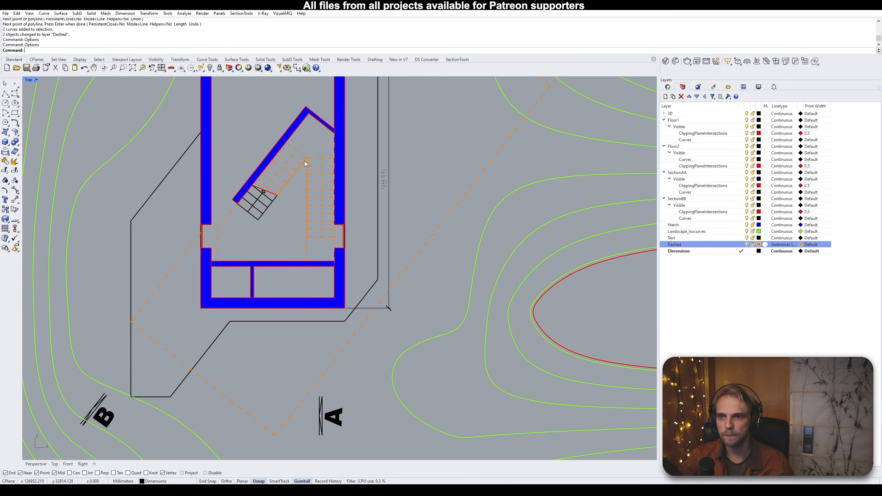
Examine the shorter dashes on the first floor plan and look over the plans and sections
scroll(361, 221, down, 6)
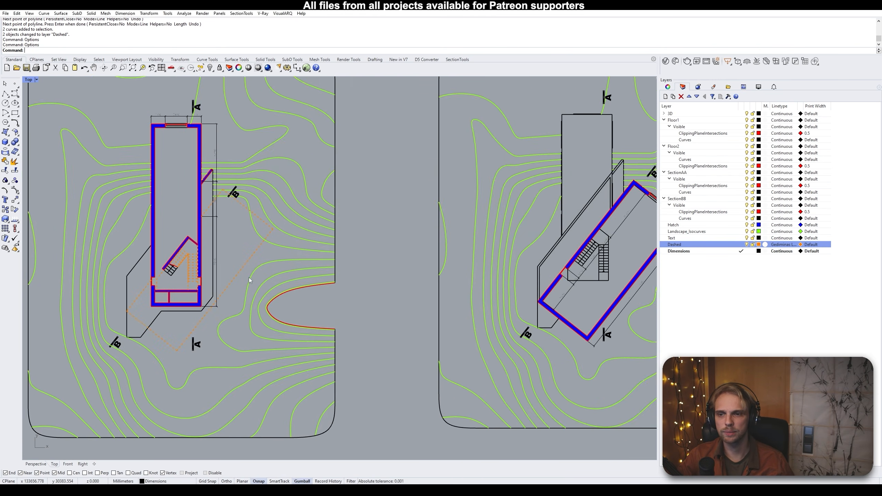
scroll(394, 292, up, 4)
scroll(399, 271, down, 4)
scroll(287, 262, up, 5)
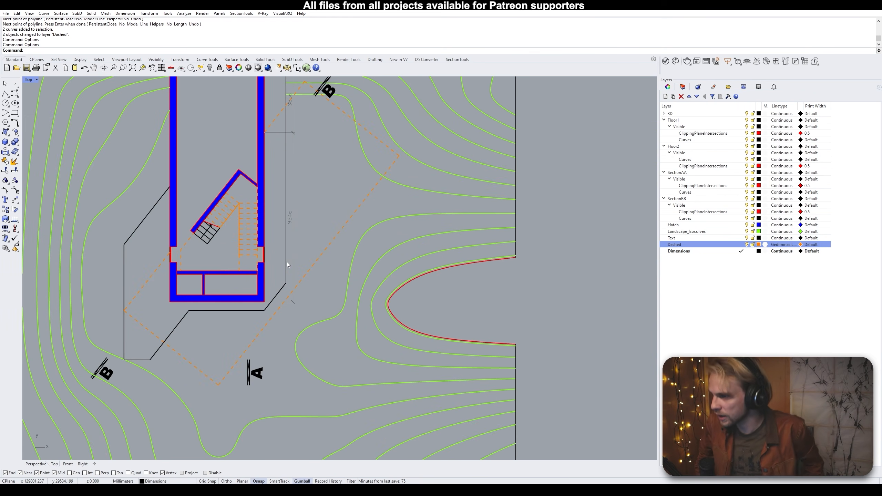
scroll(300, 228, down, 5)
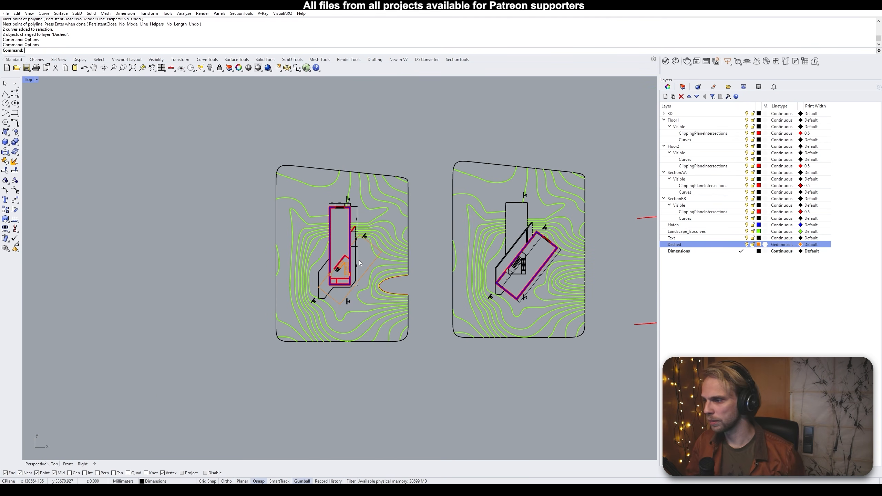
right_drag(442, 239, 321, 222)
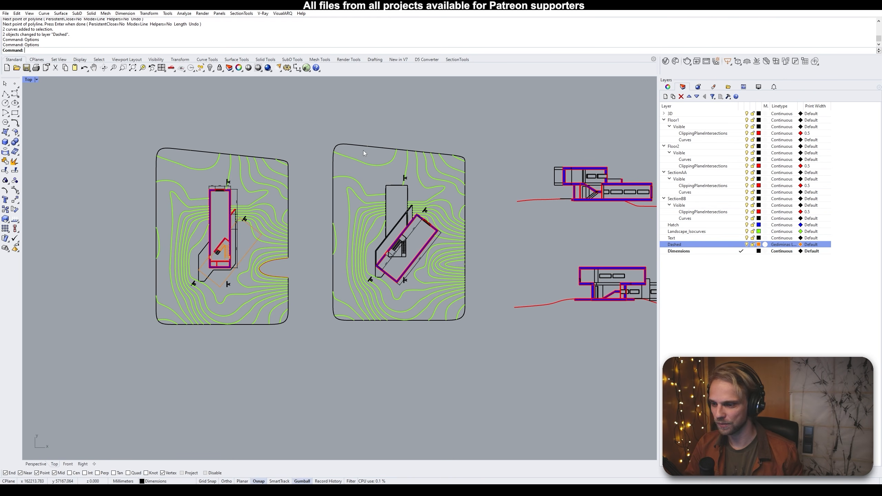
right_drag(358, 180, 320, 181)
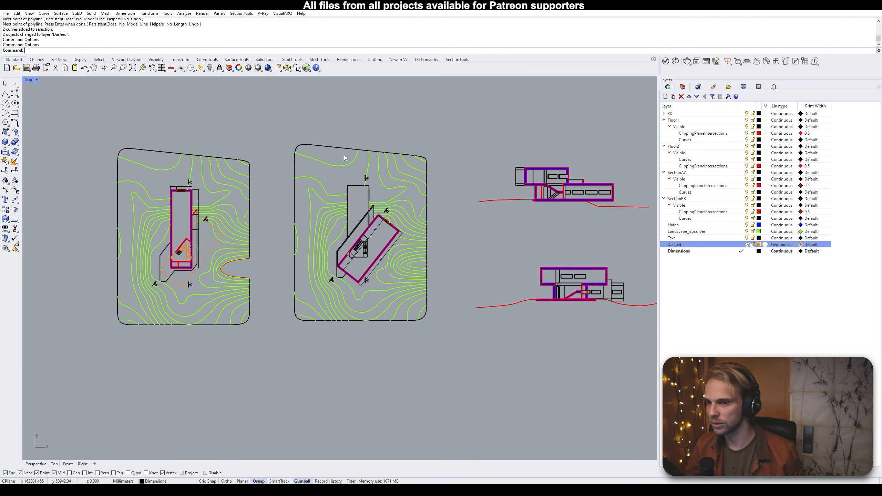
scroll(268, 199, down, 4)
Select all the plans and sections, review the print setup's preview and available destinations, and close it without printing
drag(130, 154, 478, 314)
scroll(193, 198, up, 2)
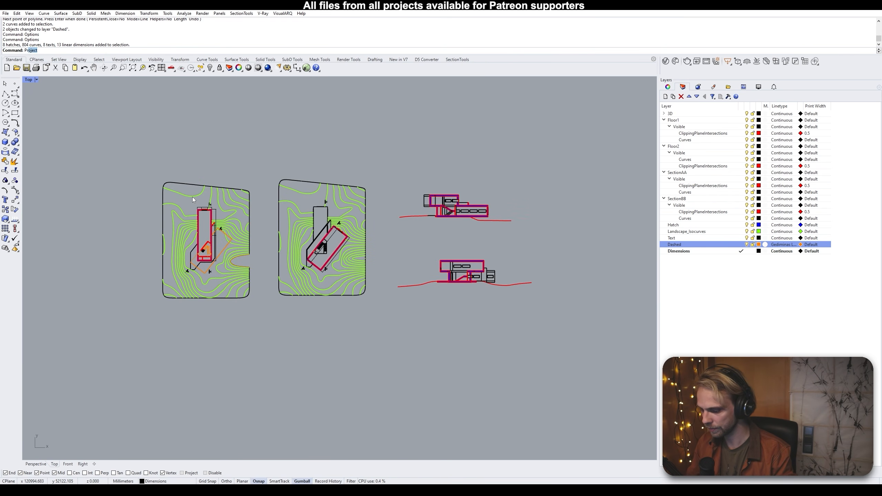
key(ctrl+p)
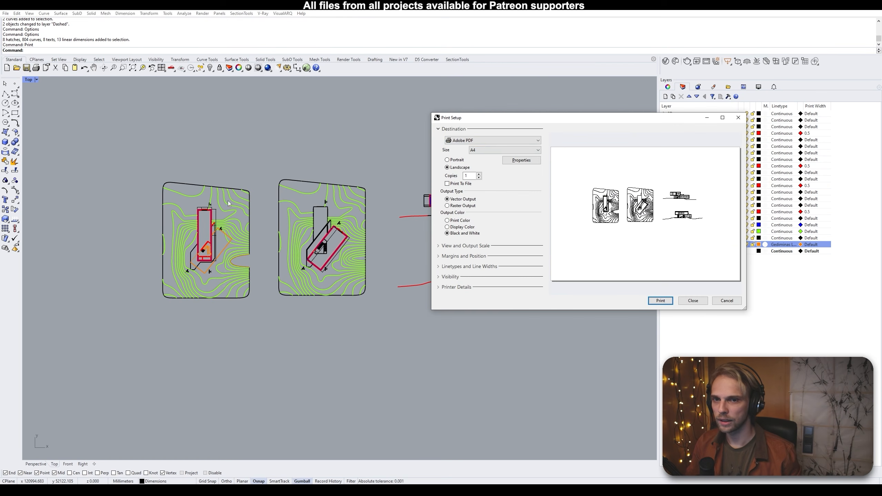
click(510, 143)
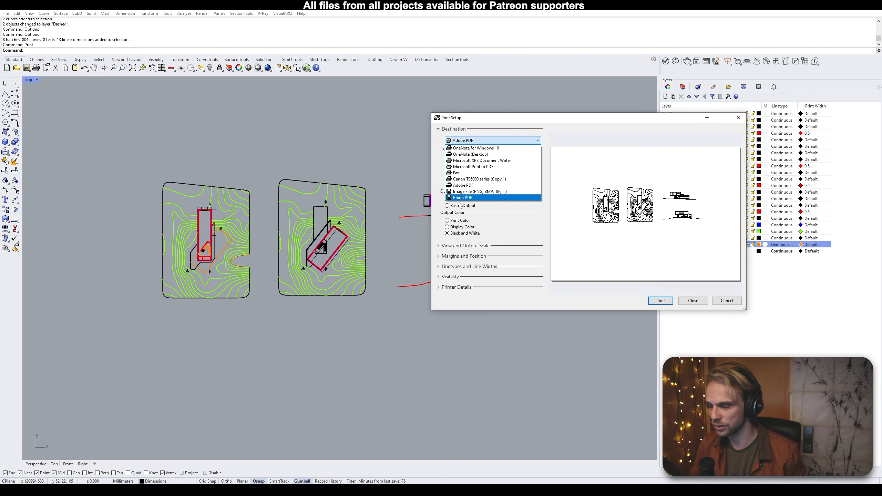
click(508, 295)
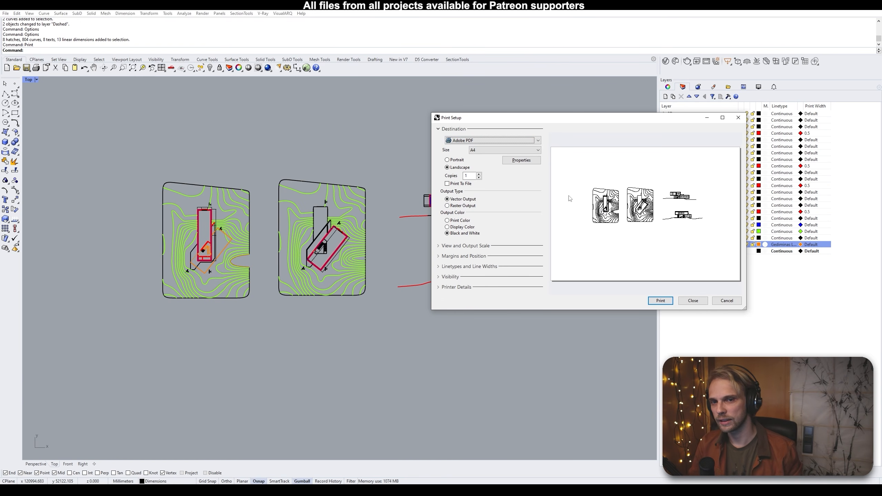
drag(531, 118, 325, 70)
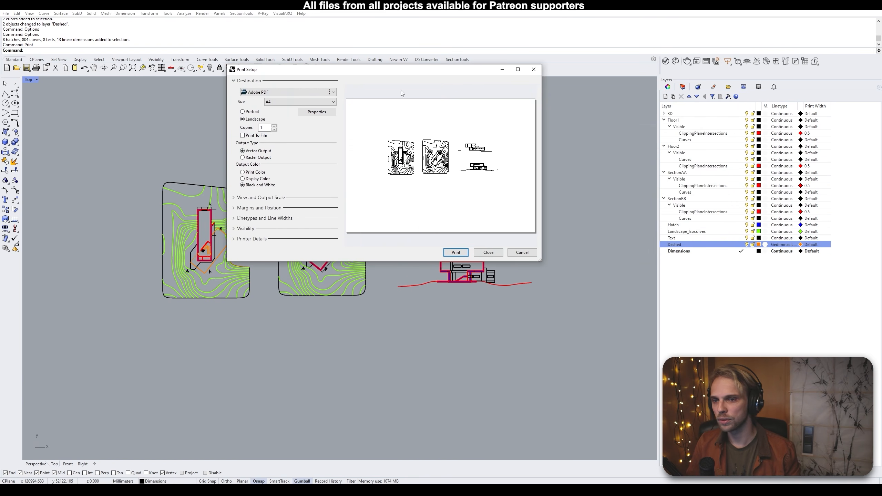
click(493, 256)
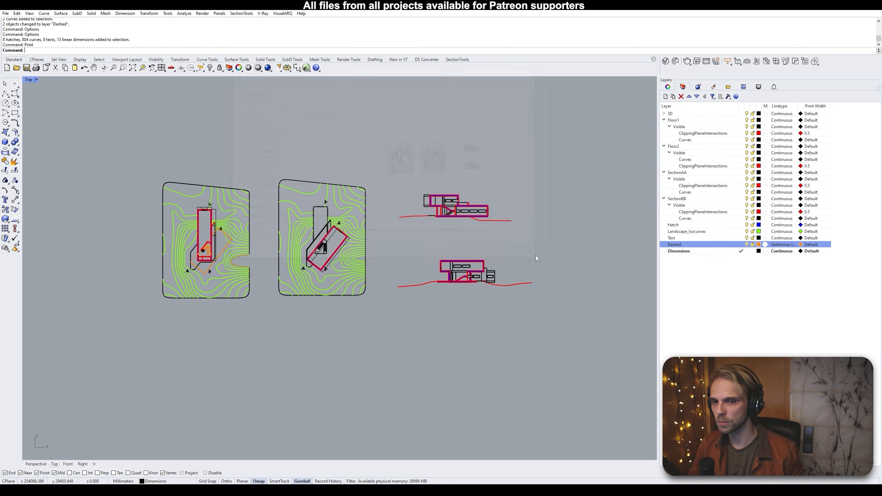
Start a new layout and name it "Plan 1"
right_drag(236, 285, 211, 278)
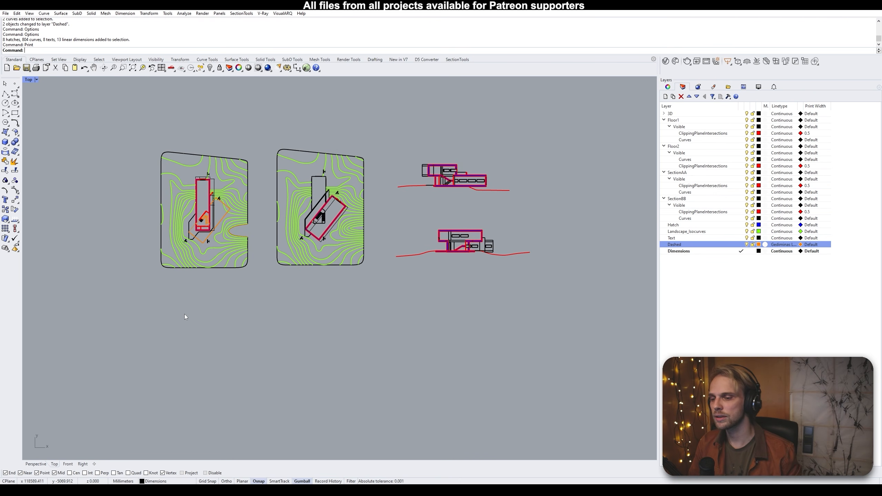
click(94, 464)
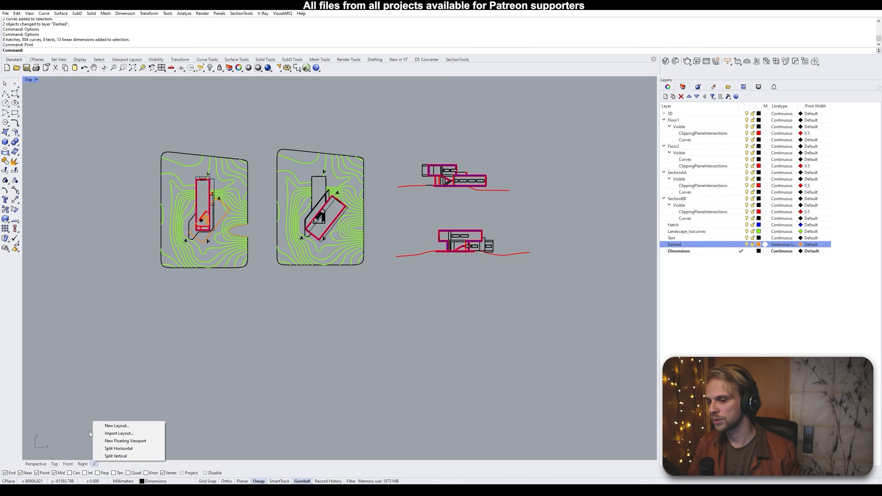
click(84, 414)
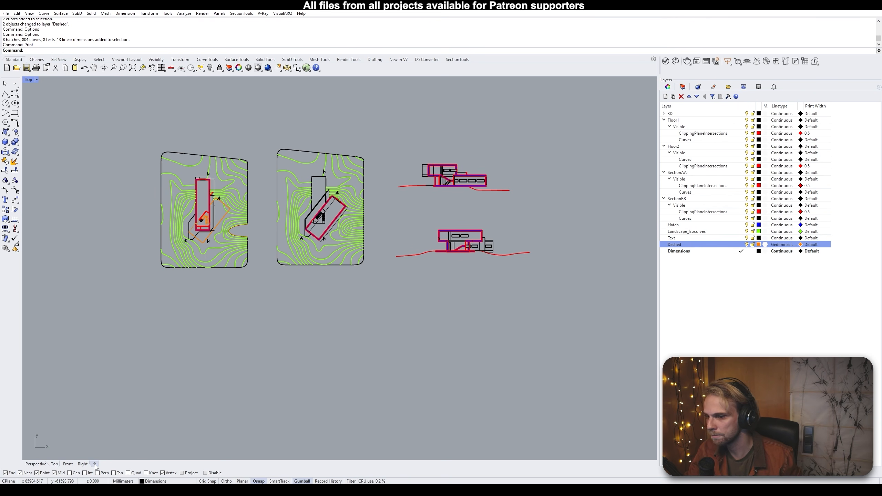
click(95, 464)
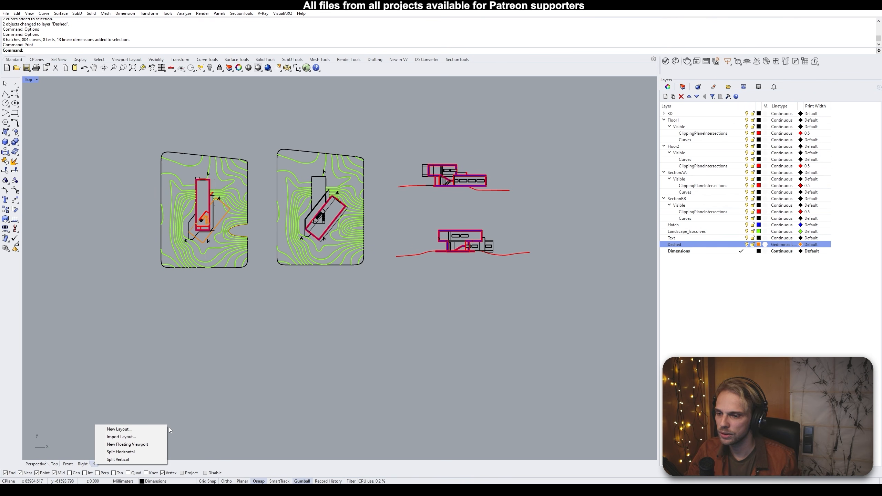
click(120, 431)
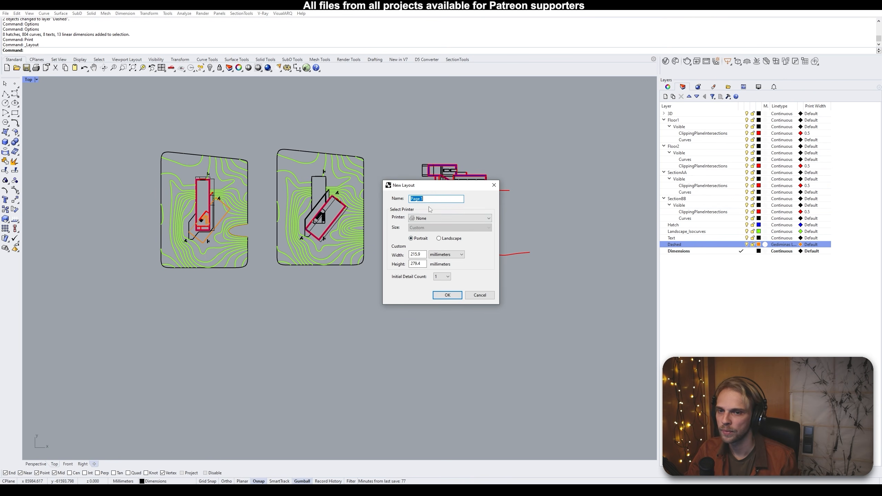
drag(436, 191, 234, 232)
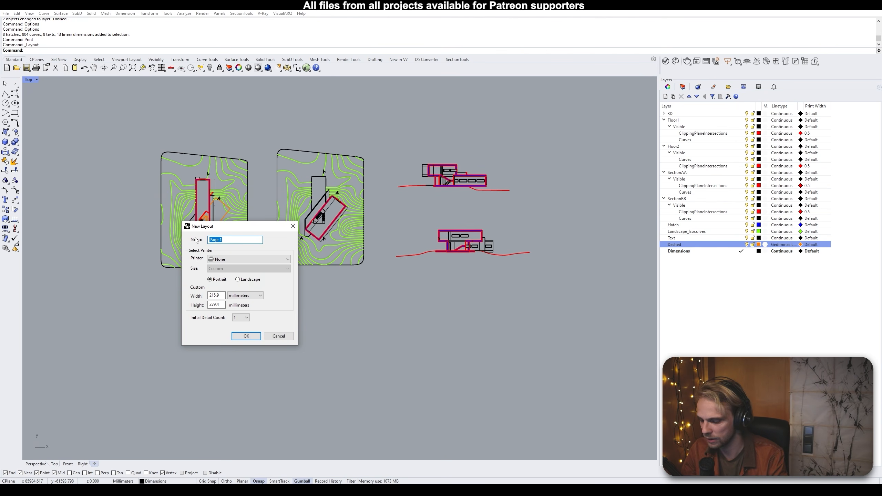
text(Plan 1)
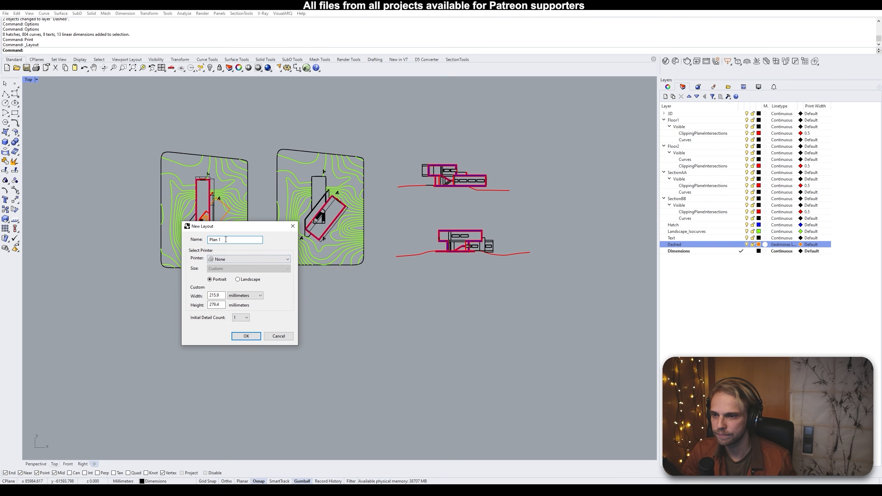
Choose Rhino PDF as the new layout's printer and name the layout "Plan 1" again
click(231, 259)
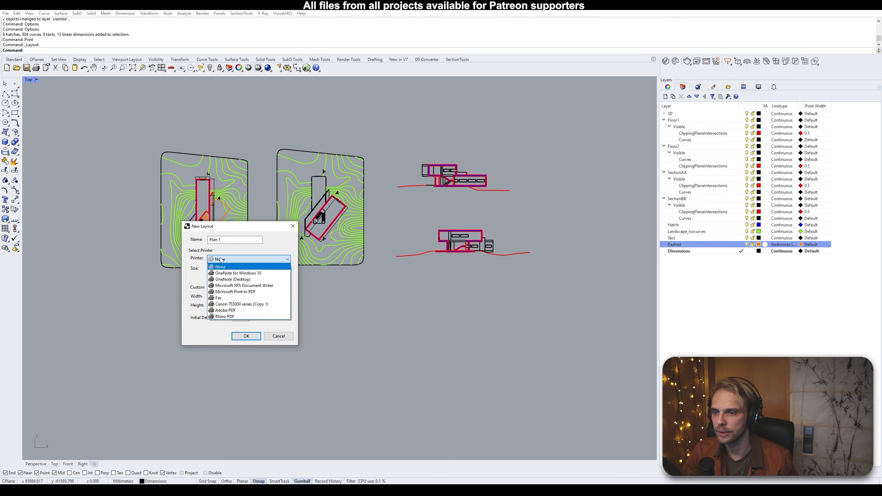
click(224, 316)
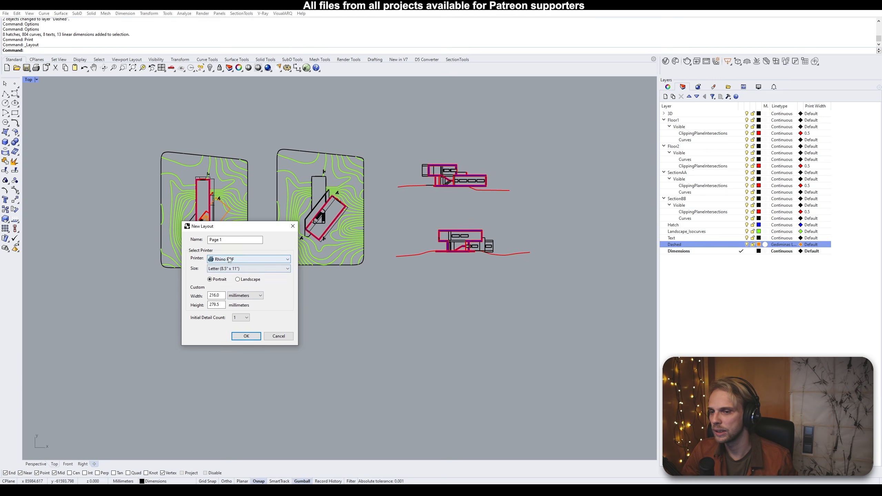
drag(232, 239, 168, 238)
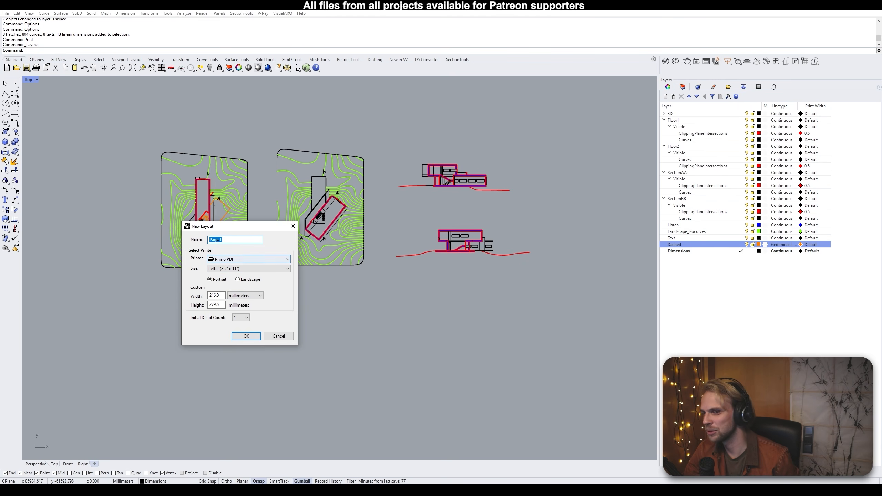
click(230, 239)
drag(230, 240, 160, 241)
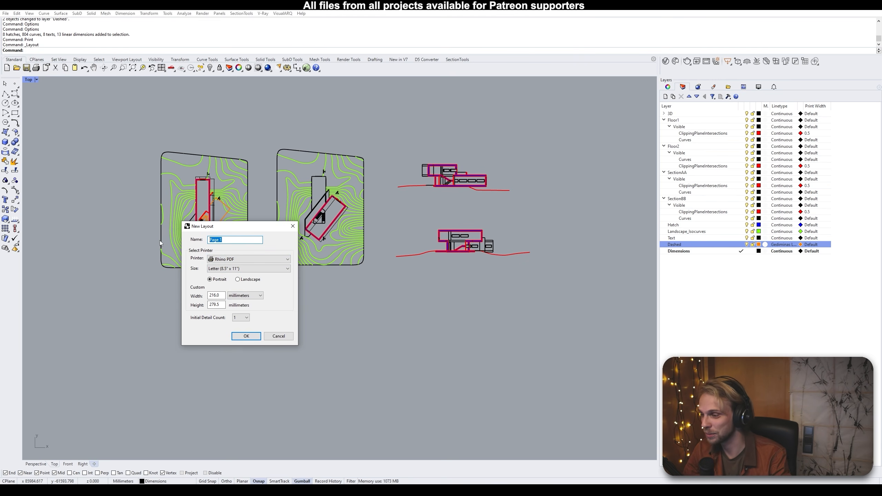
text(Plan )
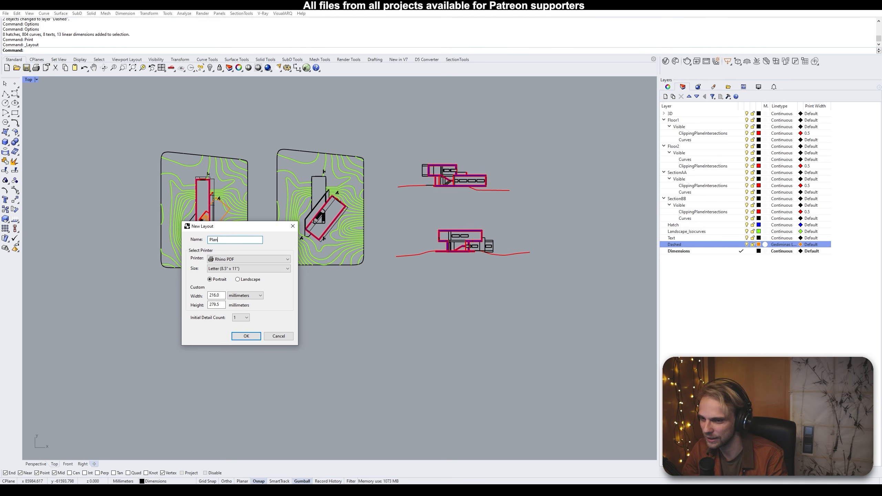
text(1)
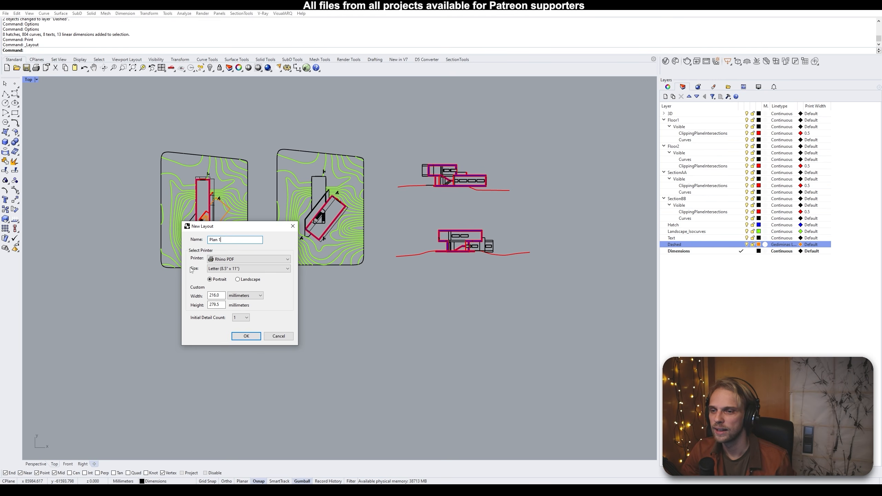
Set the layout size to A3 (297mm x 420mm) and create the portrait page with one initial detail
click(240, 270)
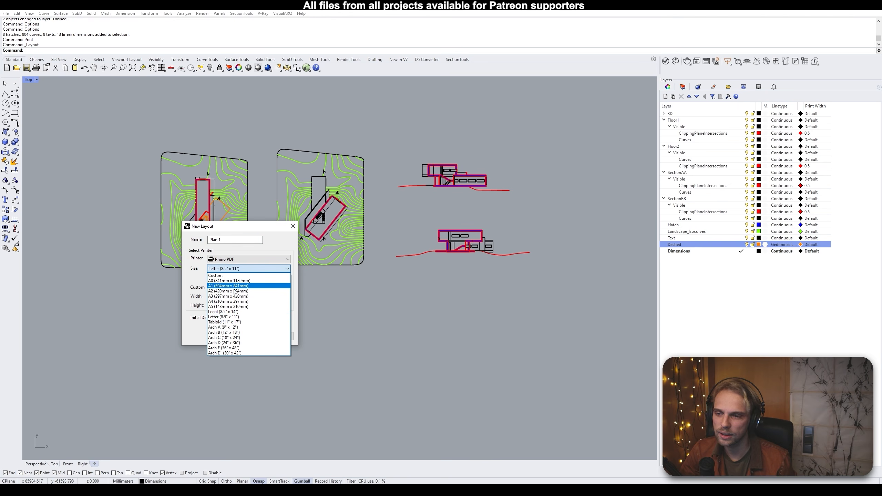
click(230, 297)
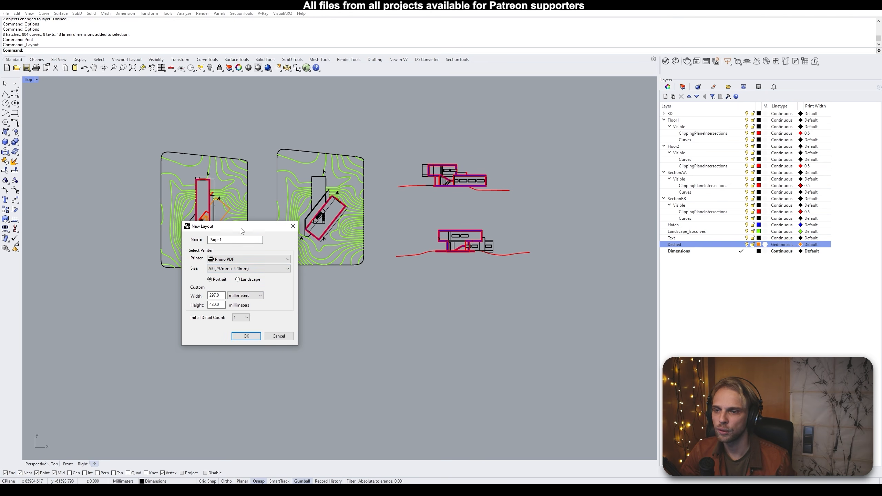
mouse_move(241, 231)
mouse_down()
mouse_move(389, 275)
mouse_move(365, 273)
mouse_up()
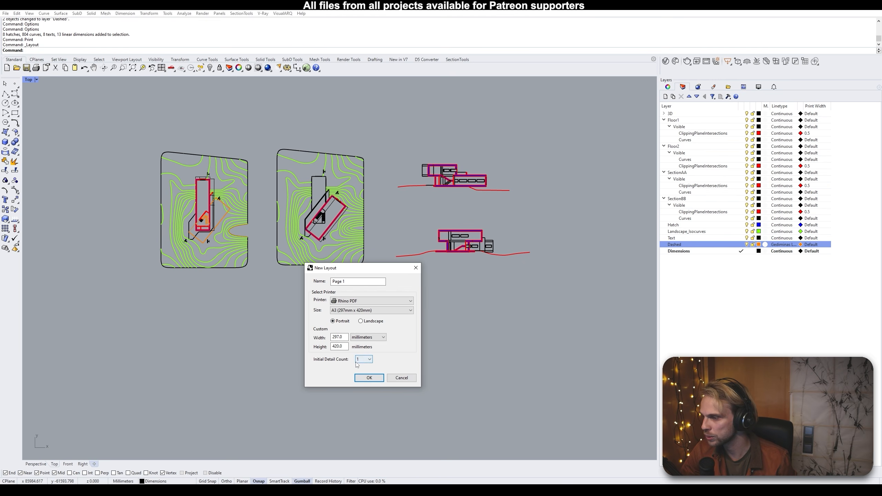
click(368, 378)
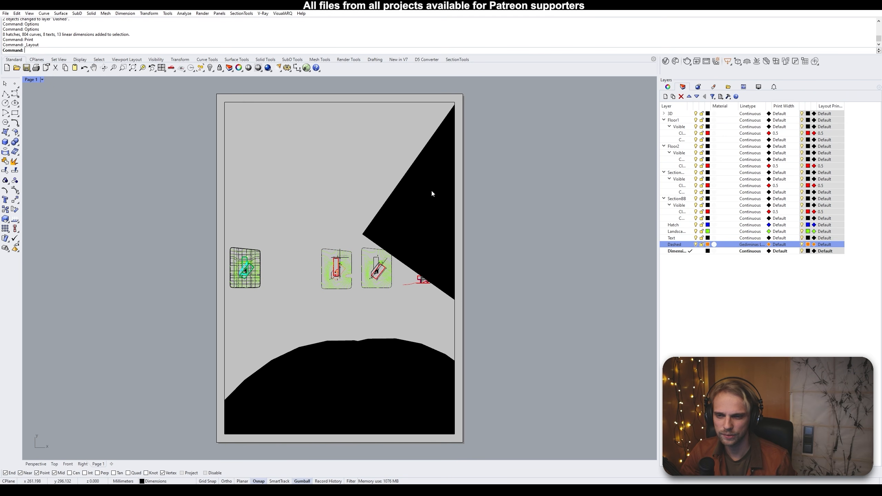
Activate the page's detail view and examine the first floor plan and the black shapes around it
double_click(425, 165)
scroll(355, 218, down, 5)
scroll(355, 220, down, 5)
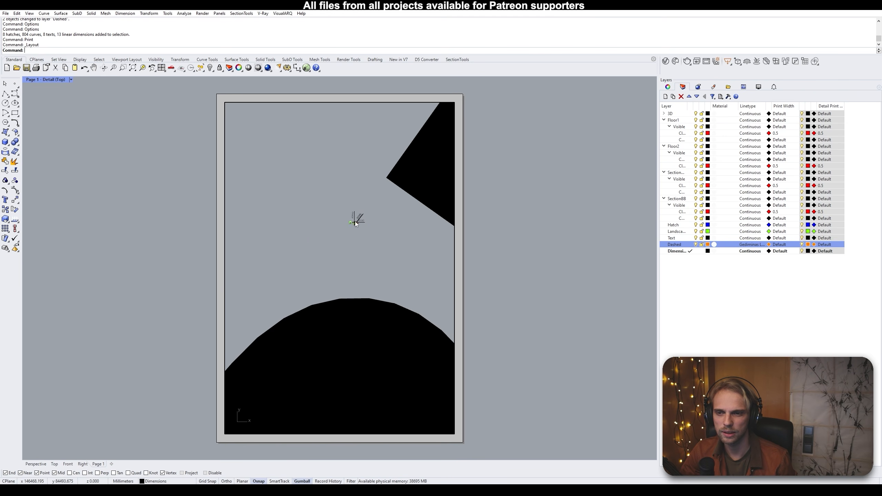
scroll(352, 268, down, 3)
scroll(351, 268, up, 10)
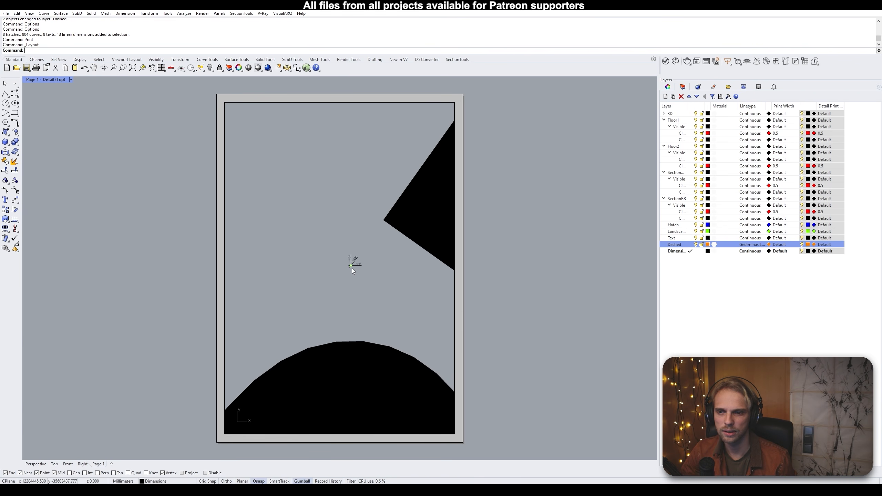
scroll(351, 268, down, 5)
scroll(348, 270, up, 8)
scroll(349, 245, up, 10)
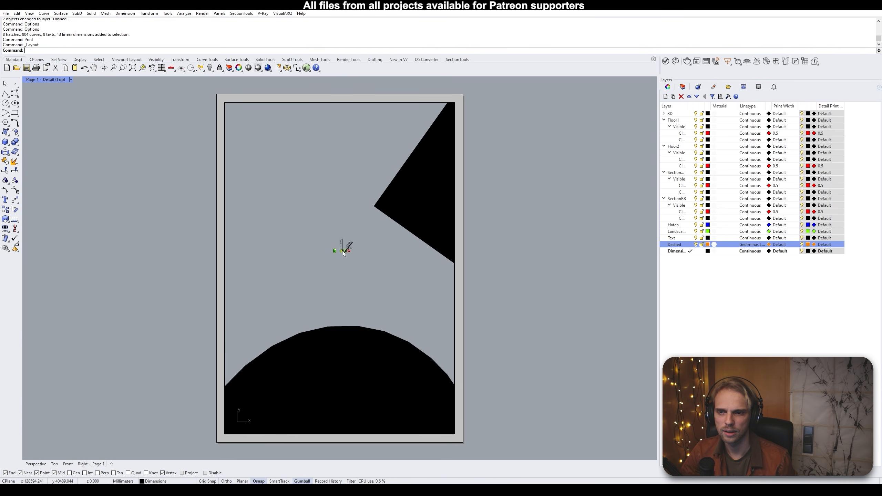
scroll(353, 251, up, 15)
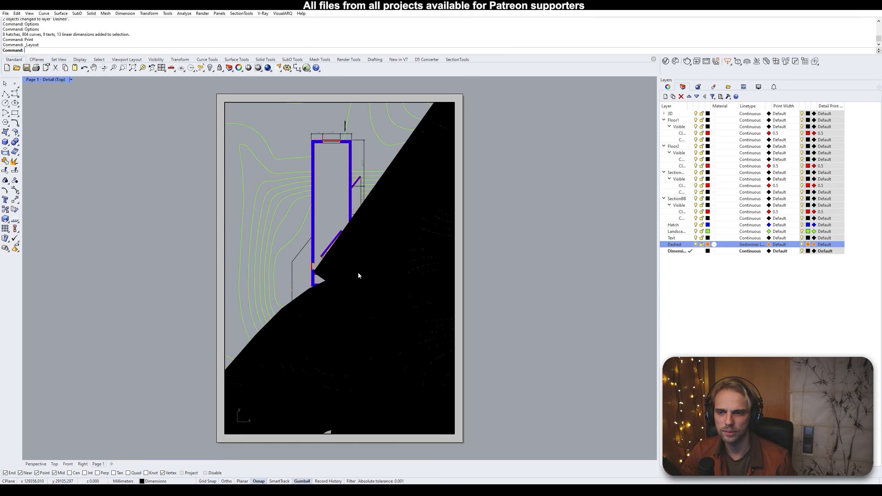
scroll(330, 273, down, 16)
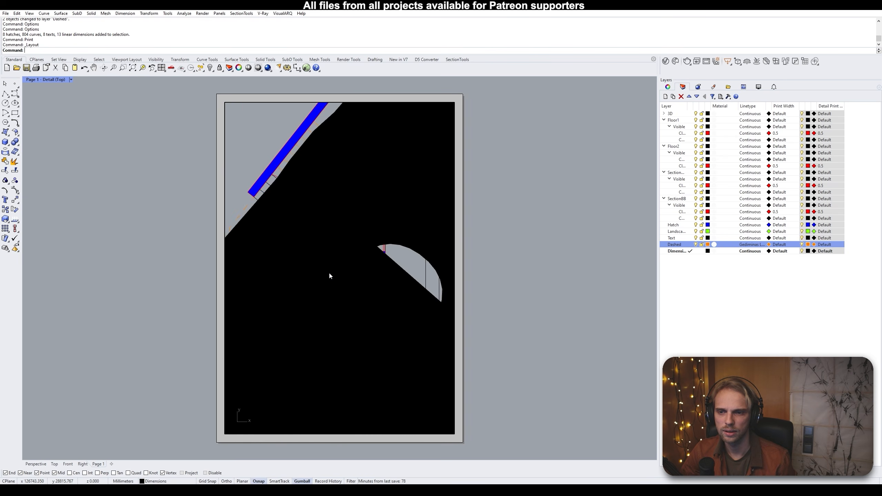
Select the rounded black shape in the detail, inspect the section marks around the first floor plan, and leave the detail
click(295, 331)
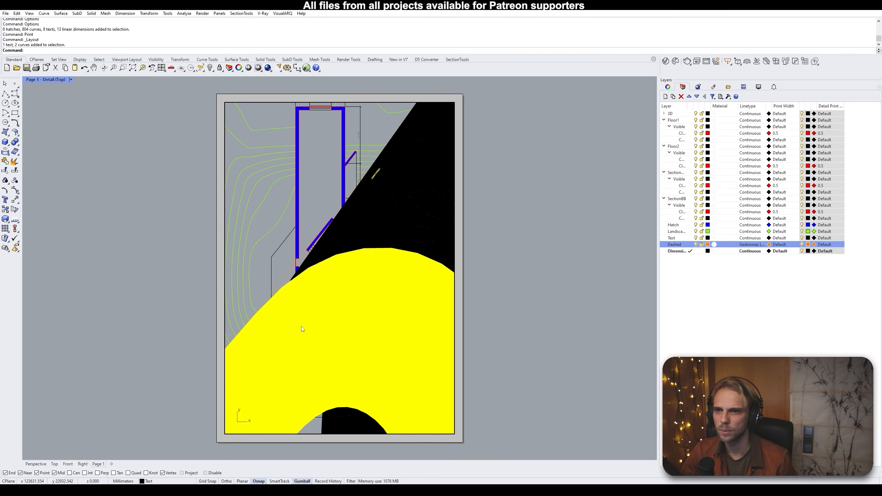
scroll(301, 327, down, 6)
scroll(308, 315, up, 6)
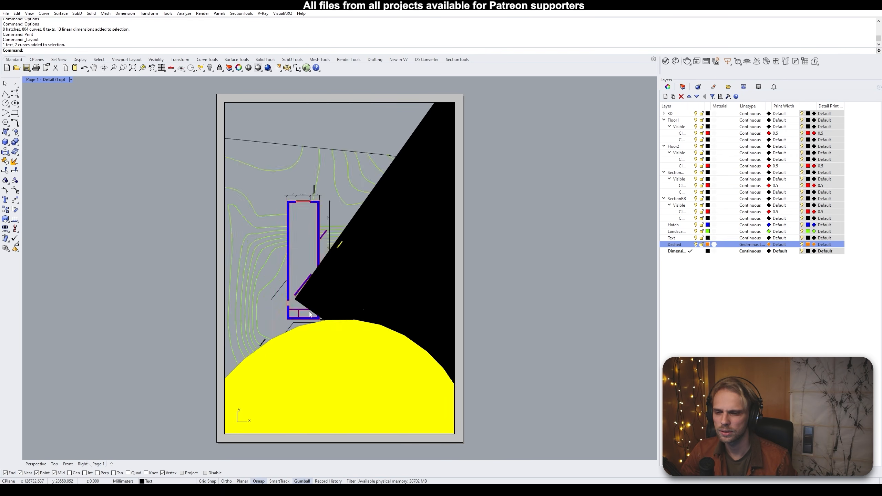
scroll(314, 237, up, 3)
scroll(311, 149, up, 4)
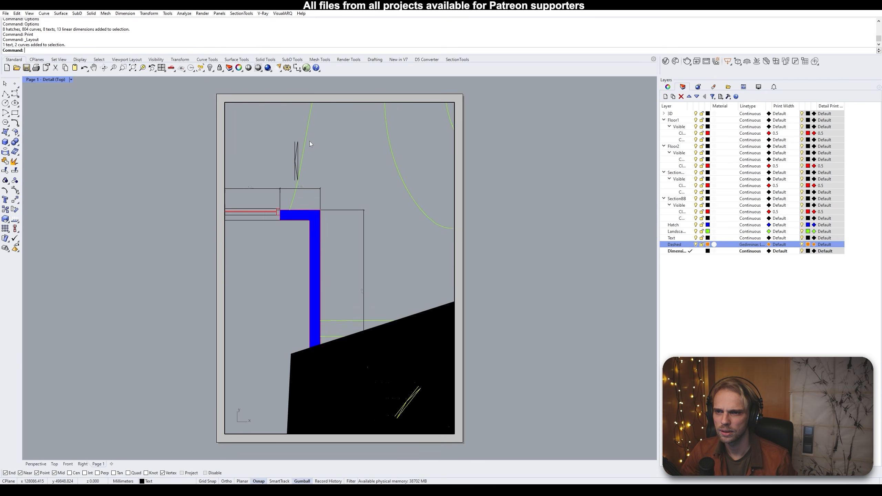
scroll(306, 173, down, 2)
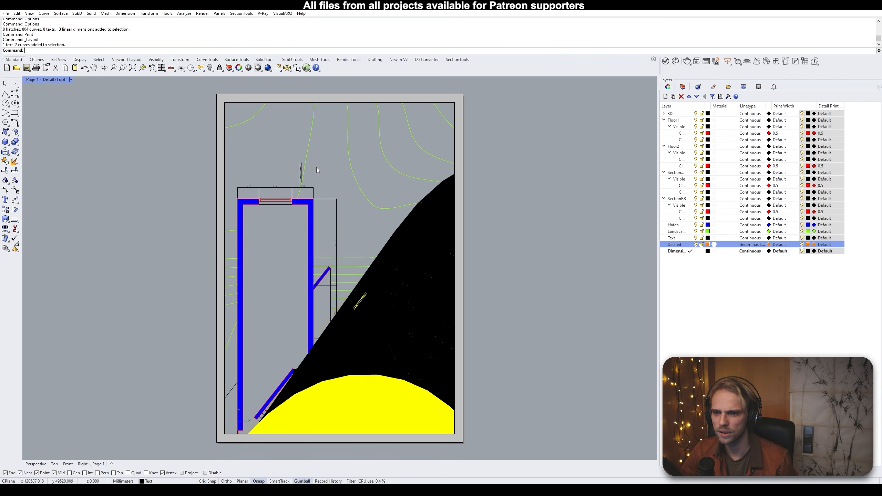
scroll(303, 169, up, 2)
scroll(303, 167, down, 4)
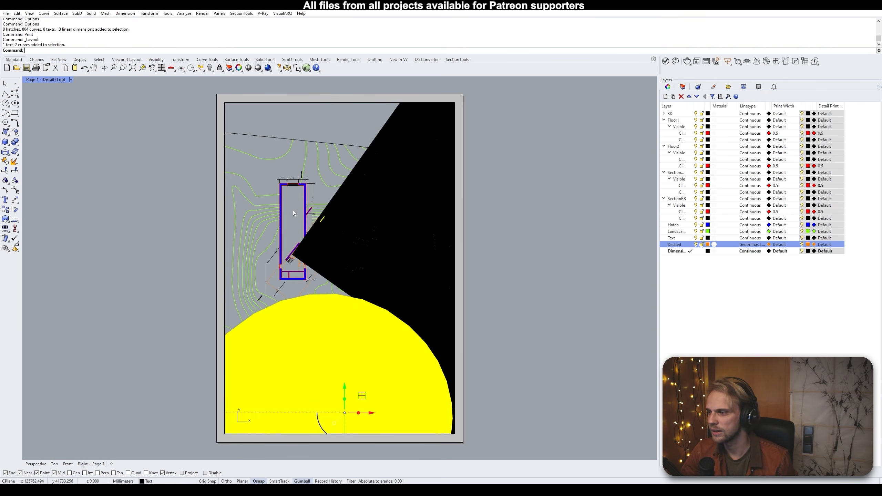
double_click(166, 180)
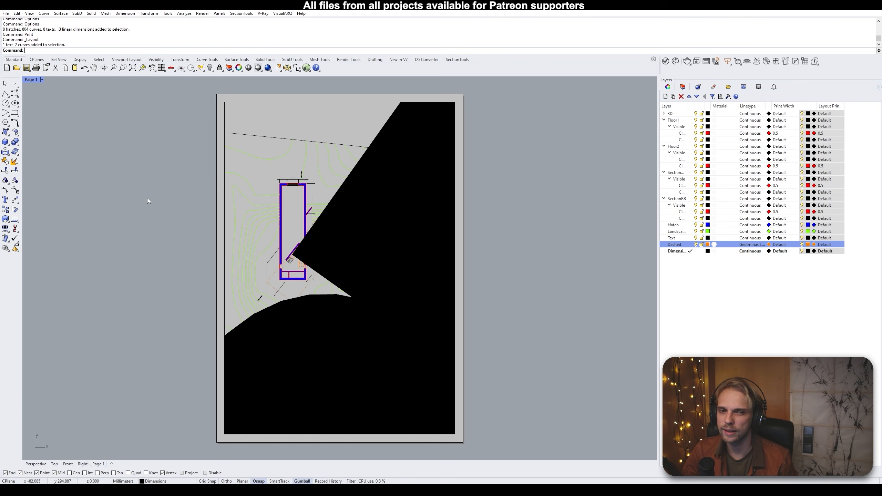
Return to the Top model view and inspect the section mark A below the first floor plan, comparing it with the marks around it
click(33, 464)
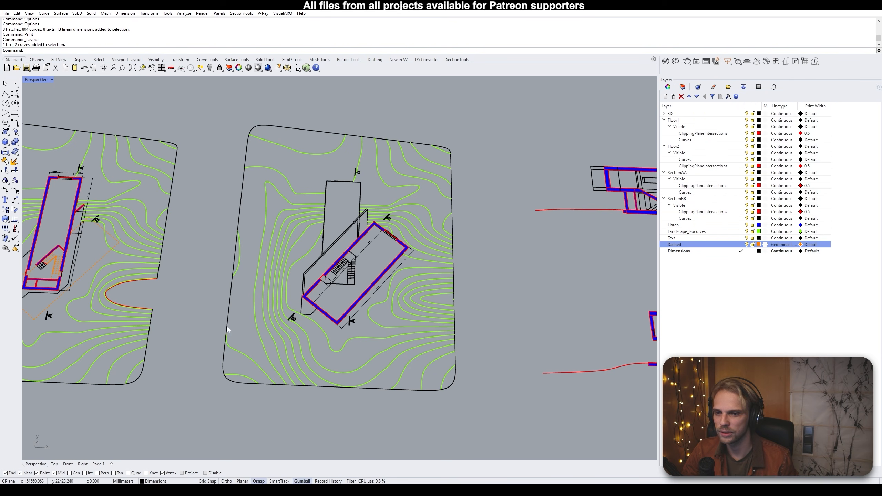
click(54, 463)
scroll(244, 280, up, 6)
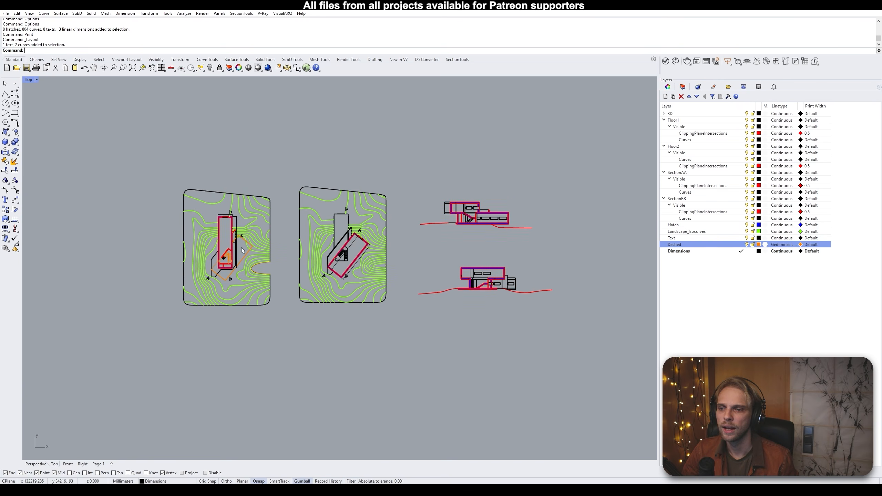
right_drag(223, 396, 247, 288)
scroll(247, 288, up, 8)
click(242, 323)
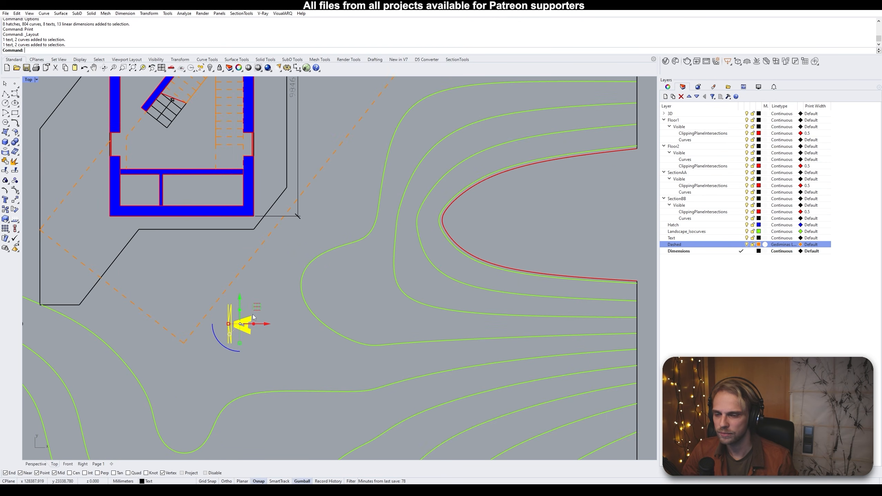
scroll(243, 231, down, 6)
right_drag(210, 173, 196, 298)
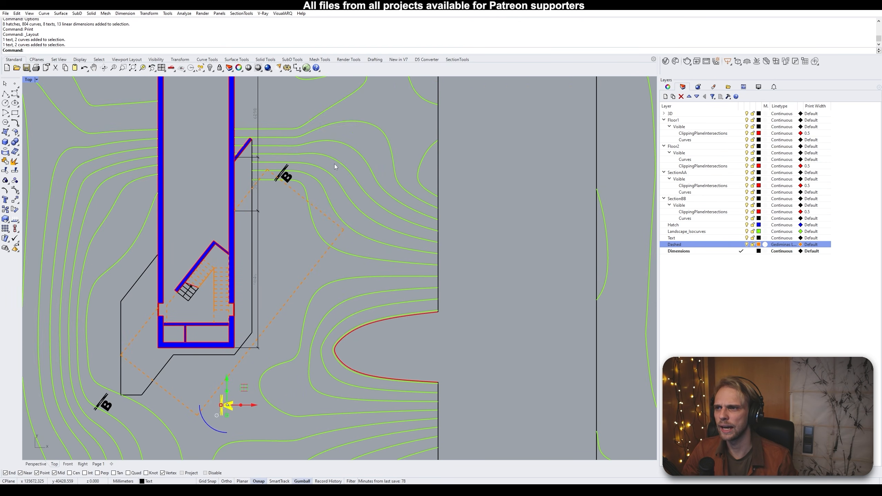
right_drag(268, 165, 288, 267)
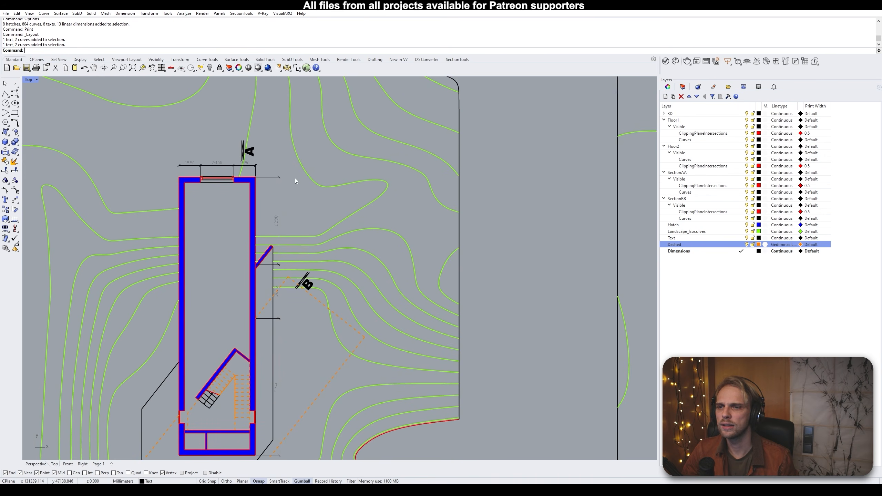
key(Escape)
Inspect the section mark A above the first floor plan against the nearby dimensions, then deselect it
scroll(258, 147, up, 2)
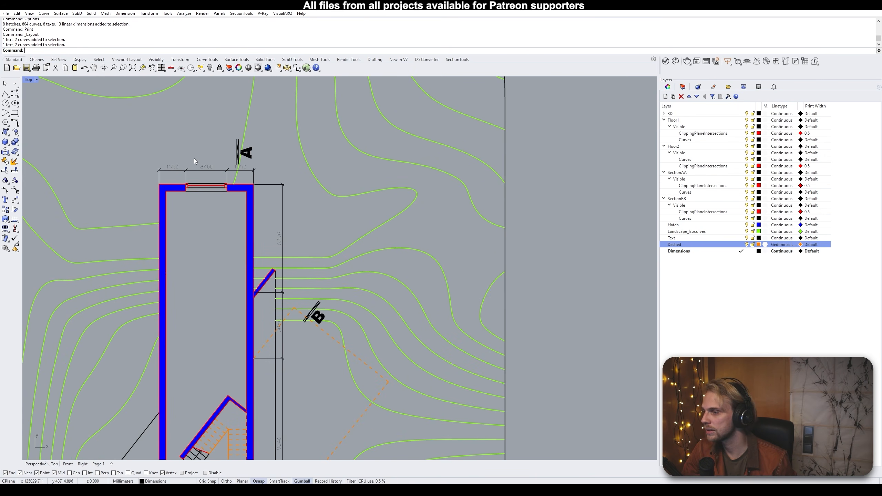
scroll(250, 153, up, 10)
click(250, 147)
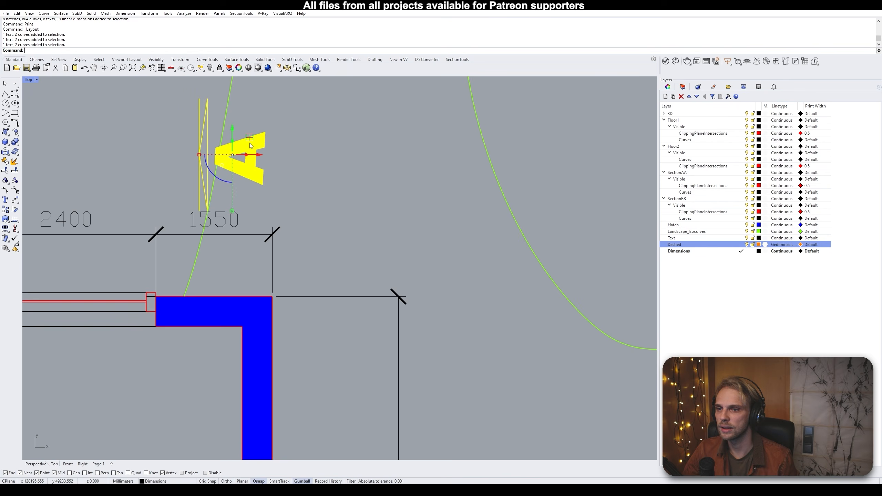
scroll(271, 167, down, 10)
scroll(202, 181, down, 8)
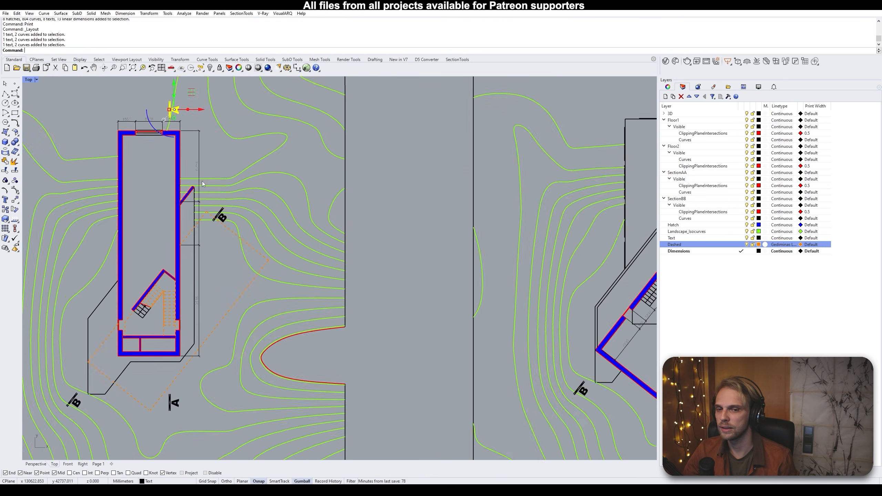
scroll(137, 124, up, 10)
scroll(263, 239, up, 3)
key(Escape)
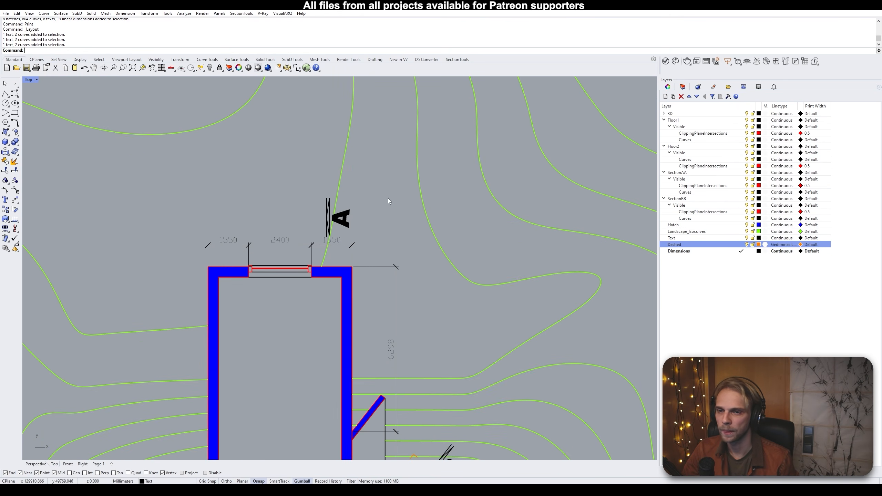
click(344, 217)
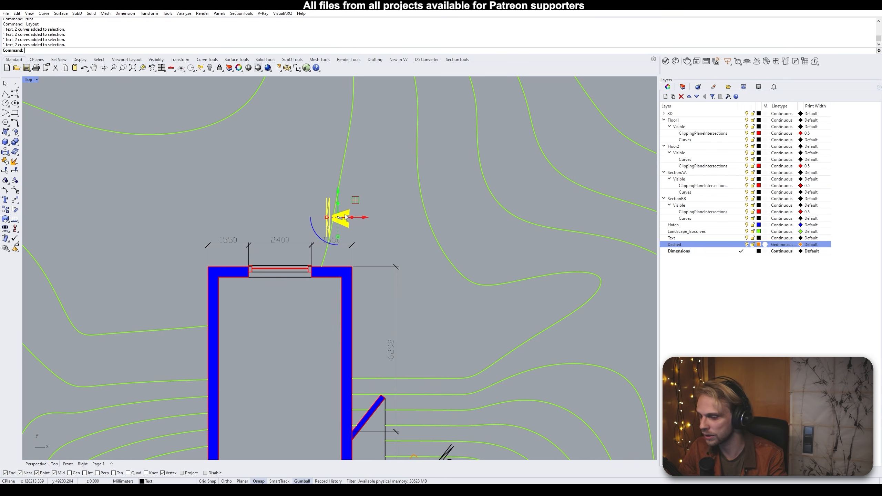
text(Options)
key(Return)
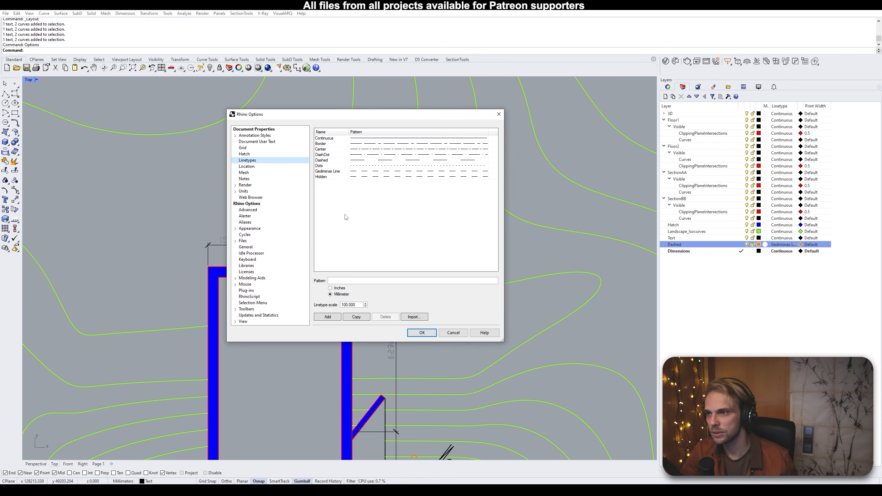
click(454, 332)
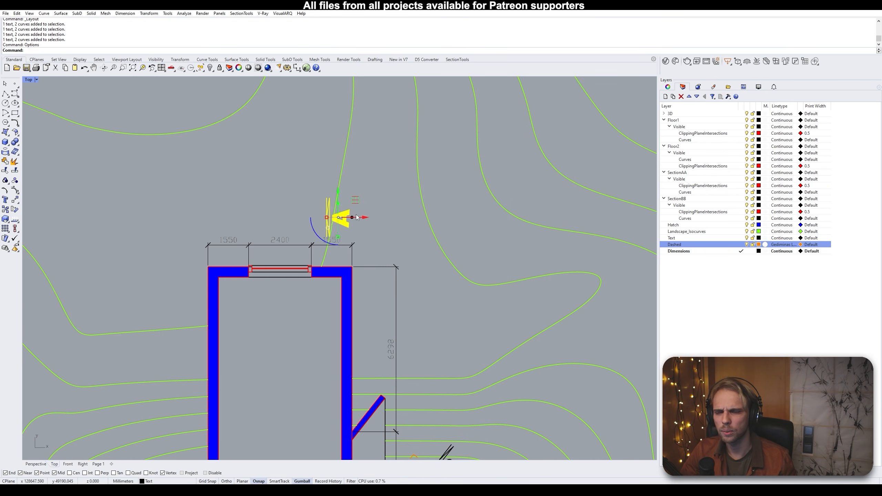
Ungroup the section mark A above the first floor plan and select only its letter
key(Escape)
scroll(333, 218, up, 2)
click(350, 214)
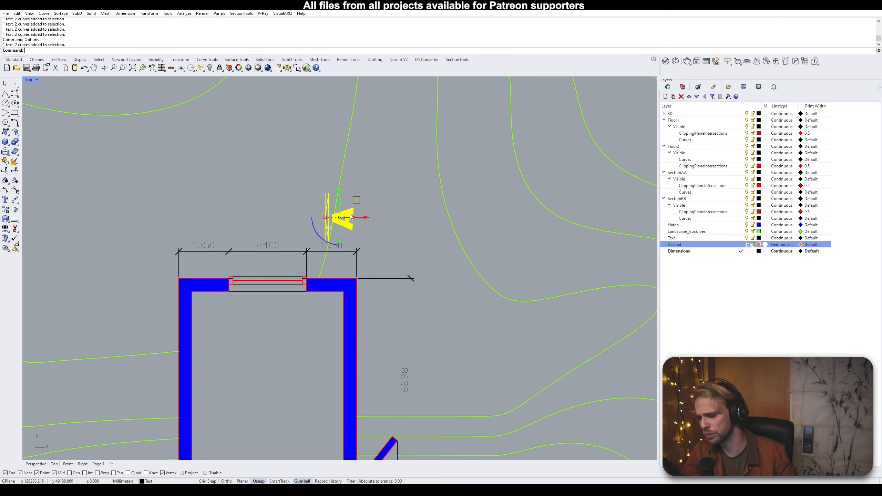
text(Ungroup)
key(Return)
key(Escape)
click(350, 217)
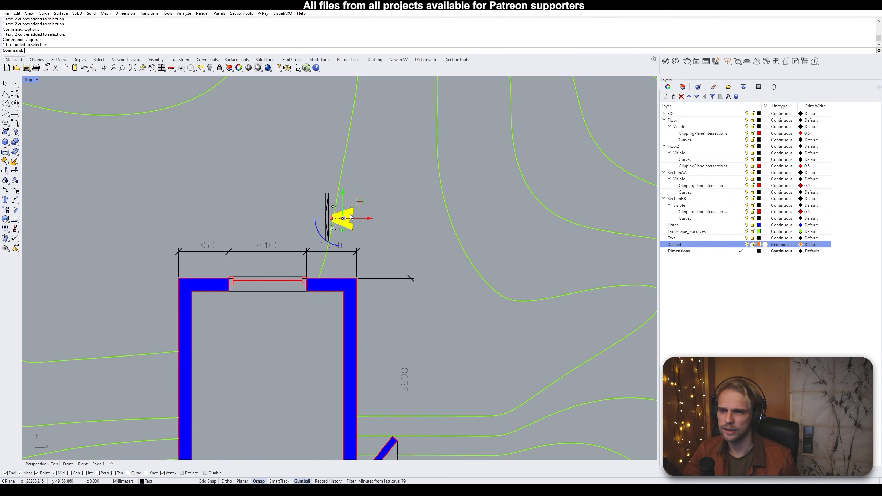
Set the model space scale of the section-mark letter A above the first floor plan to 100, without a frame around it
scroll(350, 217, up, 5)
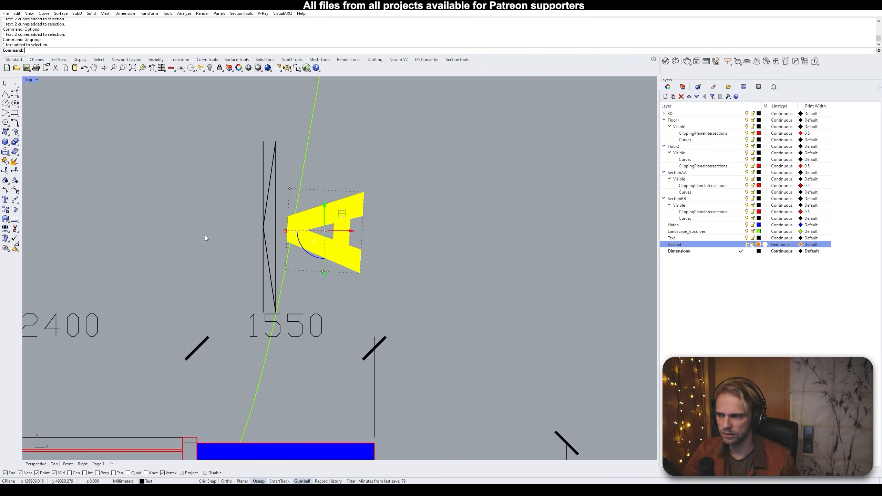
double_click(351, 207)
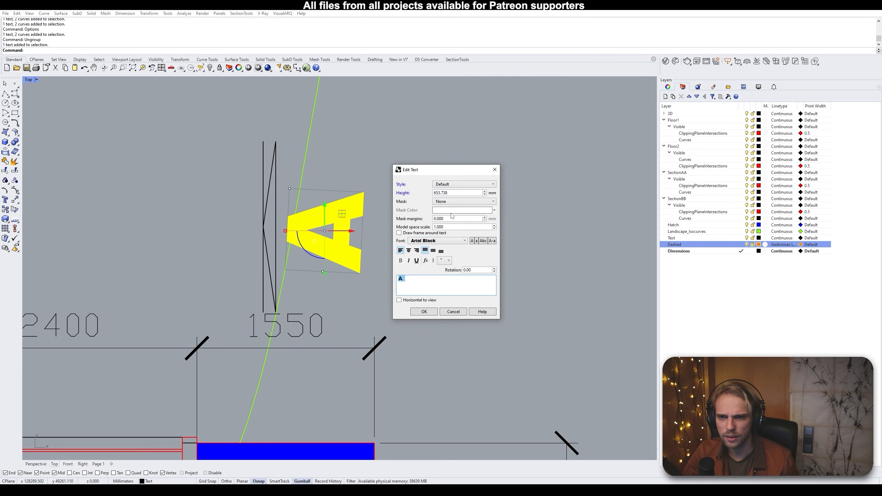
drag(453, 193, 433, 195)
click(438, 193)
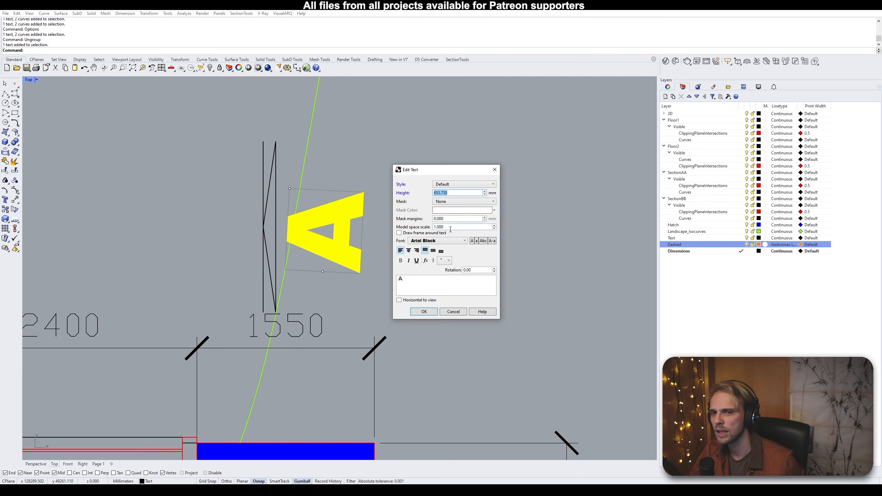
drag(444, 227, 430, 226)
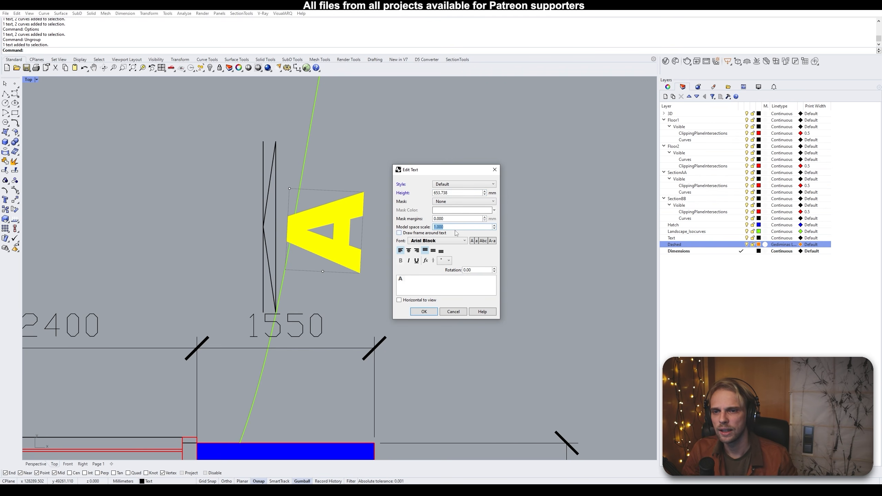
click(450, 233)
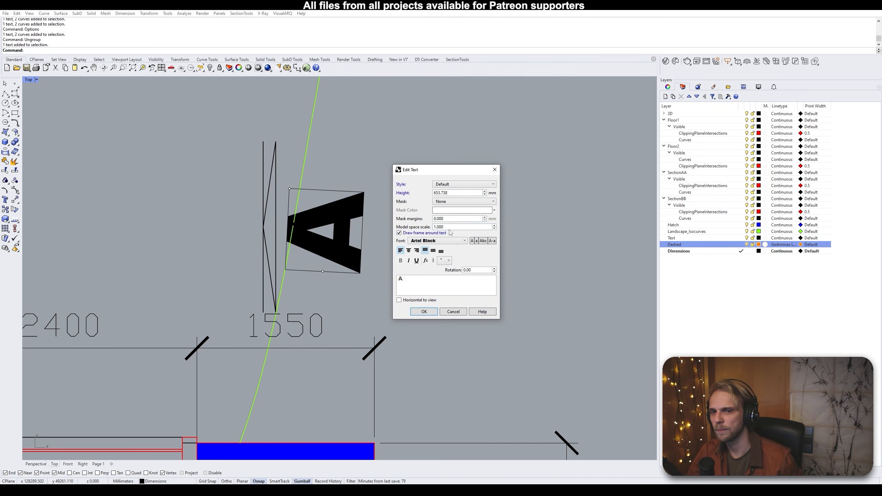
click(449, 233)
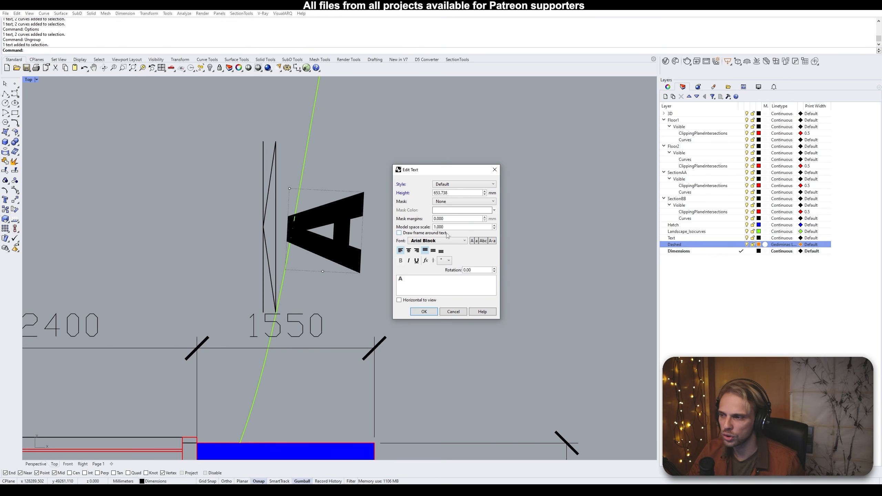
drag(459, 227, 432, 227)
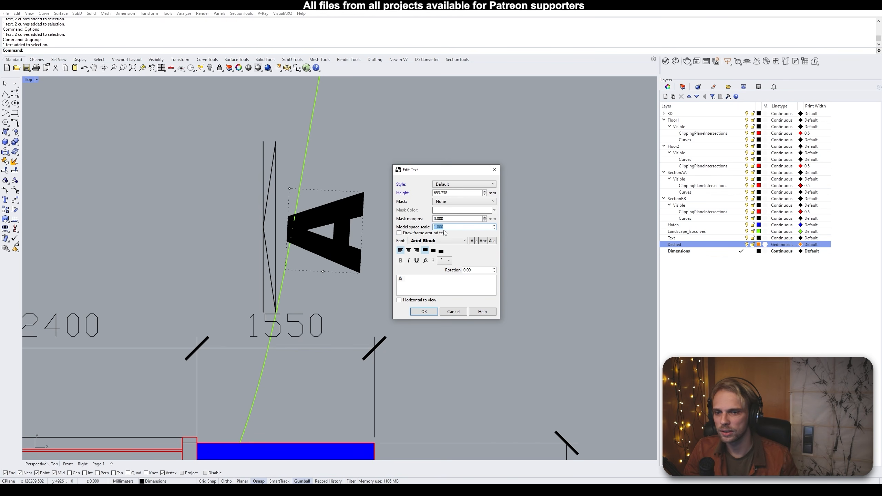
text(100)
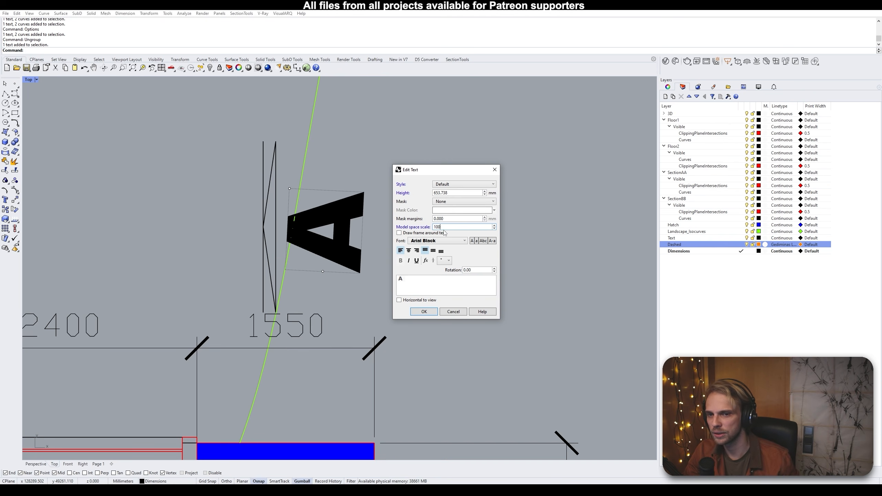
click(433, 314)
Set the text height of the section-mark letter A to 2 mm
scroll(430, 348, down, 15)
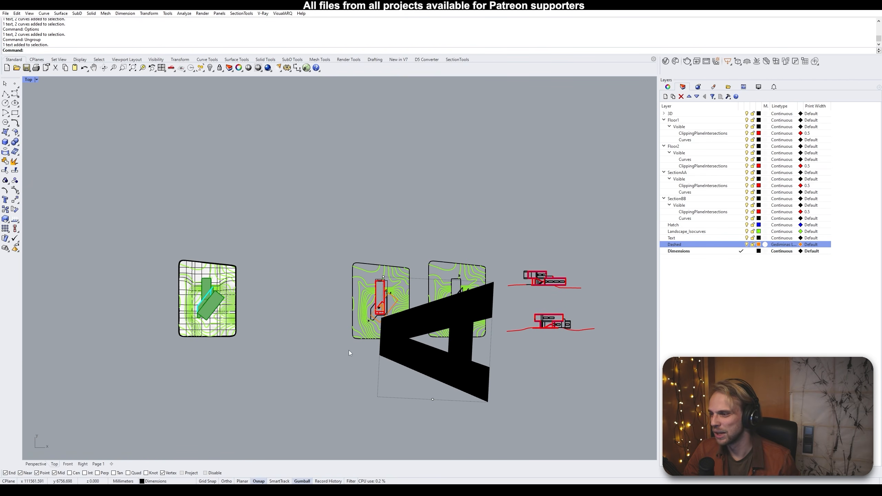
scroll(403, 377, up, 5)
scroll(413, 374, down, 2)
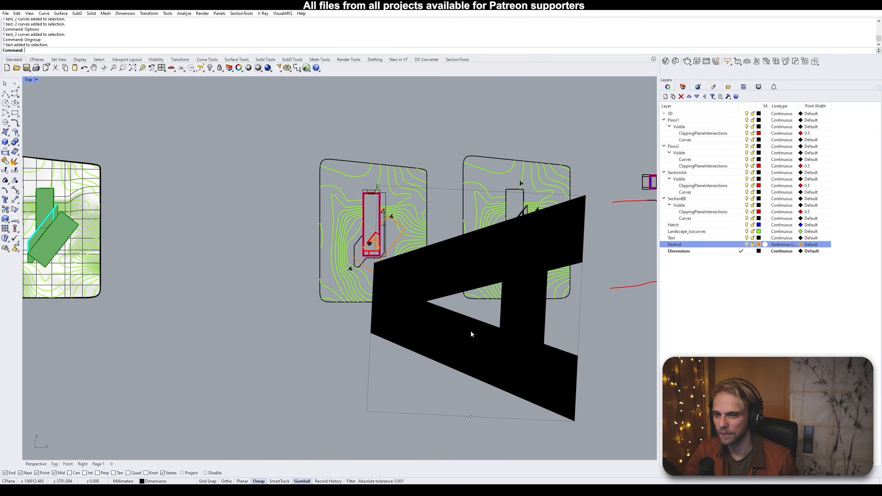
middle_click(453, 298)
right_drag(319, 321, 259, 323)
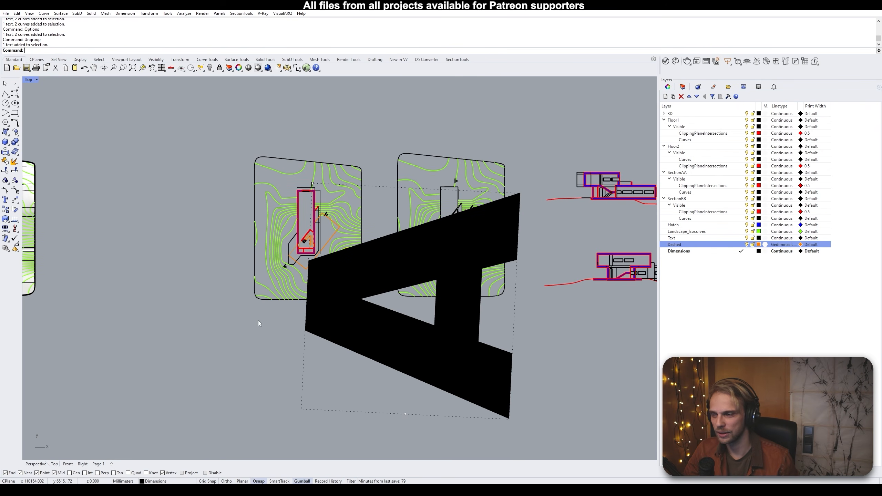
double_click(384, 244)
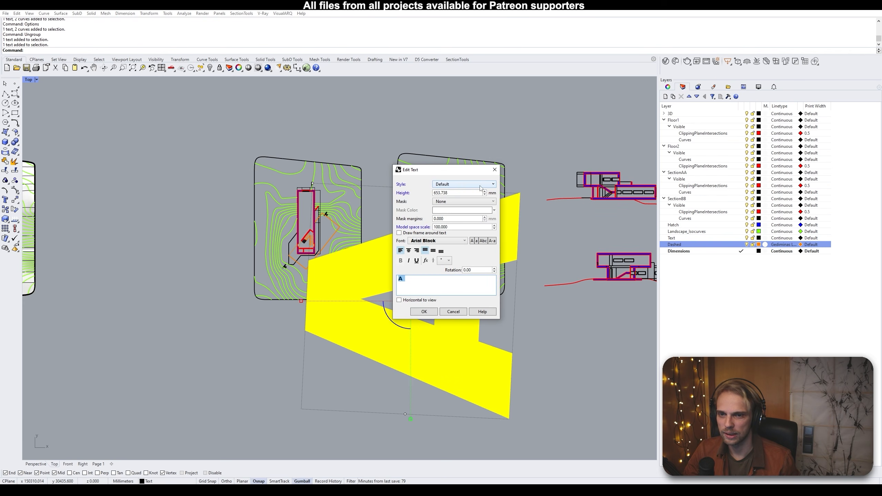
double_click(455, 193)
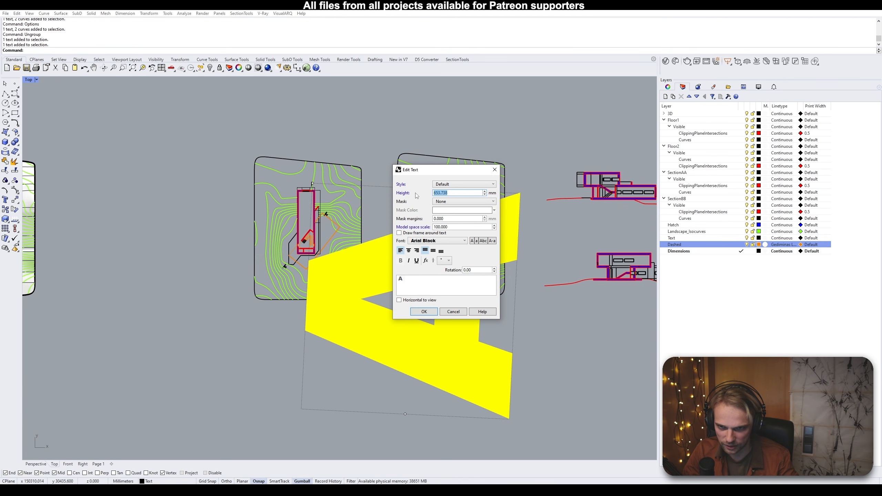
text(2)
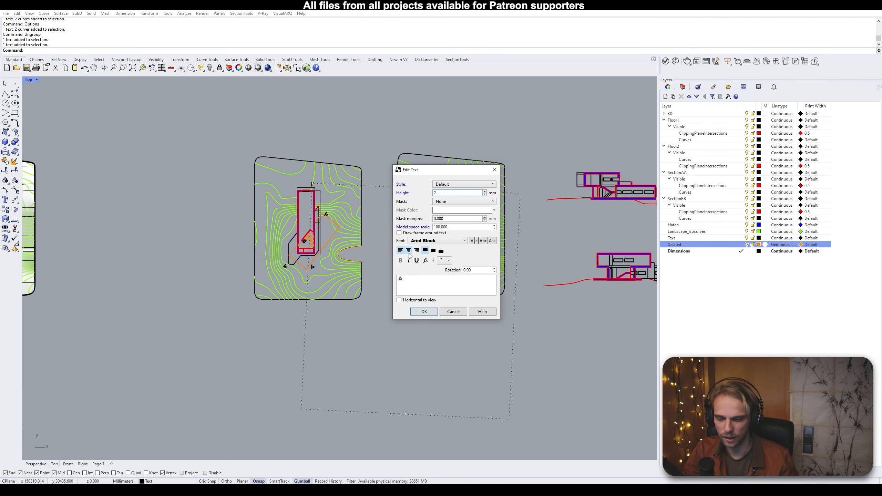
key(Return)
Set the text height of the section-mark letter A above the first floor plan to 6 mm
scroll(327, 193, up, 5)
scroll(287, 160, up, 6)
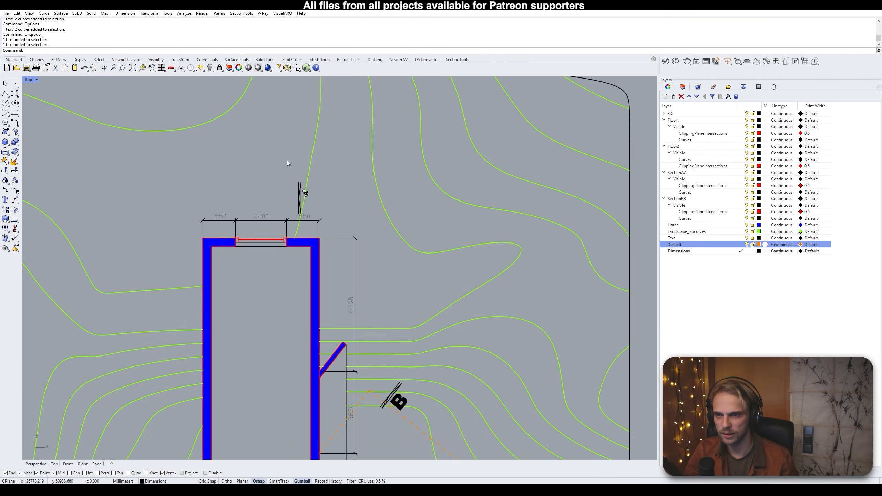
double_click(339, 249)
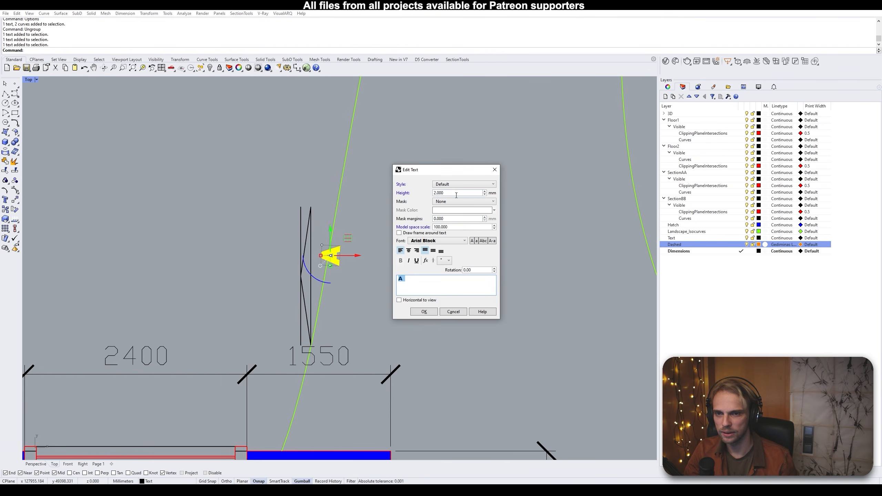
text(6)
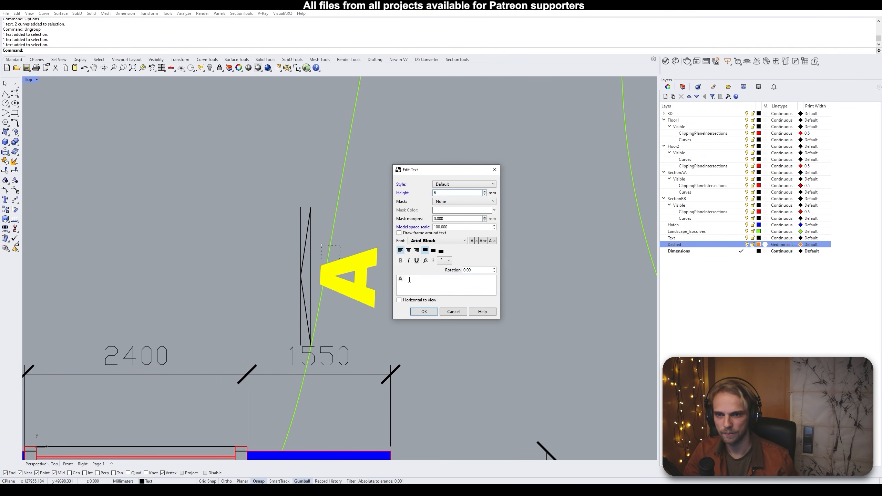
key(Return)
scroll(379, 294, down, 12)
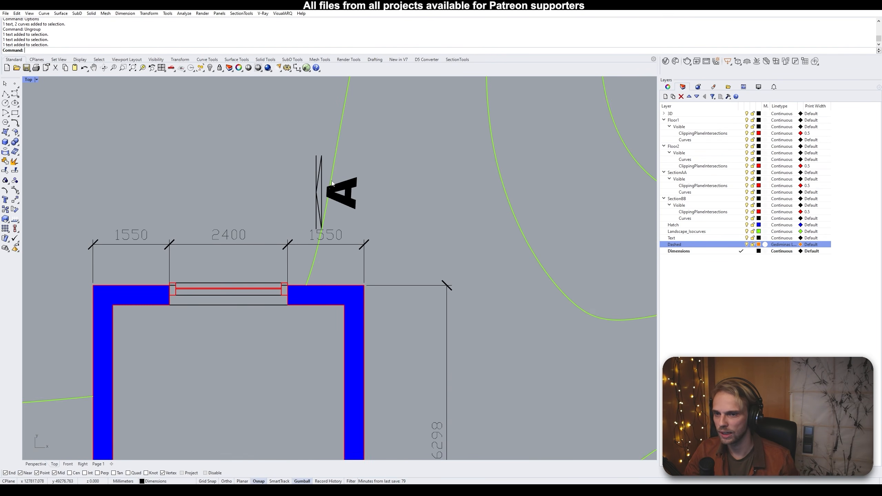
scroll(274, 153, down, 6)
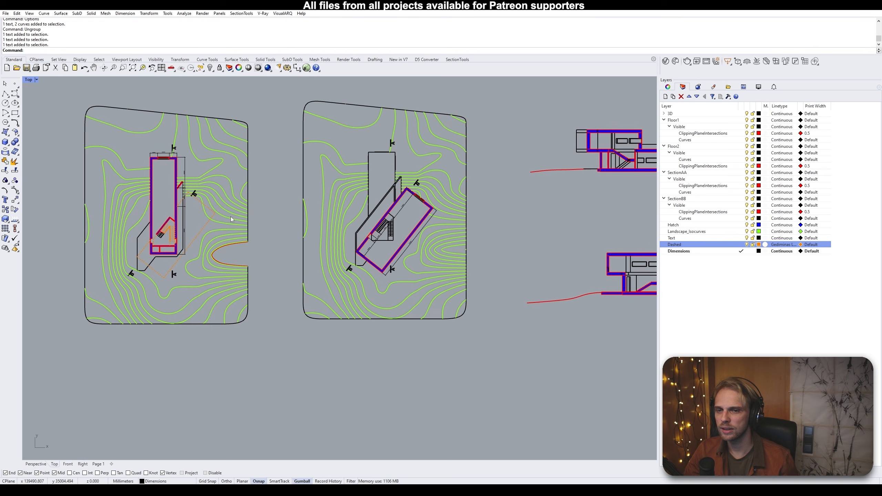
Ungroup the three remaining section marks around the first floor plan and all four around the second floor plan, and clear the selection
scroll(191, 163, up, 2)
scroll(195, 227, up, 6)
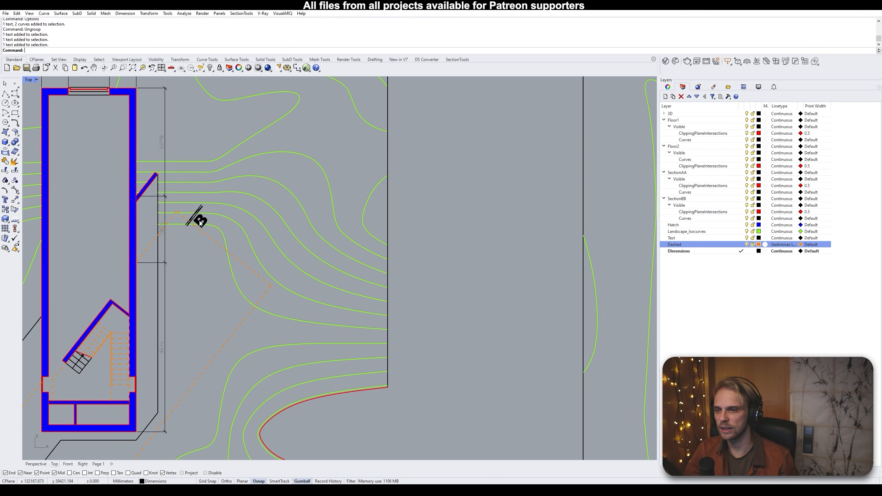
click(198, 219)
scroll(198, 221, down, 6)
right_drag(156, 333, 210, 256)
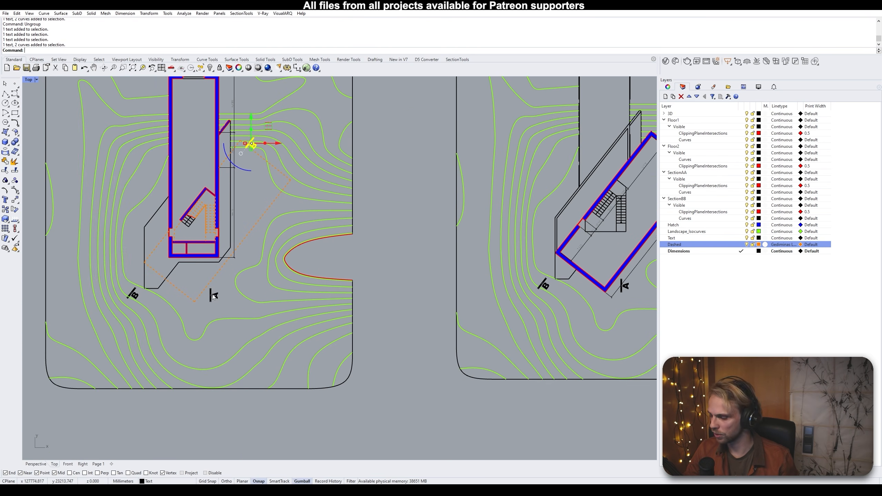
shift+click(213, 297)
shift+click(134, 295)
scroll(237, 250, down, 2)
right_drag(472, 185, 263, 277)
scroll(338, 168, up, 2)
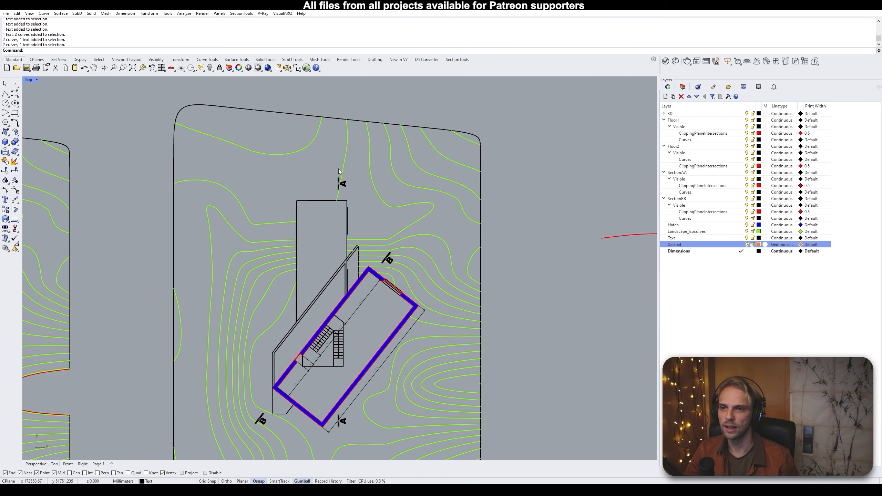
shift+click(347, 187)
shift+click(383, 270)
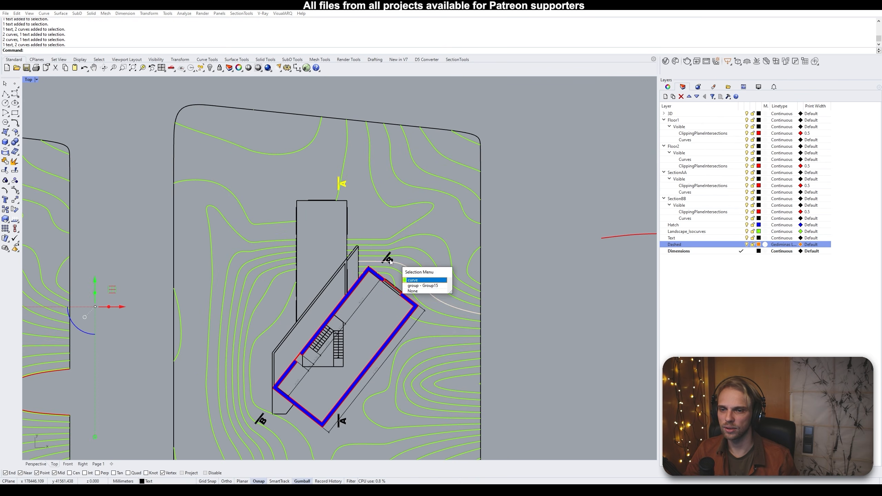
click(413, 284)
mouse_move(283, 405)
right_down()
mouse_move(275, 253)
mouse_move(345, 228)
right_up()
scroll(274, 253, up, 6)
shift+click(237, 286)
shift+click(388, 288)
scroll(274, 228, down, 5)
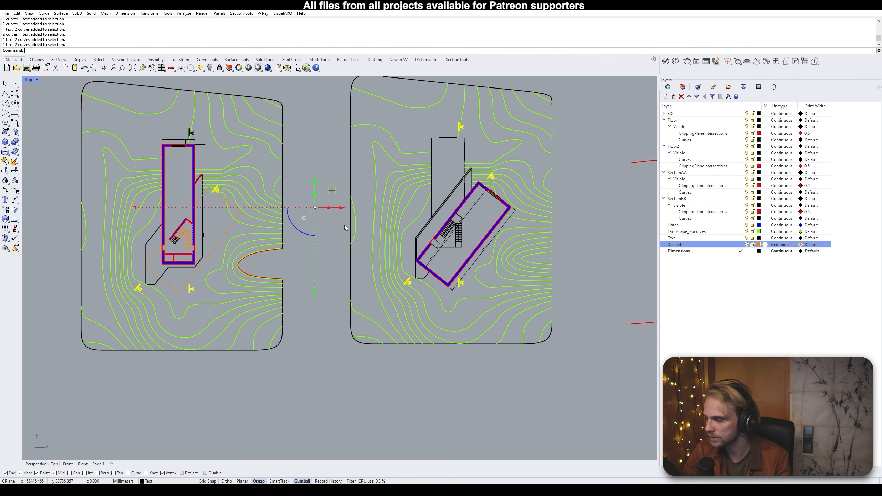
text(Ungroup)
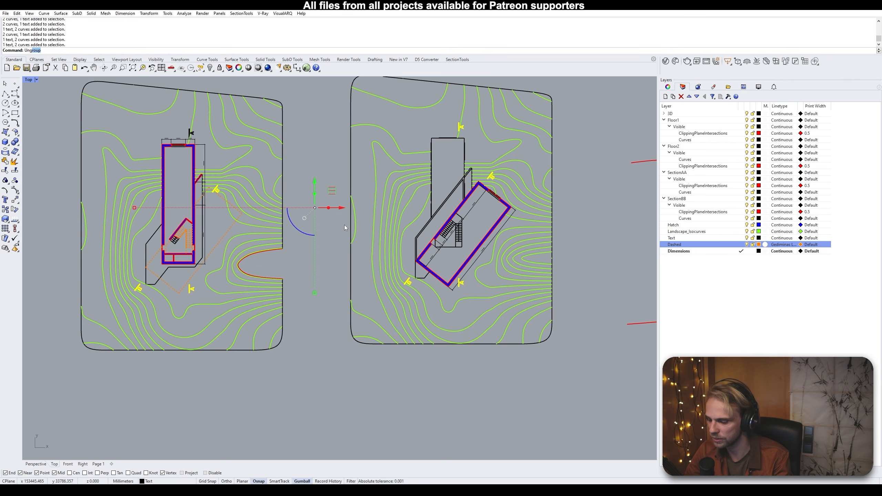
key(Return)
key(Escape)
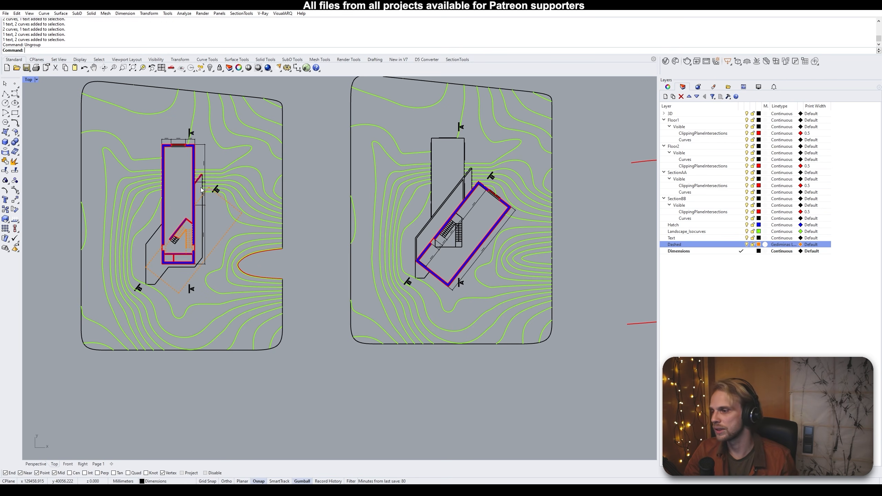
Select only the letters of the three ungrouped section marks beside and below the first floor plan
scroll(236, 169, up, 5)
click(180, 244)
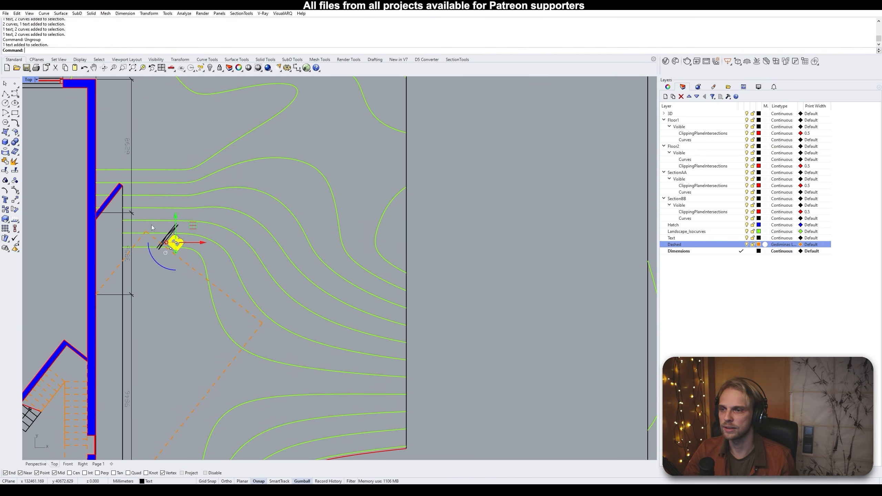
scroll(150, 246, down, 5)
scroll(242, 204, up, 3)
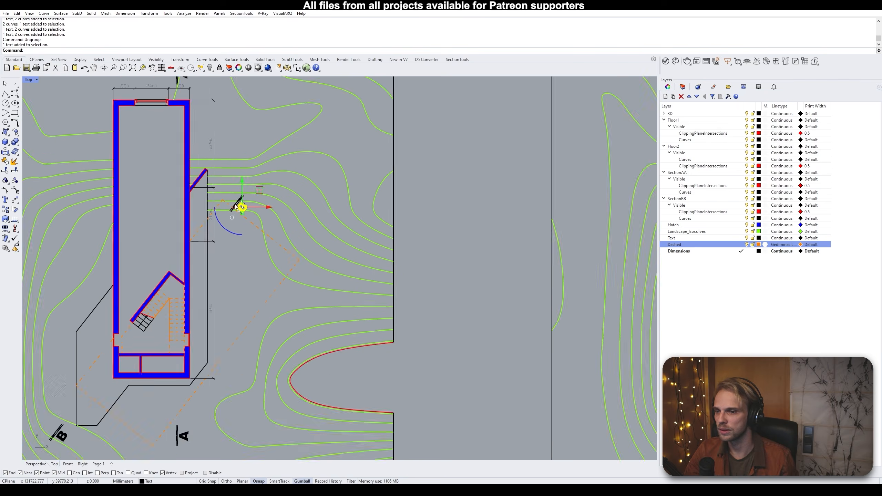
scroll(242, 205, up, 2)
scroll(171, 270, up, 3)
shift+click(173, 267)
shift+click(324, 265)
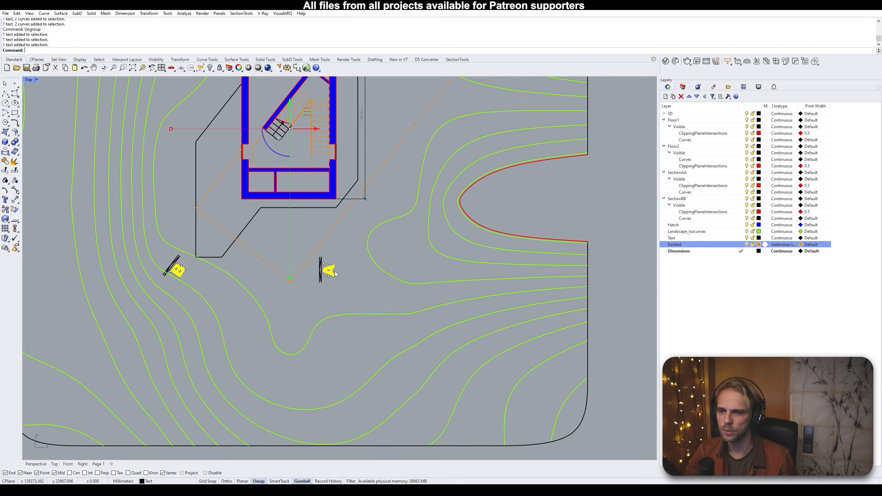
Add the letters of the four section marks around the second floor plan to the selection and show their shared text properties
scroll(211, 284, down, 5)
right_drag(209, 281, 204, 284)
scroll(413, 223, up, 3)
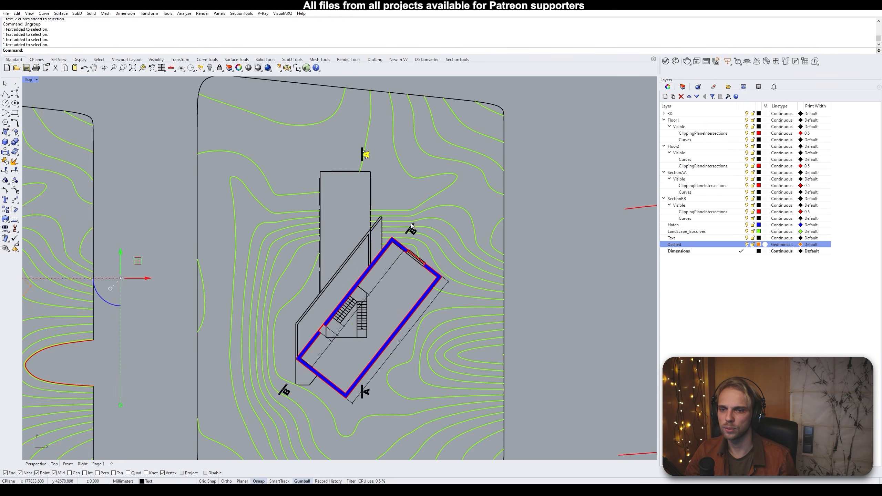
click(416, 233)
click(451, 260)
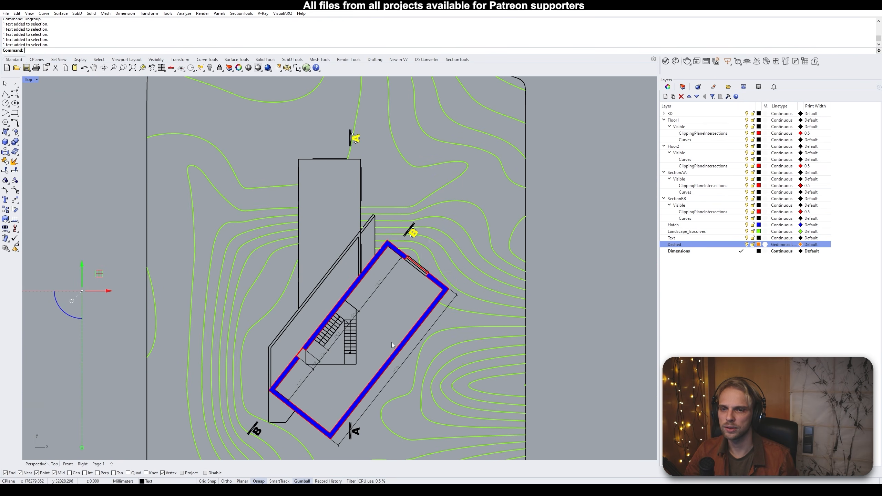
scroll(391, 342, up, 5)
click(355, 231)
shift+click(163, 232)
scroll(163, 231, down, 8)
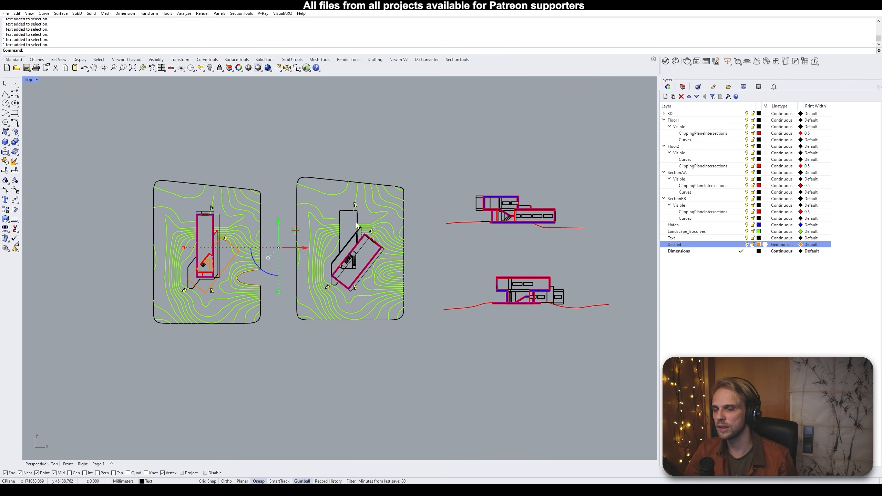
click(668, 87)
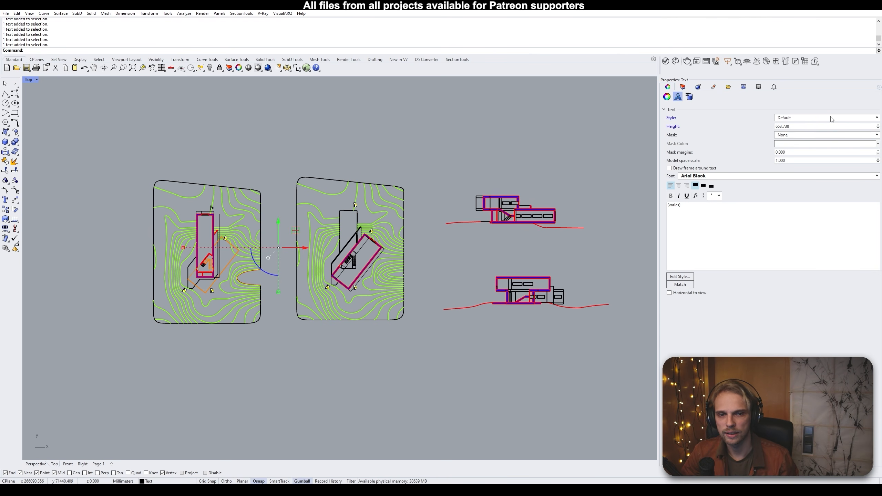
Set the selected A and B section labels on both plans to height 6 and model space scale 100
double_click(784, 127)
text(6)
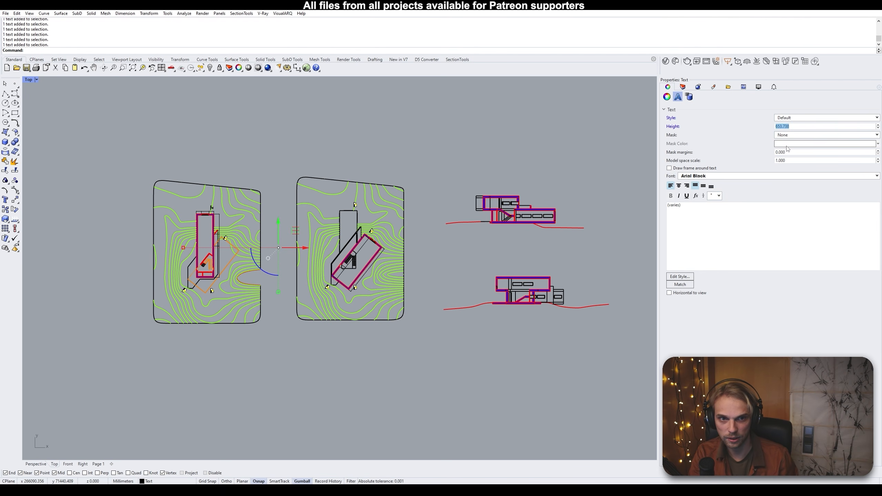
double_click(797, 161)
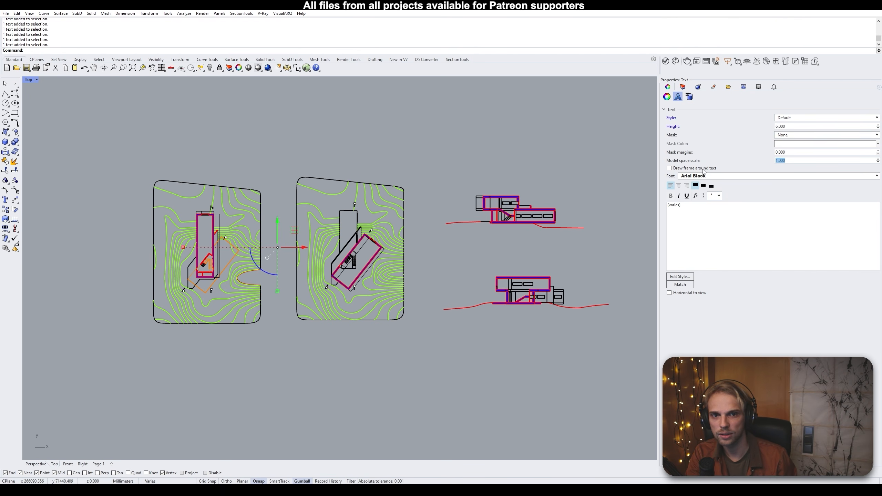
text(1000)
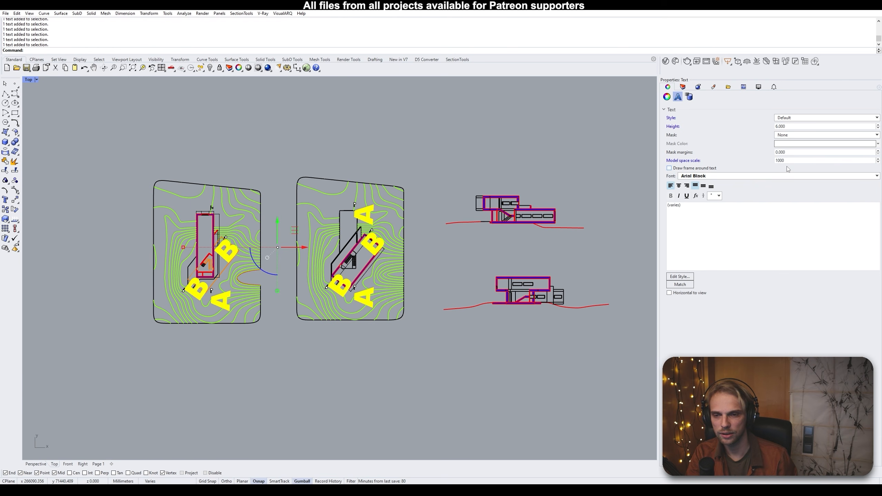
key(BackSpace)
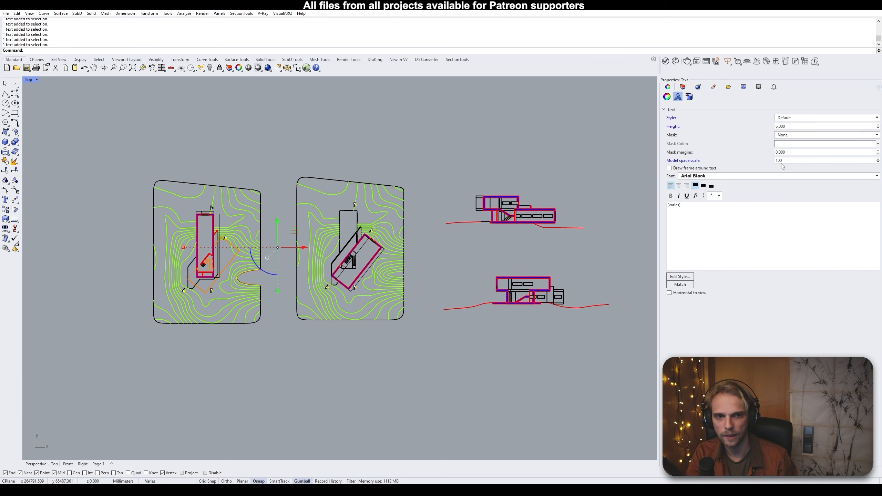
click(356, 175)
scroll(351, 215, up, 6)
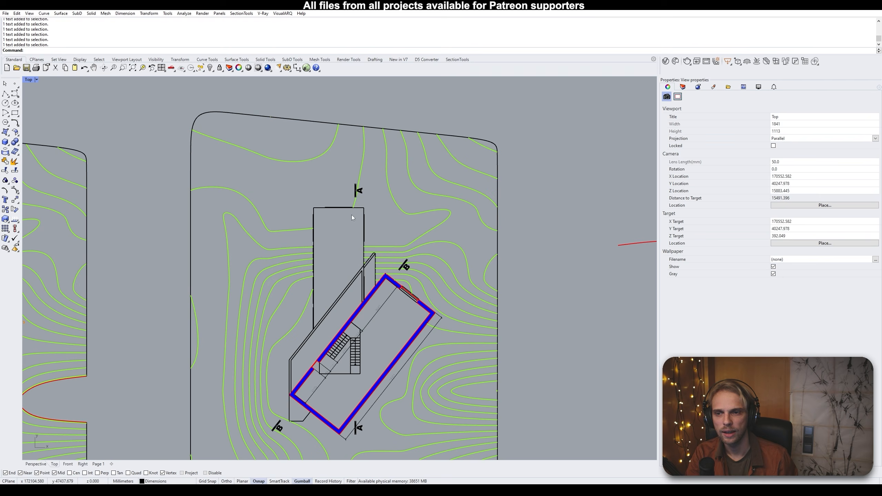
scroll(415, 203, down, 5)
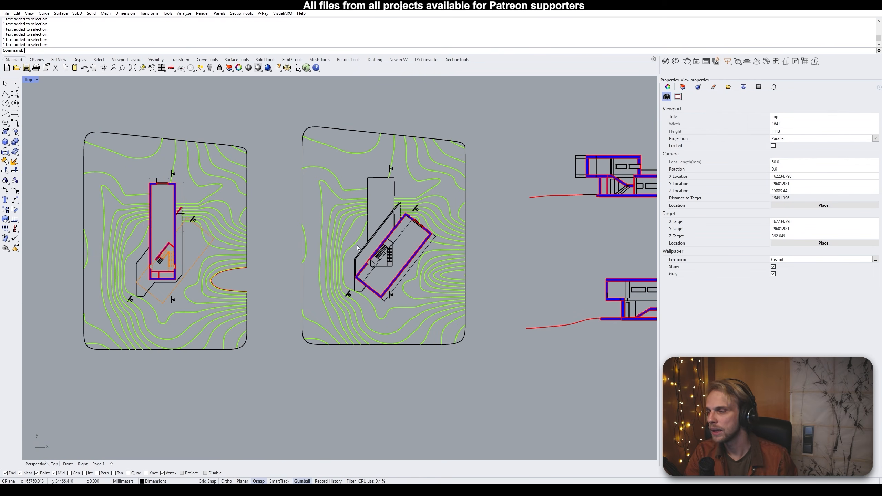
Open the Page 1 layout and rename it as Plan ONE
click(98, 465)
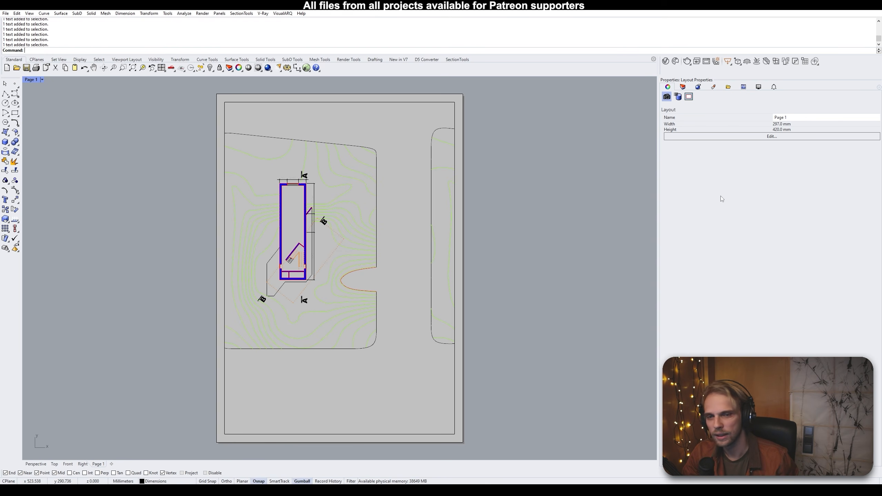
click(768, 117)
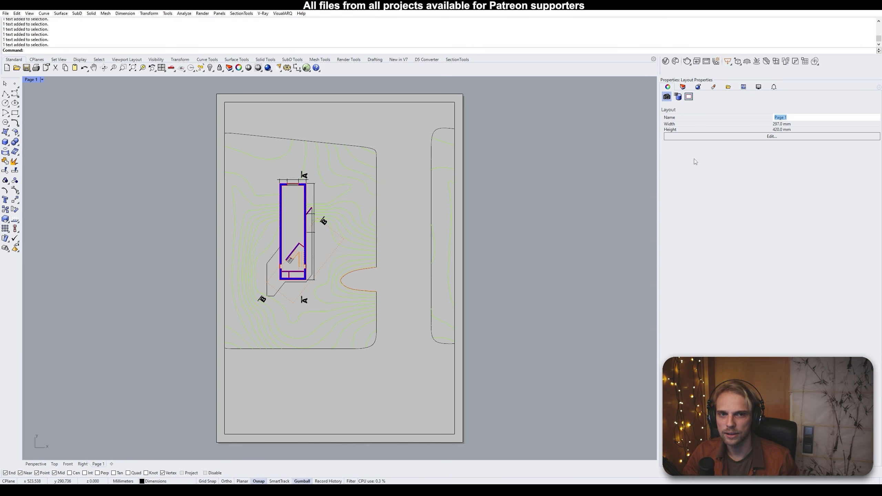
right_click(97, 465)
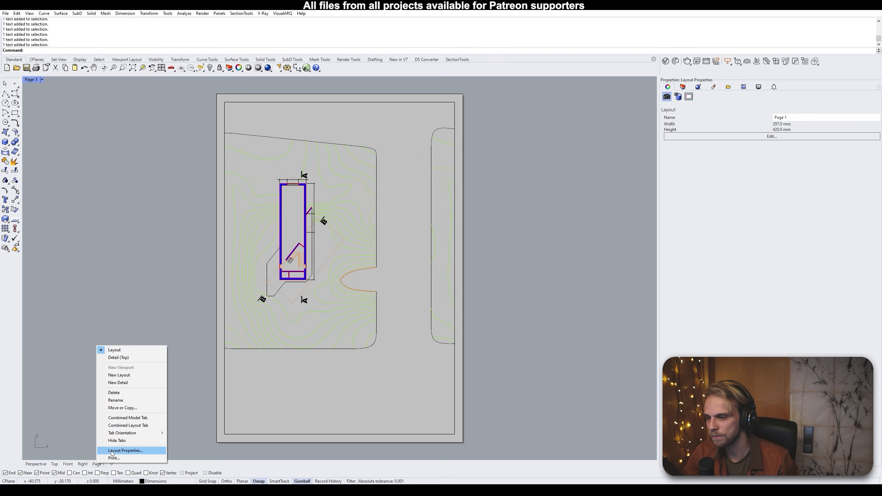
click(121, 402)
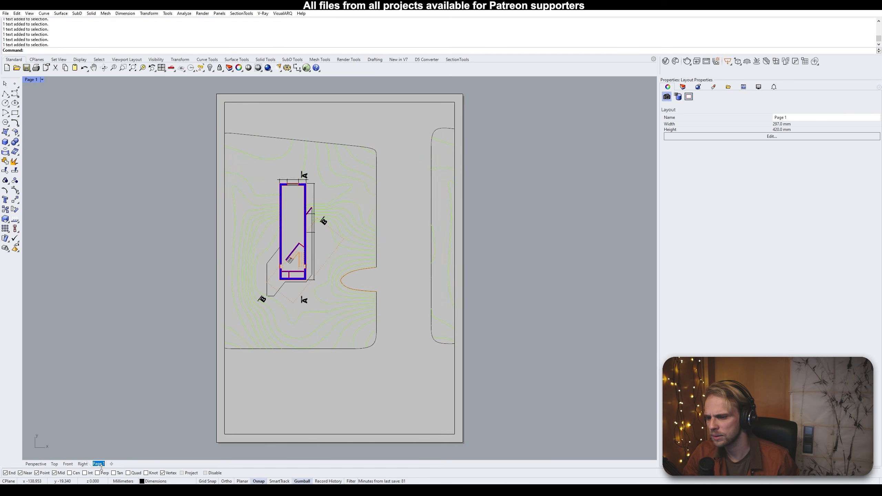
text(Pl)
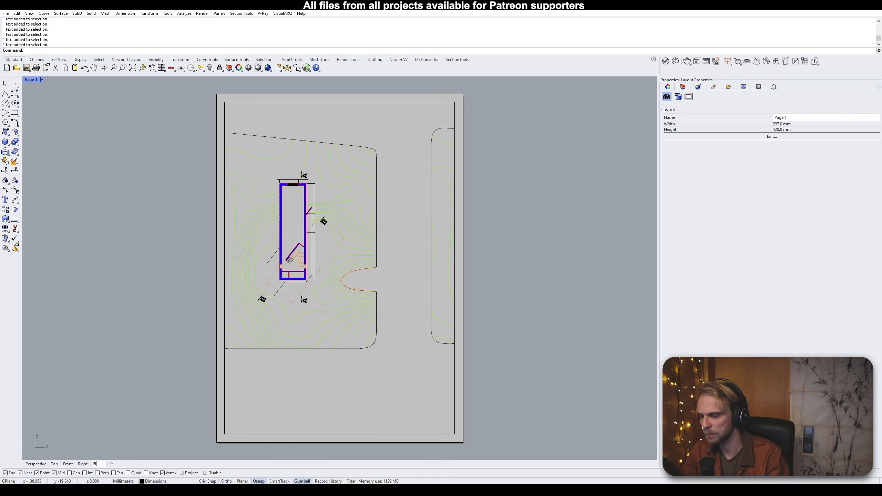
text(an 0)
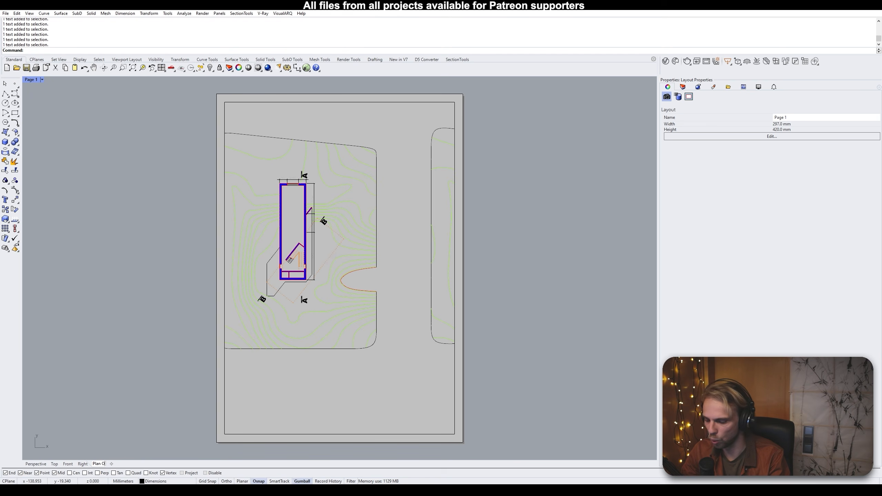
text(NE)
key(Return)
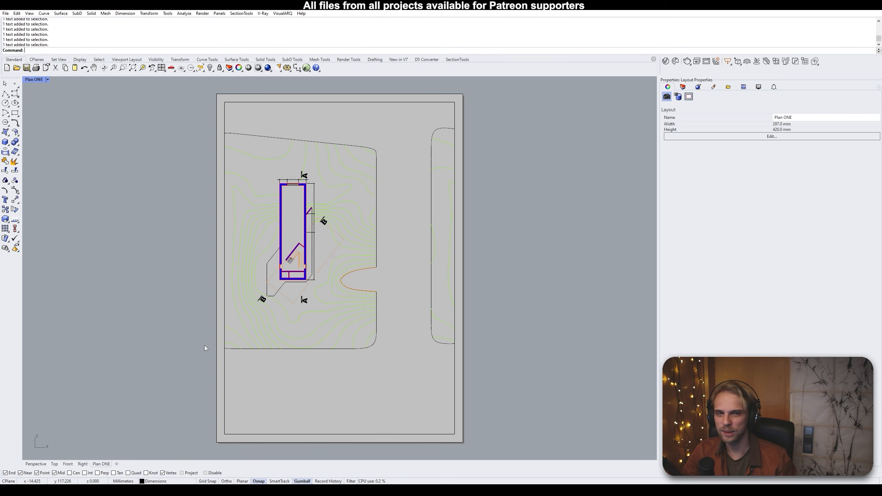
Examine how the A and B section labels scale on the sheet and inside its detail view at different zoom levels
scroll(321, 272, up, 4)
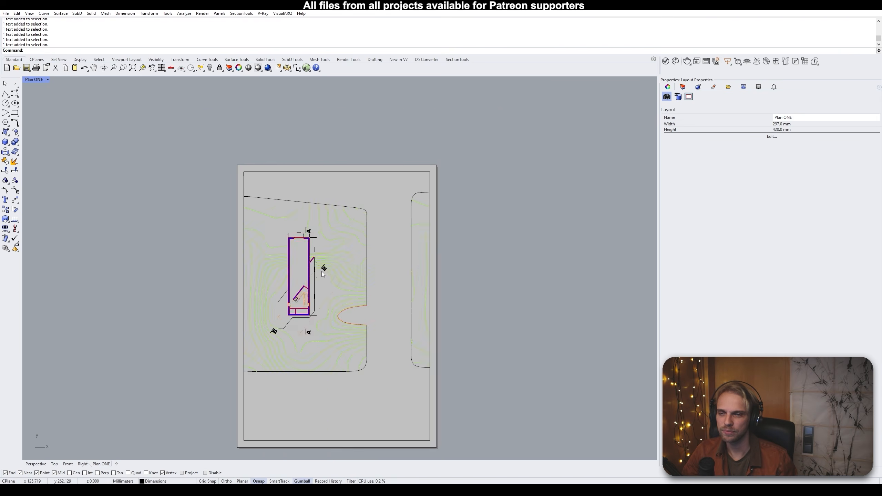
scroll(342, 256, up, 7)
scroll(329, 282, down, 4)
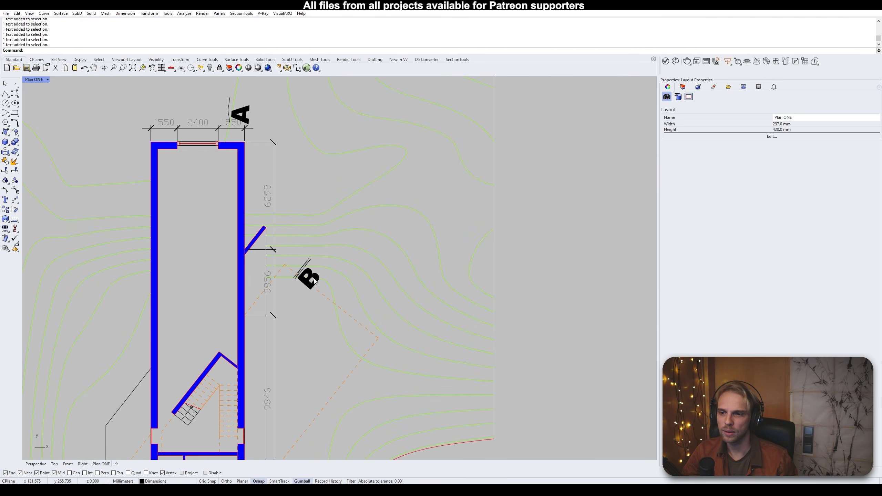
scroll(324, 274, down, 5)
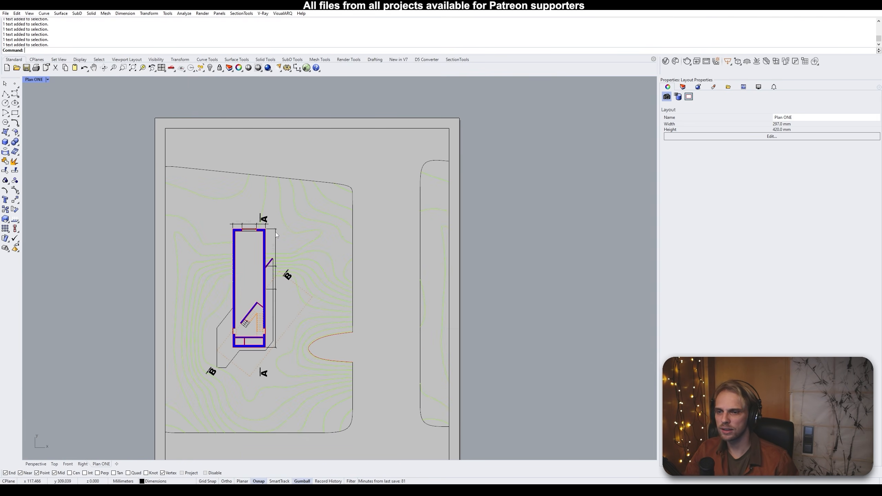
double_click(268, 211)
scroll(278, 223, down, 3)
scroll(293, 247, down, 10)
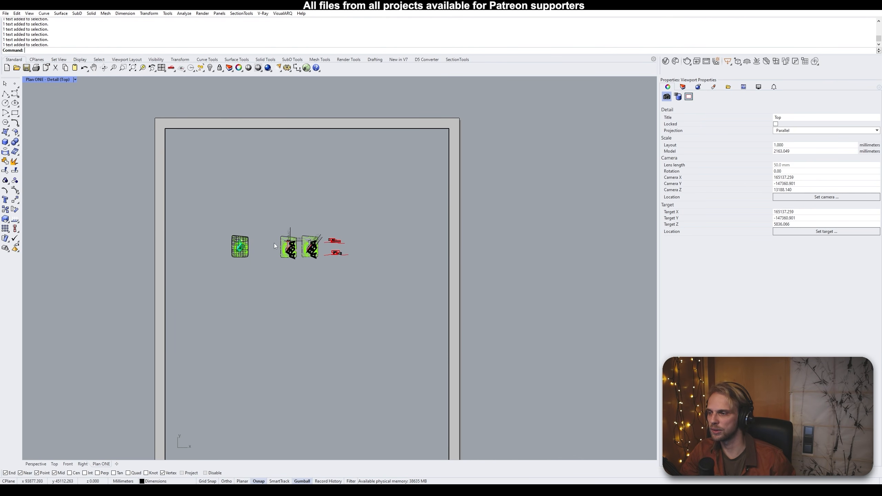
scroll(291, 254, up, 15)
scroll(296, 195, up, 2)
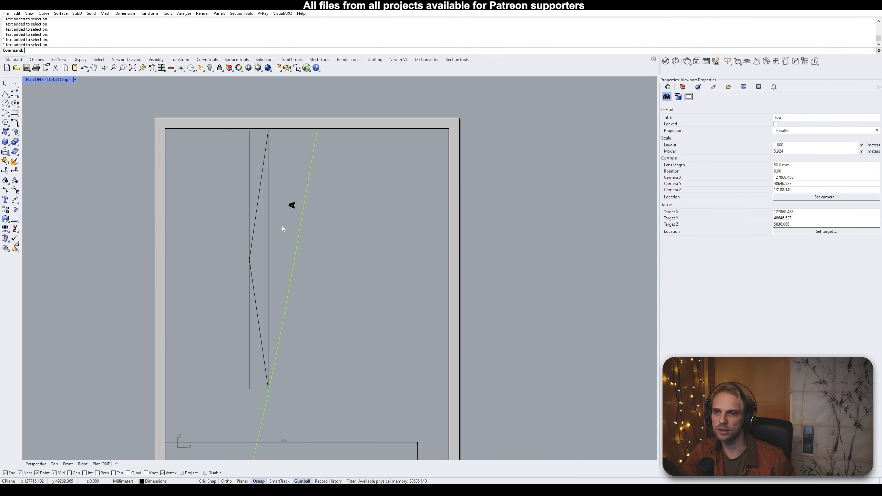
scroll(291, 212, down, 6)
scroll(300, 216, down, 4)
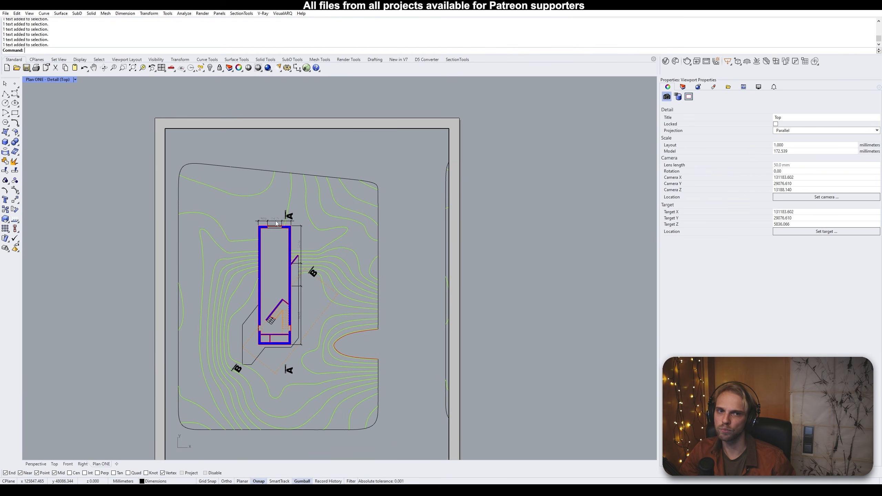
scroll(317, 243, down, 9)
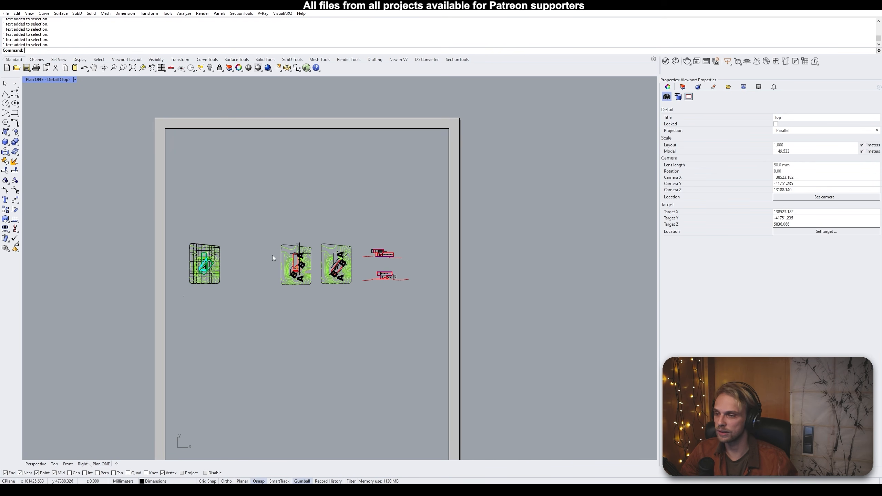
scroll(292, 249, up, 18)
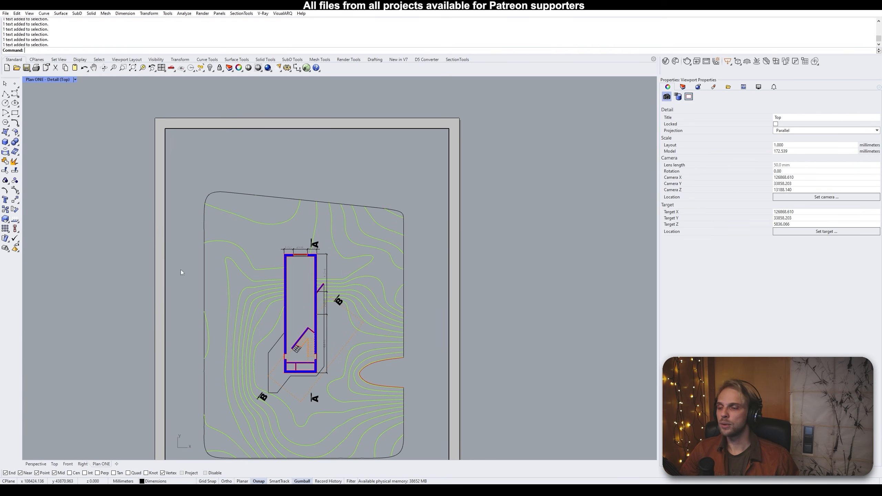
scroll(291, 260, down, 6)
middle_click(291, 259)
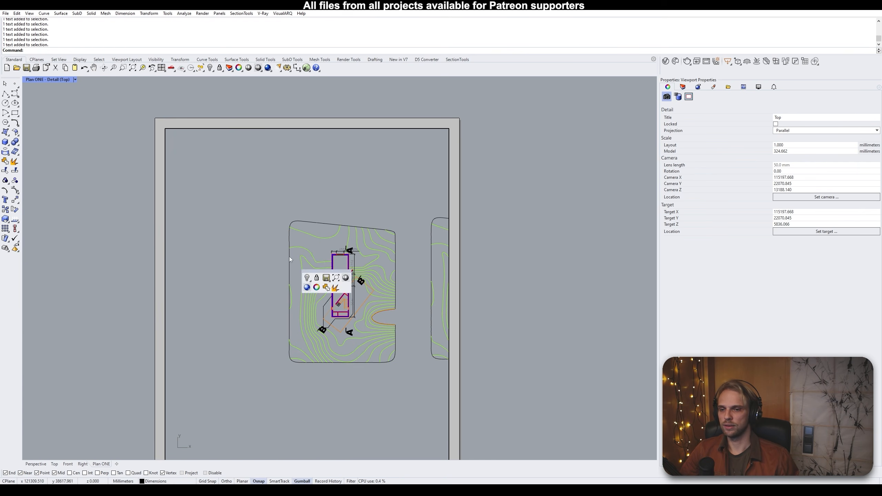
click(243, 249)
scroll(352, 320, down, 6)
scroll(390, 338, up, 6)
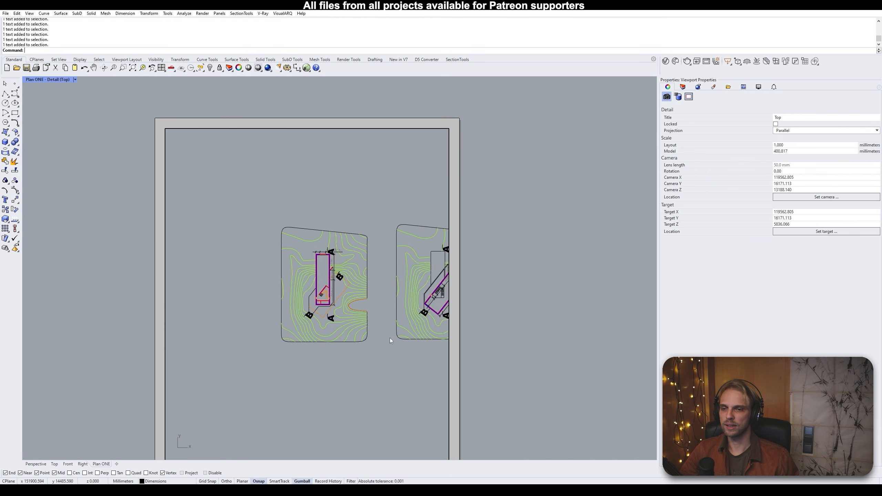
scroll(280, 309, down, 6)
scroll(263, 307, up, 3)
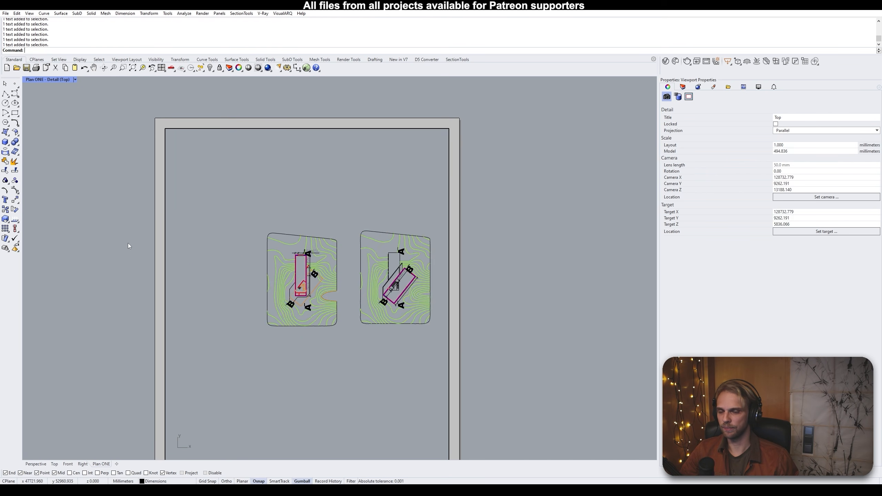
Reposition the sheet in view and frame only the first site plan within its detail view
double_click(140, 283)
scroll(141, 282, down, 5)
middle_click(146, 278)
right_drag(113, 249, 139, 199)
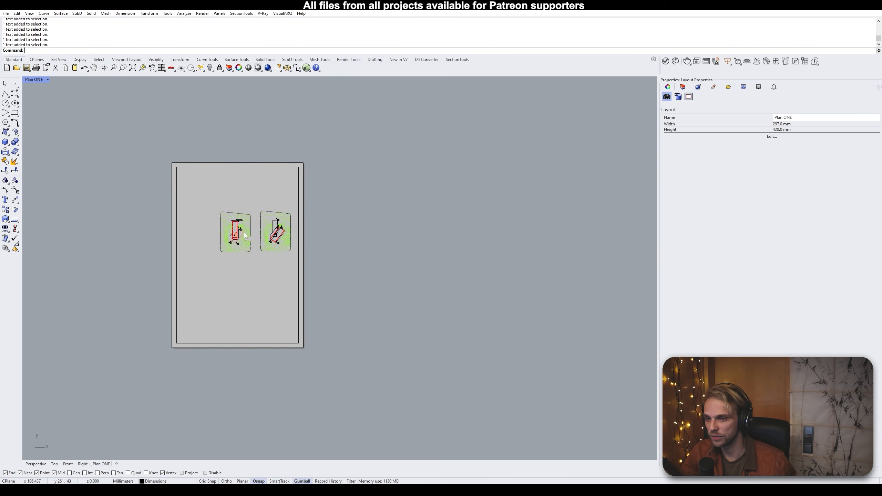
scroll(201, 210, up, 2)
right_drag(127, 231, 148, 215)
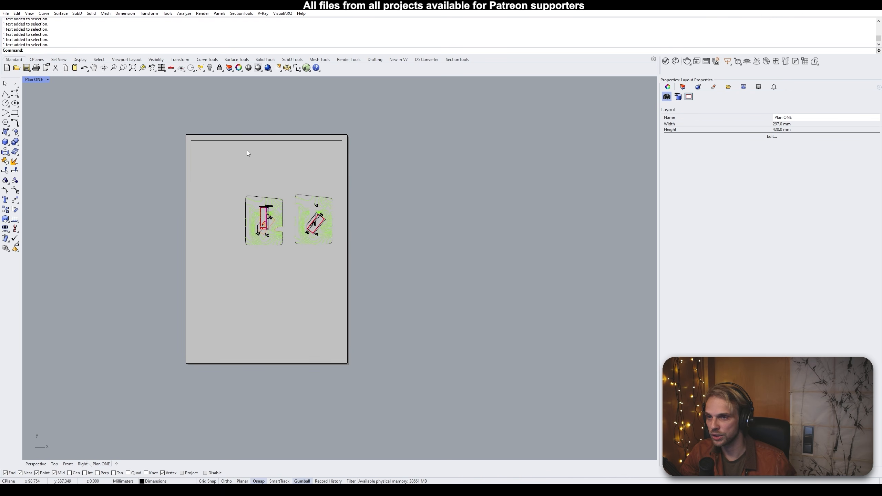
double_click(227, 199)
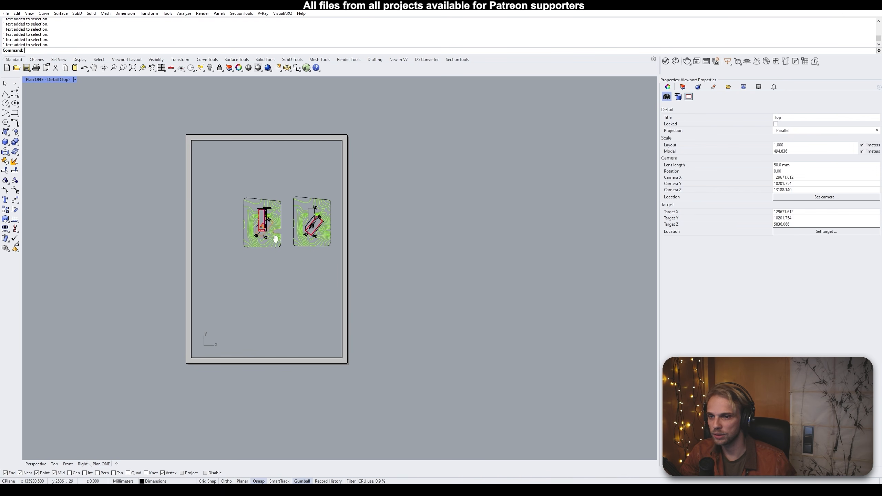
right_drag(278, 230, 254, 266)
scroll(278, 258, up, 4)
scroll(256, 257, up, 2)
scroll(262, 258, down, 2)
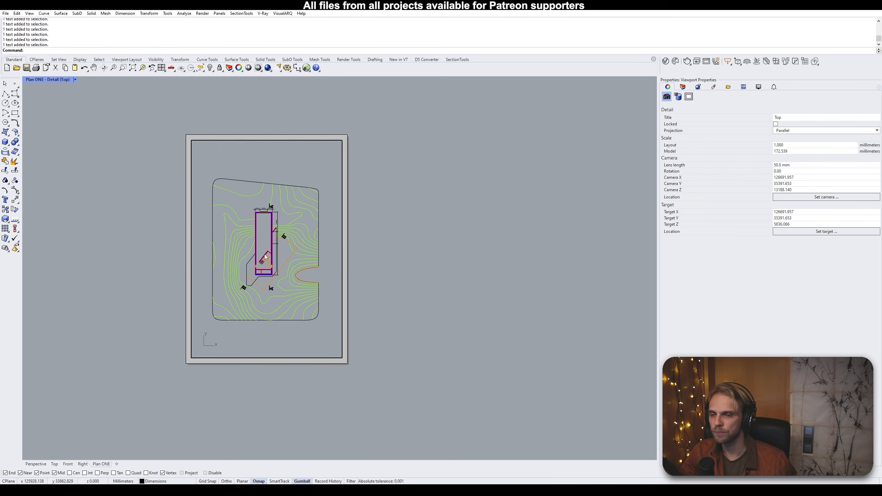
scroll(255, 241, up, 1)
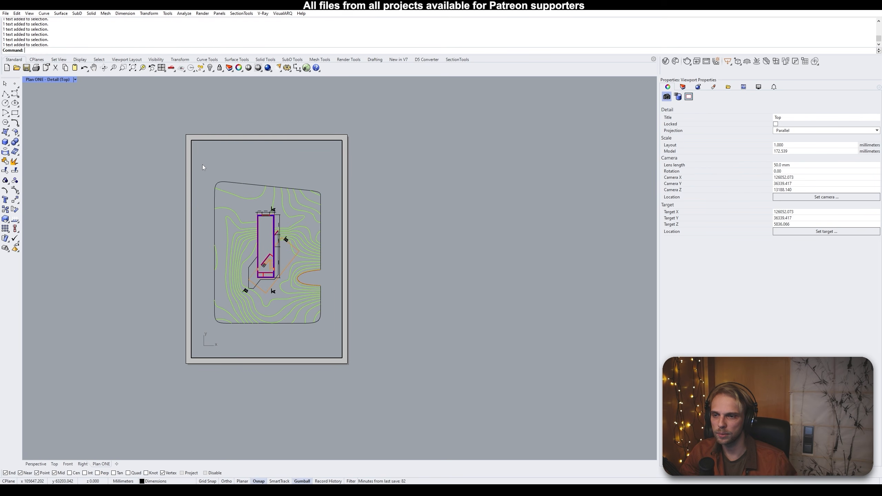
Select the entire first site plan and fit the detail view to it with Zoom Selected, then clear the selection
drag(203, 164, 327, 331)
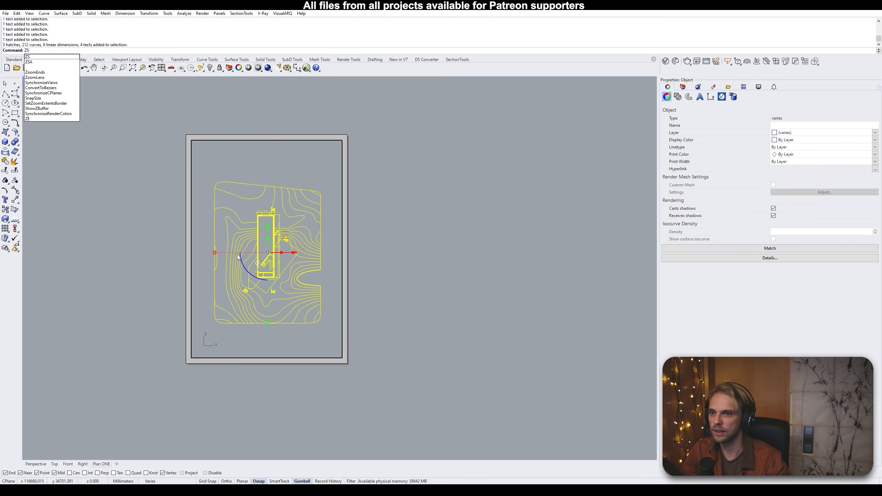
key(Return)
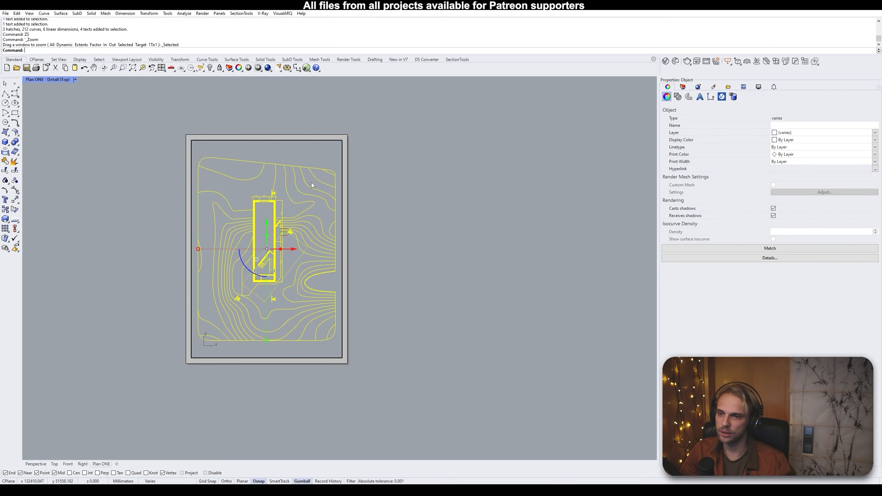
key(Escape)
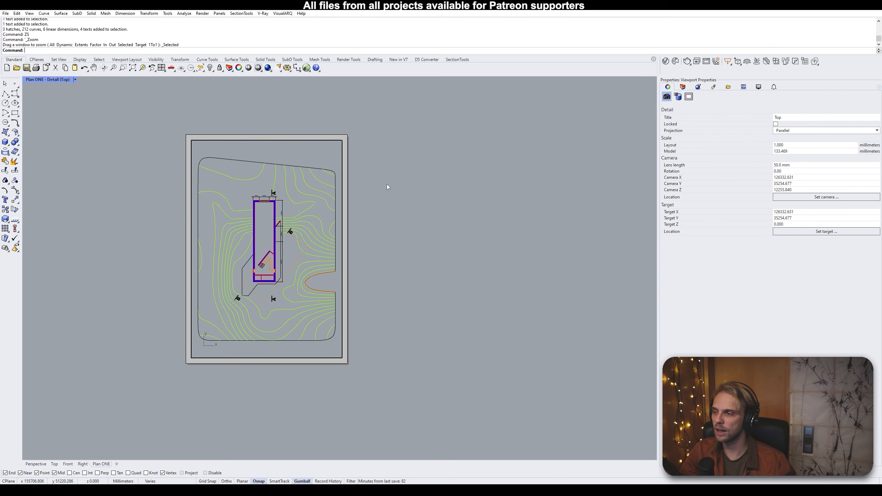
Leave the Plan ONE detail view and set its scale to 1 mm on page for 100 mm in the model
double_click(110, 128)
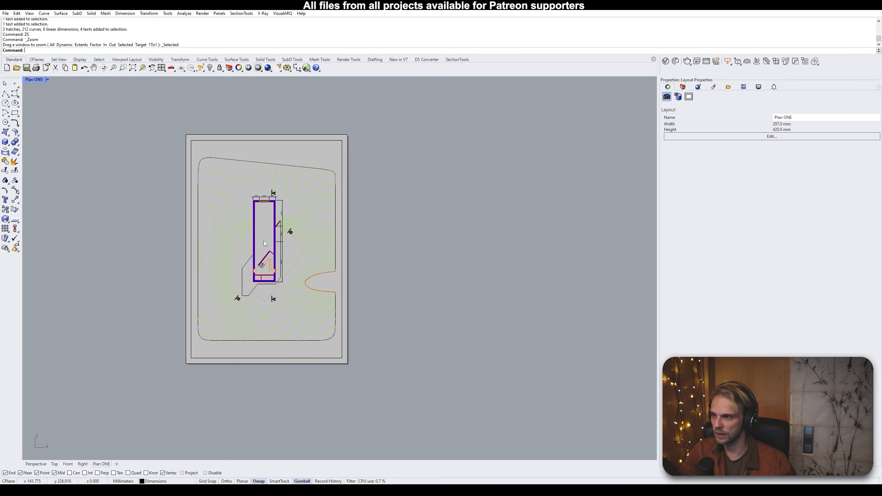
click(197, 142)
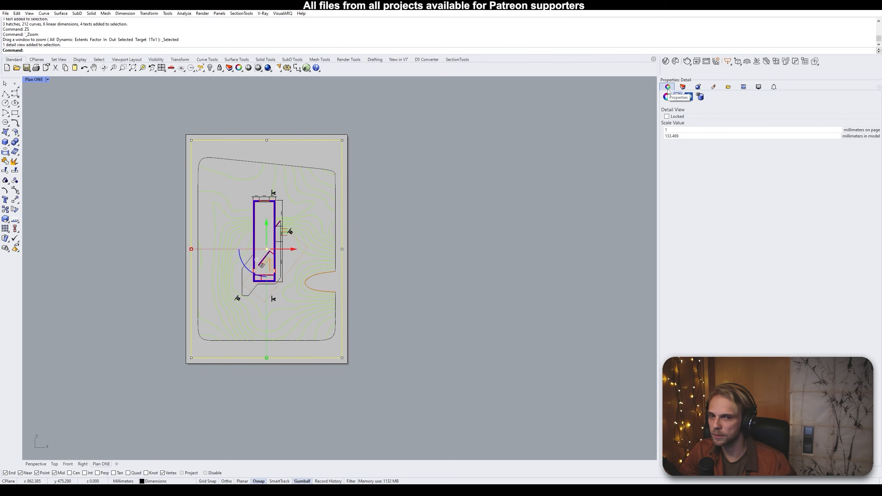
double_click(681, 137)
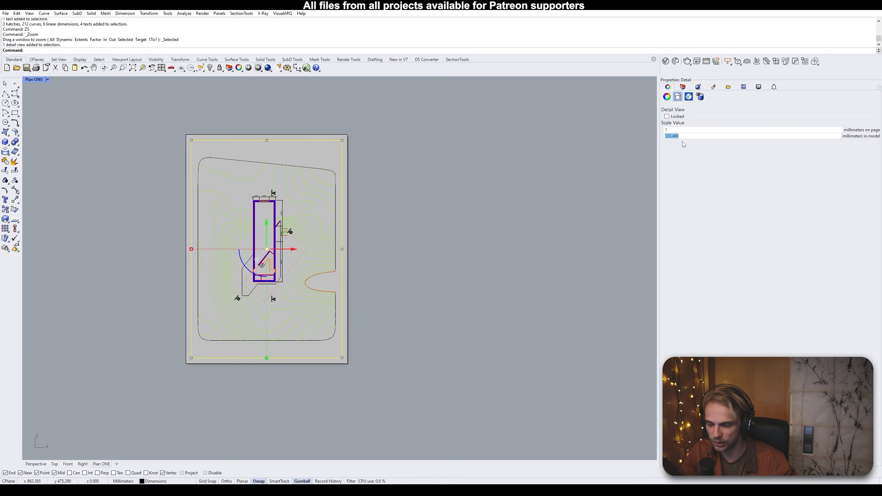
key(Return)
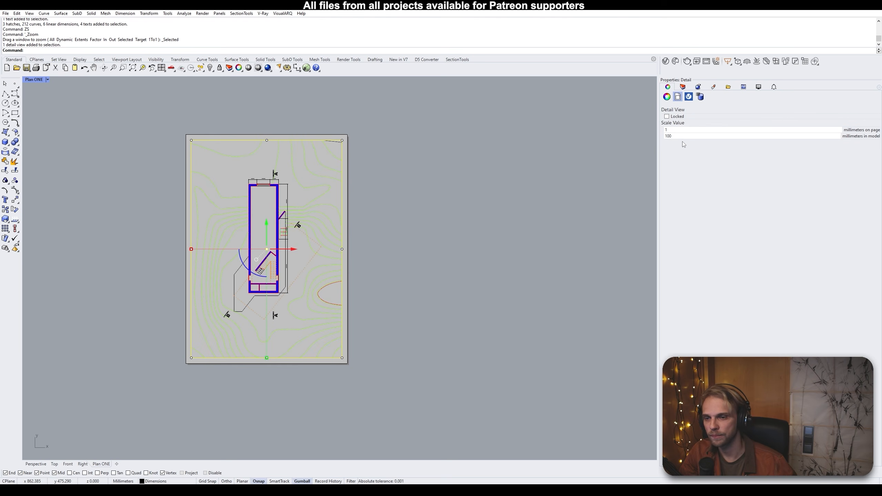
click(305, 130)
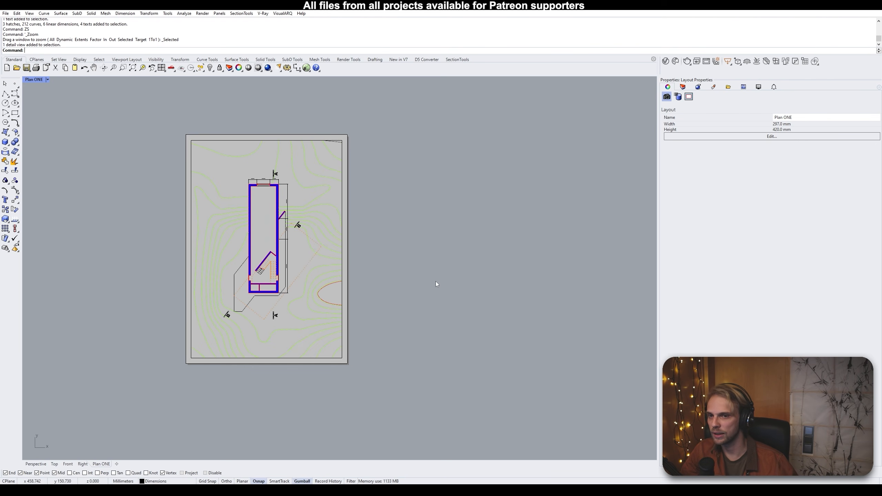
Create a new A3 portrait layout named Plan Two with one detail
right_drag(436, 285, 430, 323)
scroll(461, 303, down, 2)
right_drag(428, 287, 439, 243)
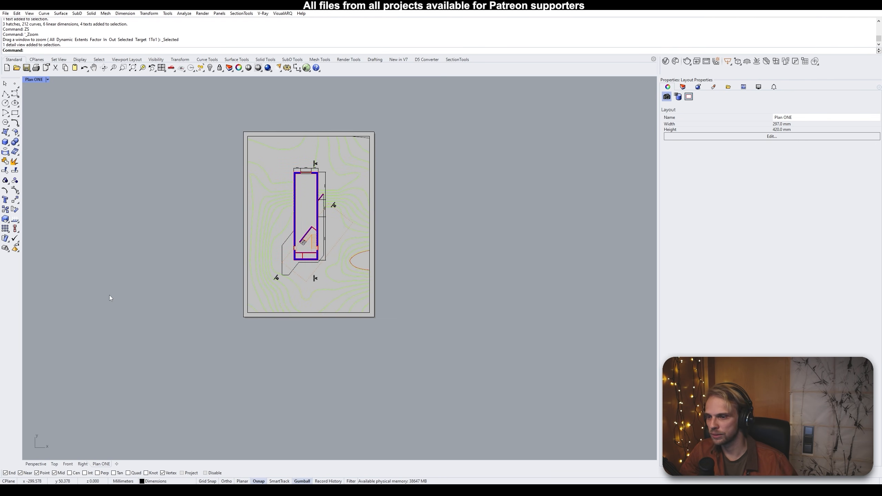
right_drag(186, 267, 157, 265)
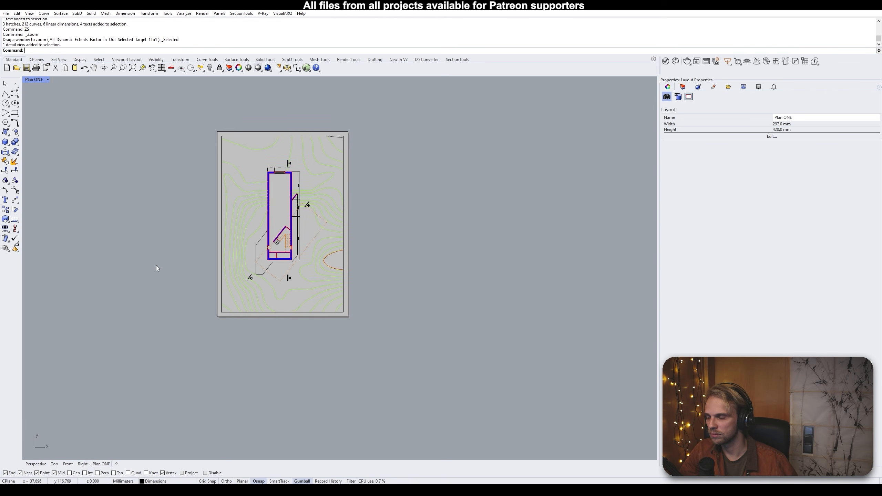
click(116, 464)
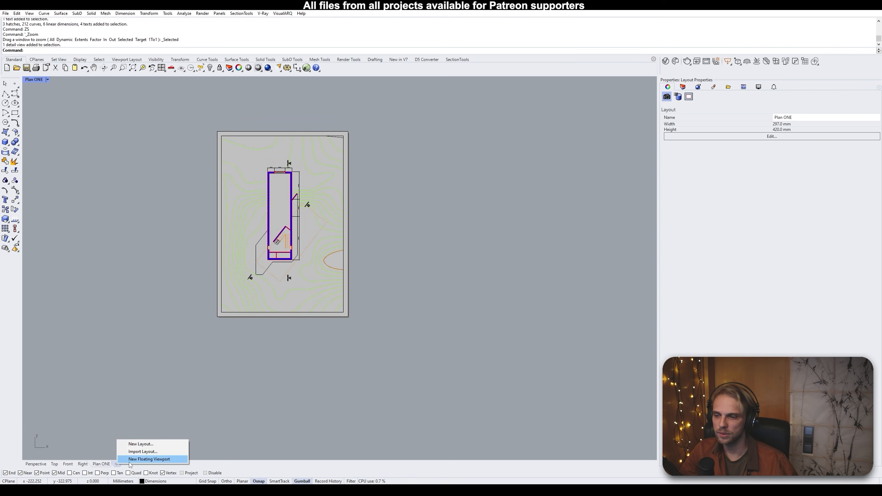
click(141, 445)
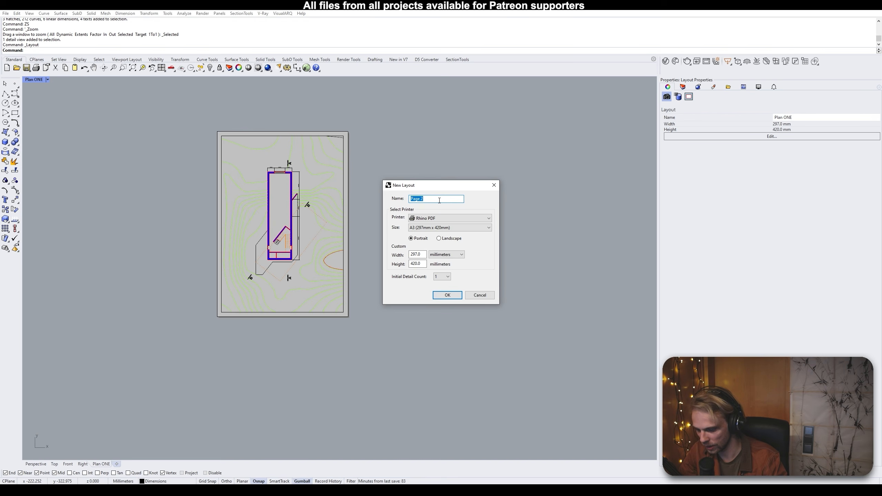
text(Plan Tw)
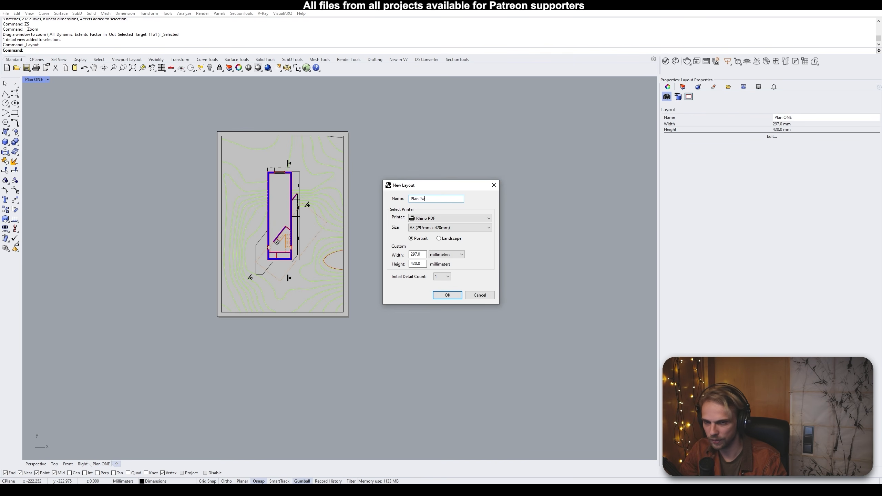
text(o)
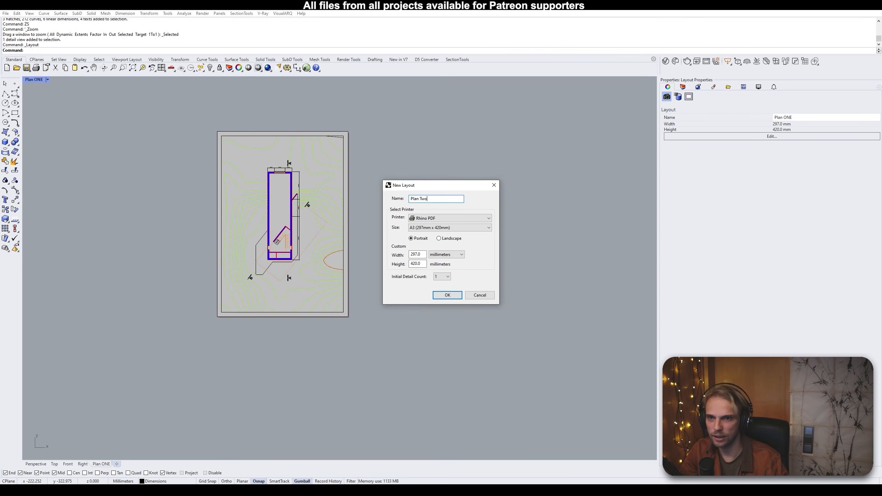
click(452, 296)
Create a new A3 layout named Section AA in landscape orientation
click(139, 464)
click(166, 446)
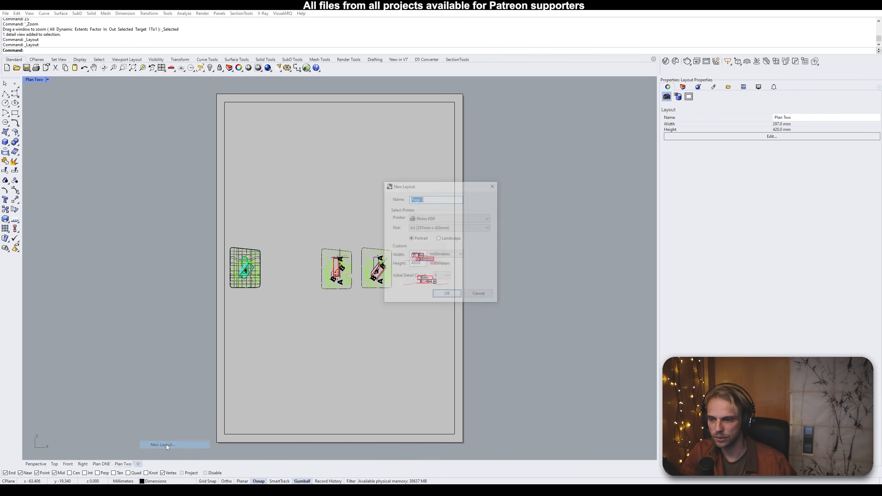
text(Section)
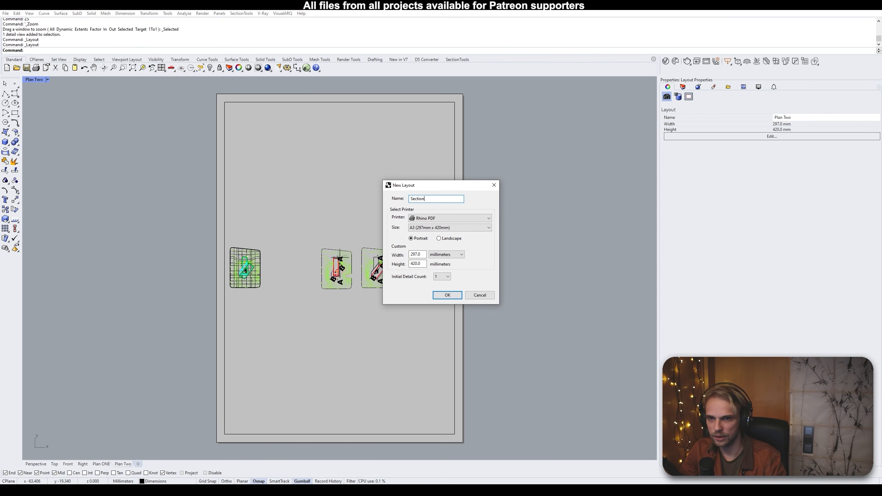
text( A-)
key(BackSpace)
text(A)
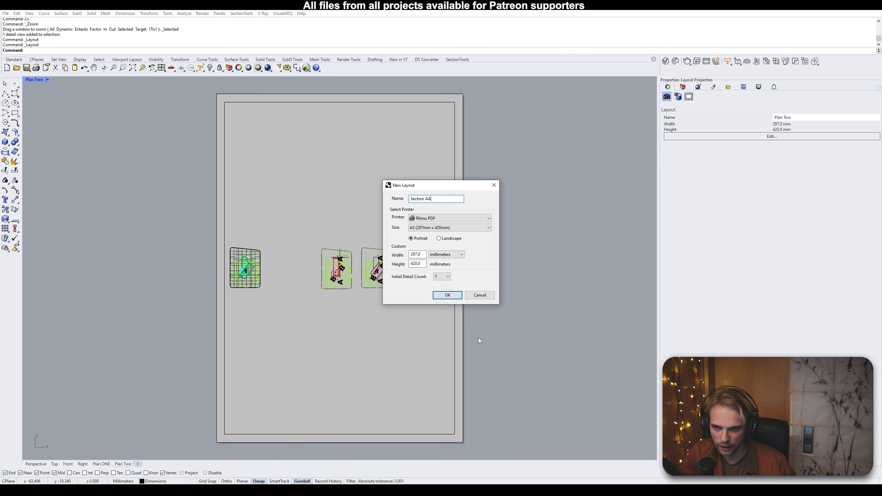
click(439, 238)
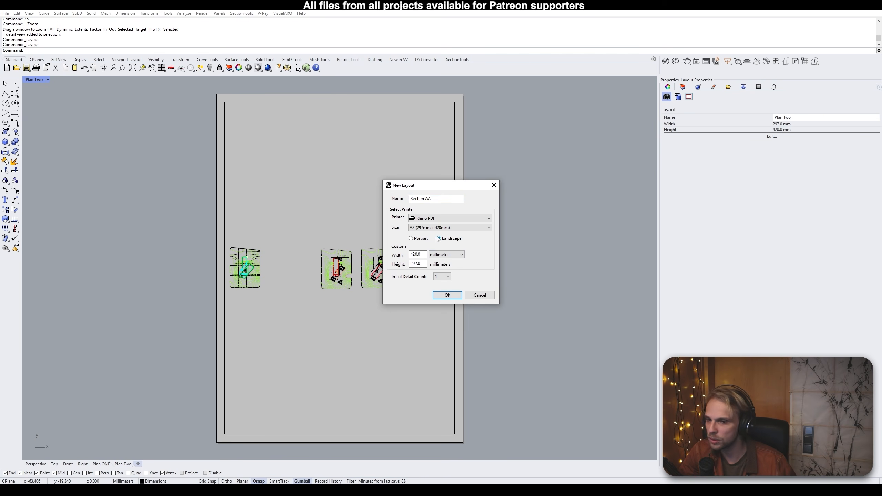
click(458, 298)
Create another A3 landscape layout named Section BB
click(162, 464)
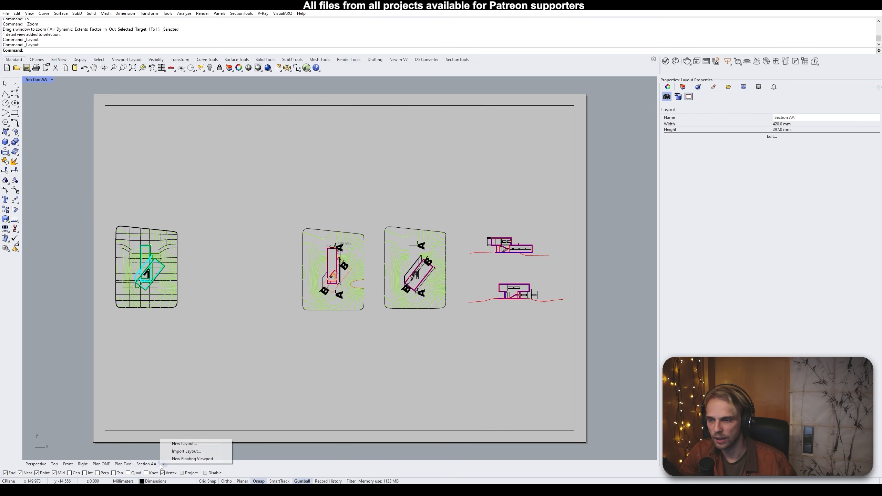
click(184, 444)
text(Section BB)
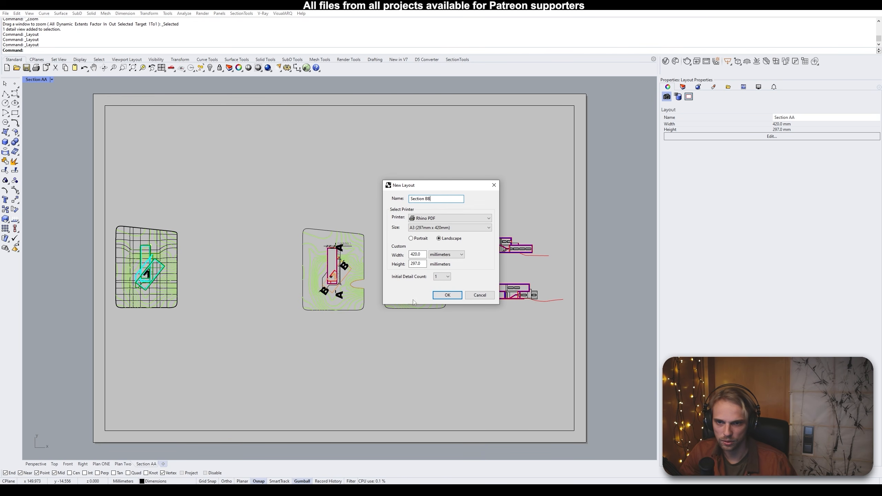
click(447, 295)
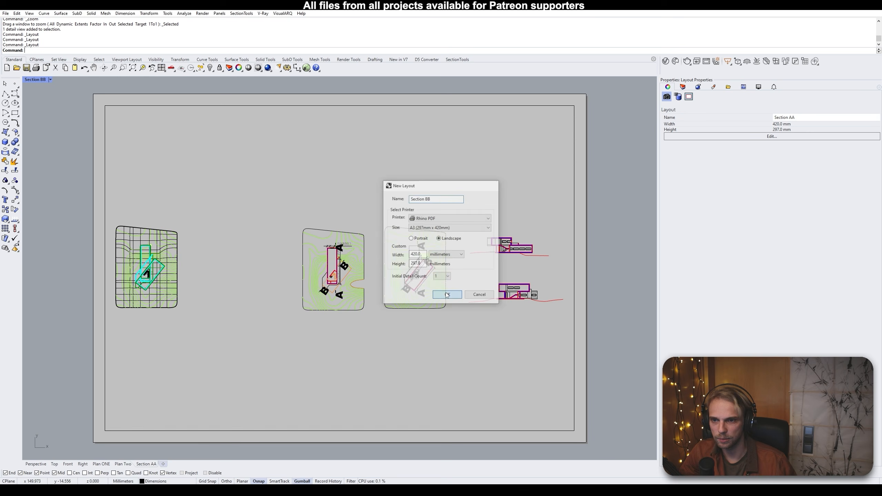
On the Plan Two layout, select the entire second site plan inside the detail, fit it with Zoom Selected and leave the detail view
click(120, 464)
double_click(299, 316)
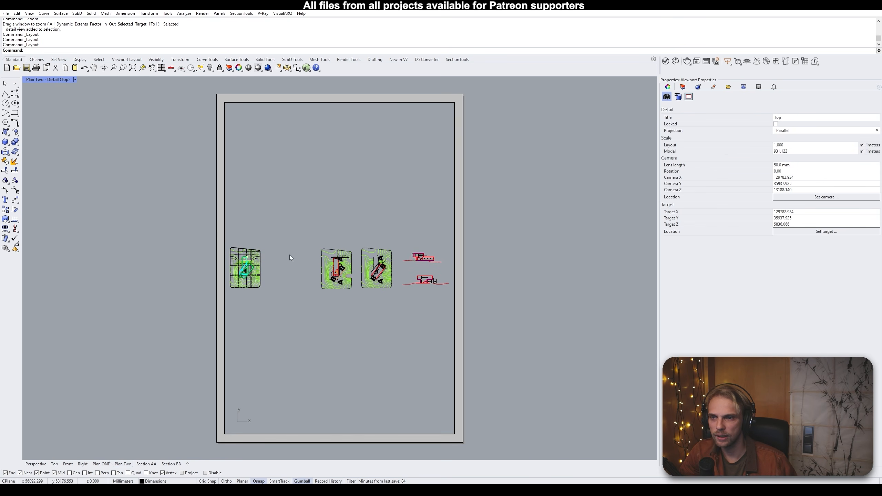
scroll(389, 279, up, 8)
drag(417, 336, 311, 189)
text(Z)
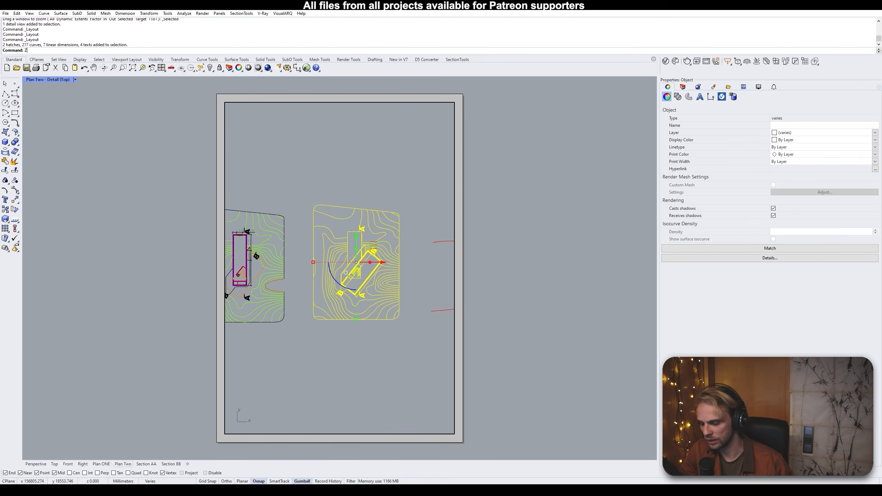
text(S)
key(Return)
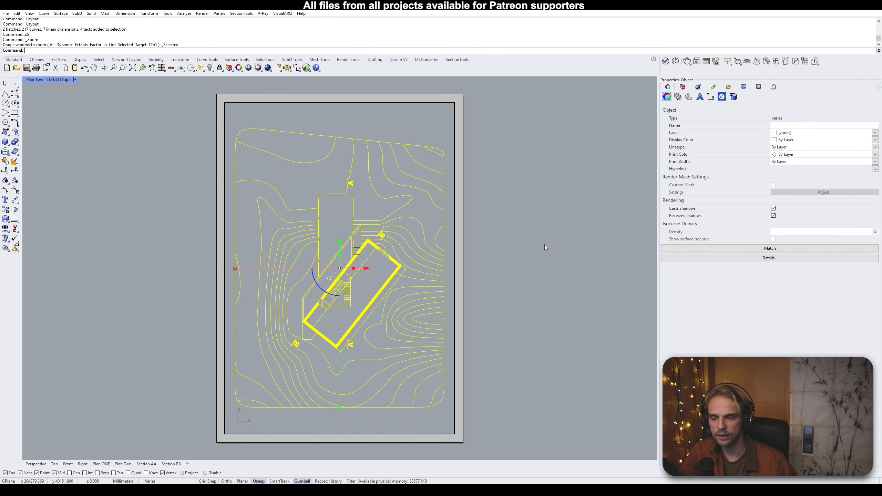
double_click(544, 247)
Set the Plan Two detail's scale to 100 mm in model per 1 mm on page and clear the selection
click(435, 107)
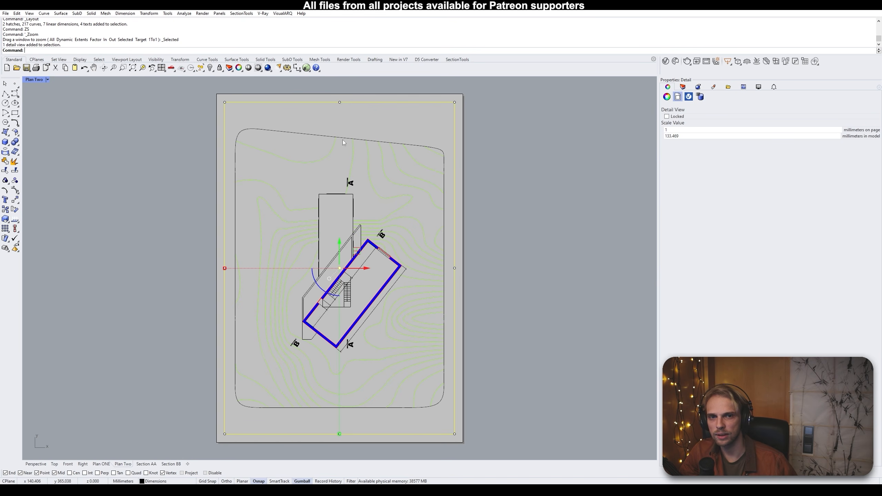
double_click(677, 136)
text(100)
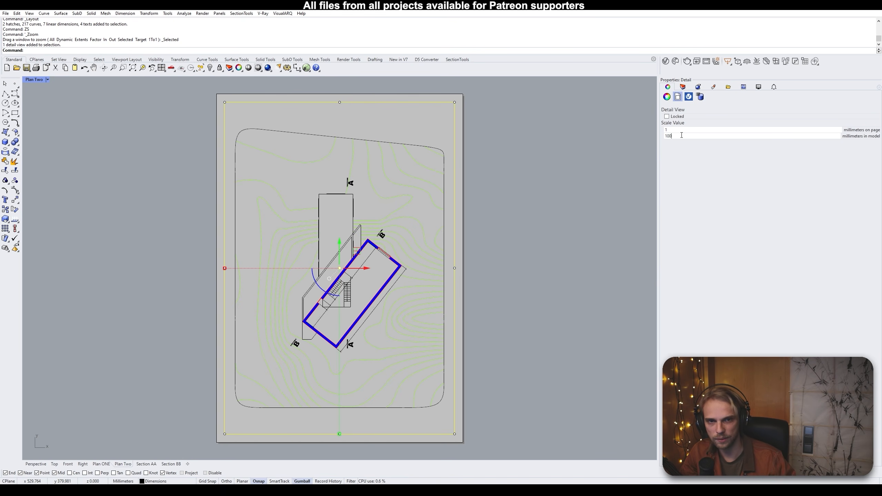
key(Return)
click(565, 216)
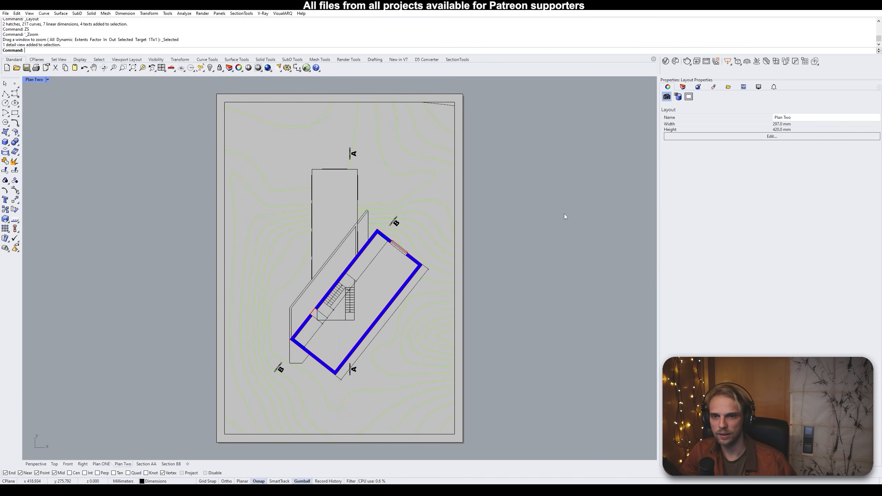
Open the Section AA layout, activate its detail view and frame the lower of the two section drawings
click(147, 464)
double_click(293, 216)
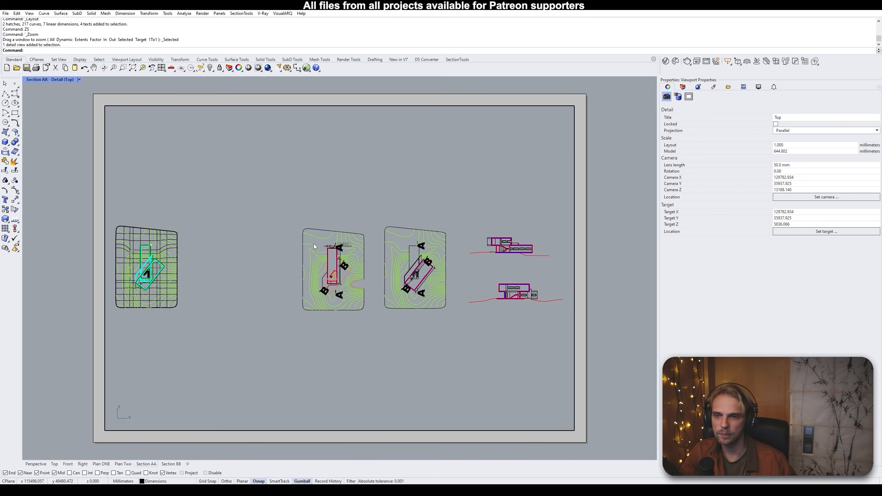
right_drag(546, 235, 368, 226)
scroll(339, 232, up, 5)
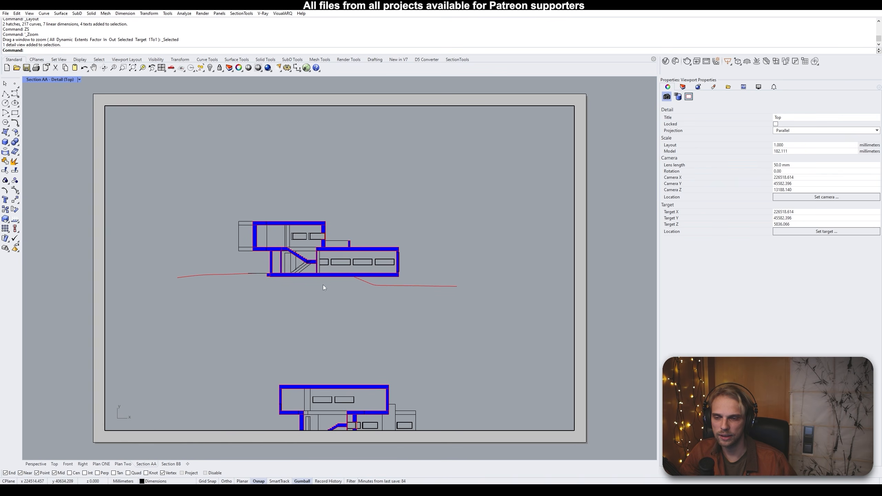
scroll(322, 274, up, 4)
scroll(320, 257, down, 4)
right_drag(336, 349, 334, 119)
right_drag(314, 263, 279, 175)
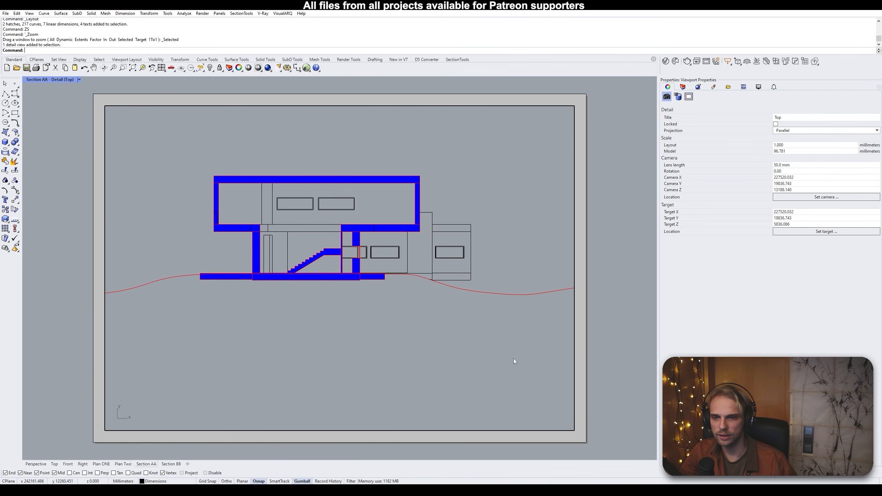
Select the framed section drawing, fit the detail to it with Zoom Selected, then clear the selection and leave the detail view
mouse_move(524, 355)
mouse_down()
mouse_move(235, 163)
mouse_move(155, 141)
mouse_up()
scroll(239, 152, down, 3)
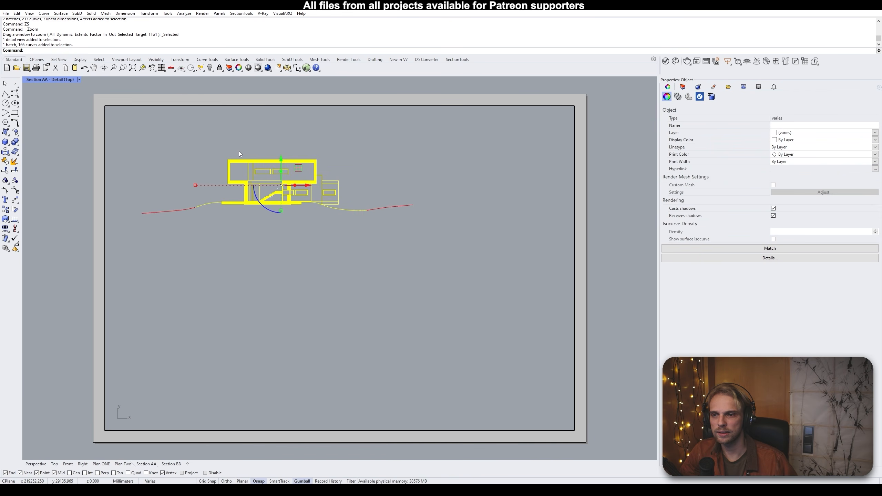
right_drag(239, 152, 258, 199)
scroll(296, 224, up, 2)
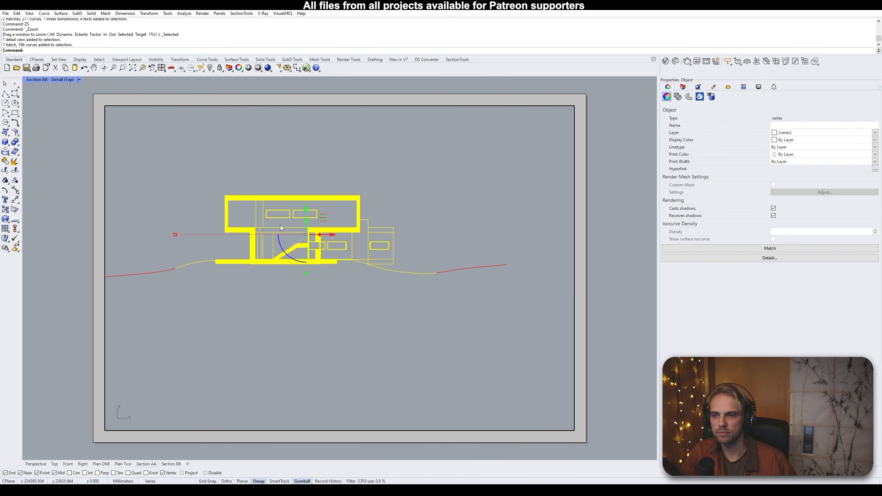
text(ZS)
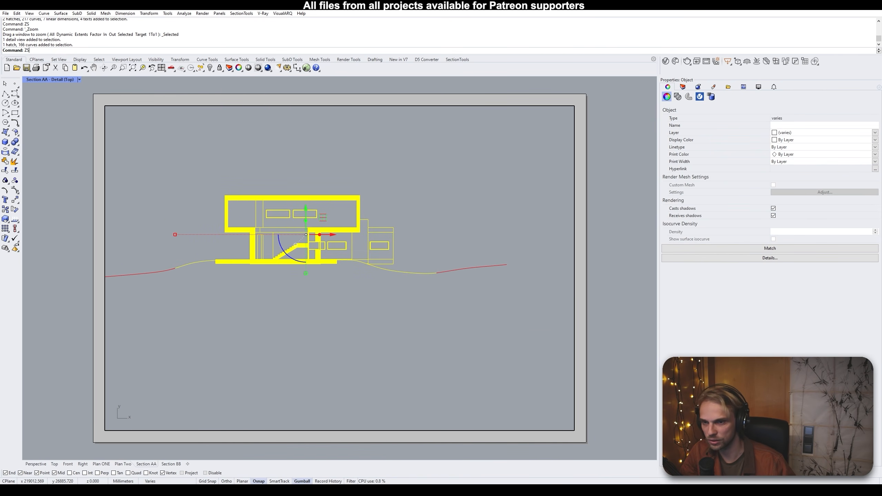
key(Return)
key(Escape)
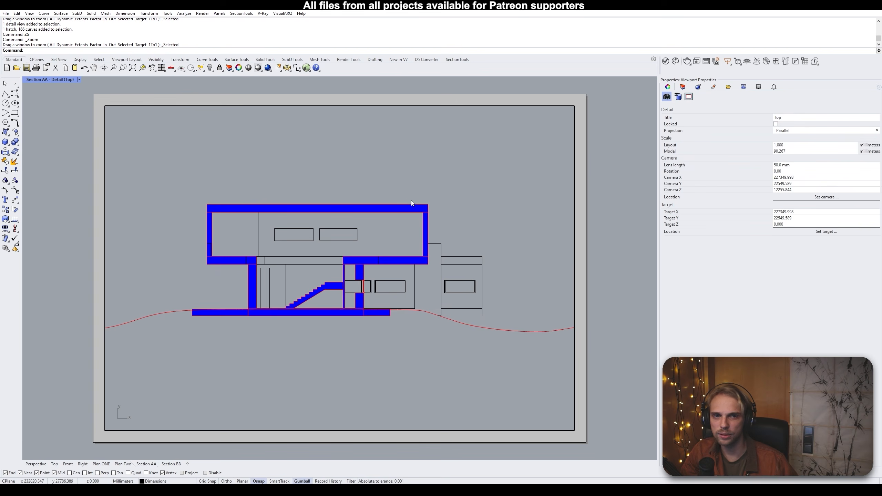
double_click(612, 143)
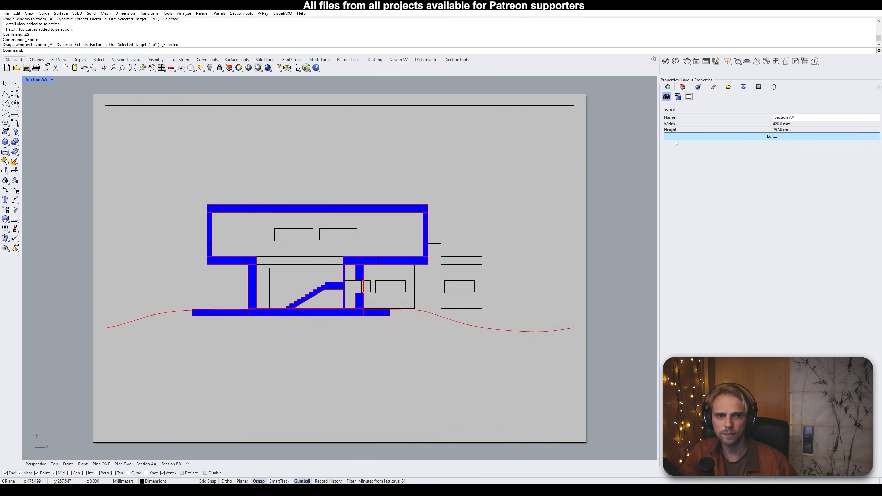
Set the Section AA detail's scale to 100 mm in model per 1 mm on page and deselect the detail
click(575, 130)
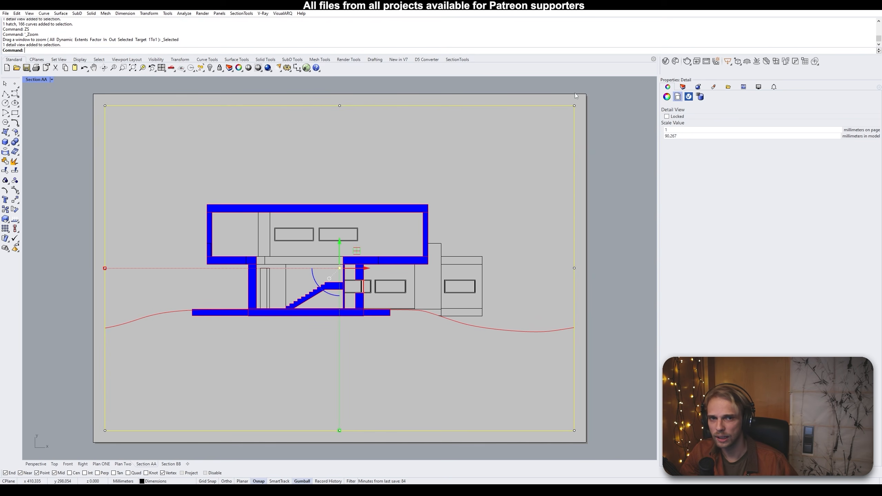
double_click(679, 135)
text(100)
key(Return)
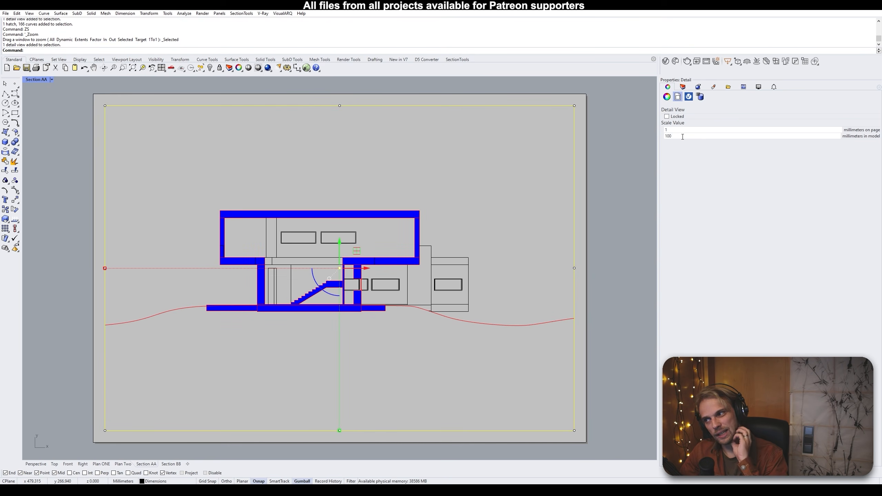
click(604, 131)
scroll(604, 132, down, 4)
scroll(473, 276, down, 10)
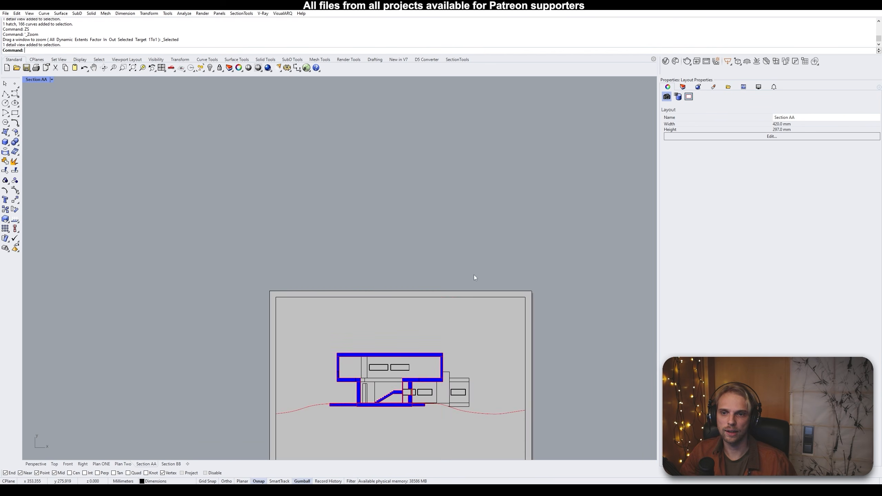
Open the Section BB layout, activate its detail view and frame the upper section drawing
scroll(383, 241, up, 10)
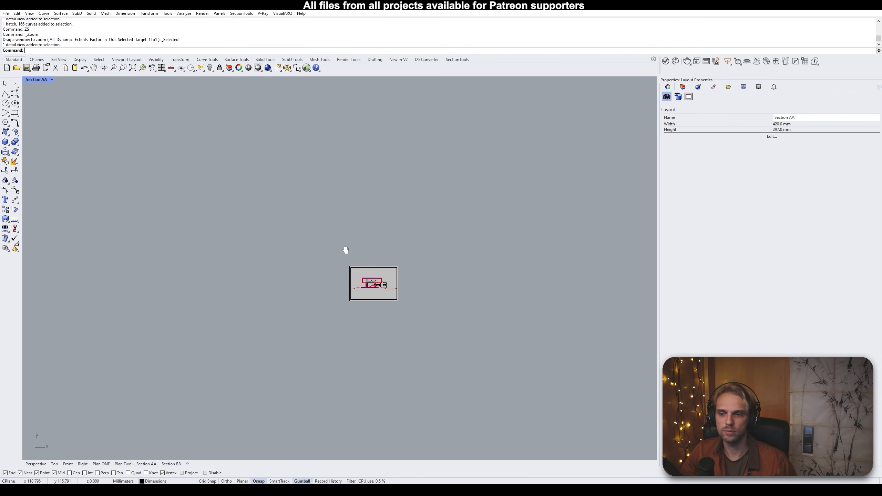
click(171, 464)
double_click(411, 275)
scroll(573, 223, up, 5)
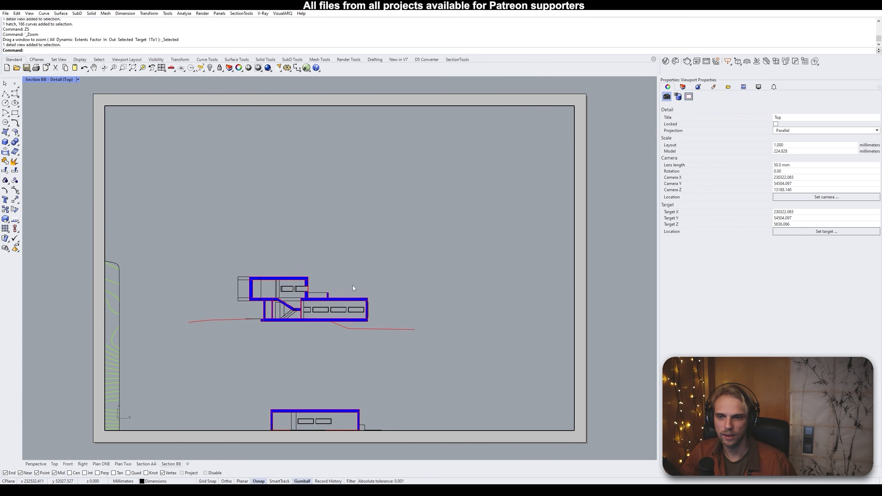
Select the whole upper section drawing, fit the detail to it with Zoom Selected and leave the detail view
drag(417, 355, 199, 253)
text(ZS)
key(Return)
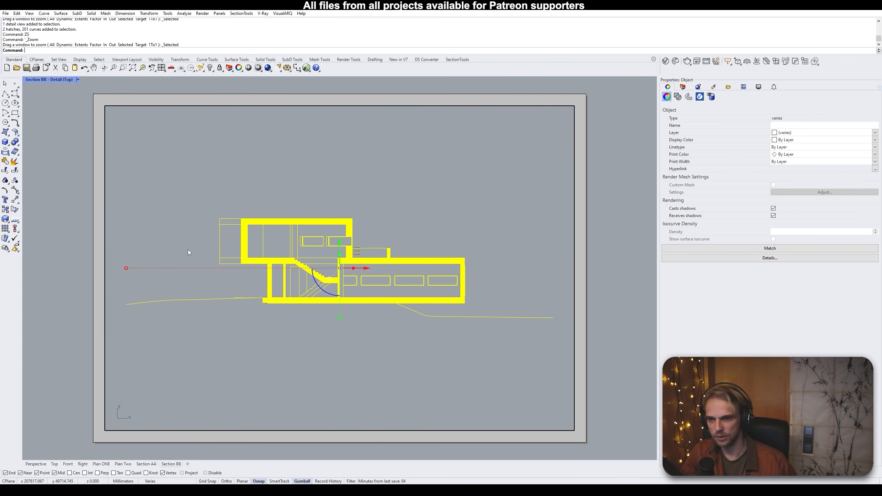
double_click(622, 138)
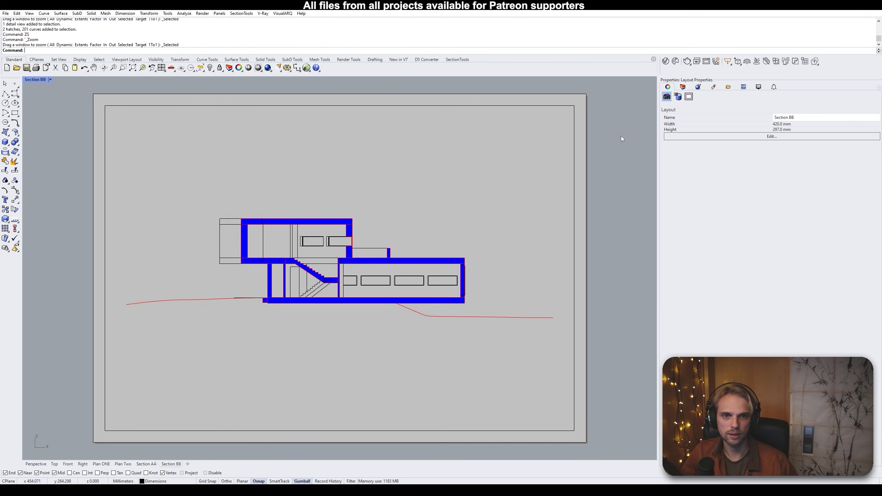
Set the Section BB detail's scale to 100 mm in model per 1 mm on page and deselect the detail
click(565, 103)
double_click(686, 138)
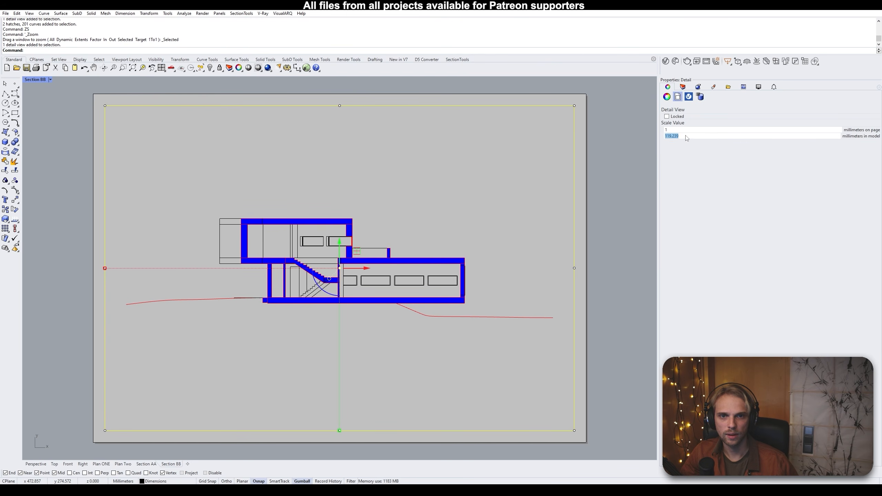
text(100)
key(Return)
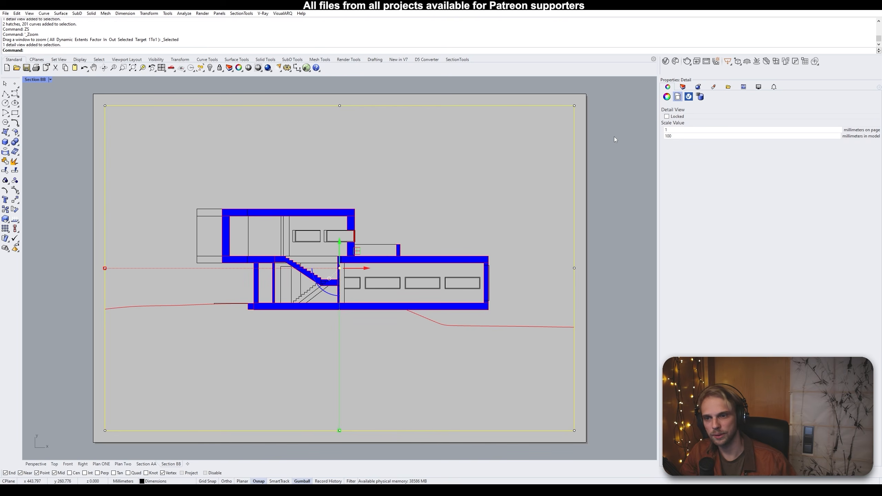
click(56, 174)
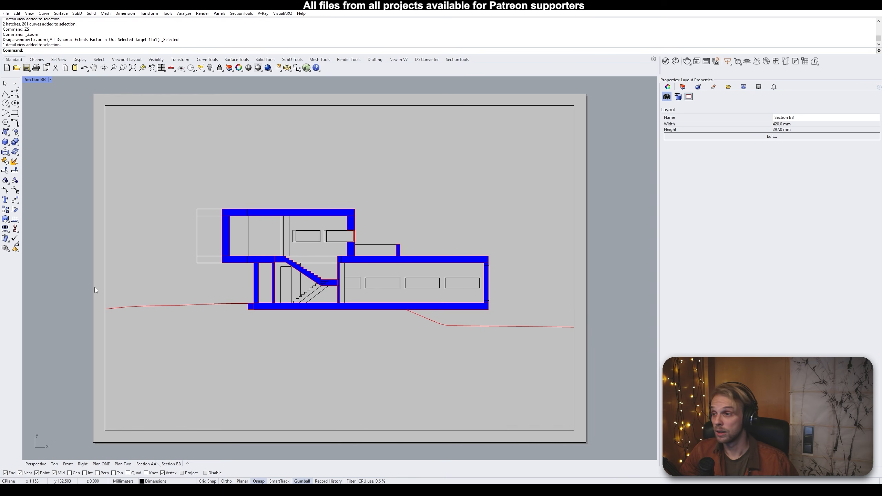
Review the Plan ONE, Plan Two, Section AA and Section BB layouts and compare them with the Perspective view
scroll(164, 358, down, 4)
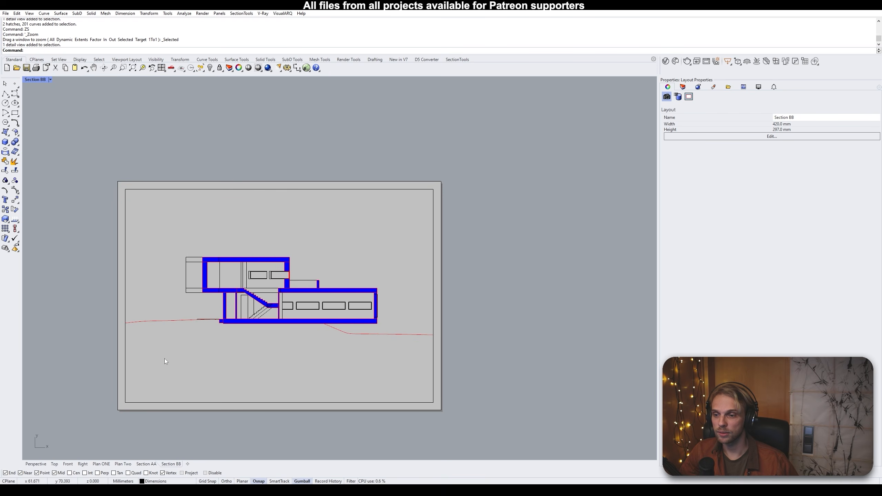
click(102, 464)
click(123, 465)
click(145, 465)
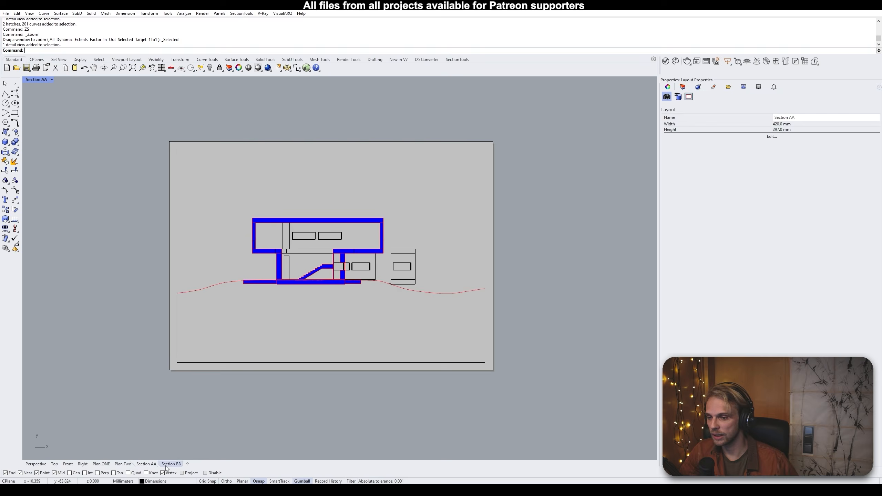
click(164, 465)
click(102, 465)
click(123, 465)
click(146, 465)
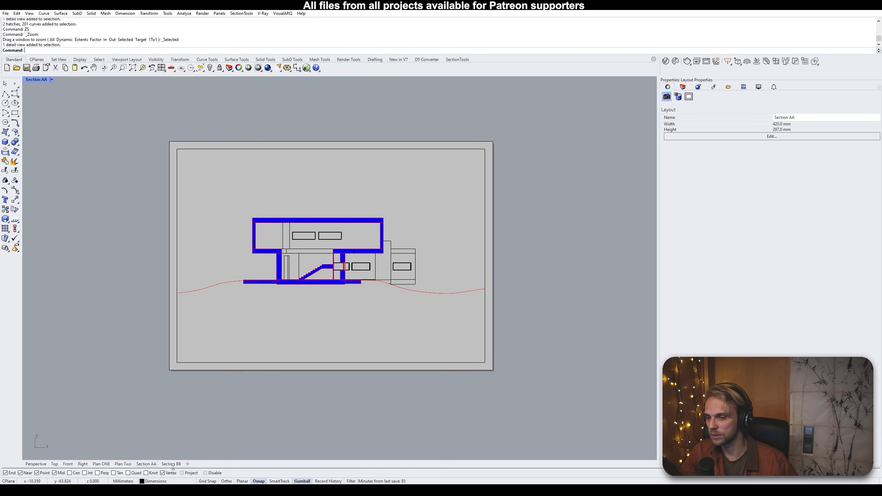
click(170, 464)
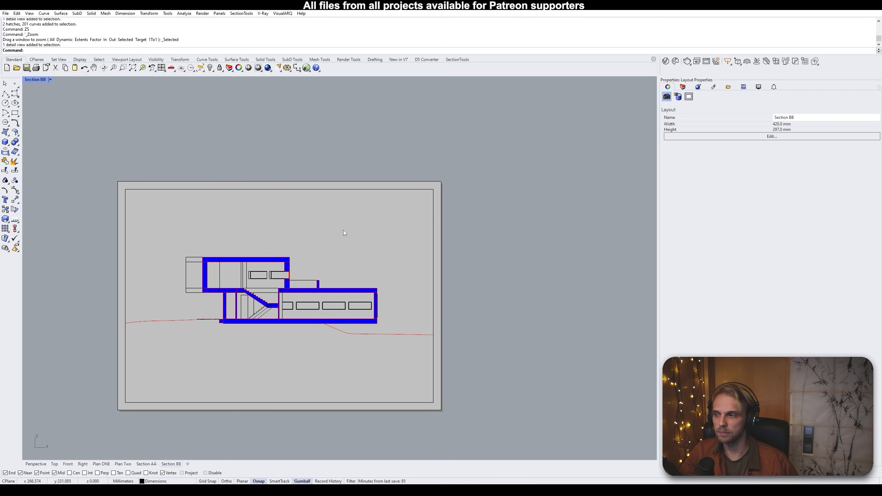
click(36, 464)
click(171, 464)
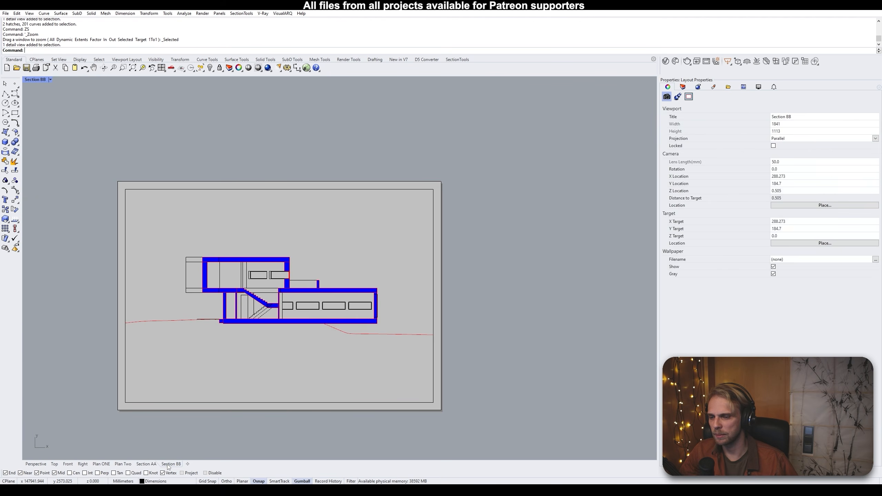
Open the Plan ONE layout, display the layer list and clear the layer selection
click(95, 464)
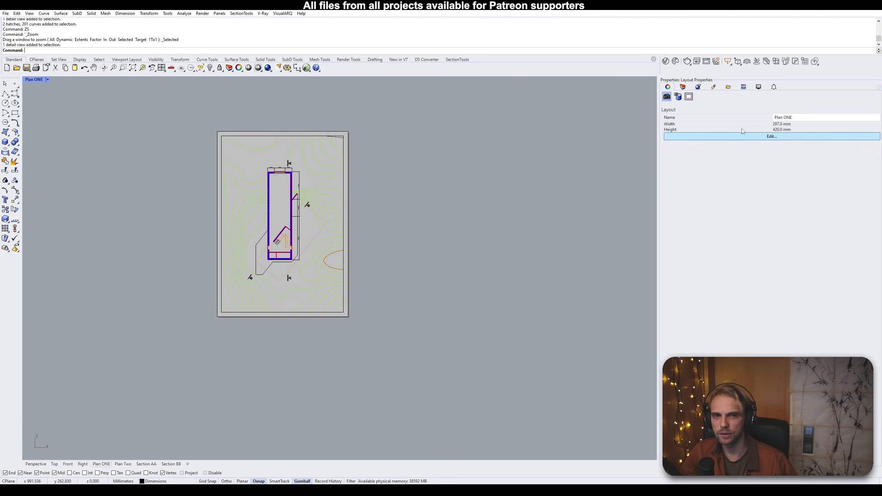
click(682, 87)
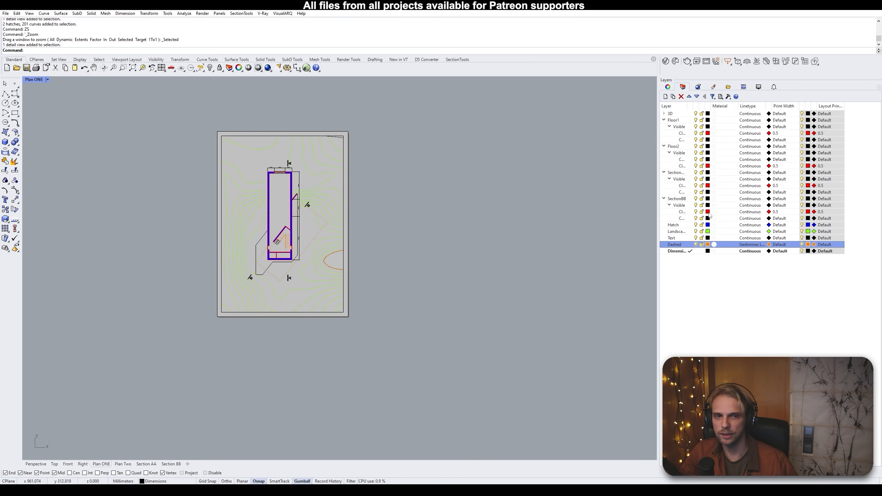
click(727, 316)
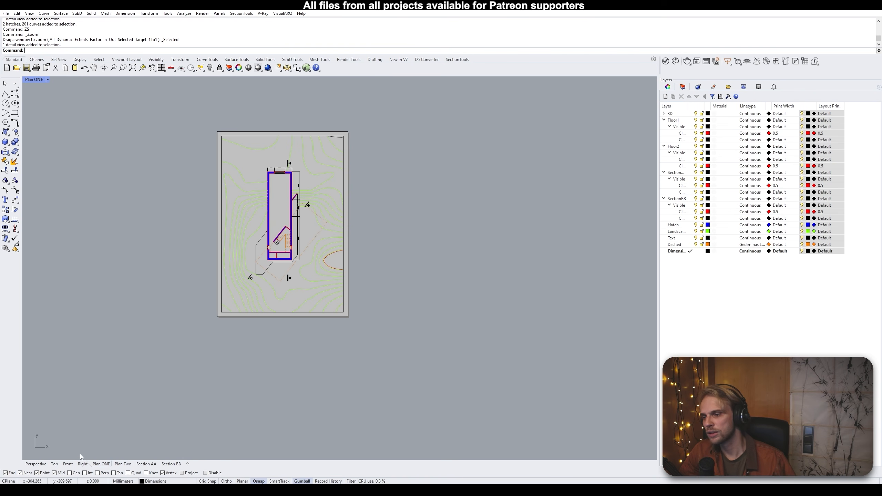
Compare the line colours in the Perspective model view with the Section AA and Plan ONE layouts
click(36, 464)
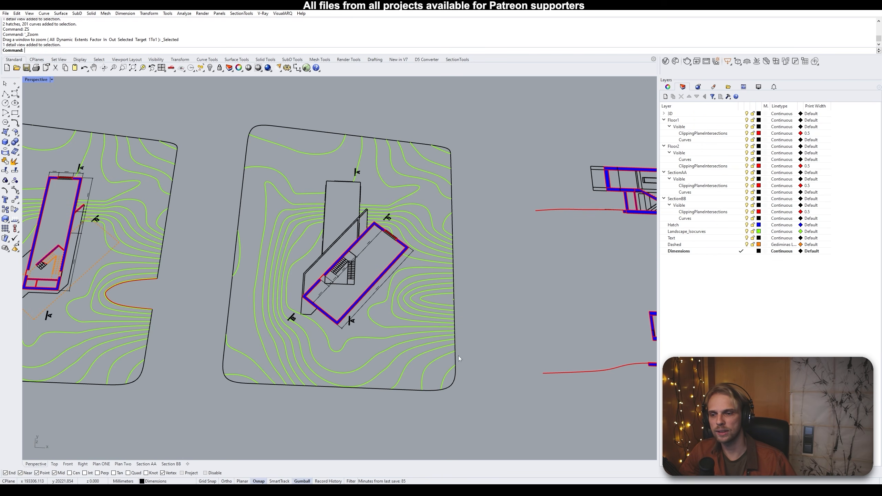
click(146, 464)
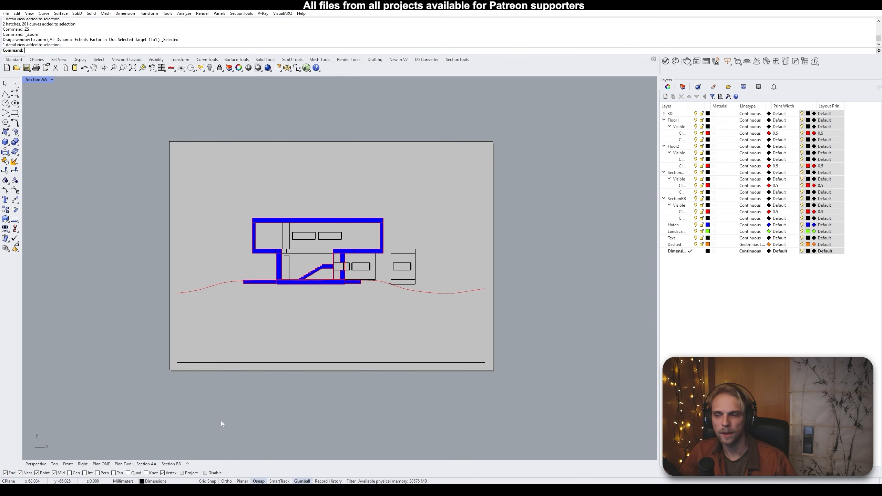
click(36, 464)
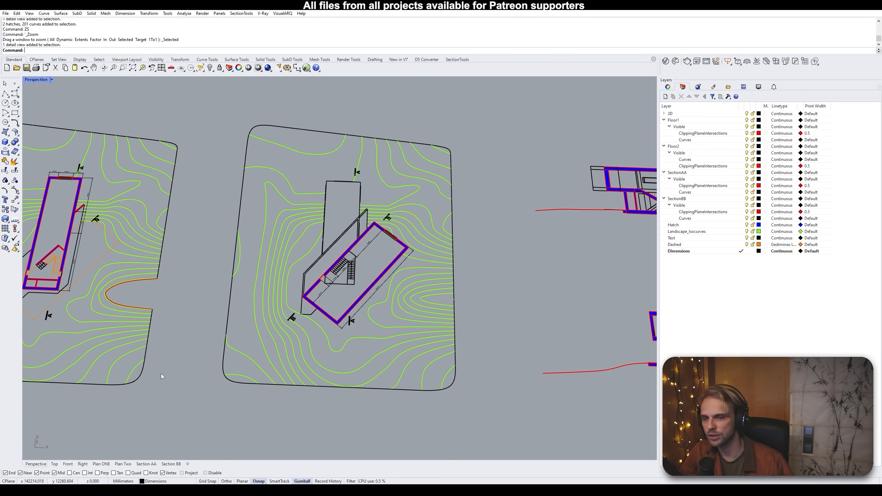
click(54, 464)
click(82, 464)
click(36, 464)
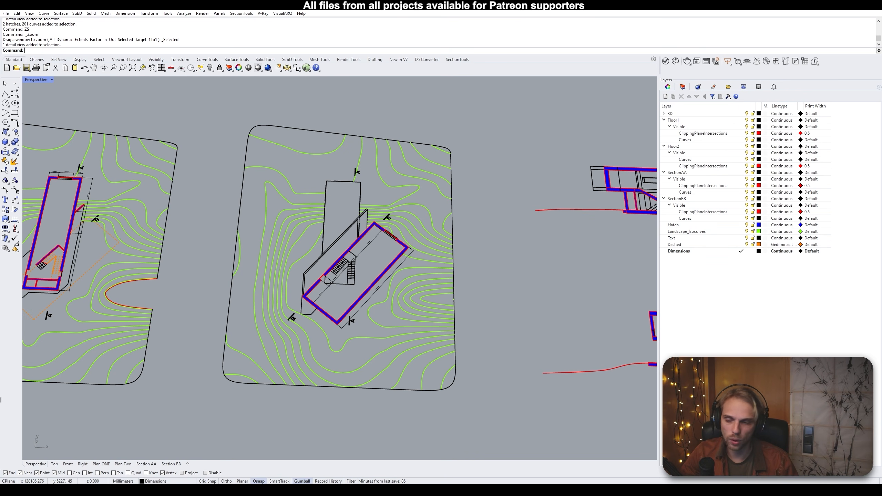
click(101, 464)
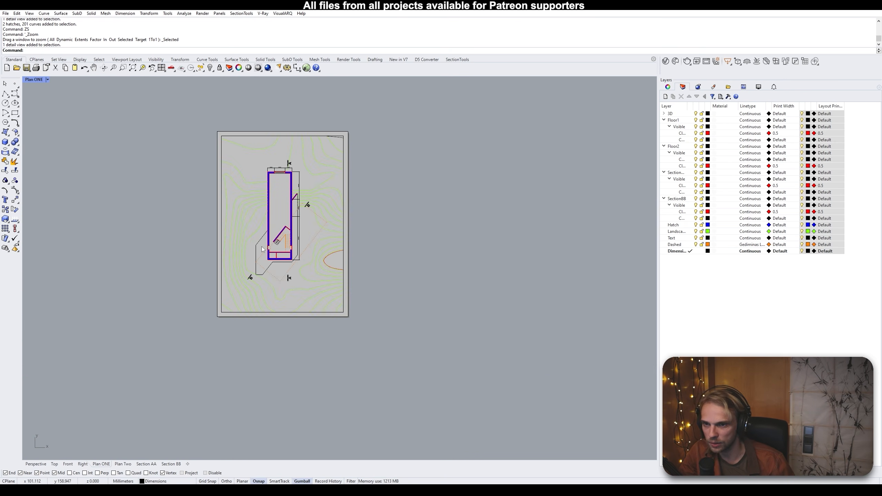
scroll(266, 286, up, 5)
scroll(266, 286, down, 3)
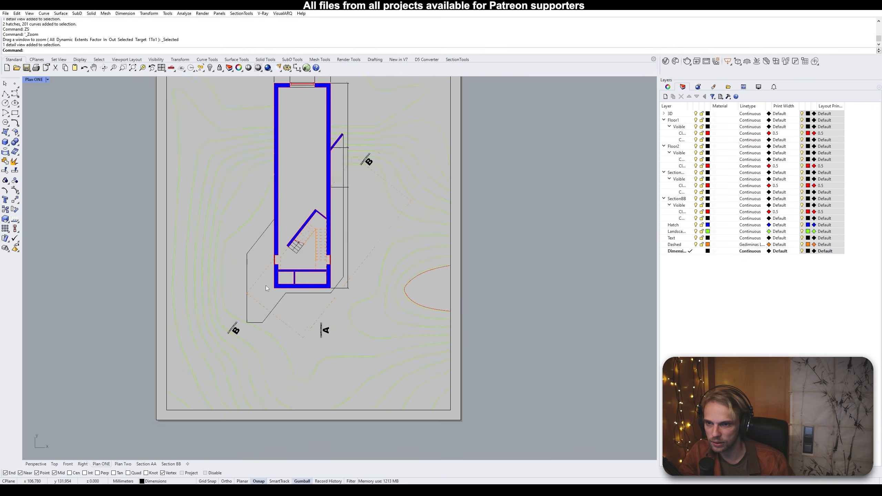
In the Perspective view, set the print colour of the ClippingPlaneIntersections layers under Floor1 and Floor2 to Black
click(35, 464)
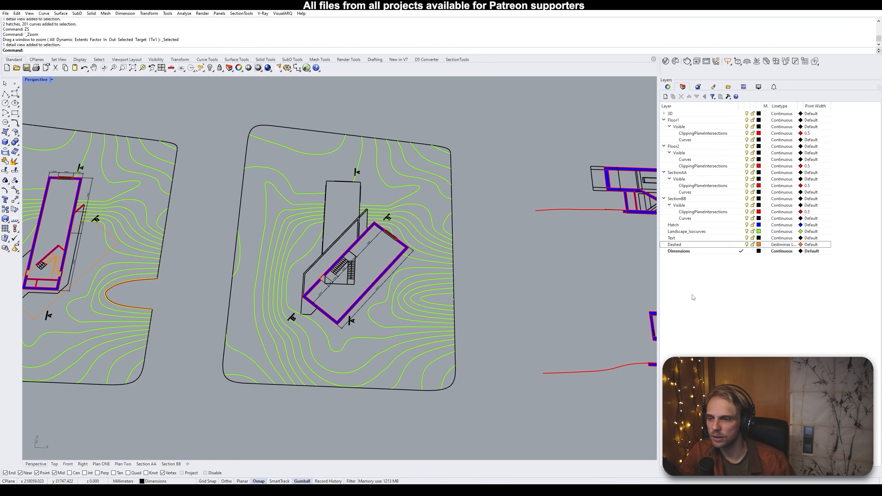
scroll(361, 240, up, 6)
scroll(368, 237, down, 6)
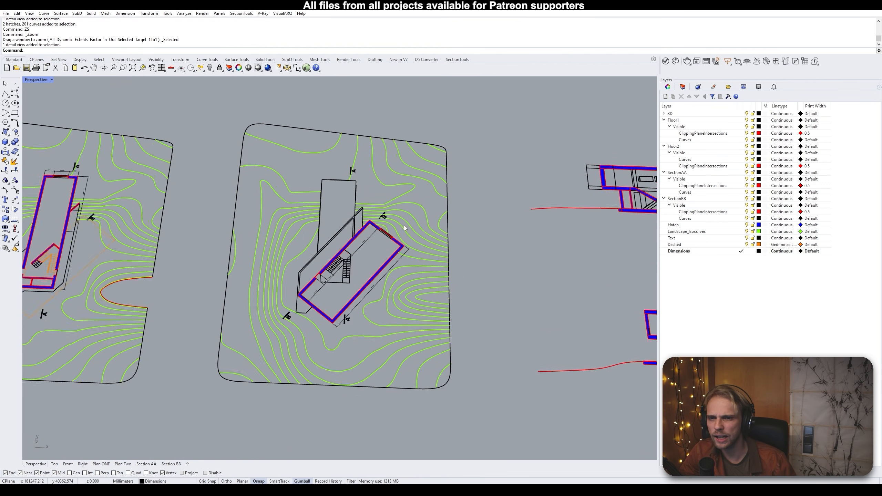
scroll(404, 225, up, 4)
scroll(371, 260, down, 4)
scroll(408, 303, up, 3)
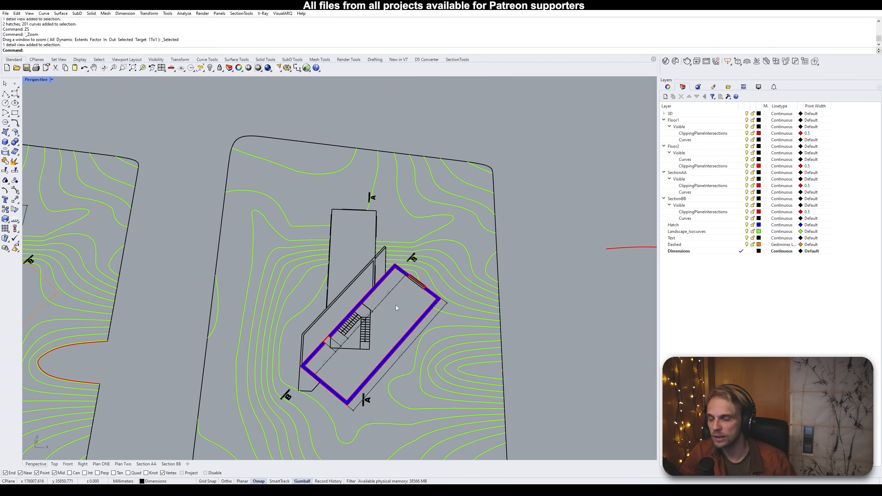
right_drag(395, 304, 537, 175)
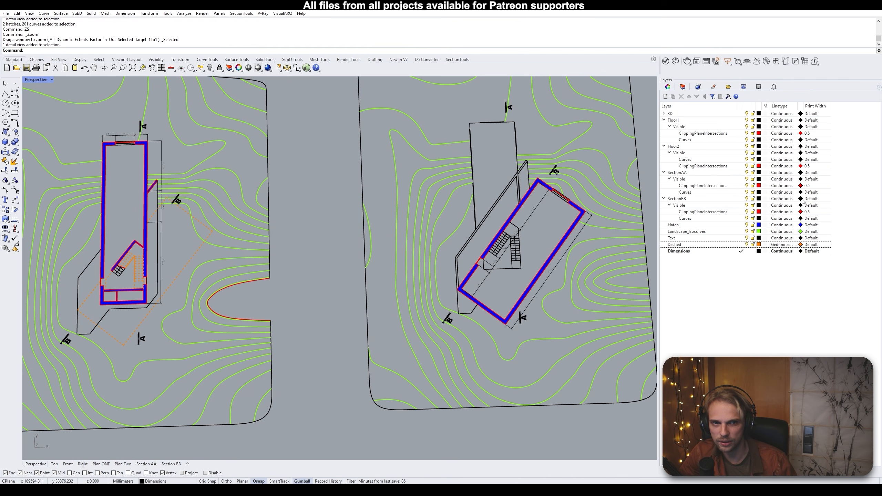
click(801, 134)
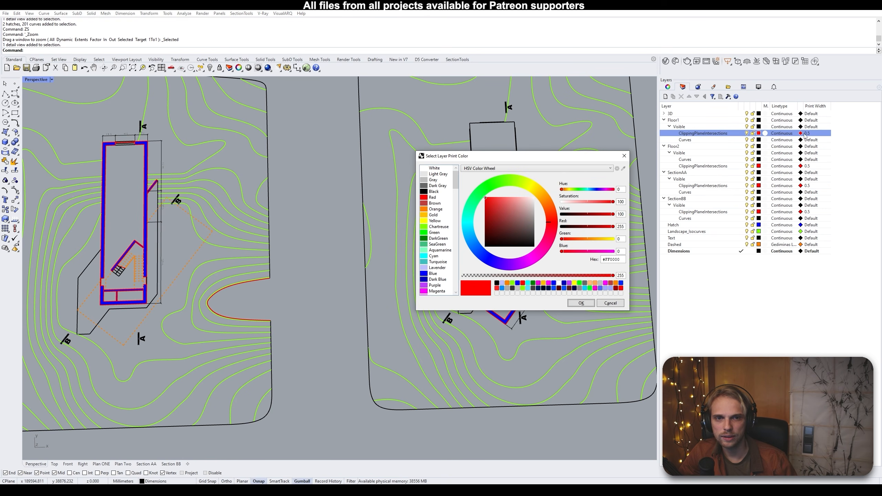
click(434, 192)
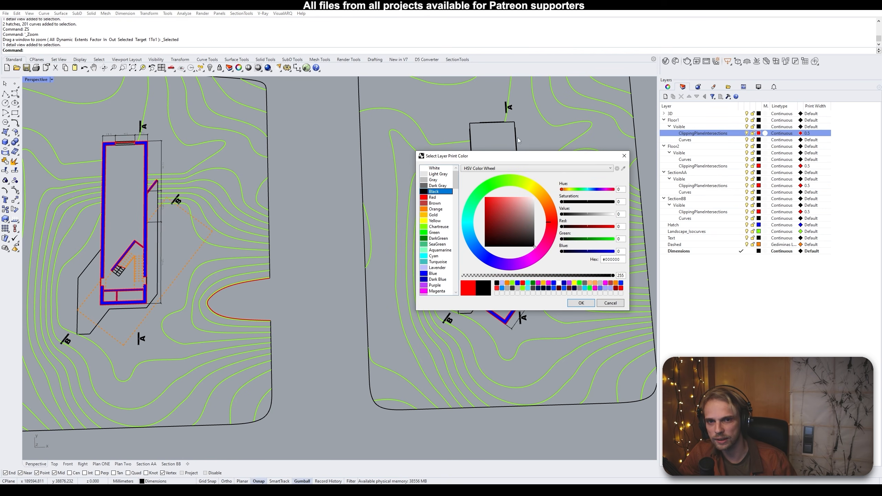
click(580, 303)
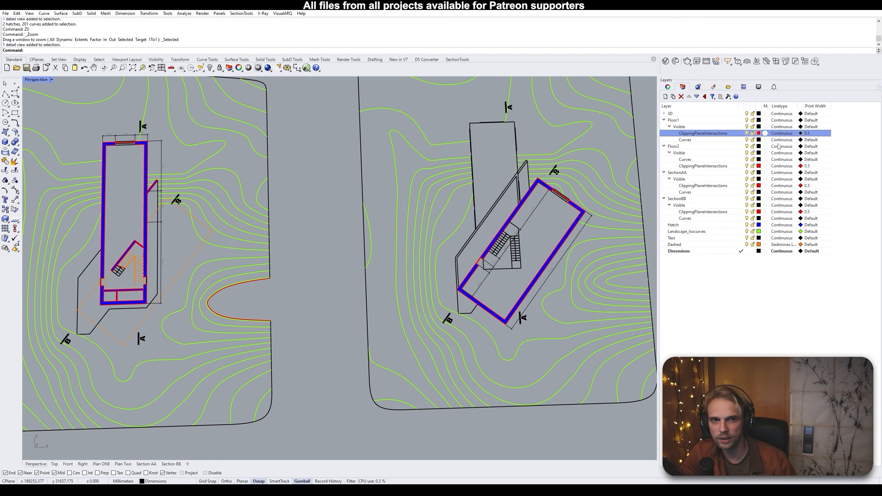
click(800, 166)
click(434, 191)
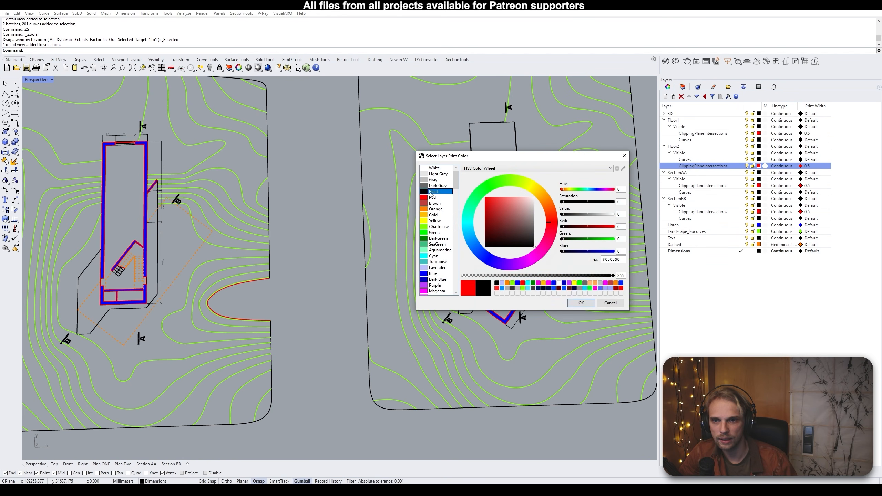
click(590, 304)
Set the print colour of the ClippingPlaneIntersections layers under SectionAA and SectionBB to Black
click(799, 186)
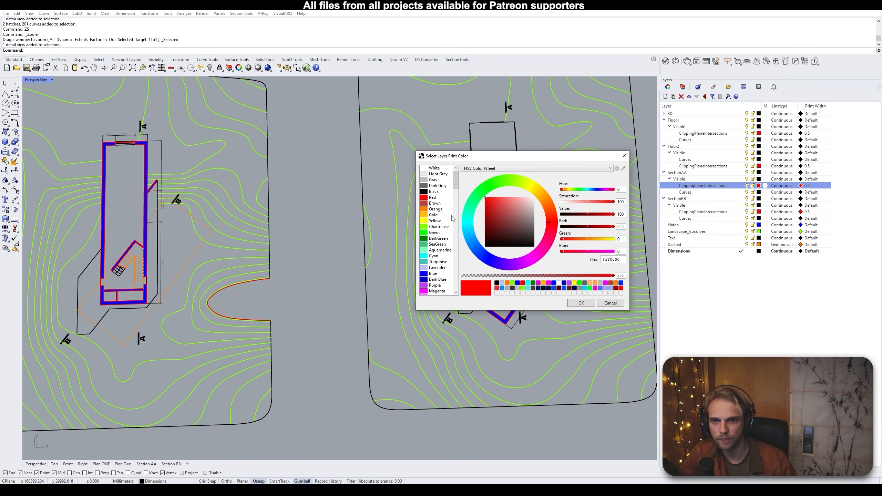
click(434, 192)
click(581, 303)
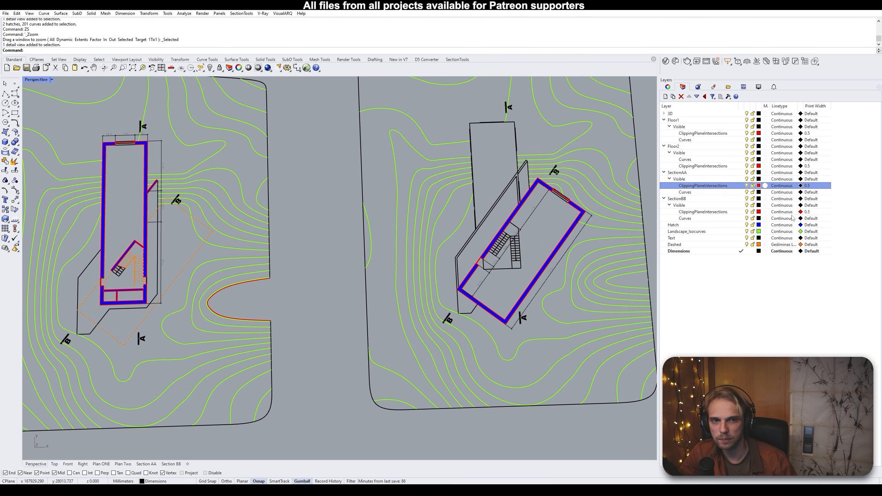
click(800, 212)
click(435, 191)
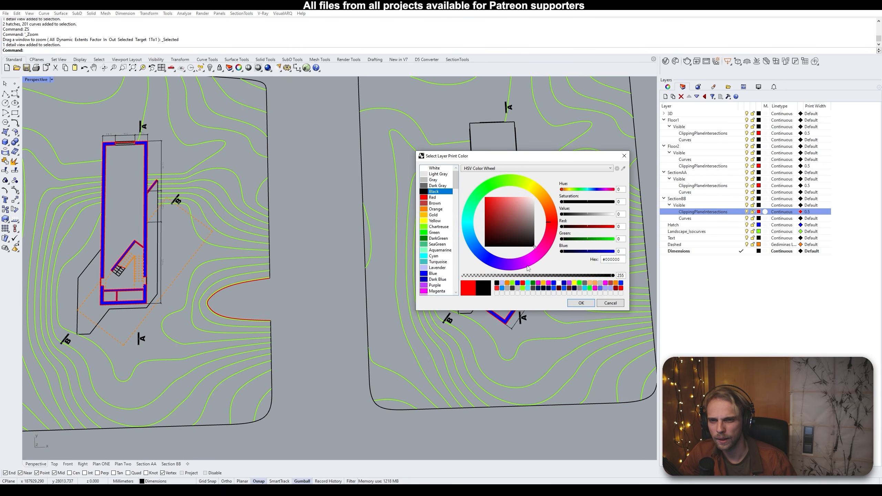
click(588, 303)
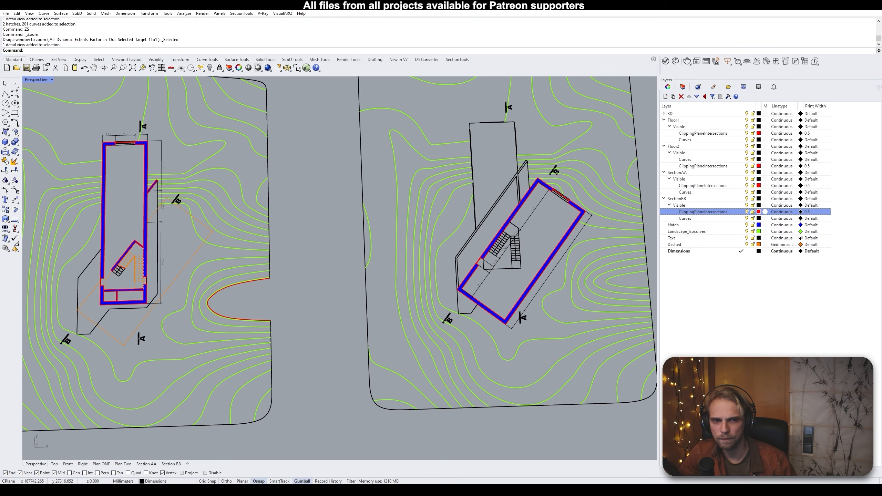
Set the Hatch layer's print colour to Black
click(801, 225)
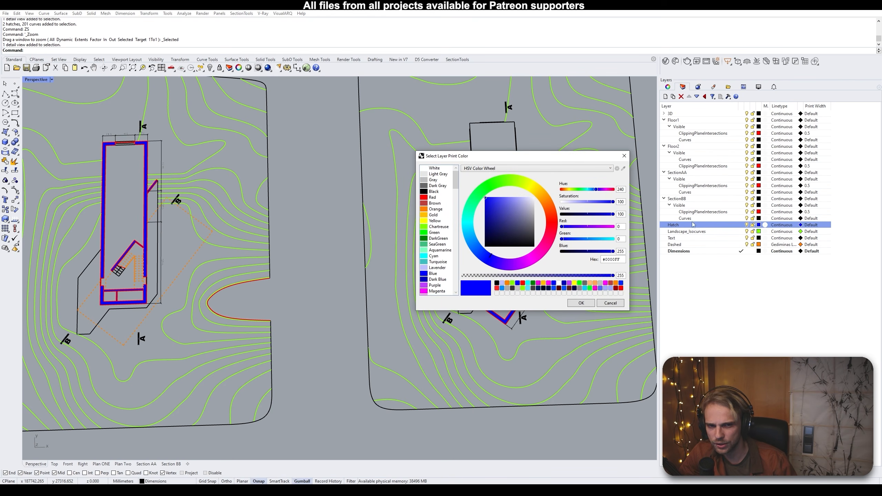
click(431, 192)
click(581, 304)
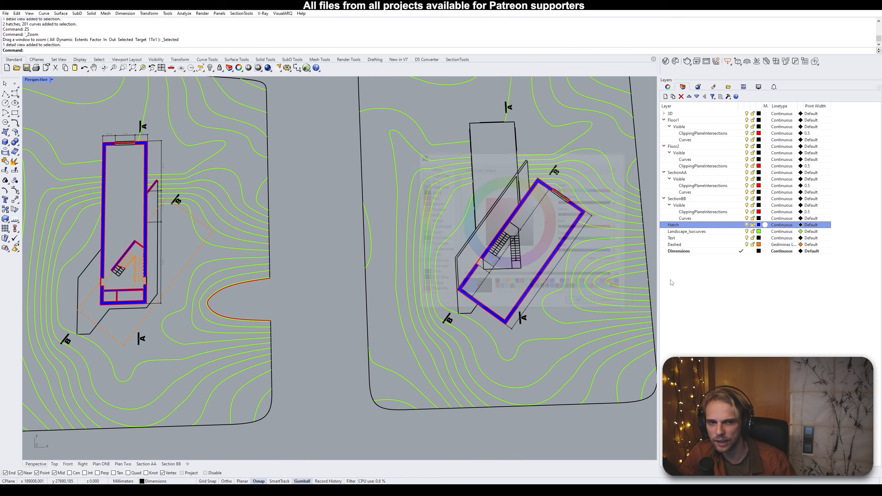
Set the print colour of the Landscape_Isocurves and Text layers to Dark Gray
click(801, 232)
click(432, 187)
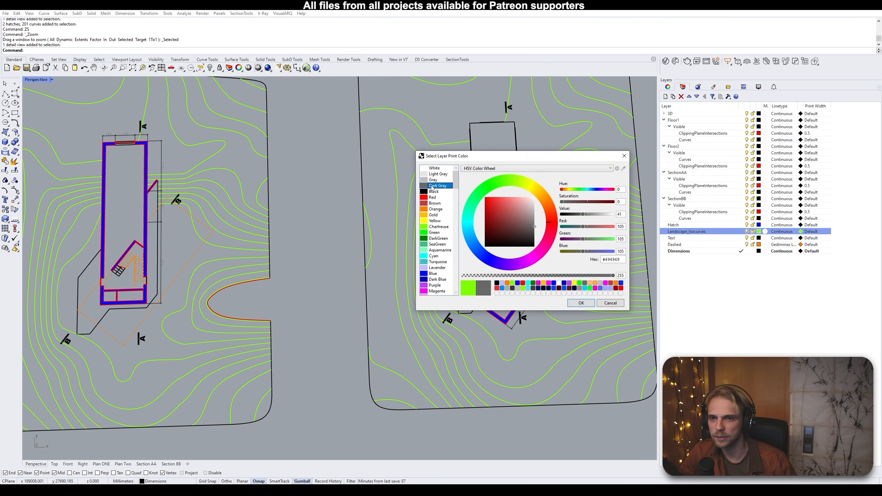
click(581, 303)
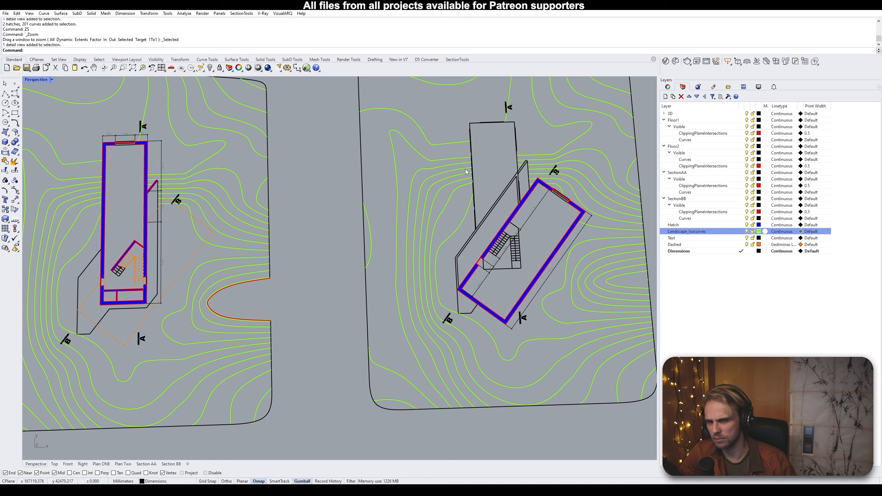
click(801, 238)
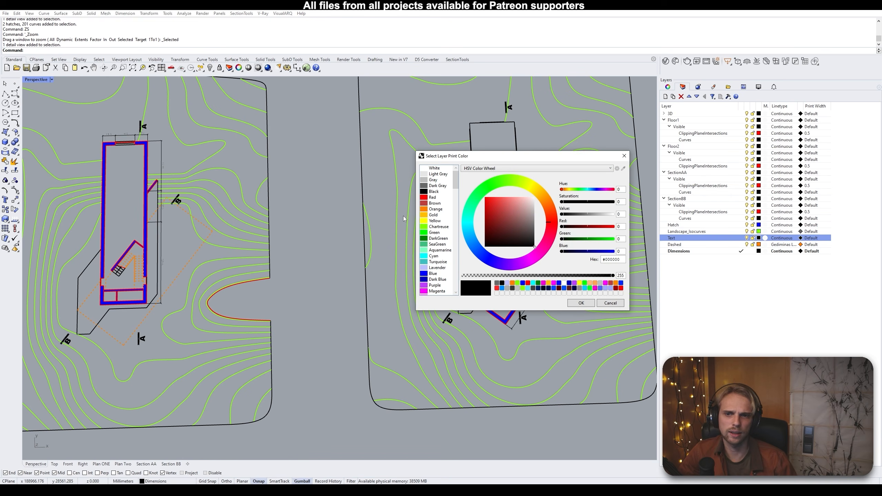
click(438, 268)
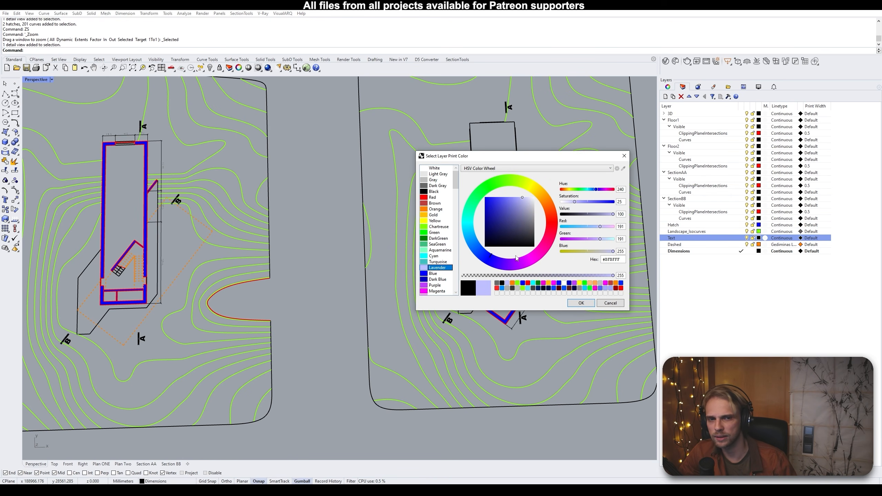
click(438, 186)
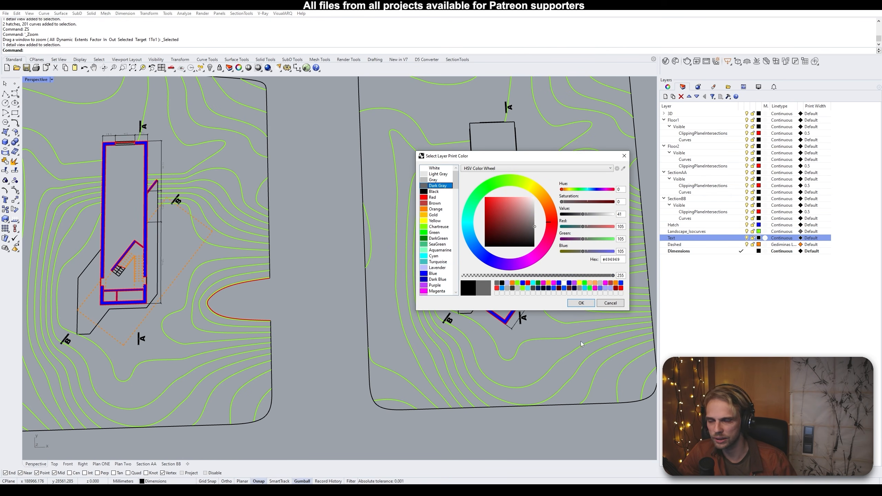
click(581, 303)
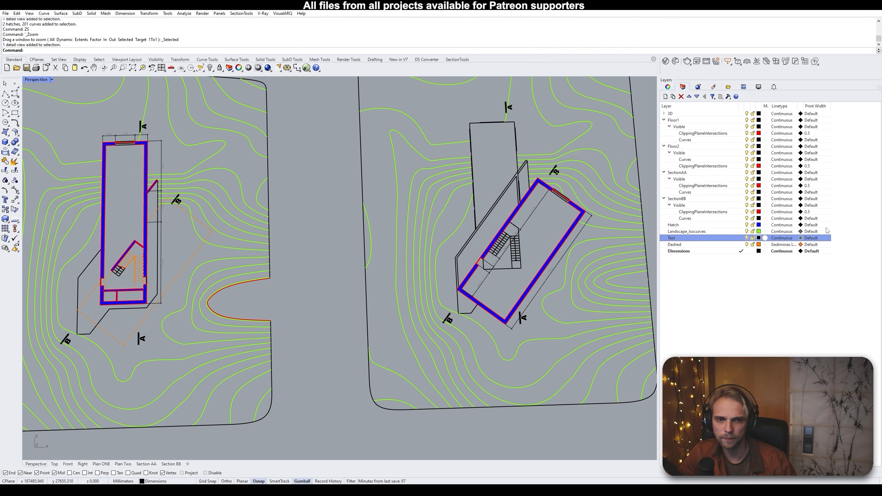
Set the Dashed layer's print colour to Dark Gray and the Dimensions layer's print colour to Red
click(765, 245)
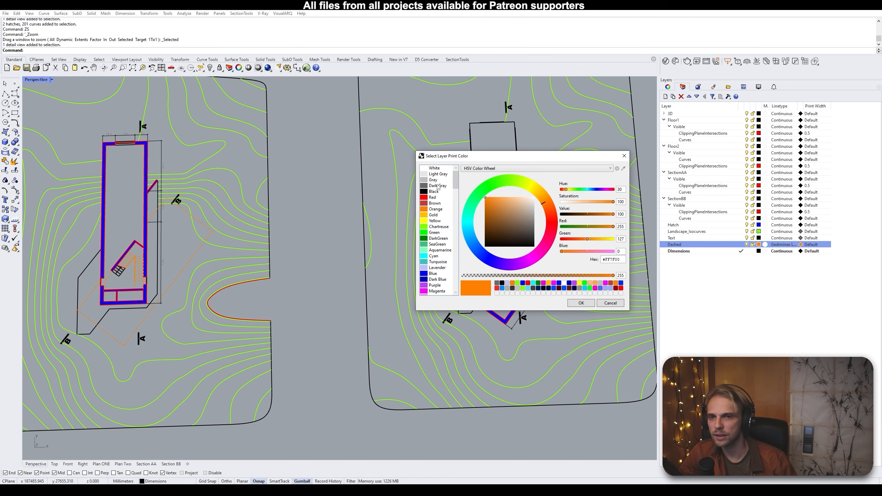
click(581, 303)
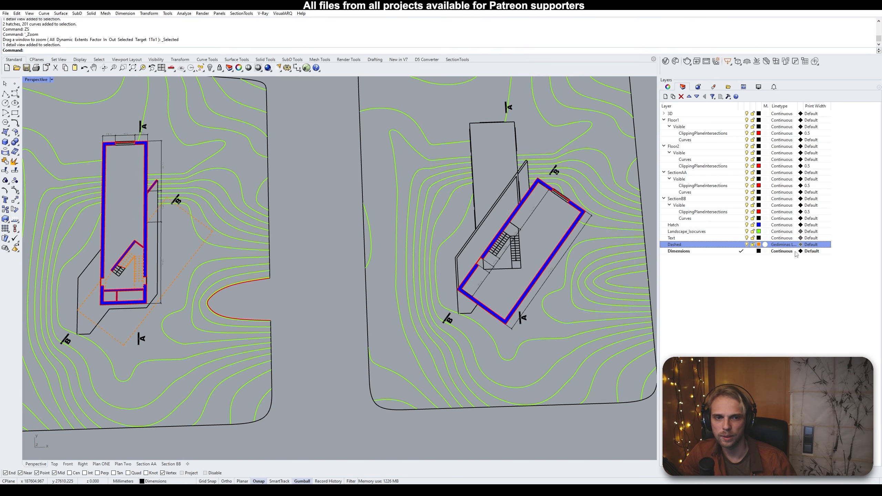
click(765, 250)
click(428, 198)
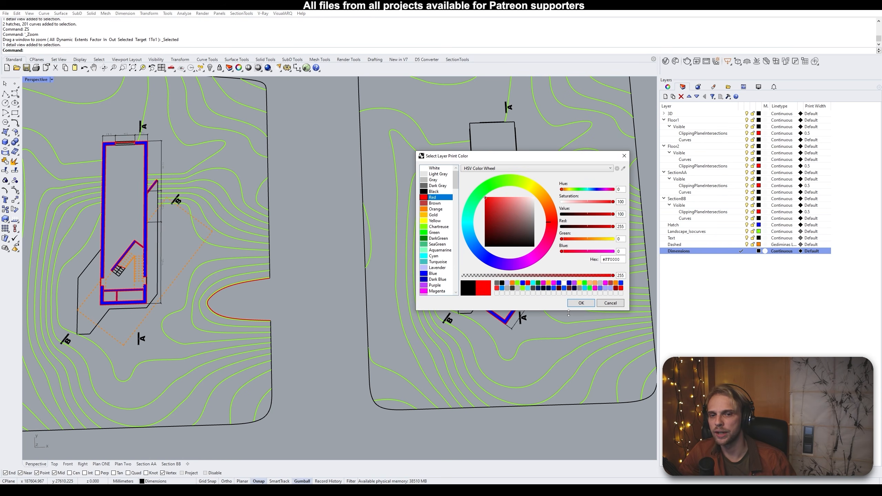
click(581, 303)
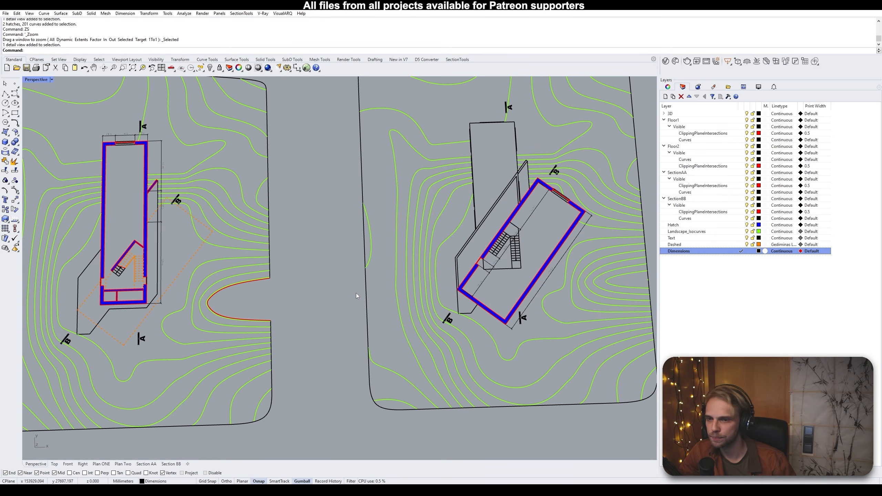
Examine the Plan ONE layout and compare its displayed line colours with the layers' layout and print colour settings
click(97, 465)
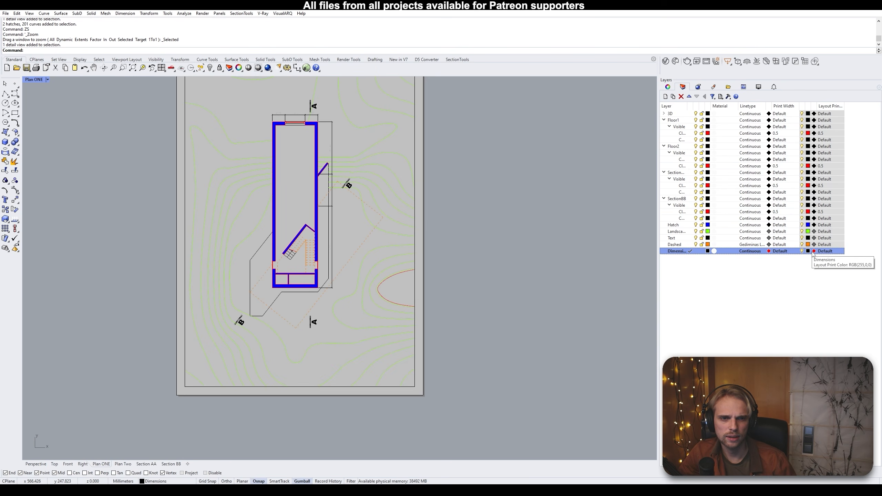
click(790, 280)
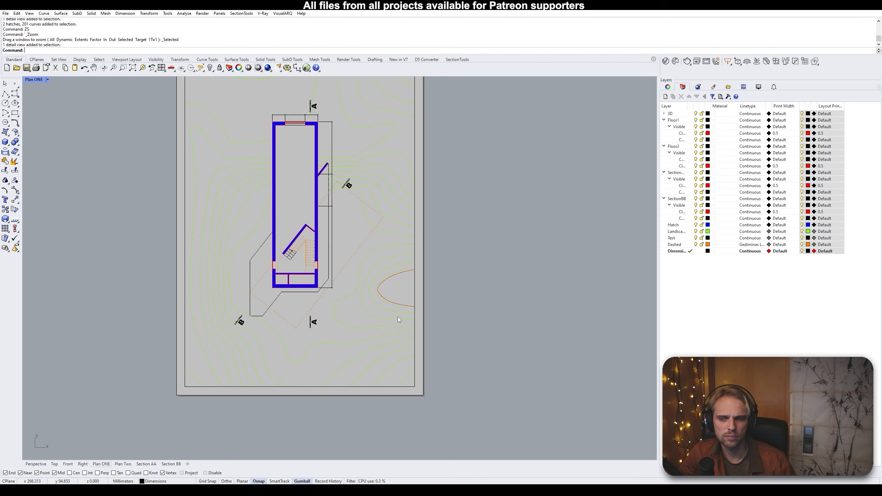
scroll(421, 275, down, 6)
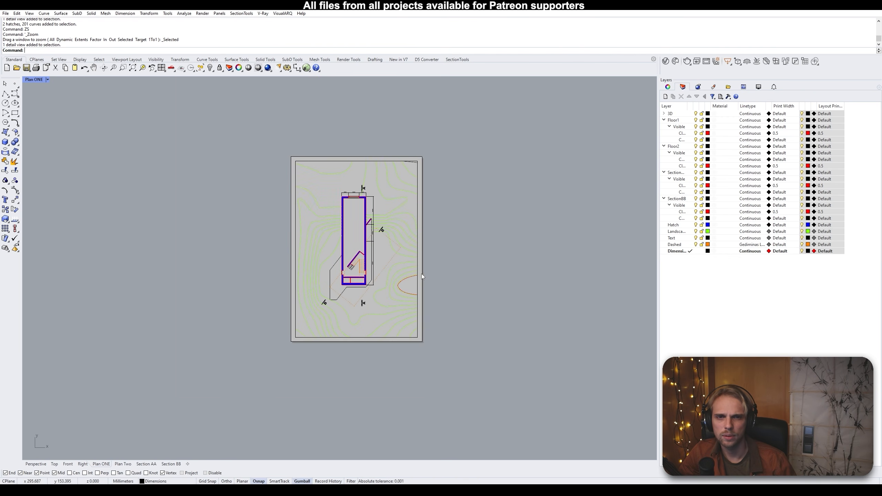
right_drag(422, 275, 456, 254)
scroll(399, 310, up, 2)
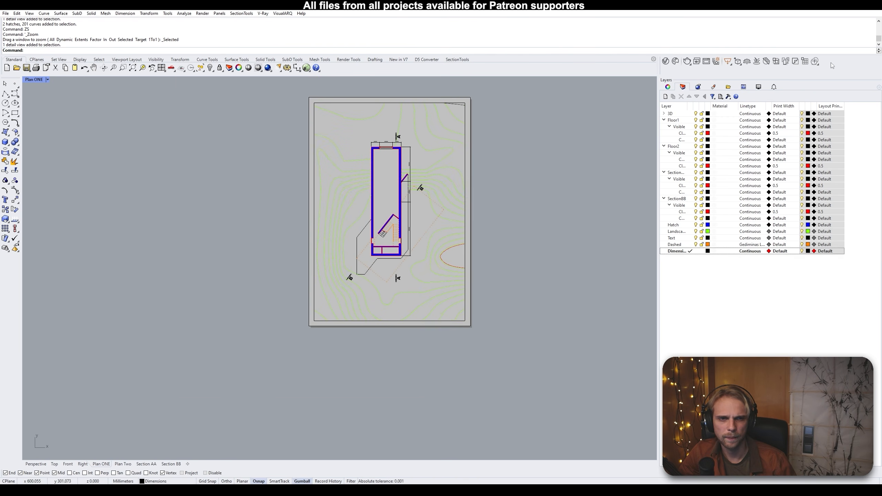
click(802, 114)
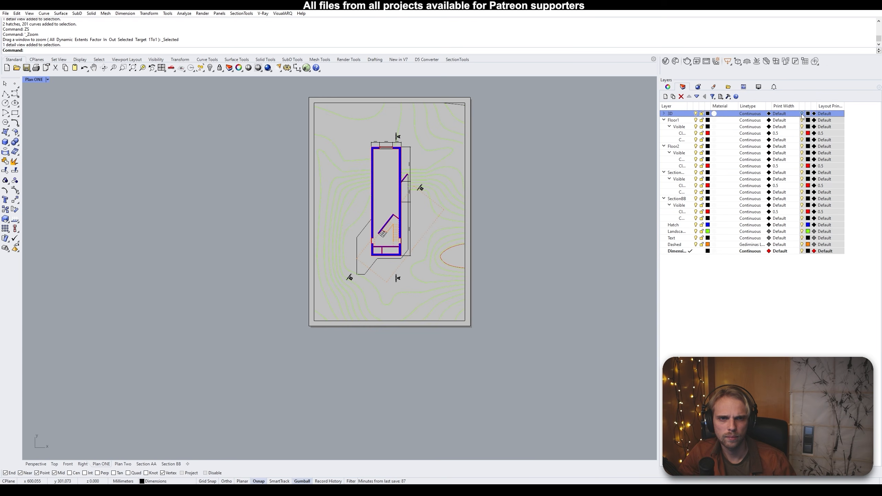
click(803, 212)
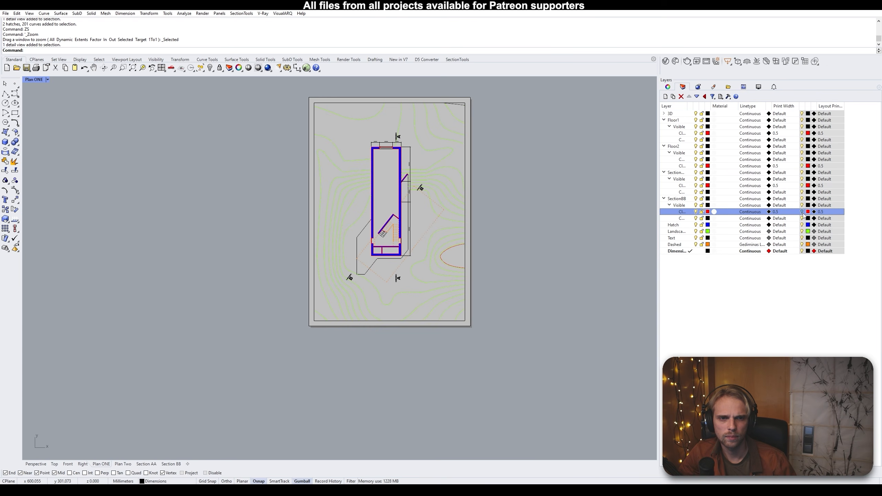
click(803, 218)
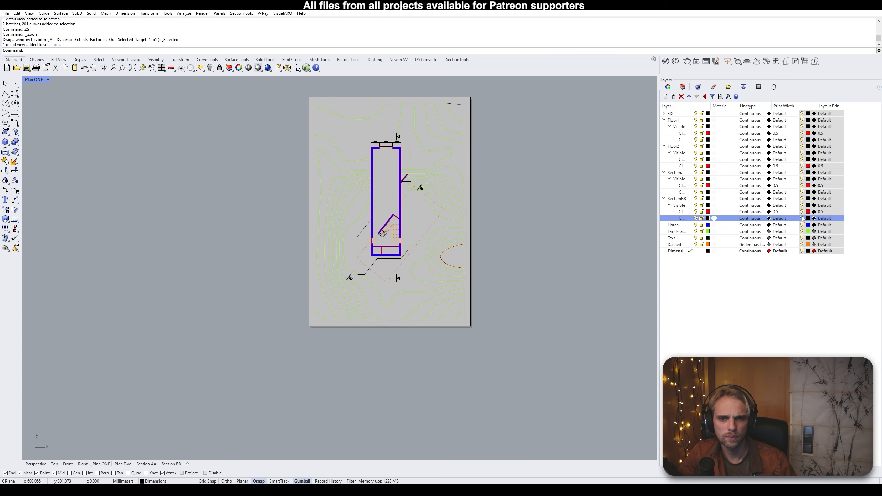
click(803, 251)
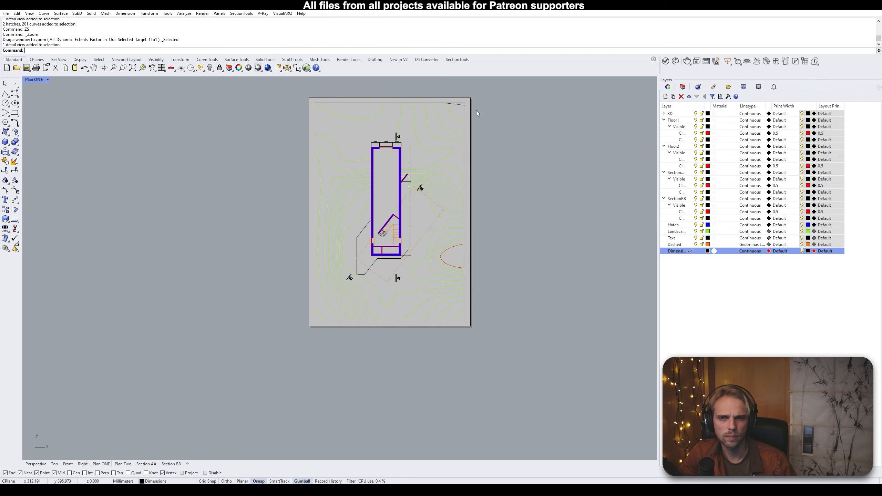
click(465, 111)
click(512, 161)
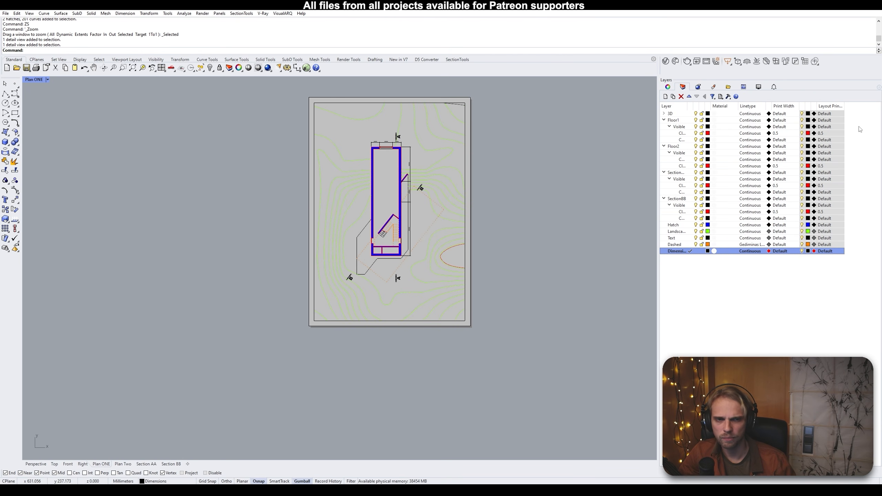
right_drag(527, 243, 435, 304)
scroll(335, 294, up, 2)
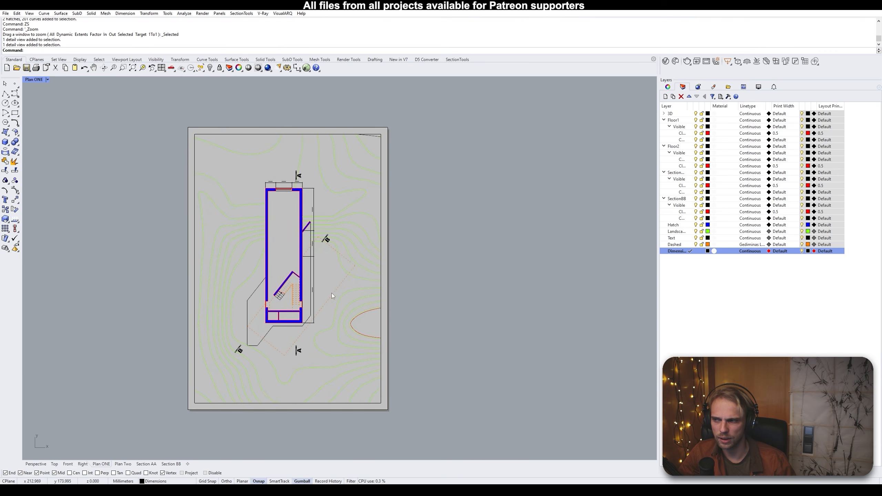
right_drag(332, 294, 402, 266)
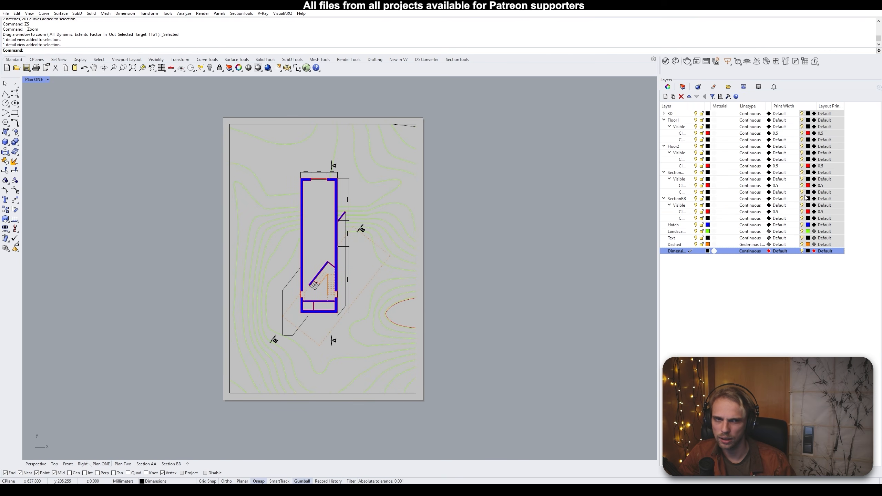
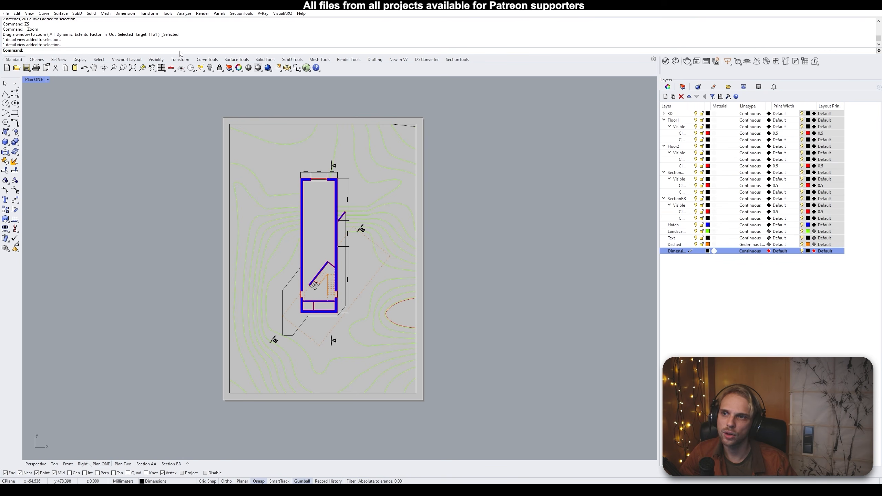
Run PrintDisplay for the layout viewports and set its State to On
text(rintDisplay)
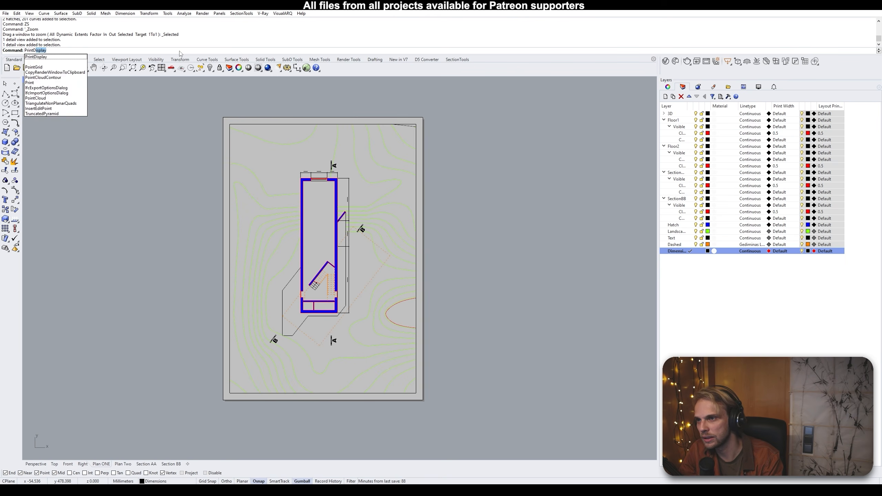
key(Return)
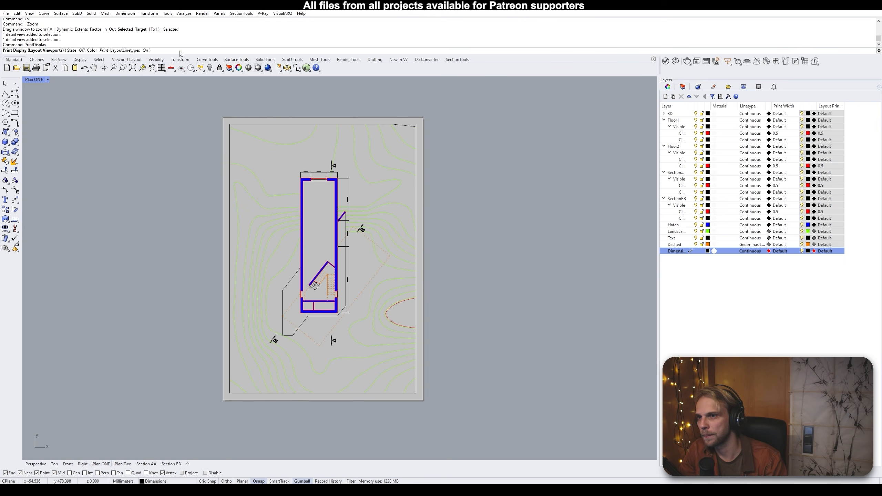
click(75, 51)
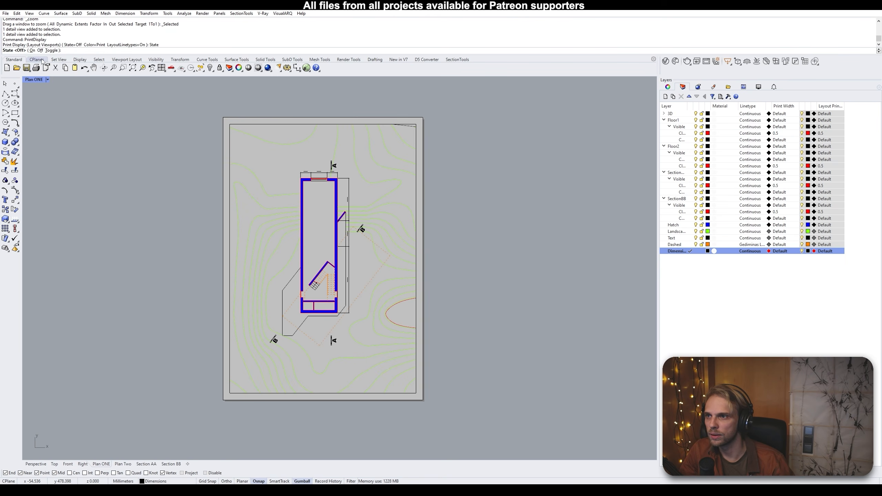
click(32, 51)
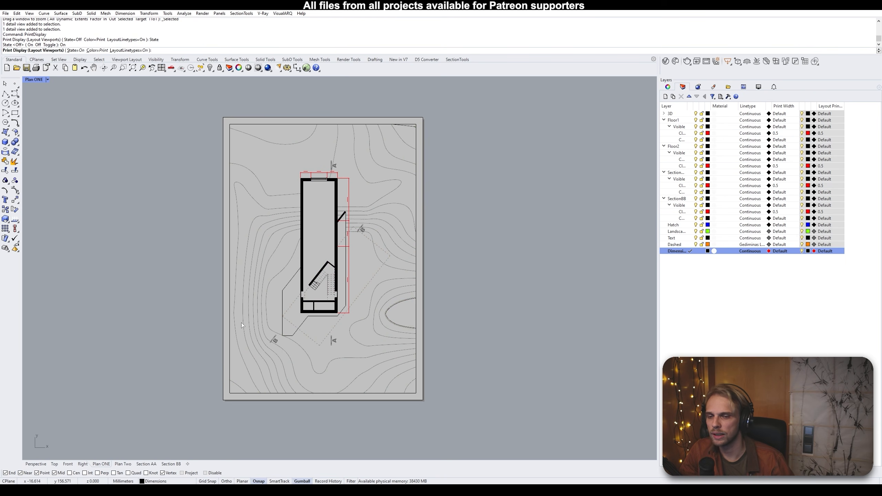
Review the print display of the Plan Two and Section BB layouts, then inspect Plan ONE's walls, stairs, dashed lines and dimensions up close
click(123, 463)
click(171, 464)
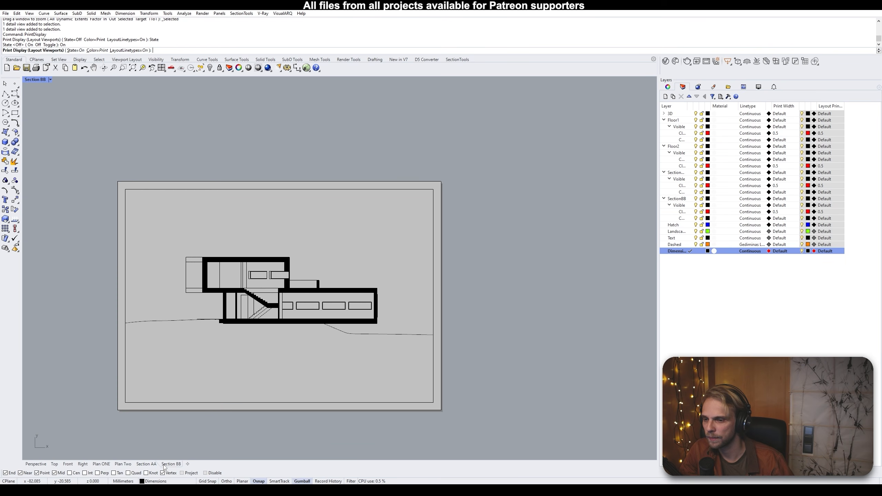
click(99, 464)
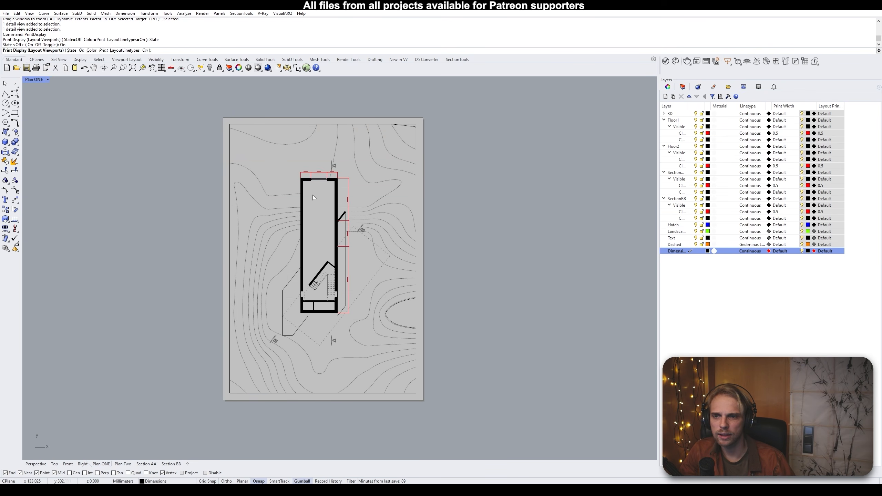
scroll(334, 223, up, 15)
scroll(391, 244, down, 7)
right_drag(367, 193, 374, 306)
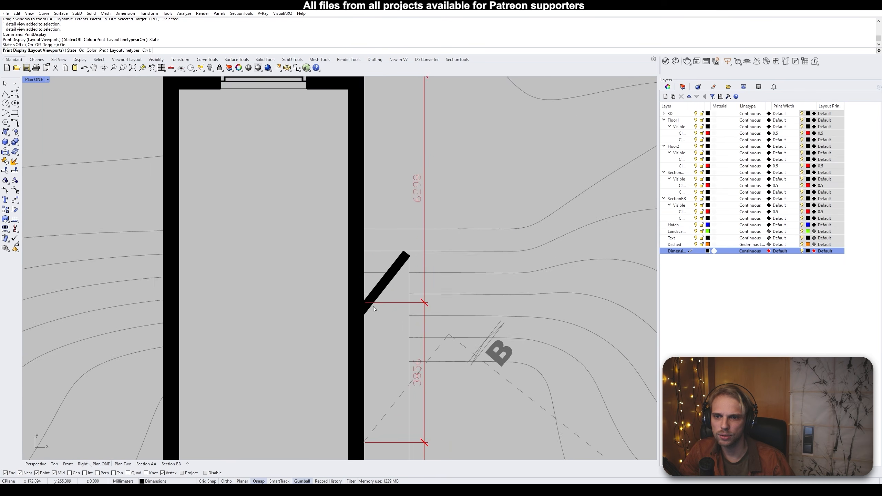
scroll(374, 309, down, 10)
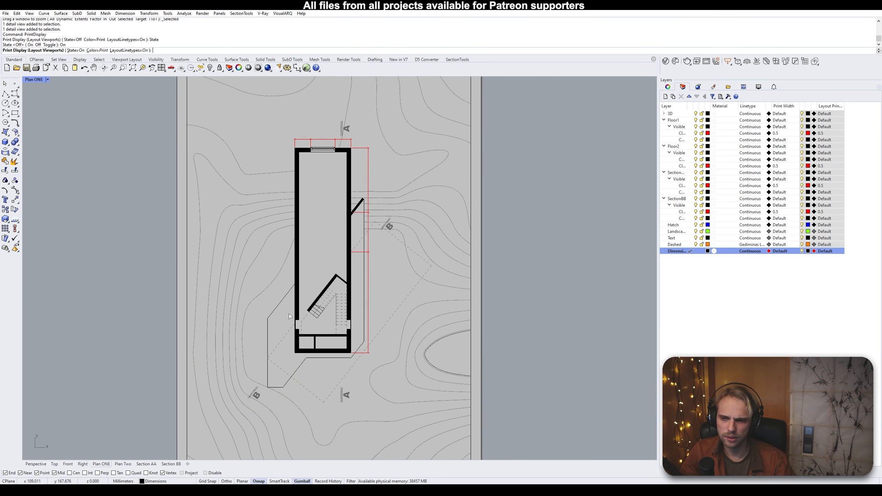
scroll(340, 278, up, 10)
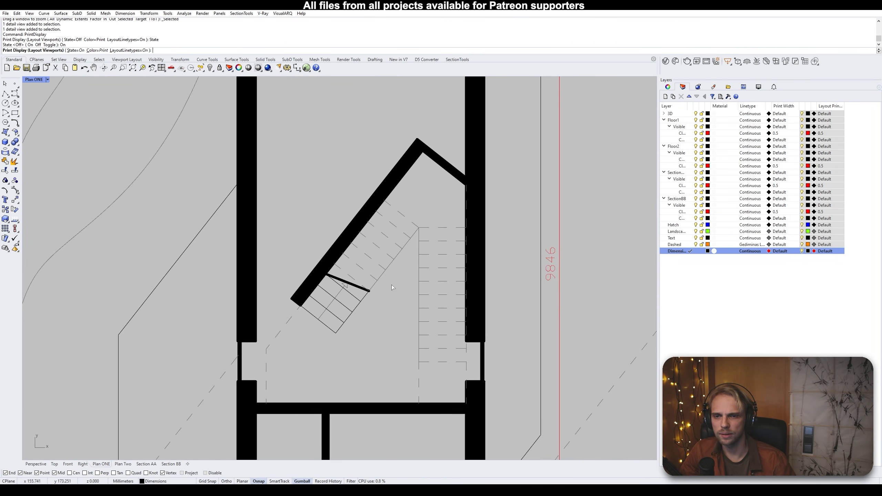
scroll(399, 292, down, 10)
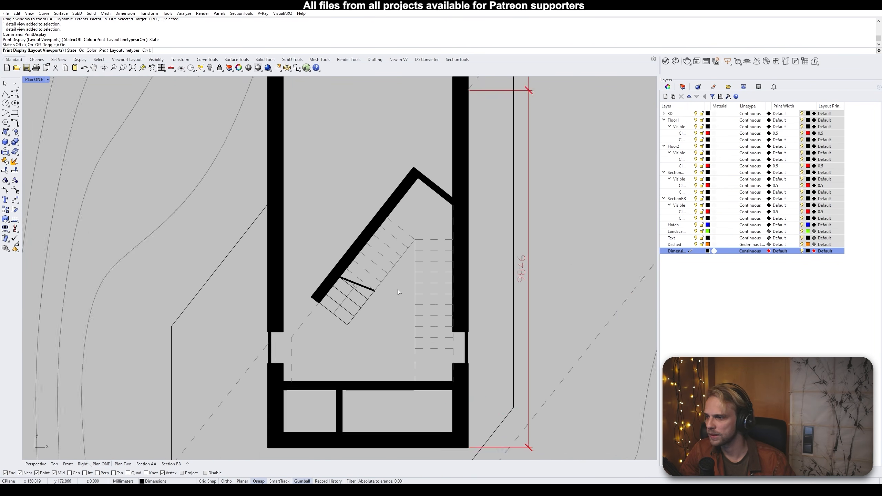
scroll(408, 287, up, 10)
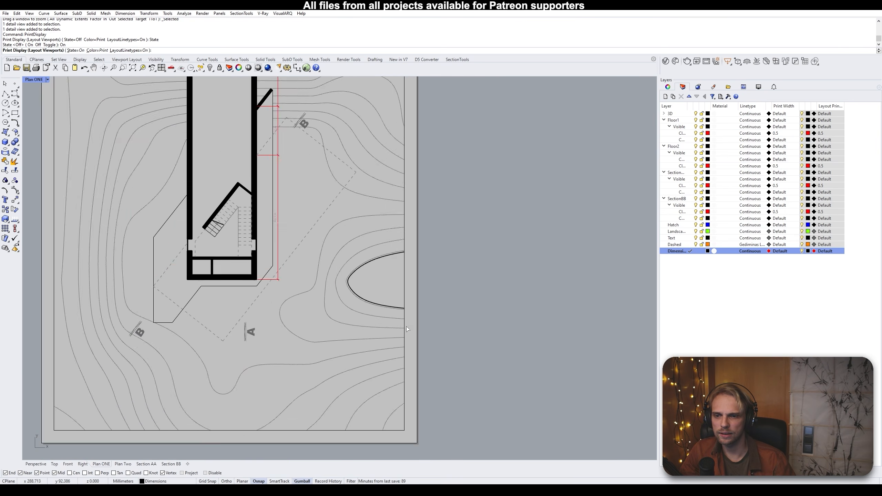
scroll(201, 291, down, 8)
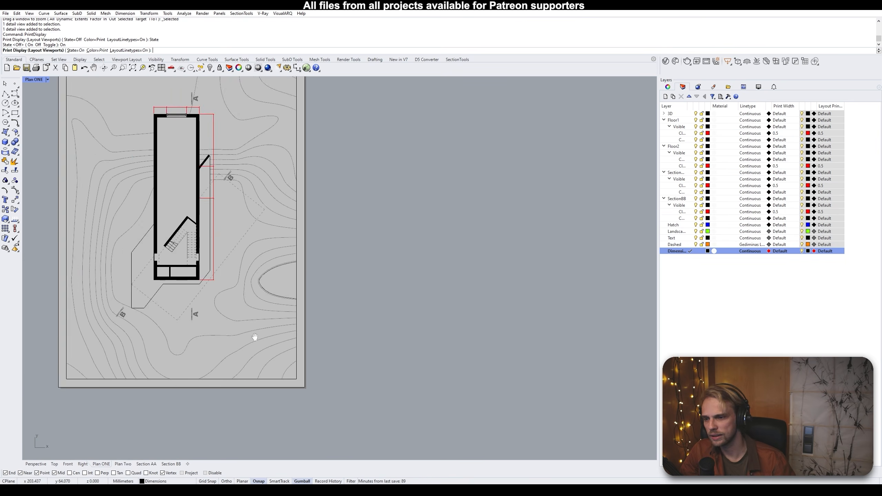
click(836, 315)
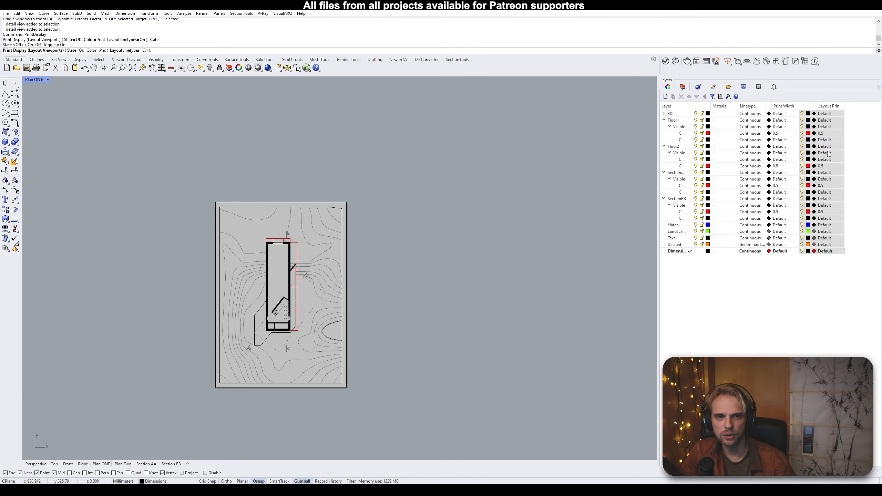
Set the layout print width to Hairline for the Hatch layer and to 0.13 mm for the Landscape layer
click(822, 225)
click(437, 233)
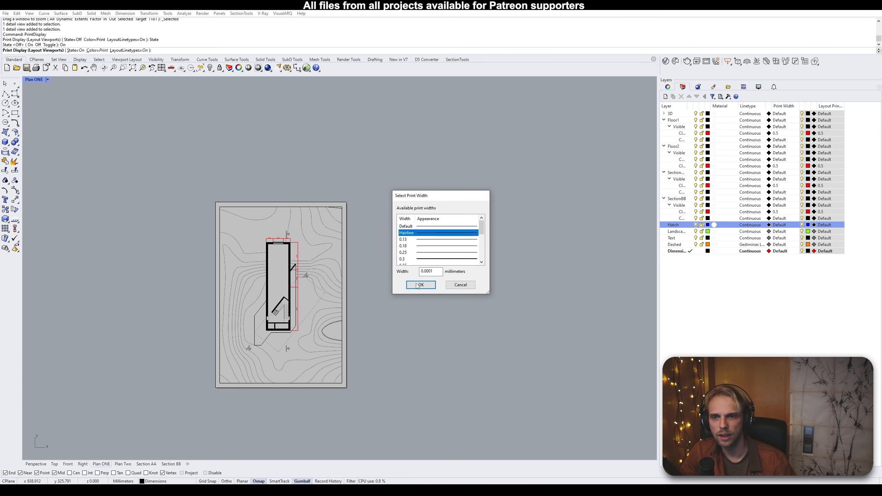
click(421, 286)
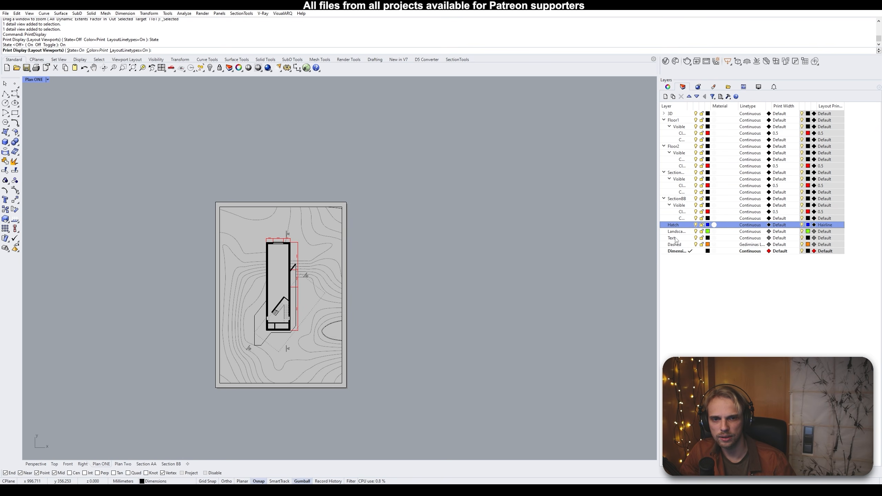
click(823, 231)
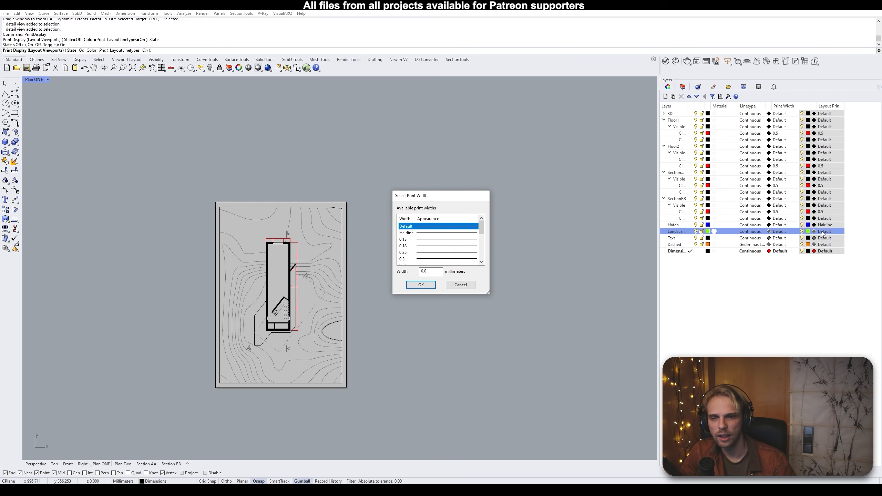
click(404, 239)
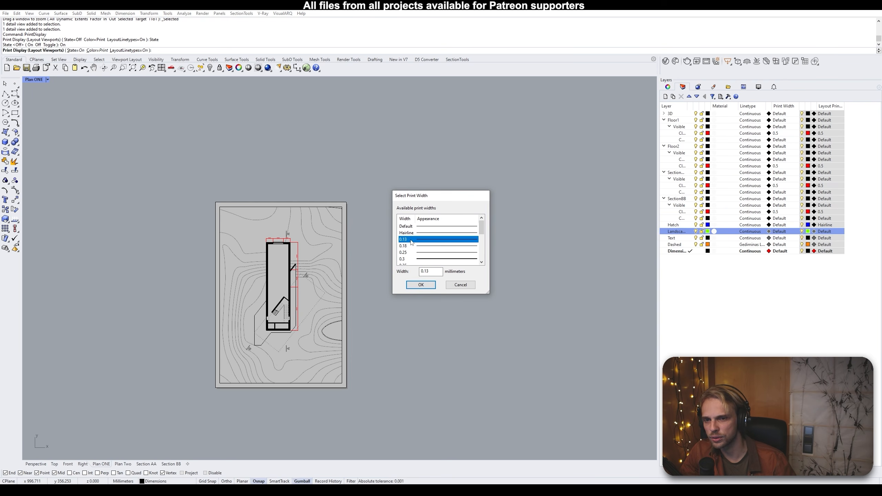
click(421, 285)
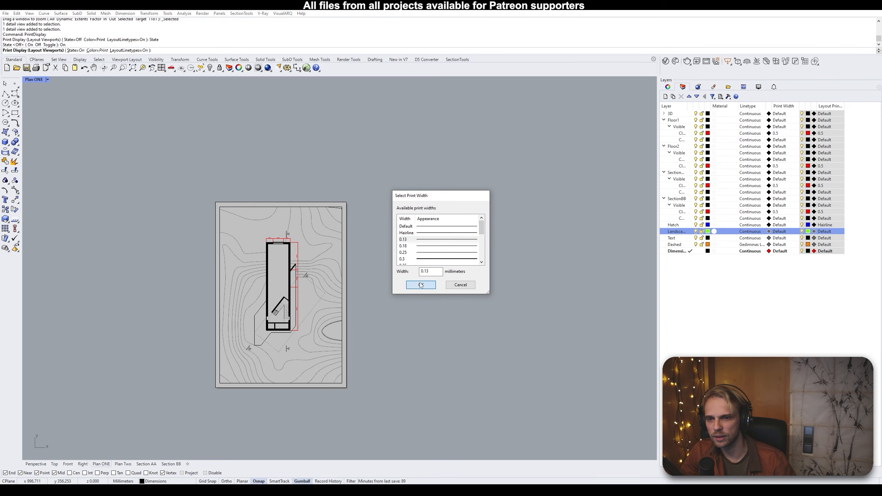
Set the layout print width of the Text, Dashed and Dimensions layers to 0.13 mm
click(824, 238)
click(403, 239)
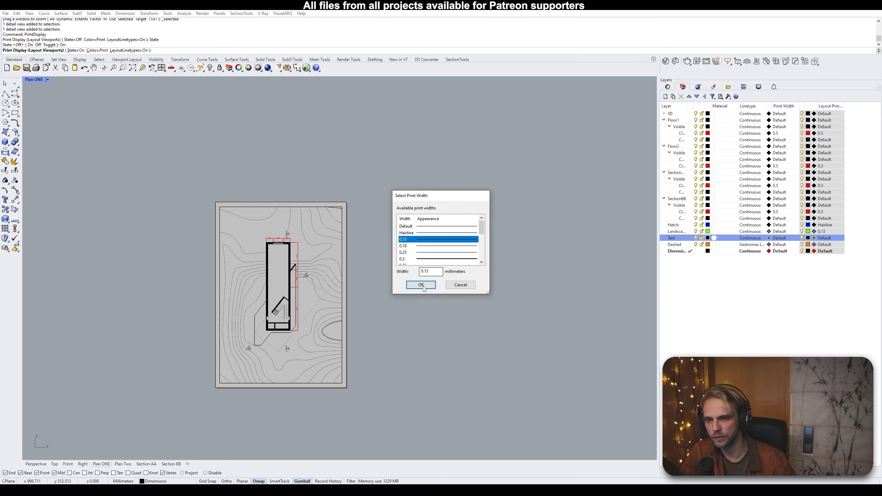
click(421, 285)
click(823, 245)
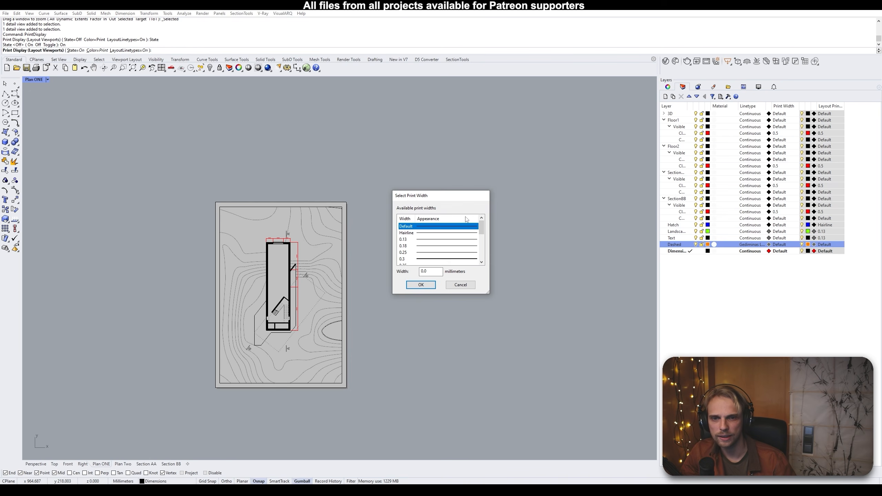
click(413, 240)
click(420, 288)
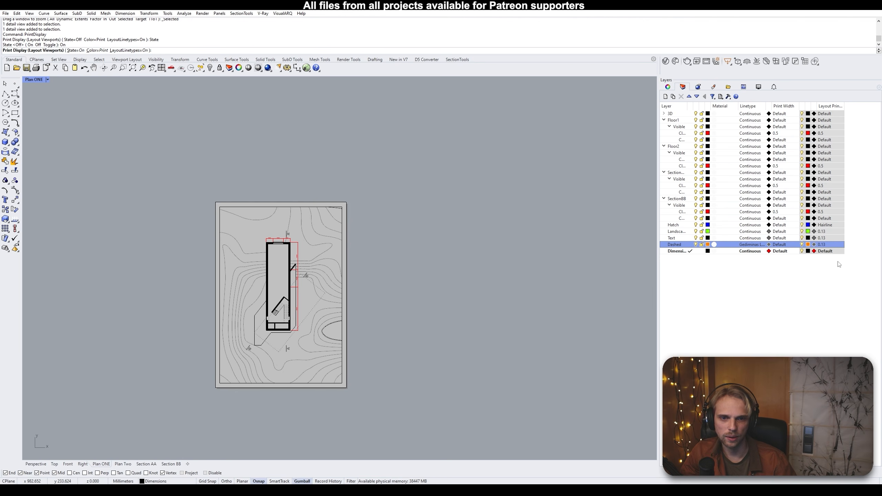
click(825, 252)
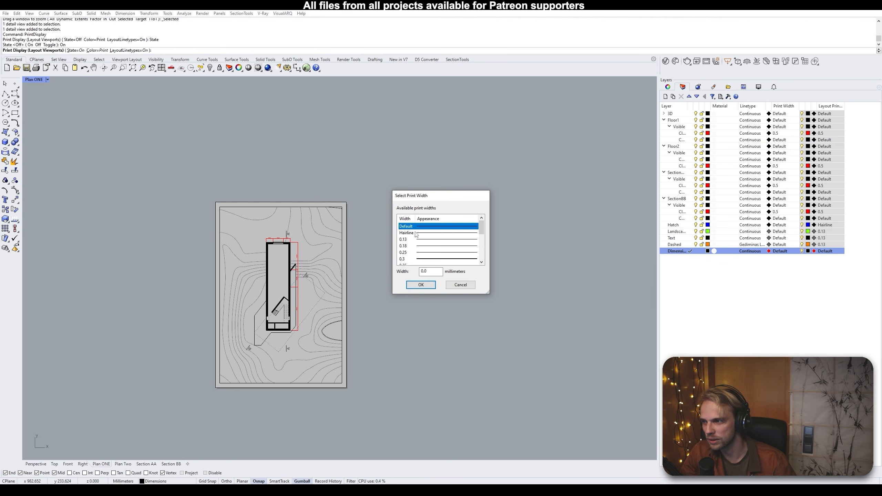
click(423, 240)
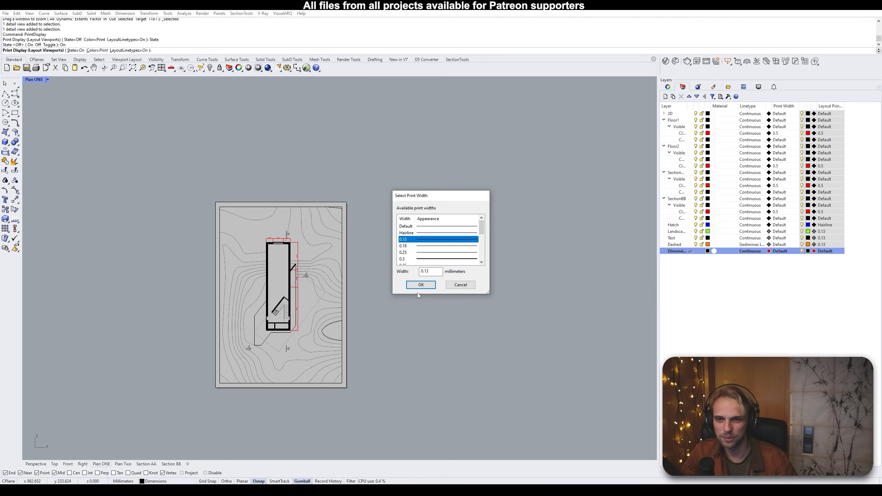
click(419, 287)
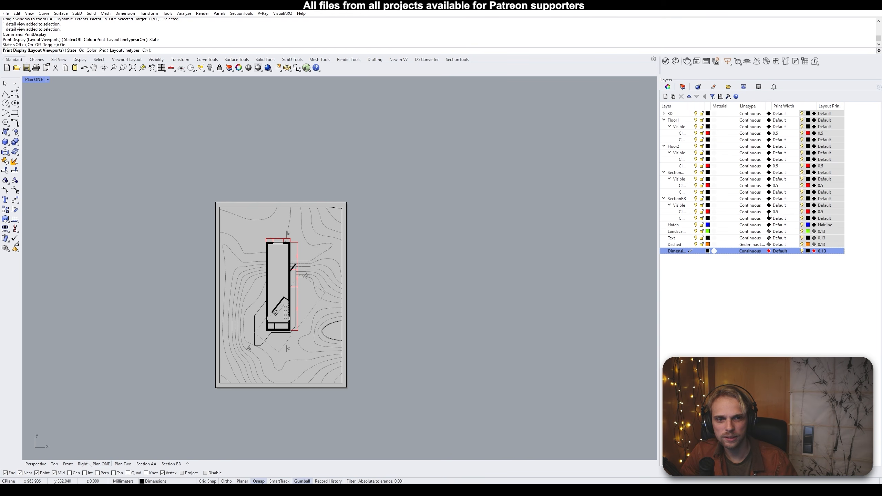
Set the layout print width of SectionBB's Curves sublayer to 0.25 mm and check its clipping sublayer's width setting
click(825, 218)
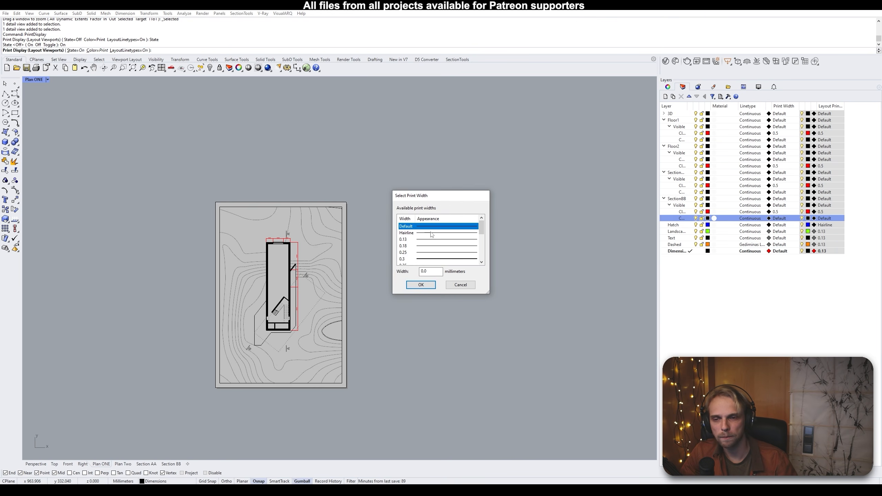
click(423, 252)
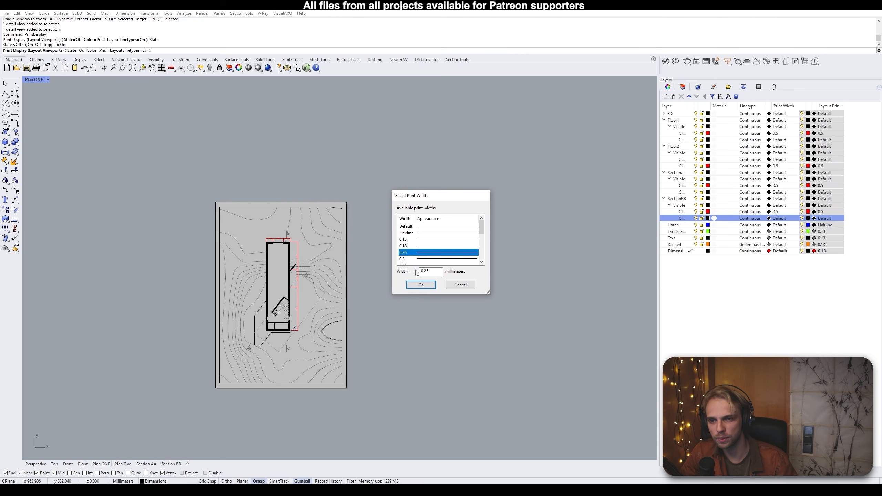
click(421, 284)
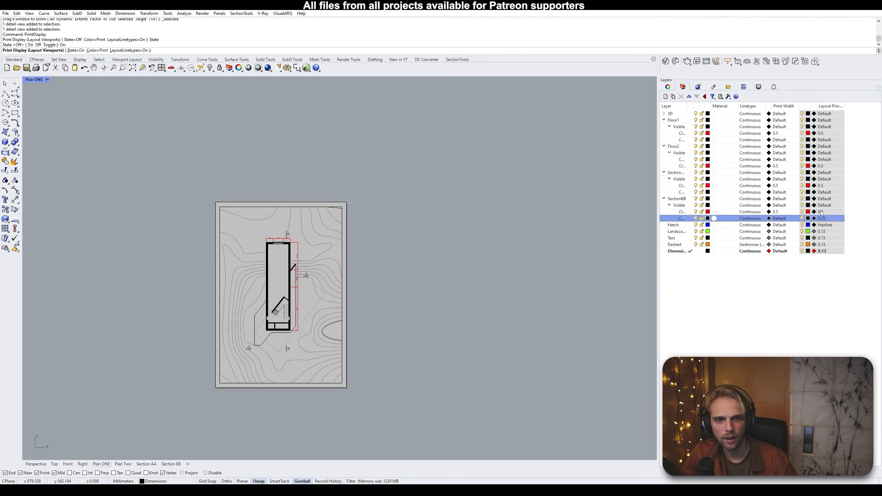
click(825, 212)
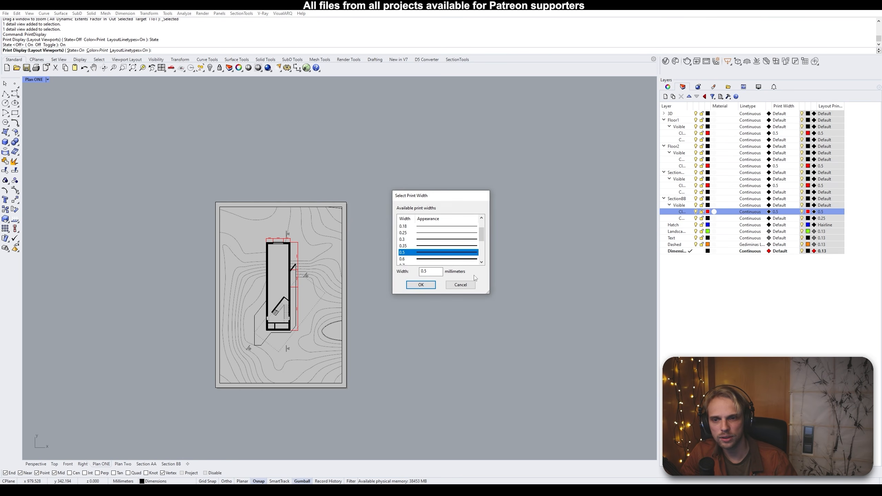
click(466, 284)
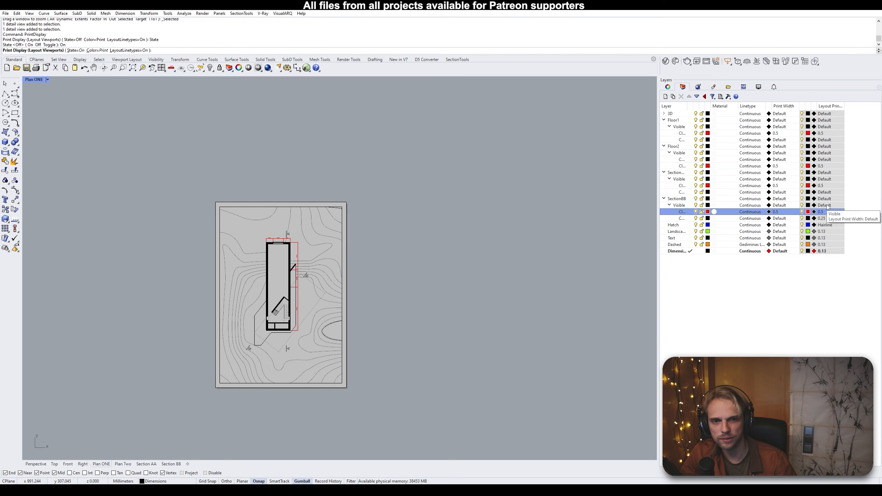
Set the layout print width of the Curves sublayers of the other section, Floor2 and Floor1 to 0.25 mm, and finish PrintDisplay
click(825, 192)
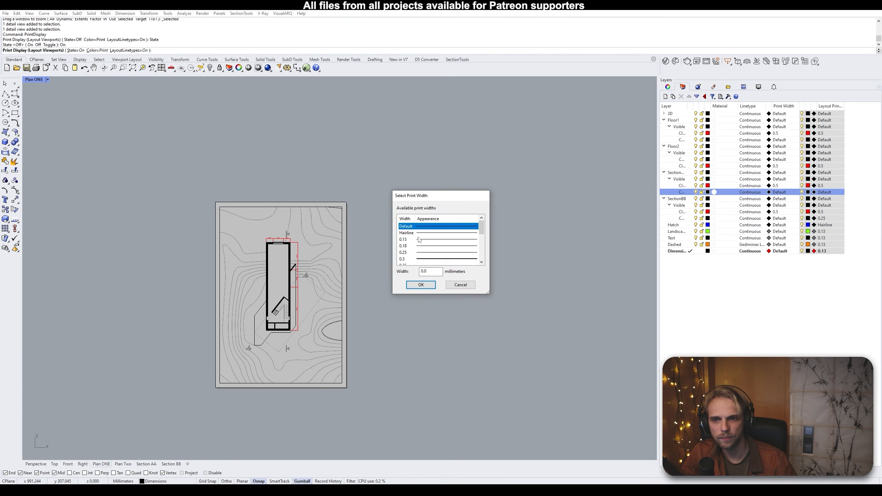
click(423, 253)
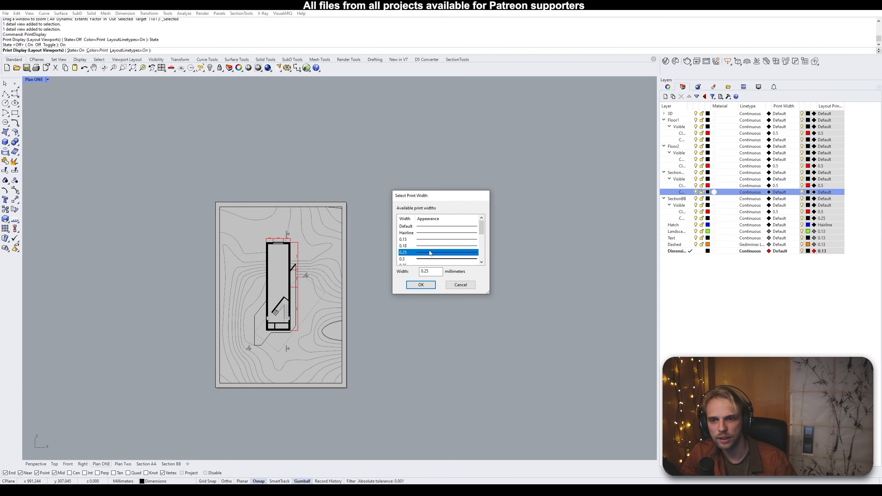
click(421, 285)
click(824, 159)
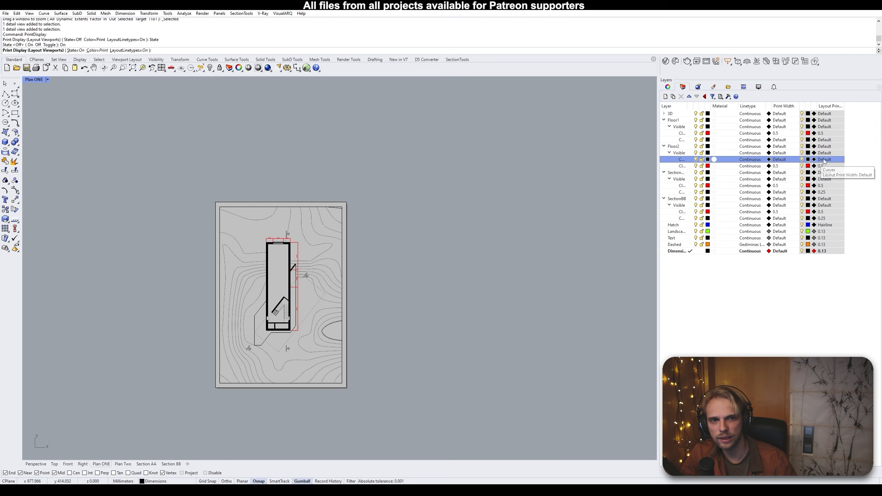
click(422, 253)
click(421, 285)
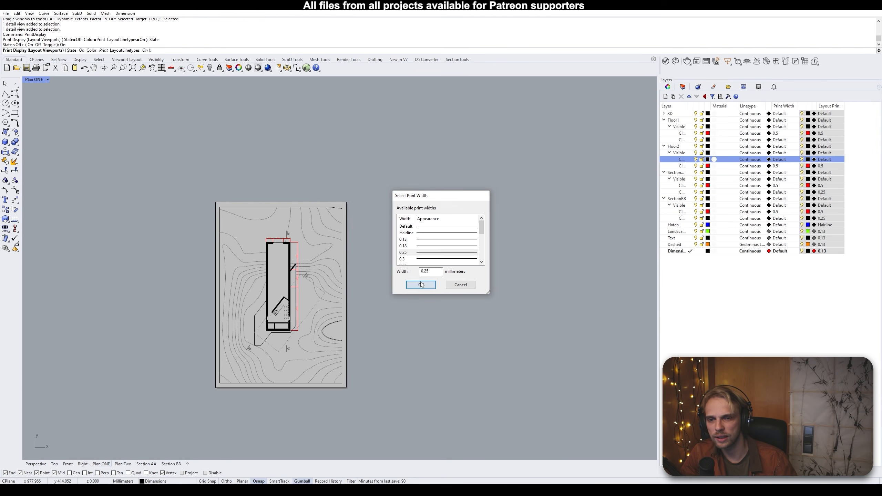
click(824, 141)
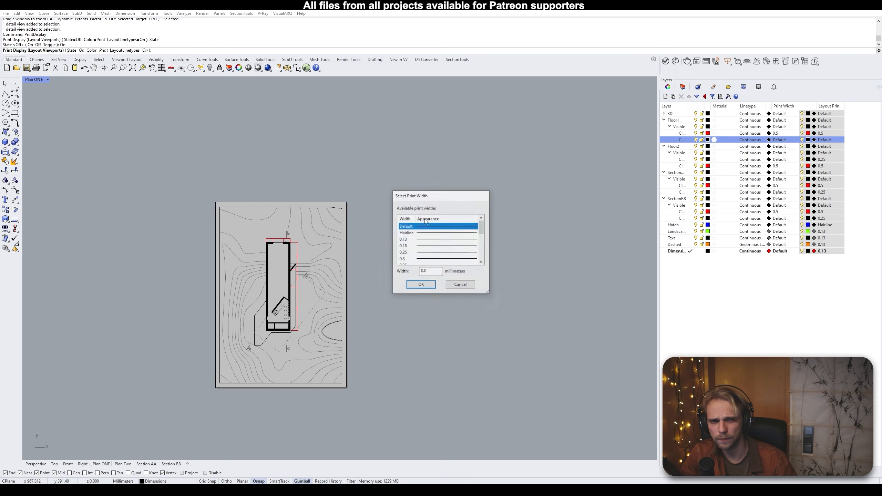
click(423, 252)
click(426, 285)
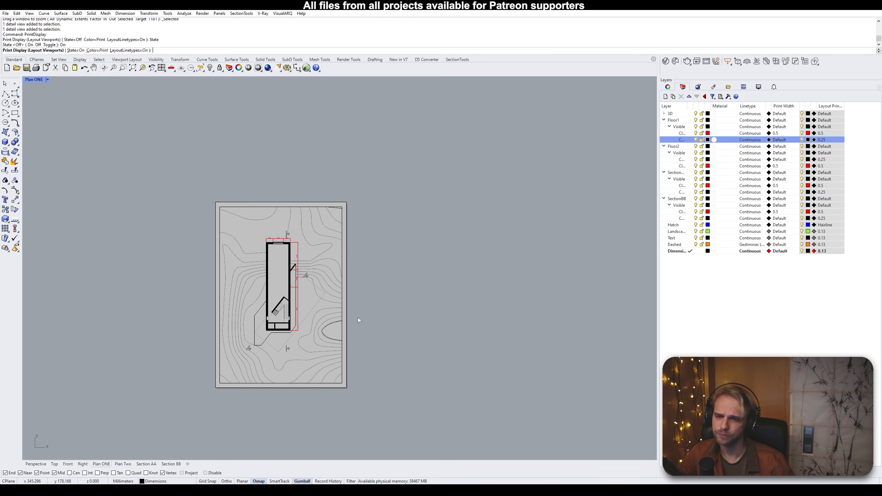
right_drag(358, 317, 424, 258)
right_drag(276, 285, 190, 293)
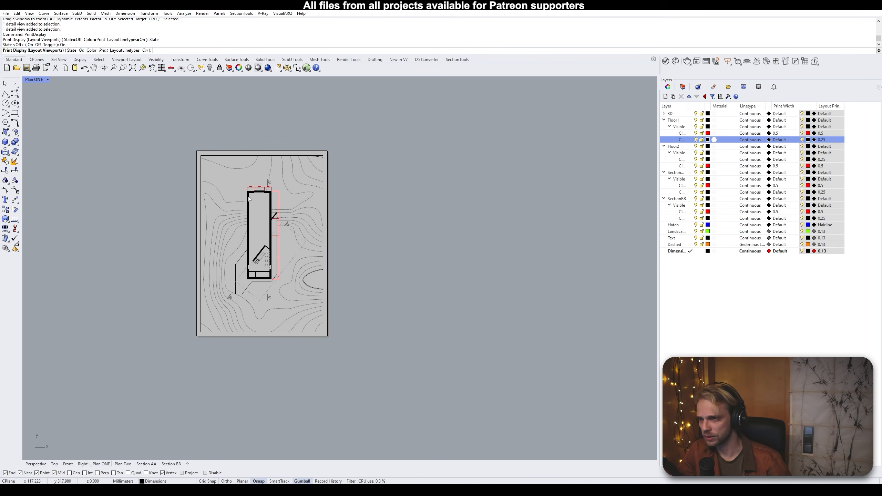
key(Return)
scroll(264, 260, up, 3)
text(text)
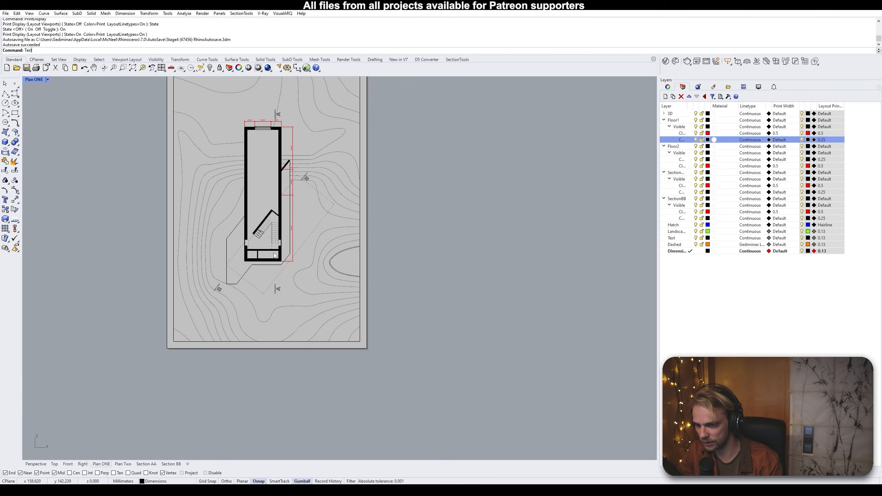
key(Return)
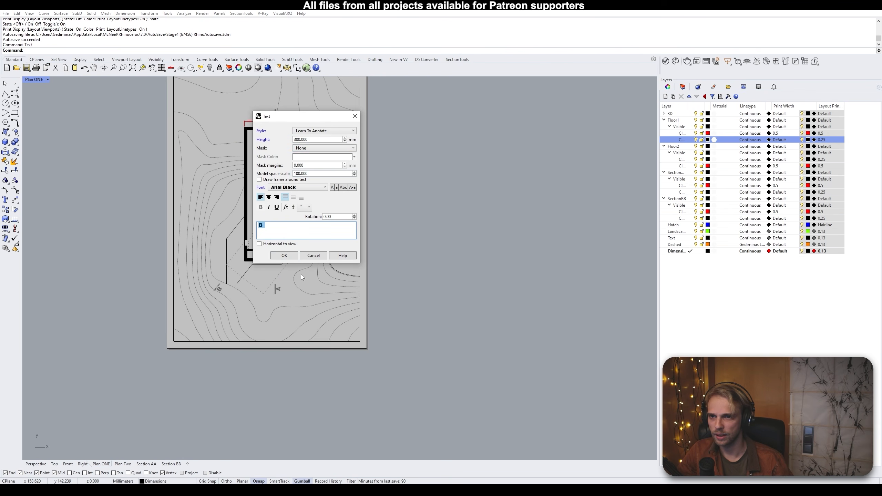
click(292, 255)
key(Escape)
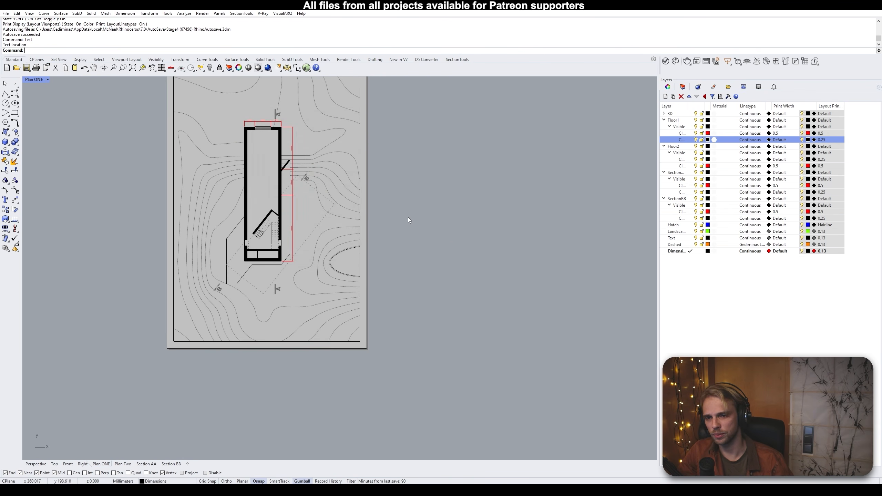
Add the text "PLAN AT +0.800" in the Default annotation style inside the lower-right corner of the Plan ONE drawing frame
key(Return)
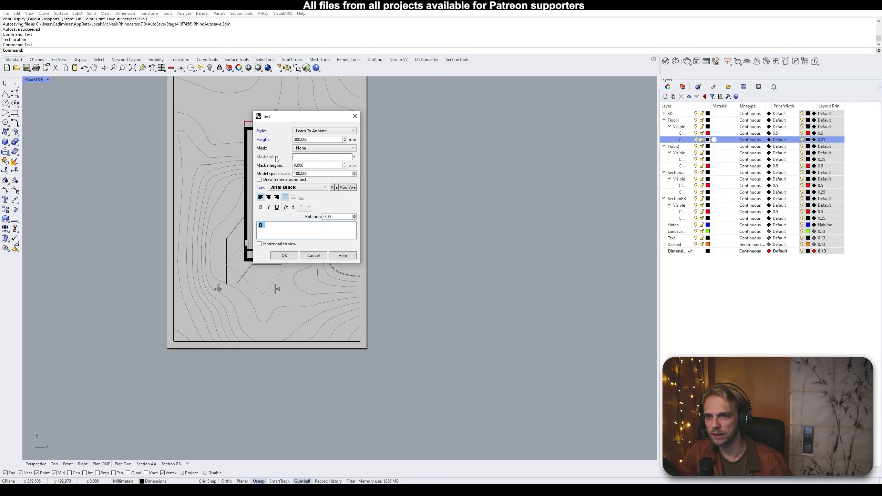
click(321, 132)
click(312, 137)
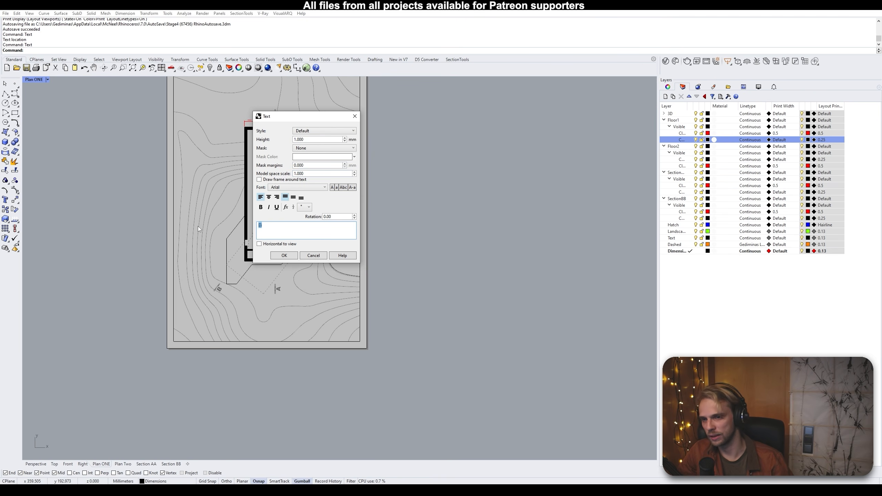
text(PLA)
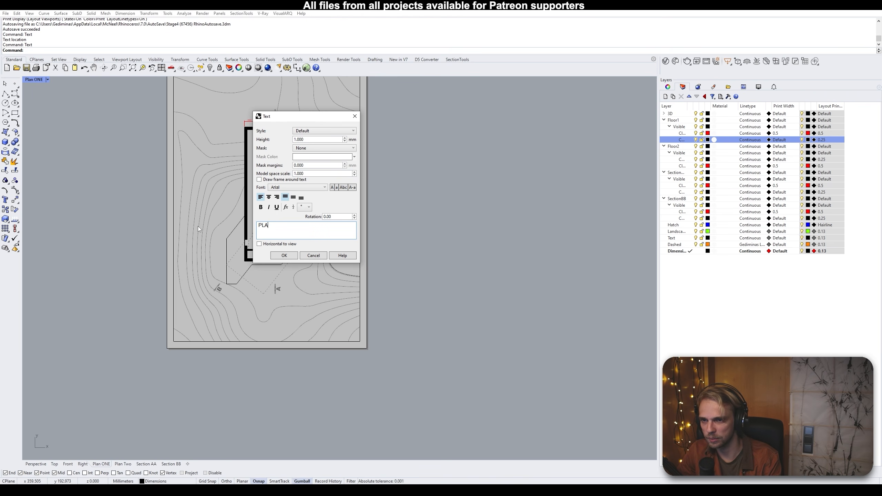
text(N A)
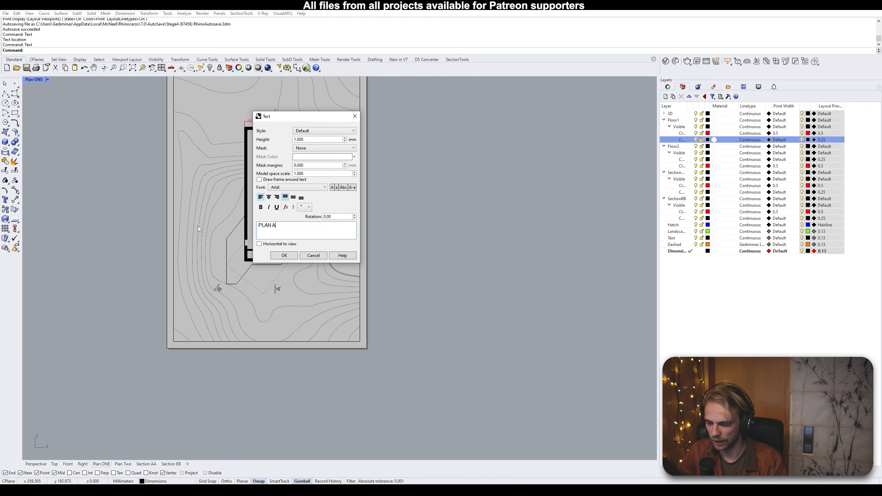
text(T)
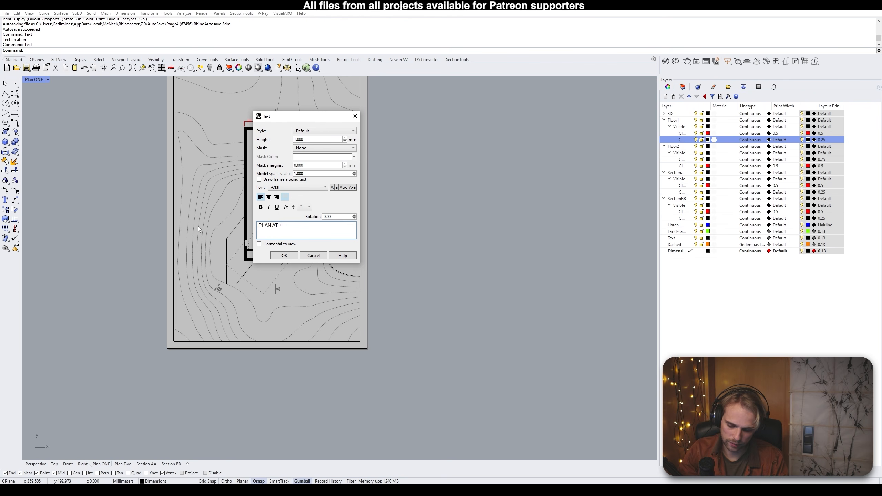
text( +0.800)
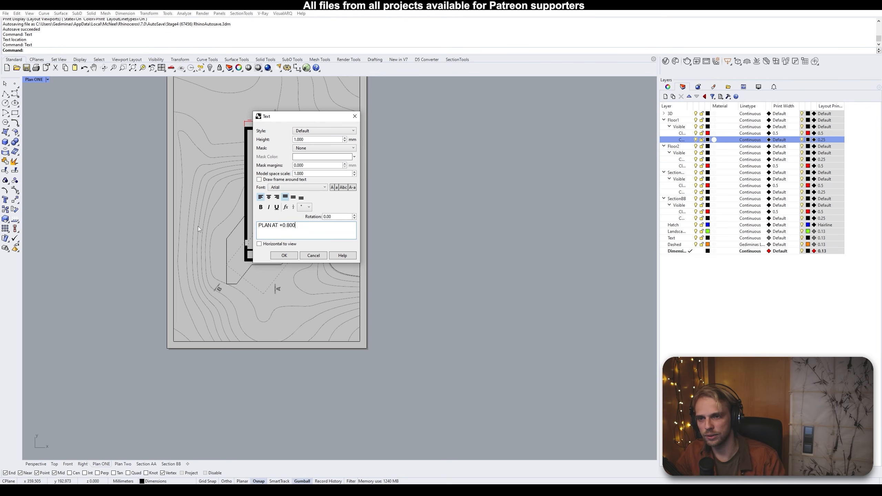
click(283, 255)
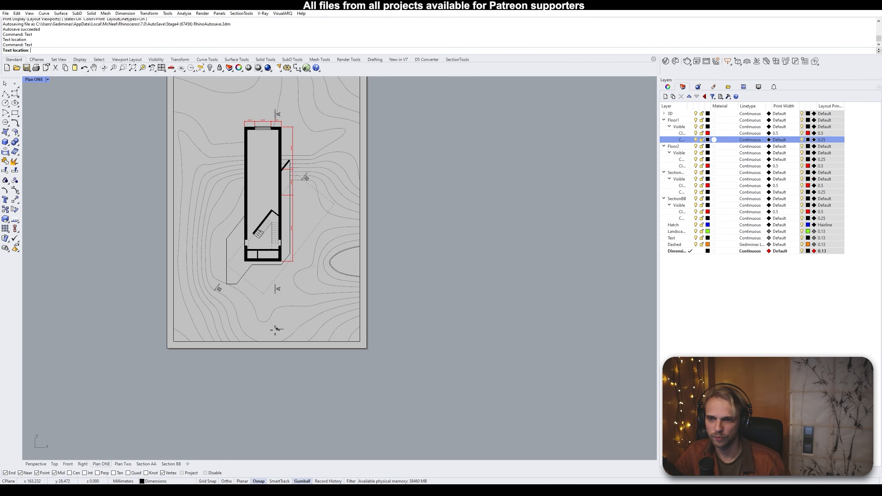
scroll(328, 334, up, 5)
click(332, 332)
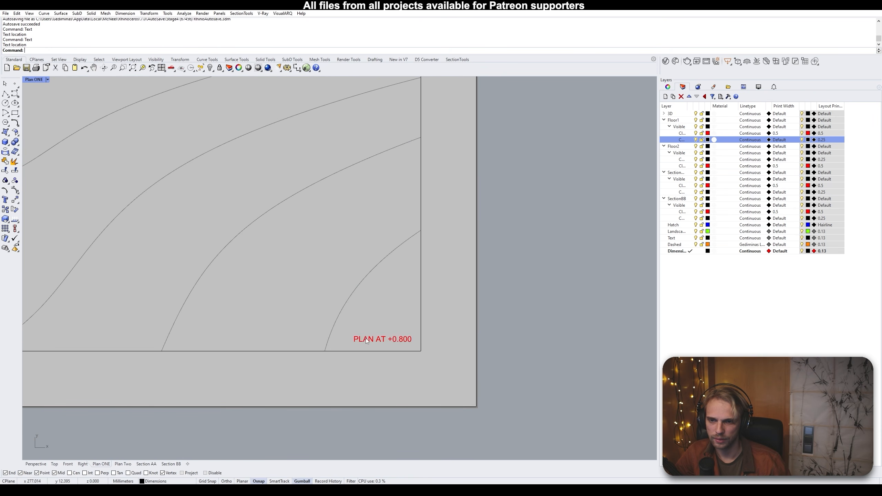
Set the text height of the "PLAN AT +0.800" title to 6 mm
click(364, 334)
scroll(365, 341, up, 1)
key(Escape)
scroll(365, 342, up, 4)
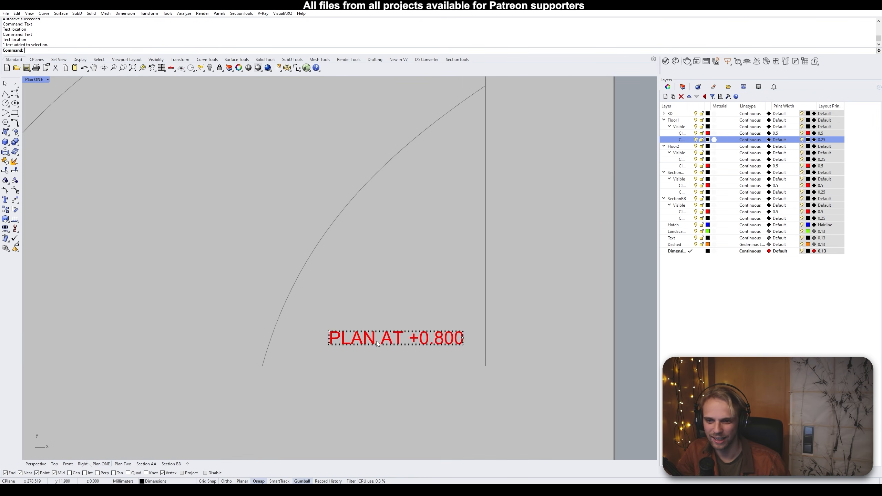
click(368, 342)
double_click(368, 341)
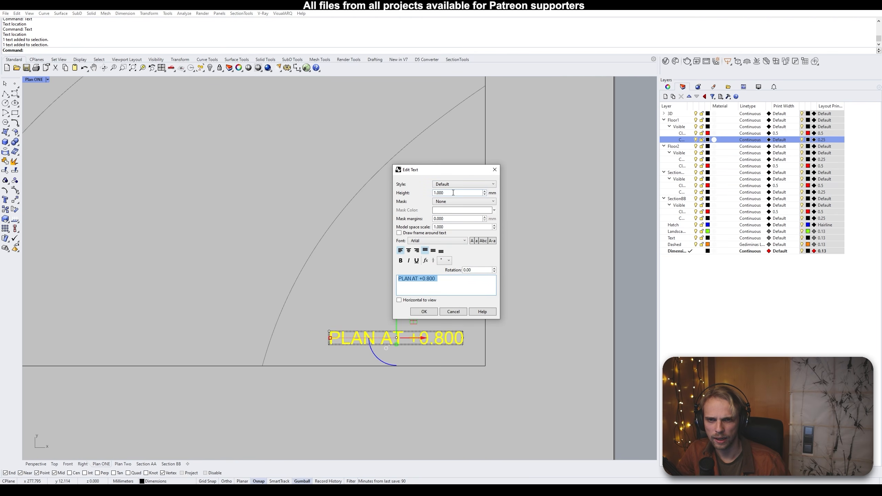
drag(453, 193, 401, 194)
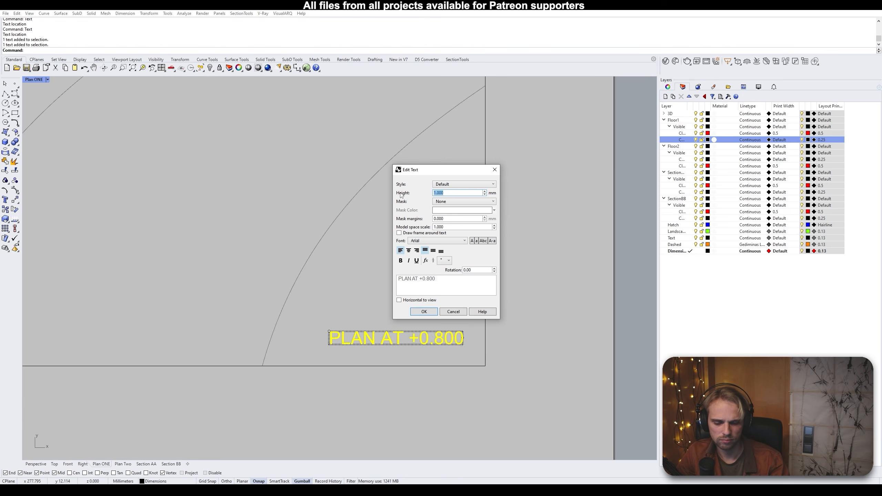
text(10)
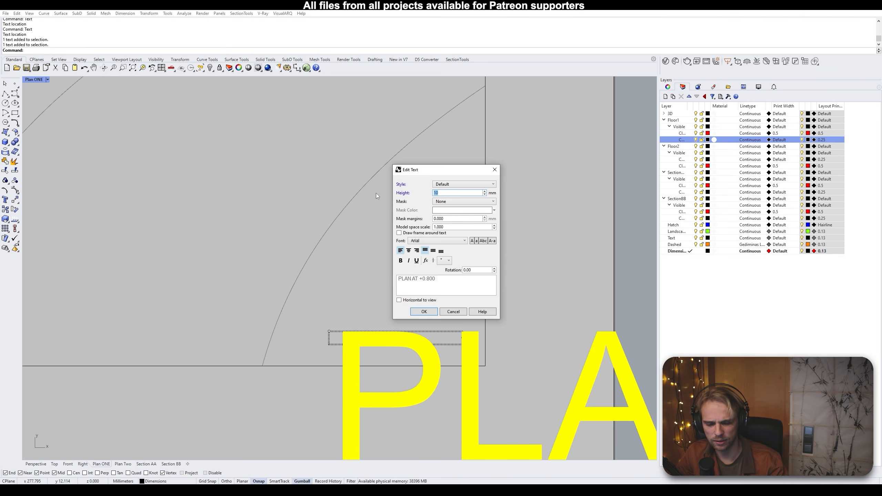
text(6)
click(424, 312)
Move the enlarged plan title back inside the lower-right corner of the Plan ONE drawing frame
scroll(435, 298, down, 6)
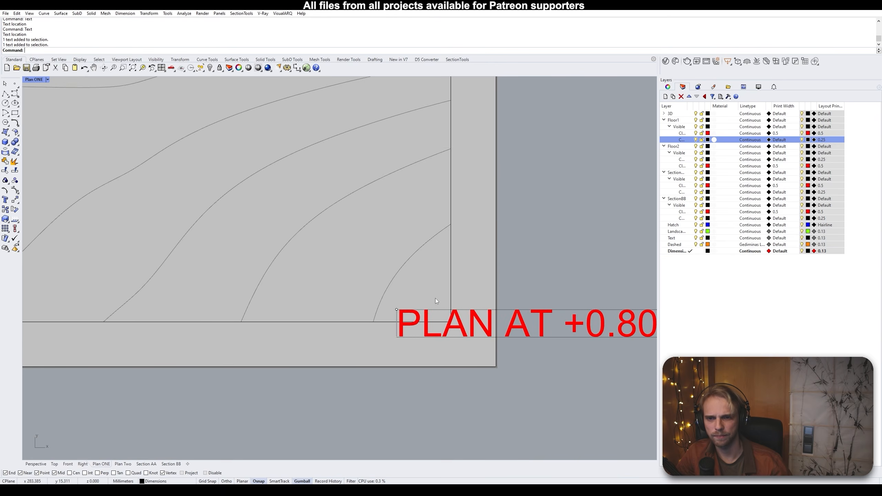
click(514, 316)
scroll(514, 316, up, 4)
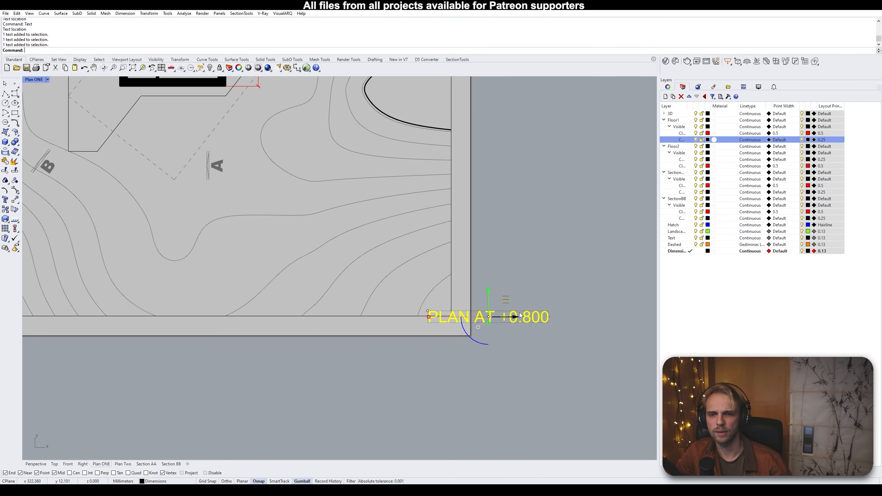
drag(505, 301, 405, 292)
click(570, 257)
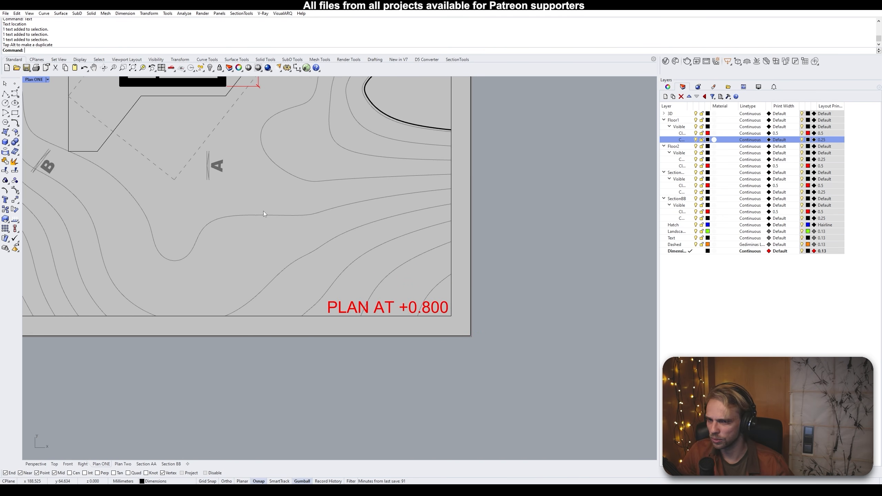
scroll(263, 213, down, 6)
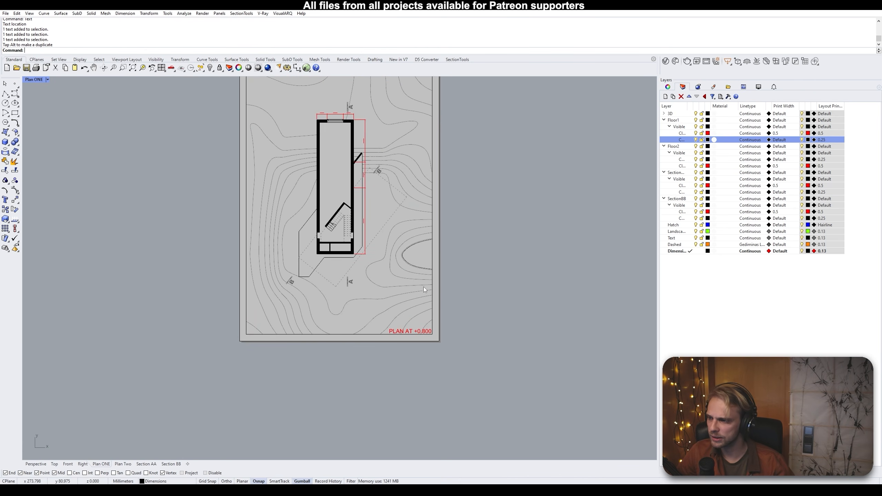
scroll(423, 287, up, 8)
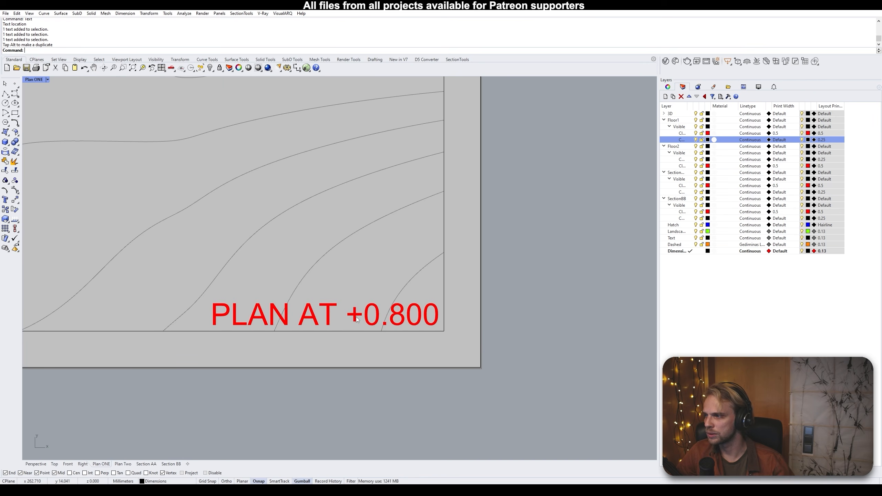
click(355, 317)
click(345, 267)
right_drag(345, 266, 346, 245)
scroll(341, 253, down, 6)
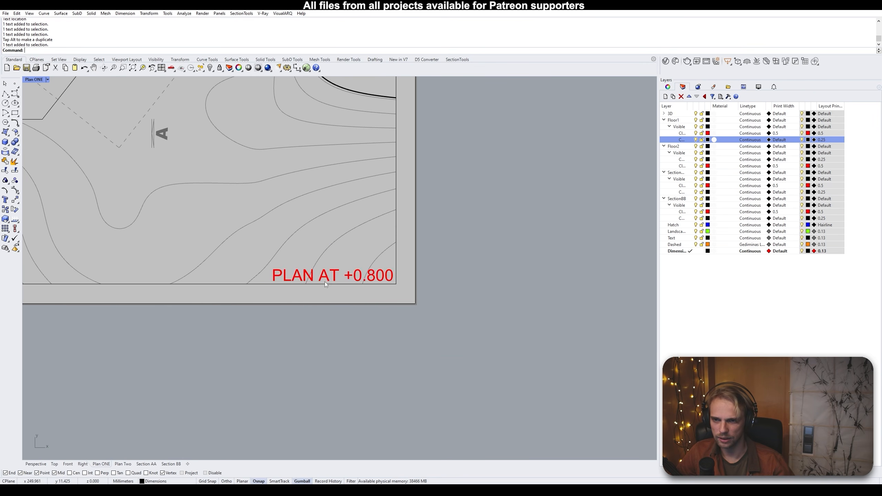
Move the "PLAN AT +0.800" title to the Text layer
click(334, 278)
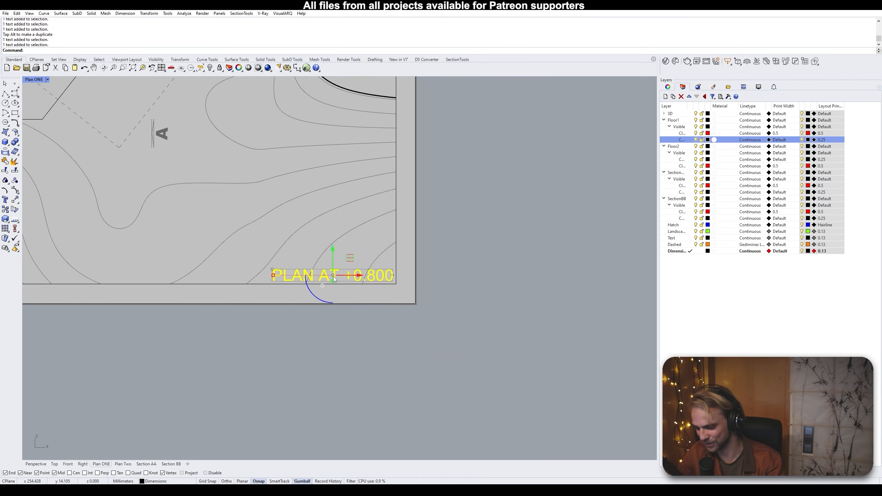
click(688, 240)
right_click(688, 240)
click(705, 264)
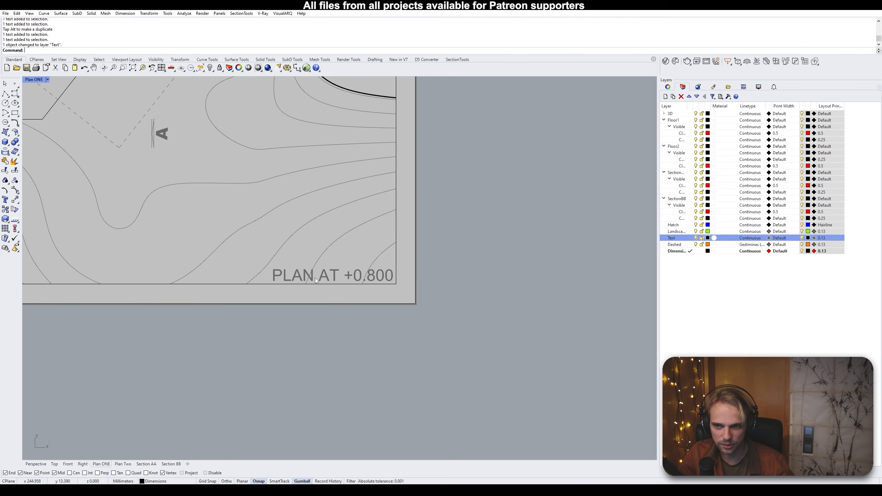
click(424, 255)
Copy the plan title from Plan ONE to the same position on the Plan Two layout
click(342, 273)
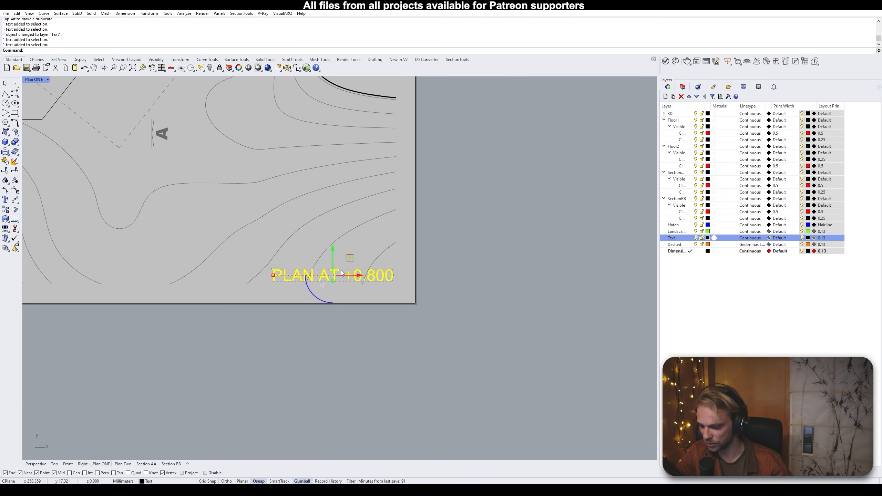
key(ctrl+c)
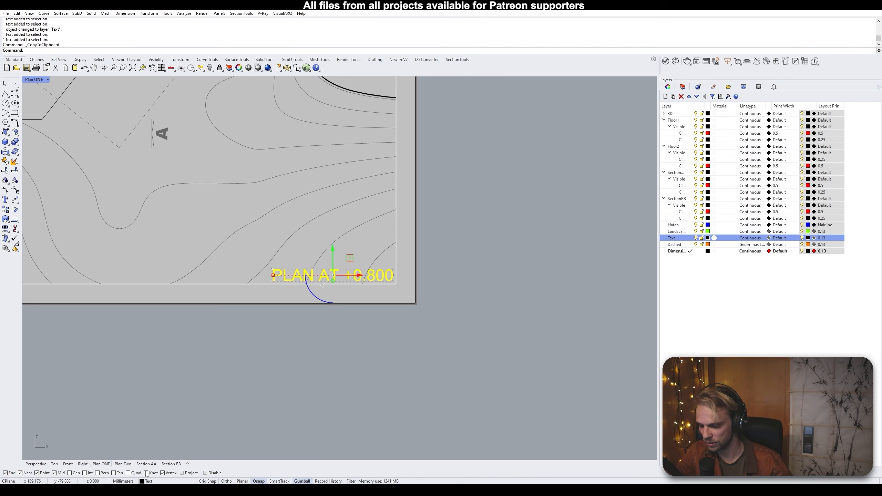
click(123, 464)
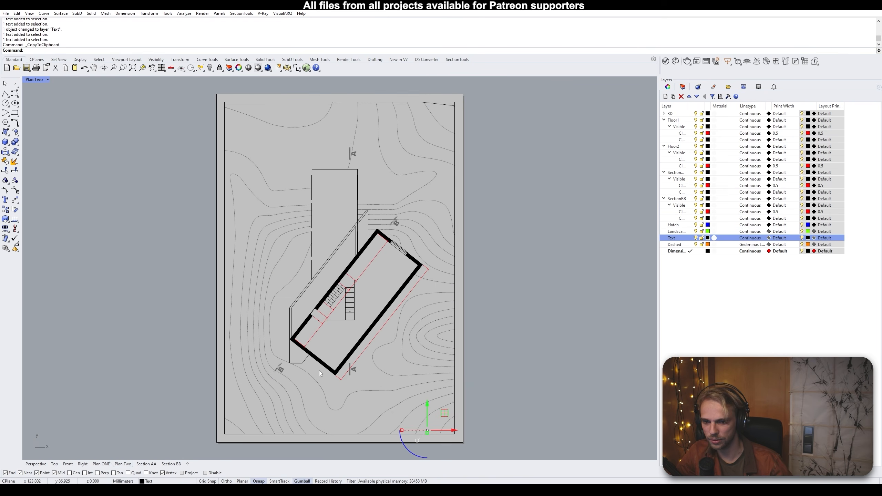
key(ctrl+v)
scroll(410, 395, up, 6)
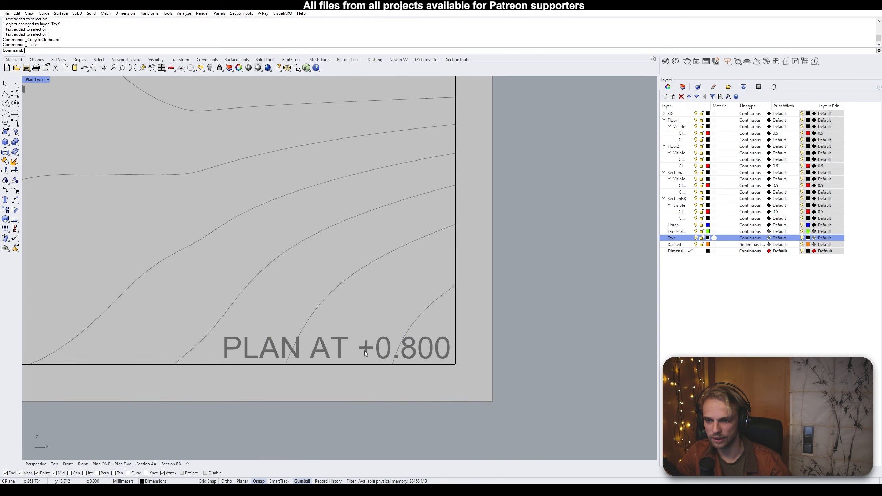
Change the wording of the pasted title on Plan Two to "PLAN AT +4.800"
double_click(364, 352)
click(423, 279)
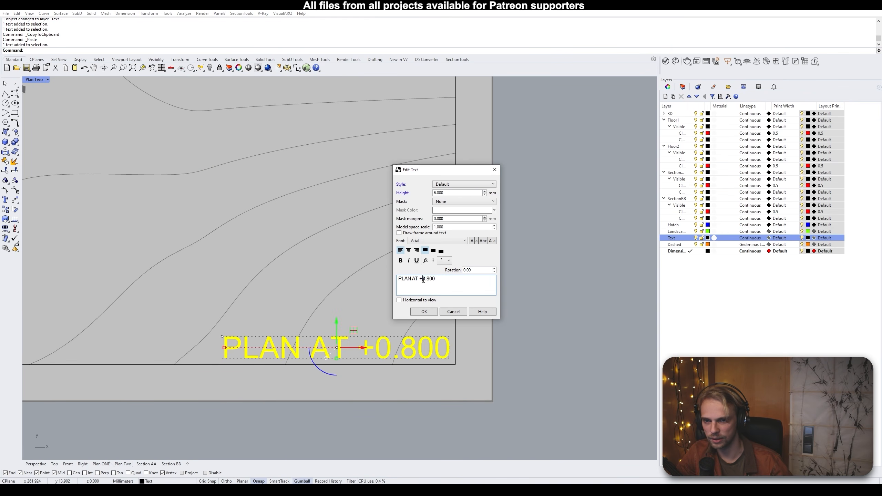
key(Delete)
text(4)
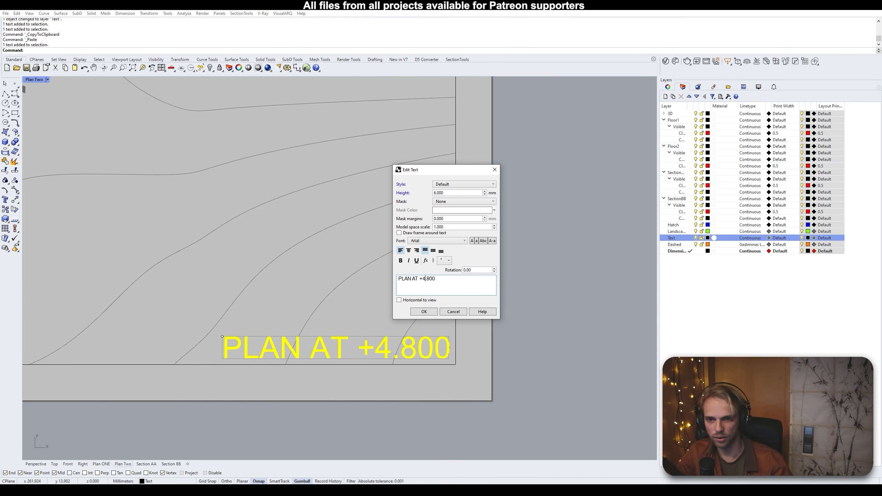
click(419, 312)
click(542, 307)
scroll(483, 313, down, 9)
right_drag(417, 312, 389, 286)
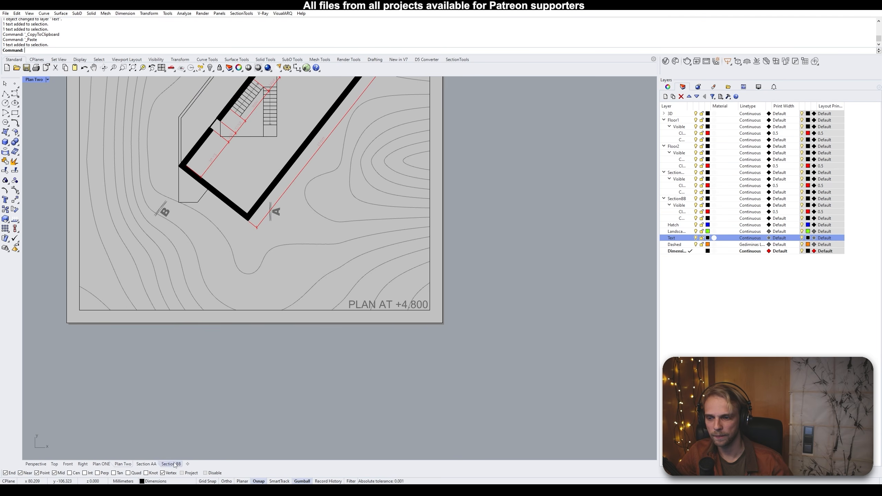
Paste the copied plan title onto the Section AA layout and move it to the frame's lower-right corner
click(146, 464)
key(ctrl+v)
scroll(399, 348, up, 2)
drag(321, 302, 436, 309)
click(431, 347)
scroll(431, 334, up, 3)
Replace the wording of the pasted title on Section AA with "SECTION A-A 1:100"
double_click(420, 287)
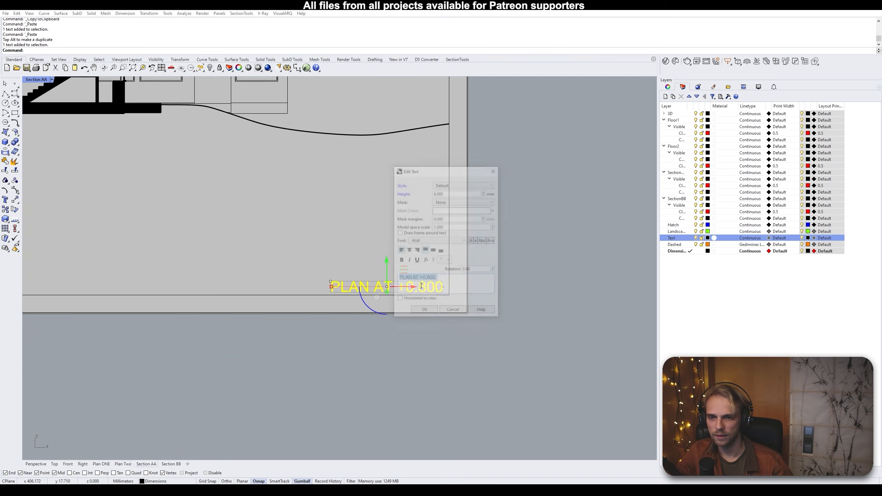
text(SEC)
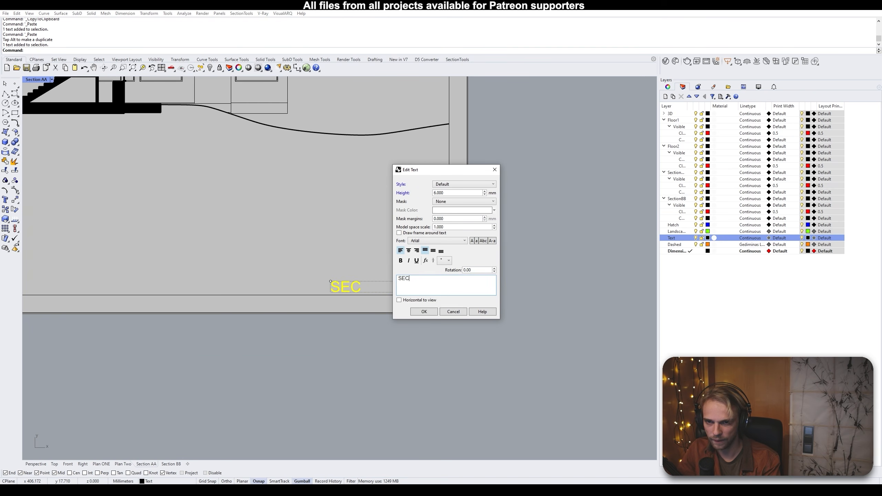
text(TION A-A)
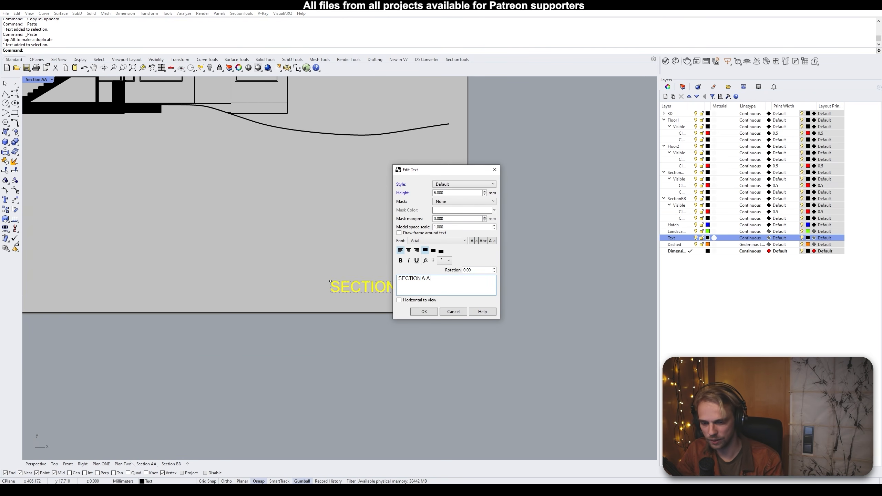
text( 1:100)
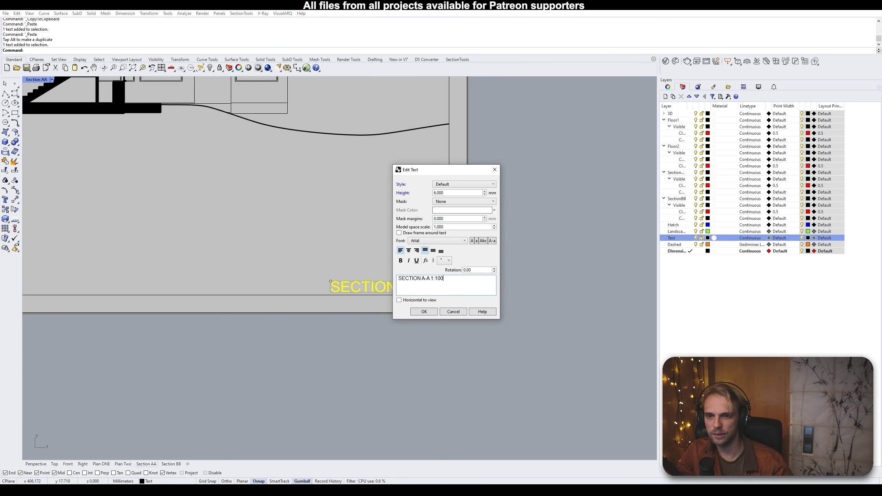
click(424, 312)
Shift the Section A-A title left so it fits inside the drawing frame
click(423, 287)
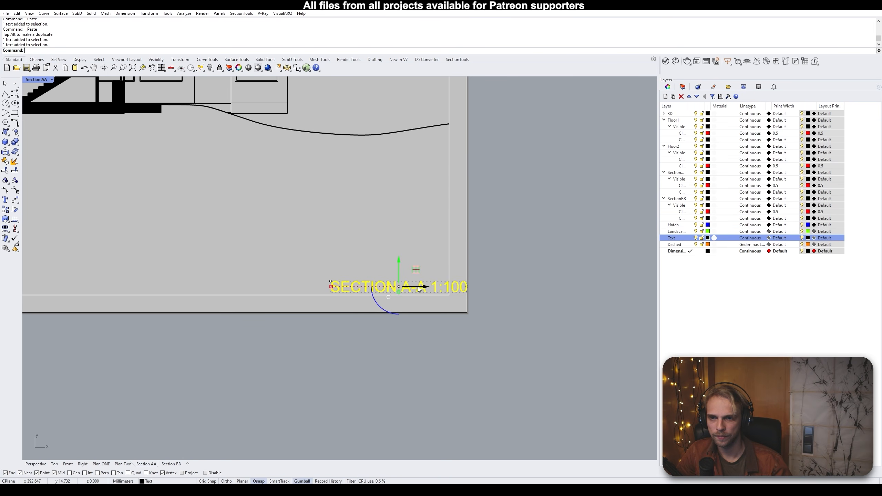
drag(422, 288, 398, 289)
click(401, 337)
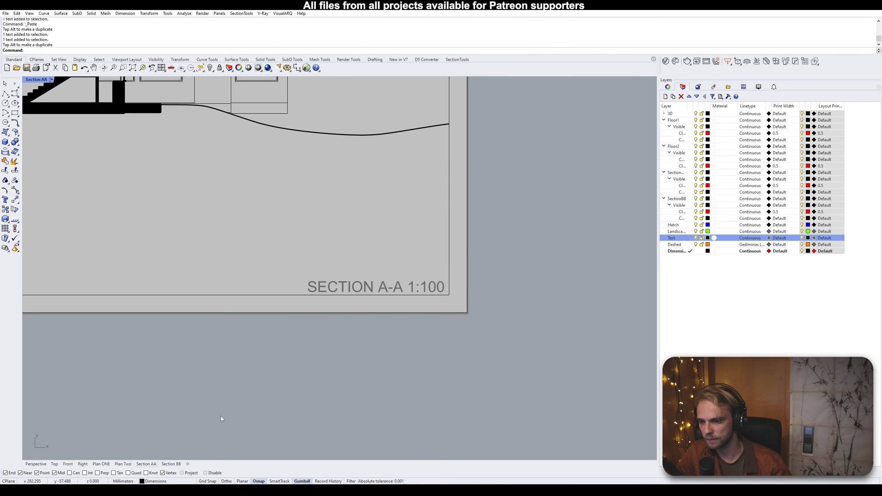
Copy the "SECTION A-A 1:100" title to the same position on the Section BB layout
click(344, 291)
key(ctrl+c)
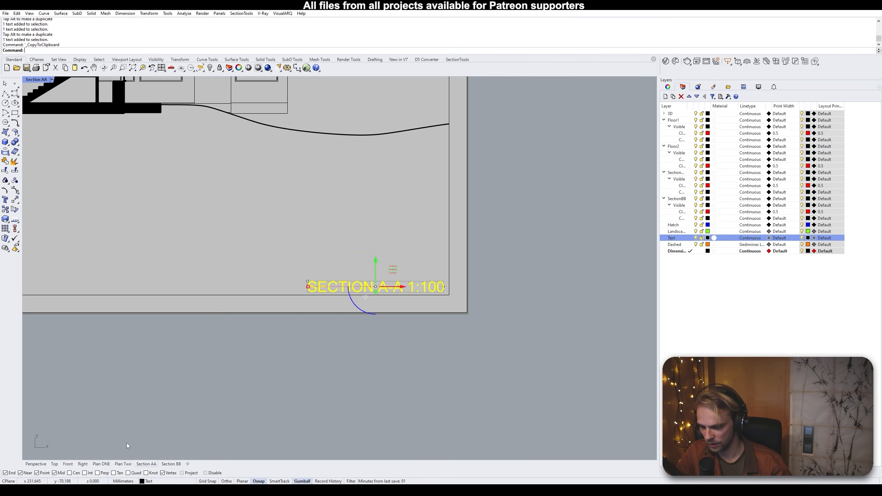
click(171, 464)
key(ctrl+v)
scroll(376, 364, up, 5)
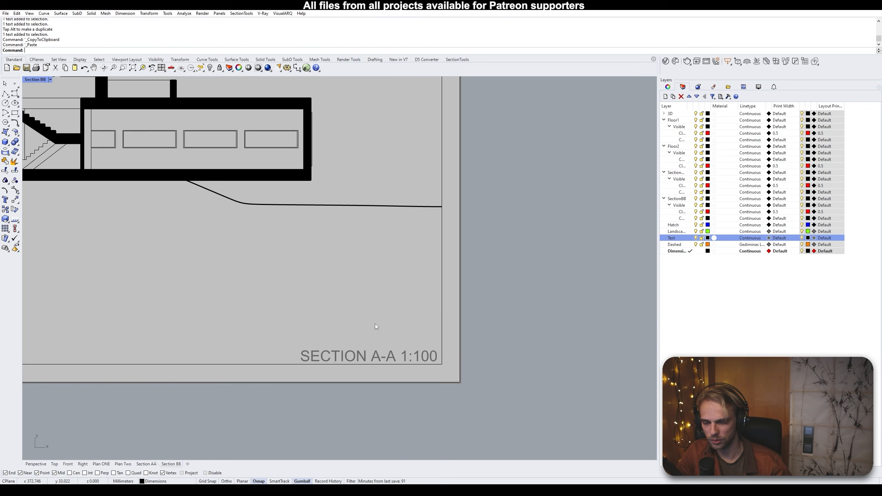
Change the wording of the pasted title on Section BB to "SECTION B-B 1:100"
double_click(376, 363)
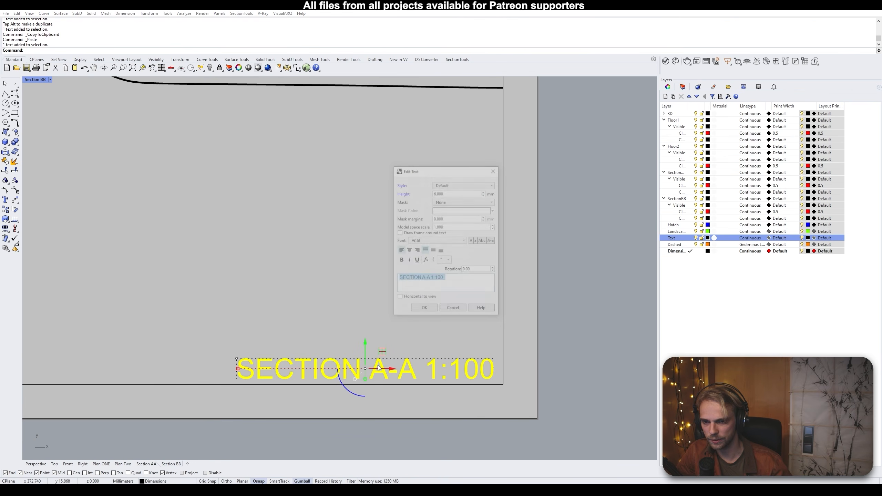
click(430, 278)
key(BackSpace)
key(BackSpace)
key(BackSpace)
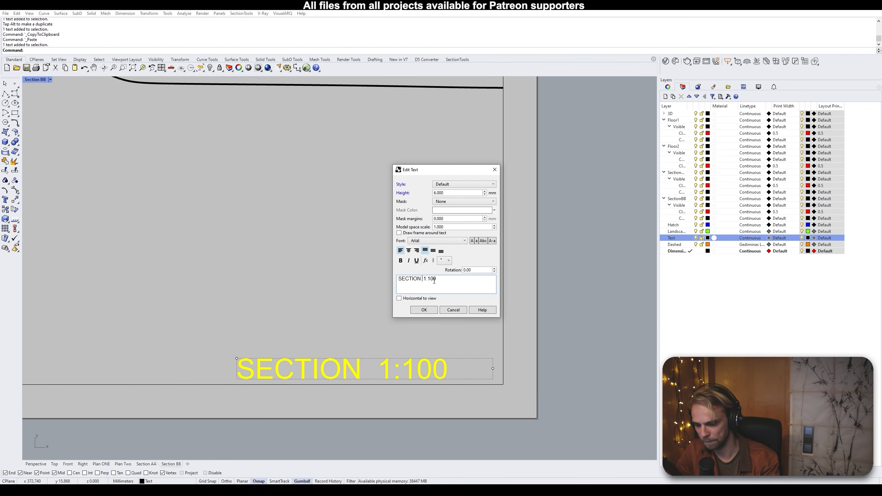
text(B-A)
key(BackSpace)
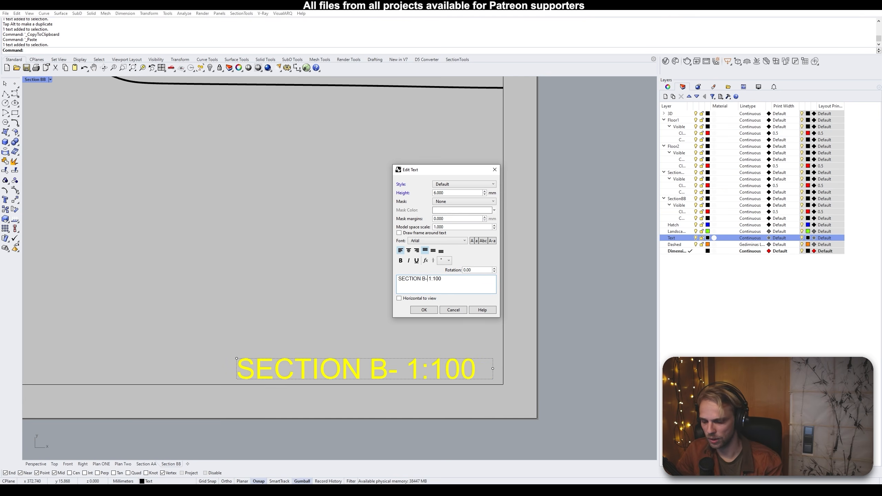
text(B)
click(424, 310)
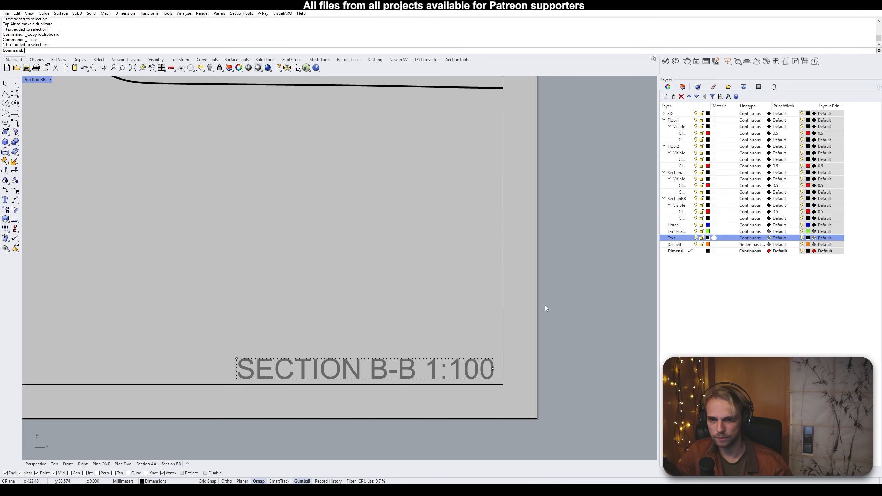
scroll(545, 308, down, 5)
scroll(244, 242, down, 3)
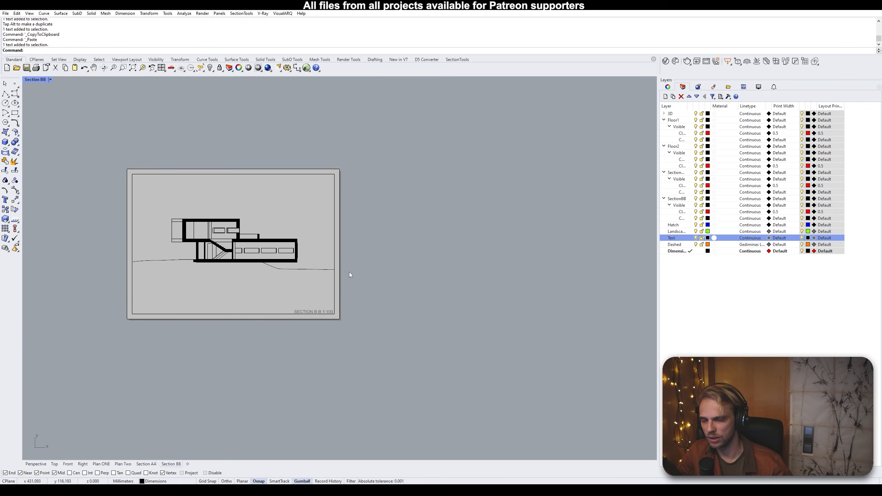
right_drag(190, 264, 233, 287)
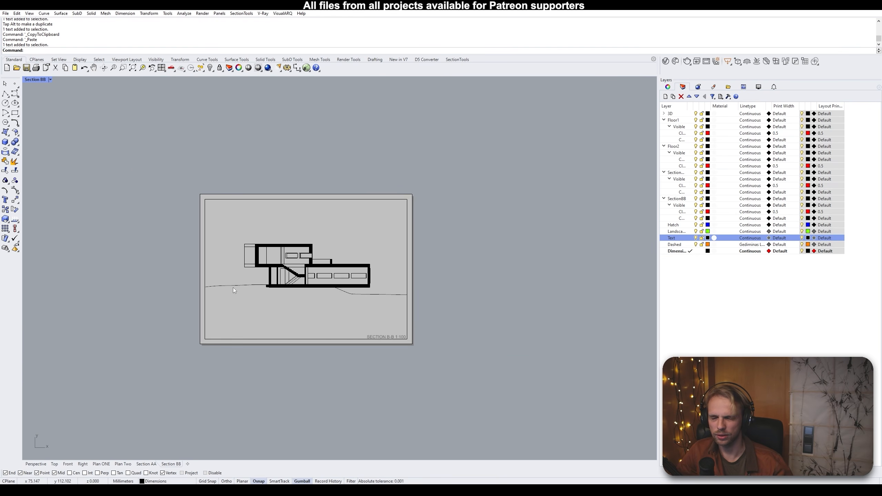
scroll(233, 287, up, 3)
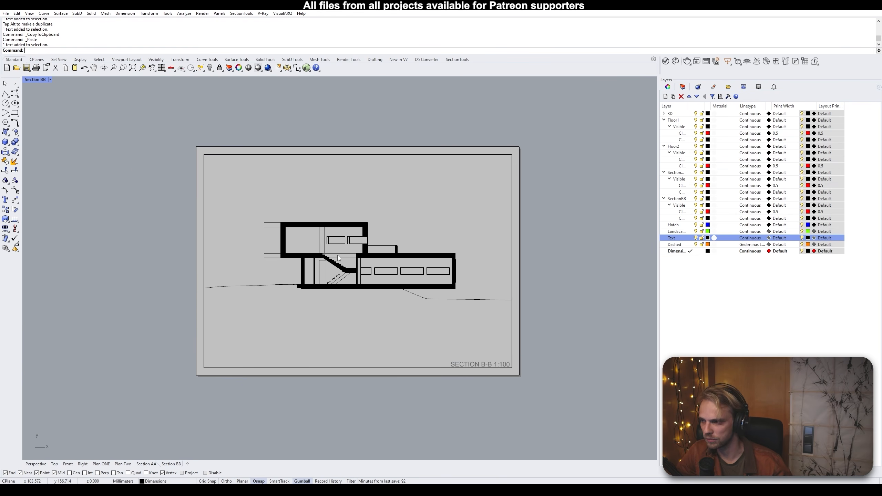
scroll(338, 256, down, 4)
right_drag(338, 256, 321, 275)
scroll(313, 287, up, 4)
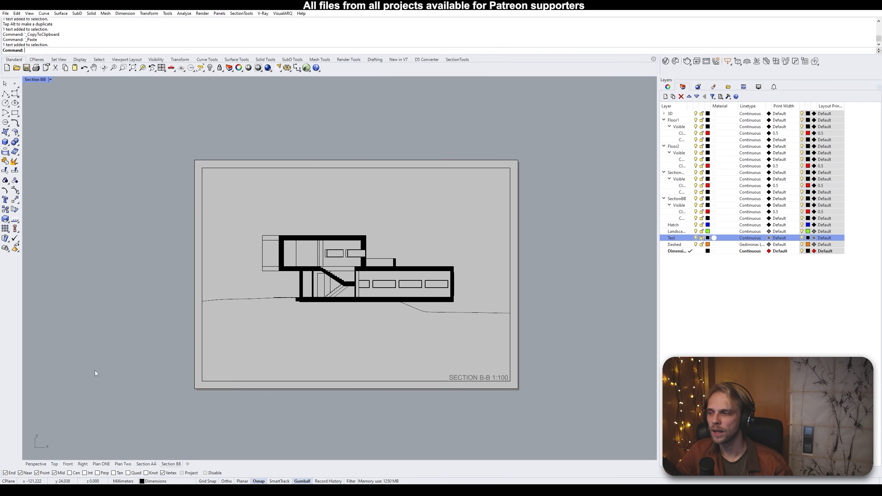
Review the Plan ONE, Plan Two, Section AA and Section BB layouts, finishing on Plan Two
click(101, 463)
click(123, 464)
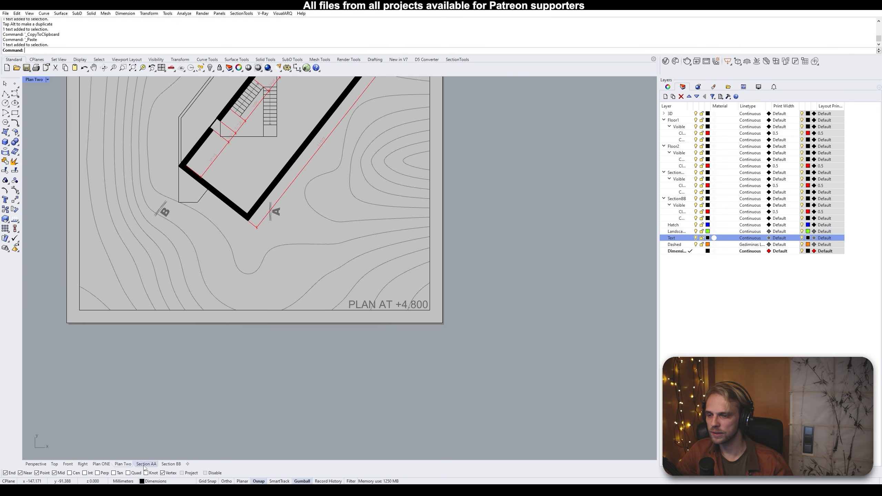
click(144, 464)
click(171, 464)
scroll(270, 331, down, 4)
scroll(189, 415, up, 4)
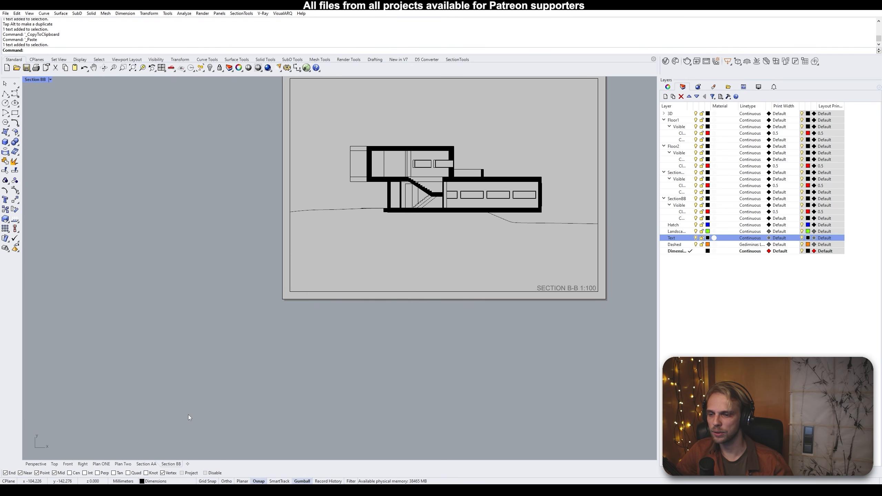
click(101, 464)
scroll(319, 239, down, 4)
scroll(314, 375, up, 4)
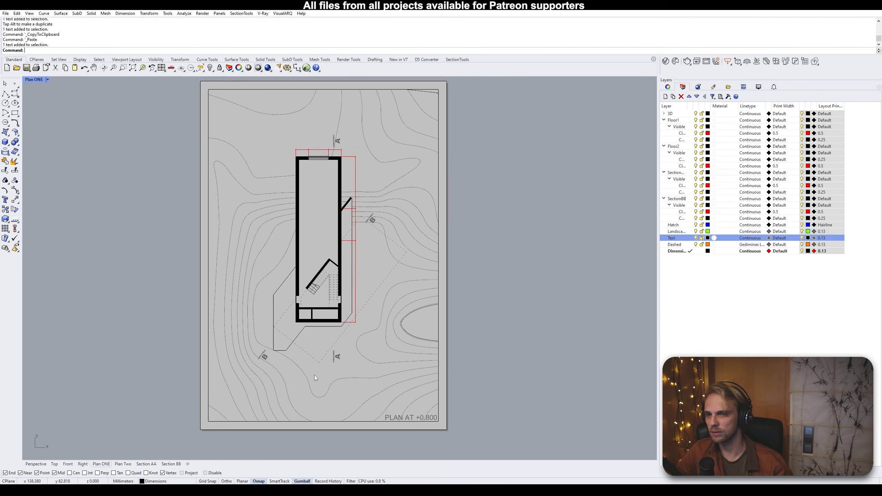
scroll(314, 376, down, 3)
scroll(310, 355, up, 2)
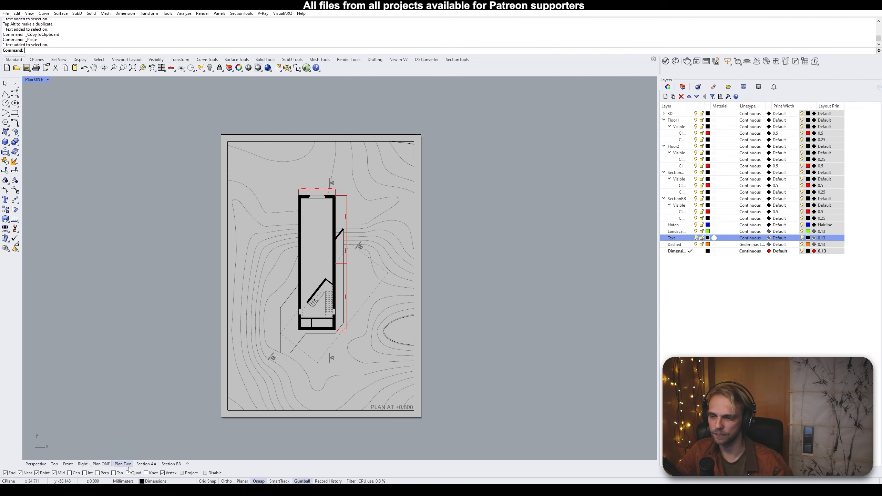
click(146, 463)
scroll(230, 298, down, 3)
right_drag(233, 271, 322, 302)
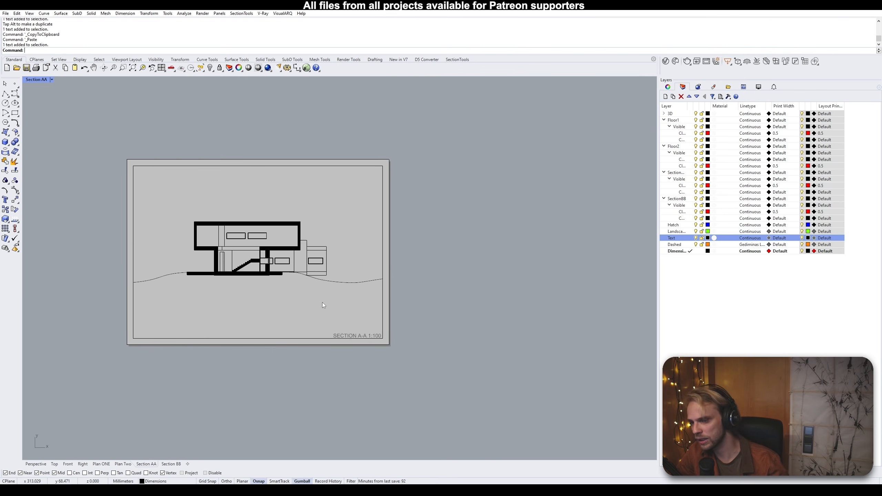
click(101, 464)
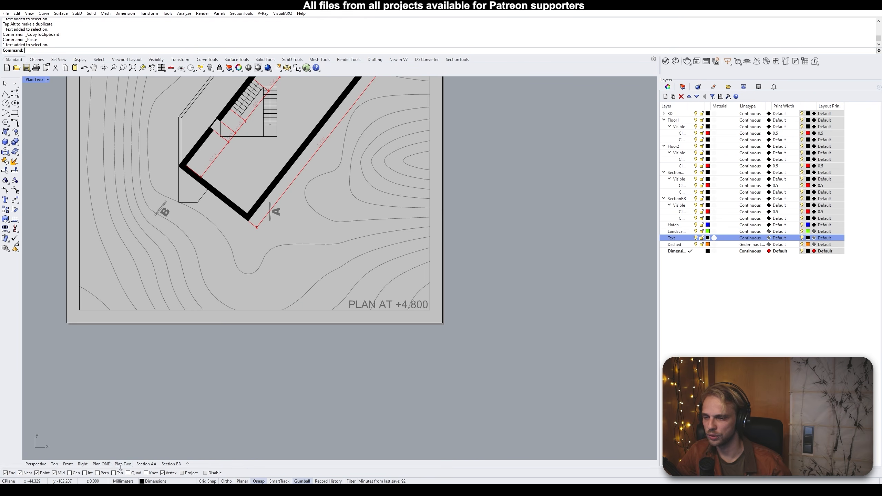
click(123, 464)
scroll(278, 337, down, 3)
text(Print)
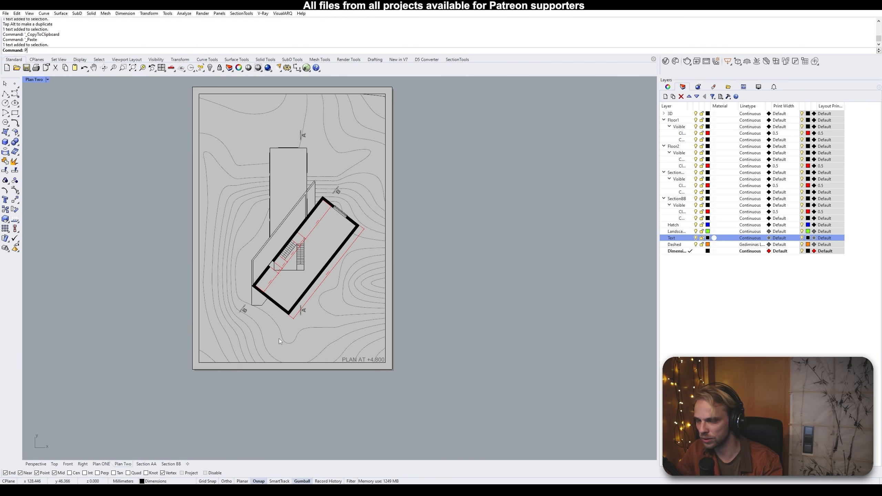
key(BackSpace)
key(BackSpace)
key(BackSpace)
key(BackSpace)
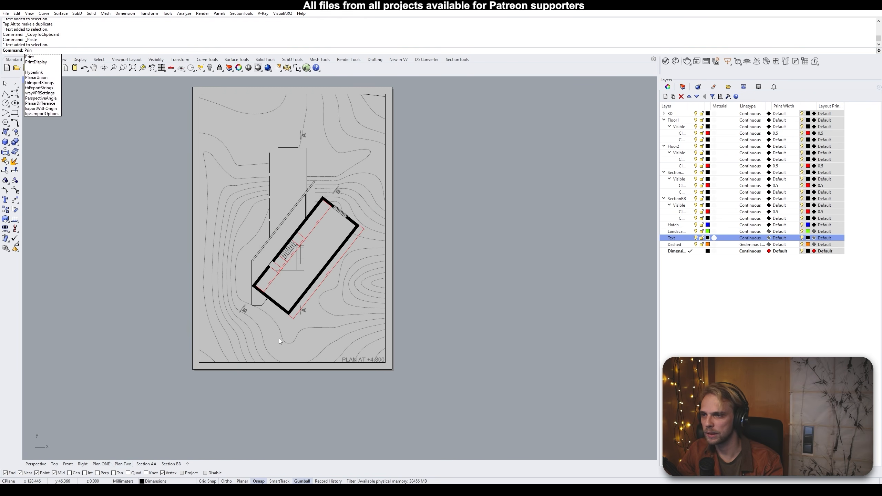
key(BackSpace)
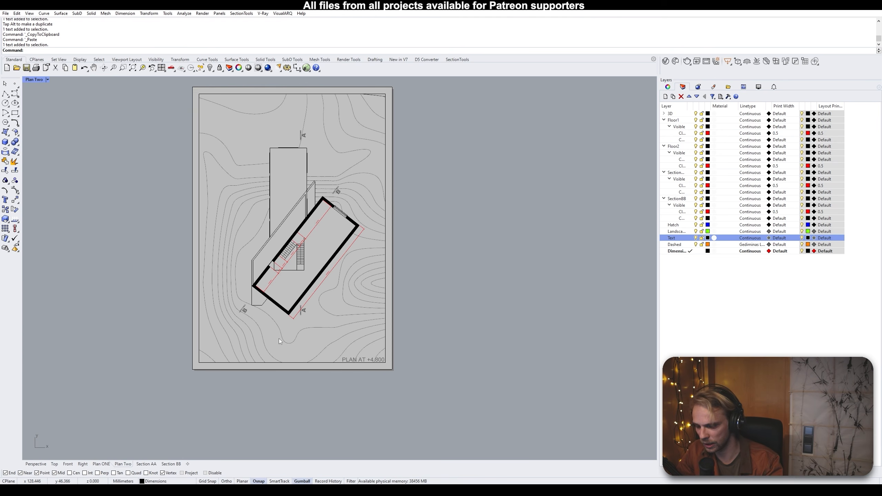
Turn off the print display state for the layout viewports with PrintDisplay
text(PrintDisplay)
key(Return)
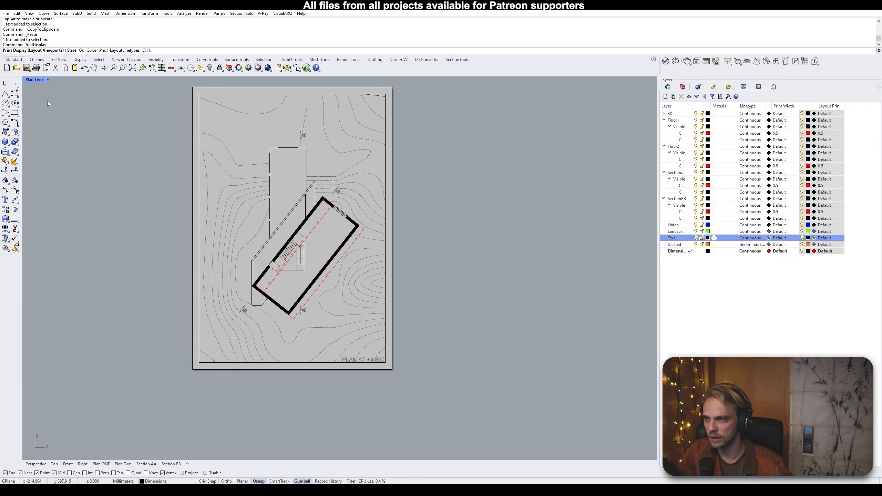
click(75, 50)
click(39, 50)
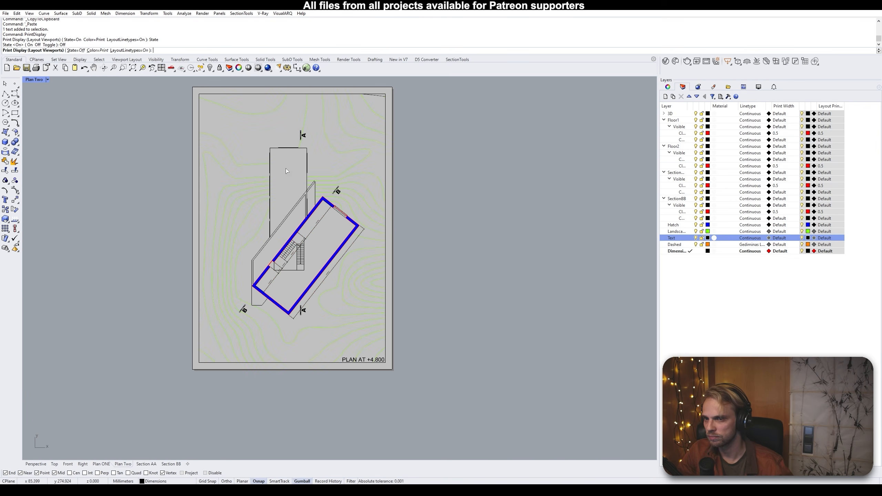
right_drag(153, 202, 161, 243)
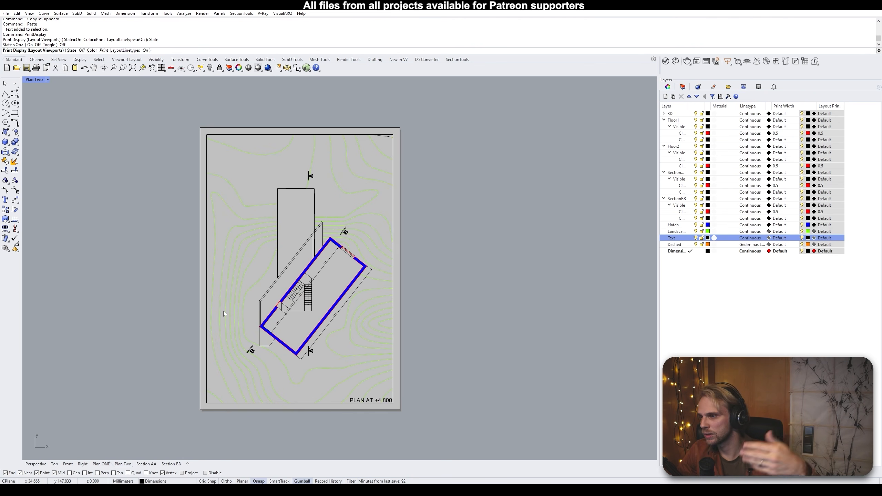
key(Return)
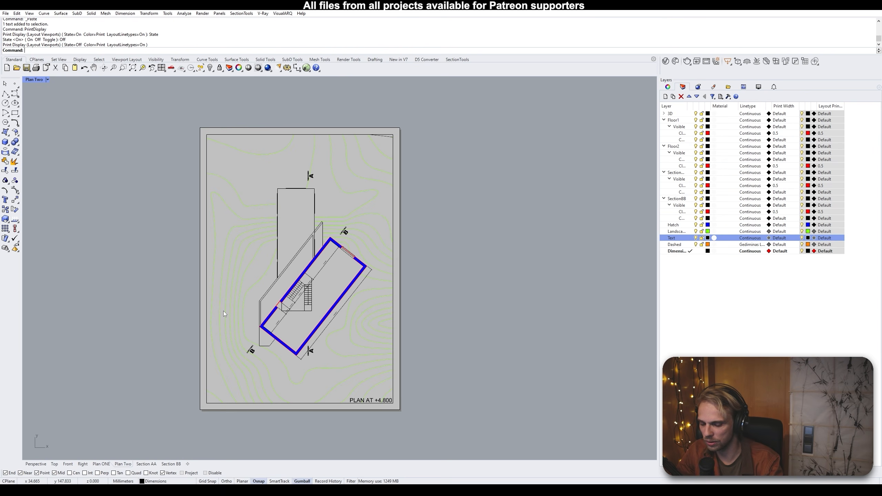
Open the print setup from Plan Two and expand its view and output scale settings, keeping Plan Two as the view
text(Pri)
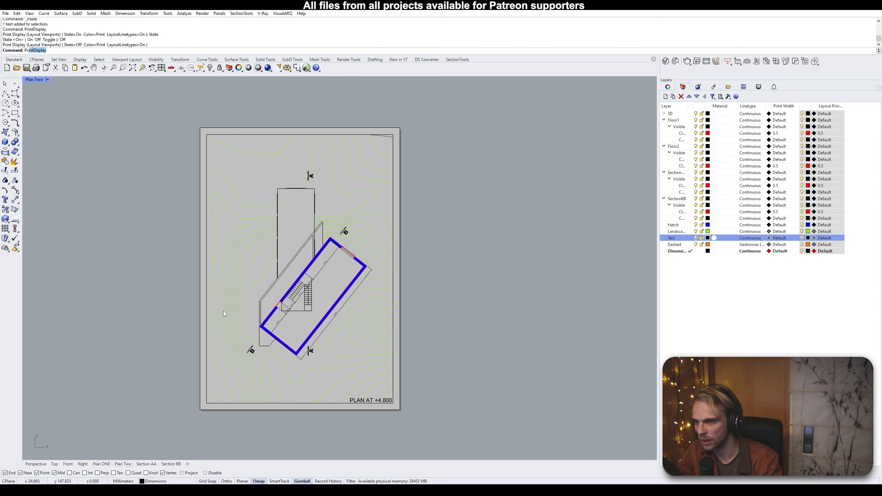
text(nt)
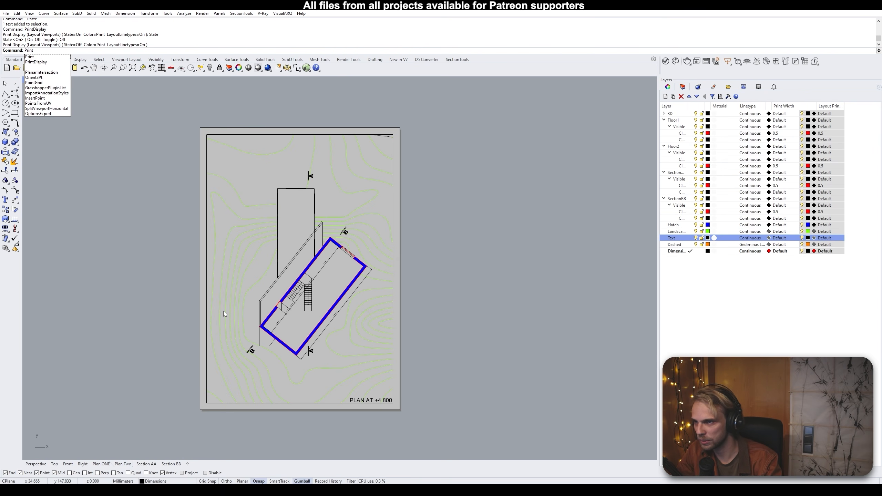
key(Return)
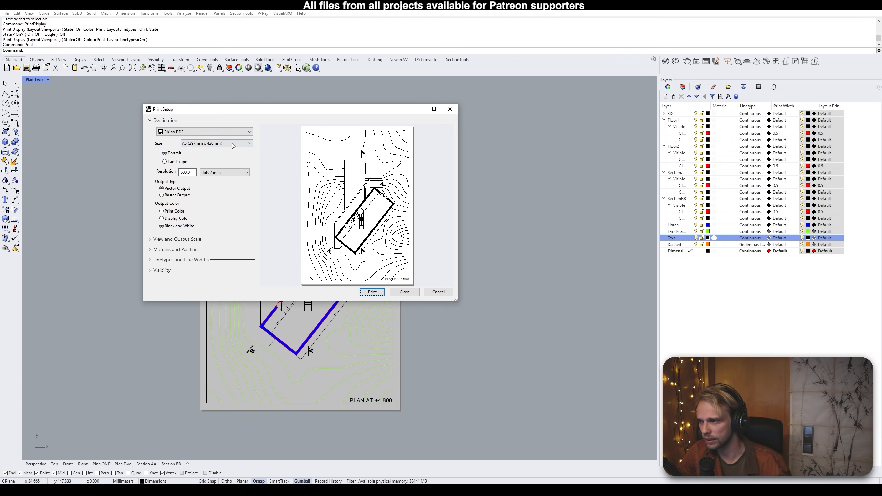
click(154, 239)
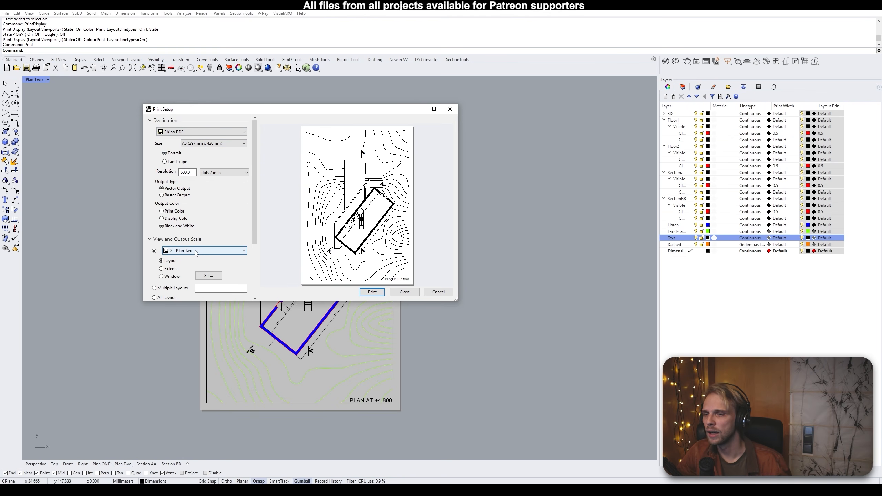
scroll(197, 245, down, 2)
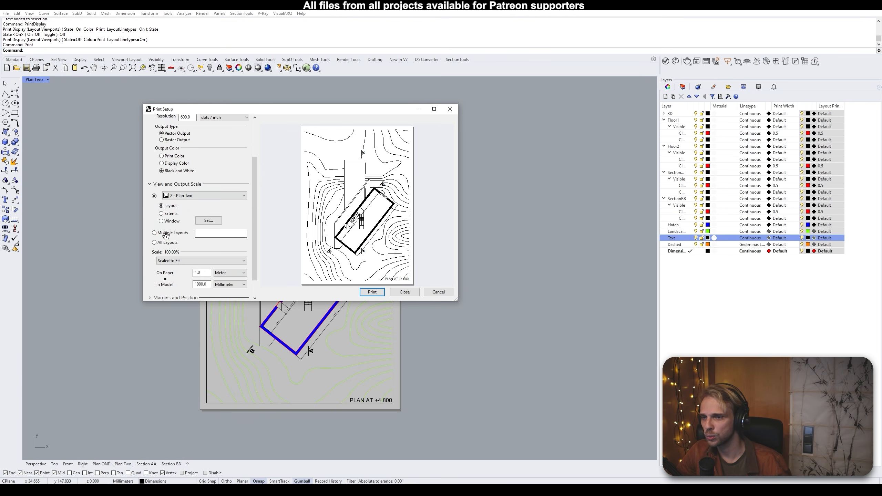
click(195, 196)
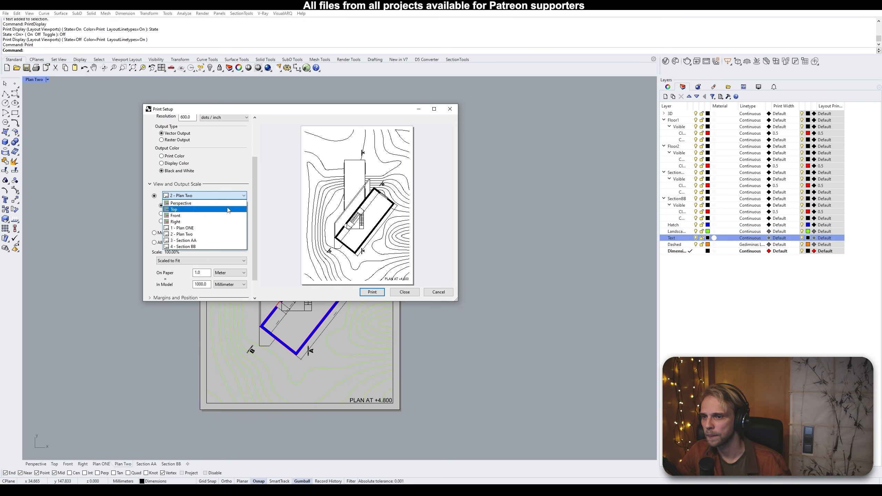
click(197, 197)
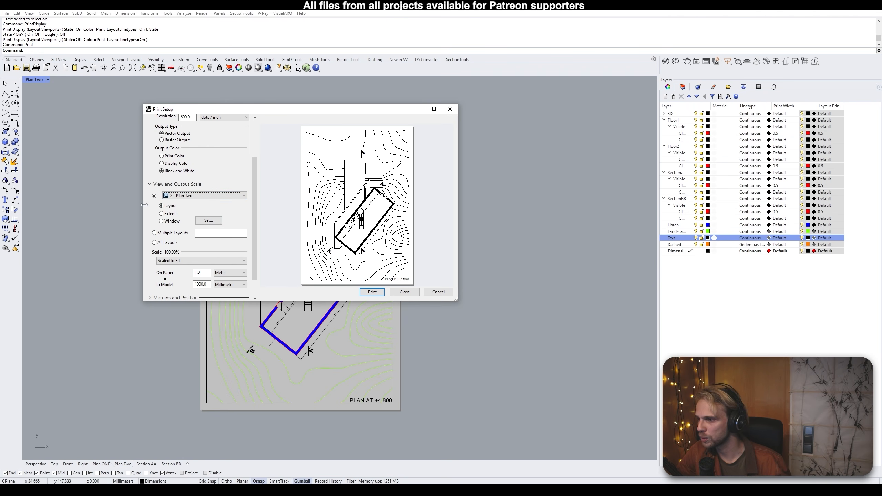
Set the print to include all layouts and check the preview of each sheet
click(155, 243)
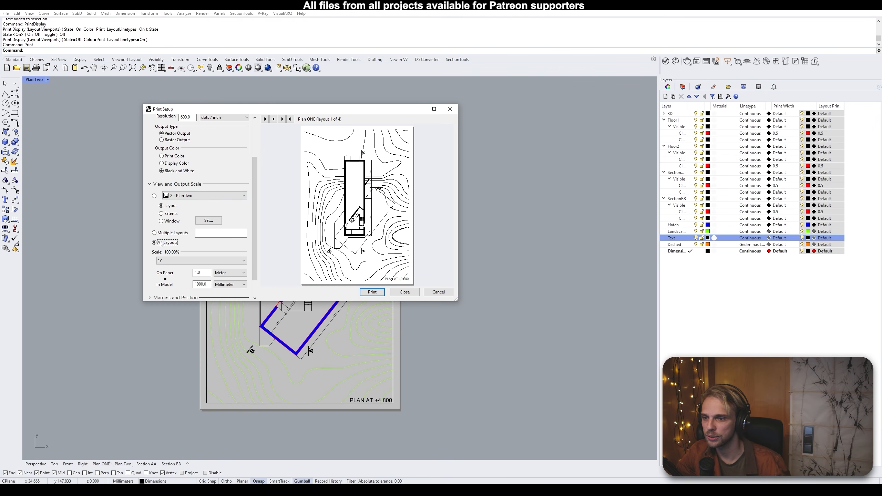
click(281, 119)
click(281, 119)
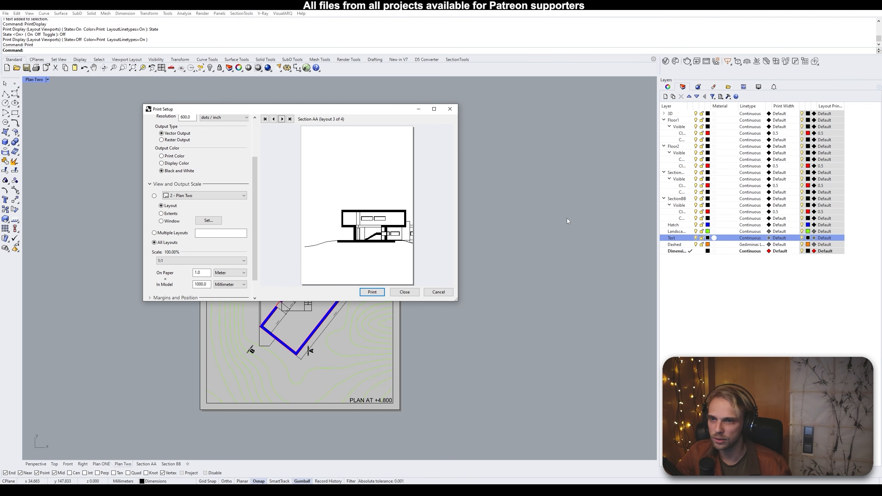
click(282, 119)
click(273, 118)
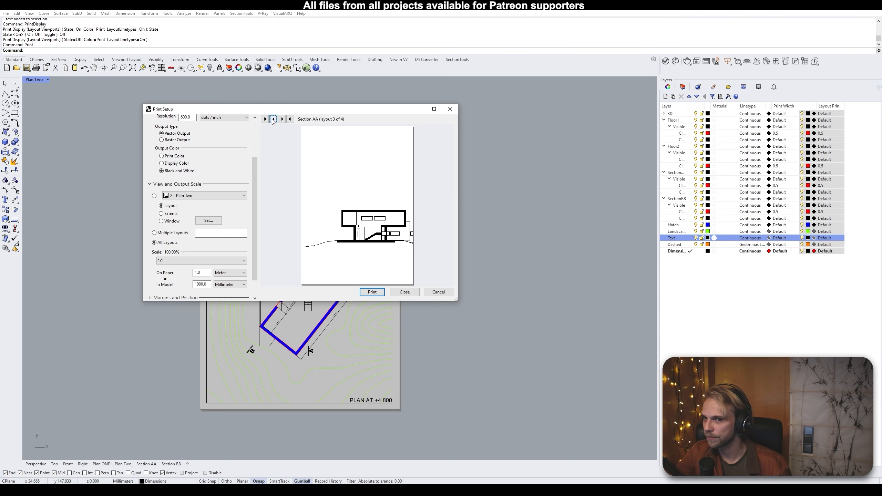
click(273, 119)
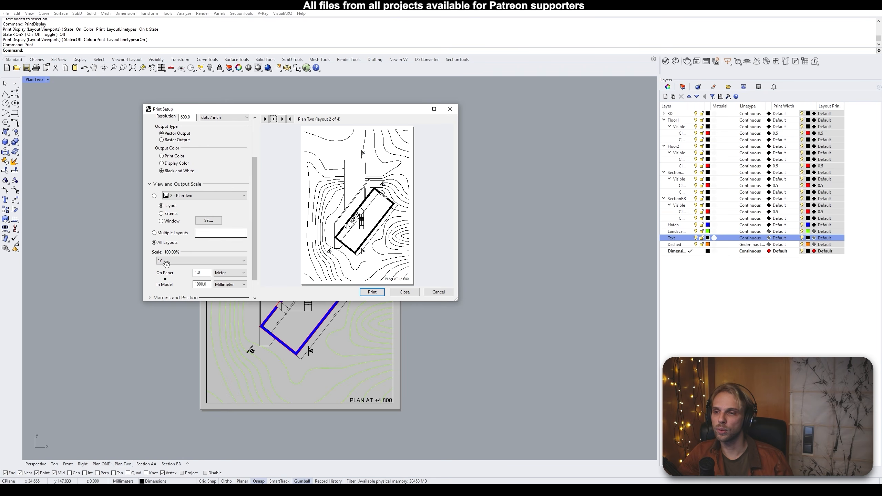
Restrict the print to multiple layouts, entering layout numbers 1,2 for the two plans
click(155, 233)
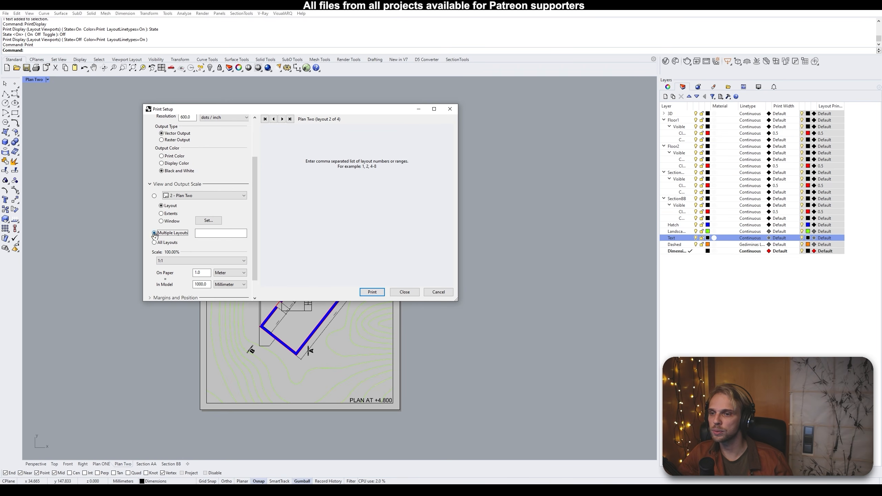
click(210, 235)
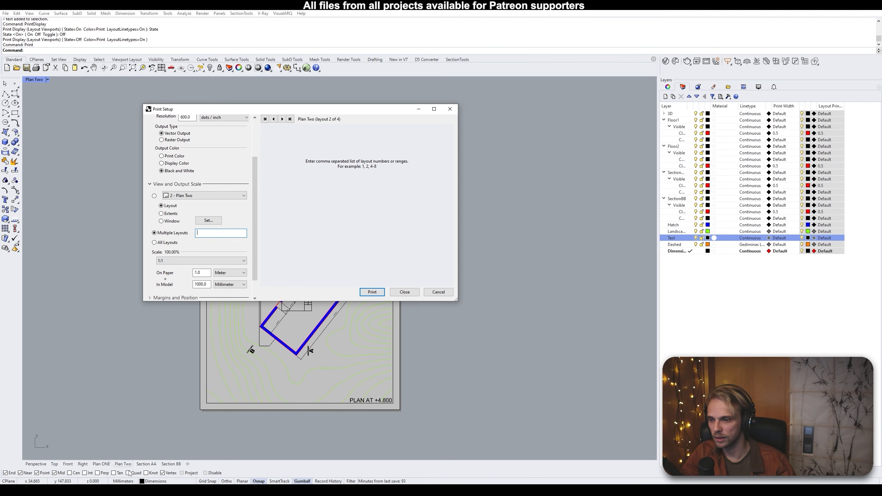
click(207, 197)
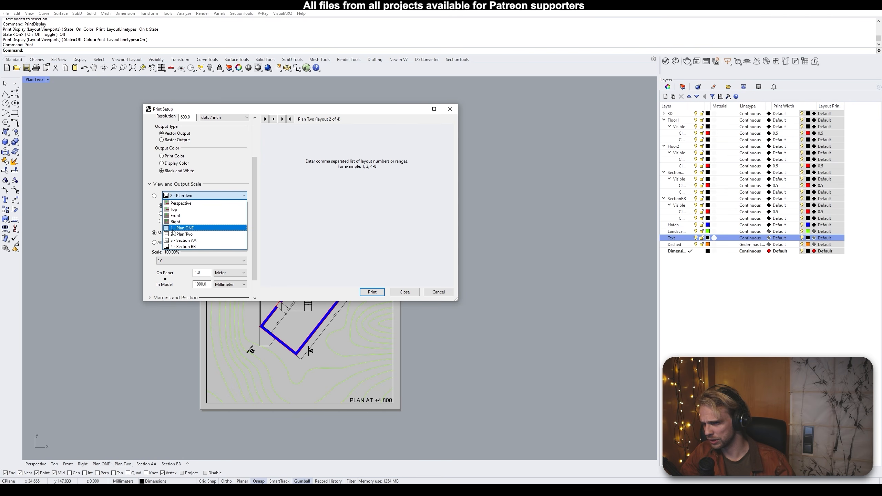
click(208, 234)
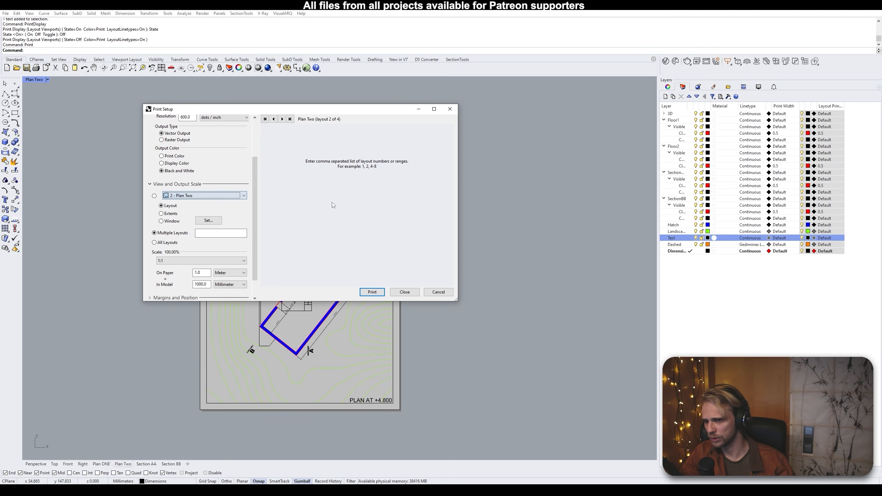
click(213, 236)
text(1,)
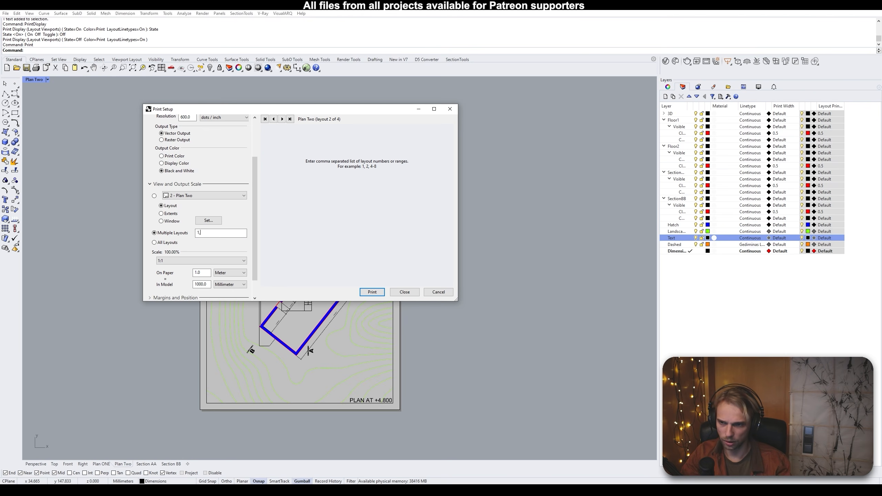
text(2)
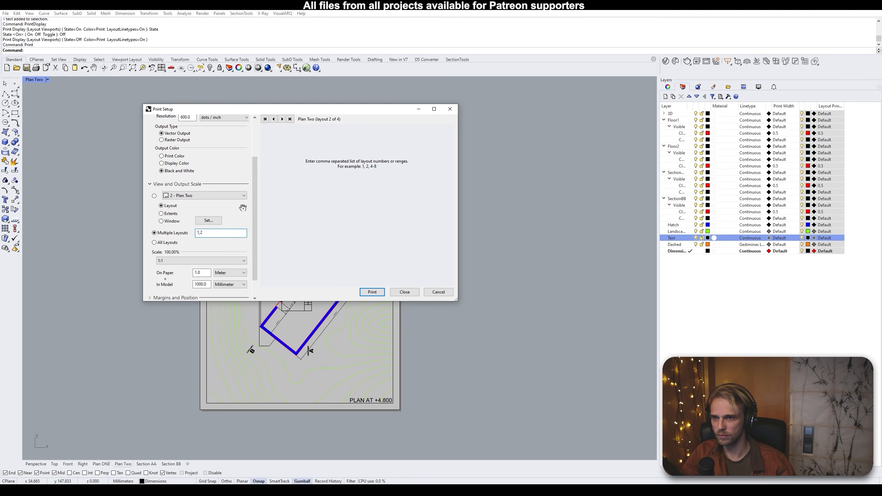
Compare the print previews of the Plan ONE and Plan Two sheets
click(274, 119)
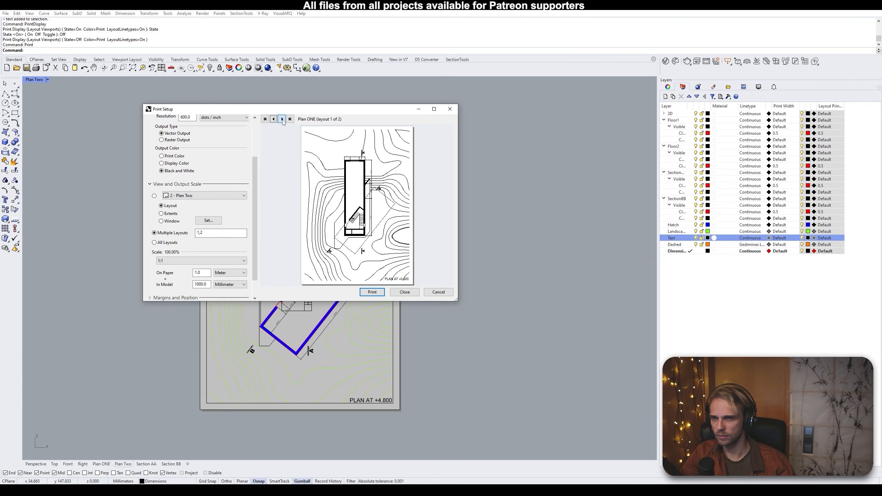
click(281, 119)
click(273, 119)
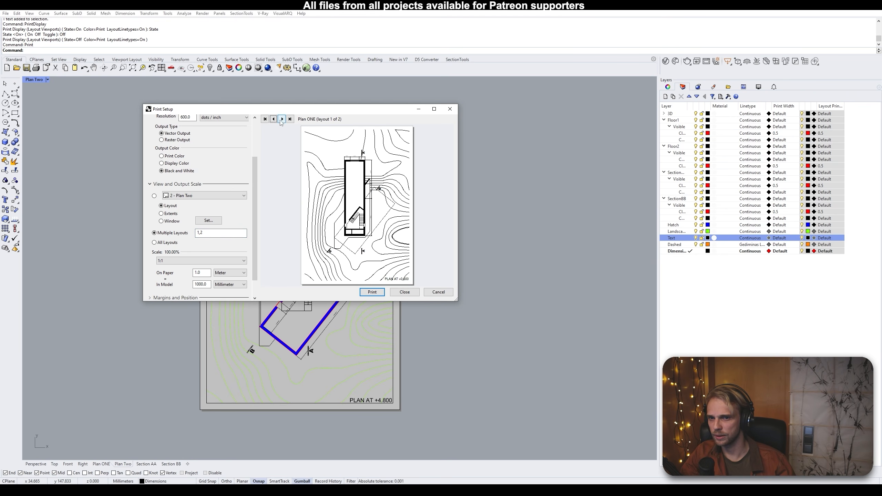
click(281, 119)
click(273, 119)
click(282, 119)
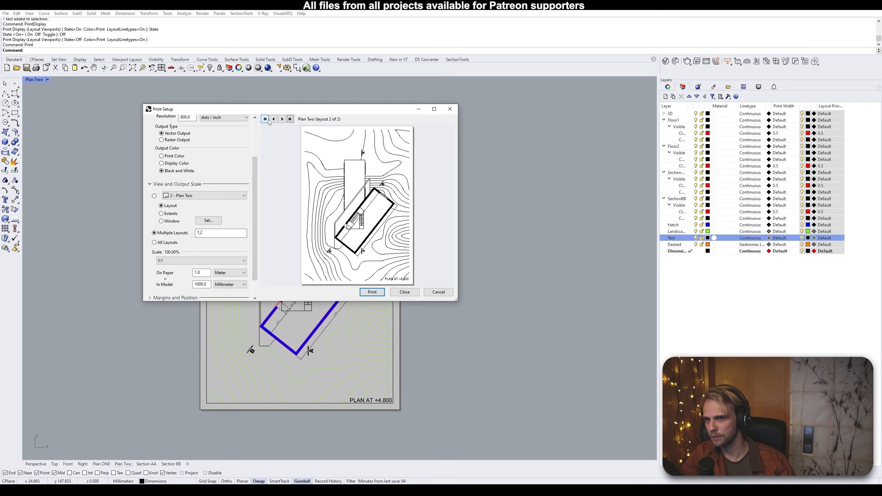
click(273, 119)
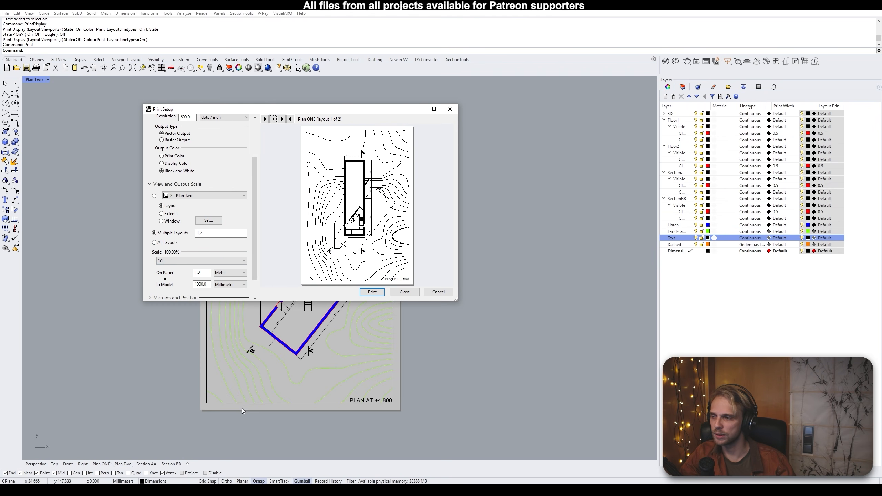
scroll(256, 241, down, 1)
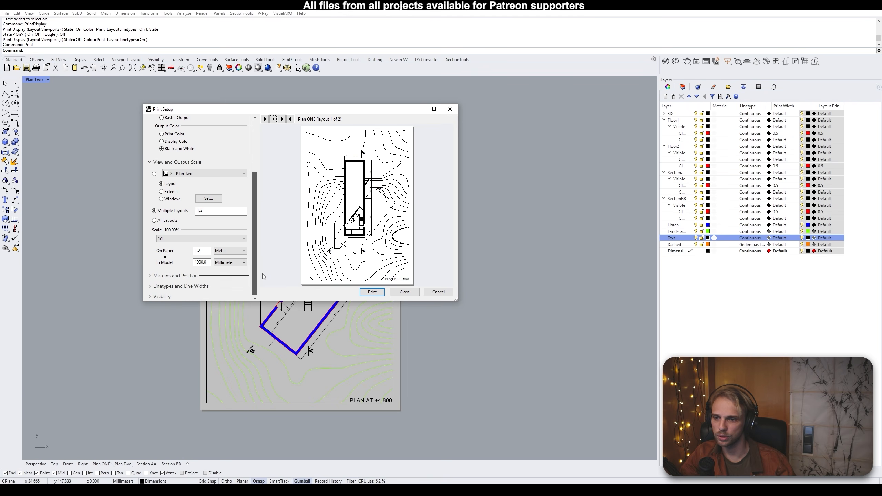
Print the two plan layouts to a PDF named Stage4_plans in the RhinoCourse folder
scroll(260, 216, up, 4)
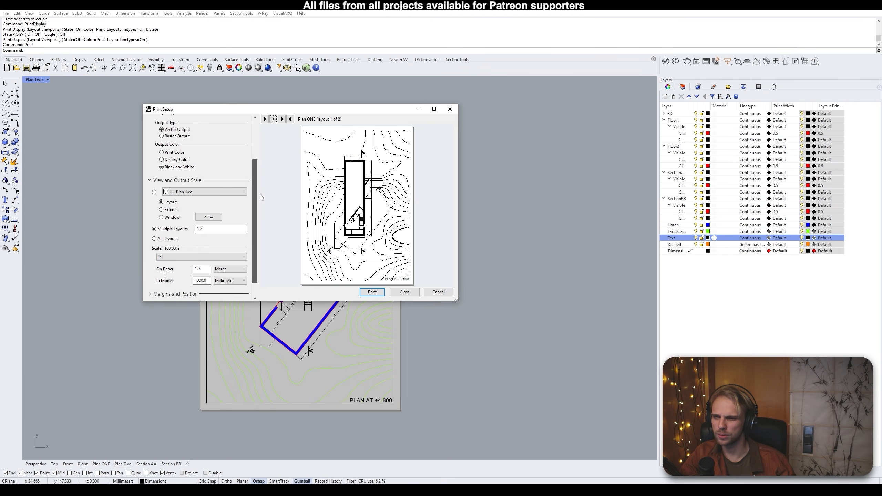
click(372, 292)
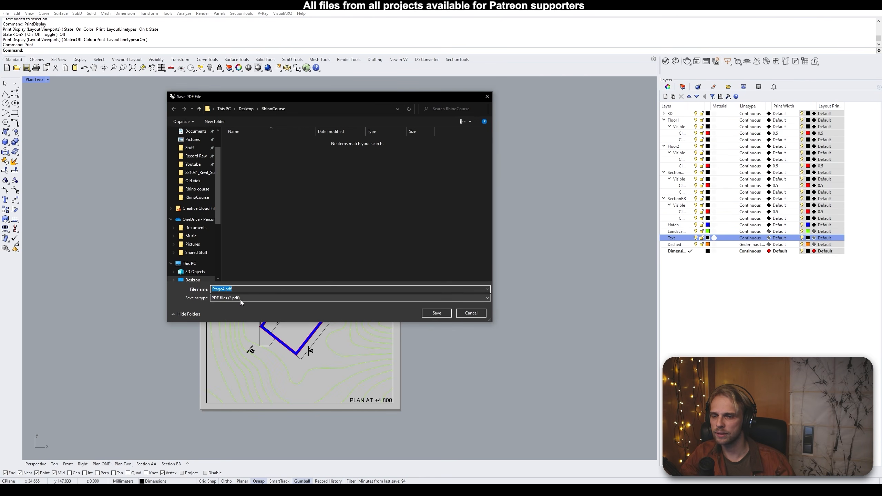
click(225, 289)
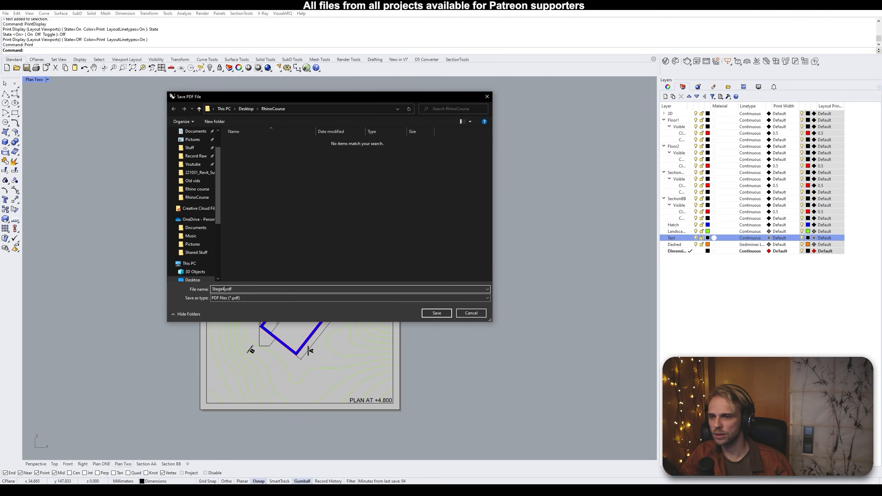
text(_plans)
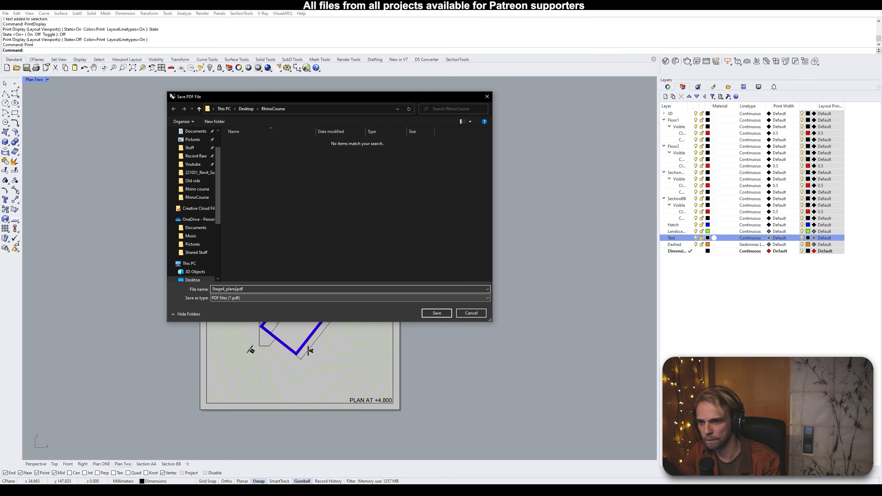
click(433, 310)
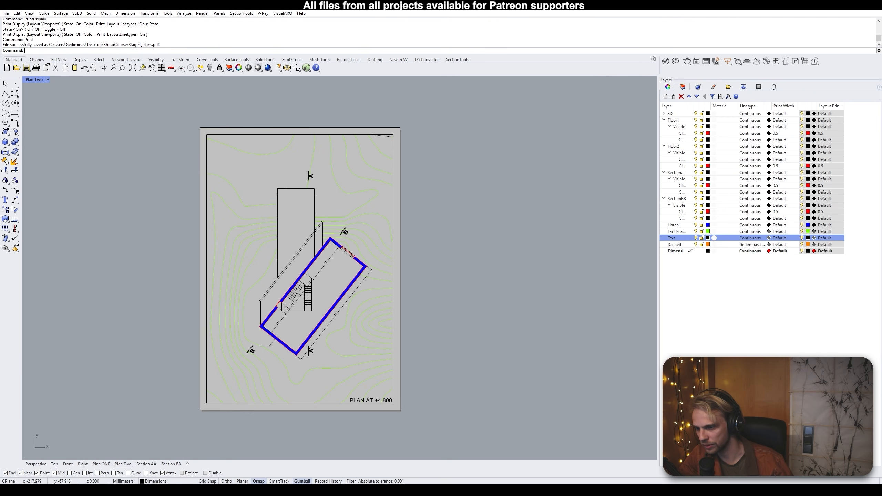
View Stage4_plans.pdf maximized in Adobe Acrobat and check the dimension texts along the first plan's upper wall
key(alt+Tab)
key(alt+Tab)
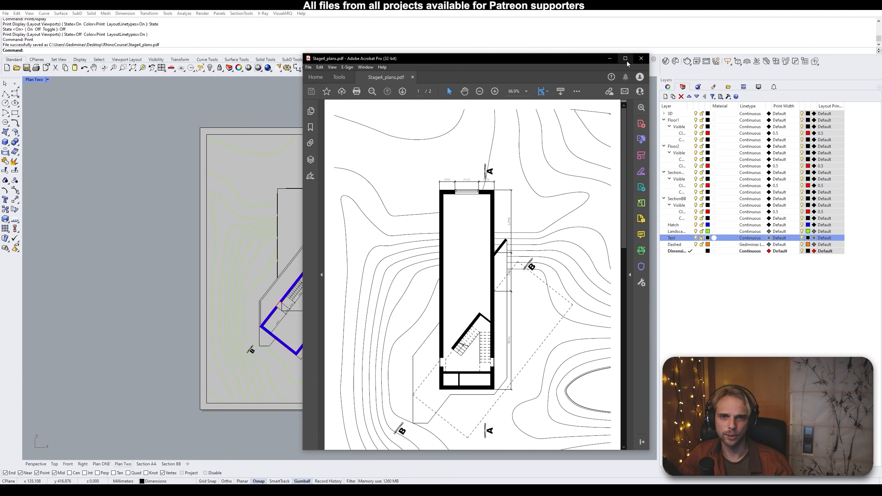
click(625, 58)
scroll(379, 193, down, 4)
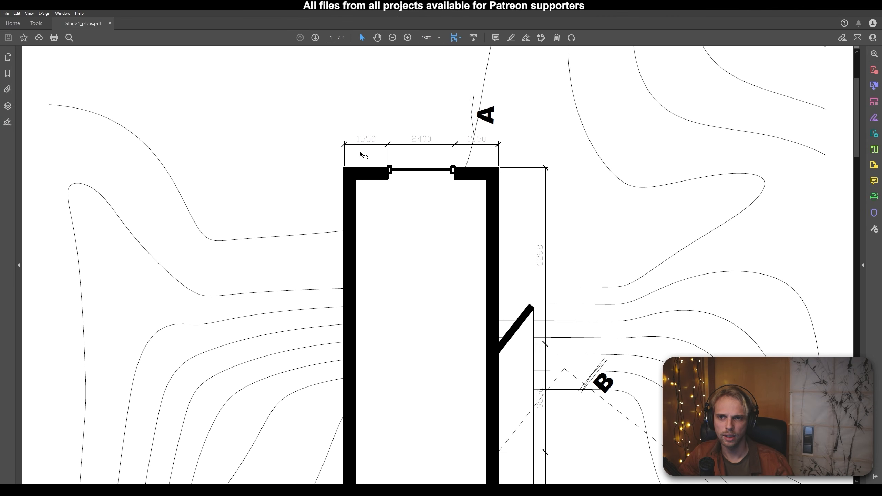
scroll(360, 150, up, 1)
drag(357, 174, 376, 173)
click(376, 185)
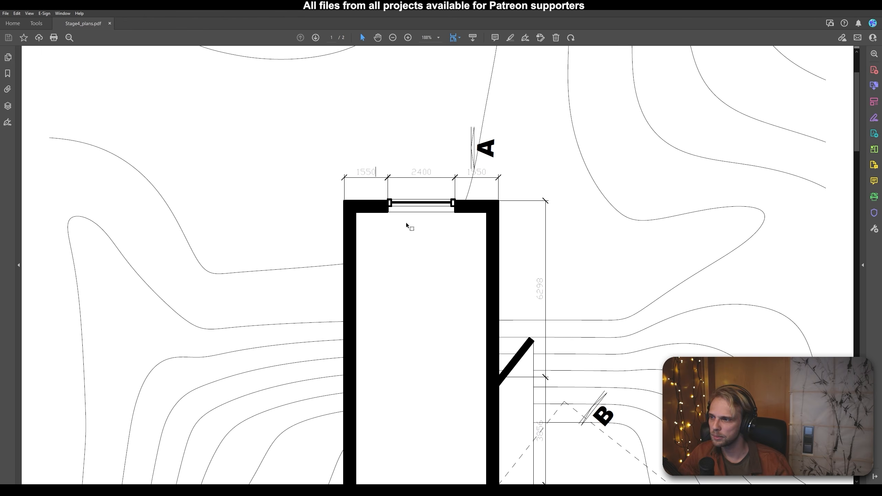
Examine the rest of the first plan sheet and the whole second plan sheet for line weights, stairs, section marks and dimensions
scroll(406, 222, down, 5)
scroll(406, 222, down, 4)
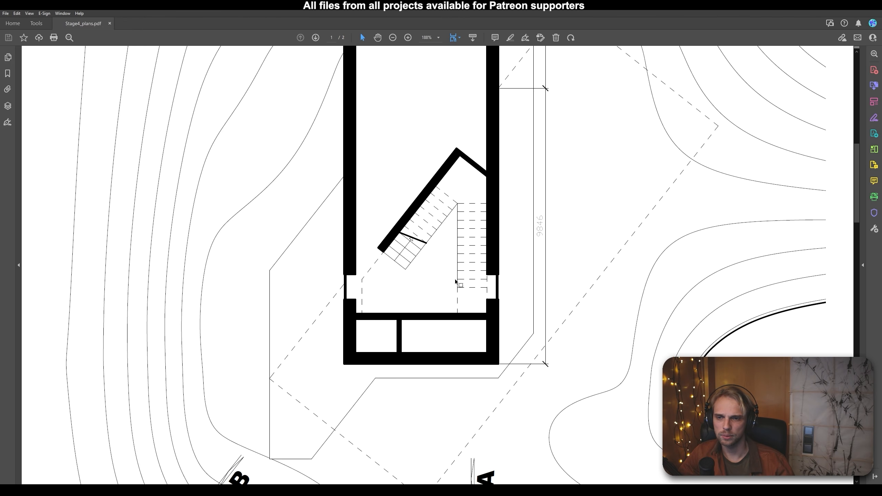
scroll(412, 300, down, 2)
scroll(348, 257, down, 4)
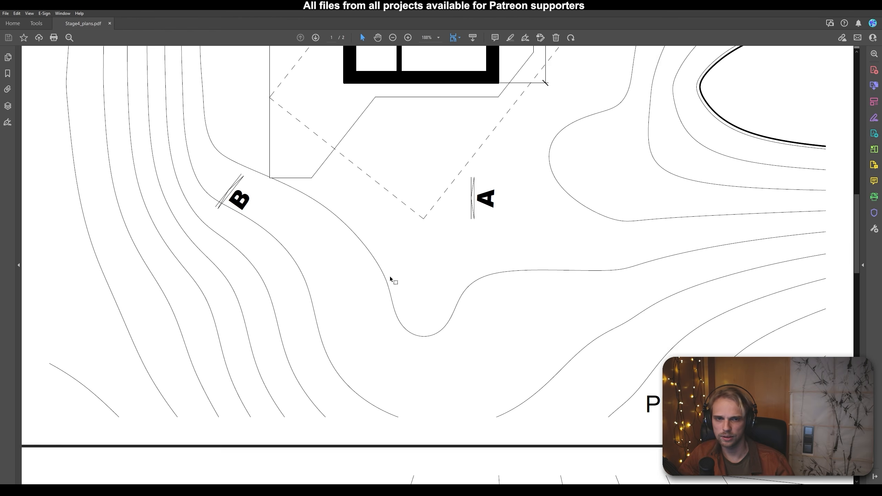
scroll(390, 278, up, 2)
scroll(690, 246, down, 2)
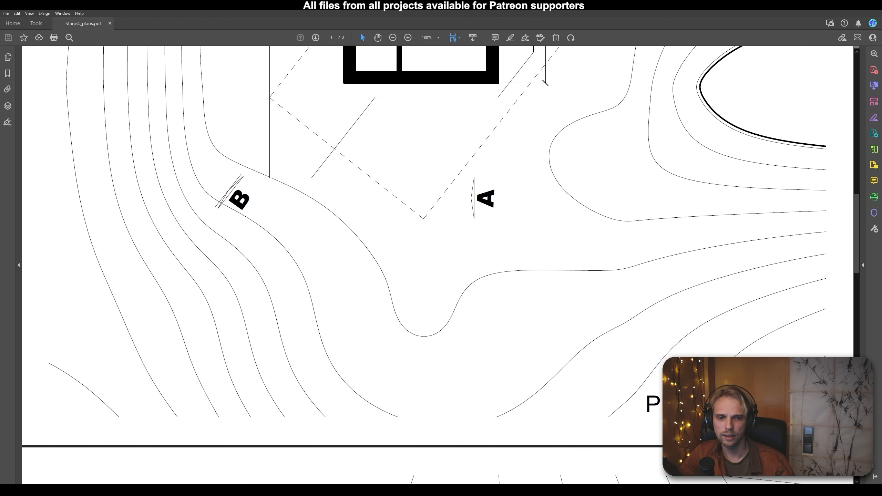
scroll(587, 342, down, 20)
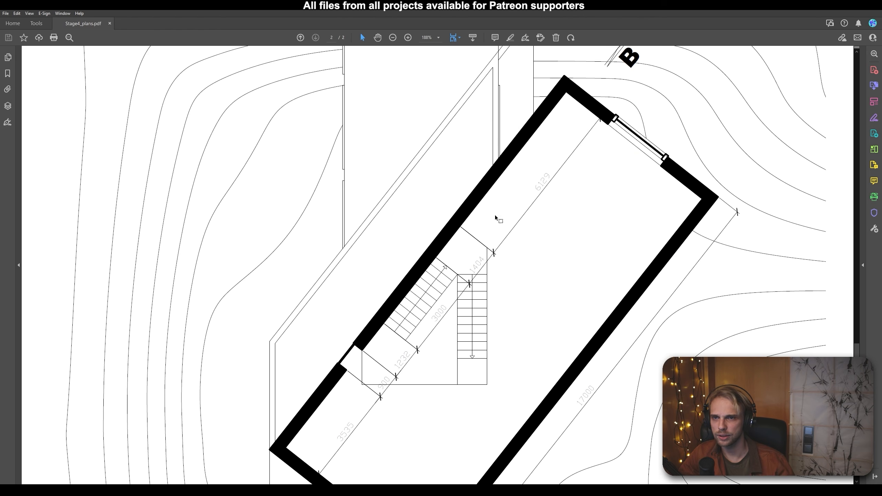
scroll(467, 242, down, 8)
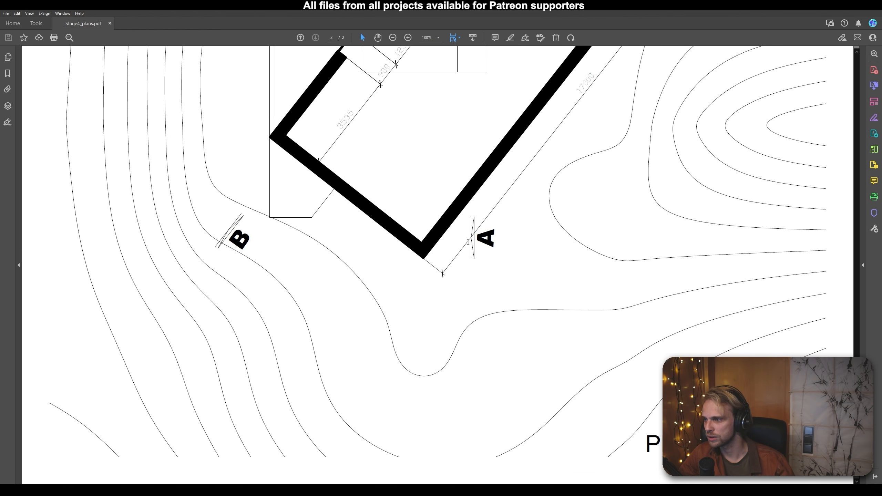
scroll(468, 242, up, 12)
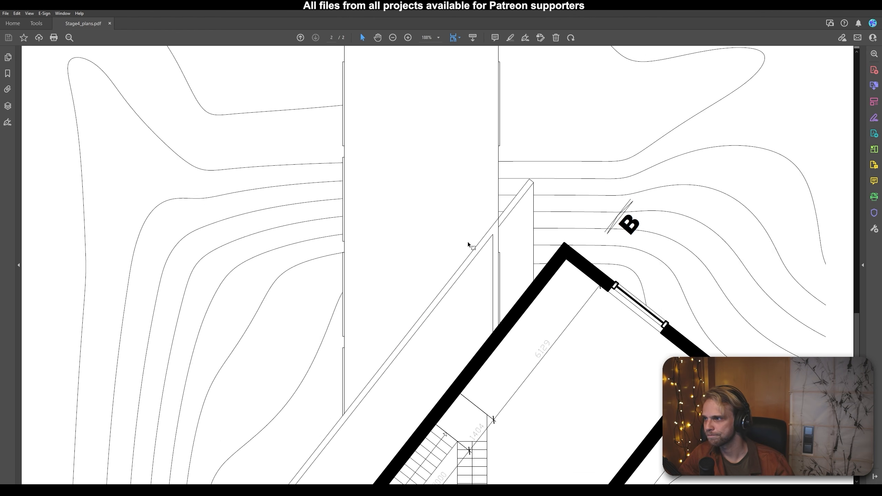
scroll(467, 242, up, 3)
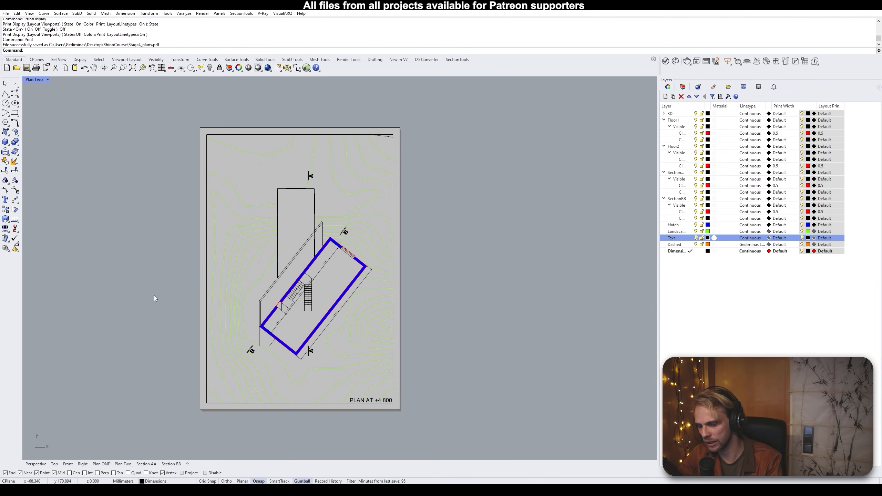
Return to Rhino and set up a new landscape print restricted to multiple layouts 3,4 for the two sections
key(ctrl+p)
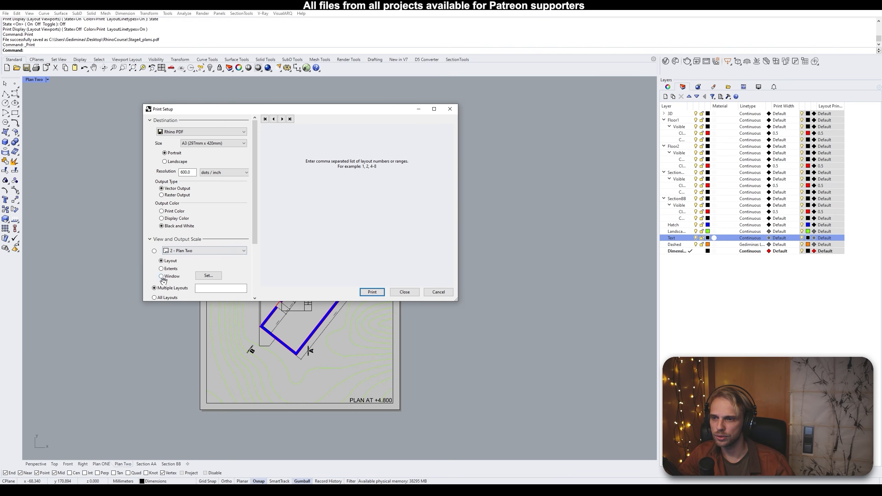
click(210, 289)
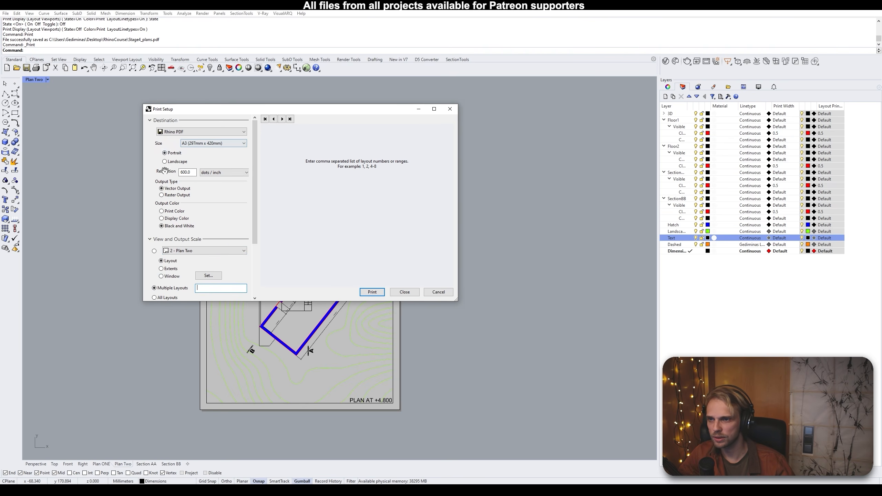
click(177, 162)
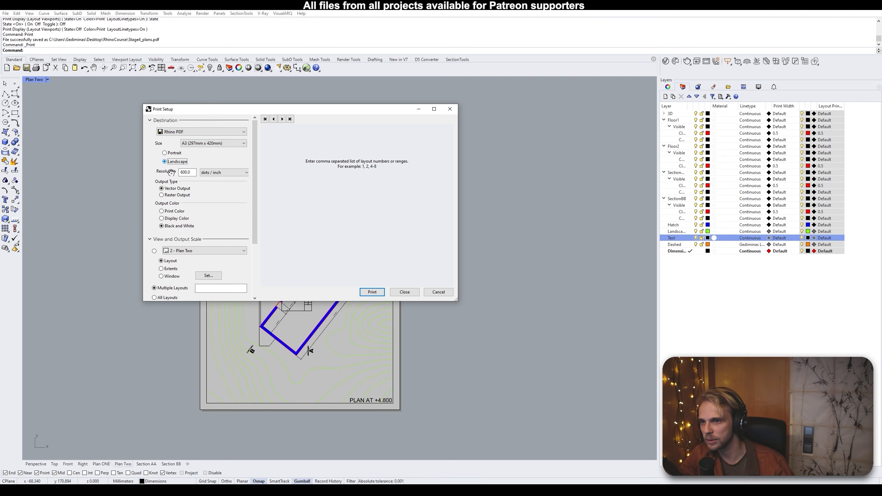
click(213, 289)
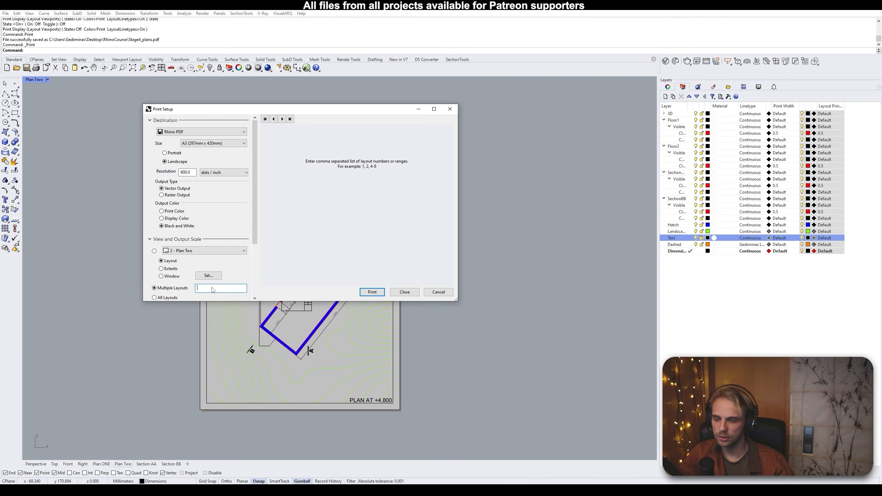
text(3,4)
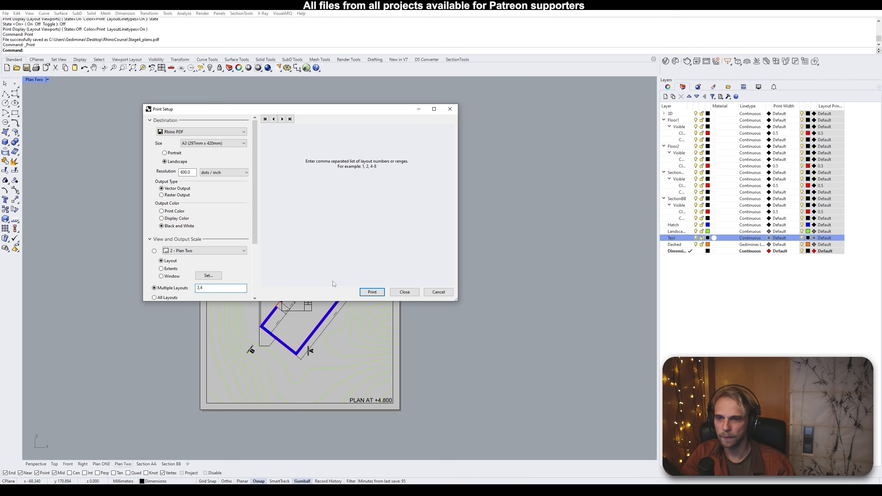
Check the print previews of the Section AA and Section BB sheets
click(273, 119)
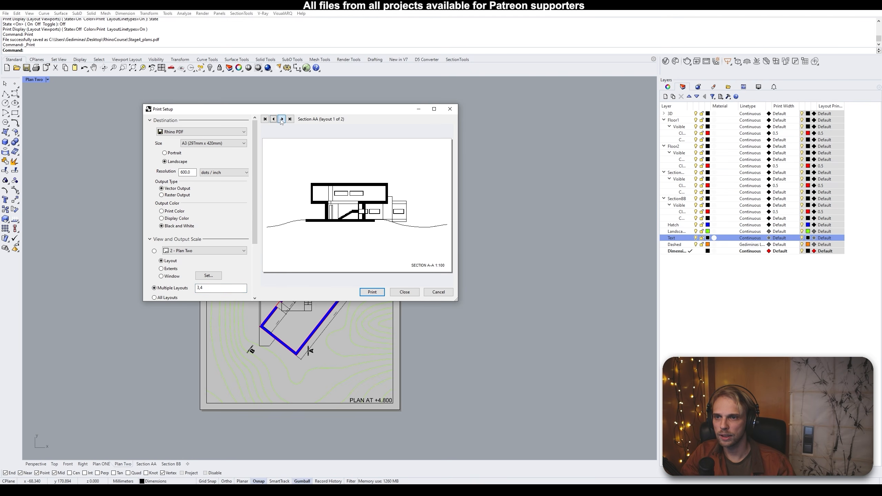
click(274, 119)
click(274, 119)
click(274, 120)
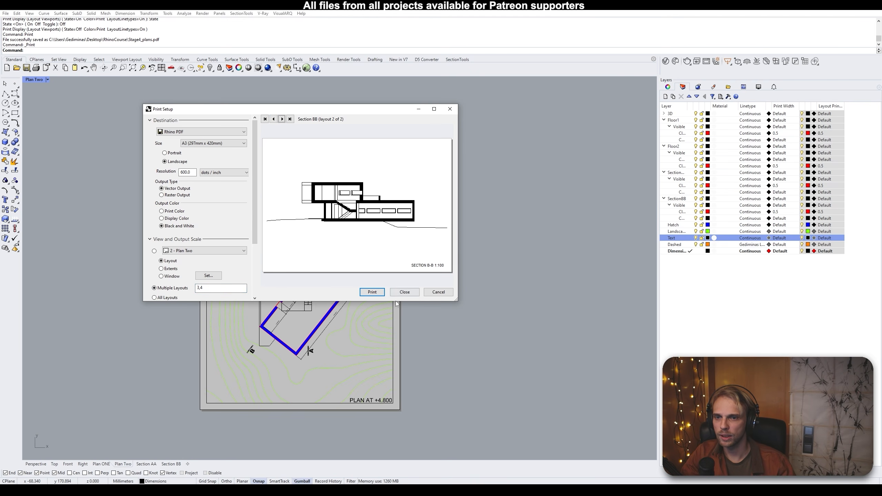
Print the two section layouts to a PDF named Stage4_sections in the RhinoCourse folder
click(372, 292)
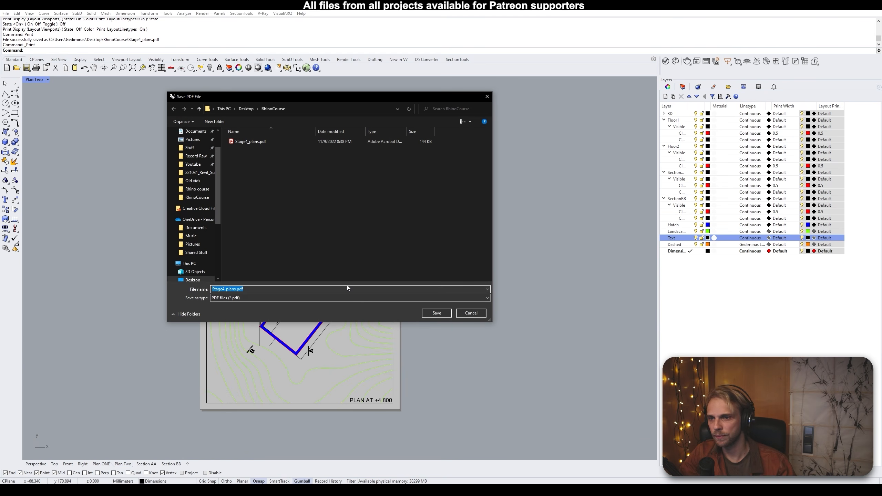
key(Home)
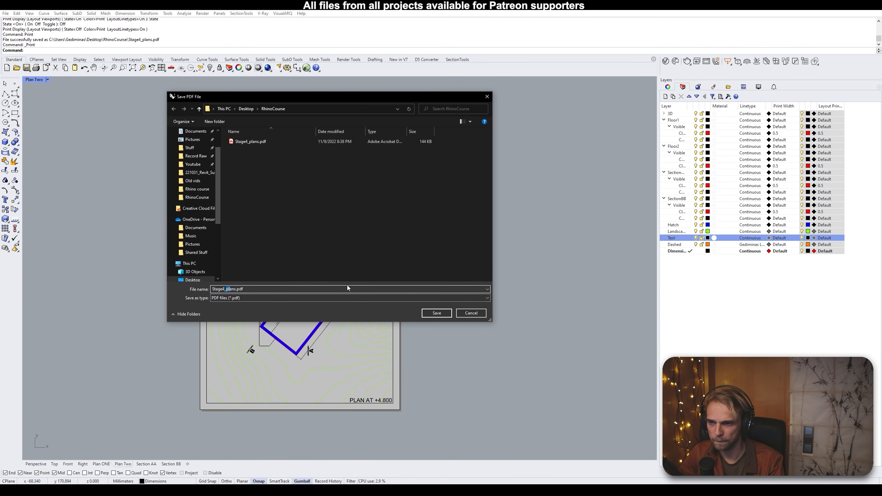
key(shift+Right)
key(shift+Right)
key(shift+Right)
key(shift+Right)
key(shift+Right)
text(sections)
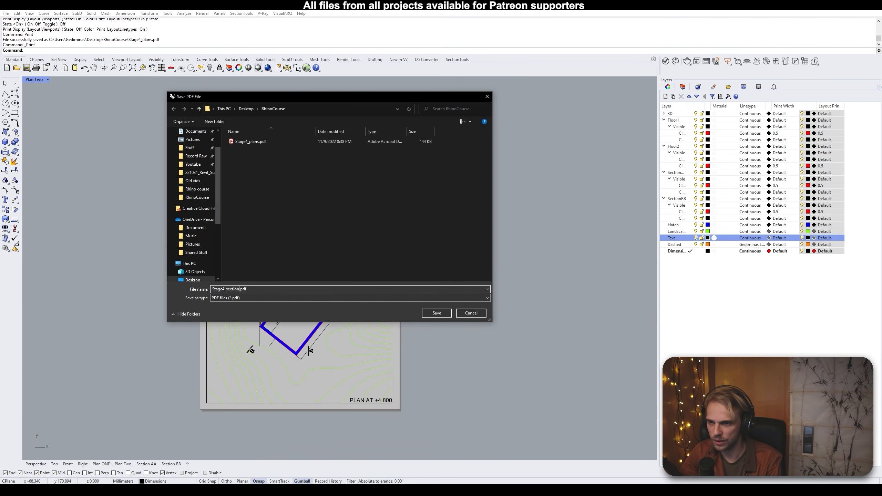
key(Return)
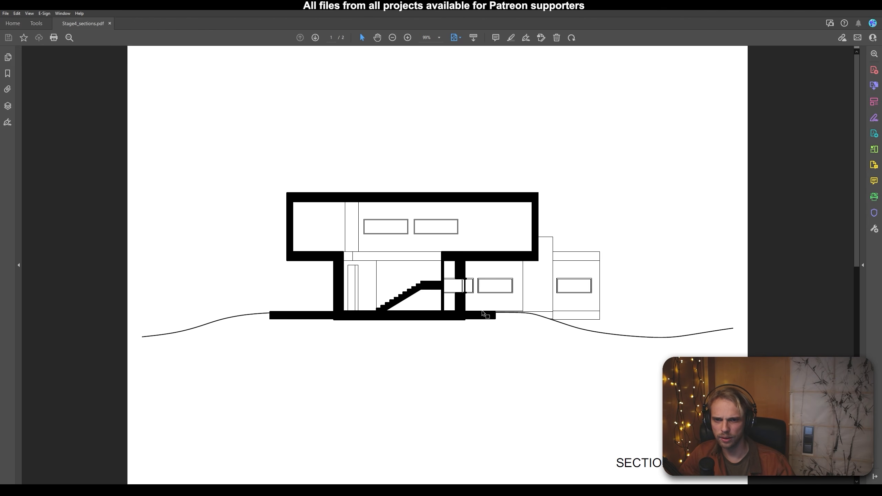
Inspect the section A-A sheet in Stage4_sections.pdf, checking the cut walls, stairs and windows up close, and return to Rhino
scroll(482, 311, down, 1)
scroll(482, 311, up, 1)
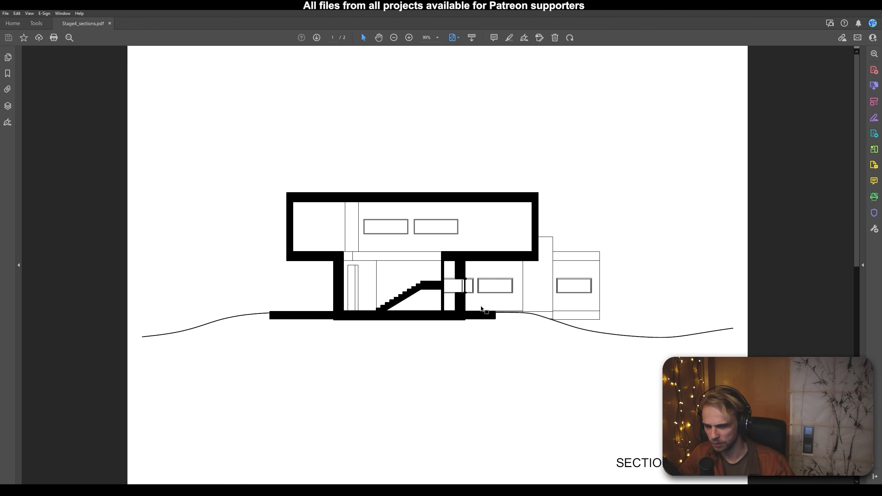
ctrl+scroll(482, 310, up, 7)
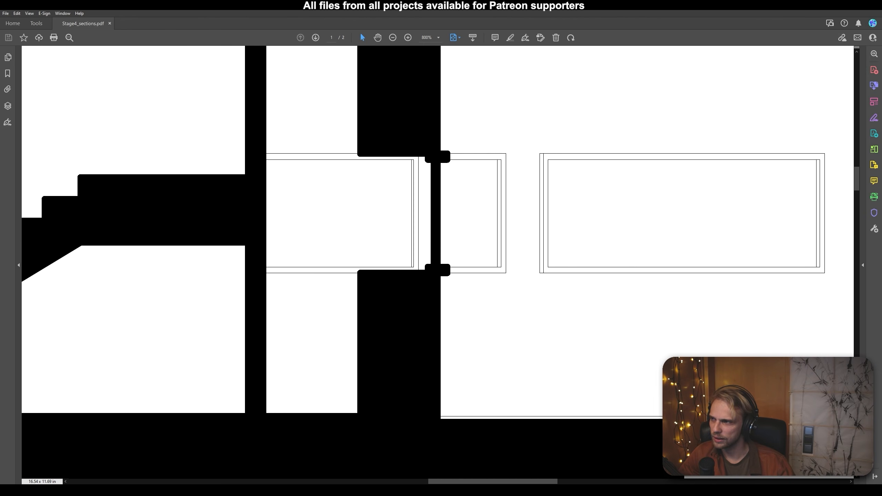
ctrl+scroll(332, 238, down, 2)
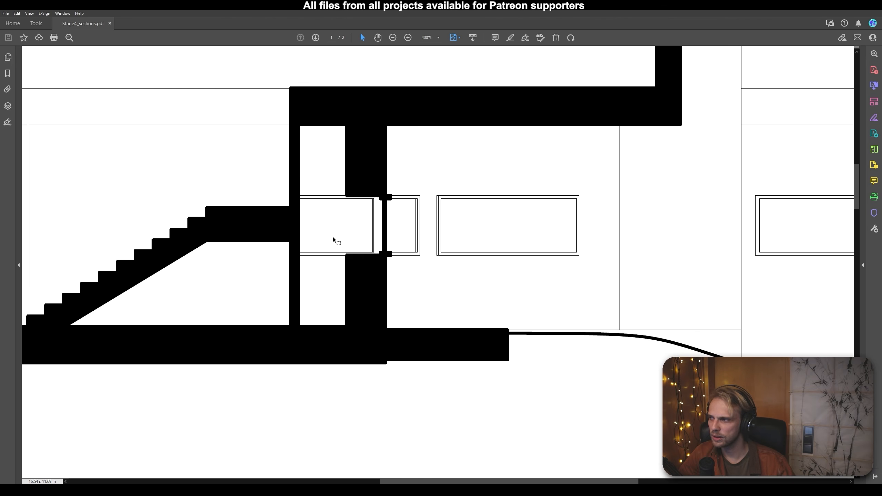
ctrl+scroll(395, 197, down, 3)
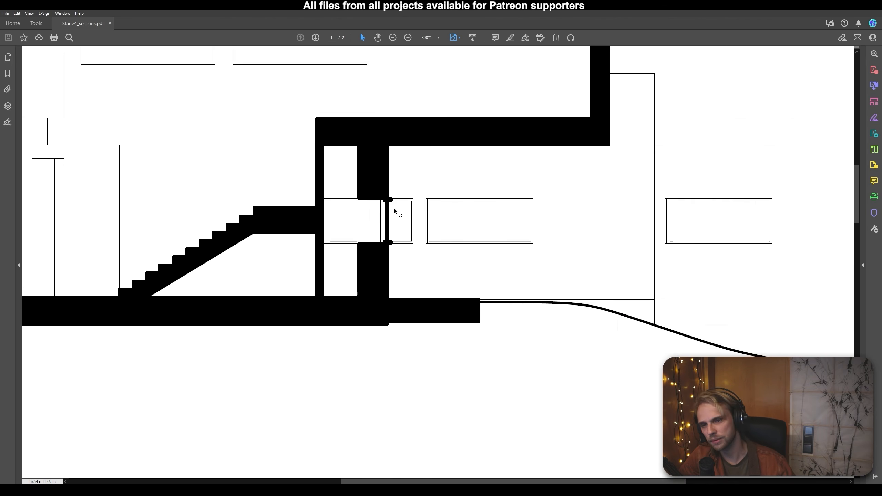
scroll(479, 229, up, 1)
ctrl+scroll(440, 284, down, 4)
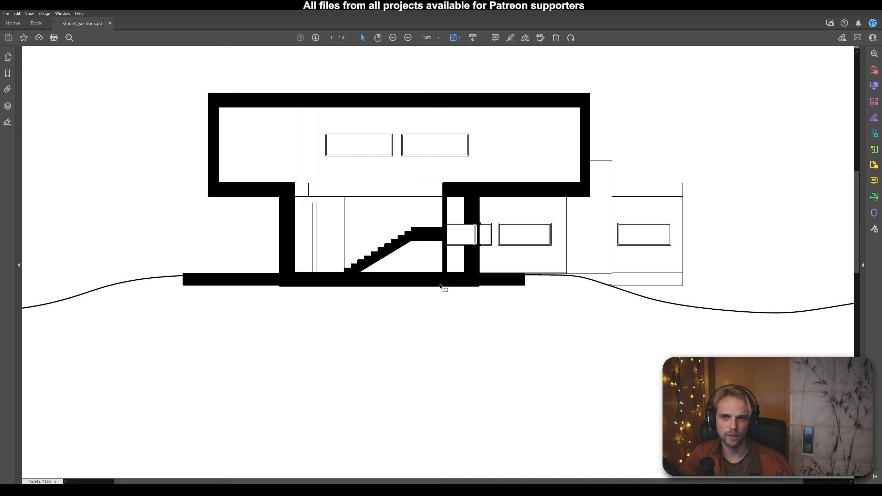
ctrl+scroll(440, 284, up, 3)
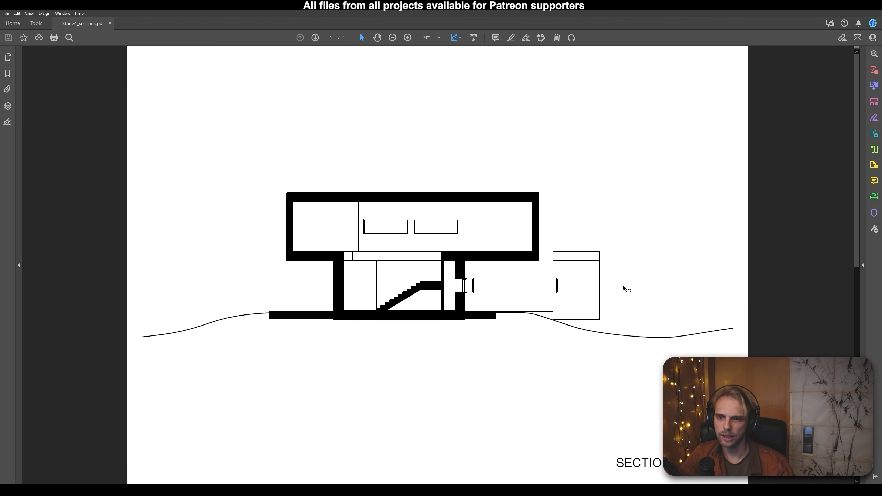
ctrl+scroll(475, 285, down, 1)
ctrl+scroll(475, 285, up, 2)
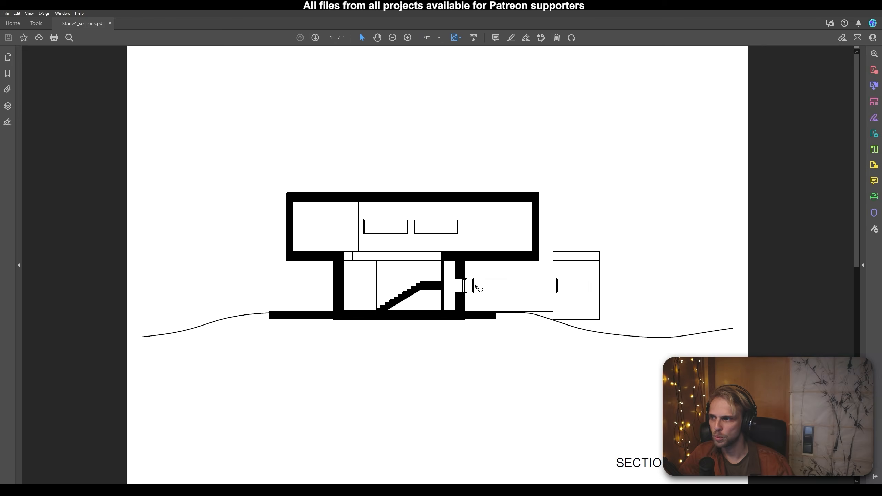
ctrl+scroll(513, 289, up, 3)
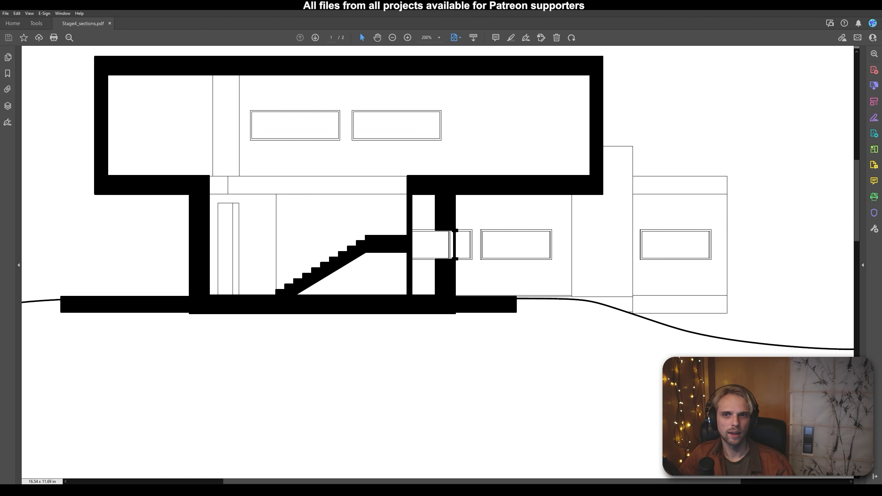
key(alt+Tab)
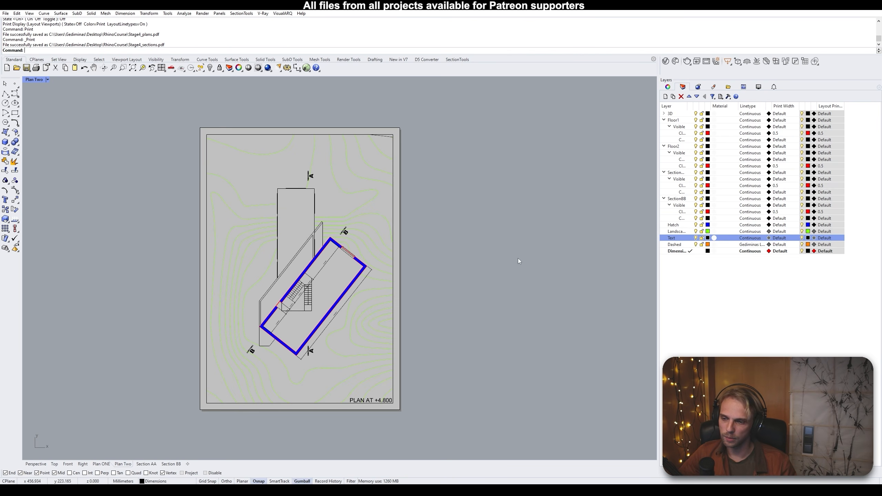
Leave the plan layout and bring up the maximized Perspective view showing the 3D model and the 2D drawings
right_drag(226, 197, 279, 196)
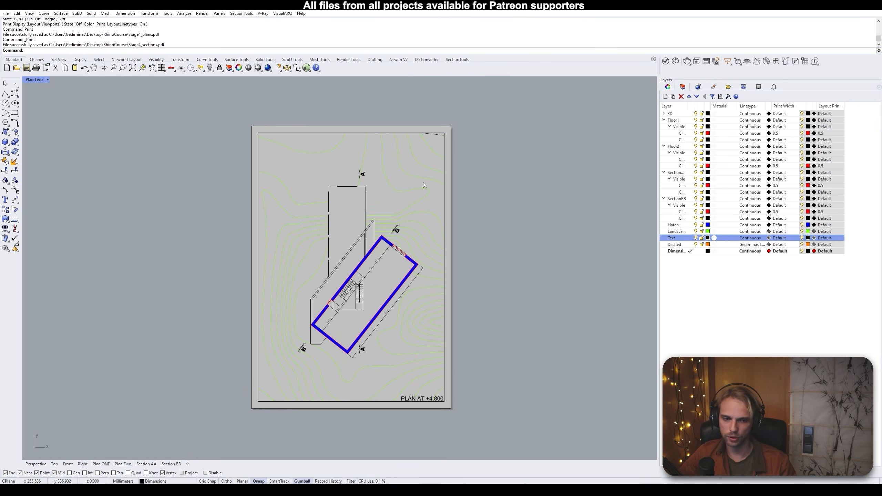
right_drag(414, 181, 394, 180)
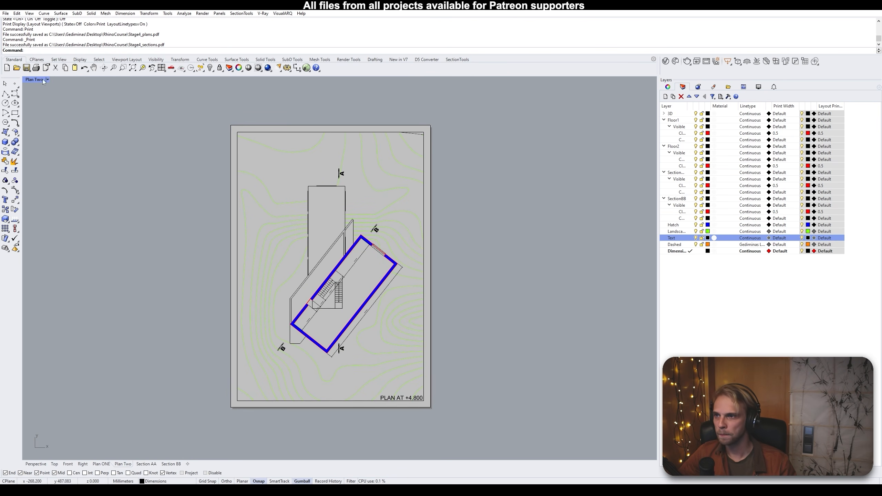
click(35, 464)
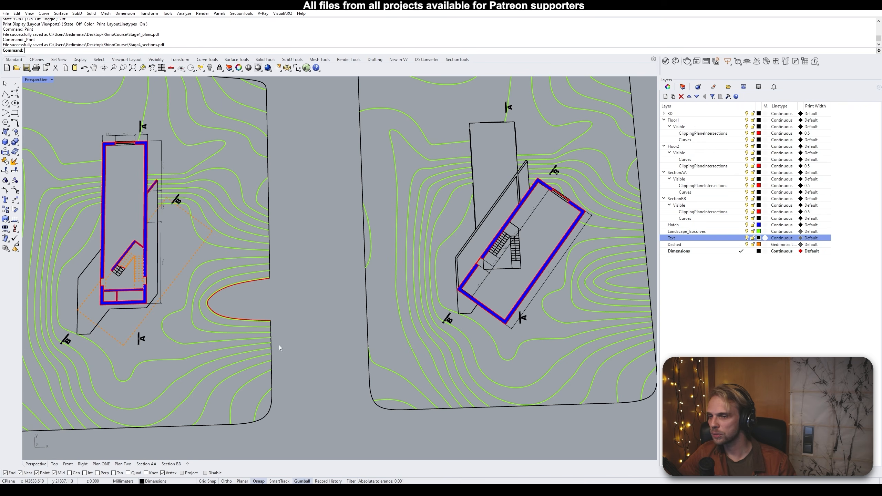
double_click(37, 80)
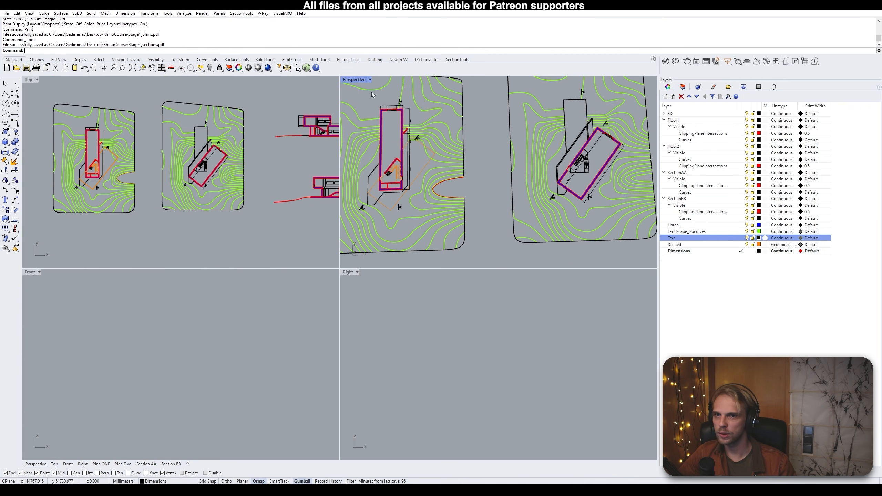
double_click(353, 80)
scroll(339, 165, down, 5)
right_drag(346, 211, 478, 259)
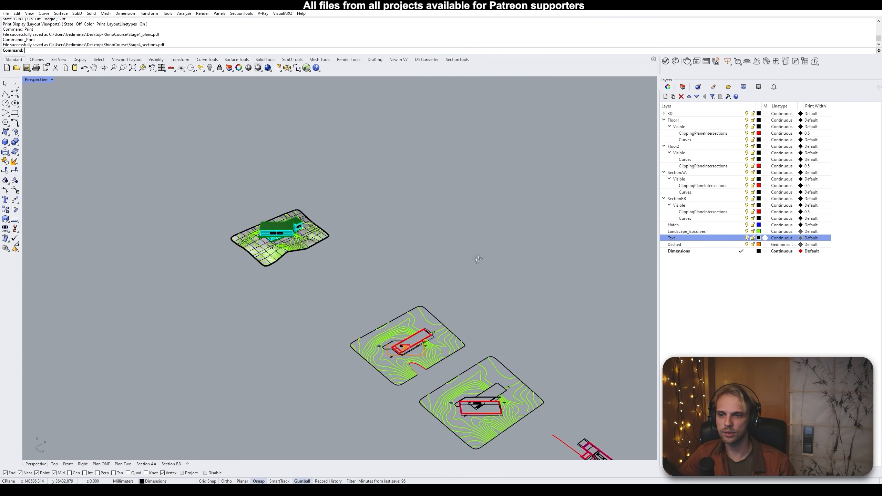
Examine the terrain SubD, its contour lines and the house above it from several angles
scroll(262, 240, up, 6)
click(265, 238)
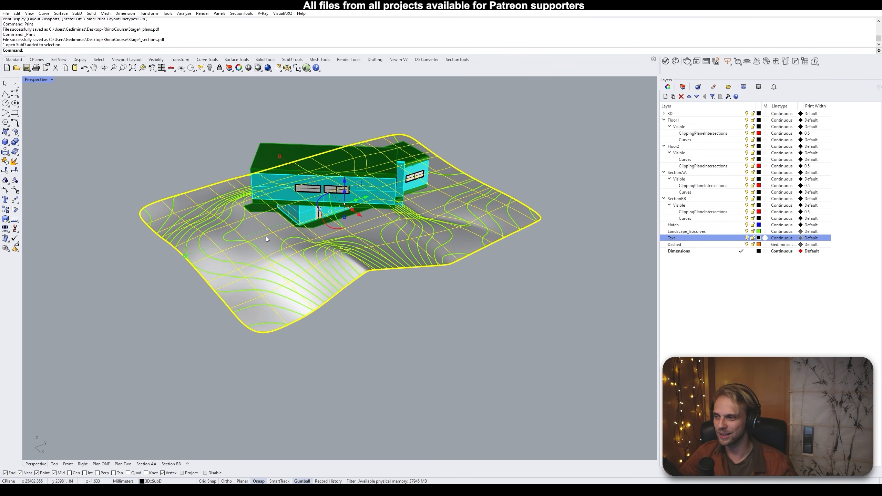
right_drag(270, 234, 323, 286)
click(131, 321)
scroll(199, 195, up, 3)
right_drag(205, 205, 292, 180)
click(292, 180)
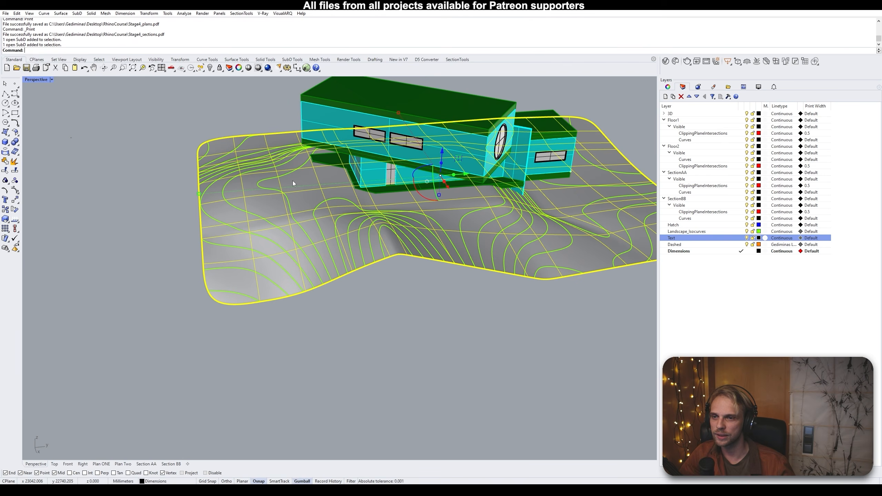
click(295, 334)
right_drag(295, 335, 339, 279)
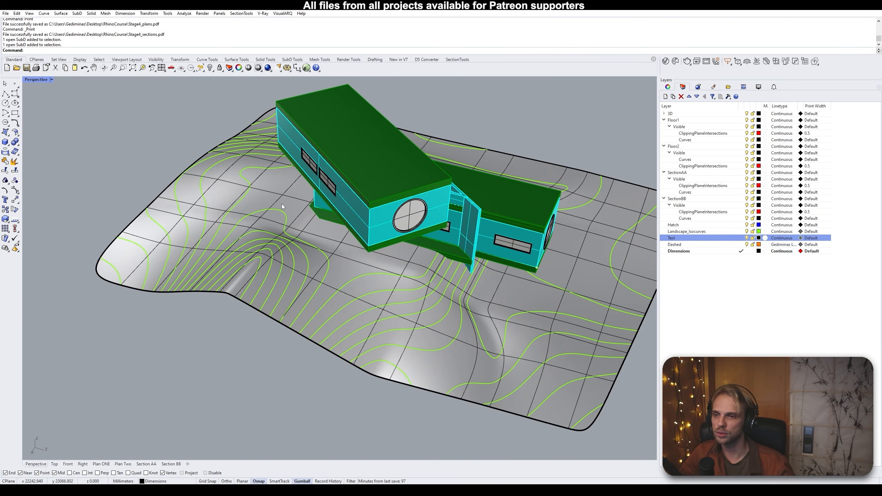
right_drag(281, 204, 287, 171)
click(287, 164)
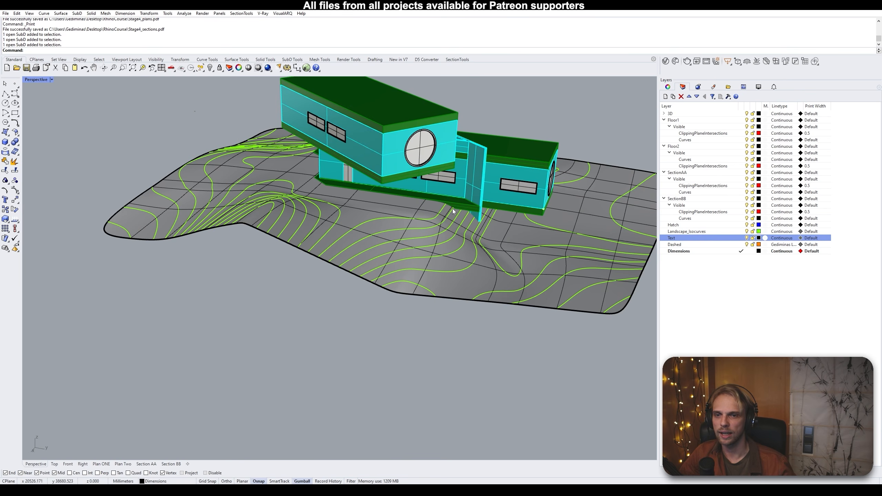
scroll(452, 208, up, 3)
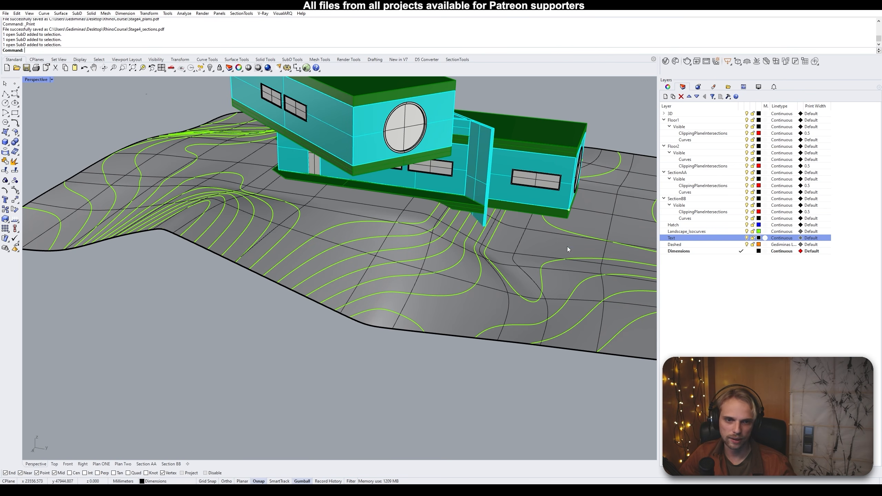
right_drag(303, 232, 315, 238)
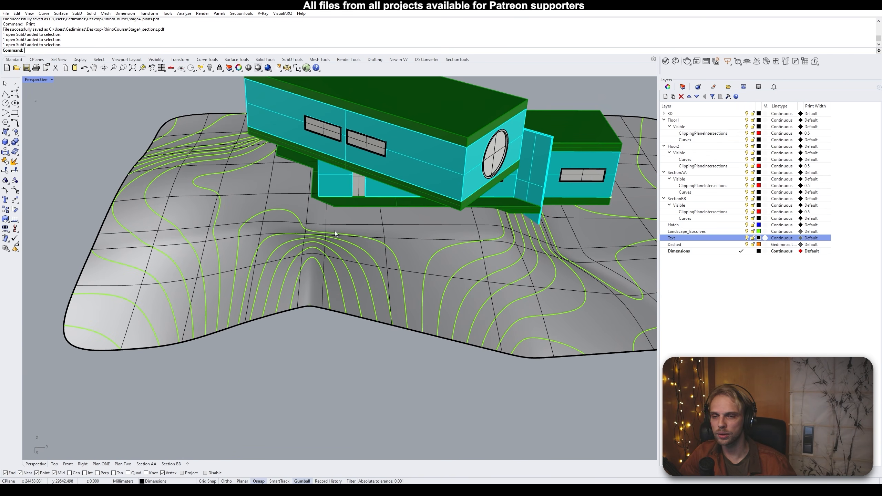
right_drag(335, 230, 298, 237)
drag(297, 237, 115, 357)
key(ctrl+z)
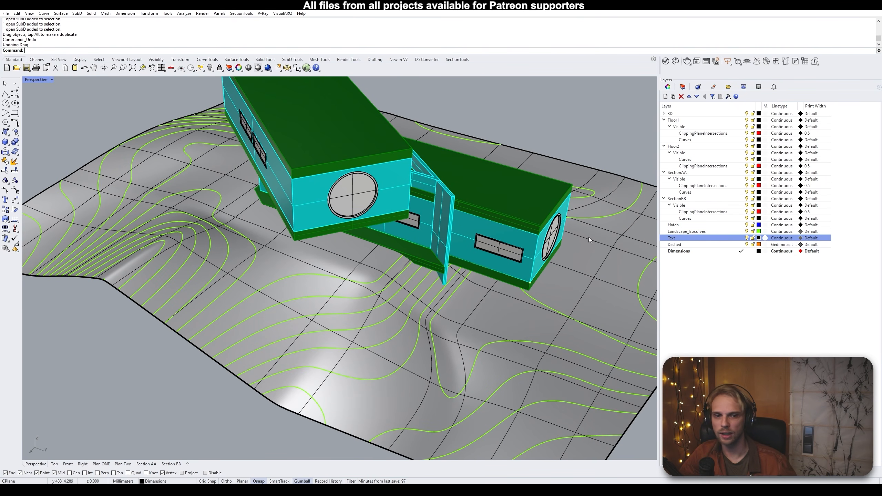
Hide the Landscape_Isocurves layer so the terrain shows without its contour lines
click(746, 232)
scroll(377, 309, down, 5)
scroll(378, 309, up, 5)
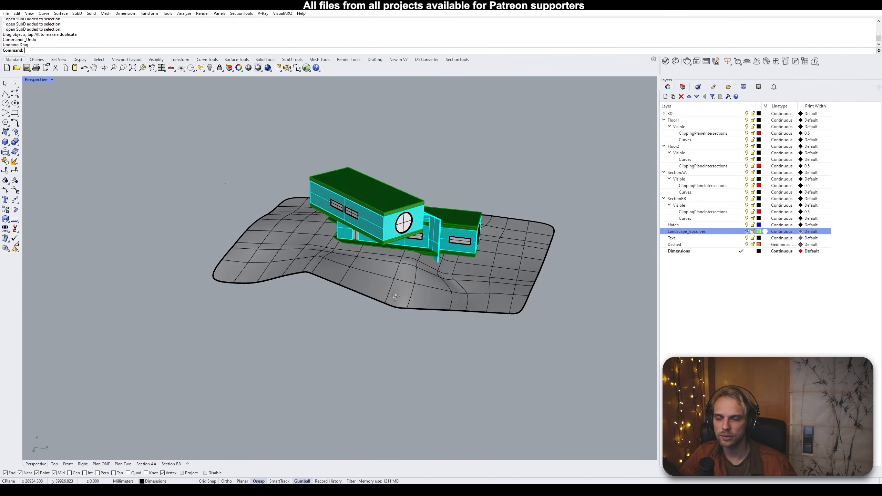
Convert the terrain SubD to a NURBS surface with ToNURBS, setting DeleteInputObjects to No to keep the original
click(287, 261)
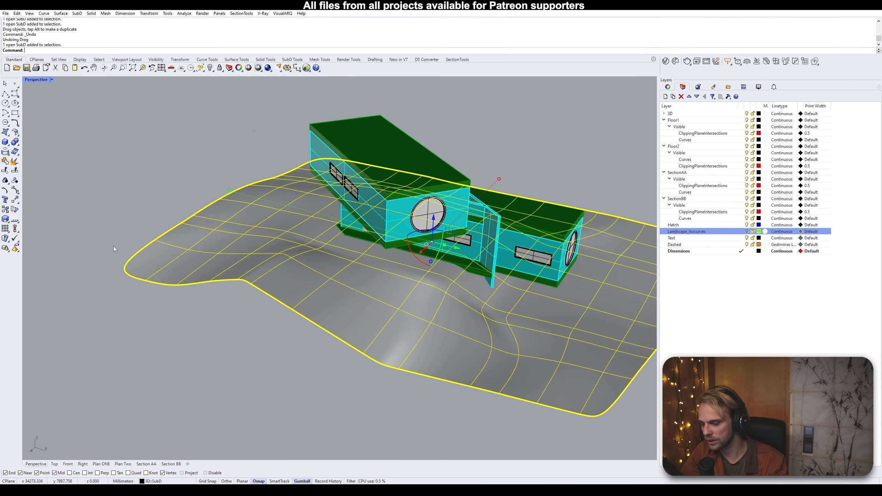
text(ToNURBS)
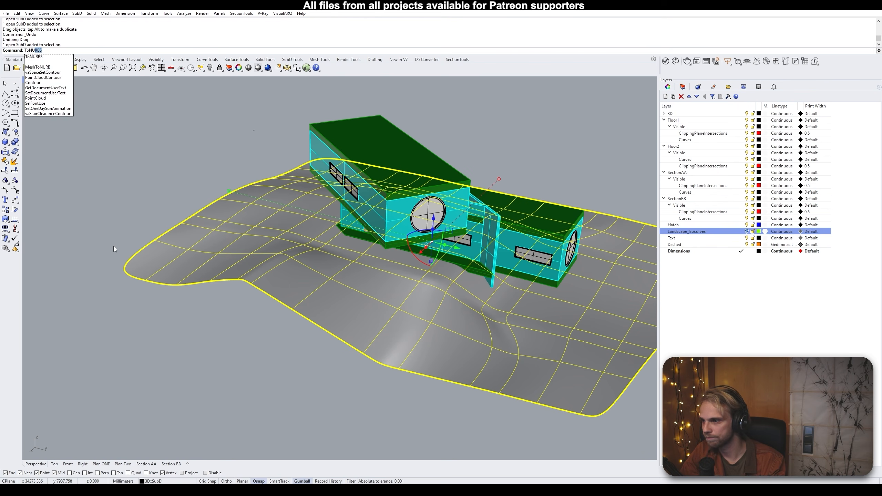
key(Return)
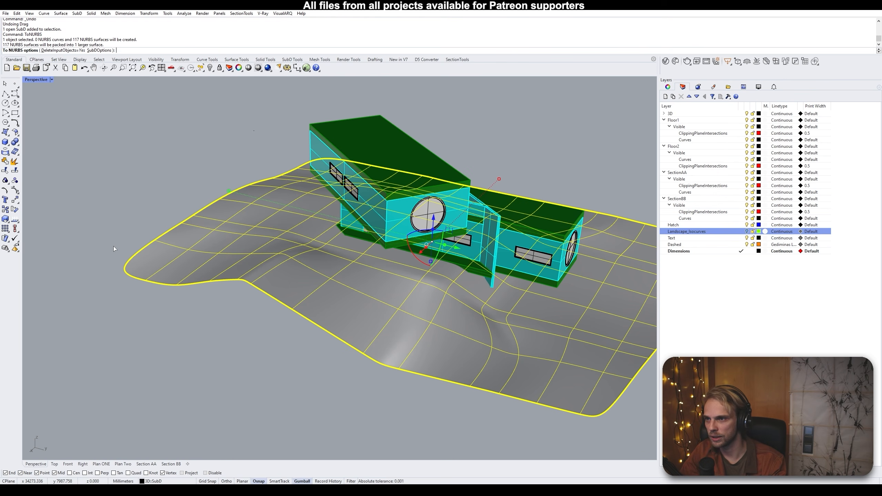
click(70, 51)
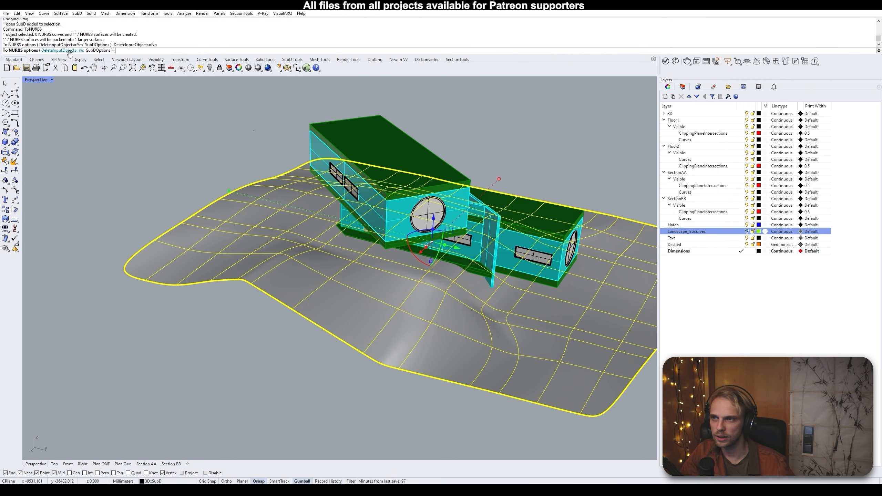
key(Return)
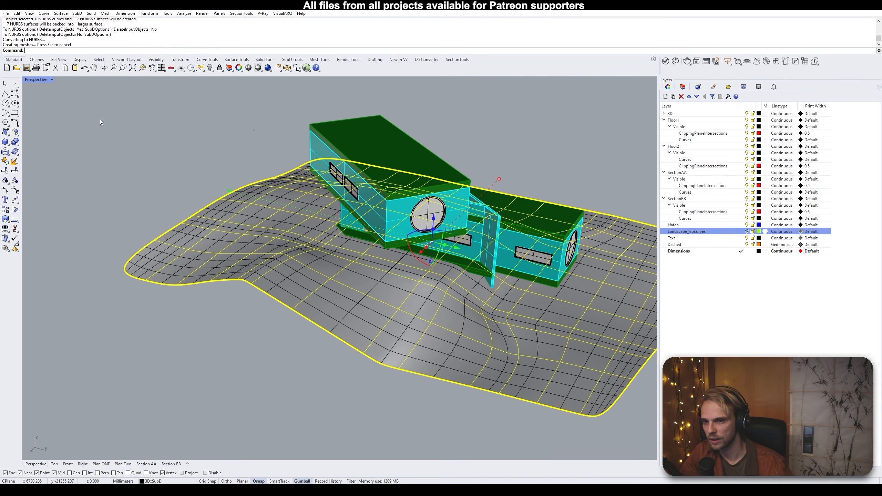
Select the overlapping terrain SubD and NURBS surface in turn to check both objects, and clear the selection
click(237, 255)
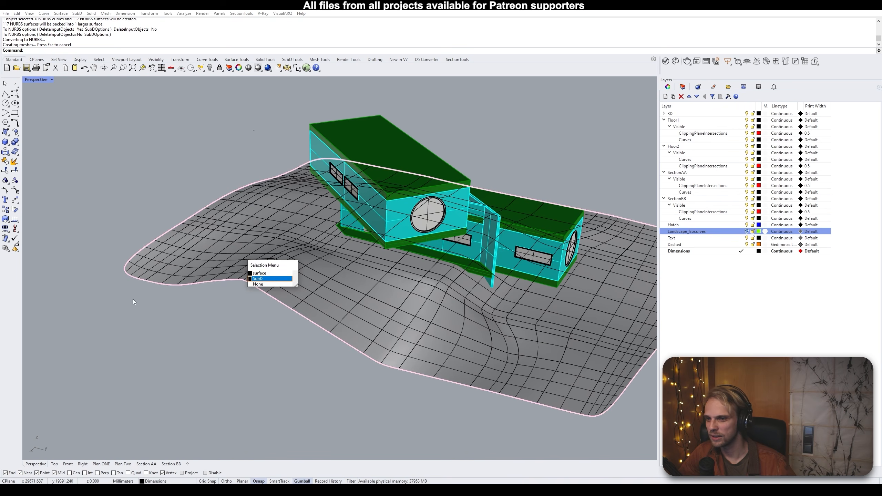
click(273, 279)
click(266, 276)
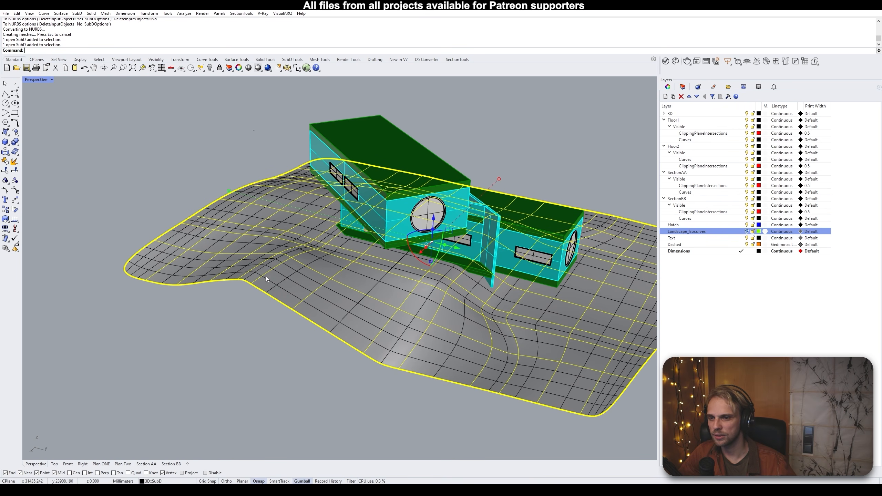
click(240, 283)
click(259, 266)
click(263, 271)
click(262, 270)
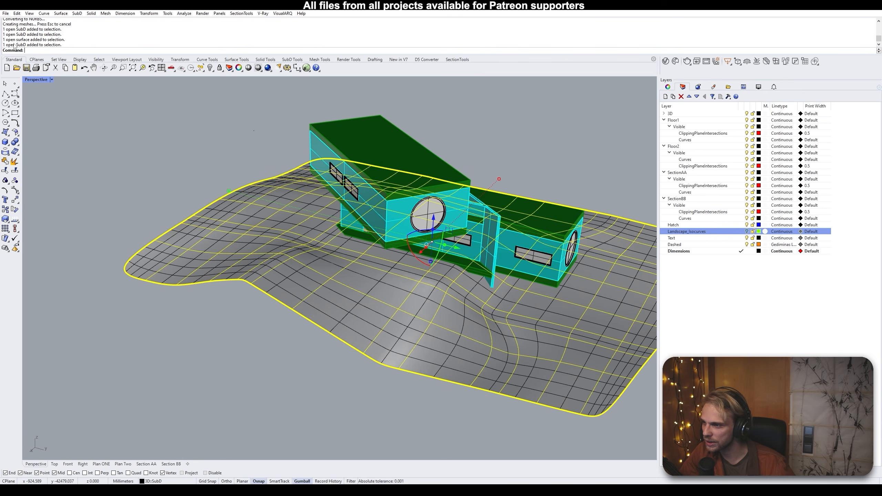
click(198, 196)
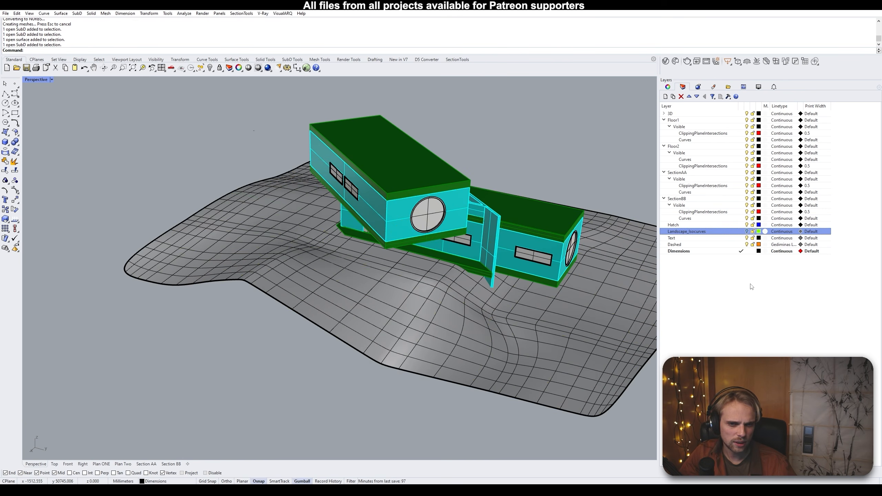
Create a layer named Landscape_Solid and nest it under the 3D layer
click(689, 252)
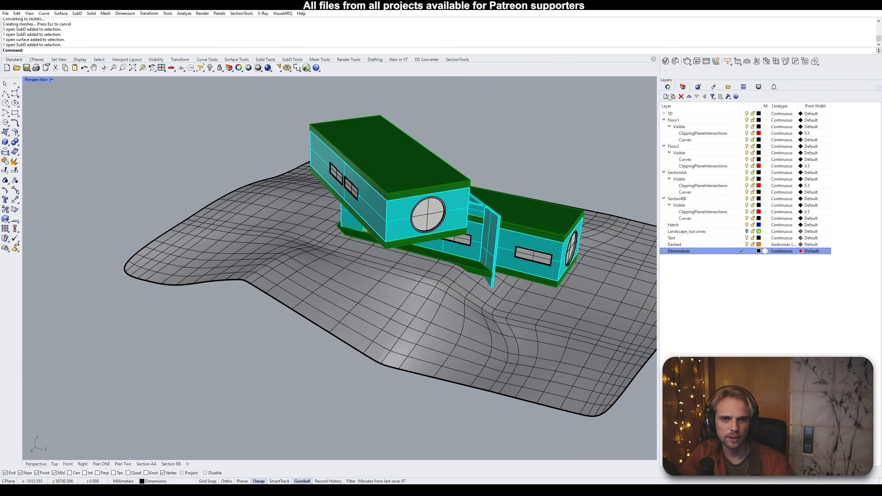
click(670, 114)
click(664, 114)
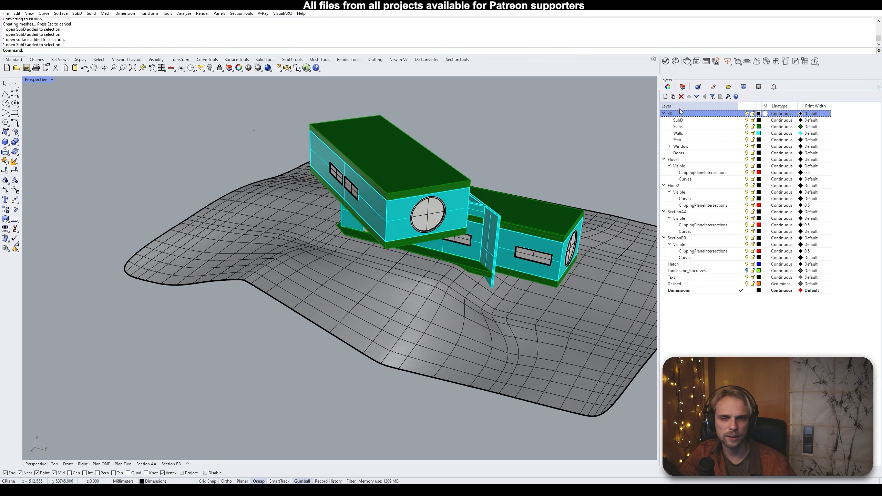
click(666, 96)
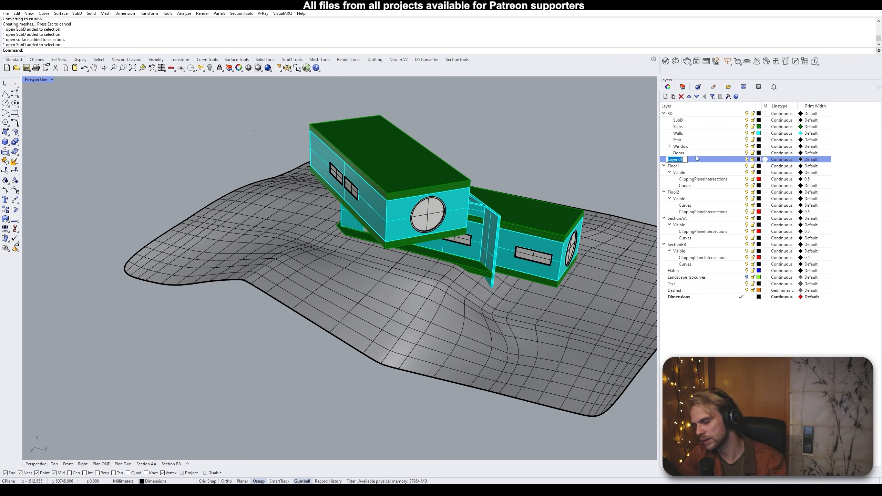
text(Land)
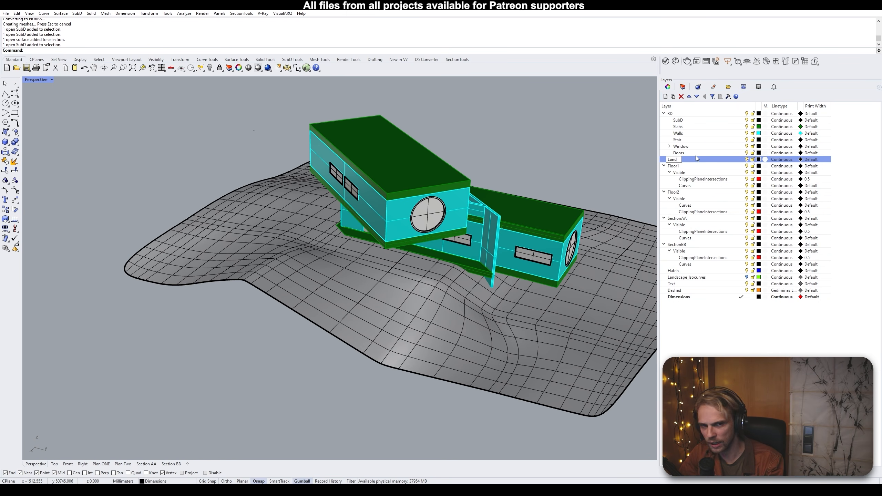
text(scape_)
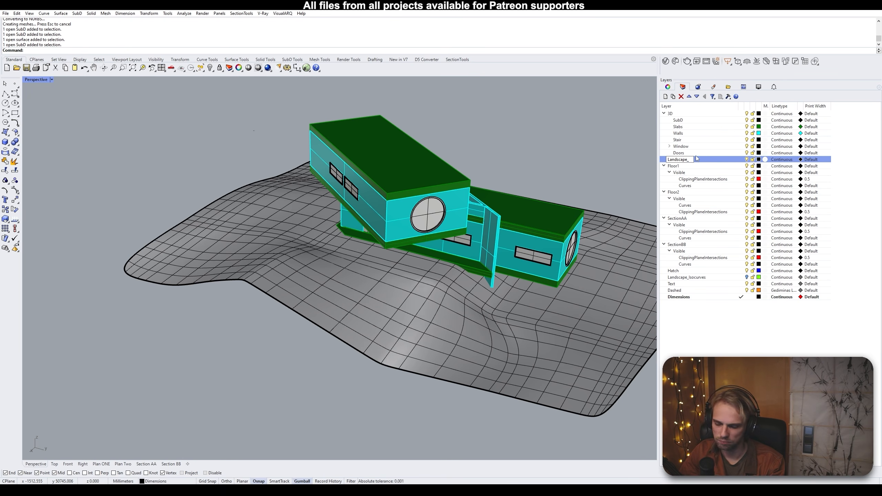
text(Soli)
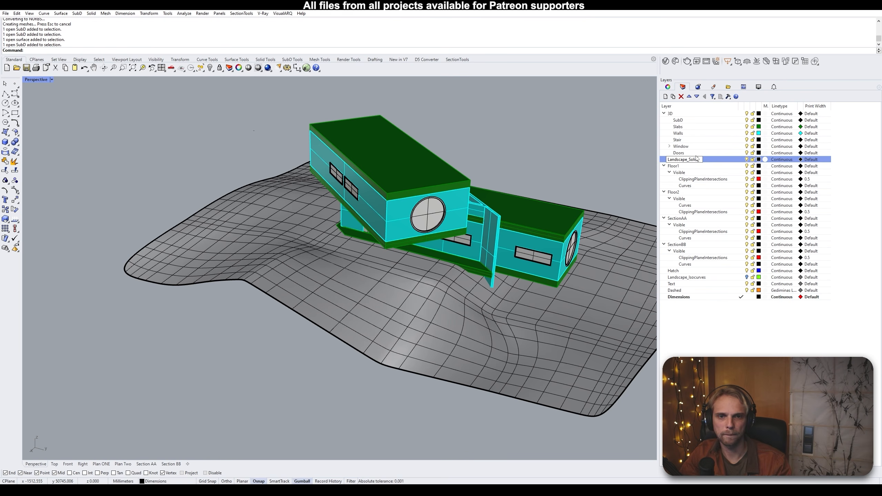
key(Return)
drag(693, 136, 693, 114)
click(725, 162)
key(Escape)
key(Escape)
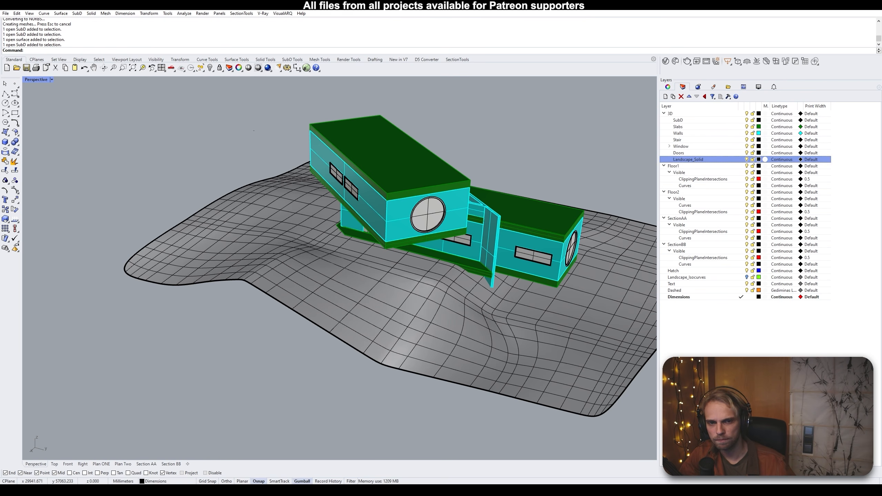
Move the NURBS terrain surface to the Landscape_Solid layer and check its layer assignment
click(746, 120)
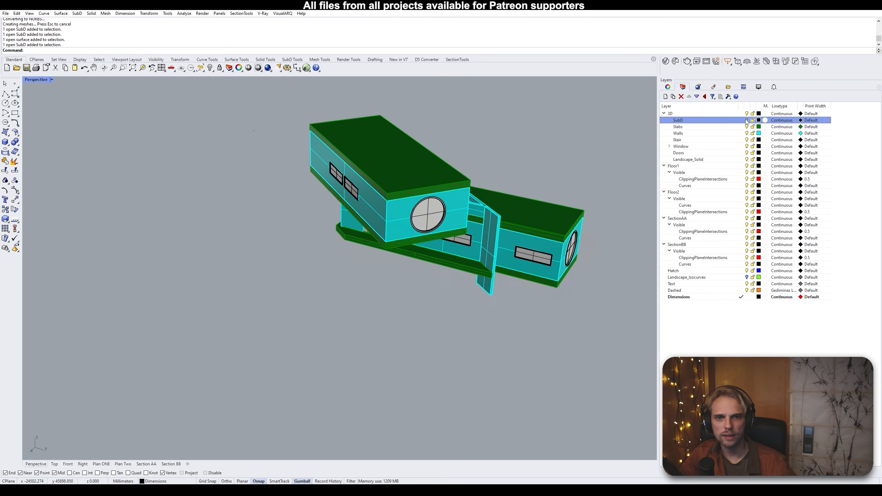
click(747, 120)
click(259, 259)
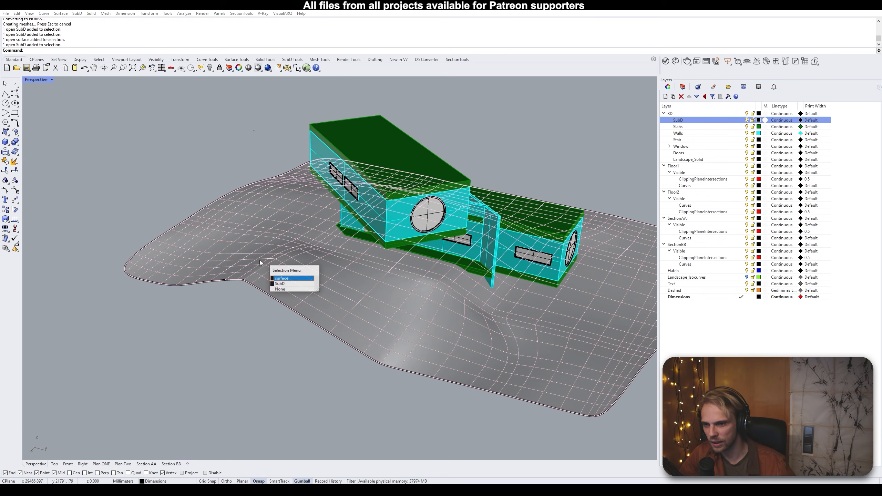
click(279, 279)
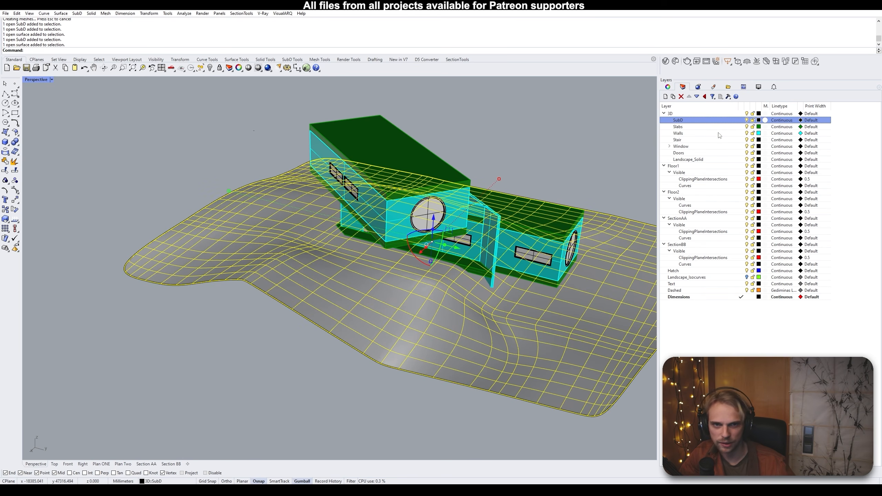
right_click(688, 160)
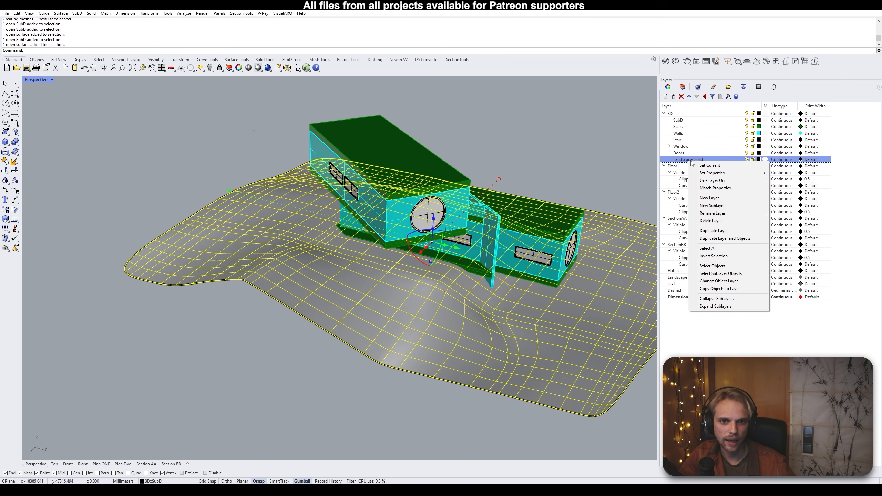
click(714, 280)
click(621, 131)
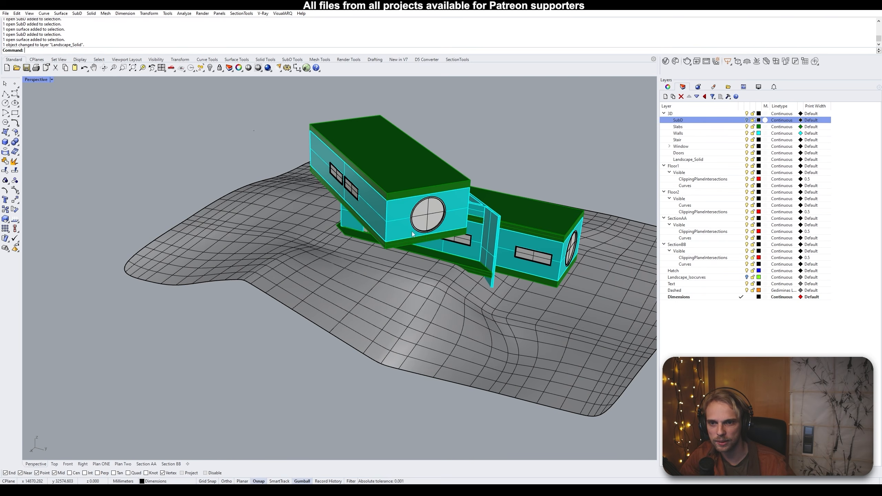
right_drag(412, 235, 440, 299)
click(439, 301)
click(129, 235)
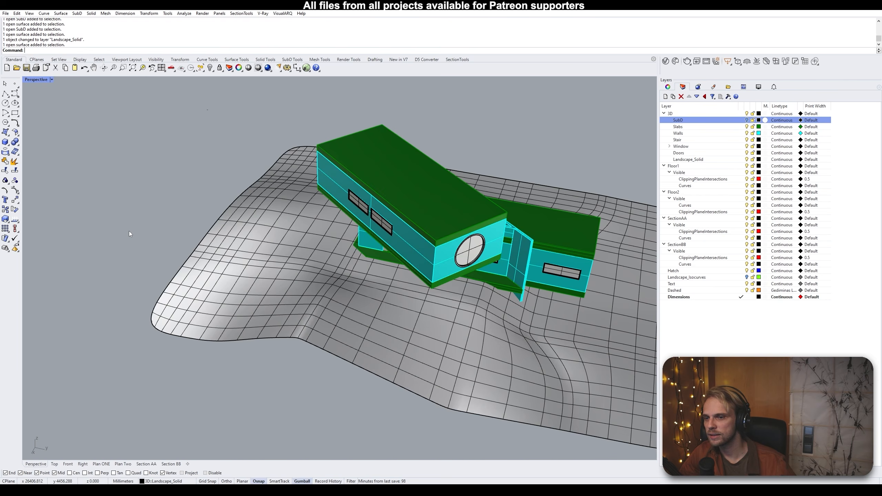
Try to extrude the NURBS terrain surface straight down with the gumball
right_drag(223, 312, 284, 276)
click(232, 267)
click(186, 310)
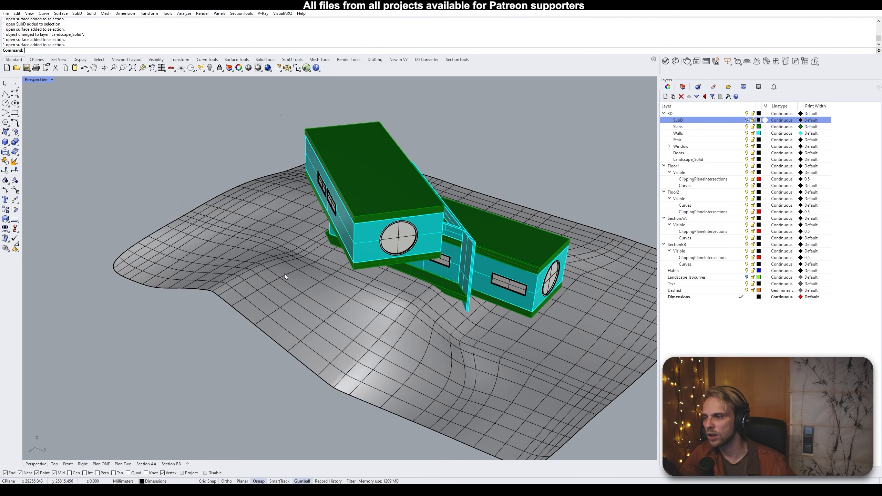
click(284, 275)
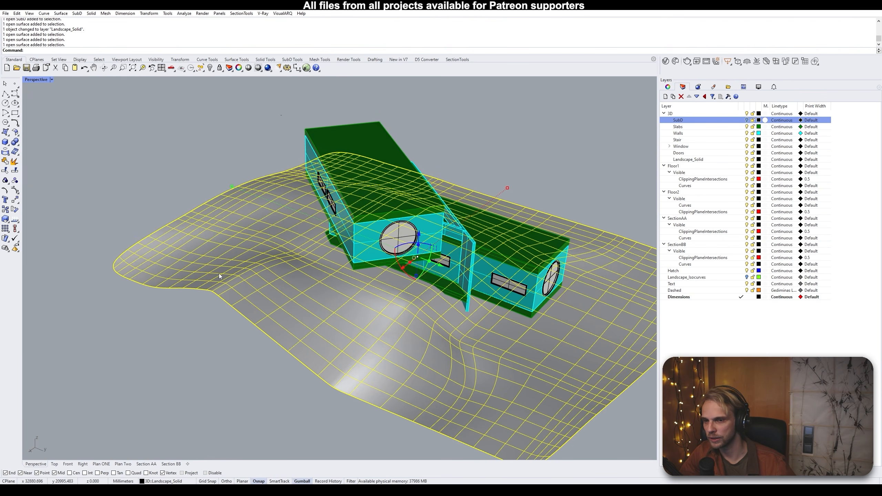
scroll(220, 273, down, 6)
right_drag(241, 307, 248, 268)
click(154, 270)
right_drag(329, 272, 327, 308)
click(298, 312)
scroll(226, 309, up, 4)
right_drag(226, 310, 344, 205)
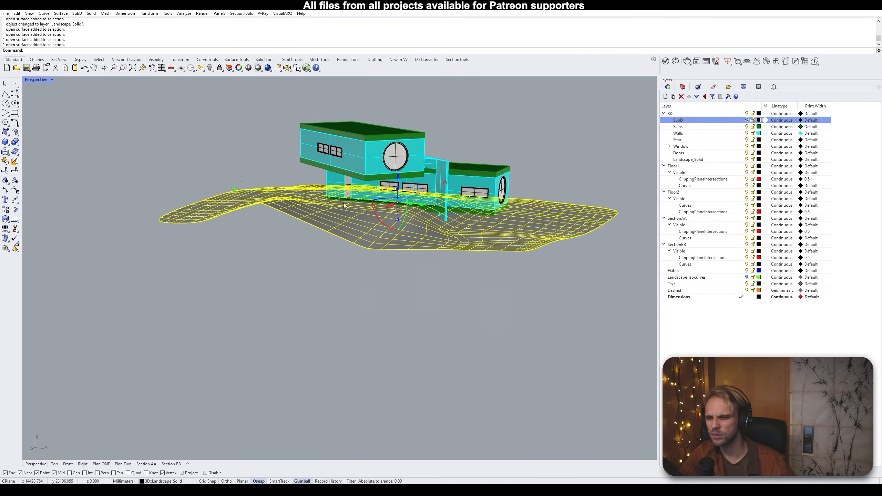
drag(398, 190, 388, 306)
click(143, 282)
right_drag(143, 281, 256, 258)
key(ctrl+z)
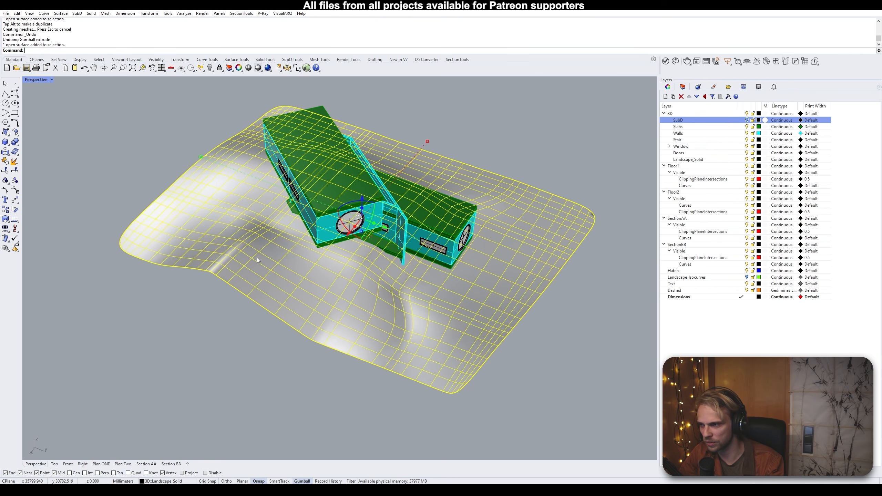
Duplicate the terrain surface's border with DupBorder and place a copy of the curve below the terrain
text(Du)
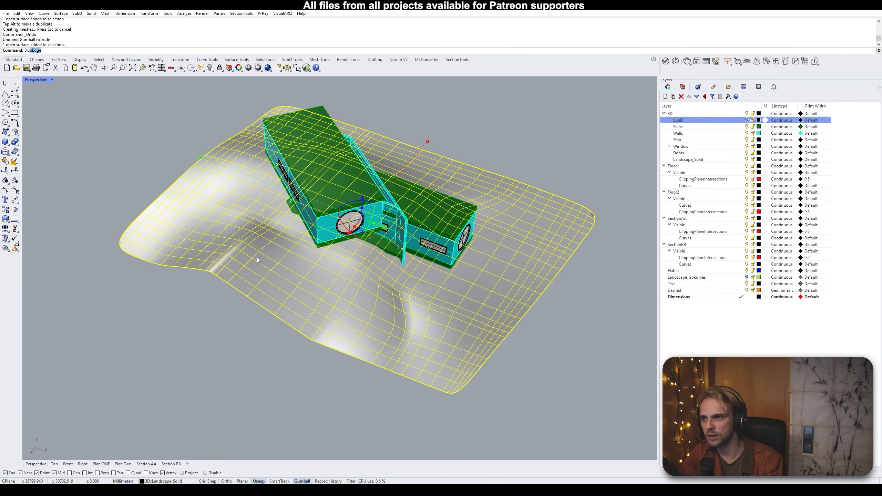
text(pBorder)
key(Return)
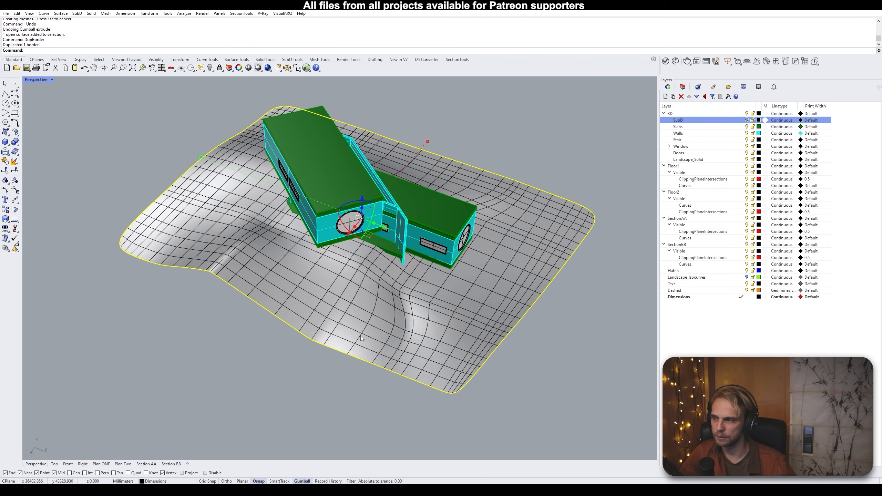
right_drag(361, 335, 367, 292)
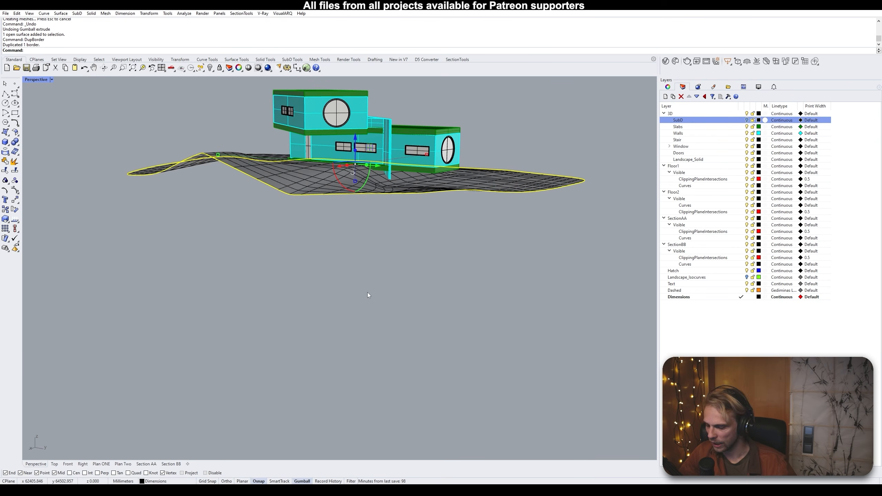
drag(356, 138, 357, 185)
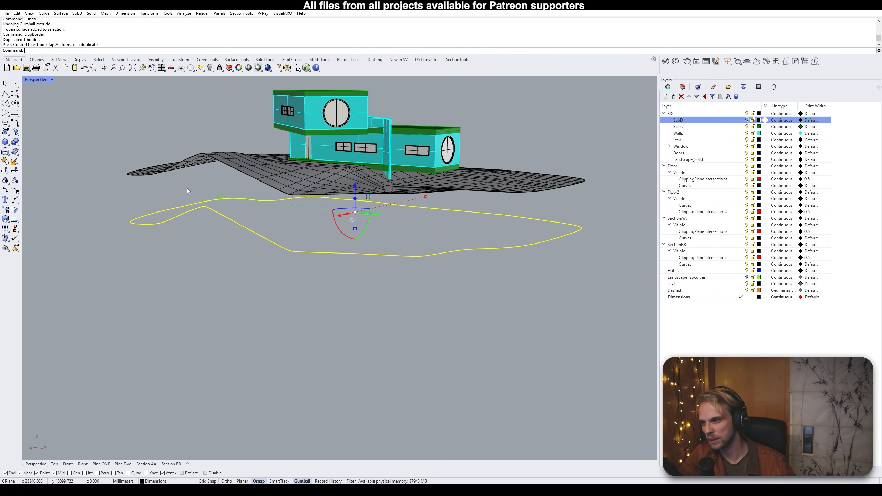
right_drag(188, 188, 204, 191)
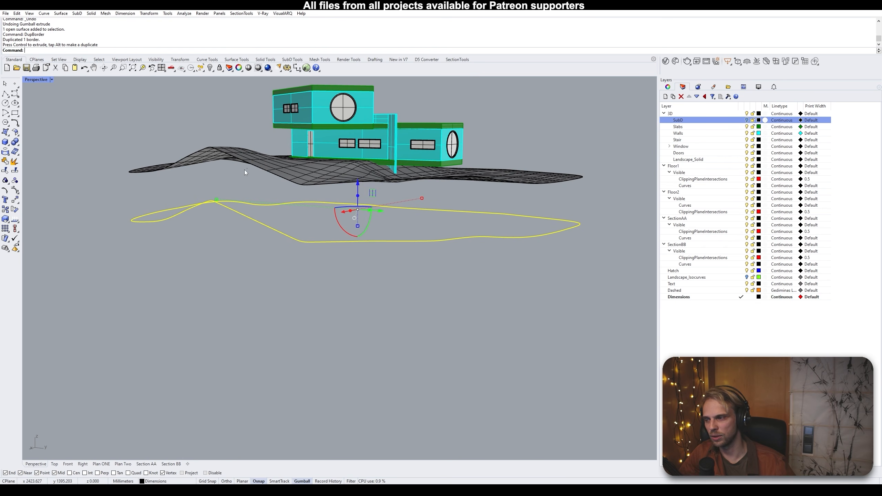
Flatten the lower border curve by scaling it to 0 vertically, and clear the selection
click(357, 226)
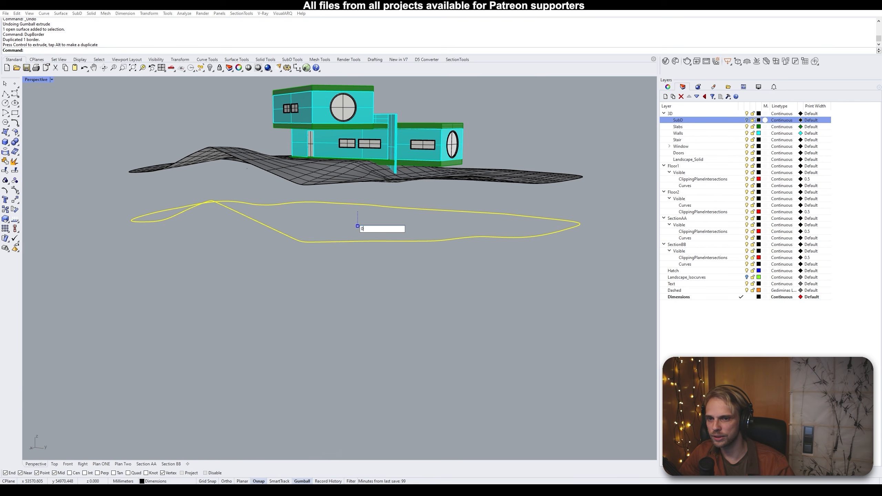
text(0)
key(Return)
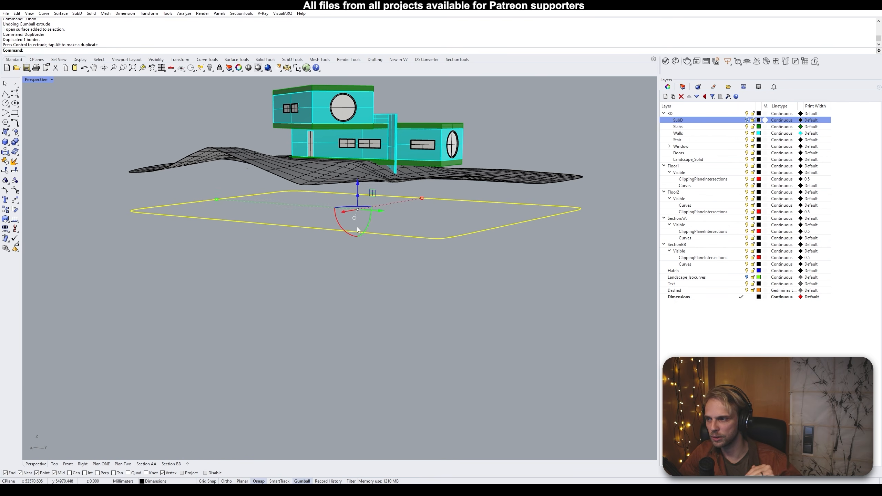
right_drag(297, 240, 312, 276)
click(312, 275)
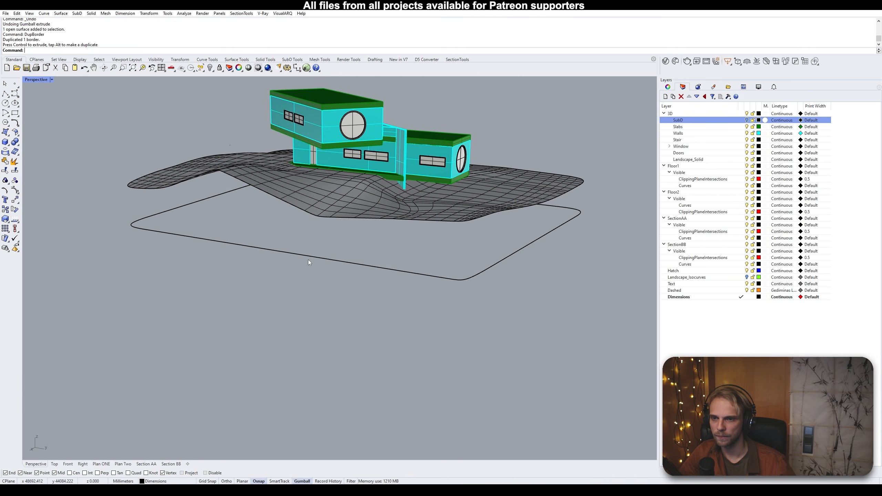
Loft between the terrain border curve and the flat lower curve with Normal style and Do not simplify, keeping the default seam points
click(332, 257)
click(263, 191)
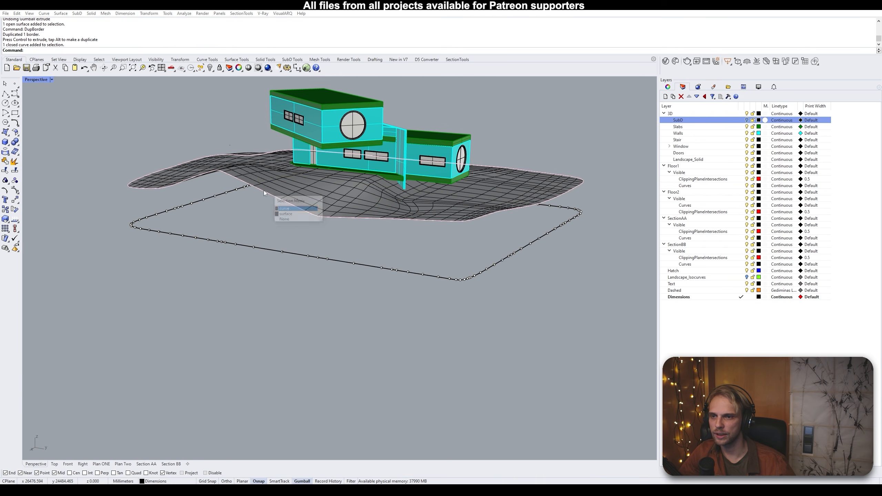
click(284, 212)
click(270, 270)
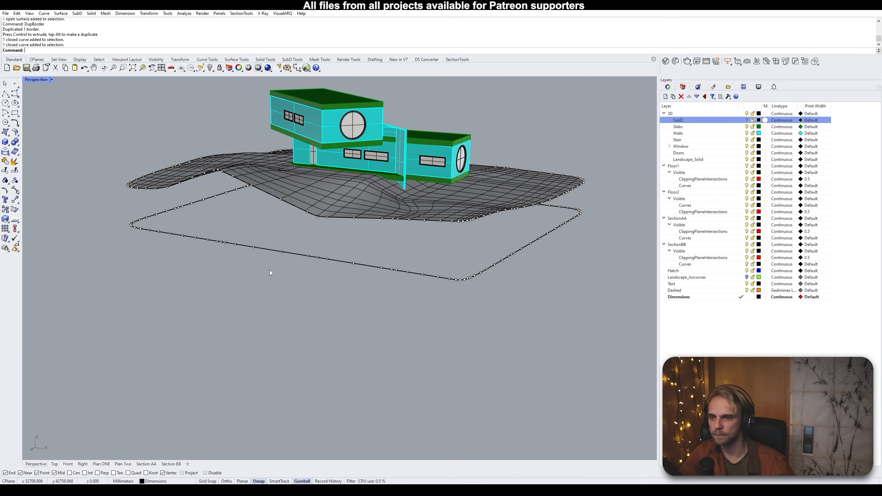
click(270, 250)
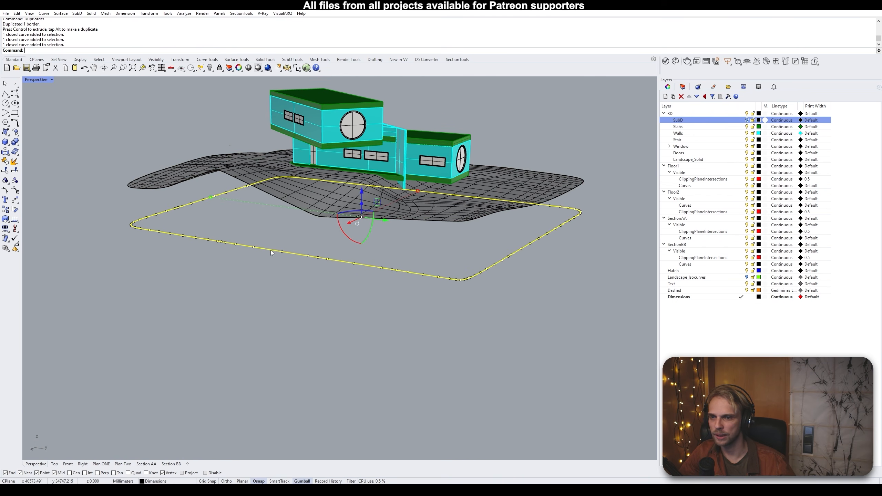
shift+click(270, 193)
click(288, 214)
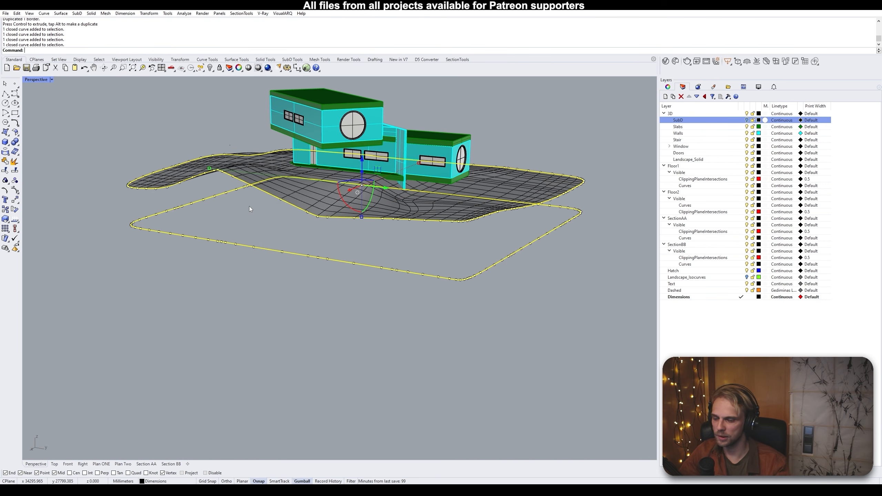
key(Return)
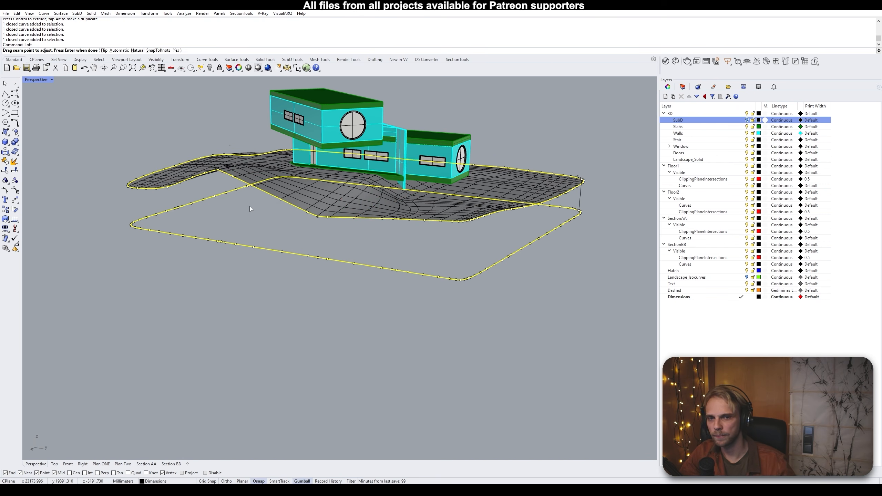
right_drag(250, 209, 305, 258)
scroll(305, 258, up, 6)
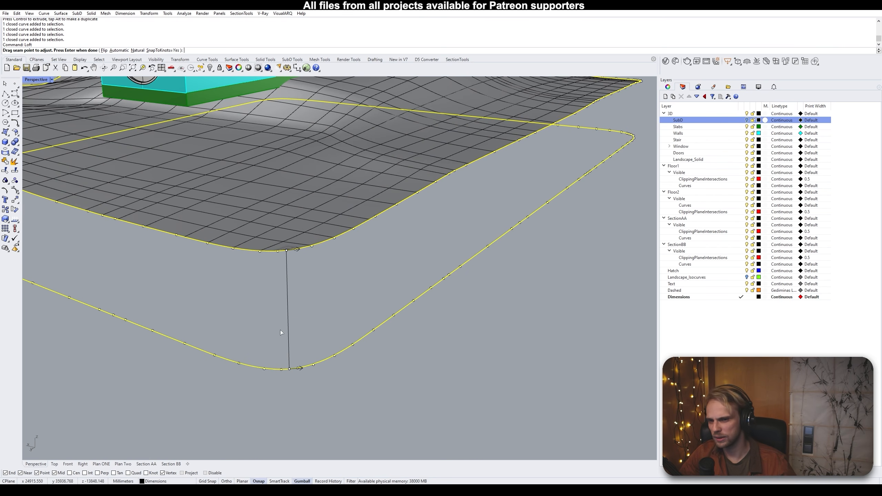
scroll(286, 269, down, 6)
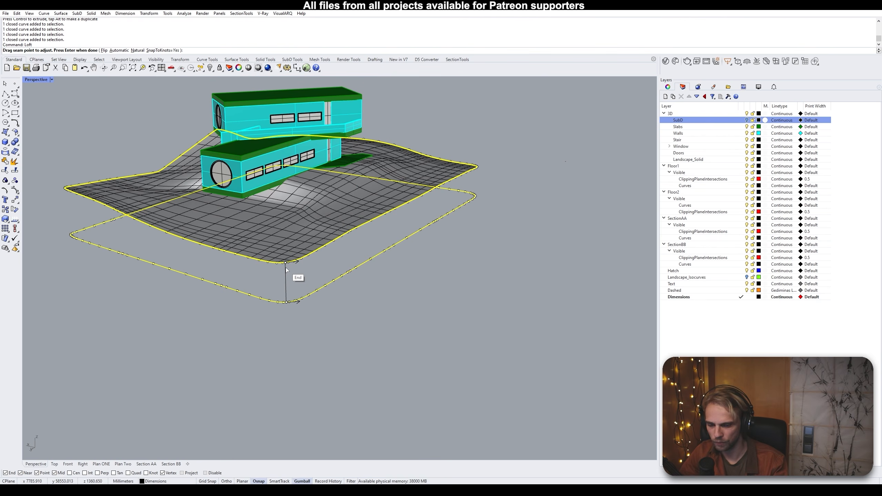
key(Return)
click(551, 277)
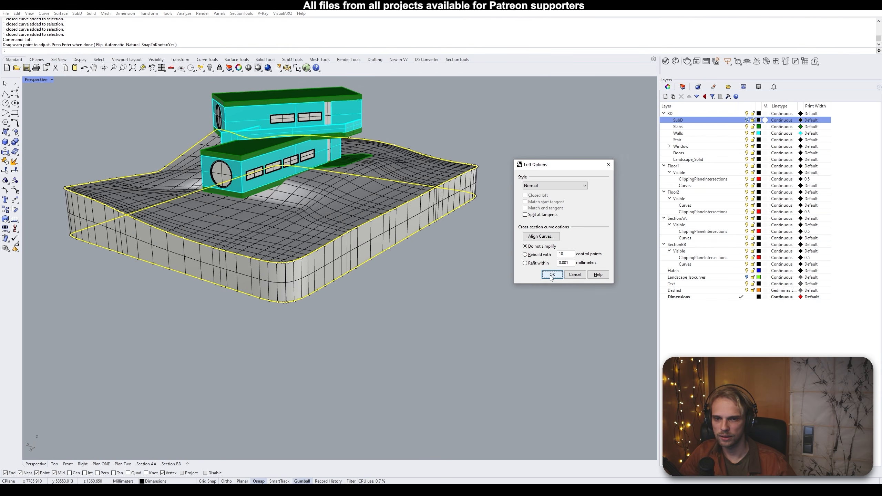
Select the terrain surface and the lofted side wall in turn to check both objects
right_drag(375, 305, 322, 208)
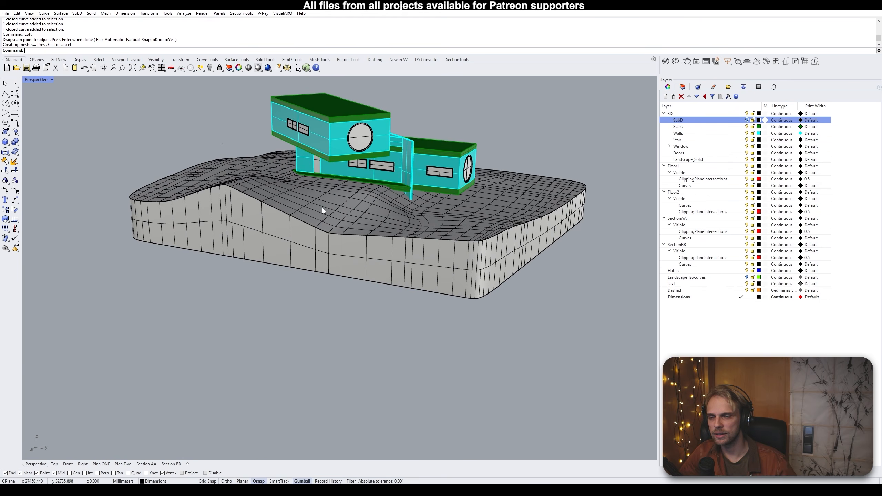
click(322, 208)
right_drag(246, 226, 231, 252)
key(Escape)
click(218, 214)
click(241, 269)
click(217, 212)
click(239, 261)
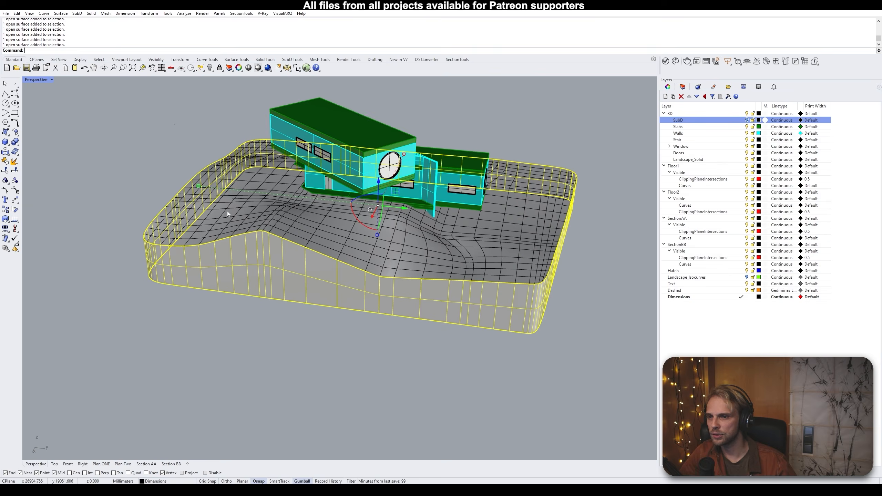
click(227, 212)
click(239, 261)
click(236, 219)
click(238, 263)
Join the terrain surface and the lofted side wall into one polysurface
click(231, 230)
shift+click(241, 269)
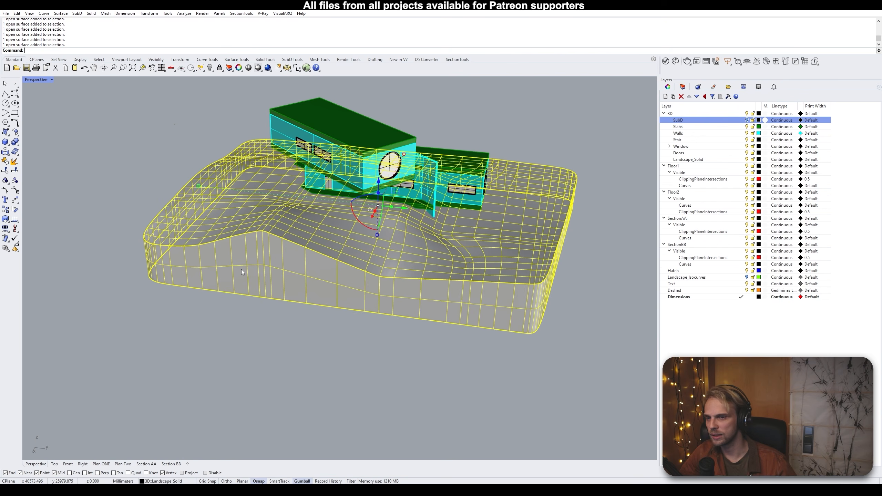
text(join)
key(Return)
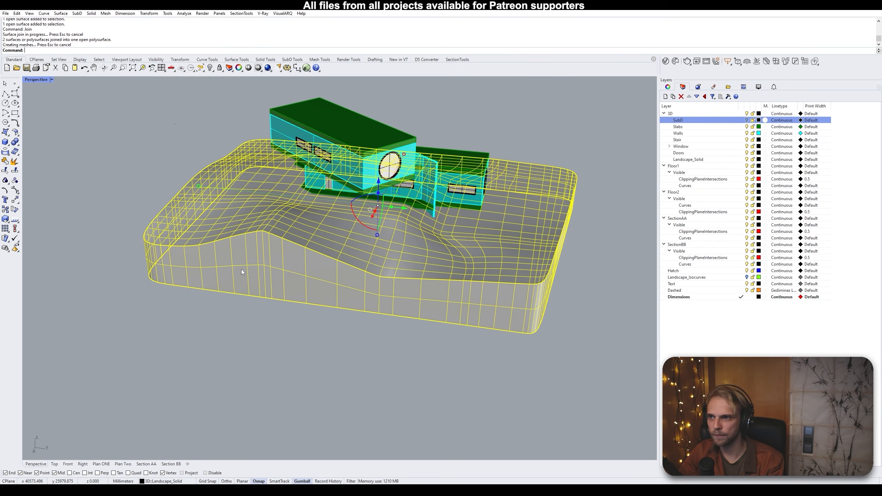
Close the open underside of the terrain polysurface with Cap and check the resulting object
click(226, 279)
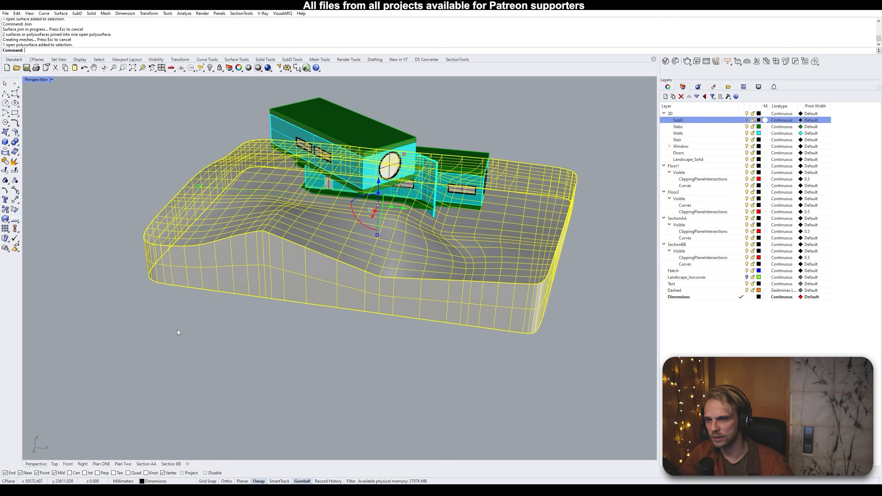
right_drag(177, 330, 73, 182)
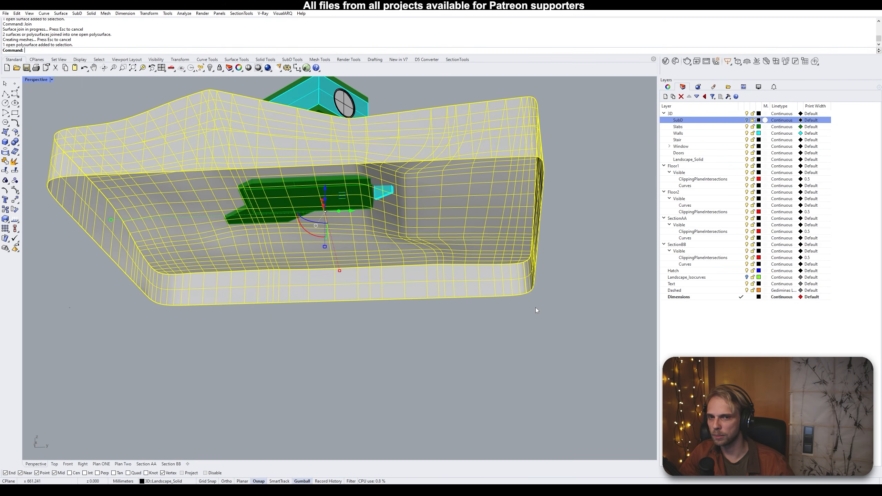
text(C)
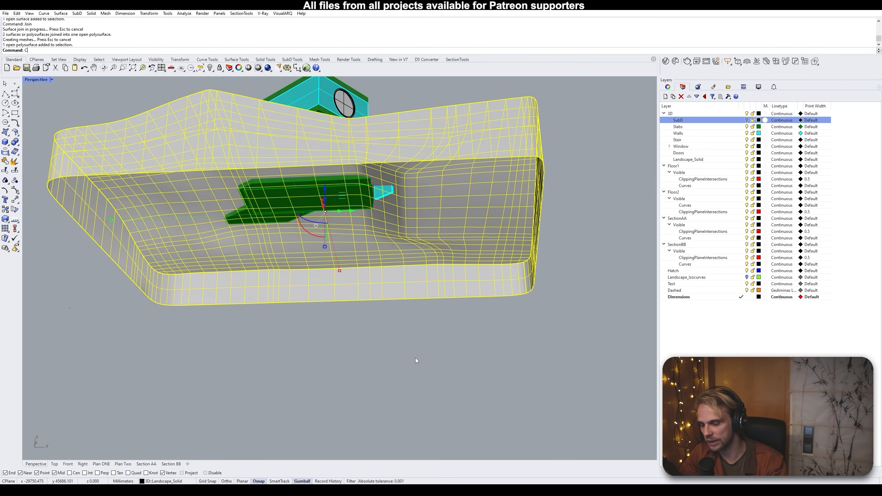
text(ap)
key(Return)
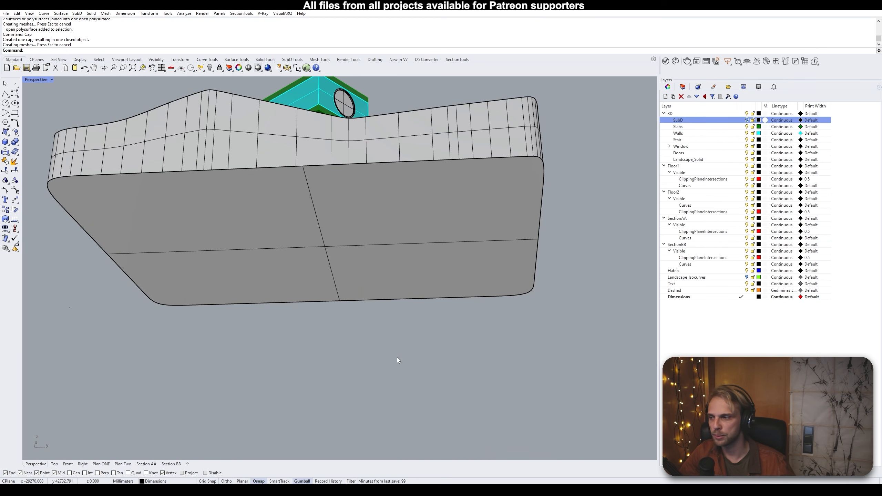
right_drag(399, 348, 340, 241)
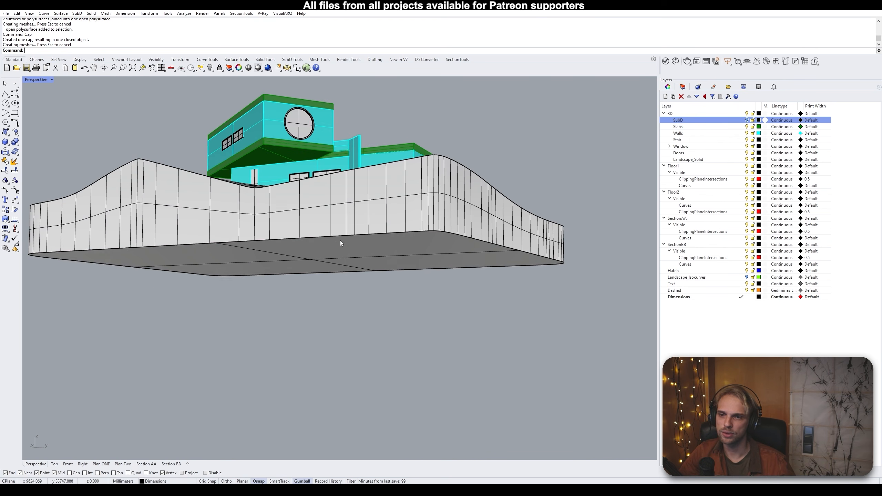
click(248, 211)
click(246, 359)
Move the terrain solid's bottom face upward to thin the block, and delete the leftover flat border curve beneath it
right_drag(245, 359, 270, 330)
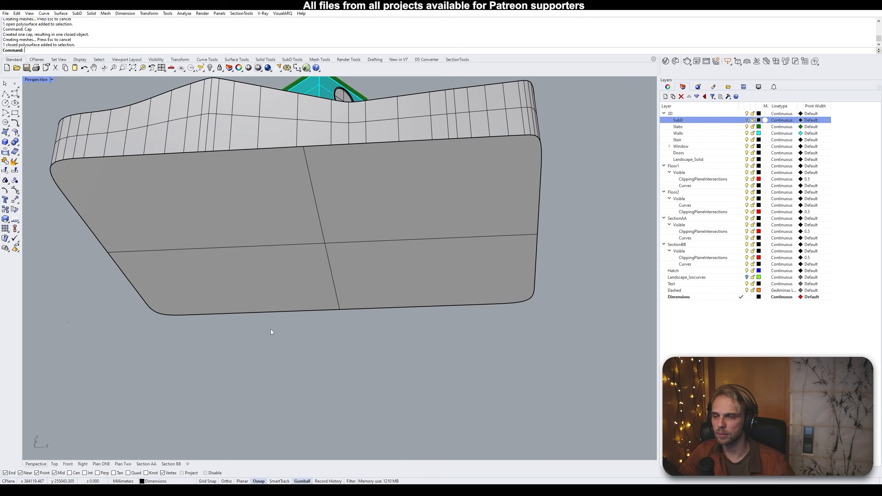
click(287, 227)
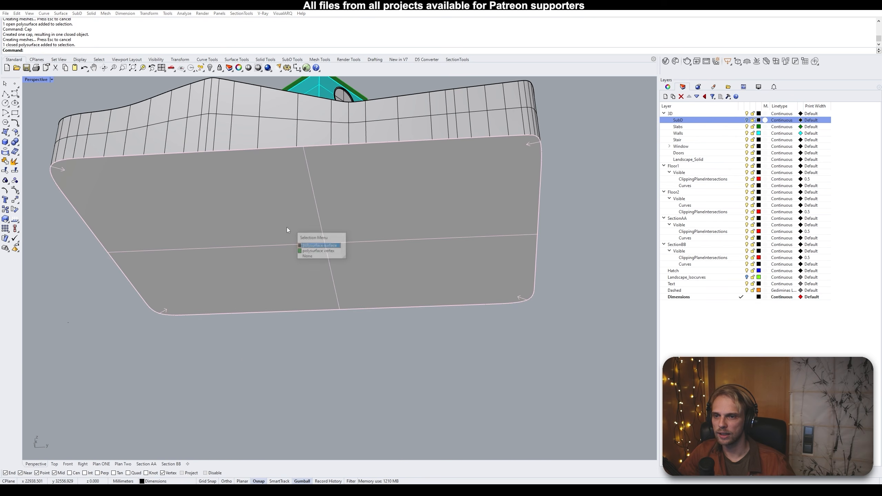
click(316, 246)
right_drag(355, 226, 345, 260)
drag(317, 237, 318, 210)
right_drag(534, 189, 368, 280)
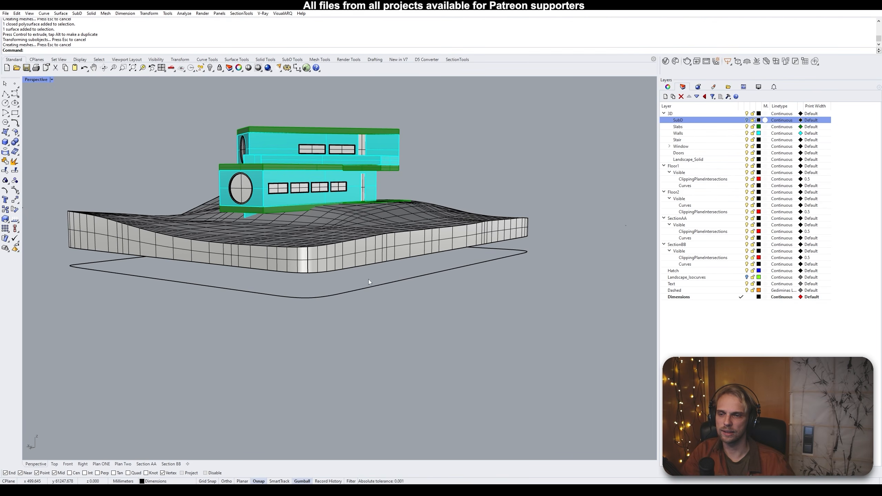
click(323, 296)
key(Delete)
Examine where the lower slab and the protruding wall meet the terrain, selecting the objects there in turn
right_drag(311, 301, 351, 267)
scroll(391, 236, up, 5)
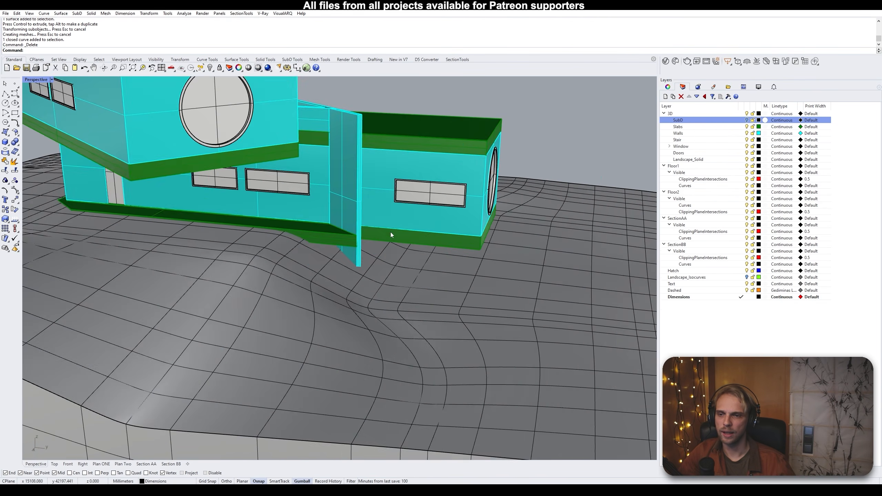
right_drag(229, 236, 268, 232)
scroll(211, 233, up, 6)
right_drag(164, 240, 264, 265)
click(322, 255)
scroll(351, 245, down, 4)
key(Escape)
right_drag(351, 245, 238, 232)
scroll(346, 272, up, 3)
click(310, 266)
right_drag(295, 209, 219, 213)
key(Escape)
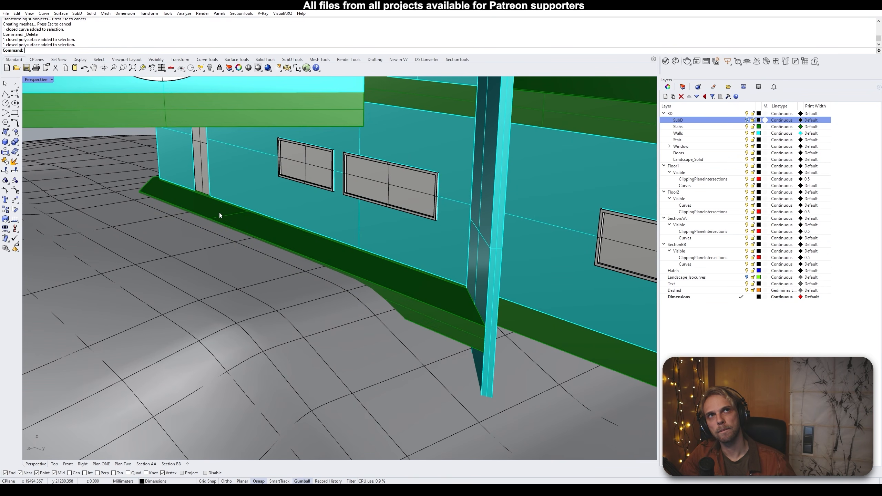
right_drag(293, 227, 332, 256)
click(443, 244)
key(Escape)
Start a Boolean difference with the terrain solid as the object to subtract from, keeping DeleteInput set to No
text(BooleanDifference)
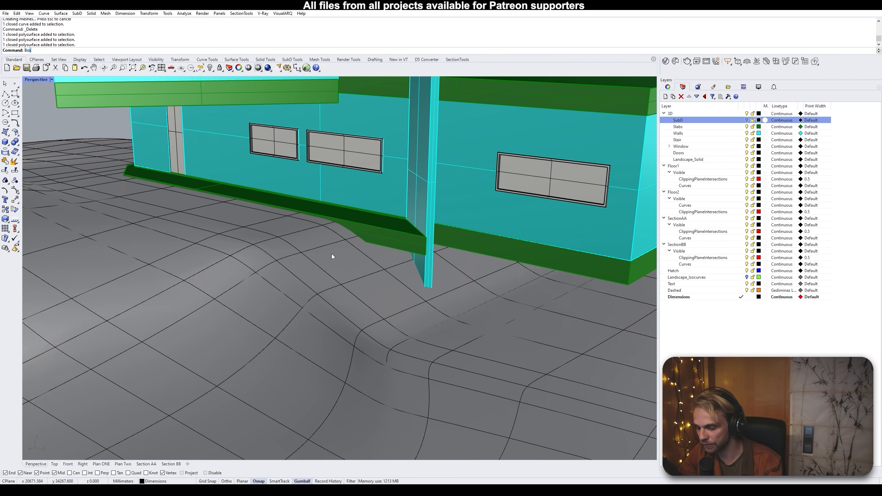
key(Return)
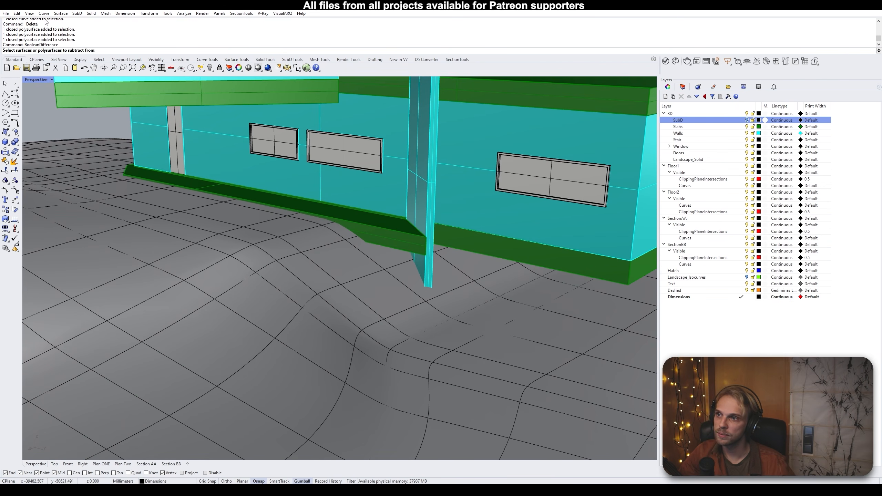
click(235, 258)
scroll(232, 263, up, 4)
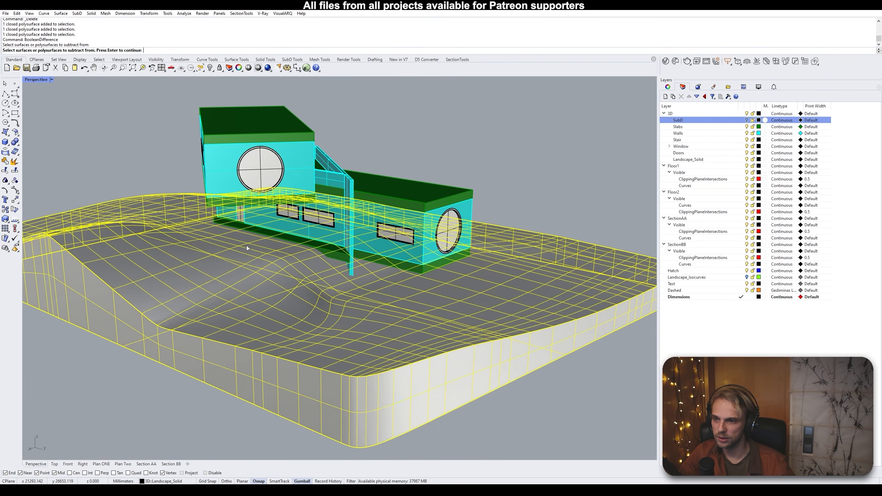
key(Return)
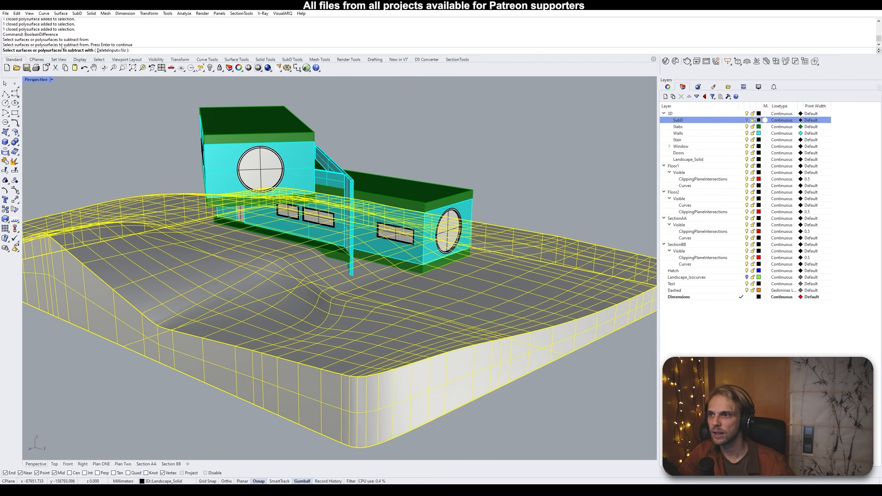
click(105, 51)
click(105, 51)
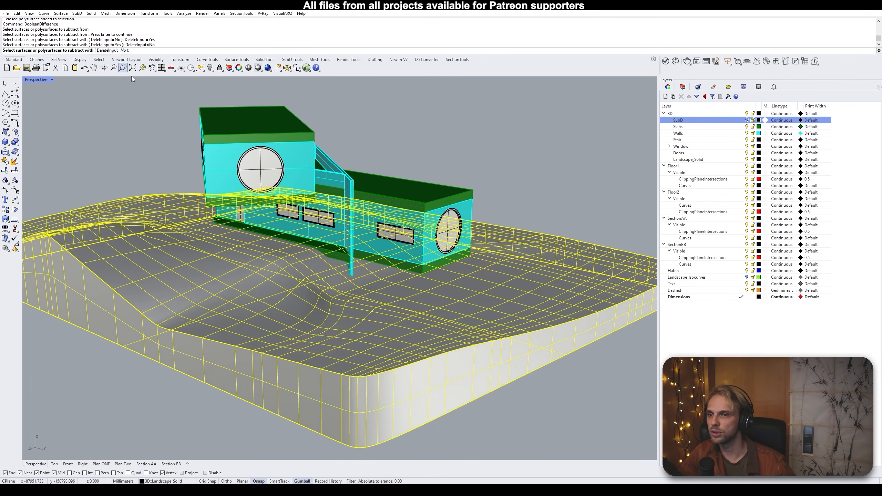
Subtract the lower slabs and the protruding wall from the terrain solid to complete the Boolean difference
scroll(288, 253, up, 3)
click(303, 252)
scroll(304, 255, up, 2)
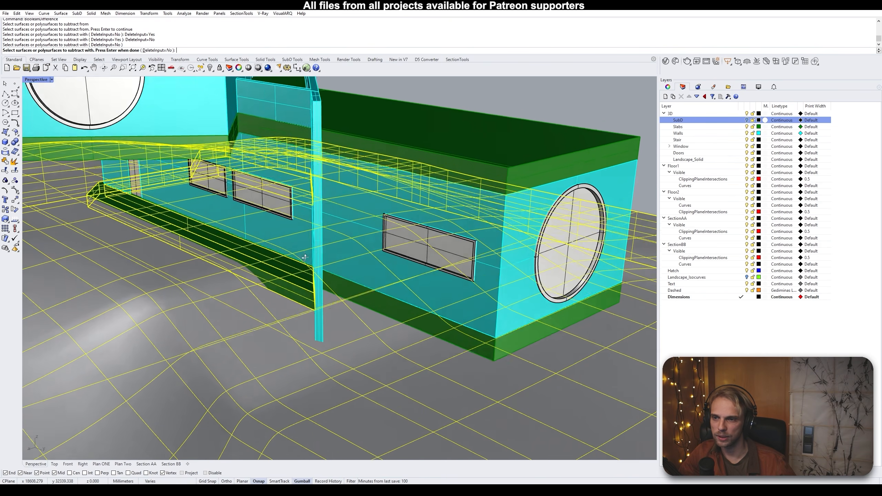
right_drag(304, 258, 287, 254)
click(287, 243)
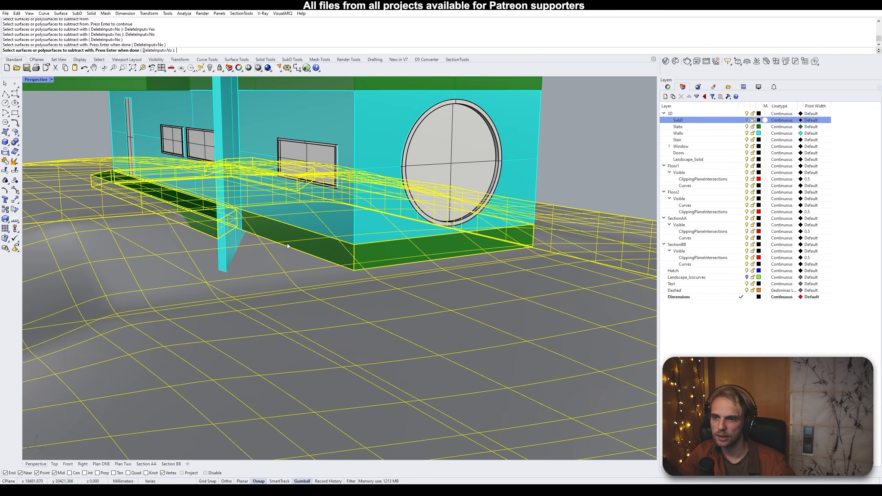
click(225, 248)
right_drag(225, 249, 307, 259)
scroll(327, 262, down, 8)
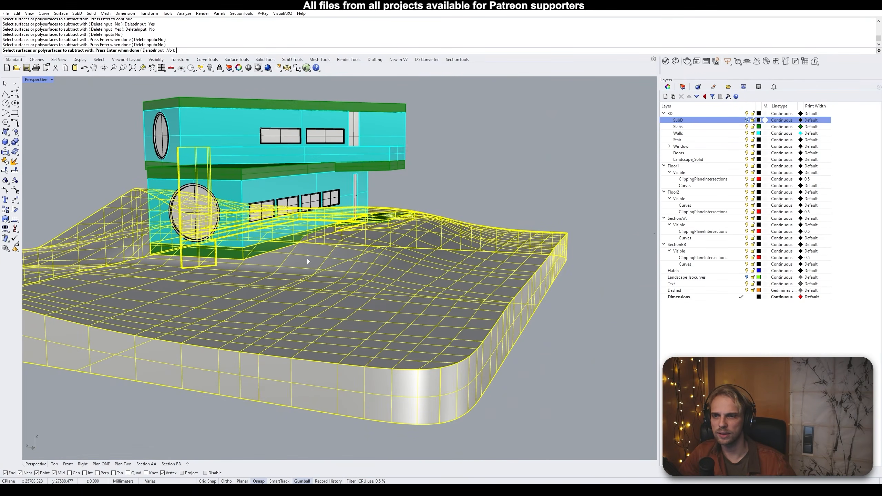
key(Return)
right_drag(381, 220, 331, 252)
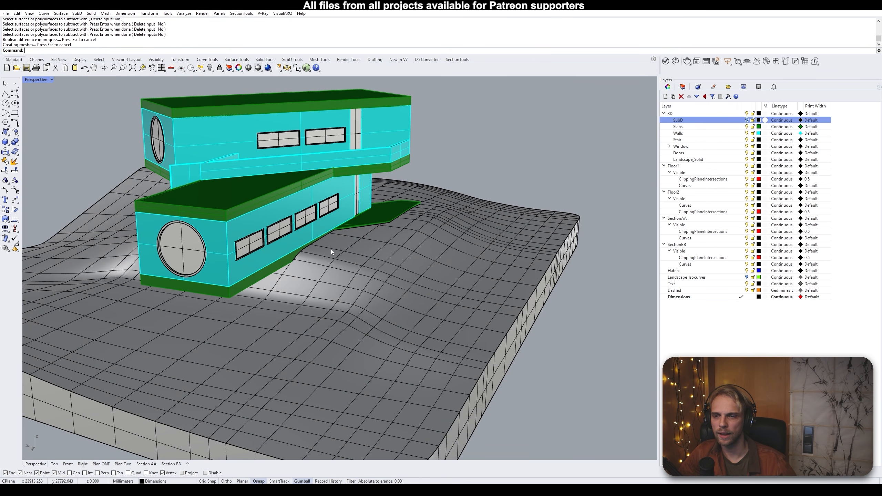
Hide the Slabs, Walls, Stair, Window and Doors layers and examine the recesses cut into the terrain solid
click(746, 127)
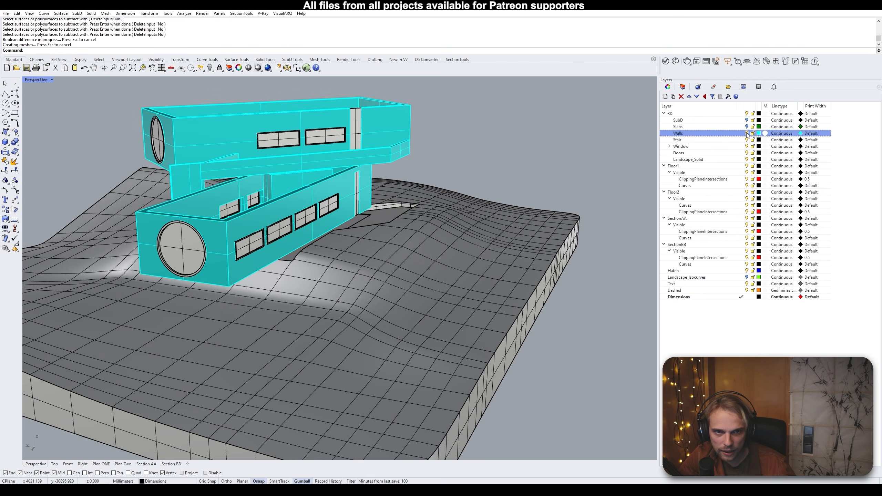
click(747, 133)
click(746, 139)
click(747, 146)
click(746, 153)
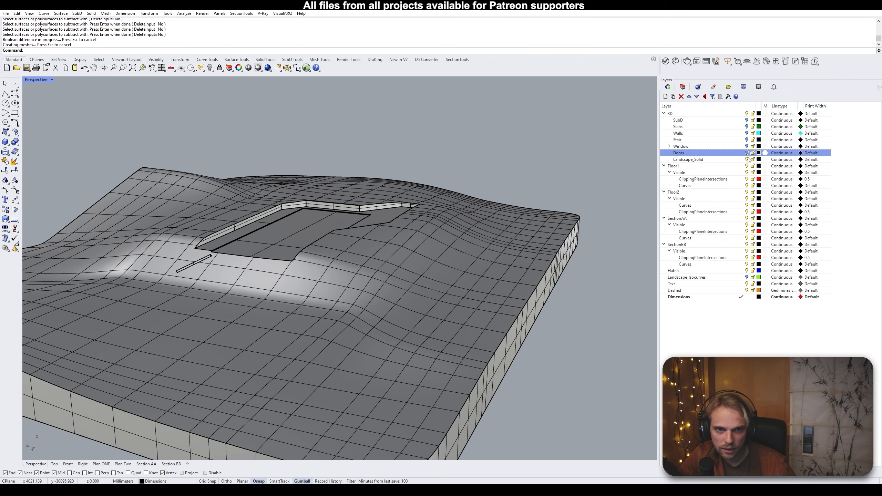
click(747, 159)
click(747, 159)
right_drag(514, 188, 350, 164)
scroll(350, 164, down, 8)
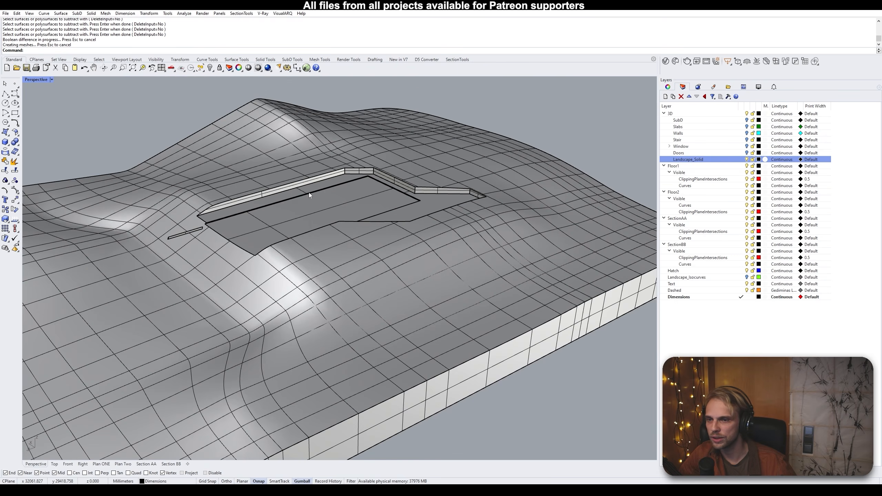
right_drag(400, 206, 431, 214)
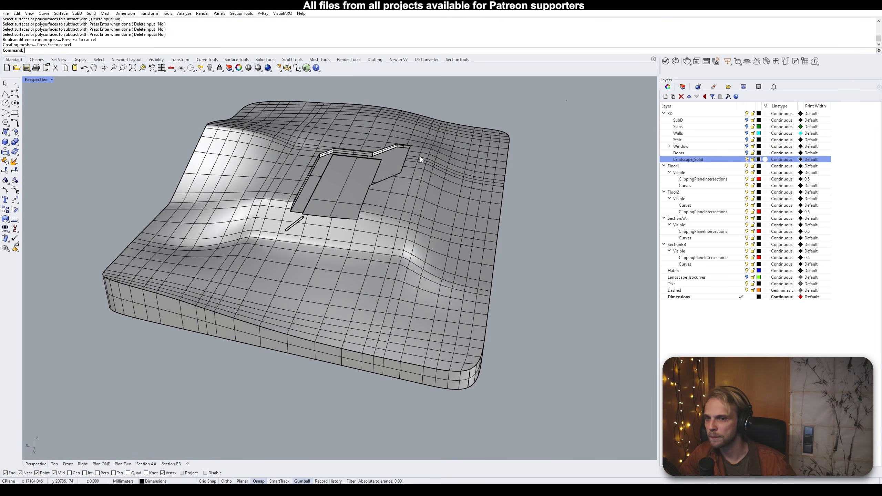
right_drag(421, 159, 495, 151)
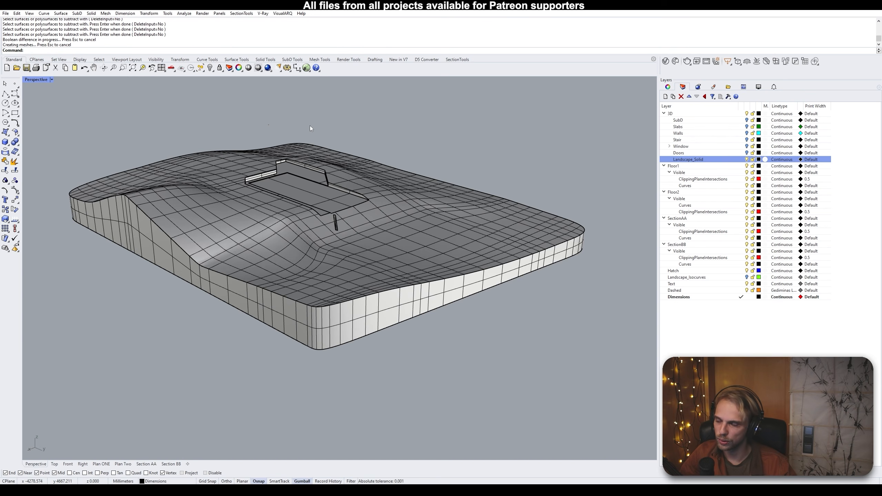
right_drag(310, 126, 247, 174)
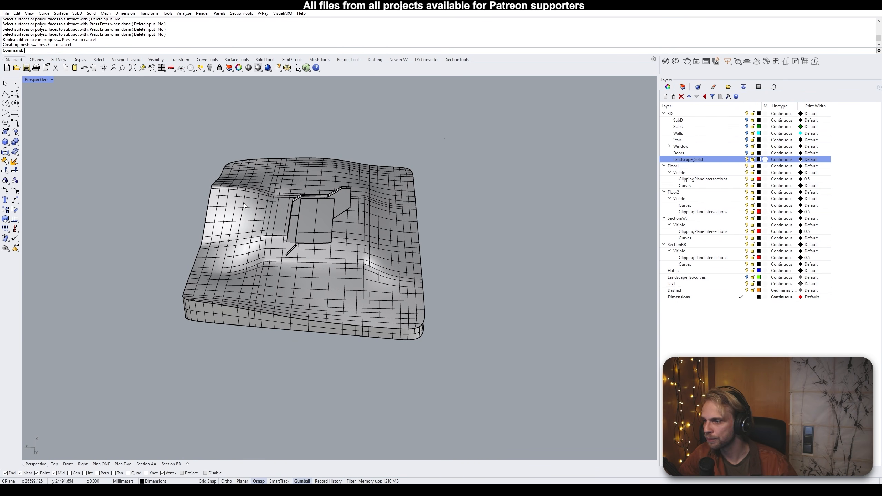
right_drag(358, 250, 399, 233)
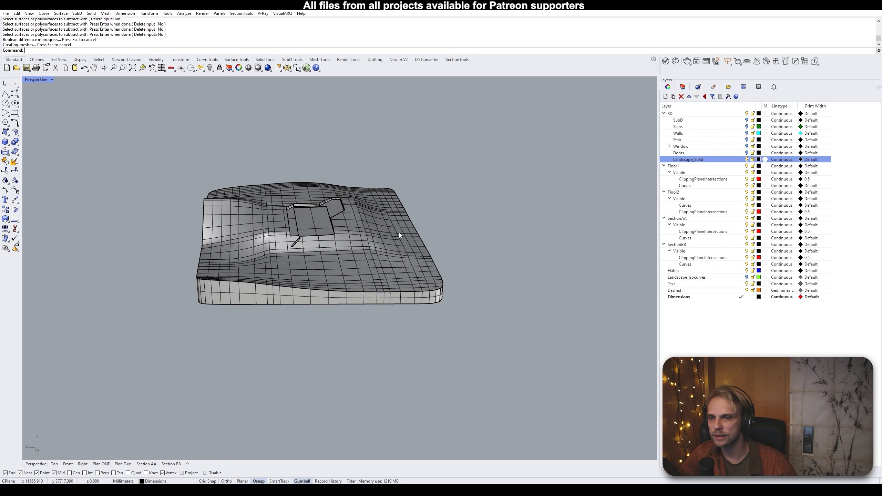
Make the SubD, Slabs, Walls, Stair, Window and Doors layers visible again
click(747, 120)
click(747, 127)
click(747, 133)
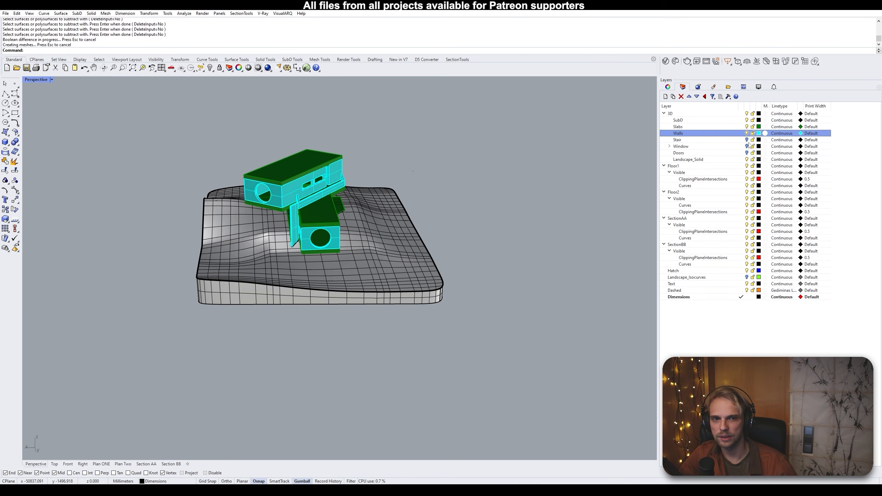
click(747, 139)
click(747, 146)
click(747, 153)
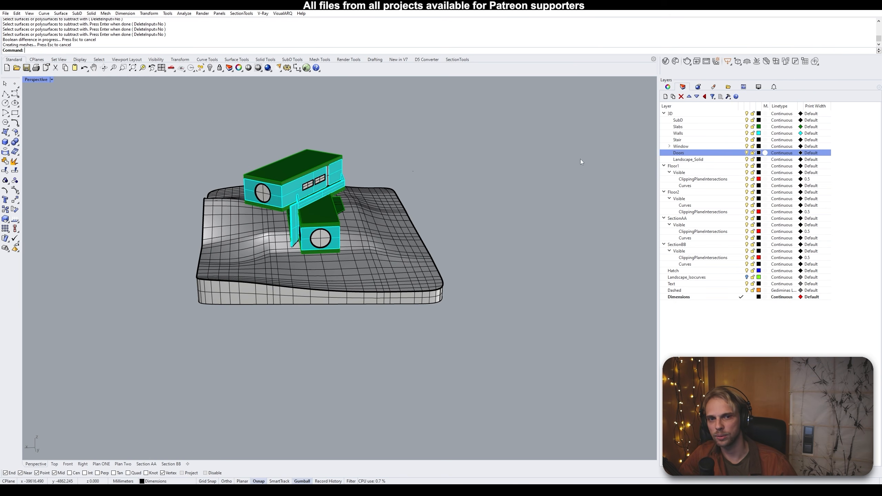
Delete the leftover closed border curve along the terrain solid's upper edge and check the remaining object there
right_drag(581, 160, 535, 156)
click(320, 273)
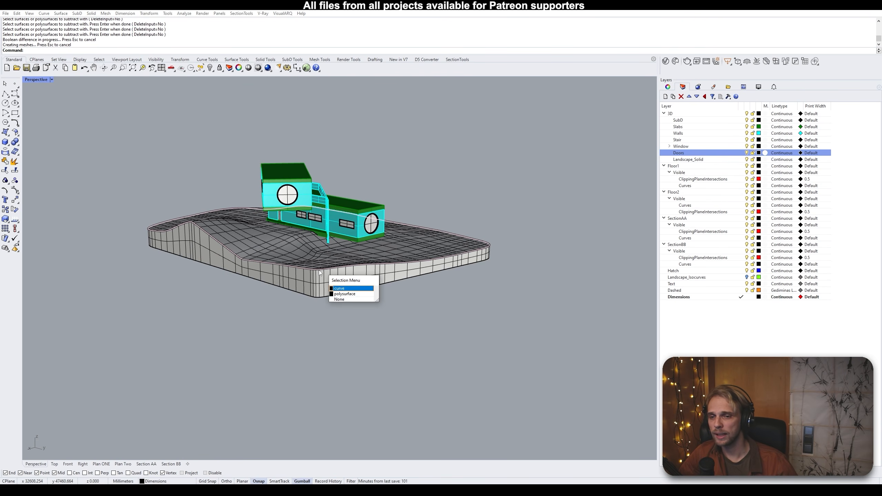
click(338, 289)
key(Delete)
click(319, 279)
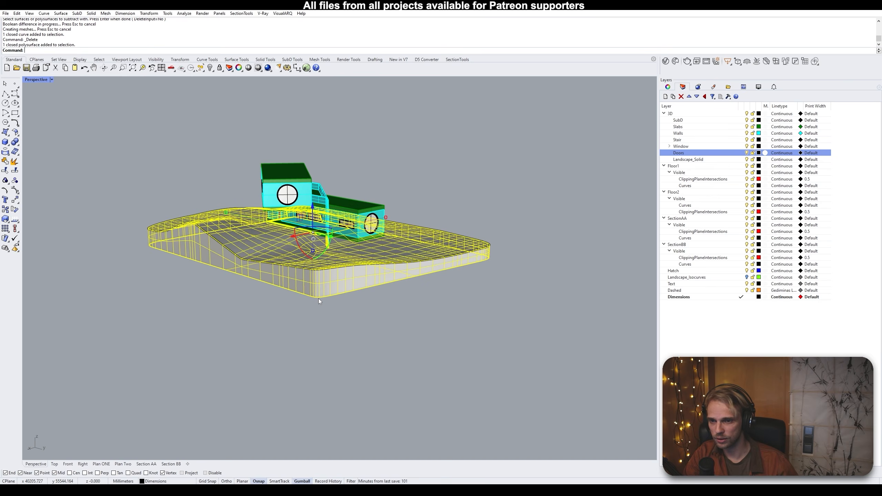
click(332, 312)
right_drag(339, 306, 300, 330)
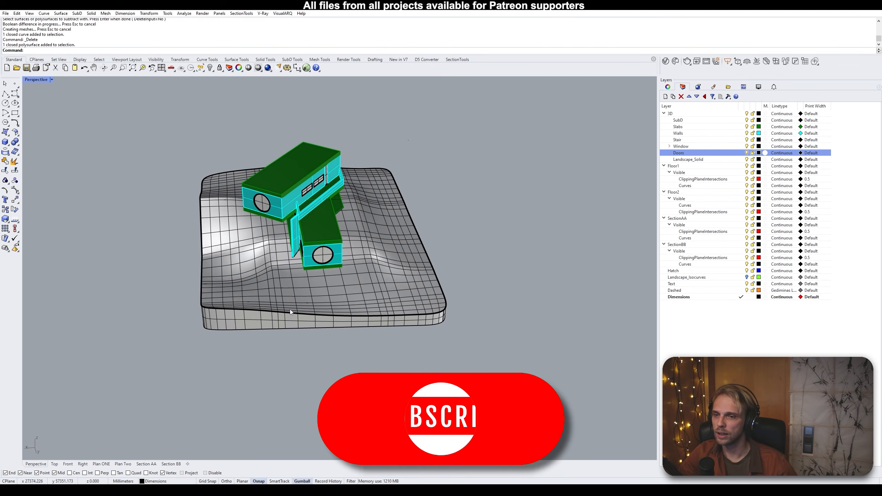
Check which objects overlap along the terrain's edge and hide the SubD layer
scroll(272, 270, up, 3)
right_drag(270, 266, 304, 308)
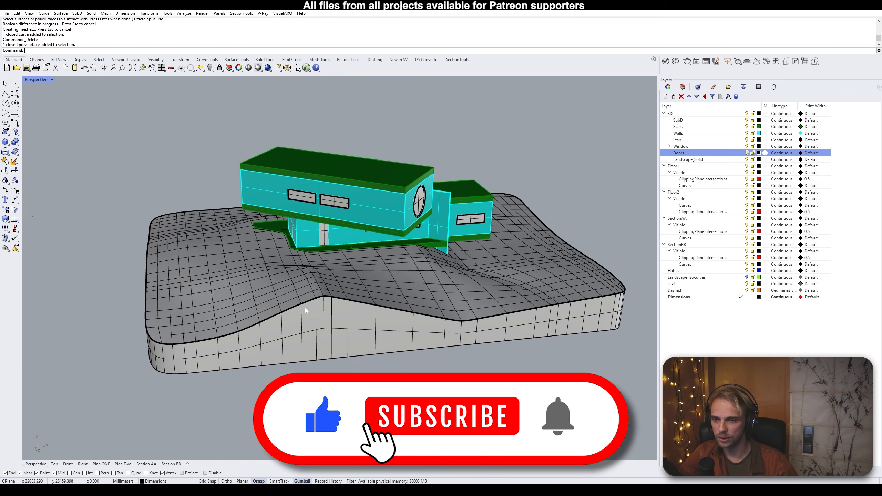
scroll(339, 292, up, 5)
scroll(339, 292, up, 2)
click(328, 301)
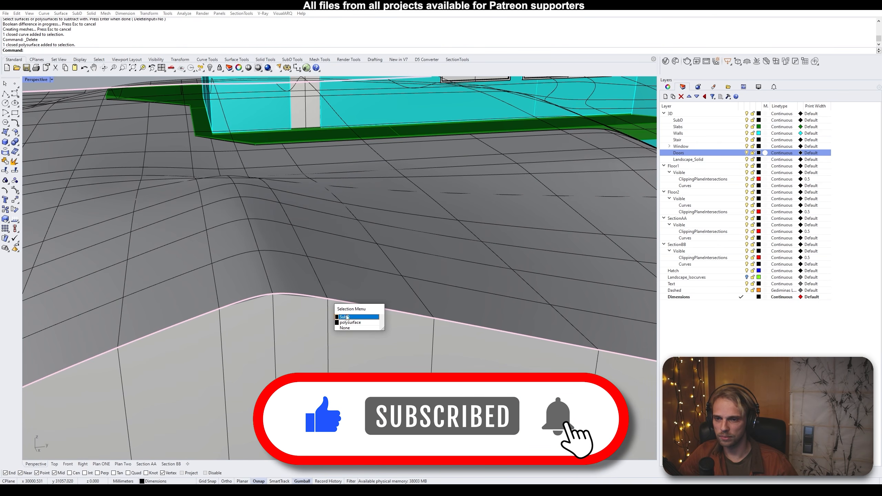
key(Escape)
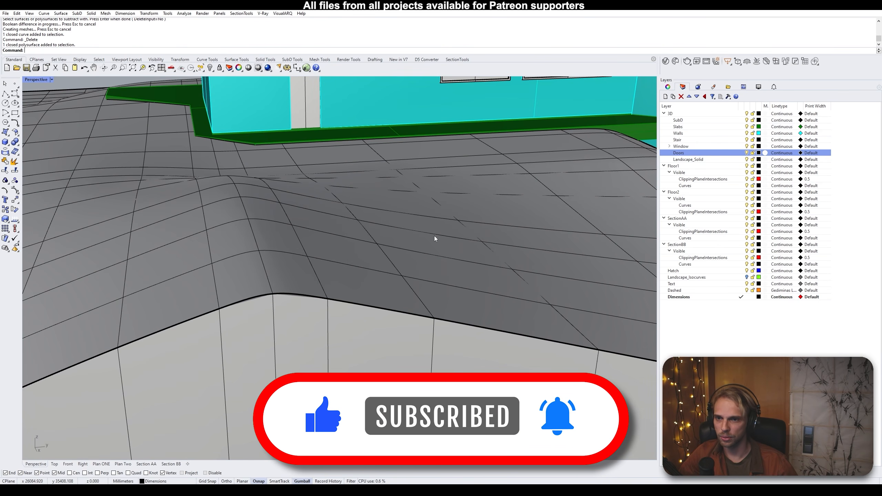
click(740, 120)
scroll(434, 225, down, 10)
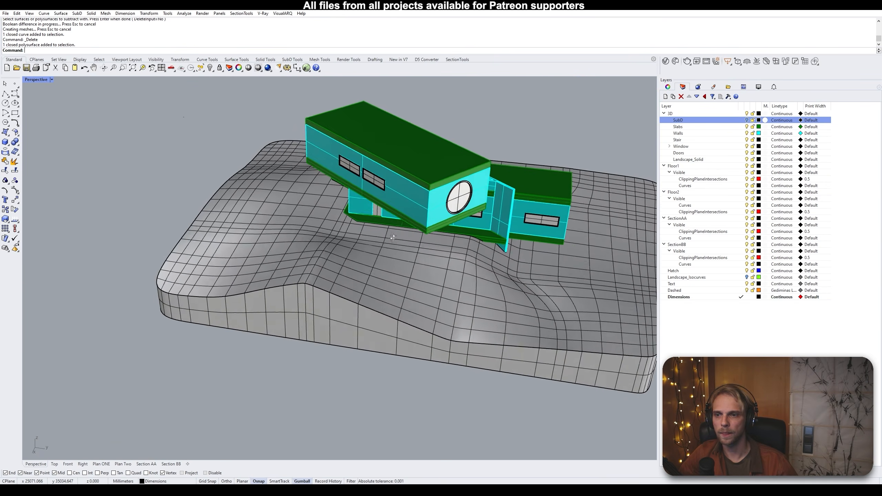
scroll(353, 229, down, 5)
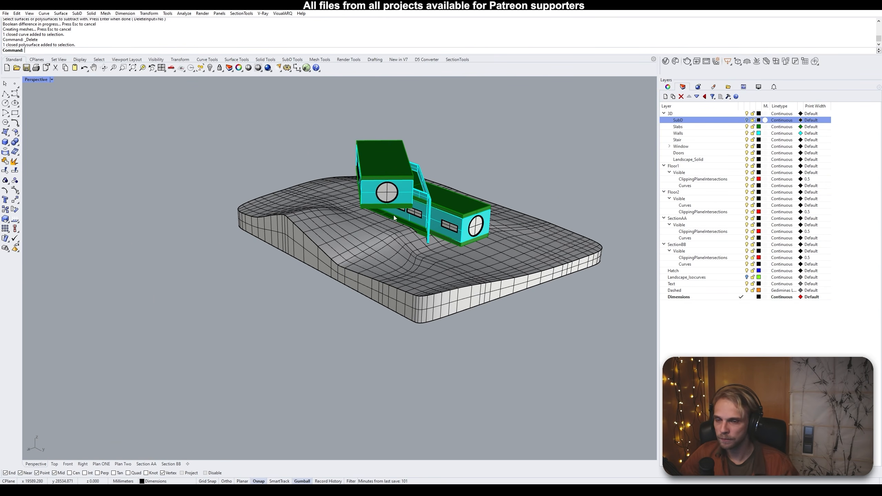
right_drag(394, 215, 283, 219)
shift+right_drag(283, 219, 249, 250)
scroll(403, 237, down, 6)
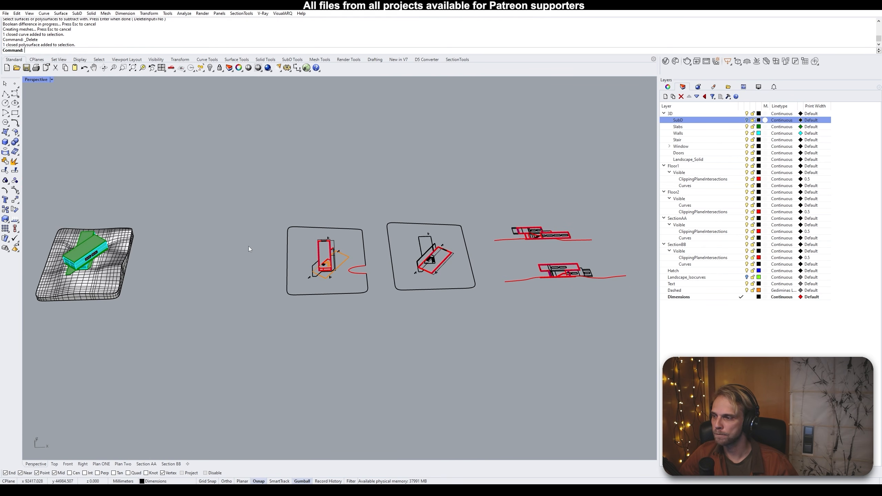